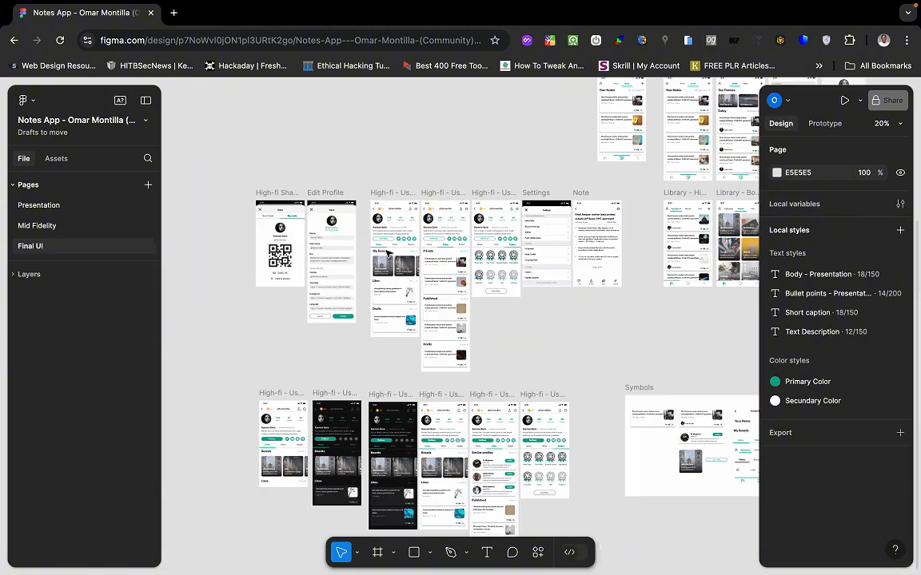
# In Figma, zoom out over the Final UI page, then zoom in on the two Notes - Home frames.
pyautogui.scroll(2, 388, 253)
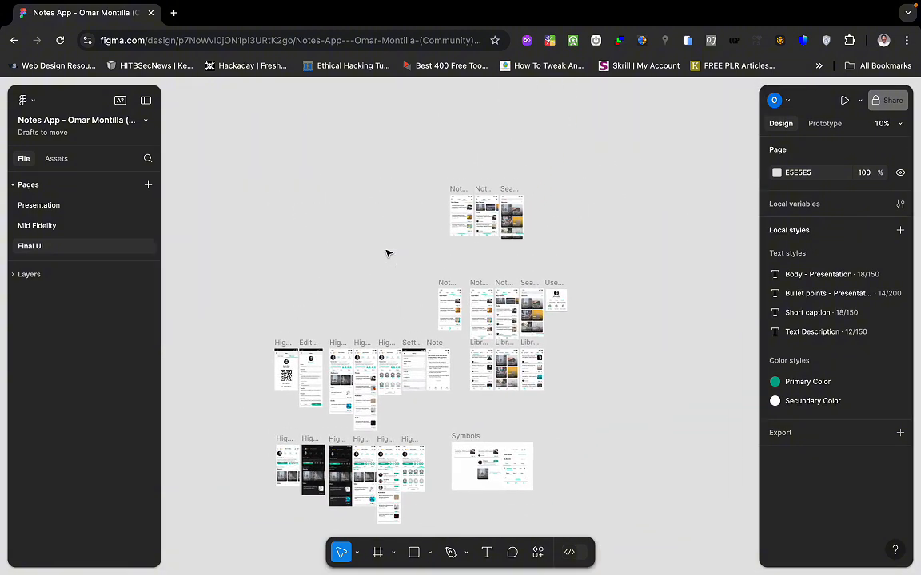
pyautogui.scroll(5, 388, 253)
pyautogui.scroll(-5, 387, 254)
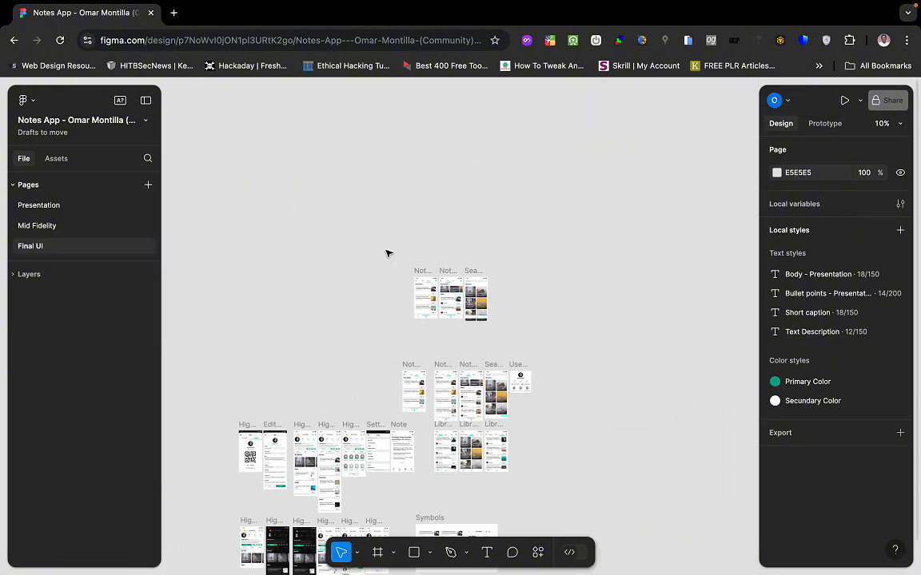
pyautogui.scroll(6, 437, 260)
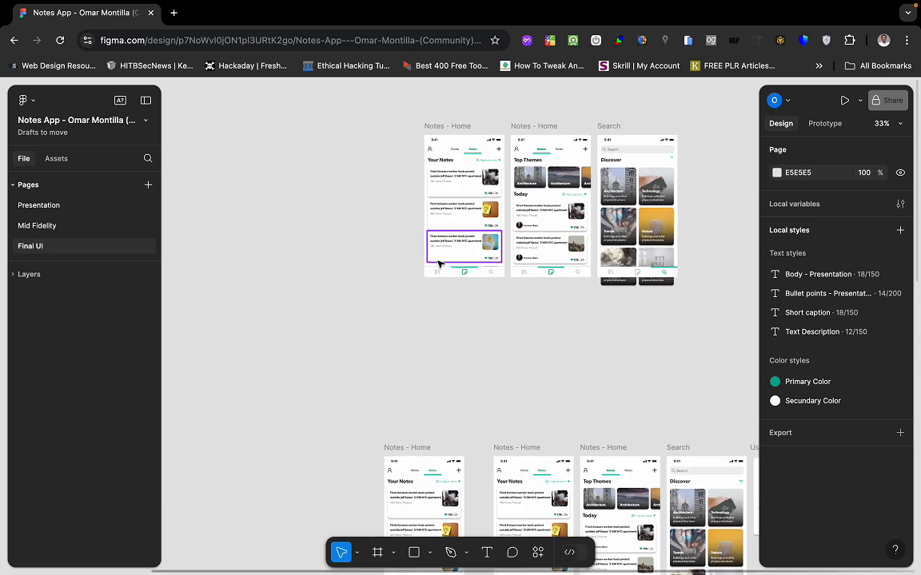
pyautogui.scroll(2, 437, 264)
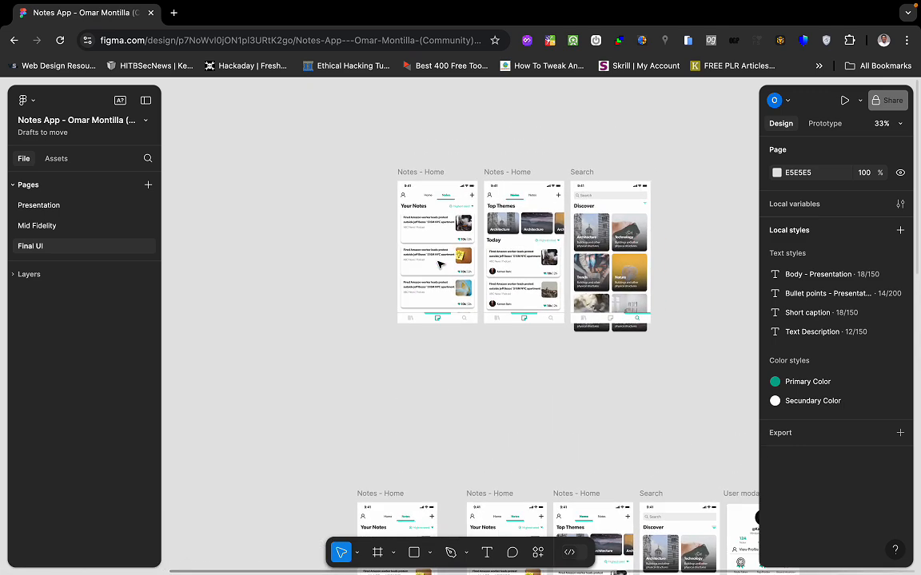
pyautogui.scroll(2, 438, 264)
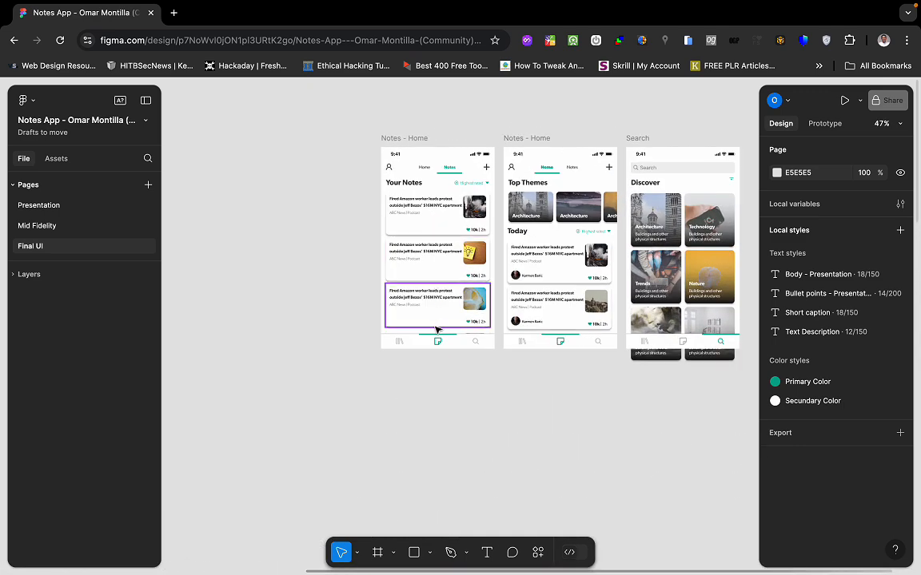
pyautogui.scroll(2, 438, 332)
pyautogui.scroll(1, 440, 328)
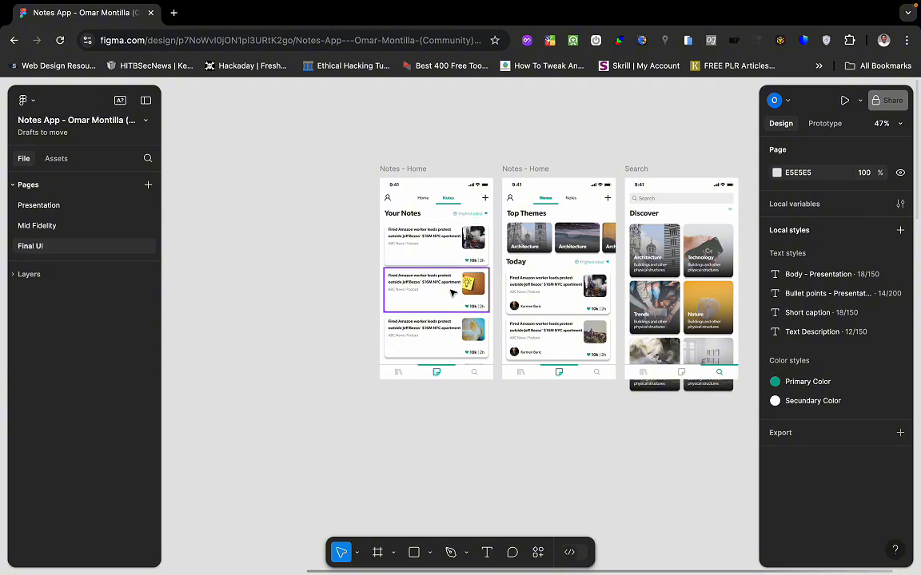
pyautogui.scroll(5, 451, 292)
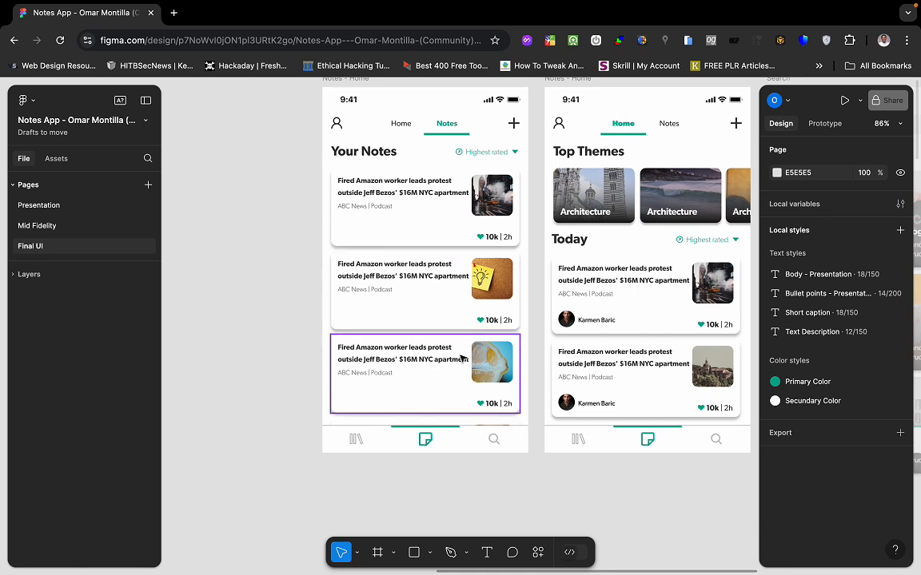
pyautogui.hscroll(-3, 461, 358)
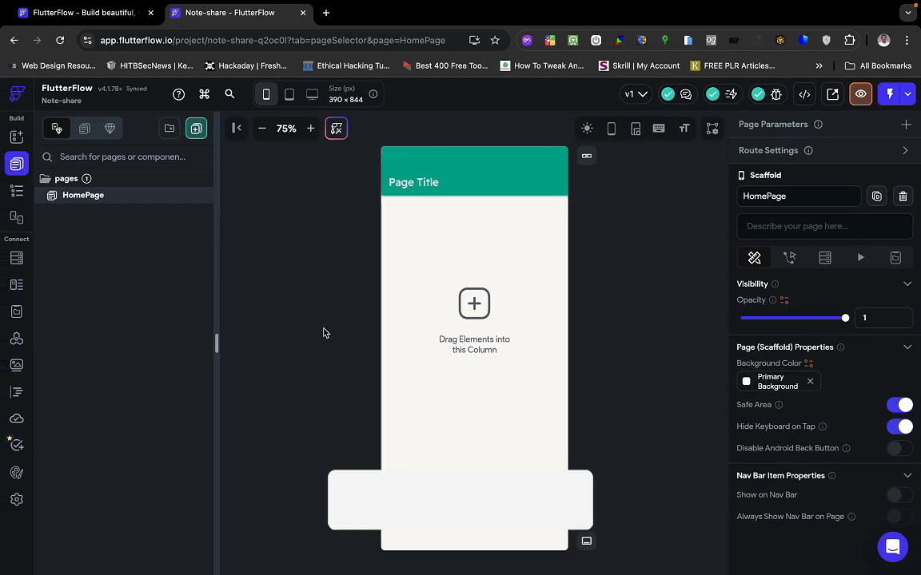
# Start a new page from the Auth template Create Account 1 using My Theme.
pyautogui.click(196, 132)
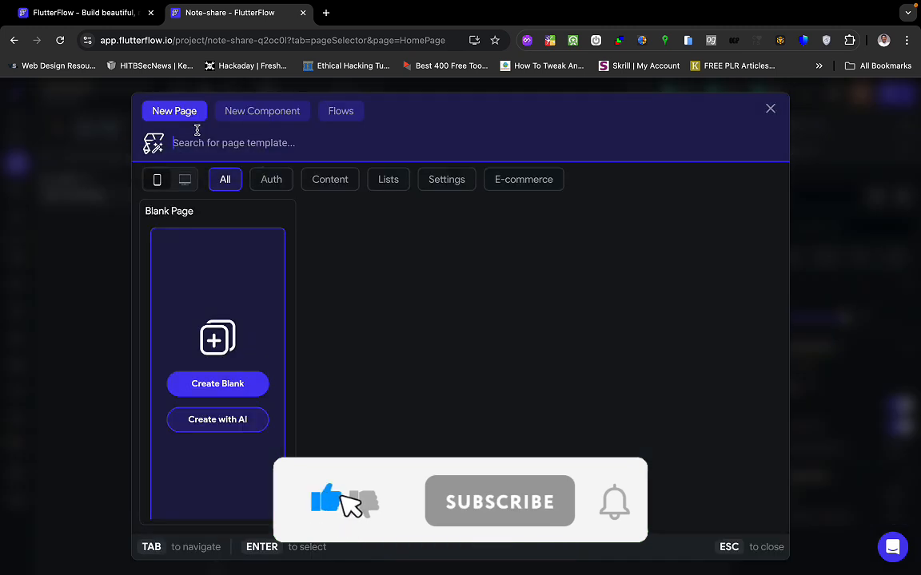
pyautogui.click(271, 179)
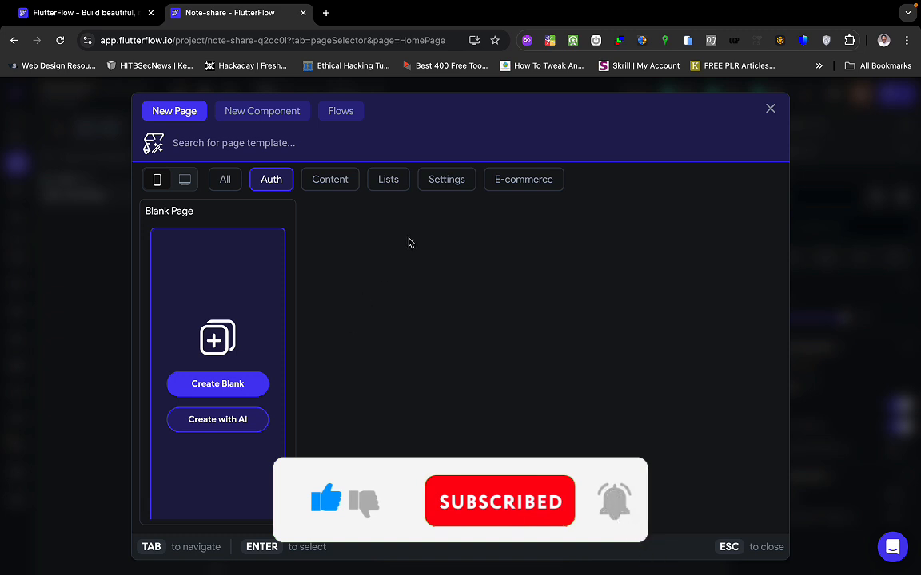
pyautogui.click(338, 177)
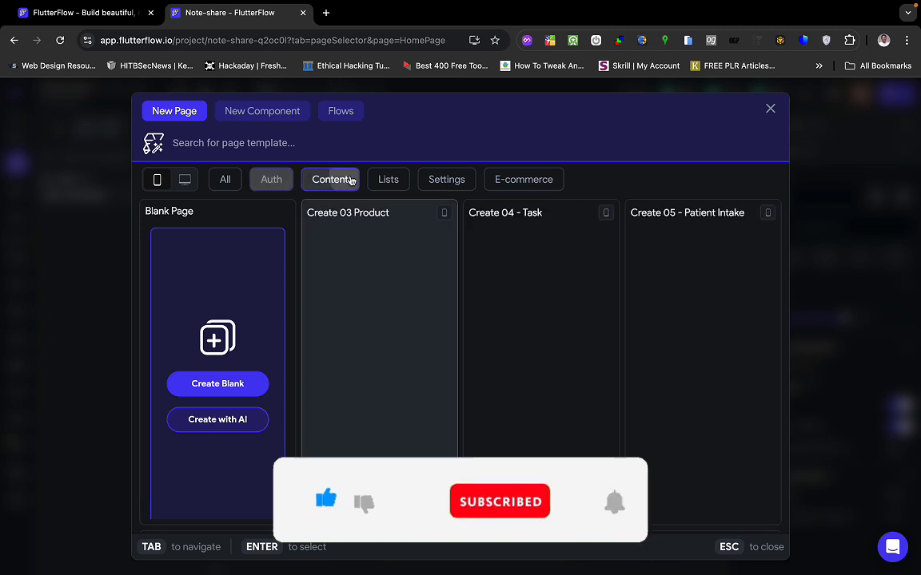
pyautogui.click(272, 181)
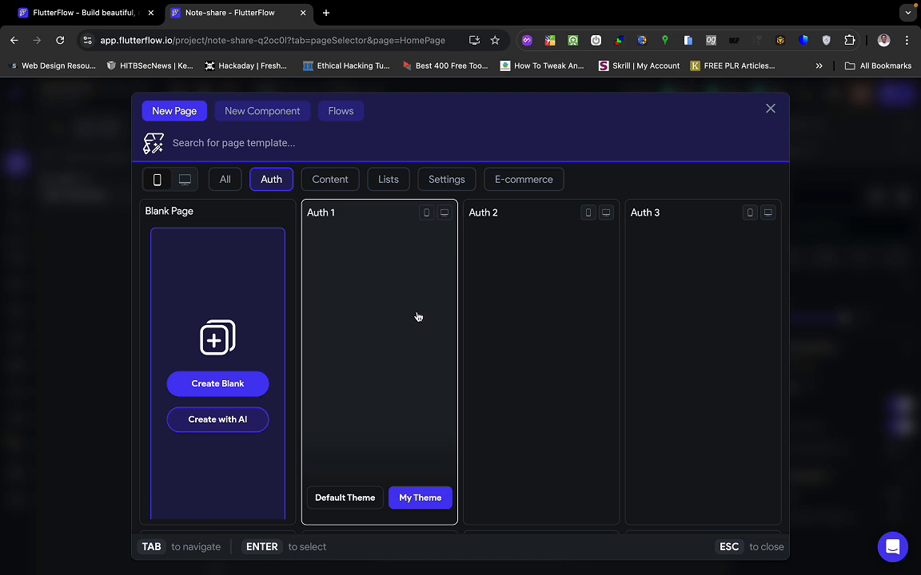
pyautogui.scroll(-4, 556, 346)
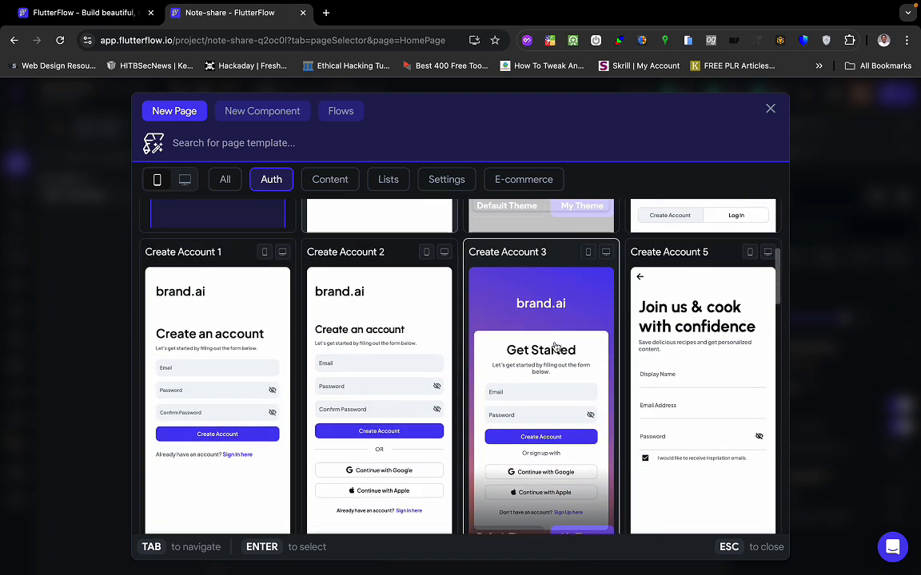
pyautogui.scroll(-1, 555, 345)
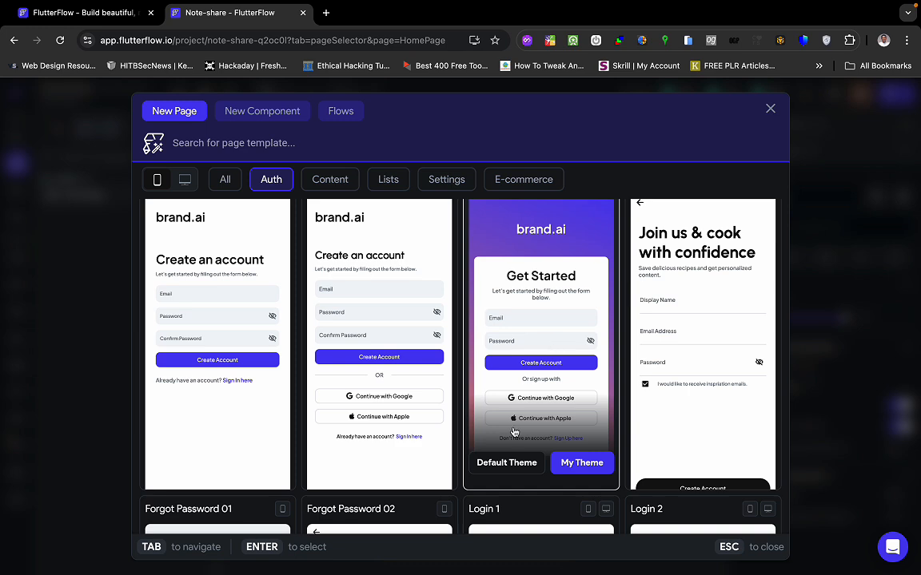
pyautogui.scroll(-3, 555, 345)
pyautogui.scroll(3, 514, 431)
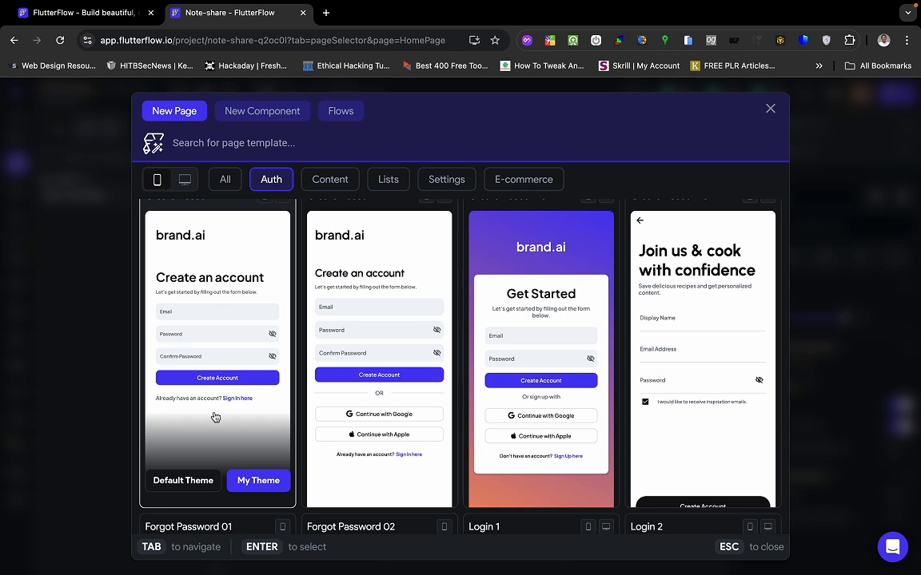
pyautogui.click(258, 482)
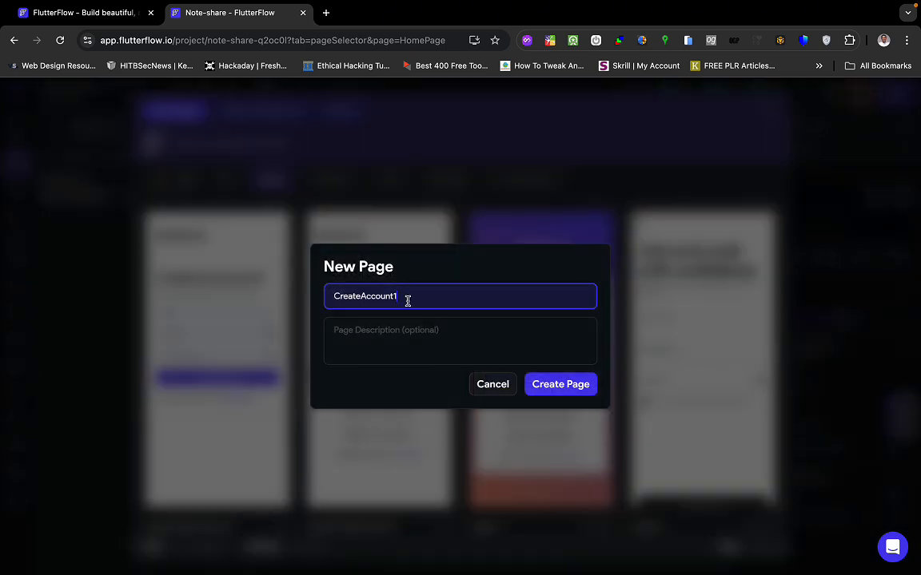
# Rename the new page to SignUpPage and create it.
pyautogui.doubleClick(408, 301)
pyautogui.write('SignUpPage')
pyautogui.click(561, 386)
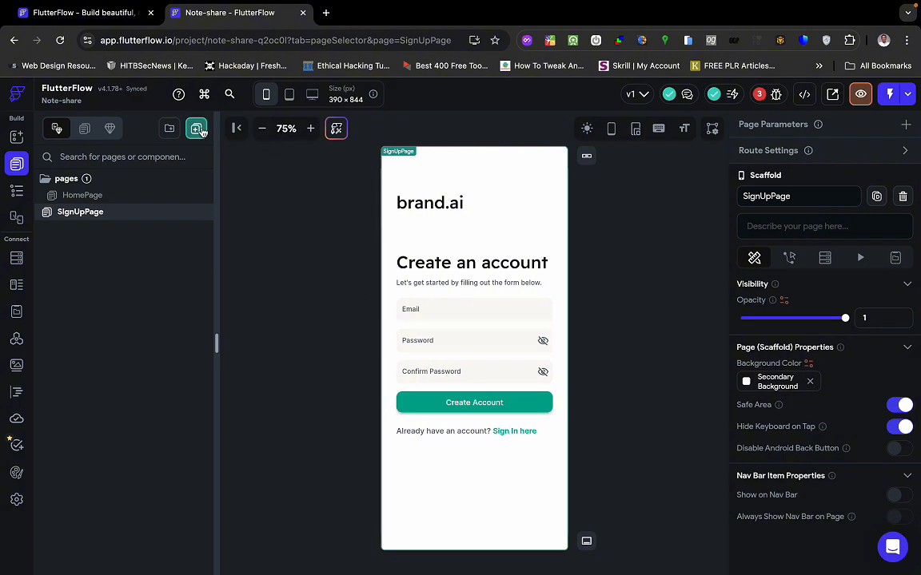
# Create a SignInPage from the Auth template Login 1 in My Theme.
pyautogui.click(196, 128)
pyautogui.click(269, 181)
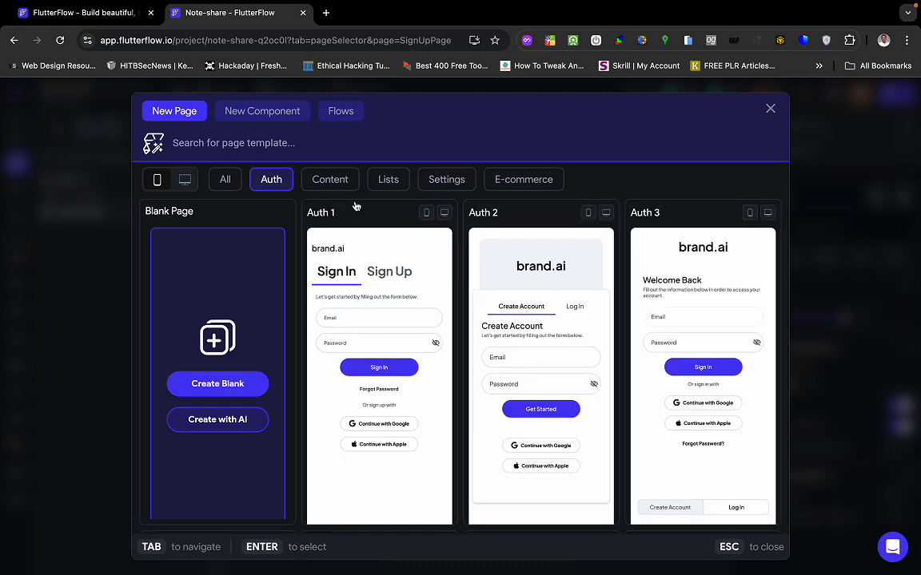
pyautogui.moveTo(361, 211)
pyautogui.scroll(-7, 419, 344)
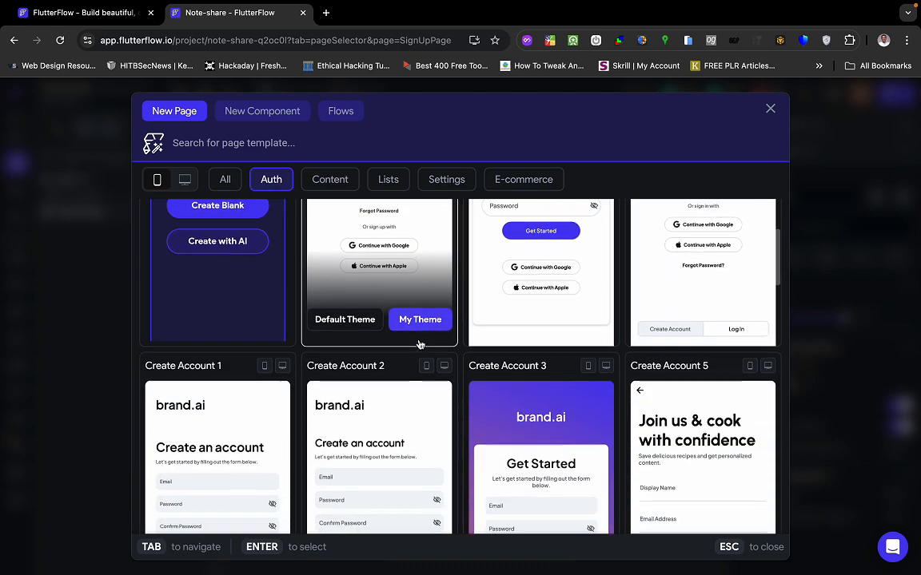
pyautogui.scroll(-2, 419, 343)
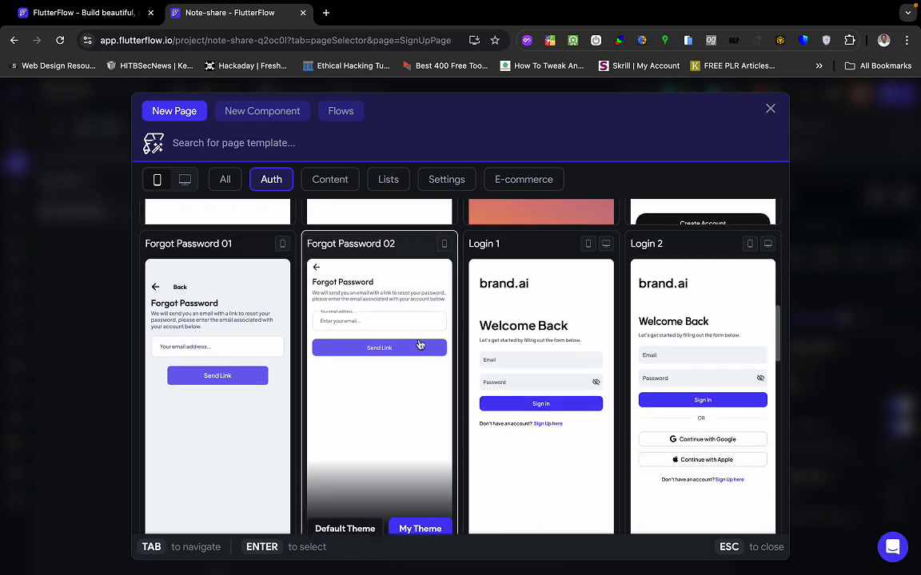
pyautogui.moveTo(530, 310)
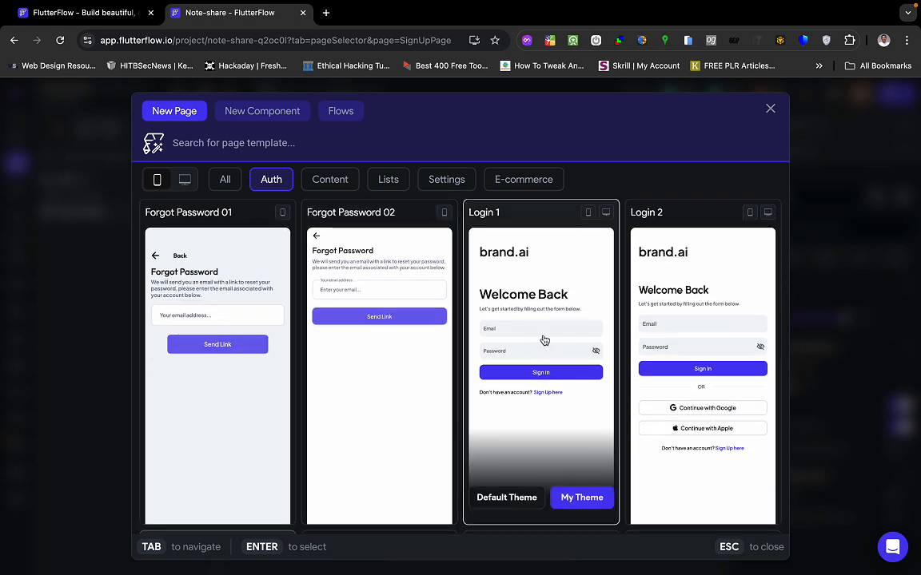
pyautogui.click(582, 499)
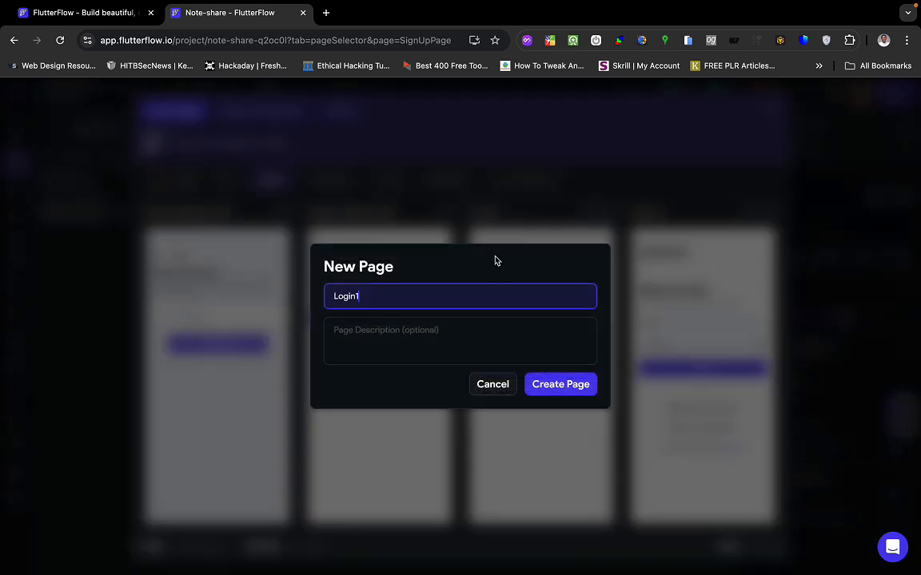
pyautogui.hotkey('shift', 'Home')
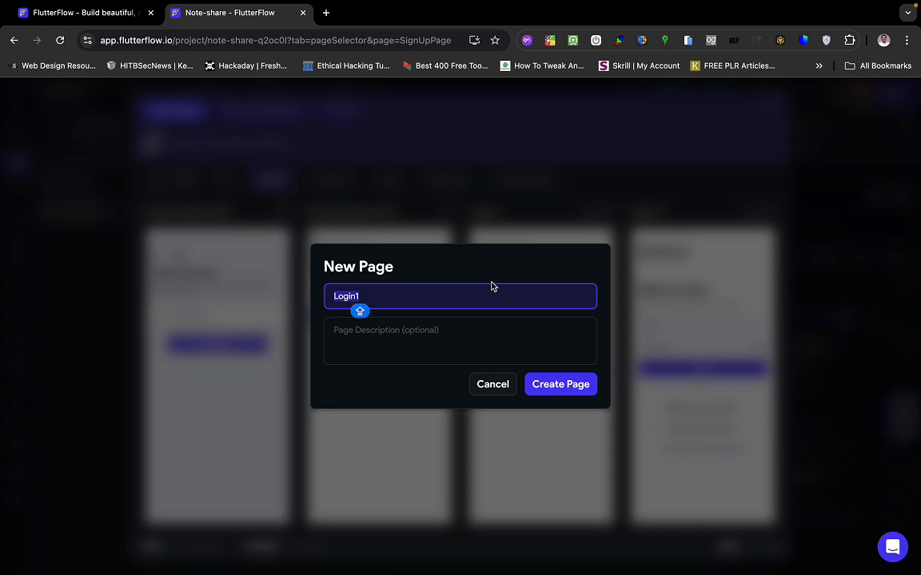
pyautogui.write('SignInPa')
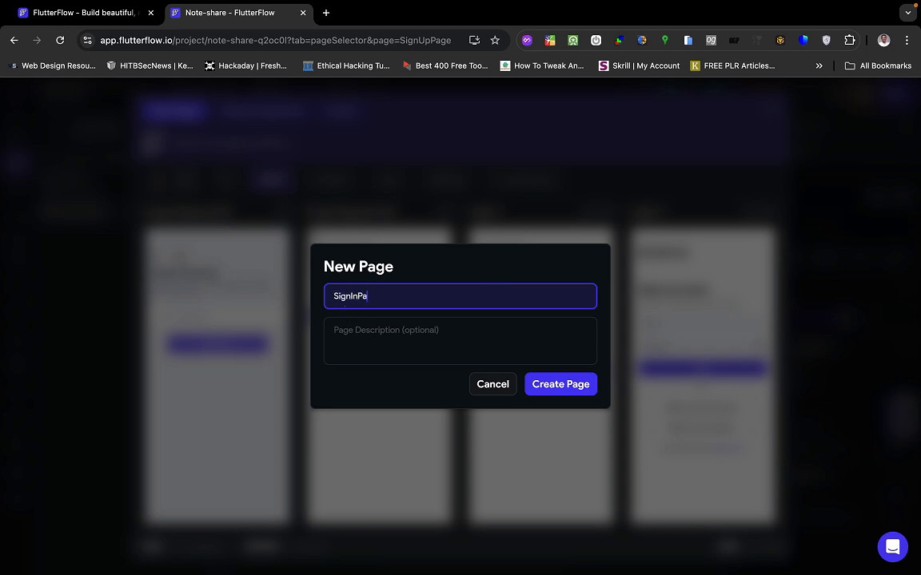
pyautogui.write('ge')
pyautogui.click(569, 388)
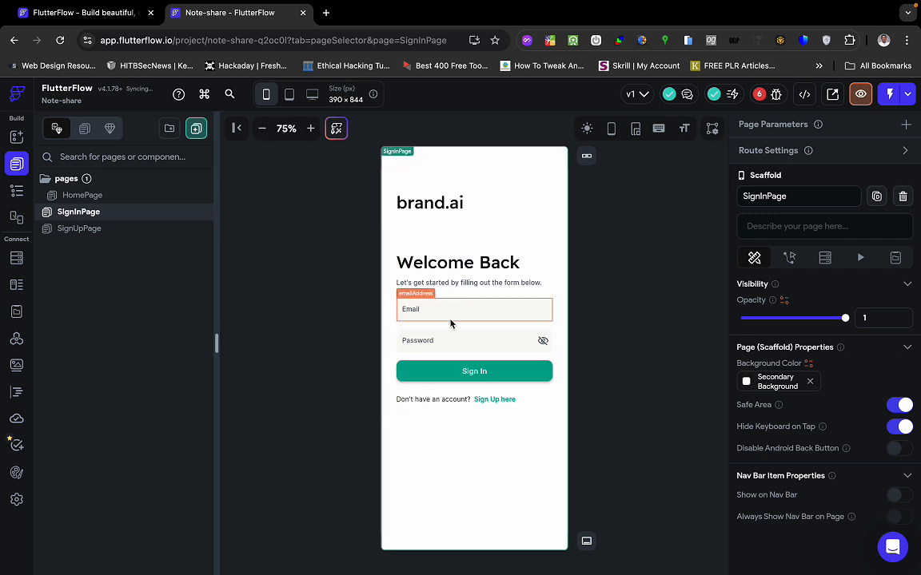
# Move SignInPage into the pages folder alongside HomePage and SignUpPage.
pyautogui.click(144, 232)
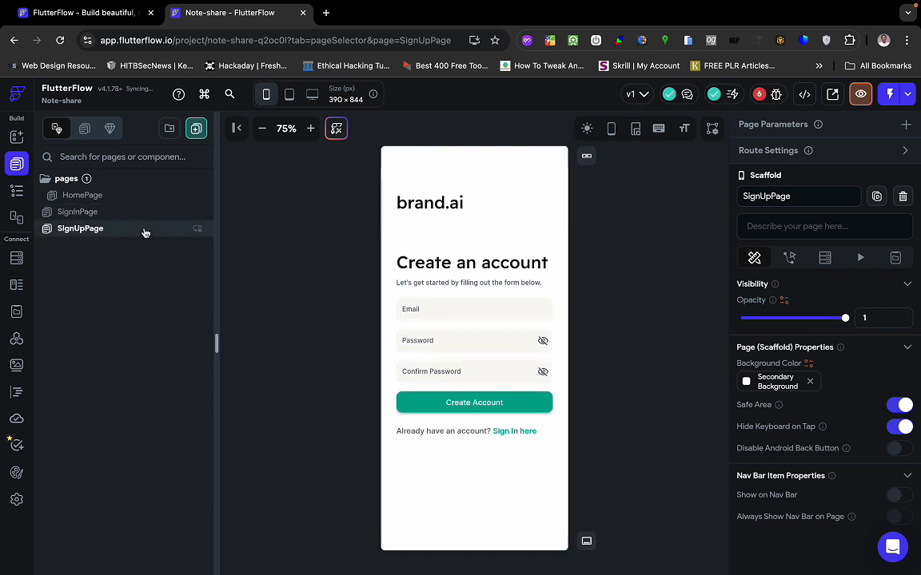
pyautogui.moveTo(144, 215)
pyautogui.mouseDown()
pyautogui.moveTo(144, 197)
pyautogui.moveTo(150, 220)
pyautogui.mouseUp()
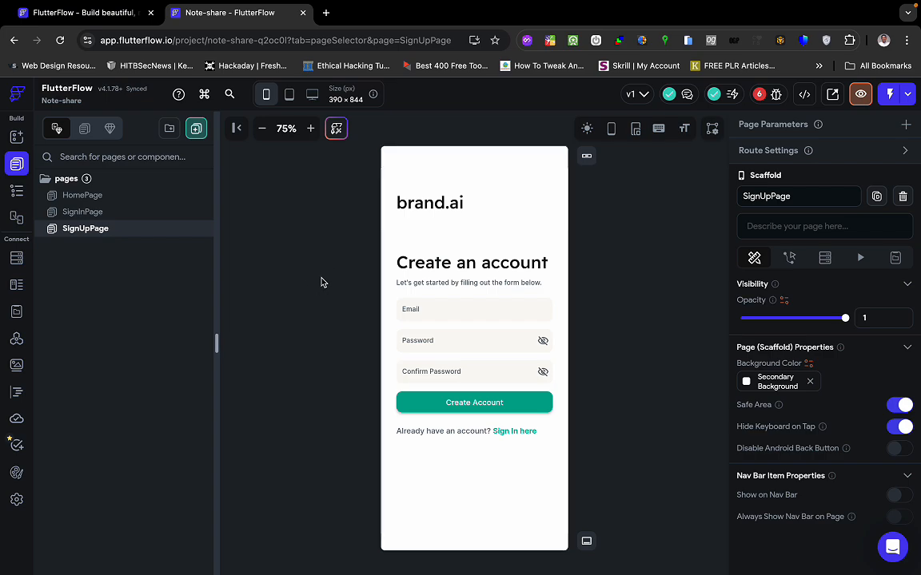
pyautogui.click(156, 195)
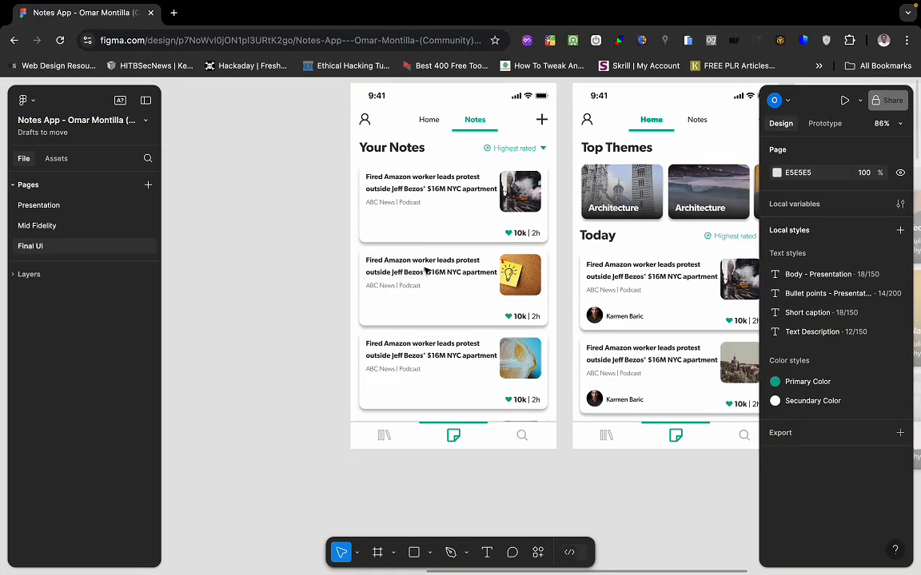
pyautogui.scroll(-2, 426, 272)
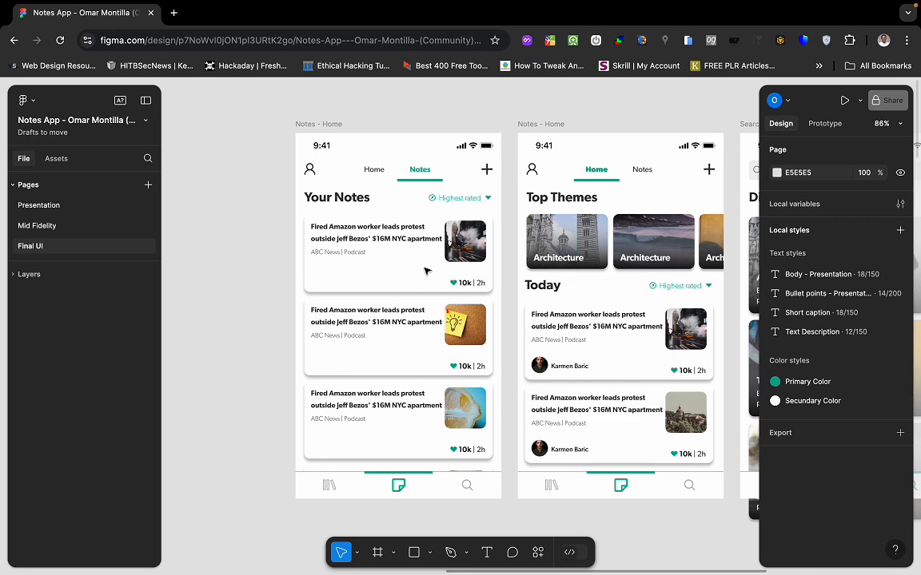
pyautogui.keyDown('ctrl'); pyautogui.scroll(2, 426, 269); pyautogui.keyUp('ctrl')
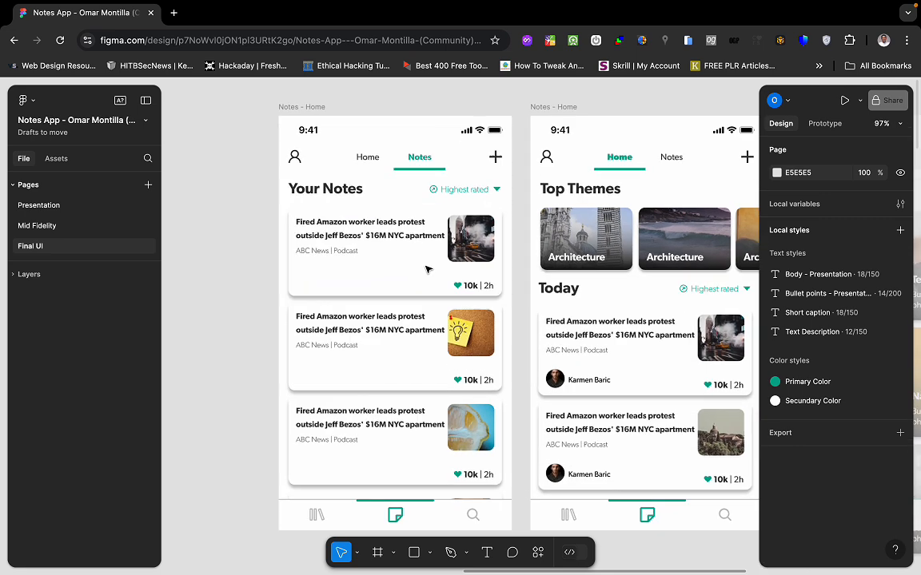
pyautogui.click(471, 163)
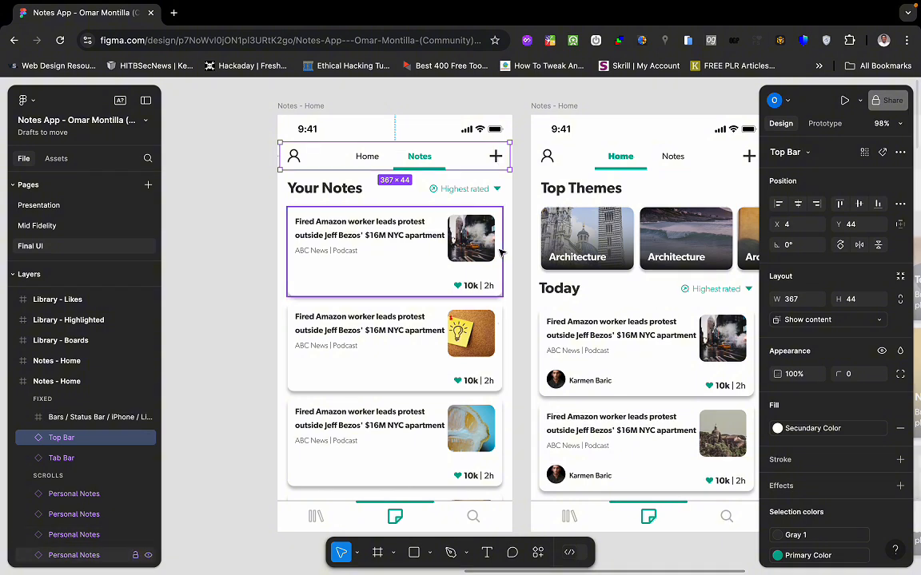
pyautogui.click(406, 196)
pyautogui.click(416, 285)
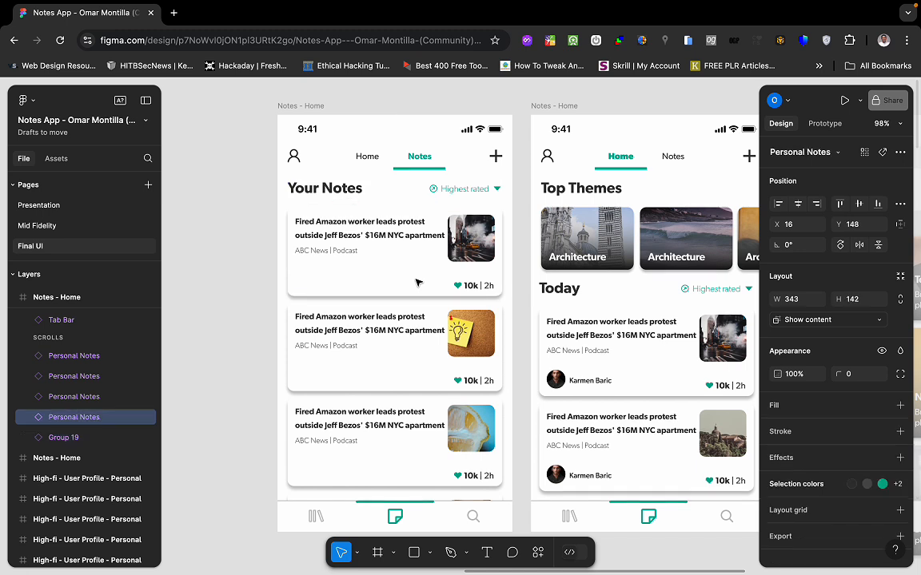
pyautogui.click(428, 359)
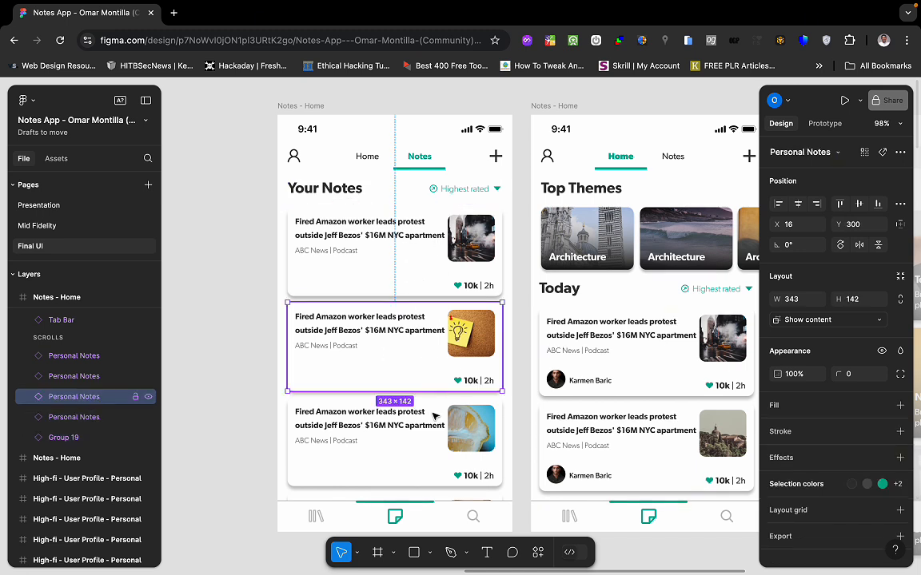
pyautogui.click(435, 421)
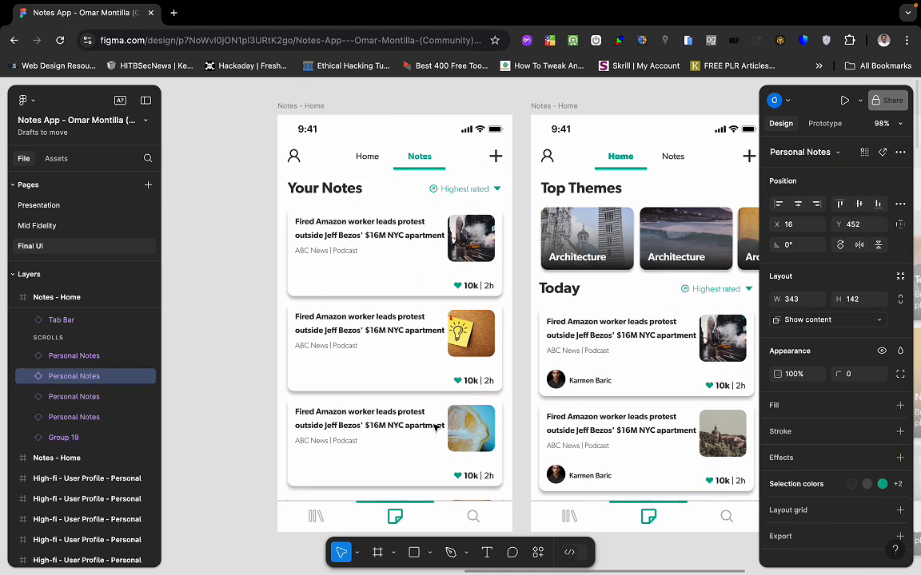
pyautogui.click(465, 154)
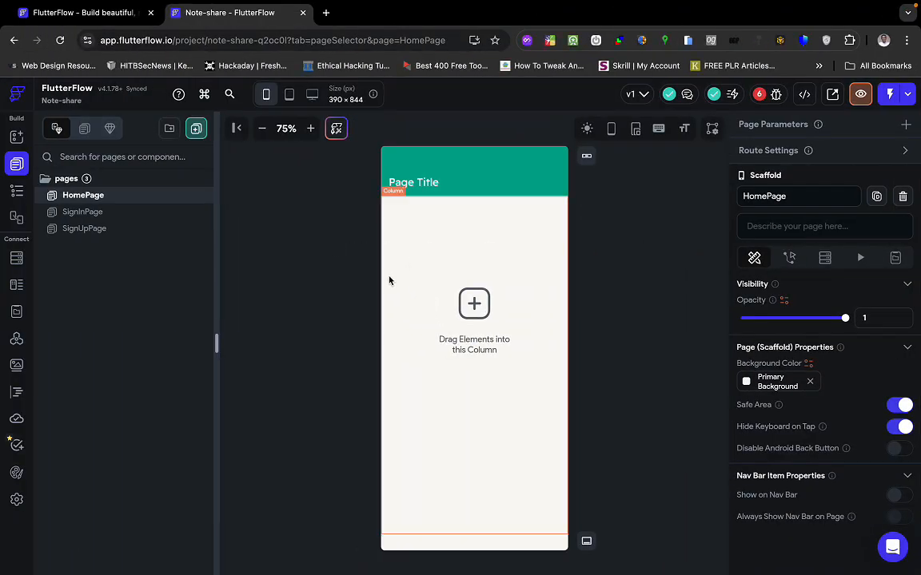
# Delete the app bar from HomePage, comparing against the Figma design.
pyautogui.click(478, 182)
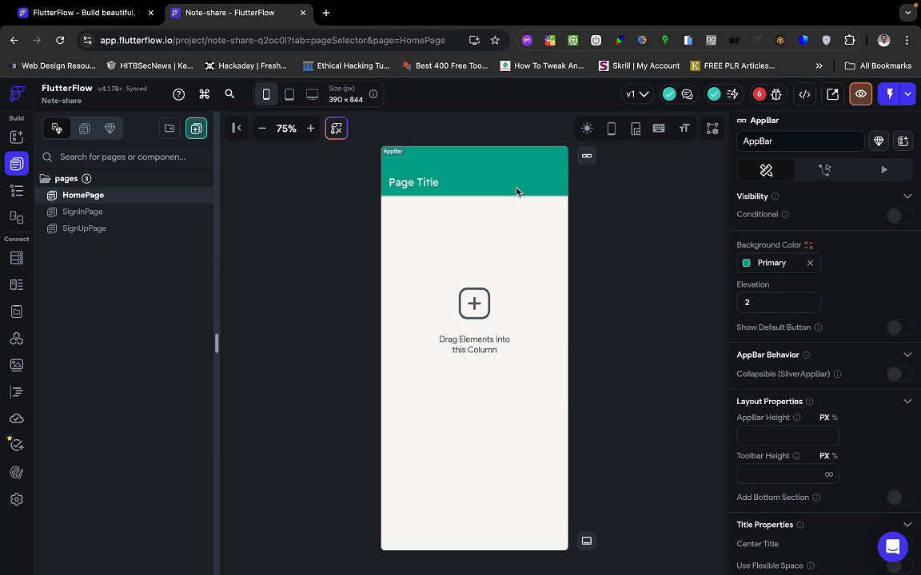
pyautogui.press('Delete')
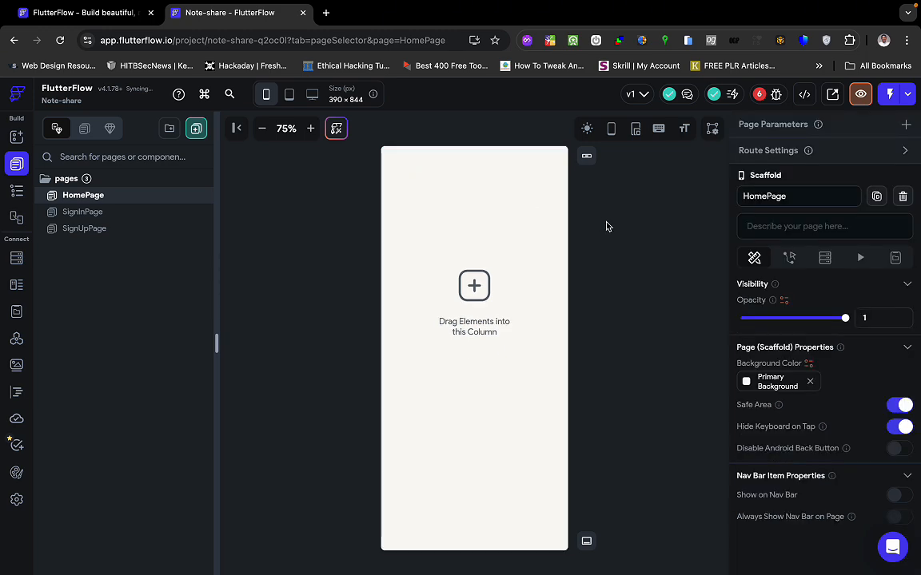
pyautogui.hotkey('ctrl', 'Right')
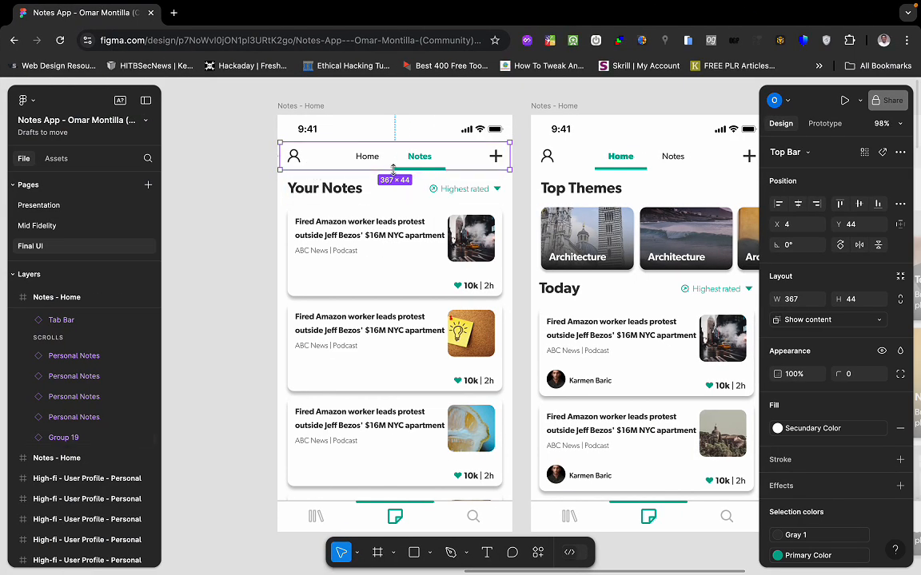
pyautogui.hotkey('ctrl', 'Left')
pyautogui.hotkey('ctrl', 'Right')
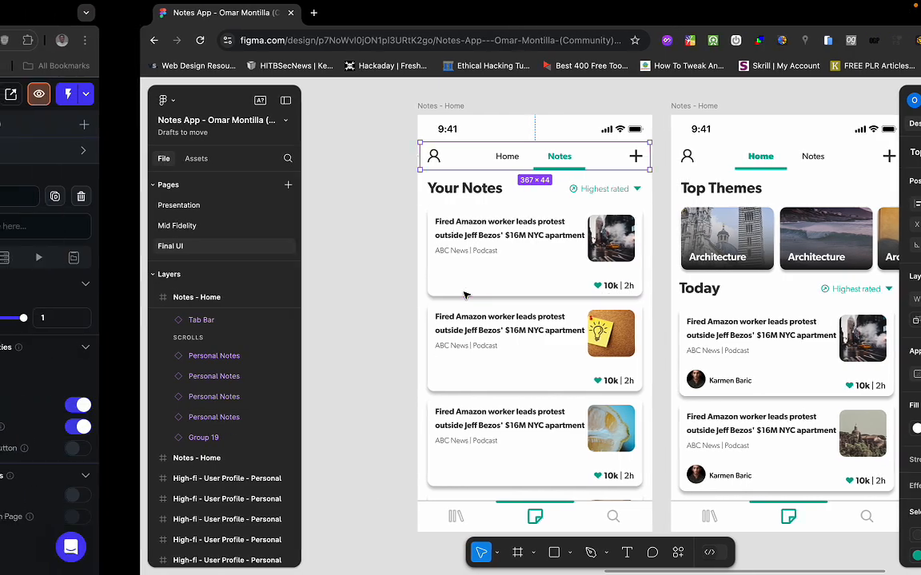
pyautogui.hotkey('ctrl', 'Left')
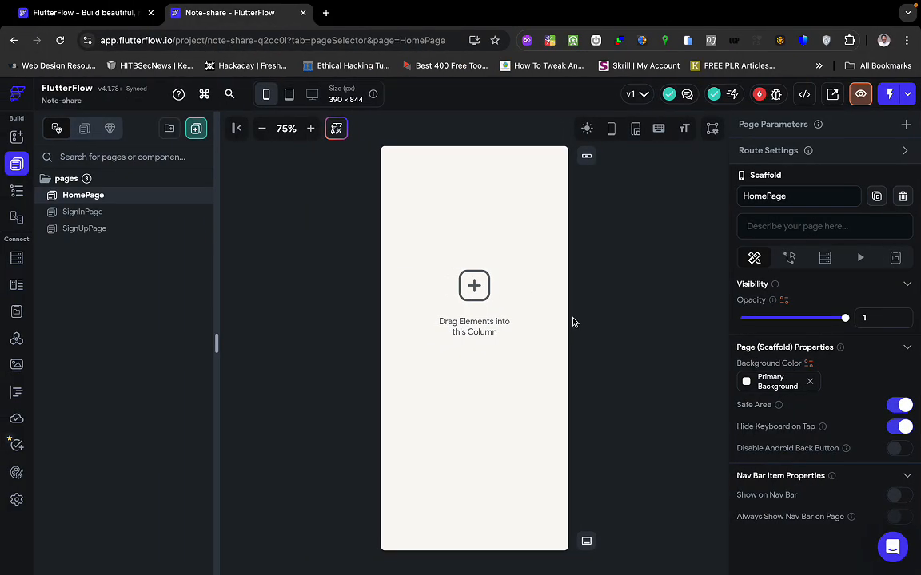
# Show HomePage's widget tree and select its remaining Column.
pyautogui.click(514, 323)
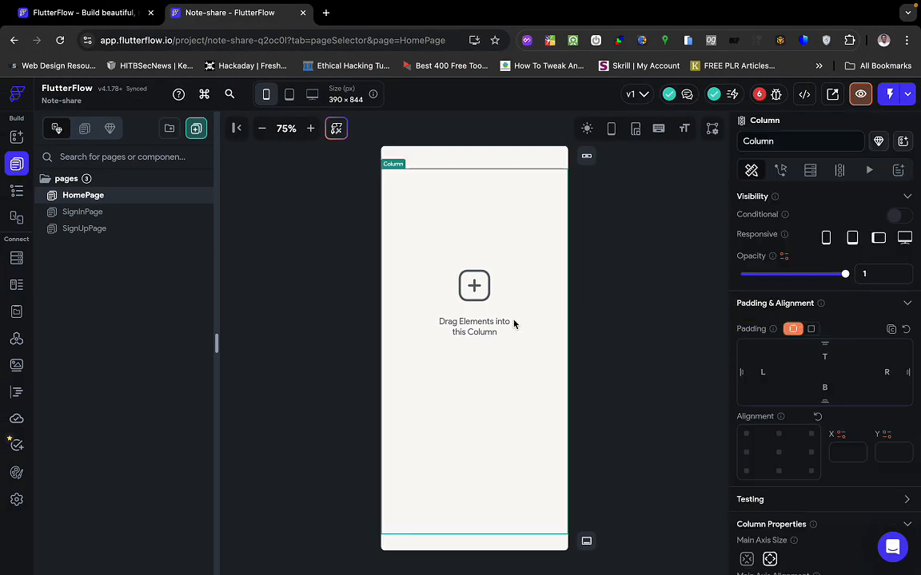
pyautogui.click(17, 190)
pyautogui.click(92, 199)
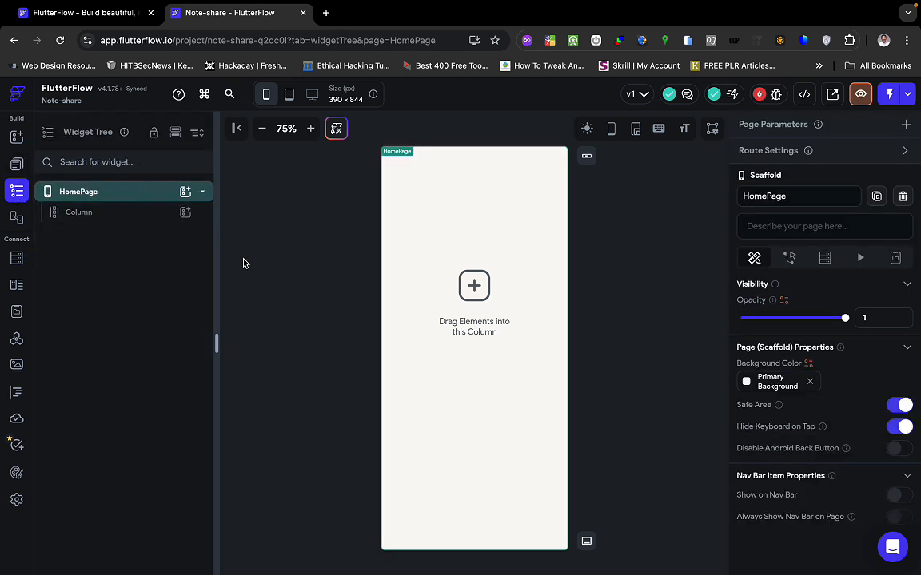
pyautogui.click(344, 311)
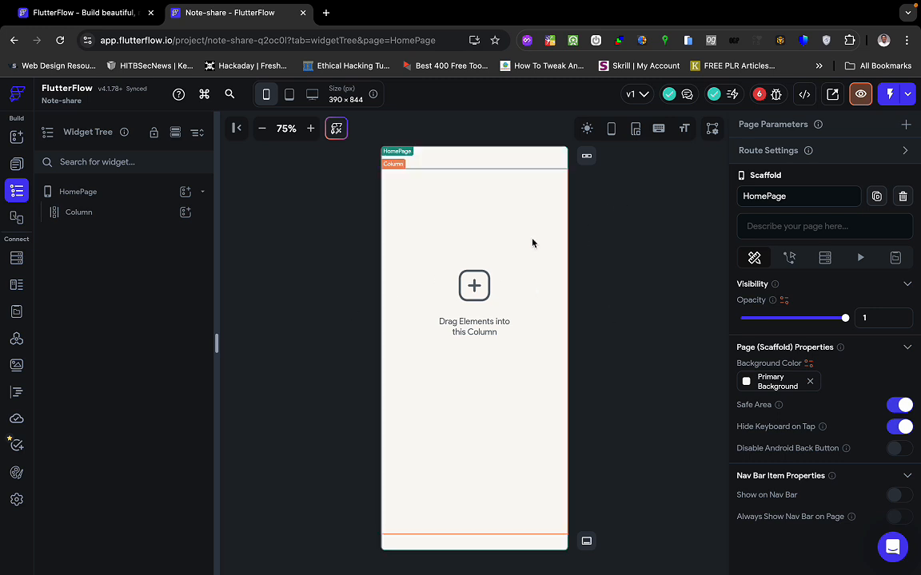
pyautogui.click(493, 248)
# Delete the Column so HomePage is empty, then browse the Add Elements widget list.
pyautogui.press('Delete')
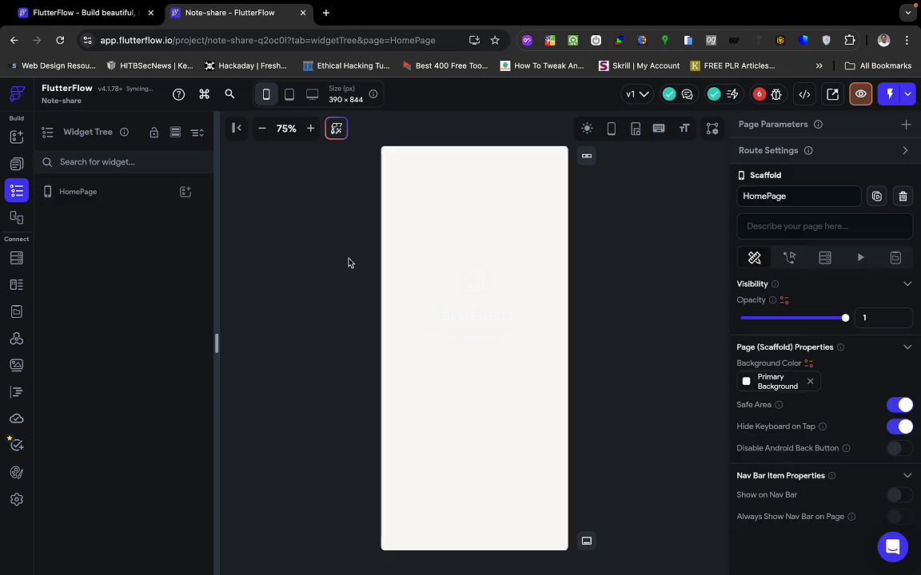
pyautogui.click(609, 256)
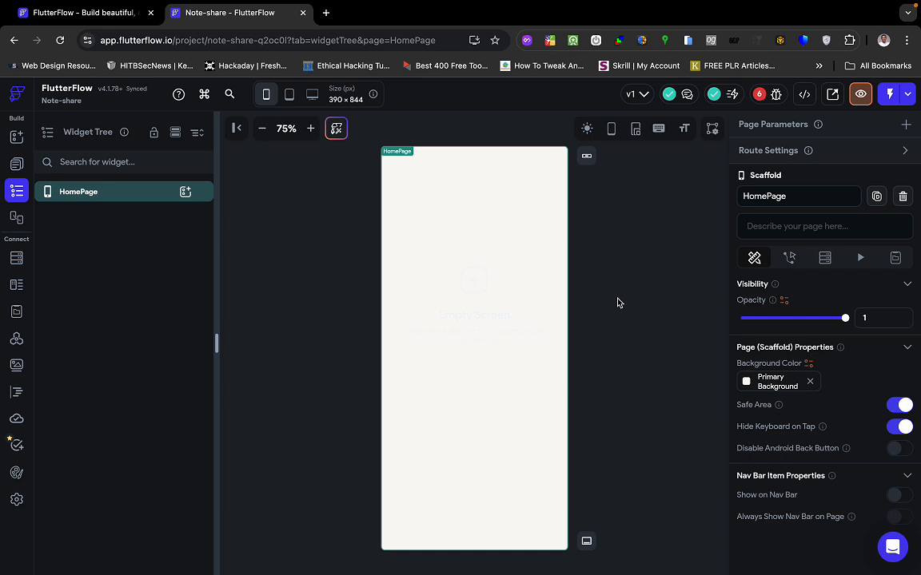
pyautogui.click(441, 295)
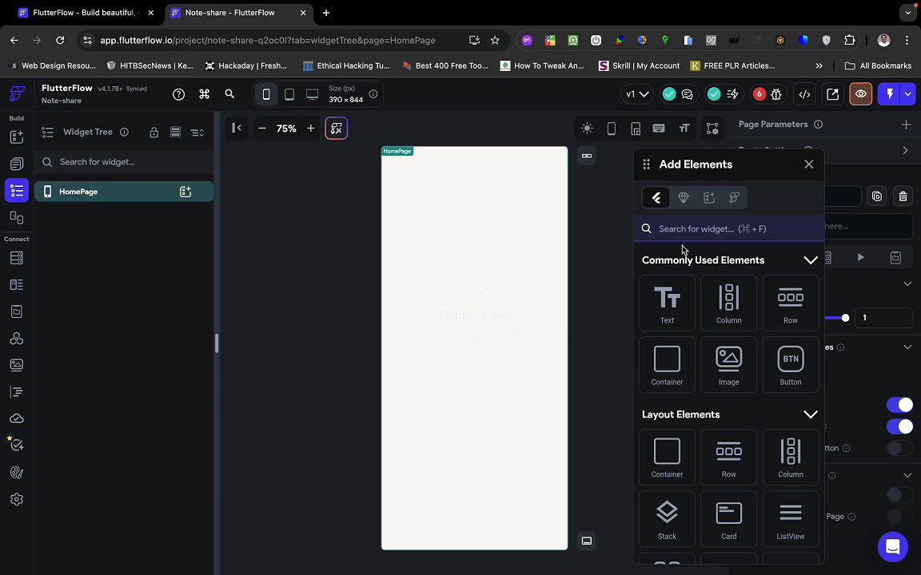
pyautogui.scroll(-2, 671, 360)
pyautogui.scroll(-5, 675, 358)
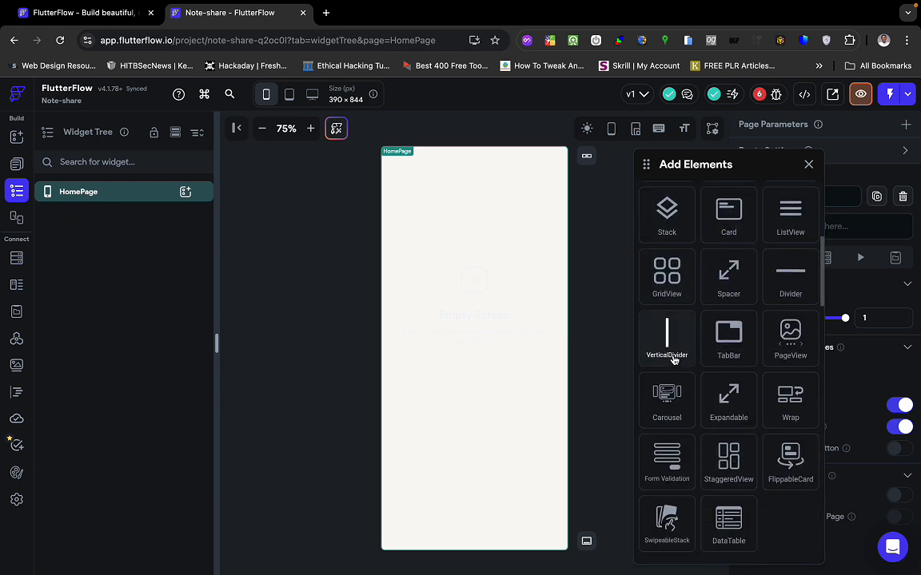
pyautogui.scroll(6, 676, 355)
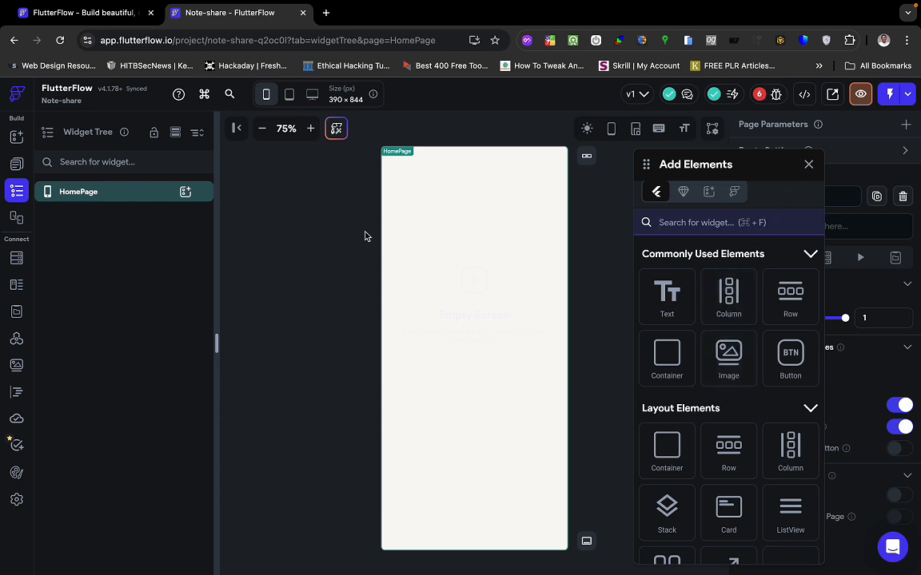
# Search the widget palette for "tab" and drop a TabBar onto HomePage.
pyautogui.click(19, 138)
pyautogui.scroll(-5, 123, 344)
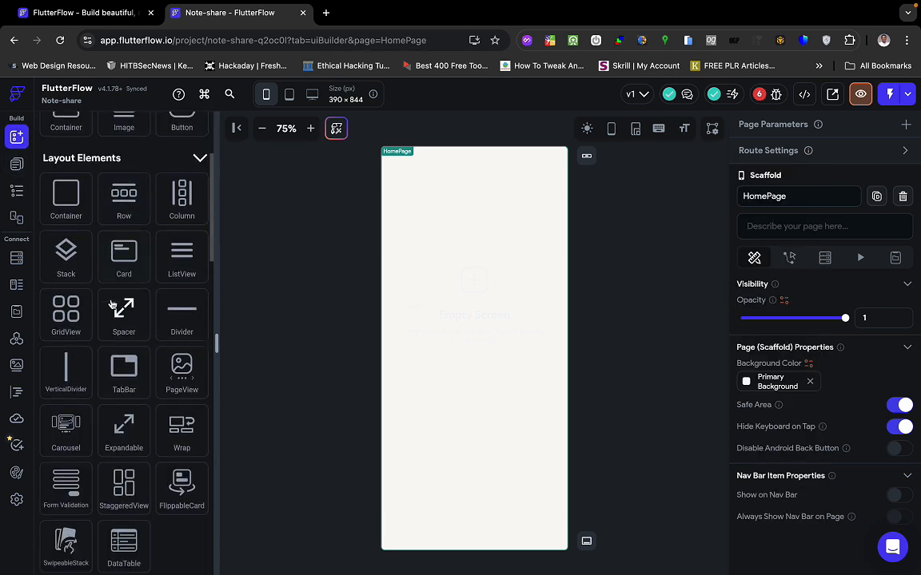
pyautogui.scroll(5, 121, 400)
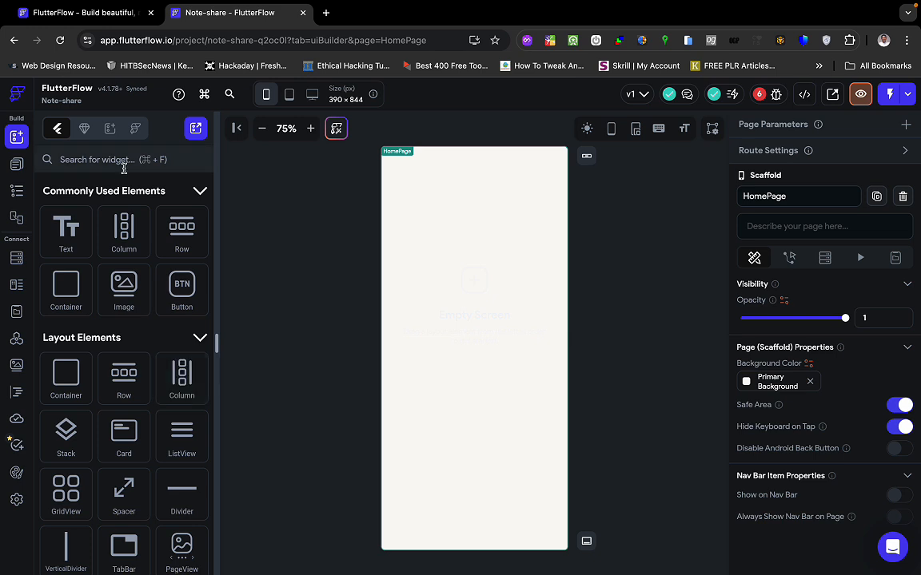
pyautogui.click(126, 160)
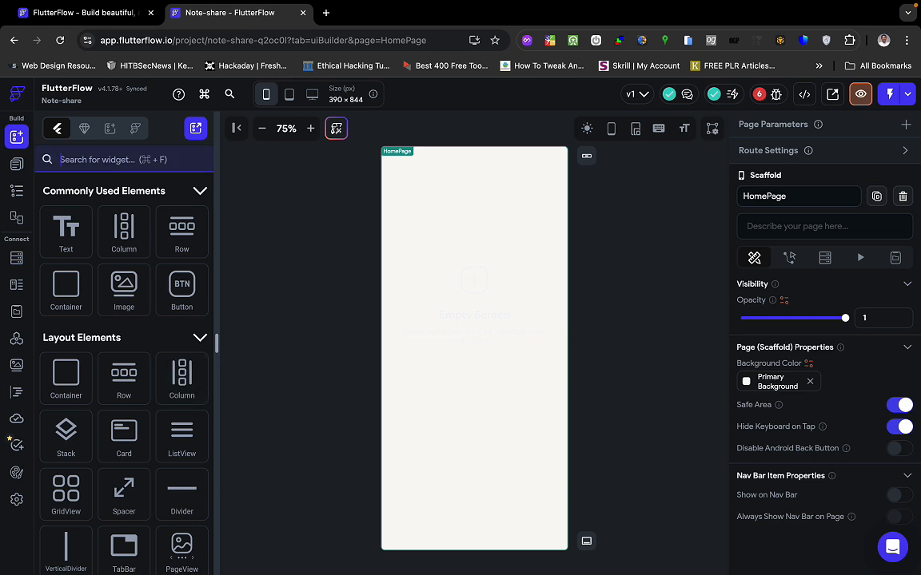
pyautogui.write('tab')
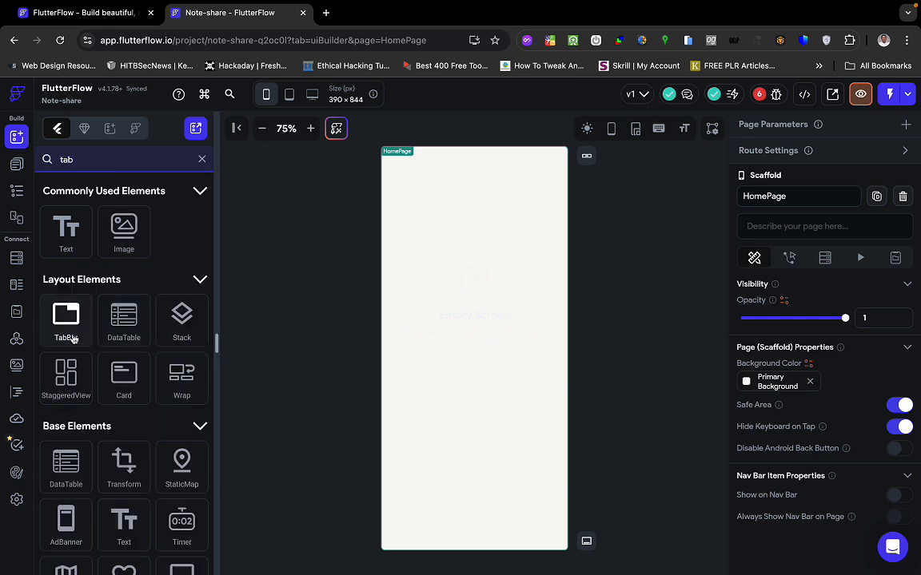
pyautogui.moveTo(71, 338); pyautogui.dragTo(403, 317)
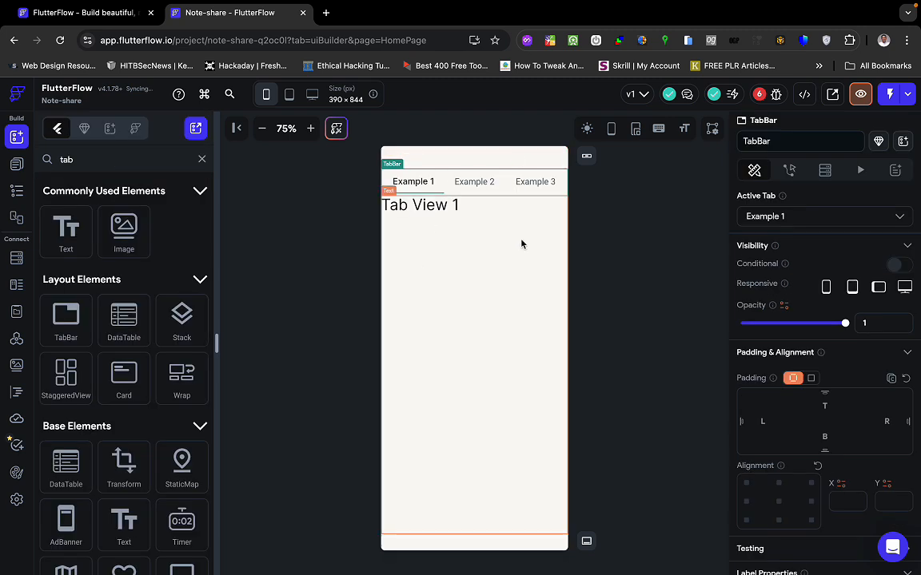
# Delete the Example 3 tab, leaving only Example 1 and Example 2.
pyautogui.click(550, 182)
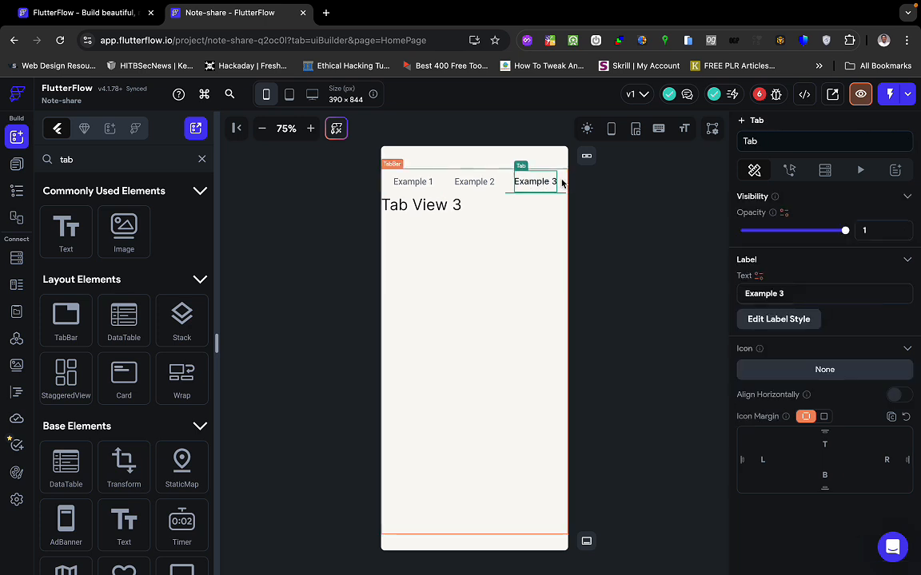
pyautogui.click(498, 182)
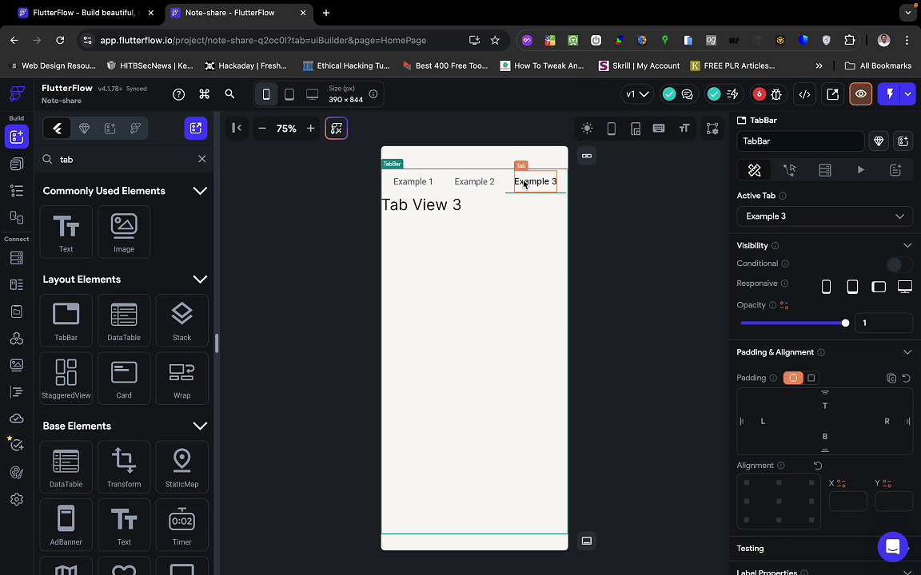
pyautogui.click(523, 183)
pyautogui.press('Delete')
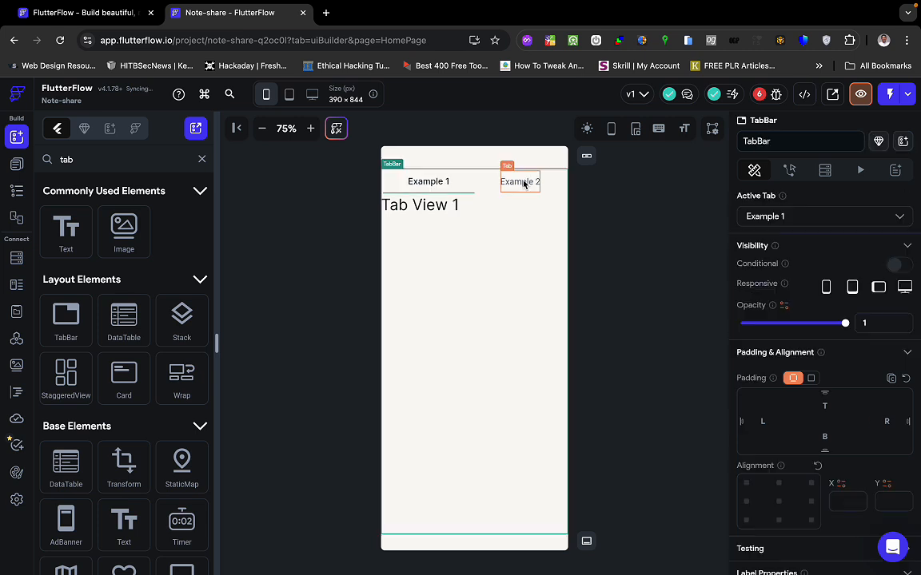
pyautogui.click(483, 261)
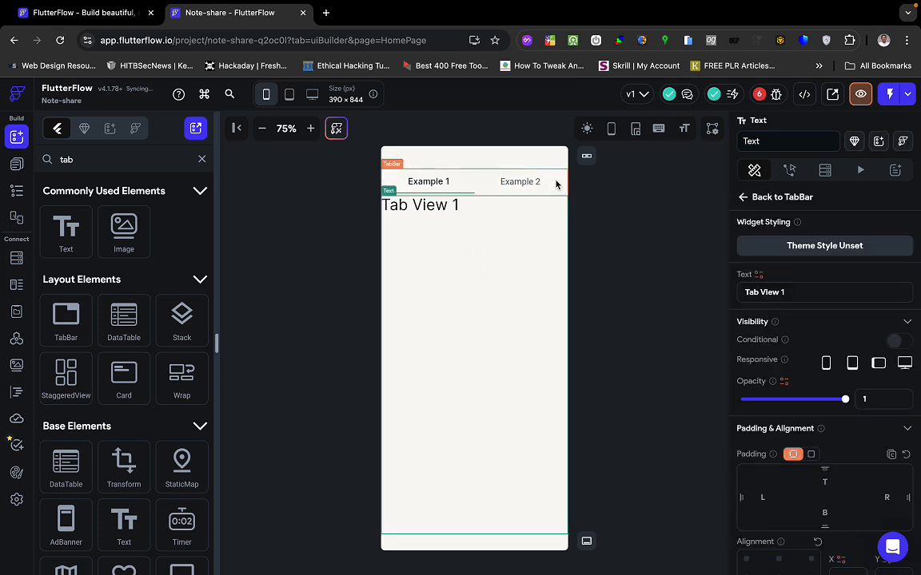
pyautogui.click(552, 185)
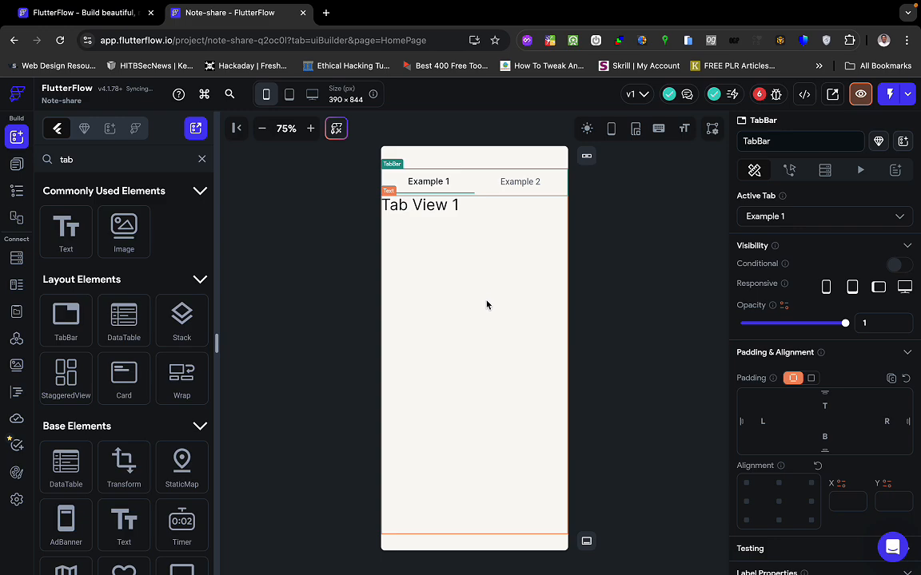
pyautogui.click(621, 294)
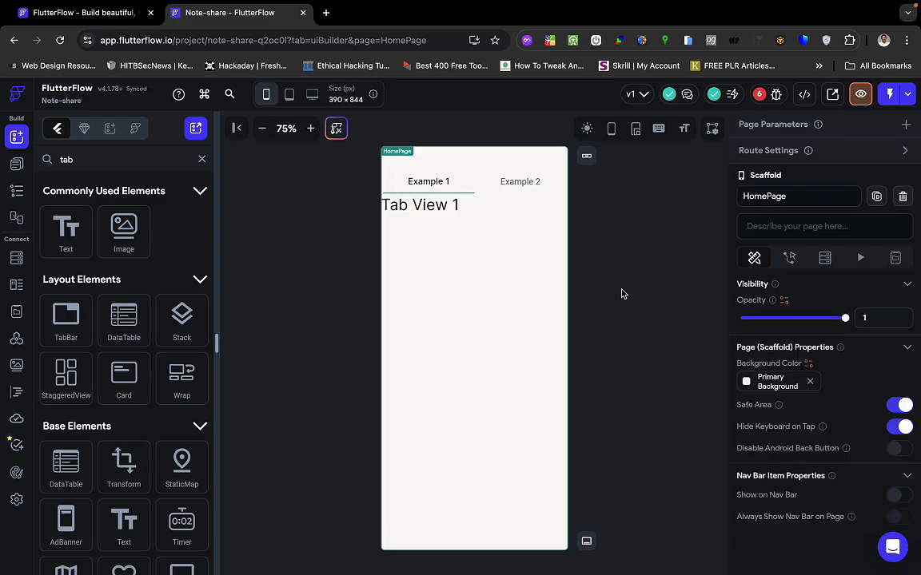
pyautogui.hotkey('ctrl', 'Right')
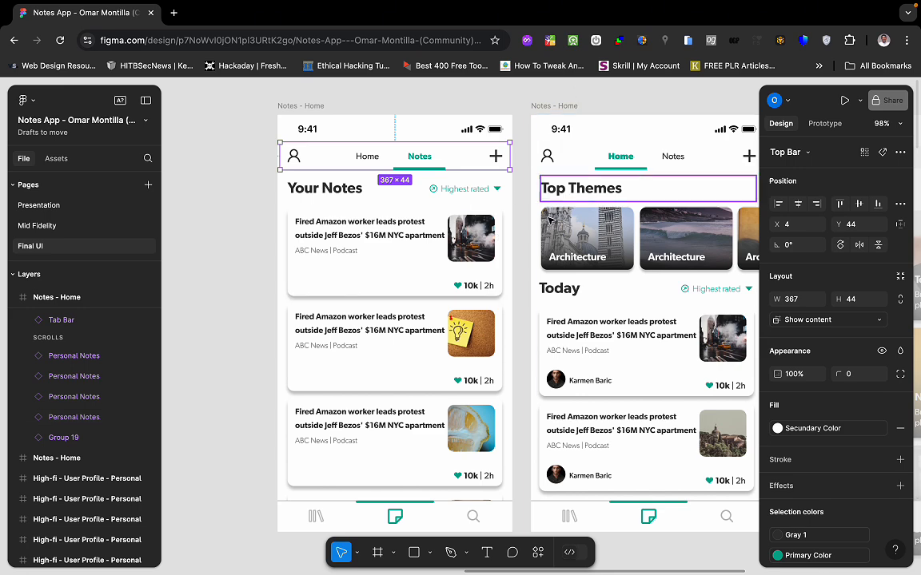
# Return from the Figma top bar design to the FlutterFlow HomePage.
pyautogui.hotkey('ctrl', 'Left')
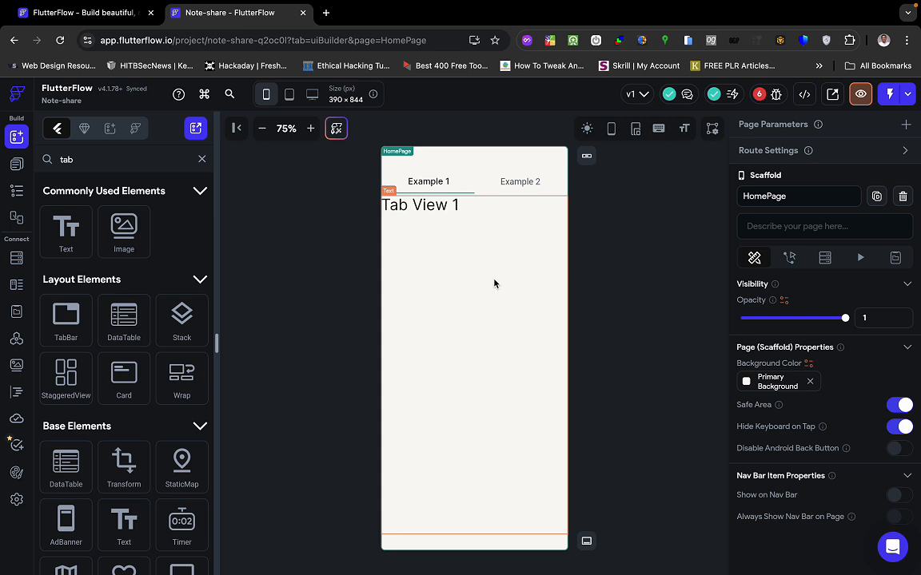
pyautogui.scroll(-1, 103, 365)
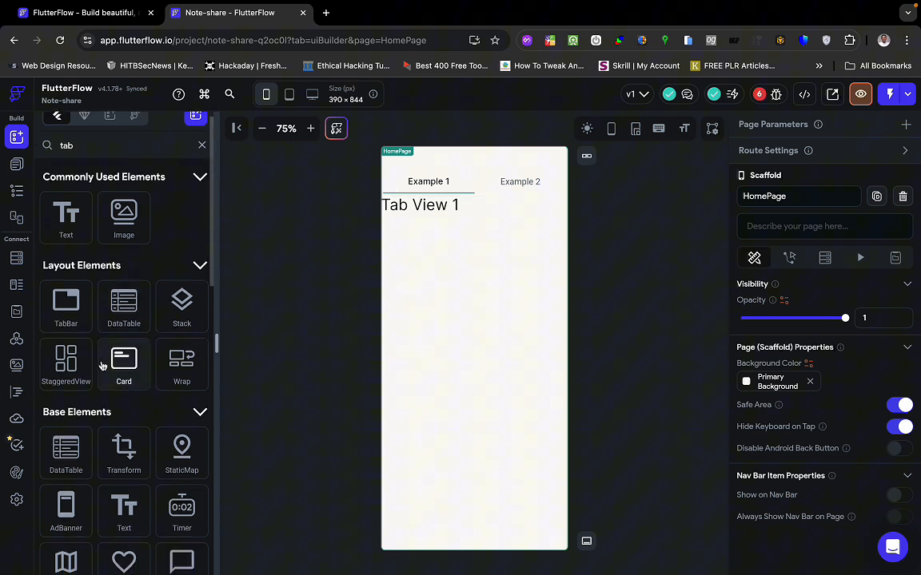
pyautogui.click(86, 137)
pyautogui.press('super+a')
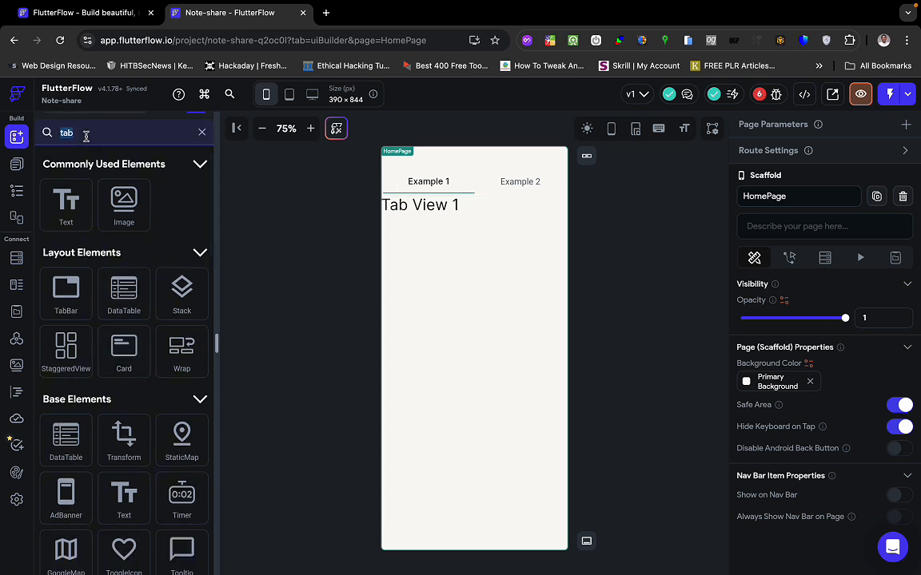
pyautogui.write('stac')
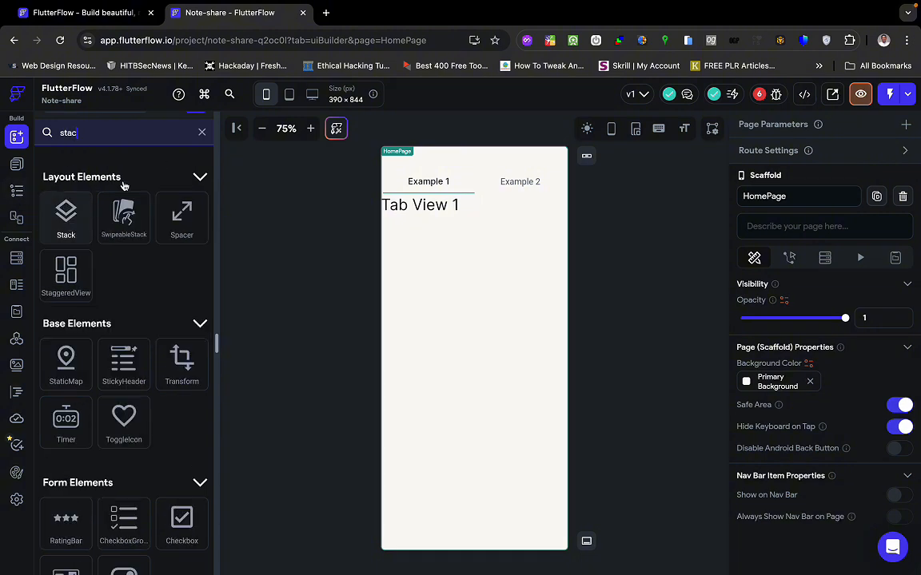
pyautogui.scroll(-3, 134, 333)
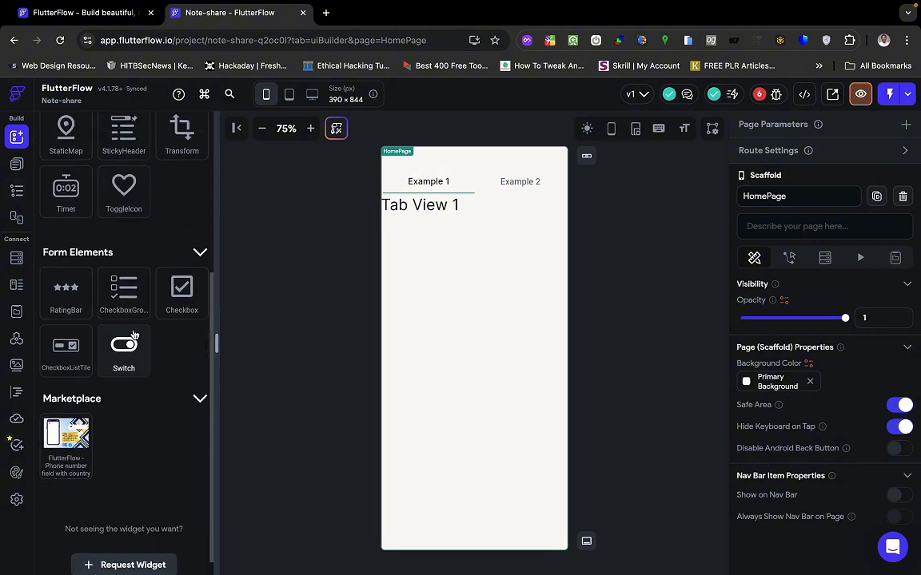
pyautogui.scroll(3, 133, 334)
pyautogui.press('BackSpace')
pyautogui.press('BackSpace')
pyautogui.press('BackSpace')
pyautogui.press('BackSpace')
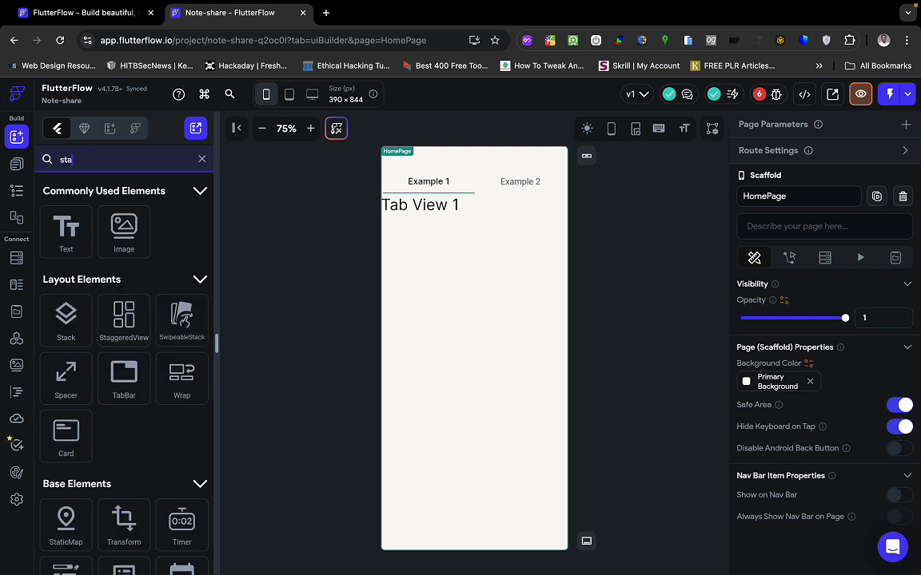
pyautogui.scroll(-1, 65, 325)
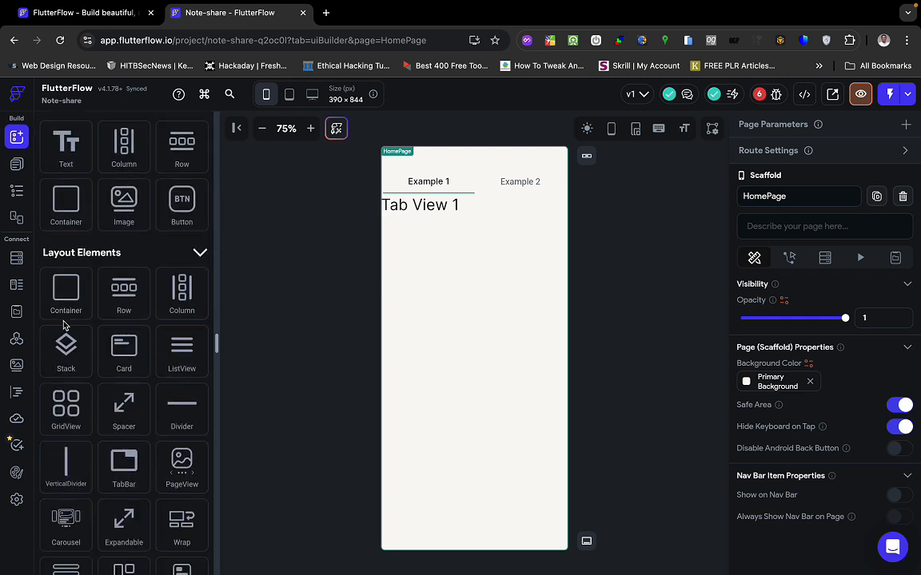
pyautogui.scroll(1, 124, 296)
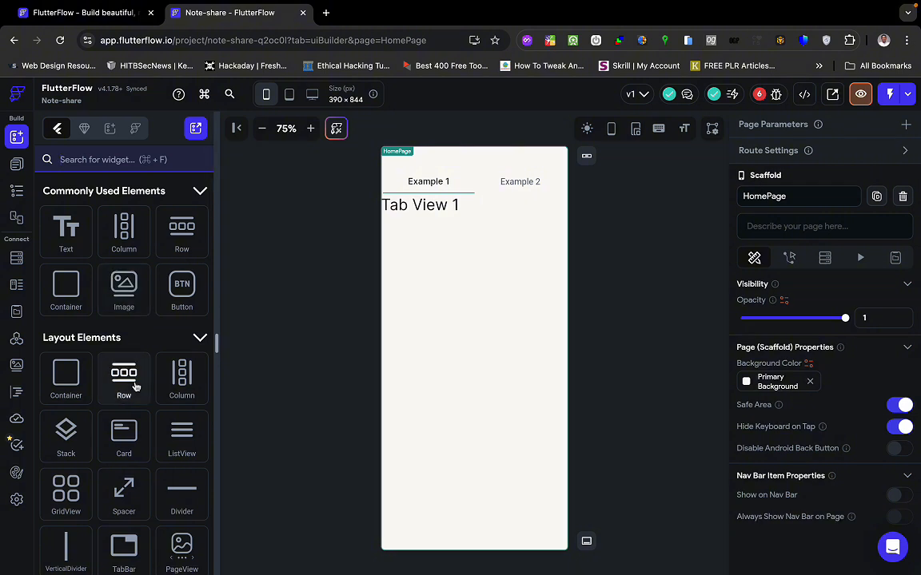
pyautogui.scroll(-1, 135, 387)
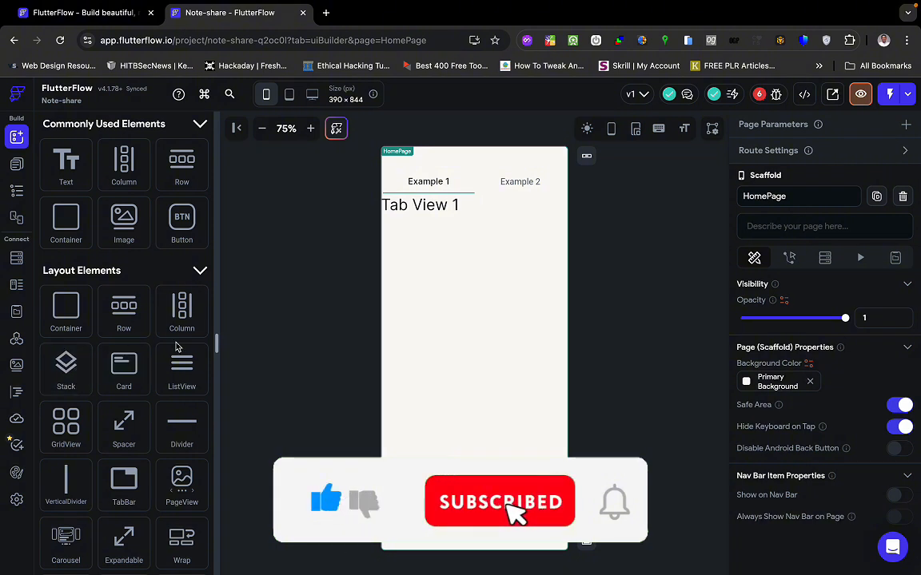
pyautogui.press('super+f')
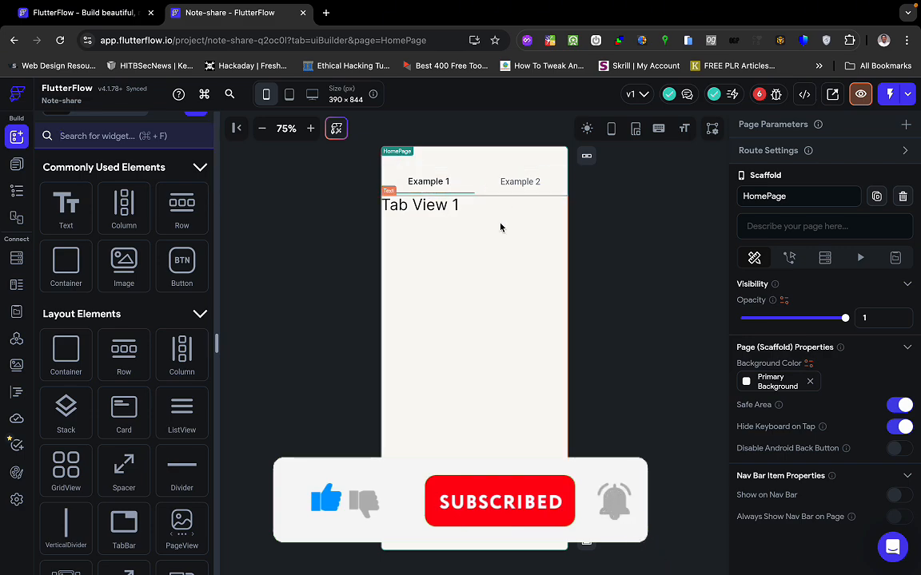
pyautogui.hotkey('ctrl', 'Right')
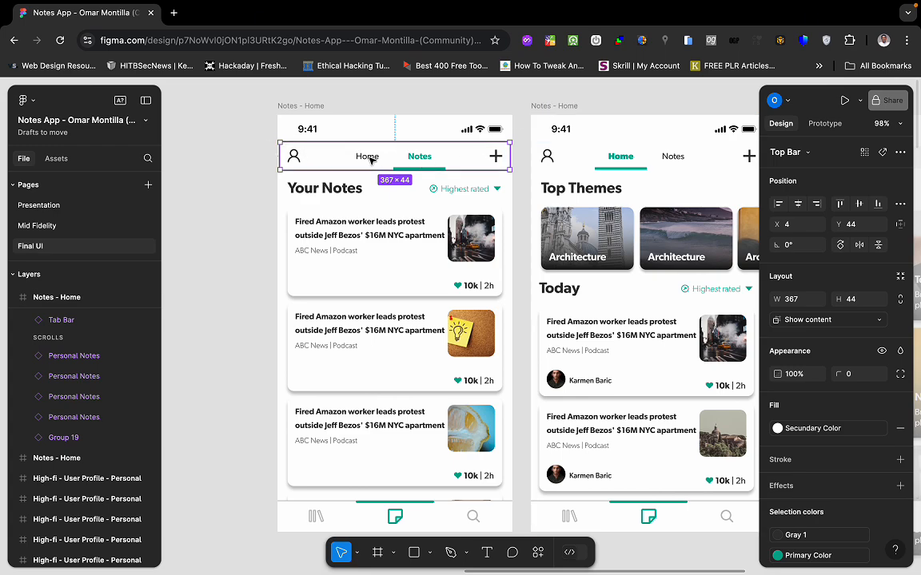
pyautogui.hotkey('ctrl', 'Left')
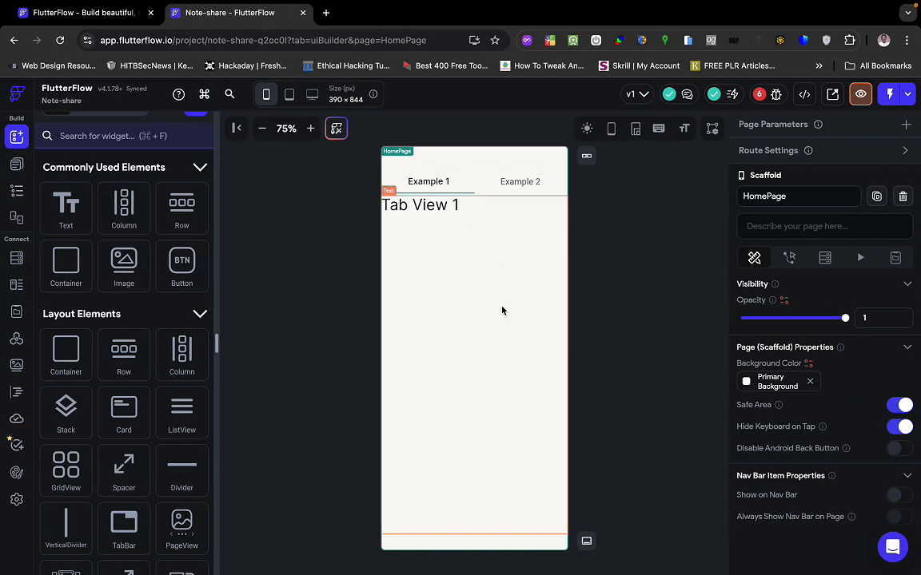
# Search the palette for "icon" and drop an Icon widget into the tab bar.
pyautogui.click(547, 190)
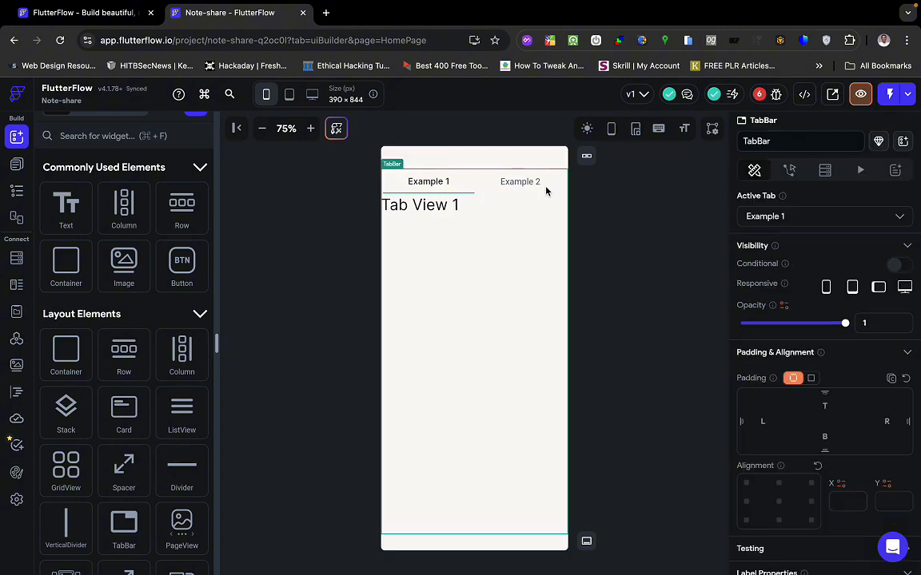
pyautogui.click(146, 136)
pyautogui.write('div')
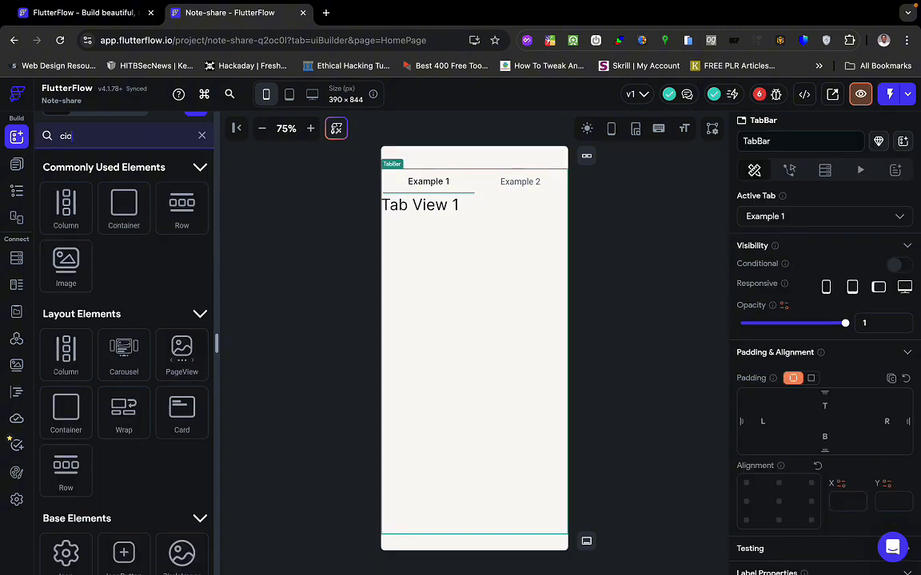
pyautogui.press('BackSpace')
pyautogui.press('BackSpace')
pyautogui.press('BackSpace')
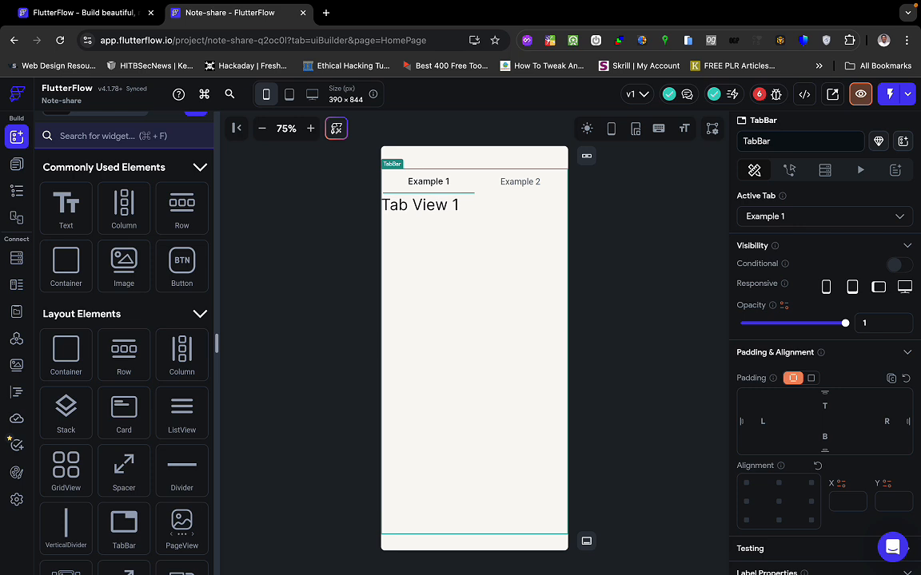
pyautogui.write('icon')
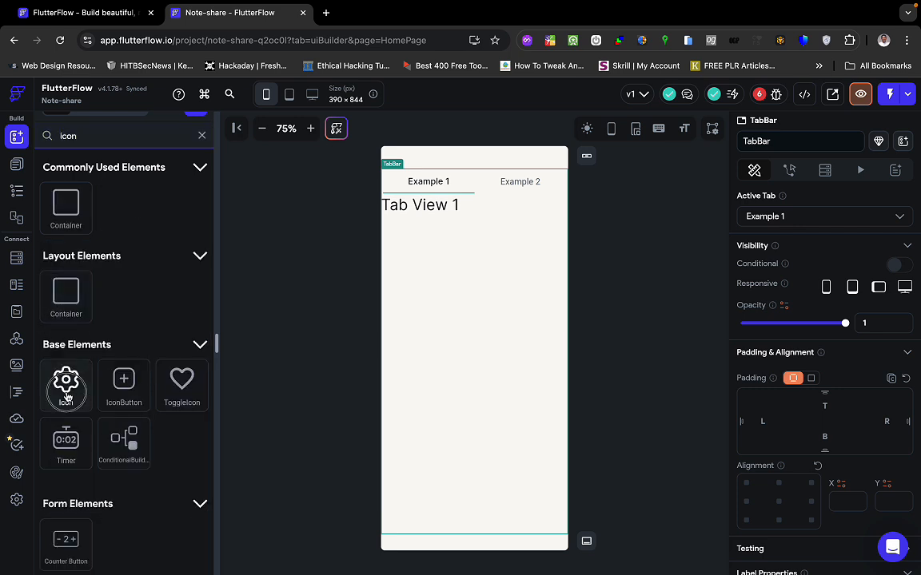
pyautogui.moveTo(67, 398); pyautogui.dragTo(393, 186)
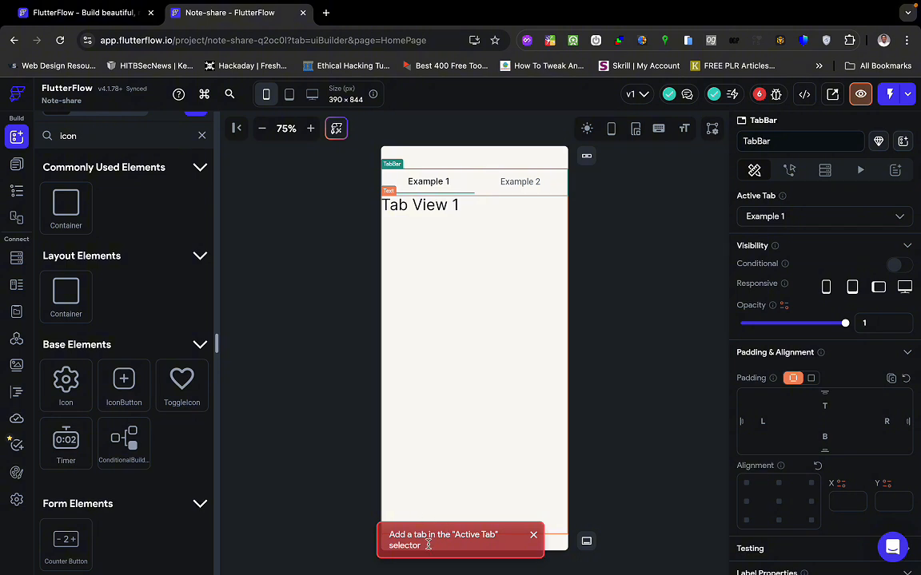
# Select the Example 2 tab, try a horizontally aligned Ten Mp Sharp icon, then remove it.
pyautogui.click(470, 200)
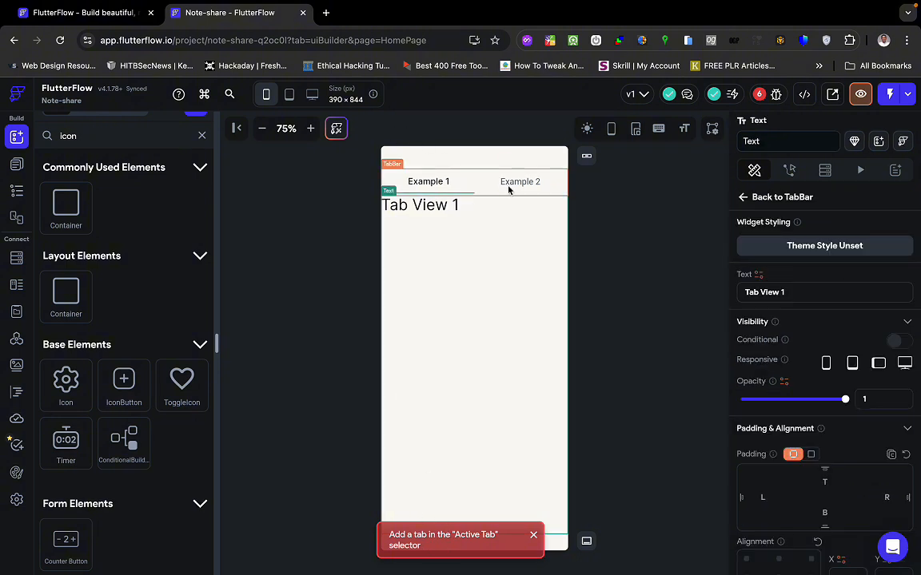
pyautogui.click(508, 188)
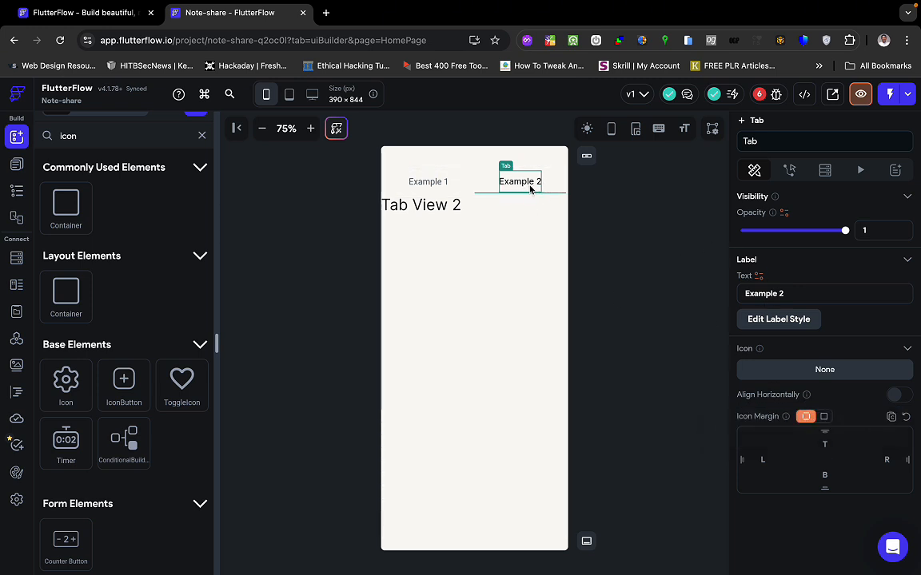
pyautogui.click(817, 370)
pyautogui.click(482, 276)
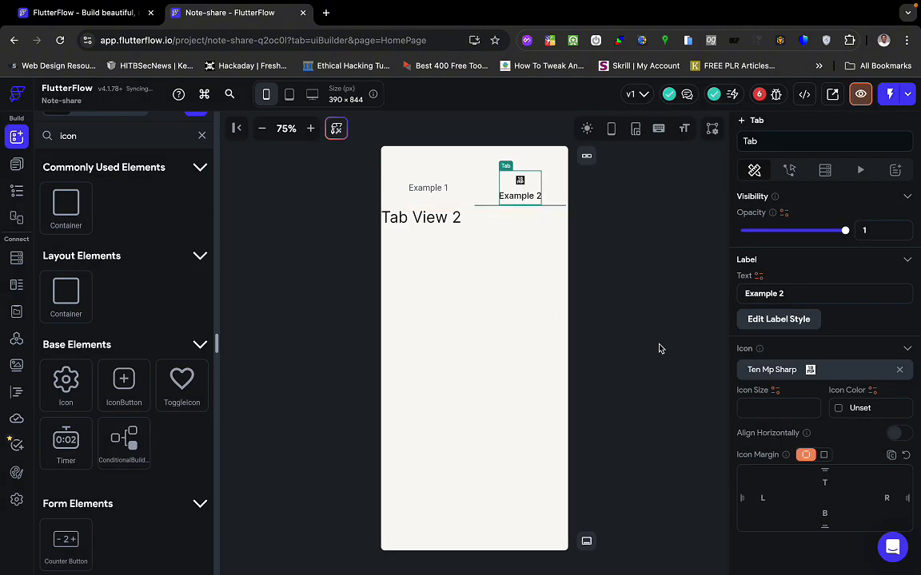
pyautogui.click(895, 433)
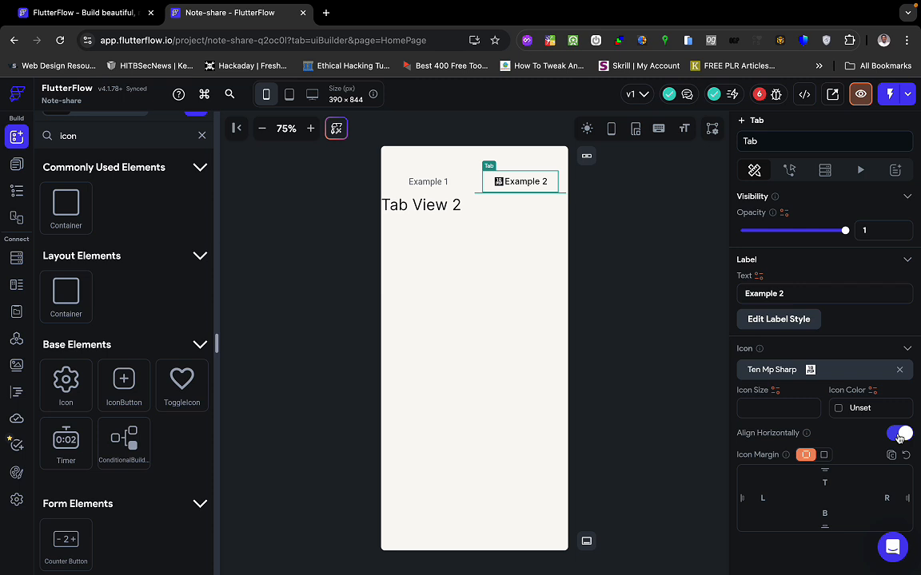
pyautogui.click(899, 370)
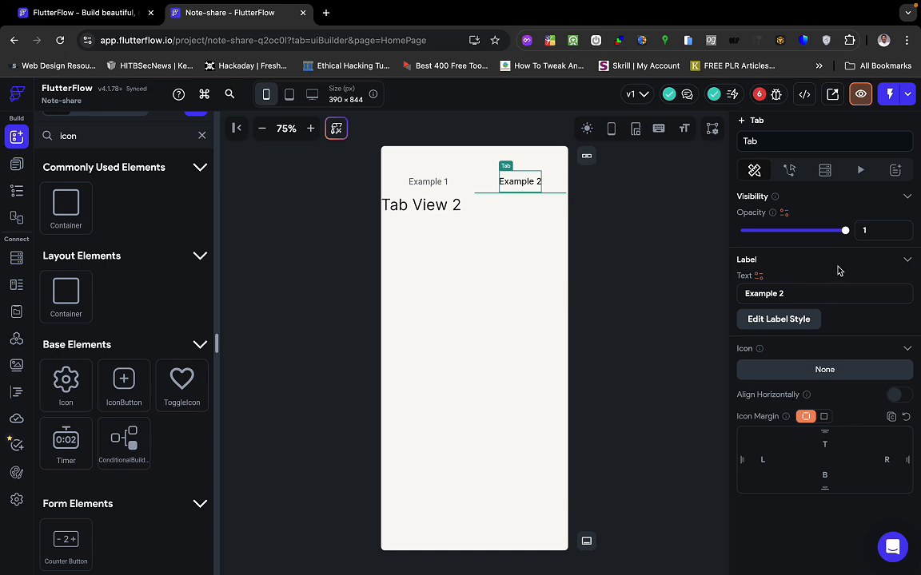
pyautogui.click(618, 220)
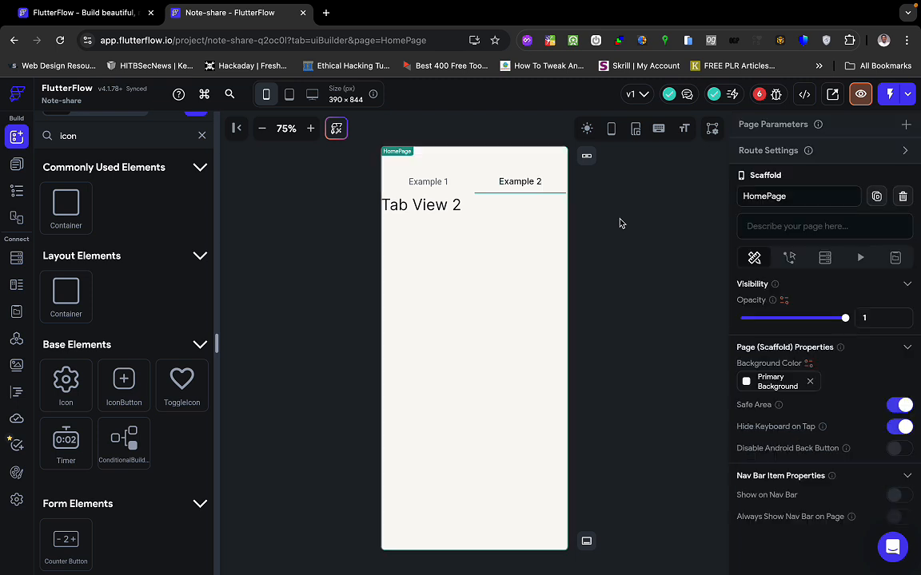
pyautogui.click(482, 179)
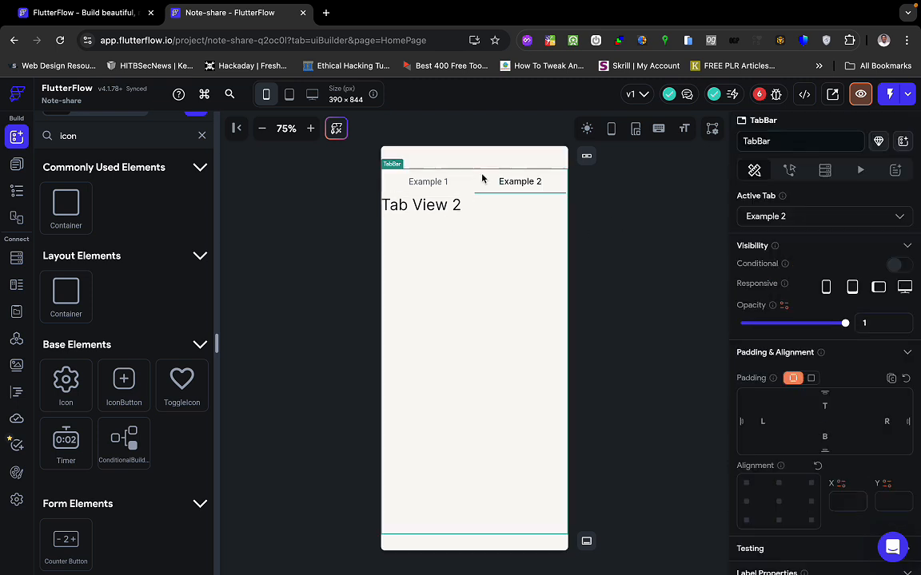
# In the HomePage widget tree, explore the TabBar's right-click replace options.
pyautogui.click(16, 164)
pyautogui.click(16, 190)
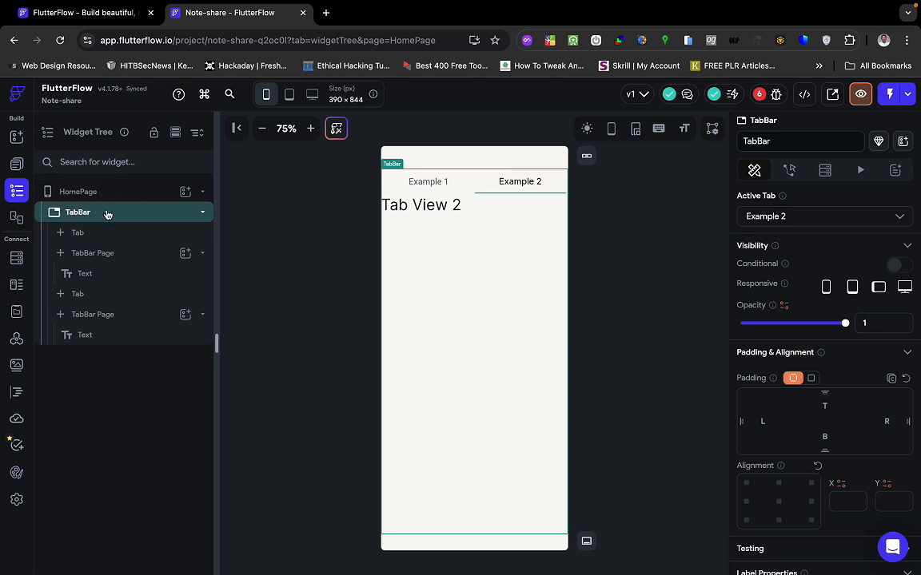
pyautogui.rightClick(168, 217)
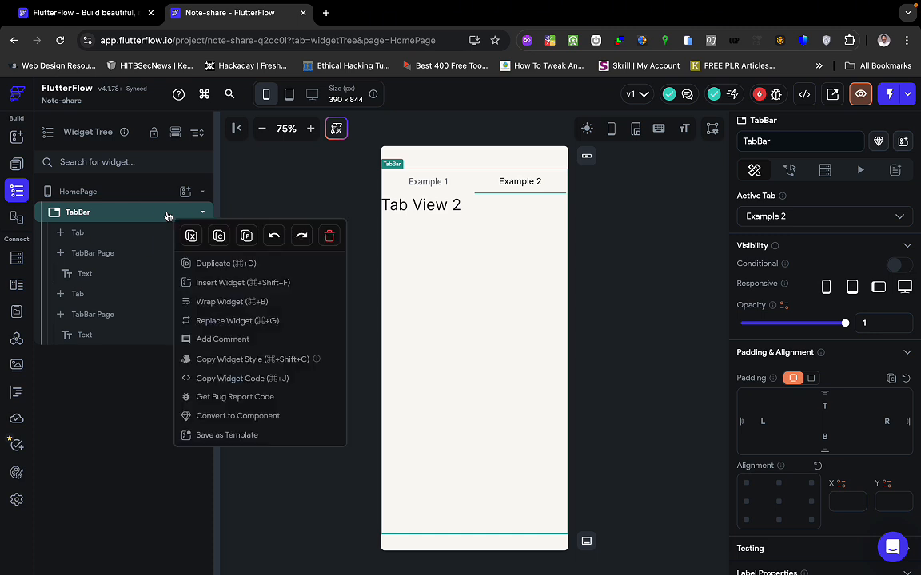
pyautogui.click(244, 321)
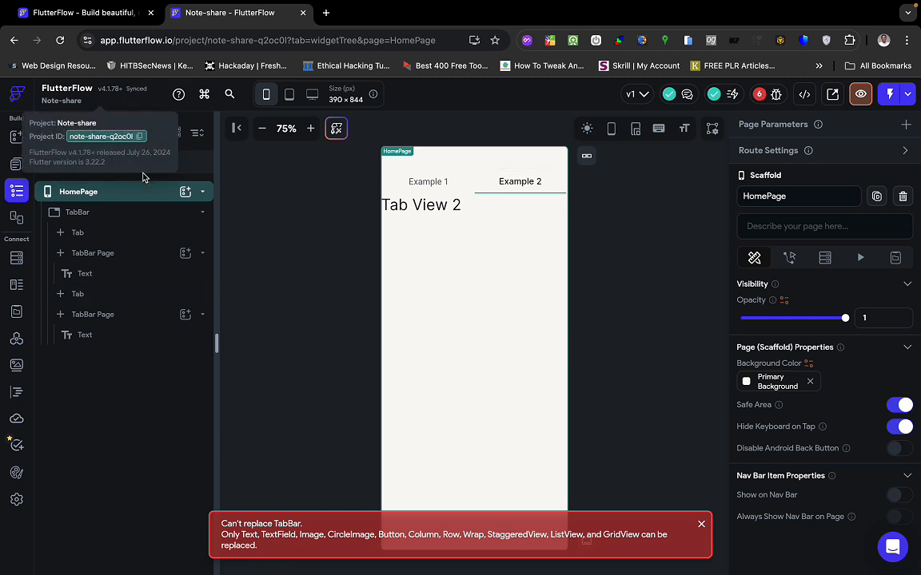
pyautogui.click(142, 212)
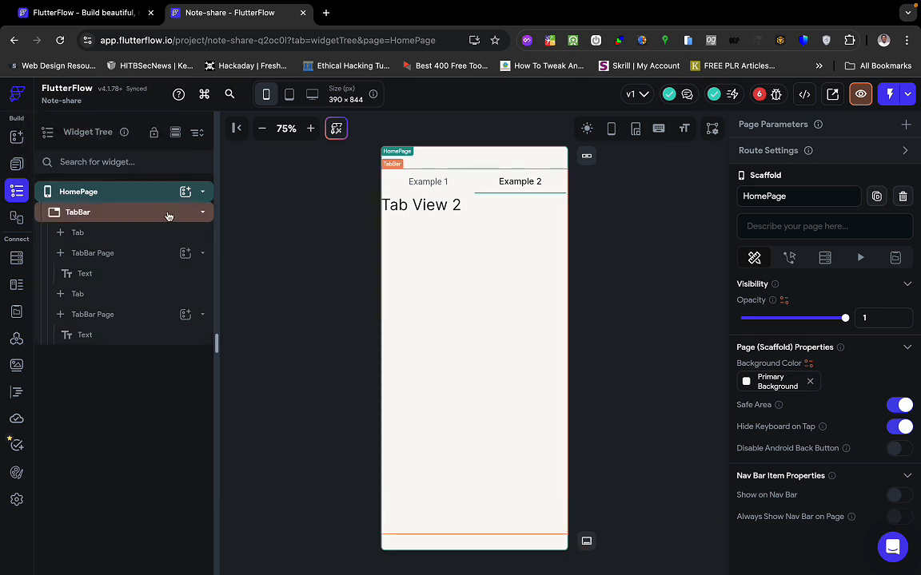
pyautogui.click(168, 216)
pyautogui.rightClick(168, 216)
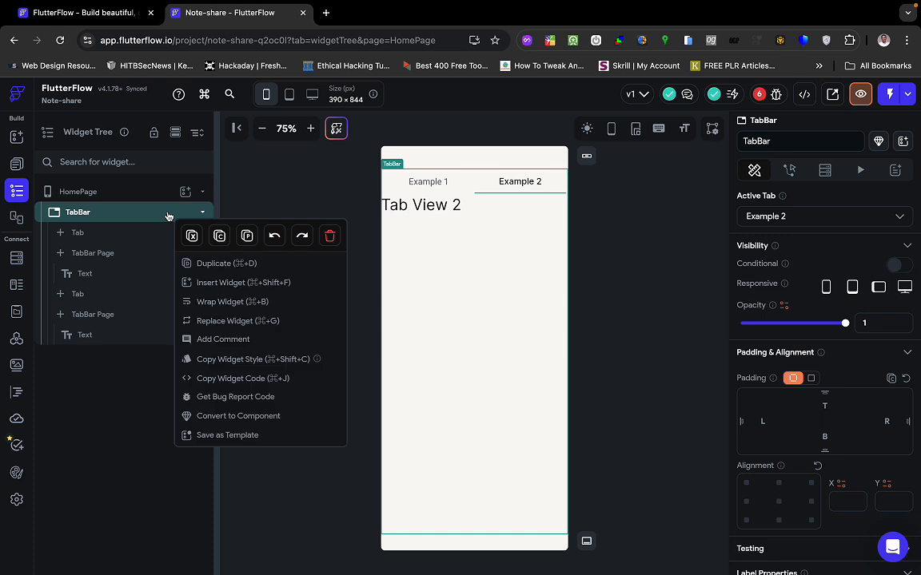
pyautogui.click(229, 329)
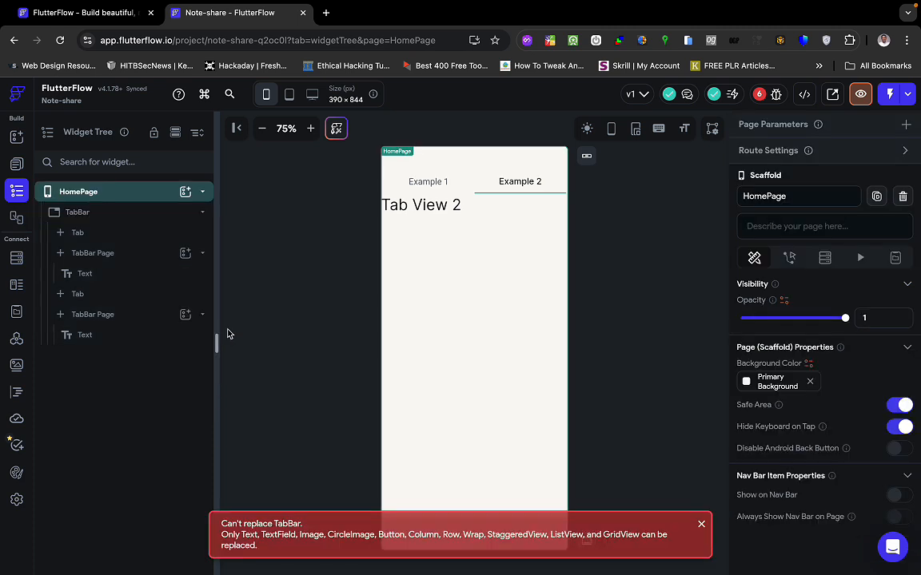
pyautogui.click(142, 223)
# Wrap the TabBar in a Stack and reselect the TabBar inside it.
pyautogui.rightClick(142, 223)
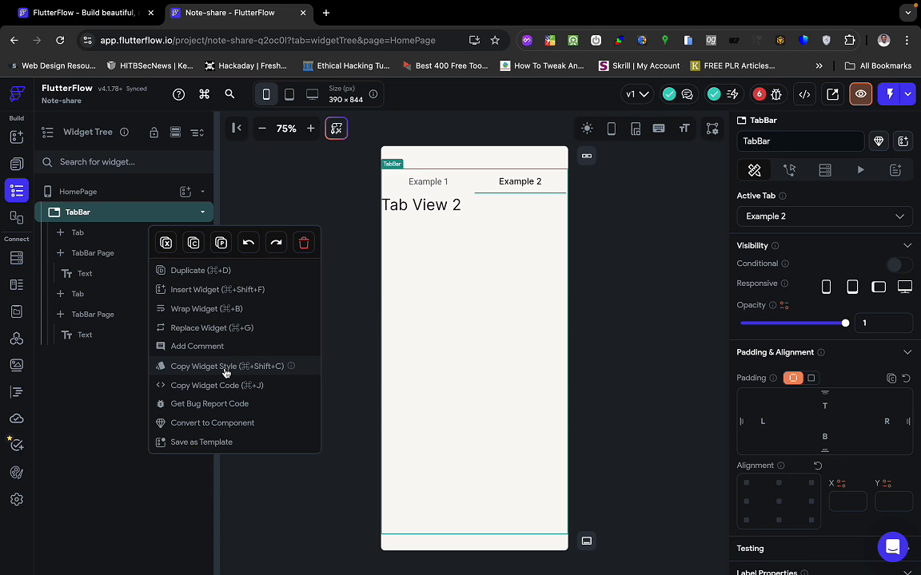
pyautogui.click(196, 309)
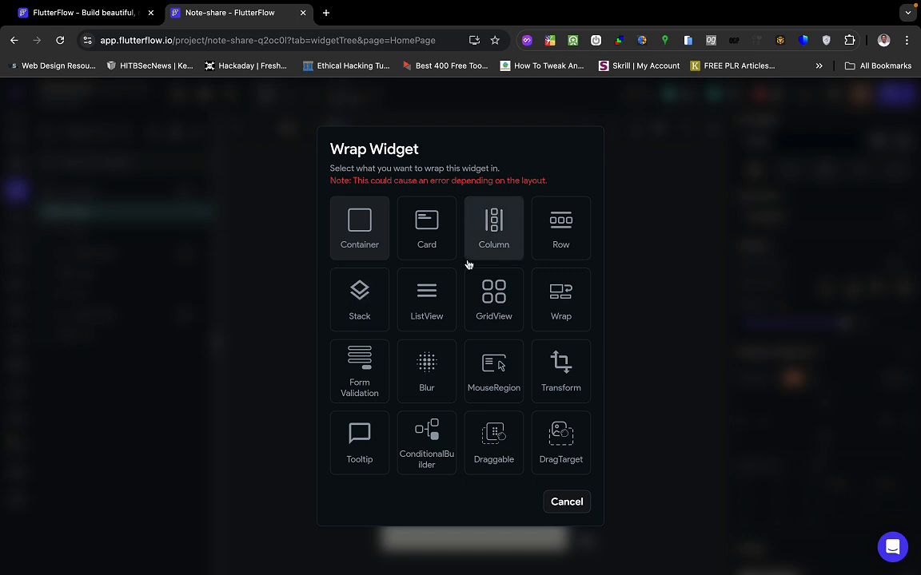
pyautogui.click(365, 313)
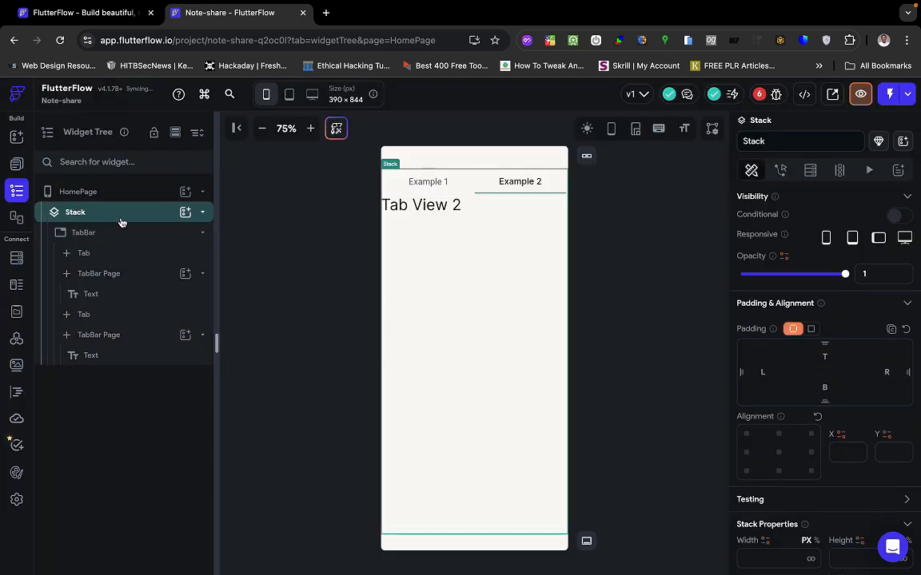
pyautogui.click(196, 233)
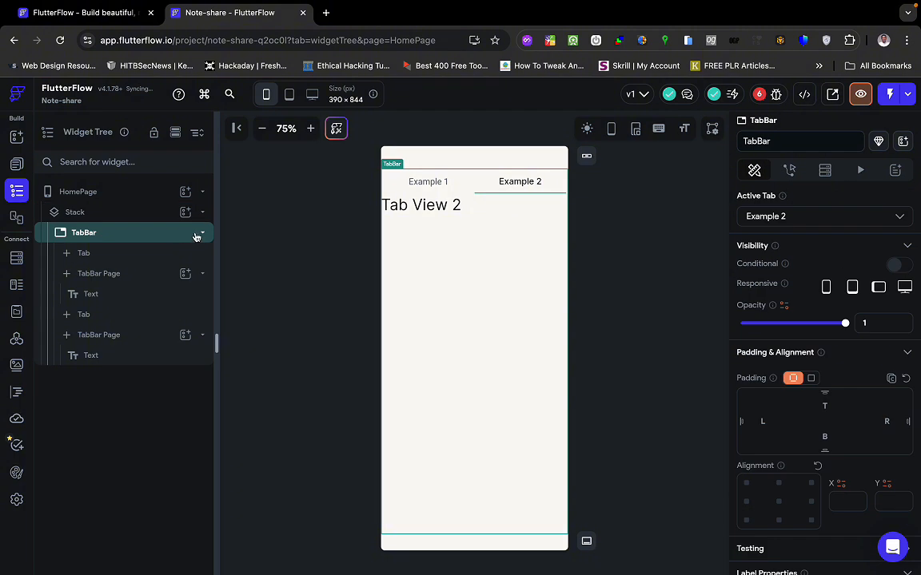
pyautogui.click(203, 235)
pyautogui.click(138, 214)
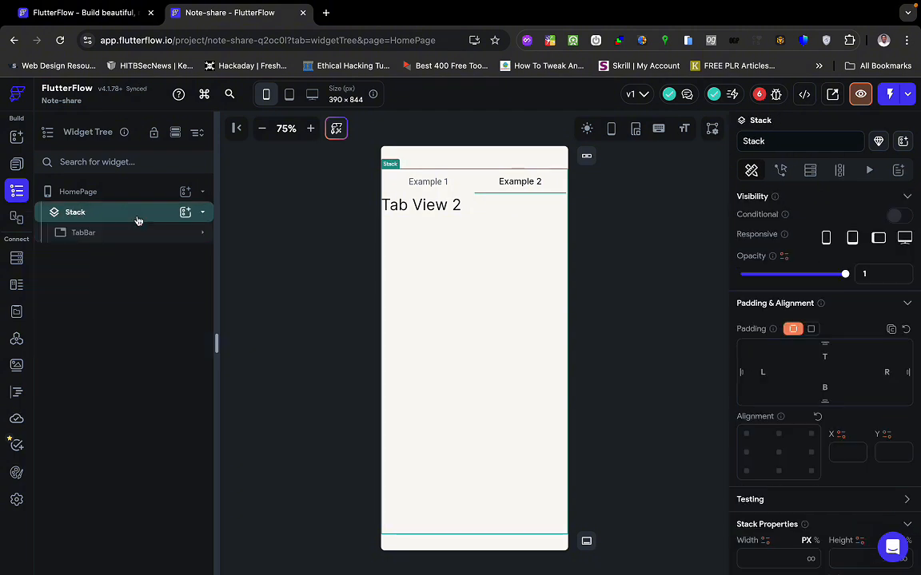
pyautogui.click(136, 235)
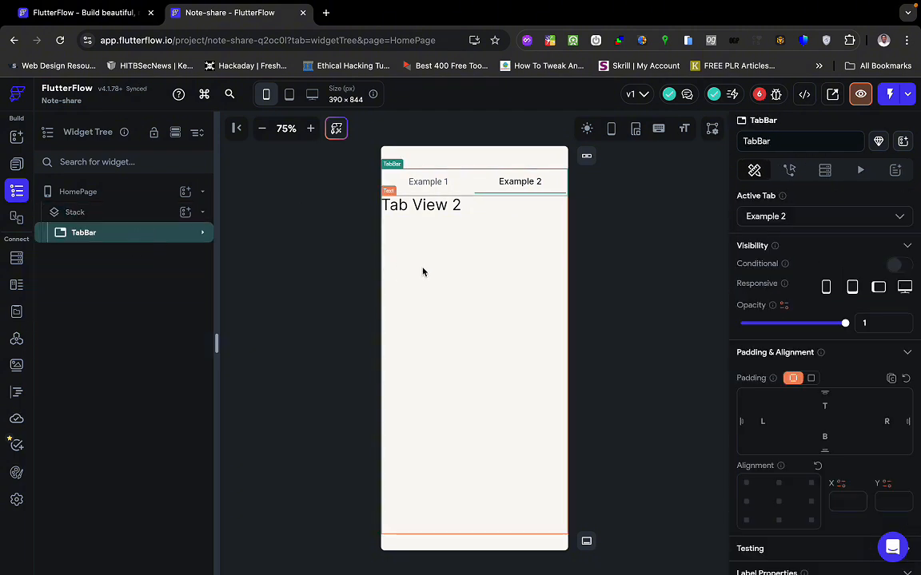
pyautogui.hotkey('ctrl', 'Right')
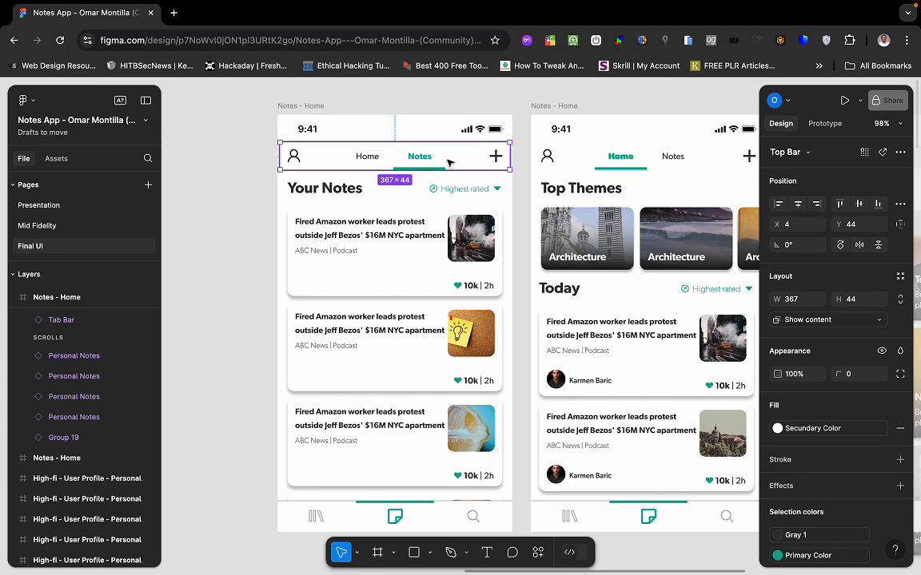
pyautogui.hotkey('ctrl', 'Left')
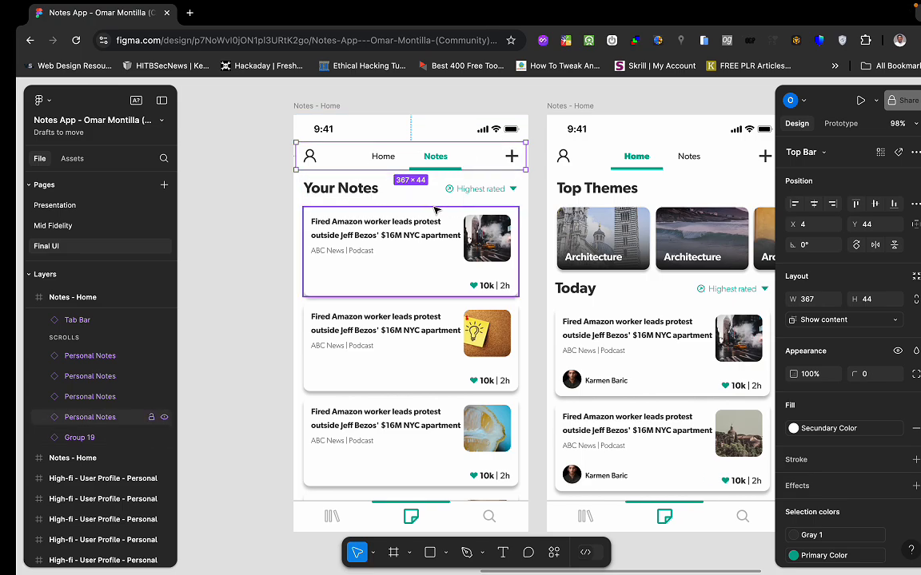
pyautogui.hotkey('ctrl', 'Left')
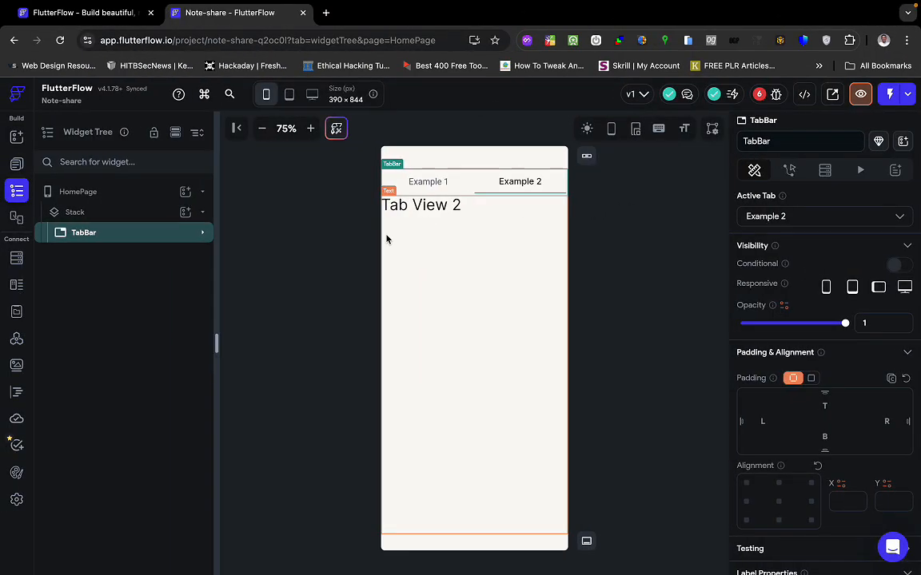
# Add a Container to the Stack with infinite width and no fill color, then compare with Figma.
pyautogui.click(186, 212)
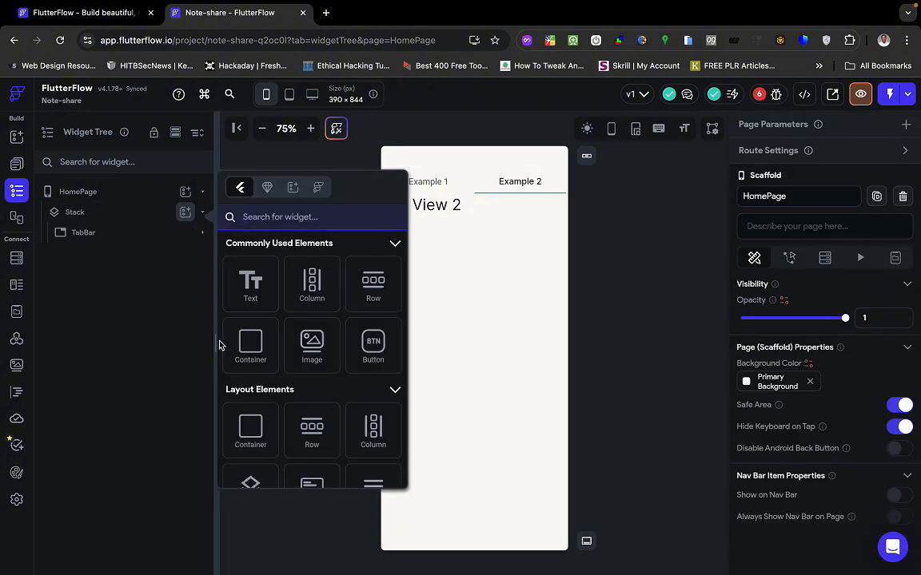
pyautogui.click(250, 345)
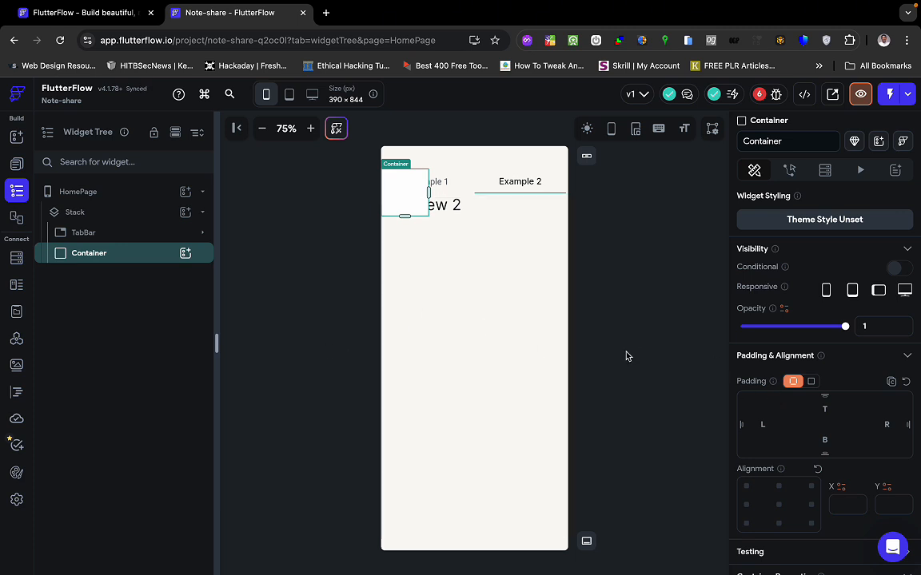
pyautogui.scroll(-3, 836, 418)
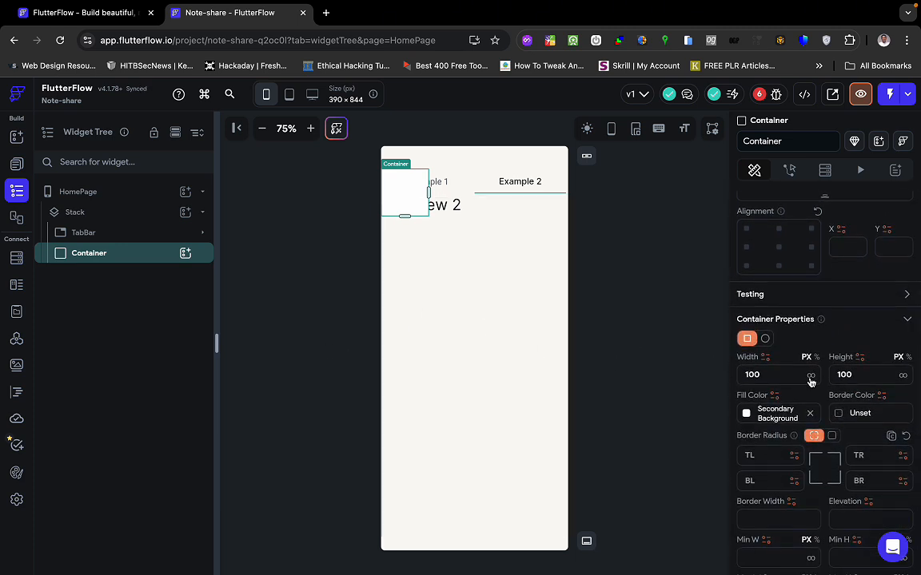
pyautogui.click(810, 377)
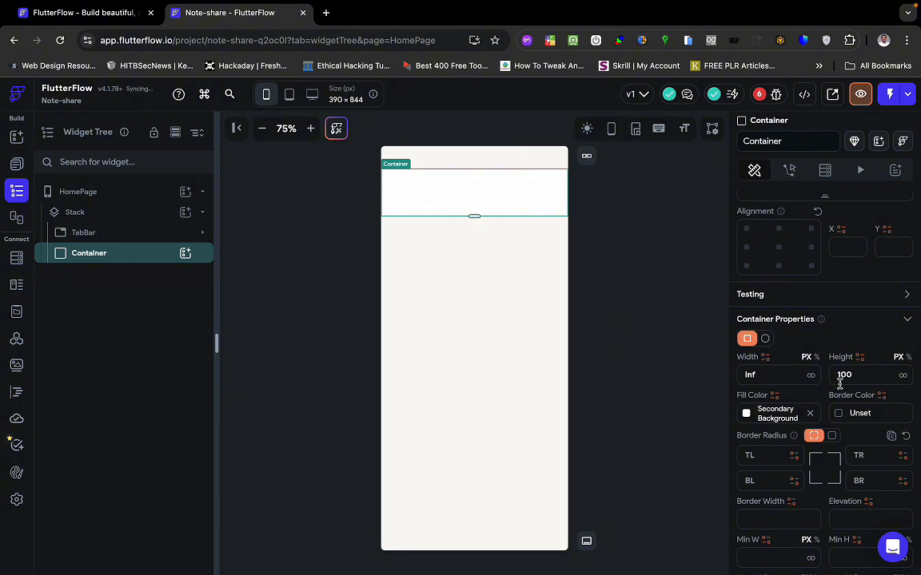
pyautogui.click(810, 413)
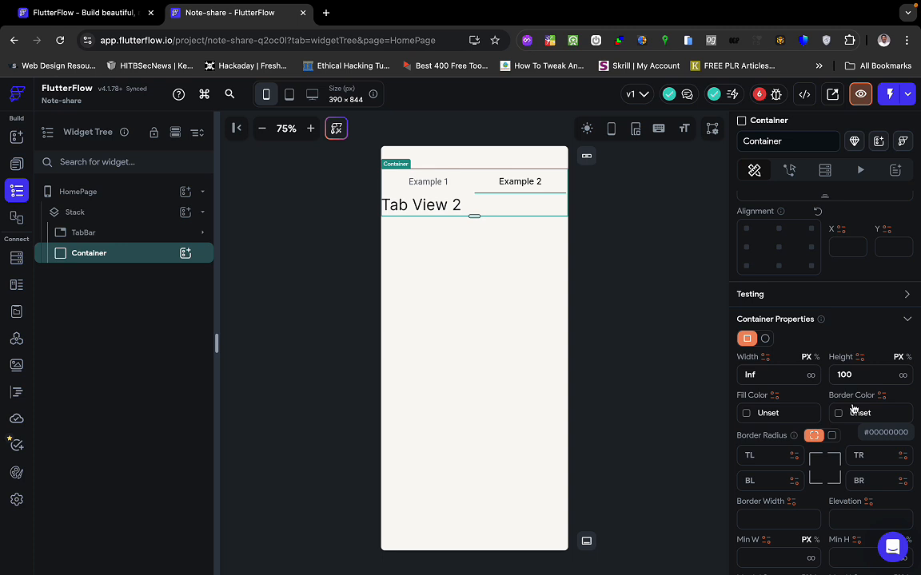
pyautogui.click(847, 374)
pyautogui.hotkey('ctrl', 'Right')
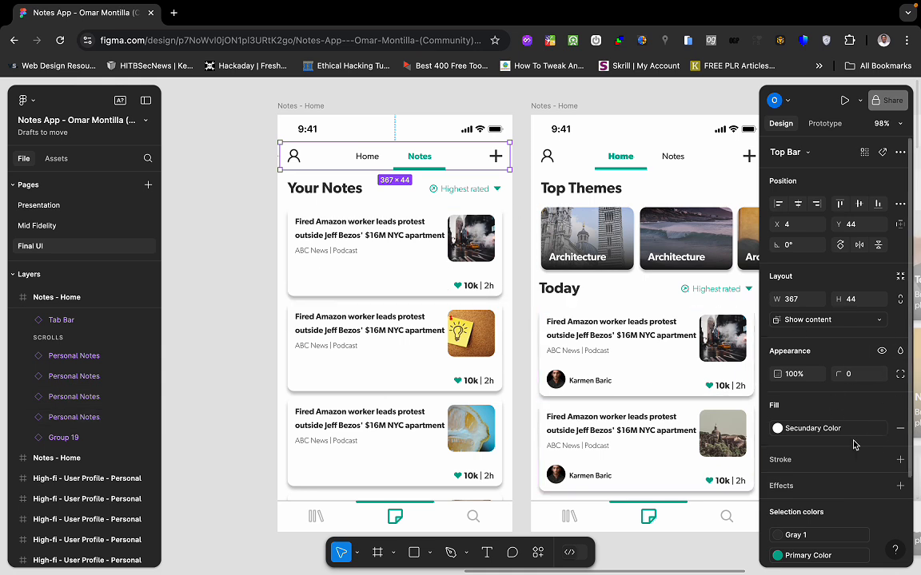
# Review the Figma Top Bar's 367×44 size and fill, then return to FlutterFlow.
pyautogui.scroll(-3, 854, 444)
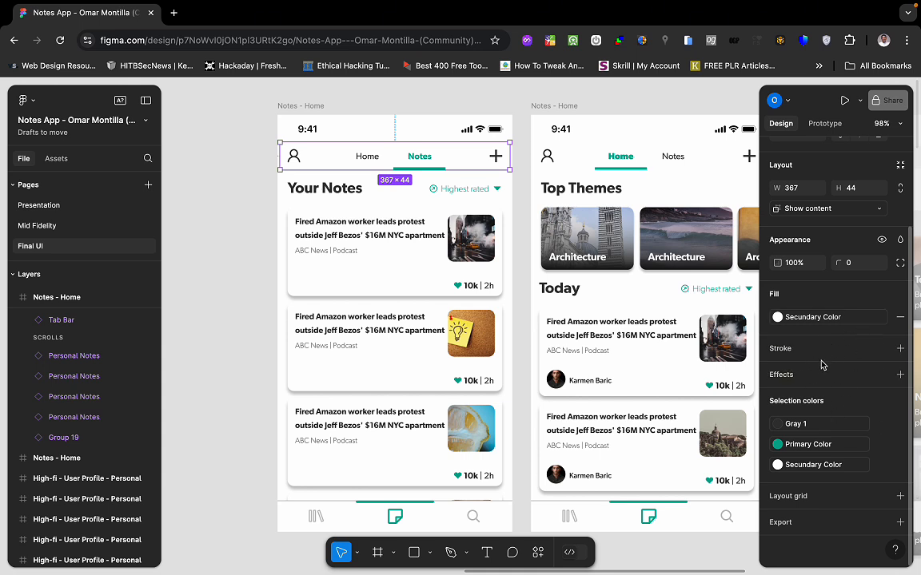
pyautogui.scroll(1, 826, 336)
pyautogui.scroll(4, 826, 337)
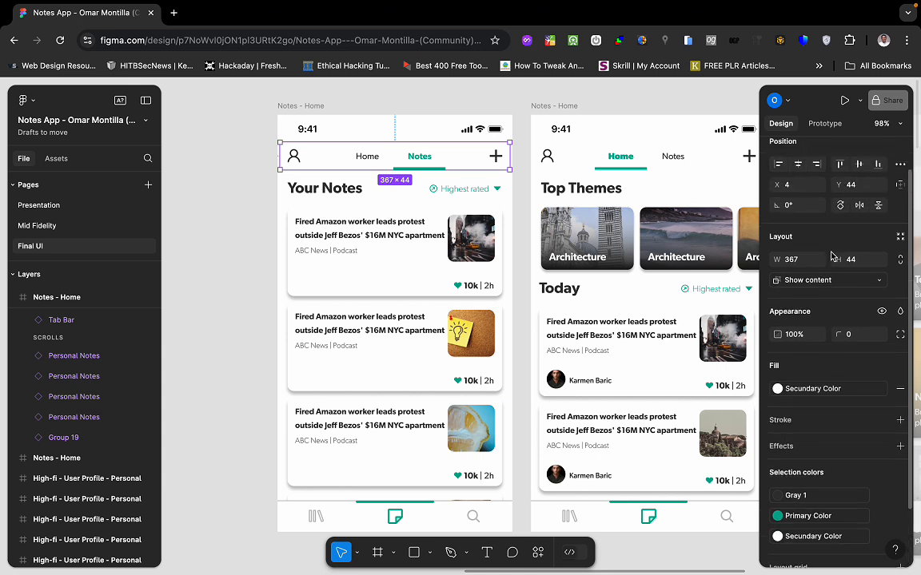
pyautogui.scroll(2, 851, 223)
pyautogui.scroll(1, 781, 264)
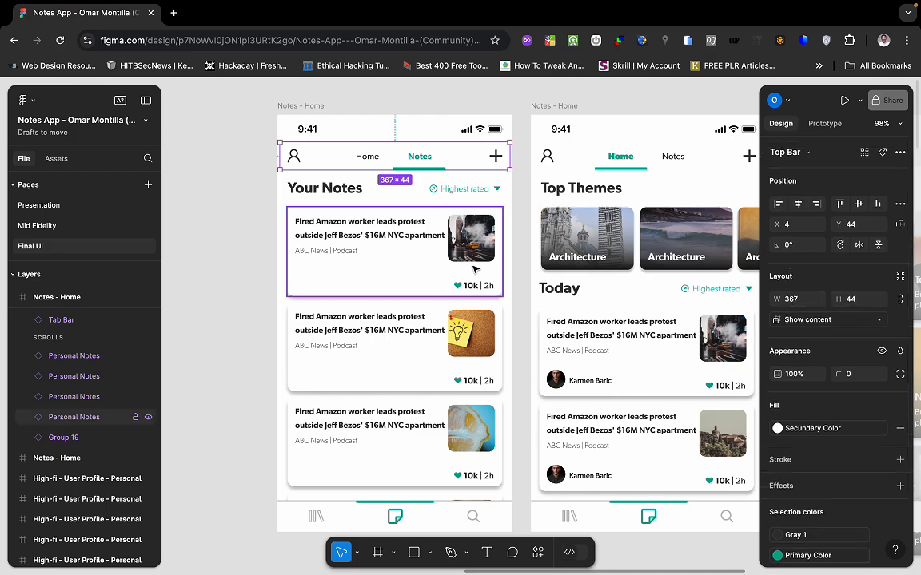
pyautogui.hotkey('ctrl', 'Left')
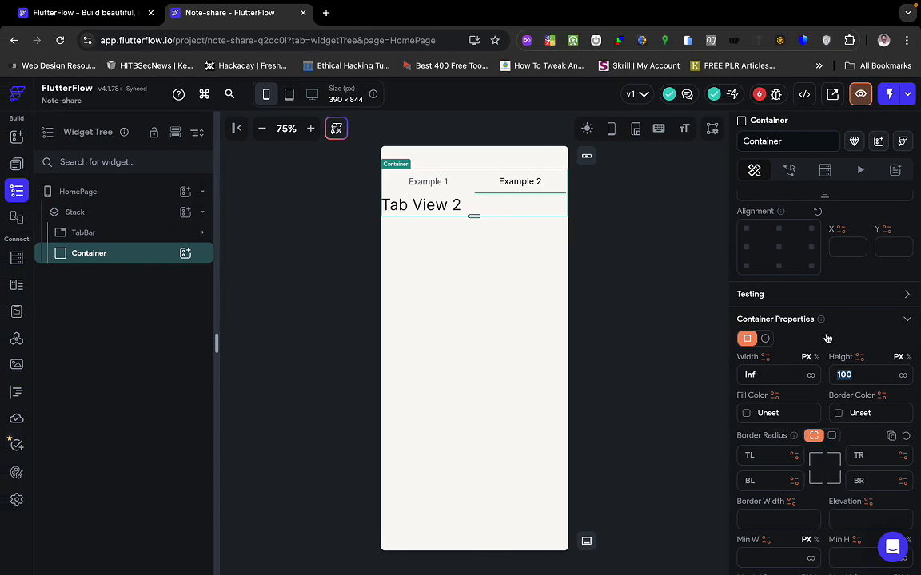
# Change the Container's height to 44, then to 50, and compare against the Figma design.
pyautogui.press('BackSpace')
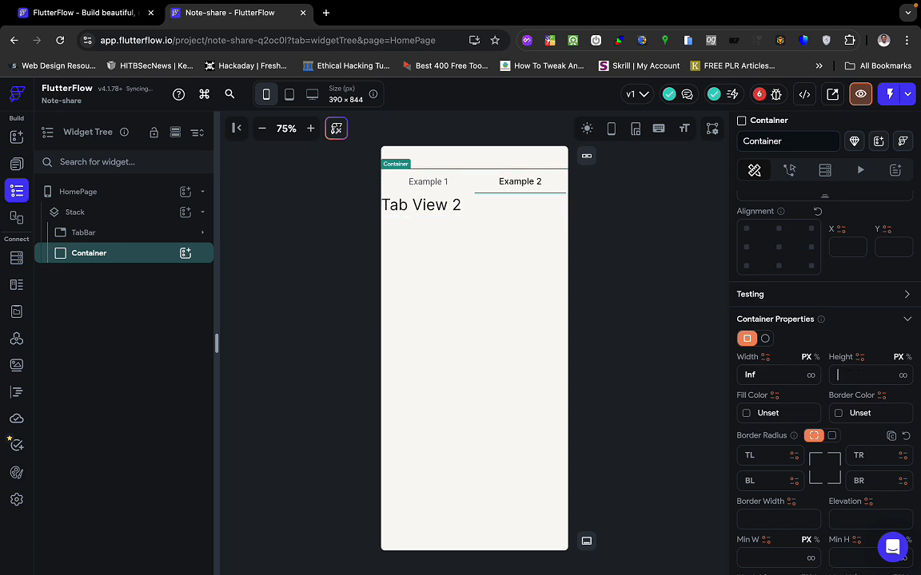
pyautogui.write('44')
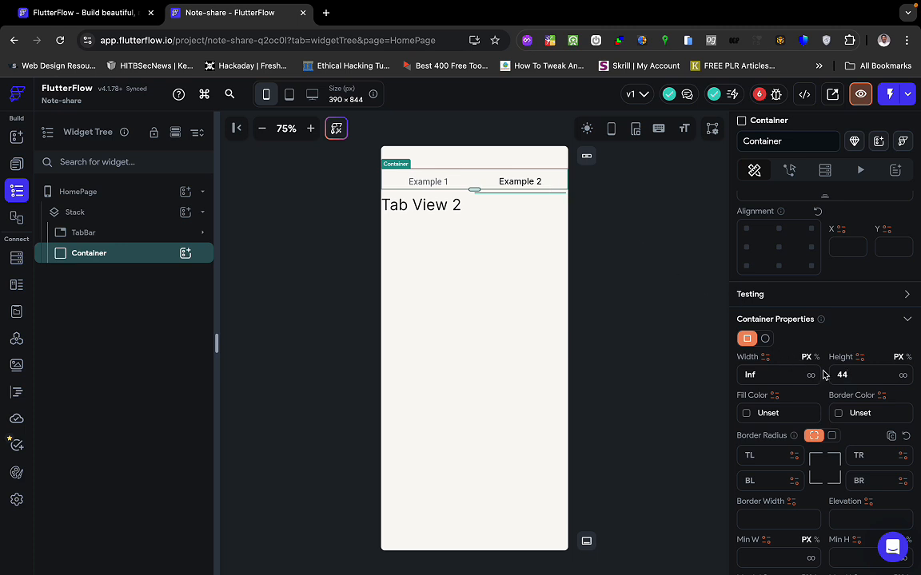
pyautogui.press('BackSpace')
pyautogui.press('BackSpace')
pyautogui.write('50')
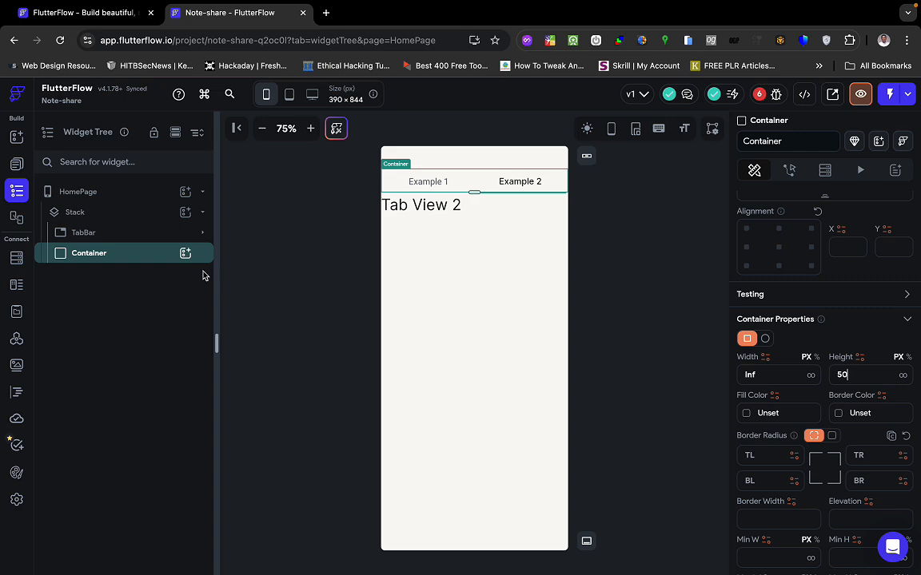
pyautogui.hotkey('ctrl', 'Right')
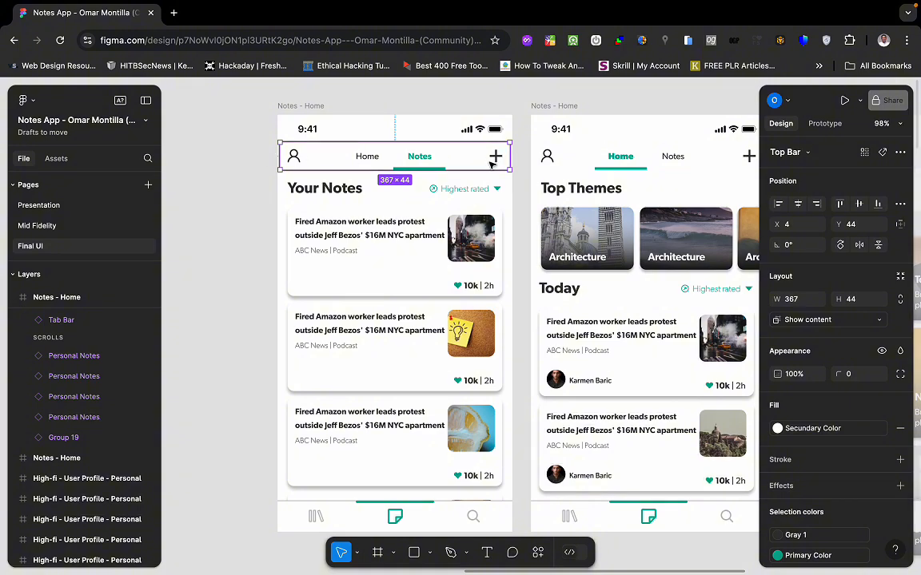
# Return to FlutterFlow after viewing the Top Bar's person and add icons in Figma.
pyautogui.hotkey('ctrl', 'Left')
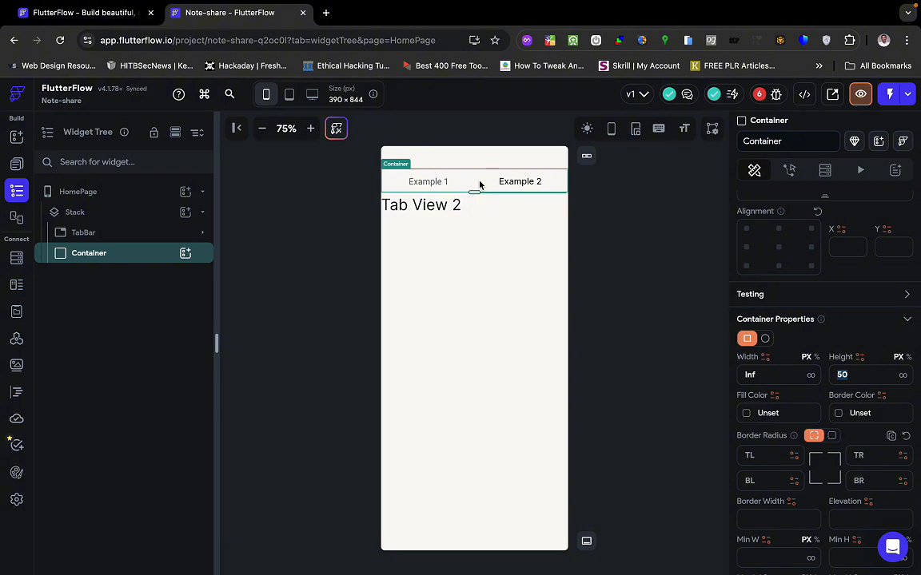
# Drop a Row from the widget library into the top Container.
pyautogui.press('super+f')
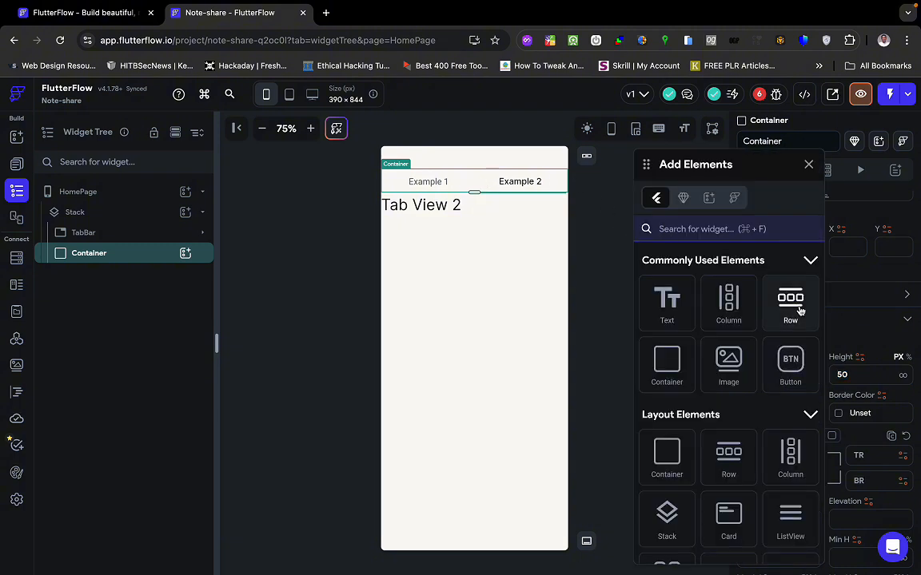
pyautogui.moveTo(790, 302); pyautogui.dragTo(485, 183)
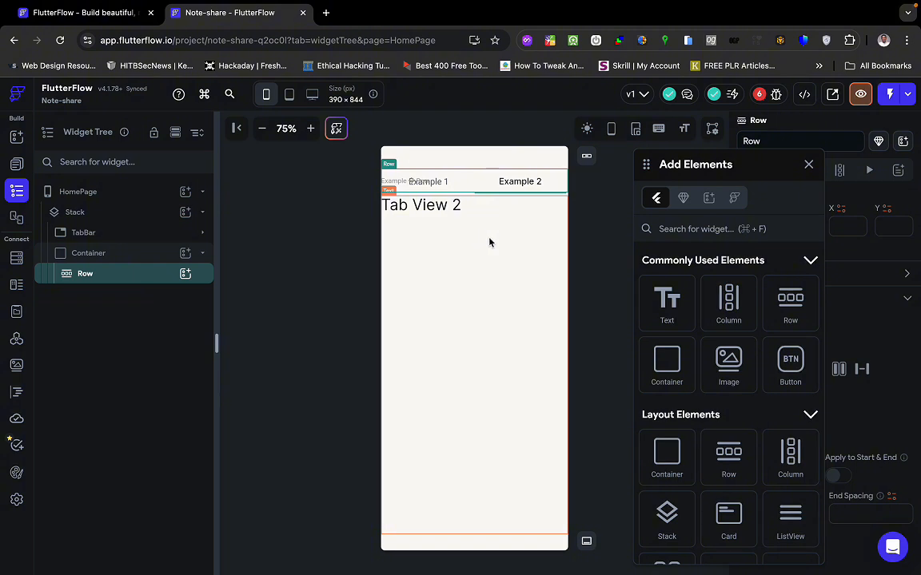
pyautogui.scroll(-4, 681, 387)
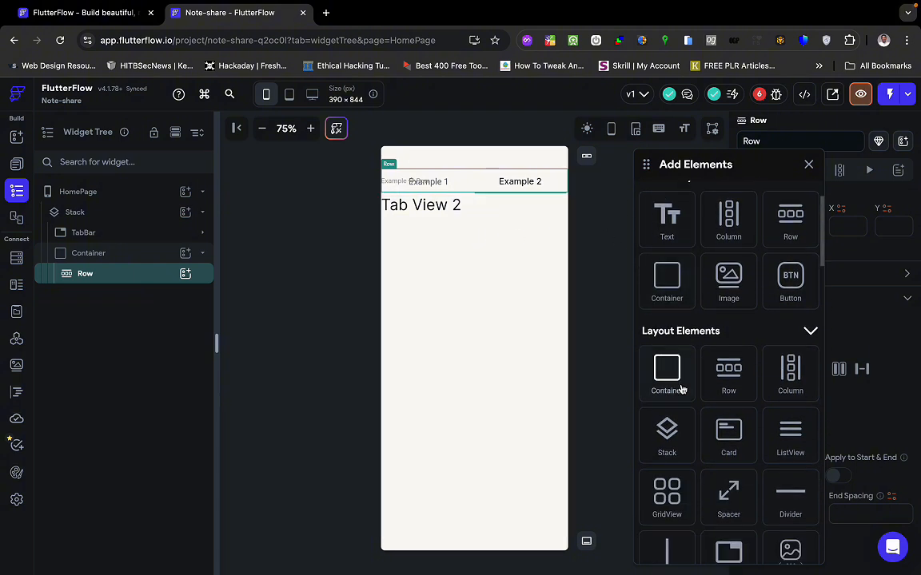
pyautogui.scroll(4, 681, 387)
# Search the widget library for 'icon' and place an IconButton inside the Row.
pyautogui.click(681, 231)
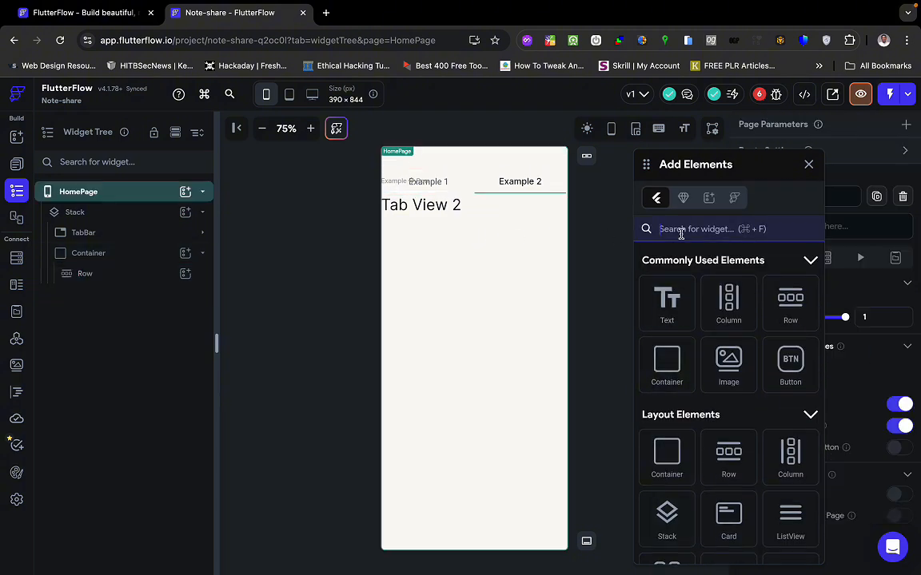
pyautogui.write('i')
pyautogui.press('BackSpace')
pyautogui.write('icon')
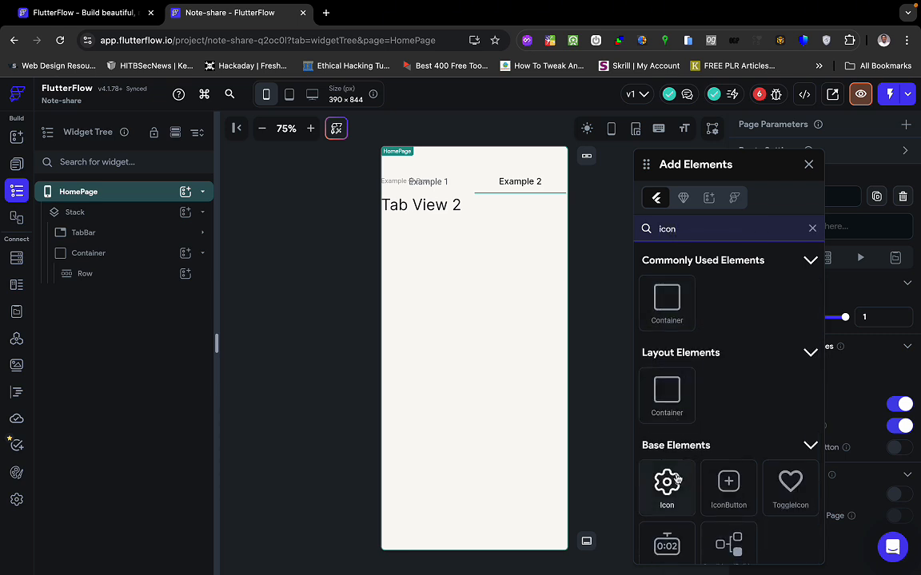
pyautogui.click(677, 479)
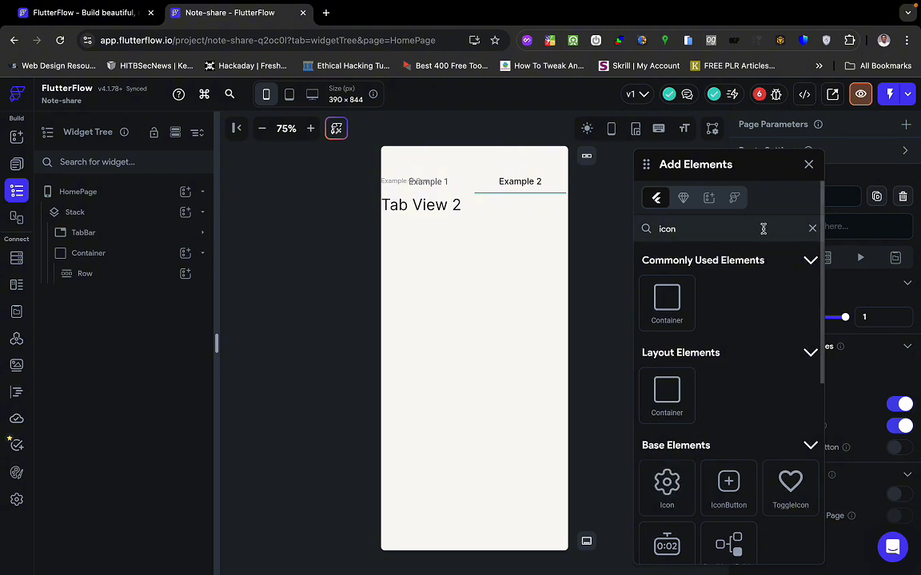
pyautogui.click(727, 497)
pyautogui.moveTo(727, 497); pyautogui.dragTo(501, 184)
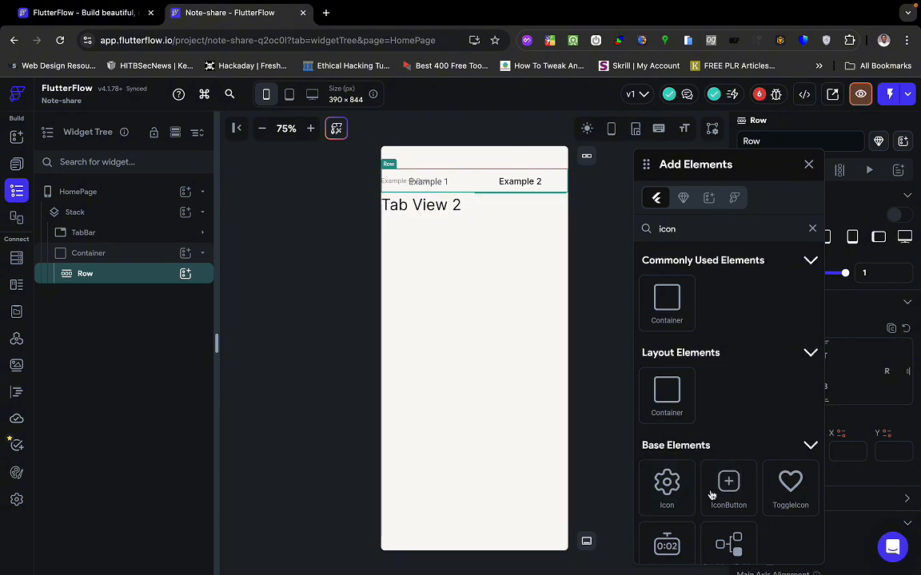
pyautogui.moveTo(730, 489); pyautogui.dragTo(445, 181)
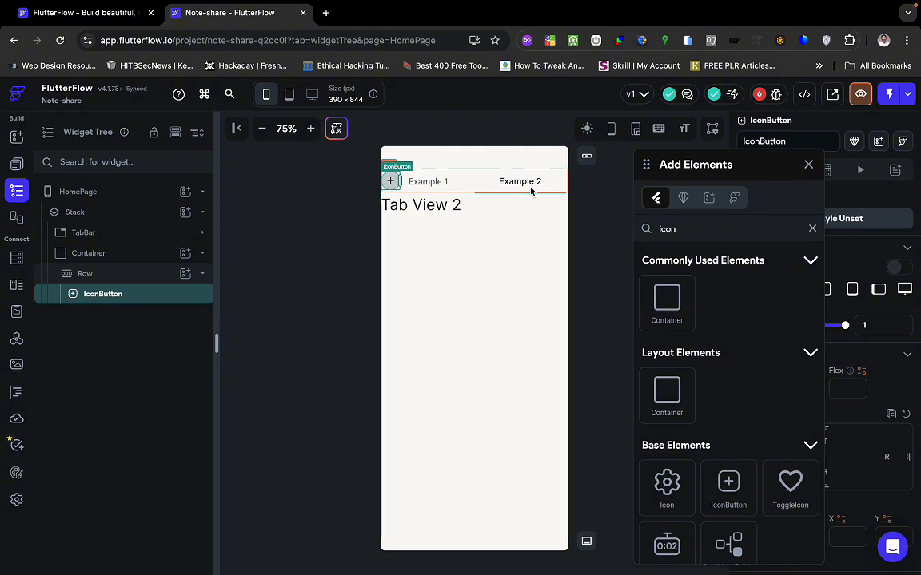
# Duplicate the IconButton and set the Row's Main Axis Alignment to Space Between.
pyautogui.click(808, 164)
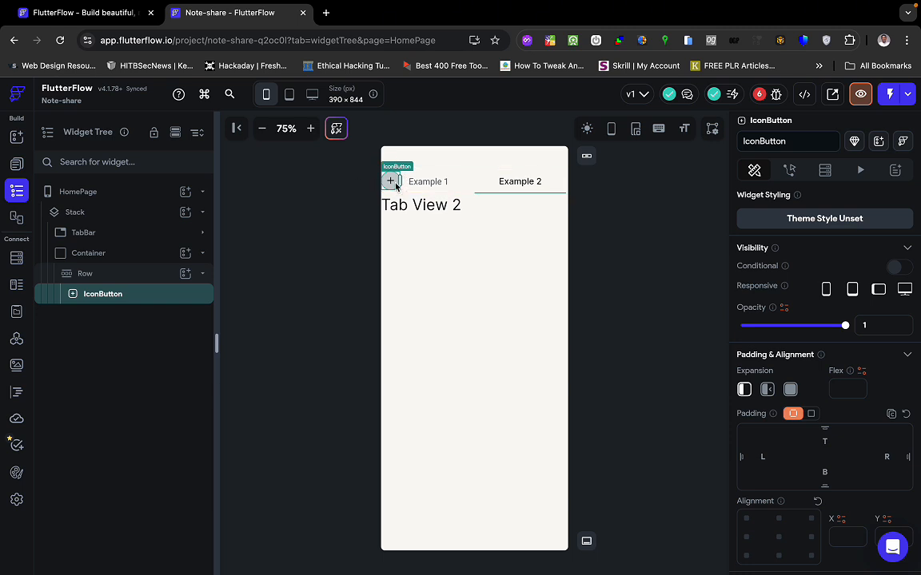
pyautogui.press('super+d')
pyautogui.click(441, 185)
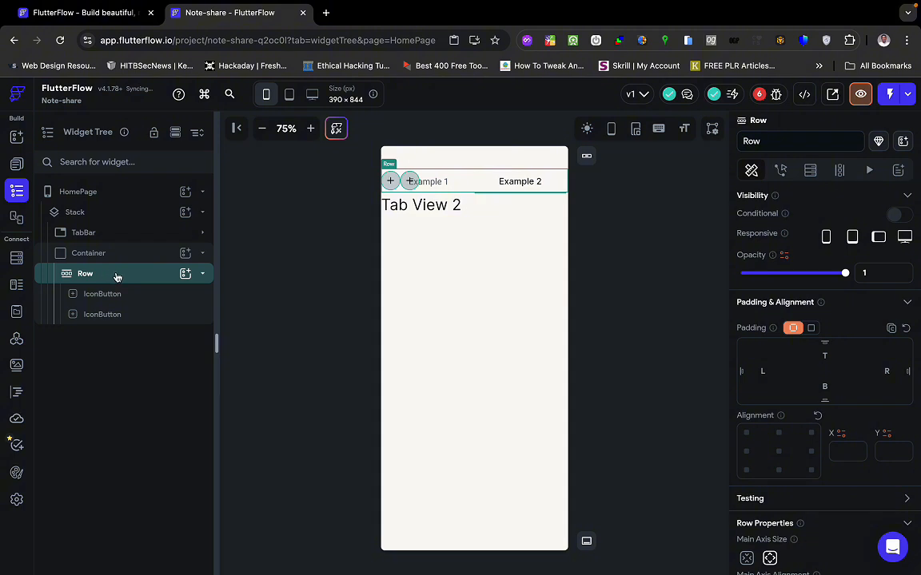
pyautogui.scroll(-5, 792, 391)
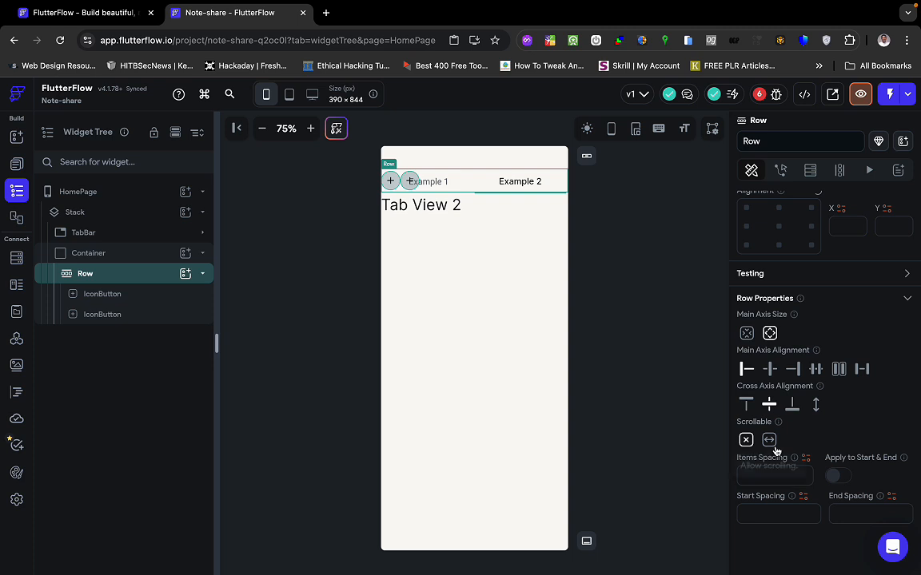
pyautogui.click(860, 369)
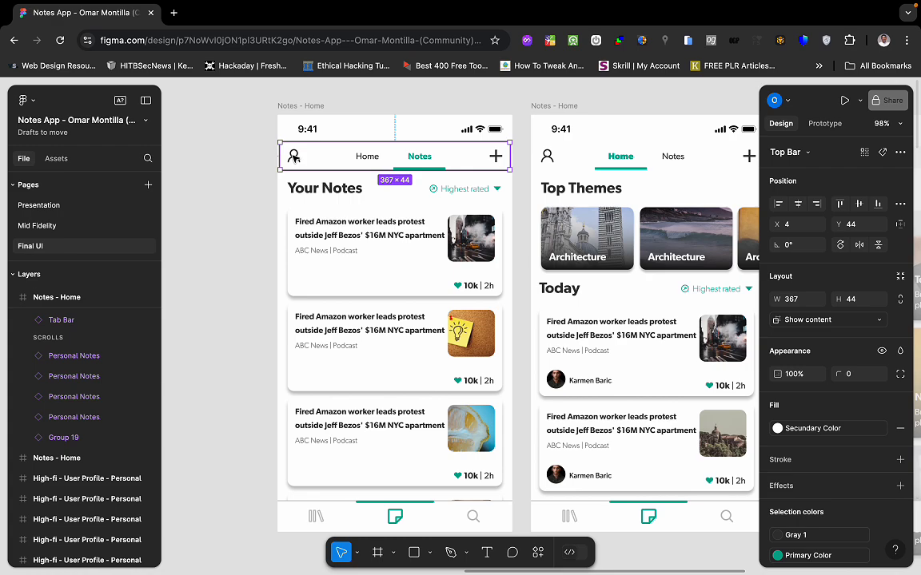
# Inspect the Top Bar's 20×21 user icon and the first note card in Figma.
pyautogui.keyDown('super'); pyautogui.click(294, 156); pyautogui.keyUp('super')
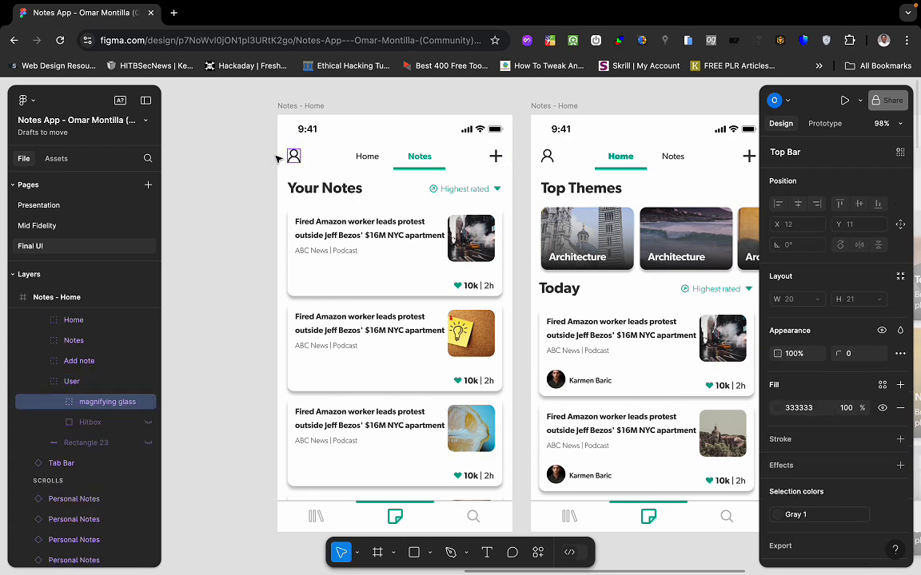
pyautogui.click(288, 249)
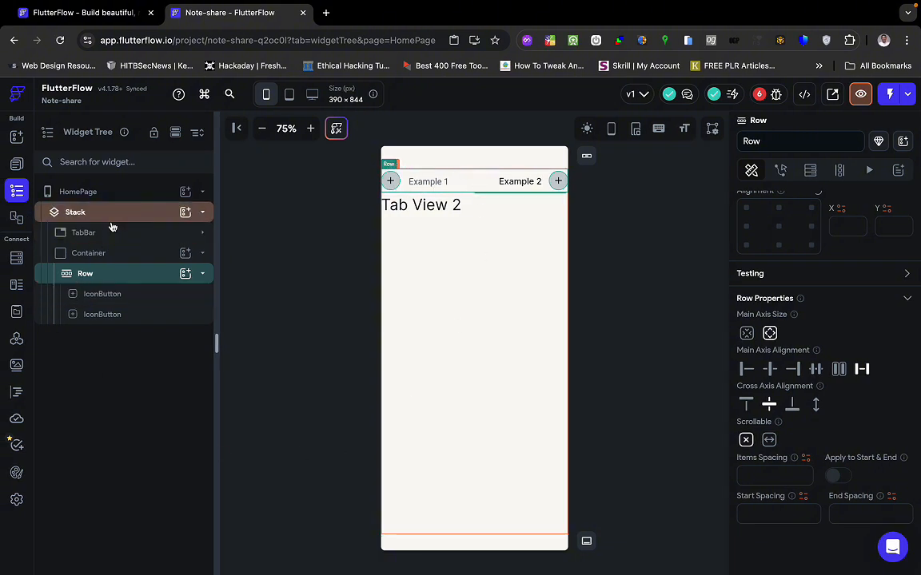
# Give the Stack 15 padding on left and right, then compare with the Figma design.
pyautogui.click(112, 224)
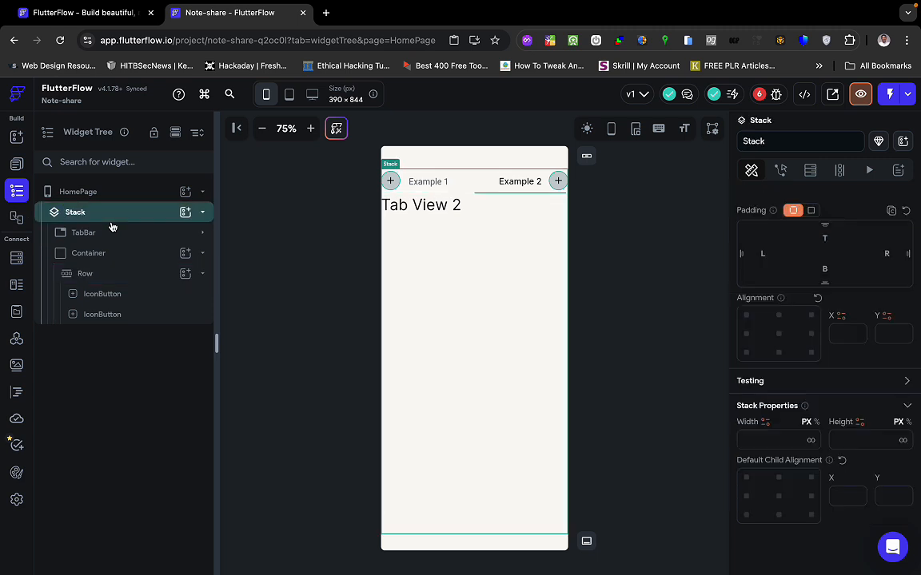
pyautogui.click(762, 253)
pyautogui.write('15')
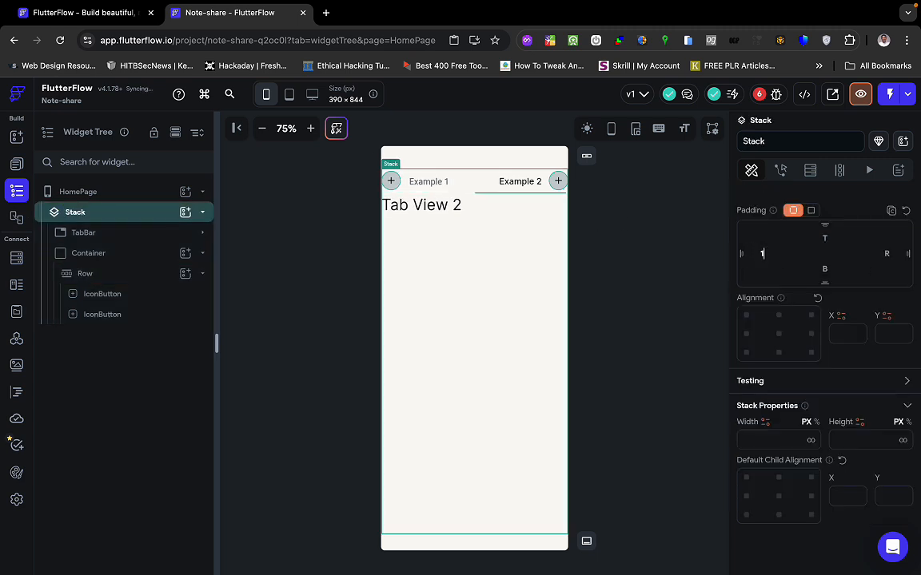
pyautogui.click(889, 253)
pyautogui.write('15')
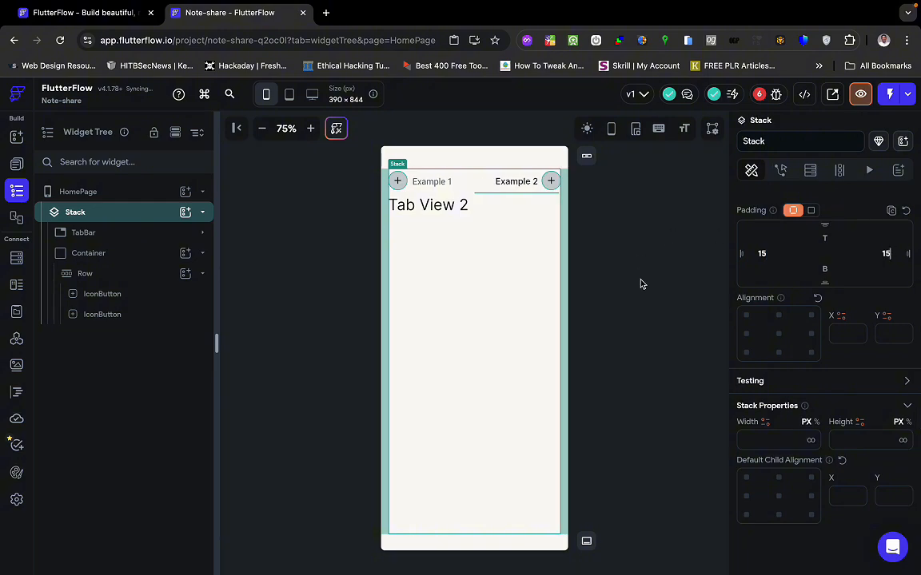
pyautogui.click(641, 284)
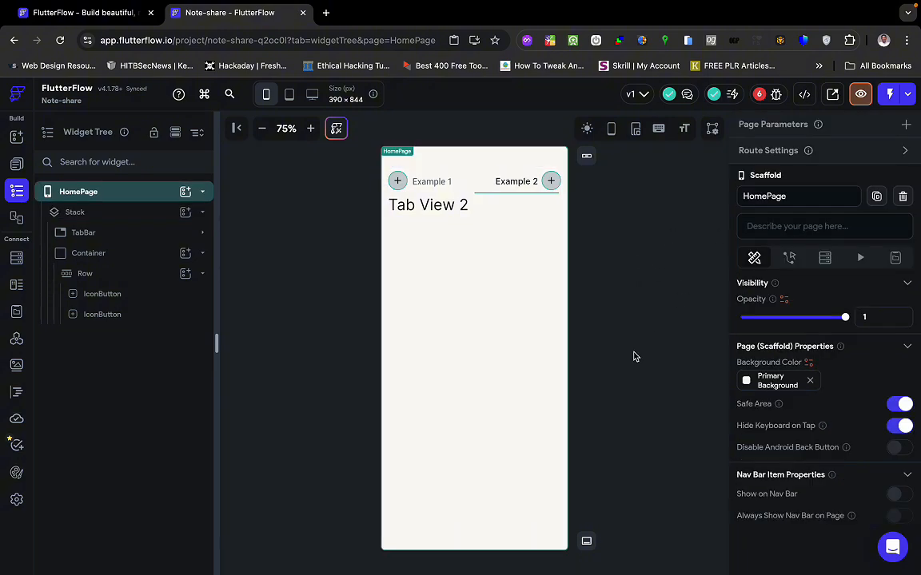
pyautogui.hotkey('ctrl', 'Right')
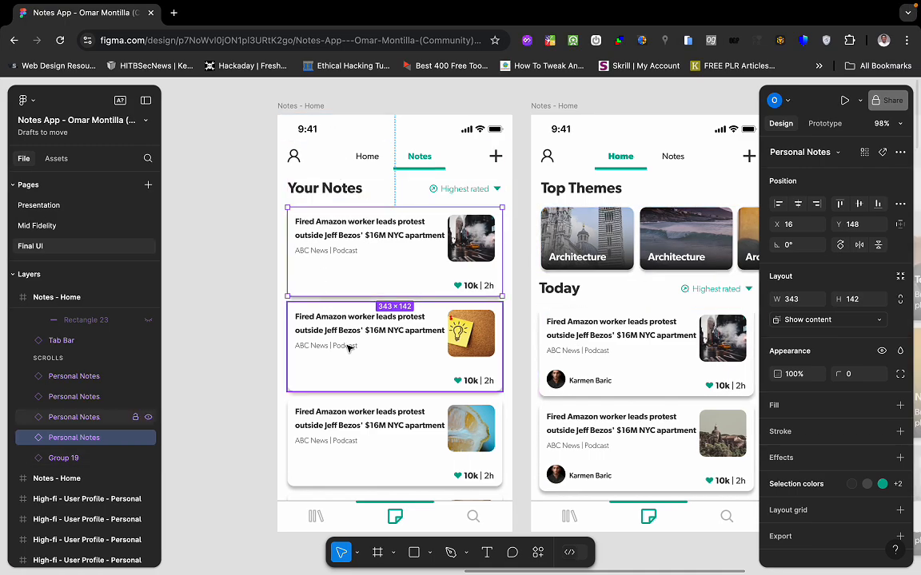
# Move the icon-button Container before the TabBar in the Stack's Widget Tree.
pyautogui.hotkey('ctrl', 'Left')
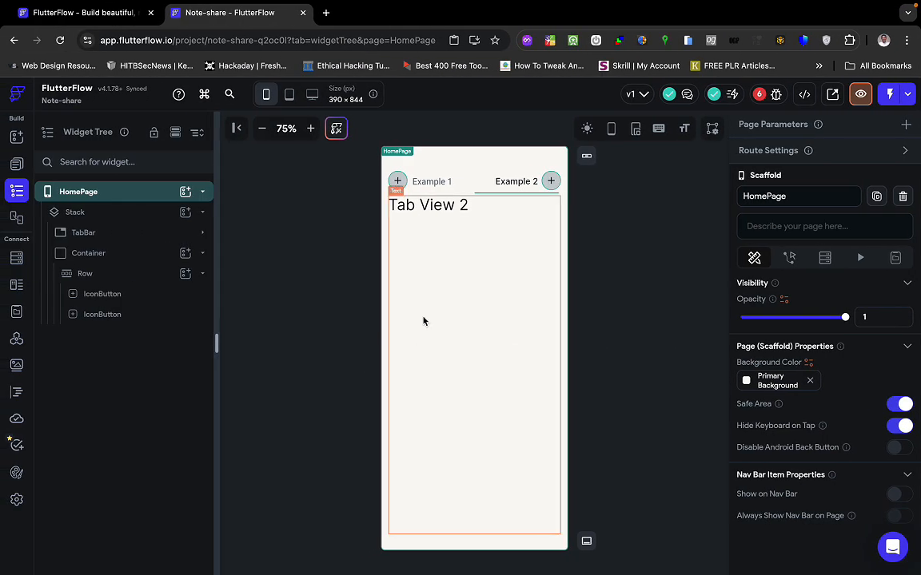
pyautogui.click(424, 318)
pyautogui.click(304, 318)
pyautogui.click(461, 185)
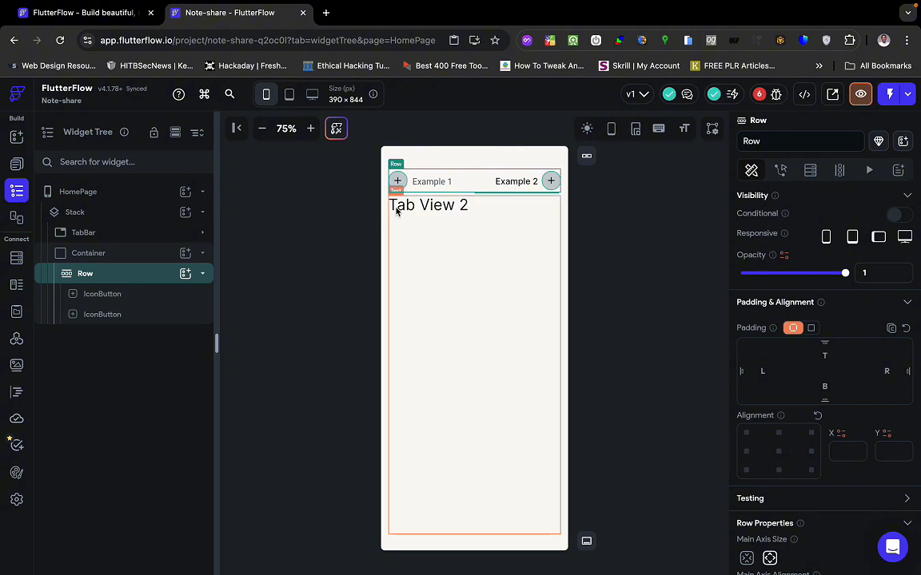
pyautogui.click(202, 256)
pyautogui.moveTo(107, 264); pyautogui.dragTo(113, 226)
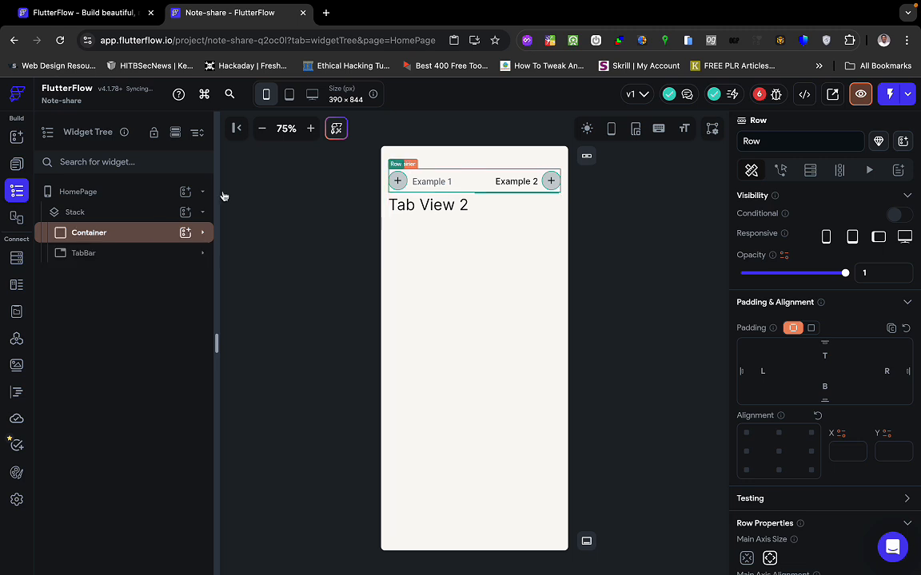
# Test that the Example 1 and Example 2 tabs still respond to clicks.
pyautogui.click(436, 182)
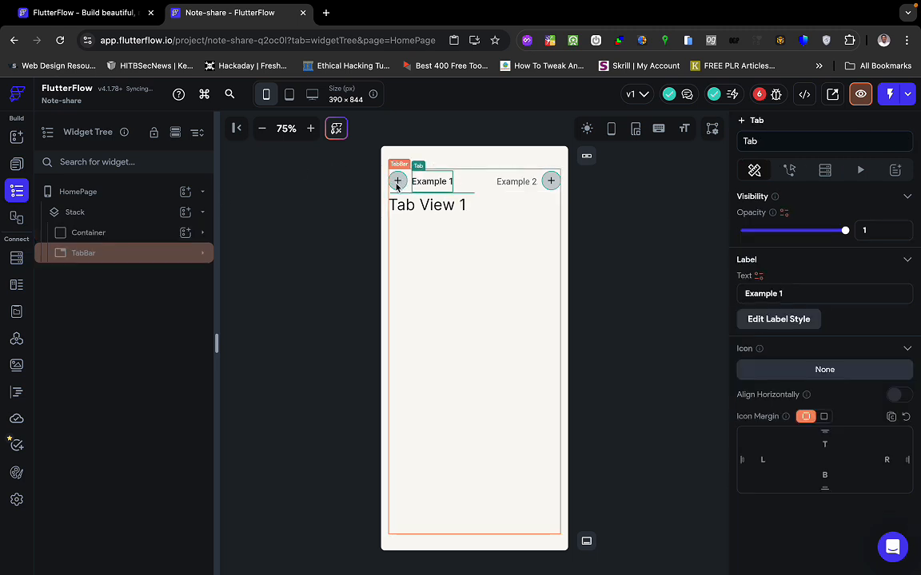
pyautogui.click(401, 184)
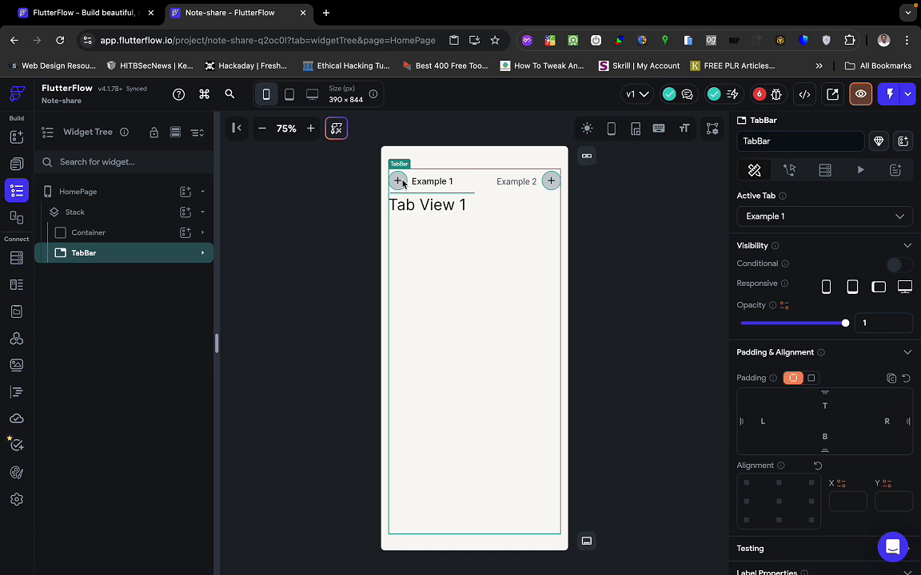
pyautogui.click(431, 181)
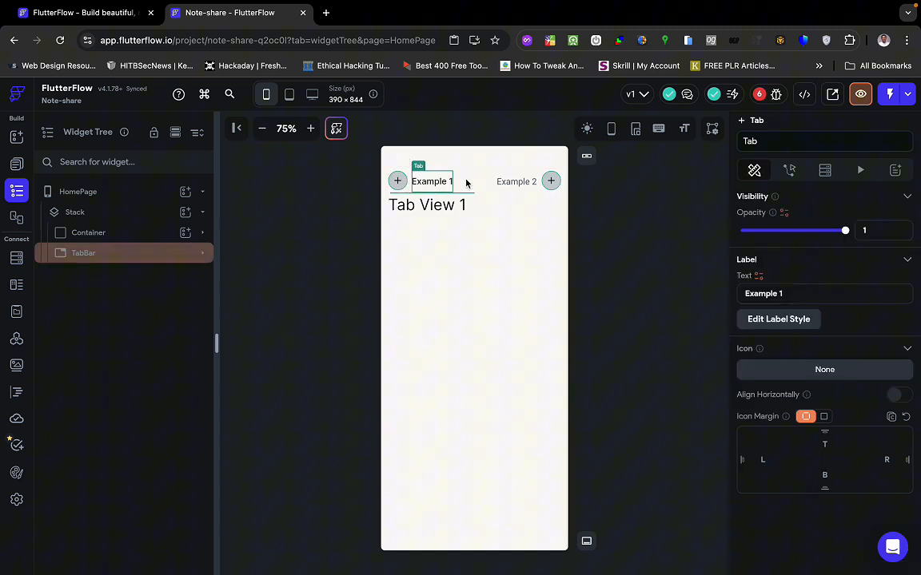
pyautogui.click(520, 182)
pyautogui.click(545, 183)
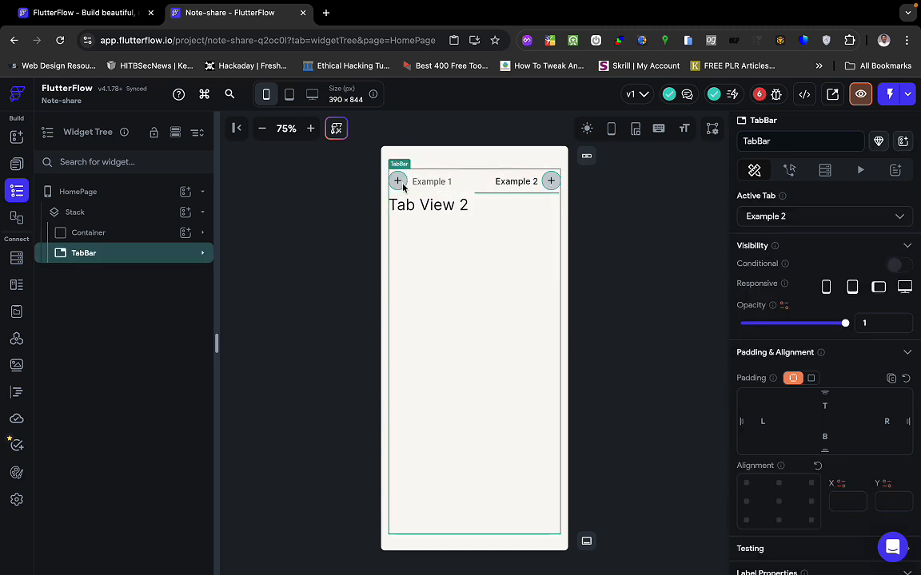
pyautogui.click(446, 184)
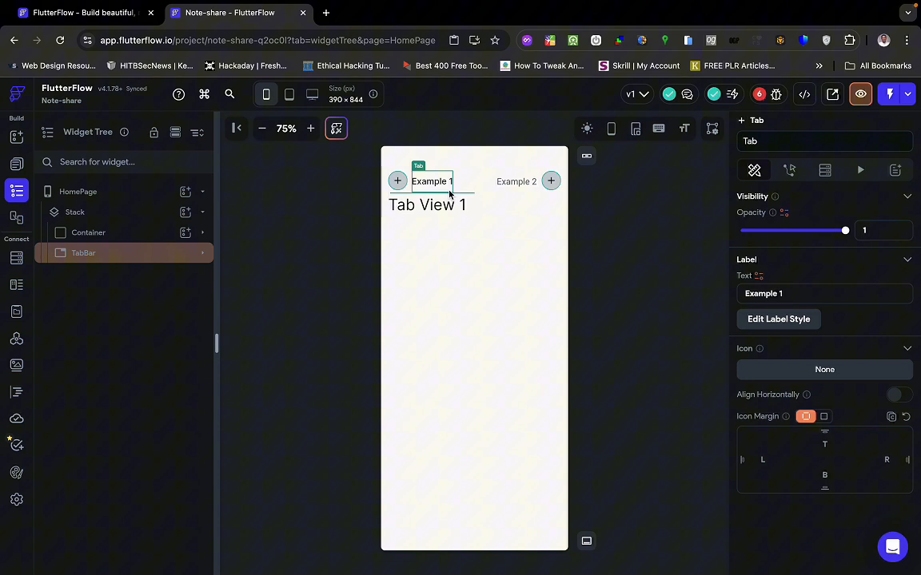
pyautogui.click(511, 183)
# Expand the Container in the Widget Tree and select the first IconButton.
pyautogui.click(115, 238)
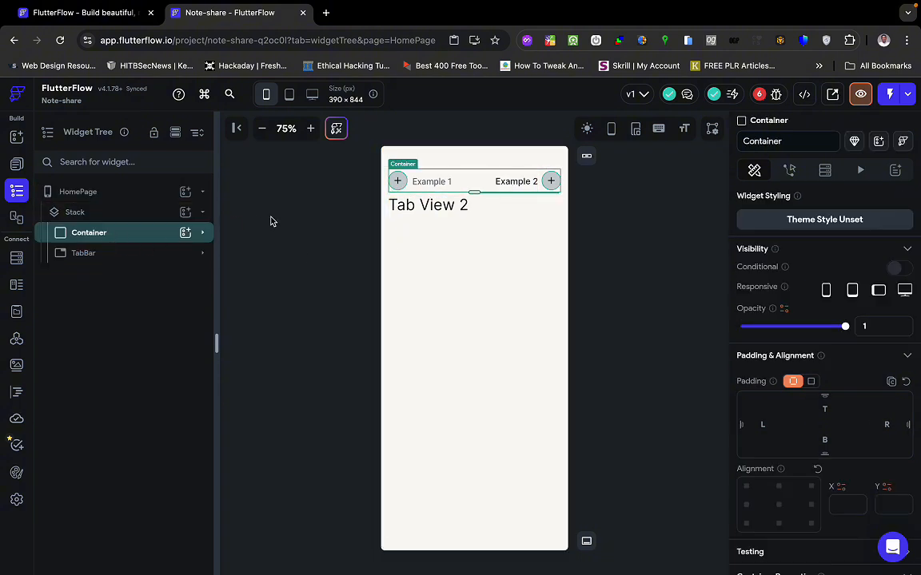
pyautogui.click(405, 184)
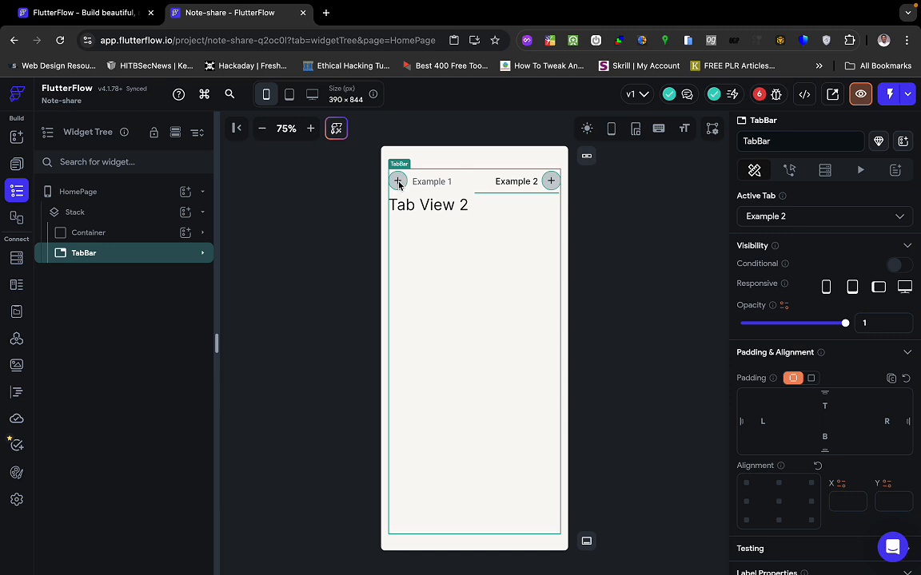
pyautogui.click(140, 234)
pyautogui.click(201, 232)
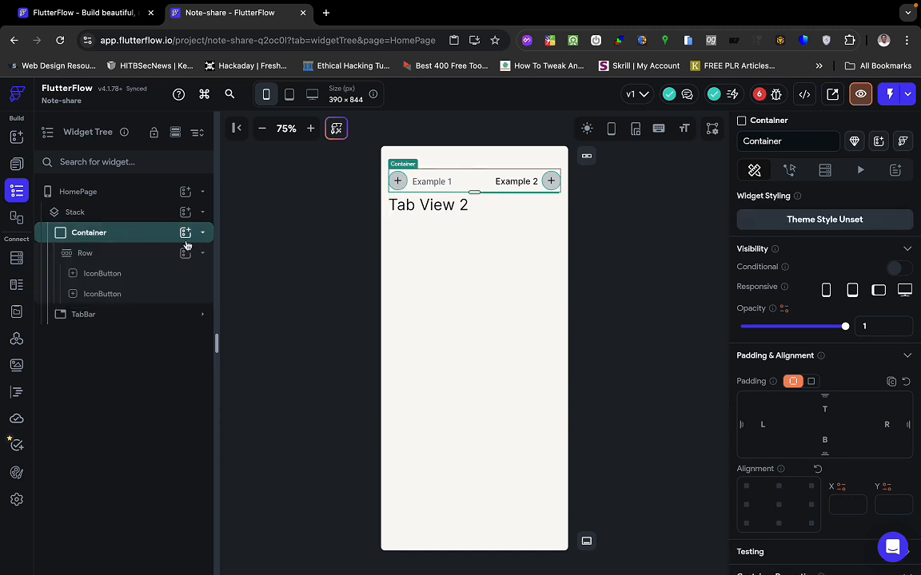
pyautogui.click(112, 274)
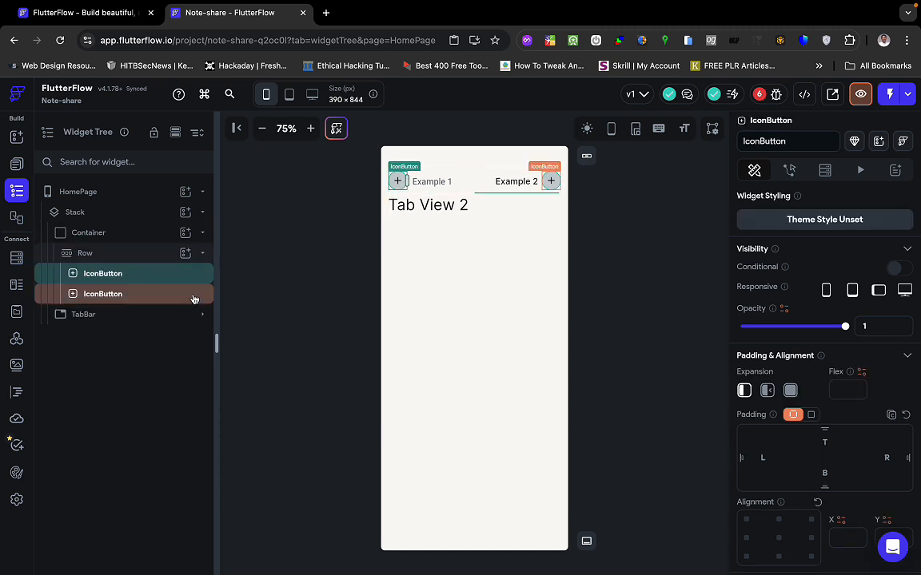
# Open the Choose Icon dialog for the first IconButton and select Figma's user icon layer.
pyautogui.scroll(-5, 822, 442)
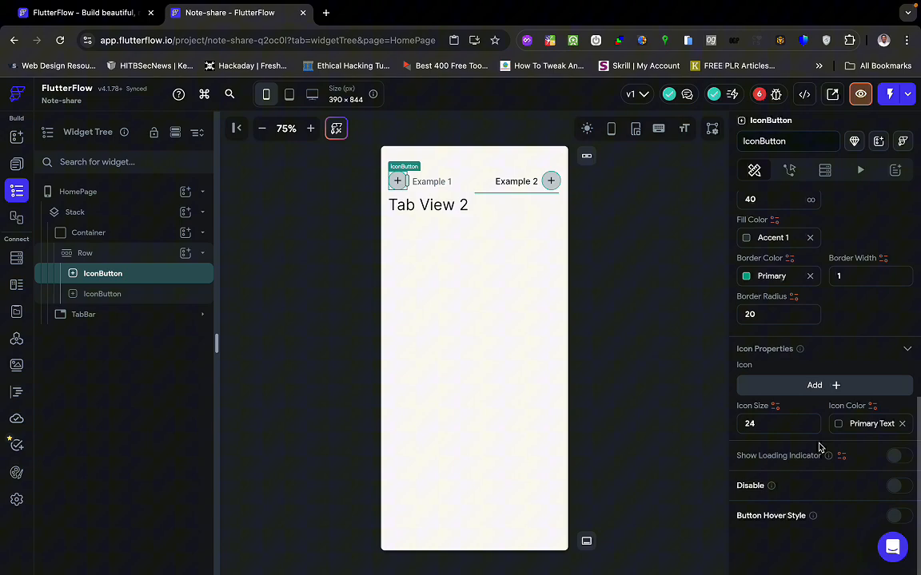
pyautogui.click(823, 386)
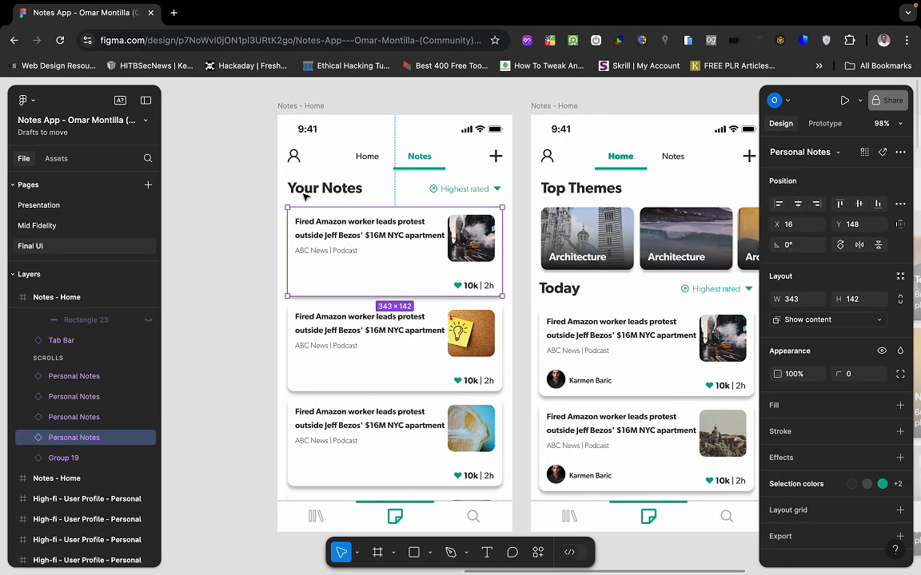
pyautogui.click(294, 157)
pyautogui.doubleClick(294, 156)
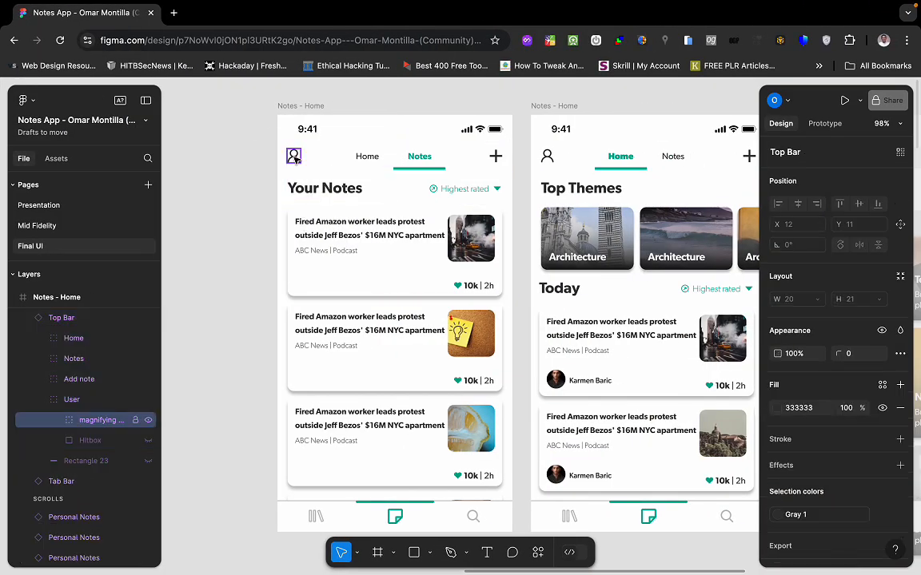
# Add a 1x PNG export to the user icon and preview it as a person outline.
pyautogui.scroll(-2, 878, 351)
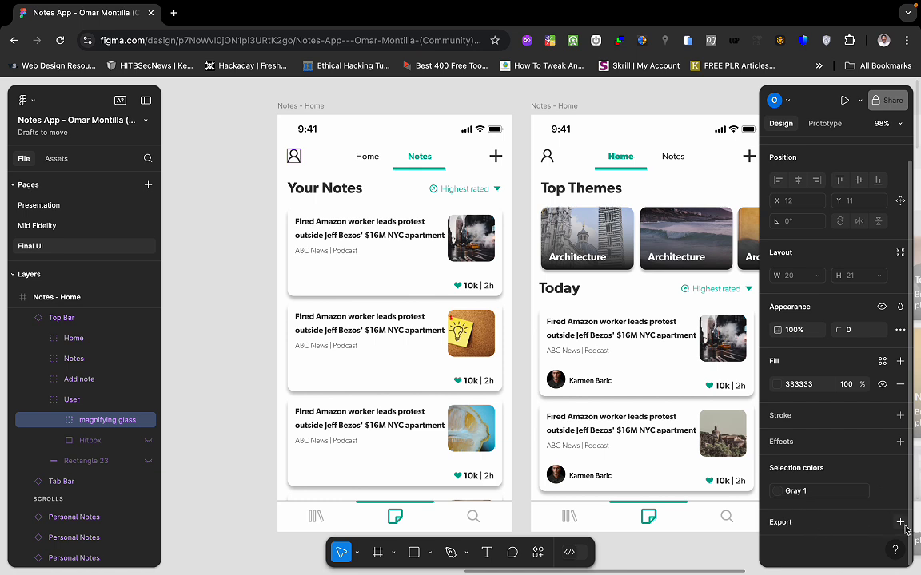
pyautogui.click(866, 521)
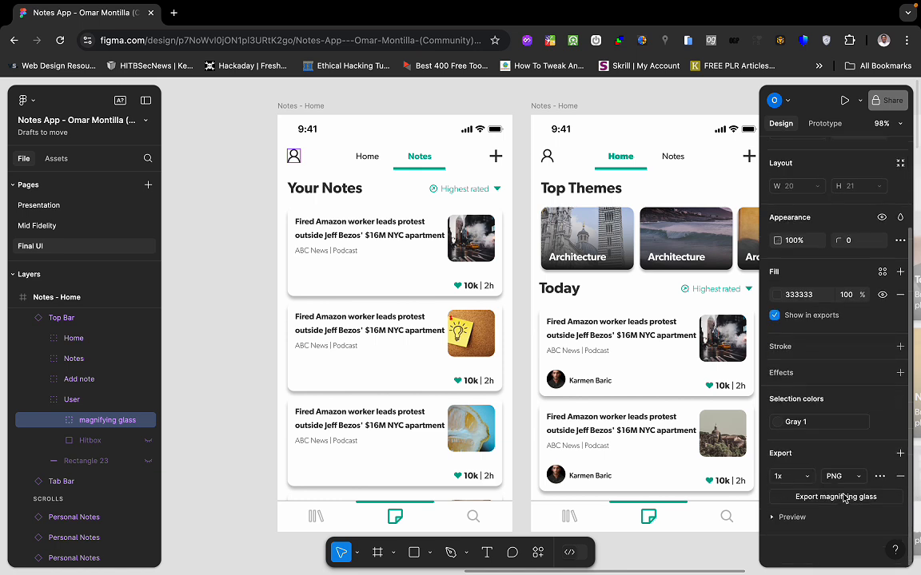
pyautogui.click(773, 519)
pyautogui.scroll(-3, 773, 521)
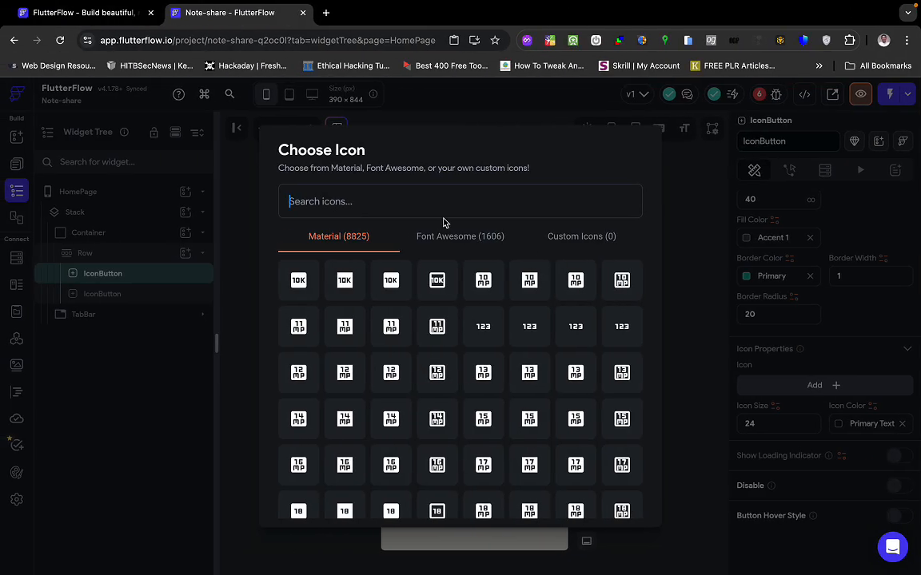
# Search the icon chooser for 'magni' and look through the Font Awesome results.
pyautogui.write('magi')
pyautogui.press('BackSpace')
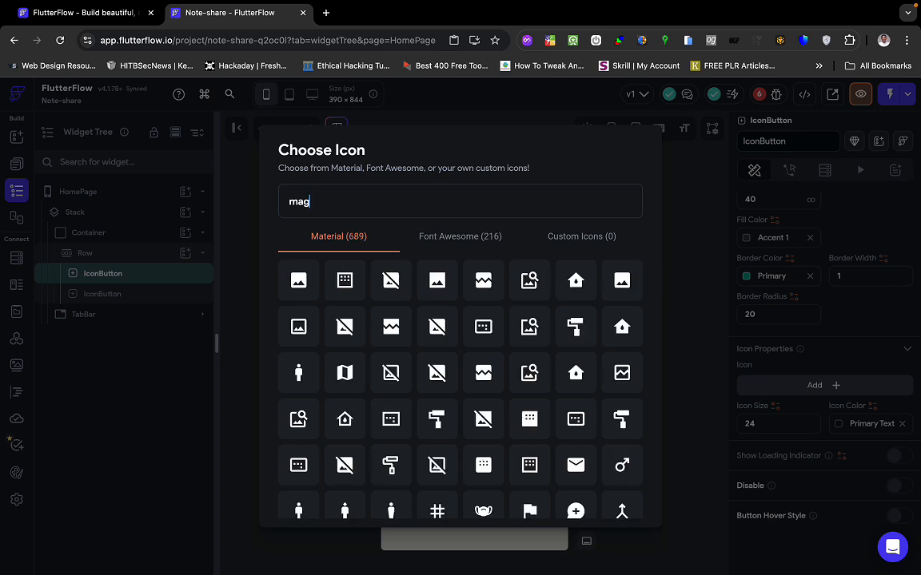
pyautogui.write('ni')
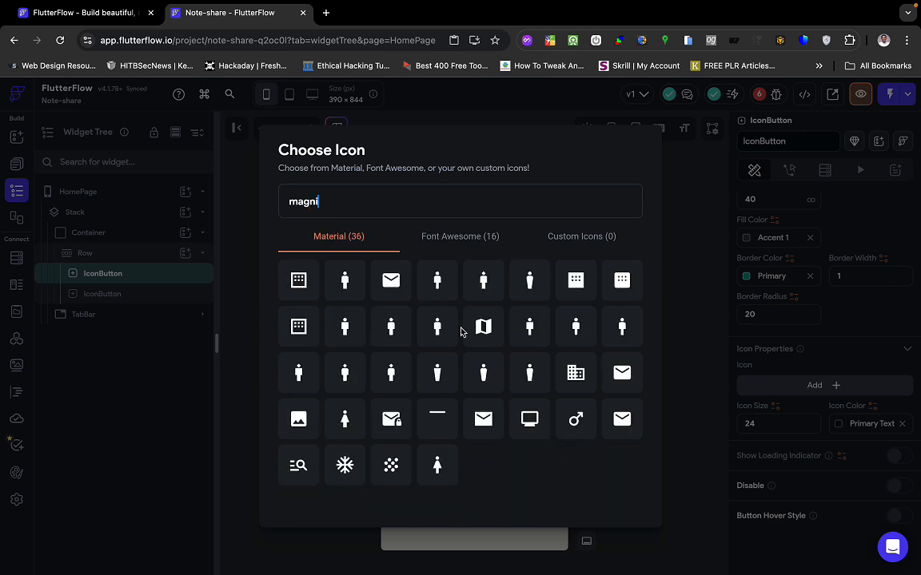
pyautogui.click(454, 237)
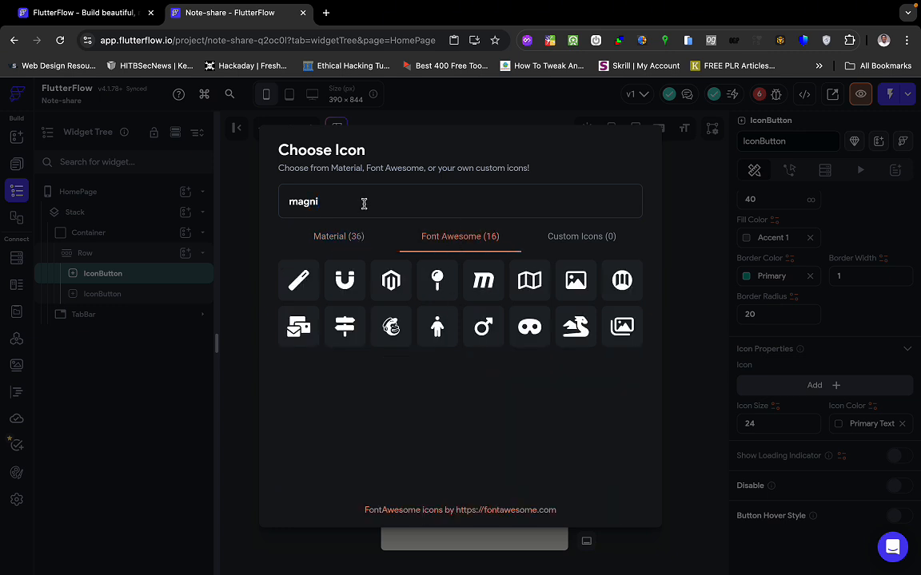
# Search 'profile' and pick the Material Person icon for the left button.
pyautogui.press('BackSpace')
pyautogui.press('BackSpace')
pyautogui.press('BackSpace')
pyautogui.press('BackSpace')
pyautogui.press('BackSpace')
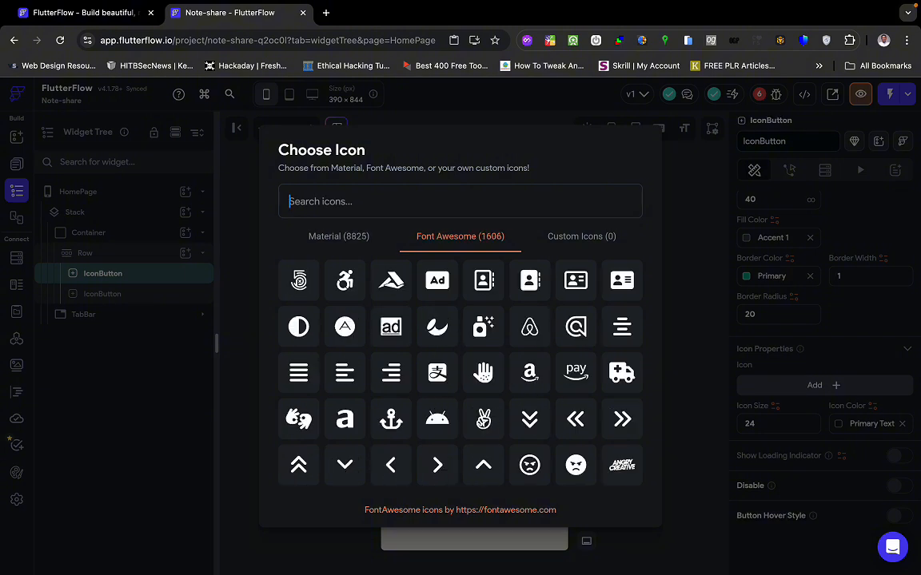
pyautogui.write('prof')
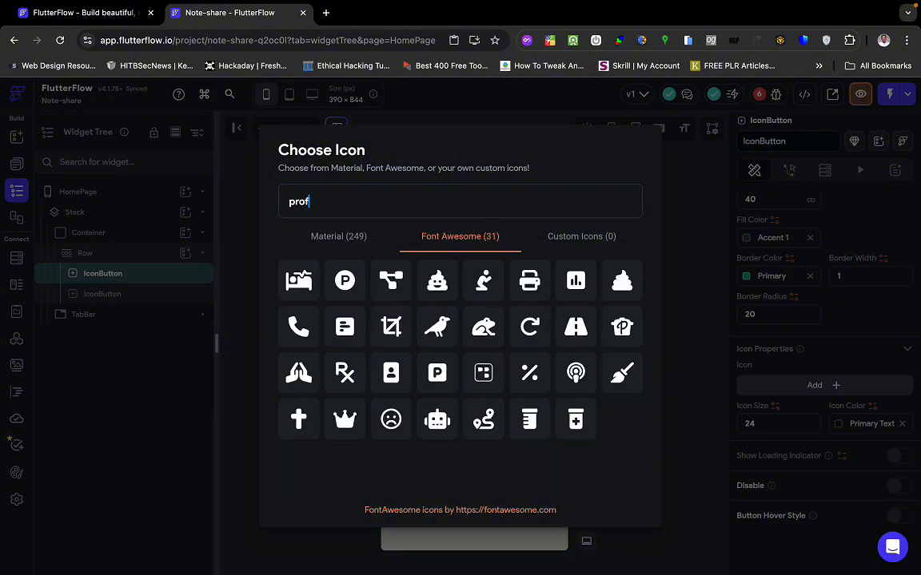
pyautogui.click(339, 237)
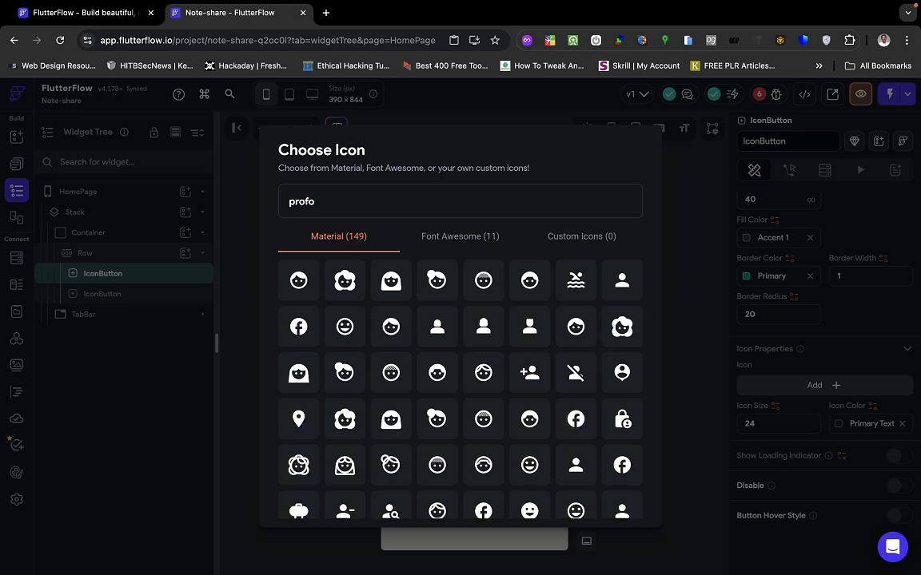
pyautogui.press('BackSpace')
pyautogui.write('ile')
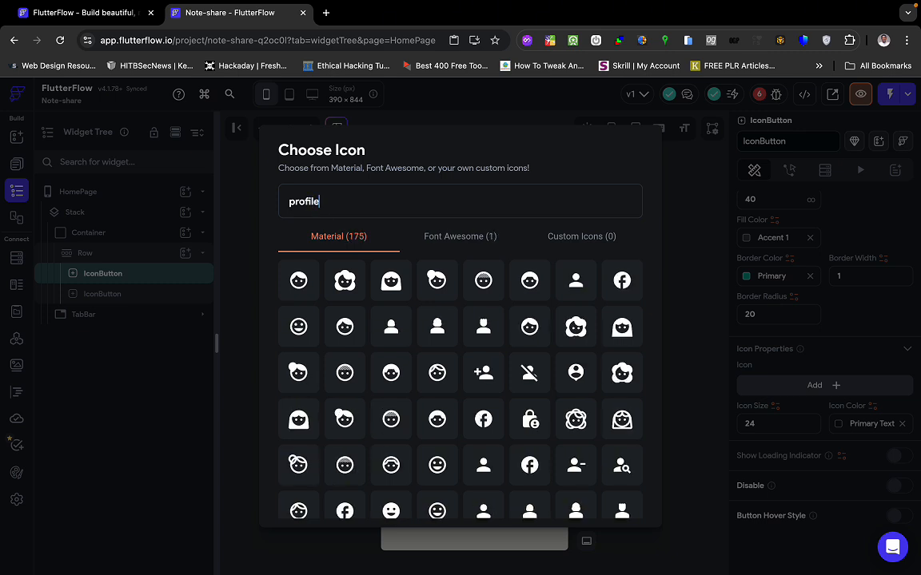
pyautogui.scroll(-1, 432, 352)
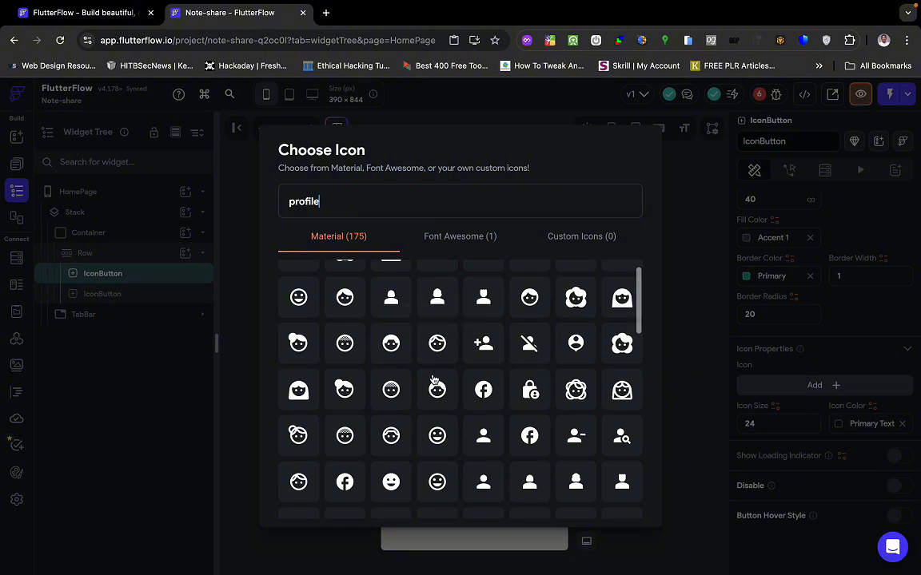
pyautogui.scroll(1, 501, 412)
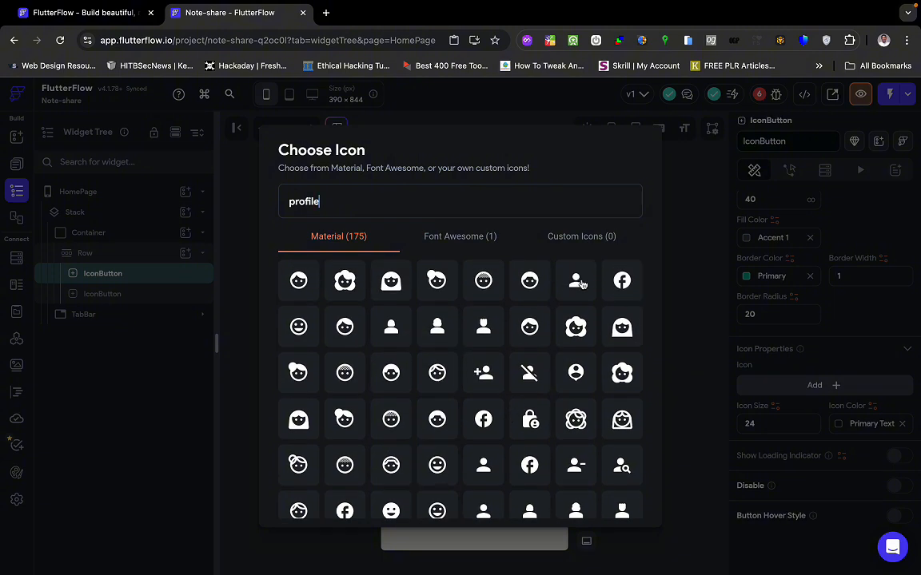
pyautogui.click(576, 280)
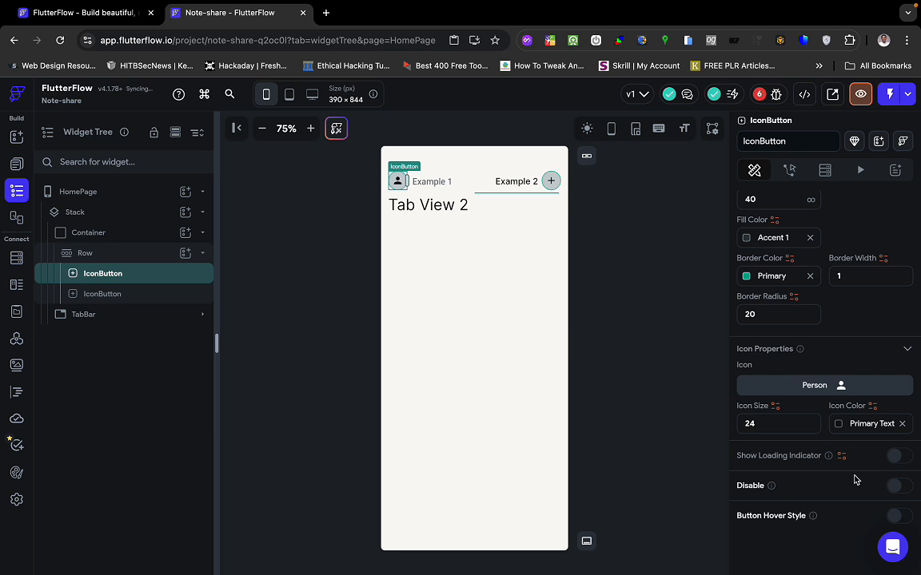
# Unset the Person button's border and fill colours, then reselect the page and TabBar.
pyautogui.scroll(2, 867, 368)
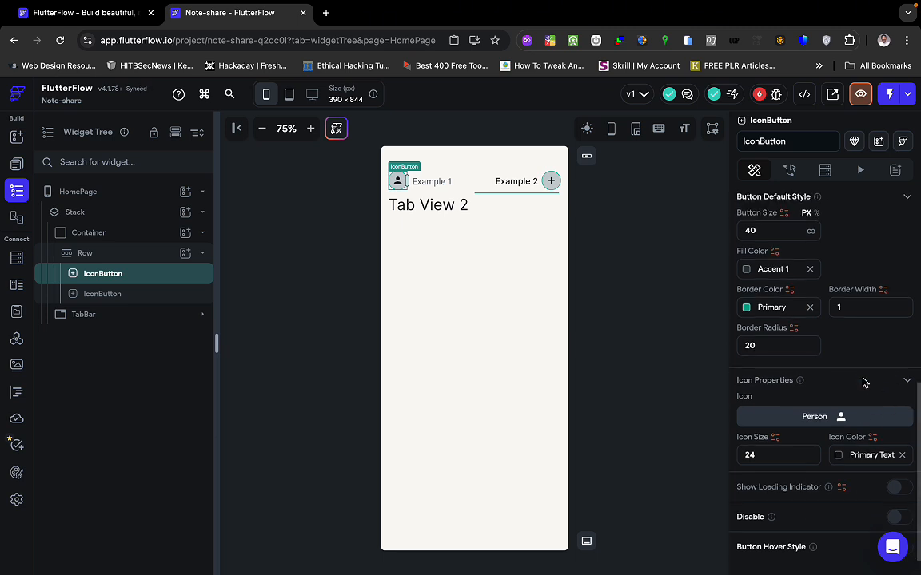
pyautogui.click(811, 328)
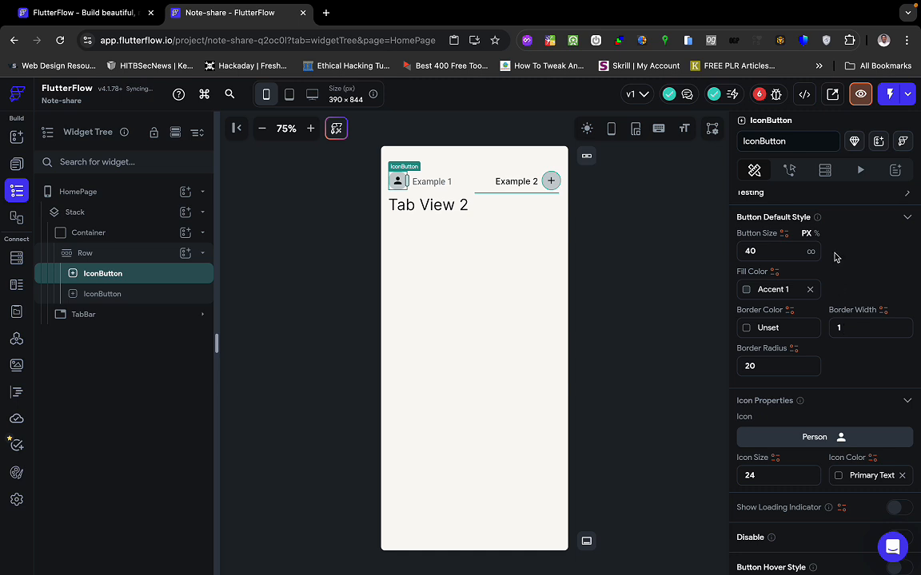
pyautogui.click(810, 289)
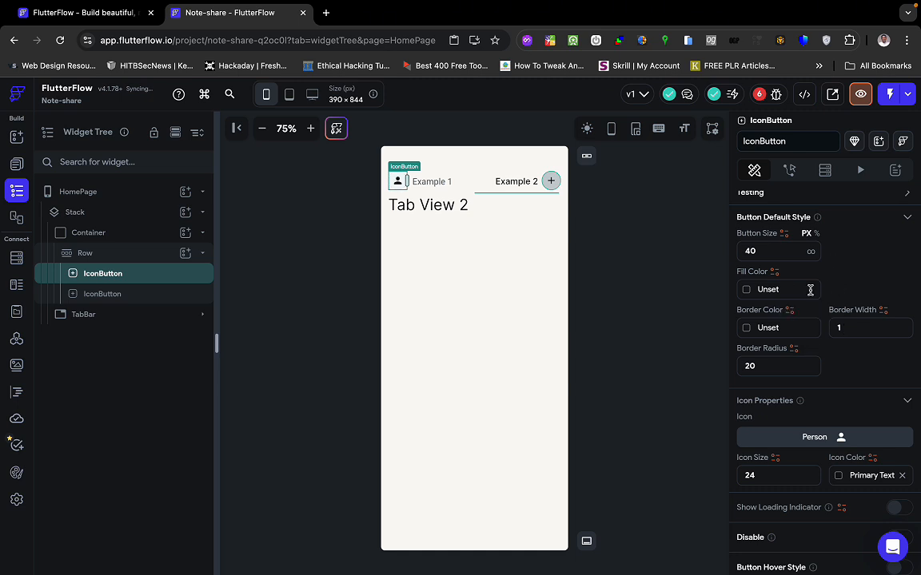
pyautogui.click(676, 324)
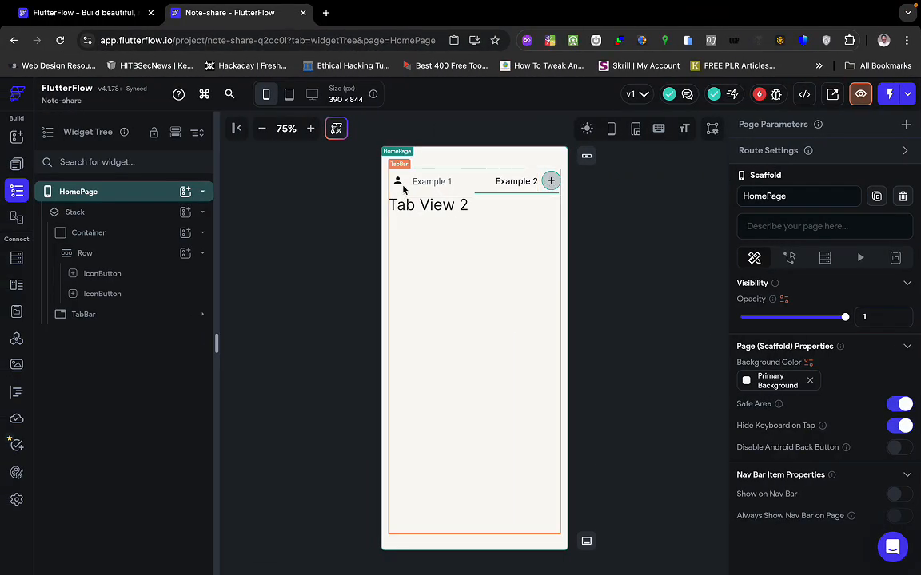
pyautogui.click(398, 186)
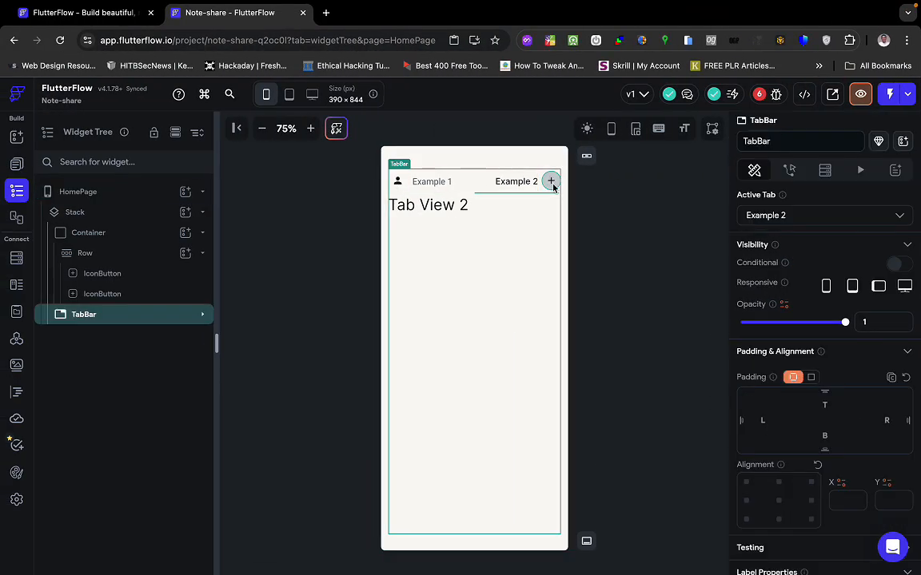
# Give the second icon button the Add Sharp icon, found by searching 'add'.
pyautogui.click(140, 294)
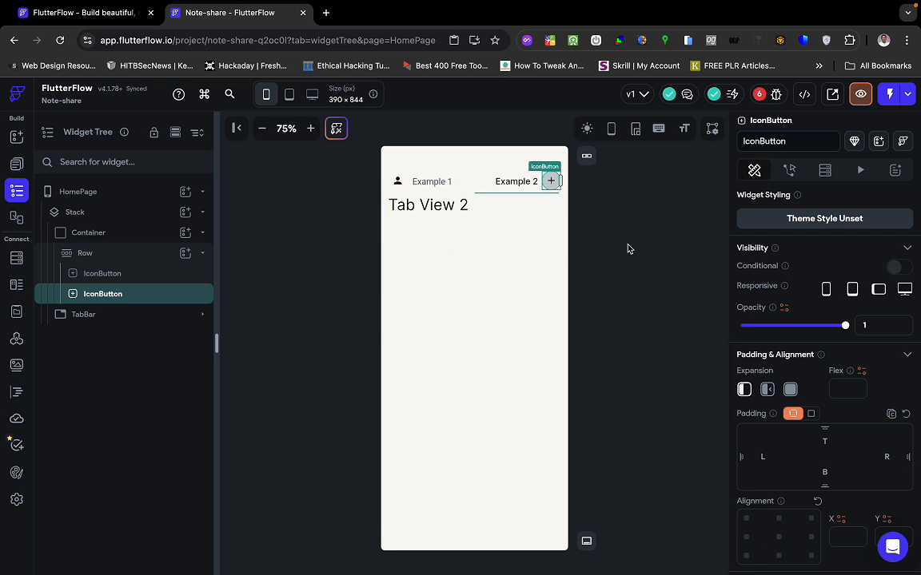
pyautogui.scroll(-5, 820, 304)
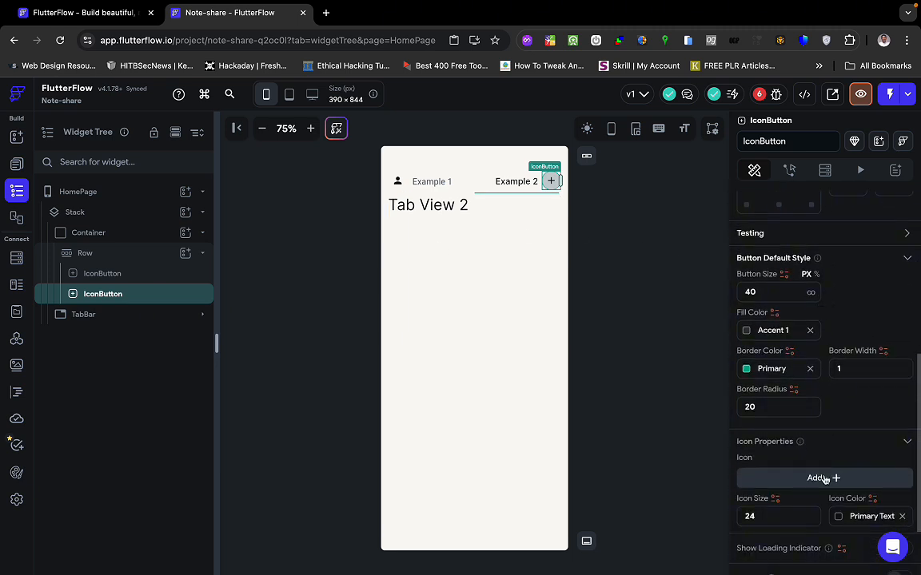
pyautogui.click(832, 477)
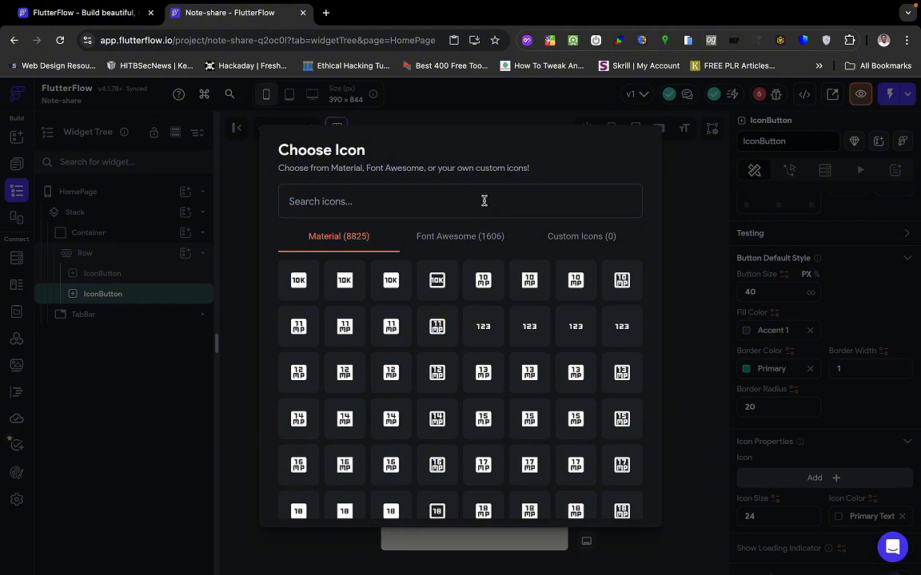
pyautogui.write('add')
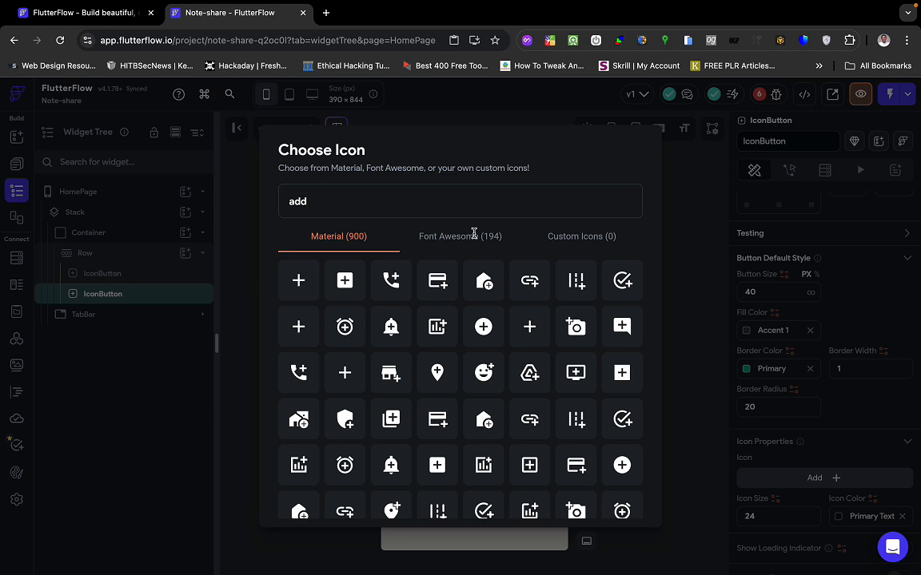
pyautogui.click(301, 327)
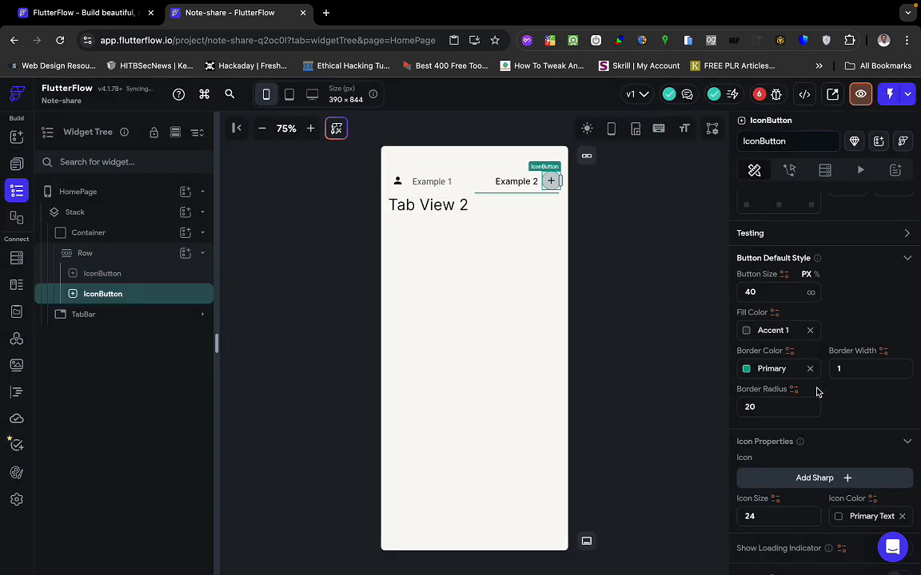
# Unset the plus button's border colour and fill colour.
pyautogui.scroll(-2, 817, 391)
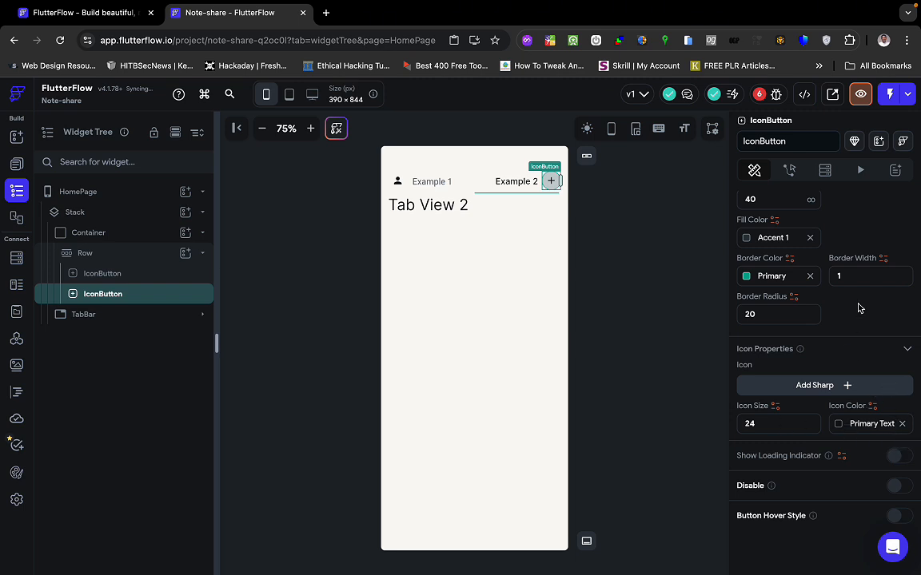
pyautogui.scroll(1, 830, 392)
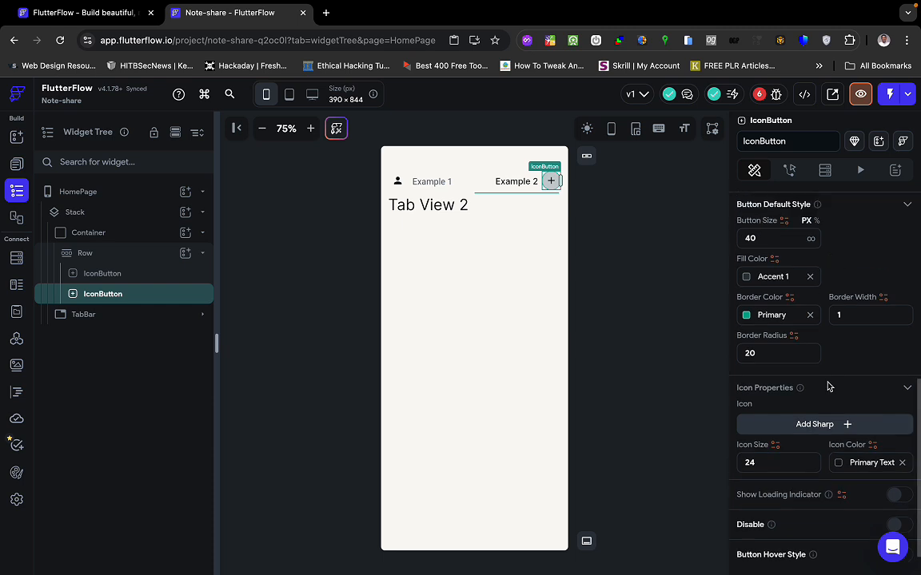
pyautogui.click(810, 315)
pyautogui.click(810, 277)
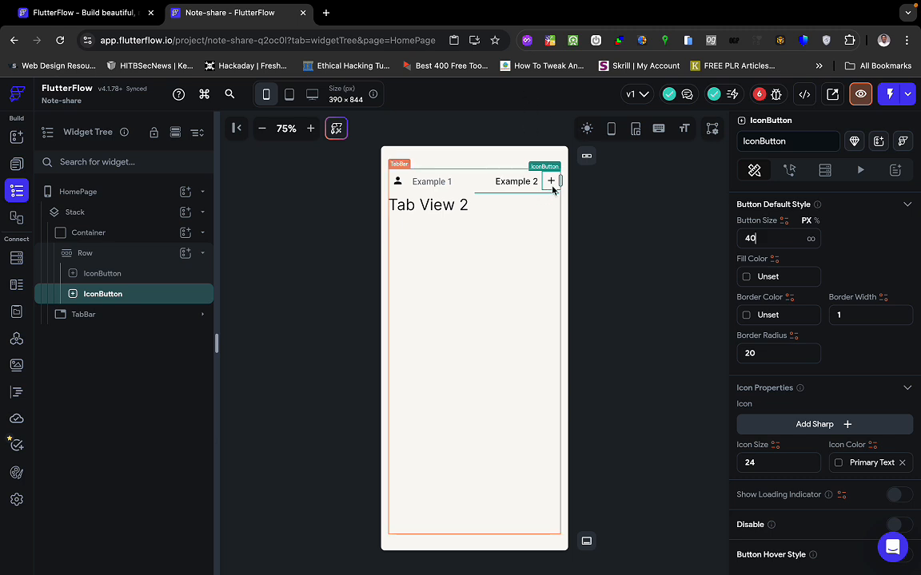
pyautogui.click(712, 307)
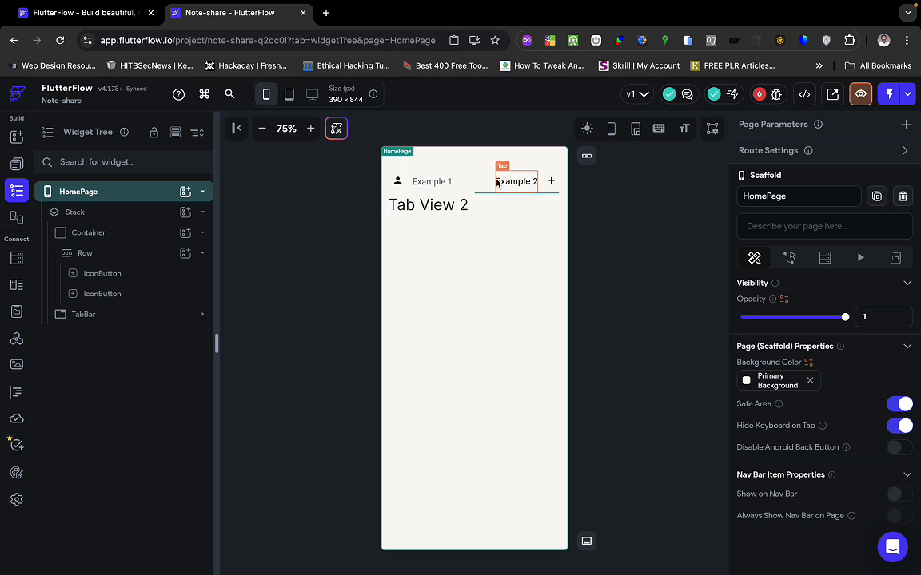
pyautogui.click(113, 253)
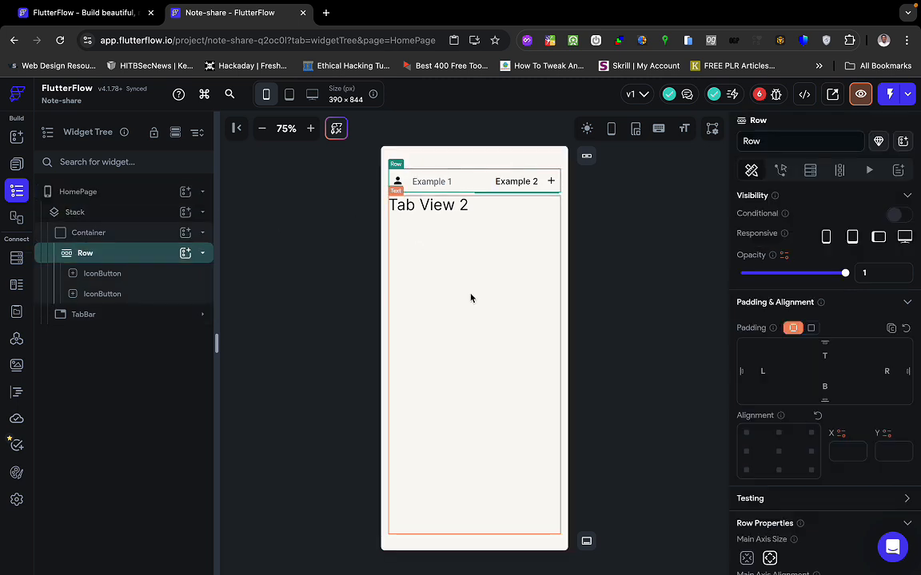
pyautogui.scroll(-3, 793, 411)
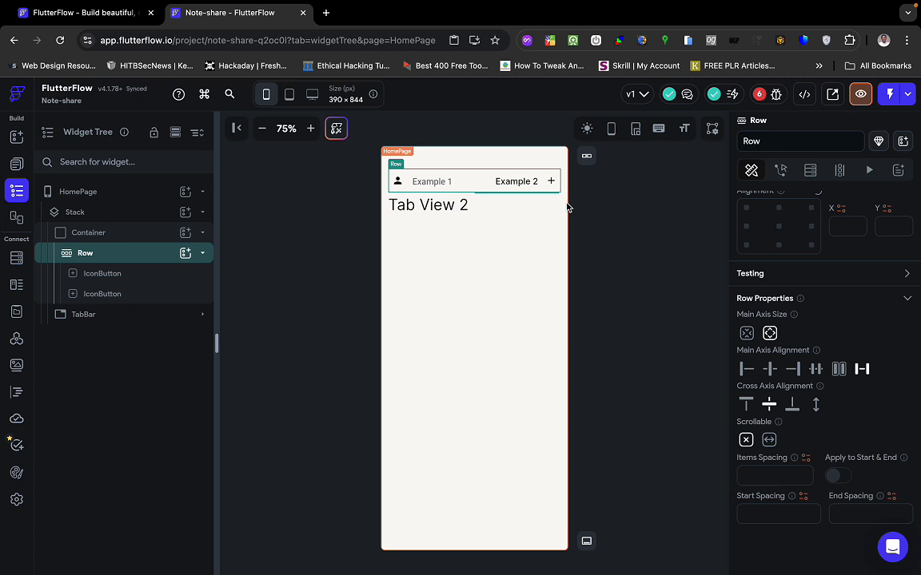
pyautogui.click(592, 279)
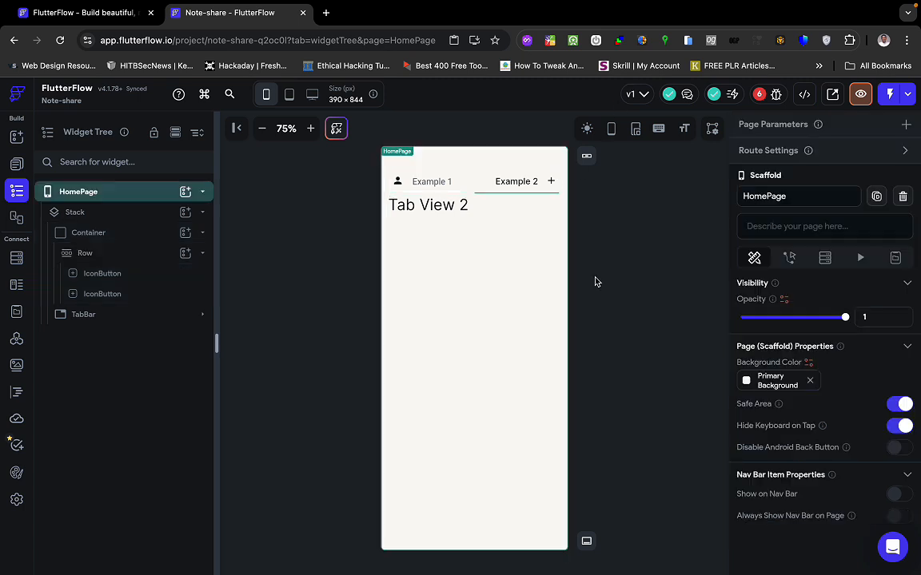
pyautogui.click(515, 185)
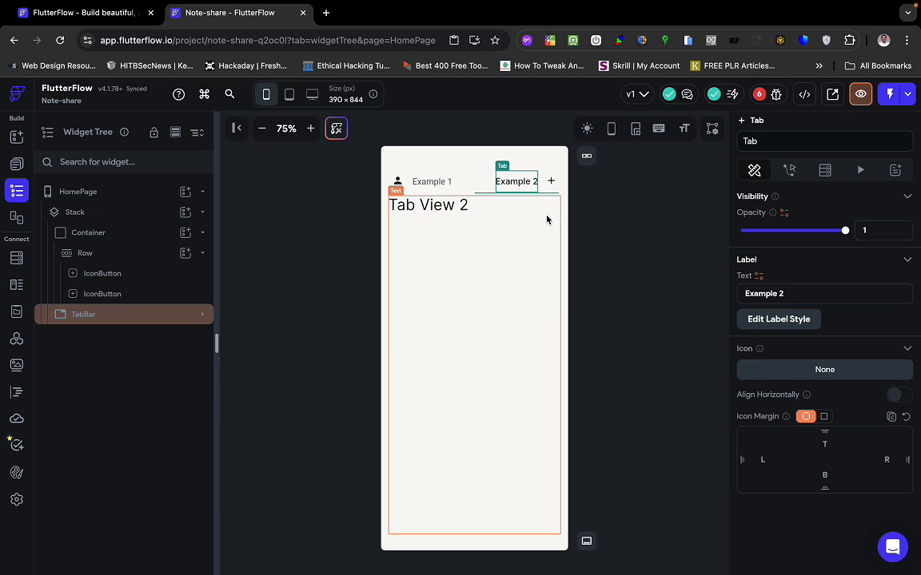
pyautogui.click(450, 267)
pyautogui.click(380, 263)
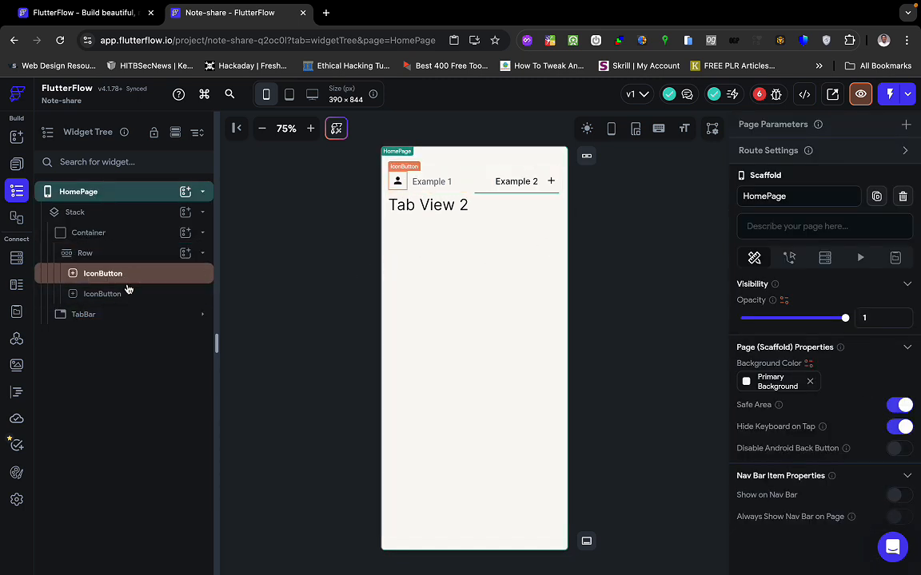
pyautogui.click(128, 316)
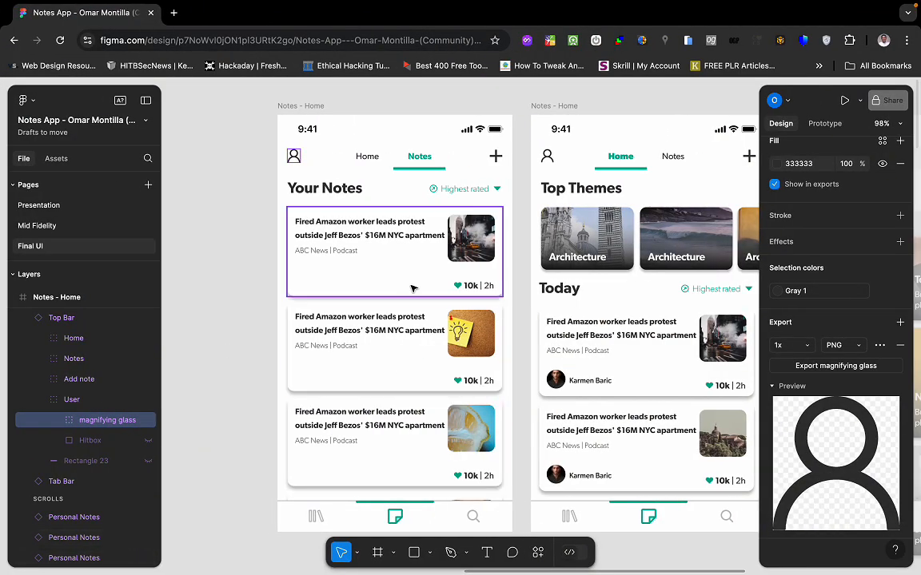
pyautogui.hscroll(2, 411, 288)
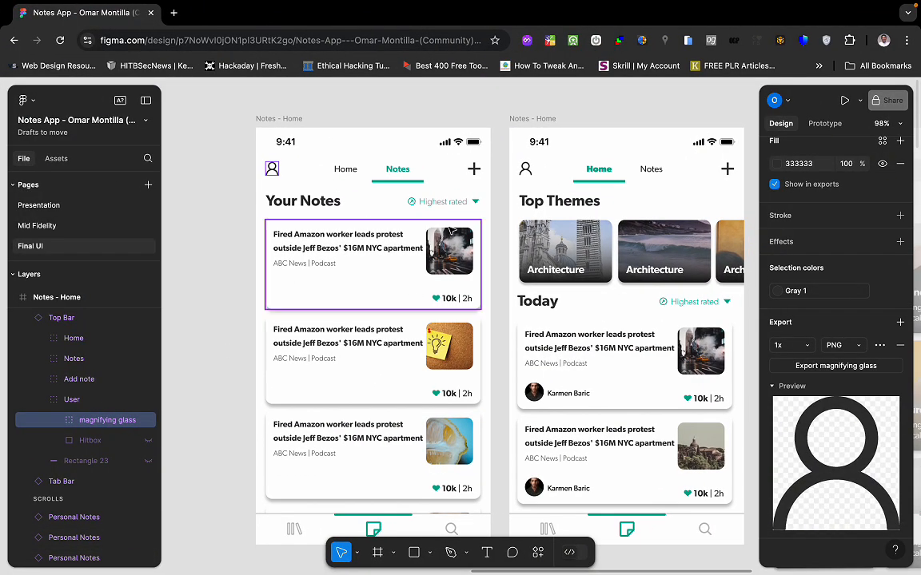
pyautogui.click(401, 175)
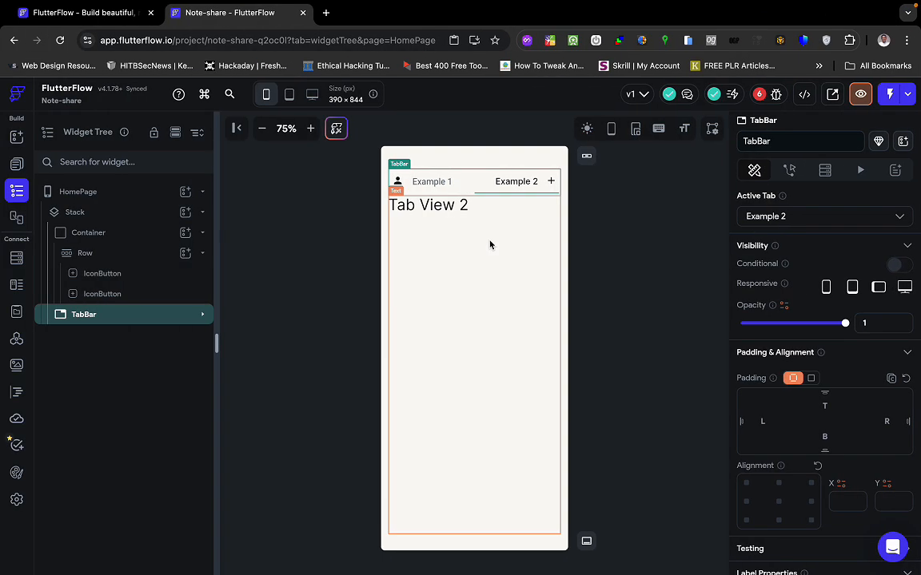
# Relabel tab Example 2 as 'Notes' and tab Example 1 as 'Home'.
pyautogui.click(509, 182)
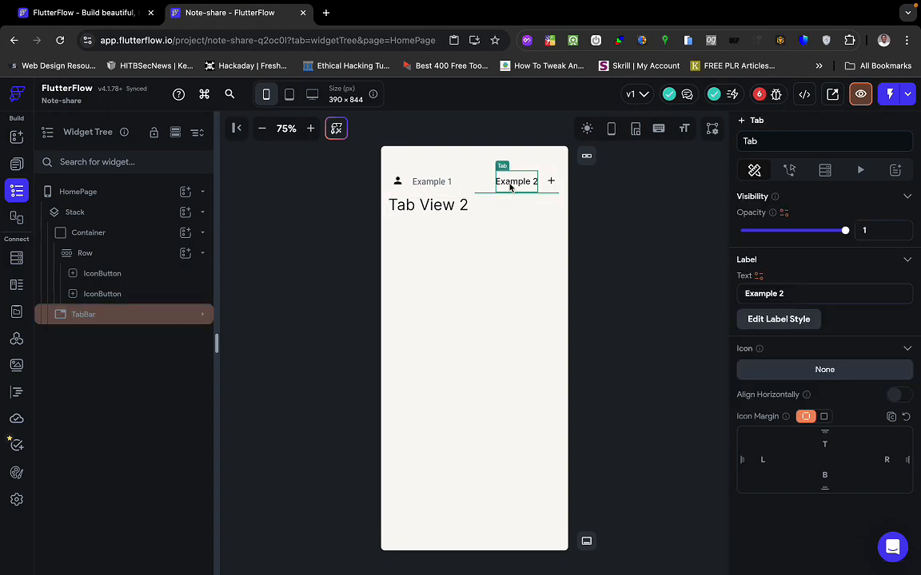
pyautogui.tripleClick(788, 295)
pyautogui.write('Notes')
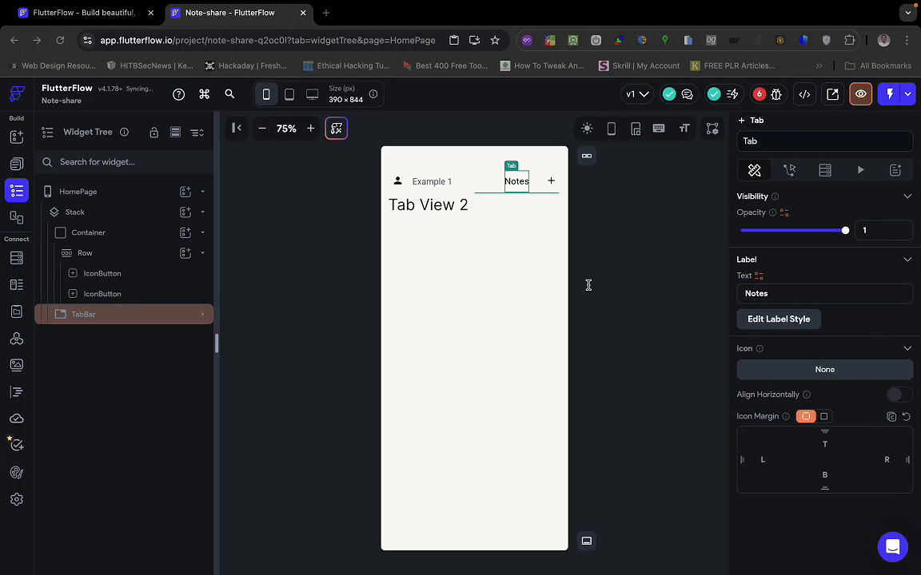
pyautogui.click(446, 182)
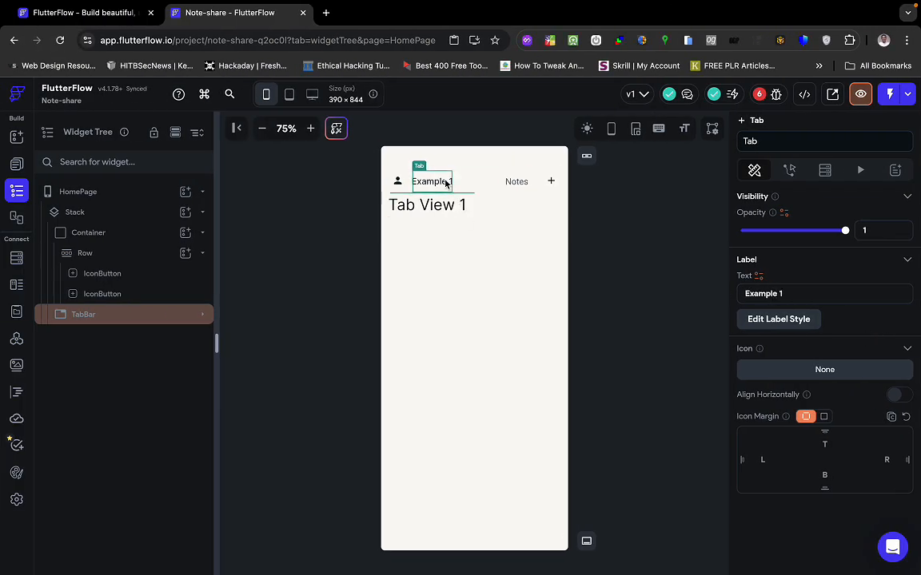
pyautogui.tripleClick(804, 295)
pyautogui.write('Home')
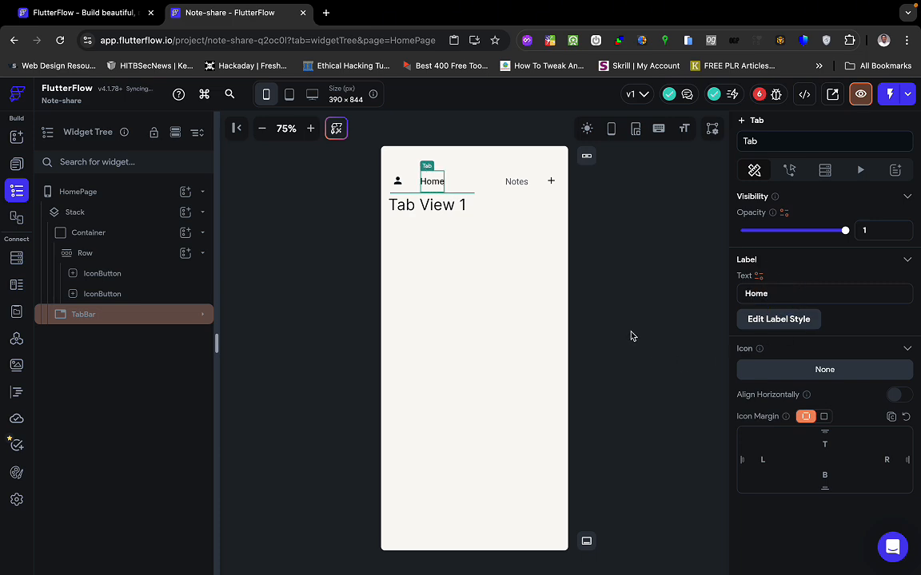
pyautogui.click(663, 292)
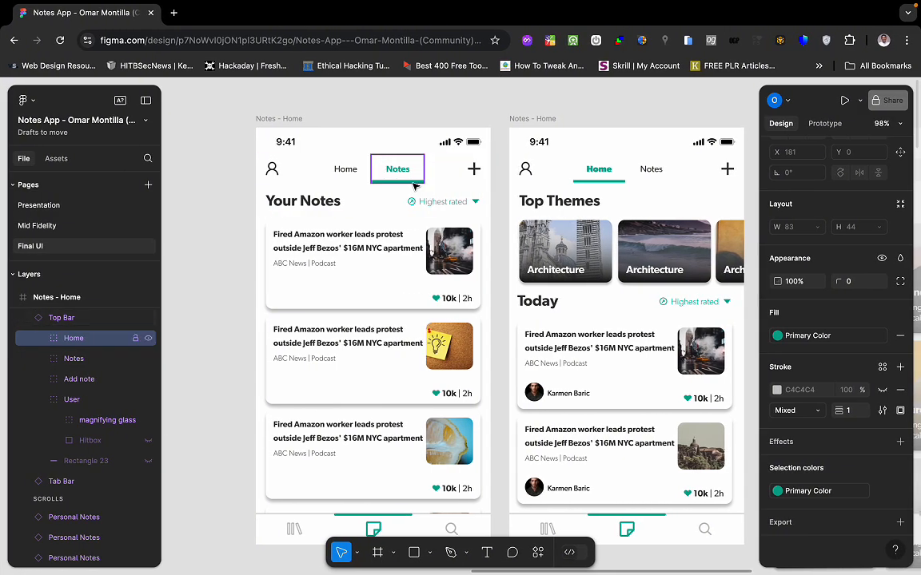
# Switch desktops back to the FlutterFlow HomePage editor.
pyautogui.hotkey('ctrl', 'Left')
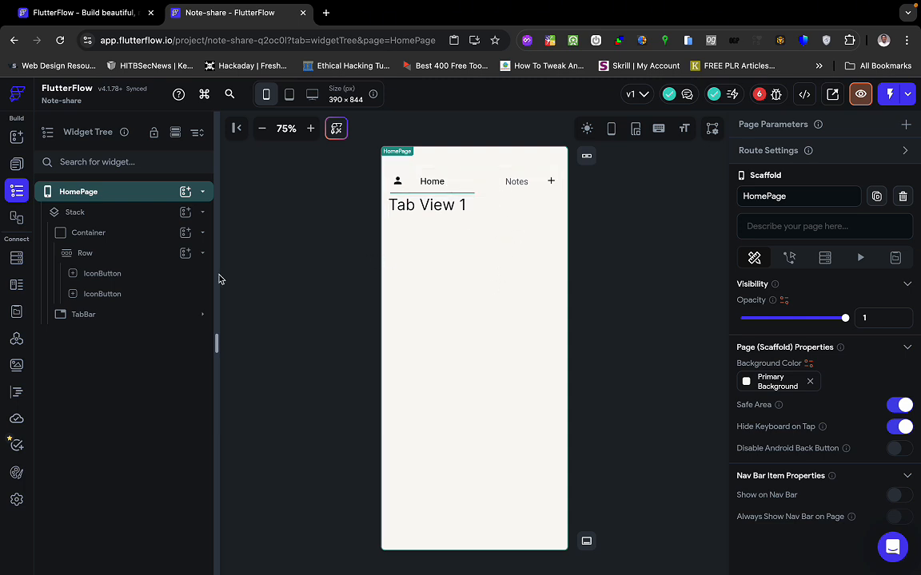
# Keep the TabBar style as Indicator and set the indicator weight to 5.
pyautogui.click(148, 317)
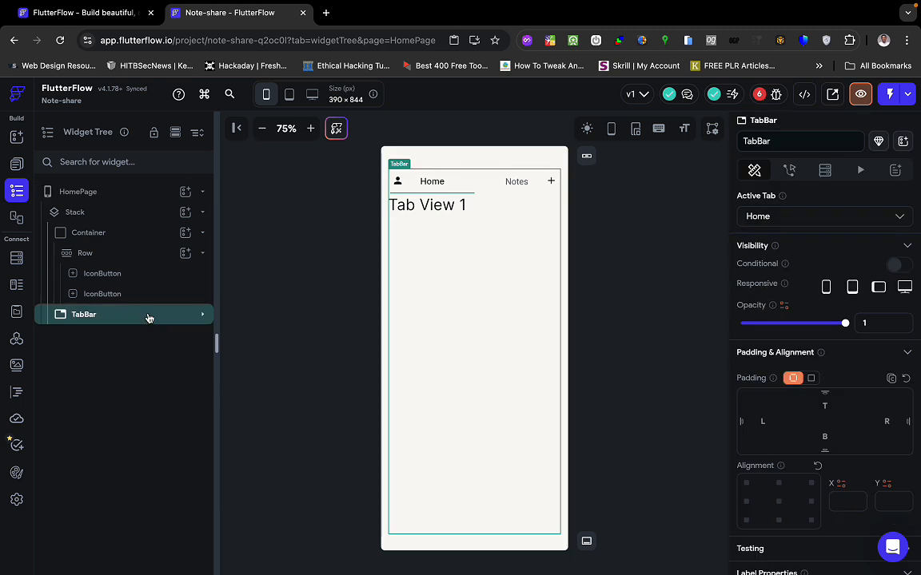
pyautogui.scroll(-5, 828, 407)
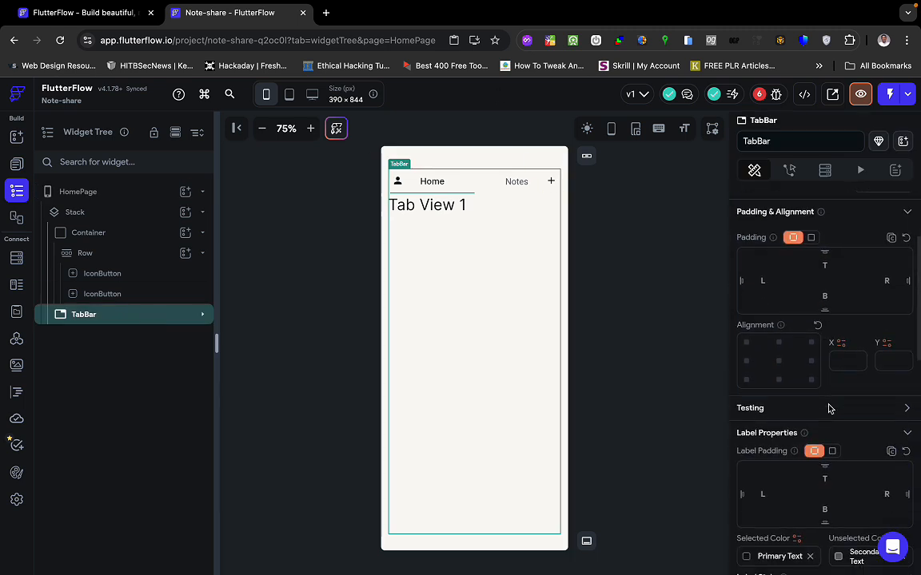
pyautogui.scroll(-1, 830, 409)
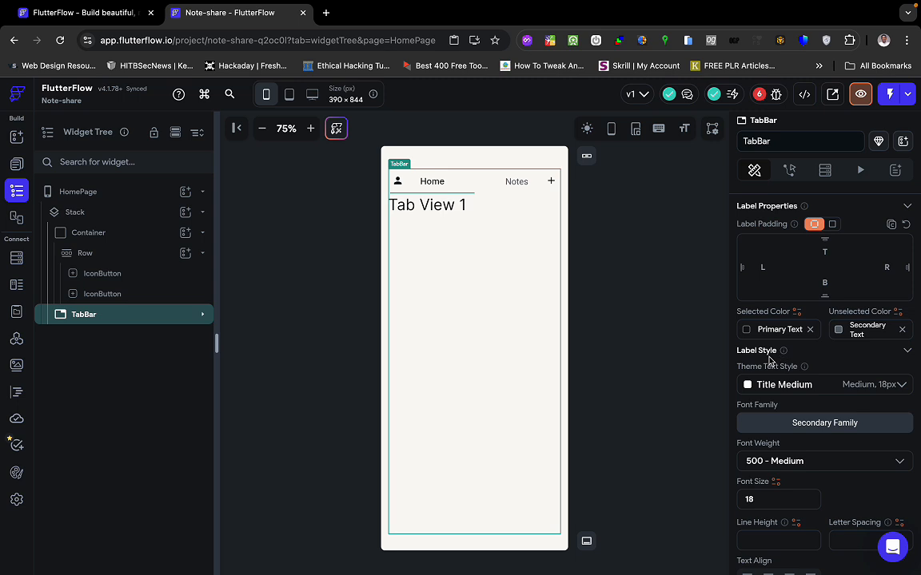
pyautogui.scroll(-5, 830, 436)
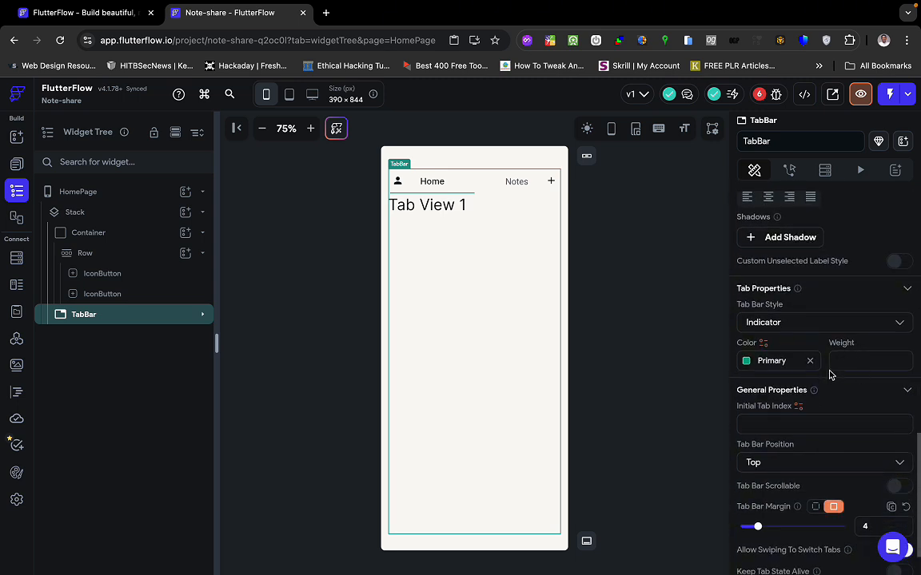
pyautogui.click(772, 323)
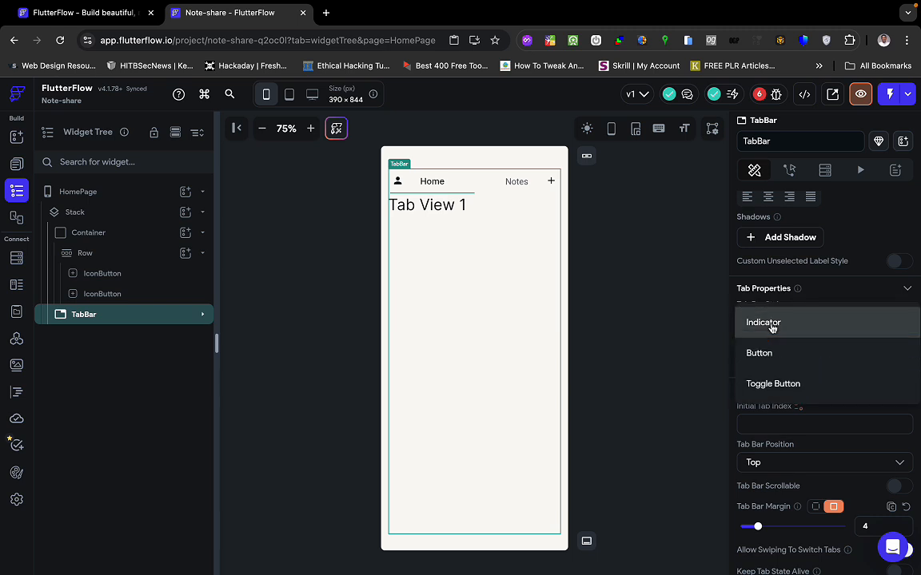
pyautogui.click(823, 315)
pyautogui.scroll(-1, 817, 428)
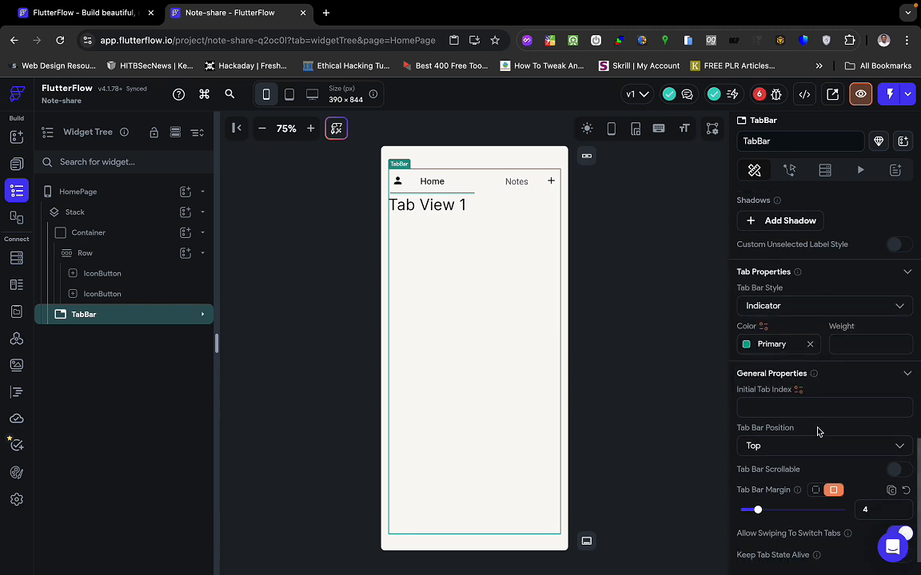
pyautogui.click(849, 348)
pyautogui.write('5')
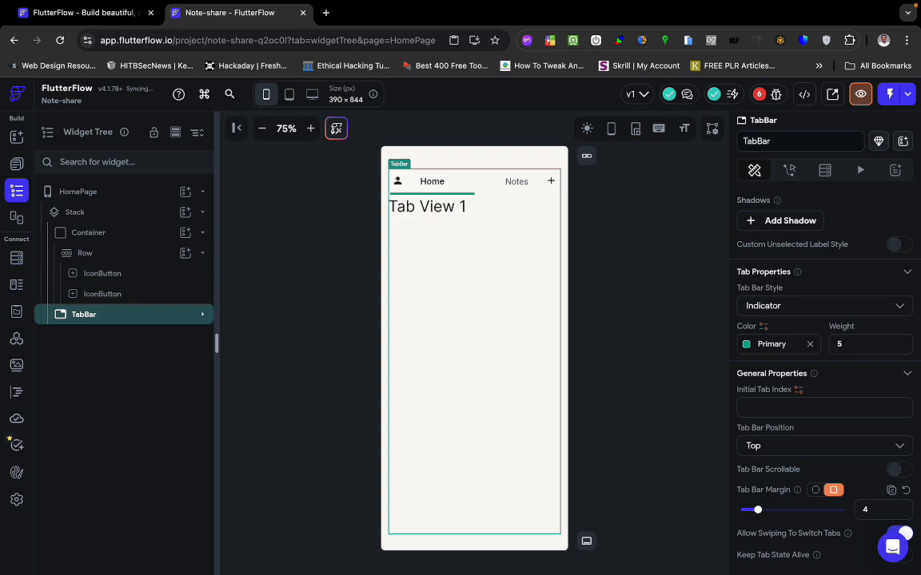
pyautogui.hotkey('ctrl', 'Right')
# Compare against the Figma Notes - Home frames and return to FlutterFlow.
pyautogui.hotkey('ctrl', 'Left')
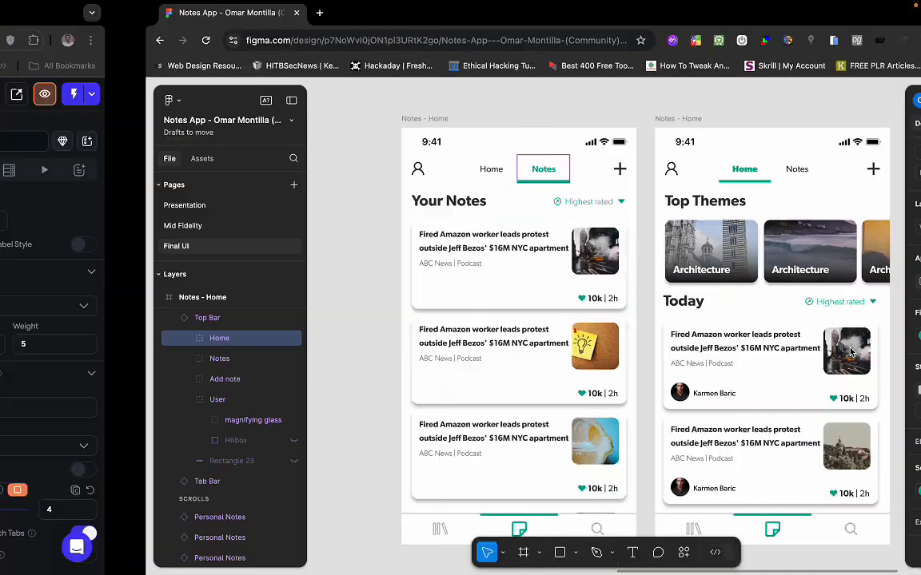
pyautogui.scroll(-1, 842, 421)
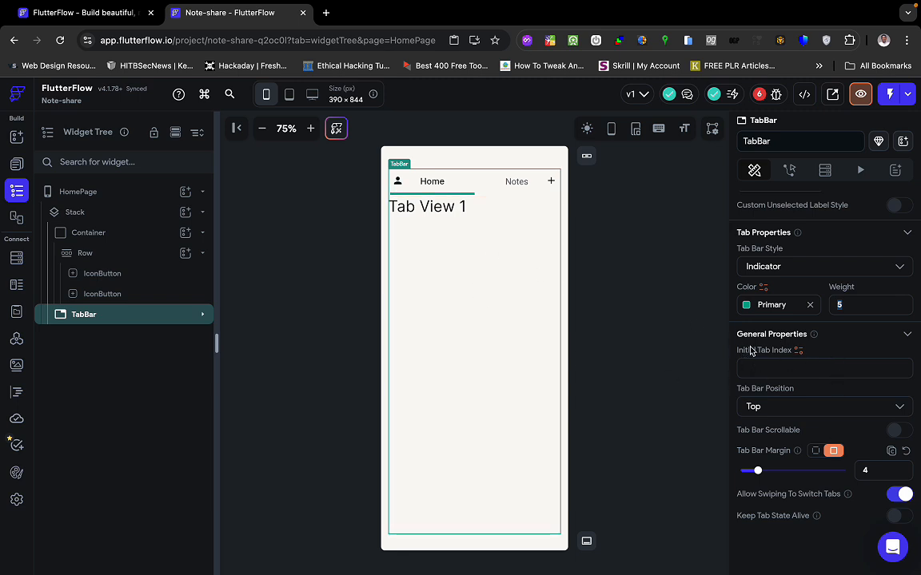
# Set the TabBar's Initial Tab Index to 0 and check the Home tab's label.
pyautogui.click(755, 374)
pyautogui.scroll(2, 830, 380)
pyautogui.scroll(5, 829, 383)
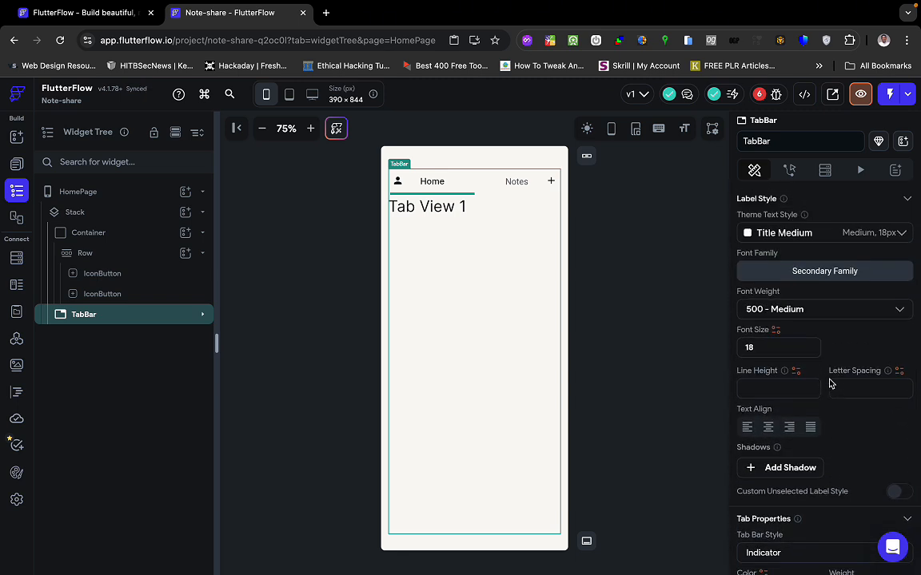
pyautogui.scroll(3, 829, 383)
pyautogui.scroll(5, 831, 384)
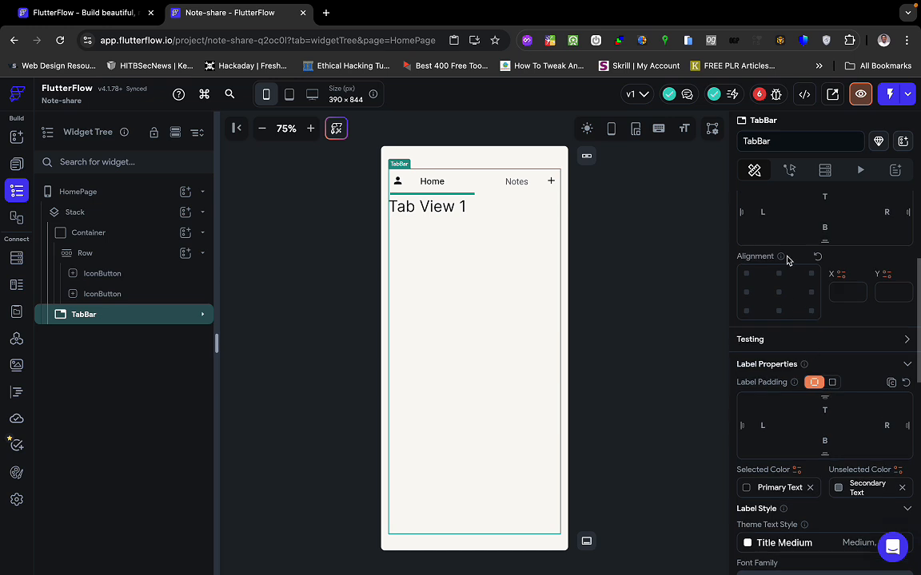
pyautogui.click(436, 186)
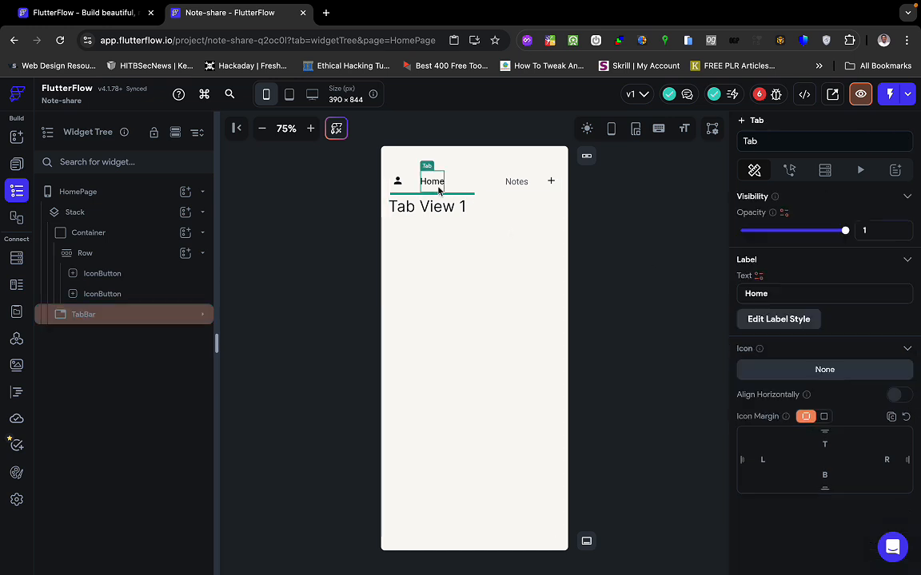
pyautogui.click(432, 196)
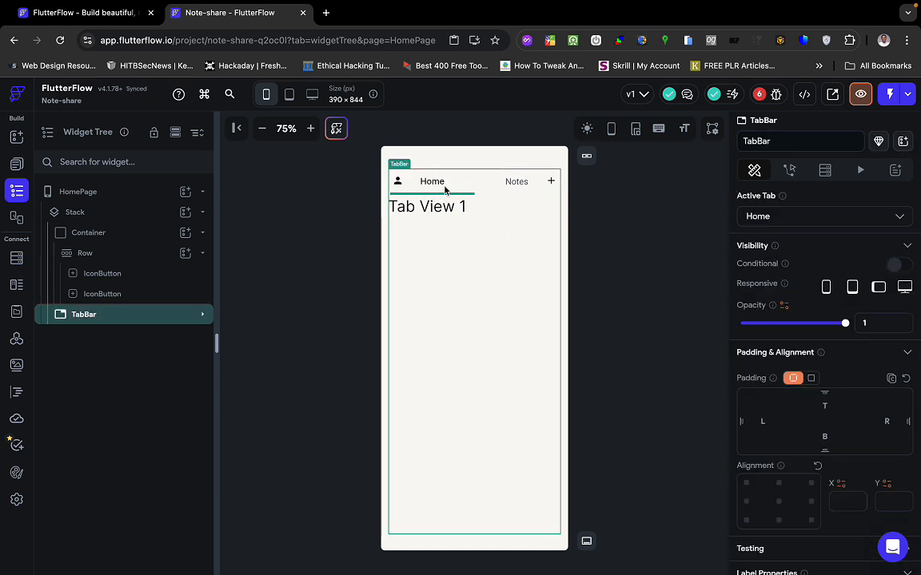
pyautogui.click(431, 183)
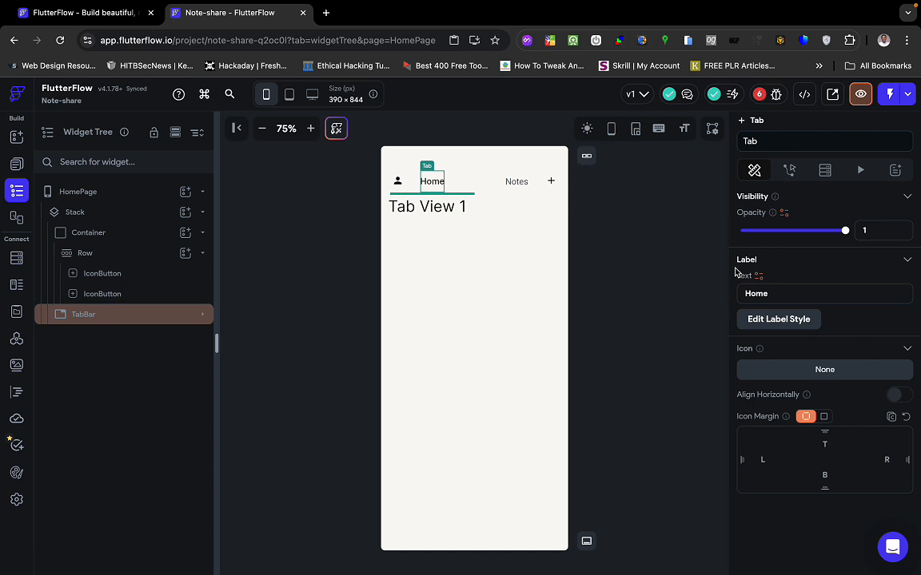
pyautogui.click(112, 296)
pyautogui.click(114, 315)
# Expand the TabBar in the widget tree and confirm Tab Bar Style stays Indicator.
pyautogui.click(197, 314)
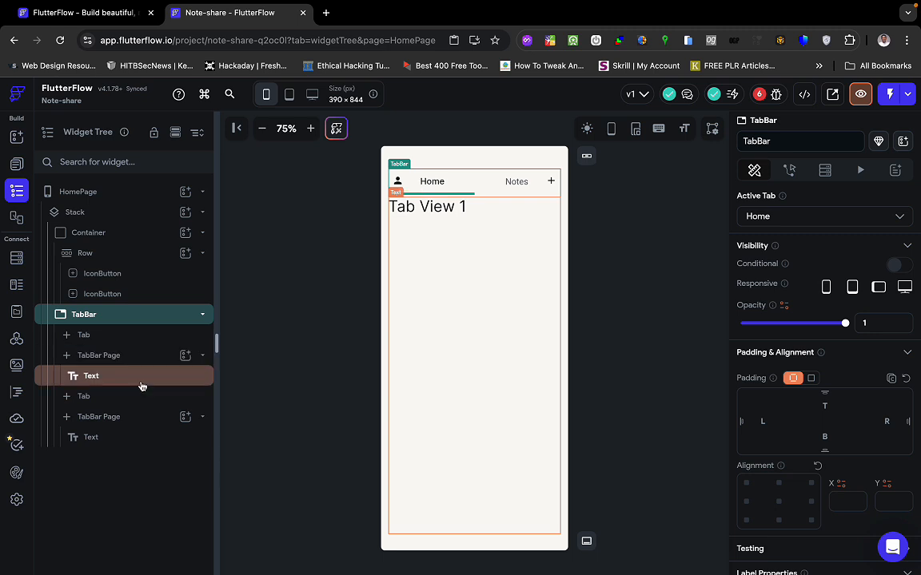
pyautogui.scroll(-3, 797, 384)
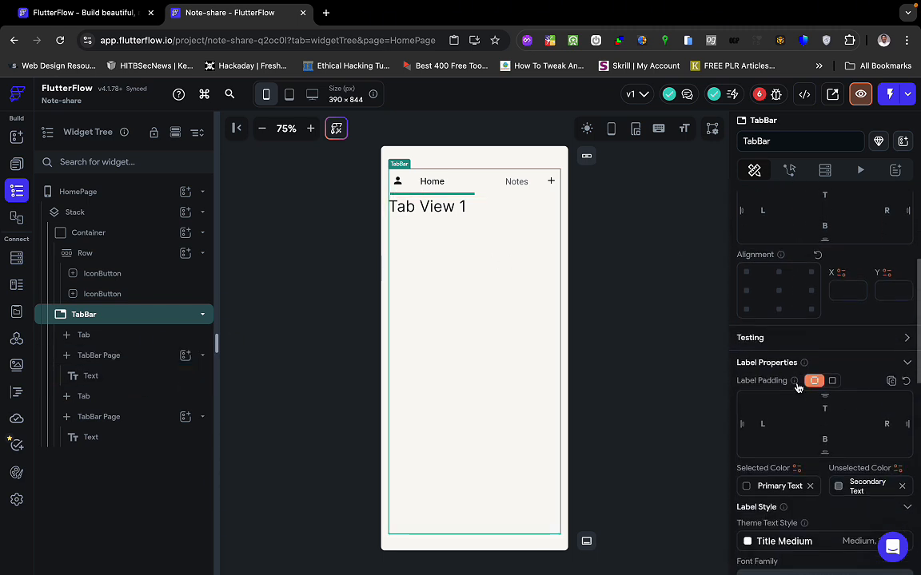
pyautogui.scroll(-3, 797, 387)
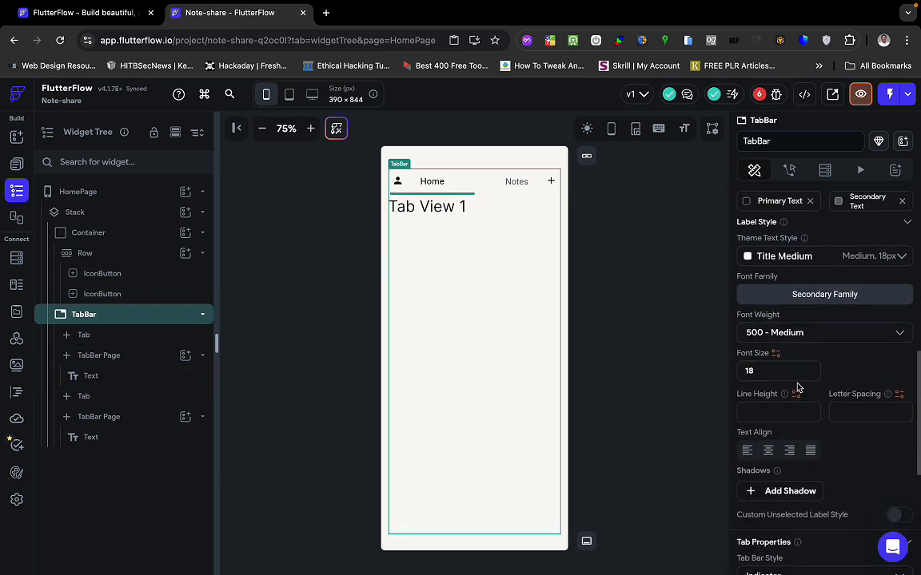
pyautogui.scroll(-3, 796, 387)
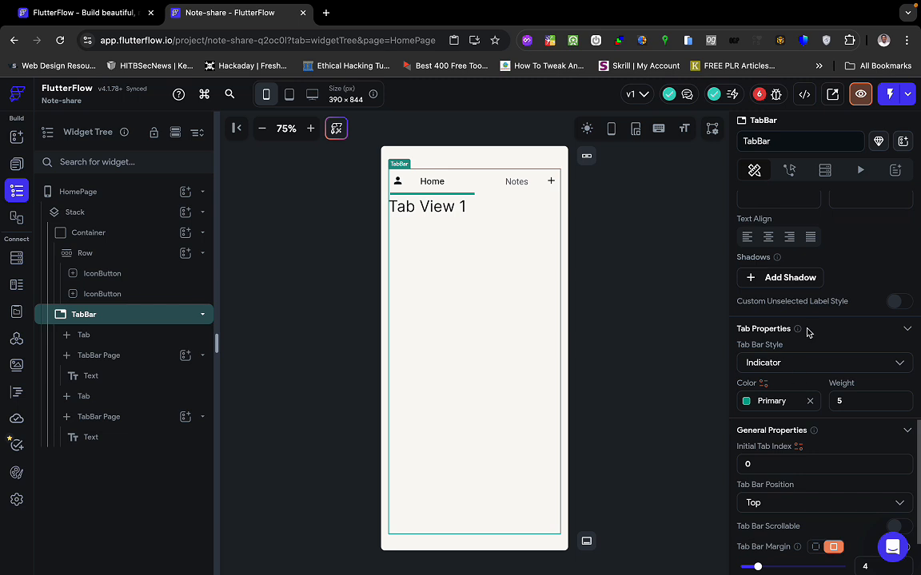
pyautogui.click(806, 362)
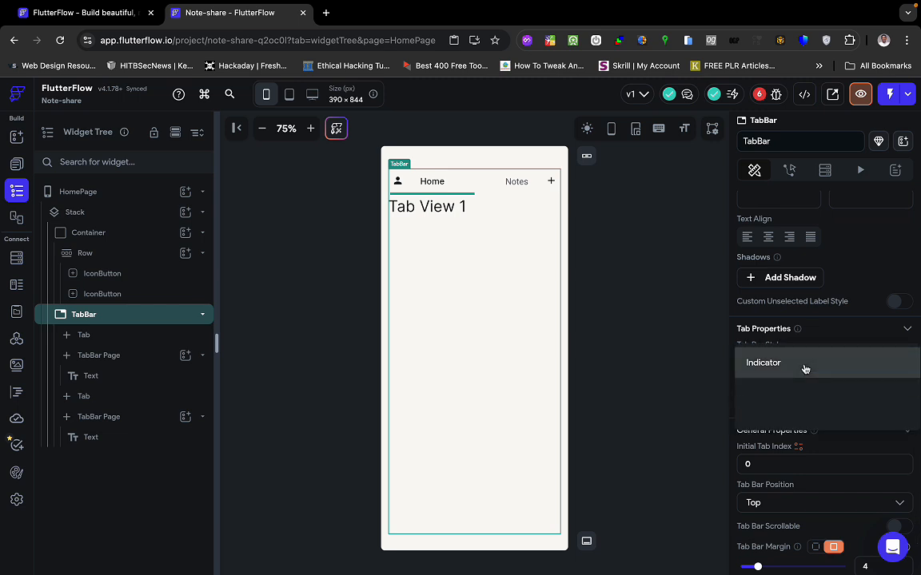
pyautogui.click(823, 362)
pyautogui.scroll(-1, 833, 414)
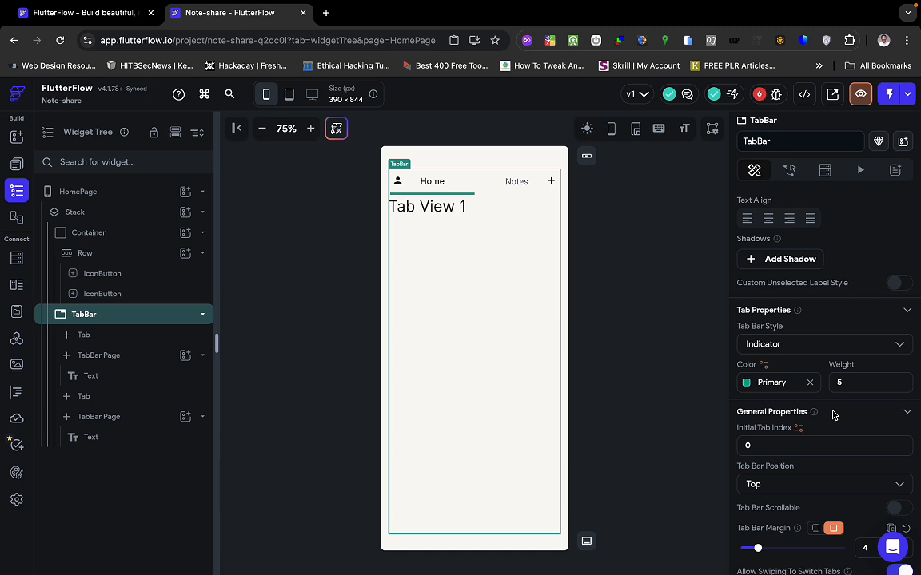
pyautogui.scroll(-1, 824, 432)
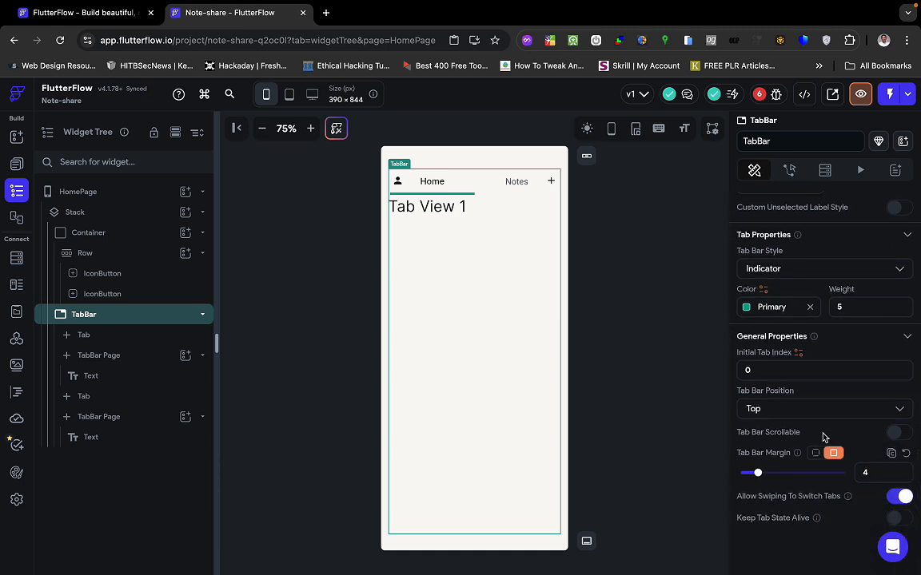
# Make the TabBar scrollable with centred tabs, preview Home and Notes, and compare with Figma.
pyautogui.click(900, 432)
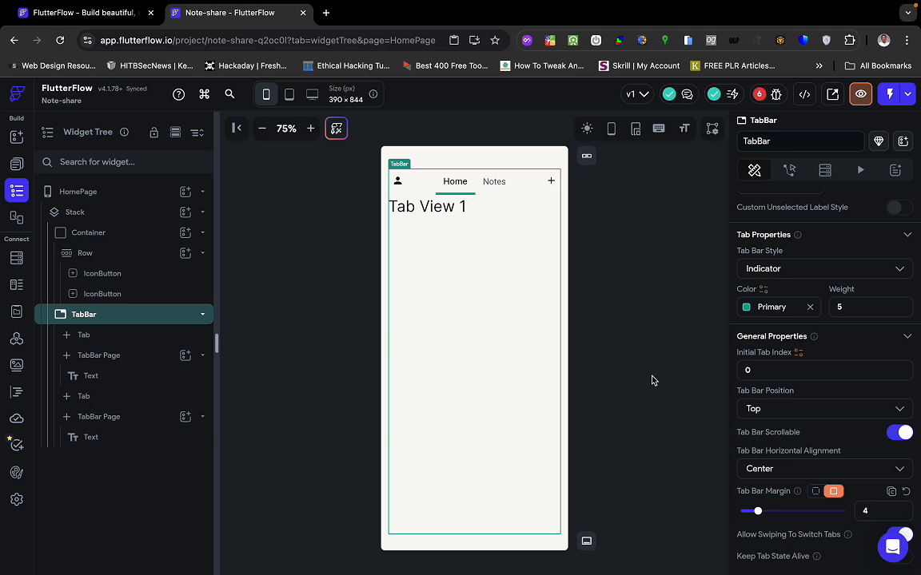
pyautogui.scroll(-1, 809, 456)
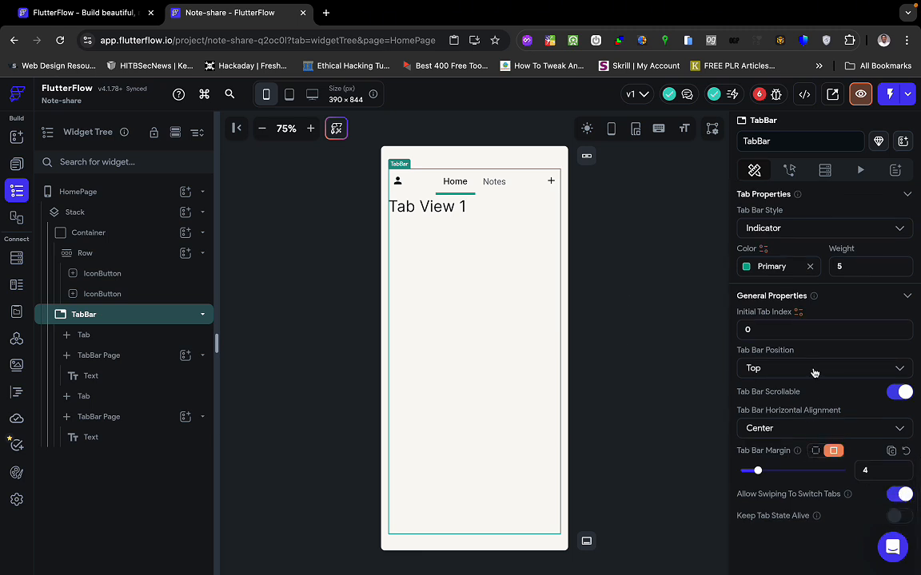
pyautogui.scroll(3, 788, 388)
pyautogui.click(494, 183)
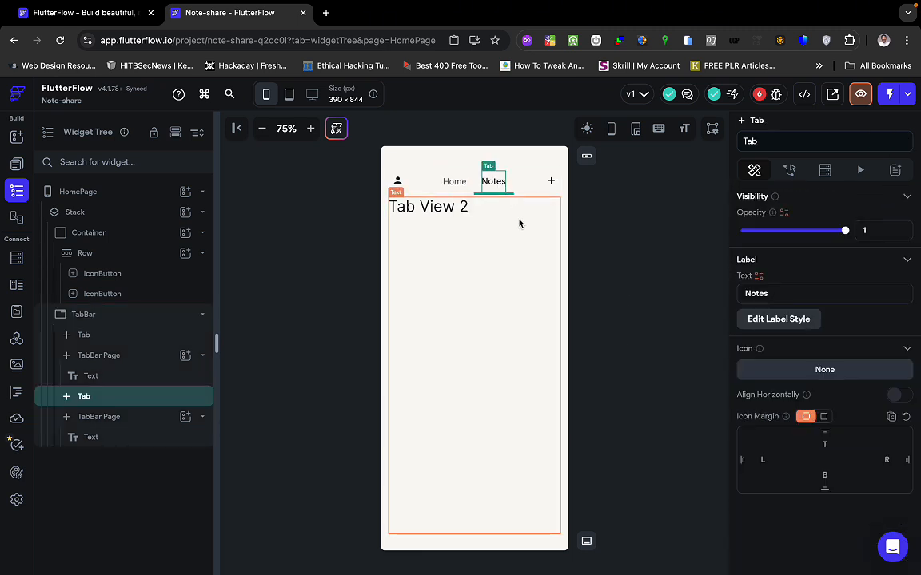
pyautogui.click(453, 188)
pyautogui.click(498, 186)
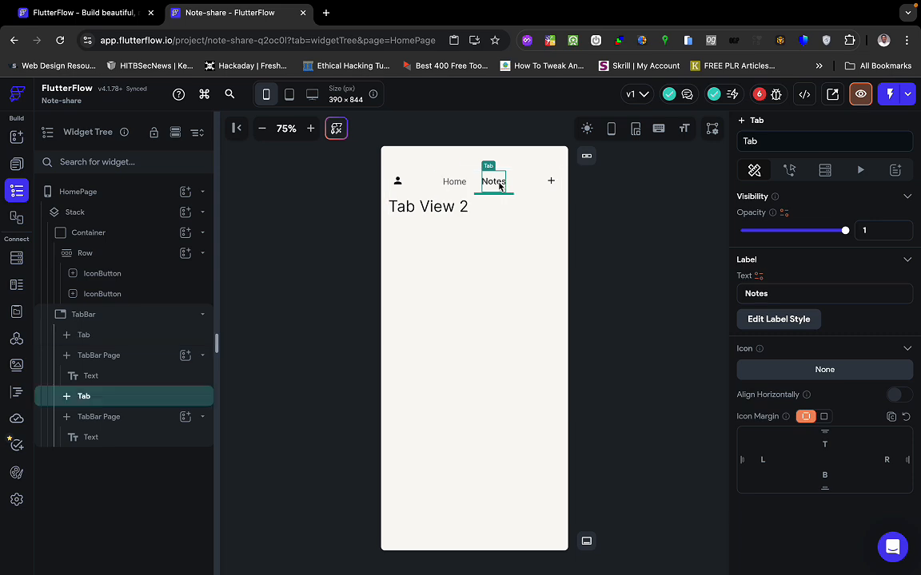
pyautogui.click(458, 191)
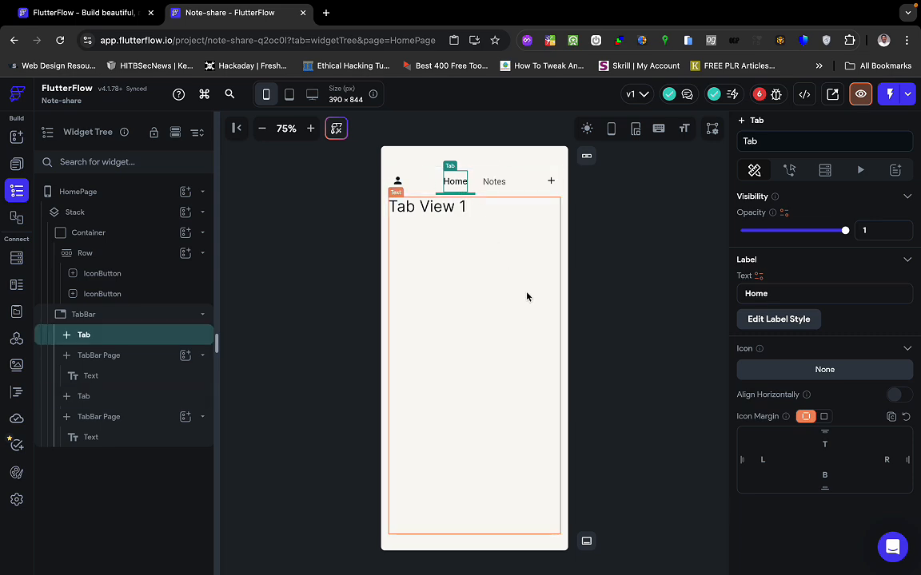
pyautogui.click(627, 347)
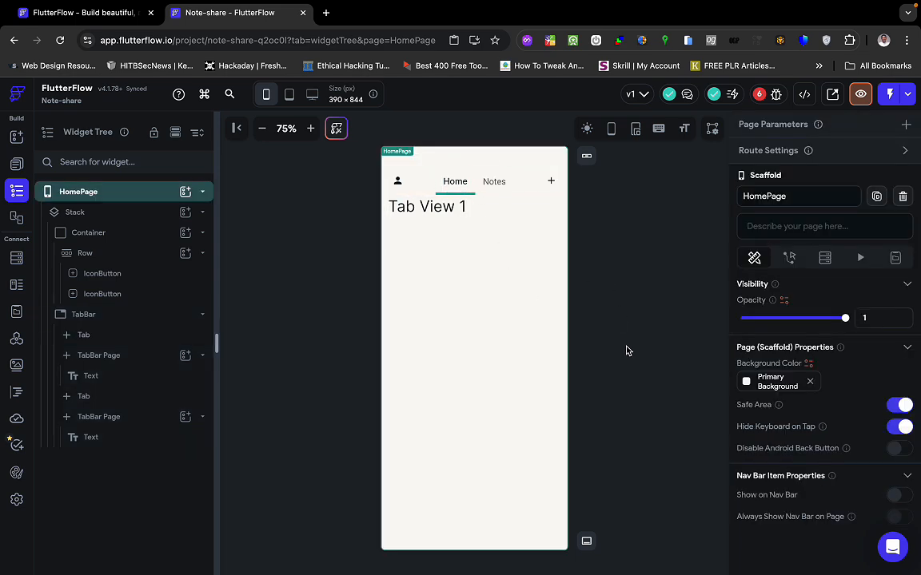
pyautogui.hotkey('ctrl', 'Right')
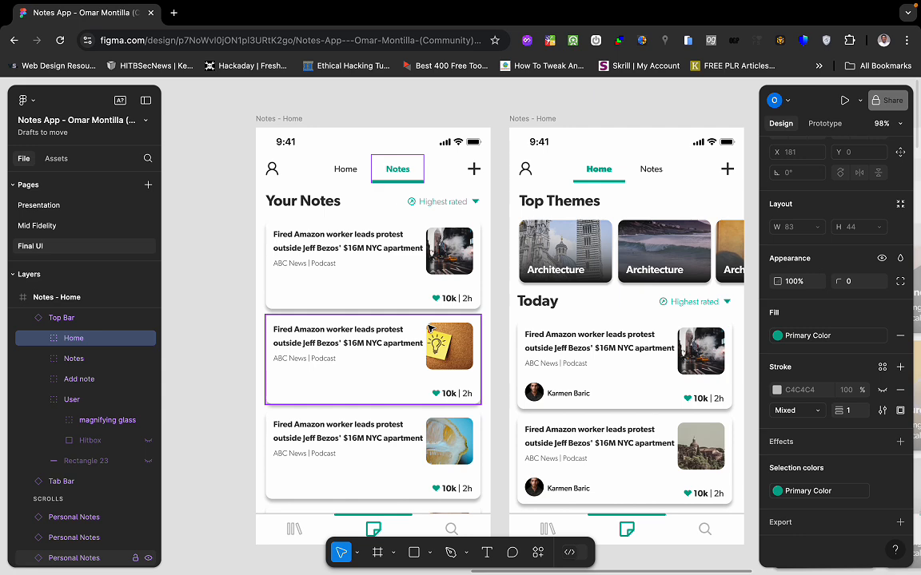
pyautogui.hotkey('ctrl', 'Left')
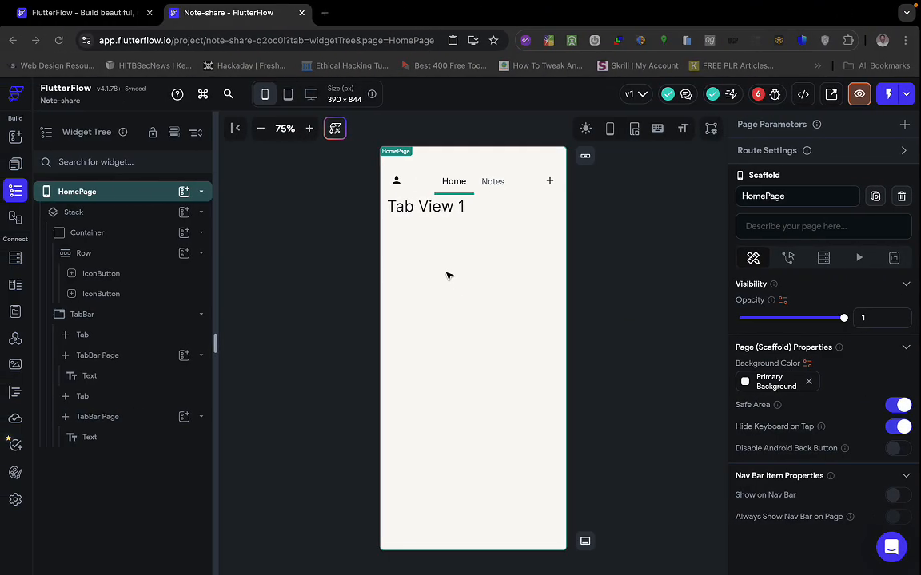
pyautogui.click(494, 183)
pyautogui.click(462, 185)
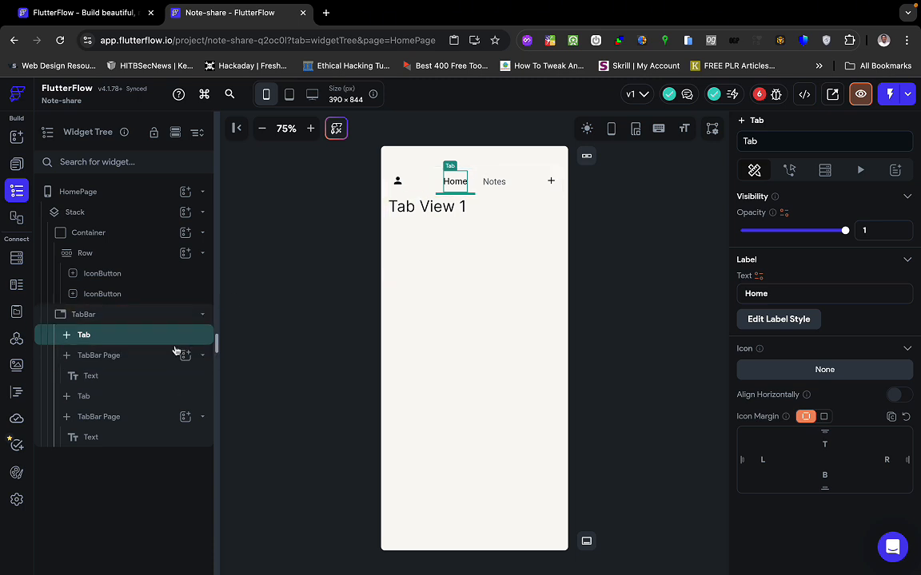
pyautogui.click(489, 184)
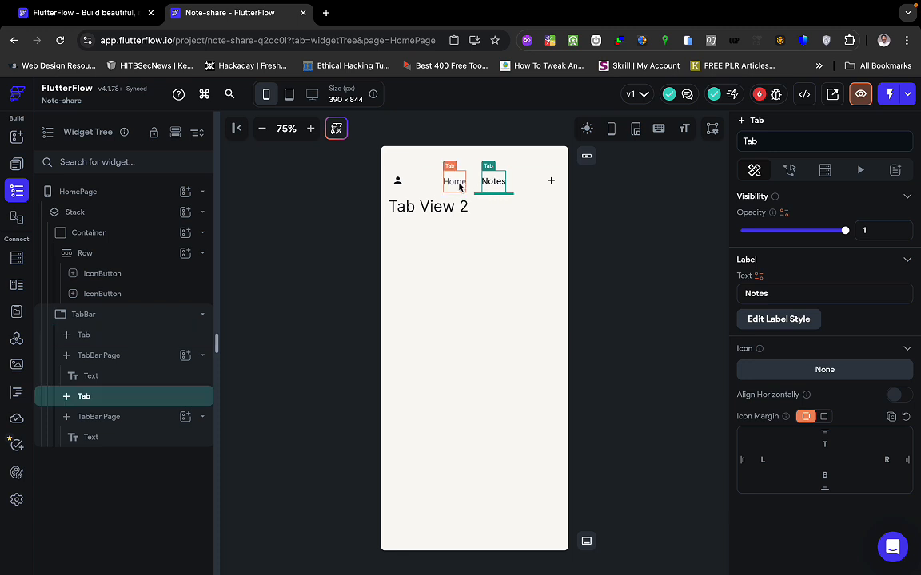
pyautogui.click(457, 182)
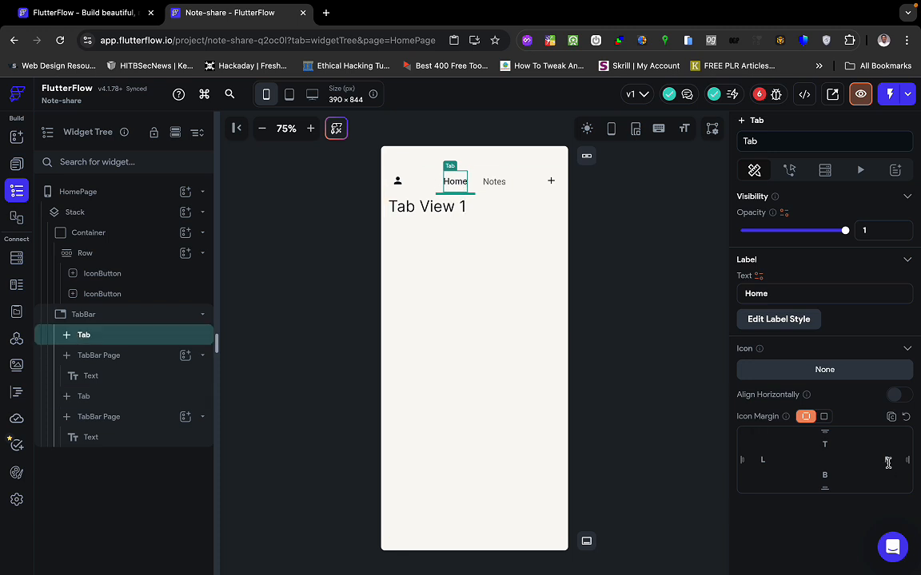
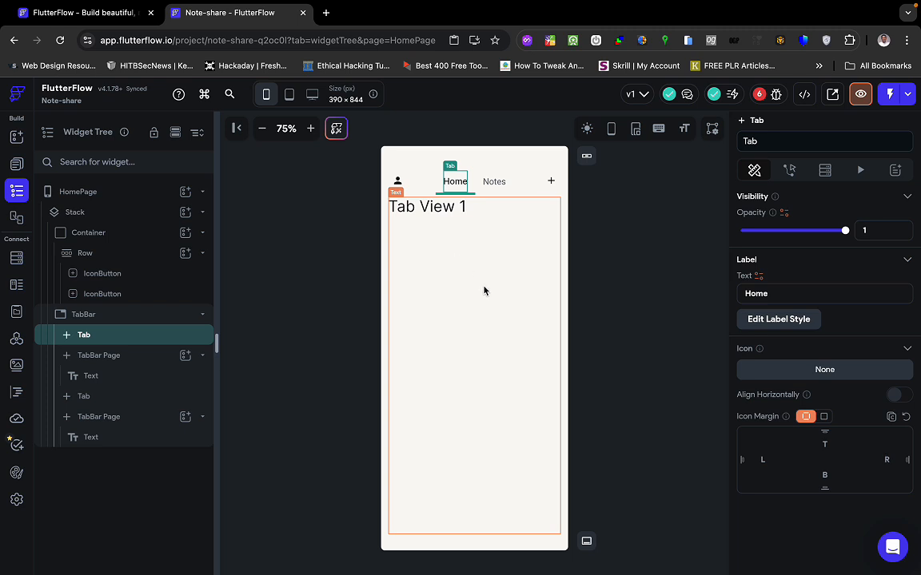
# Select the TabBar, try a right padding of 20, then clear that trial value.
pyautogui.click(758, 322)
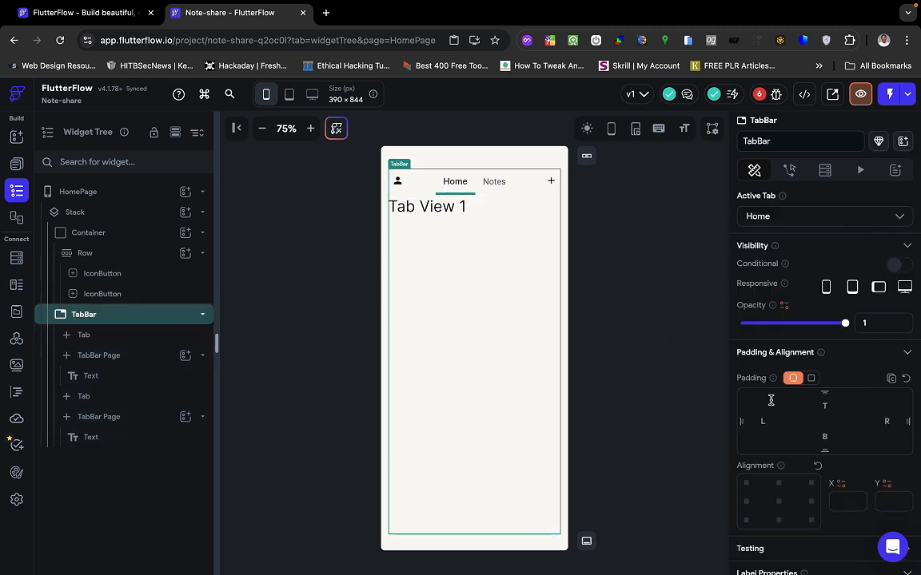
pyautogui.scroll(-2, 831, 367)
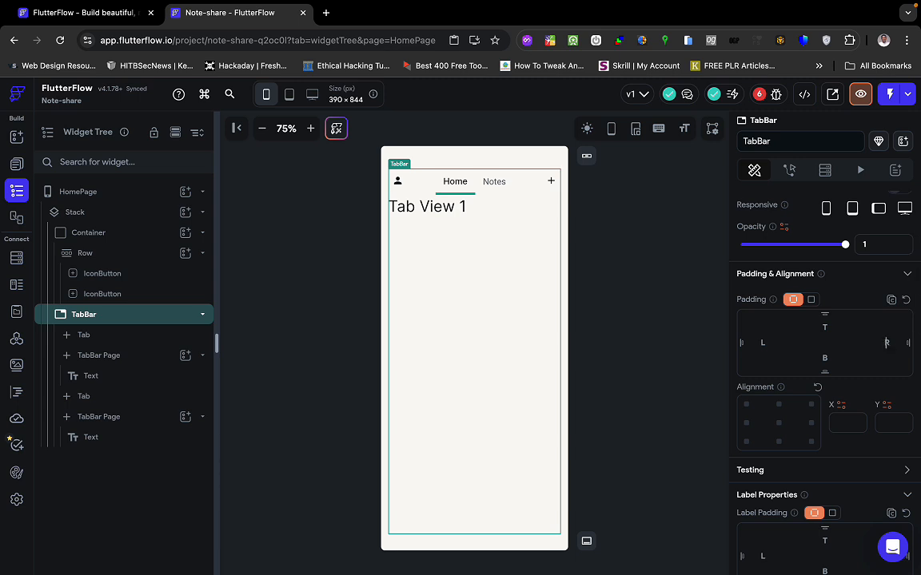
pyautogui.click(886, 343)
pyautogui.write('20')
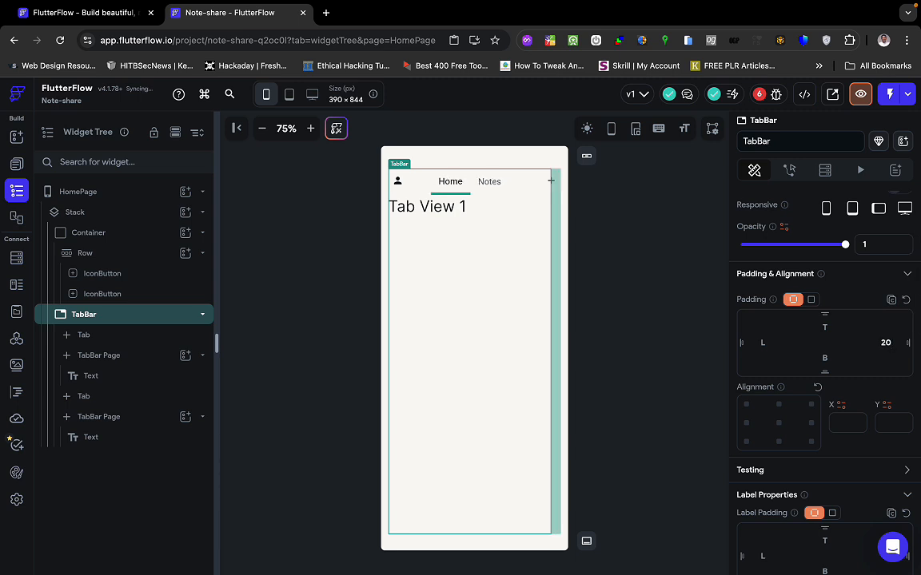
pyautogui.press('BackSpace')
pyautogui.press('BackSpace')
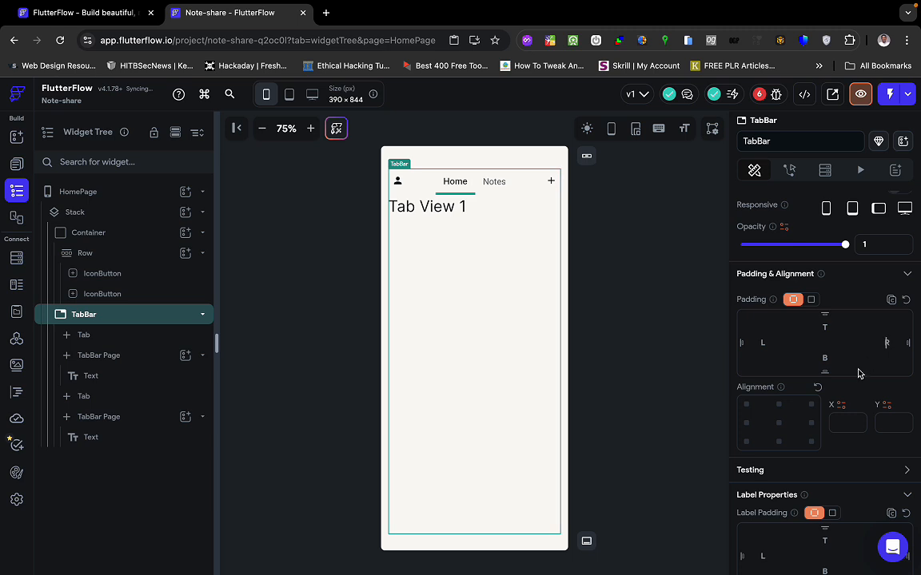
# Set the tab Label Padding to 20 on both the right and left.
pyautogui.scroll(-1, 816, 432)
pyautogui.scroll(-3, 815, 436)
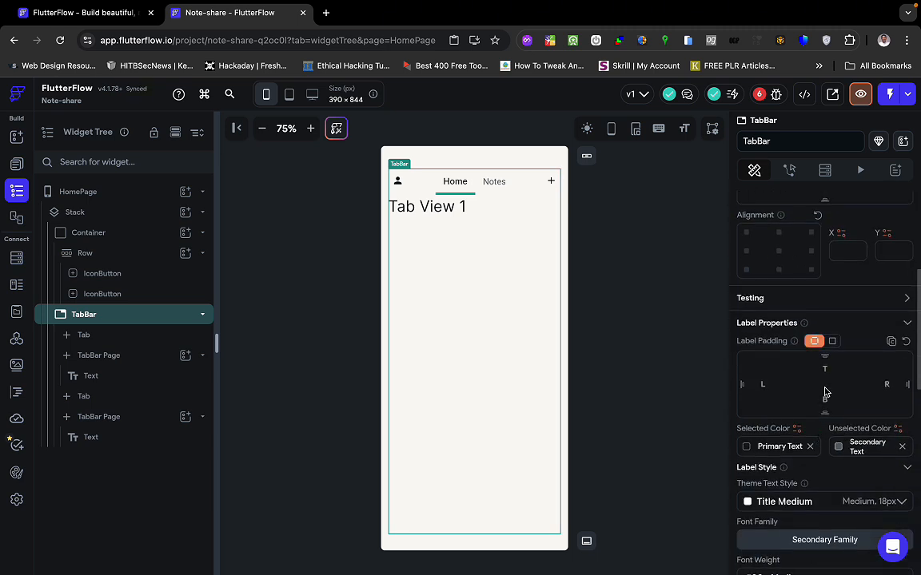
pyautogui.click(887, 381)
pyautogui.write('20')
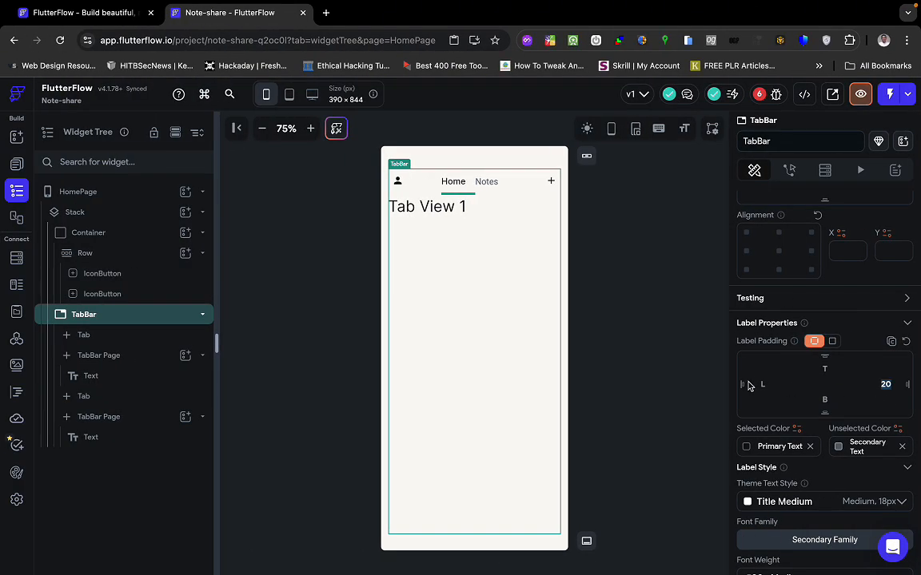
pyautogui.click(763, 384)
pyautogui.write('20')
# Preview the Notes tab and reselect the HomePage.
pyautogui.click(499, 184)
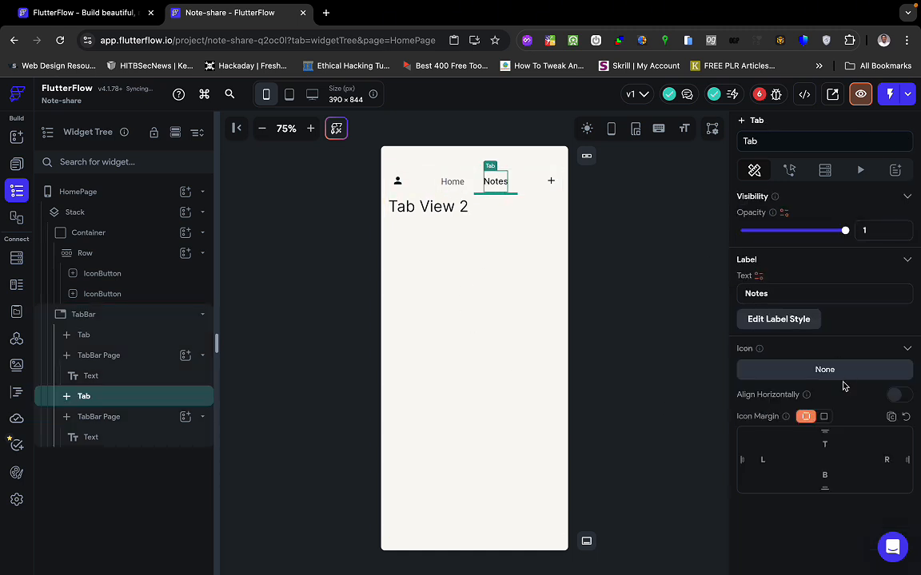
pyautogui.click(782, 319)
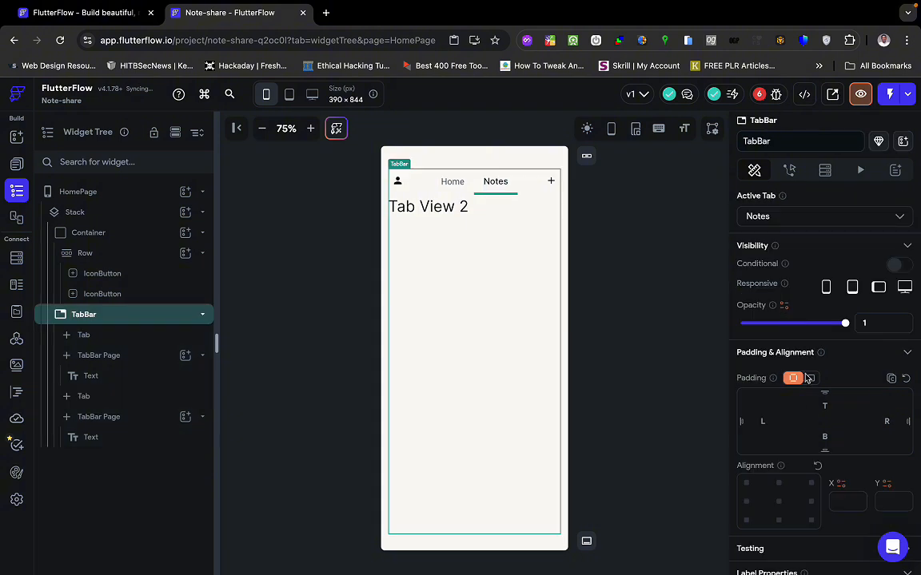
pyautogui.scroll(-2, 838, 469)
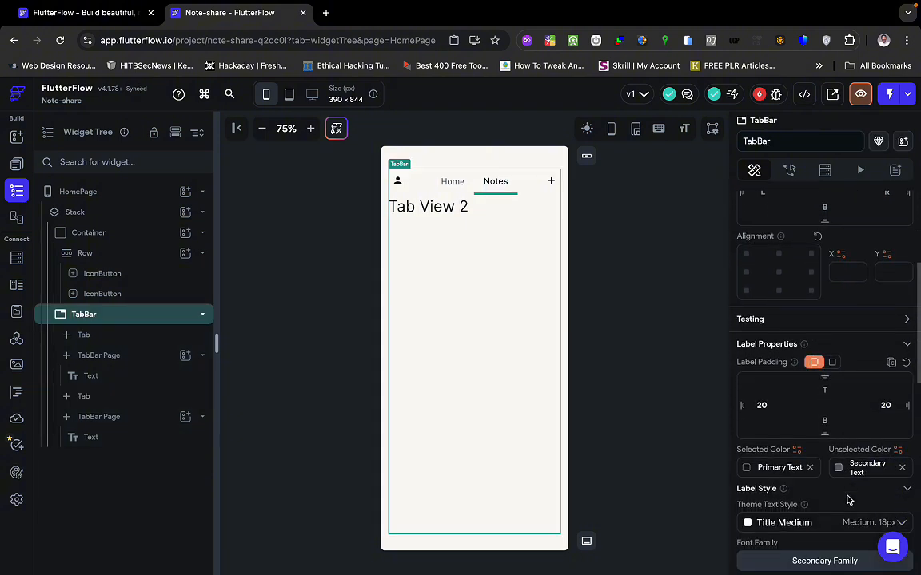
pyautogui.click(647, 314)
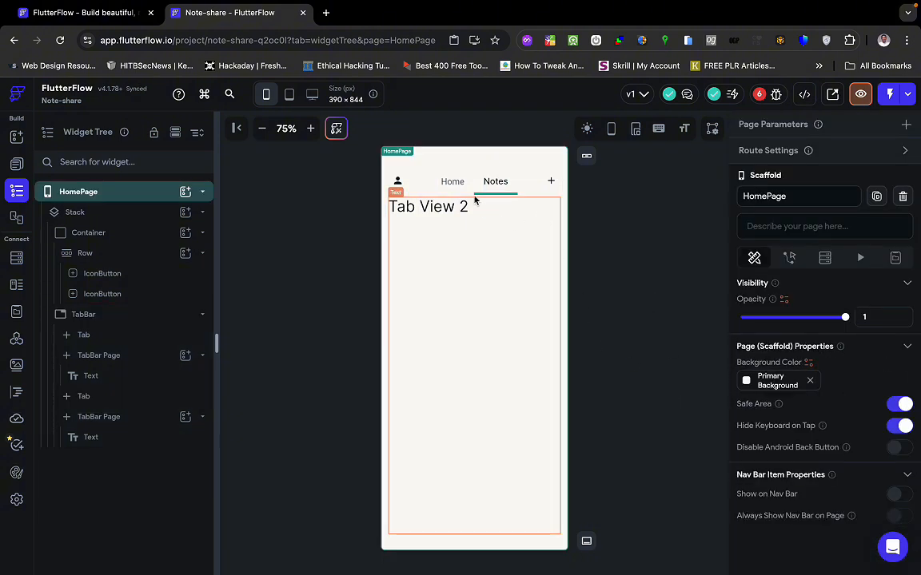
# Switch the preview back and forth between the Home and Notes tabs to compare them.
pyautogui.click(451, 183)
pyautogui.click(496, 182)
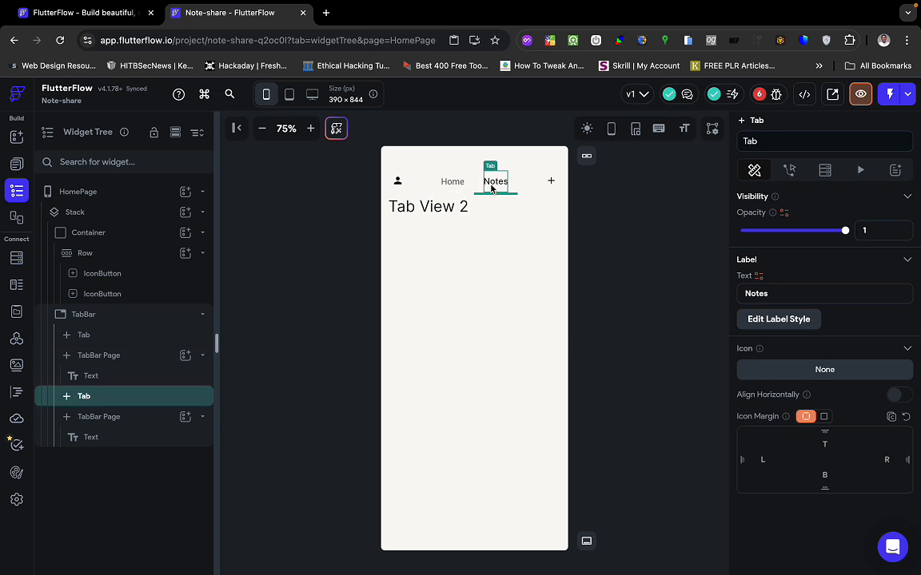
pyautogui.click(453, 182)
pyautogui.click(495, 184)
pyautogui.click(452, 183)
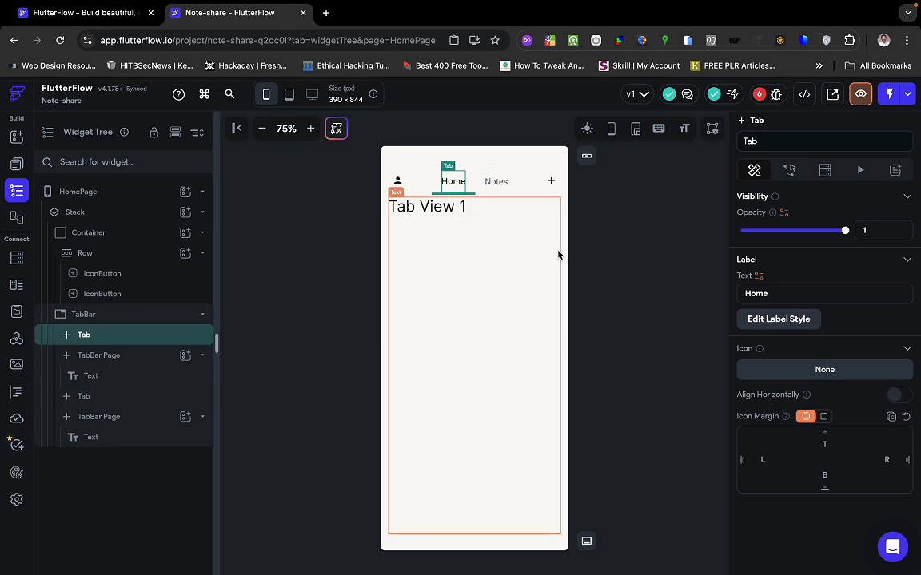
pyautogui.click(502, 184)
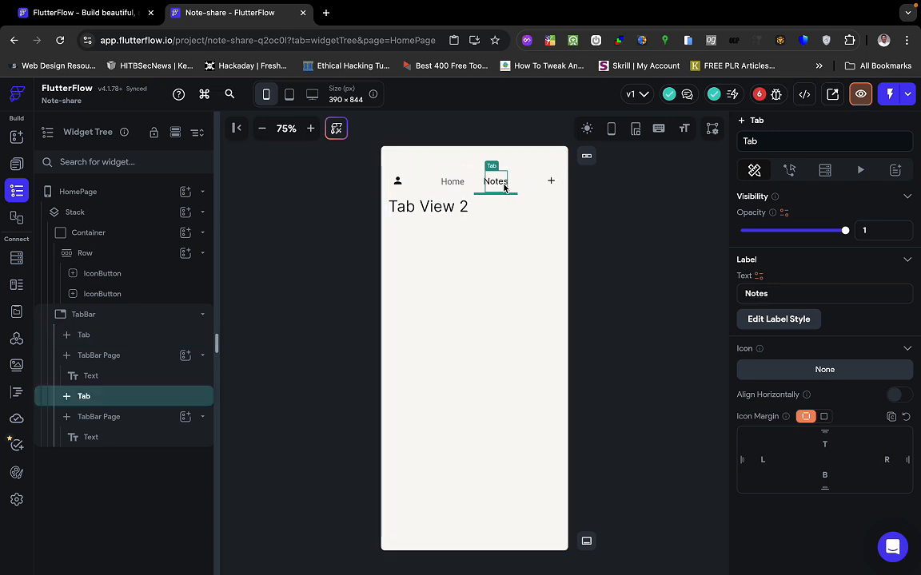
pyautogui.click(450, 183)
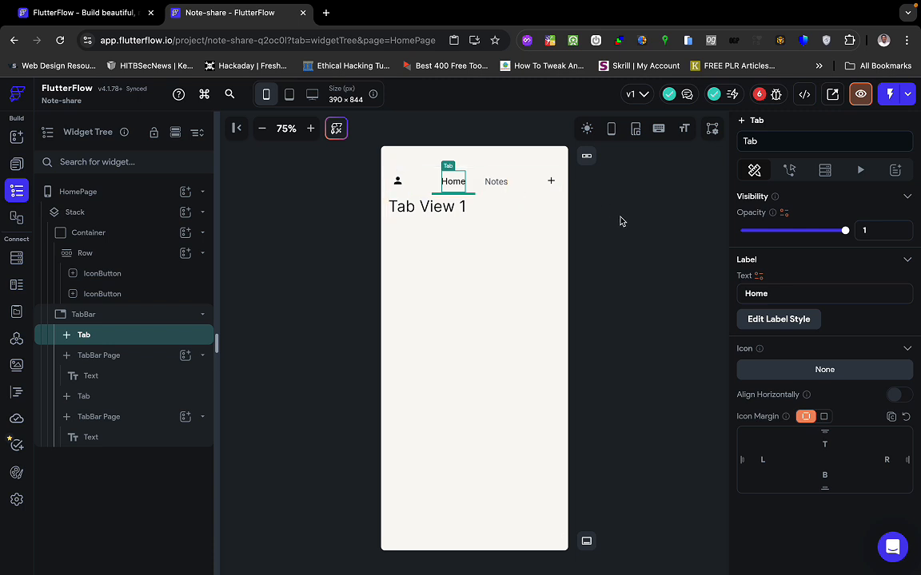
# Go through the TabBar's label styling and enable a separate style for unselected tabs.
pyautogui.click(769, 320)
pyautogui.scroll(-3, 812, 419)
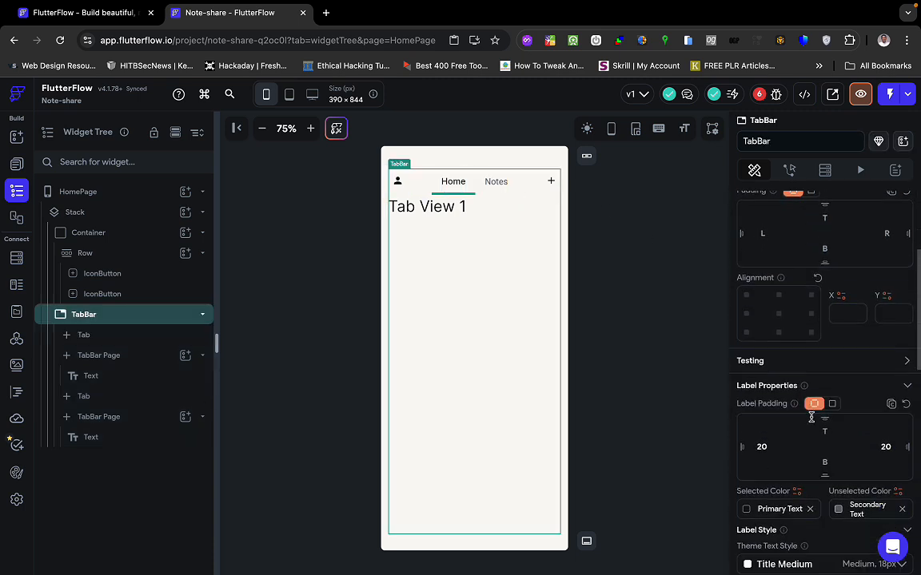
pyautogui.scroll(-5, 811, 417)
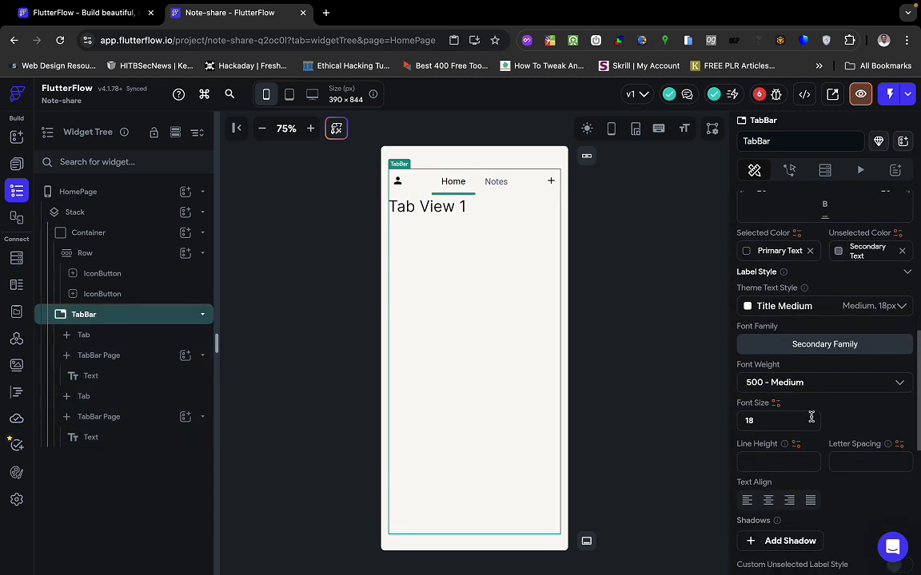
pyautogui.scroll(-5, 812, 417)
pyautogui.scroll(-5, 811, 421)
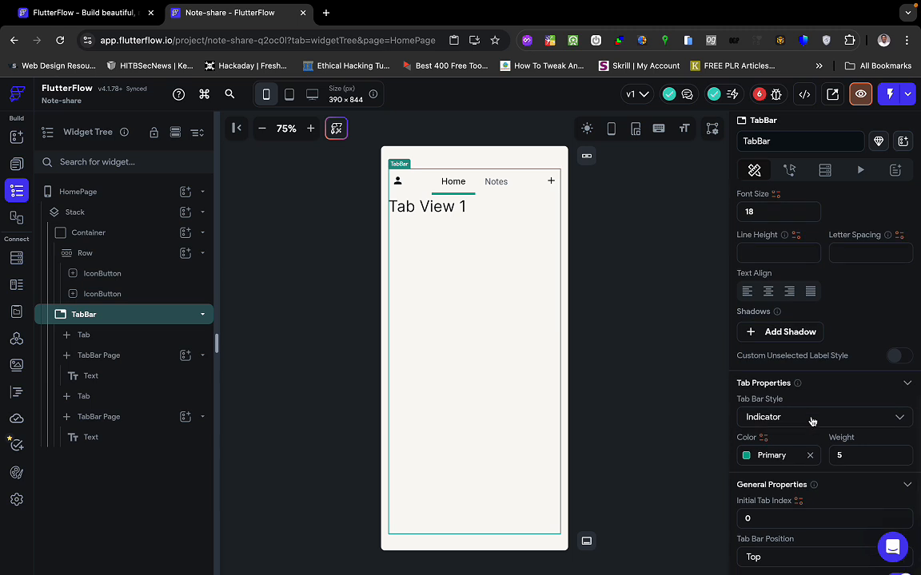
pyautogui.scroll(3, 811, 421)
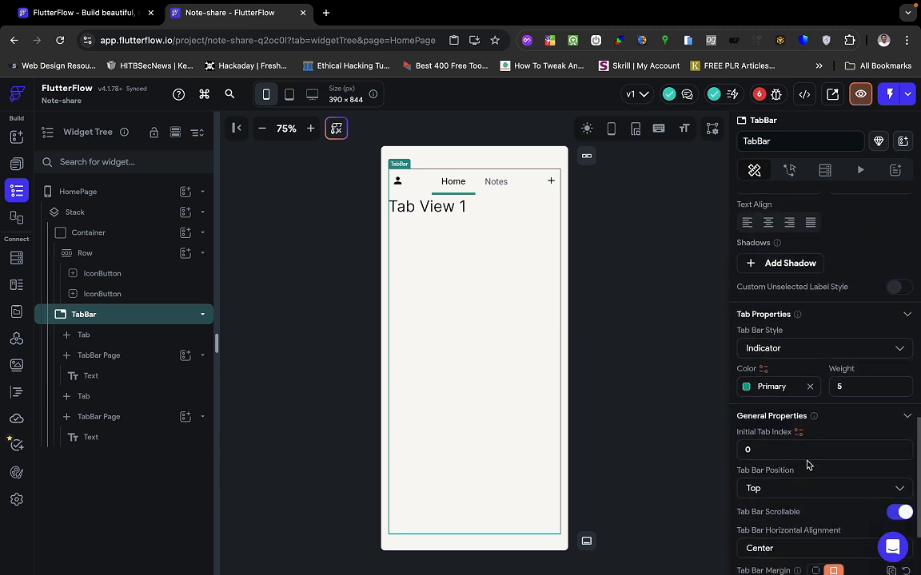
pyautogui.scroll(-3, 807, 461)
pyautogui.scroll(8, 808, 463)
pyautogui.scroll(3, 808, 464)
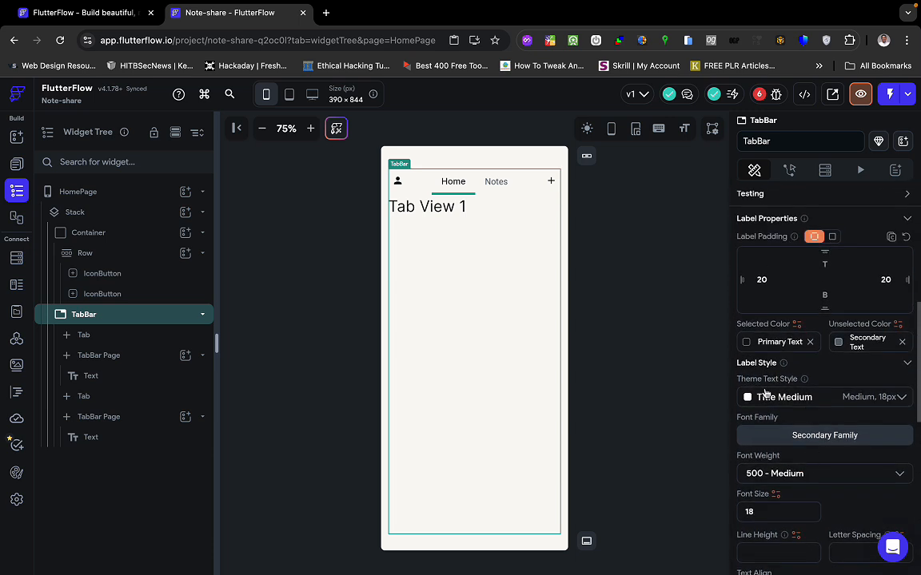
pyautogui.scroll(-1, 797, 460)
pyautogui.scroll(5, 797, 458)
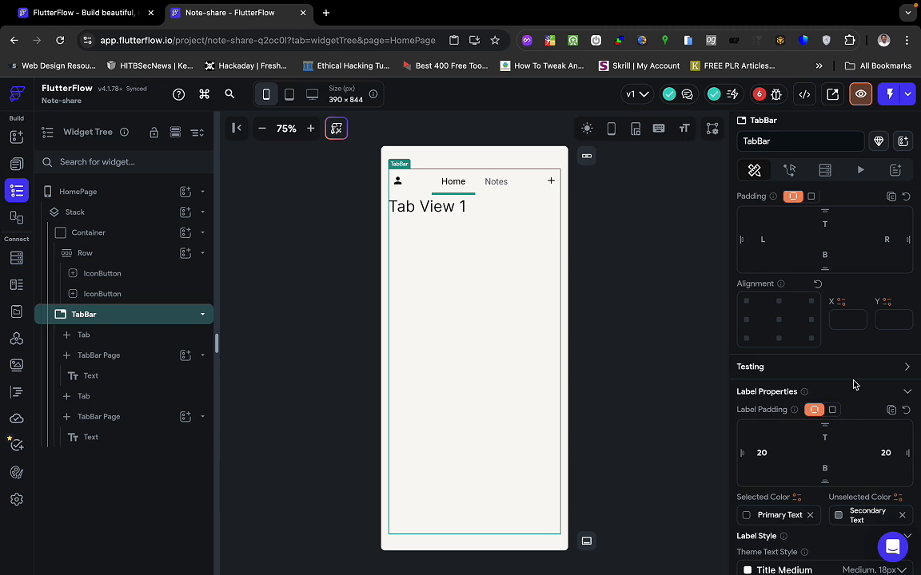
pyautogui.scroll(3, 847, 400)
pyautogui.scroll(-5, 846, 404)
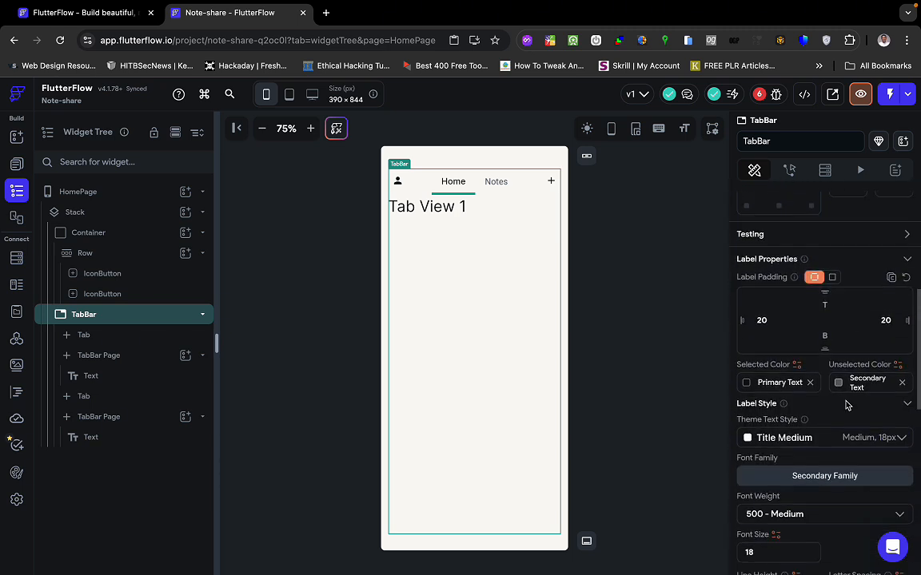
pyautogui.scroll(-5, 845, 406)
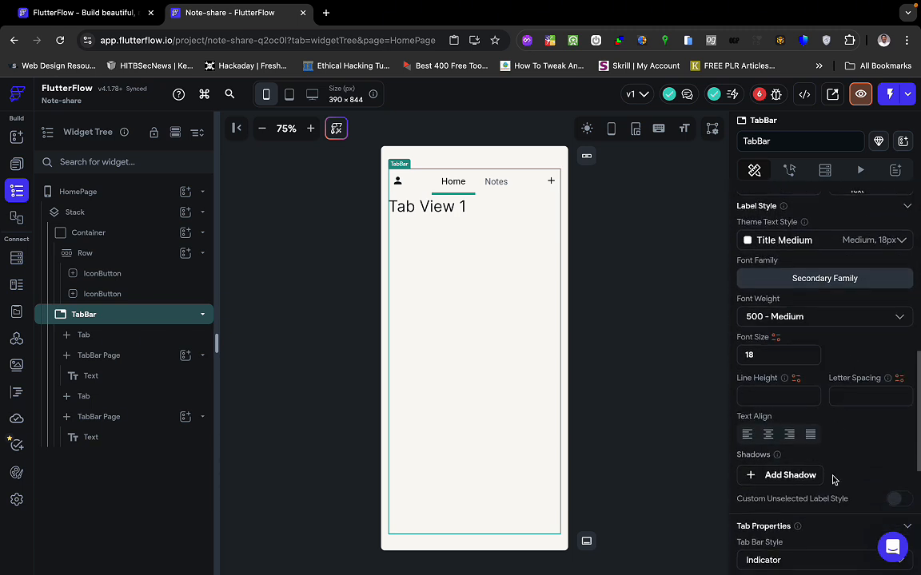
pyautogui.scroll(-2, 832, 480)
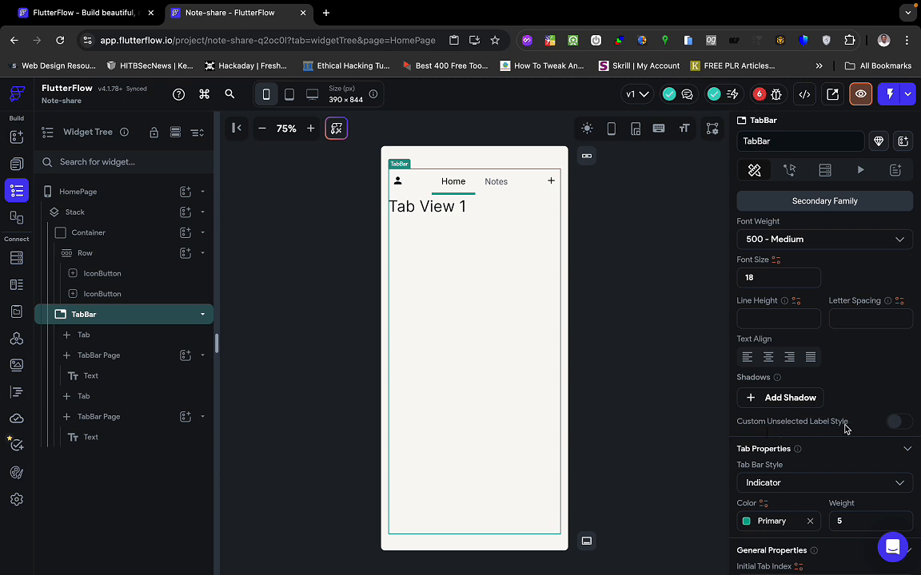
pyautogui.scroll(-1, 845, 429)
pyautogui.scroll(-3, 848, 430)
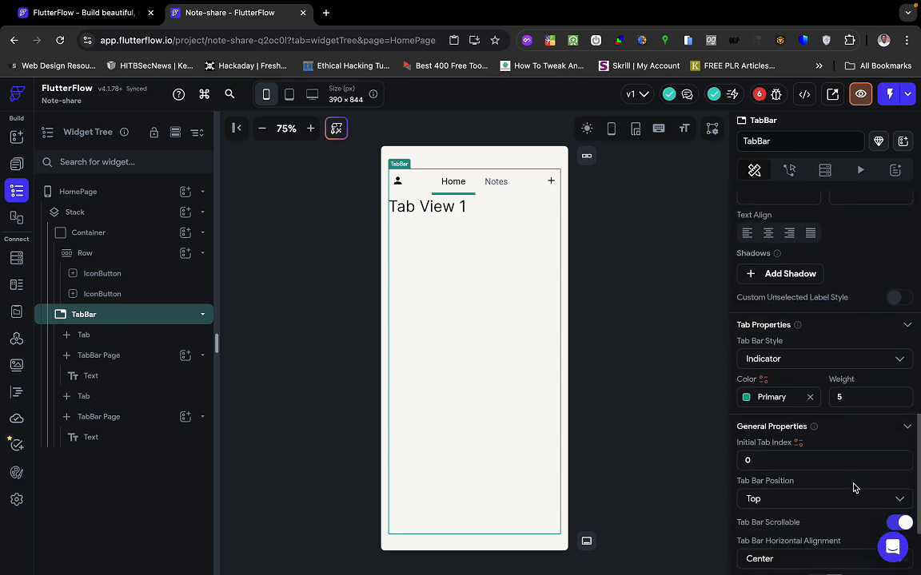
pyautogui.click(895, 297)
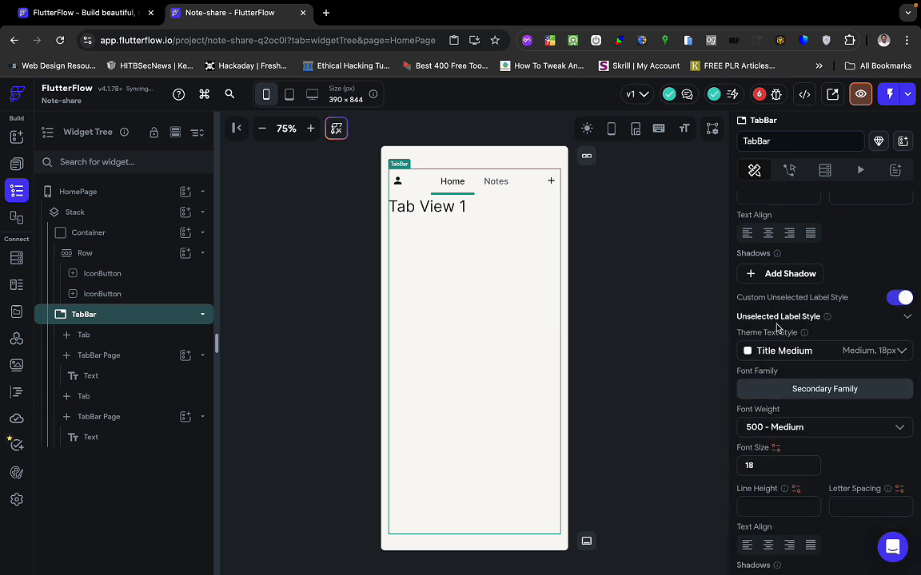
# Preview the Notes and Home tabs again, then return to the TabBar's label styling.
pyautogui.click(496, 185)
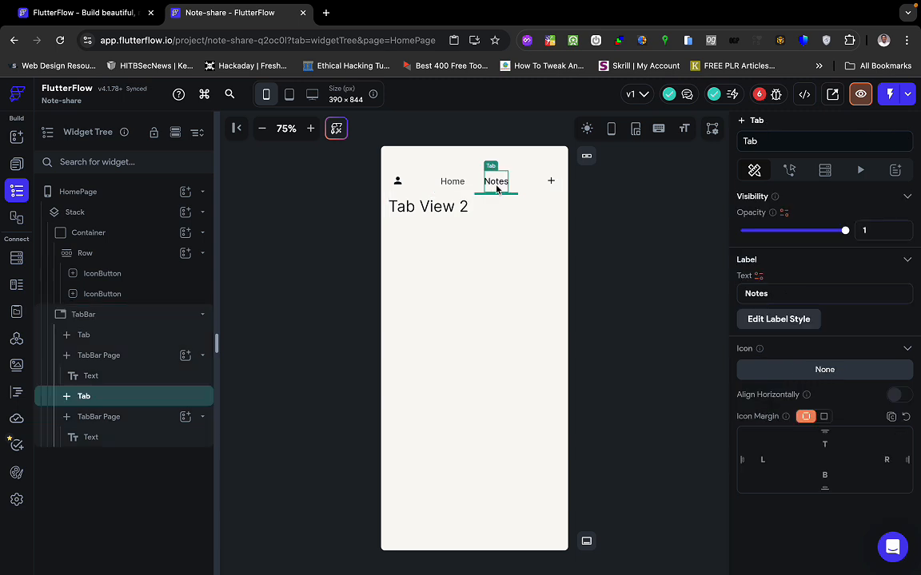
pyautogui.click(450, 182)
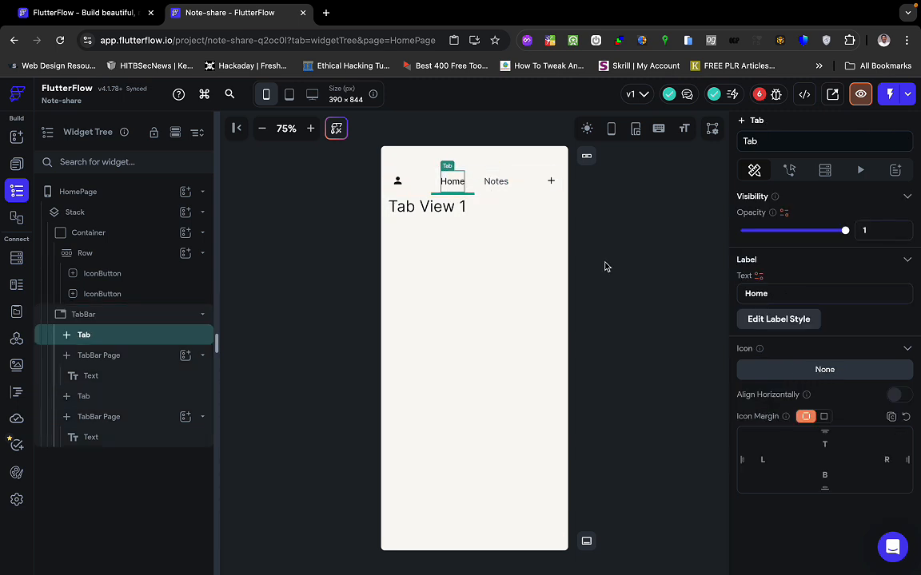
pyautogui.click(766, 319)
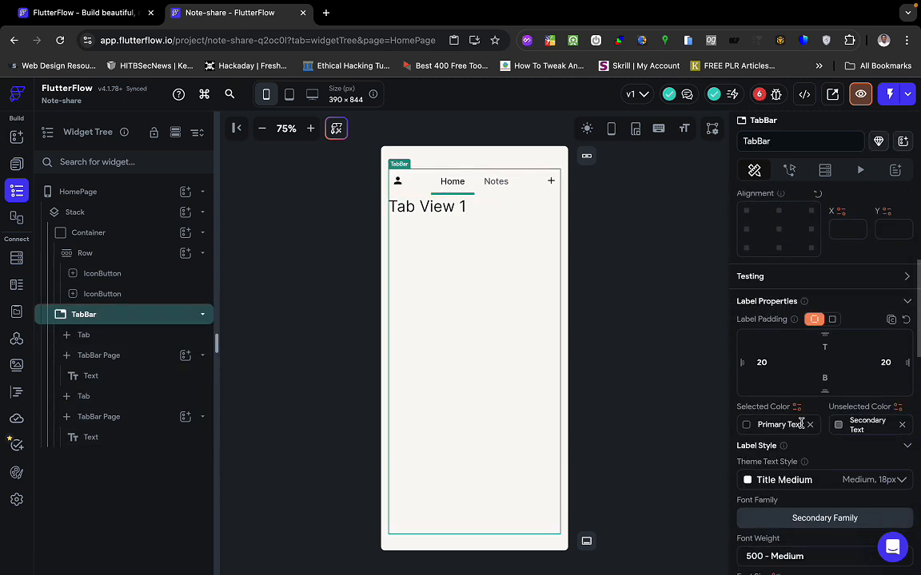
pyautogui.scroll(-5, 802, 428)
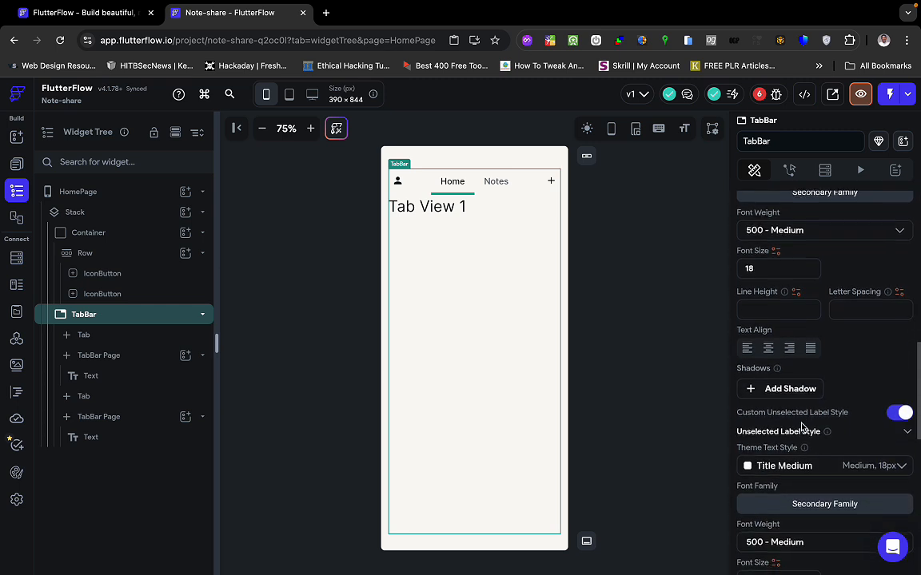
pyautogui.scroll(3, 765, 298)
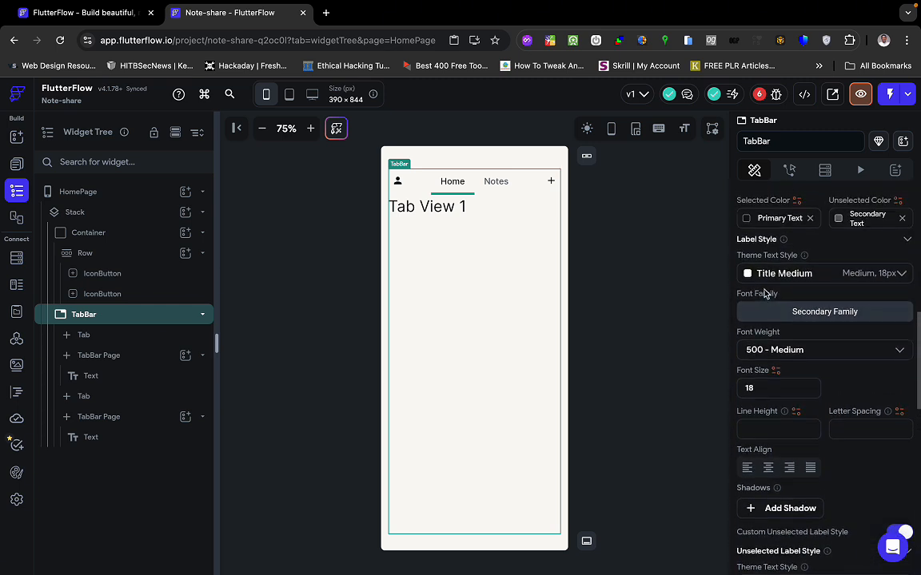
pyautogui.scroll(1, 756, 289)
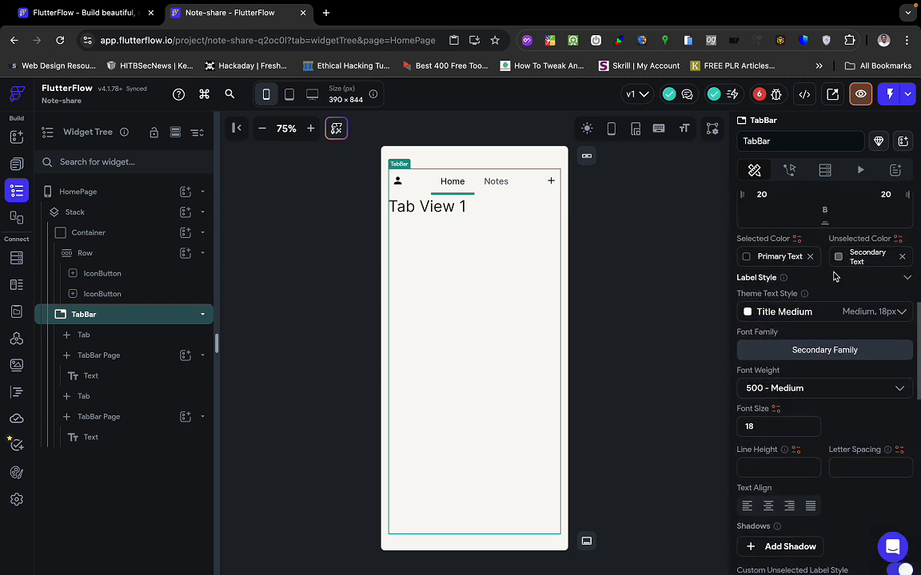
pyautogui.scroll(1, 837, 263)
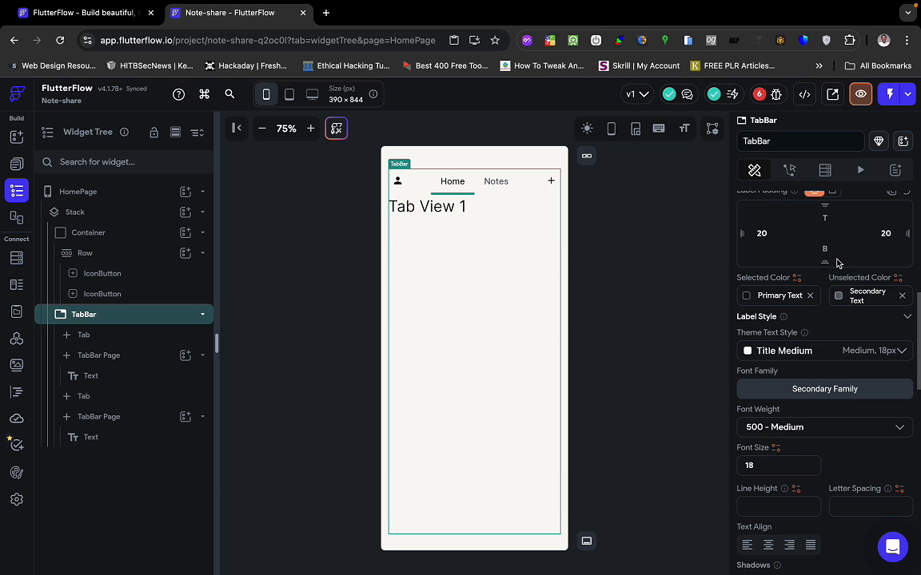
pyautogui.scroll(4, 805, 326)
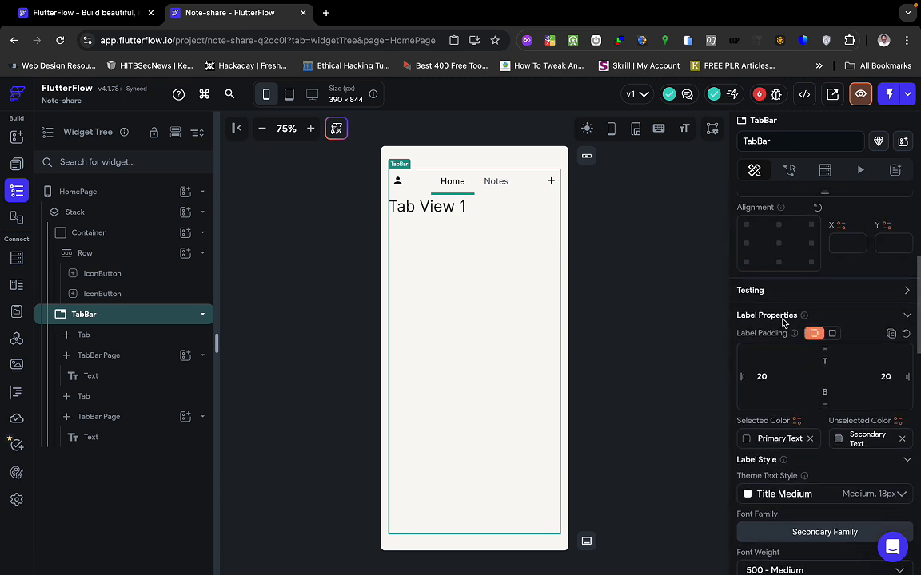
pyautogui.scroll(-1, 780, 412)
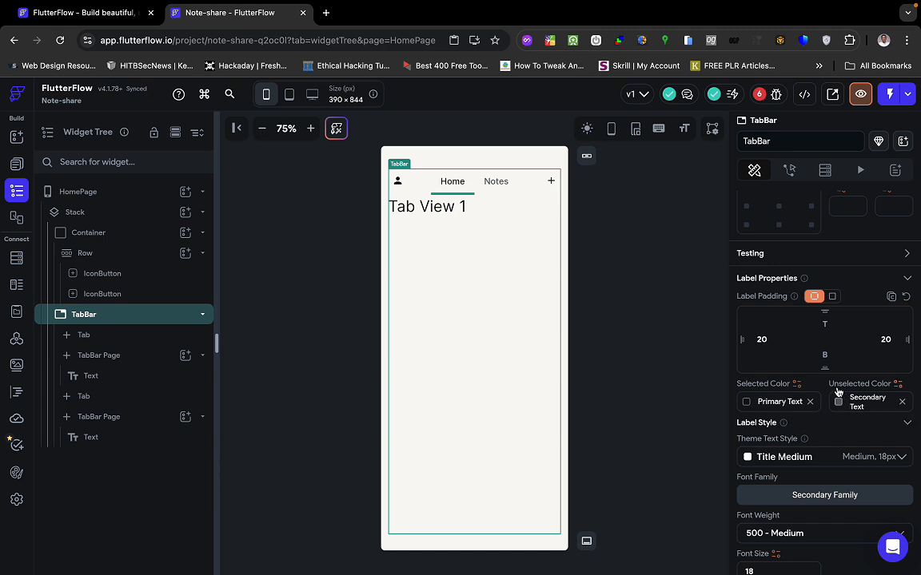
# Make the selected tab label colour Primary and the unselected colour Primary Text.
pyautogui.click(763, 401)
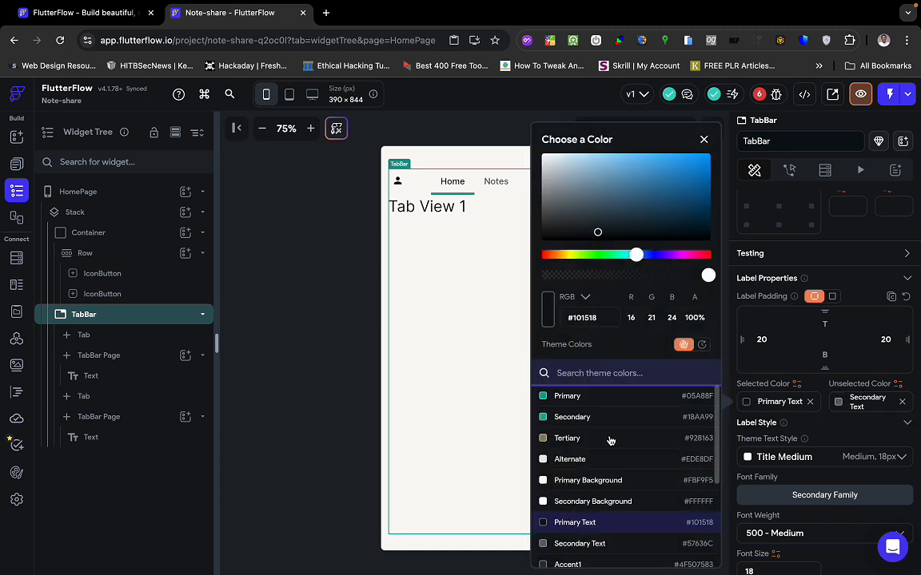
pyautogui.click(597, 397)
pyautogui.click(874, 430)
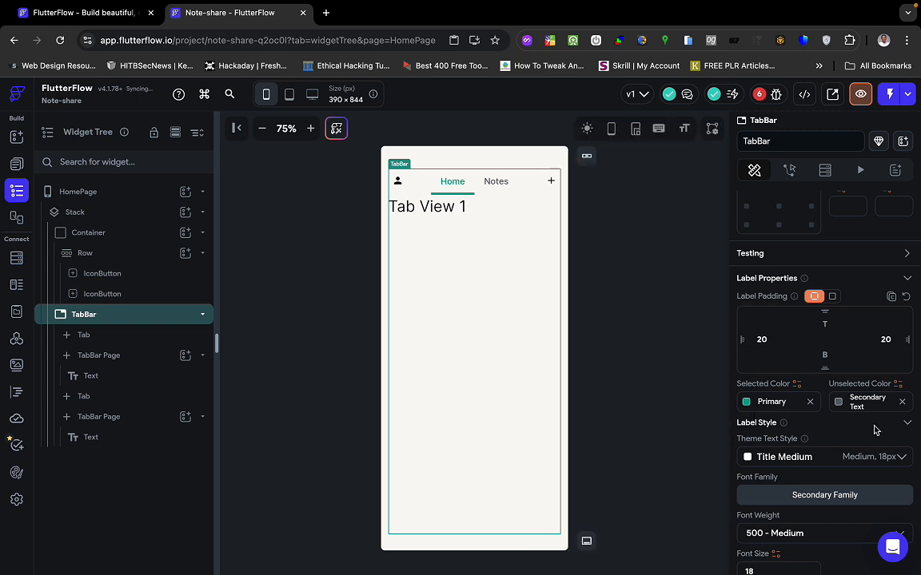
pyautogui.scroll(-1, 819, 476)
pyautogui.scroll(-3, 819, 476)
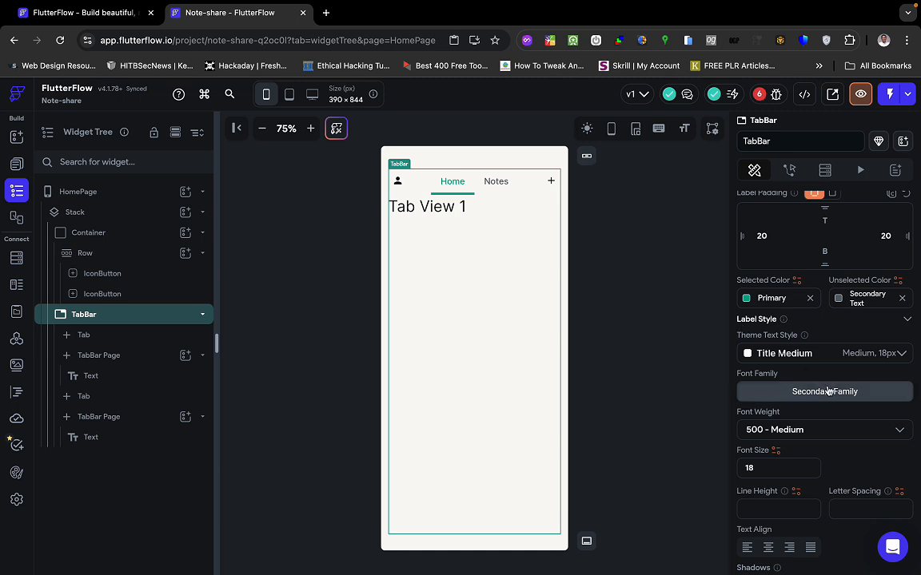
pyautogui.click(841, 302)
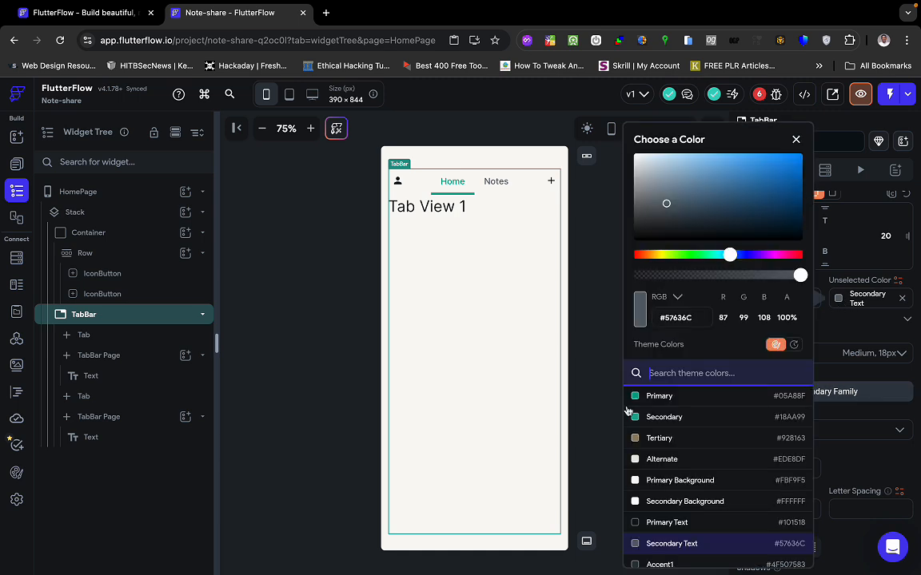
pyautogui.scroll(-3, 662, 472)
pyautogui.click(685, 409)
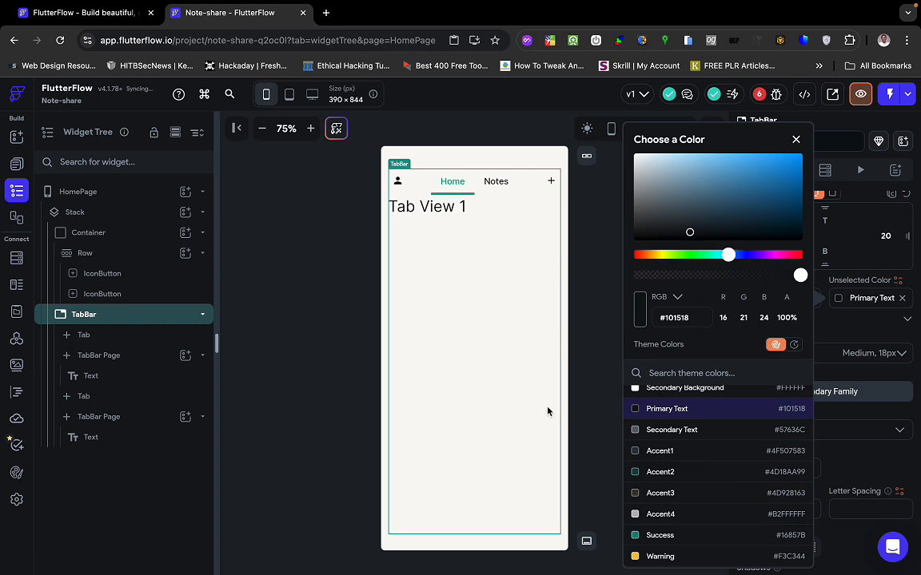
pyautogui.click(845, 354)
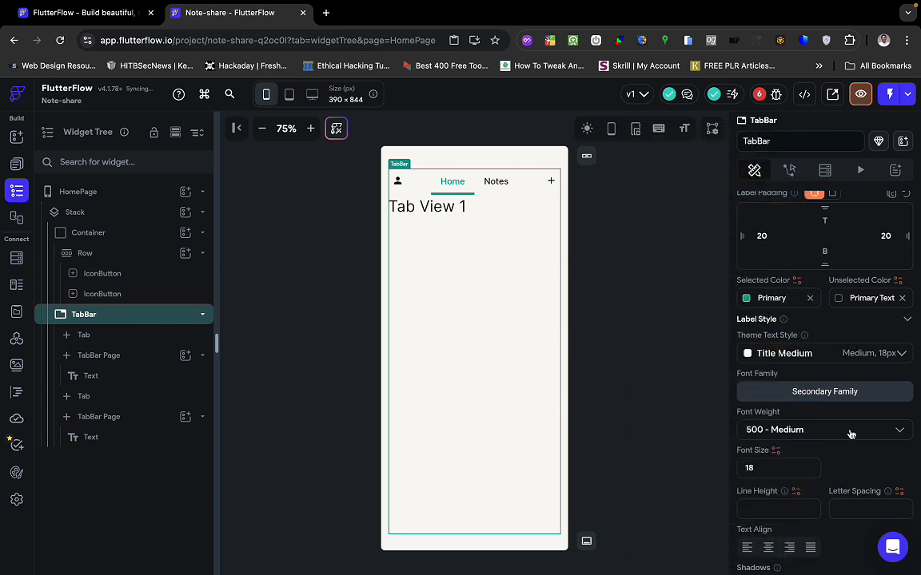
# Set the tab label font weight to 700 - Bold and preview the Notes and Home tabs.
pyautogui.scroll(1, 849, 432)
pyautogui.scroll(-2, 850, 433)
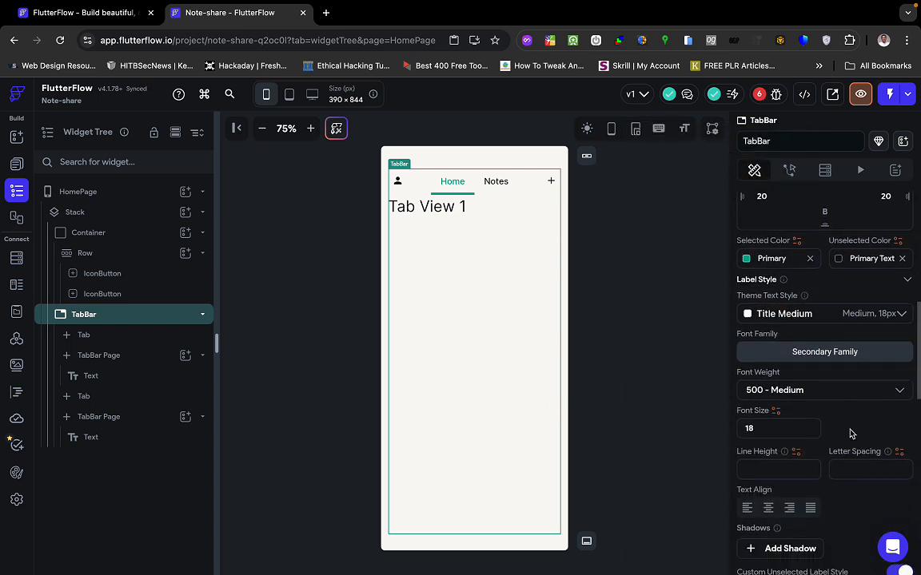
pyautogui.click(791, 390)
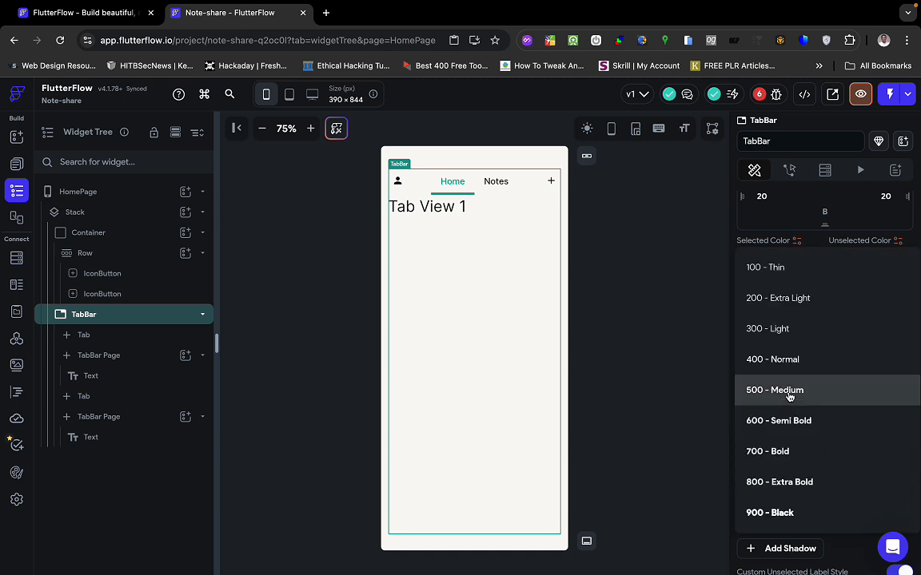
pyautogui.click(791, 453)
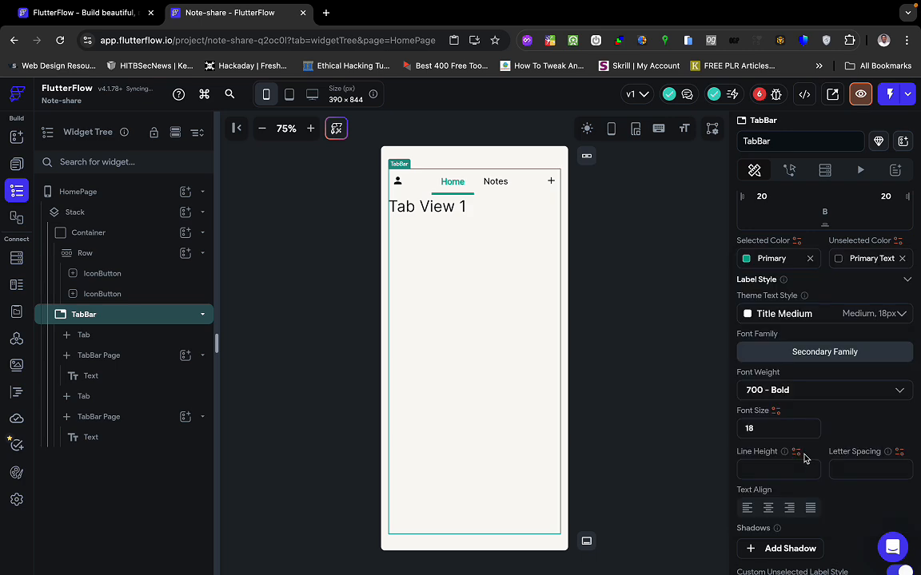
pyautogui.click(504, 184)
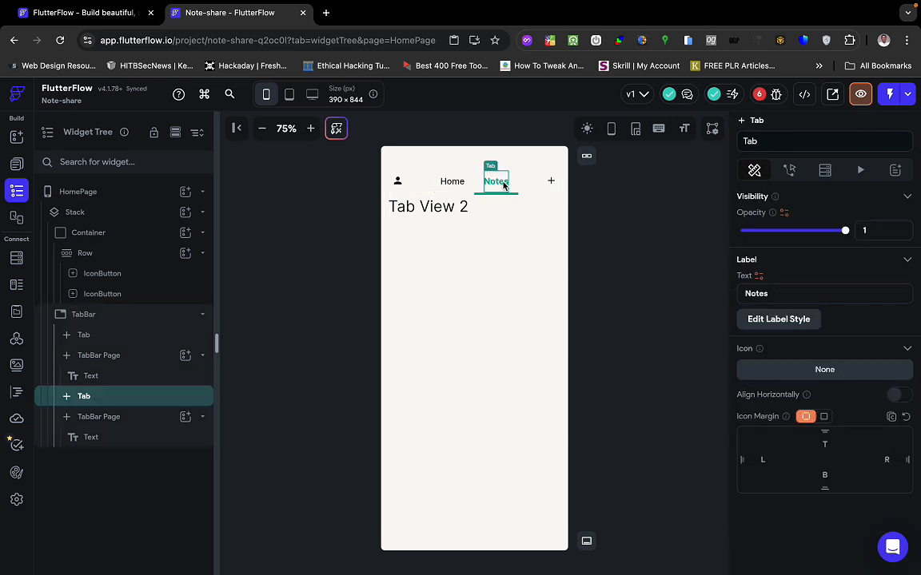
pyautogui.click(452, 182)
pyautogui.hotkey('ctrl', 'Right')
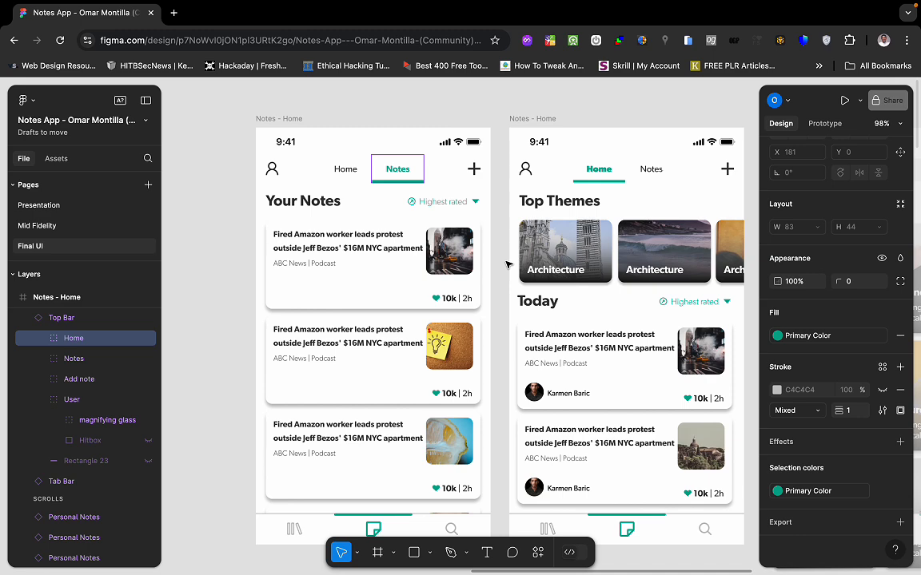
# Inspect the Figma mockup's Notes label typography, dismissing the missing fonts warning.
pyautogui.doubleClick(399, 171)
pyautogui.doubleClick(402, 172)
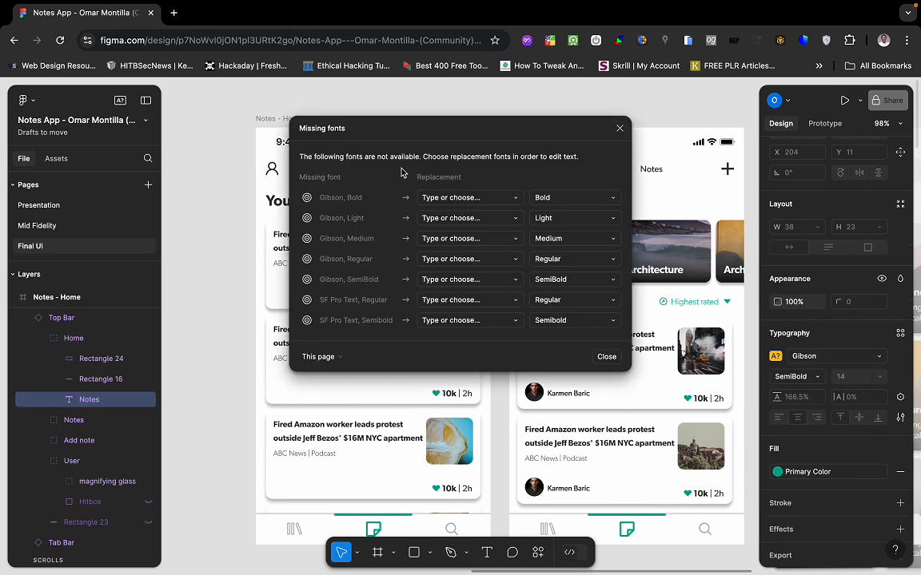
pyautogui.click(620, 128)
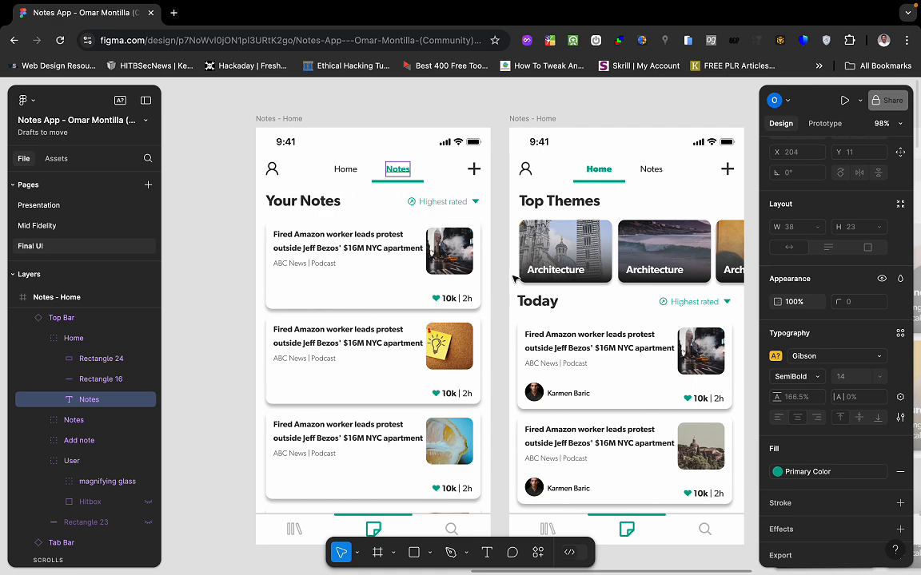
pyautogui.hotkey('ctrl', 'Left')
# Show the Notes tab on the FlutterFlow canvas and deselect the Notes layer in Figma.
pyautogui.click(636, 311)
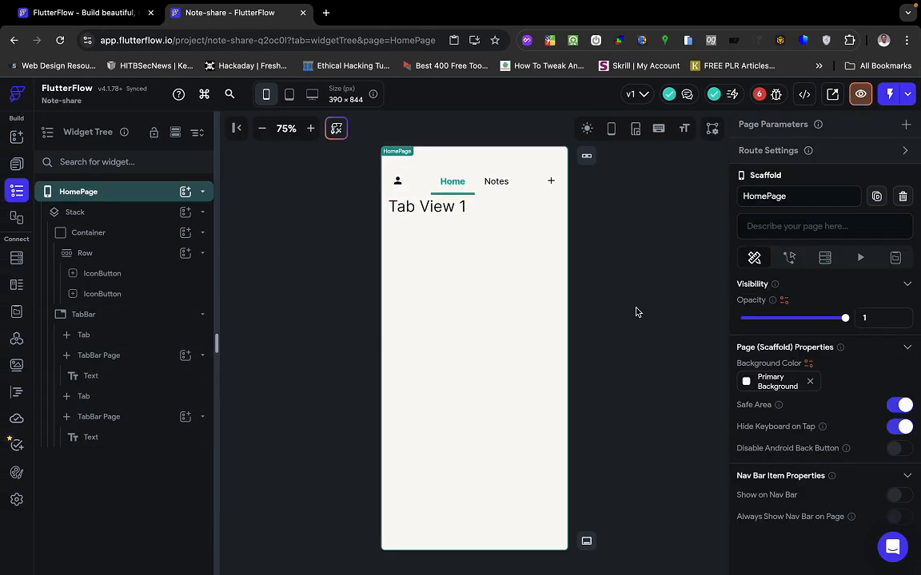
pyautogui.click(499, 183)
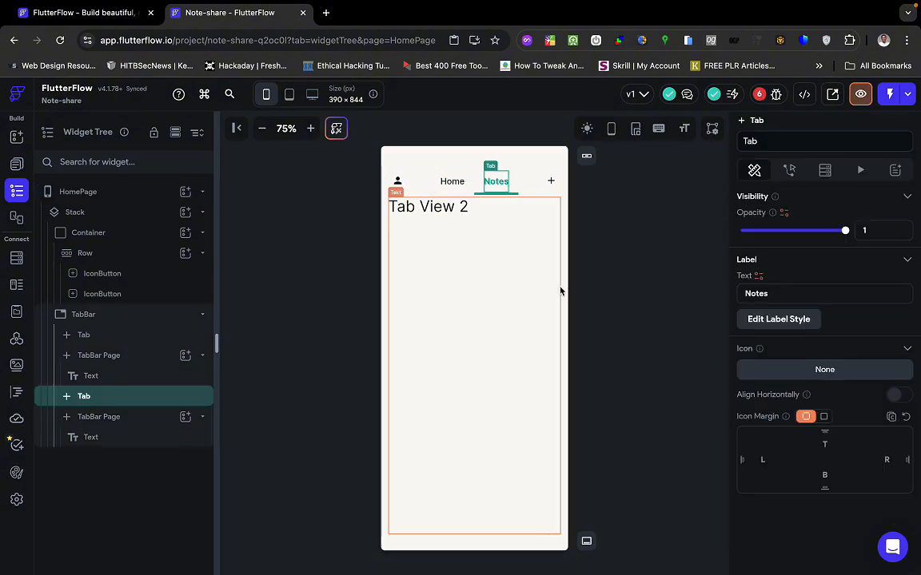
pyautogui.hotkey('ctrl', 'Right')
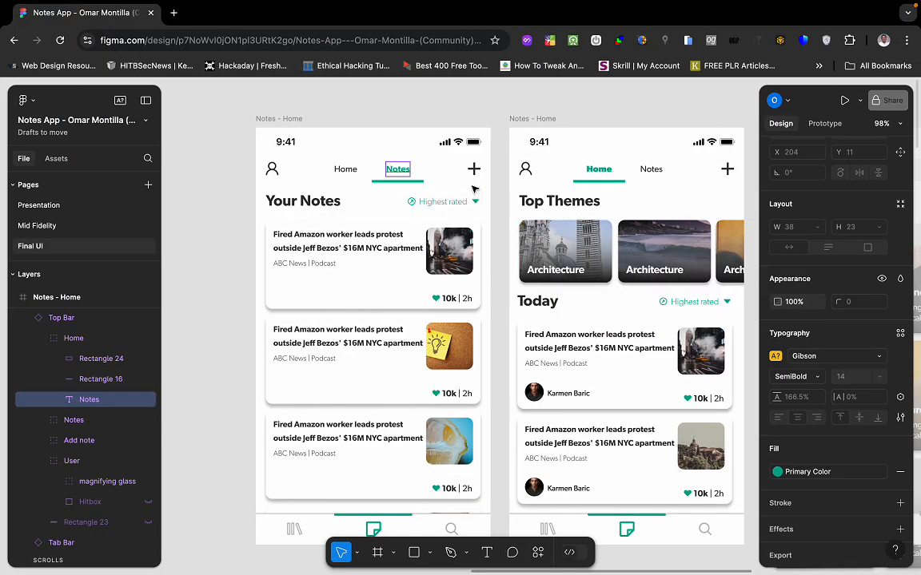
pyautogui.press('Escape')
pyautogui.hotkey('ctrl', 'Left')
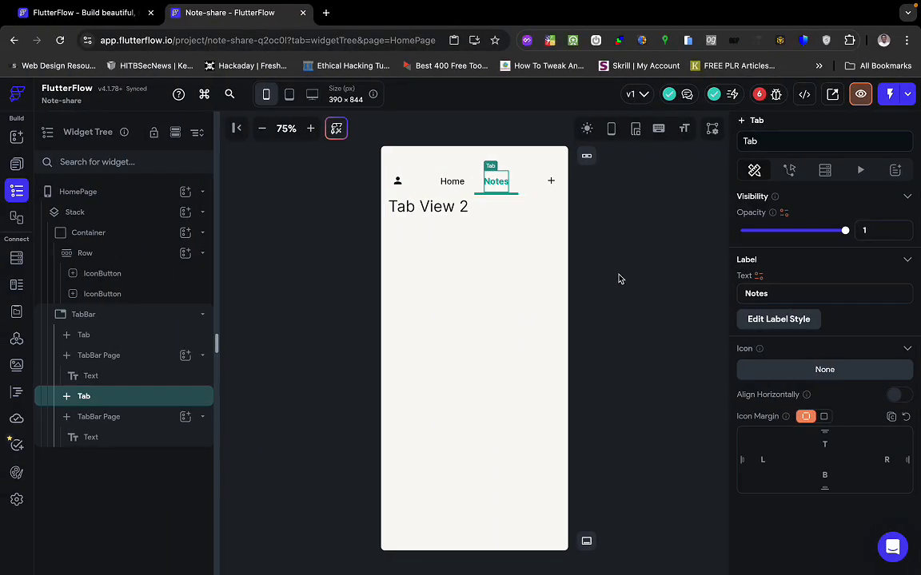
pyautogui.click(618, 278)
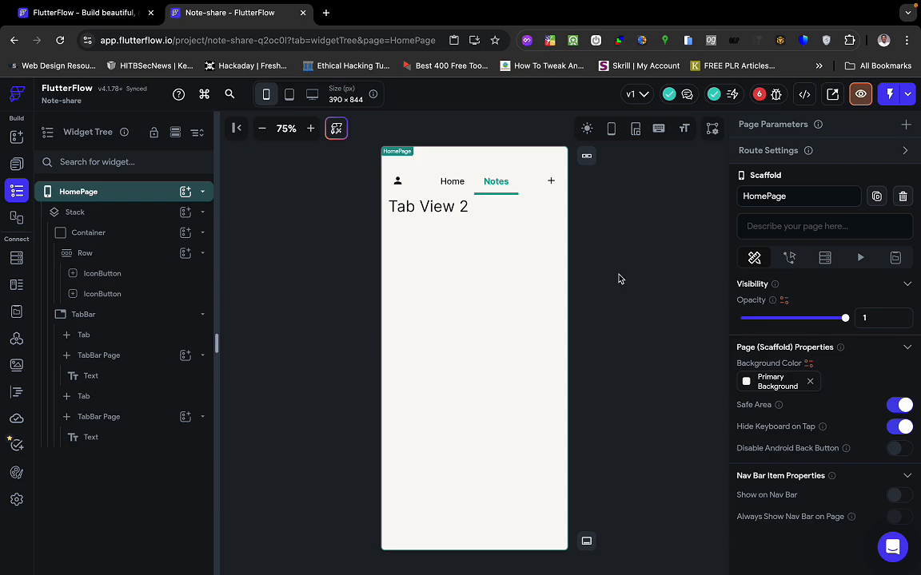
# Check the mockup's 20×20 add-note plus icon, then select the TabBar in FlutterFlow.
pyautogui.hotkey('ctrl', 'Right')
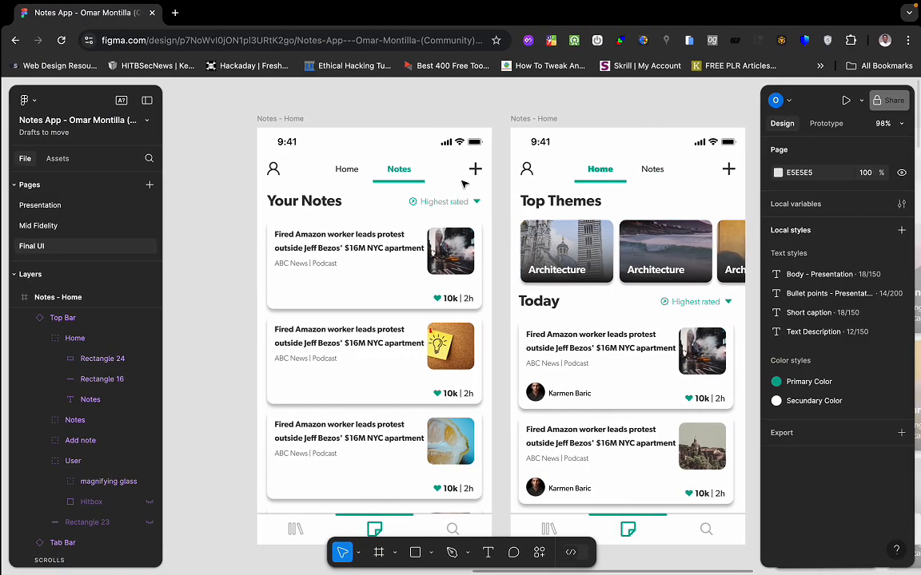
pyautogui.click(475, 168)
pyautogui.click(474, 169)
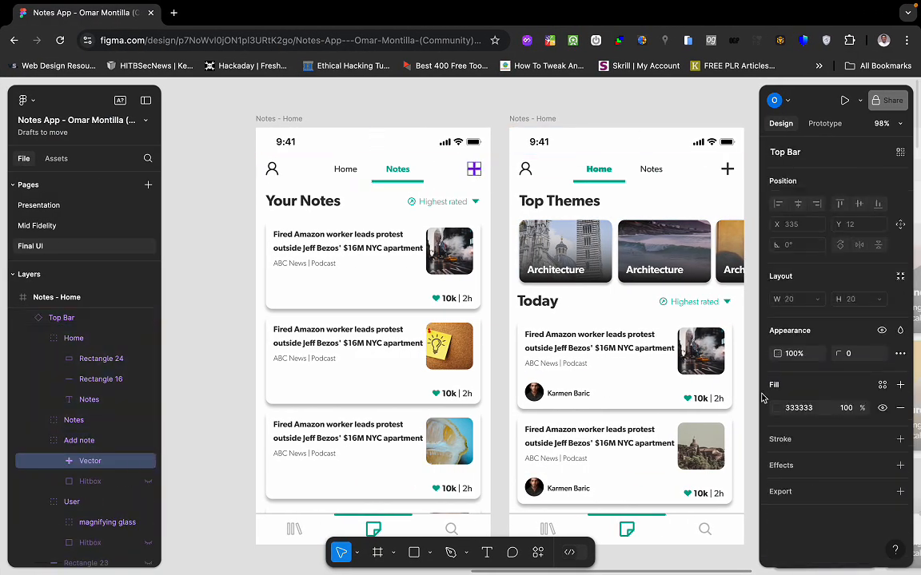
pyautogui.hotkey('ctrl', 'Left')
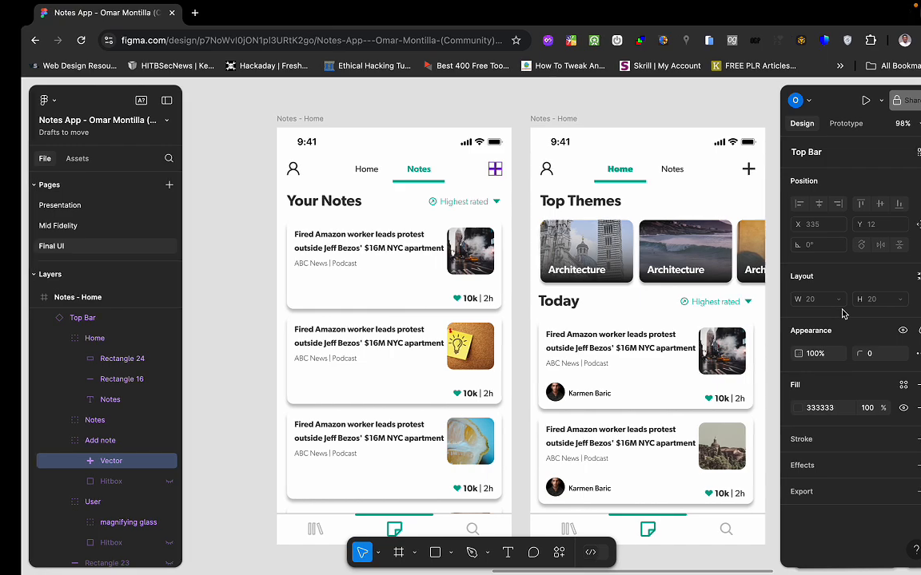
pyautogui.click(552, 184)
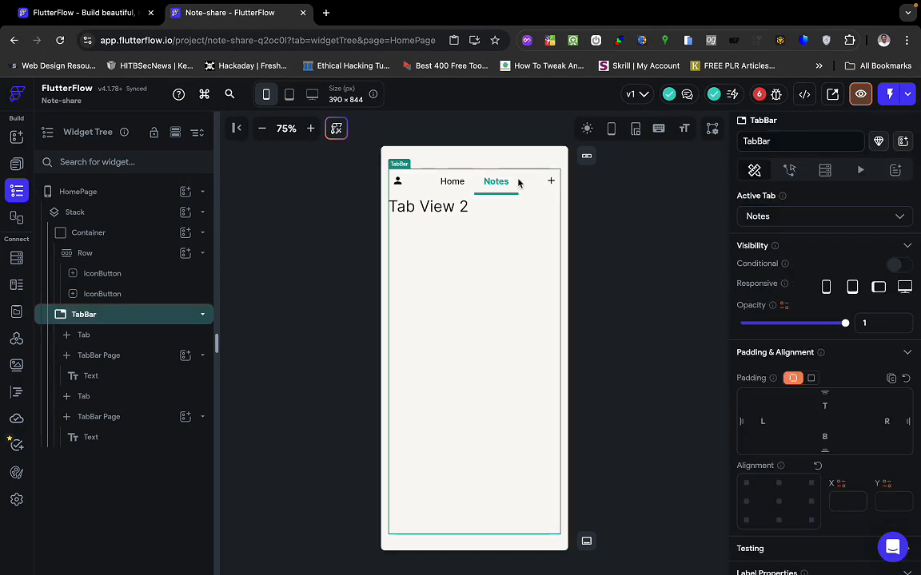
# Select the header person icon button and try button size 60 before reverting to 40.
pyautogui.click(143, 275)
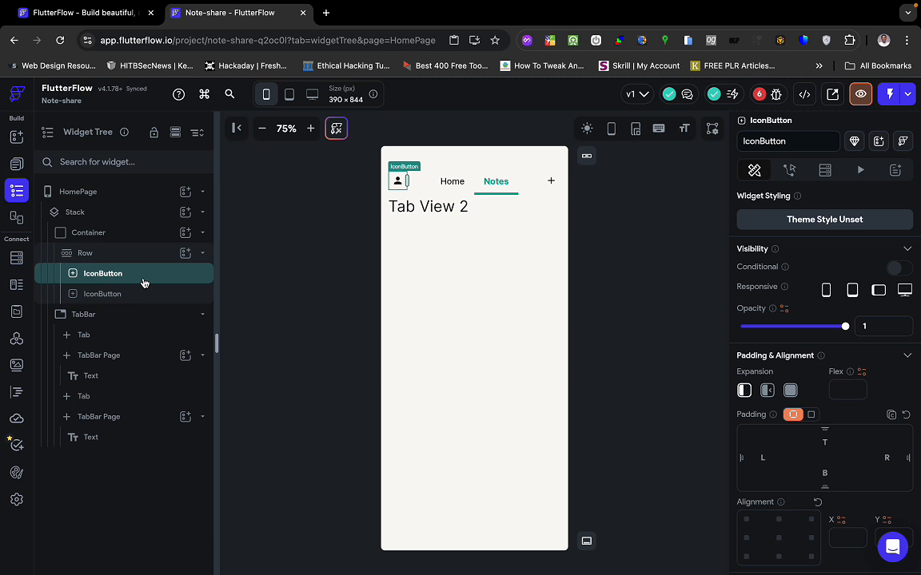
pyautogui.scroll(-3, 791, 442)
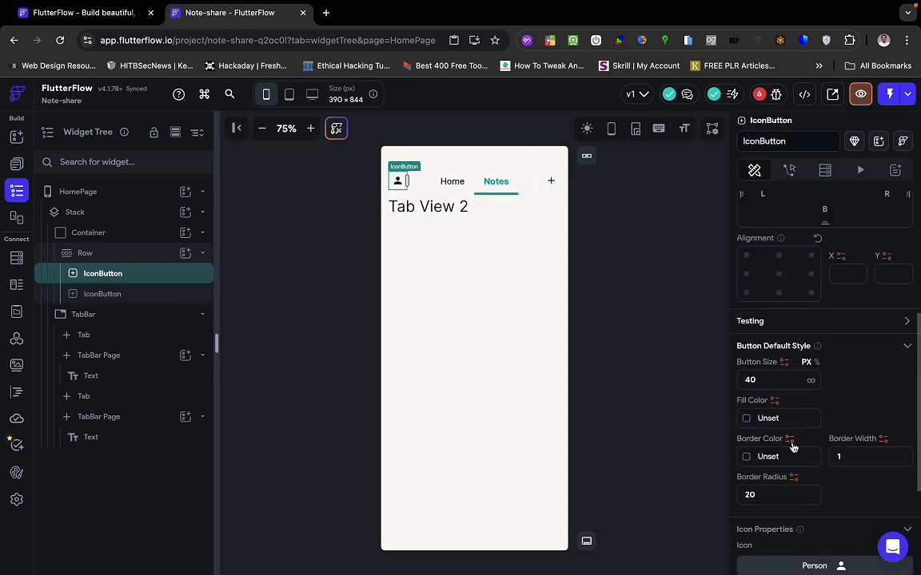
pyautogui.click(760, 497)
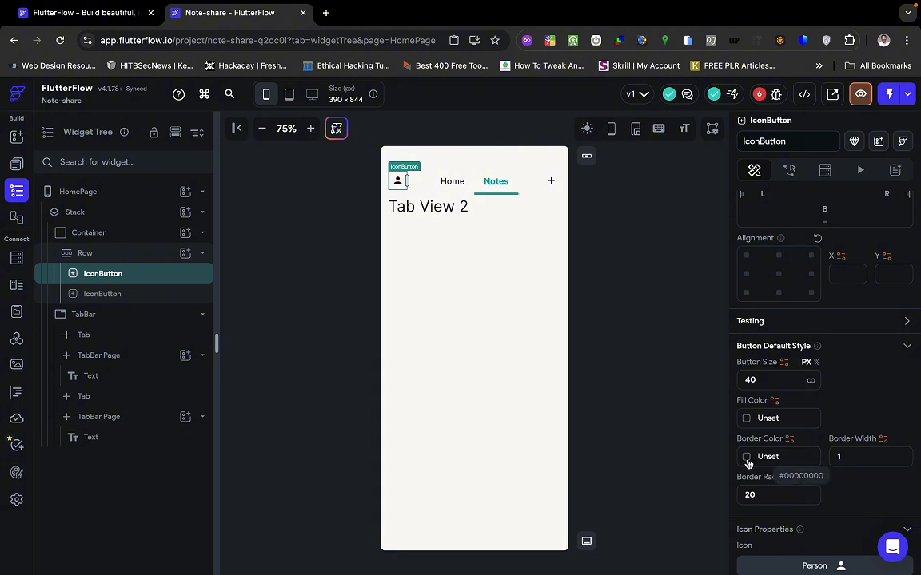
pyautogui.doubleClick(757, 386)
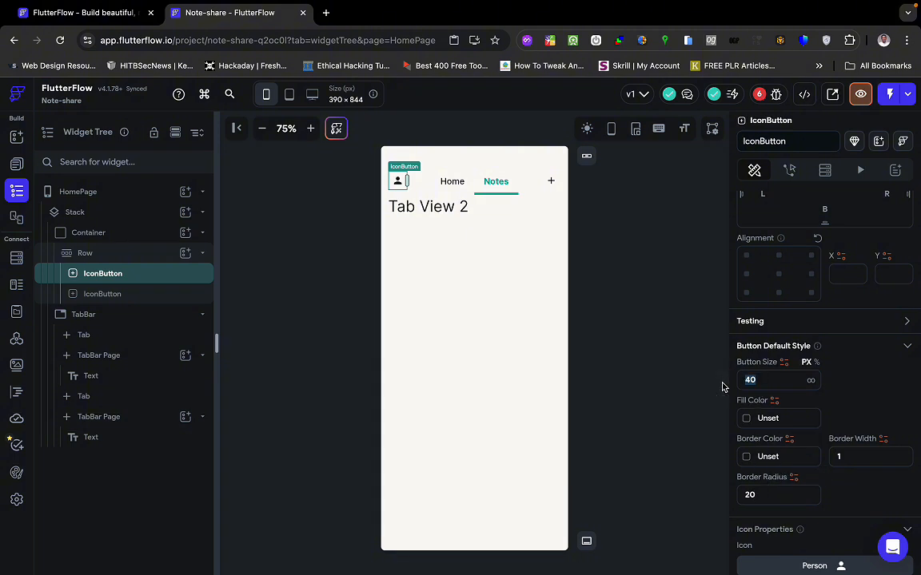
pyautogui.write('60')
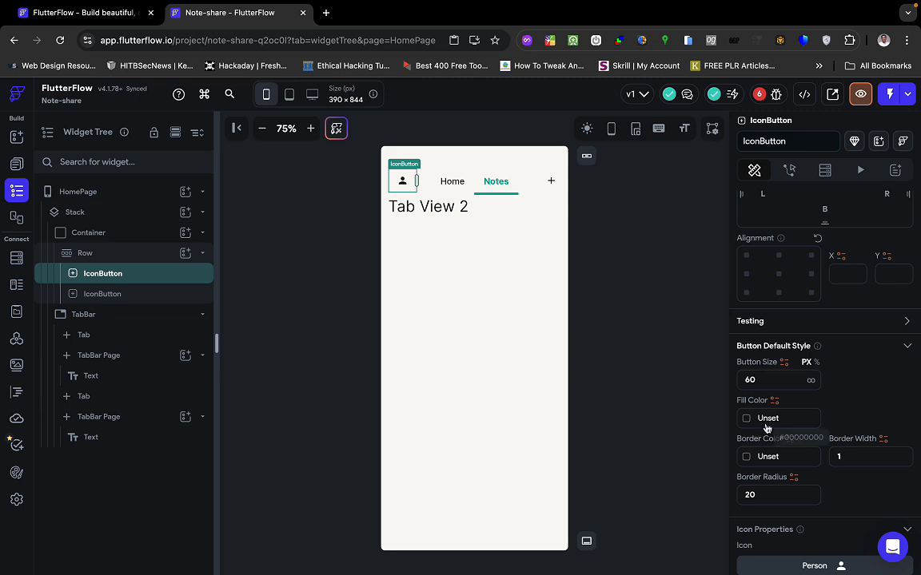
pyautogui.scroll(-1, 795, 504)
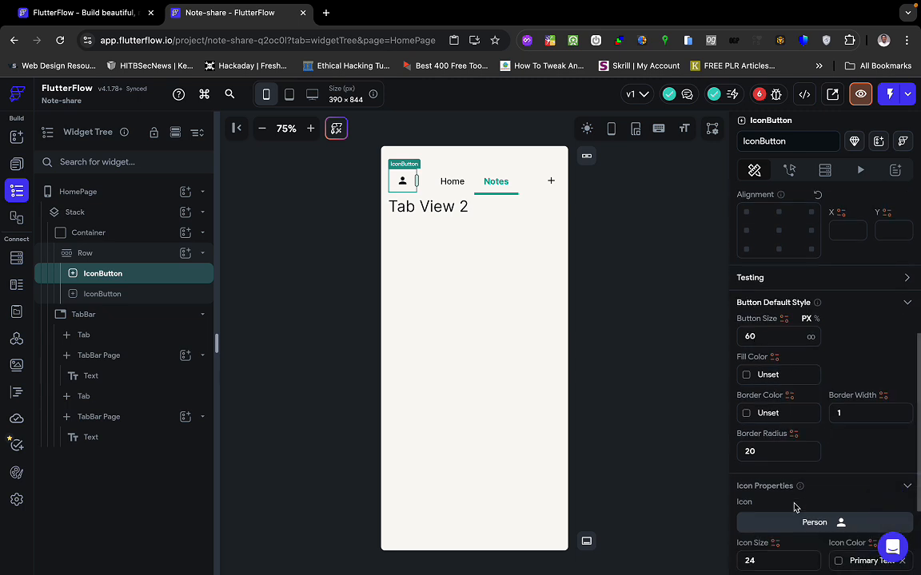
pyautogui.scroll(-1, 794, 508)
pyautogui.scroll(2, 794, 508)
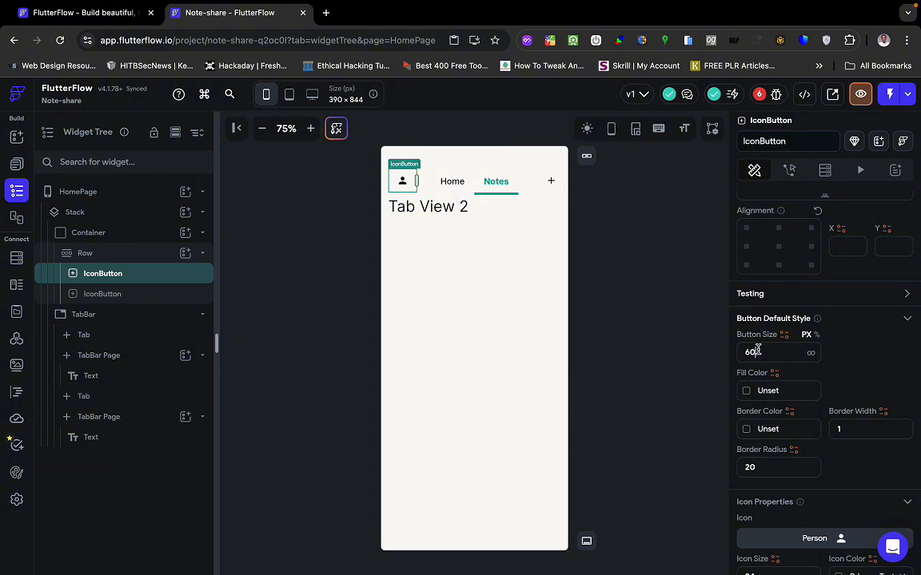
pyautogui.press('BackSpace')
pyautogui.press('BackSpace')
pyautogui.write('40')
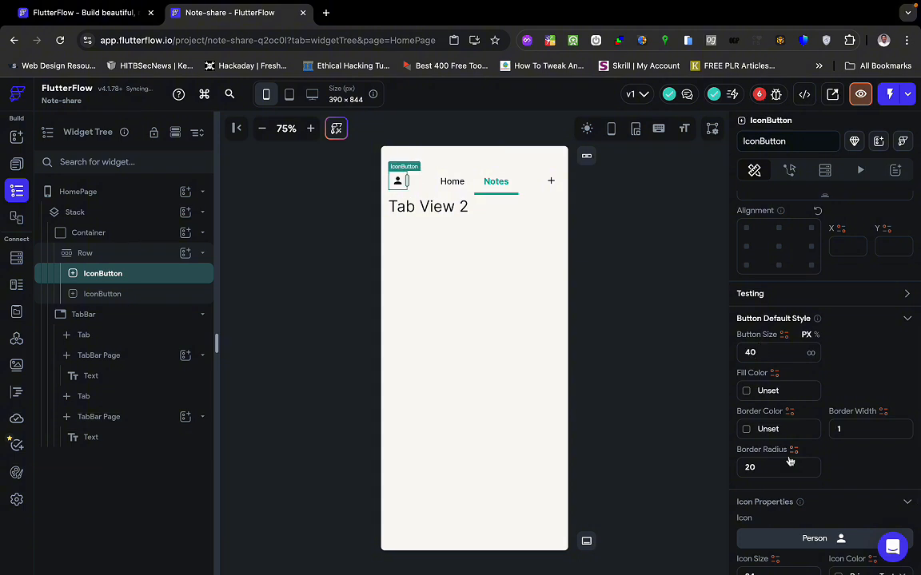
pyautogui.scroll(-2, 789, 460)
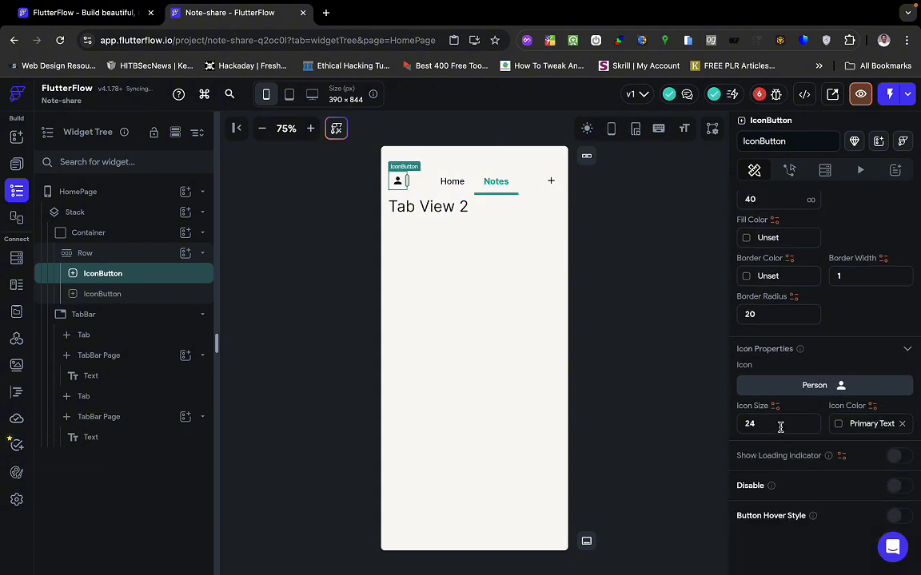
# Set the person icon size to 30 and clear the button's fixed size.
pyautogui.click(766, 425)
pyautogui.write('0430')
pyautogui.scroll(1, 786, 481)
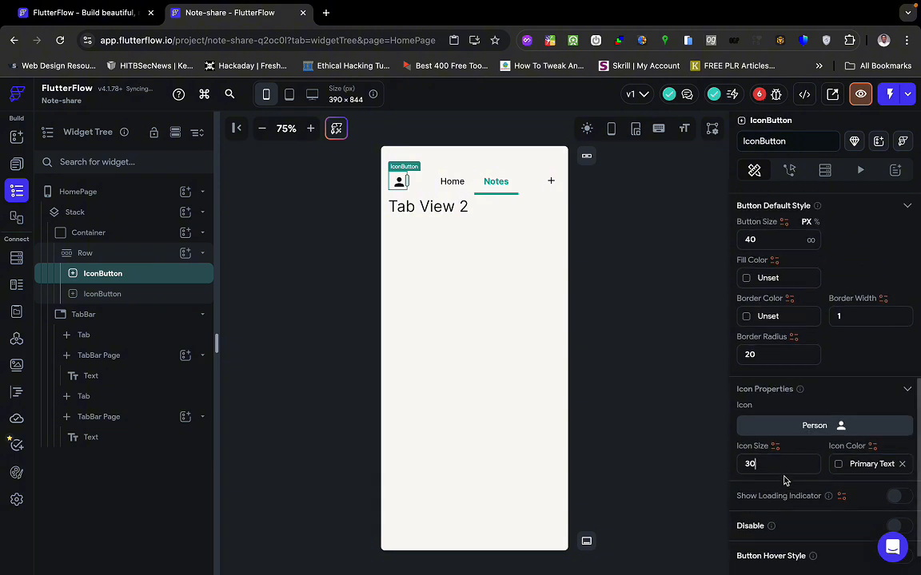
pyautogui.click(756, 275)
pyautogui.press('BackSpace')
pyautogui.press('BackSpace')
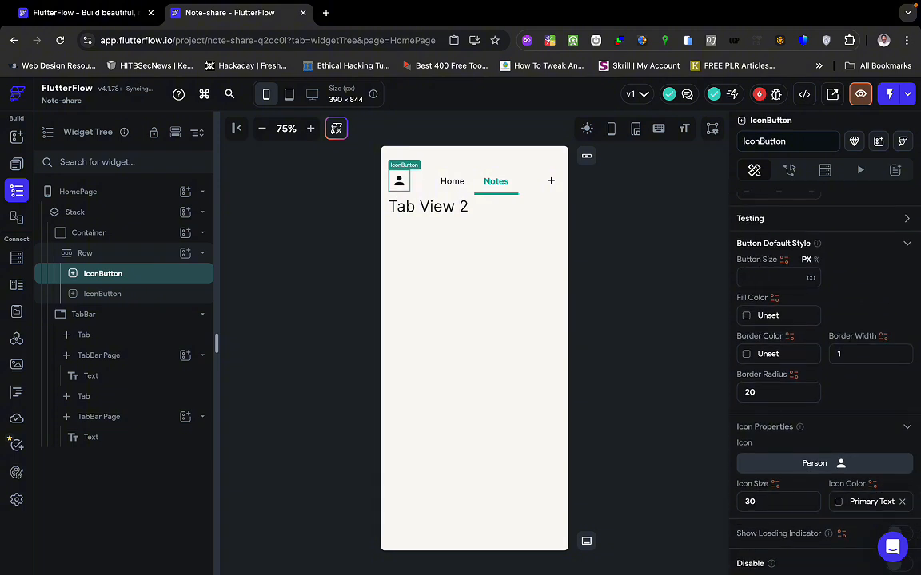
pyautogui.write('0')
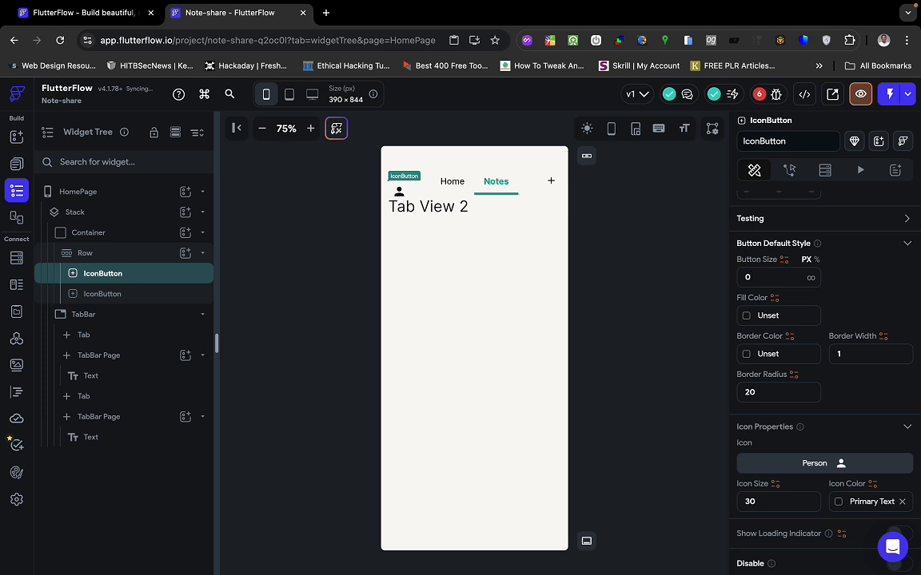
pyautogui.press('BackSpace')
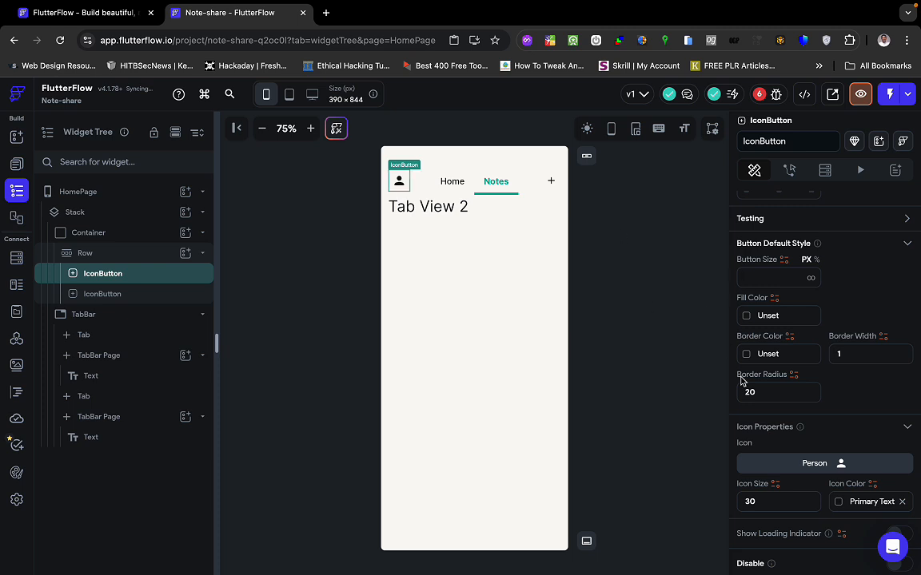
pyautogui.scroll(-2, 781, 447)
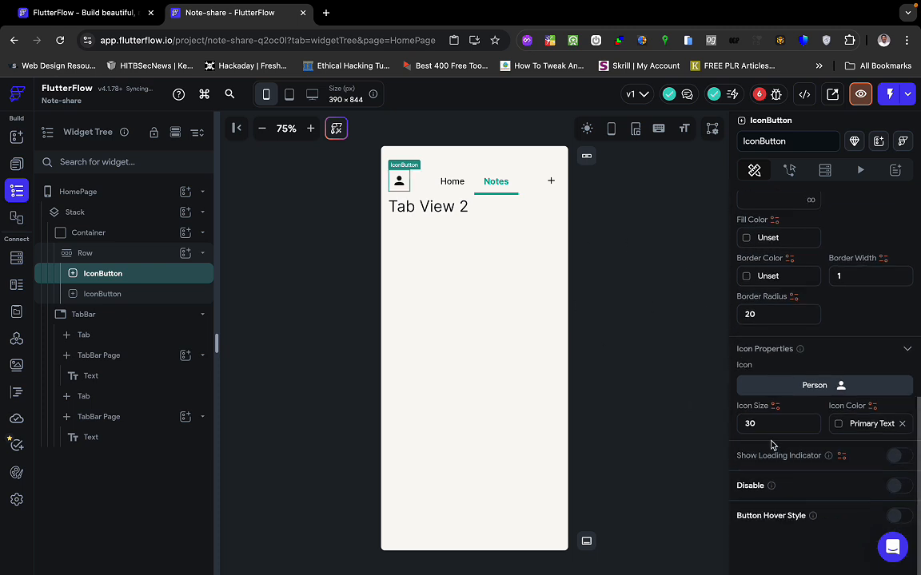
pyautogui.click(555, 257)
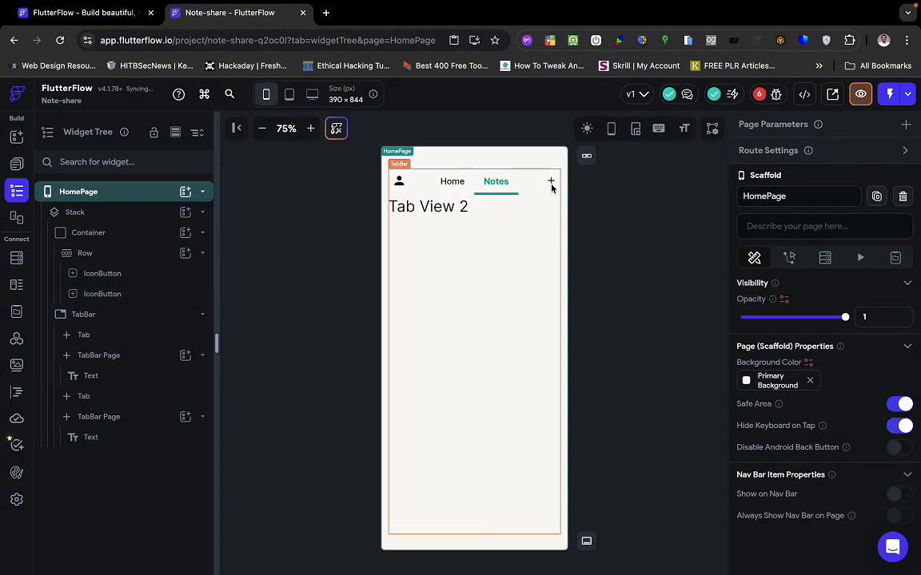
# Clear the plus button's fixed size and set its icon size to 40.
pyautogui.click(102, 293)
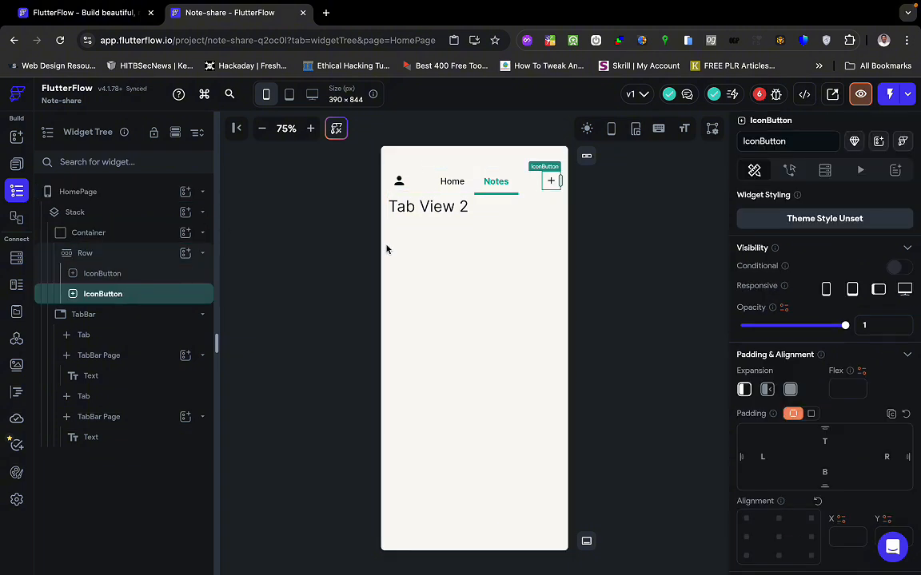
pyautogui.scroll(-5, 795, 264)
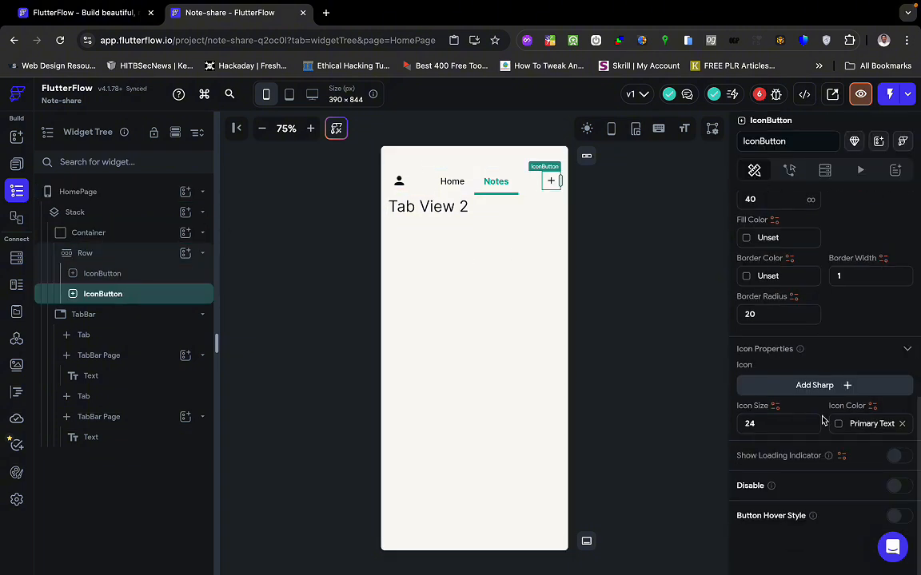
pyautogui.scroll(1, 764, 266)
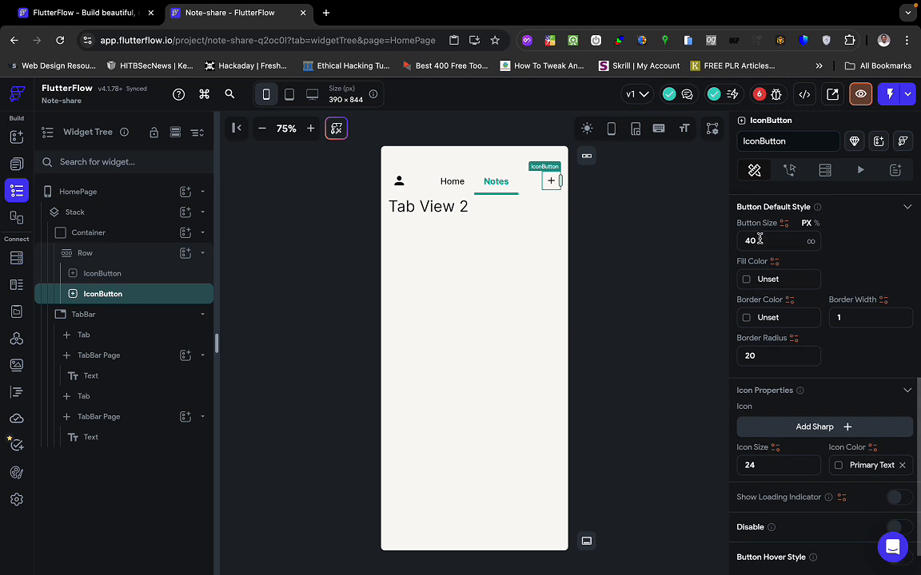
pyautogui.click(759, 239)
pyautogui.press('BackSpace')
pyautogui.press('BackSpace')
pyautogui.click(774, 463)
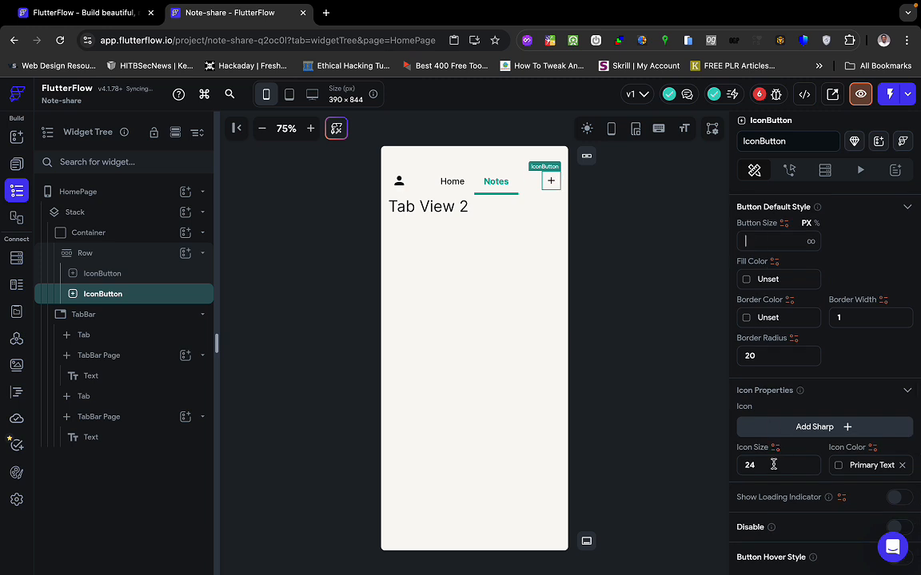
pyautogui.write('30')
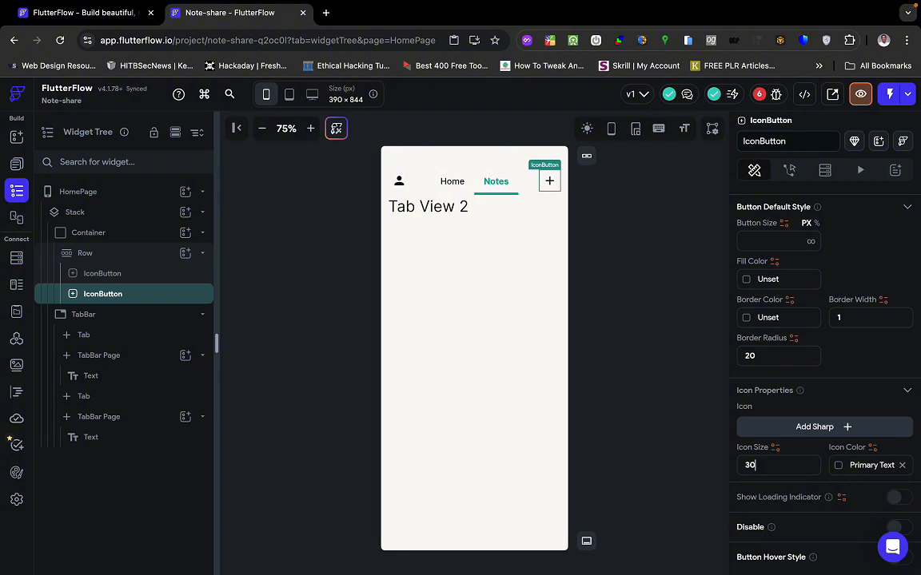
pyautogui.press('BackSpace')
pyautogui.write('40')
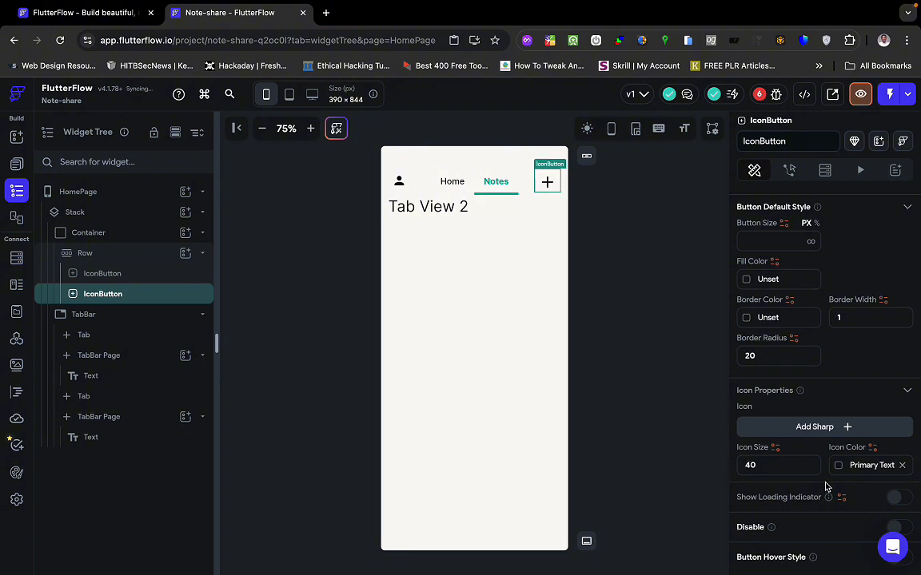
pyautogui.scroll(-1, 827, 487)
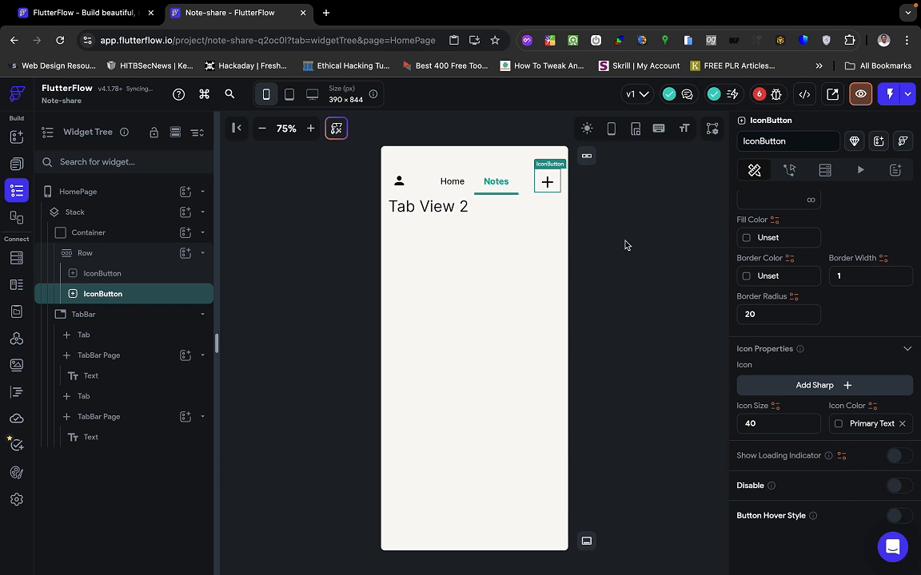
# Set the person button's icon size to 40, then check the first note card in Figma.
pyautogui.click(400, 183)
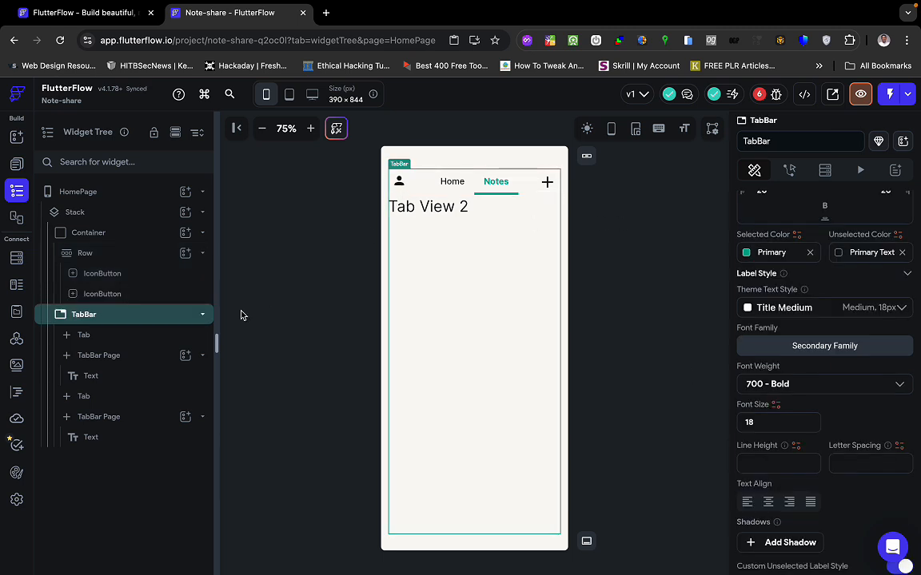
pyautogui.click(129, 273)
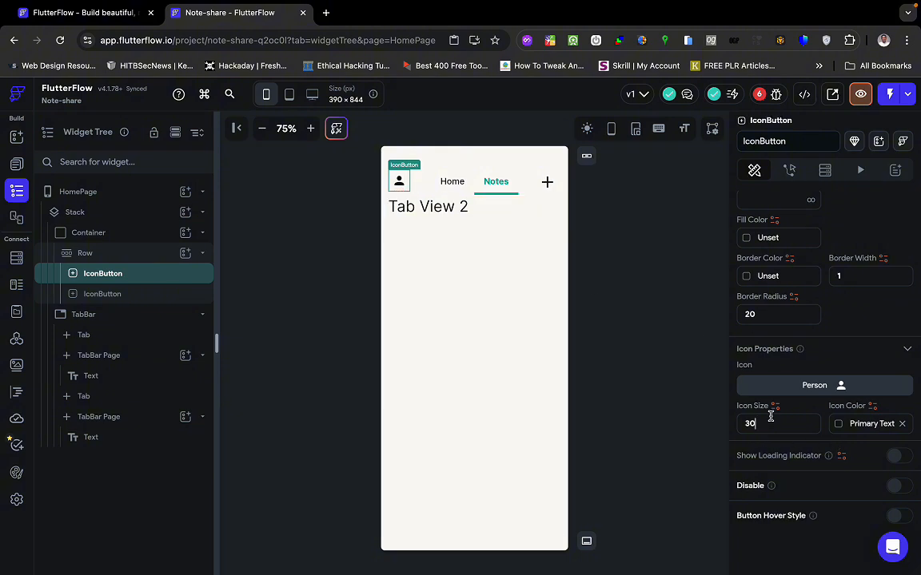
pyautogui.press('BackSpace')
pyautogui.press('BackSpace')
pyautogui.write('40')
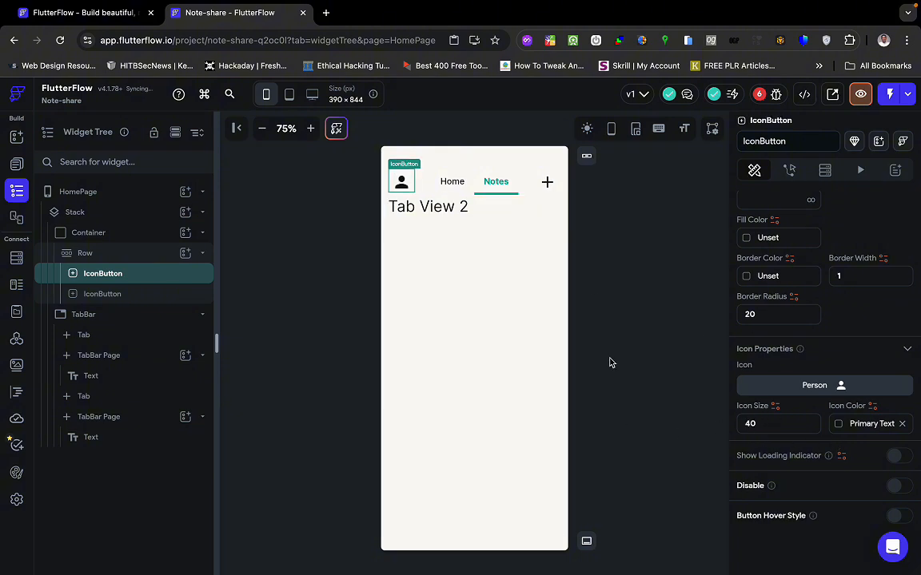
pyautogui.click(610, 362)
pyautogui.hotkey('ctrl', 'Right')
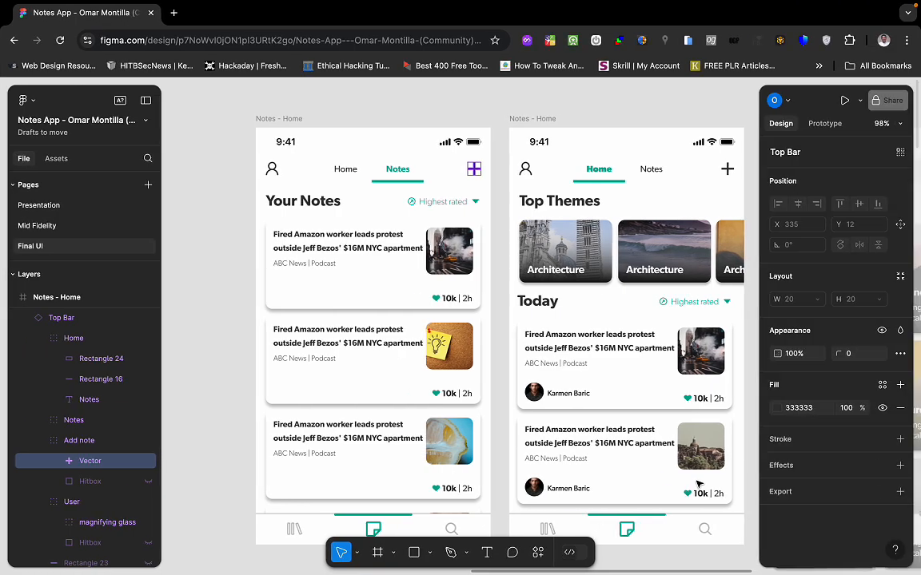
pyautogui.click(582, 391)
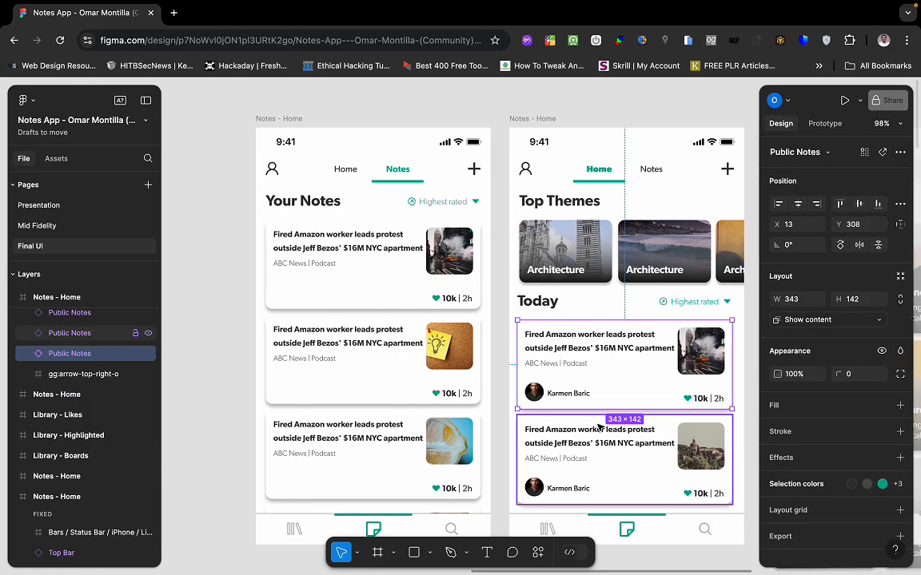
pyautogui.hotkey('ctrl', 'Left')
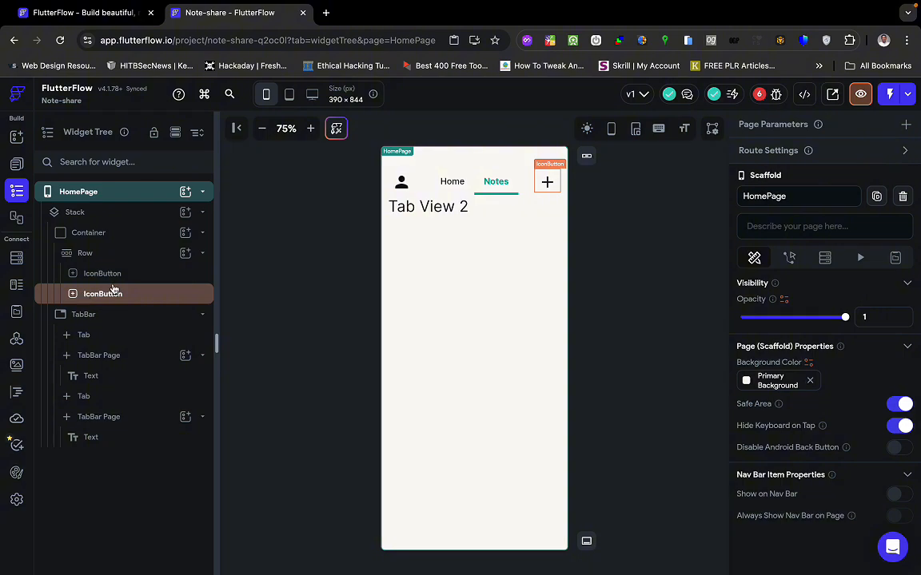
# Select the plus and person icon buttons and review the person button's icon properties.
pyautogui.click(112, 294)
pyautogui.click(141, 277)
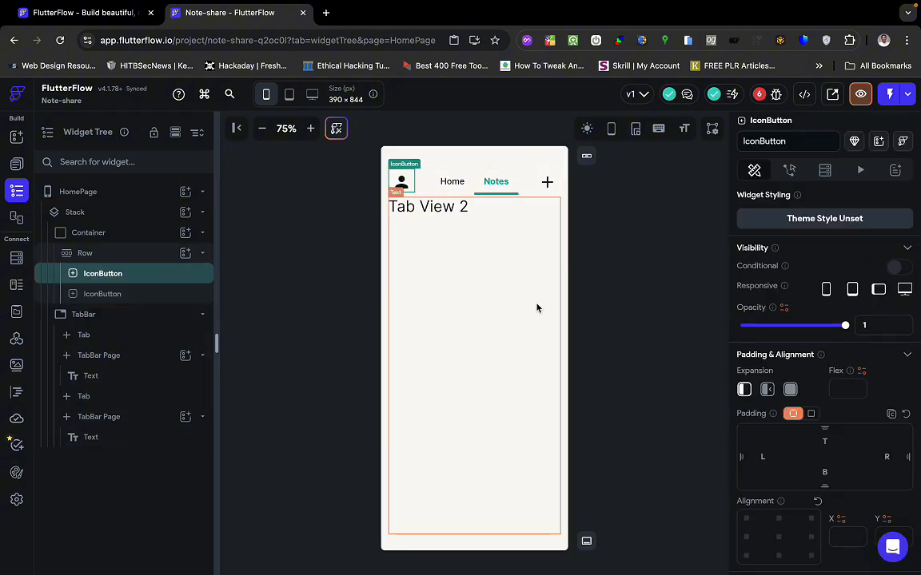
pyautogui.scroll(-5, 803, 421)
pyautogui.hotkey('ctrl', 'Right')
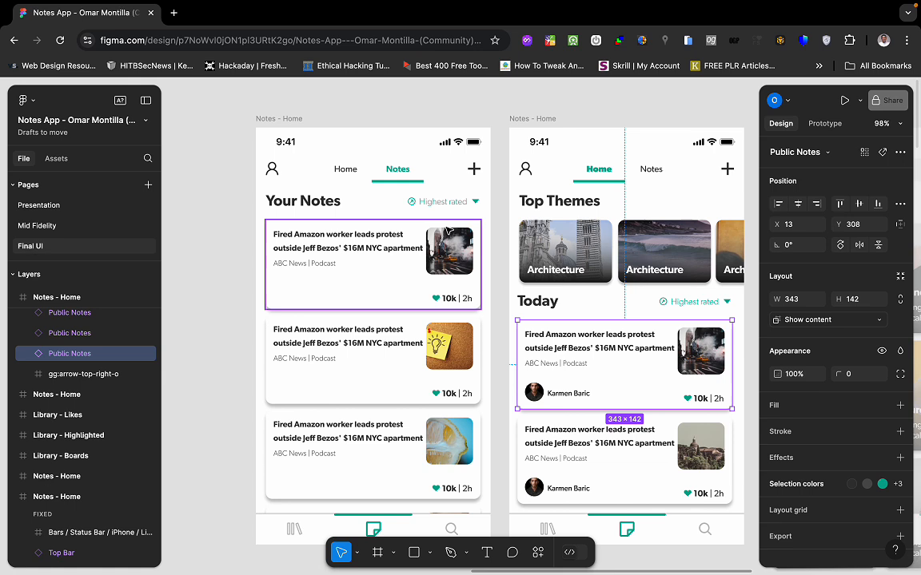
# Drill into the mockup's add-note plus vector to confirm its 20×20 size.
pyautogui.click(474, 169)
pyautogui.doubleClick(474, 169)
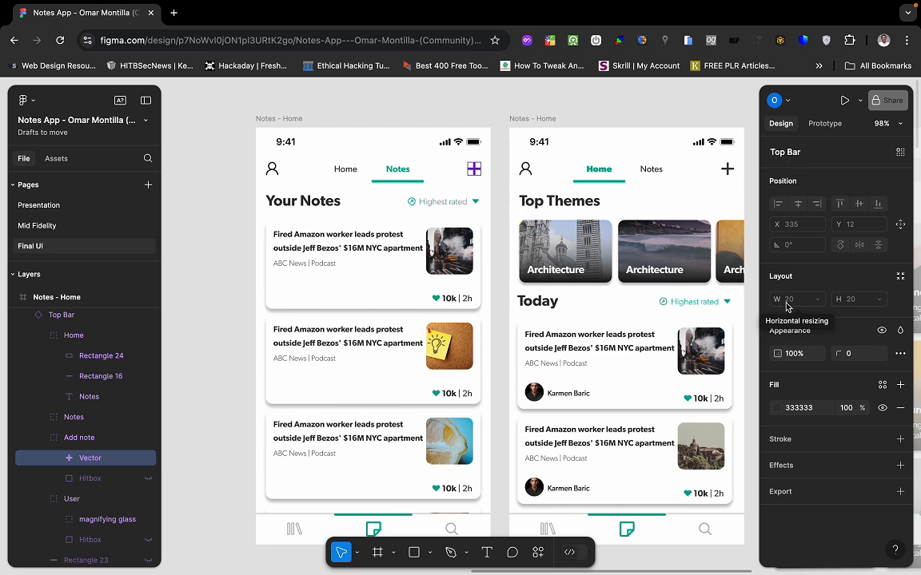
pyautogui.hotkey('ctrl', 'Left')
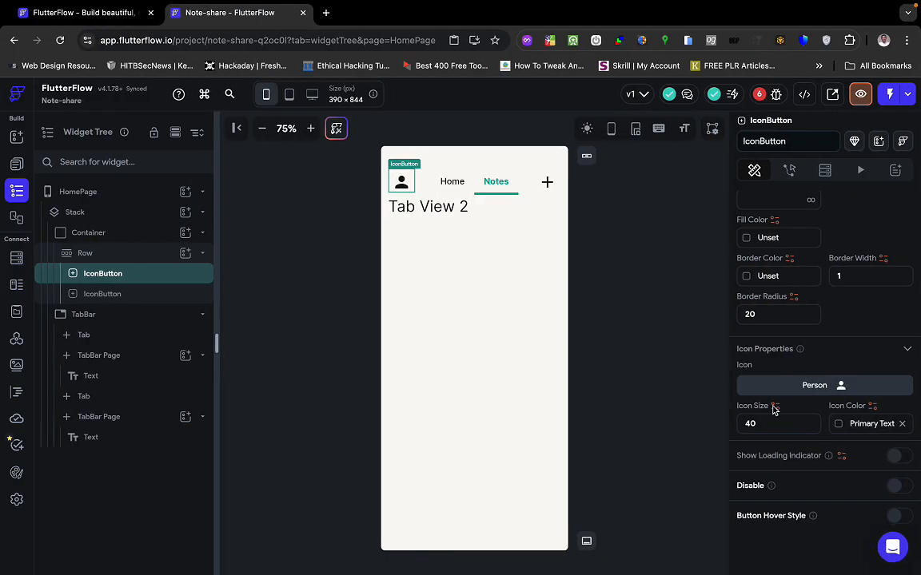
# Change the person and plus icon sizes from 40 to 35, then select HomePage.
pyautogui.click(757, 424)
pyautogui.press('BackSpace')
pyautogui.press('BackSpace')
pyautogui.write('35')
pyautogui.click(140, 295)
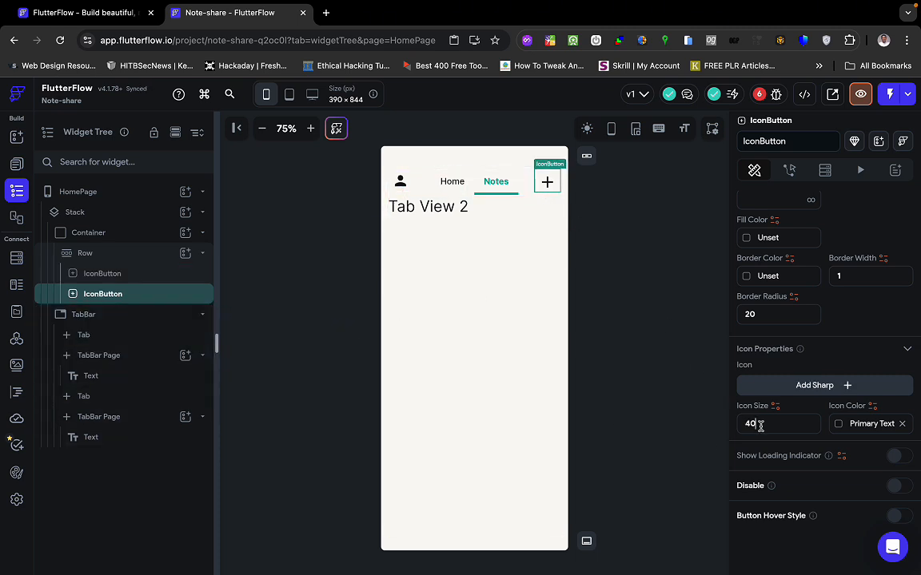
pyautogui.press('BackSpace')
pyautogui.press('BackSpace')
pyautogui.write('35')
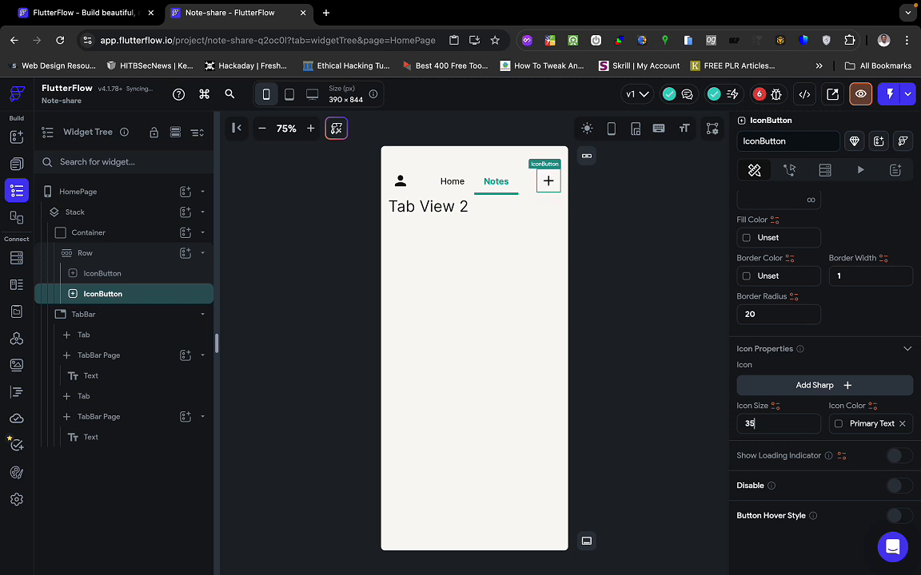
pyautogui.click(660, 364)
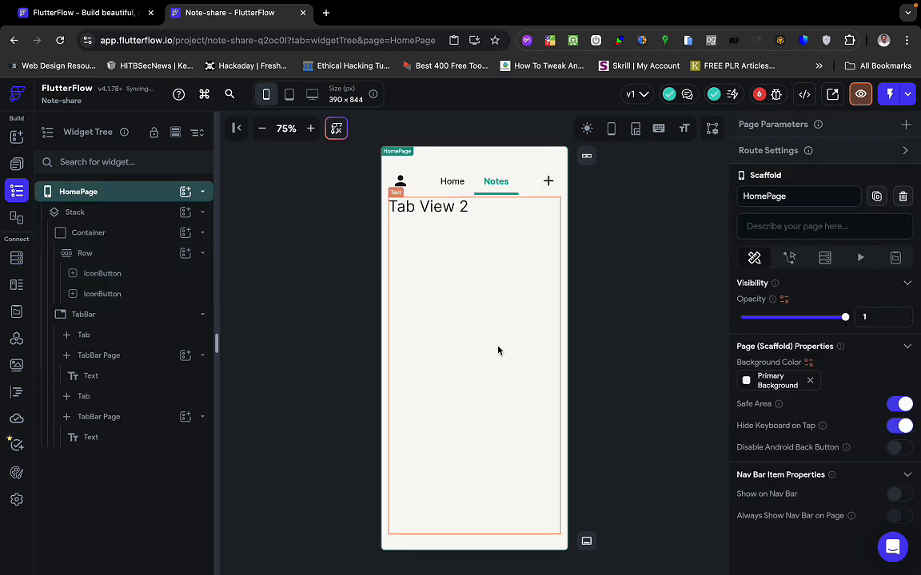
pyautogui.click(310, 130)
pyautogui.scroll(-1, 321, 276)
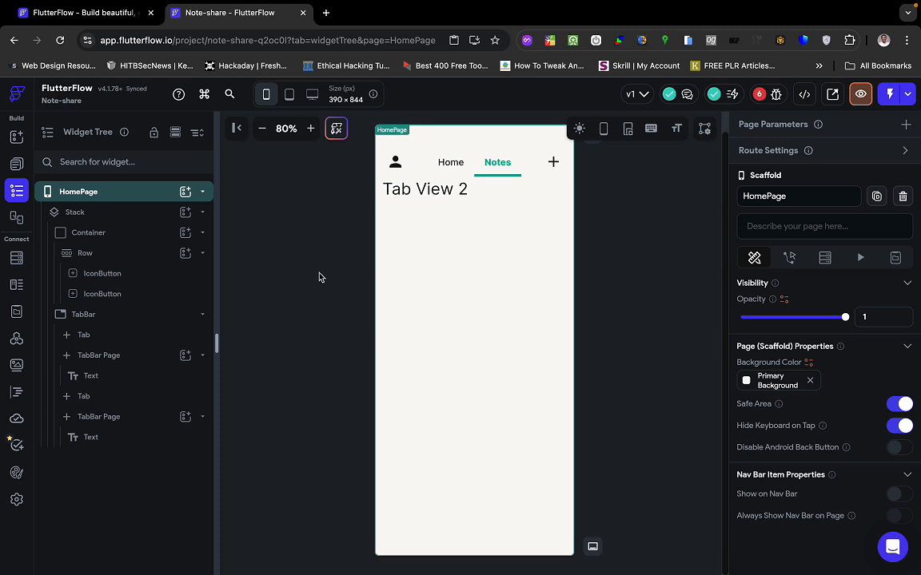
# Delete the 'Tab View 2' text from the Notes tab and launch a HomePage preview.
pyautogui.click(467, 293)
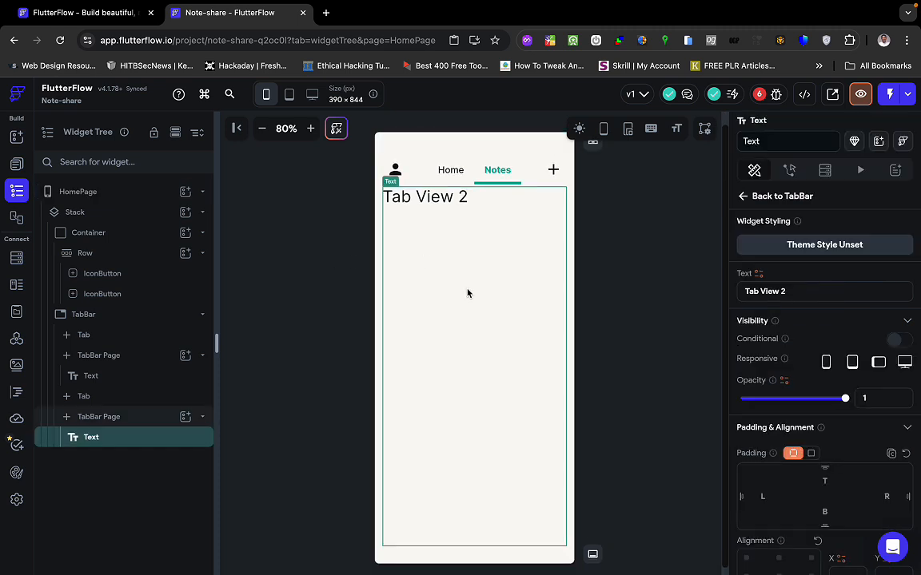
pyautogui.press('Delete')
pyautogui.click(592, 277)
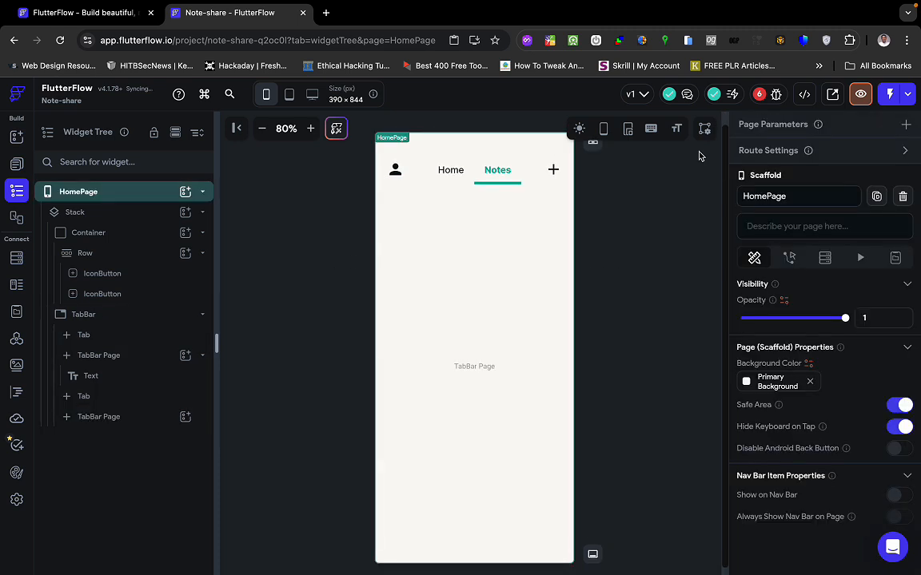
pyautogui.click(860, 94)
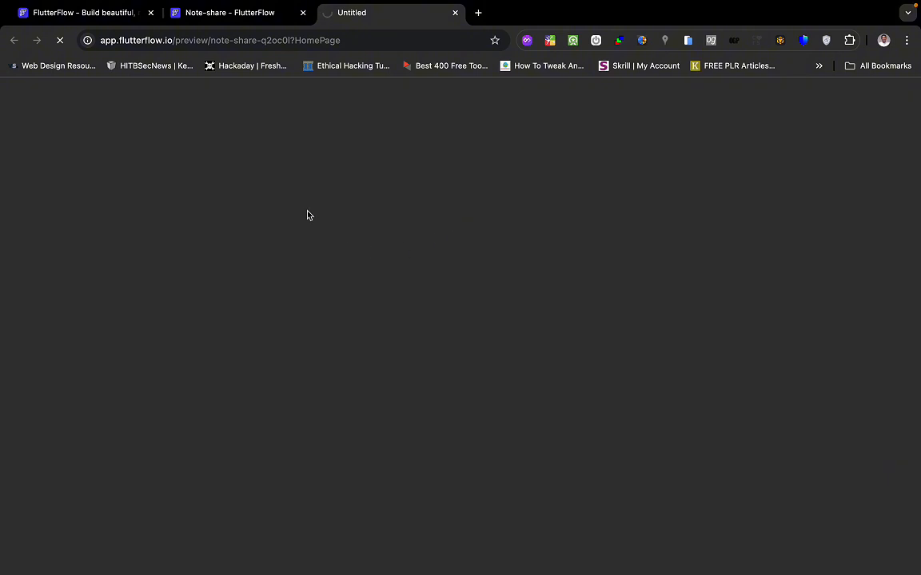
# Delete the 'Tab View 1' placeholder text from the HomePage Home tab.
pyautogui.click(267, 13)
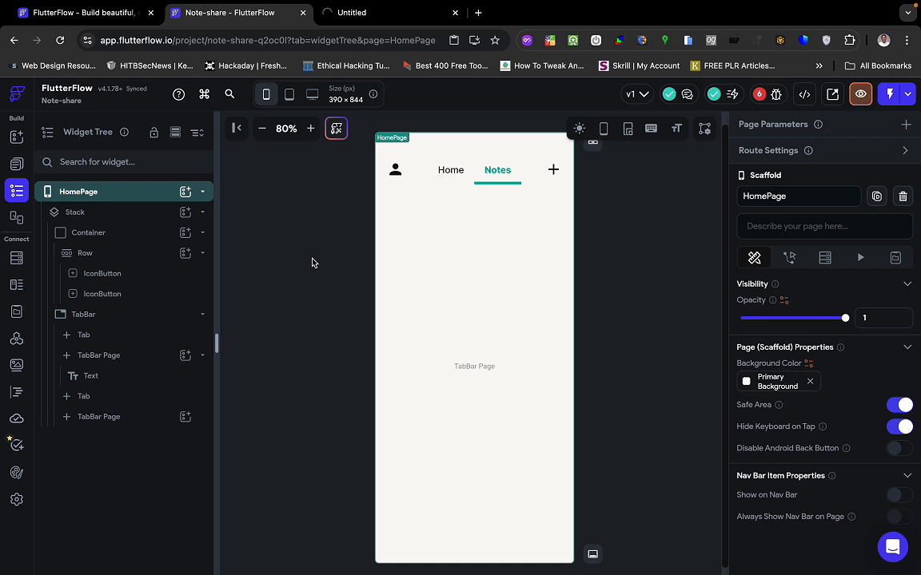
pyautogui.click(309, 350)
pyautogui.click(638, 289)
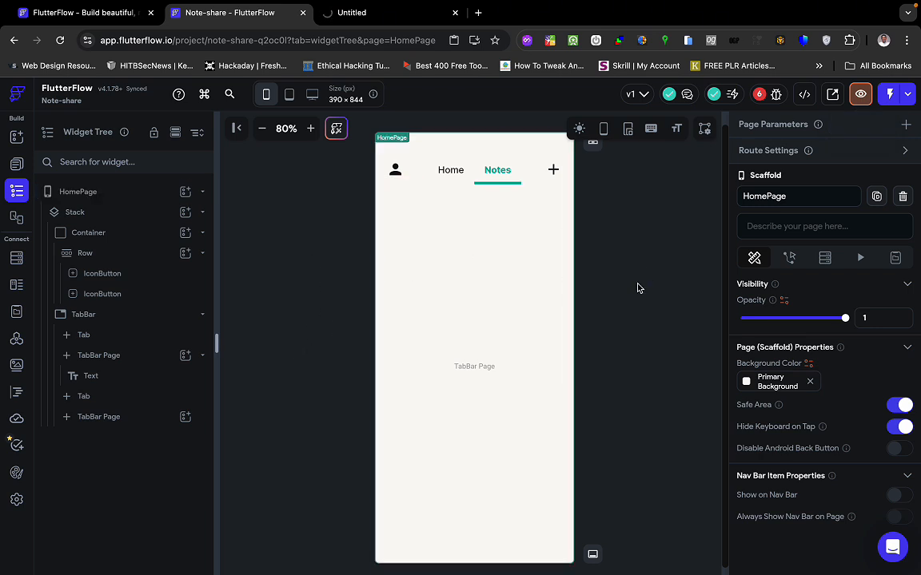
pyautogui.click(450, 169)
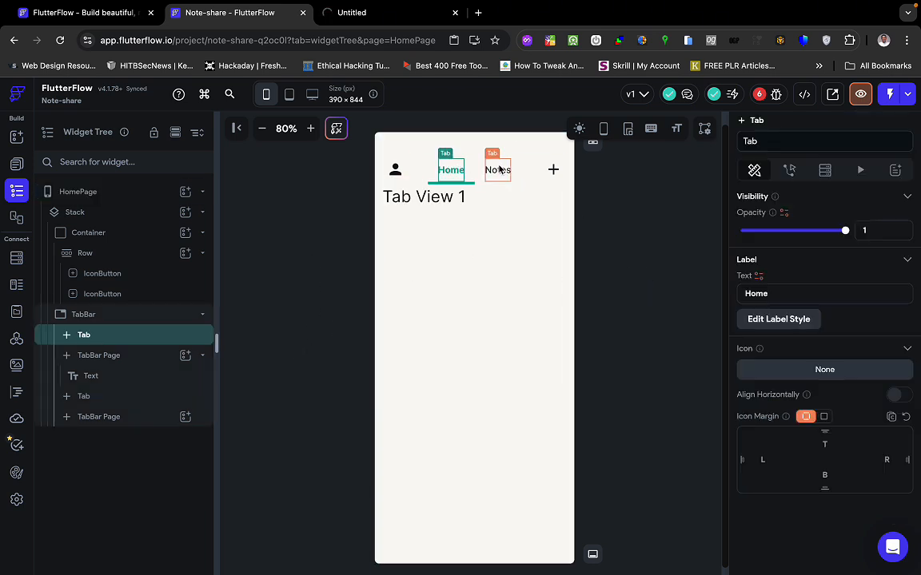
pyautogui.click(468, 267)
pyautogui.press('Delete')
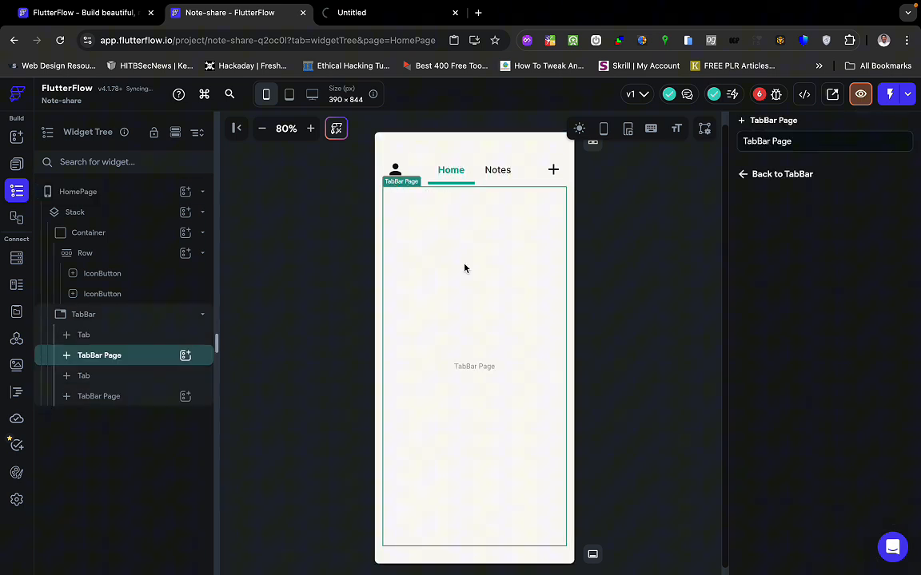
# Check the now-empty Notes tab page and the HomePage widget tree.
pyautogui.click(505, 171)
pyautogui.click(661, 267)
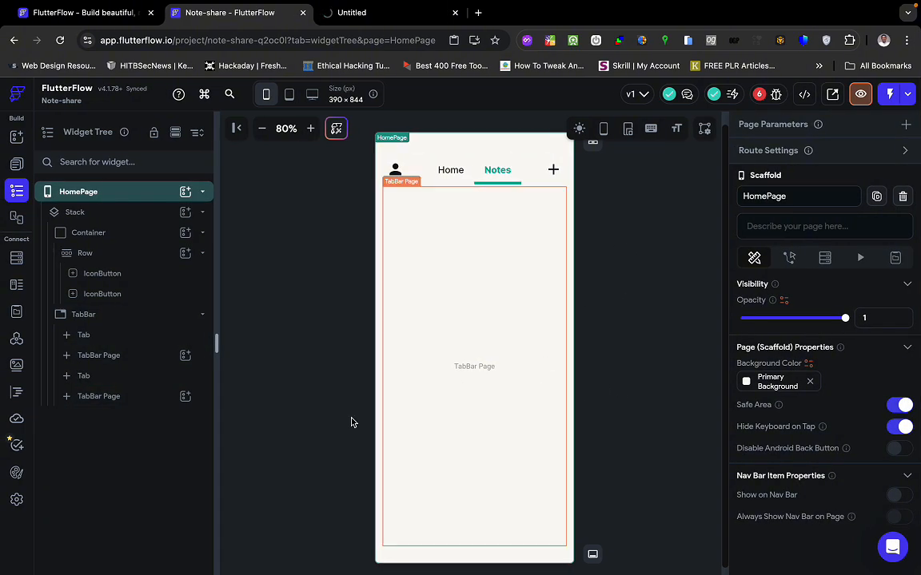
pyautogui.click(121, 195)
pyautogui.click(121, 195)
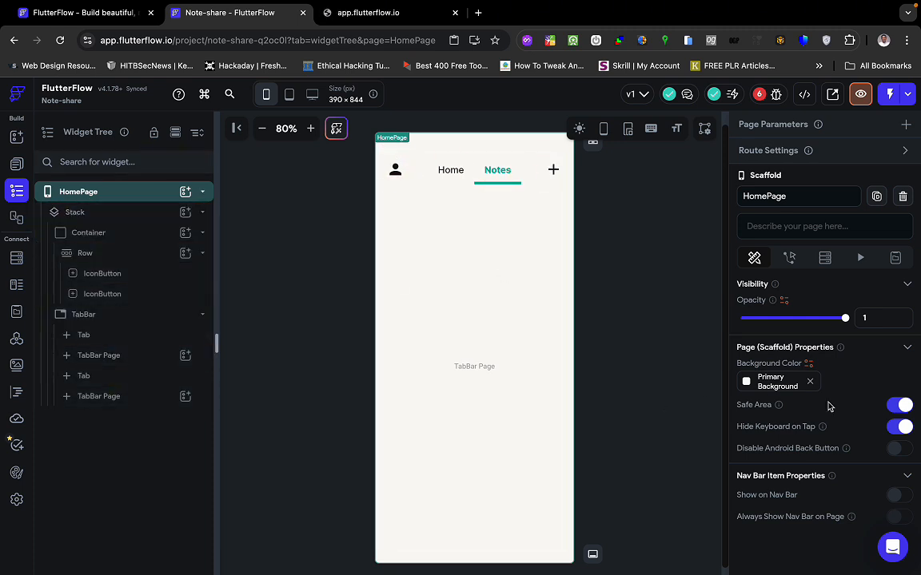
pyautogui.click(899, 406)
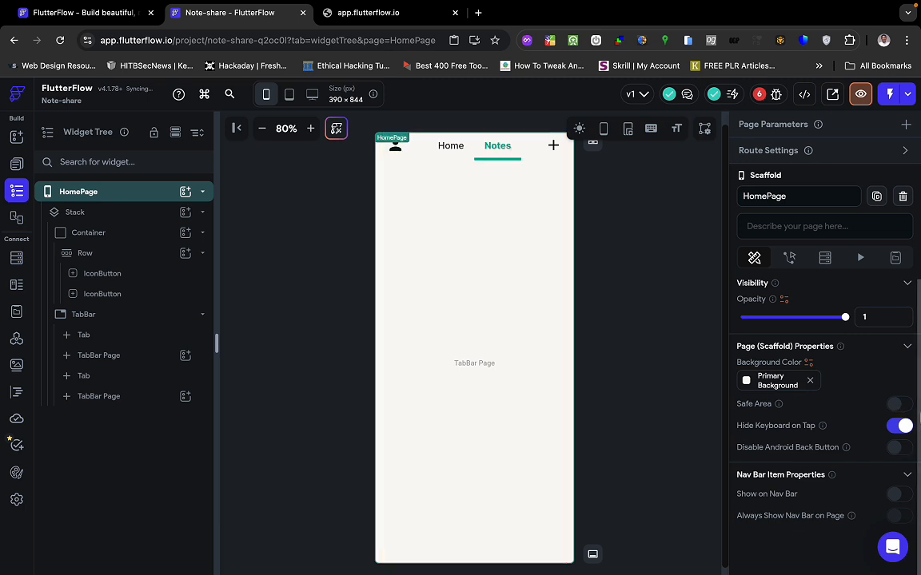
pyautogui.click(896, 404)
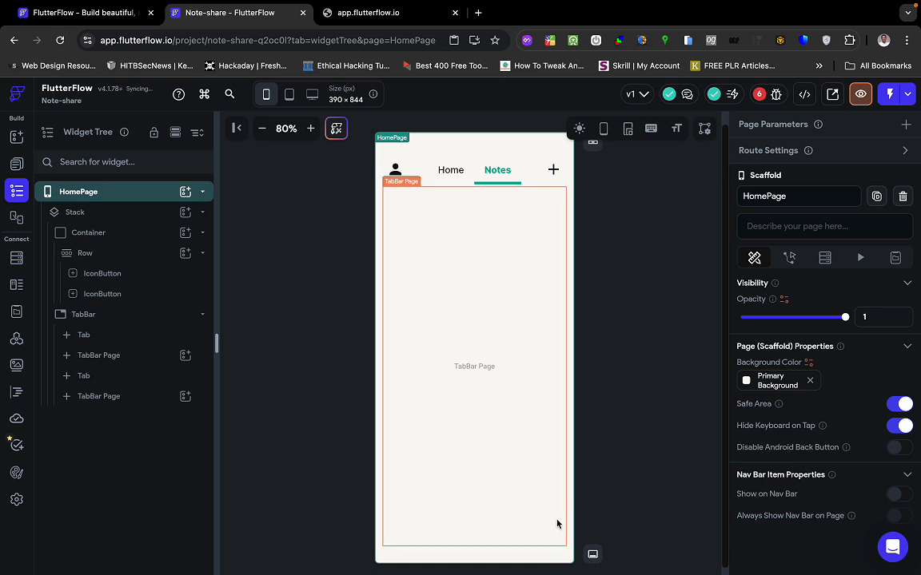
pyautogui.click(606, 400)
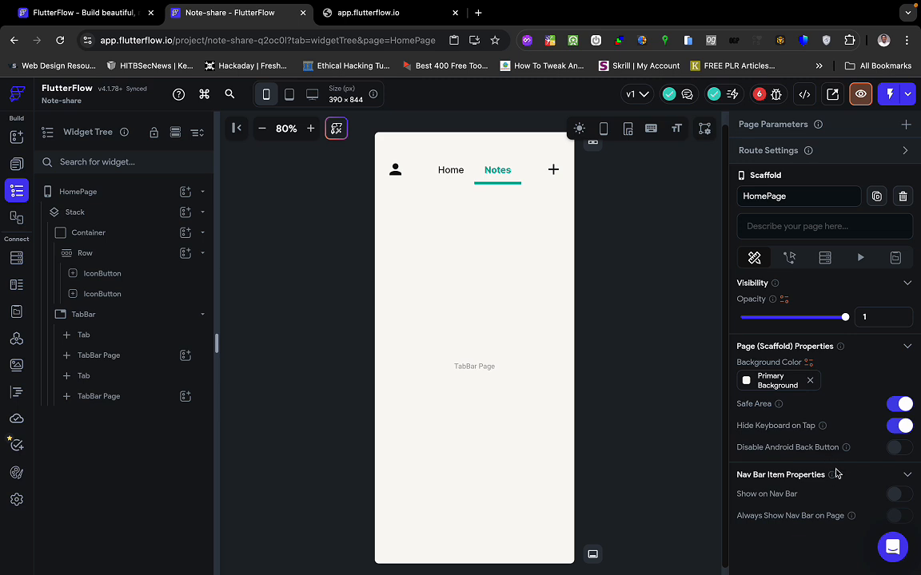
# Close the timed-out app.flutterflow.io preview tab.
pyautogui.scroll(1, 851, 434)
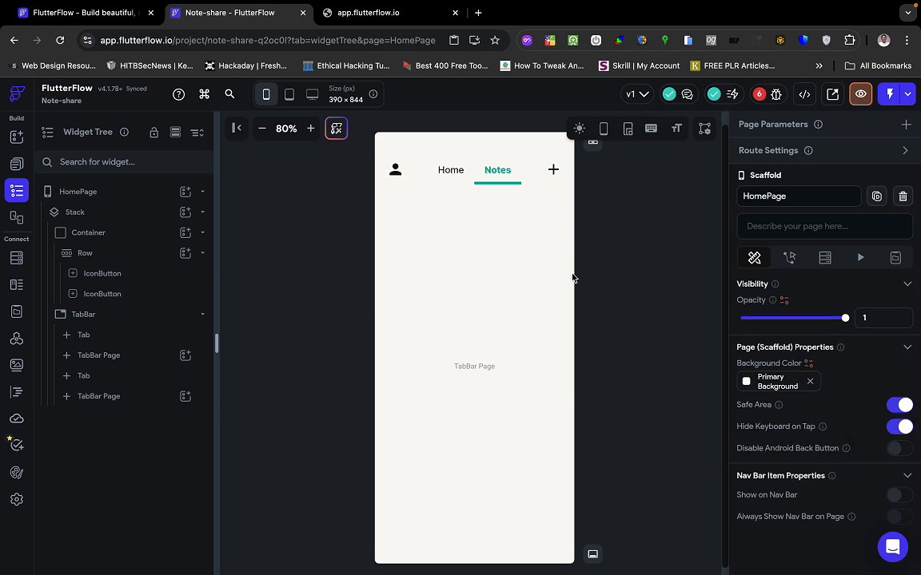
pyautogui.click(403, 17)
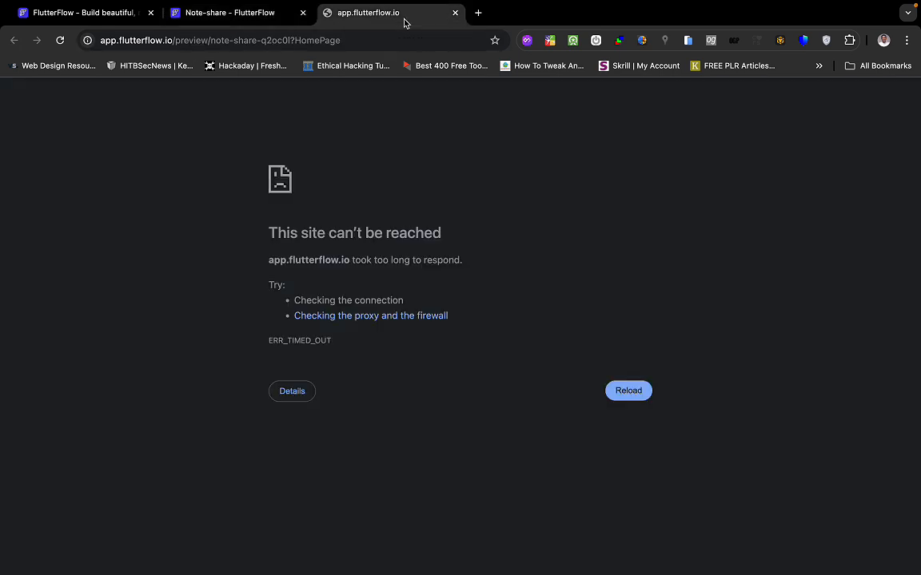
pyautogui.click(455, 13)
# Select the Home tab on the HomePage canvas, then switch to the Figma mockup.
pyautogui.click(331, 229)
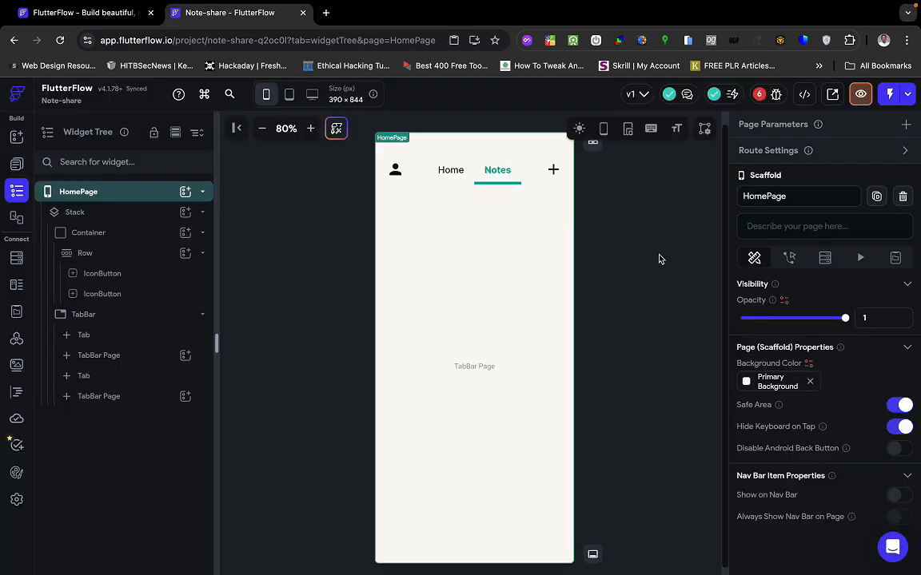
pyautogui.click(614, 286)
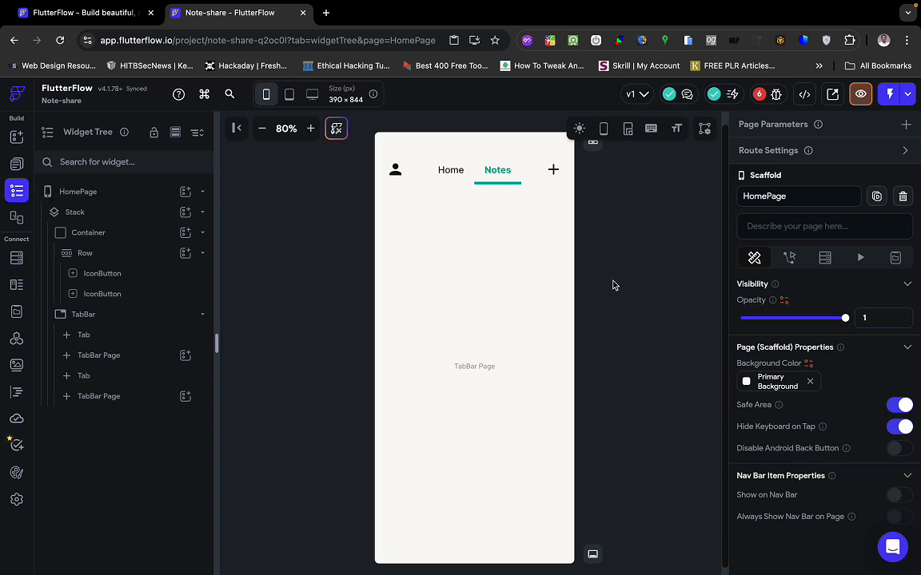
pyautogui.click(454, 179)
pyautogui.hotkey('ctrl', 'Right')
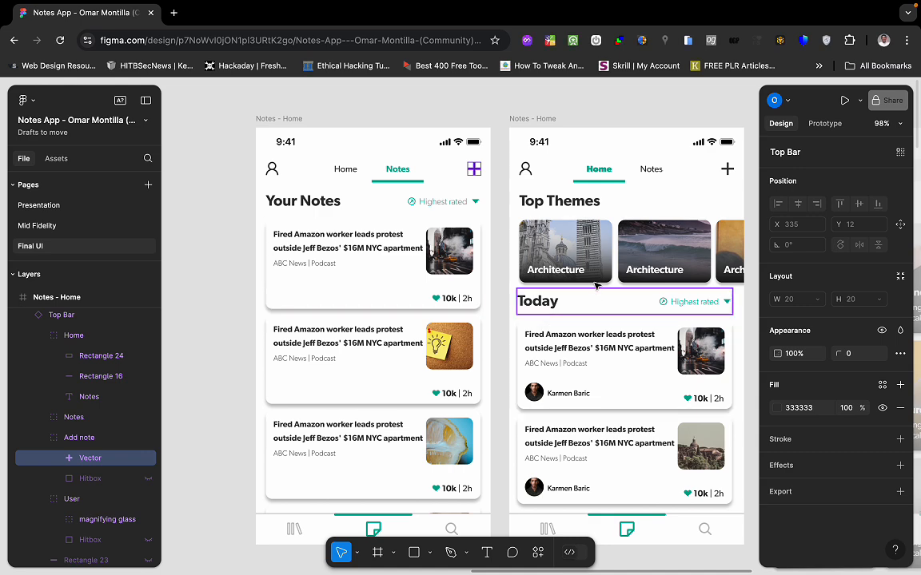
# Pan across the Figma Notes - Home and Search frames, then return to FlutterFlow.
pyautogui.hscroll(3, 597, 286)
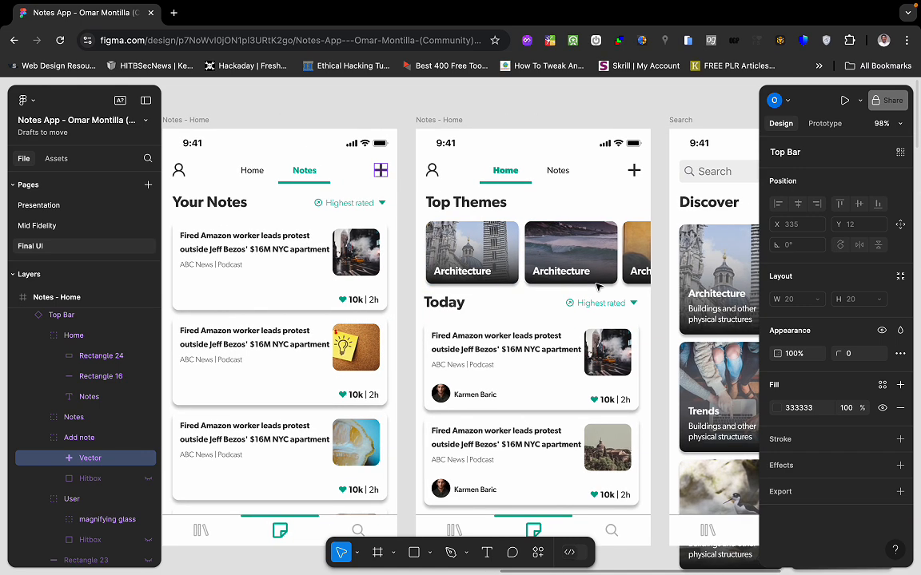
pyautogui.hscroll(-4, 538, 312)
pyautogui.scroll(-1, 540, 314)
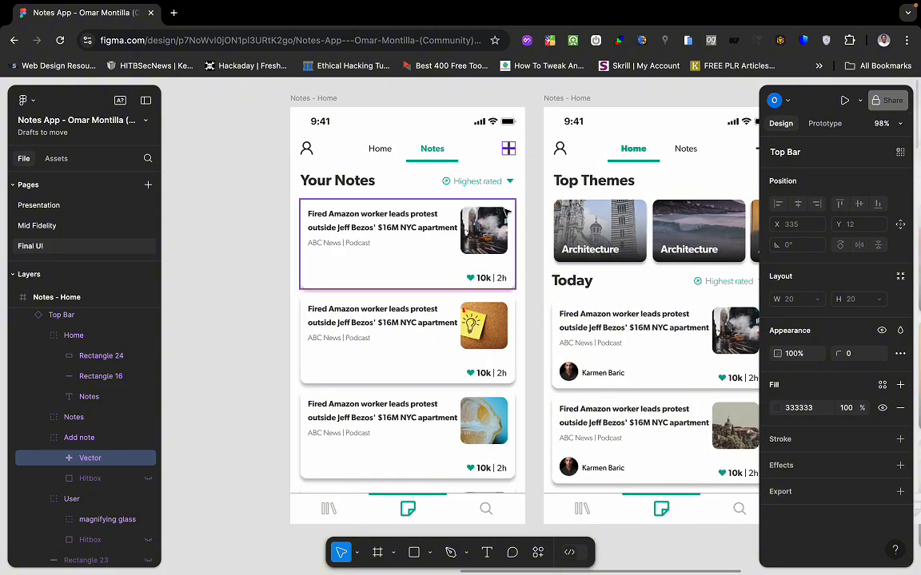
pyautogui.hscroll(5, 608, 187)
pyautogui.scroll(-1, 609, 187)
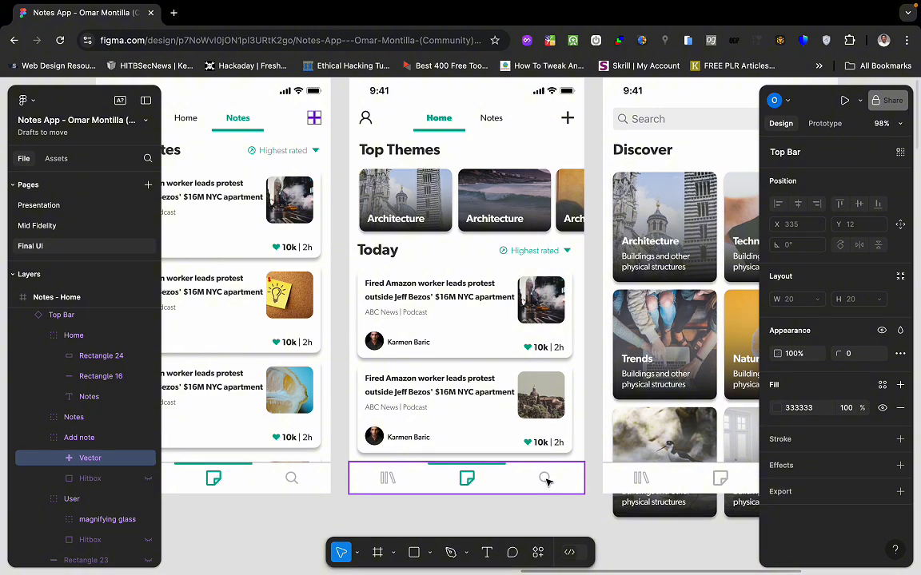
pyautogui.hotkey('ctrl', 'Left')
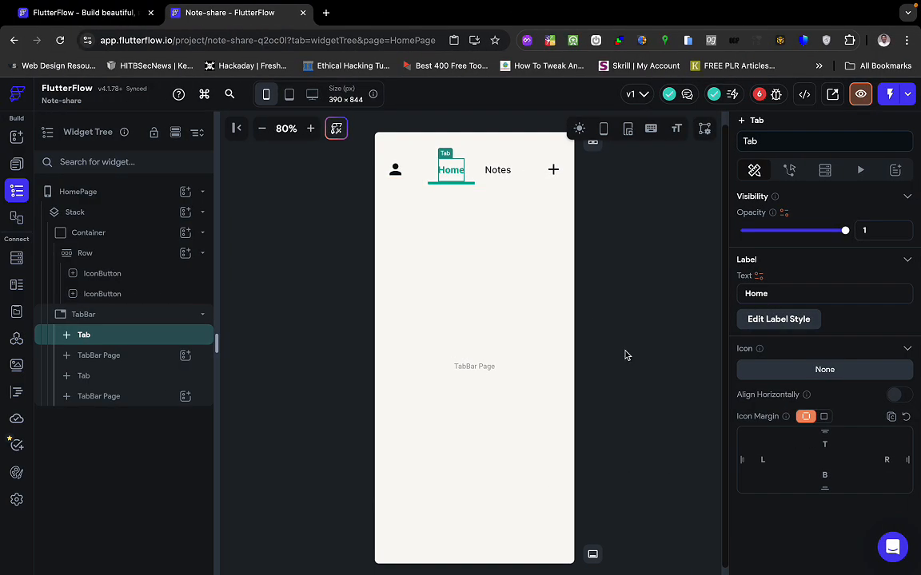
# Show HomePage on the Nav Bar as Home with a Home Outlined icon.
pyautogui.click(644, 341)
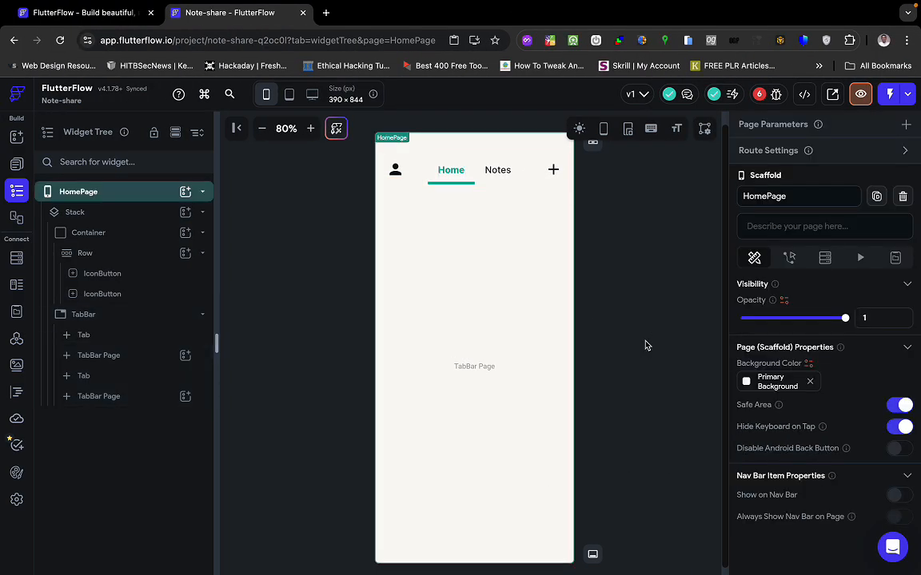
pyautogui.click(663, 260)
pyautogui.scroll(-1, 664, 260)
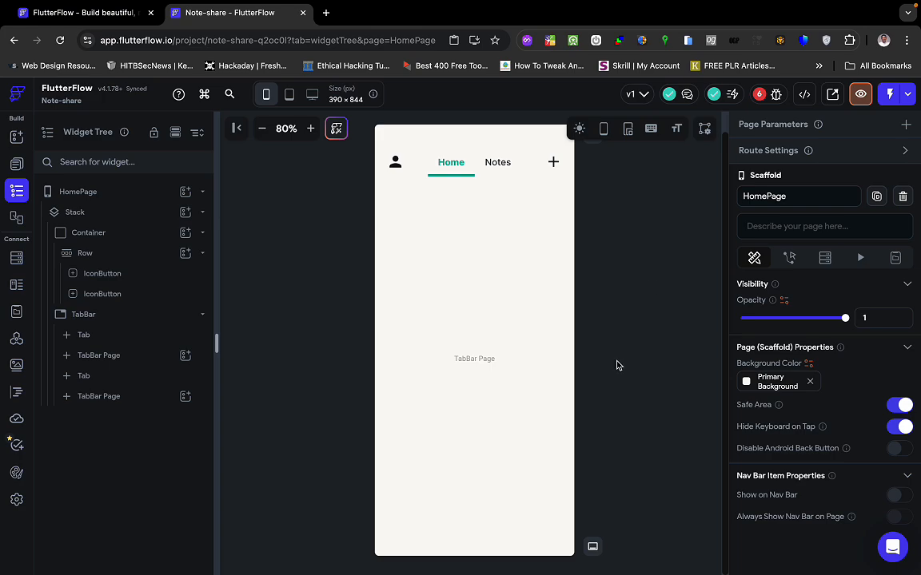
pyautogui.hotkey('ctrl', 'Right')
pyautogui.hotkey('ctrl', 'Left')
pyautogui.click(594, 547)
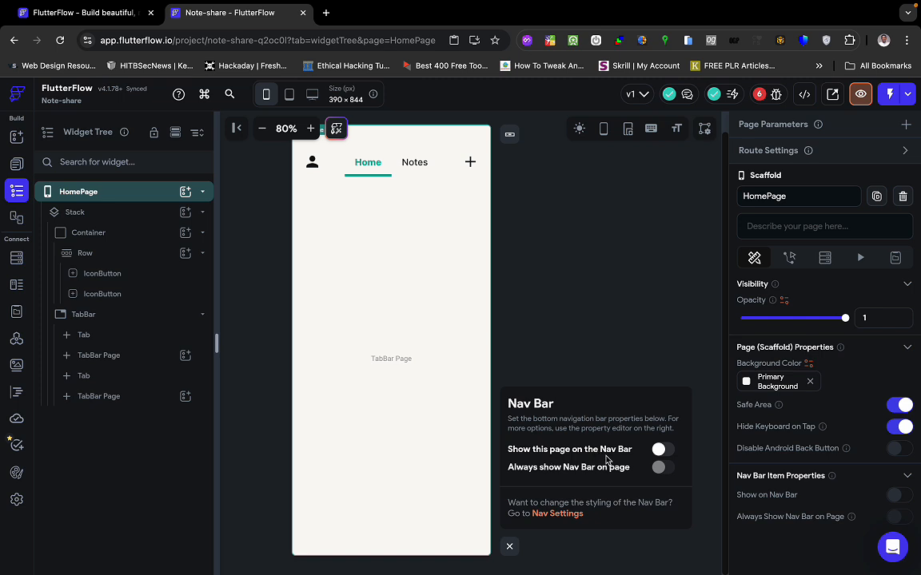
pyautogui.click(659, 452)
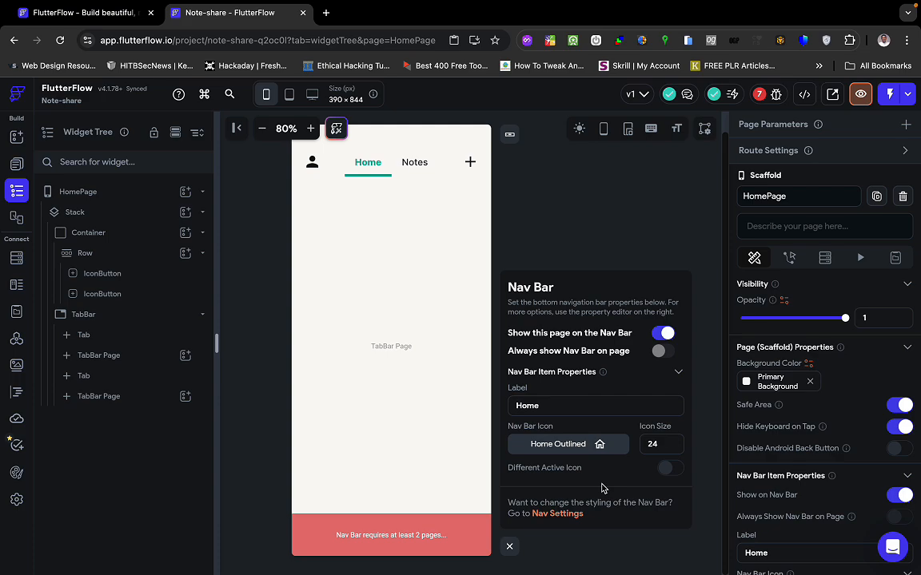
pyautogui.hotkey('ctrl', 'Right')
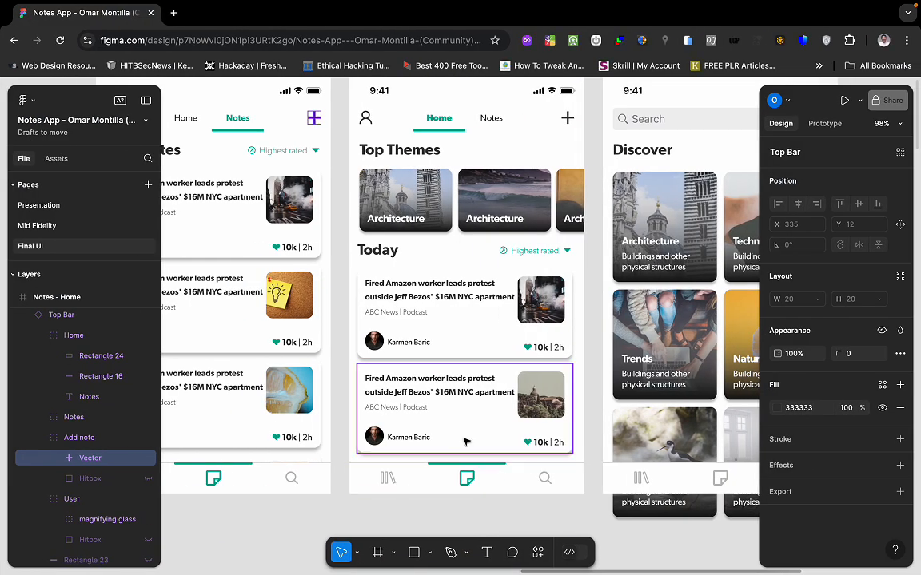
# Navigate the Figma canvas to the Notes - Home frames and select the tab bar's library icon.
pyautogui.scroll(-5, 467, 438)
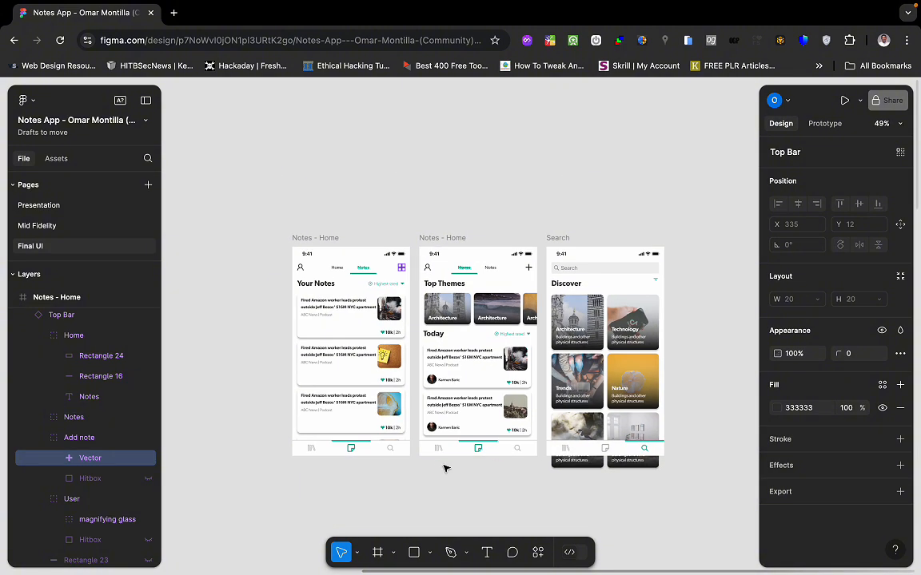
pyautogui.scroll(-3, 444, 468)
pyautogui.hscroll(-8, 443, 468)
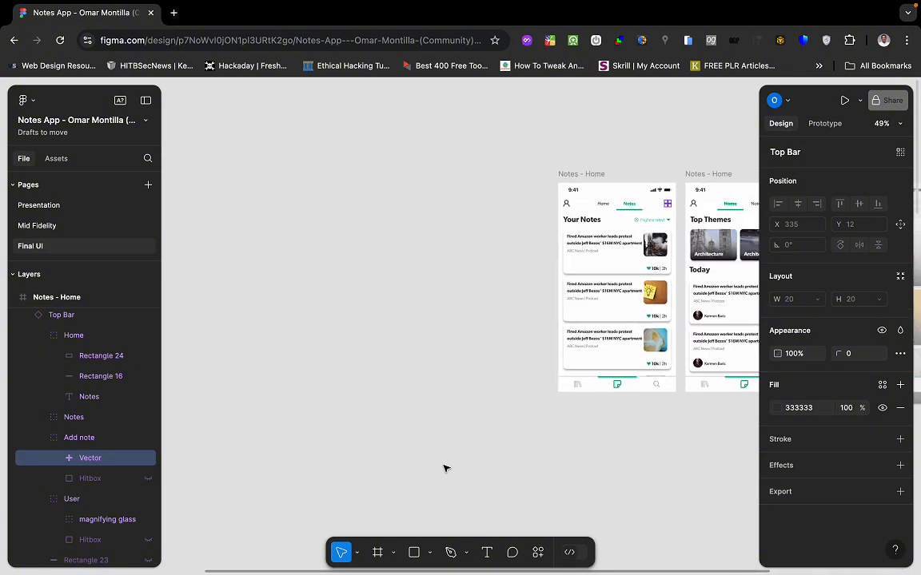
pyautogui.hscroll(2, 549, 382)
pyautogui.scroll(-2, 523, 415)
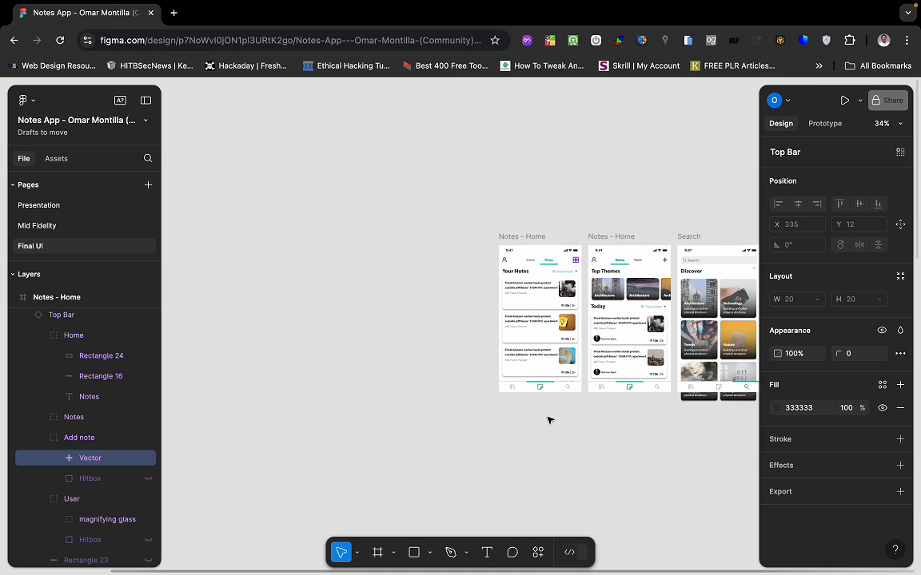
pyautogui.scroll(-4, 548, 420)
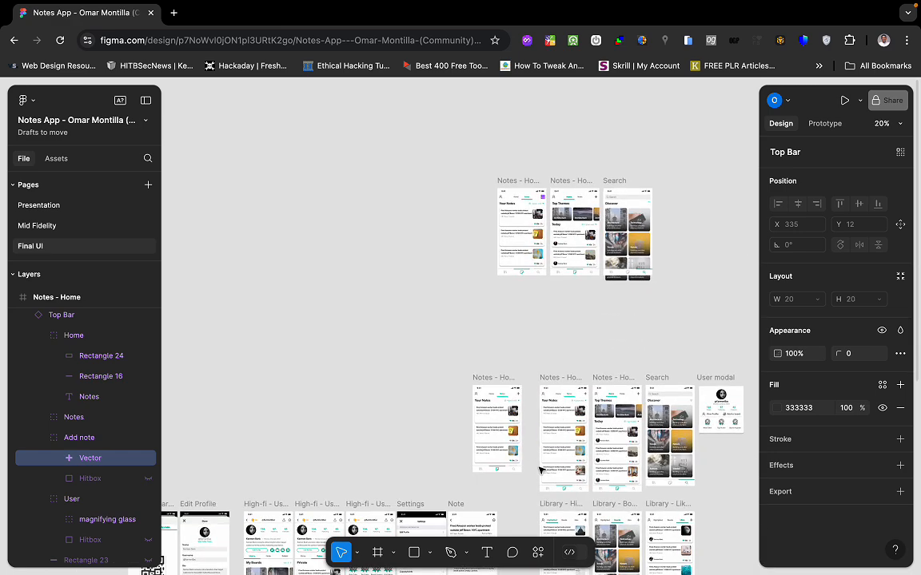
pyautogui.scroll(-3, 552, 435)
pyautogui.hscroll(2, 551, 435)
pyautogui.scroll(1, 540, 470)
pyautogui.hscroll(-3, 540, 470)
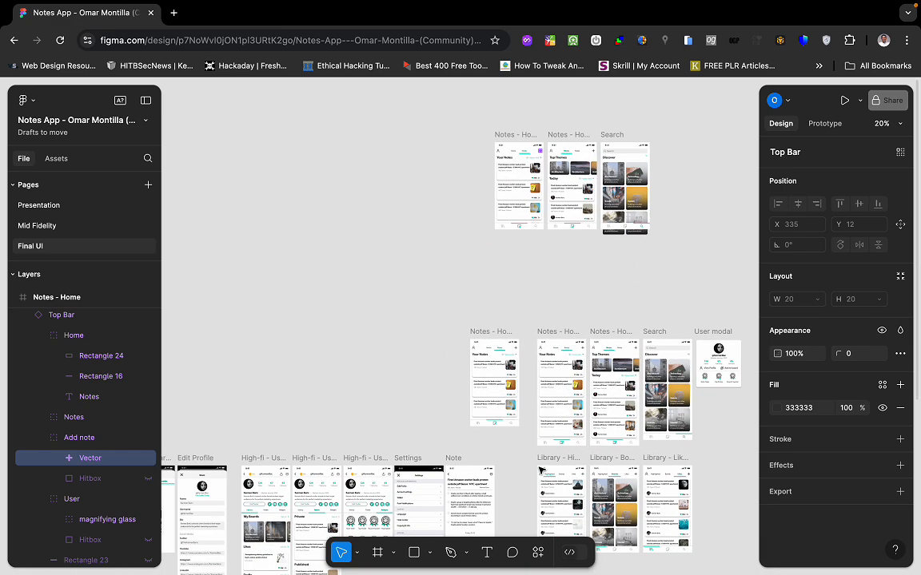
pyautogui.scroll(3, 557, 438)
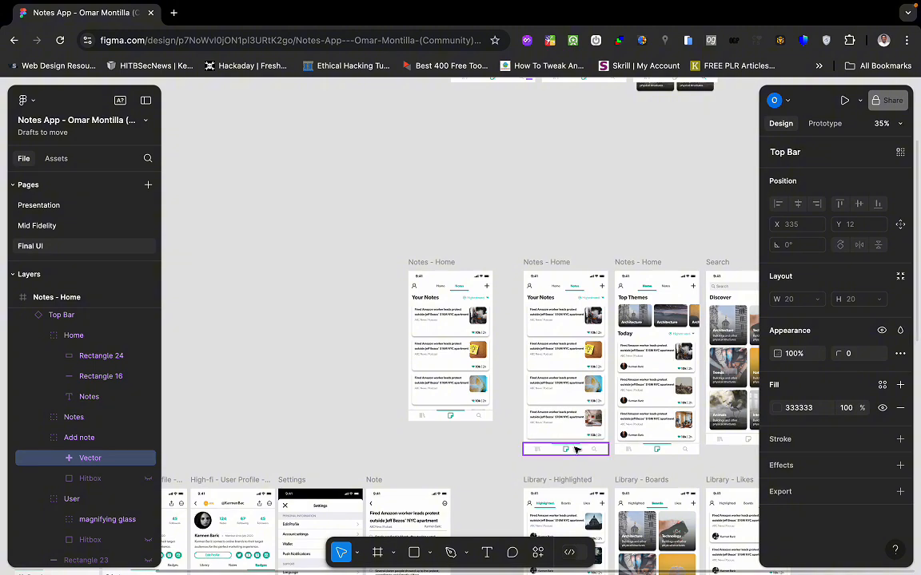
pyautogui.scroll(2, 565, 343)
pyautogui.scroll(1, 565, 344)
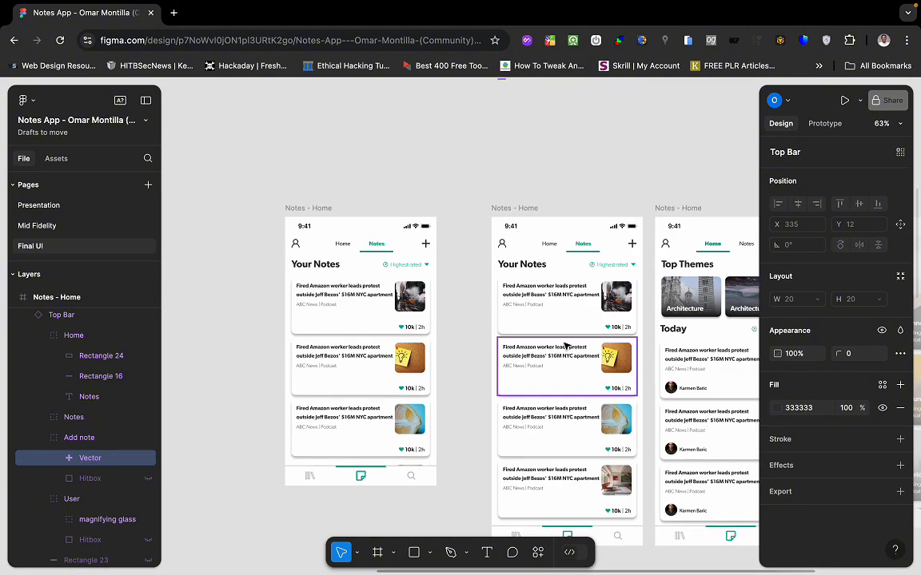
pyautogui.scroll(2, 565, 343)
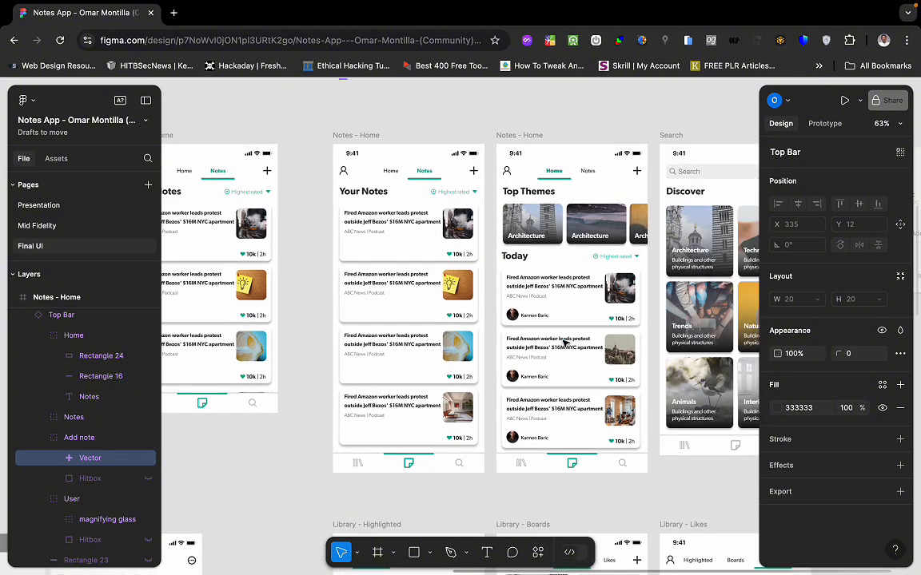
pyautogui.hscroll(3, 564, 342)
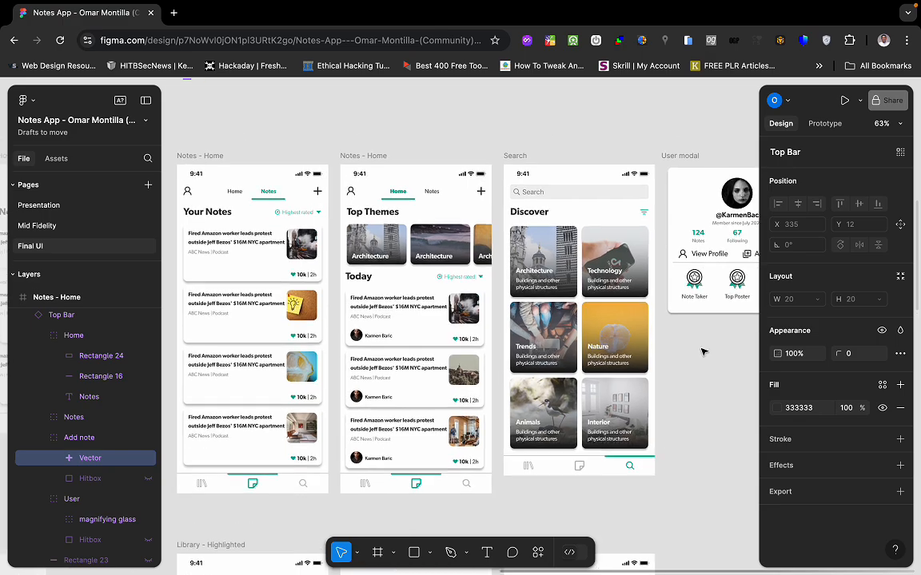
pyautogui.hscroll(-5, 705, 352)
pyautogui.hscroll(-1, 704, 352)
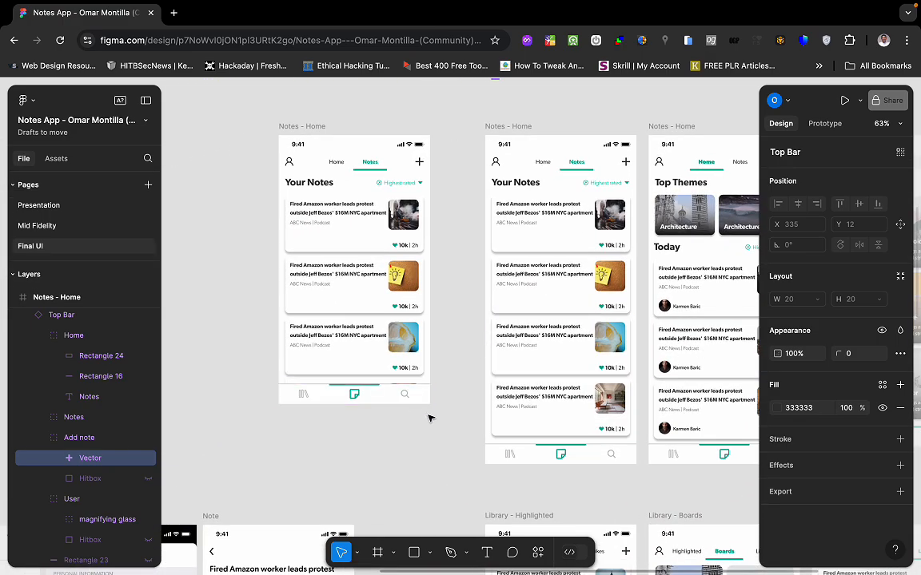
pyautogui.scroll(2, 430, 417)
pyautogui.hscroll(1, 429, 417)
pyautogui.scroll(-3, 430, 417)
pyautogui.scroll(6, 429, 417)
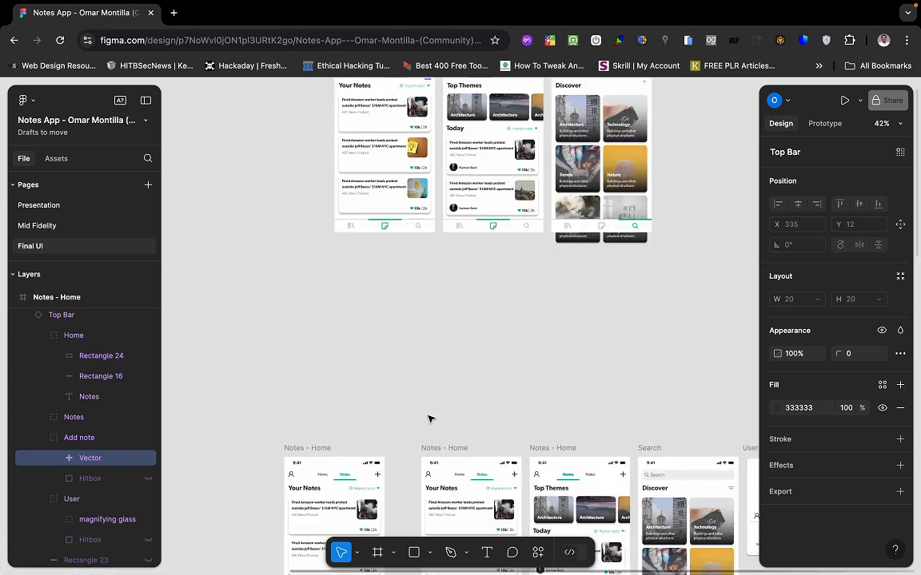
pyautogui.scroll(-1, 430, 417)
pyautogui.hscroll(-2, 479, 425)
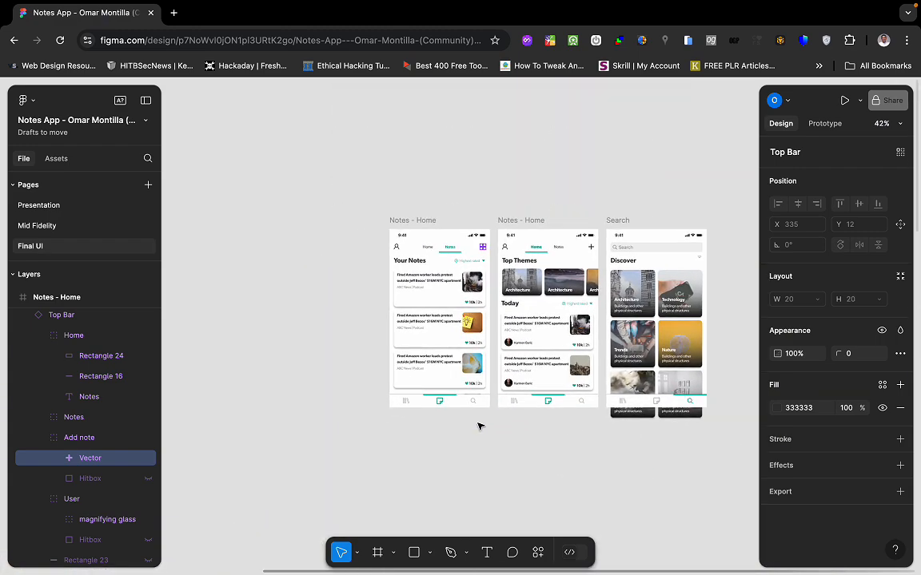
pyautogui.scroll(3, 454, 400)
pyautogui.scroll(2, 454, 400)
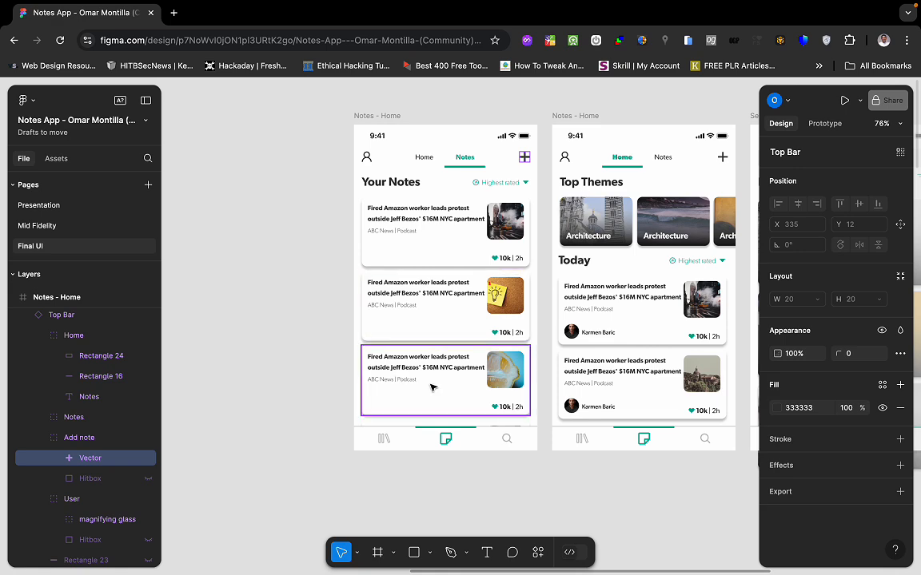
pyautogui.click(386, 439)
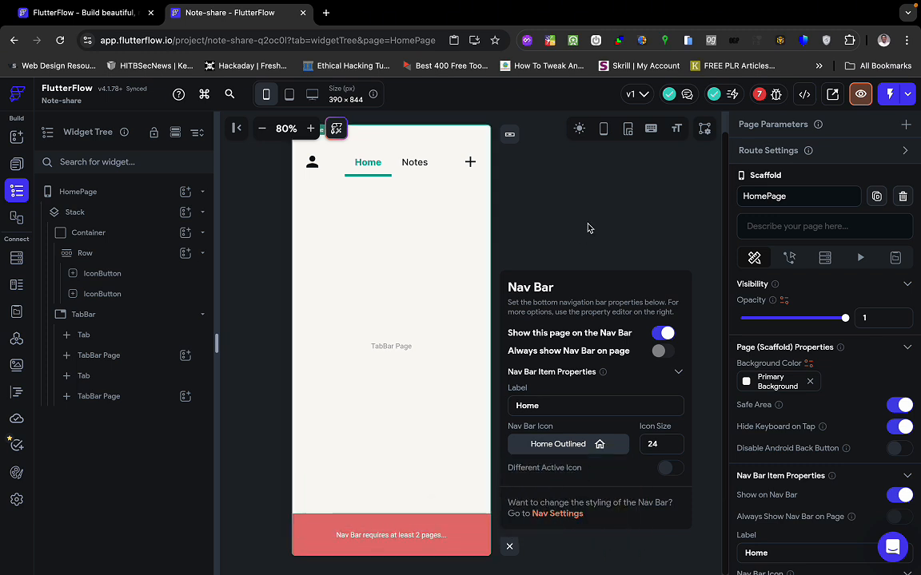
# Close the Nav Bar settings and list the pages HomePage, SignInPage and SignUpPage.
pyautogui.click(511, 544)
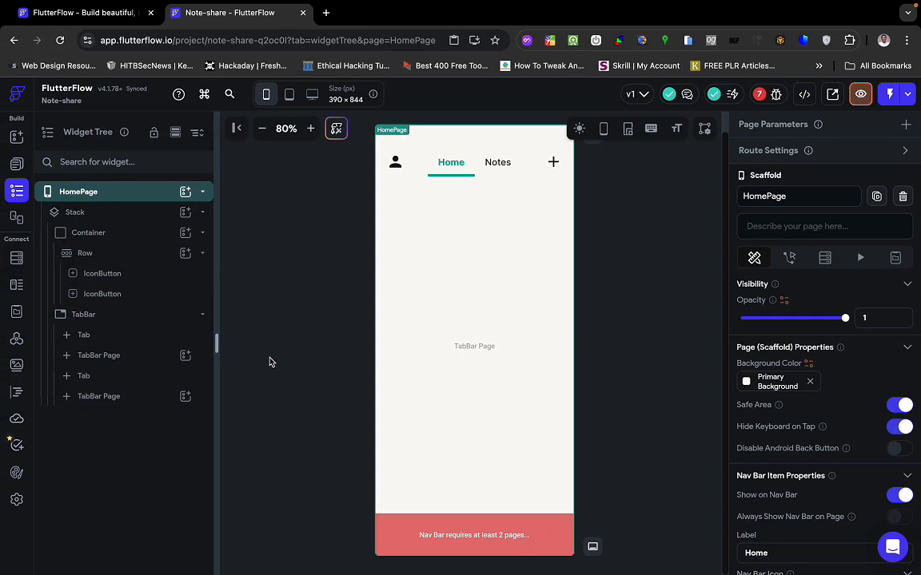
pyautogui.hotkey('ctrl', 'Right')
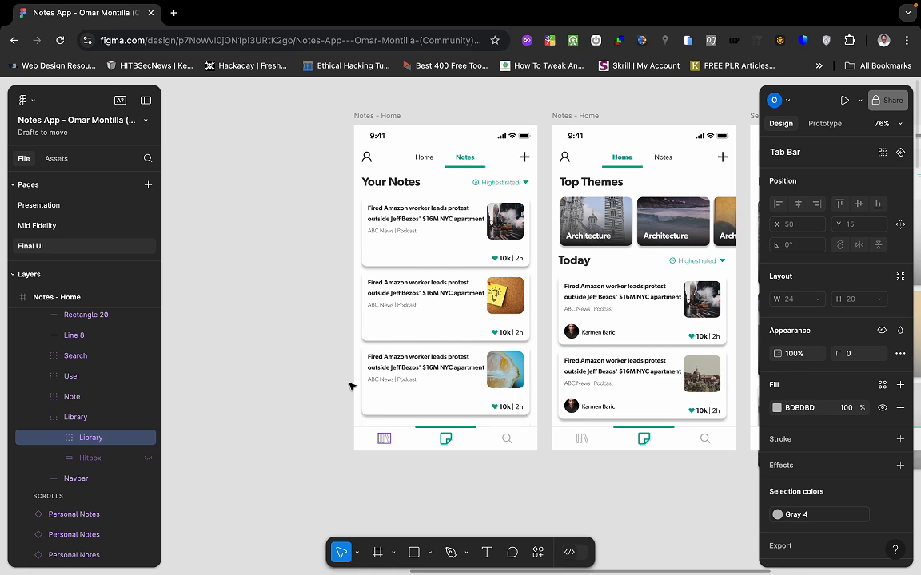
pyautogui.hotkey('ctrl', 'Left')
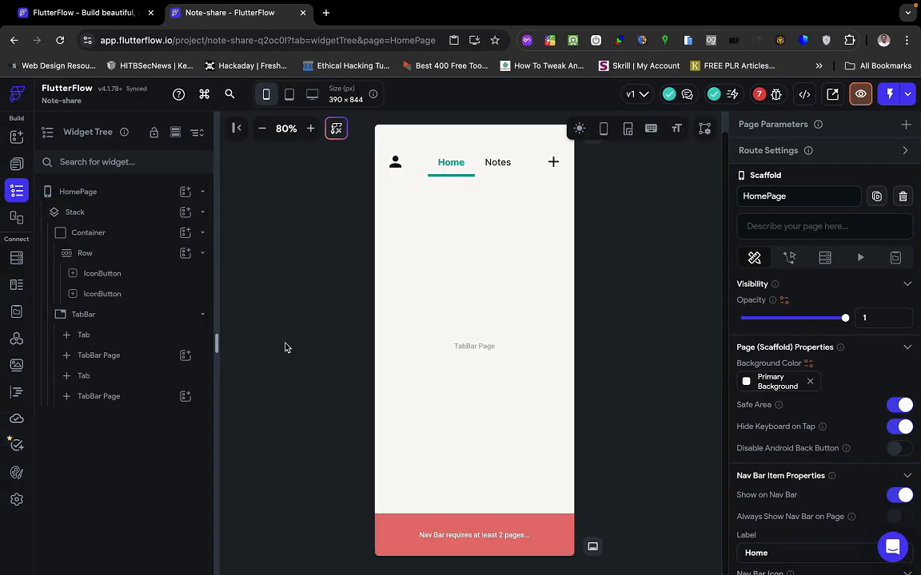
pyautogui.click(16, 164)
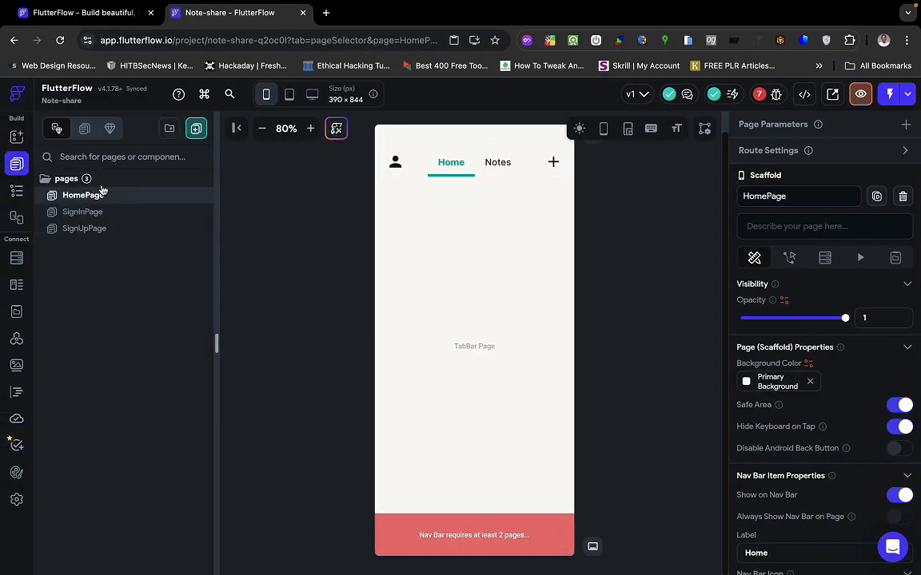
# Create a new blank page named NotesPage.
pyautogui.click(193, 130)
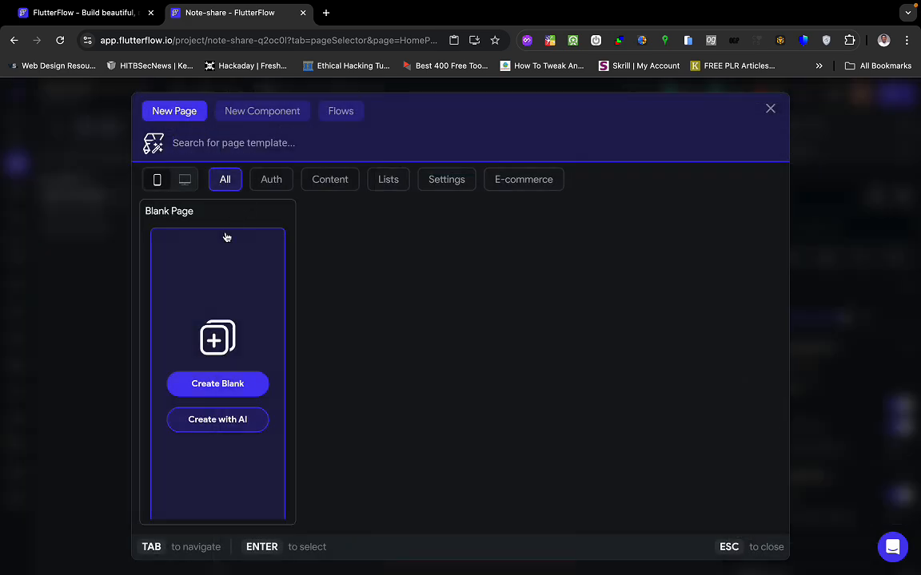
pyautogui.click(218, 385)
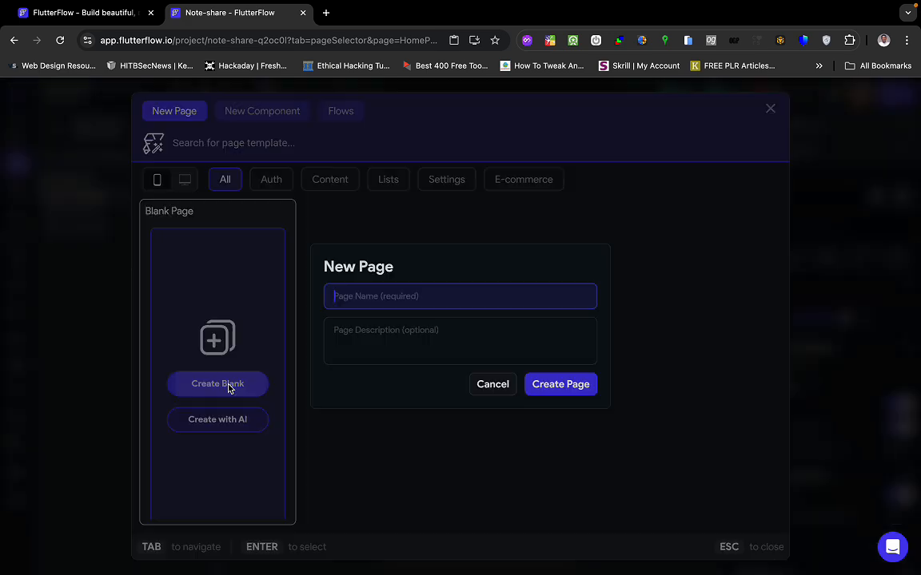
pyautogui.click(368, 302)
pyautogui.write('NotesP')
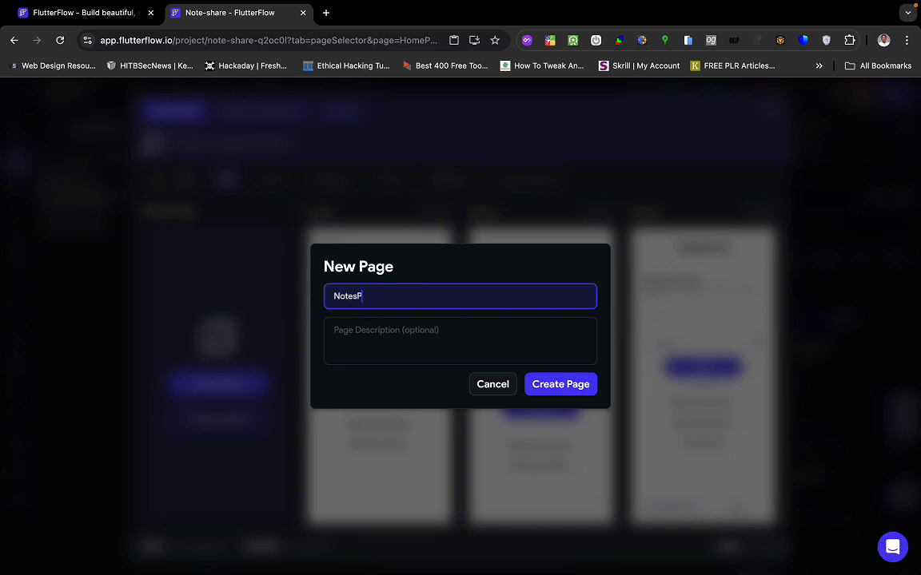
pyautogui.write('age')
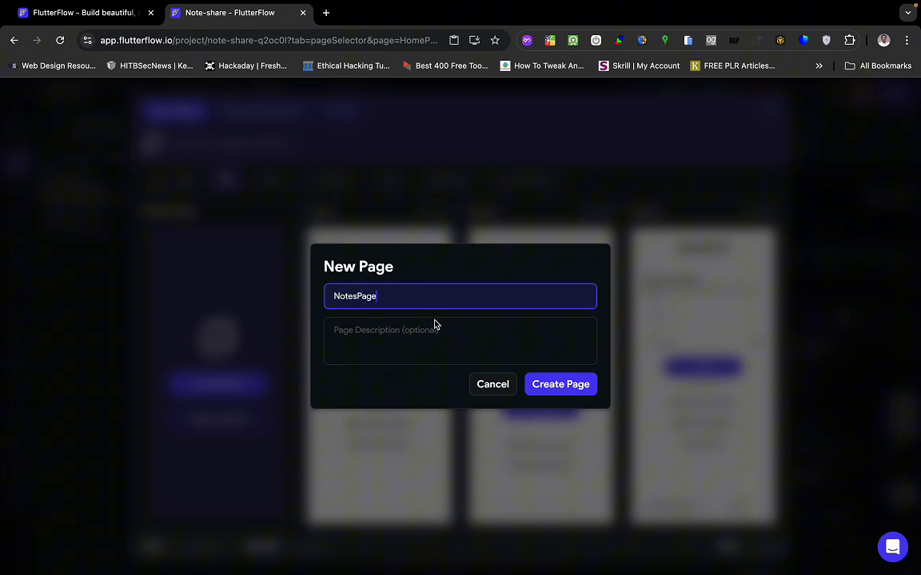
pyautogui.click(552, 387)
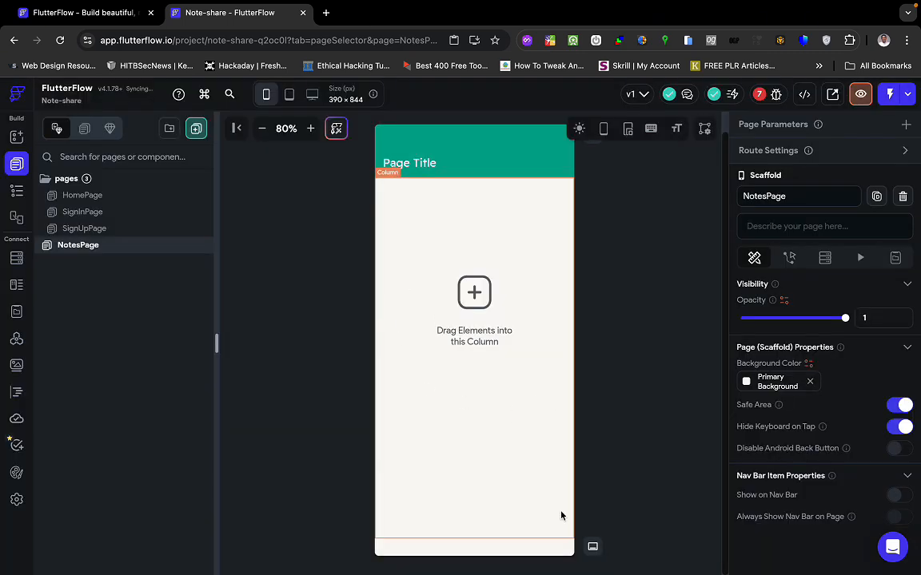
# Show NotesPage on the Nav Bar with a Sticky Note icon.
pyautogui.click(592, 546)
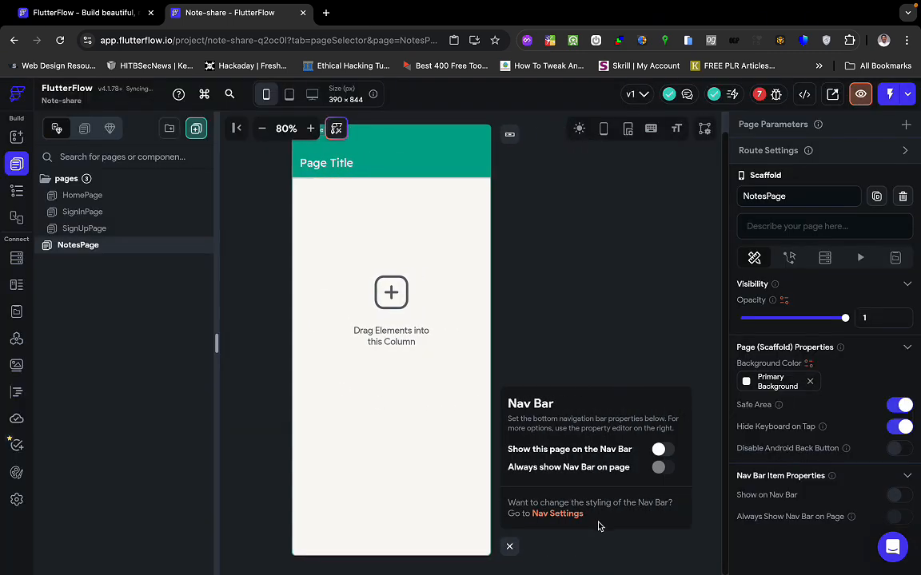
pyautogui.click(661, 450)
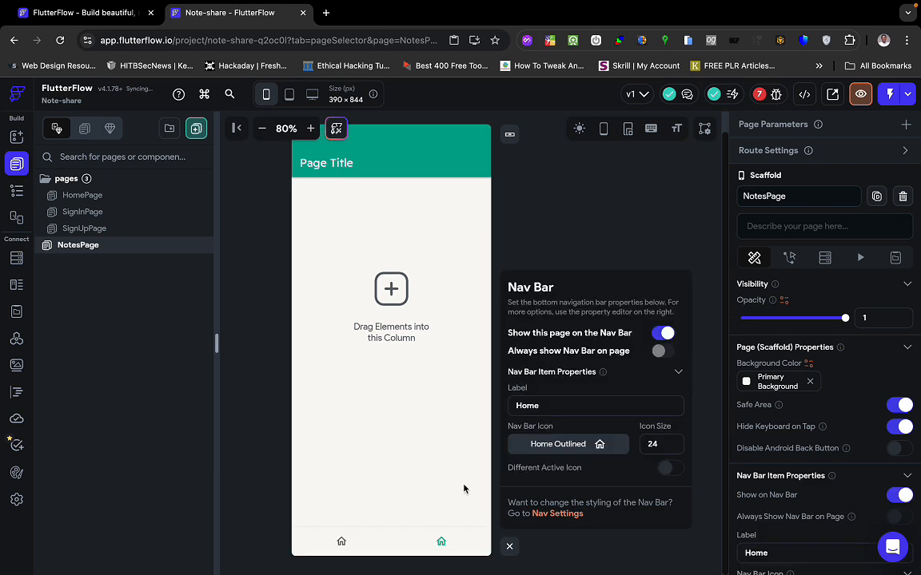
pyautogui.click(587, 444)
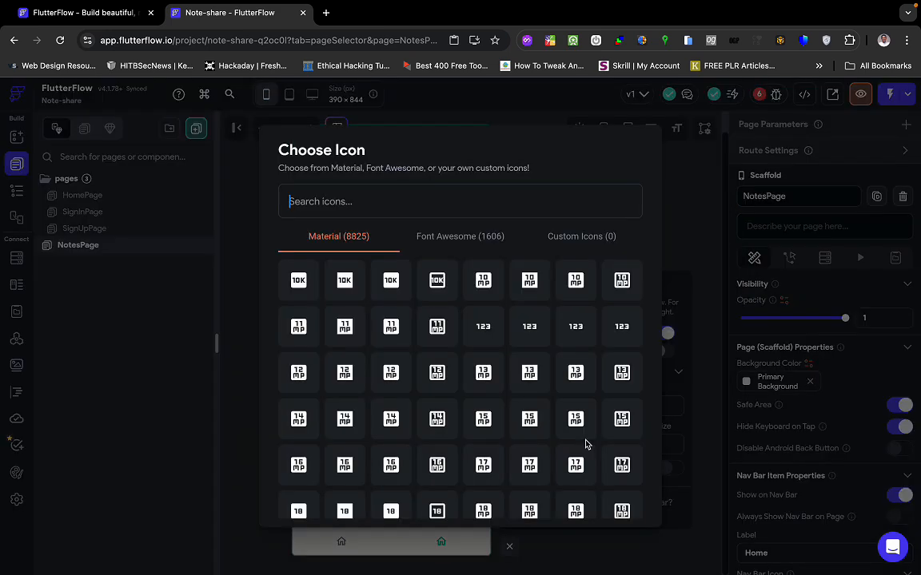
pyautogui.write('notes')
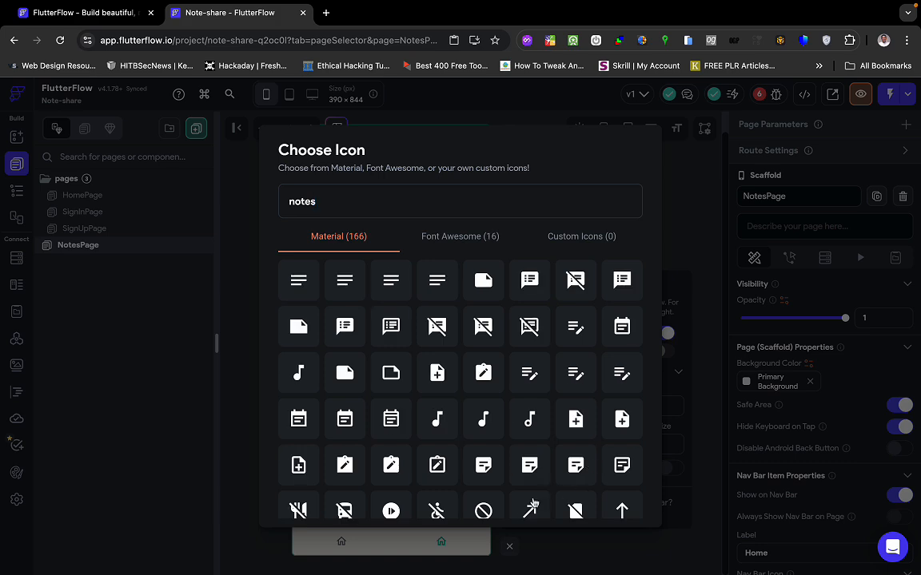
pyautogui.click(476, 240)
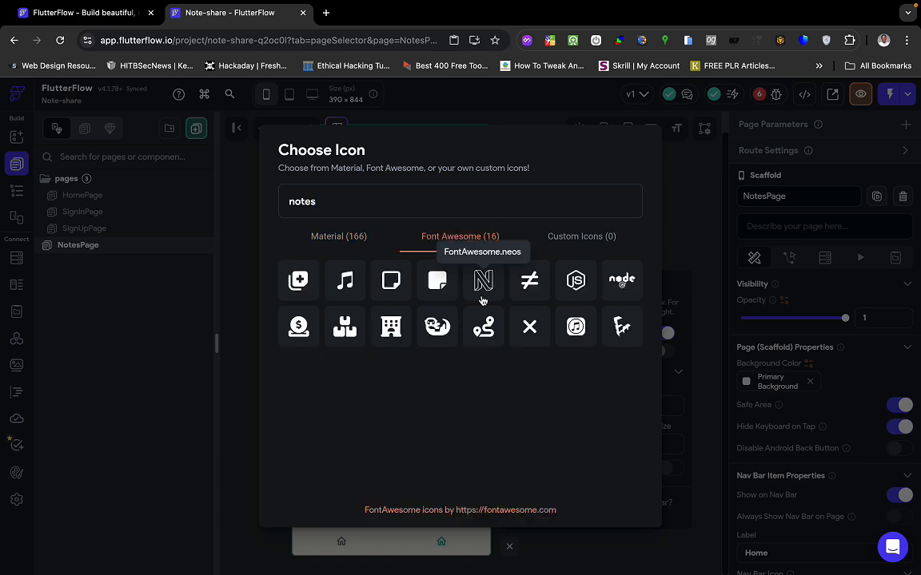
pyautogui.hotkey('ctrl', 'Right')
pyautogui.hotkey('ctrl', 'Left')
pyautogui.hotkey('ctrl', 'Right')
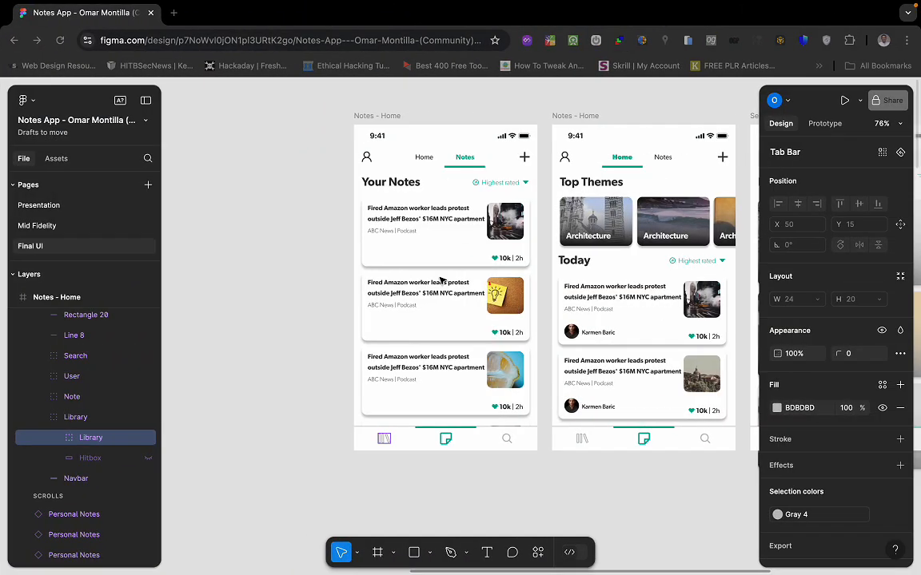
pyautogui.hotkey('ctrl', 'Left')
pyautogui.click(395, 284)
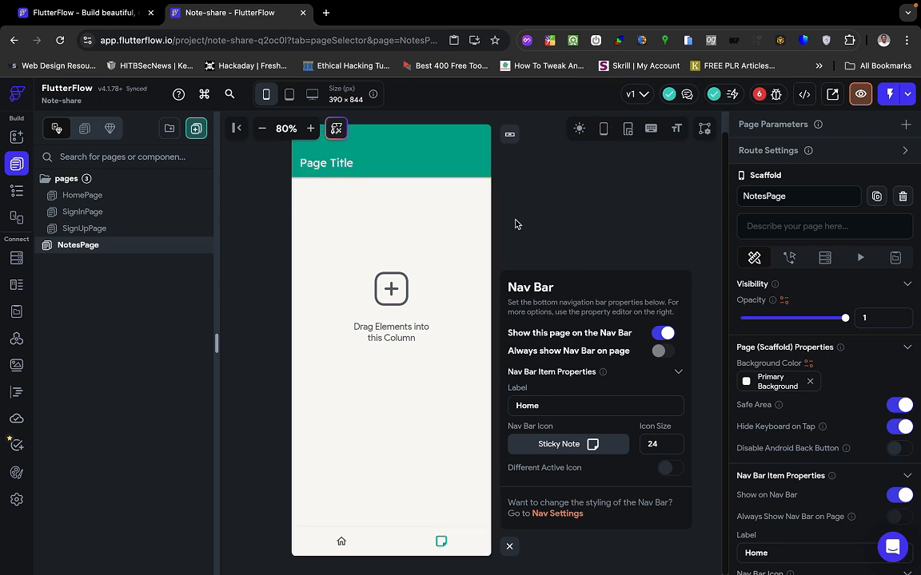
# Move NotesPage into the pages folder, right after HomePage.
pyautogui.moveTo(108, 244); pyautogui.dragTo(114, 233)
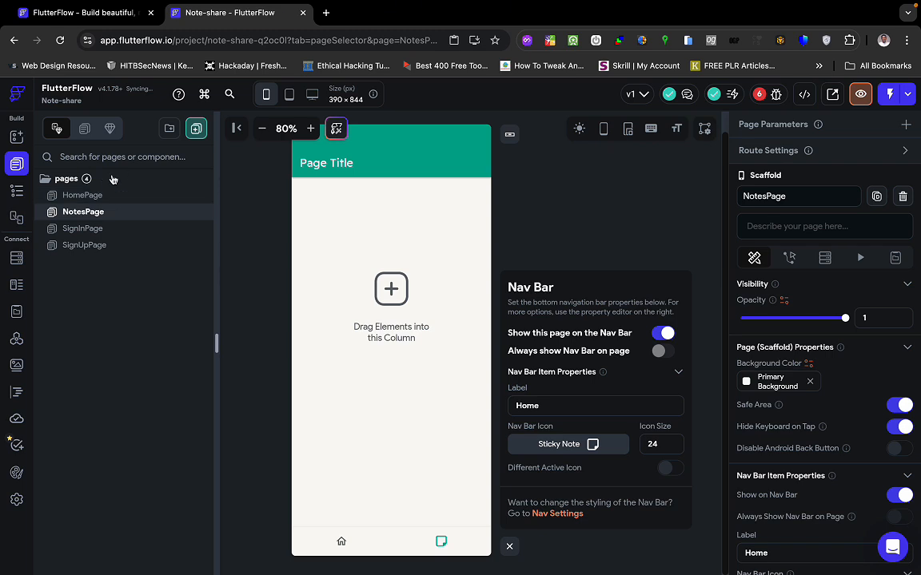
pyautogui.click(66, 179)
pyautogui.click(62, 180)
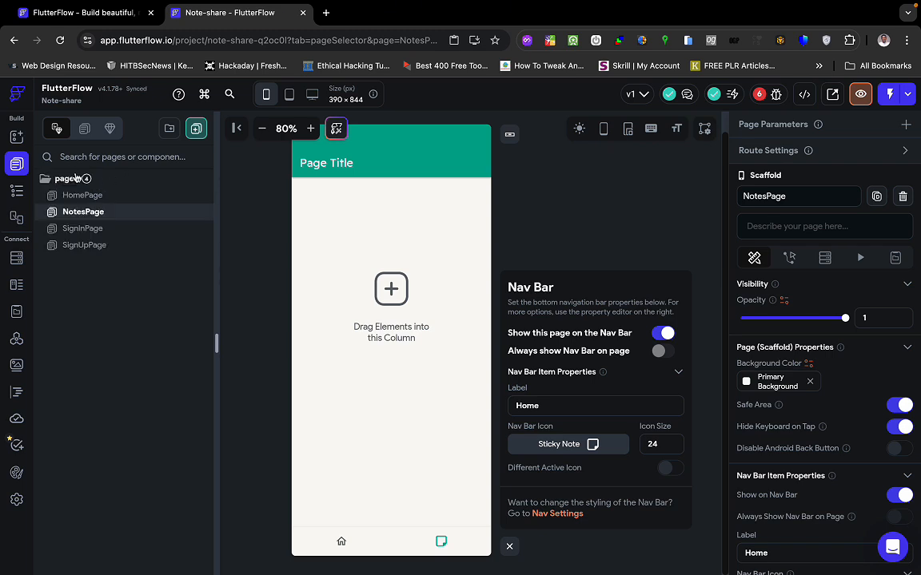
# Create a new blank page named SearchPage.
pyautogui.click(197, 130)
pyautogui.click(228, 382)
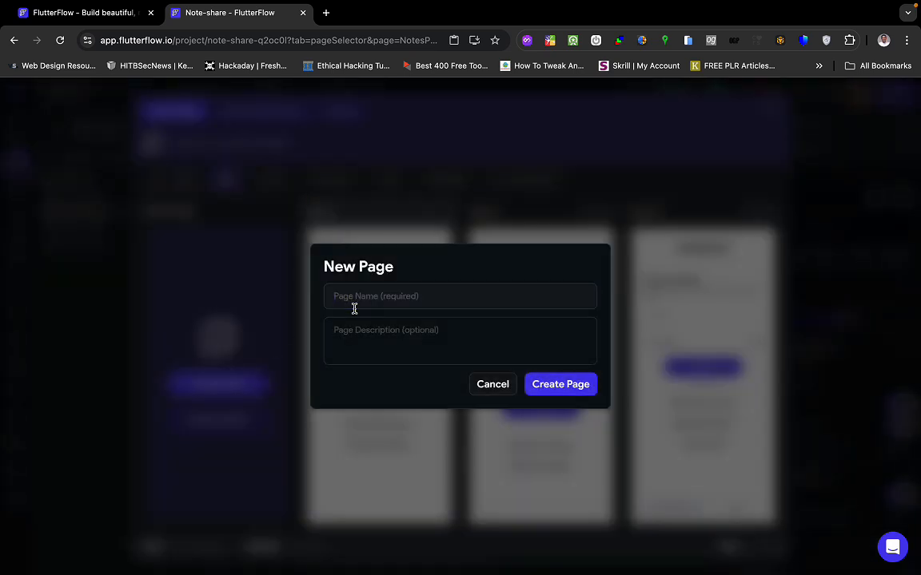
pyautogui.click(354, 308)
pyautogui.write('Sear')
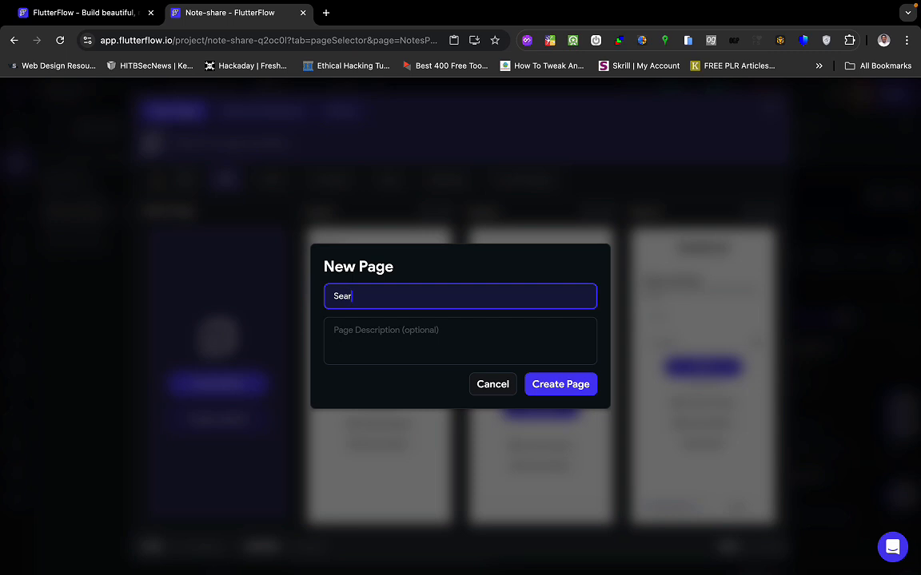
pyautogui.write('chPage')
pyautogui.click(551, 386)
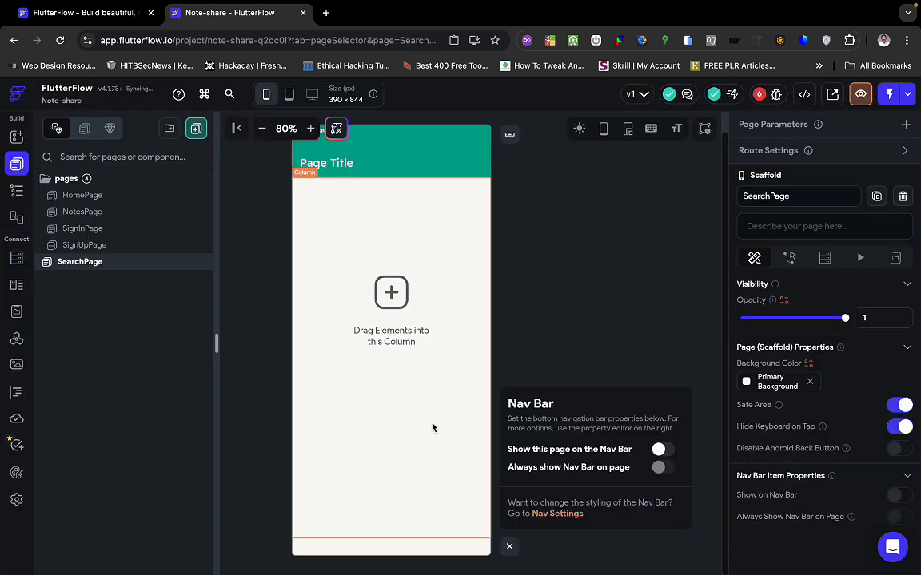
# Show SearchPage on the Nav Bar as its third item.
pyautogui.click(660, 450)
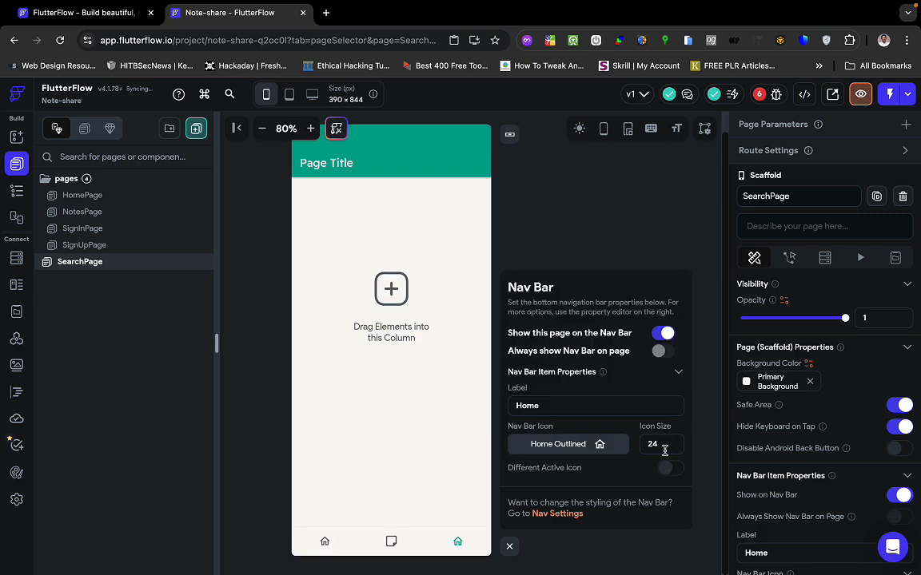
pyautogui.click(590, 444)
pyautogui.hotkey('ctrl', 'Right')
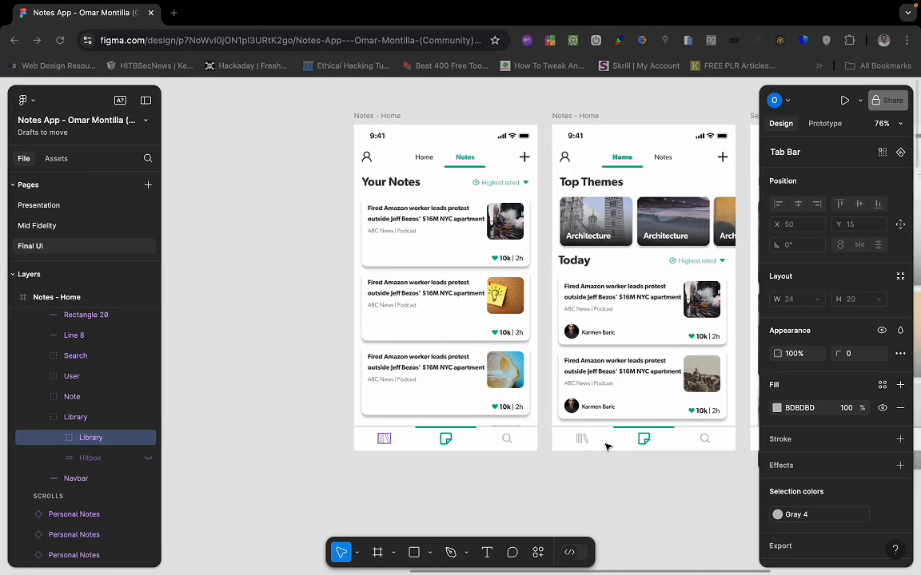
pyautogui.hotkey('ctrl', 'Left')
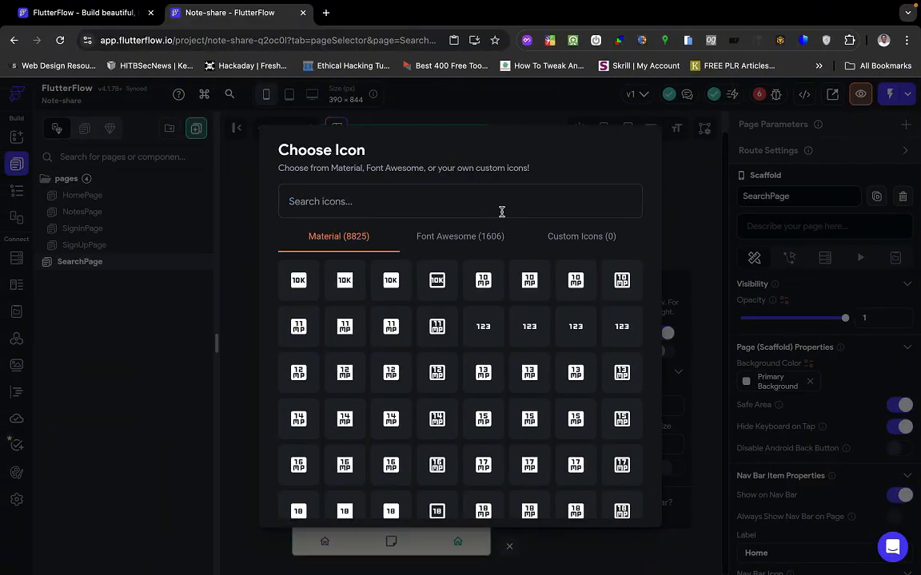
# Search icons for 'search' and choose the plain Material search icon for SearchPage.
pyautogui.click(502, 211)
pyautogui.write('search')
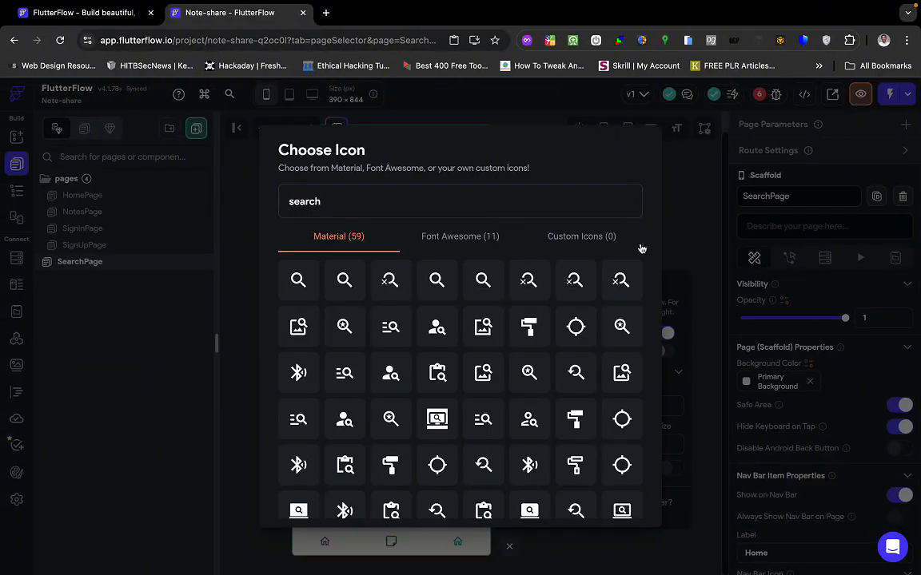
pyautogui.click(465, 238)
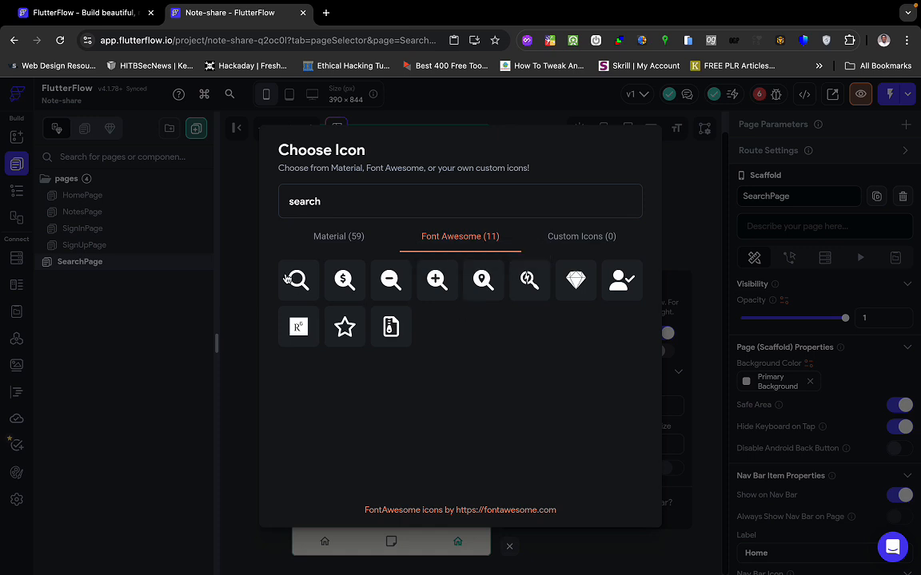
pyautogui.click(345, 239)
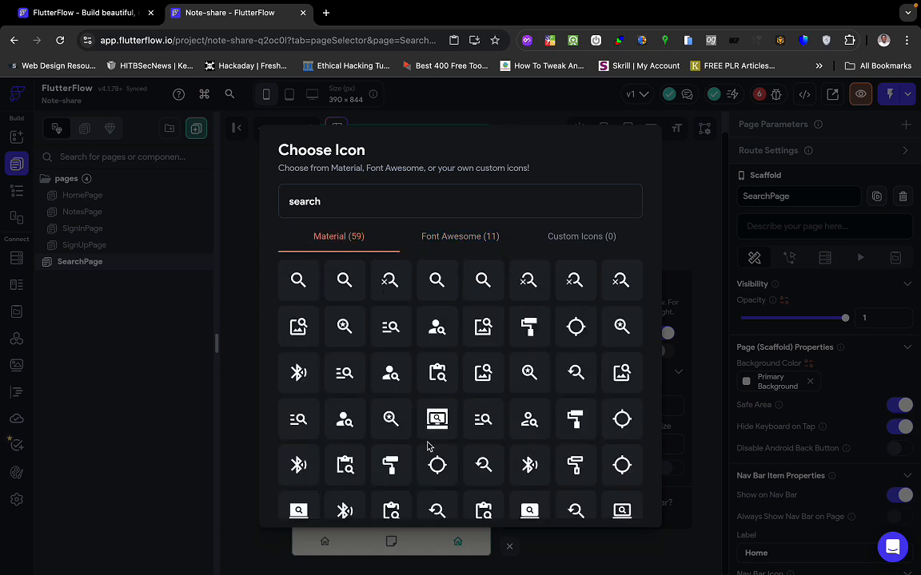
pyautogui.scroll(-3, 427, 446)
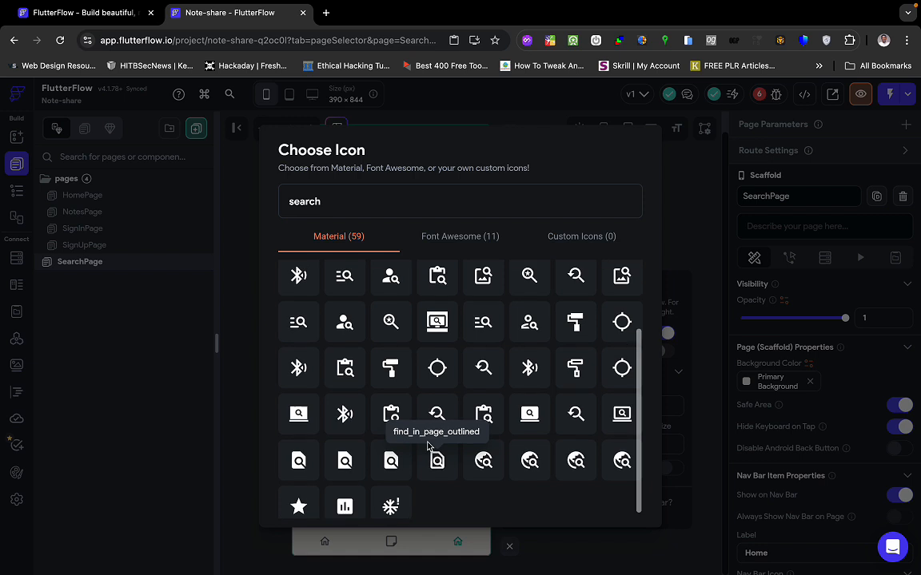
pyautogui.scroll(3, 438, 370)
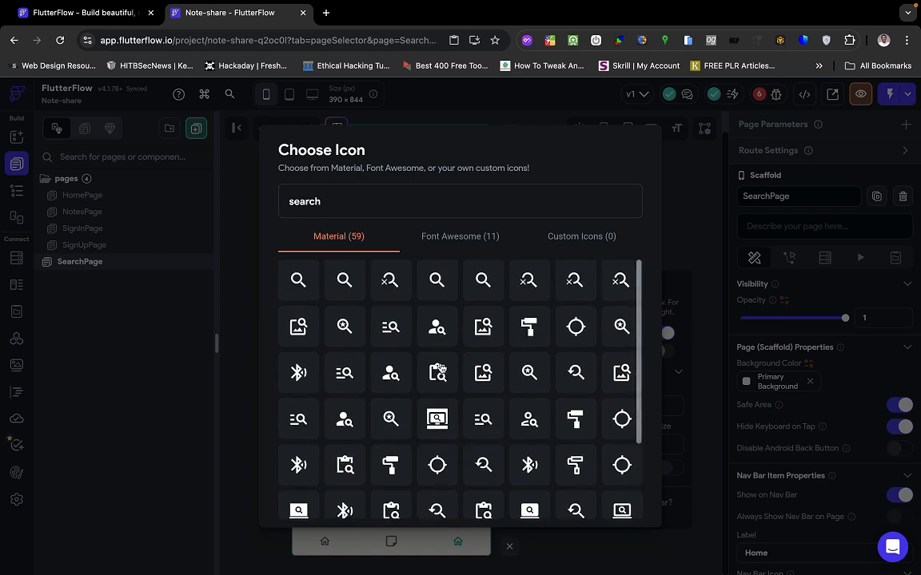
pyautogui.click(299, 282)
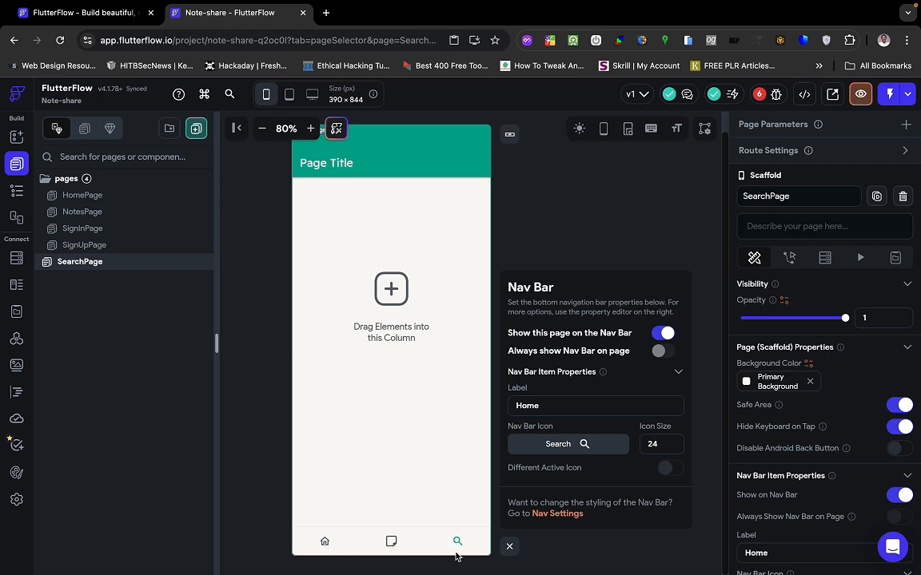
pyautogui.click(582, 443)
# Set the SearchPage nav bar icon to the Font Awesome magnifying-glass found by searching 'search'.
pyautogui.click(480, 235)
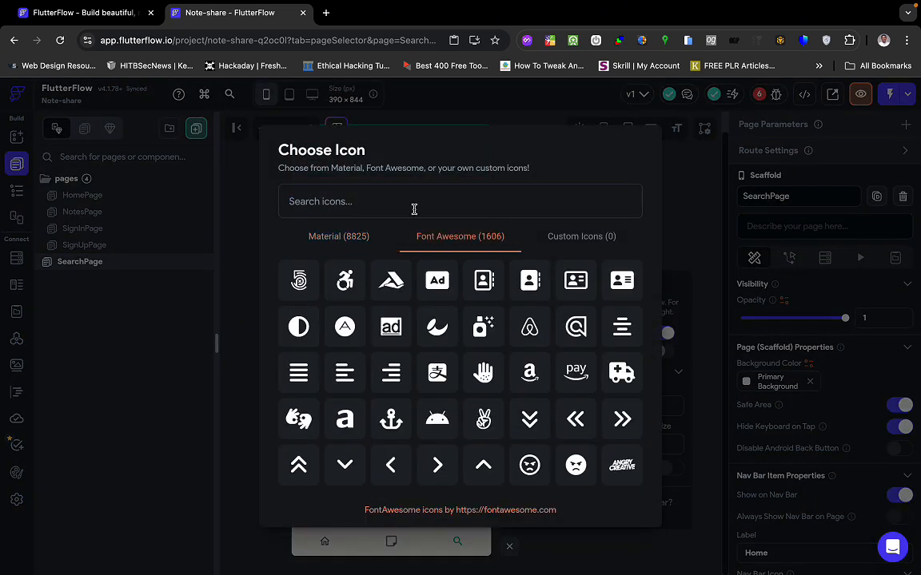
pyautogui.write('mma')
pyautogui.press('BackSpace')
pyautogui.press('BackSpace')
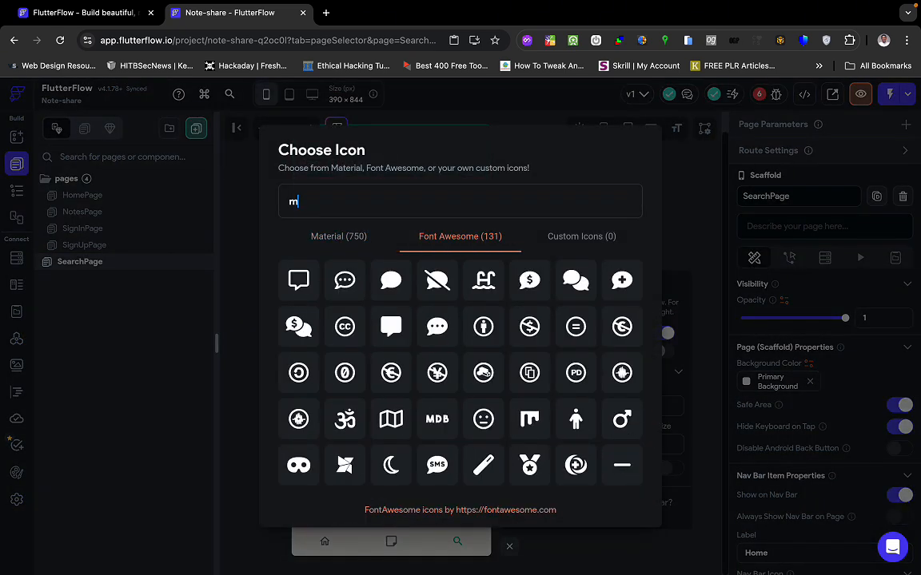
pyautogui.write('agni')
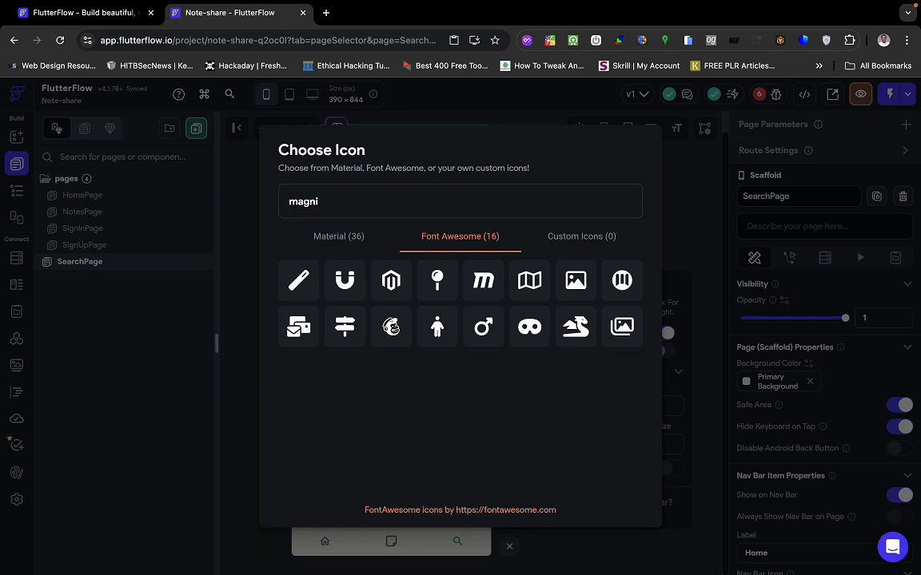
pyautogui.press('BackSpace')
pyautogui.press('BackSpace')
pyautogui.press('BackSpace')
pyautogui.press('BackSpace')
pyautogui.press('BackSpace')
pyautogui.write('s')
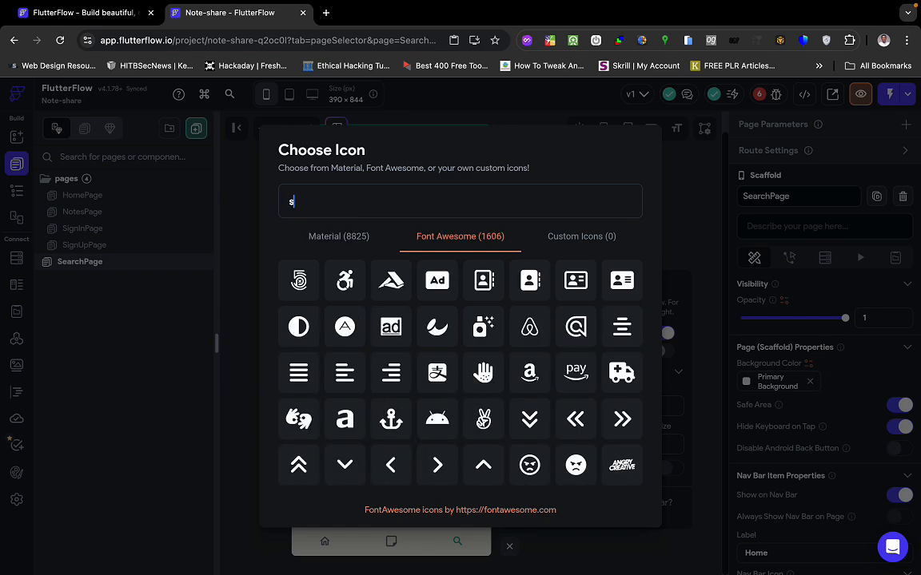
pyautogui.write('earch')
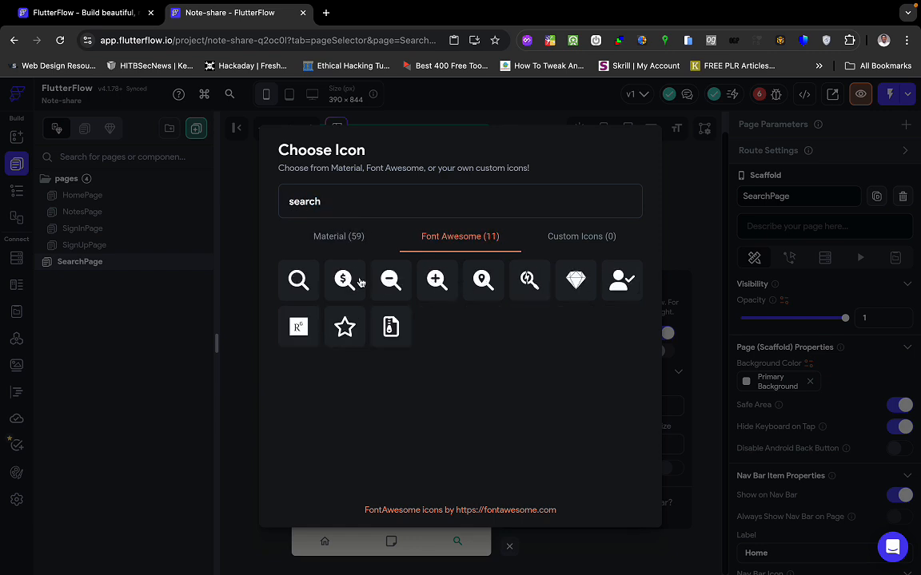
pyautogui.click(298, 280)
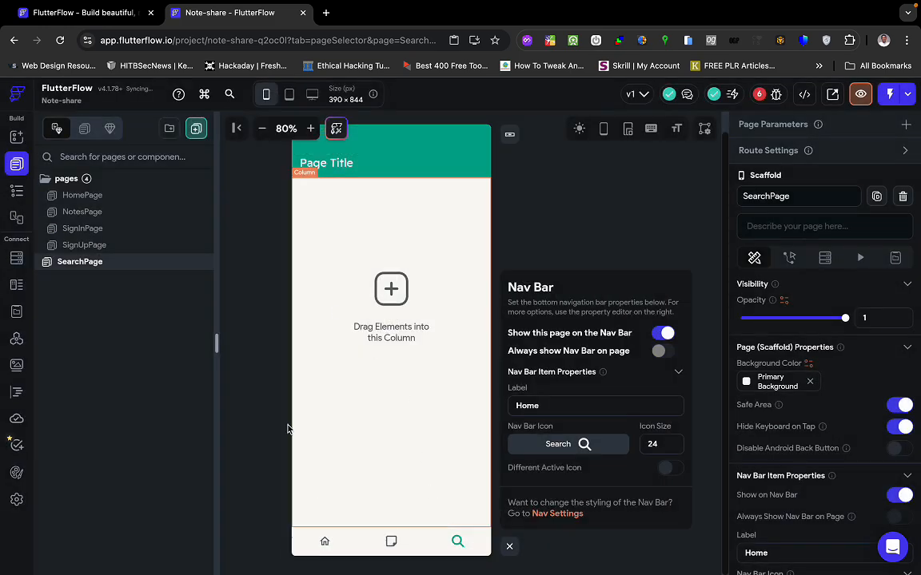
# Give the HomePage nav bar item the Font Awesome house icon, found by searching 'home'.
pyautogui.click(121, 262)
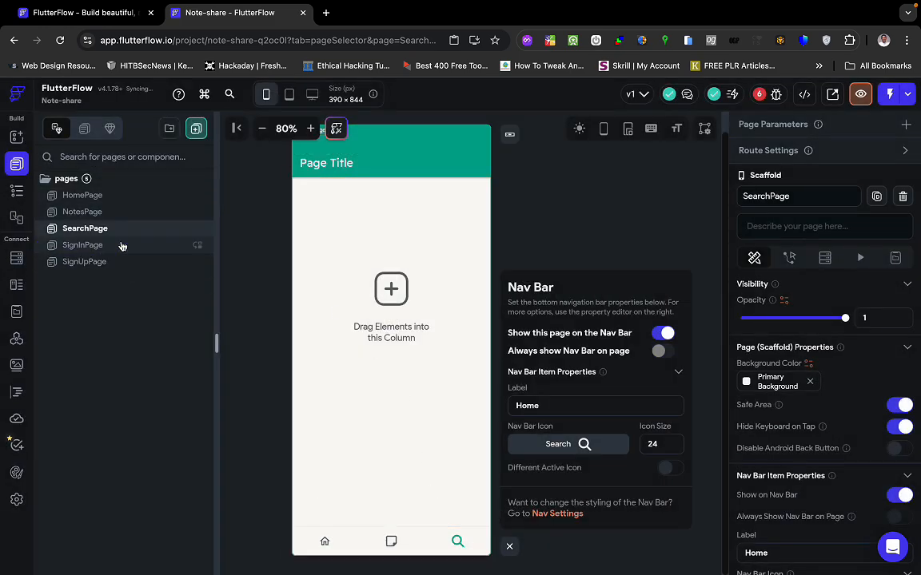
pyautogui.click(133, 195)
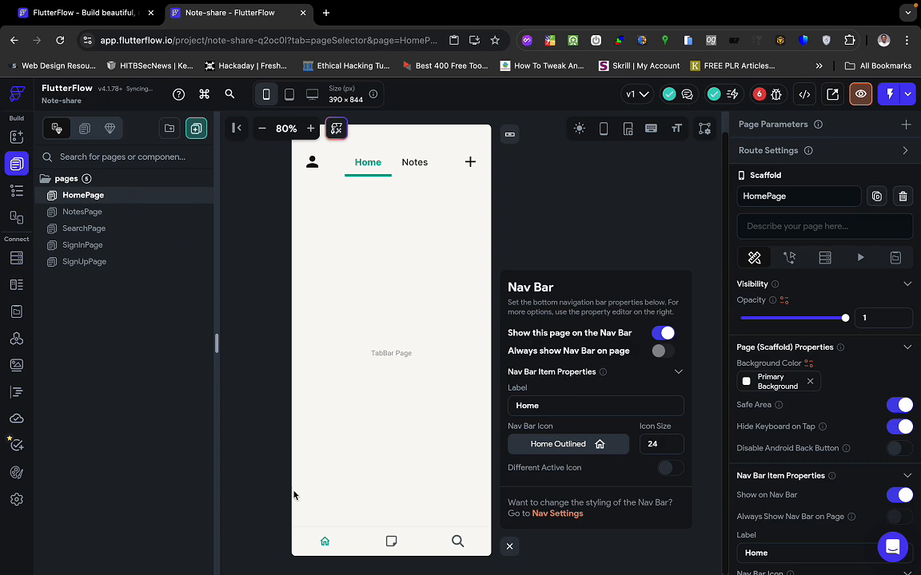
pyautogui.click(598, 445)
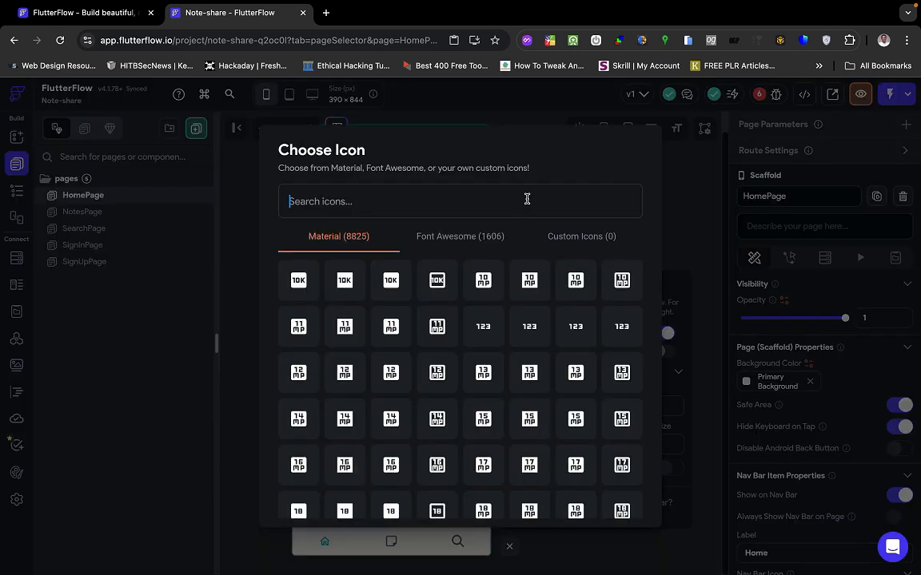
pyautogui.write('home')
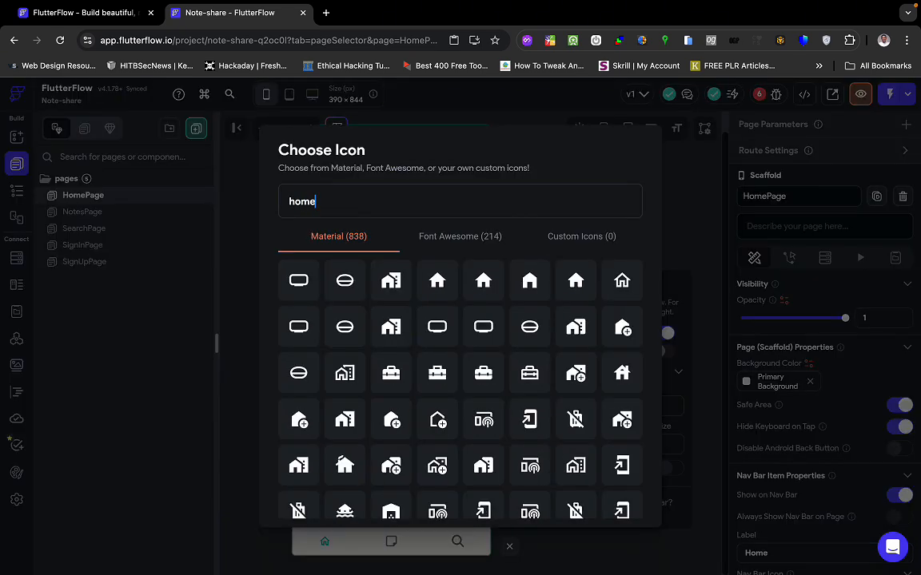
pyautogui.click(465, 239)
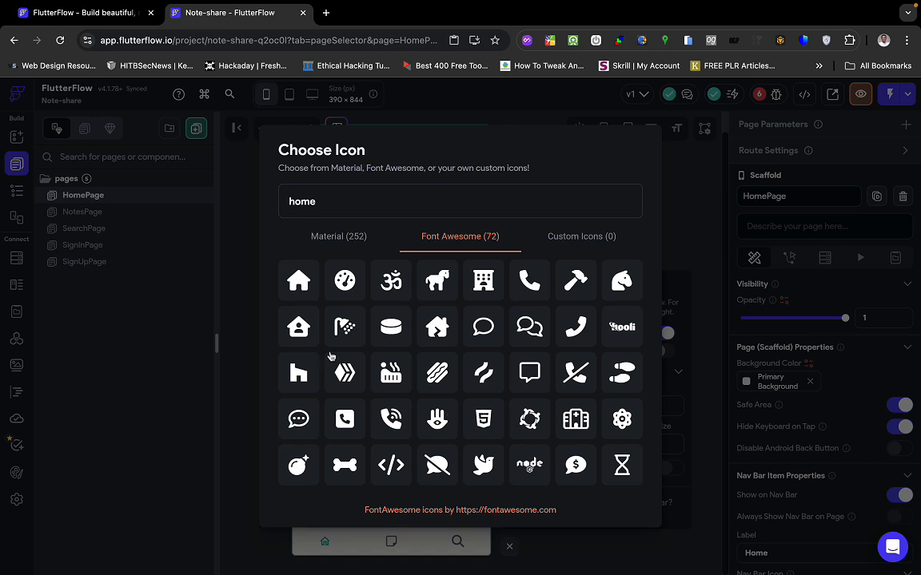
pyautogui.click(299, 281)
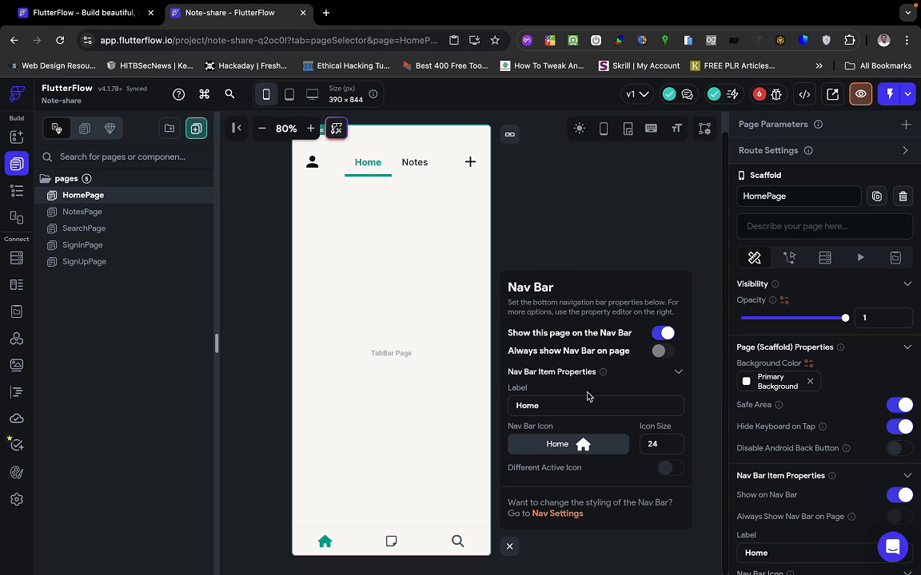
# Close the nav bar settings and check the HomePage TabBar's Notes and Home tabs.
pyautogui.click(510, 548)
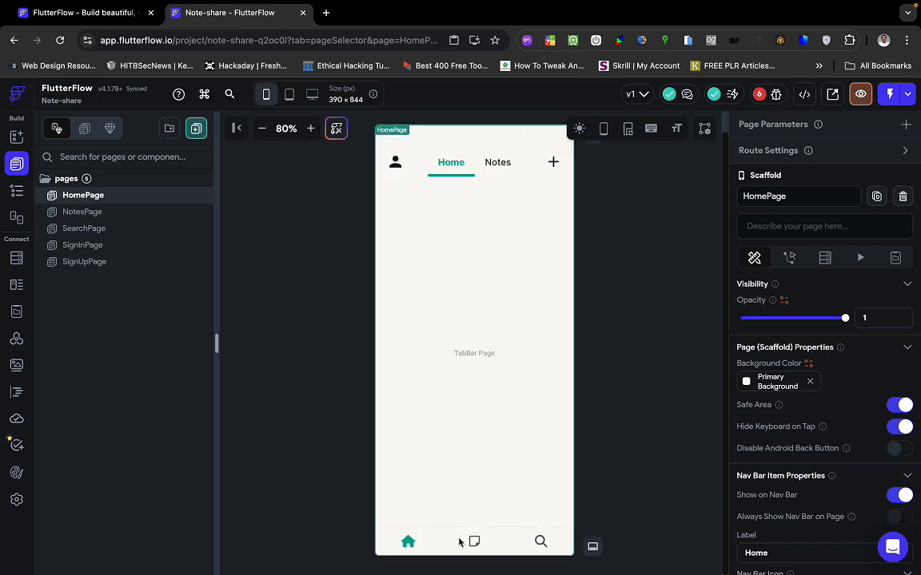
pyautogui.click(498, 164)
pyautogui.click(450, 162)
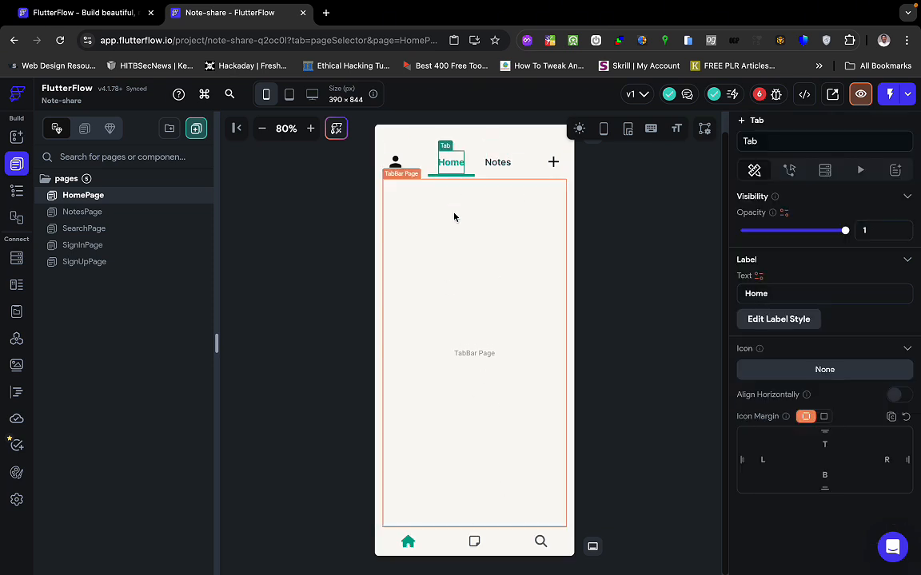
pyautogui.click(444, 386)
pyautogui.click(610, 496)
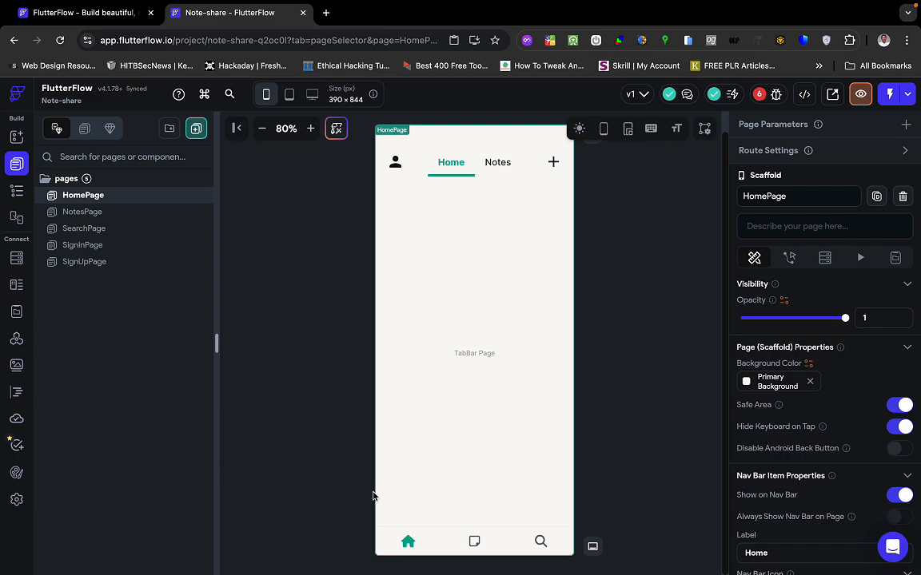
pyautogui.hotkey('ctrl', 'Right')
# Pan the Figma canvas to the Notes – Home mockup and select its Top Themes image row (Frame 1).
pyautogui.hscroll(2, 384, 490)
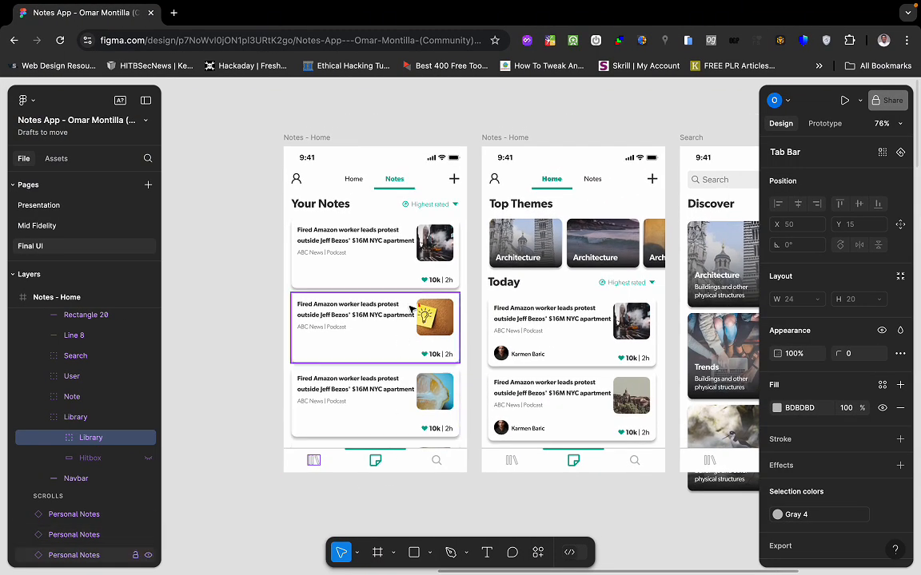
pyautogui.hotkey('ctrl', 'Left')
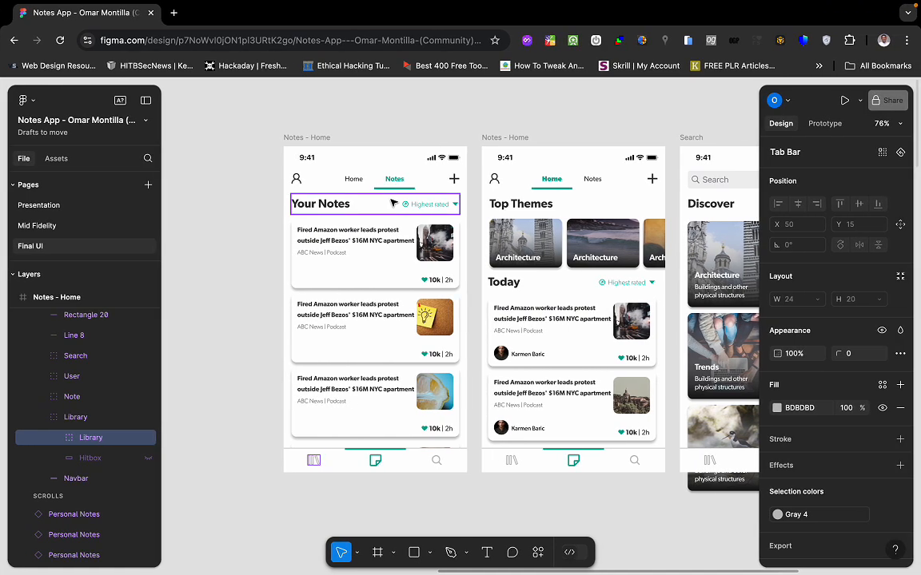
pyautogui.hscroll(3, 532, 295)
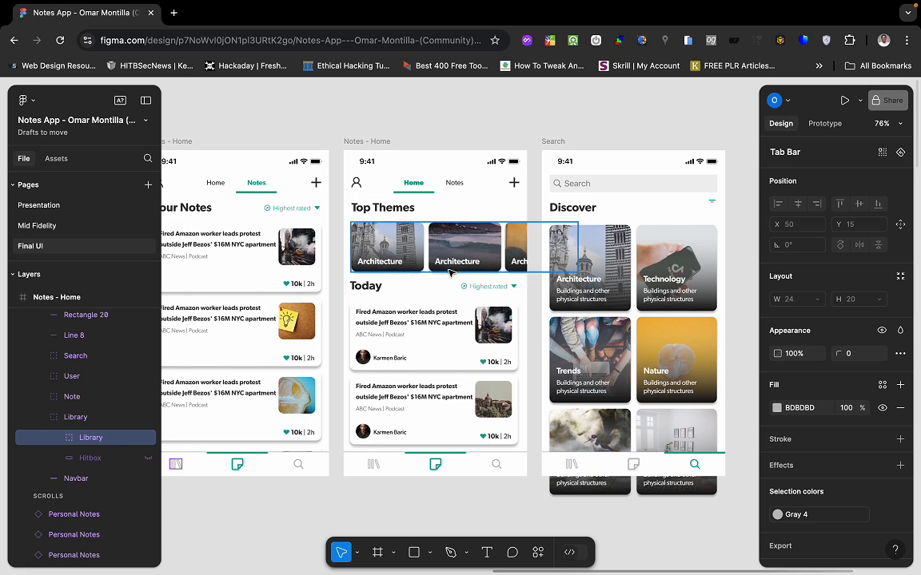
pyautogui.hscroll(1, 424, 271)
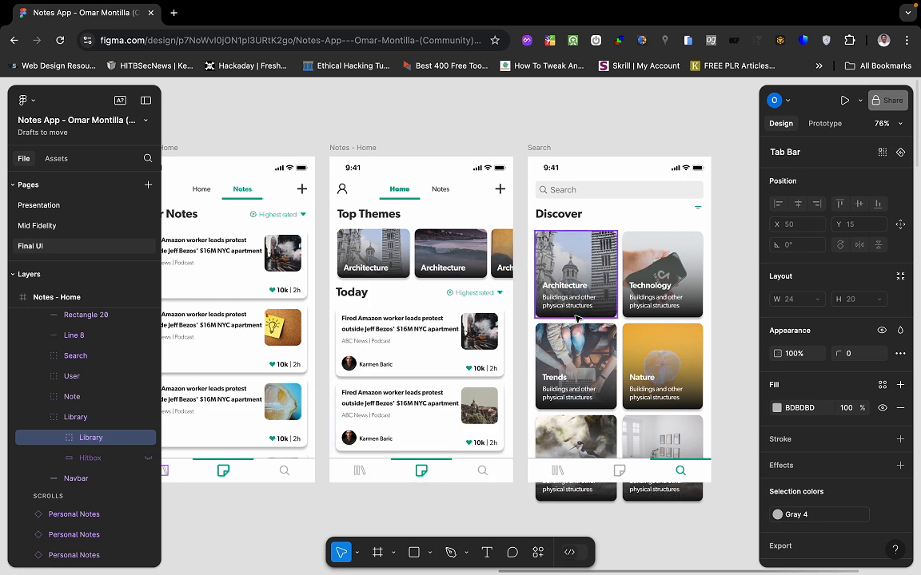
pyautogui.hscroll(-3, 471, 376)
pyautogui.scroll(-1, 472, 375)
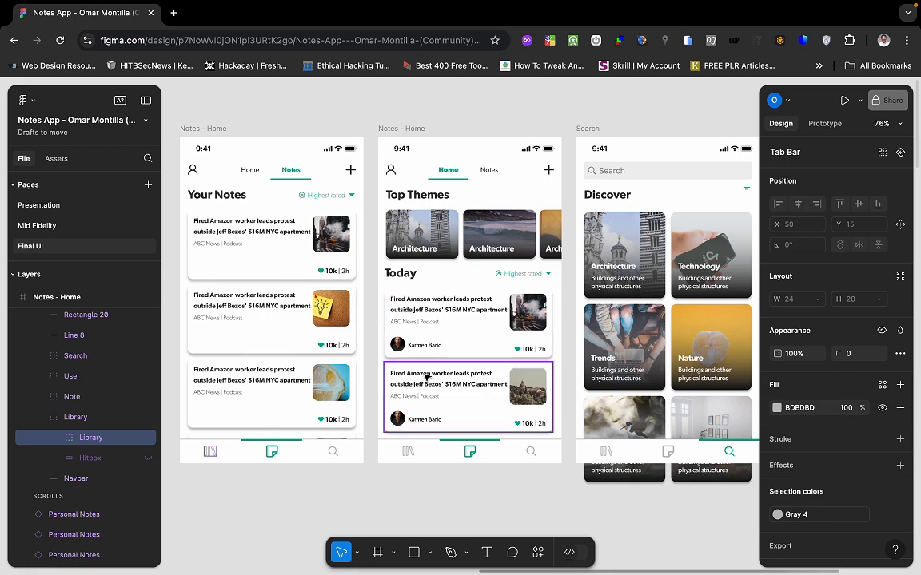
pyautogui.click(460, 241)
# Select the Home tab's still-empty TabBar Page on the FlutterFlow canvas to inspect it.
pyautogui.hotkey('ctrl', 'Left')
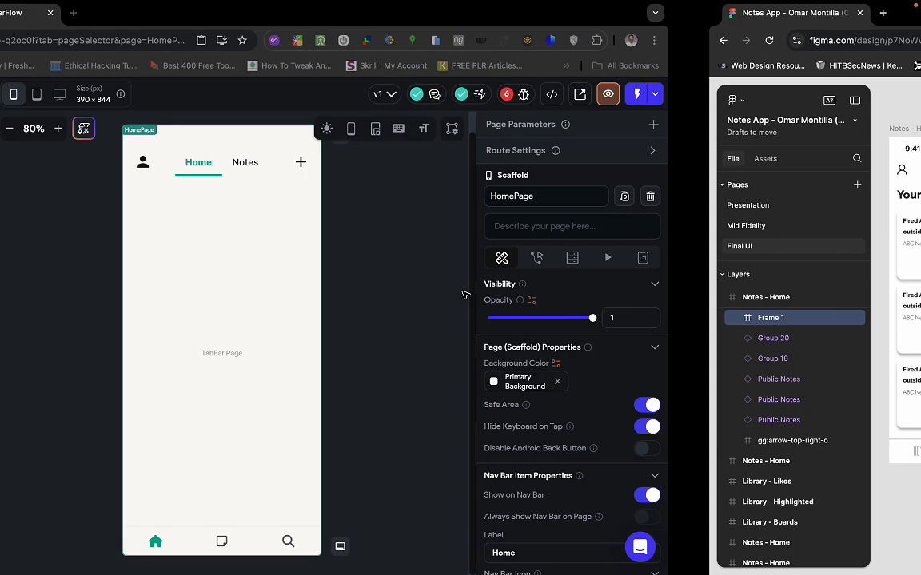
pyautogui.click(484, 297)
pyautogui.click(648, 281)
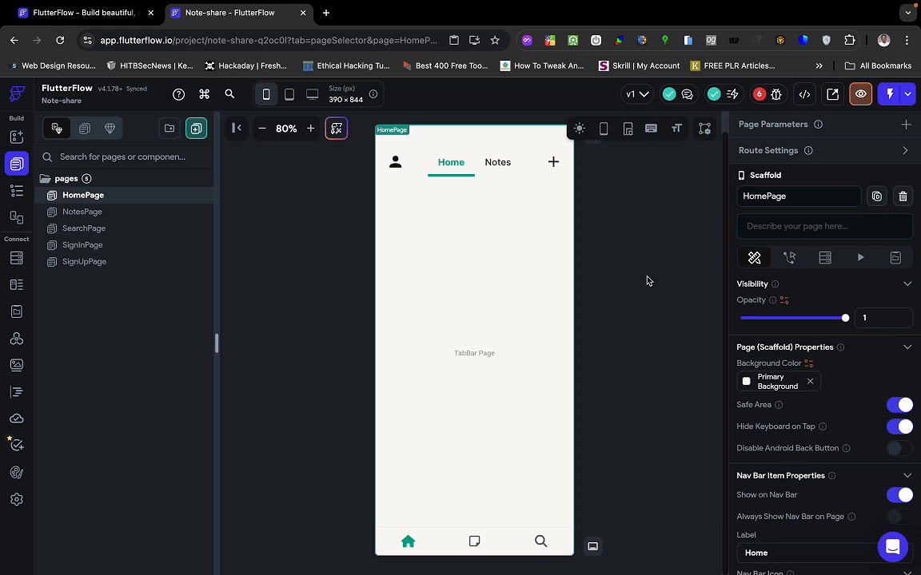
pyautogui.click(531, 318)
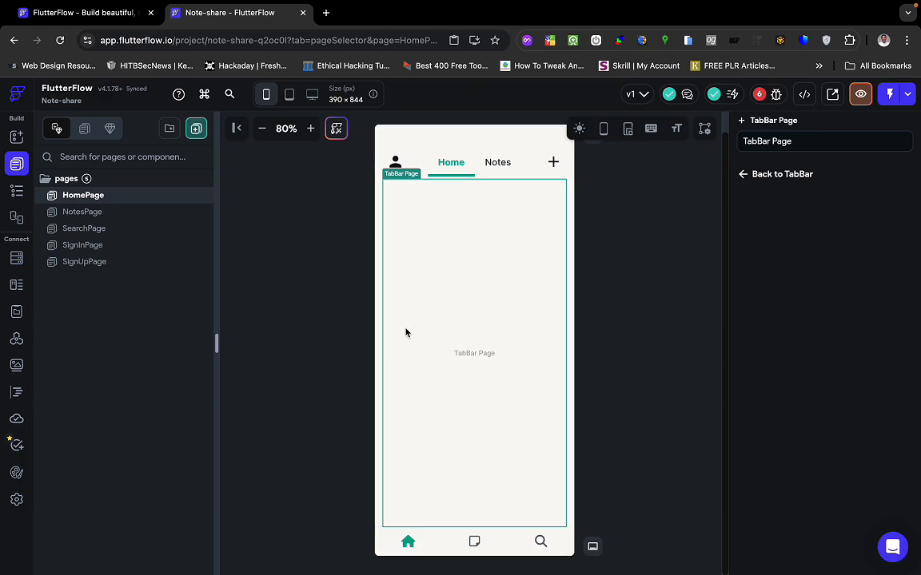
pyautogui.click(306, 354)
pyautogui.click(495, 361)
pyautogui.hotkey('ctrl', 'Right')
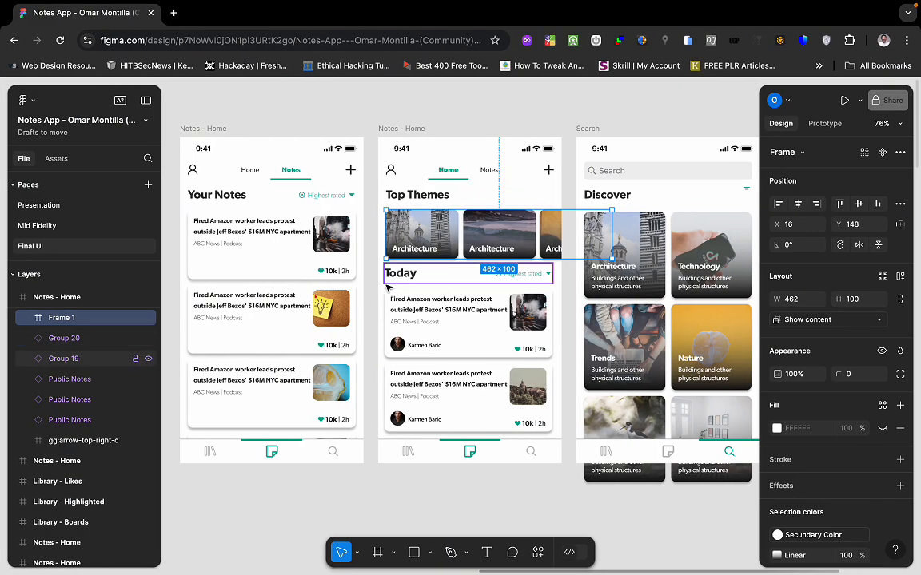
# Measure the mockup's Top Themes row at 462×100 and the Today note cards at 343×142.
pyautogui.hscroll(-2, 386, 286)
pyautogui.hscroll(3, 386, 289)
pyautogui.scroll(1, 386, 289)
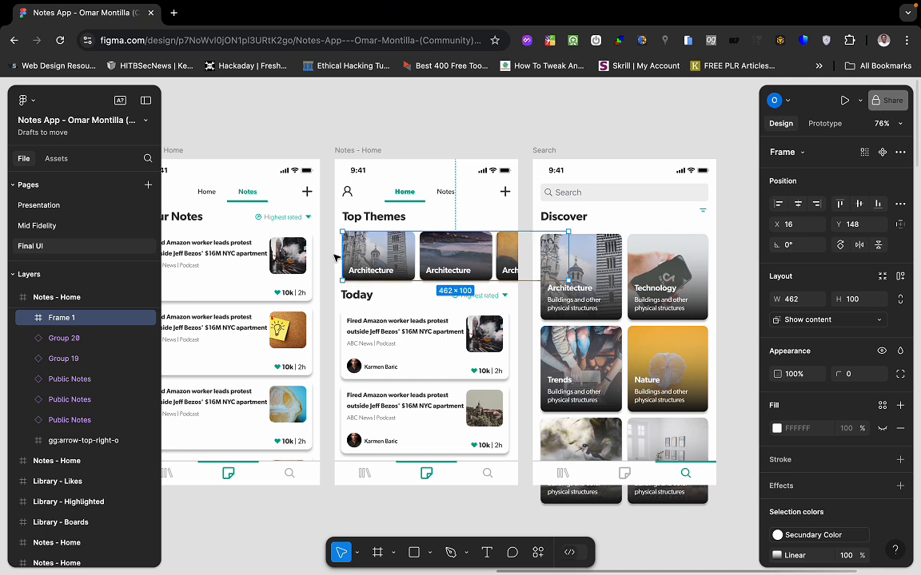
pyautogui.click(404, 220)
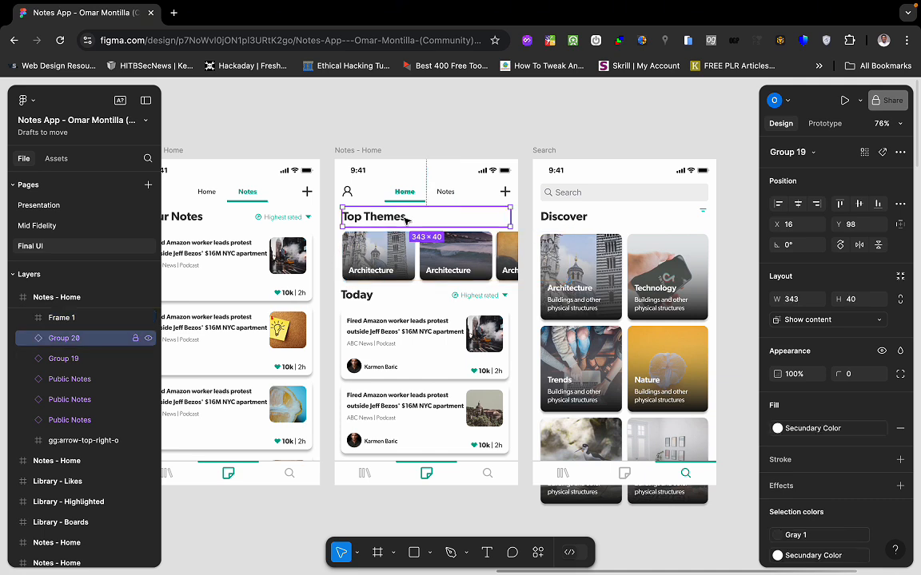
pyautogui.click(412, 259)
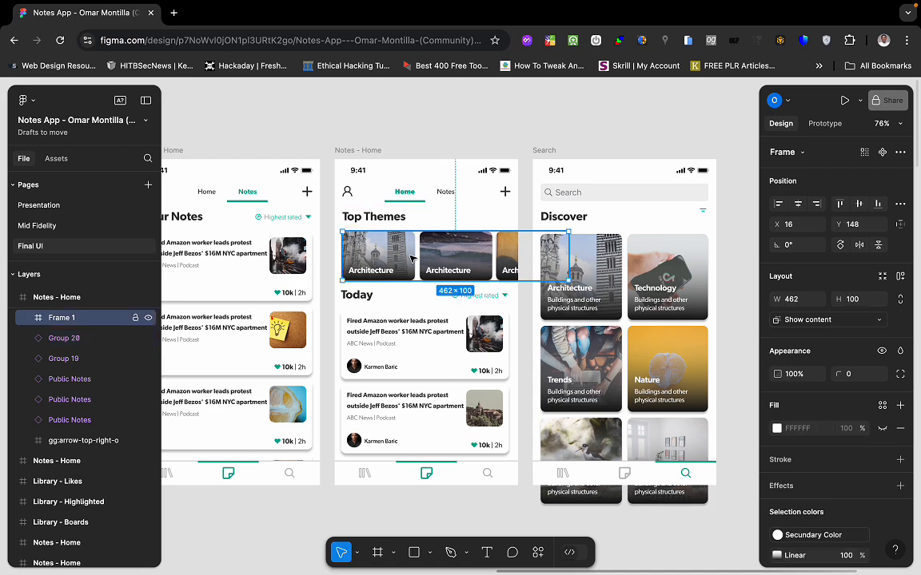
pyautogui.click(416, 330)
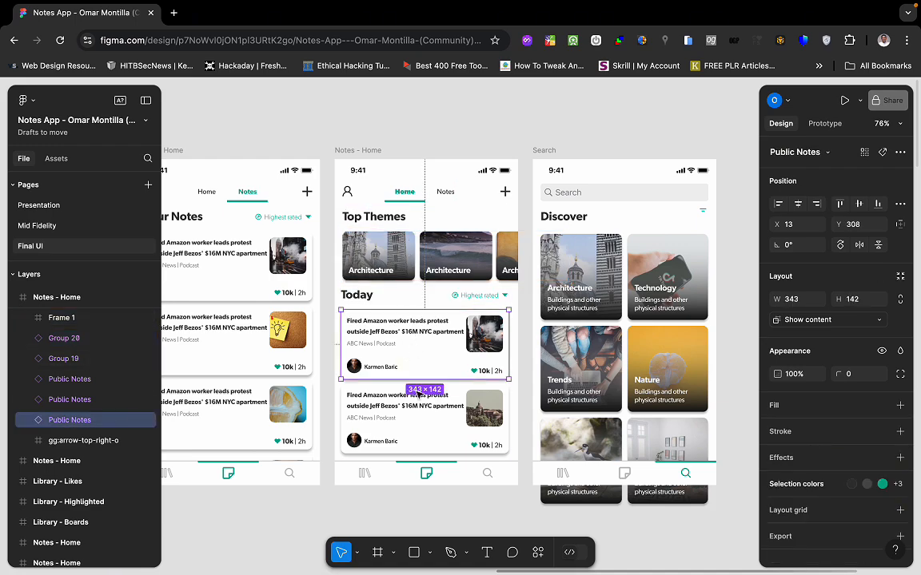
pyautogui.click(417, 394)
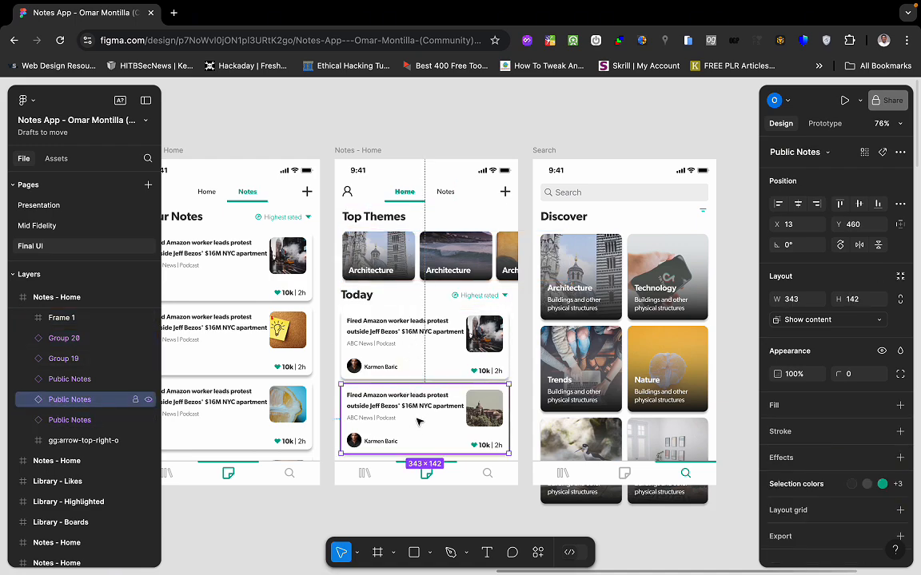
pyautogui.scroll(-3, 418, 421)
pyautogui.scroll(2, 417, 421)
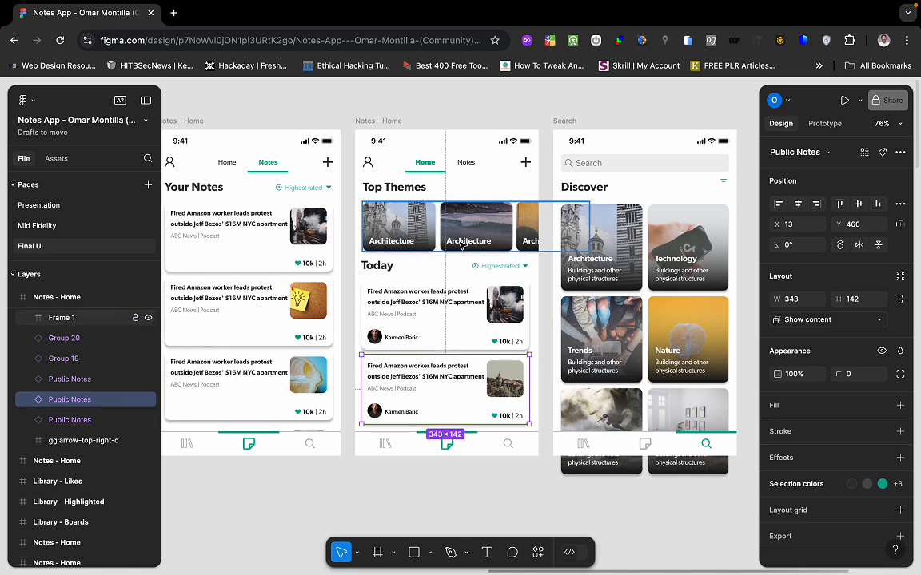
pyautogui.hscroll(1, 449, 387)
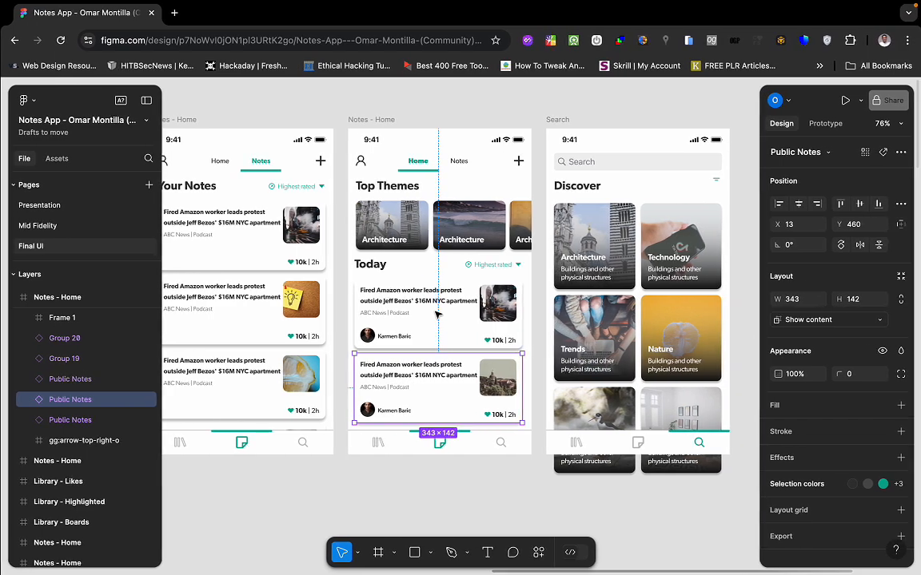
pyautogui.hotkey('ctrl', 'Left')
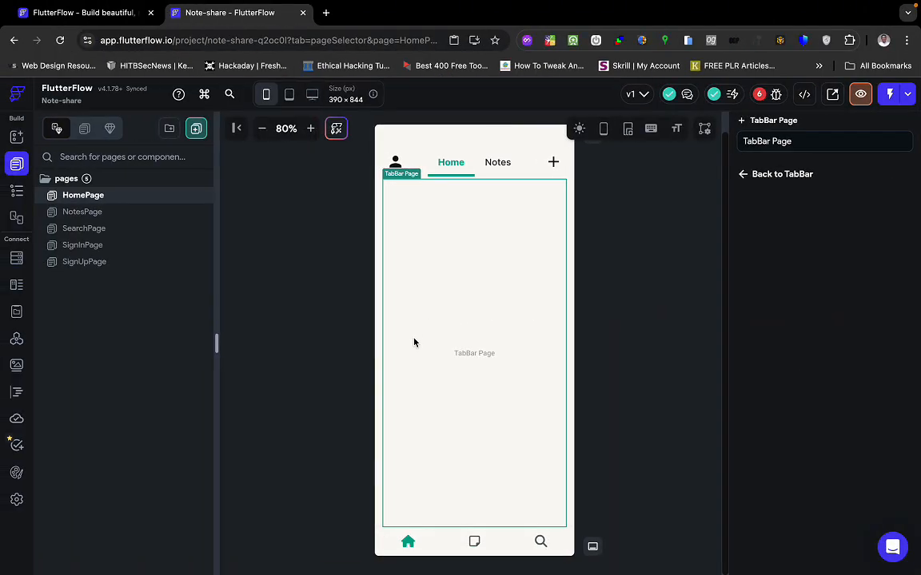
# Drag a Column from Add Elements onto the Home tab's TabBar Page.
pyautogui.press('super+f')
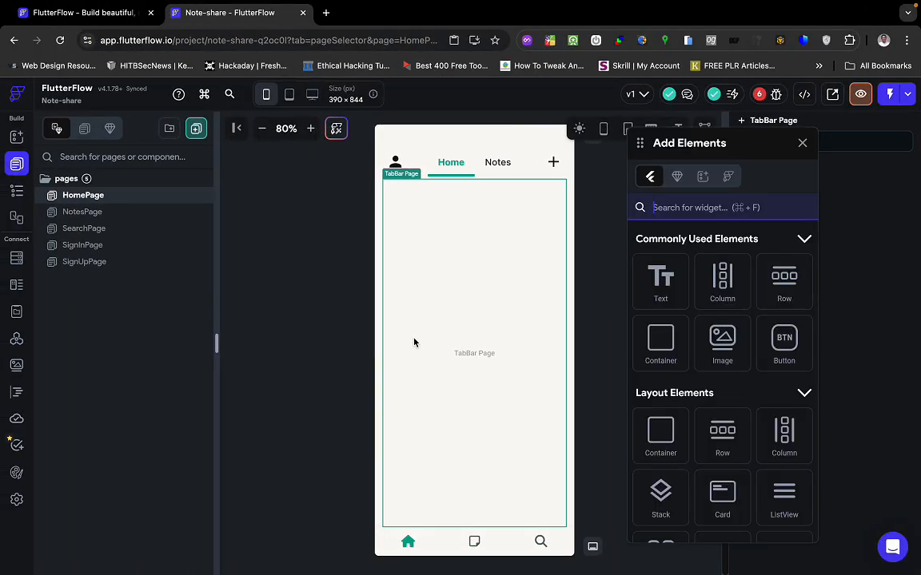
pyautogui.write('list')
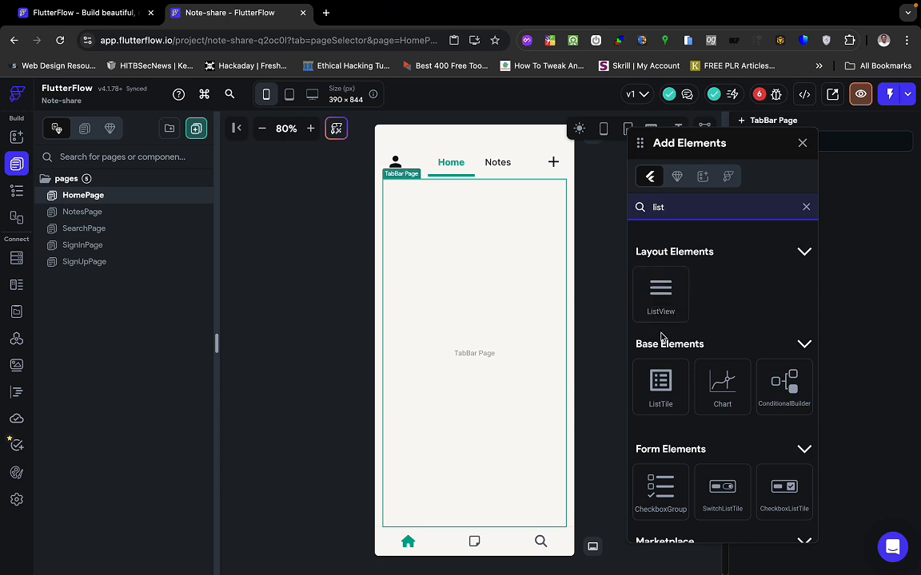
pyautogui.click(671, 208)
pyautogui.press('BackSpace')
pyautogui.press('BackSpace')
pyautogui.press('BackSpace')
pyautogui.press('BackSpace')
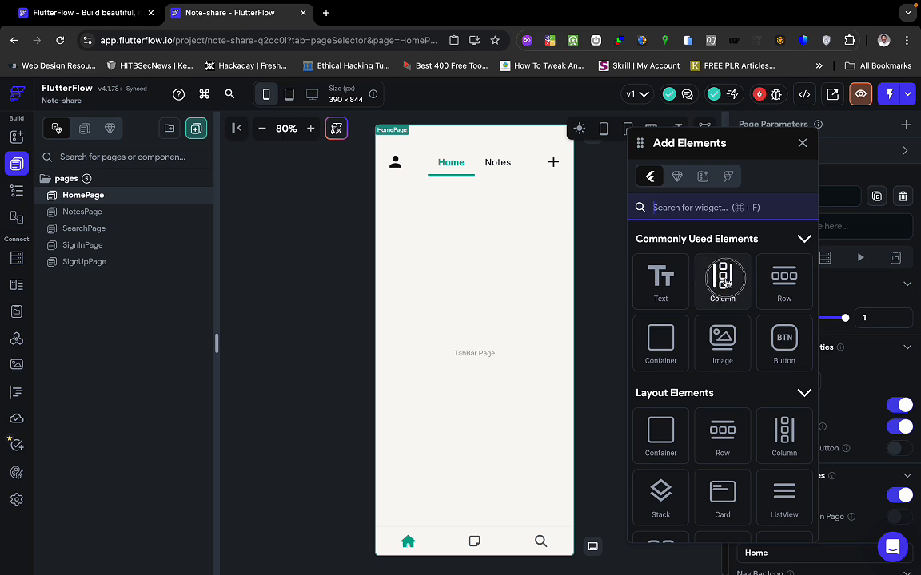
pyautogui.moveTo(721, 277); pyautogui.dragTo(524, 315)
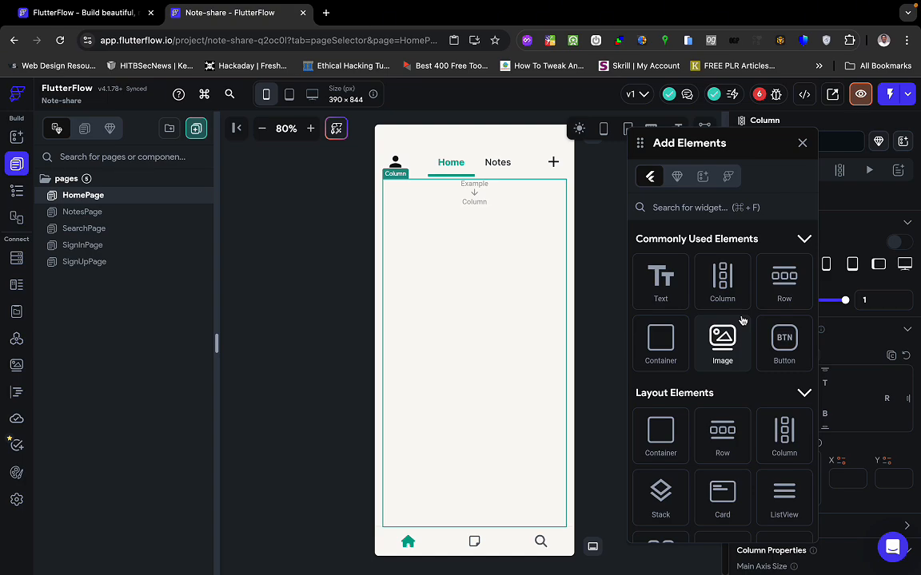
pyautogui.hotkey('ctrl', 'Right')
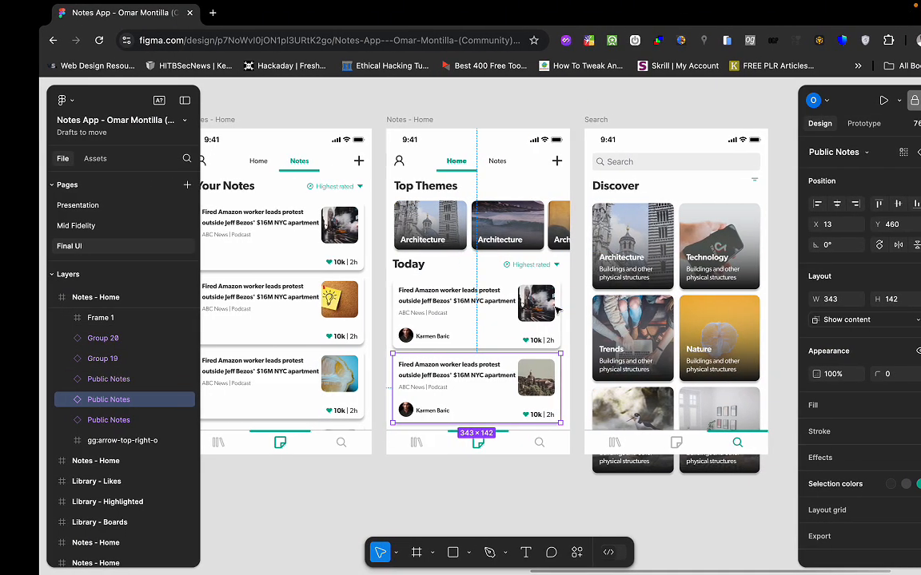
# Set the Home tab Column to Allow scrolling and open the HomePage widget tree.
pyautogui.hotkey('ctrl', 'Left')
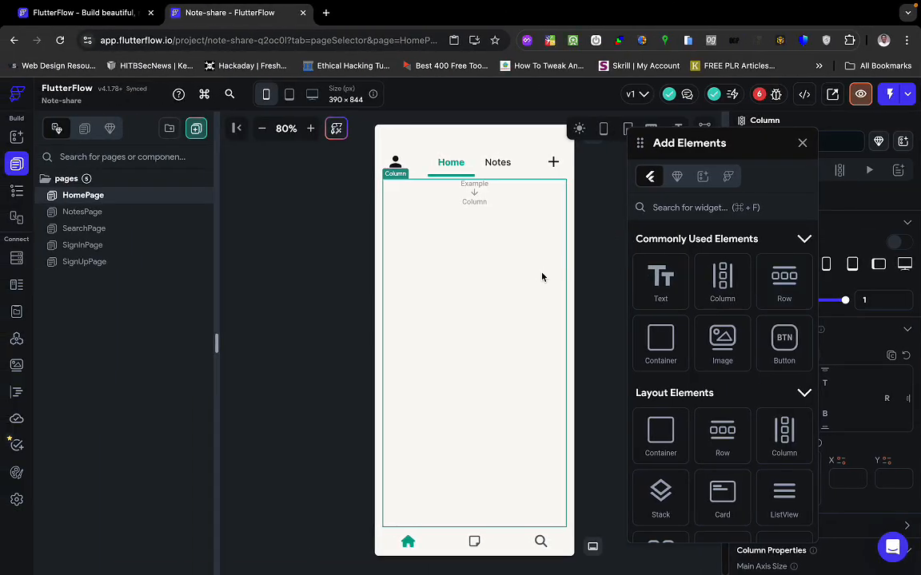
pyautogui.click(803, 145)
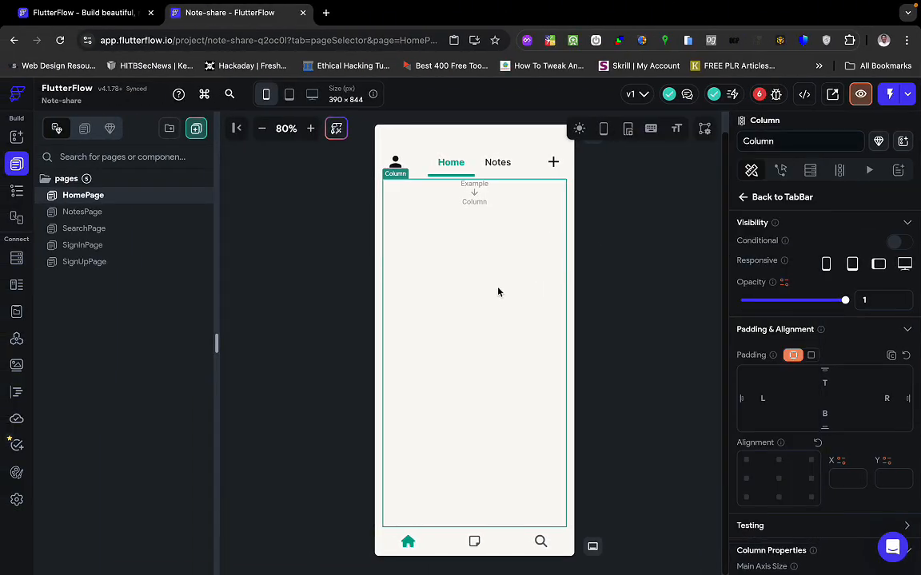
pyautogui.scroll(-4, 782, 407)
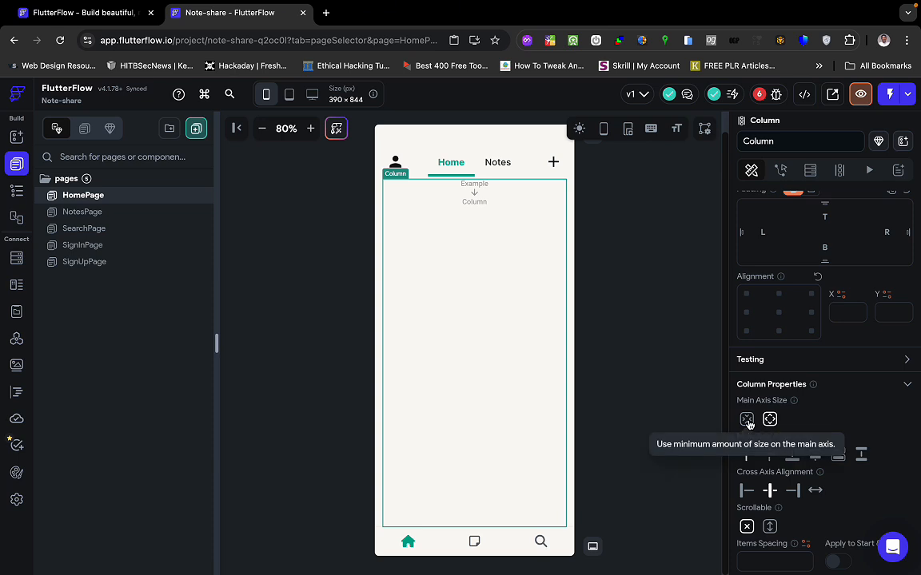
pyautogui.click(771, 527)
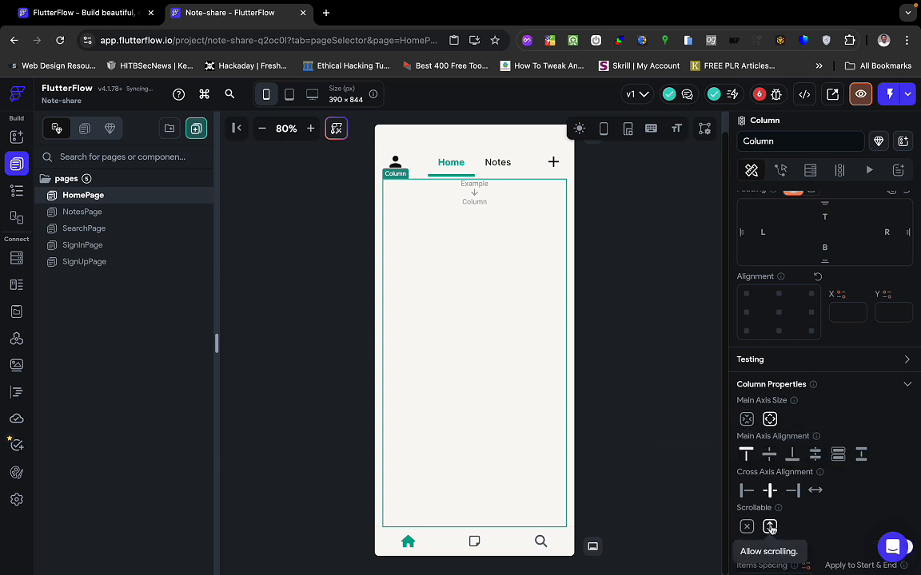
pyautogui.scroll(-1, 771, 529)
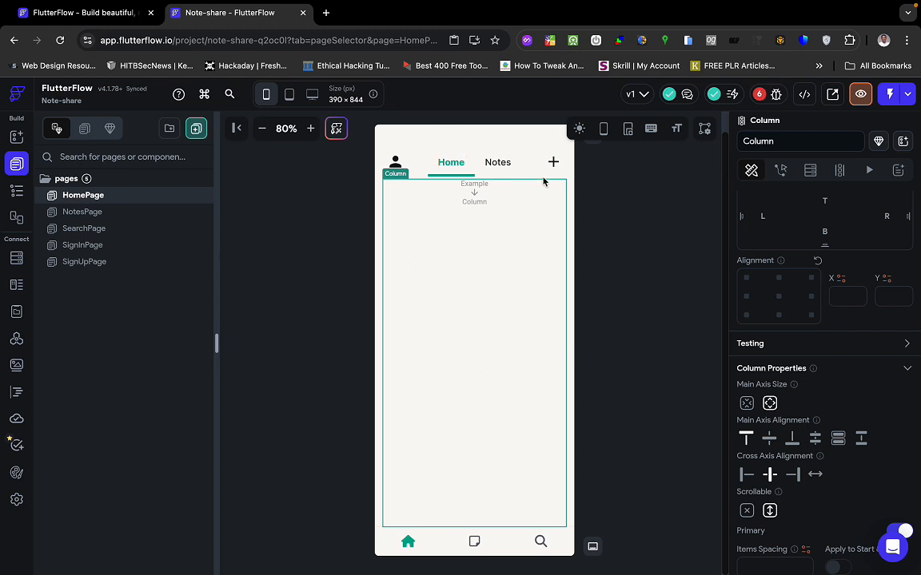
pyautogui.click(16, 190)
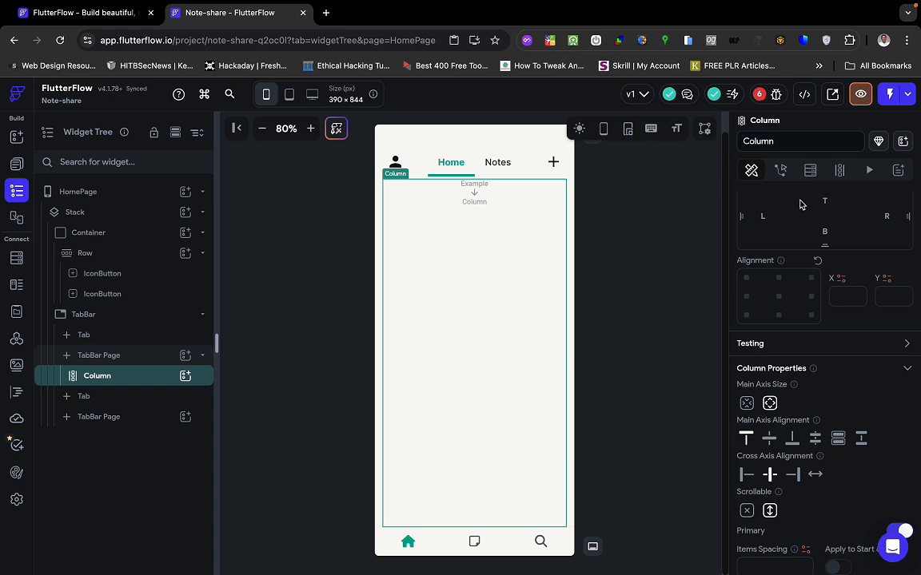
pyautogui.click(804, 95)
pyautogui.click(719, 158)
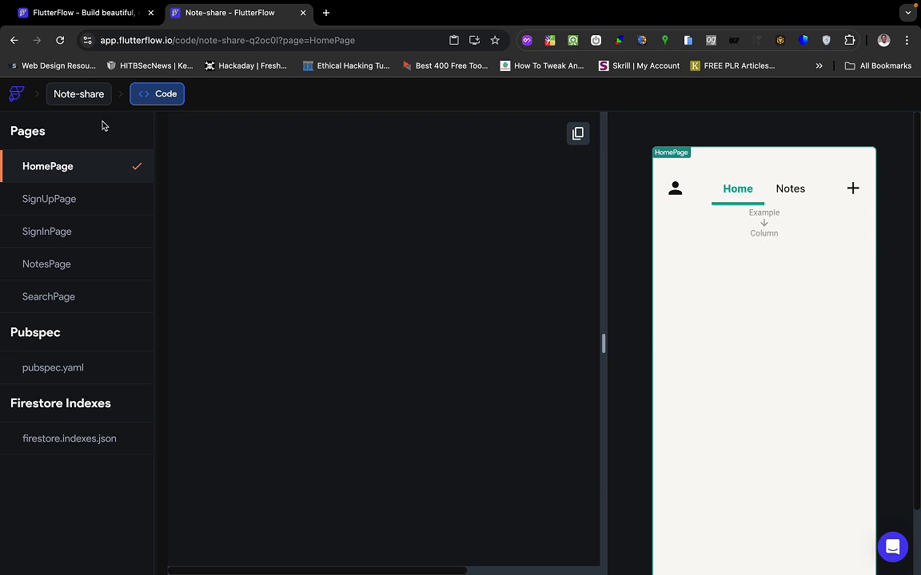
pyautogui.click(87, 95)
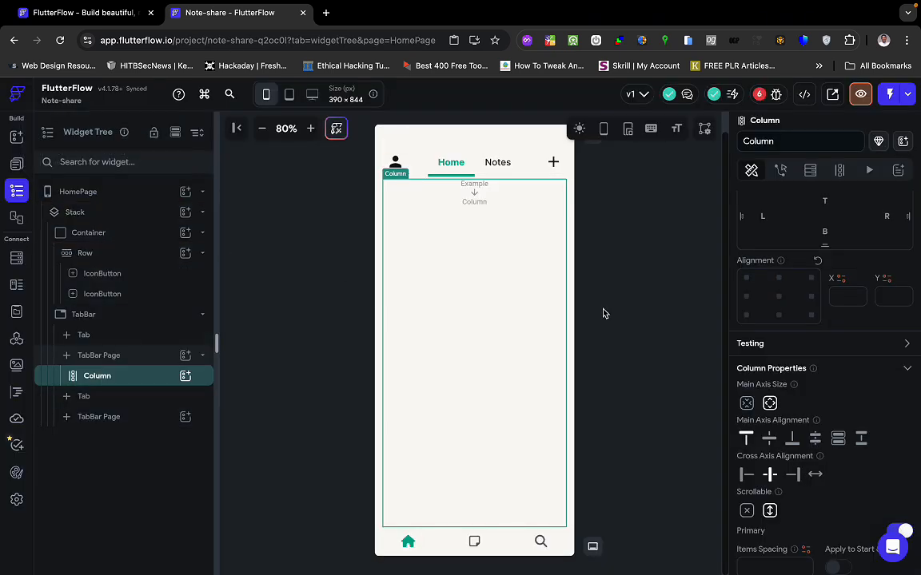
pyautogui.click(665, 313)
pyautogui.click(531, 330)
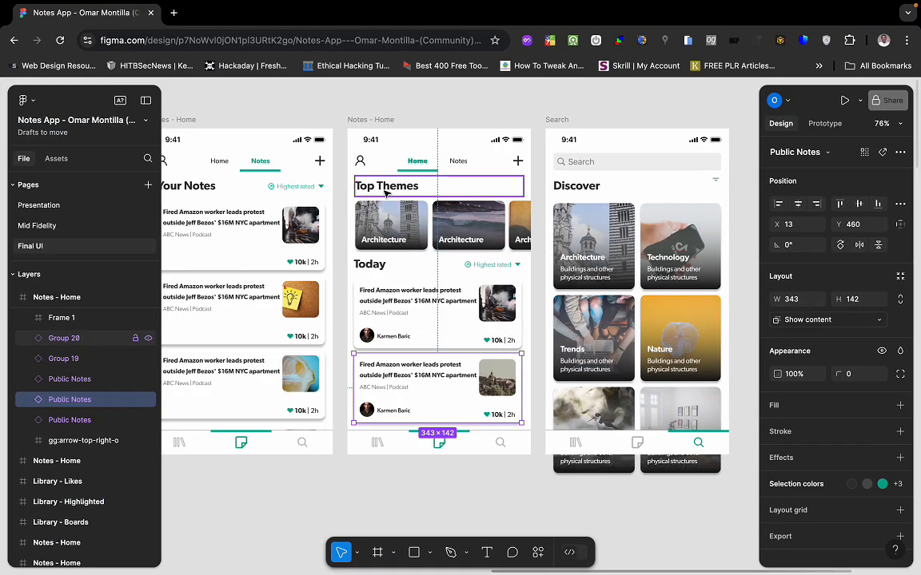
pyautogui.click(386, 190)
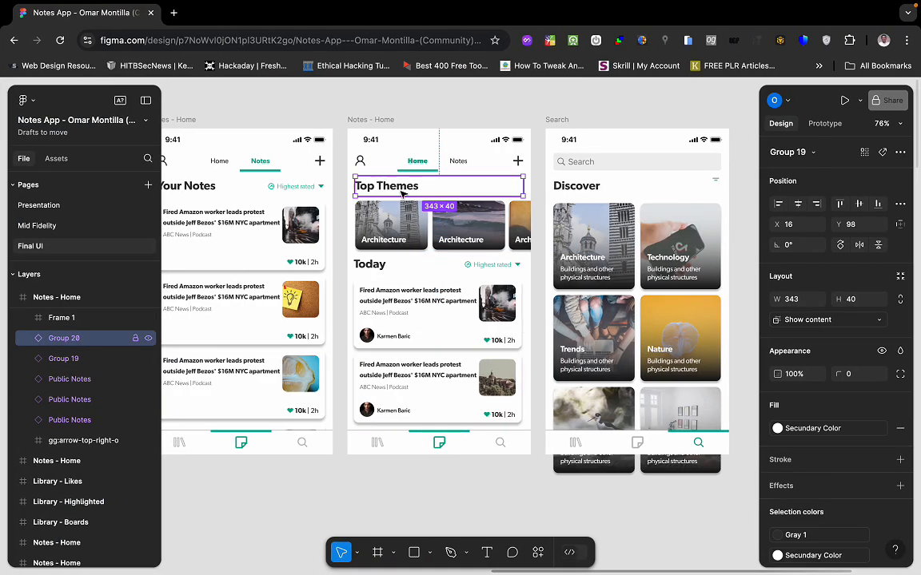
pyautogui.hotkey('ctrl', 'Left')
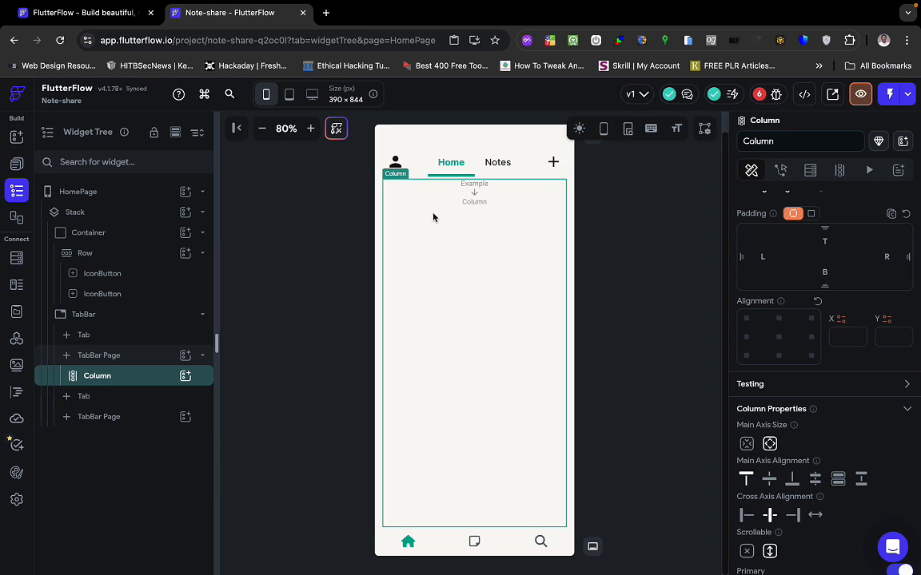
# Add a Text widget into the Column and align the Column's children to the left.
pyautogui.click(902, 142)
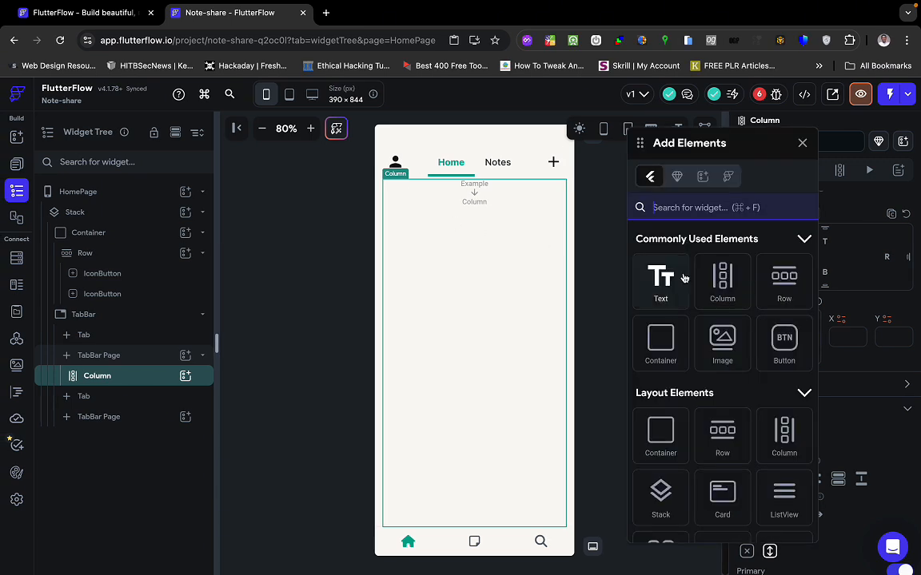
pyautogui.moveTo(655, 281); pyautogui.dragTo(461, 223)
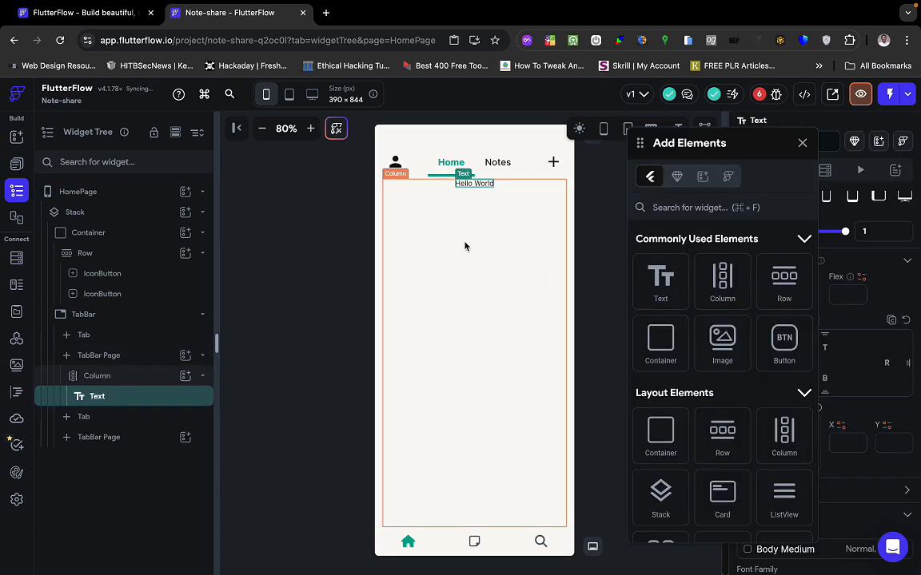
pyautogui.click(464, 247)
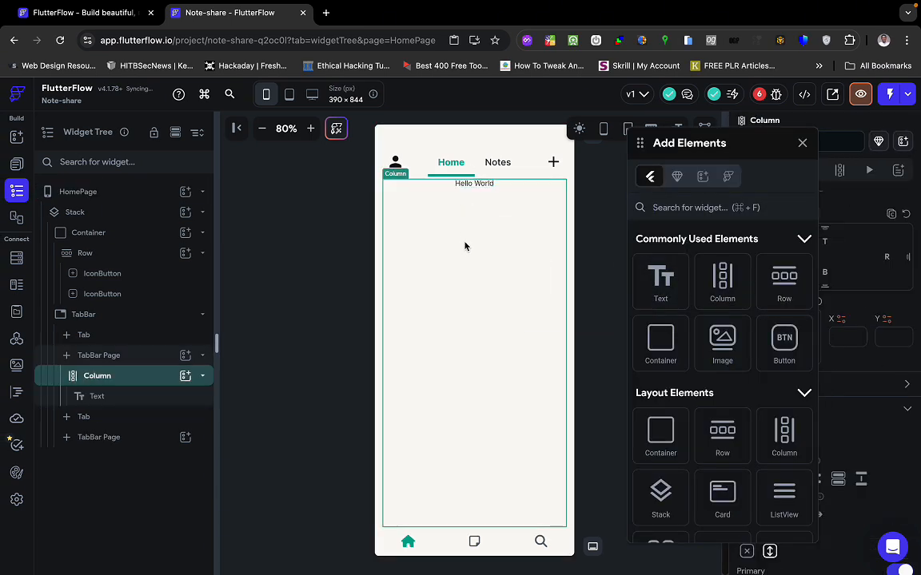
pyautogui.click(802, 143)
pyautogui.scroll(-1, 753, 467)
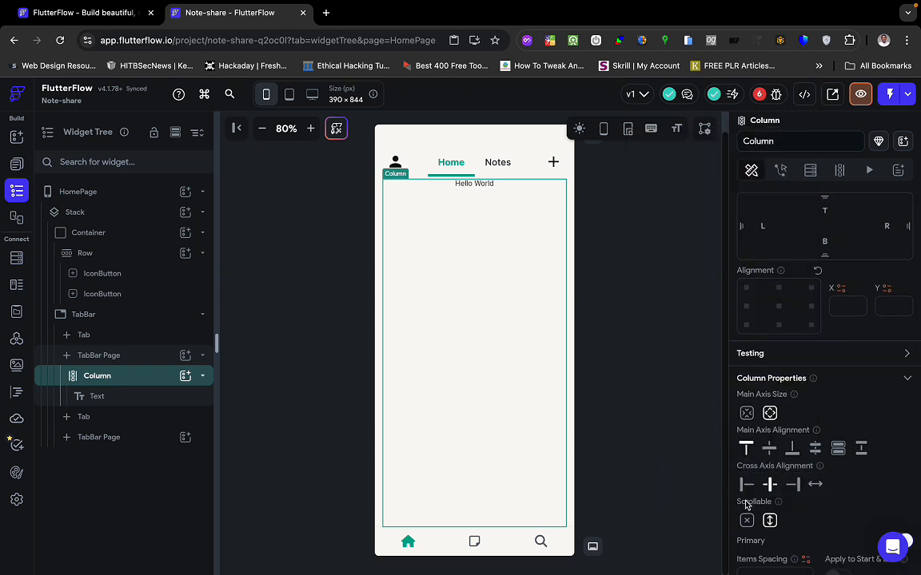
pyautogui.click(744, 484)
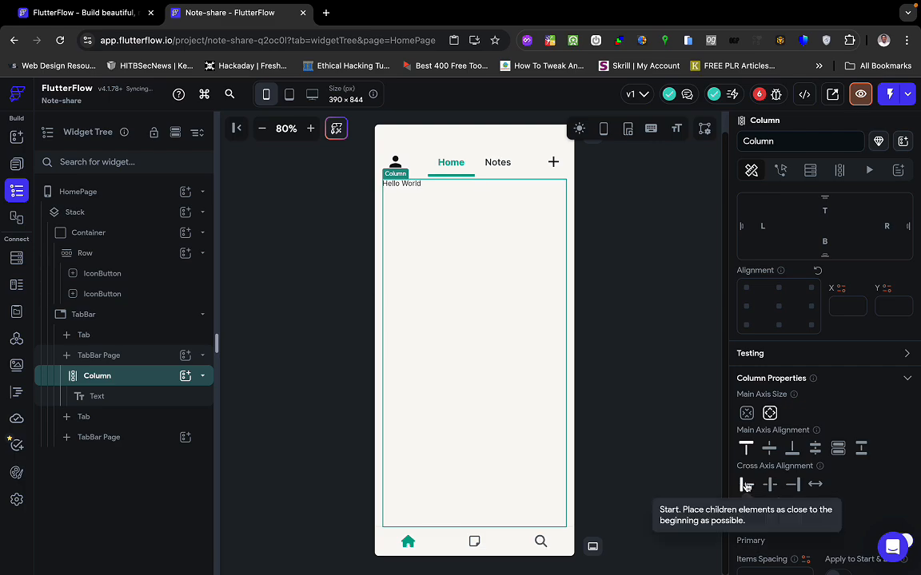
pyautogui.hotkey('ctrl', 'Right')
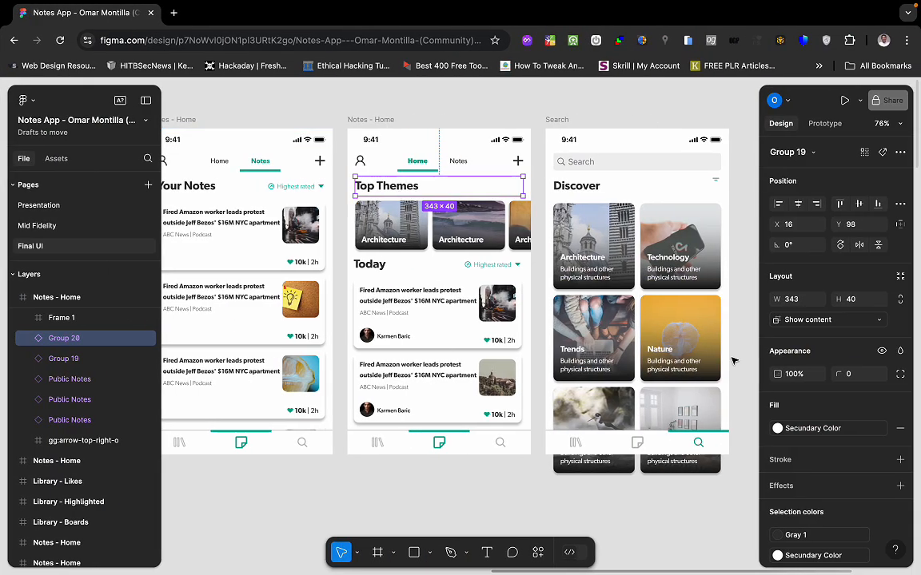
pyautogui.hotkey('ctrl', 'Left')
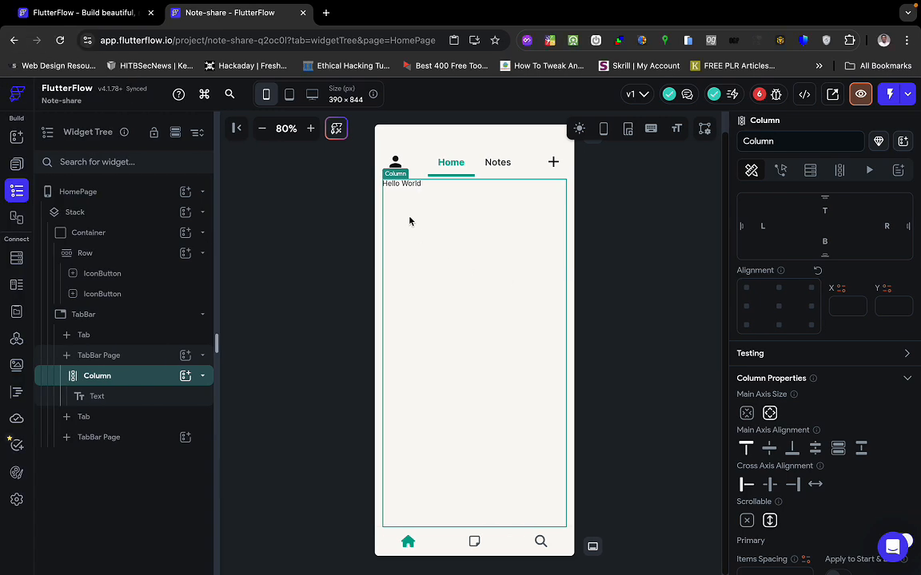
# Replace the Text widget's Hello World content with 'Top Themes'.
pyautogui.click(410, 190)
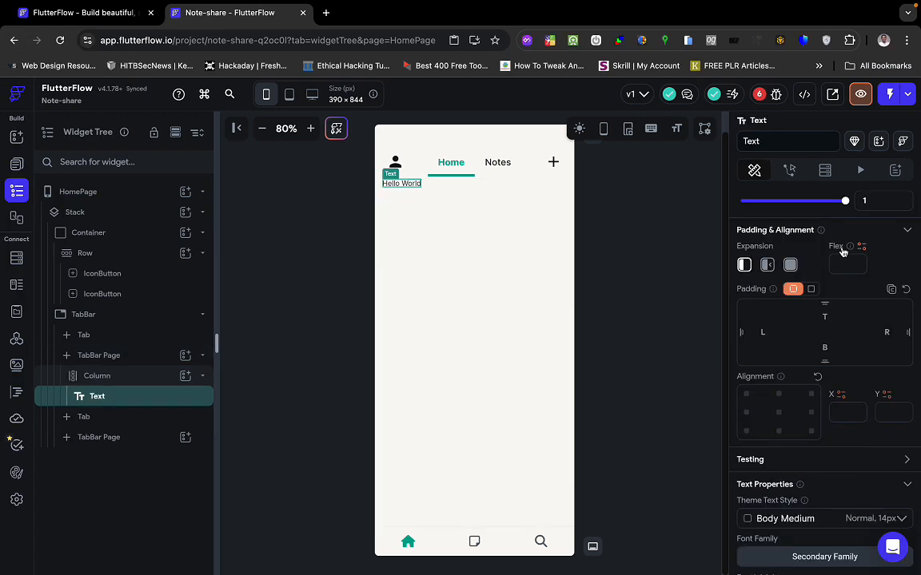
pyautogui.scroll(3, 775, 271)
pyautogui.click(795, 268)
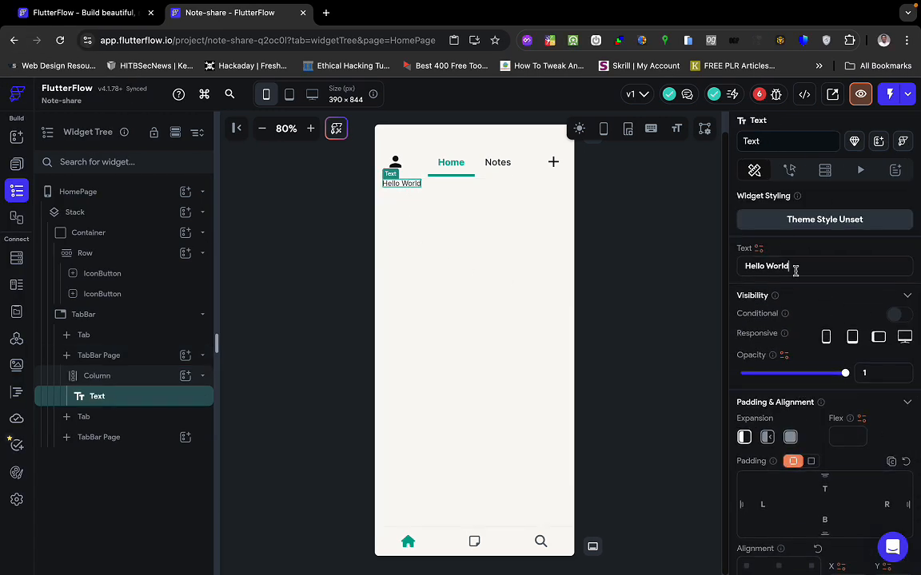
pyautogui.press('super+a')
pyautogui.write('T')
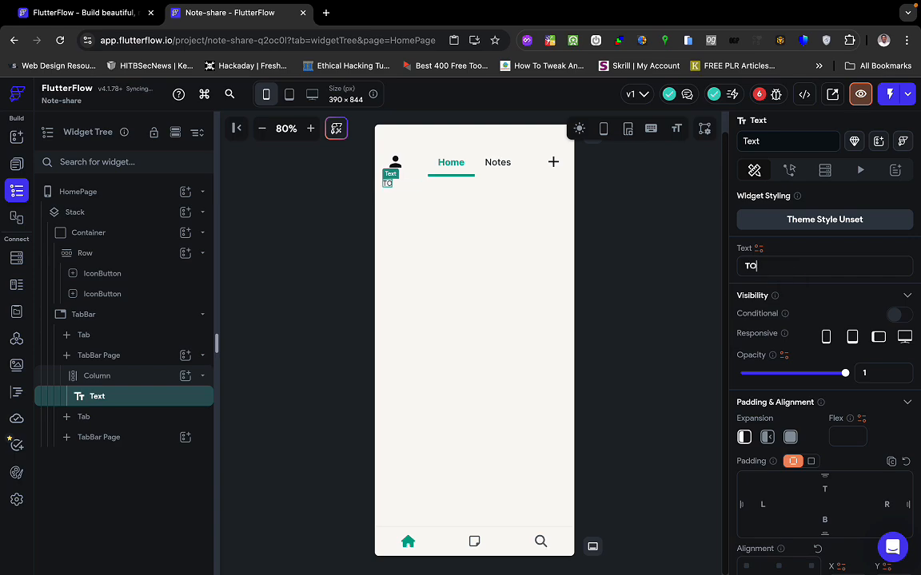
pyautogui.write('op')
pyautogui.hotkey('ctrl', 'Right')
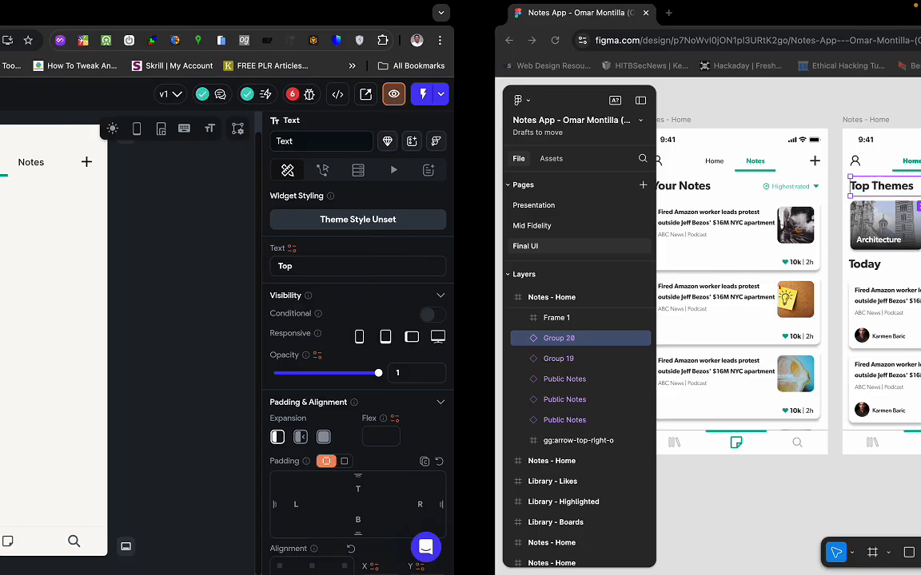
pyautogui.hotkey('ctrl', 'Left')
pyautogui.write('T')
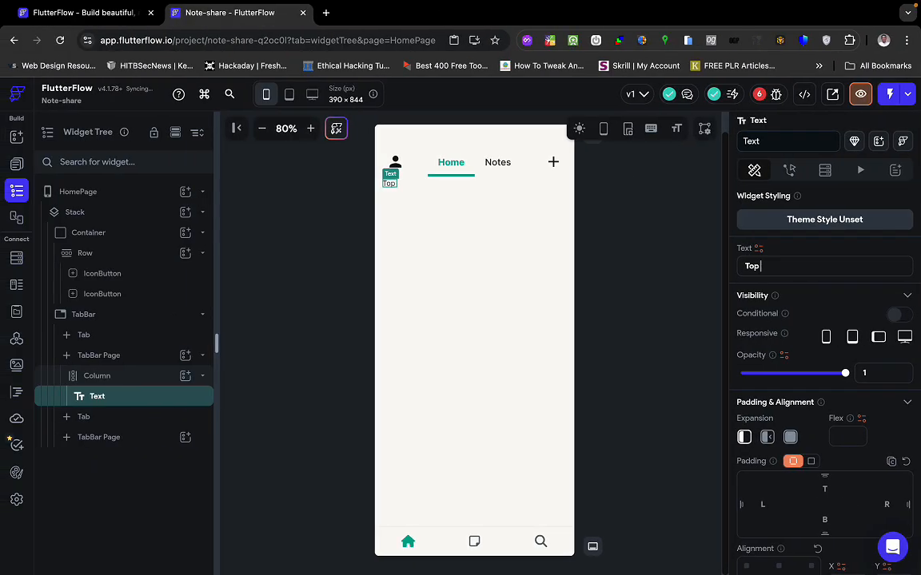
pyautogui.write('hemes')
# Select the mockup's Top Themes text layer in Figma to check its typography.
pyautogui.hotkey('ctrl', 'Right')
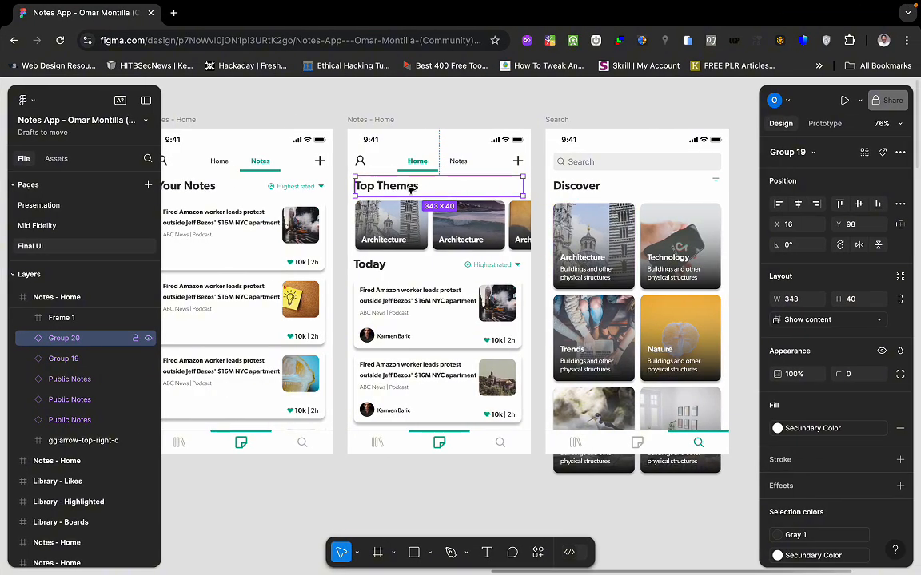
pyautogui.doubleClick(410, 189)
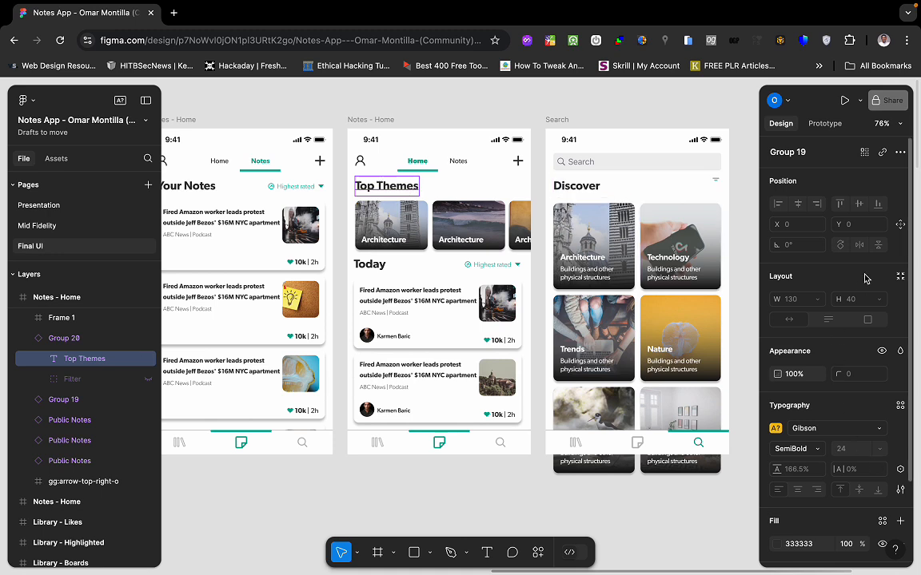
pyautogui.scroll(-3, 835, 410)
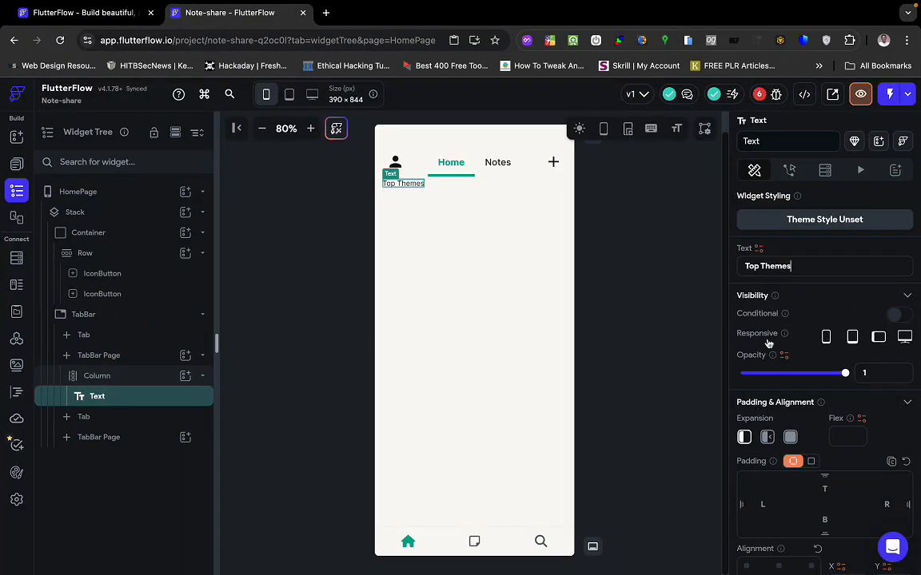
# Style the Top Themes heading as Headline Small with 600 - Semi Bold weight.
pyautogui.scroll(-8, 828, 477)
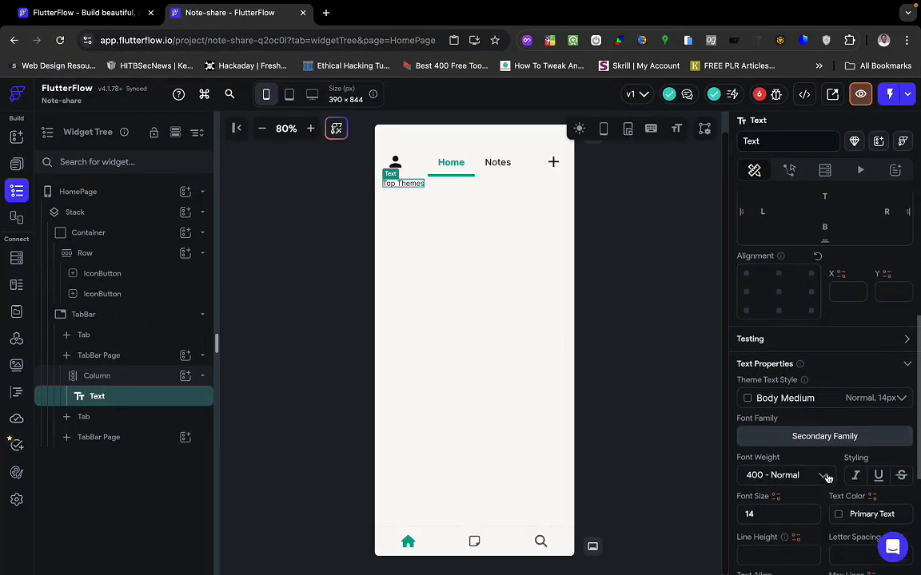
pyautogui.click(795, 399)
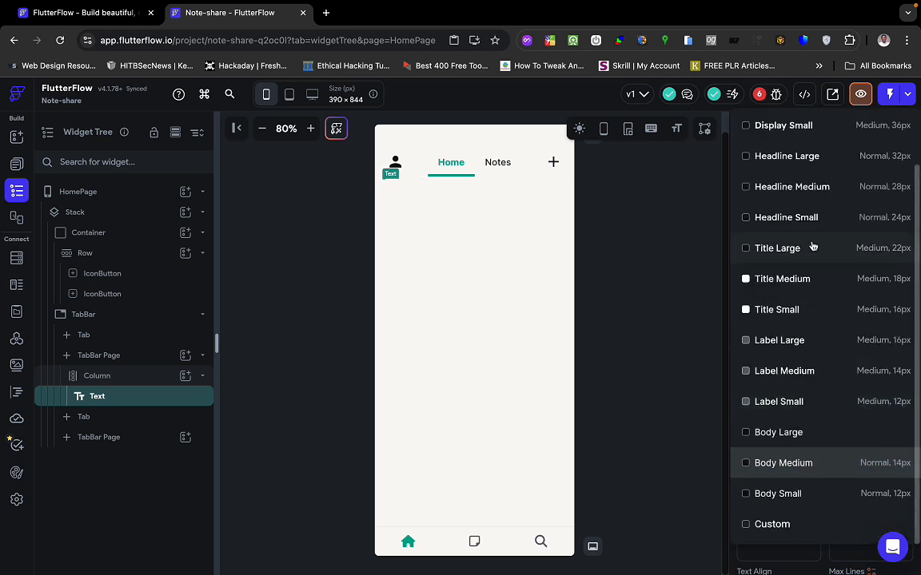
pyautogui.click(799, 219)
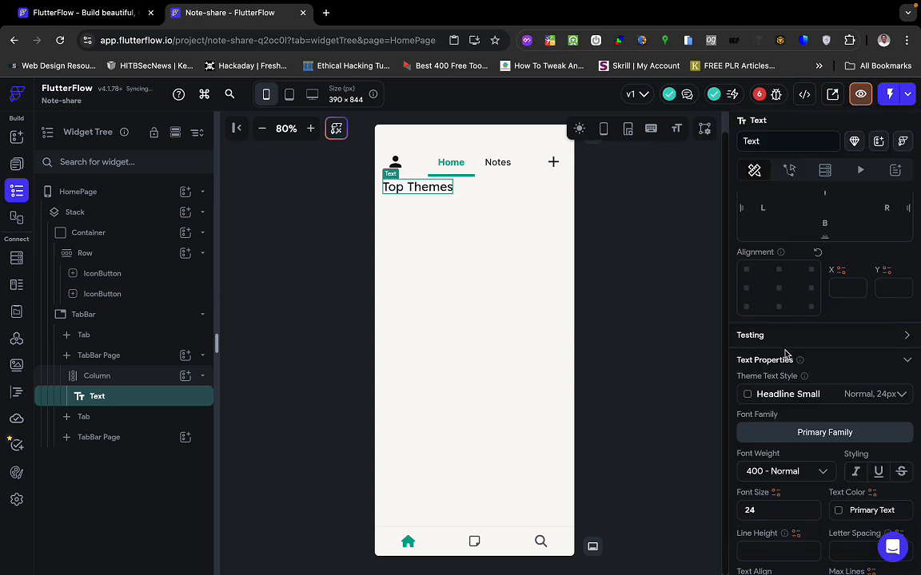
pyautogui.click(791, 471)
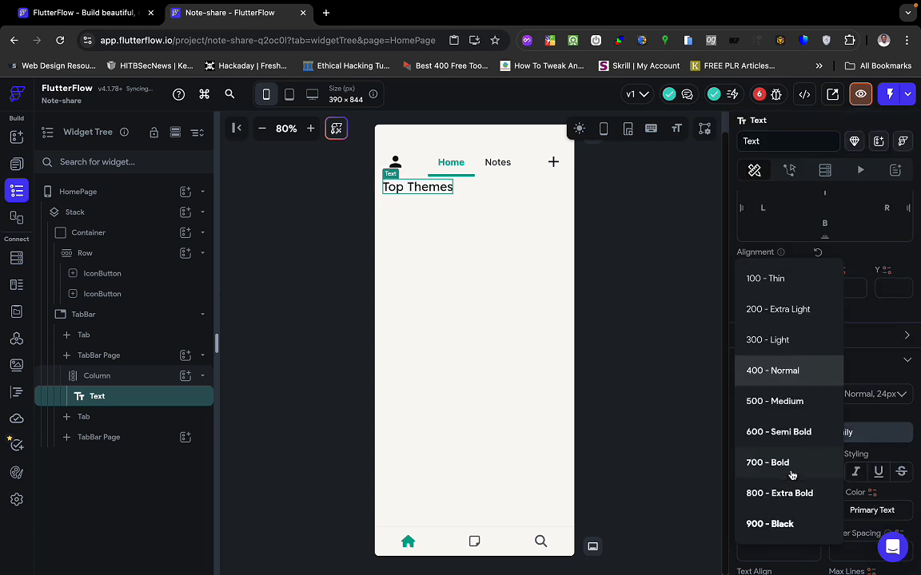
pyautogui.click(795, 432)
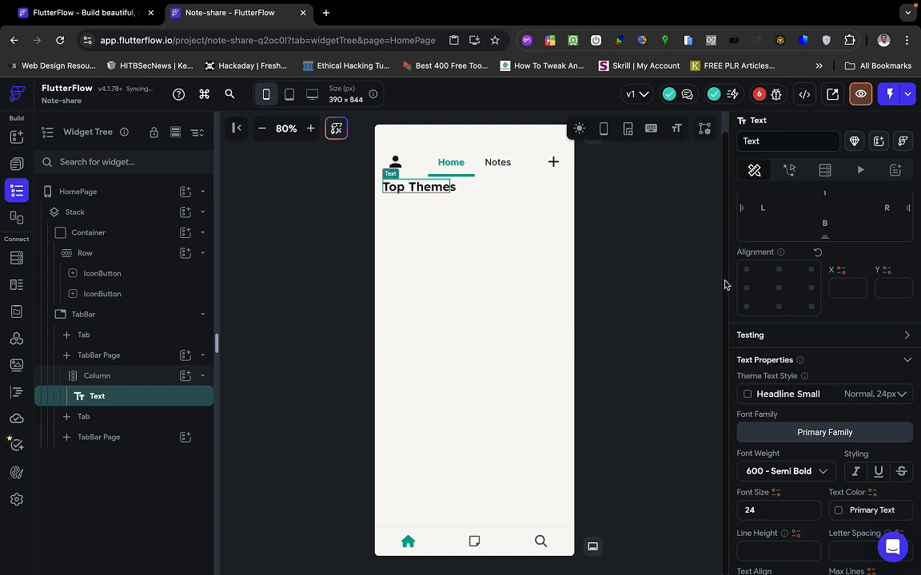
# Give the Top Themes heading 10 of padding on top and bottom.
pyautogui.hotkey('ctrl', 'Right')
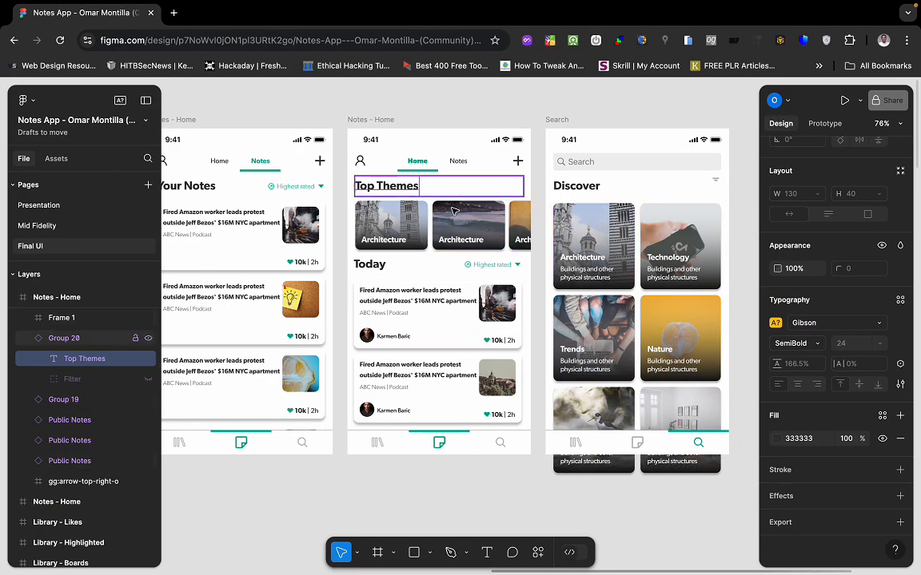
pyautogui.hotkey('ctrl', 'Left')
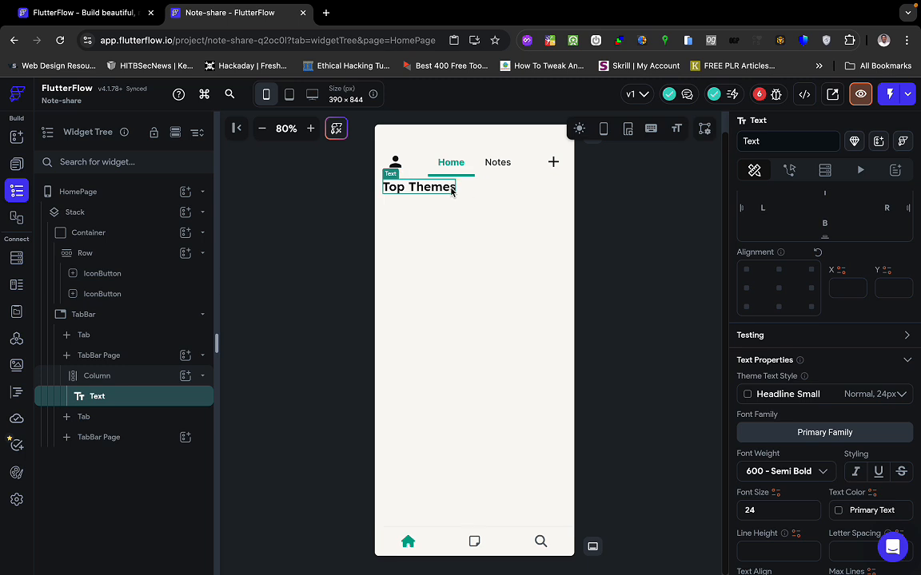
pyautogui.scroll(5, 810, 412)
pyautogui.scroll(-3, 811, 406)
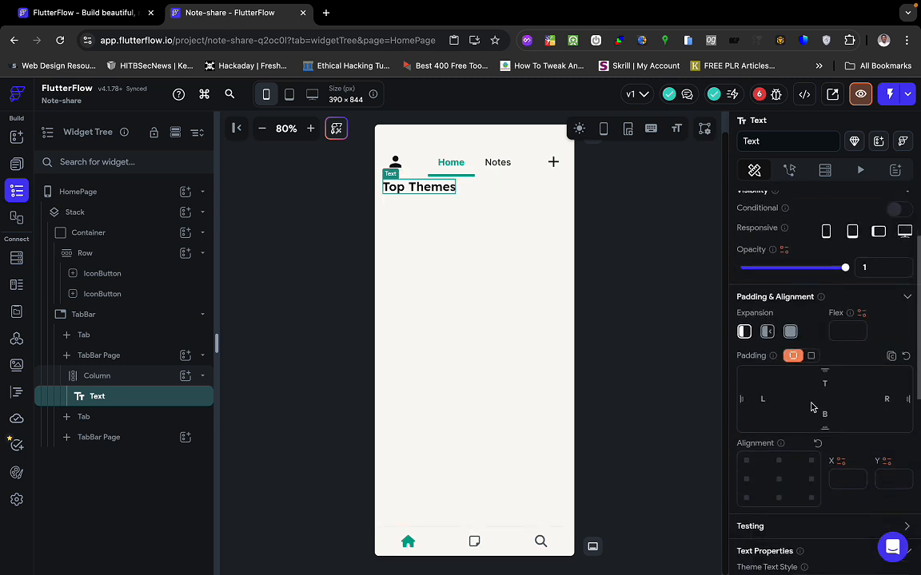
pyautogui.click(824, 384)
pyautogui.write('10')
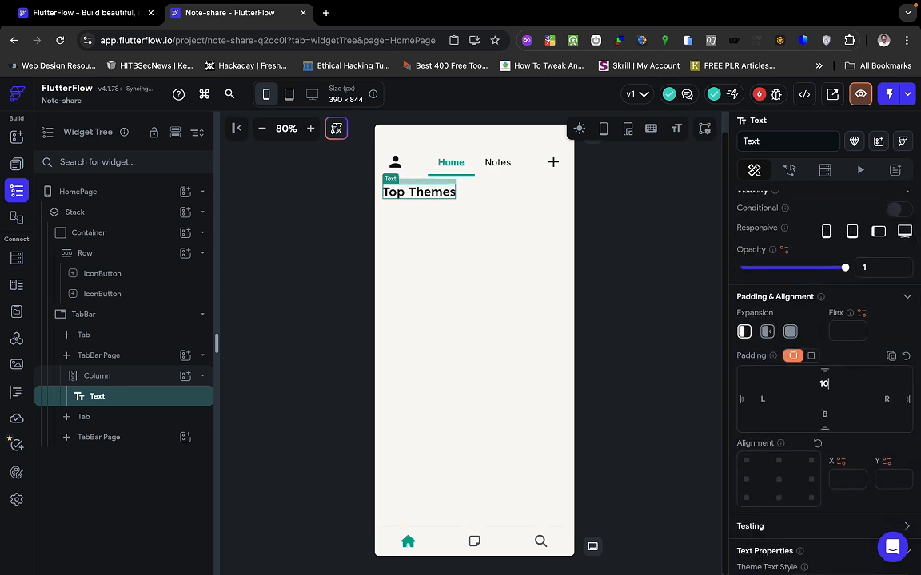
pyautogui.click(826, 418)
pyautogui.write('10')
pyautogui.click(557, 374)
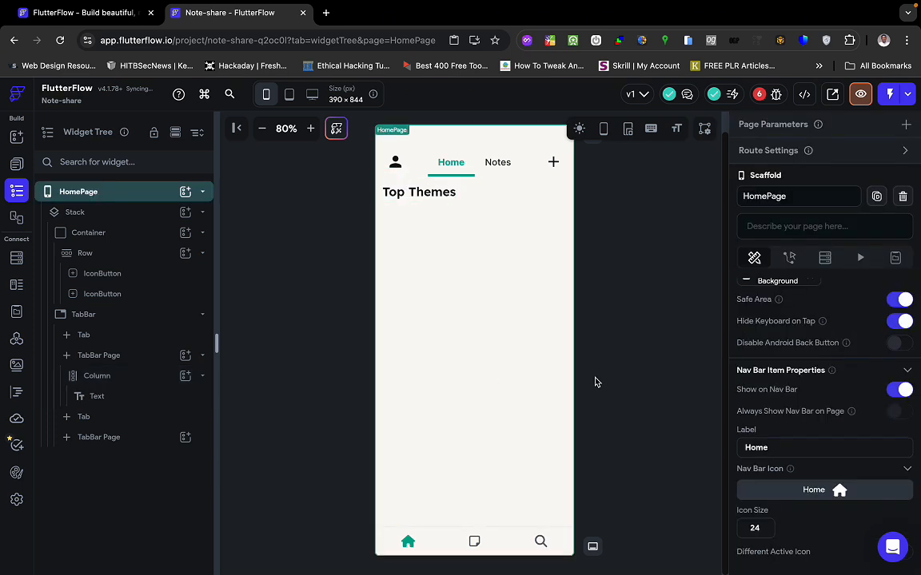
pyautogui.click(504, 163)
pyautogui.click(460, 163)
pyautogui.click(453, 165)
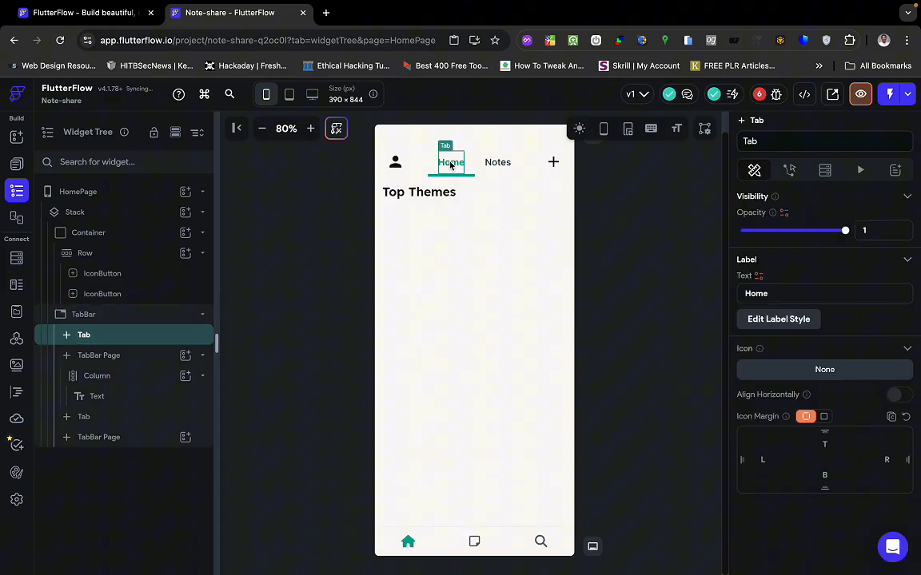
pyautogui.click(435, 270)
pyautogui.hotkey('ctrl', 'Right')
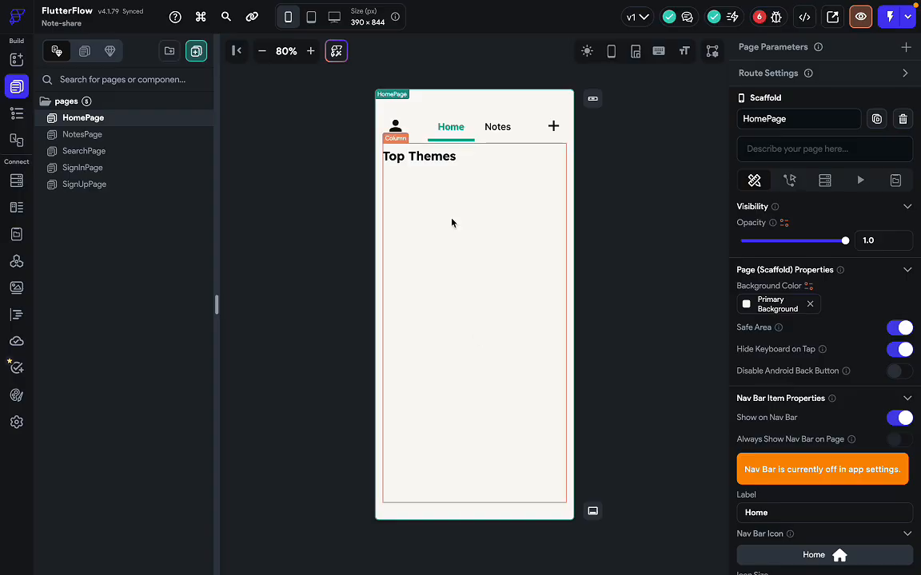
pyautogui.click(494, 131)
pyautogui.click(456, 128)
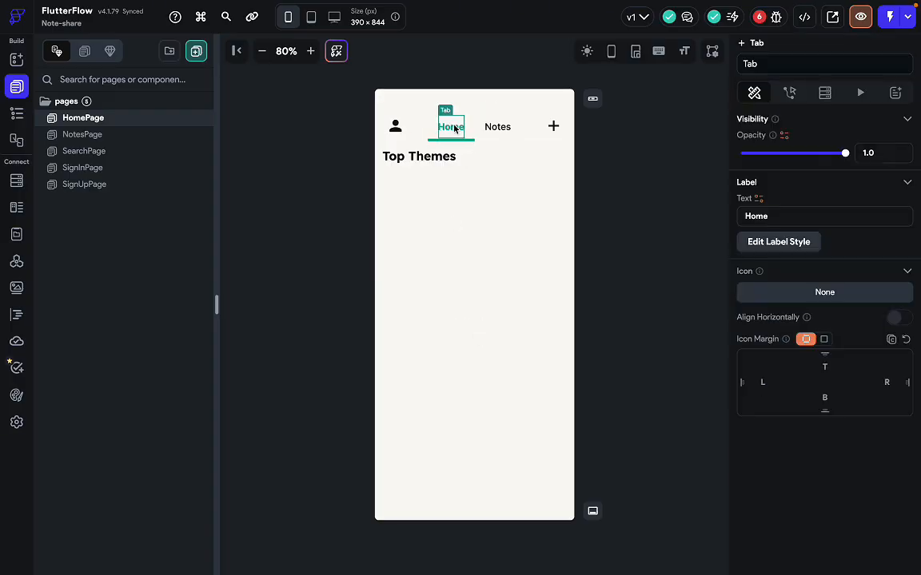
pyautogui.click(663, 204)
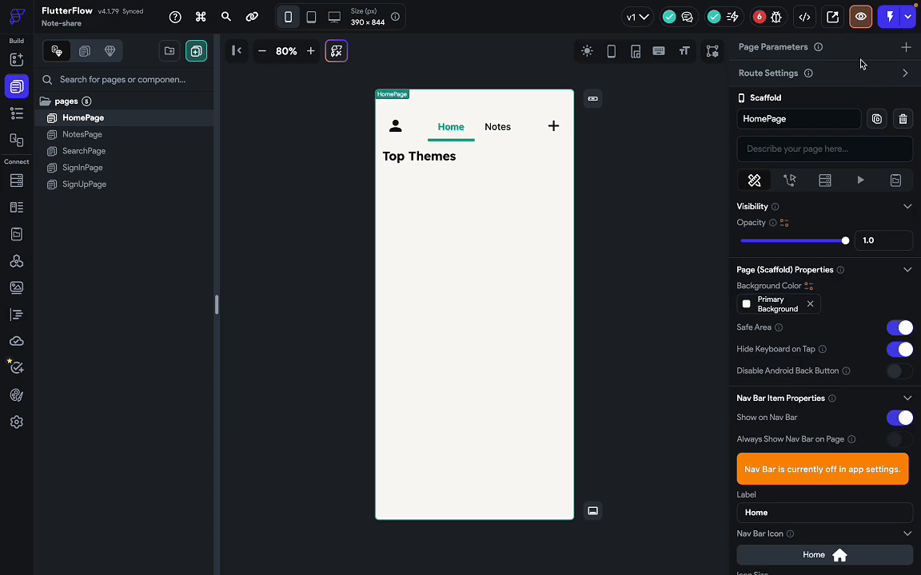
pyautogui.click(861, 17)
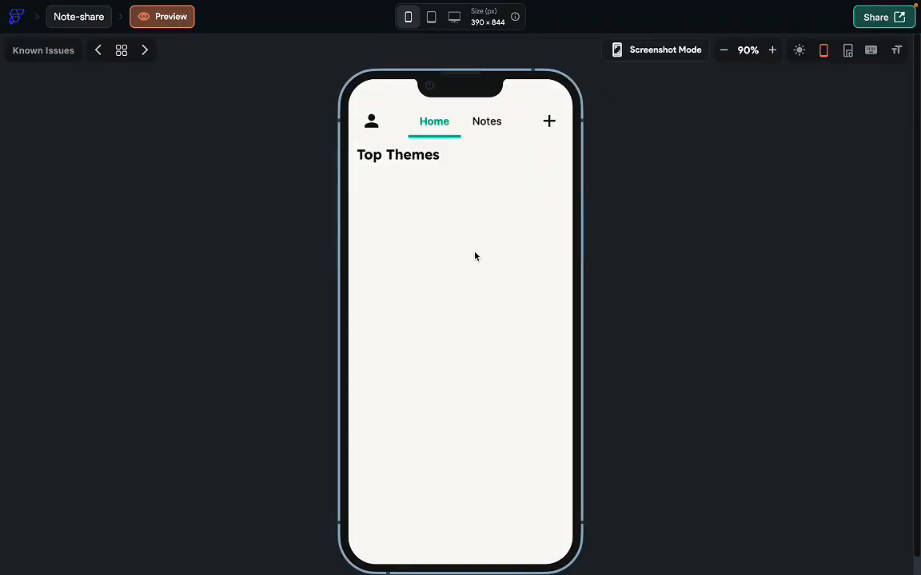
pyautogui.click(486, 127)
pyautogui.click(431, 132)
pyautogui.click(489, 125)
pyautogui.click(445, 124)
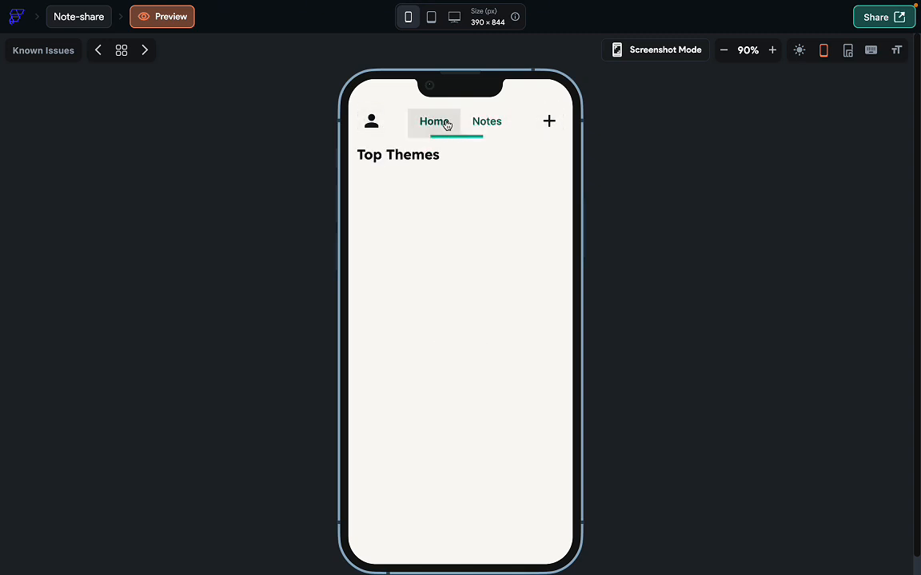
pyautogui.click(81, 24)
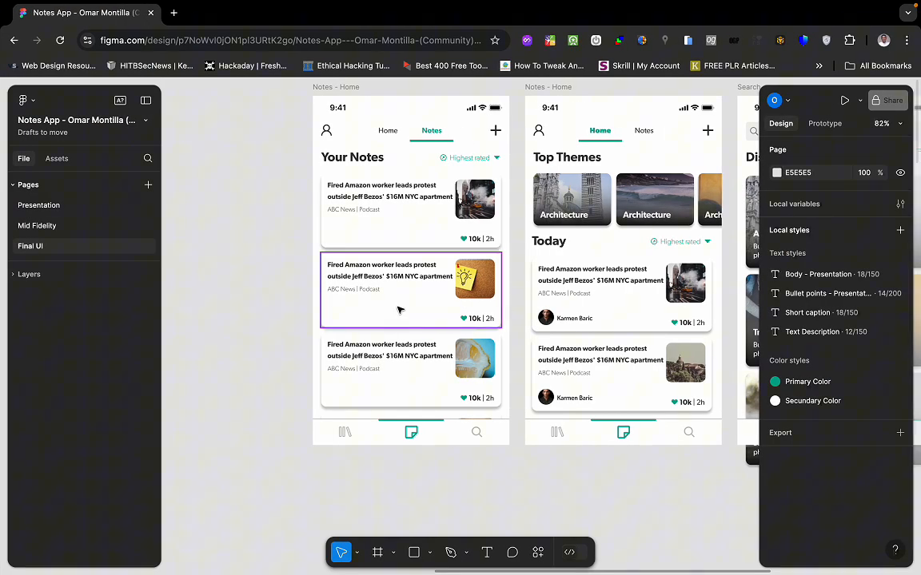
# Zoom into the Notes - Home frame and select the 462×100 theme-card Frame 1 at X 16, Y 148.
pyautogui.scroll(3, 436, 310)
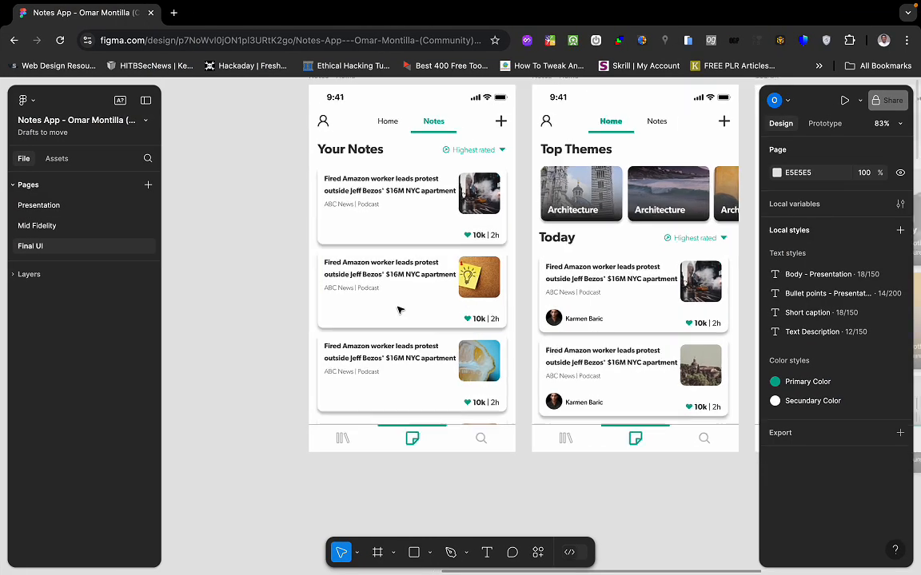
pyautogui.scroll(2, 399, 309)
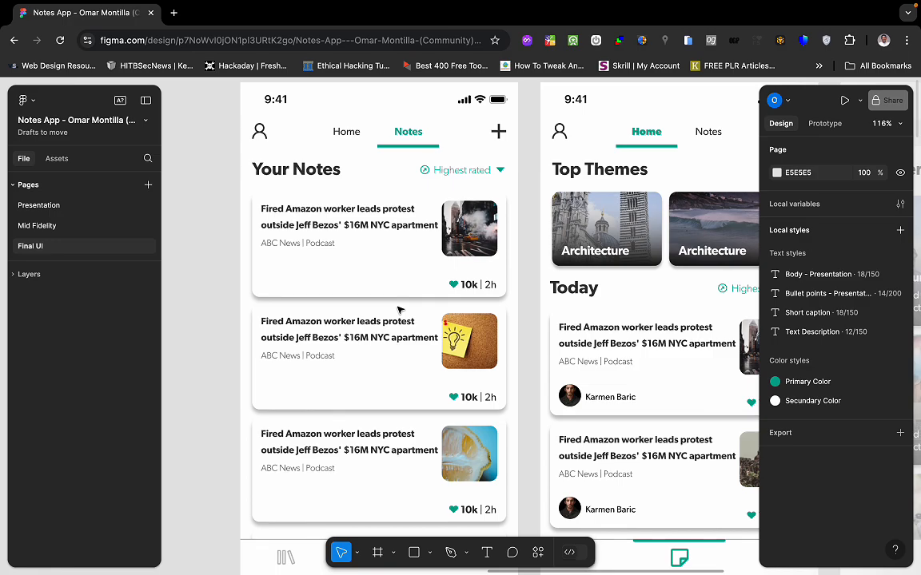
pyautogui.hotkey('ctrl', 'Left')
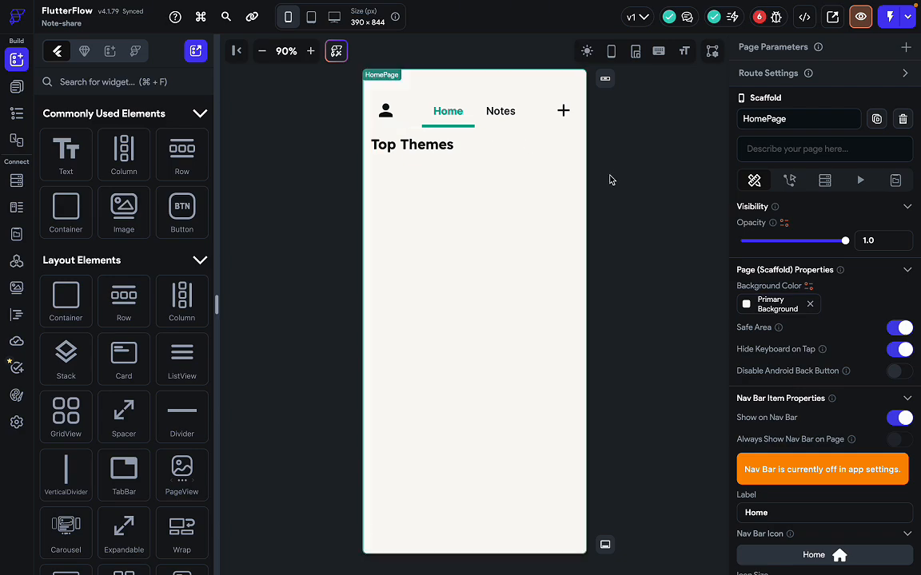
pyautogui.hotkey('ctrl', 'Right')
pyautogui.scroll(1, 352, 232)
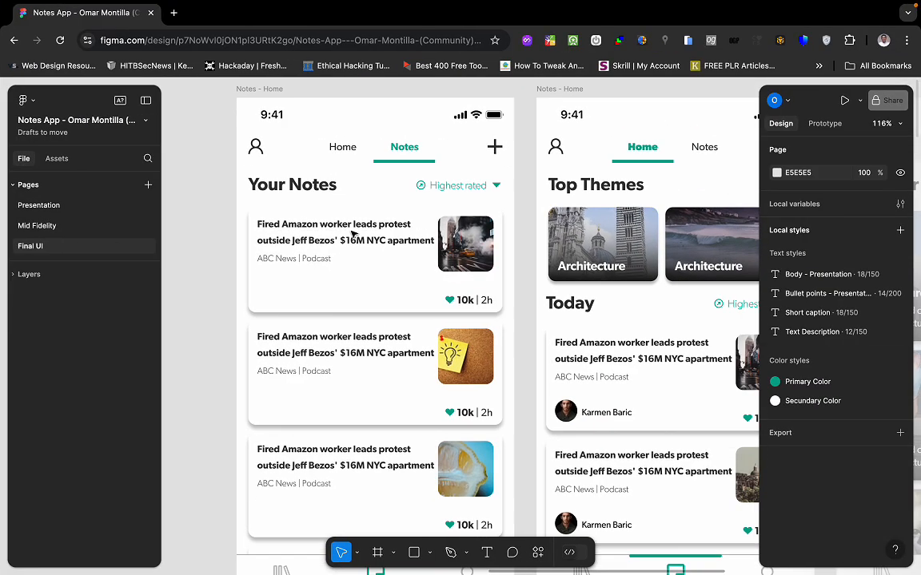
pyautogui.hscroll(4, 491, 304)
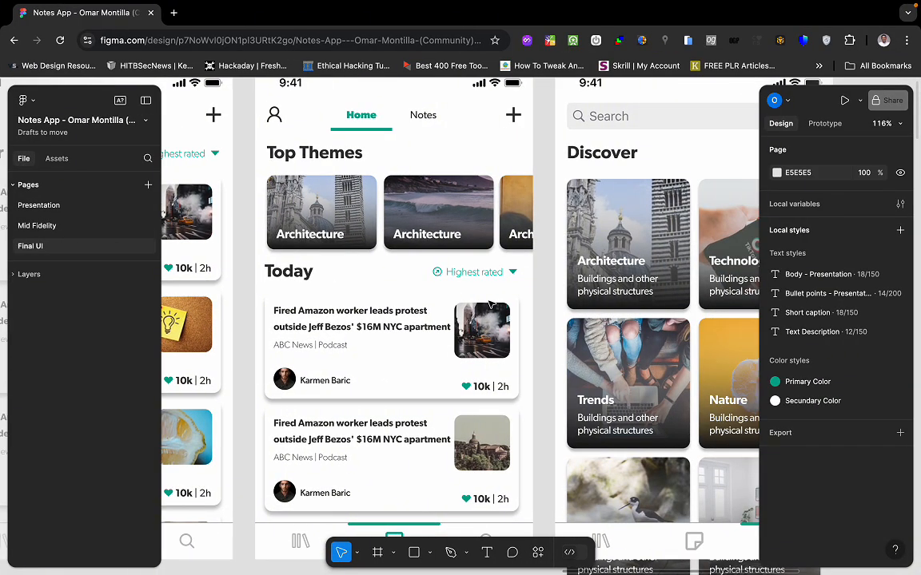
pyautogui.scroll(1, 447, 190)
pyautogui.scroll(-1, 381, 322)
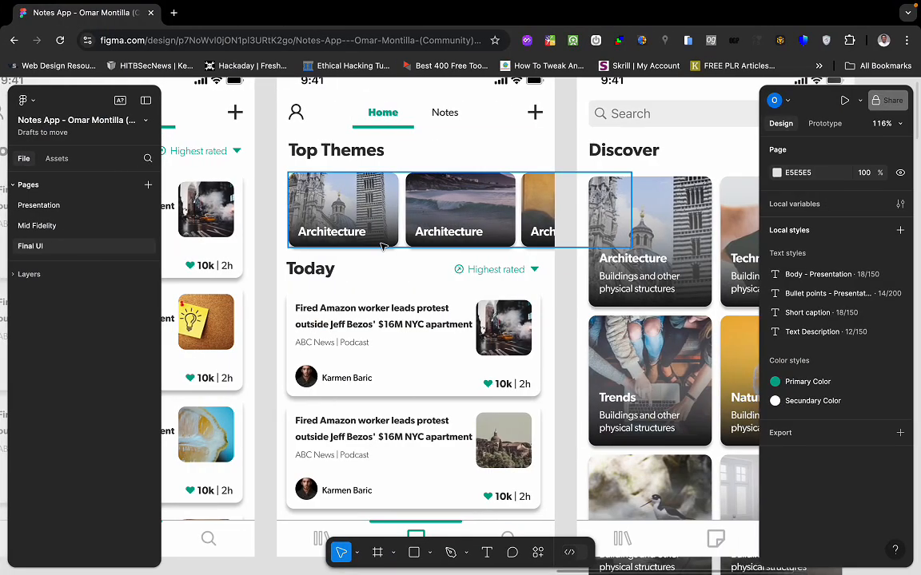
pyautogui.click(382, 246)
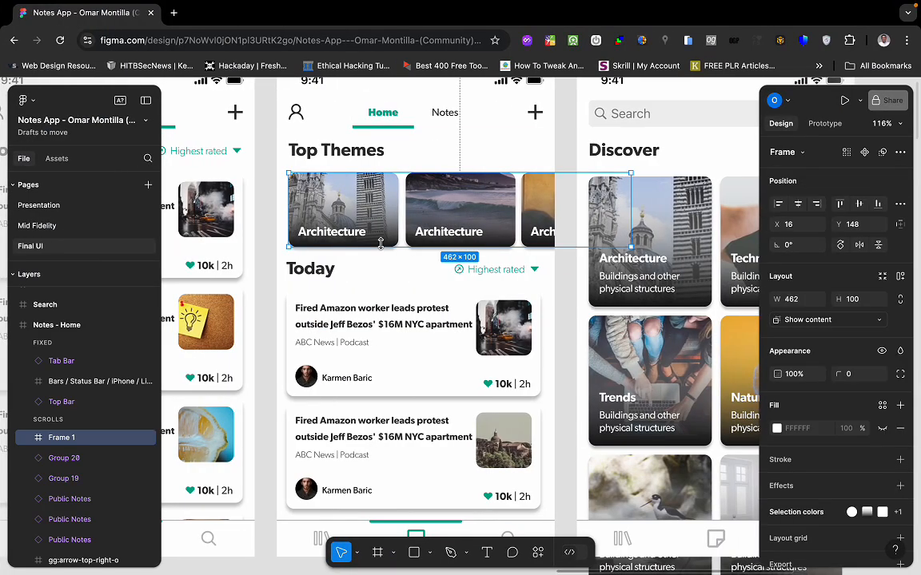
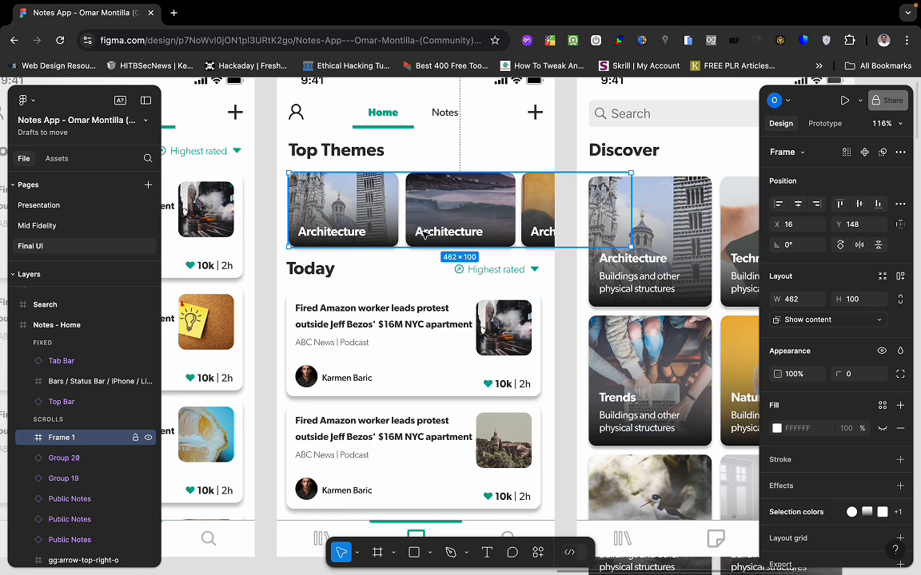
# Flip between FlutterFlow and the Figma Top Themes frame, ending back in FlutterFlow.
pyautogui.hotkey('ctrl', 'Left')
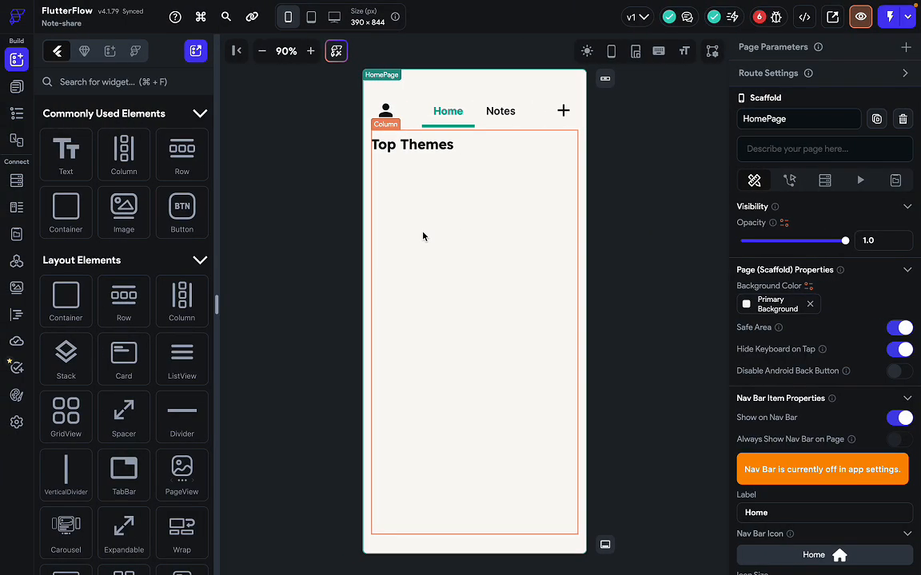
pyautogui.hotkey('ctrl', 'Right')
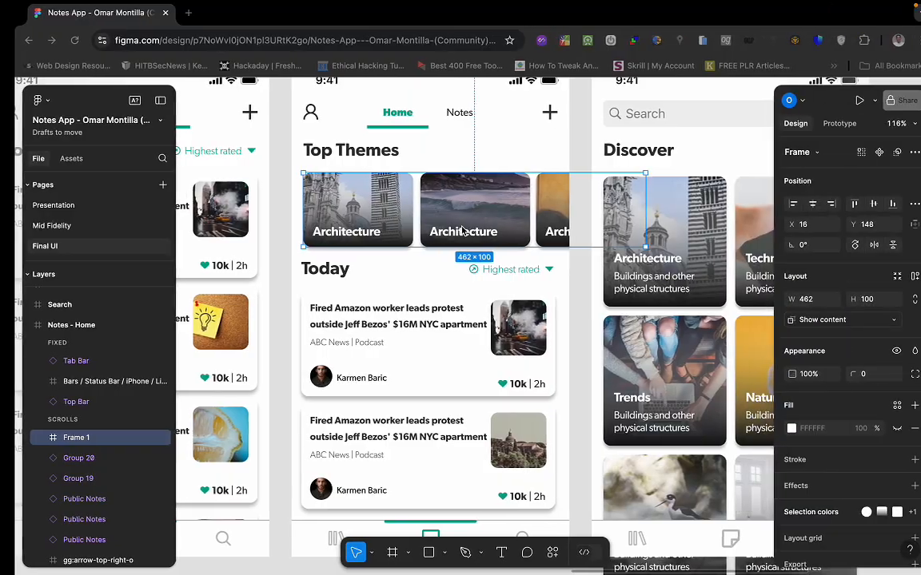
pyautogui.hotkey('ctrl', 'Left')
# Select the Top Themes heading and its Column, comparing against the Figma design.
pyautogui.click(465, 148)
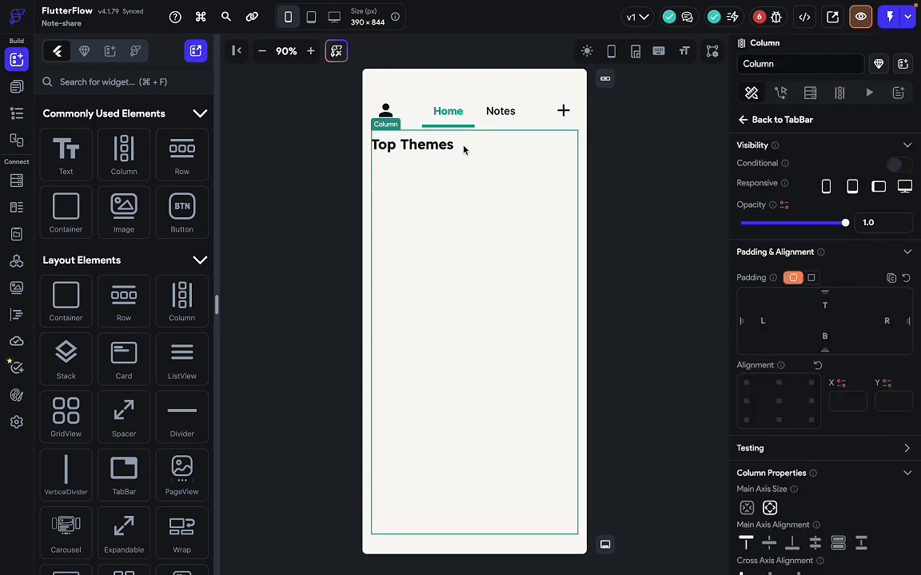
pyautogui.click(440, 144)
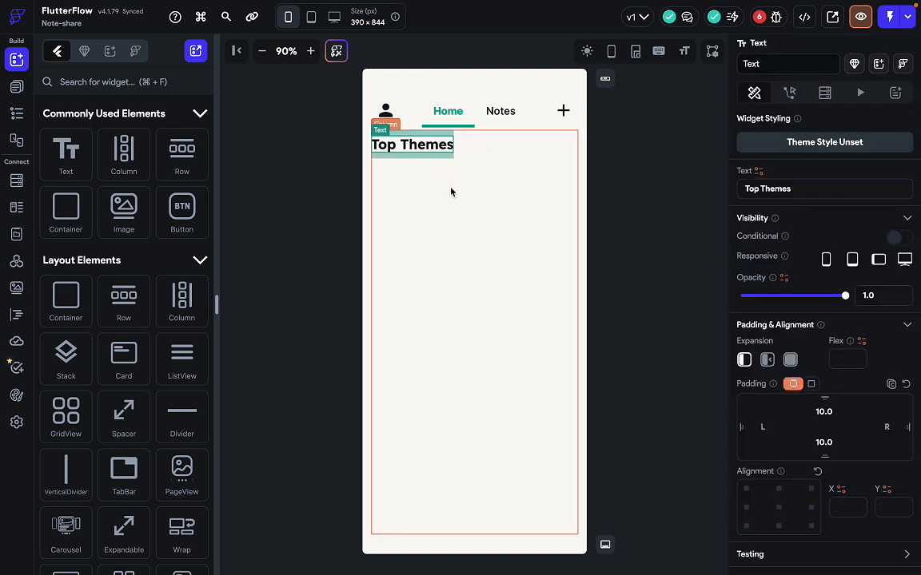
pyautogui.click(531, 238)
pyautogui.hotkey('ctrl', 'Right')
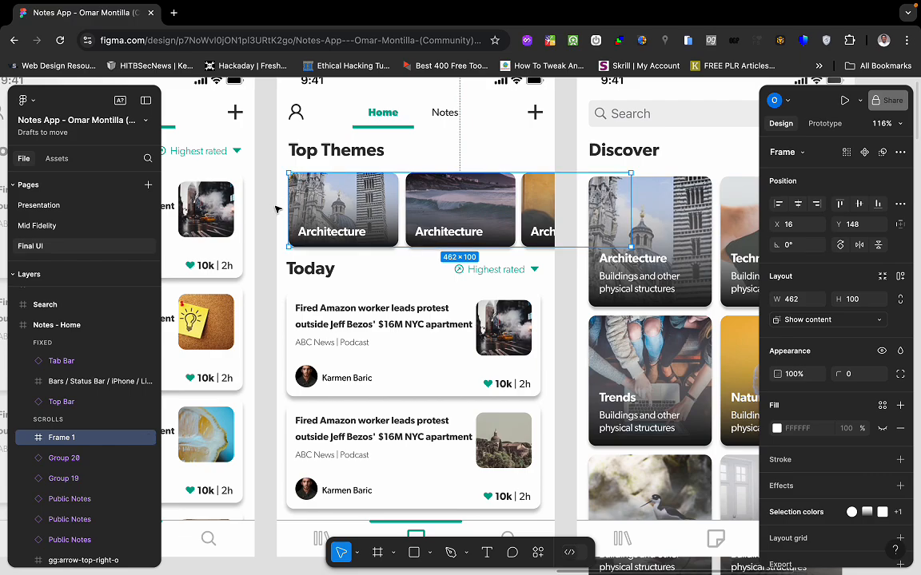
pyautogui.hotkey('ctrl', 'Left')
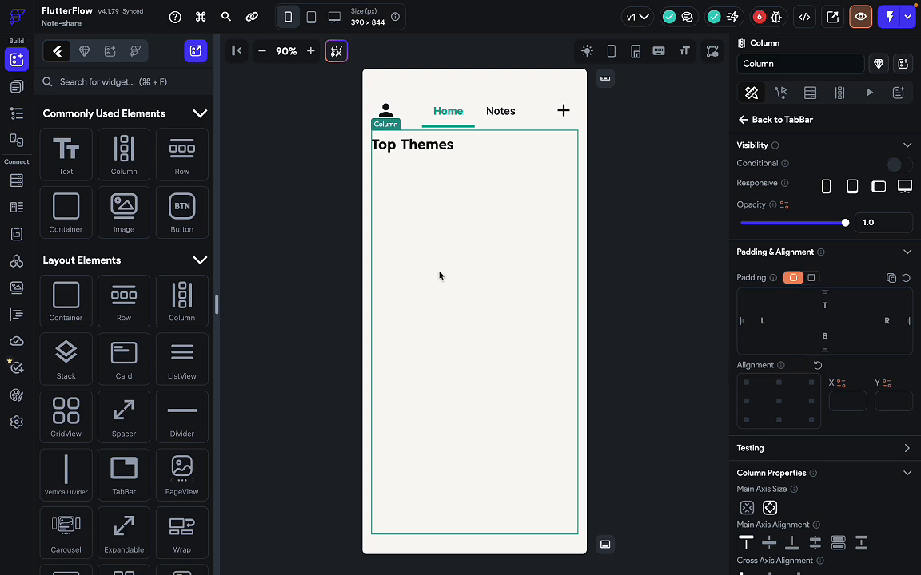
# Reselect the HomePage Column and bring up the five-page list beside the canvas.
pyautogui.click(511, 313)
pyautogui.scroll(-1, 823, 491)
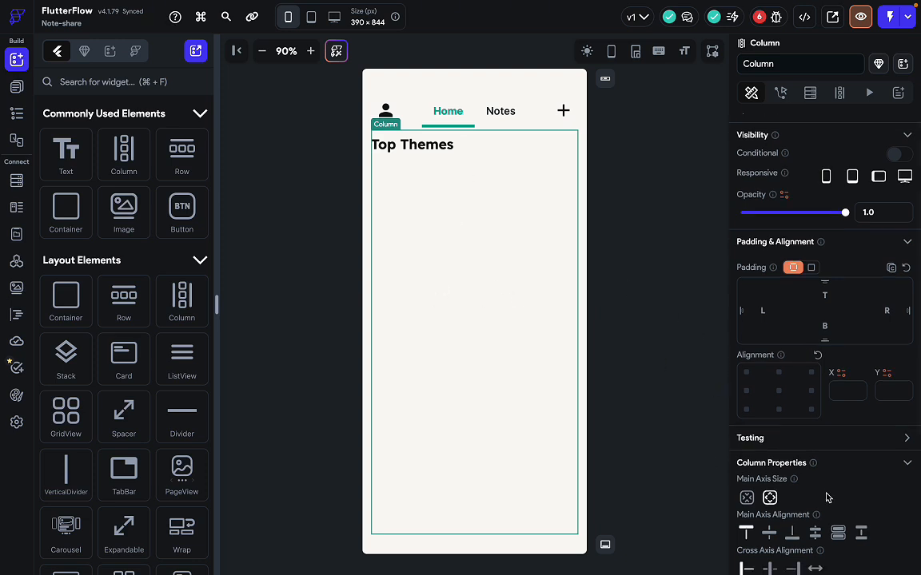
pyautogui.scroll(-5, 775, 409)
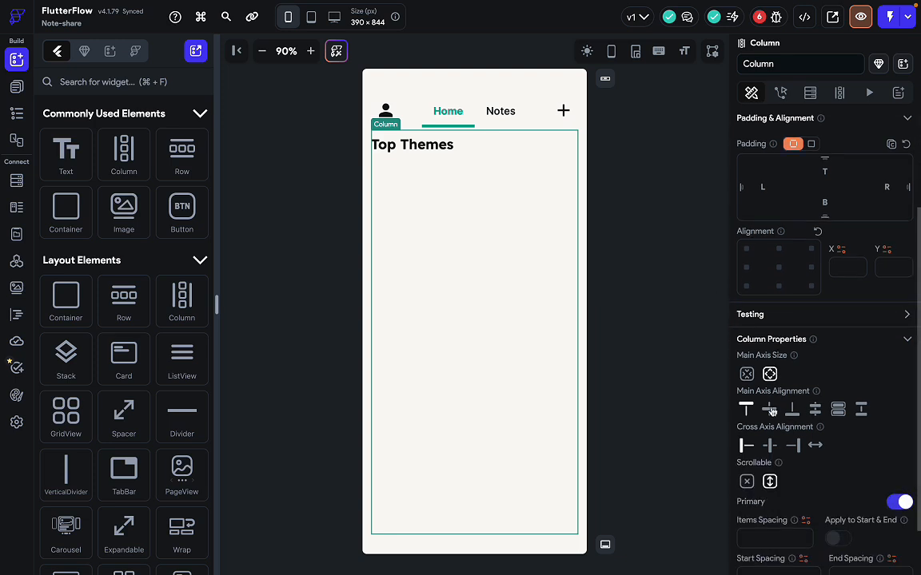
pyautogui.scroll(5, 772, 412)
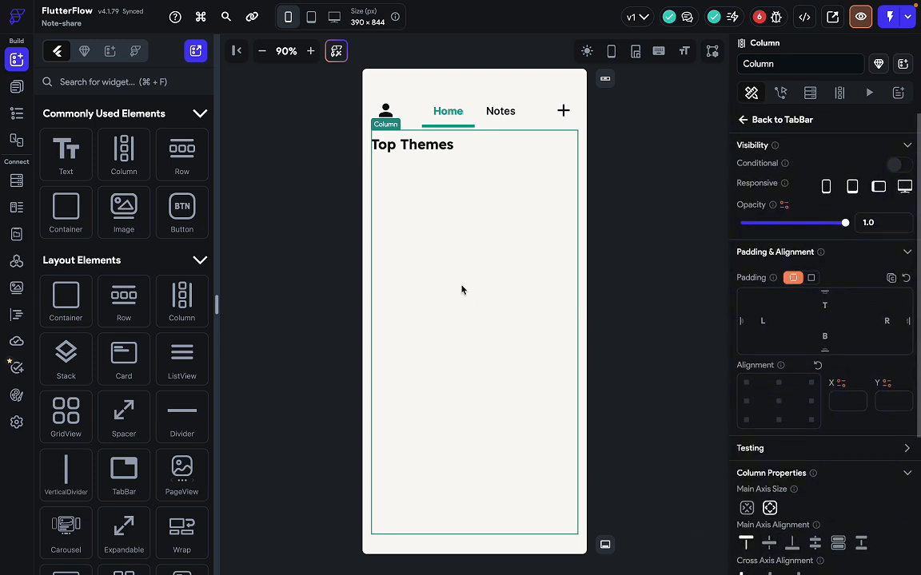
pyautogui.click(16, 86)
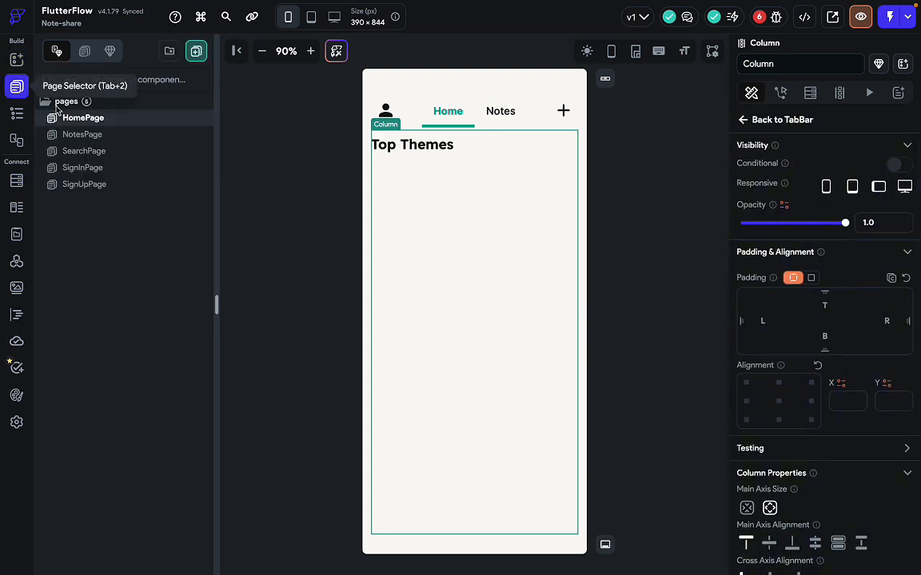
# In the HomePage widget tree, select the Stack wrapping the page.
pyautogui.click(17, 115)
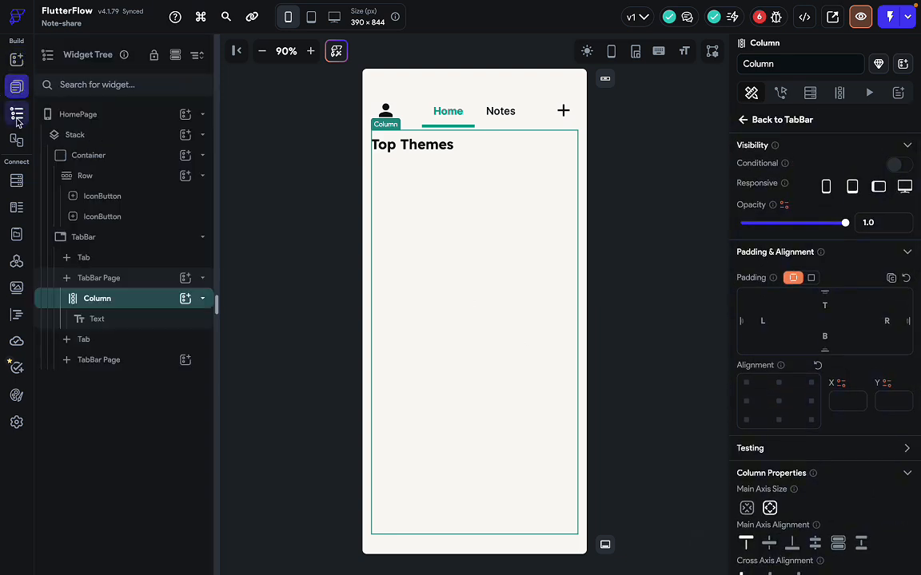
pyautogui.click(121, 244)
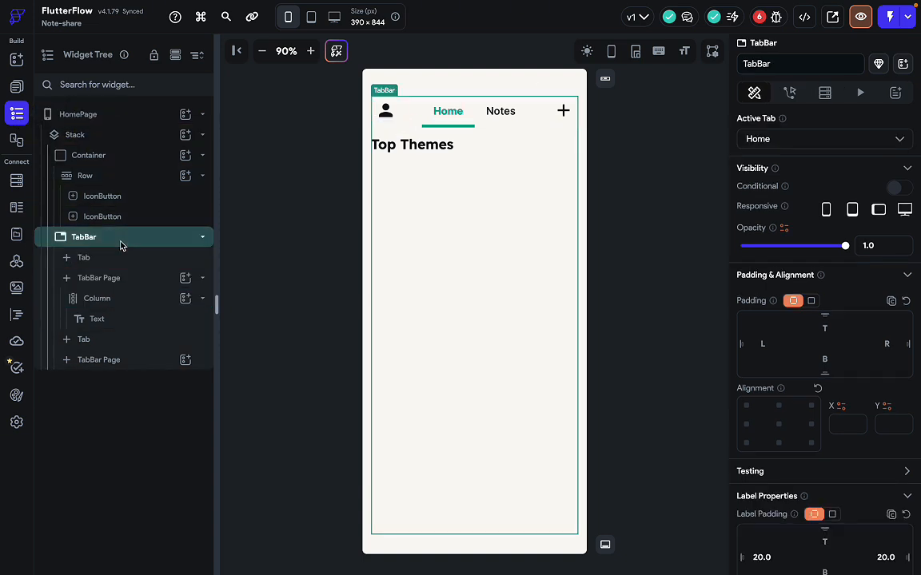
pyautogui.click(116, 156)
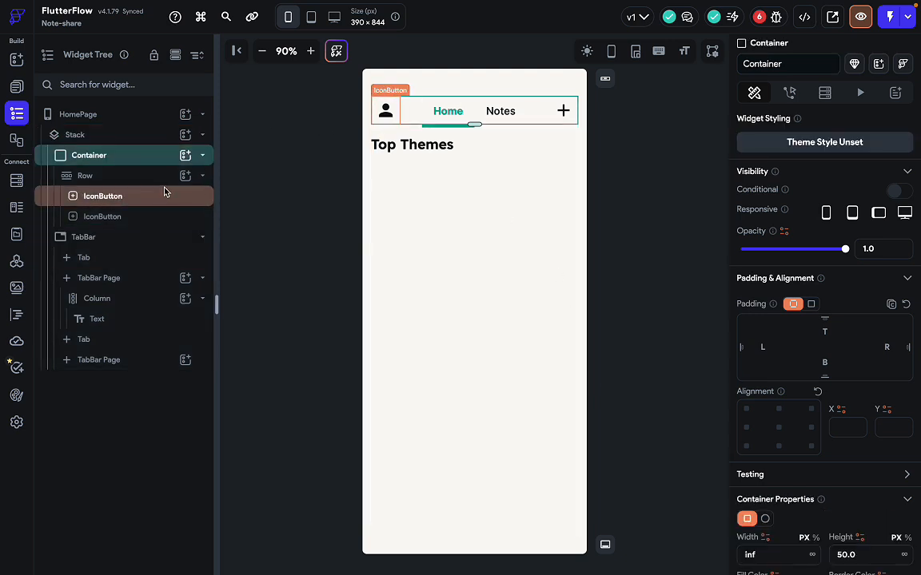
pyautogui.click(167, 135)
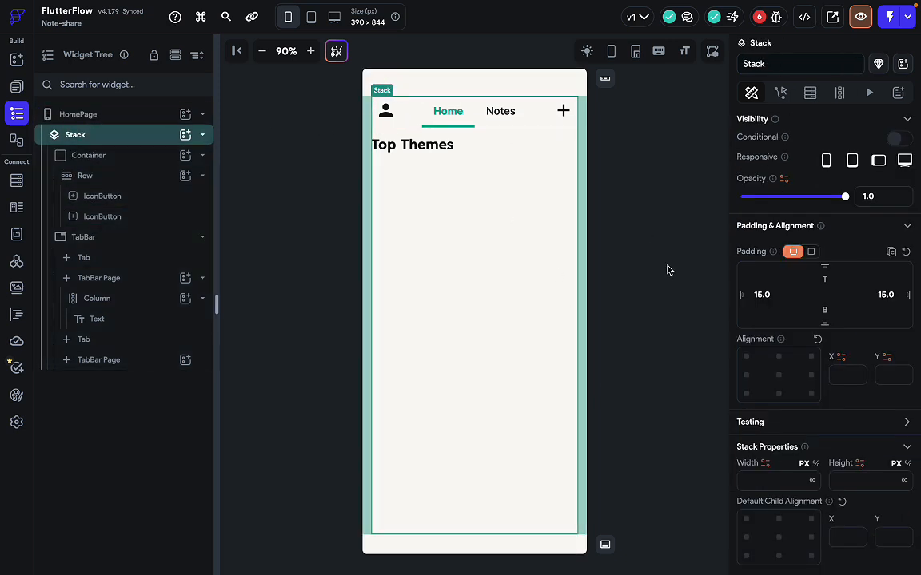
# Clear the Stack's 15.0 left and right padding values.
pyautogui.click(771, 295)
pyautogui.press('BackSpace')
pyautogui.press('BackSpace')
pyautogui.press('BackSpace')
pyautogui.press('BackSpace')
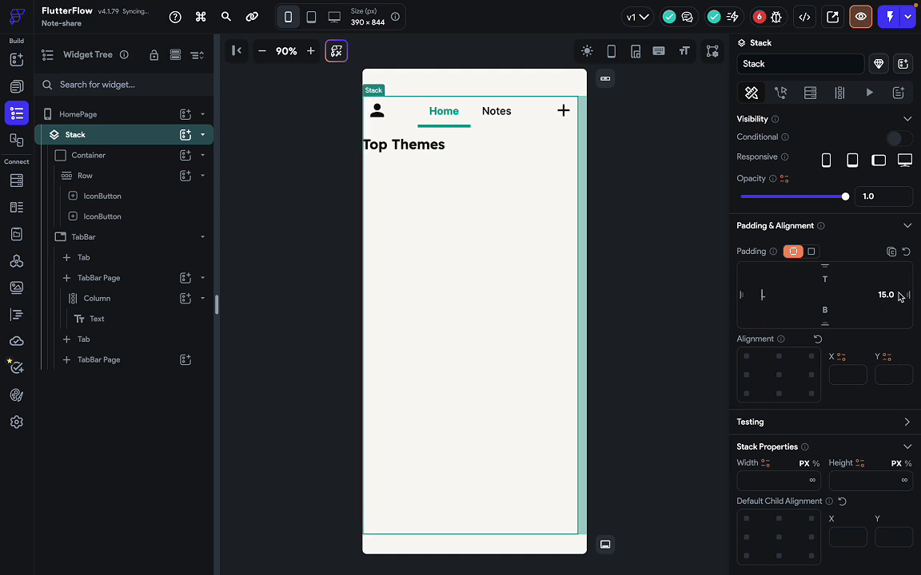
pyautogui.click(895, 295)
pyautogui.press('BackSpace')
pyautogui.press('BackSpace')
pyautogui.press('BackSpace')
pyautogui.press('BackSpace')
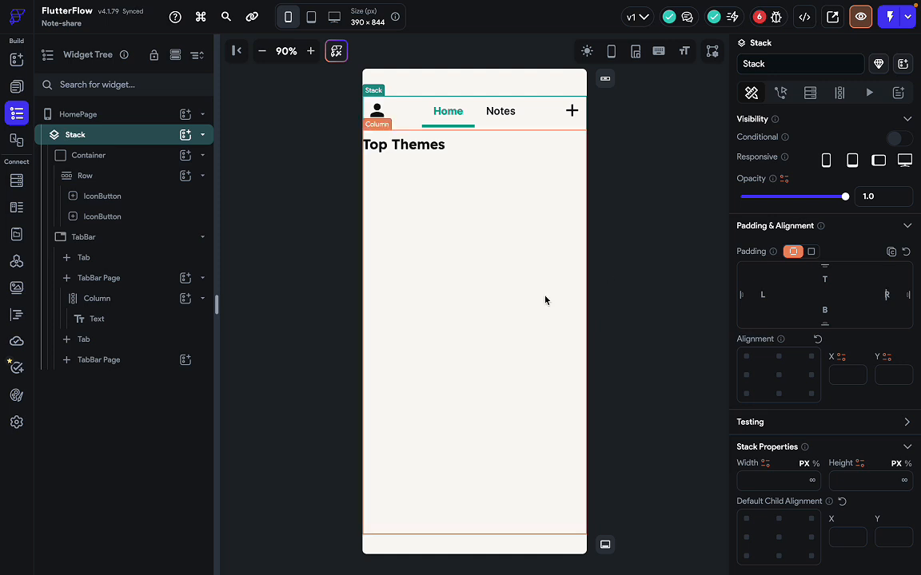
pyautogui.click(465, 200)
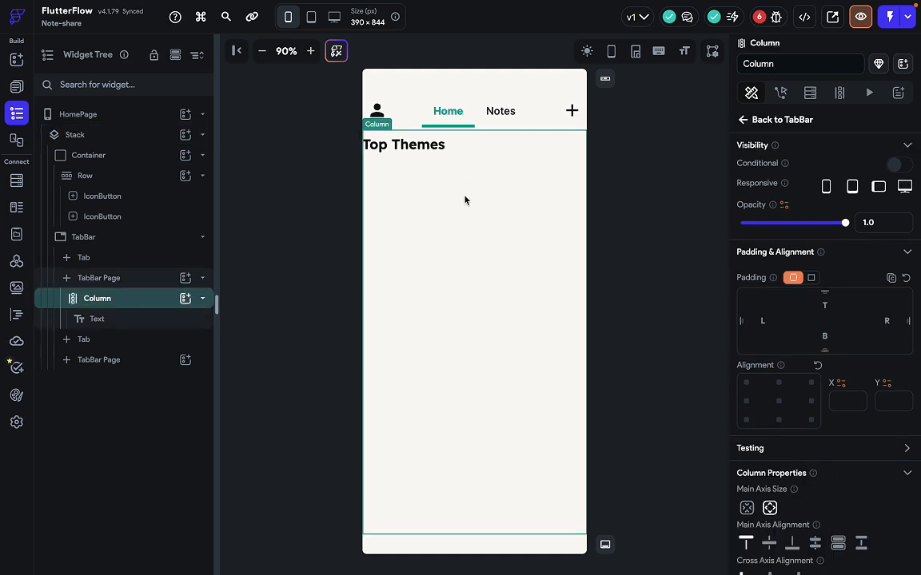
pyautogui.click(435, 147)
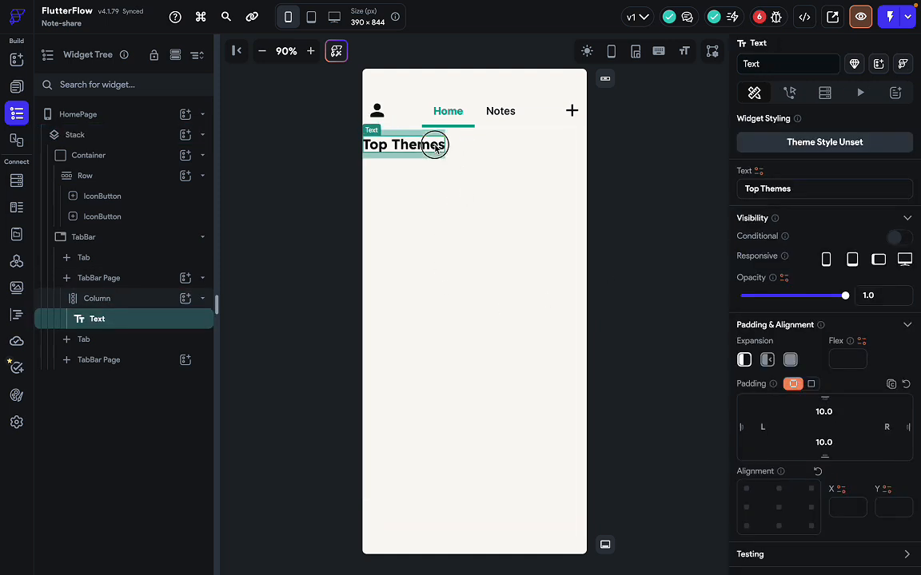
pyautogui.click(439, 191)
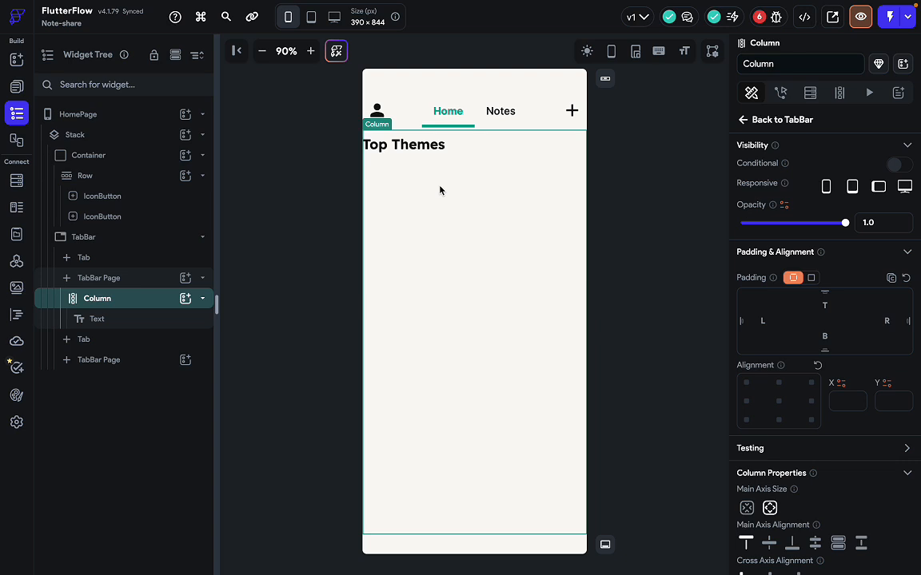
# Drop a Row from Add Elements beneath the Top Themes heading.
pyautogui.press('super+slash')
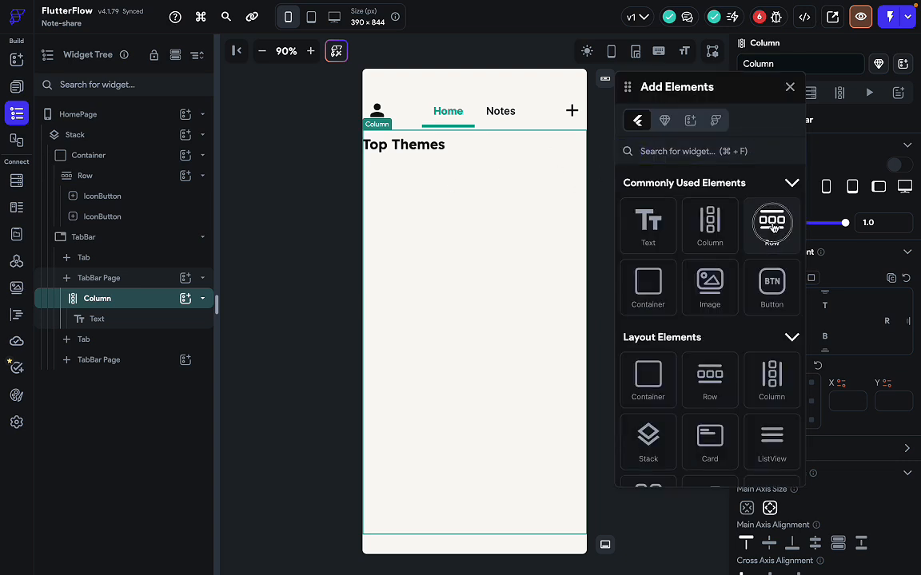
pyautogui.moveTo(771, 222); pyautogui.dragTo(482, 223)
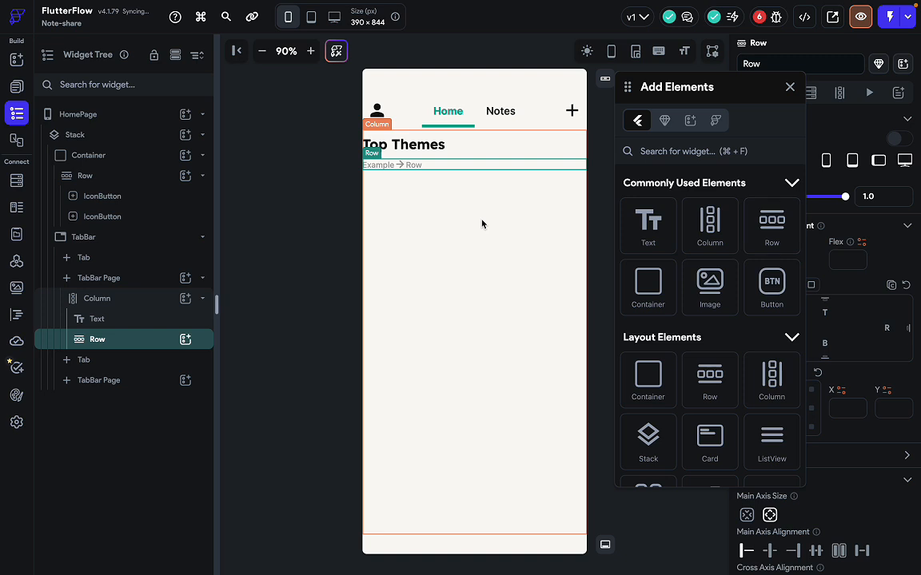
pyautogui.click(790, 87)
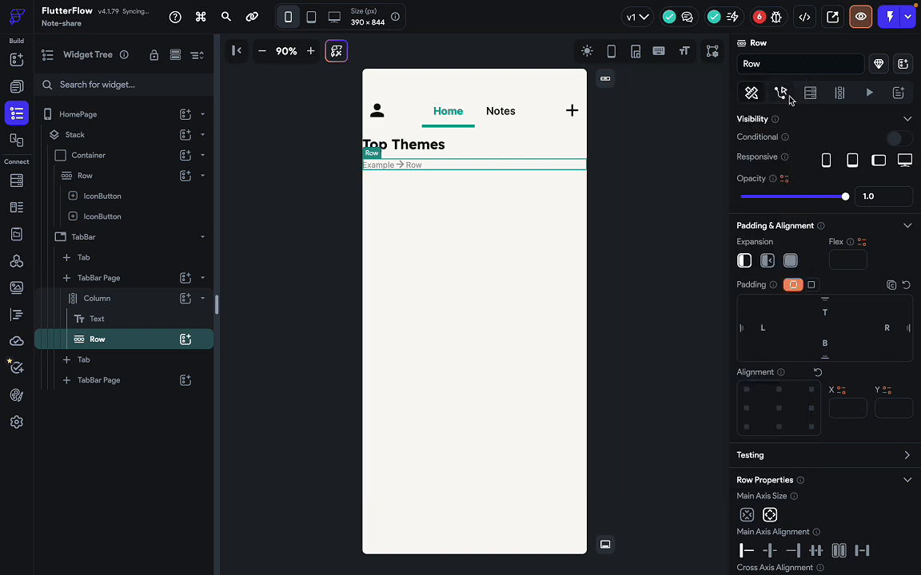
# Inspect the Figma Top Themes heading group and Architecture image-cards frame.
pyautogui.hotkey('ctrl', 'Right')
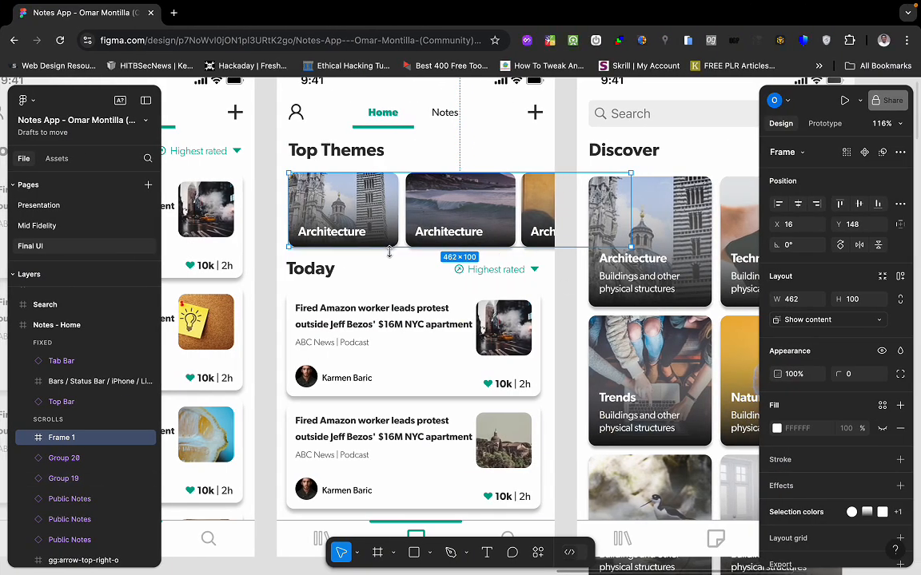
pyautogui.click(354, 158)
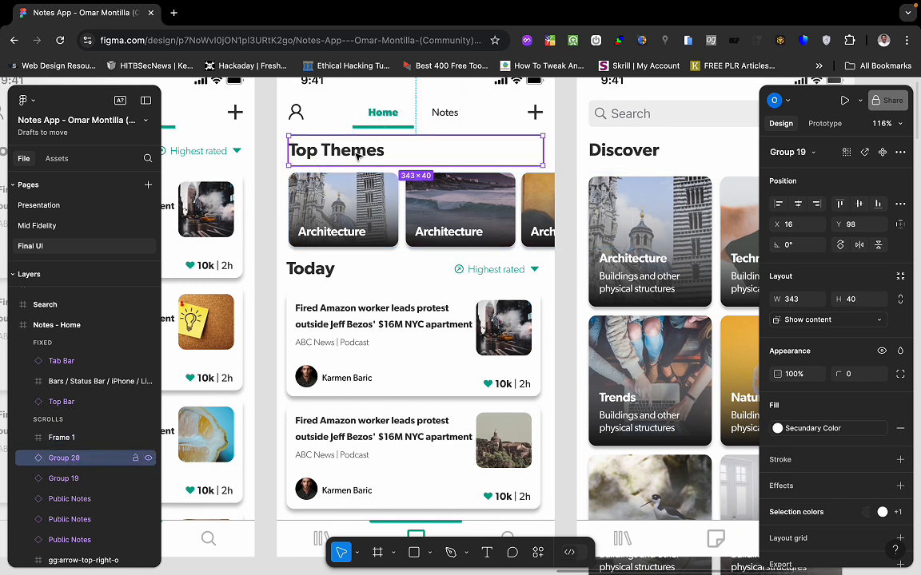
pyautogui.click(350, 176)
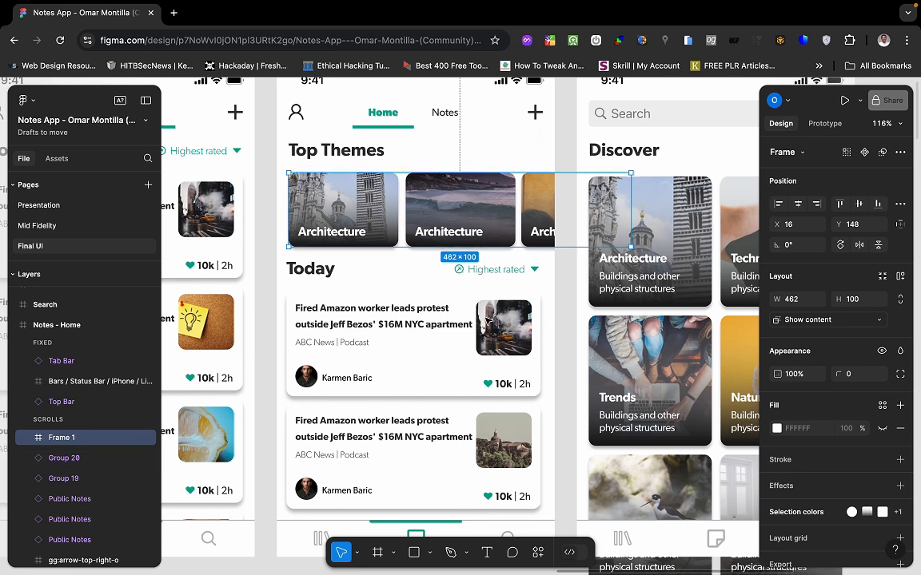
pyautogui.click(336, 155)
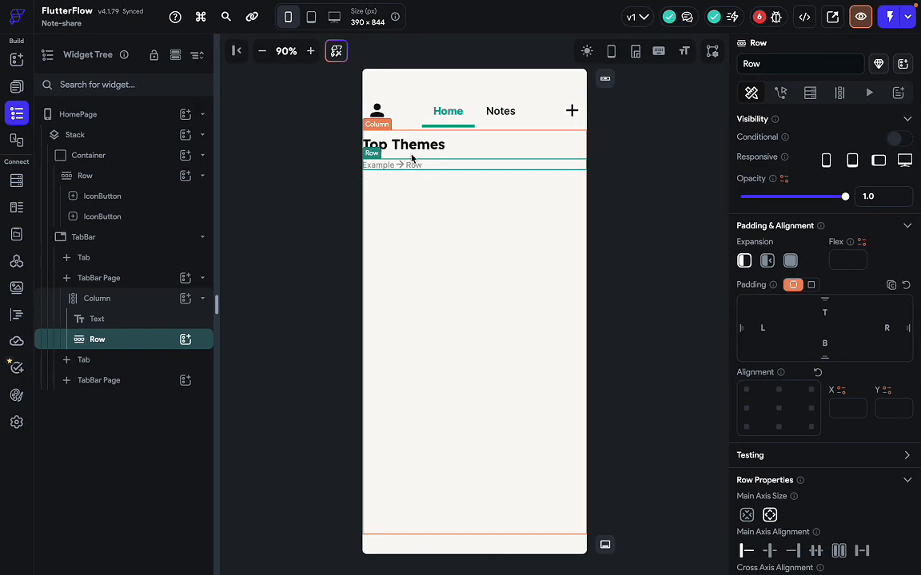
# Change the Top Themes heading's bottom padding from 10.0 to 15.
pyautogui.click(412, 158)
pyautogui.click(375, 147)
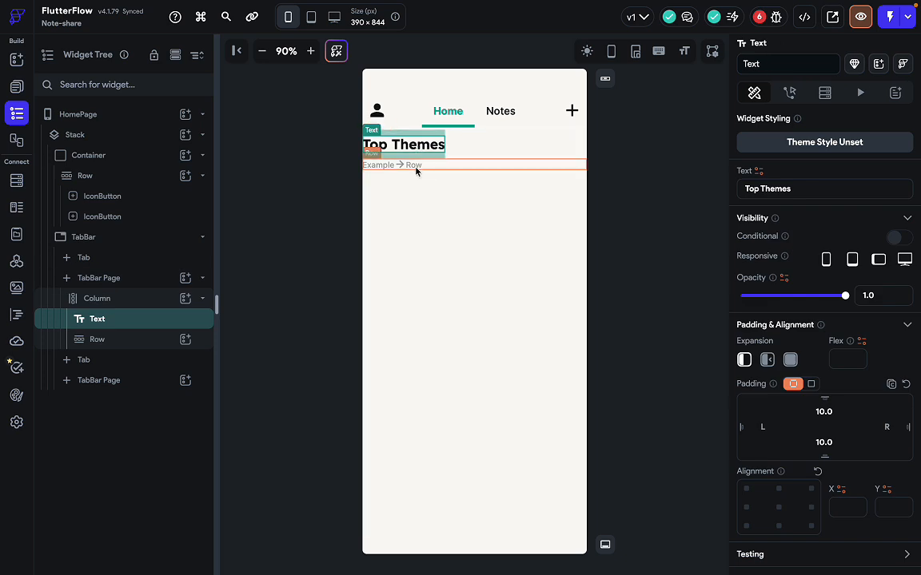
pyautogui.click(415, 169)
pyautogui.click(384, 144)
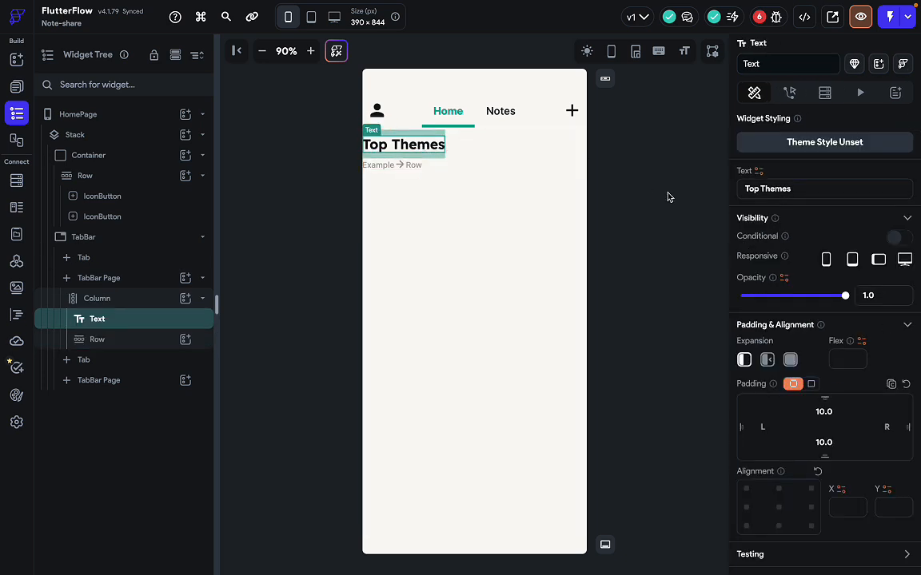
pyautogui.scroll(-1, 784, 370)
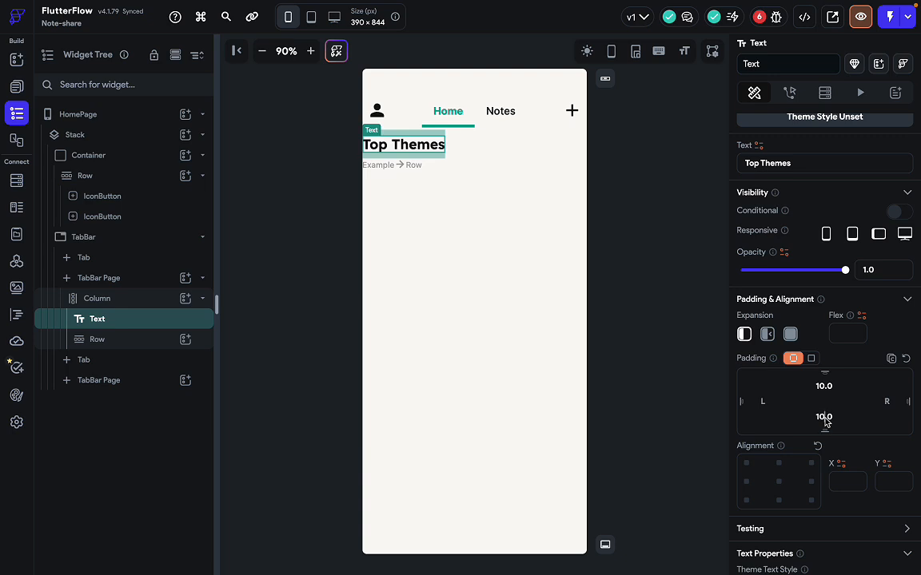
pyautogui.press('BackSpace')
pyautogui.write('5')
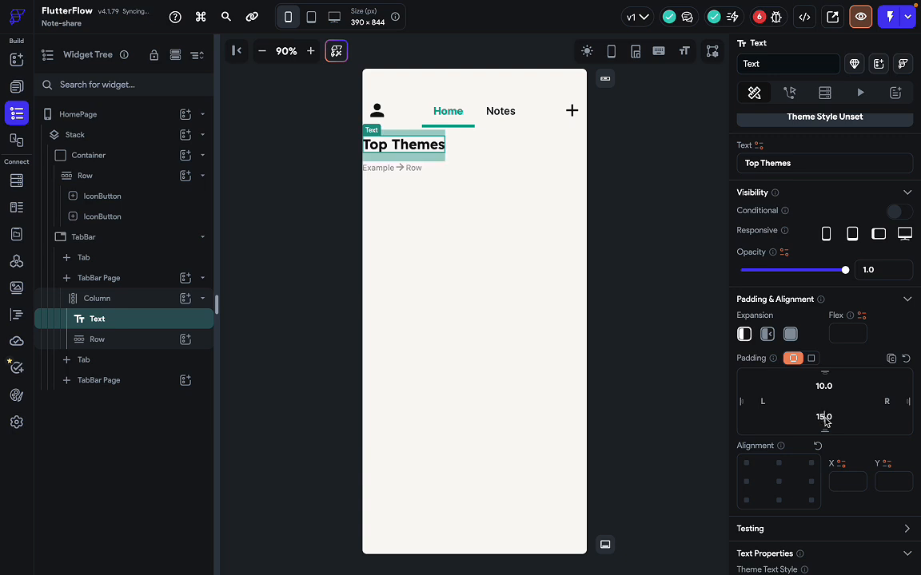
# Select the new Row below the heading and compare it with the Figma design.
pyautogui.click(472, 185)
pyautogui.click(457, 171)
pyautogui.hotkey('ctrl', 'Right')
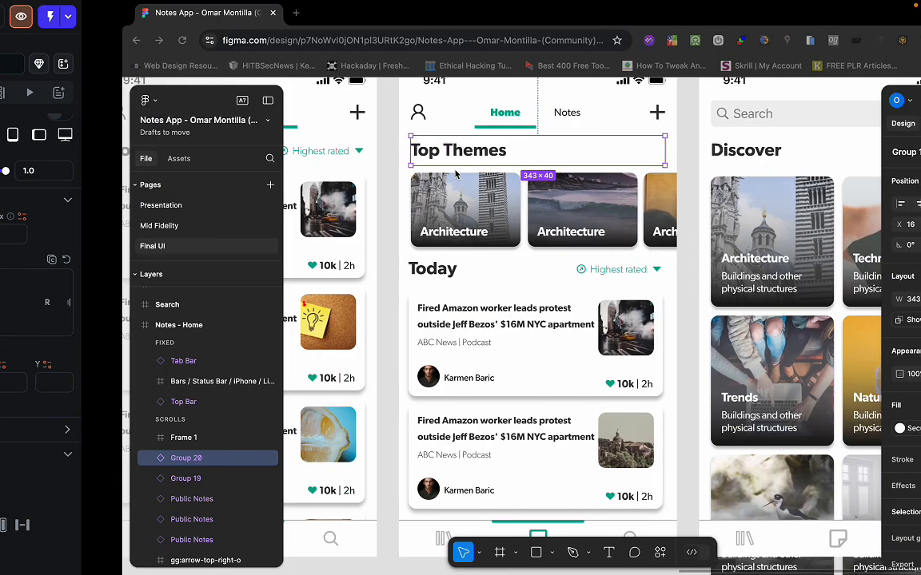
pyautogui.hotkey('ctrl', 'Left')
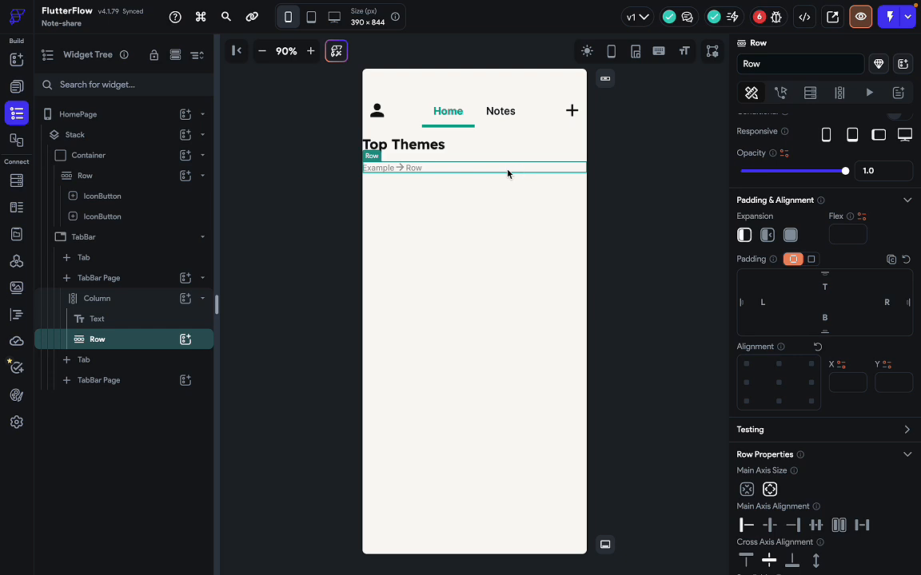
# Search 'card' and drop a Card into the empty Top Themes Row.
pyautogui.write('a')
pyautogui.write('card')
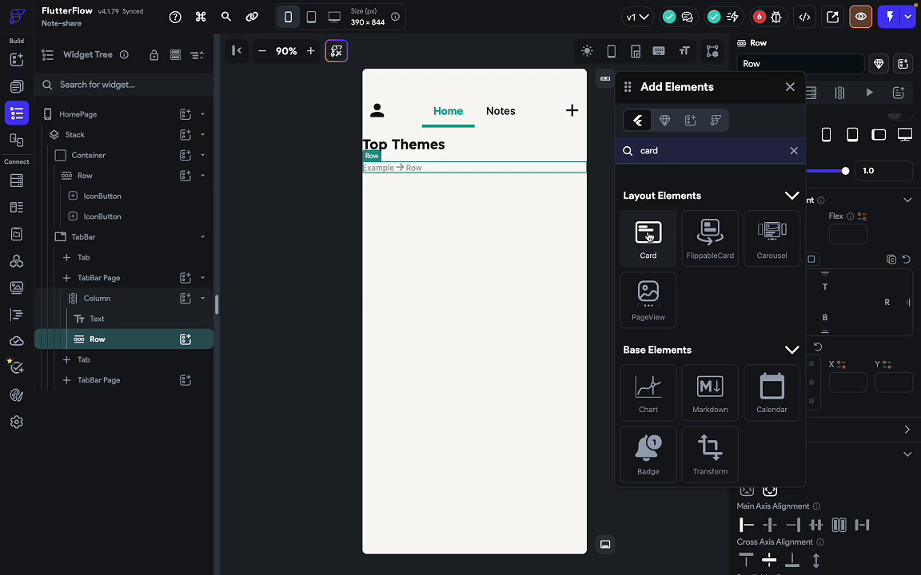
pyautogui.moveTo(648, 237); pyautogui.dragTo(431, 175)
pyautogui.click(478, 269)
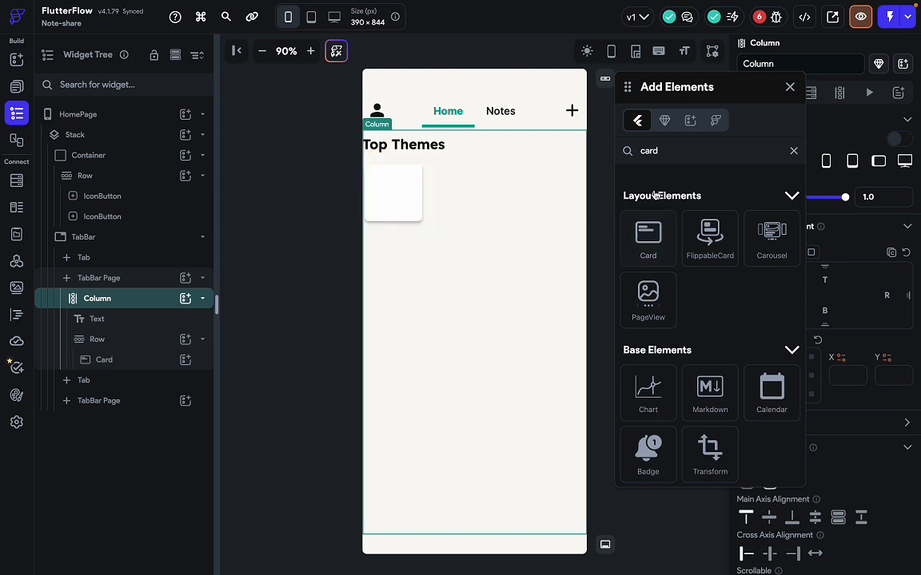
# Add a Container beside the Card, then delete it so only the Card remains.
pyautogui.click(662, 156)
pyautogui.doubleClick(661, 153)
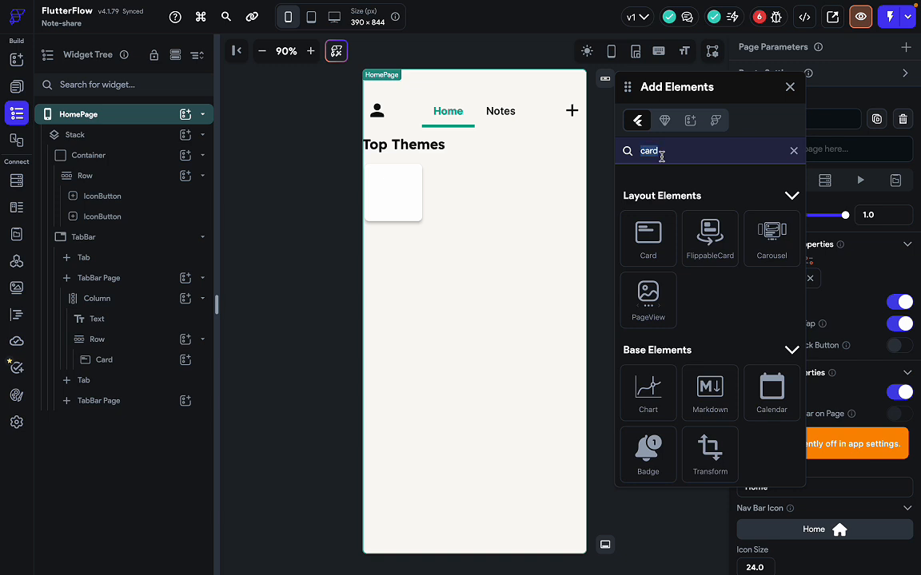
pyautogui.write('cont')
pyautogui.moveTo(671, 222); pyautogui.dragTo(534, 199)
pyautogui.click(541, 435)
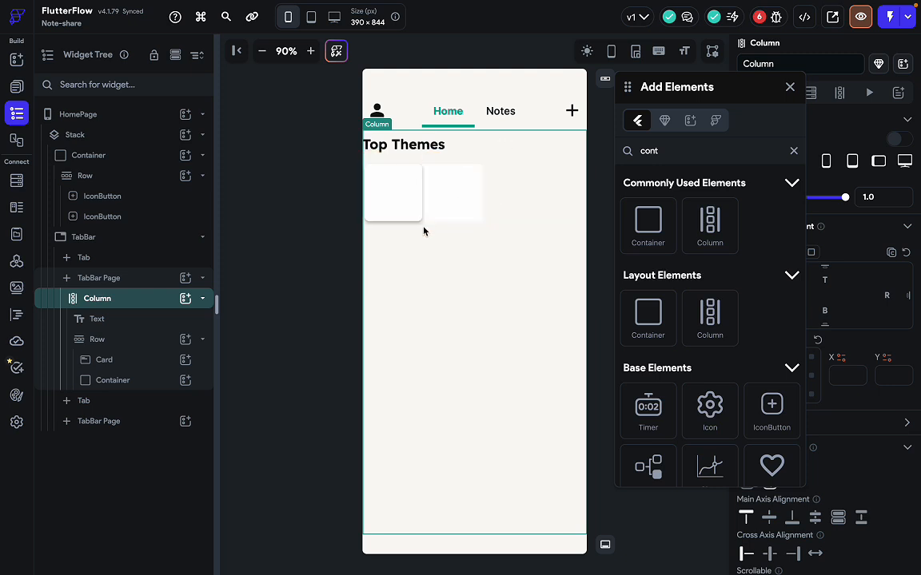
pyautogui.click(468, 214)
pyautogui.press('Delete')
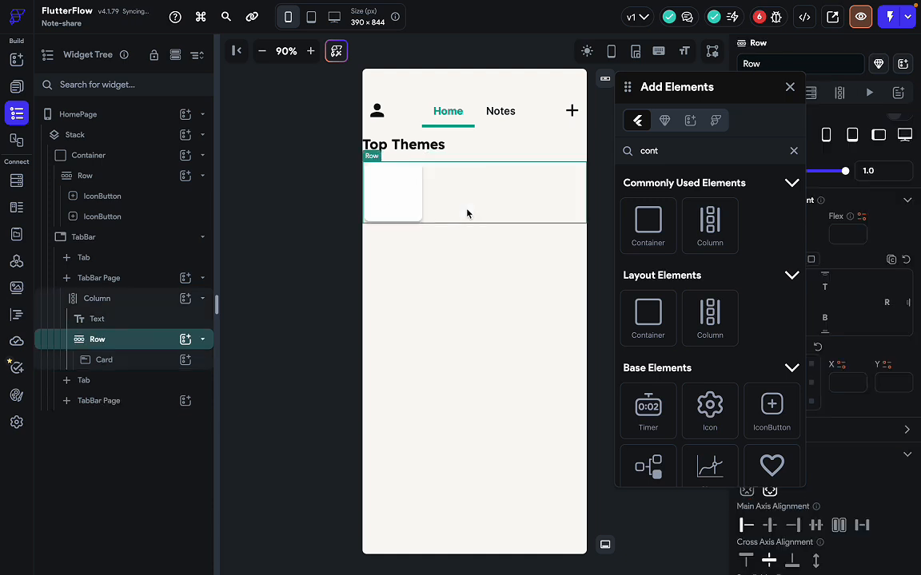
pyautogui.click(384, 208)
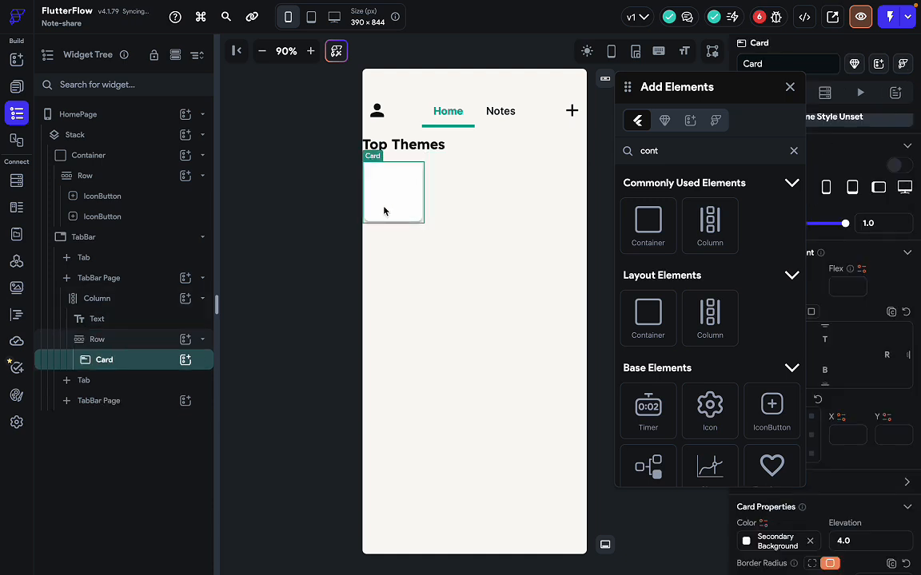
pyautogui.hotkey('ctrl', 'Right')
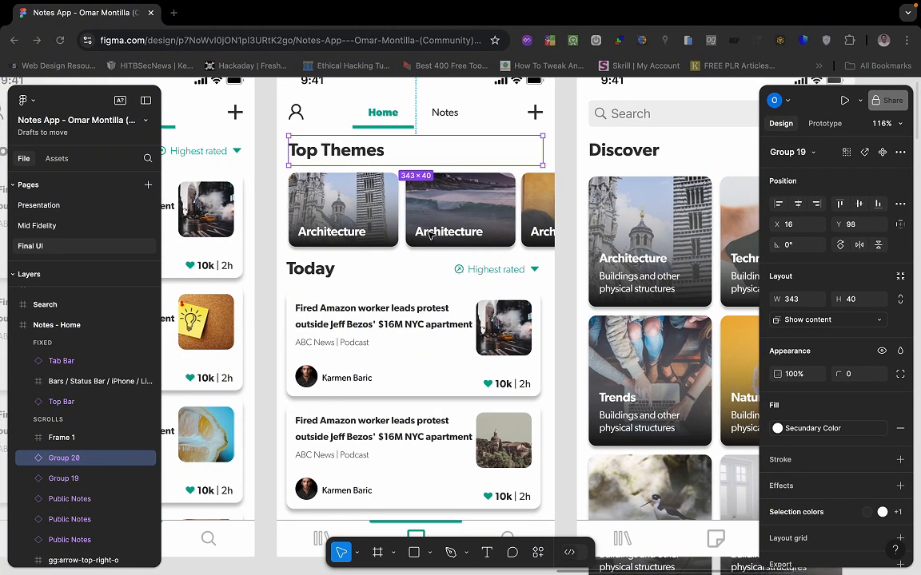
# Check the Figma card row, then bring up the Card's properties in FlutterFlow.
pyautogui.click(393, 243)
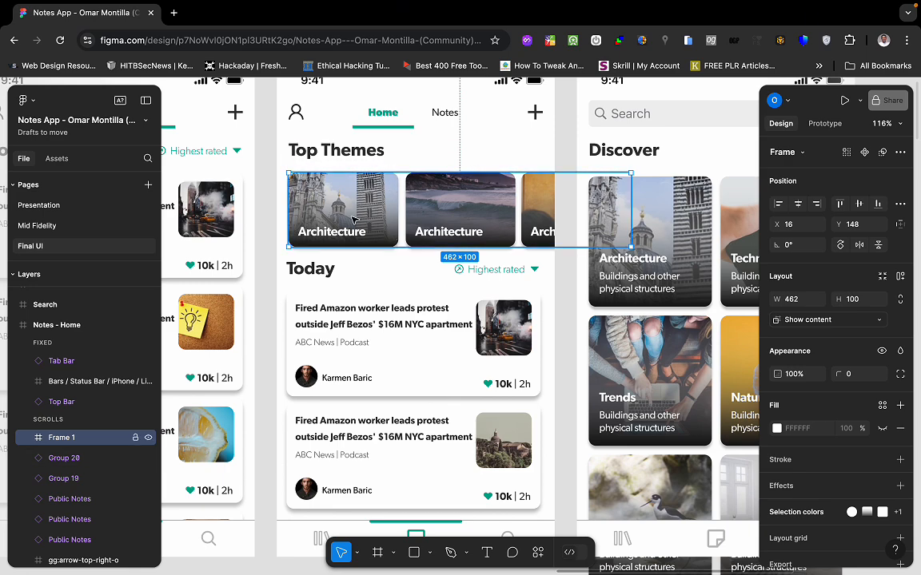
pyautogui.hotkey('ctrl', 'Left')
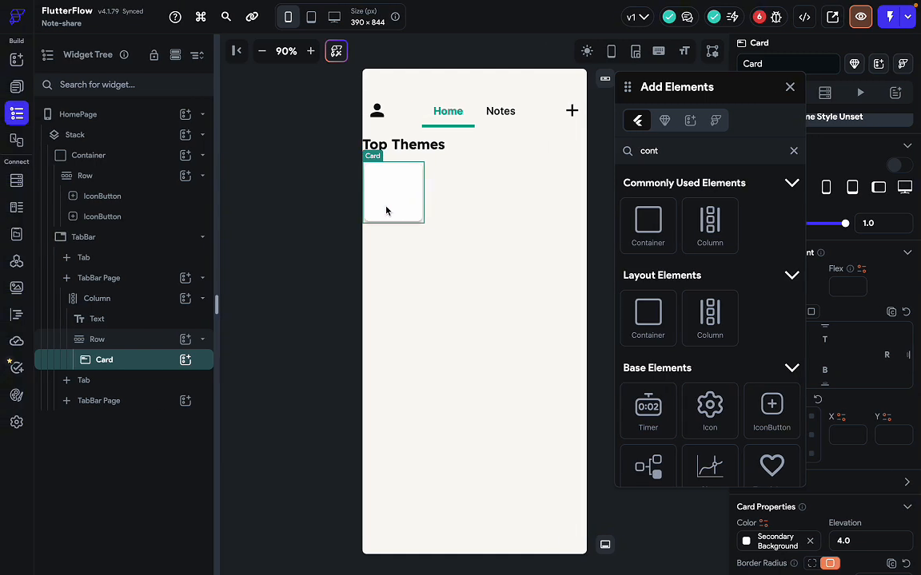
pyautogui.click(789, 86)
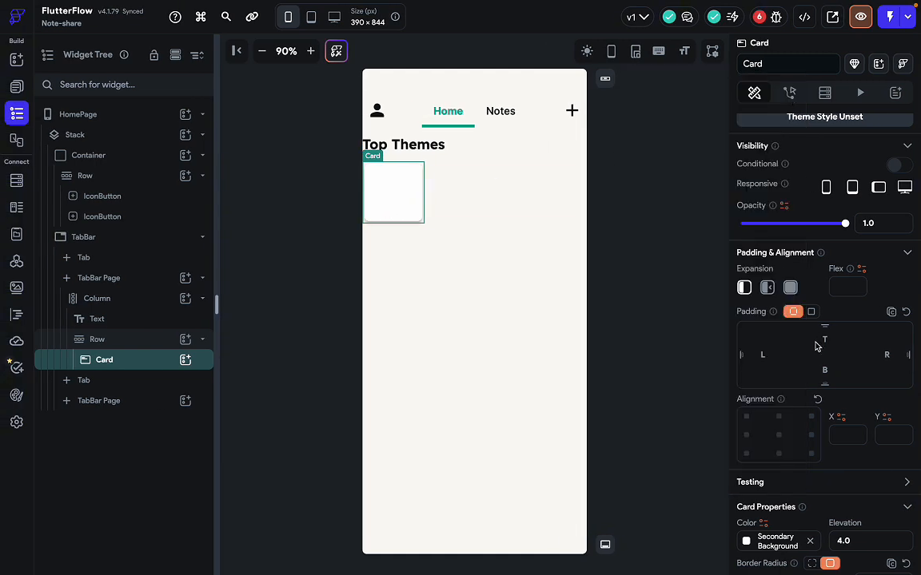
pyautogui.scroll(-2, 815, 345)
pyautogui.scroll(2, 815, 346)
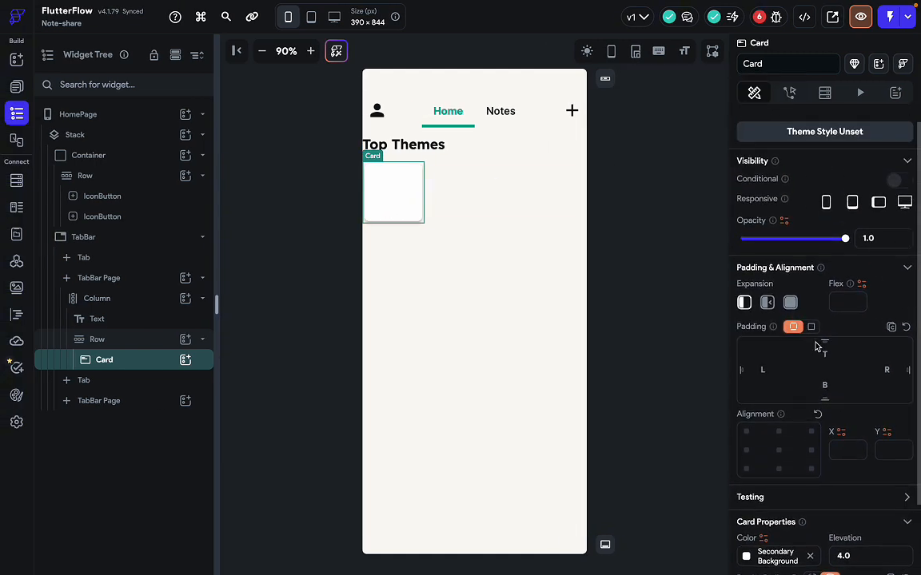
pyautogui.scroll(-2, 835, 423)
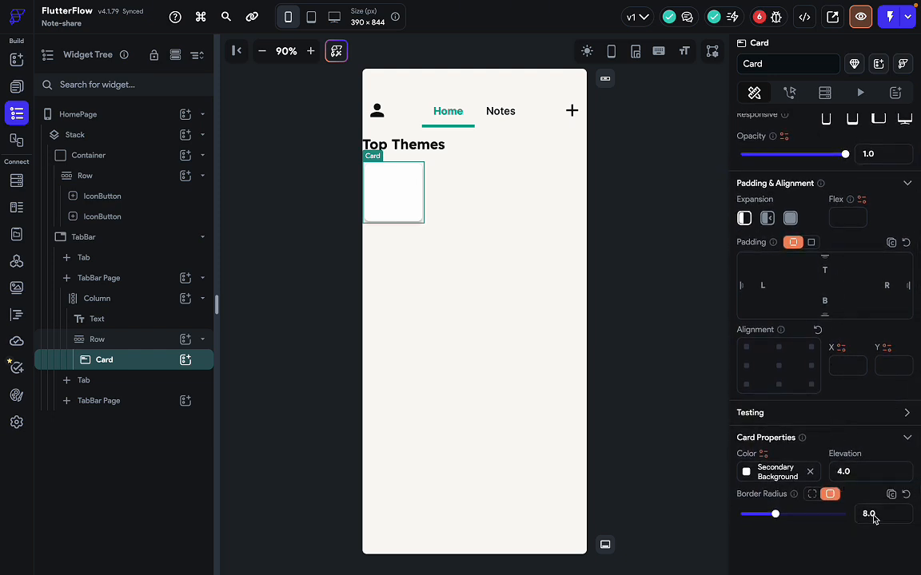
# Change the Card's border radius from 8.0 to 15.
pyautogui.doubleClick(874, 517)
pyautogui.write('12')
pyautogui.hotkey('ctrl', 'Right')
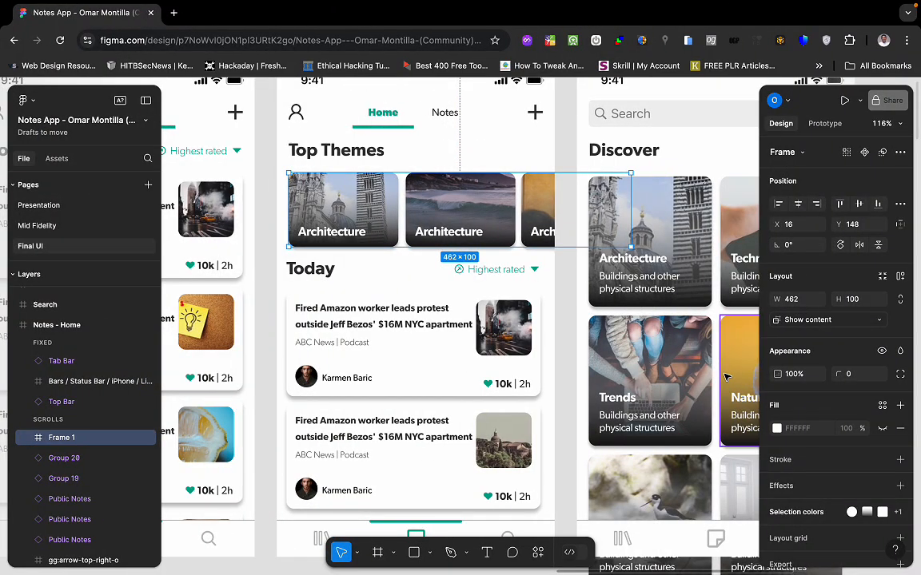
pyautogui.hotkey('ctrl', 'Left')
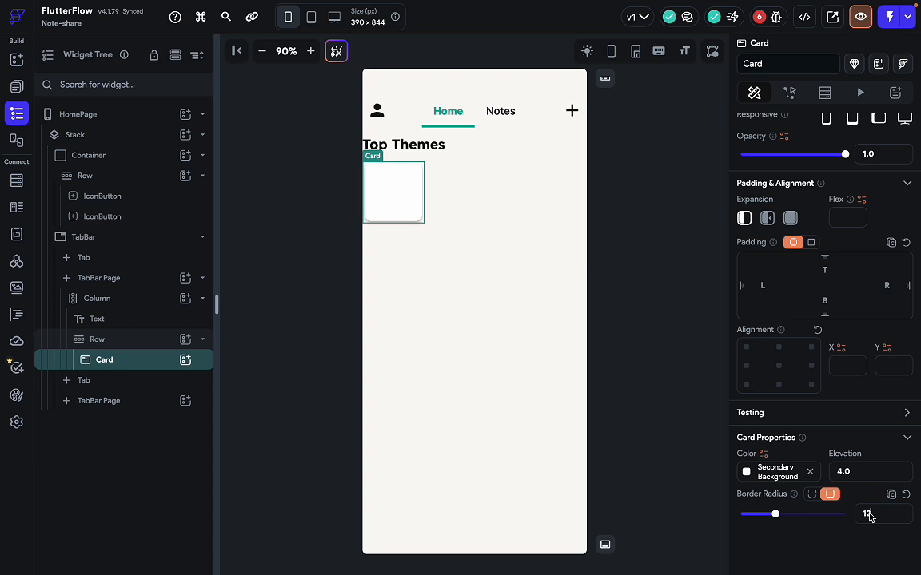
pyautogui.press('BackSpace')
pyautogui.press('BackSpace')
pyautogui.write('15')
pyautogui.click(568, 286)
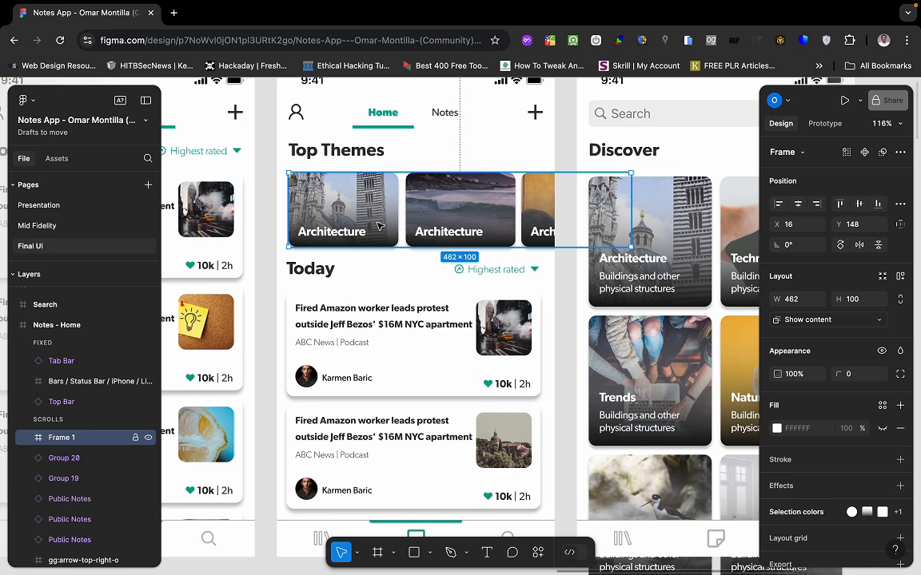
# Read the first Architecture card's 148×100 size in Figma, then reselect the FlutterFlow Card.
pyautogui.click(383, 338)
pyautogui.doubleClick(366, 240)
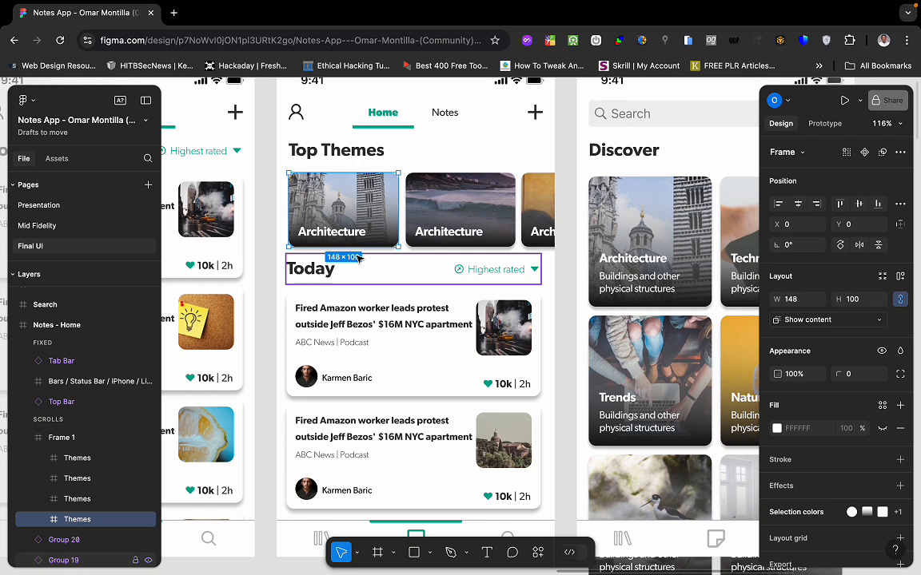
pyautogui.hotkey('ctrl', 'Left')
pyautogui.click(393, 211)
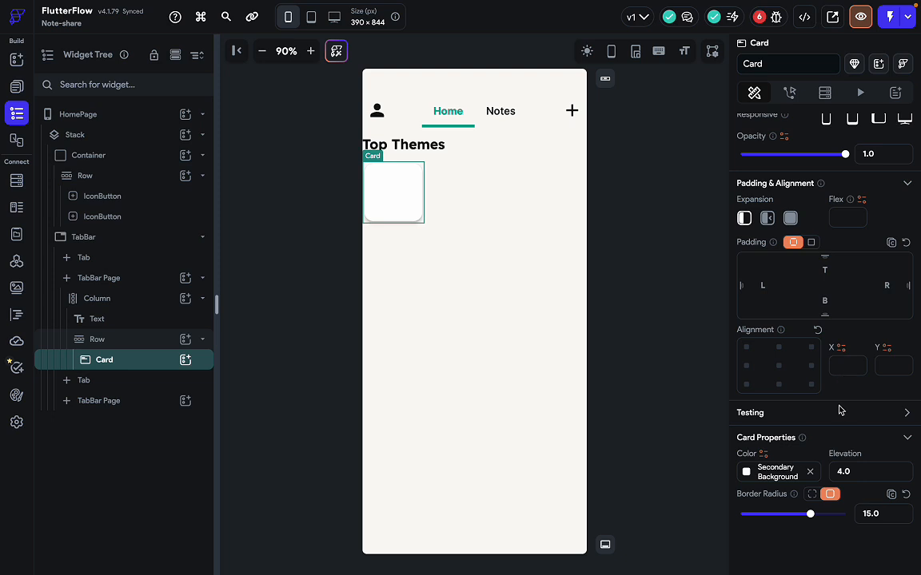
# Set the Card's alignment to the centre cell of the Alignment grid.
pyautogui.scroll(3, 849, 332)
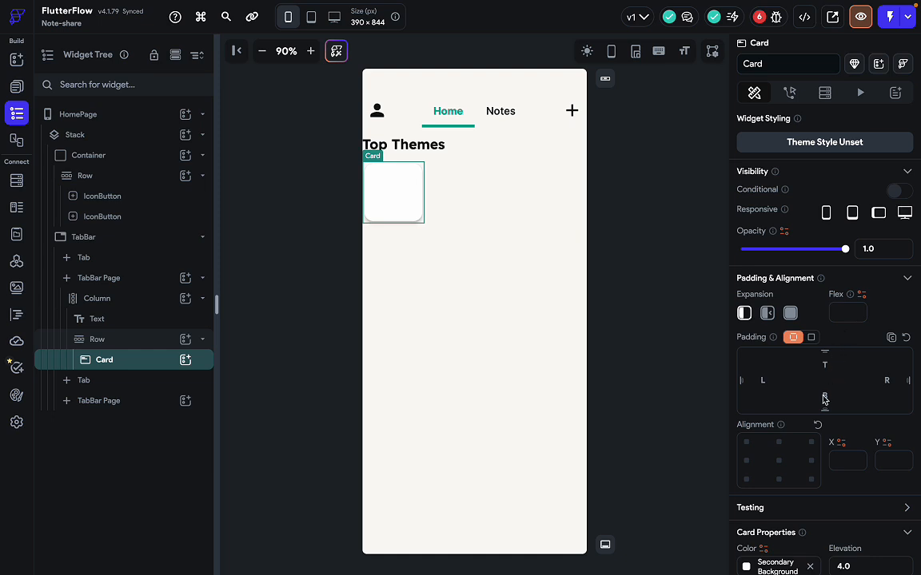
pyautogui.scroll(-1, 823, 399)
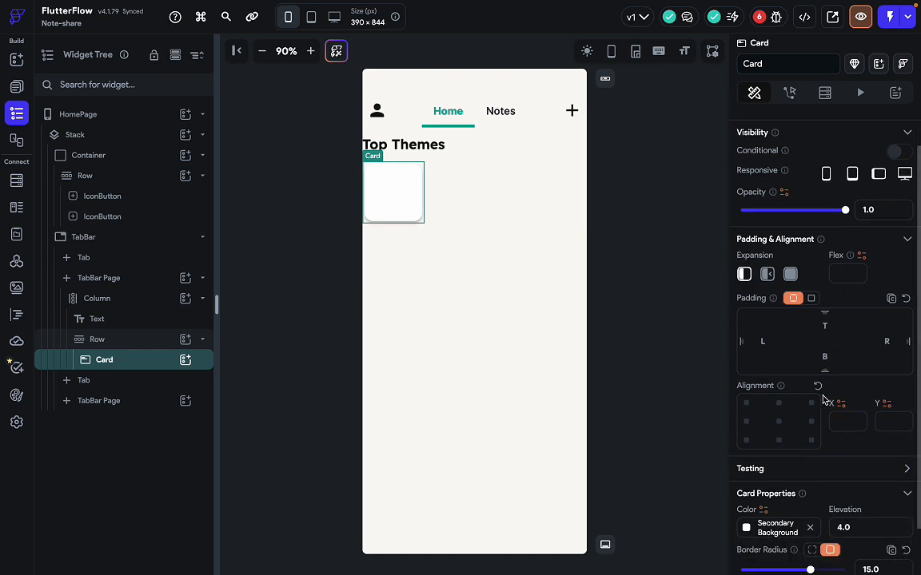
pyautogui.click(780, 422)
pyautogui.scroll(-1, 791, 478)
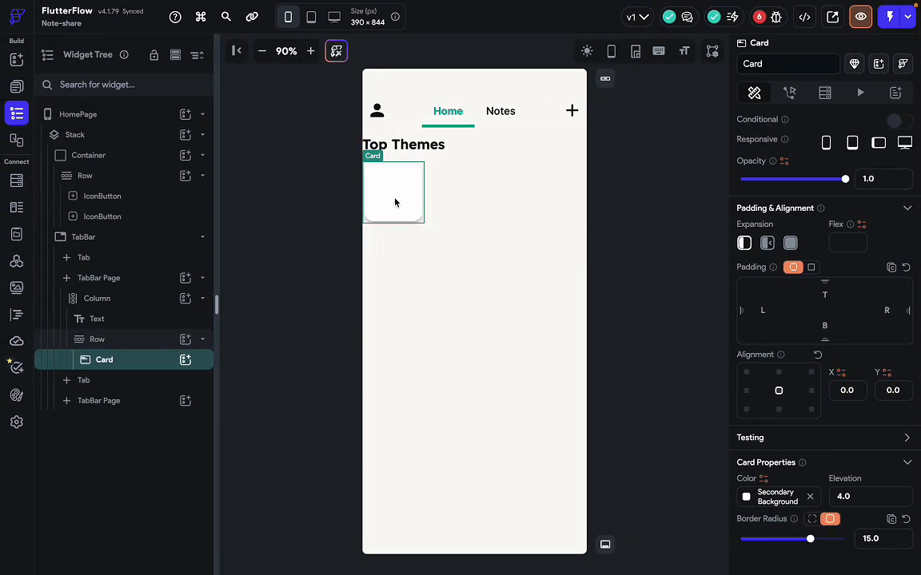
# Search 'stack', drop a Stack into the Card, and give it Width 148, Height 100.
pyautogui.press('super+e')
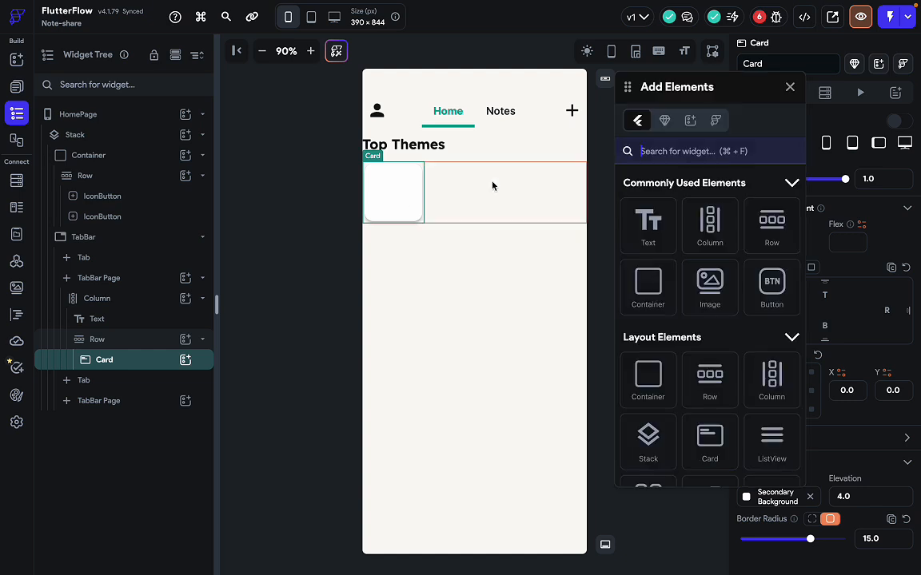
pyautogui.write('stac')
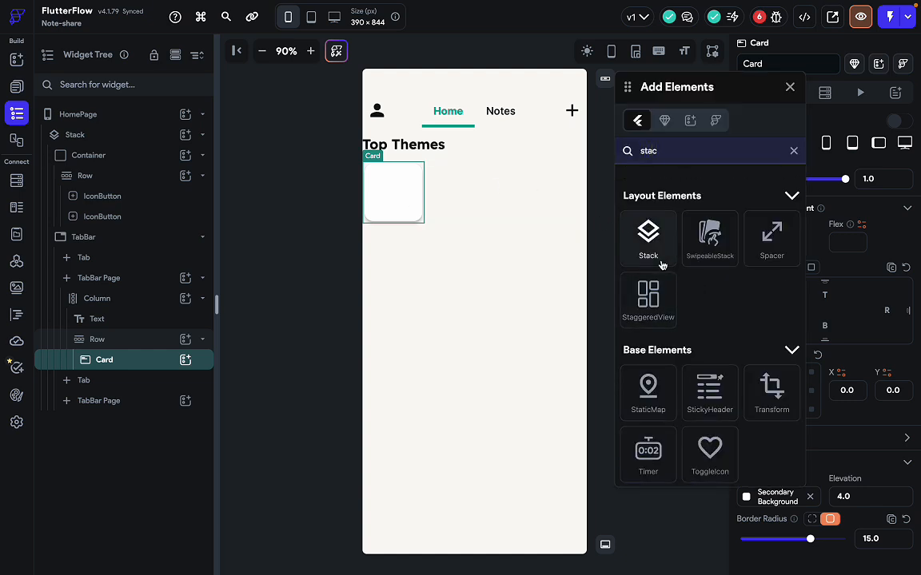
pyautogui.moveTo(656, 257); pyautogui.dragTo(397, 191)
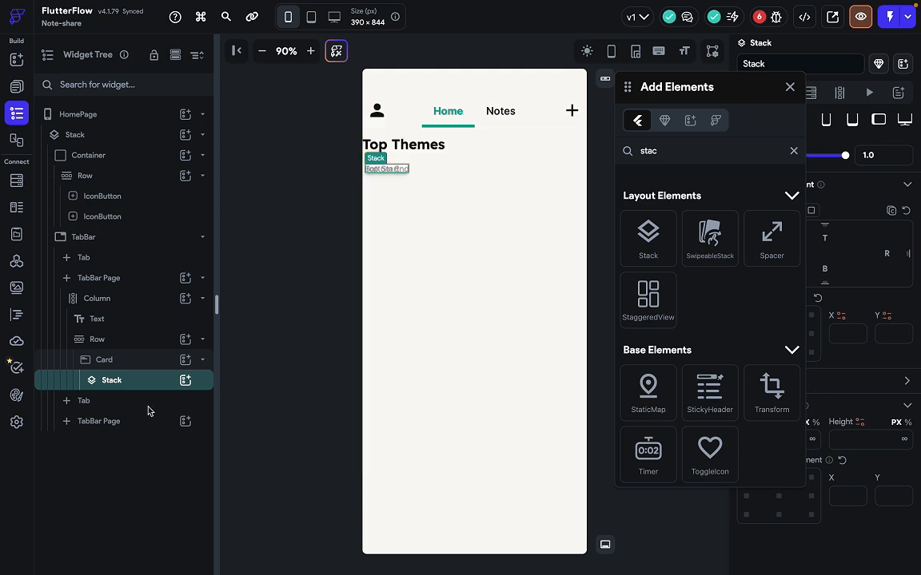
pyautogui.click(789, 88)
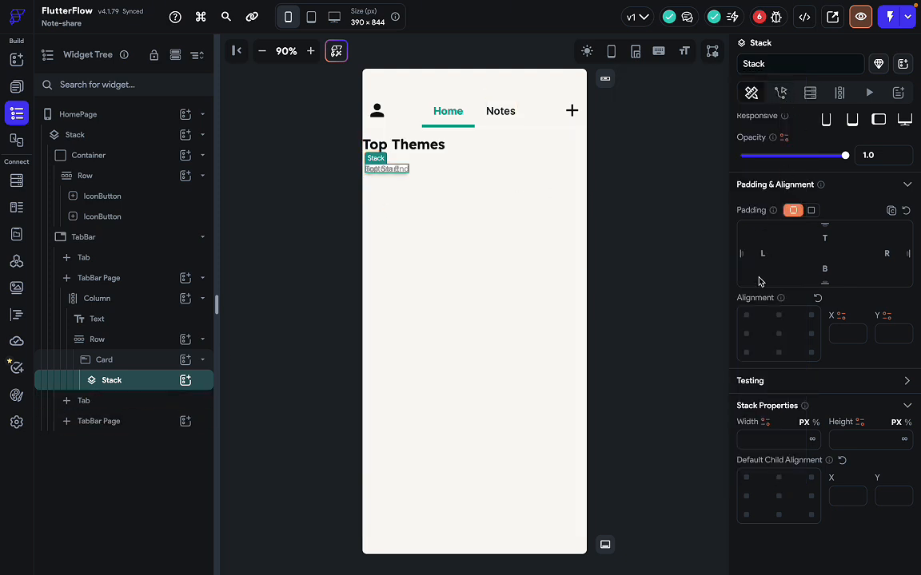
pyautogui.scroll(2, 760, 281)
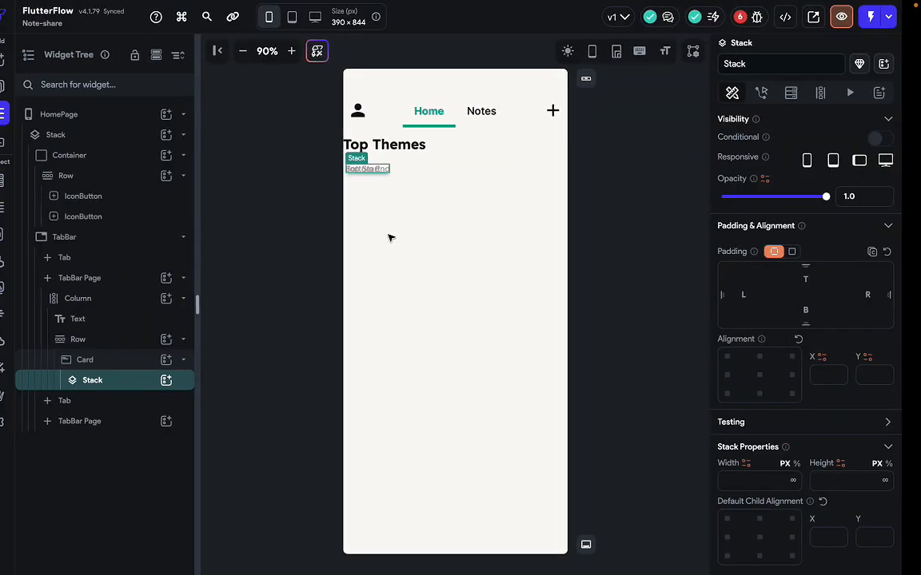
pyautogui.write('1')
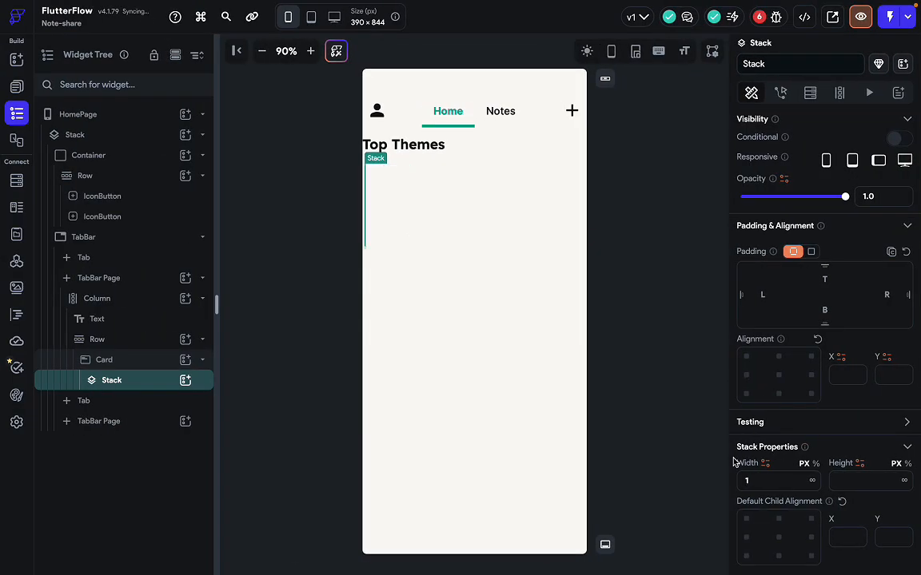
pyautogui.write('48')
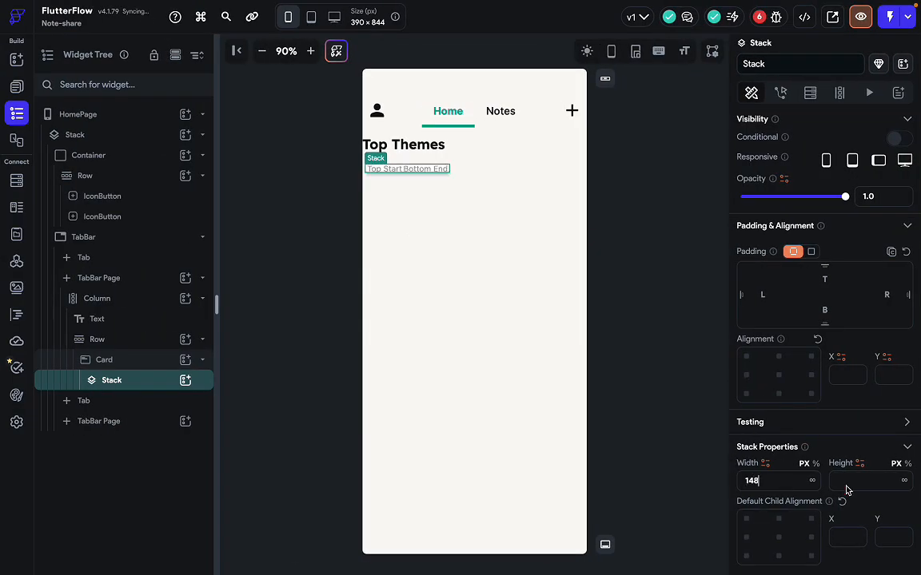
pyautogui.write('100')
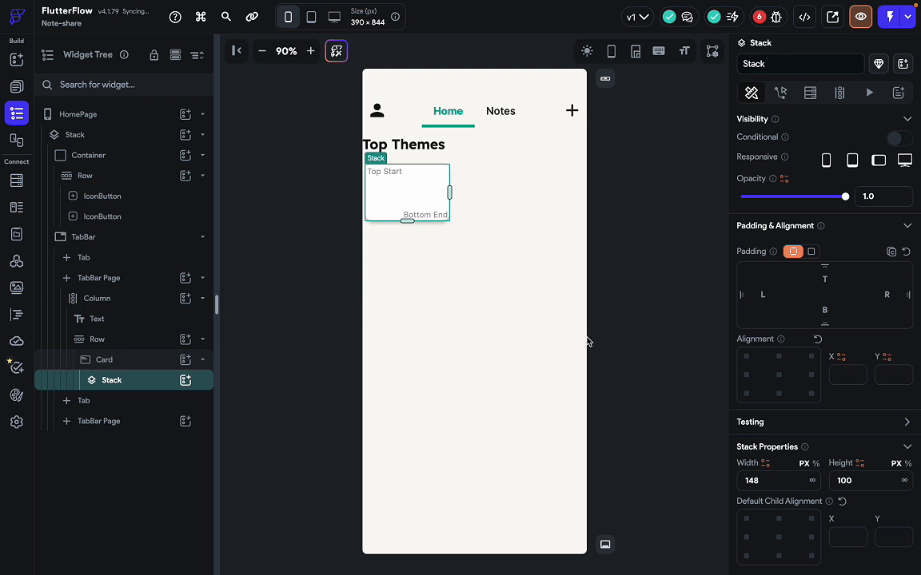
pyautogui.click(545, 233)
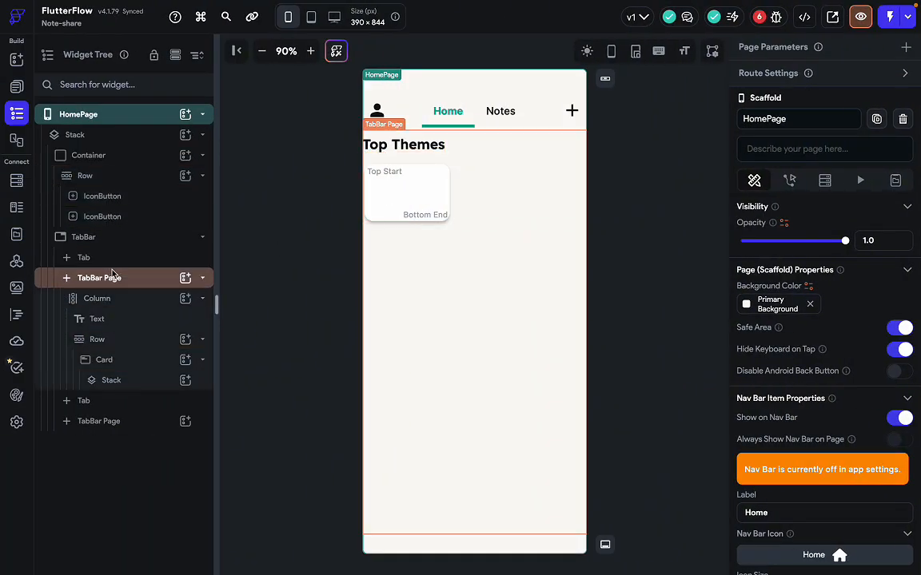
# Add a Container inside the Card's Stack and set its width and height to infinity.
pyautogui.click(123, 381)
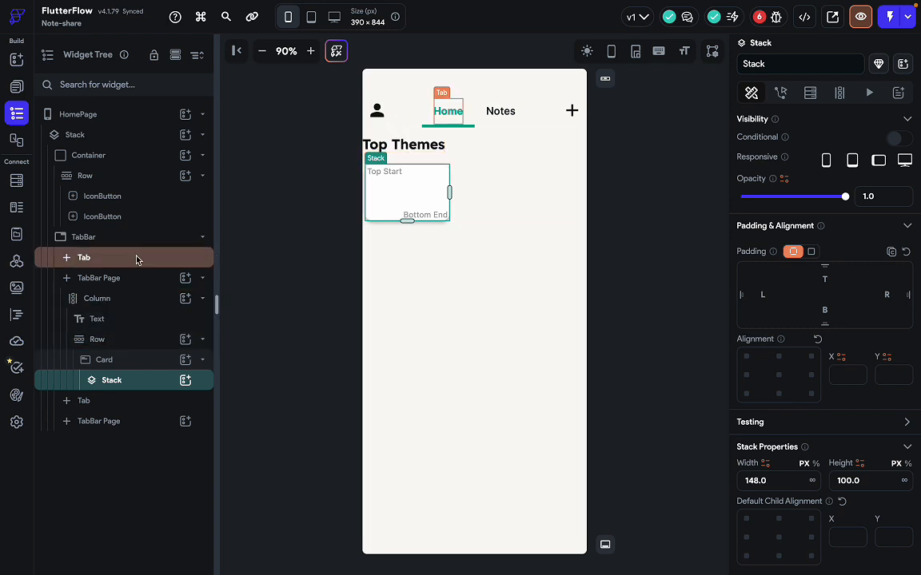
pyautogui.click(133, 364)
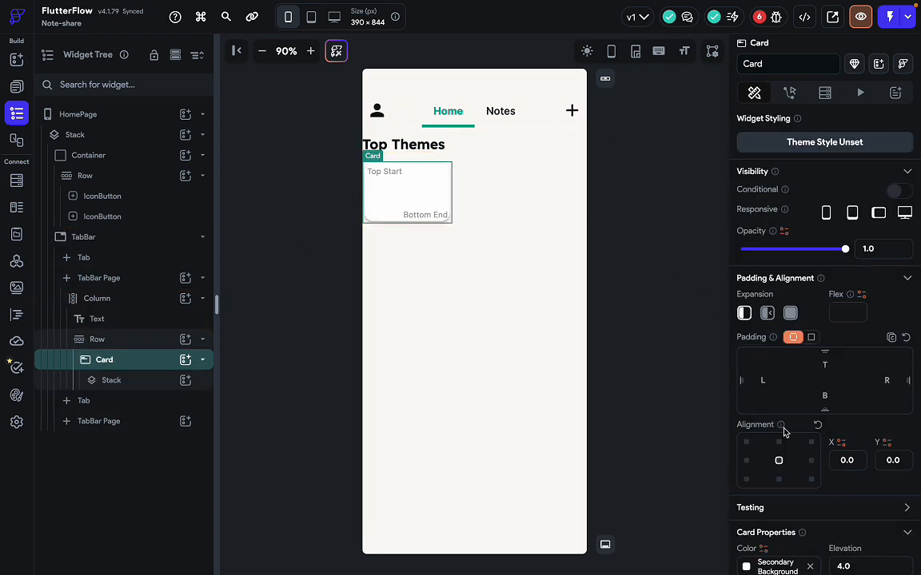
pyautogui.scroll(-2, 784, 435)
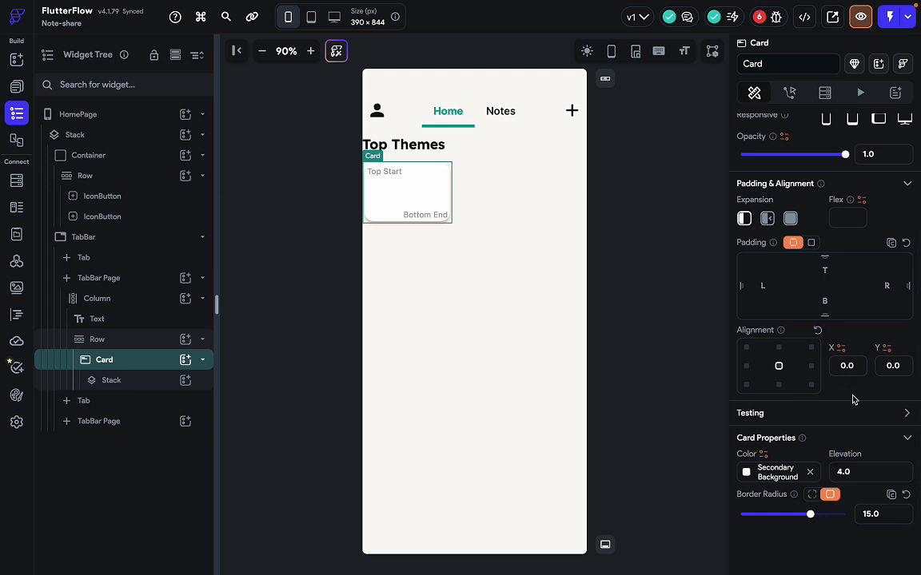
pyautogui.scroll(2, 849, 383)
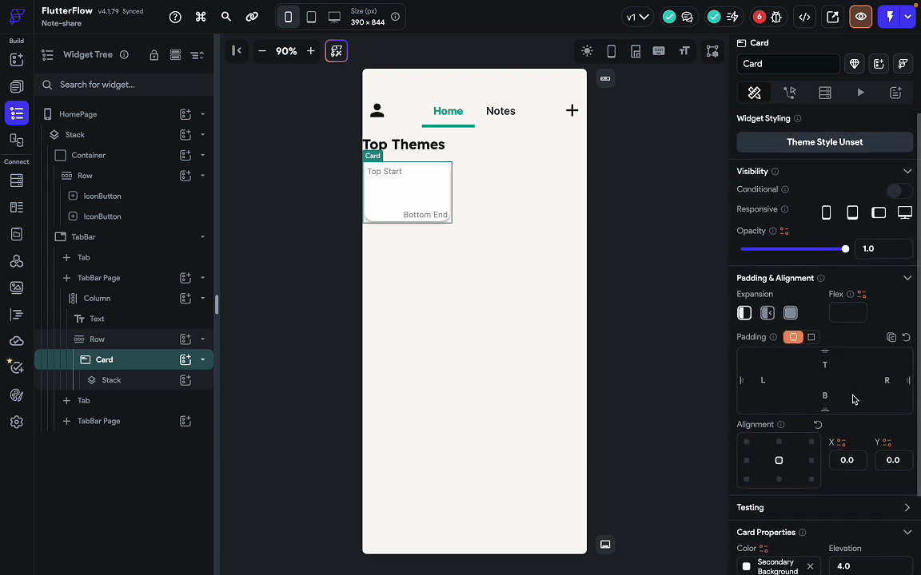
pyautogui.scroll(-2, 848, 396)
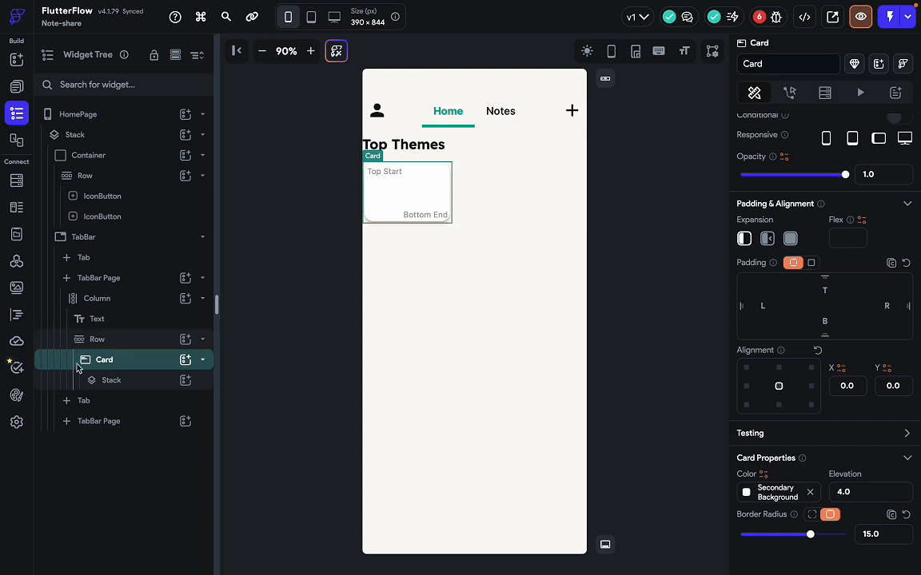
pyautogui.click(136, 380)
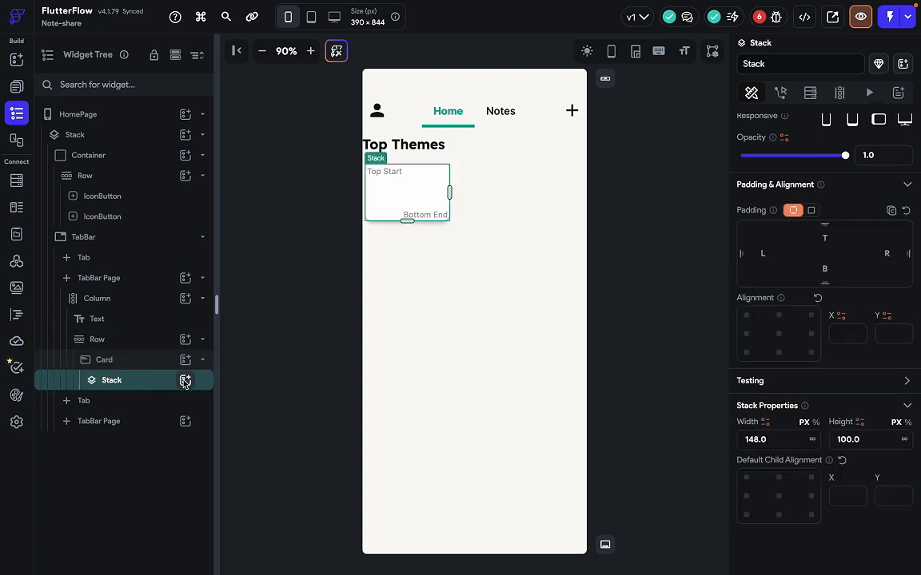
pyautogui.click(185, 380)
pyautogui.click(250, 427)
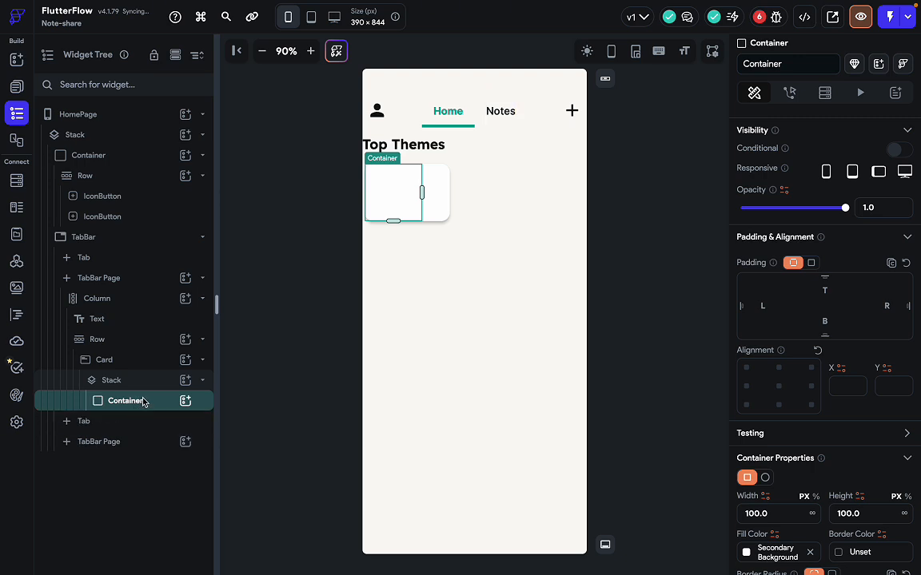
pyautogui.scroll(-4, 820, 440)
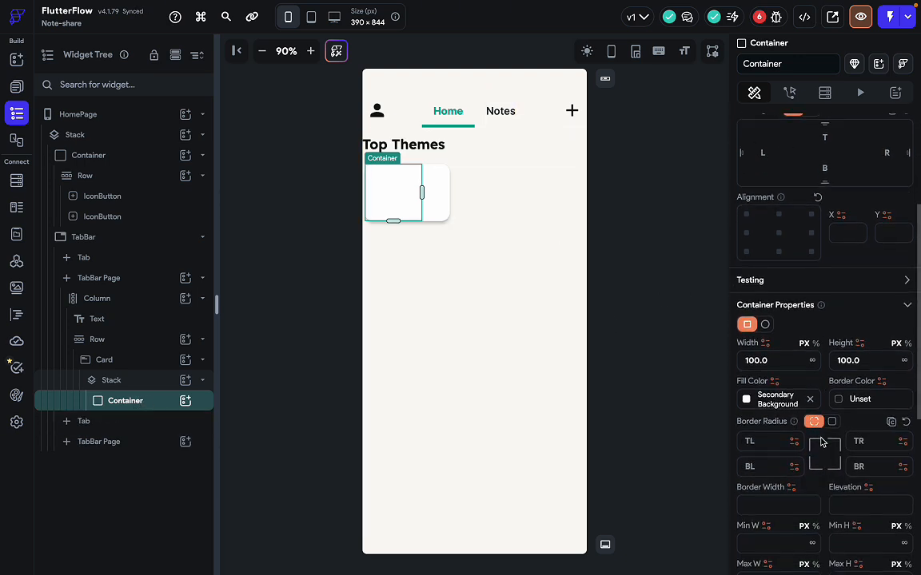
pyautogui.click(812, 360)
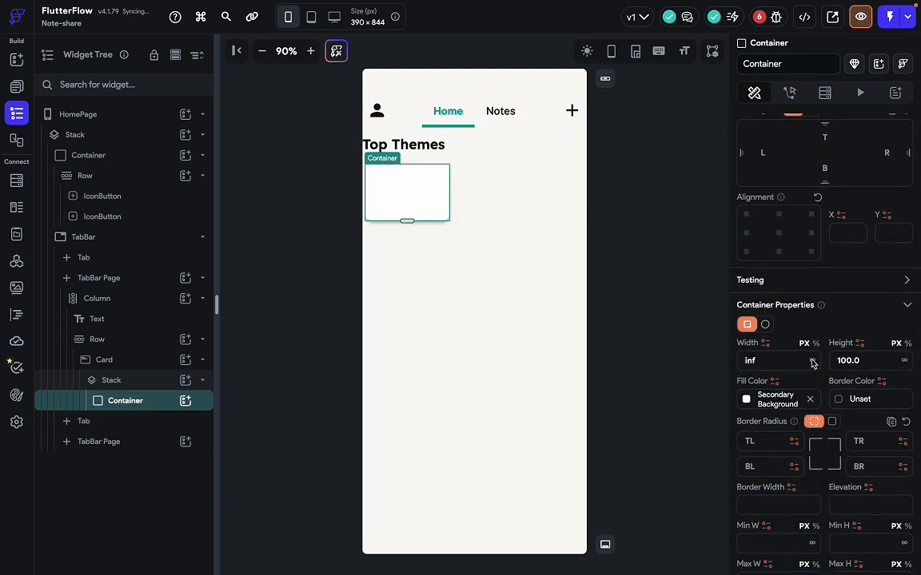
pyautogui.click(904, 361)
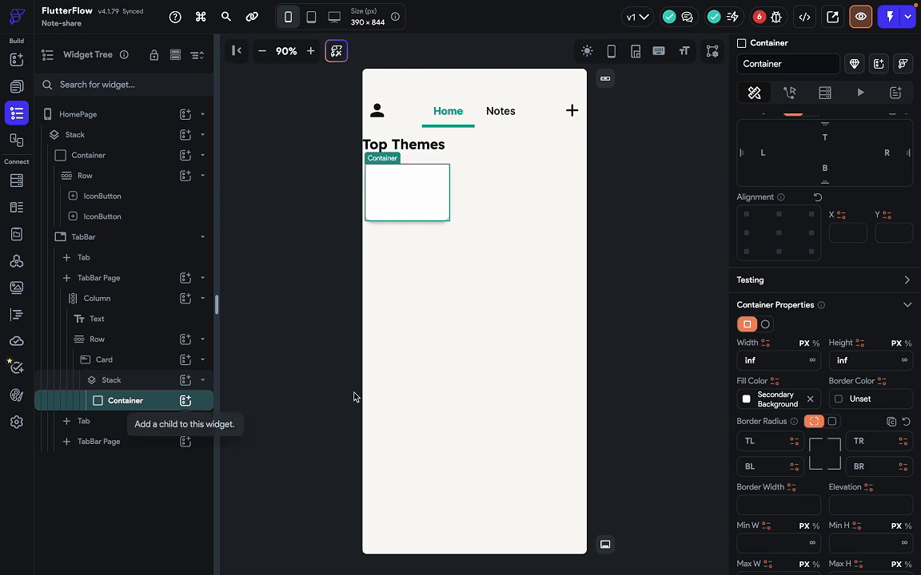
# Bind the container's background image path to a random Sample Data image and confirm.
pyautogui.scroll(3, 869, 349)
pyautogui.scroll(-5, 868, 349)
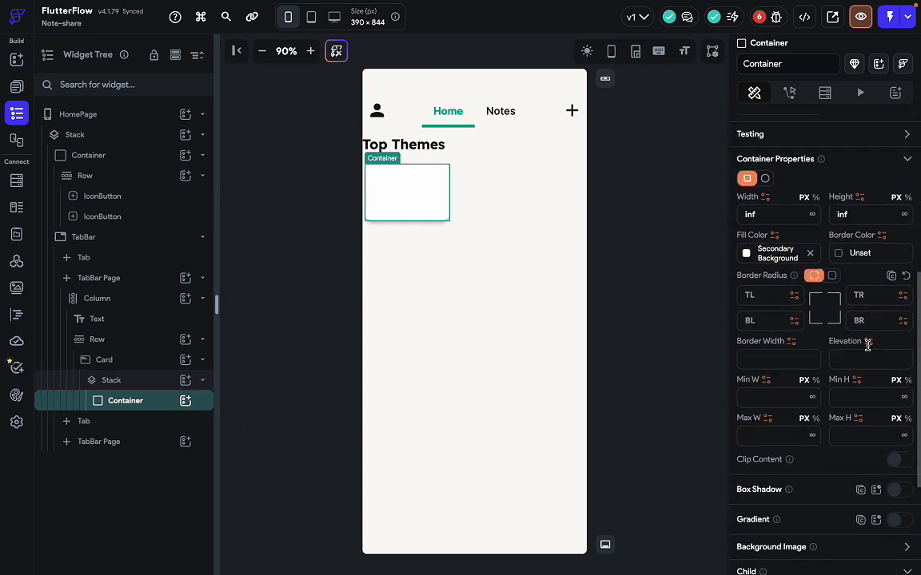
pyautogui.scroll(-1, 815, 447)
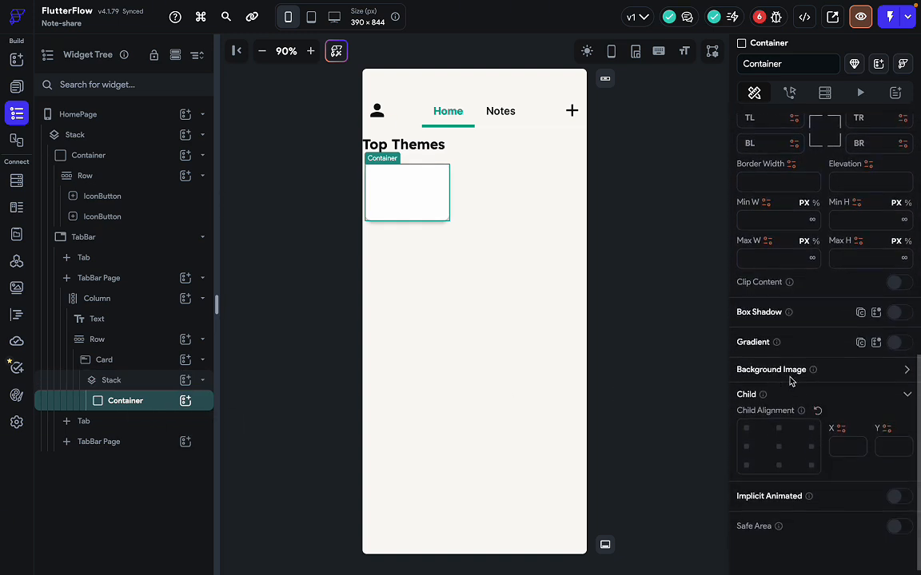
pyautogui.click(908, 370)
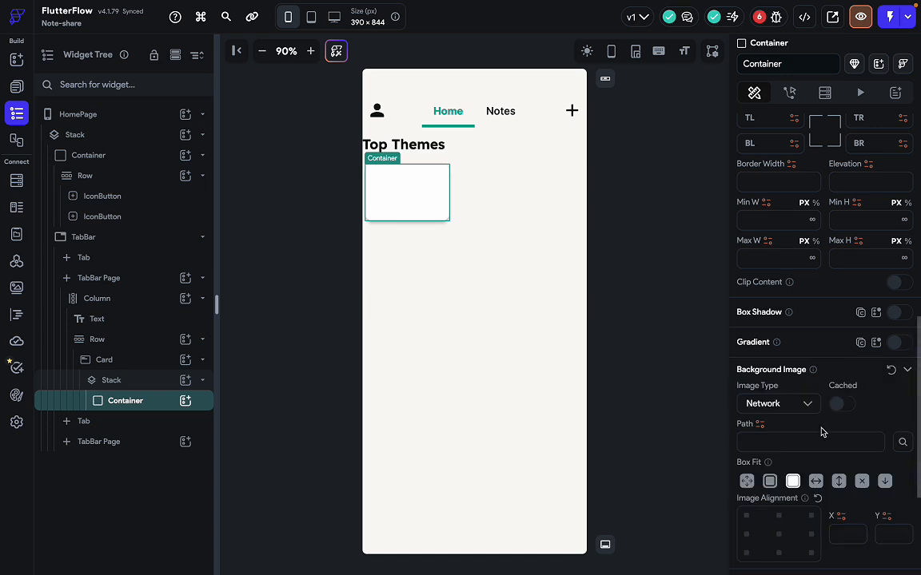
pyautogui.scroll(-1, 820, 432)
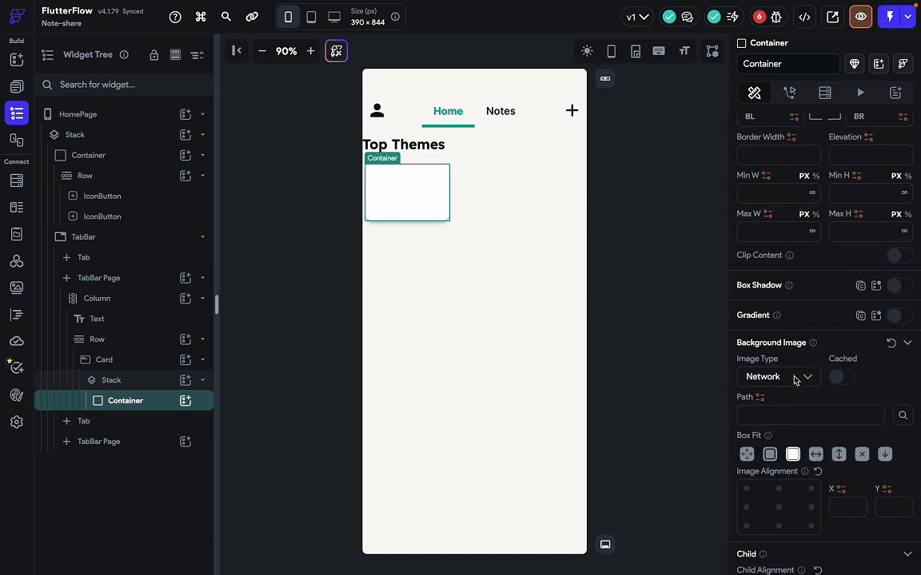
pyautogui.click(760, 399)
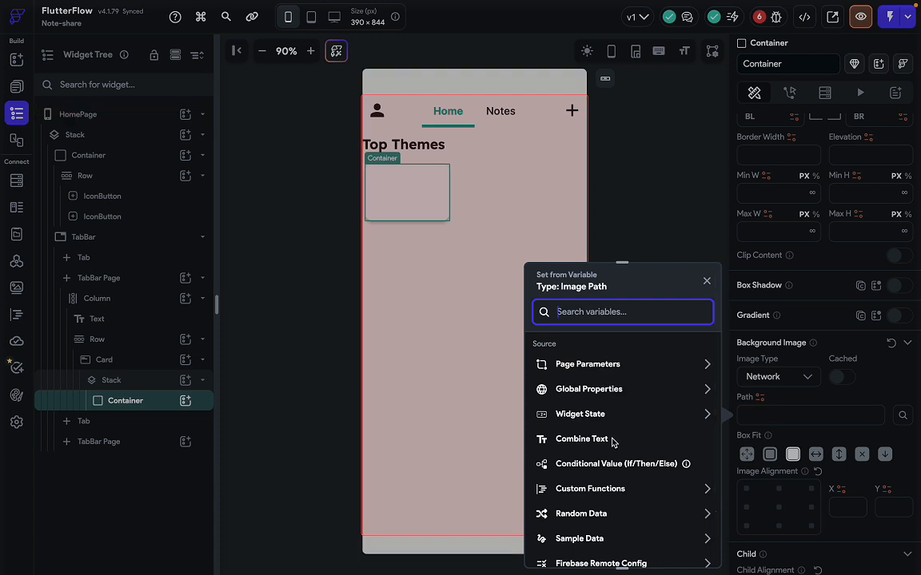
pyautogui.scroll(-1, 614, 442)
pyautogui.scroll(-2, 614, 442)
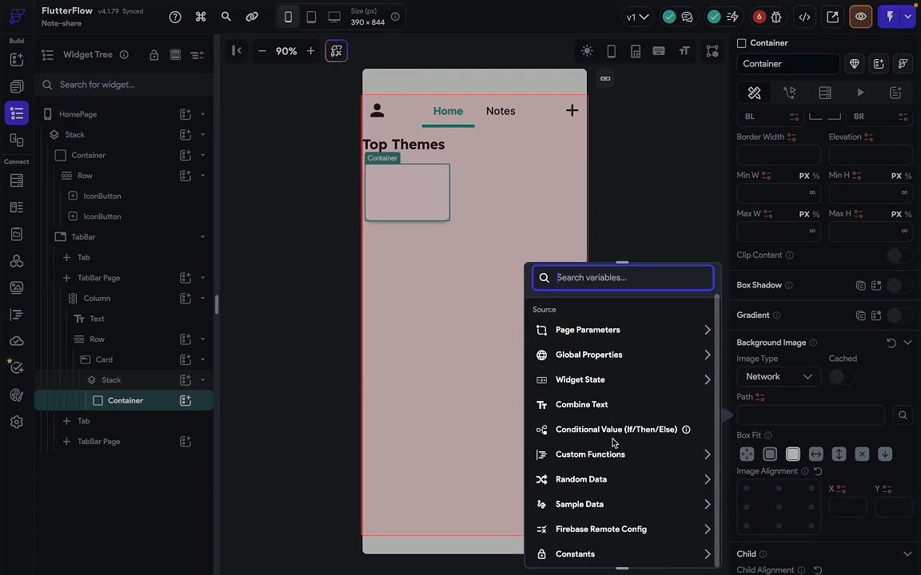
pyautogui.click(594, 505)
pyautogui.scroll(-3, 596, 507)
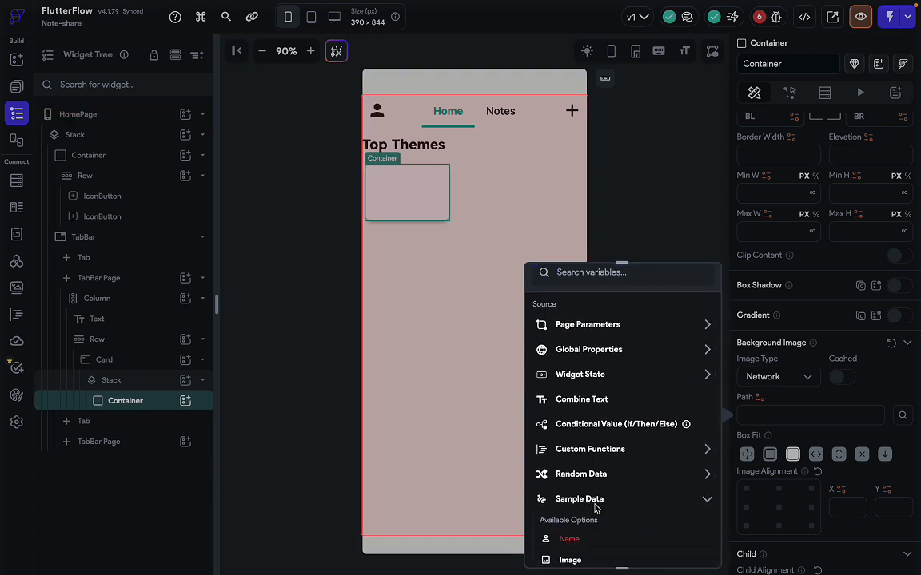
pyautogui.click(594, 507)
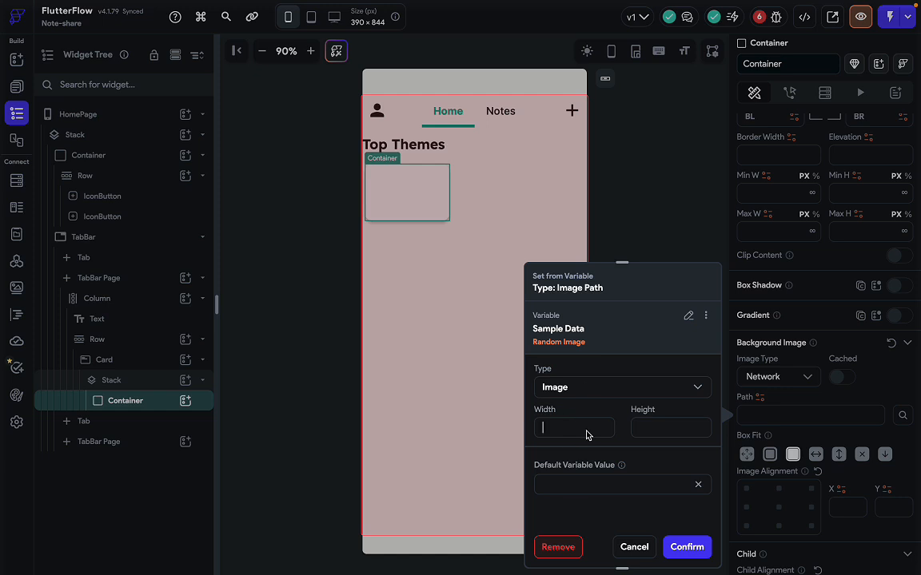
pyautogui.click(686, 547)
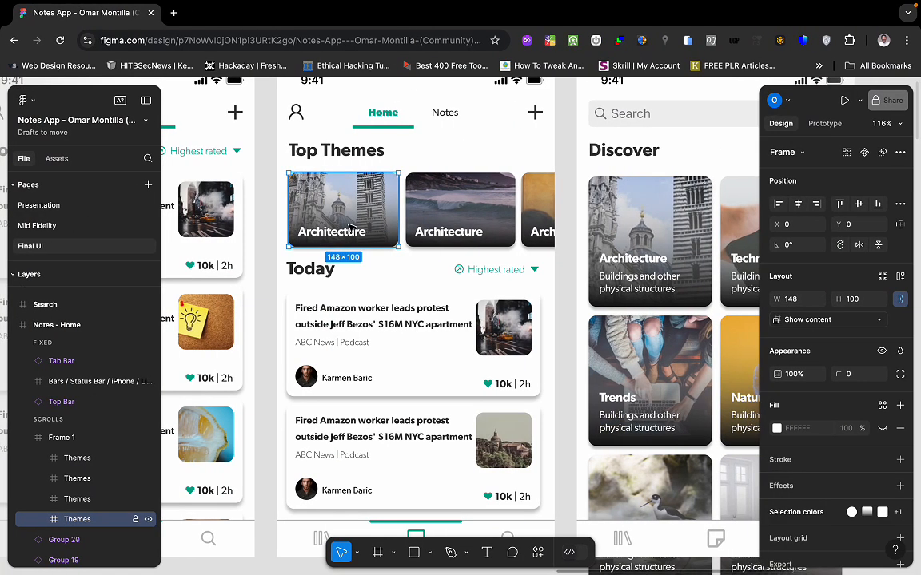
# Add a 1x PNG export setting to Rectangle 28 in the first Themes card and preview it.
pyautogui.doubleClick(349, 227)
pyautogui.press('Escape')
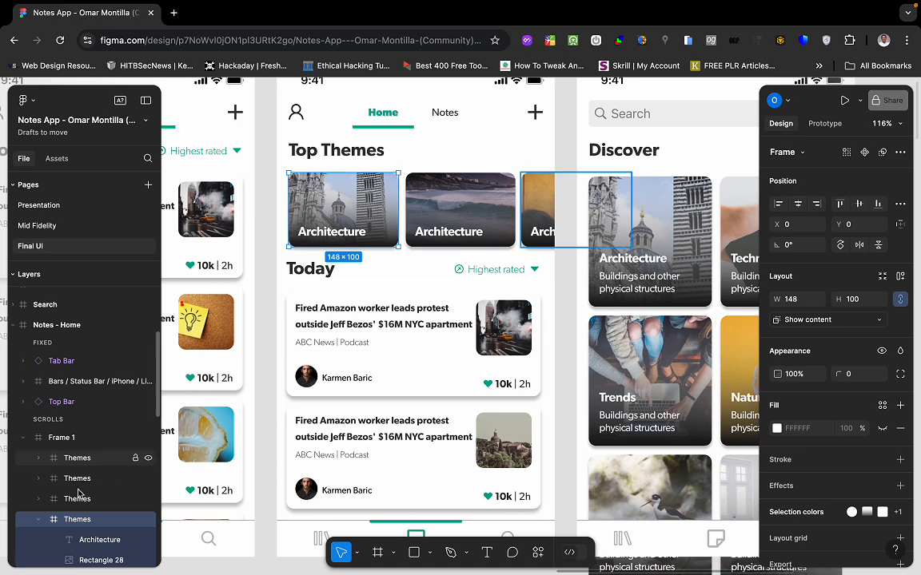
pyautogui.click(91, 562)
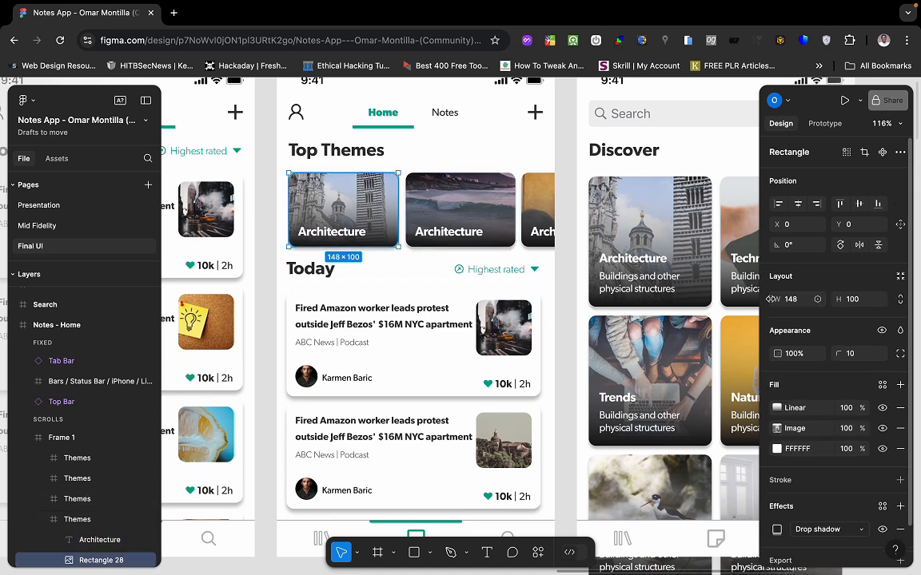
pyautogui.scroll(-2, 884, 531)
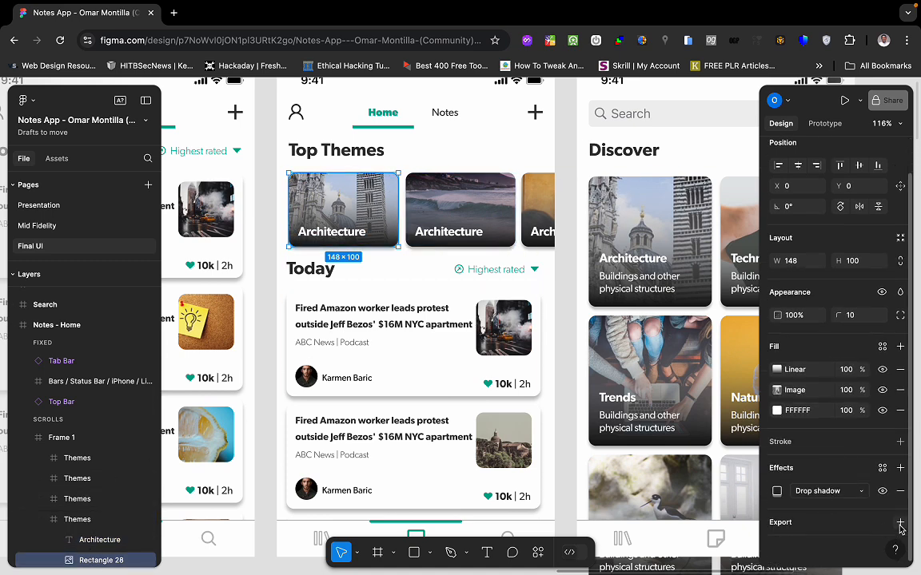
pyautogui.click(899, 521)
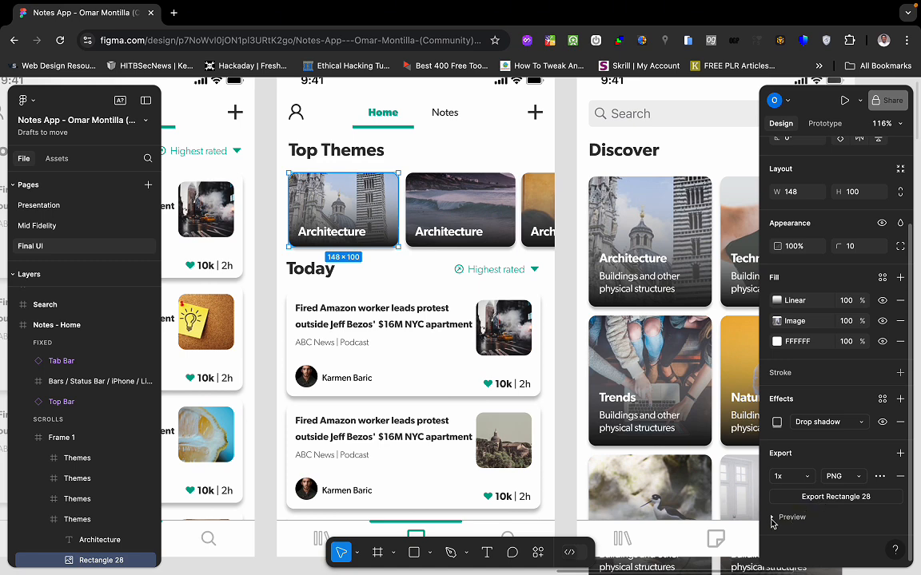
pyautogui.click(790, 519)
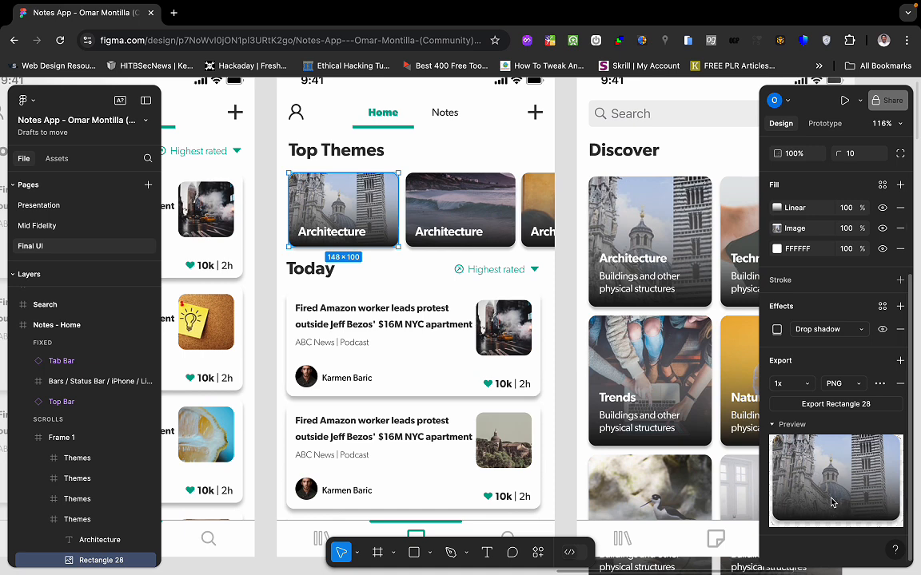
pyautogui.scroll(-3, 143, 447)
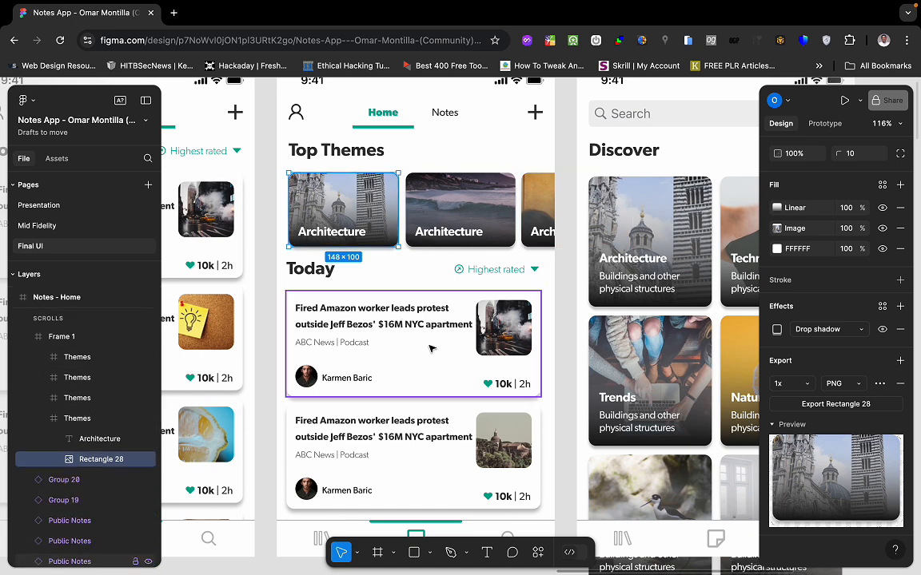
# Open the image fill settings of the first Today note's 75×75 thumbnail.
pyautogui.doubleClick(489, 336)
pyautogui.click(776, 407)
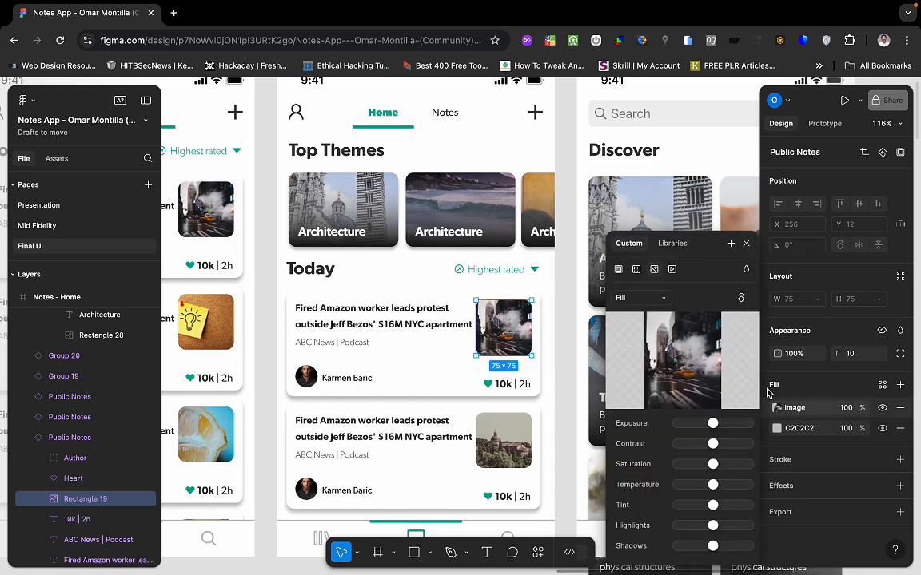
pyautogui.scroll(-3, 502, 446)
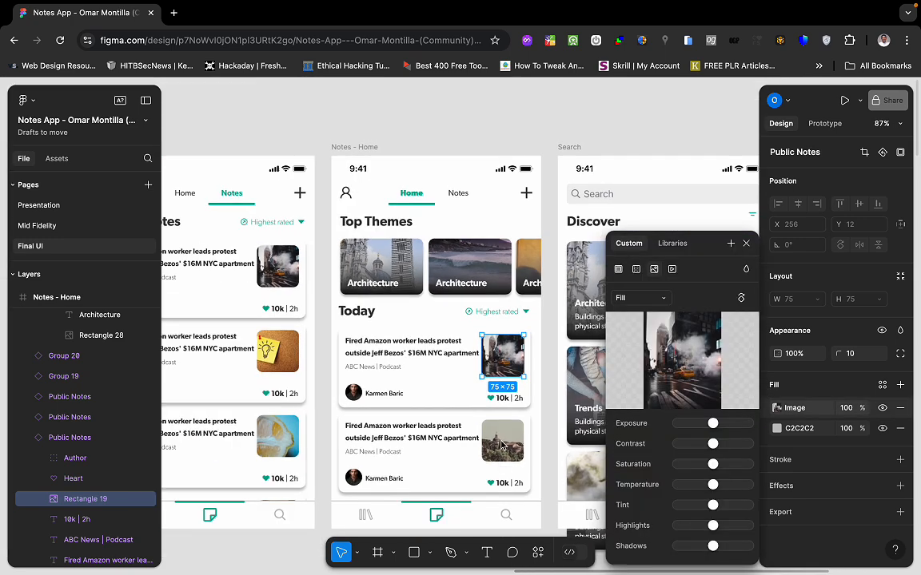
pyautogui.hscroll(-3, 502, 446)
pyautogui.hotkey('ctrl', 'Left')
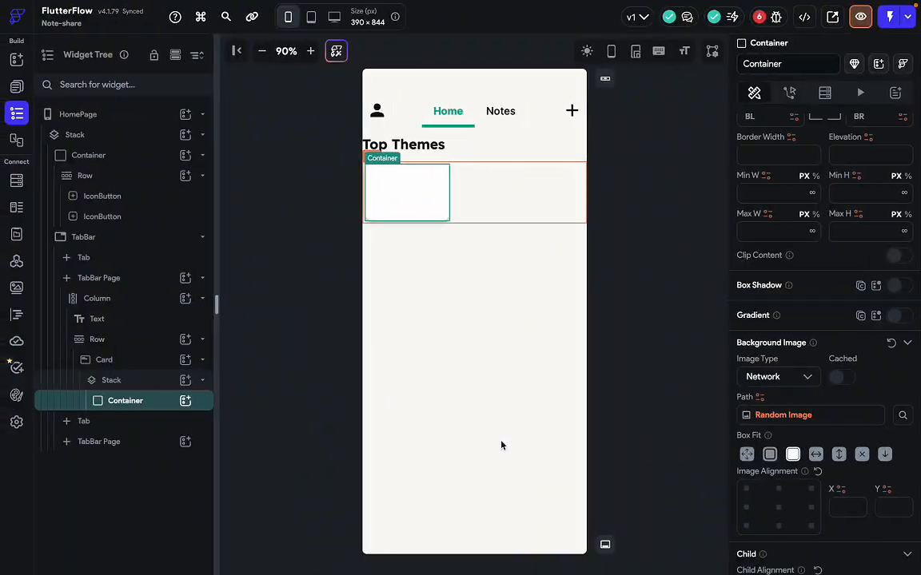
pyautogui.hotkey('ctrl', 'Right')
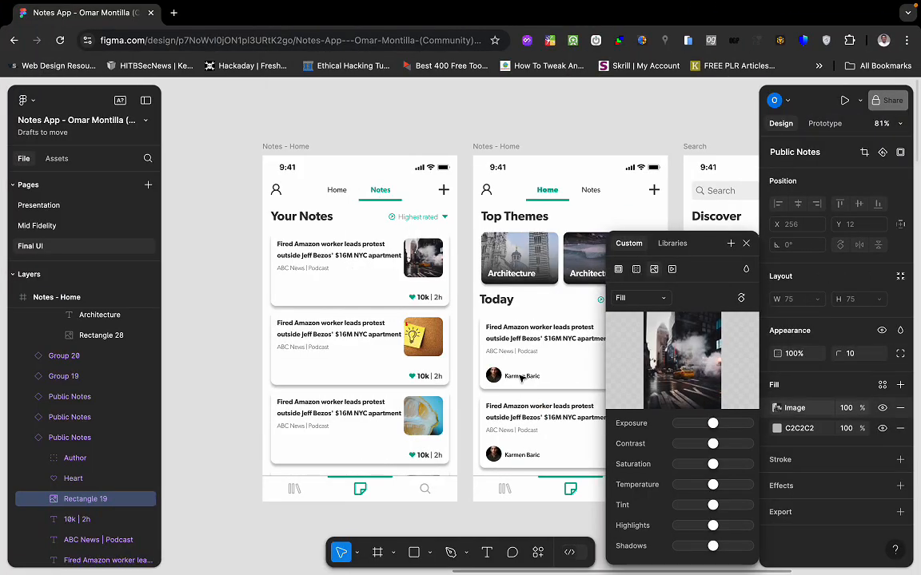
# Open a new Chrome tab beside the Figma Notes App design.
pyautogui.hscroll(10, 493, 405)
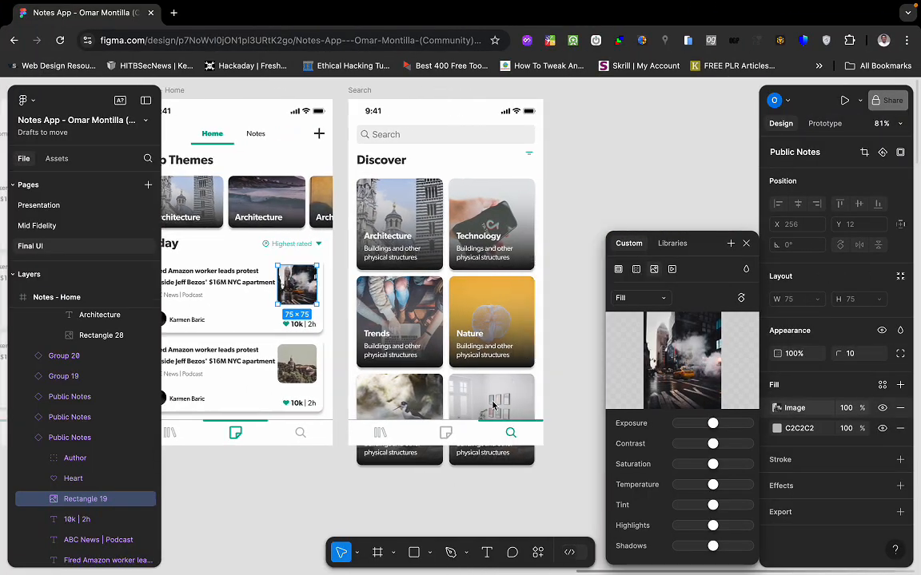
pyautogui.hscroll(-4, 493, 405)
pyautogui.hscroll(2, 493, 405)
pyautogui.scroll(2, 493, 405)
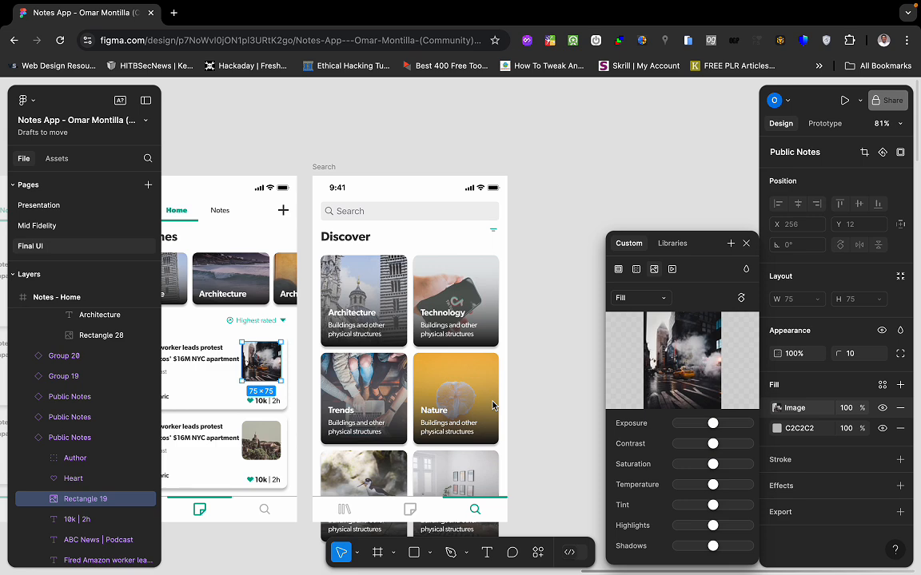
pyautogui.hscroll(-5, 493, 405)
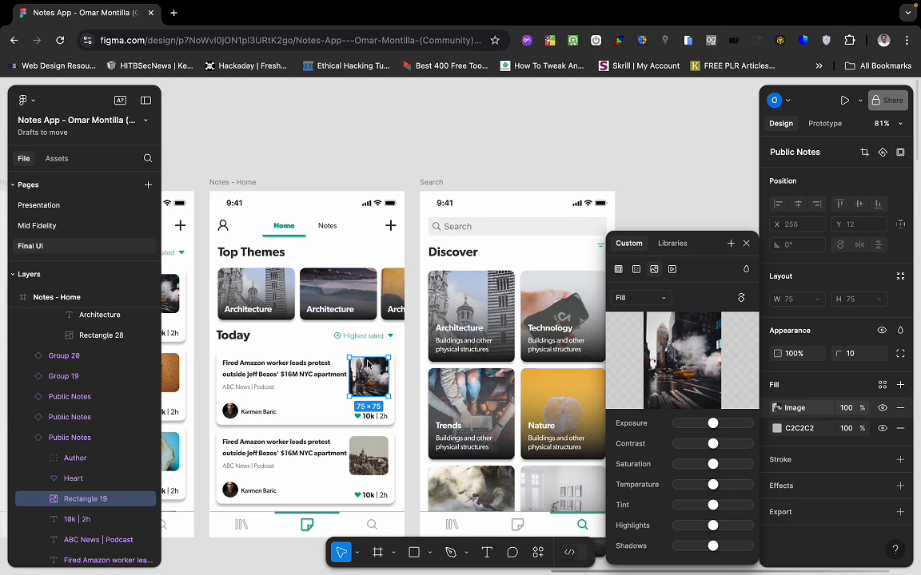
pyautogui.click(175, 13)
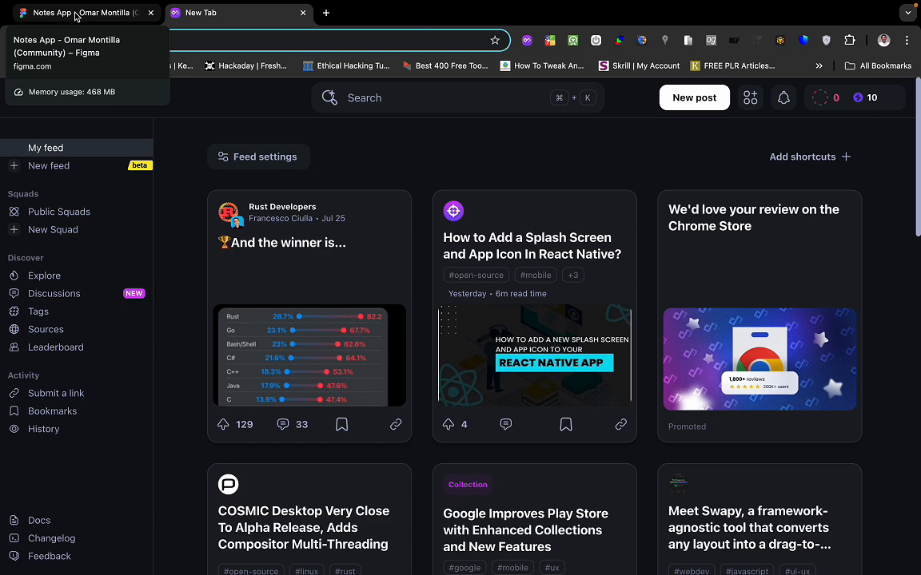
# Search Google for 'free pictures' and scroll through the results.
pyautogui.write('free p')
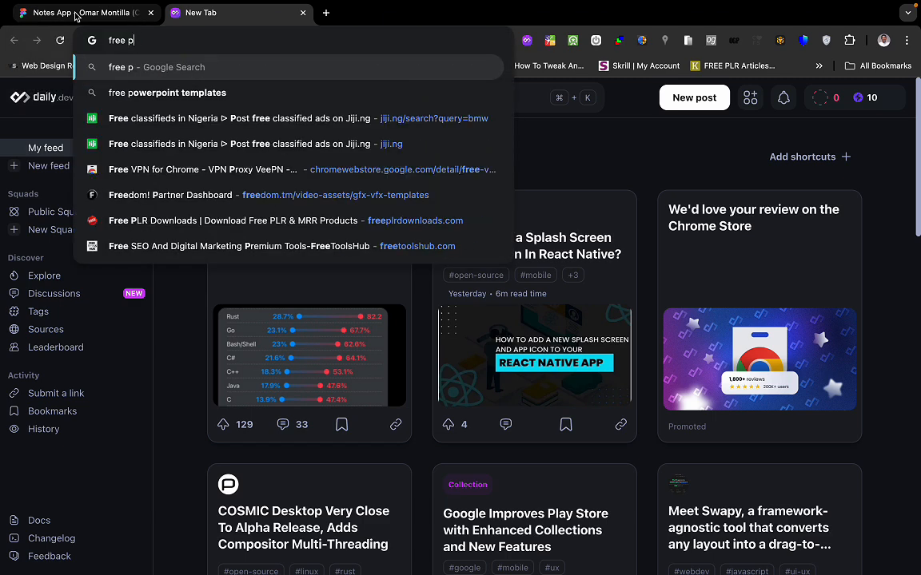
pyautogui.write('ictu')
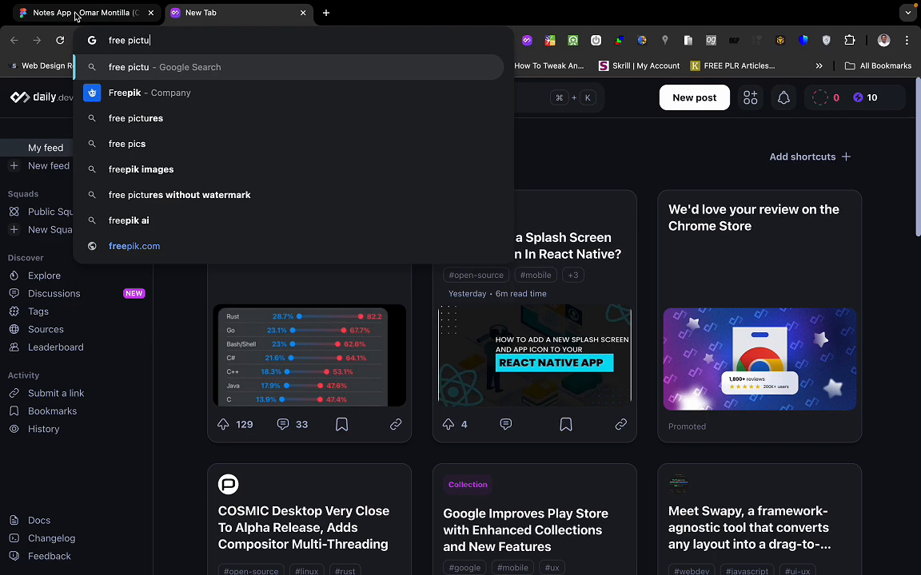
pyautogui.write('res')
pyautogui.press('Return')
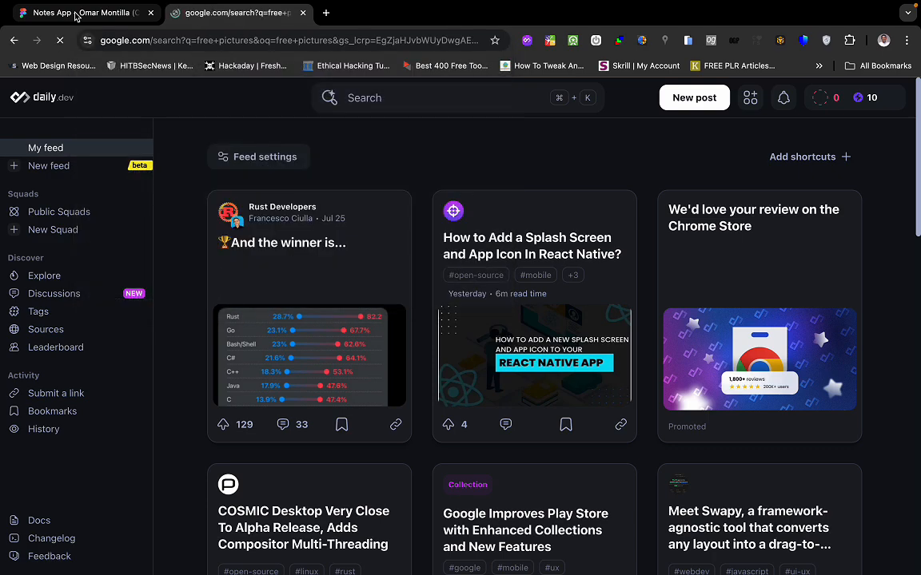
pyautogui.scroll(-5, 152, 406)
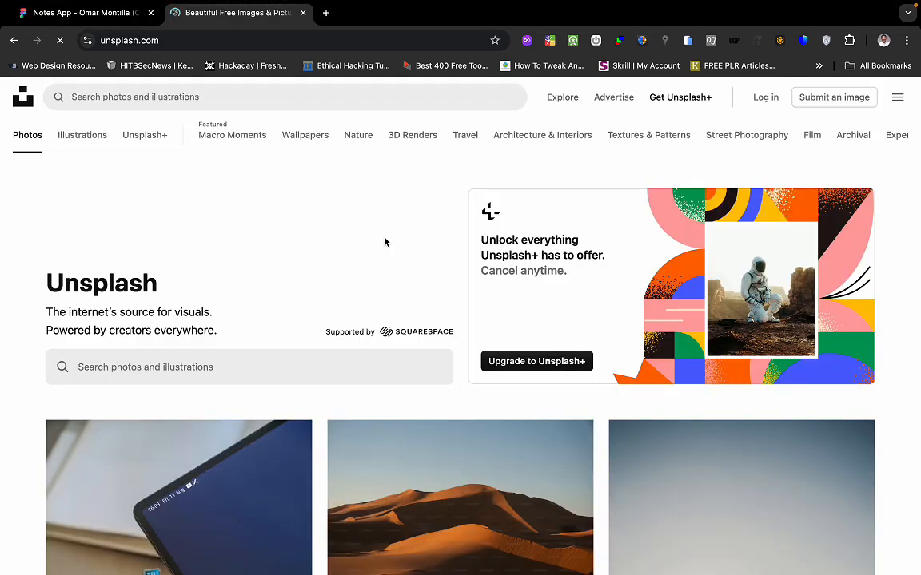
# Download the sunset beach photo from Unsplash and switch back to FlutterFlow.
pyautogui.scroll(-15, 364, 337)
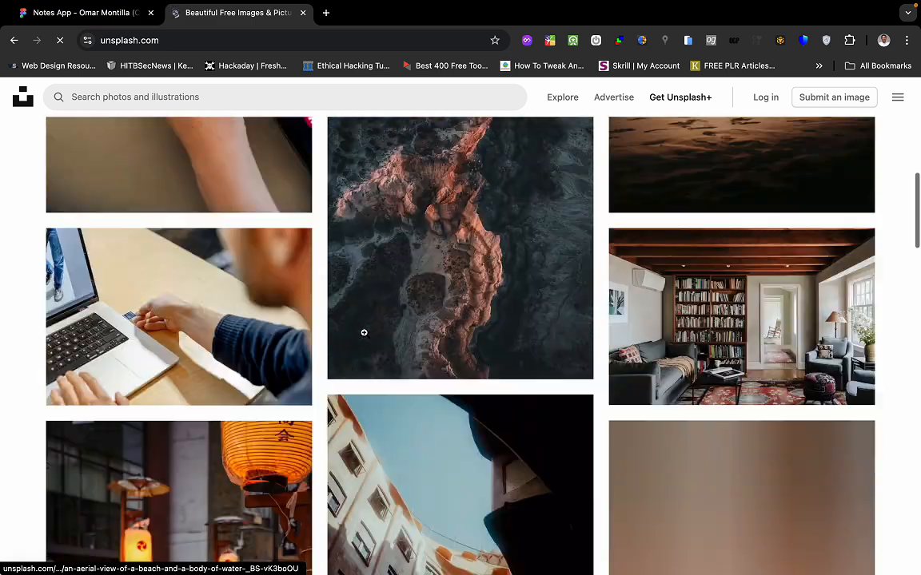
pyautogui.scroll(-1, 364, 333)
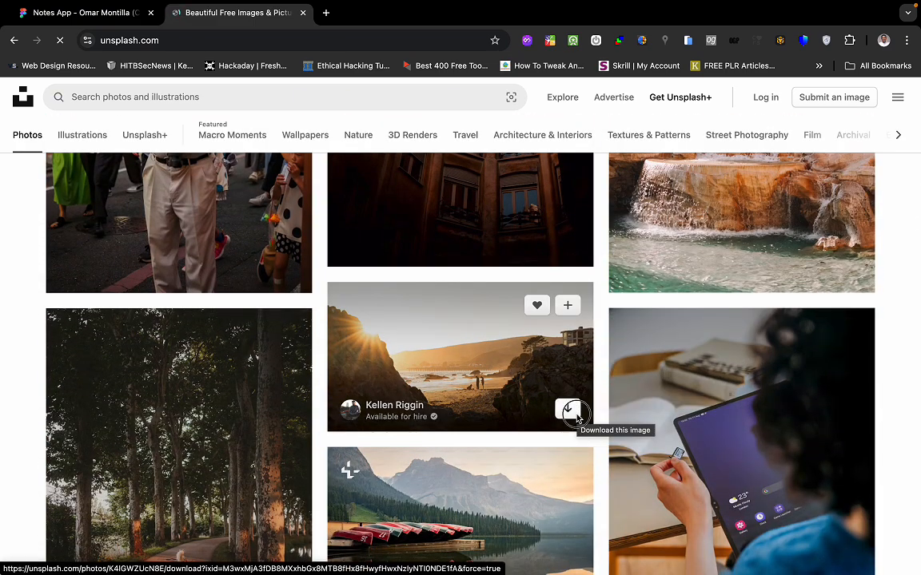
pyautogui.click(568, 409)
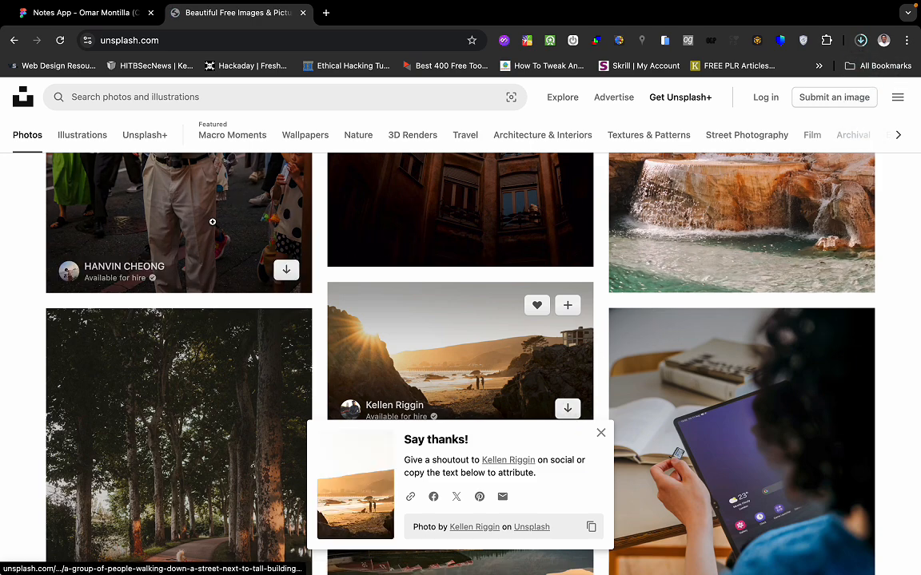
pyautogui.hotkey('ctrl', 'Left')
pyautogui.hotkey('ctrl', 'Right')
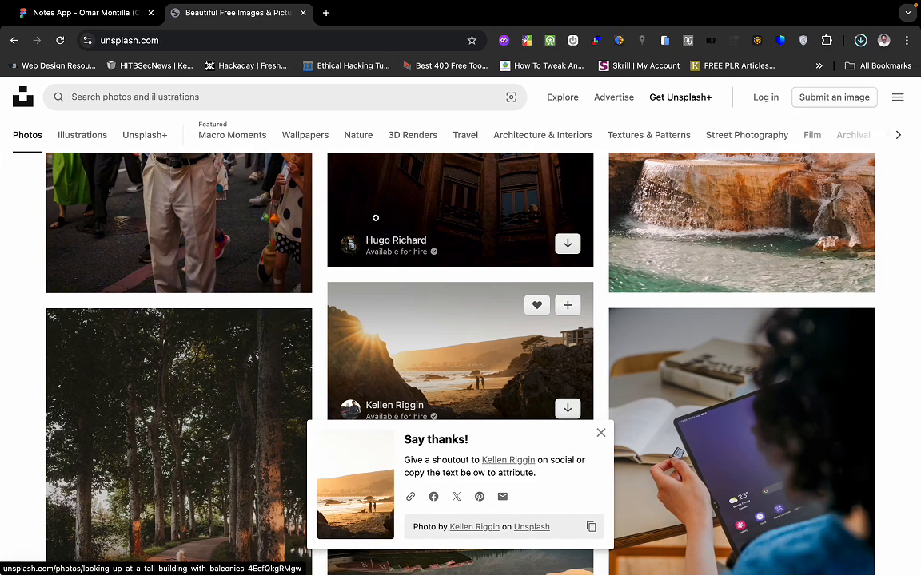
pyautogui.hotkey('ctrl', 'Left')
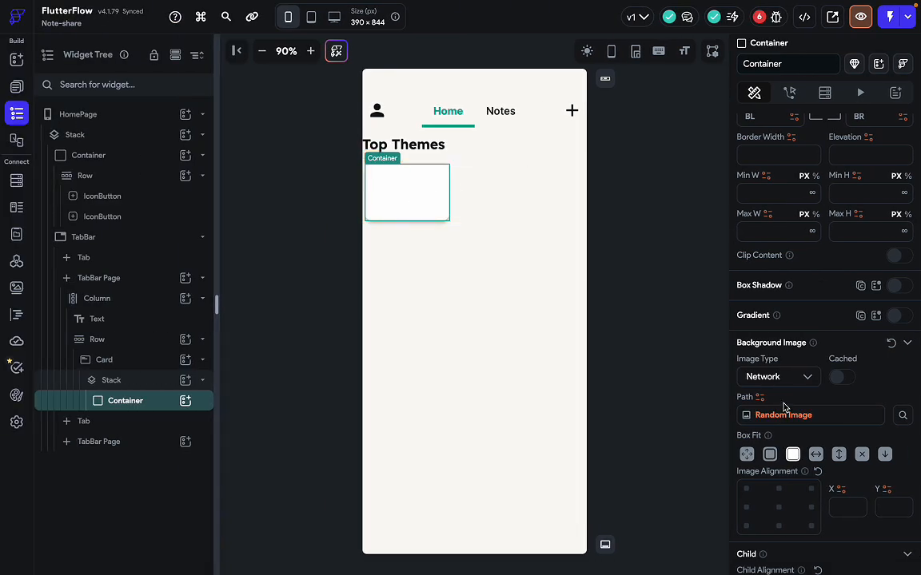
# Switch the background image type to Asset and look up the downloaded photo's file name.
pyautogui.click(795, 379)
pyautogui.click(759, 408)
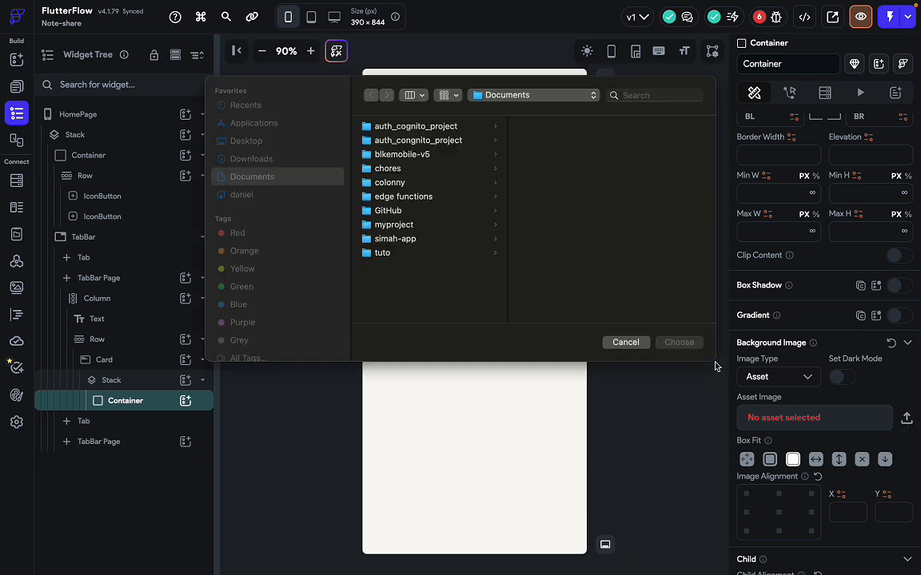
pyautogui.click(260, 158)
pyautogui.click(402, 126)
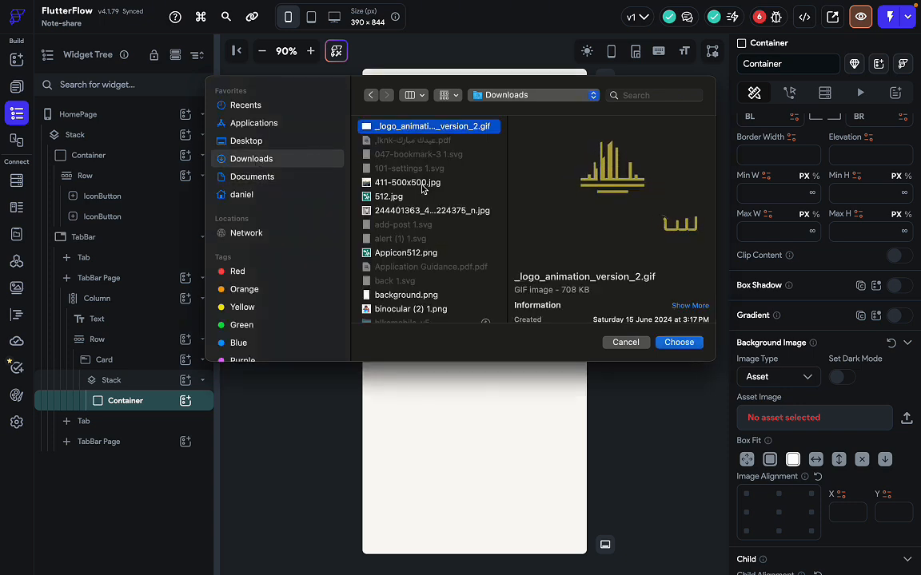
pyautogui.scroll(-5, 439, 234)
pyautogui.hotkey('ctrl', 'Right')
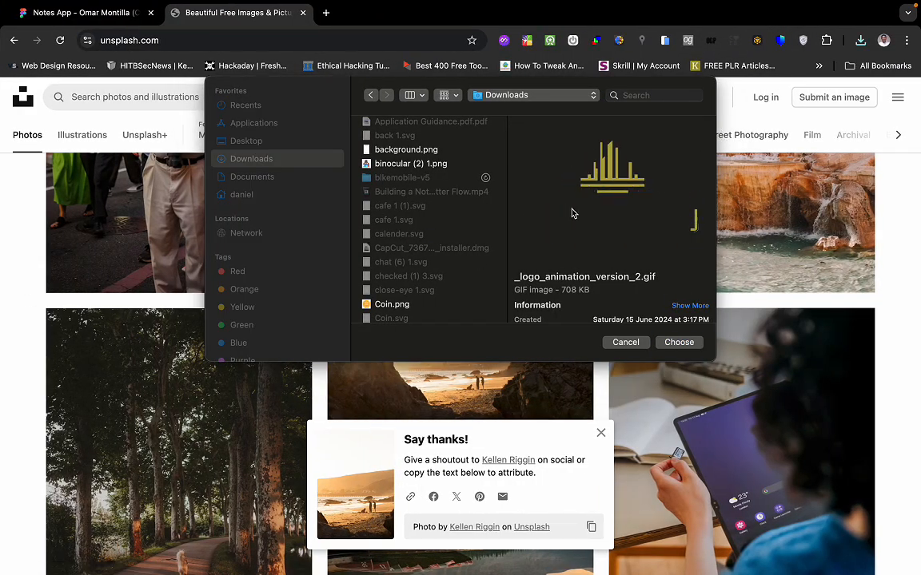
pyautogui.click(860, 41)
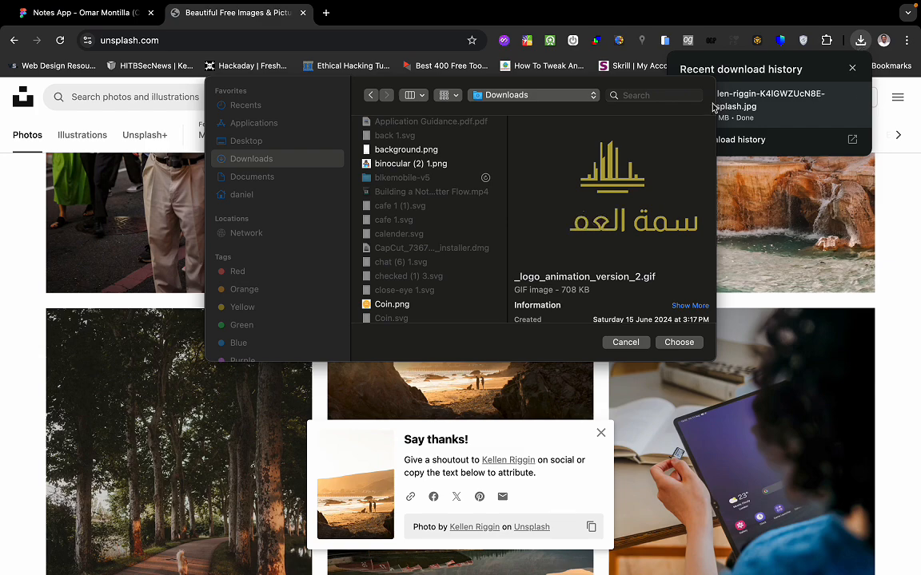
pyautogui.click(652, 163)
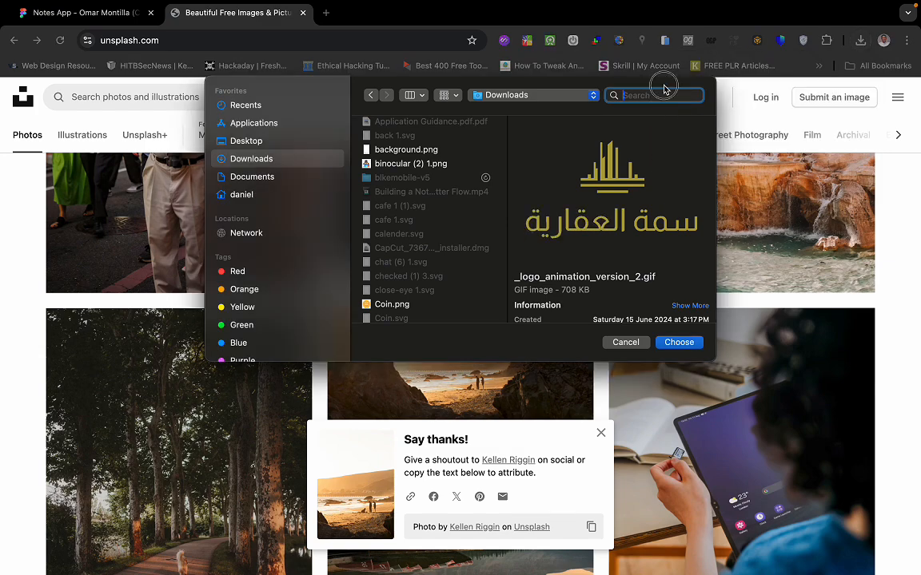
pyautogui.moveTo(663, 87); pyautogui.dragTo(653, 223)
pyautogui.click(861, 46)
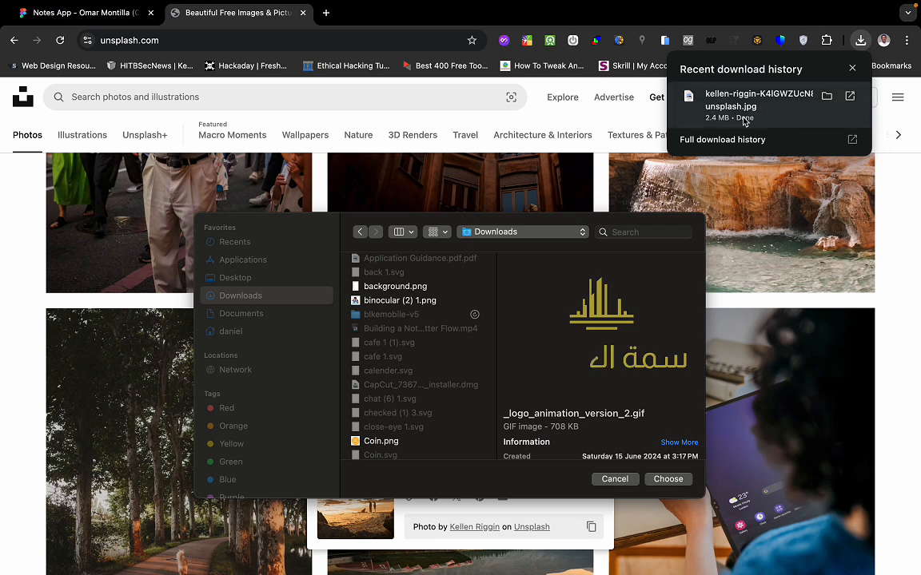
pyautogui.hotkey('ctrl', 'Left')
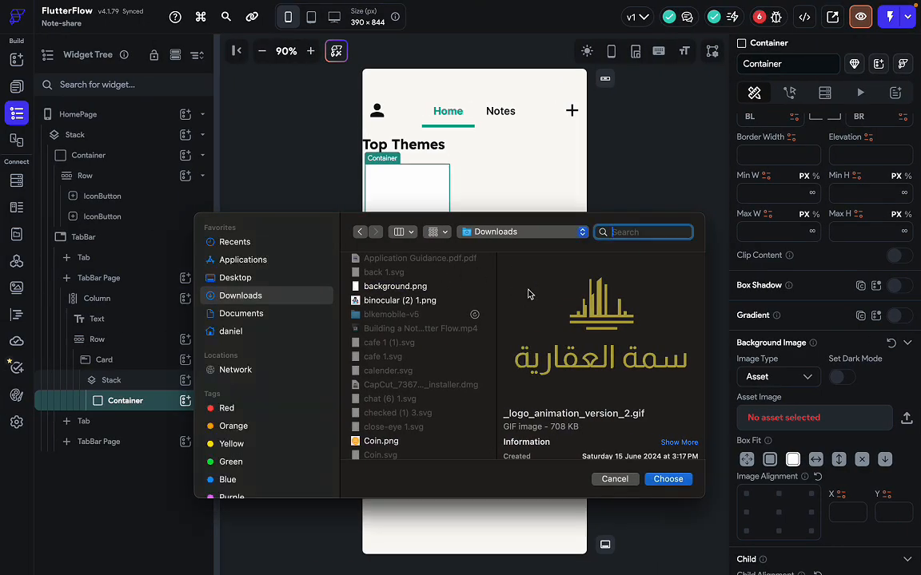
# Search Downloads for 'kel' and upload the sunset beach photo as the asset image.
pyautogui.write('k')
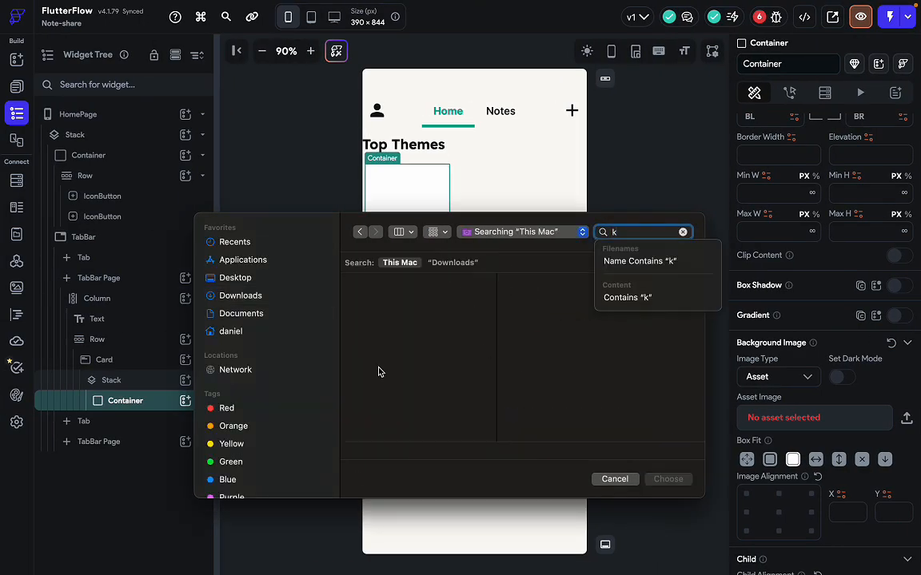
pyautogui.click(240, 296)
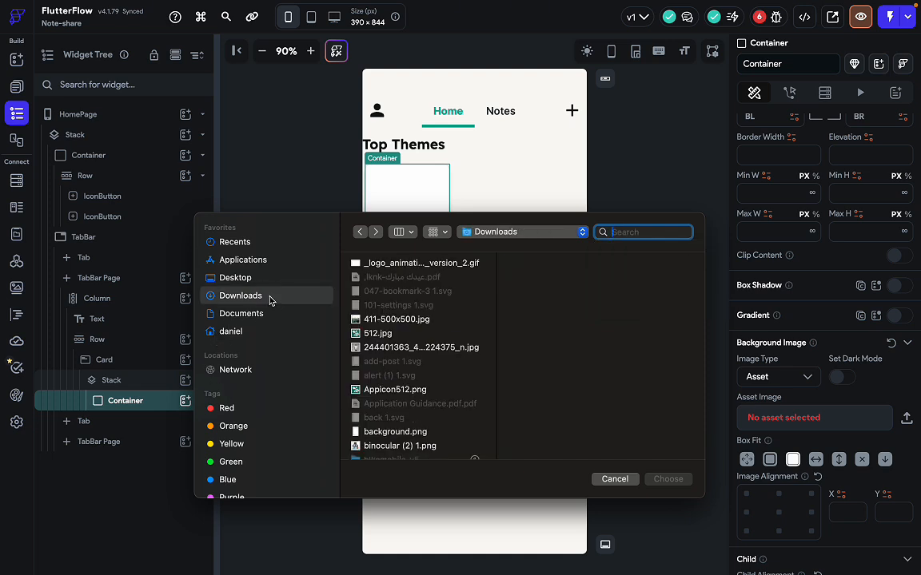
pyautogui.write('kel')
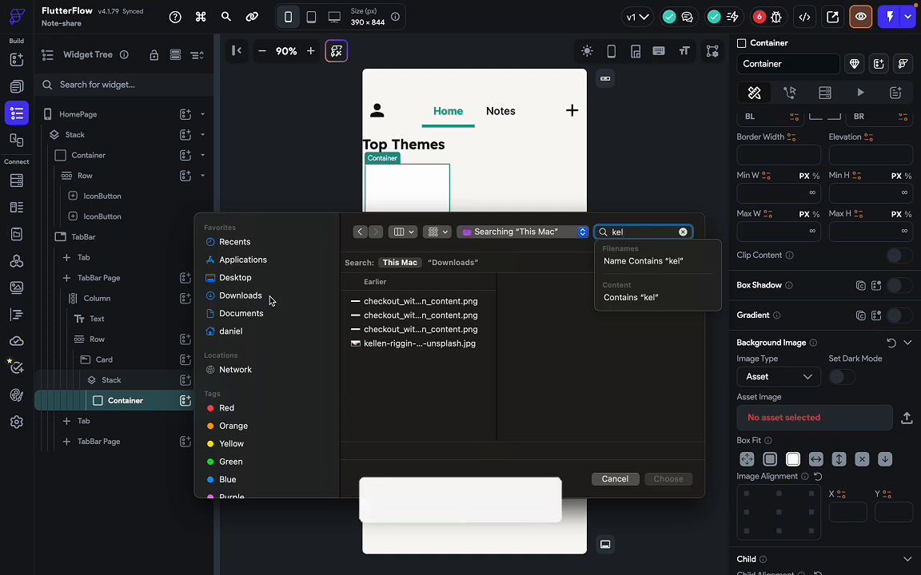
pyautogui.click(408, 343)
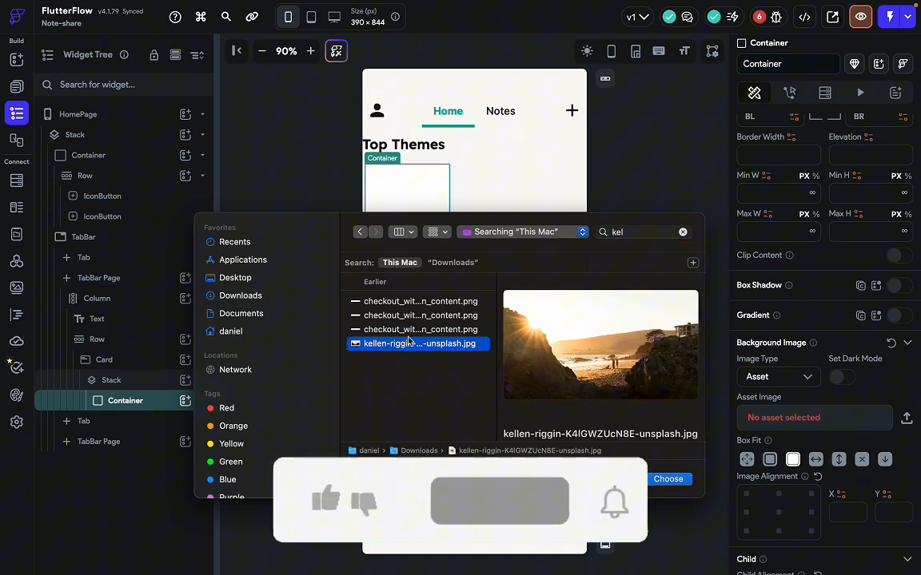
pyautogui.click(668, 479)
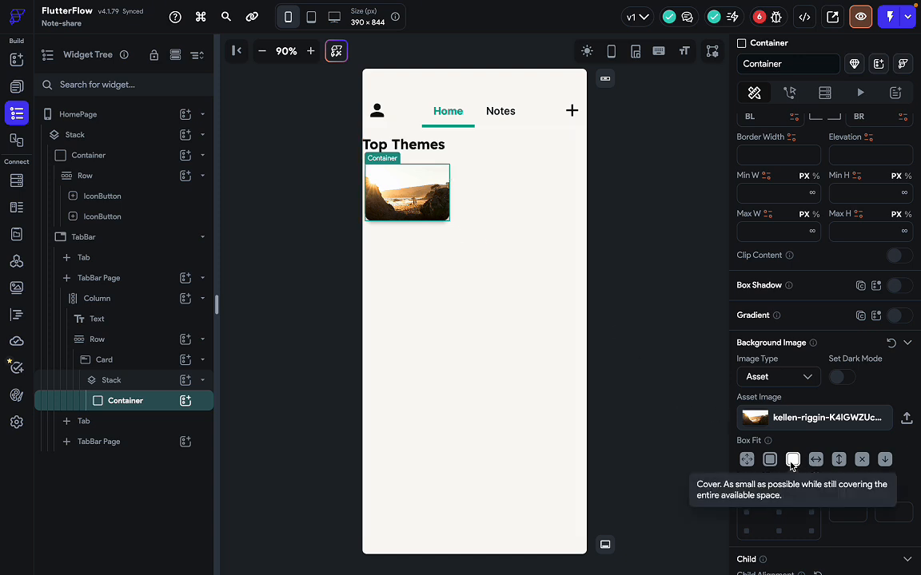
pyautogui.click(860, 460)
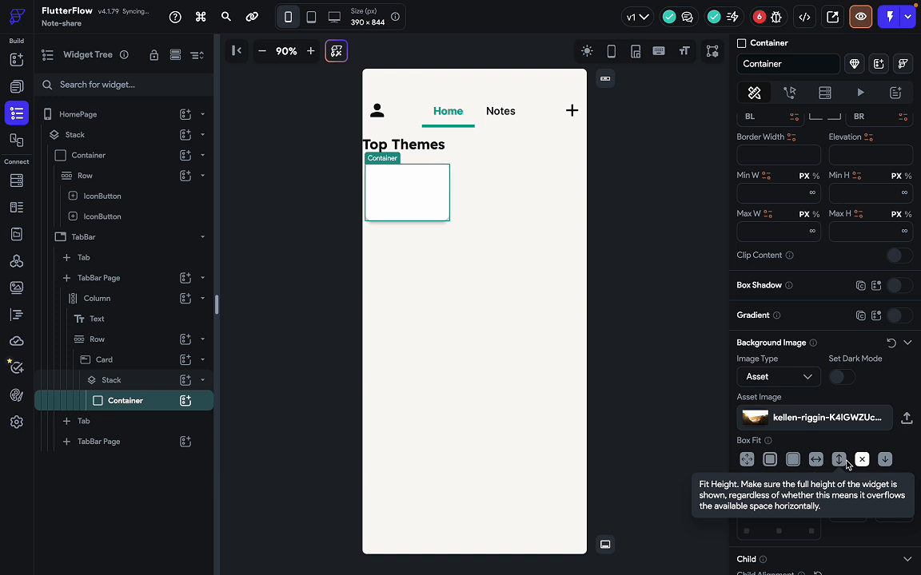
pyautogui.click(793, 460)
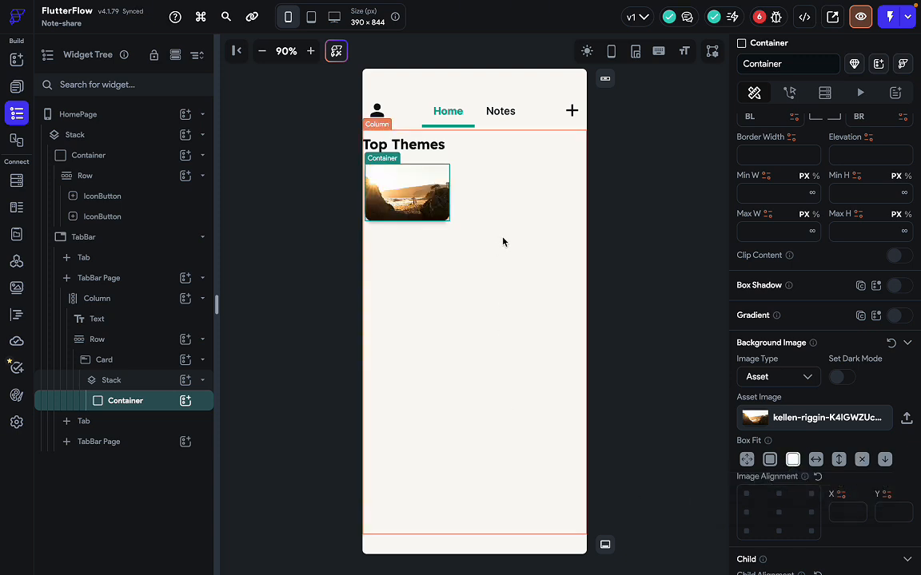
pyautogui.click(481, 200)
pyautogui.click(470, 271)
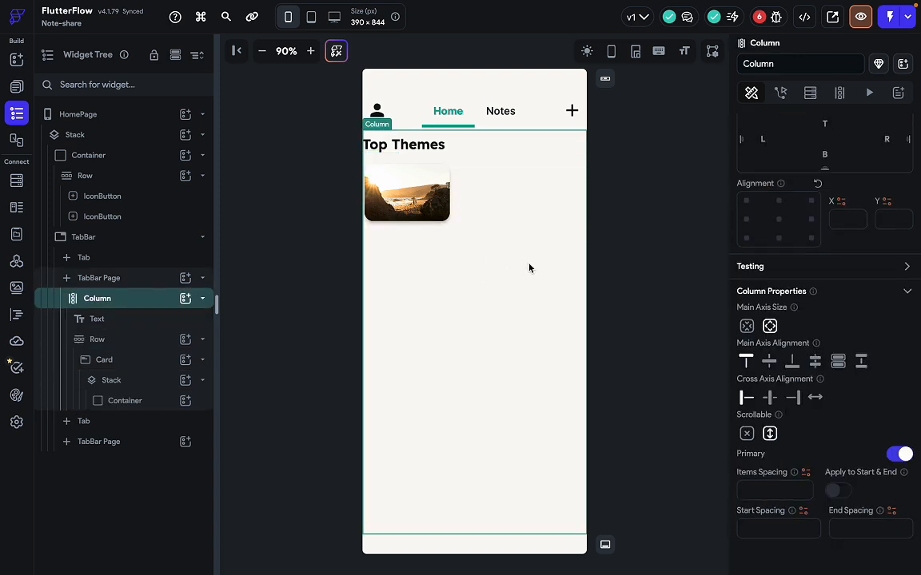
pyautogui.hotkey('ctrl', 'Right')
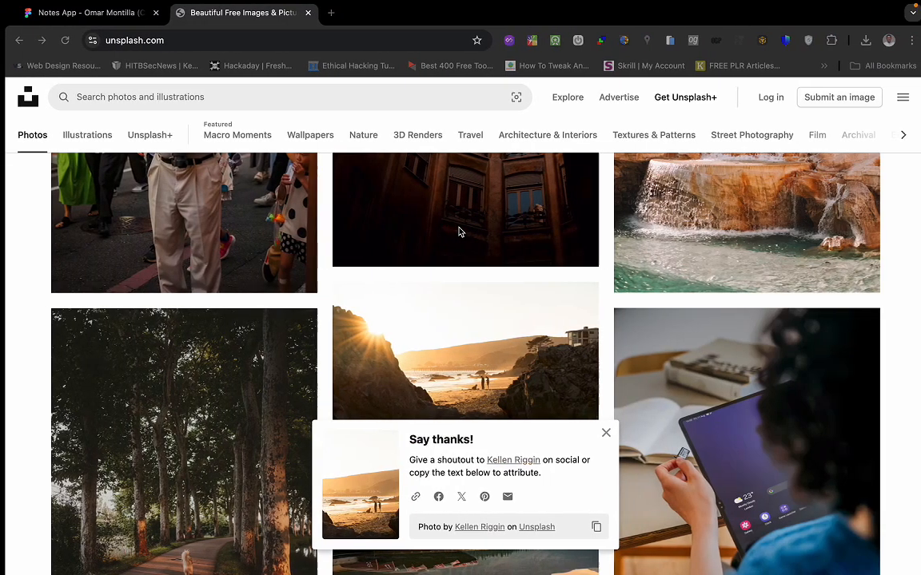
pyautogui.click(124, 14)
pyautogui.scroll(5, 244, 284)
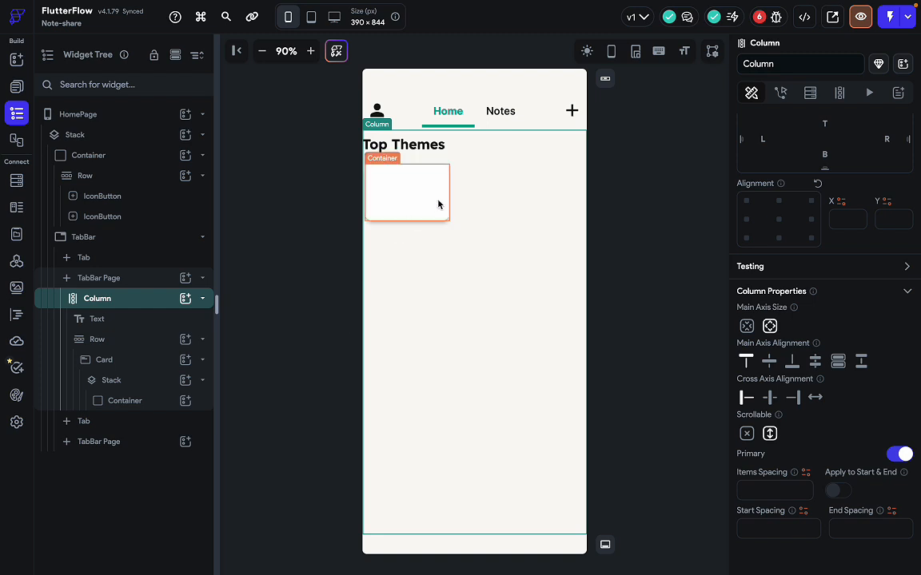
# Add a second Container to the card's Stack with infinite width and height.
pyautogui.click(438, 205)
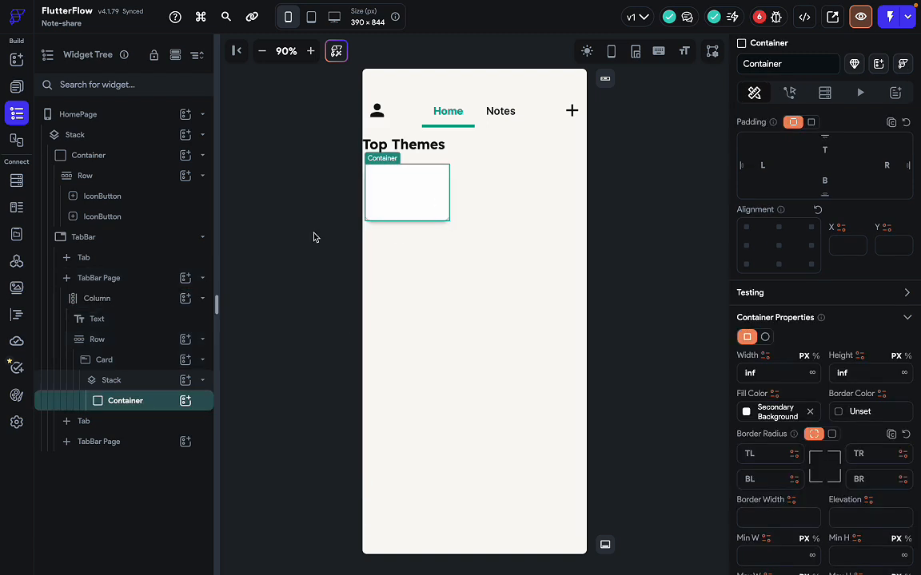
pyautogui.click(144, 382)
pyautogui.click(146, 406)
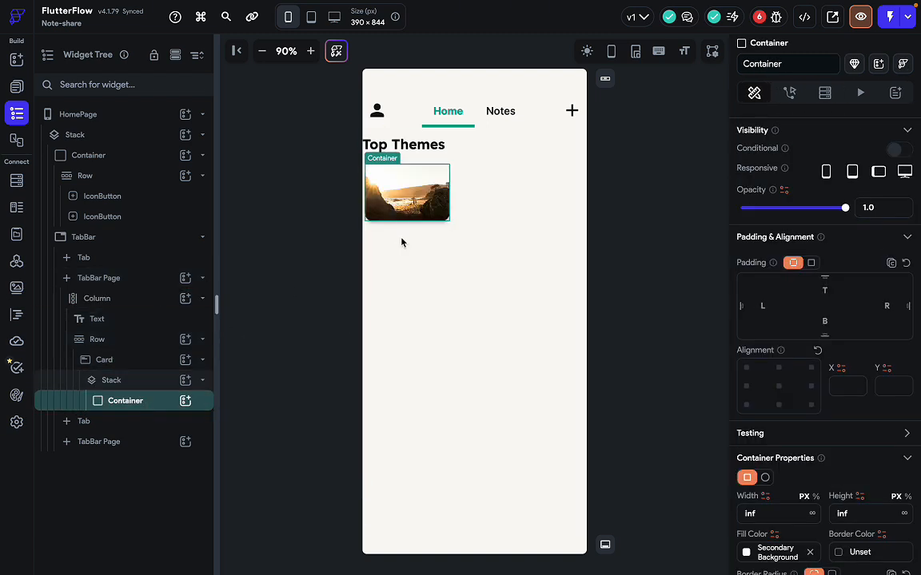
pyautogui.click(185, 380)
pyautogui.click(251, 428)
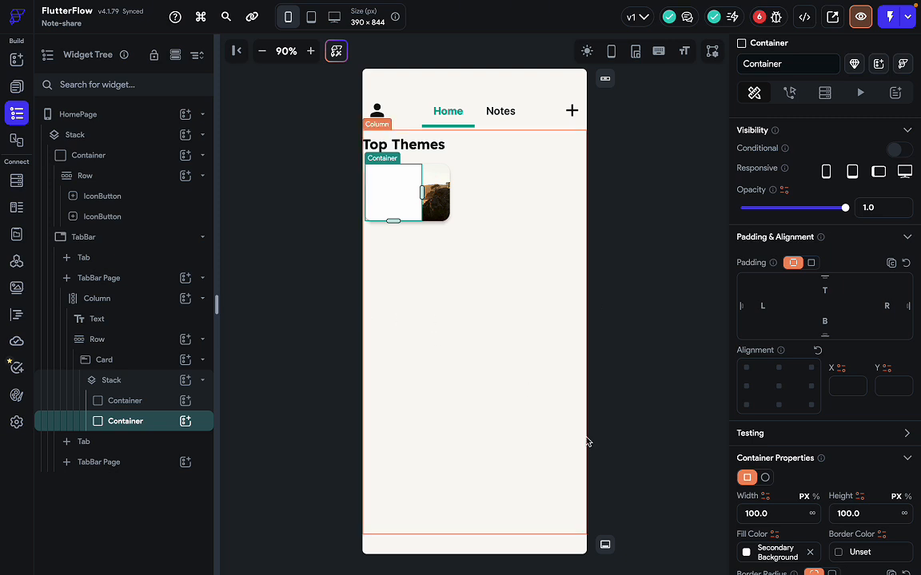
pyautogui.scroll(-1, 787, 479)
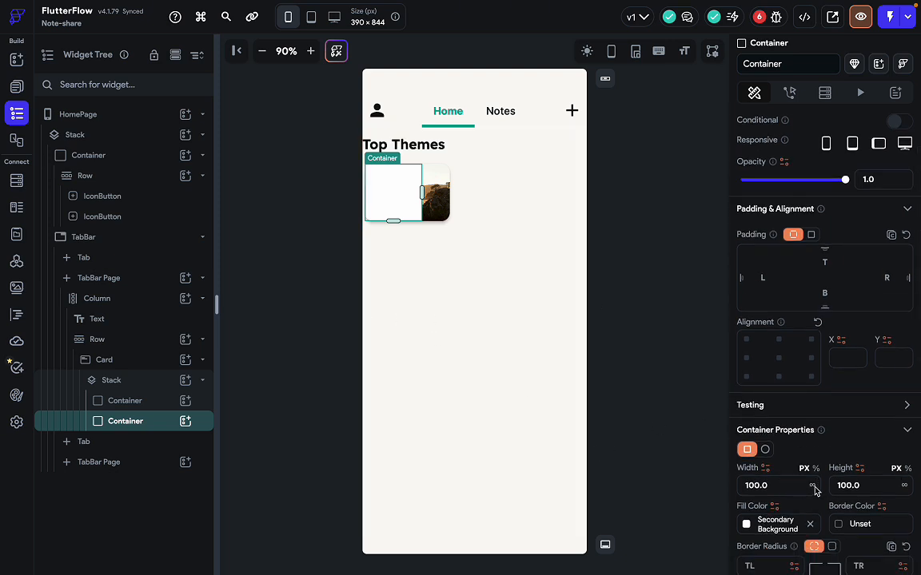
pyautogui.click(813, 485)
pyautogui.click(904, 485)
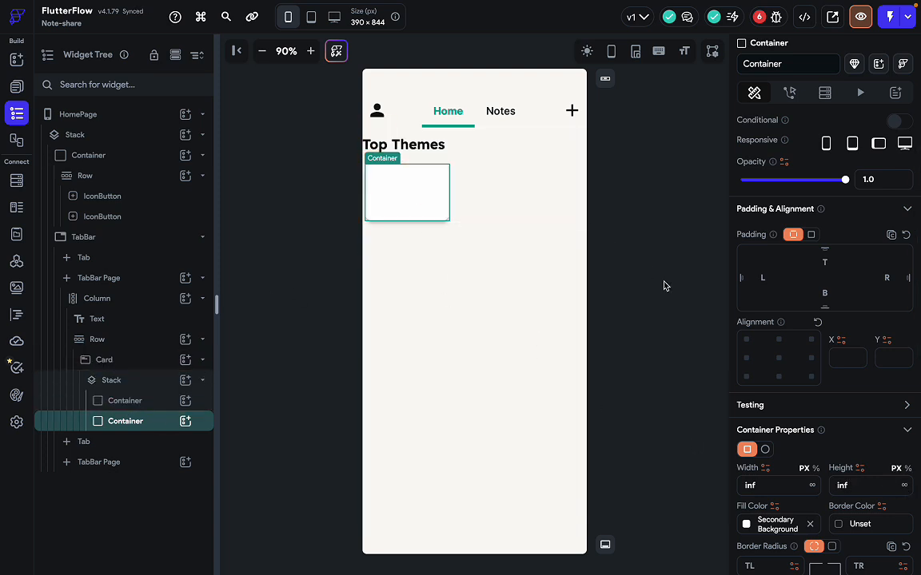
# Enable a Primary-to-Secondary gradient fill at 0° on the new container.
pyautogui.scroll(-1, 833, 387)
pyautogui.scroll(-1, 834, 387)
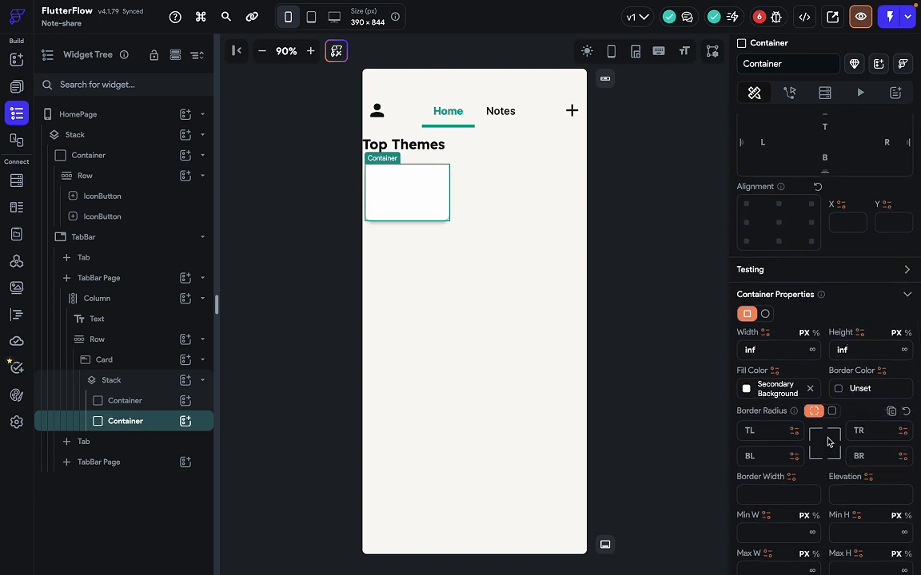
pyautogui.scroll(-1, 821, 450)
pyautogui.scroll(-2, 819, 451)
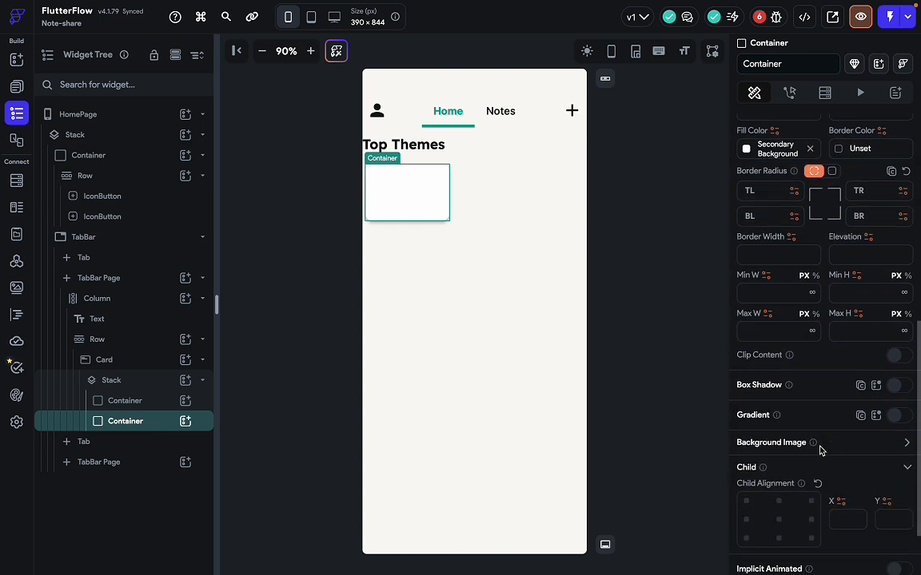
pyautogui.click(896, 416)
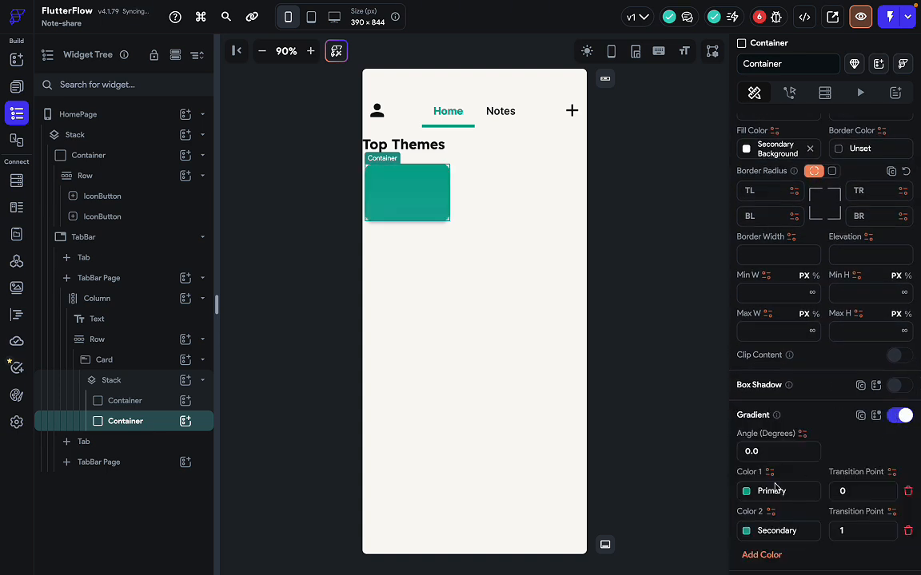
# Set gradient Color 1 to grey at about 11% alpha (#1d737373).
pyautogui.scroll(-1, 771, 480)
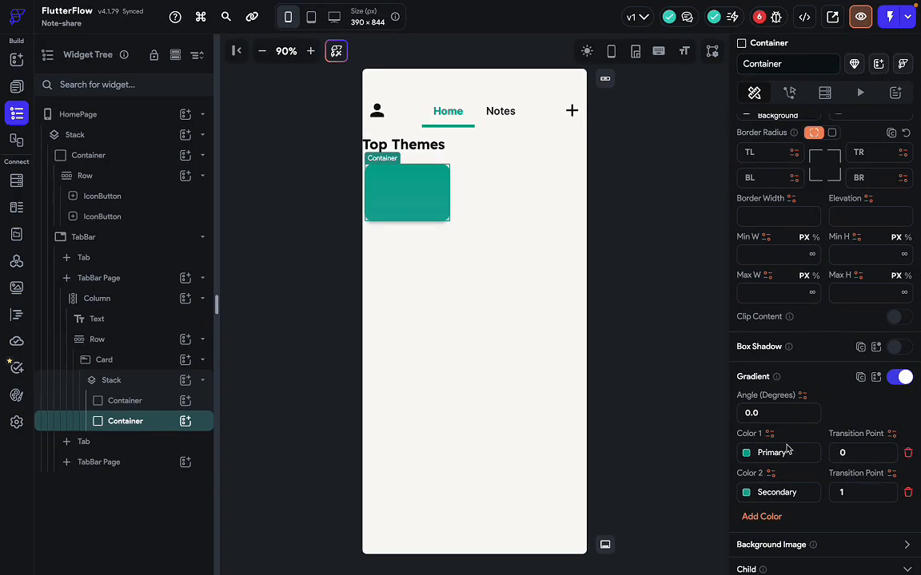
pyautogui.click(747, 492)
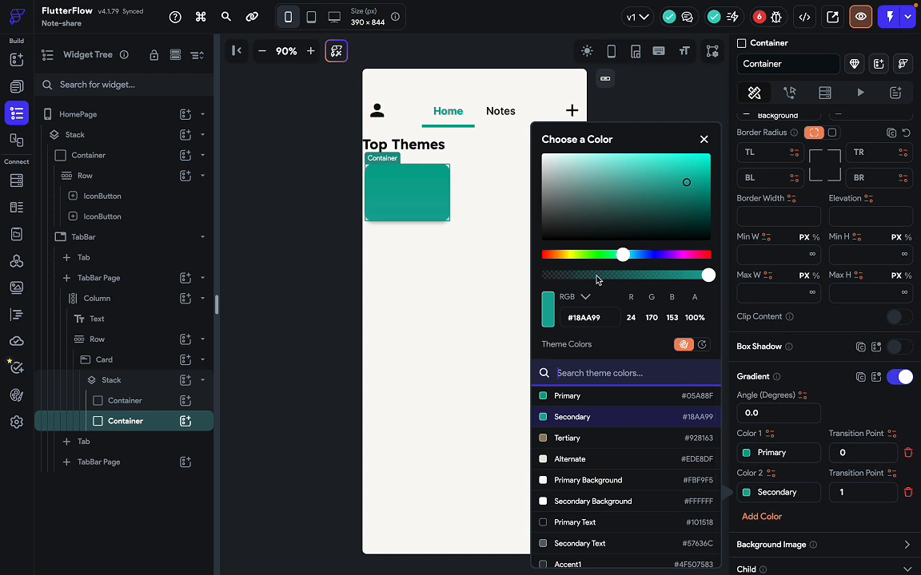
pyautogui.click(745, 391)
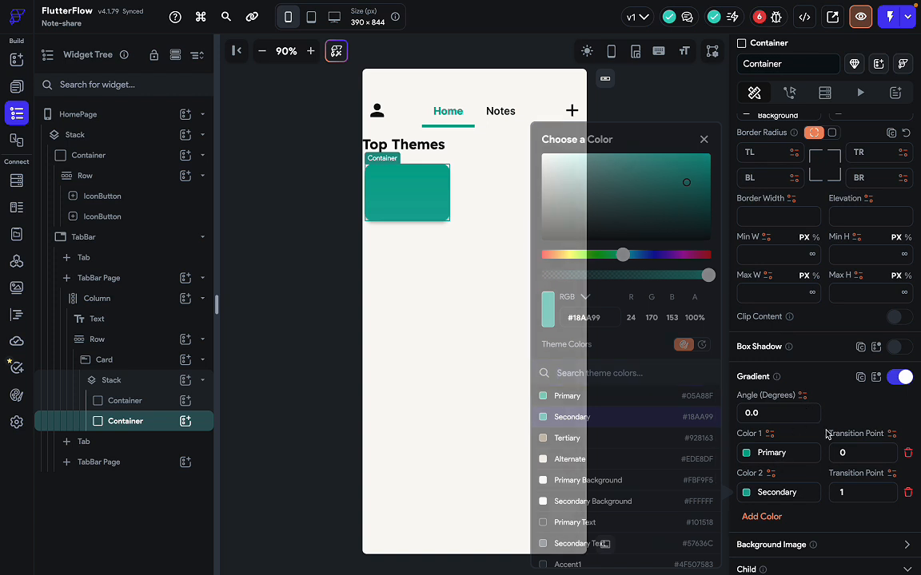
pyautogui.click(748, 452)
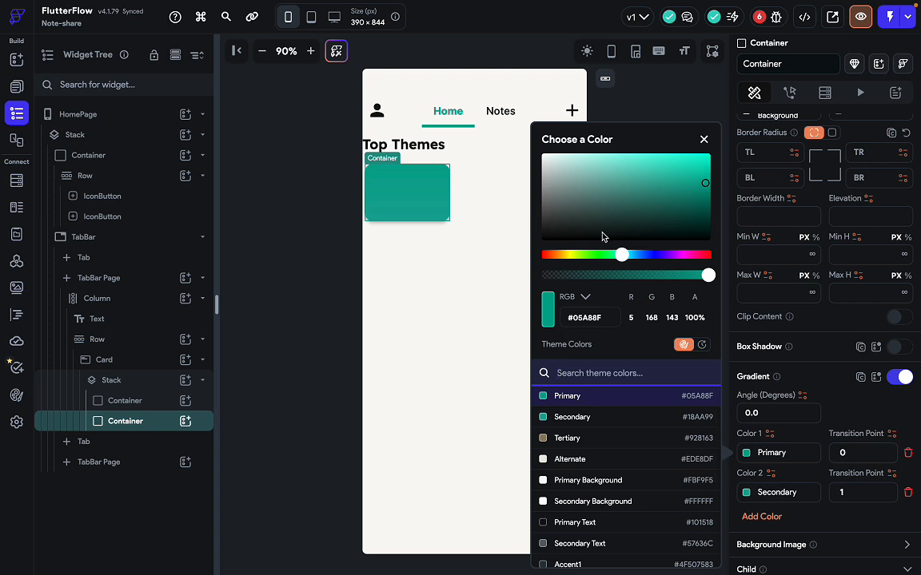
pyautogui.moveTo(602, 237); pyautogui.dragTo(532, 199)
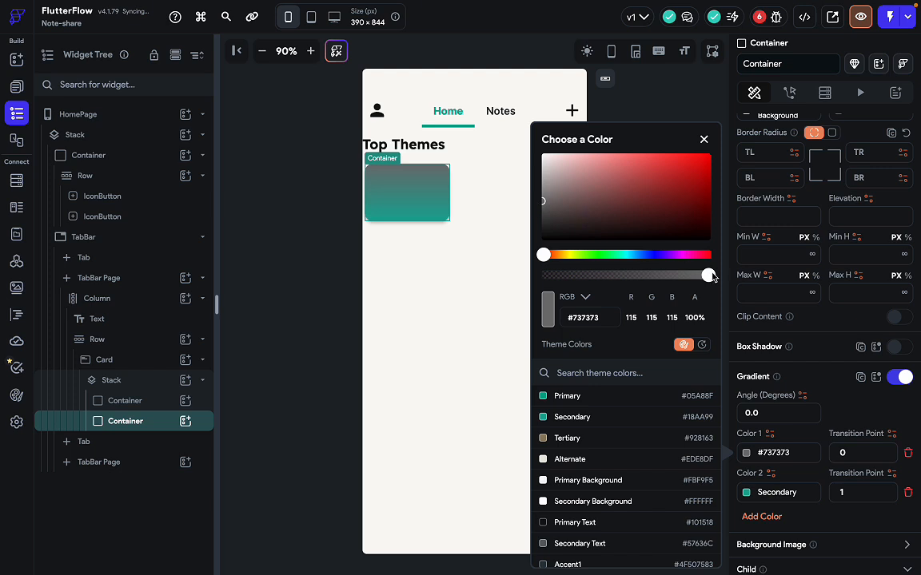
pyautogui.moveTo(708, 275); pyautogui.dragTo(565, 275)
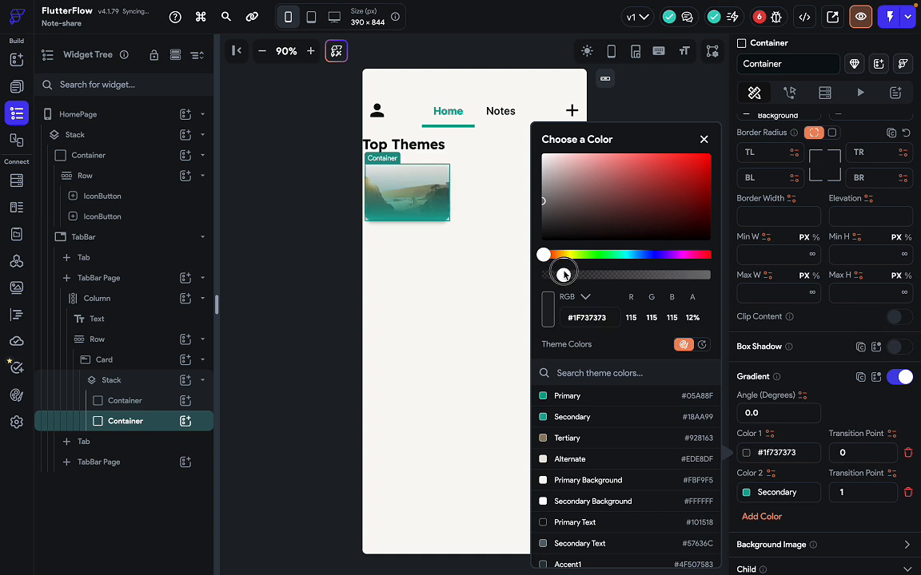
pyautogui.moveTo(564, 274); pyautogui.dragTo(562, 275)
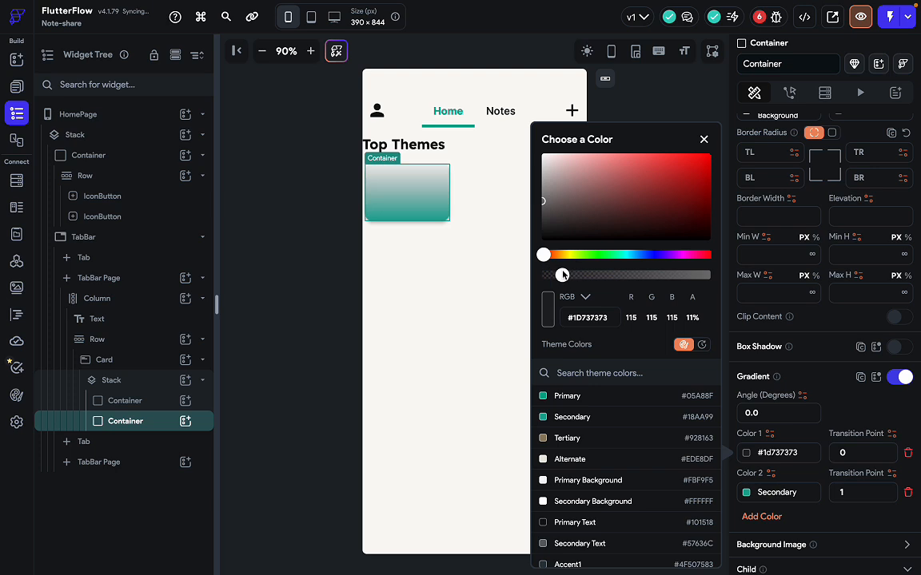
pyautogui.click(799, 332)
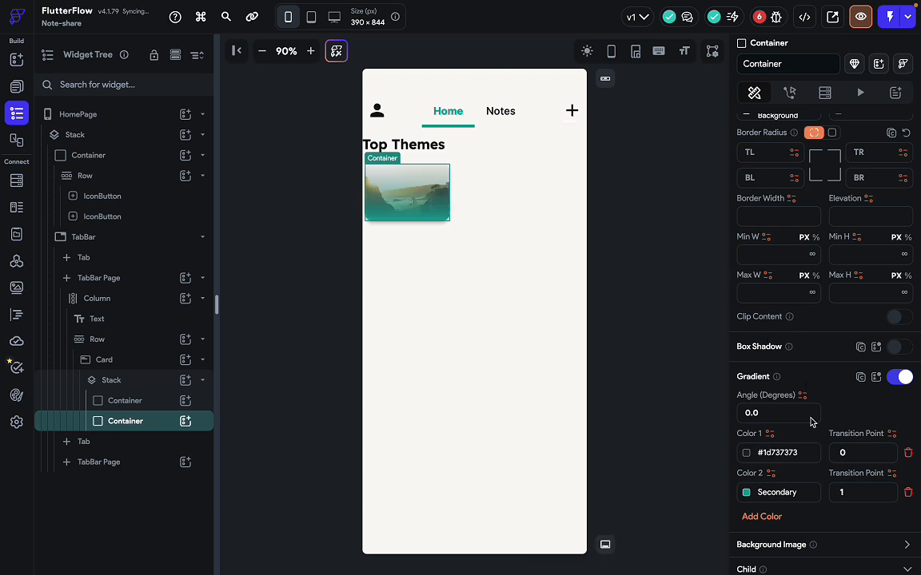
# Set gradient Color 2 to dark grey #292929.
pyautogui.click(746, 494)
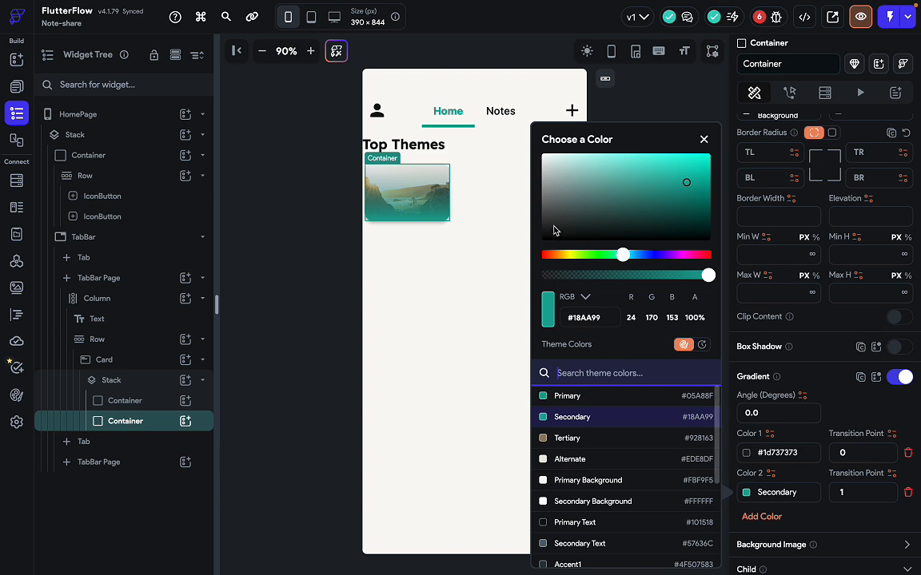
pyautogui.moveTo(554, 230); pyautogui.dragTo(544, 228)
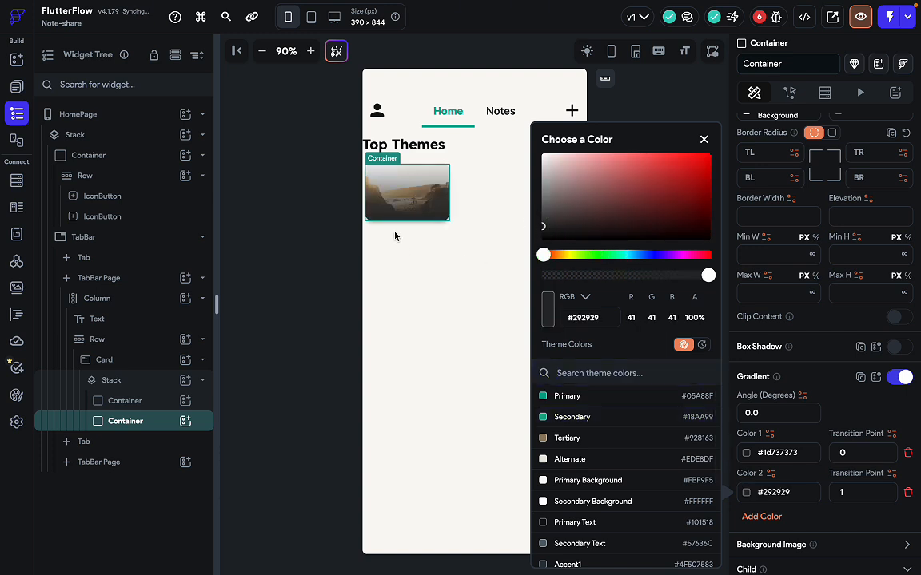
pyautogui.click(825, 386)
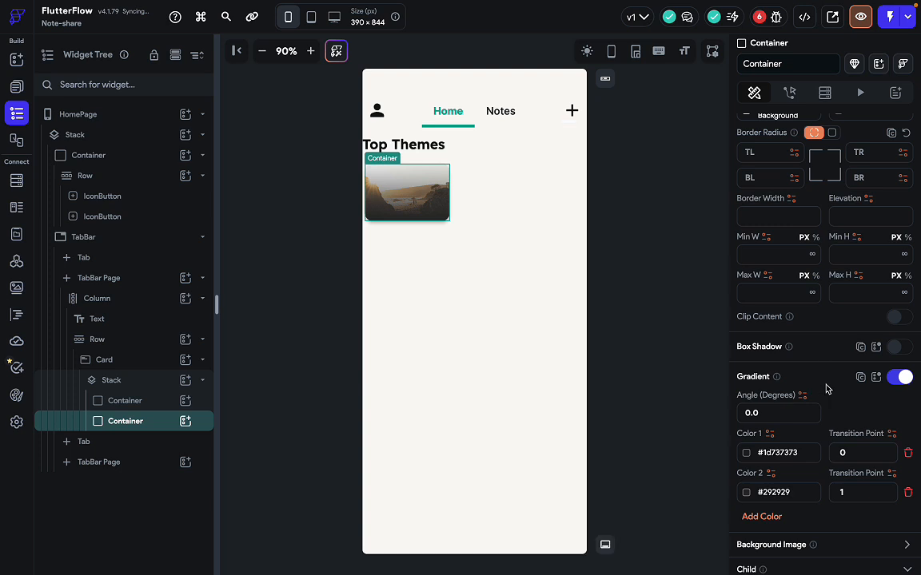
pyautogui.click(560, 234)
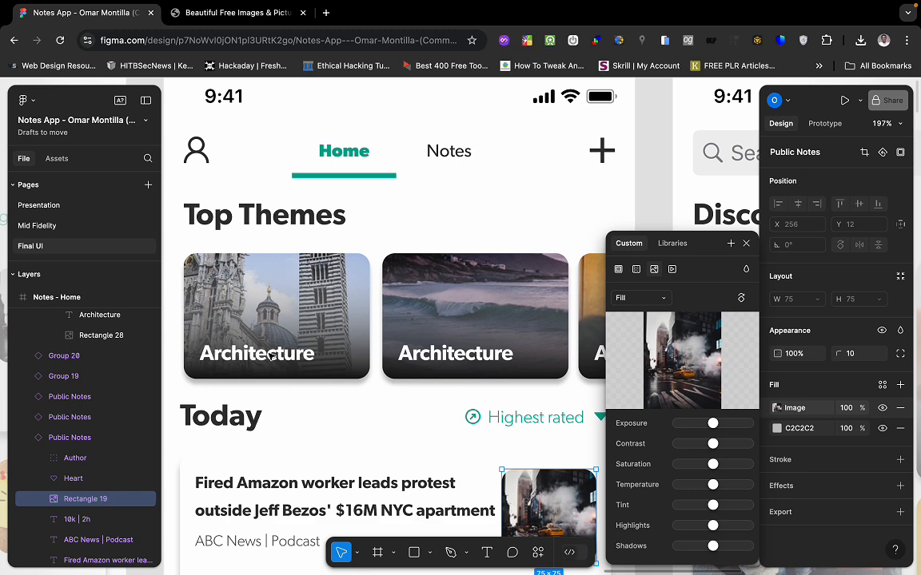
# Select and drill into the first 148×100 Architecture card in the Figma Top Themes design.
pyautogui.scroll(1, 259, 420)
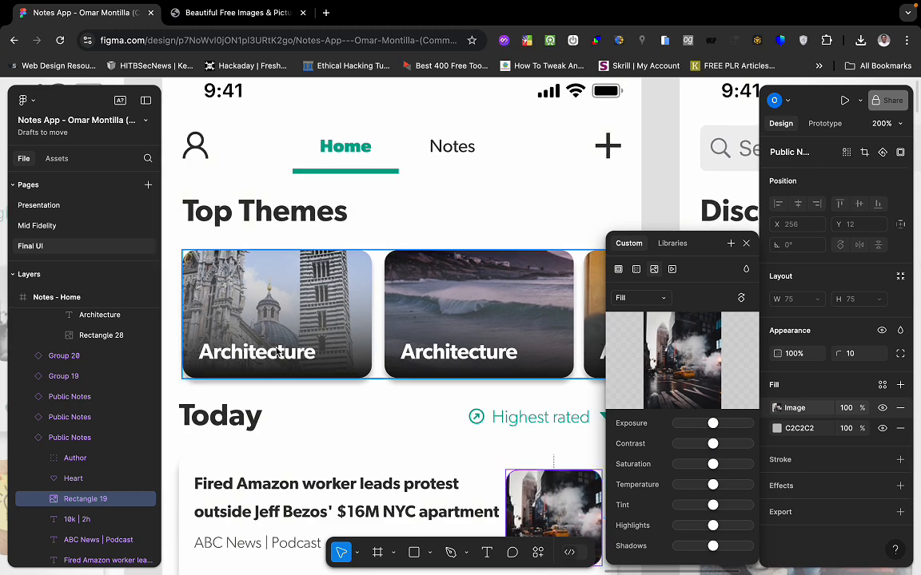
pyautogui.click(268, 360)
pyautogui.doubleClick(268, 360)
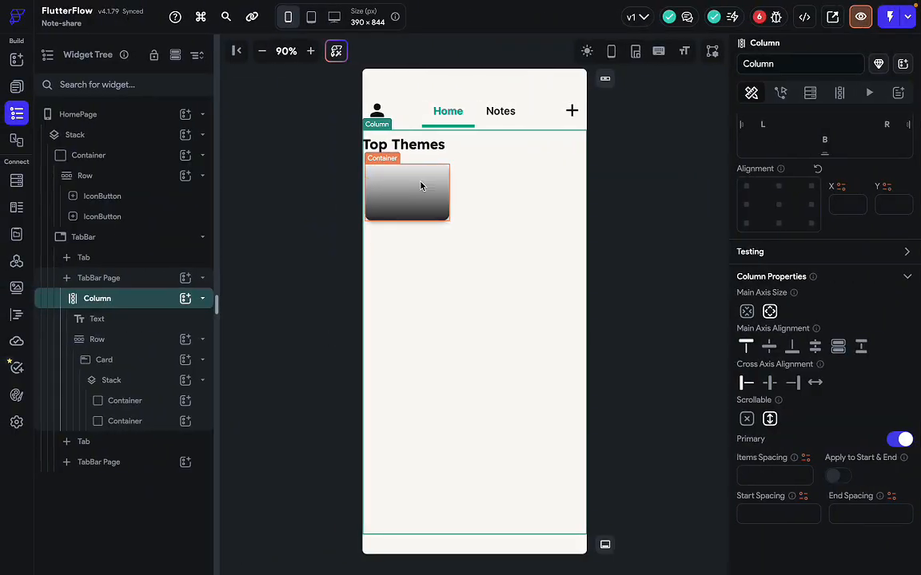
# Add a Column inside the card's Container, holding a 'Hello World' Text.
pyautogui.click(183, 423)
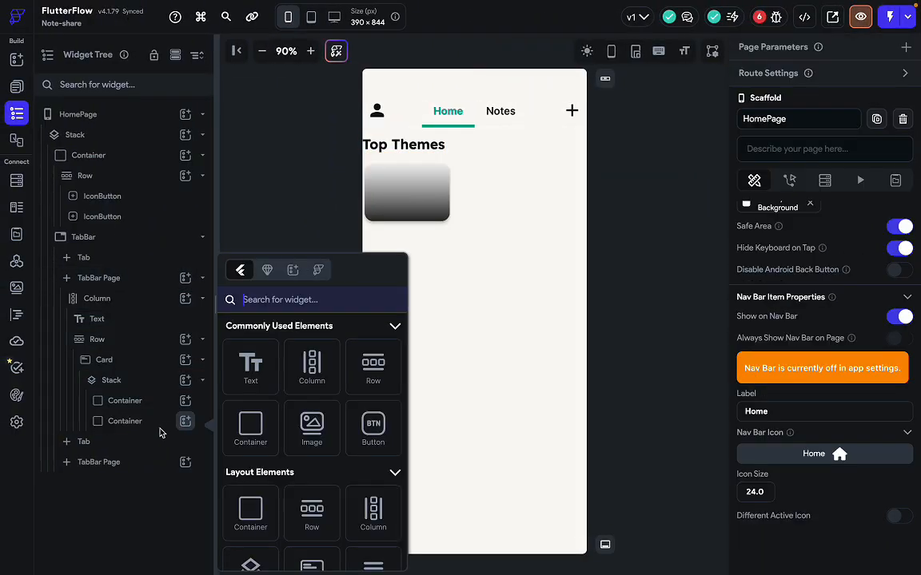
pyautogui.click(157, 425)
pyautogui.click(184, 421)
pyautogui.click(312, 373)
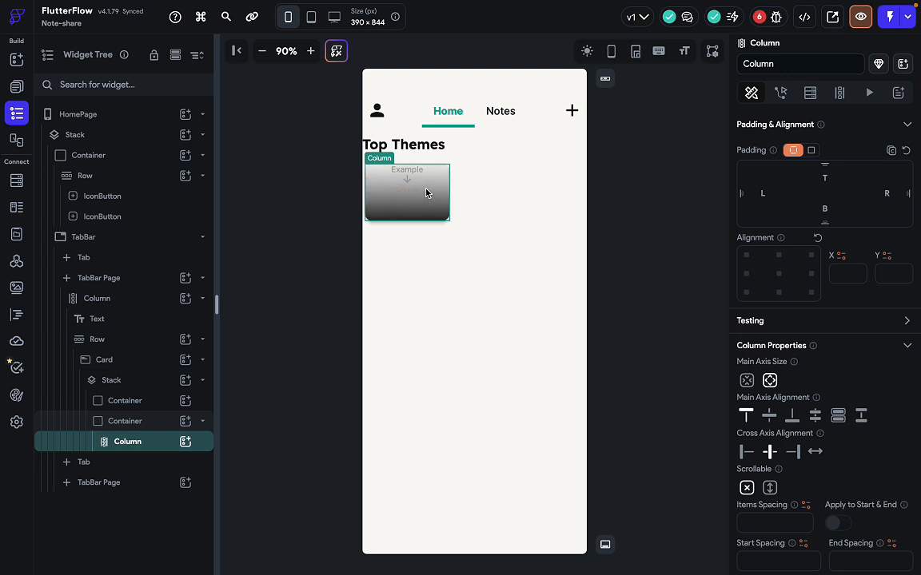
pyautogui.click(184, 442)
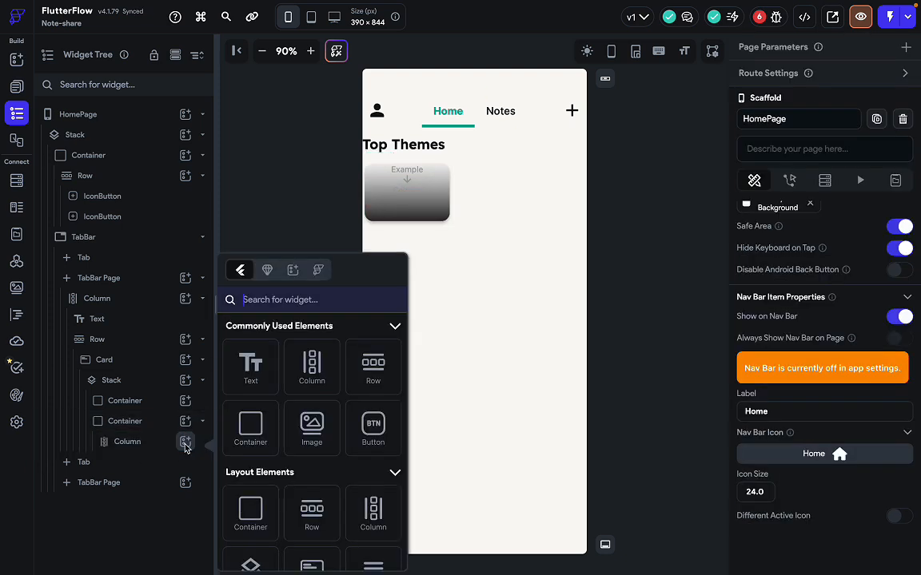
pyautogui.click(259, 381)
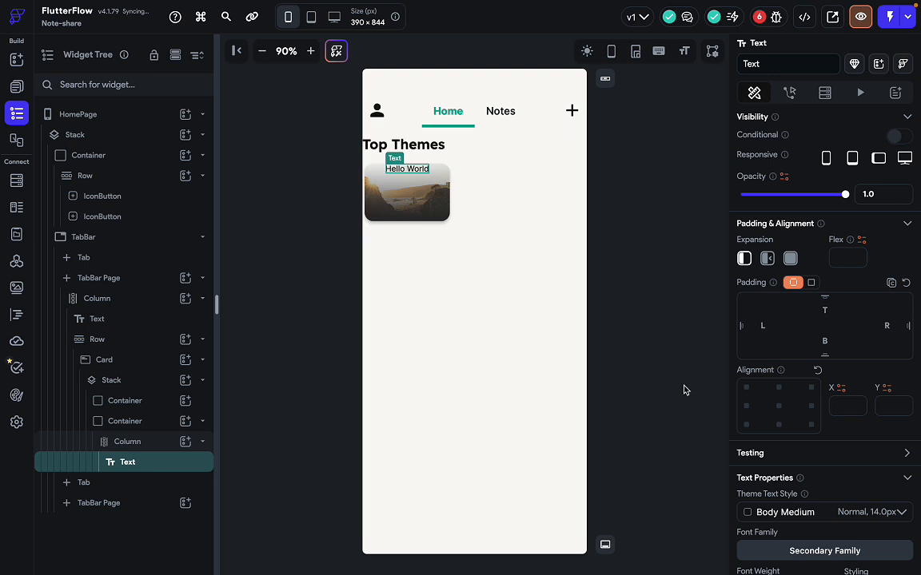
# Set the Column's Main Axis Alignment to End and Cross Axis Alignment to Start.
pyautogui.click(158, 442)
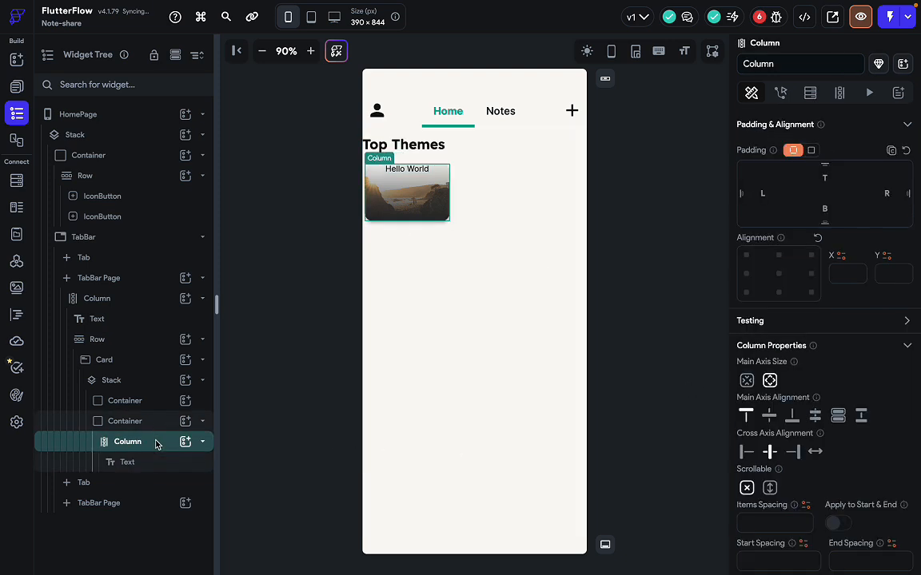
pyautogui.scroll(-1, 775, 461)
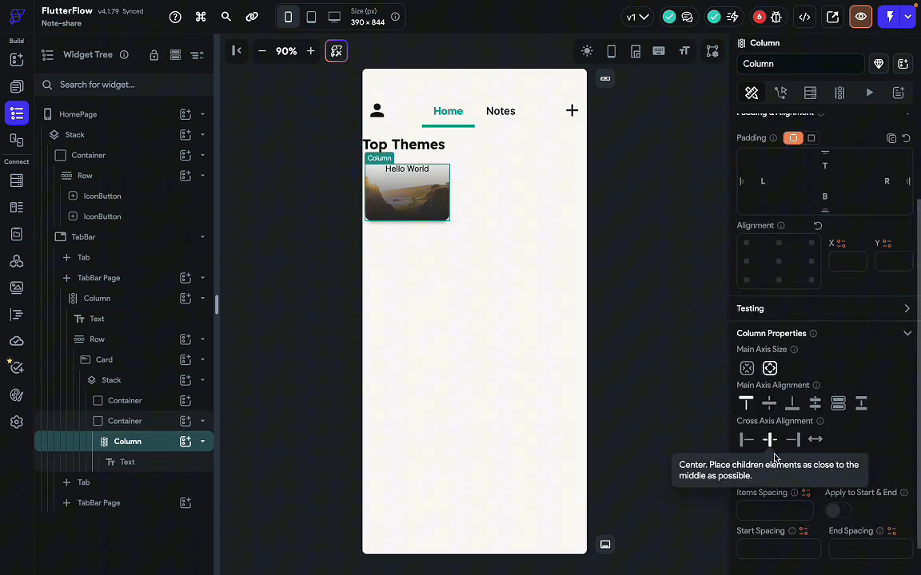
pyautogui.click(792, 406)
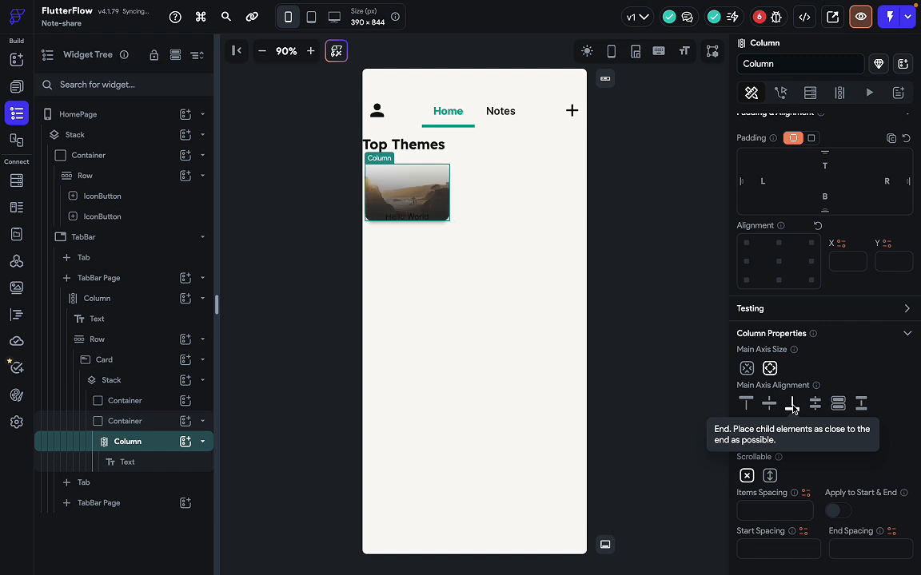
pyautogui.click(755, 440)
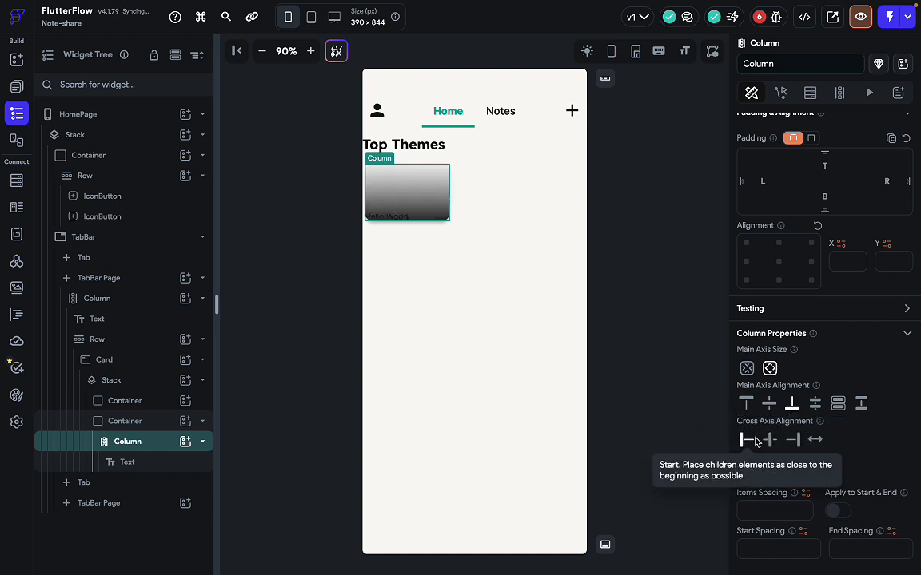
pyautogui.hotkey('ctrl', 'Right')
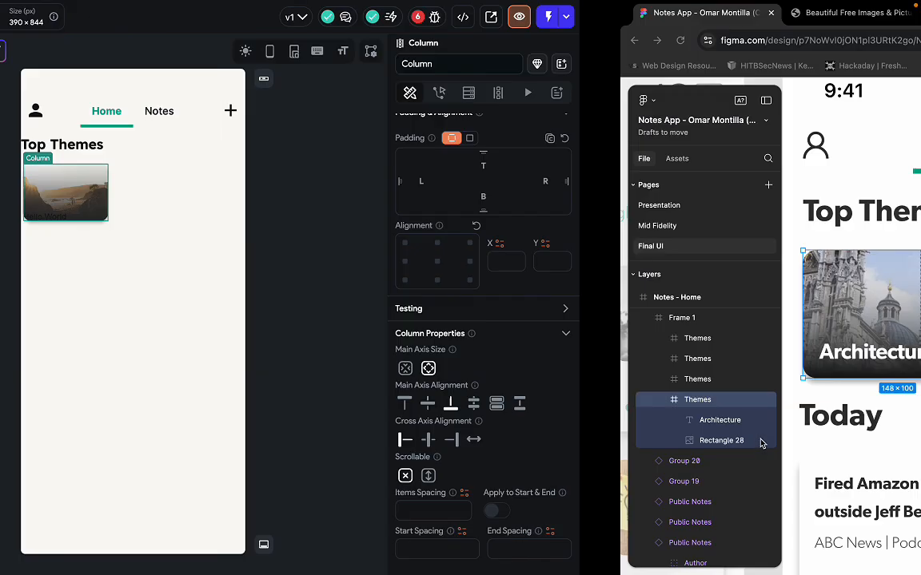
pyautogui.doubleClick(272, 357)
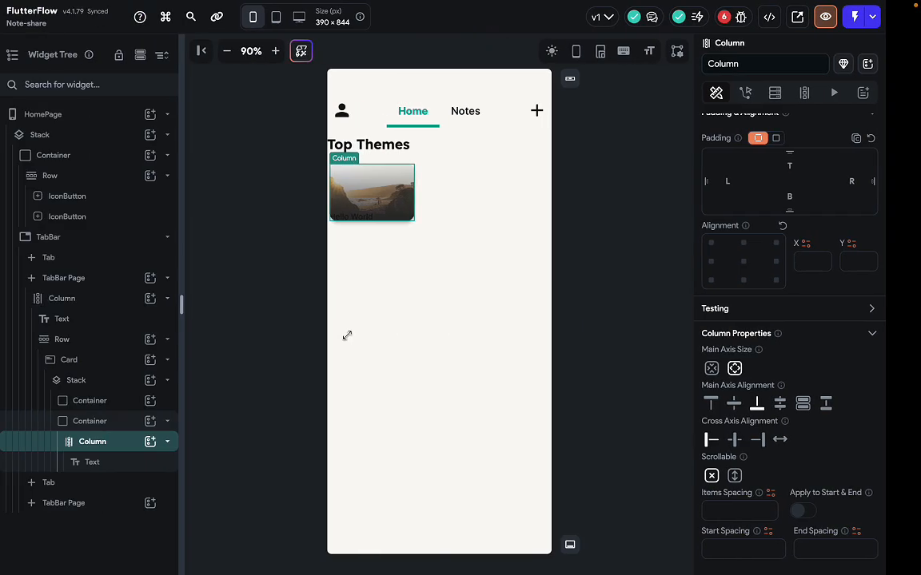
# Give the Hello World text 15 px bottom and 15 px left padding.
pyautogui.click(141, 470)
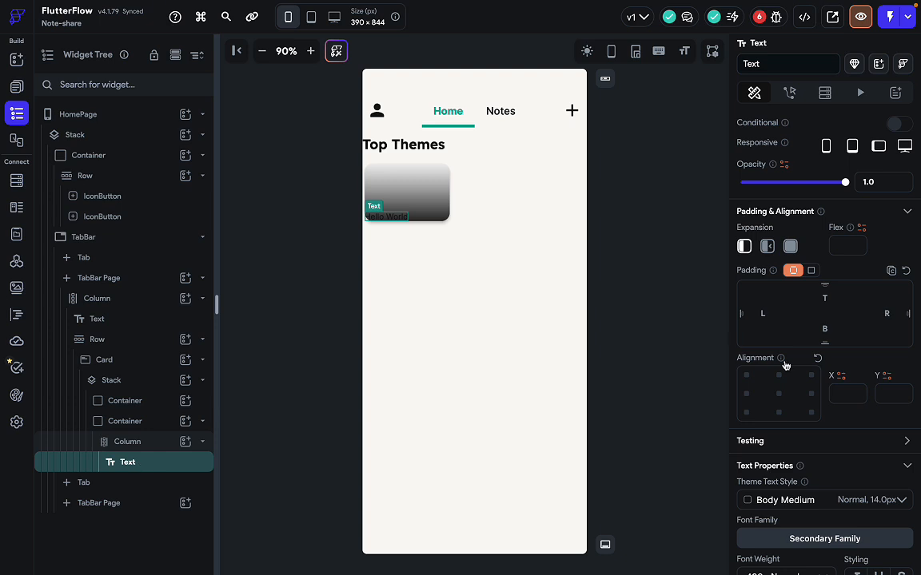
pyautogui.scroll(-1, 905, 415)
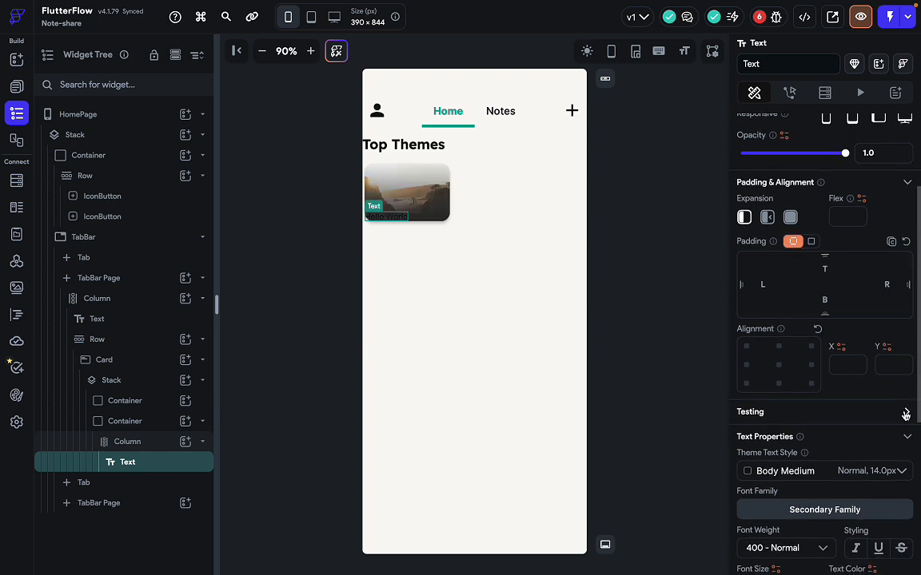
pyautogui.click(825, 301)
pyautogui.write('15')
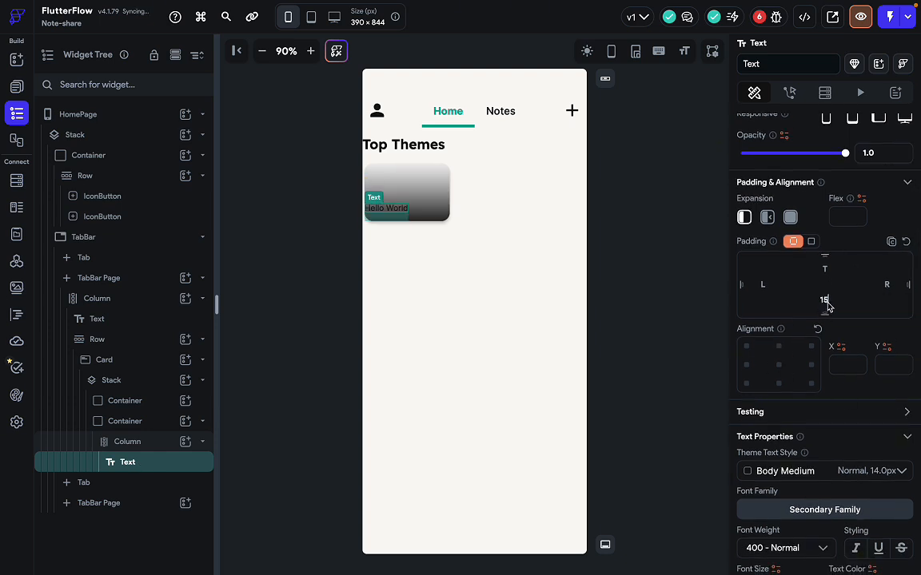
pyautogui.click(763, 285)
pyautogui.write('15')
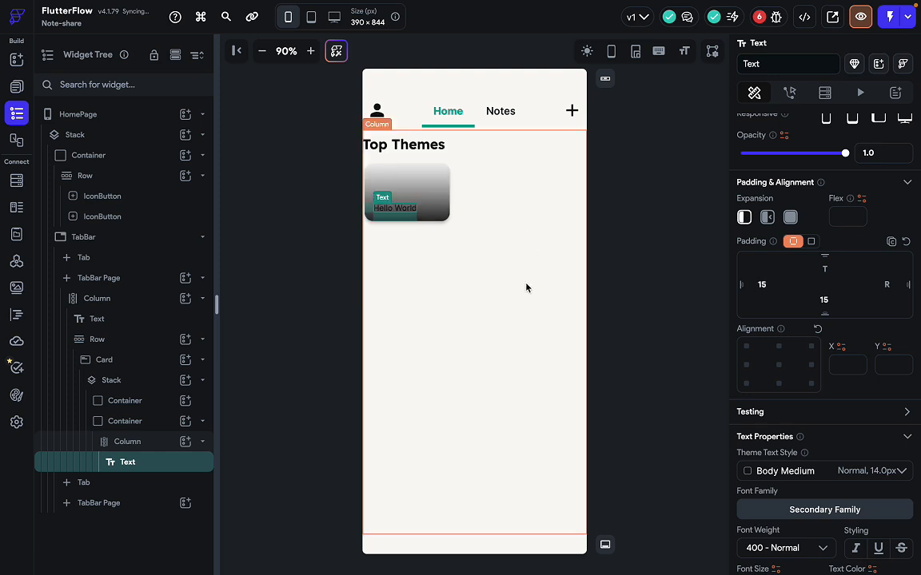
pyautogui.hotkey('ctrl', 'Right')
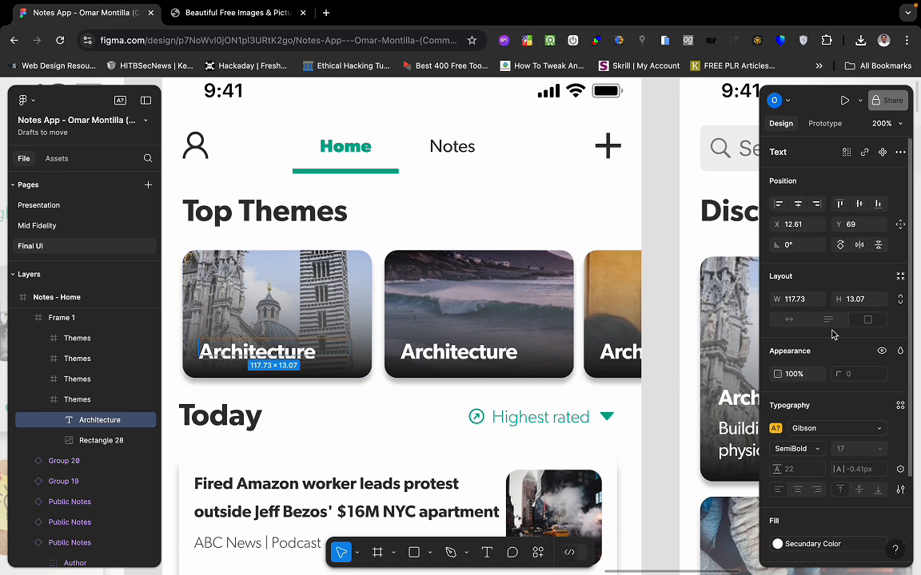
# Scroll Figma's Design panel to the Architecture label's Gibson SemiBold 17 typography.
pyautogui.scroll(-3, 832, 334)
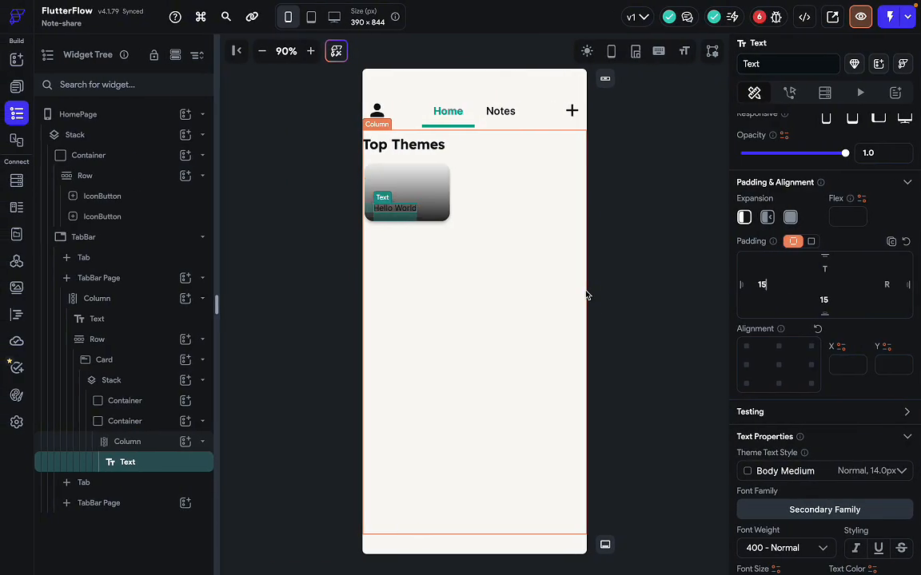
# Set the Hello World text's font size to 17.
pyautogui.scroll(-3, 782, 429)
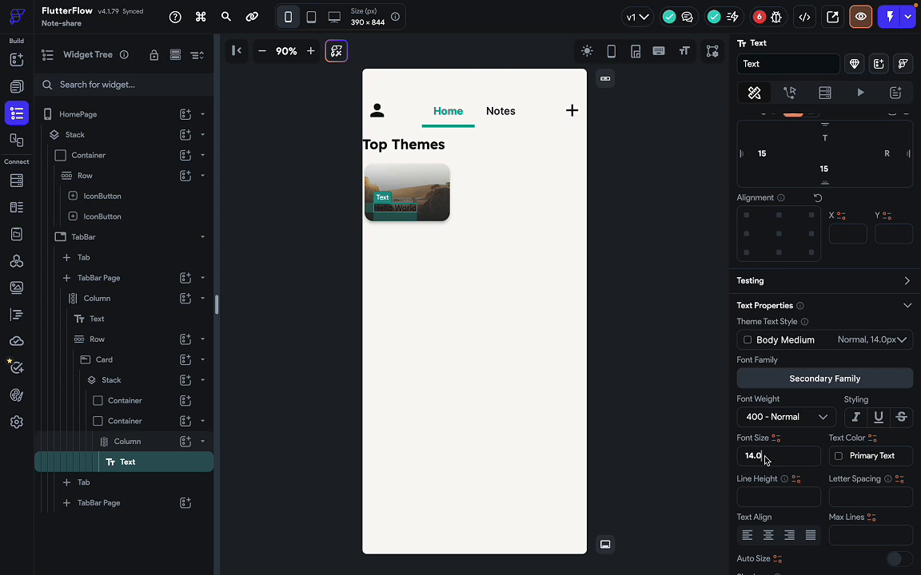
pyautogui.doubleClick(764, 460)
pyautogui.write('1')
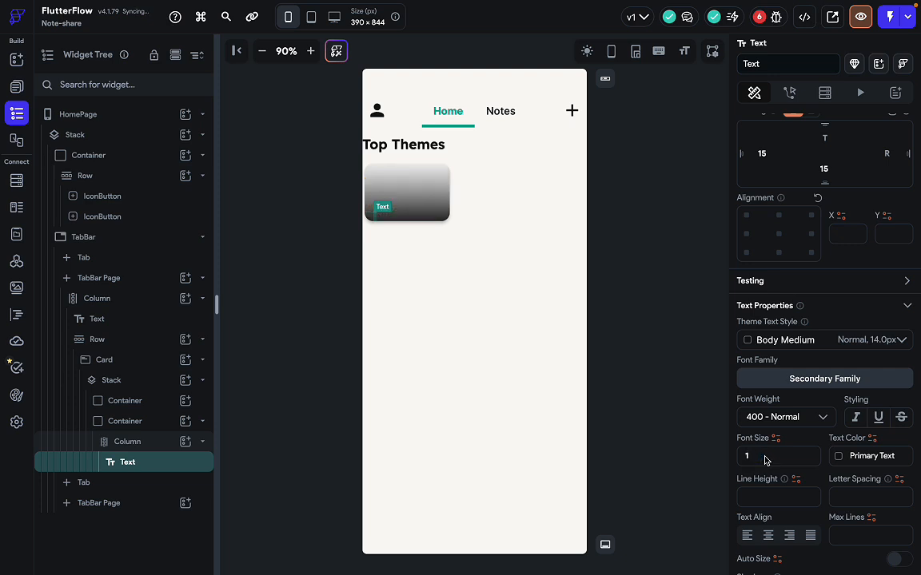
pyautogui.write('7')
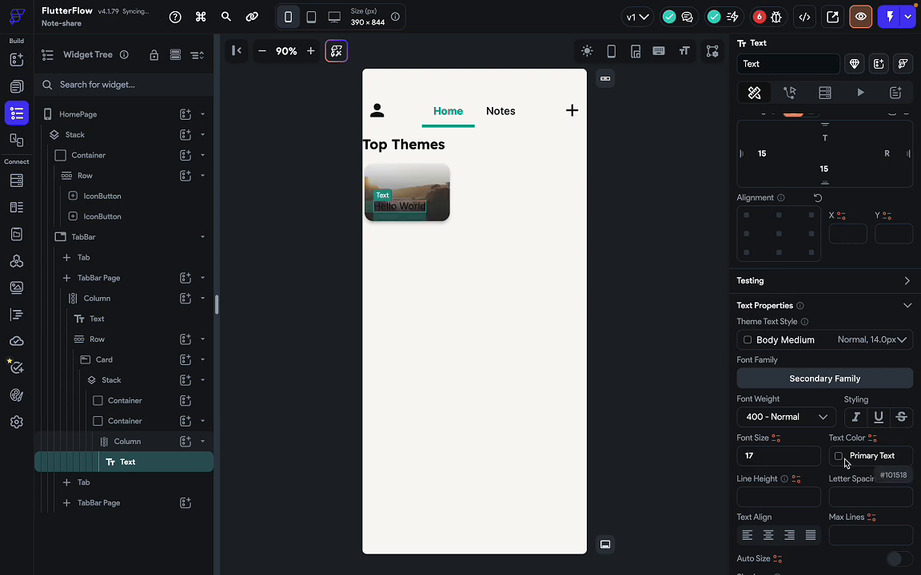
# Change the Hello World text colour to white #FFFFFF.
pyautogui.click(839, 461)
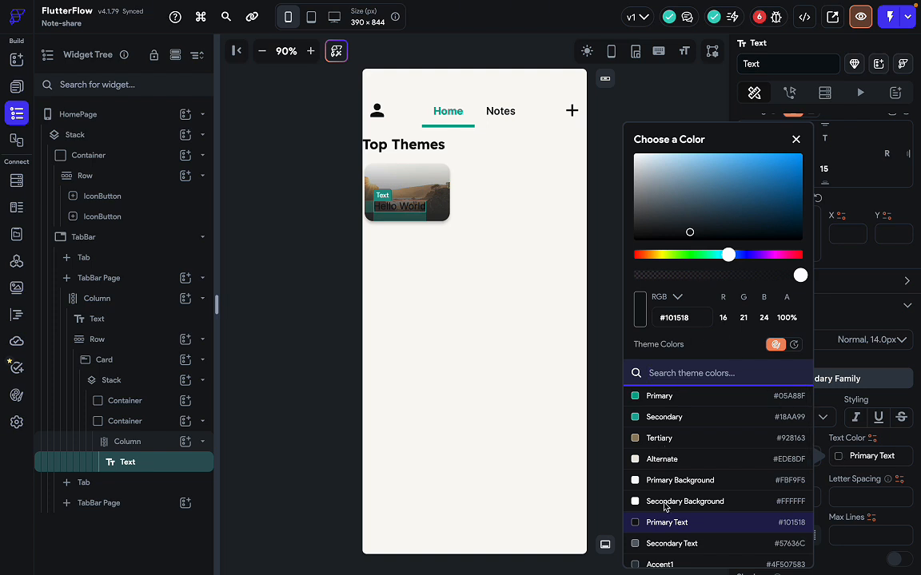
pyautogui.scroll(-3, 664, 508)
pyautogui.scroll(2, 664, 508)
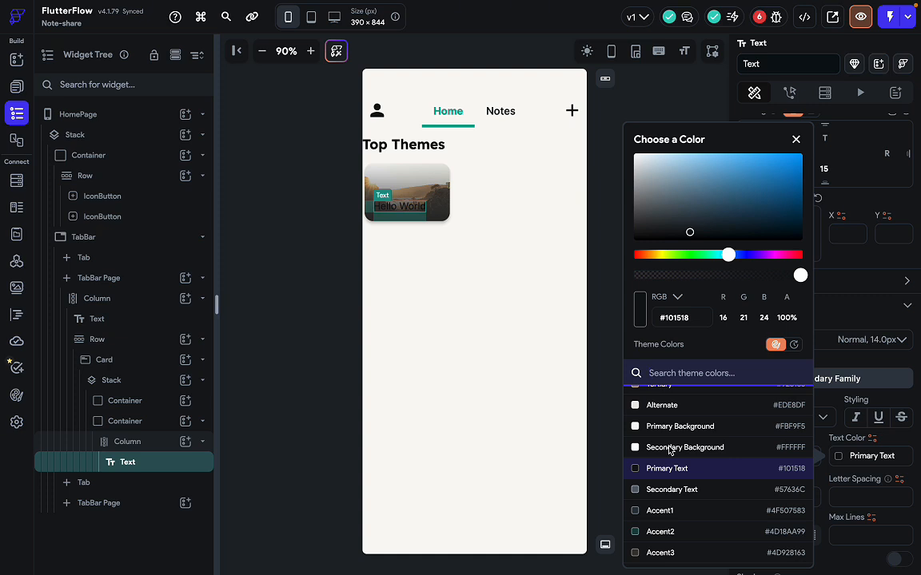
pyautogui.scroll(2, 669, 451)
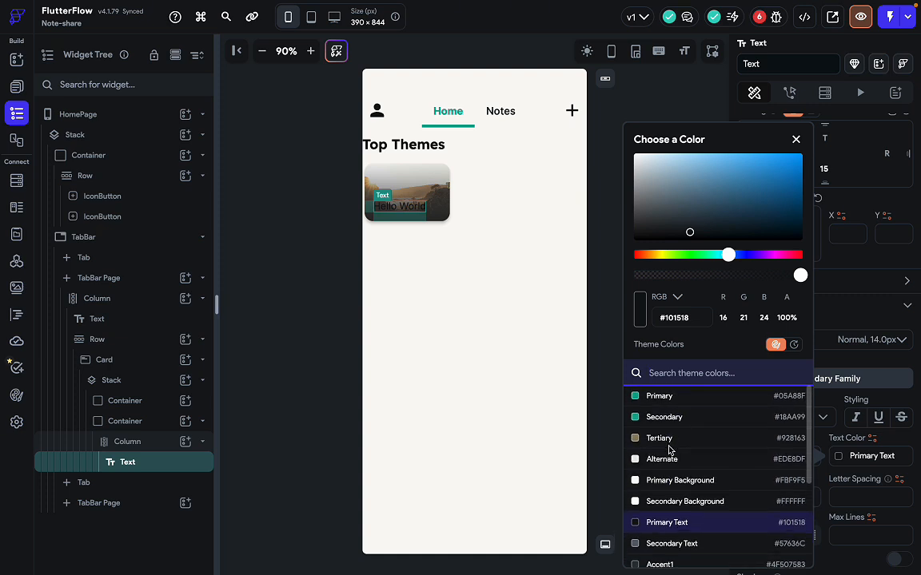
pyautogui.scroll(-3, 669, 450)
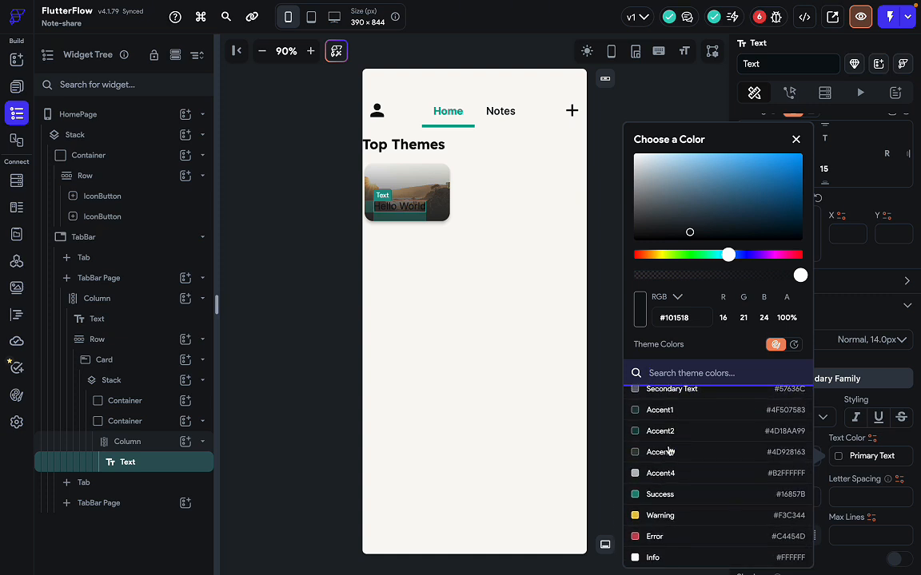
pyautogui.scroll(2, 669, 452)
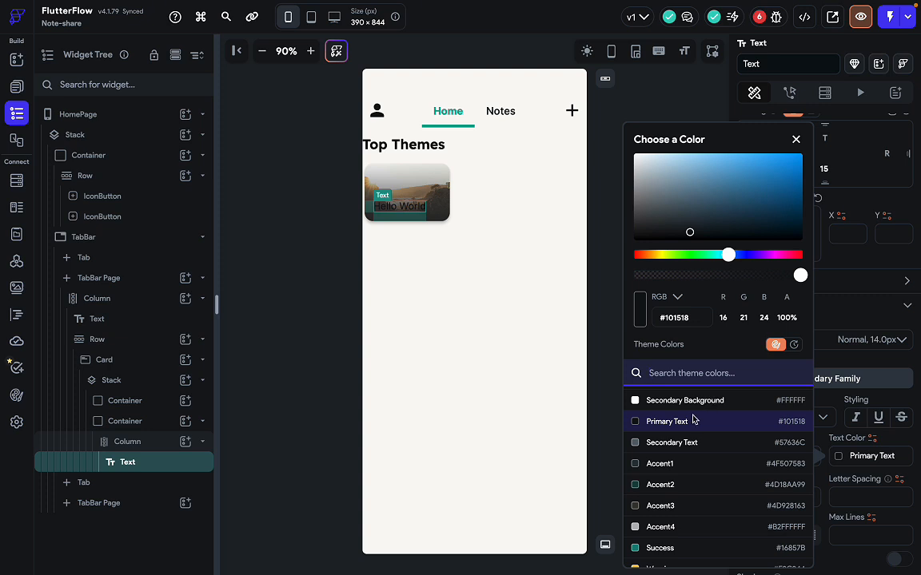
pyautogui.scroll(-2, 688, 512)
pyautogui.scroll(4, 692, 516)
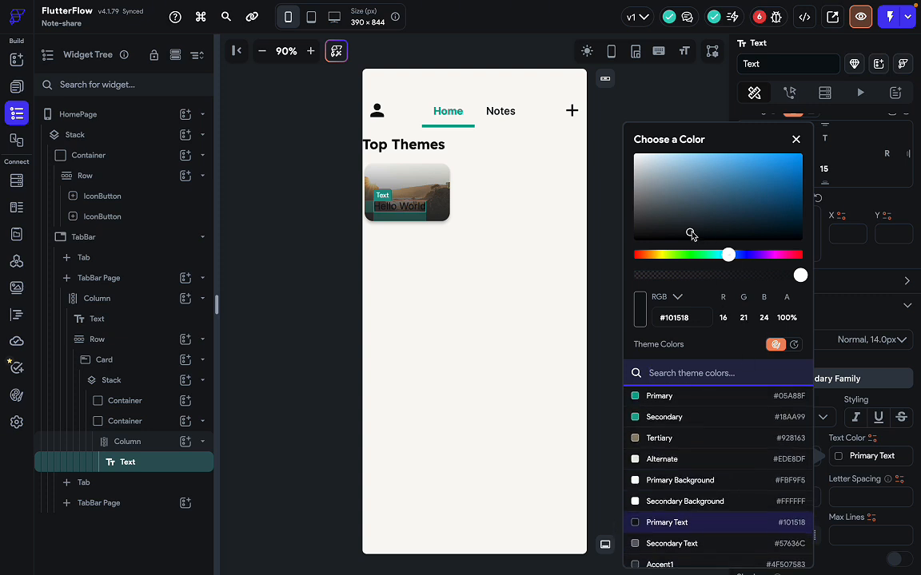
pyautogui.moveTo(690, 233)
pyautogui.mouseDown()
pyautogui.moveTo(662, 208)
pyautogui.moveTo(627, 140)
pyautogui.moveTo(611, 156)
pyautogui.mouseUp()
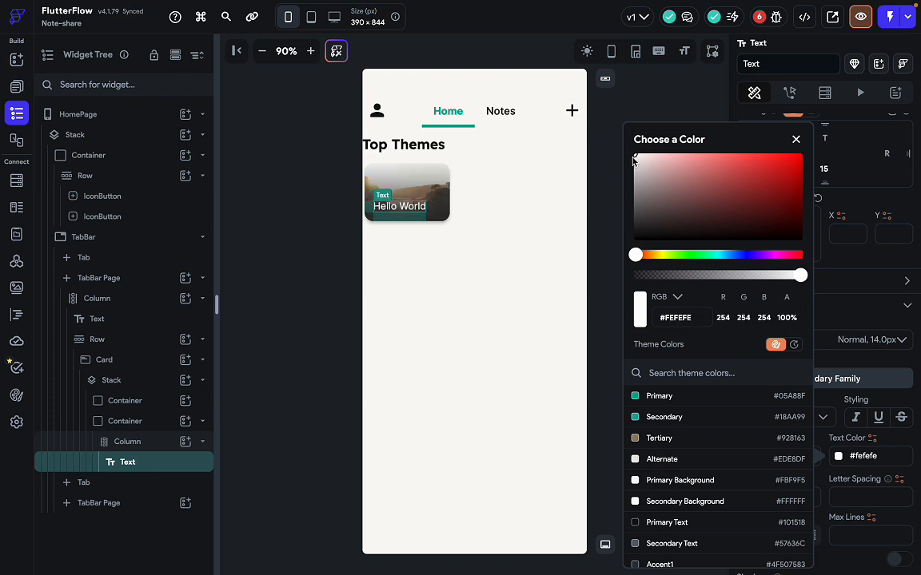
pyautogui.moveTo(633, 158); pyautogui.dragTo(611, 156)
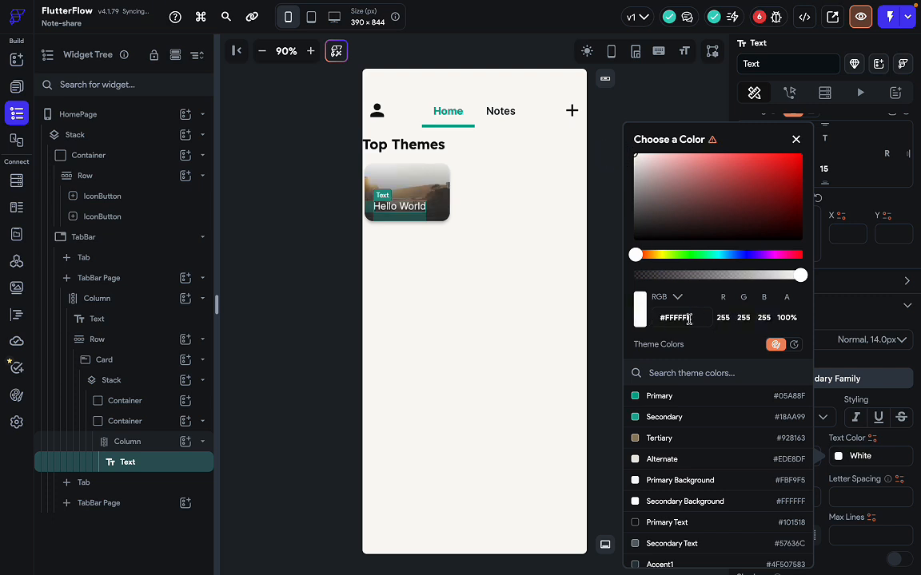
pyautogui.click(615, 304)
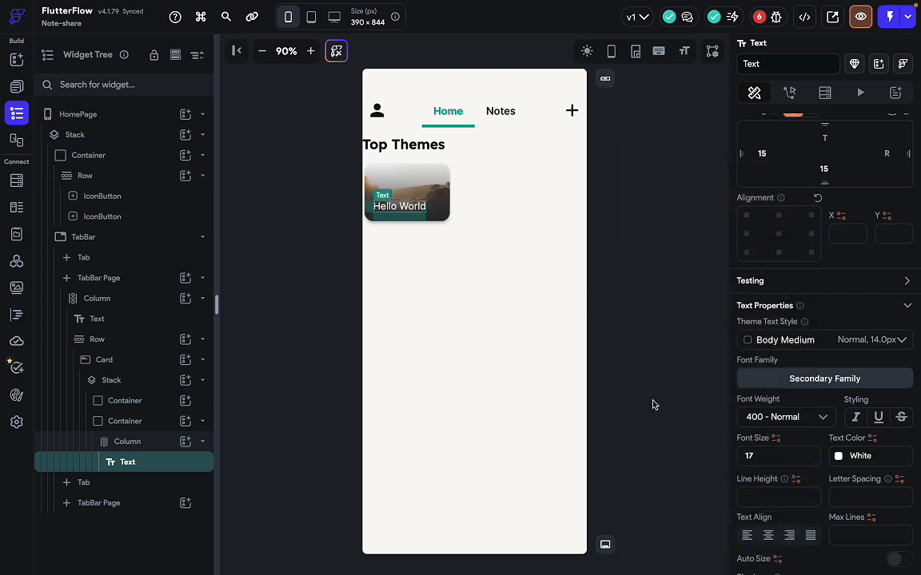
# Set the Hello World label's font weight to 600 - Semi Bold.
pyautogui.scroll(-1, 788, 468)
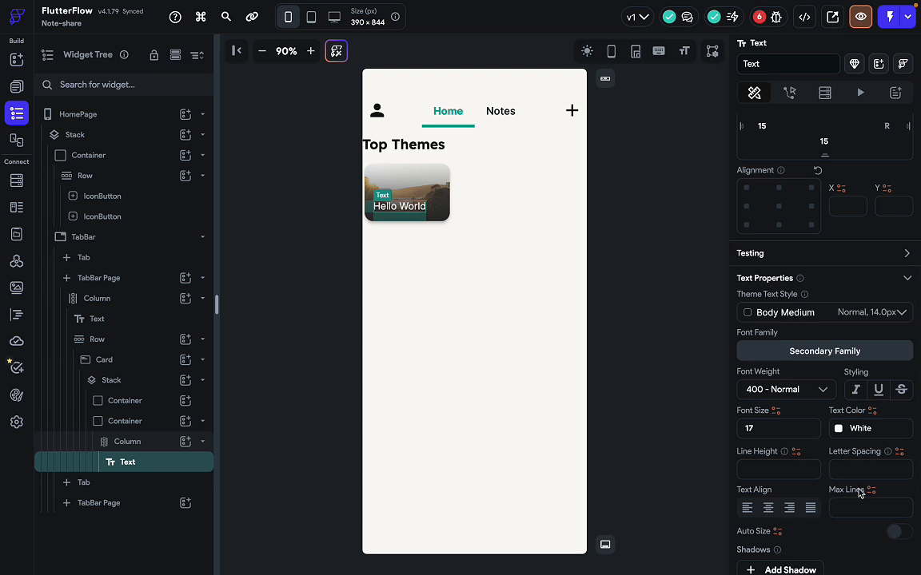
pyautogui.scroll(-1, 771, 493)
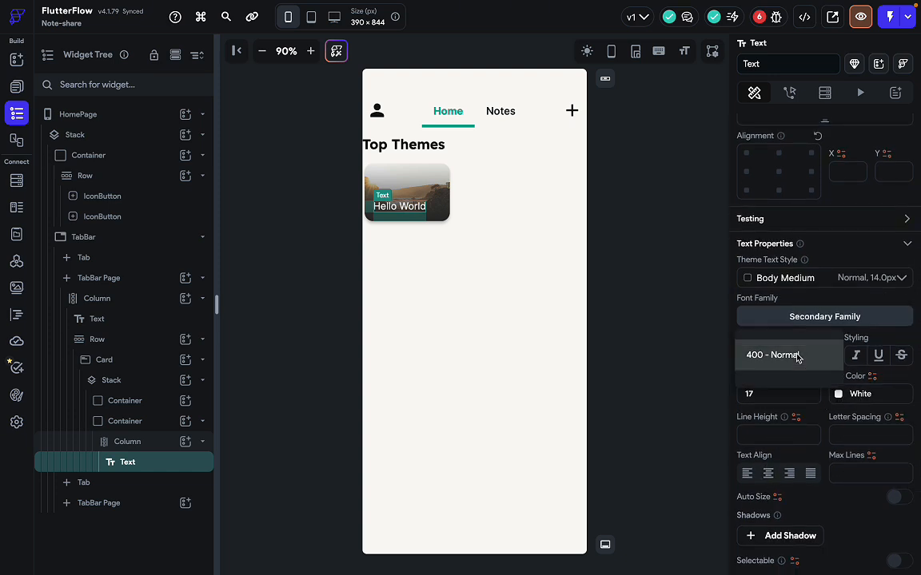
pyautogui.click(789, 356)
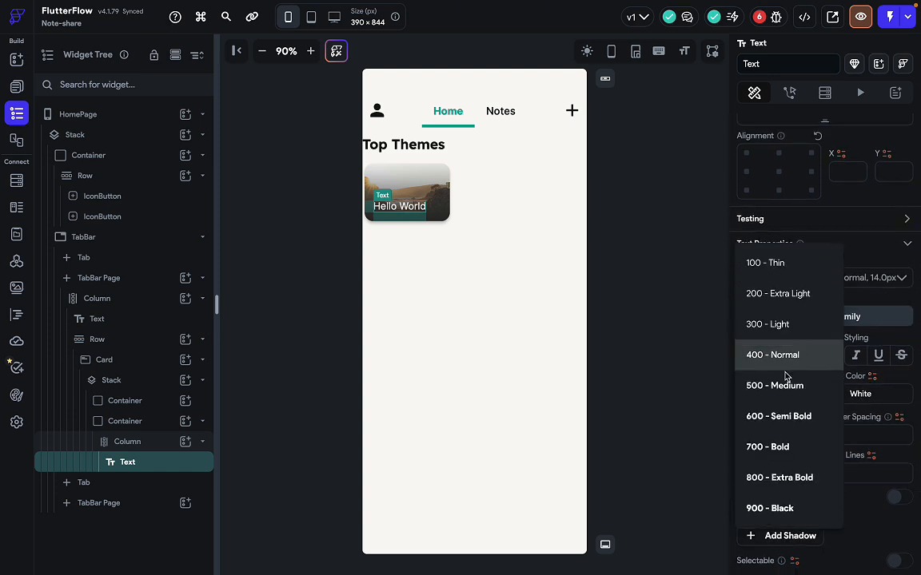
pyautogui.click(786, 420)
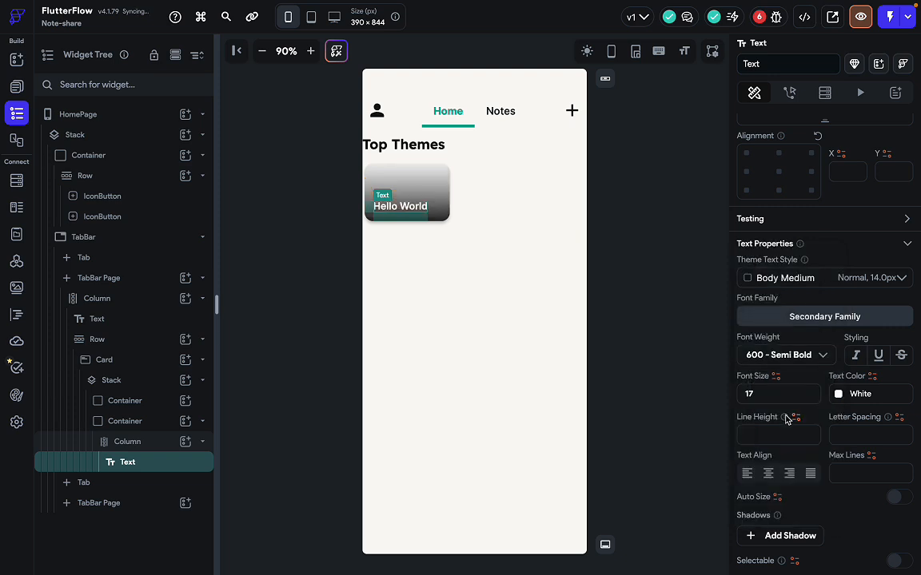
pyautogui.click(713, 347)
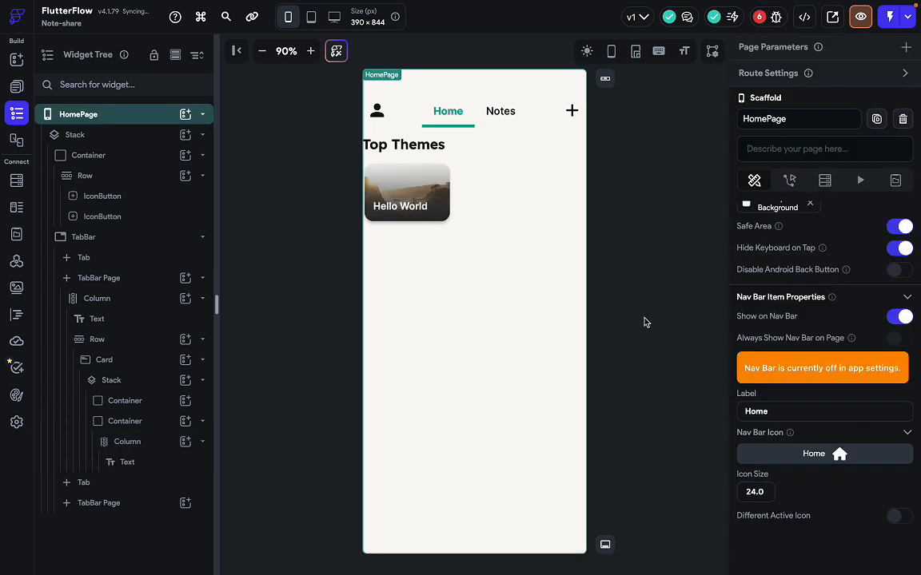
pyautogui.hotkey('ctrl', 'Right')
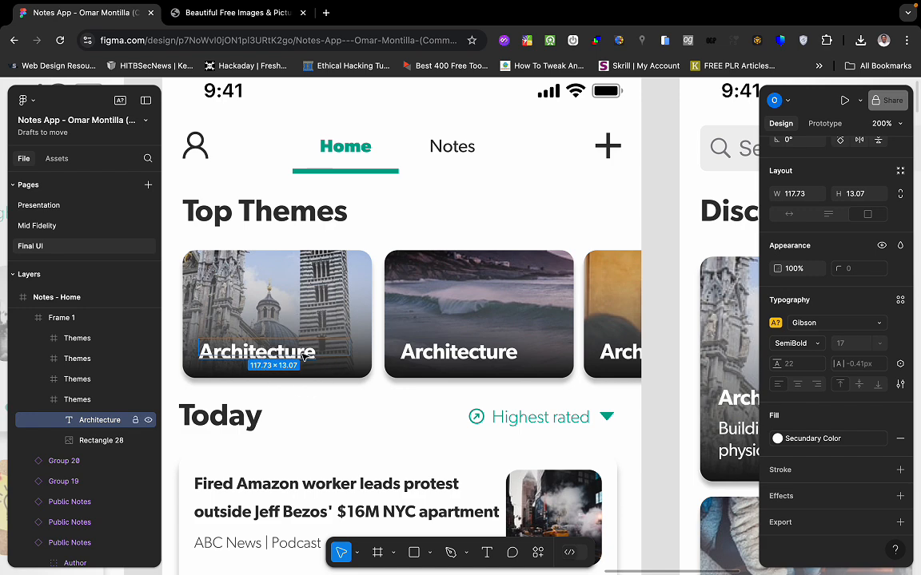
pyautogui.doubleClick(303, 358)
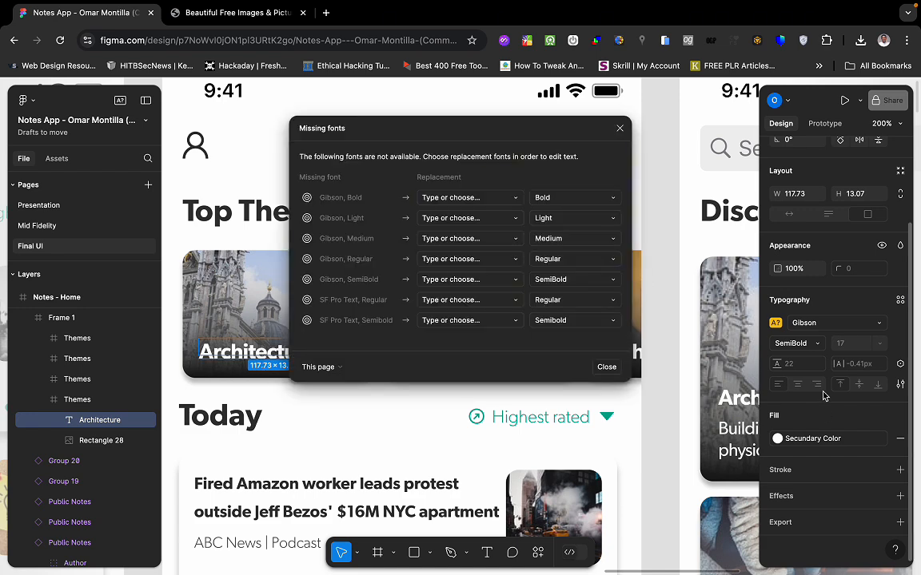
pyautogui.click(386, 478)
pyautogui.click(213, 376)
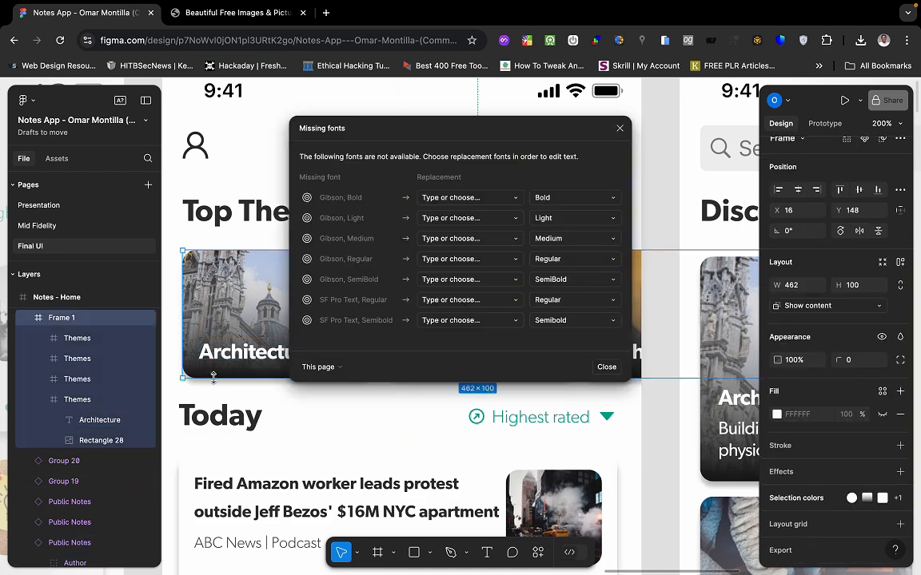
pyautogui.doubleClick(228, 356)
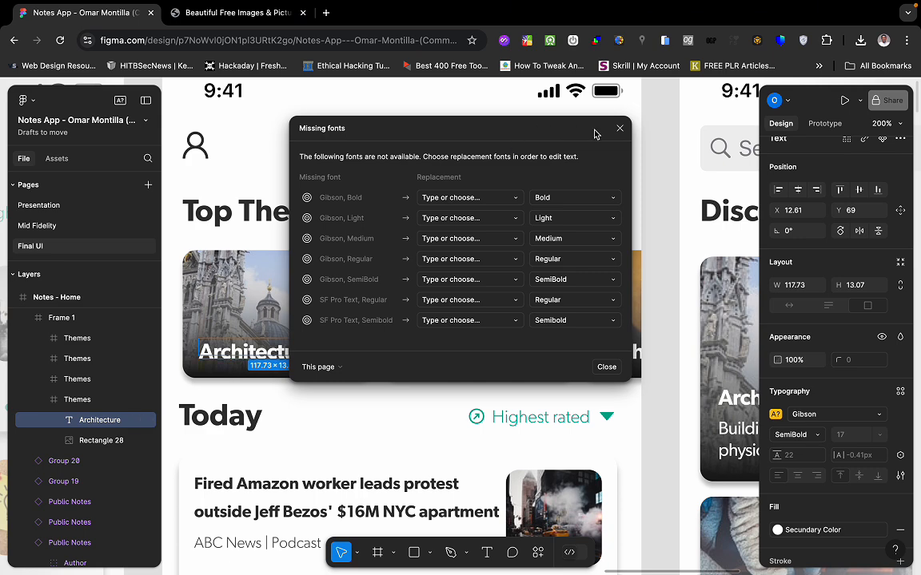
pyautogui.click(619, 128)
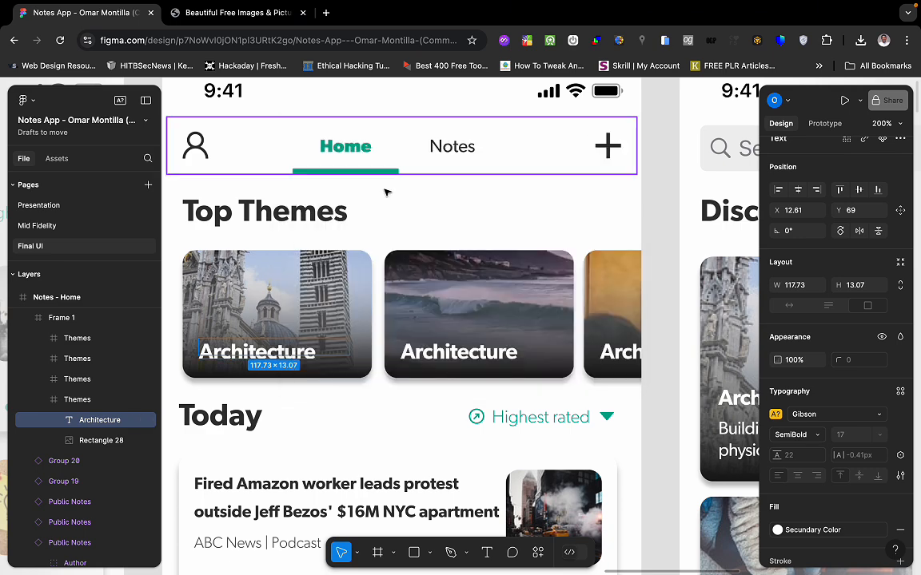
pyautogui.doubleClick(237, 351)
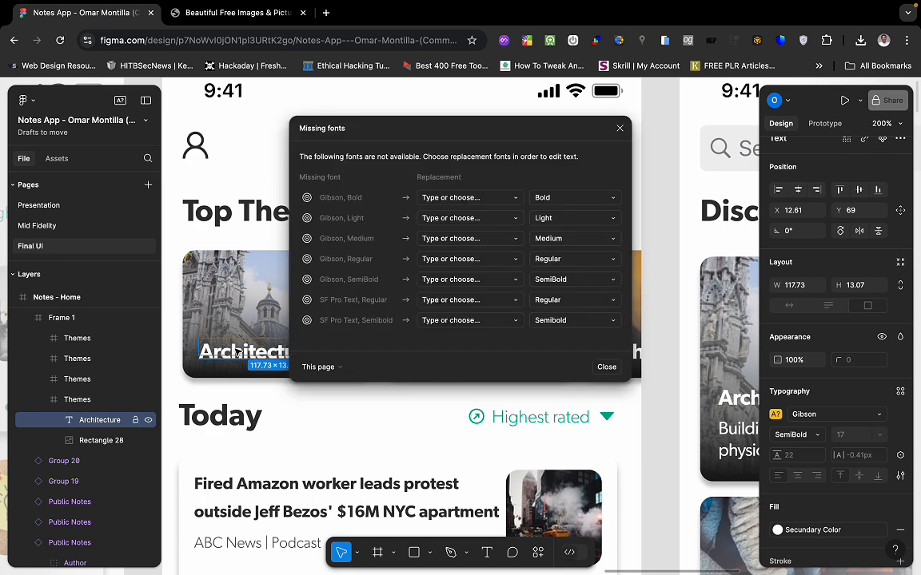
pyautogui.click(620, 127)
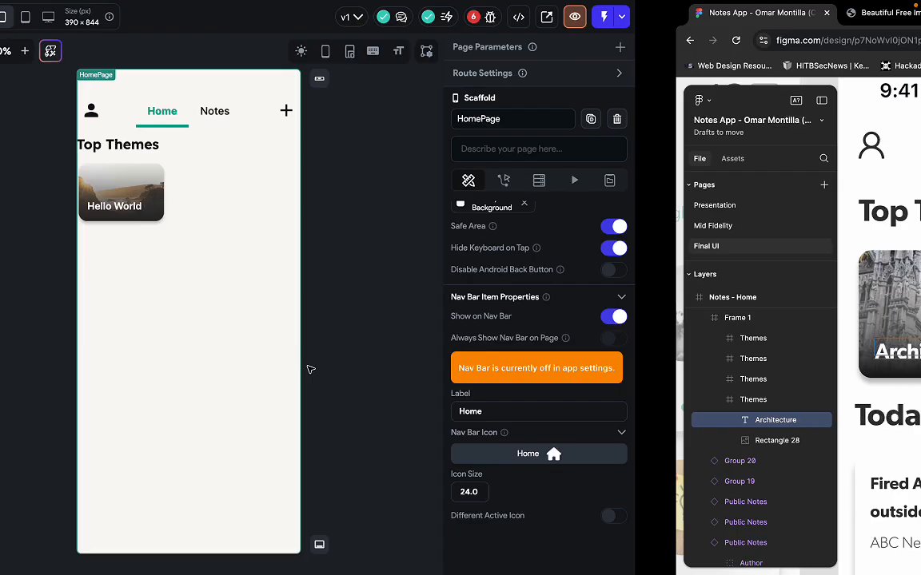
# Replace the card label's 'Hello World' text with 'Architecture'.
pyautogui.hotkey('ctrl', 'Left')
pyautogui.click(412, 209)
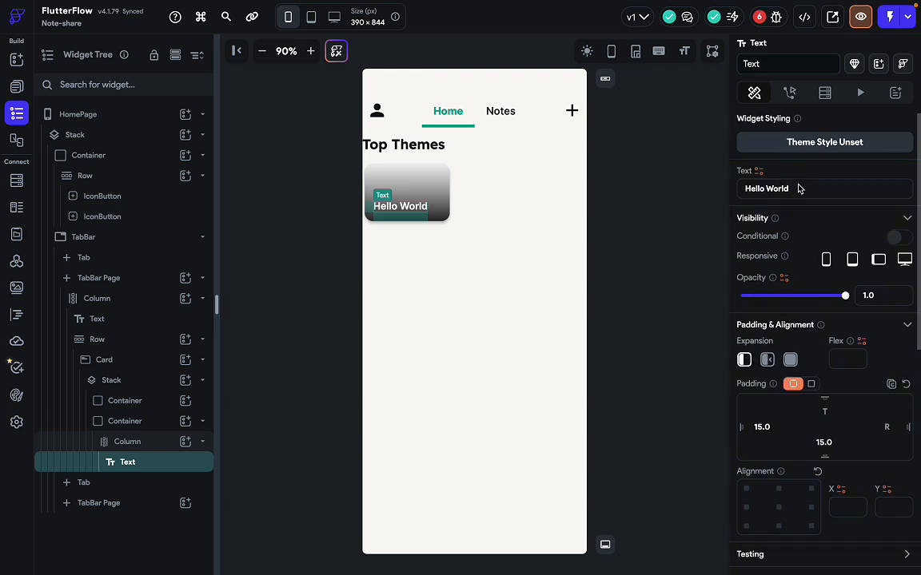
pyautogui.click(798, 189)
pyautogui.hotkey('ctrl', 'a')
pyautogui.write('Ar')
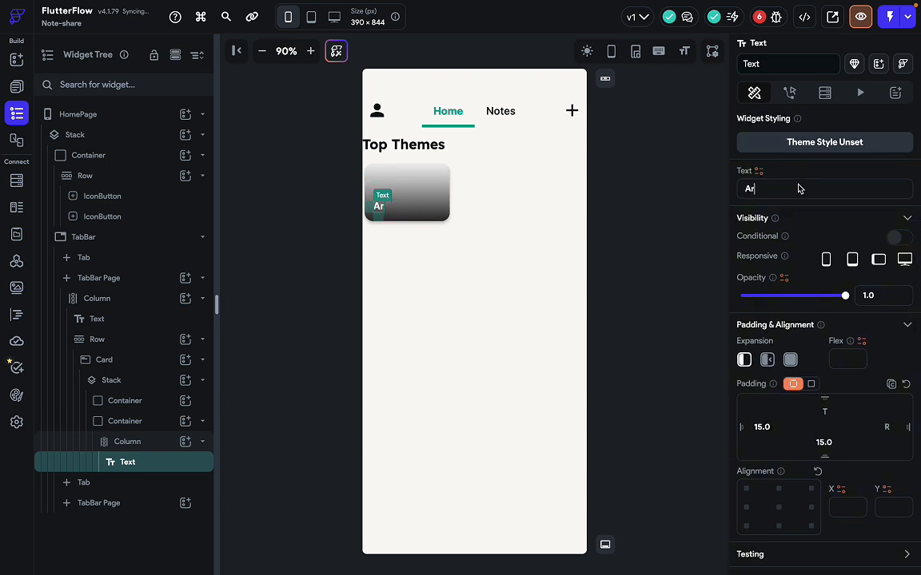
pyautogui.write('chitect')
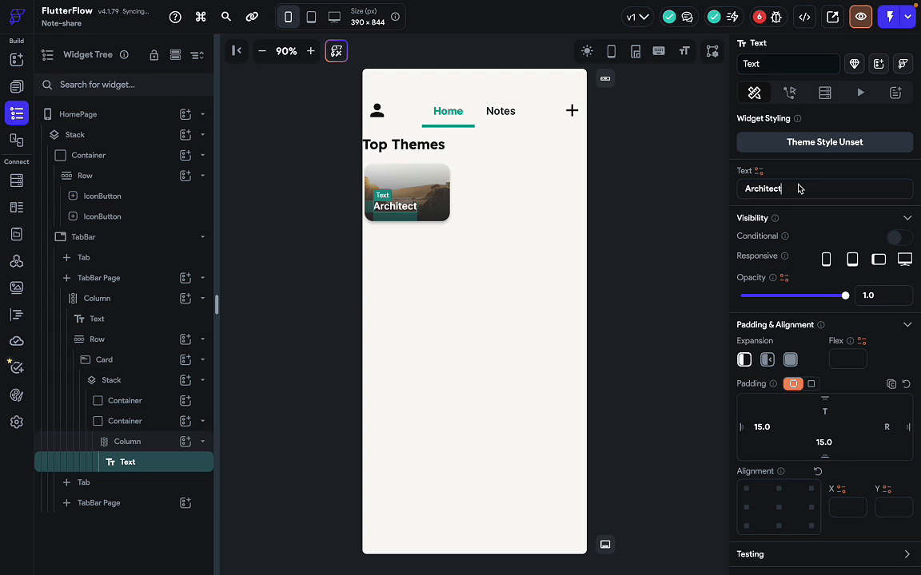
pyautogui.write('ure')
pyautogui.click(637, 291)
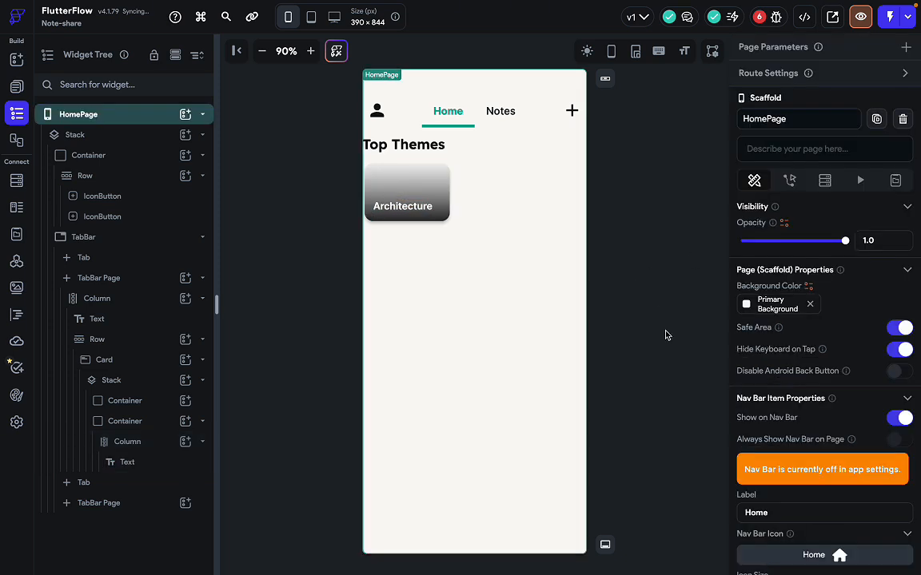
pyautogui.click(478, 216)
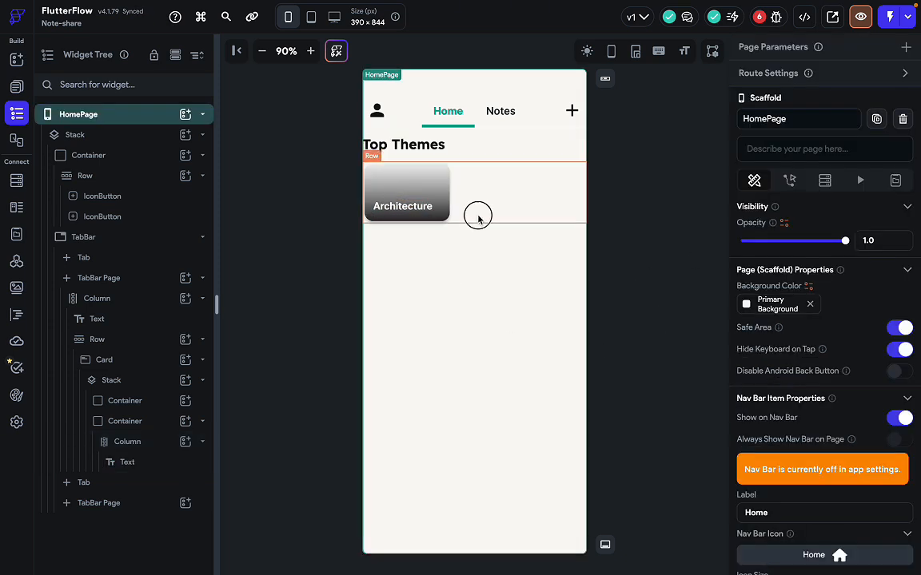
pyautogui.hotkey('ctrl', 'Right')
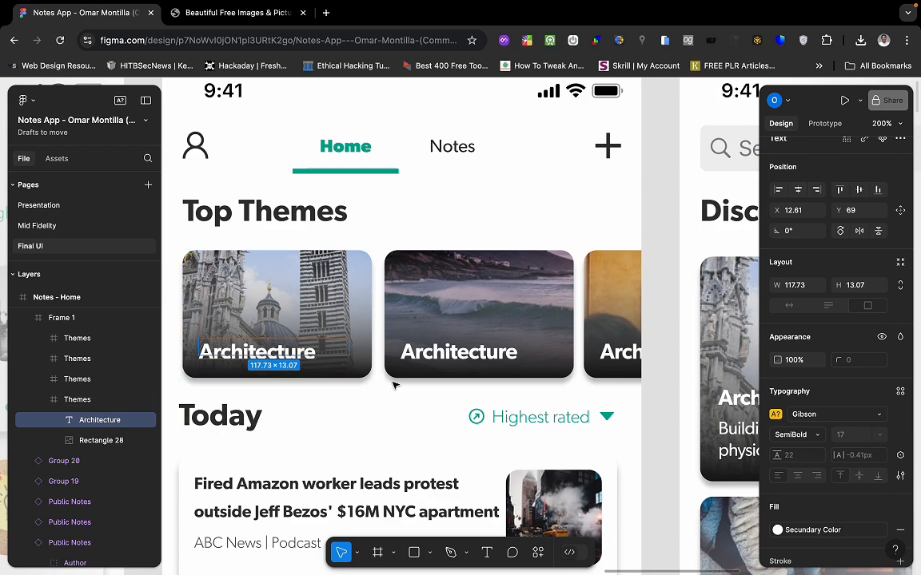
# Zoom and pan the Figma canvas to see the whole Notes - Home frame.
pyautogui.click(394, 385)
pyautogui.scroll(-4, 394, 384)
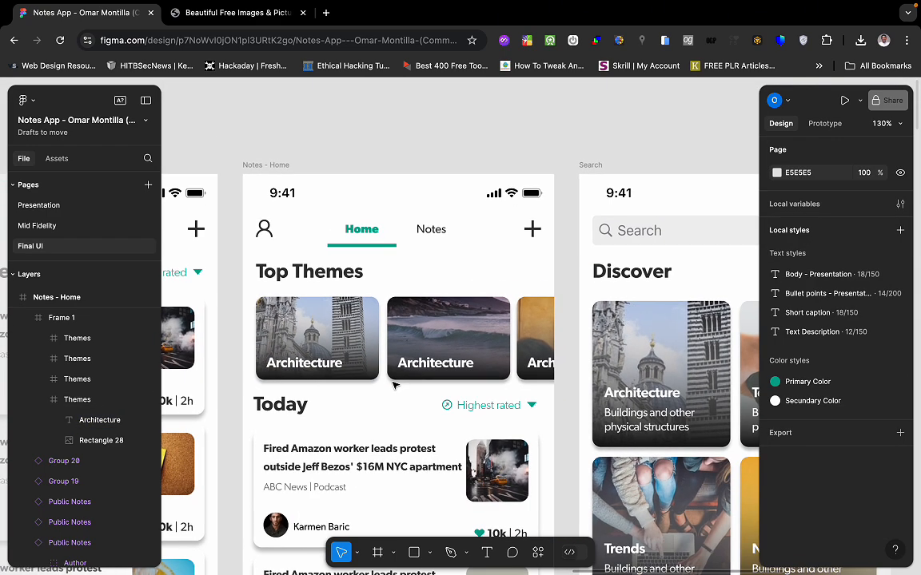
pyautogui.hscroll(2, 394, 384)
pyautogui.scroll(-1, 394, 384)
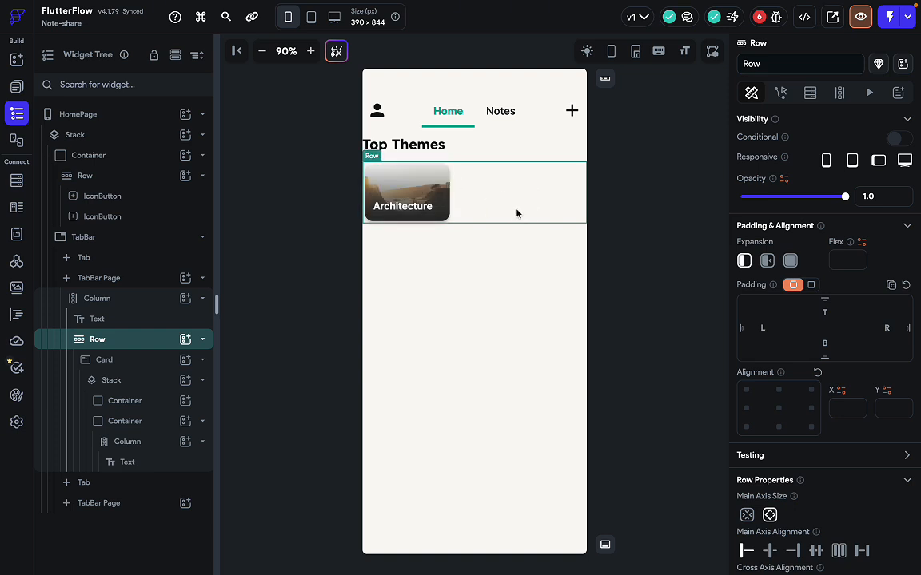
# Make the Top Themes Row scroll horizontally and open its Generate Dynamic Children settings.
pyautogui.scroll(-5, 823, 203)
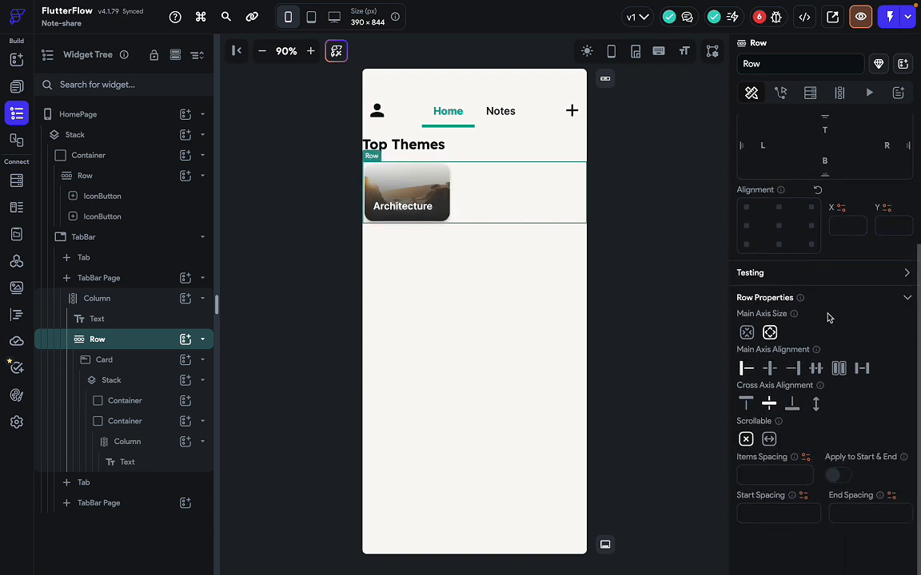
pyautogui.click(769, 441)
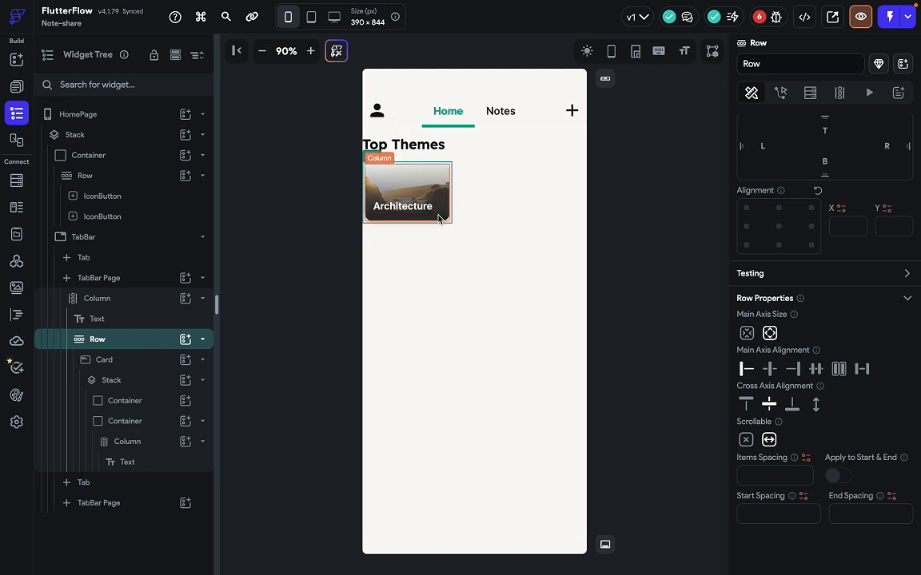
pyautogui.click(839, 94)
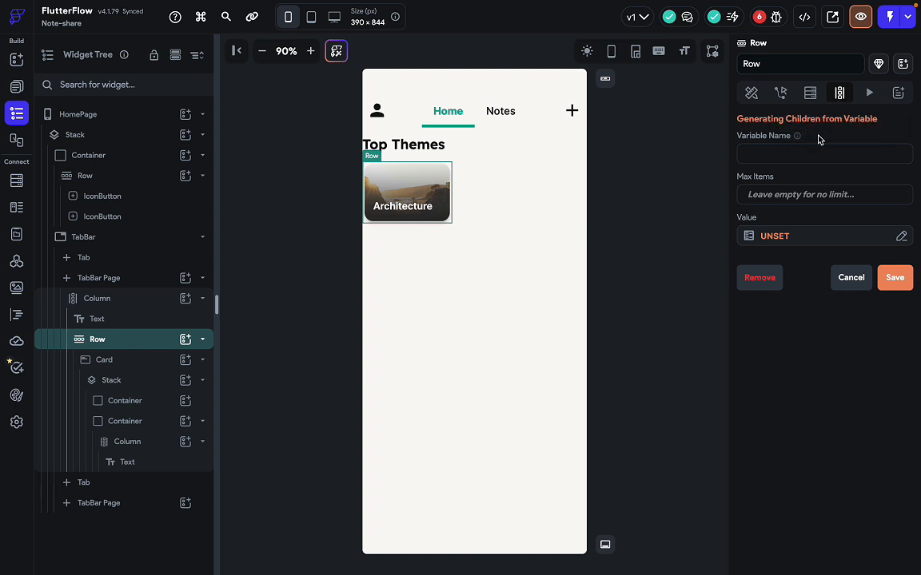
# Name the generated children variable 'contents' with a maximum of 5 items.
pyautogui.click(766, 155)
pyautogui.write('contents')
pyautogui.click(774, 197)
pyautogui.write('5')
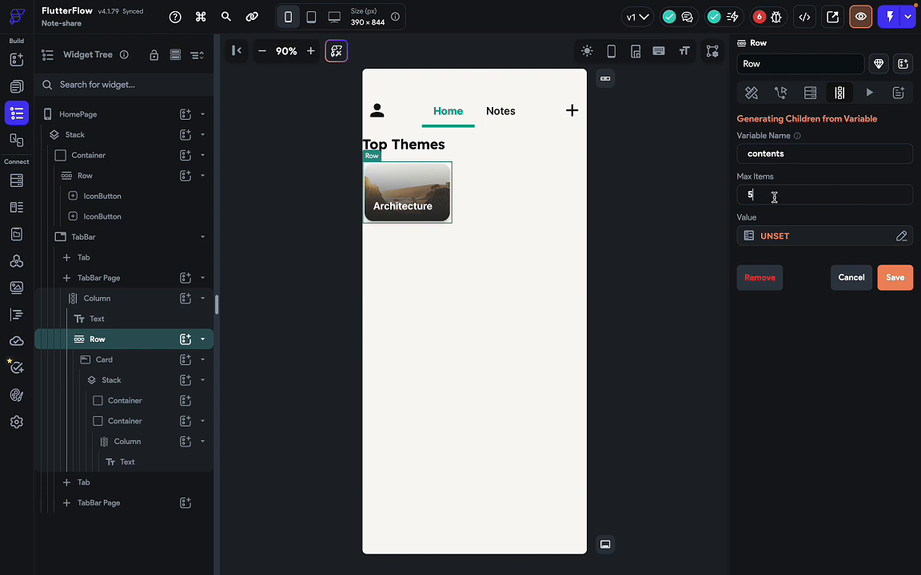
# Use Random Data > List of Random Strings as the value, then confirm and save.
pyautogui.click(775, 238)
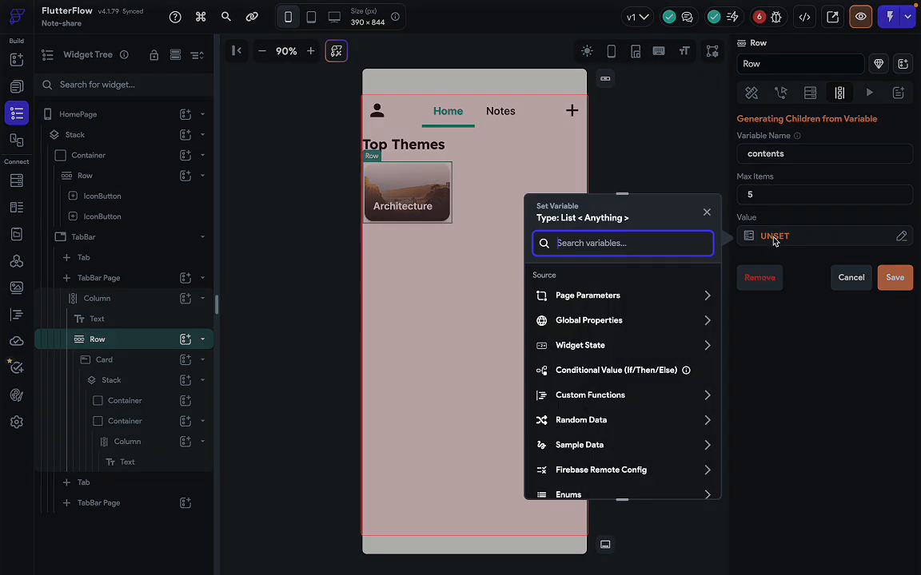
pyautogui.scroll(-1, 611, 388)
pyautogui.click(608, 386)
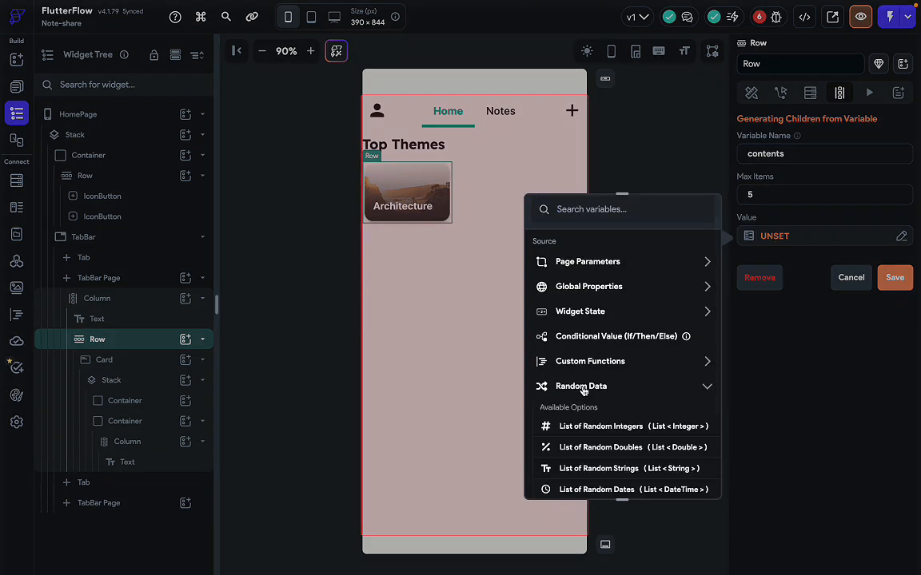
pyautogui.scroll(-1, 591, 444)
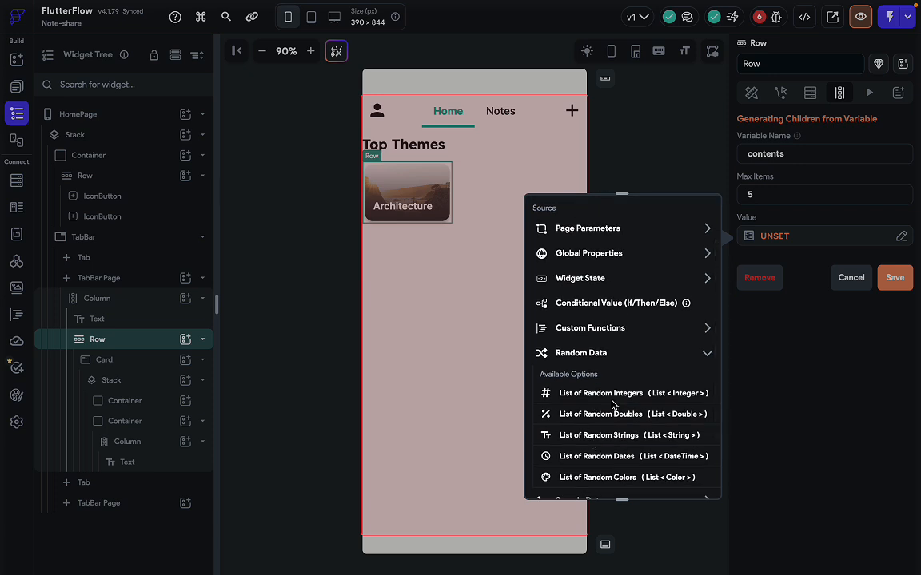
pyautogui.scroll(-1, 604, 451)
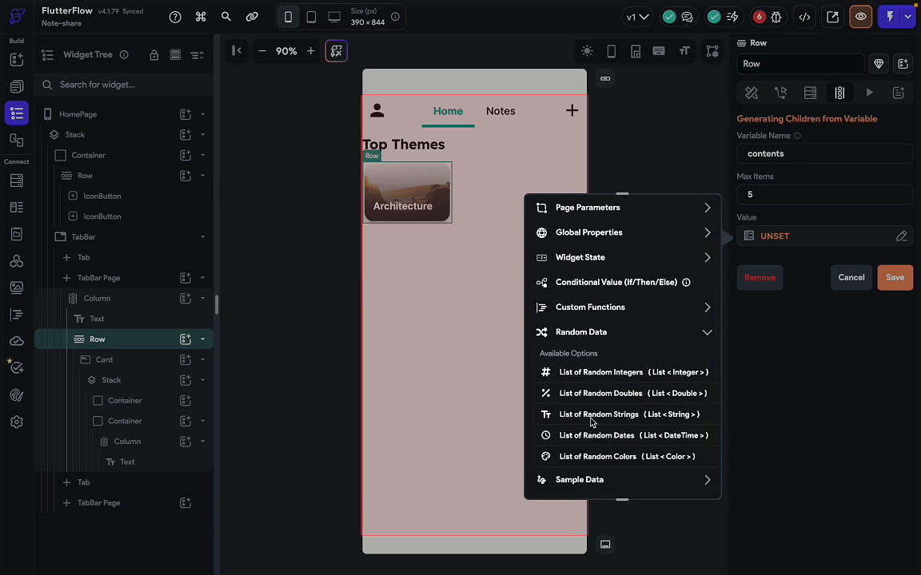
pyautogui.click(596, 414)
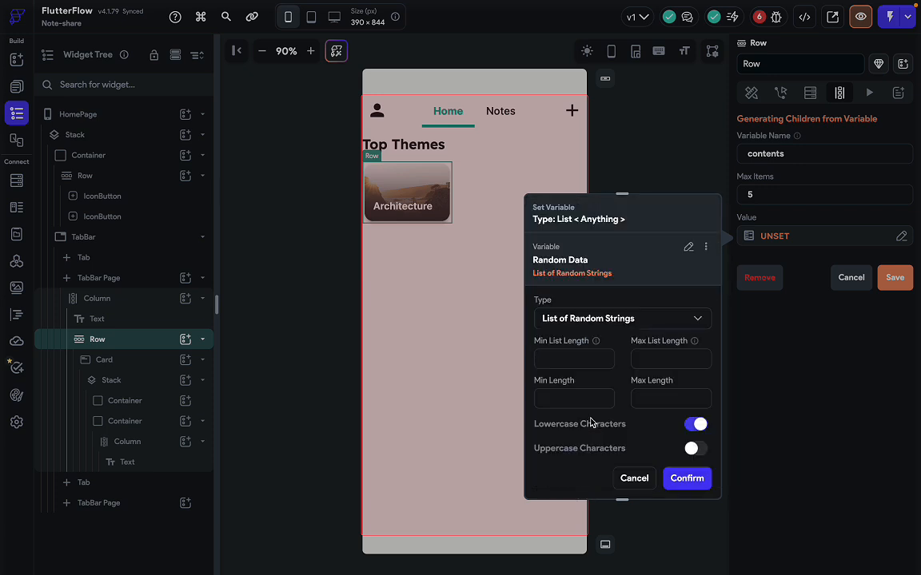
pyautogui.click(584, 362)
pyautogui.click(685, 357)
pyautogui.click(681, 478)
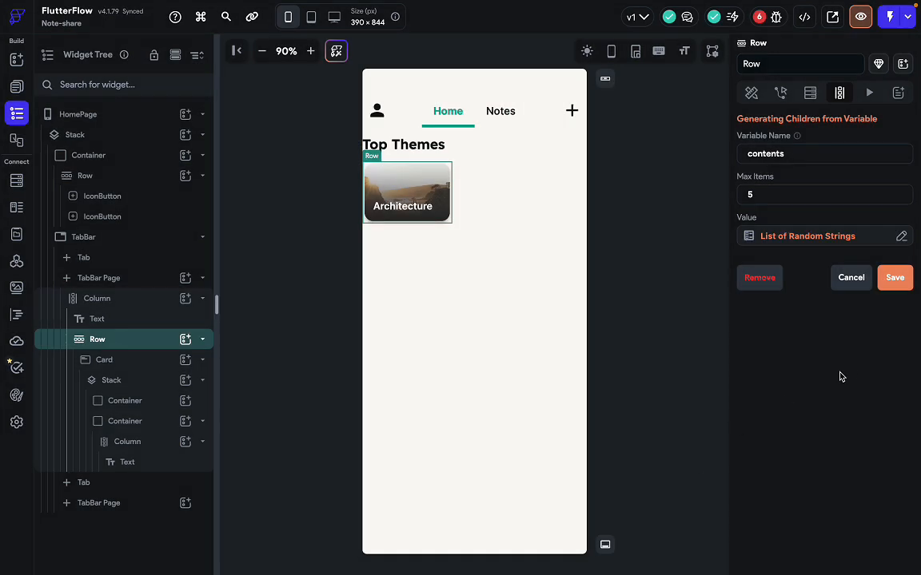
pyautogui.click(895, 279)
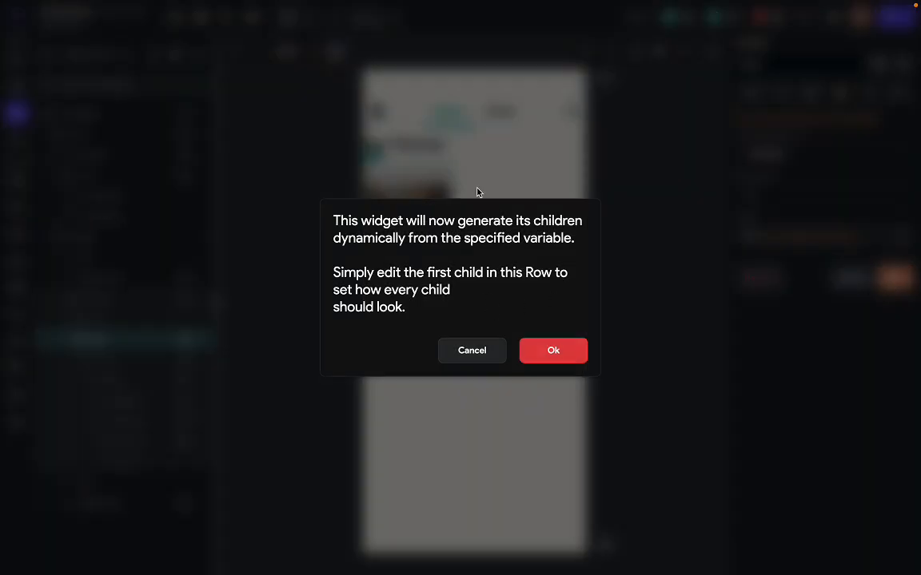
pyautogui.click(554, 352)
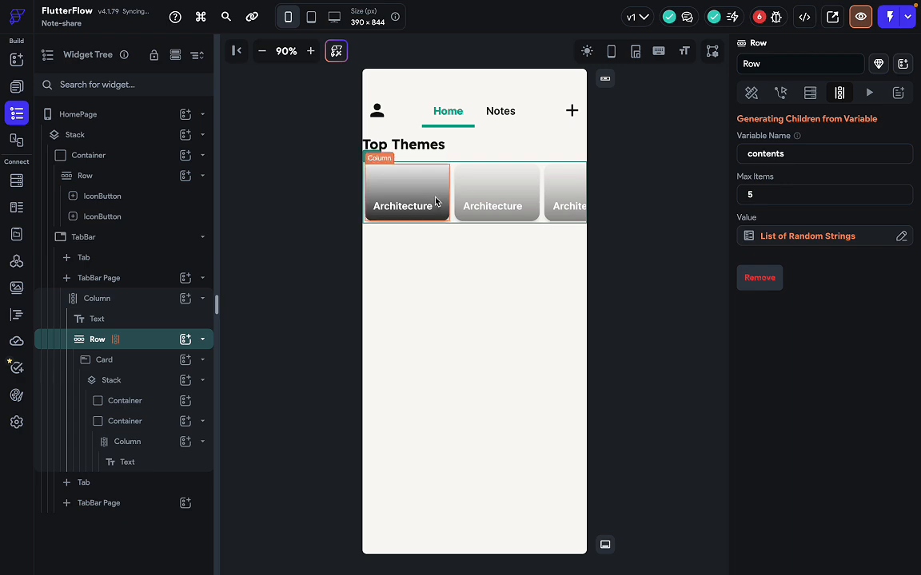
# Bind the first card's Architecture title text to the contents Item variable.
pyautogui.hotkey('ctrl', 'Right')
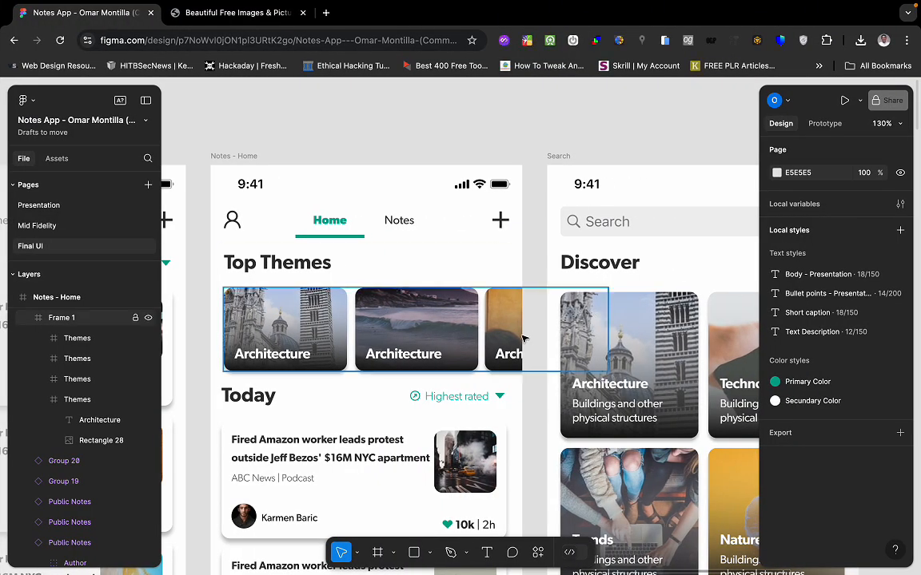
pyautogui.hotkey('ctrl', 'Left')
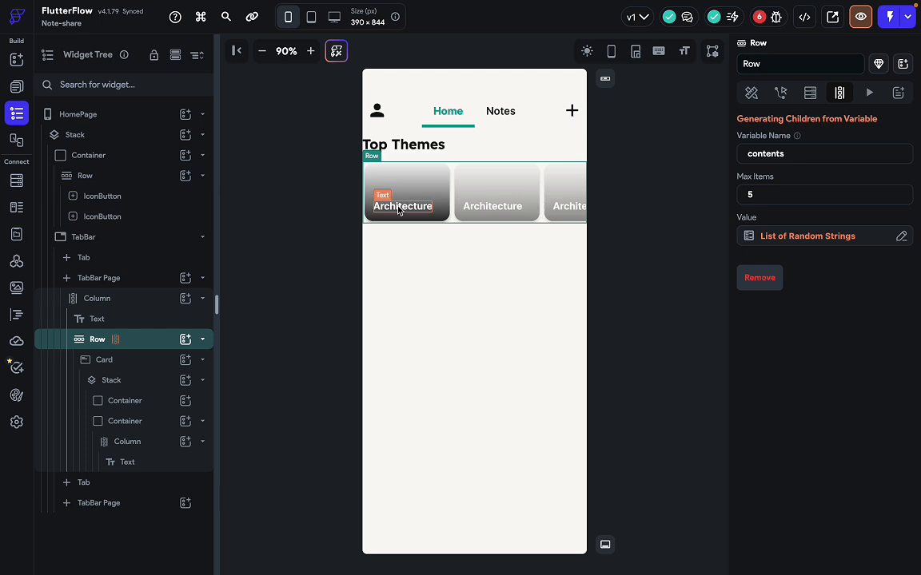
pyautogui.click(450, 298)
pyautogui.click(466, 200)
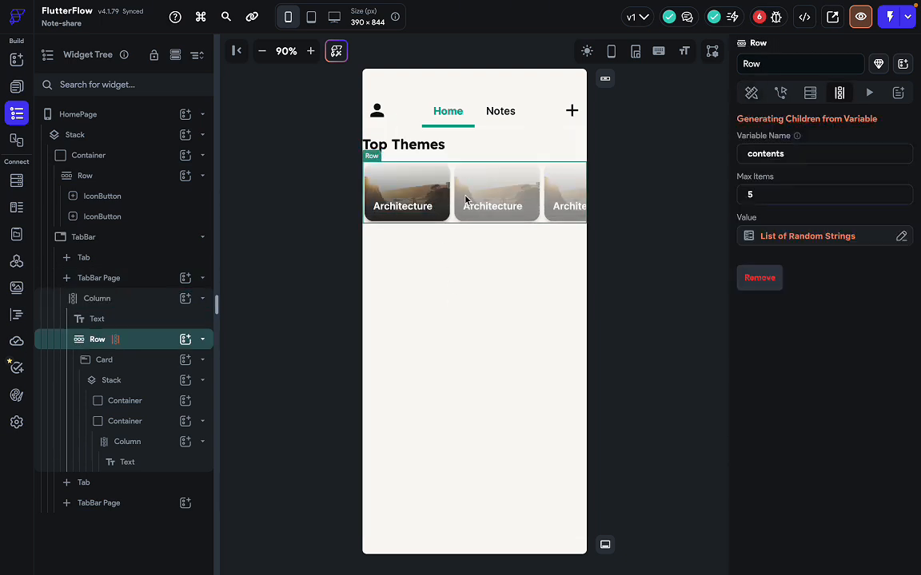
pyautogui.hscroll(2, 466, 200)
pyautogui.hscroll(-1, 466, 200)
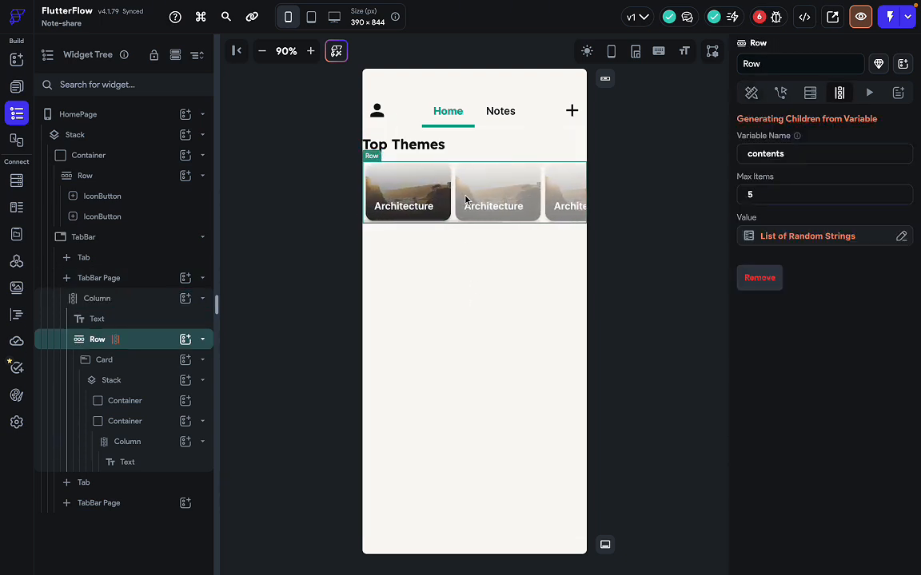
pyautogui.click(393, 205)
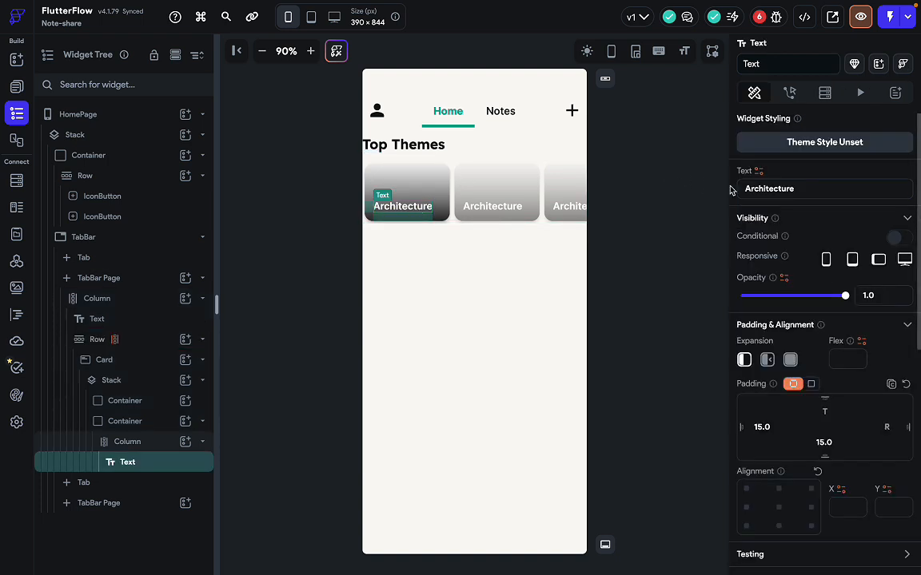
pyautogui.click(759, 170)
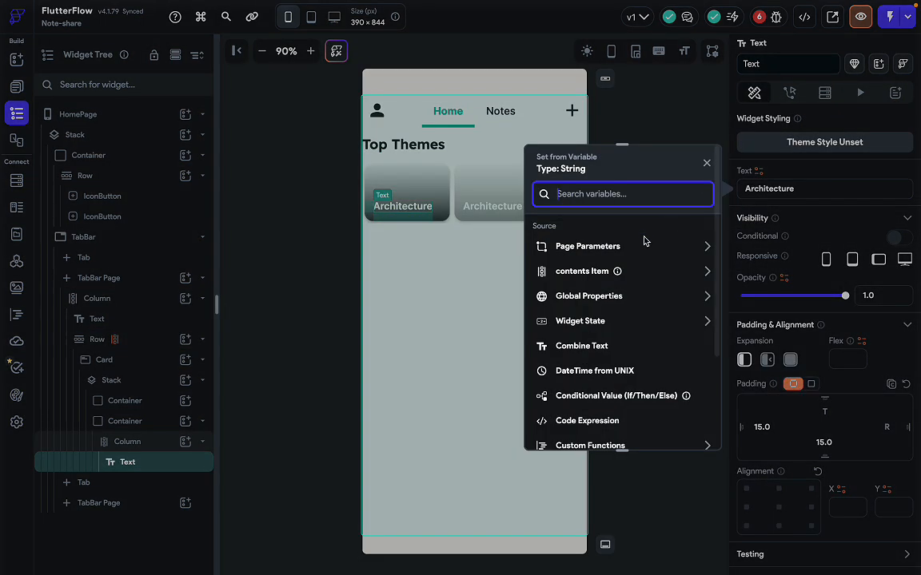
pyautogui.click(594, 272)
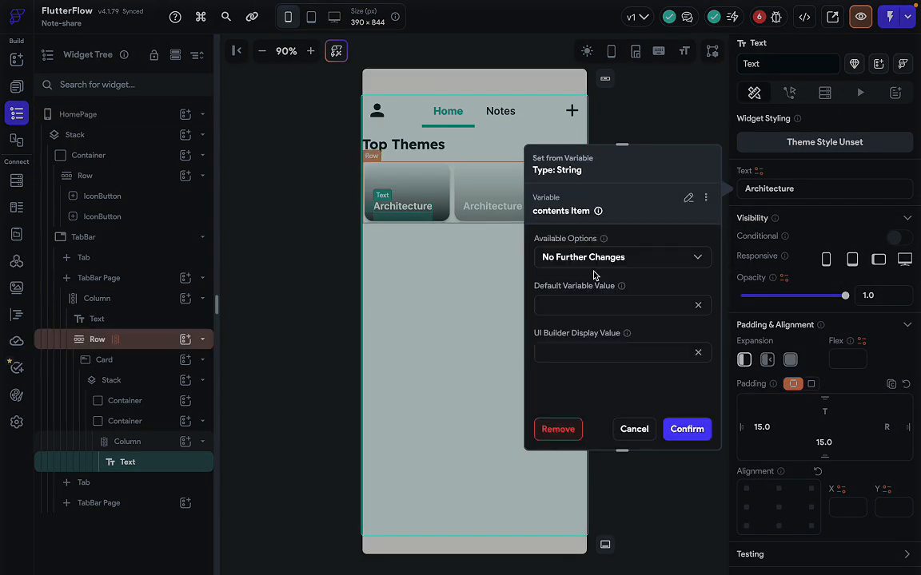
pyautogui.click(685, 429)
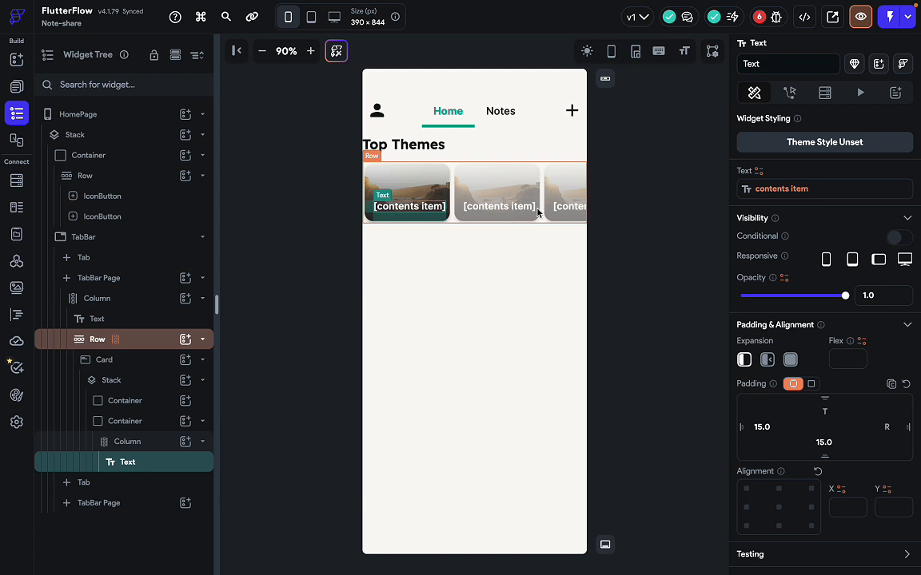
pyautogui.click(602, 238)
pyautogui.click(804, 16)
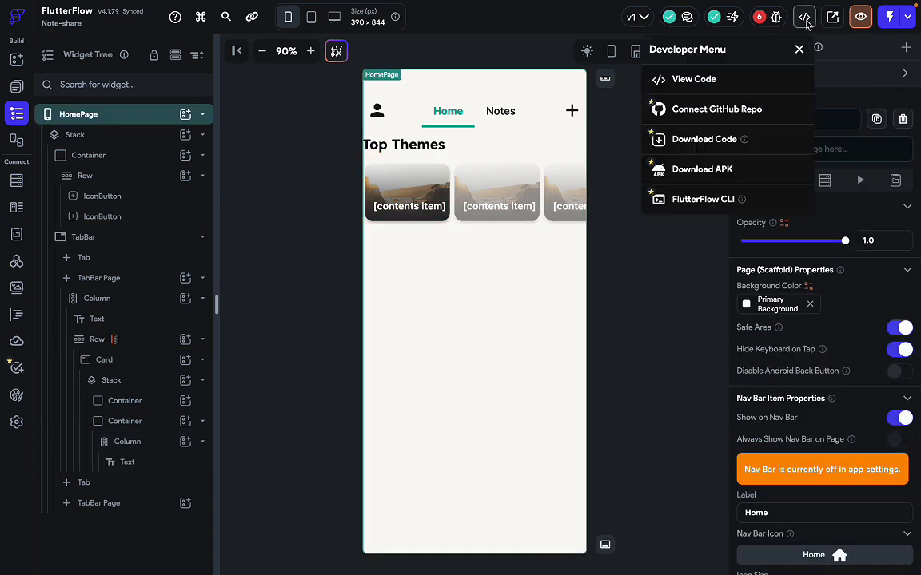
pyautogui.click(607, 334)
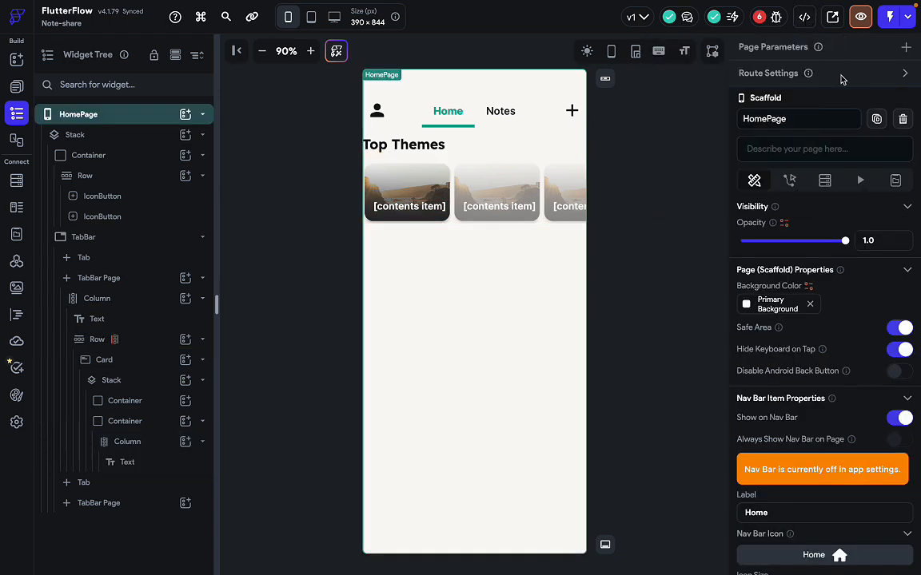
pyautogui.click(860, 18)
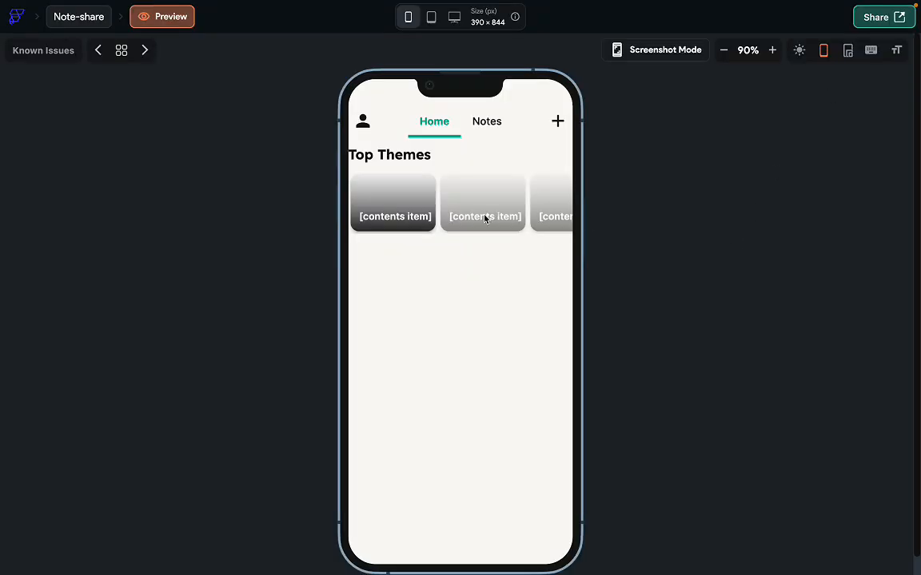
pyautogui.moveTo(450, 206); pyautogui.dragTo(580, 219)
pyautogui.moveTo(514, 211); pyautogui.dragTo(542, 210)
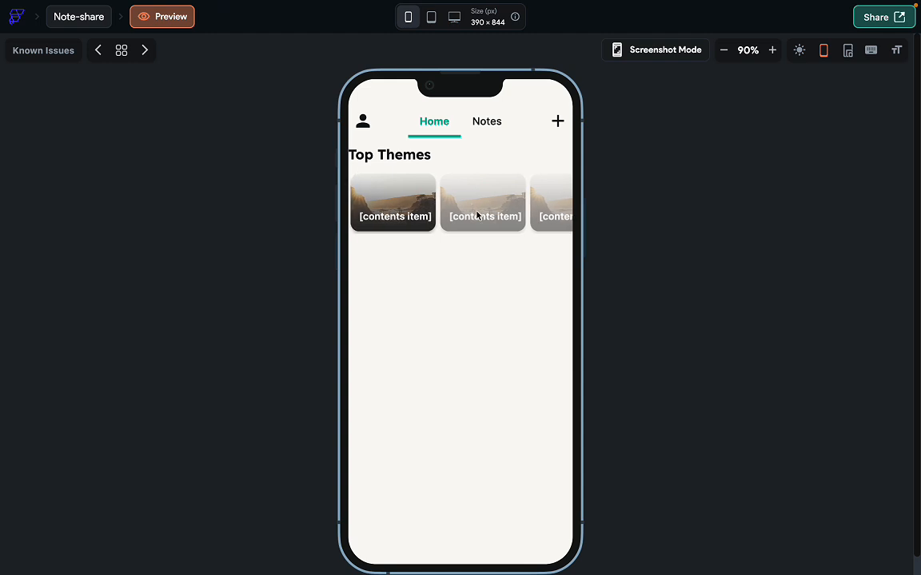
pyautogui.click(487, 124)
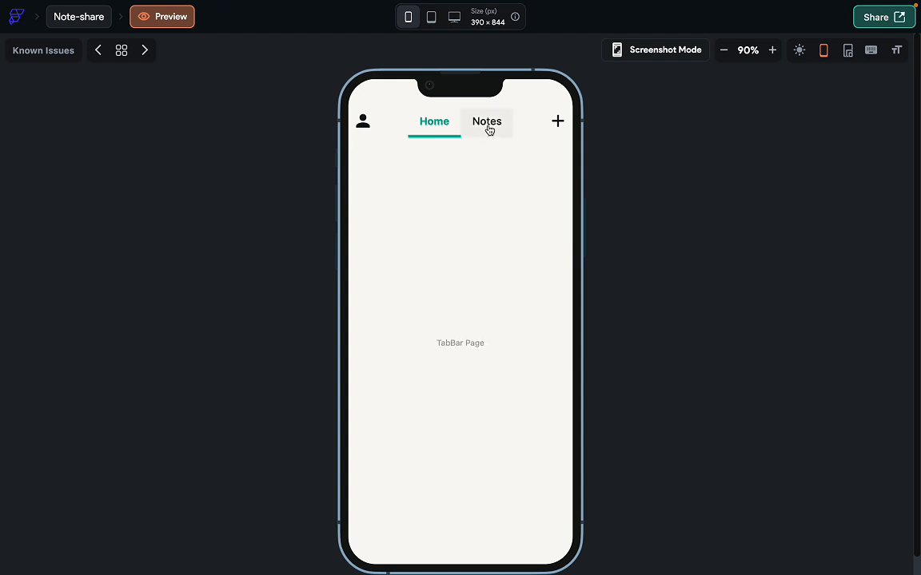
pyautogui.click(431, 121)
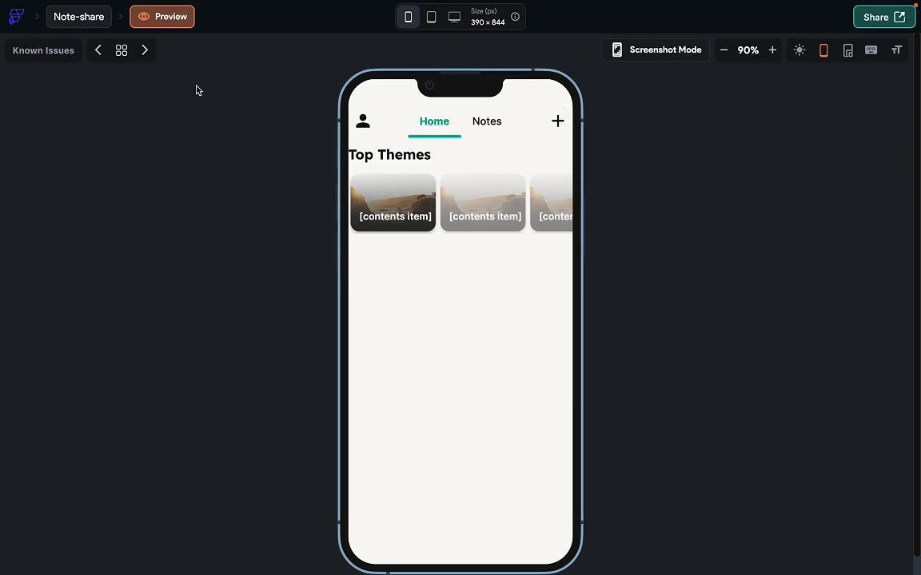
pyautogui.click(84, 18)
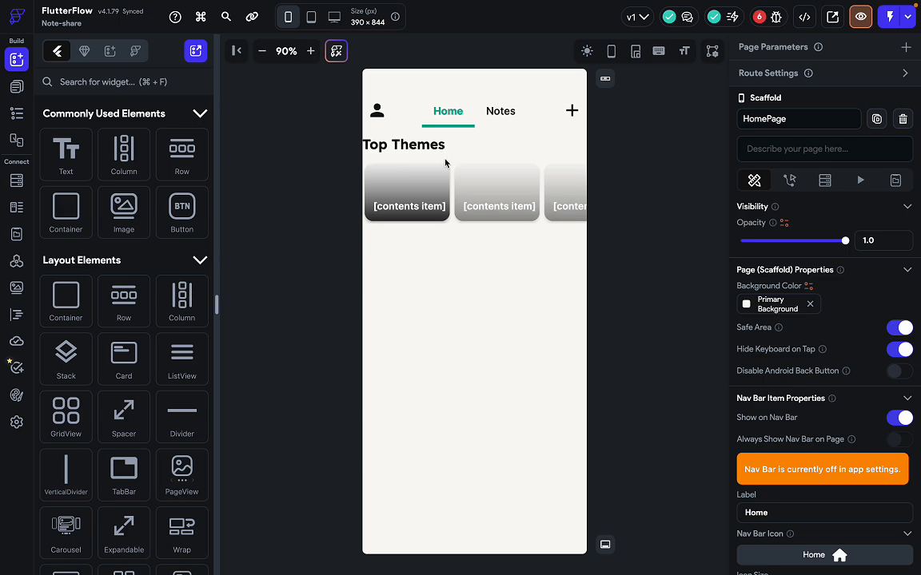
# Give the Top Themes heading text a left padding of 15.
pyautogui.click(396, 144)
pyautogui.hotkey('ctrl', 'Right')
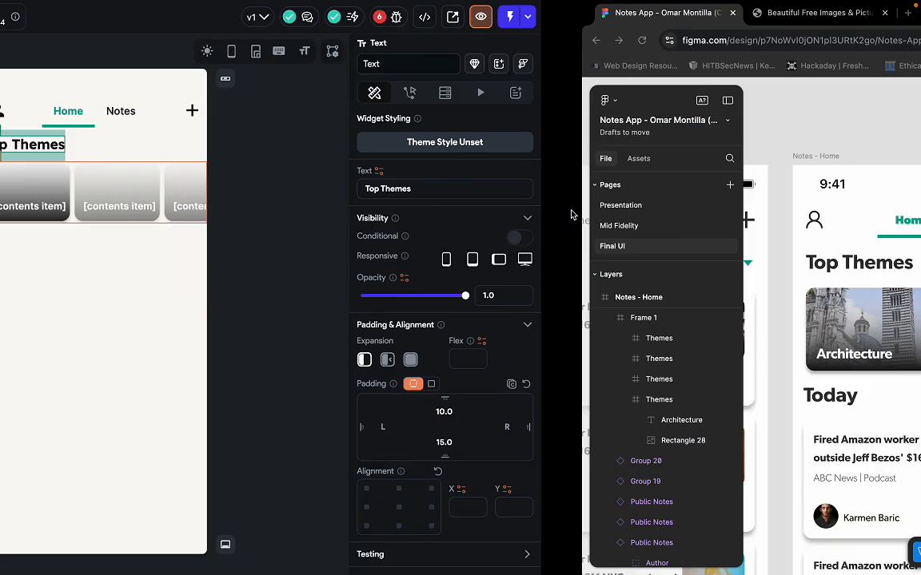
pyautogui.hotkey('ctrl', 'Left')
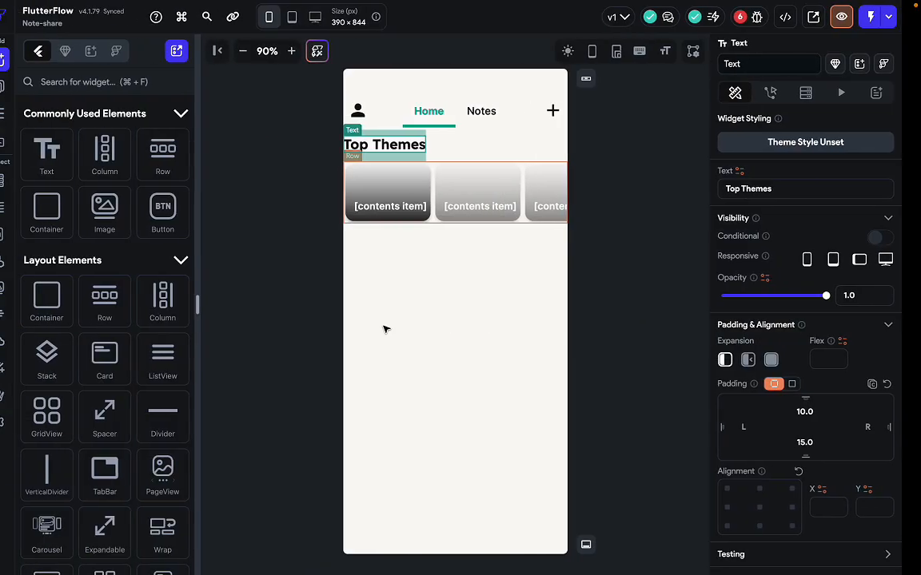
pyautogui.click(767, 433)
pyautogui.write('15')
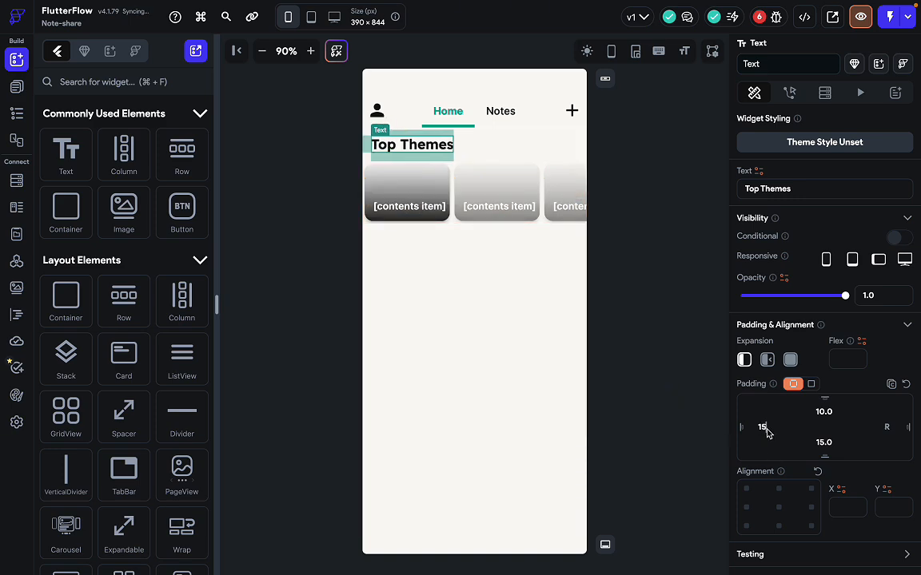
pyautogui.click(652, 357)
# In the Figma Notes - Home design, select the Today header group for reference.
pyautogui.hotkey('ctrl', 'Right')
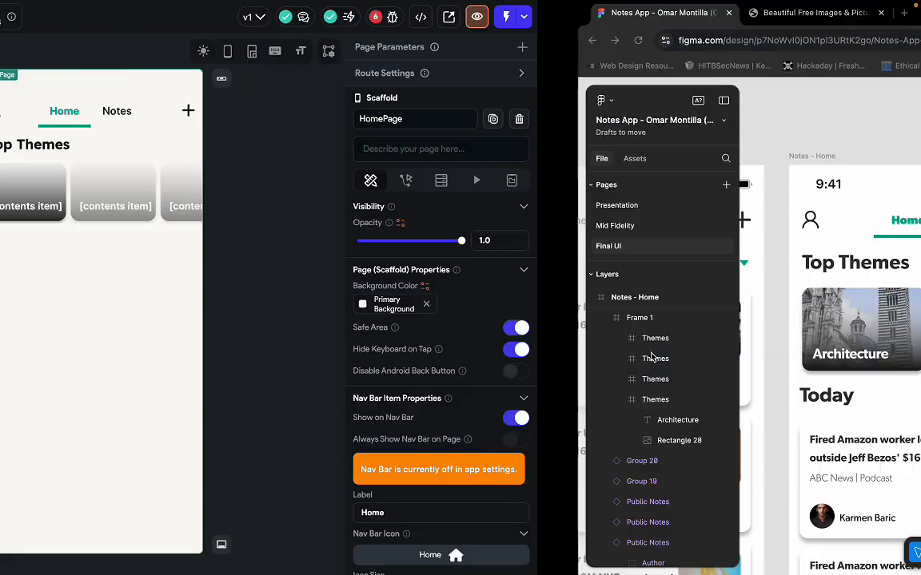
pyautogui.scroll(-1, 360, 398)
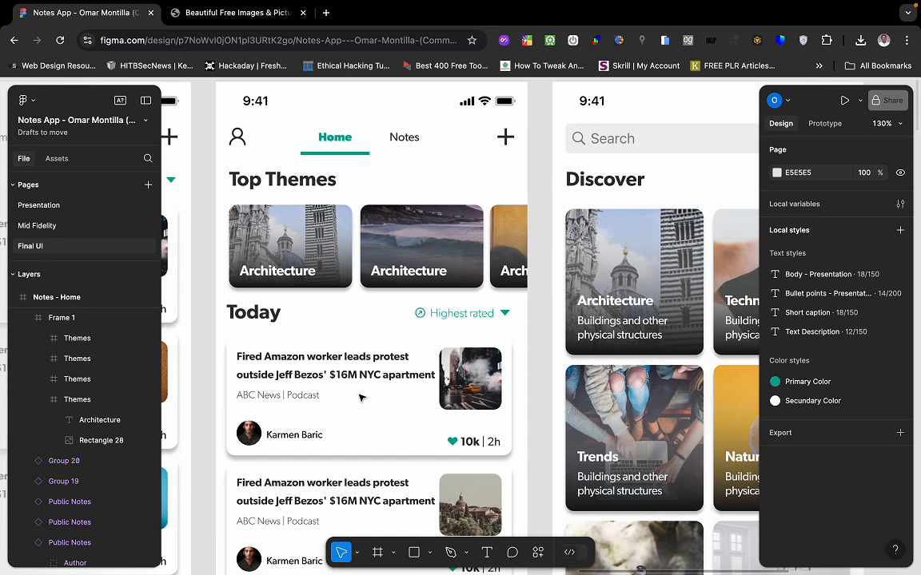
pyautogui.click(328, 321)
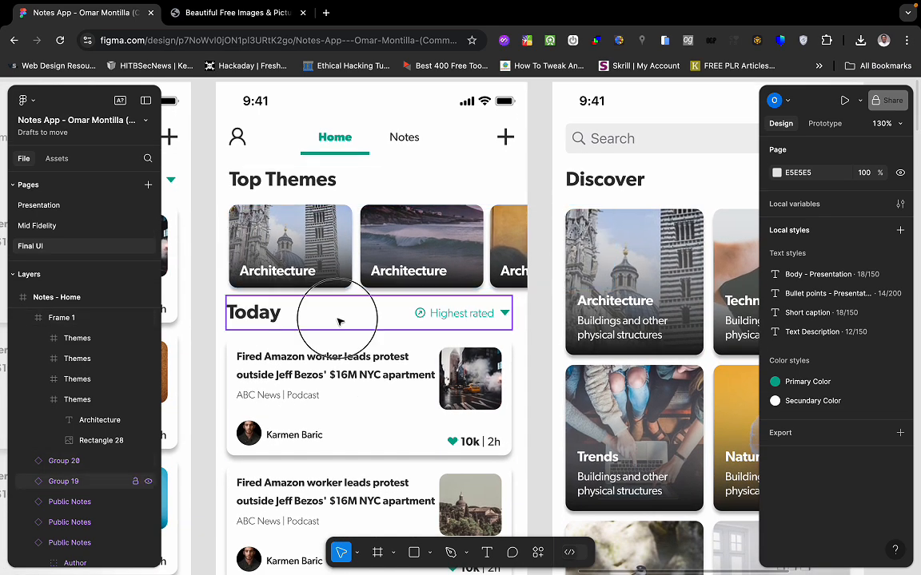
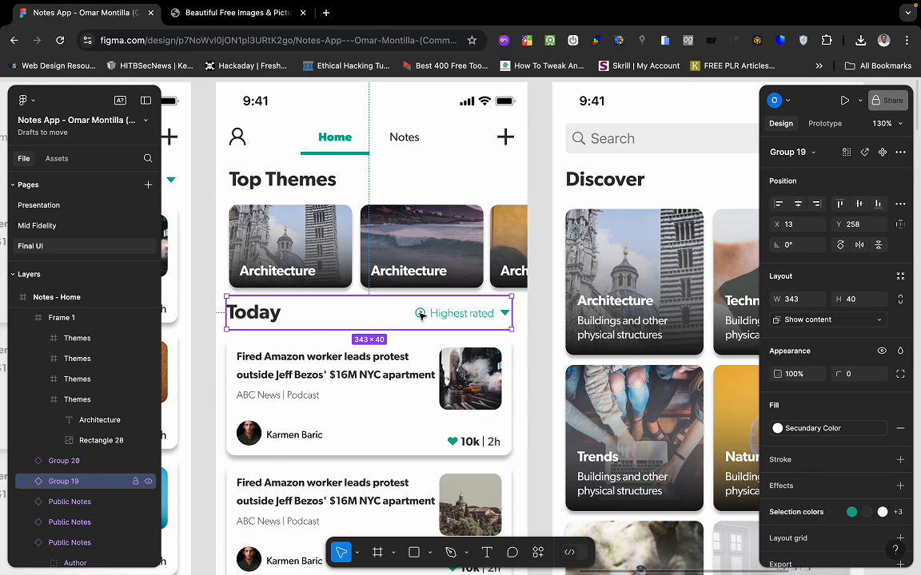
# Return from Figma's Today header design to the FlutterFlow HomePage editor.
pyautogui.hotkey('ctrl', 'Left')
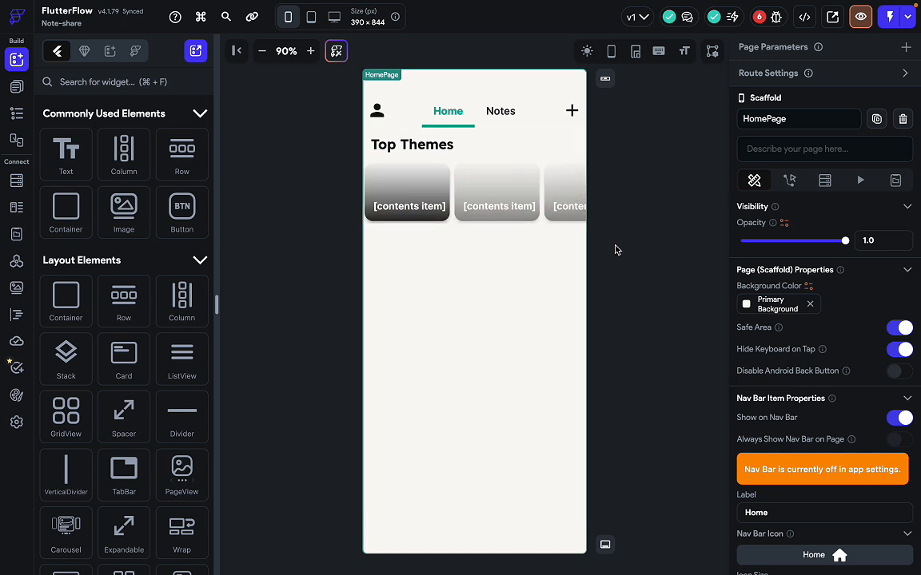
# Place a new Row below the Top Themes carousel with left and right padding 15.
pyautogui.click(630, 261)
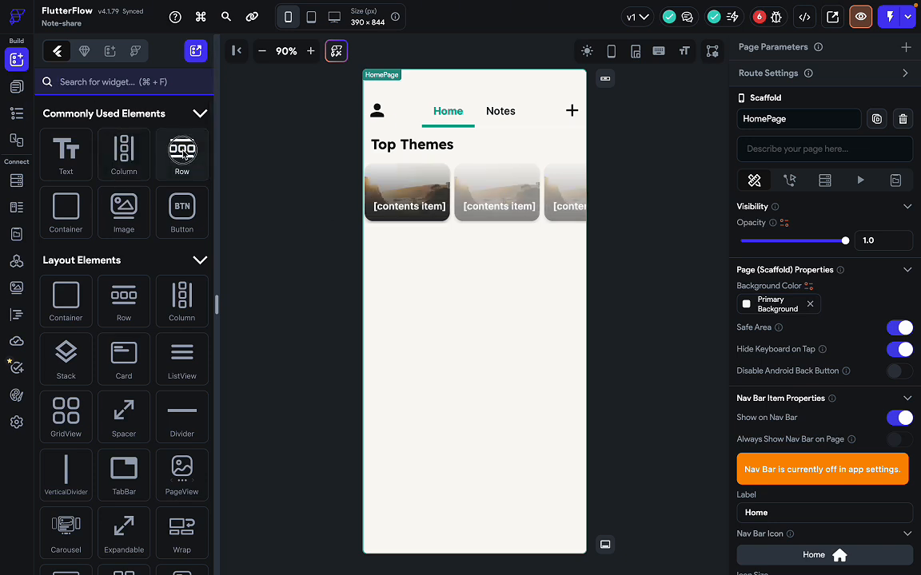
pyautogui.moveTo(184, 154); pyautogui.dragTo(434, 289)
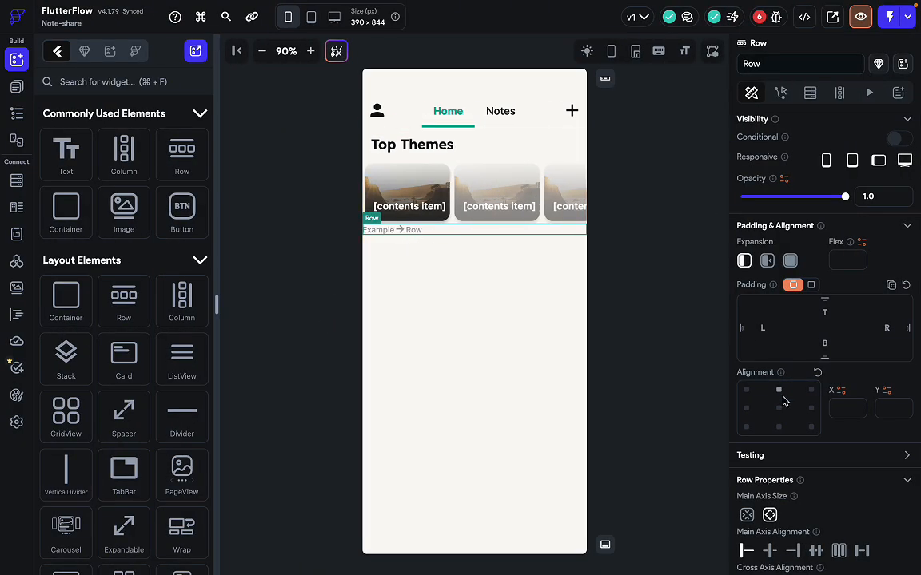
pyautogui.click(764, 330)
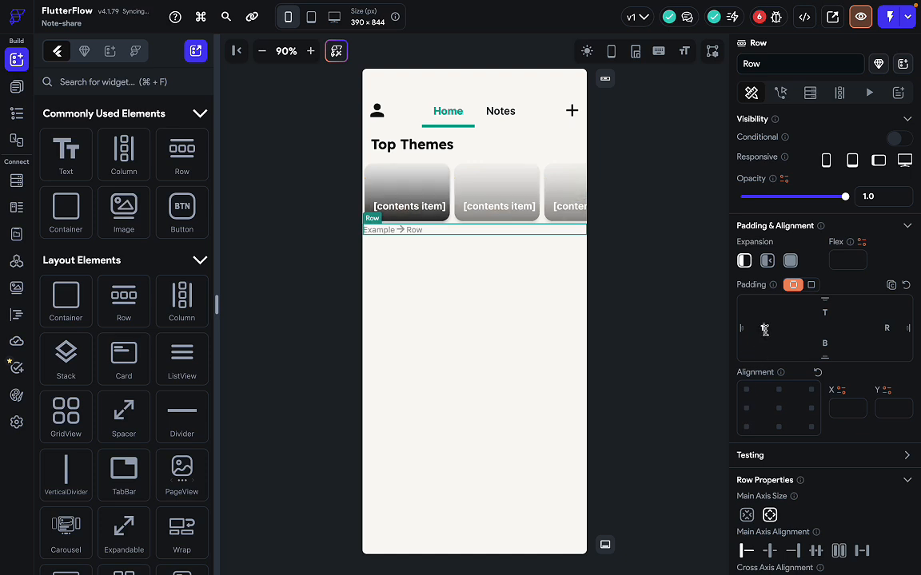
pyautogui.write('15')
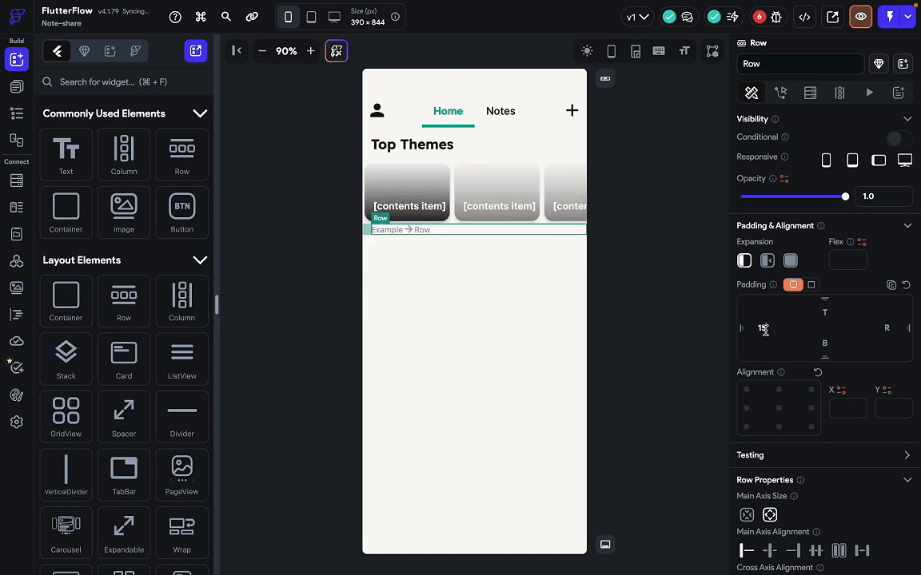
pyautogui.click(888, 328)
pyautogui.write('15')
# After checking the Figma design, give the new row a top padding of 10.
pyautogui.hotkey('ctrl', 'Right')
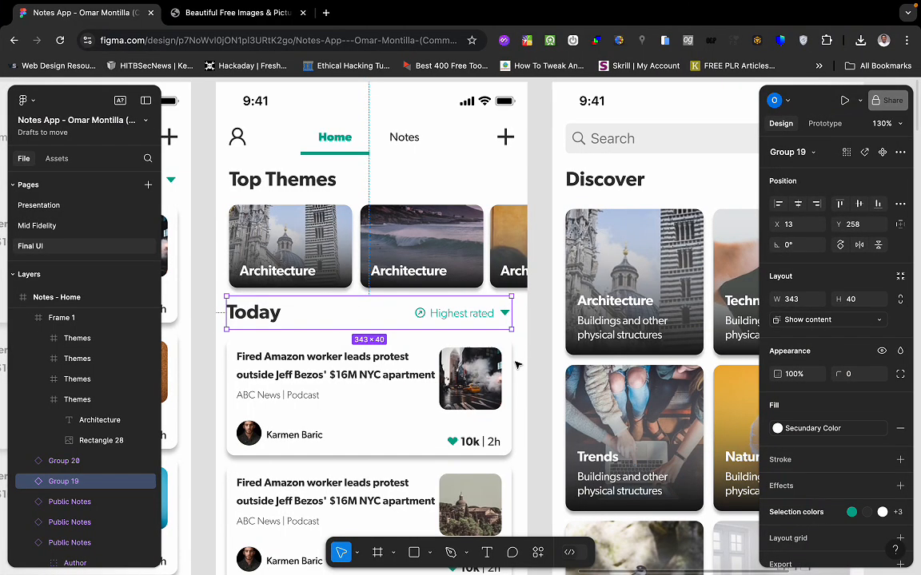
pyautogui.hotkey('ctrl', 'Left')
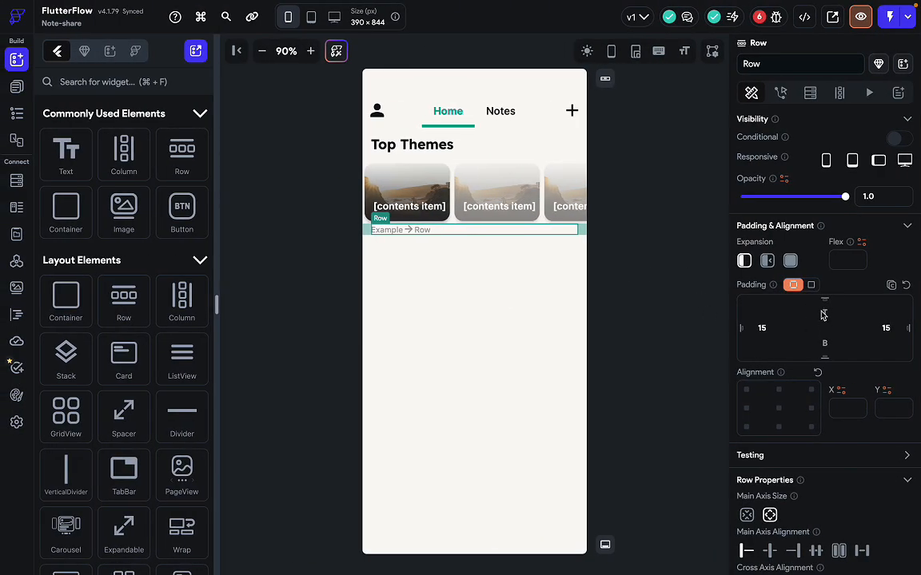
pyautogui.click(823, 314)
pyautogui.write('10')
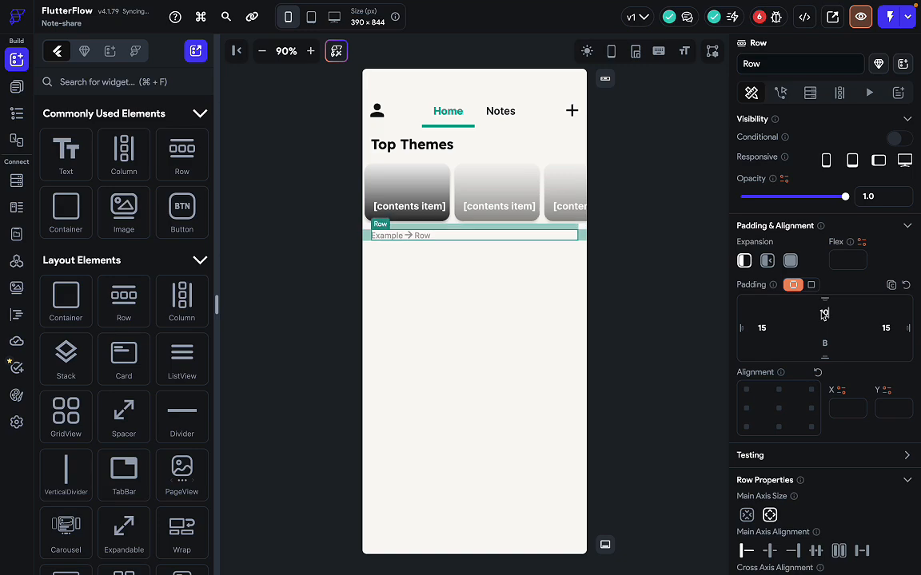
pyautogui.click(649, 264)
pyautogui.click(490, 236)
pyautogui.hotkey('ctrl', 'Right')
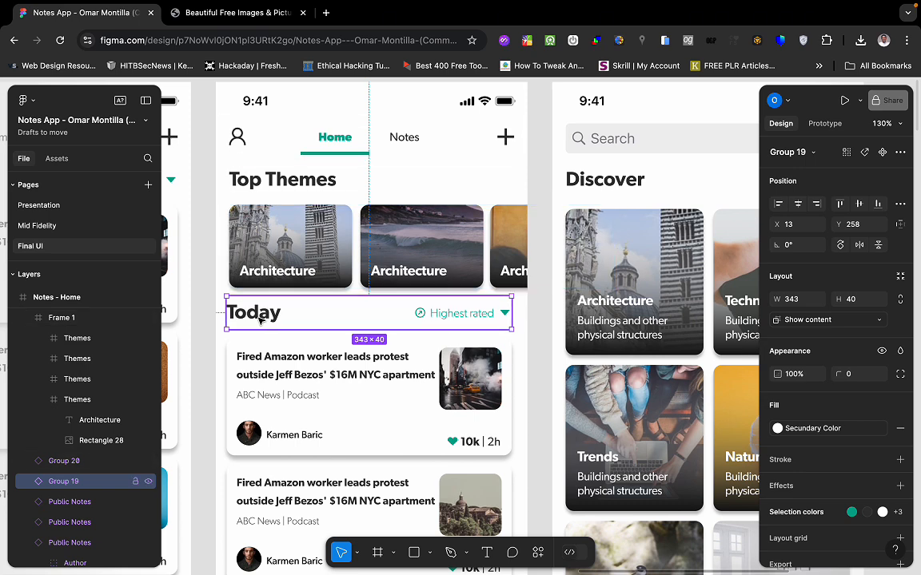
# Check the Today heading's typography in Figma: Gibson SemiBold 24, color 333333.
pyautogui.doubleClick(252, 317)
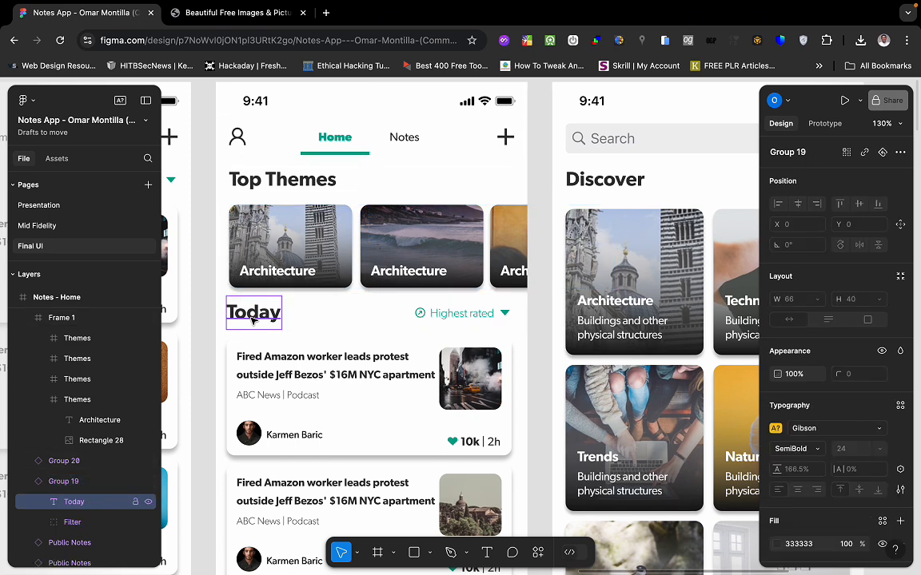
pyautogui.scroll(-2, 807, 475)
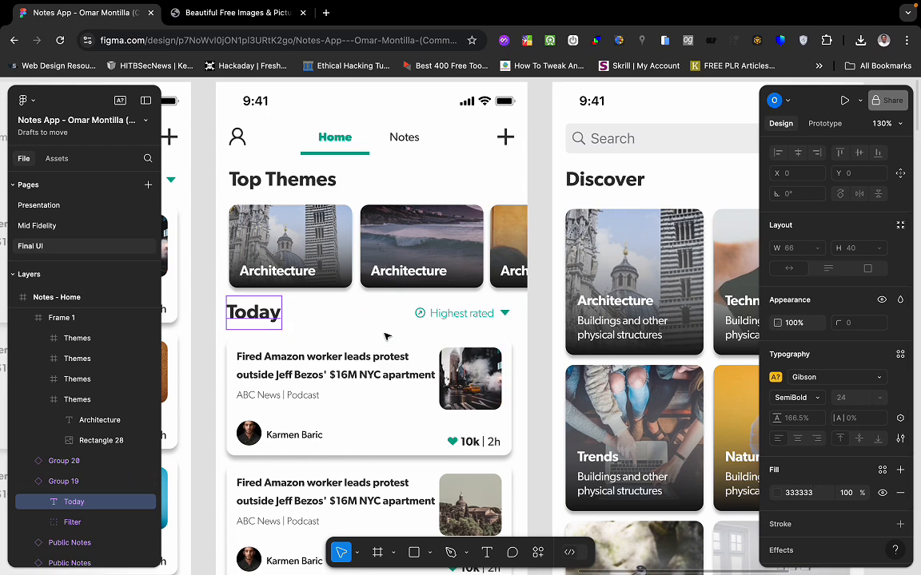
pyautogui.hotkey('ctrl', 'Left')
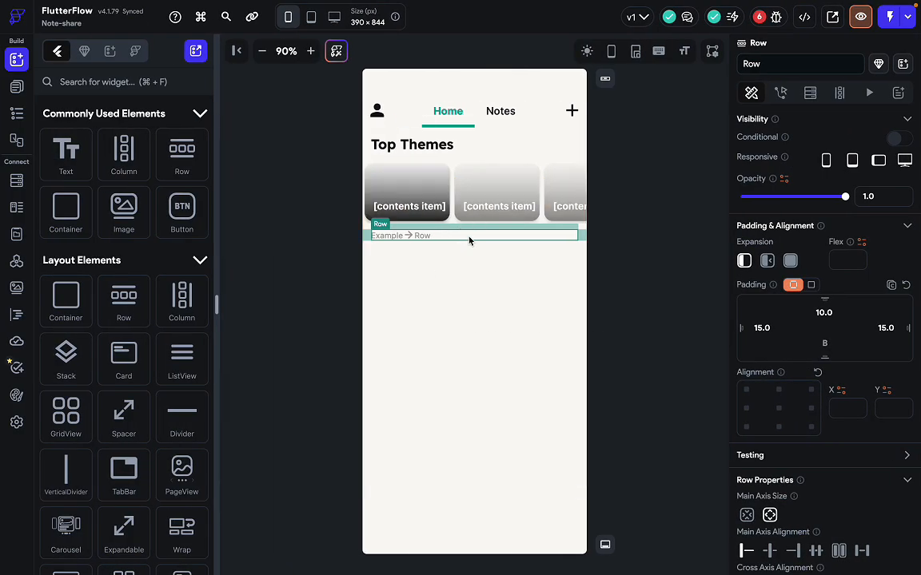
# Copy the Top Themes heading text and paste it into the new row.
pyautogui.click(412, 153)
pyautogui.press('super+c')
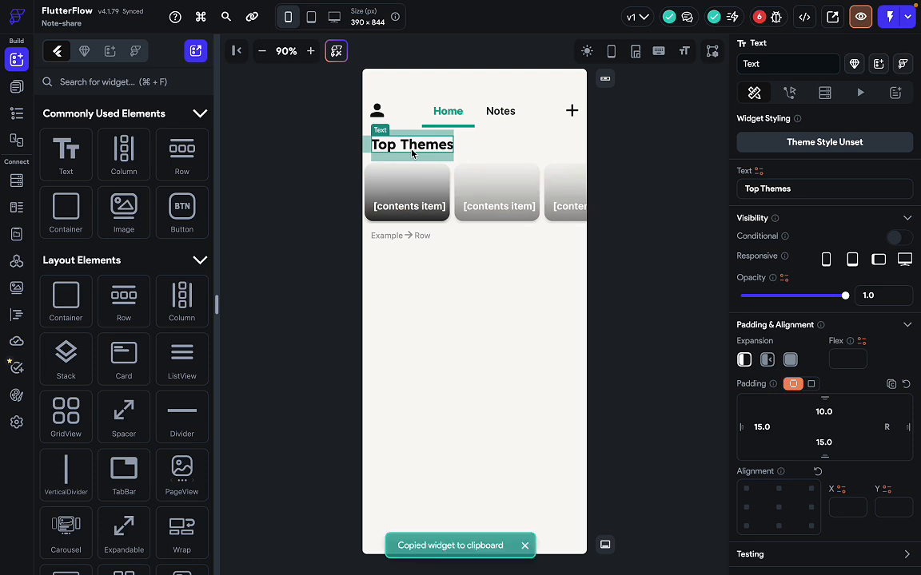
pyautogui.click(418, 242)
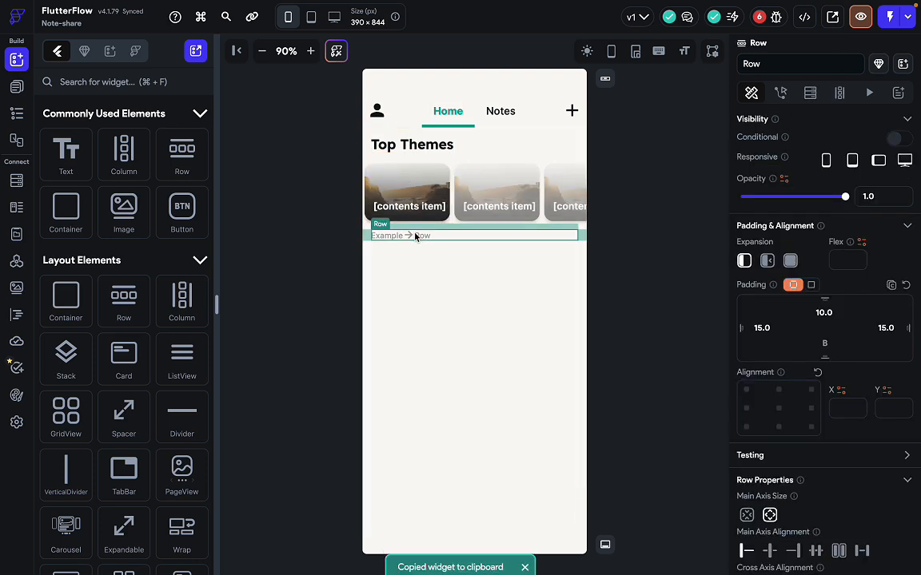
pyautogui.press('super+v')
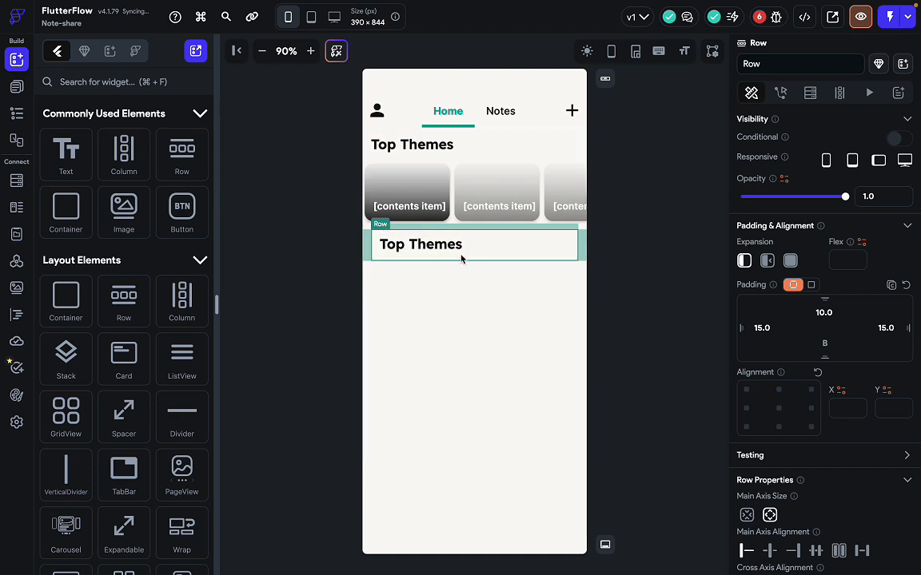
pyautogui.click(418, 248)
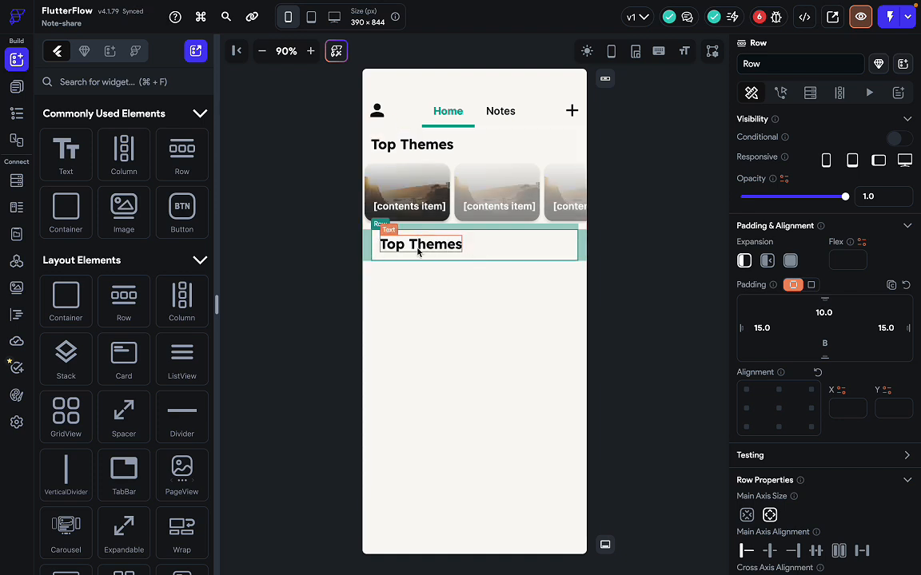
# Add a nested Row beside the pasted Top Themes heading.
pyautogui.click(516, 254)
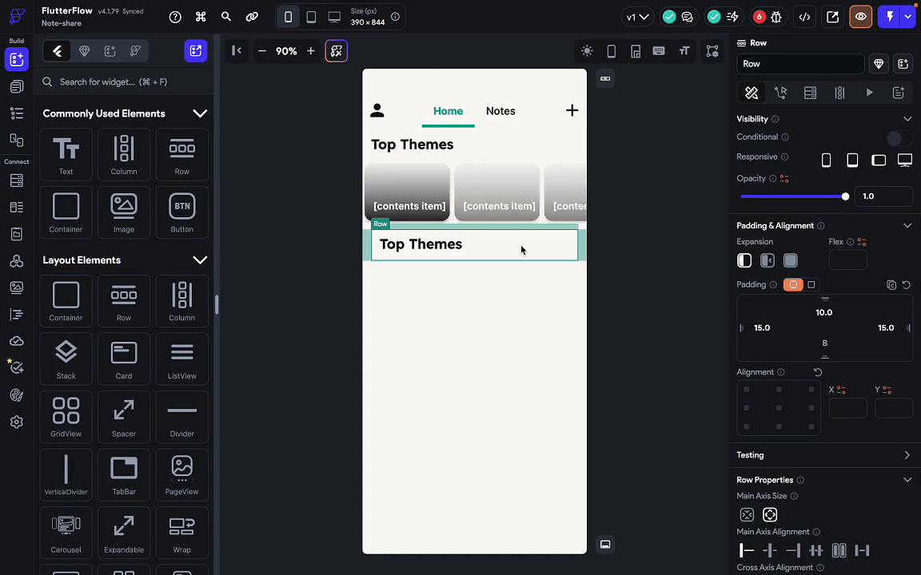
pyautogui.moveTo(181, 154); pyautogui.dragTo(526, 255)
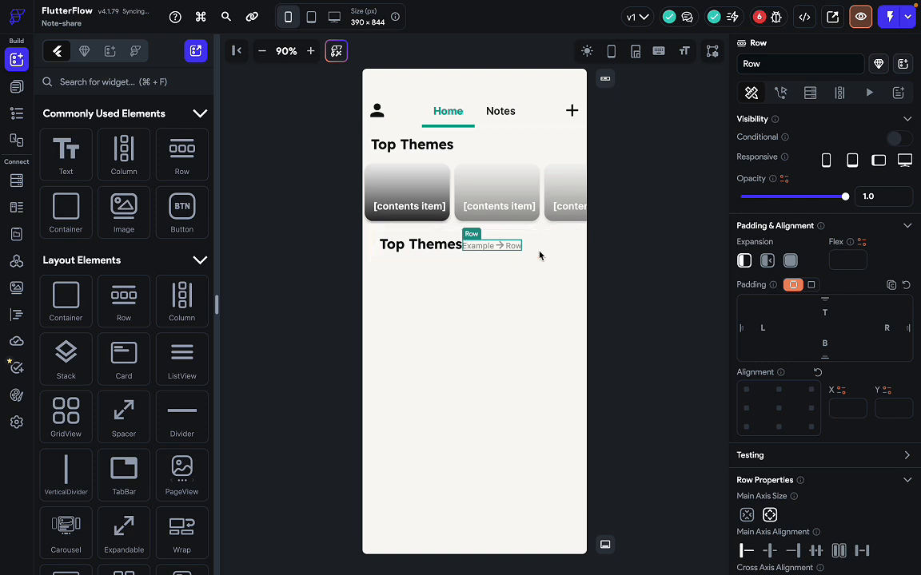
pyautogui.click(540, 247)
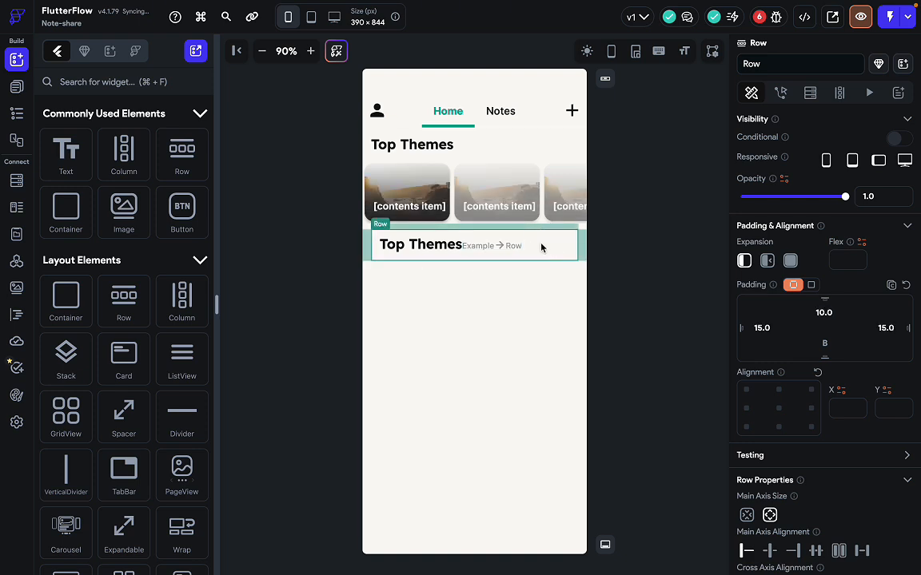
pyautogui.click(504, 248)
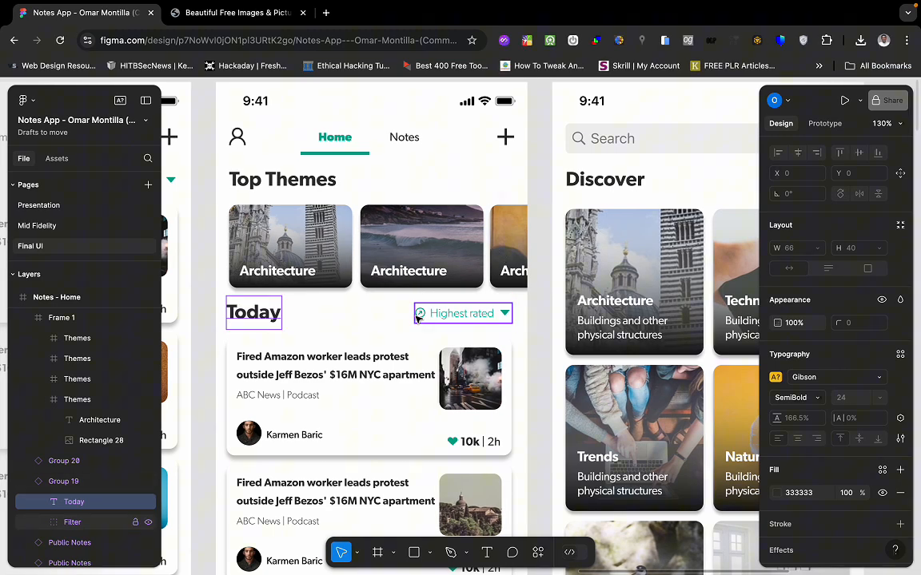
pyautogui.click(430, 317)
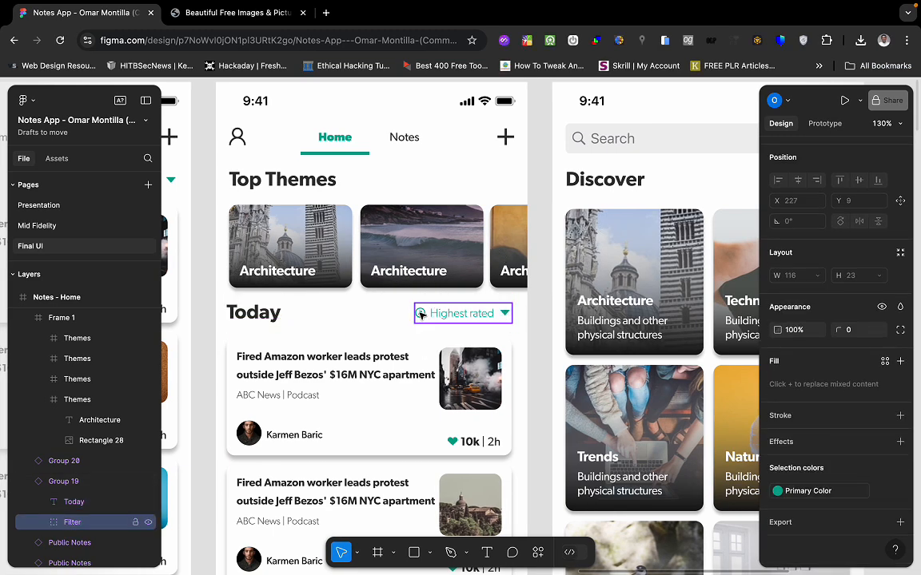
# Select the Highest rated filter icon group in Figma's Today header.
pyautogui.doubleClick(421, 313)
pyautogui.click(388, 316)
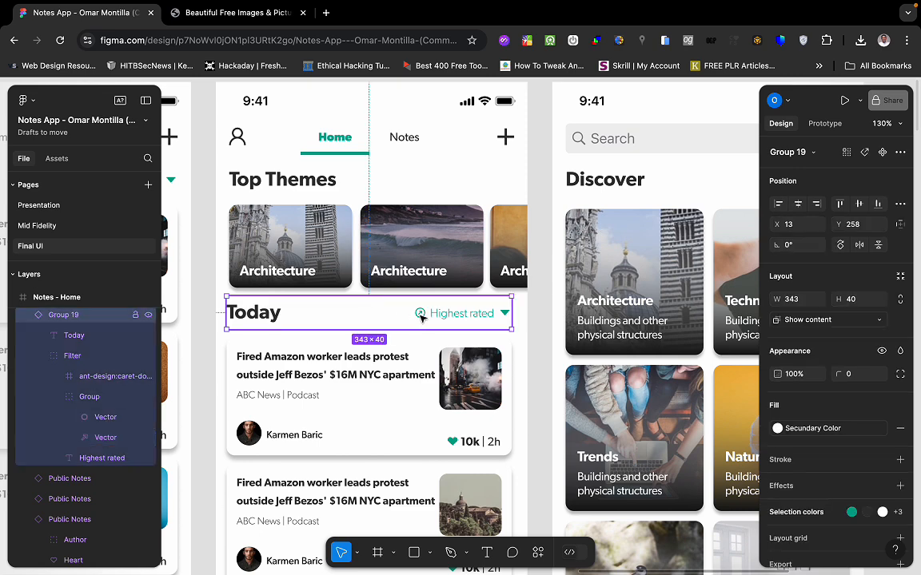
pyautogui.click(421, 313)
pyautogui.click(421, 313)
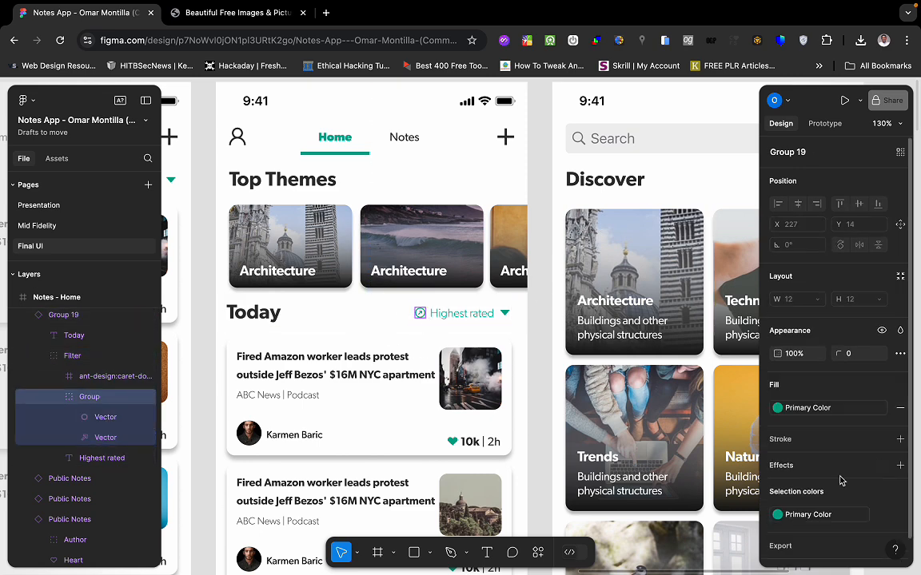
pyautogui.scroll(-1, 839, 480)
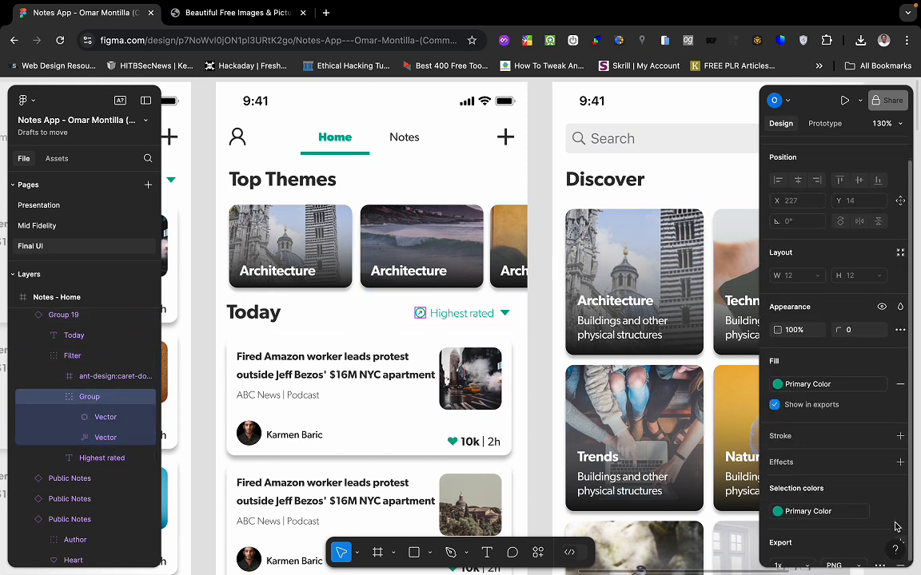
pyautogui.scroll(-5, 895, 527)
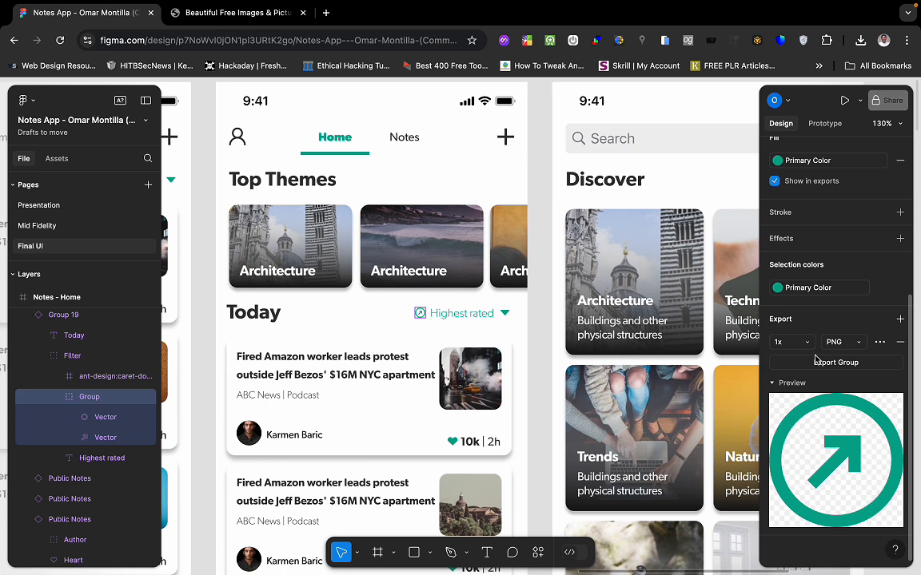
# Export the filter icon as Group.png in PNG format at 4x.
pyautogui.click(851, 343)
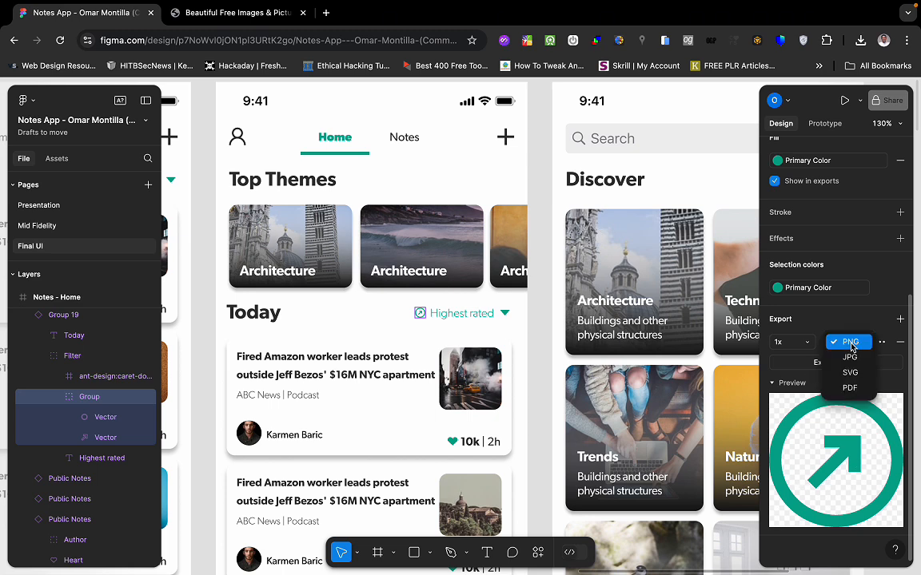
pyautogui.click(852, 372)
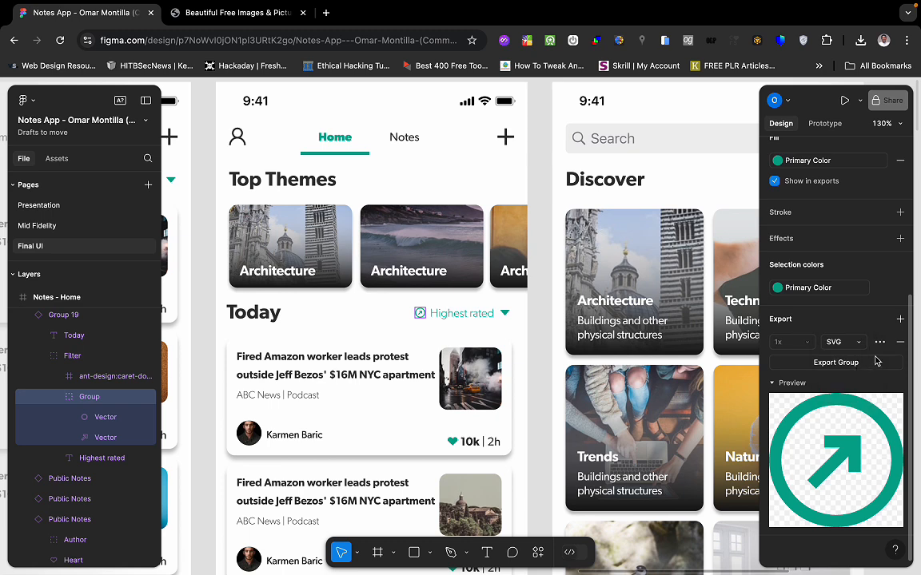
pyautogui.click(840, 342)
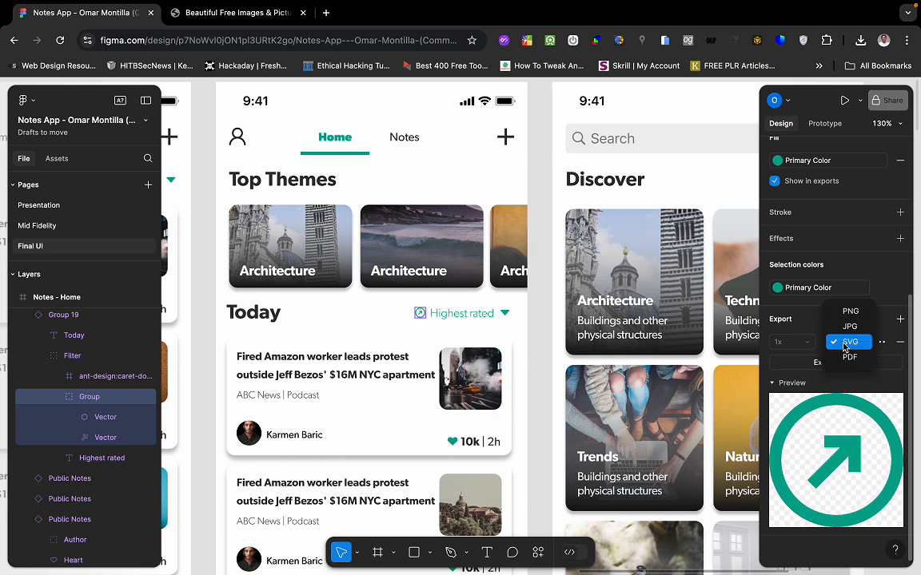
pyautogui.click(849, 328)
pyautogui.click(849, 341)
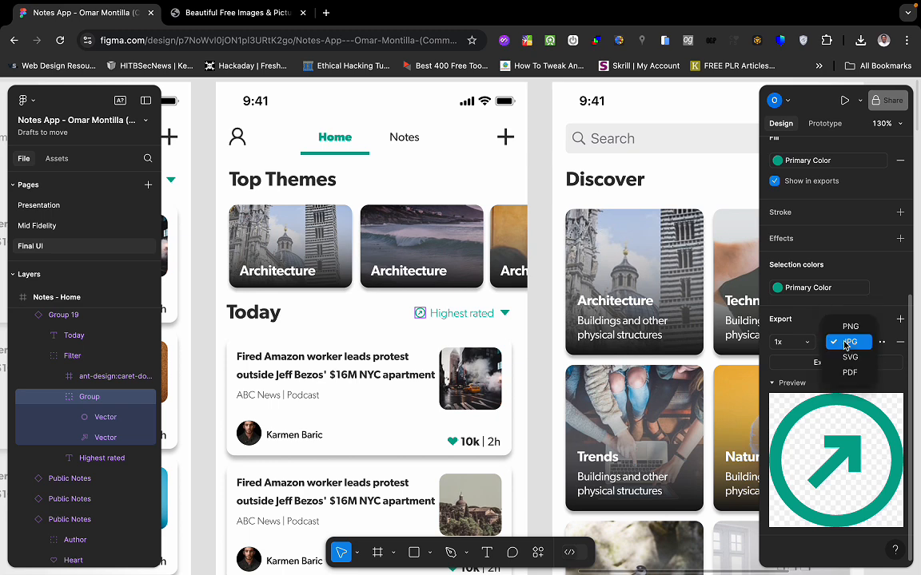
pyautogui.click(850, 327)
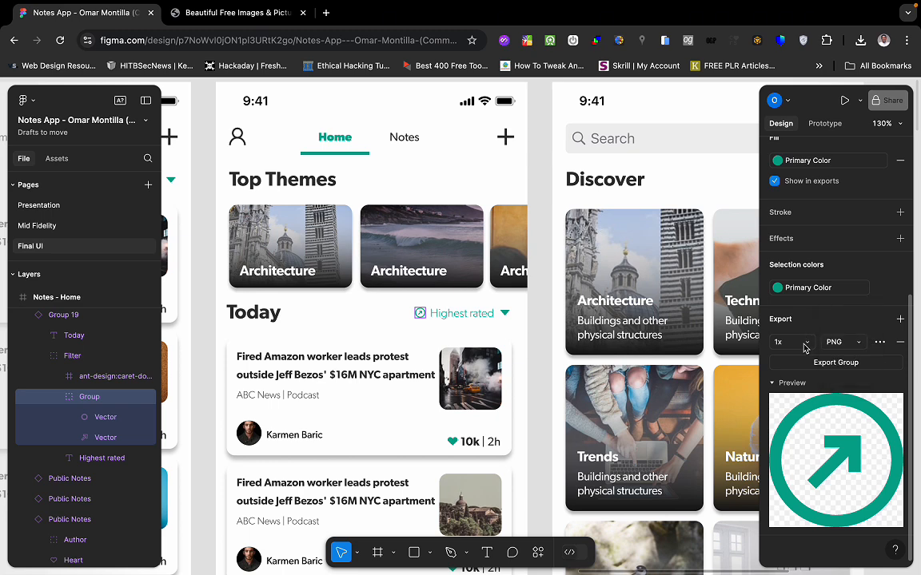
pyautogui.click(795, 342)
pyautogui.click(805, 406)
pyautogui.click(852, 366)
pyautogui.click(504, 316)
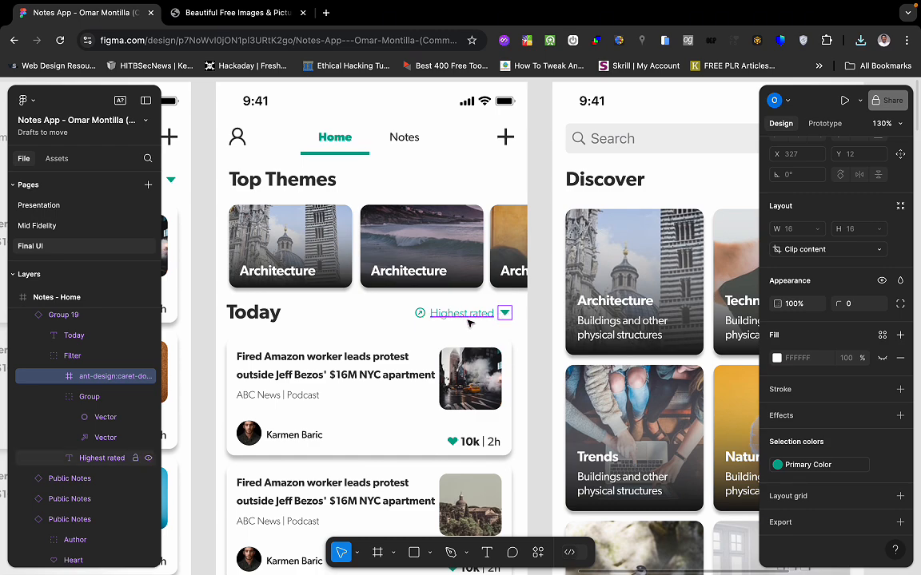
pyautogui.hotkey('ctrl', 'Left')
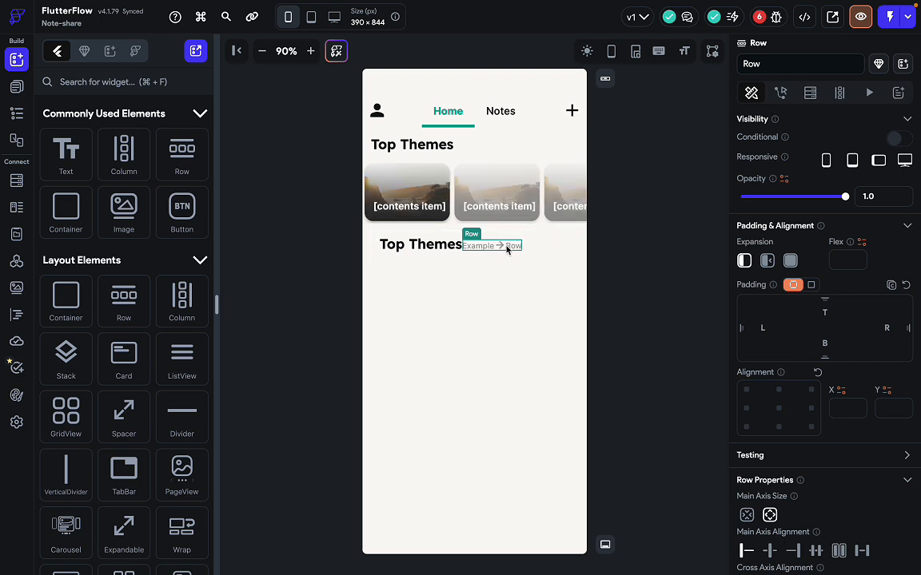
# Drag an Image widget into the nested row right after the Top Themes heading.
pyautogui.press('super+f')
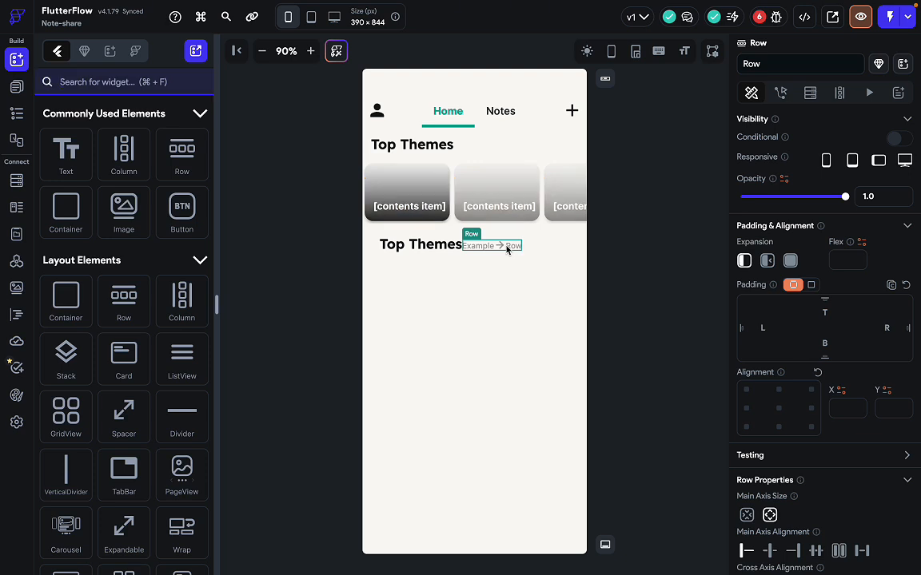
pyautogui.write('ima')
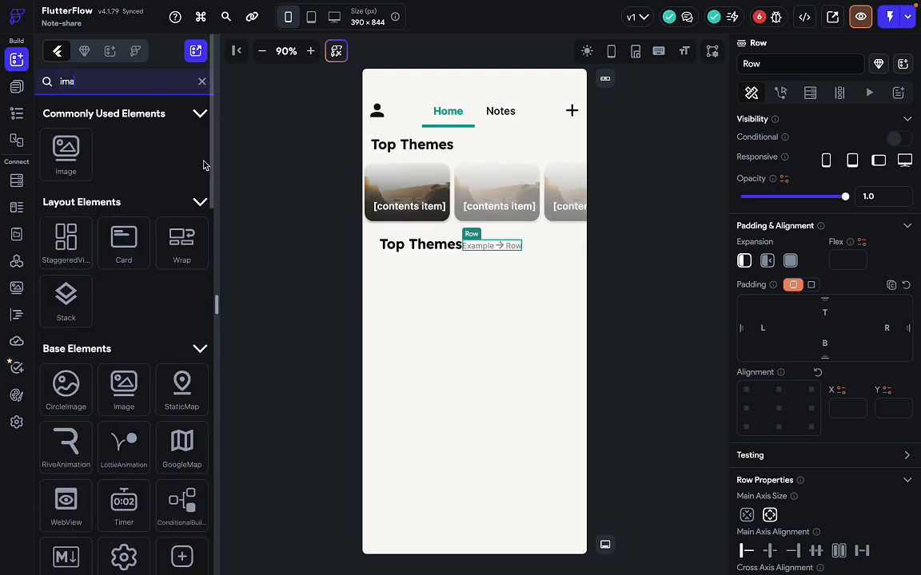
pyautogui.write('ge')
pyautogui.press('BackSpace')
pyautogui.press('BackSpace')
pyautogui.press('BackSpace')
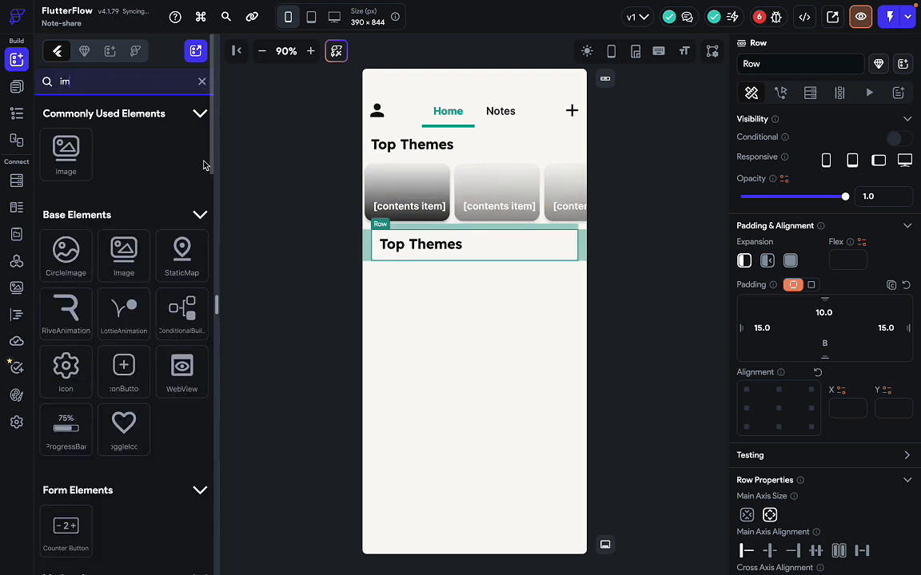
pyautogui.click(472, 257)
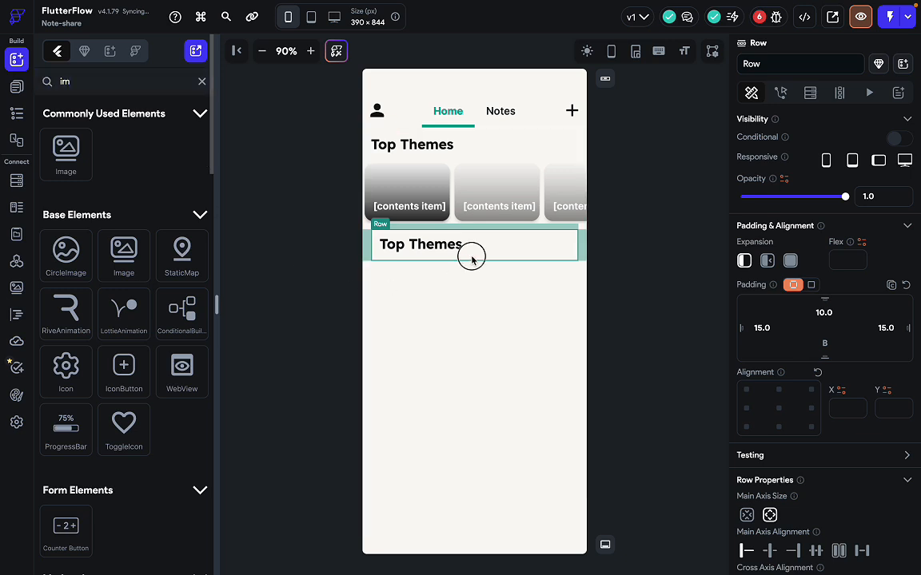
pyautogui.click(542, 254)
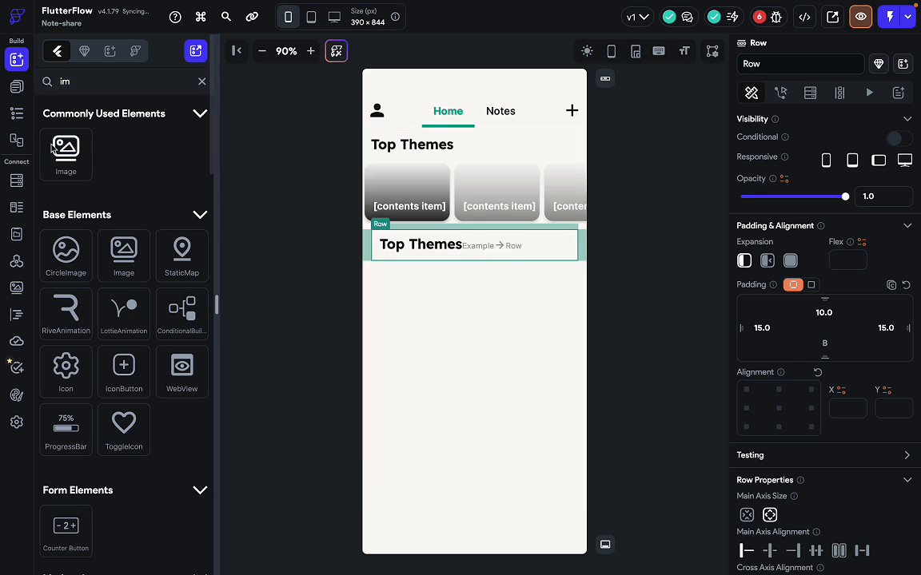
pyautogui.click(200, 89)
pyautogui.click(16, 86)
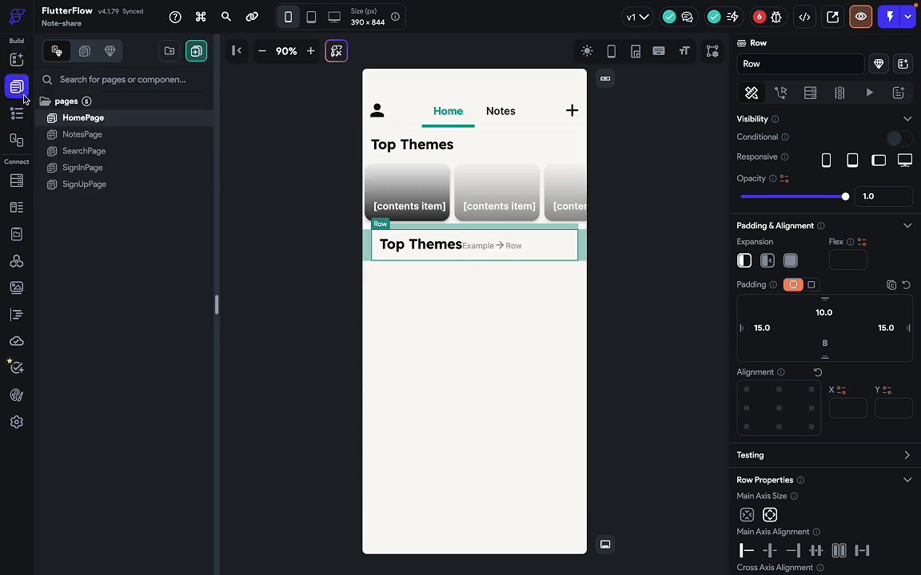
pyautogui.click(302, 226)
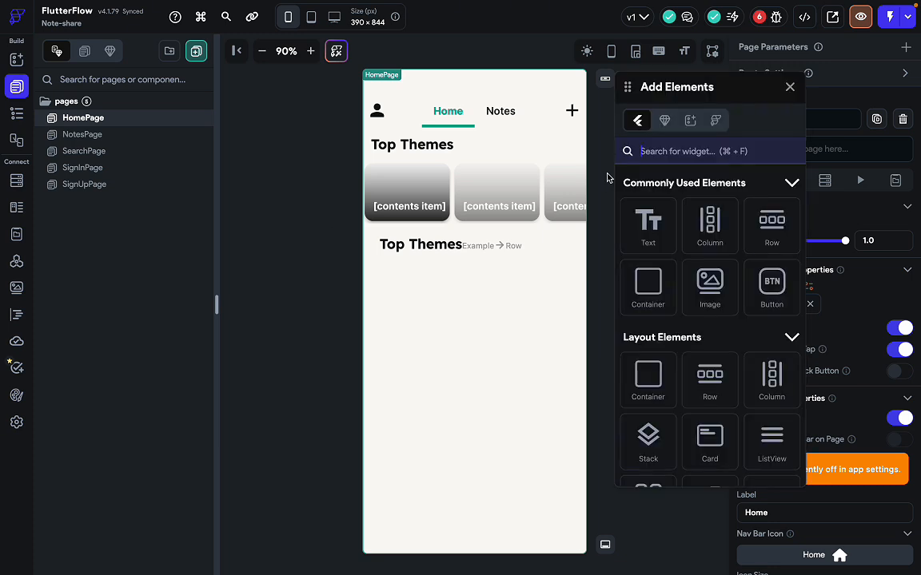
pyautogui.write('c')
pyautogui.press('BackSpace')
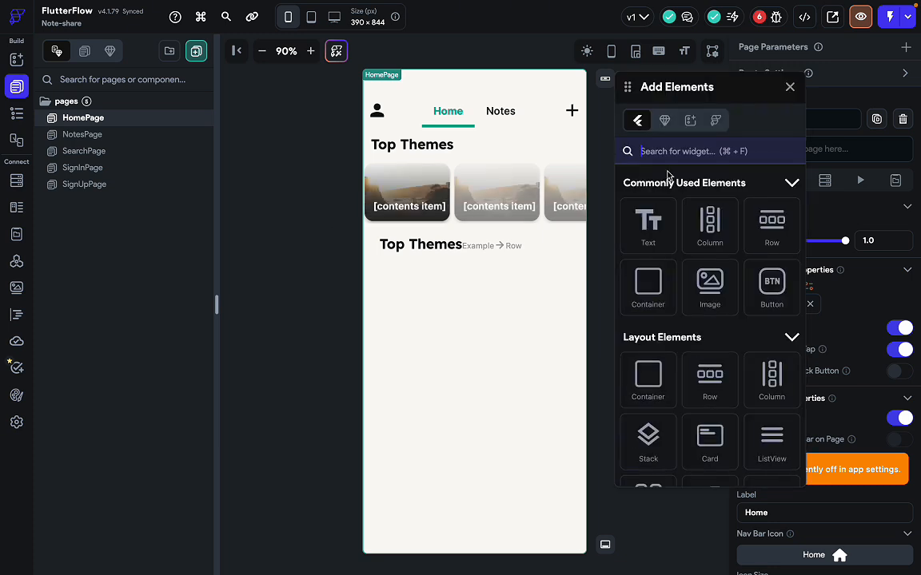
pyautogui.write('svg')
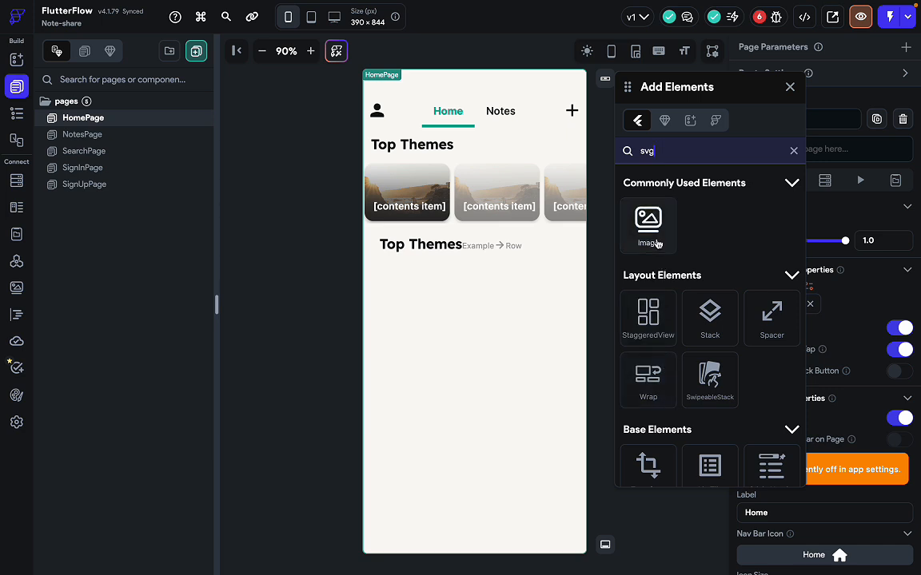
pyautogui.moveTo(656, 244); pyautogui.dragTo(488, 248)
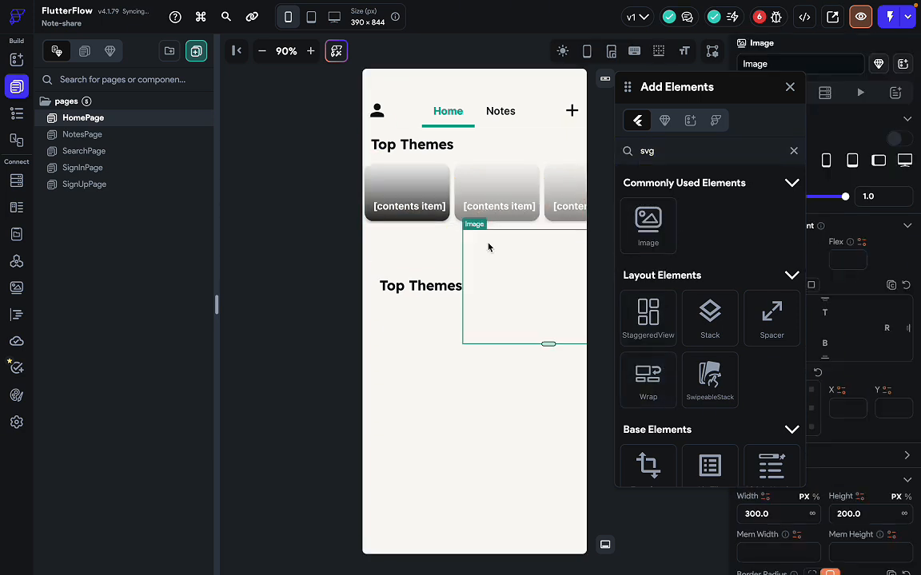
pyautogui.click(790, 87)
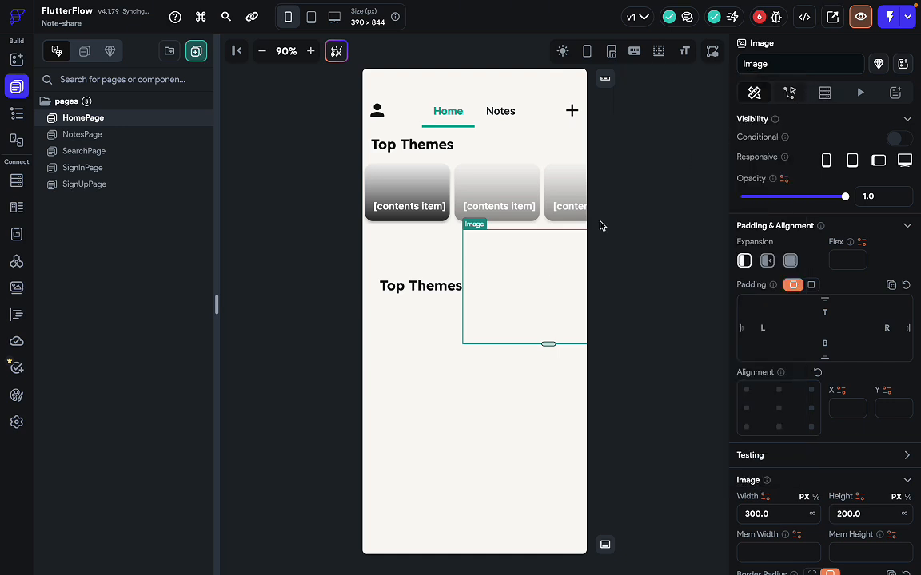
# Set the image's width and height to 20.
pyautogui.scroll(-5, 855, 450)
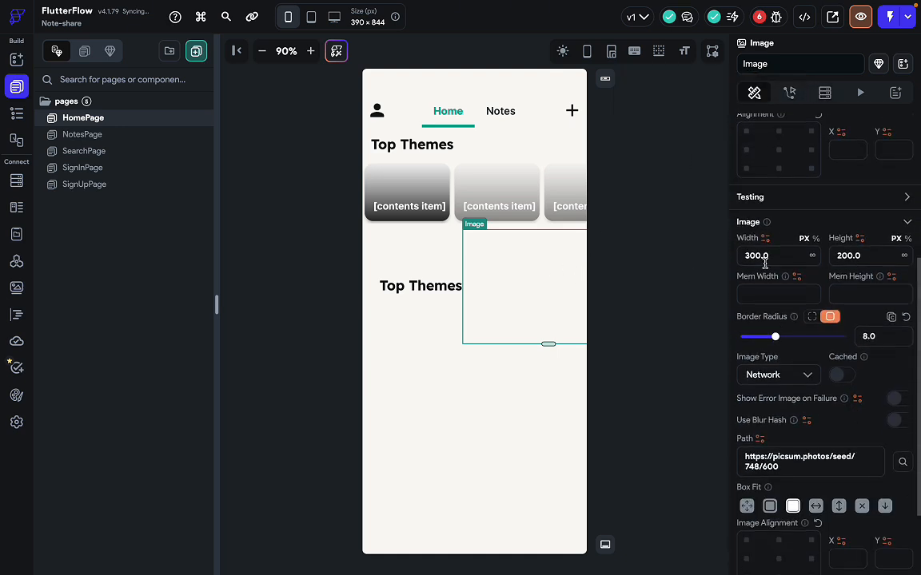
pyautogui.doubleClick(755, 256)
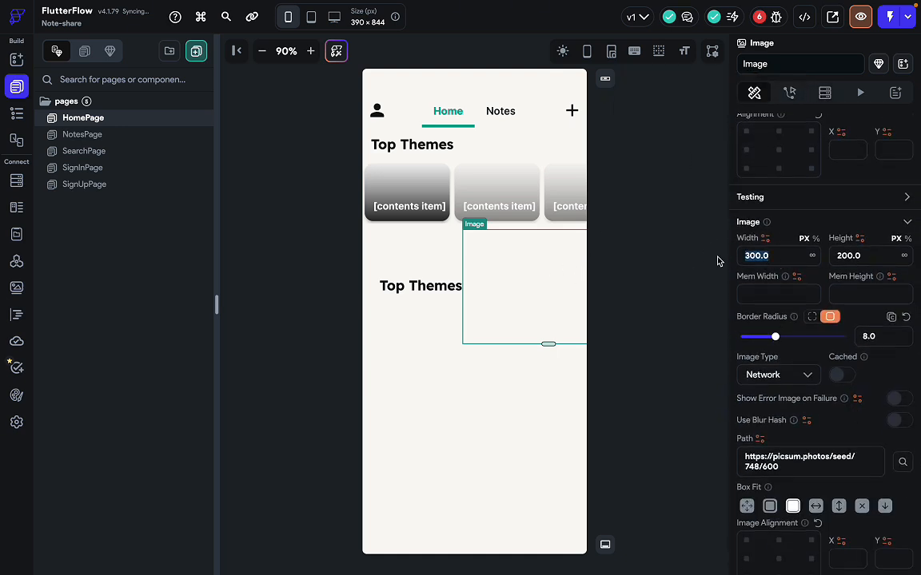
pyautogui.write('20')
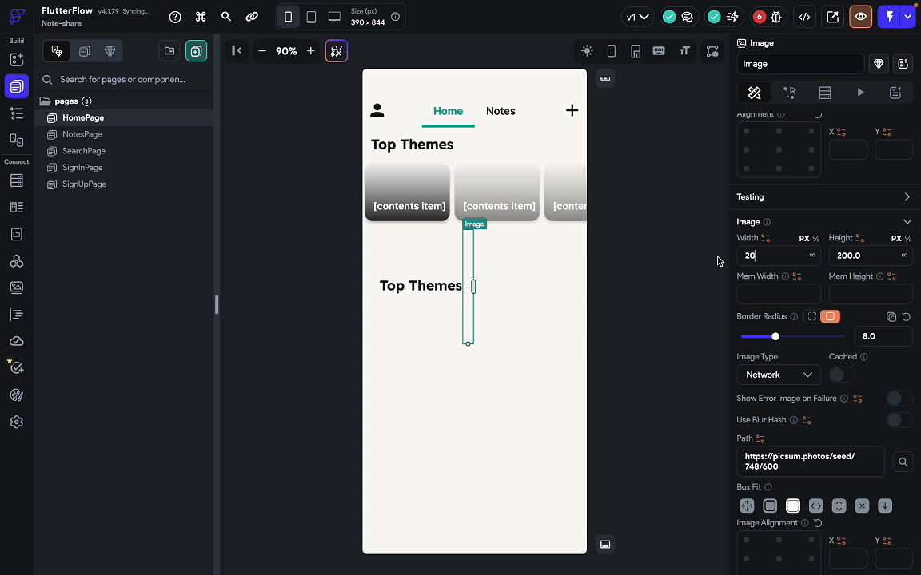
pyautogui.doubleClick(857, 256)
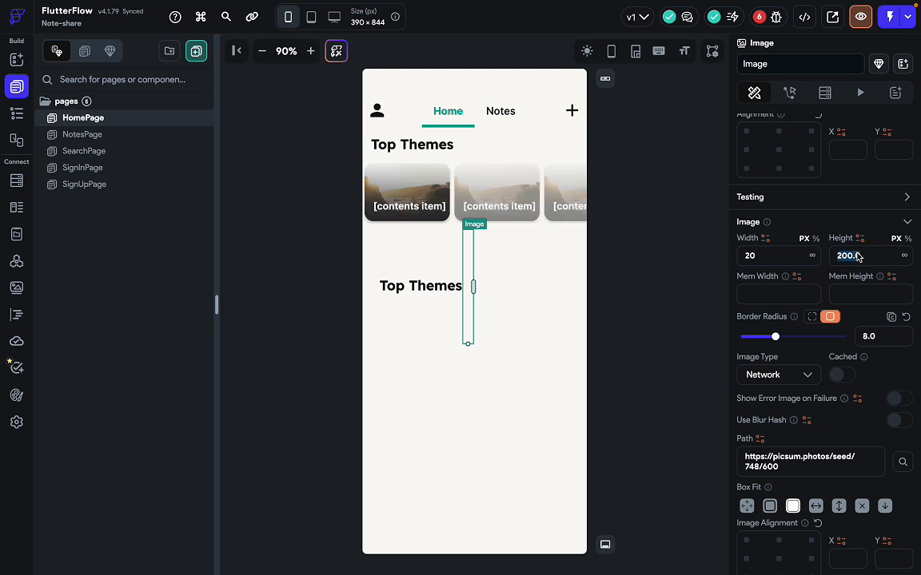
pyautogui.write('20')
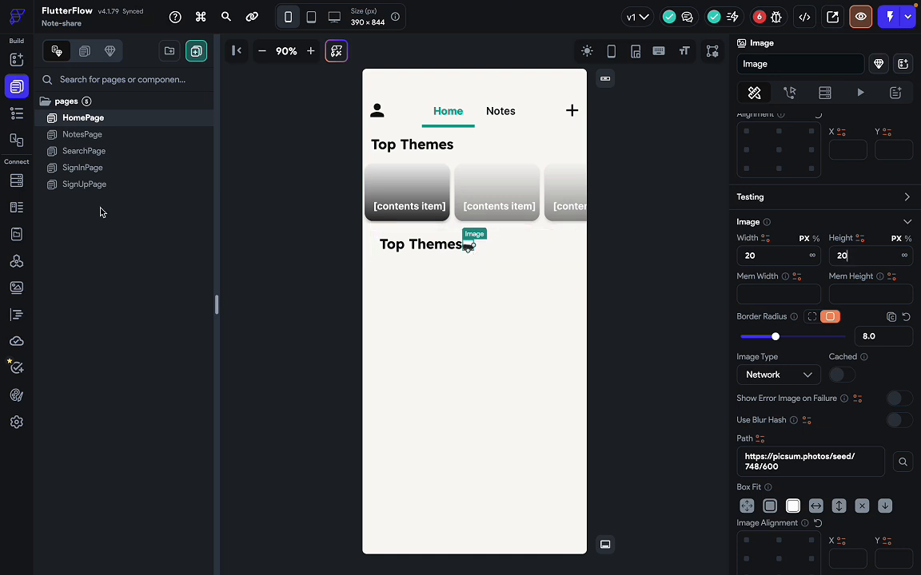
pyautogui.click(19, 115)
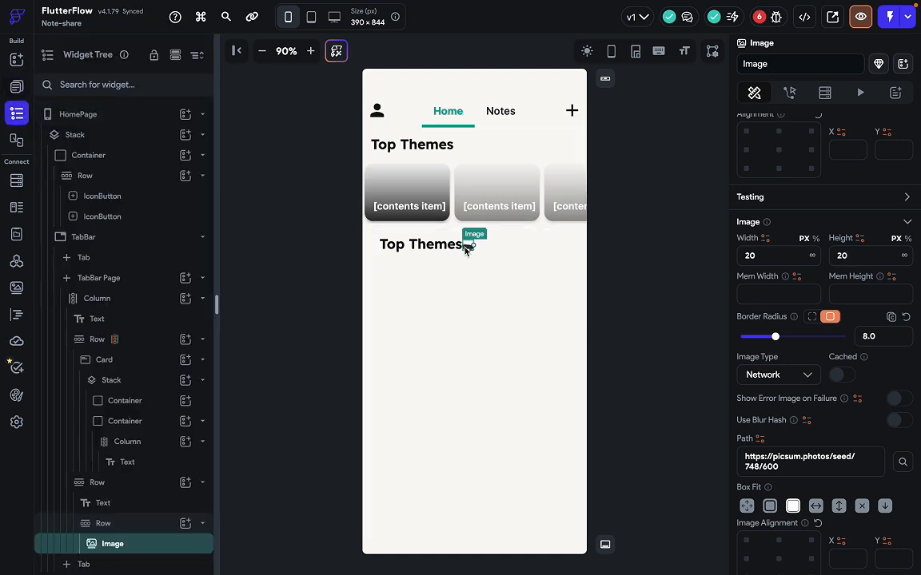
pyautogui.click(469, 247)
pyautogui.click(155, 500)
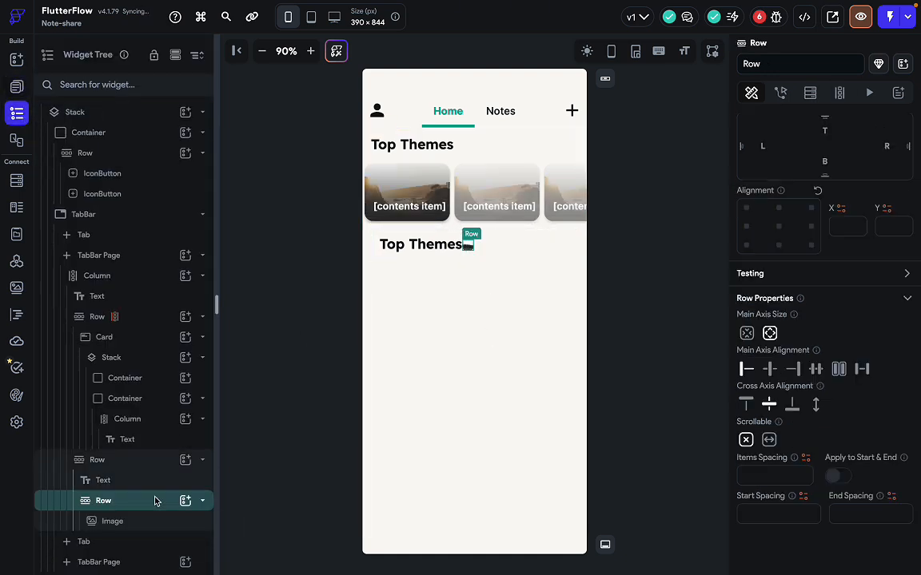
# Add a Hello World Text widget to the row after the image.
pyautogui.click(186, 496)
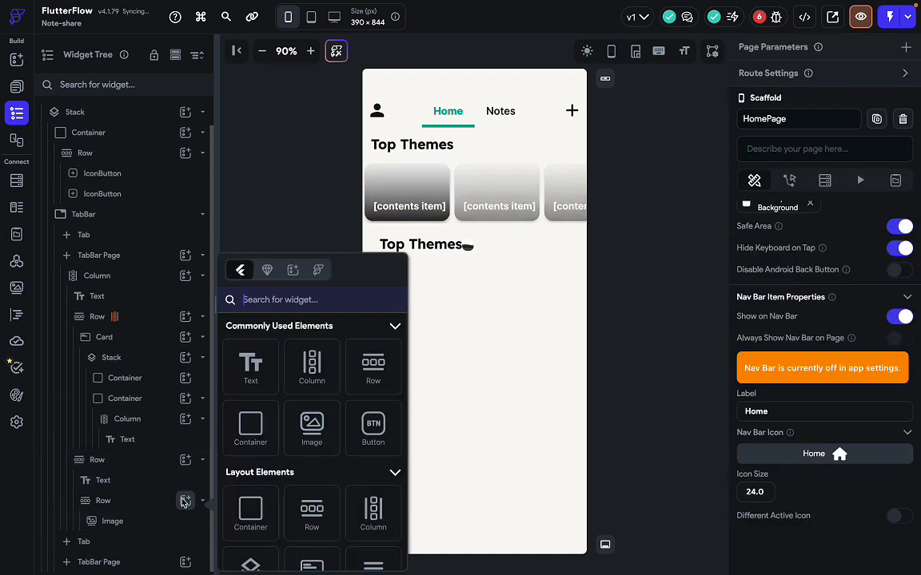
pyautogui.click(236, 375)
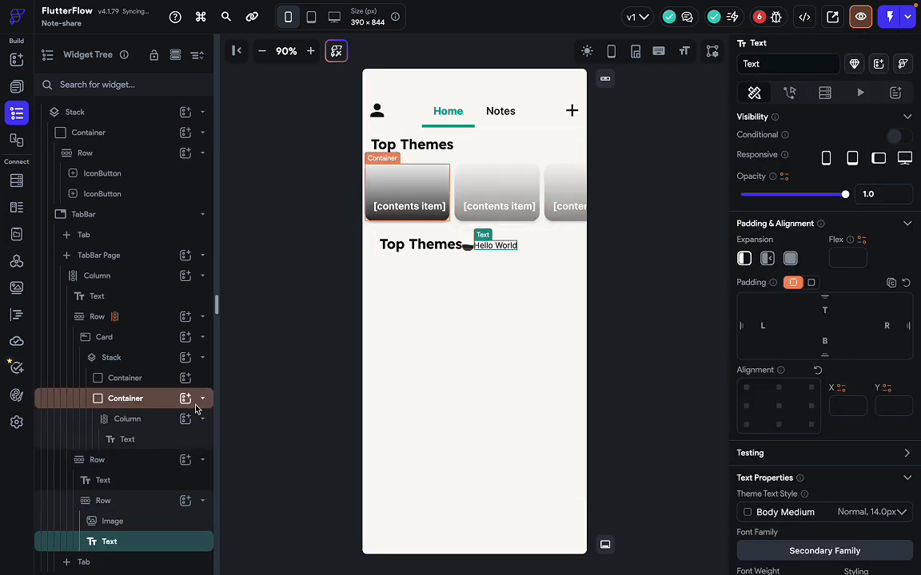
pyautogui.scroll(-1, 171, 485)
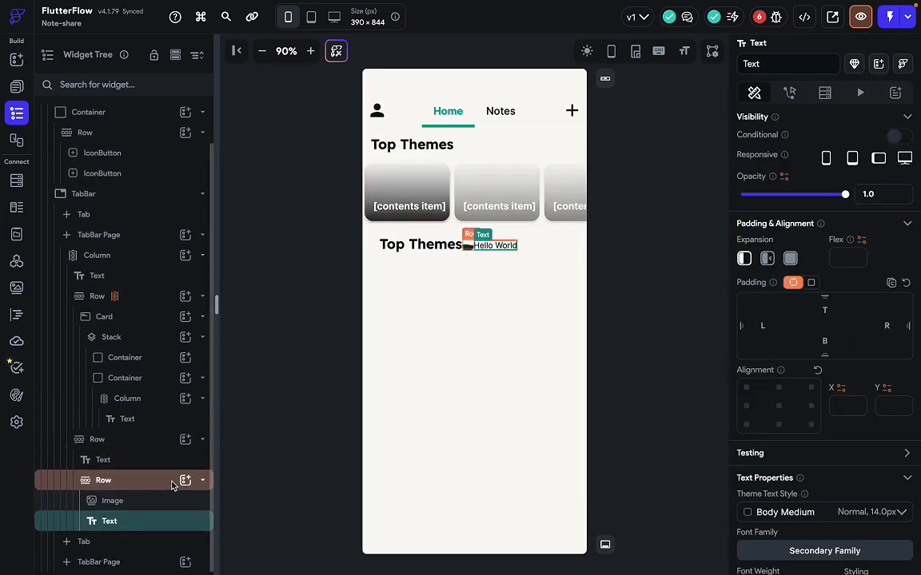
# Add an Icon after the text and search the icon picker for 'dropdo'.
pyautogui.click(184, 480)
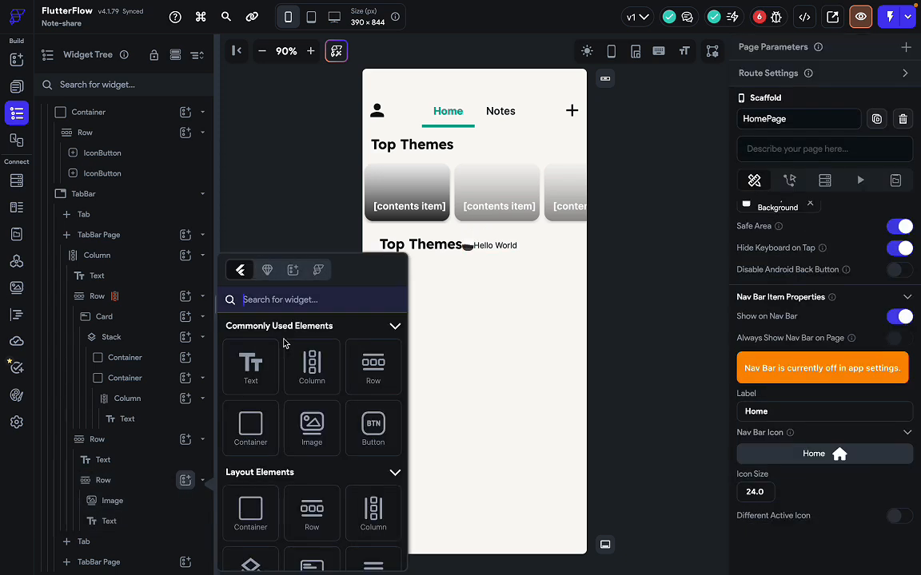
pyautogui.write('icon')
pyautogui.click(250, 532)
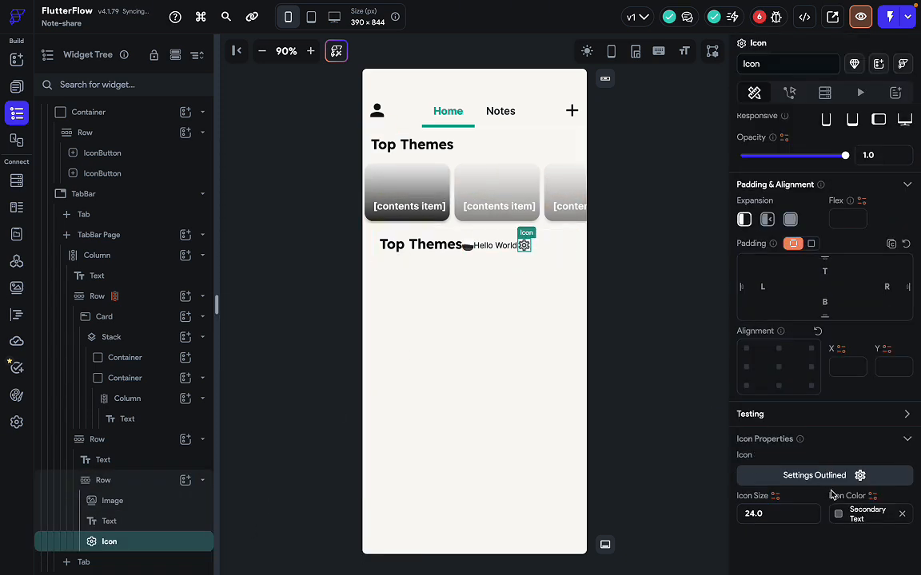
pyautogui.click(860, 476)
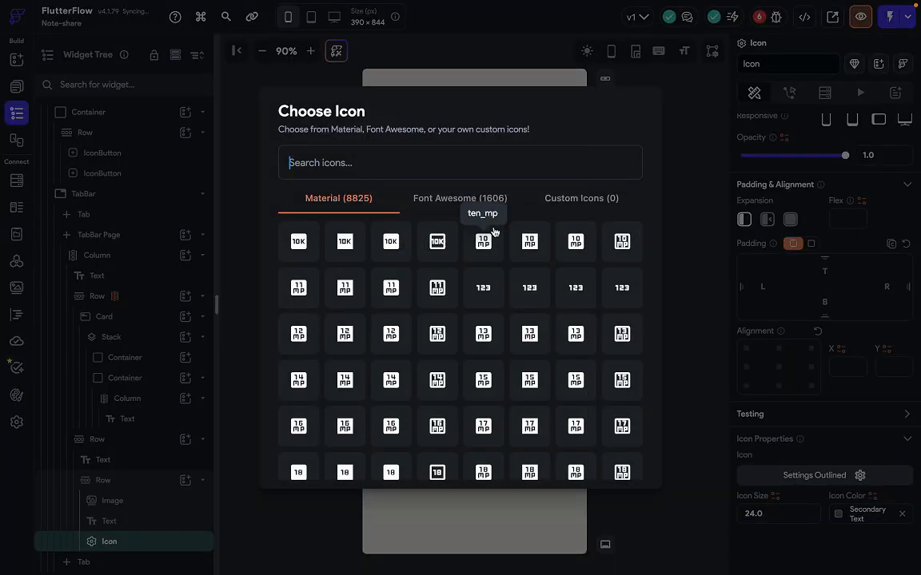
pyautogui.write('drops')
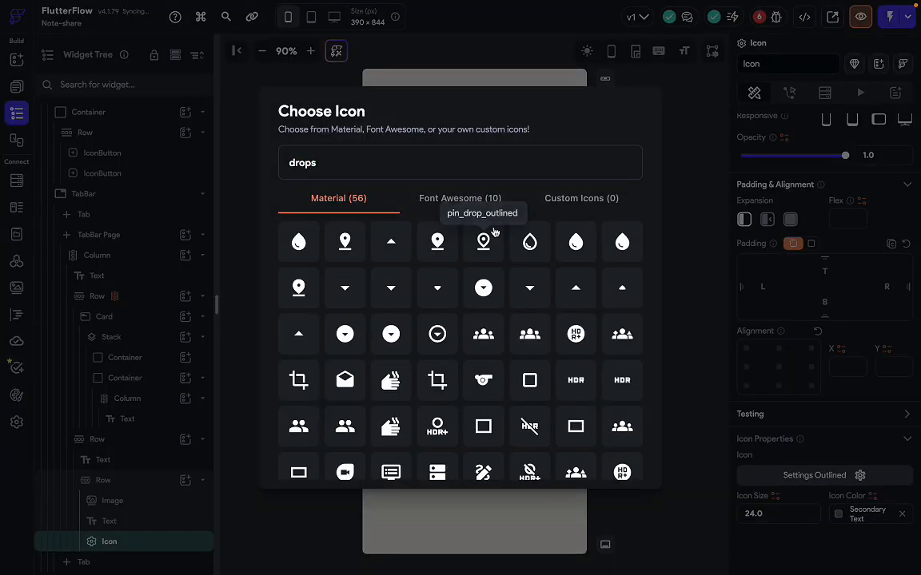
pyautogui.press('BackSpace')
pyautogui.write('do')
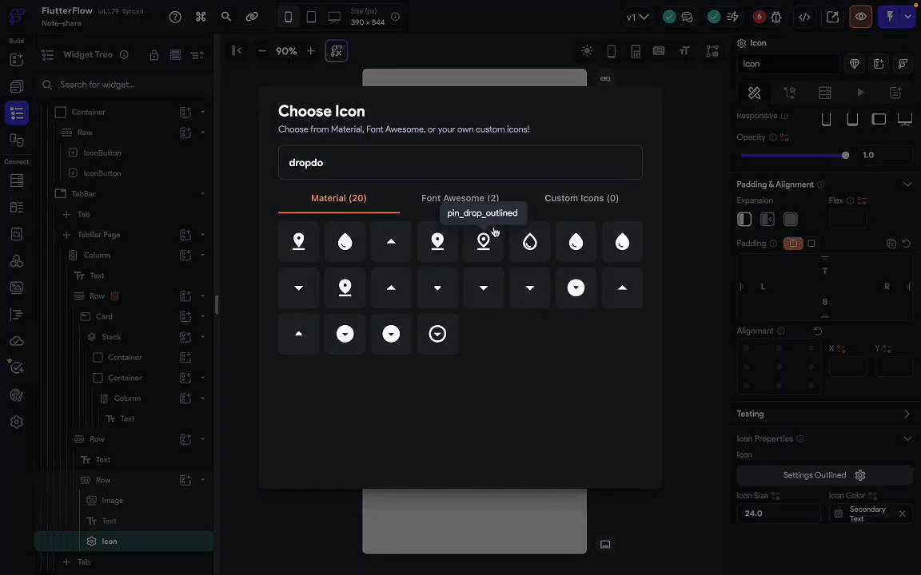
# Choose arrow_drop_down as the icon, then reselect the small image.
pyautogui.click(298, 289)
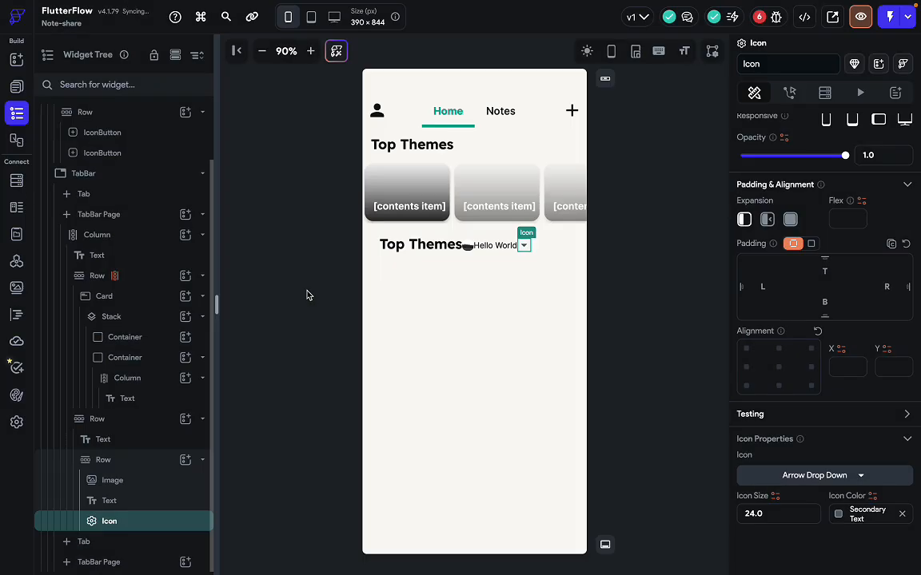
pyautogui.click(467, 247)
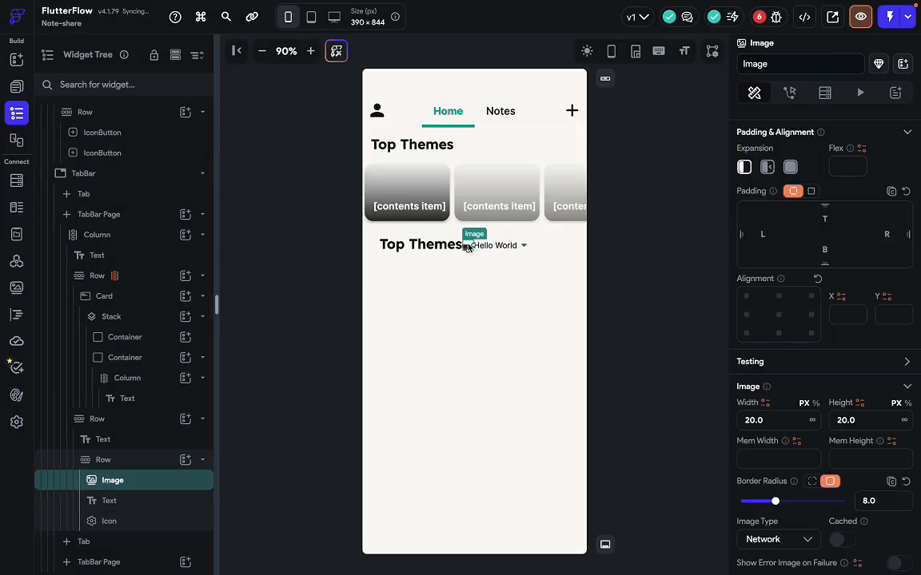
pyautogui.scroll(-5, 811, 361)
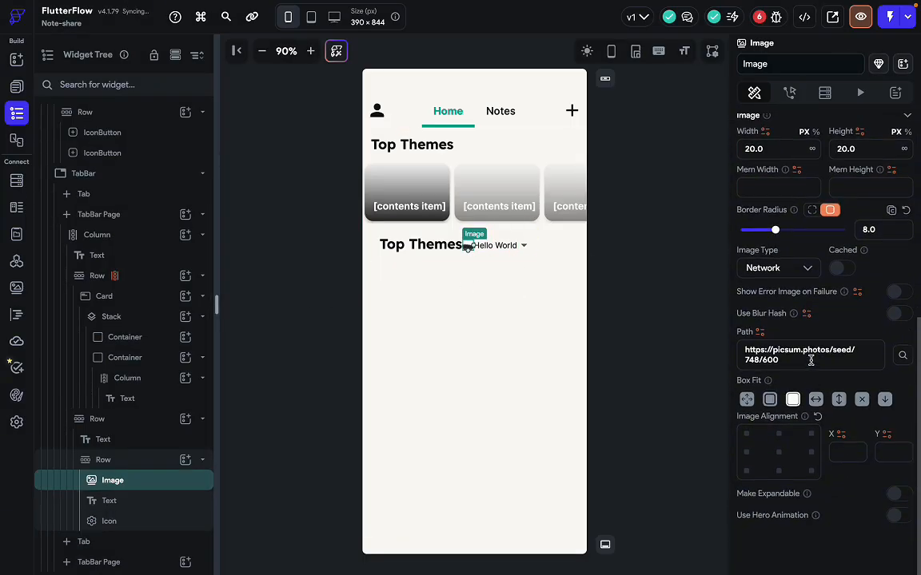
# Set the image type to Asset and start uploading a new asset from Downloads.
pyautogui.click(804, 273)
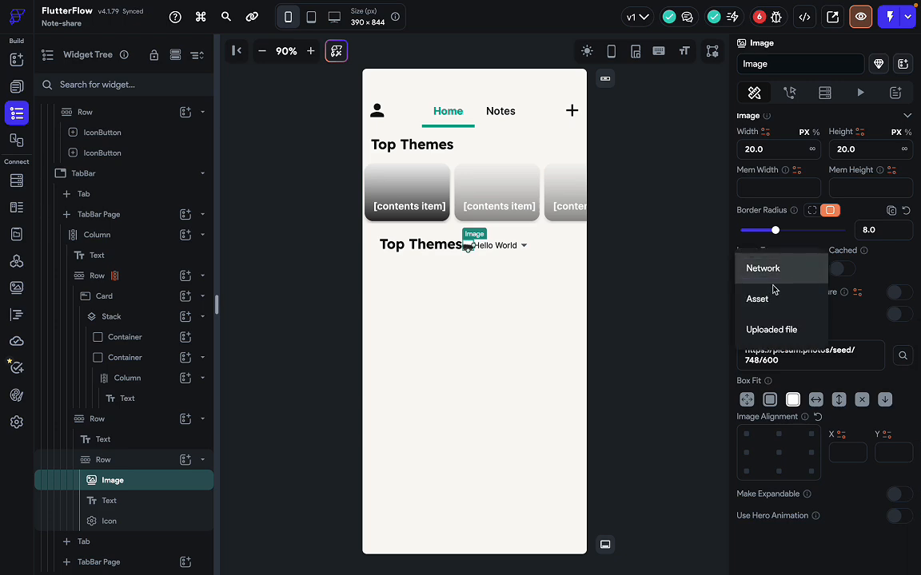
pyautogui.click(773, 333)
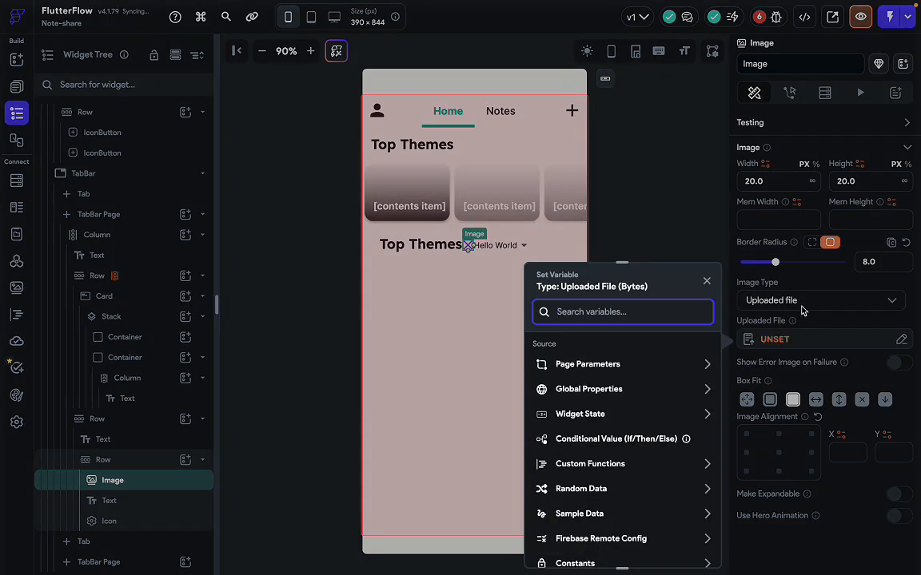
pyautogui.press('Escape')
pyautogui.click(784, 304)
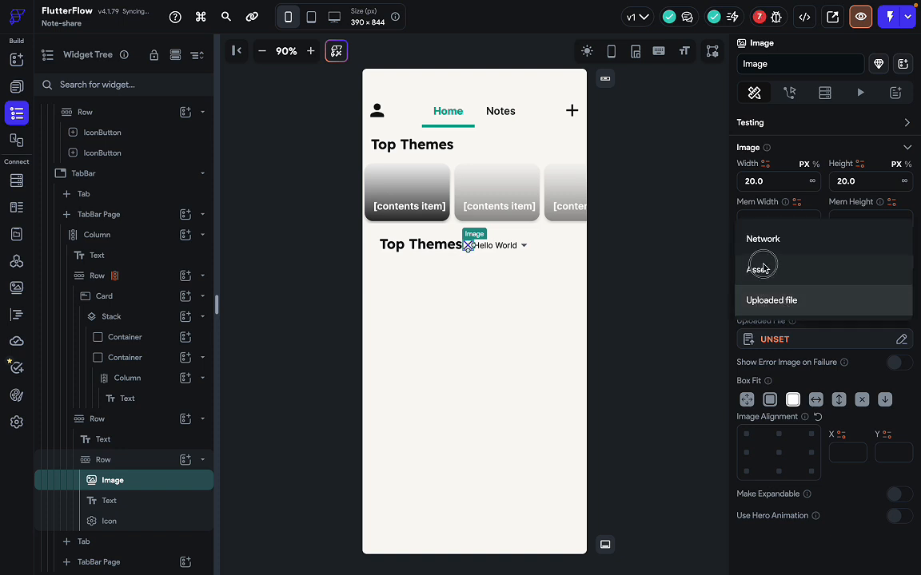
pyautogui.click(760, 267)
pyautogui.click(812, 357)
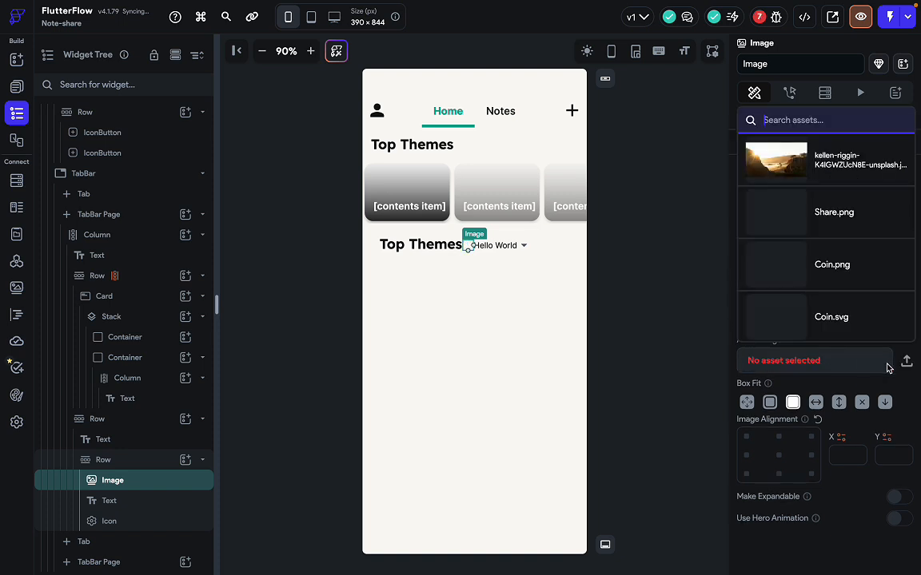
pyautogui.click(909, 365)
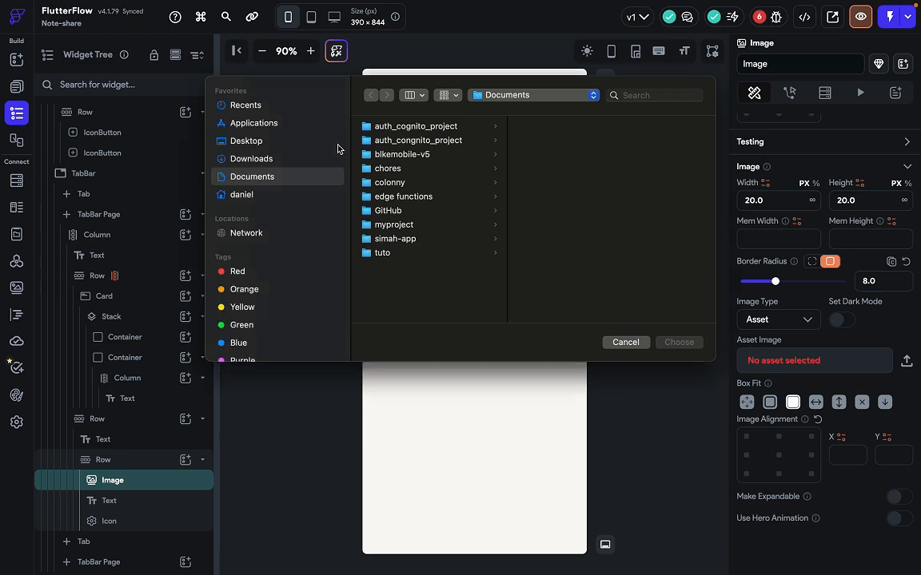
pyautogui.click(276, 160)
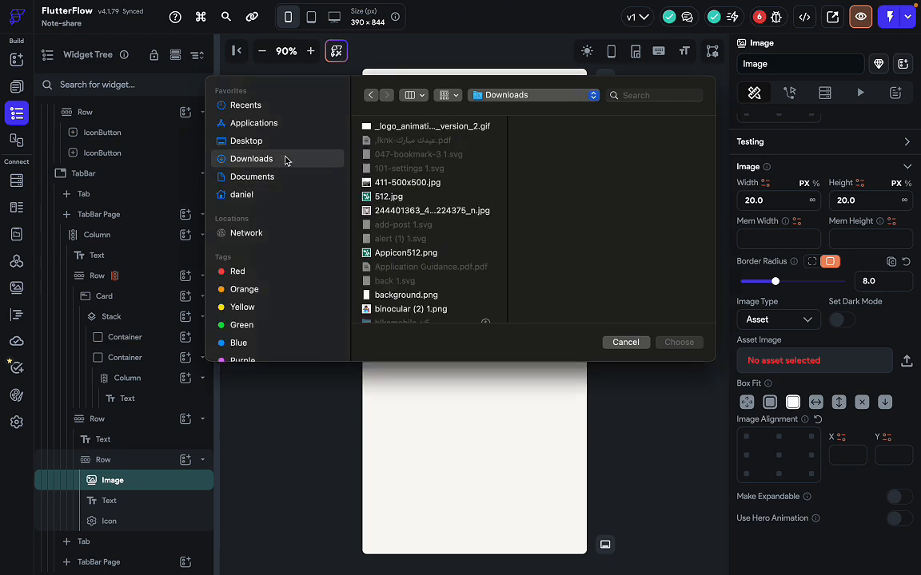
pyautogui.hotkey('ctrl', 'Right')
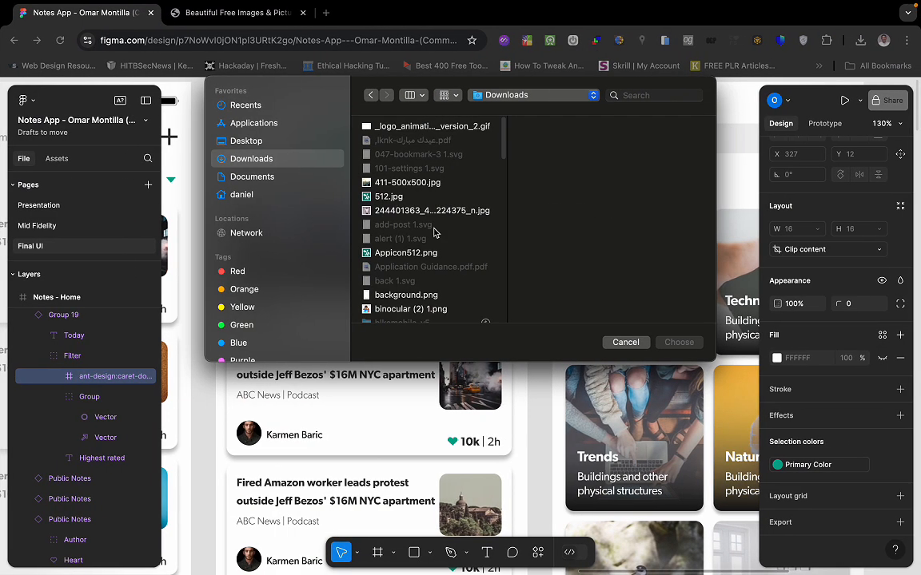
# Cancel the upload picker and confirm Group.png is in Chrome's recent downloads.
pyautogui.click(320, 400)
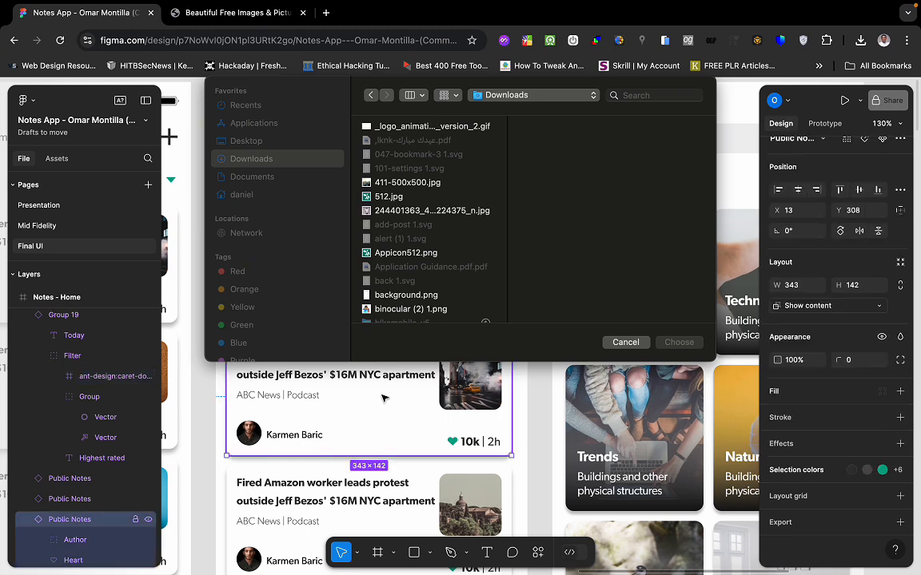
pyautogui.click(626, 342)
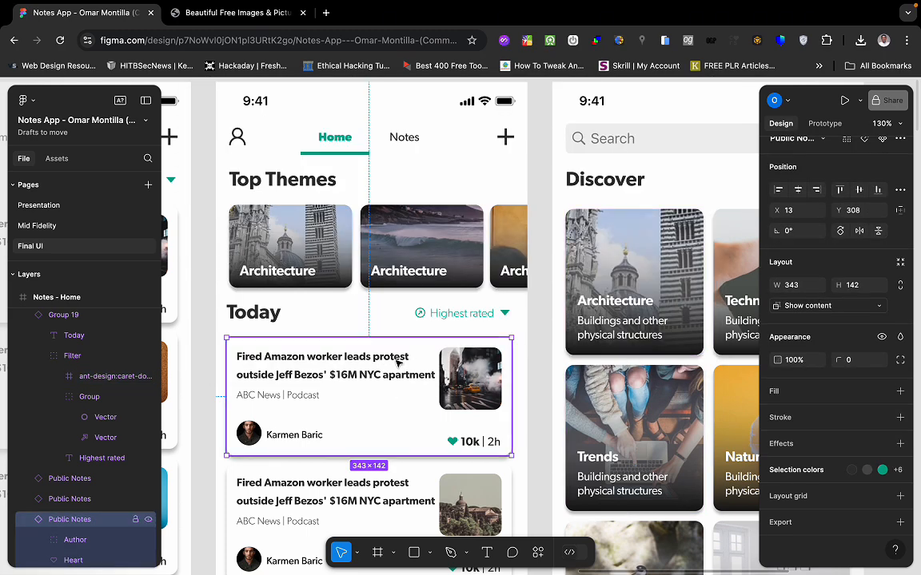
pyautogui.click(861, 40)
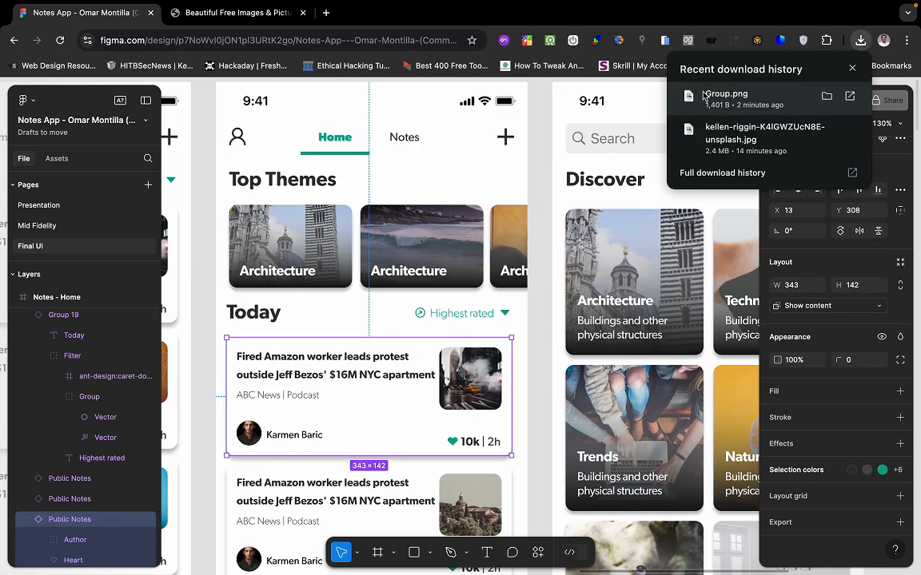
pyautogui.hotkey('ctrl', 'Left')
pyautogui.hotkey('ctrl', 'Left')
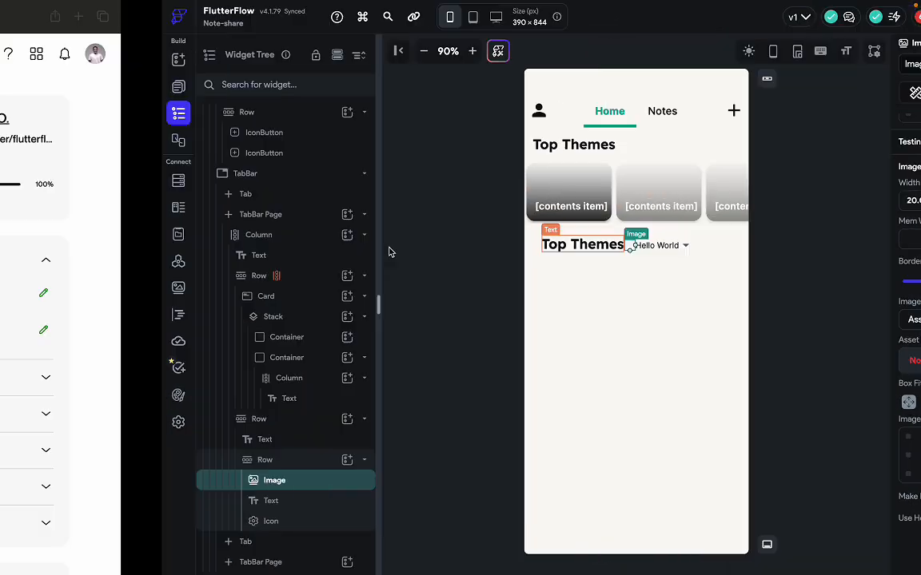
pyautogui.hotkey('ctrl', 'Left')
pyautogui.hotkey('ctrl', 'Right')
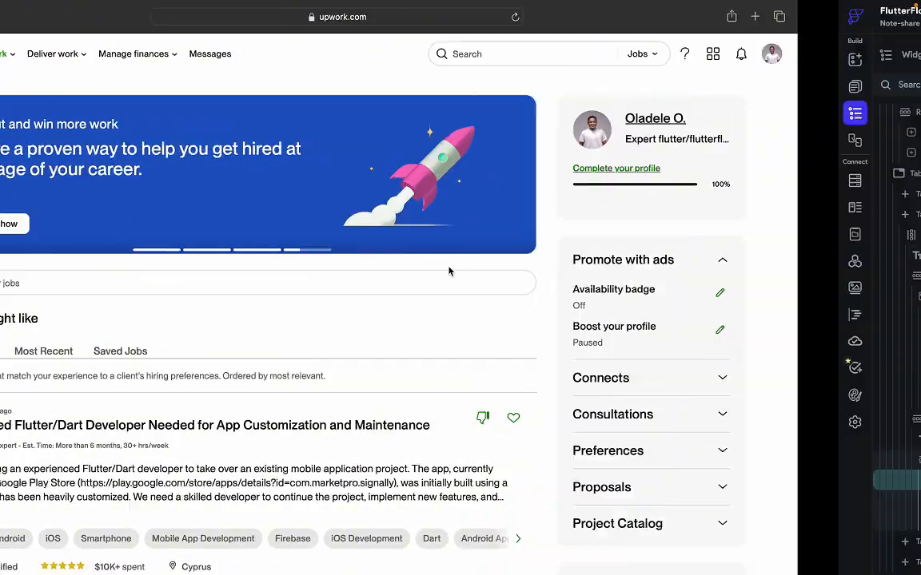
pyautogui.click(660, 277)
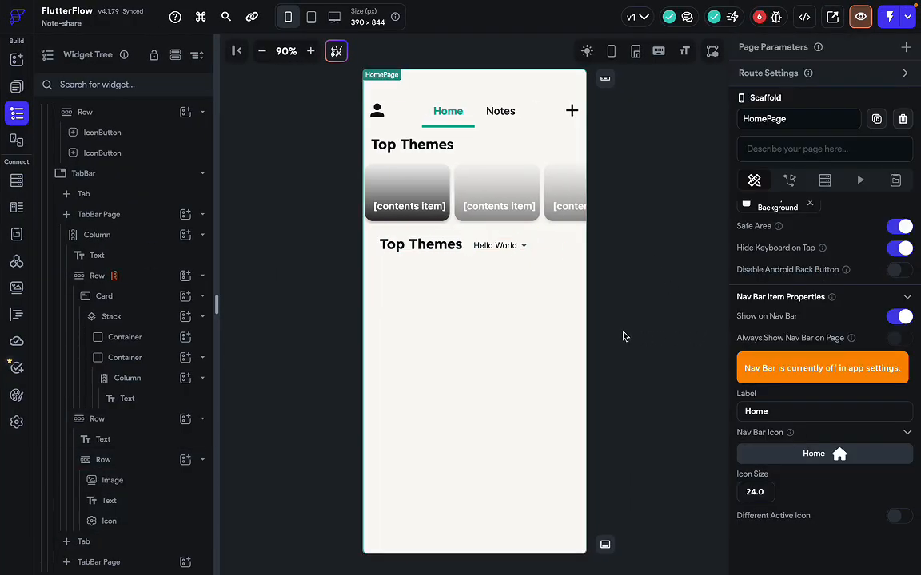
# Upload Group.png from Downloads as the small image's asset, showing the teal arrow.
pyautogui.click(468, 246)
pyautogui.scroll(-2, 842, 449)
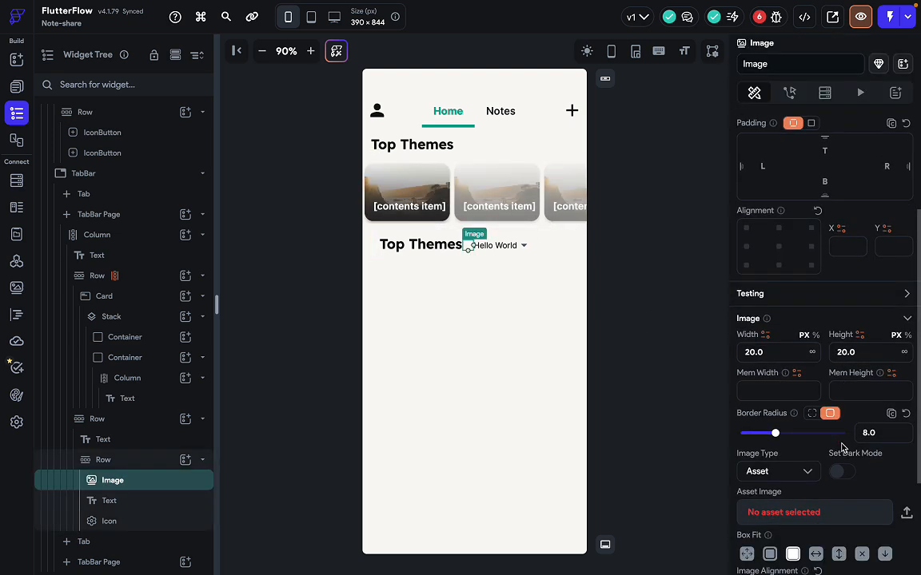
pyautogui.click(844, 511)
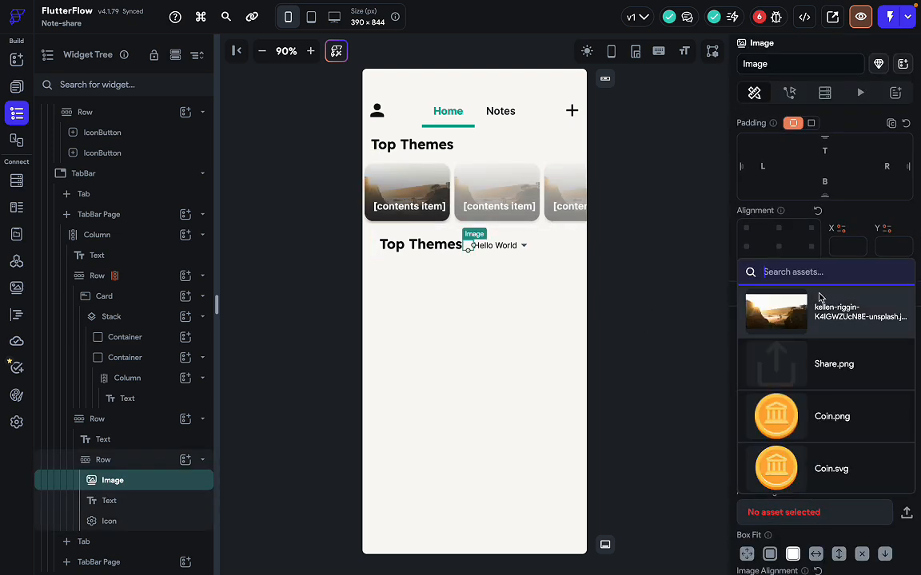
pyautogui.click(907, 515)
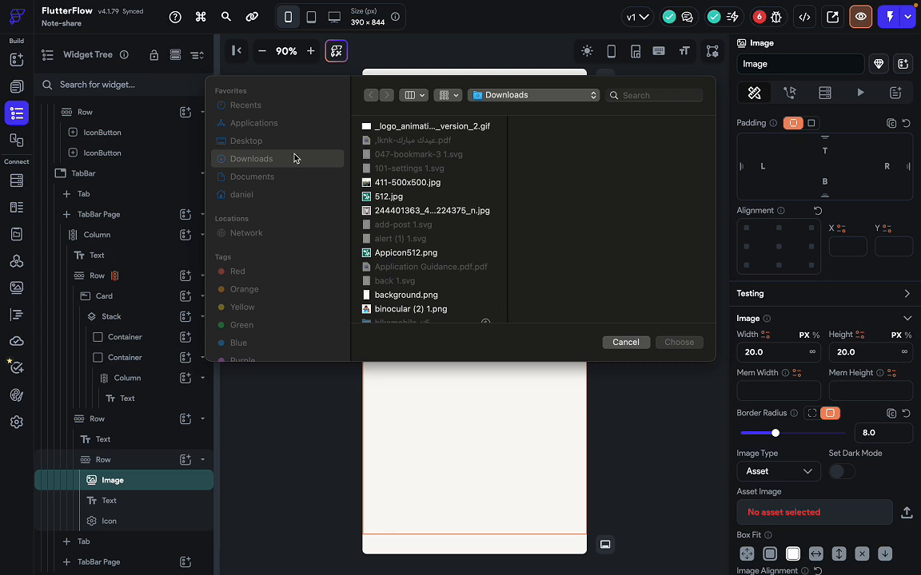
pyautogui.press('g')
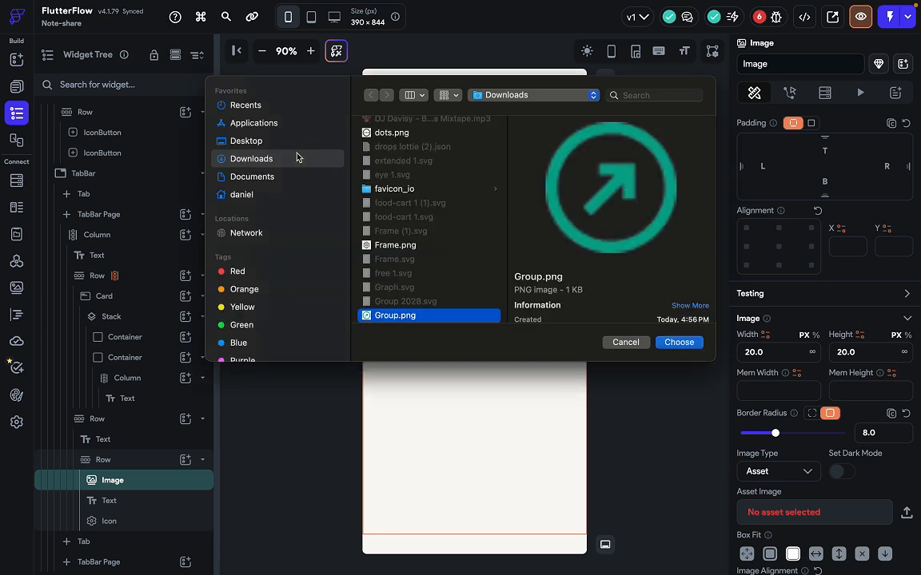
pyautogui.click(679, 342)
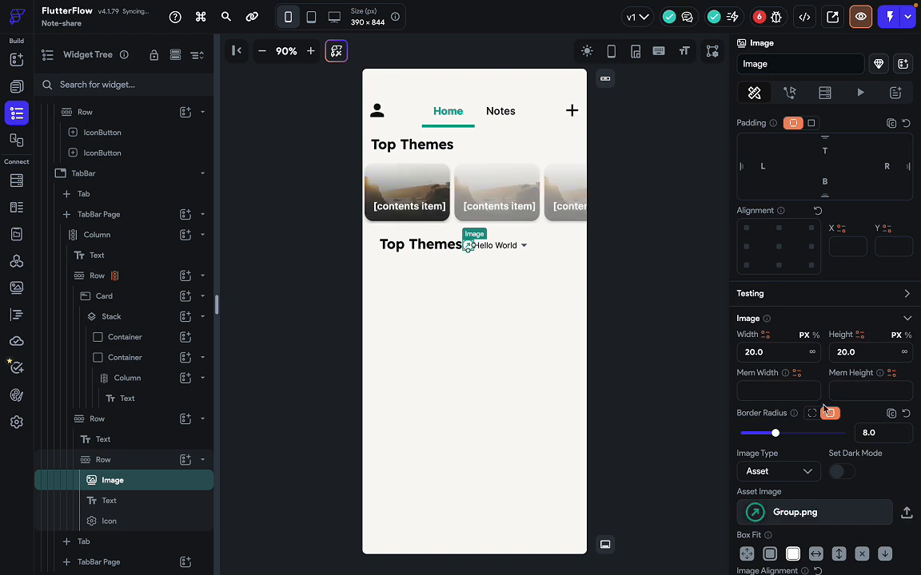
pyautogui.click(597, 319)
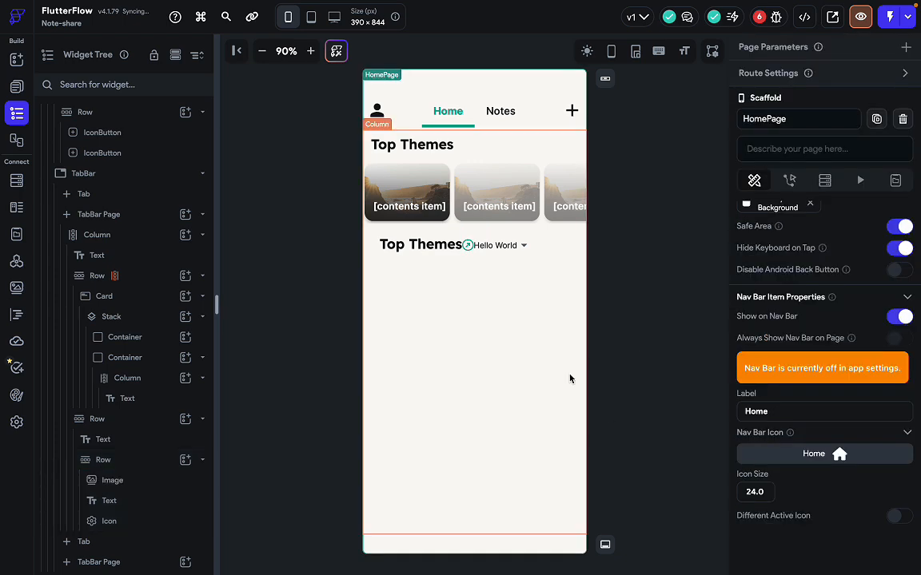
# Resize the small image beside Hello World to 12 × 12 px to match the Figma filter icon.
pyautogui.click(523, 247)
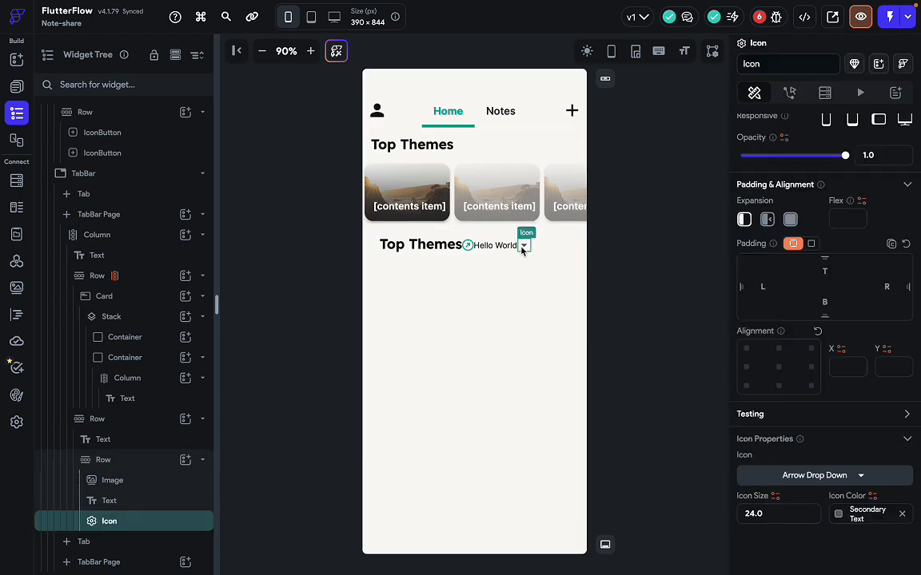
pyautogui.click(468, 249)
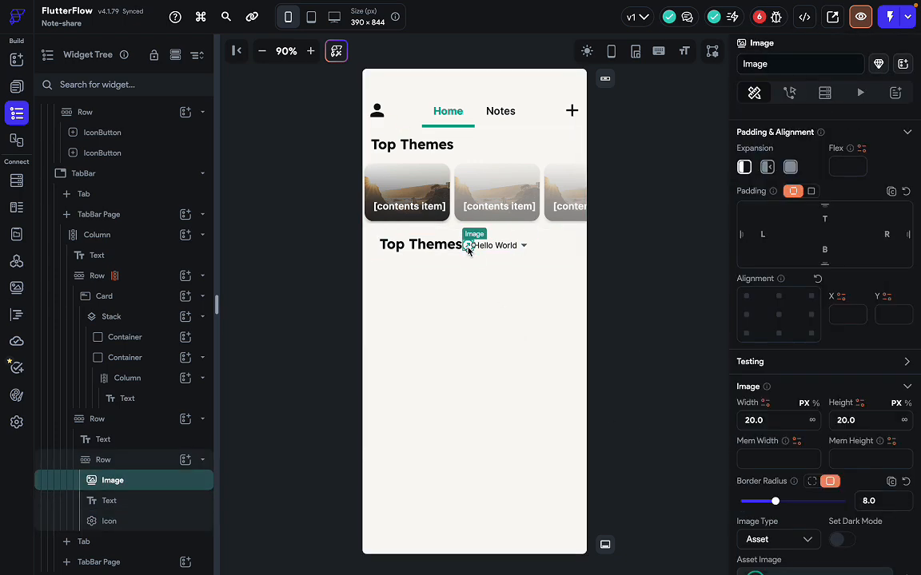
pyautogui.hotkey('ctrl', 'Right')
pyautogui.doubleClick(424, 316)
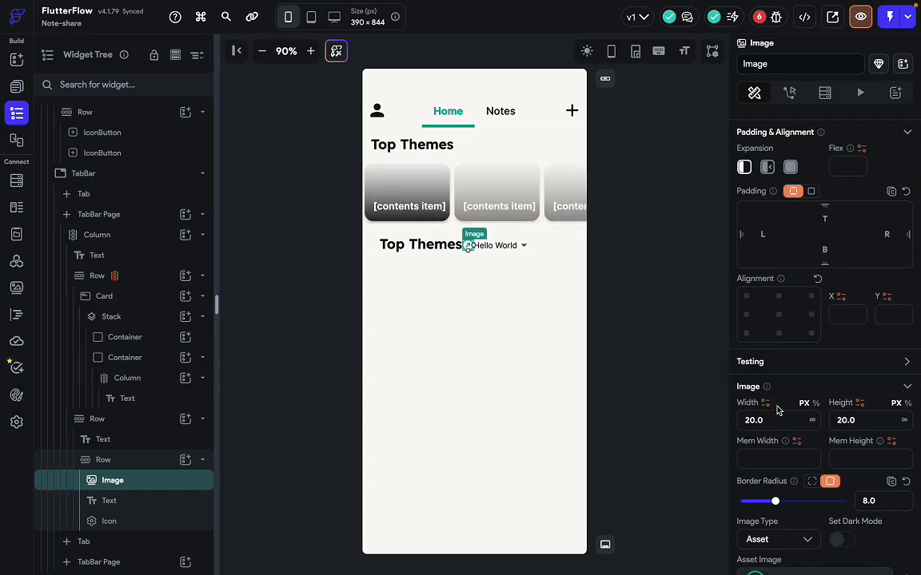
pyautogui.click(776, 420)
pyautogui.write('12')
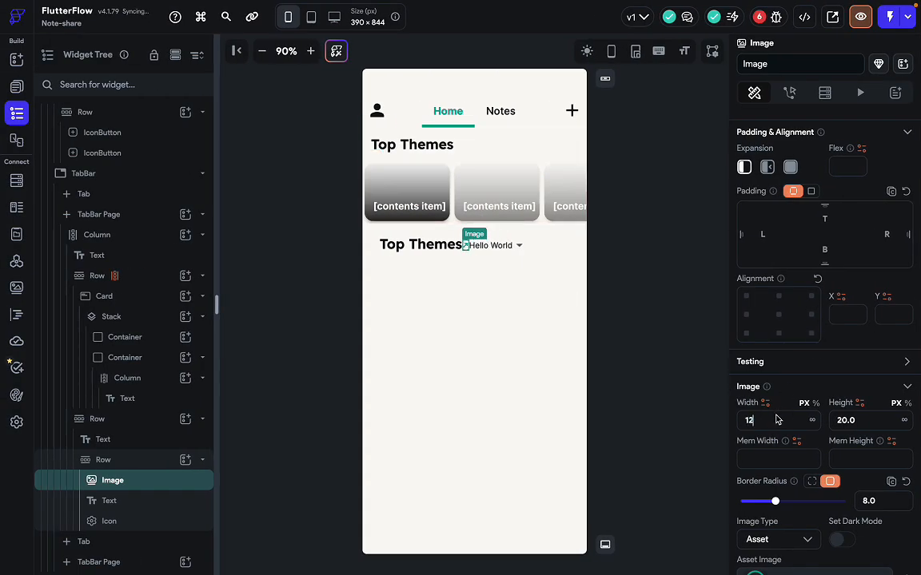
pyautogui.click(861, 420)
pyautogui.write('12')
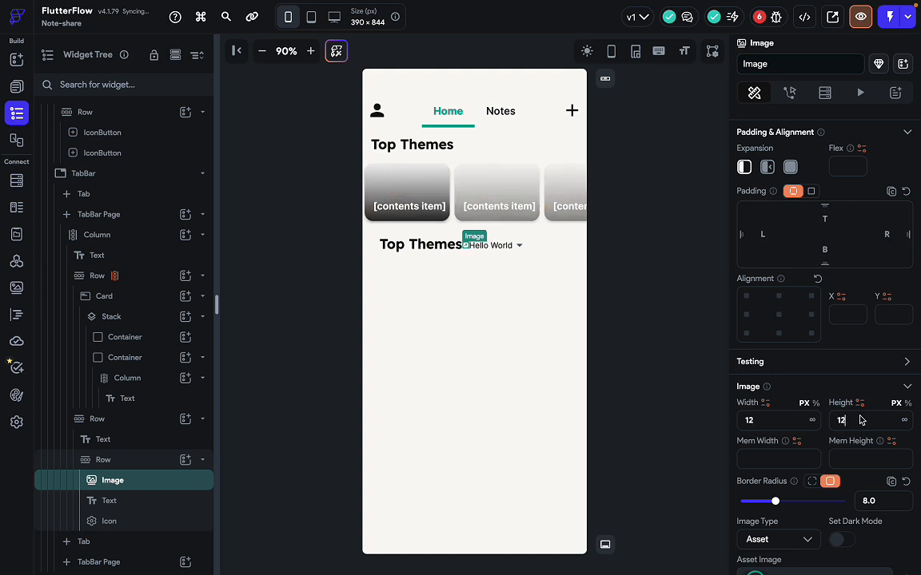
pyautogui.click(660, 352)
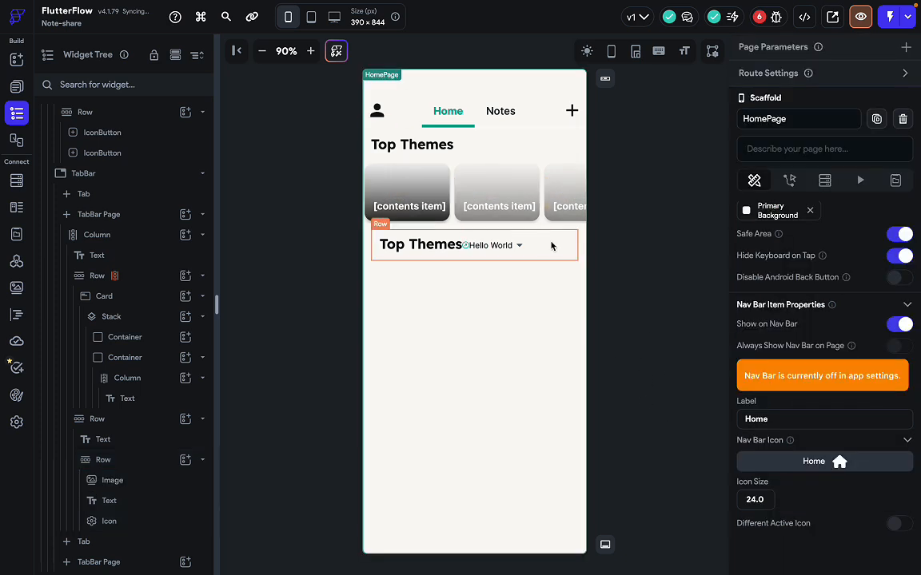
pyautogui.click(519, 248)
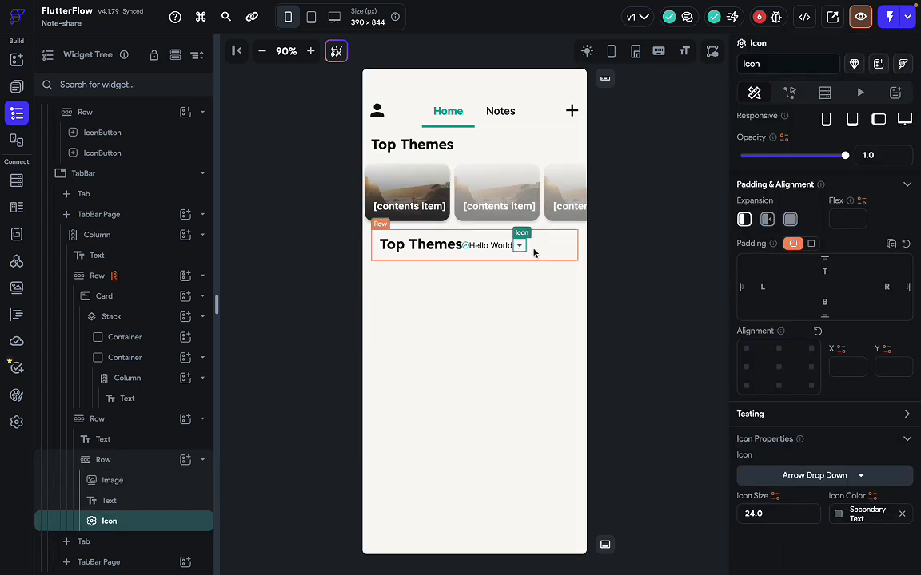
pyautogui.click(489, 246)
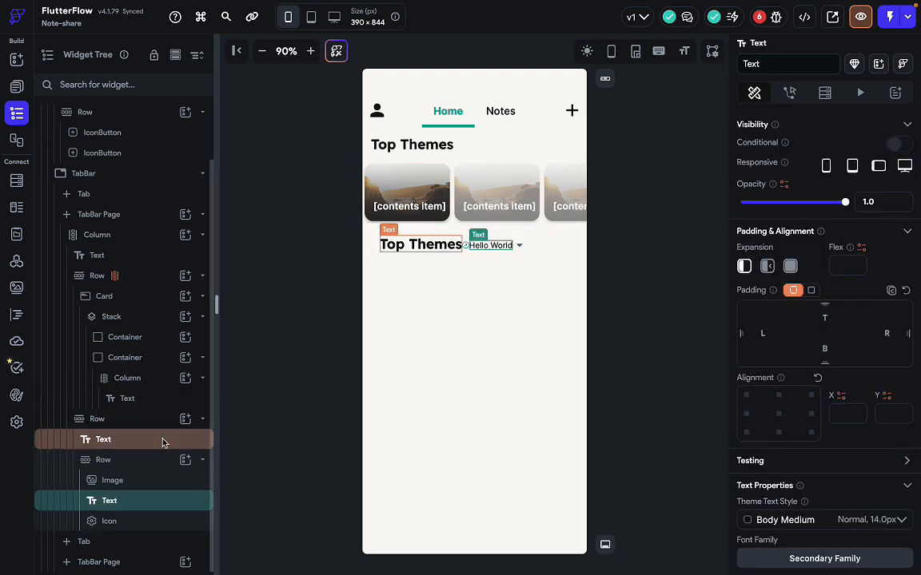
pyautogui.click(156, 462)
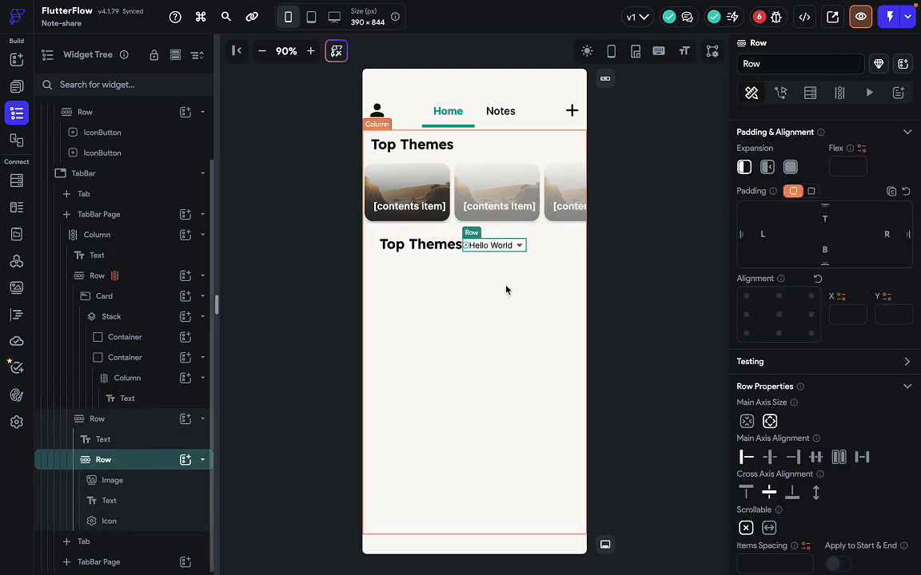
# Set the outer Top Themes row's Main Axis Alignment to Space Between, pushing Hello World right.
pyautogui.click(104, 420)
pyautogui.scroll(-3, 781, 452)
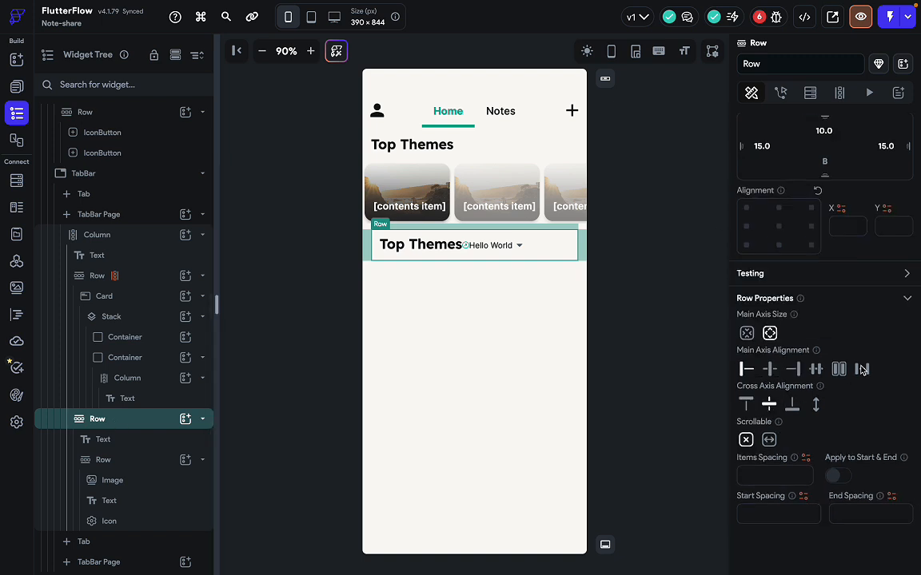
pyautogui.click(861, 369)
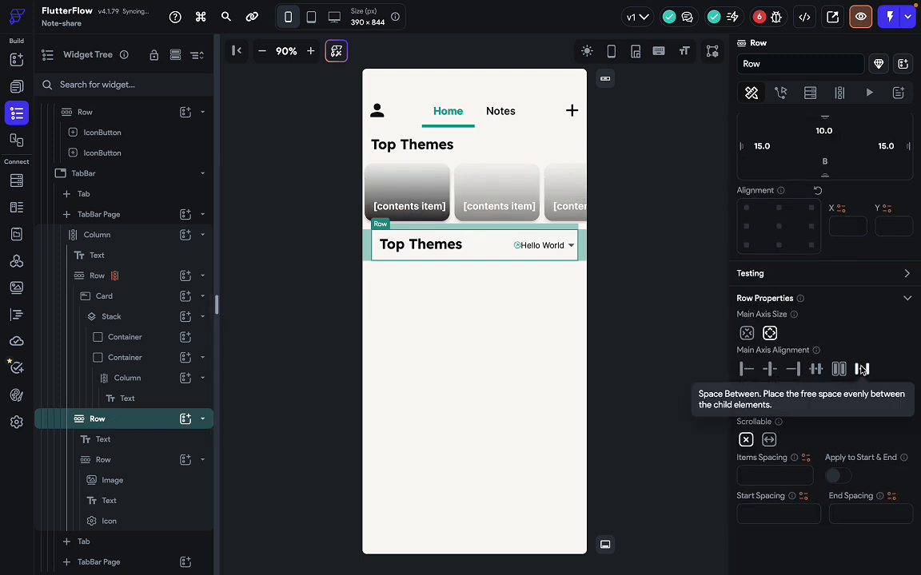
pyautogui.click(654, 357)
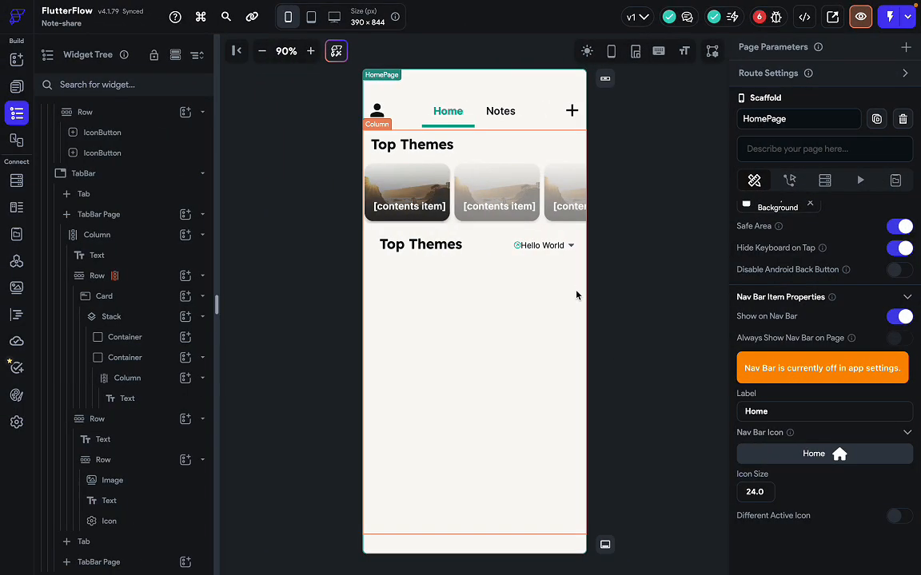
pyautogui.click(470, 250)
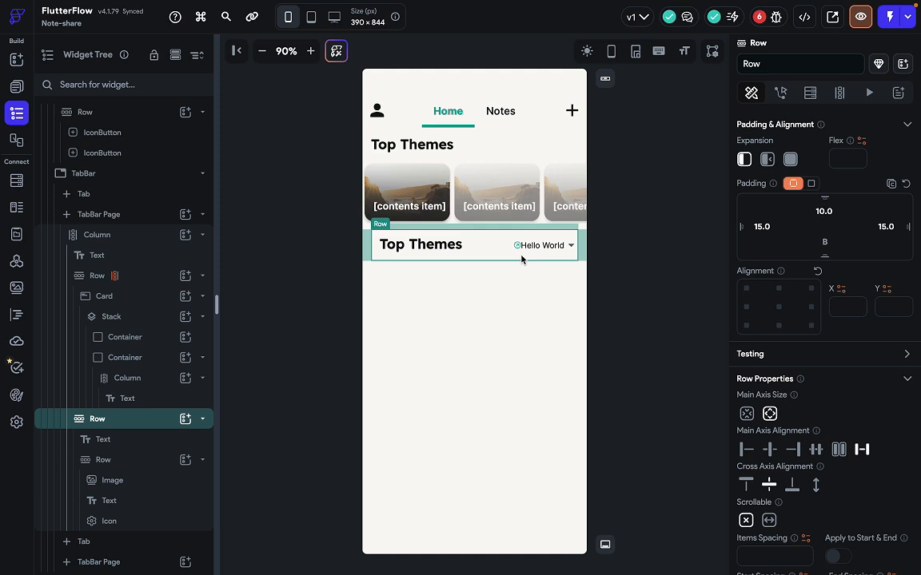
# Clear the left, top and bottom padding of the second Top Themes heading text.
pyautogui.click(437, 249)
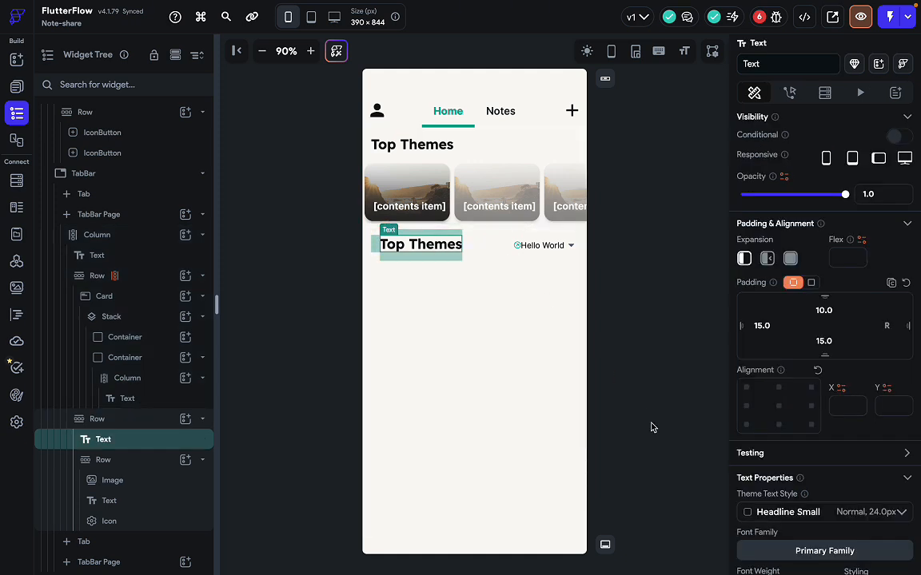
pyautogui.click(770, 327)
pyautogui.press('BackSpace')
pyautogui.press('BackSpace')
pyautogui.press('BackSpace')
pyautogui.press('BackSpace')
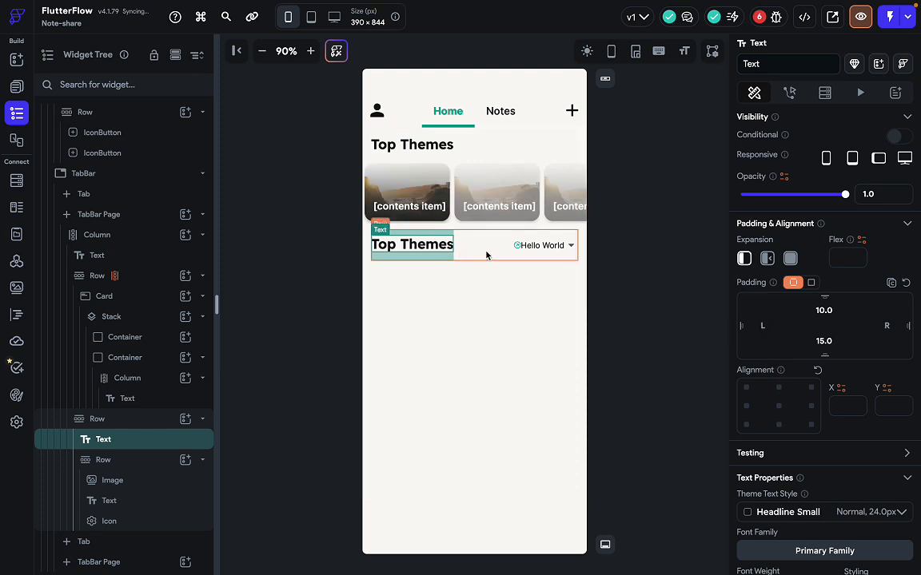
pyautogui.click(832, 312)
pyautogui.press('BackSpace')
pyautogui.press('BackSpace')
pyautogui.press('BackSpace')
pyautogui.press('BackSpace')
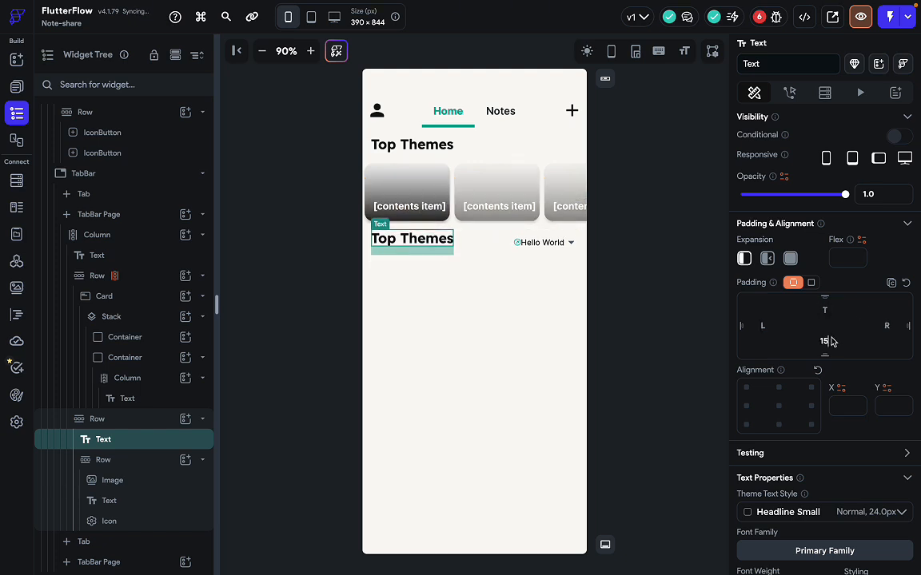
pyautogui.click(831, 341)
pyautogui.press('BackSpace')
pyautogui.press('BackSpace')
pyautogui.click(598, 306)
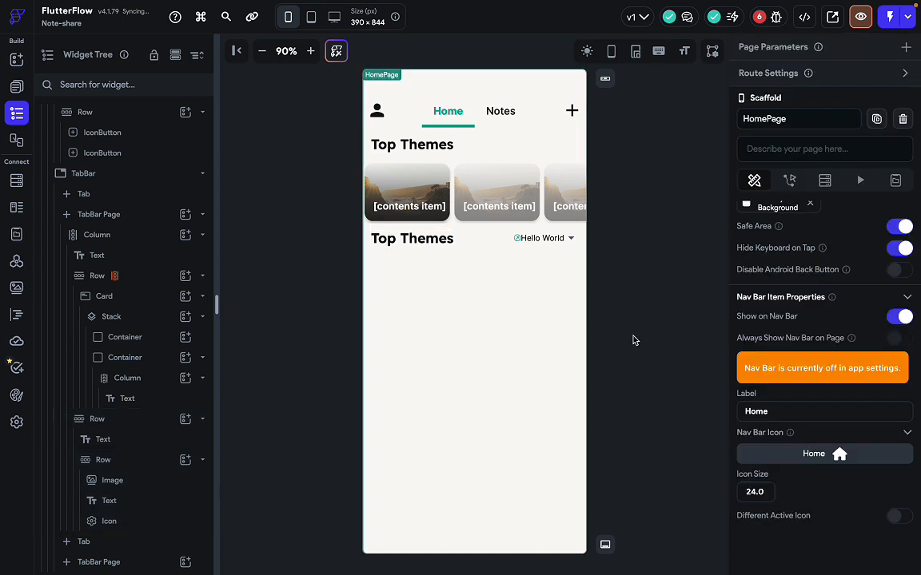
pyautogui.click(417, 243)
# Change the heading's text from 'Top Themes' to 'Today', checking against the Figma design.
pyautogui.hotkey('ctrl', 'Right')
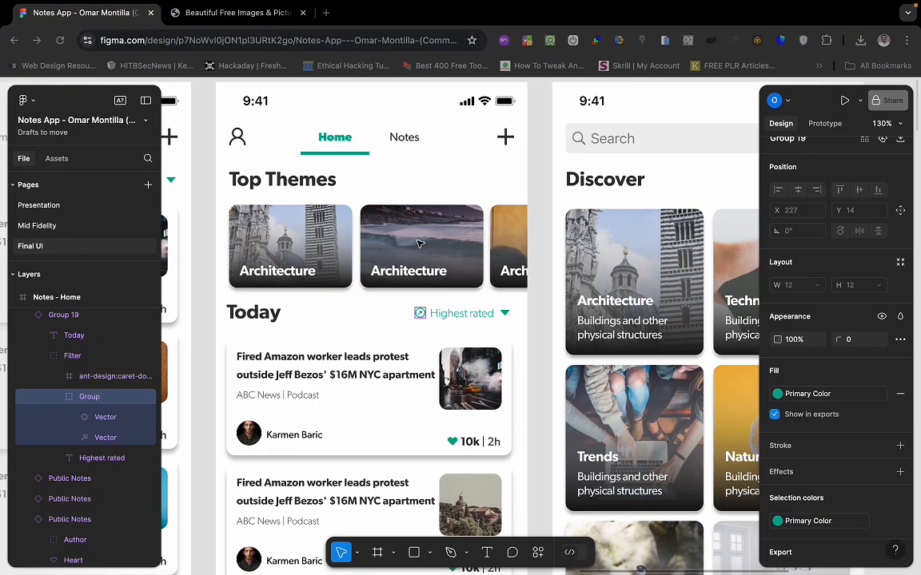
pyautogui.click(260, 313)
pyautogui.hotkey('ctrl', 'Left')
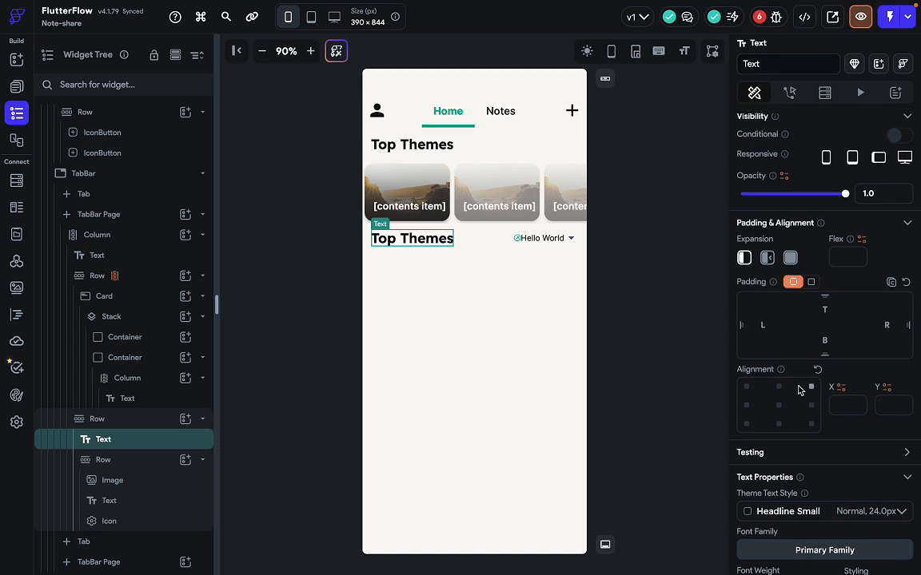
pyautogui.scroll(-5, 799, 388)
pyautogui.scroll(5, 797, 388)
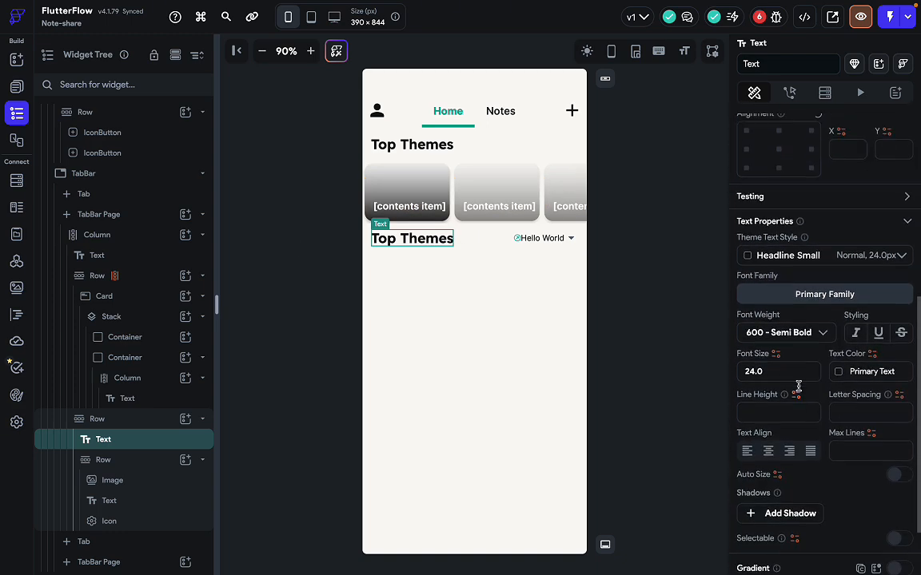
pyautogui.tripleClick(806, 193)
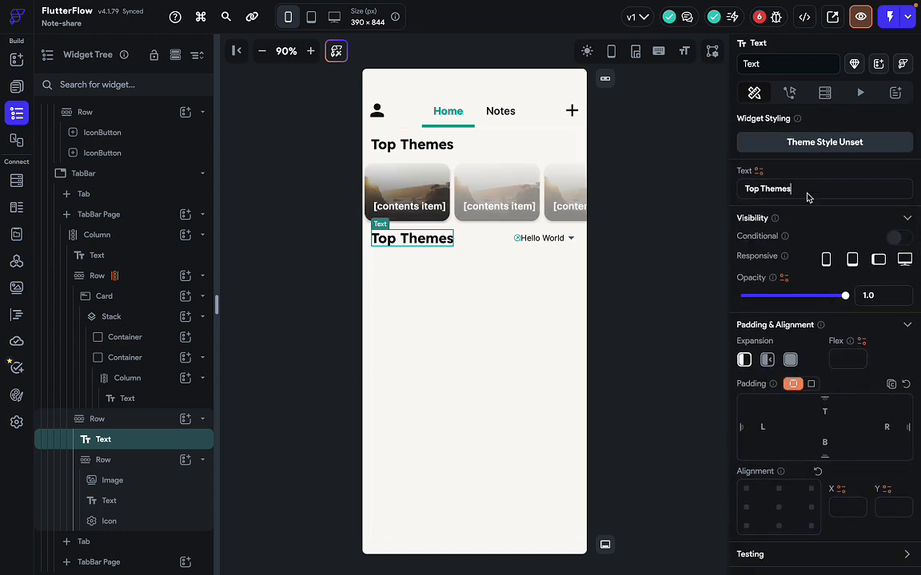
pyautogui.write('Today')
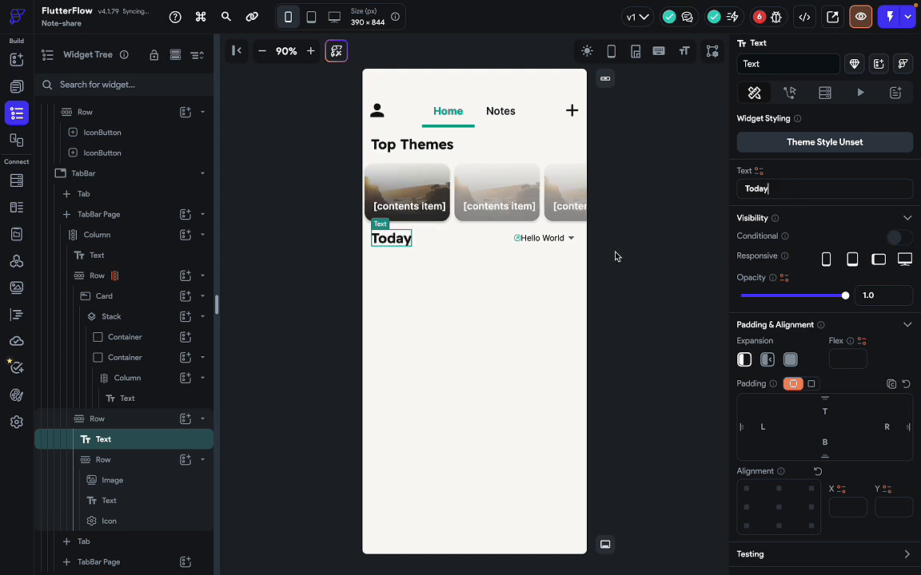
pyautogui.click(532, 241)
pyautogui.hotkey('ctrl', 'Right')
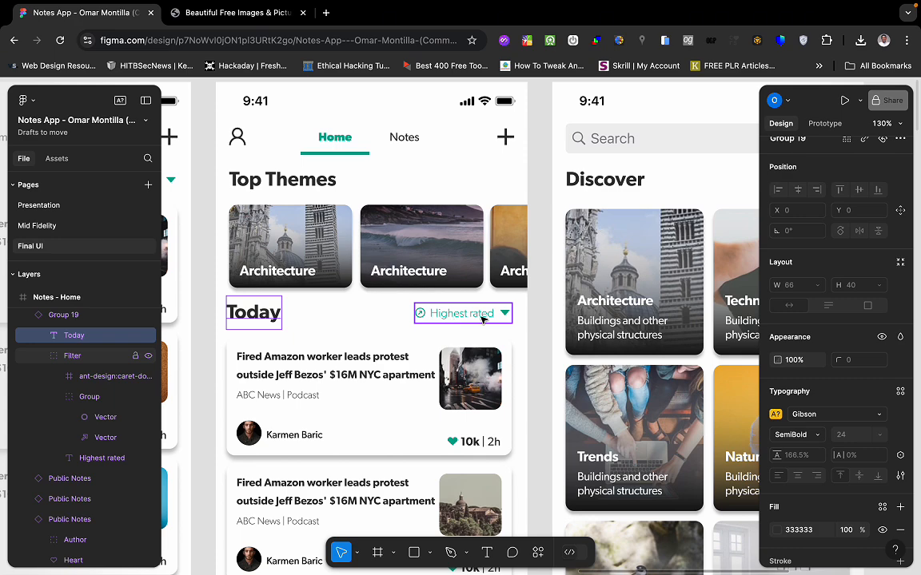
pyautogui.hotkey('ctrl', 'Left')
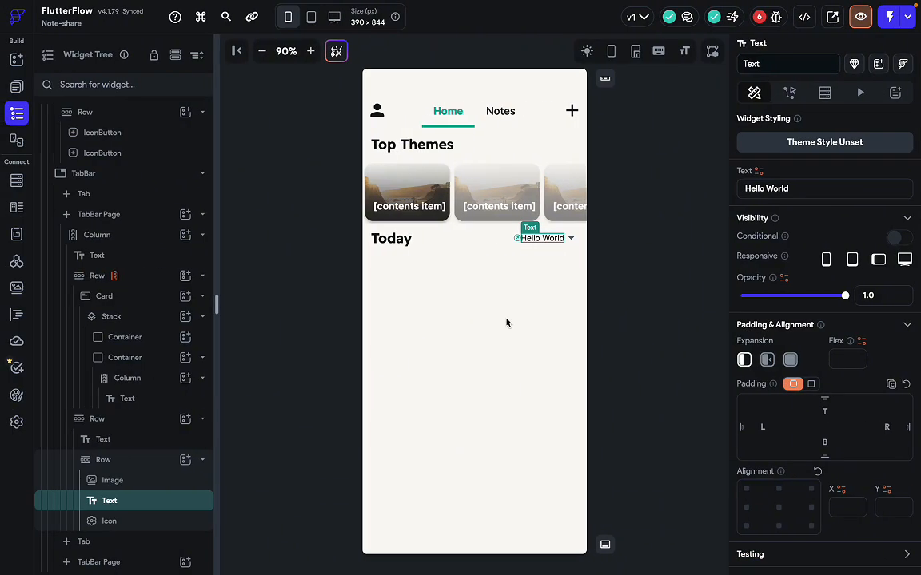
# Give the Hello World label Body Medium style, 300 Light weight and Primary text colour.
pyautogui.scroll(-6, 784, 318)
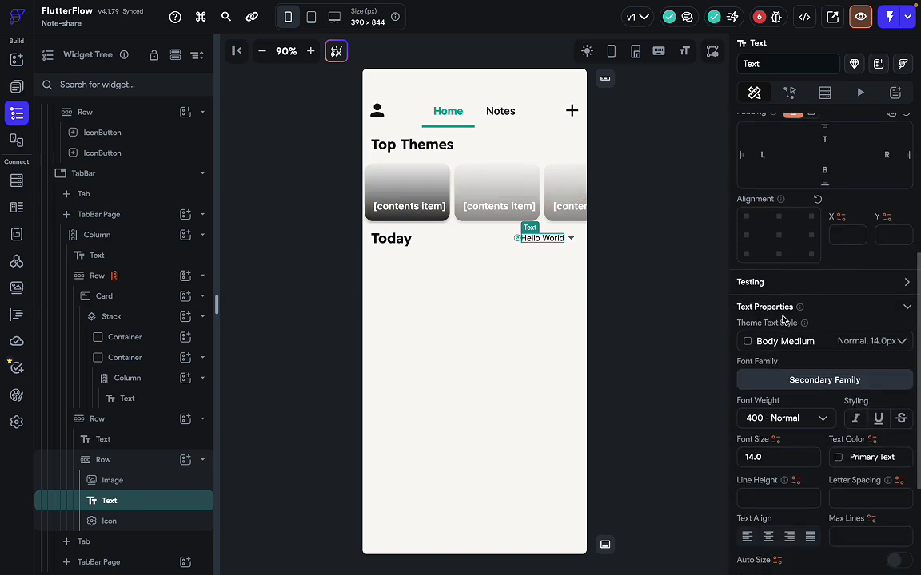
pyautogui.hotkey('ctrl', 'Right')
pyautogui.click(468, 315)
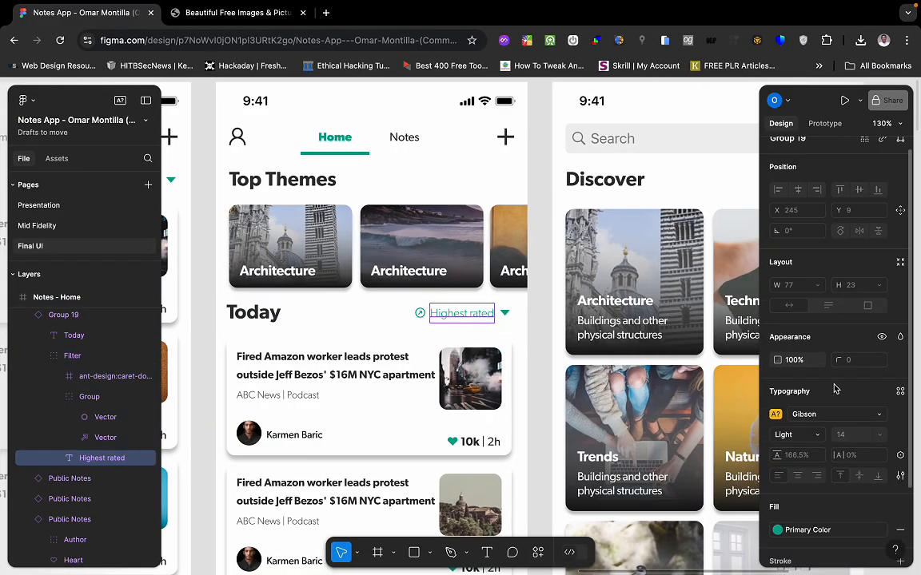
pyautogui.scroll(-2, 835, 390)
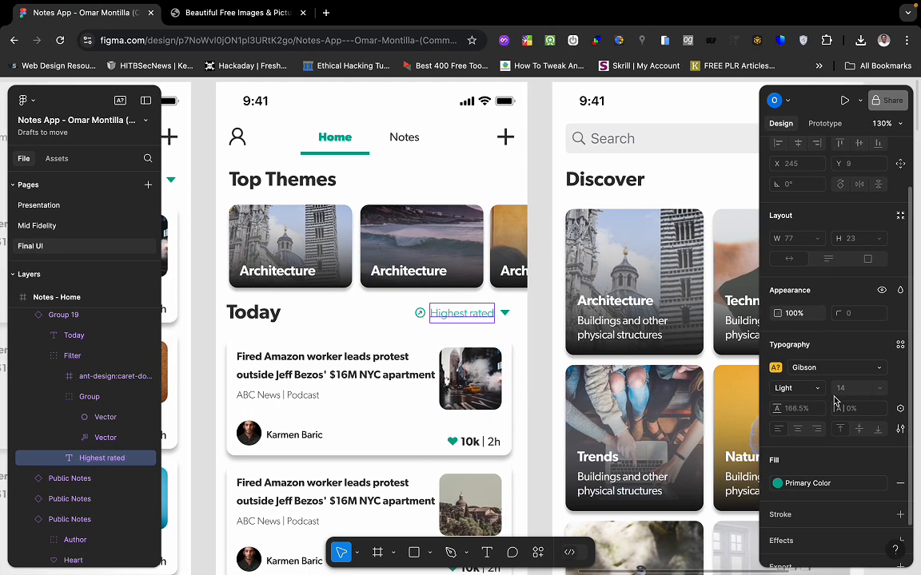
pyautogui.hotkey('ctrl', 'Left')
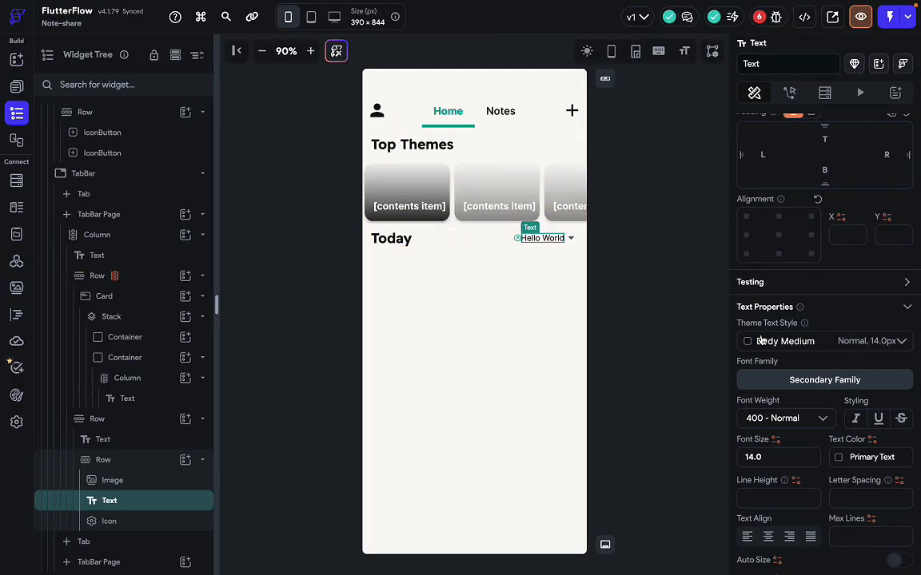
pyautogui.click(786, 343)
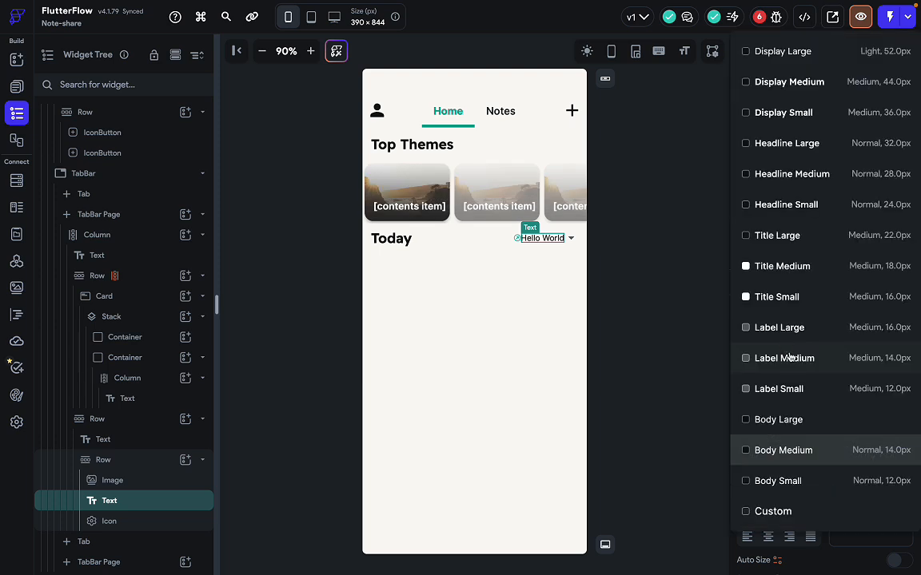
pyautogui.click(732, 448)
pyautogui.scroll(-1, 731, 386)
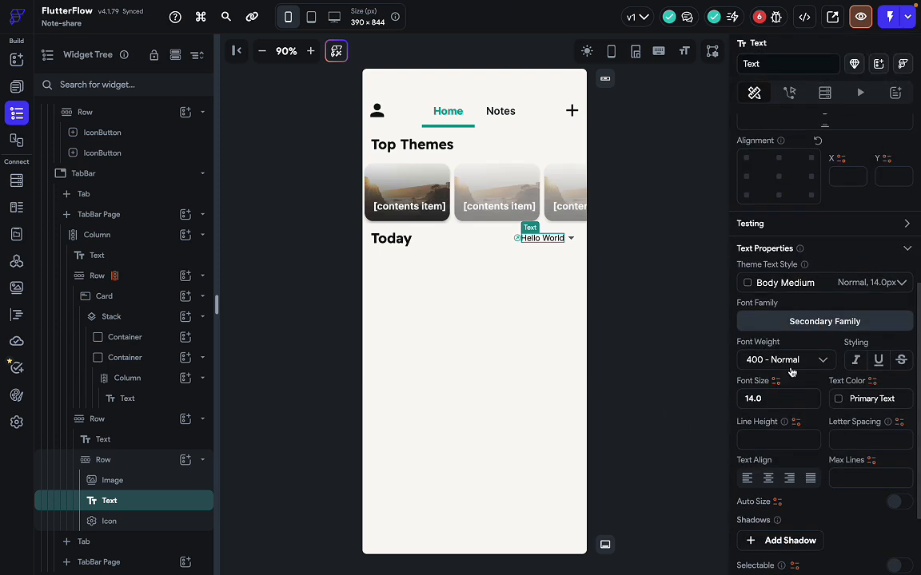
pyautogui.click(790, 368)
pyautogui.click(782, 334)
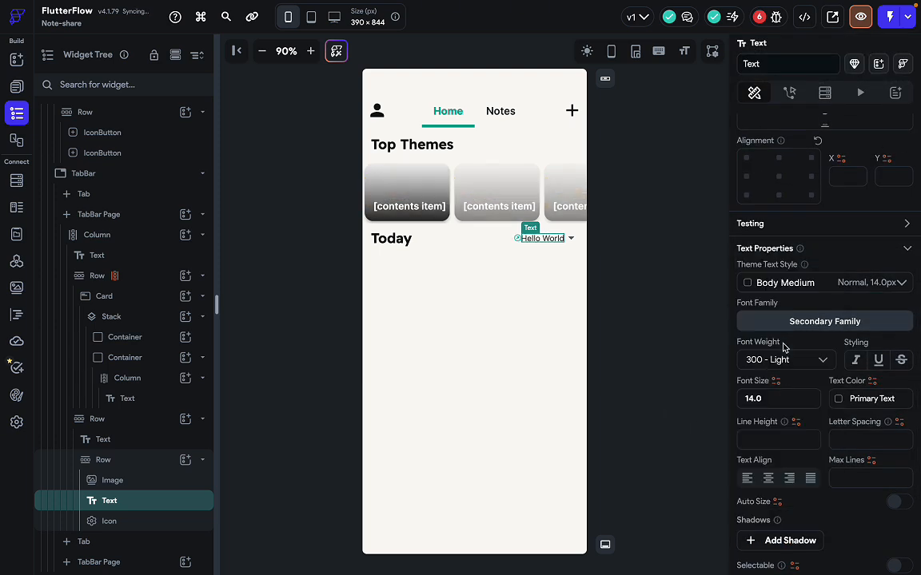
pyautogui.click(855, 398)
pyautogui.click(656, 396)
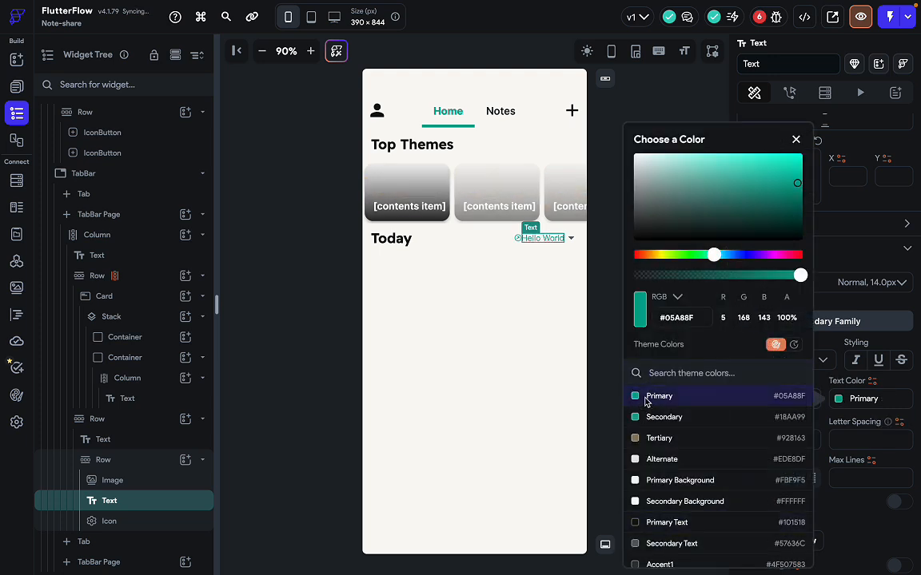
pyautogui.click(896, 338)
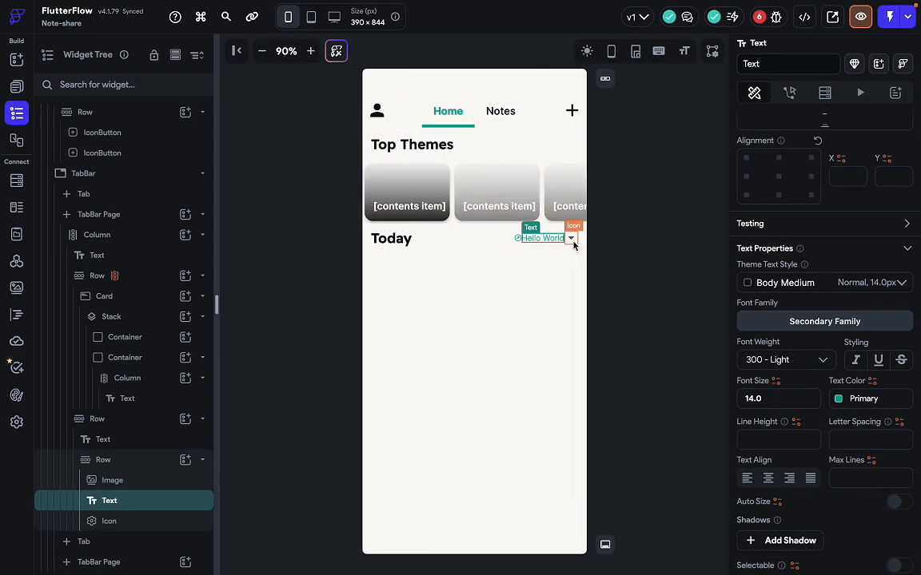
# Set the Hello World label's left padding to 5.
pyautogui.click(572, 240)
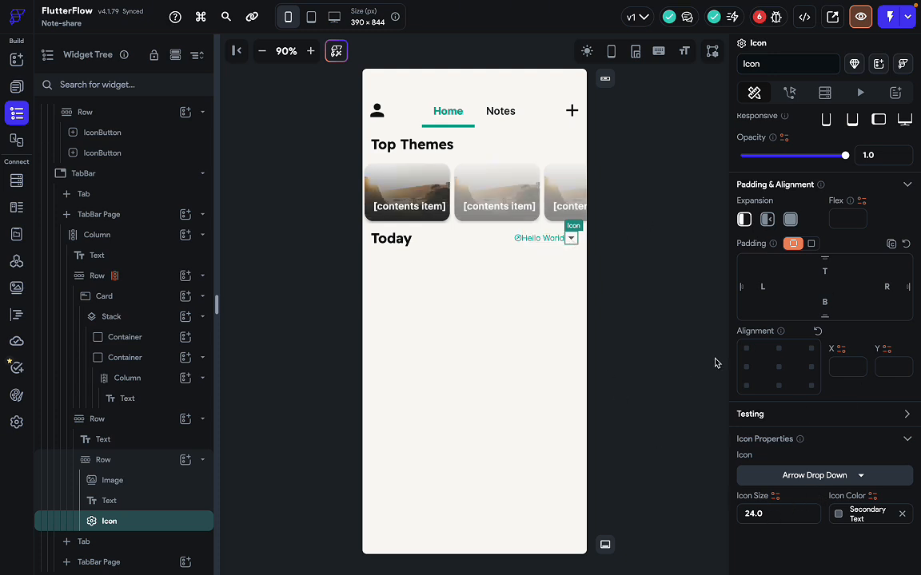
pyautogui.click(537, 238)
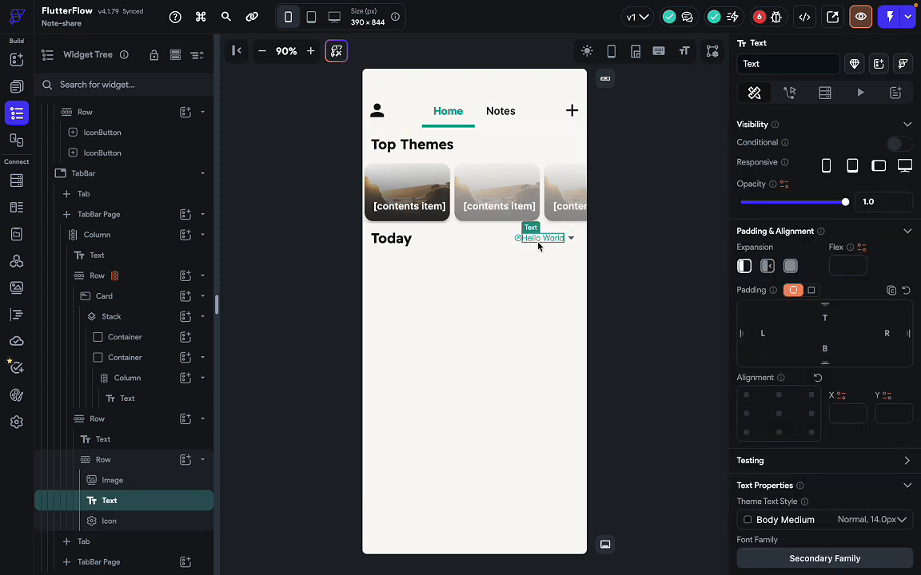
pyautogui.click(763, 334)
pyautogui.write('10')
pyautogui.press('BackSpace')
pyautogui.press('BackSpace')
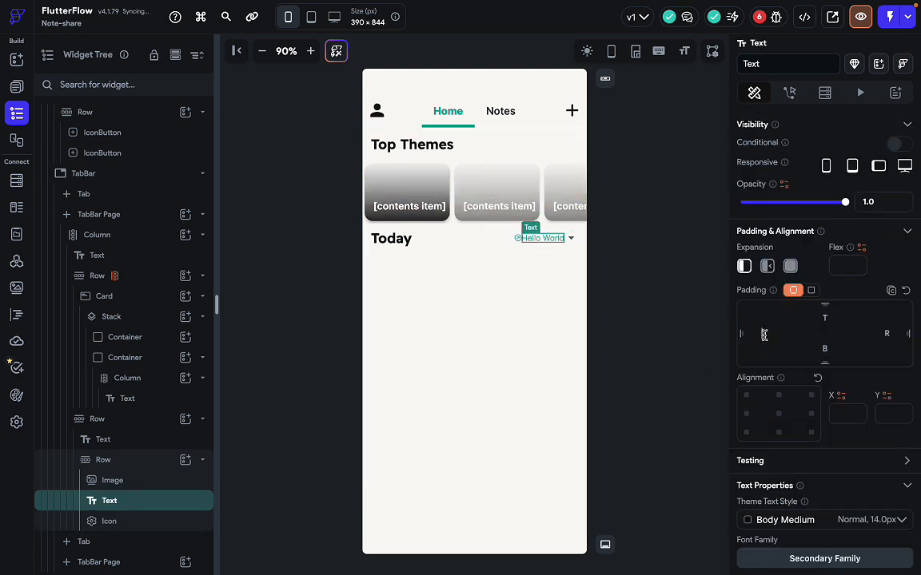
pyautogui.write('5')
pyautogui.hotkey('ctrl', 'Right')
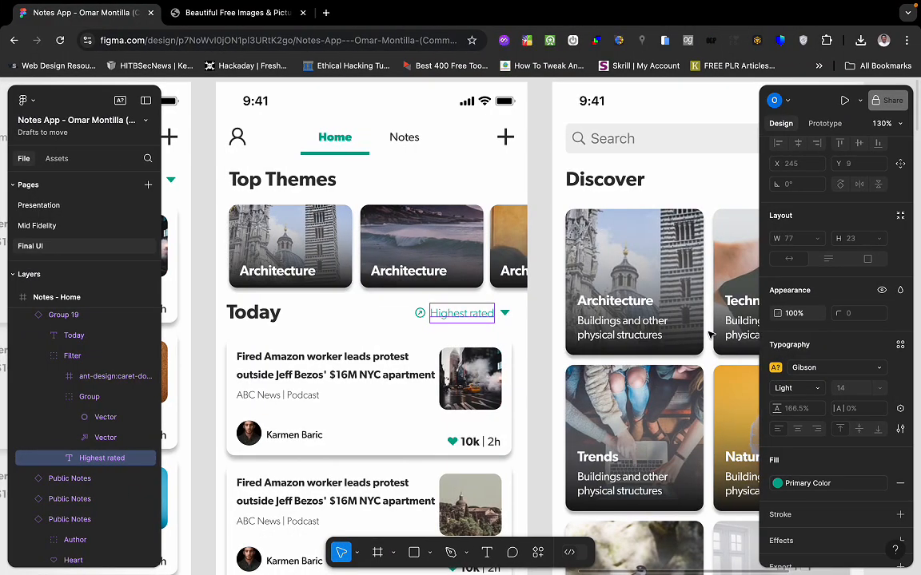
pyautogui.hotkey('ctrl', 'Left')
pyautogui.click(610, 267)
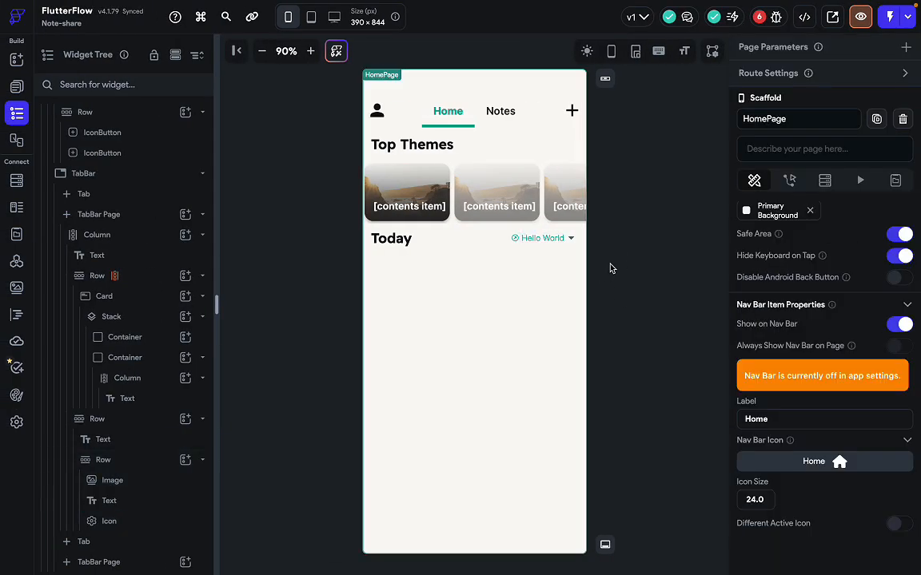
# Make the dropdown arrow icon beside Hello World the Primary colour.
pyautogui.click(543, 238)
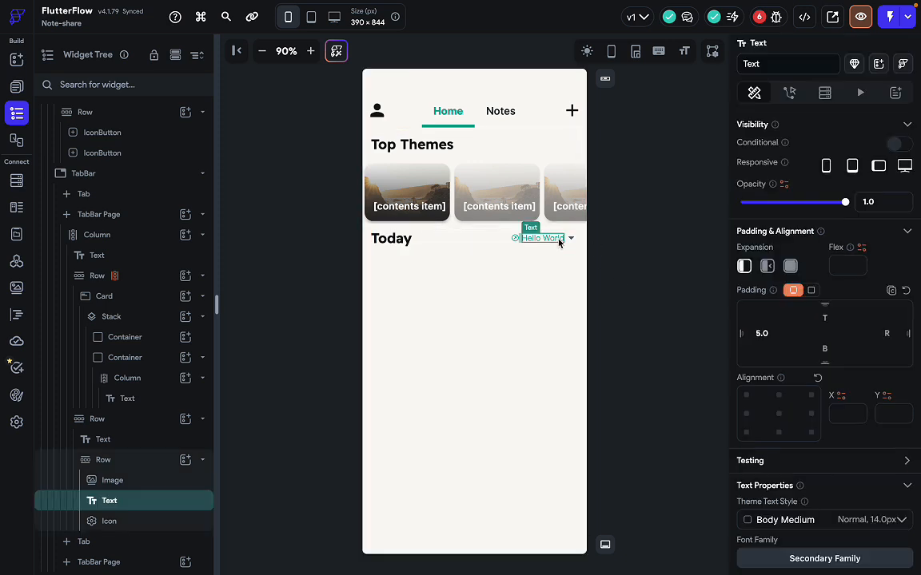
pyautogui.click(570, 239)
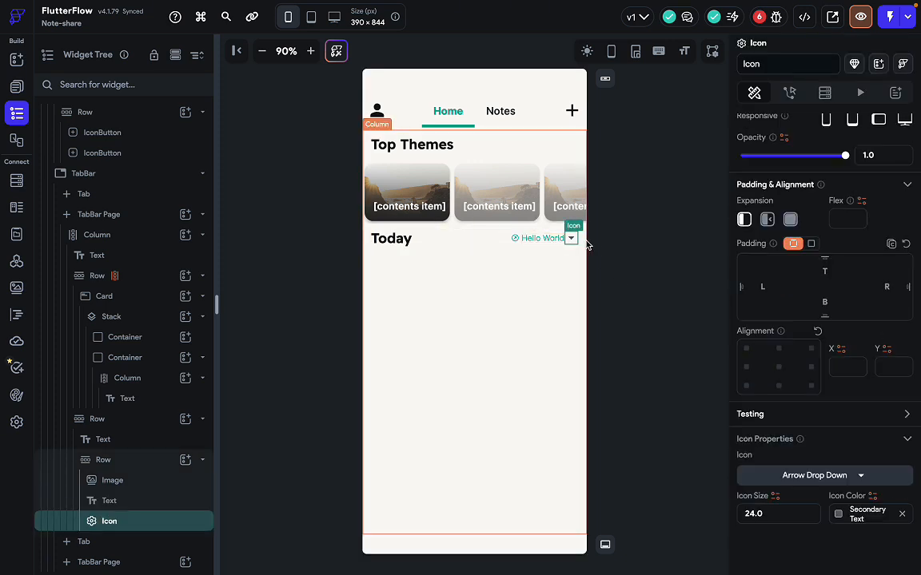
pyautogui.click(839, 518)
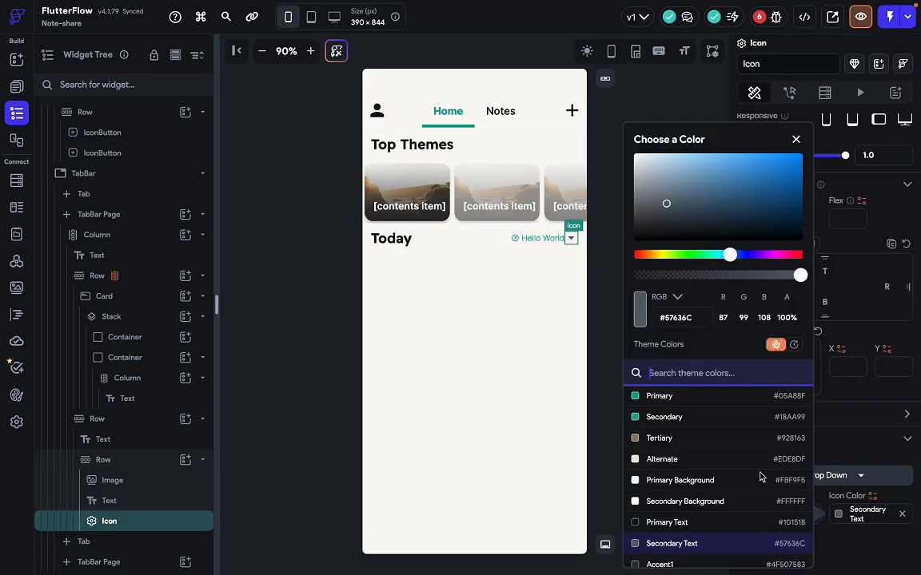
pyautogui.click(692, 397)
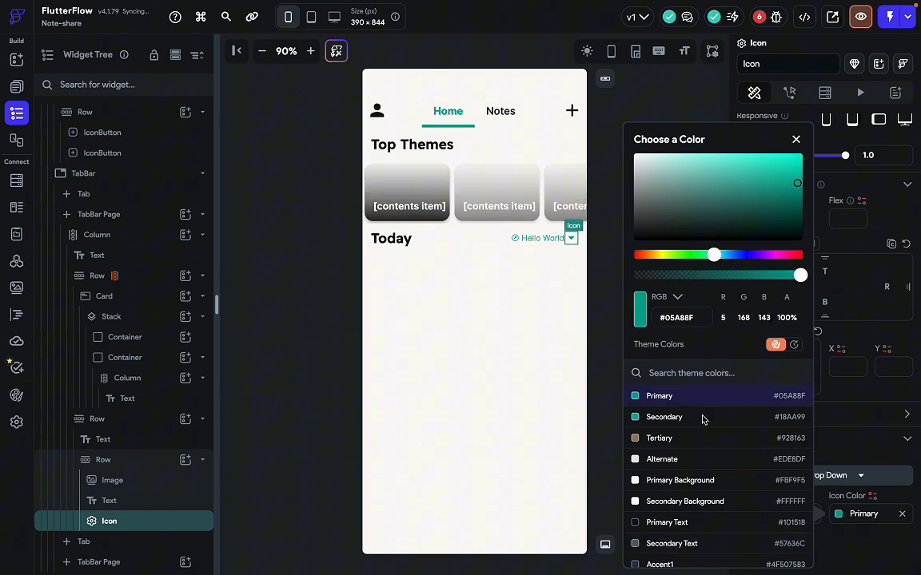
pyautogui.click(528, 329)
pyautogui.click(653, 424)
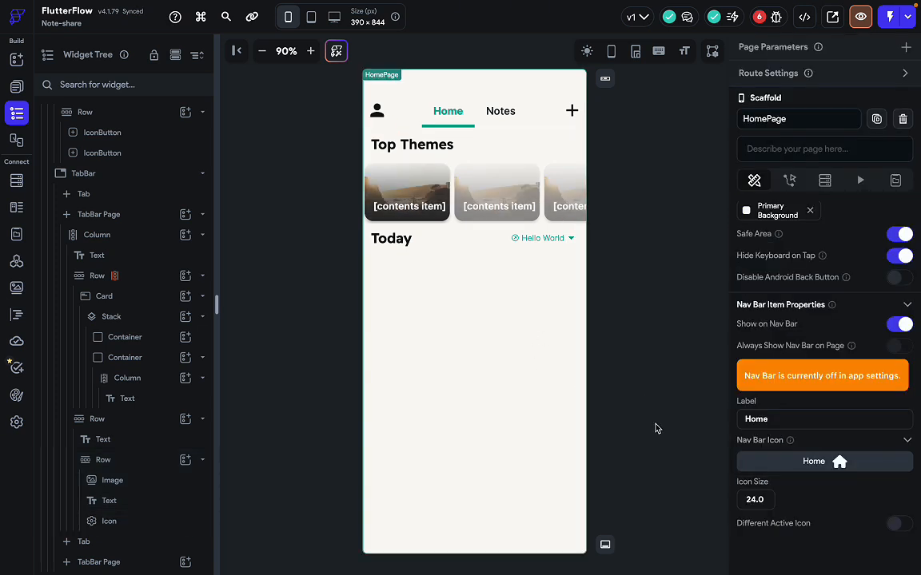
# Set the Today header row's Cross Axis Alignment to Center.
pyautogui.hotkey('ctrl', 'Right')
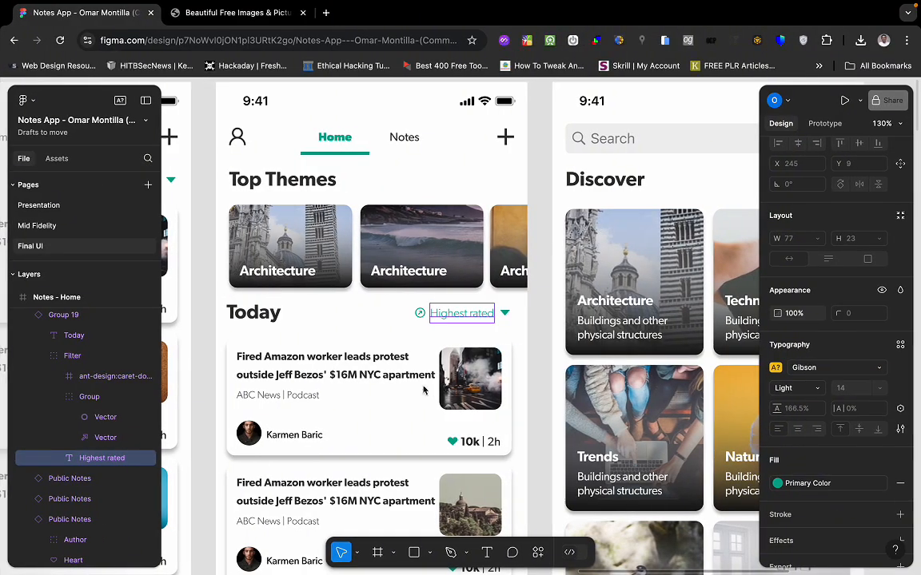
pyautogui.click(380, 345)
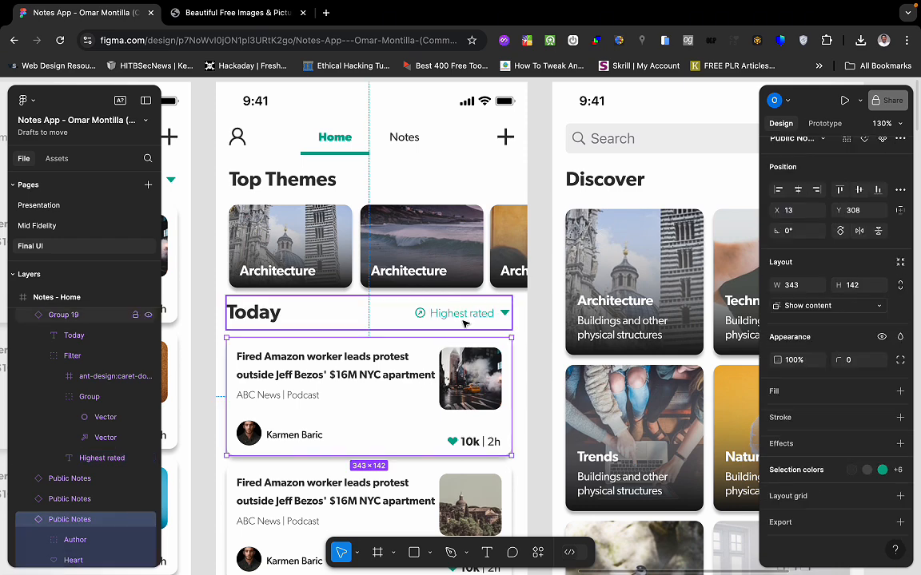
pyautogui.hotkey('ctrl', 'Left')
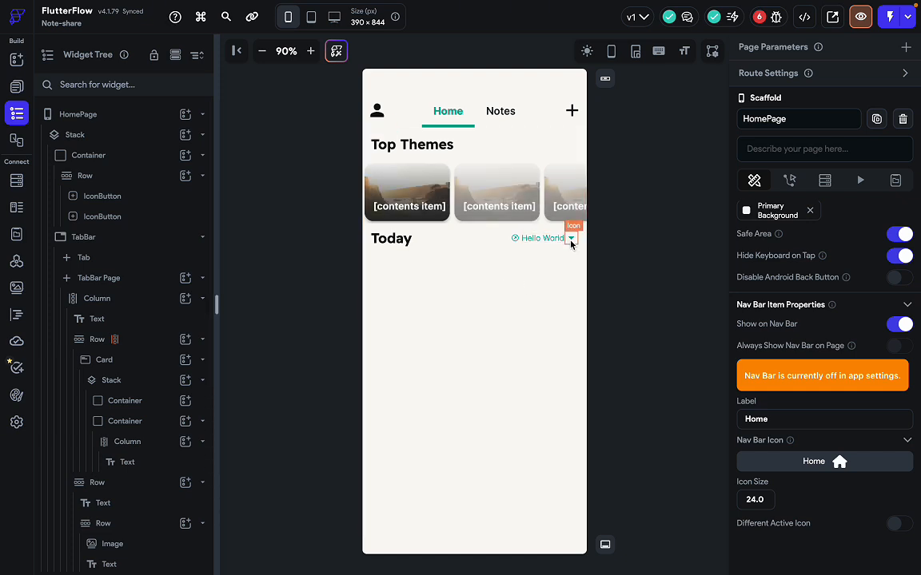
pyautogui.click(400, 238)
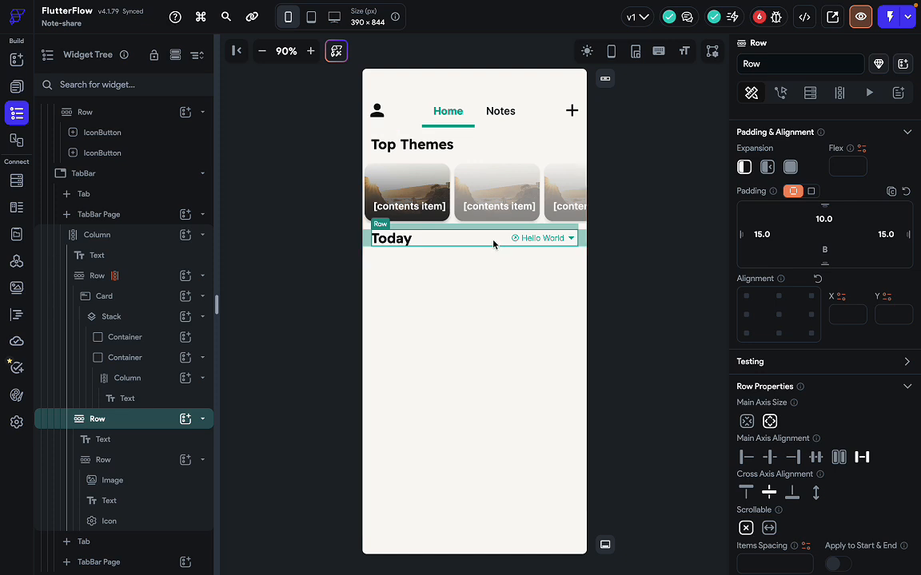
pyautogui.click(774, 494)
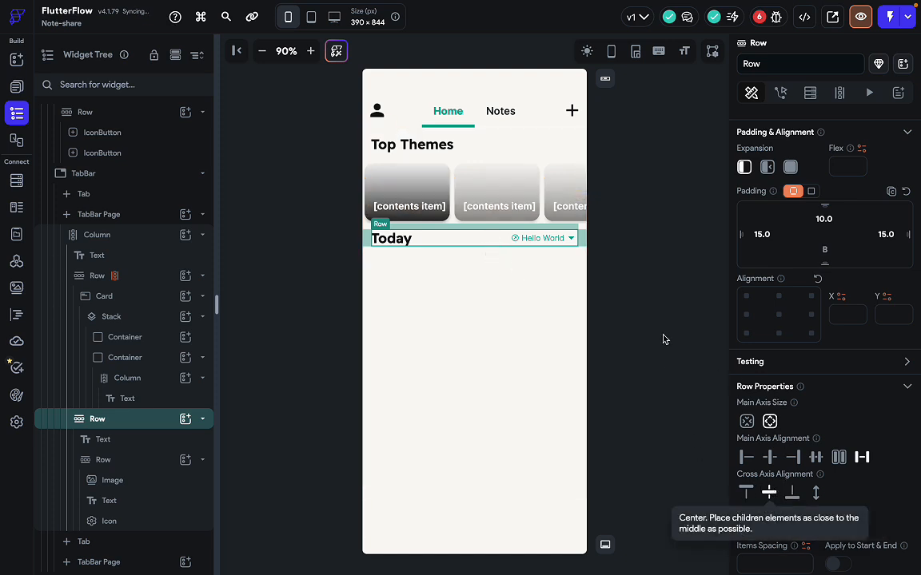
pyautogui.click(628, 362)
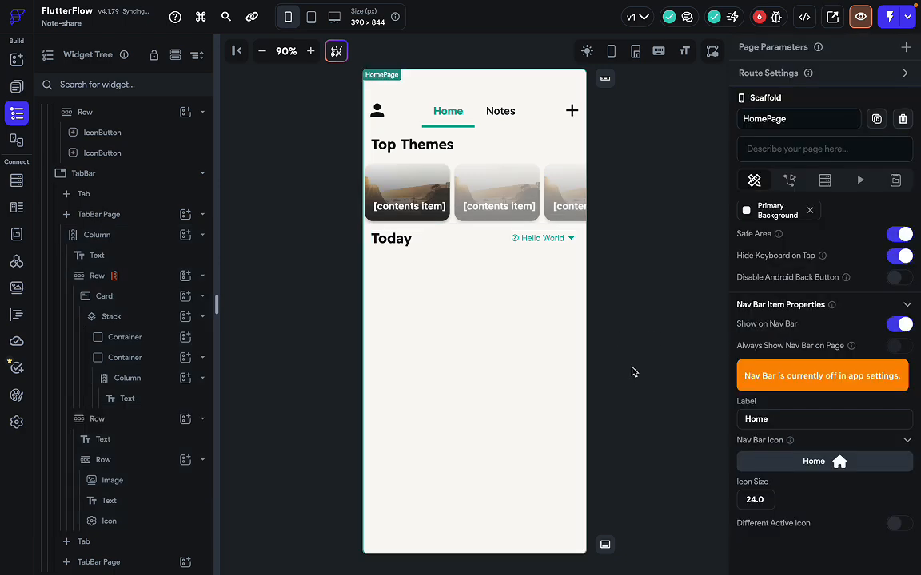
# Preview the app, try the Notes and Home tabs, swipe the Top Themes carousel, then exit.
pyautogui.click(861, 18)
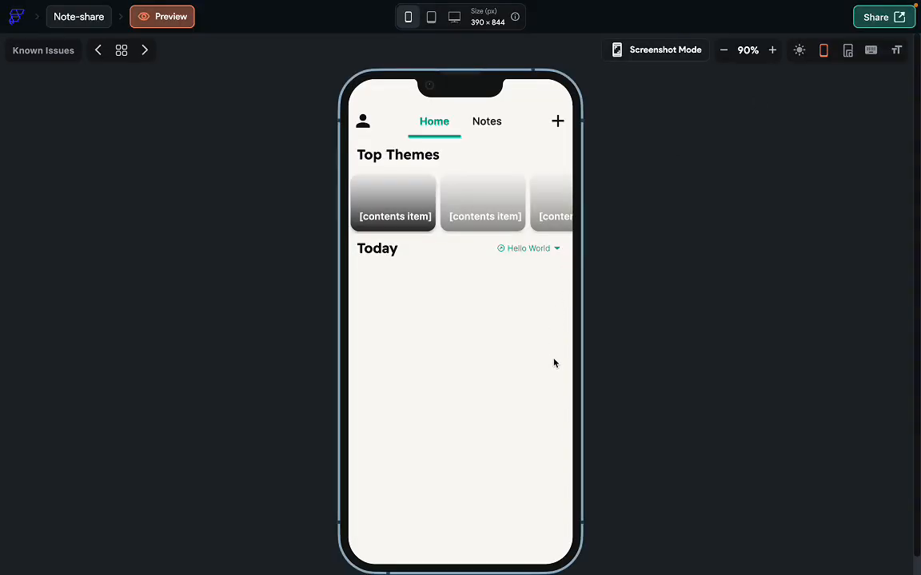
pyautogui.click(497, 128)
pyautogui.click(443, 130)
pyautogui.moveTo(508, 226); pyautogui.dragTo(429, 232)
pyautogui.moveTo(384, 219); pyautogui.dragTo(559, 184)
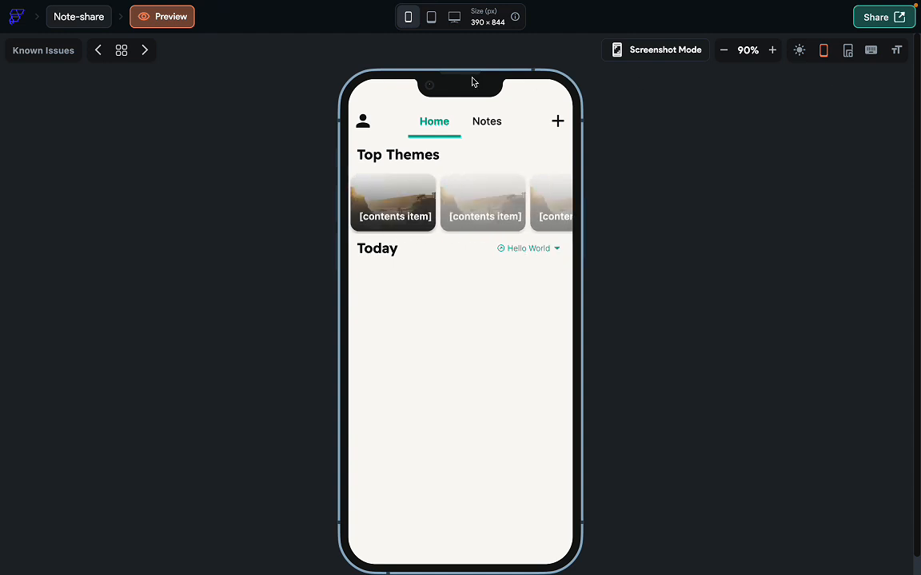
pyautogui.click(78, 21)
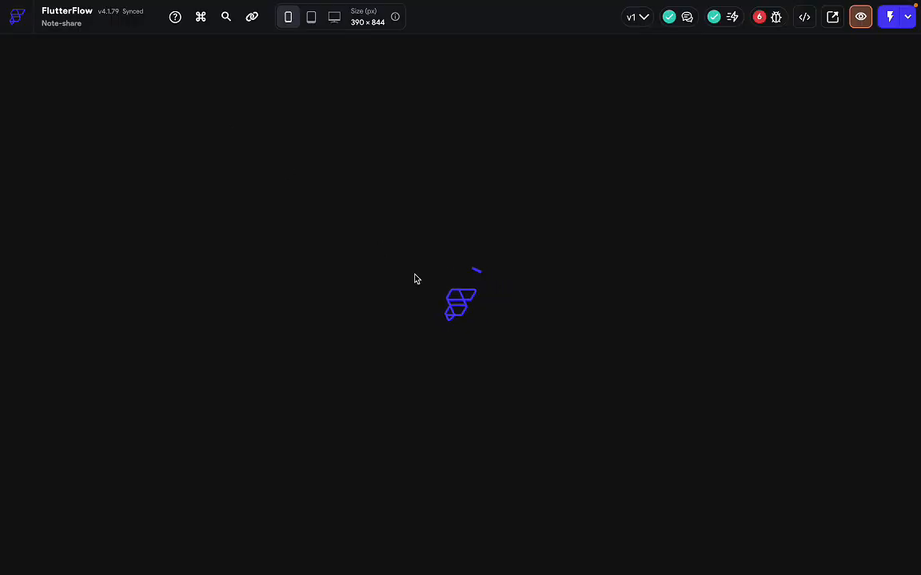
pyautogui.hotkey('ctrl', 'Right')
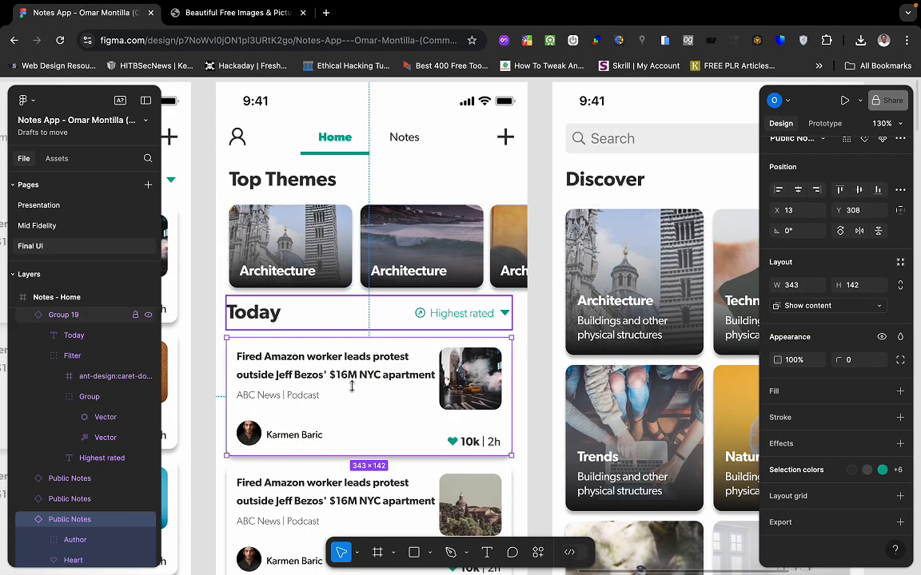
pyautogui.scroll(-2, 348, 399)
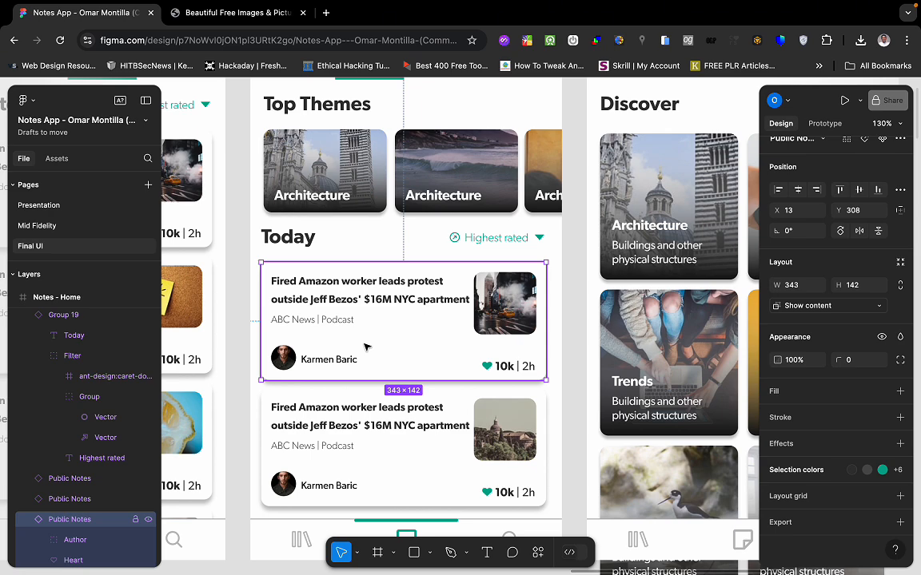
pyautogui.scroll(-4, 397, 364)
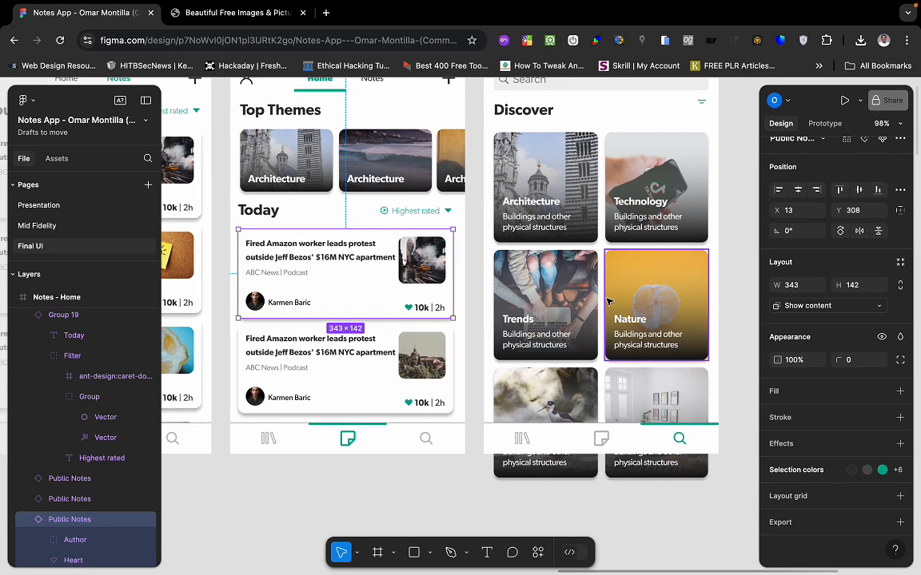
pyautogui.scroll(2, 610, 301)
pyautogui.scroll(1, 609, 301)
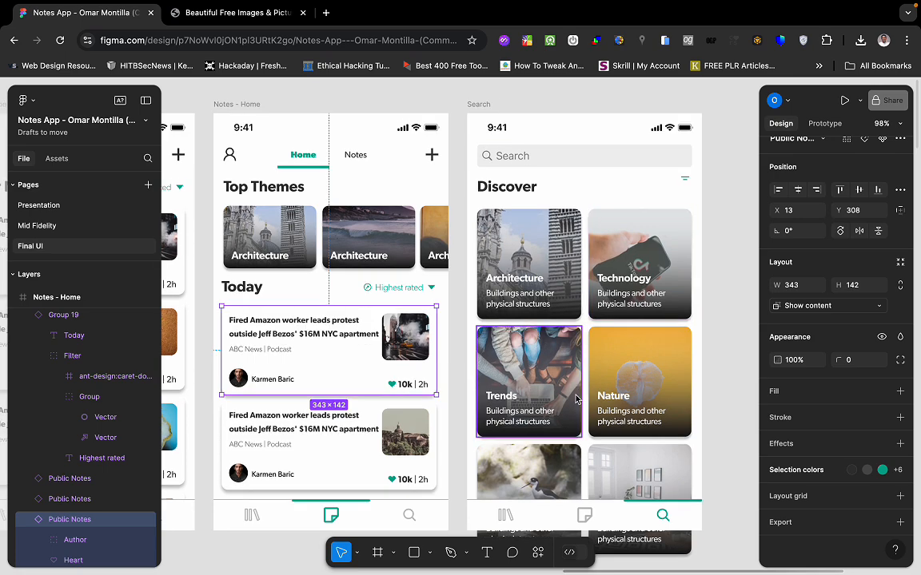
pyautogui.scroll(-2, 575, 399)
pyautogui.hscroll(-2, 575, 399)
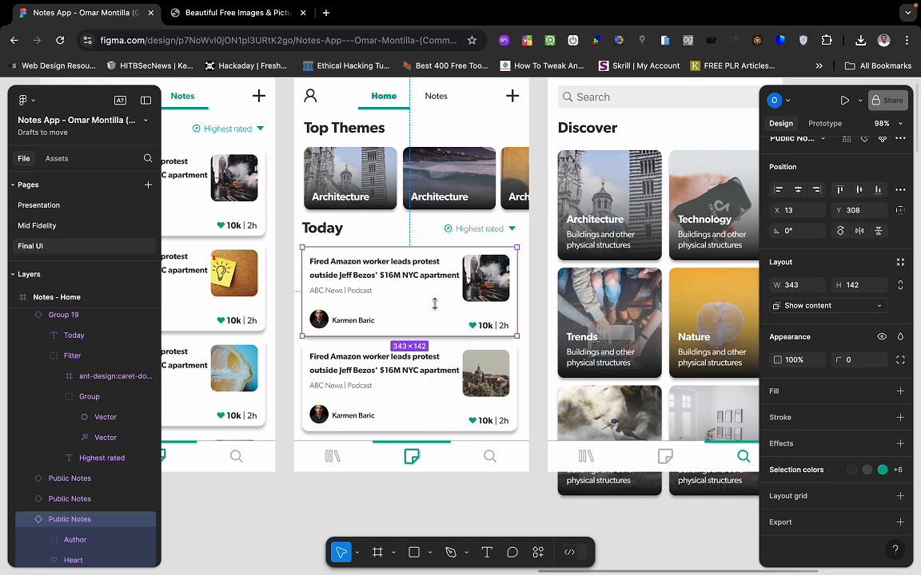
pyautogui.scroll(5, 460, 263)
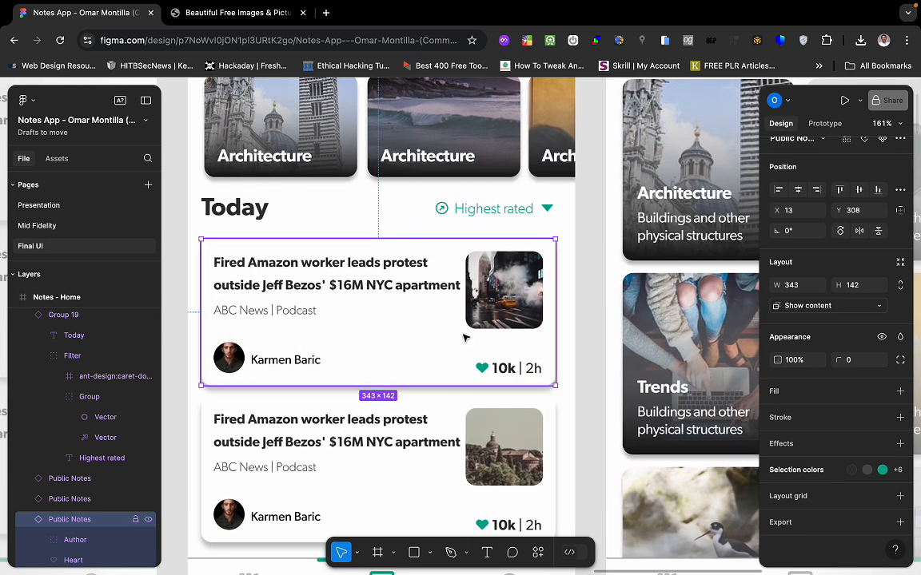
# Select the first news card in the Figma design to read its 343 × 142 size.
pyautogui.click(478, 396)
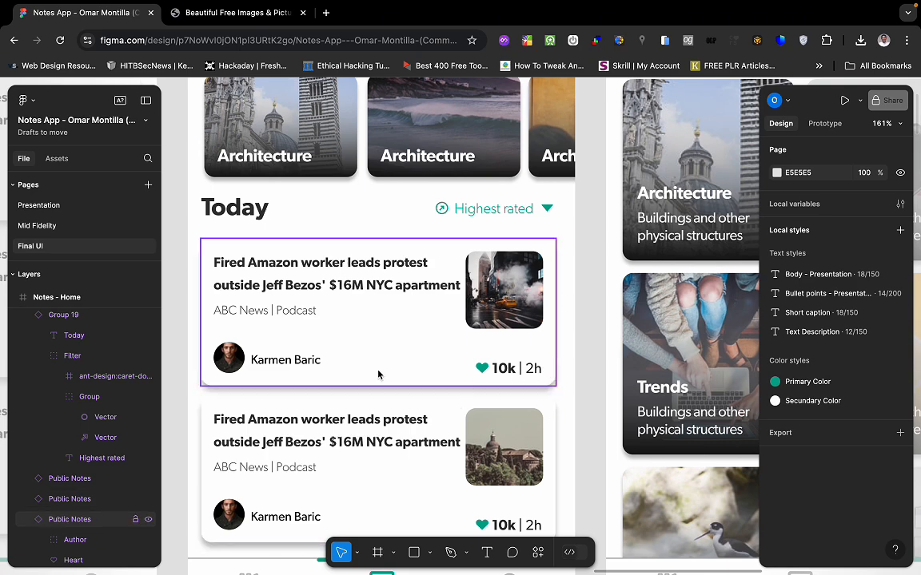
pyautogui.scroll(3, 383, 380)
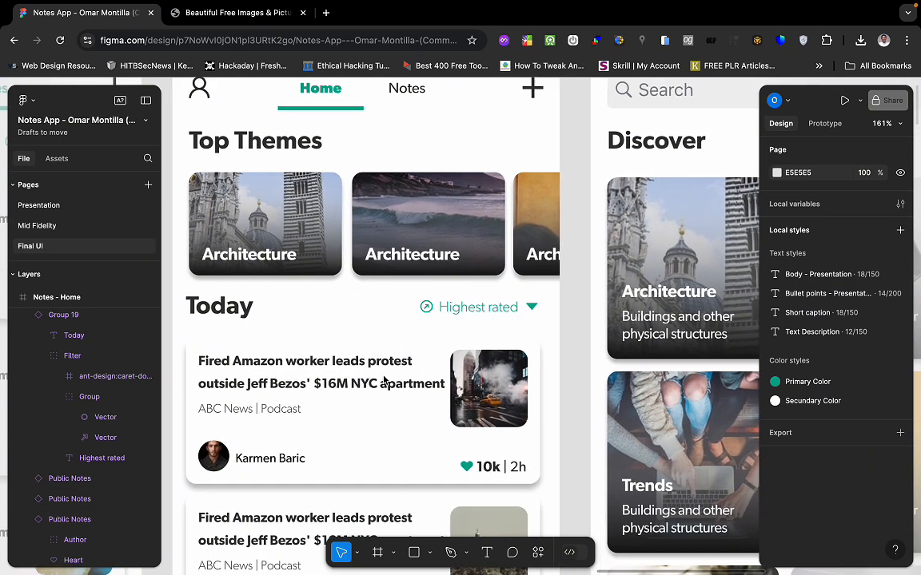
pyautogui.scroll(-5, 384, 380)
pyautogui.scroll(1, 384, 379)
pyautogui.scroll(1, 383, 379)
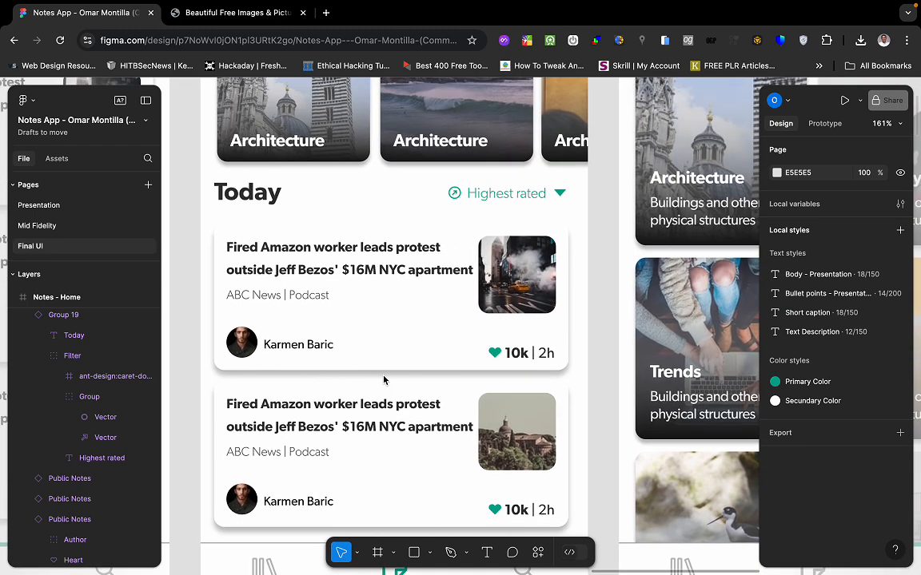
pyautogui.scroll(2, 384, 380)
pyautogui.keyDown('ctrl'); pyautogui.scroll(-3, 384, 379); pyautogui.keyUp('ctrl')
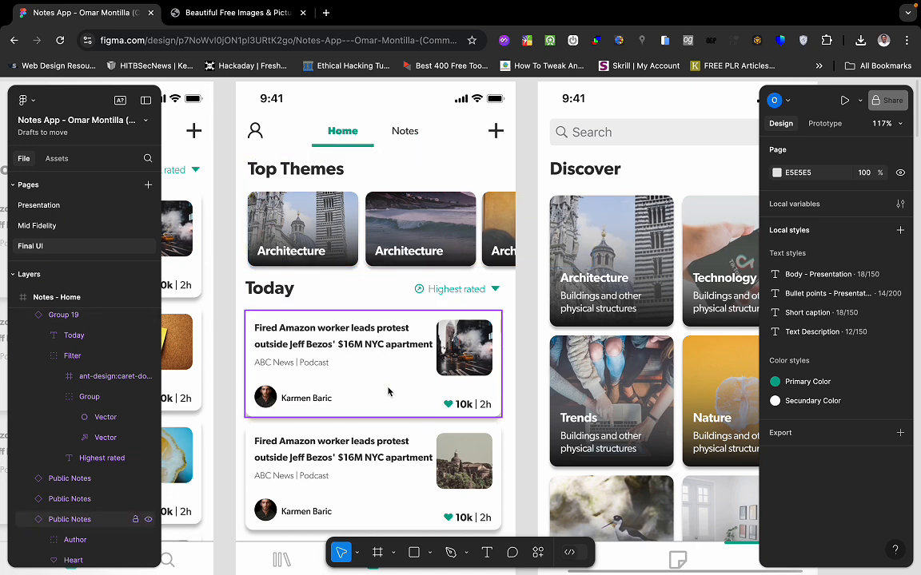
pyautogui.click(365, 378)
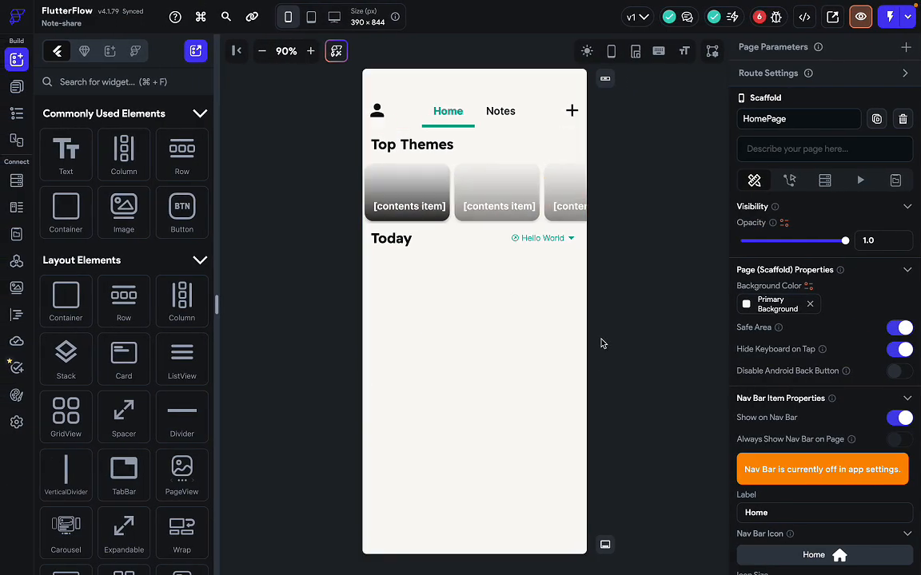
# Add a Card widget below the Today header, found by searching widgets for 'card'.
pyautogui.click(500, 339)
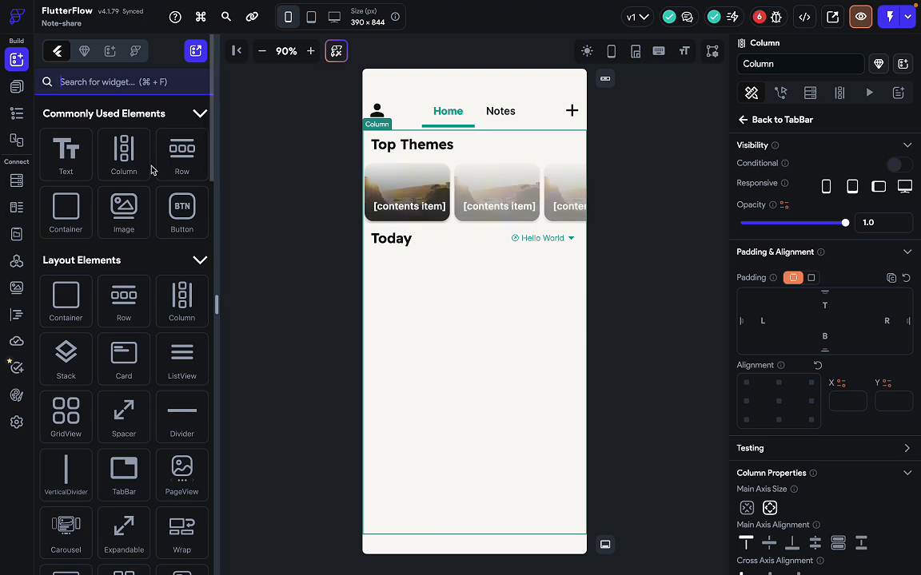
pyautogui.click(93, 85)
pyautogui.write('card')
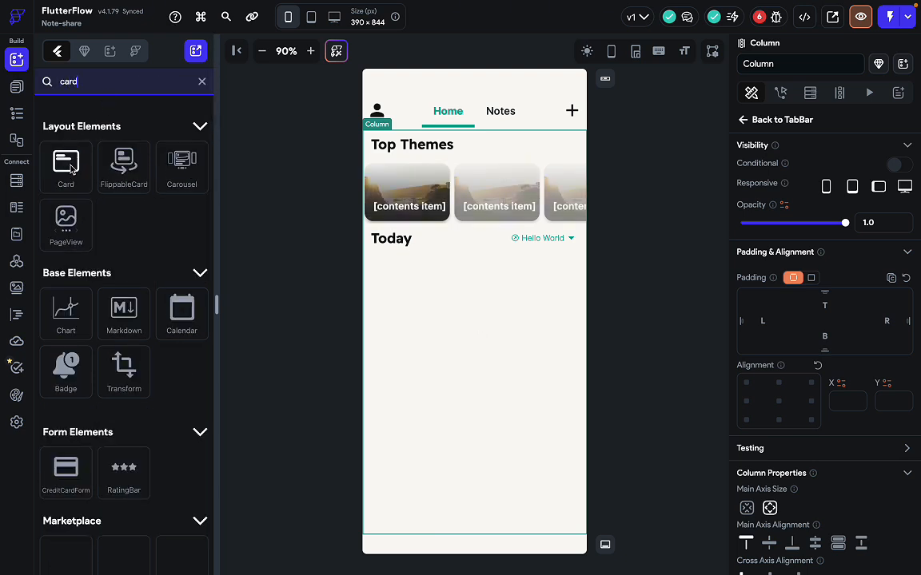
pyautogui.moveTo(71, 164); pyautogui.dragTo(443, 346)
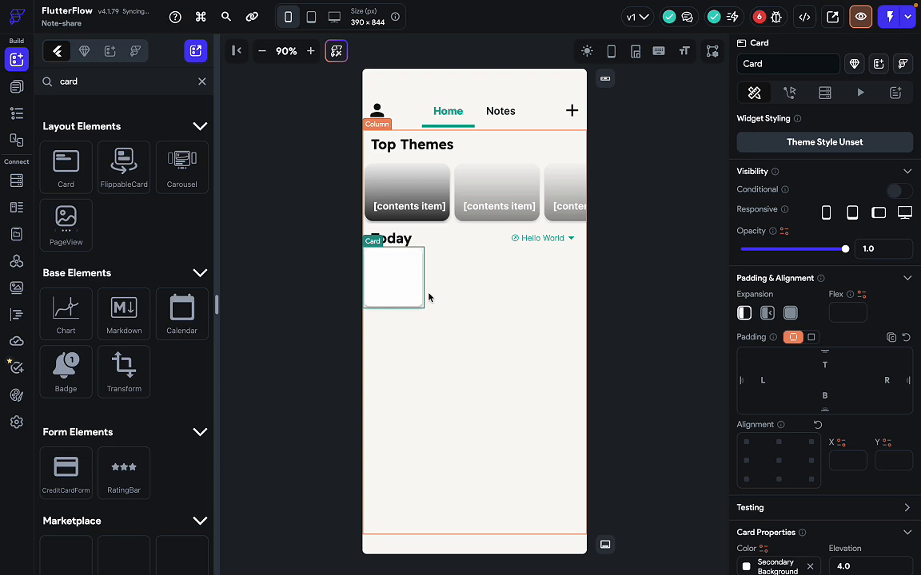
pyautogui.click(490, 349)
pyautogui.click(391, 272)
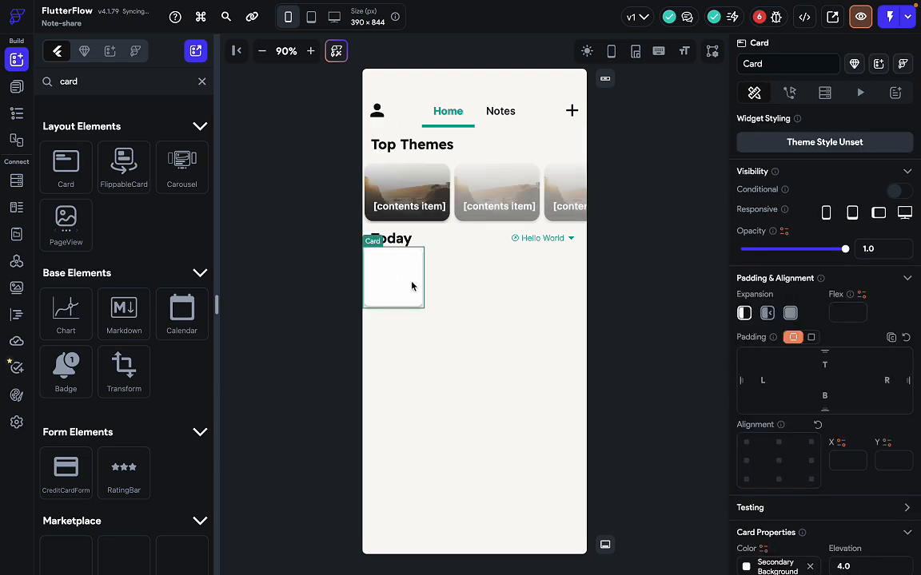
# Give the card 15 left and 14 right padding, then clear the widget search.
pyautogui.hotkey('ctrl', 'Right')
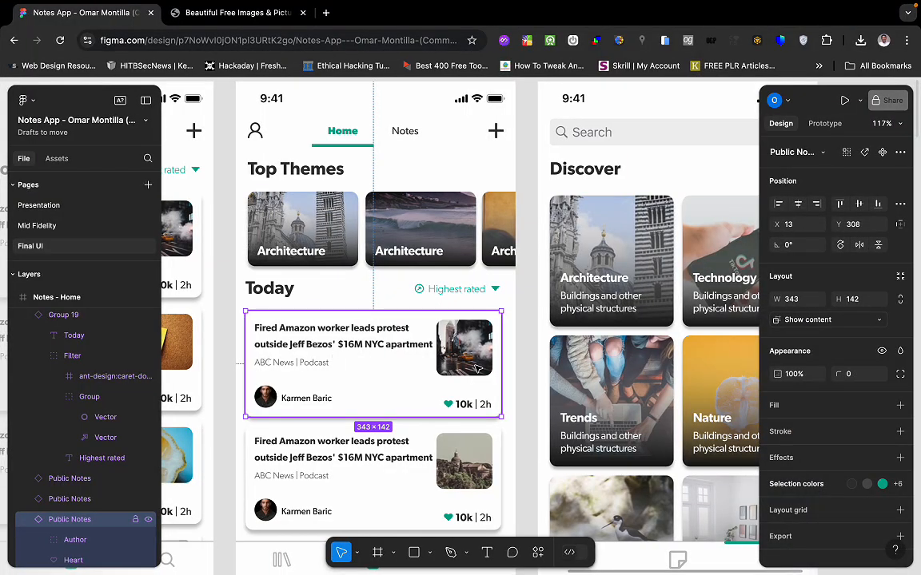
pyautogui.hotkey('ctrl', 'Left')
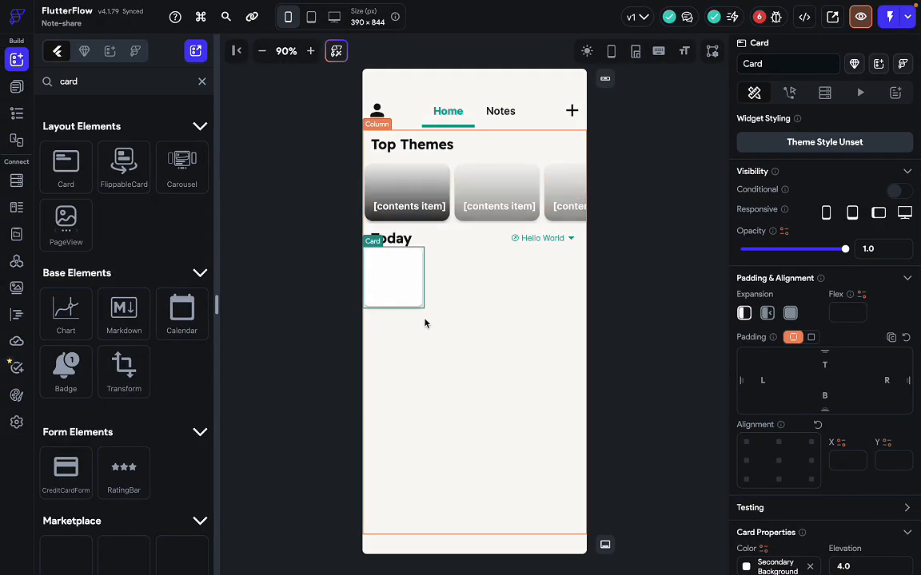
pyautogui.click(768, 382)
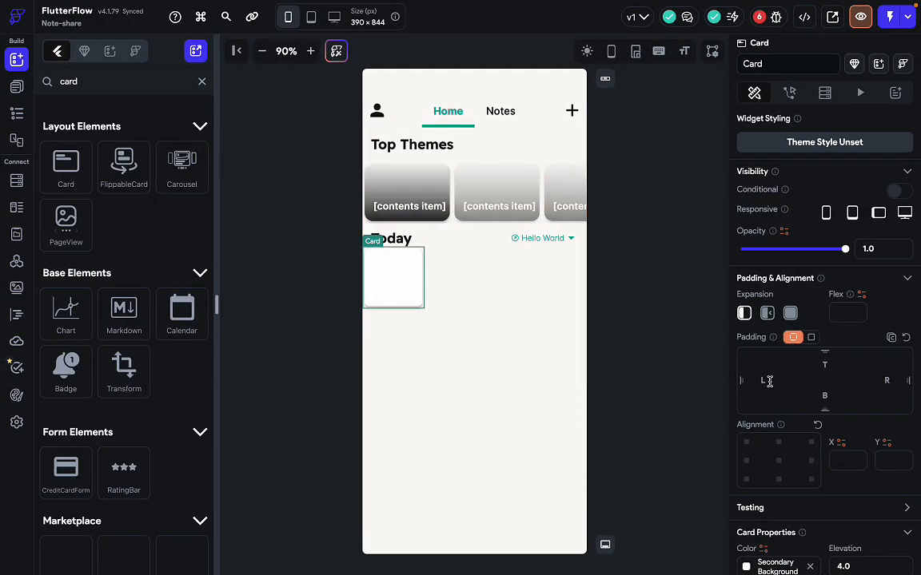
pyautogui.write('15')
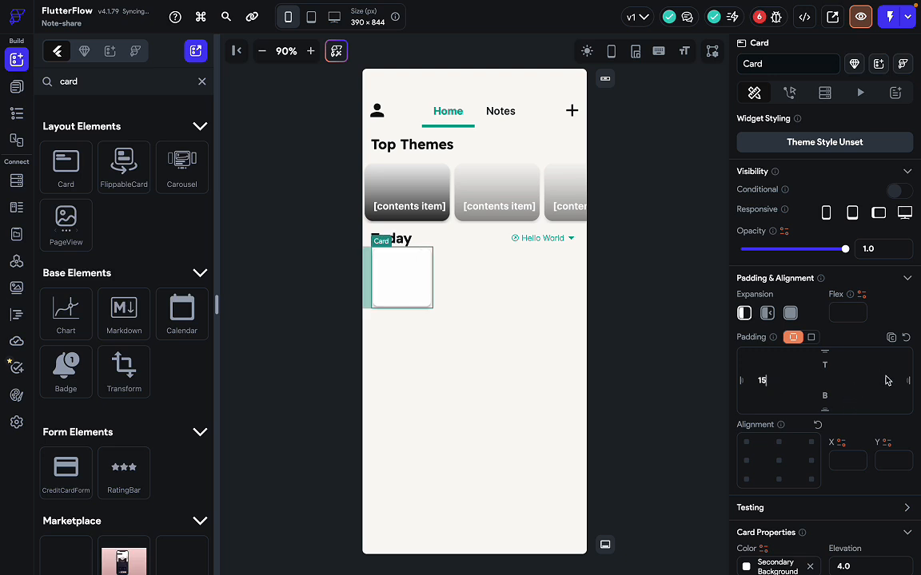
pyautogui.click(887, 382)
pyautogui.write('14')
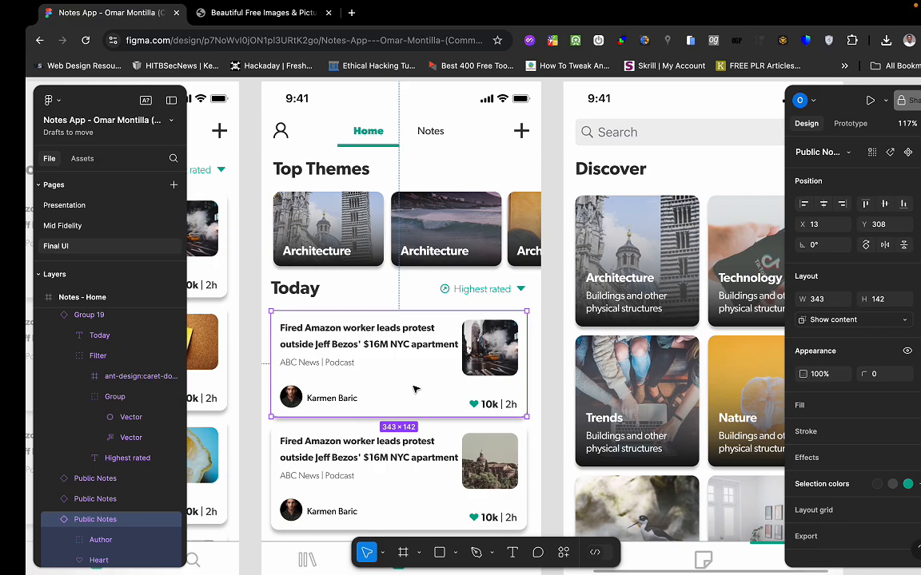
pyautogui.hotkey('ctrl', 'Left')
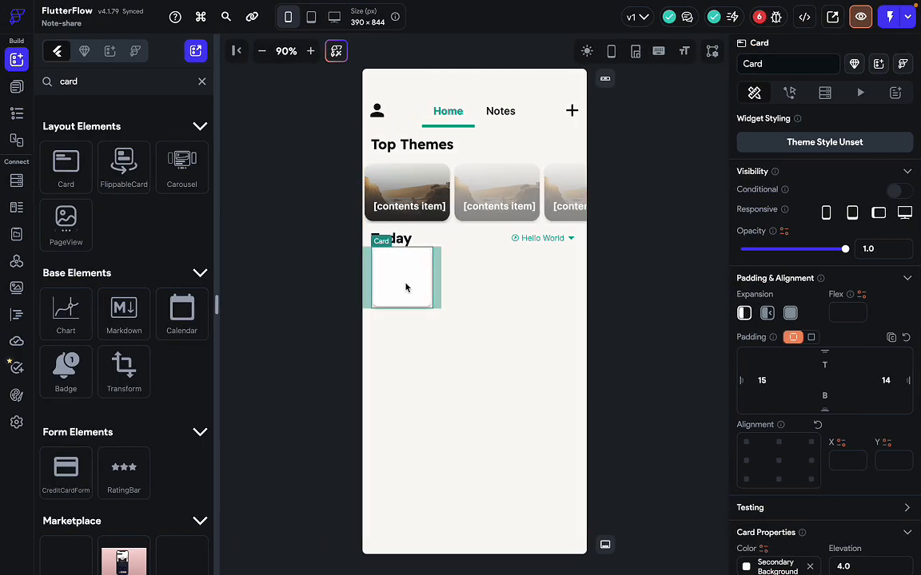
pyautogui.click(170, 84)
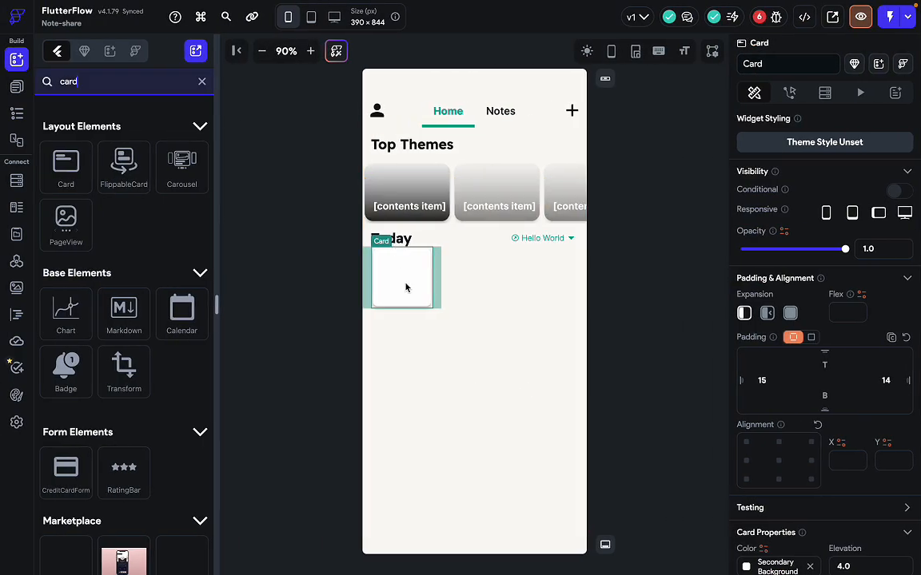
pyautogui.click(202, 81)
# Place a Column inside the new card and choose Wrap Widget for it.
pyautogui.moveTo(134, 160); pyautogui.dragTo(386, 285)
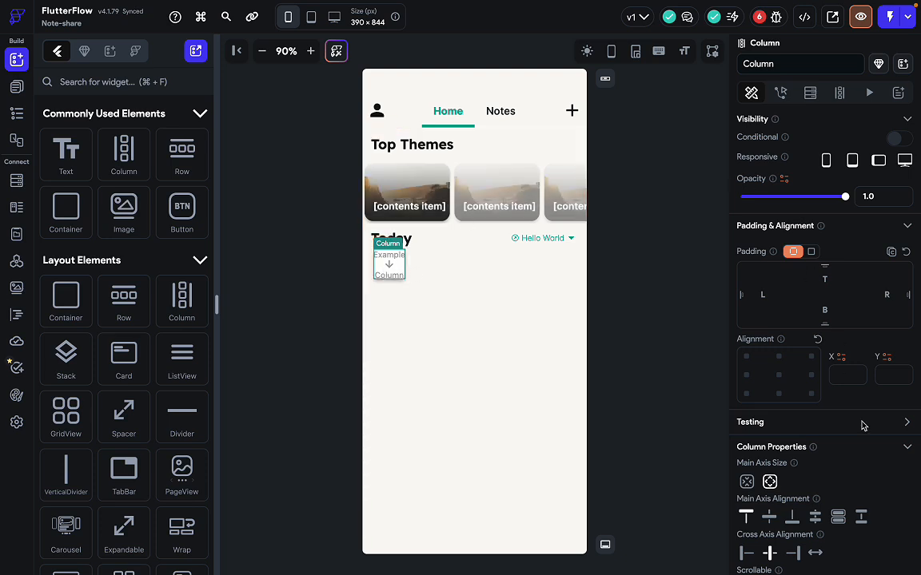
pyautogui.scroll(-3, 861, 424)
pyautogui.scroll(3, 861, 425)
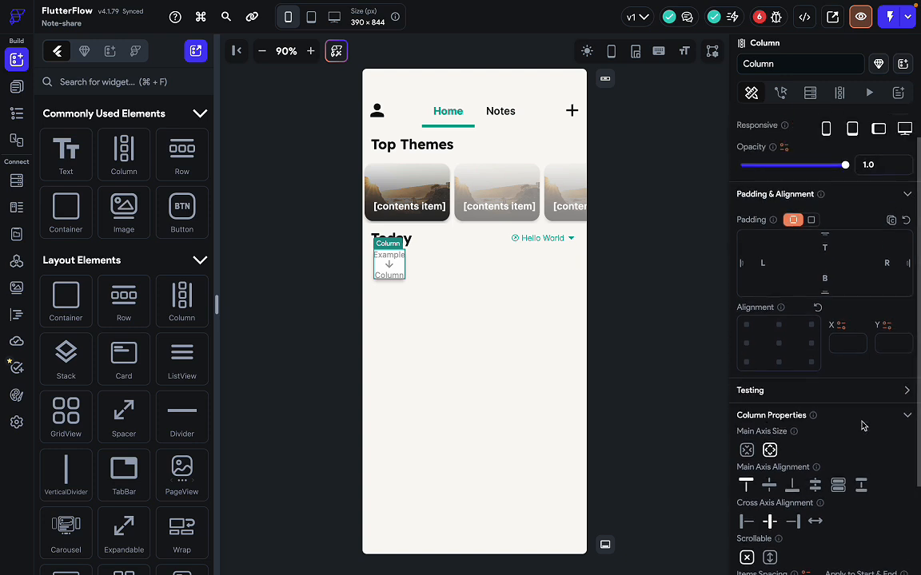
pyautogui.scroll(-4, 862, 424)
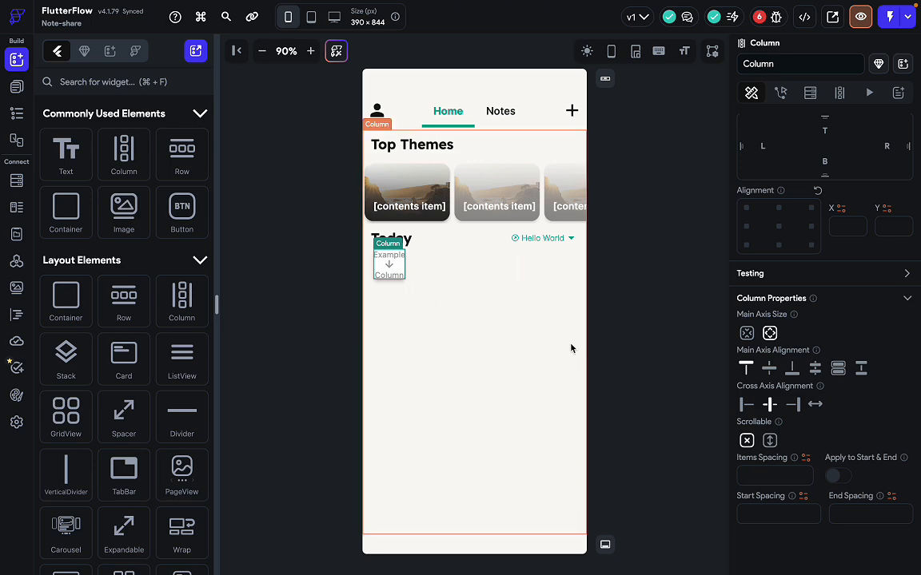
pyautogui.hotkey('ctrl', 'Right')
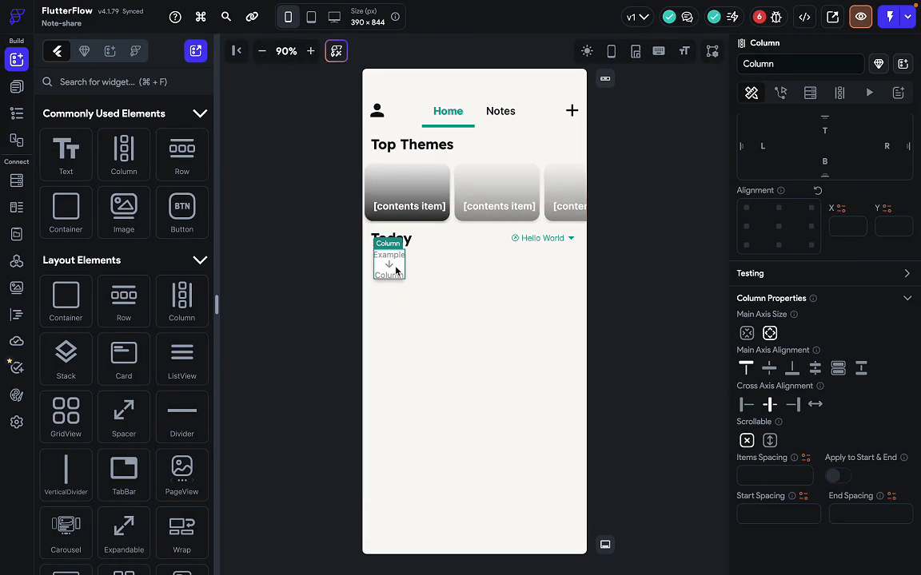
pyautogui.rightClick(397, 271)
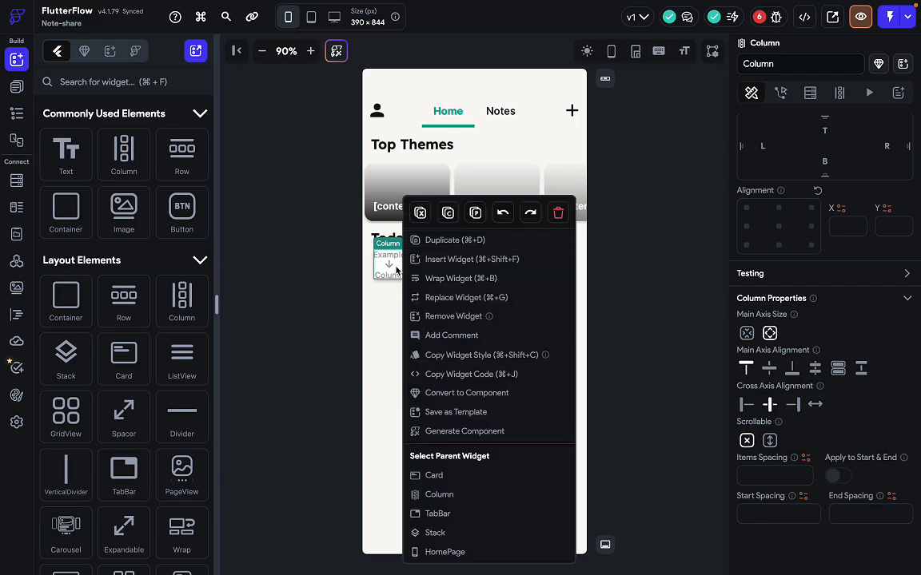
pyautogui.click(439, 279)
# Wrap the Column in a Container and make the Container full width (∞).
pyautogui.click(373, 203)
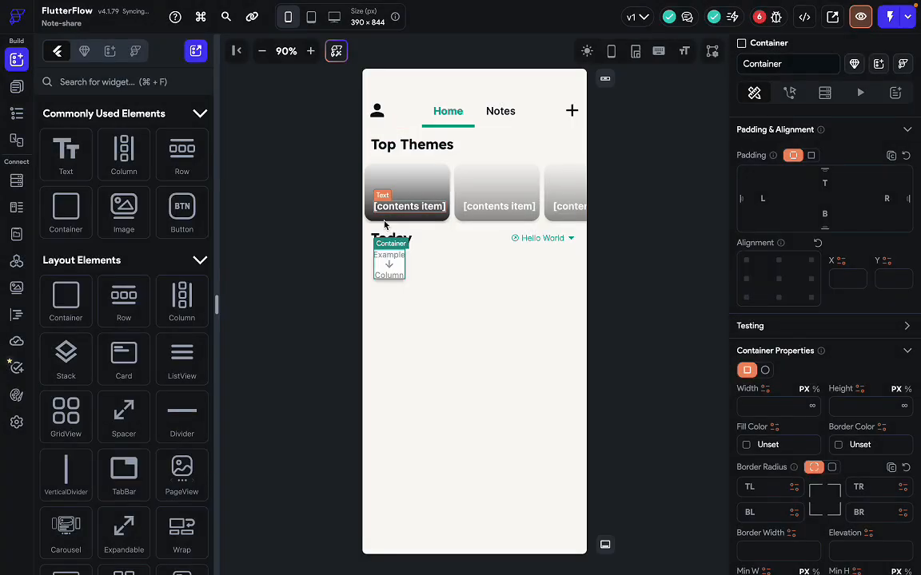
pyautogui.click(17, 112)
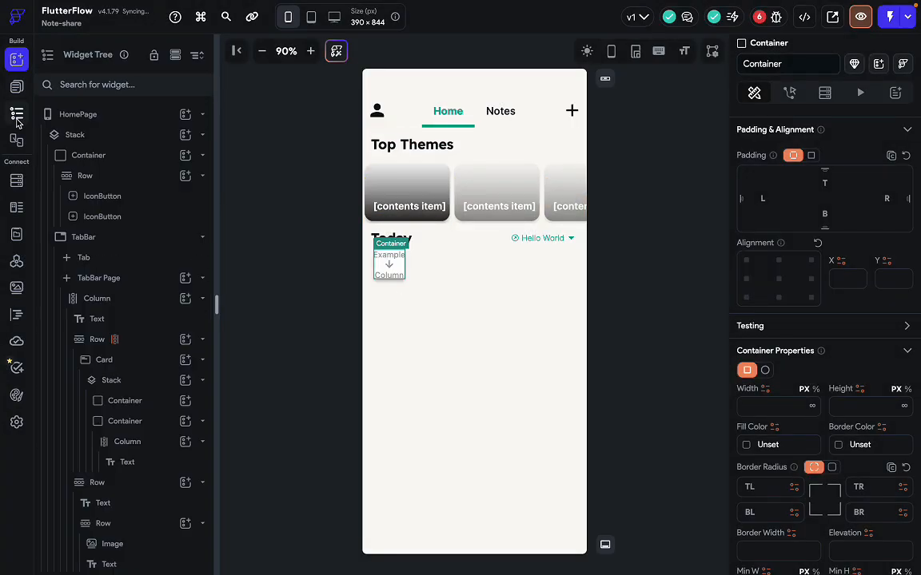
pyautogui.click(385, 264)
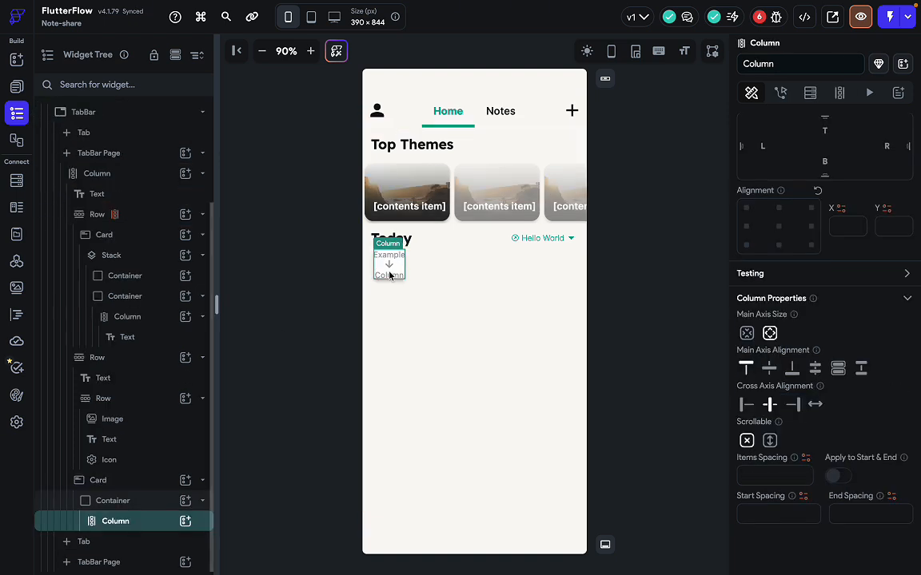
pyautogui.click(122, 507)
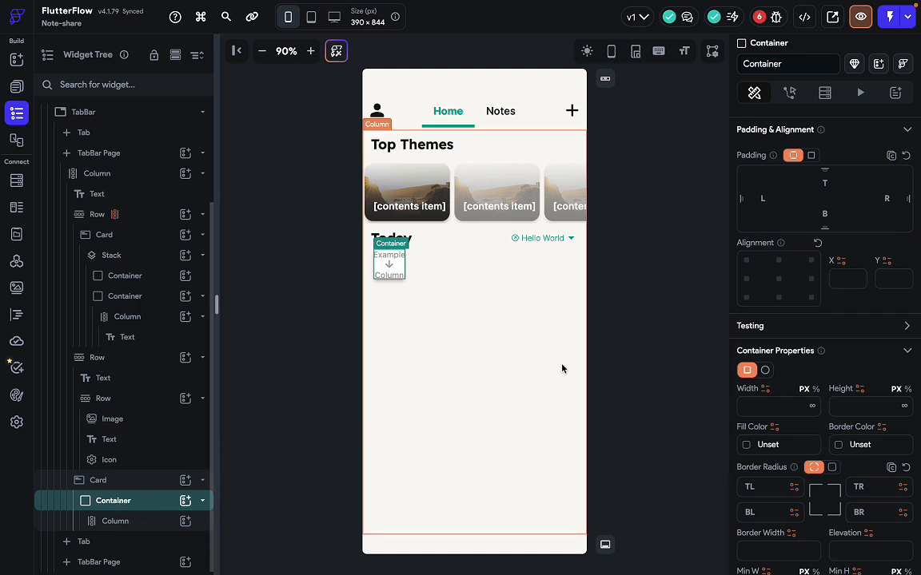
pyautogui.scroll(-1, 839, 436)
pyautogui.click(812, 391)
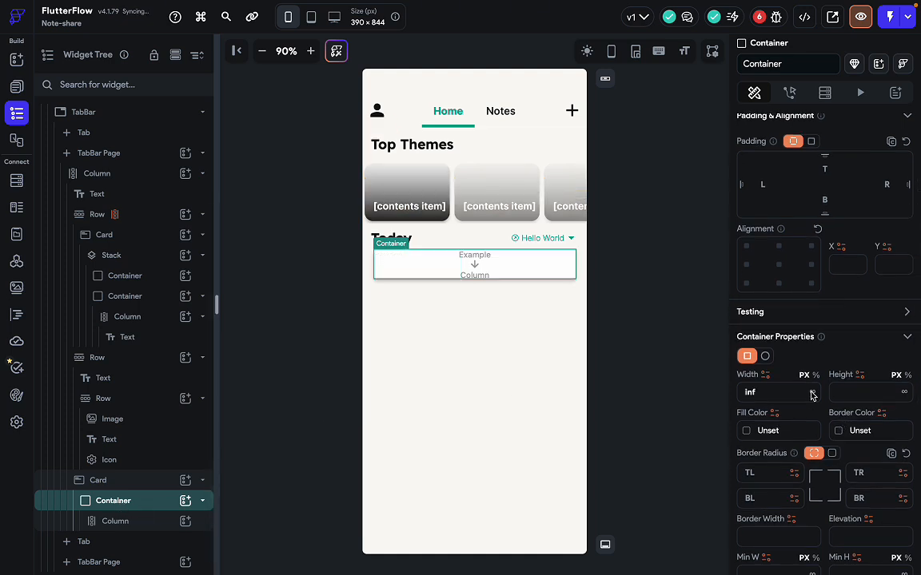
# Set the Container's height to 142 px, matching the Figma note card.
pyautogui.click(855, 392)
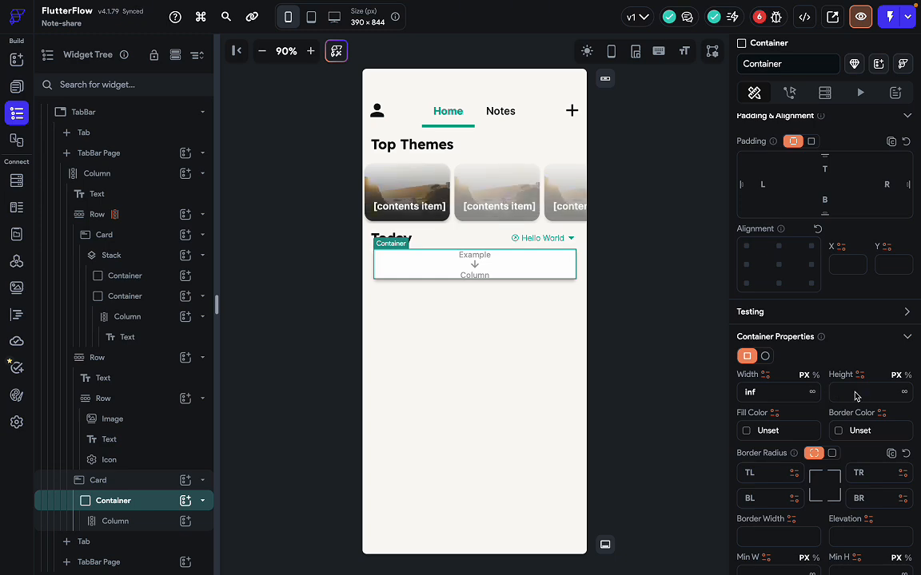
pyautogui.hotkey('ctrl', 'Right')
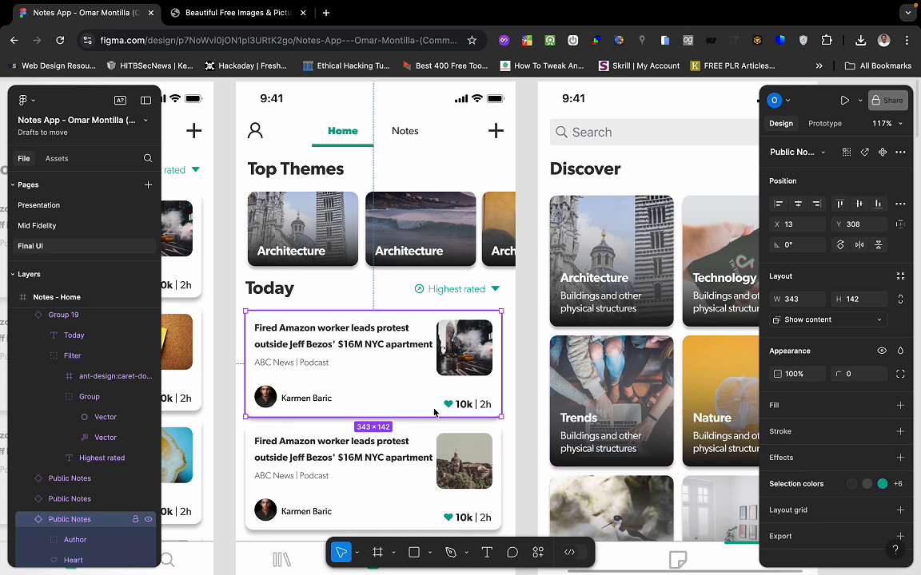
pyautogui.press('1')
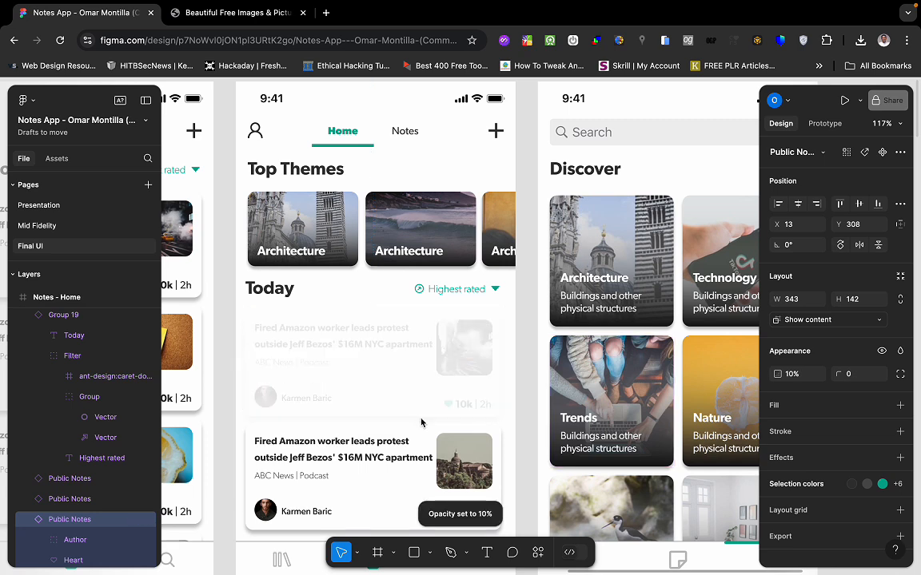
pyautogui.press('super+z')
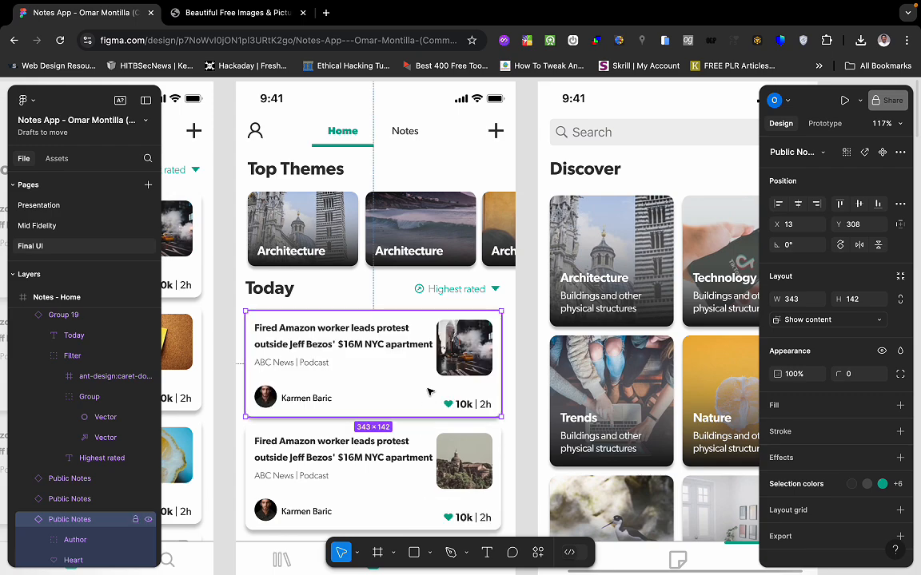
pyautogui.hotkey('ctrl', 'Left')
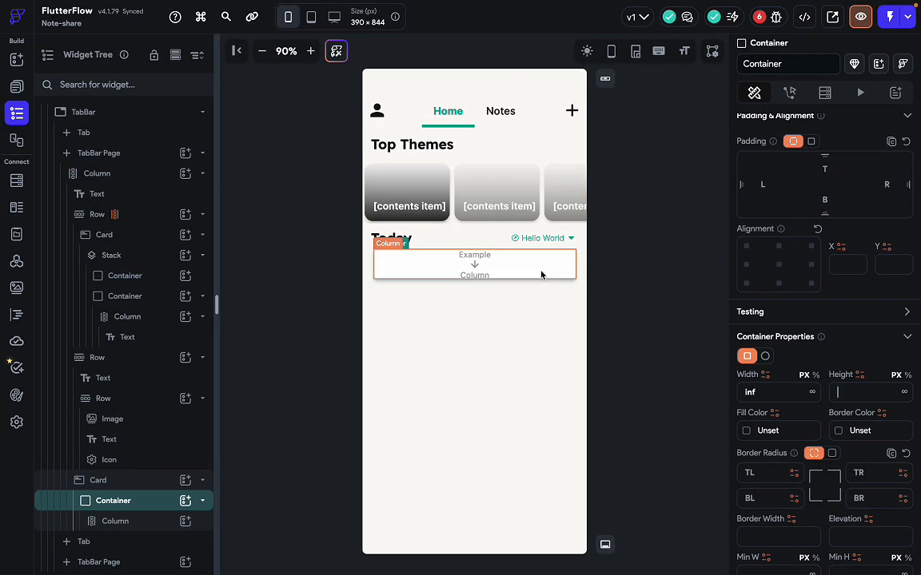
pyautogui.click(841, 392)
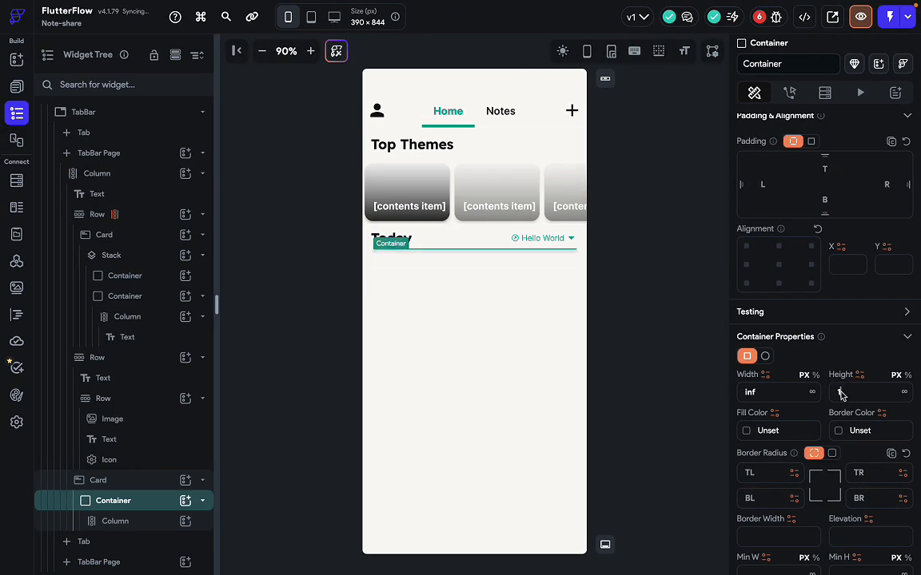
pyautogui.write('142')
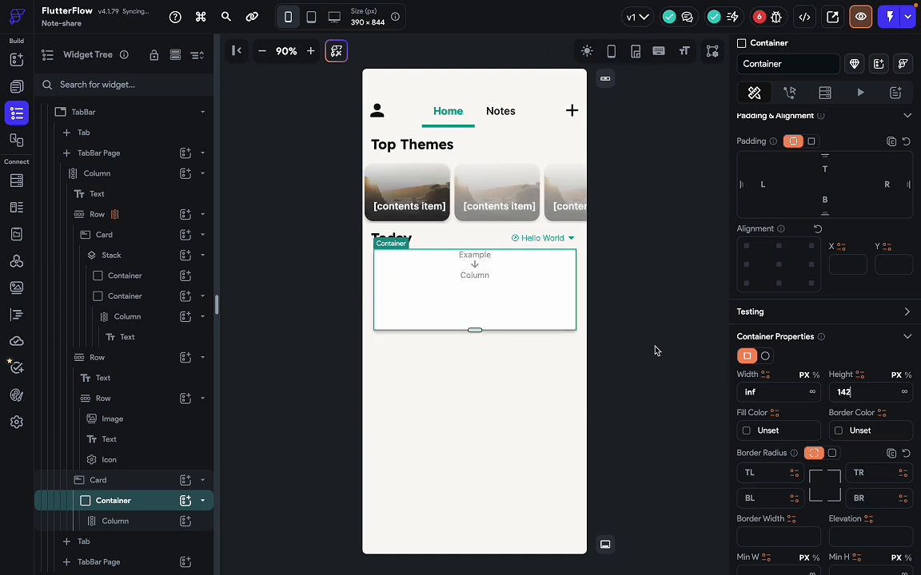
pyautogui.click(654, 353)
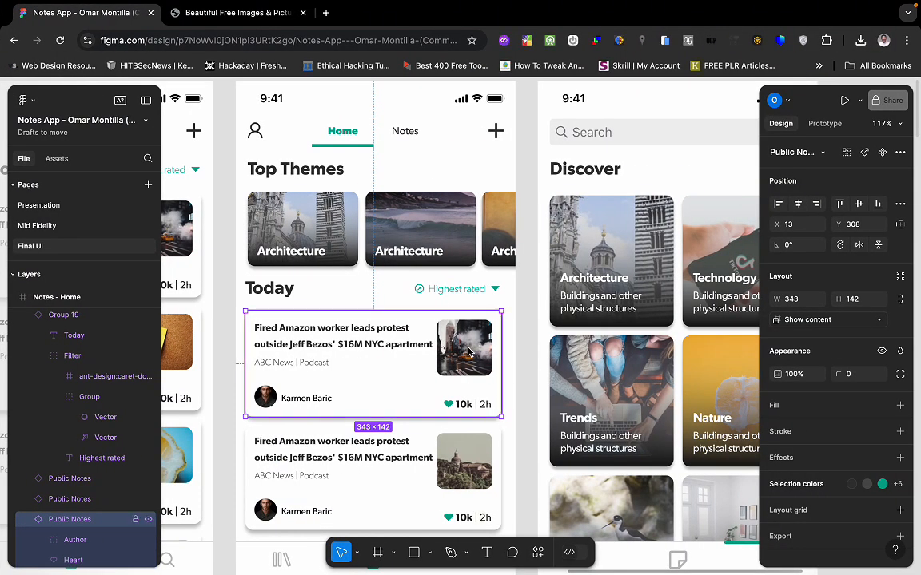
# Give the note Card a top padding of 15.
pyautogui.click(428, 276)
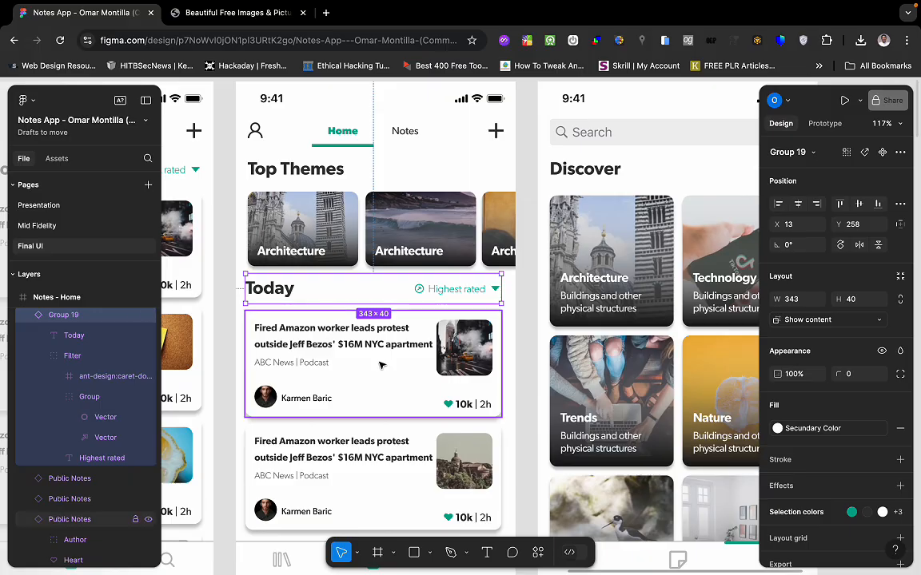
pyautogui.hotkey('ctrl', 'Left')
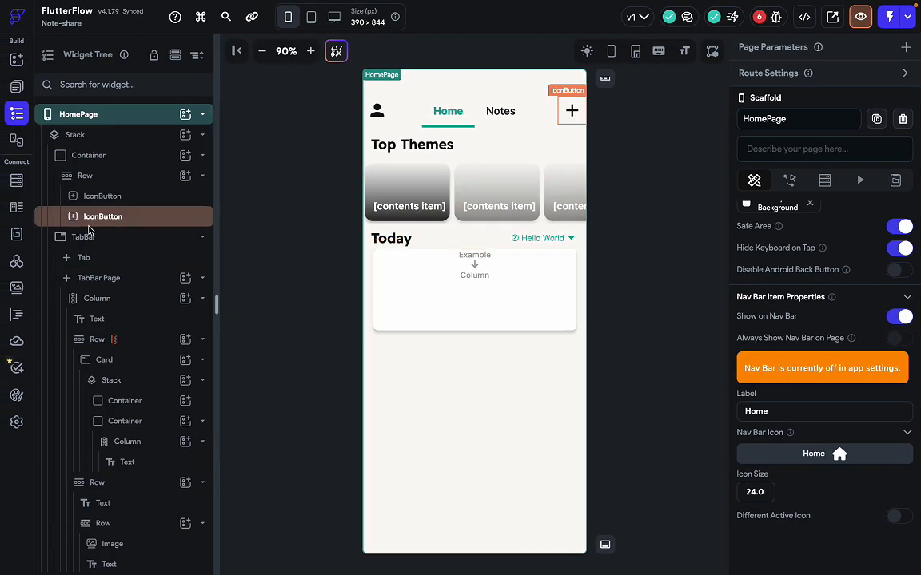
pyautogui.click(404, 312)
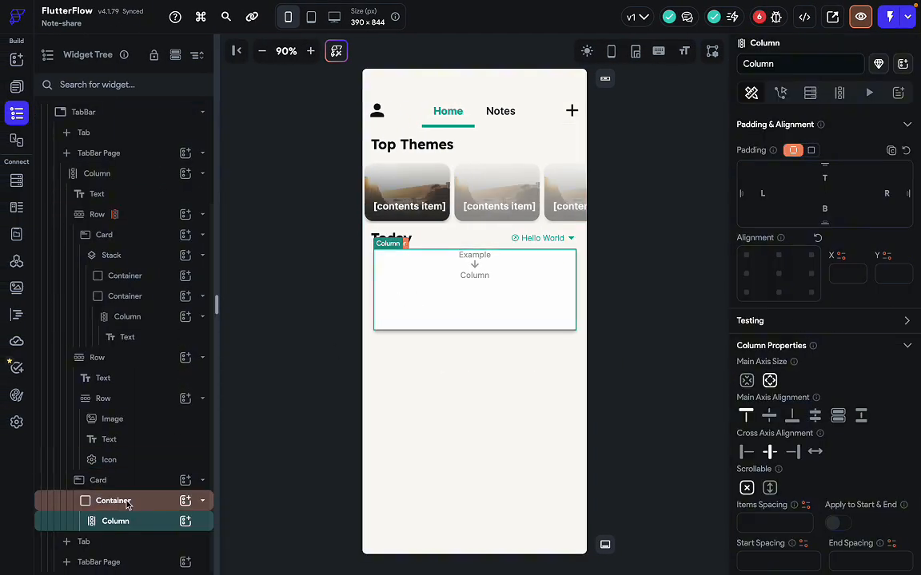
pyautogui.click(144, 480)
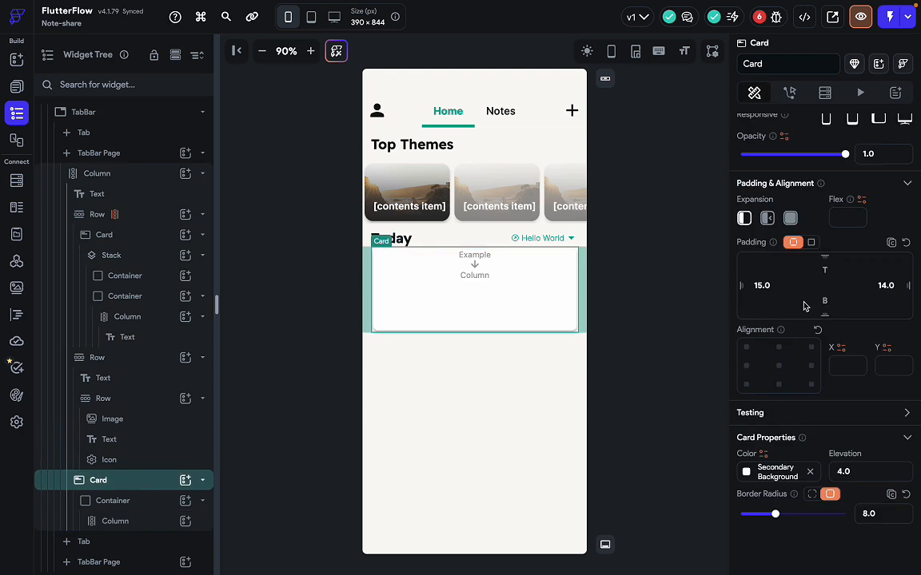
pyautogui.click(825, 271)
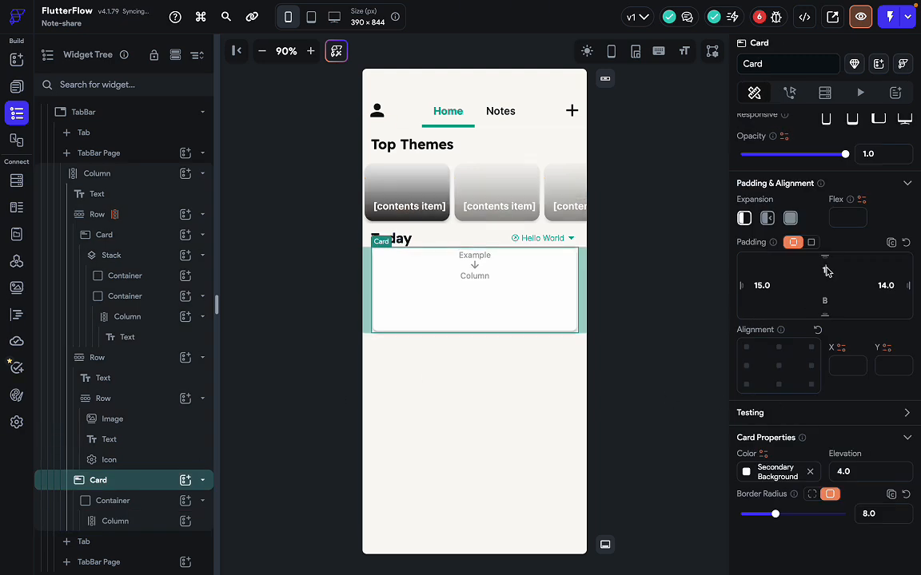
pyautogui.write('15')
pyautogui.click(662, 299)
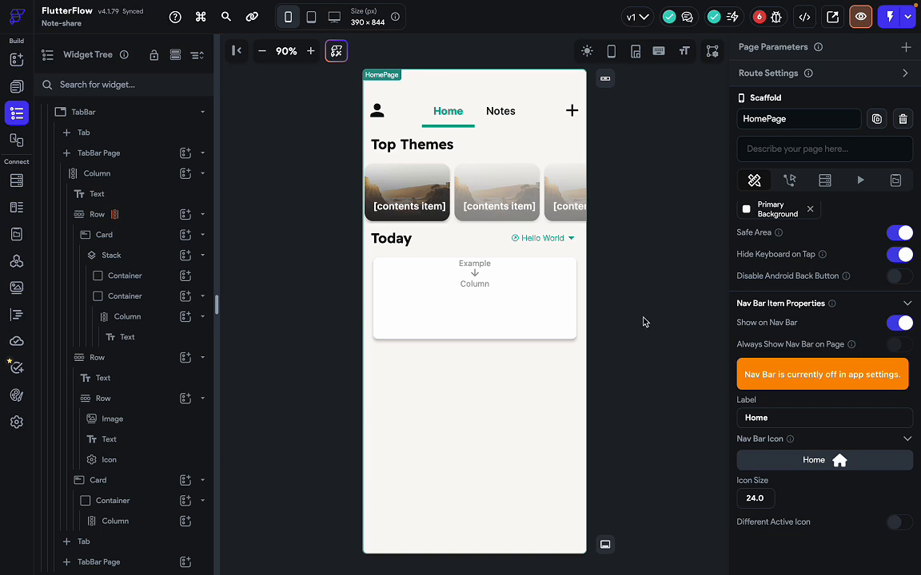
# After comparing with the Figma card, set the inner Column's padding to a uniform 15.
pyautogui.click(521, 317)
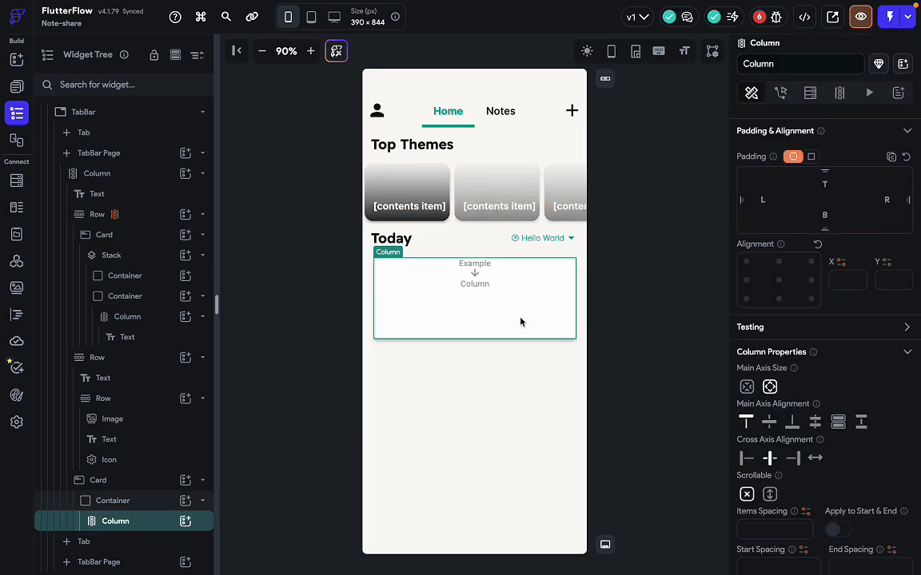
pyautogui.hotkey('ctrl', 'Right')
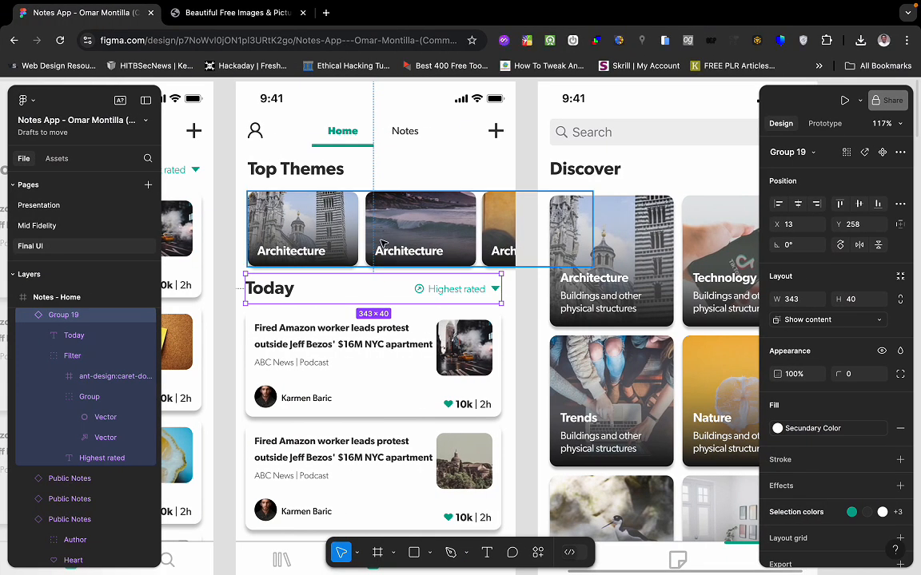
pyautogui.click(392, 352)
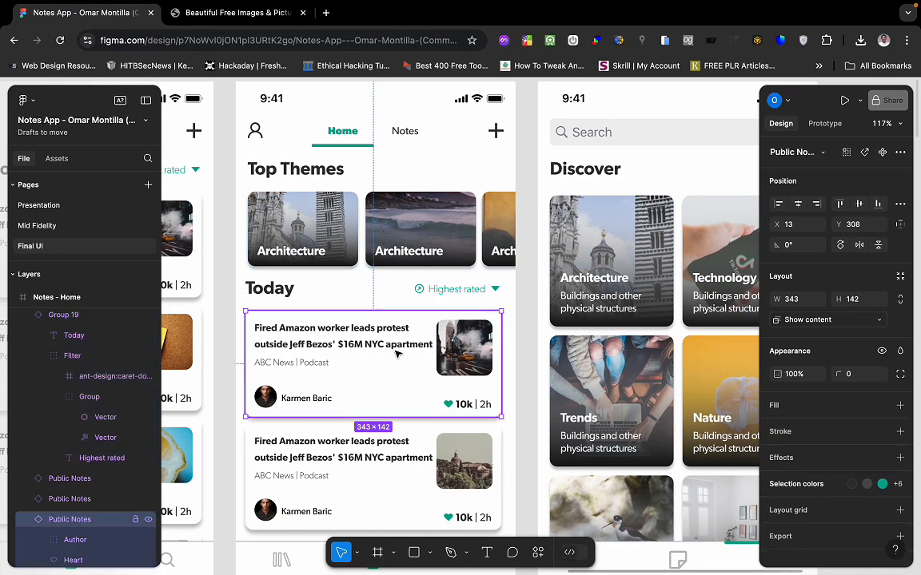
pyautogui.hotkey('ctrl', 'Left')
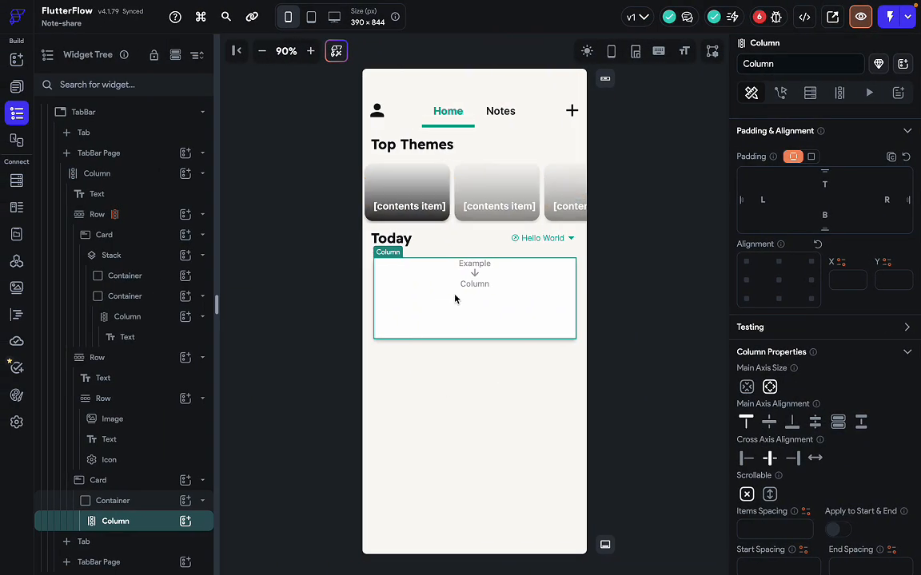
pyautogui.hotkey('ctrl', 'Right')
pyautogui.scroll(1, 812, 303)
pyautogui.scroll(1, 812, 303)
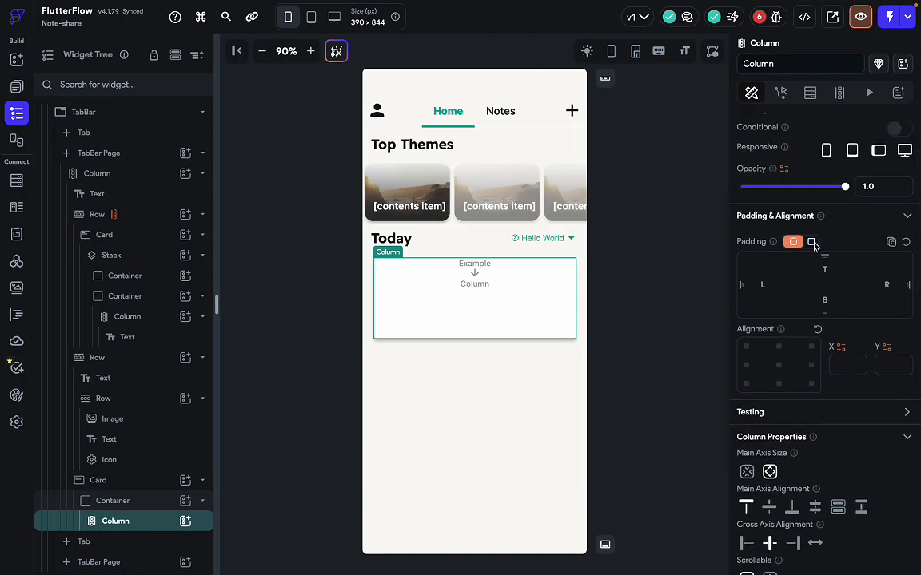
pyautogui.click(810, 241)
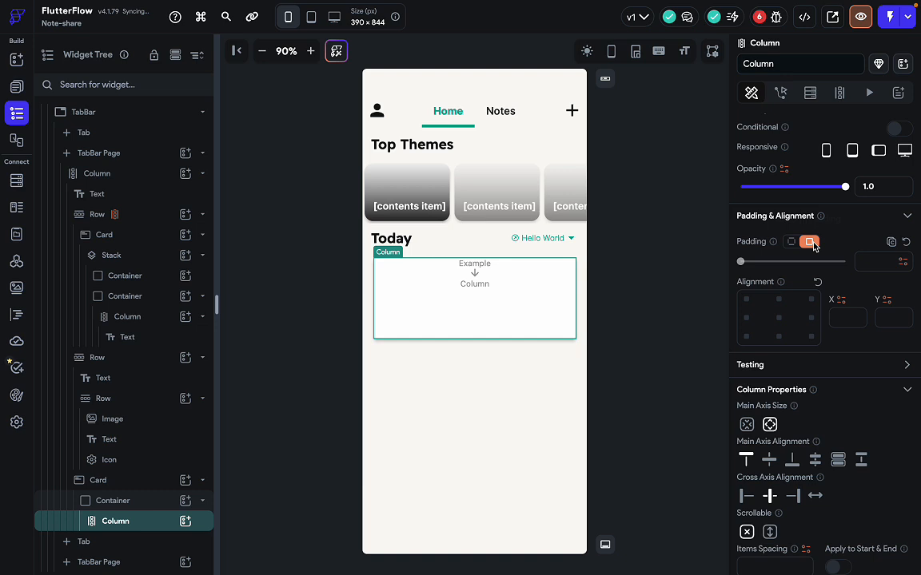
pyautogui.click(864, 263)
pyautogui.write('1')
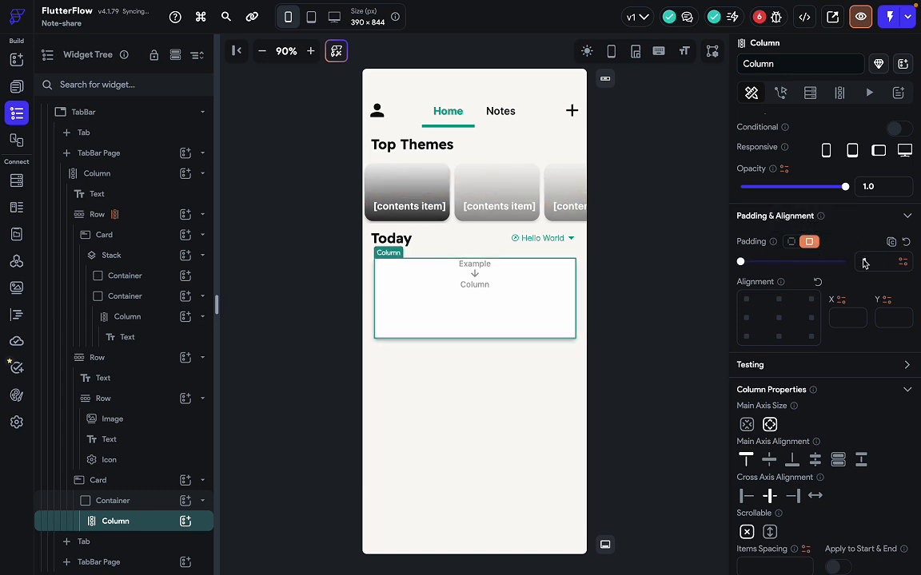
pyautogui.write('5')
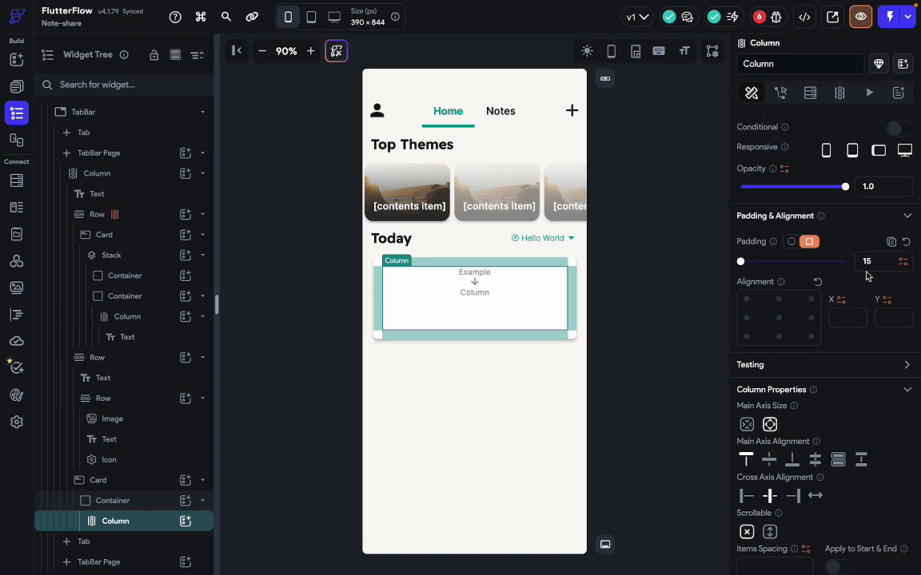
pyautogui.click(653, 306)
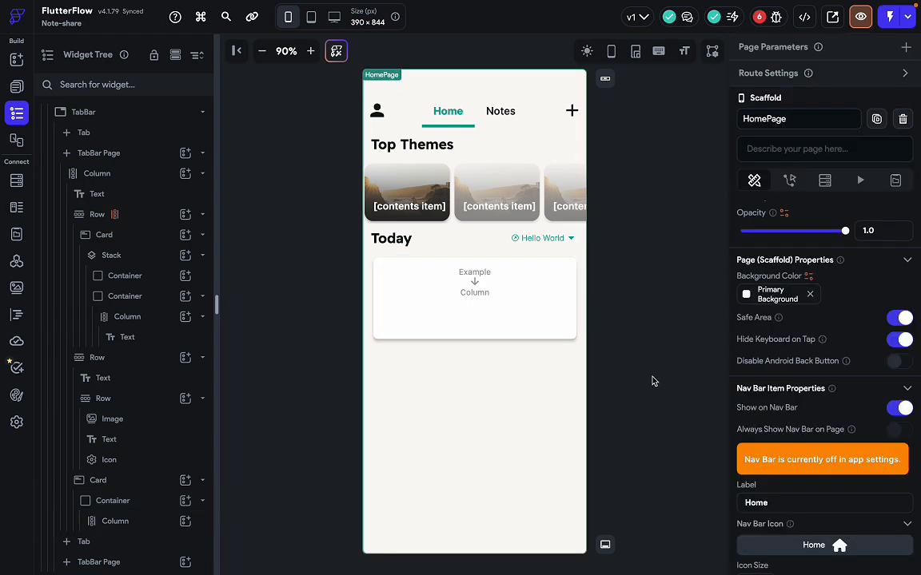
pyautogui.click(489, 298)
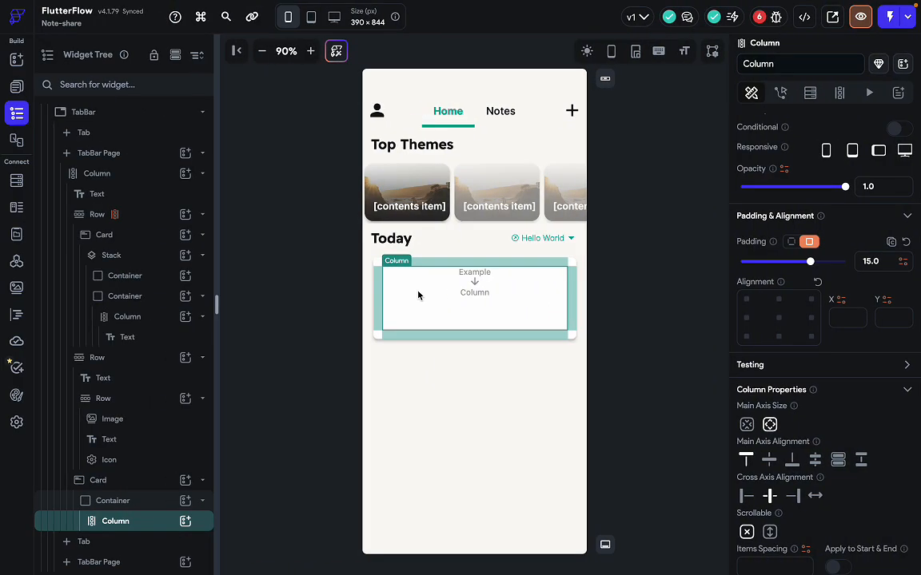
# Add a Row to the card, a Column inside it, and two Hello World text lines.
pyautogui.press('super+slash')
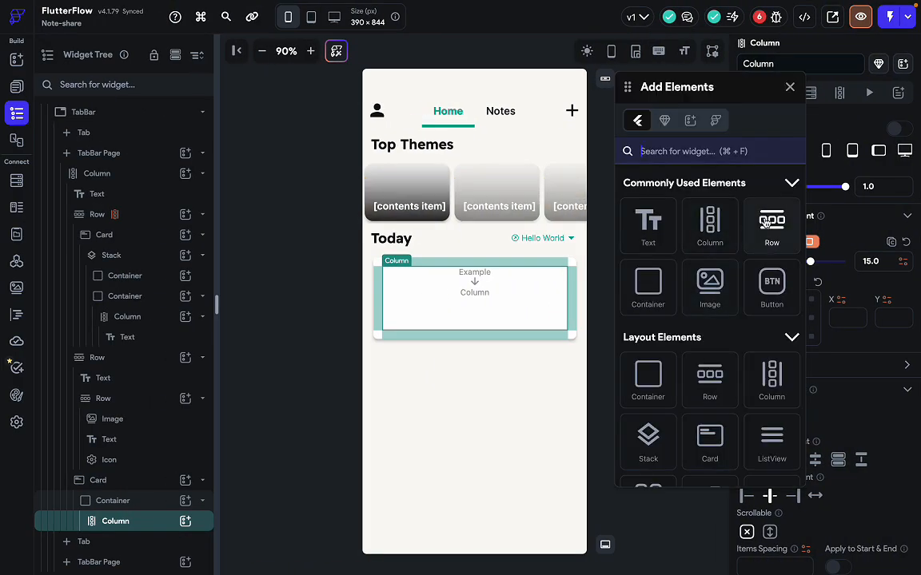
pyautogui.moveTo(772, 224); pyautogui.dragTo(481, 302)
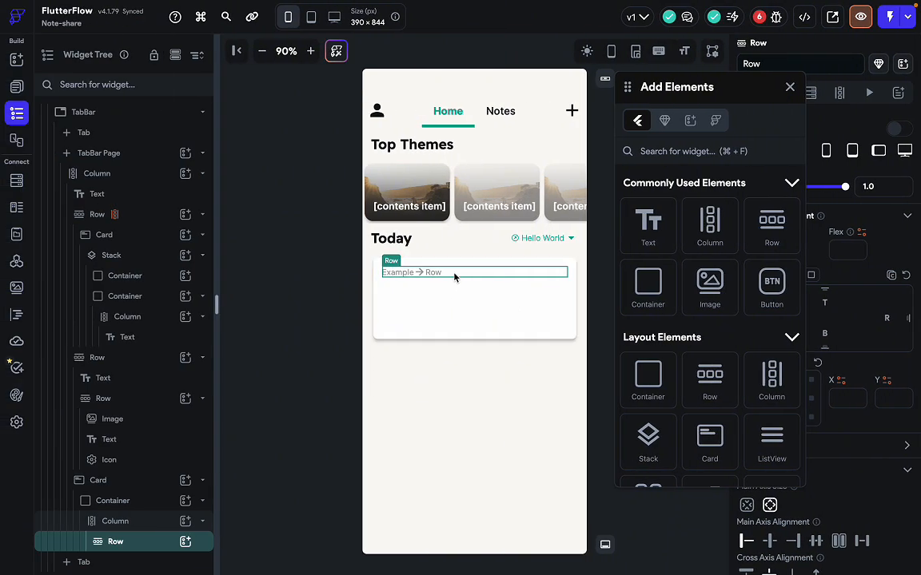
pyautogui.moveTo(710, 223); pyautogui.dragTo(447, 276)
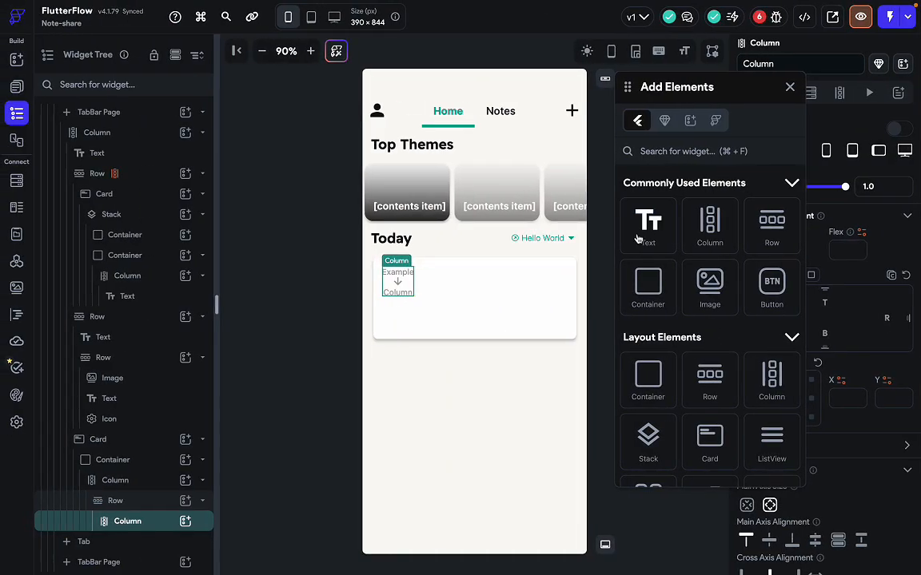
pyautogui.moveTo(648, 225); pyautogui.dragTo(393, 269)
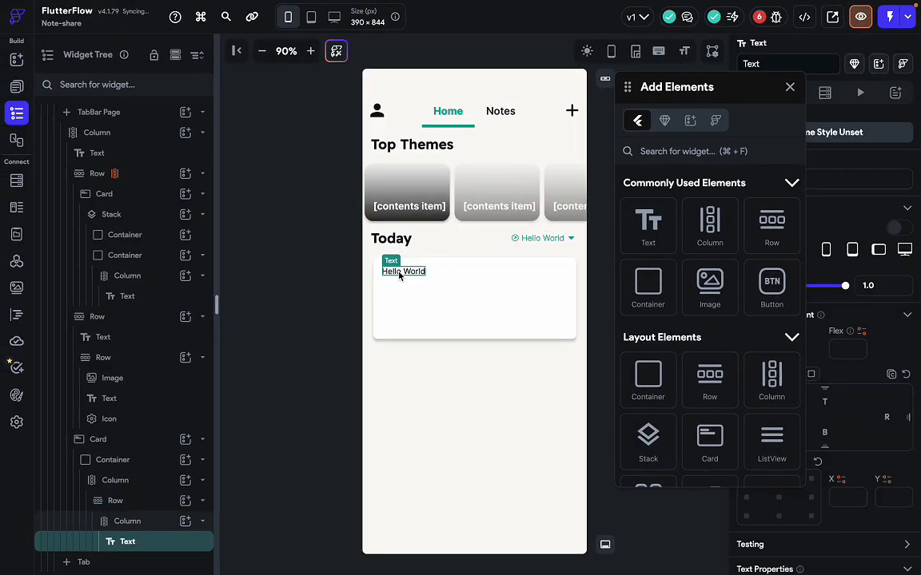
pyautogui.hotkey('ctrl', 'd')
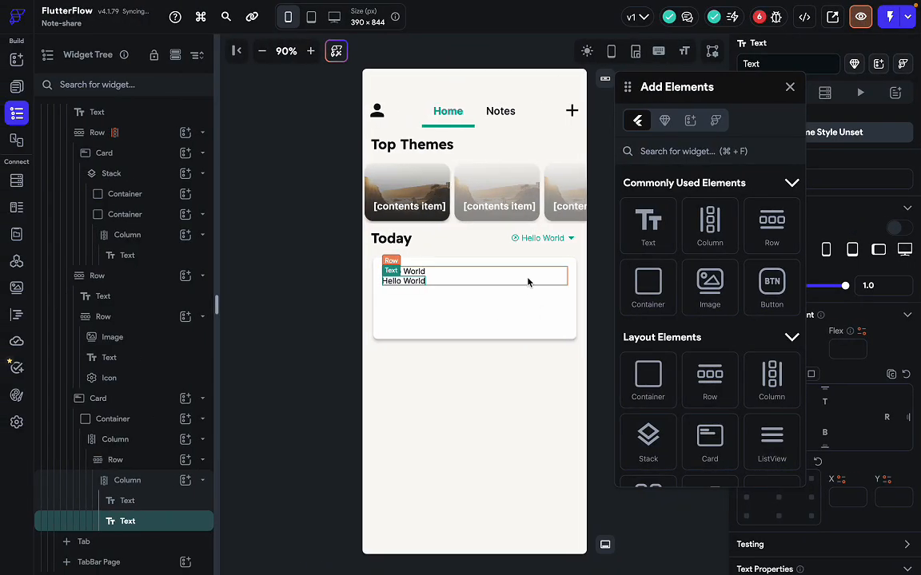
pyautogui.click(527, 281)
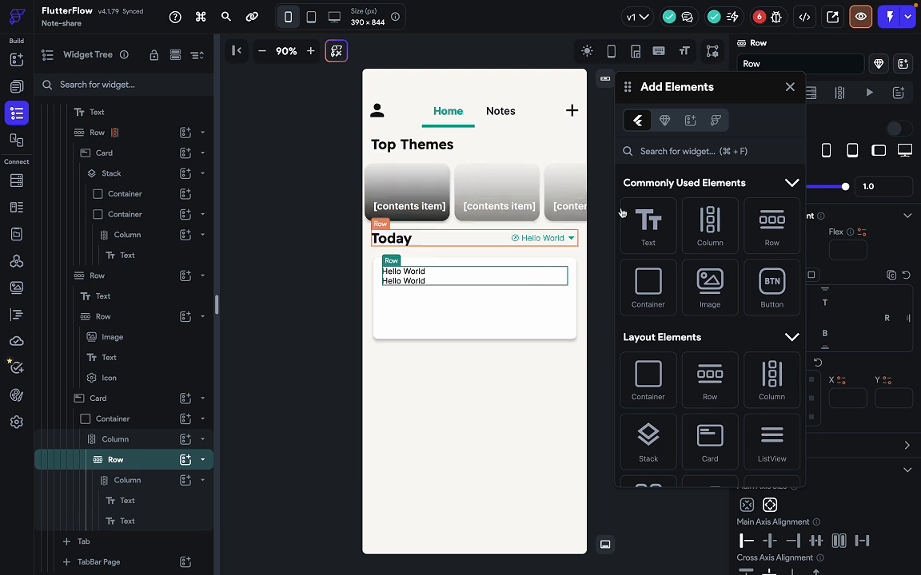
# Search for Image and drop one into the note card's row.
pyautogui.click(676, 153)
pyautogui.write('ijma')
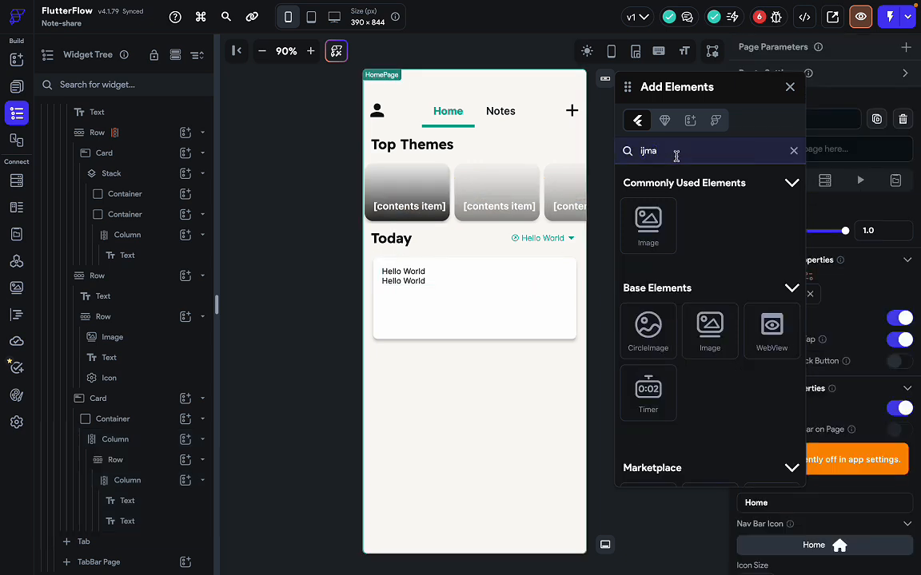
pyautogui.moveTo(652, 206); pyautogui.dragTo(551, 276)
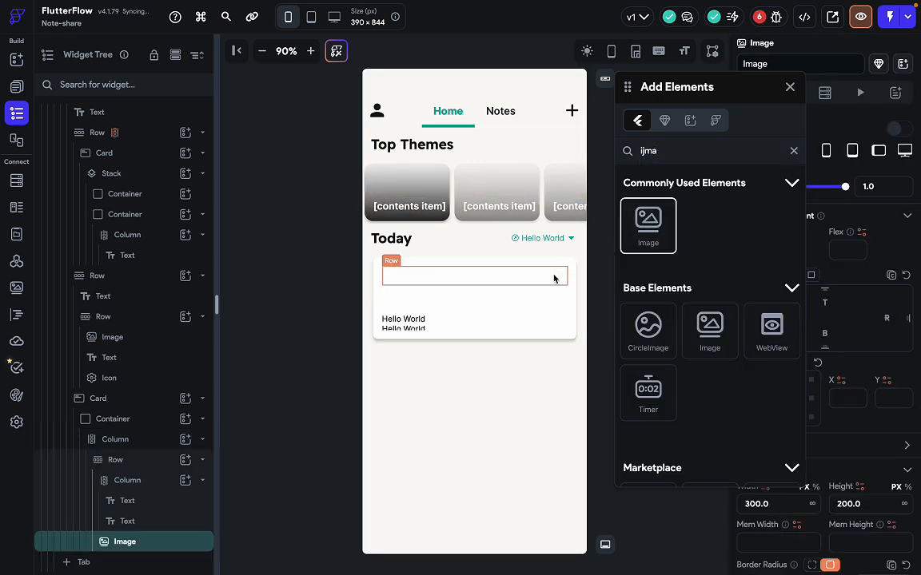
pyautogui.click(790, 86)
pyautogui.scroll(-3, 783, 424)
# Check the design thumbnail's size, then make the image 75 × 75.
pyautogui.hotkey('ctrl', 'Right')
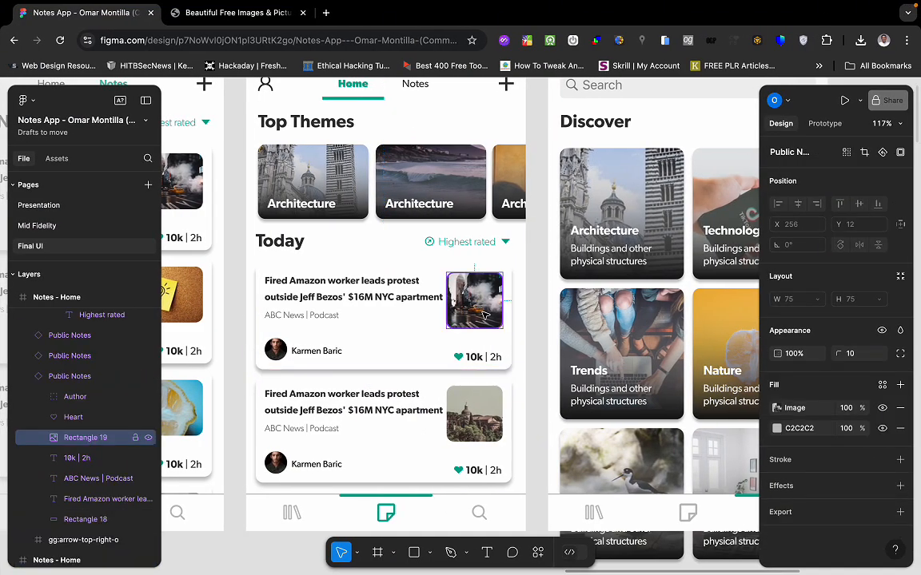
pyautogui.doubleClick(502, 329)
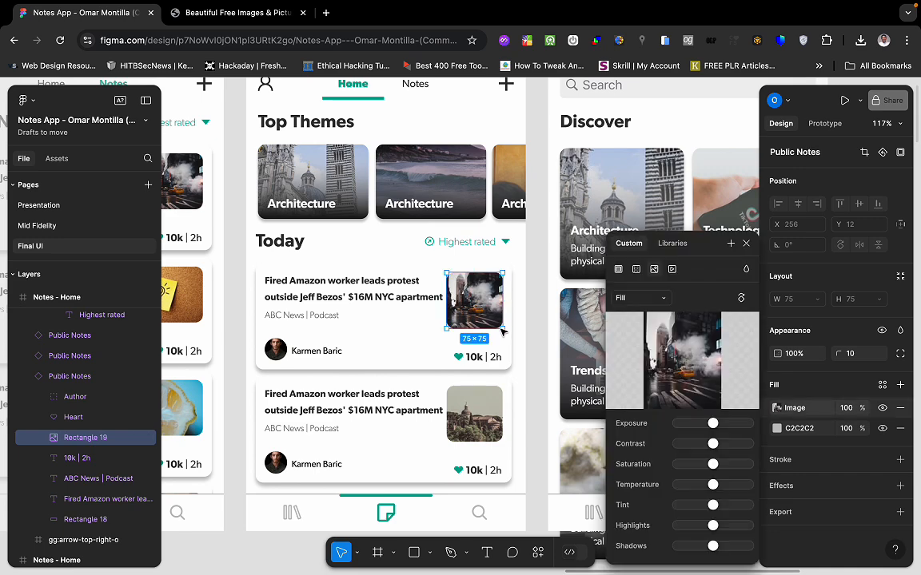
pyautogui.hotkey('ctrl', 'Left')
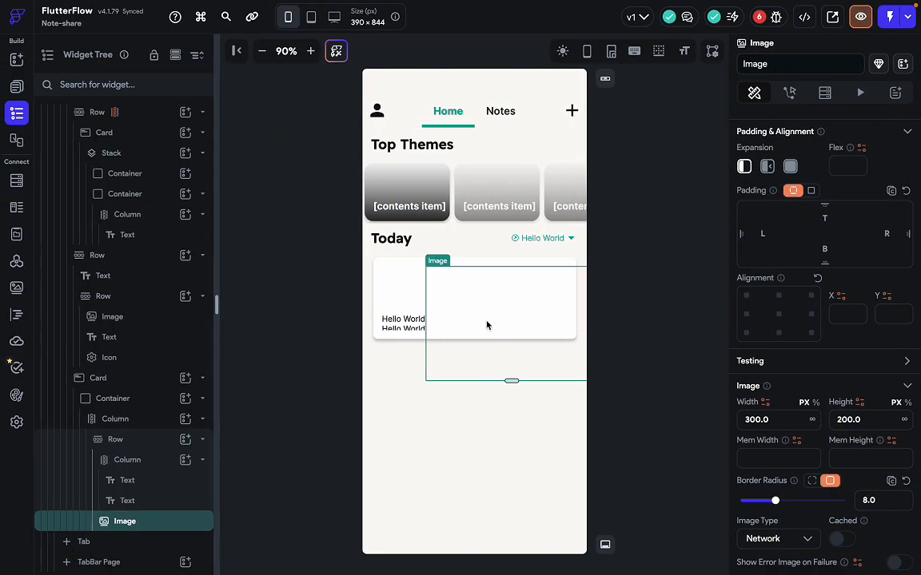
pyautogui.doubleClick(789, 425)
pyautogui.write('75')
pyautogui.press('Tab')
pyautogui.click(877, 424)
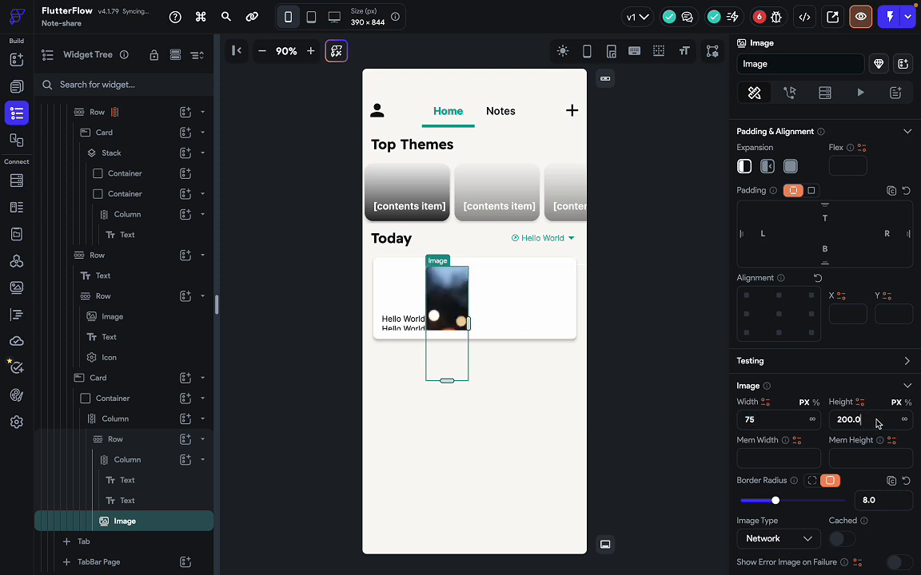
pyautogui.doubleClick(877, 423)
pyautogui.write('75')
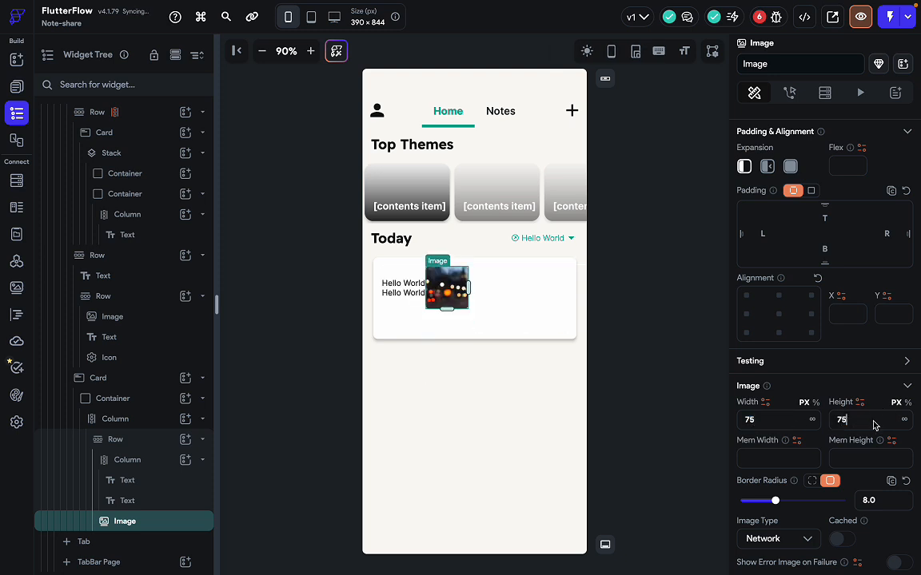
# Set the row's main axis to Space Between and cross axis to Start.
pyautogui.click(504, 289)
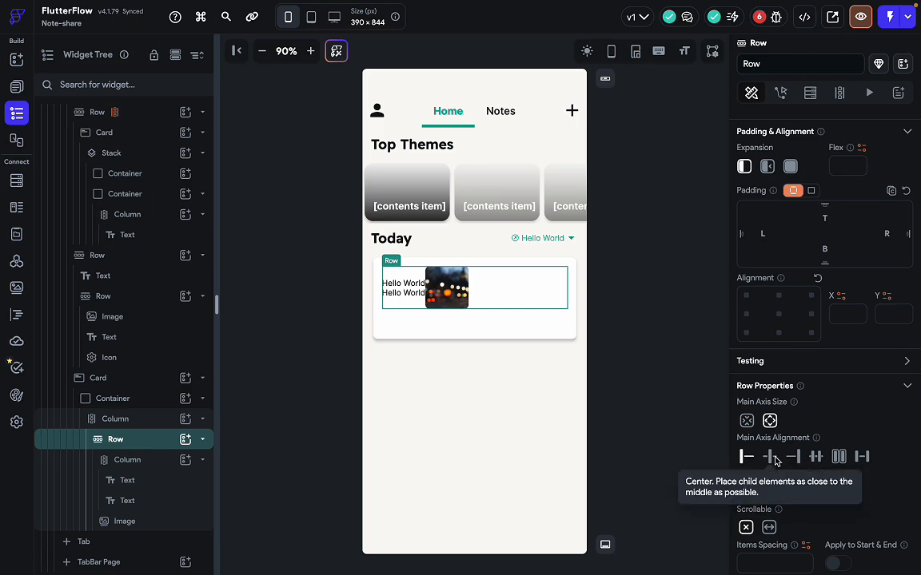
pyautogui.click(863, 458)
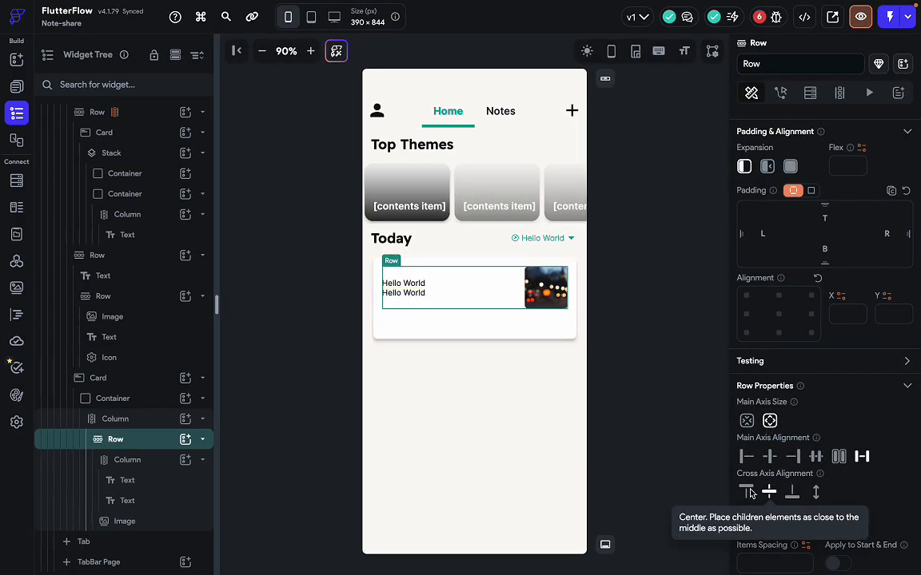
pyautogui.click(747, 490)
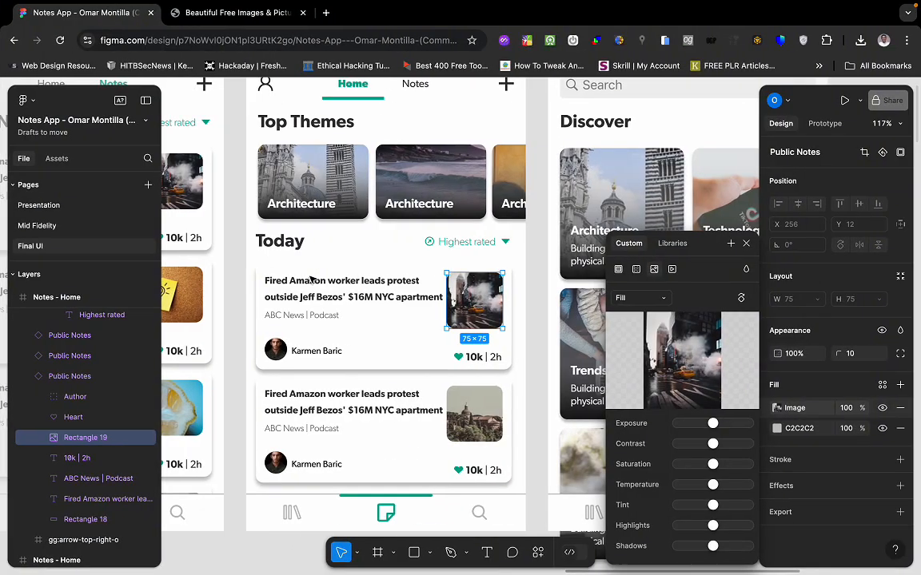
# Inspect the note card's headline text style in the Figma design.
pyautogui.click(322, 293)
pyautogui.doubleClick(335, 287)
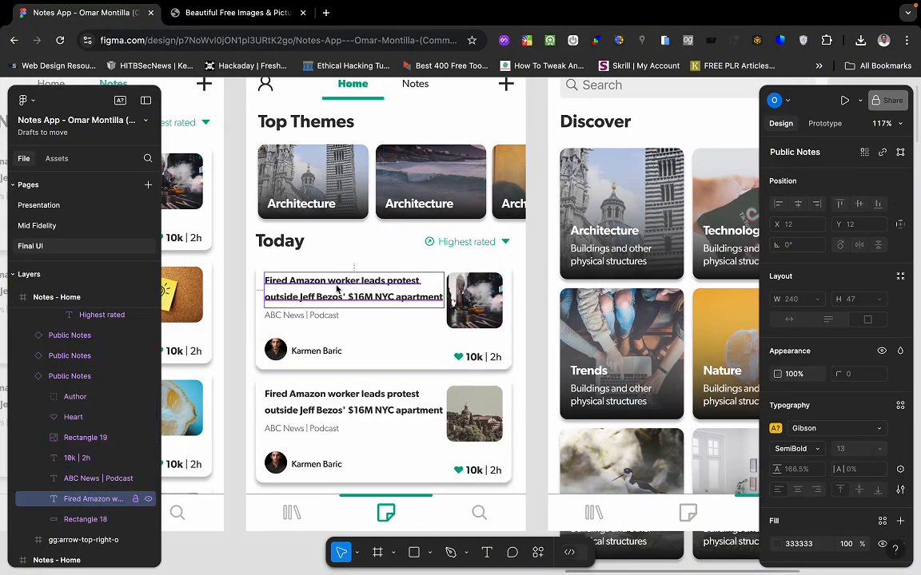
pyautogui.doubleClick(335, 286)
pyautogui.click(619, 129)
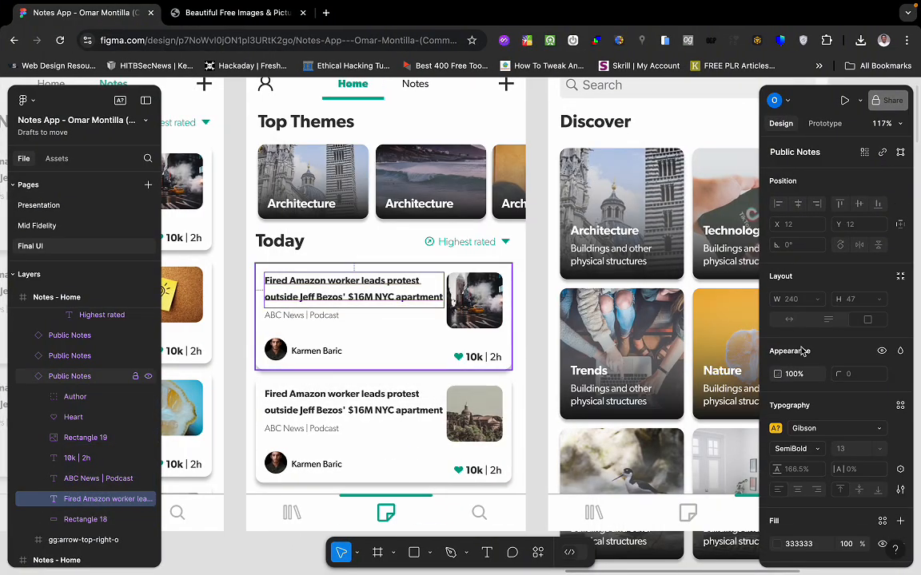
pyautogui.scroll(-2, 826, 422)
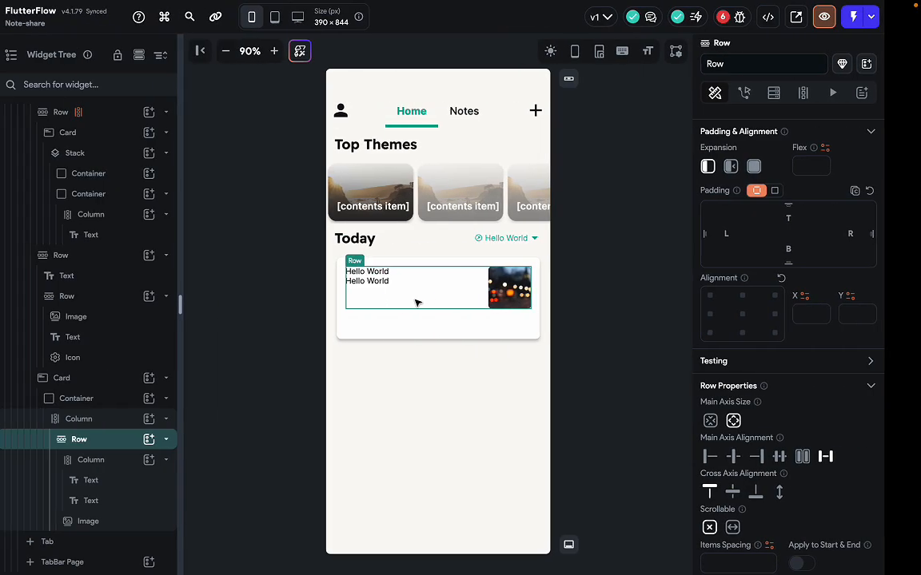
# Set the first Hello World line's font size to 13.
pyautogui.click(409, 272)
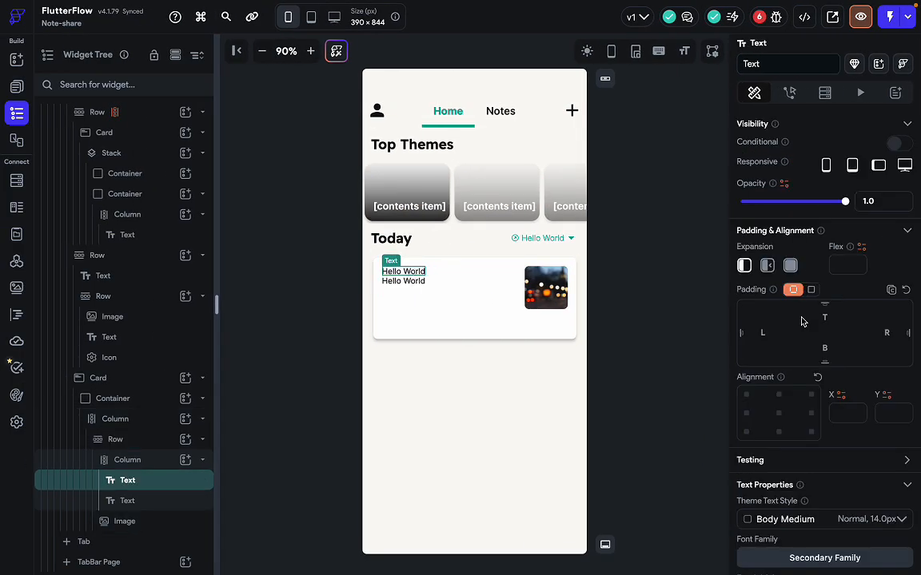
pyautogui.scroll(-4, 839, 432)
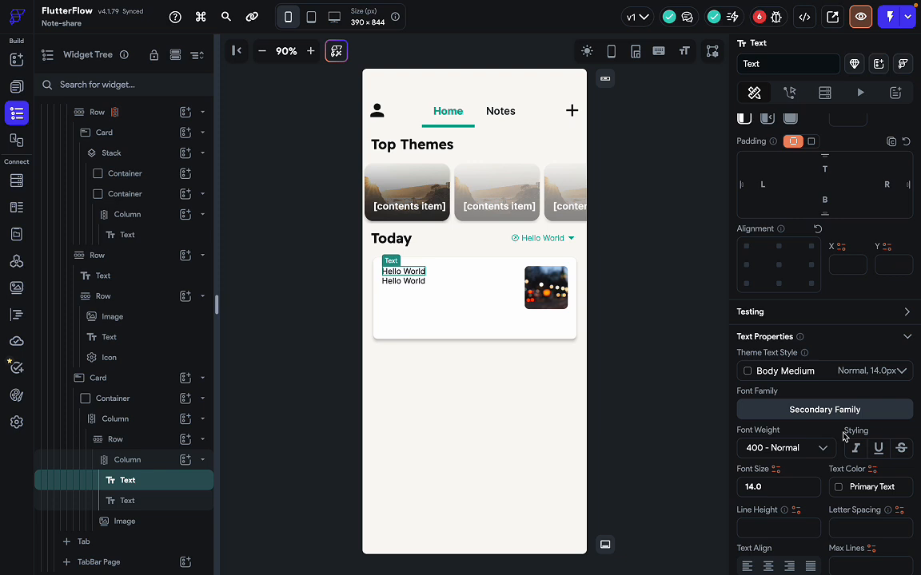
pyautogui.scroll(-1, 831, 416)
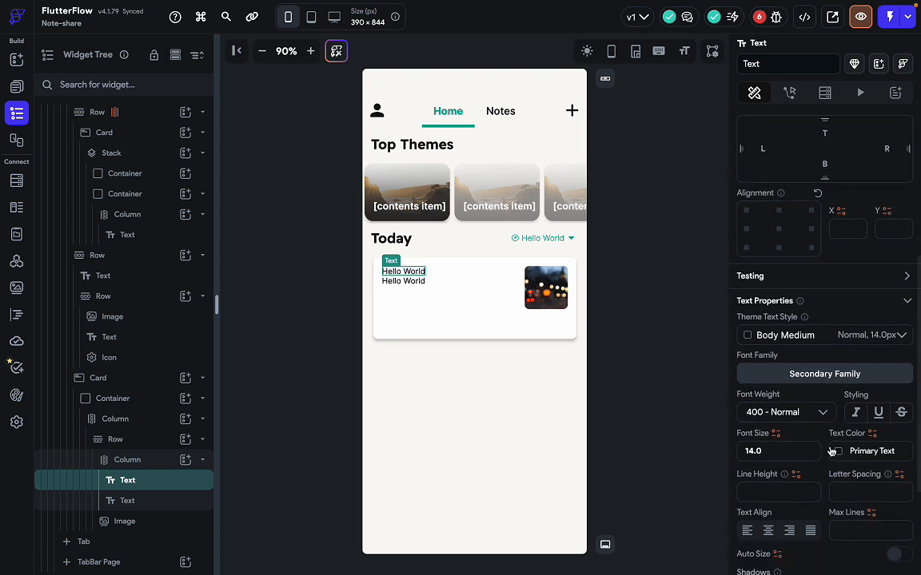
pyautogui.click(771, 442)
pyautogui.press('BackSpace')
pyautogui.press('BackSpace')
pyautogui.press('BackSpace')
pyautogui.write('13')
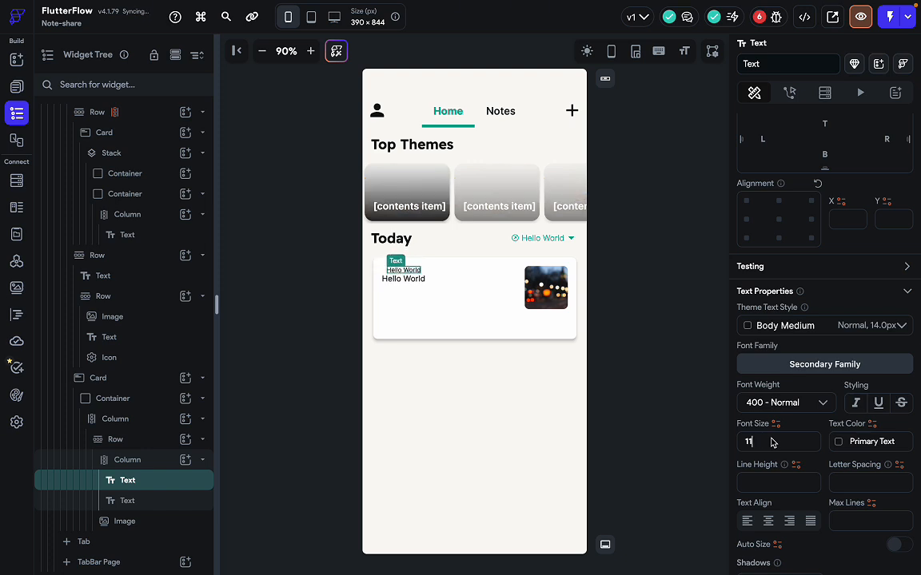
pyautogui.press('BackSpace')
pyautogui.press('BackSpace')
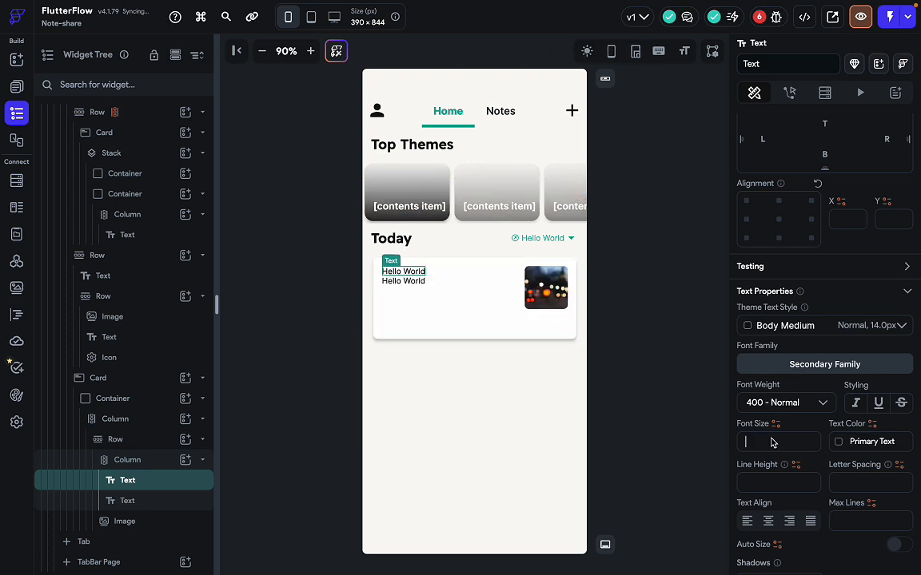
pyautogui.write('3')
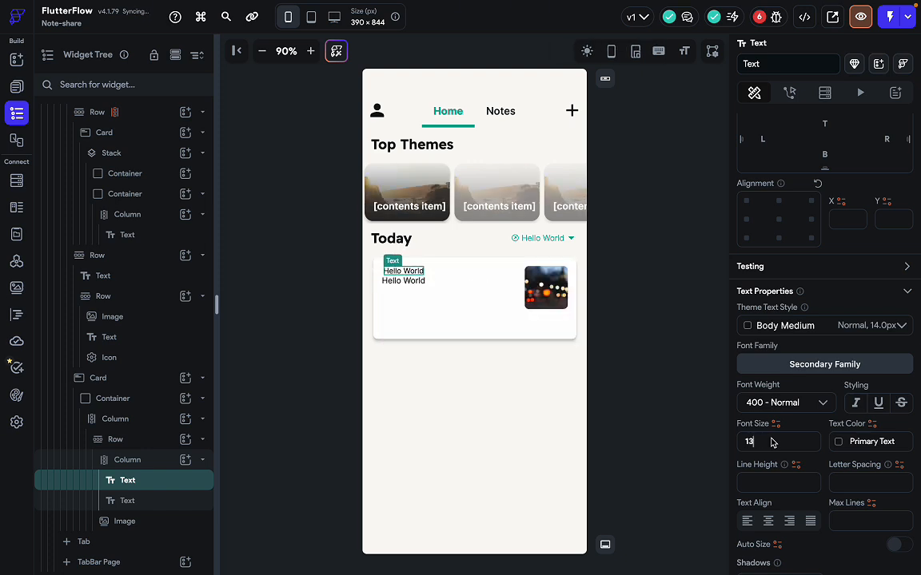
# Give the first line a 600 - Semi Bold font weight, leaving its colour unchanged.
pyautogui.click(839, 444)
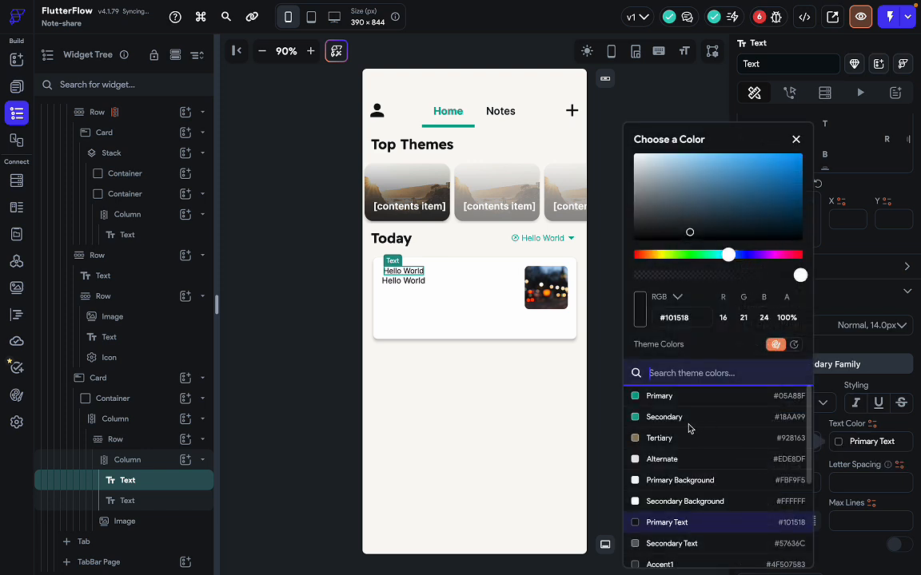
pyautogui.click(861, 373)
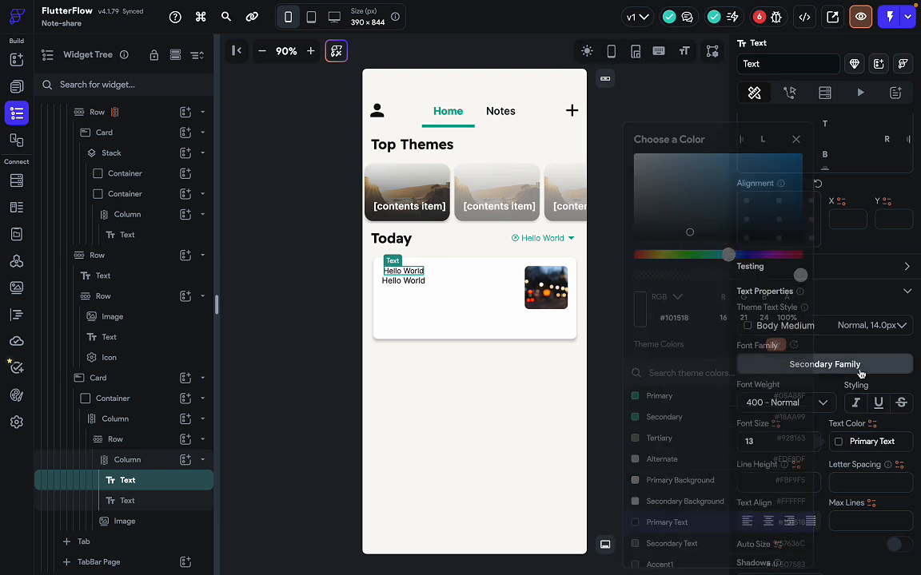
pyautogui.scroll(-2, 759, 480)
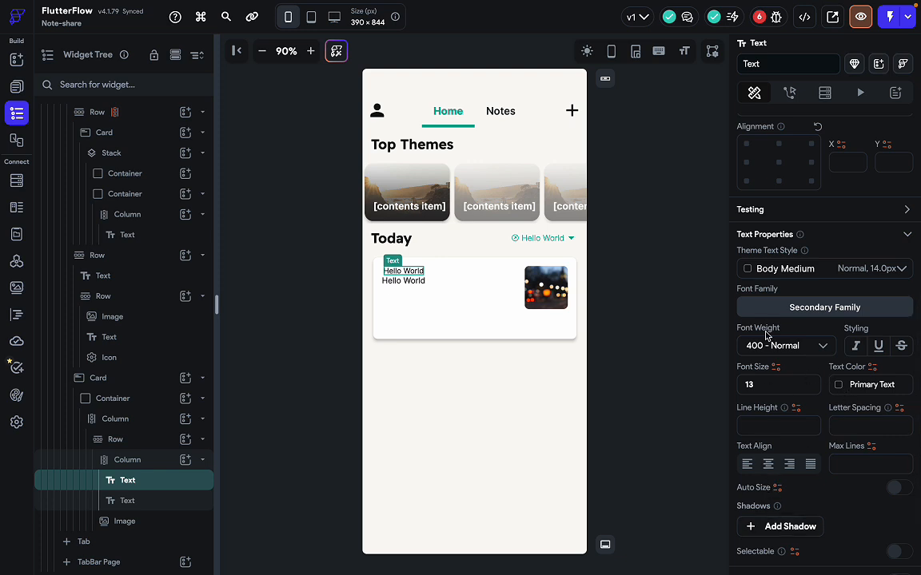
pyautogui.click(769, 348)
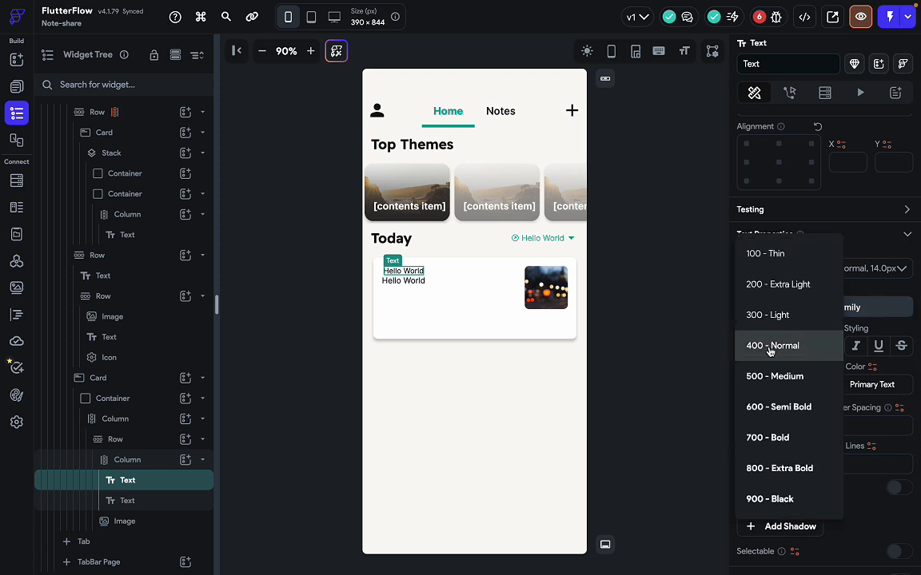
pyautogui.click(780, 407)
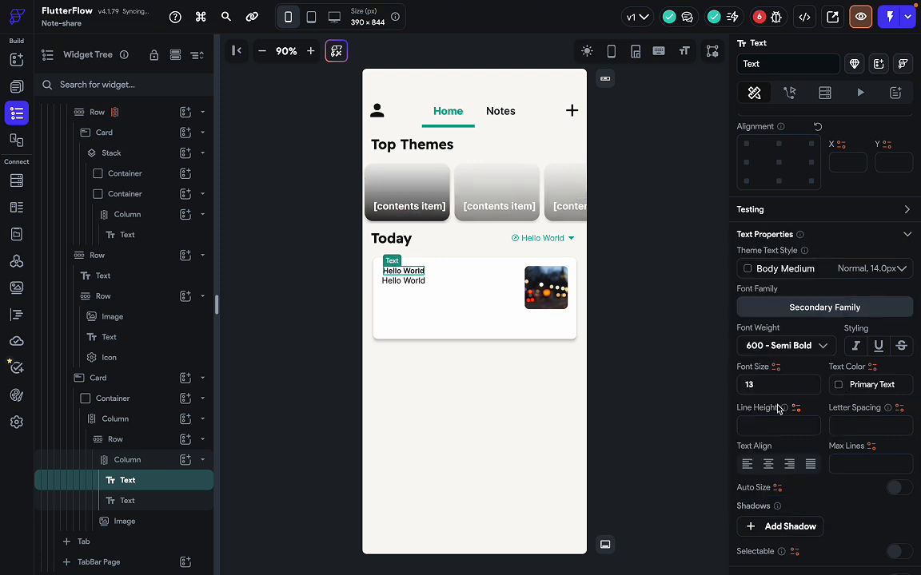
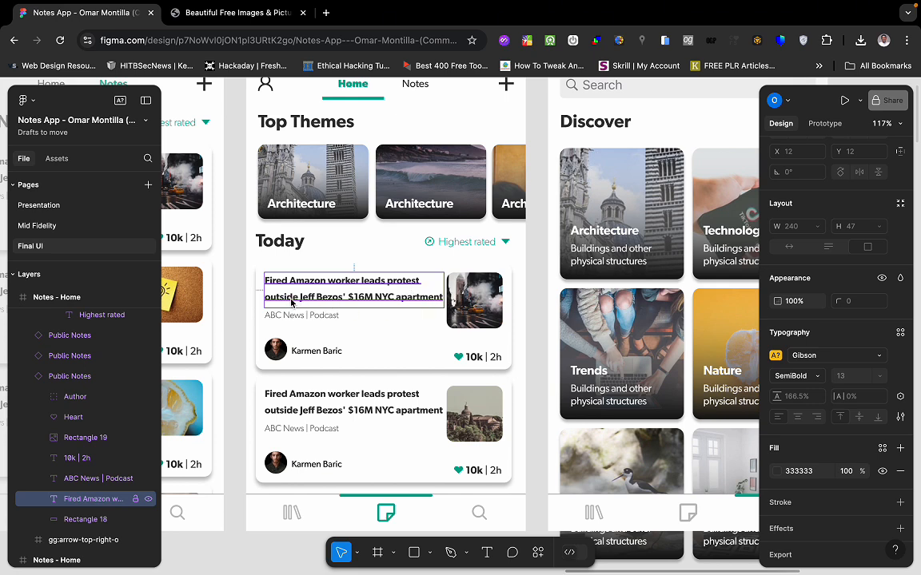
# Switch from the Figma design back to the FlutterFlow editor.
pyautogui.hotkey('ctrl', 'Left')
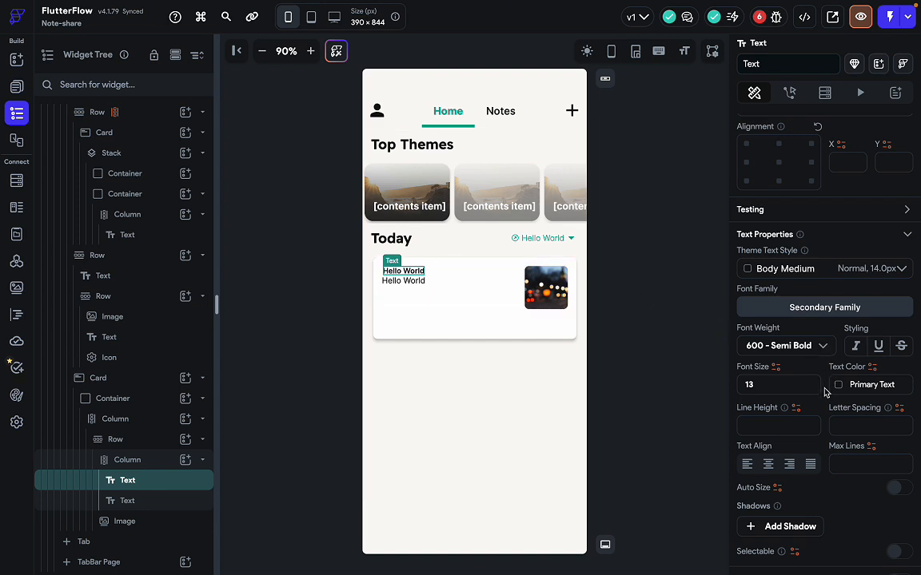
# Wrap the Today card's Hello World title text in a Container, then reselect the text.
pyautogui.rightClick(410, 276)
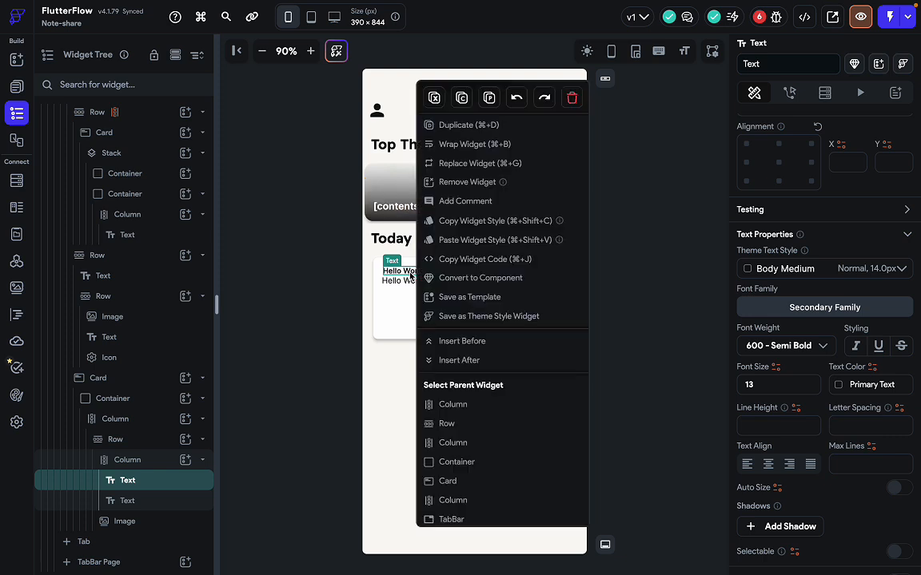
pyautogui.press('Escape')
pyautogui.hotkey('ctrl', 'b')
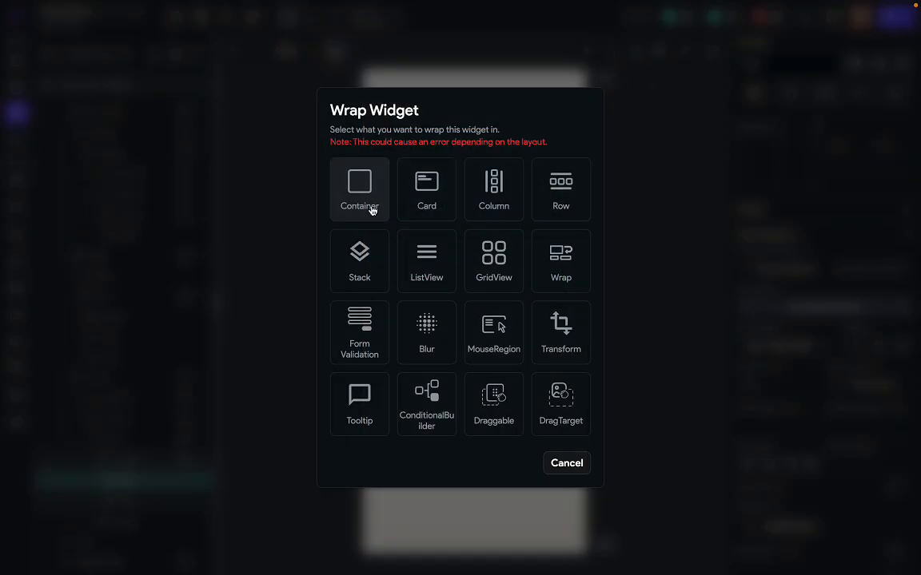
pyautogui.click(370, 206)
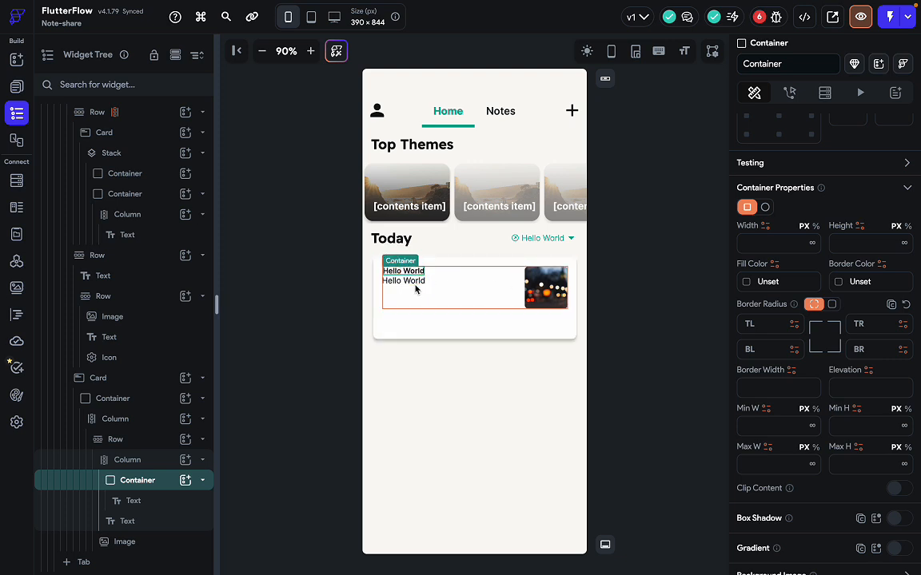
pyautogui.scroll(5, 787, 288)
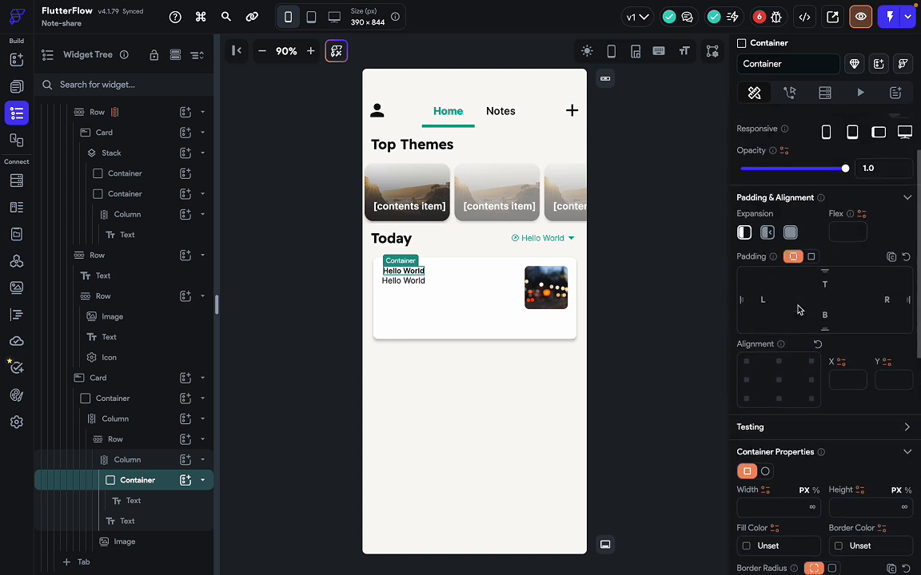
pyautogui.scroll(2, 798, 310)
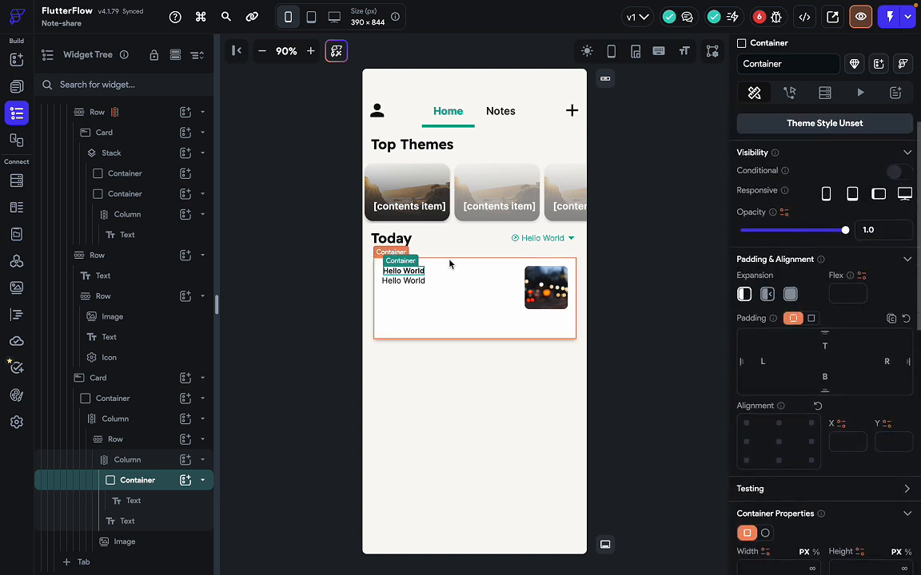
pyautogui.click(402, 271)
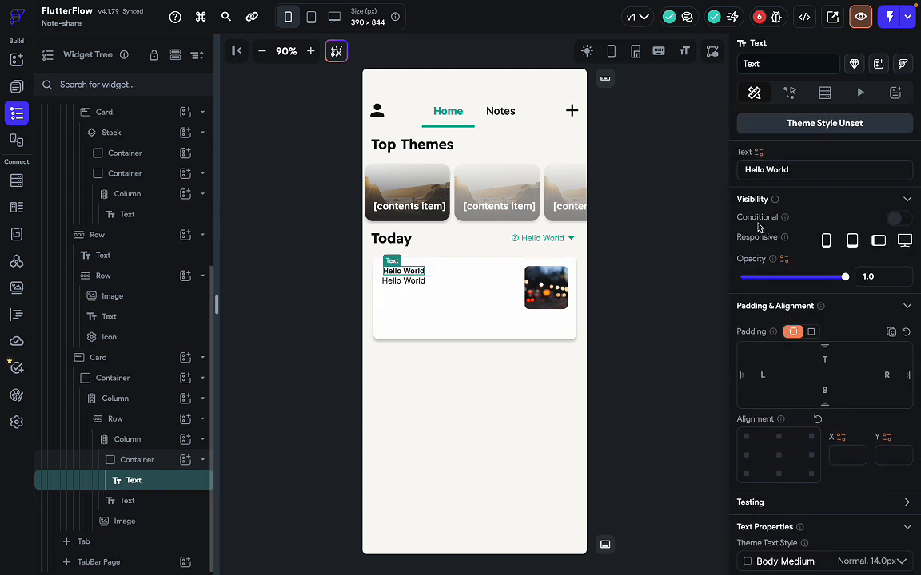
# Replace the title with a long placeholder string to test wrapping.
pyautogui.click(795, 171)
pyautogui.write('wekflnkfmkwemfkwmekfmwekfmwk')
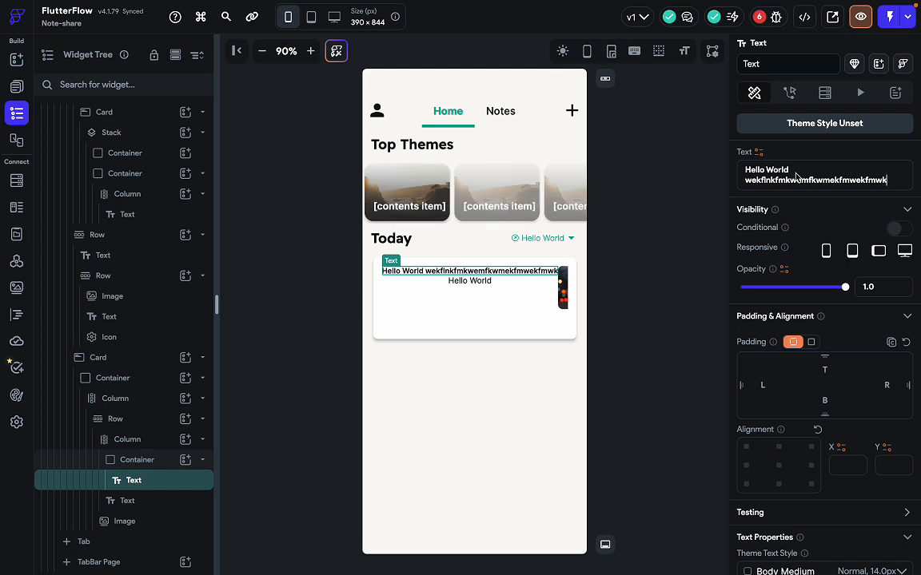
pyautogui.press('BackSpace')
pyautogui.press('BackSpace')
pyautogui.press('BackSpace')
pyautogui.press('BackSpace')
pyautogui.press('BackSpace')
pyautogui.press('BackSpace')
pyautogui.press('BackSpace')
pyautogui.press('BackSpace')
pyautogui.press('BackSpace')
pyautogui.press('BackSpace')
pyautogui.press('BackSpace')
pyautogui.press('BackSpace')
pyautogui.press('BackSpace')
pyautogui.press('BackSpace')
pyautogui.press('BackSpace')
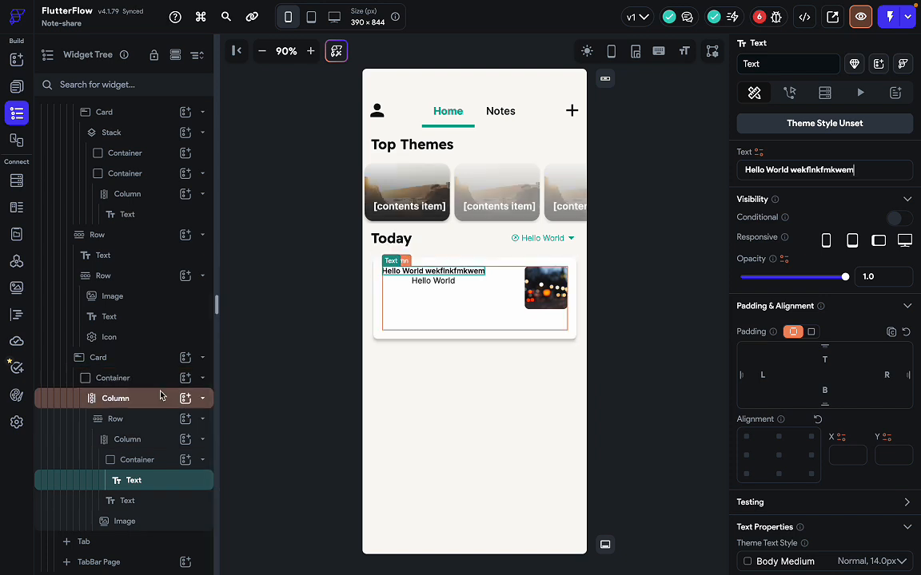
# Set the title's wrapping Container width to 55%.
pyautogui.click(143, 460)
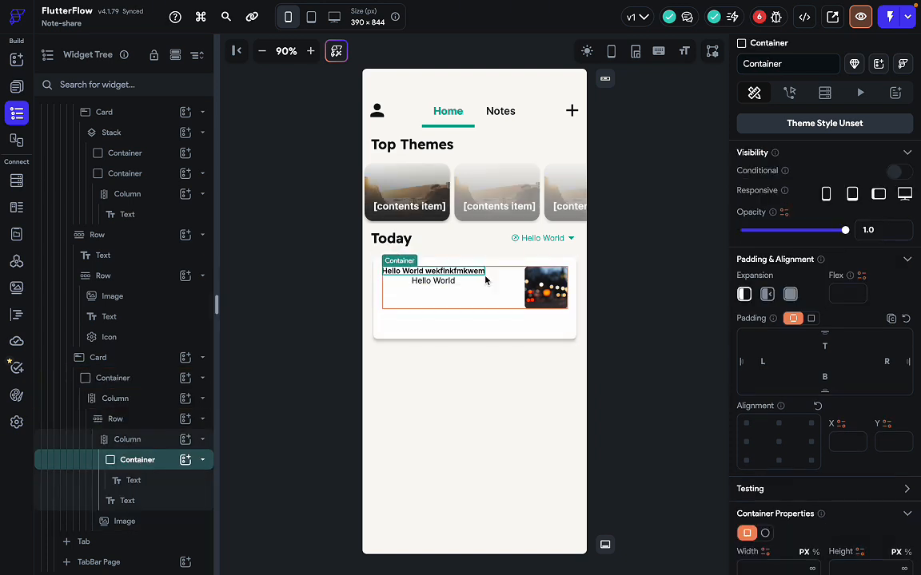
pyautogui.scroll(-3, 799, 406)
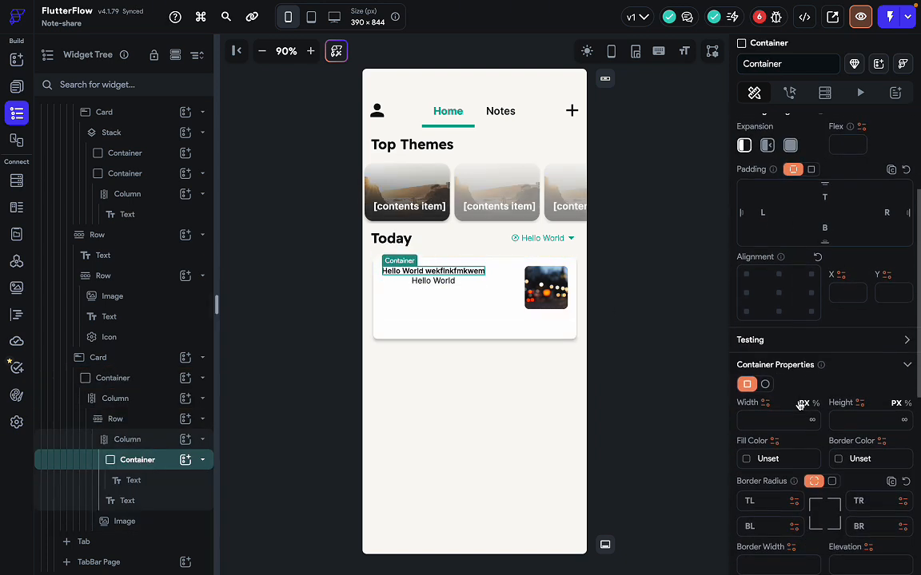
pyautogui.click(761, 417)
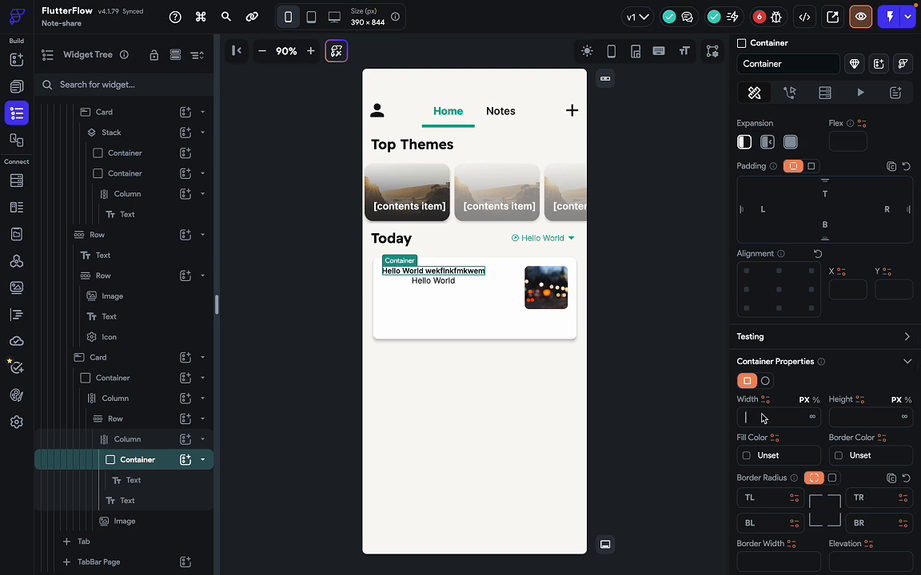
pyautogui.click(815, 400)
pyautogui.click(805, 400)
pyautogui.click(815, 400)
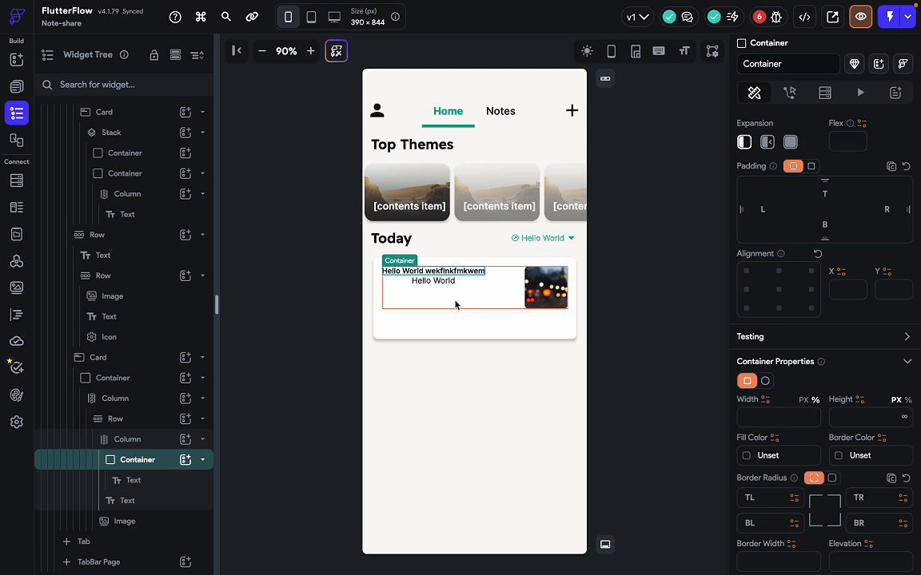
pyautogui.click(756, 417)
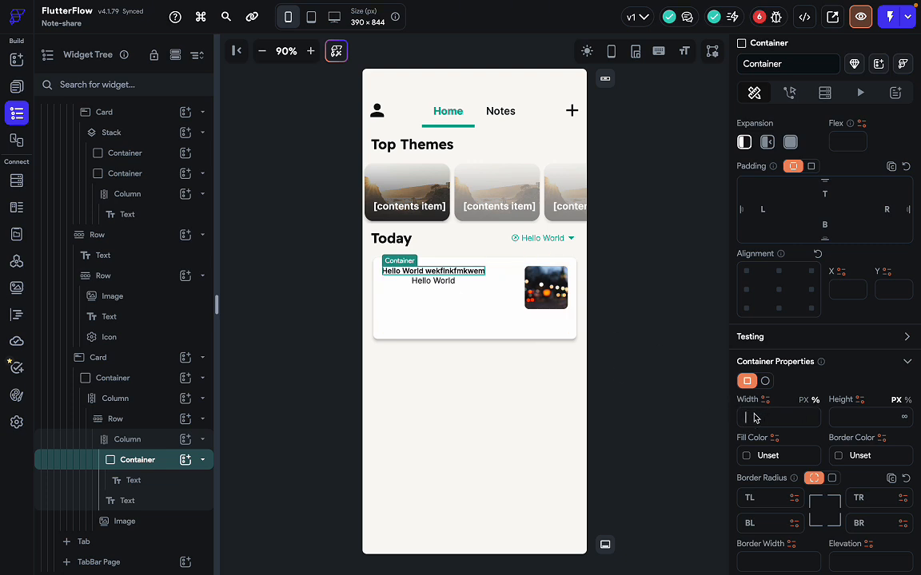
pyautogui.write('75')
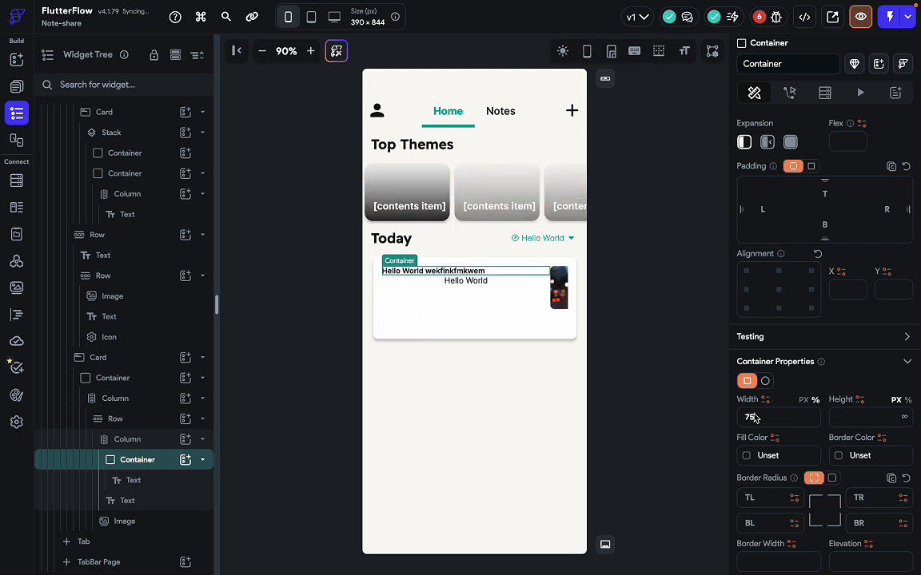
pyautogui.press('BackSpace')
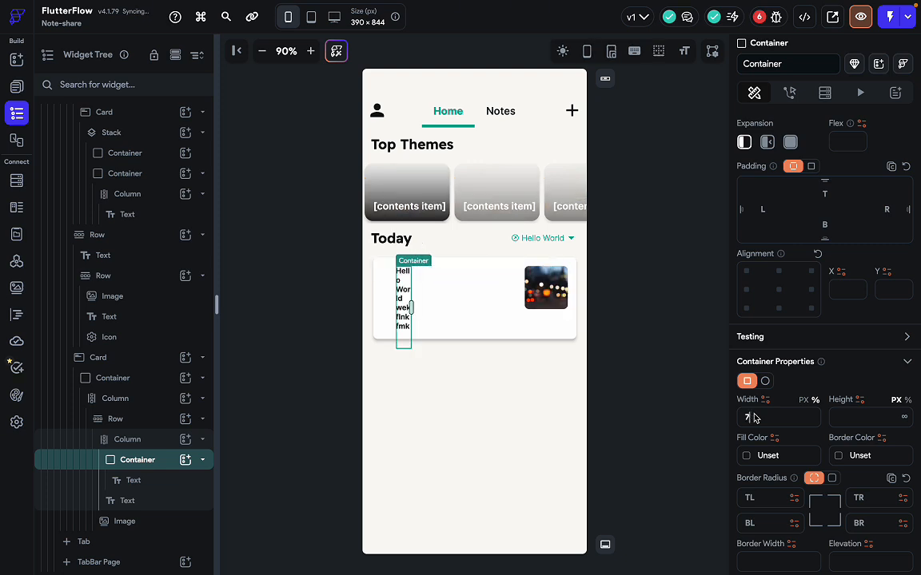
pyautogui.press('BackSpace')
pyautogui.write('50')
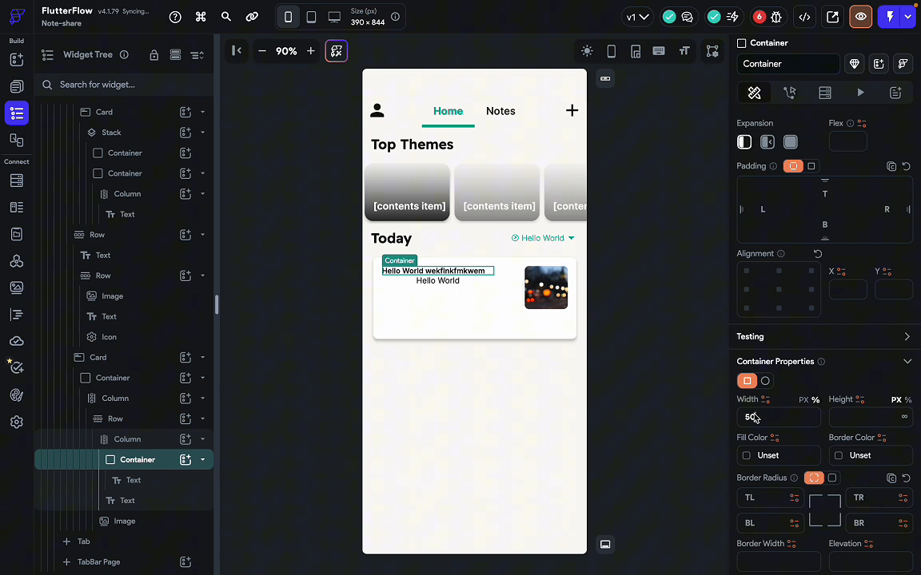
pyautogui.press('BackSpace')
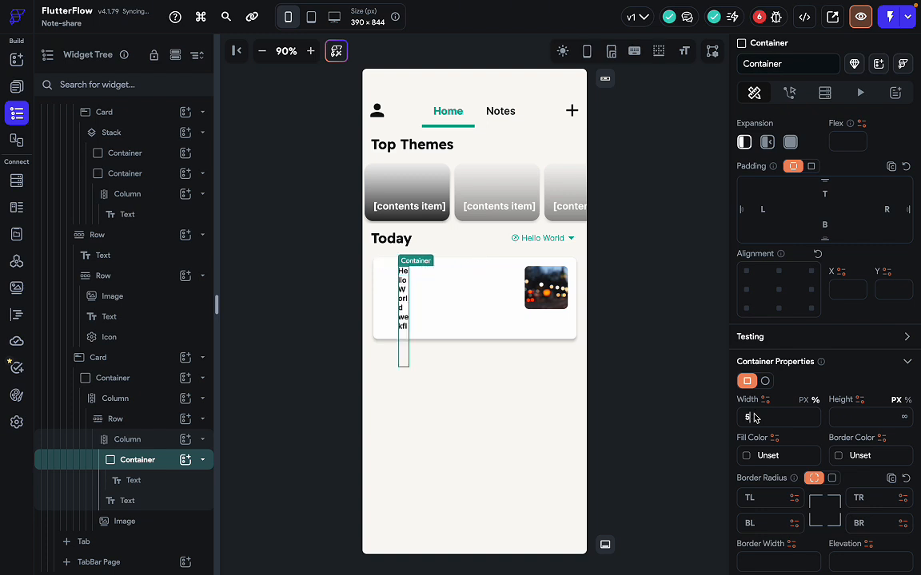
pyautogui.write('5')
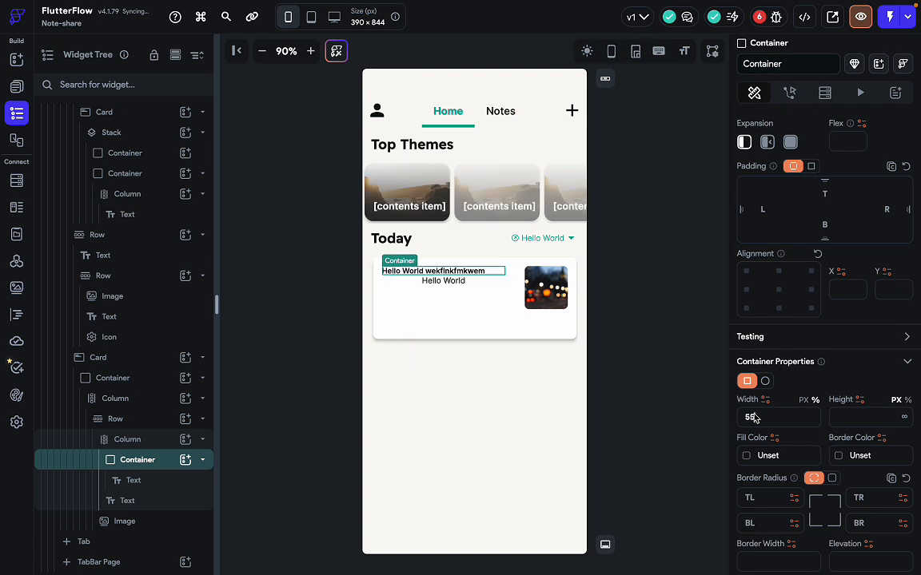
pyautogui.click(467, 273)
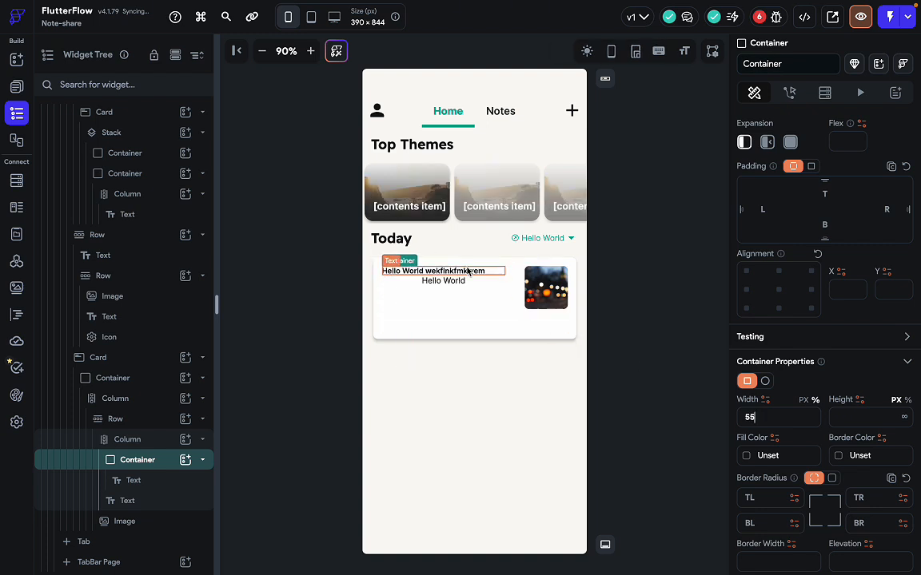
# Lengthen the title placeholder so it wraps onto two lines.
pyautogui.scroll(2, 769, 271)
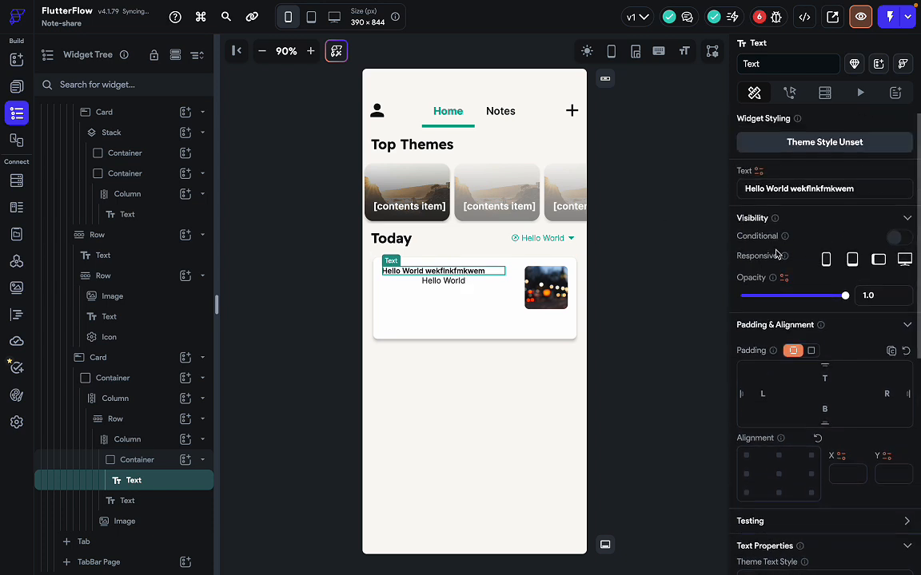
pyautogui.click(869, 191)
pyautogui.write('sf')
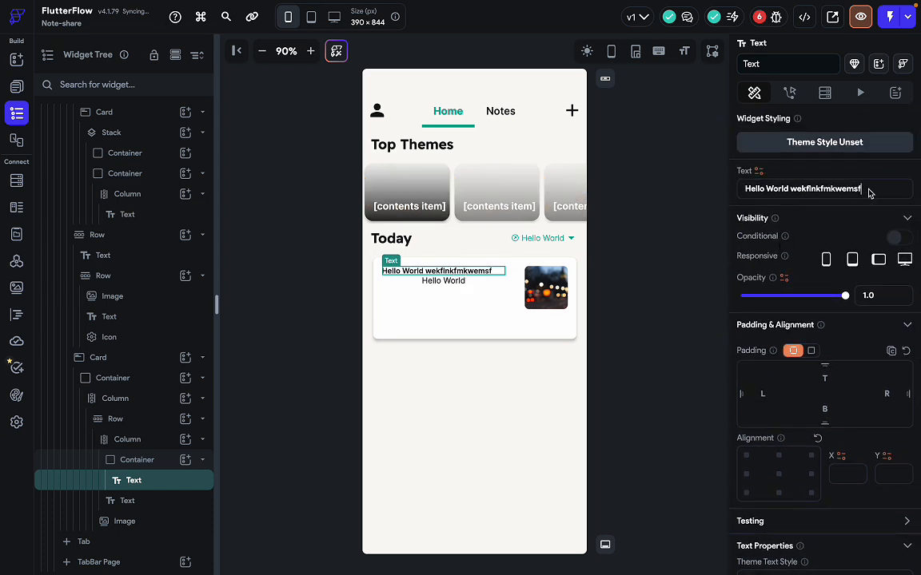
pyautogui.write('seefseses')
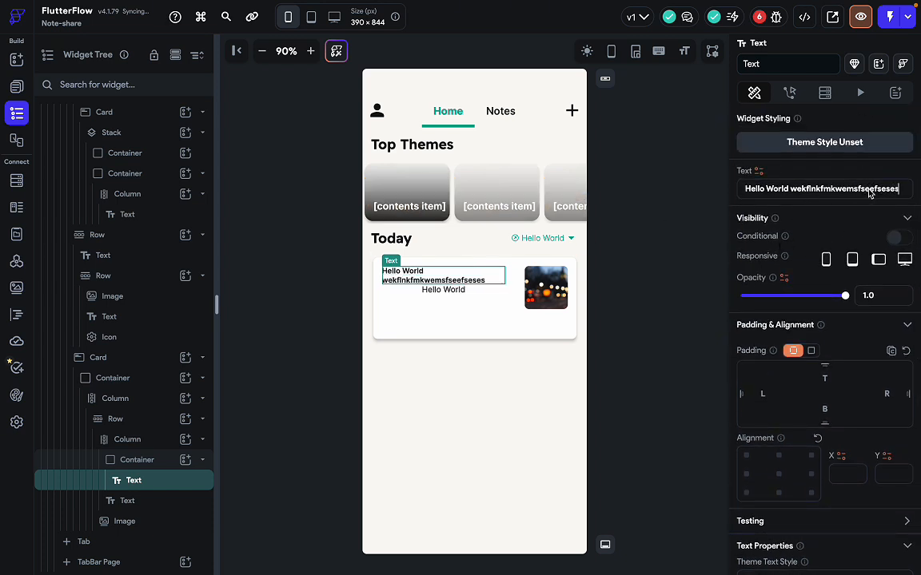
pyautogui.write('esesef')
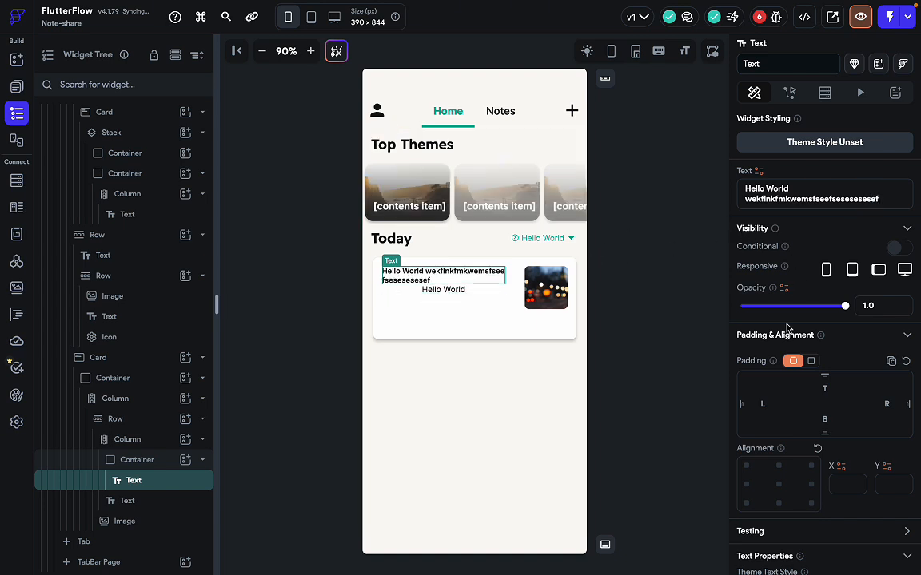
# Set the card's text Column Cross Axis Alignment to Start.
pyautogui.click(445, 291)
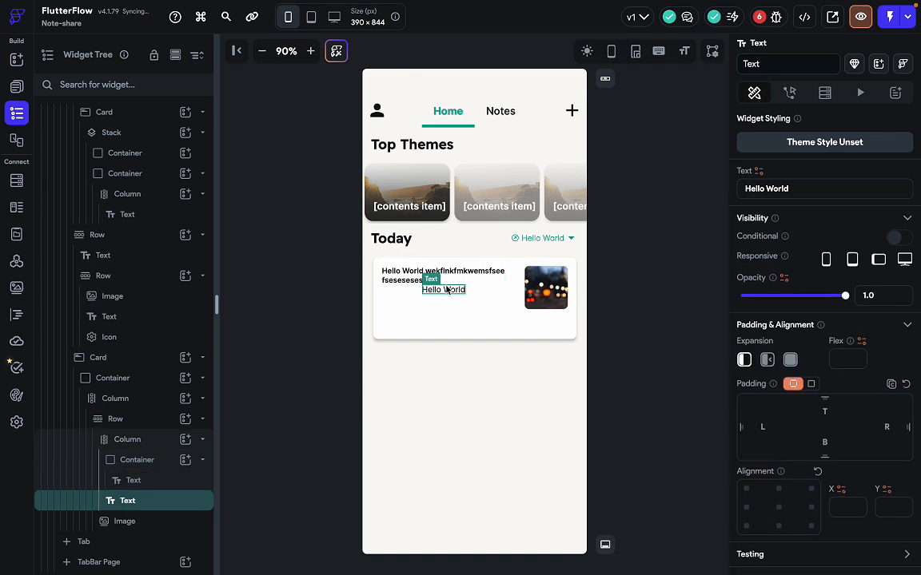
pyautogui.click(487, 292)
pyautogui.scroll(-2, 731, 397)
pyautogui.scroll(-1, 735, 395)
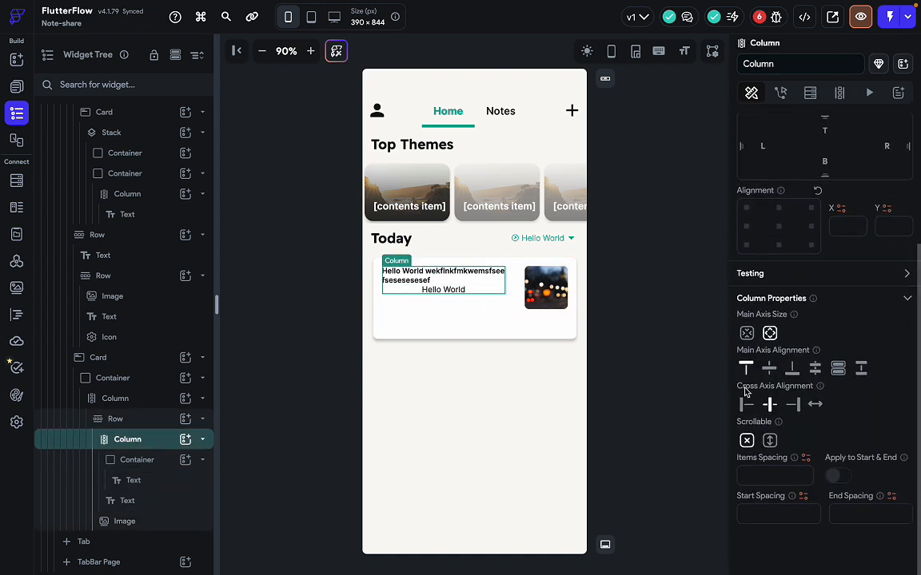
pyautogui.click(744, 410)
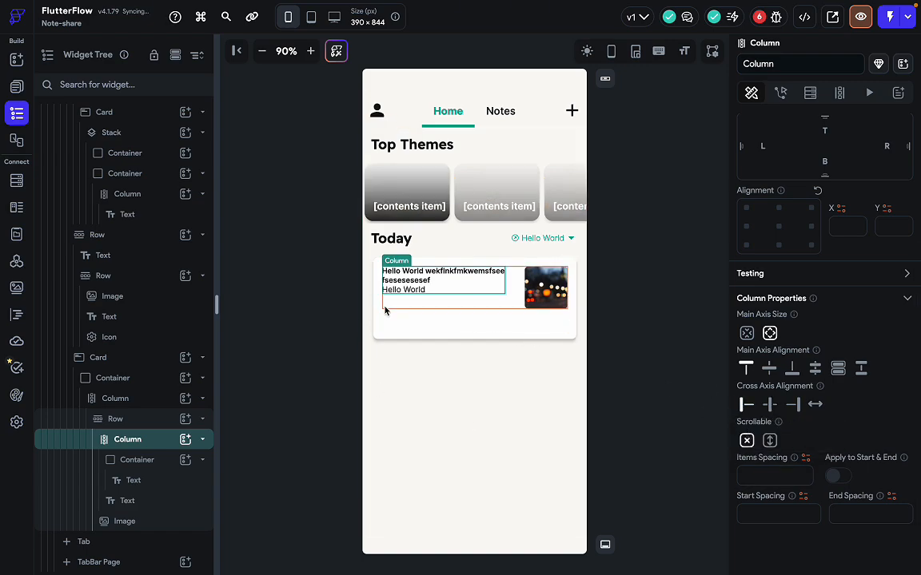
pyautogui.hotkey('ctrl', 'Right')
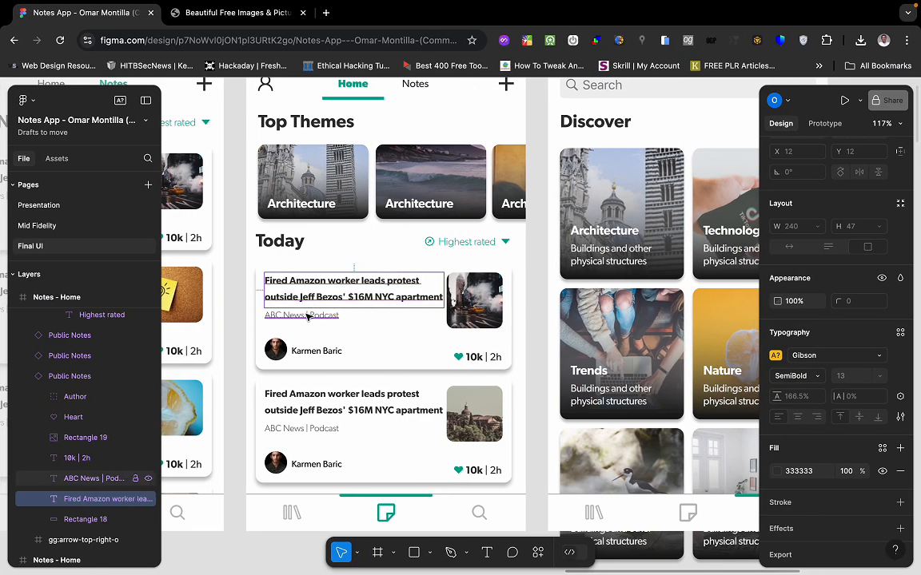
# Check the ABC News | Podcast caption styling in the Figma design.
pyautogui.click(308, 316)
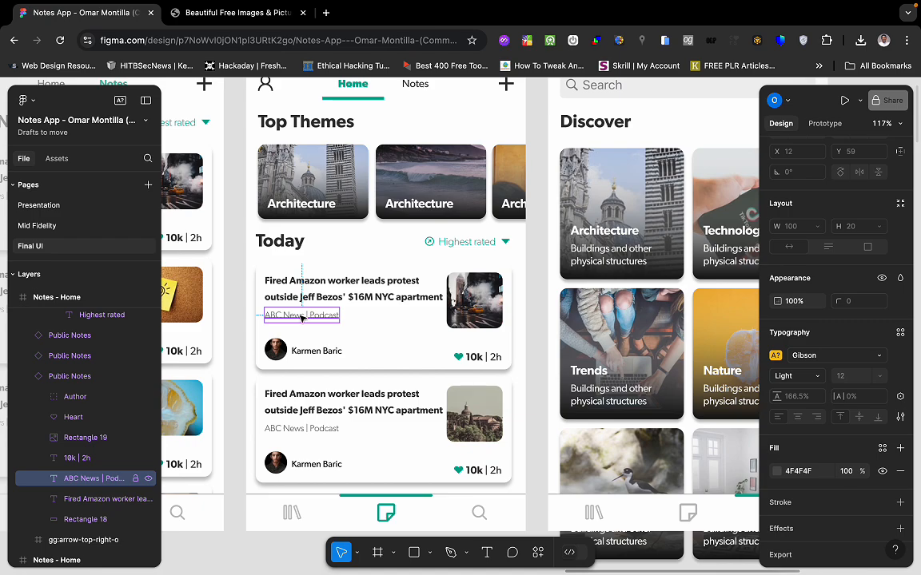
pyautogui.hotkey('ctrl', 'Left')
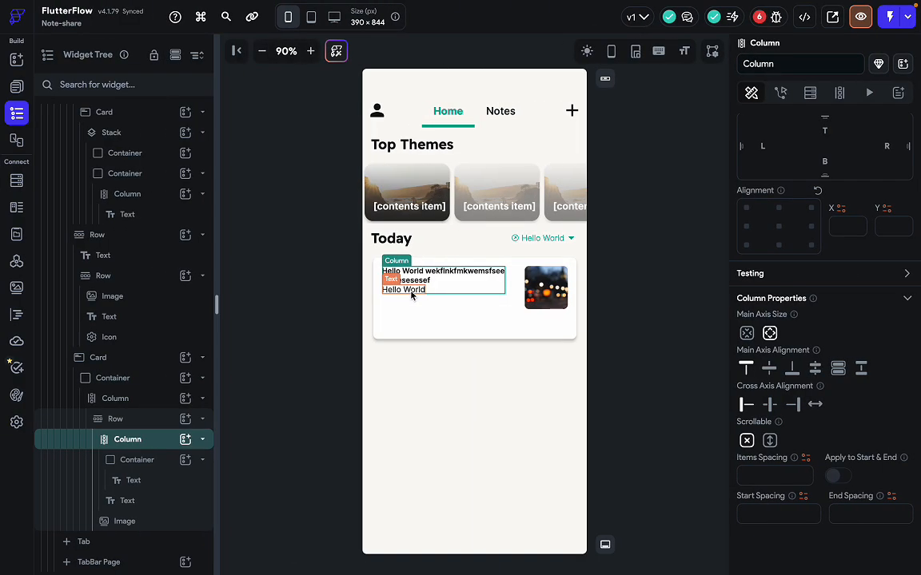
pyautogui.hotkey('ctrl', 'Right')
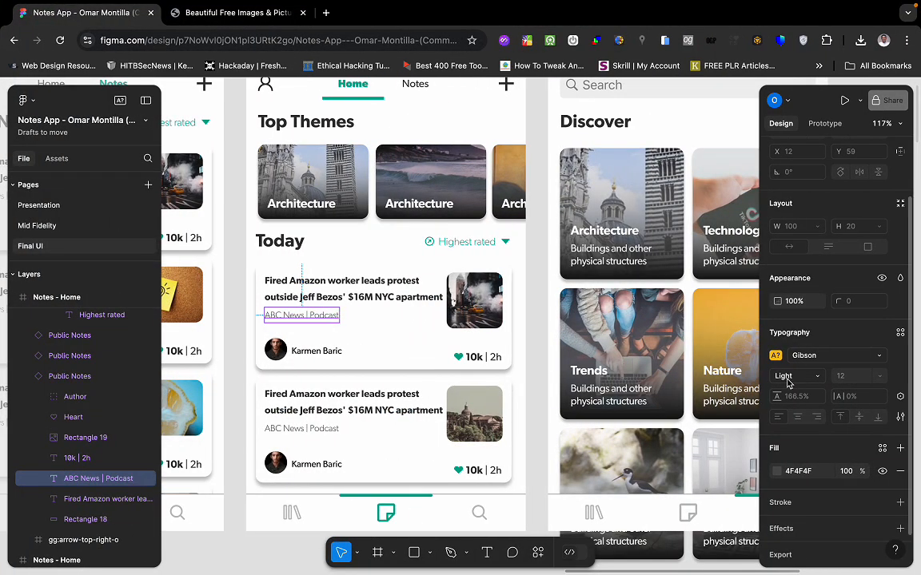
pyautogui.hotkey('ctrl', 'Left')
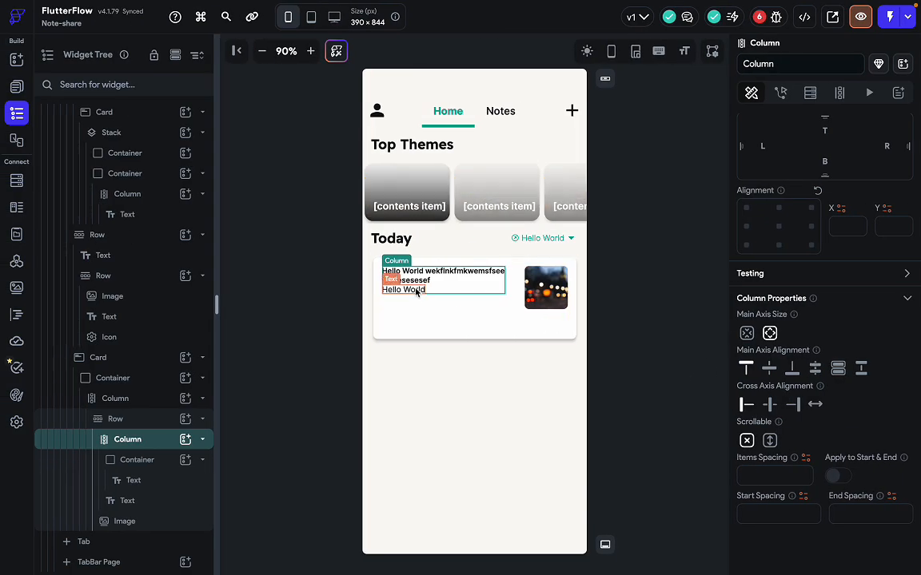
# Set the lower Hello World line to font size 12 with 300 - Light weight.
pyautogui.click(408, 290)
pyautogui.scroll(-2, 823, 391)
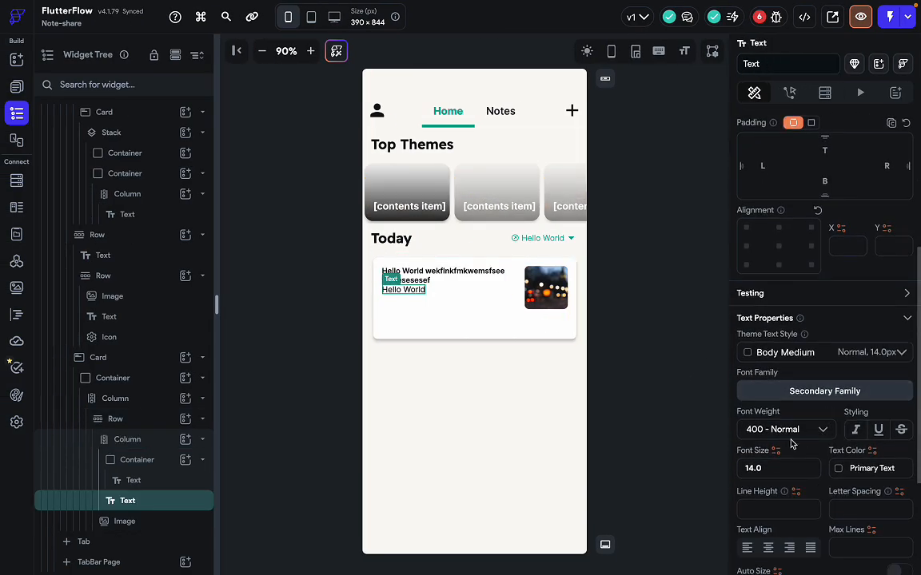
pyautogui.click(771, 471)
pyautogui.doubleClick(771, 474)
pyautogui.write('12')
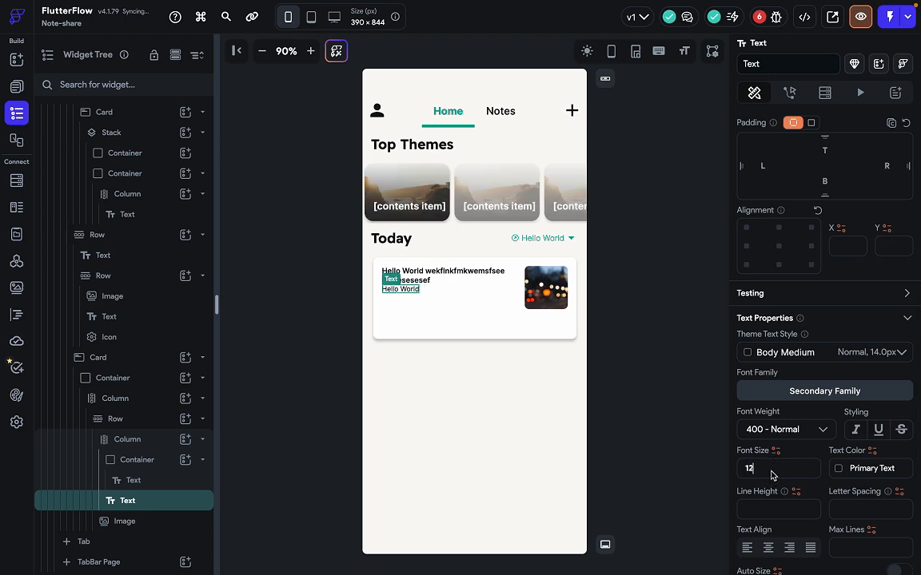
pyautogui.click(791, 435)
pyautogui.click(773, 338)
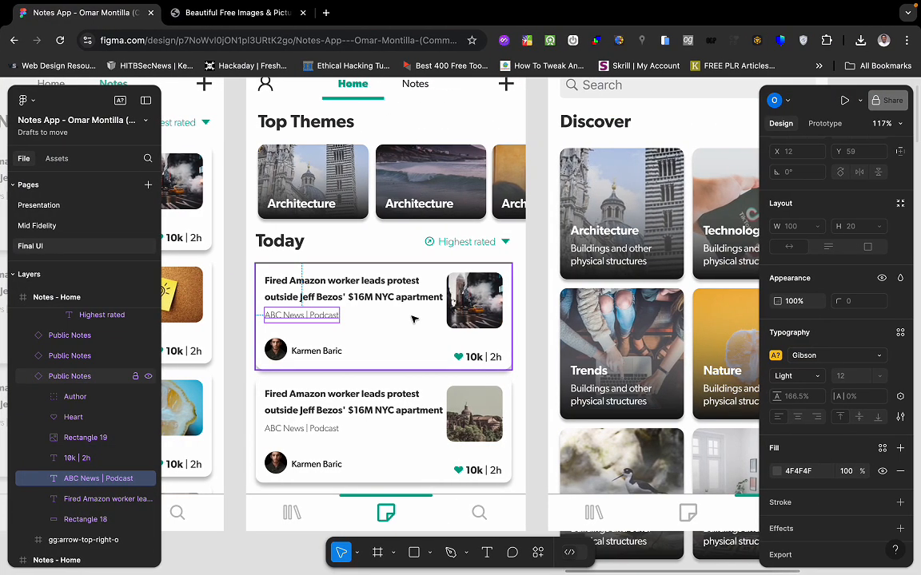
# Inspect the ABC News | Podcast caption in Figma, dismissing the missing-fonts warnings.
pyautogui.doubleClick(286, 316)
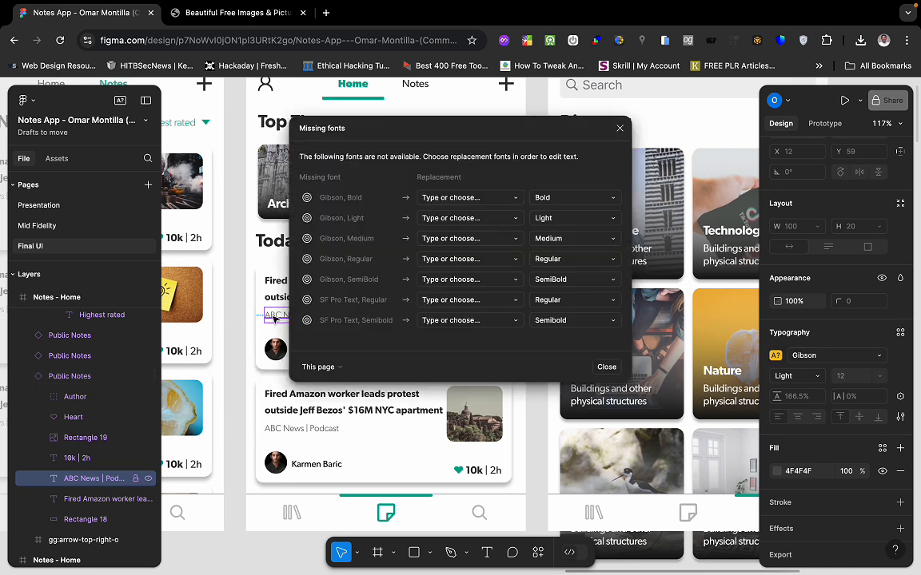
pyautogui.click(410, 448)
pyautogui.click(523, 453)
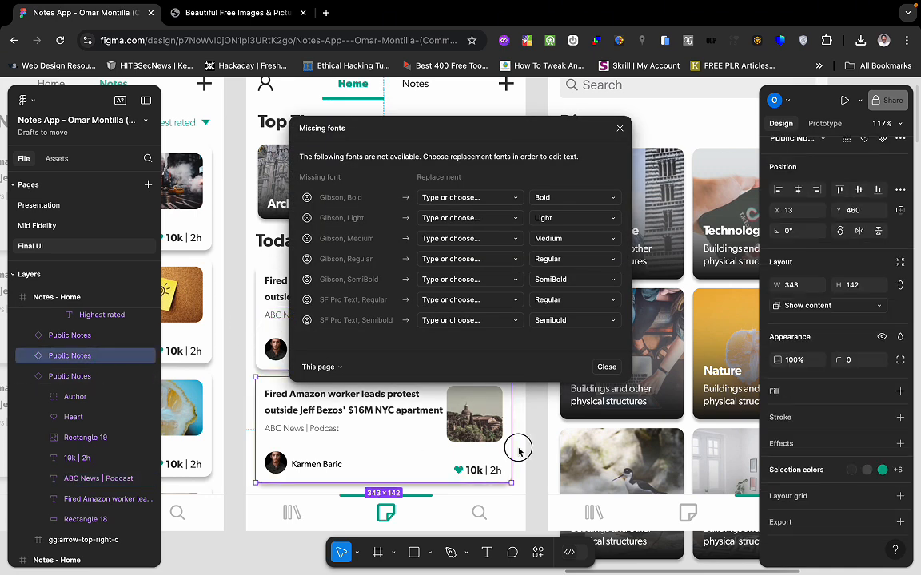
pyautogui.click(621, 128)
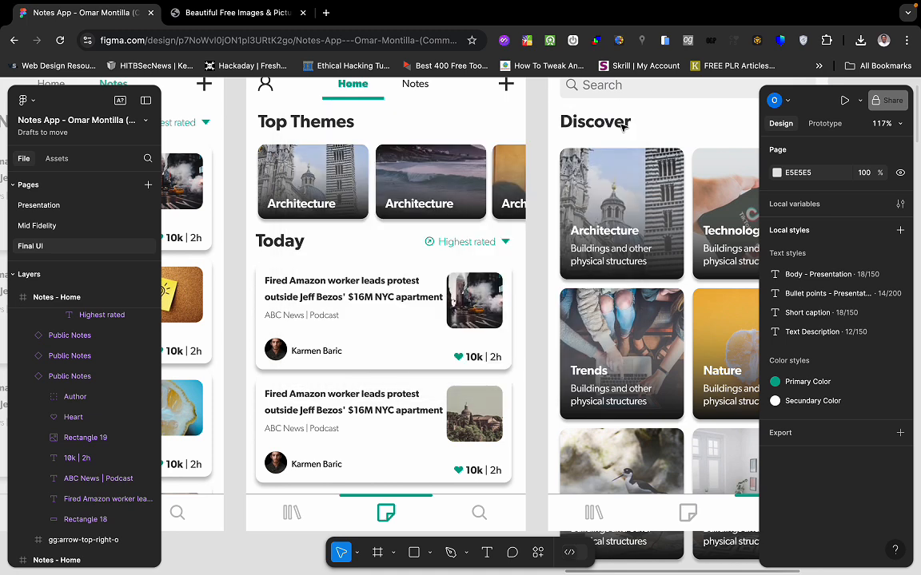
pyautogui.click(304, 317)
pyautogui.doubleClick(303, 317)
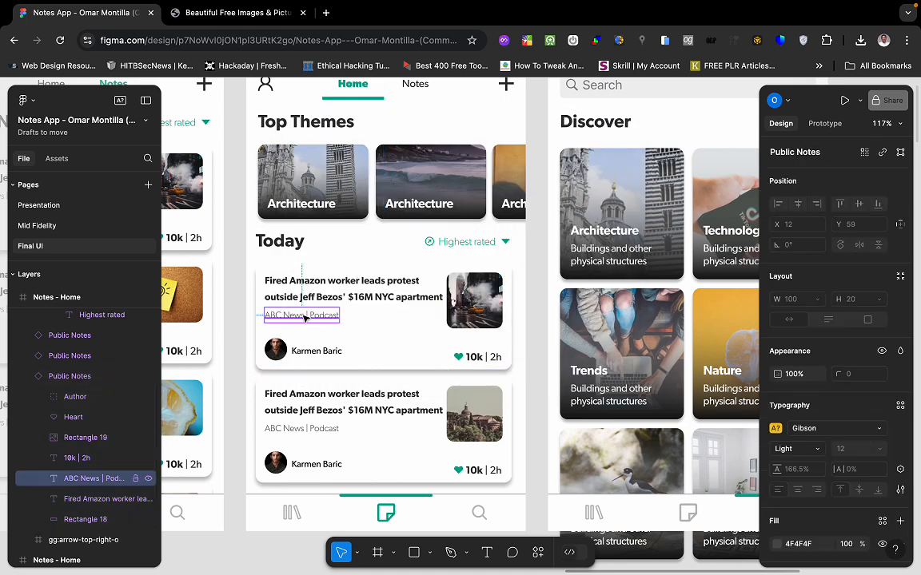
pyautogui.click(621, 129)
pyautogui.doubleClick(325, 317)
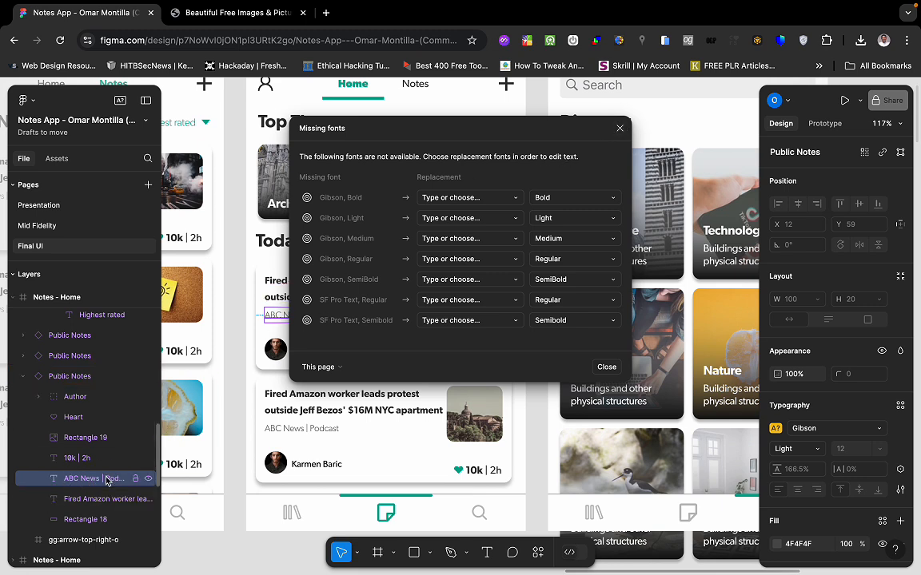
pyautogui.click(619, 128)
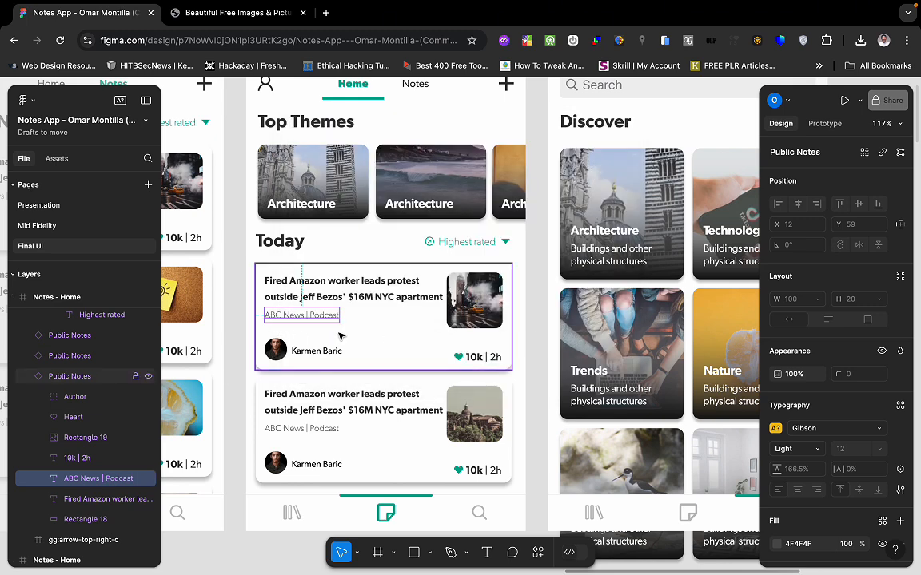
# Check the news card layouts in Figma, then reselect the card's subtitle in FlutterFlow.
pyautogui.click(349, 395)
pyautogui.scroll(-2, 349, 395)
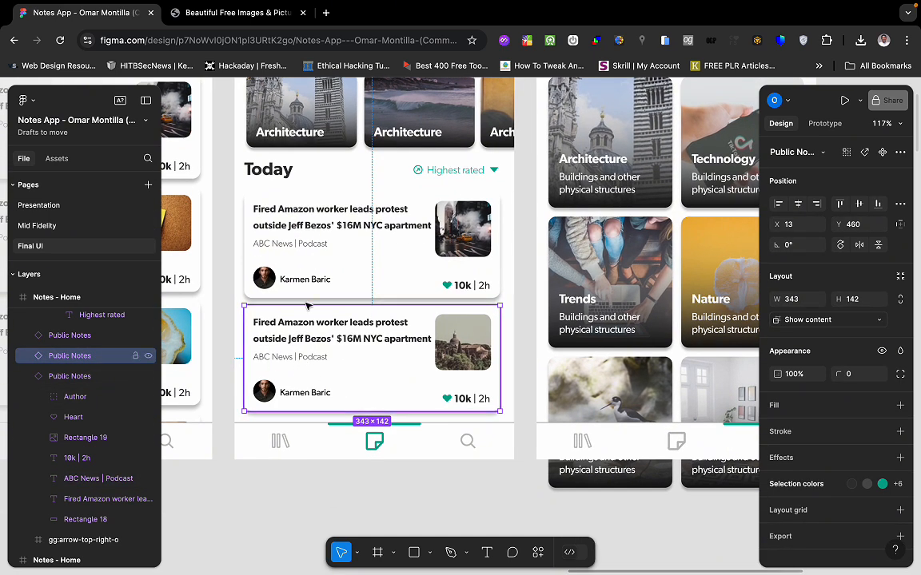
pyautogui.click(345, 269)
pyautogui.hotkey('ctrl', 'Left')
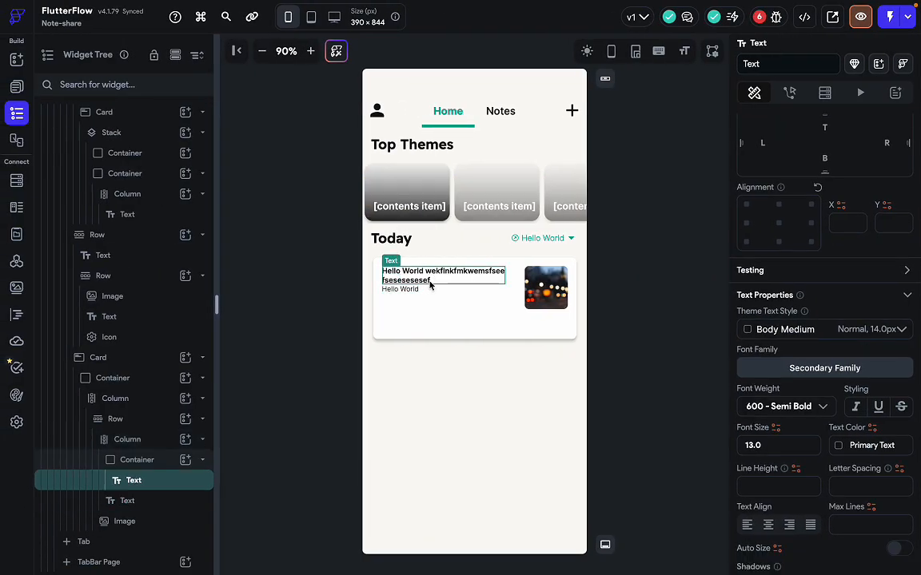
pyautogui.hotkey('ctrl', 'Right')
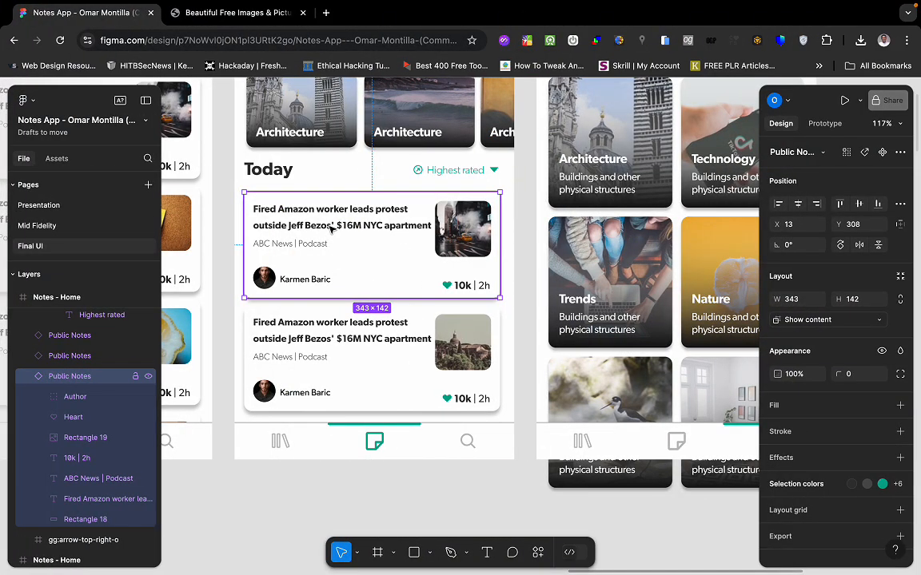
pyautogui.hotkey('ctrl', 'Left')
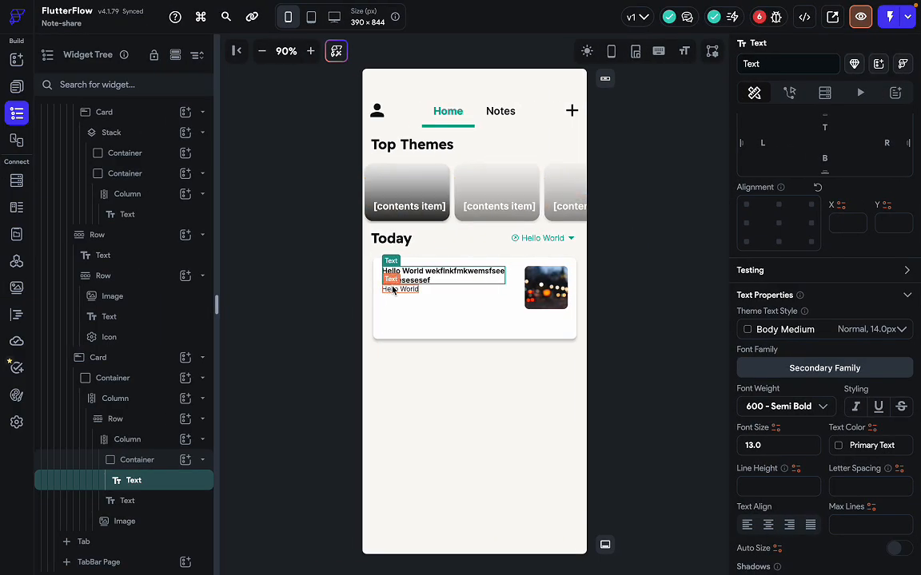
pyautogui.click(398, 288)
# Add an empty Row below the title and subtitle in the Today card's outer Column.
pyautogui.scroll(2, 779, 300)
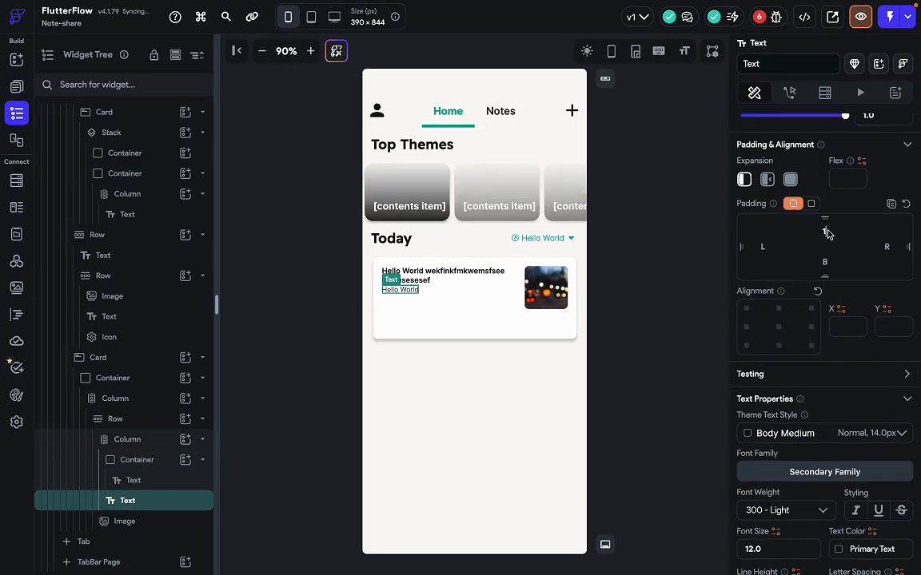
pyautogui.click(547, 286)
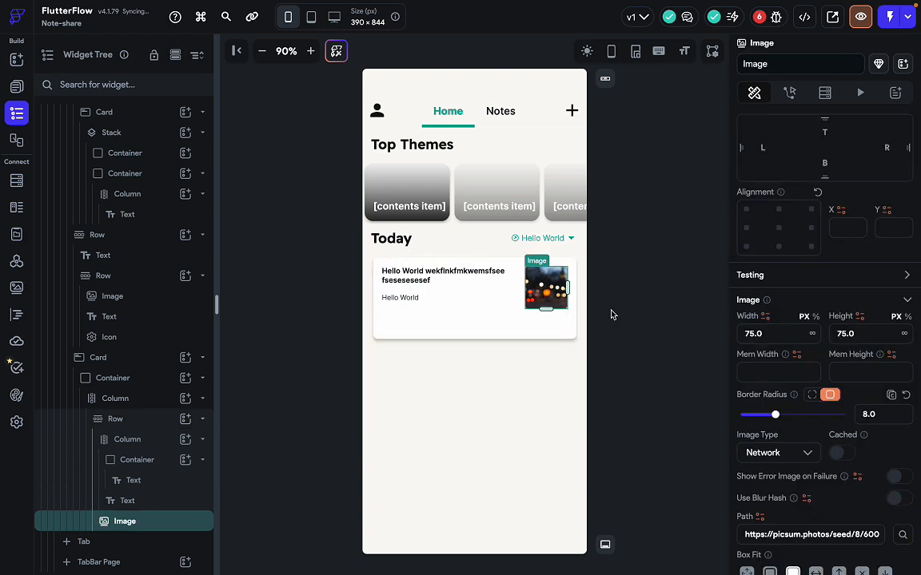
pyautogui.click(417, 270)
pyautogui.click(463, 268)
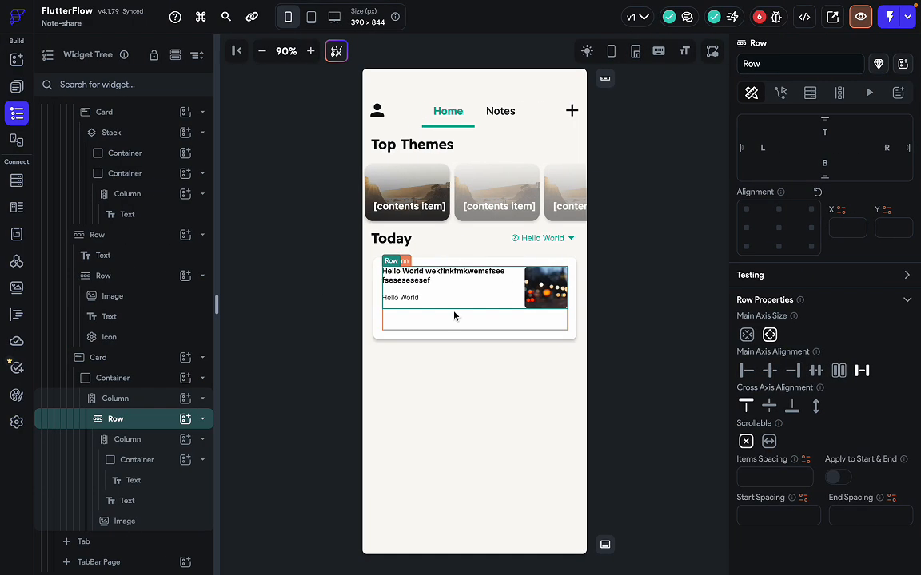
pyautogui.click(455, 314)
pyautogui.press('super+f')
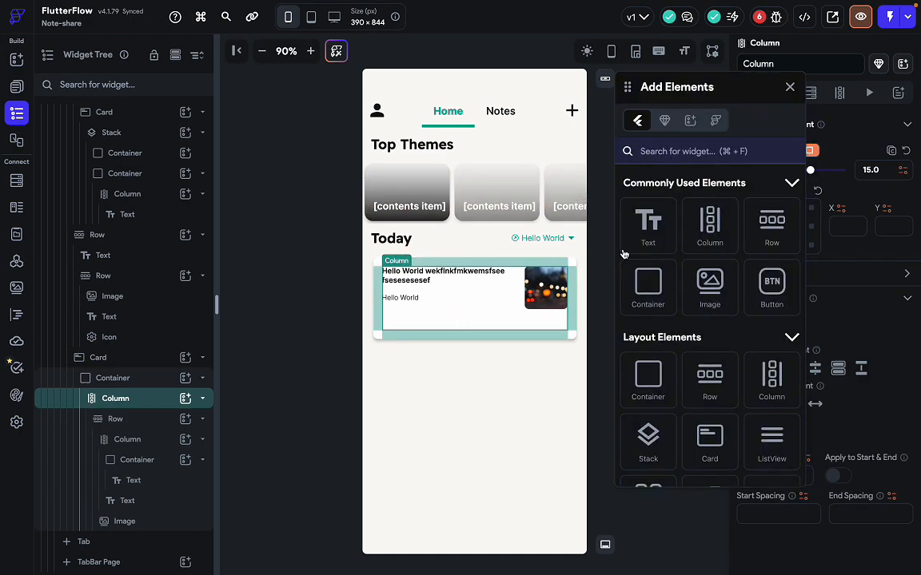
pyautogui.moveTo(771, 224); pyautogui.dragTo(468, 321)
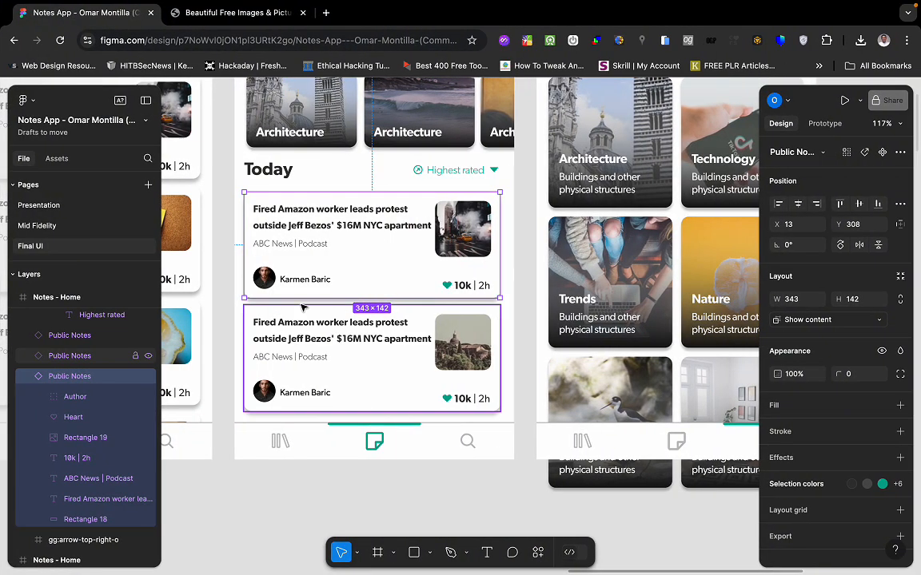
pyautogui.click(266, 285)
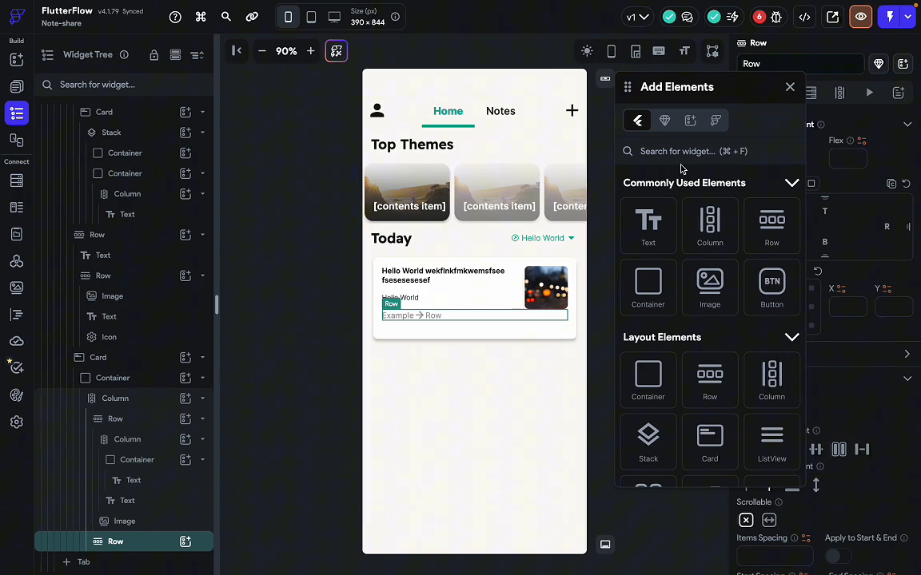
# Drag a CircleImage into the new Row and set its diameter to 30.
pyautogui.click(681, 152)
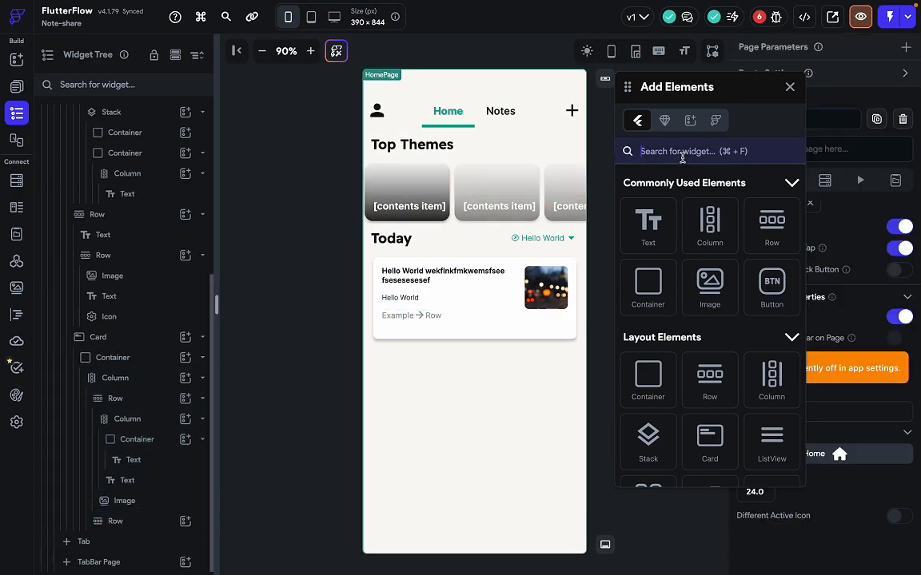
pyautogui.write('circ')
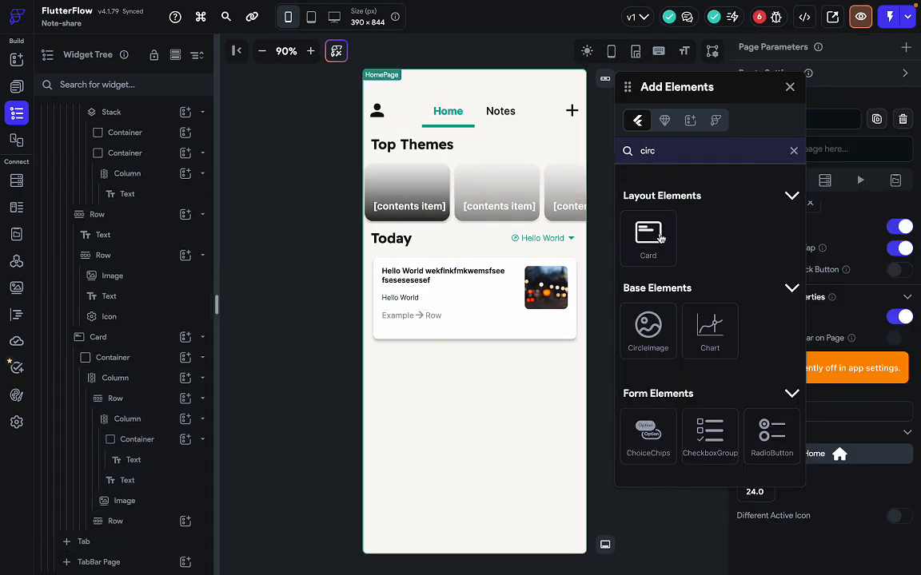
pyautogui.moveTo(648, 332); pyautogui.dragTo(395, 316)
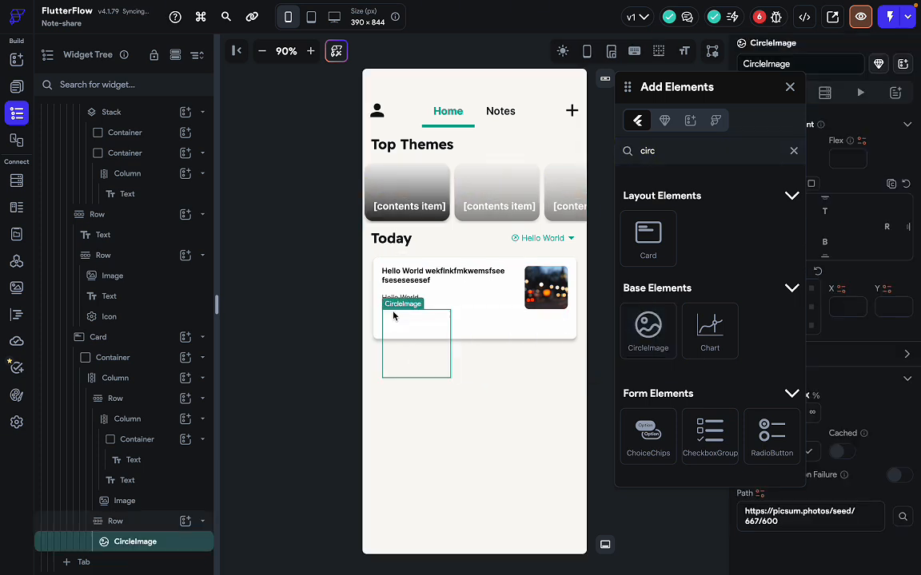
pyautogui.click(790, 87)
pyautogui.hotkey('ctrl', 'Right')
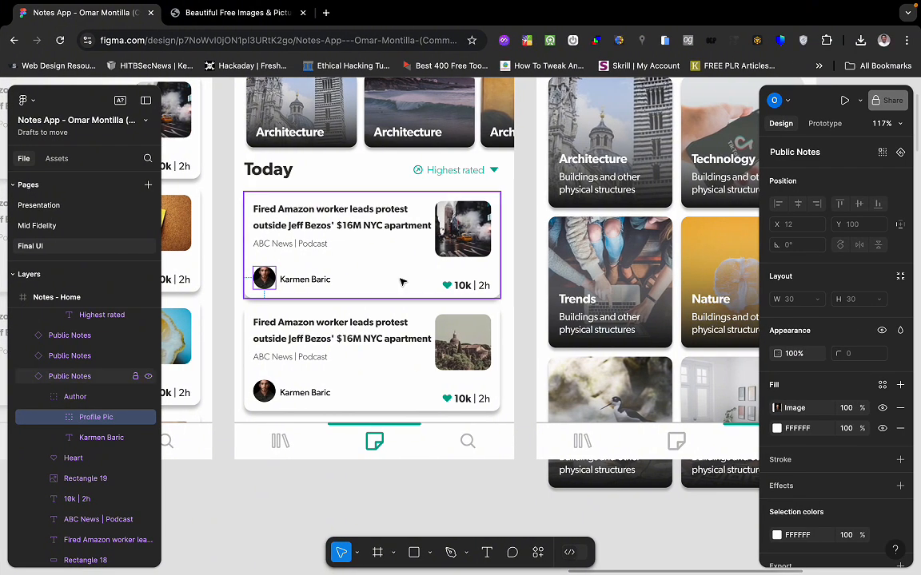
pyautogui.hotkey('ctrl', 'Left')
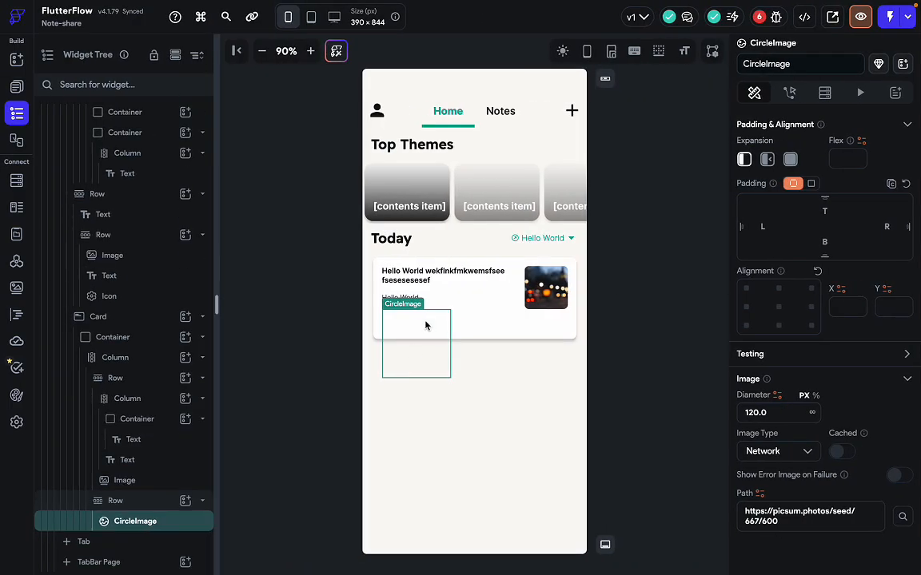
pyautogui.scroll(-1, 803, 446)
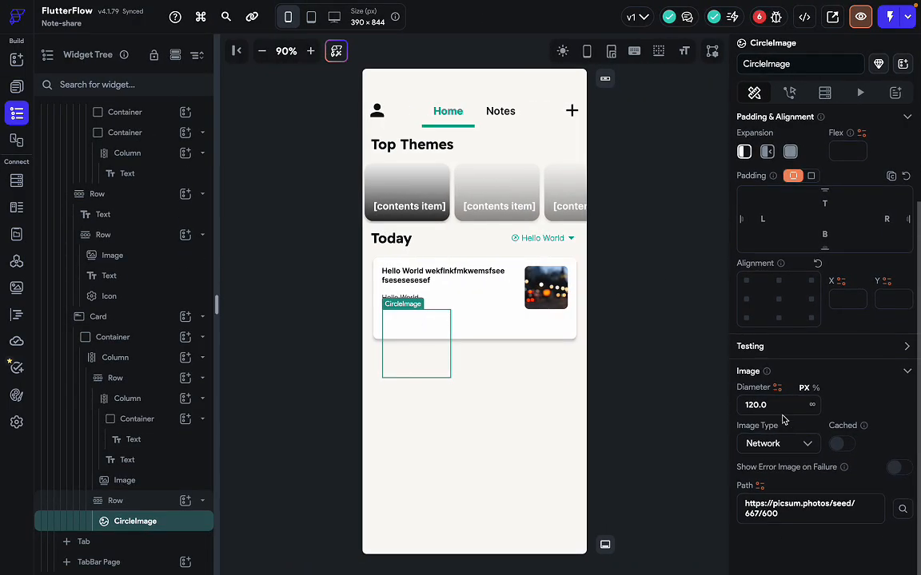
pyautogui.moveTo(787, 406); pyautogui.dragTo(723, 406)
pyautogui.write('1')
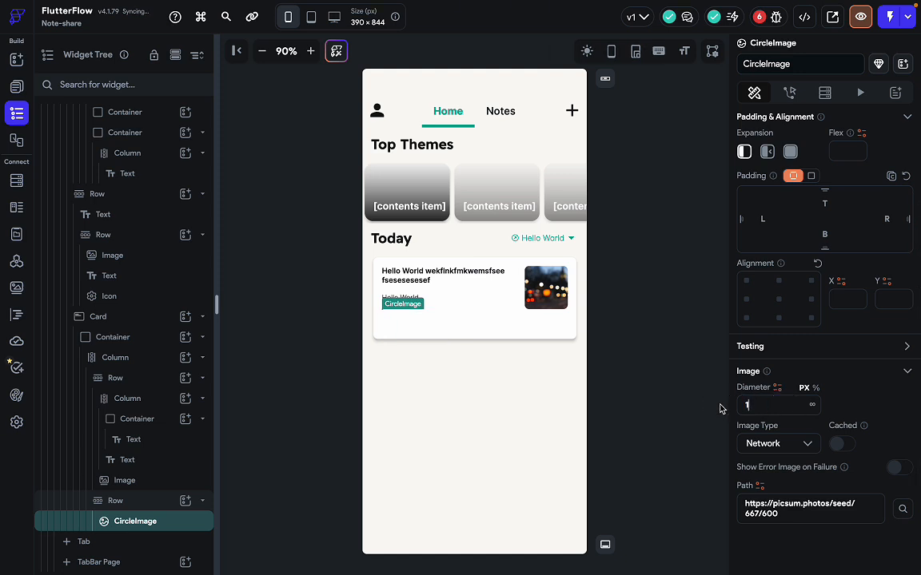
pyautogui.write('5')
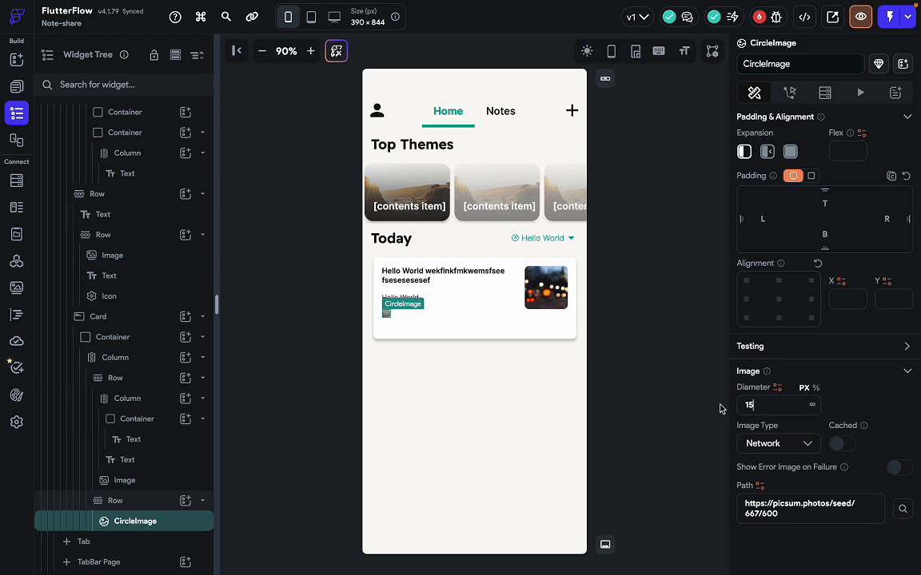
pyautogui.press('BackSpace')
pyautogui.press('BackSpace')
pyautogui.write('30')
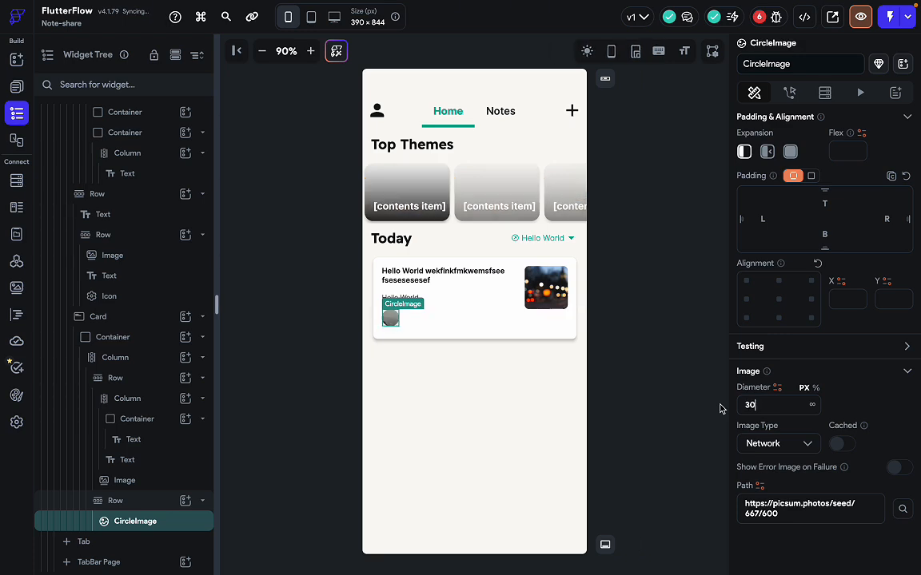
pyautogui.hotkey('ctrl', 'Right')
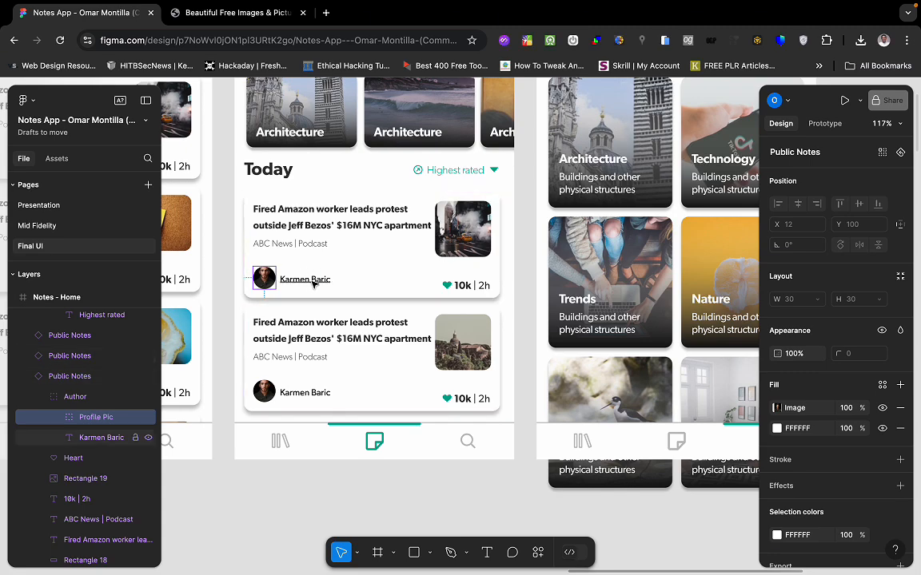
pyautogui.hotkey('ctrl', 'Left')
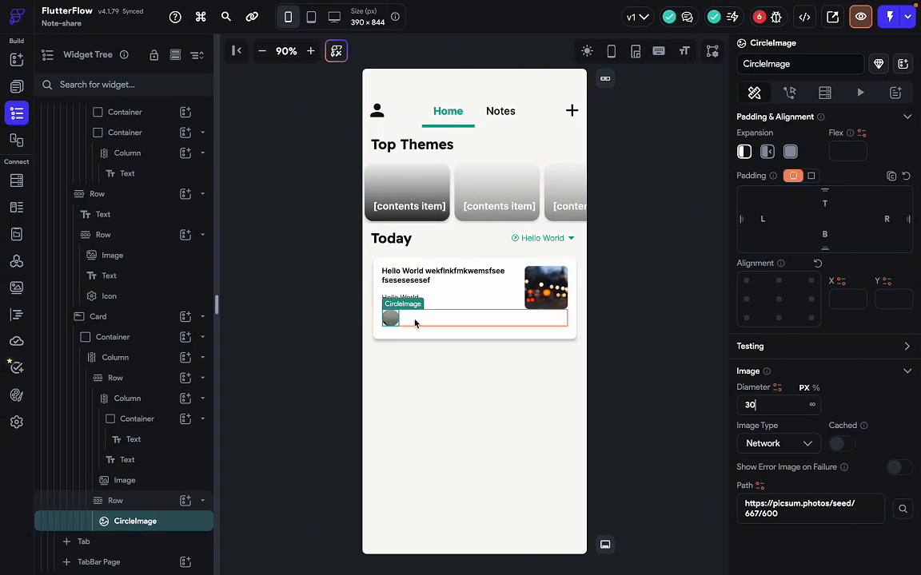
# Add a Hello World text beside the circle image in the author row.
pyautogui.click(414, 322)
pyautogui.press('super+/')
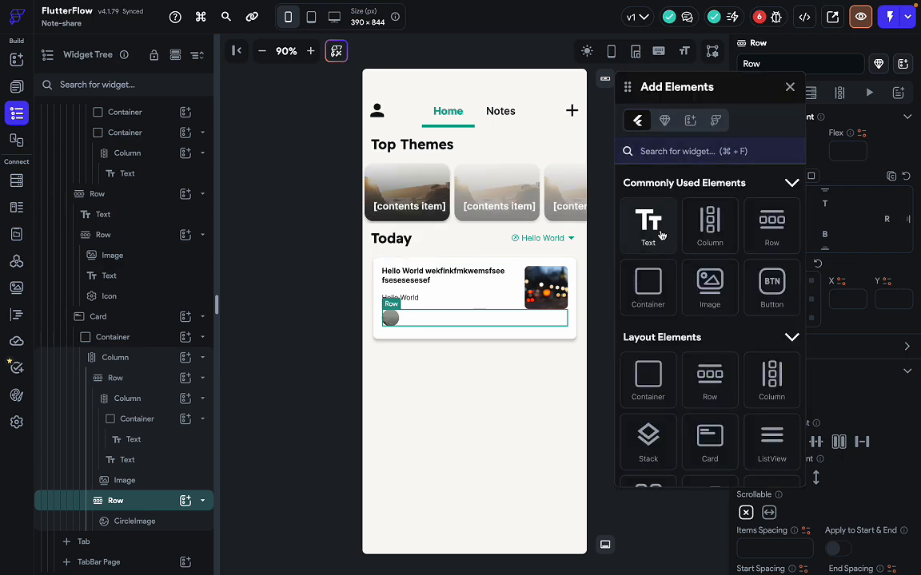
pyautogui.moveTo(661, 235); pyautogui.dragTo(437, 314)
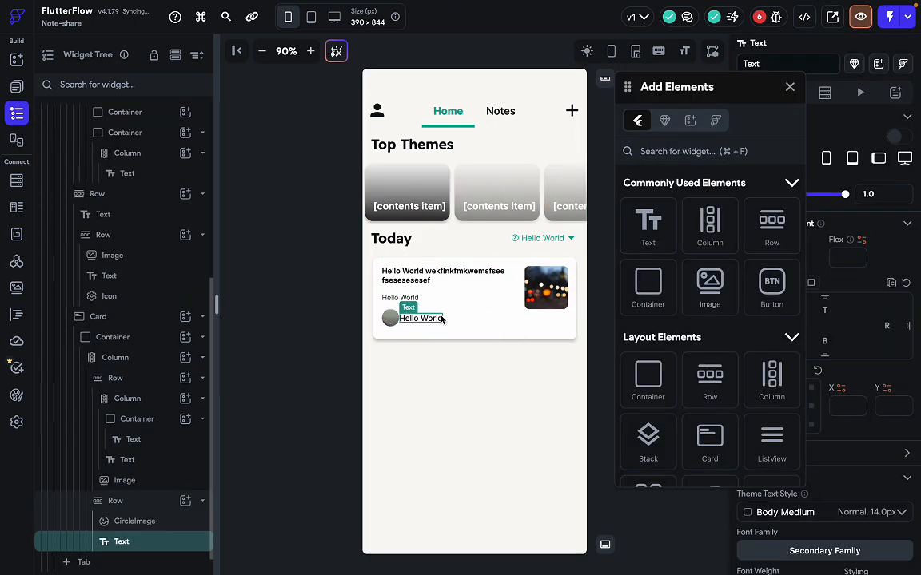
# Compare the card's rows and columns with the Figma news card, then close the widget library.
pyautogui.hotkey('ctrl', 'Right')
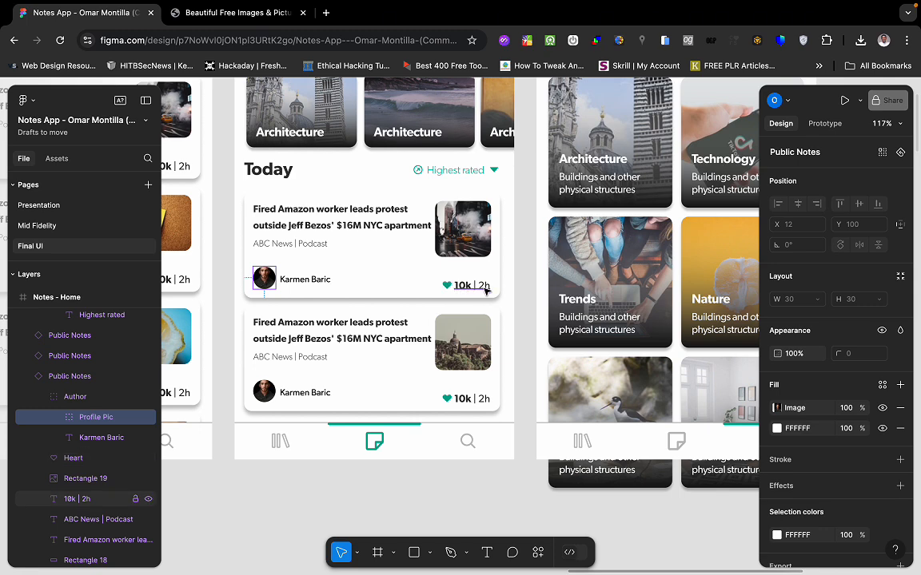
pyautogui.hotkey('ctrl', 'Left')
pyautogui.hotkey('ctrl', 'Right')
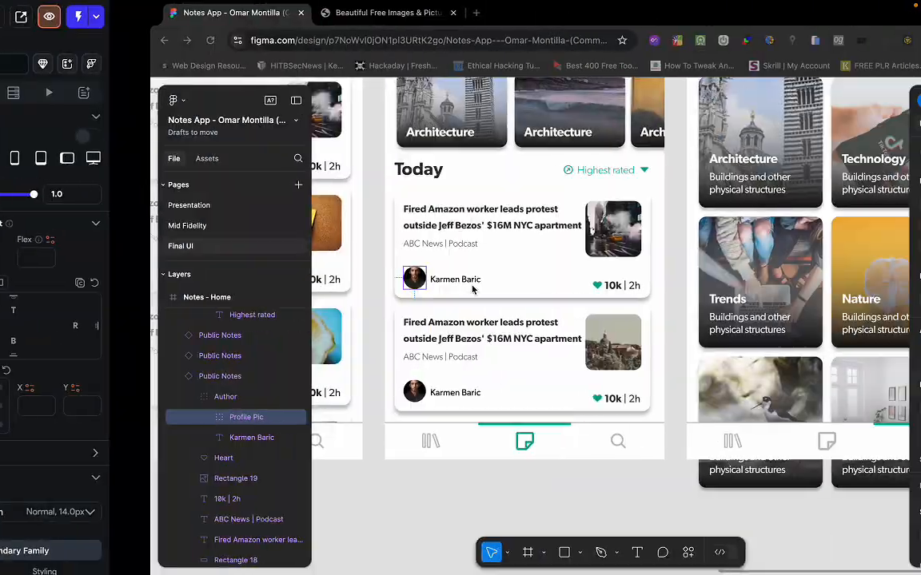
pyautogui.hotkey('ctrl', 'Left')
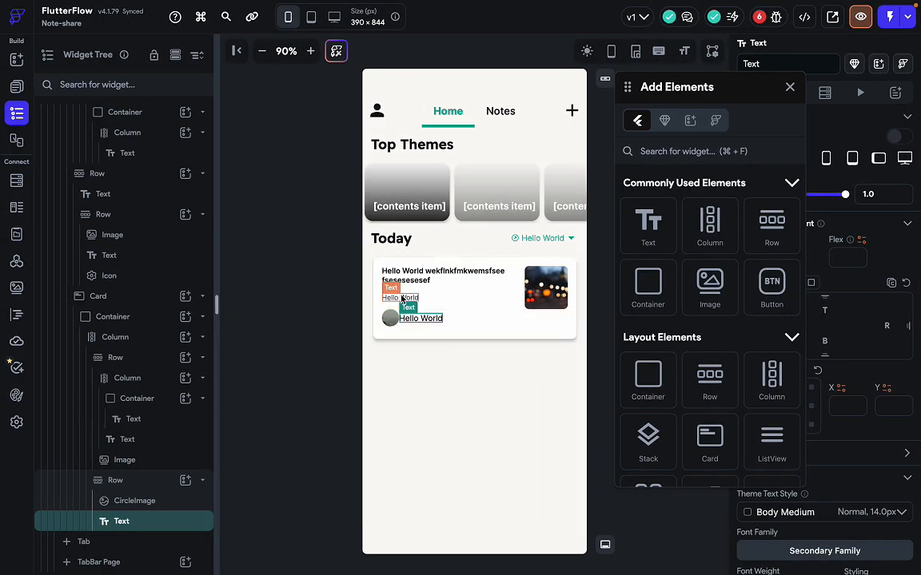
pyautogui.hotkey('ctrl', 'Right')
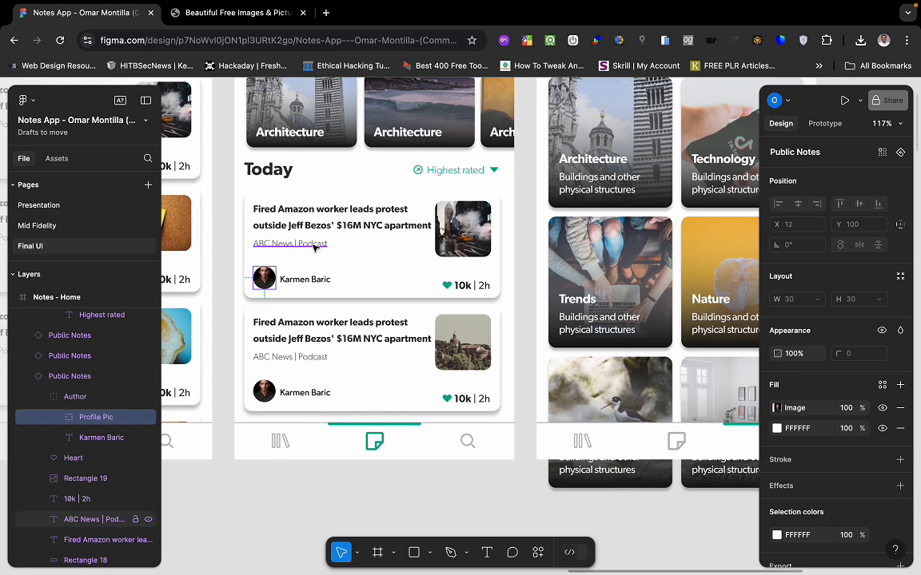
pyautogui.hotkey('ctrl', 'Left')
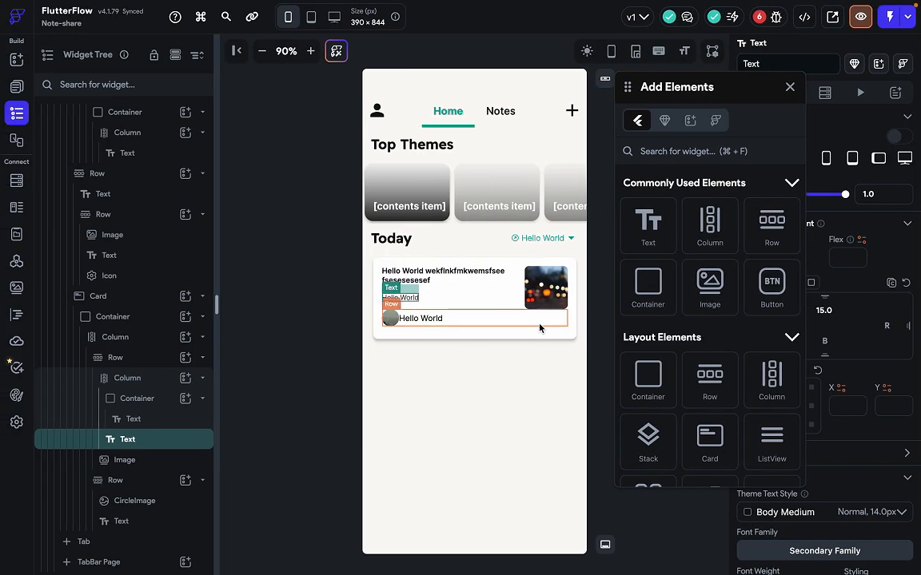
pyautogui.click(540, 326)
pyautogui.hotkey('ctrl', 'Right')
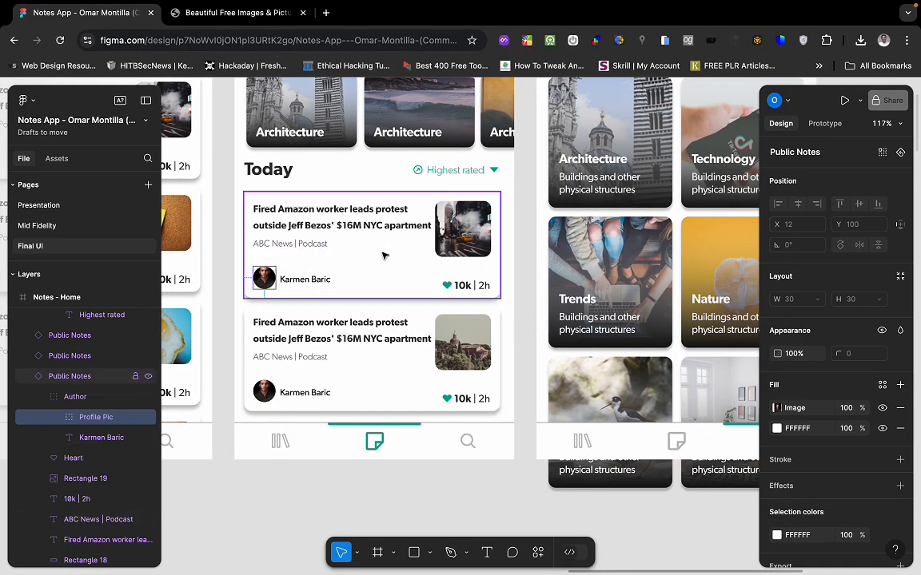
pyautogui.hotkey('ctrl', 'Left')
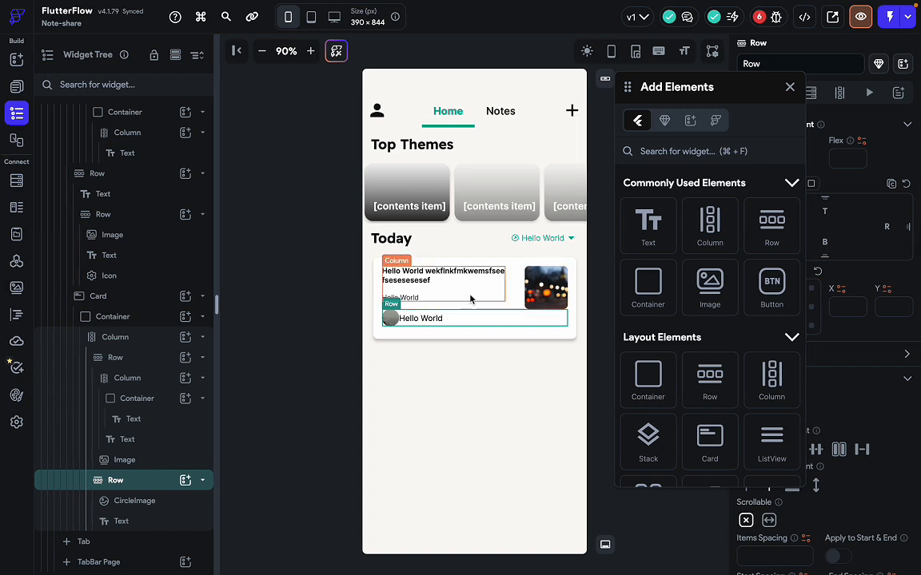
pyautogui.click(472, 297)
pyautogui.click(489, 306)
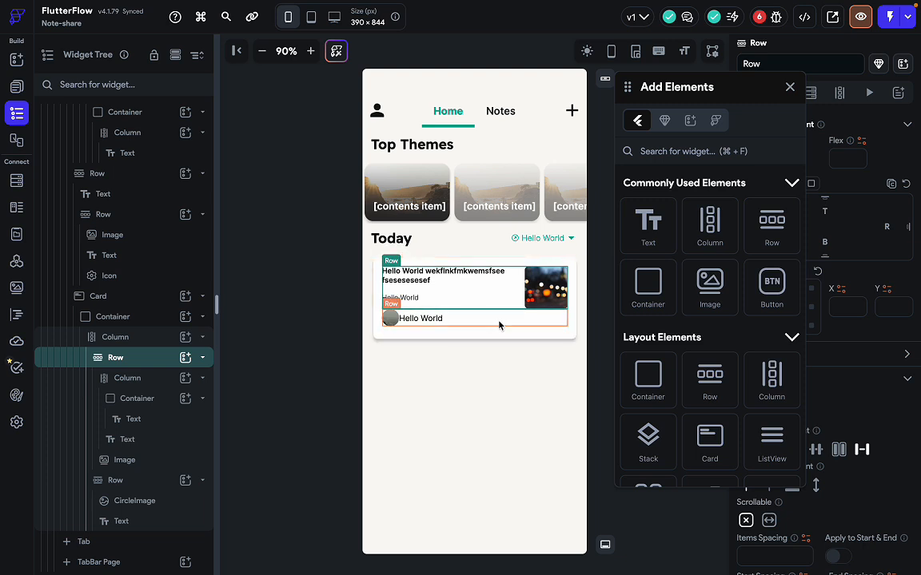
pyautogui.click(508, 332)
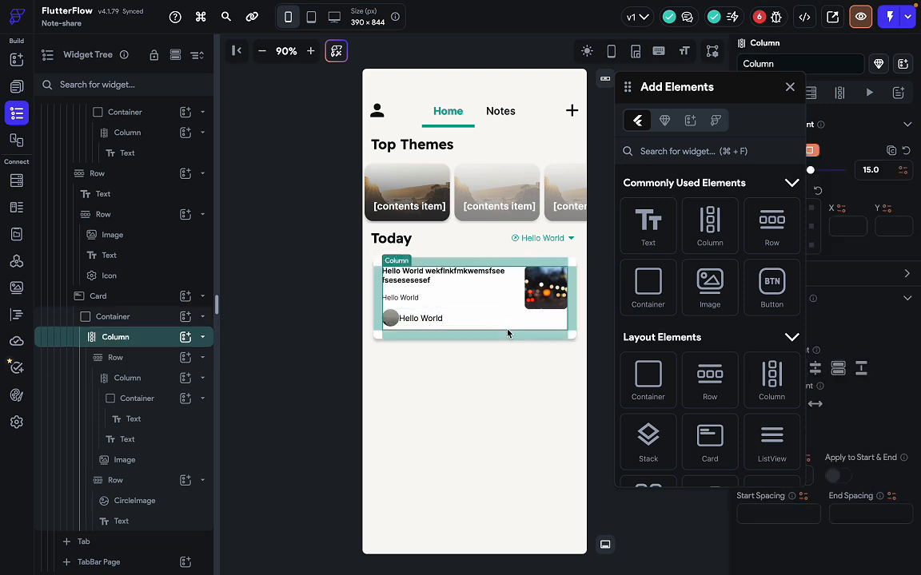
pyautogui.click(788, 87)
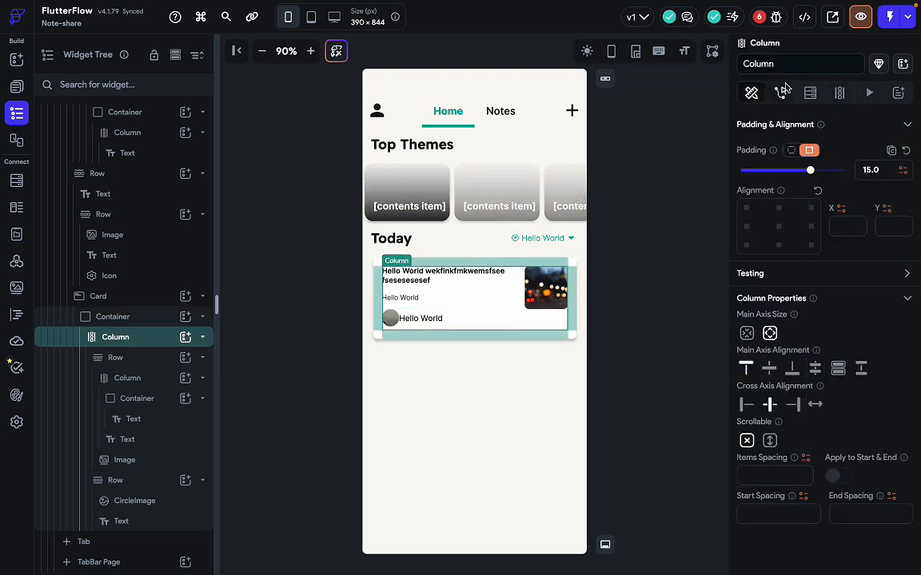
pyautogui.click(568, 336)
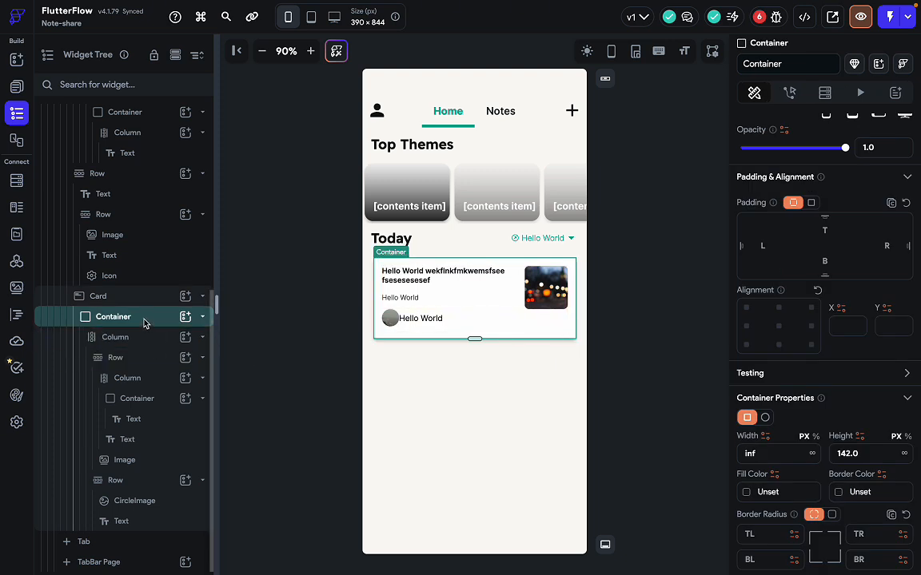
# Change the card Container's height from 142 to 150.
pyautogui.scroll(-1, 818, 419)
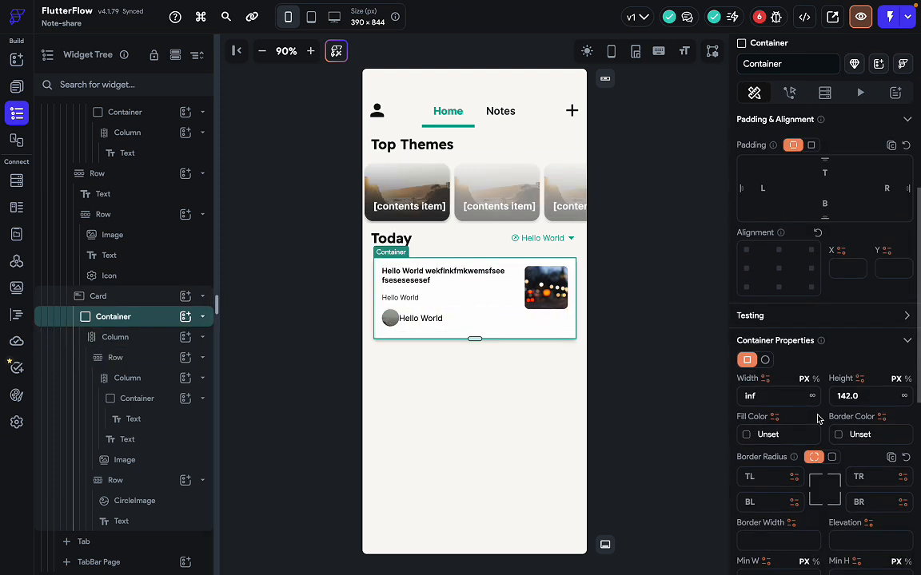
pyautogui.moveTo(866, 397); pyautogui.dragTo(840, 397)
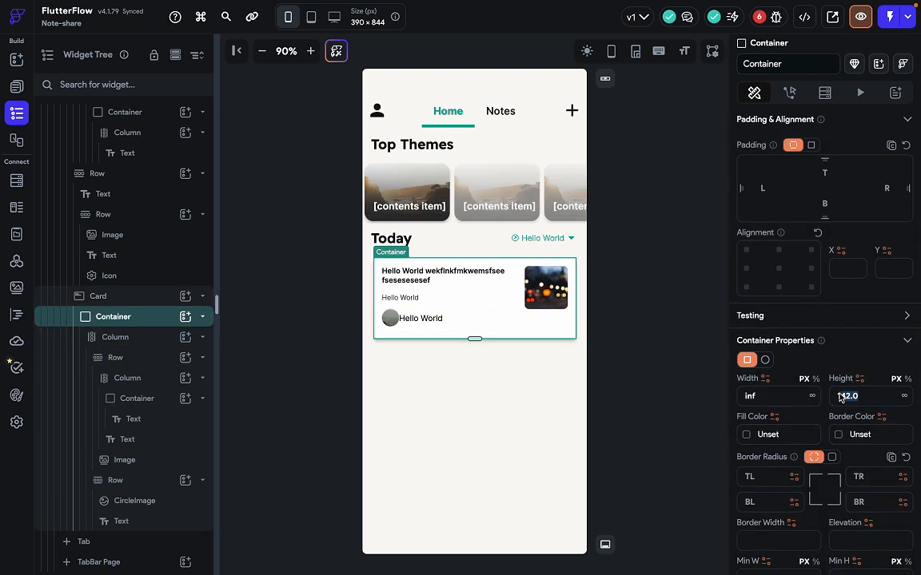
pyautogui.press('BackSpace')
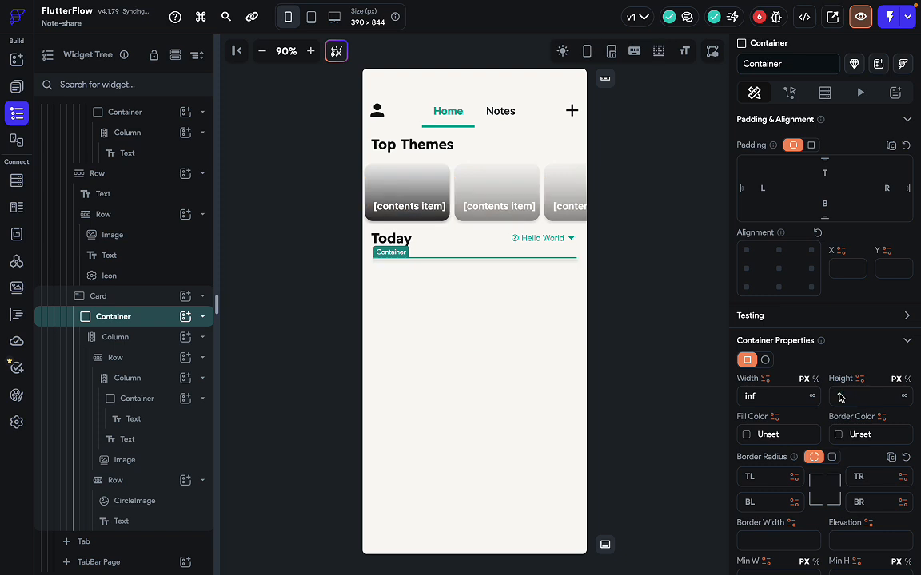
pyautogui.write('50')
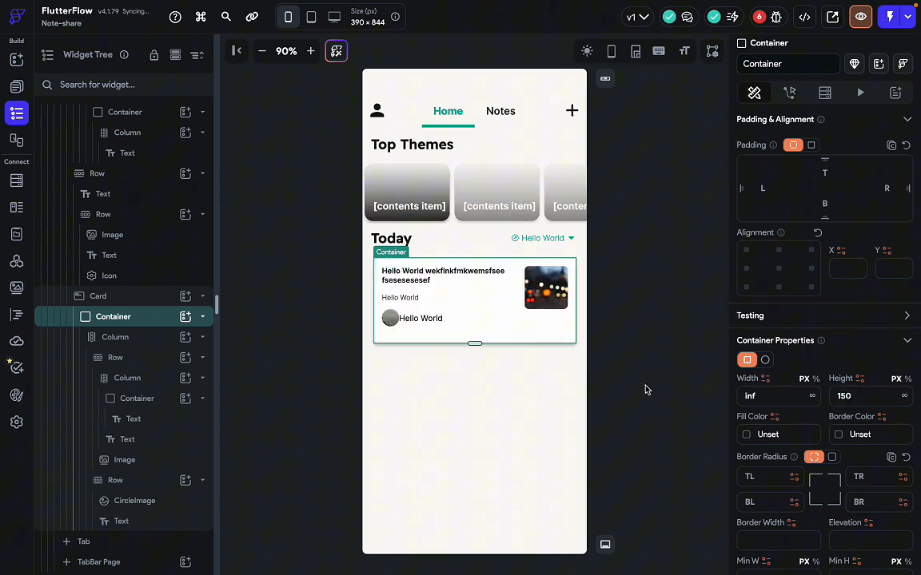
# Review the card's author row, title column and main column against the Figma design.
pyautogui.click(467, 320)
pyautogui.click(479, 297)
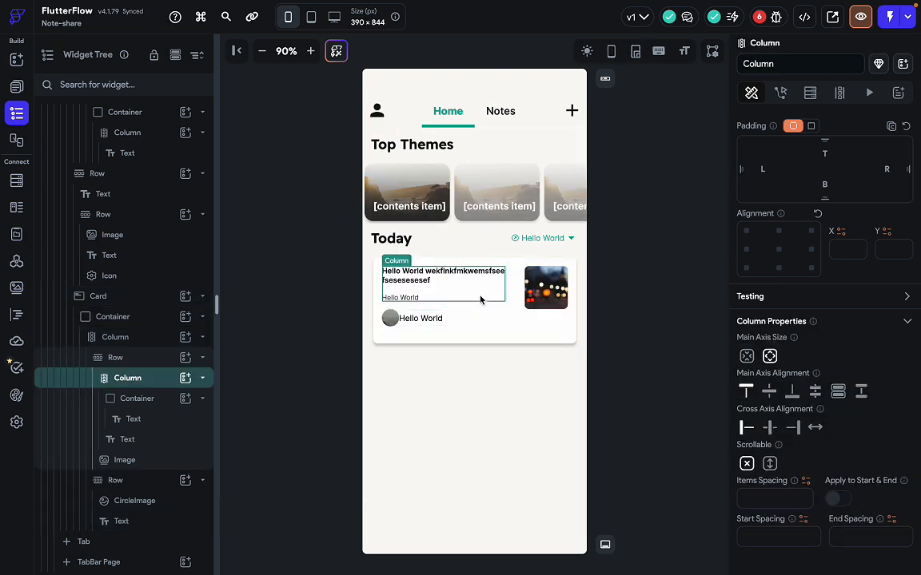
pyautogui.click(494, 308)
pyautogui.hotkey('ctrl', 'Right')
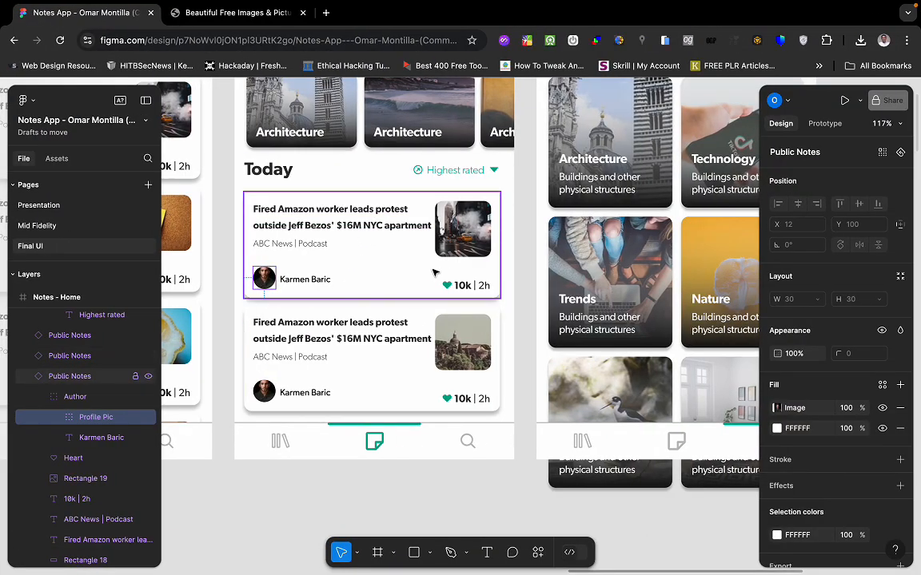
pyautogui.hotkey('ctrl', 'Left')
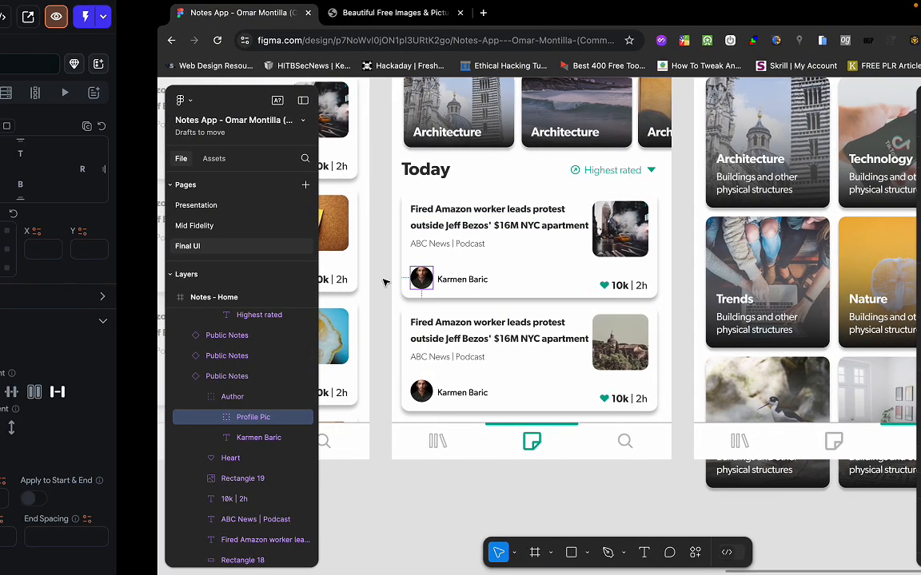
pyautogui.click(116, 336)
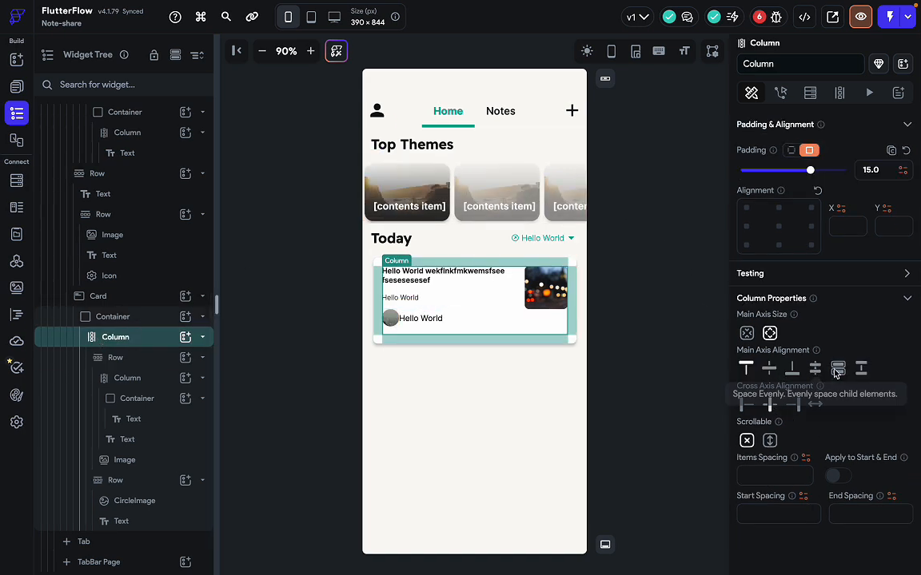
pyautogui.click(455, 367)
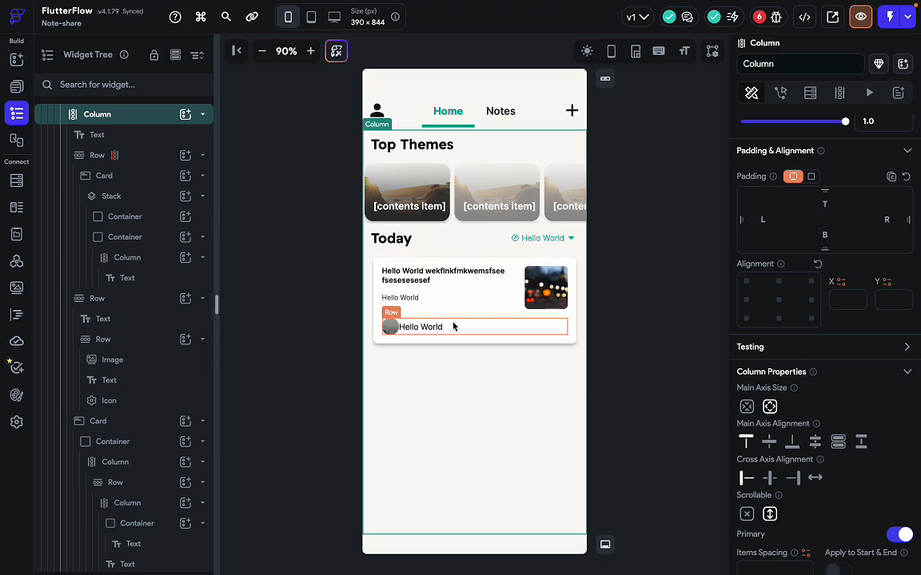
pyautogui.hotkey('ctrl', 'Right')
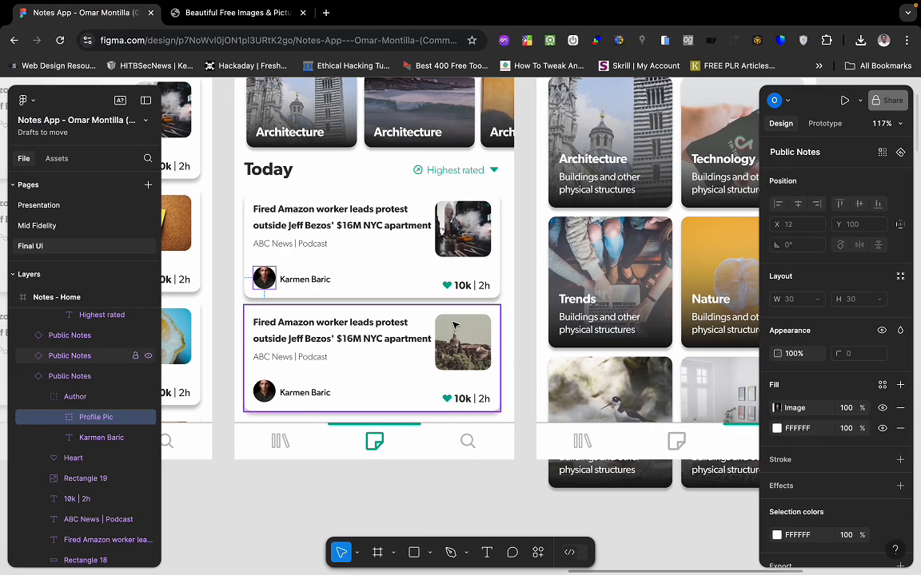
pyautogui.hotkey('ctrl', 'Left')
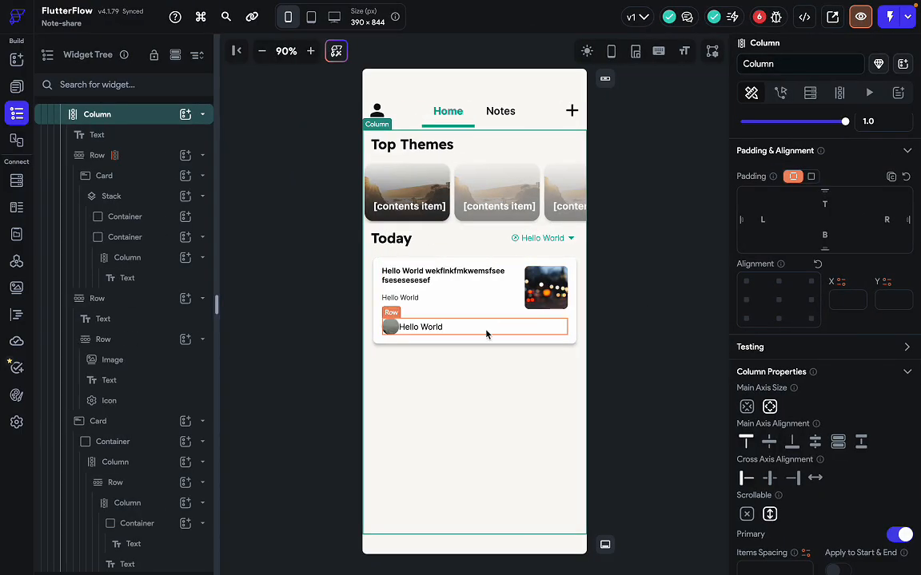
pyautogui.click(486, 335)
pyautogui.hotkey('ctrl', 'Right')
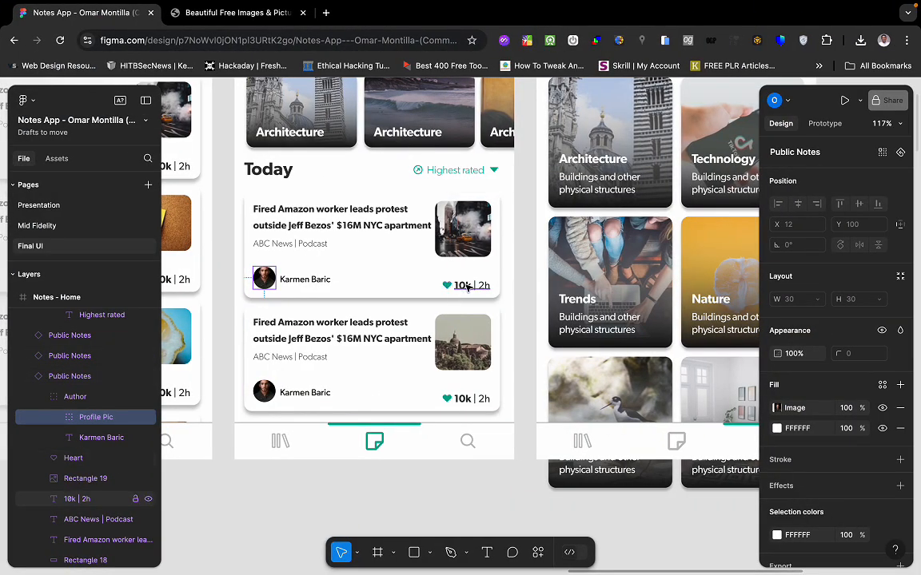
pyautogui.hotkey('ctrl', 'Left')
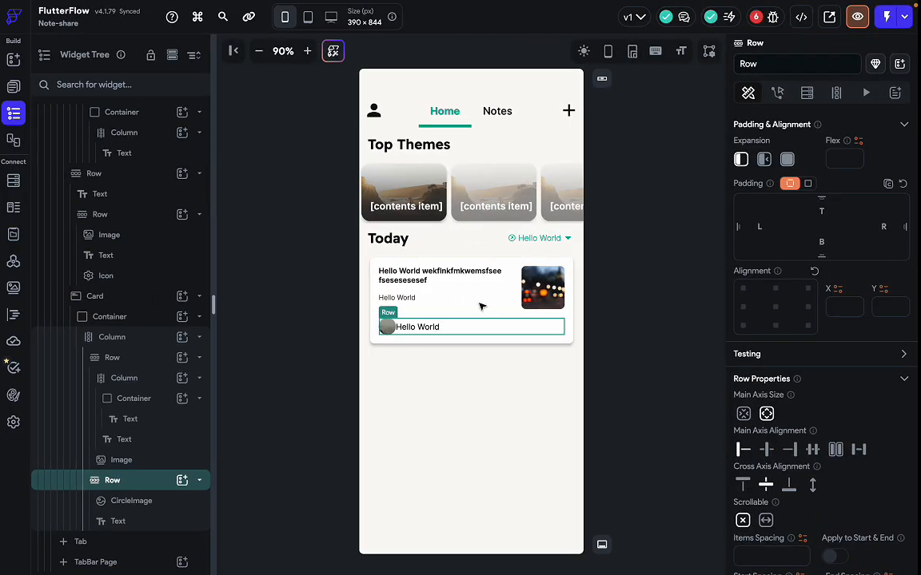
pyautogui.press('super+slash')
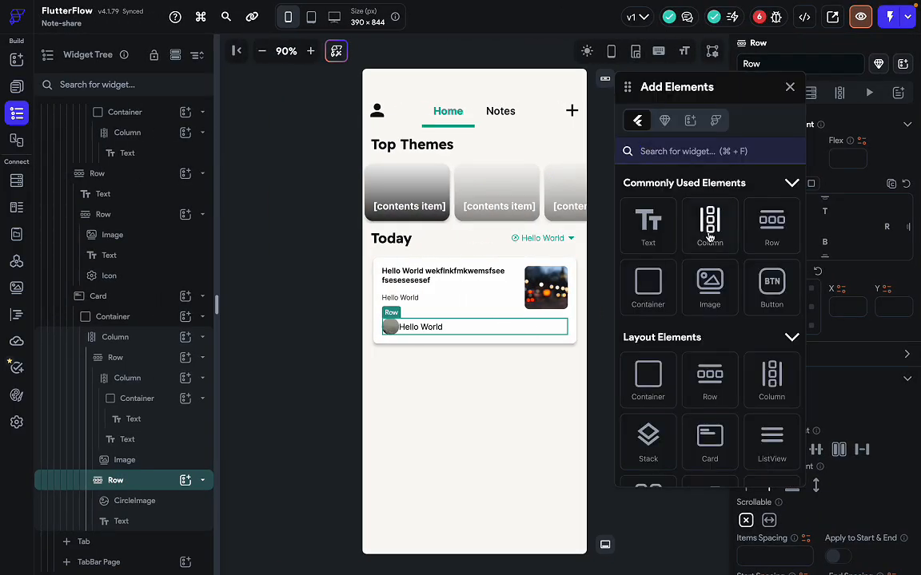
# Add a new Row beside Hello World in the card's bottom row and drop an Icon into it.
pyautogui.click(772, 220)
pyautogui.moveTo(772, 221); pyautogui.dragTo(472, 325)
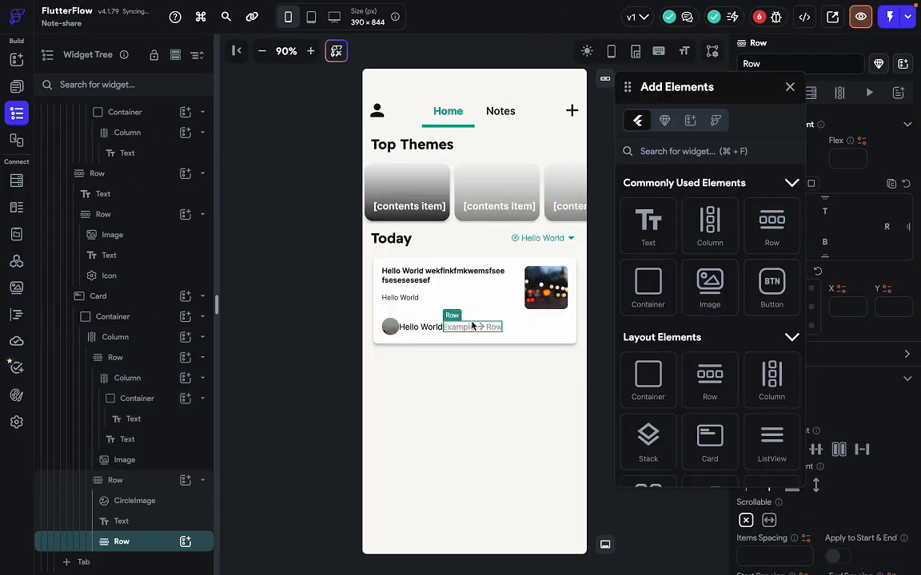
pyautogui.hotkey('ctrl', 'Right')
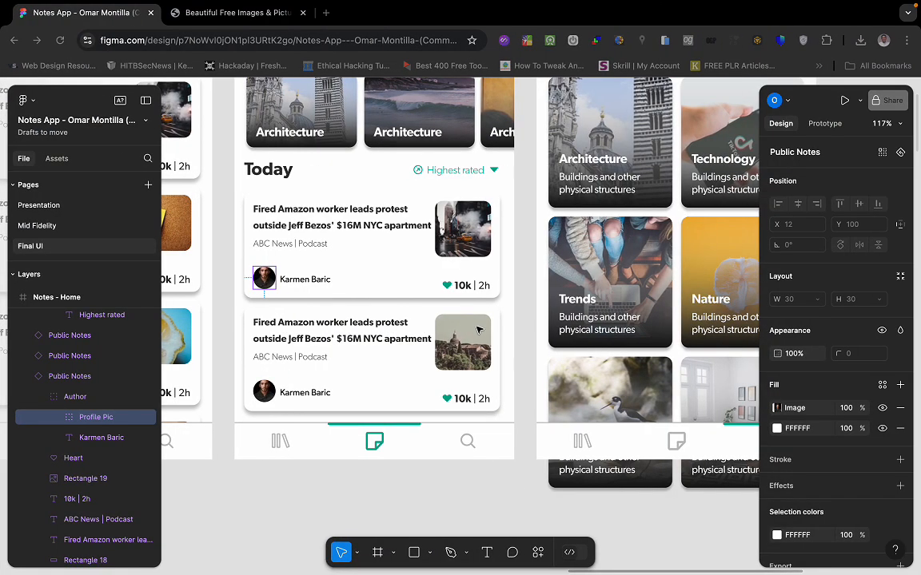
pyautogui.hotkey('ctrl', 'Left')
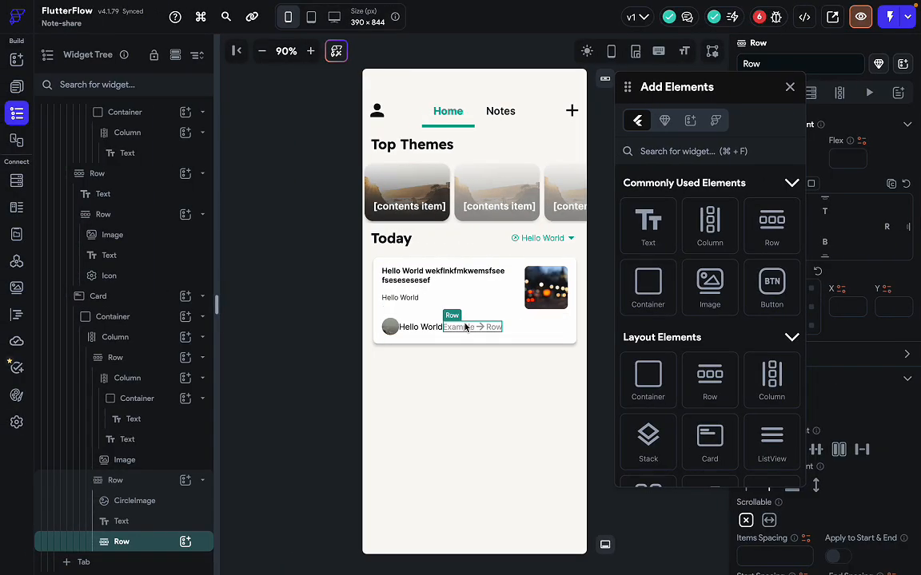
pyautogui.click(665, 152)
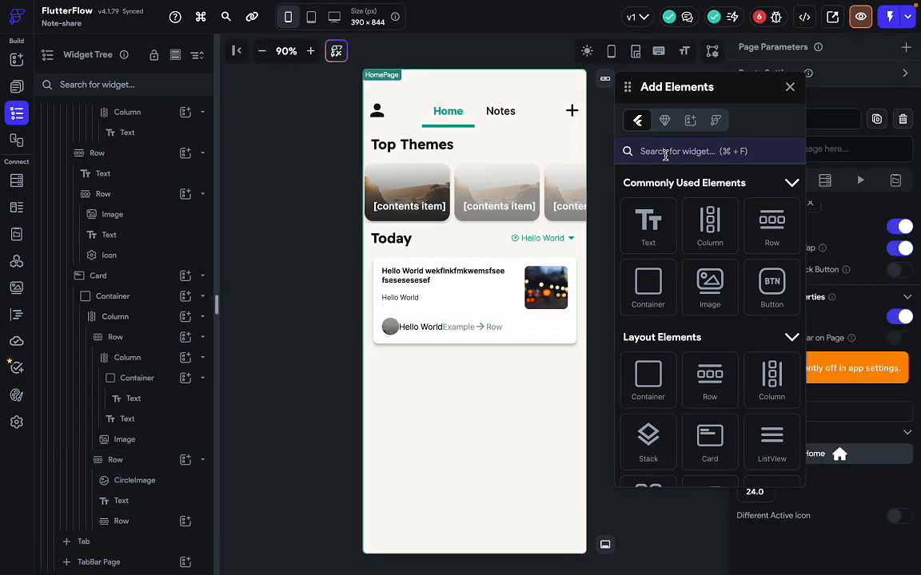
pyautogui.write('icon')
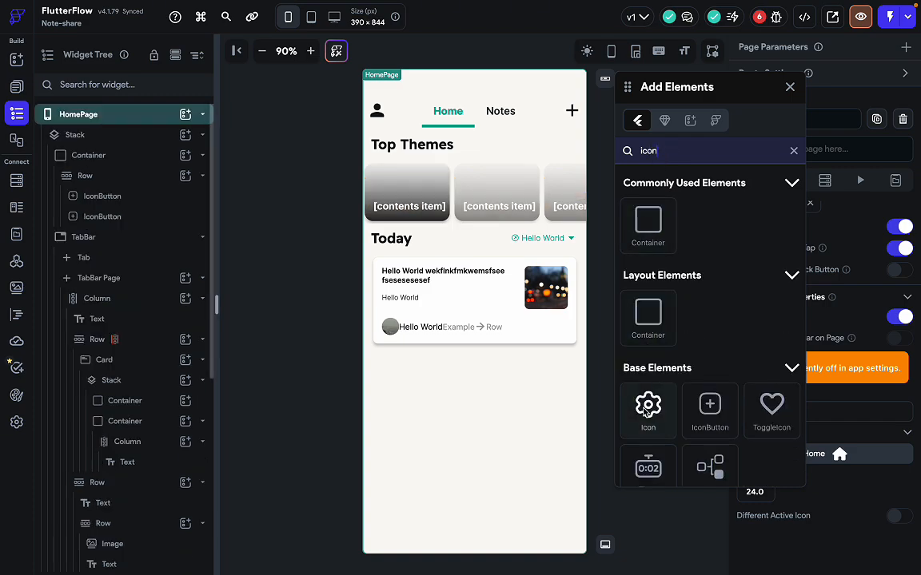
pyautogui.moveTo(646, 410); pyautogui.dragTo(489, 324)
pyautogui.hotkey('ctrl', 'Right')
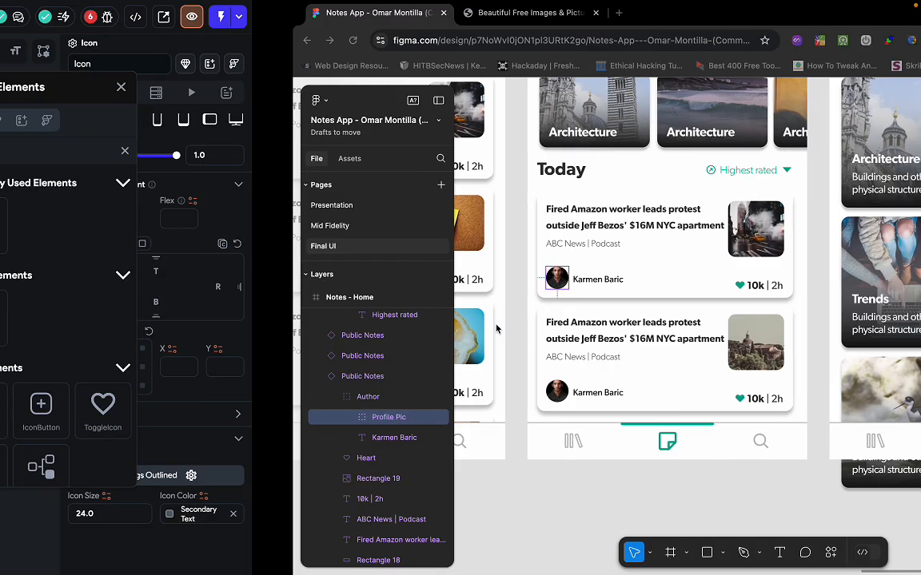
pyautogui.hotkey('ctrl', 'Left')
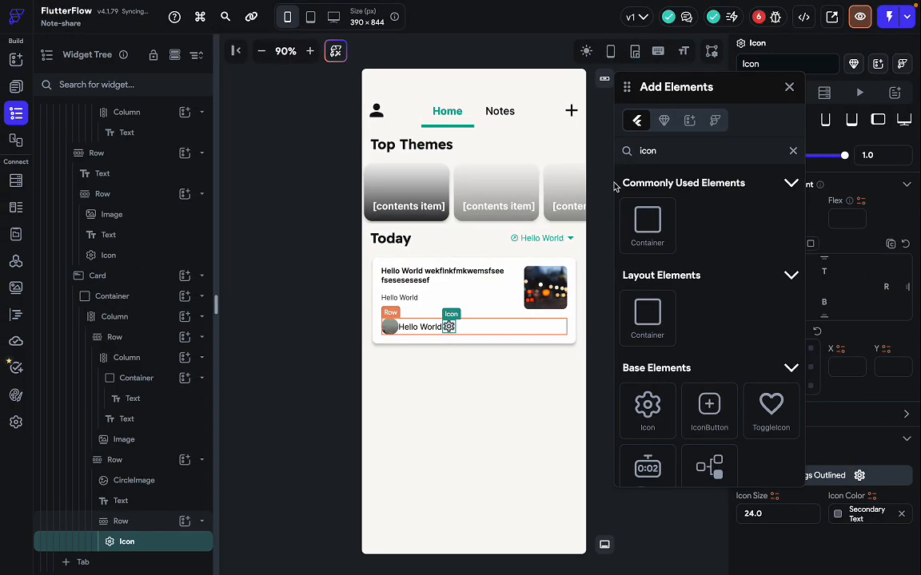
# Add a RichText to the bottom row, place the gear icon before it, and close Add Elements.
pyautogui.doubleClick(666, 152)
pyautogui.write('ri')
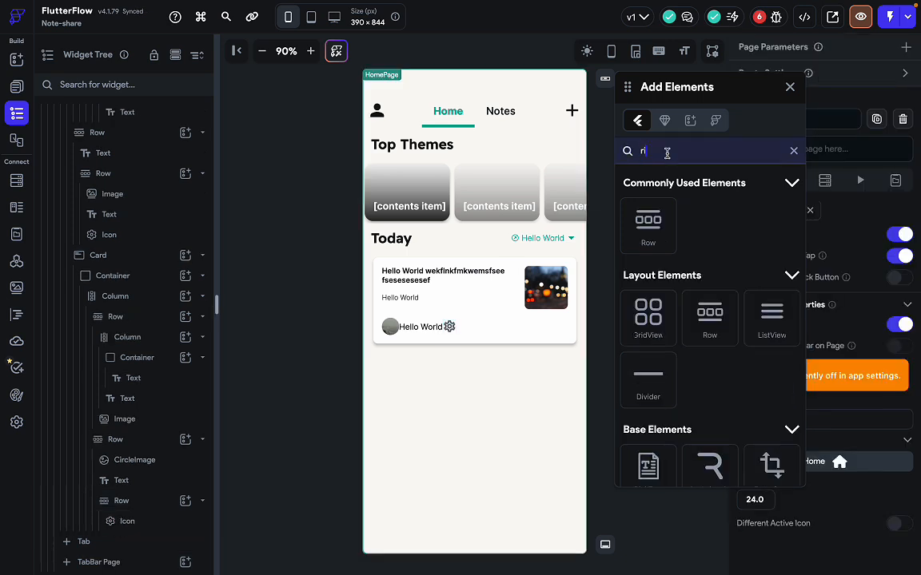
pyautogui.write('ch')
pyautogui.moveTo(648, 249); pyautogui.dragTo(453, 329)
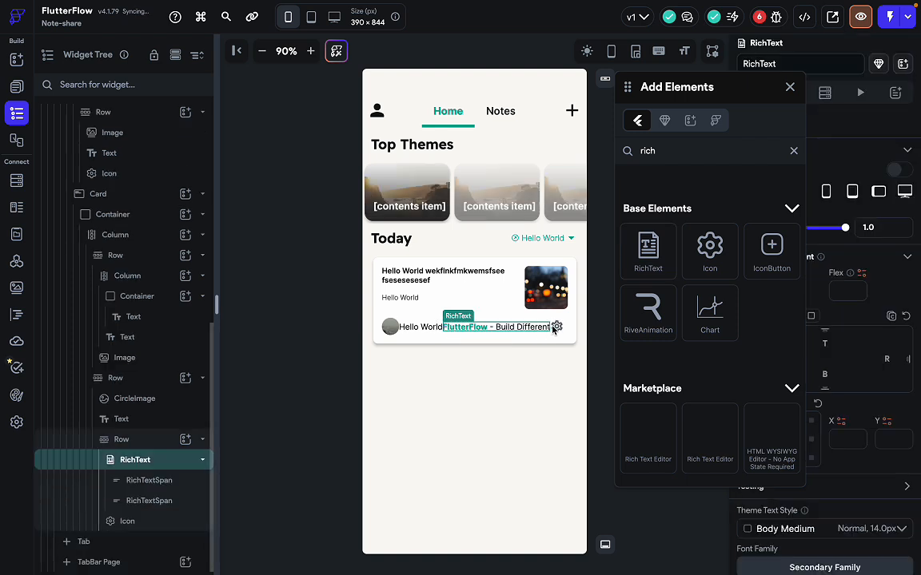
pyautogui.moveTo(553, 328); pyautogui.dragTo(448, 328)
pyautogui.click(485, 327)
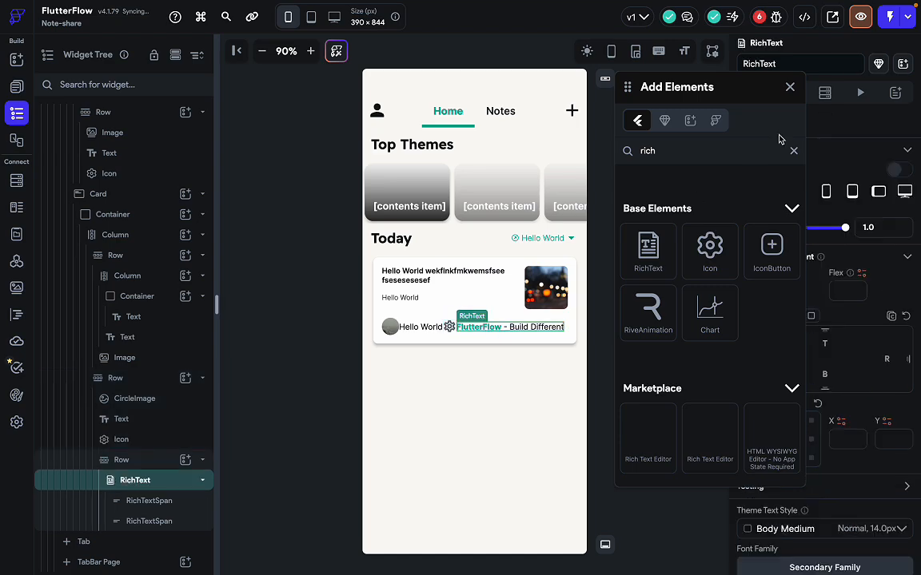
pyautogui.click(791, 88)
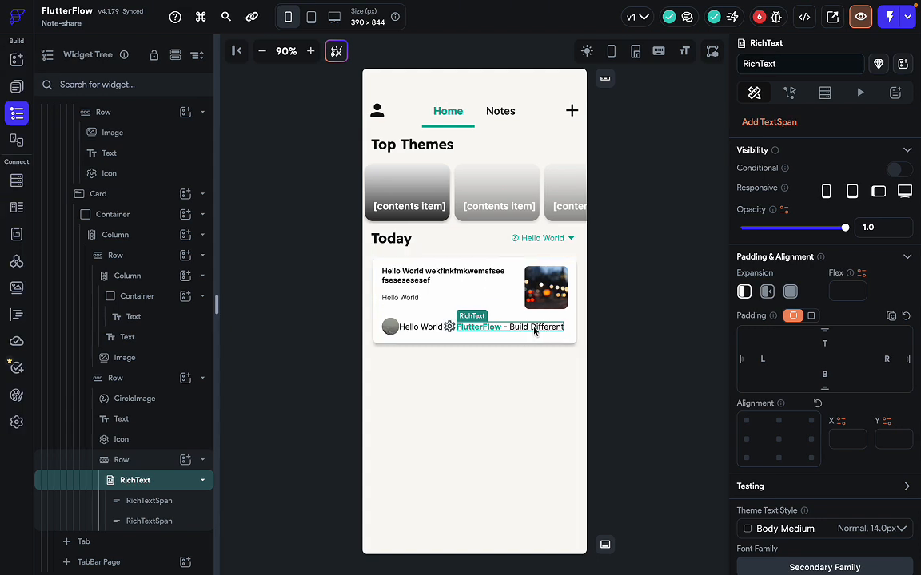
pyautogui.click(450, 327)
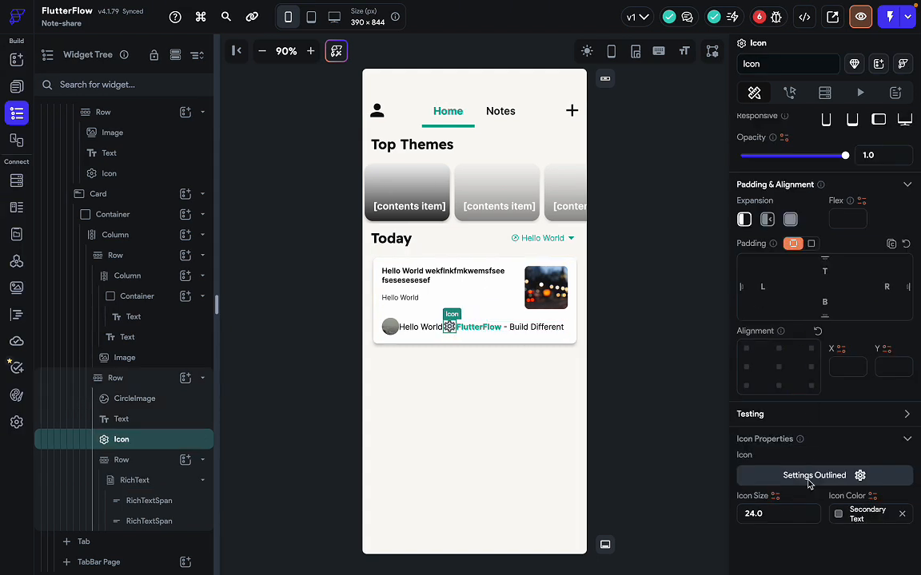
# Replace the gear with the Material Favorite Sharp heart icon and set its size to 15.
pyautogui.click(837, 477)
pyautogui.write('heart')
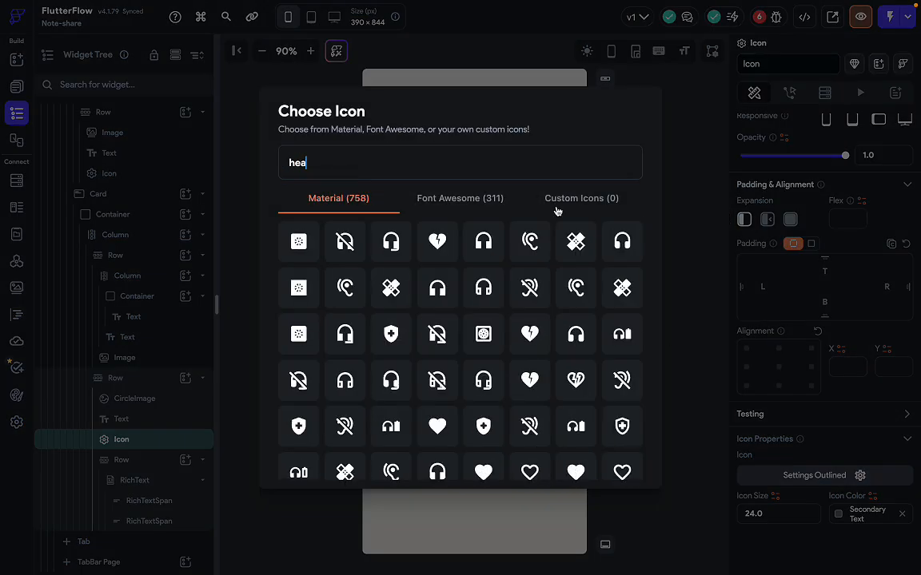
pyautogui.click(460, 200)
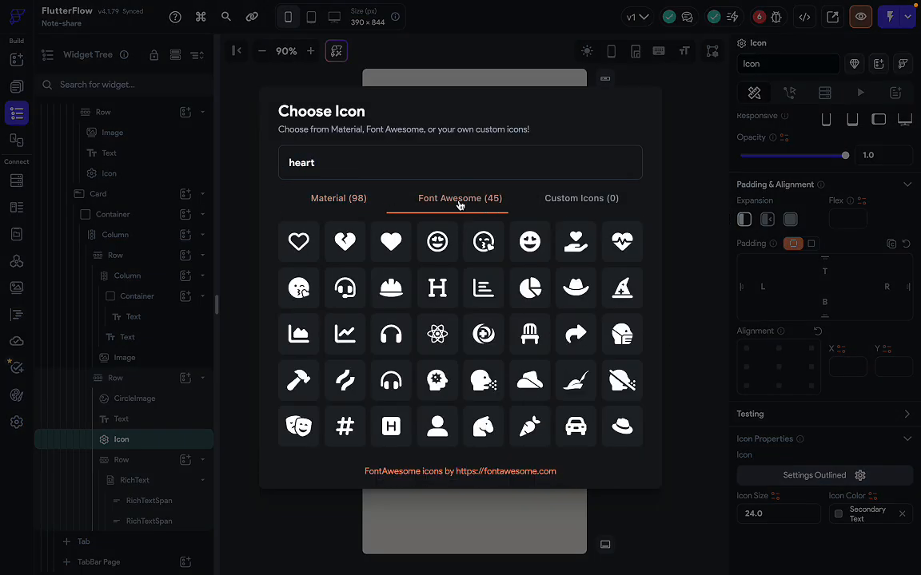
pyautogui.click(335, 201)
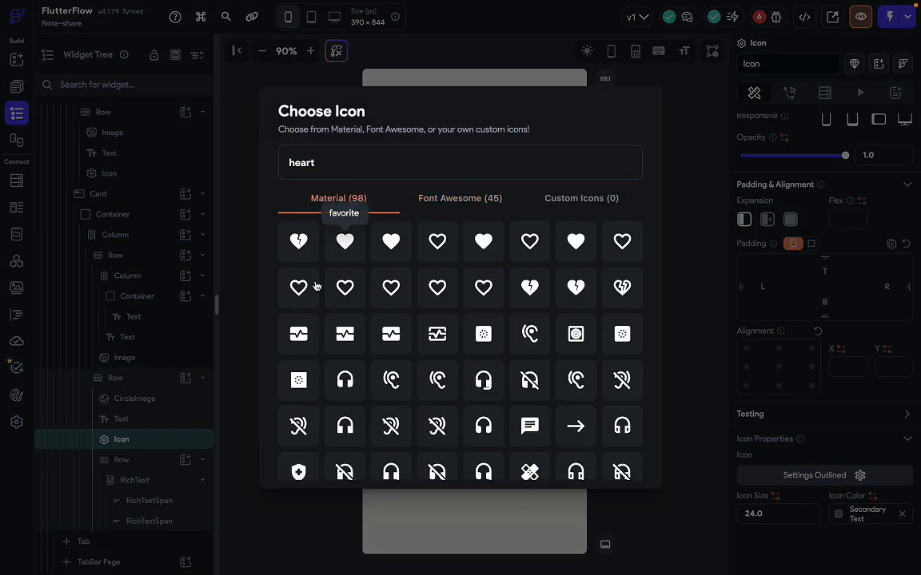
pyautogui.click(382, 254)
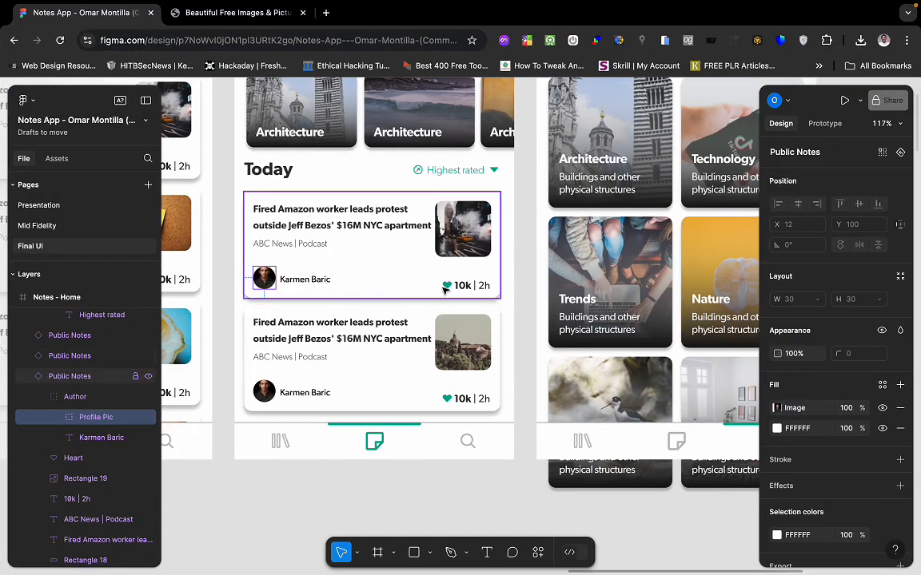
pyautogui.click(473, 285)
pyautogui.click(448, 286)
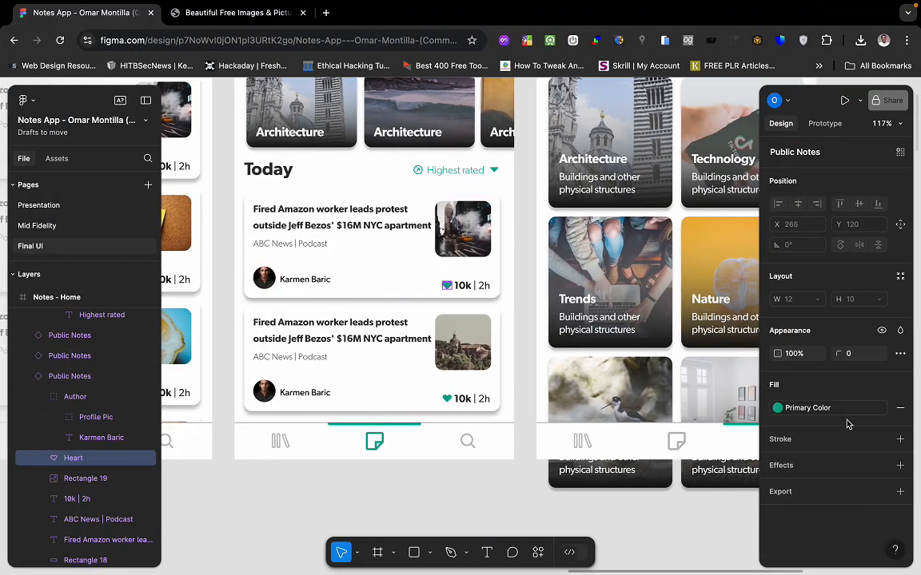
pyautogui.hotkey('ctrl', 'Left')
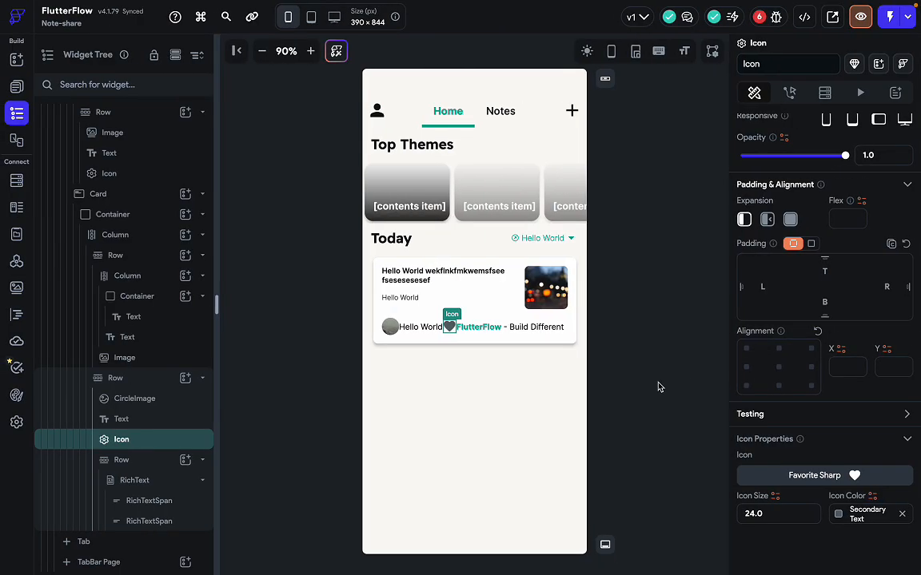
pyautogui.hotkey('ctrl', 'a')
pyautogui.write('15')
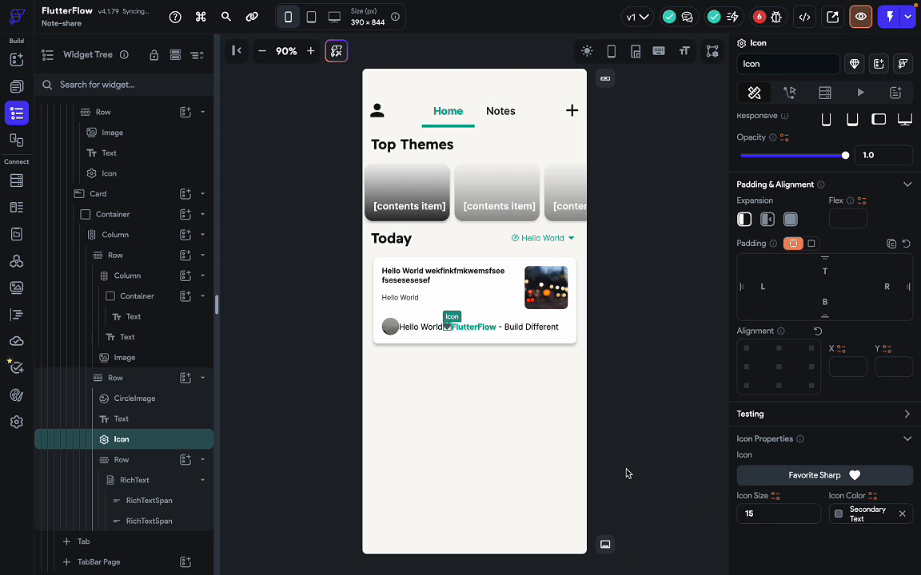
pyautogui.click(498, 329)
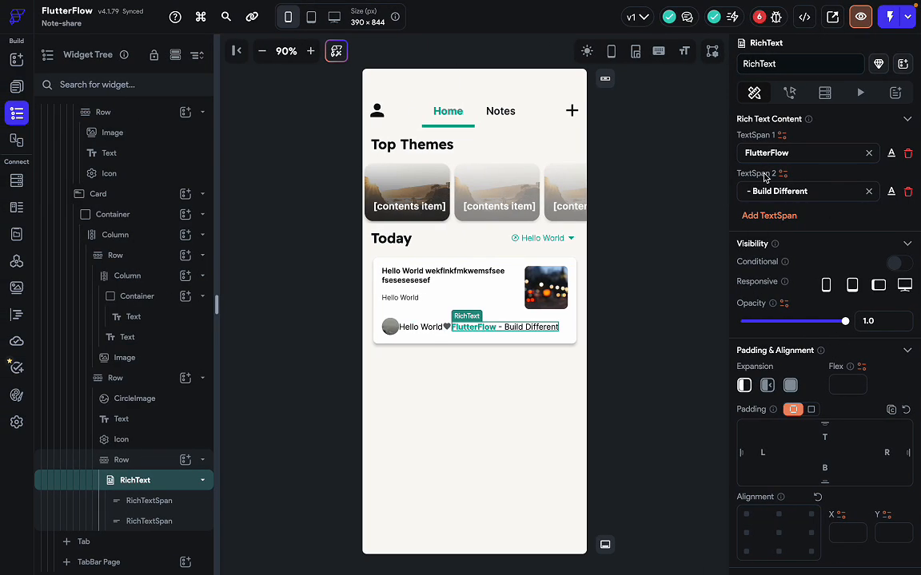
# Change the first rich text span from 'FlutterFlow' to 10k.
pyautogui.doubleClick(797, 158)
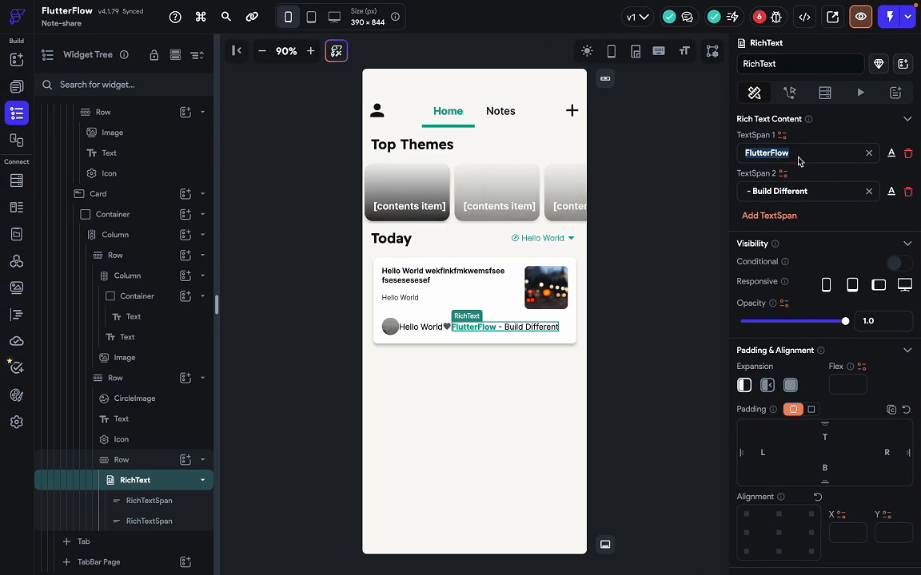
pyautogui.write('10k')
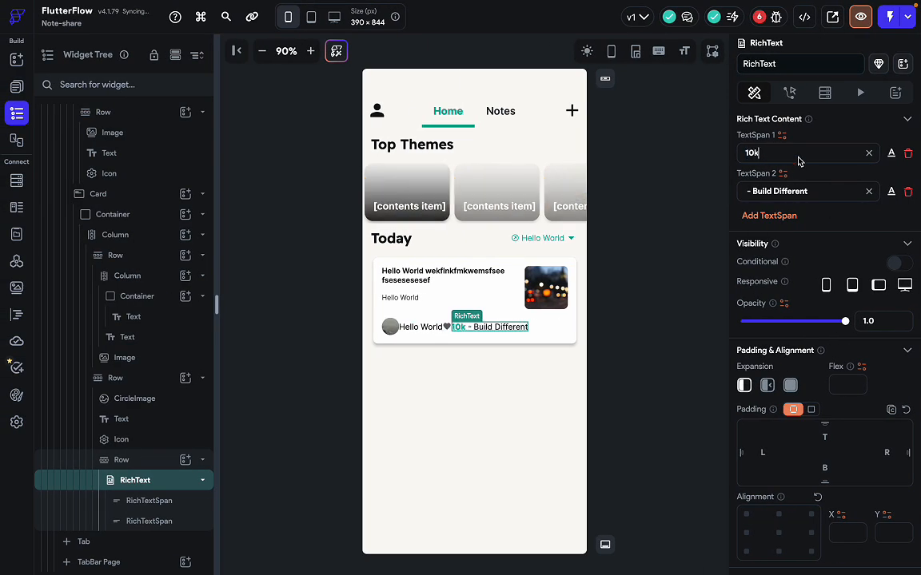
pyautogui.hotkey('ctrl', 'Right')
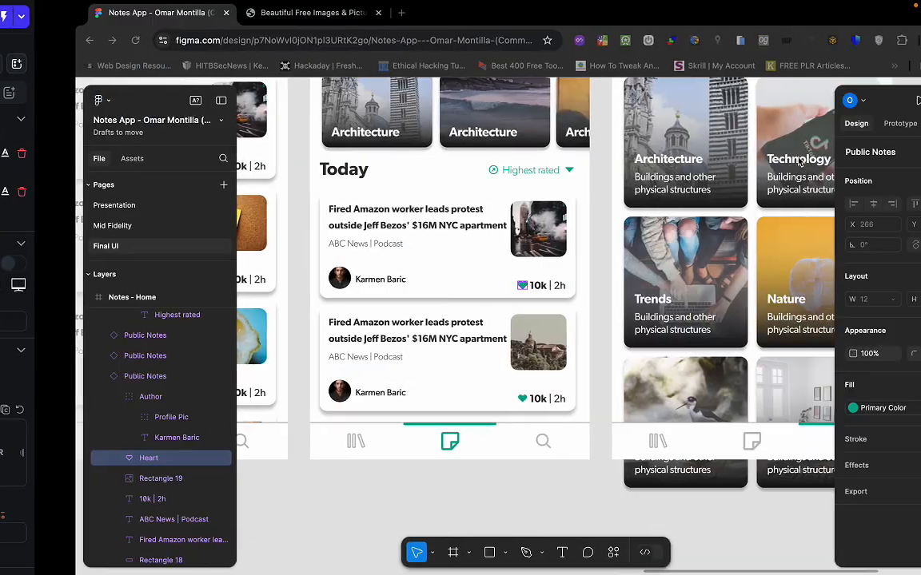
pyautogui.click(483, 350)
pyautogui.hotkey('ctrl', 'Left')
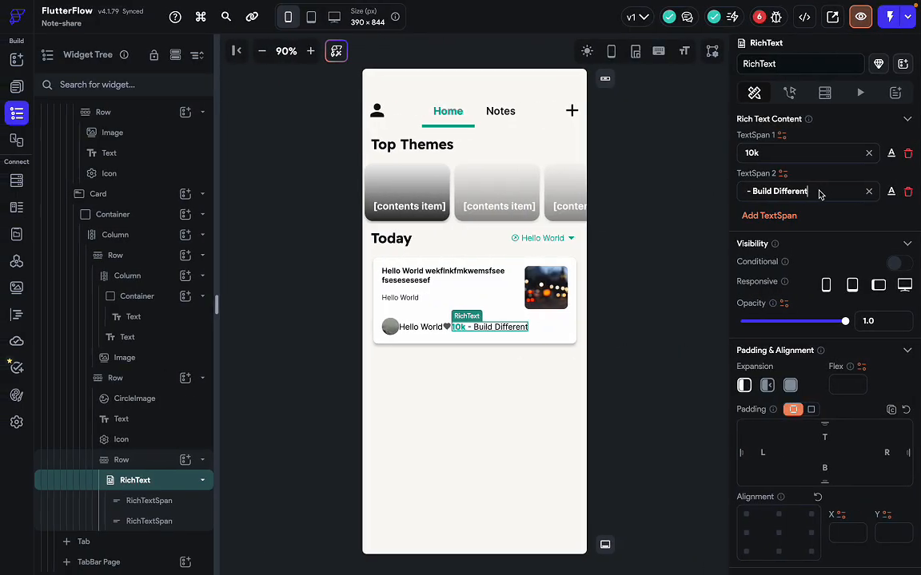
# Clear the second span's 'Build Different' text and set the third span to 2h.
pyautogui.hotkey('ctrl', 'a')
pyautogui.press('BackSpace')
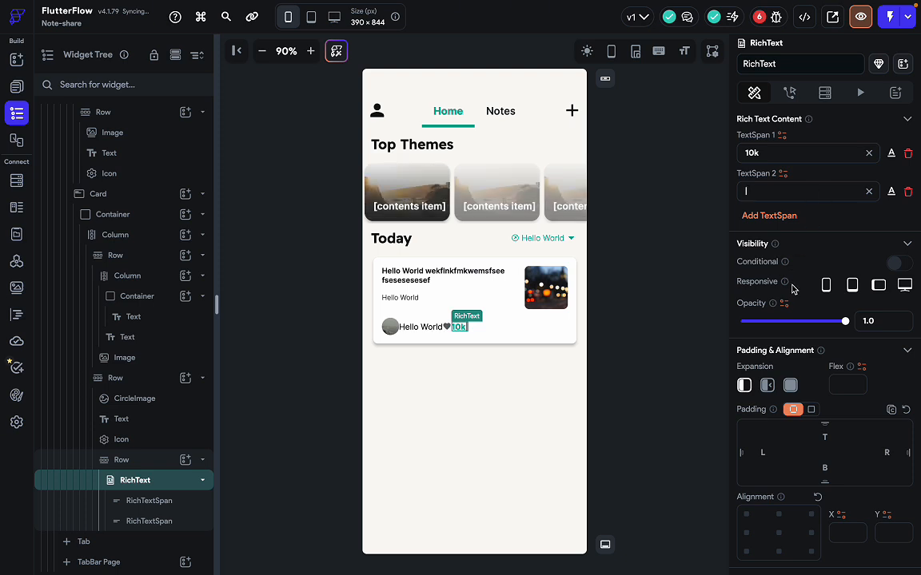
pyautogui.hotkey('ctrl', 'Right')
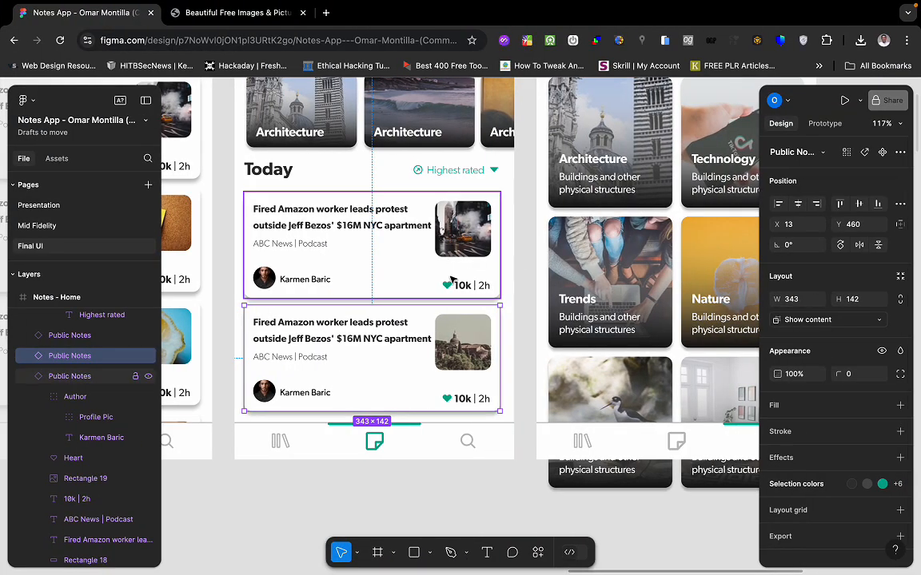
pyautogui.hotkey('ctrl', 'Left')
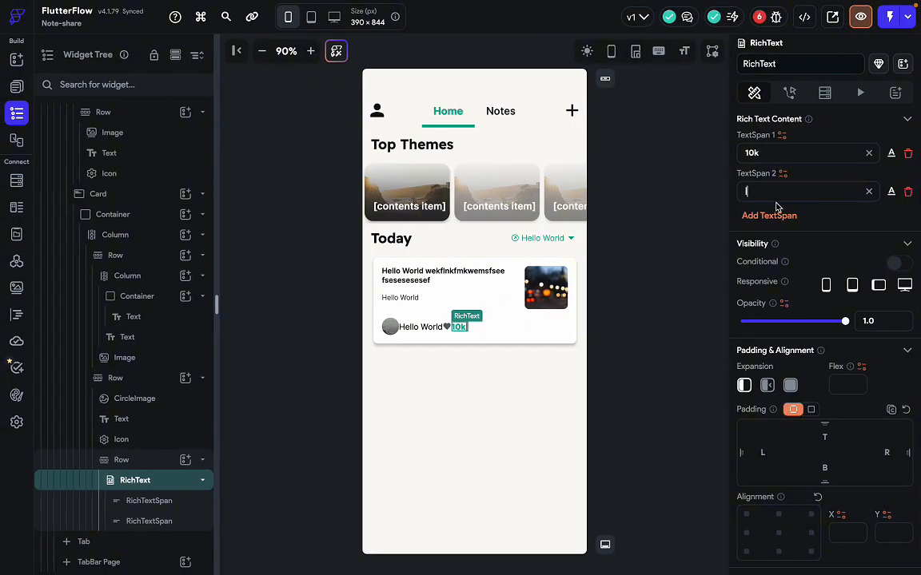
pyautogui.tripleClick(799, 234)
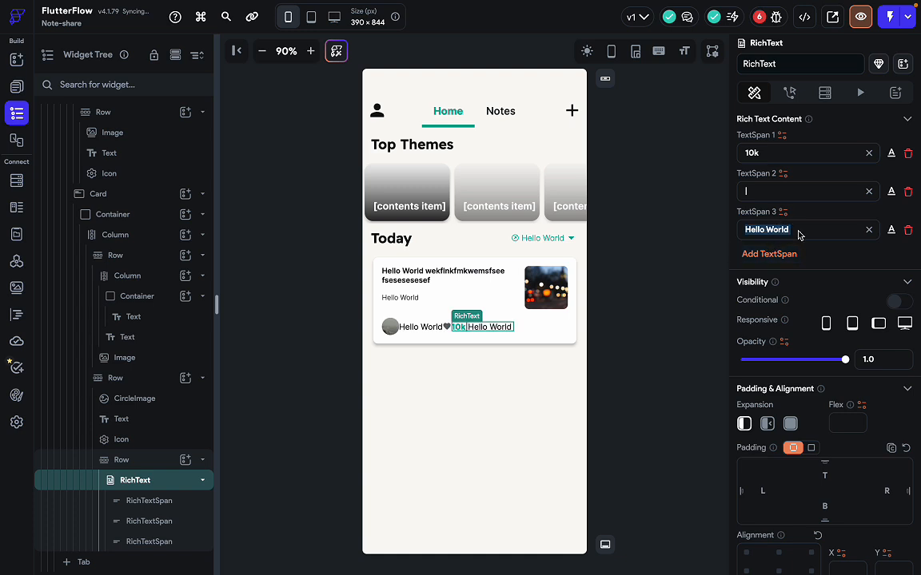
pyautogui.write('2')
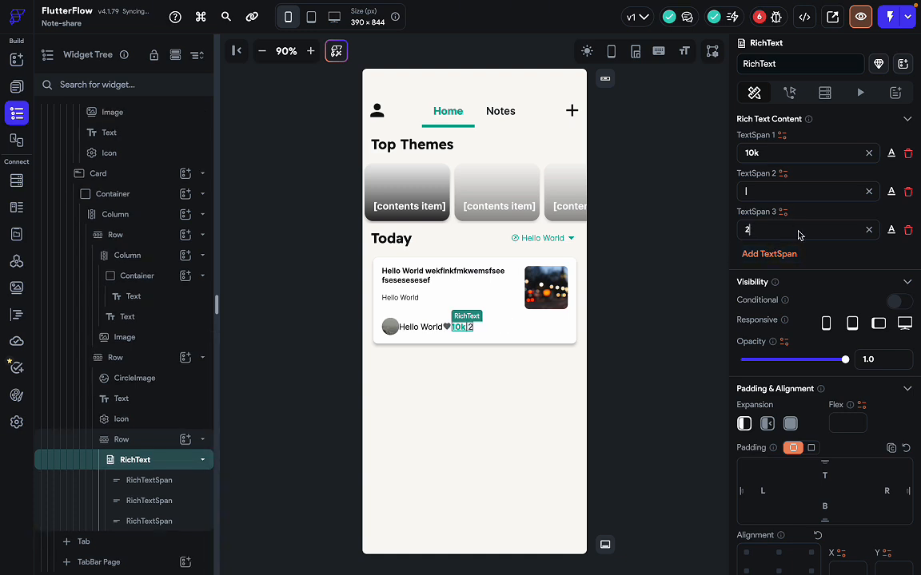
pyautogui.write('h')
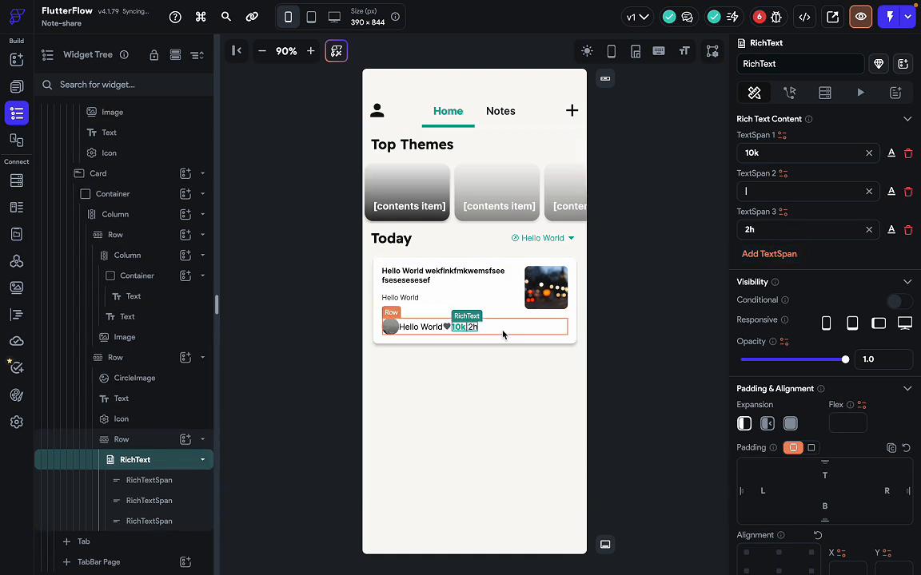
pyautogui.click(417, 329)
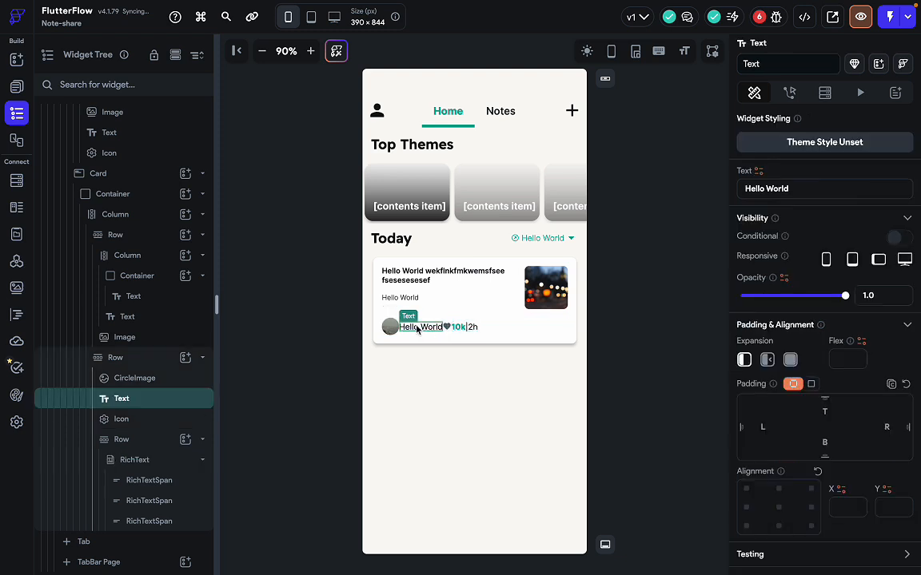
pyautogui.click(516, 331)
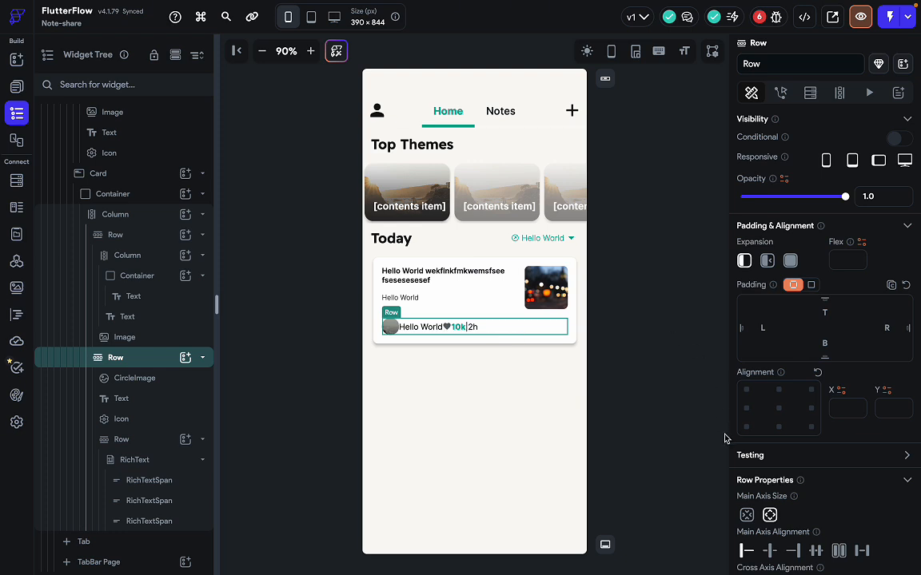
# Wrap the profile image in a new Row and move Hello World next to it.
pyautogui.click(388, 333)
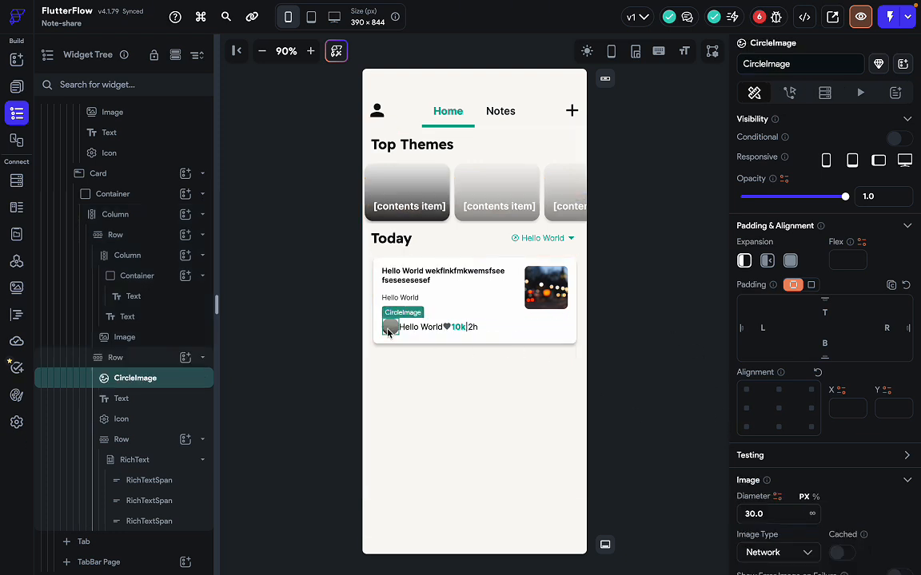
pyautogui.rightClick(388, 333)
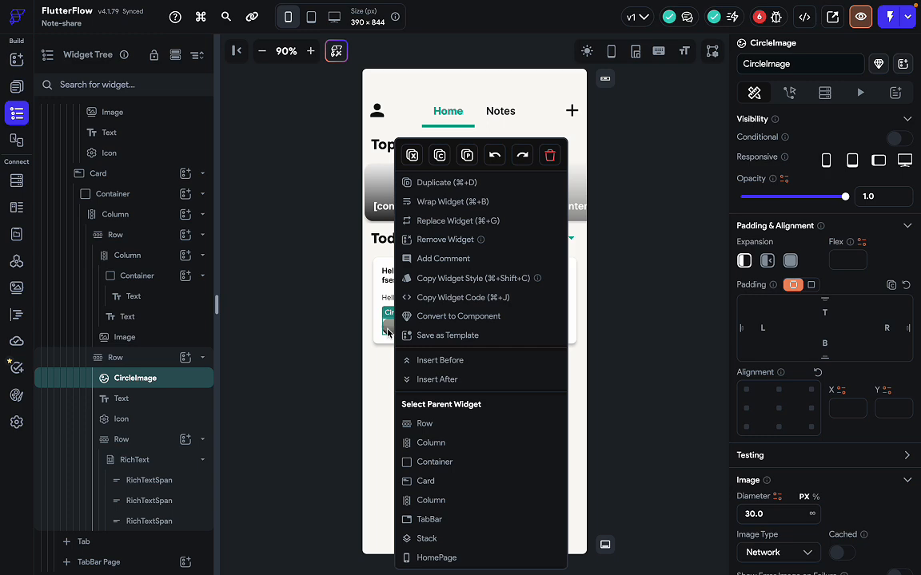
pyautogui.click(452, 201)
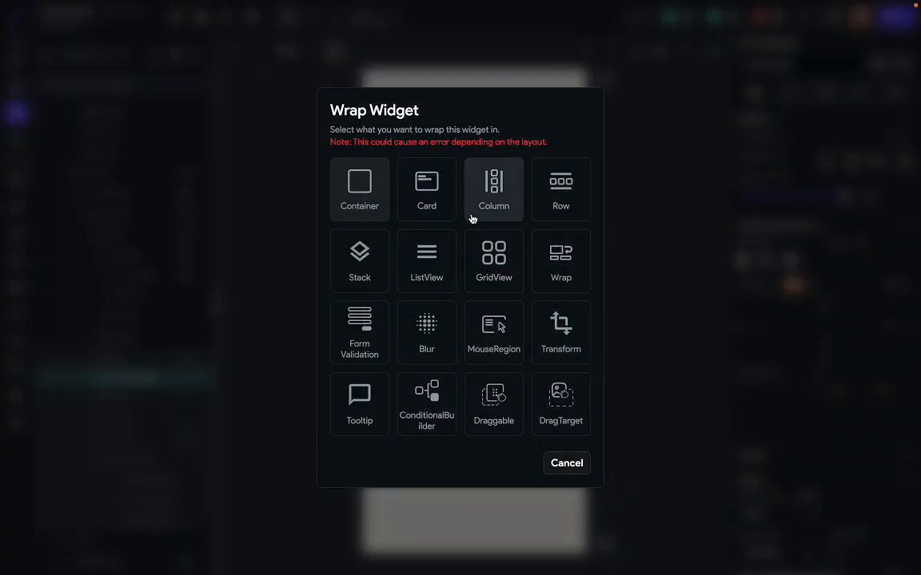
pyautogui.click(559, 209)
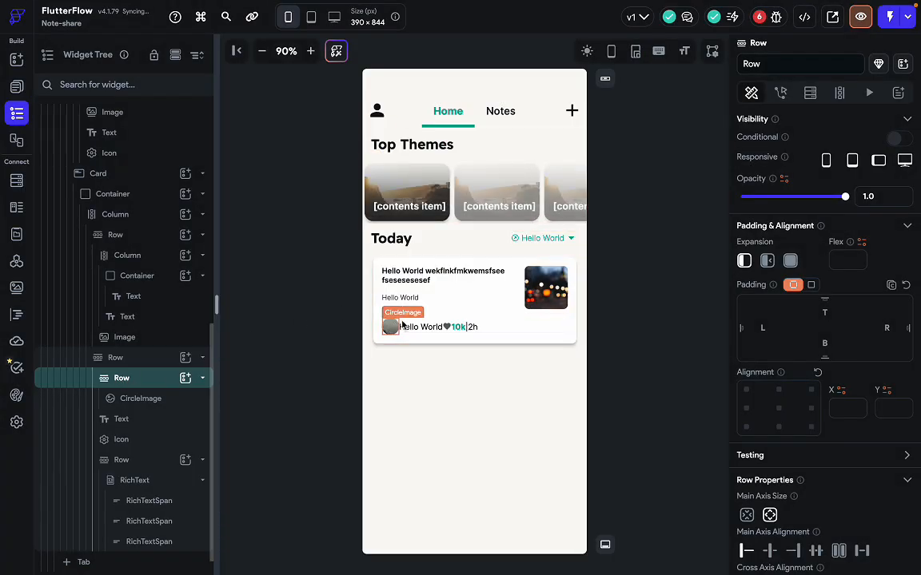
pyautogui.moveTo(418, 327); pyautogui.dragTo(401, 327)
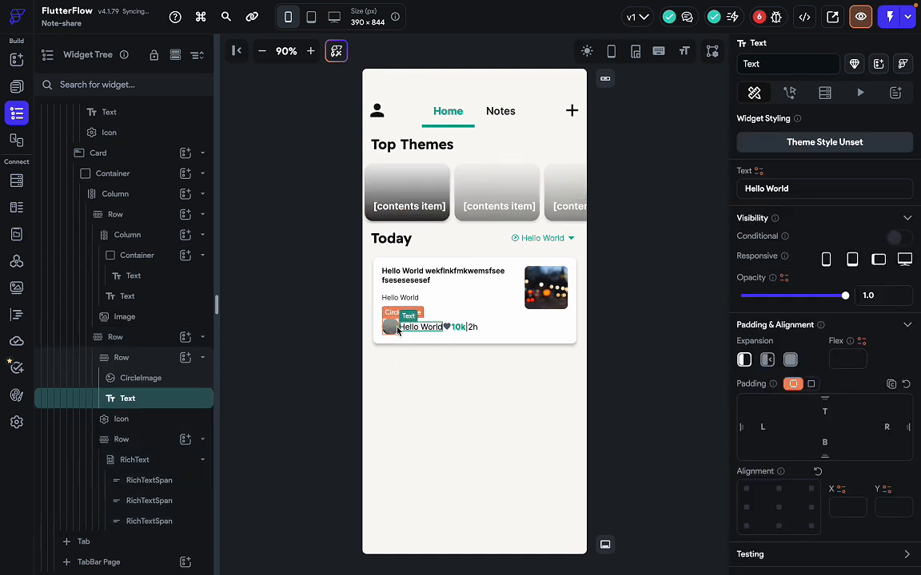
pyautogui.click(426, 338)
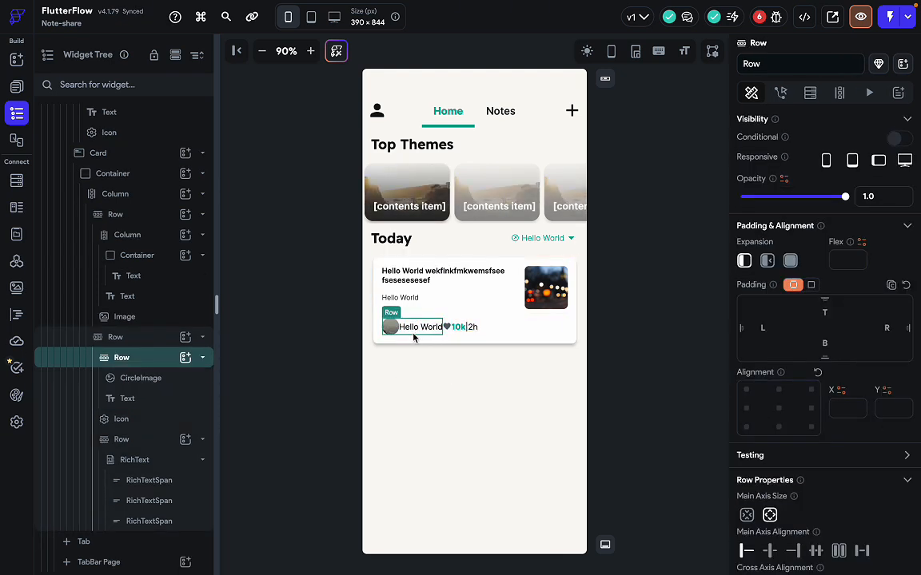
# Set the bottom row to Space Between and move the heart icon into the 10k | 2h row.
pyautogui.click(542, 332)
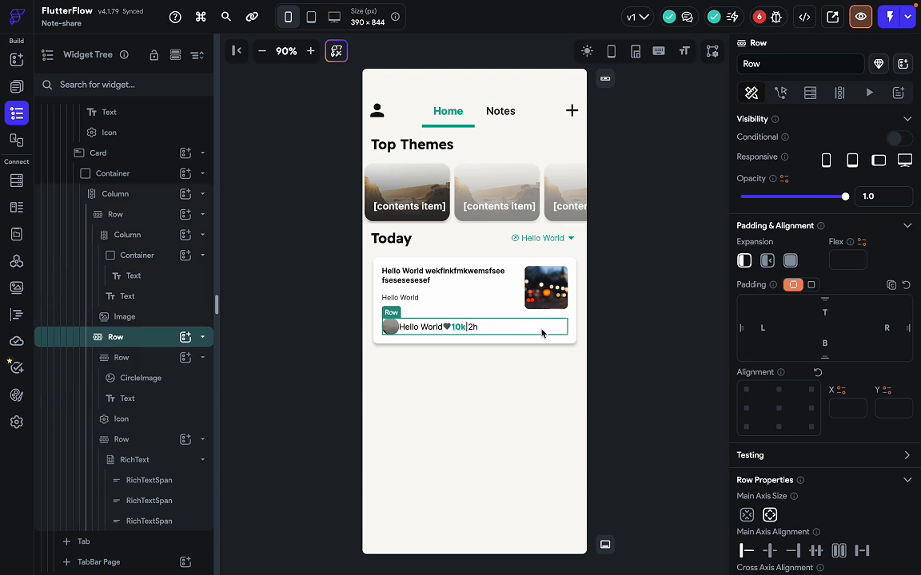
pyautogui.scroll(-3, 861, 496)
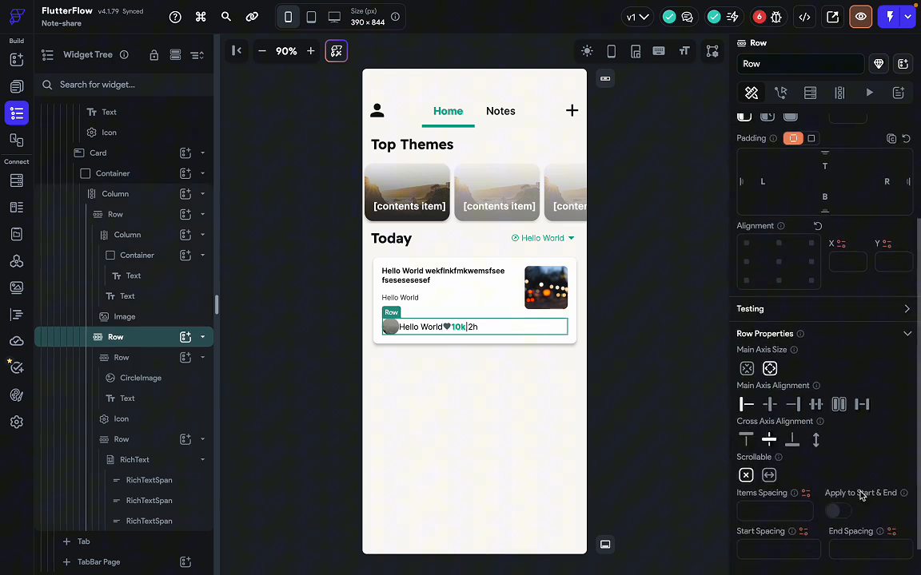
pyautogui.click(862, 395)
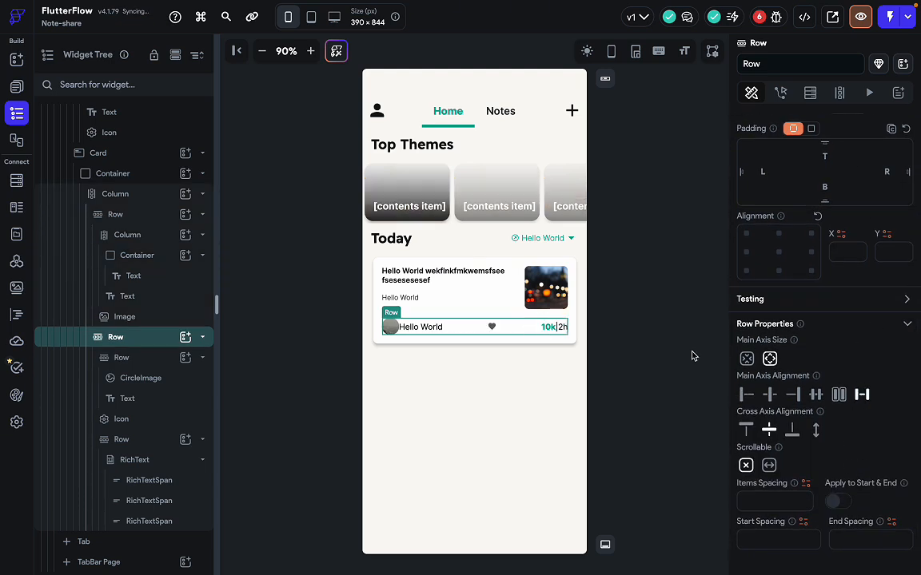
pyautogui.click(549, 328)
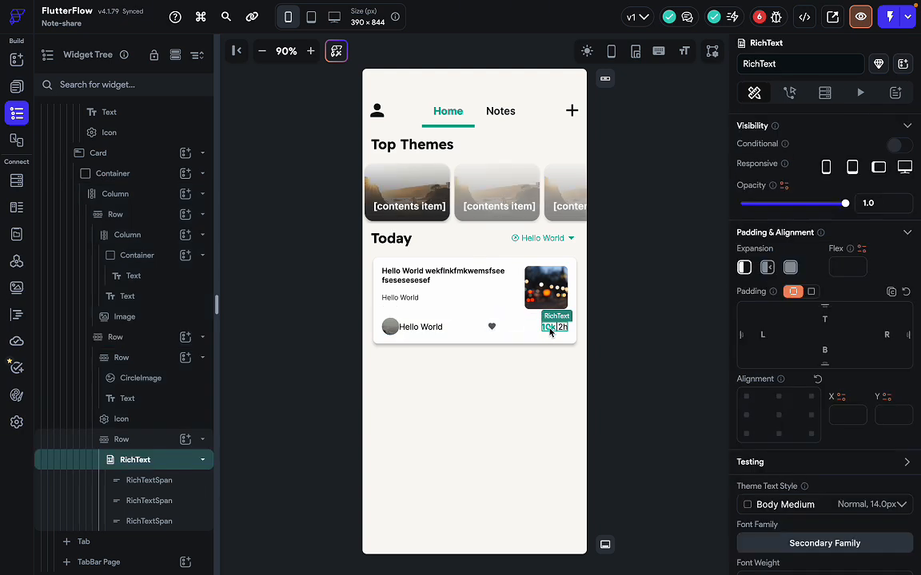
pyautogui.click(155, 443)
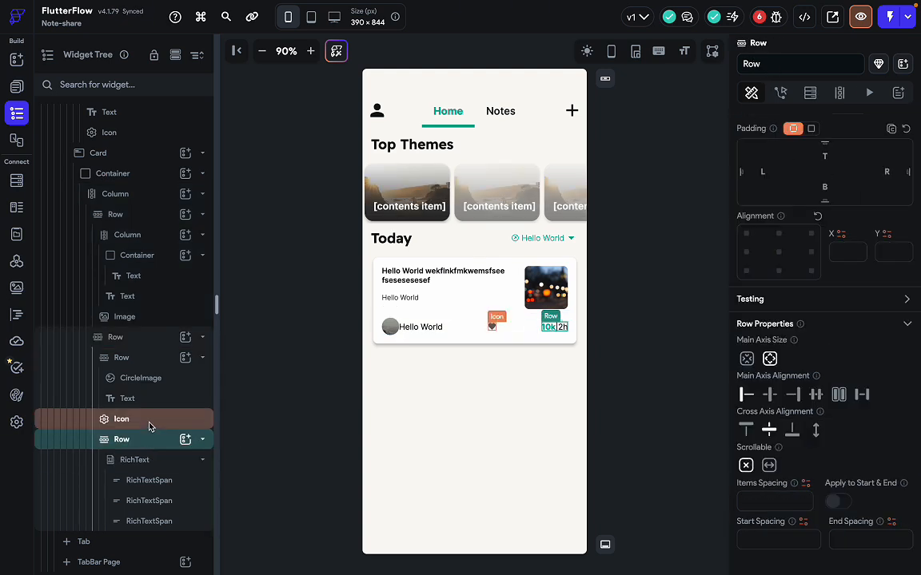
pyautogui.moveTo(148, 424)
pyautogui.mouseDown()
pyautogui.moveTo(149, 455)
pyautogui.moveTo(148, 442)
pyautogui.mouseUp()
pyautogui.click(493, 336)
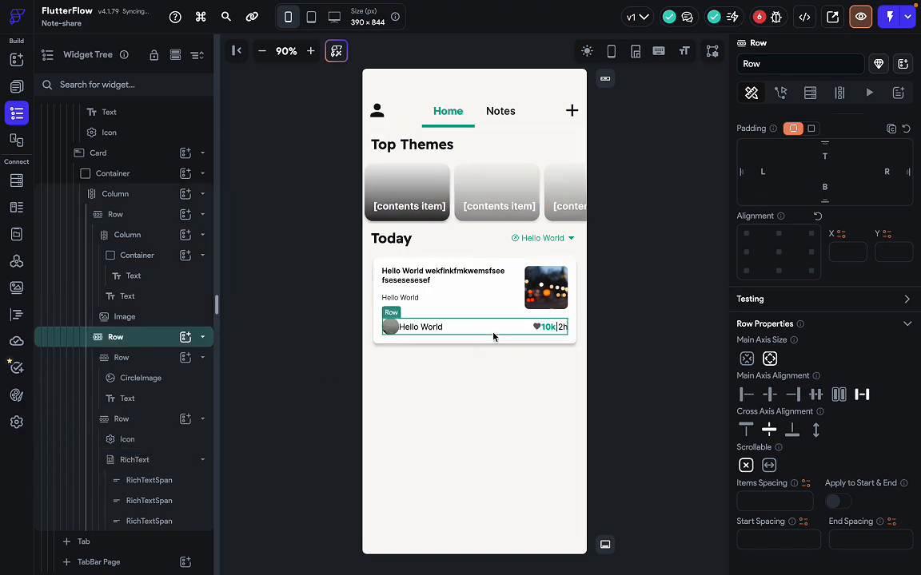
pyautogui.hotkey('ctrl', 'Right')
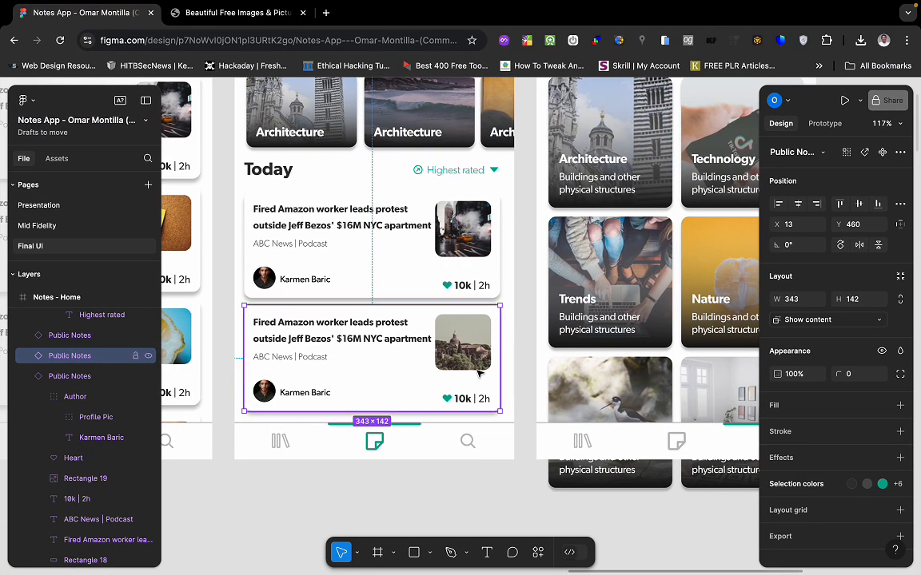
# Clear the Public Notes card selection in the Figma design and switch back to FlutterFlow.
pyautogui.hotkey('ctrl', 'Left')
pyautogui.hotkey('ctrl', 'Right')
pyautogui.click(550, 369)
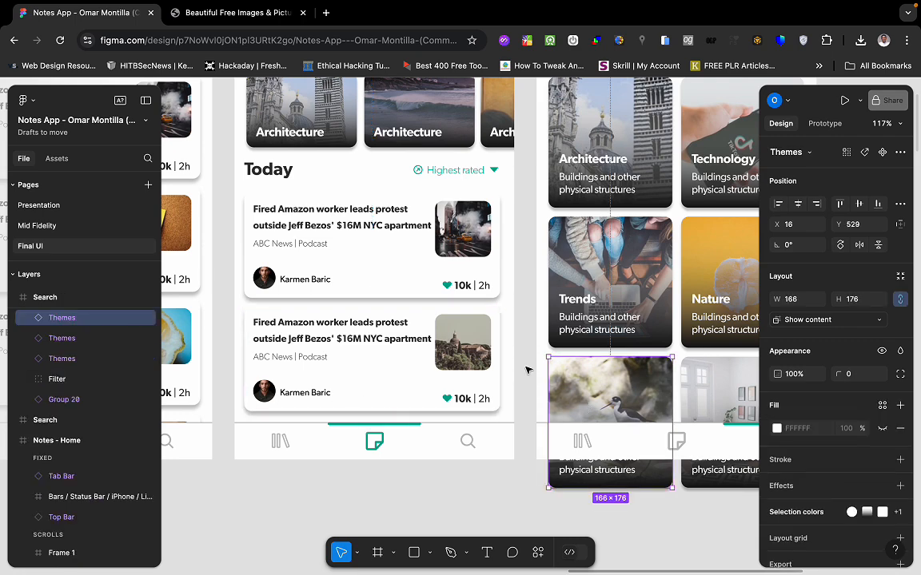
pyautogui.click(520, 353)
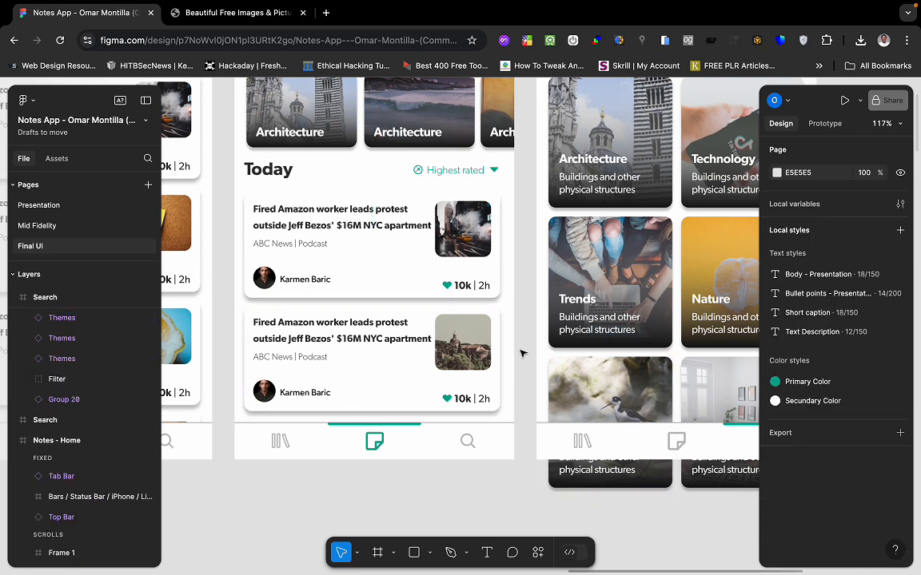
pyautogui.hotkey('ctrl', 'Left')
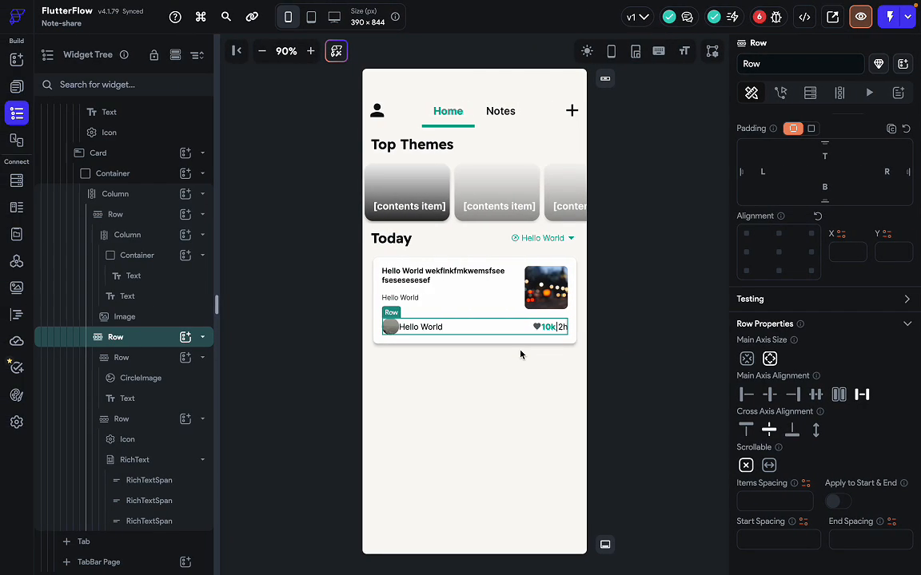
# Replace the author name text Hello World with Daniel.
pyautogui.click(424, 327)
pyautogui.scroll(3, 856, 301)
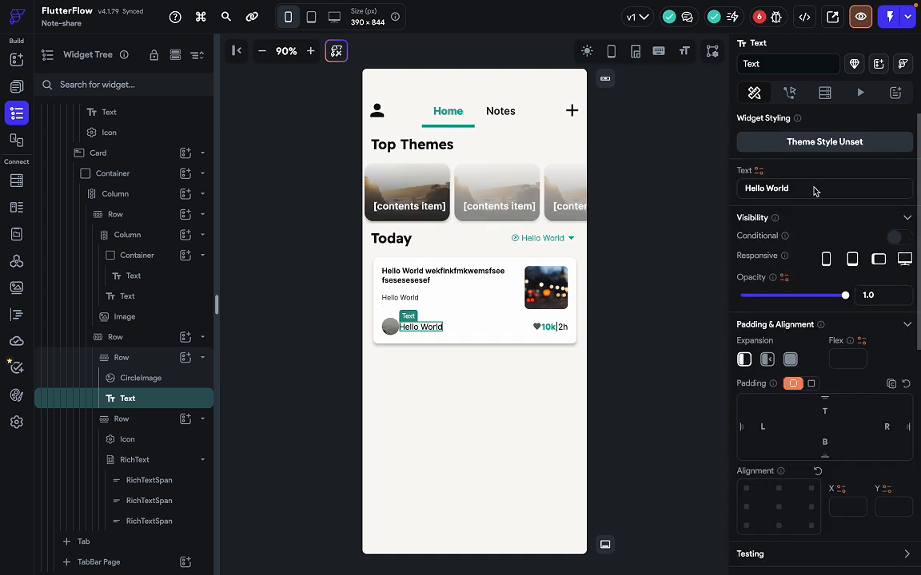
pyautogui.hotkey('ctrl', 'a')
pyautogui.write('D')
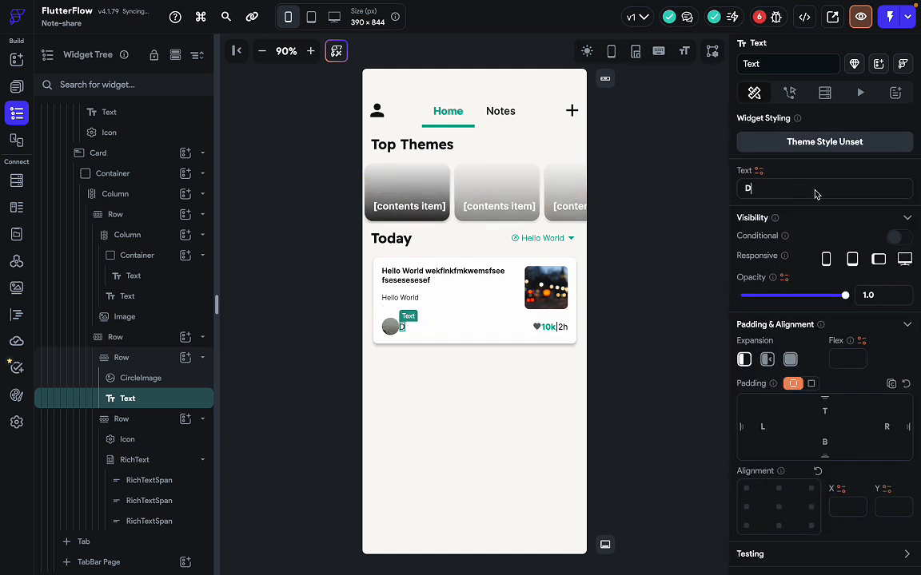
pyautogui.write('aniel')
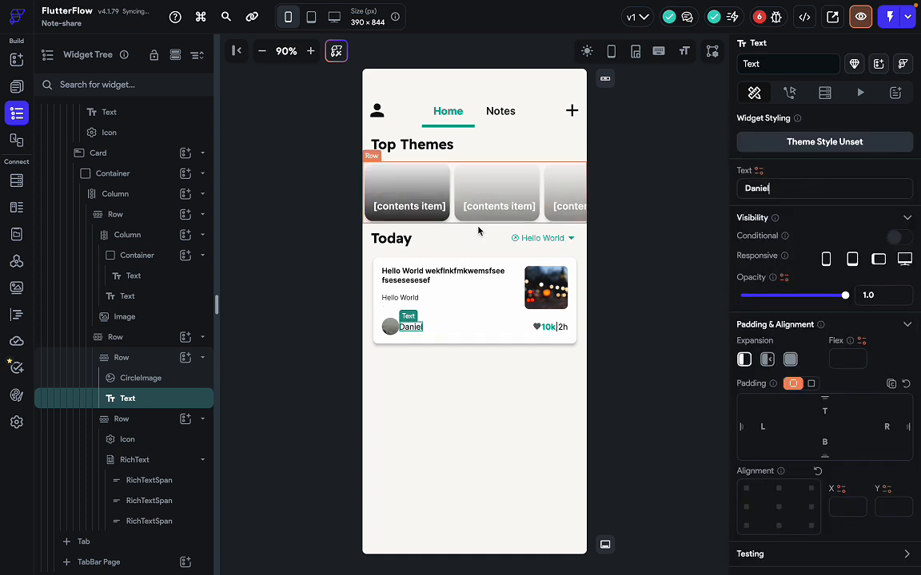
# Review the card's avatar, author row and title column against the Figma design.
pyautogui.click(391, 326)
pyautogui.click(453, 332)
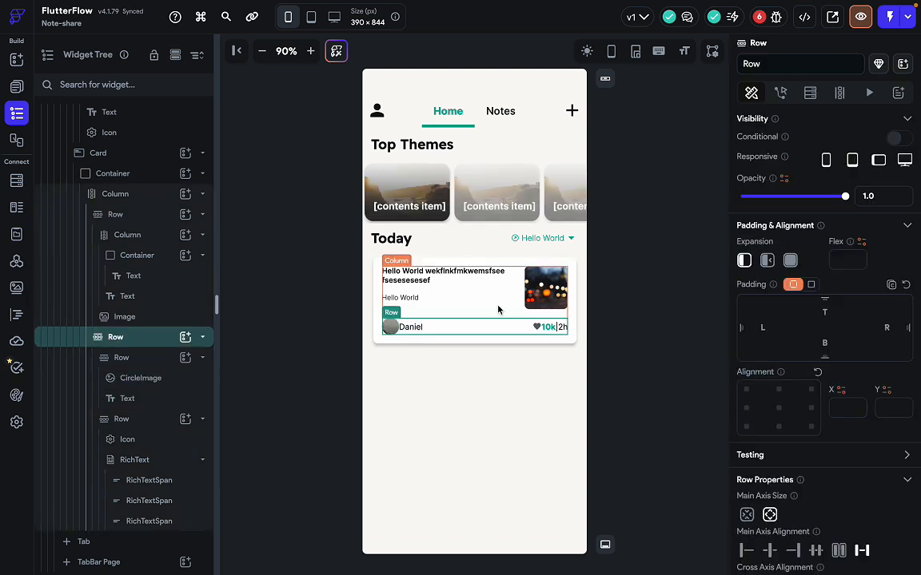
pyautogui.click(395, 275)
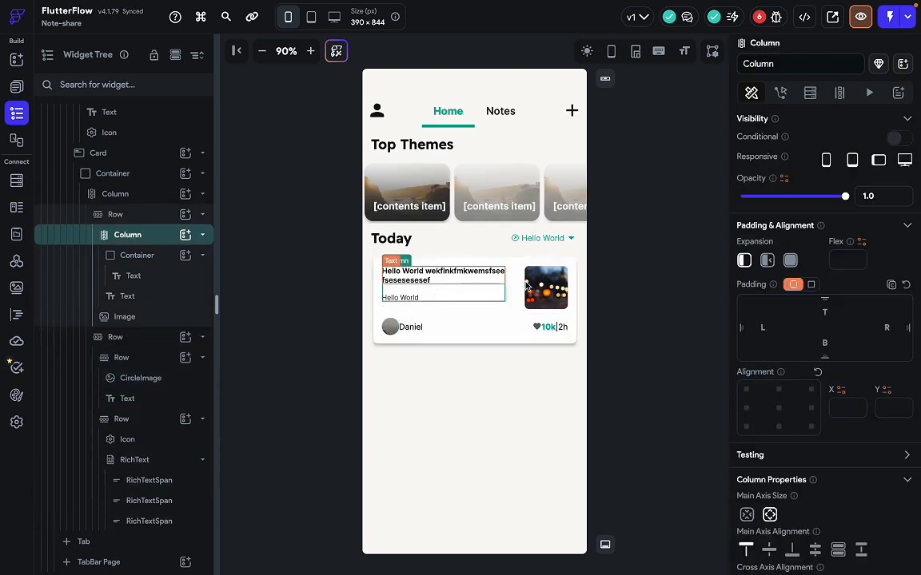
pyautogui.click(643, 376)
pyautogui.hotkey('ctrl', 'Right')
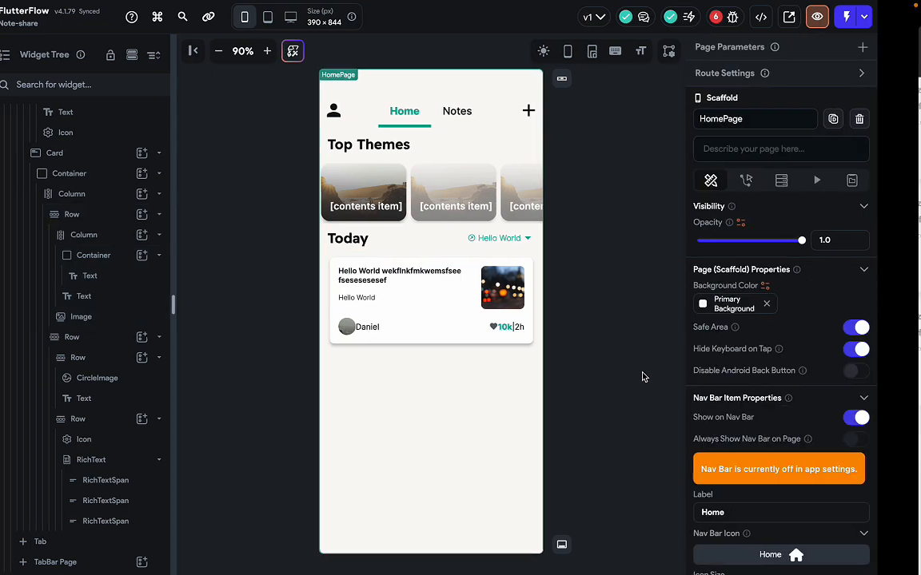
pyautogui.scroll(2, 520, 338)
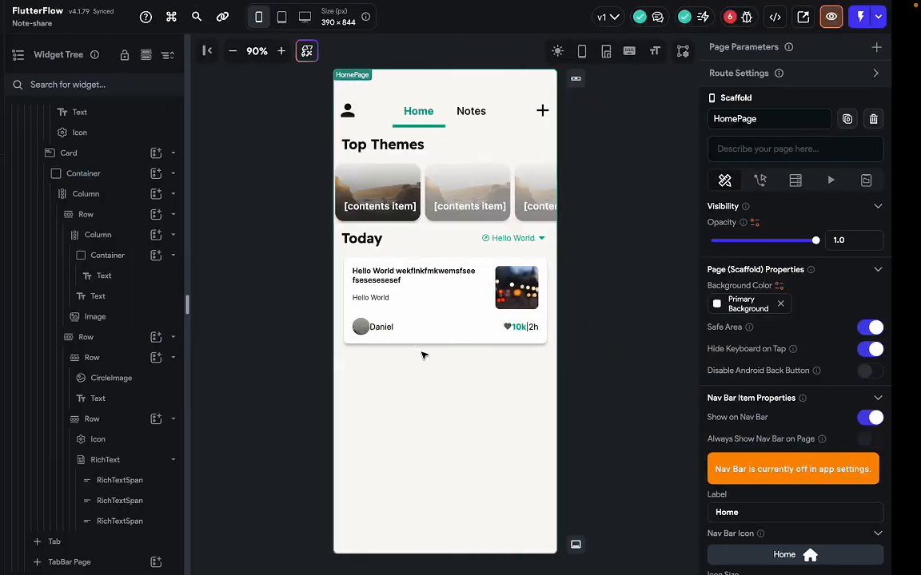
pyautogui.click(651, 294)
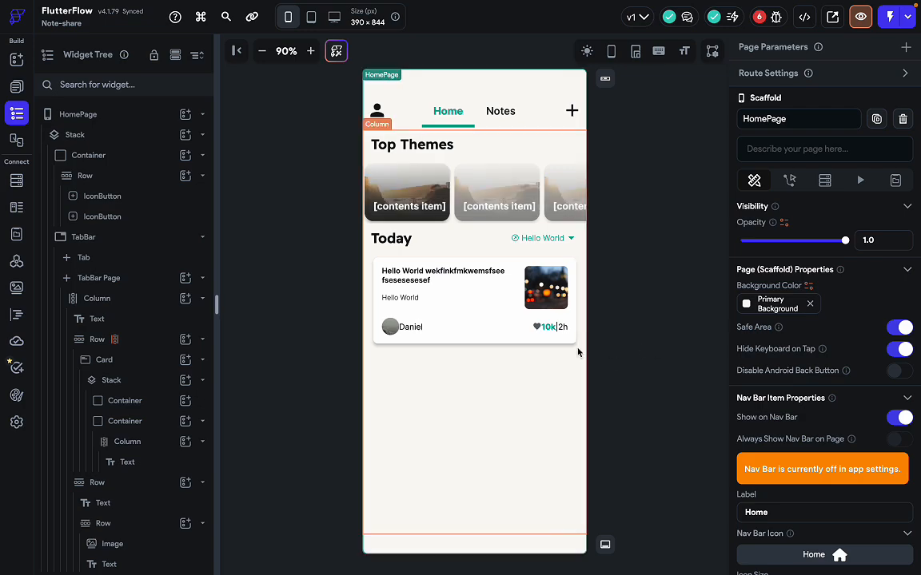
pyautogui.hotkey('ctrl', 'Right')
pyautogui.hotkey('ctrl', 'Left')
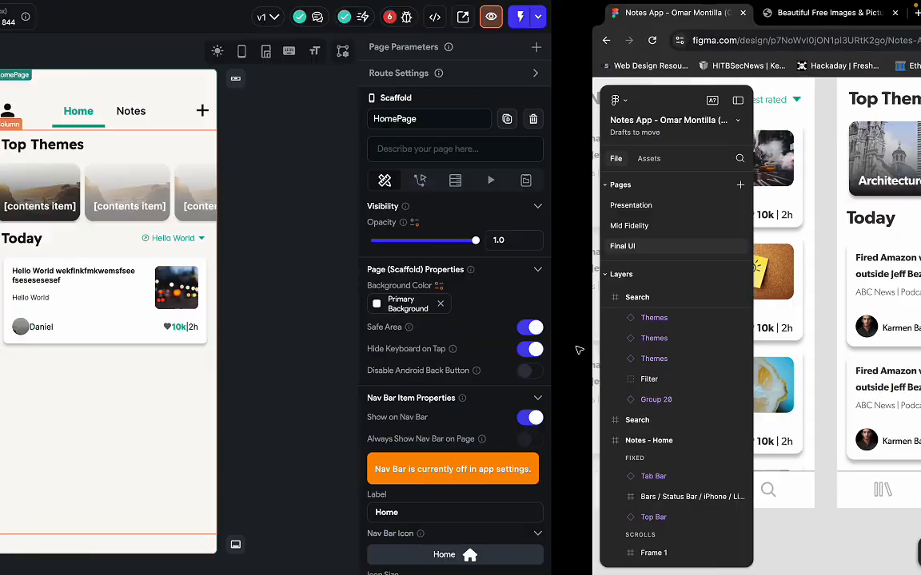
pyautogui.click(419, 344)
# Change the Card's elevation from 4.0 to 5 and preview the shadow before checking Figma.
pyautogui.scroll(1, 132, 240)
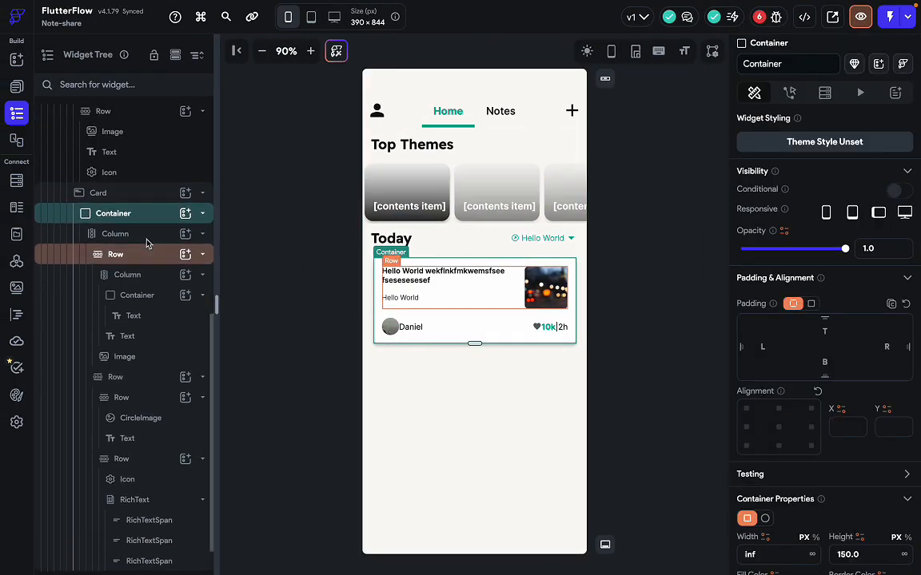
pyautogui.click(138, 199)
pyautogui.scroll(-2, 748, 382)
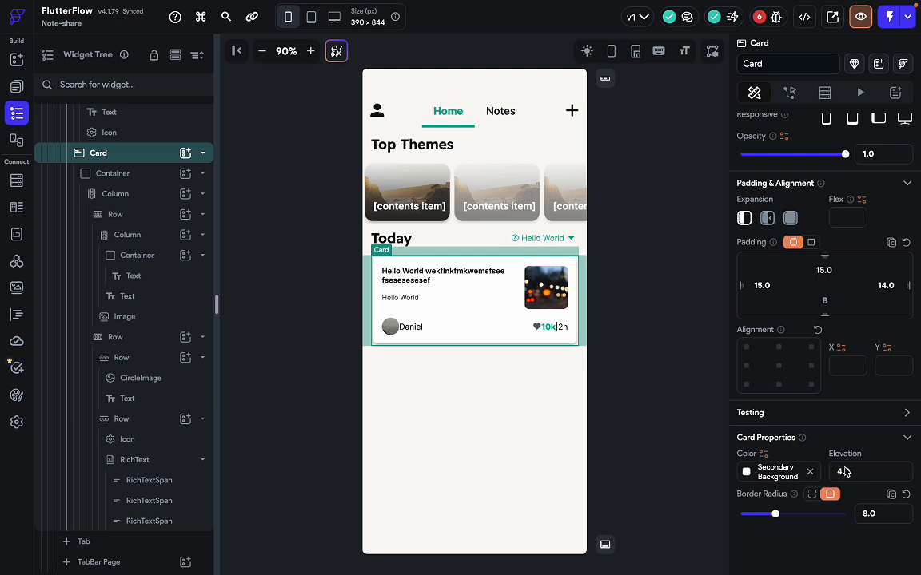
pyautogui.click(856, 475)
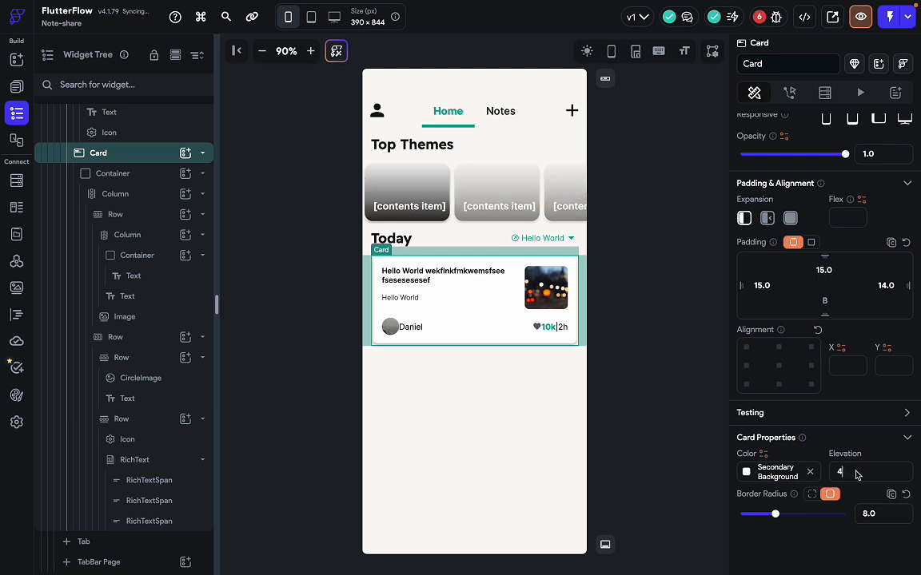
pyautogui.press('BackSpace')
pyautogui.press('BackSpace')
pyautogui.press('BackSpace')
pyautogui.write('5')
pyautogui.click(596, 404)
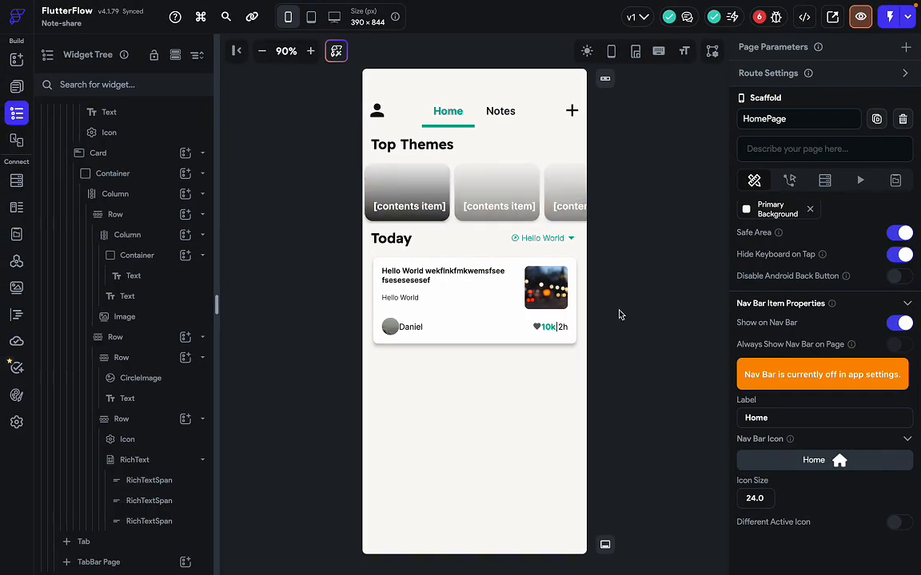
pyautogui.click(572, 350)
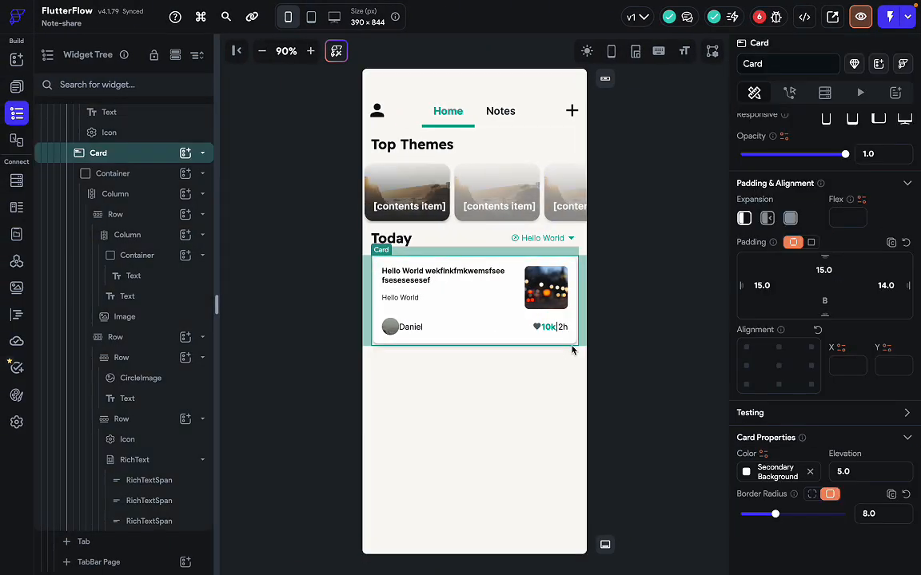
pyautogui.click(631, 243)
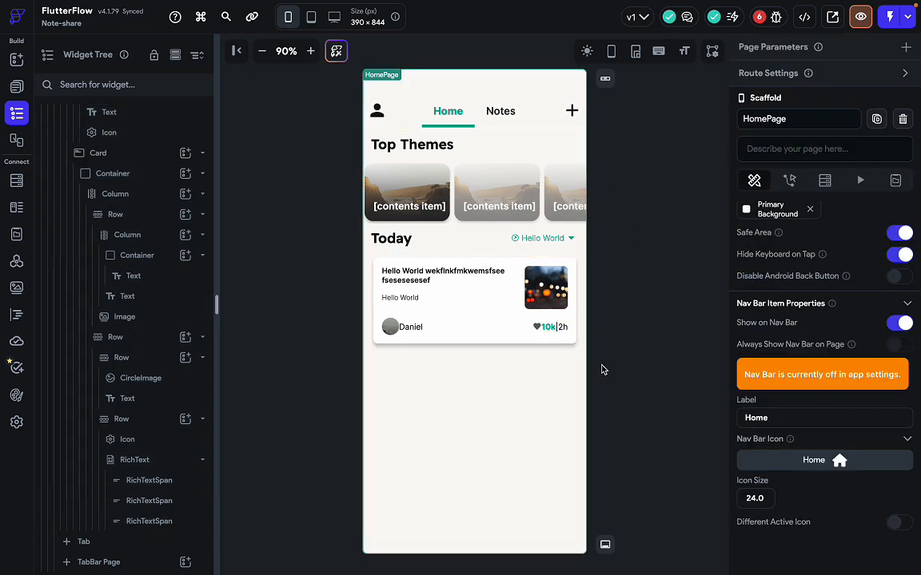
pyautogui.hotkey('ctrl', 'Right')
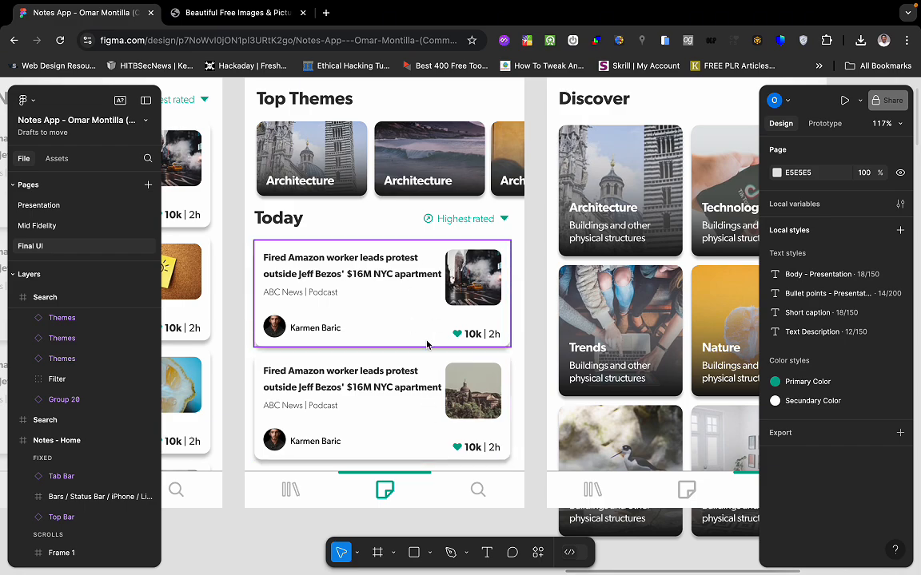
pyautogui.hotkey('ctrl', 'Left')
pyautogui.hotkey('ctrl', 'Right')
pyautogui.hotkey('ctrl', 'Left')
pyautogui.hotkey('ctrl', 'Right')
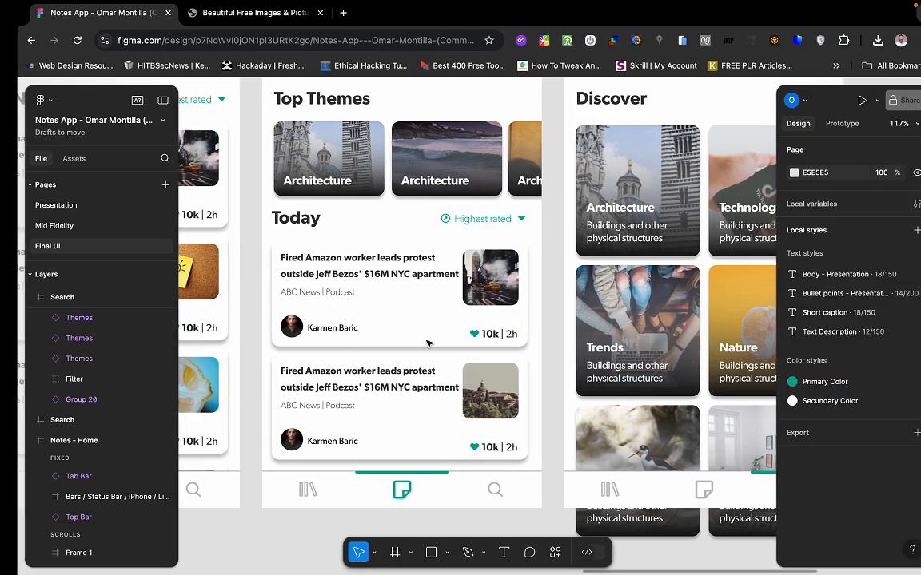
pyautogui.hotkey('ctrl', 'Left')
pyautogui.click(454, 440)
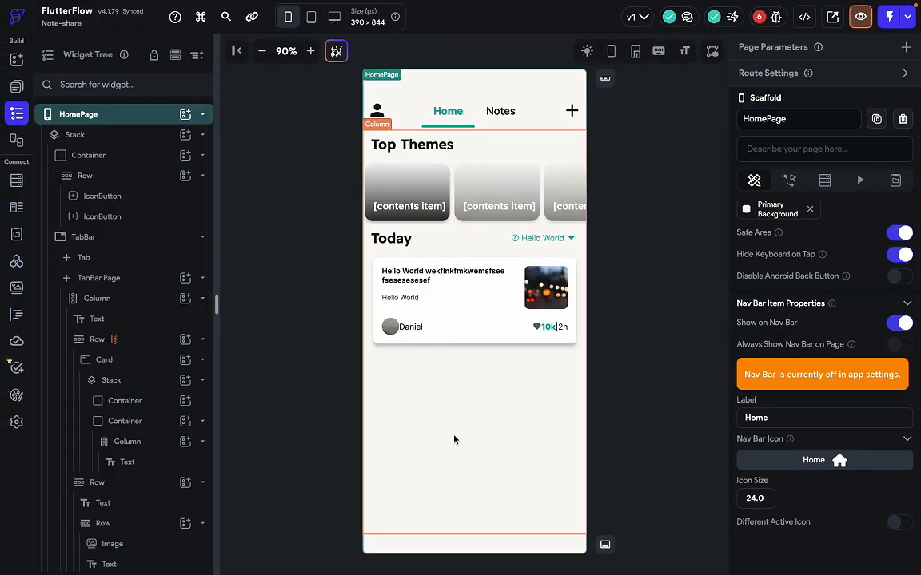
pyautogui.click(454, 438)
pyautogui.click(505, 447)
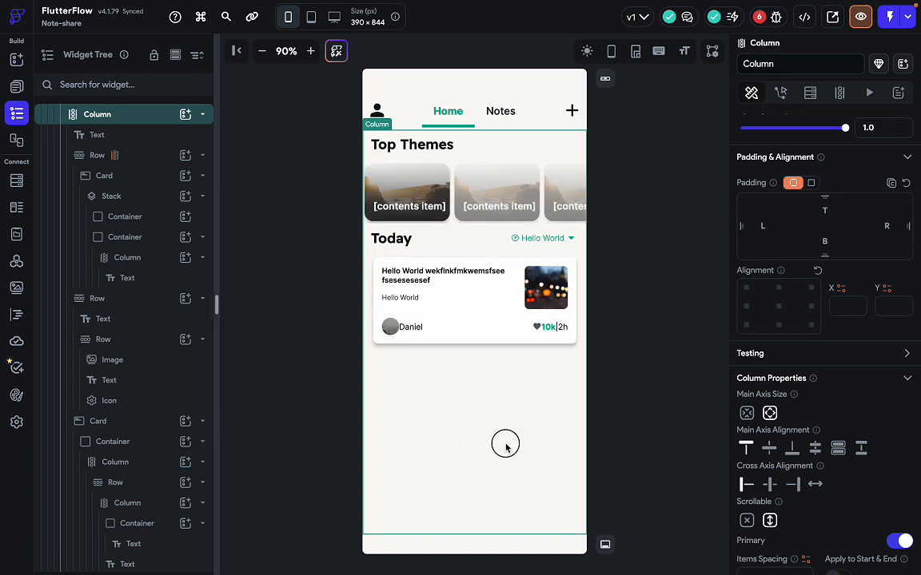
pyautogui.scroll(3, 102, 263)
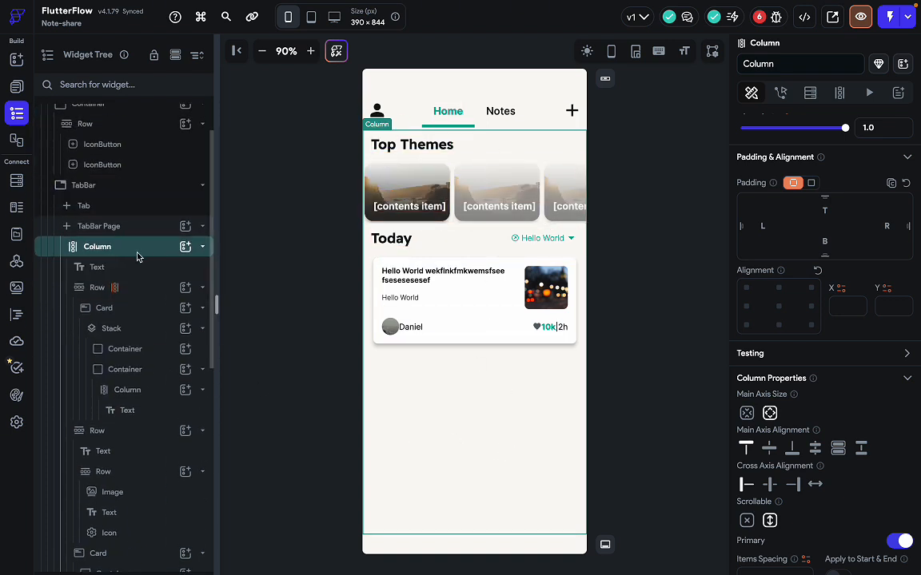
pyautogui.scroll(1, 136, 255)
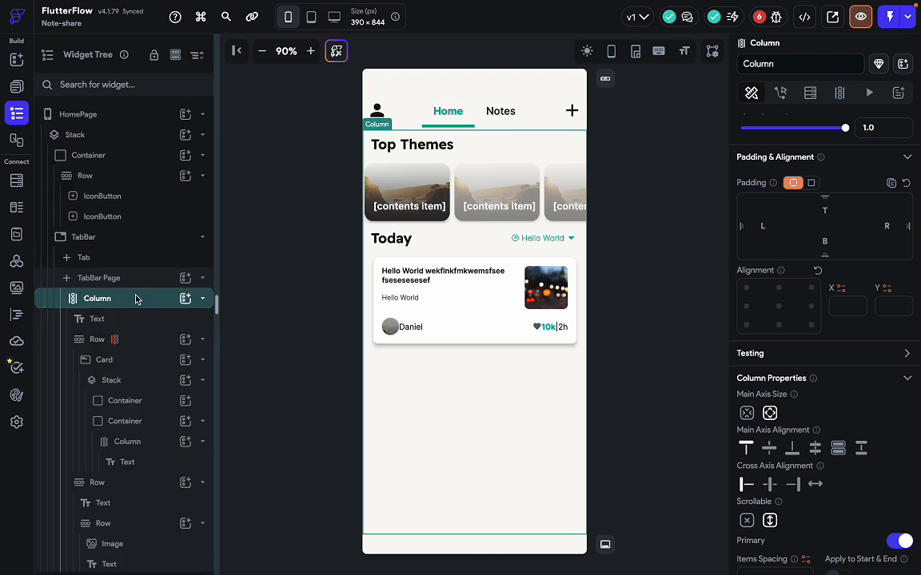
pyautogui.scroll(-2, 828, 439)
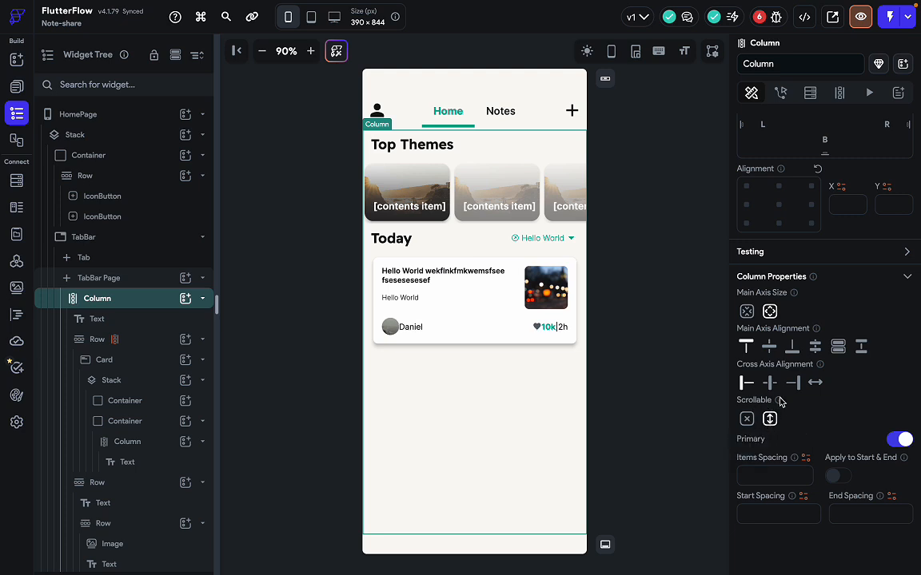
pyautogui.click(379, 345)
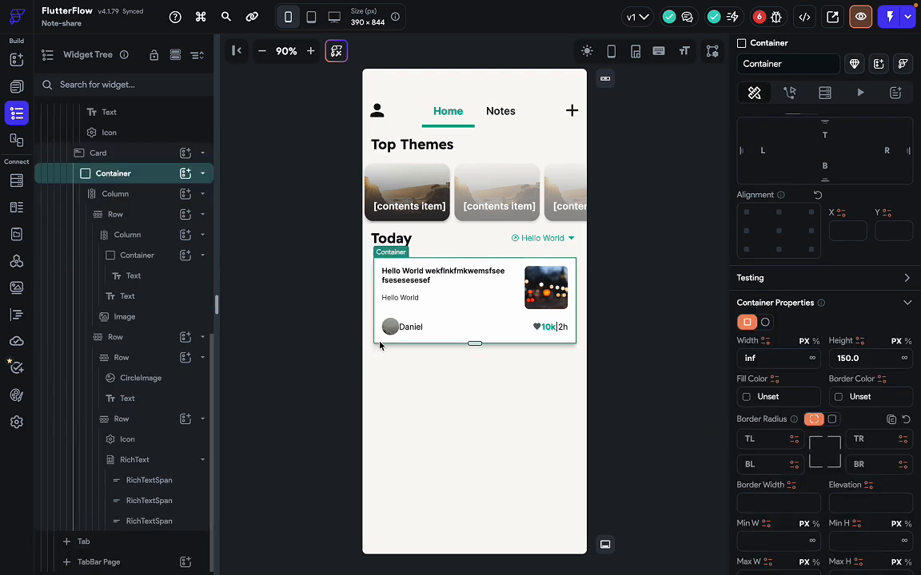
pyautogui.scroll(2, 186, 301)
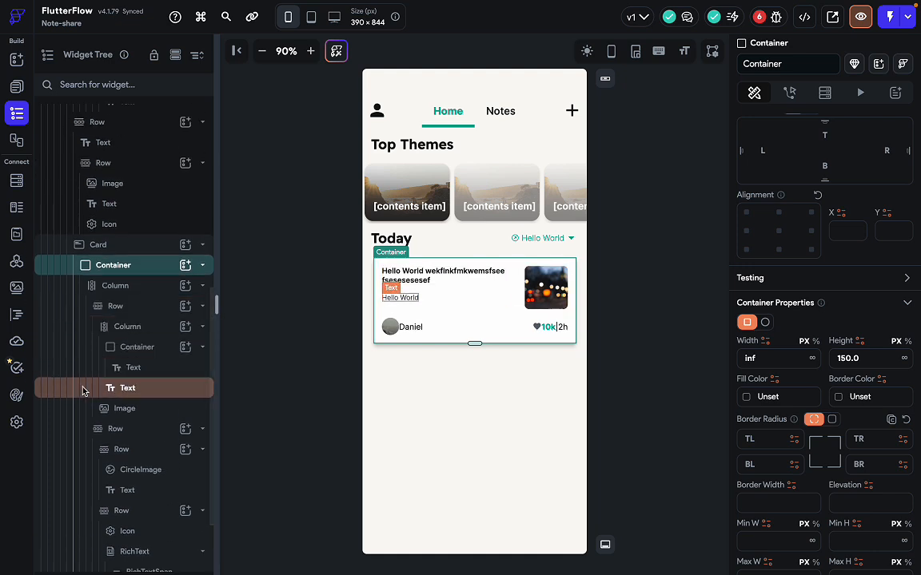
pyautogui.scroll(-2, 124, 388)
pyautogui.scroll(10, 140, 466)
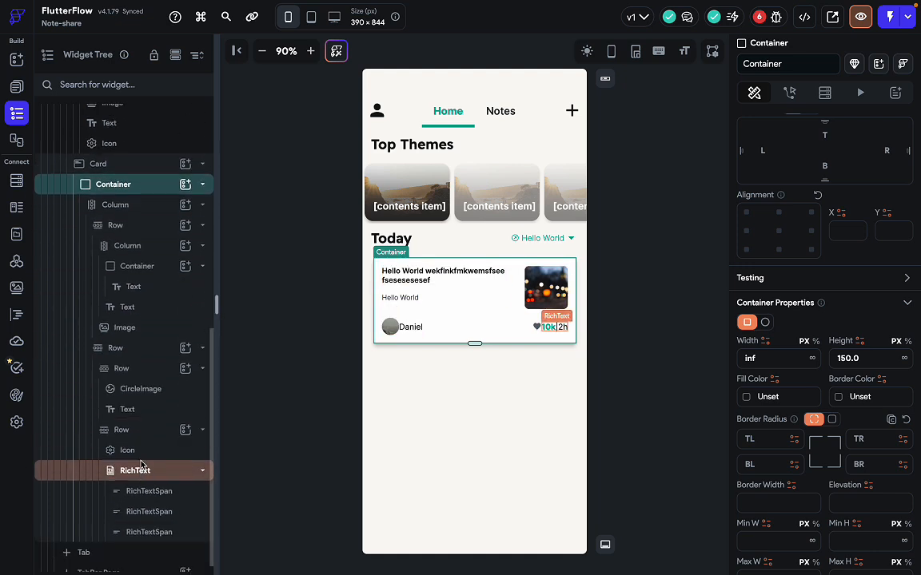
pyautogui.scroll(-8, 140, 466)
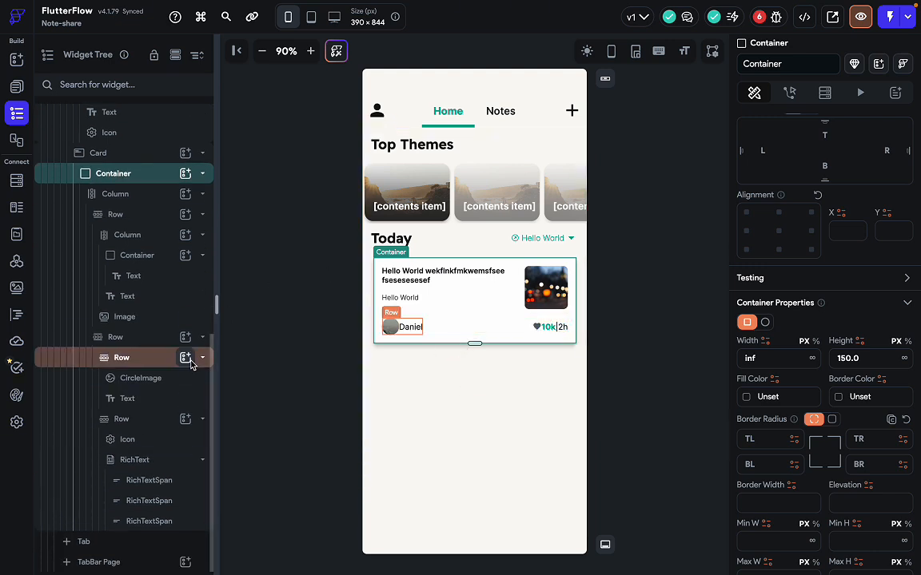
pyautogui.scroll(6, 188, 359)
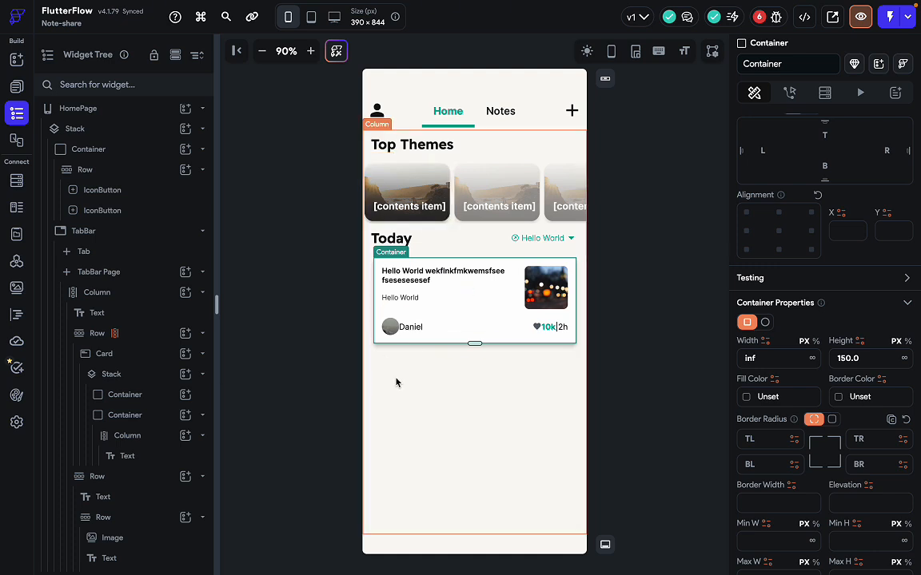
pyautogui.scroll(-3, 144, 471)
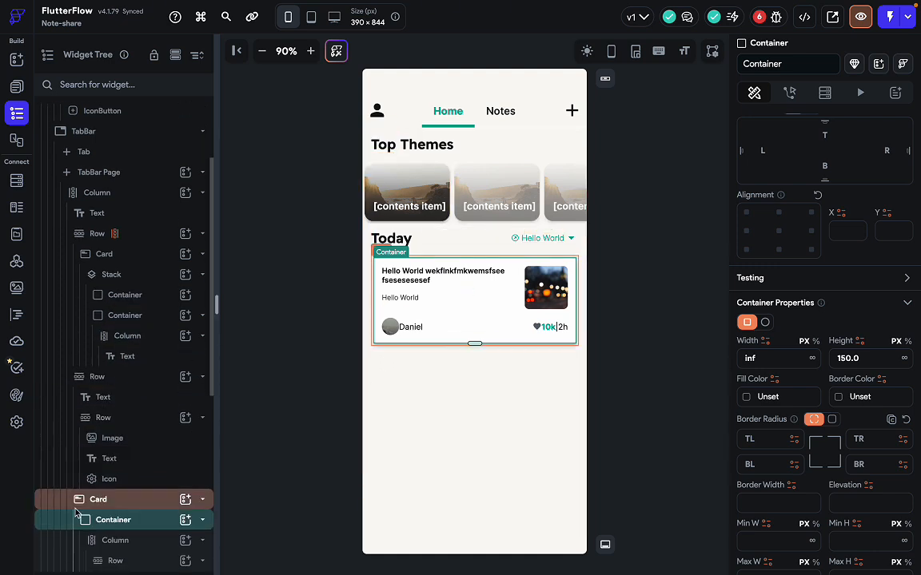
pyautogui.scroll(-3, 76, 514)
pyautogui.click(124, 400)
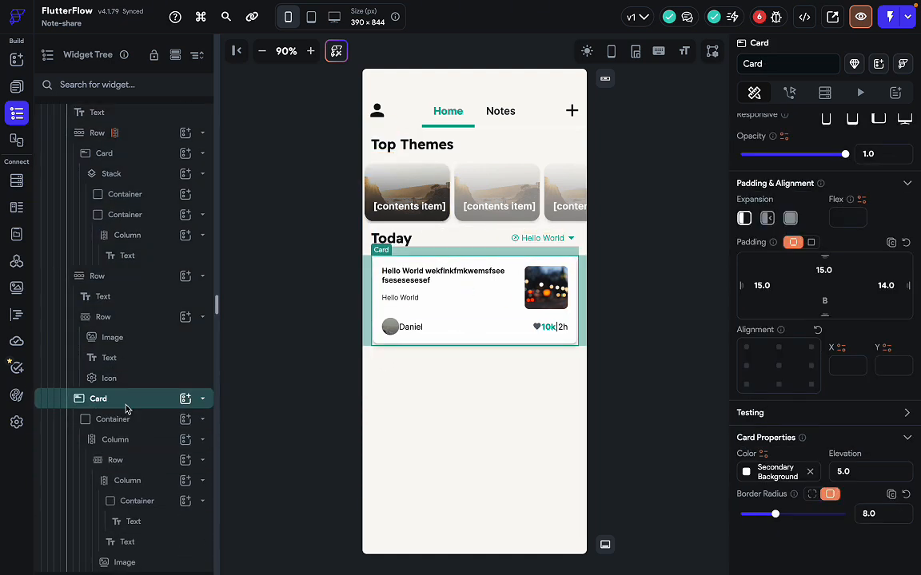
# Convert the Today Card into a component named HomePageContentCardComponent.
pyautogui.rightClick(134, 402)
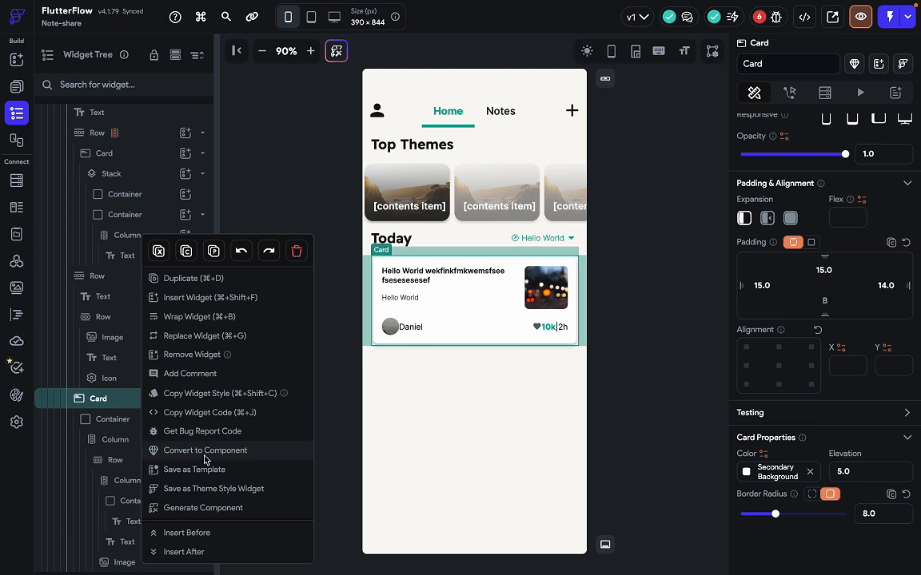
pyautogui.click(217, 452)
pyautogui.hotkey('ctrl', 'Right')
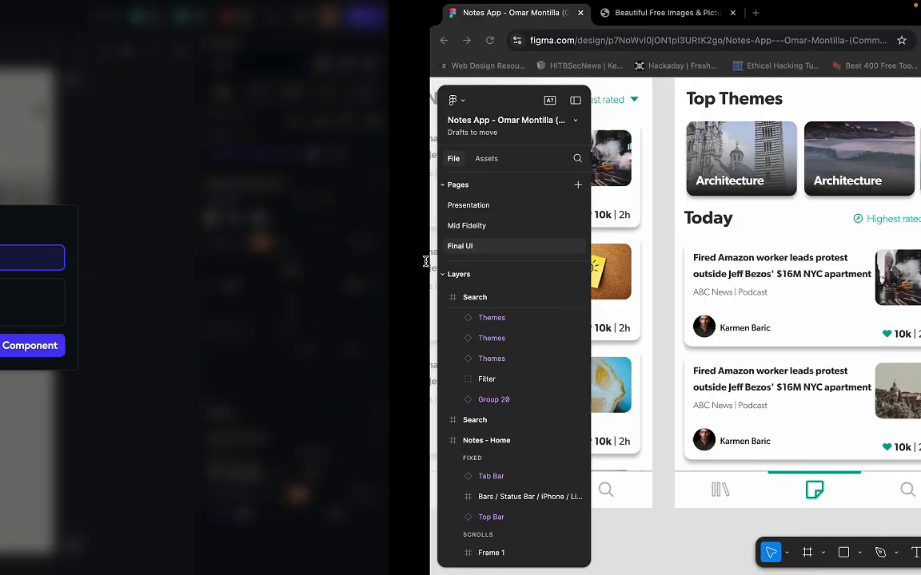
pyautogui.hotkey('ctrl', 'Left')
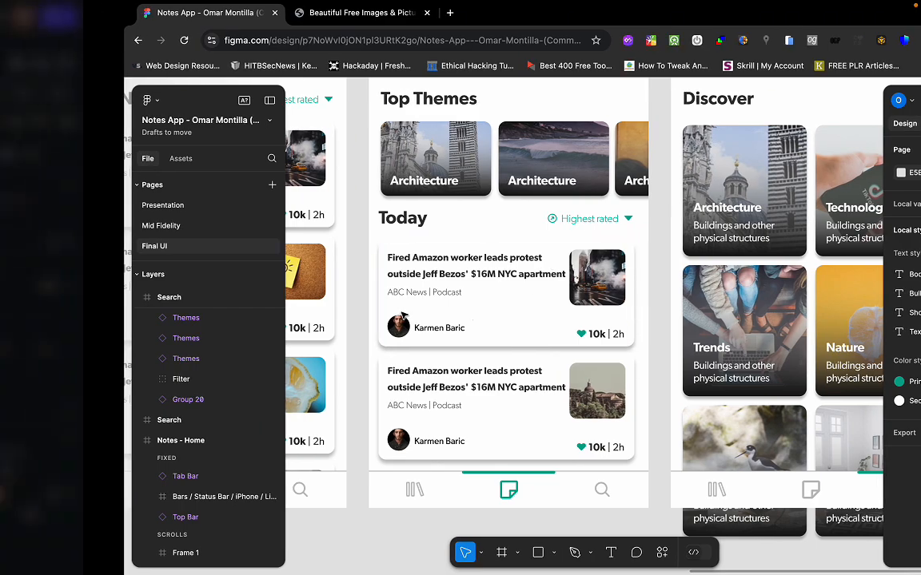
pyautogui.hotkey('ctrl', 'Left')
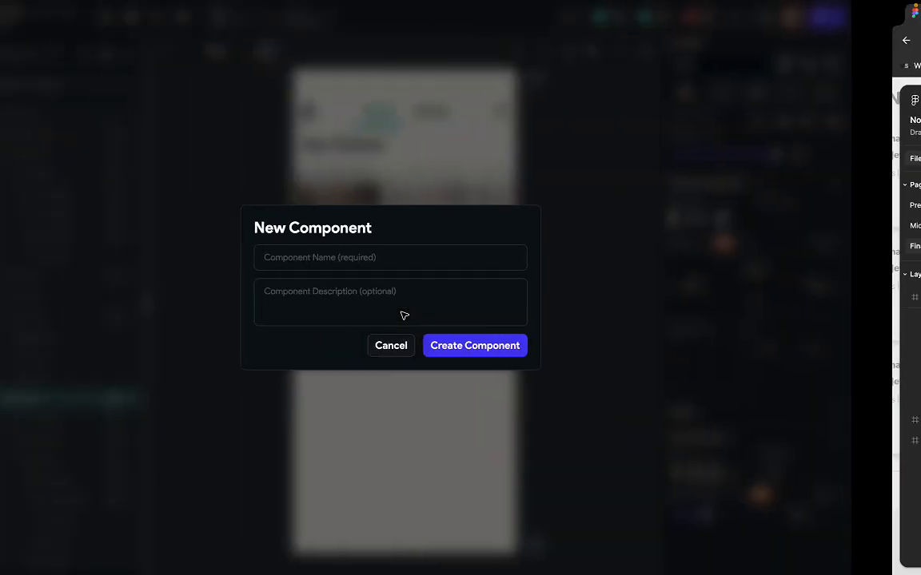
pyautogui.hotkey('ctrl', 'Right')
pyautogui.hotkey('ctrl', 'Left')
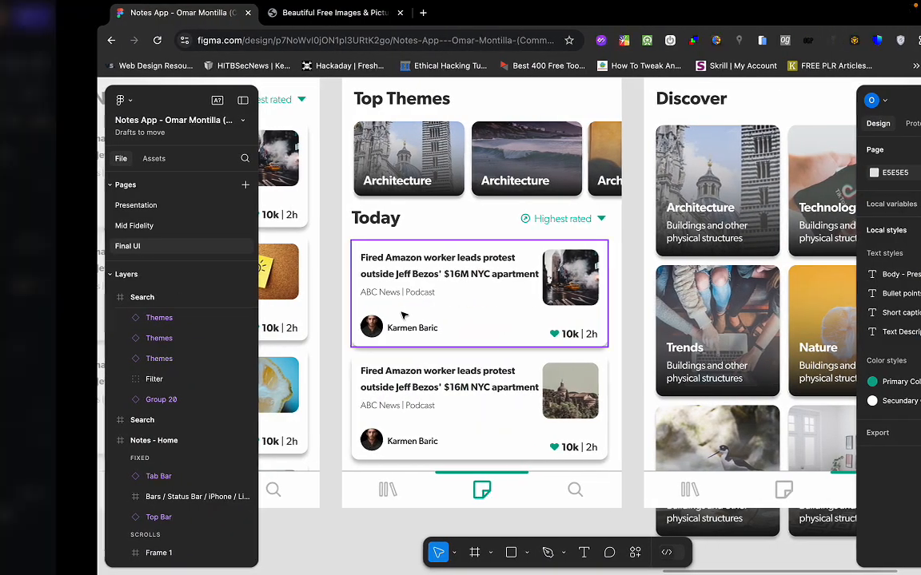
pyautogui.click(441, 261)
pyautogui.write('Homep')
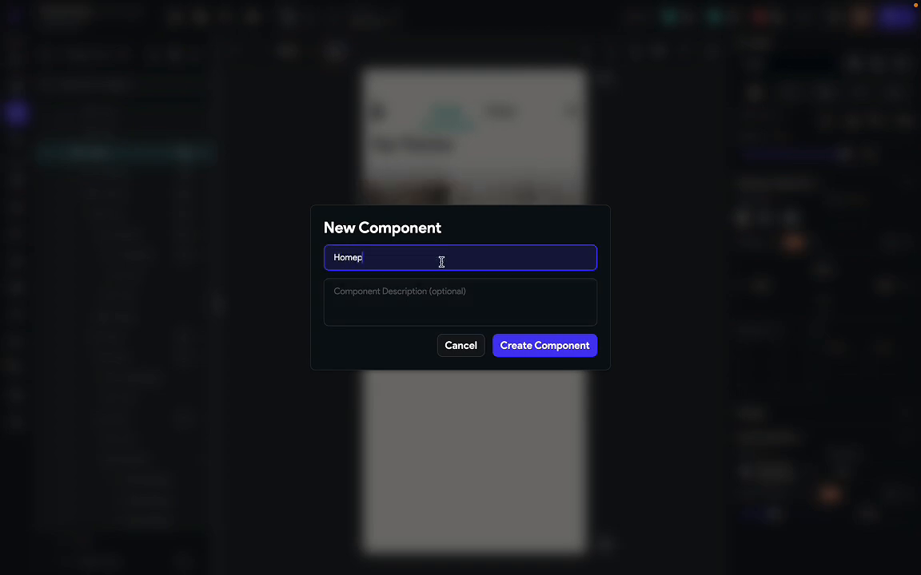
pyautogui.press('BackSpace')
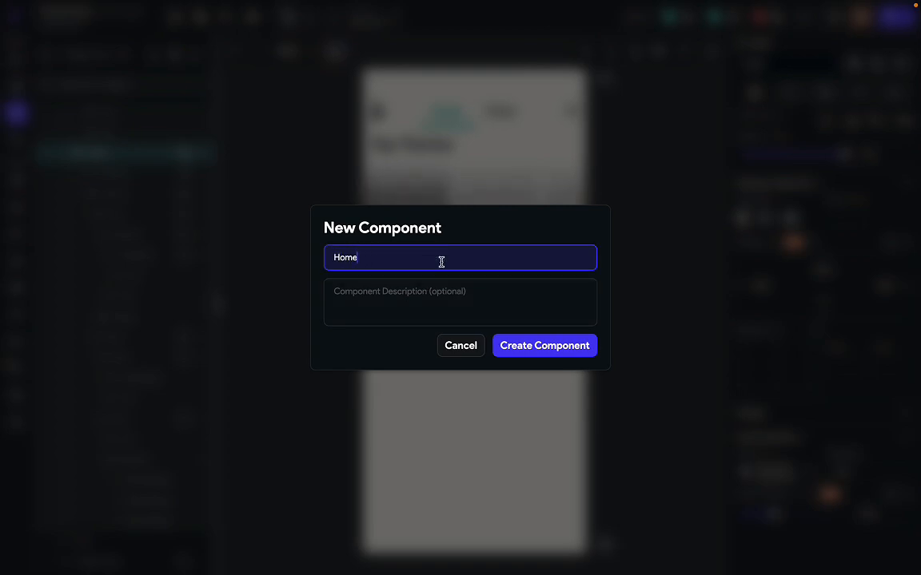
pyautogui.write('PageContentCardComponent')
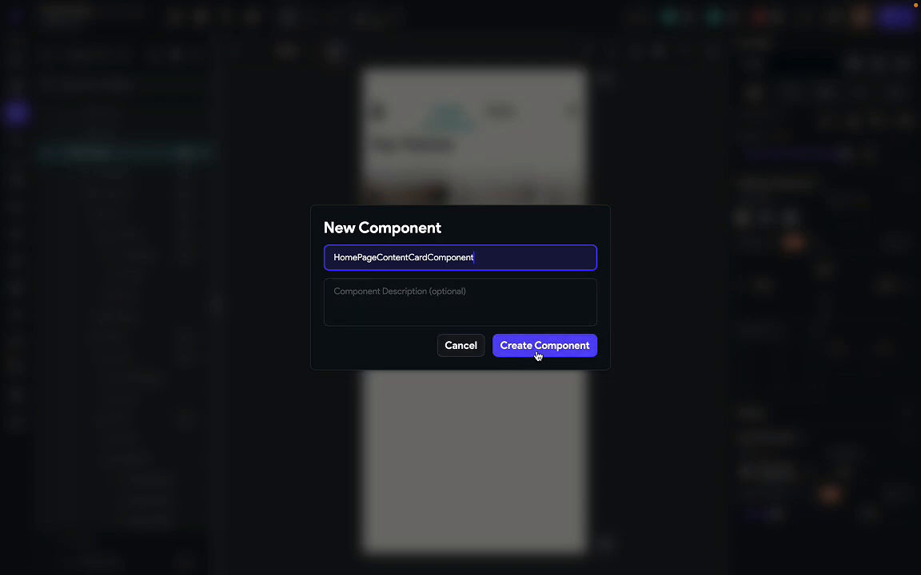
pyautogui.click(539, 346)
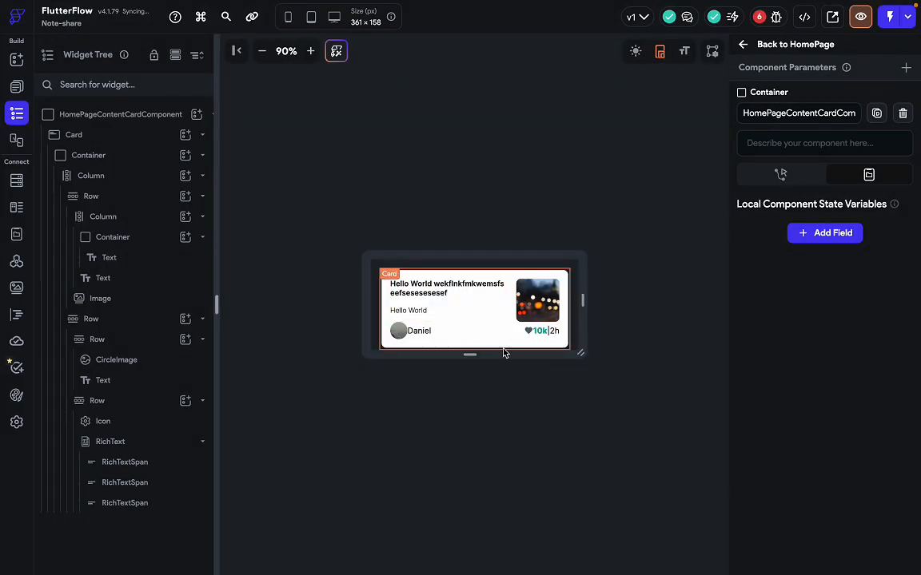
# Return to the HomePage, check the placed component, and select the first Top Themes card.
pyautogui.click(776, 48)
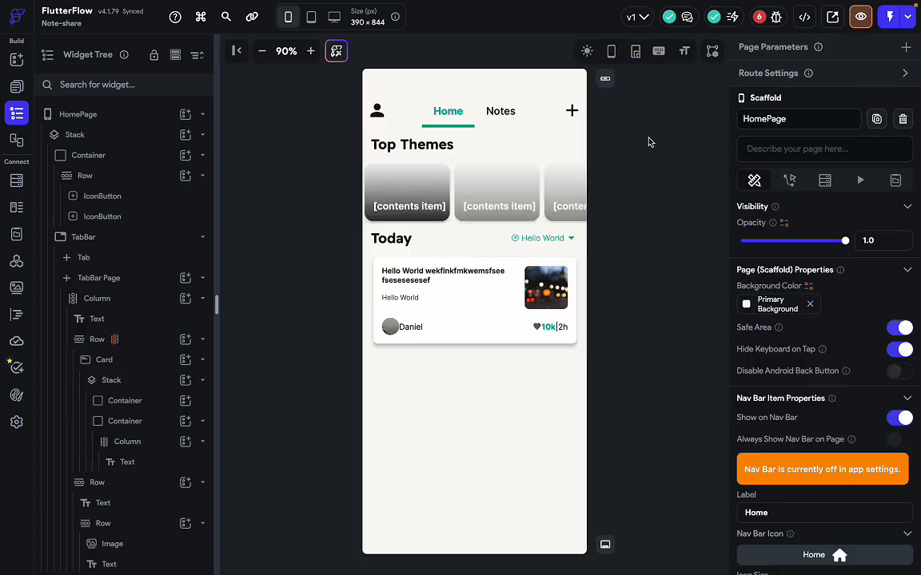
pyautogui.click(480, 327)
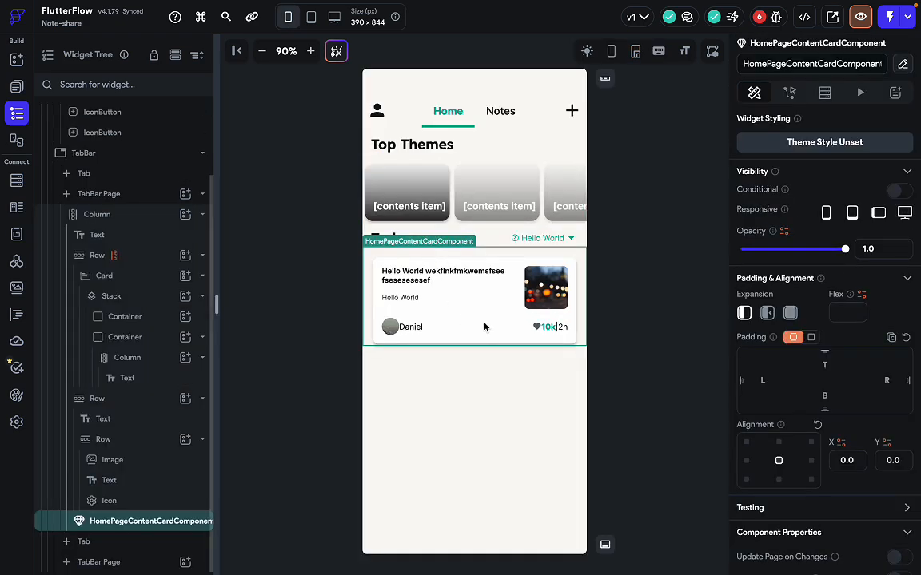
pyautogui.click(616, 341)
pyautogui.click(573, 339)
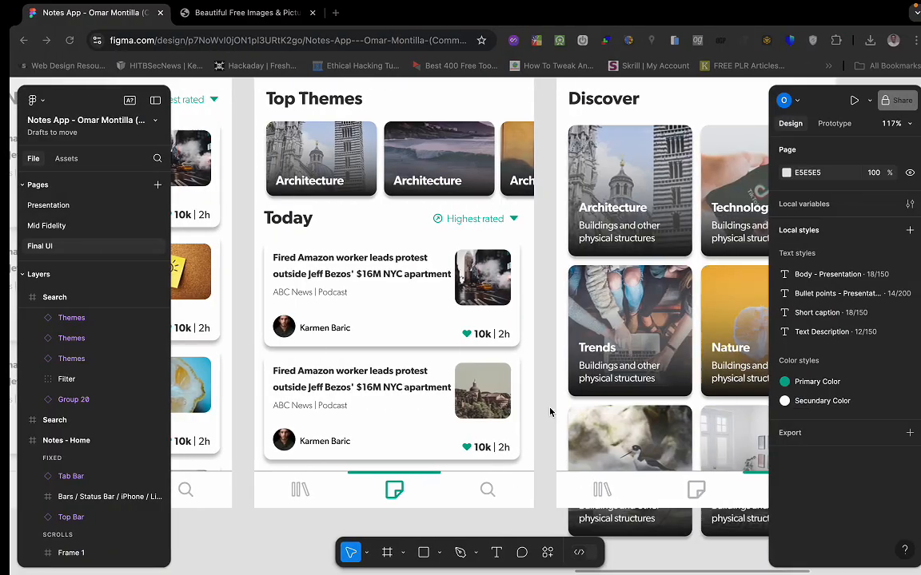
pyautogui.click(368, 171)
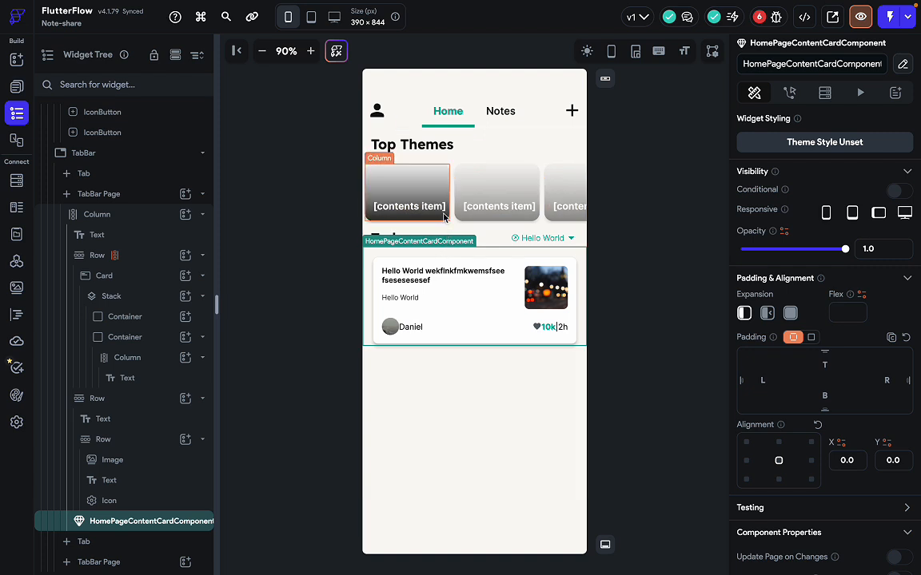
pyautogui.click(444, 216)
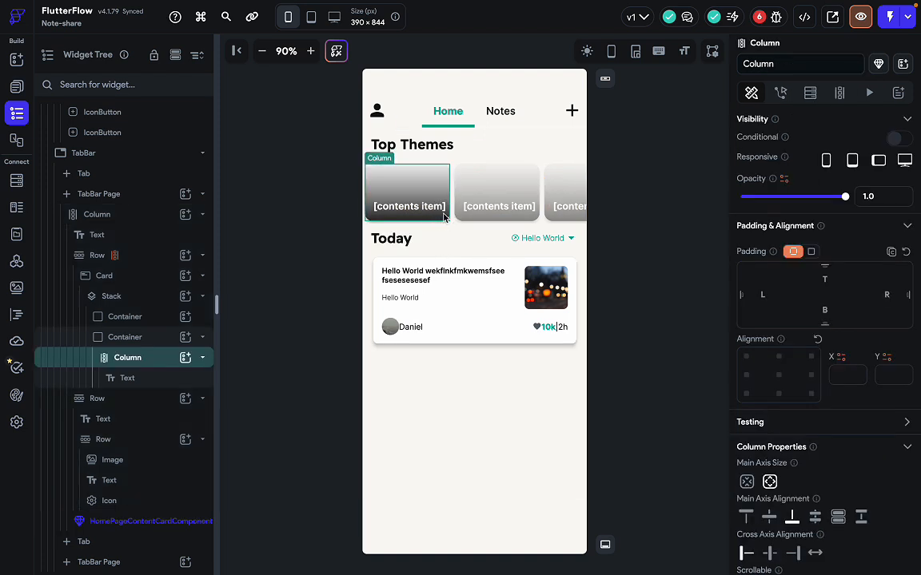
pyautogui.click(146, 285)
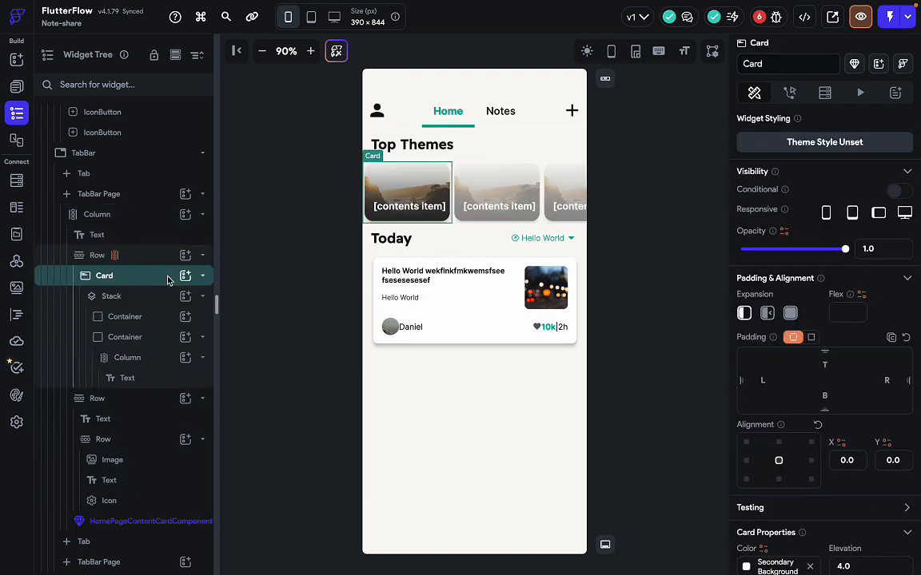
# Convert the Top Themes Card into HomePageSliderComponent and go back to the HomePage.
pyautogui.rightClick(148, 277)
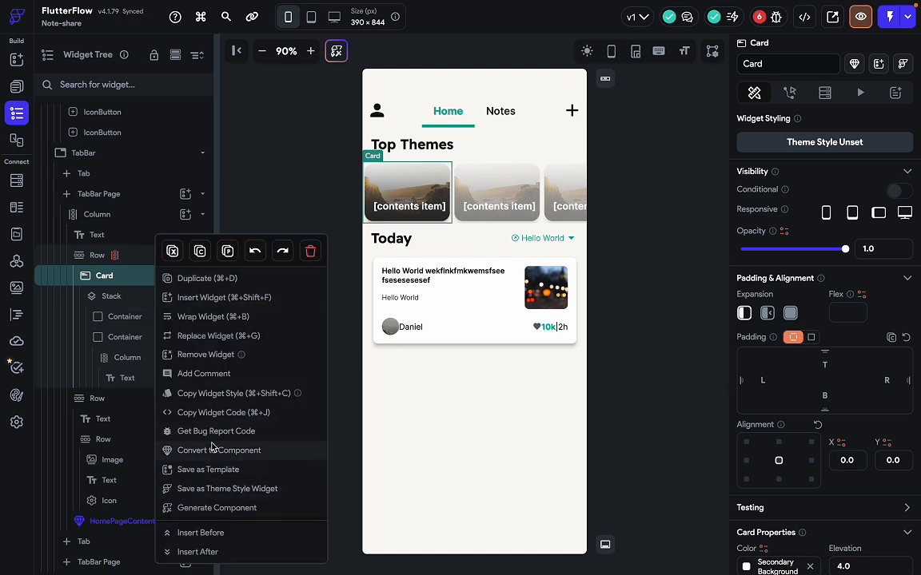
pyautogui.click(214, 450)
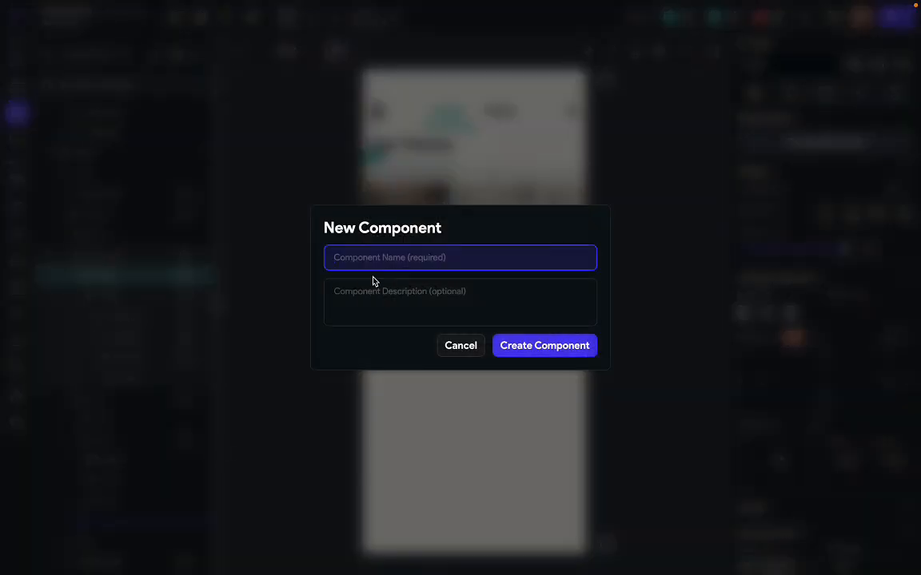
pyautogui.write('HomePage')
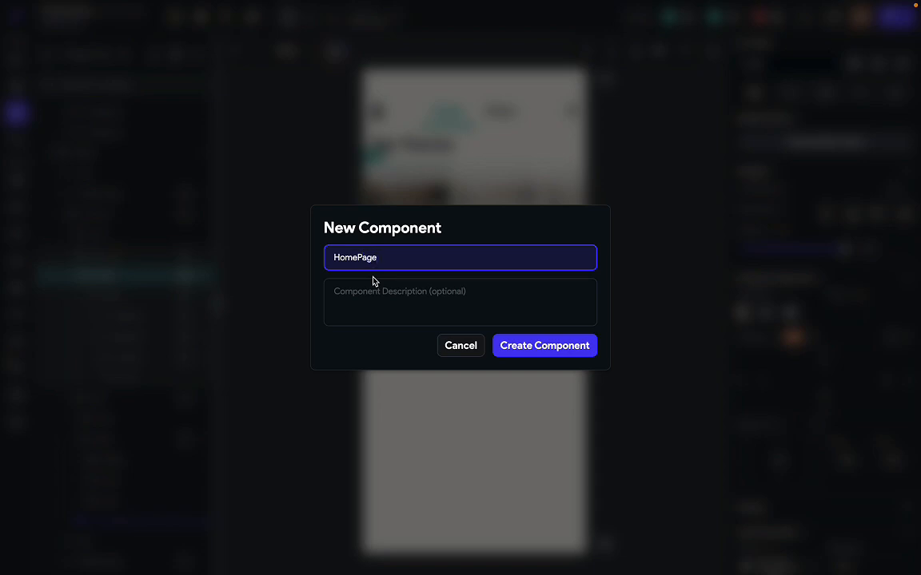
pyautogui.write('SliderComponent')
pyautogui.click(537, 348)
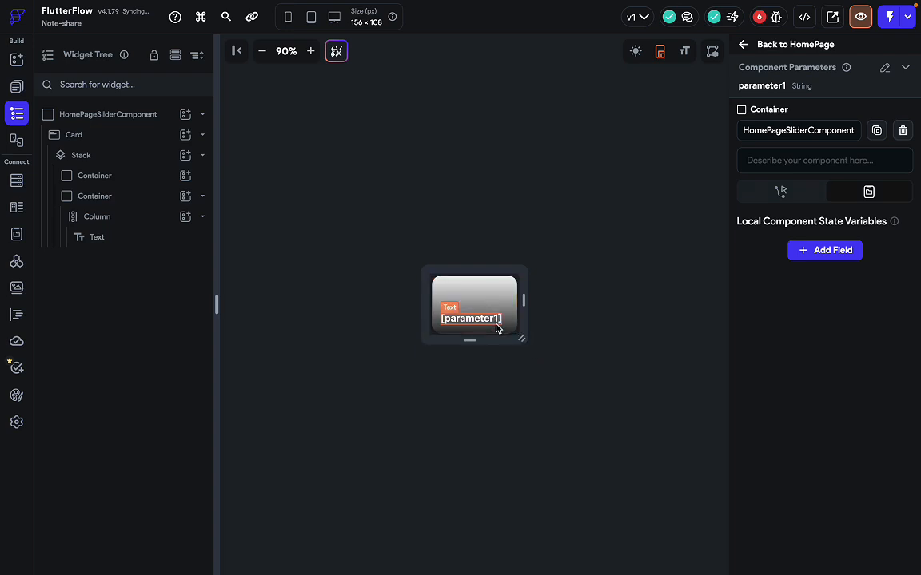
pyautogui.click(804, 47)
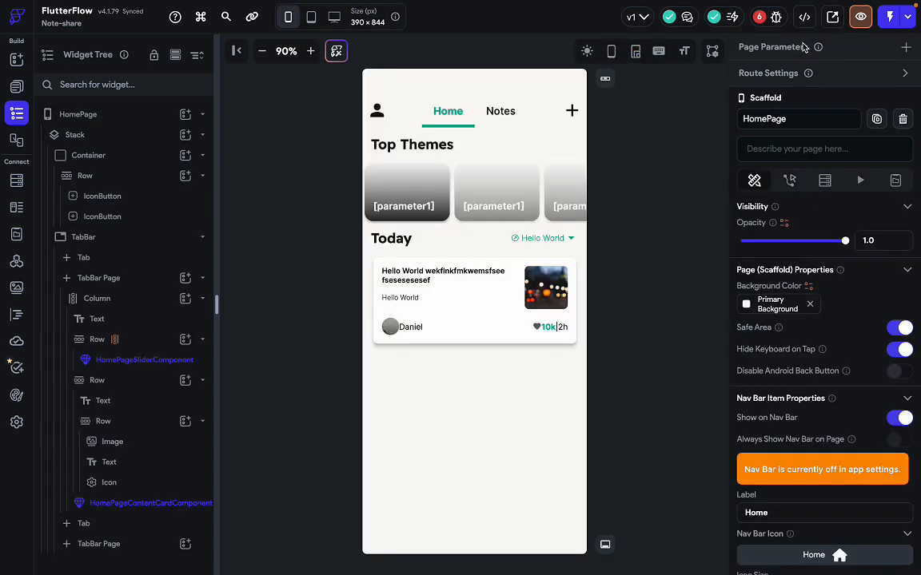
pyautogui.click(442, 215)
# Wrap the HomePageContentCardComponent under Today in a new Column and verify it in the tree.
pyautogui.click(422, 273)
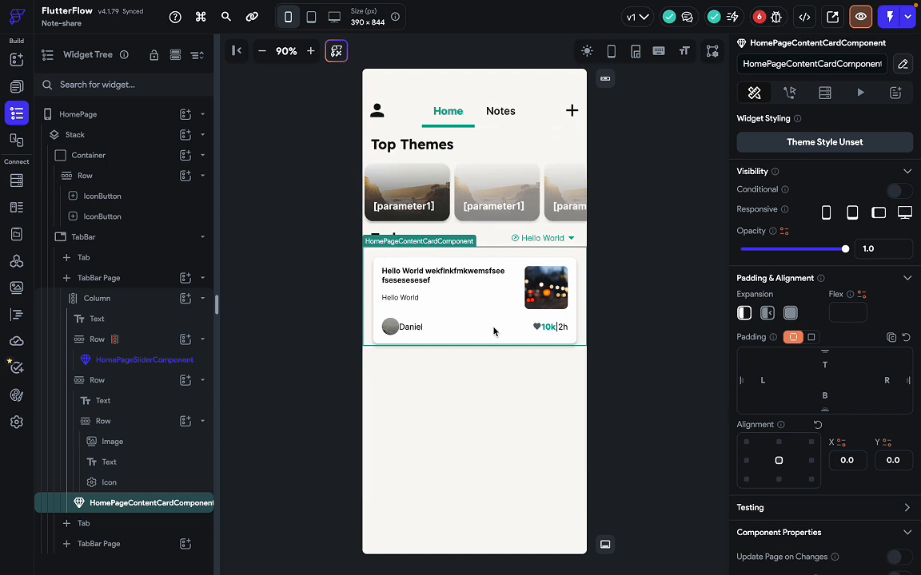
pyautogui.rightClick(434, 312)
pyautogui.click(416, 366)
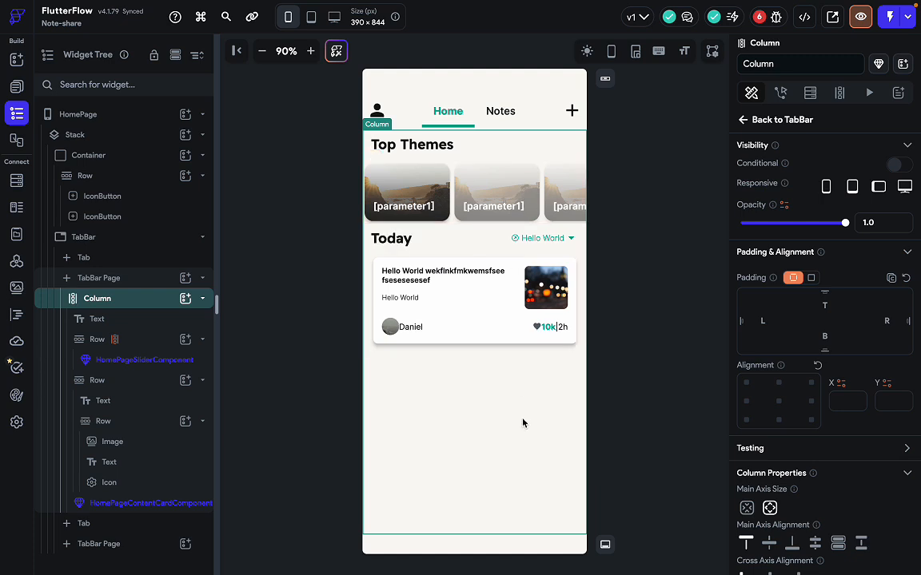
pyautogui.click(473, 304)
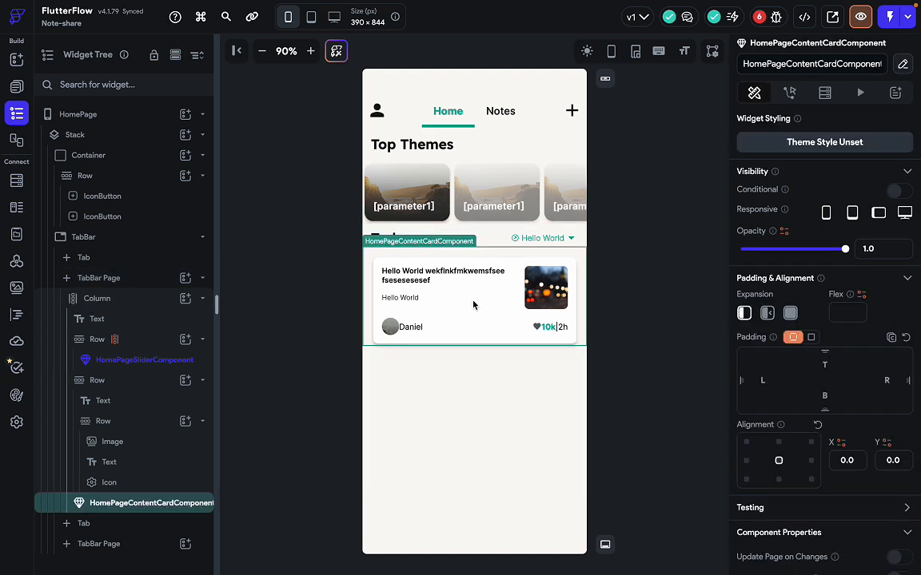
pyautogui.rightClick(473, 304)
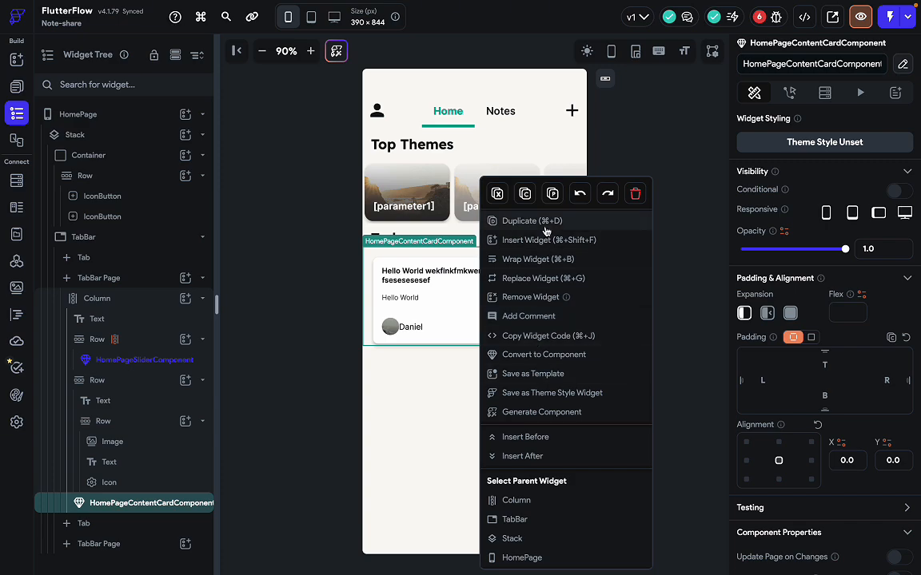
pyautogui.click(531, 259)
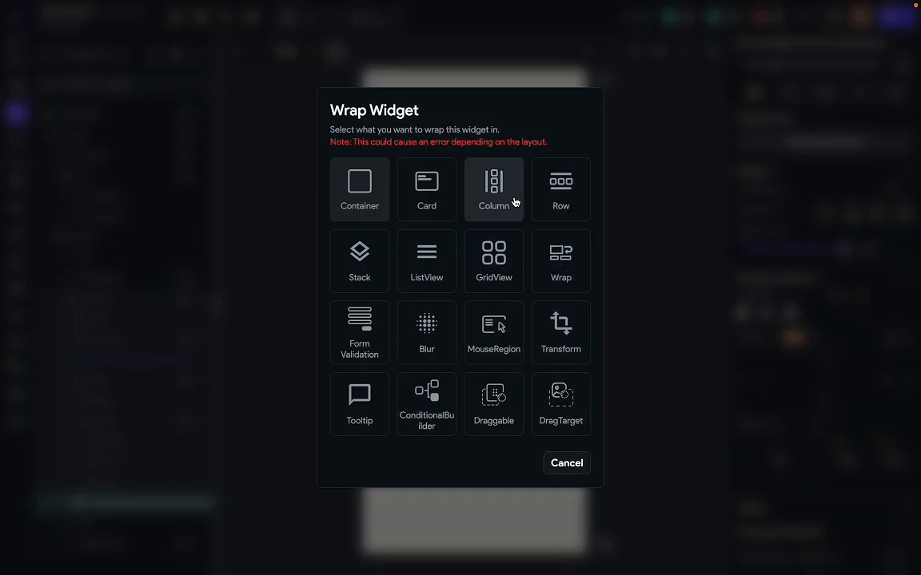
pyautogui.click(514, 206)
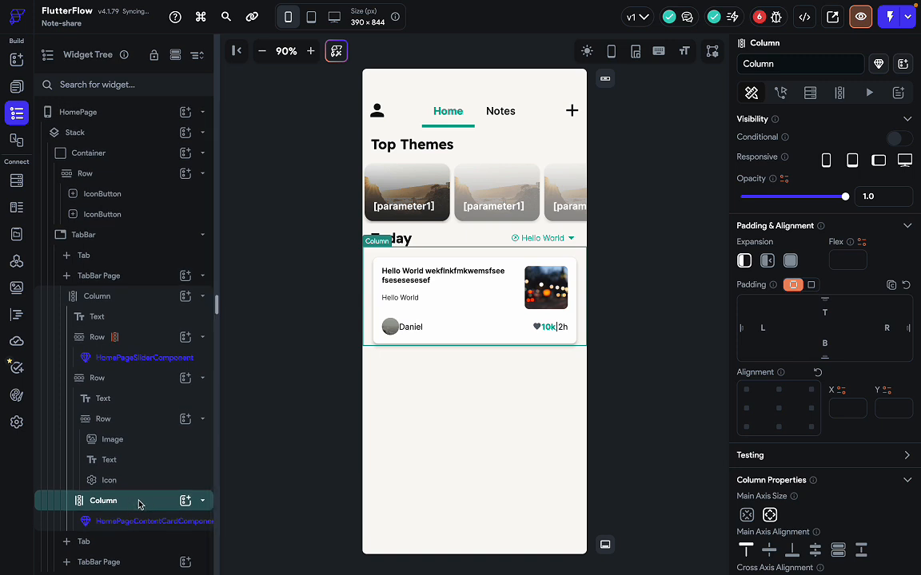
pyautogui.click(98, 507)
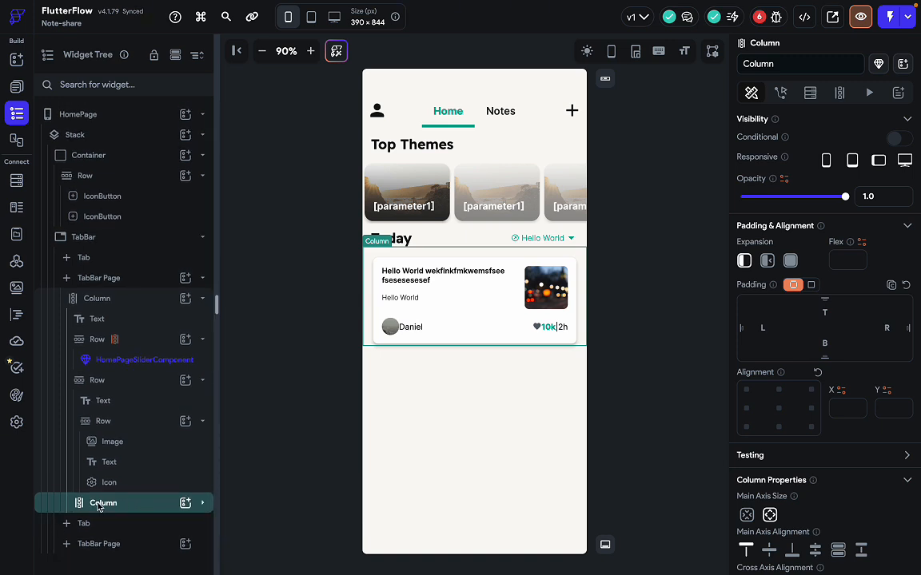
pyautogui.click(98, 505)
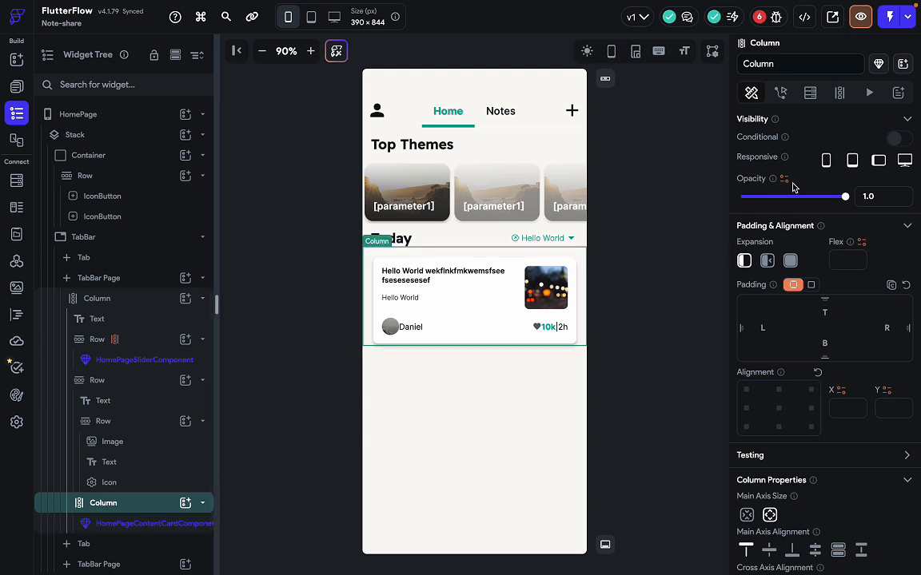
# Name the Column's generate-children variable contents2 and cap it at 5 maximum items.
pyautogui.click(839, 94)
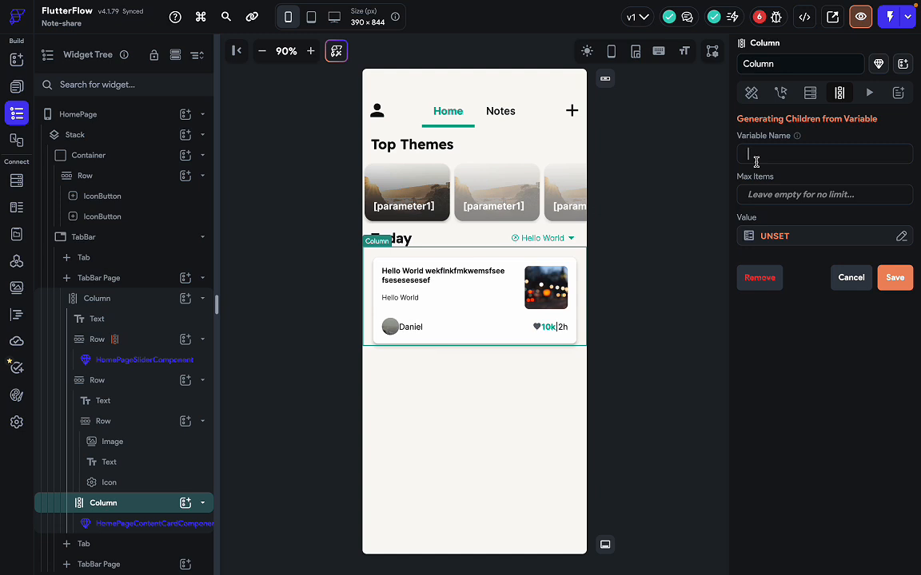
pyautogui.write('contents')
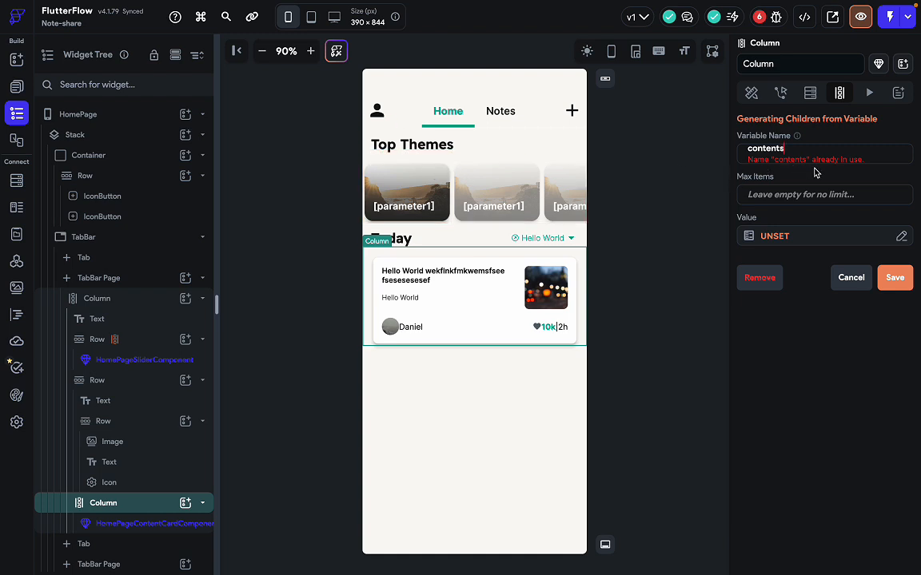
pyautogui.write('2')
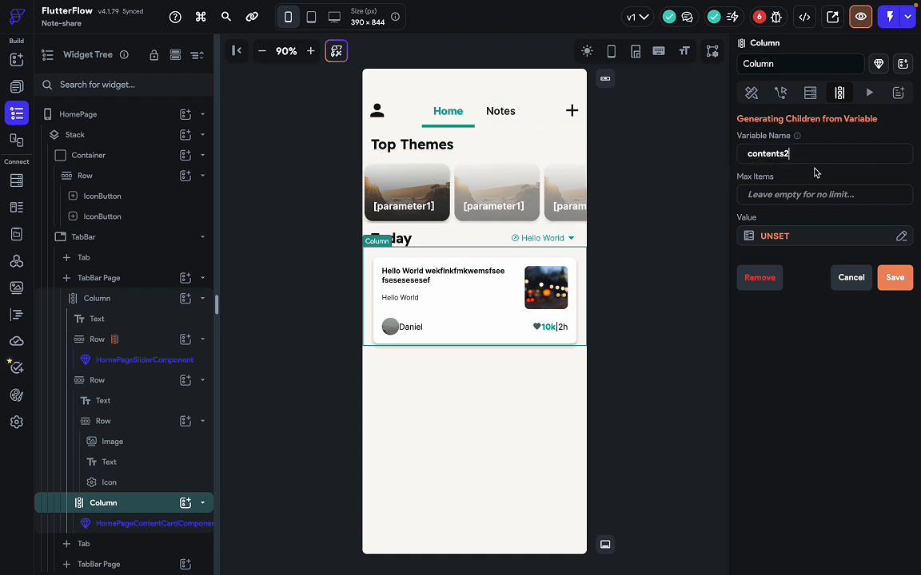
pyautogui.click(770, 193)
pyautogui.write('5')
# Set the children source to Random Data > List of Random Integers and confirm it.
pyautogui.click(766, 237)
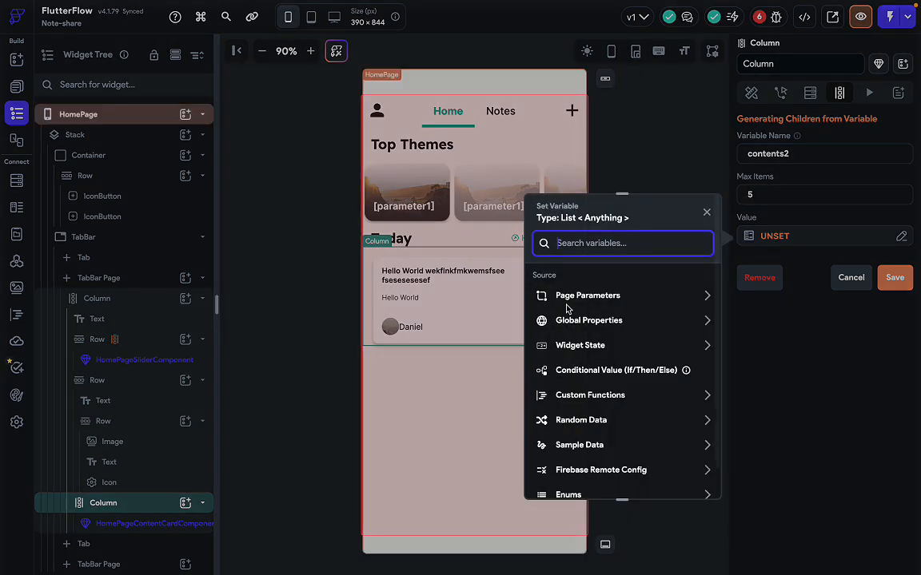
pyautogui.scroll(-1, 576, 360)
pyautogui.click(597, 387)
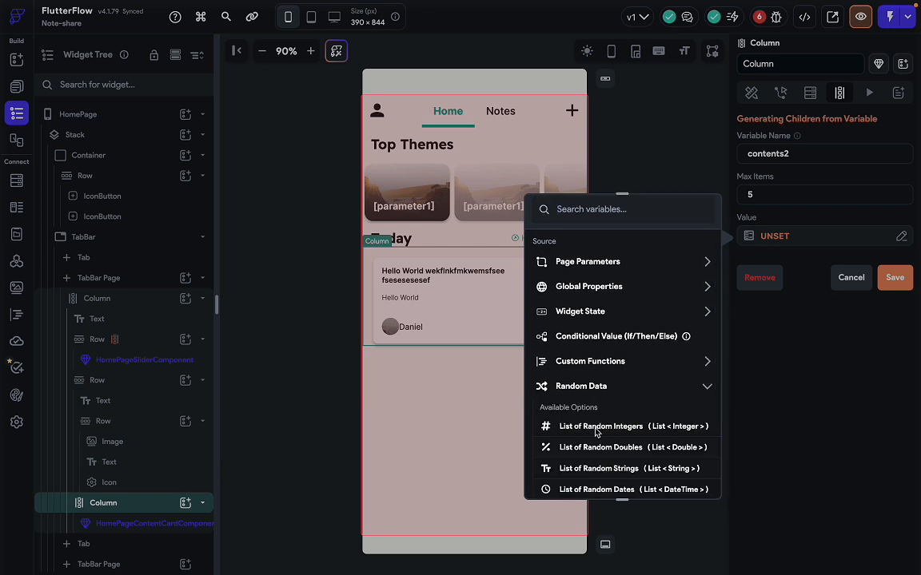
pyautogui.scroll(-1, 615, 440)
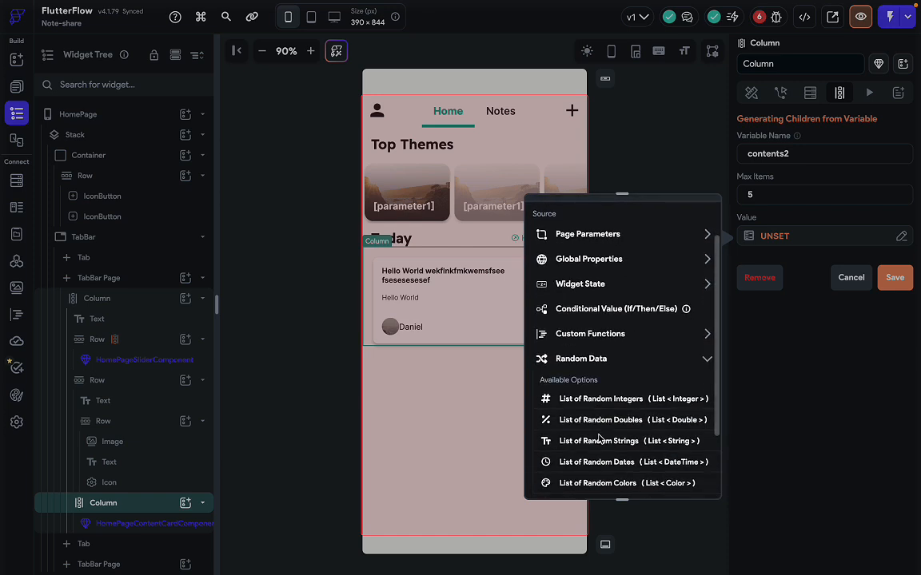
pyautogui.click(632, 400)
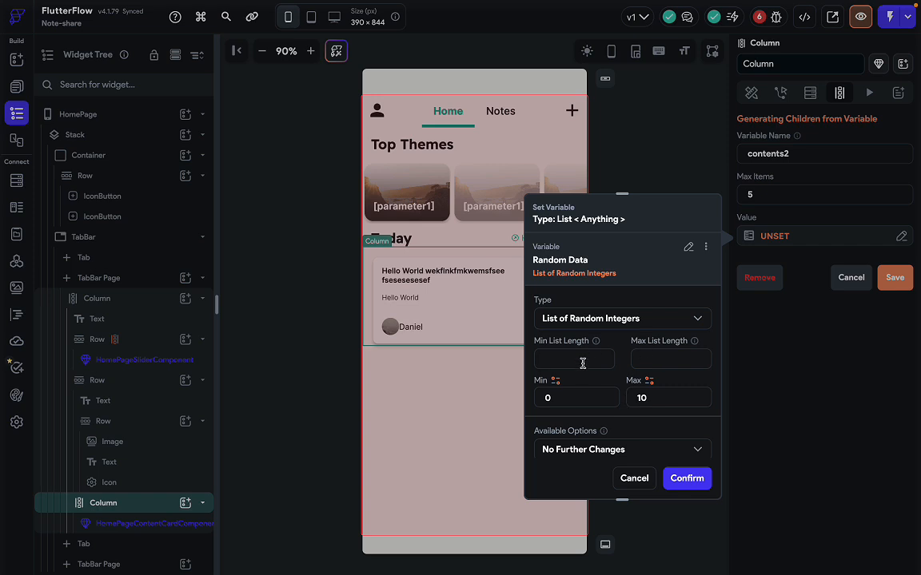
pyautogui.write('2')
pyautogui.scroll(-2, 651, 402)
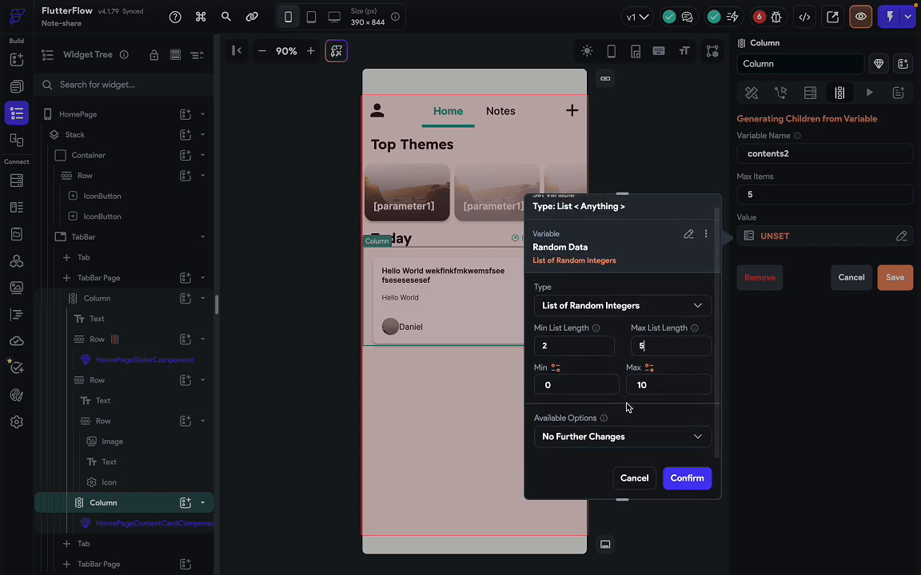
pyautogui.click(681, 478)
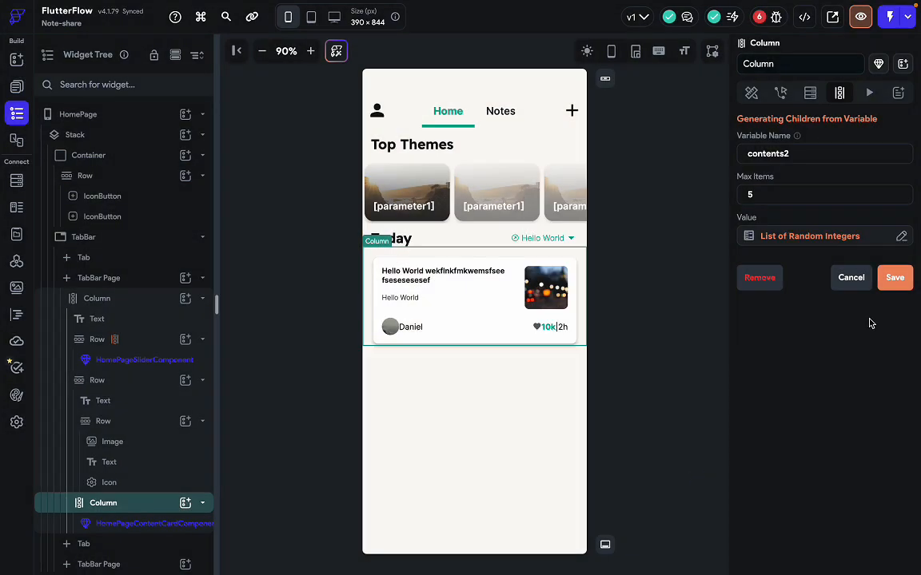
# Save the generate-children setting, accept the dynamic-children notice, and select the whole HomePage.
pyautogui.click(892, 280)
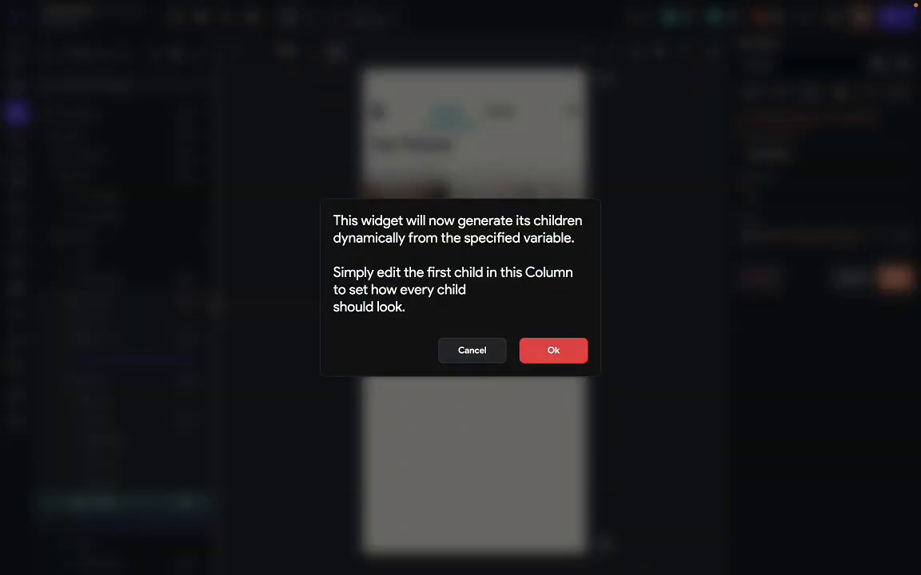
pyautogui.click(552, 351)
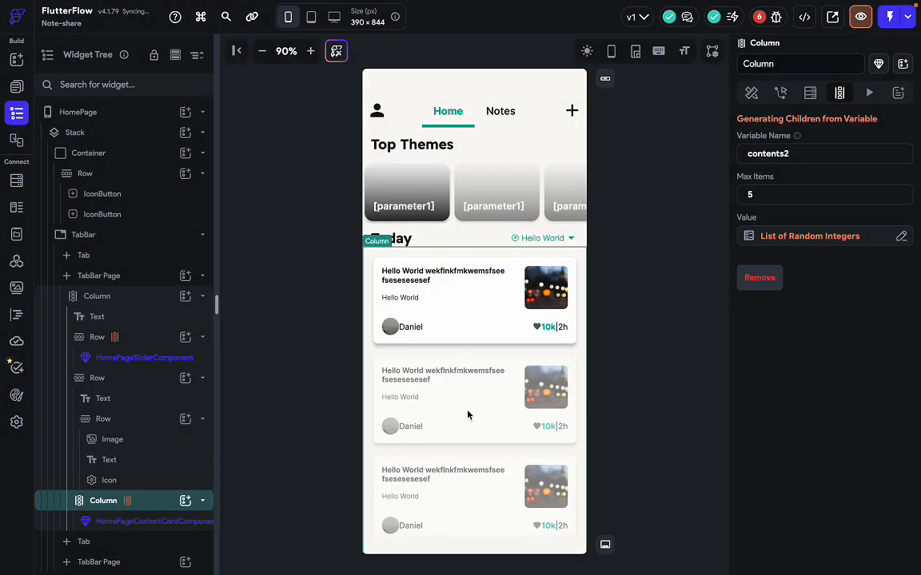
pyautogui.click(660, 376)
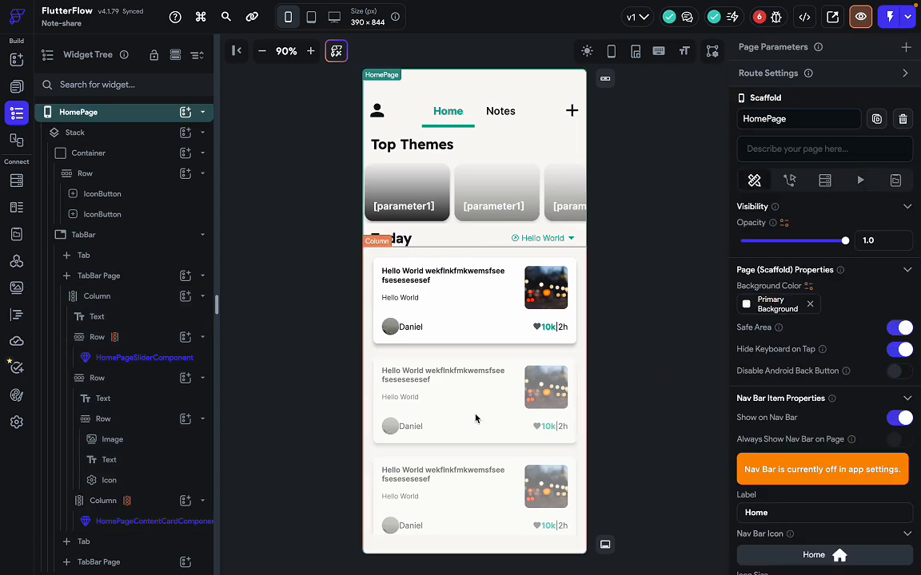
pyautogui.hotkey('ctrl', 'Right')
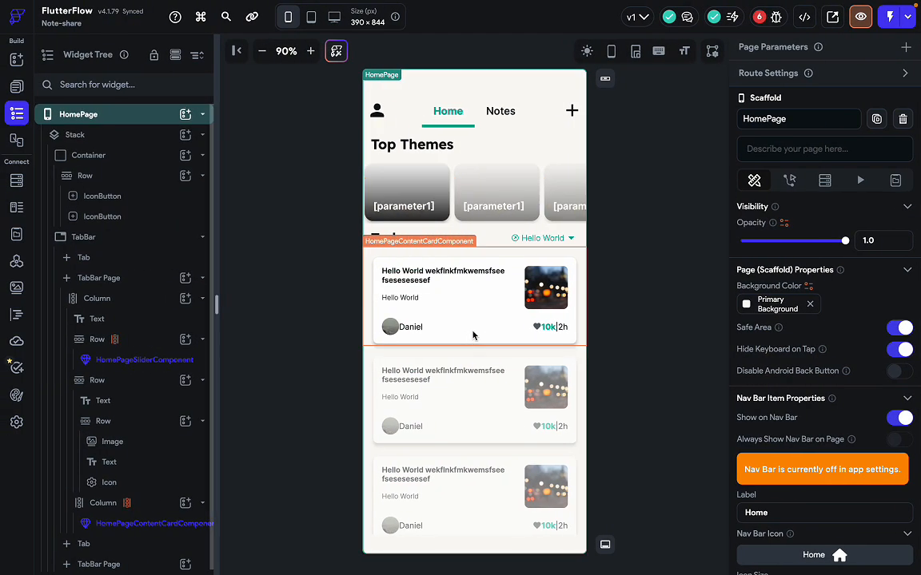
# In the content card component, change the Card's top padding to 10, then go back to HomePage.
pyautogui.doubleClick(464, 318)
pyautogui.click(466, 318)
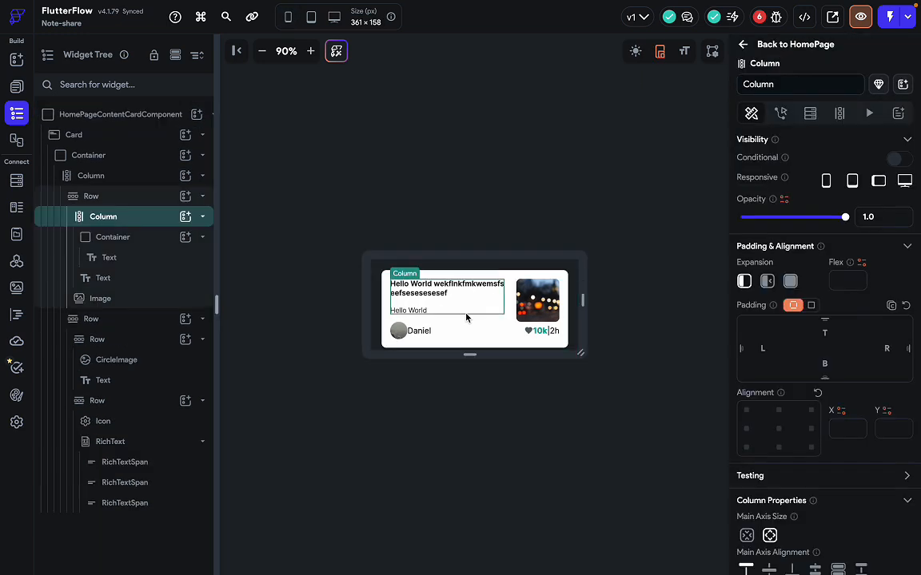
pyautogui.click(564, 347)
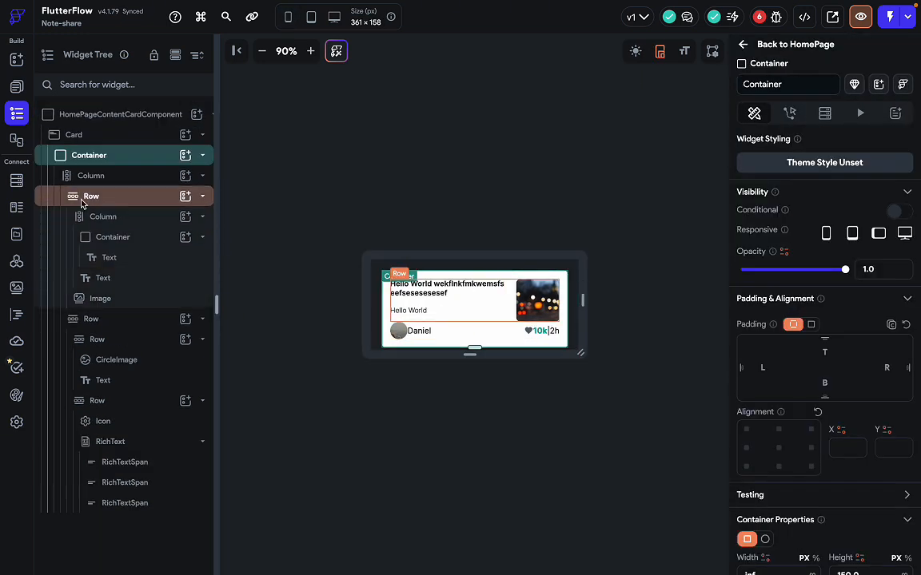
pyautogui.click(139, 135)
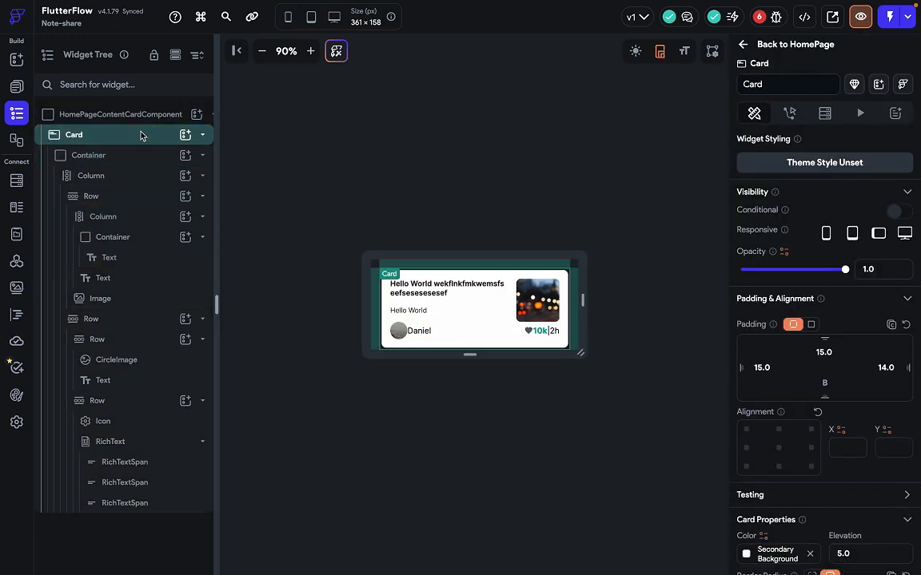
pyautogui.click(825, 354)
pyautogui.press('BackSpace')
pyautogui.press('BackSpace')
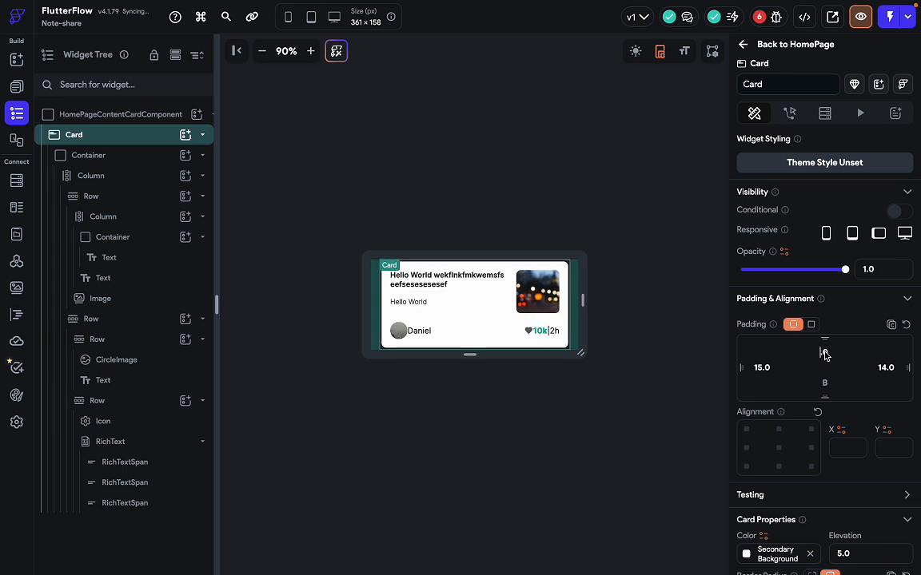
pyautogui.write('10')
pyautogui.click(582, 302)
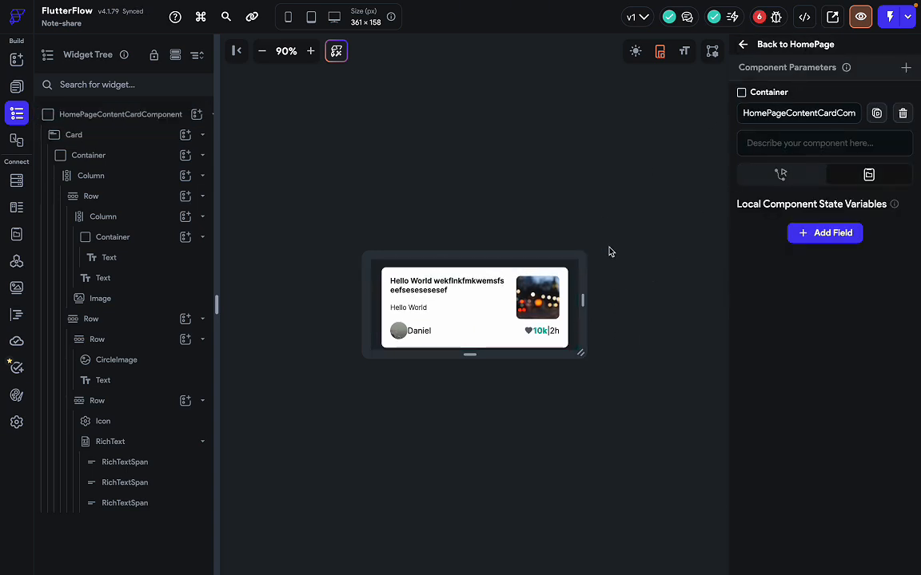
pyautogui.click(790, 46)
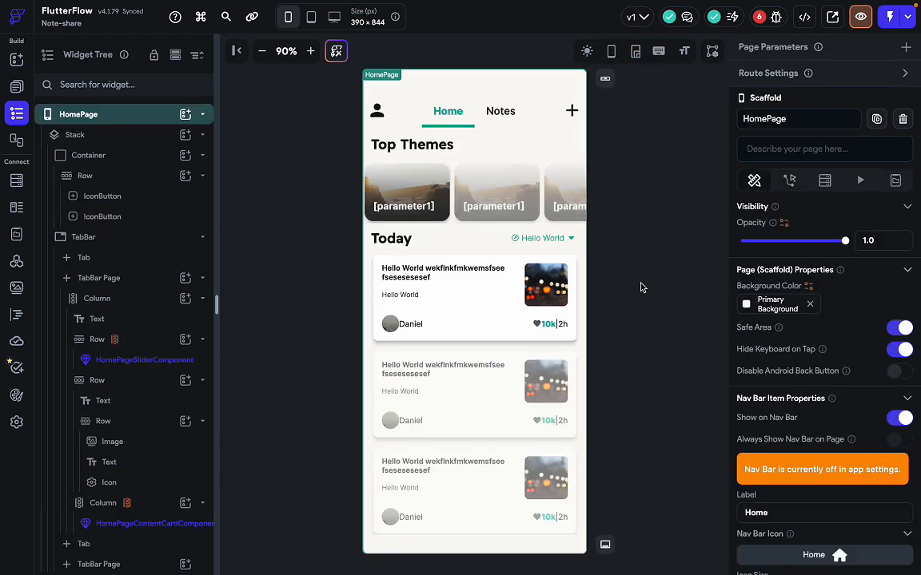
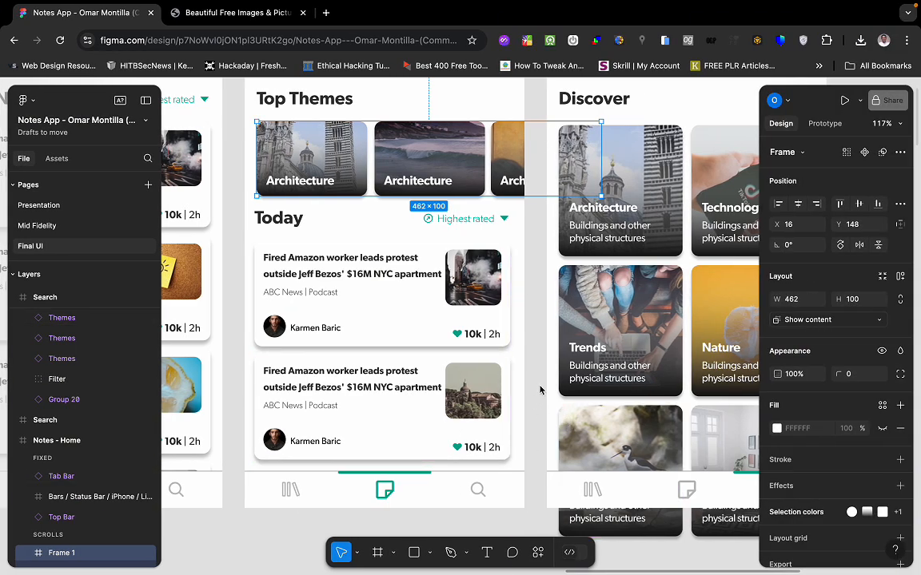
# Preview the HomePage, scroll its feed and swipe the Top Themes carousel, then exit to the editor.
pyautogui.hotkey('ctrl', 'Left')
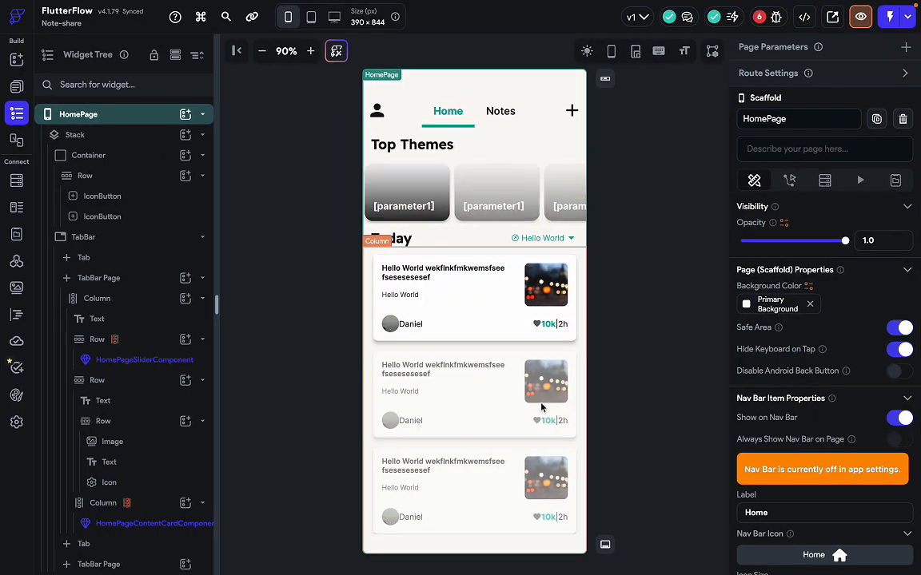
pyautogui.click(651, 359)
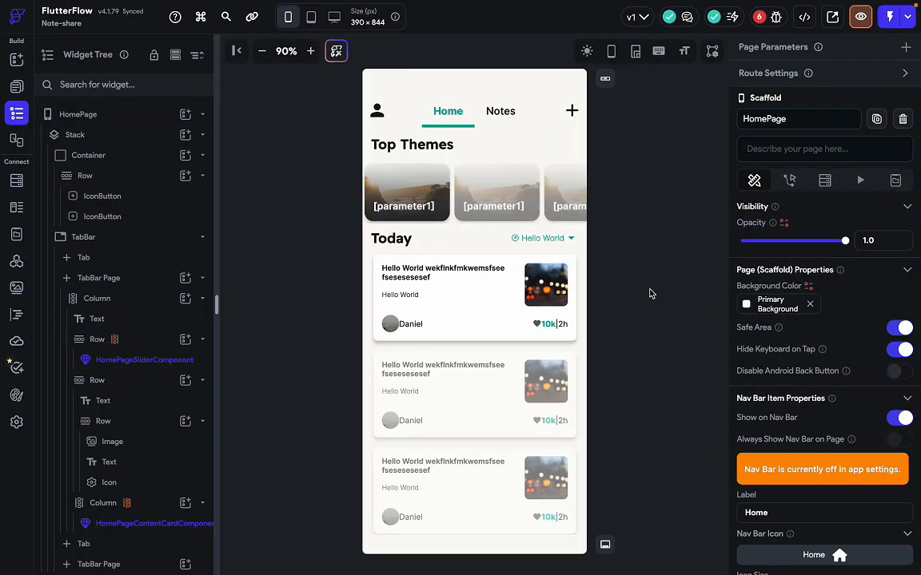
pyautogui.click(862, 19)
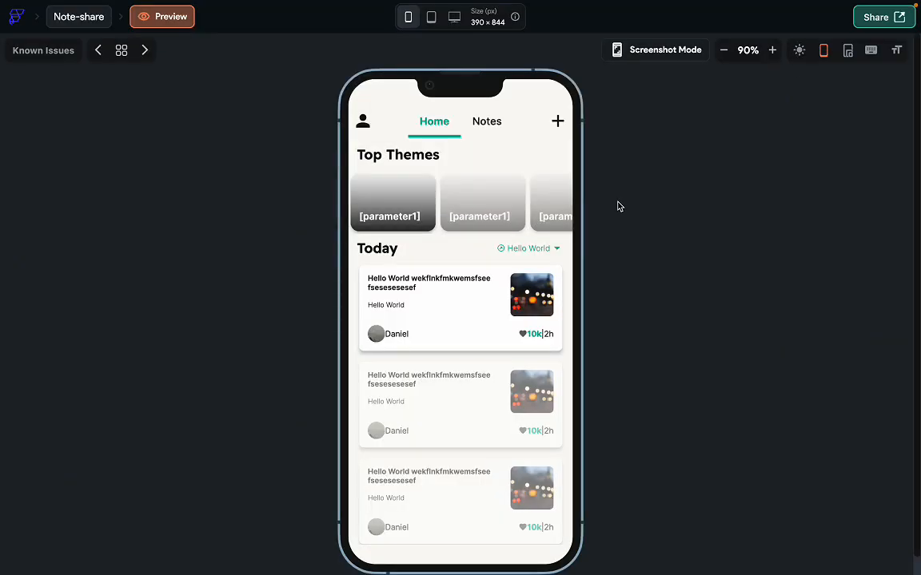
pyautogui.scroll(-4, 461, 404)
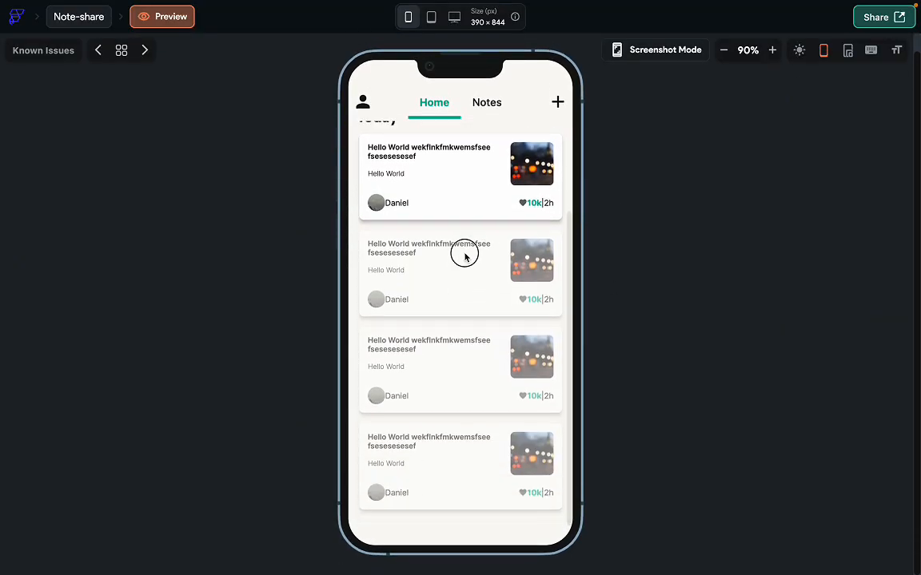
pyautogui.moveTo(475, 233); pyautogui.dragTo(461, 374)
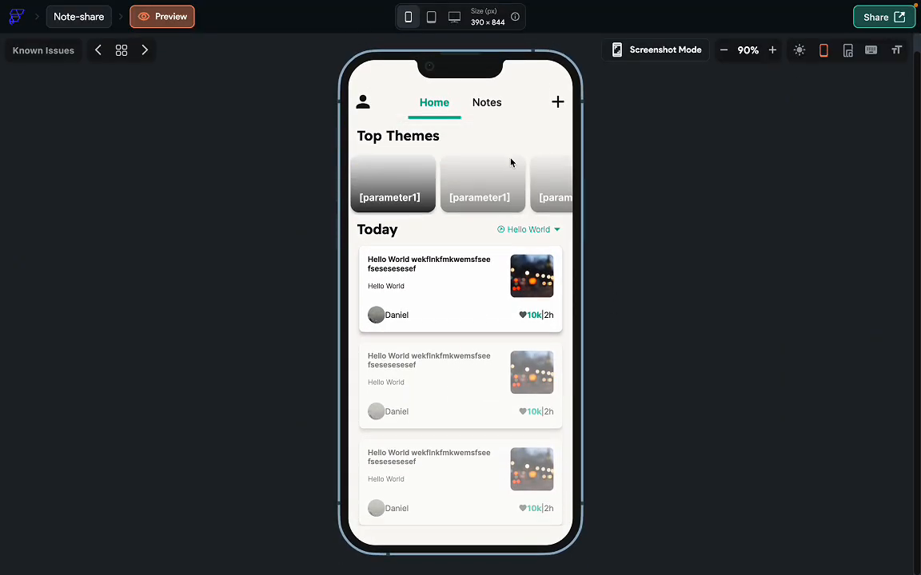
pyautogui.moveTo(511, 163); pyautogui.dragTo(518, 206)
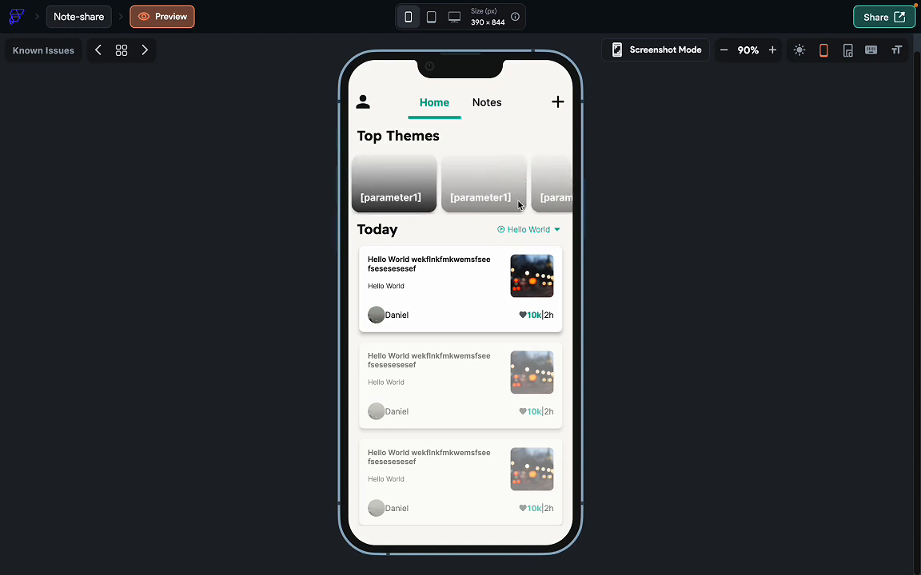
pyautogui.moveTo(445, 386); pyautogui.dragTo(477, 353)
pyautogui.moveTo(467, 421); pyautogui.dragTo(446, 381)
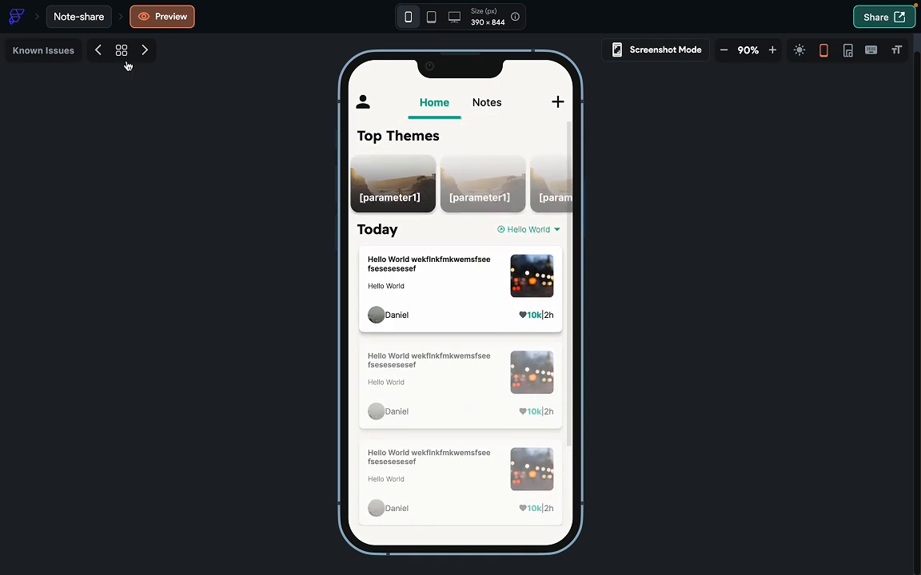
pyautogui.click(96, 20)
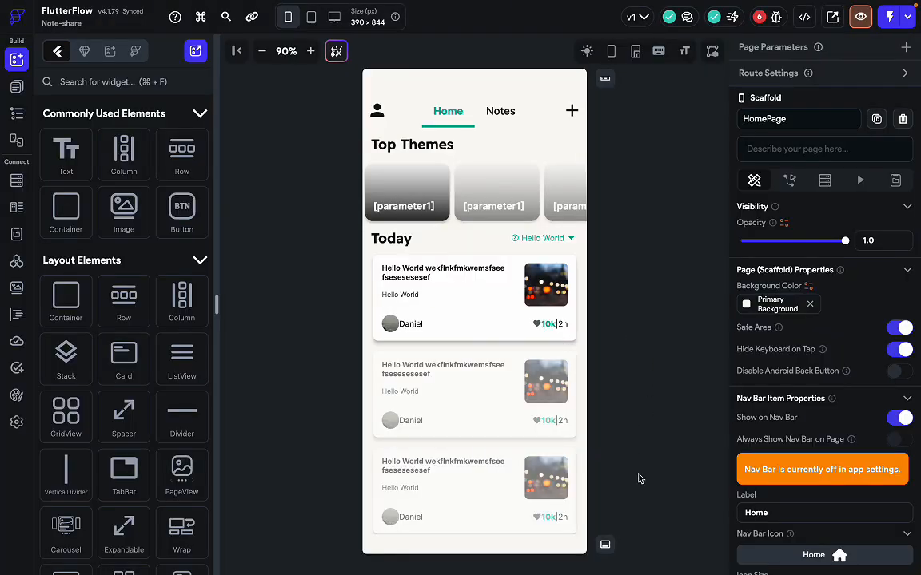
# After checking the Figma design, open the HomePage's Nav Bar settings, listed as Home with icon size 24.0.
pyautogui.hotkey('ctrl', 'Right')
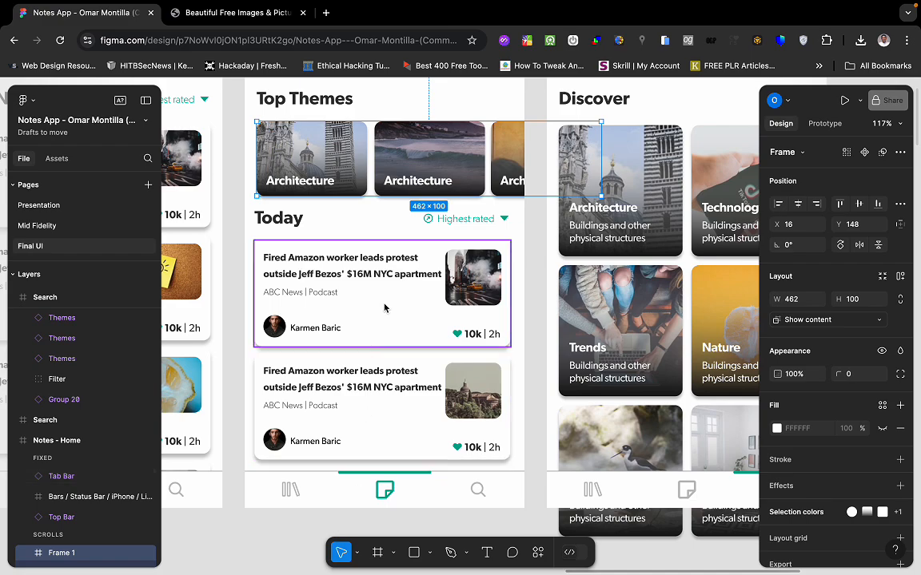
pyautogui.scroll(3, 386, 304)
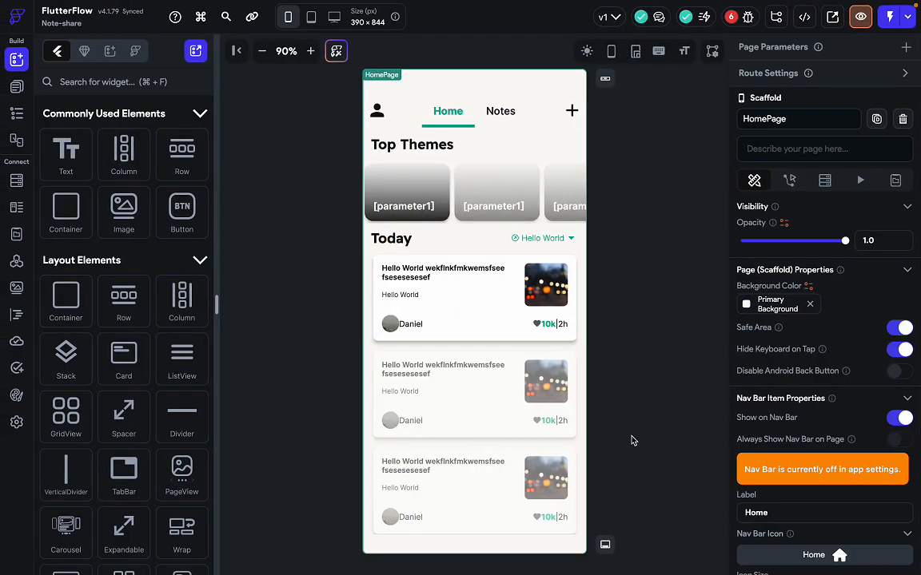
pyautogui.click(636, 457)
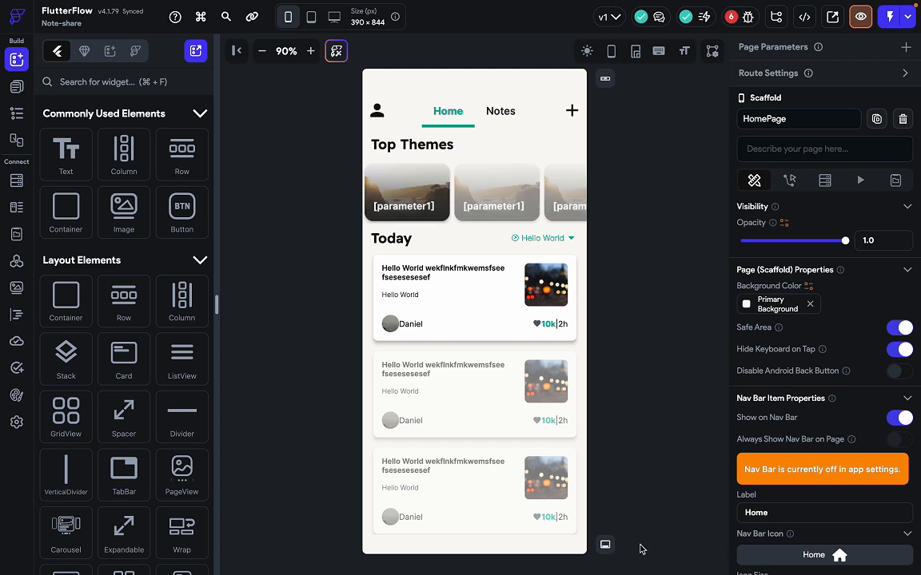
pyautogui.click(605, 545)
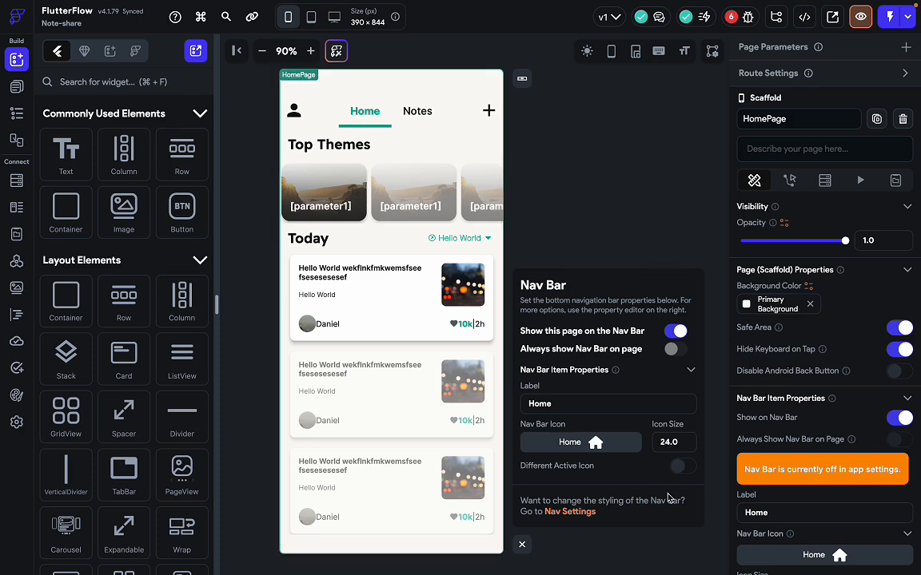
# Compare with Figma's tab bar and open SearchPage from the Page Selector.
pyautogui.click(16, 86)
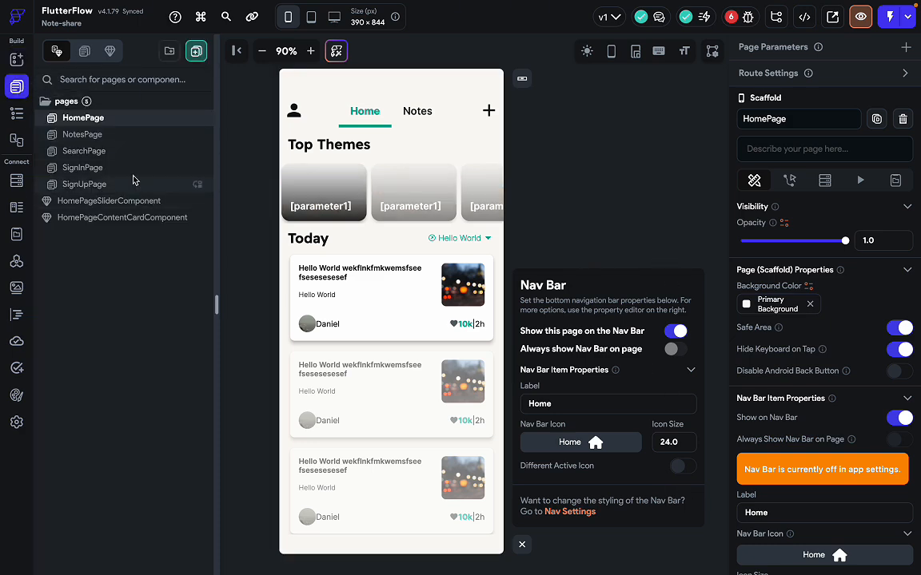
pyautogui.hotkey('ctrl', 'Right')
pyautogui.scroll(-3, 291, 449)
pyautogui.scroll(-1, 291, 448)
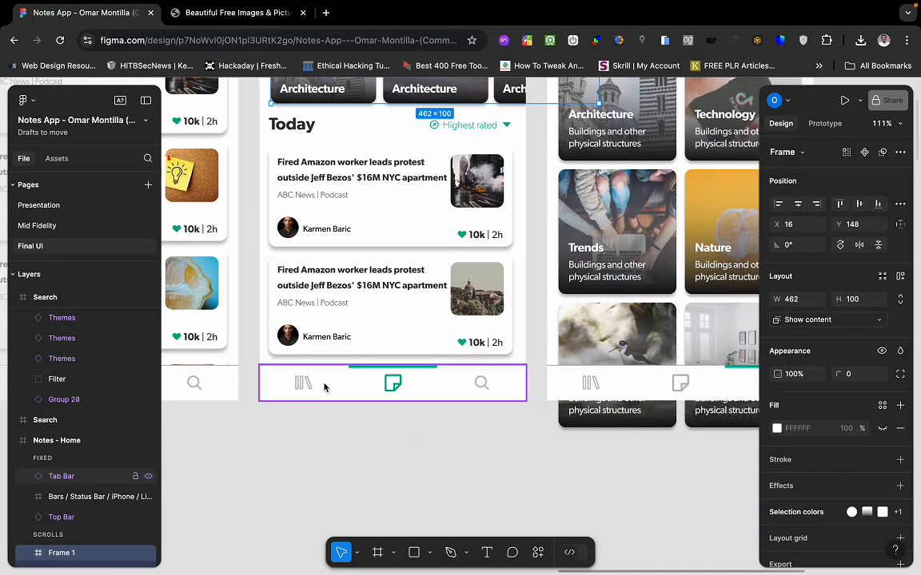
pyautogui.hotkey('ctrl', 'Left')
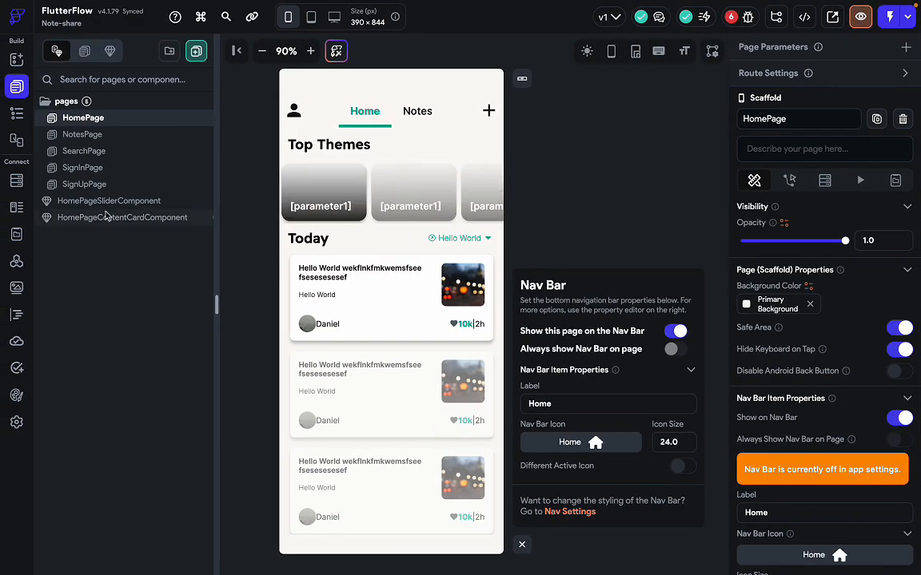
pyautogui.click(117, 155)
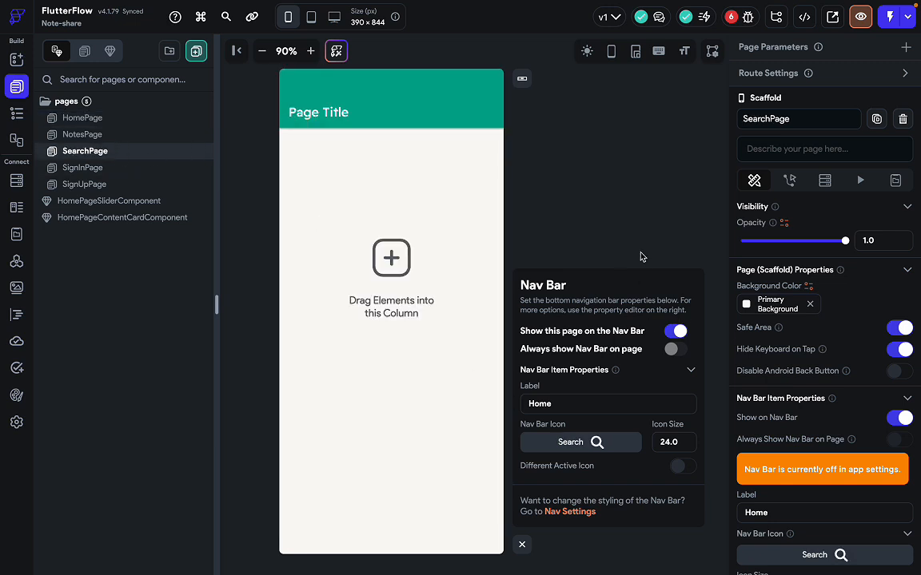
# Confirm SearchPage's Nav Bar item uses the Search icon, then open App Details settings.
pyautogui.click(522, 545)
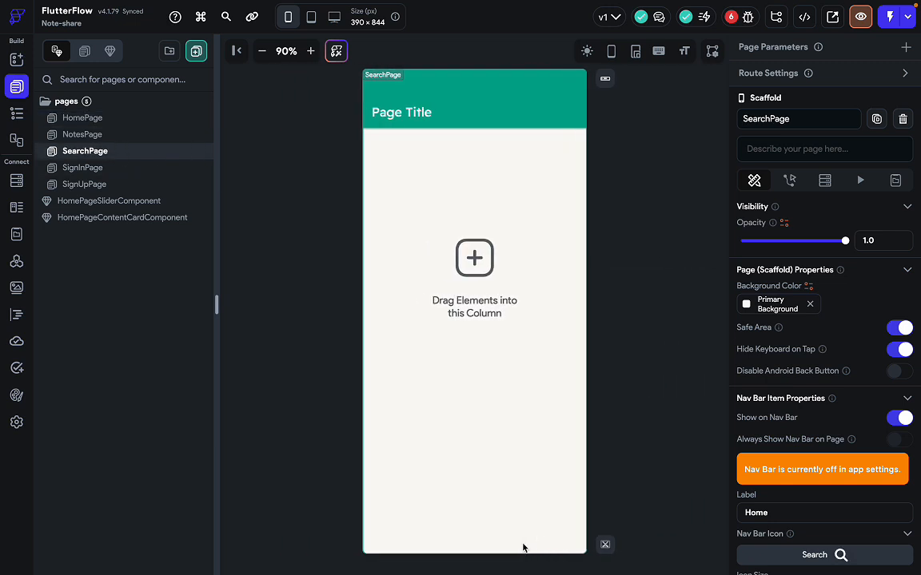
pyautogui.click(605, 546)
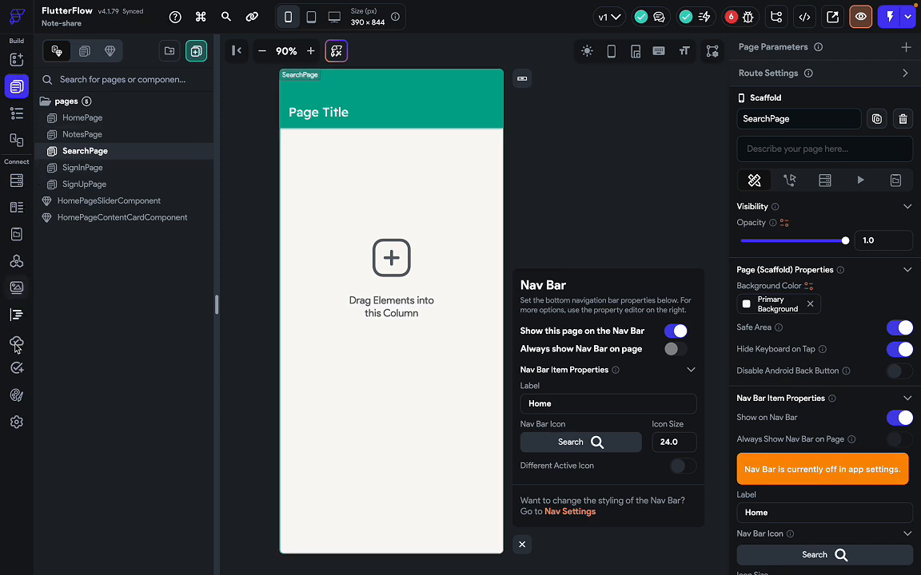
pyautogui.click(17, 422)
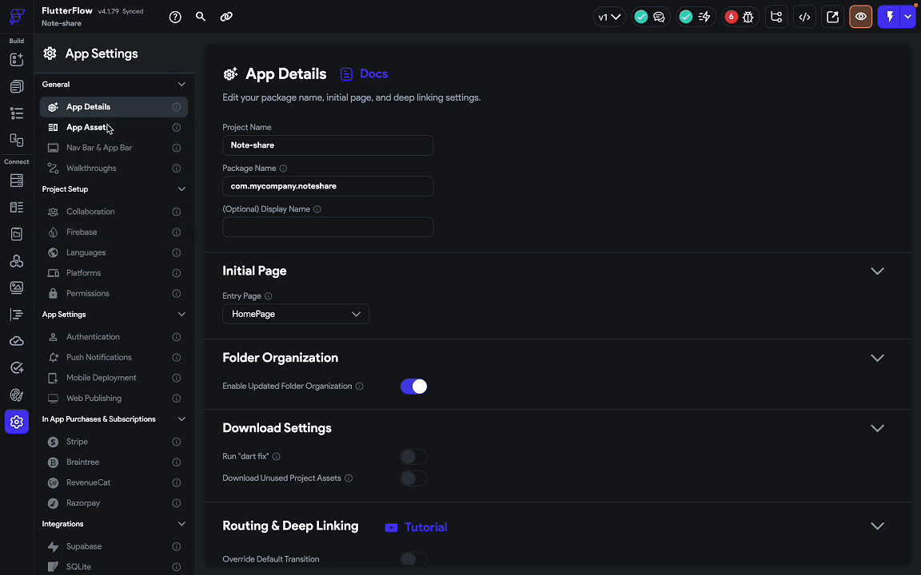
# Turn on Show Nav Bar under Nav Bar & App Bar, then reopen HomePage in the editor.
pyautogui.click(112, 150)
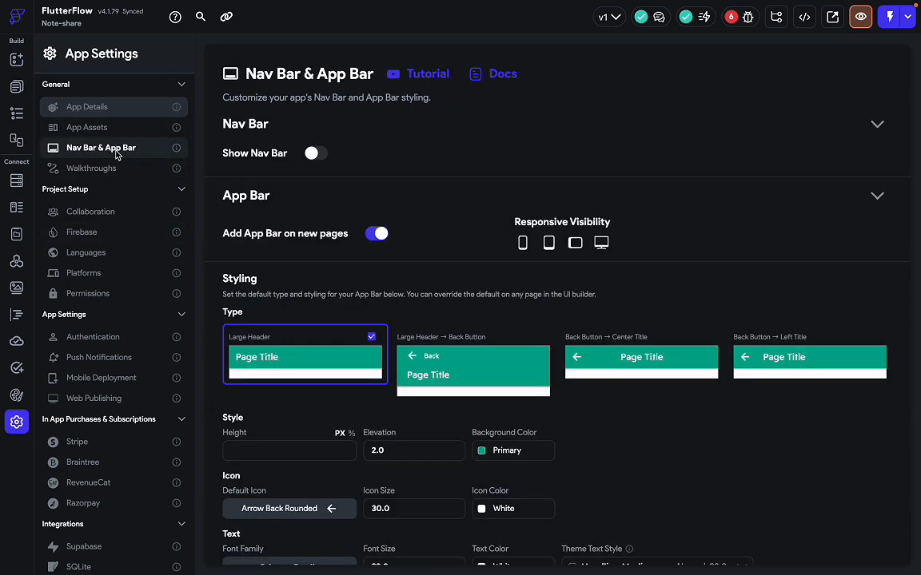
pyautogui.click(313, 153)
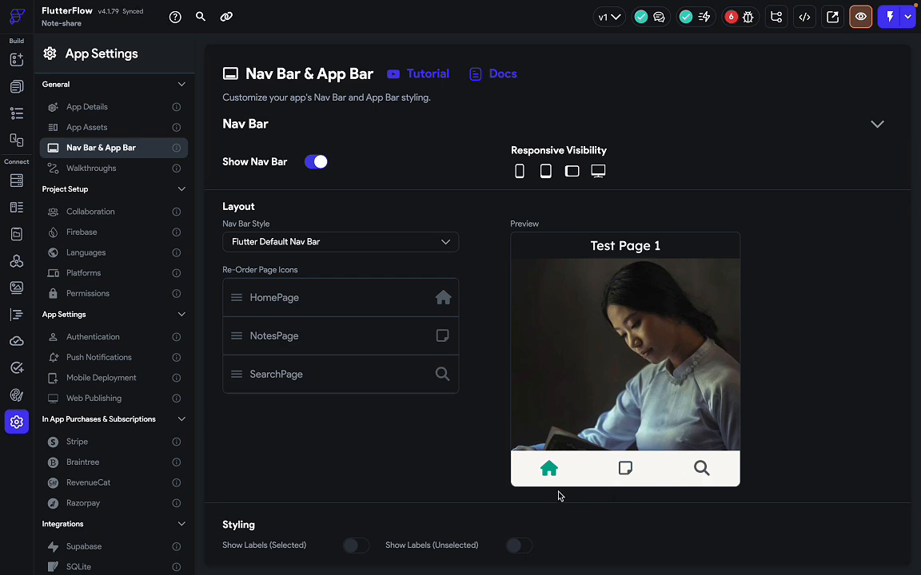
pyautogui.click(16, 87)
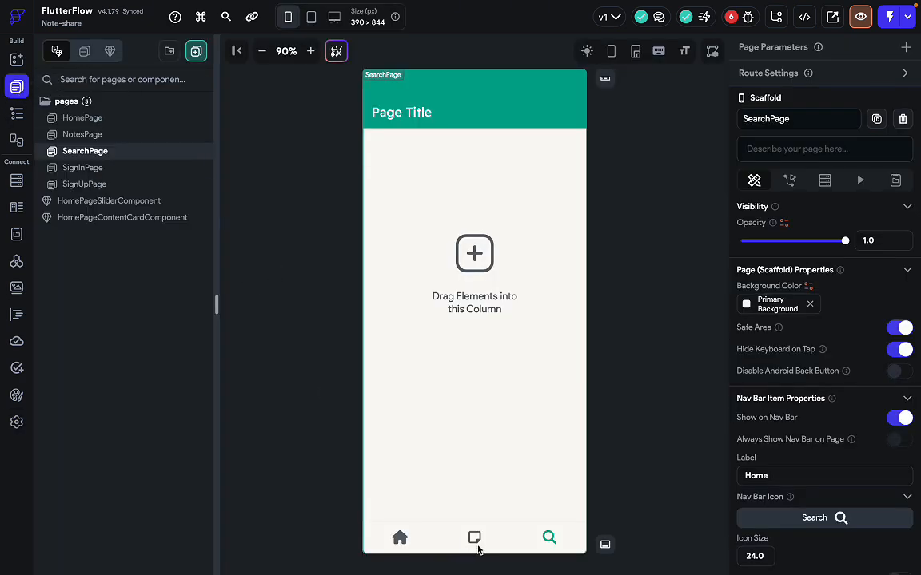
pyautogui.click(114, 128)
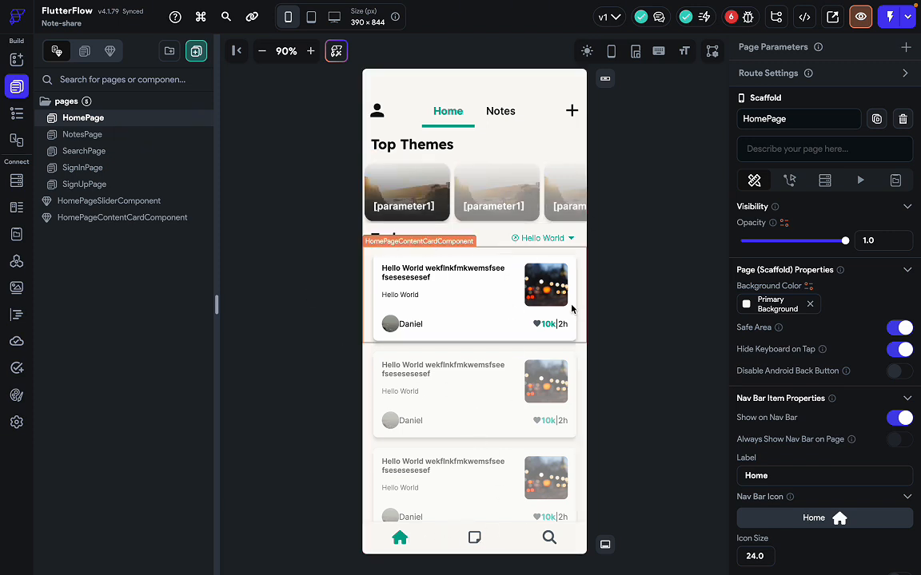
# Run the preview and switch between Notes, Search and Home with the bottom nav bar.
pyautogui.click(858, 17)
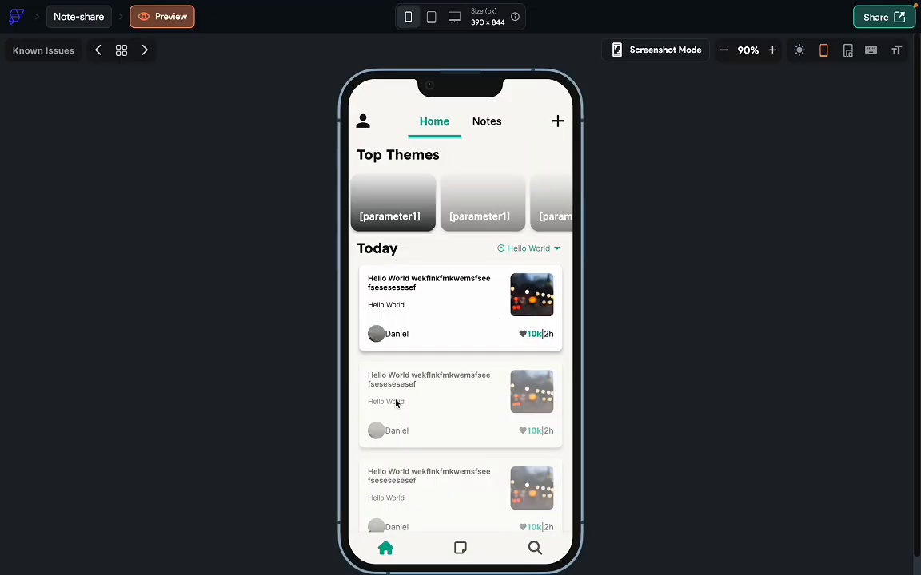
pyautogui.click(459, 548)
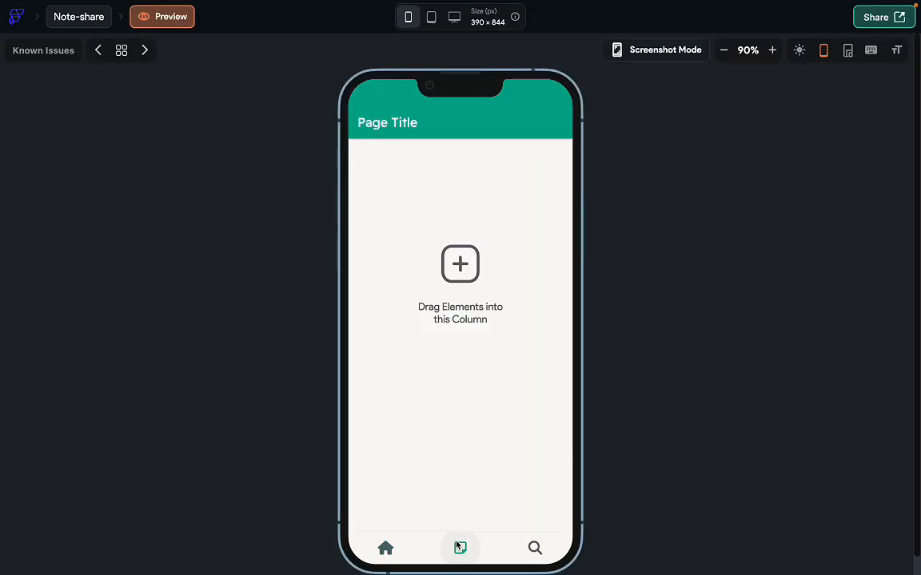
pyautogui.click(534, 548)
pyautogui.click(465, 549)
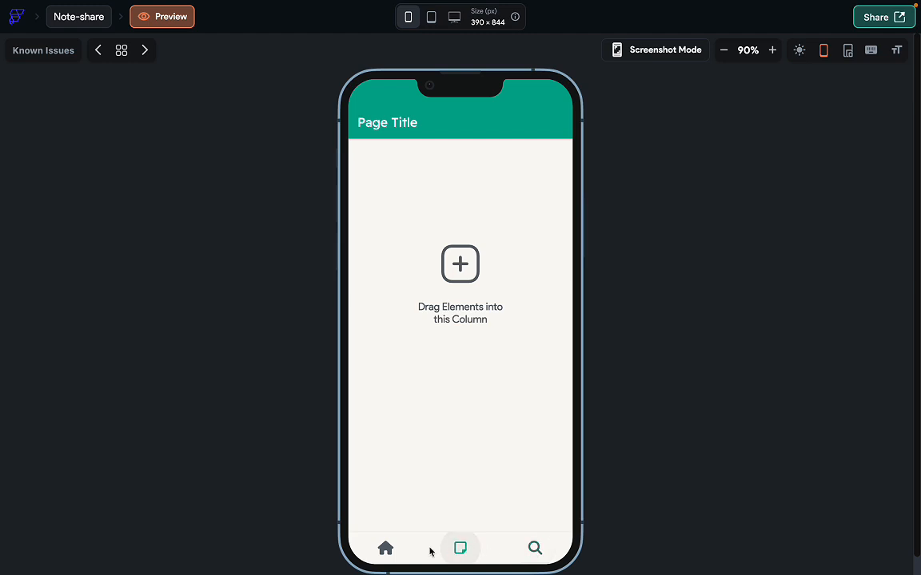
pyautogui.click(385, 548)
pyautogui.click(454, 552)
pyautogui.click(405, 552)
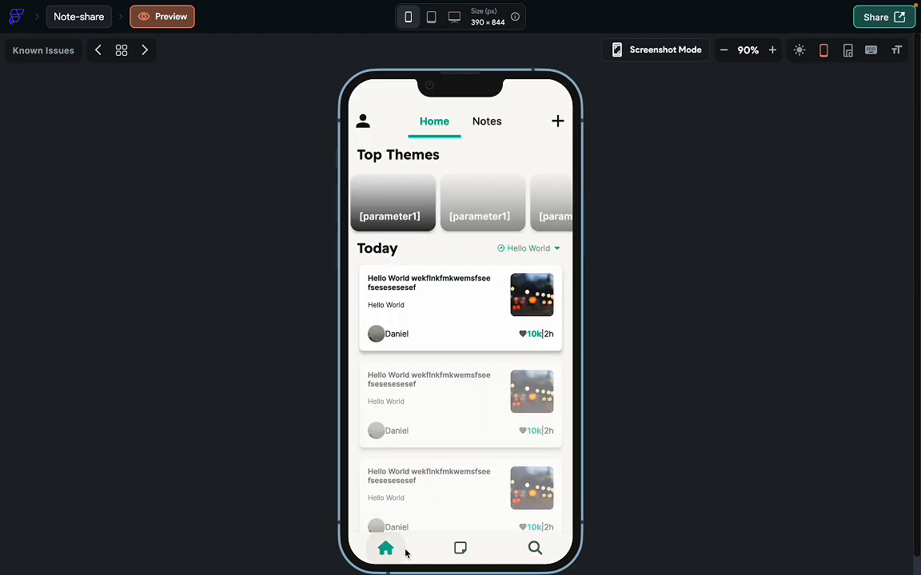
# Scroll the Home feed and switch between the Notes and Home tabs of the top TabBar.
pyautogui.scroll(-1, 472, 344)
pyautogui.moveTo(488, 337); pyautogui.dragTo(476, 227)
pyautogui.moveTo(484, 186); pyautogui.dragTo(508, 188)
pyautogui.click(480, 105)
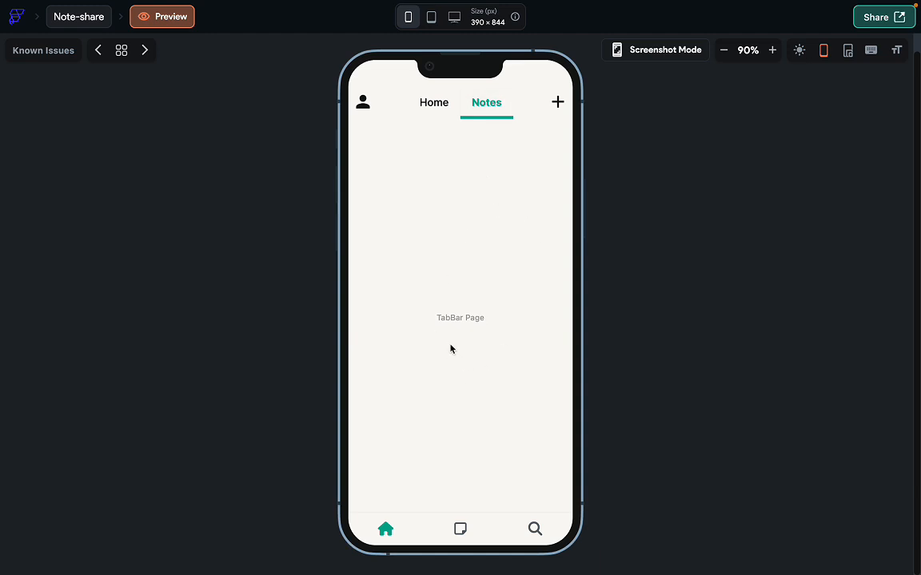
pyautogui.click(431, 112)
pyautogui.moveTo(424, 366); pyautogui.dragTo(429, 413)
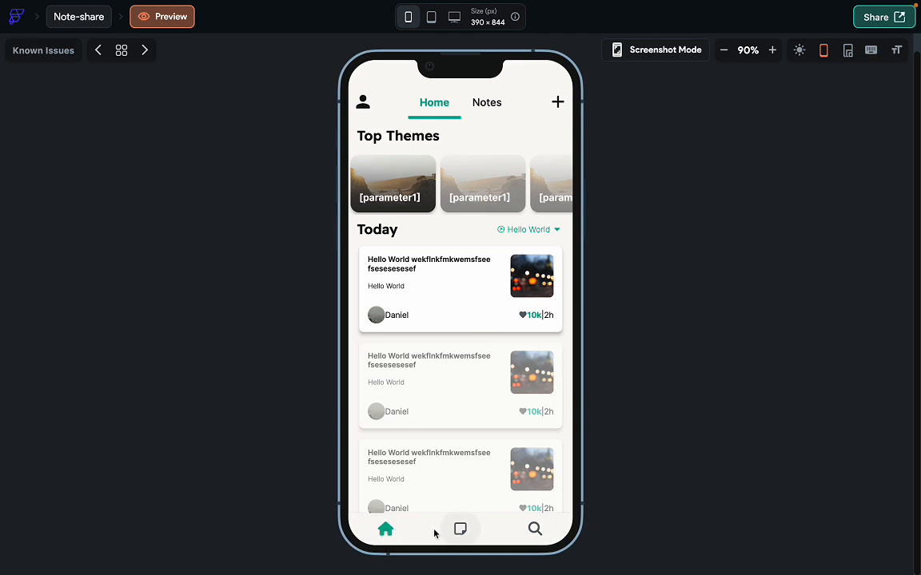
# Recheck the bottom nav pages against Figma and open the empty Notes tab on HomePage.
pyautogui.click(462, 531)
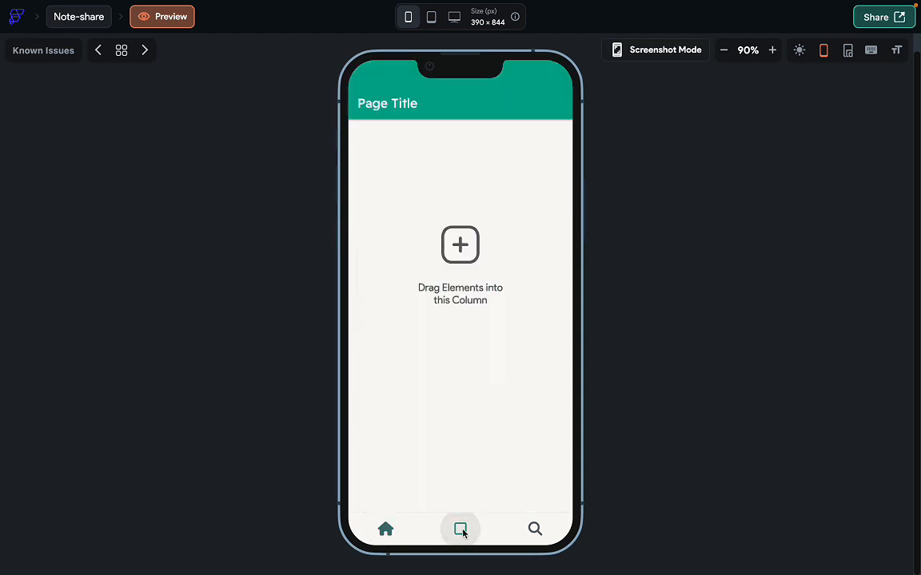
pyautogui.click(531, 529)
pyautogui.click(413, 525)
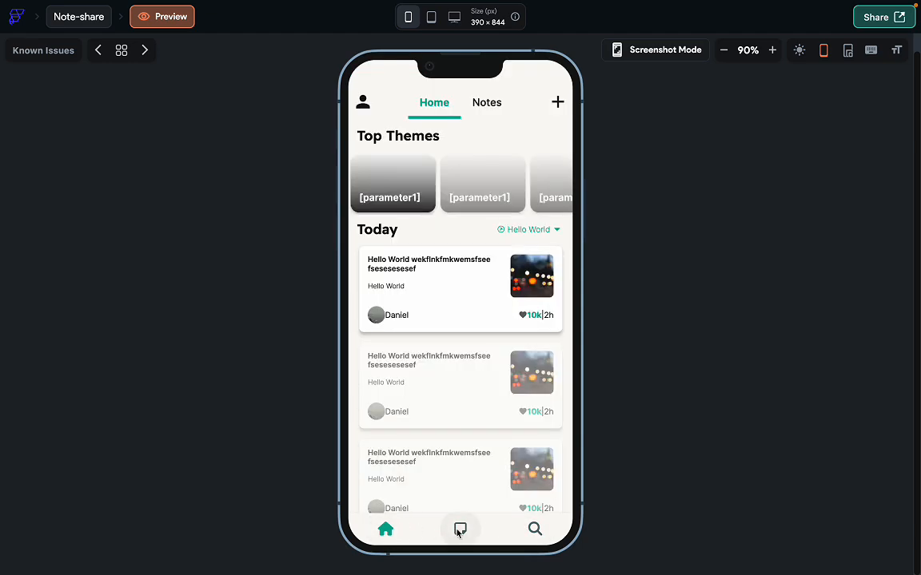
pyautogui.hotkey('ctrl', 'Right')
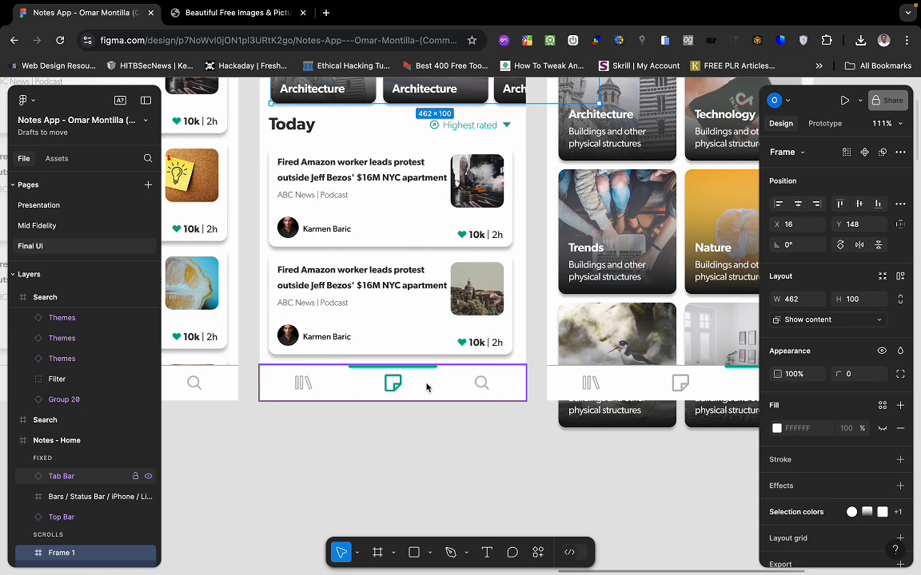
pyautogui.hotkey('ctrl', 'Left')
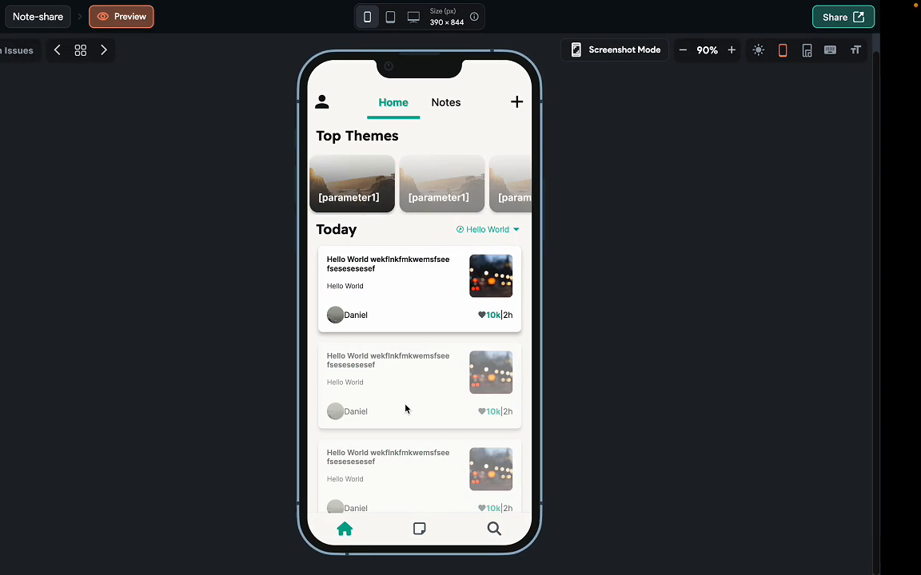
pyautogui.click(457, 533)
pyautogui.click(546, 531)
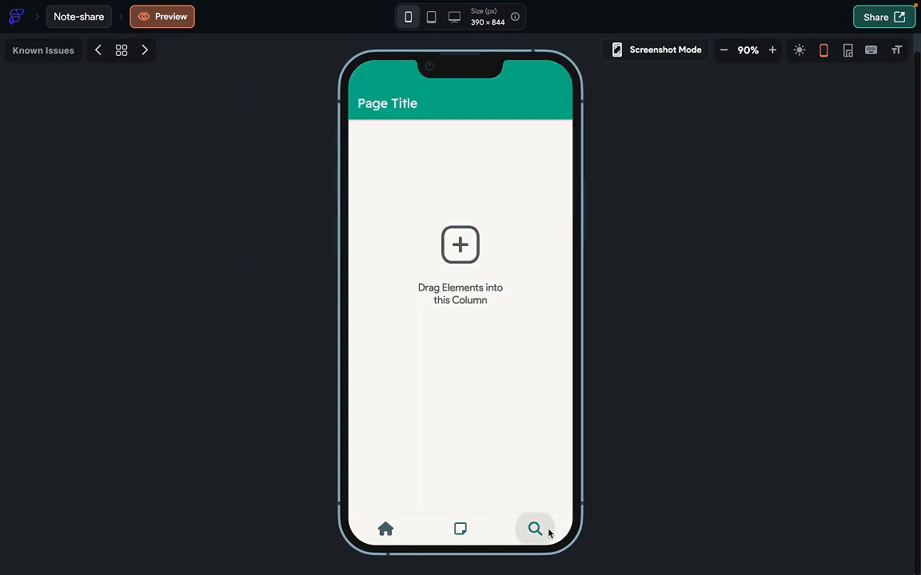
pyautogui.click(396, 529)
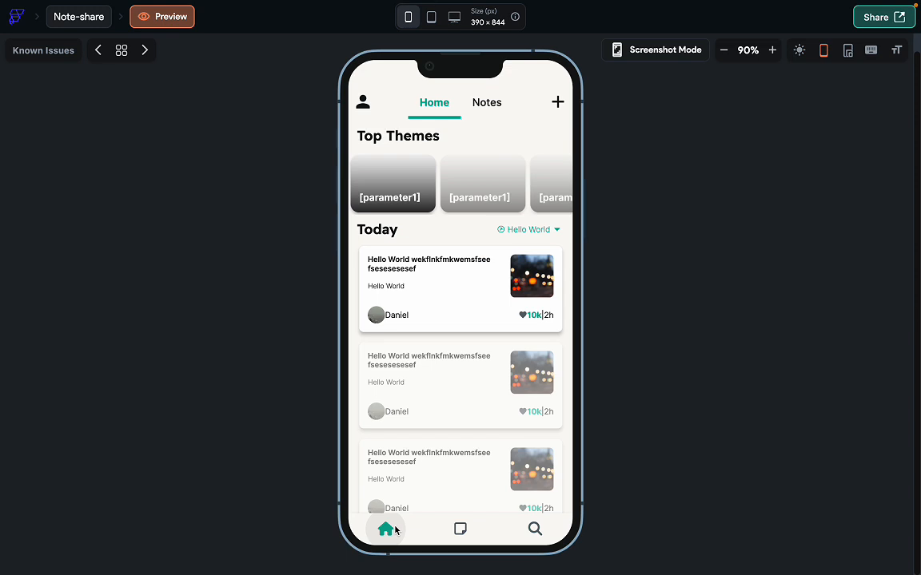
pyautogui.click(486, 106)
pyautogui.hotkey('ctrl', 'Right')
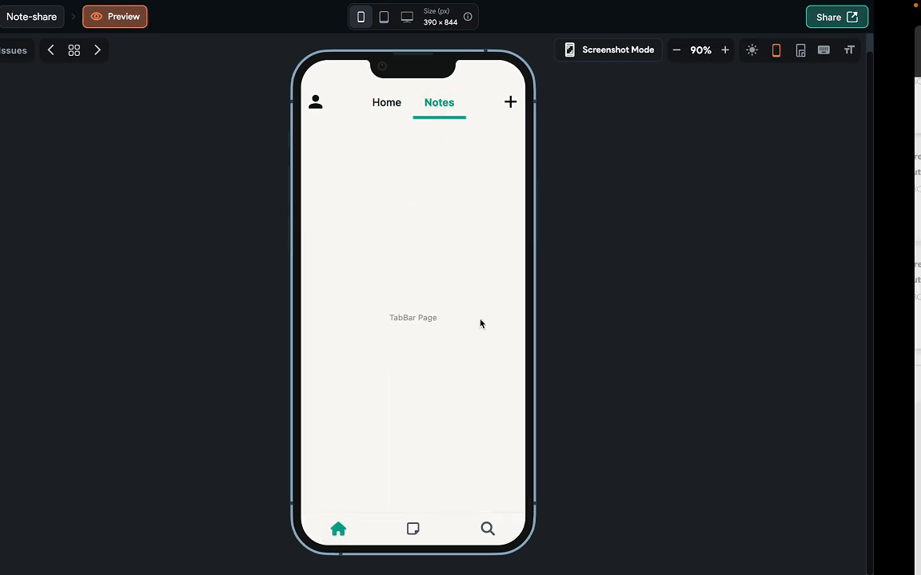
pyautogui.hscroll(5, 483, 330)
pyautogui.scroll(1, 483, 330)
pyautogui.hscroll(-1, 484, 330)
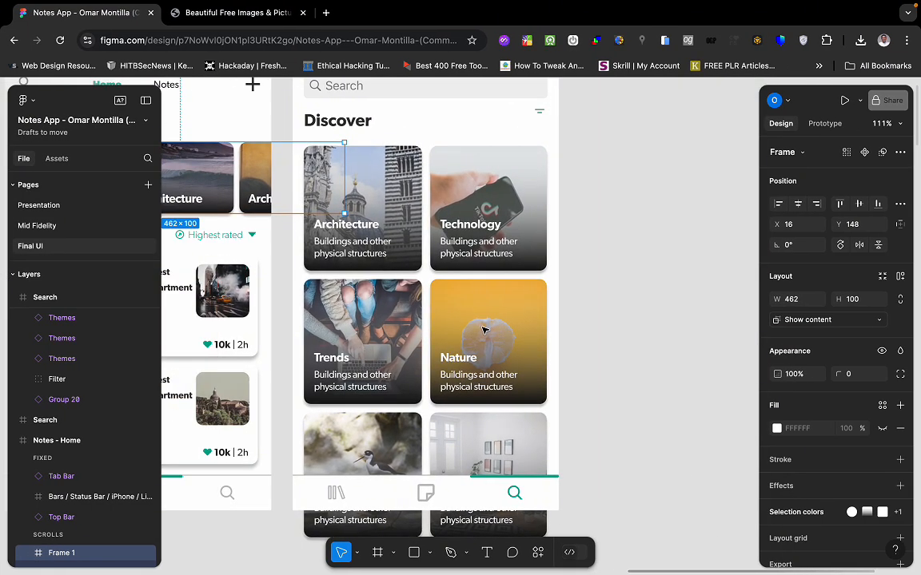
pyautogui.scroll(3, 473, 374)
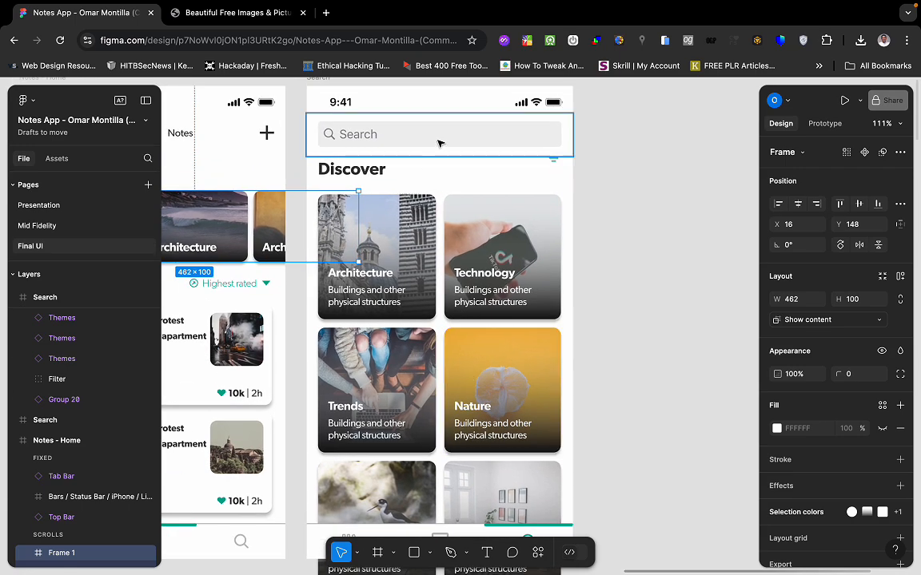
pyautogui.scroll(-3, 474, 258)
pyautogui.hscroll(-4, 474, 257)
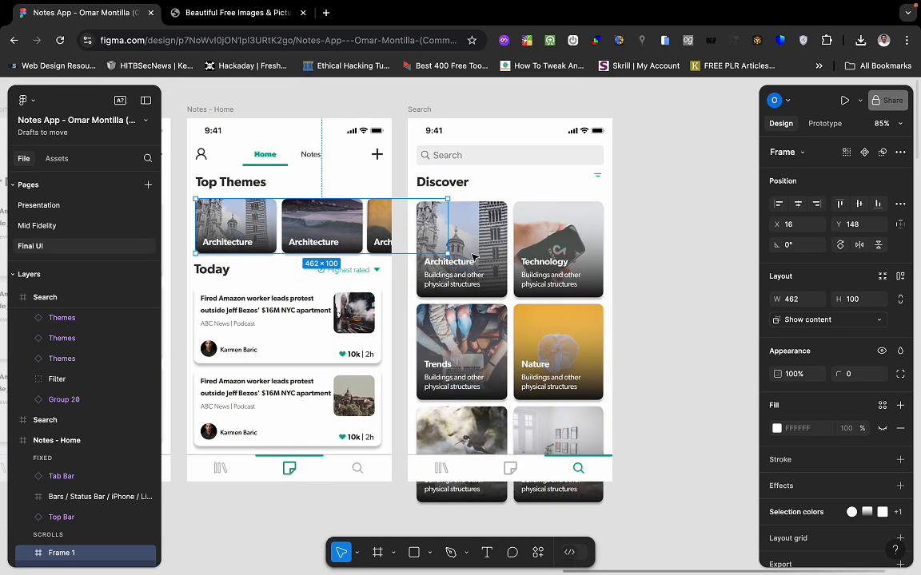
pyautogui.hscroll(-1, 436, 317)
pyautogui.hscroll(-10, 436, 317)
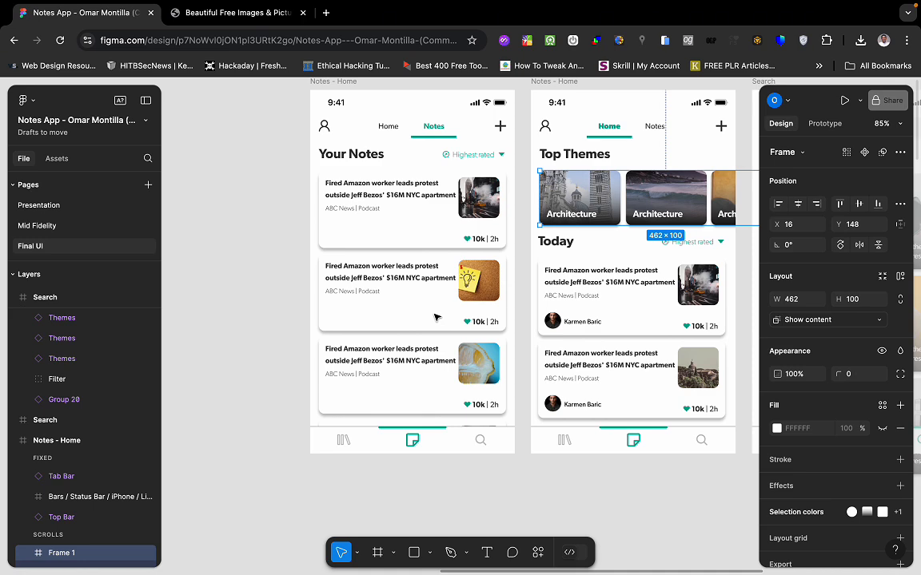
pyautogui.hscroll(2, 436, 318)
pyautogui.hscroll(-1, 436, 318)
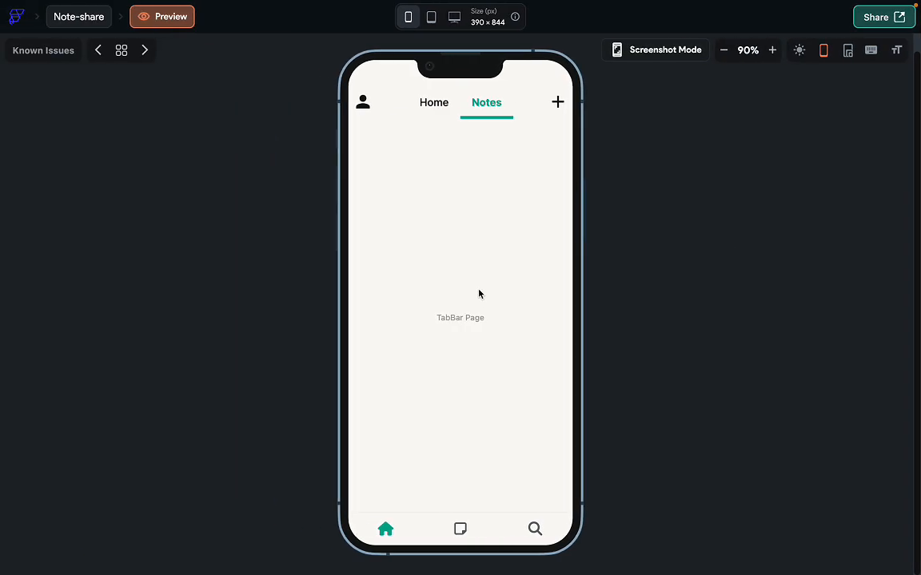
# Exit the preview and copy the Today header Row from the Home tab.
pyautogui.click(94, 19)
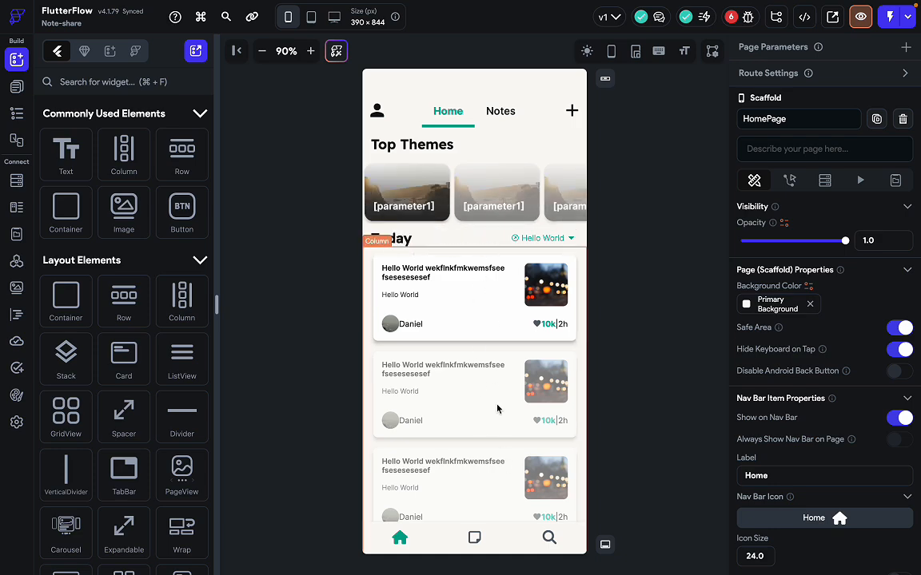
pyautogui.click(499, 245)
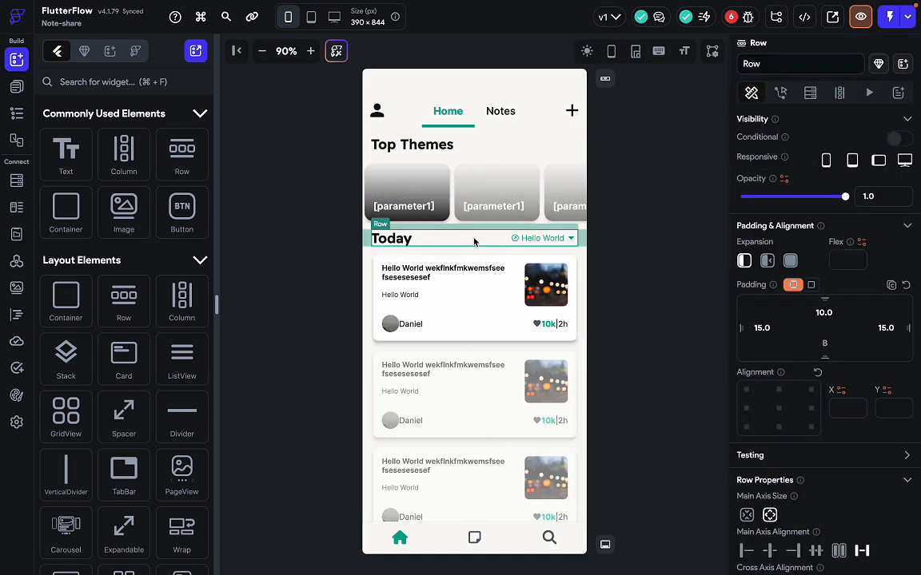
pyautogui.hotkey('ctrl', 'Right')
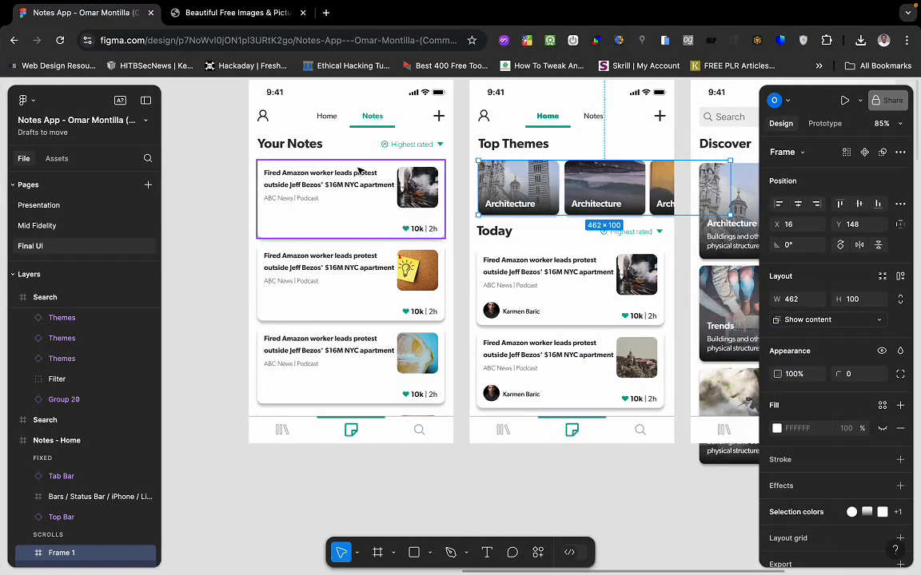
pyautogui.hotkey('ctrl', 'Left')
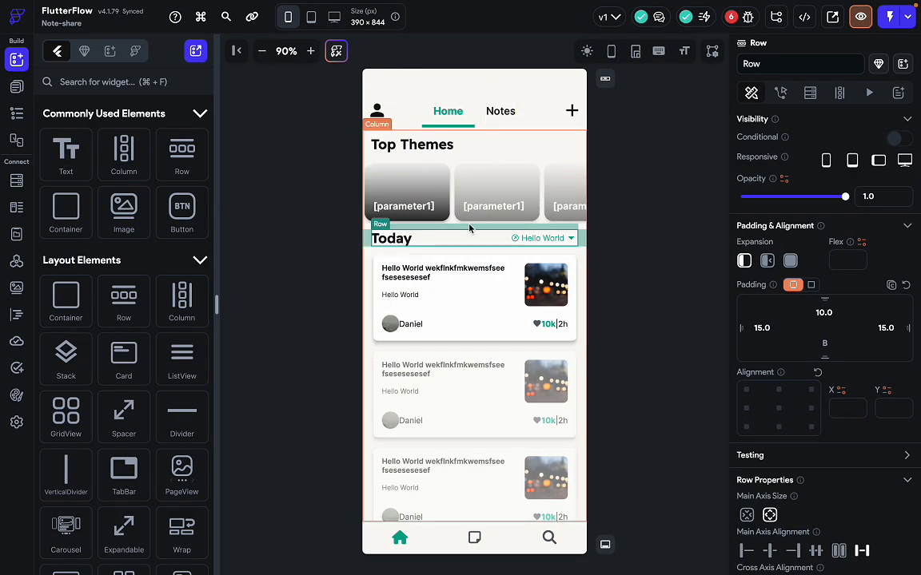
pyautogui.hotkey('ctrl', 'c')
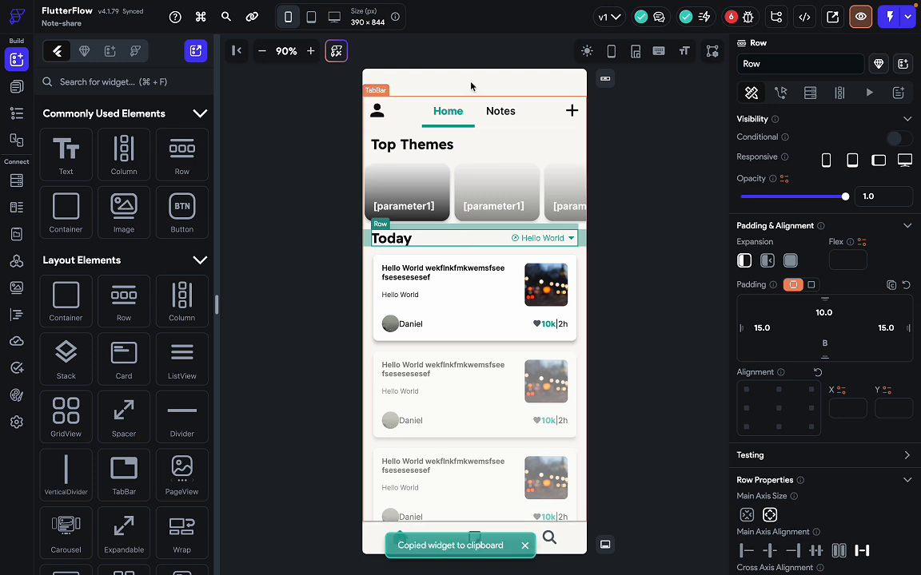
# Add a Column to the Notes tab page and paste the Today header Row into it.
pyautogui.click(500, 111)
pyautogui.click(494, 265)
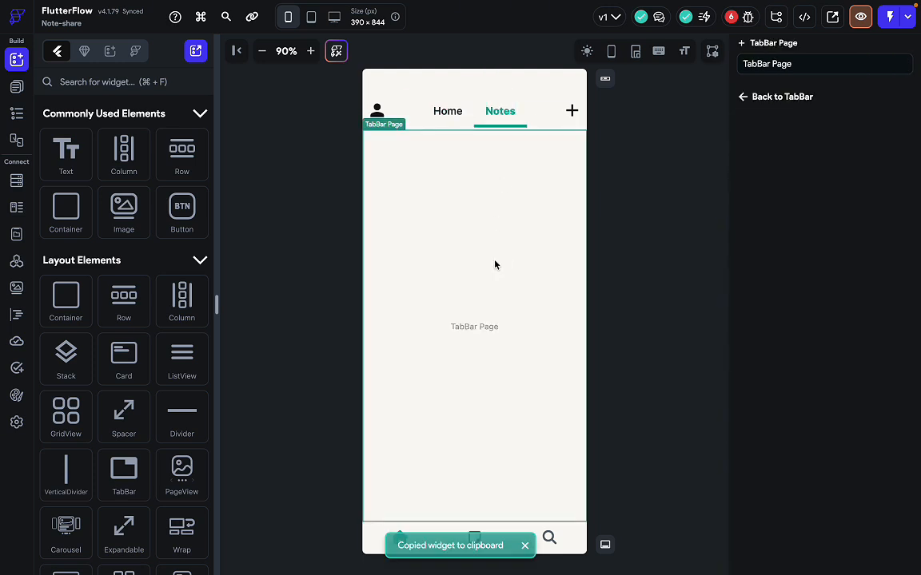
pyautogui.hotkey('ctrl', 'v')
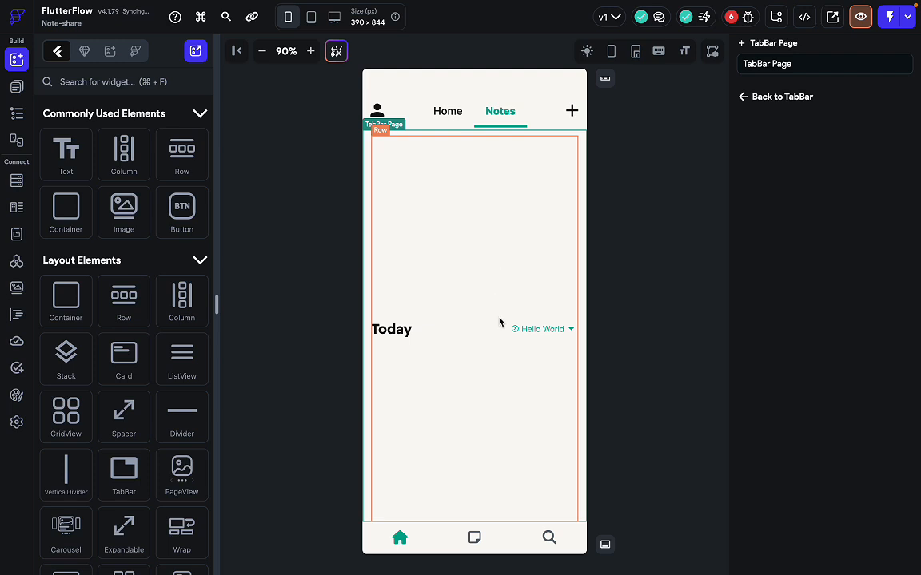
pyautogui.press('super+z')
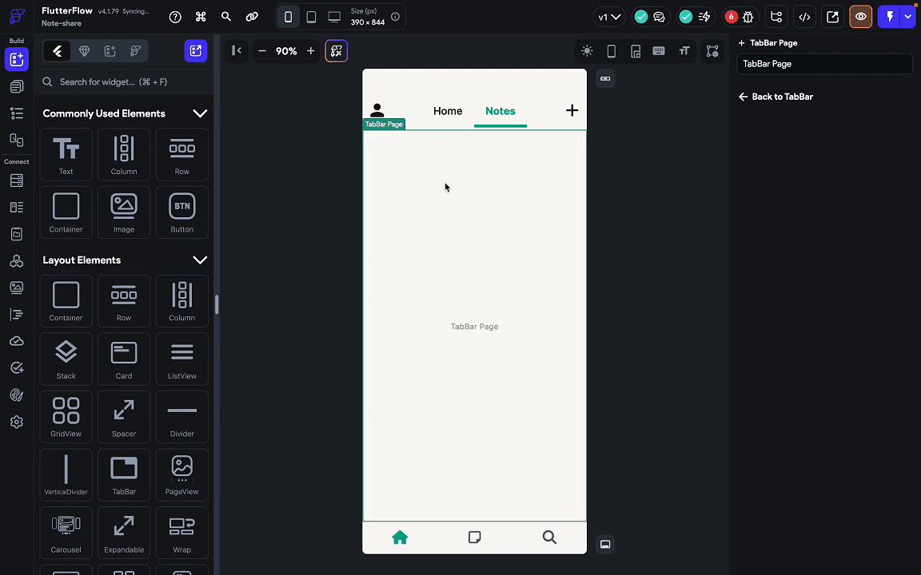
pyautogui.click(454, 225)
pyautogui.press('super+f')
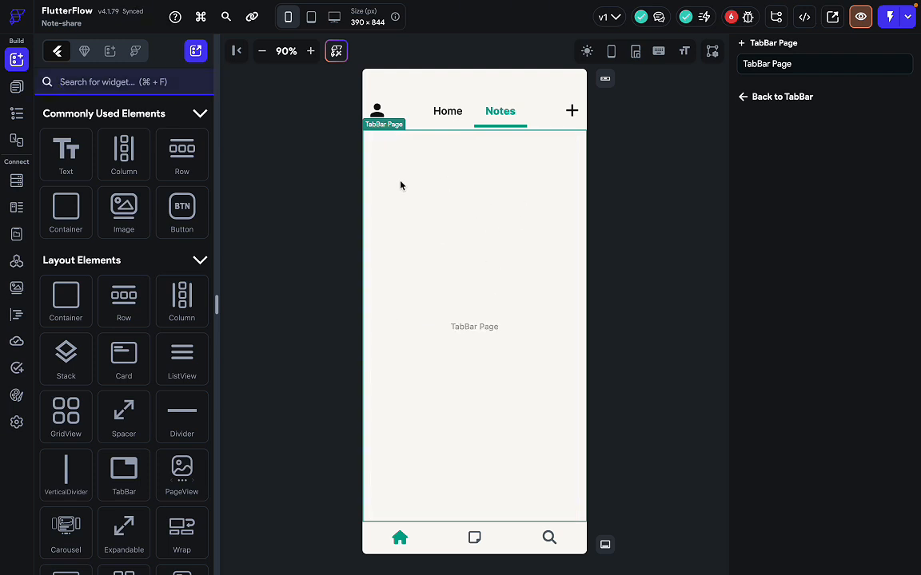
pyautogui.moveTo(124, 156); pyautogui.dragTo(420, 256)
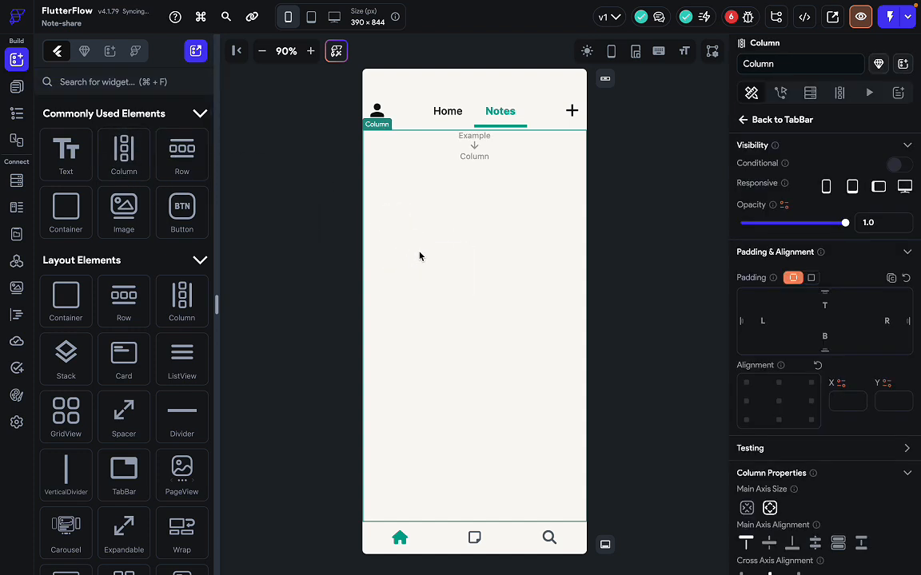
pyautogui.click(470, 152)
pyautogui.press('super+v')
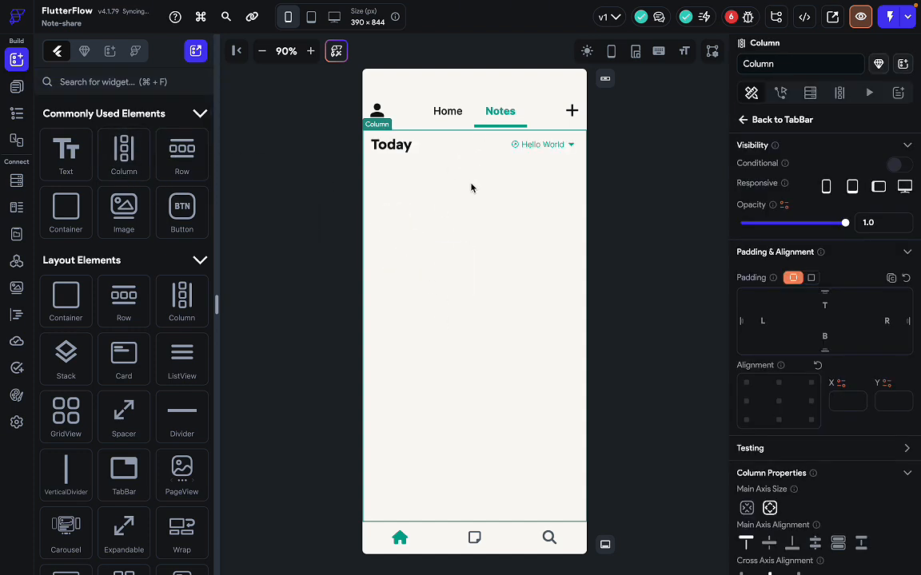
# Copy the Home tab's note cards Column and paste it under the Today header in Notes.
pyautogui.click(504, 222)
pyautogui.click(452, 115)
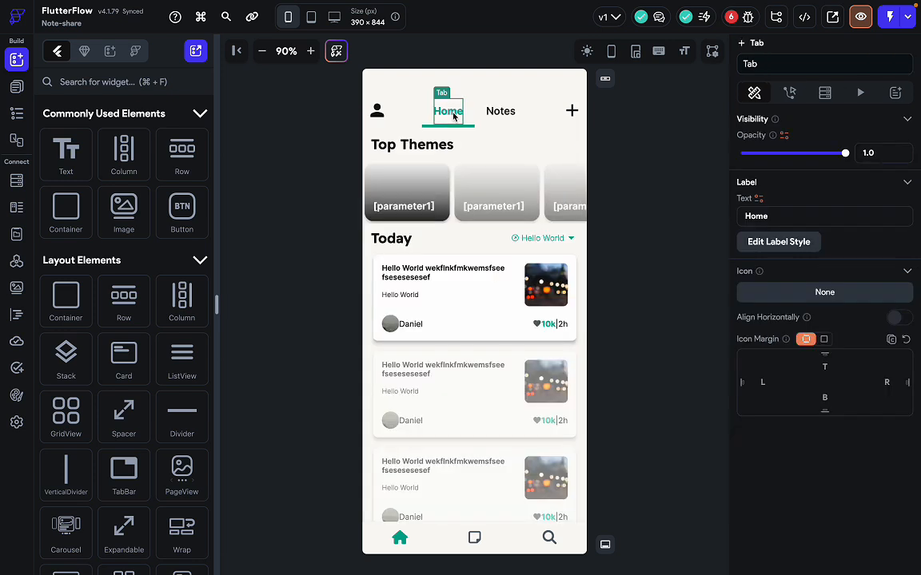
pyautogui.click(482, 358)
pyautogui.press('super+c')
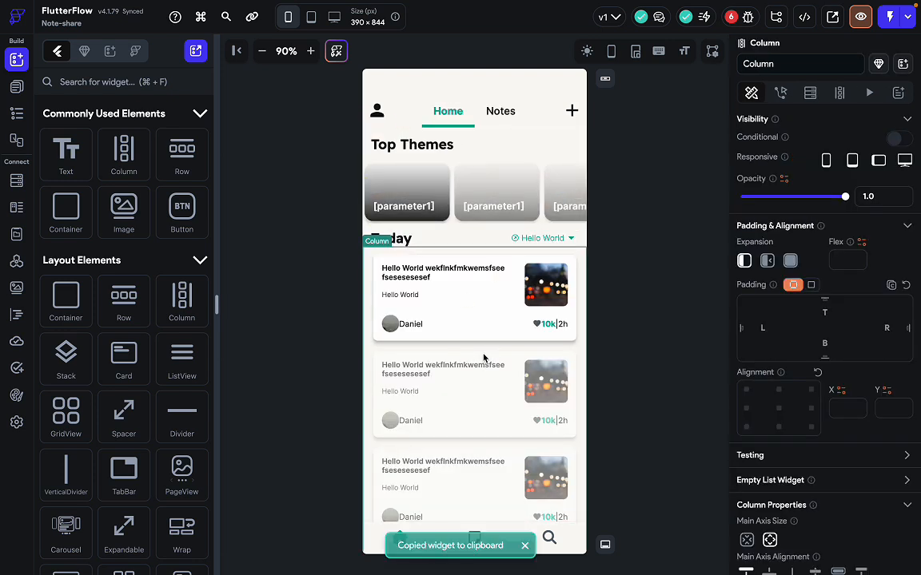
pyautogui.click(501, 119)
pyautogui.click(476, 304)
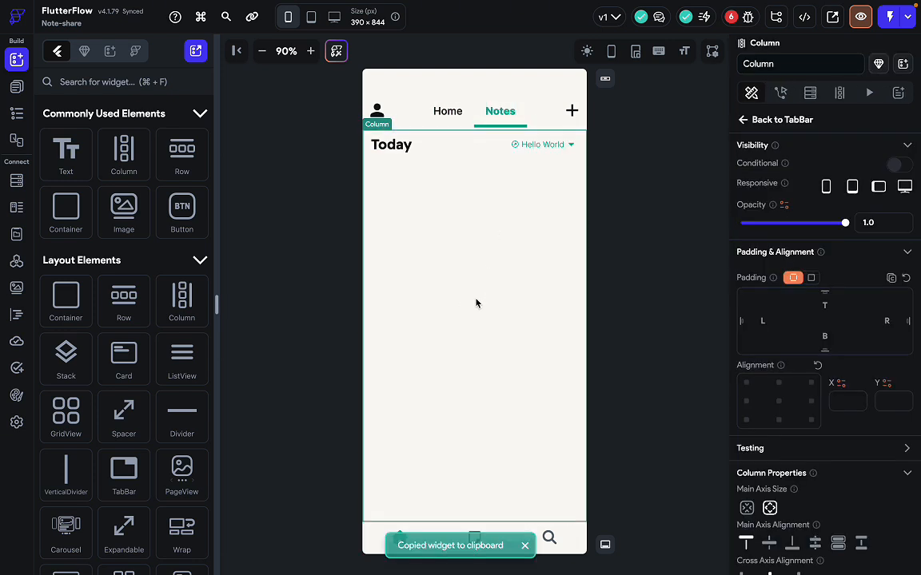
pyautogui.press('super+v')
pyautogui.click(492, 379)
pyautogui.click(654, 364)
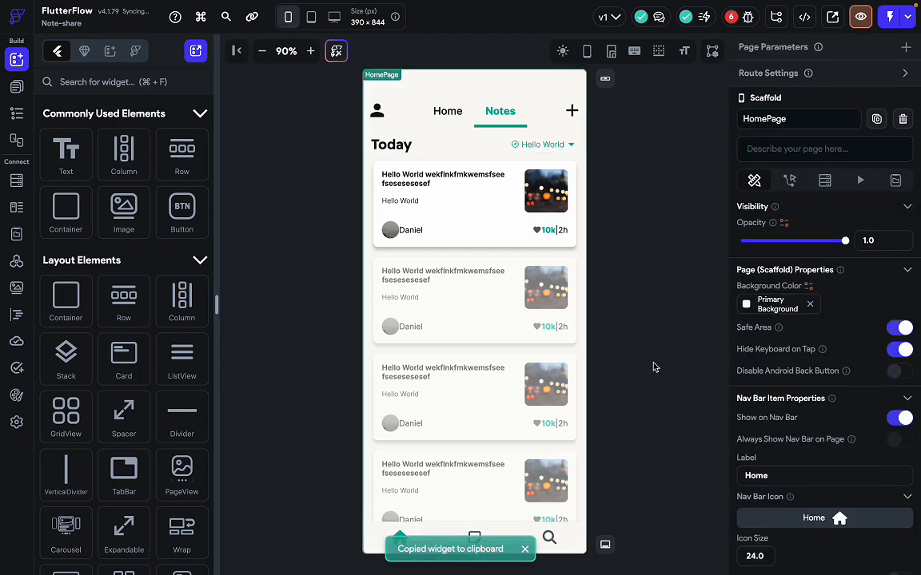
# Change the Notes tab heading text from 'Today' to 'Your notes', matching Figma's Your Notes header.
pyautogui.hotkey('ctrl', 'Right')
pyautogui.hscroll(1, 654, 402)
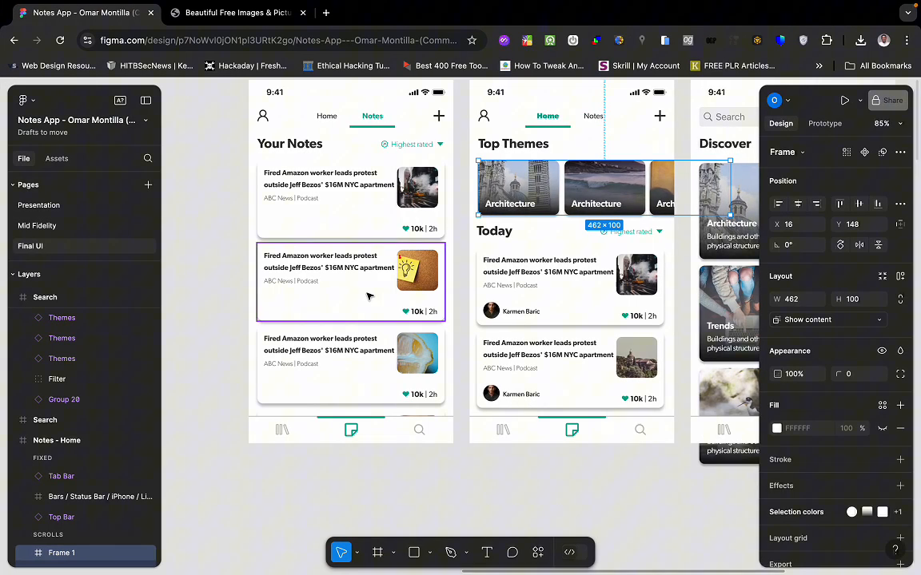
pyautogui.click(302, 155)
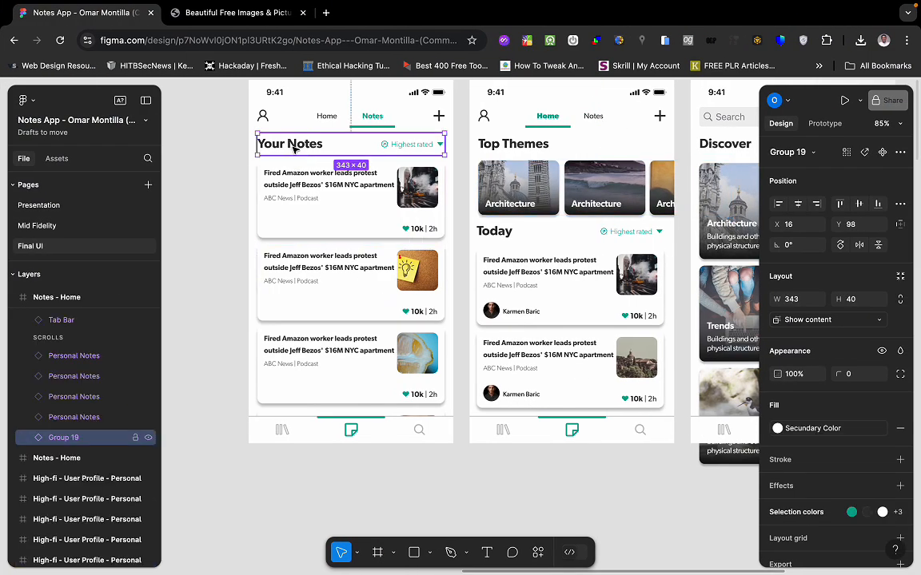
pyautogui.hotkey('ctrl', 'Left')
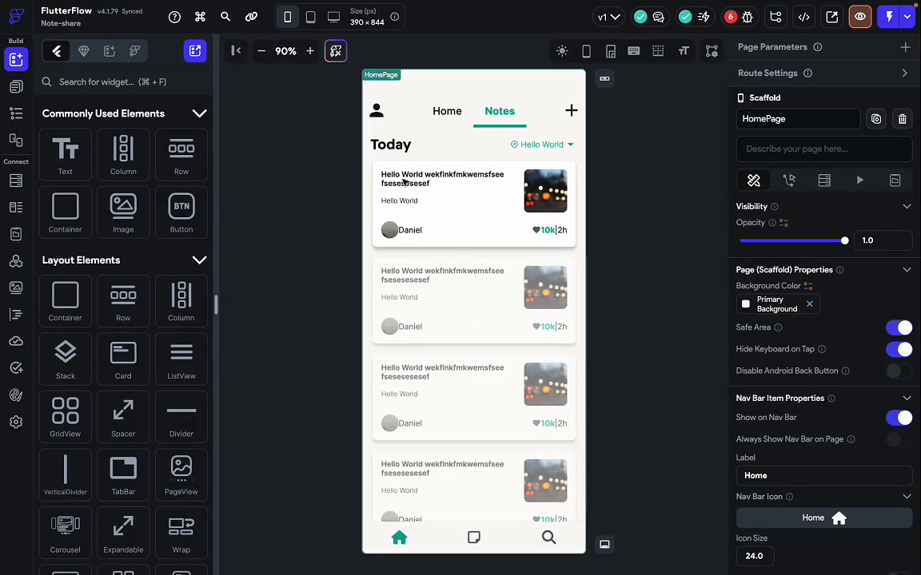
pyautogui.click(405, 146)
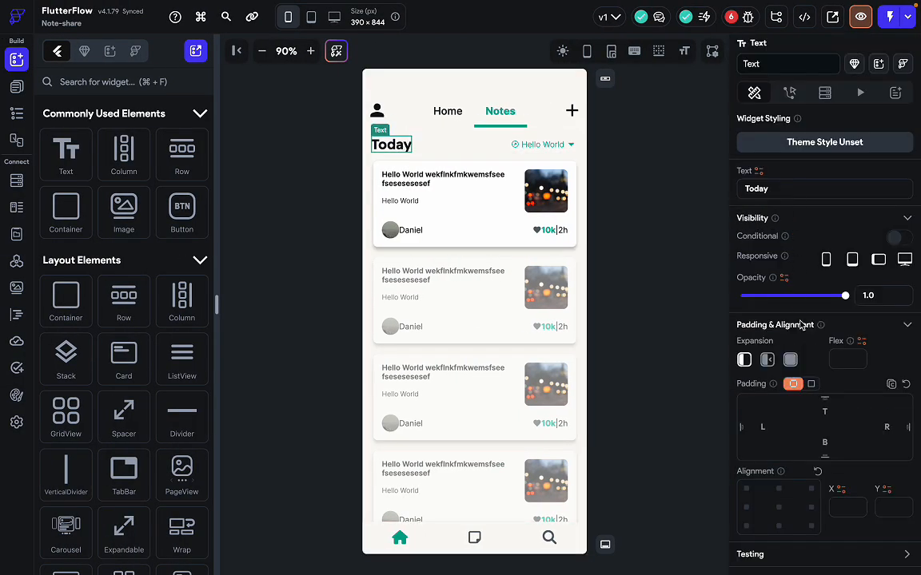
pyautogui.hotkey('ctrl', 'a')
pyautogui.write('Your n')
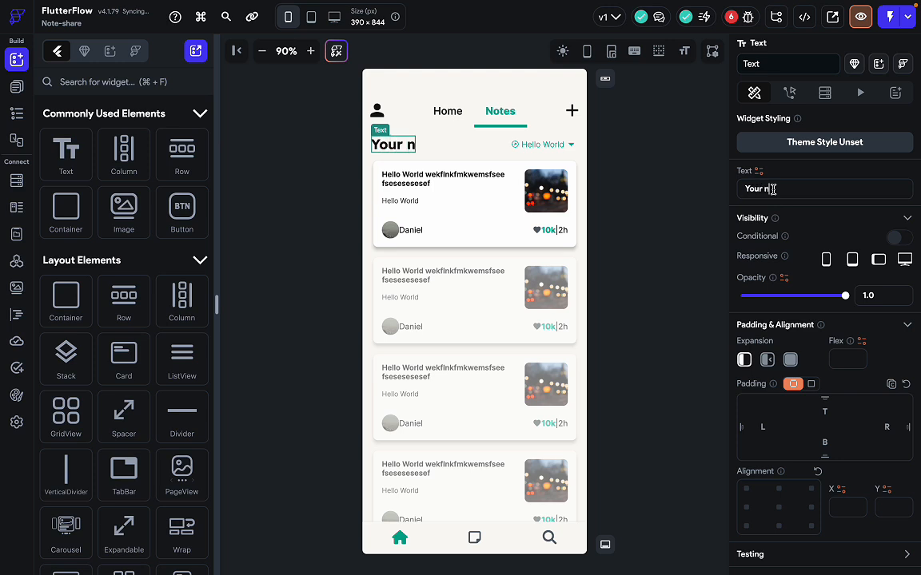
pyautogui.write('otes')
pyautogui.click(647, 352)
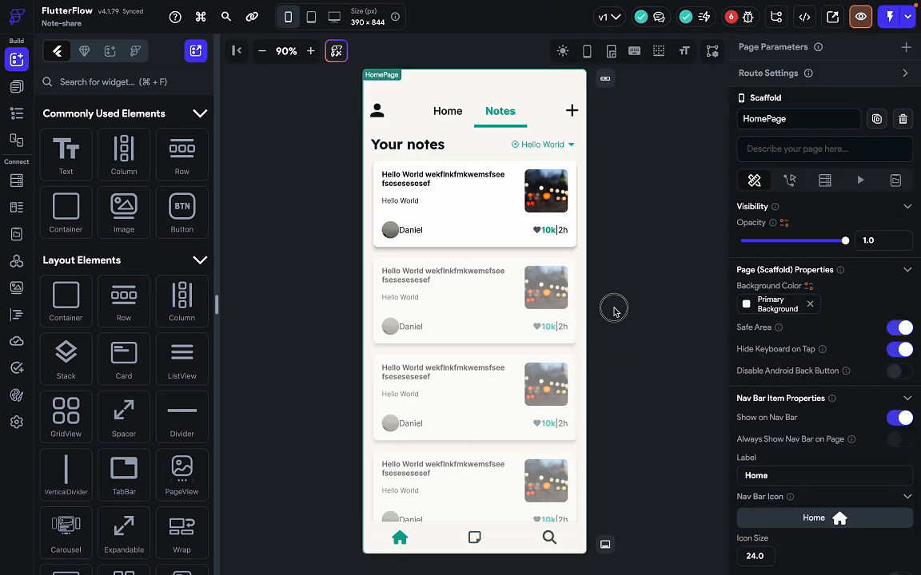
pyautogui.click(861, 19)
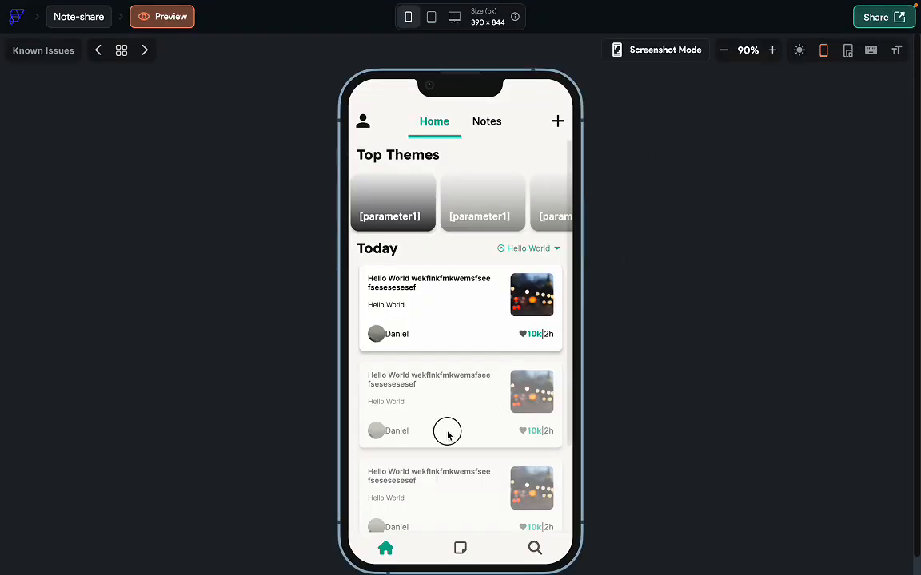
pyautogui.moveTo(446, 432); pyautogui.dragTo(456, 470)
pyautogui.moveTo(483, 209); pyautogui.dragTo(390, 230)
pyautogui.moveTo(432, 384); pyautogui.dragTo(438, 288)
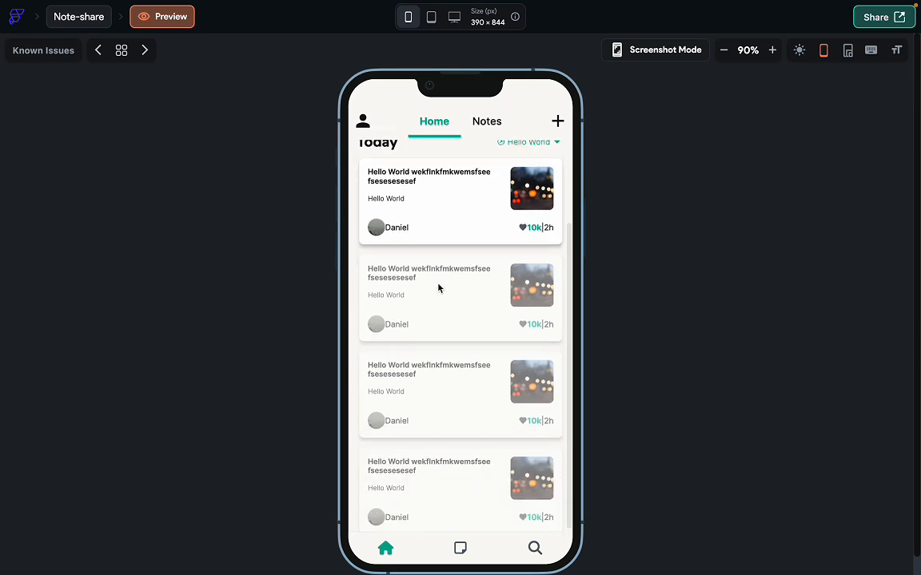
pyautogui.click(490, 124)
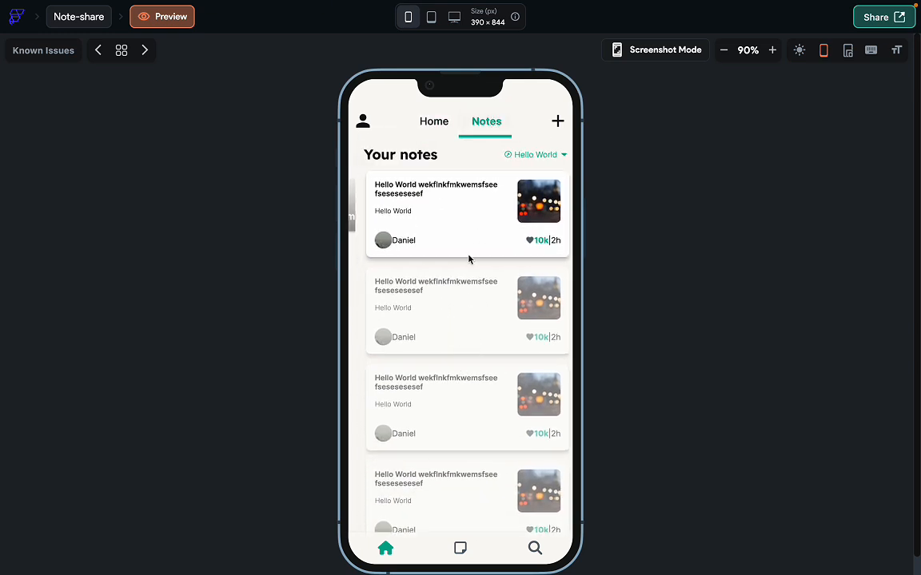
pyautogui.moveTo(432, 429); pyautogui.dragTo(461, 260)
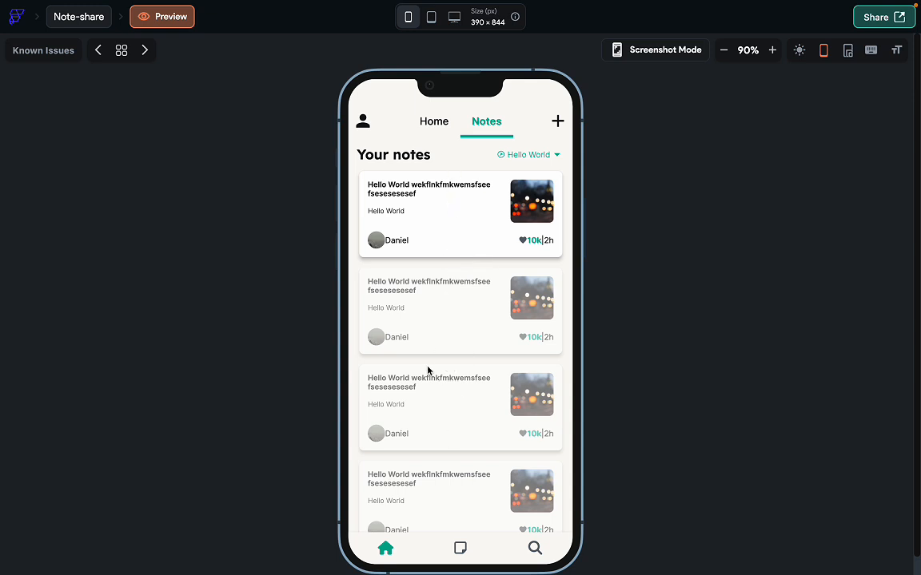
pyautogui.click(434, 126)
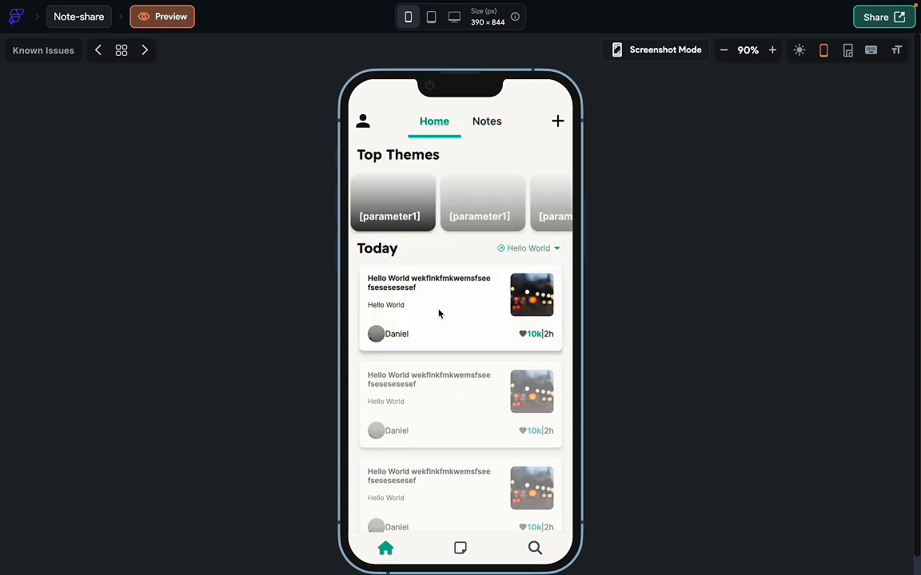
pyautogui.click(491, 123)
pyautogui.hotkey('ctrl', 'Right')
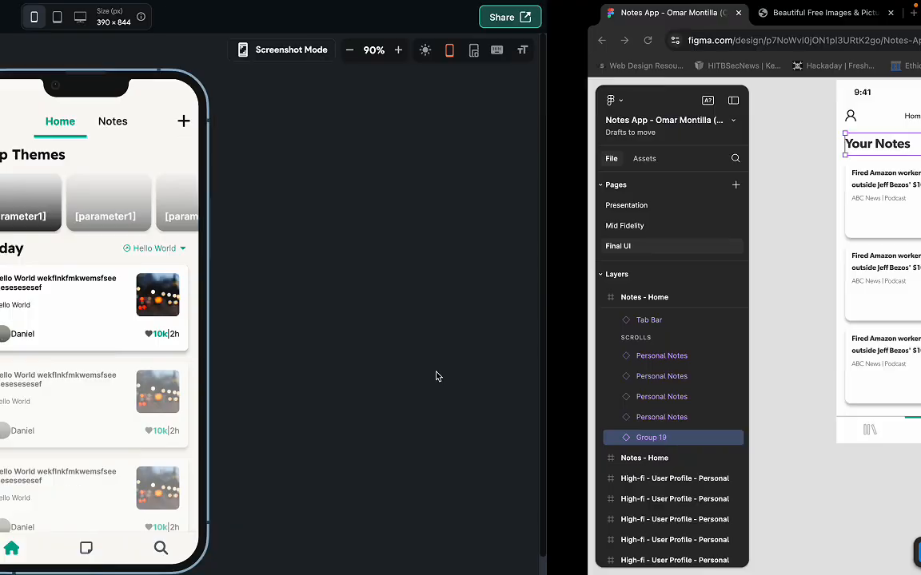
pyautogui.hscroll(2, 500, 361)
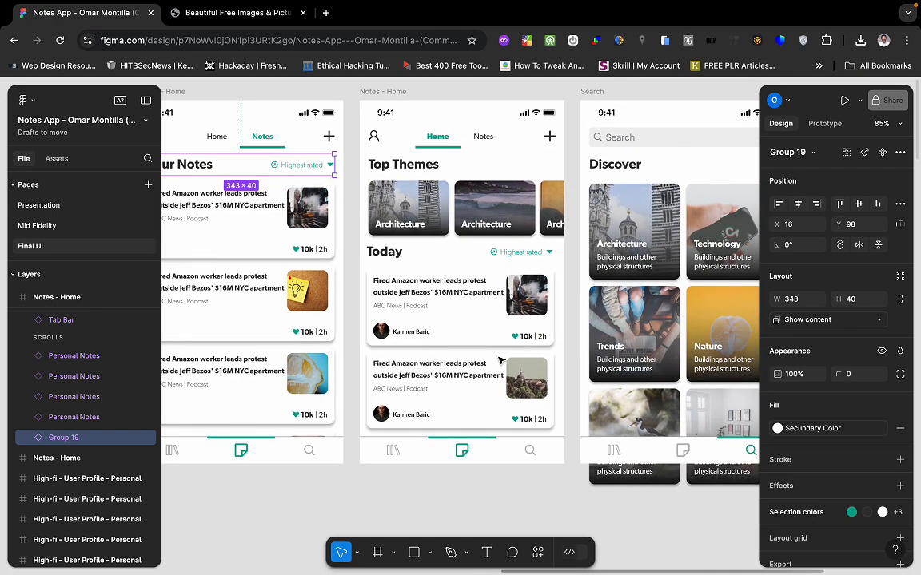
pyautogui.hscroll(3, 499, 360)
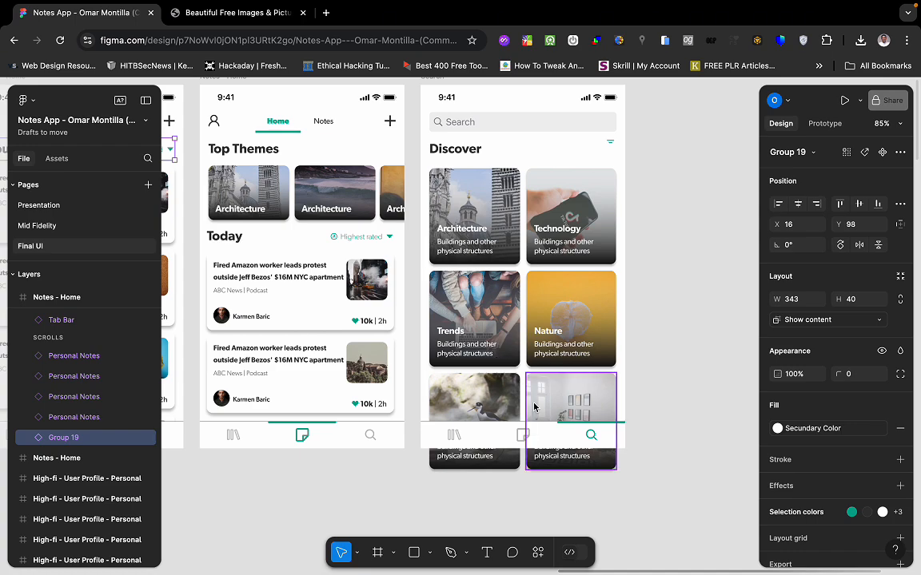
pyautogui.scroll(-3, 534, 407)
pyautogui.hscroll(-2, 540, 487)
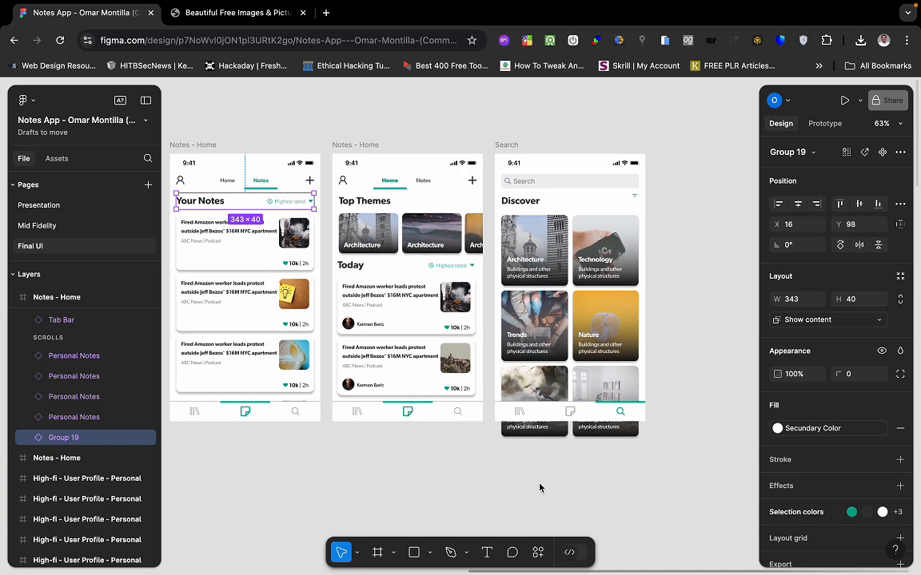
pyautogui.hotkey('ctrl', 'Left')
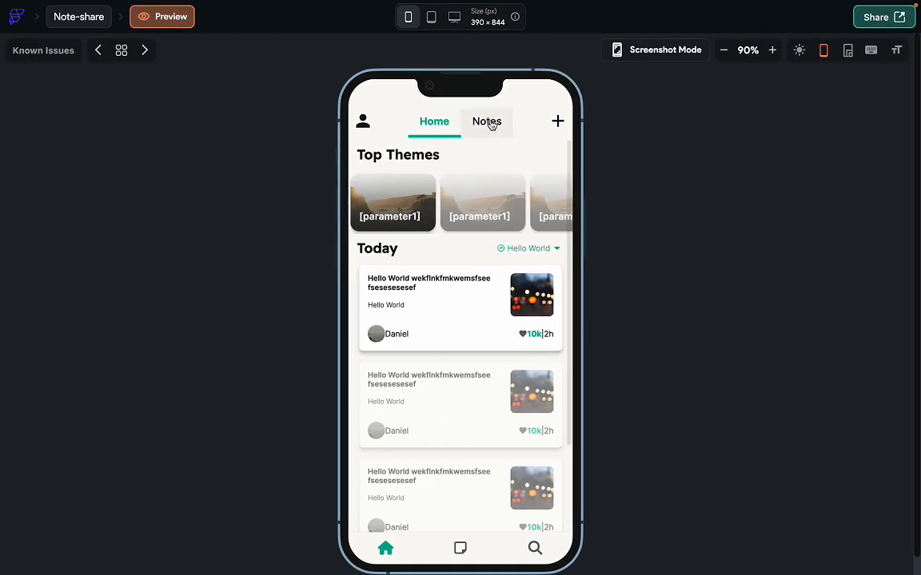
# View the Your notes screen in the preview, then exit back to the editor.
pyautogui.click(489, 123)
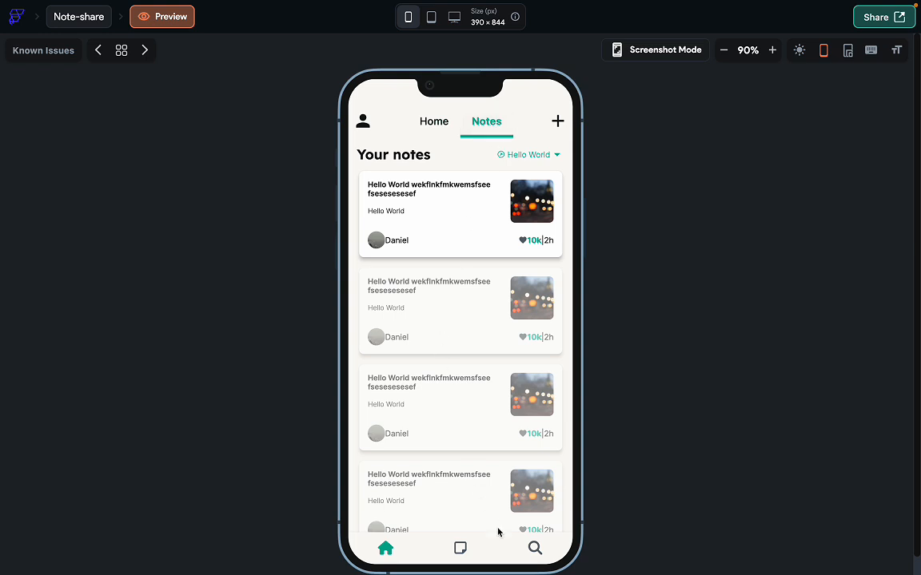
pyautogui.click(85, 24)
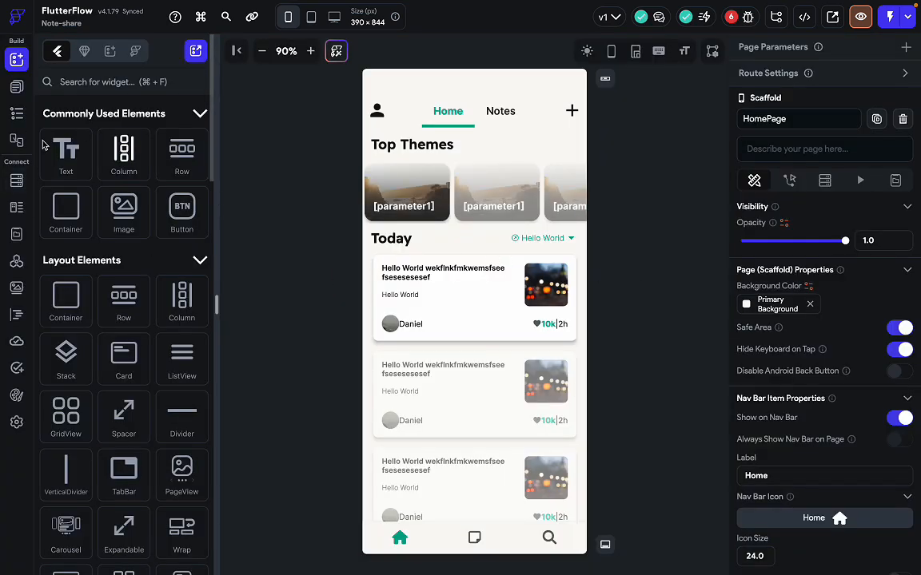
# Open the empty SearchPage and measure Figma's 375×60 search bar, Discover header and 166×176 theme card.
pyautogui.click(17, 87)
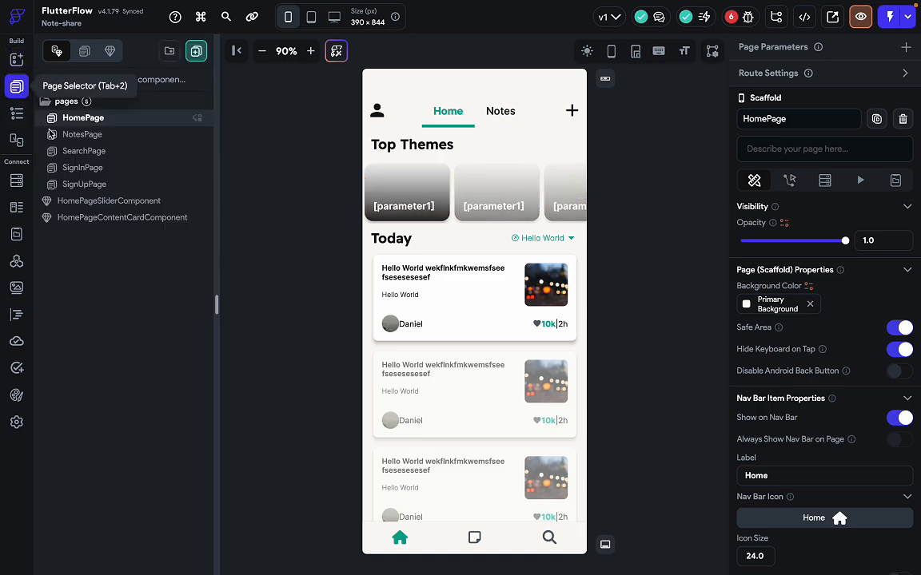
pyautogui.click(78, 152)
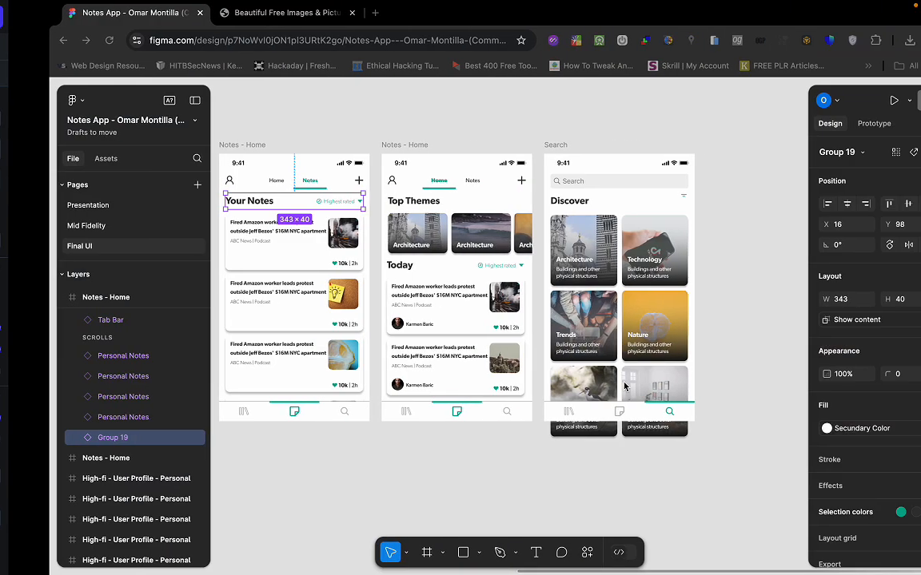
pyautogui.hscroll(5, 483, 351)
pyautogui.scroll(-1, 483, 351)
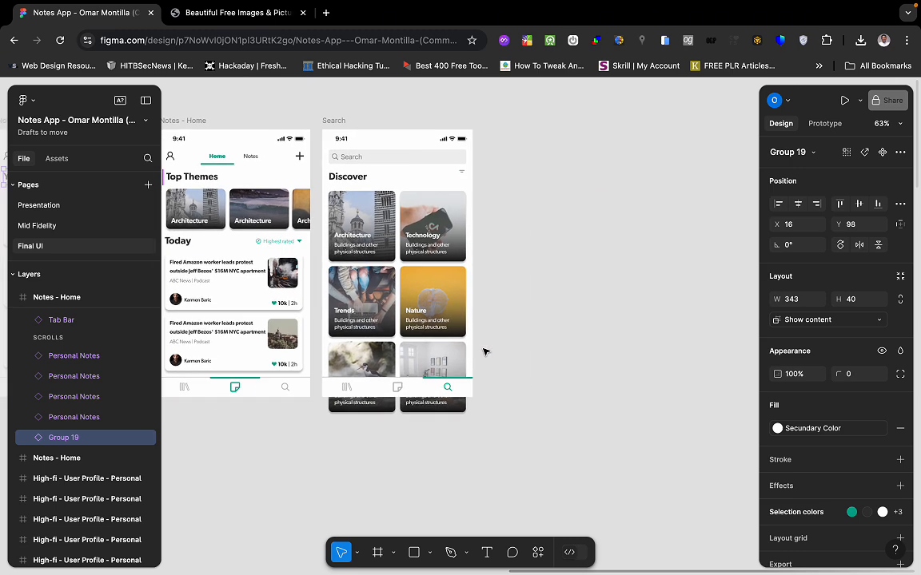
pyautogui.scroll(4, 350, 300)
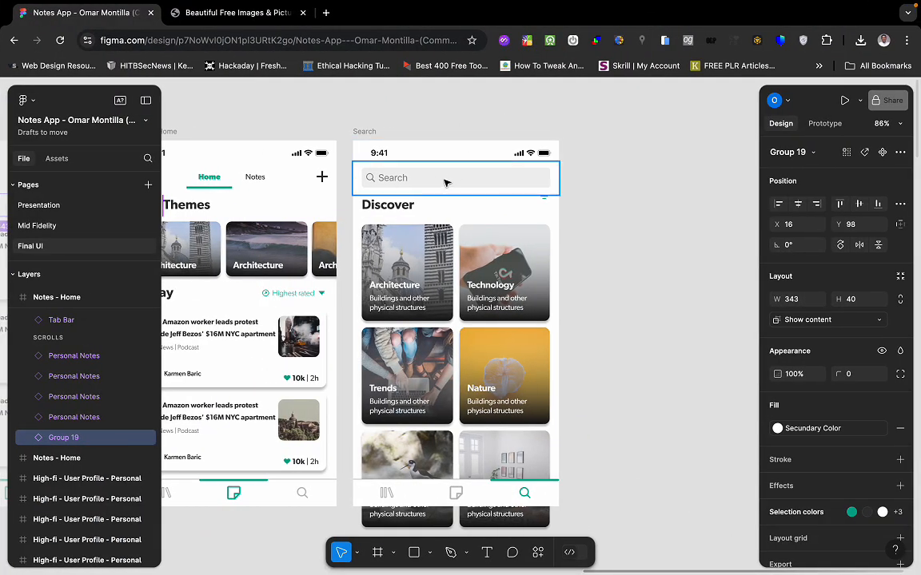
pyautogui.click(469, 185)
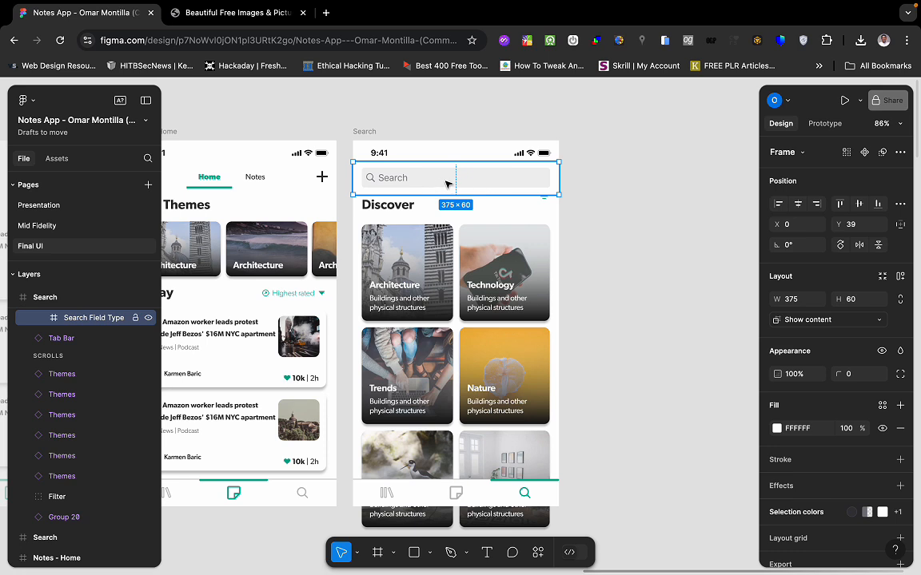
pyautogui.click(496, 209)
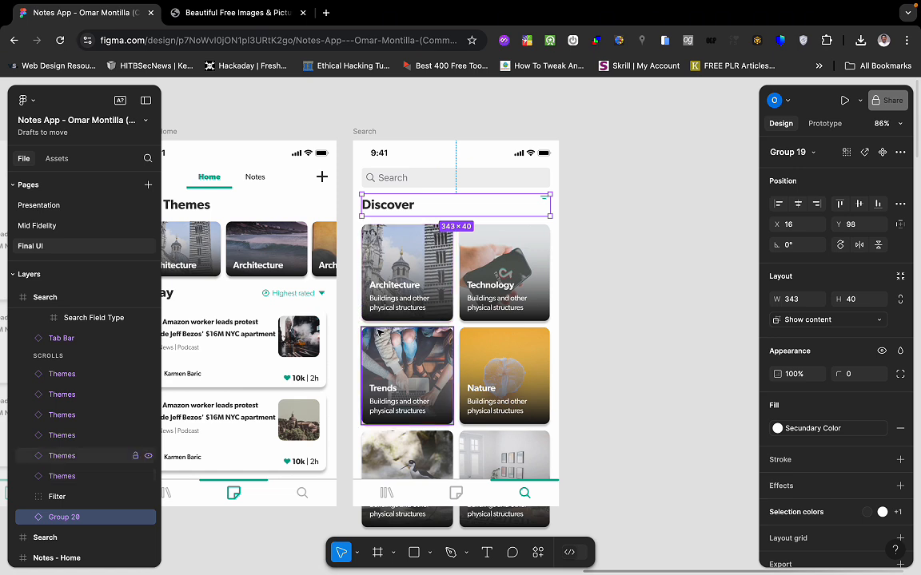
pyautogui.click(452, 305)
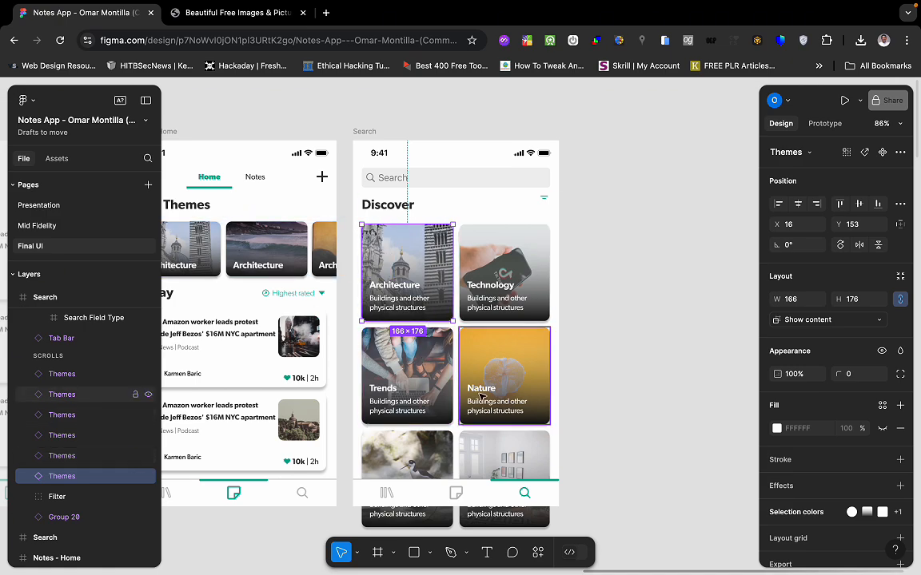
pyautogui.scroll(3, 480, 398)
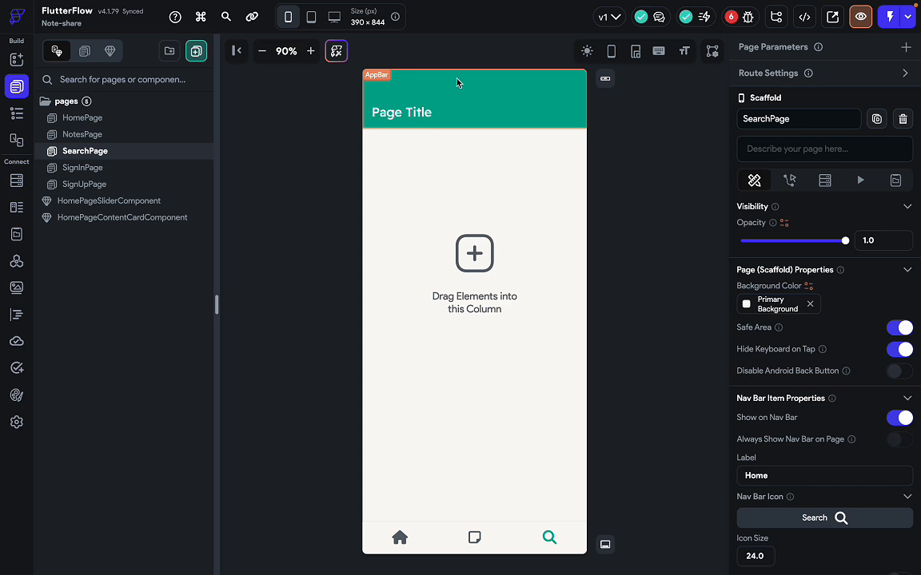
# Give the SearchPage app bar elevation 0 and a fully transparent (0% alpha) background.
pyautogui.click(471, 124)
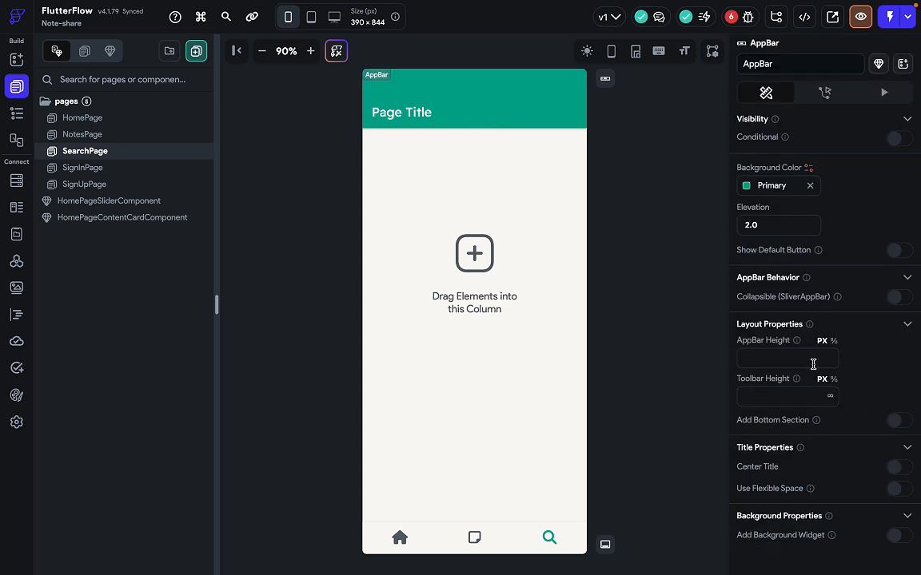
pyautogui.click(809, 186)
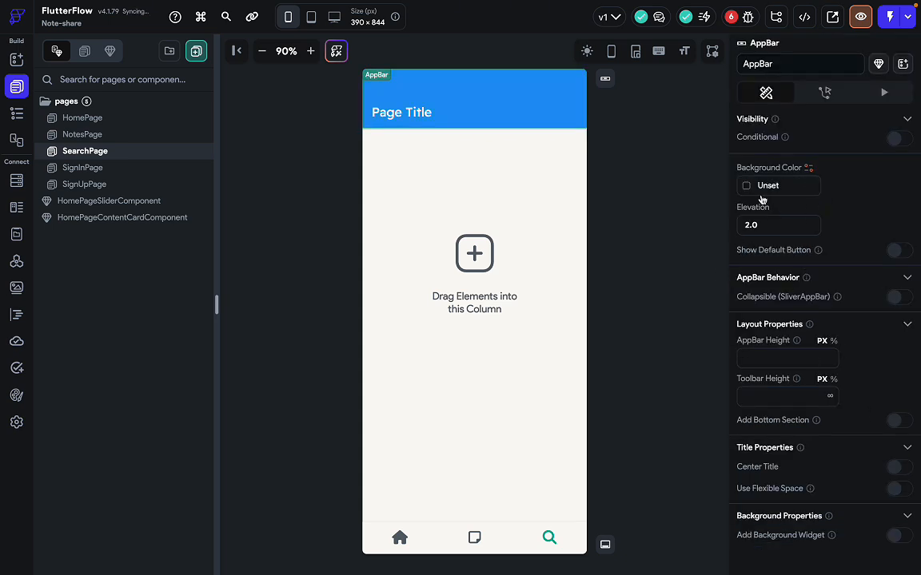
pyautogui.click(752, 225)
pyautogui.write('0')
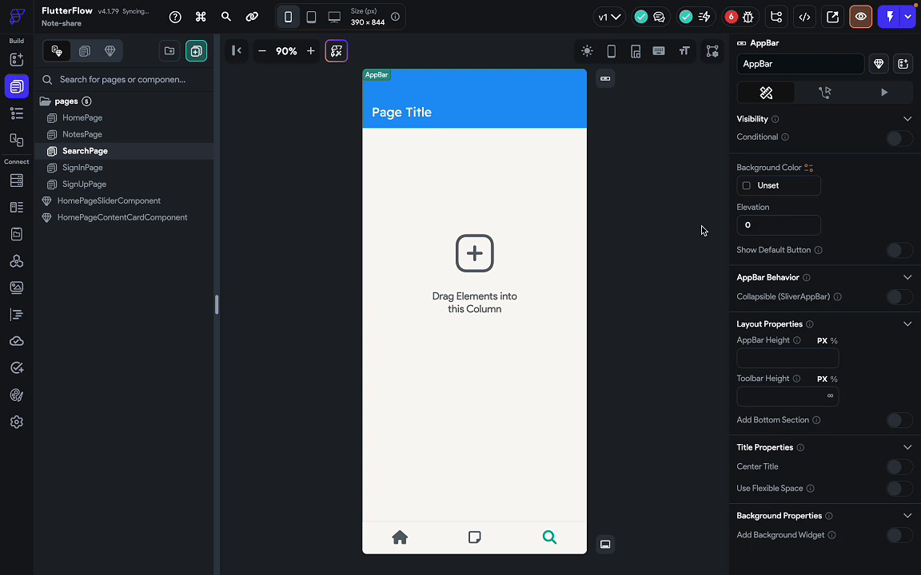
pyautogui.click(751, 185)
pyautogui.moveTo(707, 274); pyautogui.dragTo(453, 249)
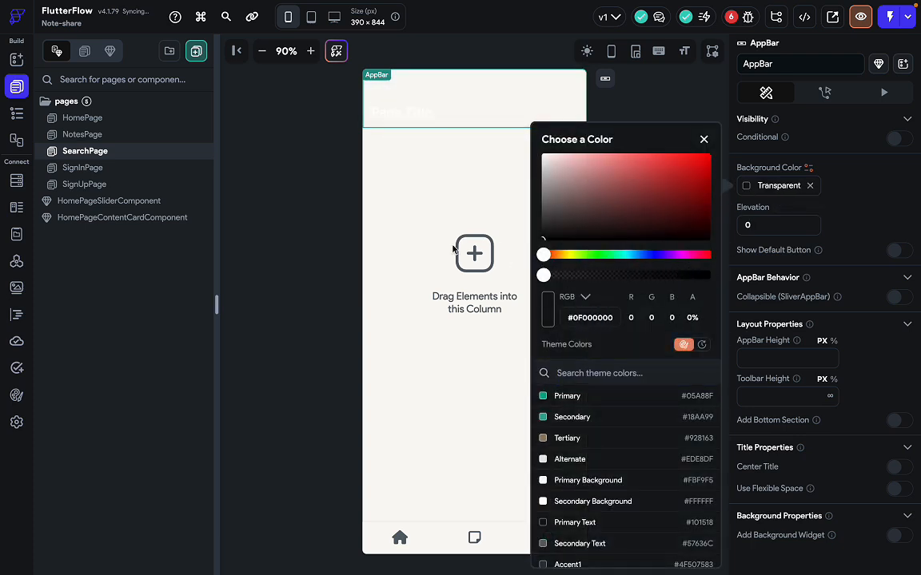
pyautogui.click(398, 211)
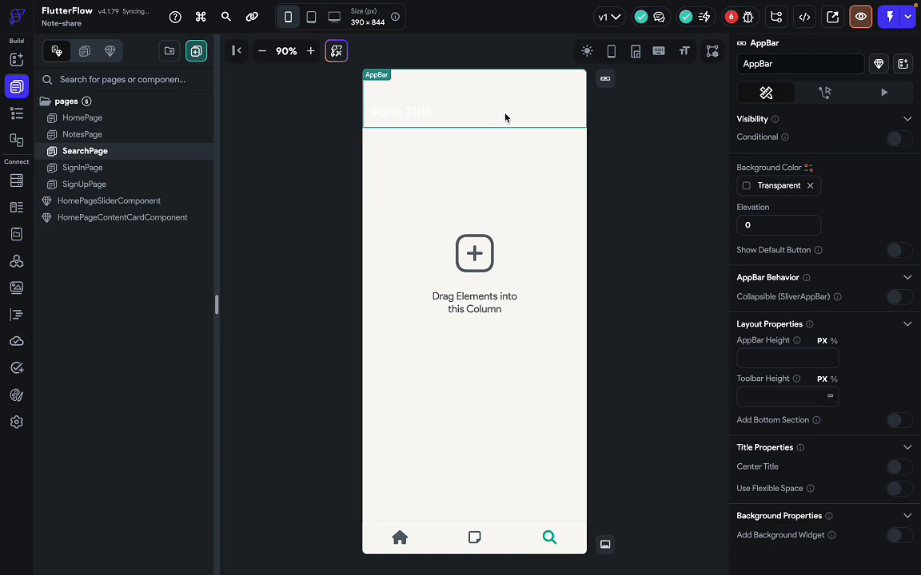
# Delete the app bar's Page Title text after checking the Figma search bar.
pyautogui.hotkey('ctrl', 'Right')
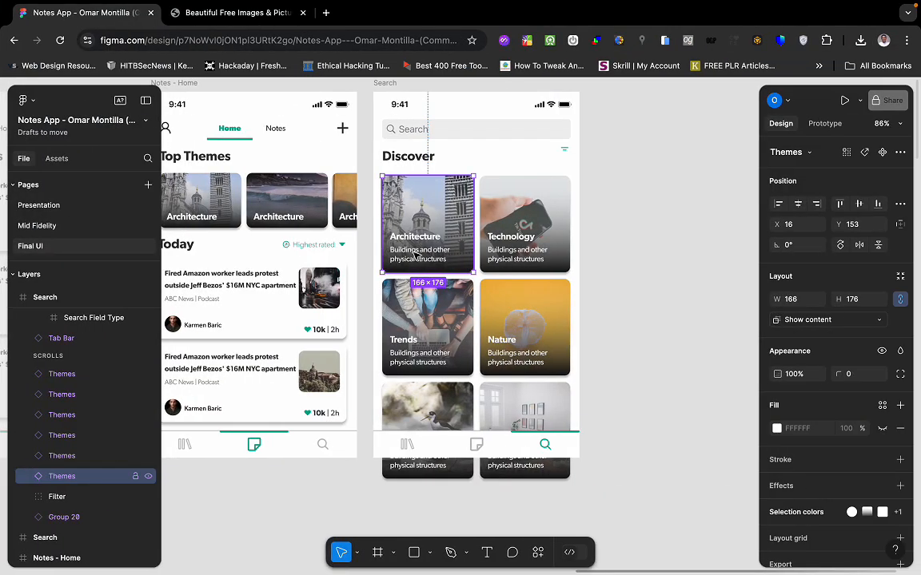
pyautogui.click(467, 141)
pyautogui.hotkey('ctrl', 'Left')
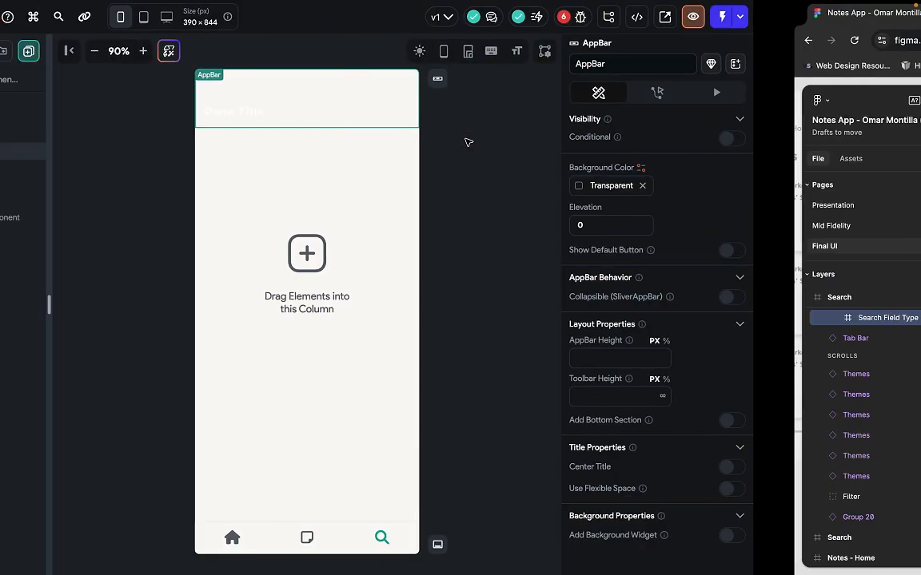
pyautogui.click(398, 118)
pyautogui.press('Delete')
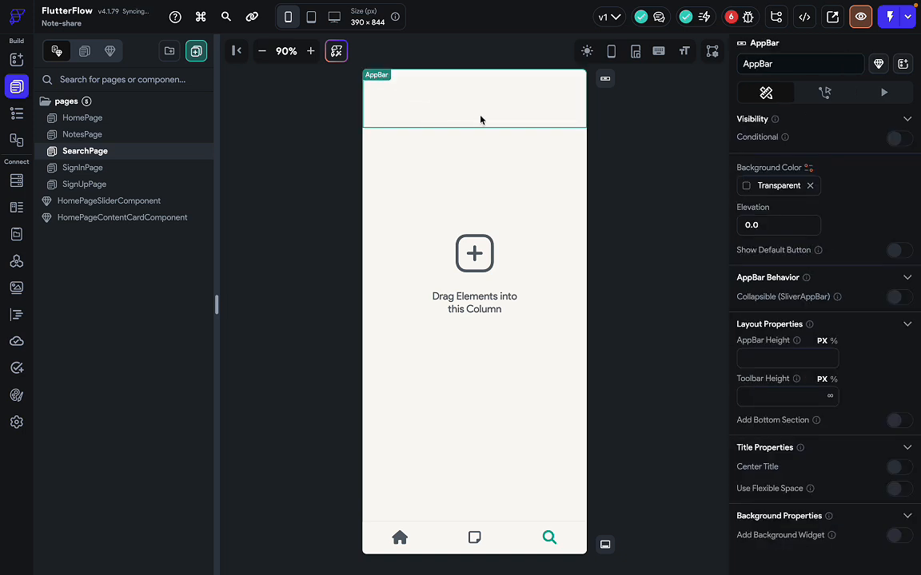
pyautogui.hotkey('ctrl', 'Right')
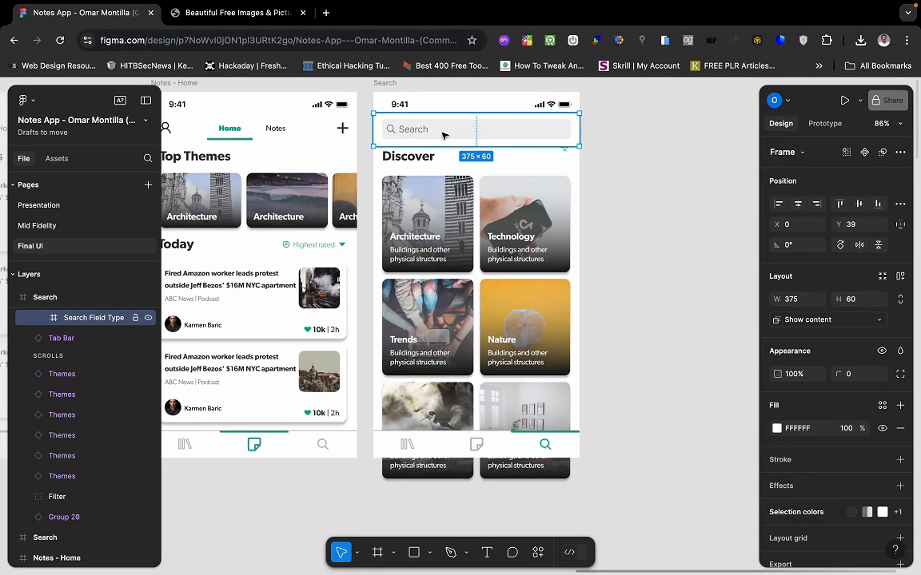
pyautogui.hotkey('ctrl', 'Left')
# Drag a TextField into the SearchPage app bar title and compare it with the Figma search bar.
pyautogui.press('super+f')
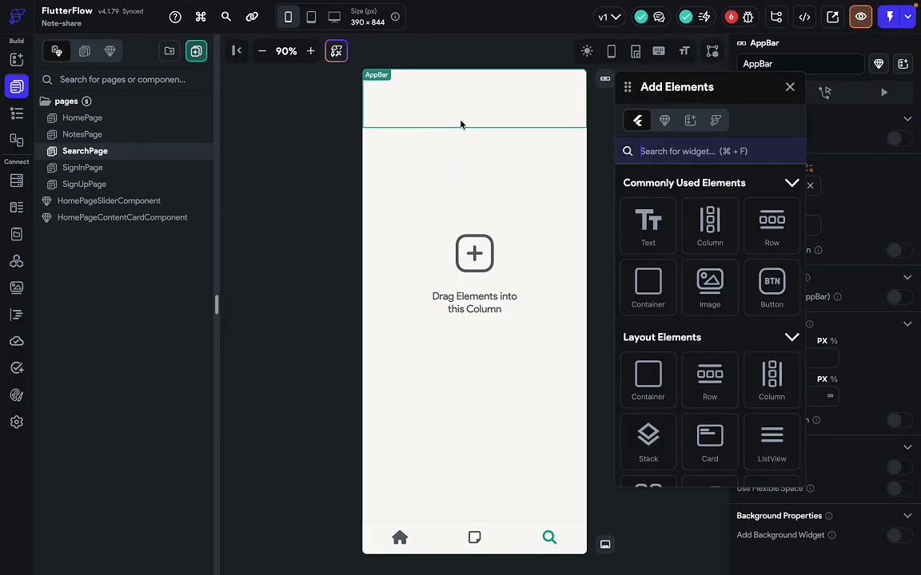
pyautogui.write('textf')
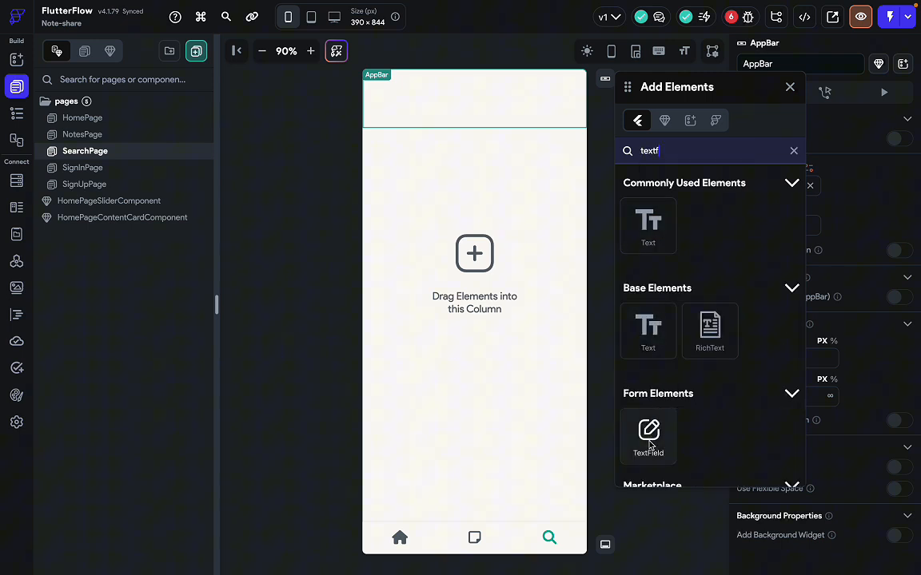
pyautogui.moveTo(647, 439); pyautogui.dragTo(484, 122)
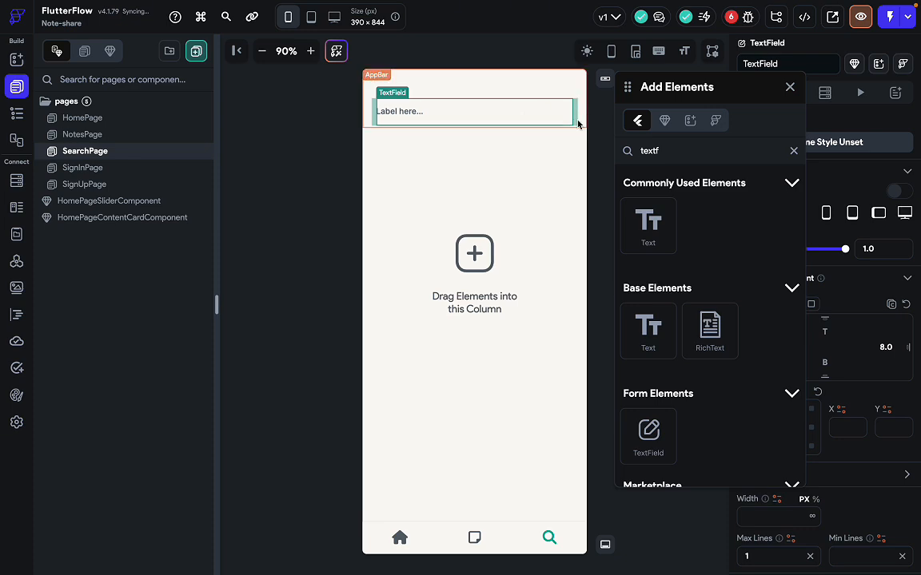
pyautogui.hotkey('ctrl', 'Right')
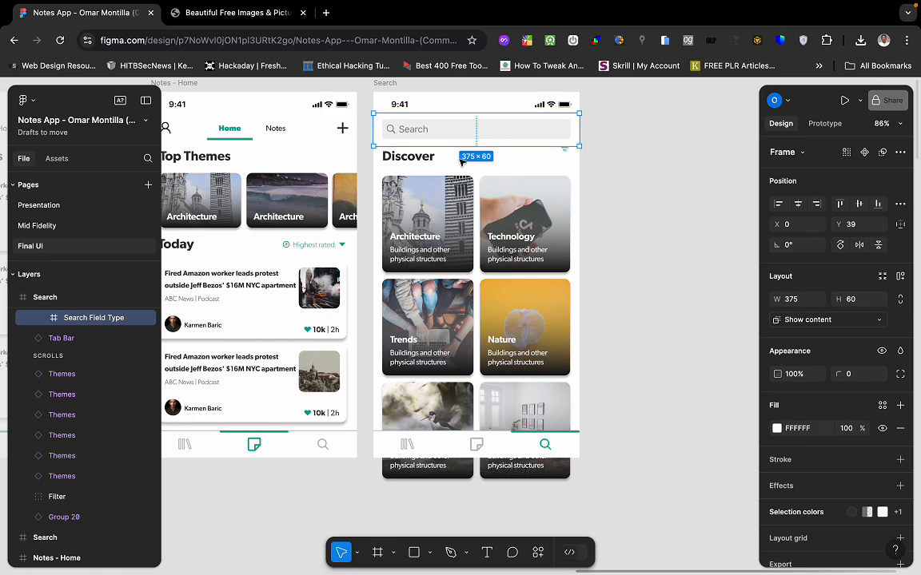
pyautogui.hotkey('ctrl', 'Left')
# Replace the search TextField's Alternate border colour with grey #7D7D7D.
pyautogui.click(791, 89)
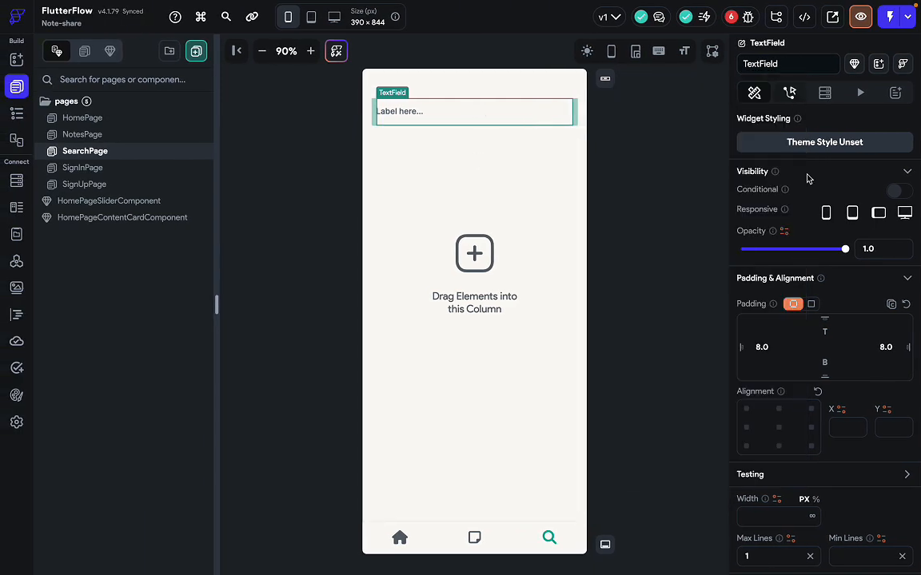
pyautogui.scroll(-10, 860, 470)
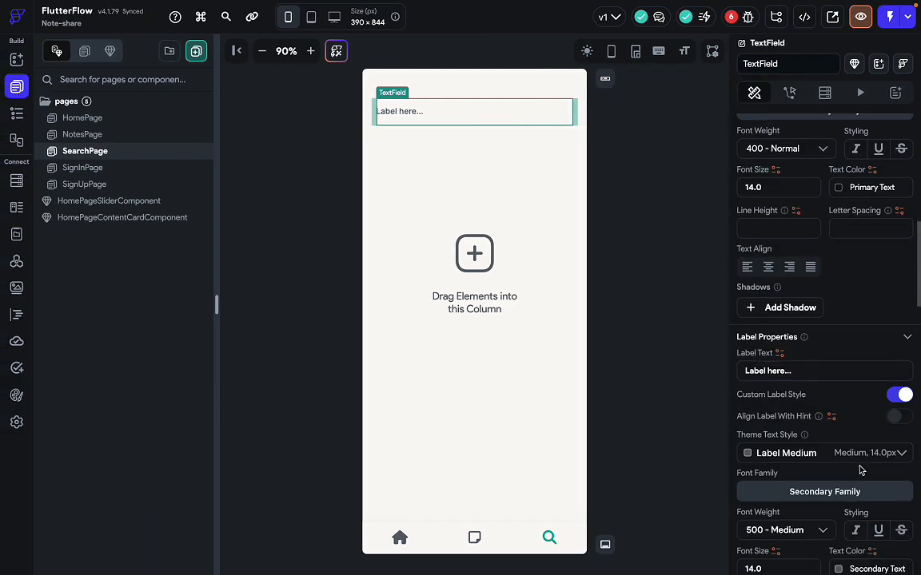
pyautogui.scroll(-10, 861, 470)
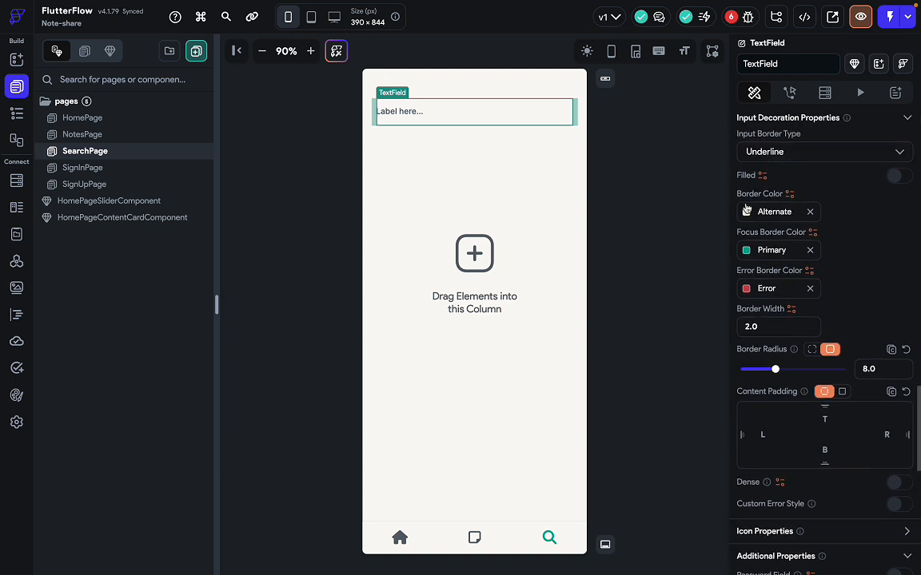
pyautogui.click(808, 212)
pyautogui.click(747, 212)
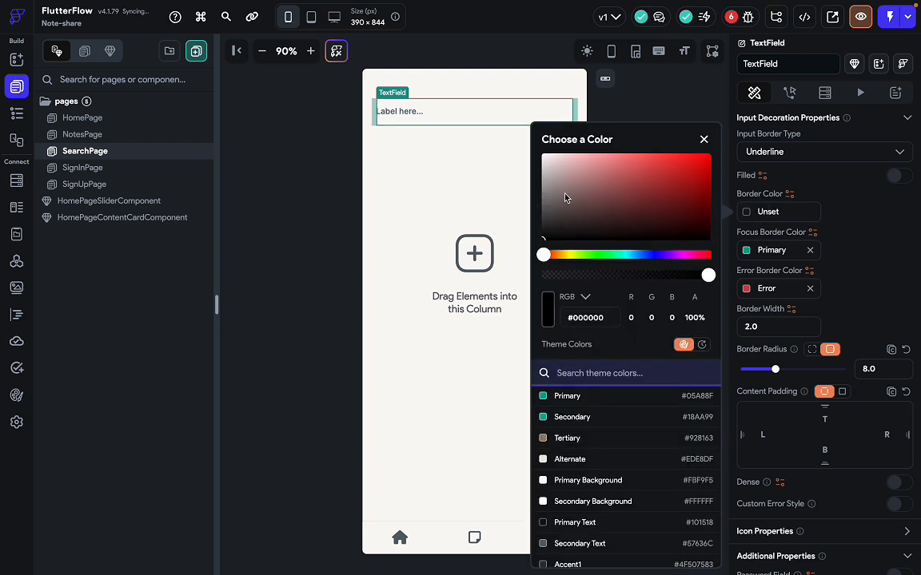
pyautogui.click(534, 171)
pyautogui.moveTo(534, 171); pyautogui.dragTo(540, 200)
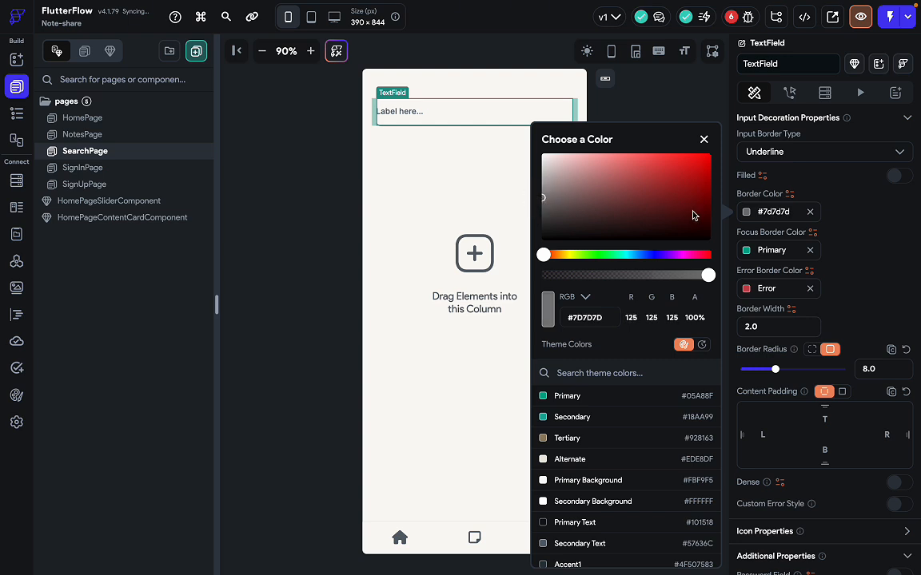
pyautogui.click(851, 236)
pyautogui.scroll(-1, 816, 370)
pyautogui.scroll(1, 816, 370)
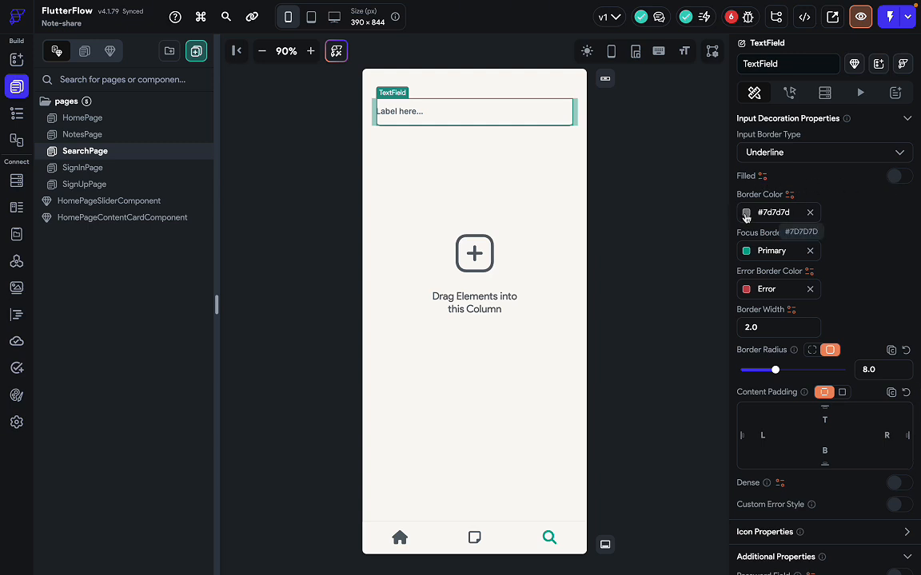
# Turn on Filled with a light grey #E9E9E9 fill, then bring up the Figma mockup.
pyautogui.click(896, 180)
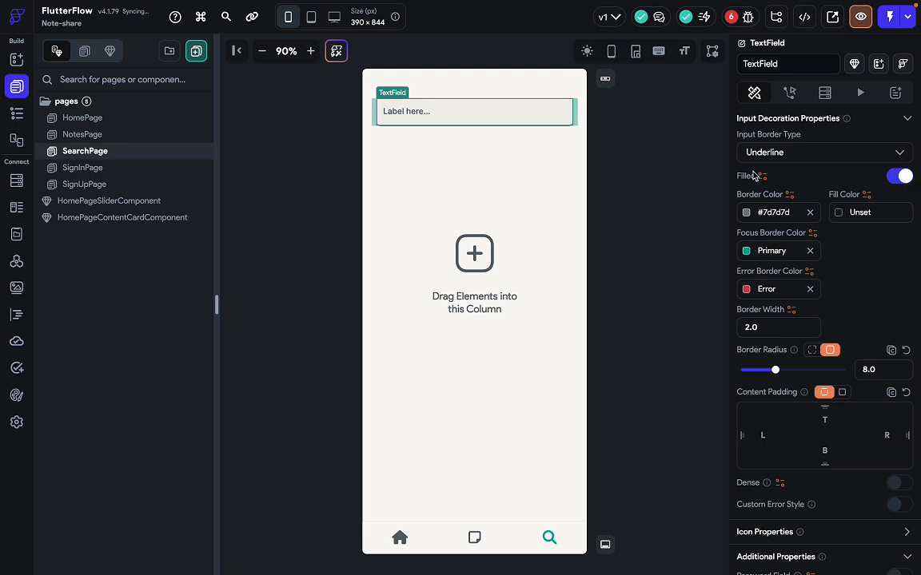
pyautogui.click(841, 213)
pyautogui.moveTo(672, 232)
pyautogui.mouseDown()
pyautogui.moveTo(625, 191)
pyautogui.moveTo(613, 160)
pyautogui.moveTo(632, 162)
pyautogui.mouseUp()
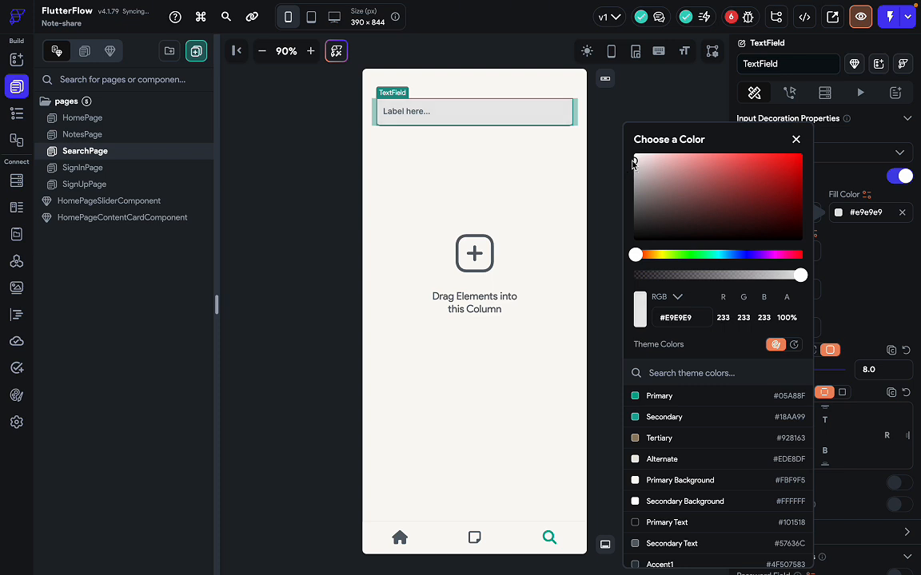
pyautogui.hotkey('ctrl', 'Right')
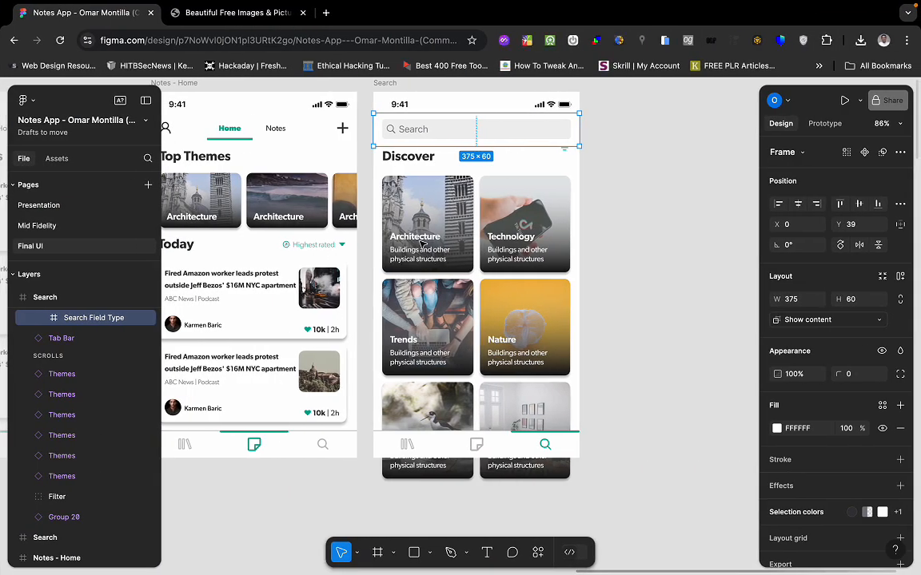
# Read the Figma search field's fill, 767680 at 12%, and return to FlutterFlow.
pyautogui.doubleClick(557, 129)
pyautogui.doubleClick(555, 128)
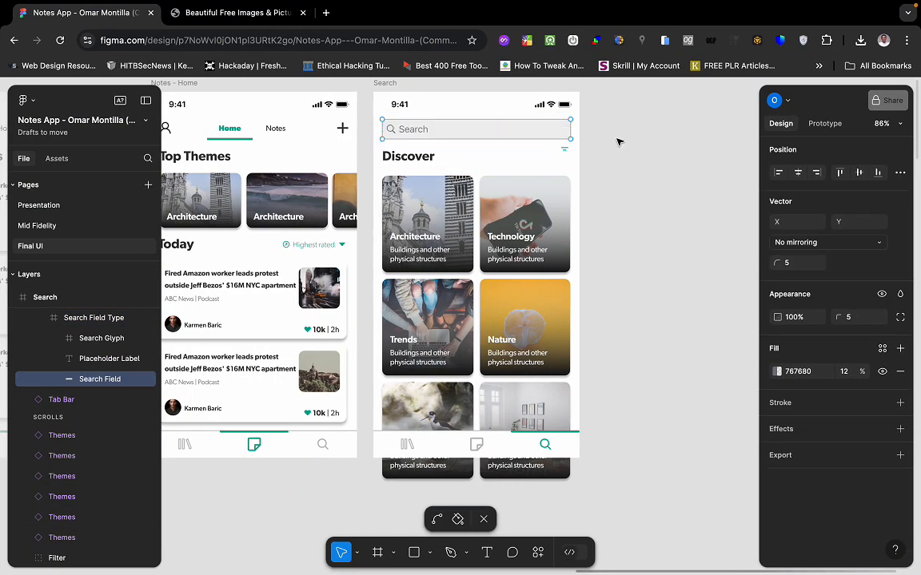
pyautogui.click(800, 377)
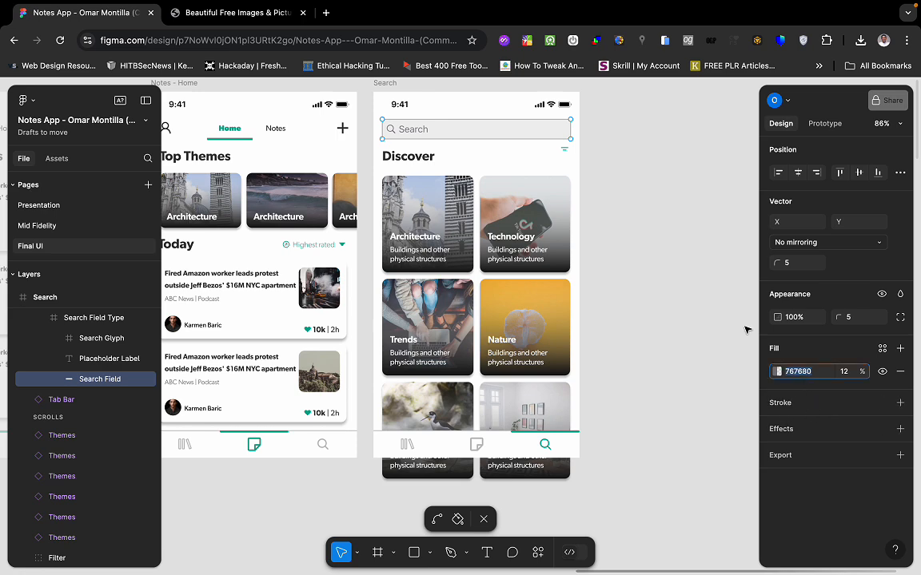
pyautogui.hotkey('ctrl', 'Left')
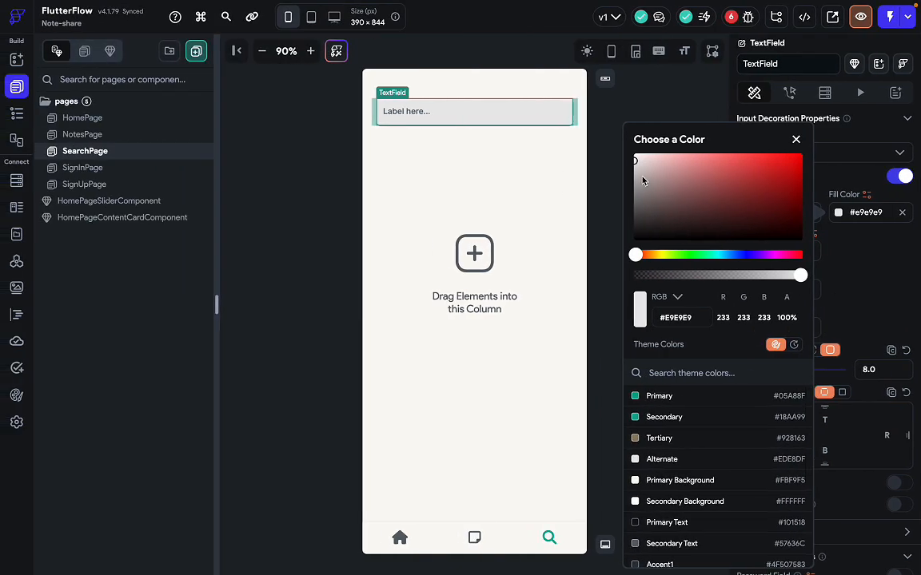
# Change the search field's fill to #E5E5E5 at 84% opacity (#D6E5E5E5).
pyautogui.moveTo(636, 165); pyautogui.dragTo(630, 165)
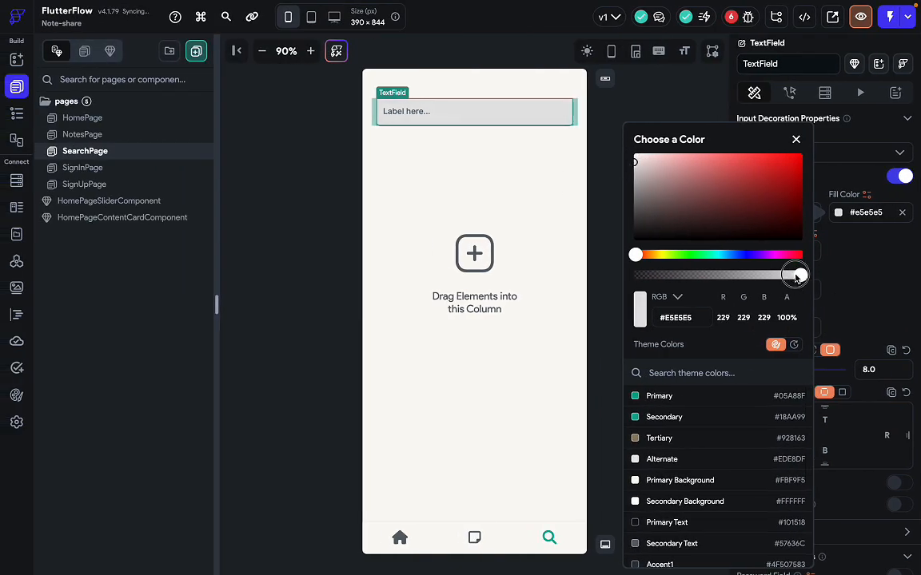
pyautogui.moveTo(800, 275); pyautogui.dragTo(775, 276)
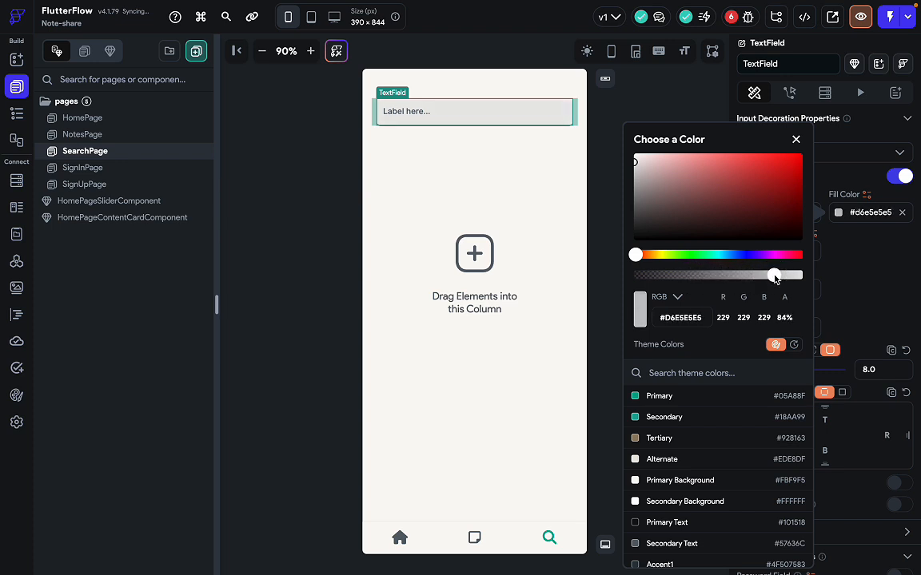
pyautogui.click(878, 272)
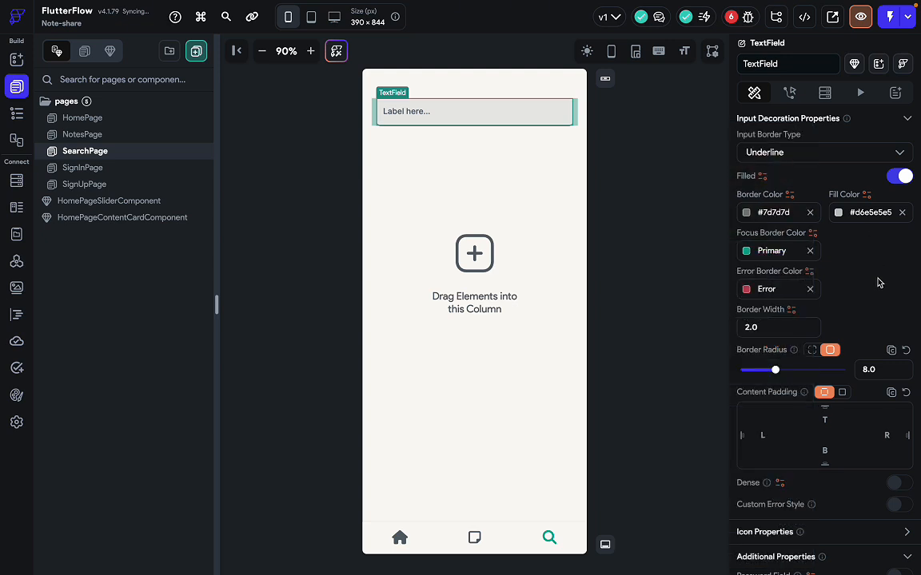
# Clear the border colour and set the focus border colour to Primary.
pyautogui.click(812, 215)
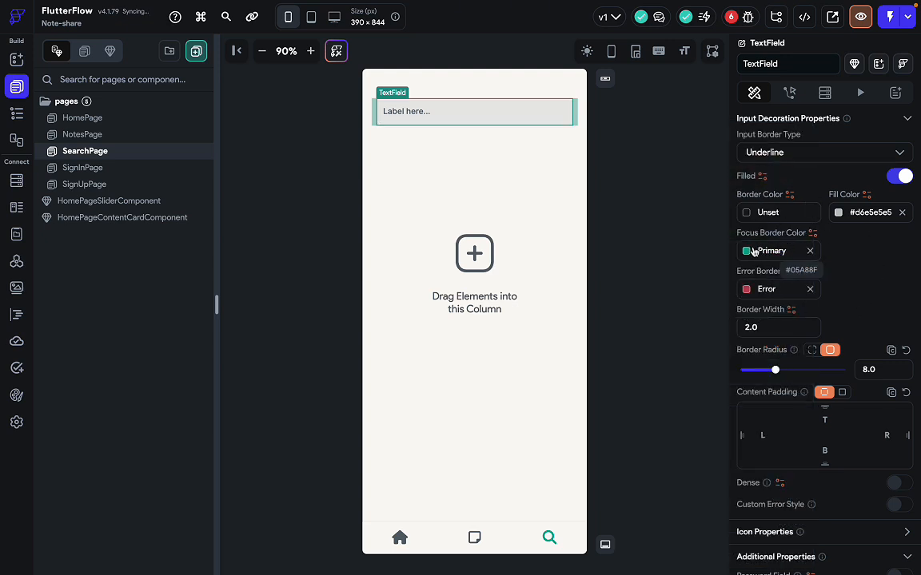
pyautogui.click(810, 251)
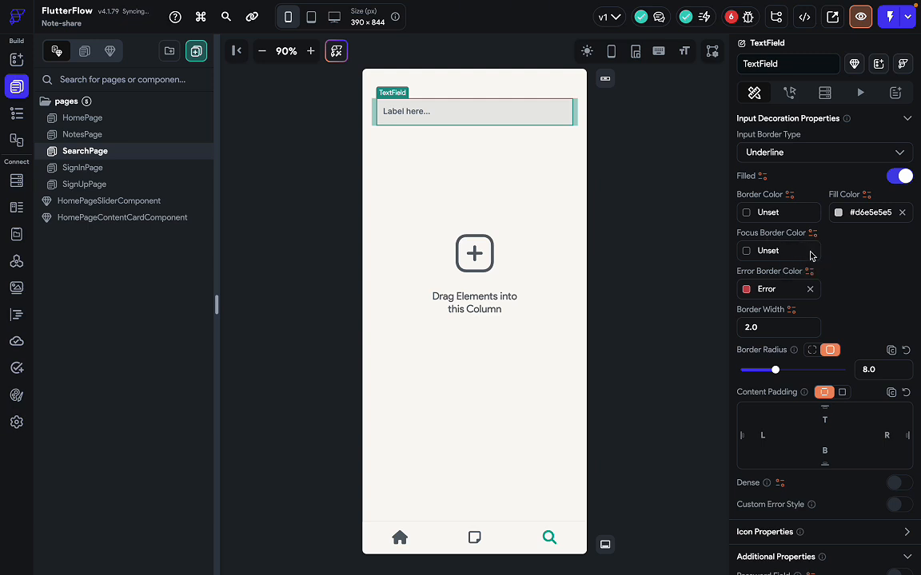
pyautogui.click(746, 252)
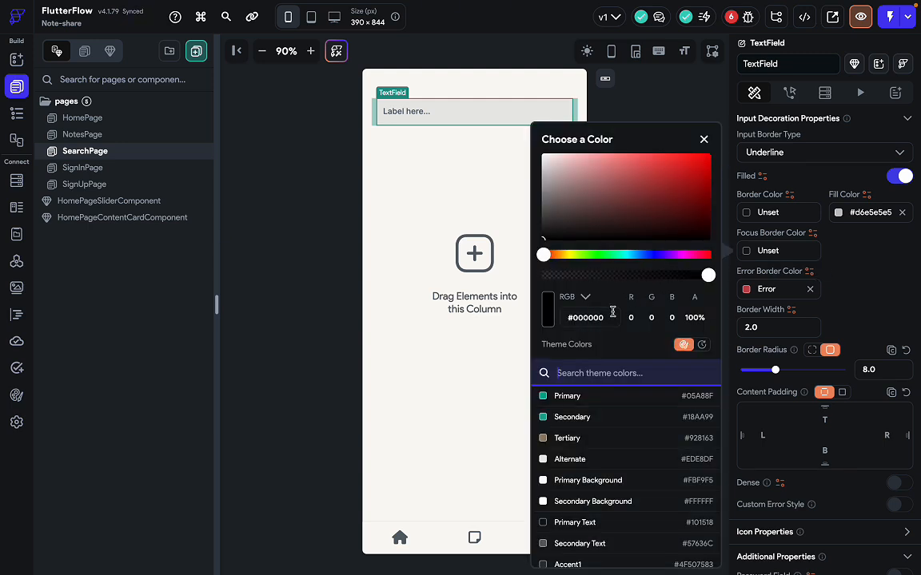
pyautogui.click(564, 398)
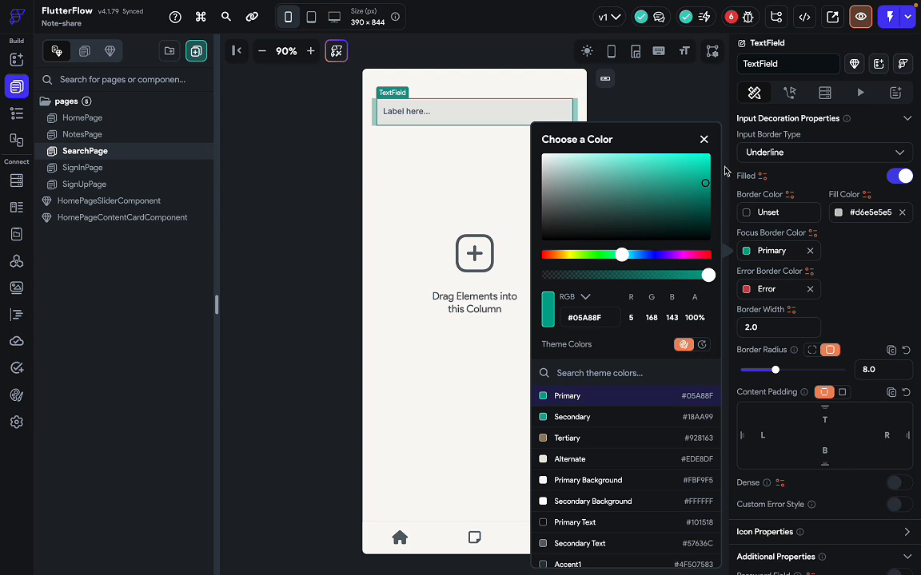
# Preview the app, focus and unfocus the search field to test its styling, then return.
pyautogui.click(593, 97)
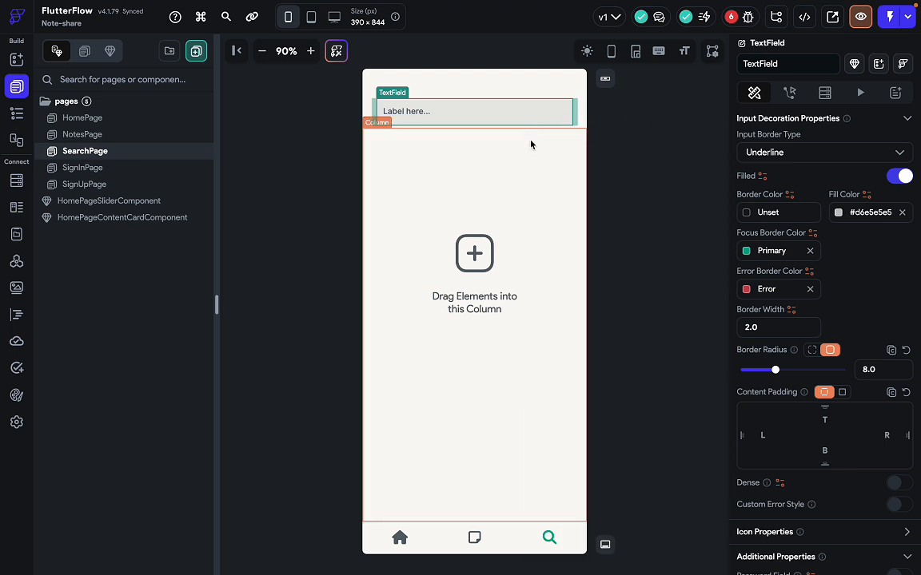
pyautogui.click(635, 132)
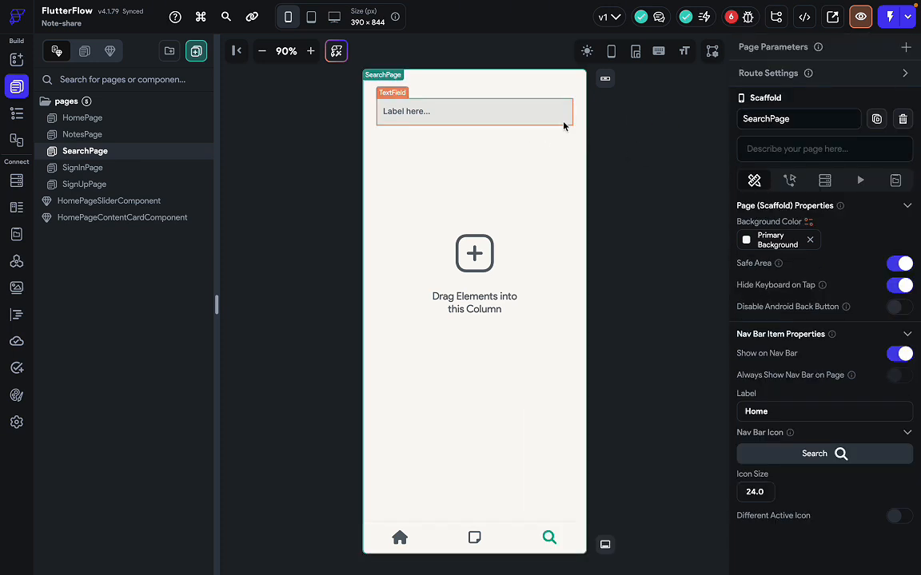
pyautogui.click(859, 17)
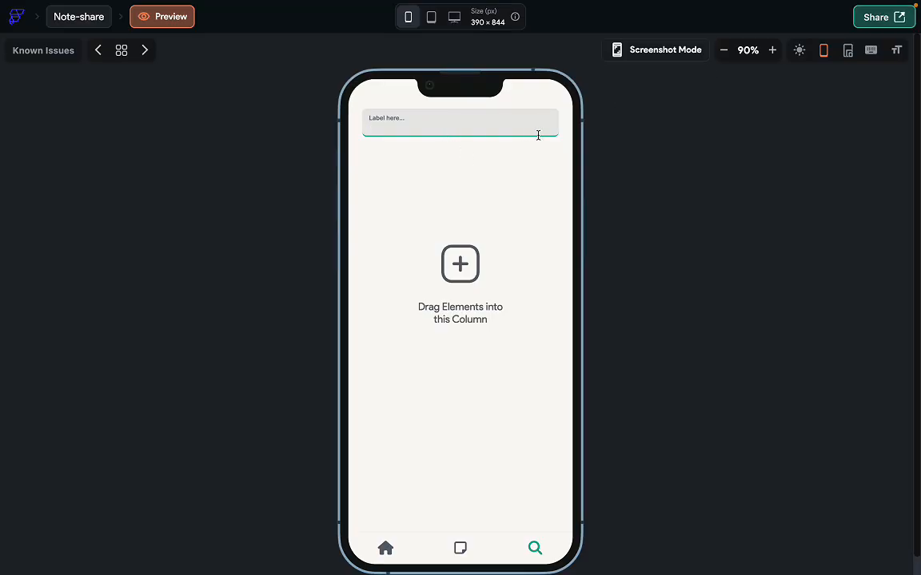
pyautogui.click(486, 211)
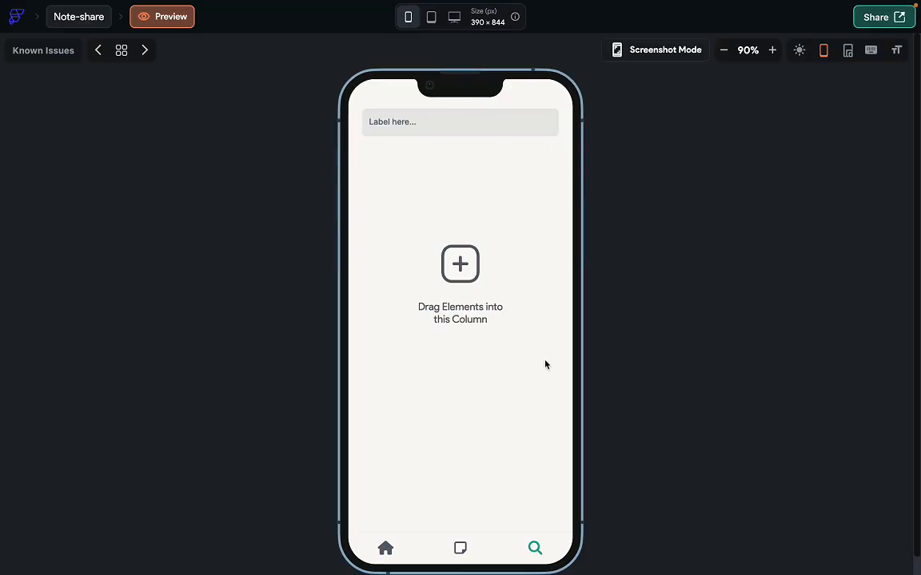
pyautogui.click(525, 123)
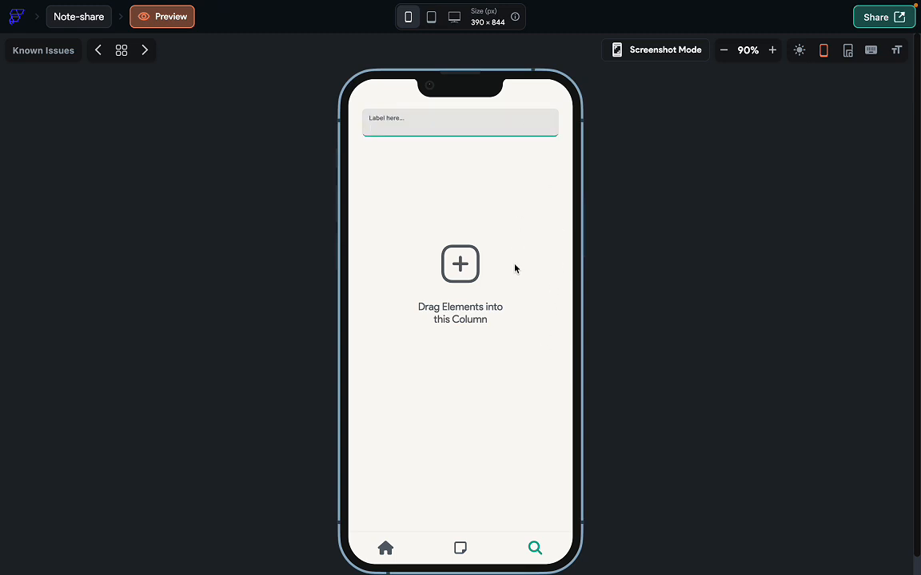
pyautogui.click(513, 223)
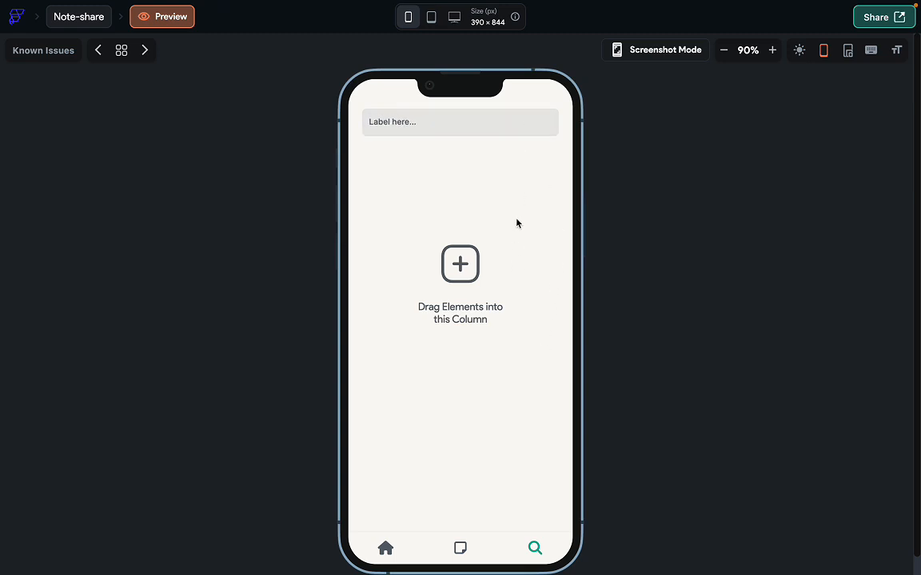
pyautogui.click(101, 24)
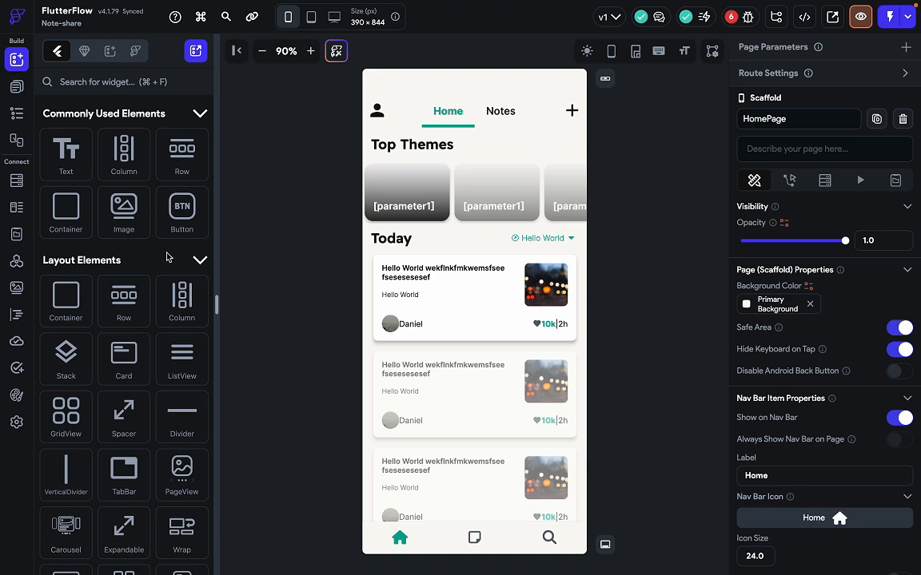
# Reopen SearchPage, select the search field, and clear its focus and error border colours.
pyautogui.click(16, 87)
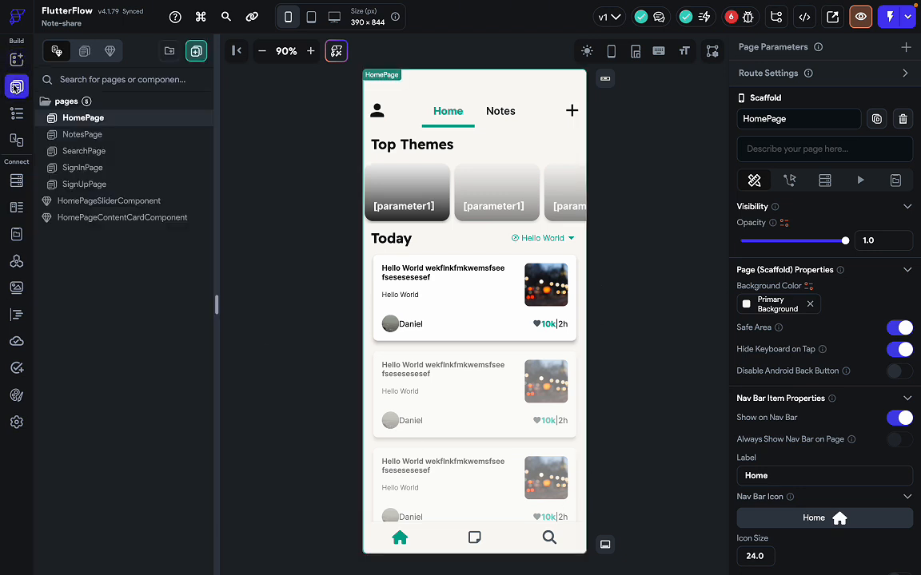
pyautogui.click(83, 151)
pyautogui.click(513, 111)
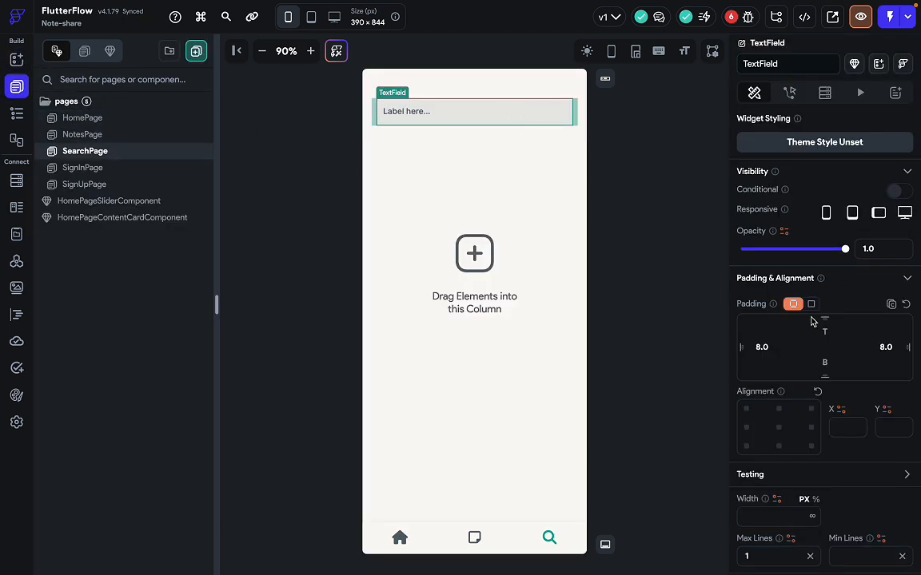
pyautogui.scroll(-5, 812, 323)
pyautogui.scroll(-10, 806, 413)
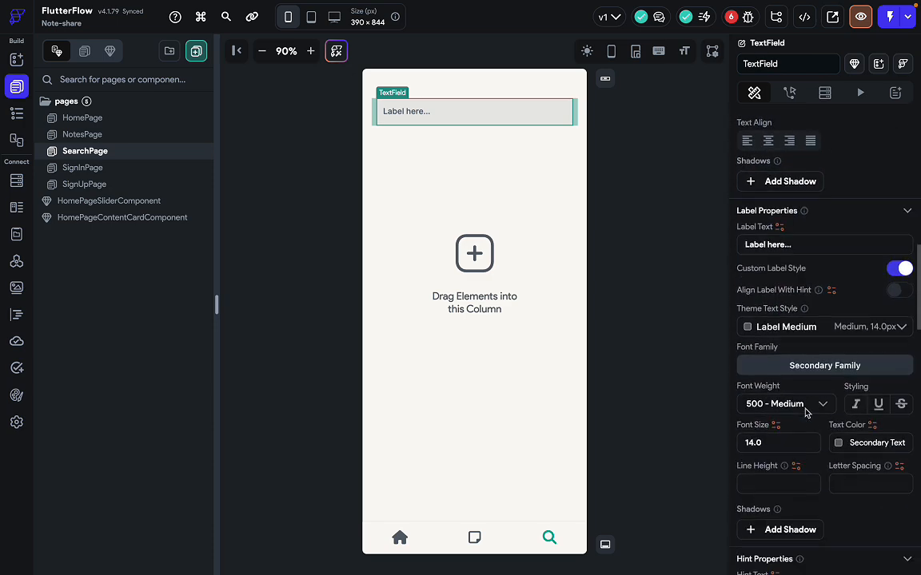
pyautogui.scroll(-9, 806, 412)
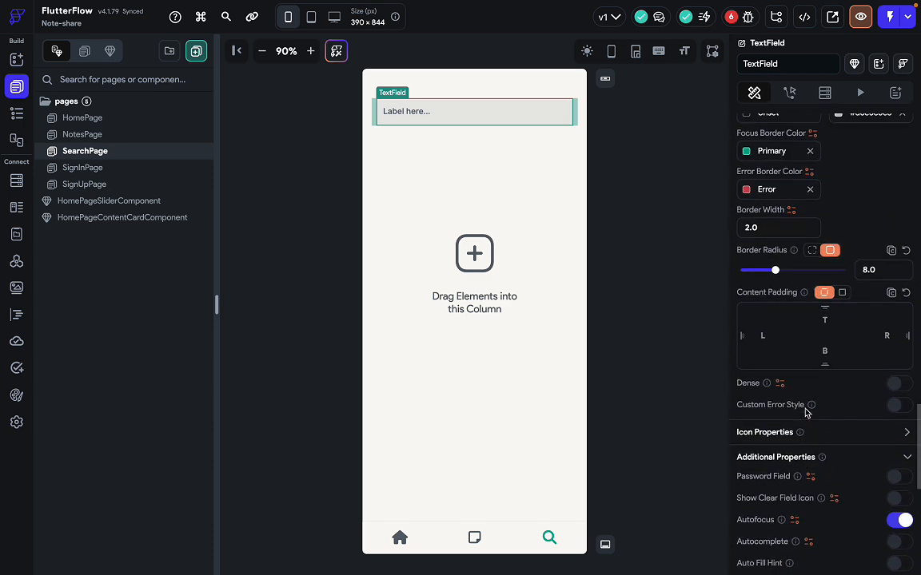
pyautogui.scroll(1, 807, 410)
pyautogui.click(810, 162)
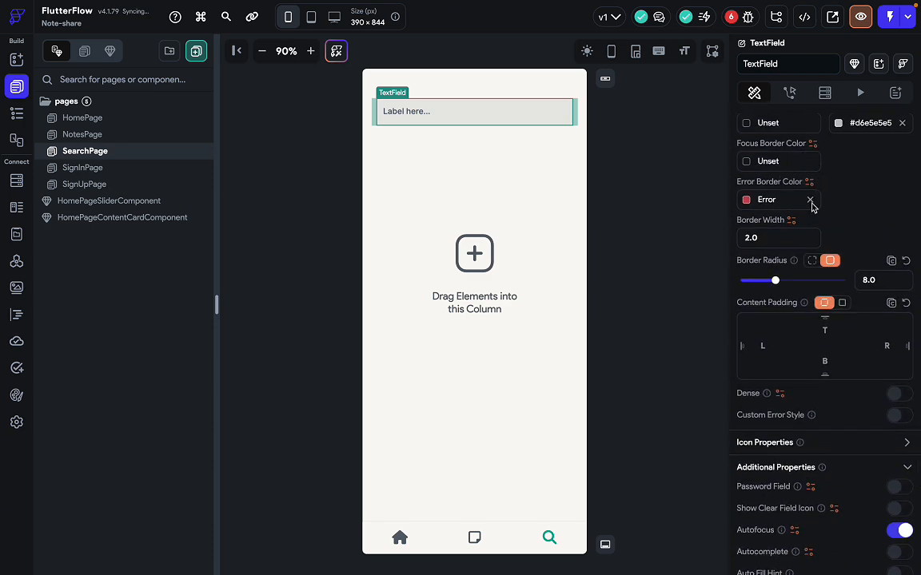
pyautogui.click(809, 199)
# Set the search field's Input Border Type to None.
pyautogui.scroll(1, 824, 201)
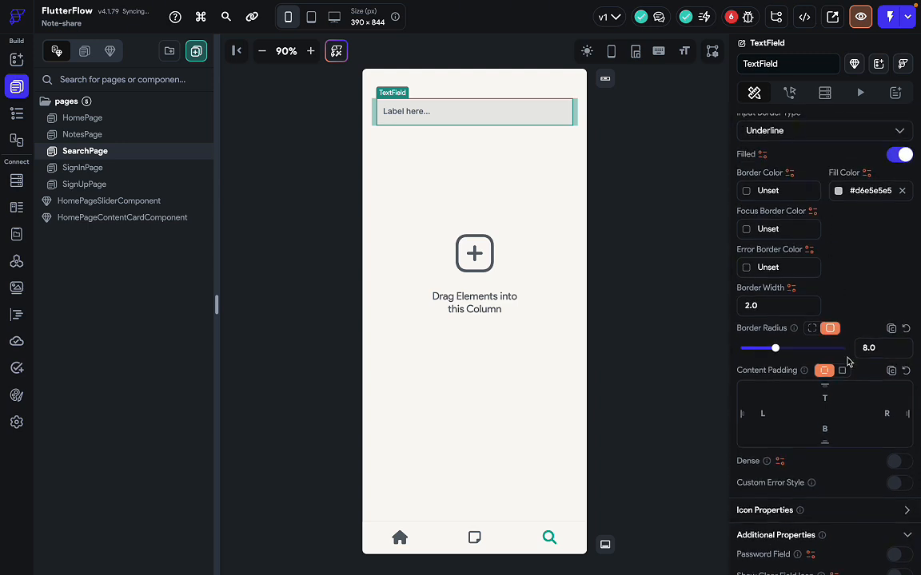
pyautogui.scroll(1, 848, 362)
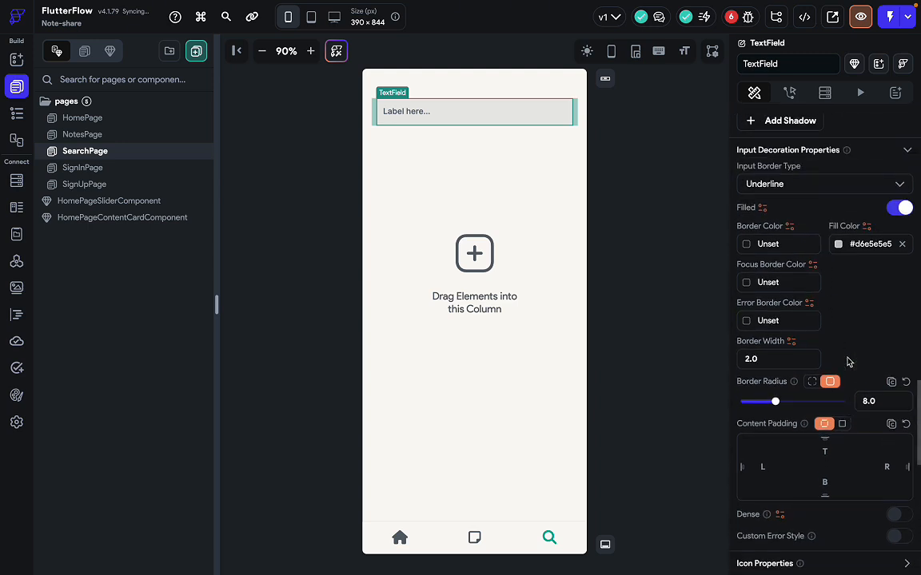
pyautogui.click(821, 186)
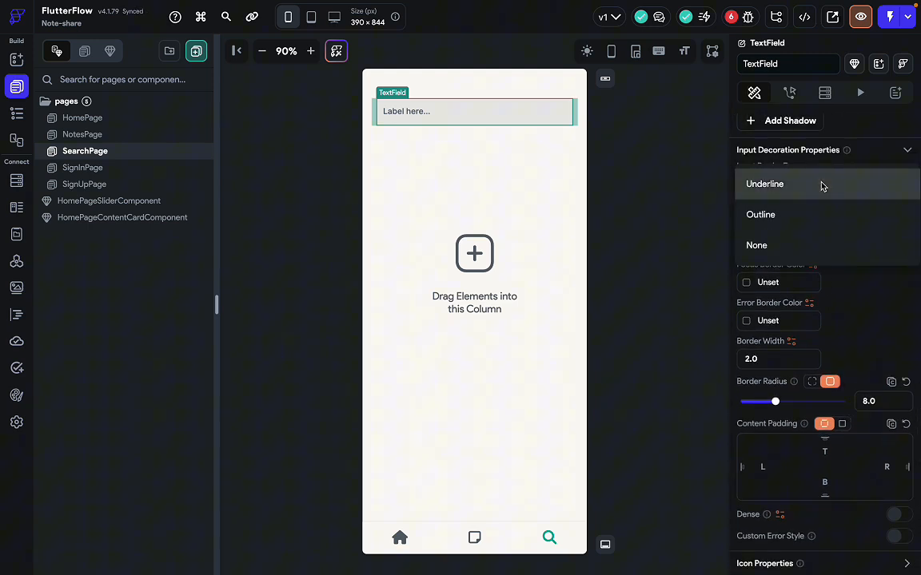
pyautogui.click(768, 254)
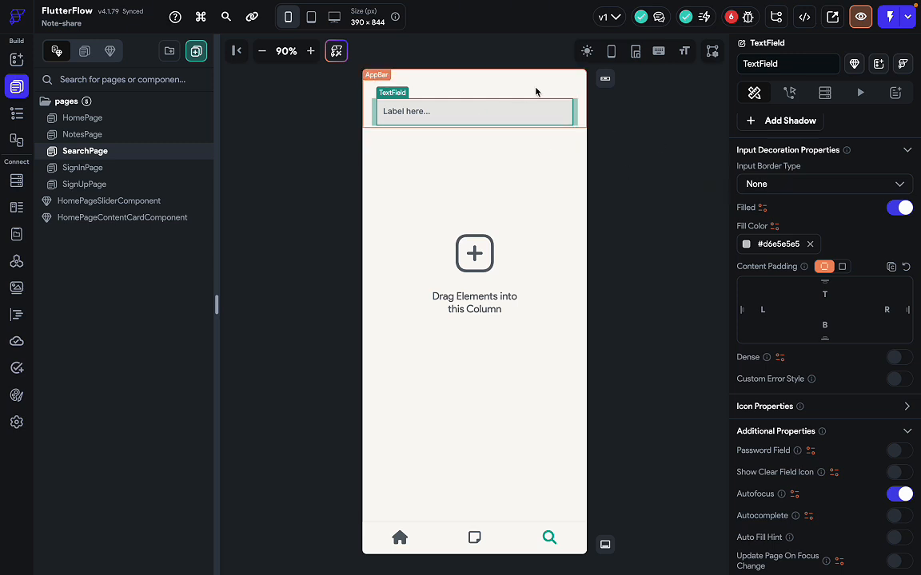
pyautogui.click(758, 184)
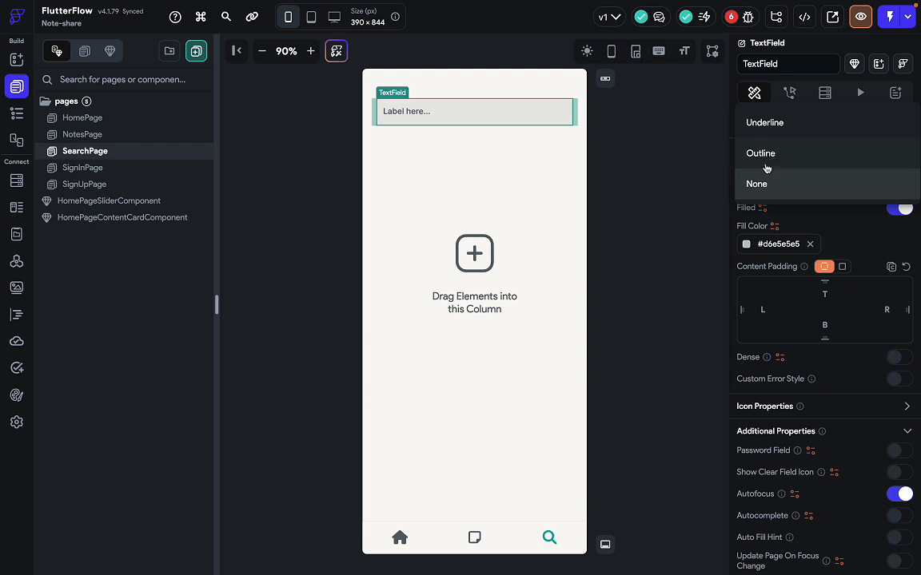
pyautogui.click(631, 201)
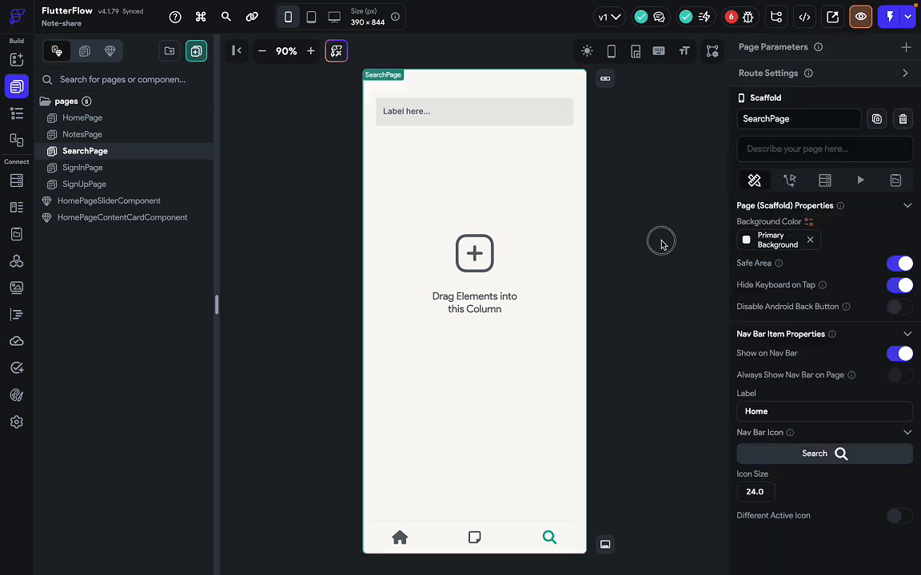
pyautogui.click(552, 113)
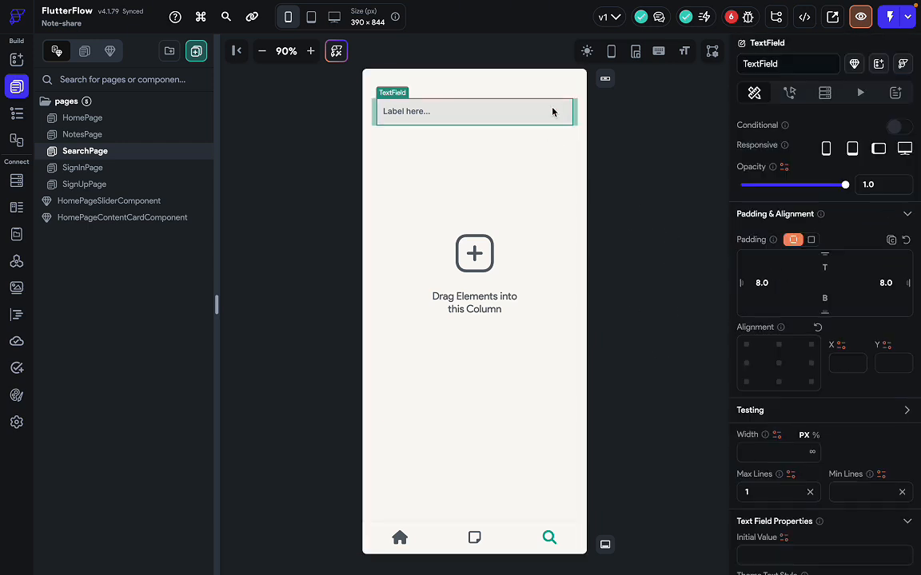
pyautogui.scroll(-10, 860, 451)
pyautogui.scroll(-10, 860, 451)
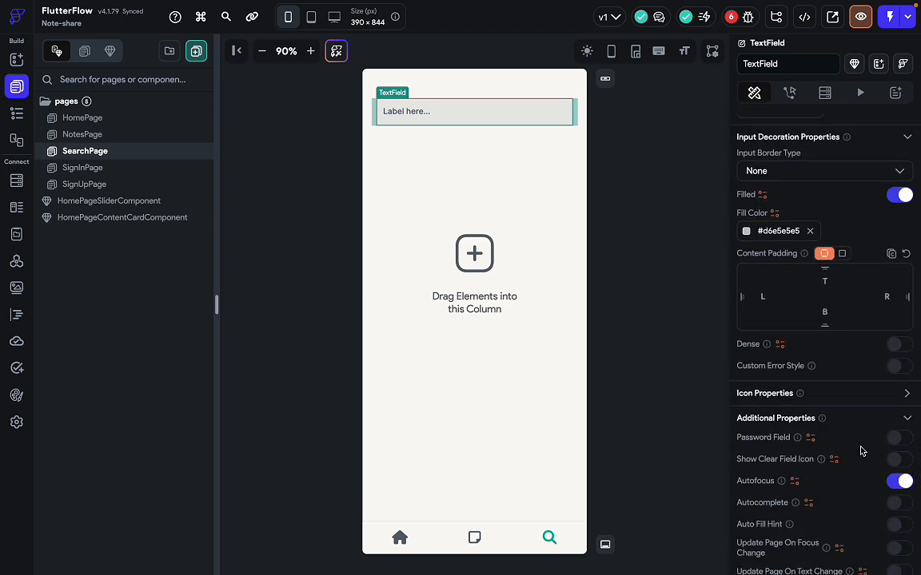
pyautogui.scroll(-3, 860, 450)
pyautogui.scroll(-5, 861, 452)
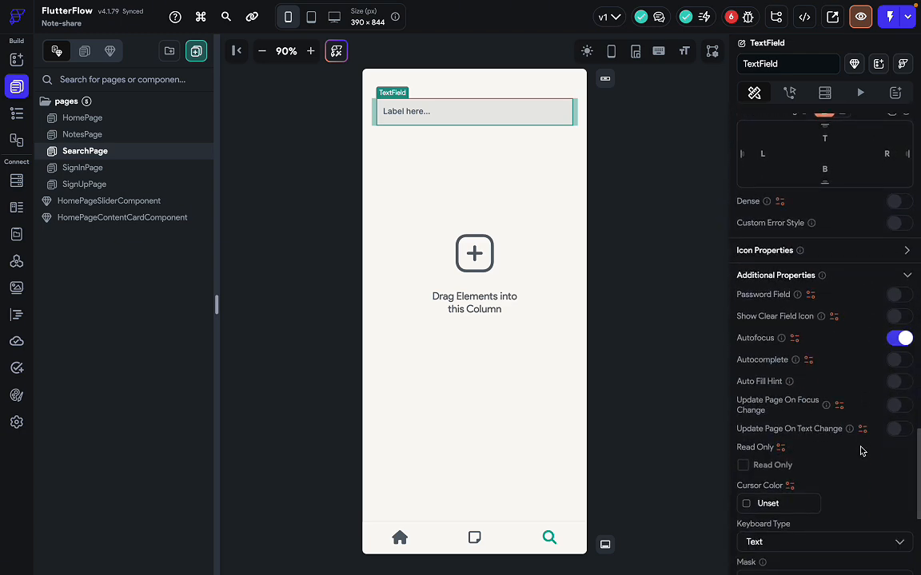
pyautogui.scroll(-3, 862, 452)
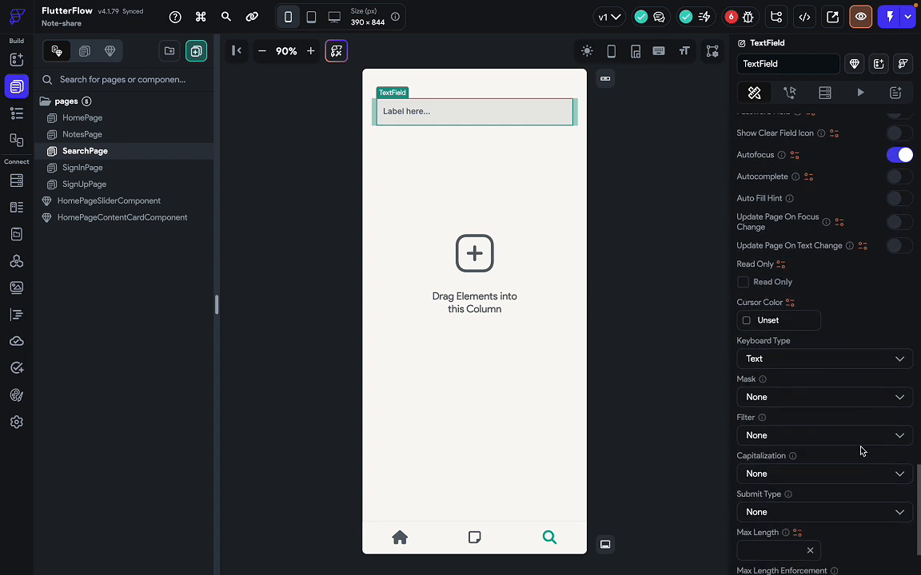
pyautogui.scroll(6, 861, 452)
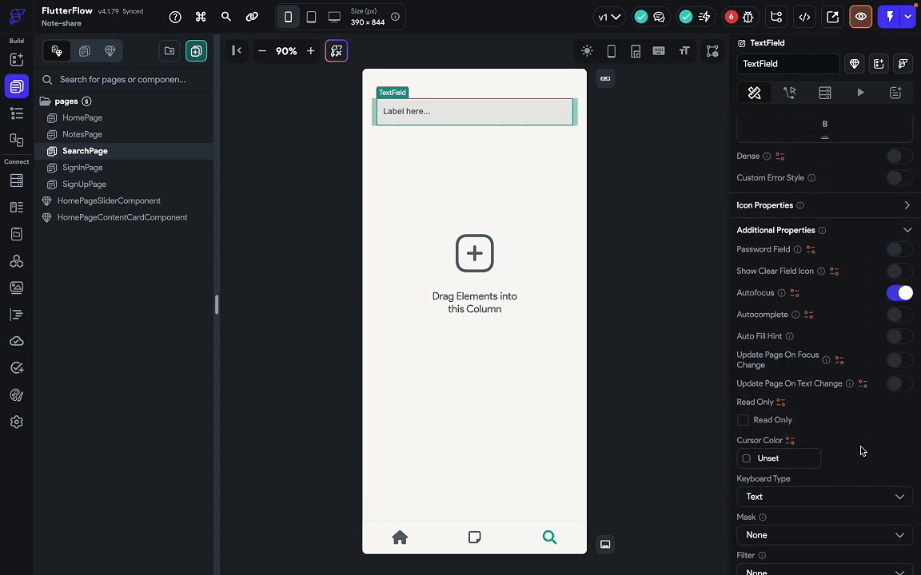
pyautogui.scroll(6, 826, 310)
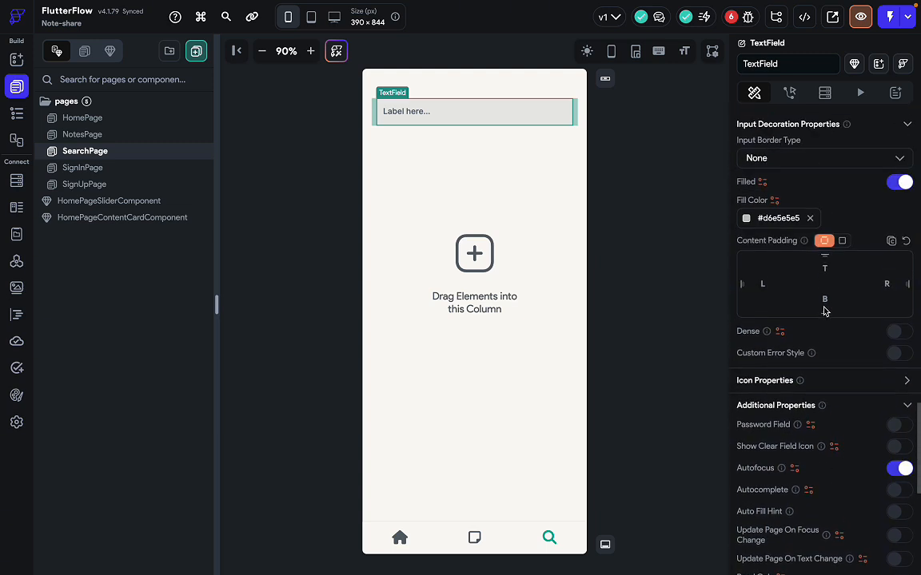
pyautogui.scroll(2, 824, 310)
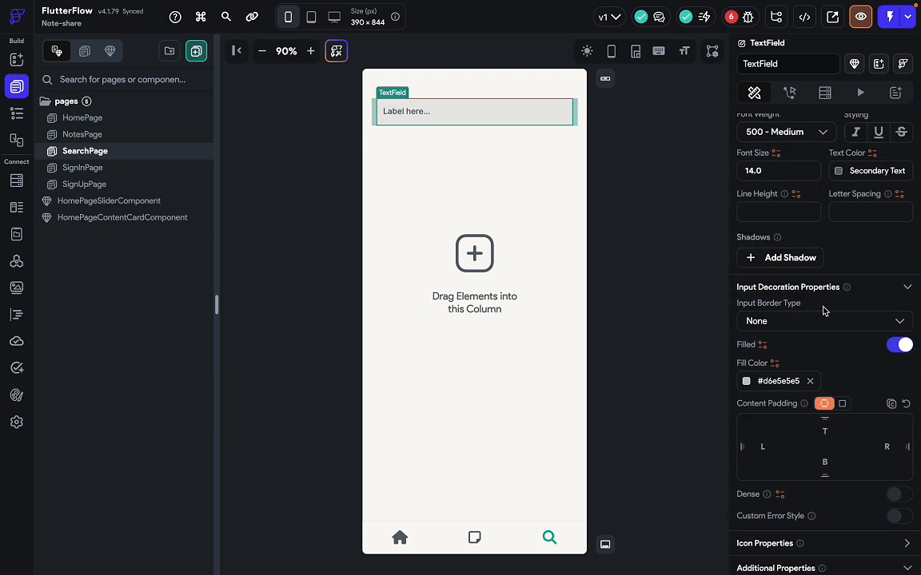
pyautogui.scroll(13, 824, 310)
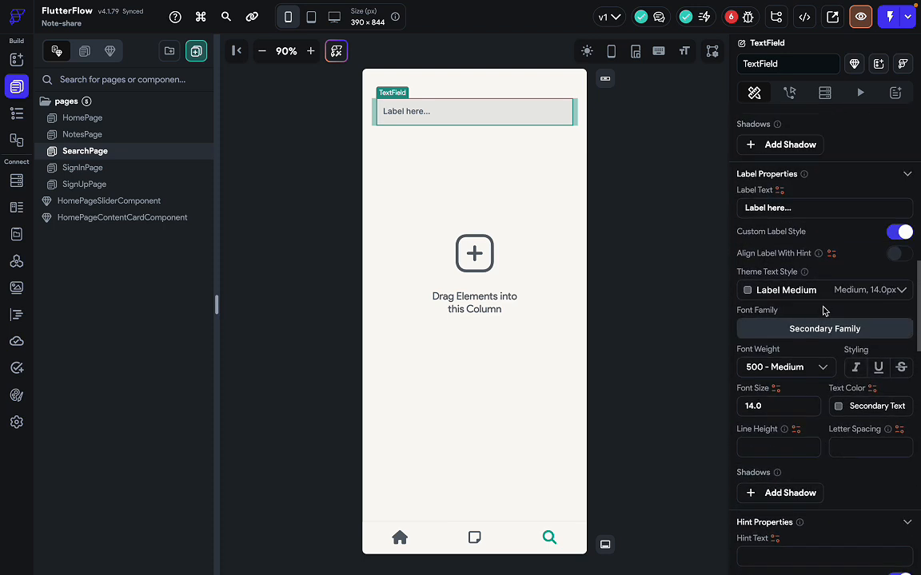
pyautogui.scroll(13, 824, 310)
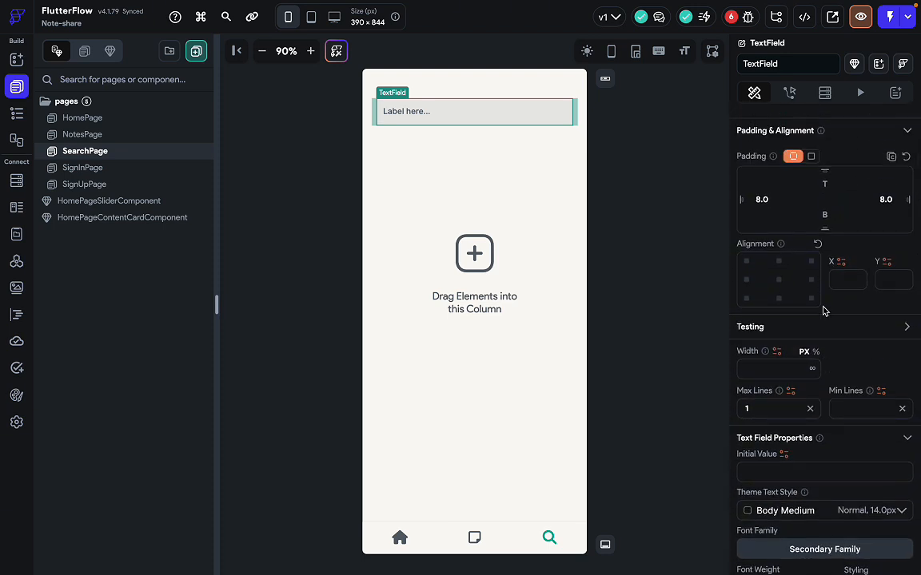
pyautogui.scroll(-1, 832, 441)
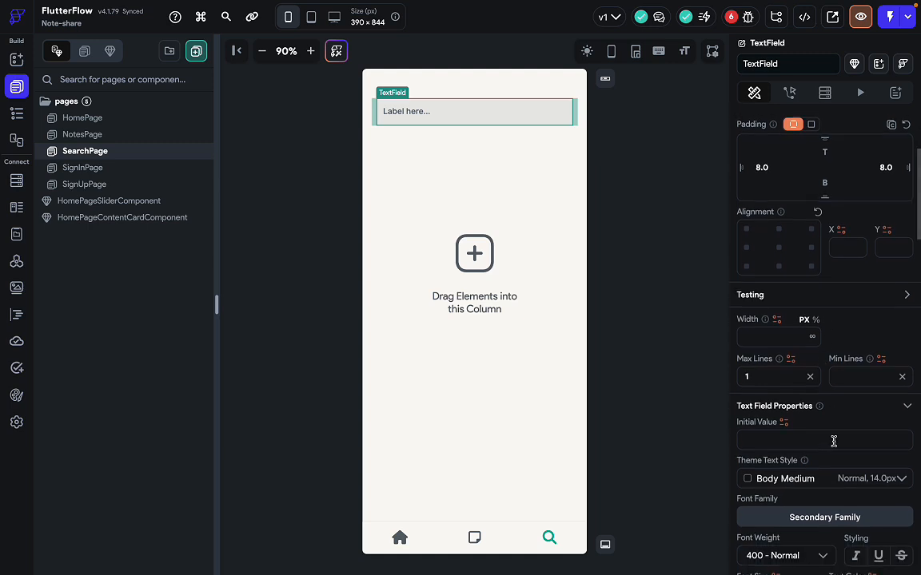
pyautogui.scroll(4, 826, 336)
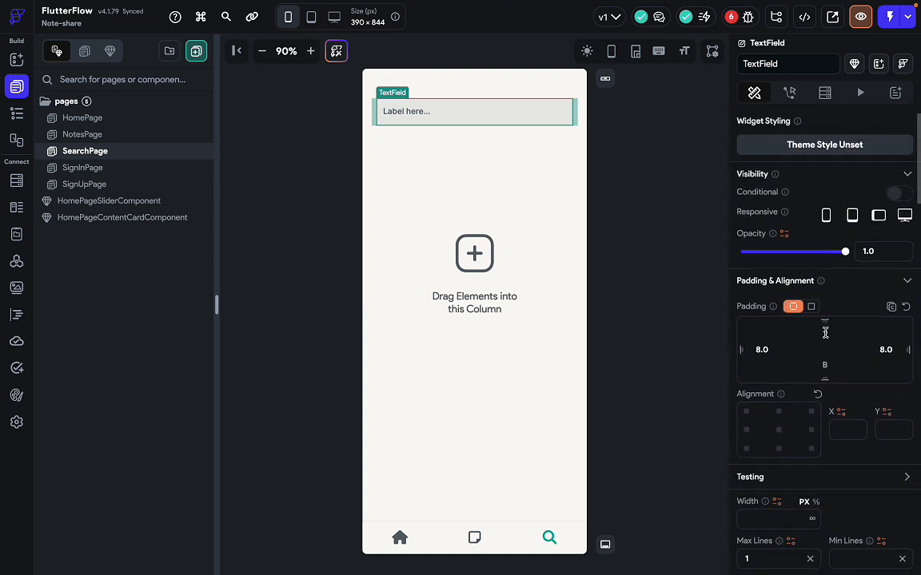
pyautogui.scroll(-4, 825, 334)
pyautogui.scroll(-1, 826, 337)
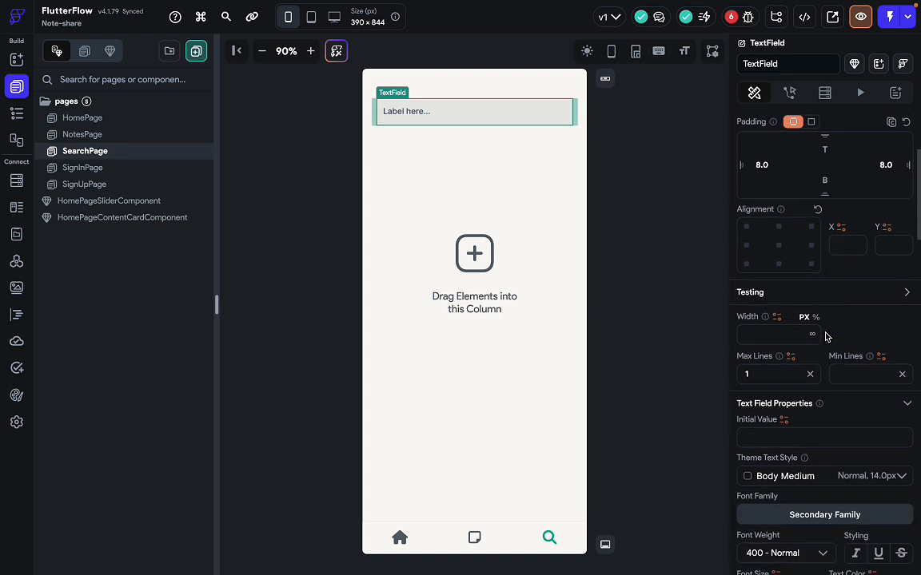
pyautogui.scroll(-4, 825, 337)
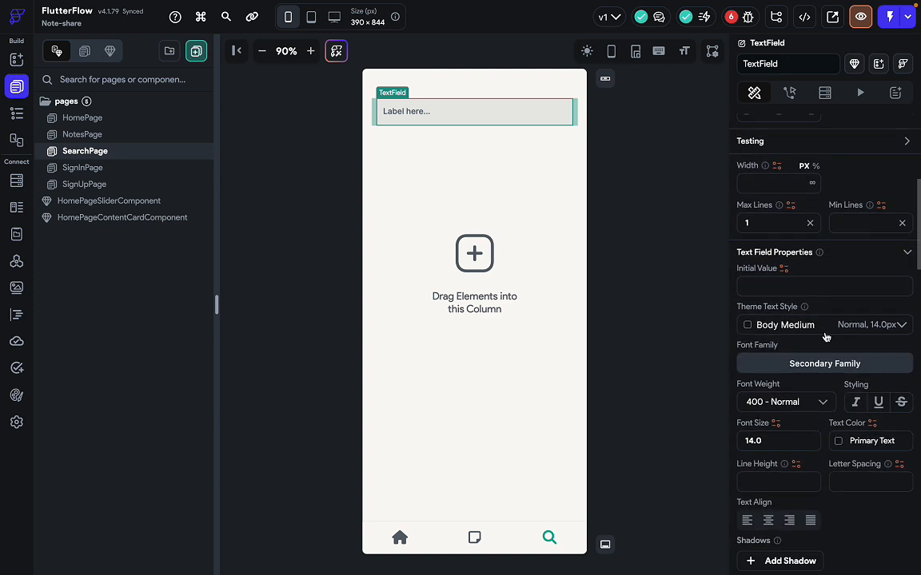
pyautogui.scroll(-1, 826, 336)
pyautogui.scroll(-5, 826, 336)
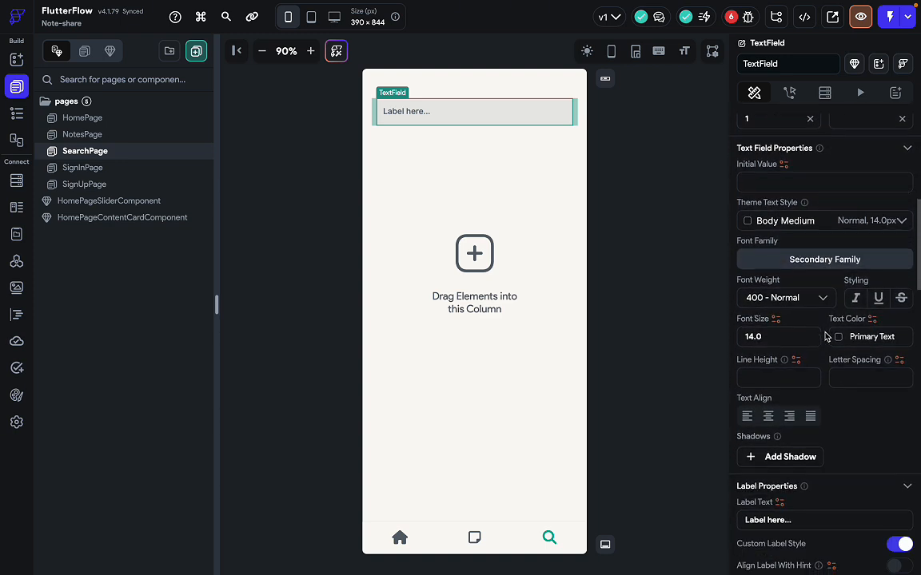
pyautogui.scroll(-6, 838, 432)
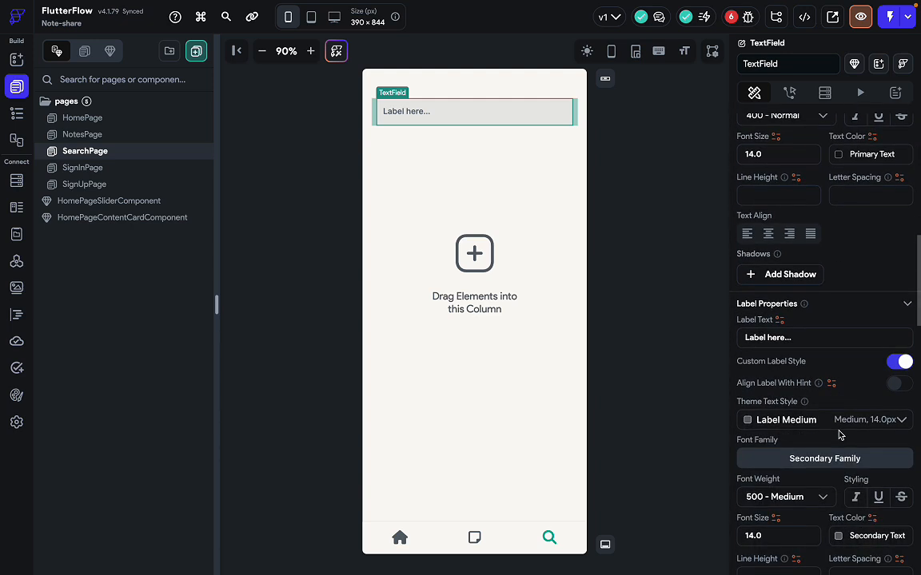
pyautogui.scroll(-5, 839, 435)
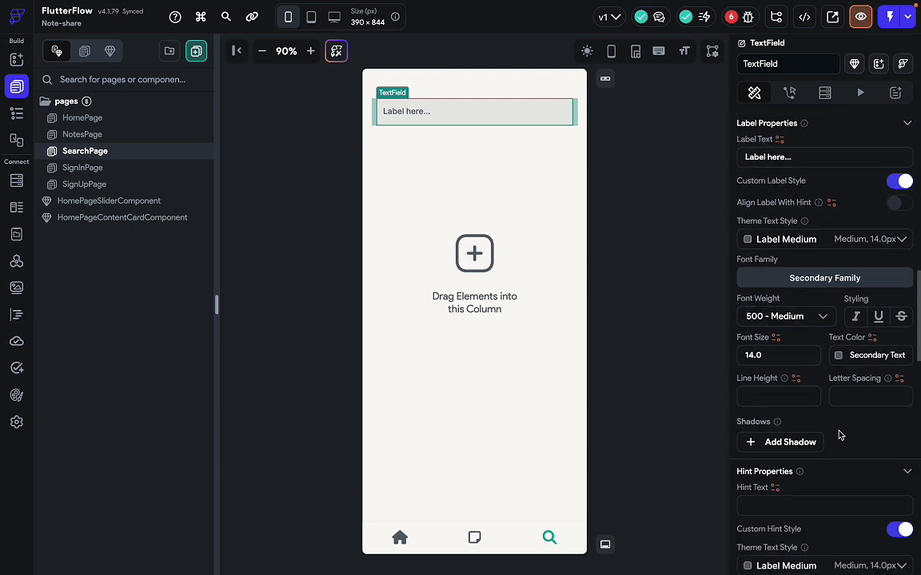
pyautogui.scroll(-8, 839, 435)
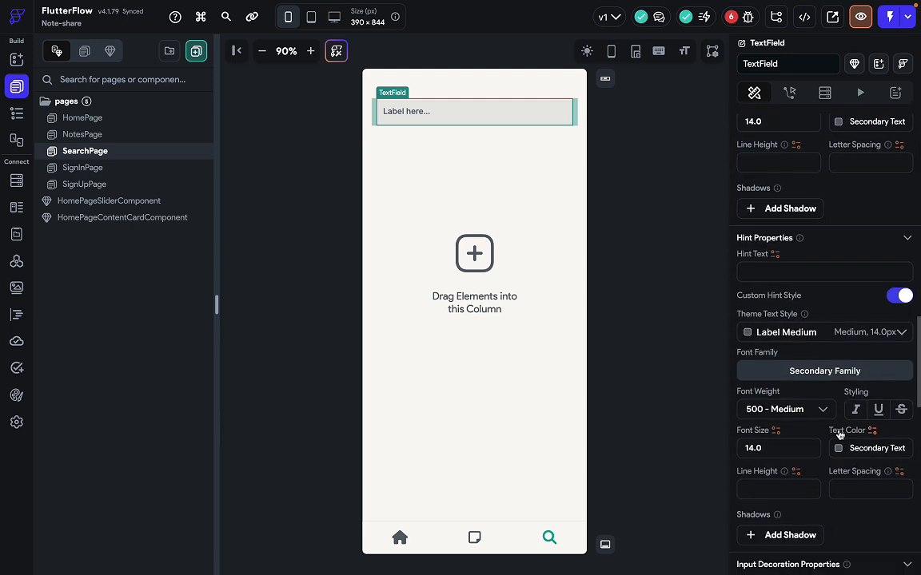
pyautogui.scroll(-3, 839, 435)
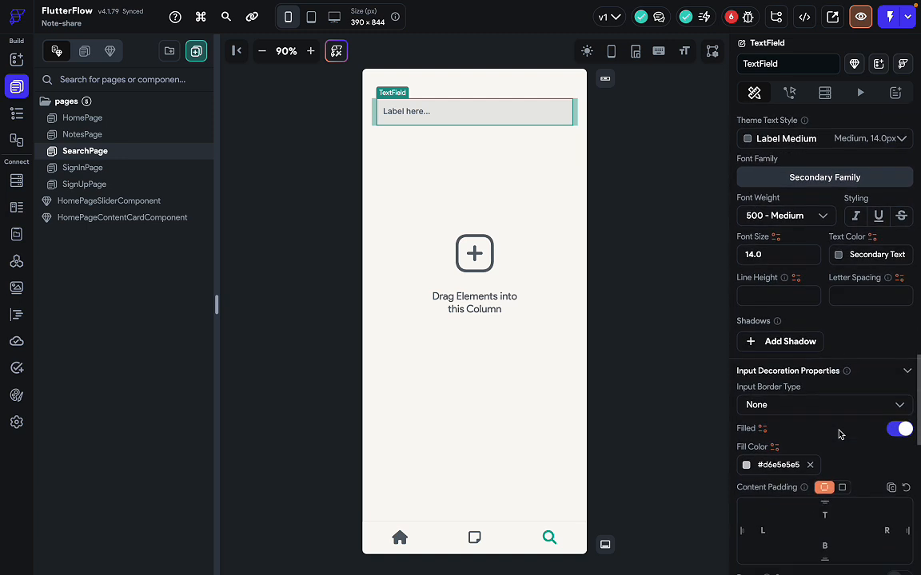
pyautogui.scroll(-2, 837, 432)
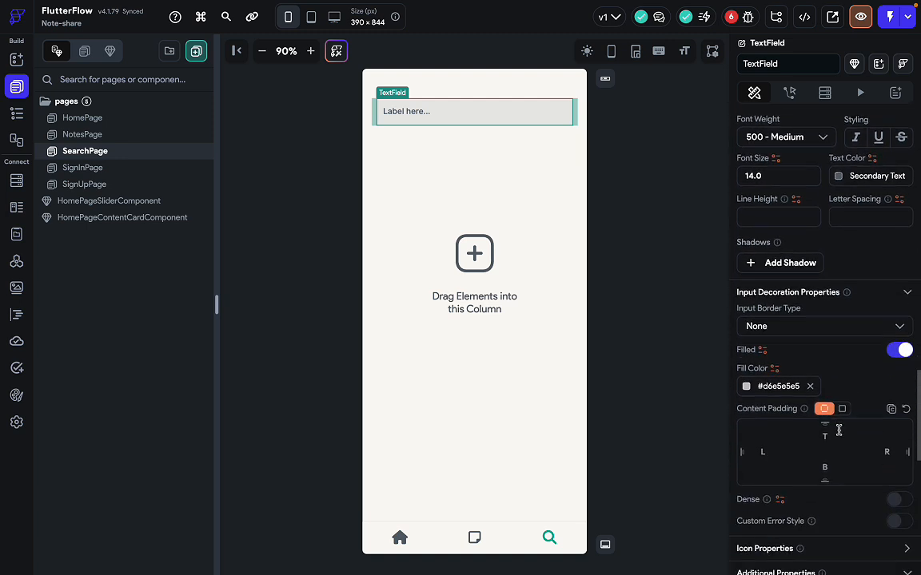
pyautogui.scroll(-1, 823, 350)
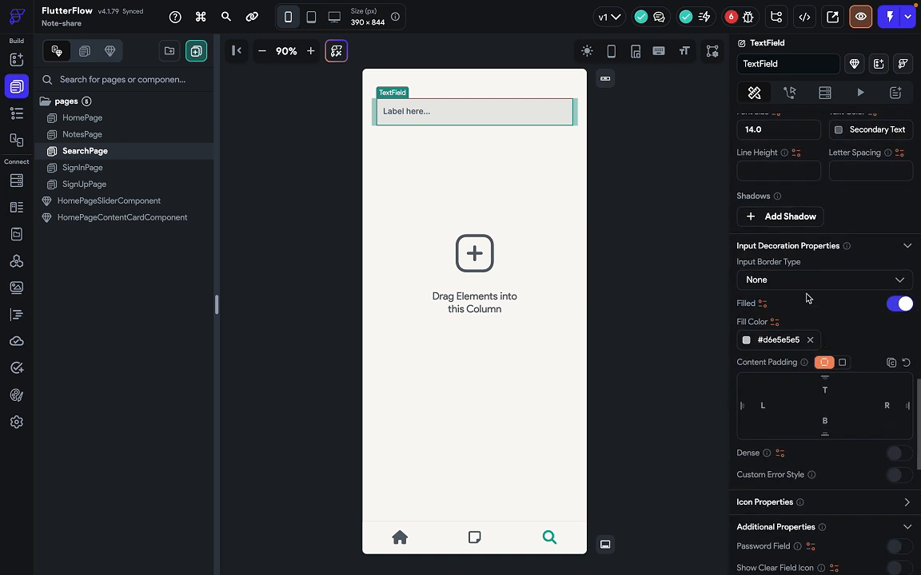
# Try Underline and None border types, then settle on an Outline border.
pyautogui.click(807, 280)
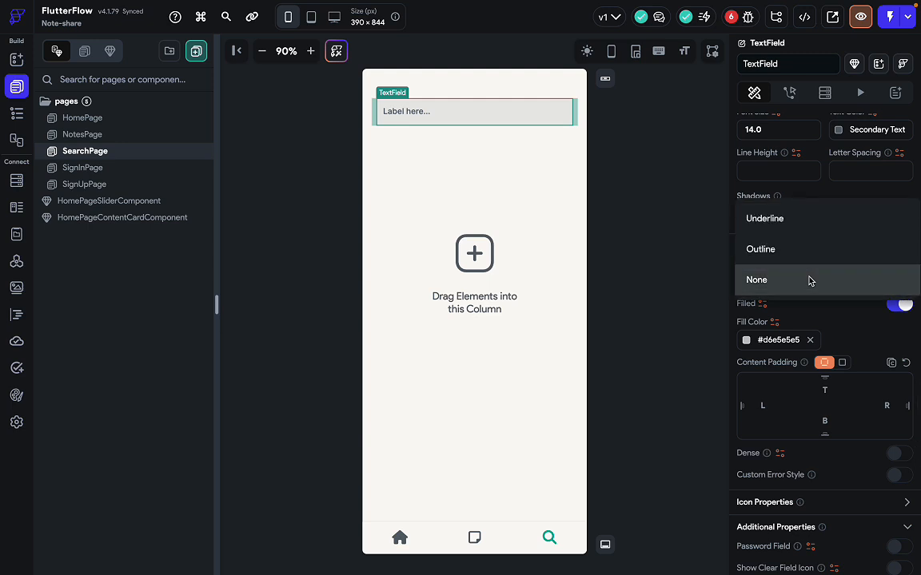
pyautogui.click(788, 220)
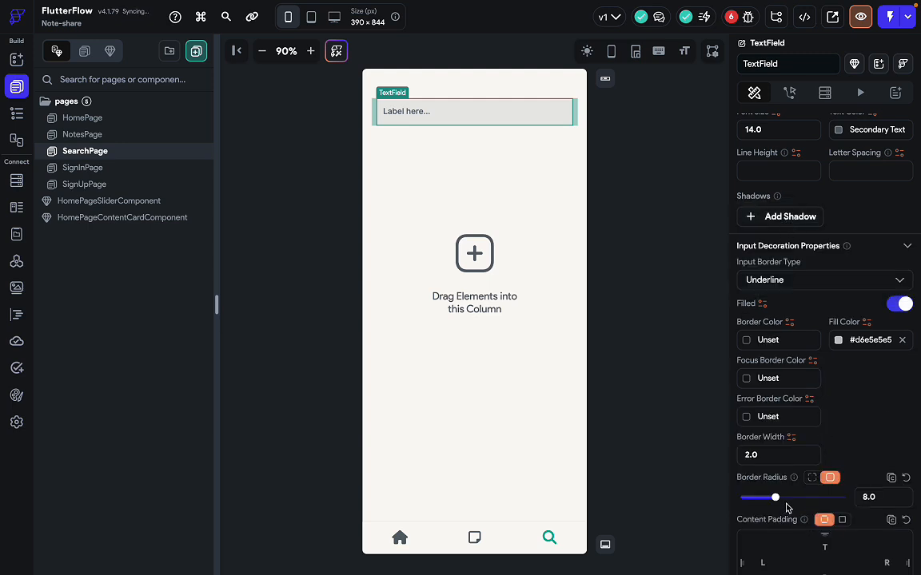
pyautogui.click(897, 280)
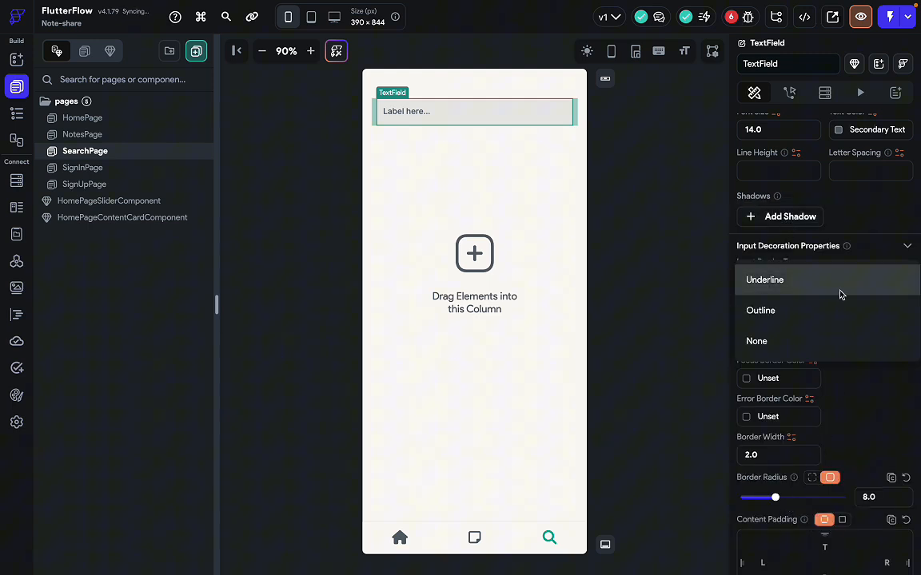
pyautogui.click(810, 351)
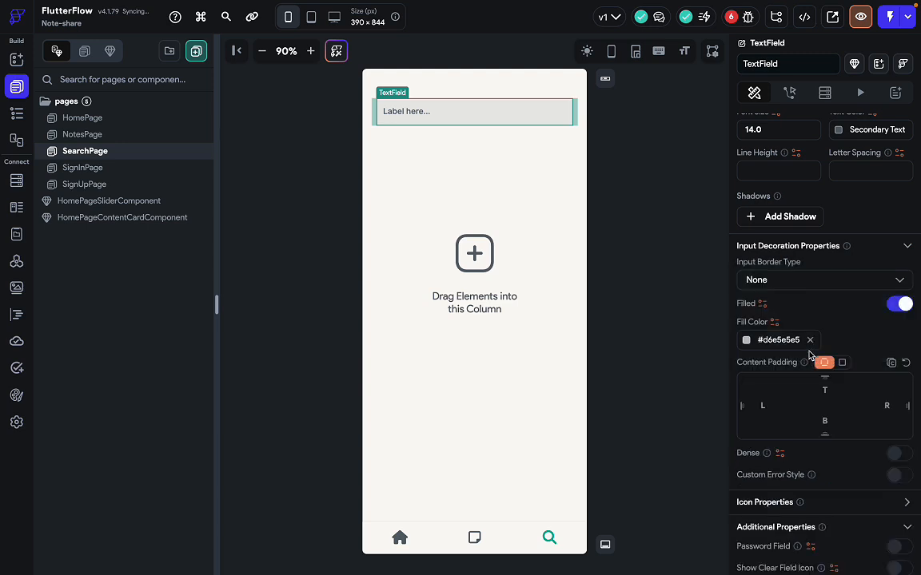
pyautogui.click(791, 281)
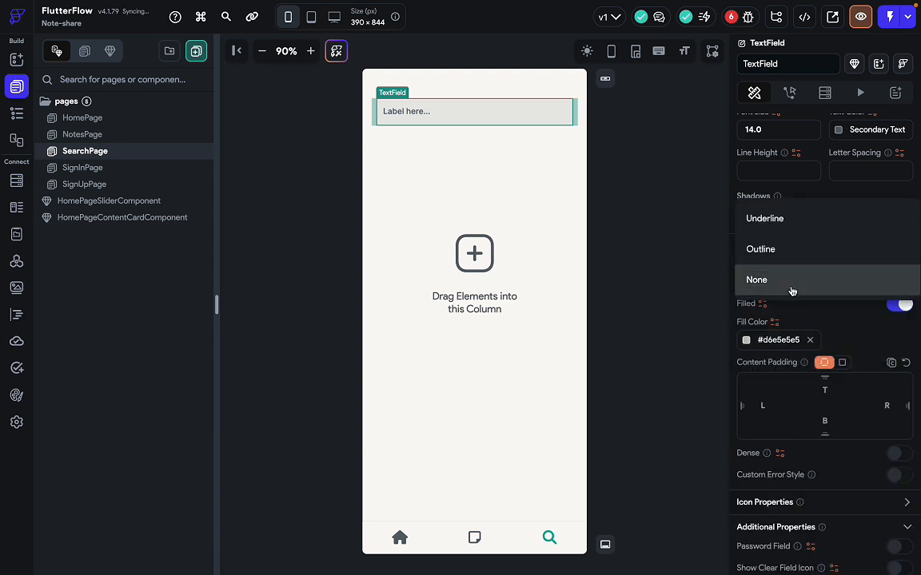
pyautogui.click(774, 250)
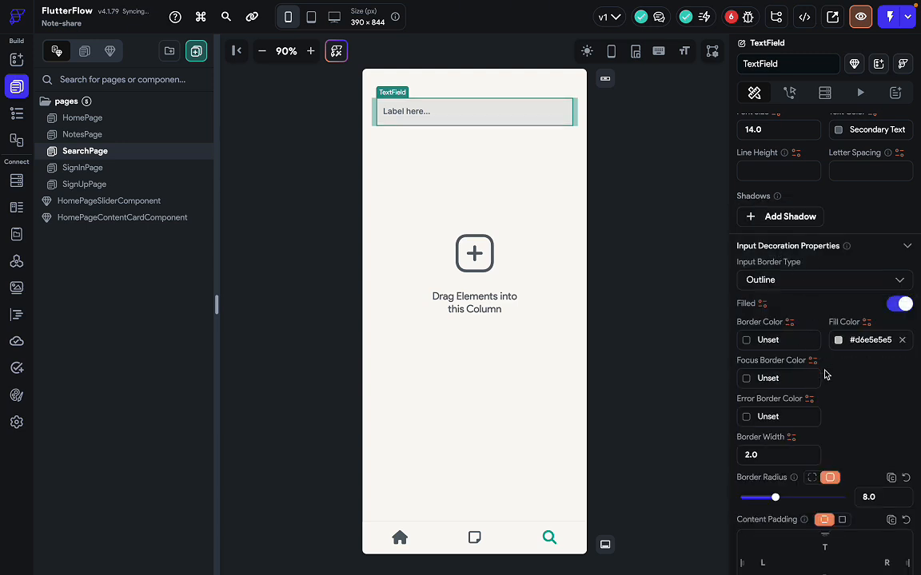
# Set the outline Border Width to 0 and deselect the field.
pyautogui.scroll(-1, 824, 372)
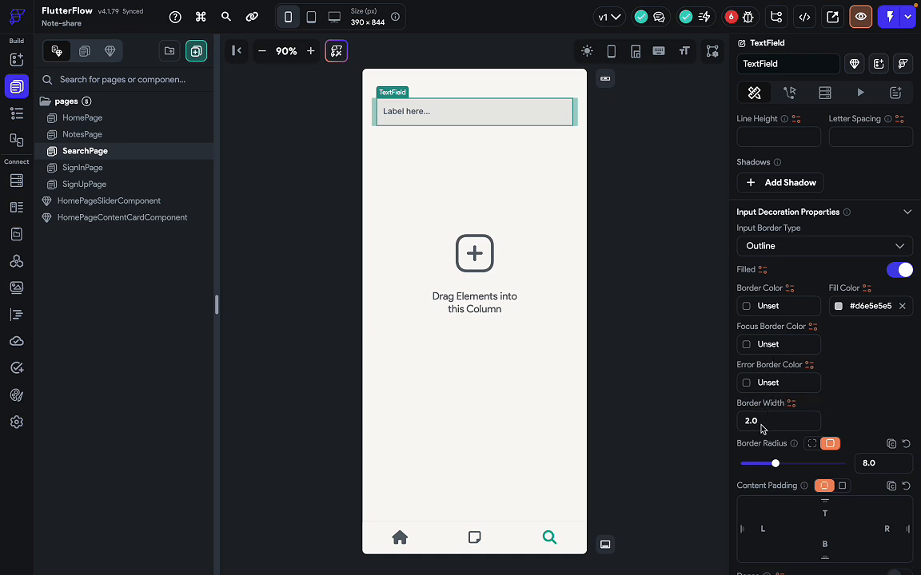
pyautogui.scroll(-1, 770, 422)
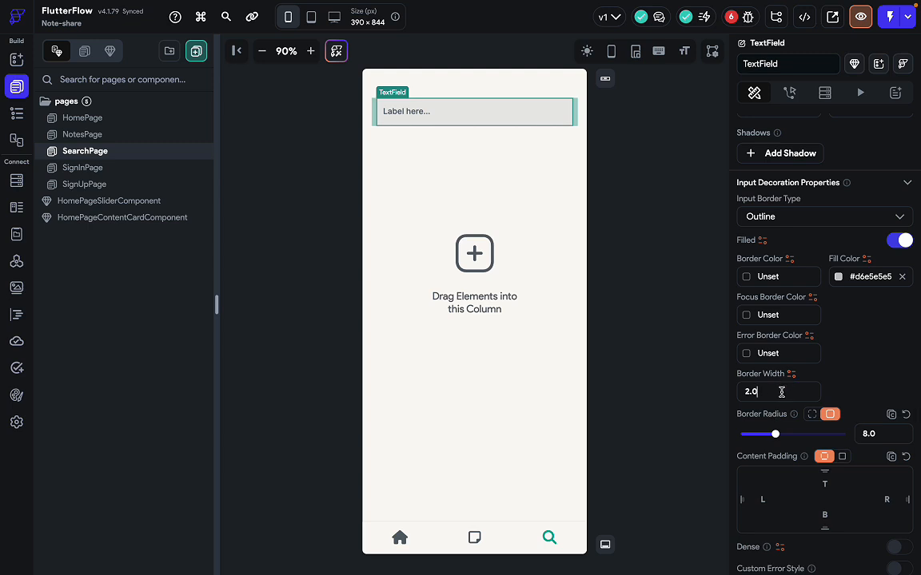
pyautogui.press('BackSpace')
pyautogui.press('BackSpace')
pyautogui.click(853, 390)
pyautogui.click(662, 385)
# Exit vector editing on the Figma search bar, deselect it, and return to FlutterFlow.
pyautogui.hotkey('ctrl', 'Right')
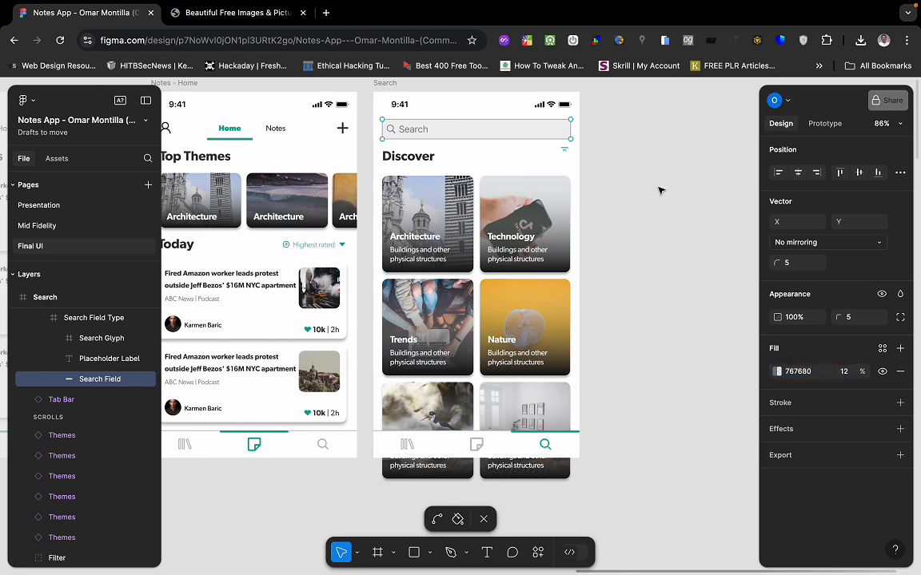
pyautogui.press('Escape')
pyautogui.click(592, 239)
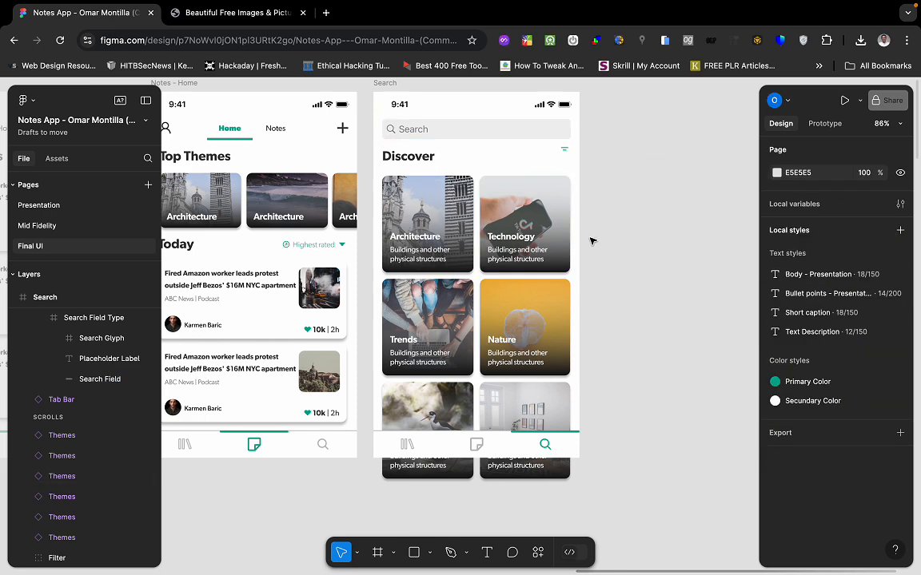
pyautogui.hotkey('ctrl', 'Left')
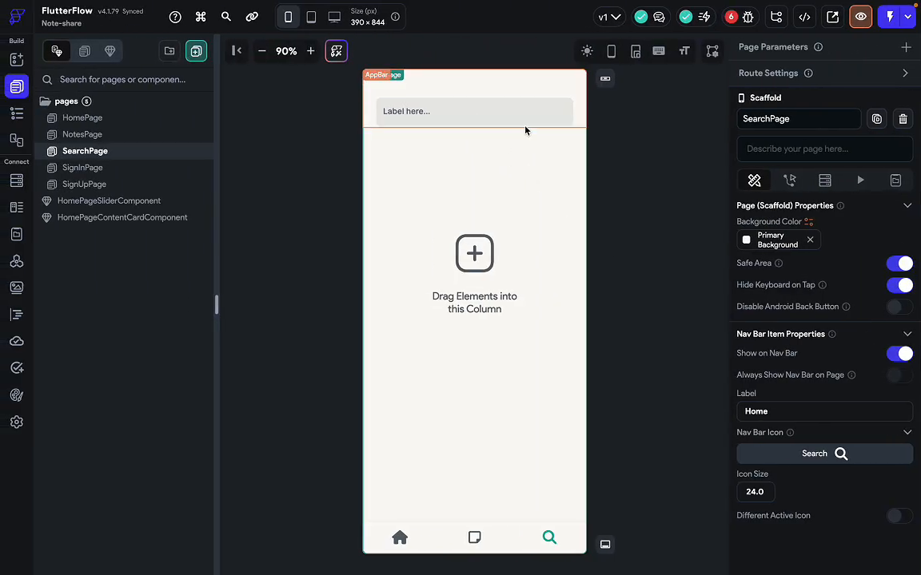
# Set the search field's Border Radius to 5 and compare it against the Figma design.
pyautogui.click(530, 117)
pyautogui.scroll(-10, 831, 416)
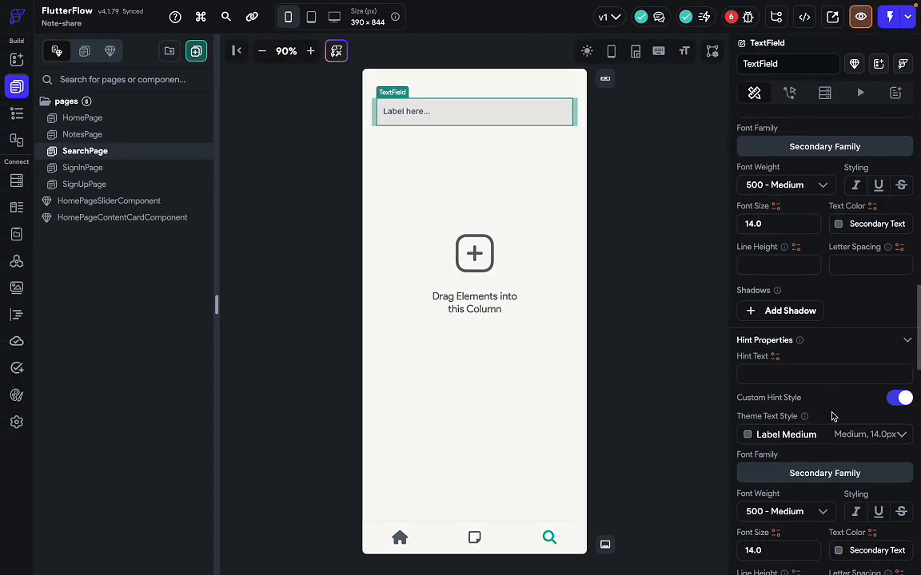
pyautogui.scroll(-10, 832, 416)
pyautogui.click(875, 300)
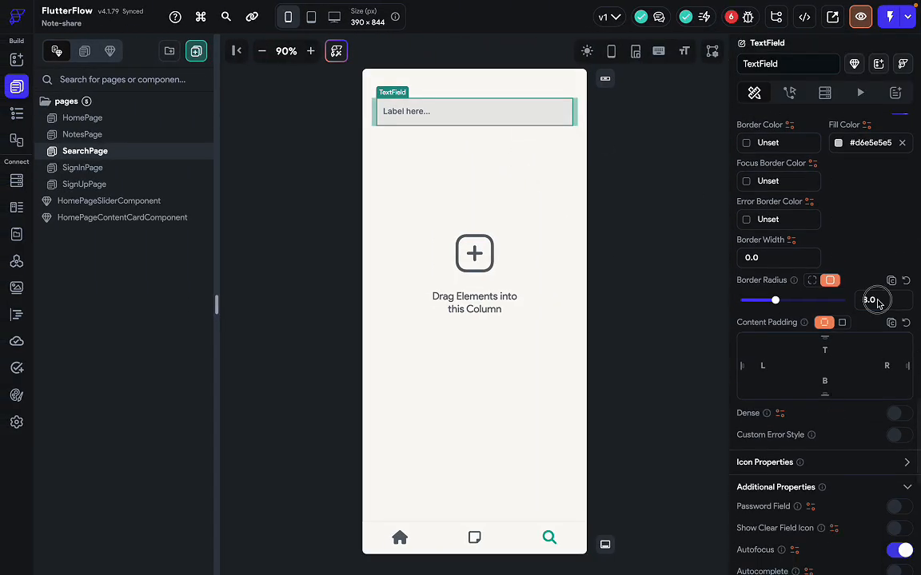
pyautogui.write('5')
pyautogui.click(652, 243)
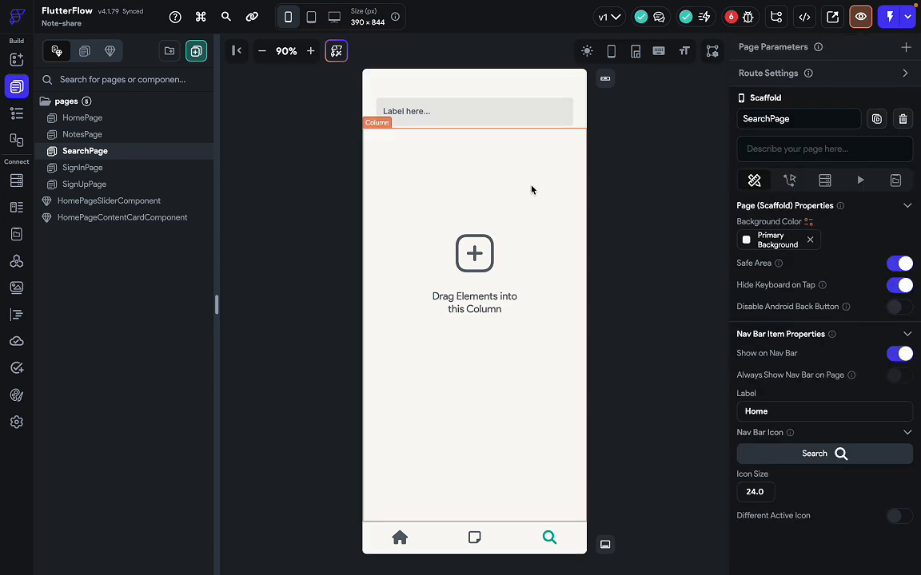
pyautogui.hotkey('ctrl', 'Right')
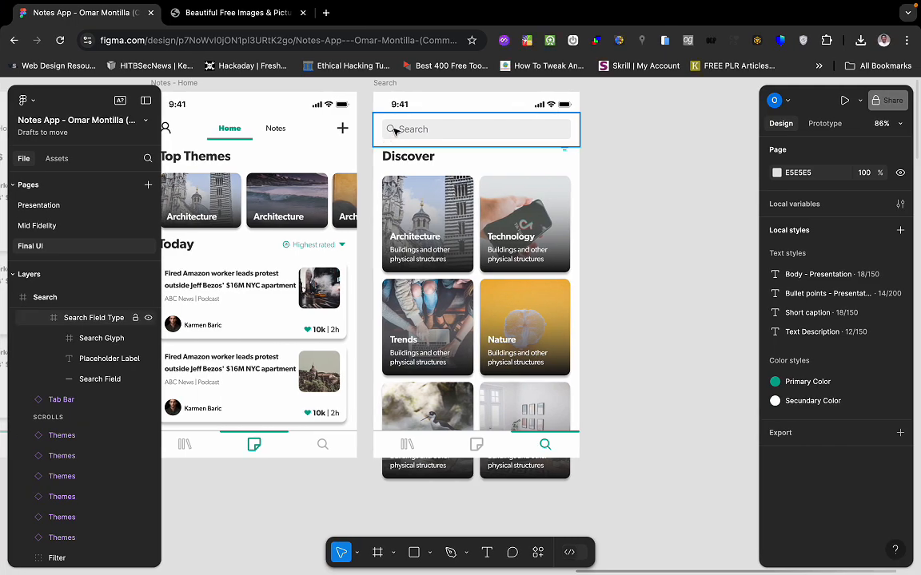
pyautogui.hotkey('ctrl', 'Left')
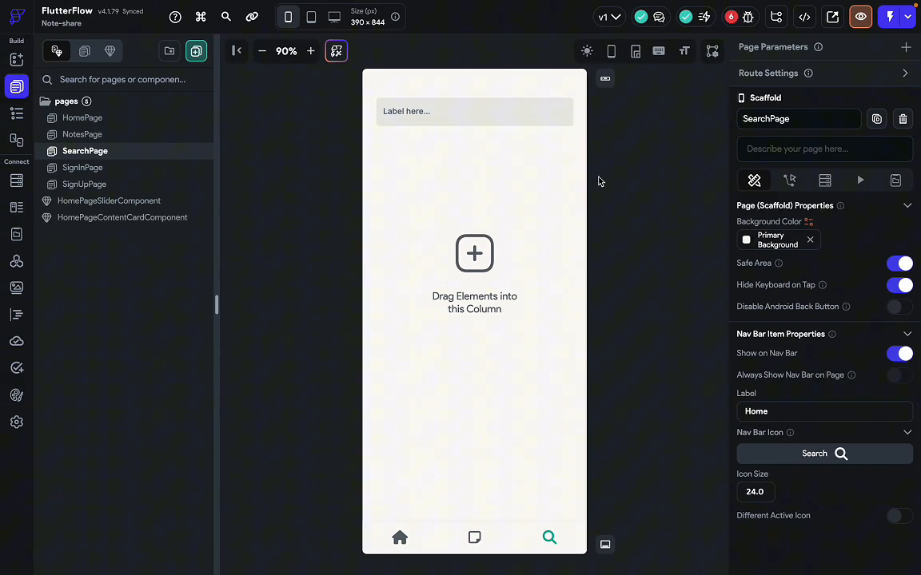
# Set the search TextField's hint text to 'Search', replacing 'Label here...'.
pyautogui.click(523, 126)
pyautogui.scroll(-5, 783, 408)
pyautogui.scroll(-12, 782, 407)
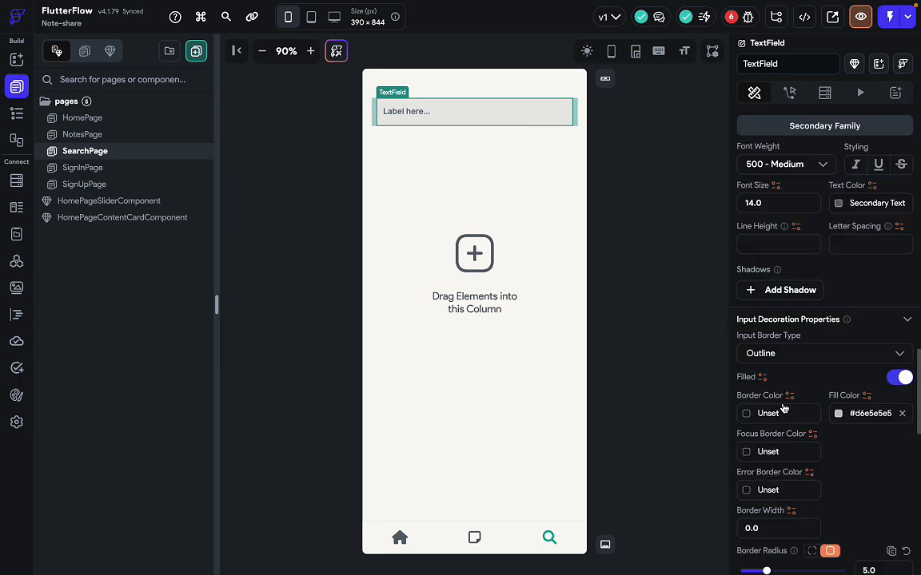
pyautogui.scroll(5, 783, 408)
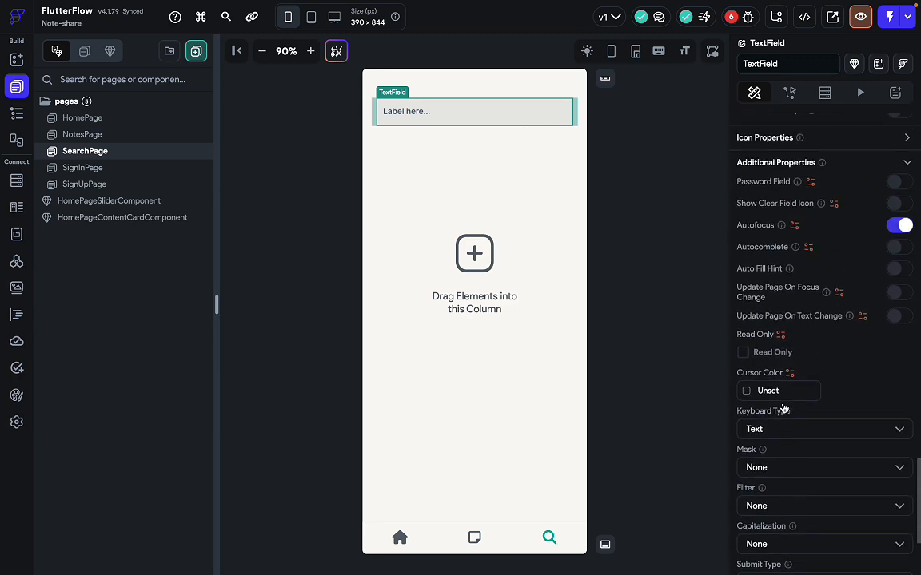
pyautogui.scroll(5, 817, 345)
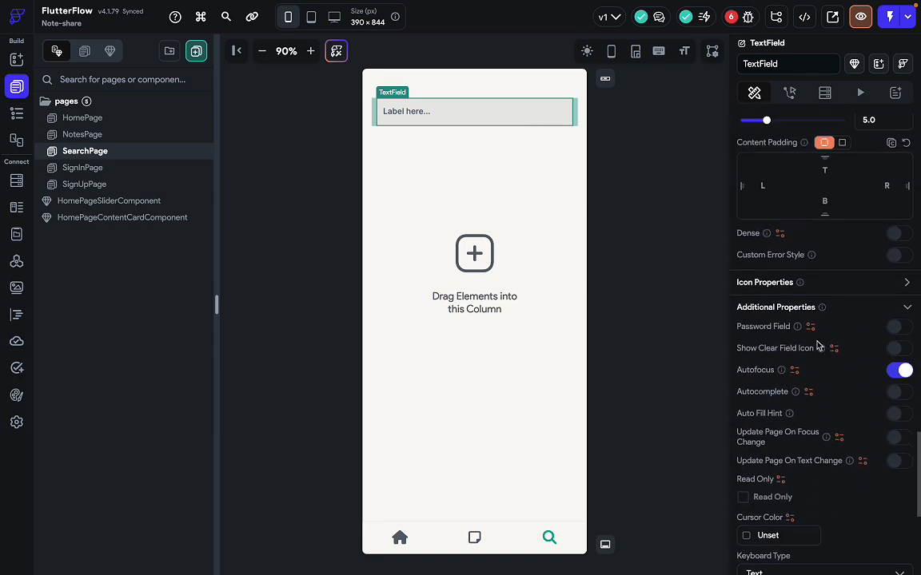
pyautogui.scroll(-4, 817, 345)
pyautogui.scroll(-5, 816, 345)
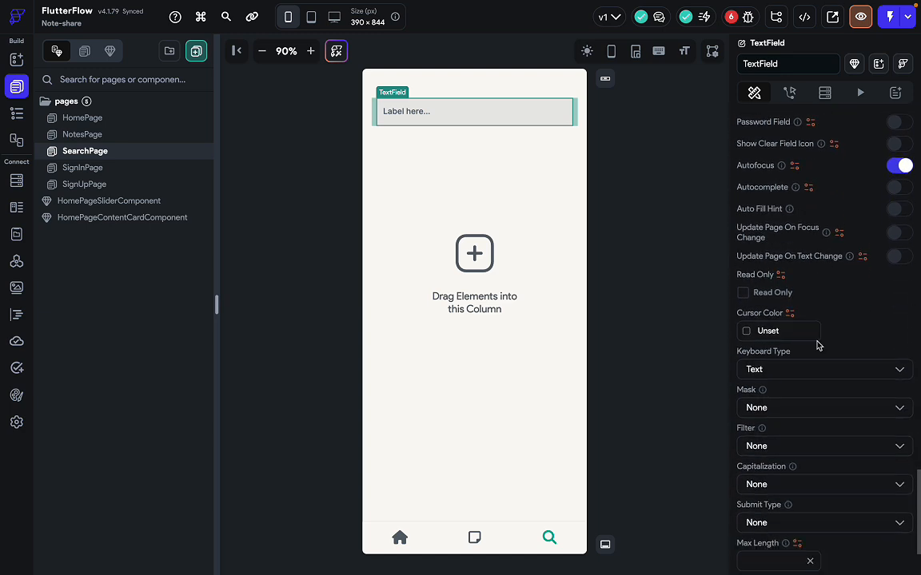
pyautogui.scroll(3, 816, 345)
pyautogui.scroll(10, 817, 345)
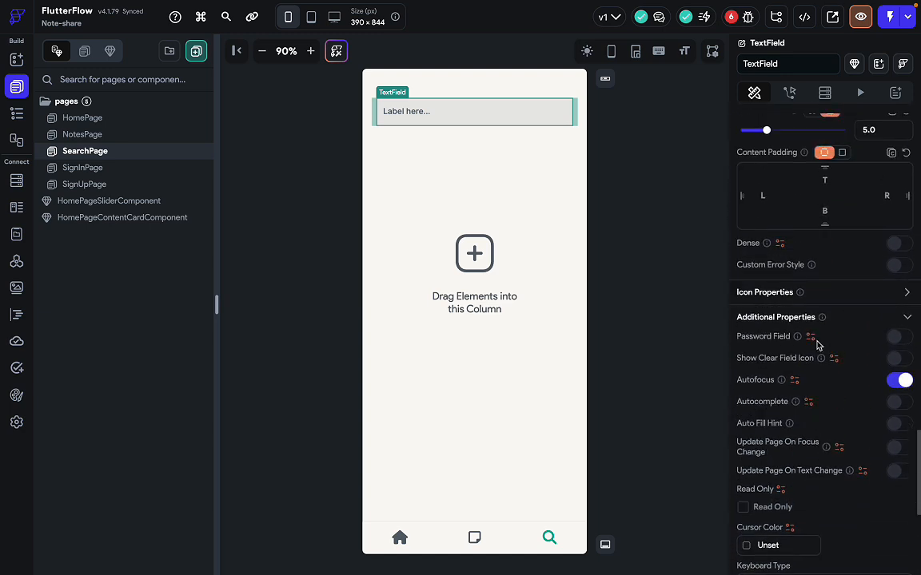
pyautogui.scroll(5, 817, 345)
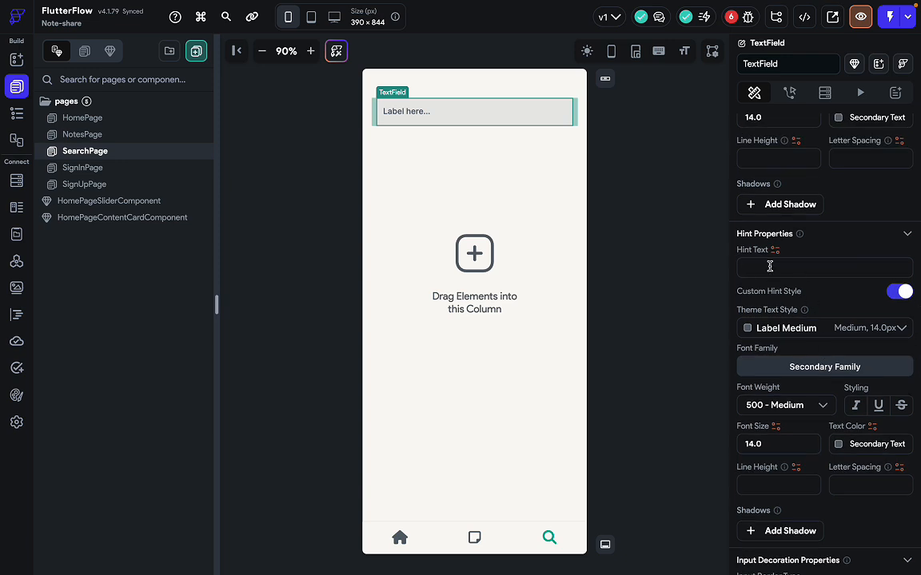
pyautogui.click(769, 266)
pyautogui.write('Search')
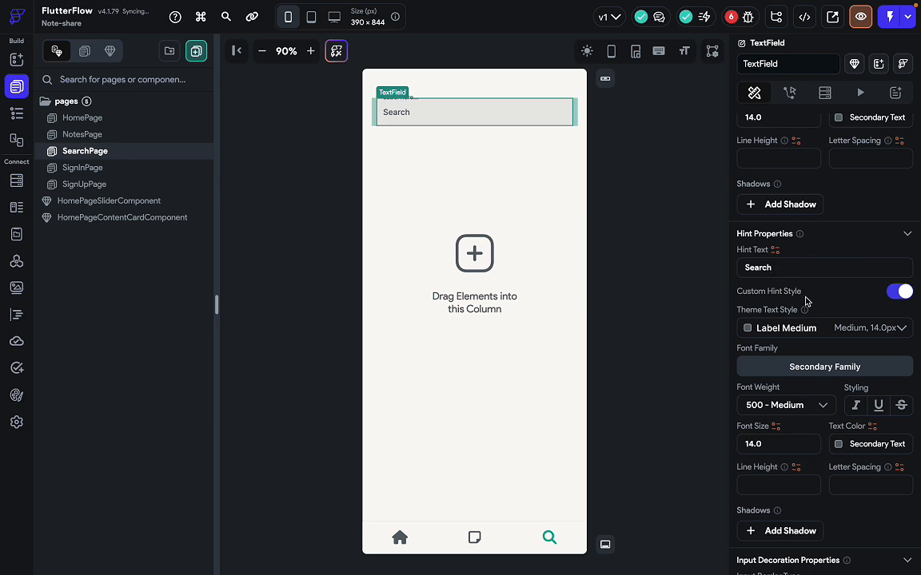
pyautogui.scroll(6, 805, 301)
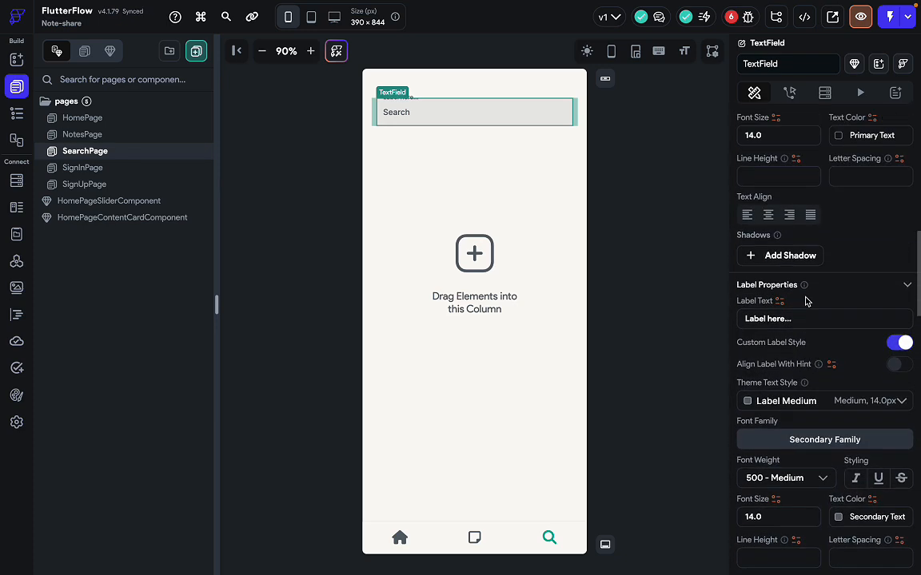
pyautogui.scroll(10, 805, 300)
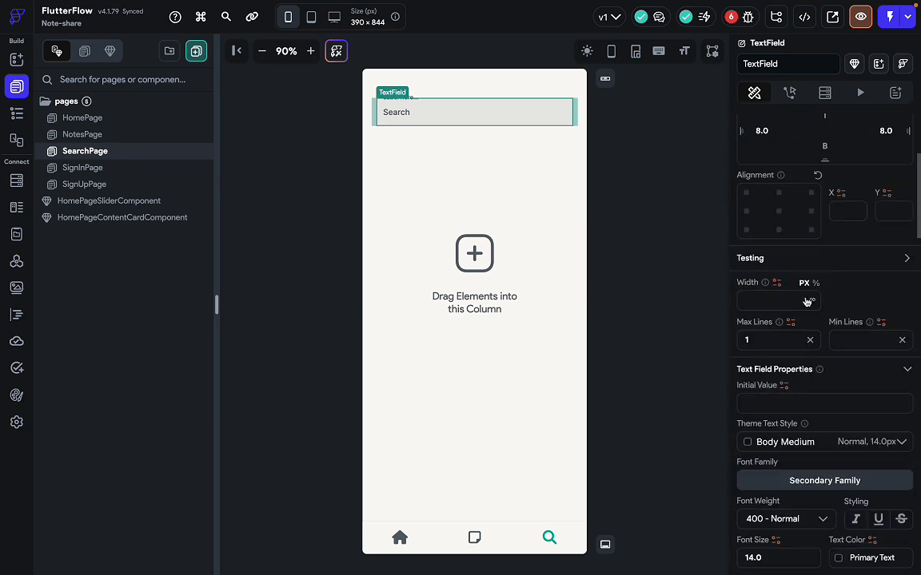
pyautogui.scroll(-12, 807, 301)
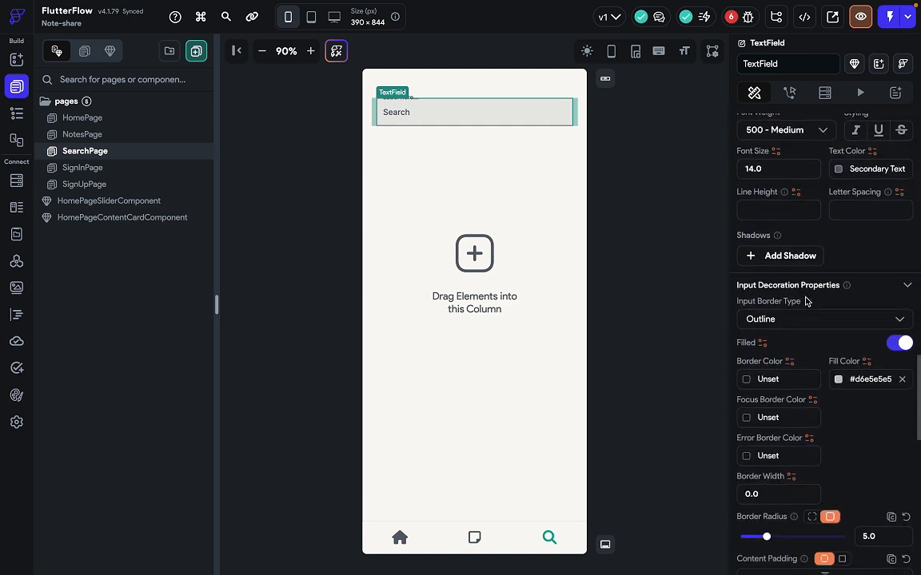
pyautogui.scroll(-1, 806, 301)
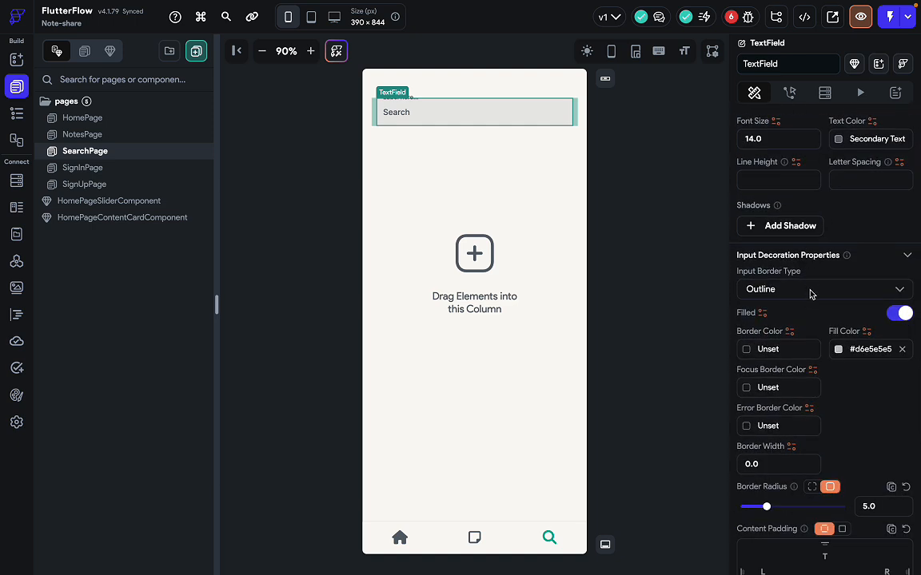
pyautogui.scroll(-8, 805, 380)
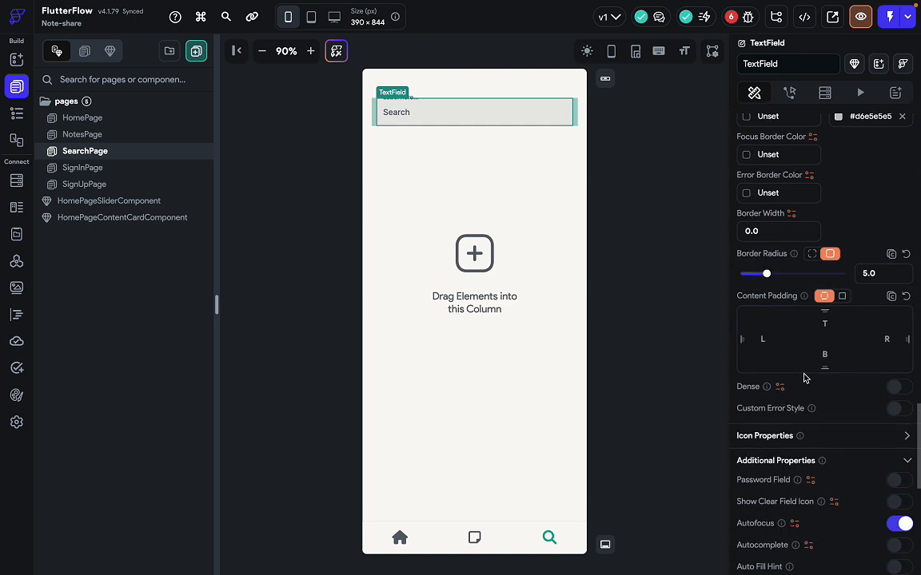
pyautogui.scroll(-2, 804, 377)
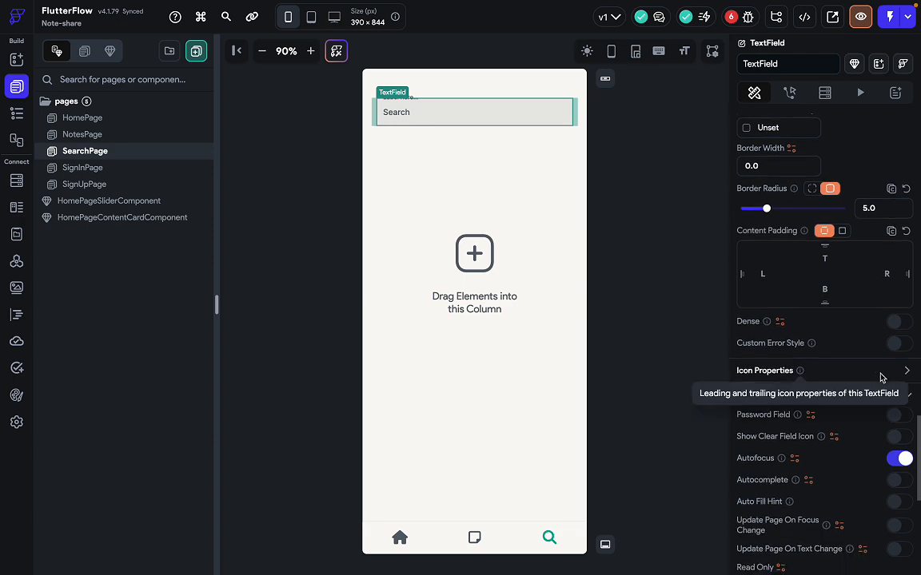
# Add the search_rounded icon as the search field's leading icon.
pyautogui.click(907, 371)
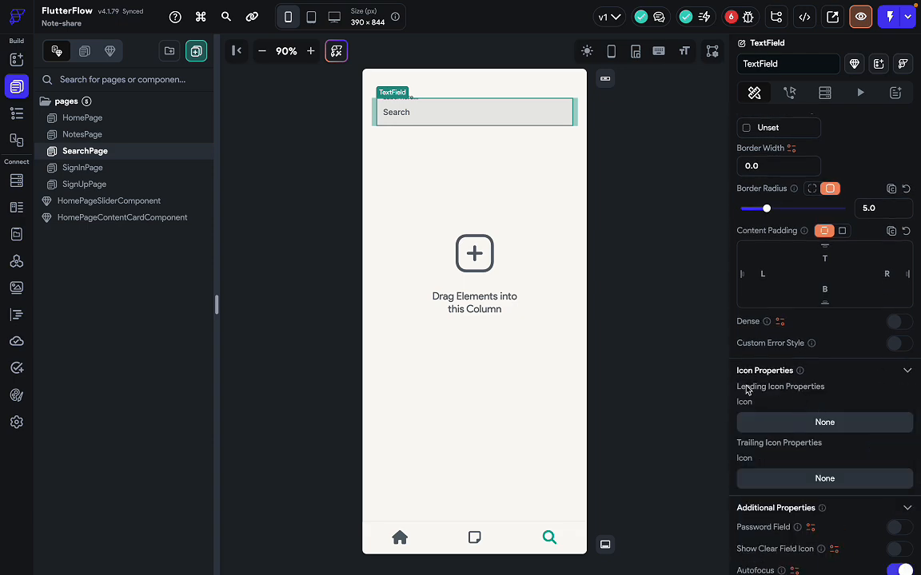
pyautogui.click(799, 424)
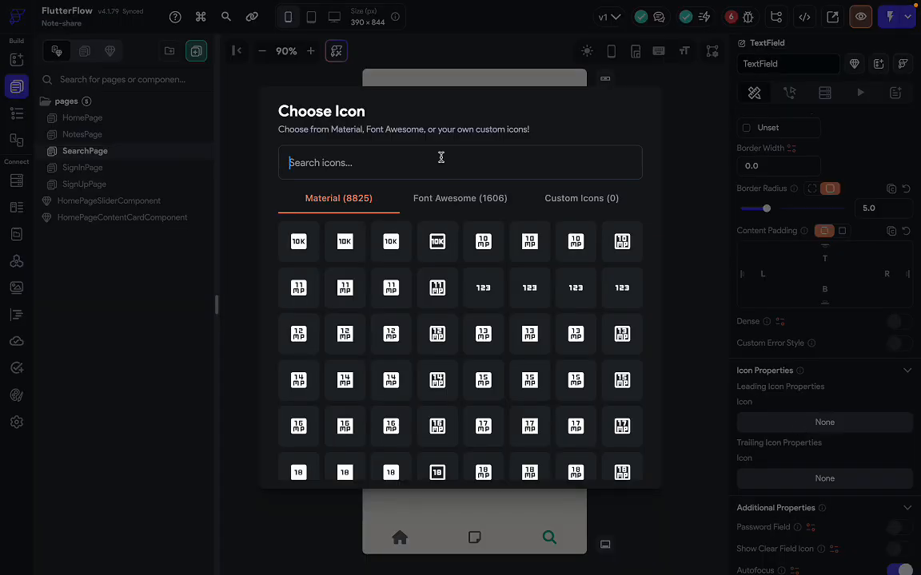
pyautogui.write('sear')
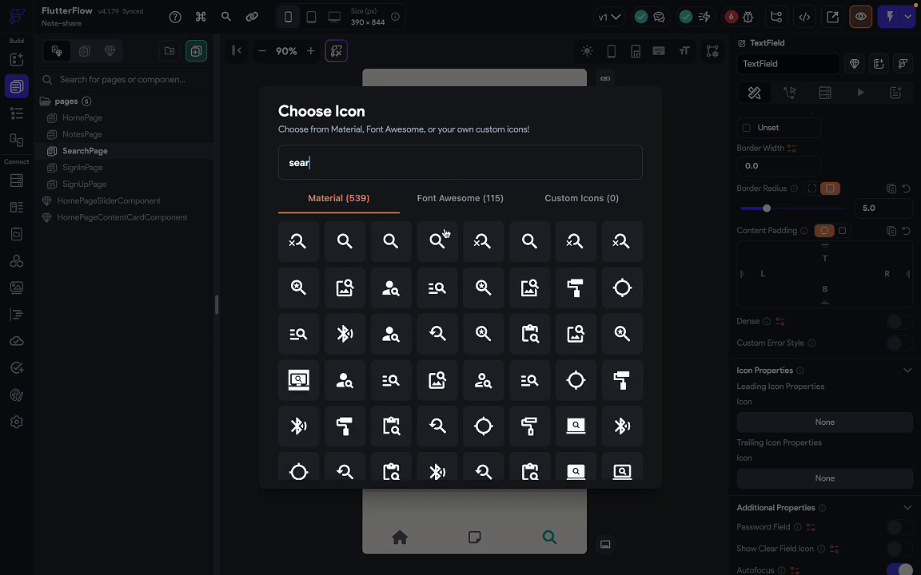
pyautogui.click(392, 241)
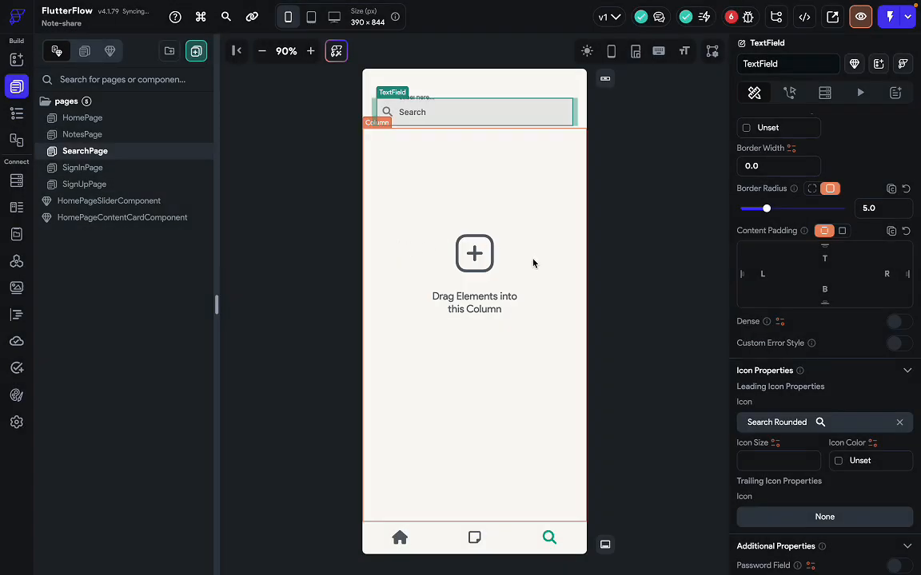
pyautogui.click(649, 335)
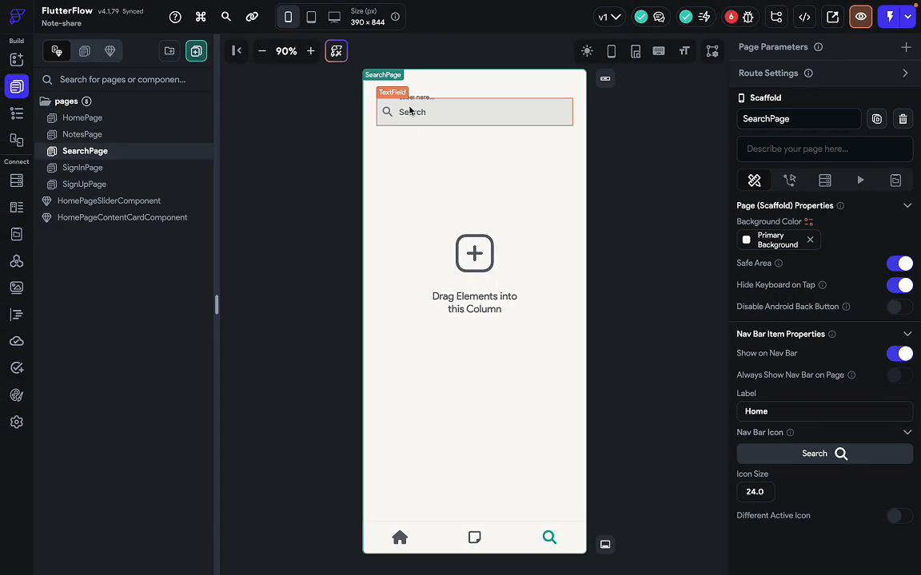
# Clear the search TextField's Label Text so it is empty.
pyautogui.click(510, 111)
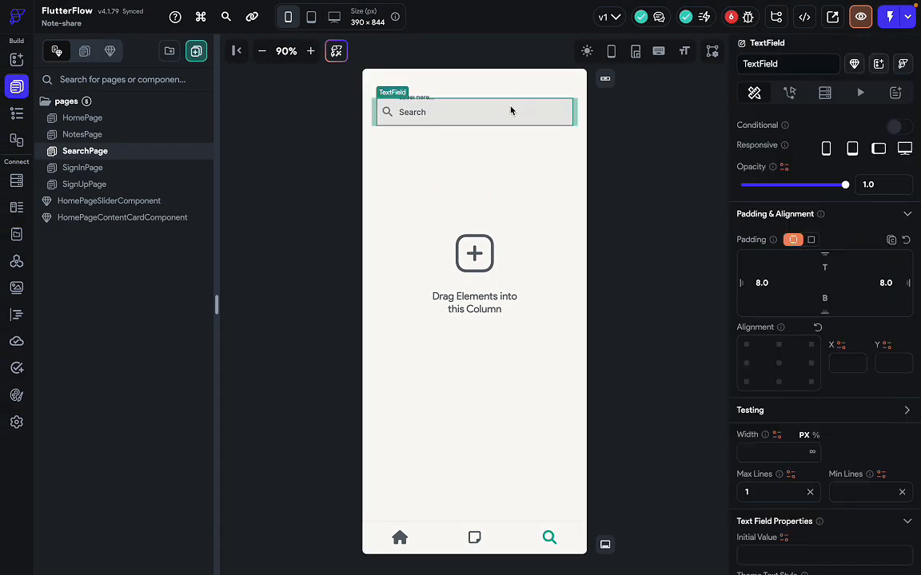
pyautogui.scroll(-10, 803, 489)
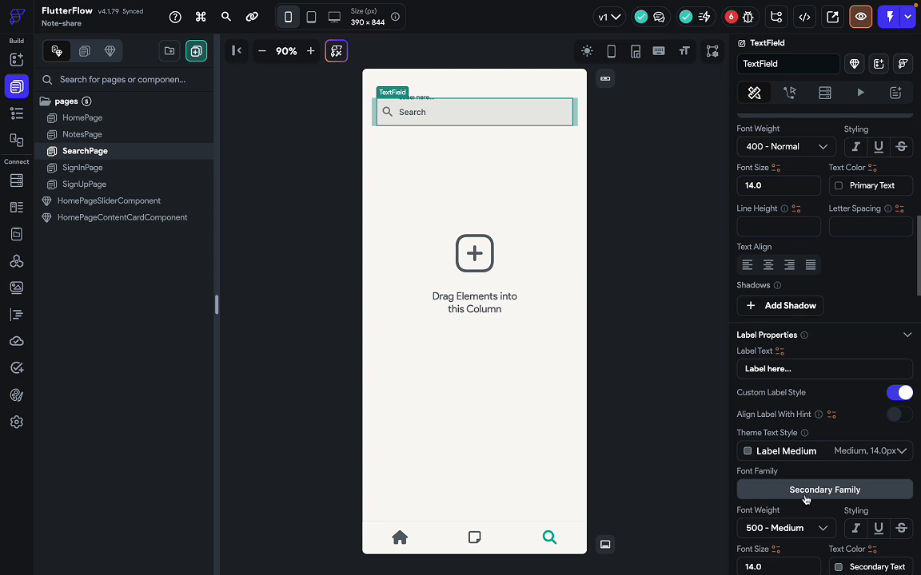
pyautogui.tripleClick(794, 369)
pyautogui.press('BackSpace')
pyautogui.click(615, 284)
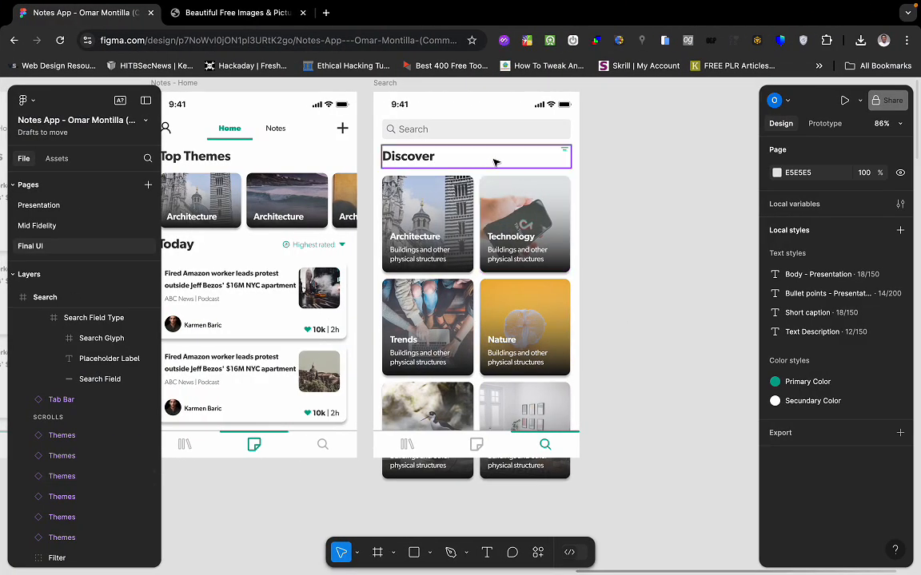
# Check the Figma Discover header, then select SearchPage's empty Column in the Widget Tree.
pyautogui.click(494, 163)
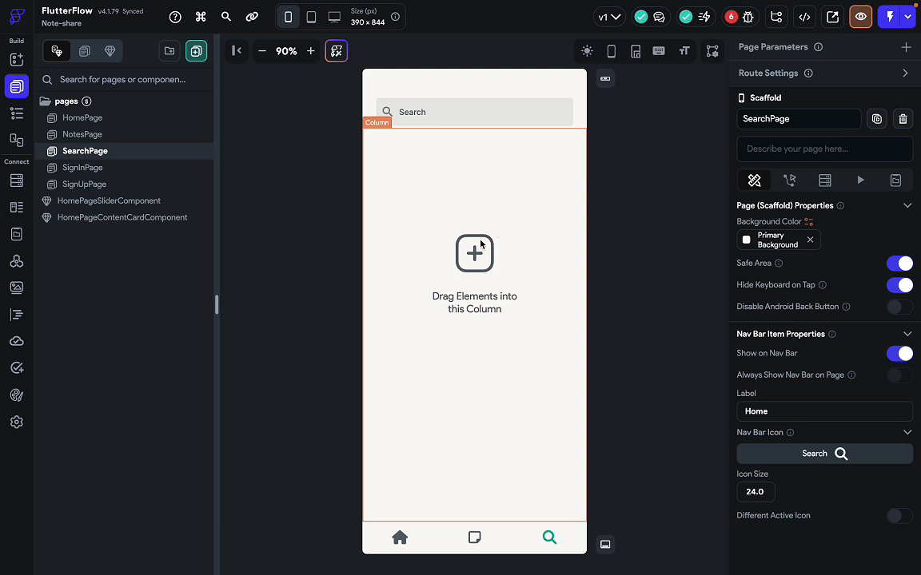
pyautogui.click(17, 112)
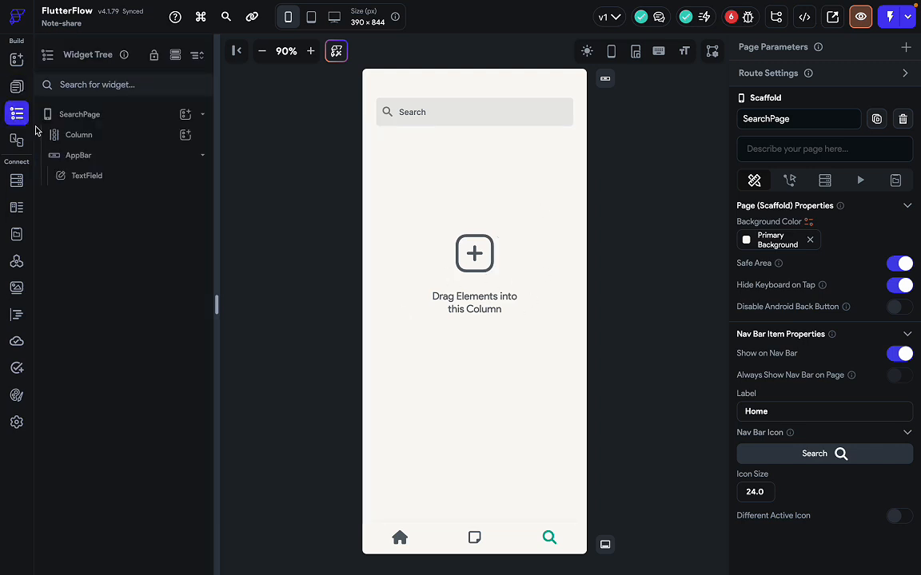
pyautogui.click(101, 136)
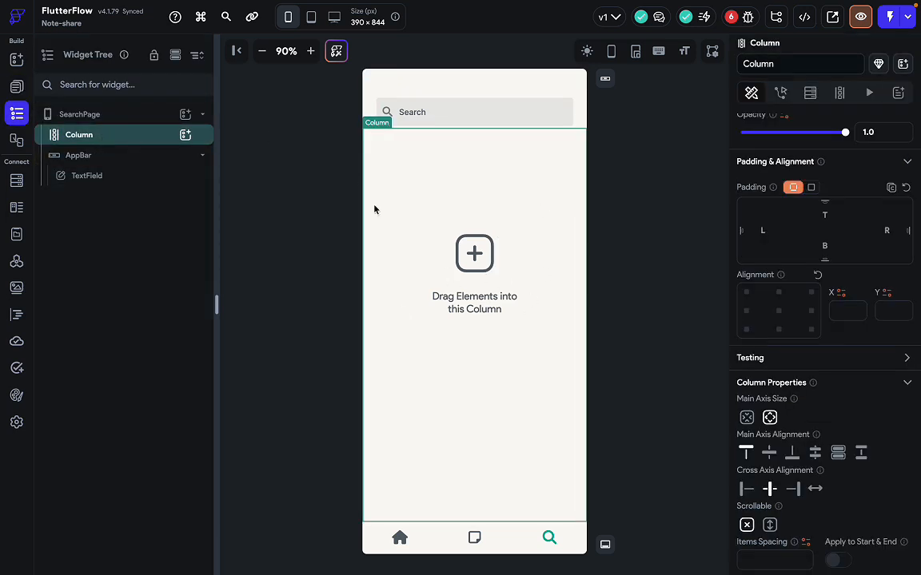
pyautogui.hotkey('ctrl', 'Right')
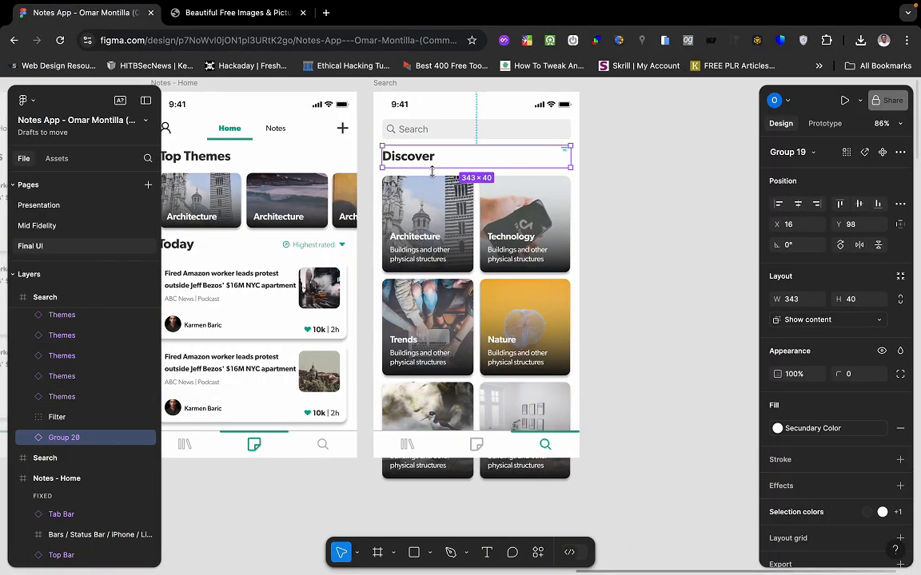
pyautogui.hscroll(-3, 406, 167)
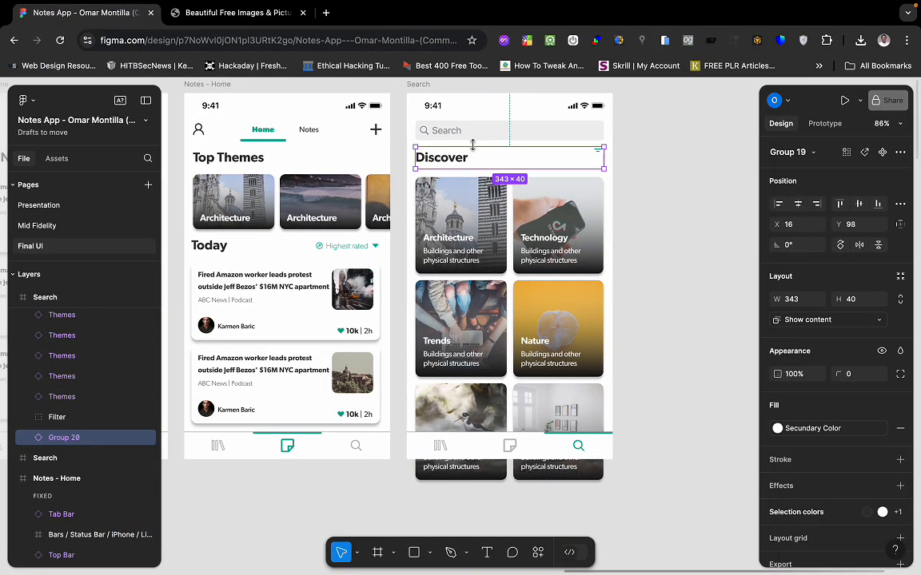
pyautogui.hscroll(5, 275, 165)
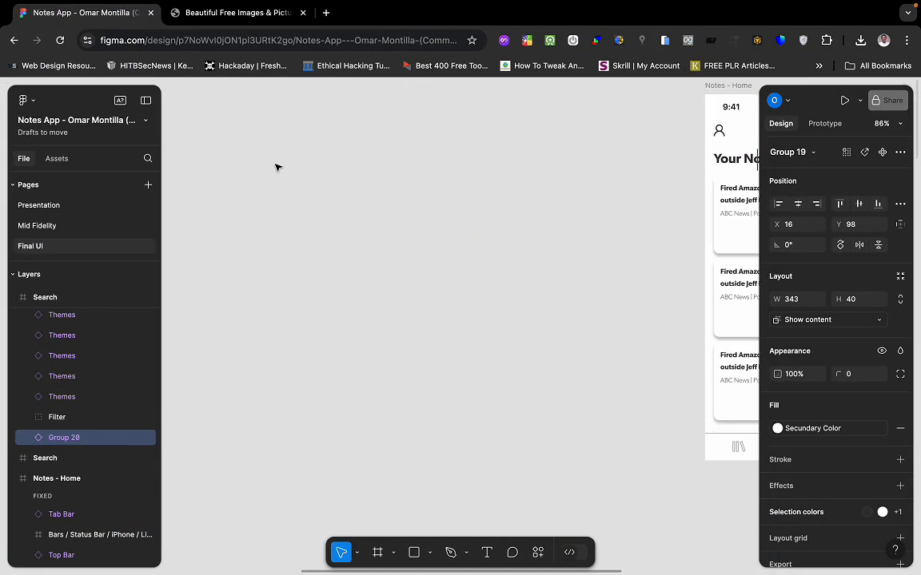
pyautogui.hscroll(-5, 278, 166)
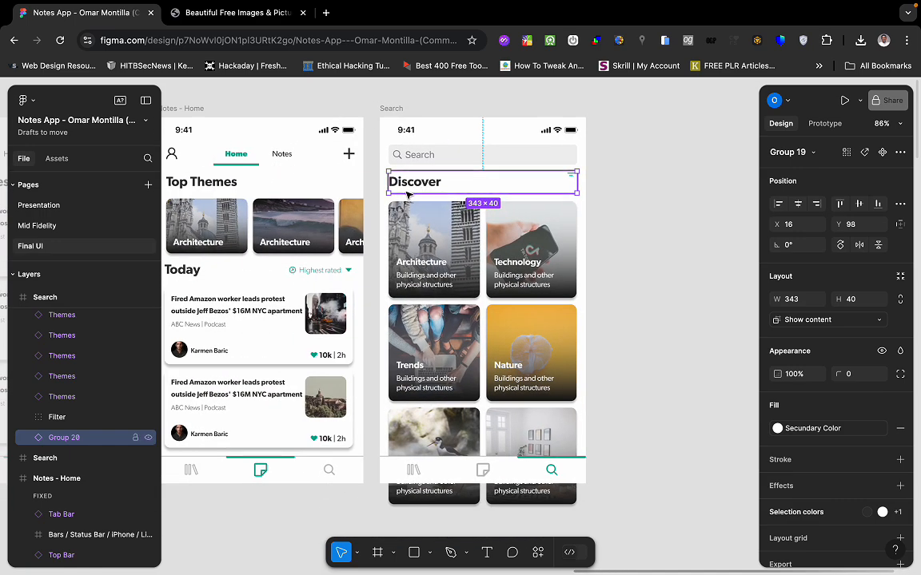
pyautogui.hotkey('ctrl', 'Left')
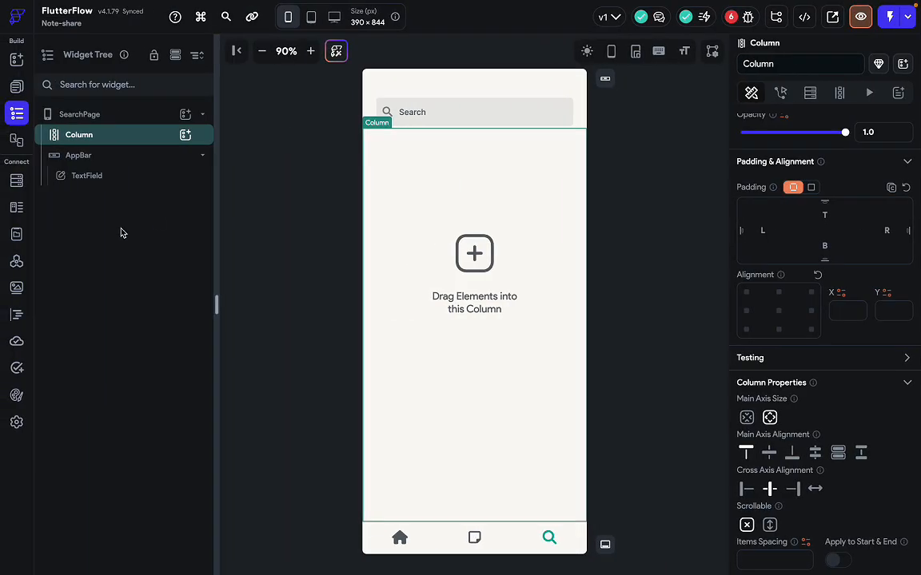
# Copy the Top Themes heading text from HomePage.
pyautogui.click(17, 85)
pyautogui.click(80, 117)
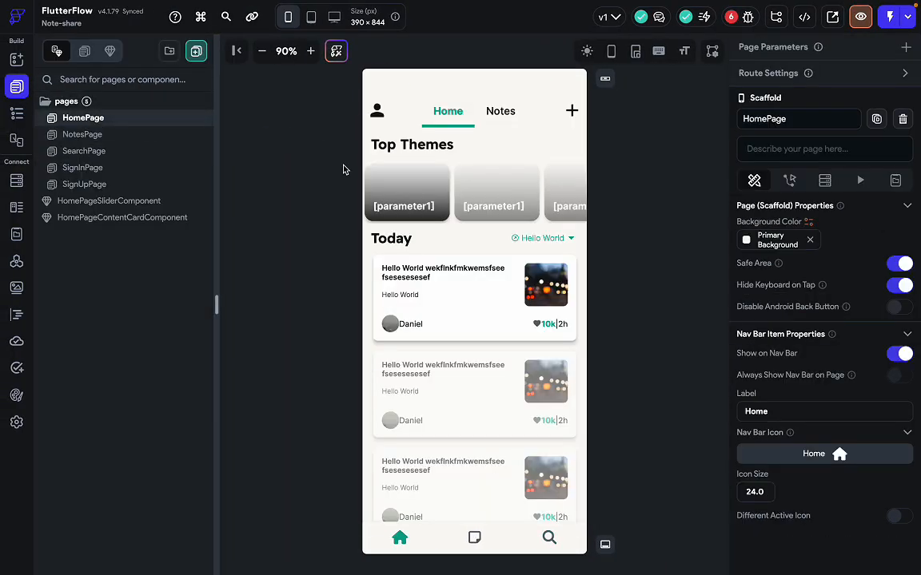
pyautogui.click(474, 154)
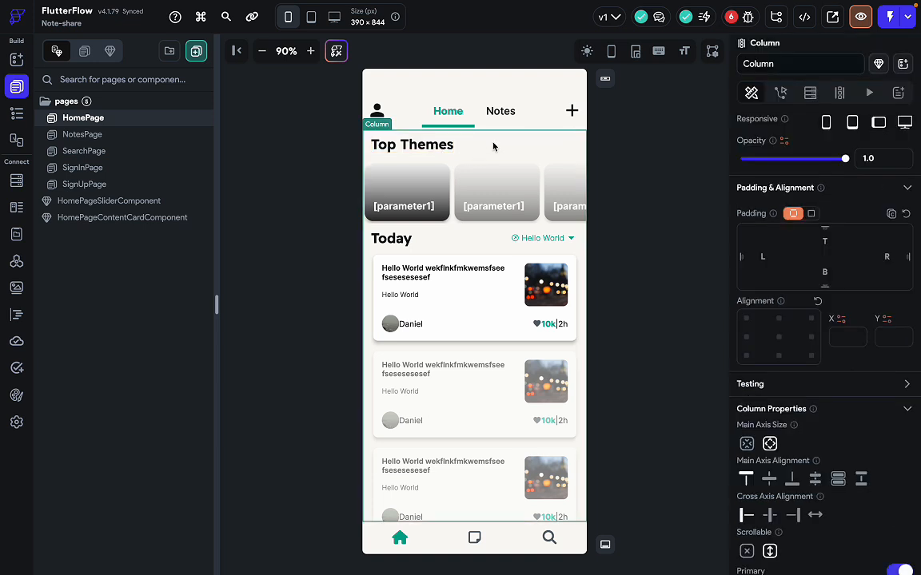
pyautogui.click(416, 148)
pyautogui.hotkey('ctrl', 'c')
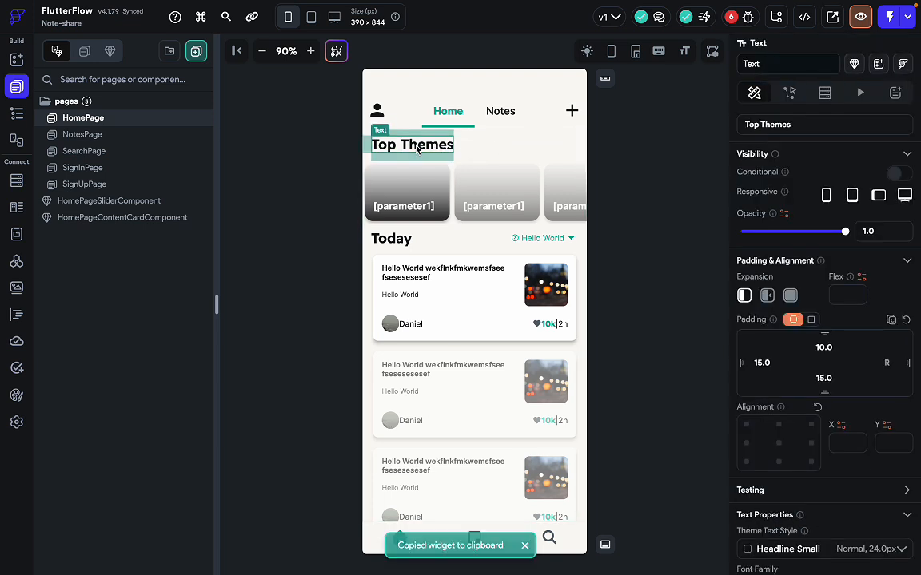
# Add a Row to SearchPage's Column and paste the Top Themes heading into it.
pyautogui.click(88, 151)
pyautogui.click(439, 169)
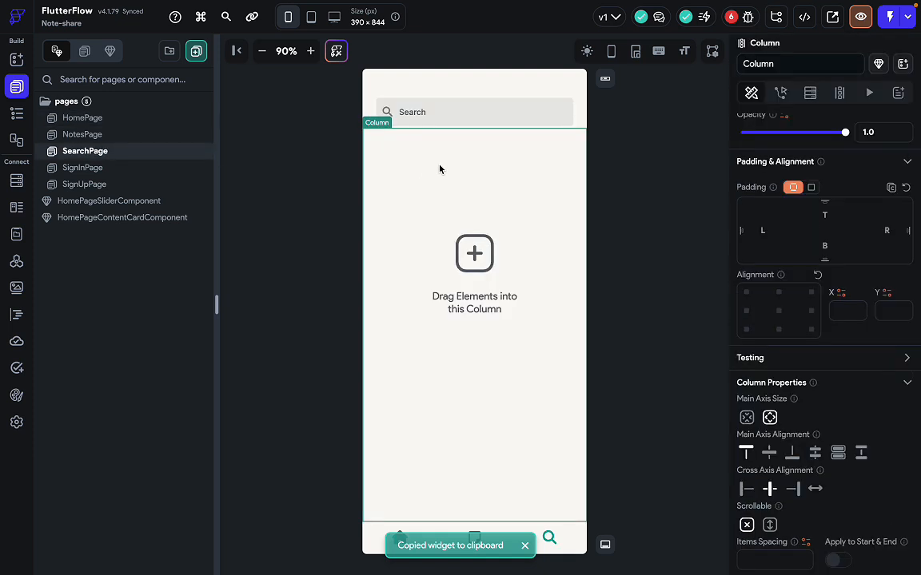
pyautogui.press('super+e')
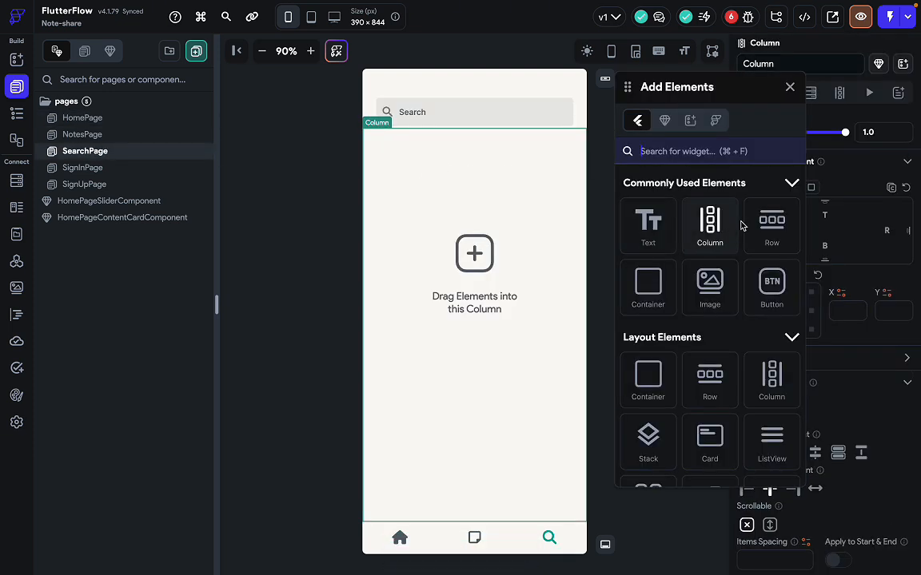
pyautogui.moveTo(769, 225); pyautogui.dragTo(493, 173)
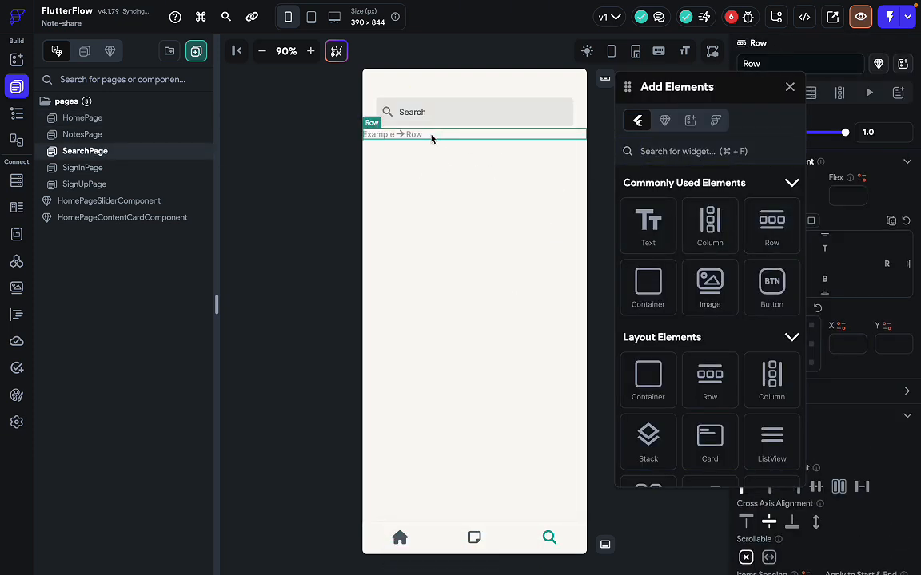
pyautogui.press('super+v')
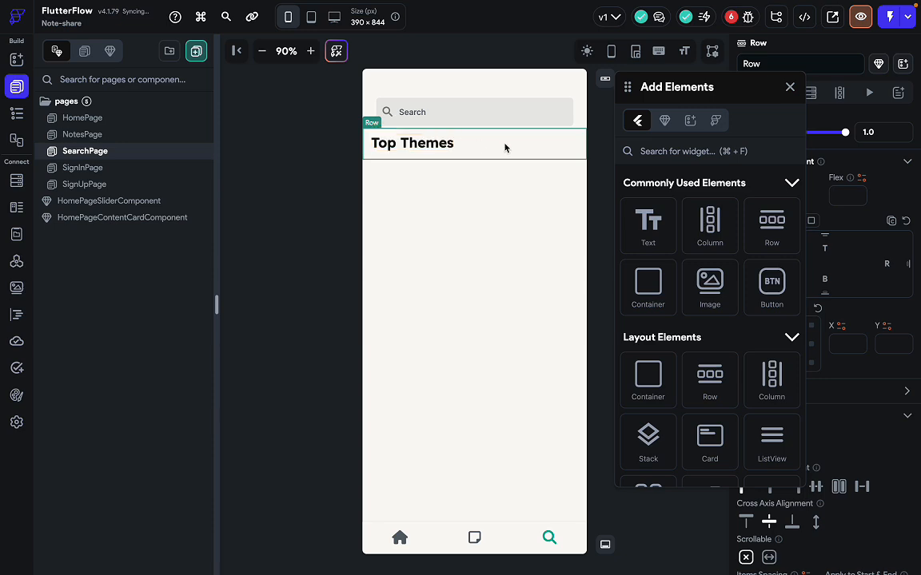
pyautogui.click(791, 88)
pyautogui.hotkey('ctrl', 'Right')
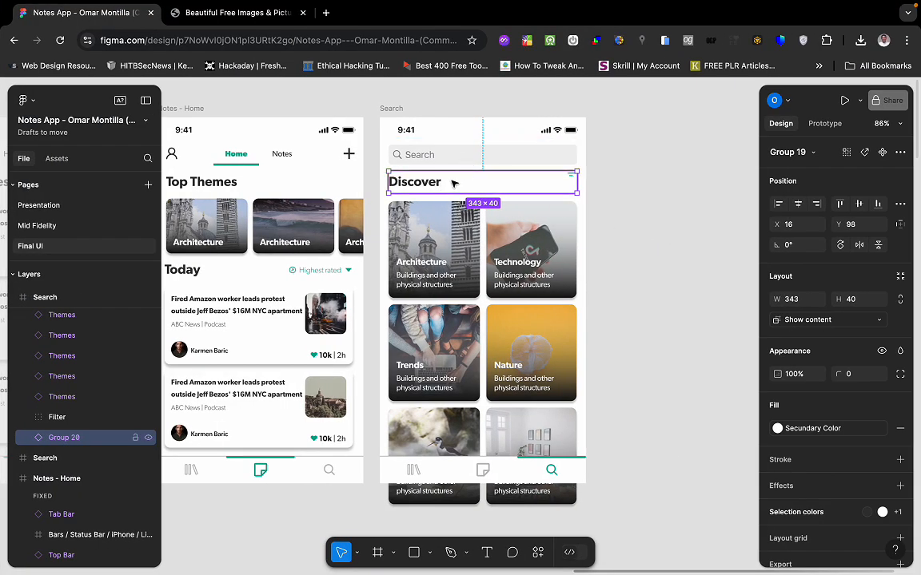
# Measure the Figma filter icon beside Discover at 20×10.08, then return to FlutterFlow.
pyautogui.click(572, 180)
pyautogui.click(657, 209)
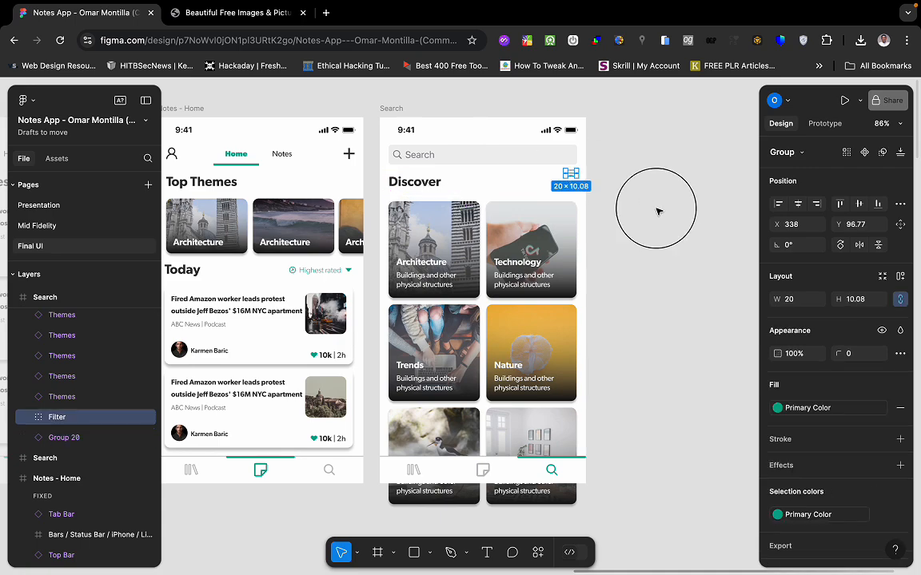
pyautogui.click(574, 175)
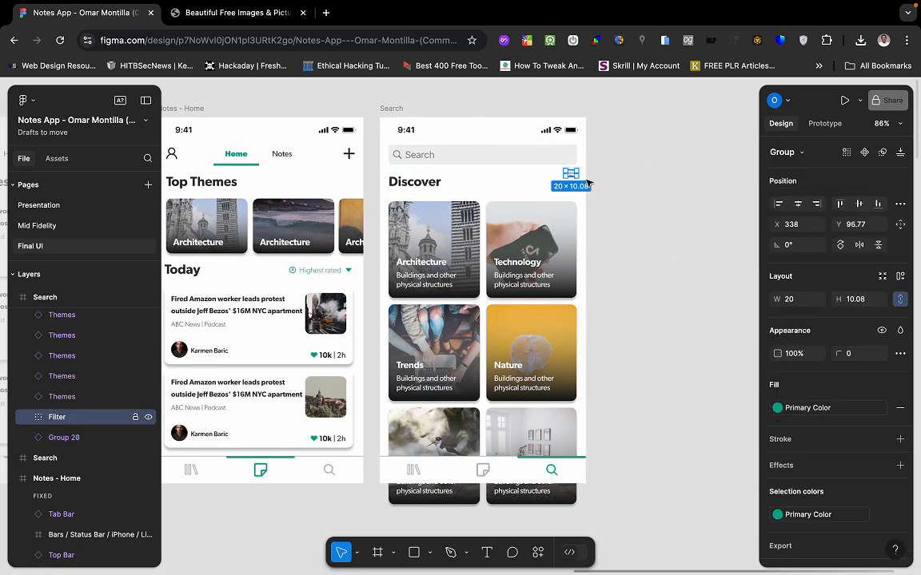
pyautogui.hotkey('ctrl', 'Left')
# Add a filter_list Icon after Top Themes in the Row, coloured Primary.
pyautogui.press('super+f')
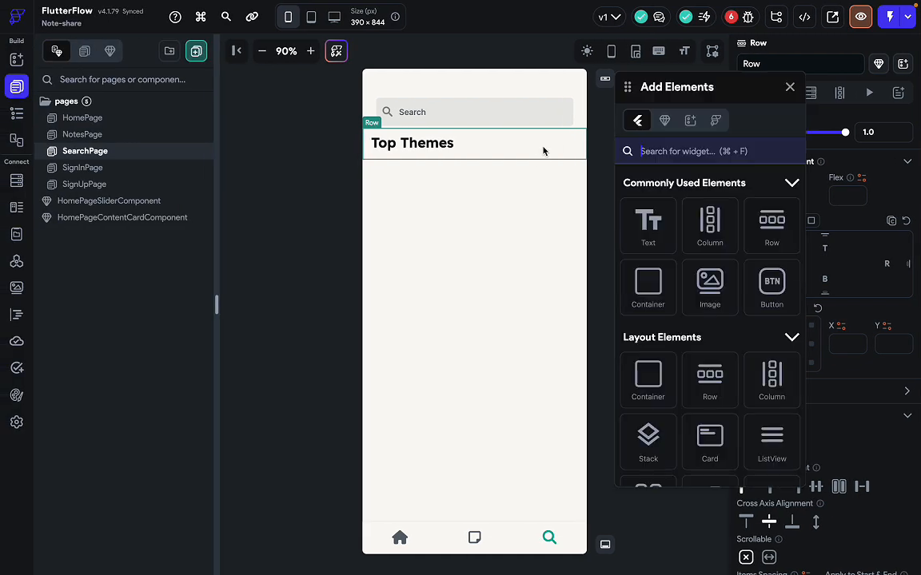
pyautogui.write('icon')
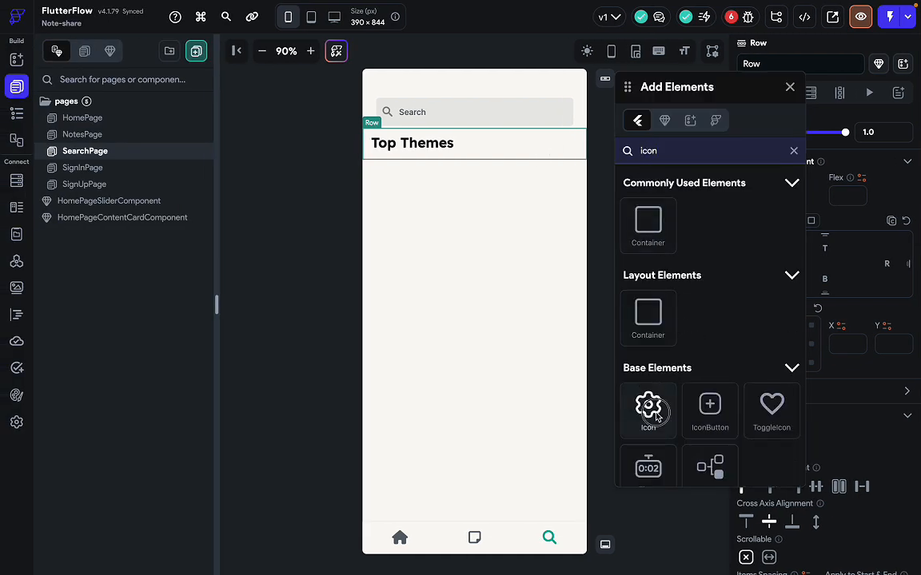
pyautogui.moveTo(651, 407); pyautogui.dragTo(463, 143)
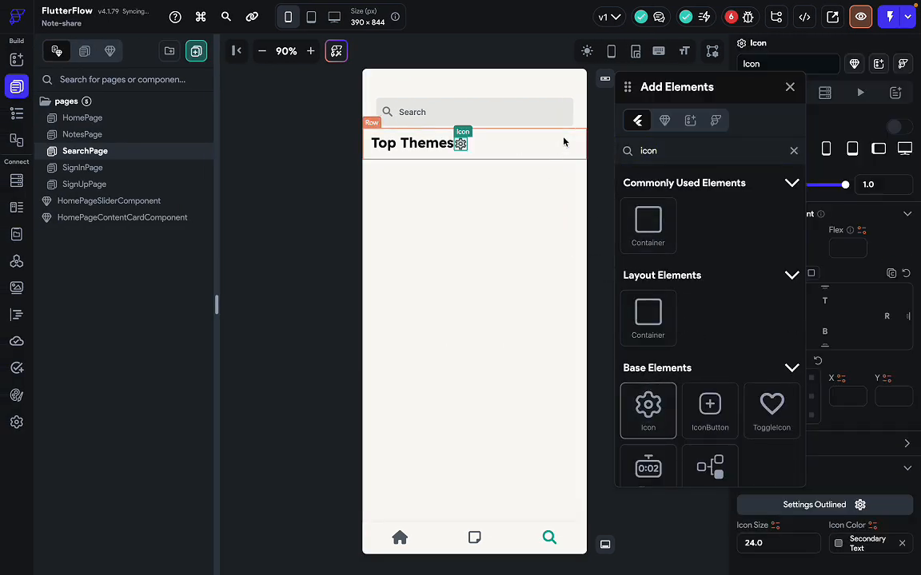
pyautogui.click(790, 88)
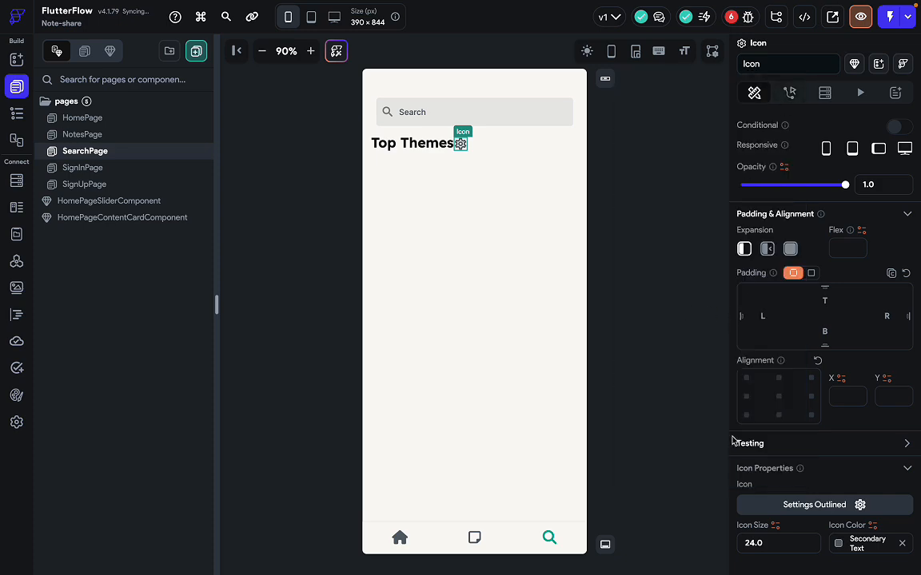
pyautogui.click(803, 510)
pyautogui.write('fi')
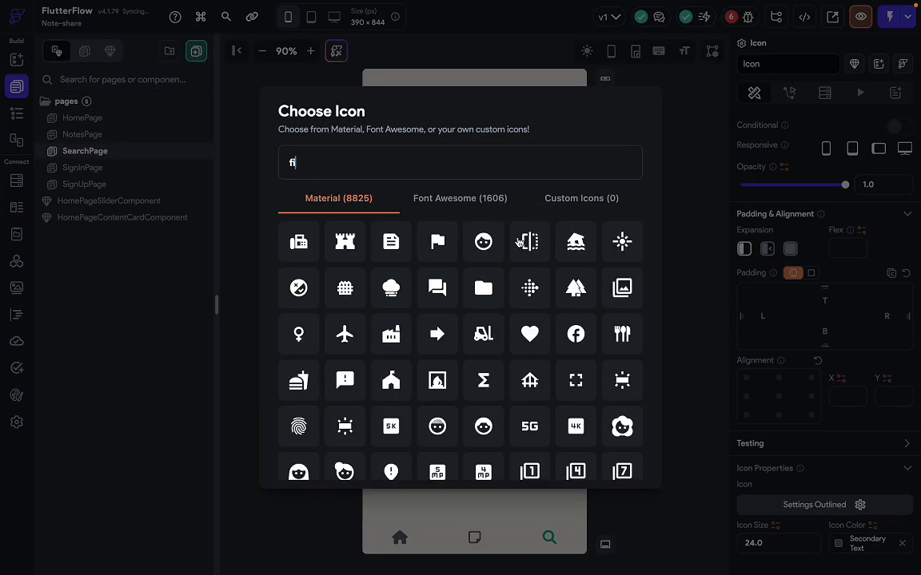
pyautogui.write('lter')
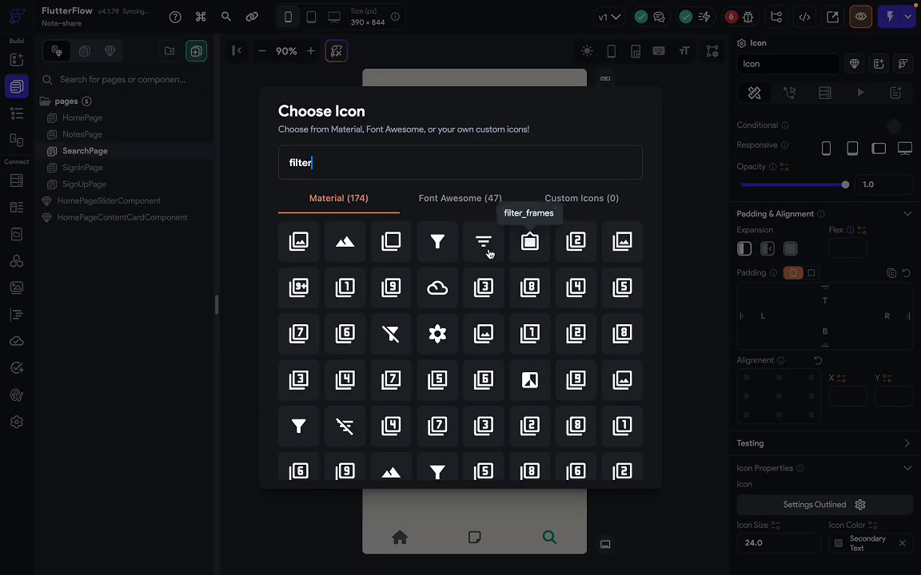
pyautogui.click(489, 254)
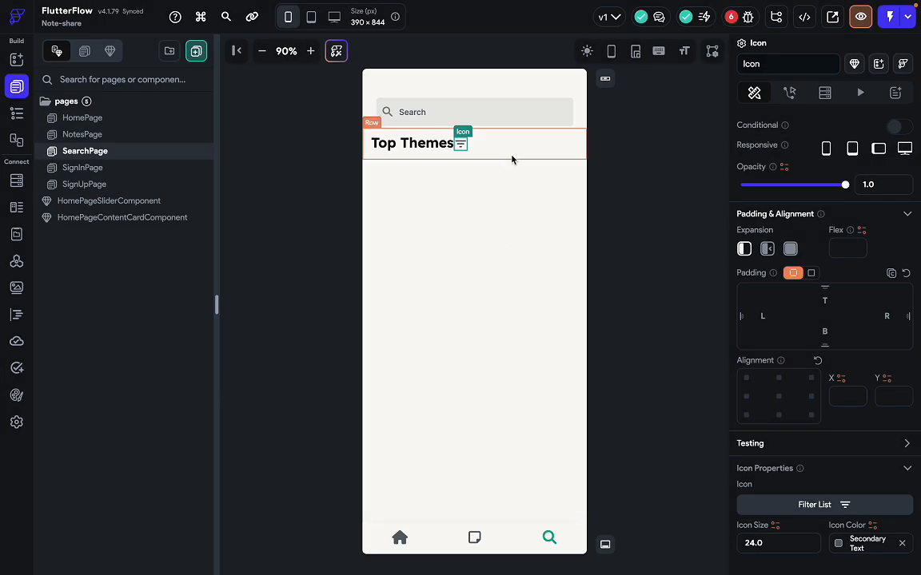
pyautogui.scroll(-1, 843, 507)
pyautogui.click(841, 515)
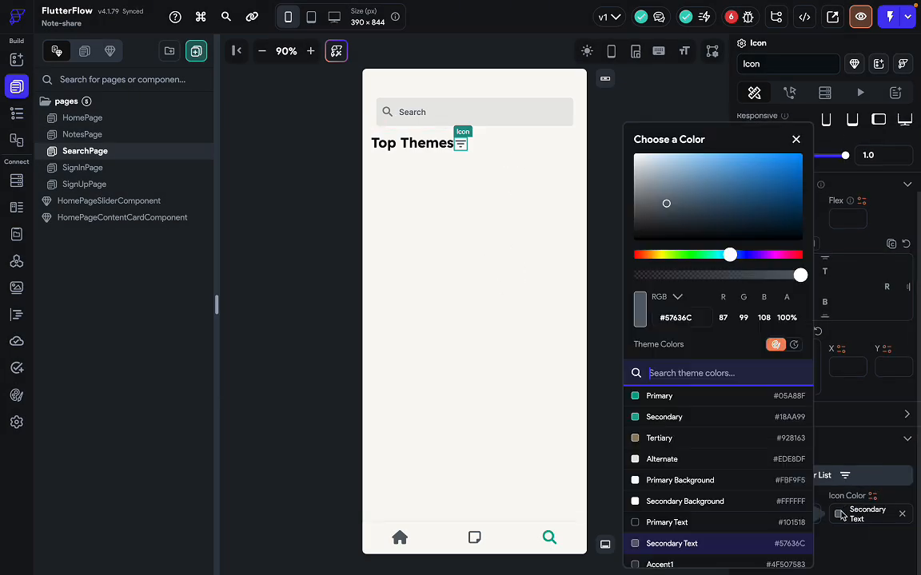
pyautogui.click(676, 403)
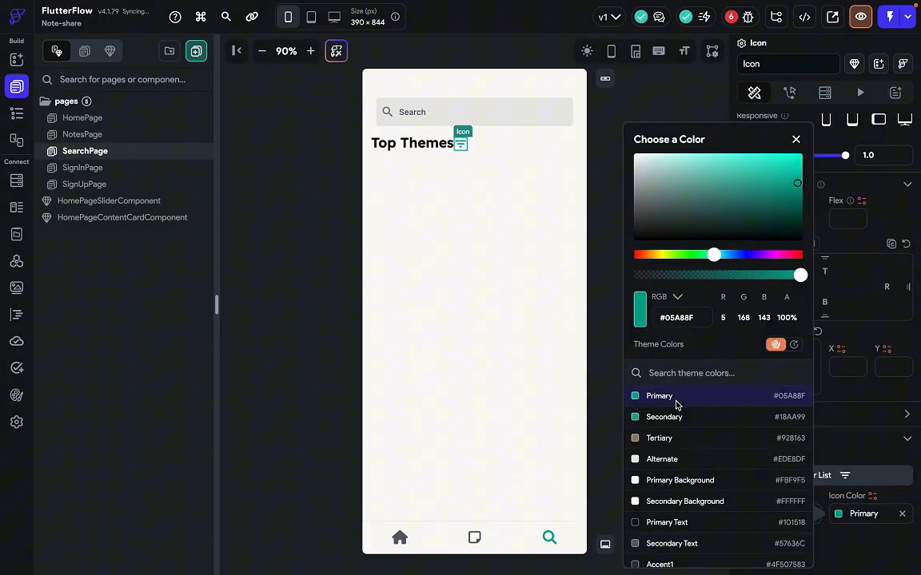
pyautogui.click(512, 150)
# Set the Row's Main Axis Alignment to Space Between and compare with Figma.
pyautogui.click(496, 149)
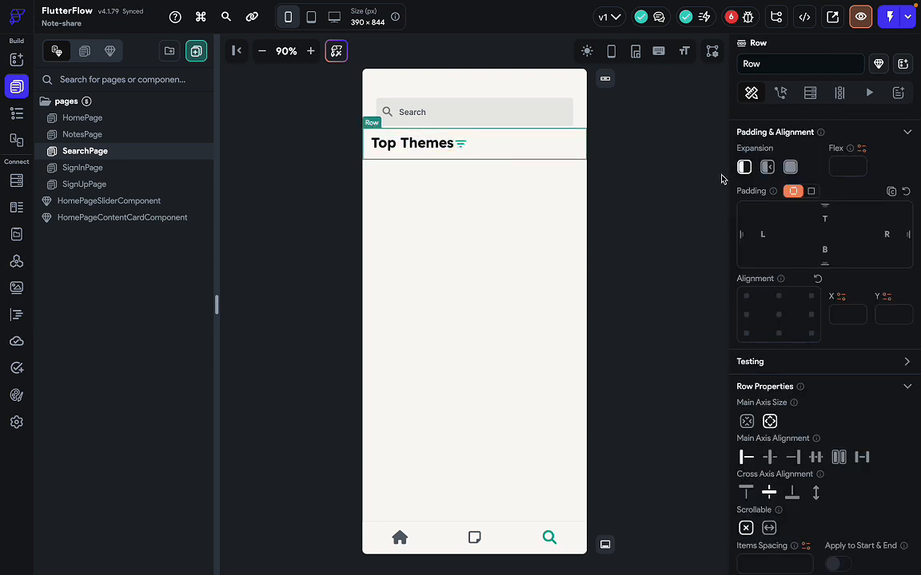
pyautogui.scroll(-1, 789, 407)
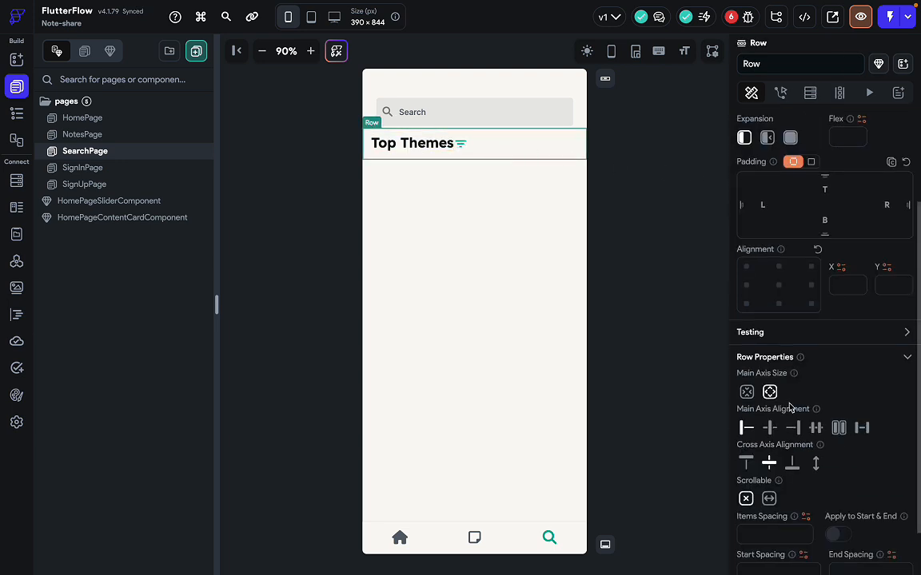
pyautogui.click(861, 430)
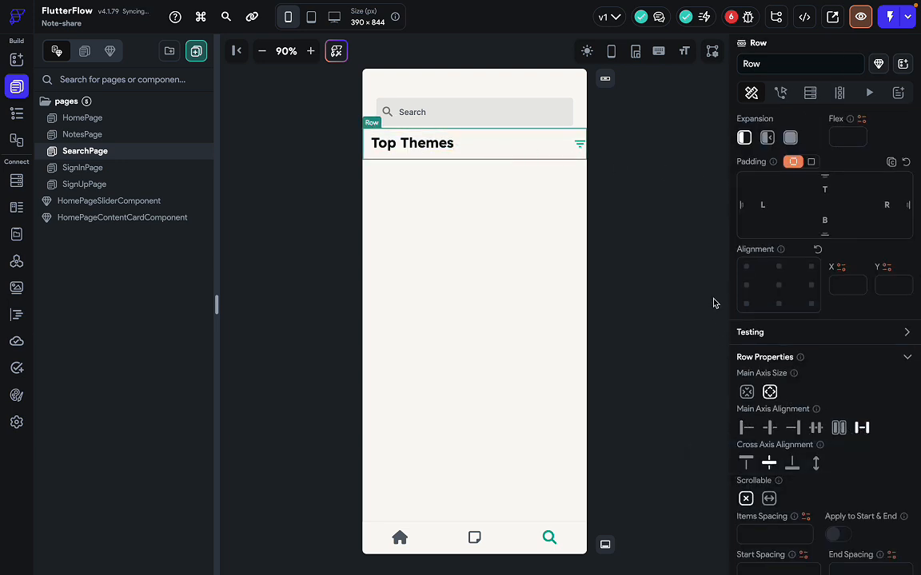
pyautogui.hotkey('alt', 'Tab')
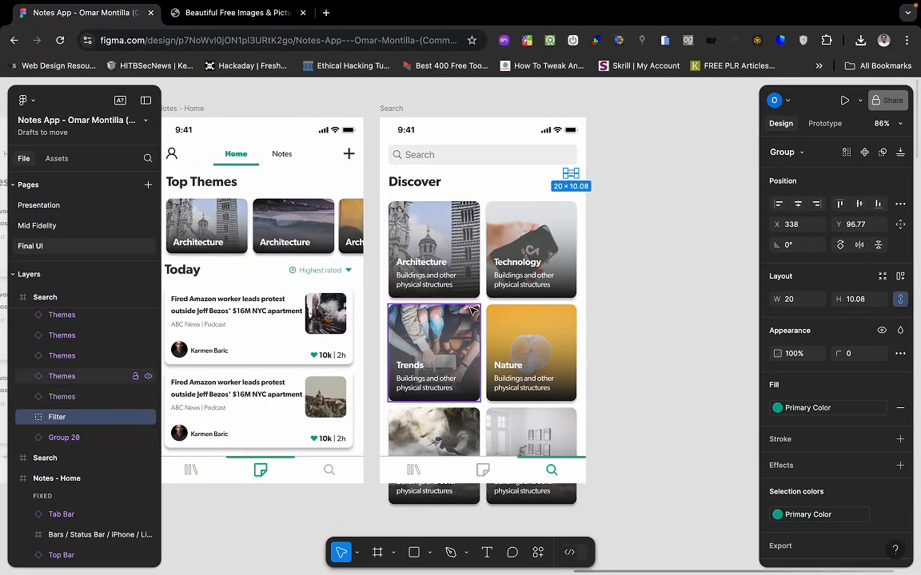
pyautogui.scroll(-1, 473, 312)
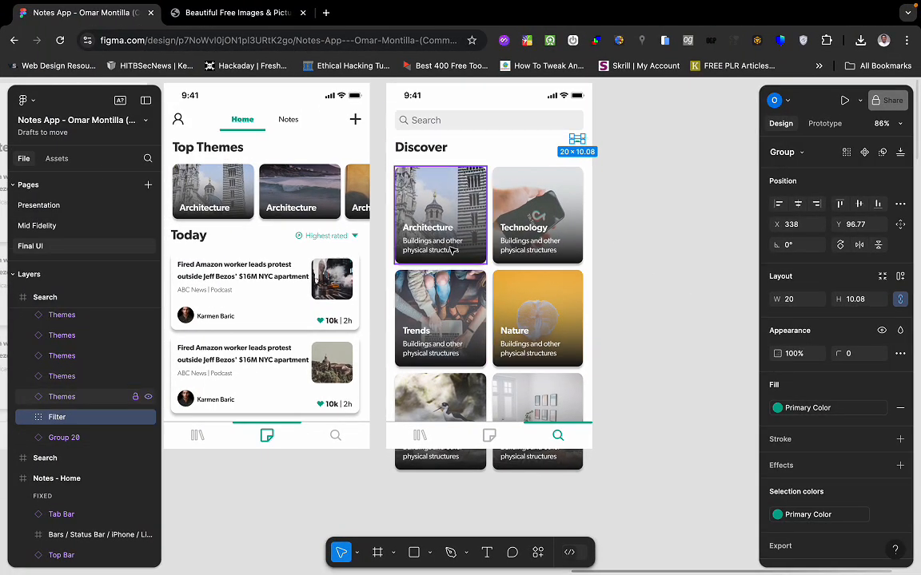
pyautogui.hotkey('ctrl', 'Left')
pyautogui.click(454, 144)
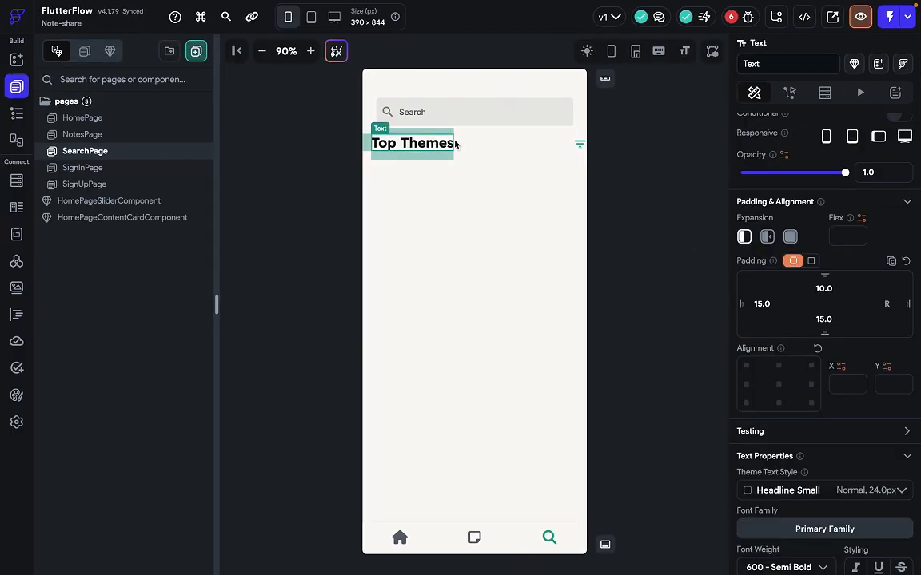
# Remove the heading's left padding and give the SearchPage Column 15 left and right padding.
pyautogui.press('BackSpace')
pyautogui.press('BackSpace')
pyautogui.press('BackSpace')
pyautogui.press('BackSpace')
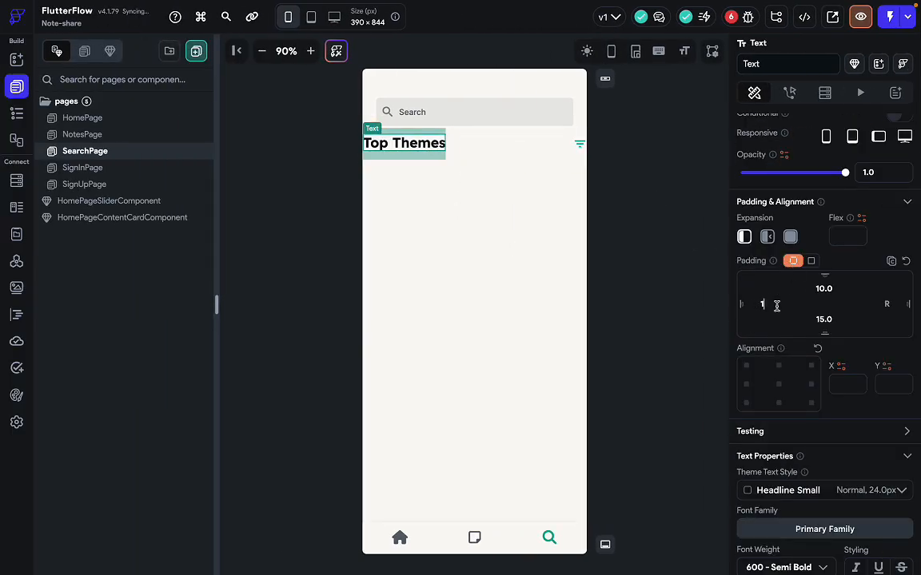
pyautogui.click(432, 289)
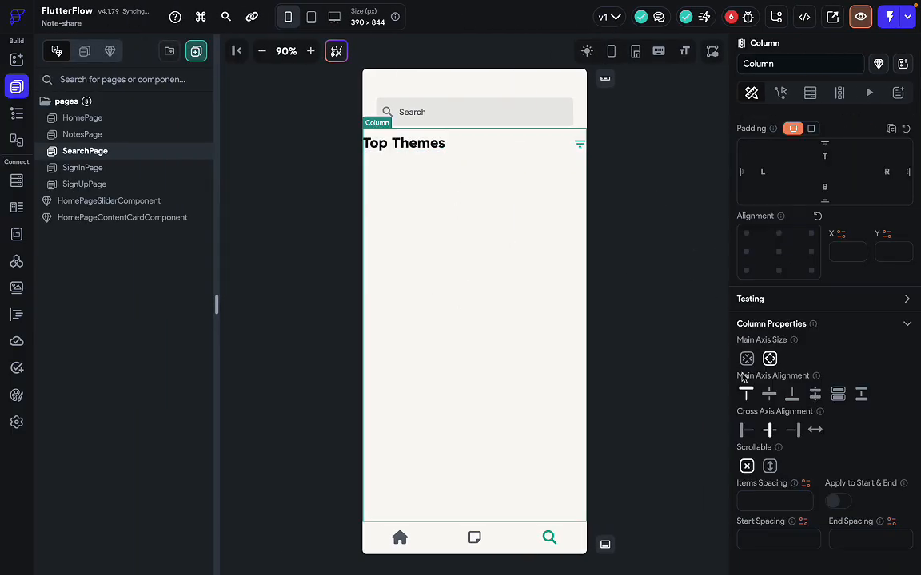
pyautogui.click(766, 172)
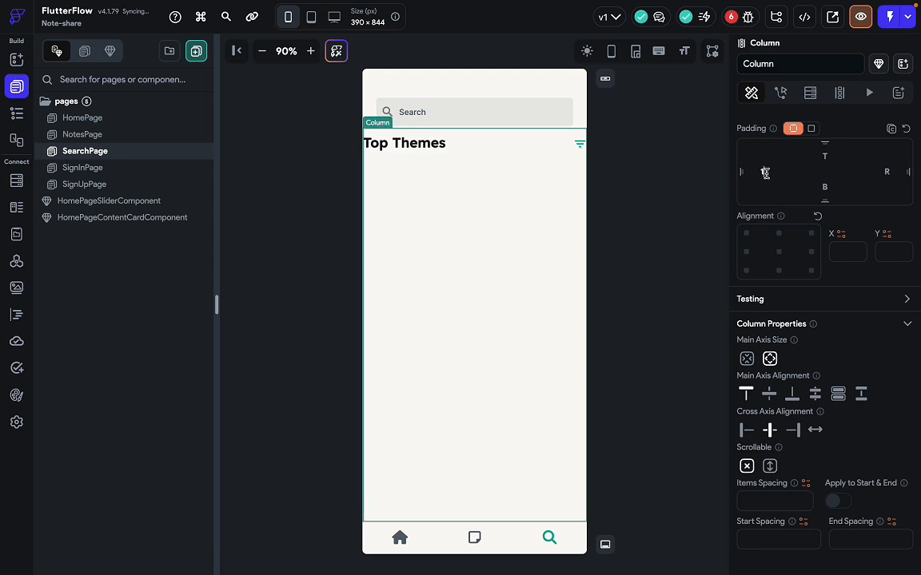
pyautogui.write('15')
pyautogui.click(885, 172)
pyautogui.write('15')
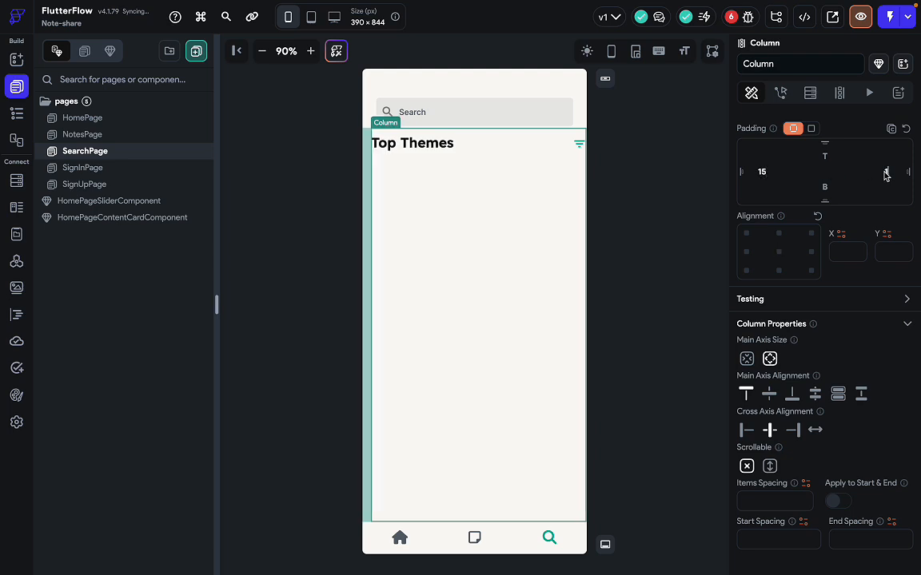
pyautogui.click(668, 264)
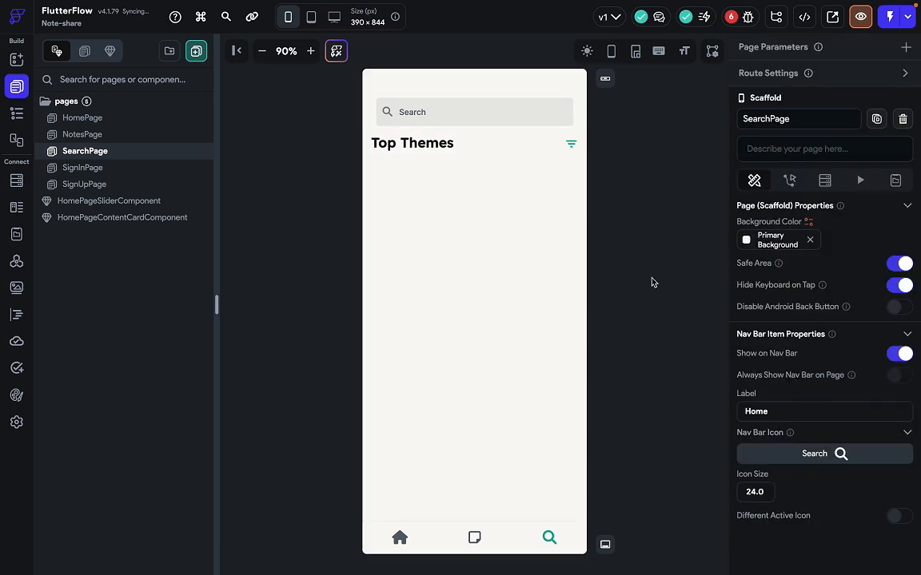
pyautogui.click(517, 151)
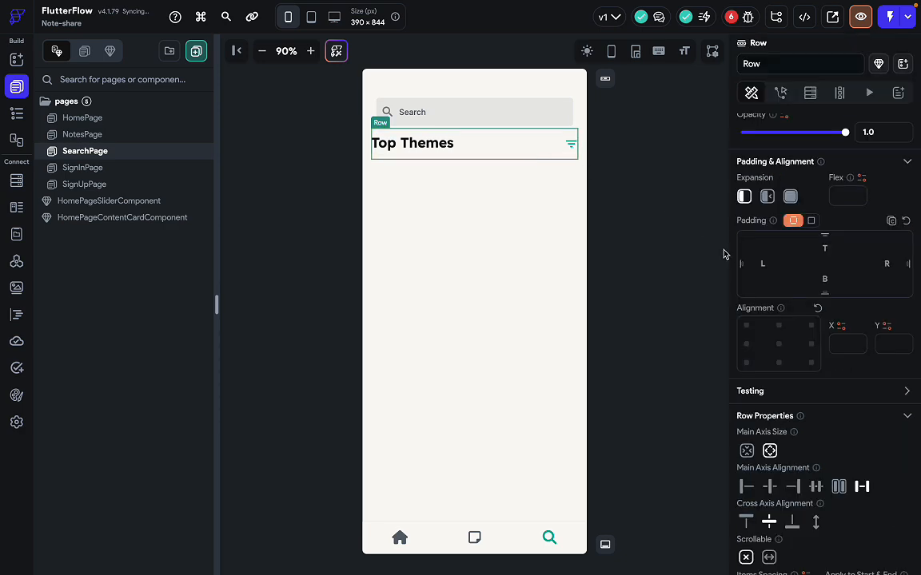
pyautogui.scroll(-3, 783, 504)
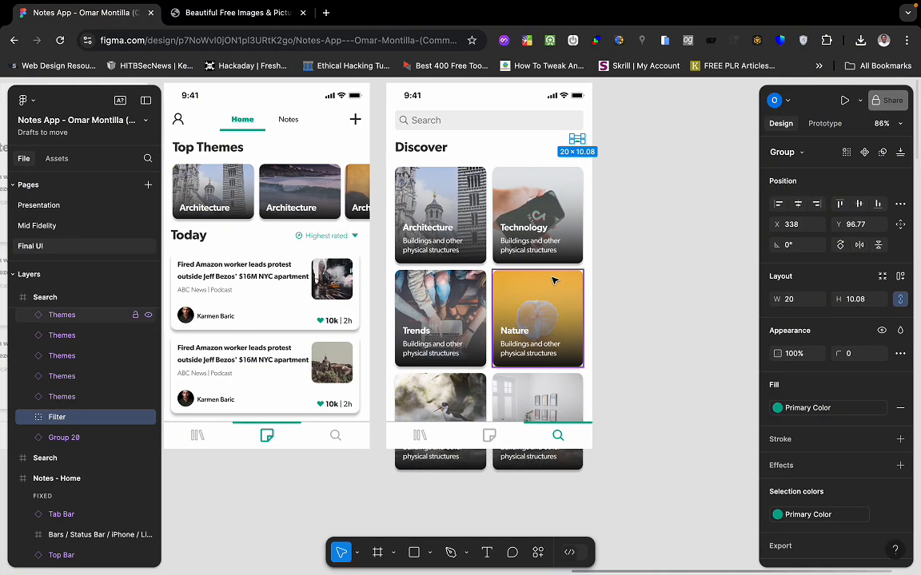
# Measure the Figma Discover header group at 343×40, then switch back to FlutterFlow.
pyautogui.click(672, 214)
pyautogui.scroll(3, 636, 262)
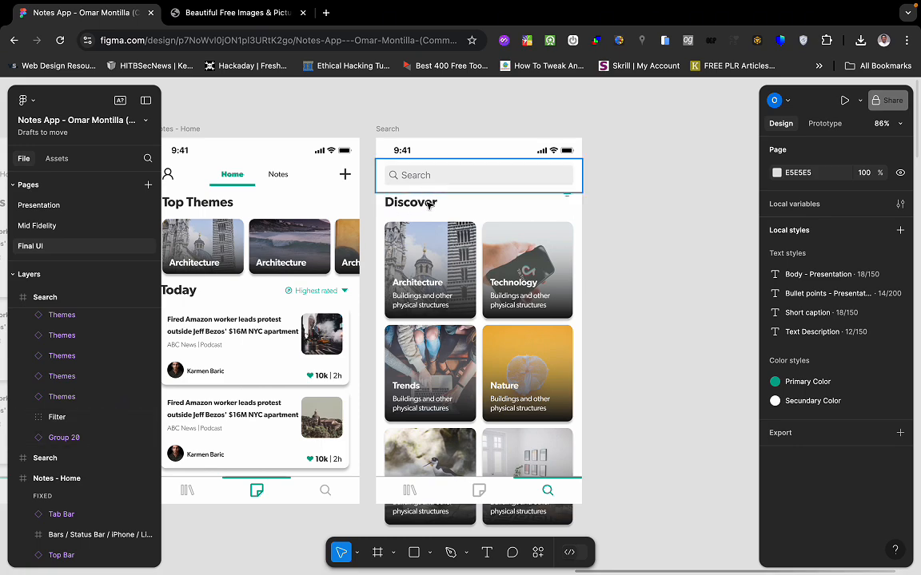
pyautogui.click(454, 210)
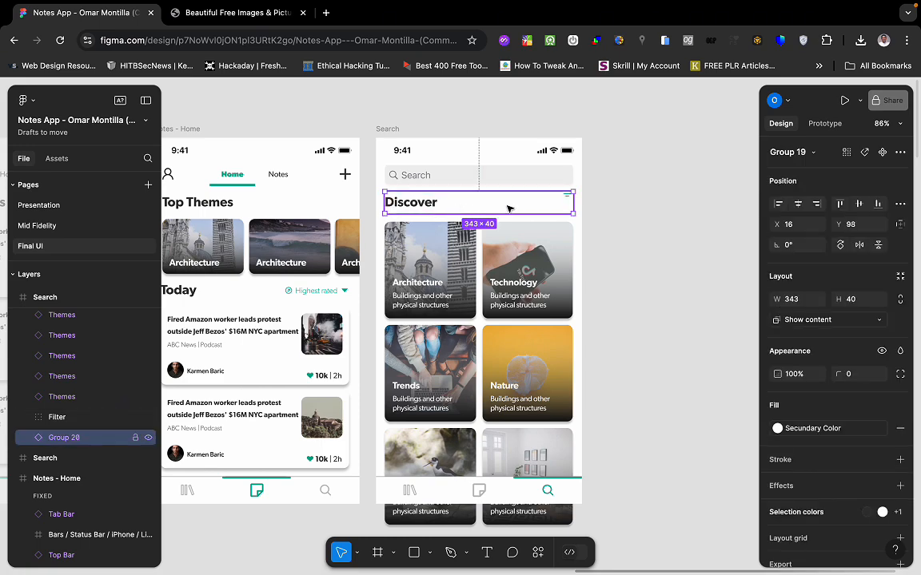
pyautogui.hotkey('ctrl', 'Left')
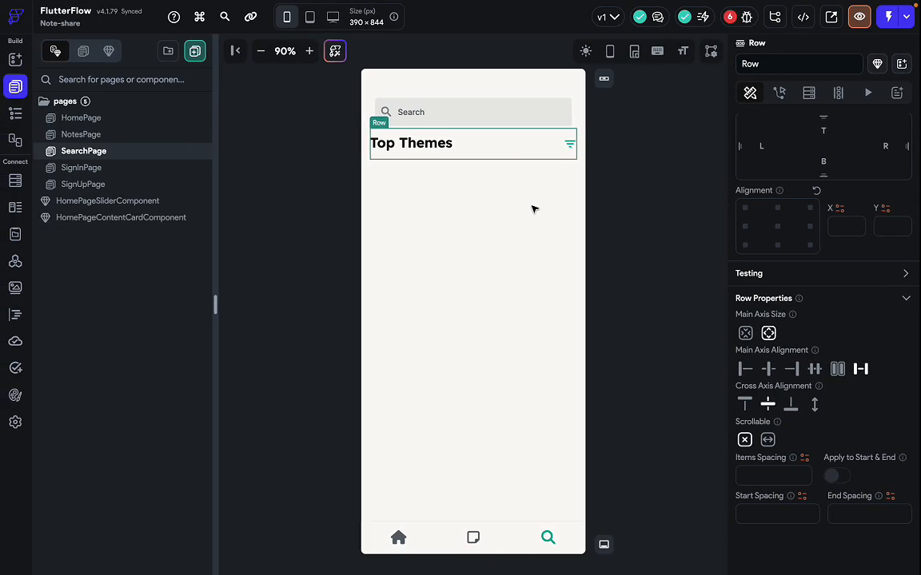
# Set the Top Themes text's bottom padding to 10.
pyautogui.click(445, 144)
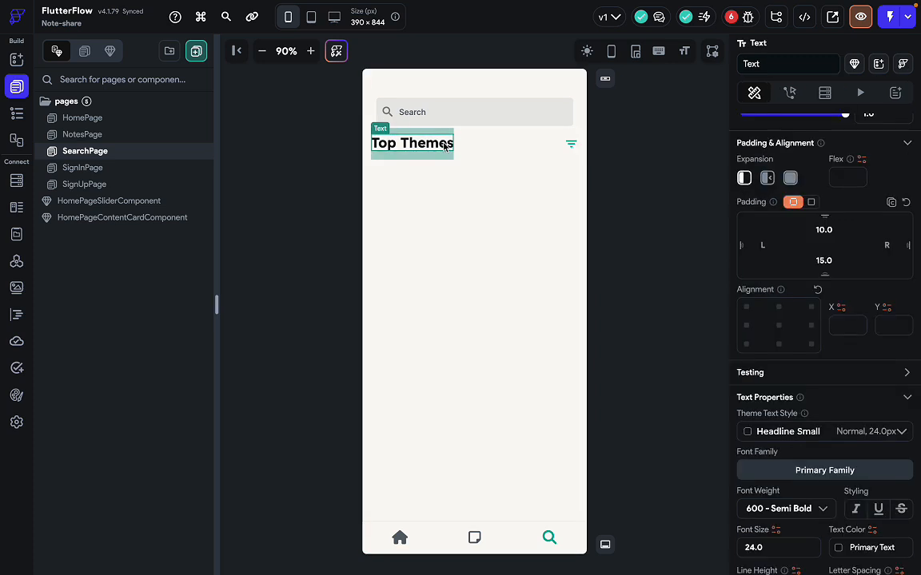
pyautogui.click(823, 263)
pyautogui.press('BackSpace')
pyautogui.write('0')
# Set the header Row's Cross Axis Alignment to Start.
pyautogui.click(494, 150)
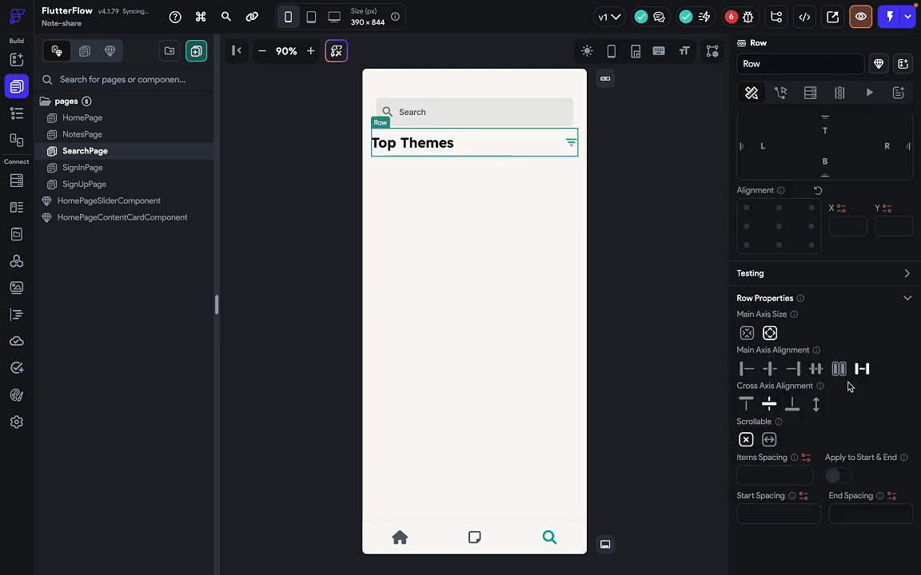
pyautogui.click(746, 404)
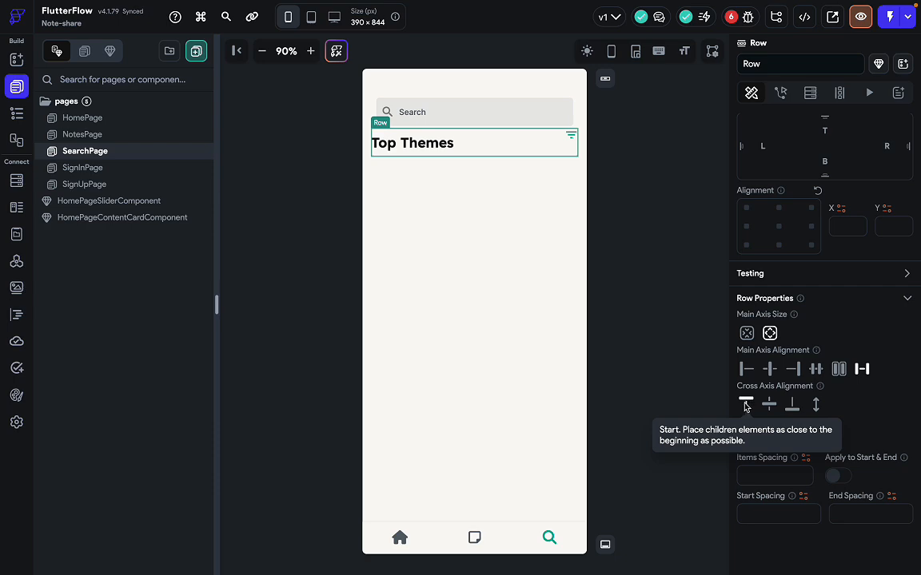
pyautogui.click(631, 202)
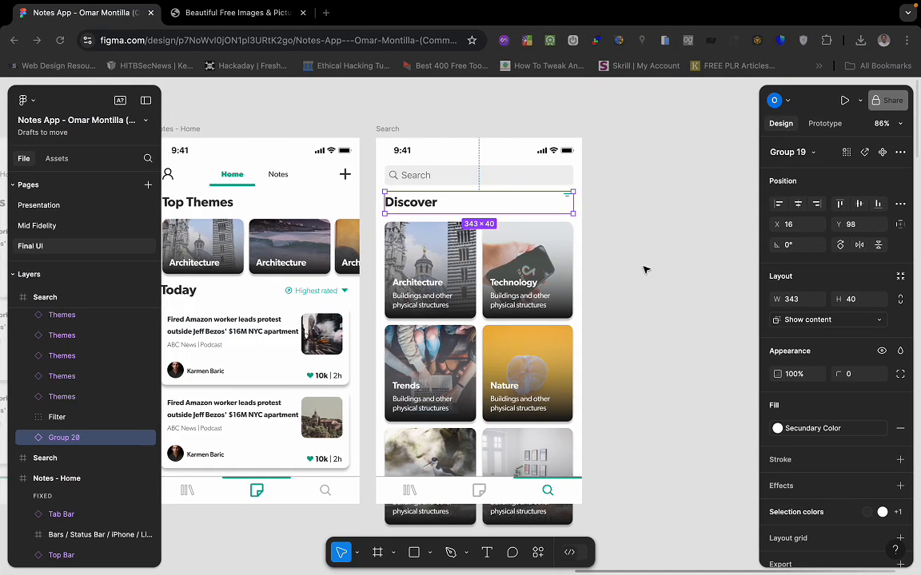
pyautogui.click(614, 244)
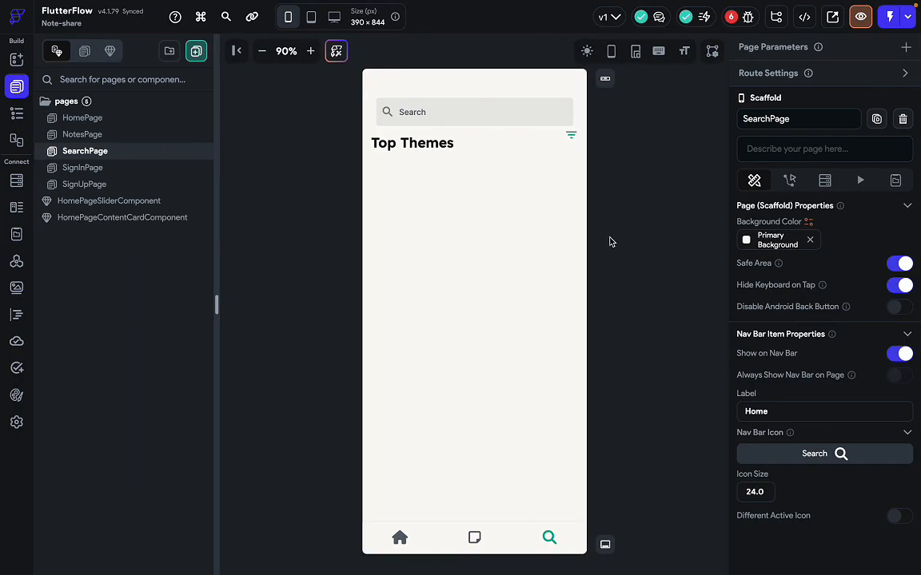
pyautogui.click(504, 150)
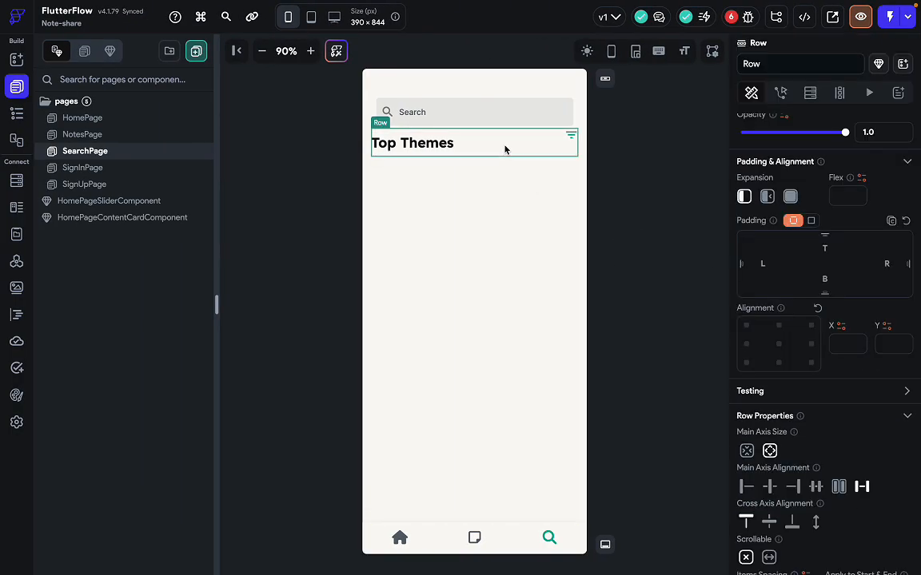
pyautogui.click(503, 256)
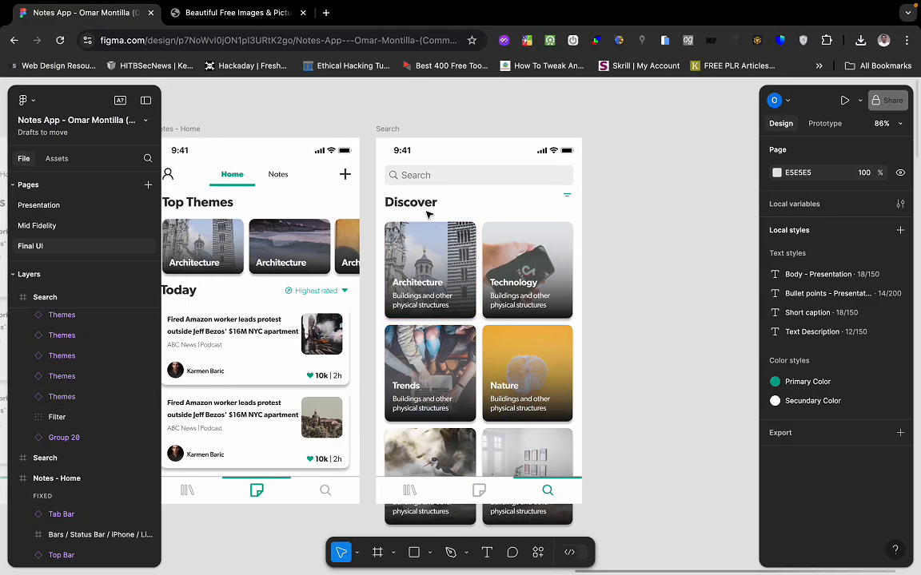
pyautogui.click(428, 212)
pyautogui.hotkey('ctrl', 'Left')
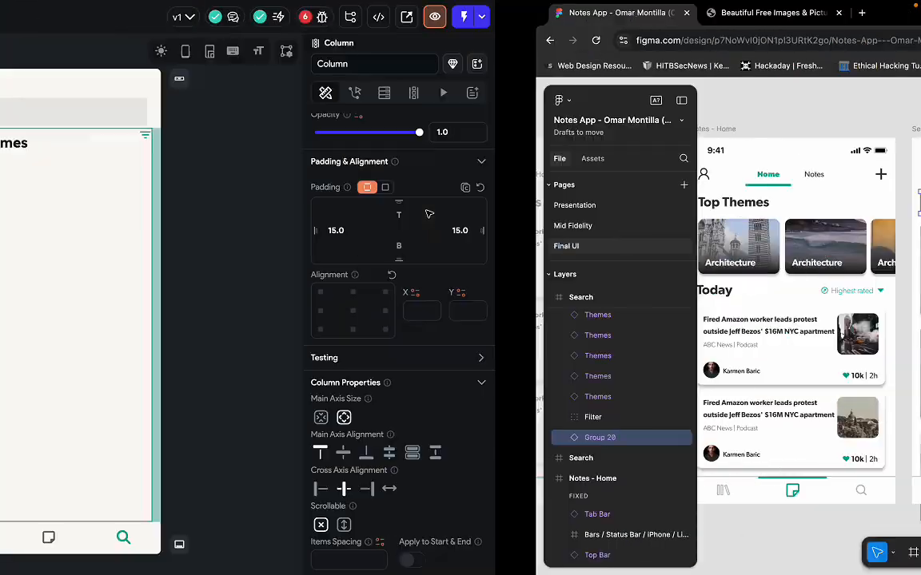
pyautogui.click(393, 144)
# Replace the heading text 'Top Themes' with 'Discover'.
pyautogui.scroll(1, 837, 207)
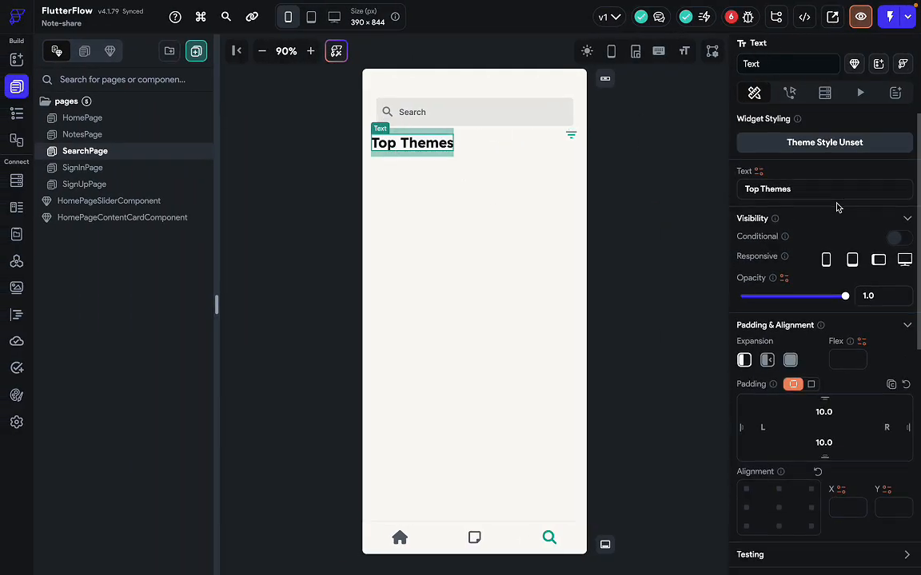
pyautogui.scroll(-1, 791, 331)
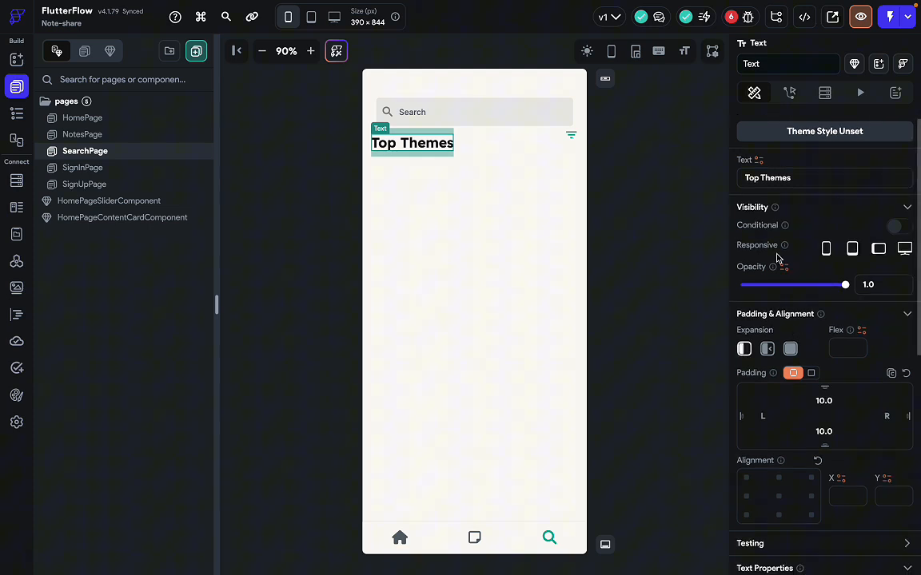
pyautogui.tripleClick(798, 185)
pyautogui.write('Dis')
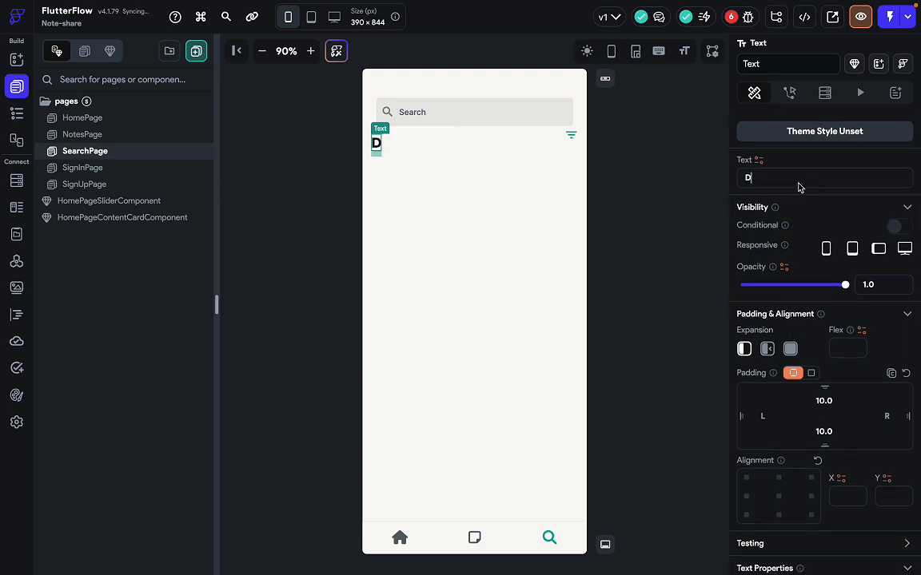
pyautogui.write('cover')
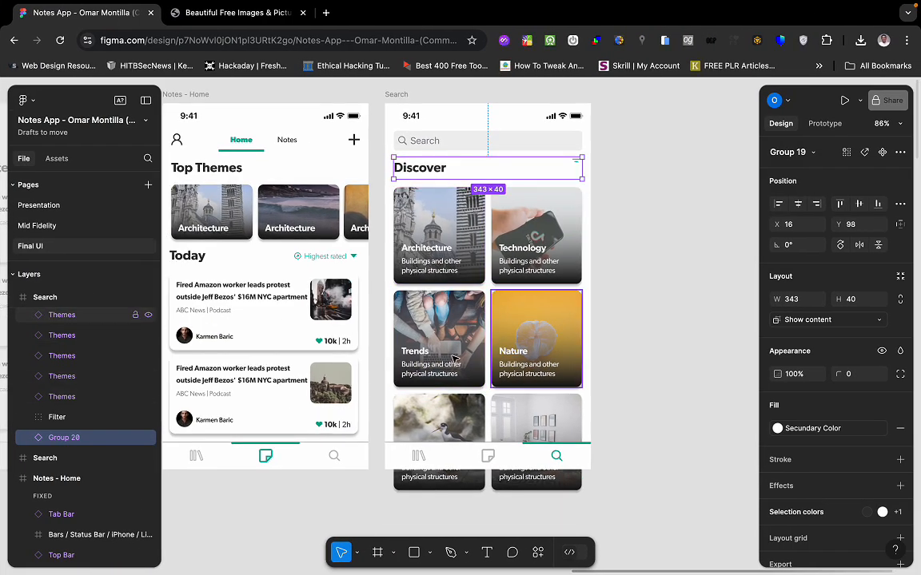
pyautogui.scroll(-2, 480, 359)
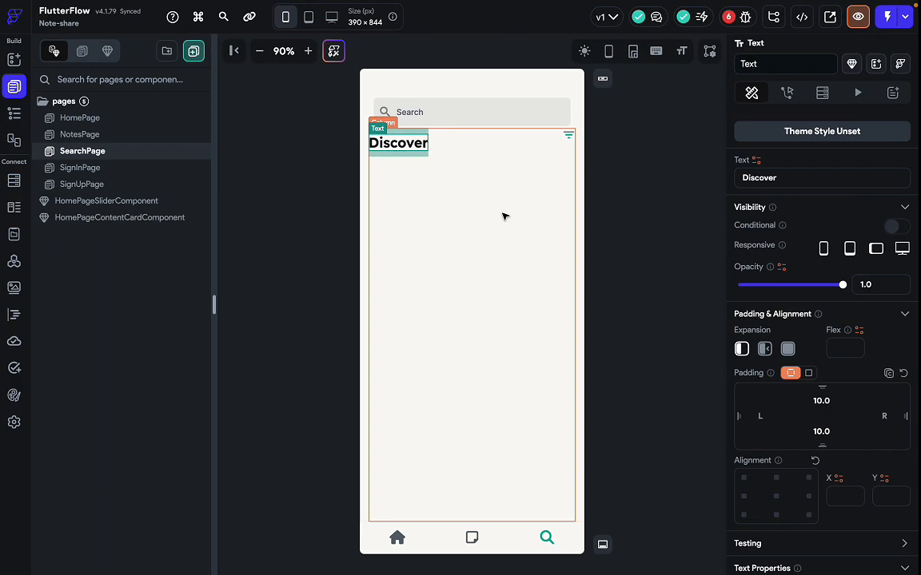
pyautogui.click(465, 227)
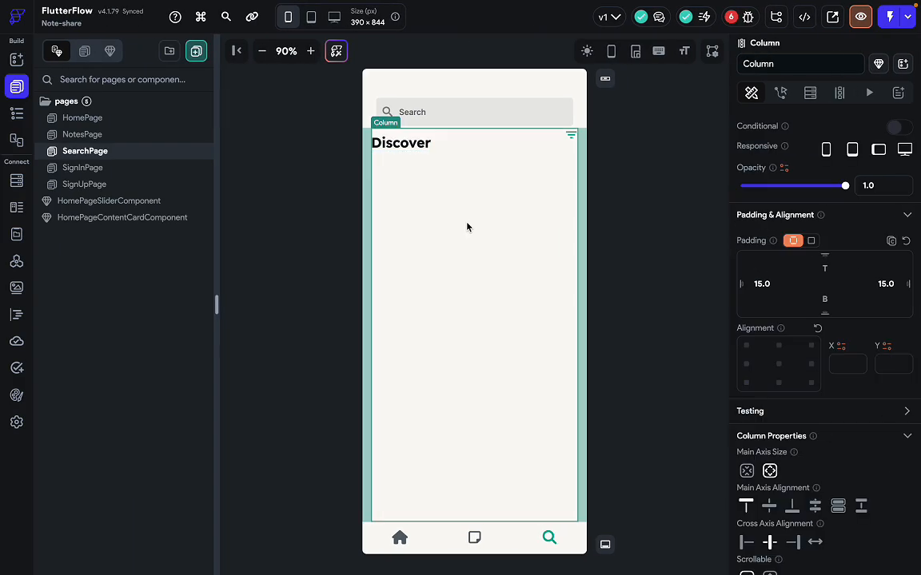
# Drag a GridView from the Add Elements panel beneath the Discover header.
pyautogui.press('super+p')
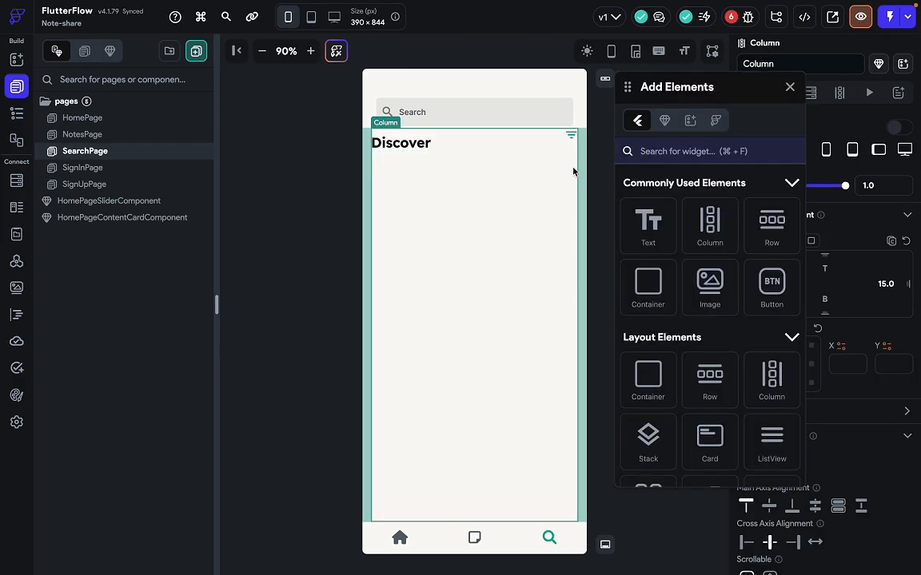
pyautogui.write('gri')
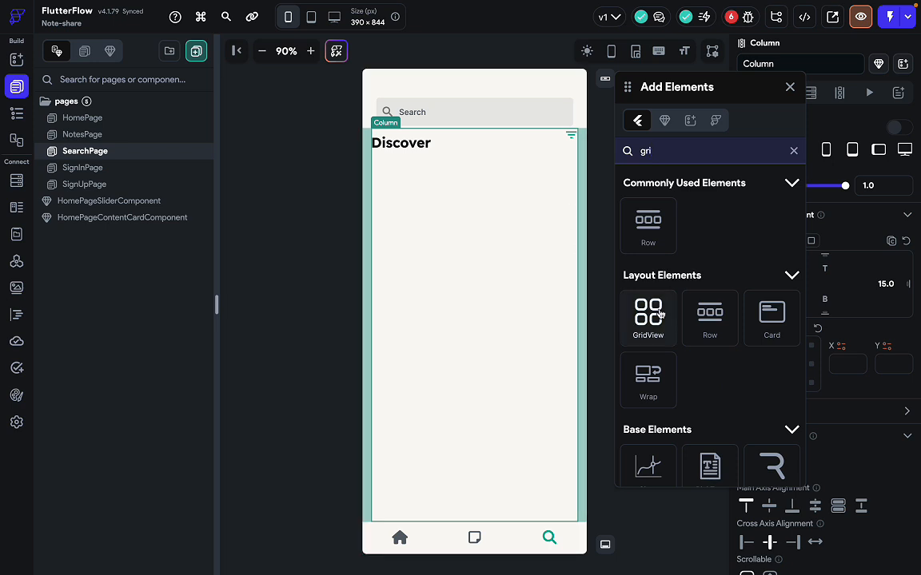
pyautogui.moveTo(648, 312); pyautogui.dragTo(506, 295)
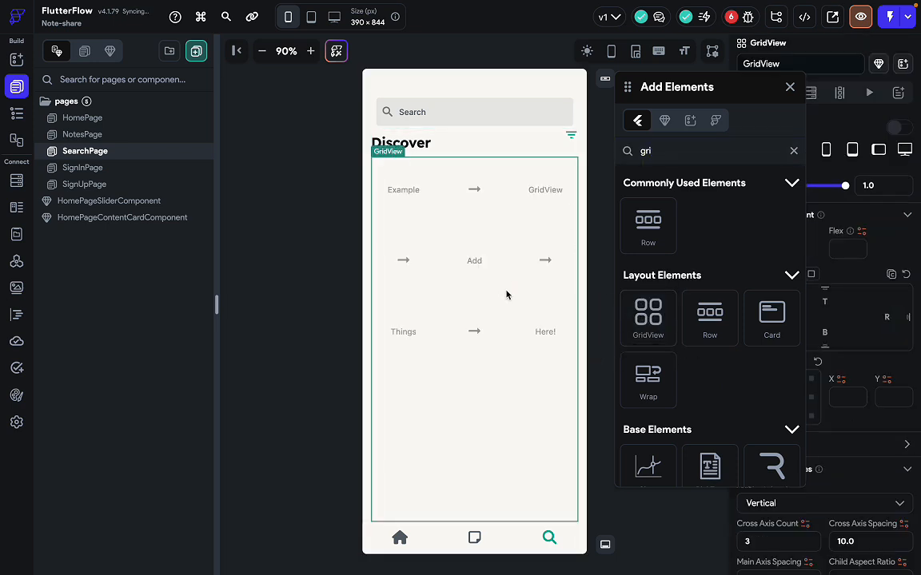
pyautogui.click(789, 87)
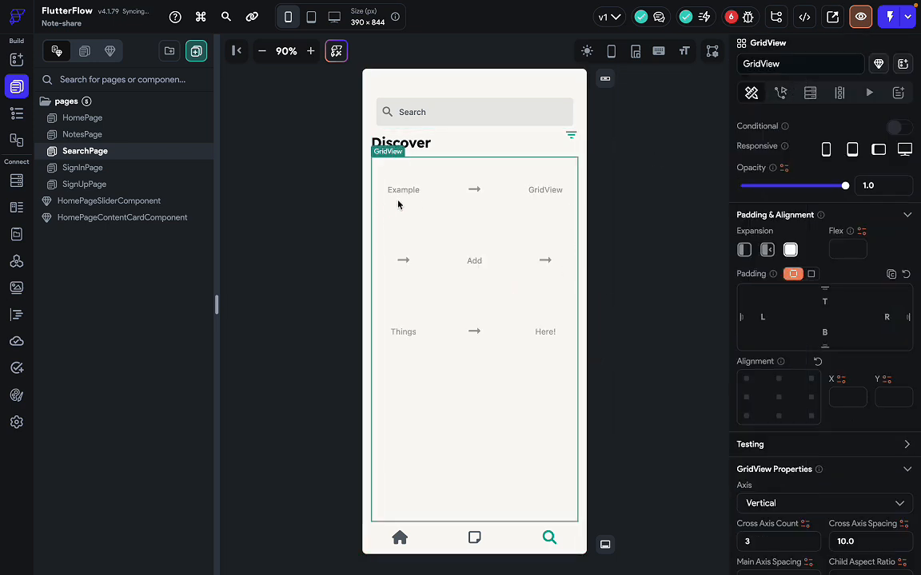
pyautogui.press('super+p')
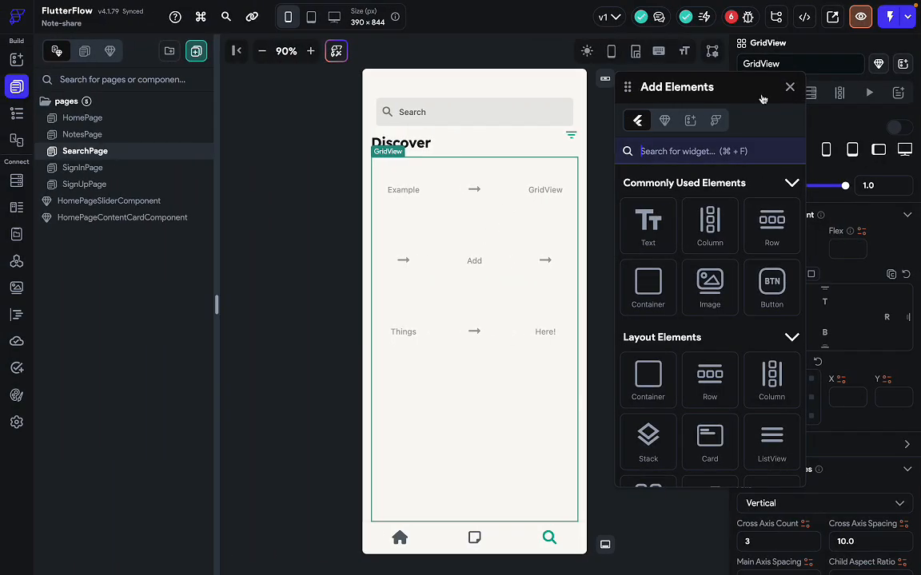
pyautogui.click(786, 87)
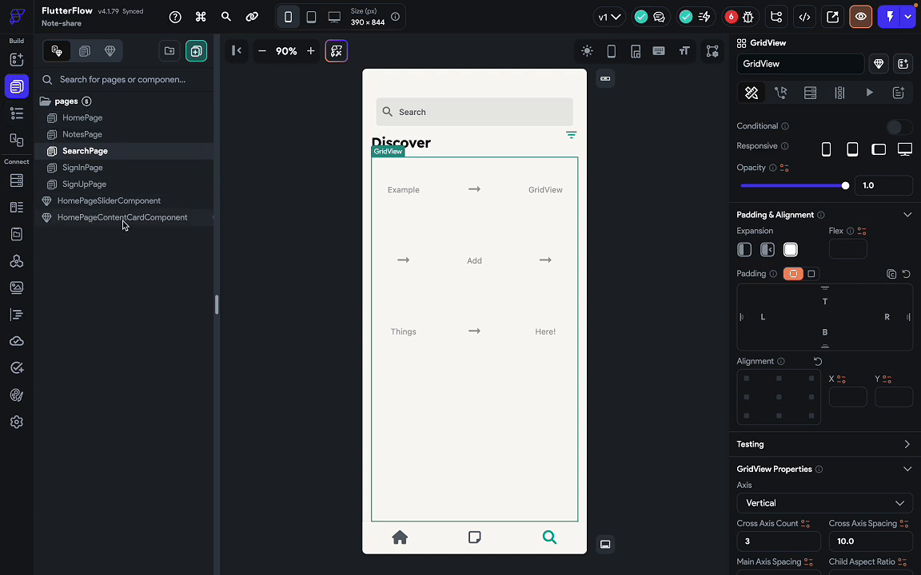
# Copy the Card widget from HomePageSliderComponent via its widget tree.
pyautogui.click(93, 199)
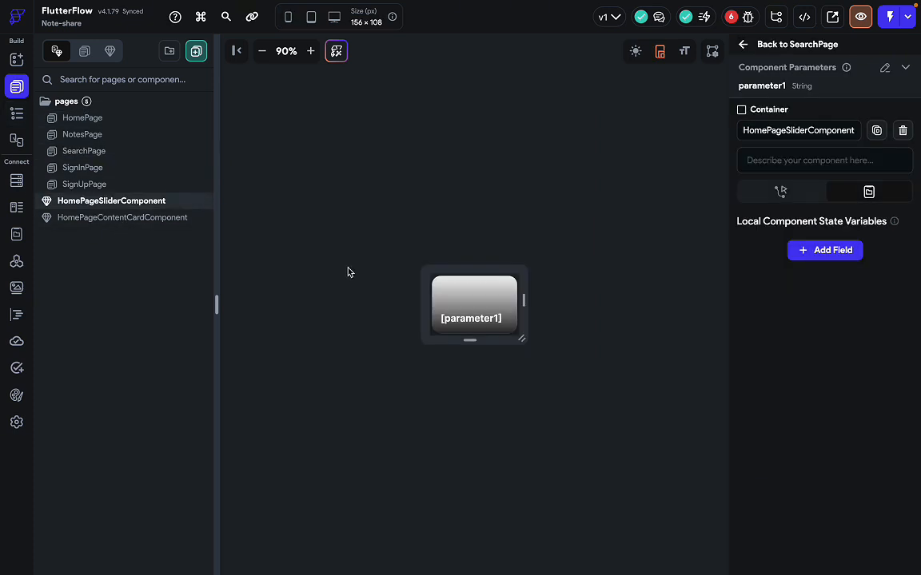
pyautogui.click(458, 319)
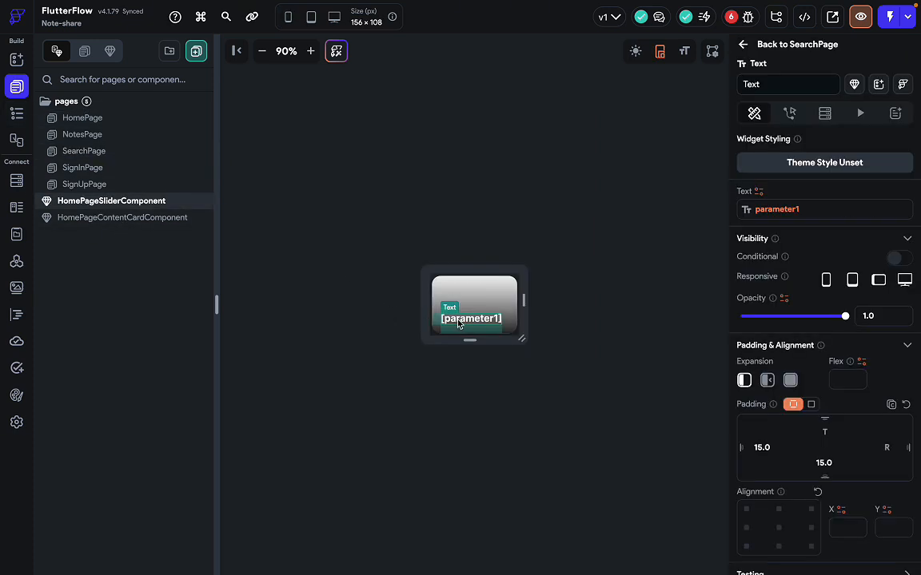
pyautogui.click(19, 115)
pyautogui.click(109, 156)
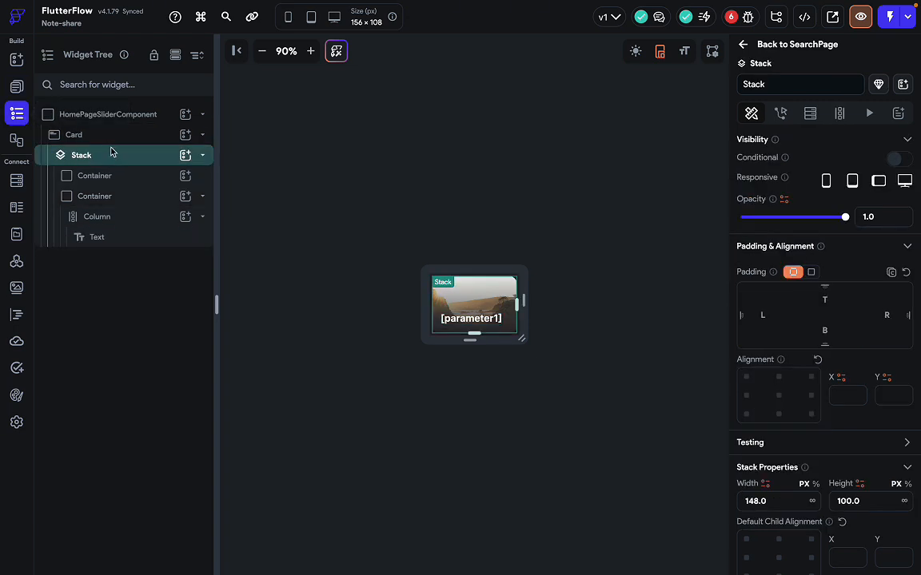
pyautogui.click(111, 151)
pyautogui.click(113, 138)
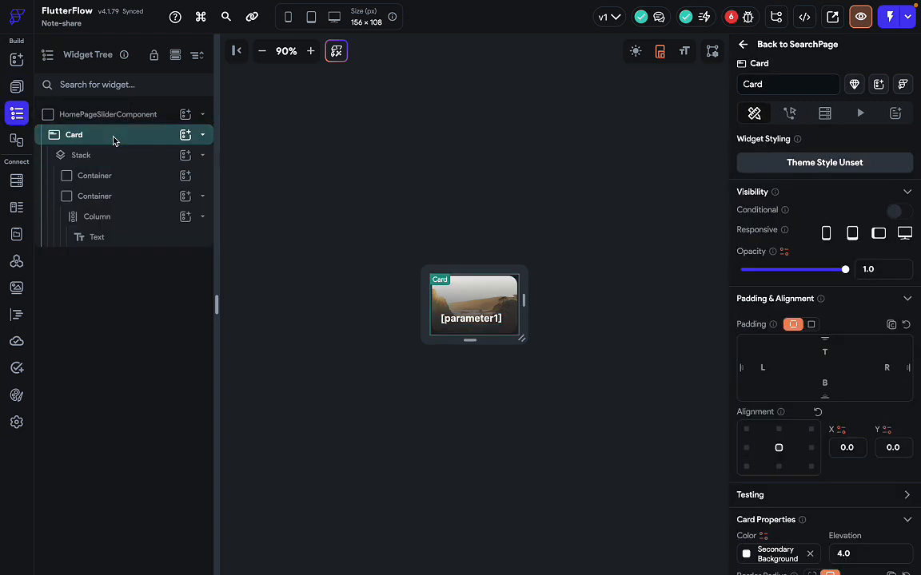
pyautogui.hotkey('ctrl', 'c')
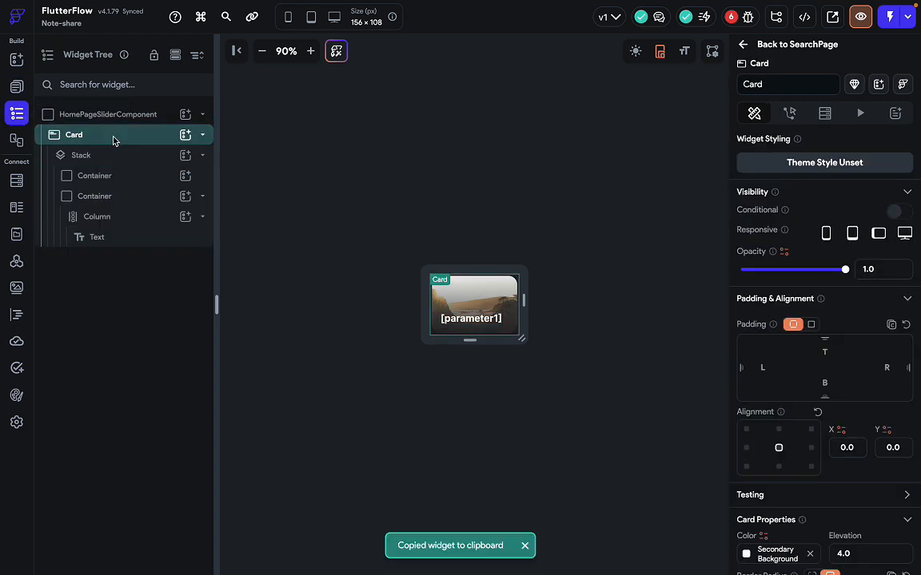
# Go to the SearchPage and select its GridView.
pyautogui.click(16, 85)
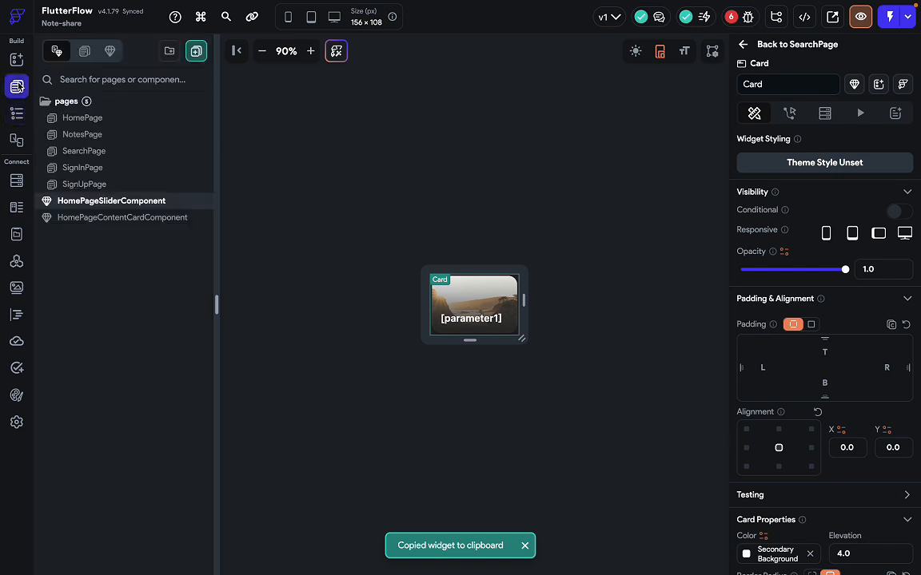
pyautogui.click(84, 151)
pyautogui.click(403, 191)
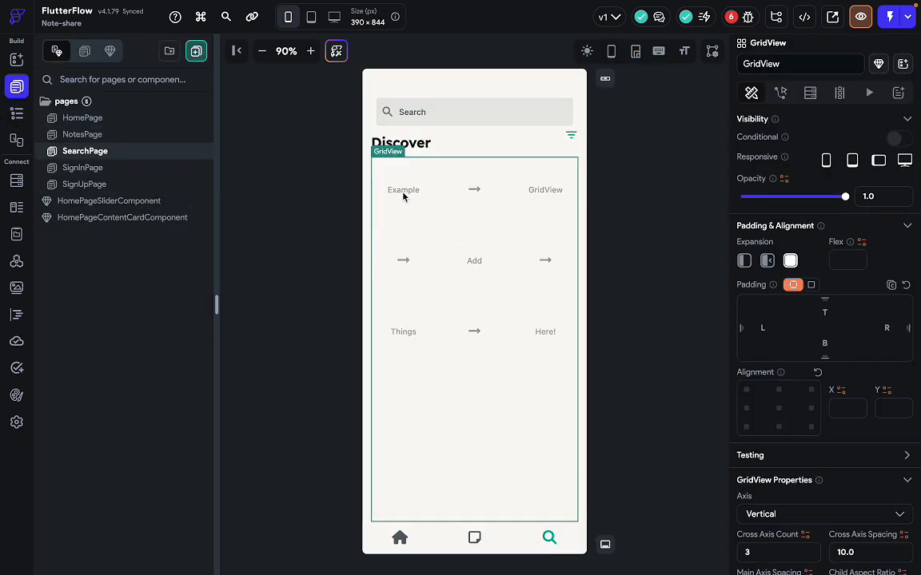
# Paste the copied image card into the GridView.
pyautogui.hotkey('ctrl', 'v')
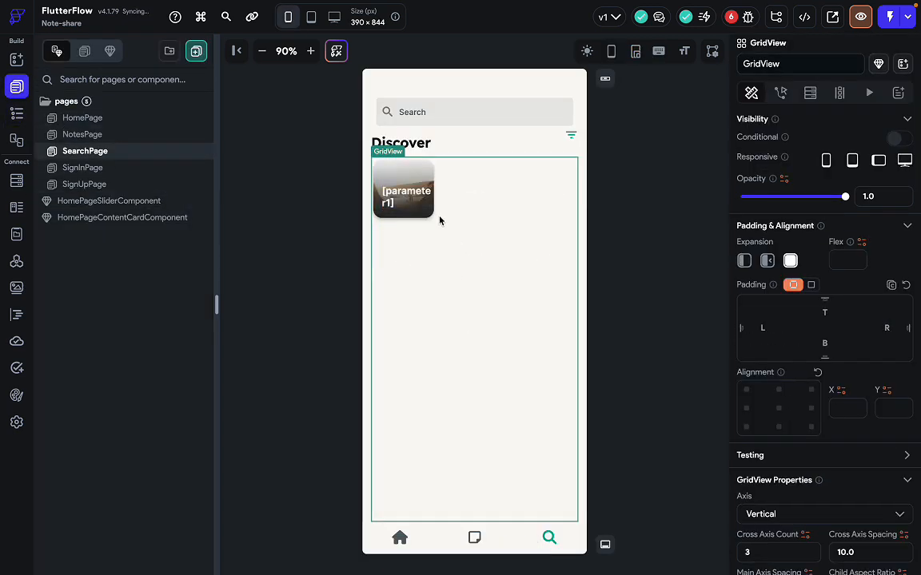
pyautogui.hotkey('ctrl', 'Right')
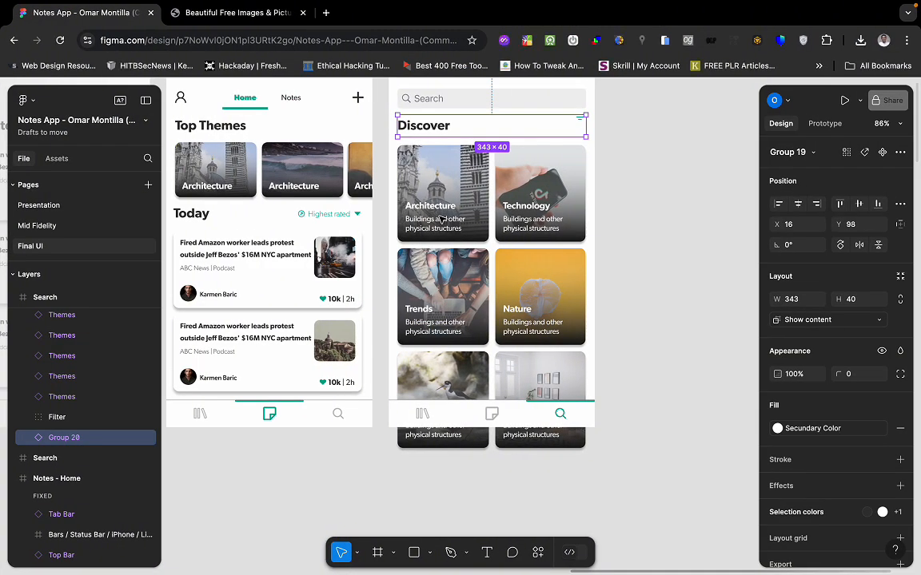
pyautogui.hotkey('ctrl', 'Left')
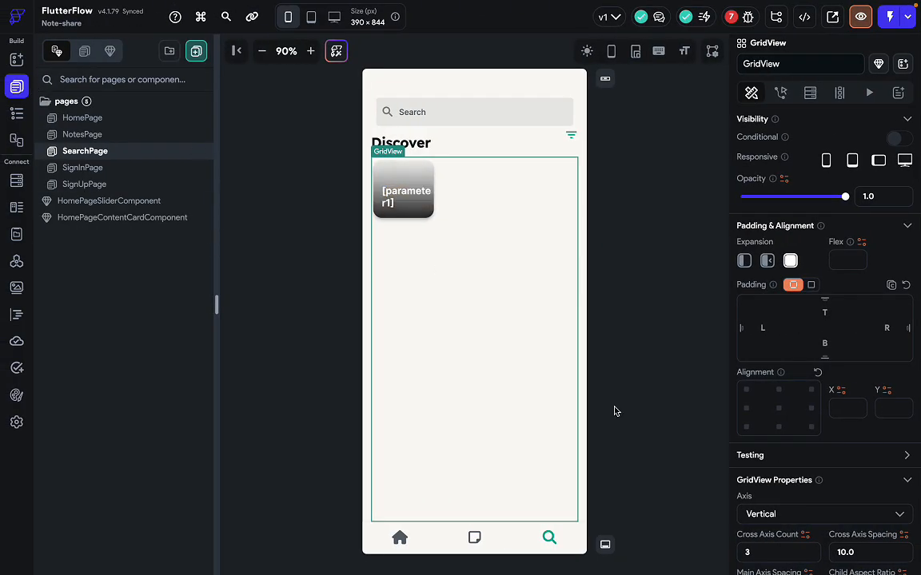
# Change the GridView's Cross Axis Count from 3 to 2.
pyautogui.scroll(-2, 824, 462)
pyautogui.scroll(-2, 824, 462)
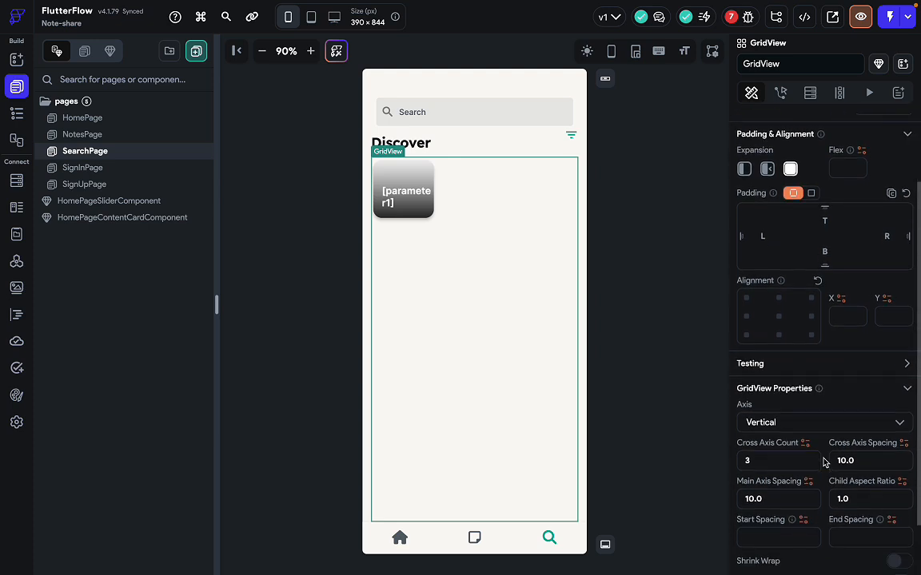
pyautogui.click(760, 463)
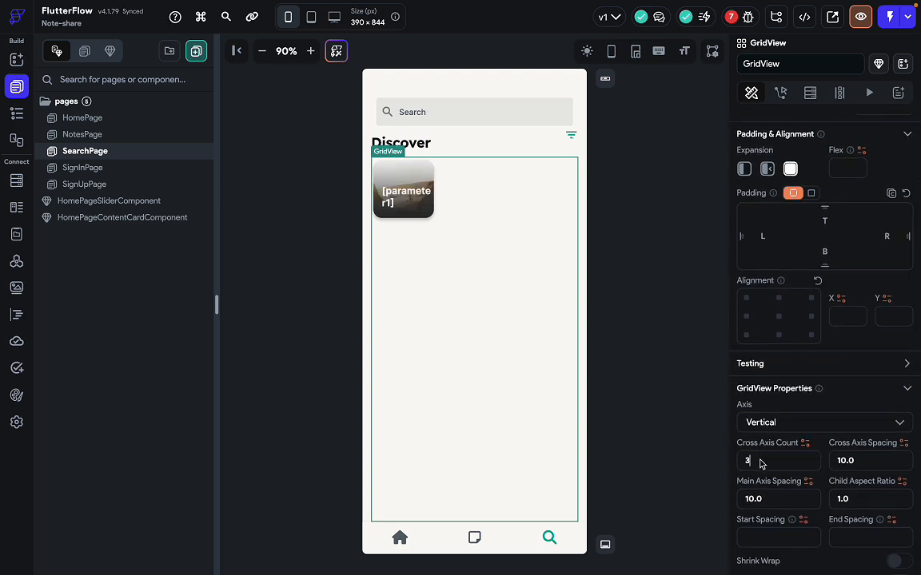
pyautogui.press('BackSpace')
pyautogui.write('2')
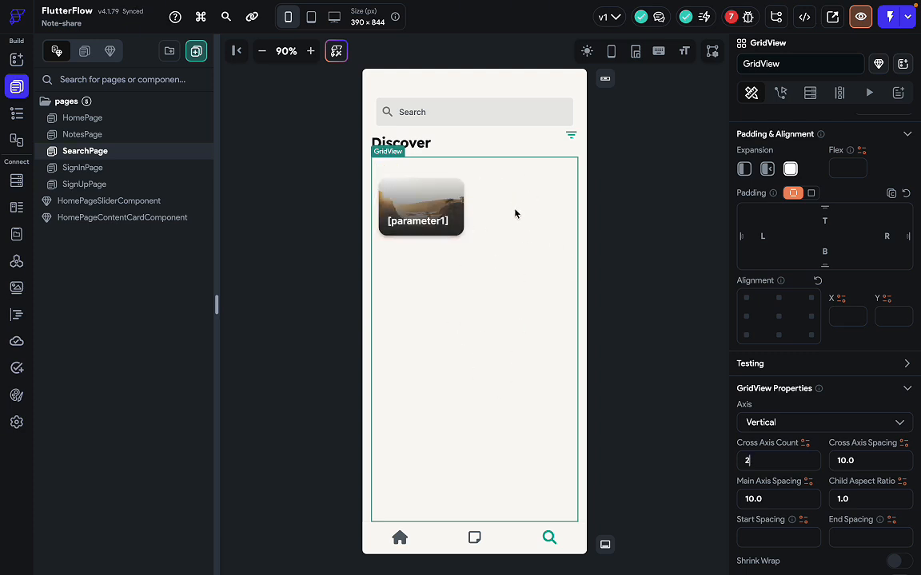
# Compare with the Figma design, checking the Architecture theme card's size.
pyautogui.hotkey('ctrl', 'Right')
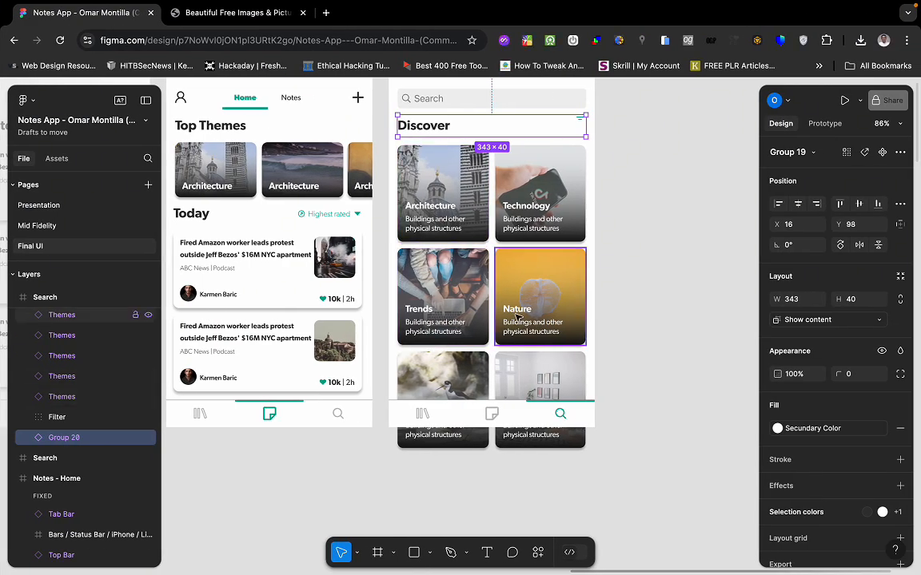
pyautogui.hotkey('ctrl', 'Left')
pyautogui.scroll(-1, 817, 452)
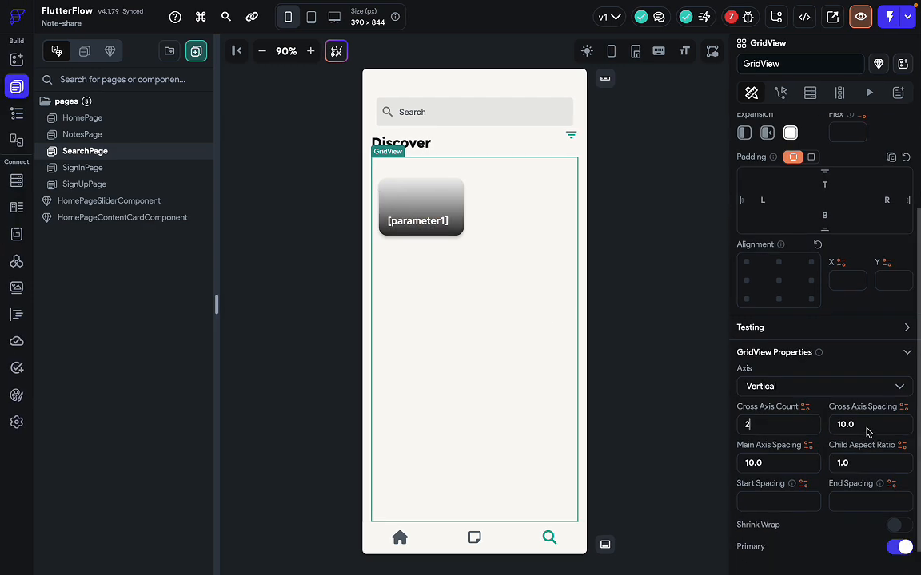
pyautogui.hotkey('ctrl', 'Right')
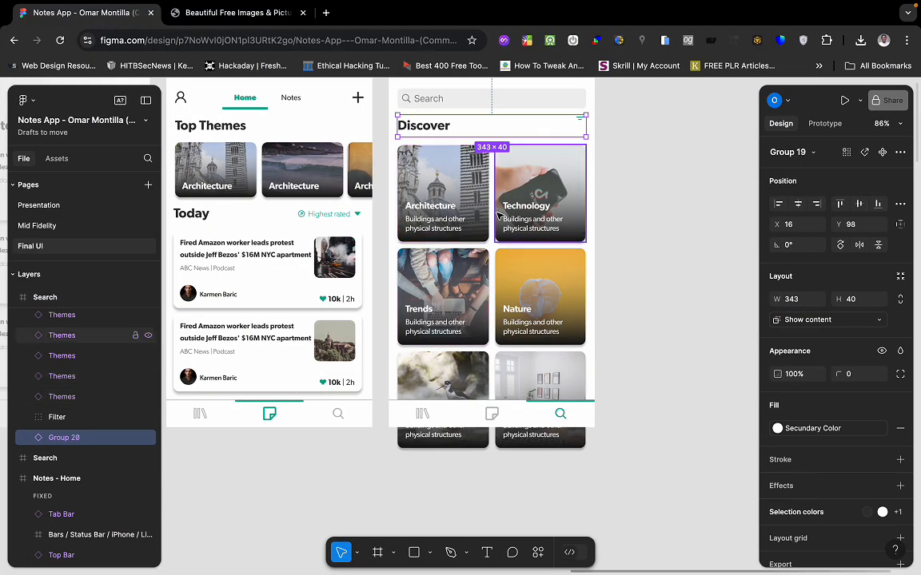
pyautogui.click(486, 216)
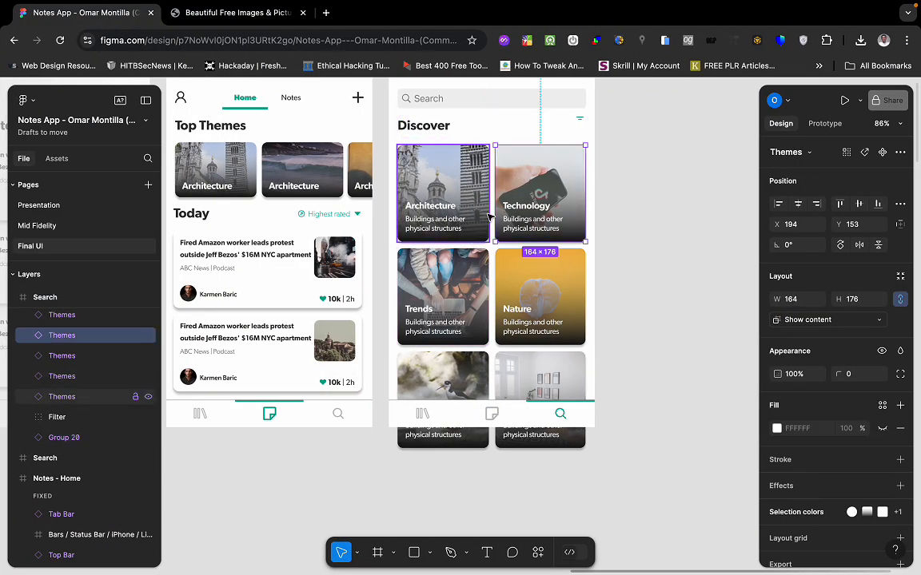
pyautogui.hotkey('ctrl', 'Left')
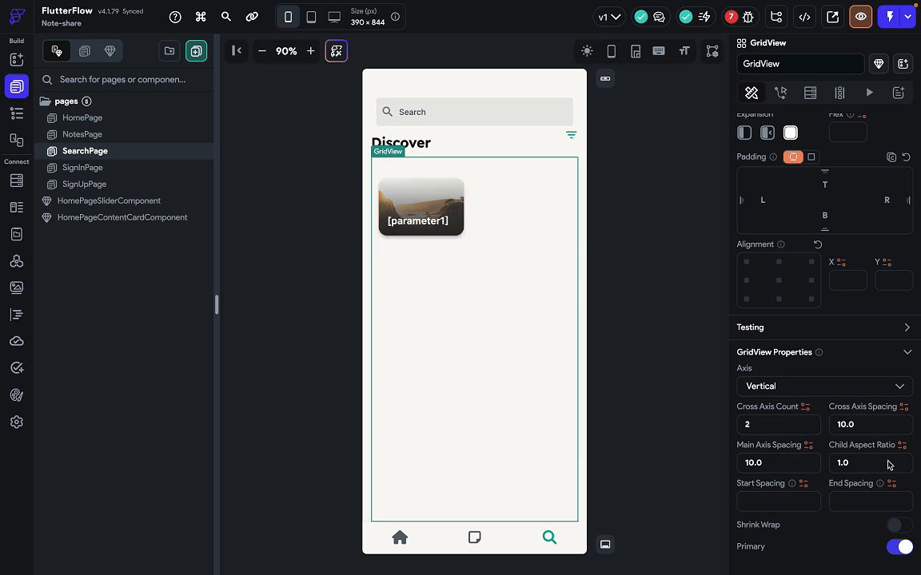
pyautogui.hotkey('ctrl', 'Right')
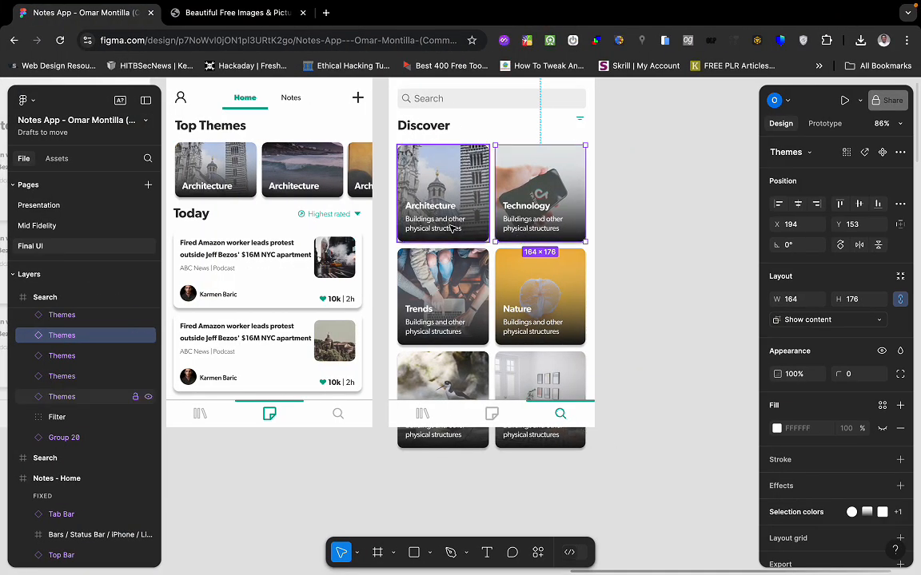
pyautogui.hotkey('ctrl', 'Left')
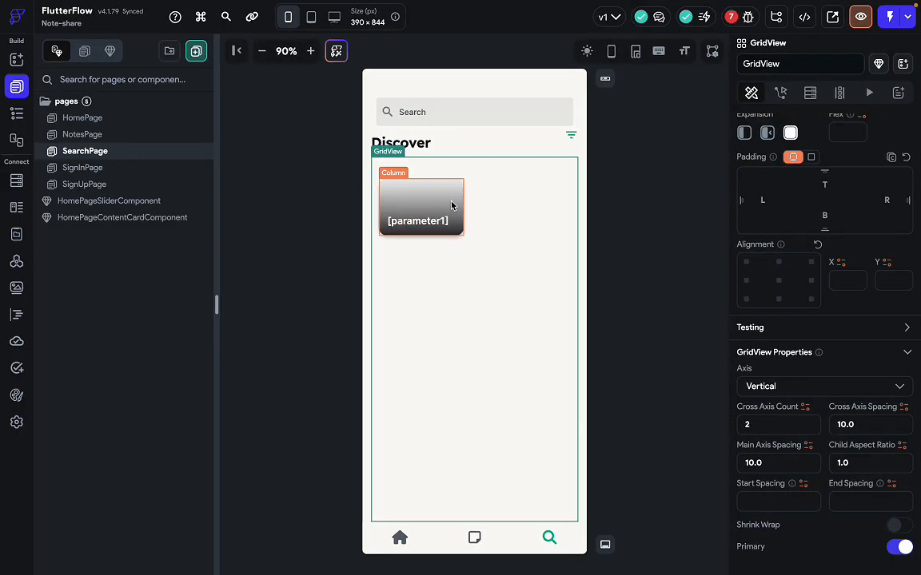
# Select the card's inner Stack and raise its height from 100 to 150.
pyautogui.click(449, 202)
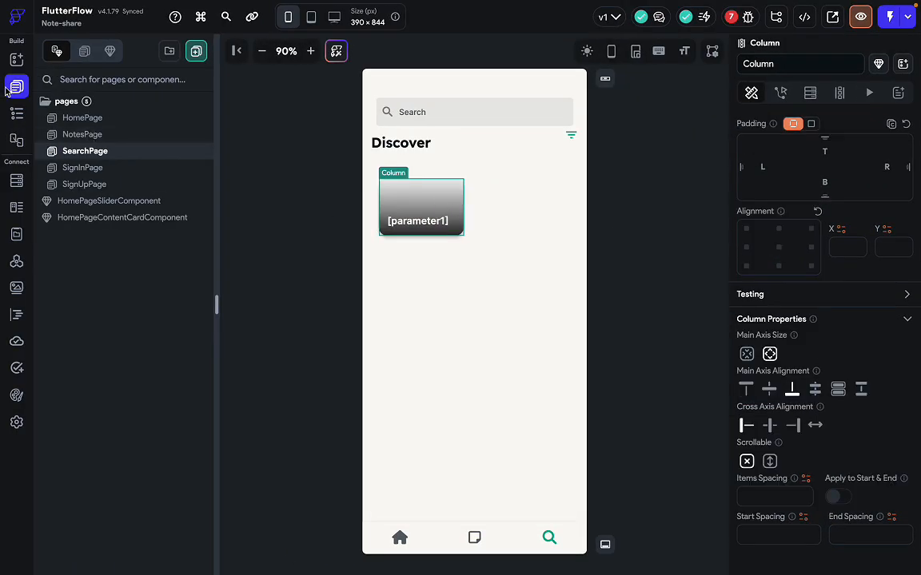
pyautogui.click(17, 114)
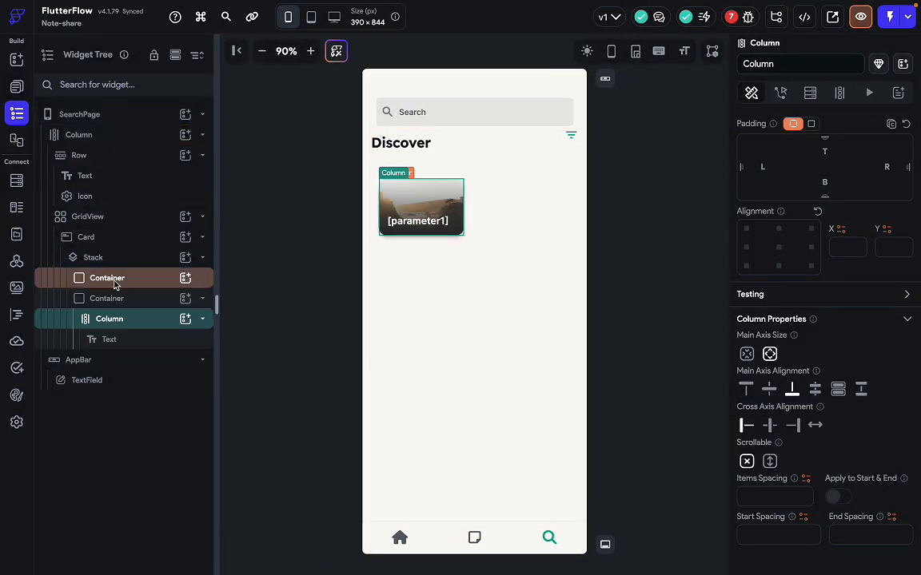
pyautogui.click(118, 237)
pyautogui.click(122, 258)
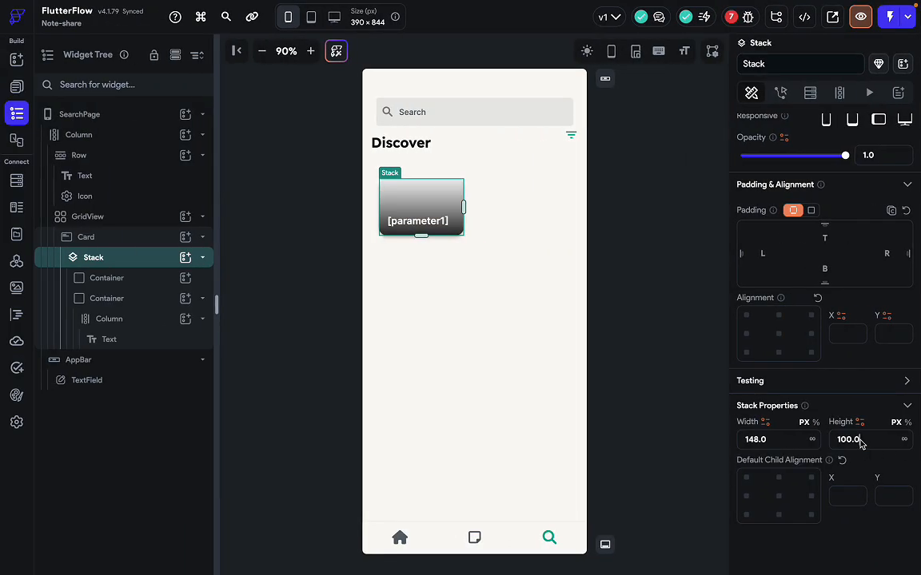
pyautogui.press('BackSpace')
pyautogui.press('BackSpace')
pyautogui.press('BackSpace')
pyautogui.press('BackSpace')
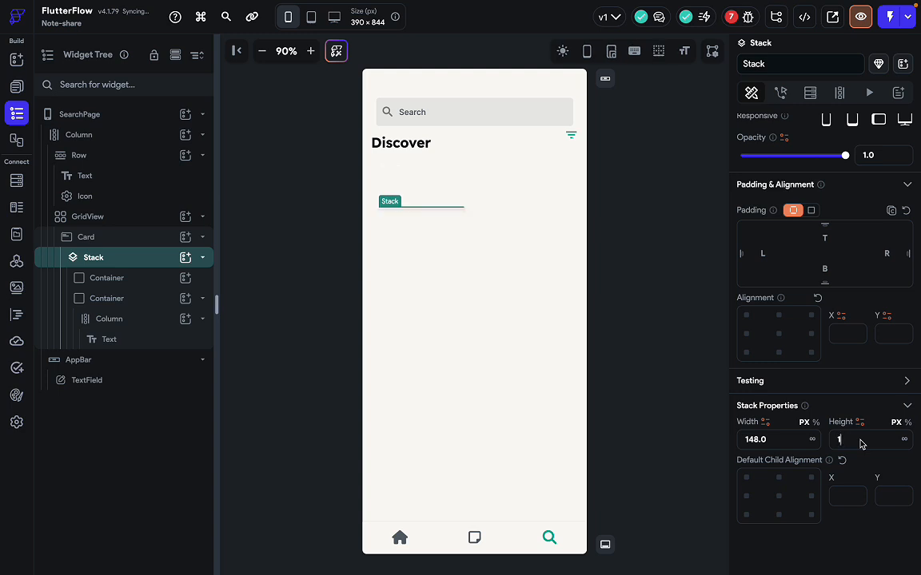
pyautogui.write('50')
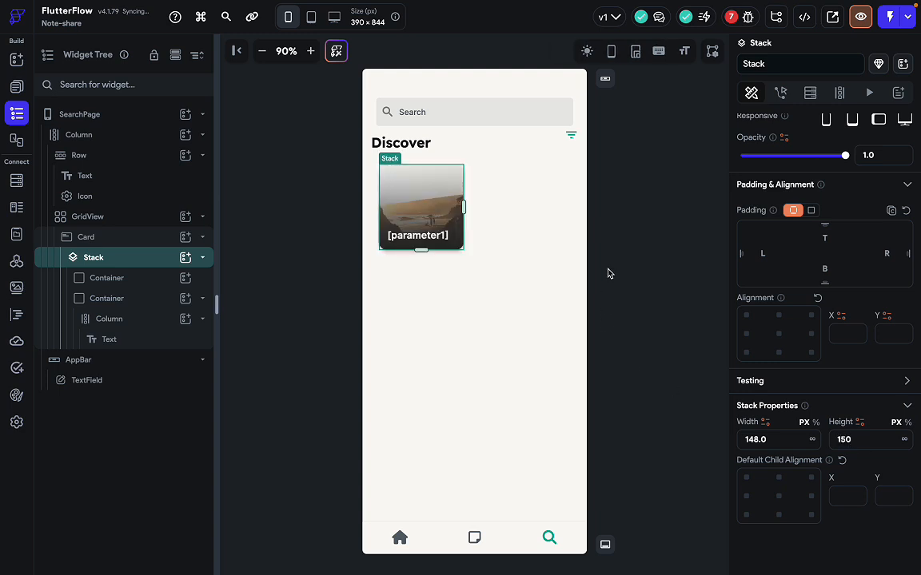
pyautogui.click(547, 241)
# Set the Stack's height to 176 and width to infinite to fill the grid cell.
pyautogui.click(435, 213)
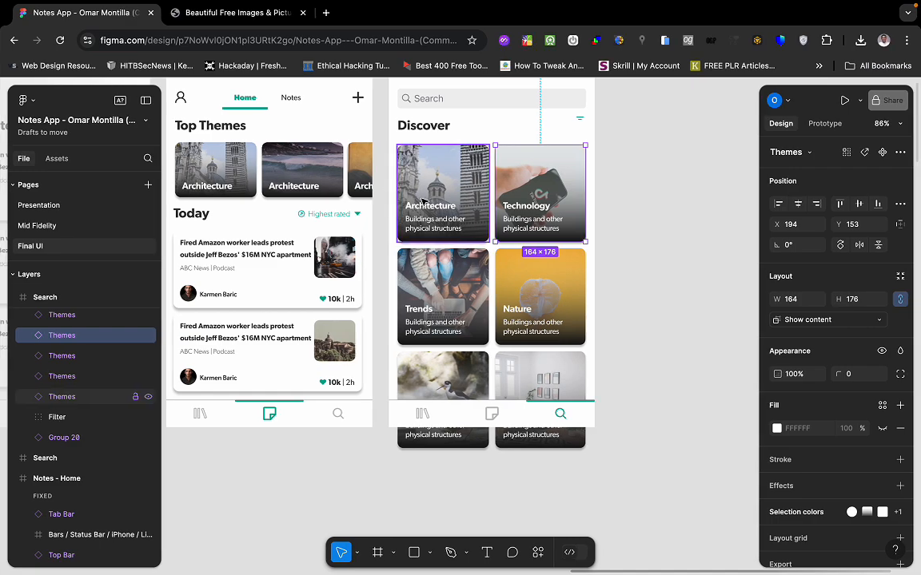
pyautogui.click(423, 200)
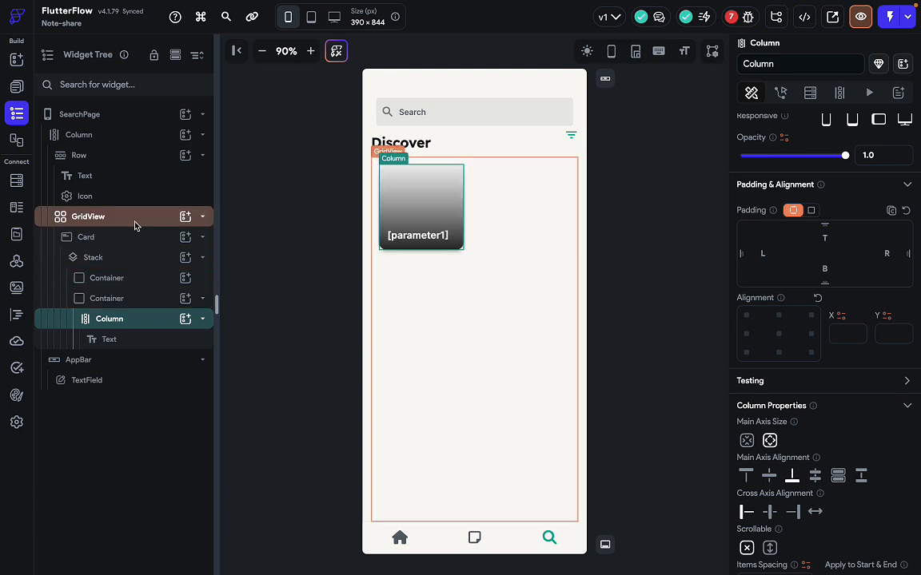
pyautogui.click(133, 258)
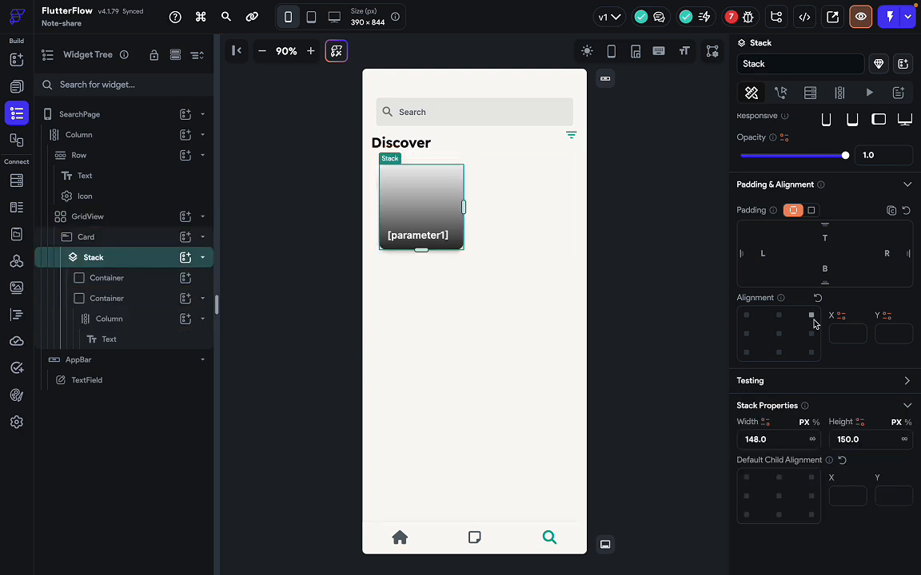
pyautogui.doubleClick(879, 442)
pyautogui.write('176')
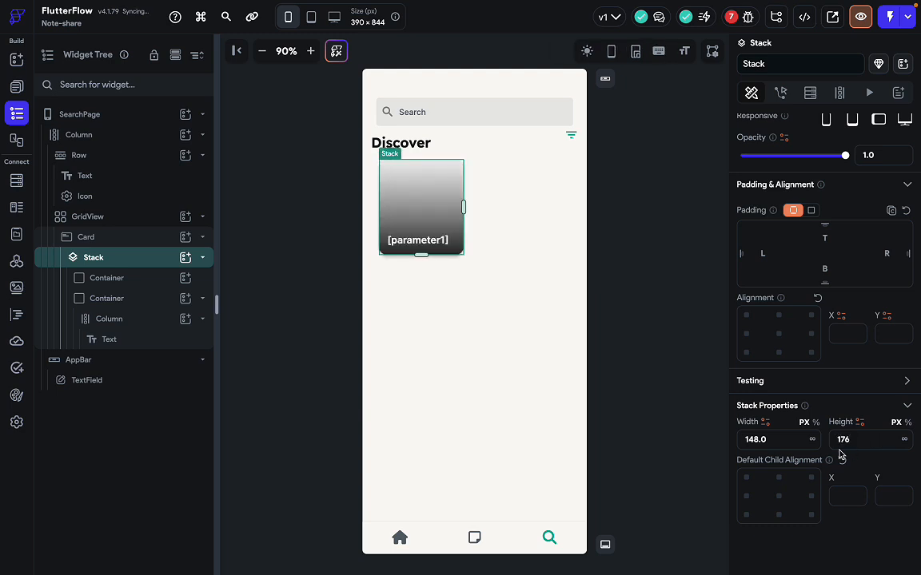
pyautogui.click(812, 440)
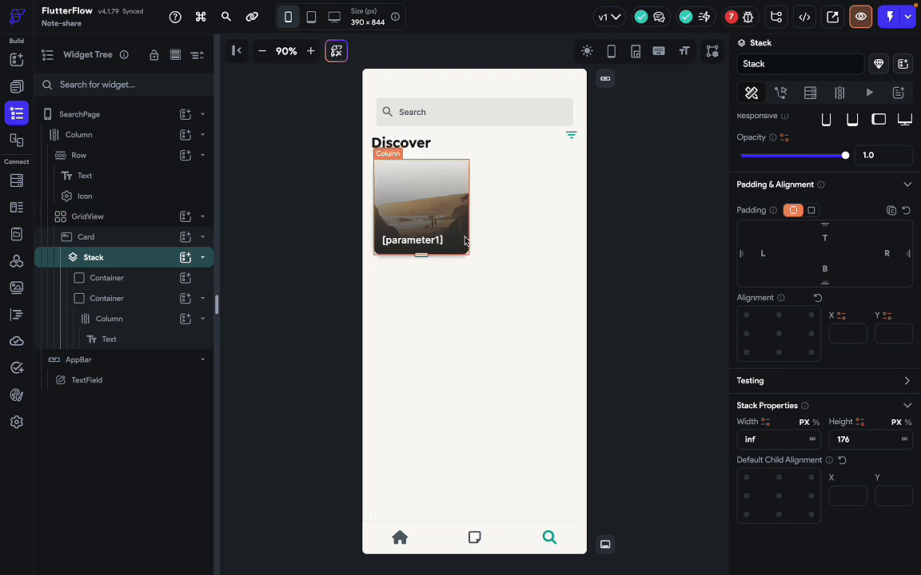
pyautogui.click(511, 285)
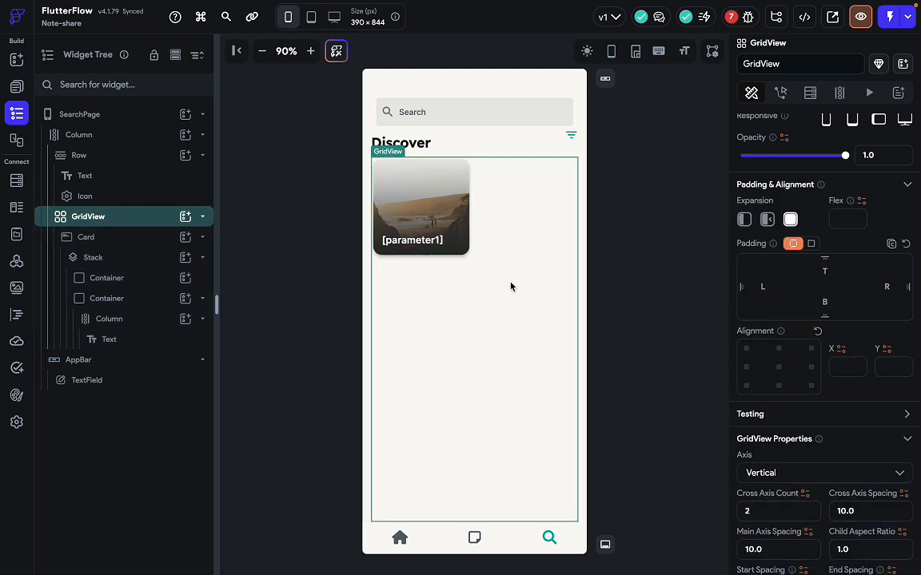
pyautogui.scroll(-1, 776, 471)
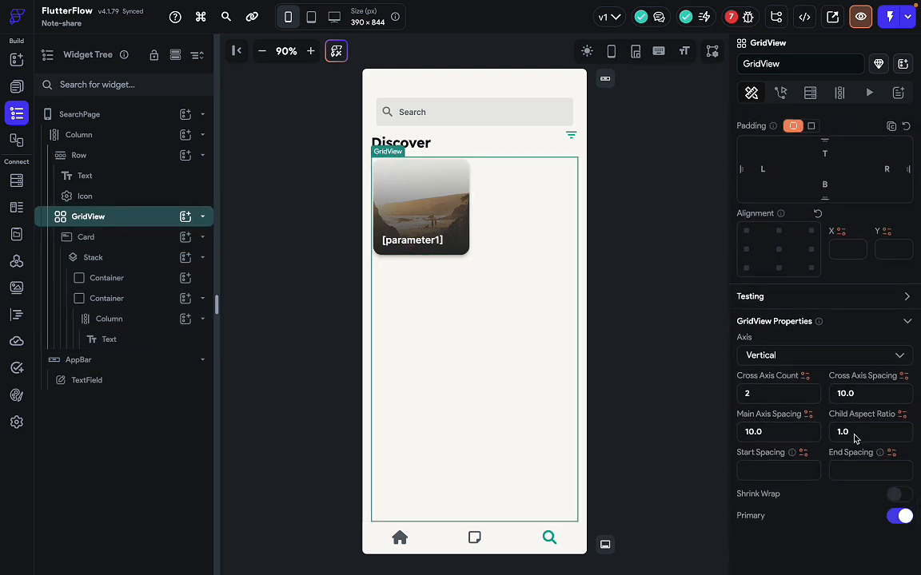
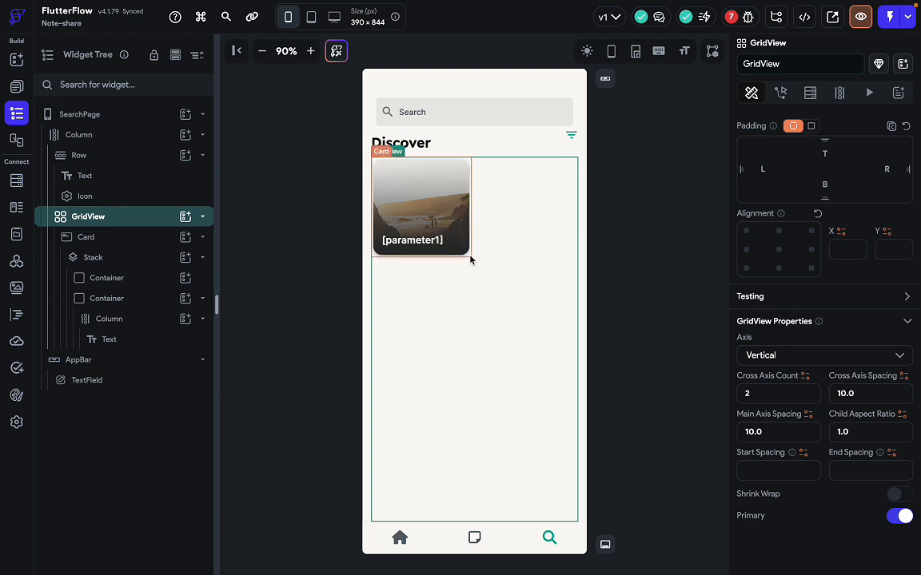
# Drag a new Text widget into the card's Column, directly beneath the [parameter1] title.
pyautogui.click(424, 204)
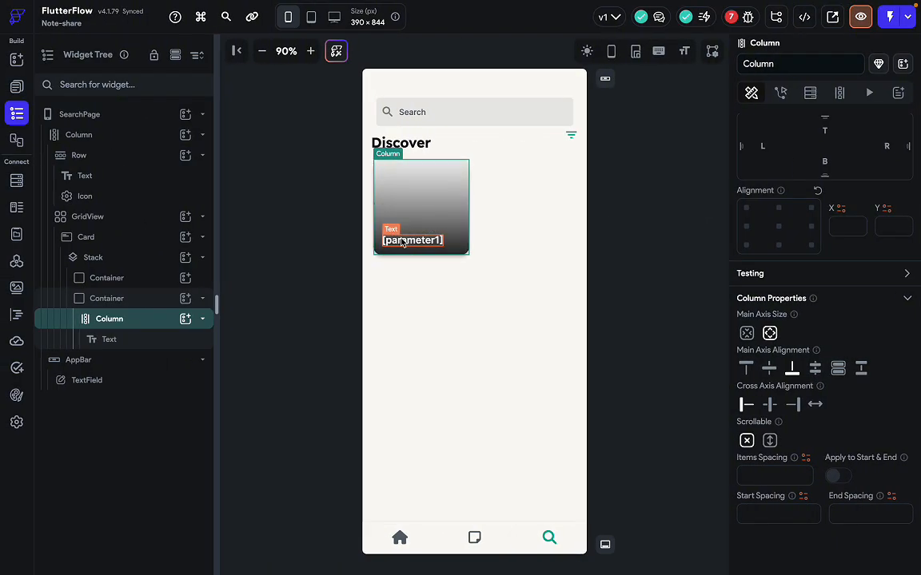
pyautogui.click(420, 223)
pyautogui.click(419, 223)
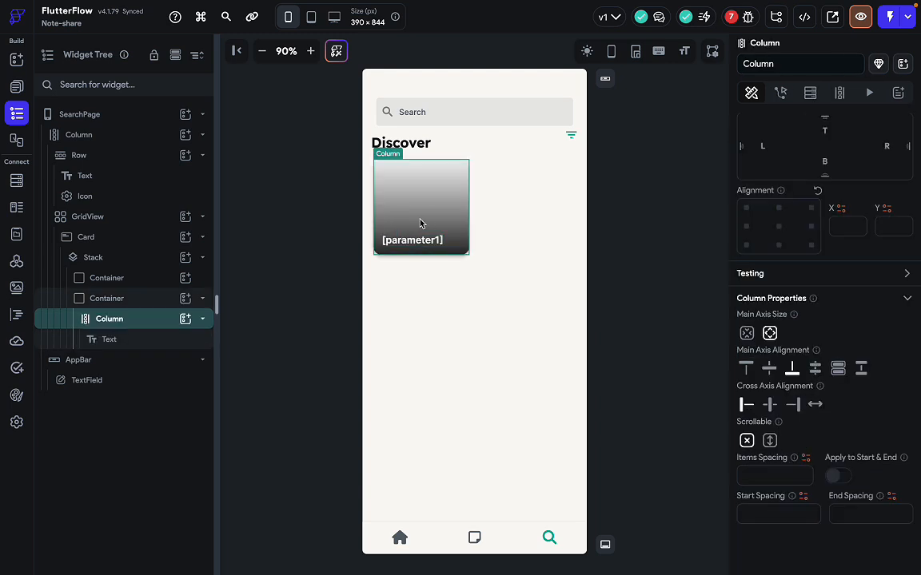
pyautogui.press('super+e')
pyautogui.moveTo(643, 230); pyautogui.dragTo(415, 250)
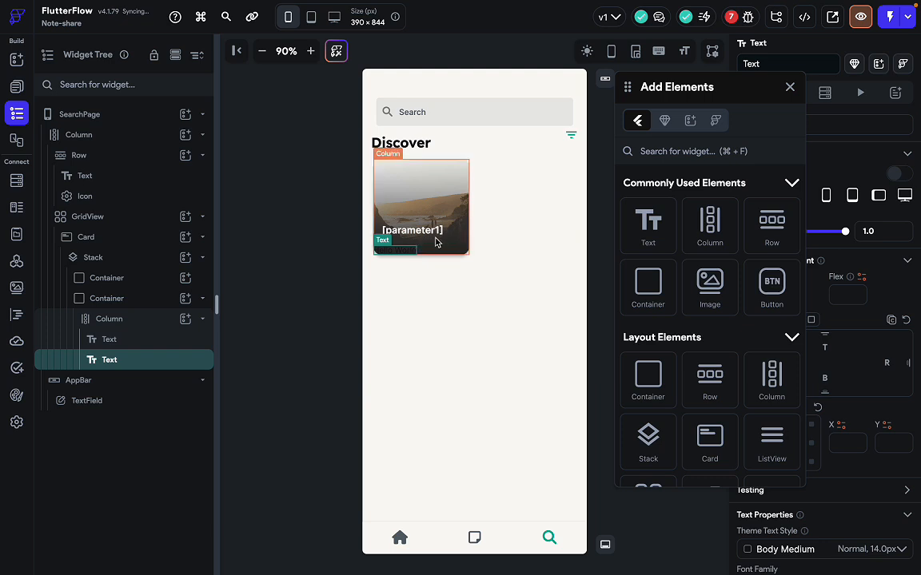
# Clear the bottom padding of the [parameter1] title text.
pyautogui.click(412, 231)
pyautogui.click(789, 87)
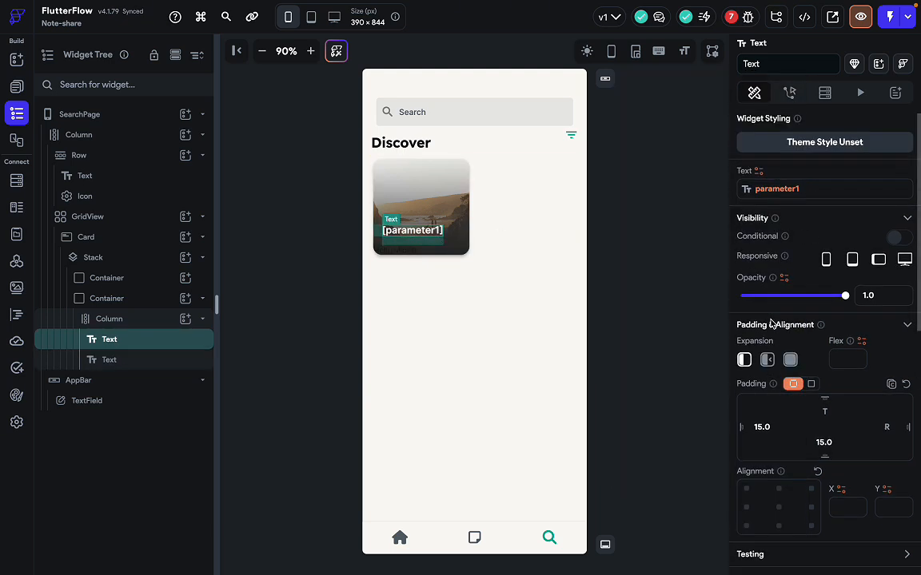
pyautogui.scroll(-5, 772, 323)
pyautogui.click(831, 224)
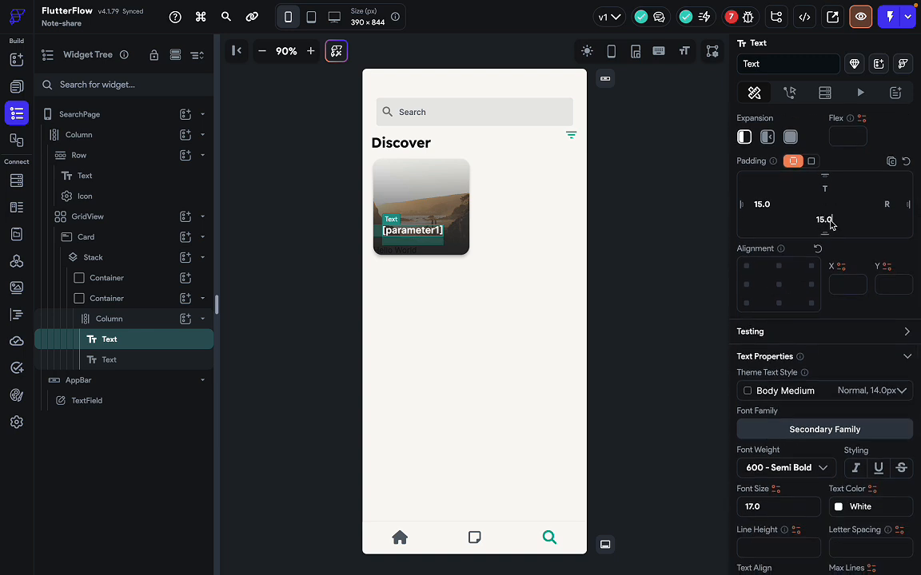
pyautogui.press('BackSpace')
pyautogui.press('BackSpace')
pyautogui.press('BackSpace')
pyautogui.press('BackSpace')
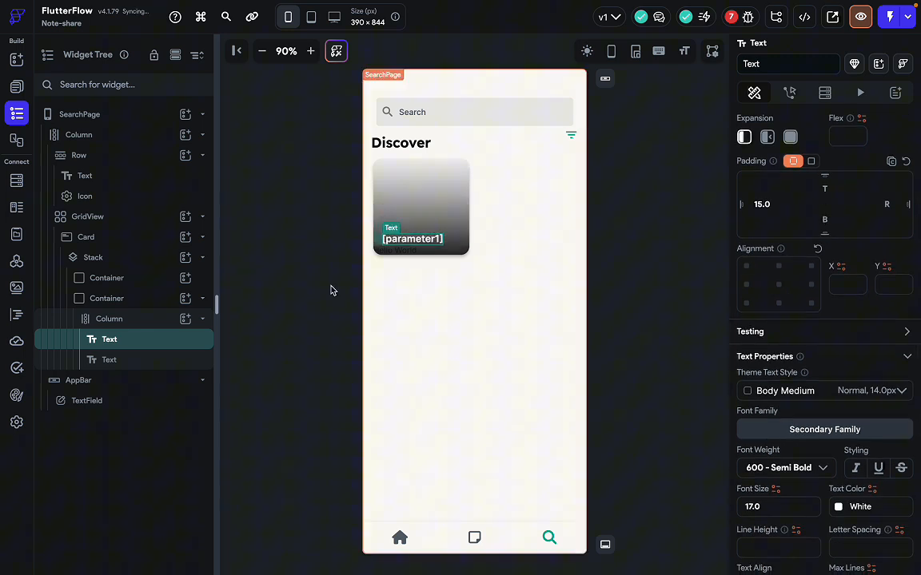
# Give the new Hello World text 15 left and 15 bottom padding.
pyautogui.click(396, 249)
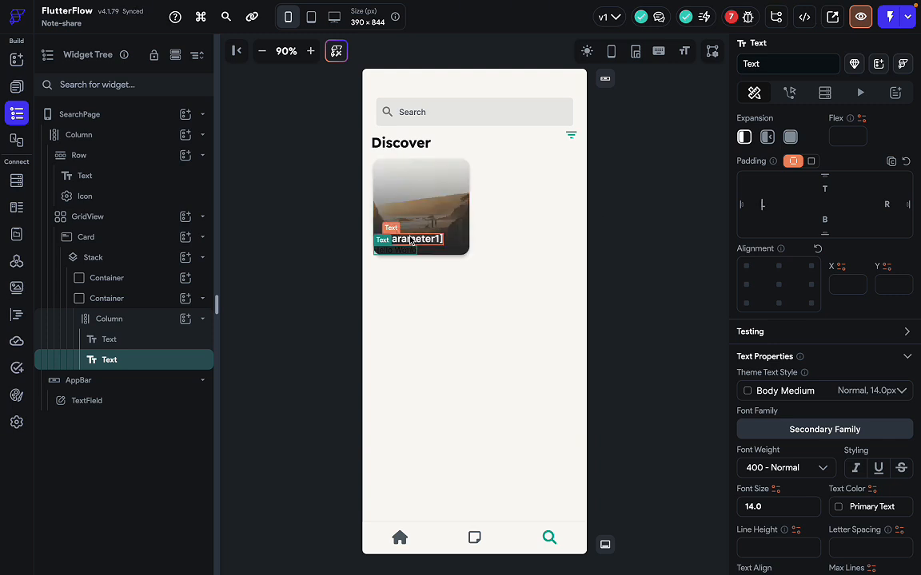
pyautogui.write('15')
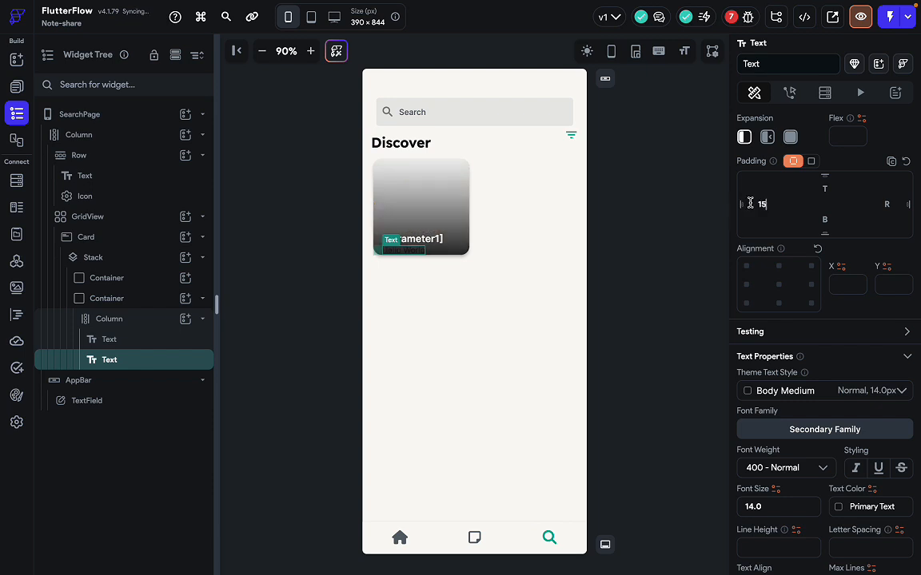
pyautogui.click(830, 222)
pyautogui.write('15')
# Check the subtitle in the Figma design, then set the Hello World text colour to white.
pyautogui.hotkey('ctrl', 'Right')
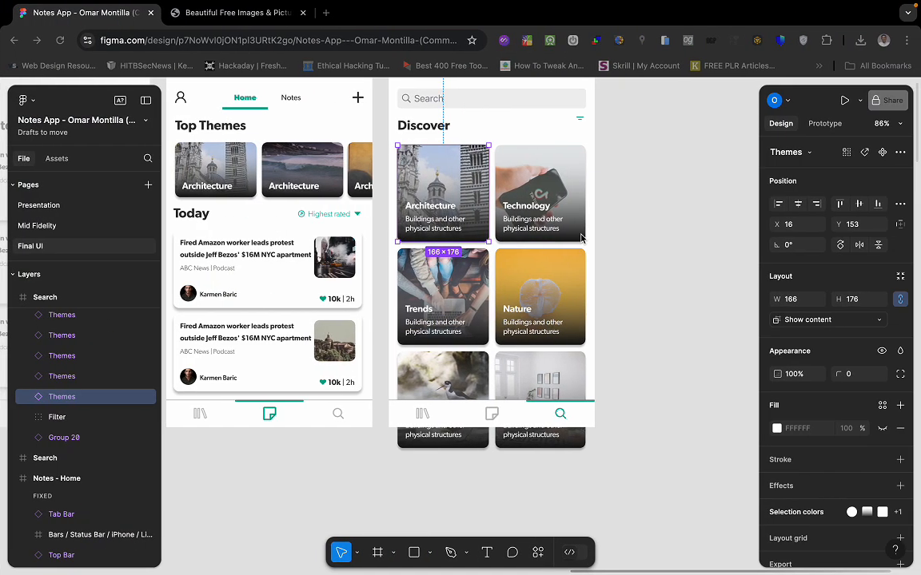
pyautogui.doubleClick(439, 227)
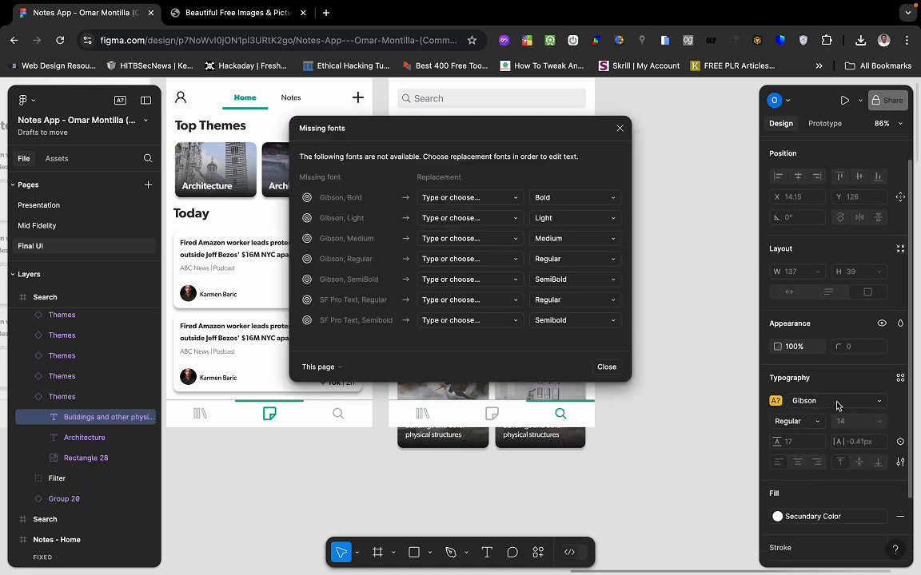
pyautogui.scroll(-1, 843, 436)
pyautogui.hotkey('ctrl', 'Left')
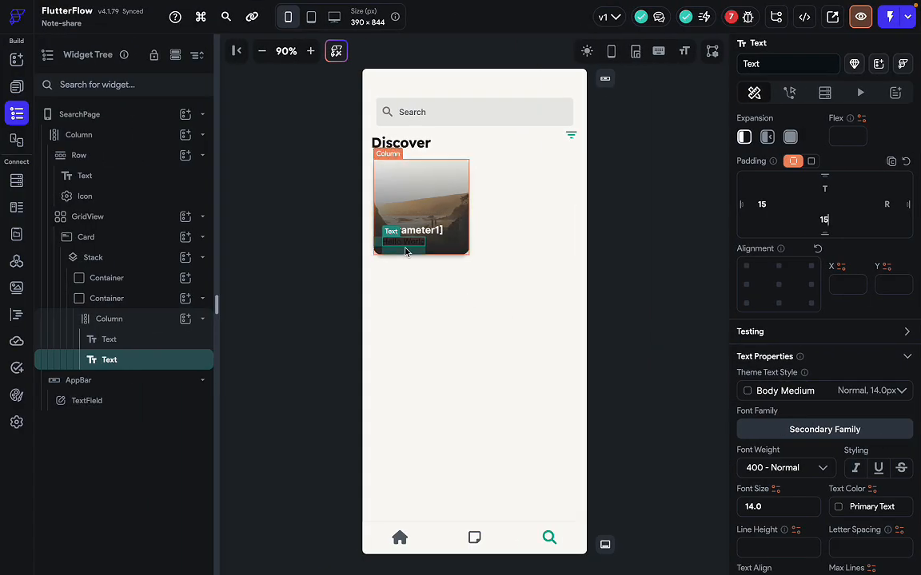
pyautogui.scroll(-1, 772, 477)
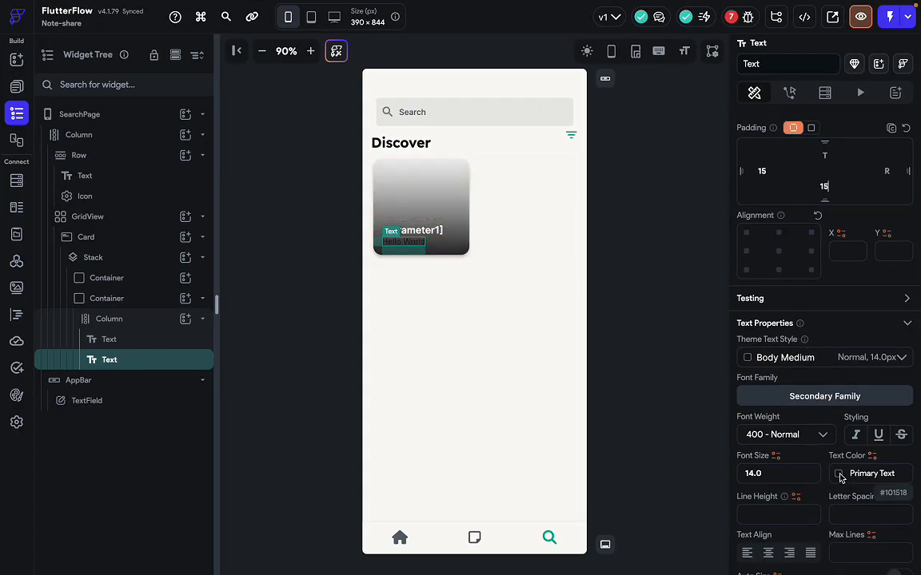
pyautogui.click(839, 474)
pyautogui.click(624, 187)
pyautogui.moveTo(624, 187); pyautogui.dragTo(616, 147)
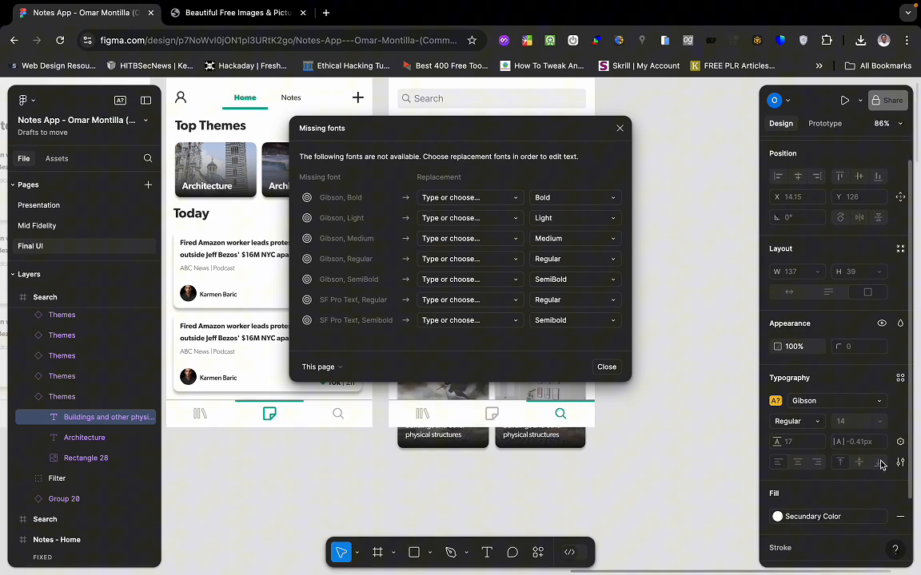
pyautogui.click(619, 128)
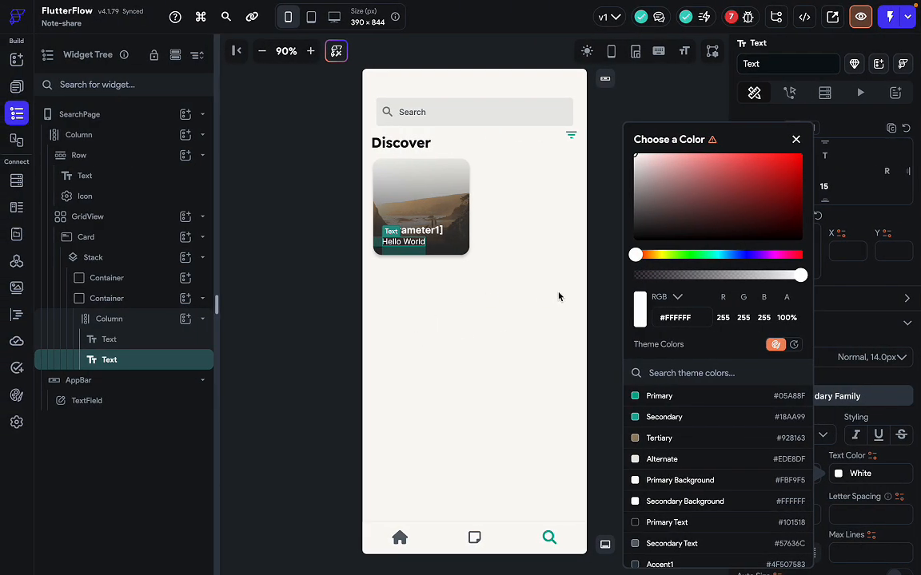
pyautogui.click(796, 142)
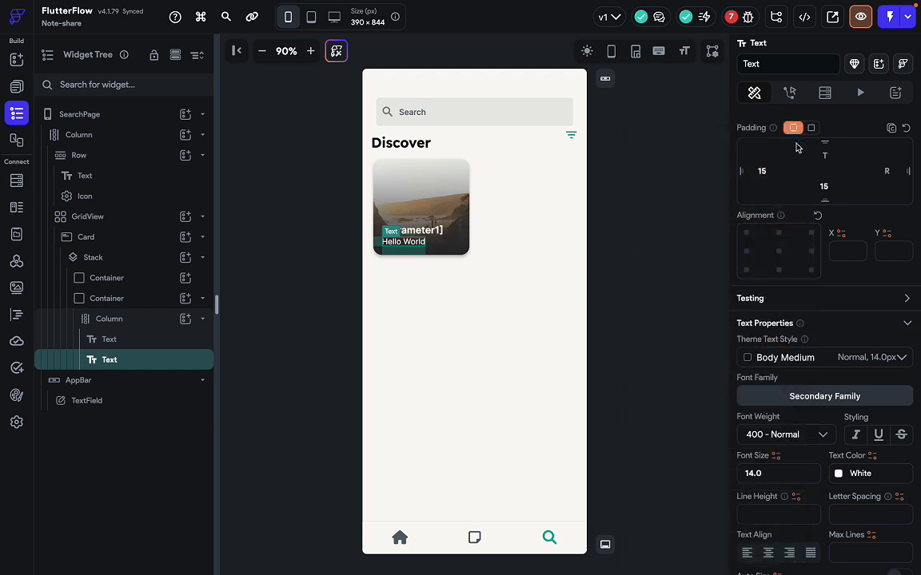
# Wrap the Hello World text in a full-width Container with 15 right padding.
pyautogui.rightClick(415, 249)
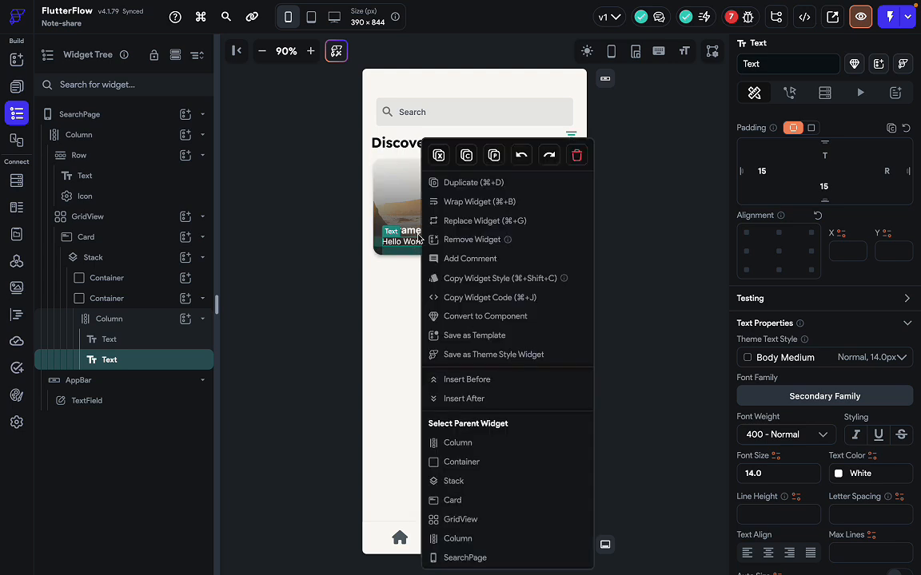
pyautogui.click(477, 201)
pyautogui.click(355, 185)
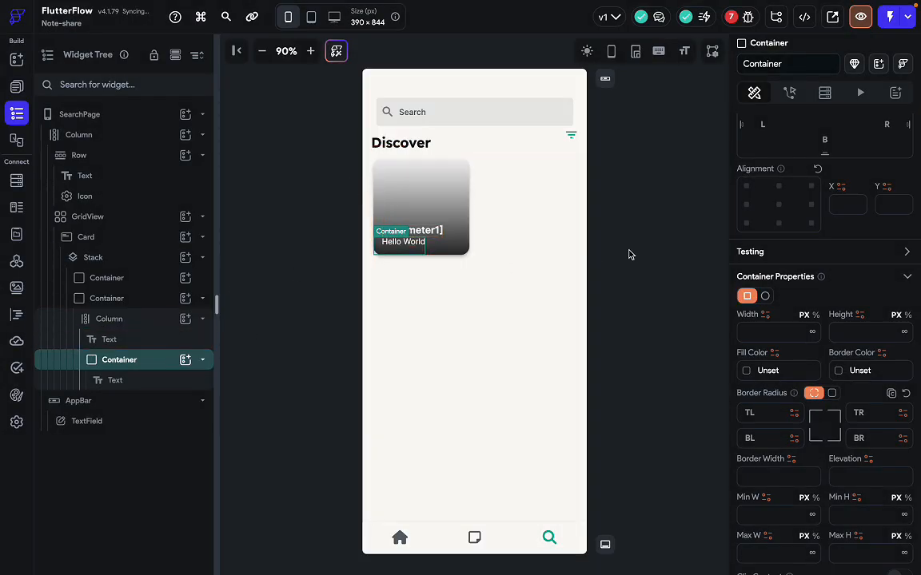
pyautogui.click(812, 332)
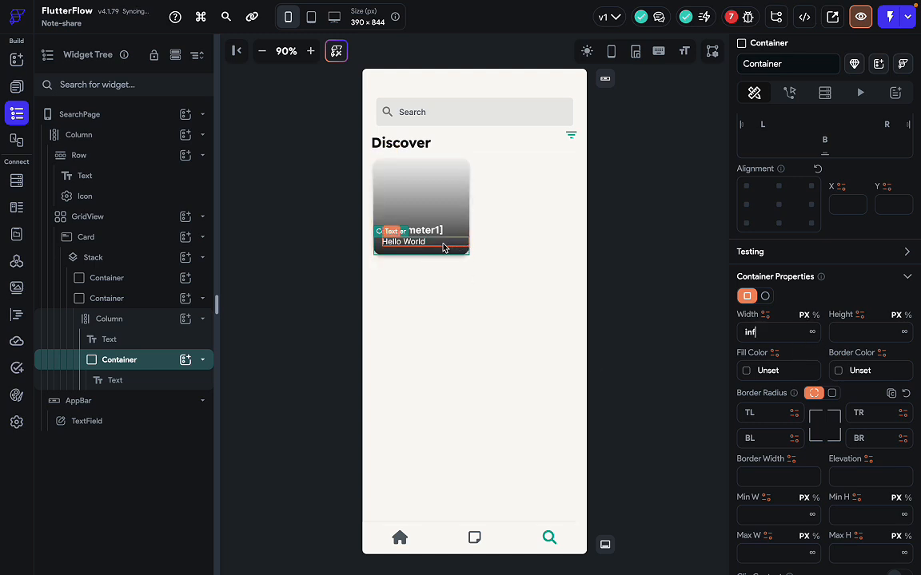
pyautogui.scroll(3, 814, 317)
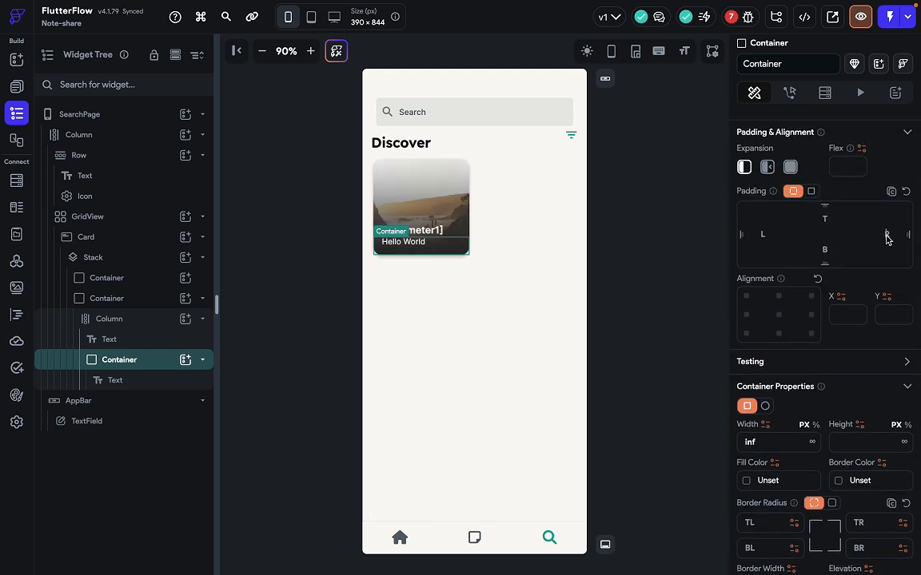
pyautogui.click(886, 235)
pyautogui.write('10')
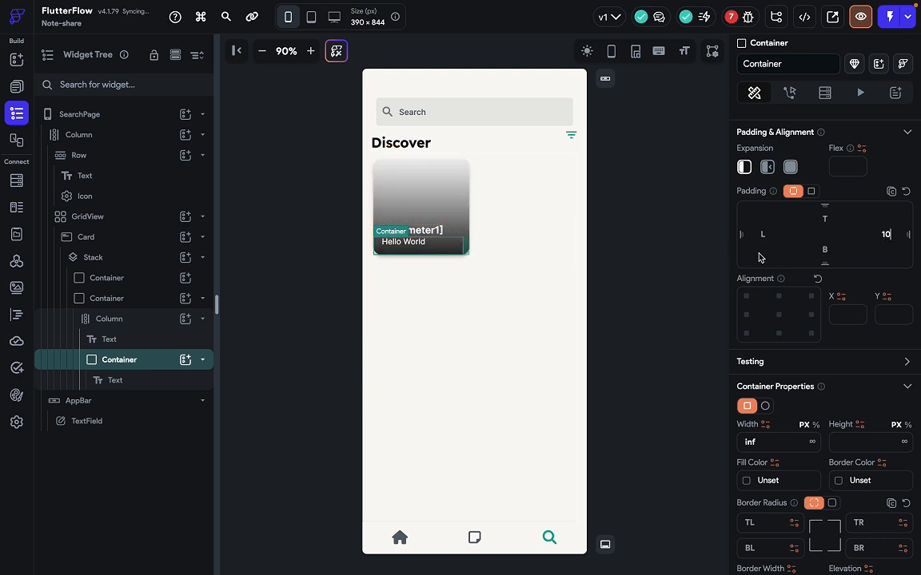
pyautogui.press('BackSpace')
pyautogui.write('5')
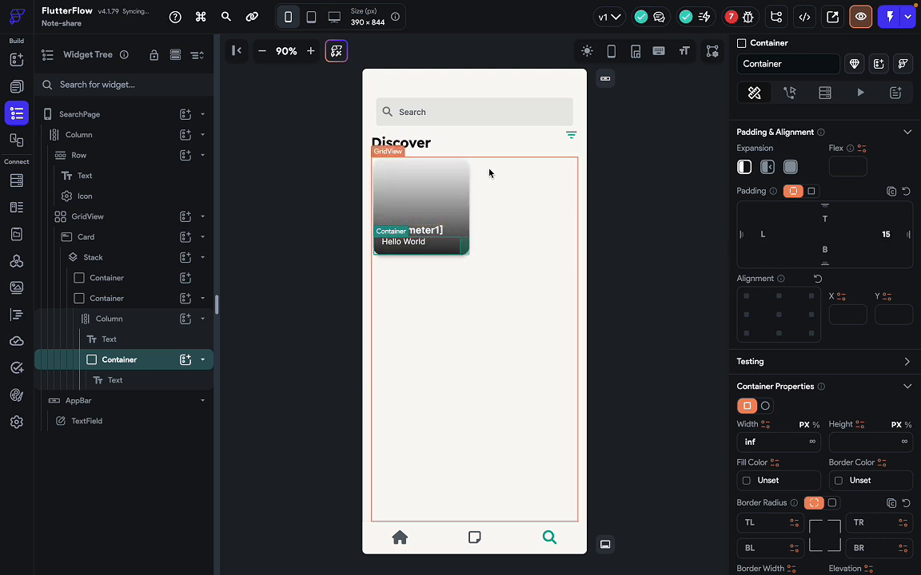
# Replace the subtitle with a long placeholder string to test line wrapping.
pyautogui.click(419, 244)
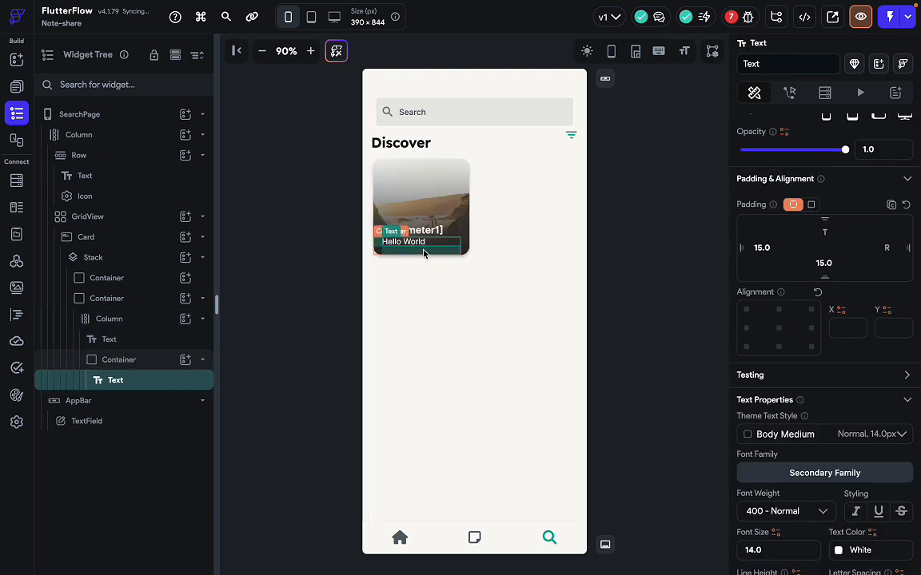
pyautogui.scroll(3, 790, 286)
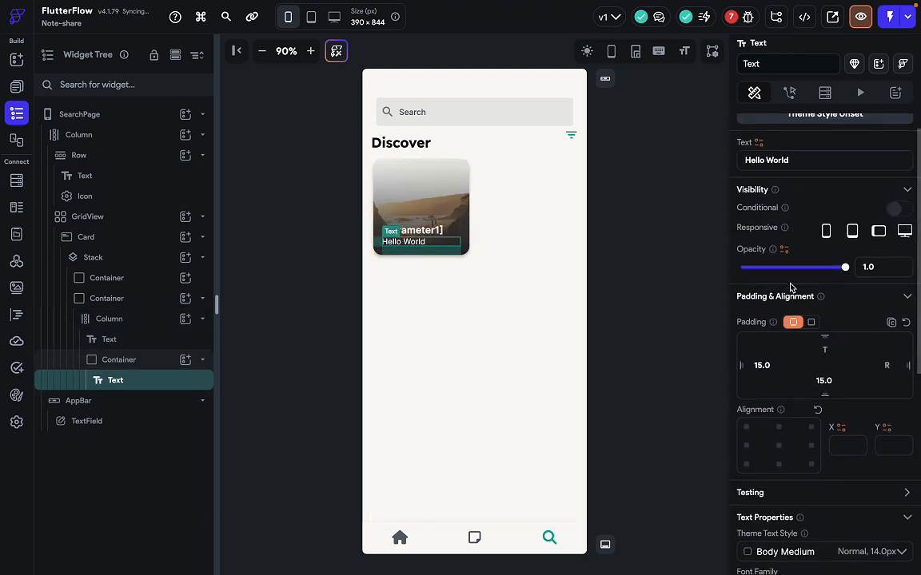
pyautogui.scroll(-1, 792, 224)
pyautogui.click(796, 191)
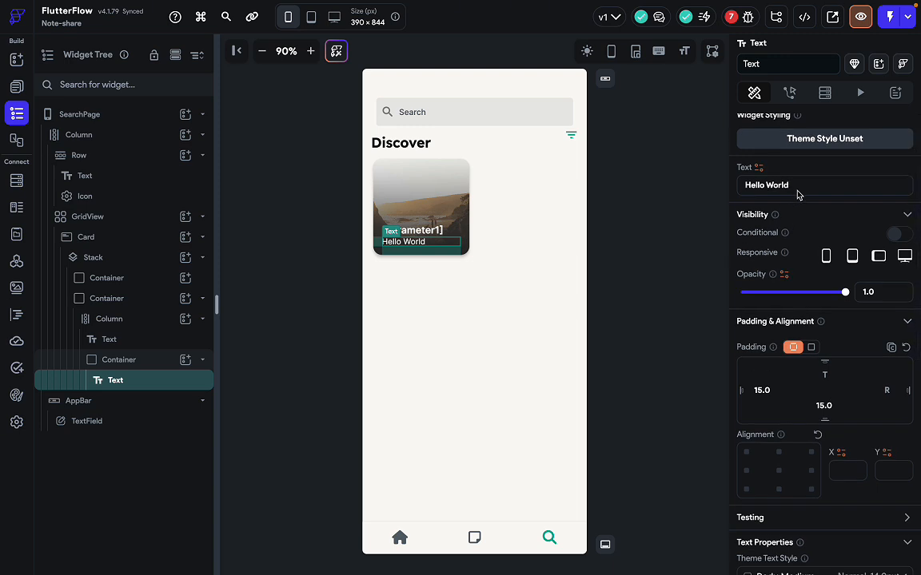
pyautogui.write('wekfmewkmfwemekmwe')
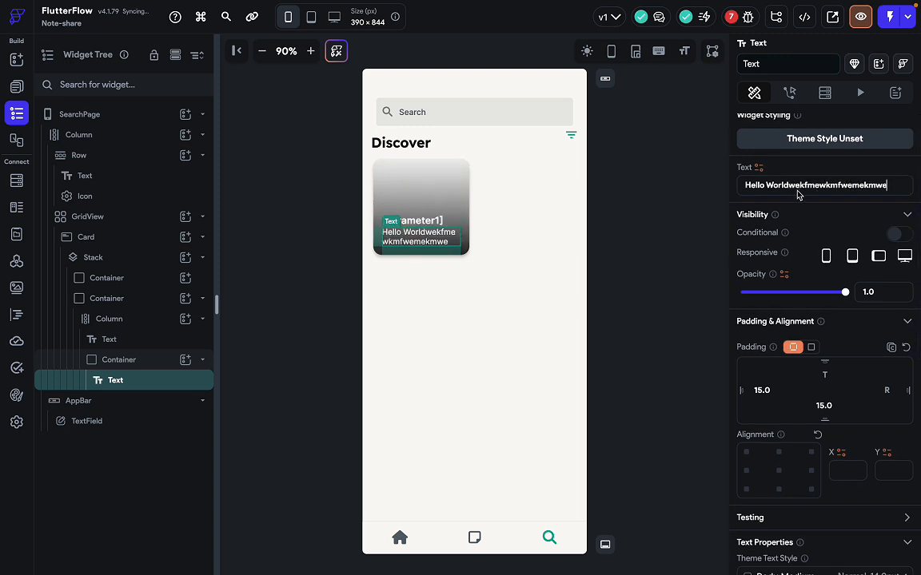
pyautogui.write('ewme')
# Remove the title's variable binding so the card reads Architecture.
pyautogui.click(495, 264)
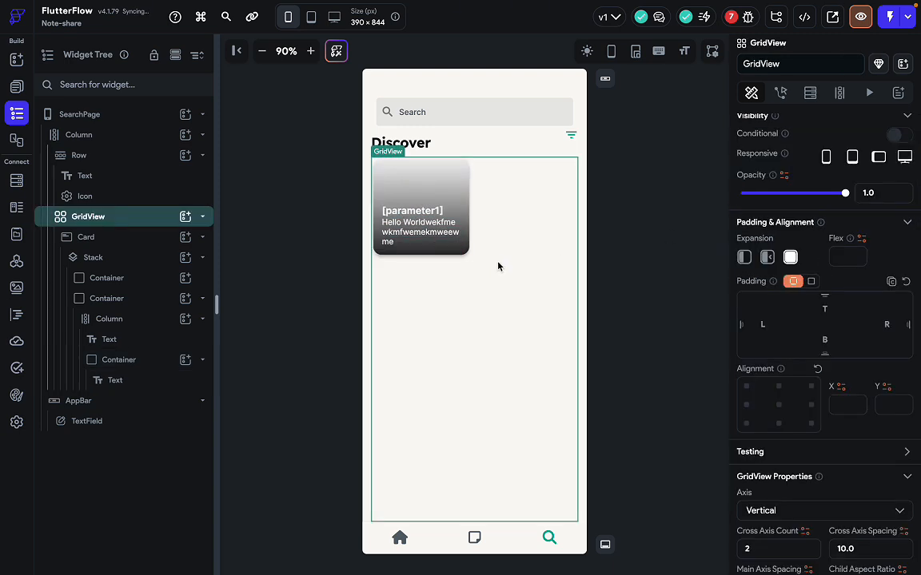
pyautogui.click(441, 213)
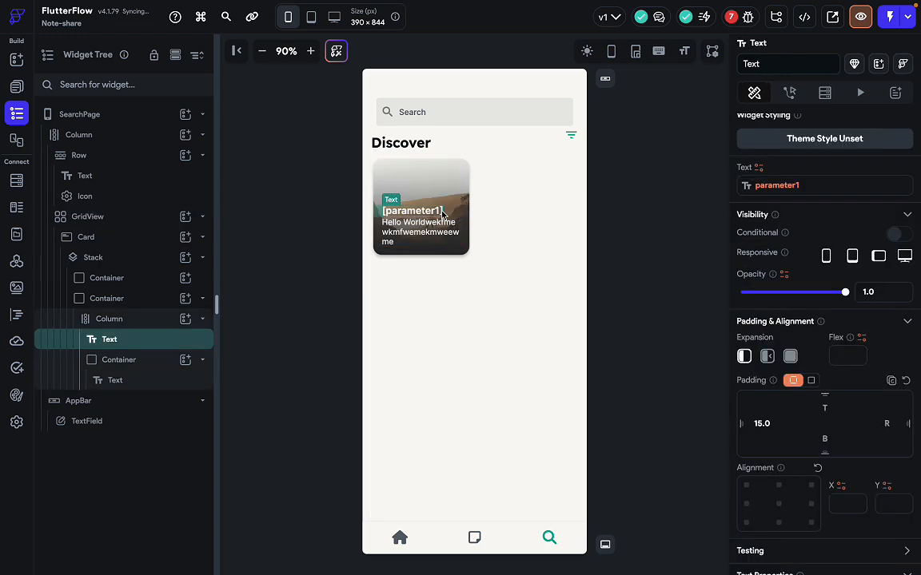
pyautogui.scroll(1, 797, 206)
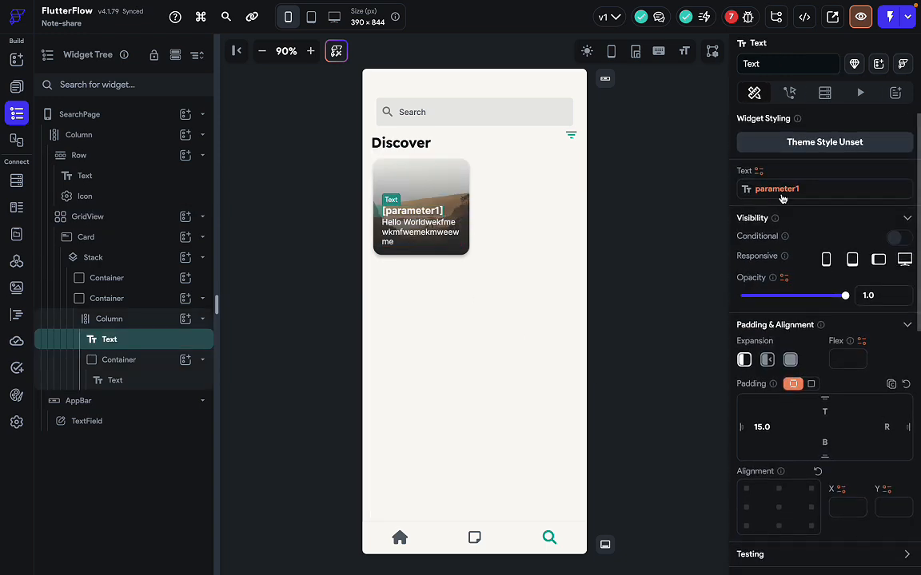
pyautogui.click(780, 192)
pyautogui.click(689, 159)
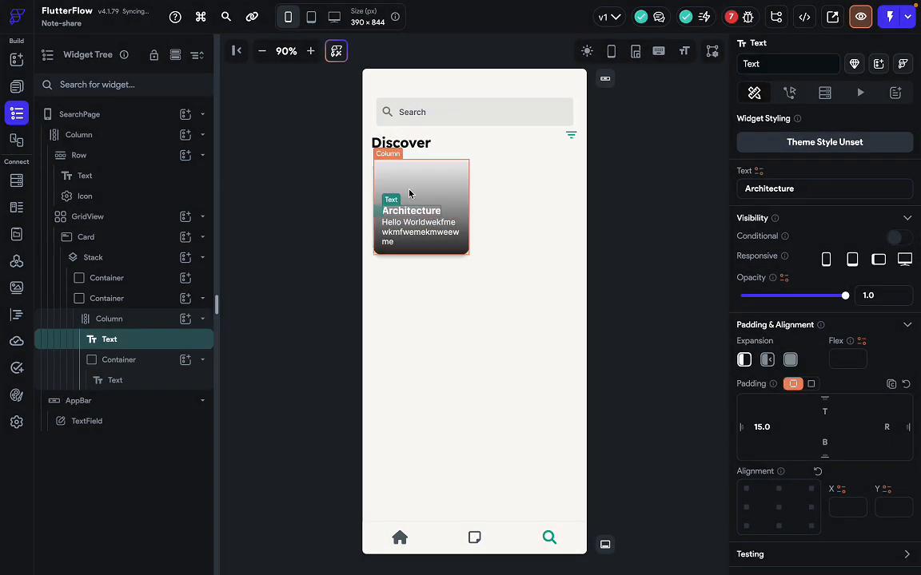
# Compare the page with the Figma design and select the card GridView.
pyautogui.hotkey('ctrl', 'Right')
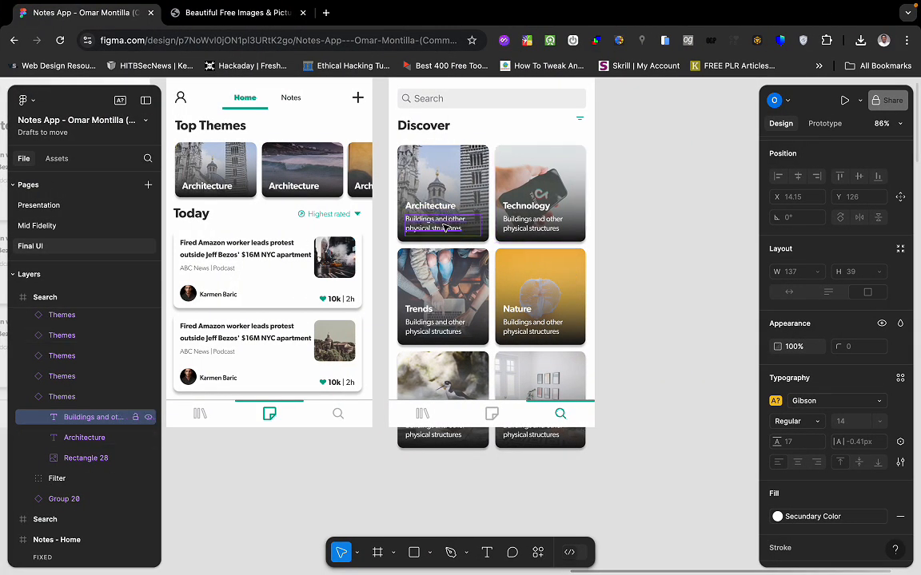
pyautogui.hotkey('ctrl', 'Left')
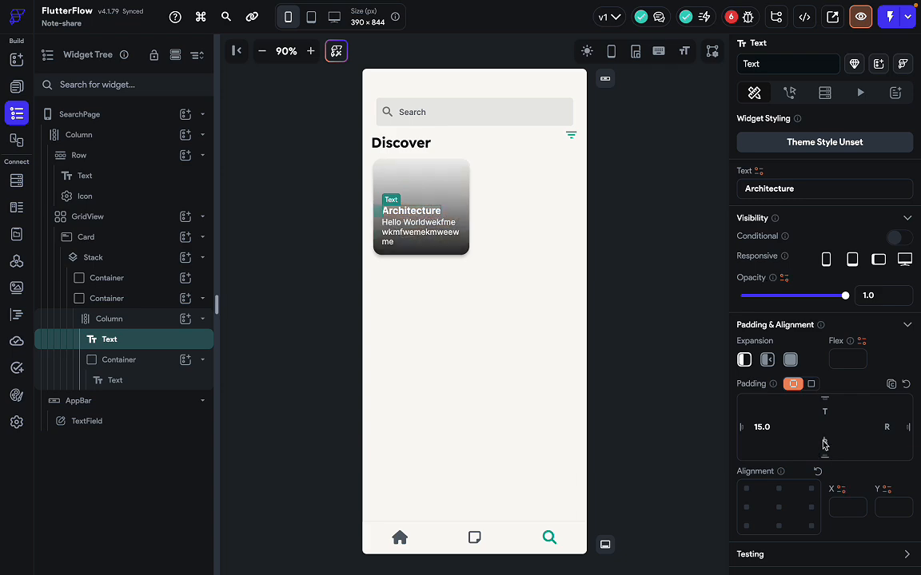
pyautogui.click(685, 401)
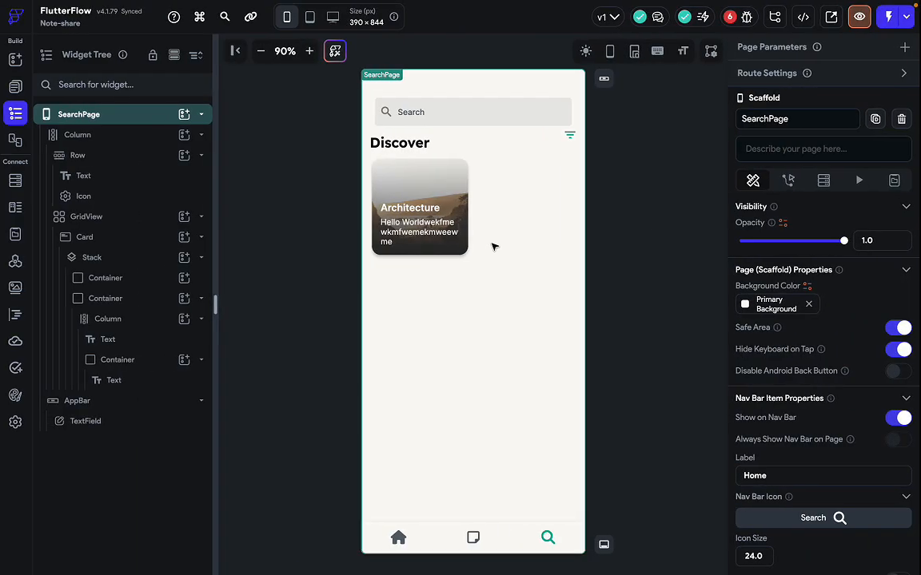
pyautogui.click(516, 263)
pyautogui.click(661, 287)
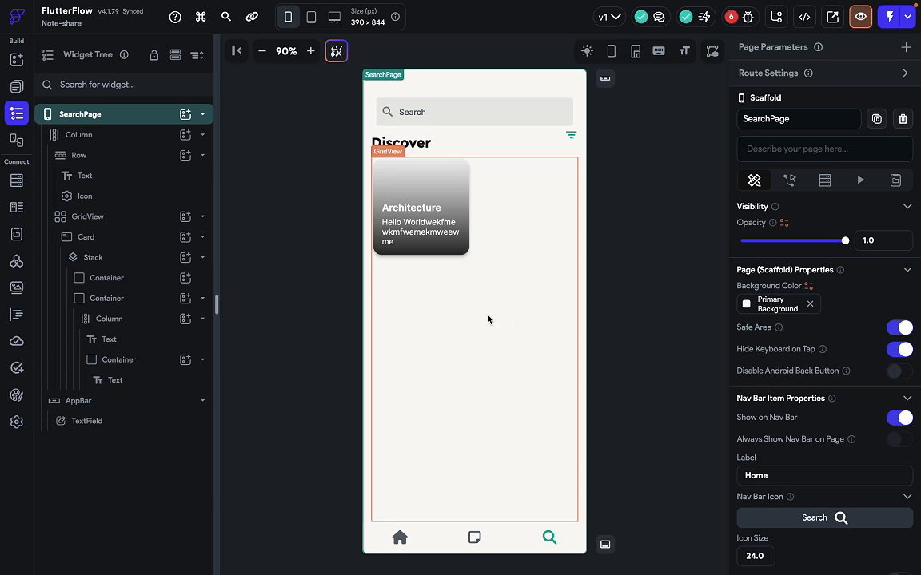
pyautogui.hotkey('ctrl', 'Right')
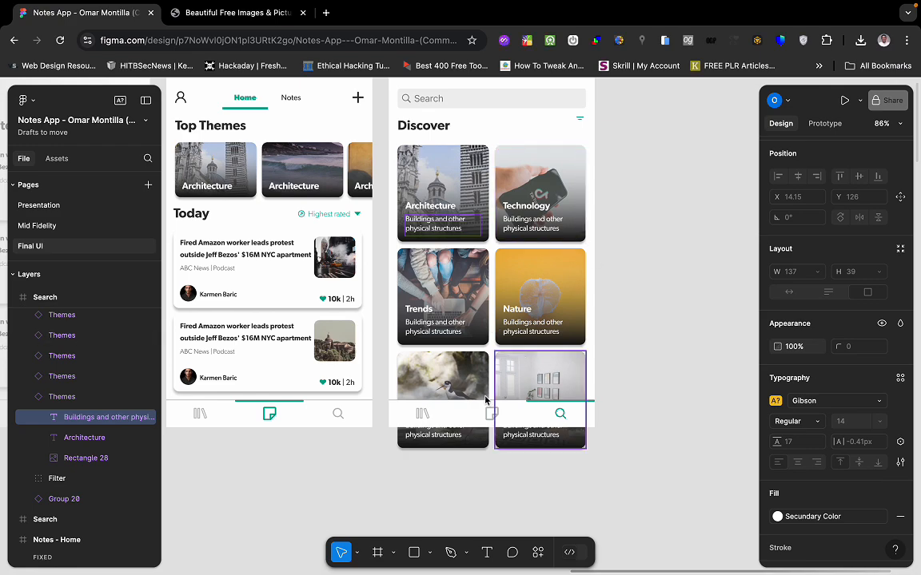
pyautogui.hotkey('ctrl', 'Left')
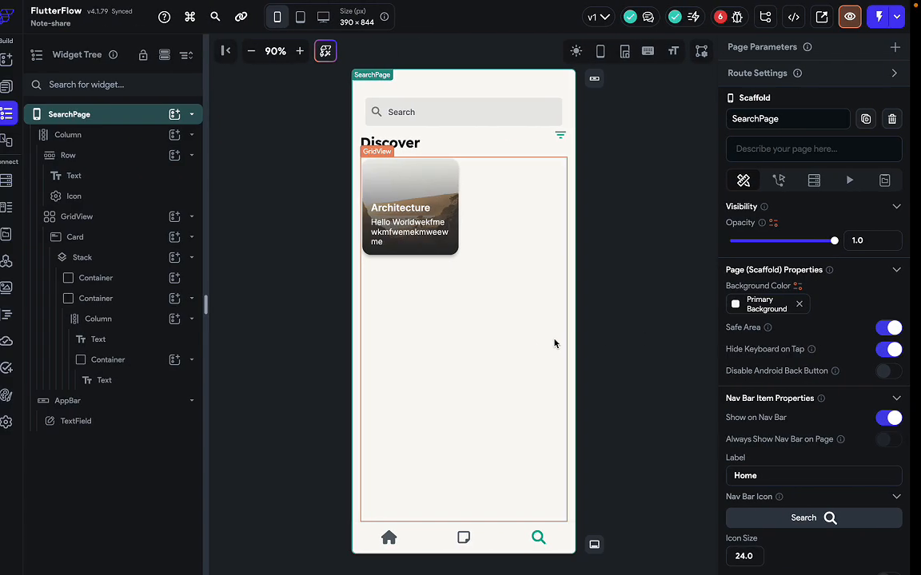
pyautogui.click(468, 325)
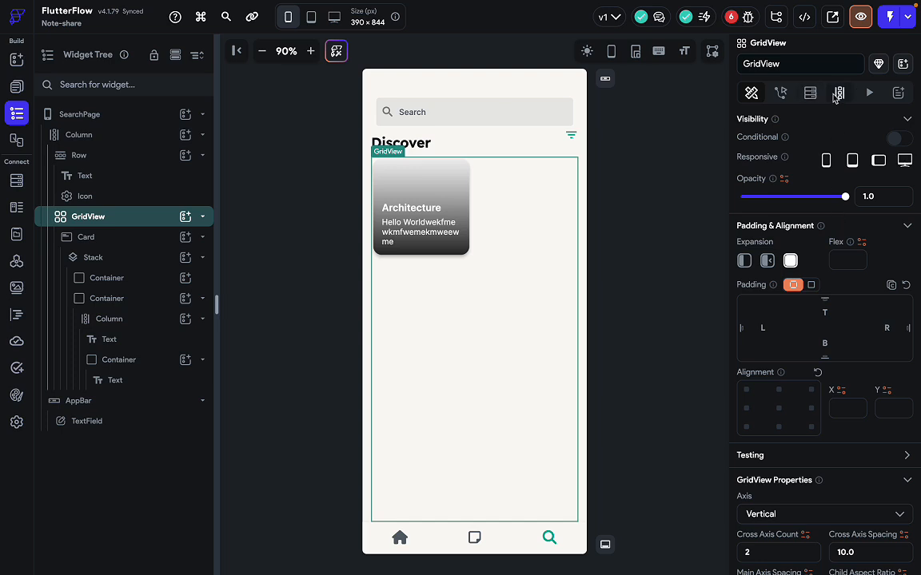
# Name the grid's dynamic children variable 'content' with Max Items 8.
pyautogui.click(837, 94)
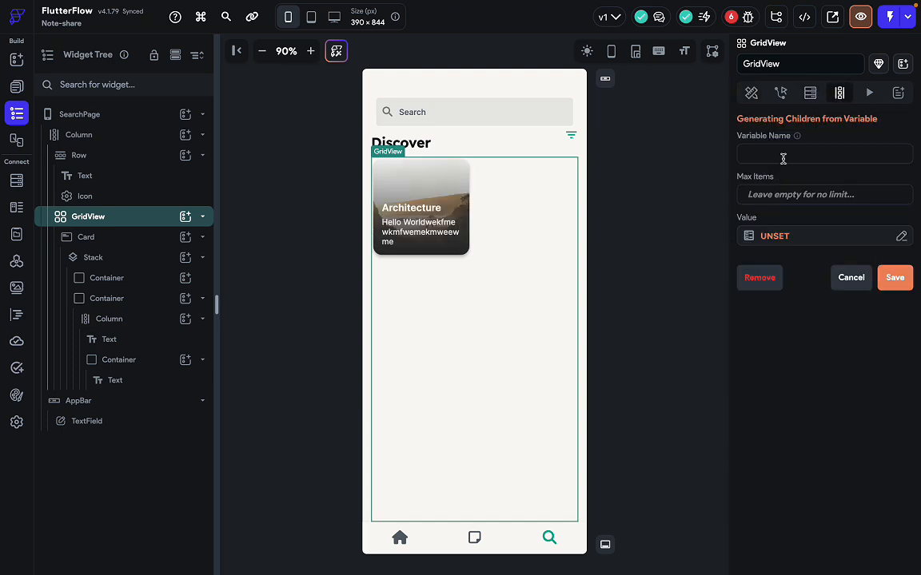
pyautogui.write('content')
pyautogui.click(771, 195)
pyautogui.write('8')
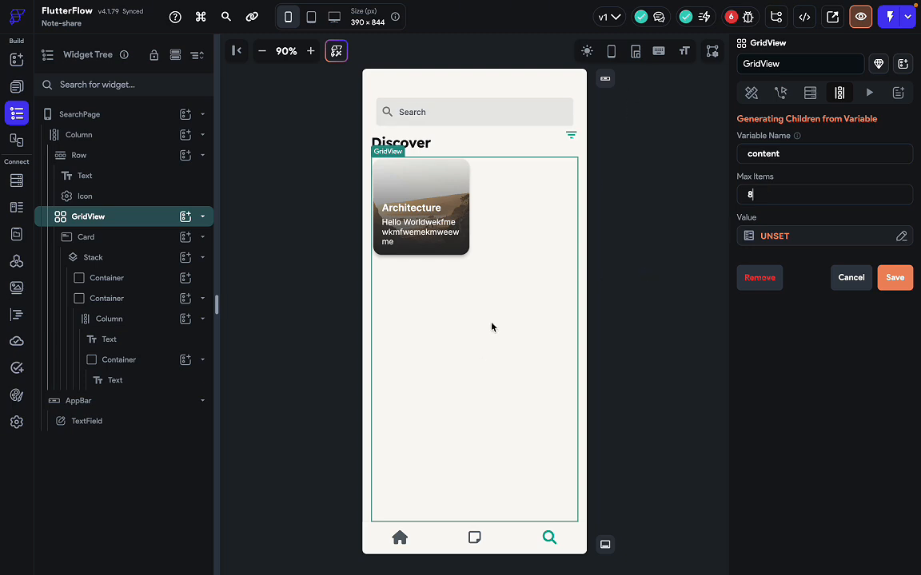
# Source the children from a Random Data list of integers (length 2–3) and save.
pyautogui.click(773, 238)
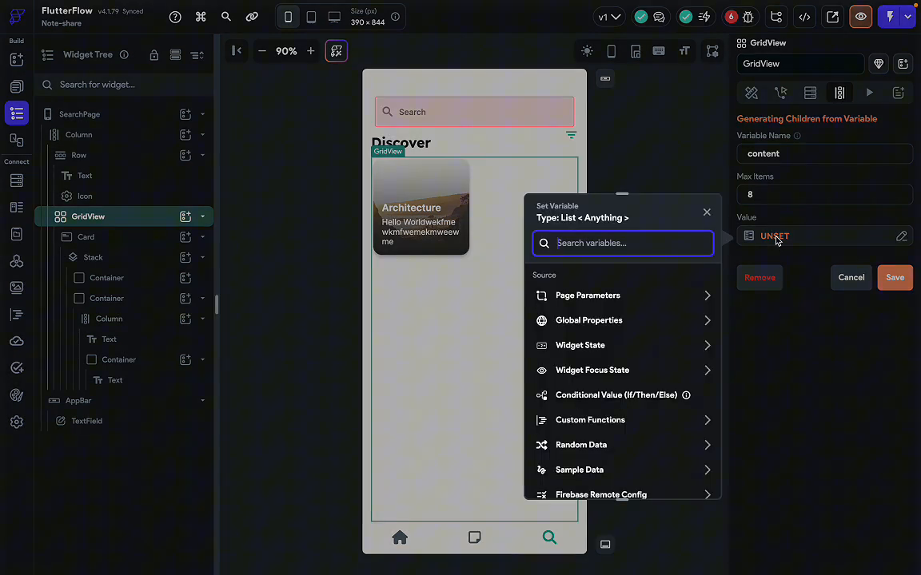
pyautogui.scroll(-2, 615, 395)
pyautogui.click(576, 387)
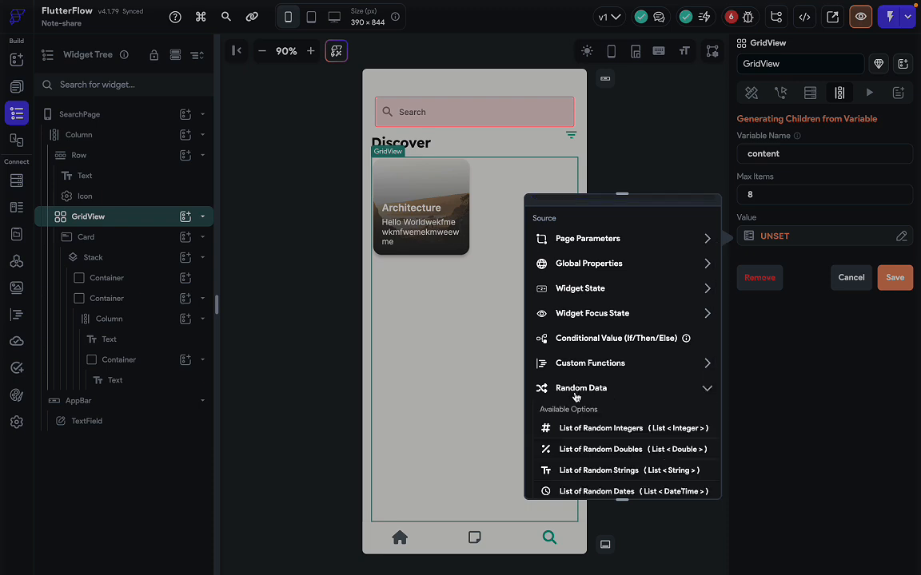
pyautogui.click(592, 427)
pyautogui.click(564, 362)
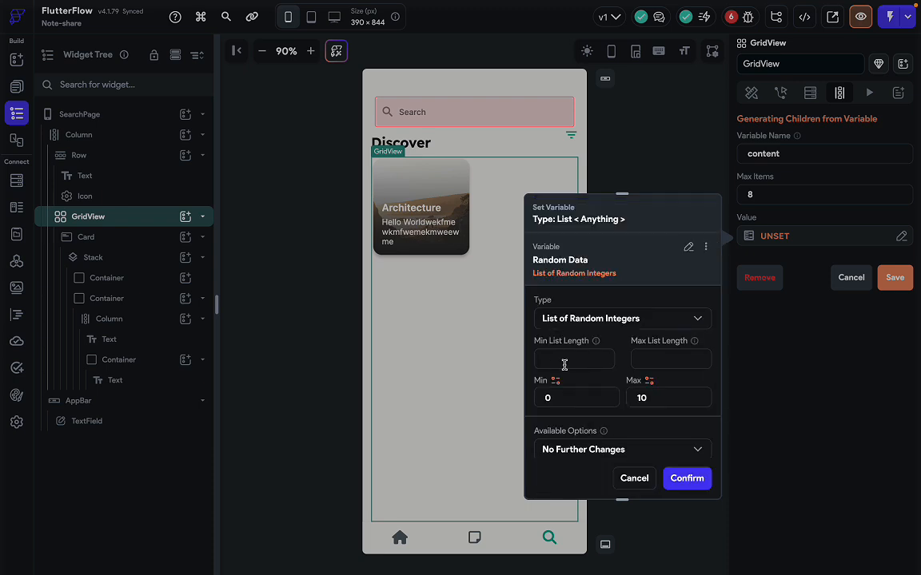
pyautogui.write('2')
pyautogui.click(677, 363)
pyautogui.write('3')
pyautogui.click(687, 478)
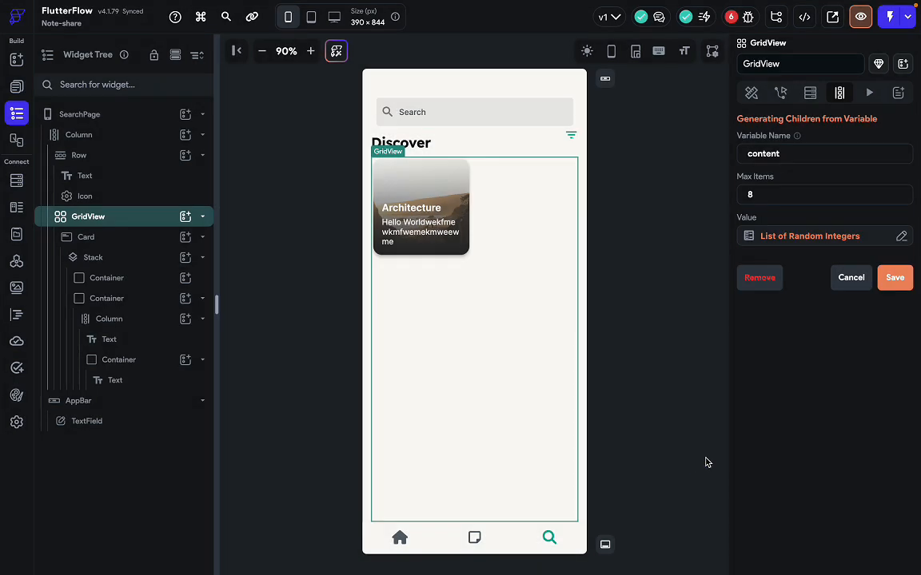
pyautogui.click(895, 278)
pyautogui.click(551, 352)
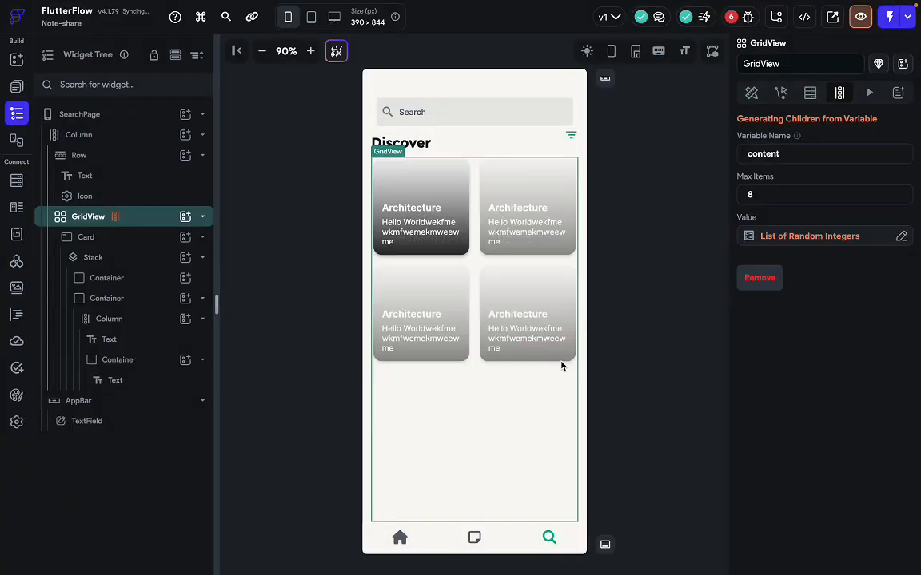
# Inspect the generated cards' column, Stack and Card, then reselect the GridView.
pyautogui.click(636, 437)
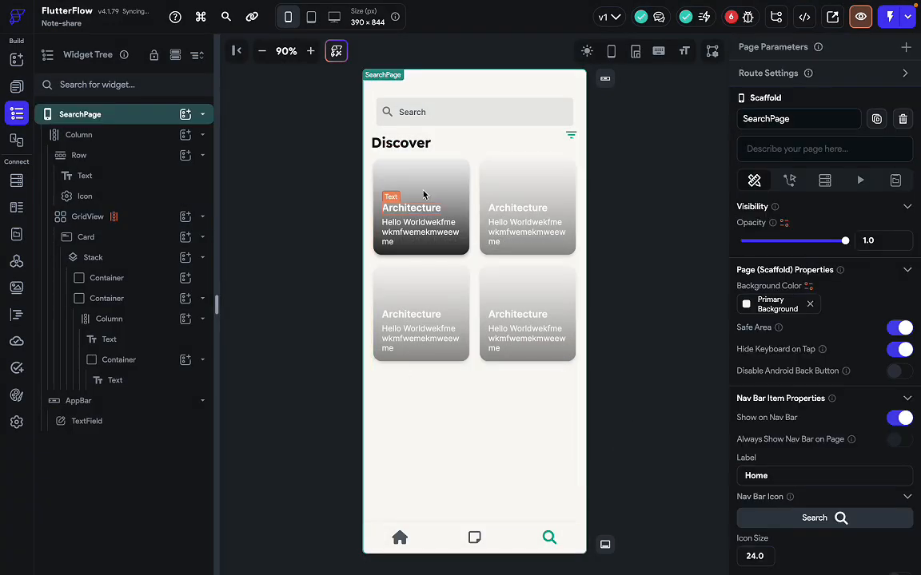
pyautogui.click(649, 394)
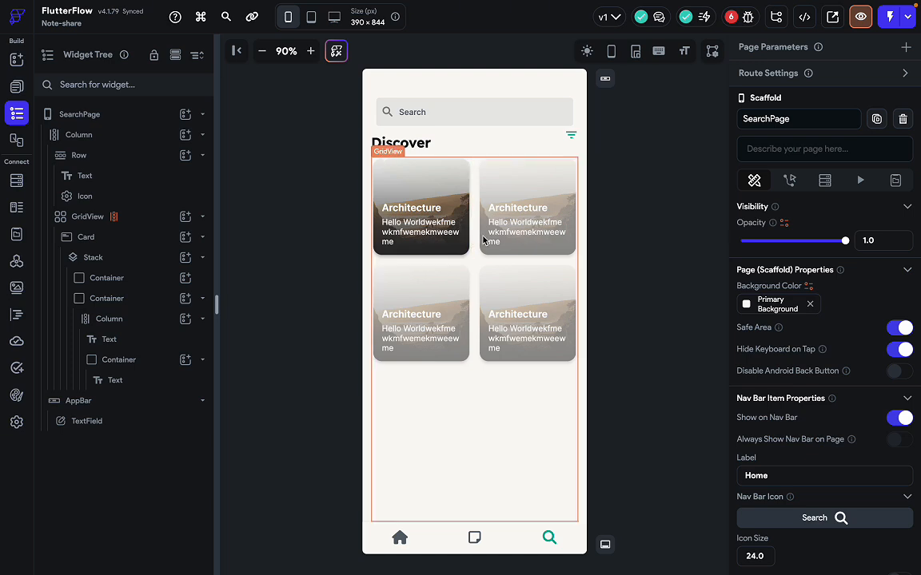
pyautogui.click(466, 254)
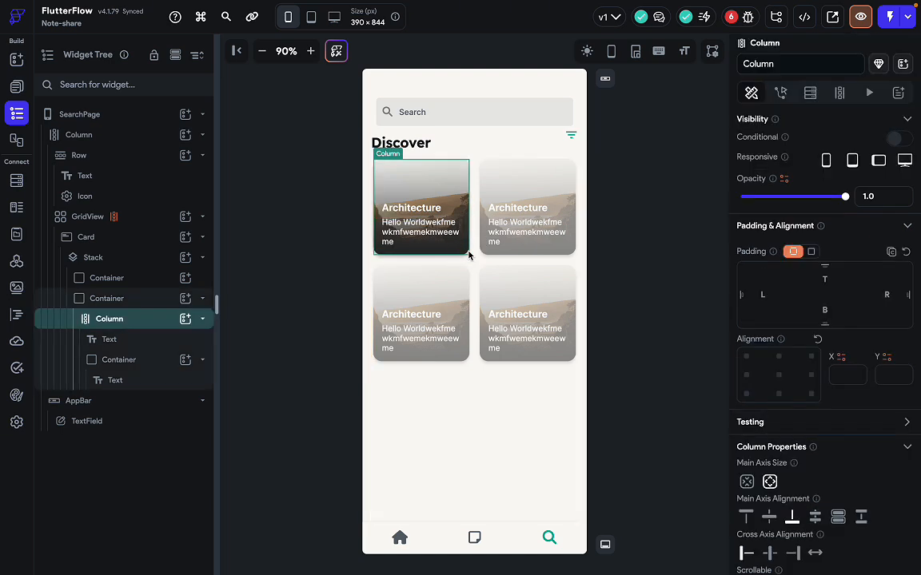
pyautogui.click(128, 264)
pyautogui.click(127, 240)
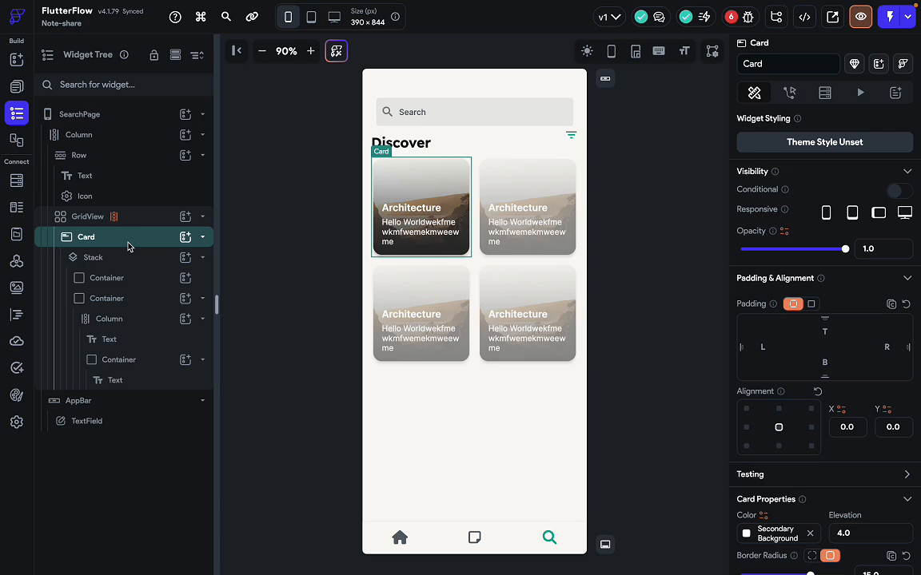
pyautogui.click(480, 284)
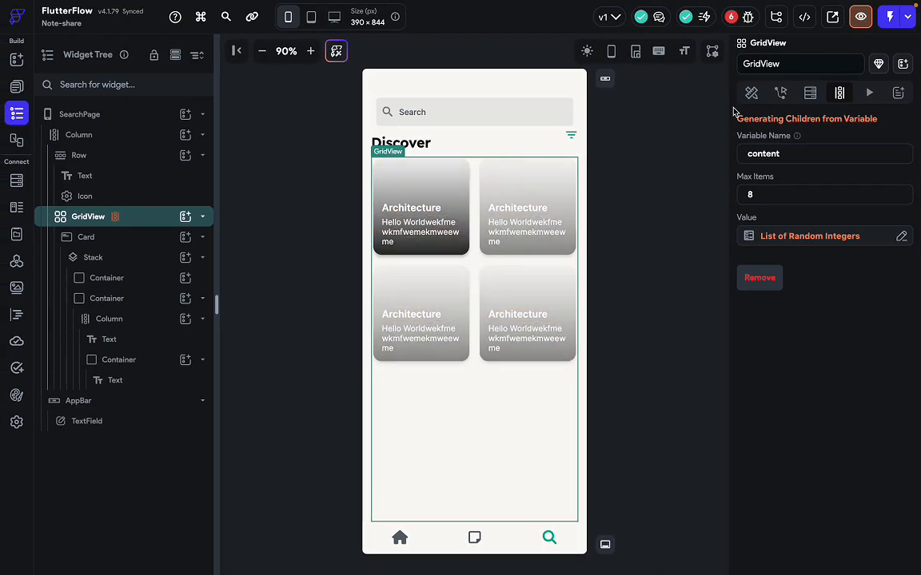
# Set the grid's cross axis and main axis spacing both to 5.
pyautogui.click(751, 93)
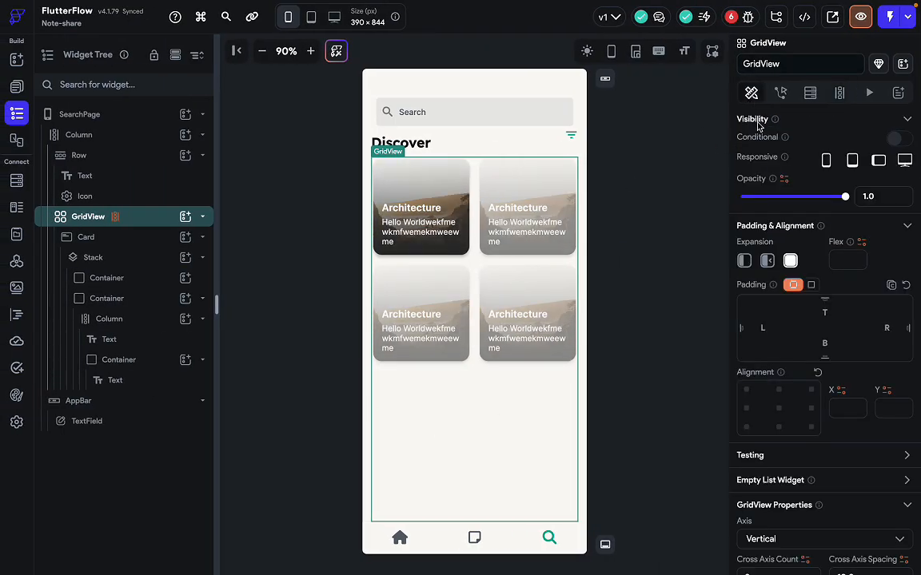
pyautogui.scroll(-2, 781, 494)
pyautogui.scroll(-2, 781, 494)
pyautogui.click(863, 394)
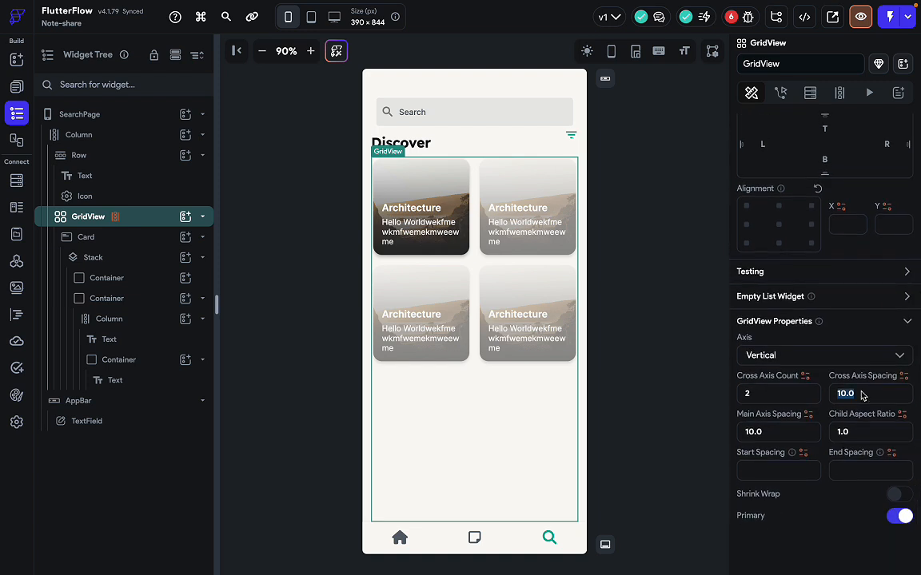
pyautogui.write('5')
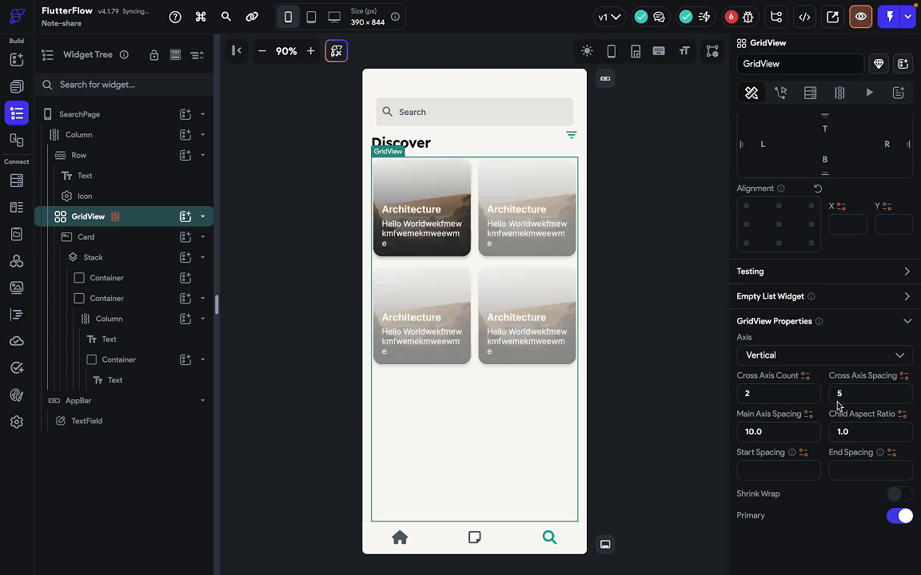
pyautogui.click(772, 432)
pyautogui.press('BackSpace')
pyautogui.press('BackSpace')
pyautogui.press('BackSpace')
pyautogui.press('BackSpace')
pyautogui.write('5')
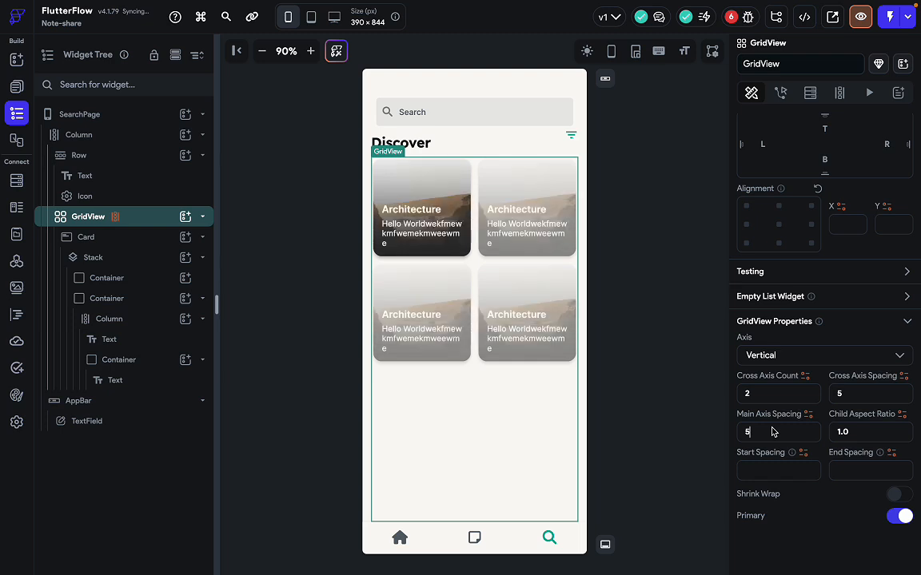
pyautogui.click(661, 344)
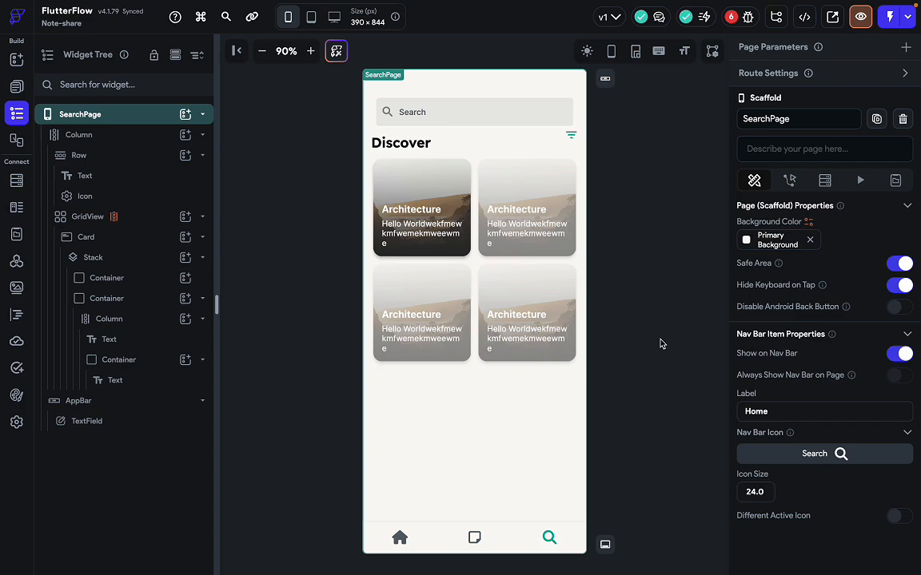
pyautogui.hotkey('ctrl', 'Right')
pyautogui.hotkey('ctrl', 'Left')
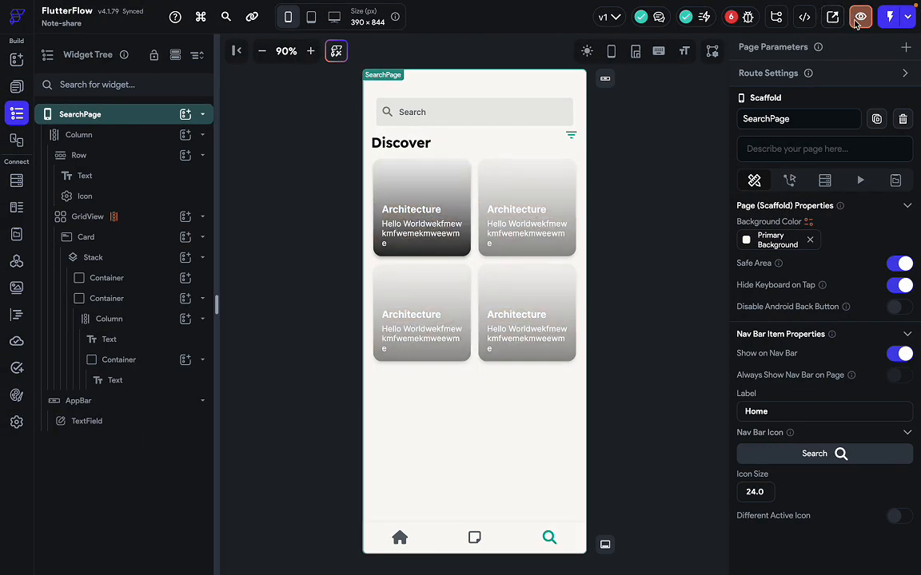
# Run the app preview and try the search field.
pyautogui.click(859, 18)
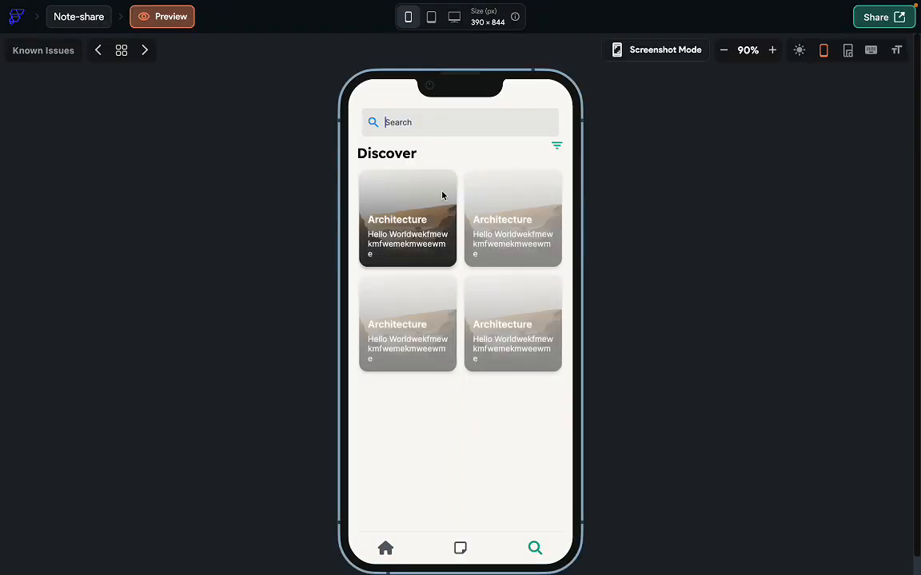
pyautogui.click(381, 126)
pyautogui.click(440, 128)
# Switch between the Notes and Home screens in the preview, then exit it.
pyautogui.click(460, 550)
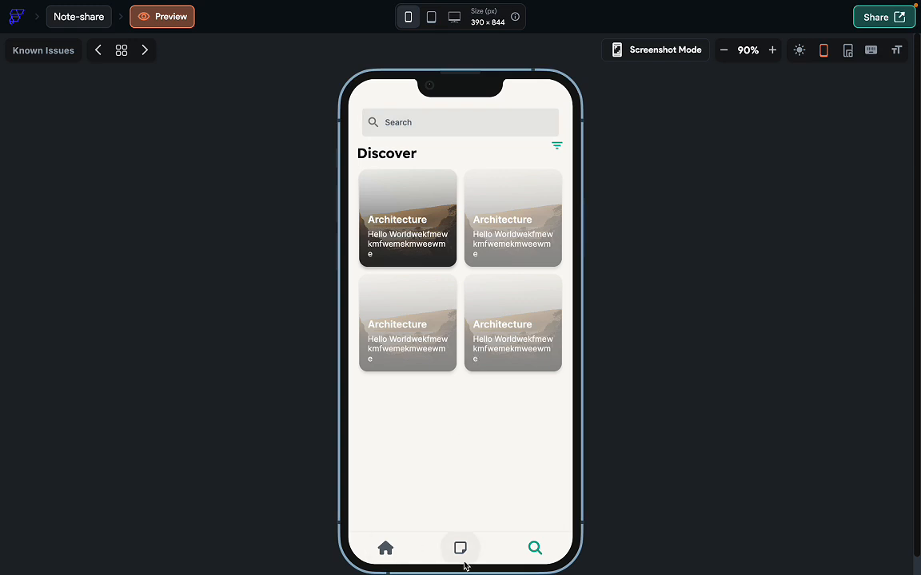
pyautogui.click(386, 548)
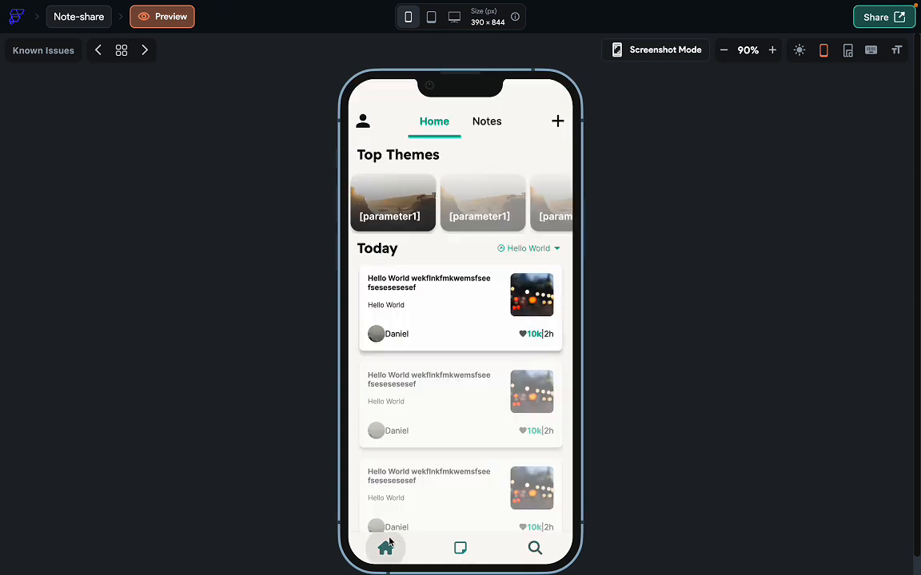
pyautogui.scroll(-2, 463, 469)
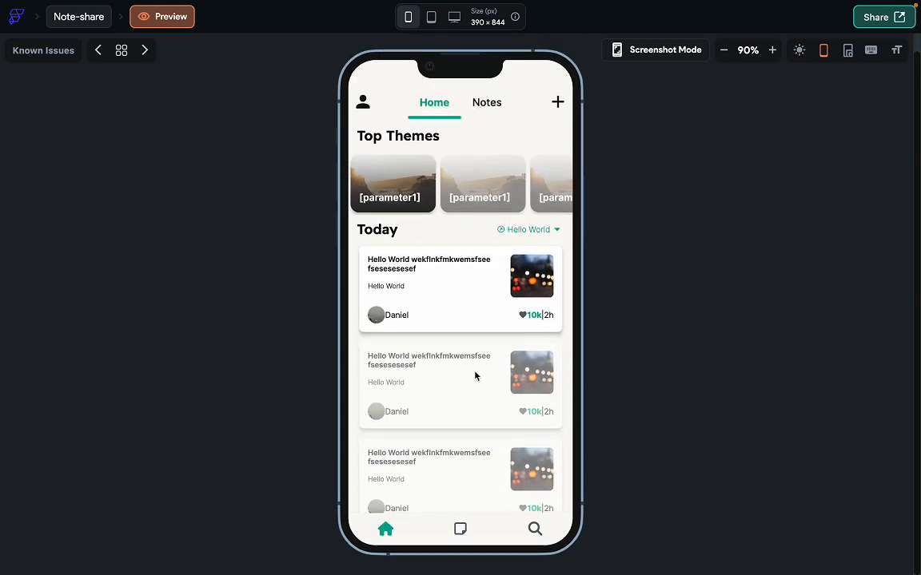
pyautogui.click(485, 106)
pyautogui.scroll(2, 454, 324)
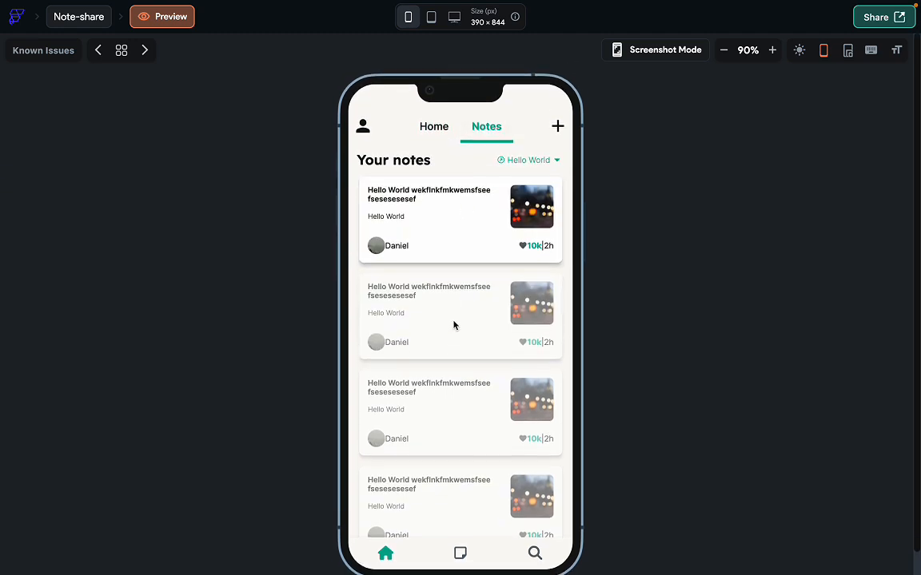
pyautogui.click(435, 124)
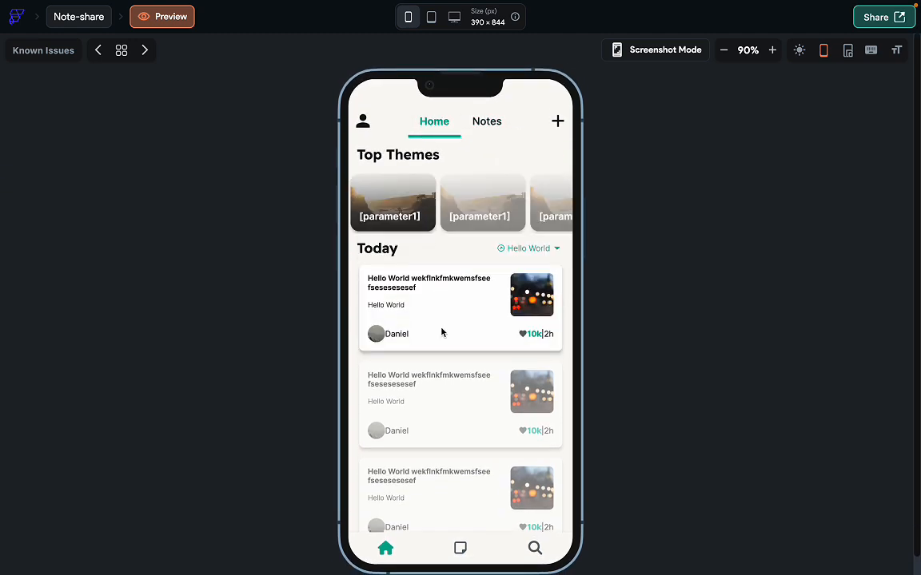
pyautogui.click(85, 22)
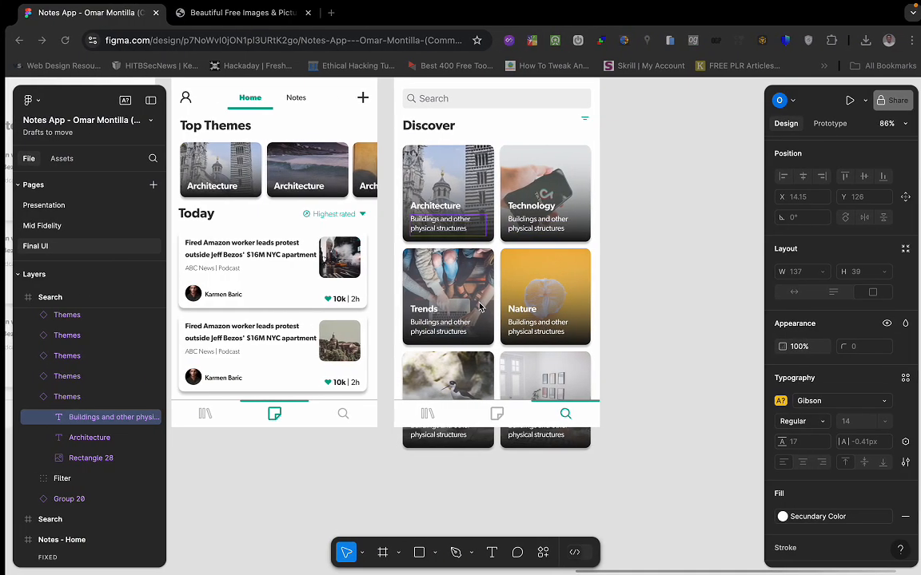
# Pan the Figma canvas to the three High-fi User Profile – Personal frames.
pyautogui.scroll(-4, 475, 416)
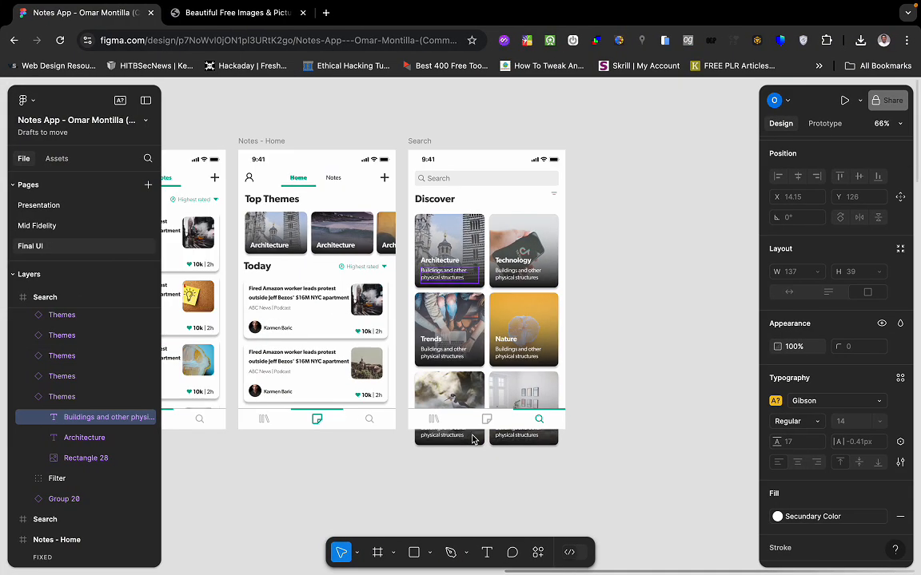
pyautogui.hscroll(-3, 476, 438)
pyautogui.hscroll(-2, 528, 418)
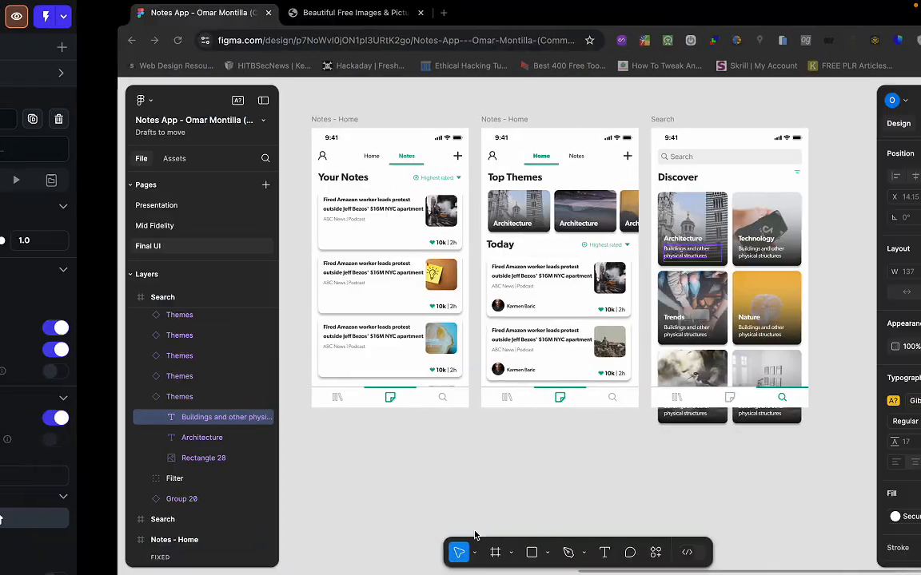
pyautogui.scroll(-3, 431, 322)
pyautogui.scroll(-3, 478, 335)
pyautogui.scroll(-5, 478, 335)
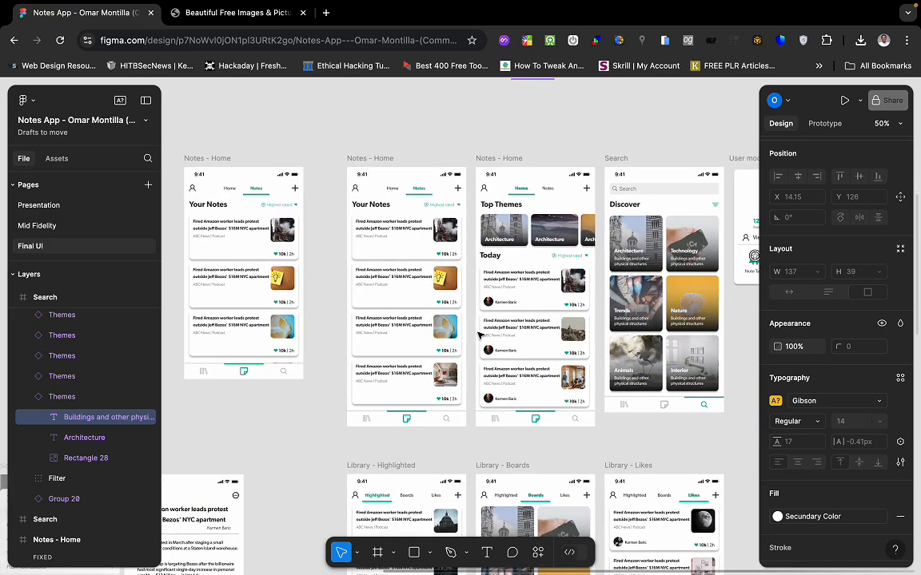
pyautogui.hscroll(3, 480, 336)
pyautogui.scroll(-5, 479, 336)
pyautogui.hscroll(-4, 480, 336)
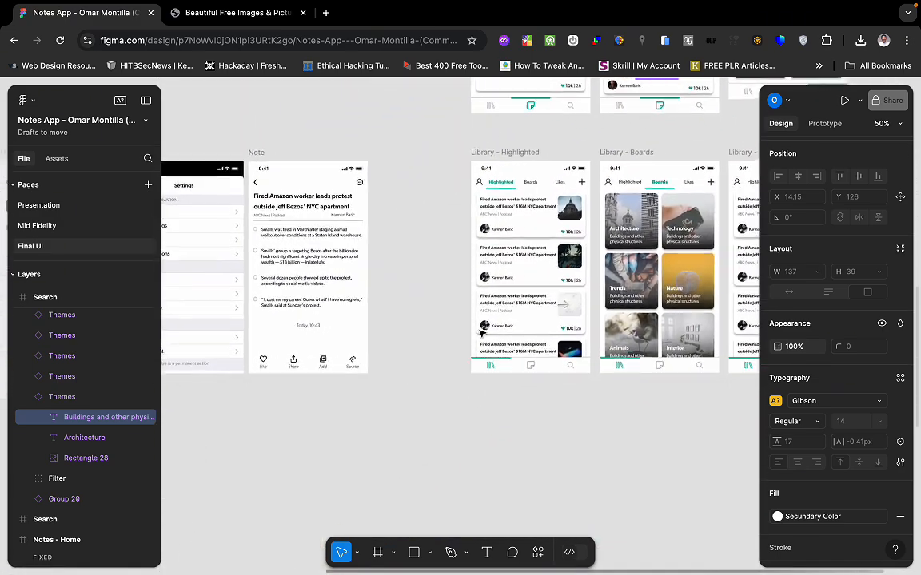
pyautogui.hscroll(5, 481, 333)
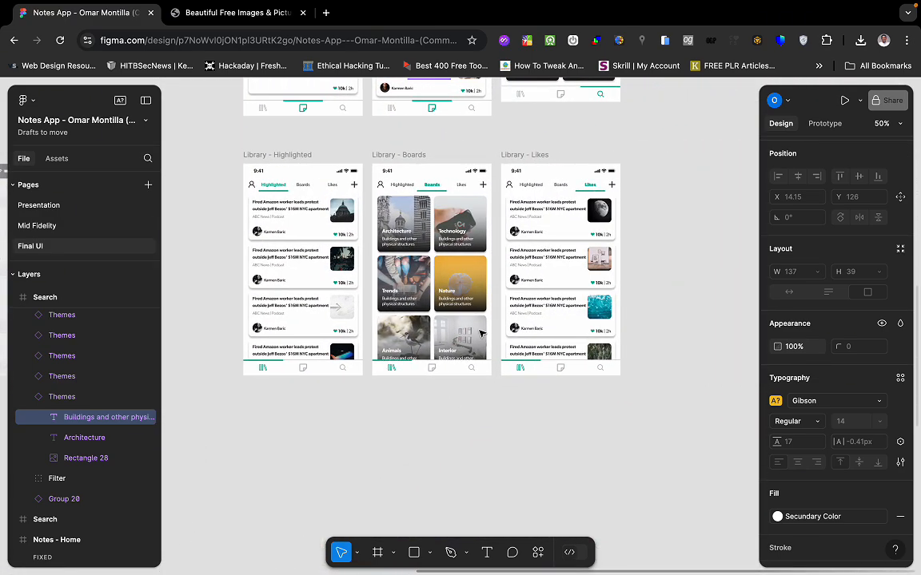
pyautogui.scroll(-2, 481, 333)
pyautogui.hscroll(-10, 481, 334)
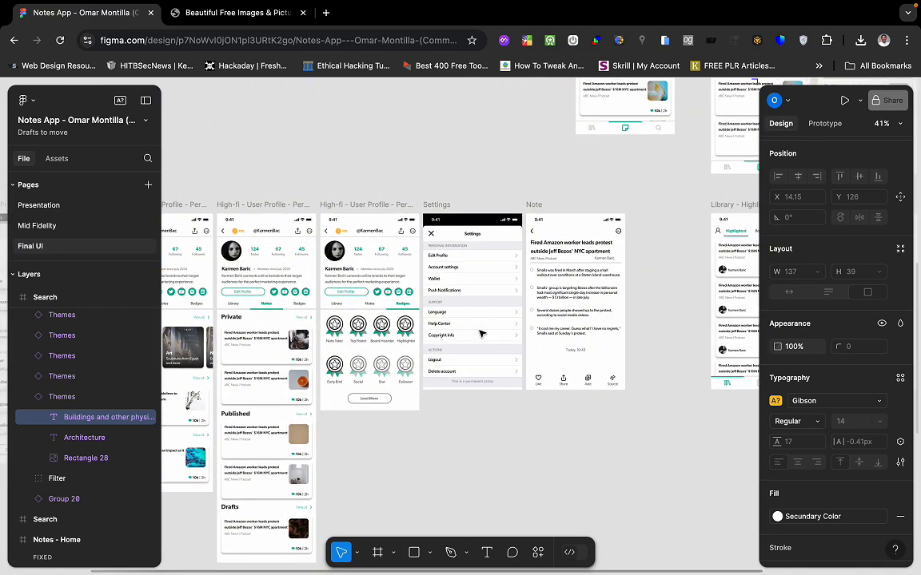
pyautogui.hscroll(-5, 481, 335)
pyautogui.hscroll(-5, 482, 334)
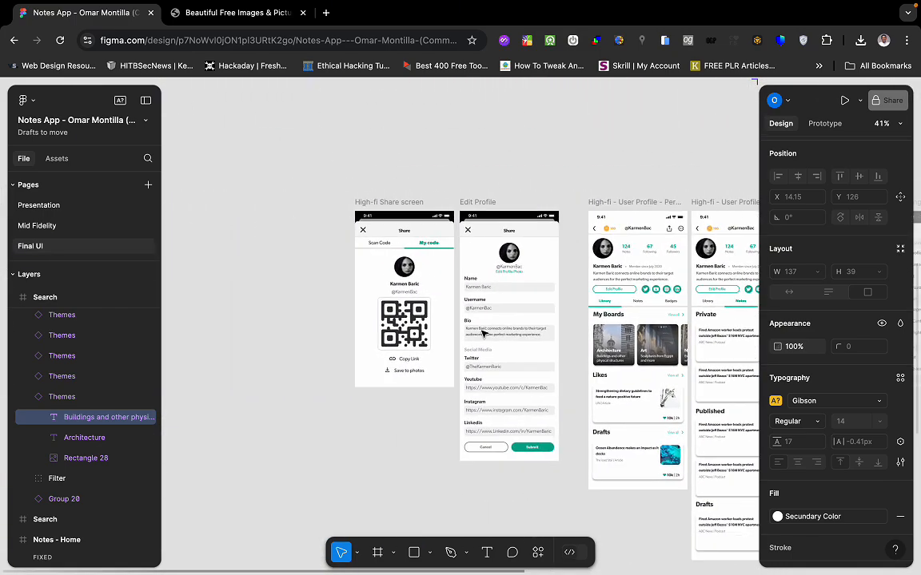
pyautogui.hscroll(6, 482, 334)
pyautogui.scroll(1, 482, 334)
pyautogui.hscroll(11, 482, 334)
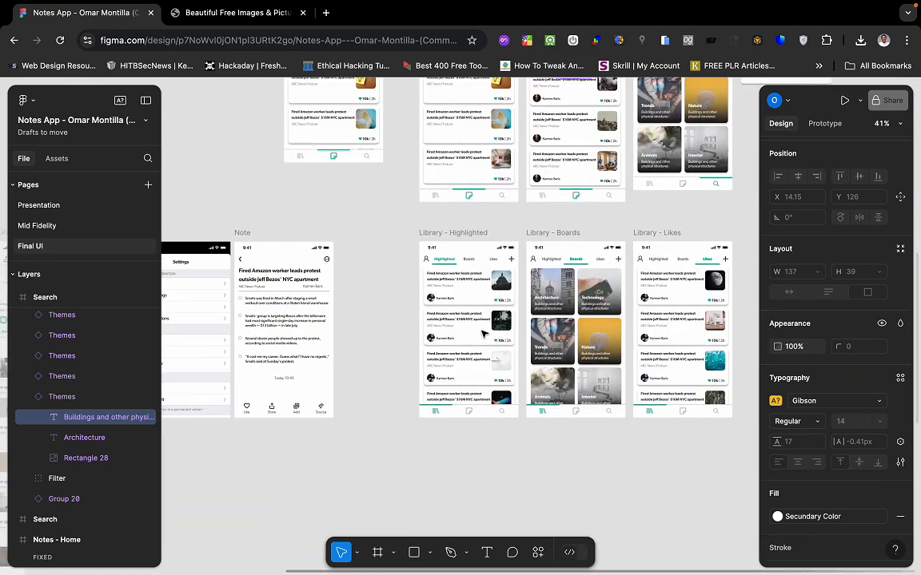
pyautogui.scroll(5, 482, 334)
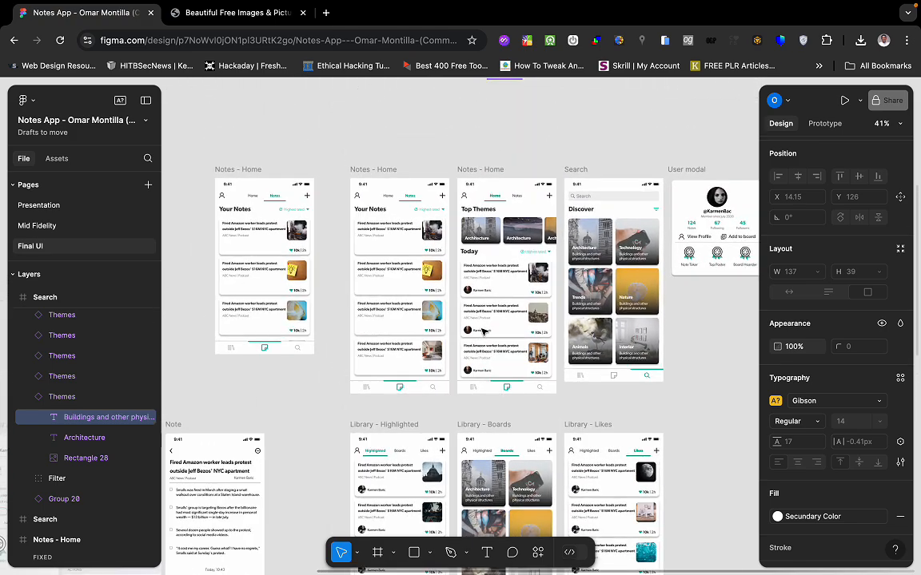
pyautogui.scroll(5, 476, 277)
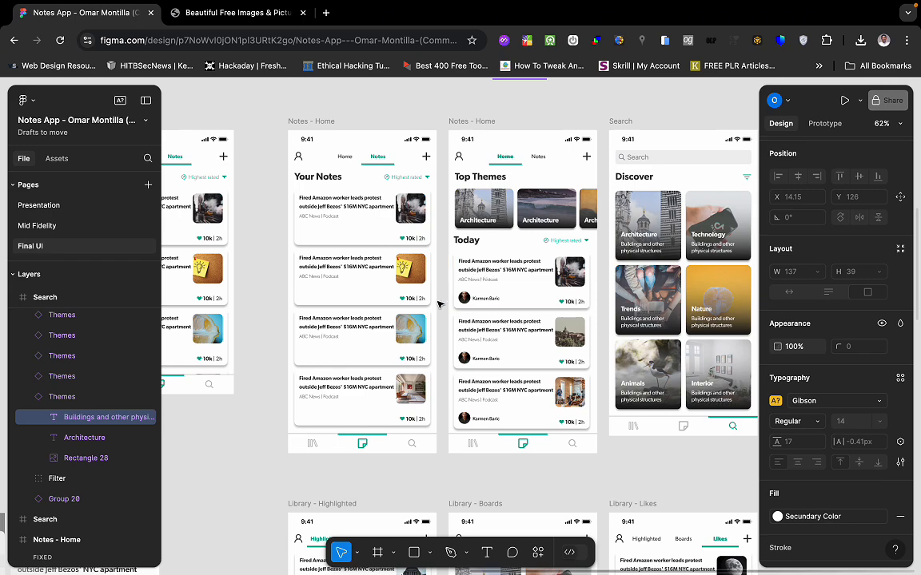
pyautogui.hscroll(-3, 438, 305)
pyautogui.scroll(-2, 438, 305)
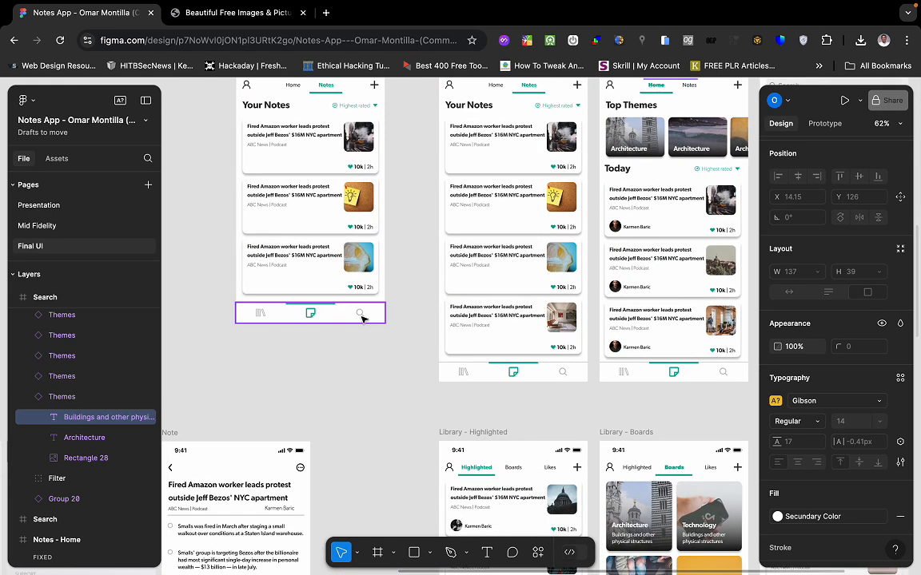
pyautogui.scroll(2, 477, 342)
pyautogui.hscroll(3, 477, 342)
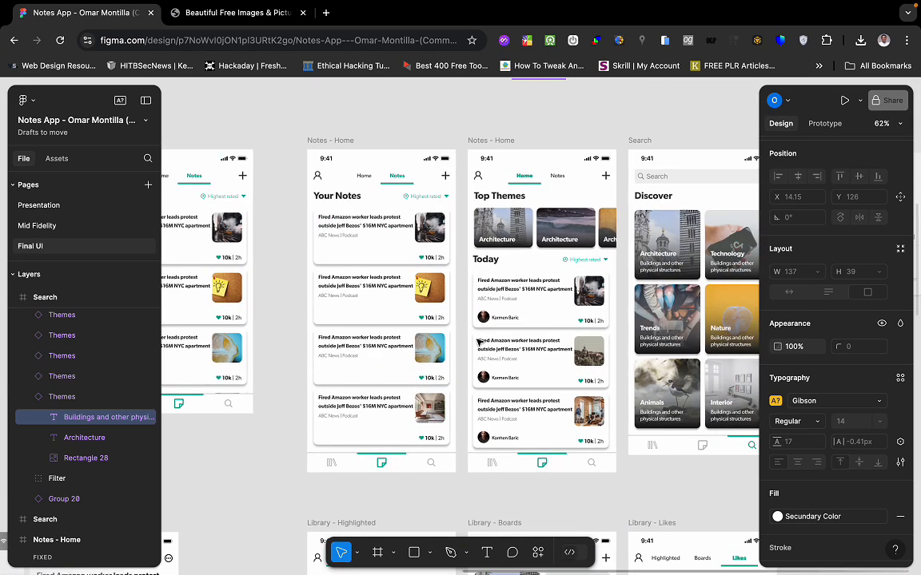
pyautogui.scroll(-3, 438, 292)
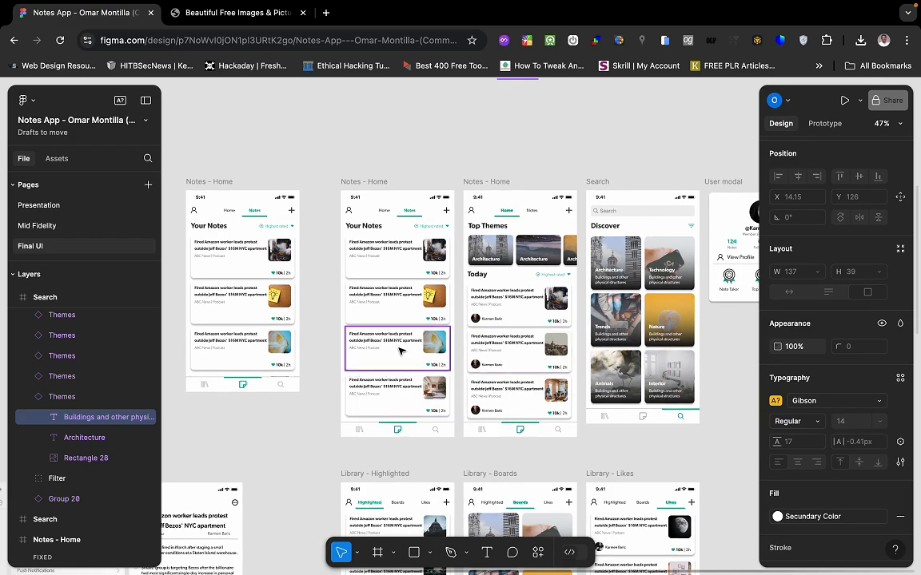
pyautogui.scroll(-3, 449, 360)
pyautogui.hscroll(-1, 449, 359)
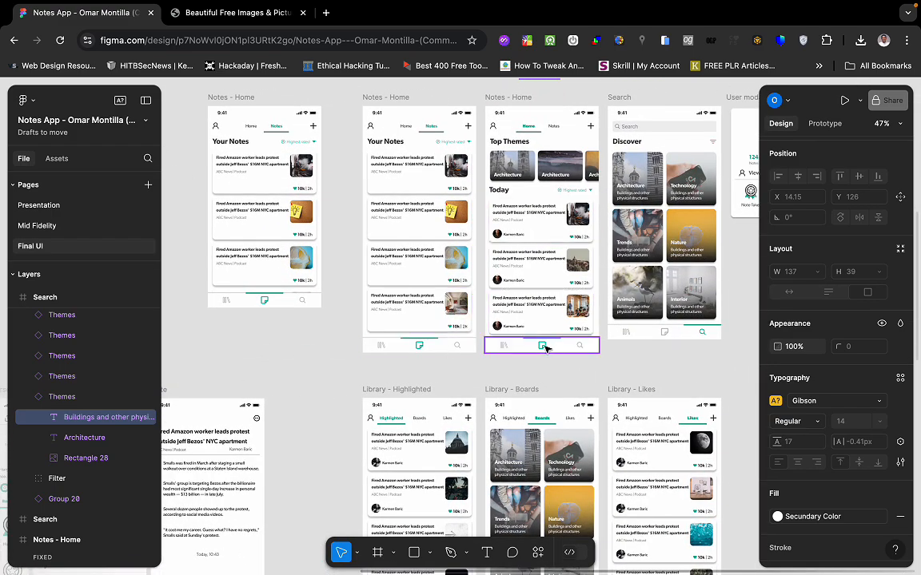
pyautogui.hscroll(3, 548, 348)
pyautogui.scroll(1, 548, 347)
pyautogui.scroll(-2, 546, 351)
pyautogui.scroll(-3, 546, 353)
pyautogui.hscroll(-3, 546, 352)
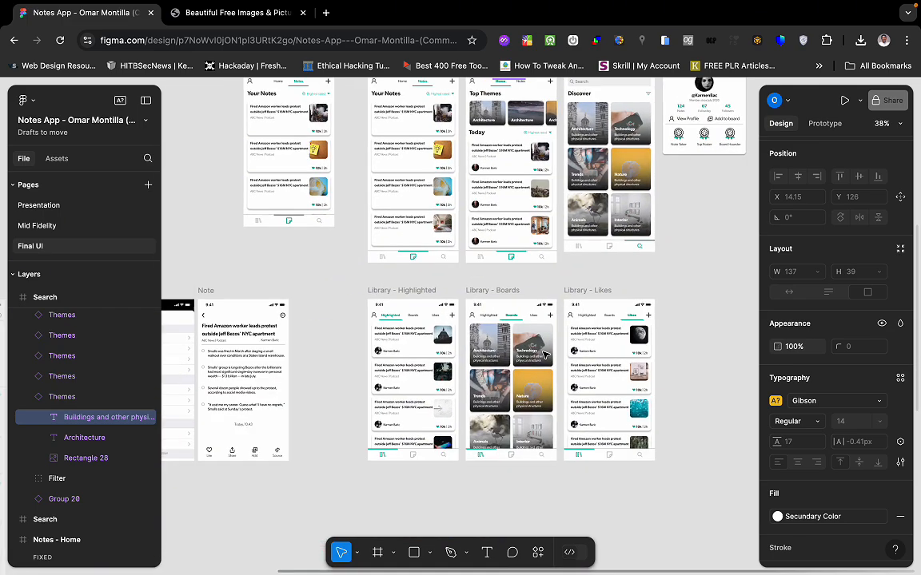
pyautogui.scroll(2, 545, 354)
pyautogui.hscroll(2, 545, 354)
pyautogui.hscroll(10, 544, 355)
pyautogui.scroll(-3, 543, 355)
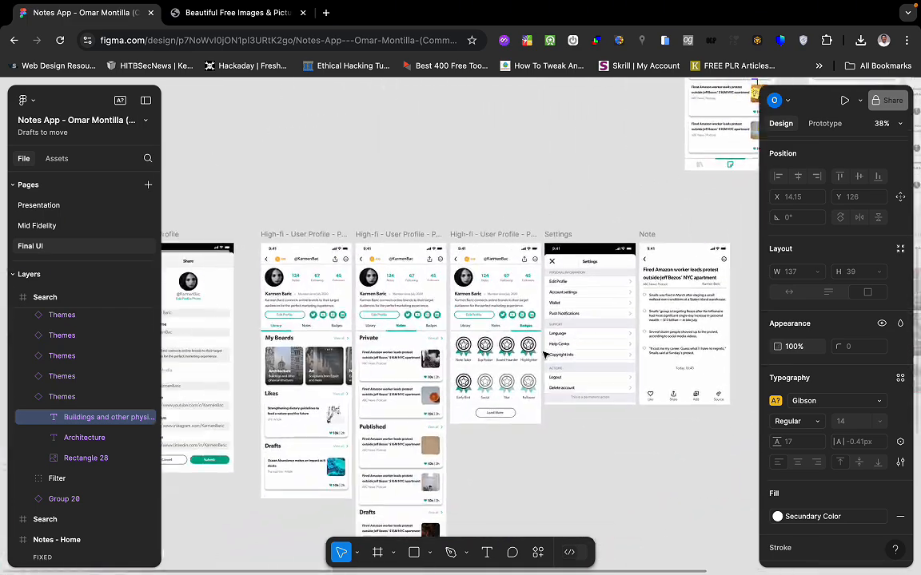
pyautogui.scroll(5, 456, 362)
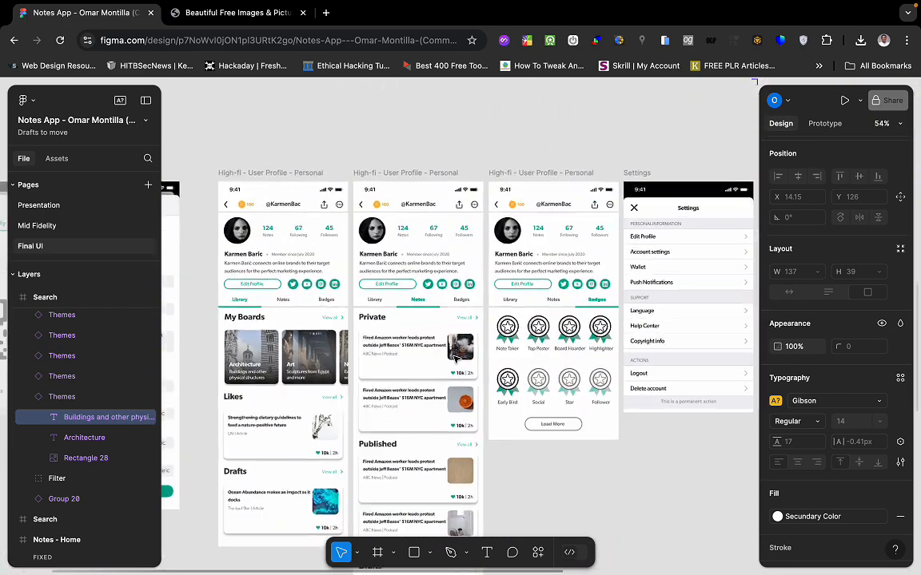
pyautogui.scroll(-2, 456, 362)
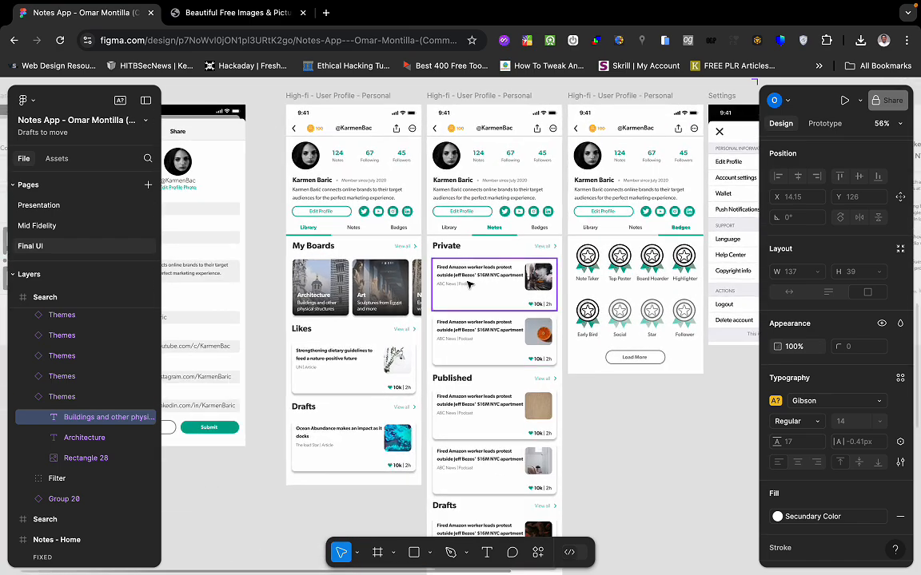
pyautogui.scroll(5, 470, 285)
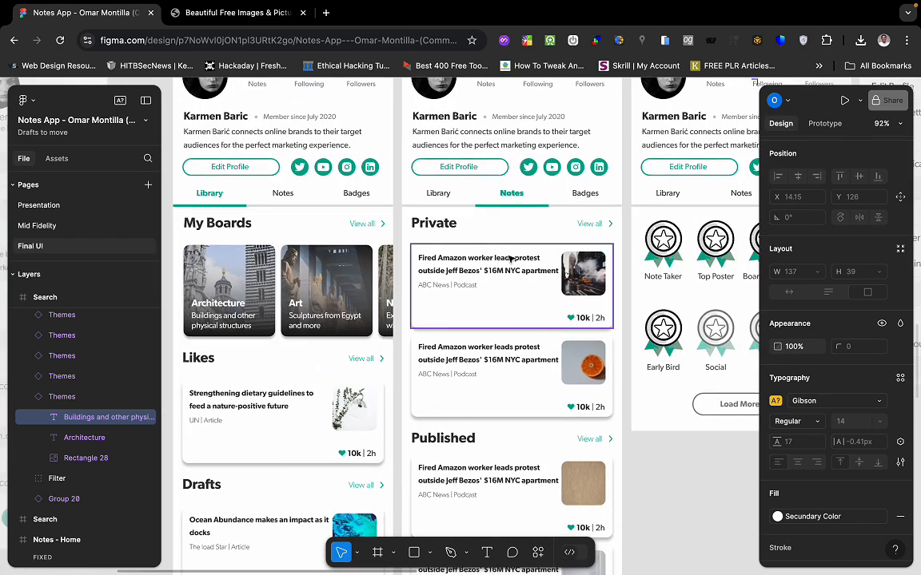
pyautogui.scroll(2, 505, 412)
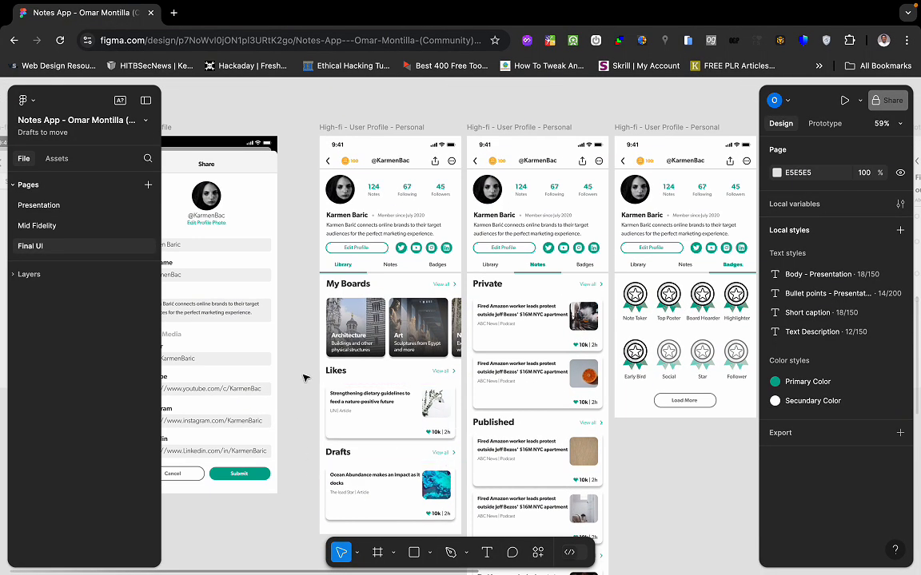
# Scroll the Figma User Profile frame and select its Library, Notes, Badges tab bar.
pyautogui.scroll(1, 379, 317)
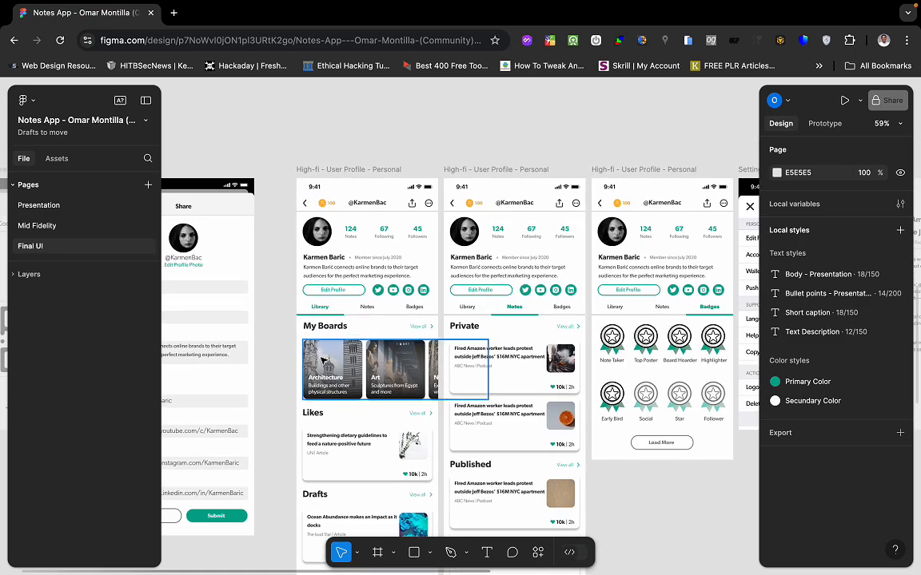
pyautogui.scroll(-1, 322, 359)
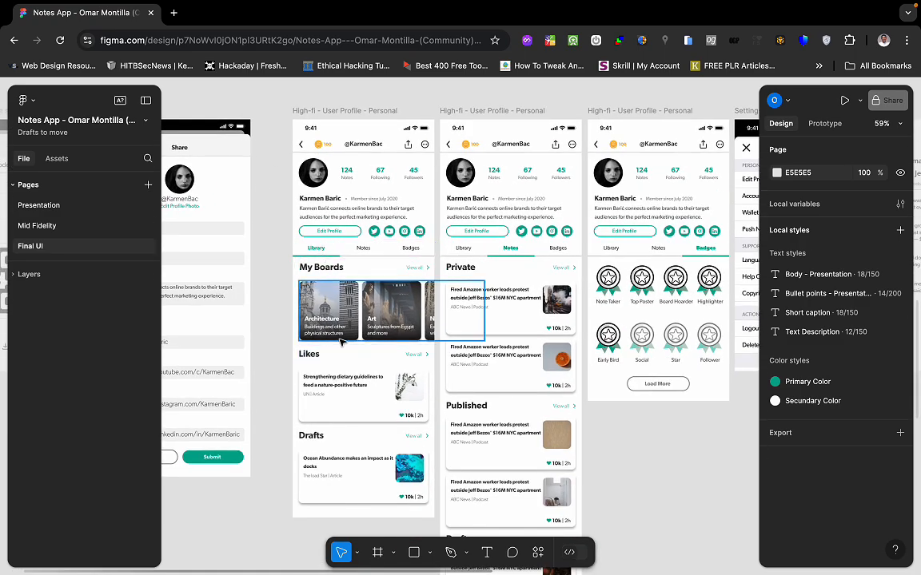
pyautogui.scroll(3, 341, 341)
pyautogui.scroll(1, 340, 341)
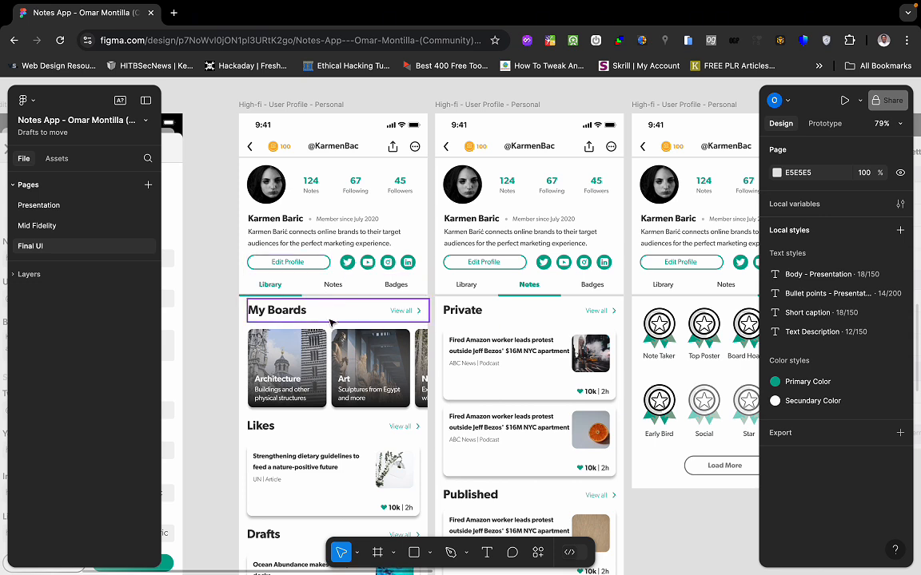
pyautogui.scroll(-1, 334, 328)
pyautogui.scroll(1, 370, 362)
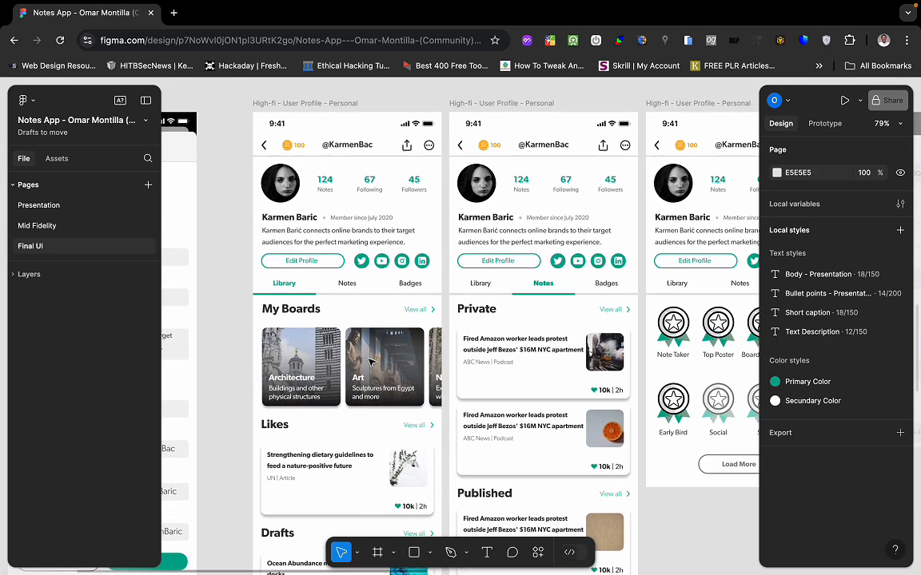
pyautogui.scroll(1, 370, 363)
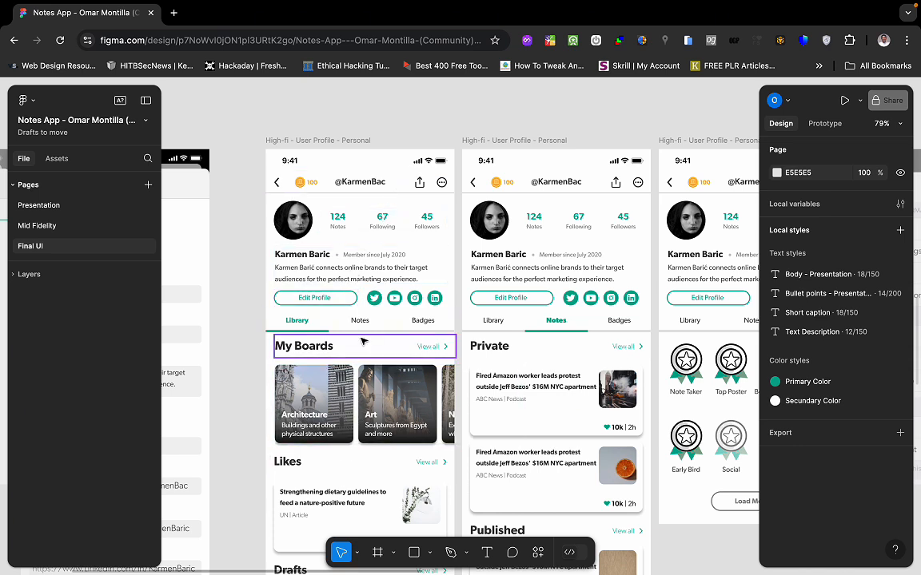
pyautogui.click(323, 318)
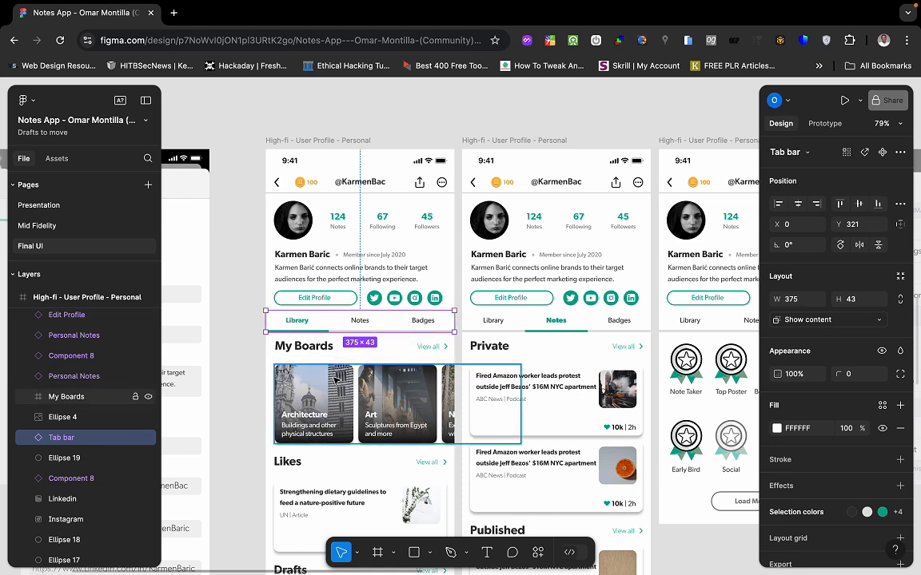
# Select the Status bar 2 header row to read its 376 × 44 size, then return to FlutterFlow.
pyautogui.scroll(-1, 335, 381)
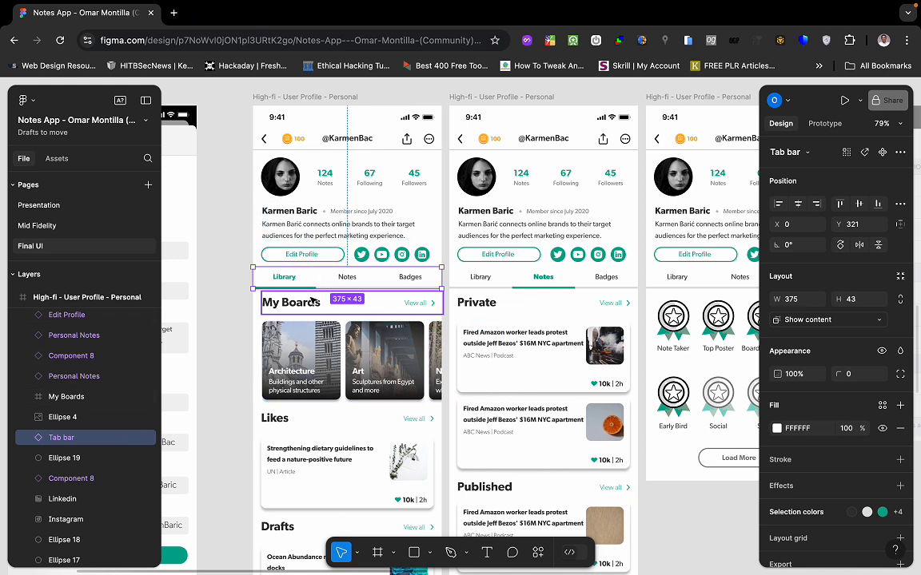
pyautogui.scroll(3, 311, 447)
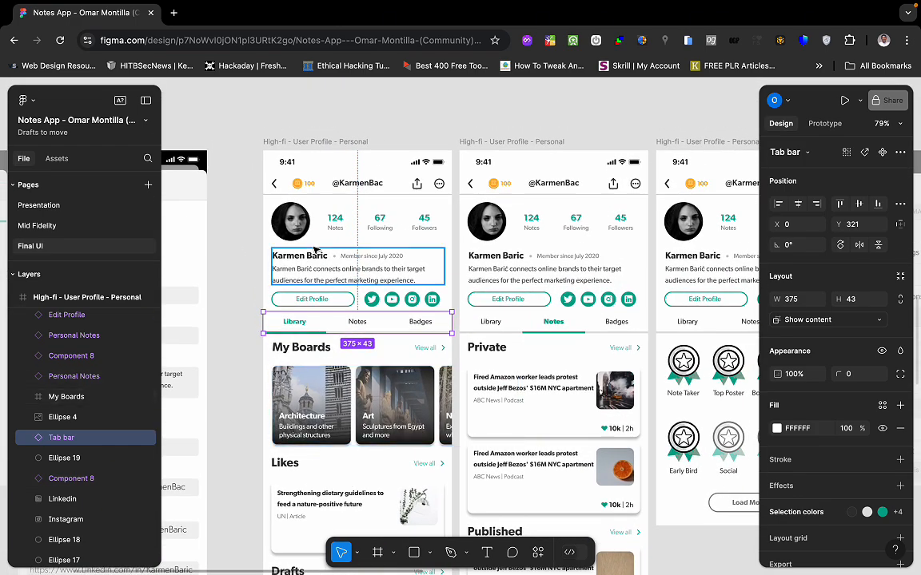
pyautogui.scroll(2, 316, 250)
pyautogui.hscroll(2, 316, 250)
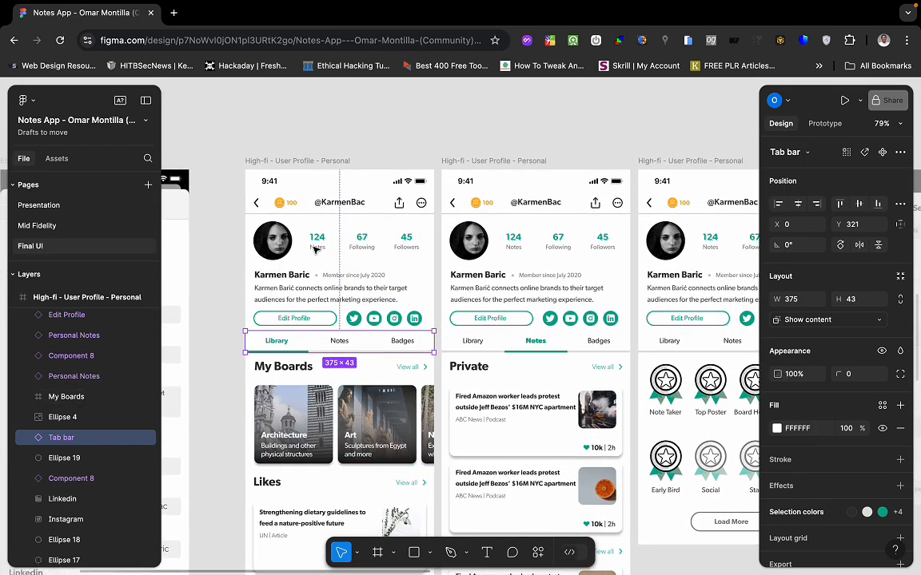
pyautogui.click(382, 210)
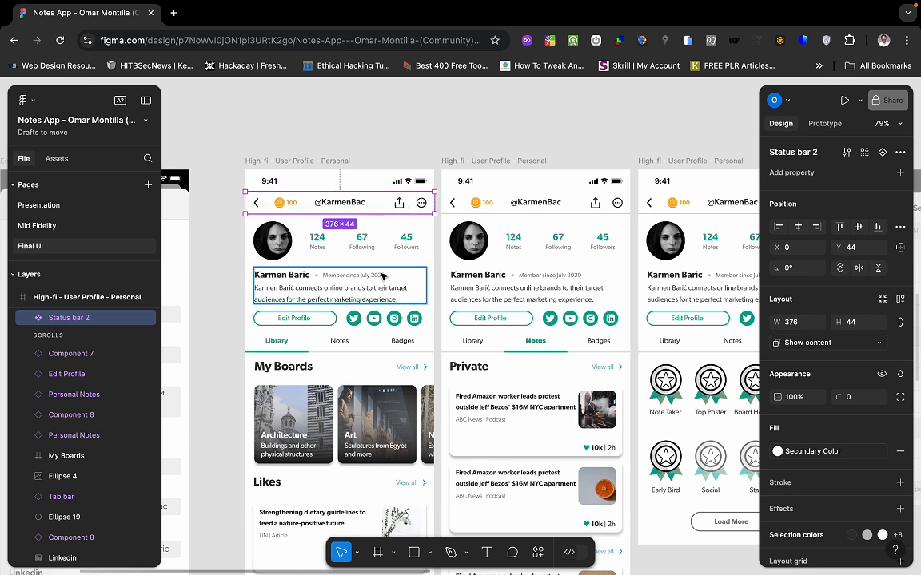
pyautogui.hotkey('ctrl', 'Left')
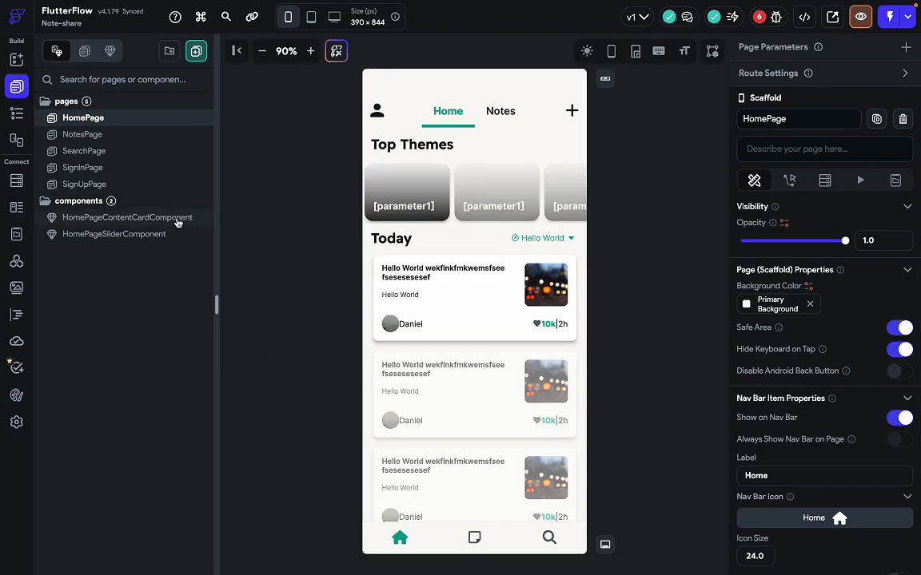
# Create a new blank page named 'ProfilePage'.
pyautogui.click(195, 51)
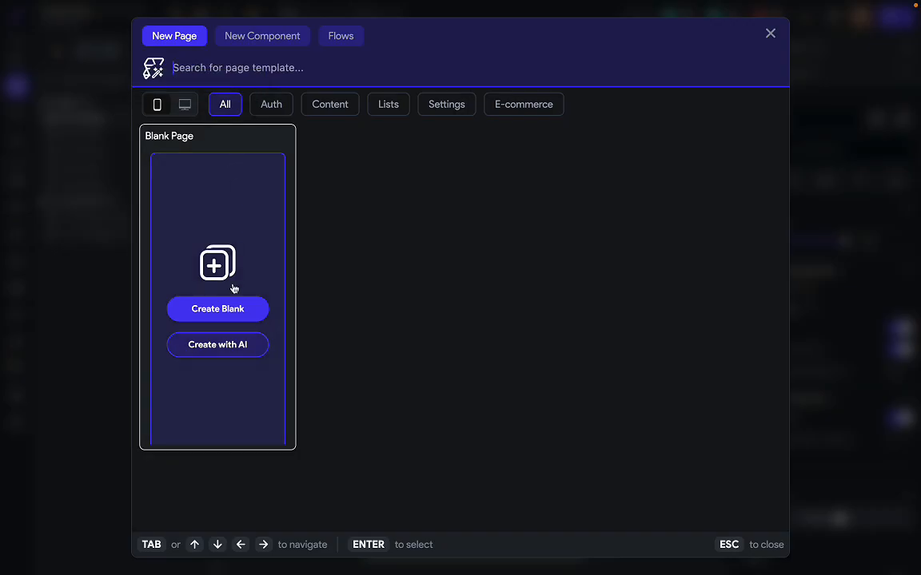
pyautogui.click(232, 313)
pyautogui.write('P')
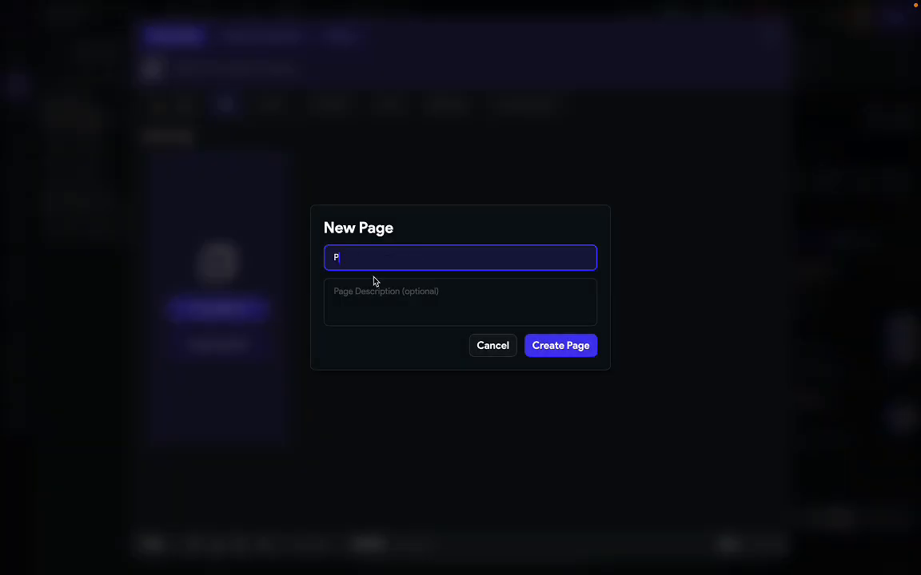
pyautogui.write('rofileP')
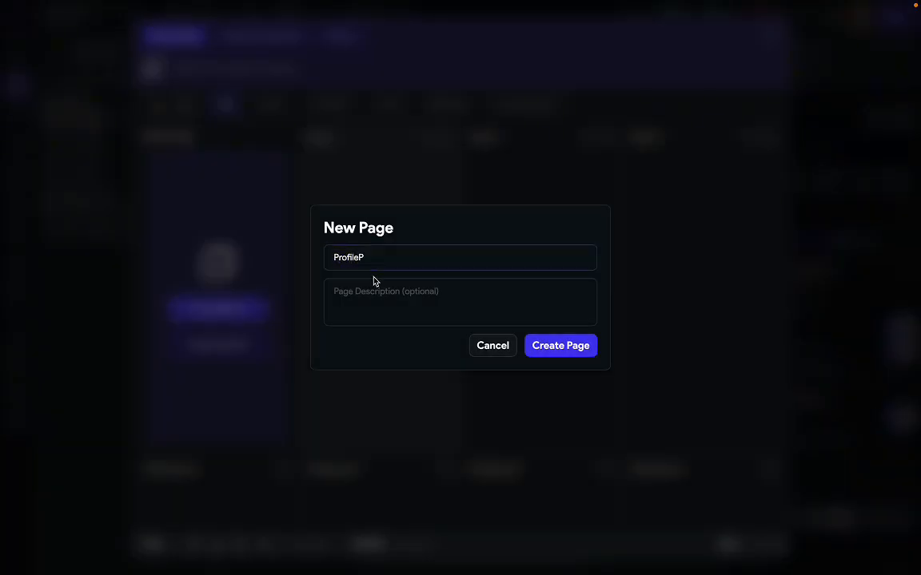
pyautogui.click(382, 261)
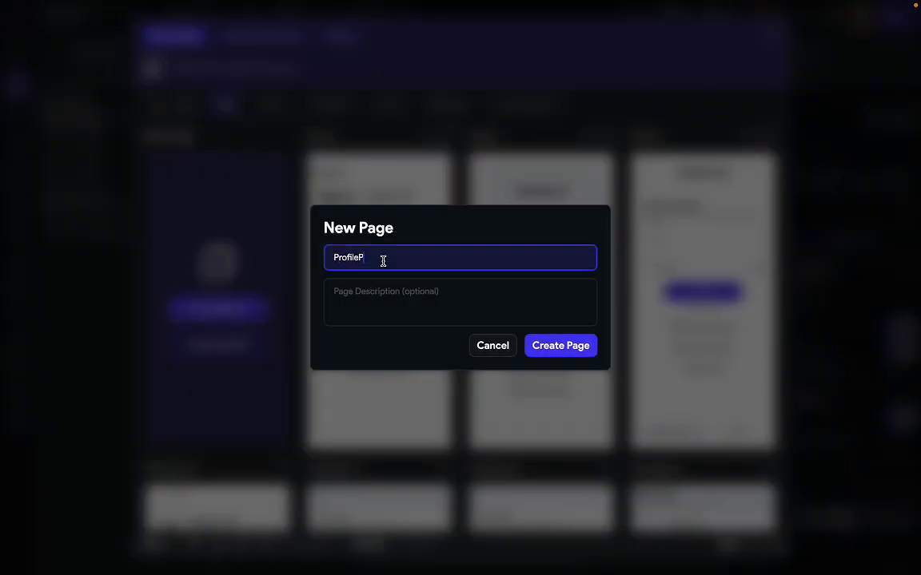
pyautogui.write('age')
pyautogui.click(553, 345)
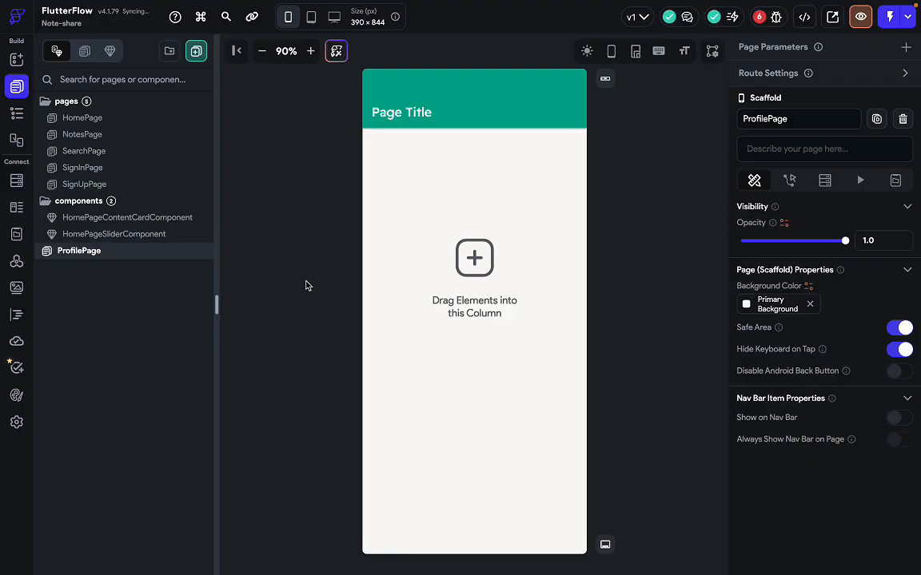
# Drag ProfilePage into the pages folder, select the page, and compare it with the Figma design.
pyautogui.moveTo(93, 254); pyautogui.dragTo(97, 184)
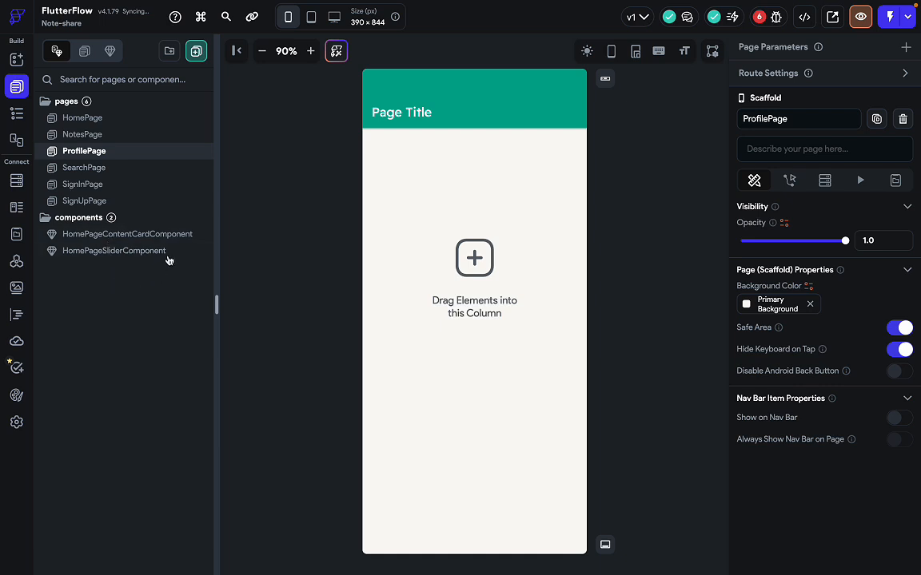
pyautogui.click(66, 219)
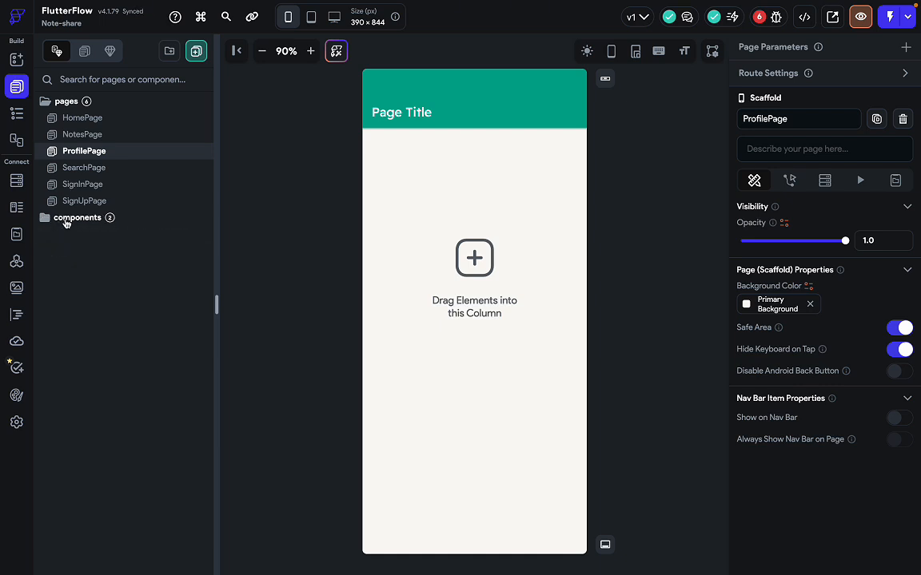
pyautogui.click(67, 222)
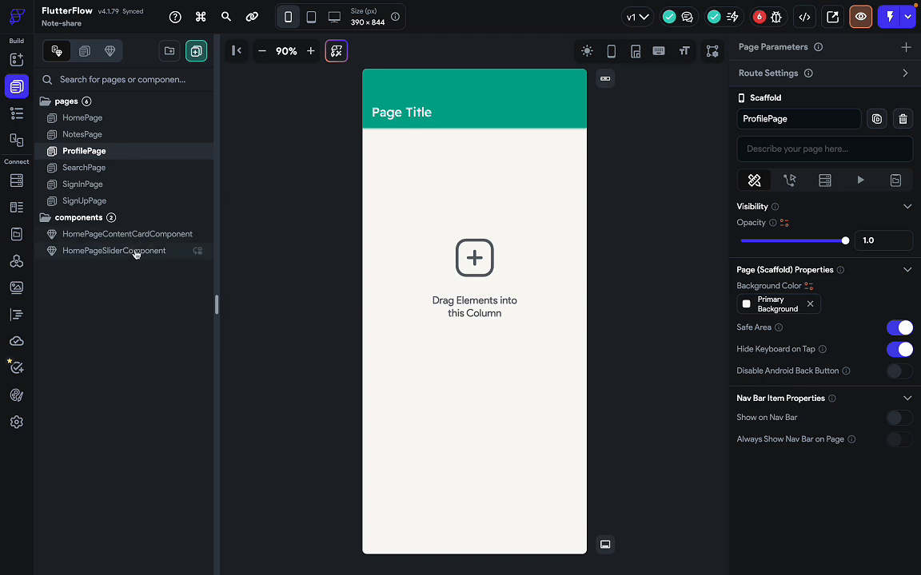
pyautogui.click(283, 289)
pyautogui.hotkey('ctrl', 'Right')
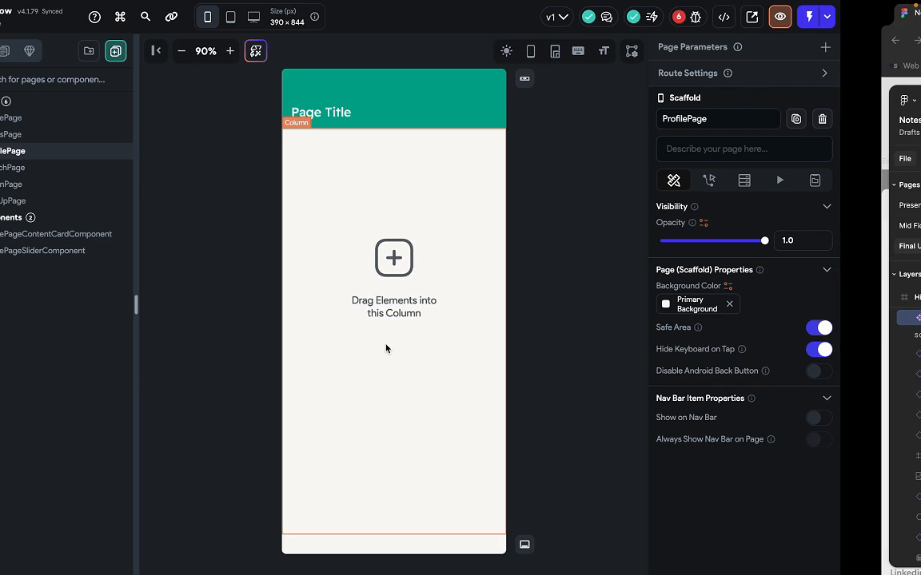
pyautogui.scroll(3, 334, 262)
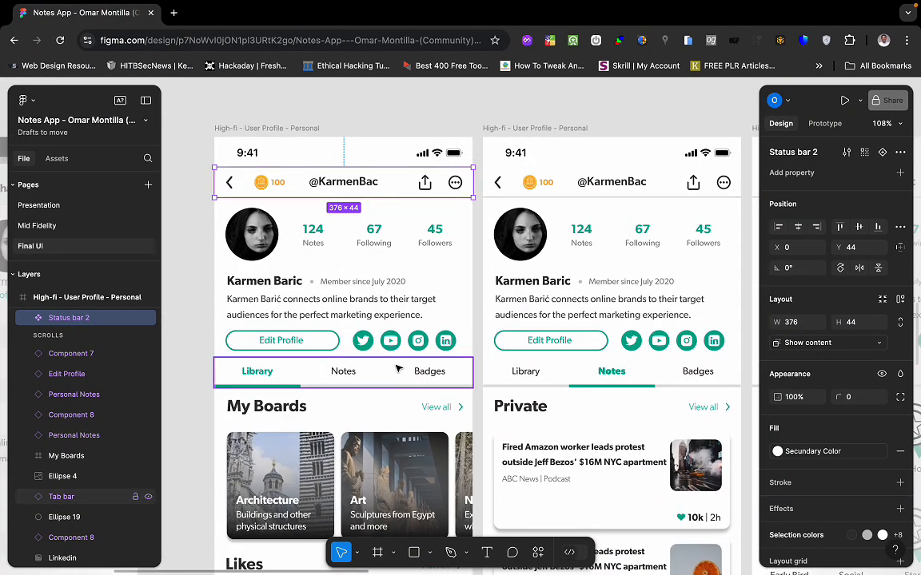
pyautogui.hotkey('ctrl', 'Left')
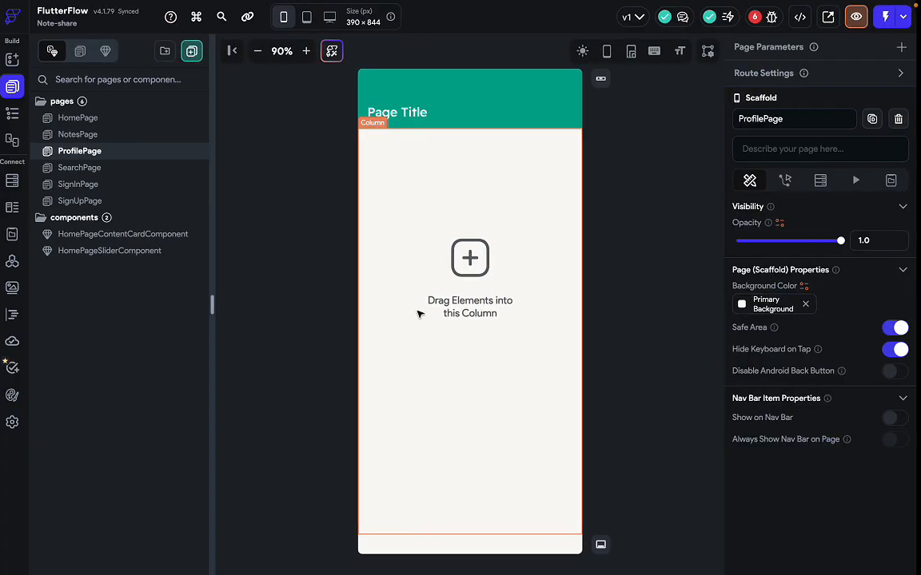
# Turn on Collapsible (SliverAppBar) and Pinned for the ProfilePage AppBar.
pyautogui.click(514, 104)
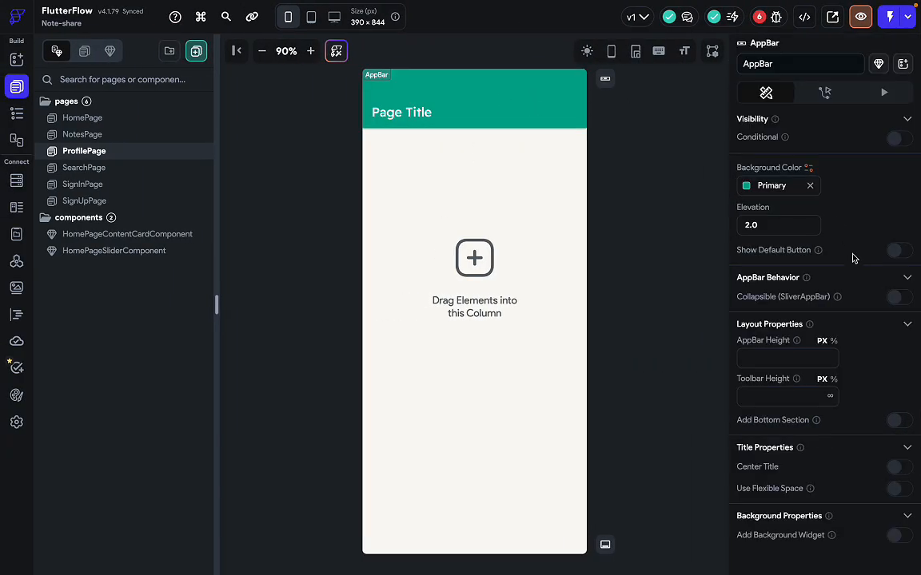
pyautogui.scroll(-1, 852, 257)
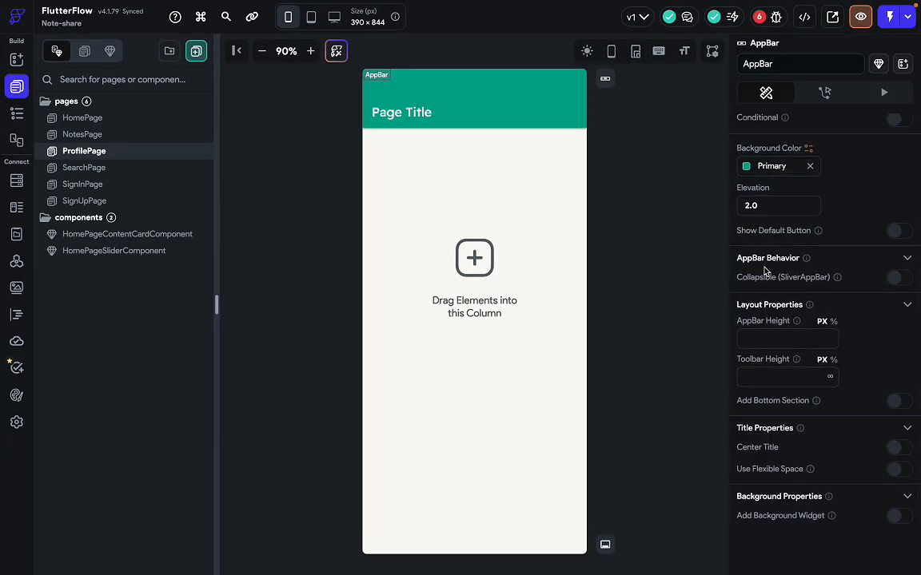
pyautogui.click(896, 278)
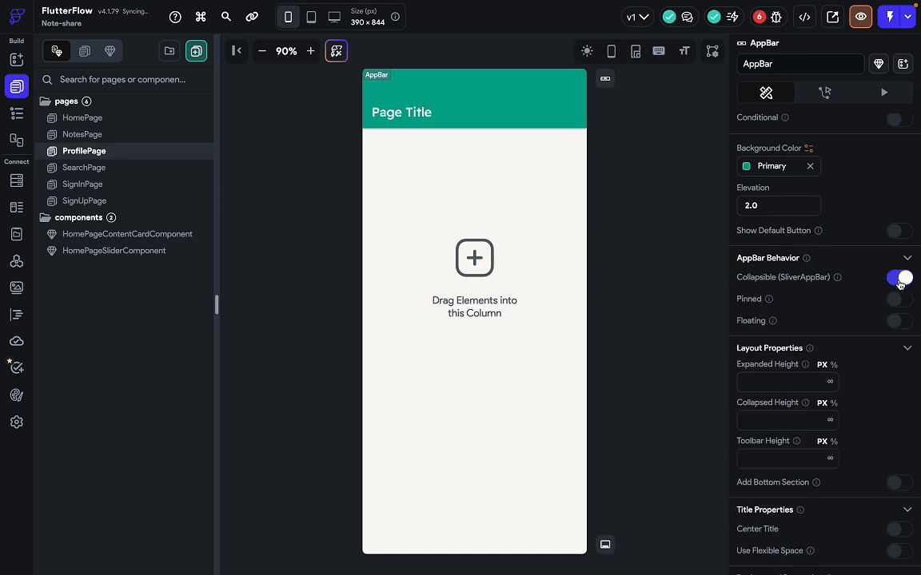
pyautogui.click(897, 300)
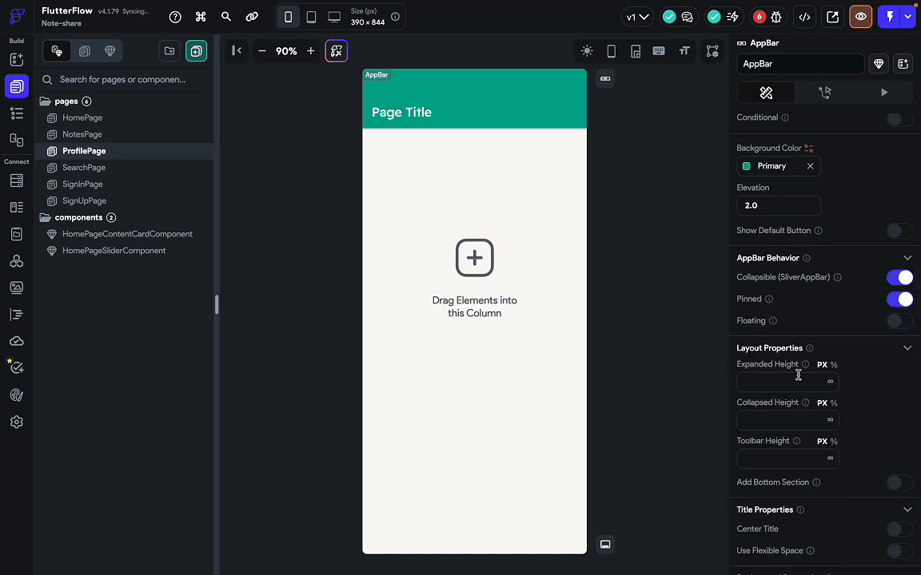
pyautogui.hotkey('ctrl', 'Right')
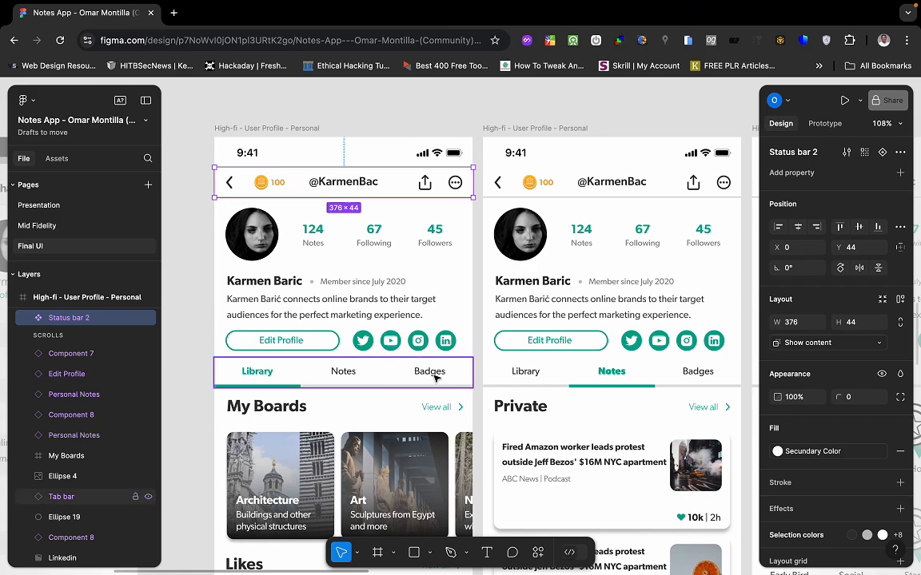
# Scroll the Figma canvas across the Share and Edit Profile frames, then return to FlutterFlow.
pyautogui.hscroll(-6, 419, 298)
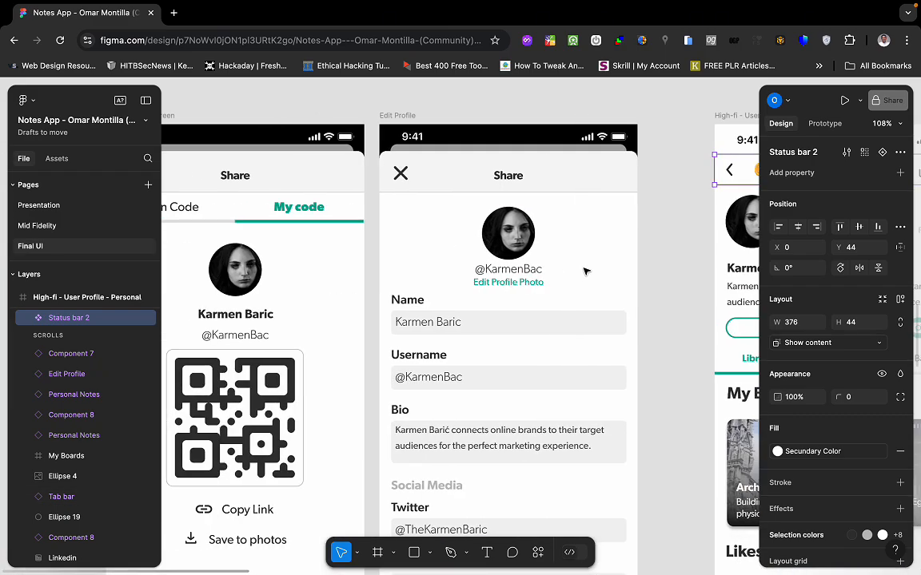
pyautogui.hscroll(6, 572, 281)
pyautogui.hotkey('ctrl', 'Left')
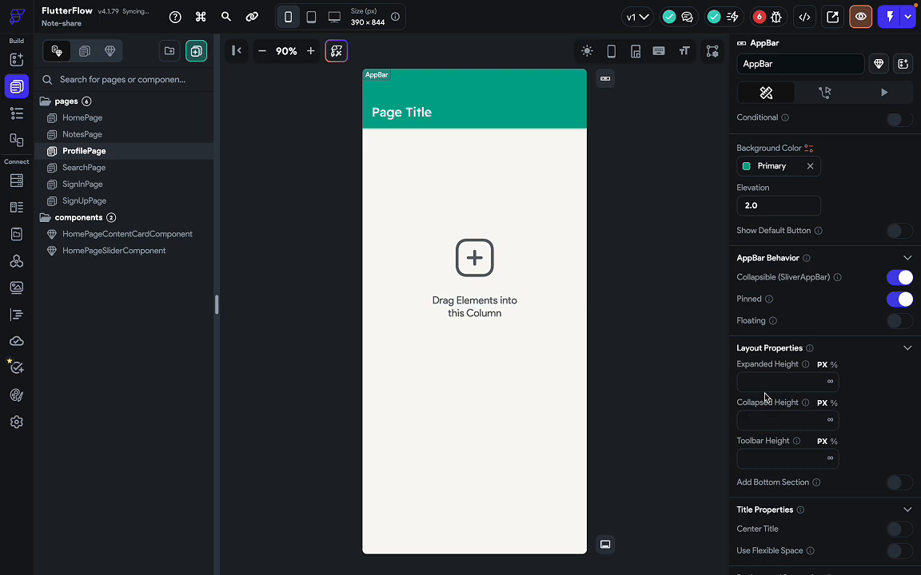
# Set the AppBar's Expanded Height to 300 and add a bottom section 50 high.
pyautogui.click(764, 382)
pyautogui.write('300')
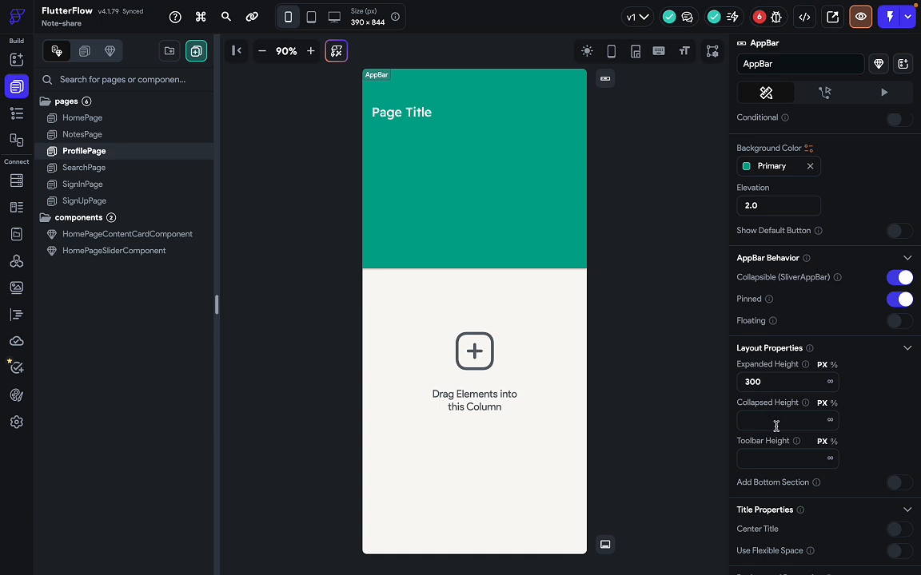
pyautogui.scroll(-1, 800, 448)
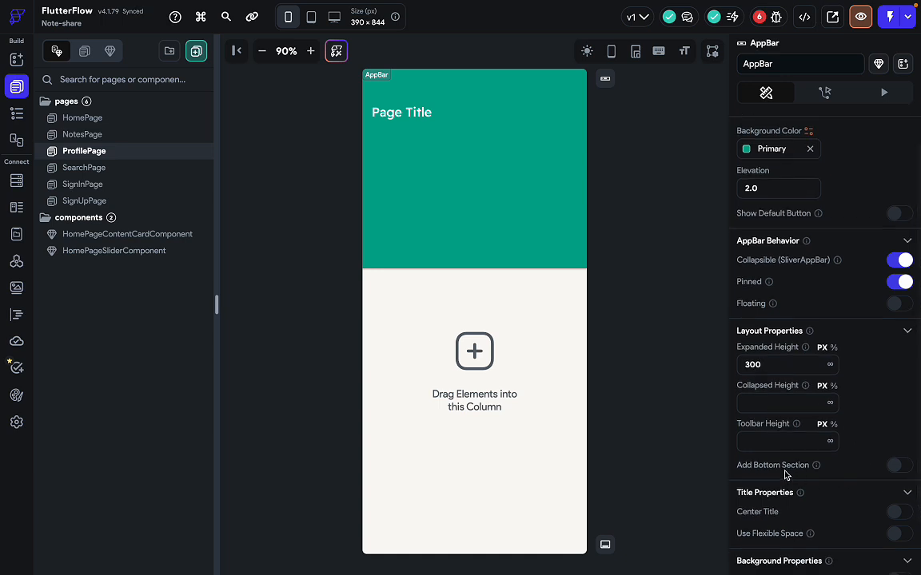
pyautogui.click(896, 467)
pyautogui.scroll(-1, 778, 505)
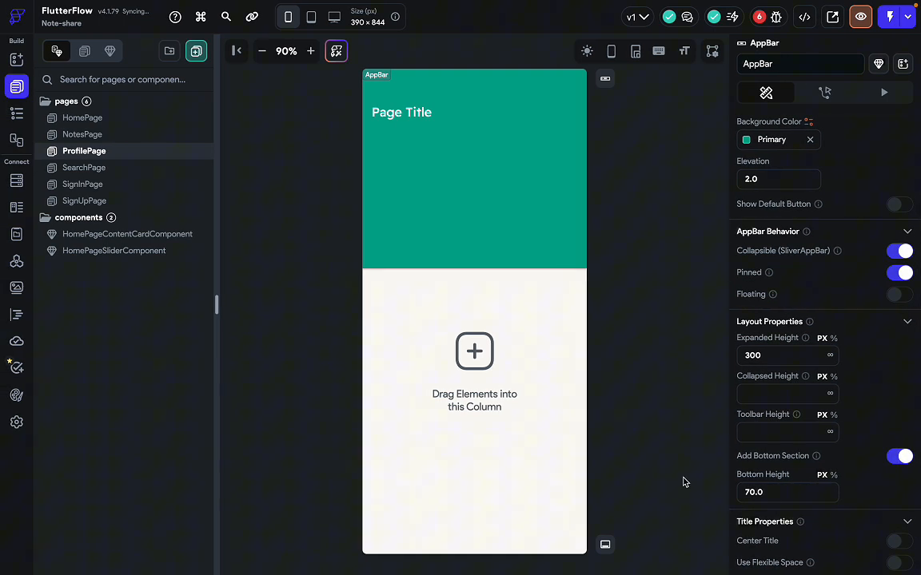
pyautogui.click(748, 489)
pyautogui.write('5')
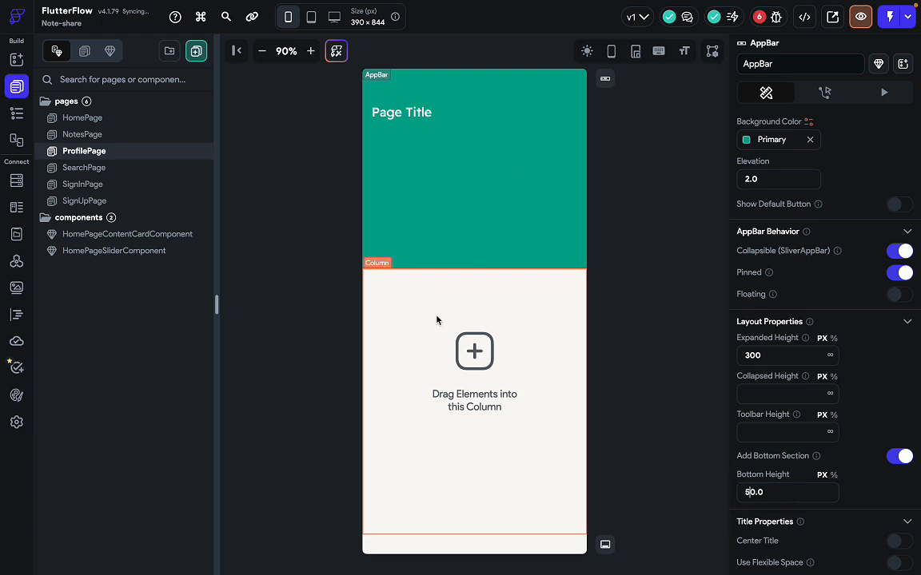
pyautogui.hotkey('ctrl', 'Right')
# Scroll the Figma canvas to view the profile header row again.
pyautogui.scroll(-2, 361, 375)
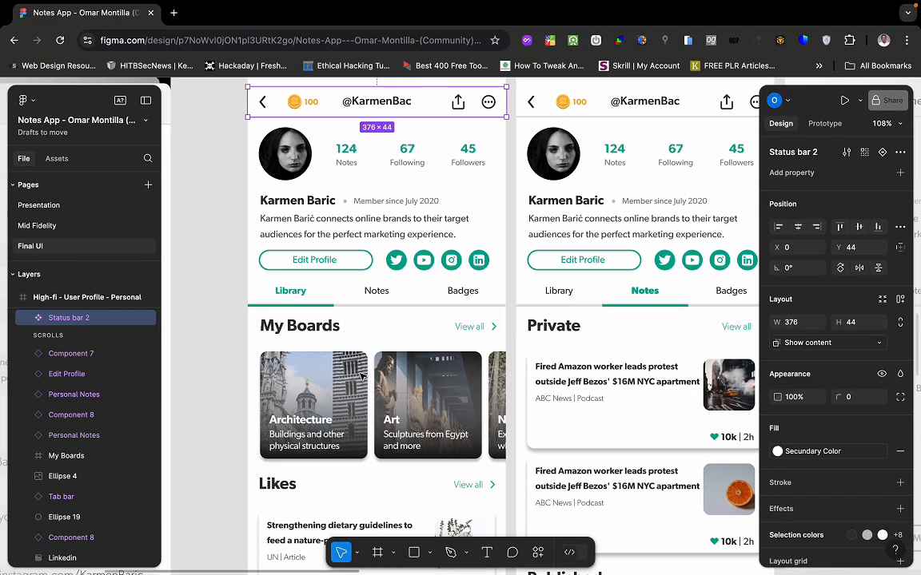
pyautogui.scroll(3, 361, 375)
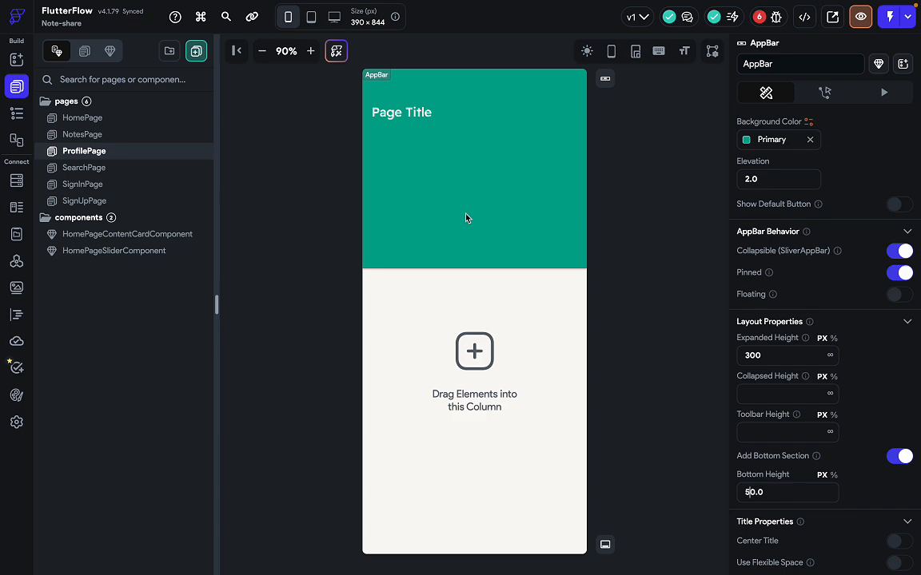
# Replace the AppBar's title text with a Row from the element list.
pyautogui.press('super+Return')
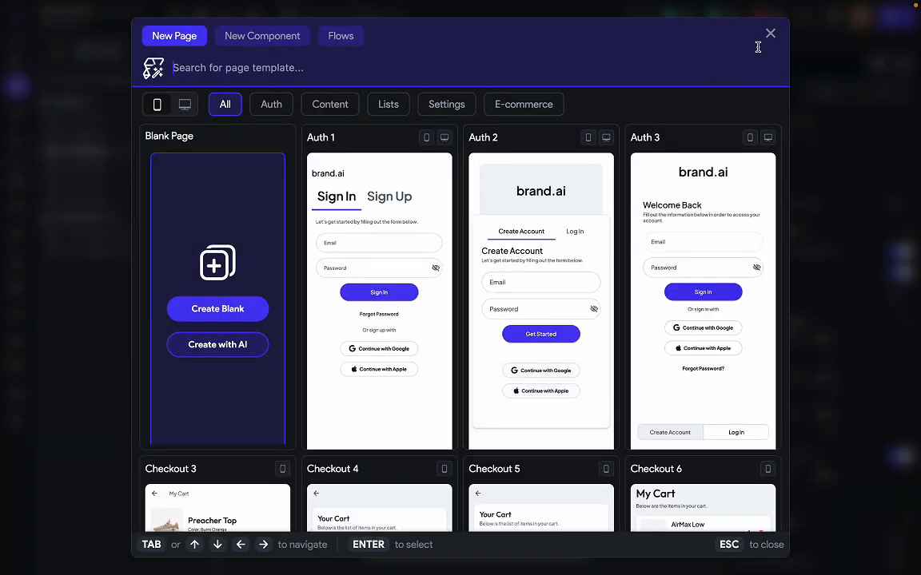
pyautogui.click(769, 38)
pyautogui.press('super+slash')
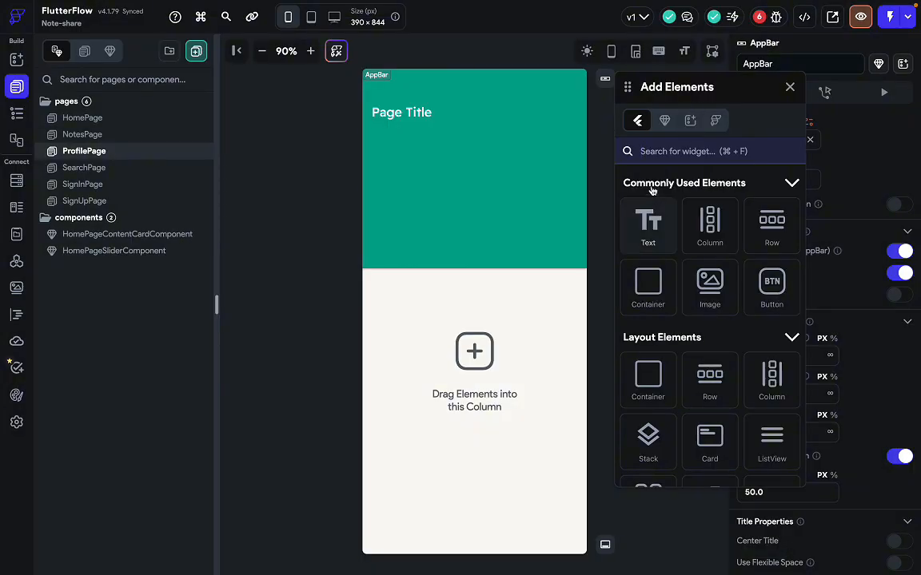
pyautogui.moveTo(772, 222); pyautogui.dragTo(448, 126)
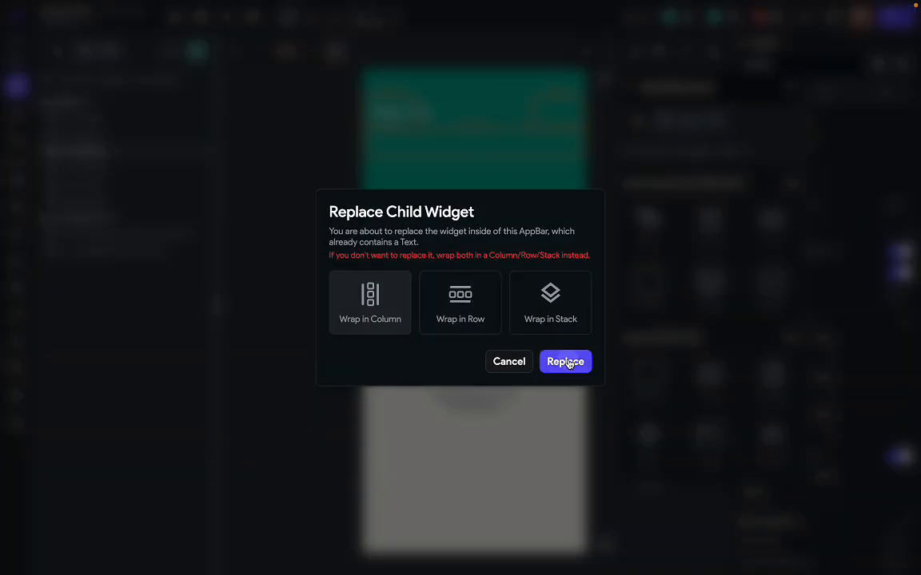
pyautogui.click(567, 362)
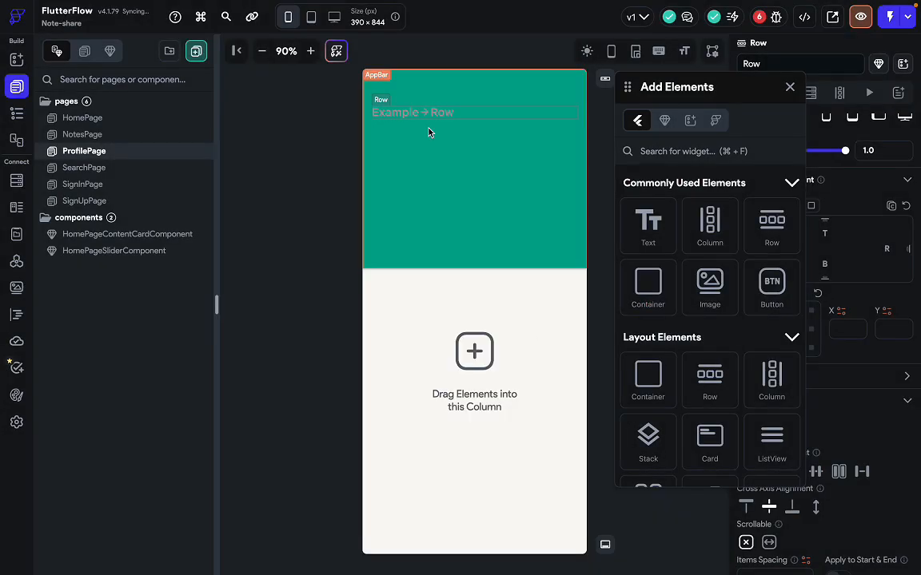
pyautogui.click(789, 87)
# Check the Figma header design, then reopen the element search in FlutterFlow.
pyautogui.hotkey('ctrl', 'Right')
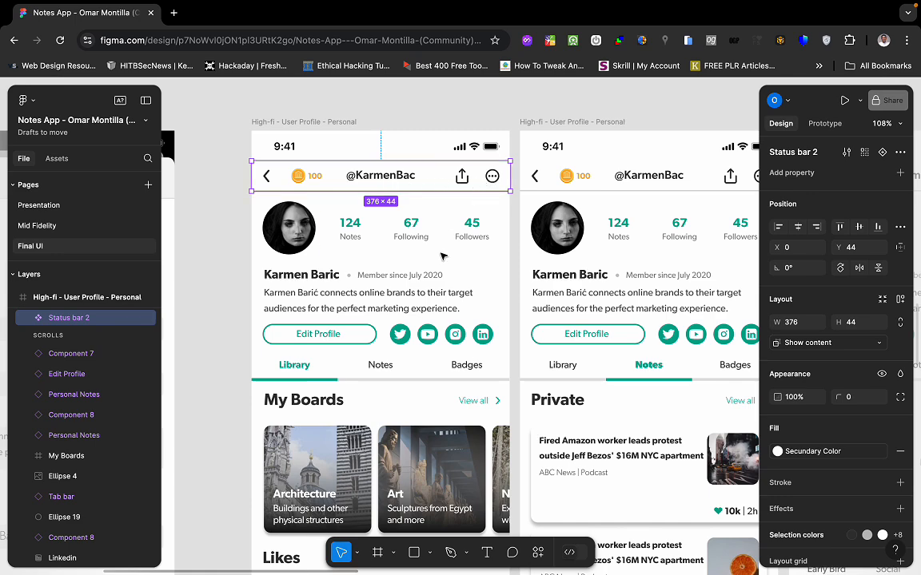
pyautogui.hotkey('ctrl', 'Left')
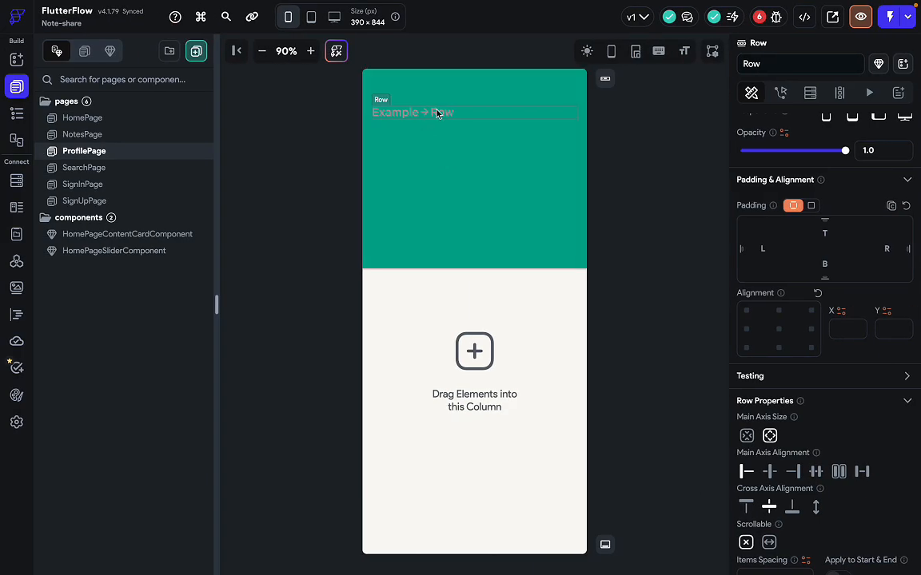
pyautogui.press('super+f')
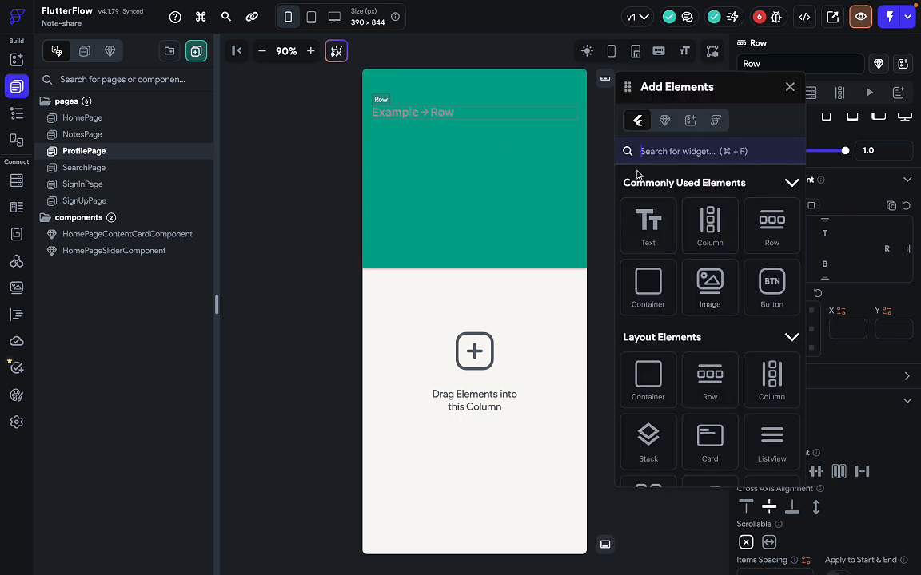
# Search 'icon' and drop an Icon into the AppBar's Row.
pyautogui.write('icon')
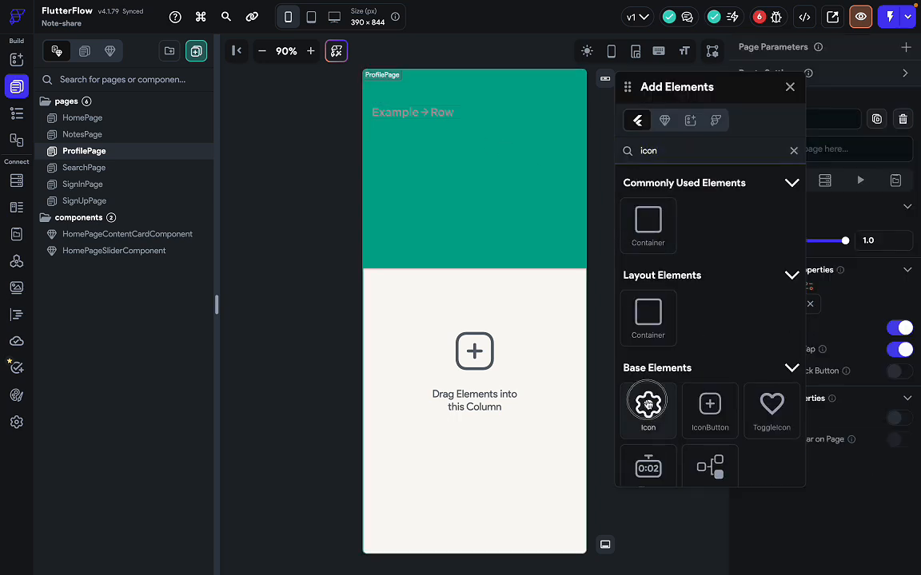
pyautogui.moveTo(648, 404); pyautogui.dragTo(461, 109)
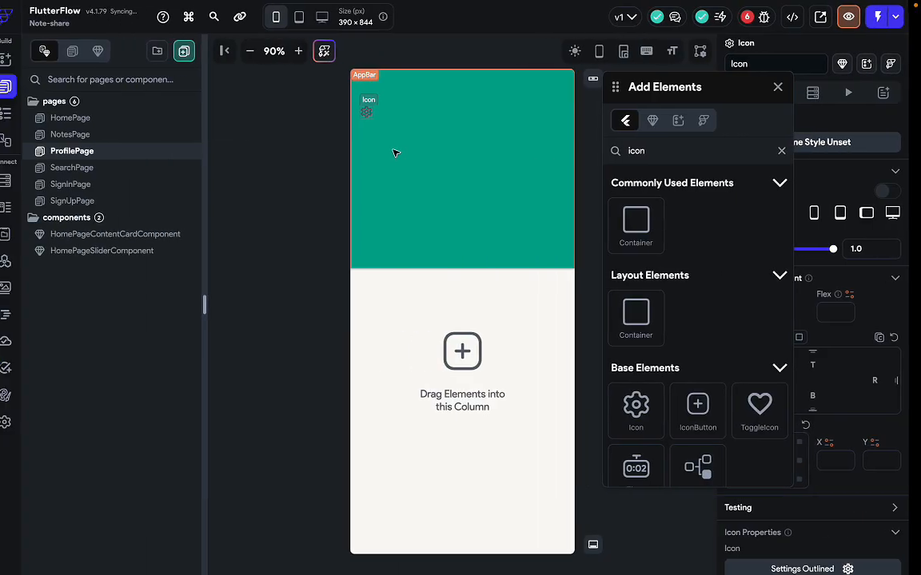
pyautogui.click(456, 125)
pyautogui.click(382, 114)
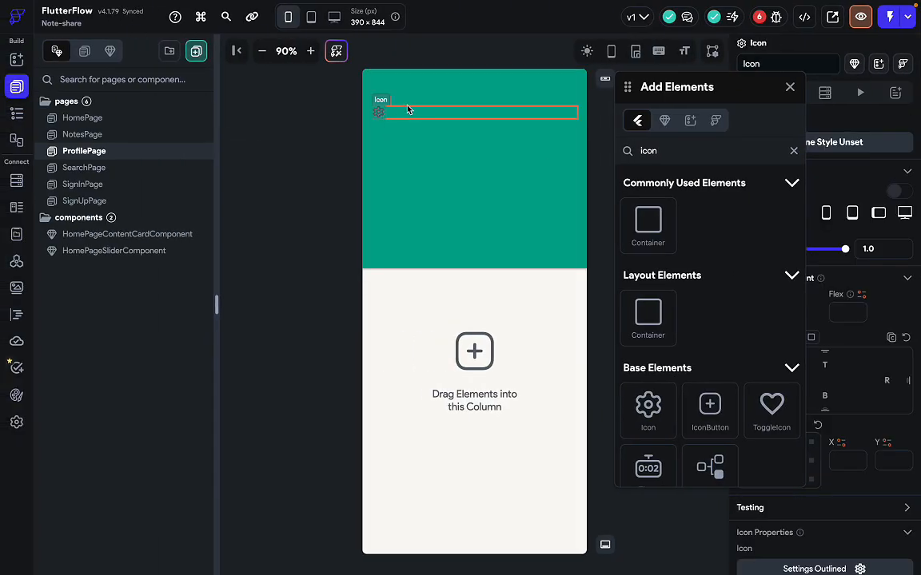
pyautogui.click(408, 110)
# In the Widget Tree, search the Row's add-child list for an image widget.
pyautogui.click(25, 117)
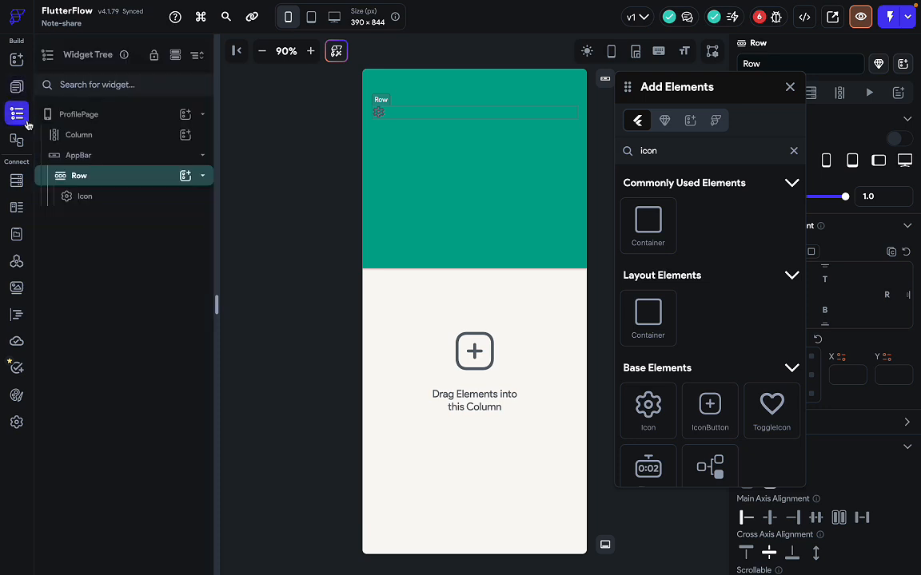
pyautogui.click(183, 178)
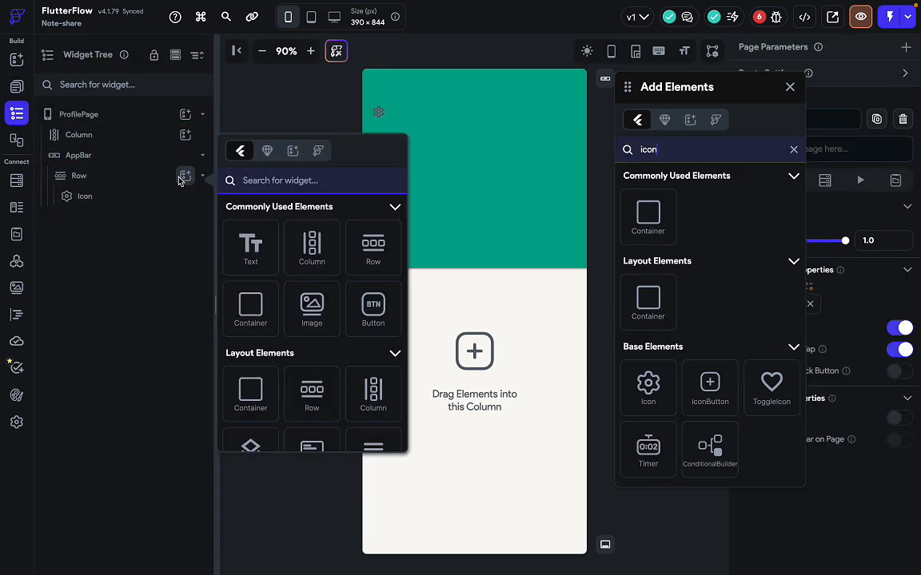
pyautogui.write('imag')
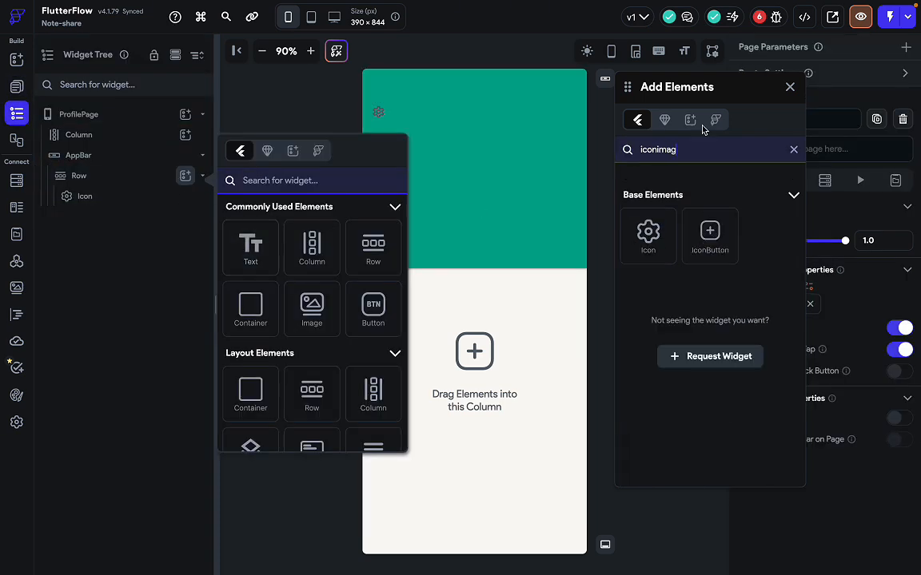
pyautogui.click(790, 87)
pyautogui.click(283, 181)
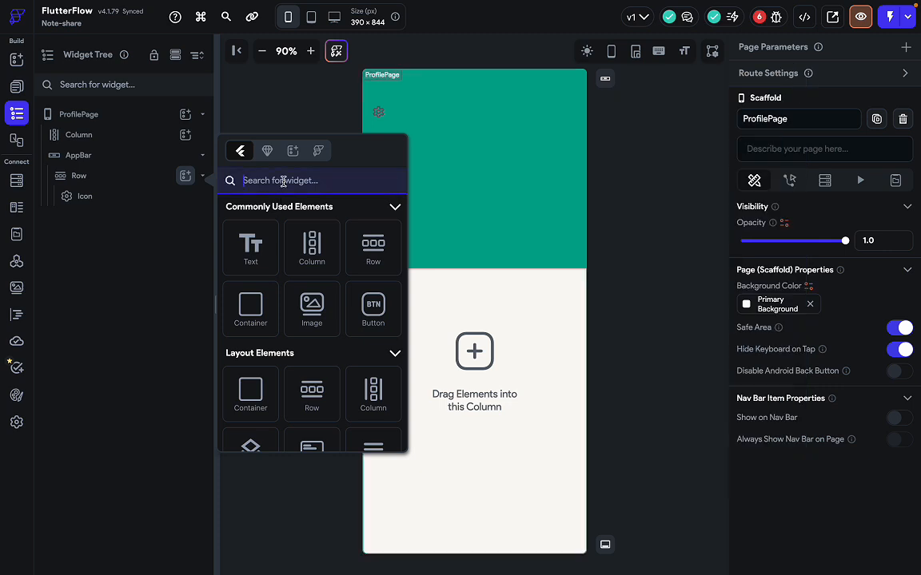
# Add an Image to the Row showing the Coin.svg project asset.
pyautogui.write('imag')
pyautogui.click(252, 246)
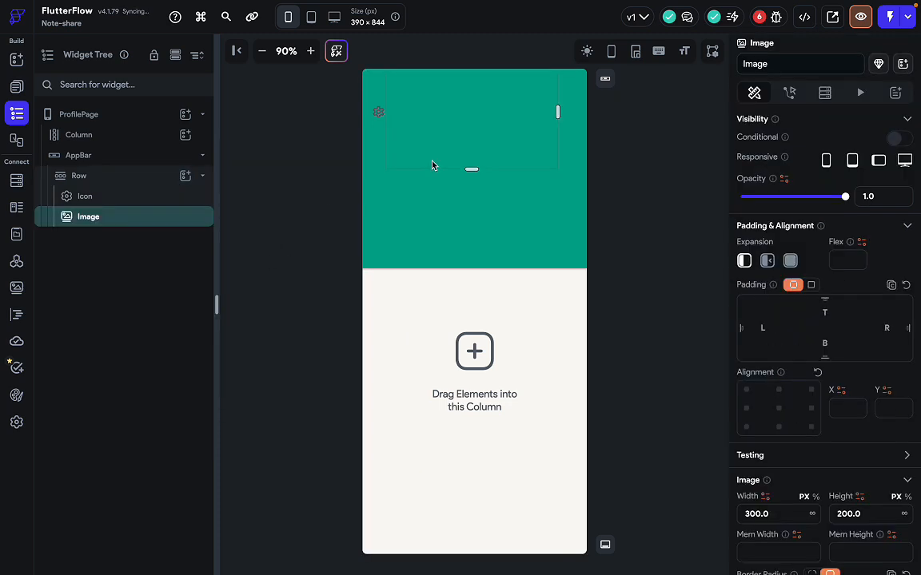
pyautogui.scroll(-5, 832, 461)
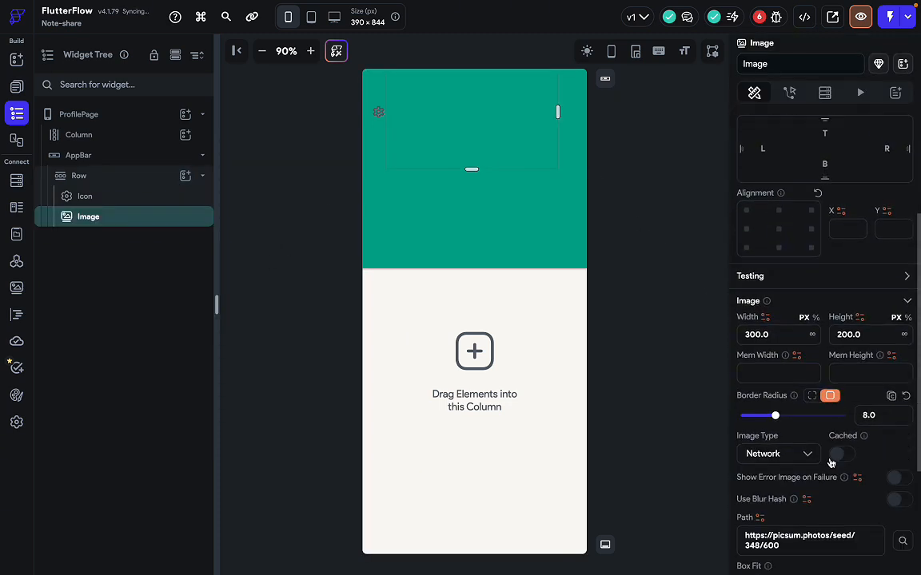
pyautogui.click(806, 387)
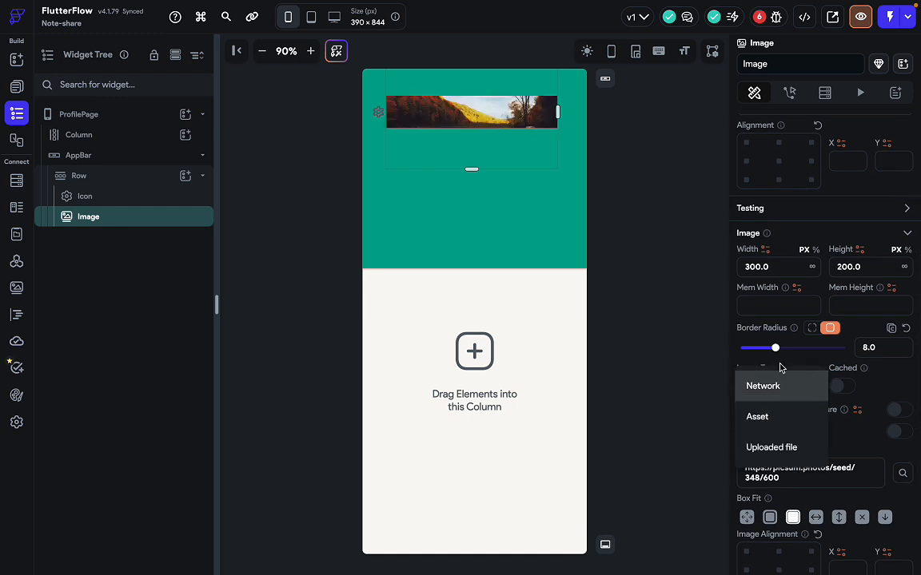
pyautogui.click(776, 418)
pyautogui.scroll(-1, 816, 400)
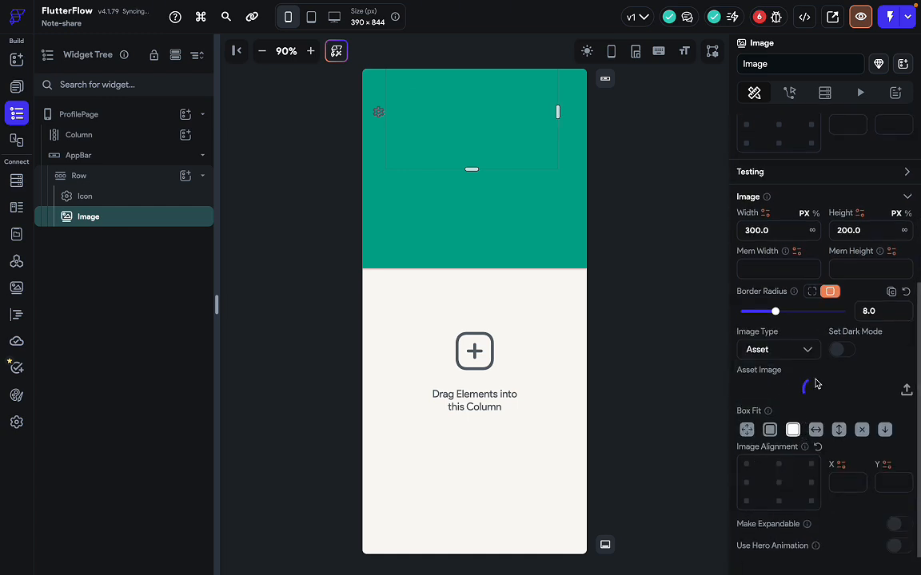
pyautogui.click(811, 390)
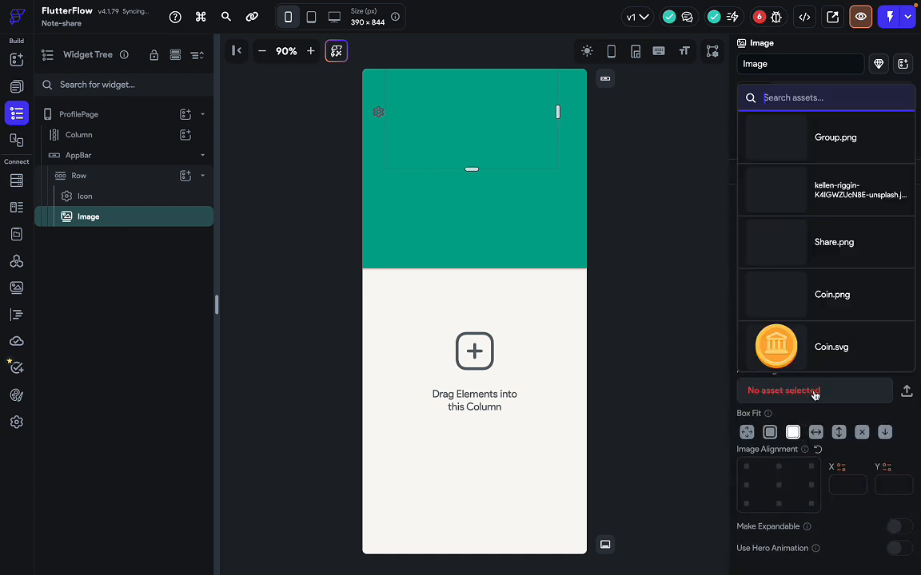
pyautogui.click(782, 355)
# Size the coin image to 20 × 20 and turn off its fit scaling.
pyautogui.scroll(-1, 797, 272)
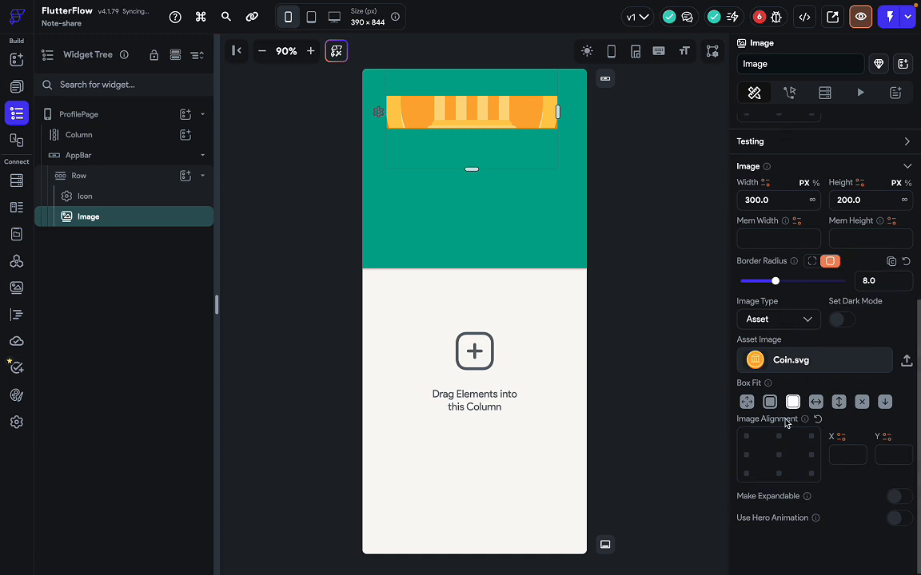
pyautogui.scroll(1, 784, 310)
pyautogui.scroll(1, 771, 287)
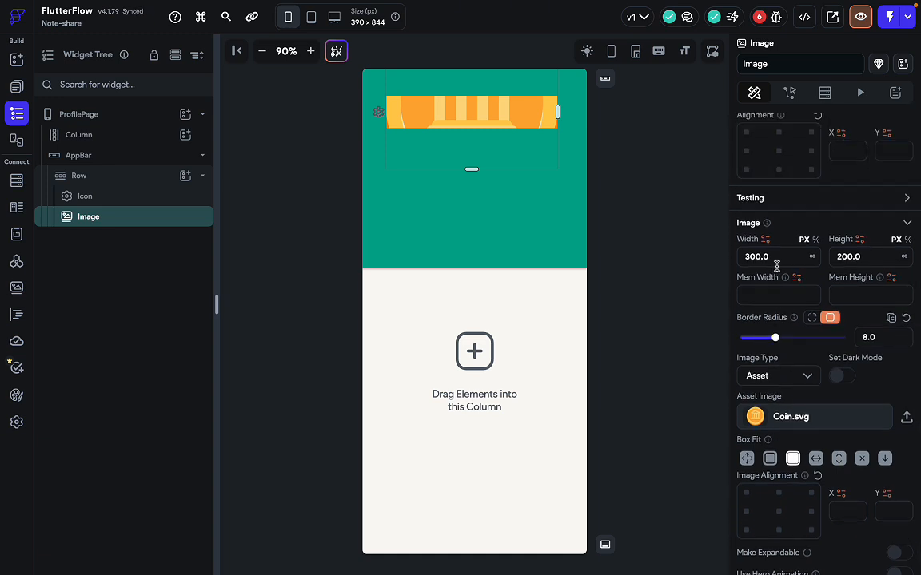
pyautogui.moveTo(777, 255); pyautogui.dragTo(743, 257)
pyautogui.write('20')
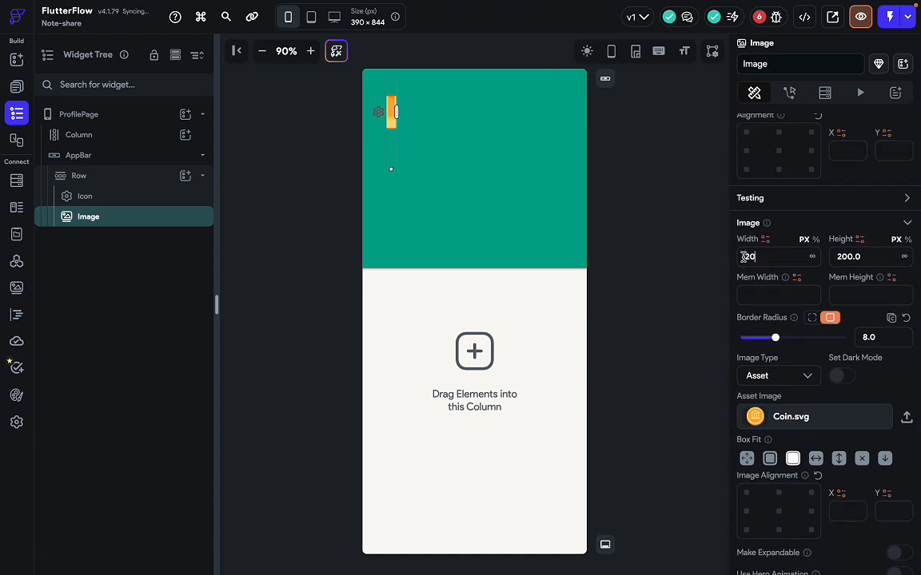
pyautogui.click(866, 265)
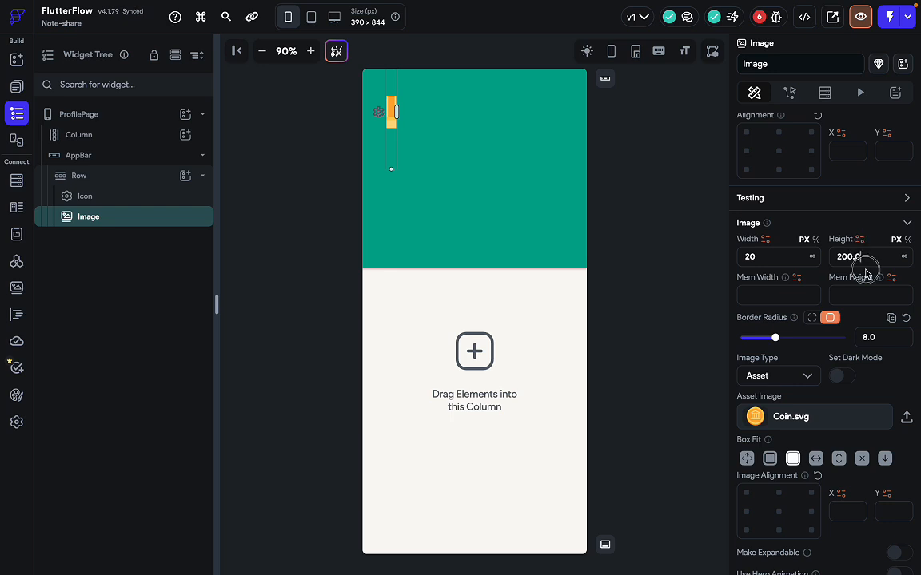
pyautogui.press('super+a')
pyautogui.write('20')
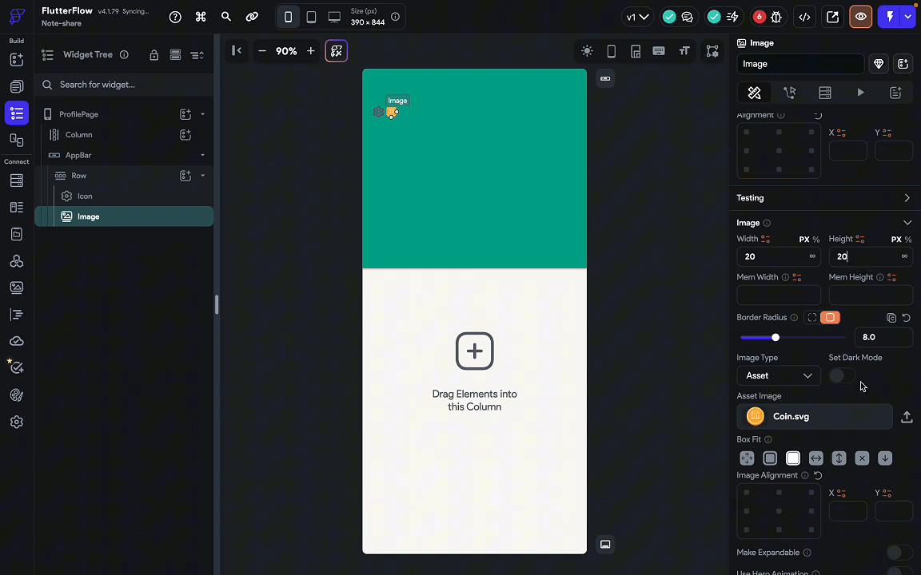
pyautogui.click(861, 458)
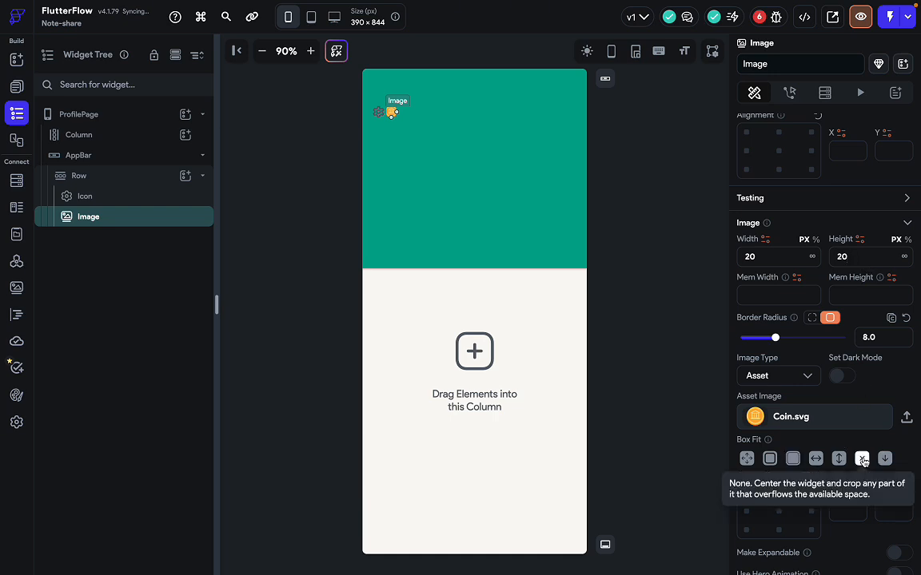
pyautogui.click(594, 263)
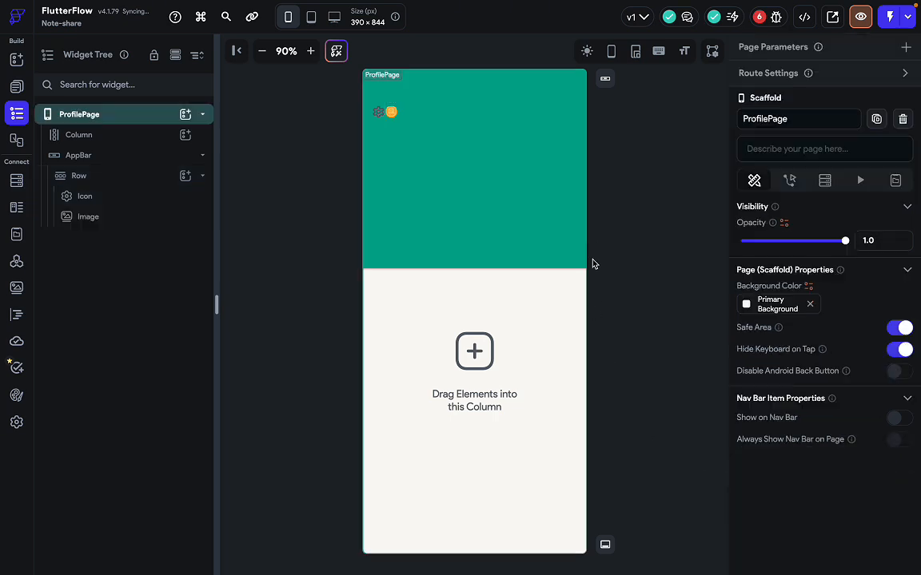
# Trial a 30 px width on the coin image, then clear the width field.
pyautogui.click(392, 114)
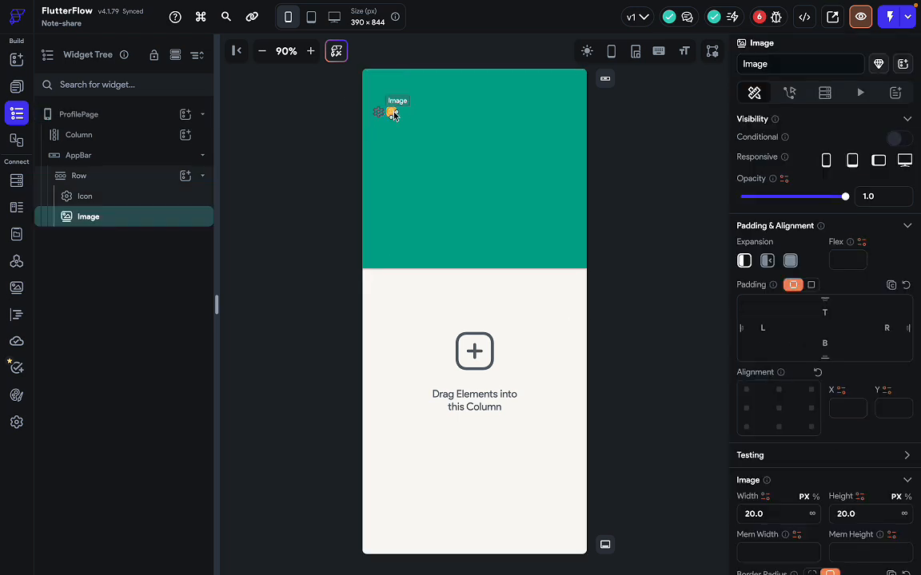
pyautogui.scroll(-5, 821, 478)
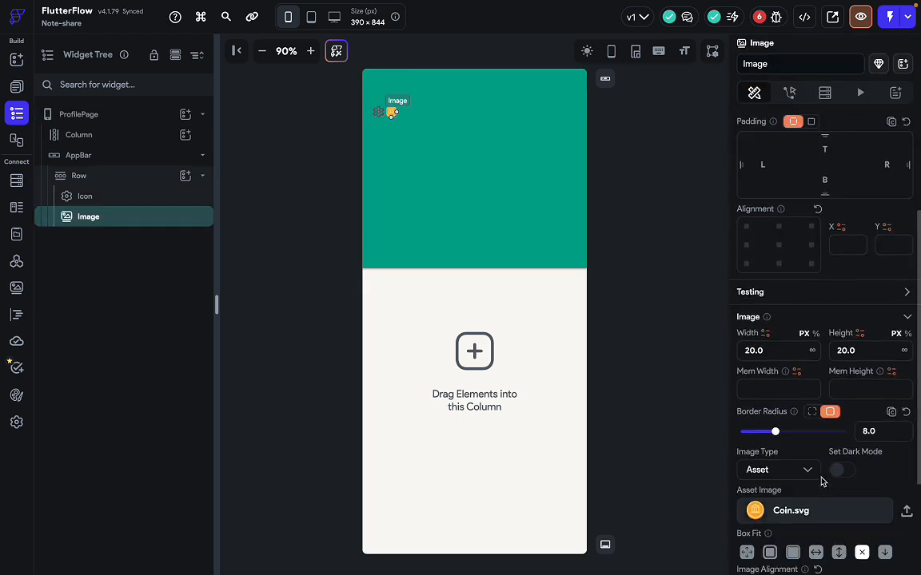
pyautogui.scroll(3, 820, 478)
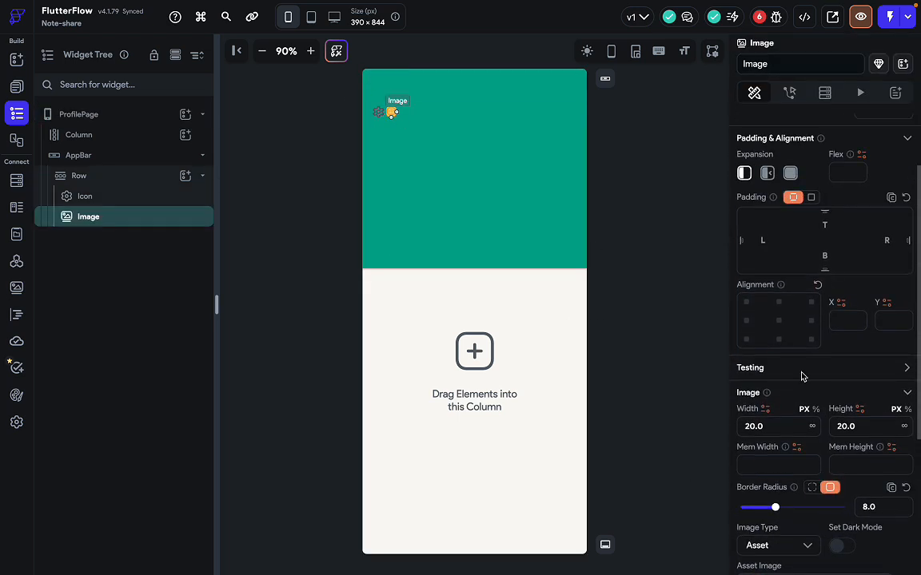
pyautogui.scroll(-3, 806, 293)
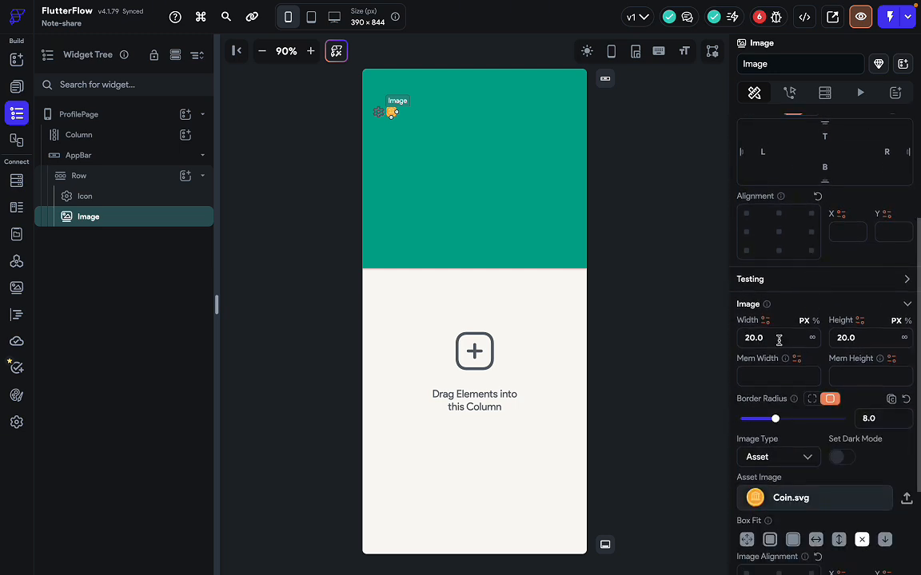
pyautogui.moveTo(777, 337); pyautogui.dragTo(694, 340)
pyautogui.click(685, 338)
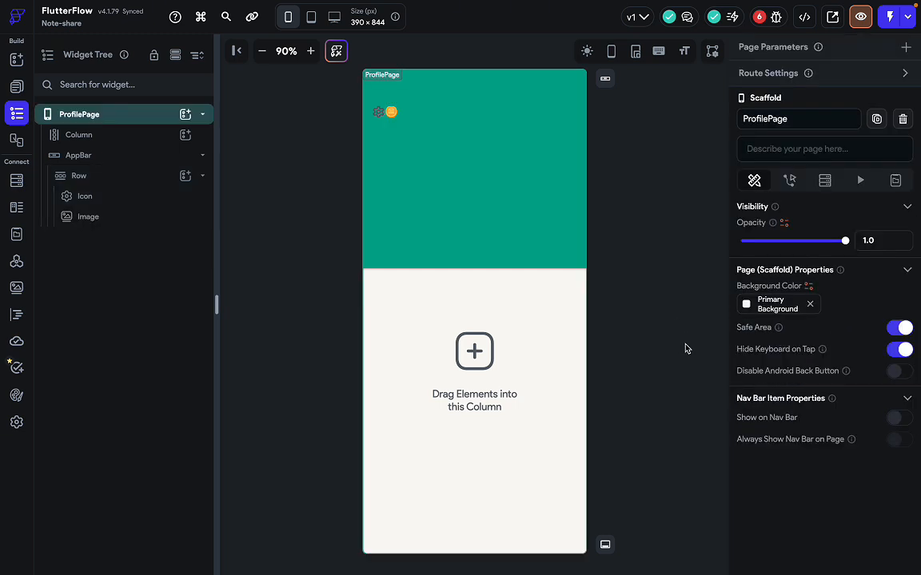
pyautogui.click(391, 112)
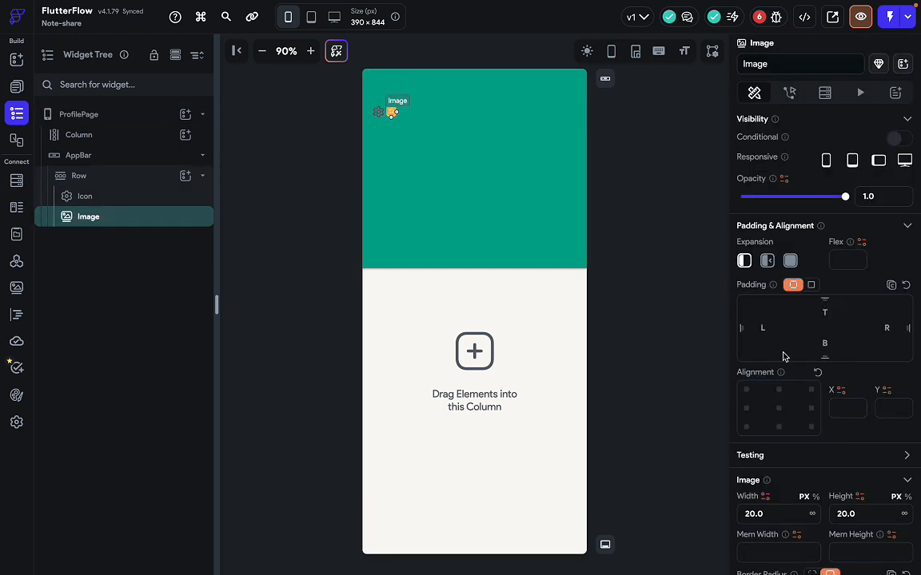
pyautogui.scroll(-2, 821, 474)
pyautogui.click(776, 413)
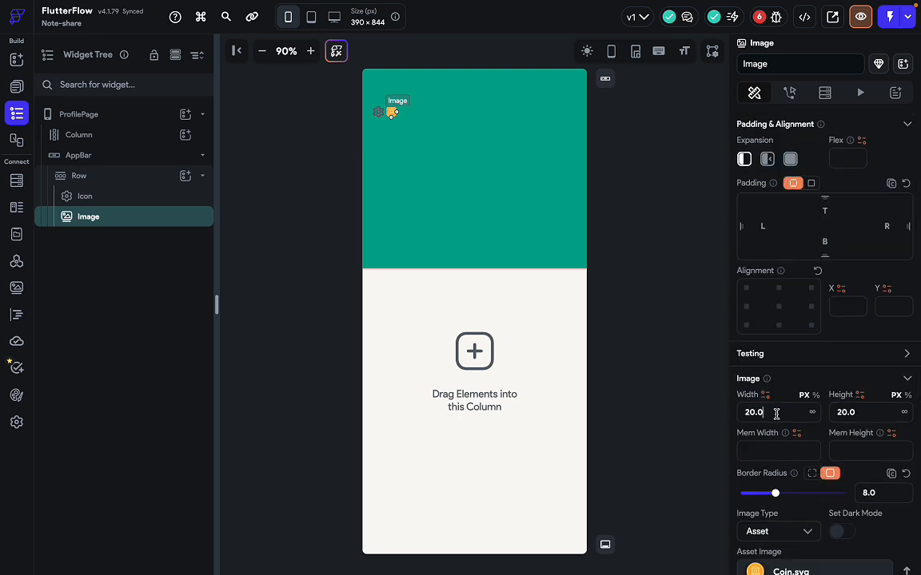
pyautogui.press('BackSpace')
pyautogui.press('BackSpace')
pyautogui.press('BackSpace')
pyautogui.write('30')
pyautogui.press('BackSpace')
pyautogui.press('BackSpace')
pyautogui.write('30')
pyautogui.press('BackSpace')
pyautogui.press('BackSpace')
pyautogui.click(686, 334)
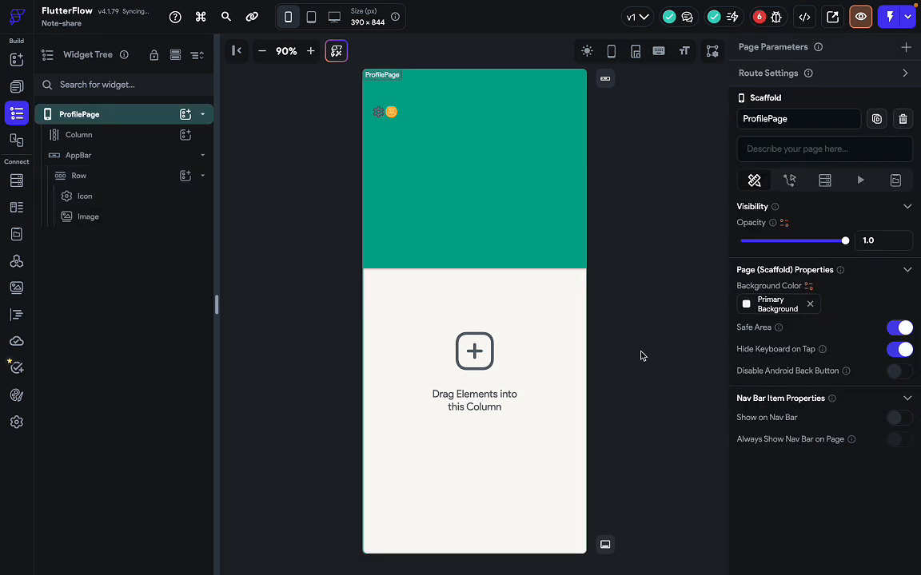
# Finalise the coin image at 20 px and set its Box Fit to Cover.
pyautogui.click(391, 112)
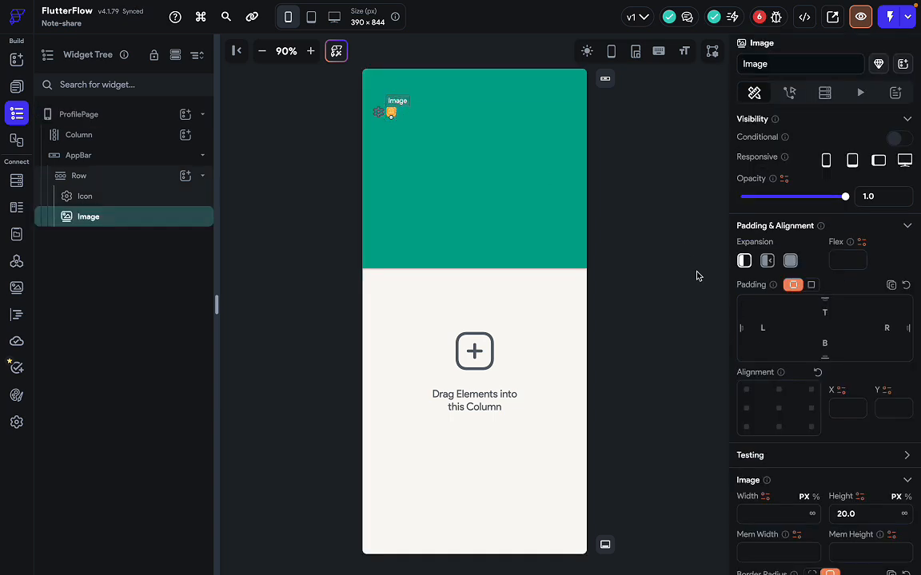
pyautogui.scroll(-1, 818, 454)
pyautogui.click(845, 480)
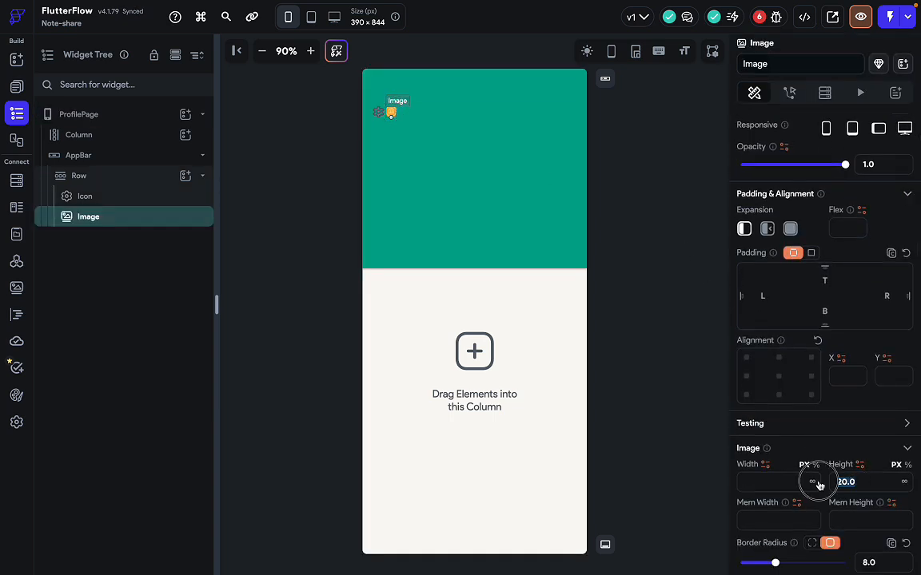
pyautogui.press('BackSpace')
pyautogui.press('BackSpace')
pyautogui.press('BackSpace')
pyautogui.press('BackSpace')
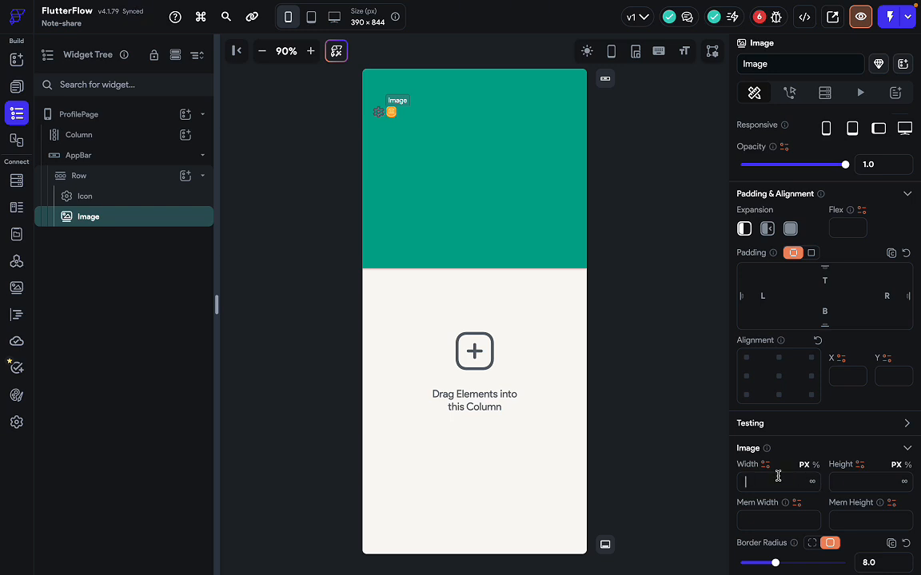
pyautogui.write('20')
pyautogui.scroll(-6, 780, 518)
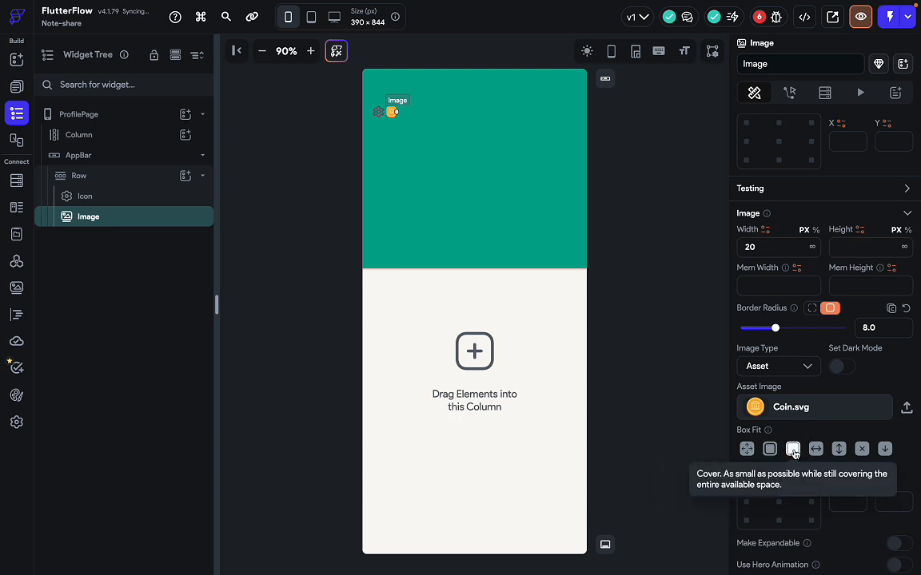
pyautogui.click(792, 452)
pyautogui.click(657, 251)
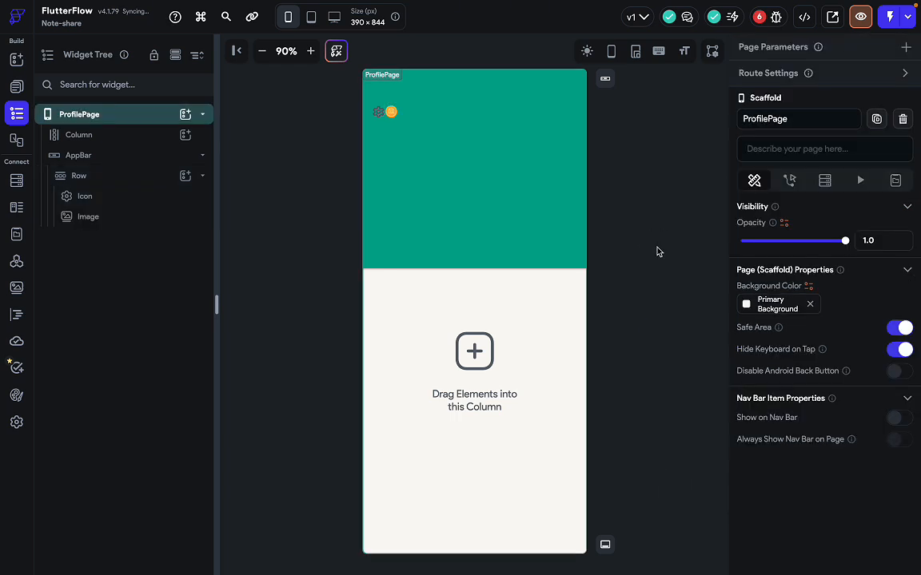
# Drag a Hello World Text element into the app bar row after the coin image.
pyautogui.click(399, 116)
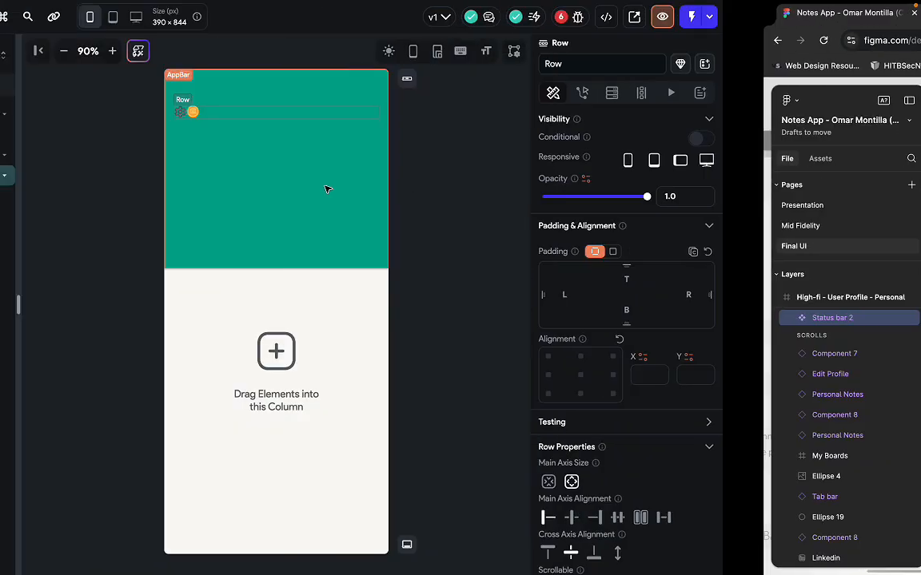
pyautogui.press('super+f')
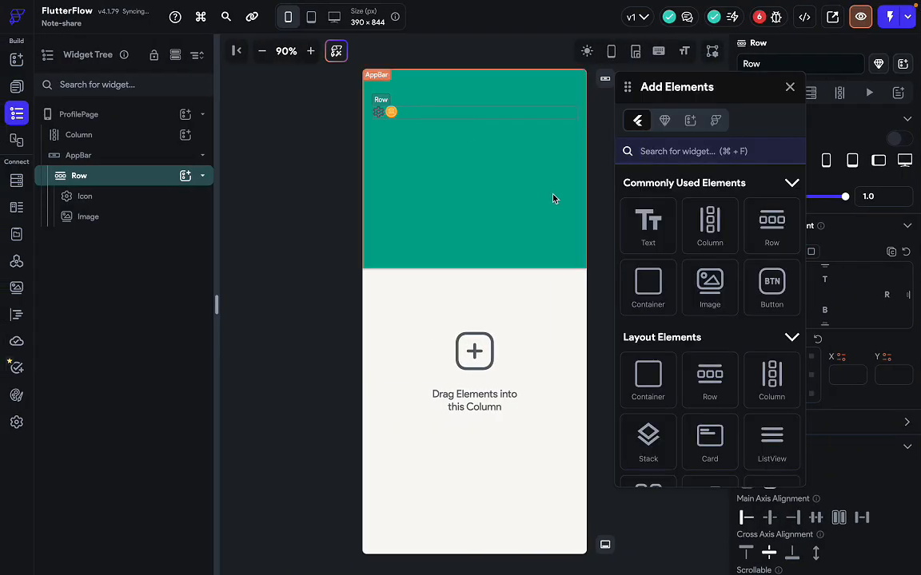
pyautogui.moveTo(637, 227); pyautogui.dragTo(422, 110)
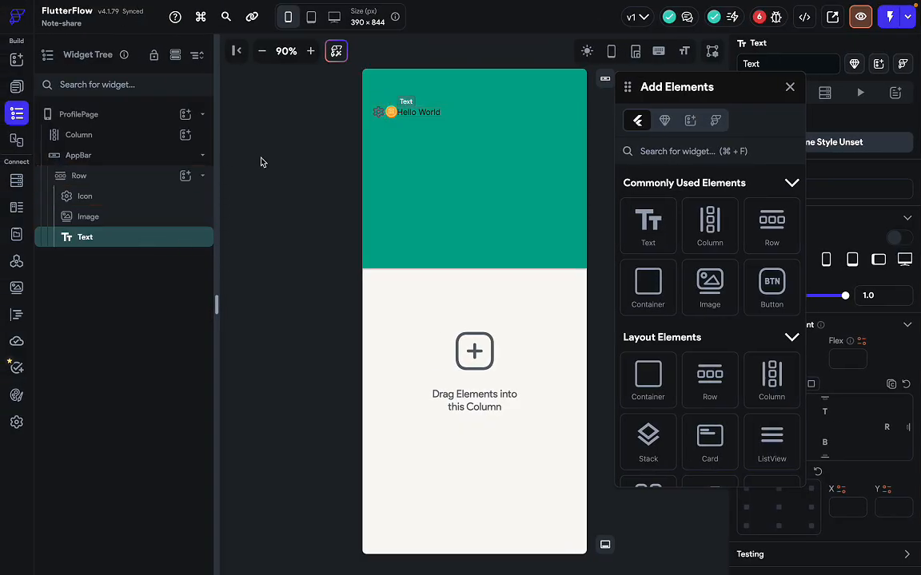
pyautogui.press('super+f')
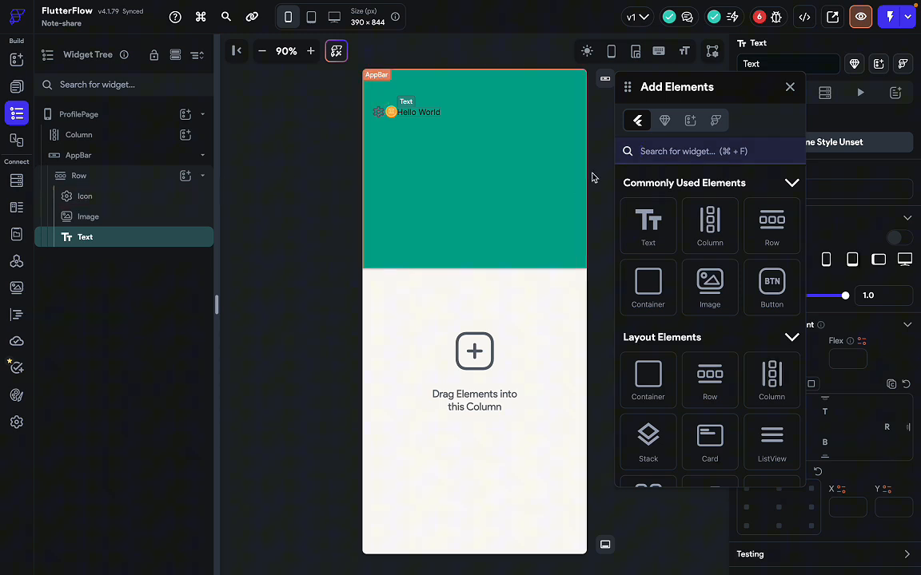
pyautogui.click(790, 86)
# Add a RichText and an Icon to the row, then duplicate the Icon with Ctrl+D.
pyautogui.click(184, 175)
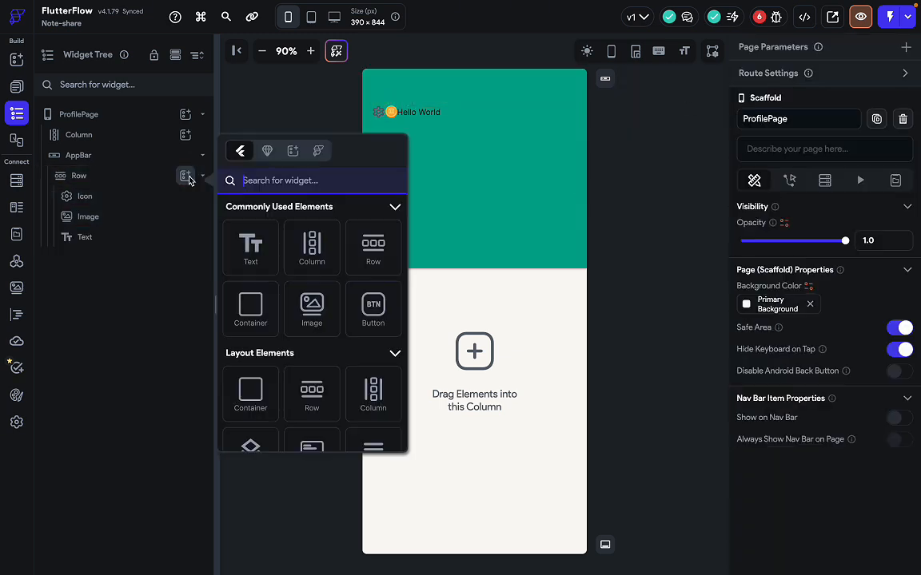
pyautogui.write('rich')
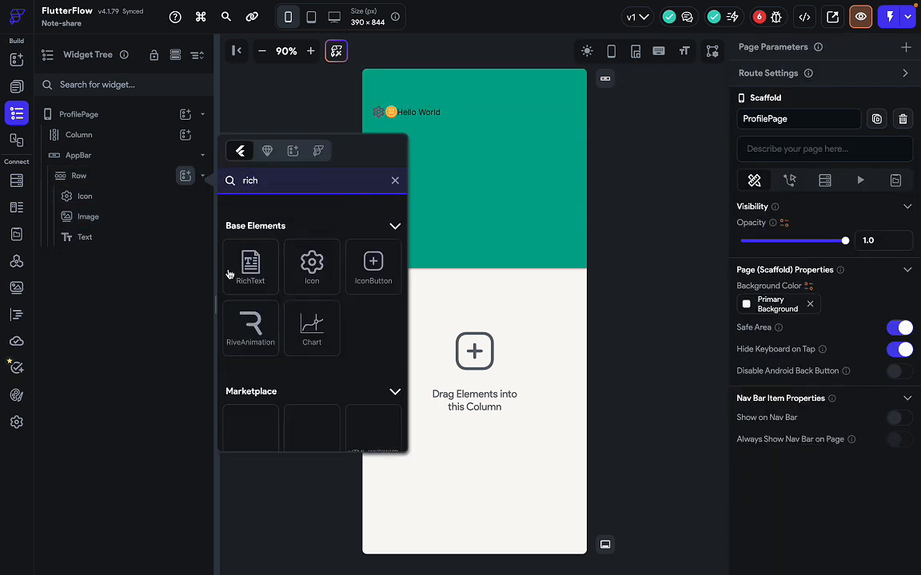
pyautogui.click(231, 273)
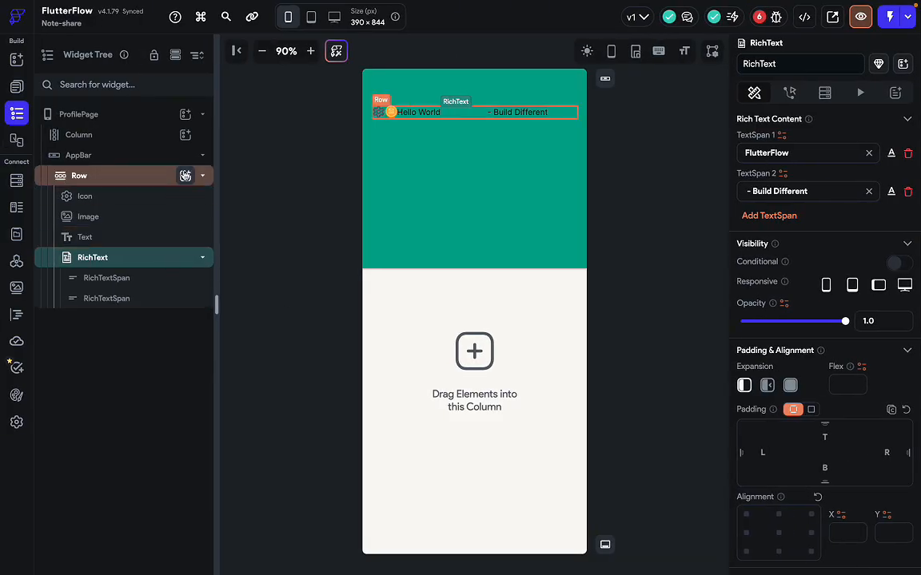
pyautogui.click(185, 175)
pyautogui.write('icon')
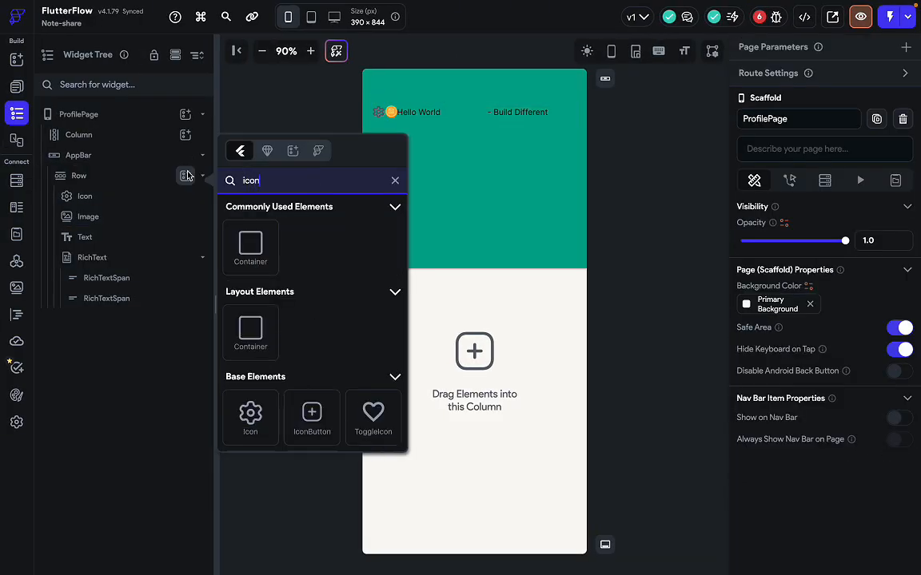
pyautogui.click(250, 414)
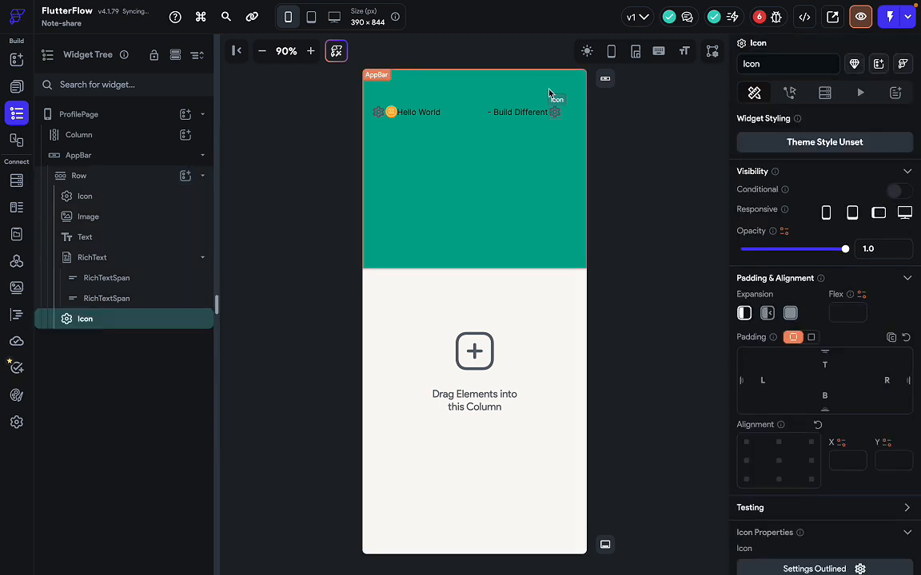
pyautogui.hotkey('ctrl', 'd')
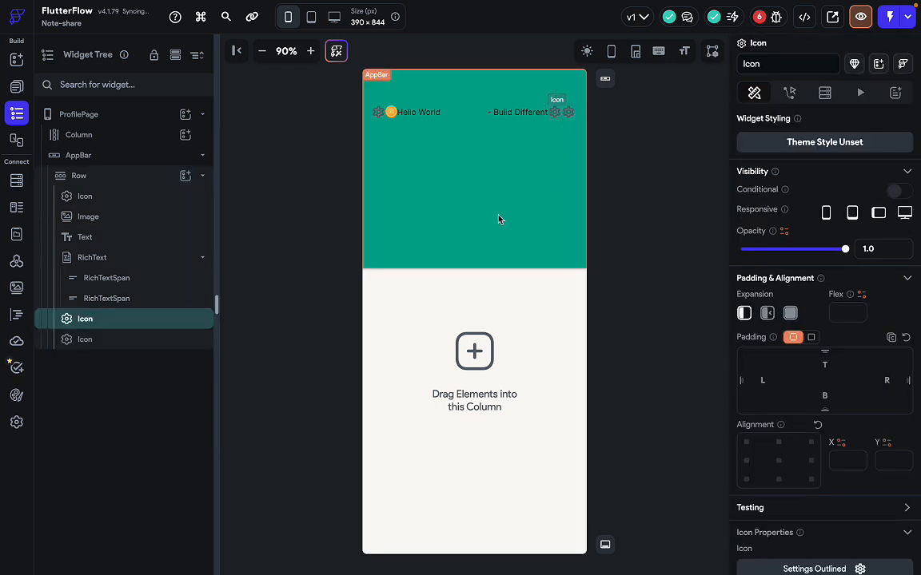
pyautogui.click(493, 127)
pyautogui.click(492, 117)
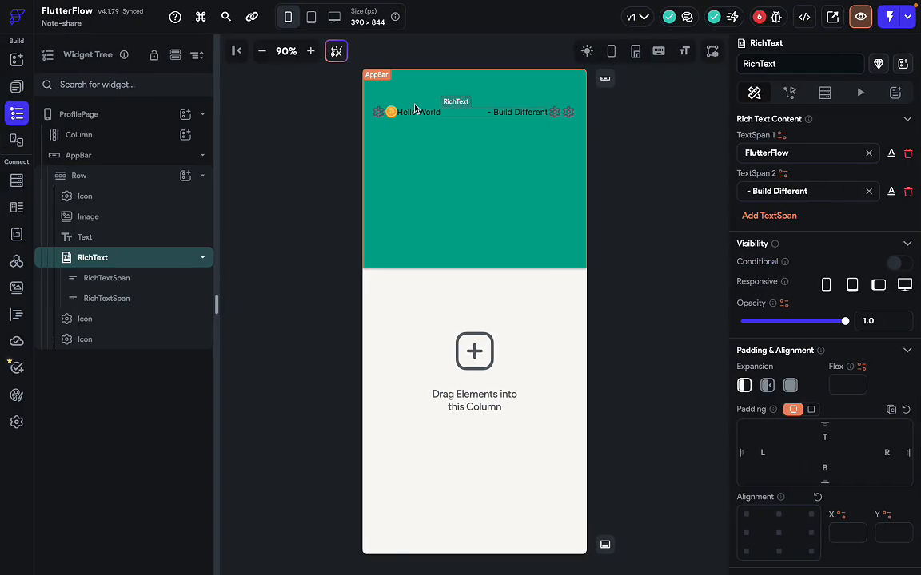
# Select the 100 label in the Figma design and copy its FFAC33 fill colour.
pyautogui.click(414, 111)
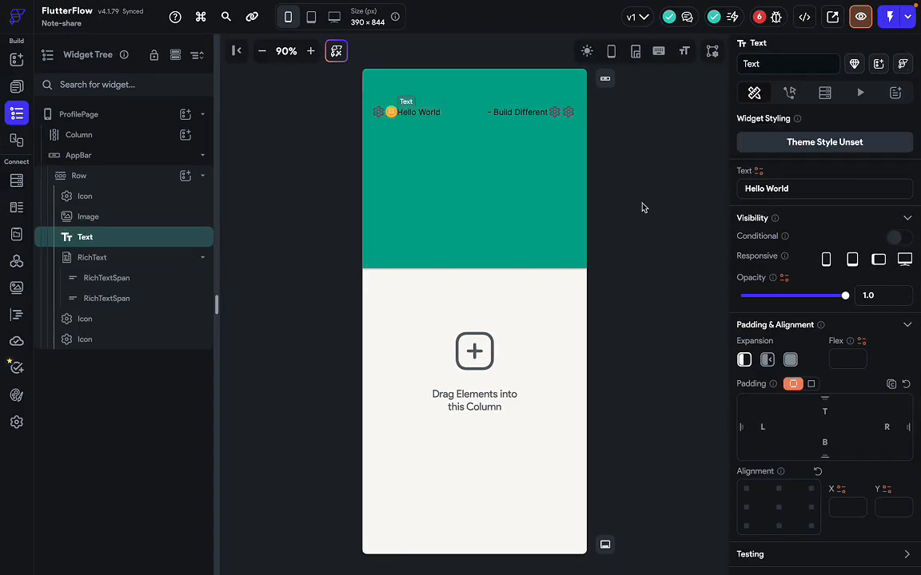
pyautogui.scroll(-8, 787, 405)
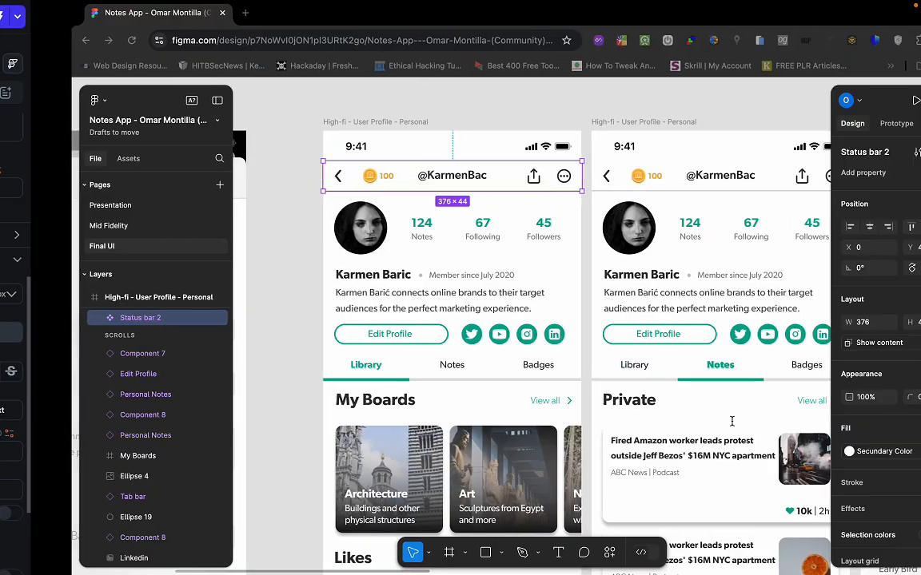
pyautogui.doubleClick(387, 179)
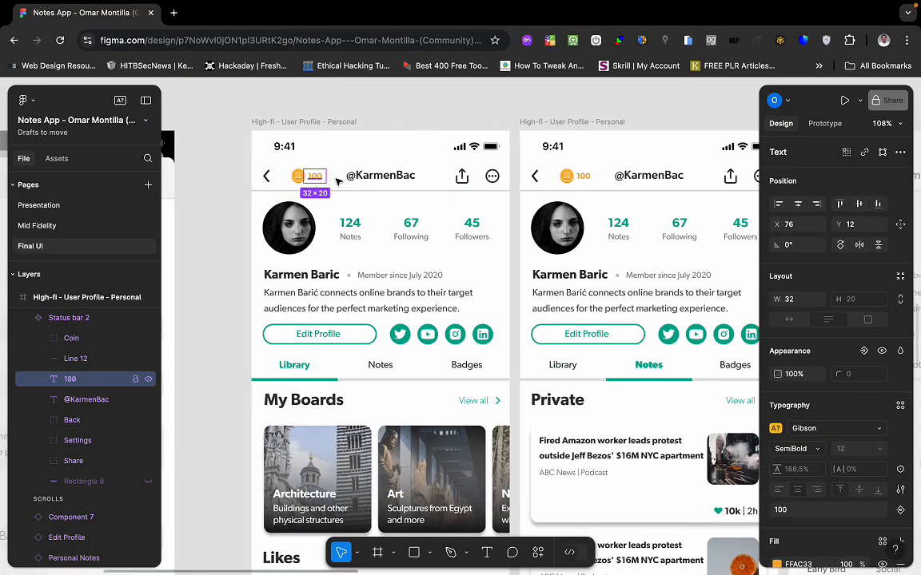
pyautogui.scroll(-3, 831, 383)
pyautogui.click(799, 439)
pyautogui.hotkey('ctrl', 'c')
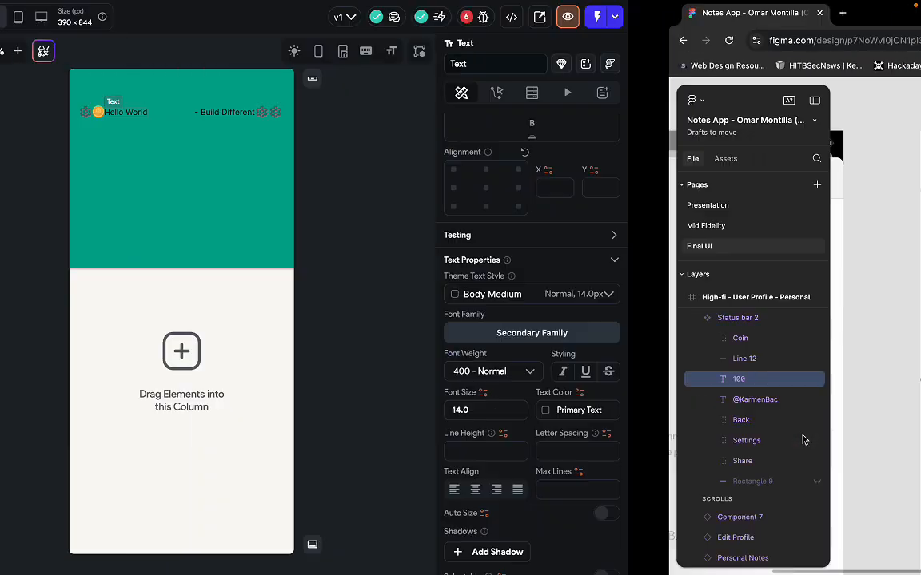
pyautogui.scroll(-1, 815, 480)
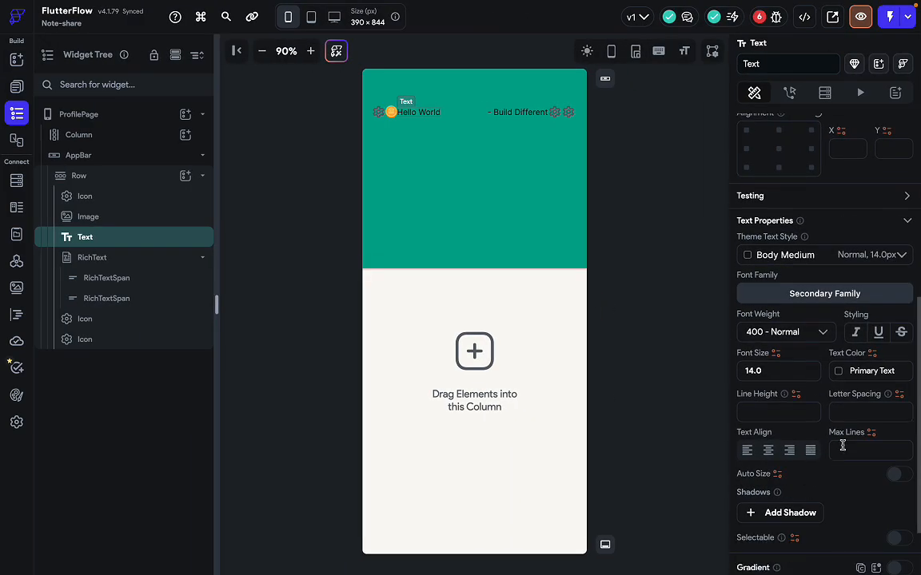
# Give the Hello World text colour #ffac33 and 600 Semi Bold weight.
pyautogui.click(863, 372)
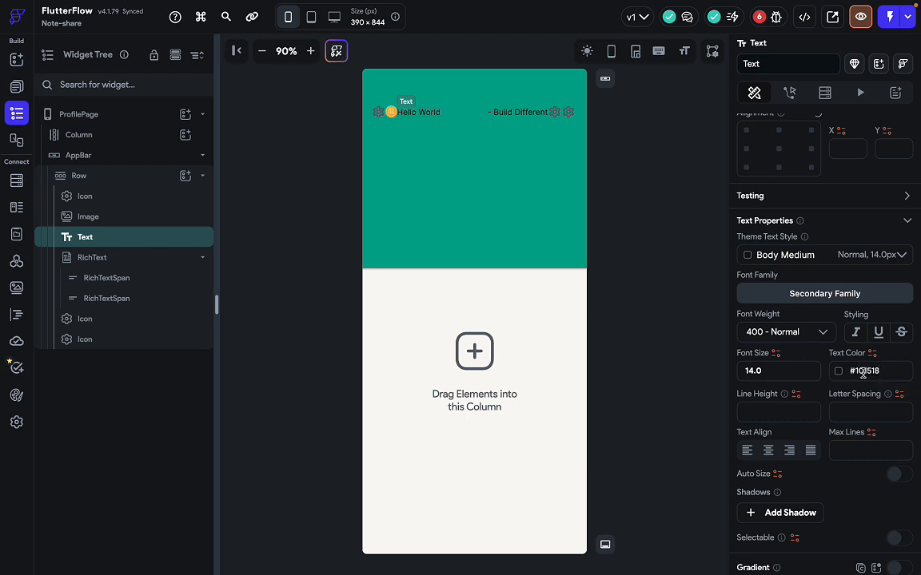
pyautogui.hotkey('ctrl', 'a')
pyautogui.hotkey('ctrl', 'v')
pyautogui.press('Return')
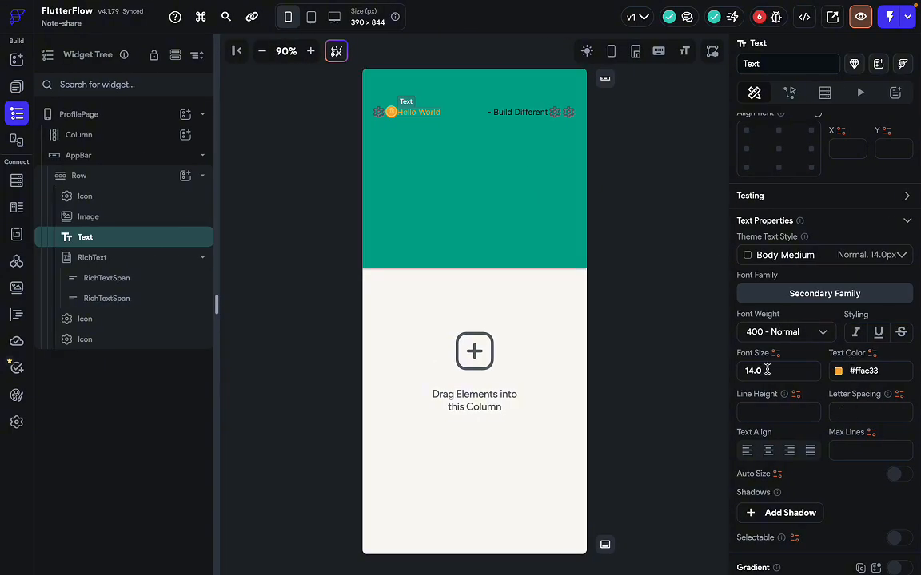
pyautogui.click(806, 330)
pyautogui.click(772, 395)
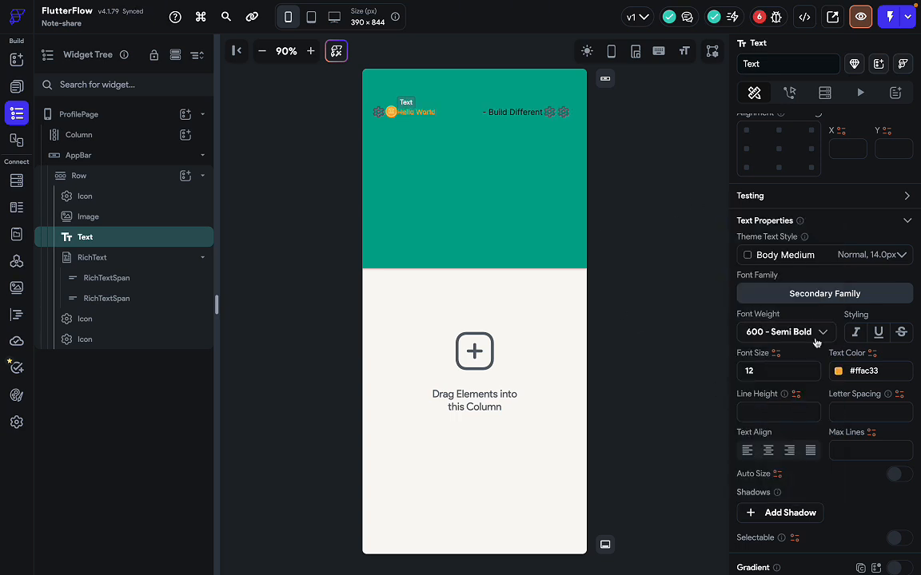
# Change the text content to 100 and its left padding from 2 to 3.
pyautogui.scroll(3, 757, 227)
pyautogui.scroll(5, 785, 304)
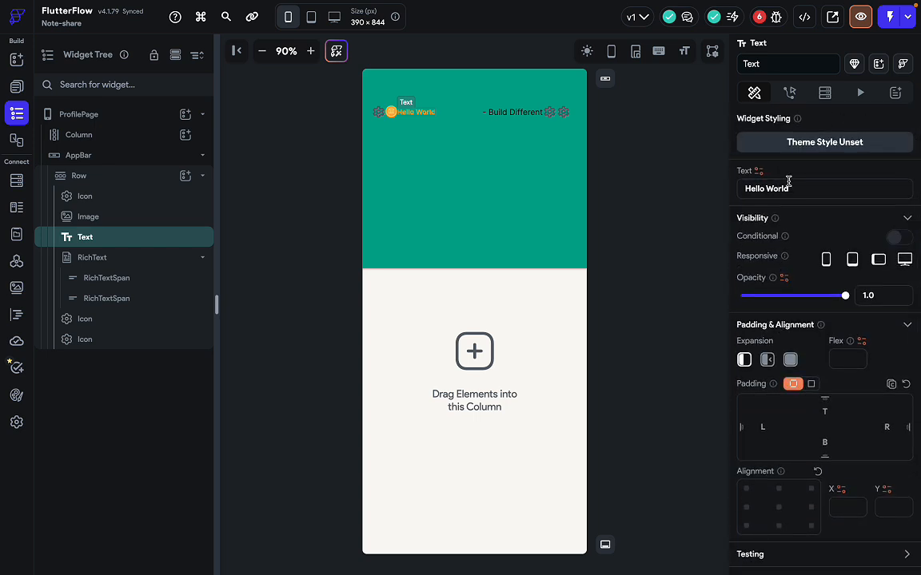
pyautogui.tripleClick(788, 183)
pyautogui.write('100')
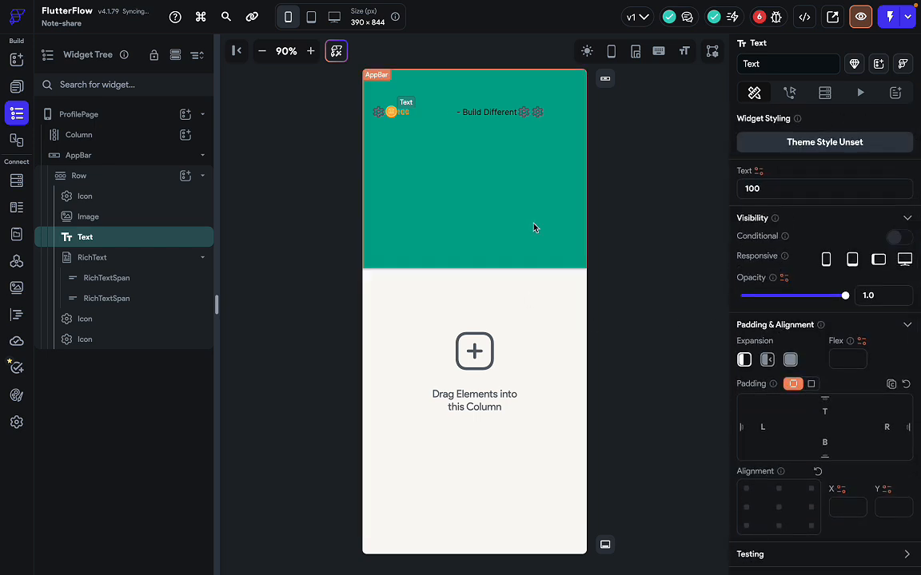
pyautogui.scroll(-1, 789, 430)
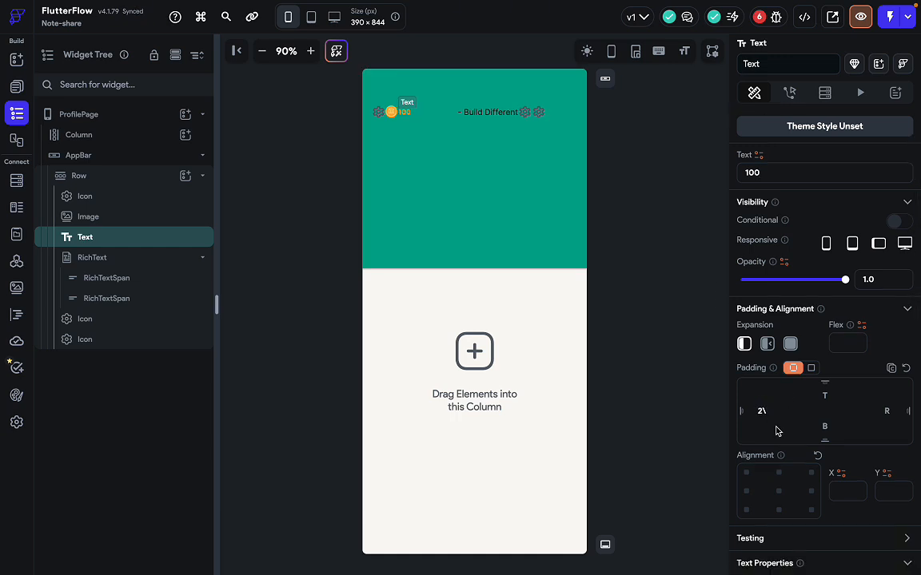
pyautogui.press('BackSpace')
pyautogui.write('3')
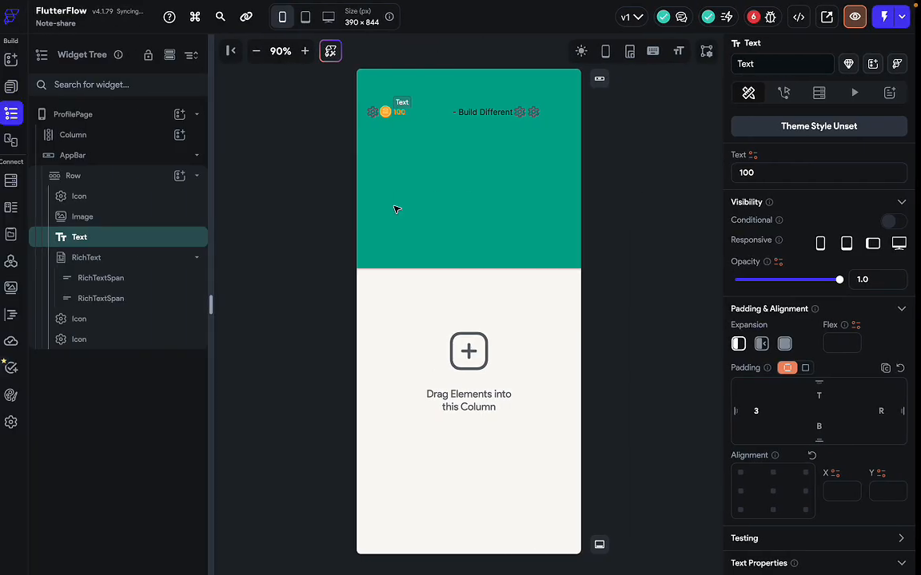
pyautogui.click(496, 111)
pyautogui.click(493, 111)
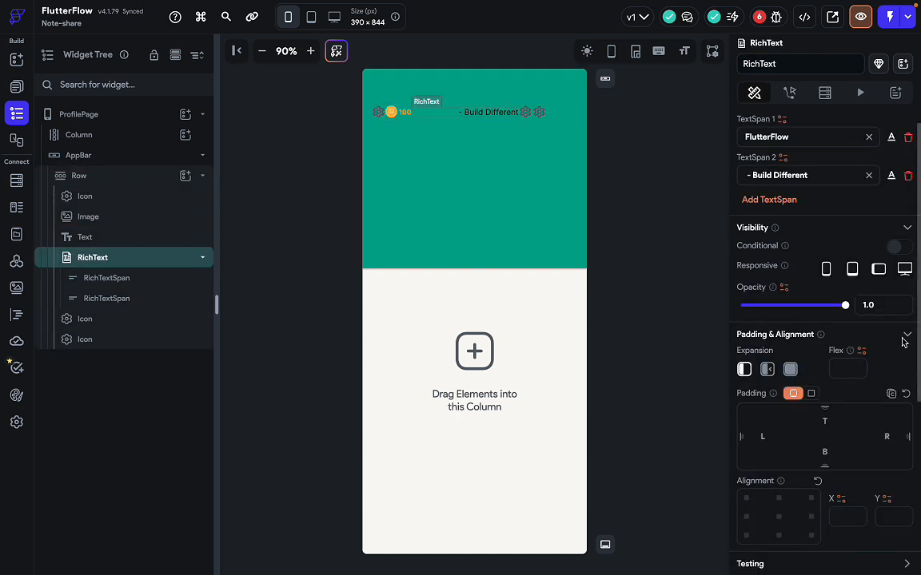
# Set the first rich-text span to '@' in Primary Text colour with 300 Light weight.
pyautogui.doubleClick(797, 141)
pyautogui.press('BackSpace')
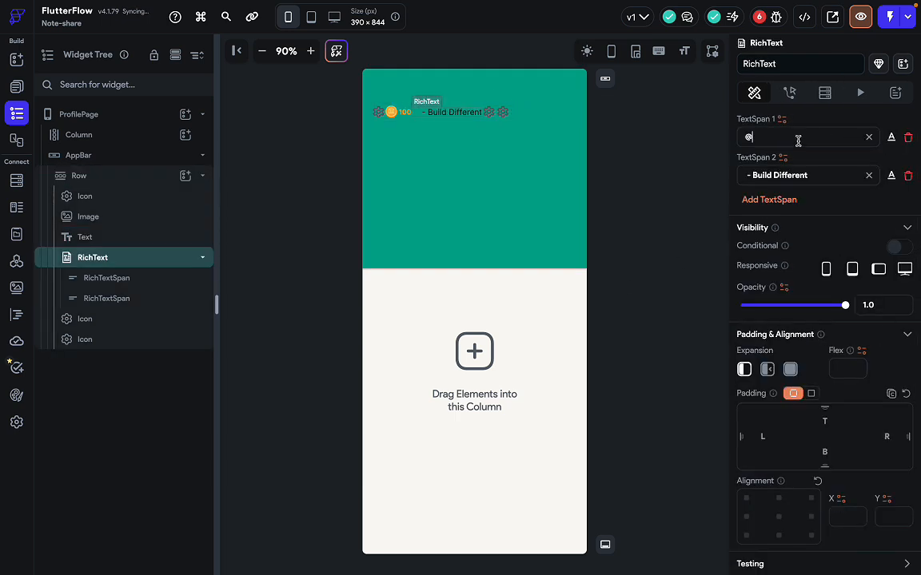
pyautogui.write('@')
pyautogui.click(891, 138)
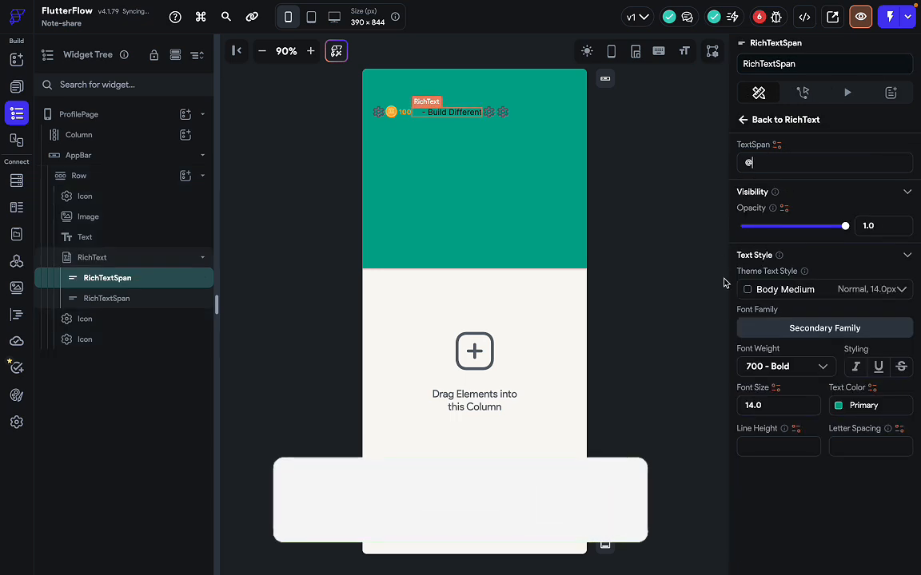
pyautogui.click(839, 407)
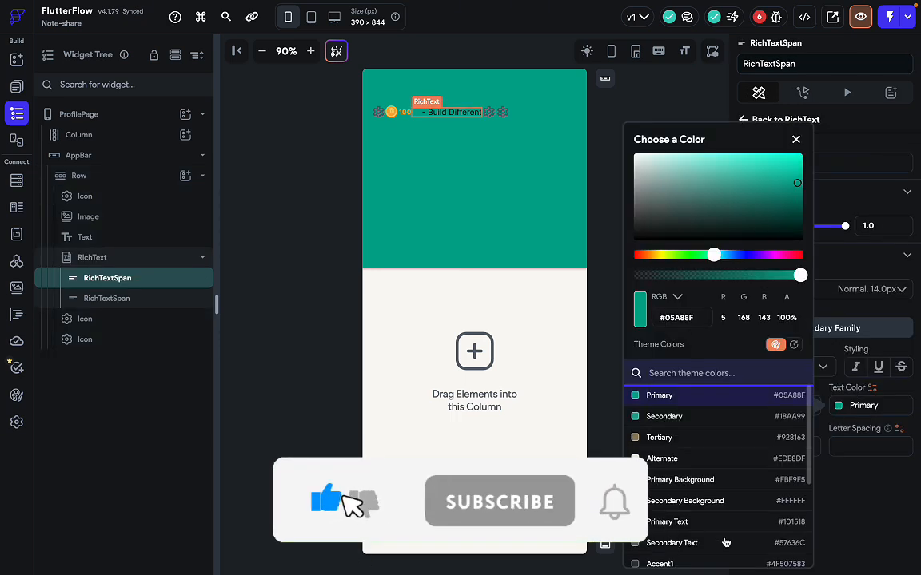
pyautogui.scroll(-2, 664, 512)
pyautogui.click(698, 471)
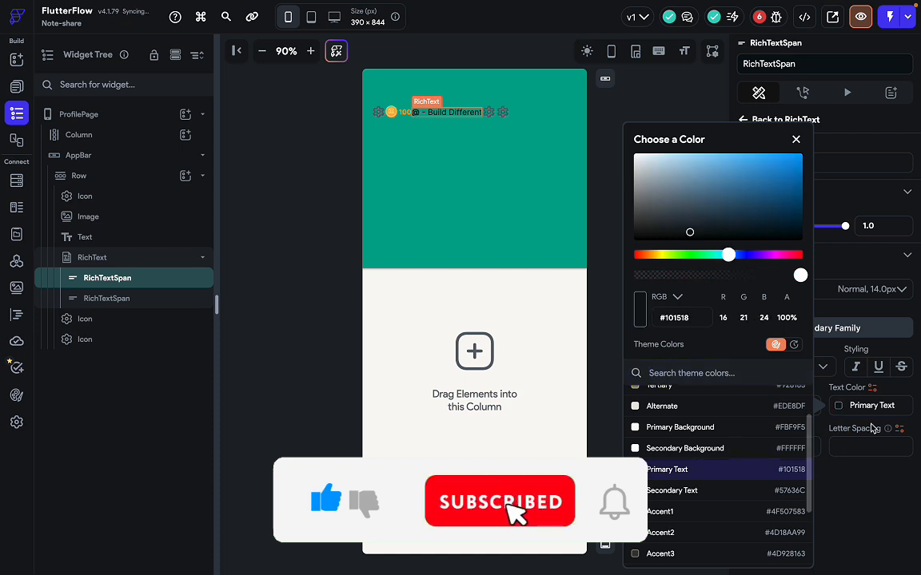
pyautogui.click(843, 401)
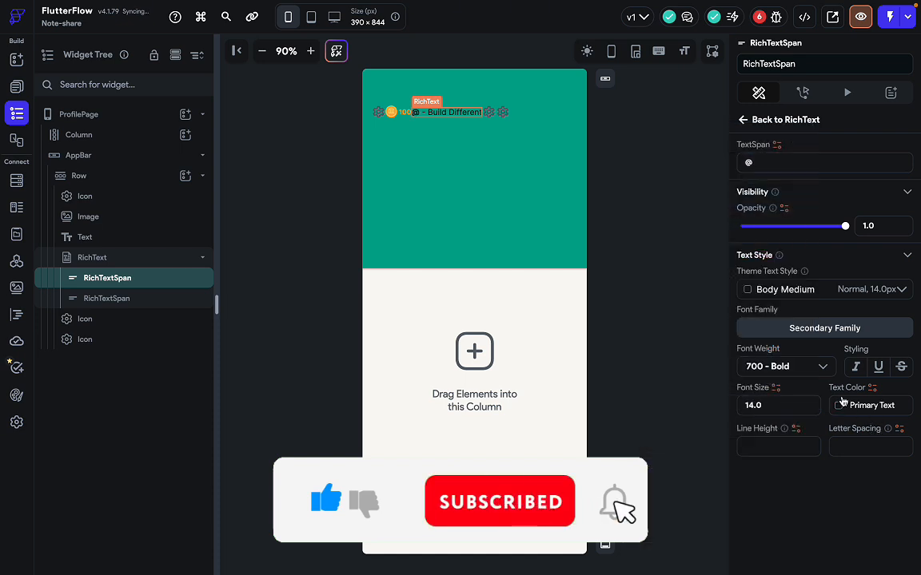
pyautogui.click(797, 375)
pyautogui.click(765, 274)
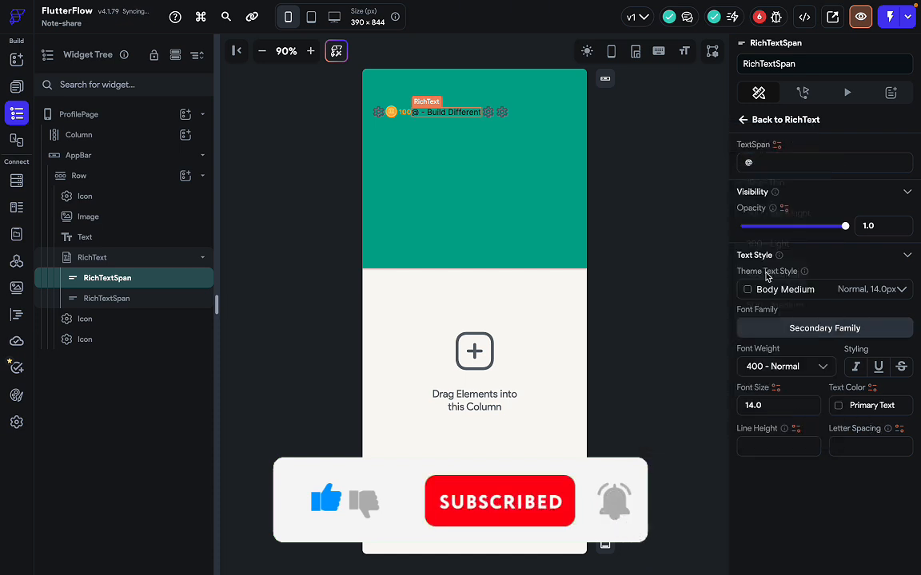
pyautogui.click(791, 369)
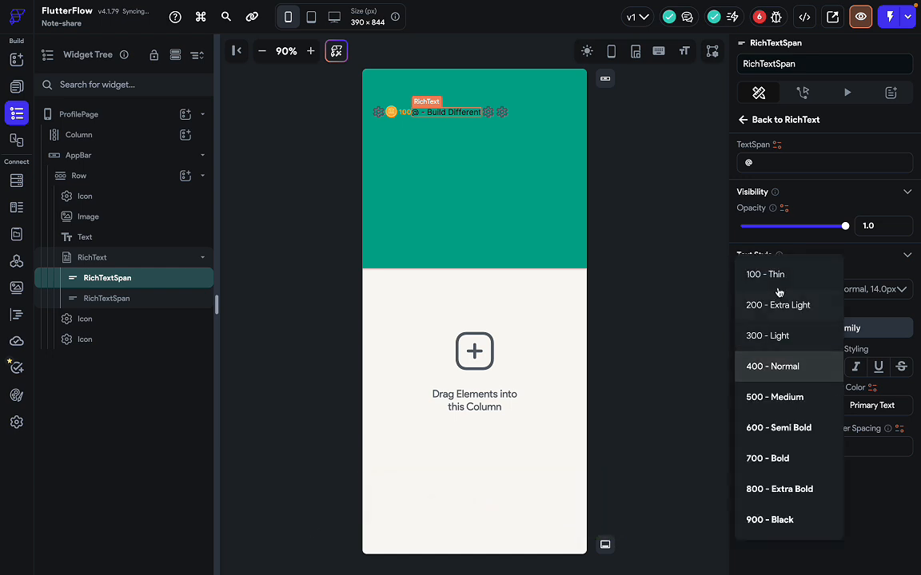
pyautogui.click(781, 335)
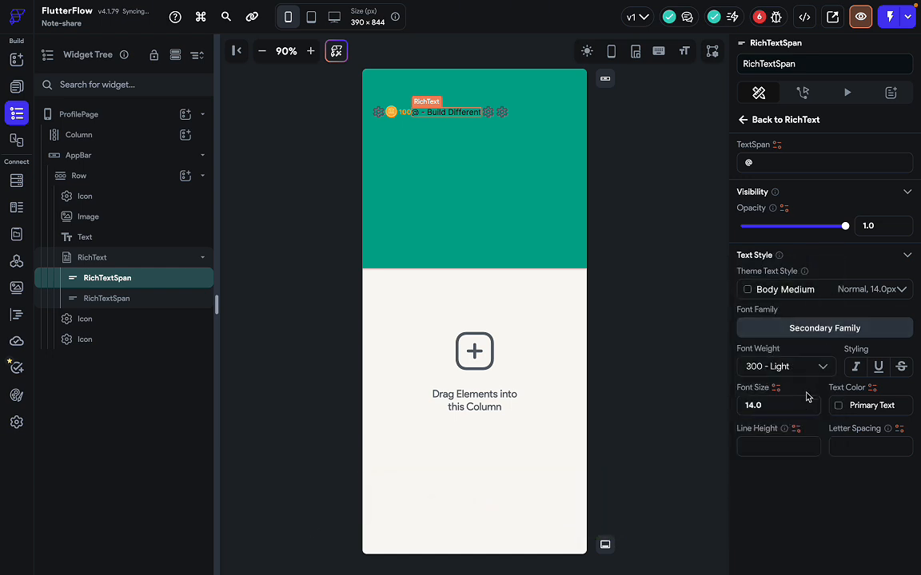
# Check the Figma username style and set the @ span's font size to 17.
pyautogui.hotkey('ctrl', 'Right')
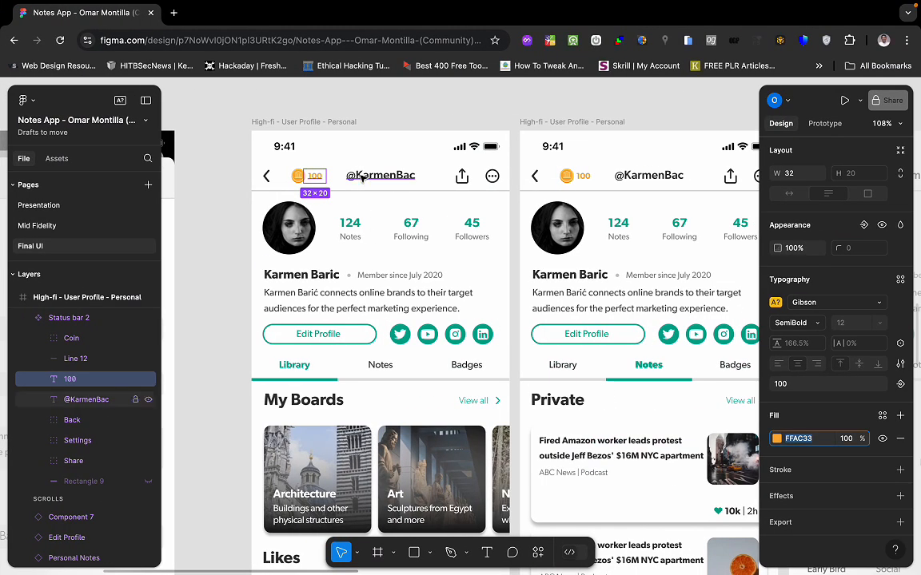
pyautogui.click(381, 178)
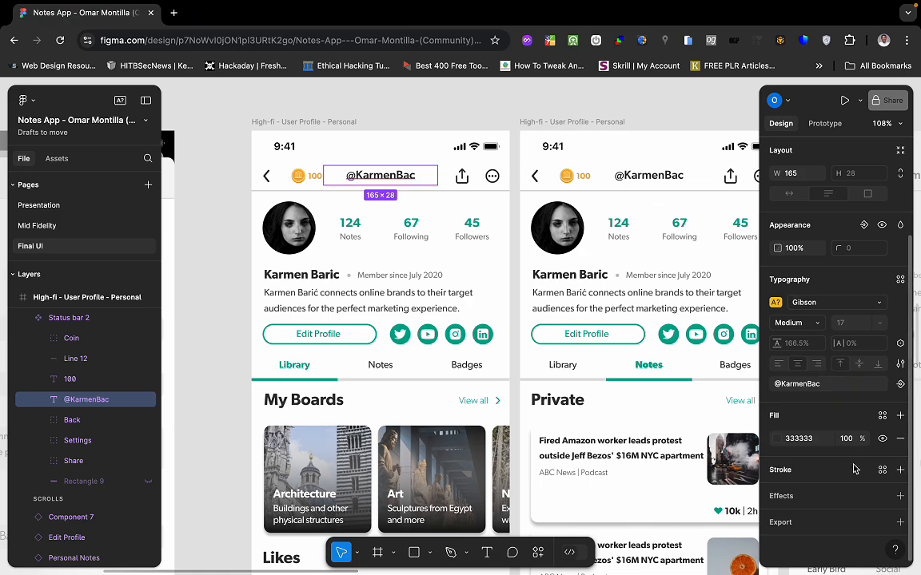
pyautogui.hotkey('ctrl', 'Left')
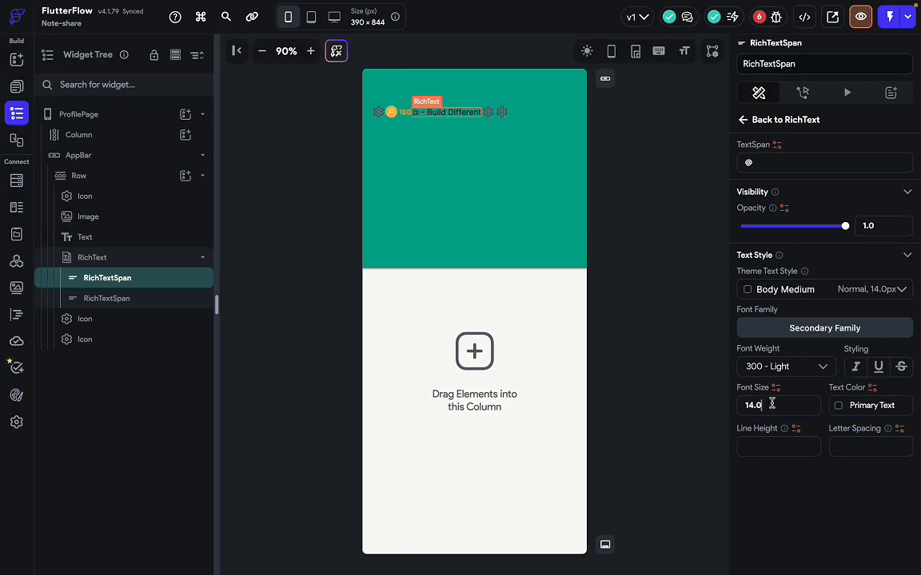
pyautogui.press('BackSpace')
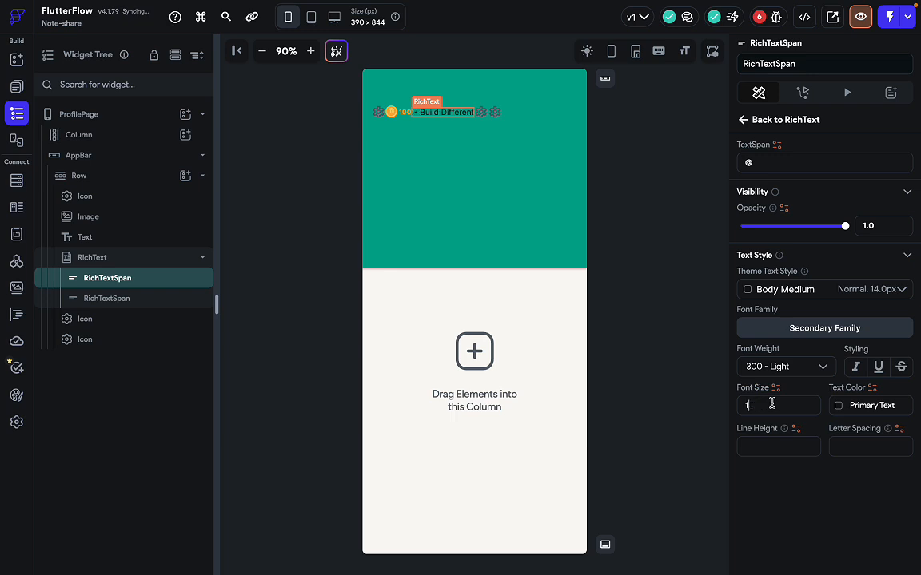
pyautogui.write('7')
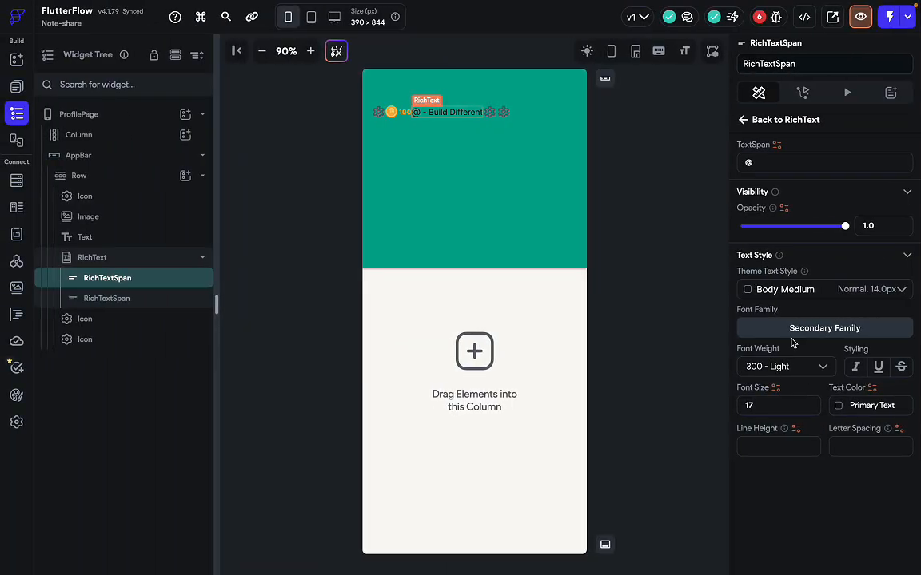
# Replace the second span's '- Build Different' text with the username.
pyautogui.click(756, 120)
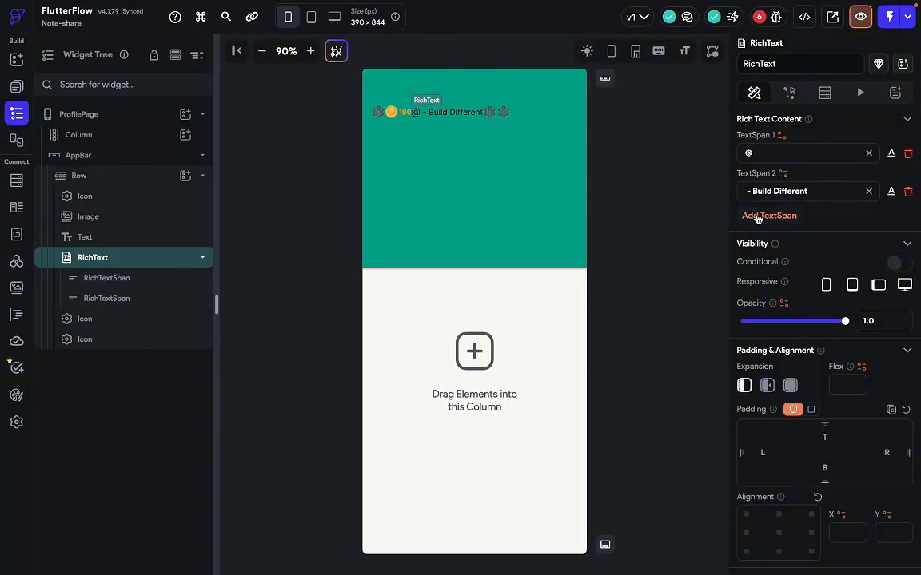
pyautogui.hotkey('ctrl', 'a')
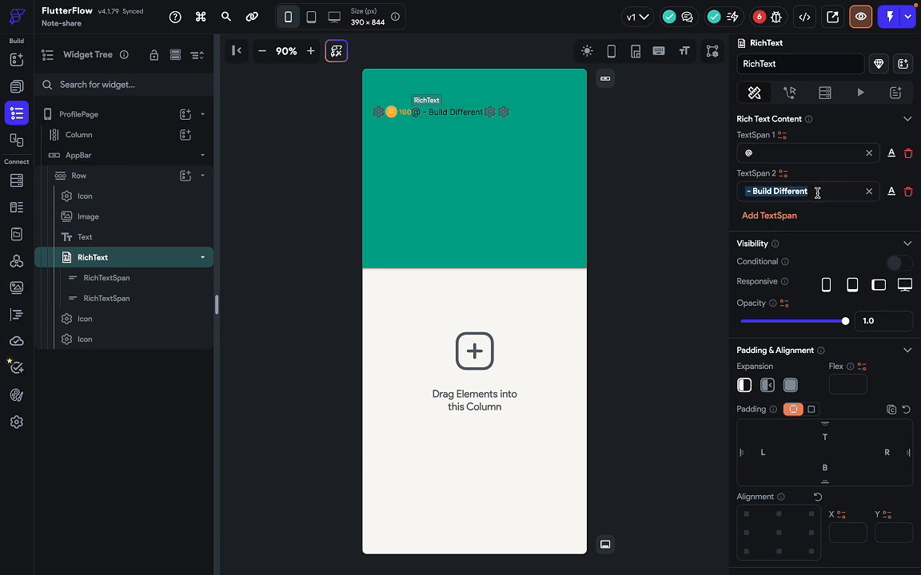
pyautogui.press('BackSpace')
pyautogui.write('Dai')
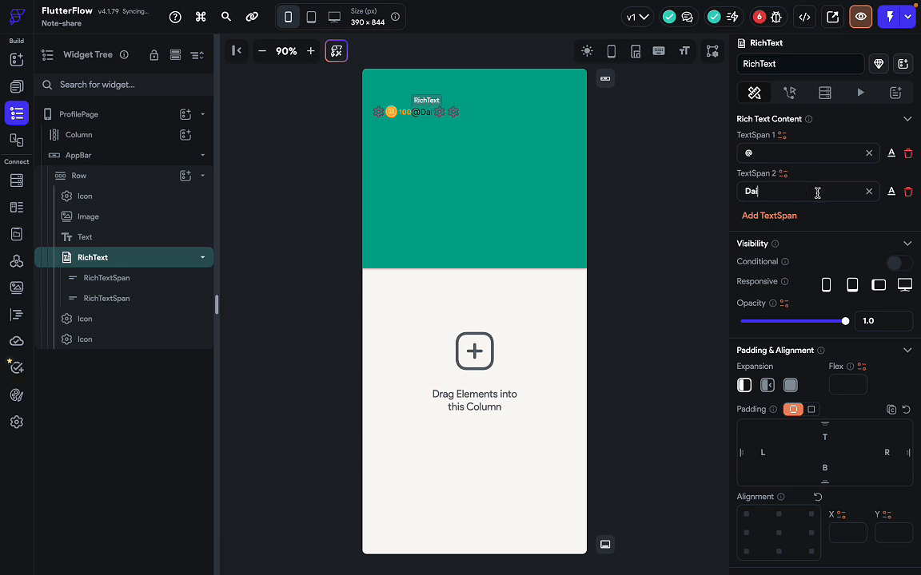
pyautogui.press('BackSpace')
pyautogui.write('niel')
pyautogui.hotkey('ctrl', 'Right')
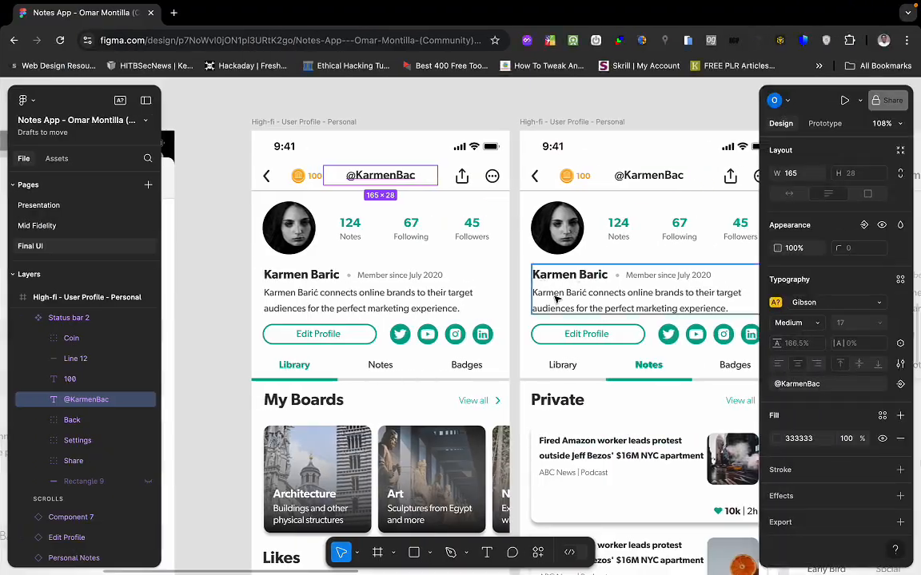
pyautogui.hotkey('ctrl', 'Left')
# Style the username span at size 17 with 600 Semi Bold weight.
pyautogui.click(891, 191)
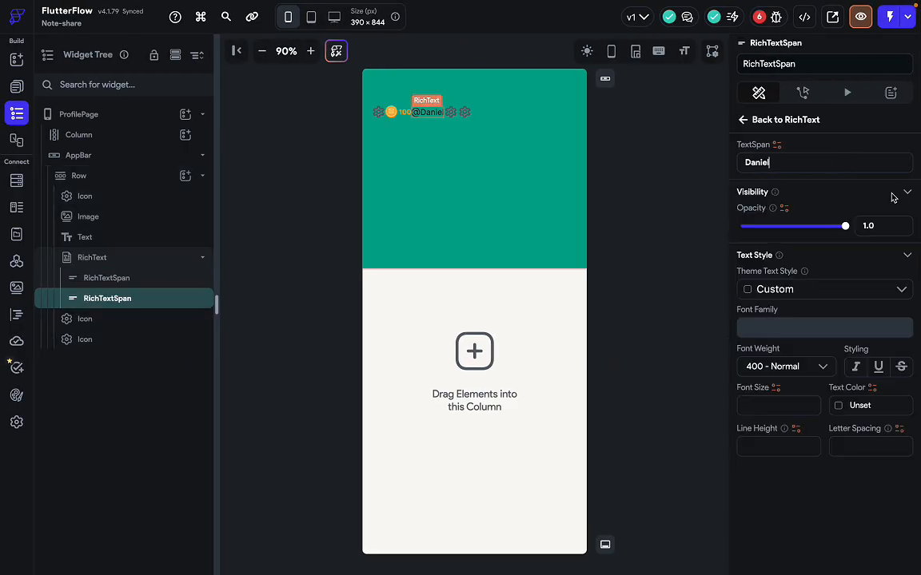
pyautogui.click(768, 405)
pyautogui.write('17')
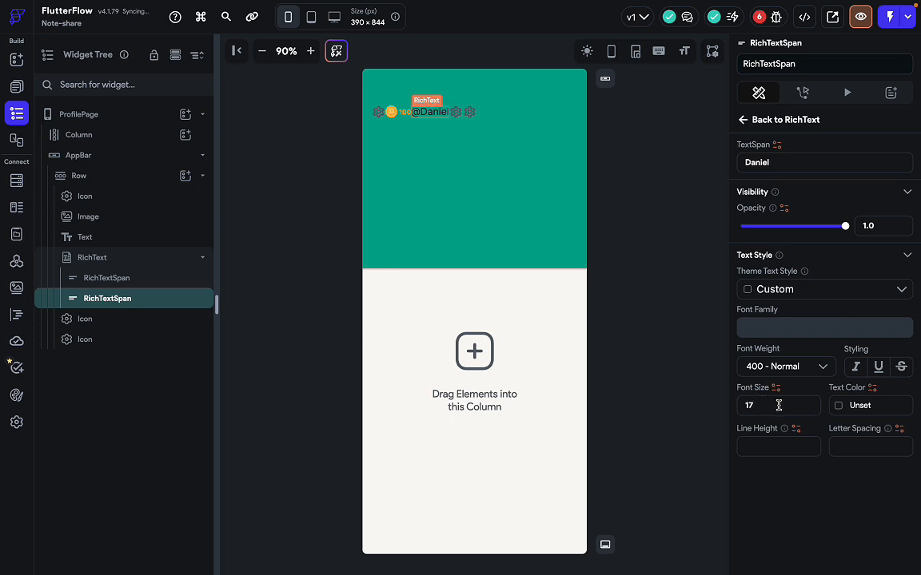
pyautogui.click(801, 370)
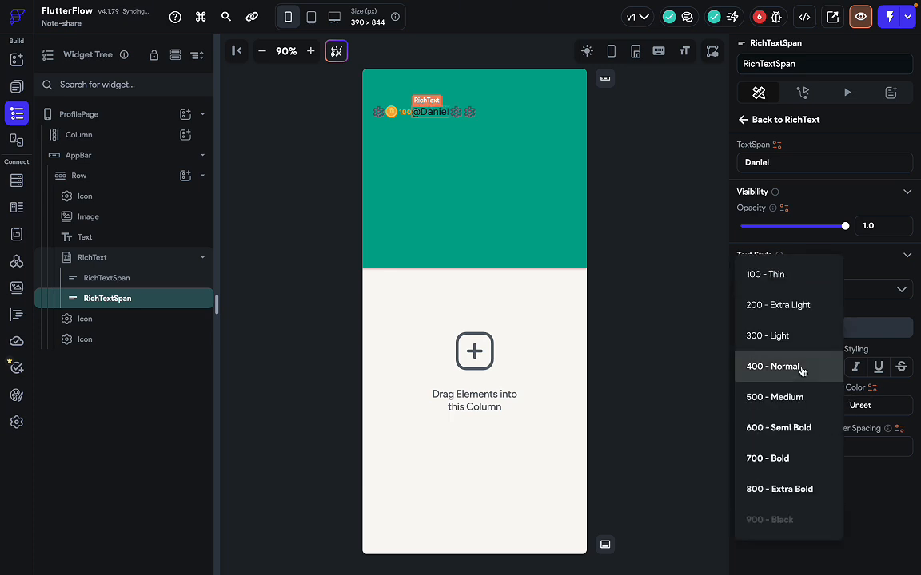
pyautogui.click(795, 431)
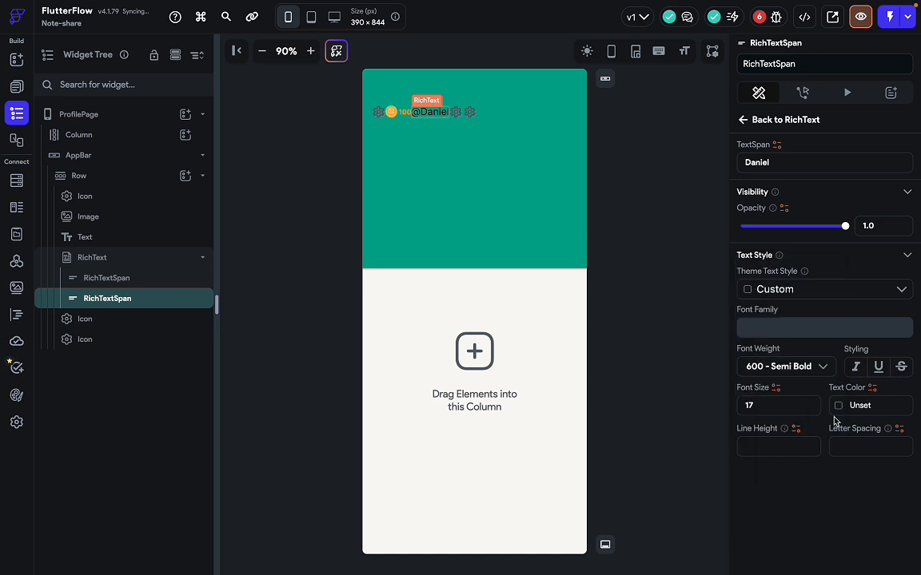
pyautogui.hotkey('ctrl', 'Right')
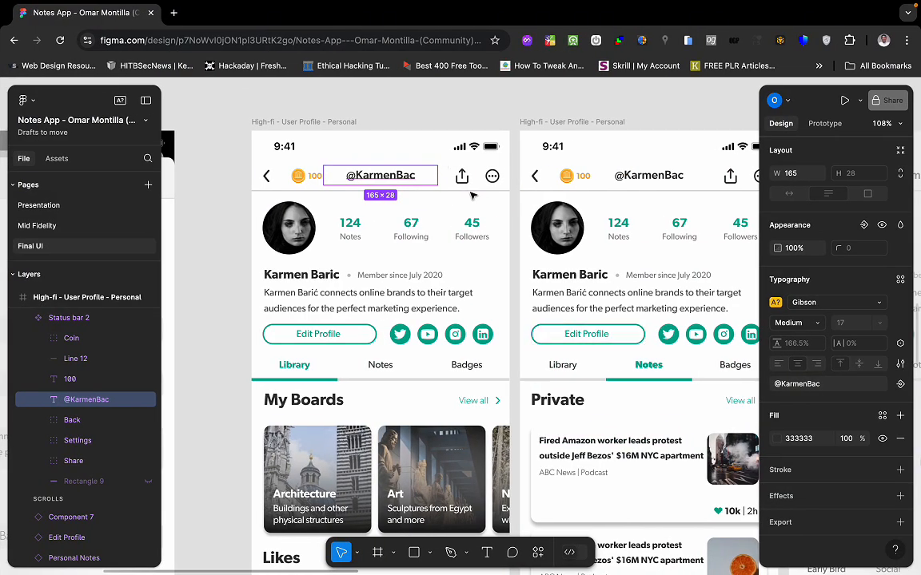
pyautogui.click(494, 177)
pyautogui.hotkey('ctrl', 'Left')
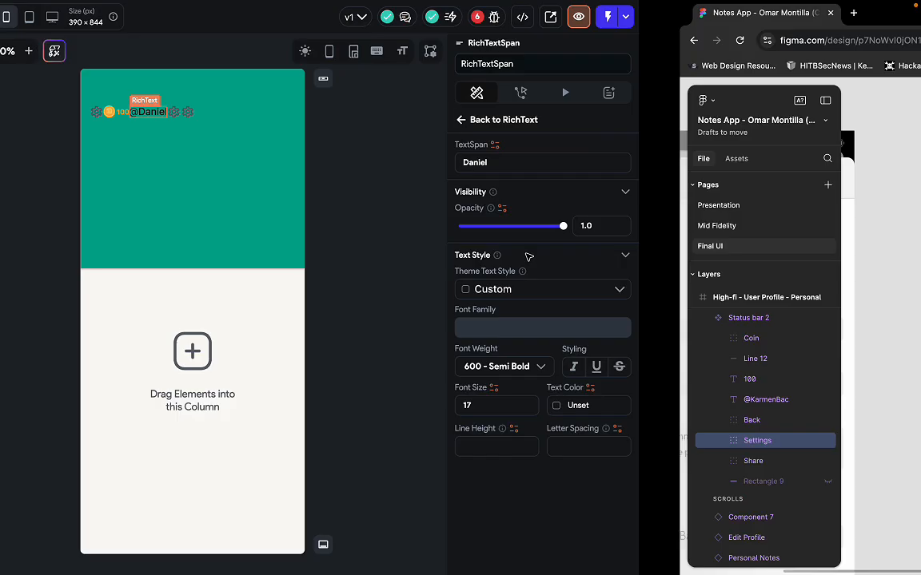
pyautogui.click(455, 112)
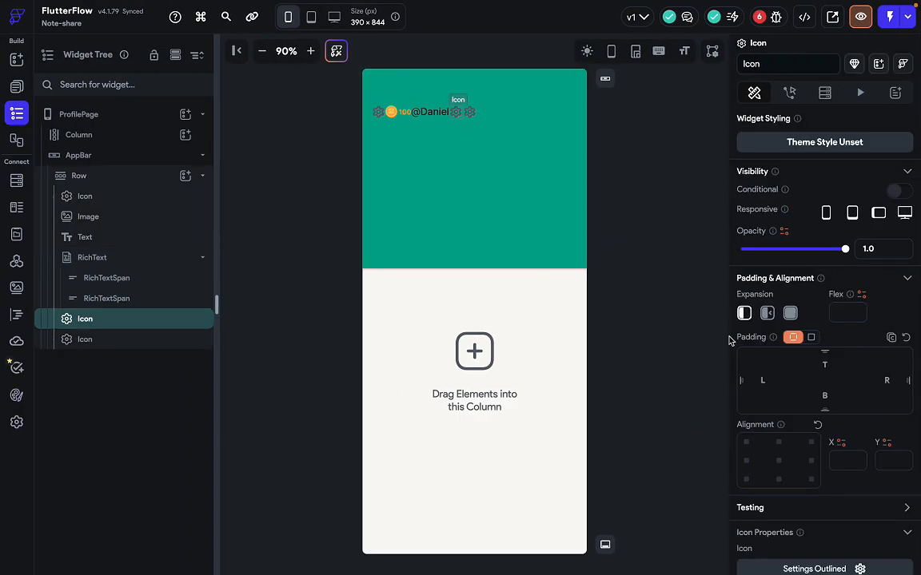
# Change the icon after the username to ios_share coloured Primary Text.
pyautogui.scroll(-3, 866, 396)
pyautogui.click(844, 482)
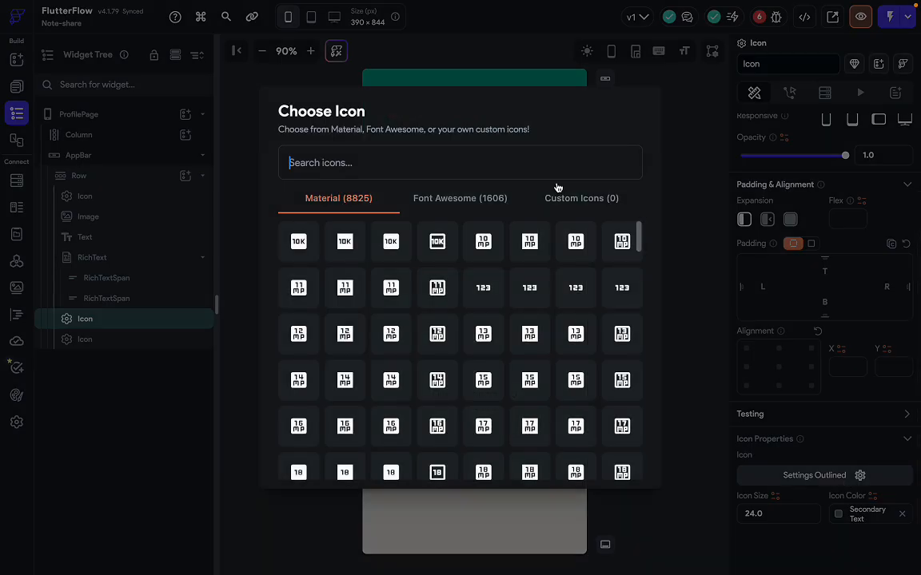
pyautogui.write('share')
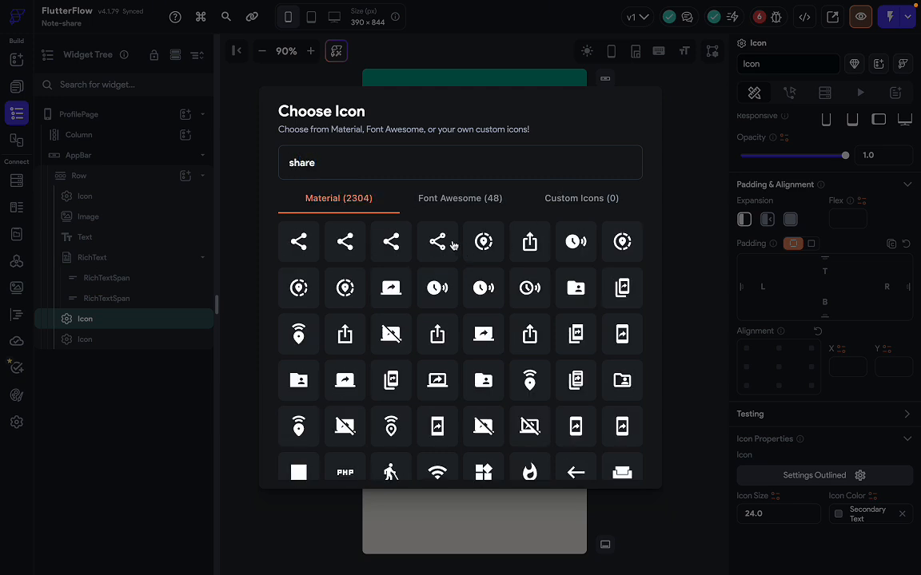
pyautogui.click(531, 243)
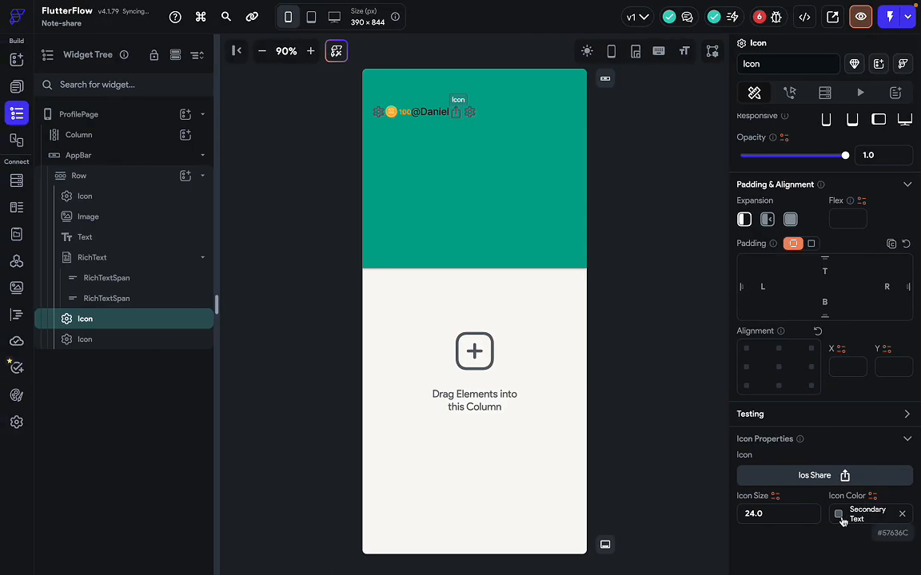
pyautogui.click(852, 514)
pyautogui.scroll(-2, 656, 496)
pyautogui.click(686, 481)
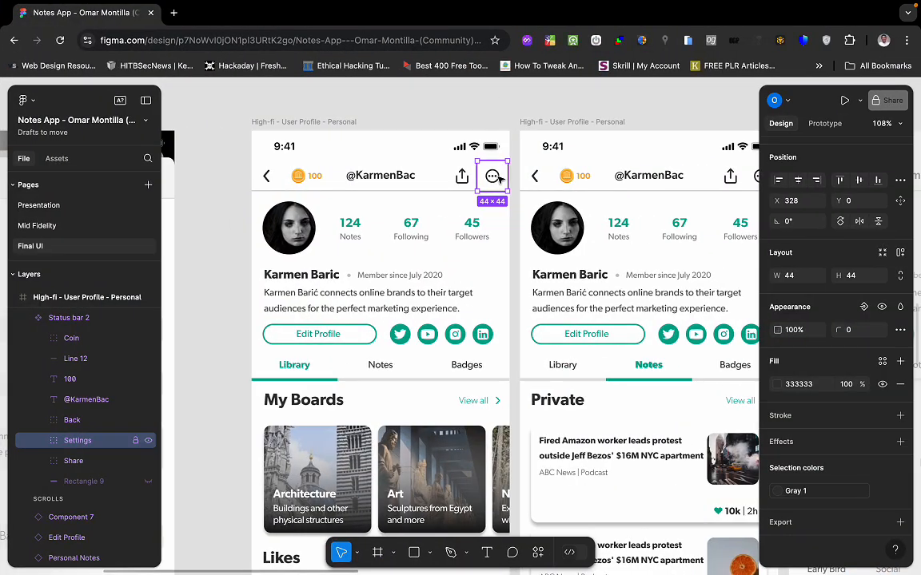
# Inspect the dots icon in the Figma design and add a PNG export for it.
pyautogui.click(493, 176)
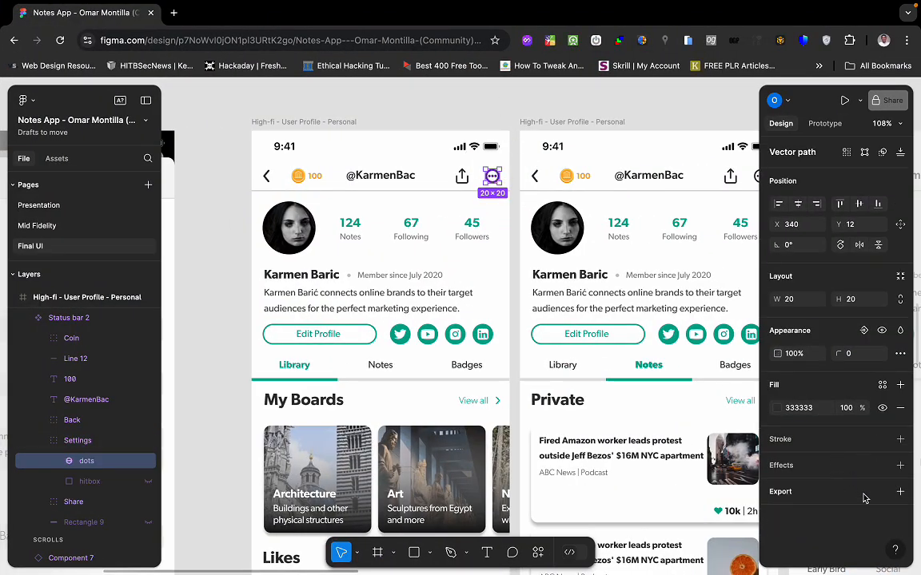
pyautogui.click(899, 492)
pyautogui.scroll(-1, 836, 492)
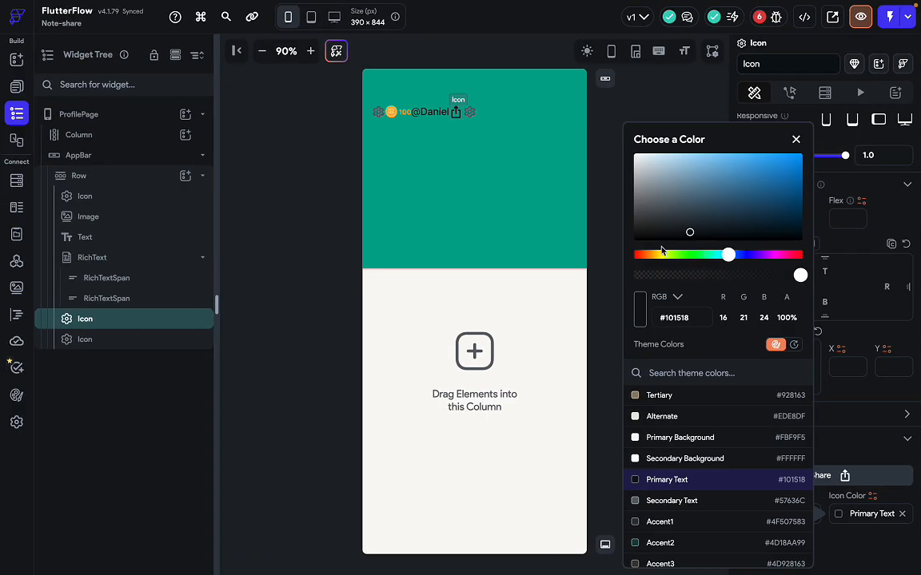
pyautogui.click(463, 117)
pyautogui.click(467, 117)
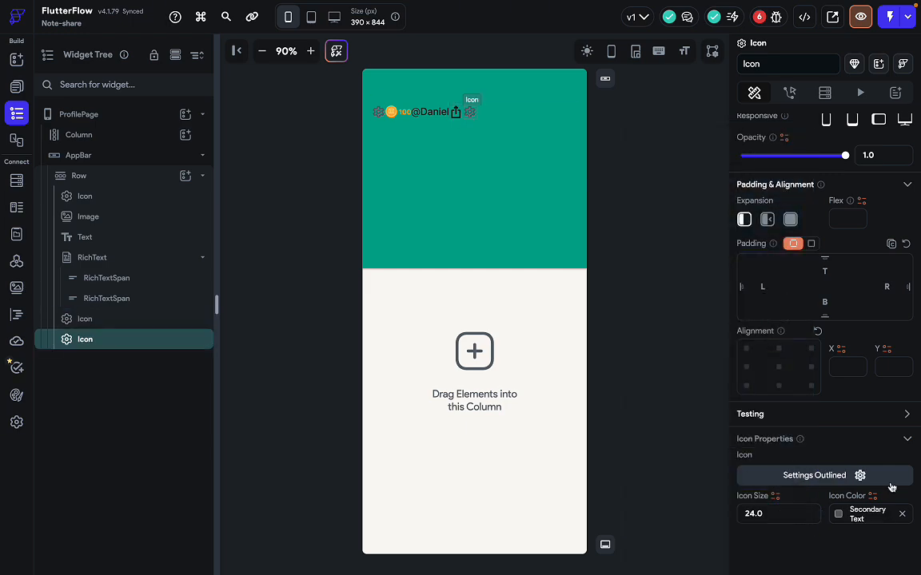
# Search the Material icons for 'more' and pick the three-dot Keyboard Control icon.
pyautogui.click(844, 480)
pyautogui.write('dots')
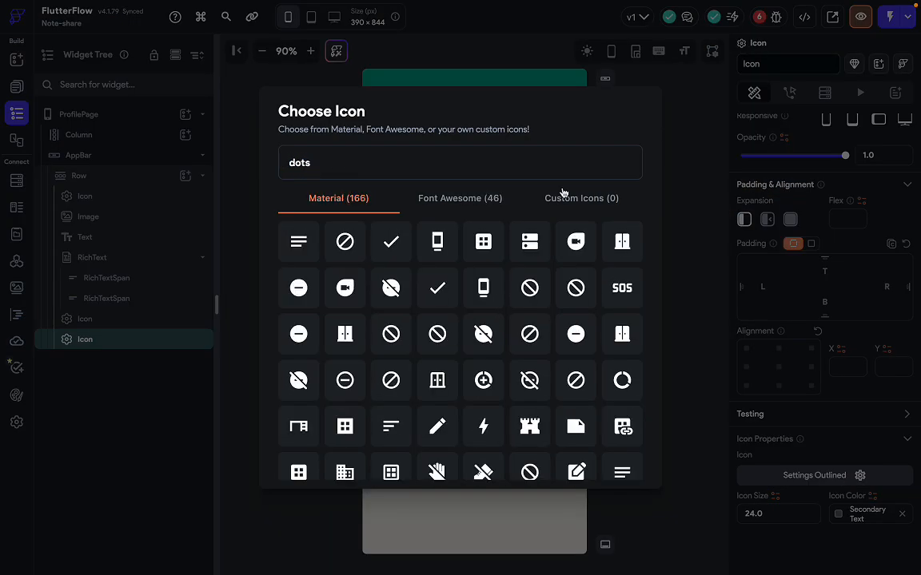
pyautogui.scroll(-5, 504, 416)
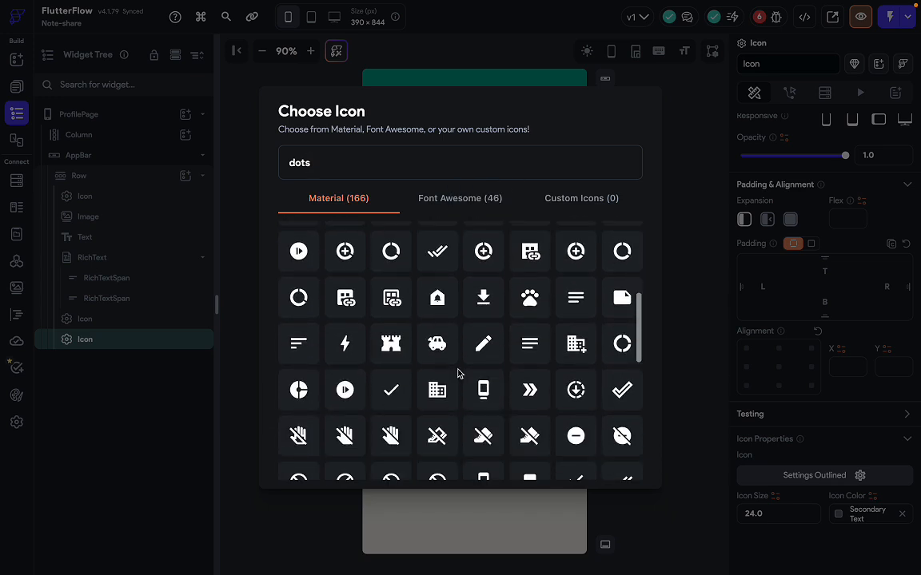
pyautogui.click(464, 198)
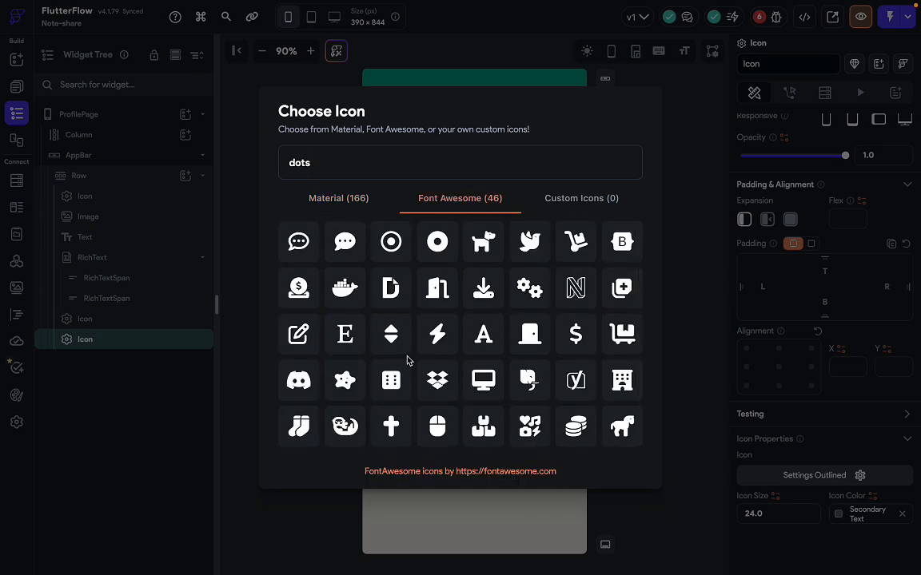
pyautogui.scroll(-2, 407, 361)
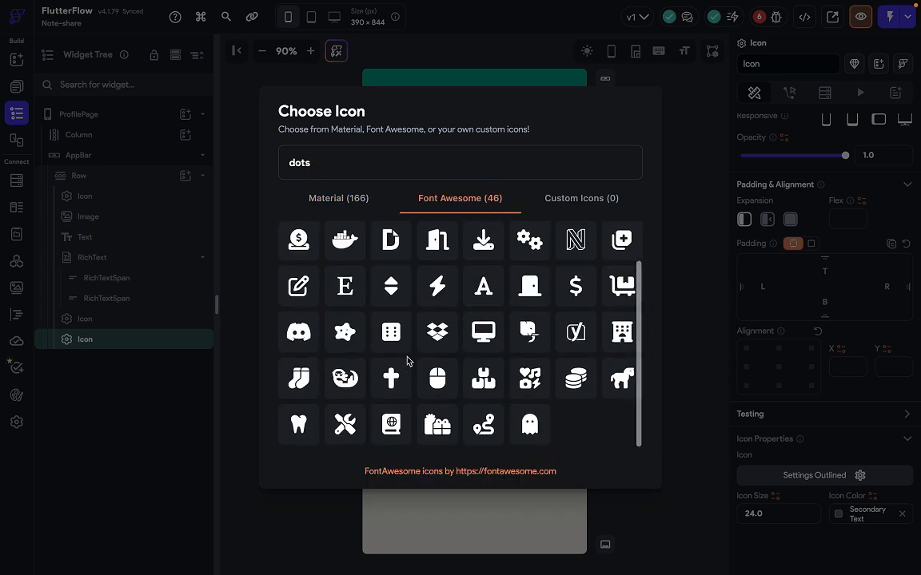
pyautogui.click(332, 201)
pyautogui.click(337, 173)
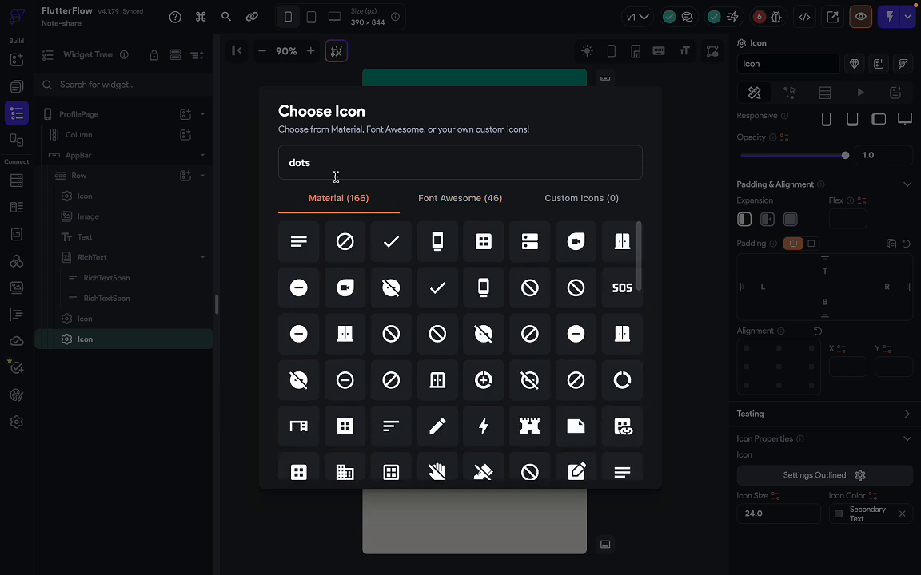
pyautogui.hotkey('ctrl', 'a')
pyautogui.write('more')
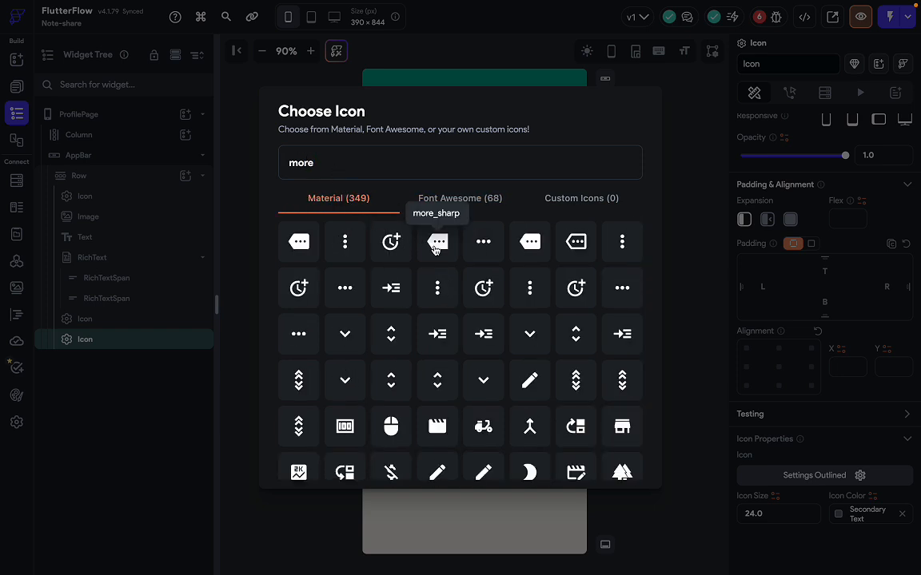
pyautogui.scroll(-2, 487, 359)
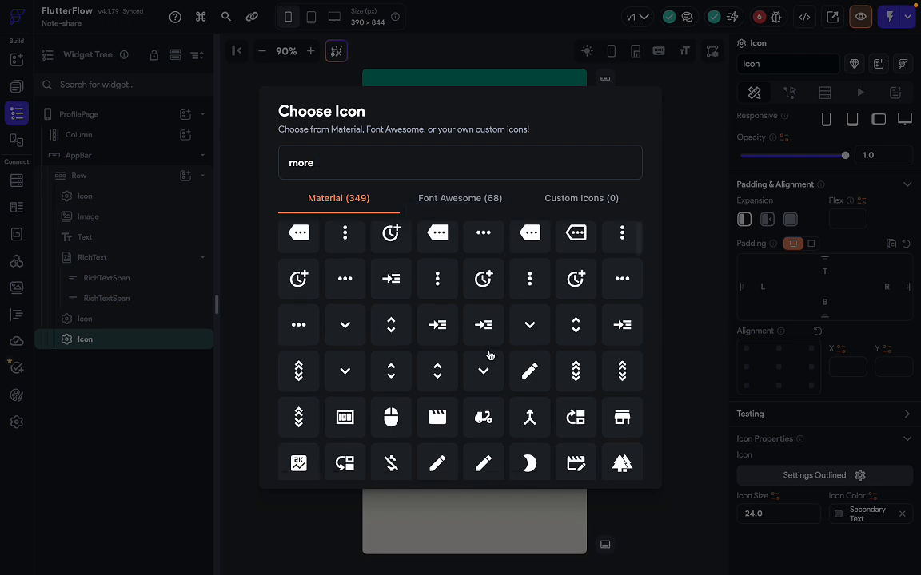
pyautogui.scroll(-10, 489, 354)
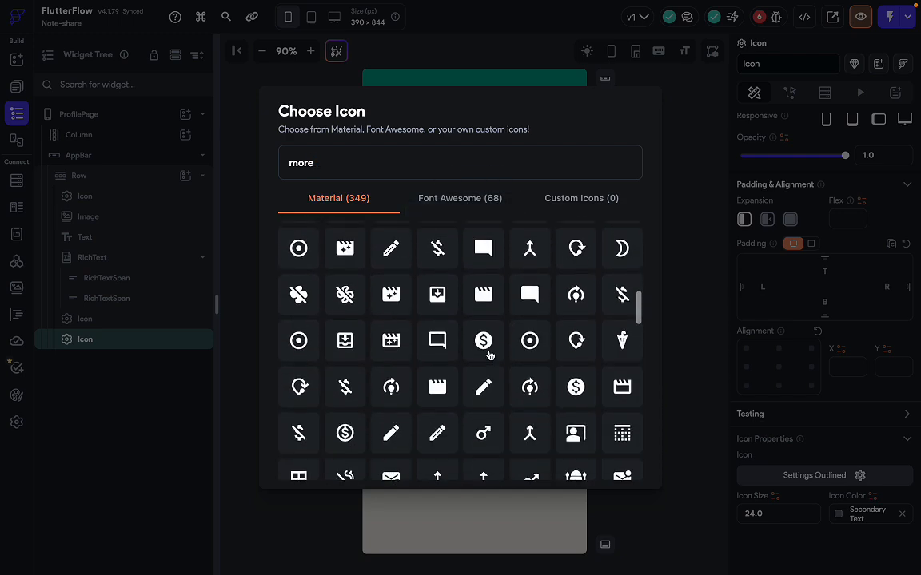
pyautogui.scroll(-2, 489, 356)
pyautogui.scroll(10, 489, 364)
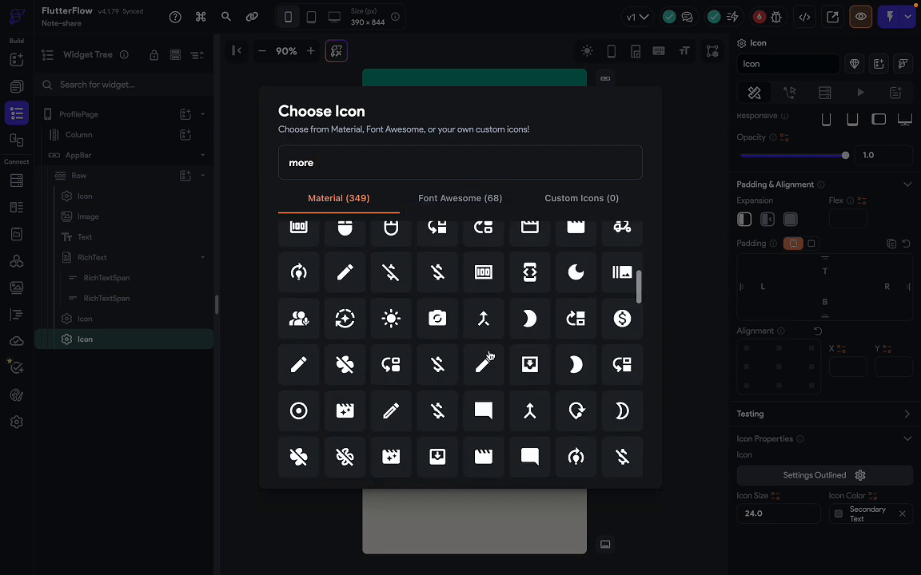
pyautogui.scroll(-1, 489, 368)
pyautogui.click(485, 244)
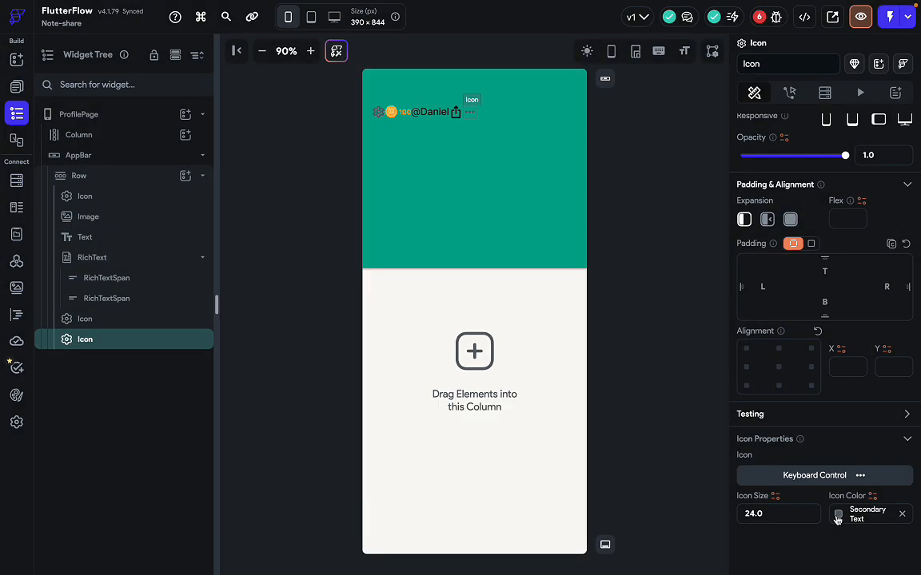
# Colour the three-dot icon Primary Text and compare the row with the Figma design.
pyautogui.click(839, 514)
pyautogui.scroll(-2, 667, 438)
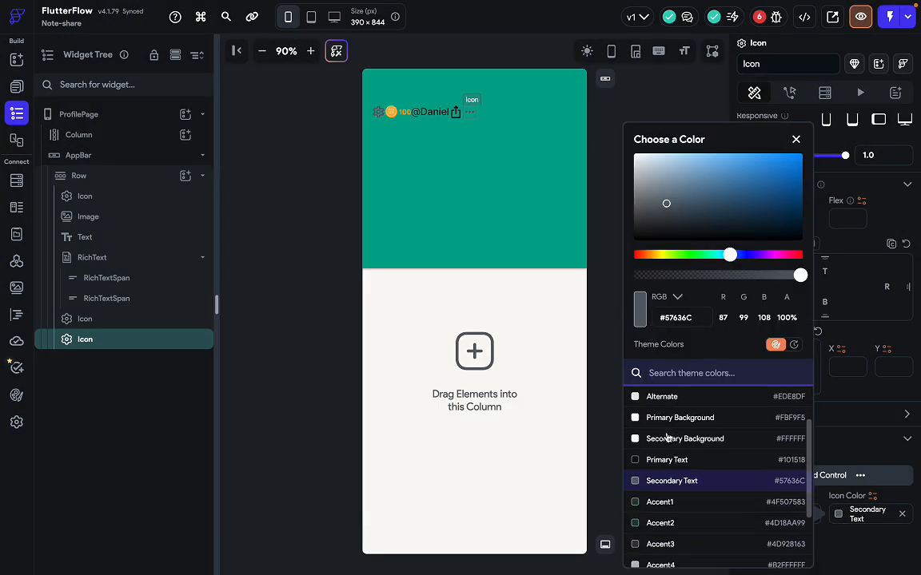
pyautogui.click(677, 464)
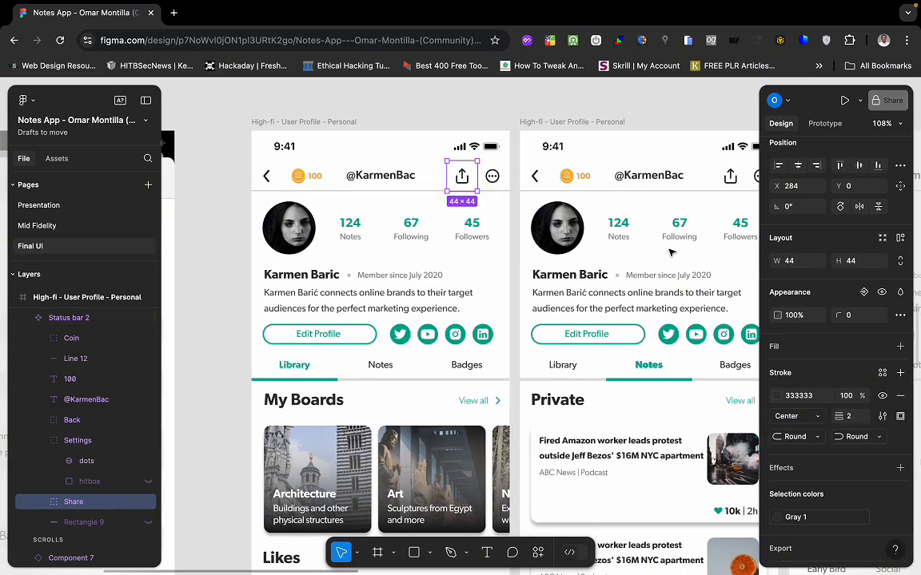
pyautogui.scroll(-1, 800, 434)
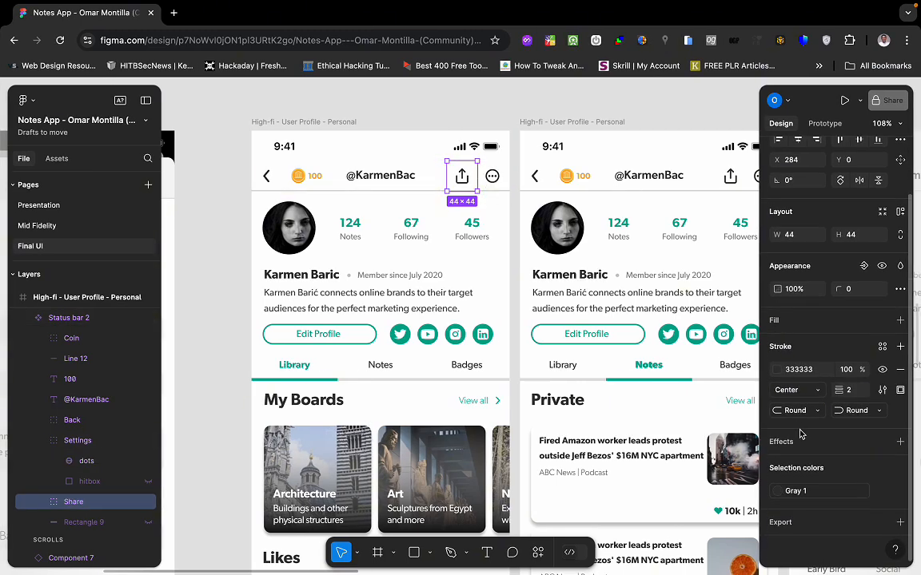
pyautogui.scroll(1, 800, 434)
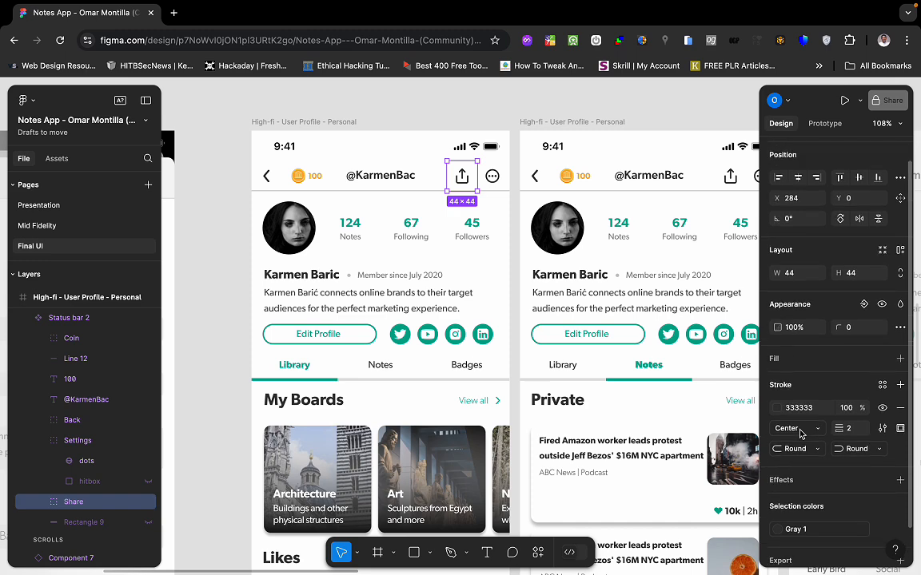
pyautogui.hotkey('ctrl', 'Left')
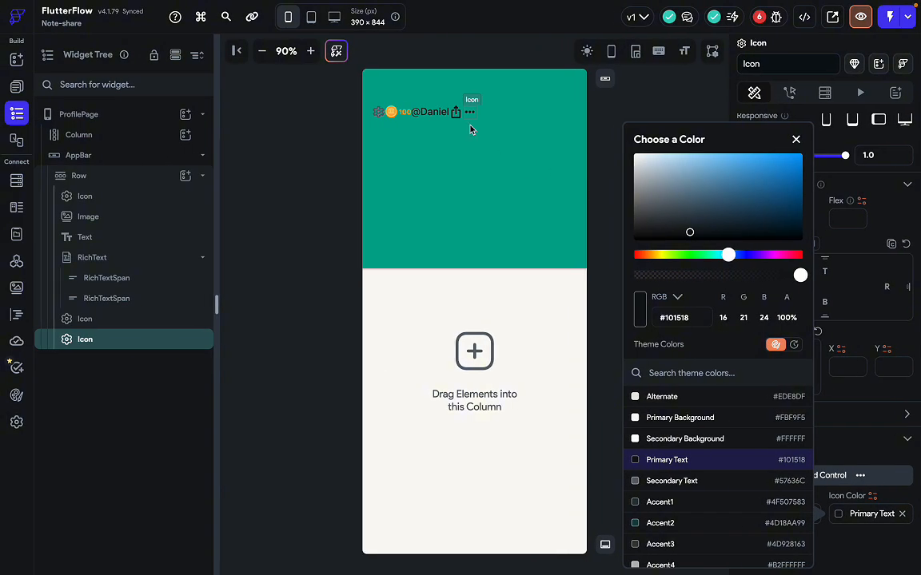
pyautogui.click(472, 128)
pyautogui.click(489, 117)
pyautogui.hotkey('ctrl', 'Right')
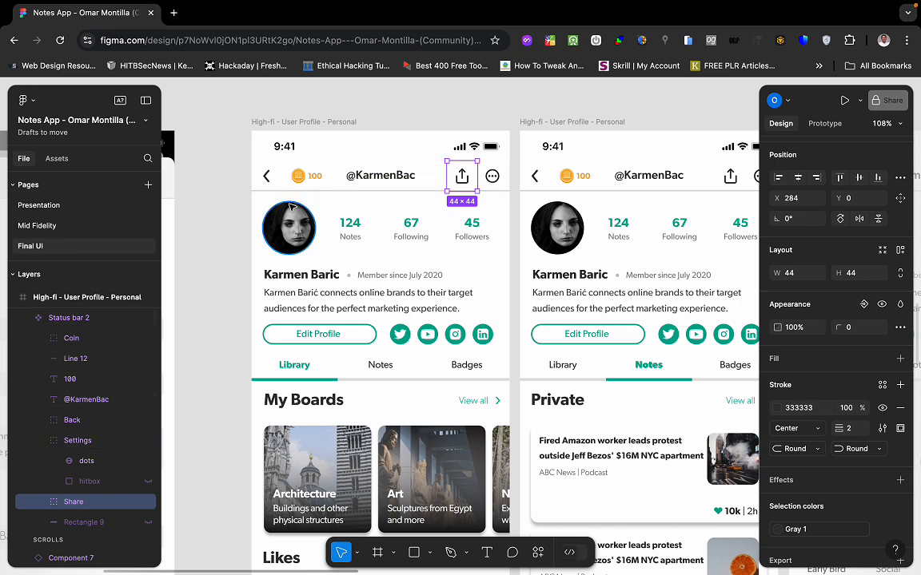
pyautogui.hotkey('ctrl', 'Left')
# Make the first gear icon an Arrow Back Ios New Rounded icon coloured Primary Text.
pyautogui.click(379, 113)
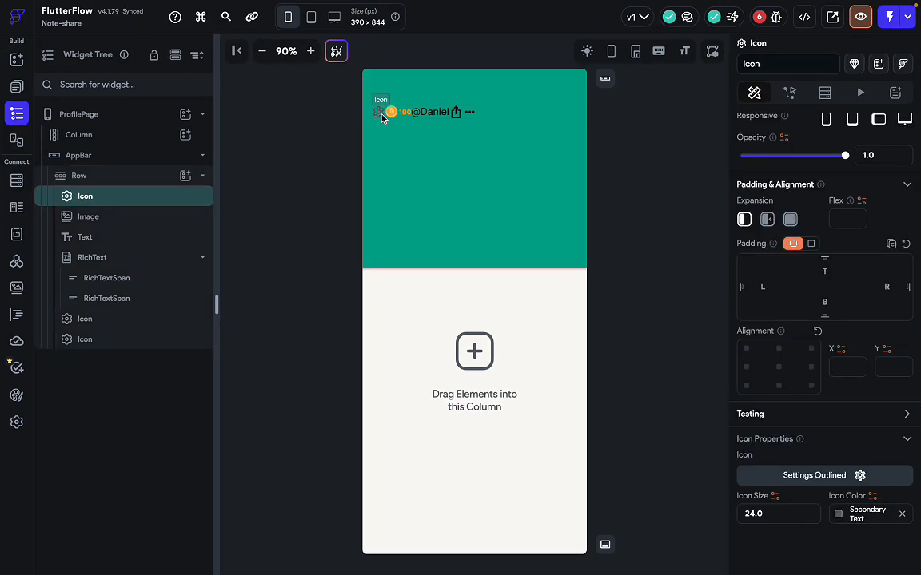
pyautogui.click(814, 475)
pyautogui.write('a')
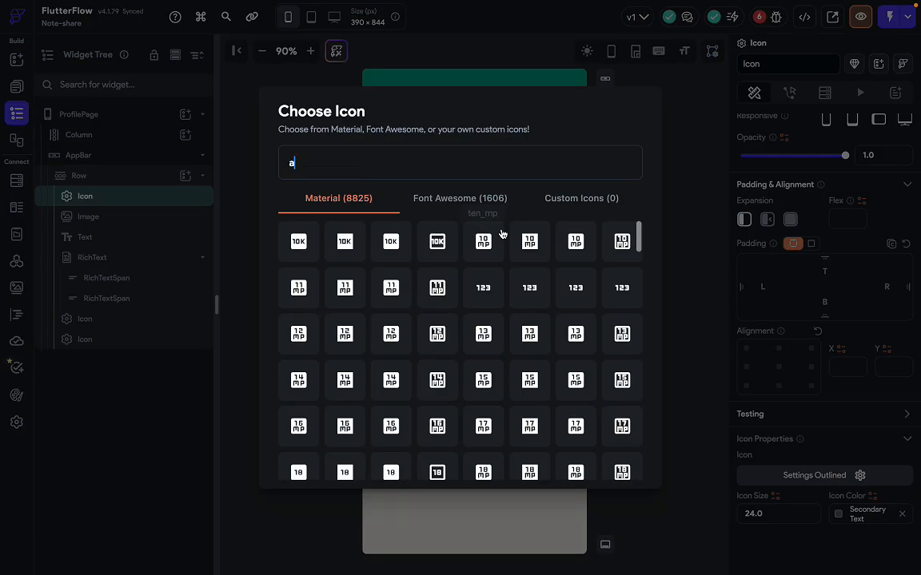
pyautogui.write('rrow_')
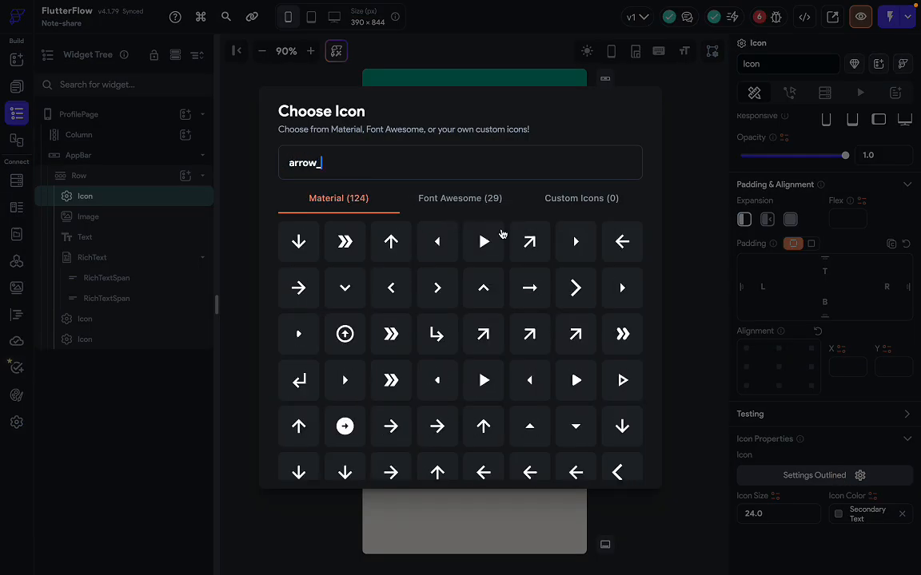
pyautogui.write('bac')
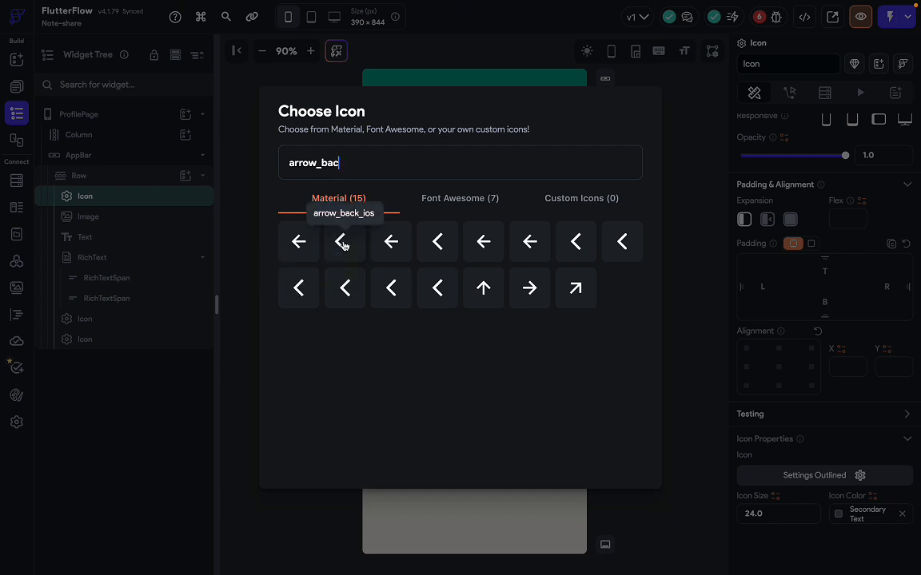
pyautogui.click(391, 288)
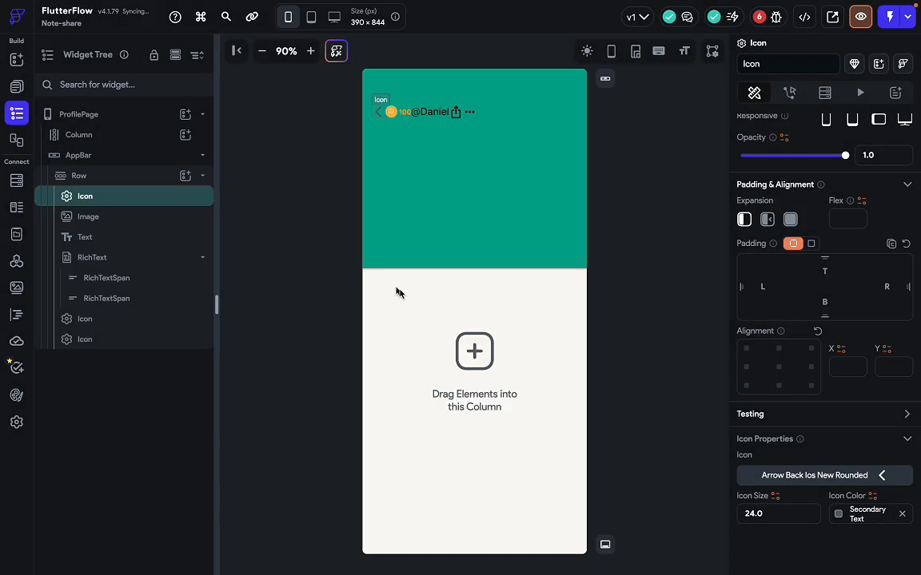
pyautogui.click(838, 514)
pyautogui.scroll(-1, 668, 431)
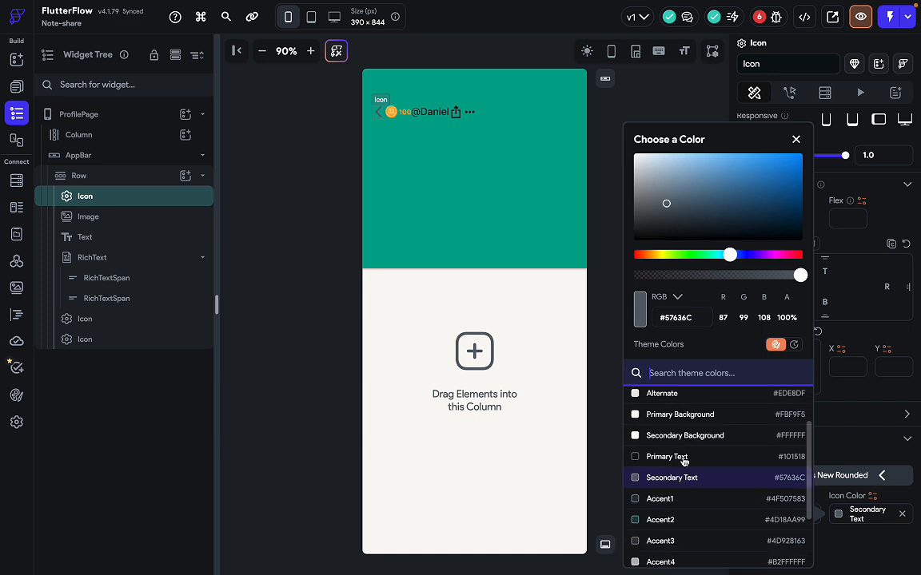
pyautogui.click(679, 457)
pyautogui.click(519, 259)
# Compare the finished app bar row with the Figma design's username text.
pyautogui.hotkey('ctrl', 'Right')
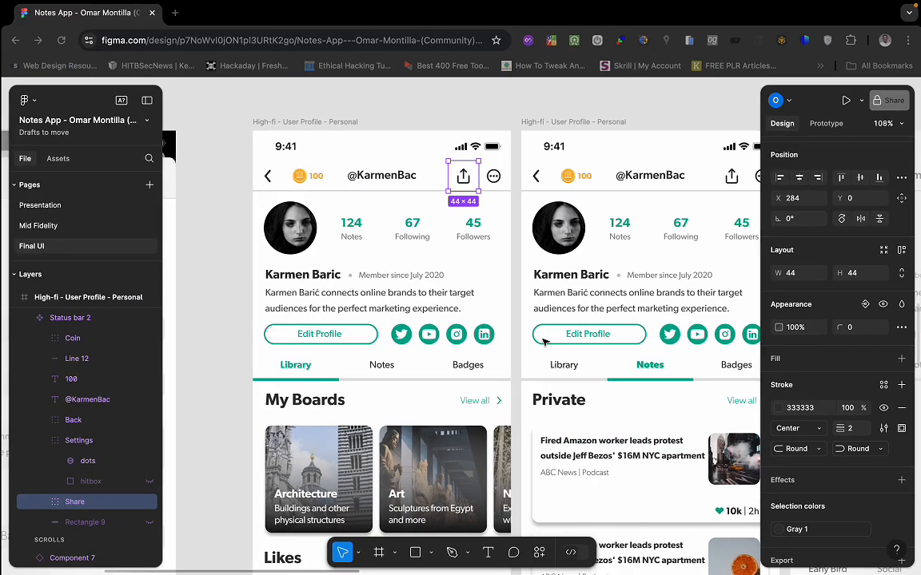
pyautogui.hotkey('ctrl', 'Left')
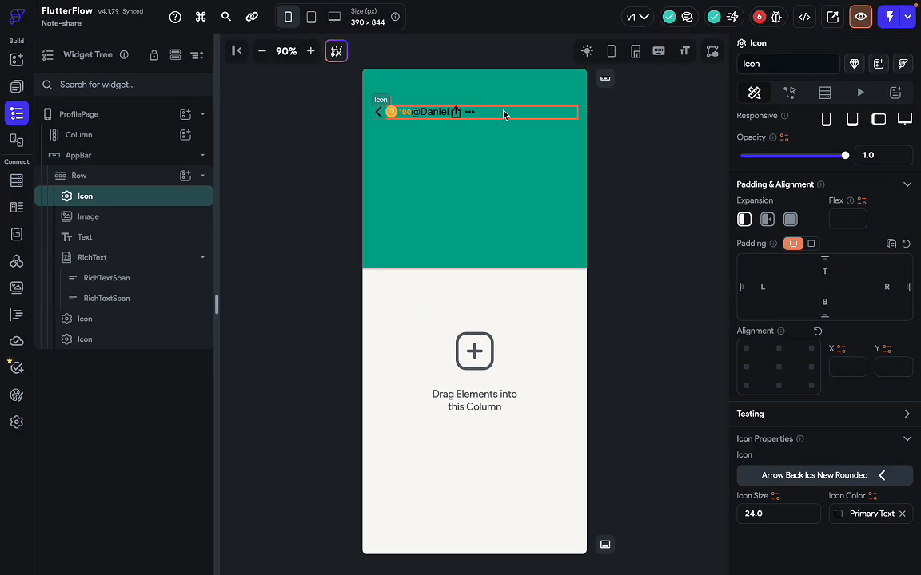
pyautogui.click(503, 113)
pyautogui.scroll(-1, 805, 452)
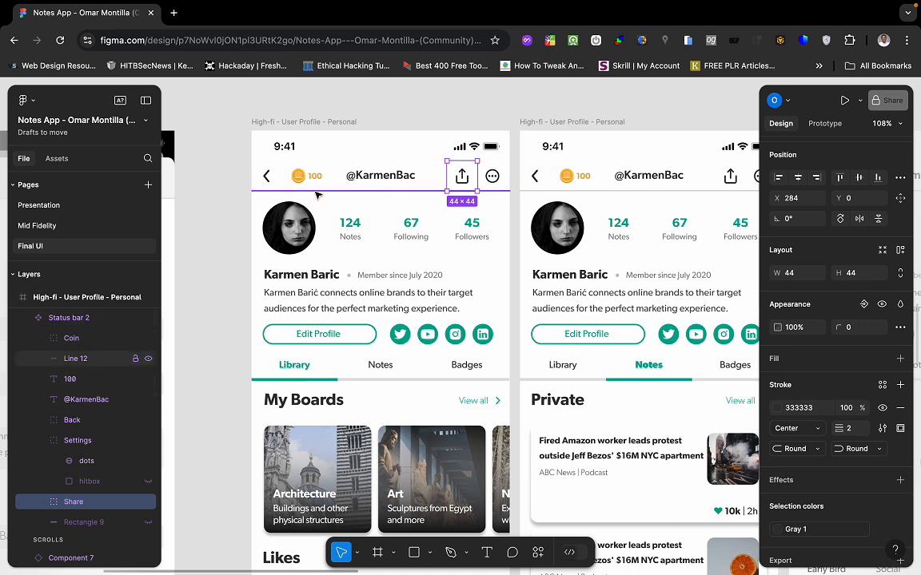
pyautogui.click(365, 179)
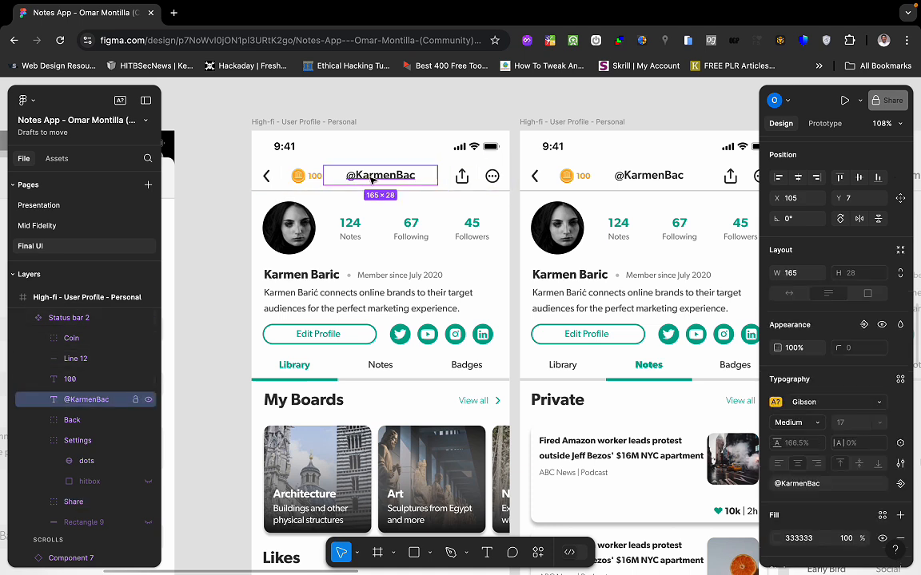
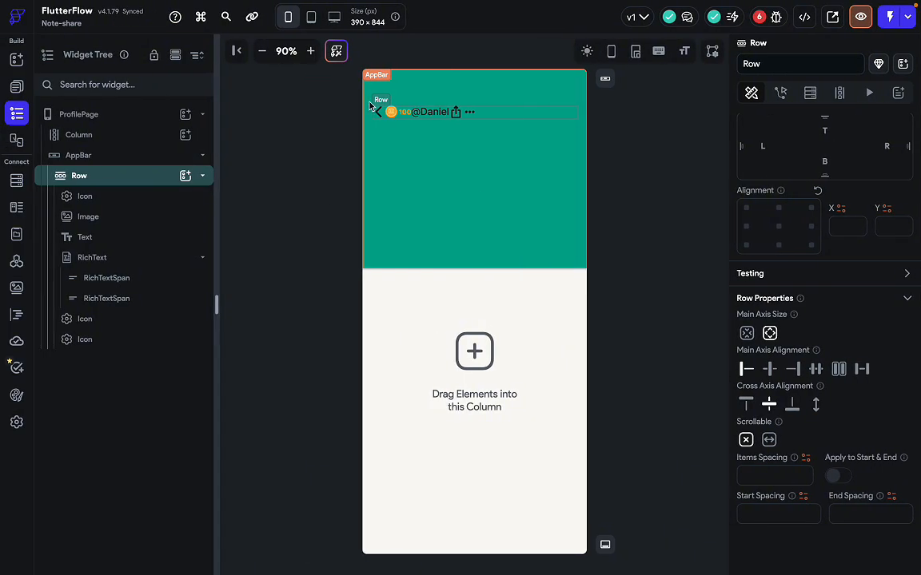
# Move the existing back arrow out of the header row to sit just under the app bar.
pyautogui.moveTo(380, 118)
pyautogui.mouseDown()
pyautogui.moveTo(388, 179)
pyautogui.moveTo(381, 112)
pyautogui.moveTo(403, 94)
pyautogui.moveTo(392, 106)
pyautogui.mouseUp()
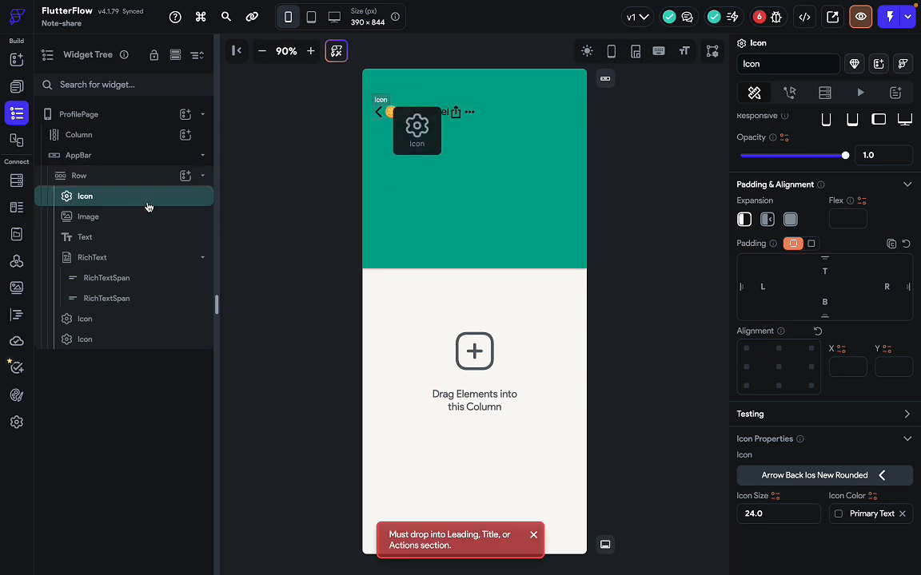
pyautogui.moveTo(379, 117); pyautogui.dragTo(379, 117)
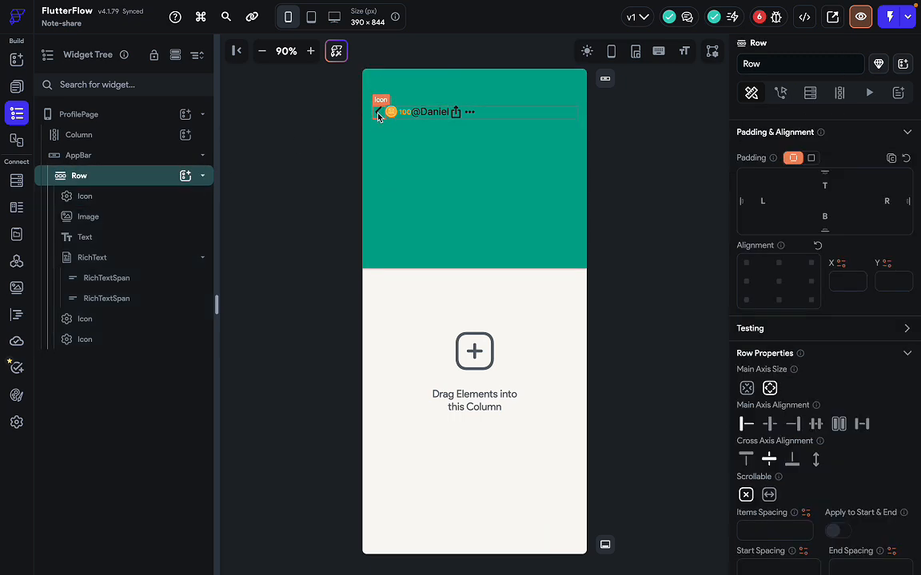
pyautogui.click(379, 115)
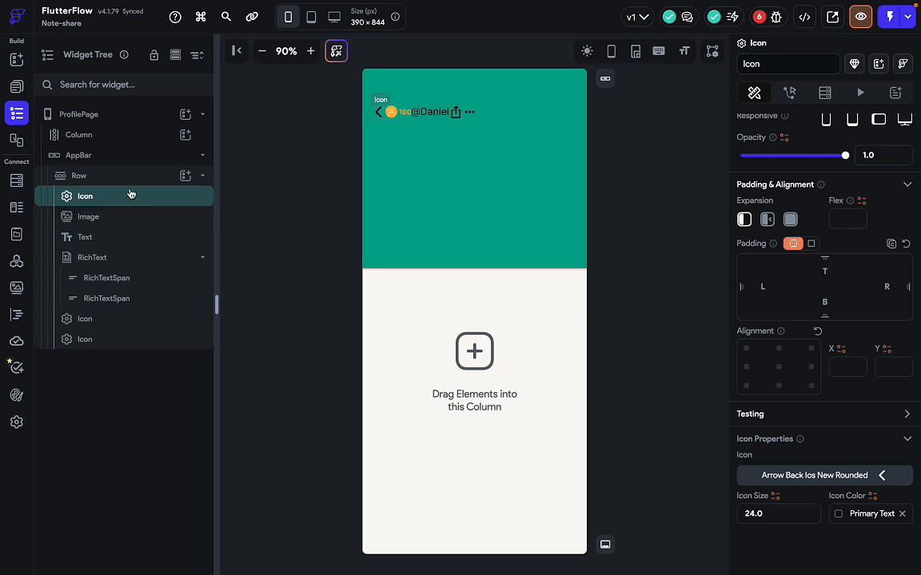
pyautogui.moveTo(131, 194); pyautogui.dragTo(389, 117)
pyautogui.click(409, 129)
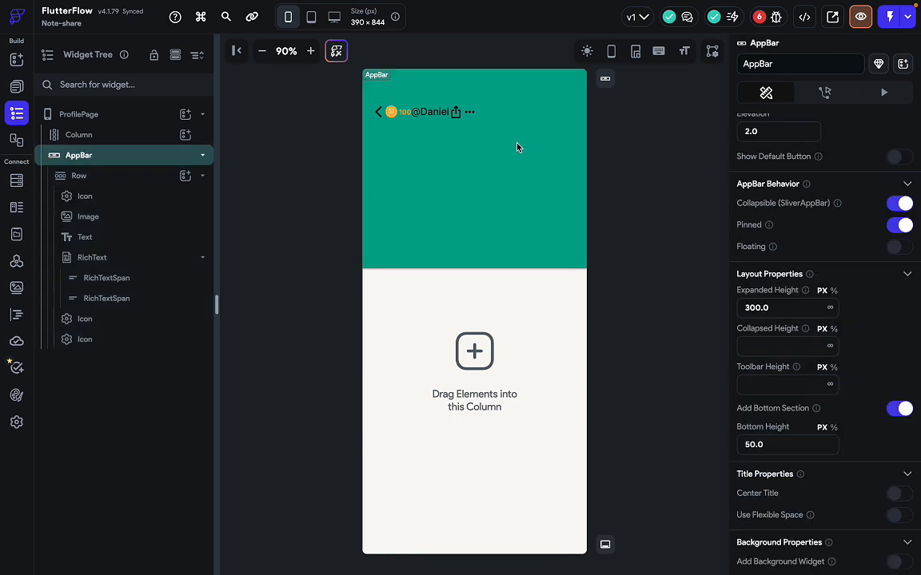
# Add a new Icon to the app bar's leading slot as Arrow Back Ios New Rounded.
pyautogui.write('a')
pyautogui.write('icon')
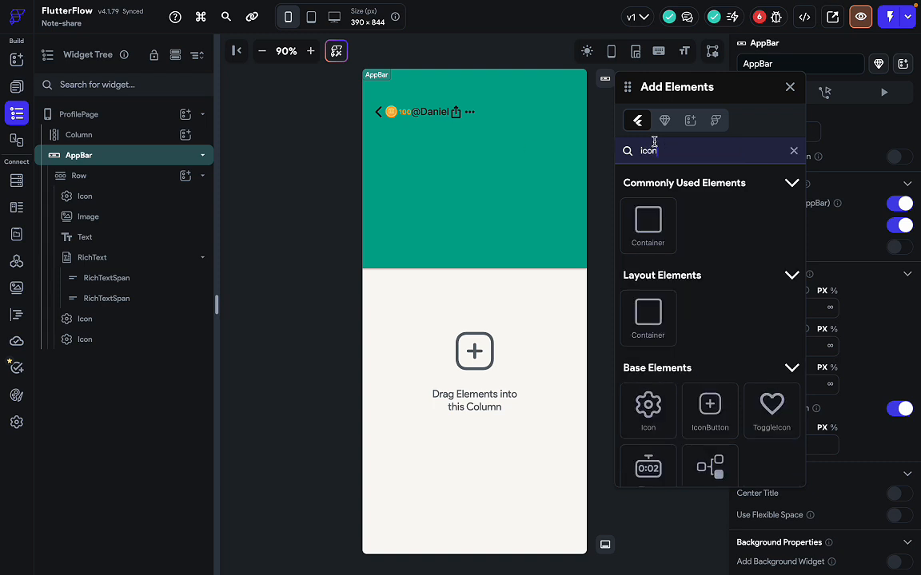
pyautogui.moveTo(647, 404); pyautogui.dragTo(396, 124)
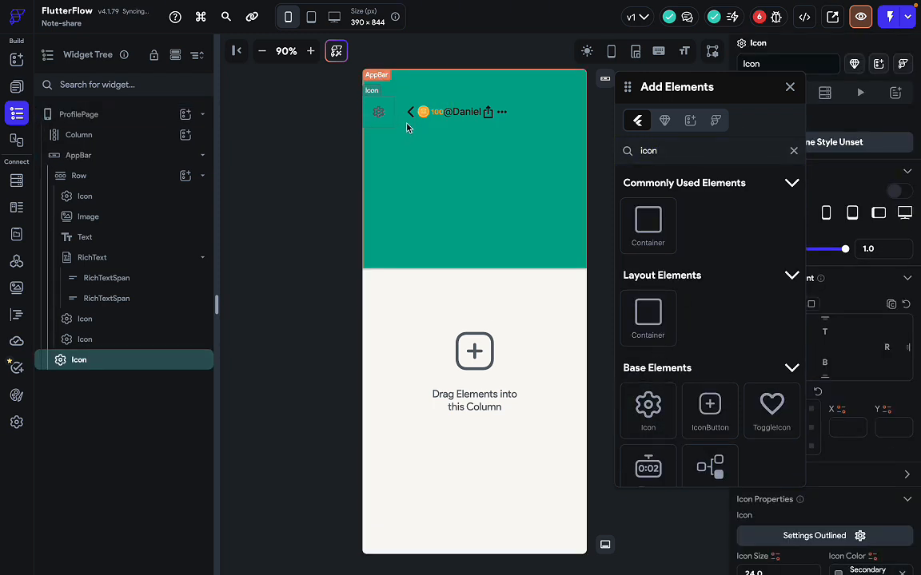
pyautogui.click(790, 88)
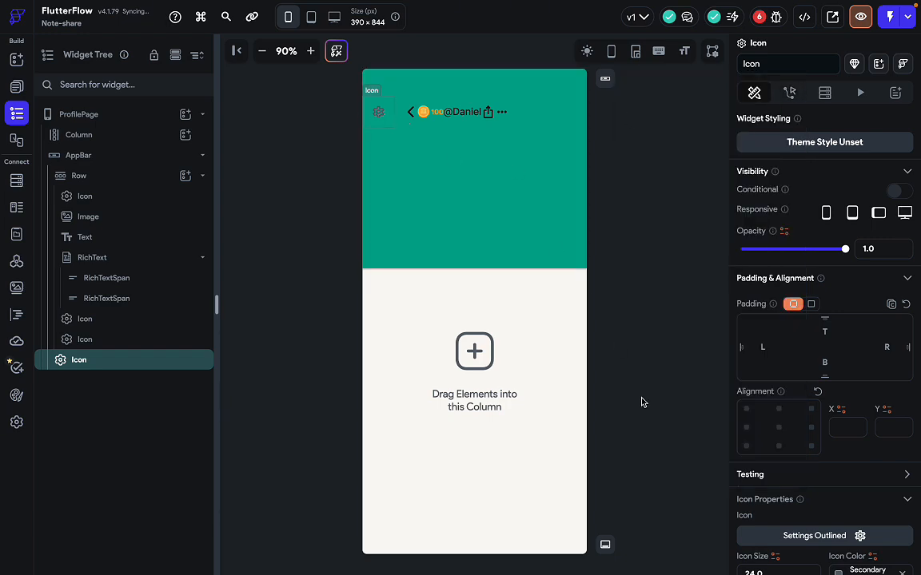
pyautogui.click(822, 539)
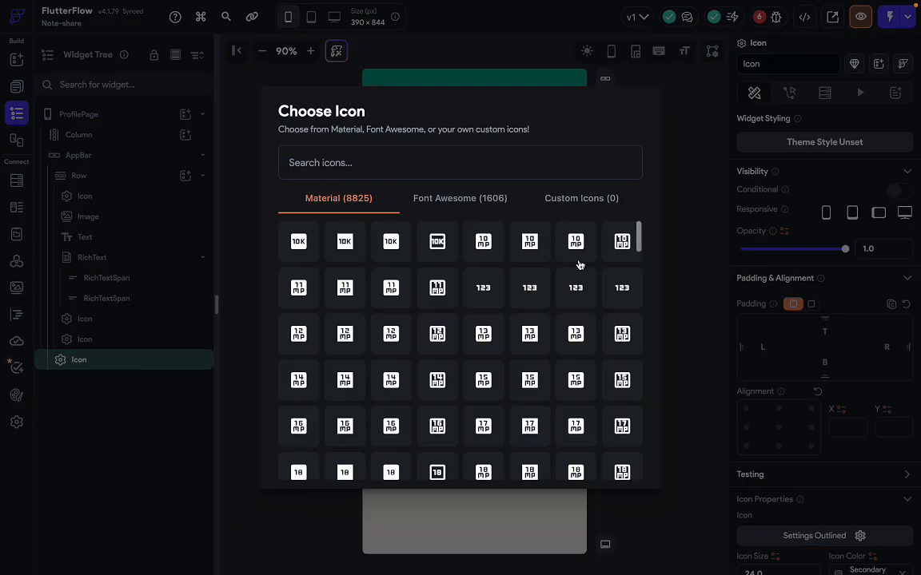
pyautogui.write('arrow')
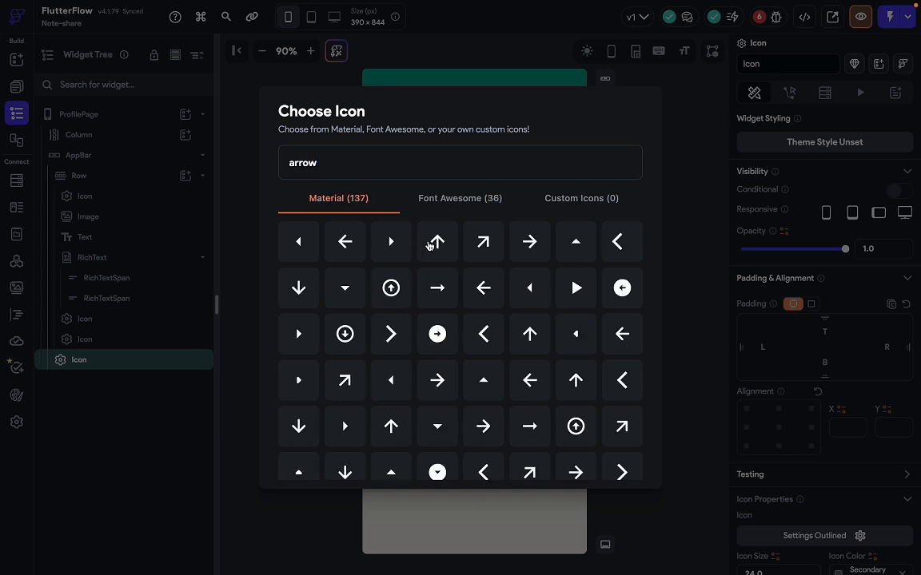
pyautogui.write('_bac')
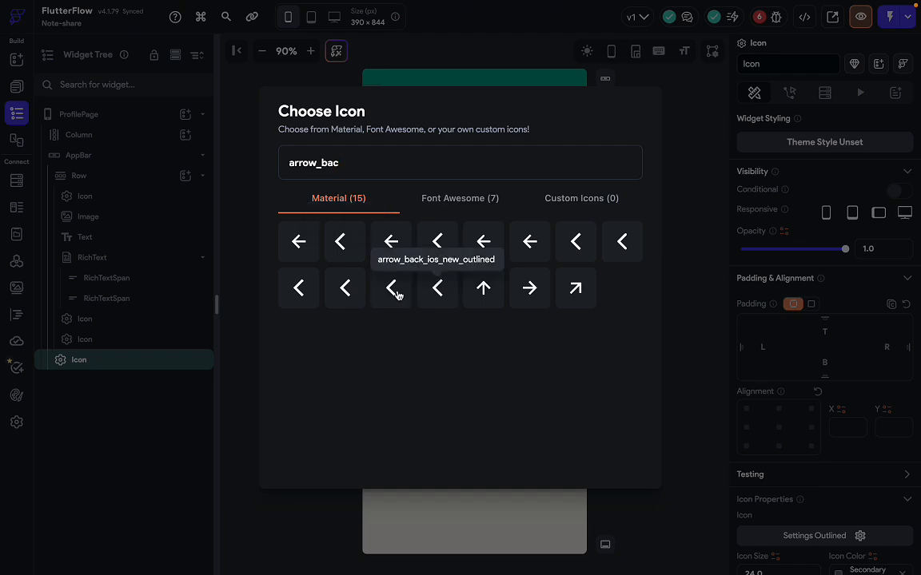
pyautogui.click(392, 288)
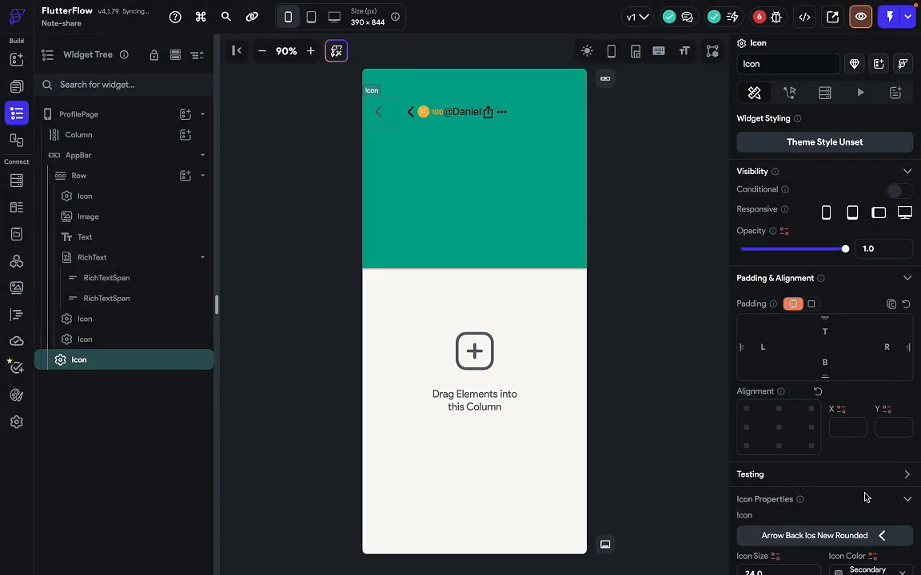
# Colour the new back-arrow icon Primary Text.
pyautogui.scroll(-1, 864, 498)
pyautogui.click(840, 515)
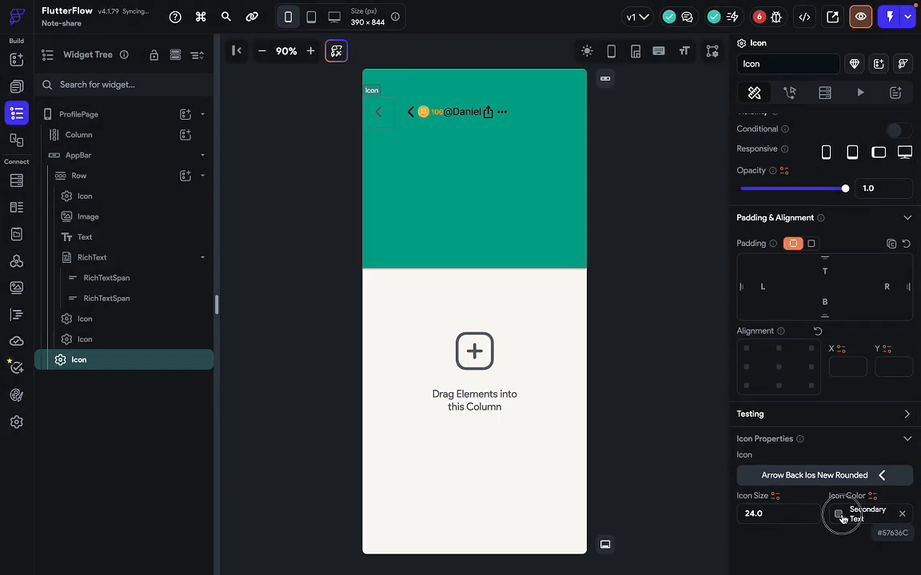
pyautogui.click(685, 521)
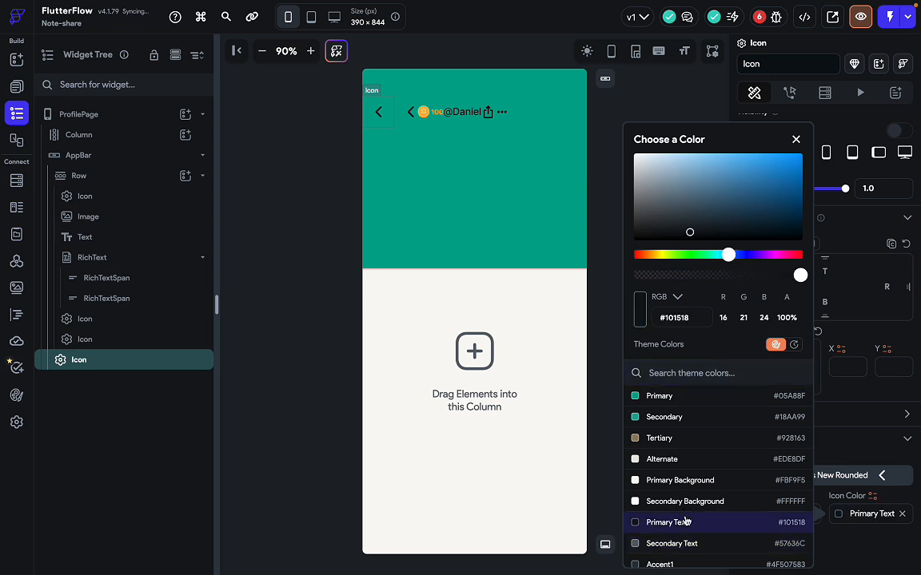
pyautogui.click(424, 176)
pyautogui.click(378, 114)
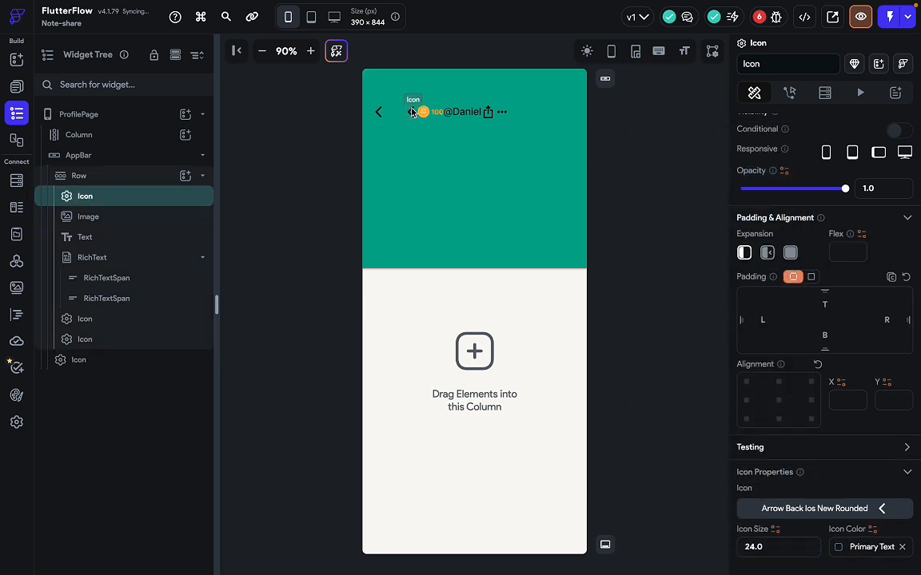
pyautogui.click(379, 116)
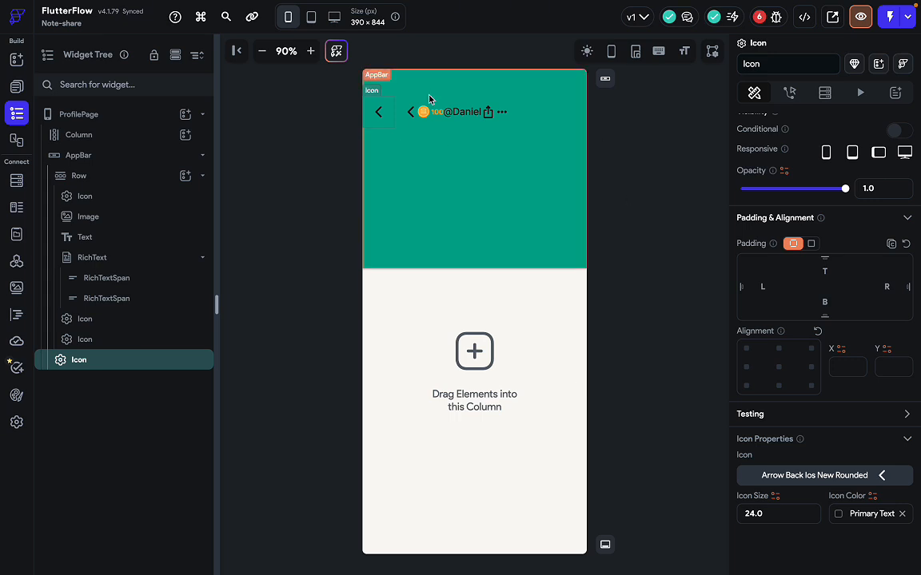
pyautogui.click(138, 152)
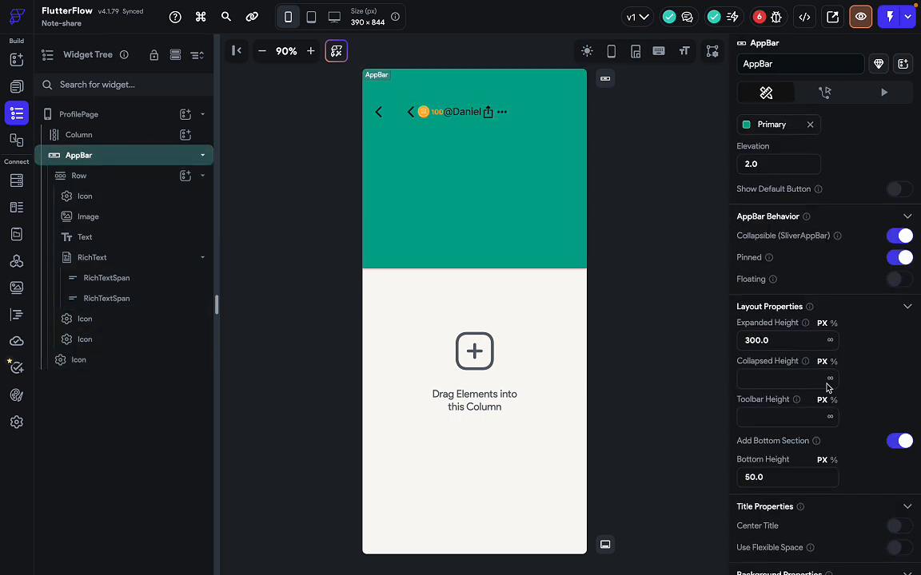
pyautogui.scroll(-1, 827, 385)
pyautogui.scroll(-2, 827, 384)
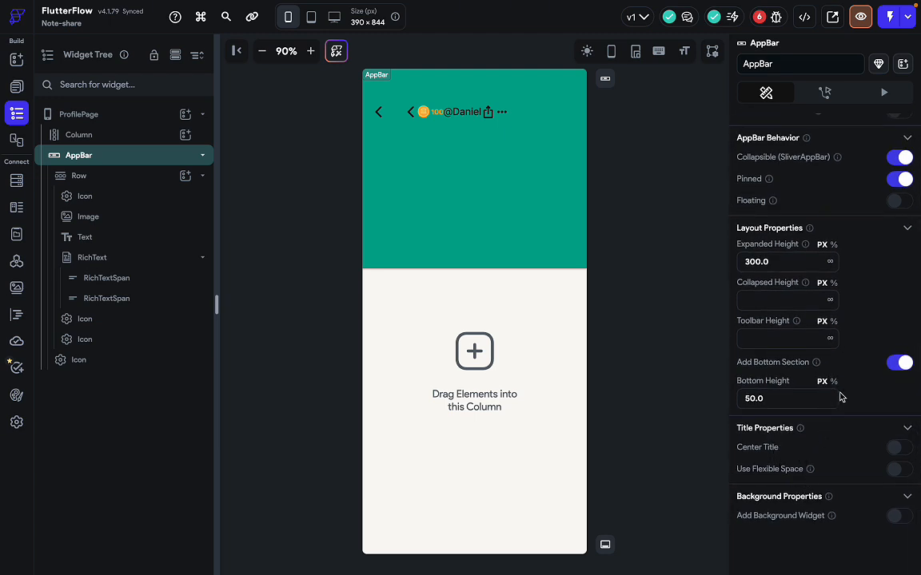
pyautogui.scroll(5, 838, 397)
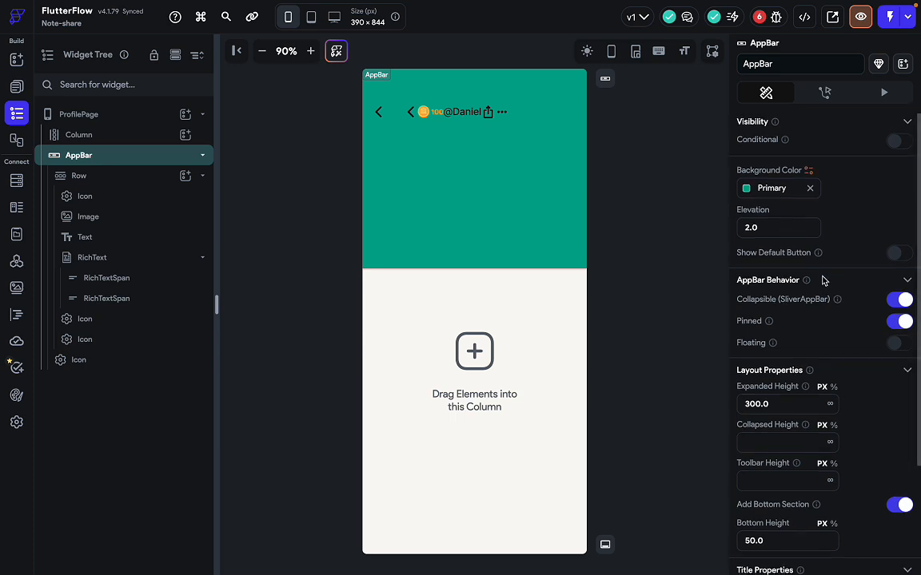
pyautogui.click(896, 252)
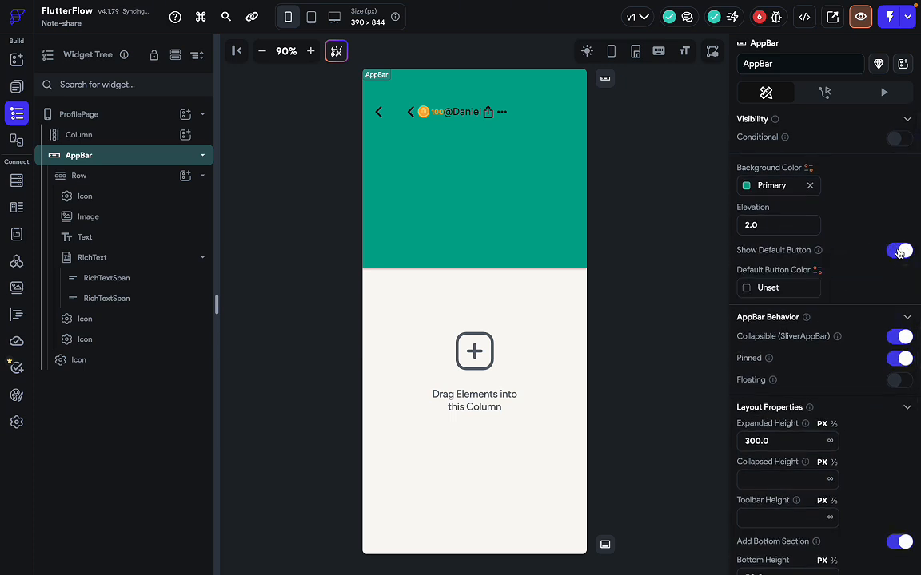
pyautogui.click(898, 253)
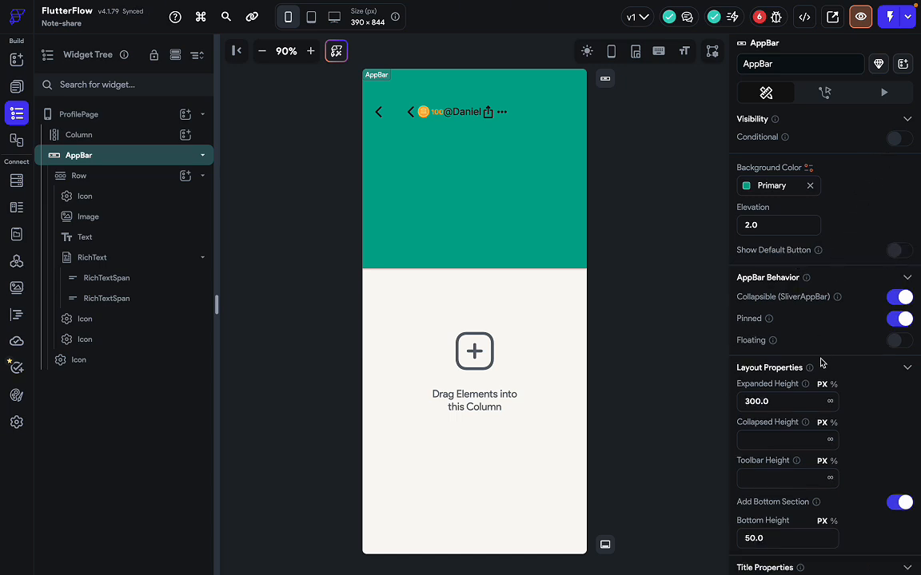
pyautogui.scroll(-2, 820, 361)
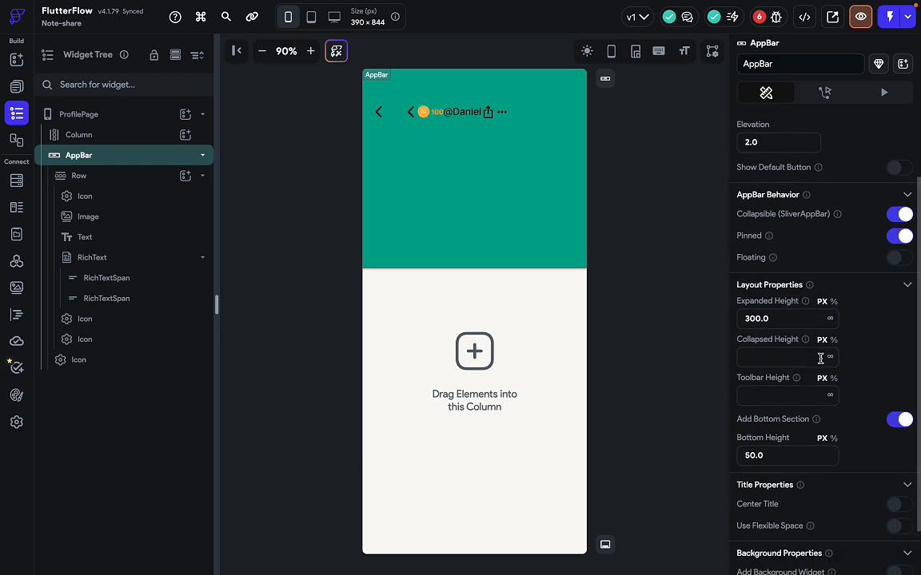
pyautogui.scroll(-1, 820, 359)
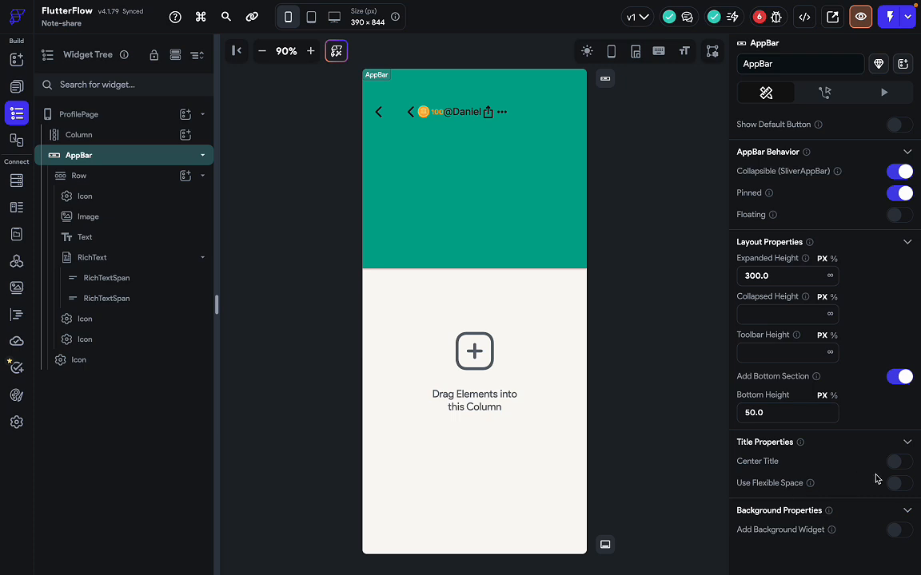
pyautogui.click(897, 484)
pyautogui.click(899, 488)
pyautogui.click(895, 463)
pyautogui.click(896, 465)
pyautogui.scroll(-1, 823, 478)
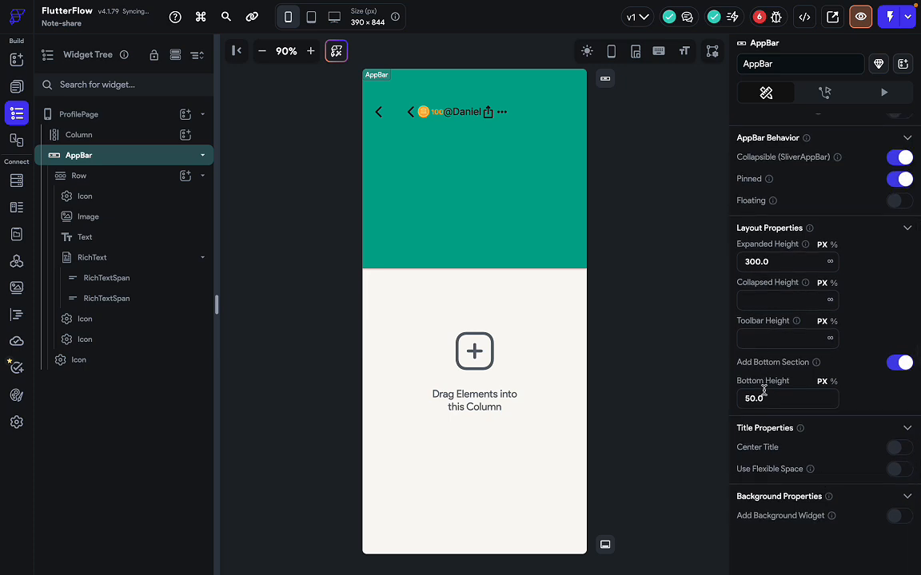
pyautogui.scroll(5, 765, 306)
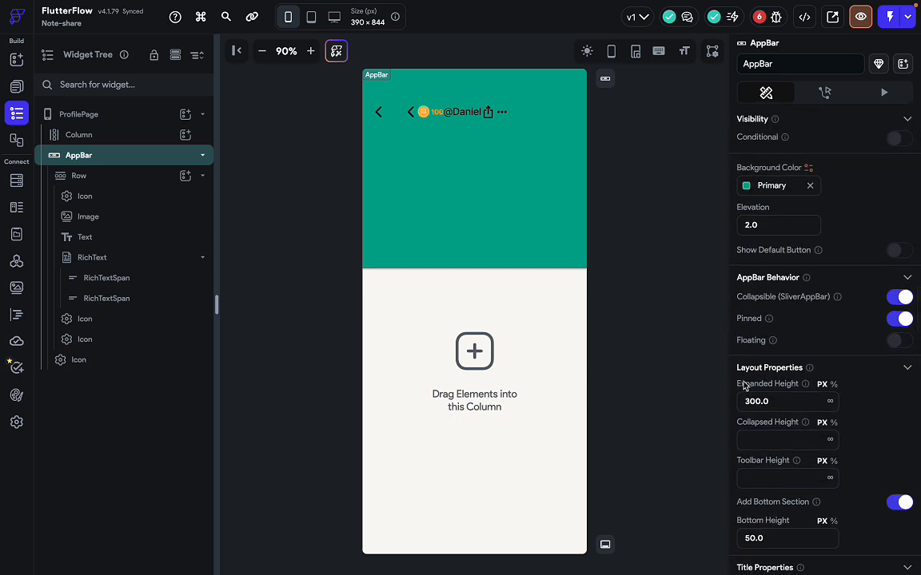
pyautogui.click(378, 111)
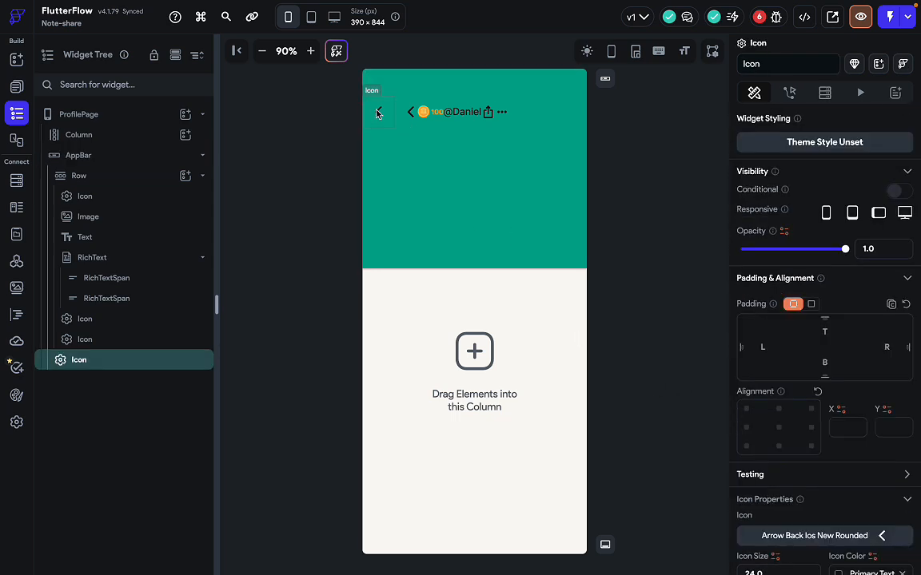
pyautogui.scroll(-2, 808, 375)
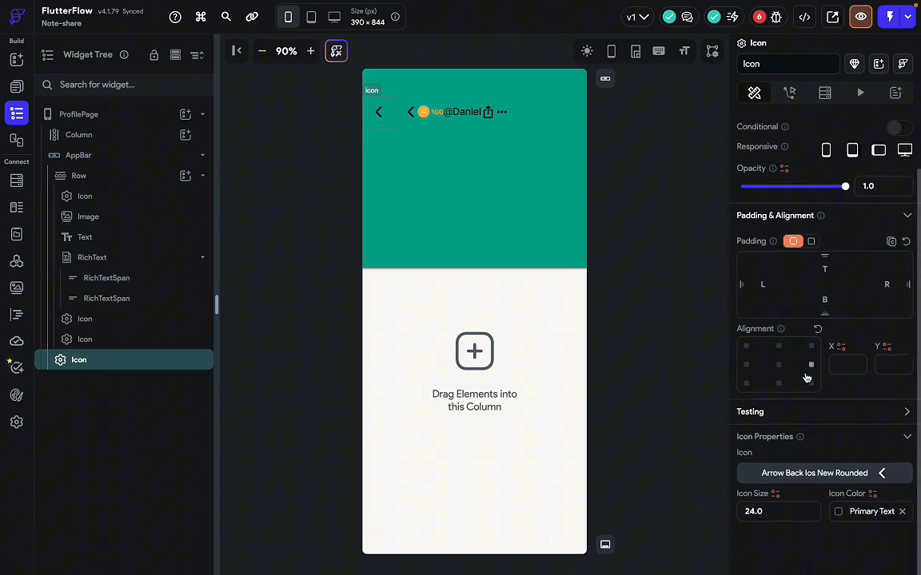
pyautogui.click(777, 514)
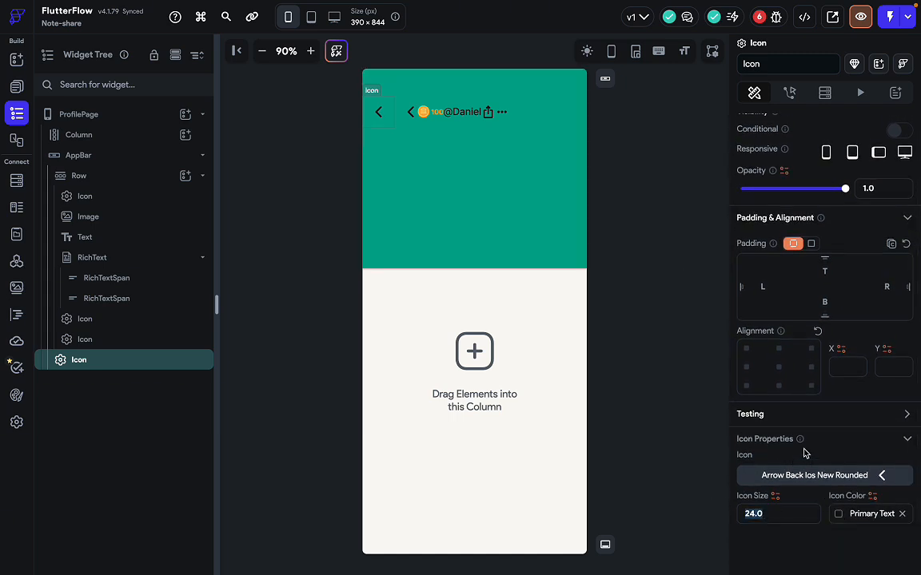
pyautogui.scroll(2, 805, 453)
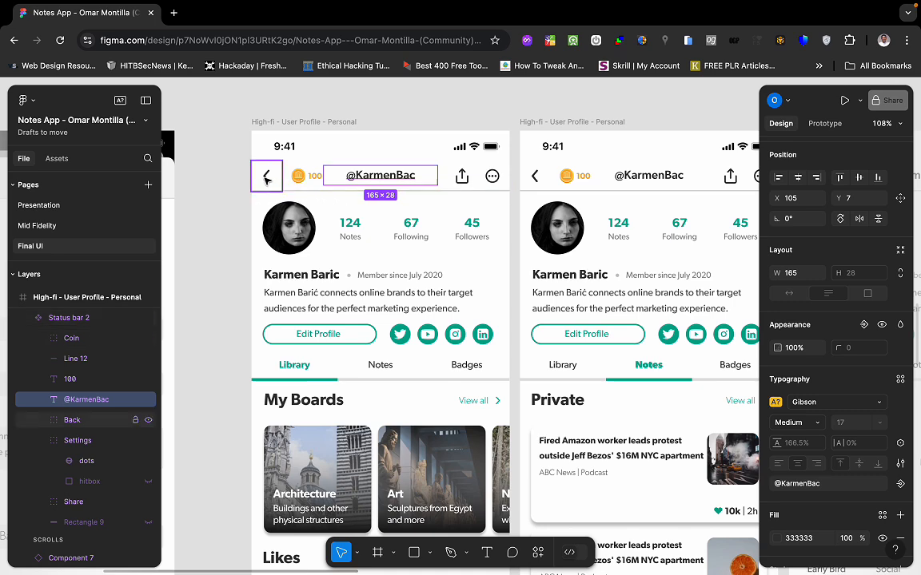
pyautogui.click(266, 177)
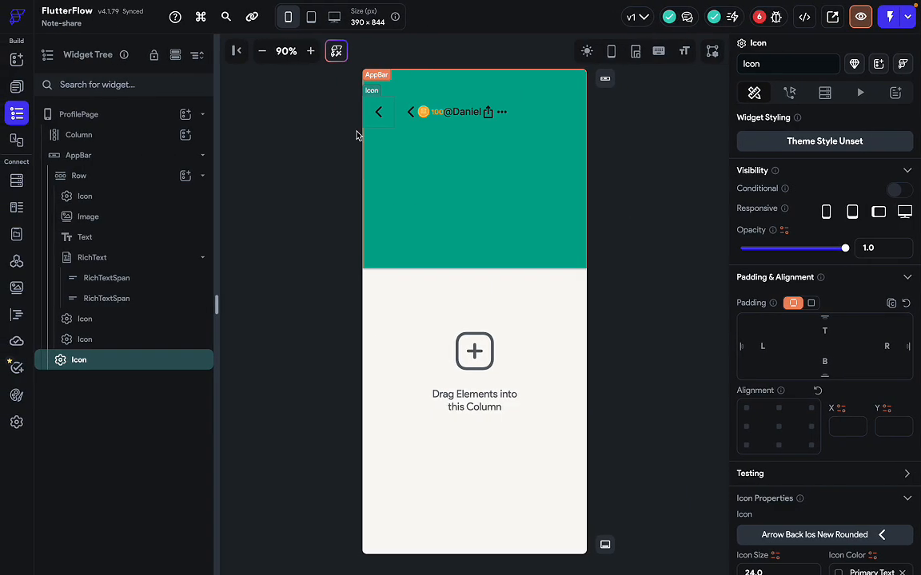
pyautogui.click(414, 112)
pyautogui.press('Delete')
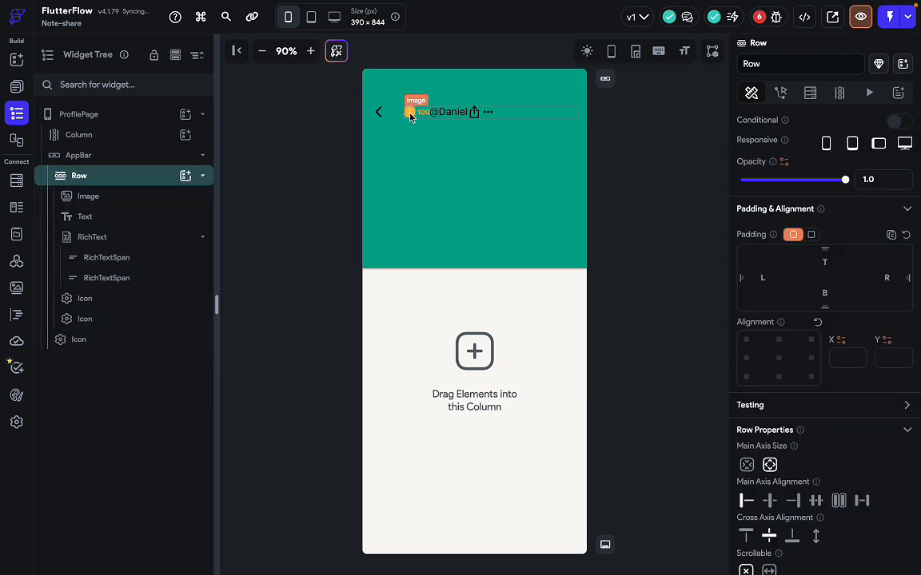
pyautogui.click(379, 112)
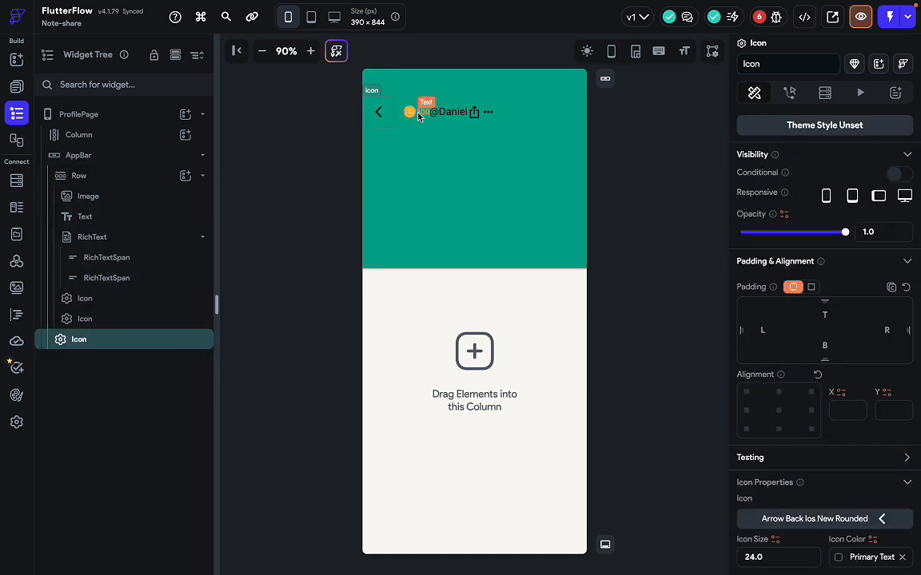
pyautogui.click(510, 115)
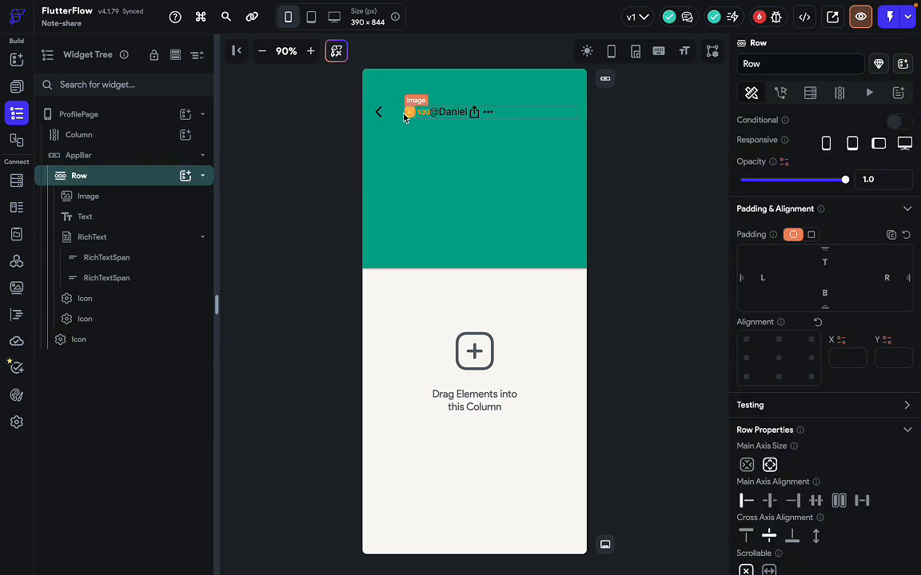
pyautogui.click(444, 194)
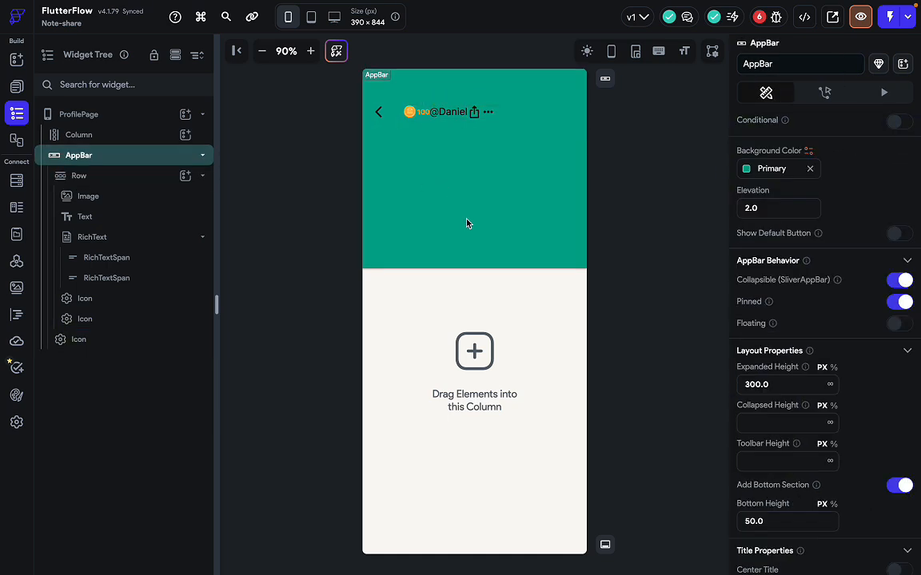
pyautogui.hotkey('ctrl', 'Right')
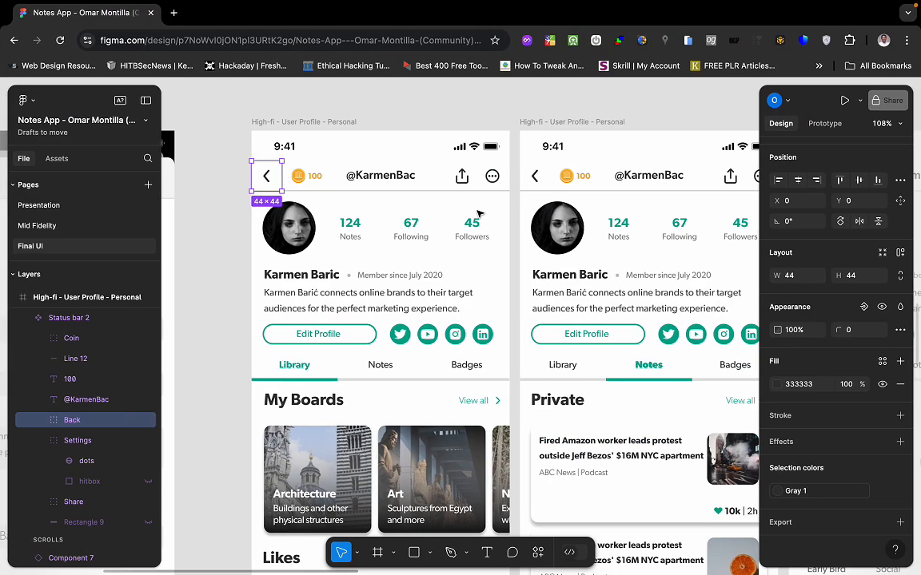
pyautogui.click(333, 201)
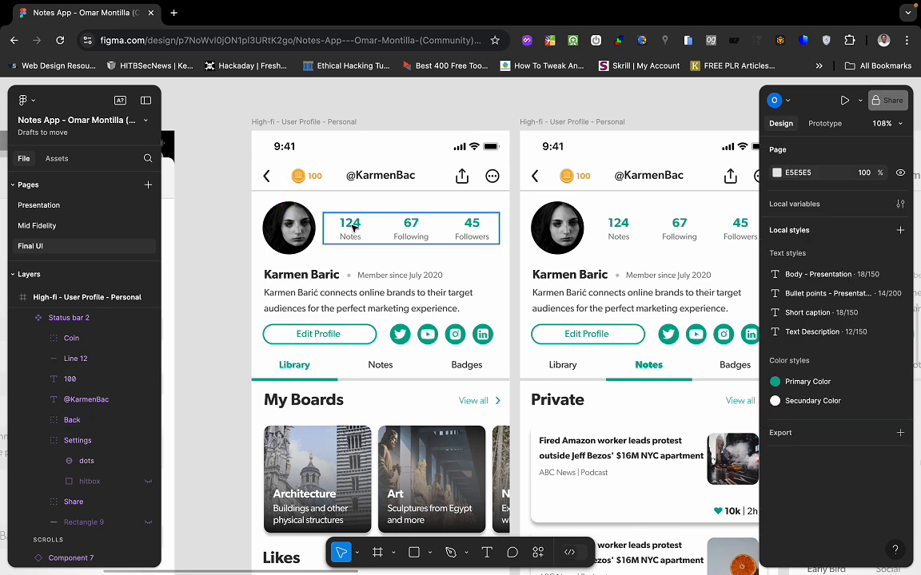
pyautogui.click(307, 181)
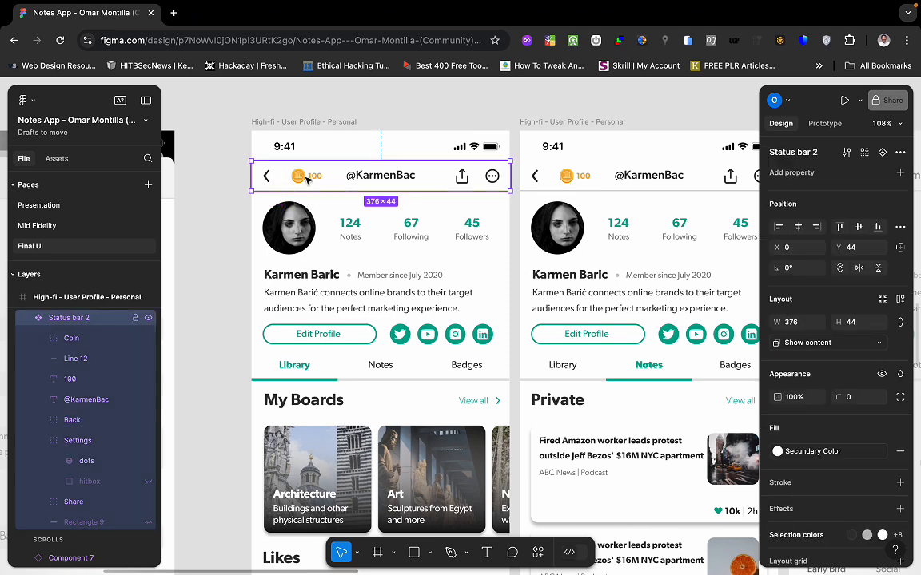
pyautogui.hotkey('ctrl', 'Left')
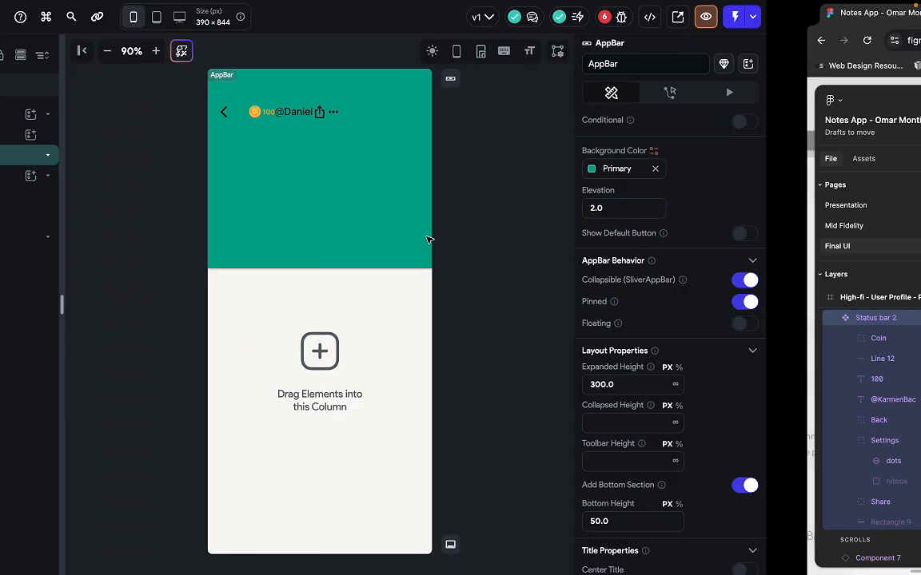
# Wrap the coin image in a new Row and move the 100 count text into it after the image.
pyautogui.click(509, 118)
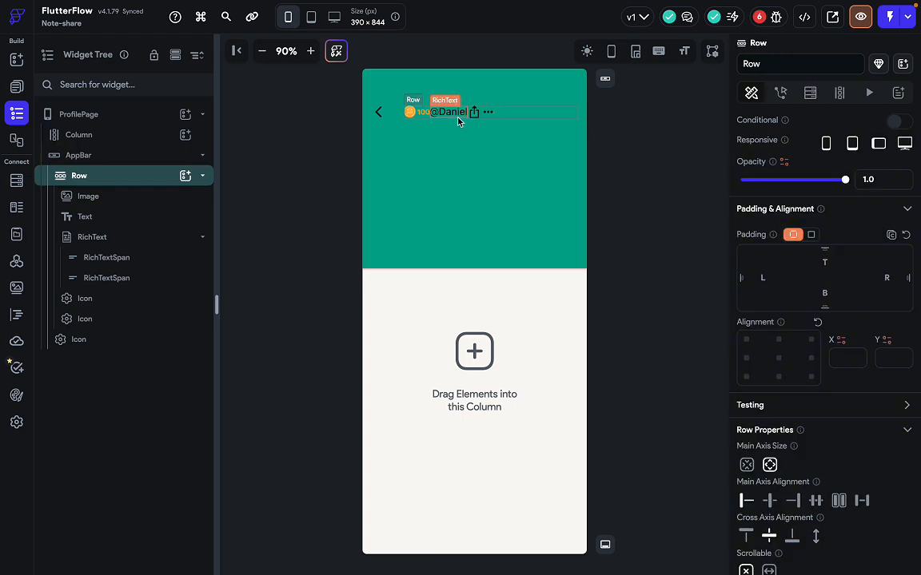
pyautogui.click(419, 115)
pyautogui.click(416, 114)
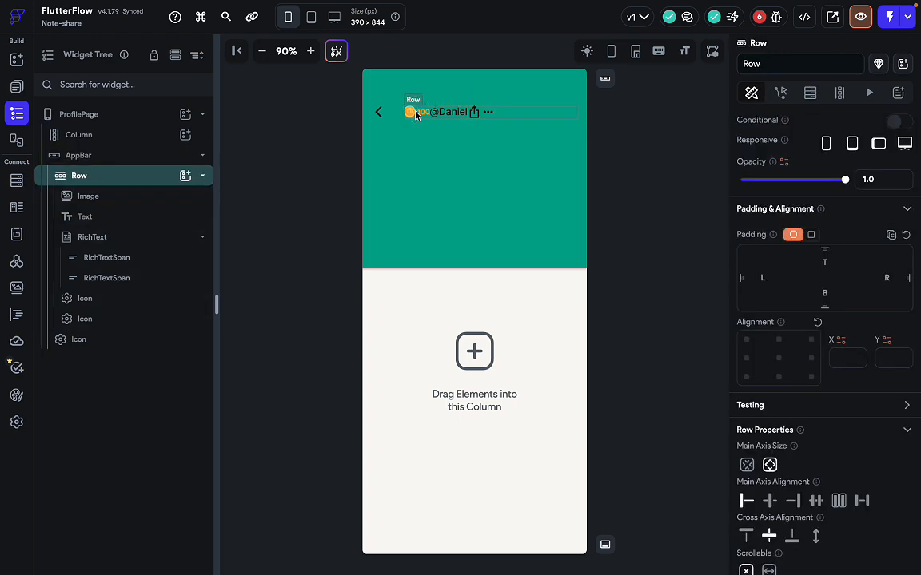
pyautogui.click(127, 200)
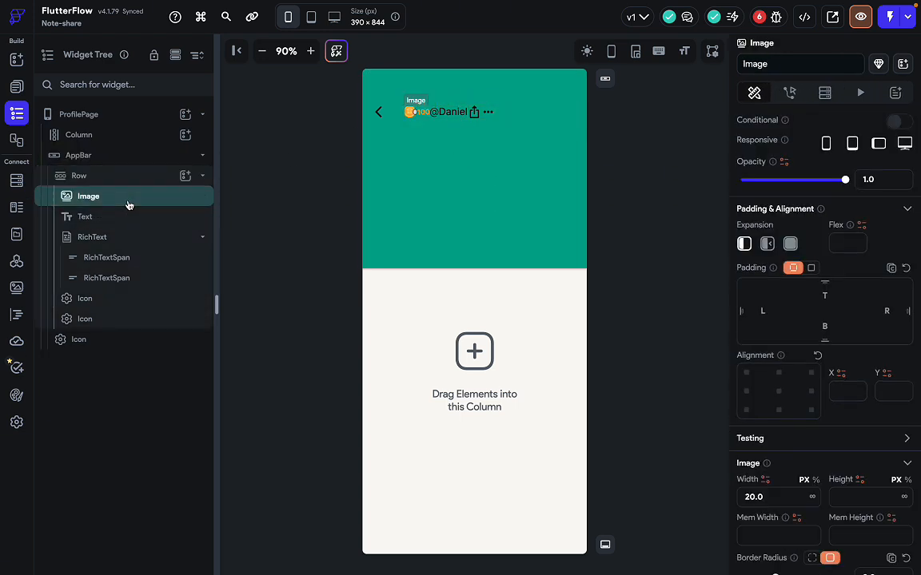
pyautogui.rightClick(128, 206)
pyautogui.click(180, 272)
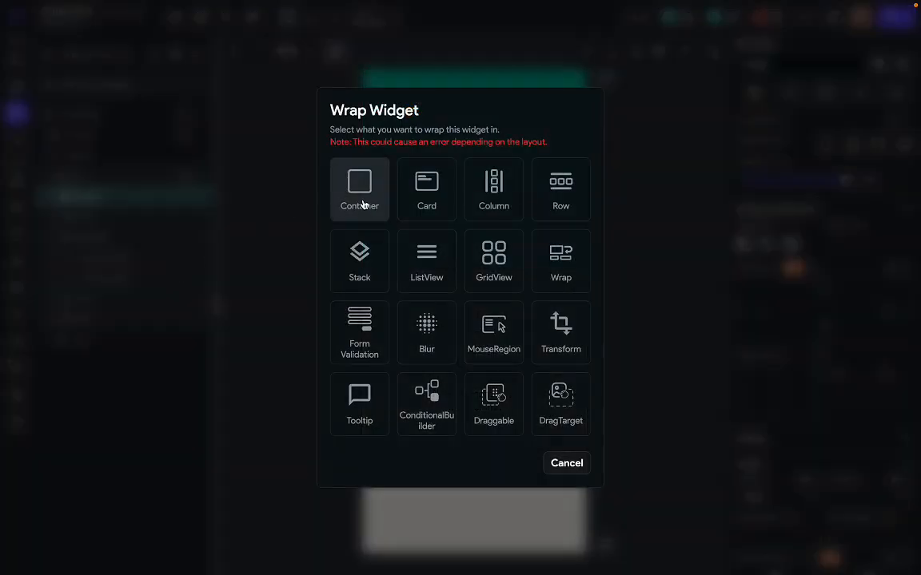
pyautogui.click(561, 204)
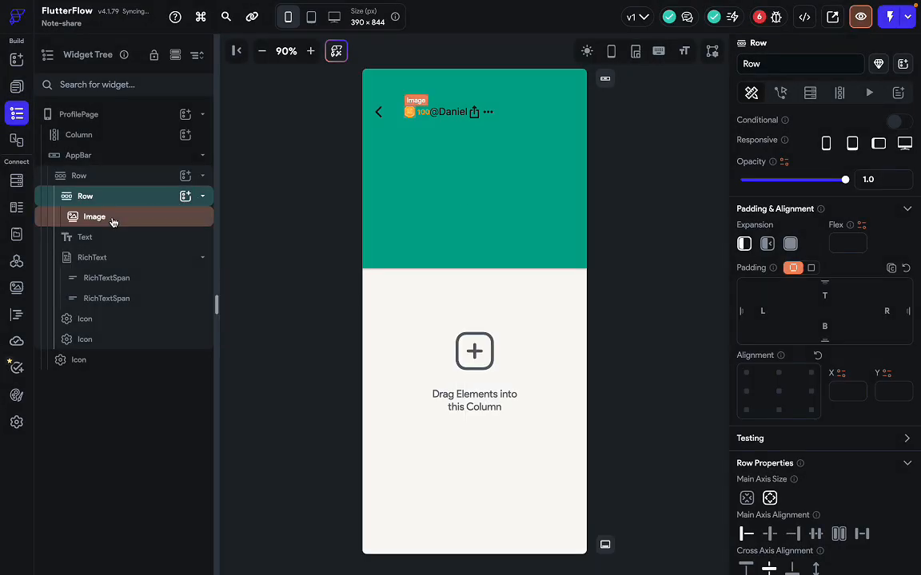
pyautogui.moveTo(117, 240); pyautogui.dragTo(118, 217)
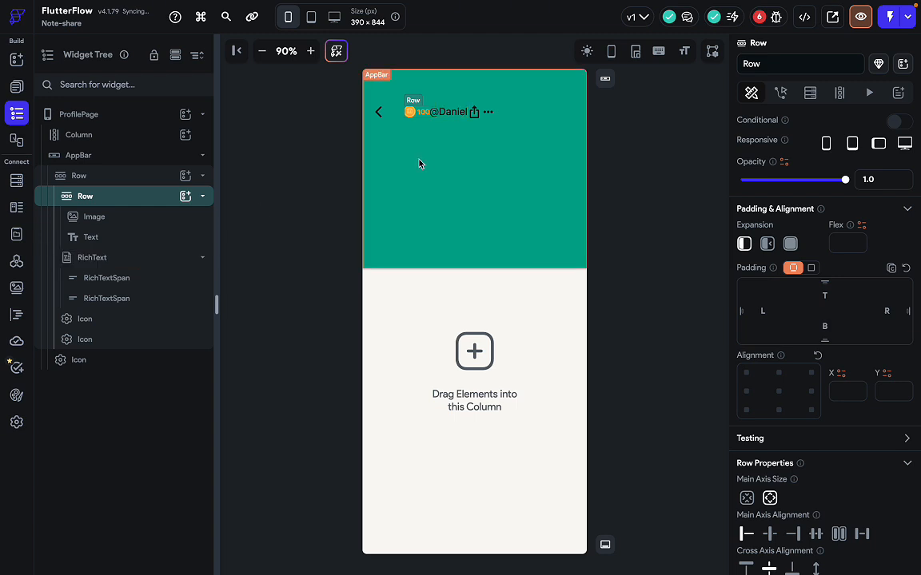
pyautogui.click(125, 320)
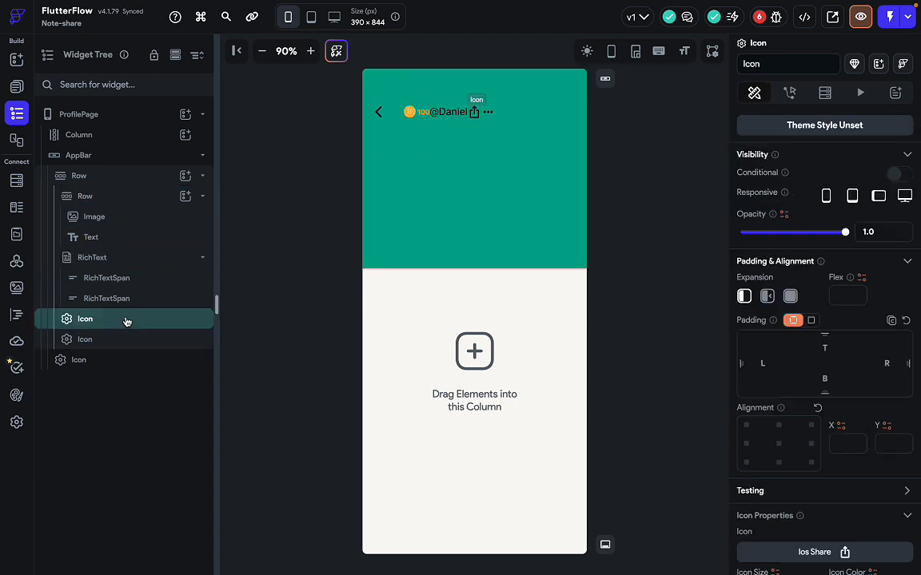
pyautogui.rightClick(125, 321)
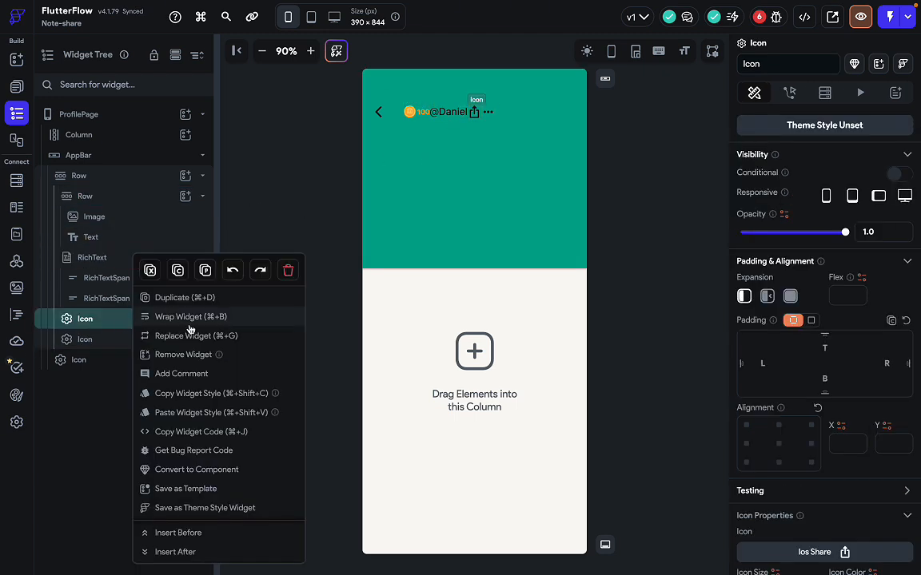
# Wrap the share icon in a new Row and move the more-options icon into it.
pyautogui.click(190, 318)
pyautogui.click(559, 186)
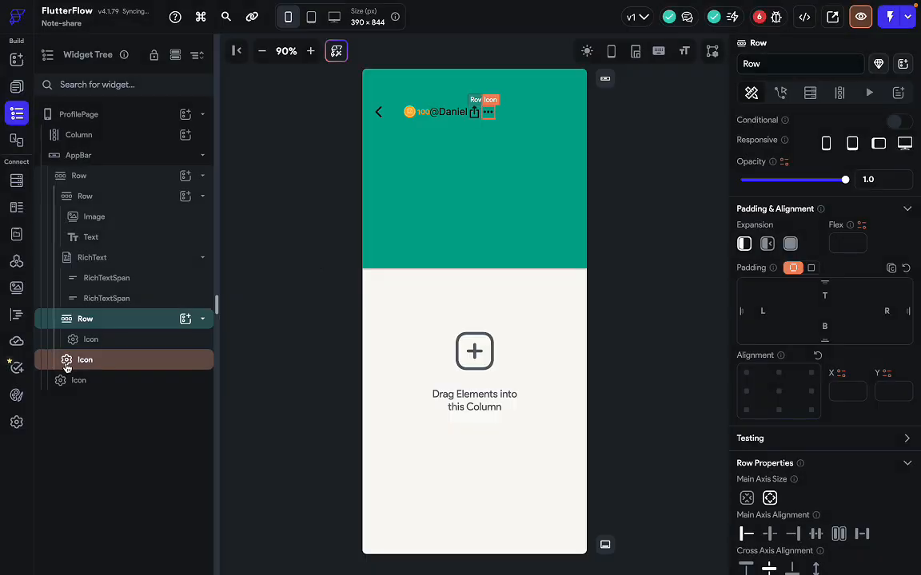
pyautogui.moveTo(67, 368); pyautogui.dragTo(112, 350)
pyautogui.click(155, 323)
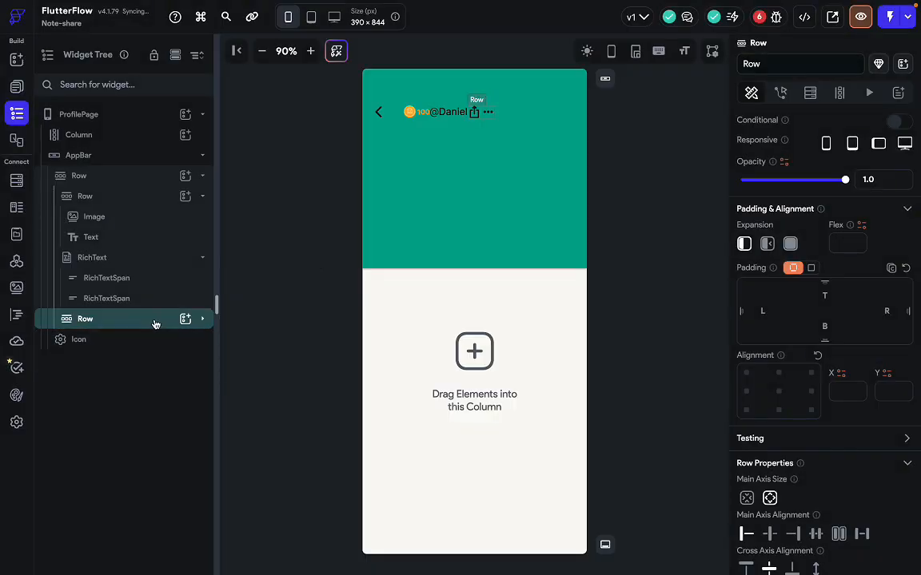
# Set the main app bar row to Space Between, checking it against the Figma header.
pyautogui.click(120, 176)
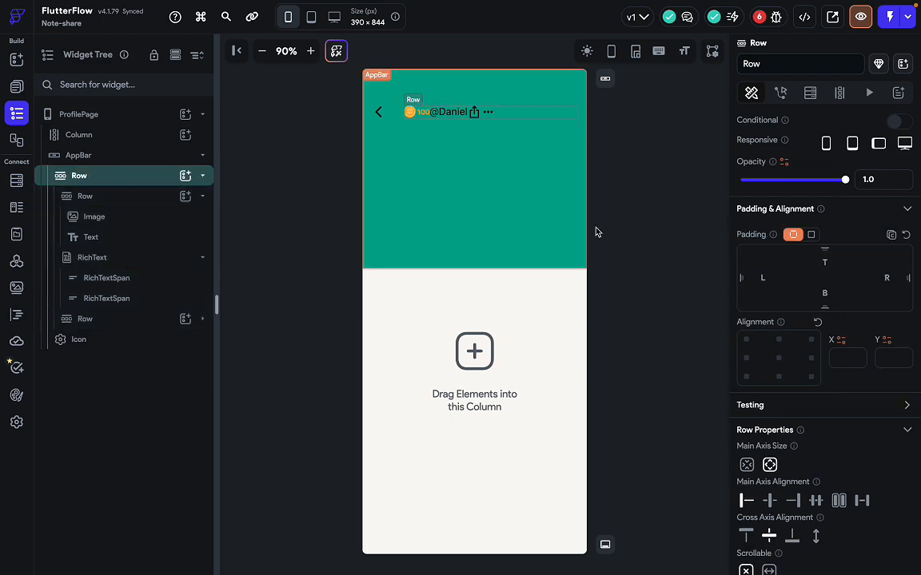
pyautogui.scroll(-3, 799, 392)
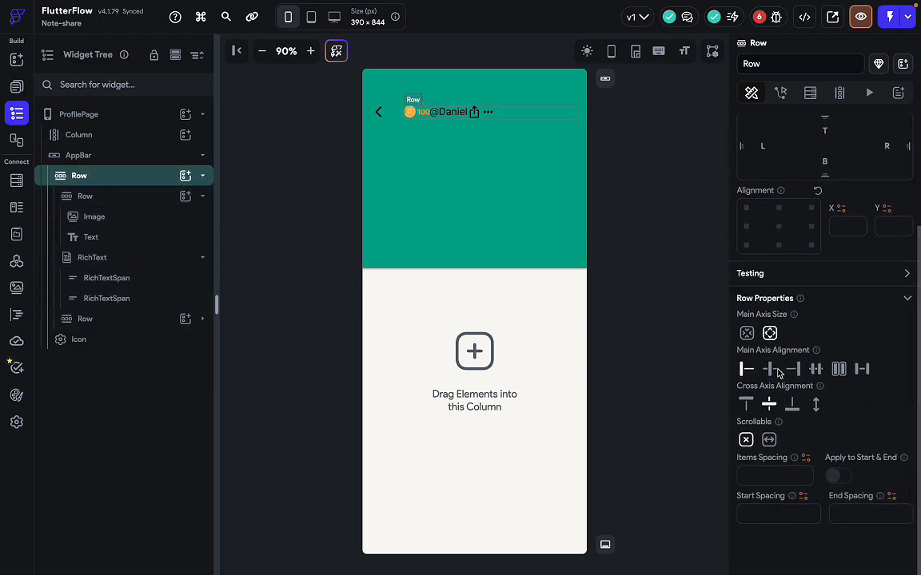
pyautogui.hotkey('ctrl', 'Right')
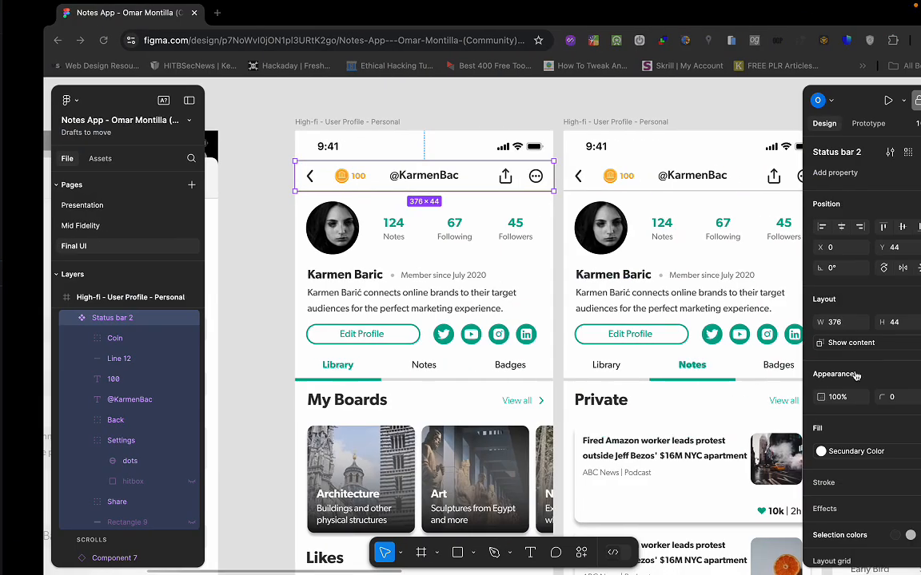
pyautogui.hotkey('ctrl', 'Left')
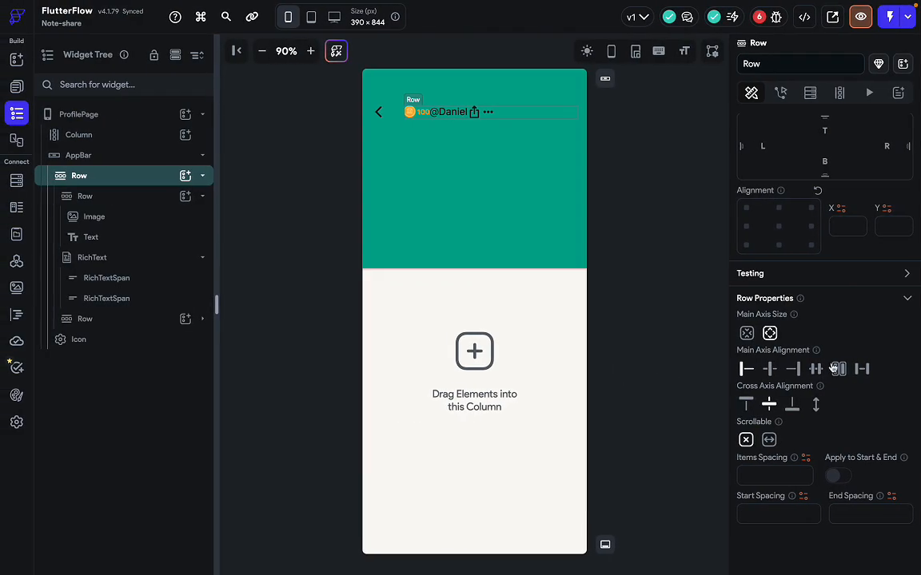
pyautogui.click(861, 368)
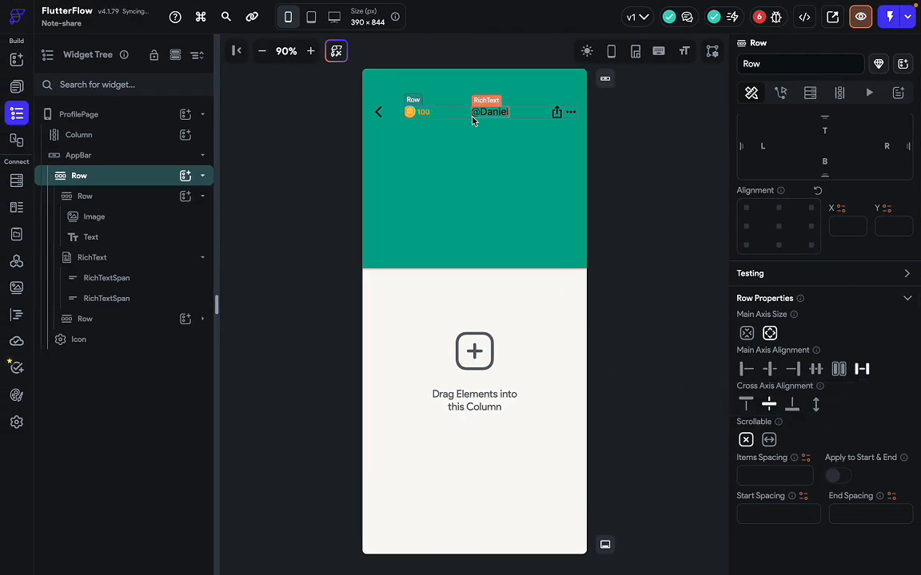
pyautogui.hotkey('ctrl', 'Right')
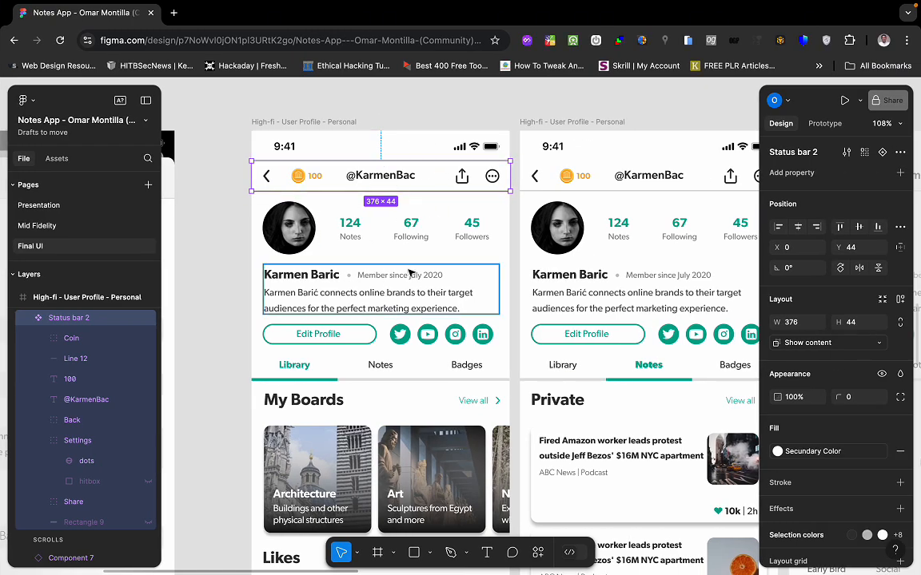
pyautogui.hotkey('ctrl', 'Left')
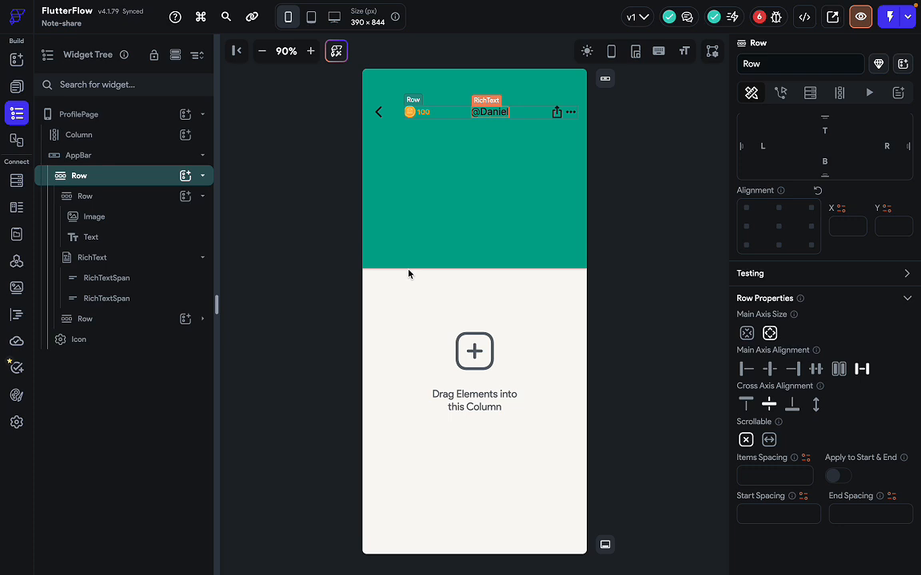
pyautogui.hotkey('ctrl', 'Right')
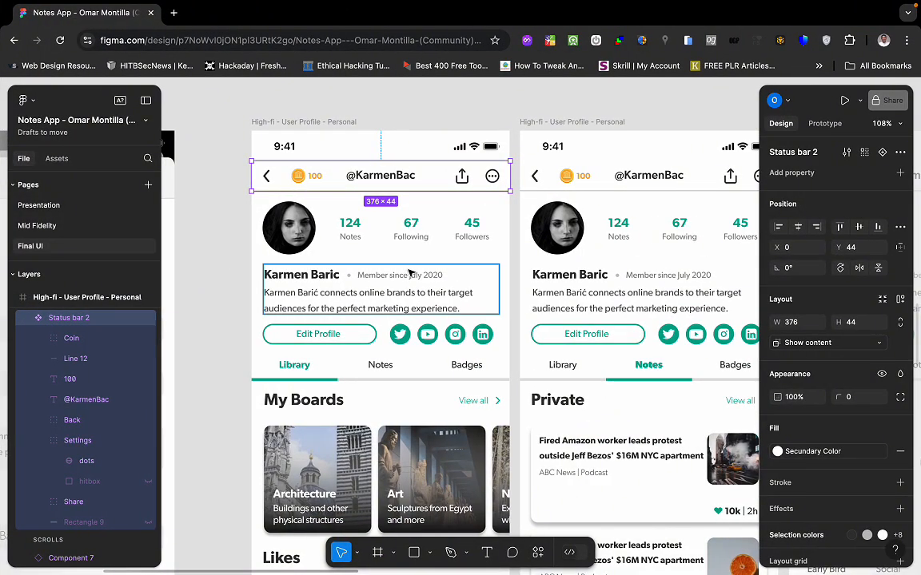
pyautogui.hotkey('ctrl', 'Left')
# Give the more-options icon a left padding of 25, after trying 20 and 30 against Figma.
pyautogui.click(569, 112)
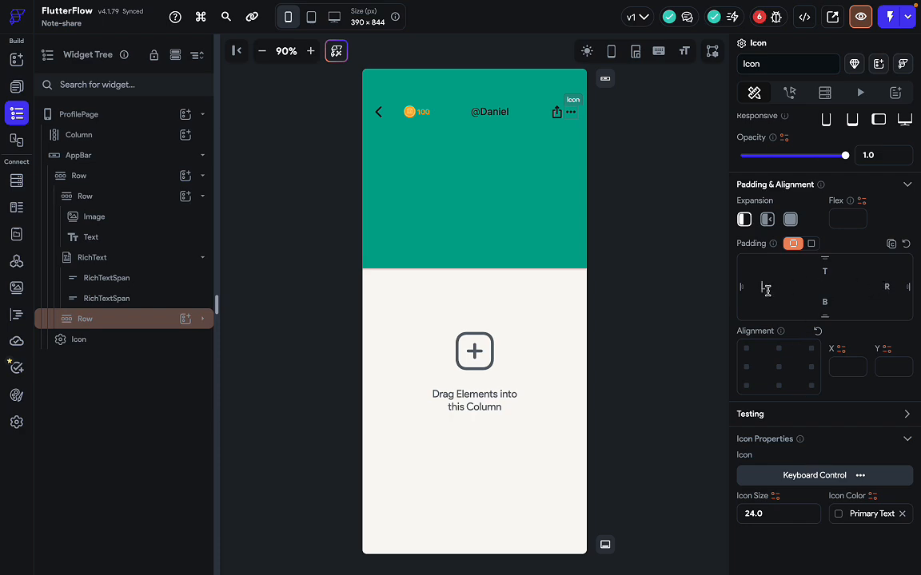
pyautogui.write('20')
pyautogui.hotkey('ctrl', 'Right')
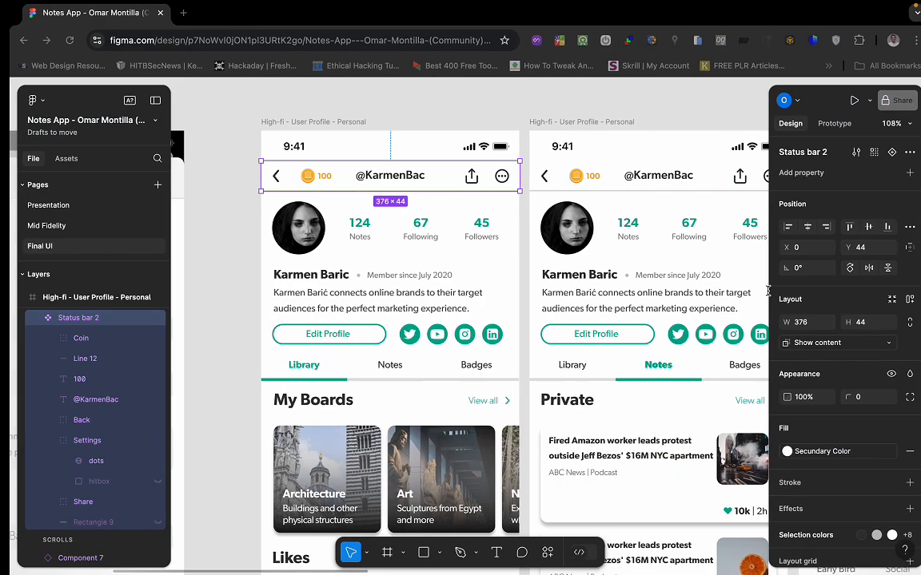
pyautogui.hotkey('ctrl', 'Left')
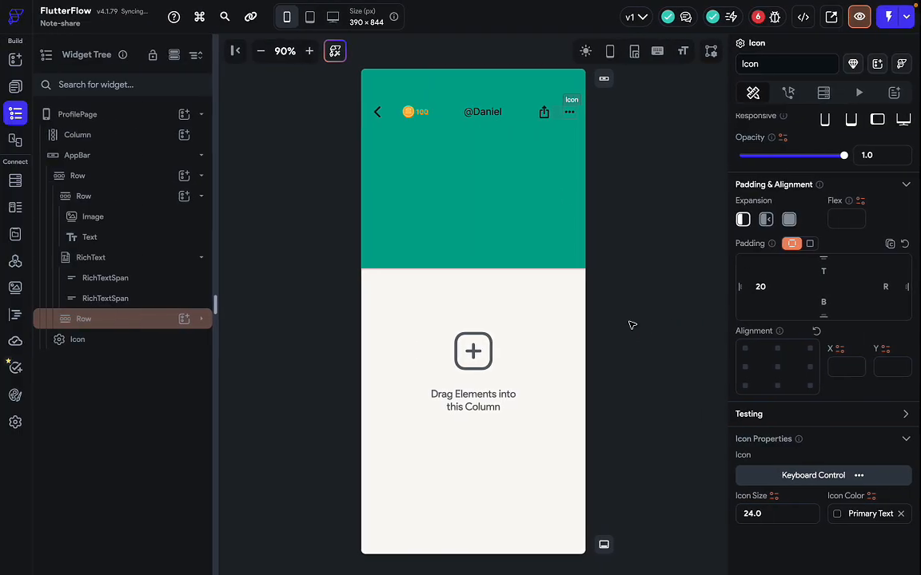
pyautogui.hotkey('ctrl', 'Right')
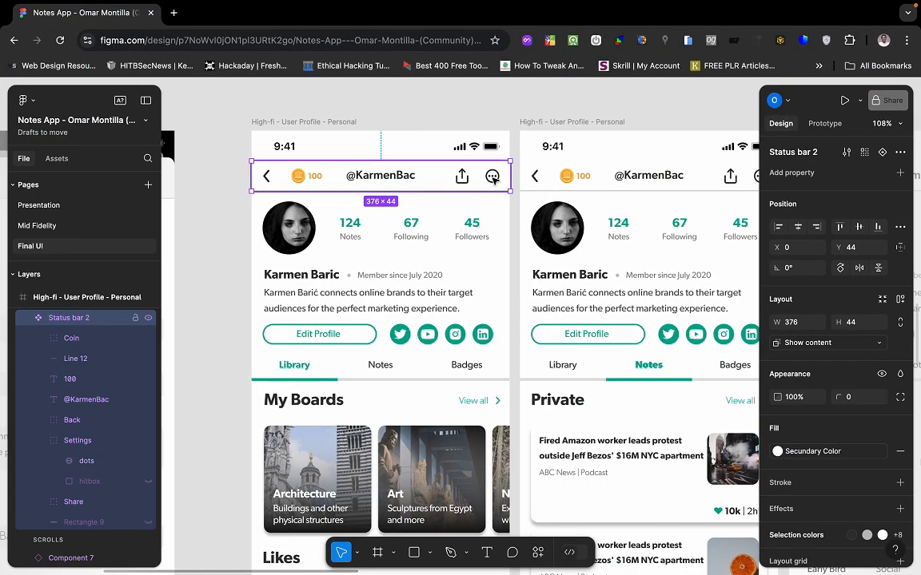
pyautogui.hotkey('ctrl', 'Left')
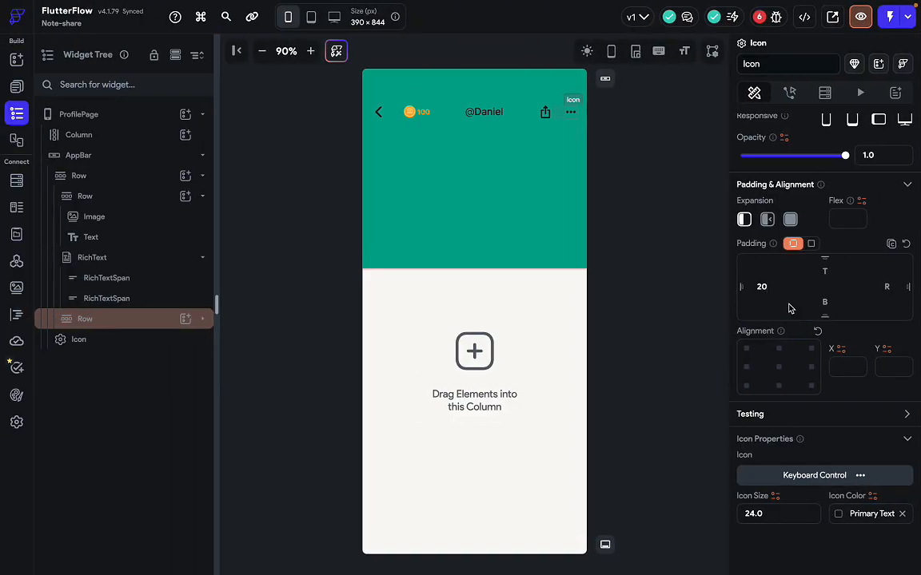
pyautogui.press('BackSpace')
pyautogui.press('BackSpace')
pyautogui.write('30')
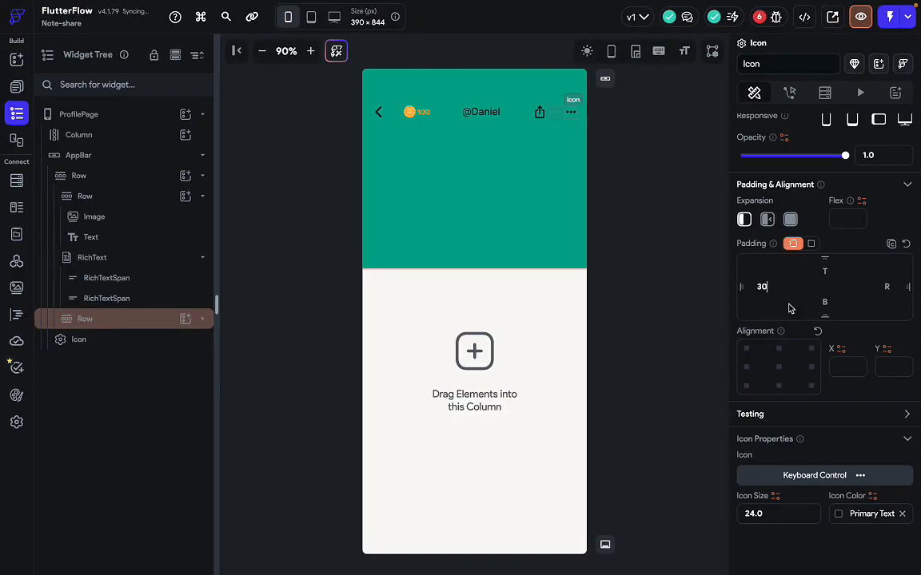
pyautogui.press('BackSpace')
pyautogui.press('BackSpace')
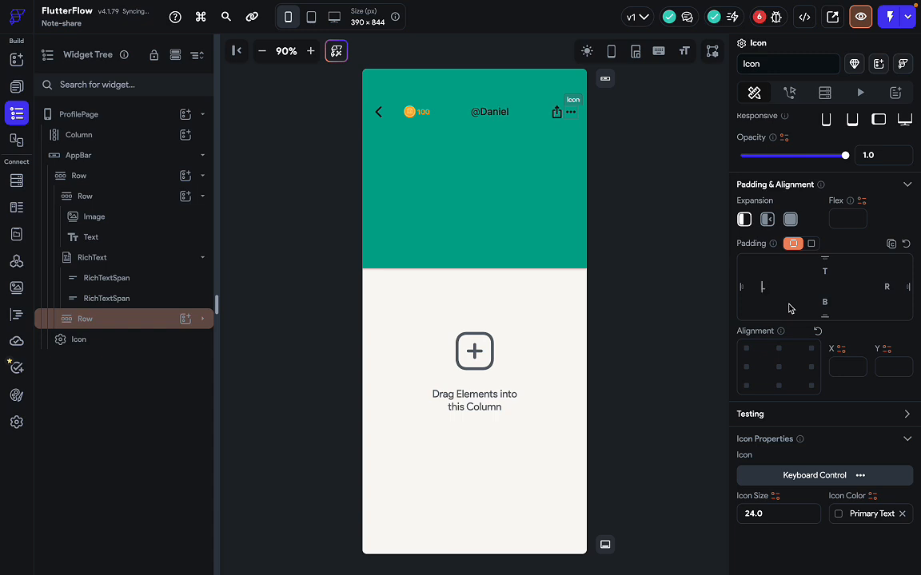
pyautogui.write('25')
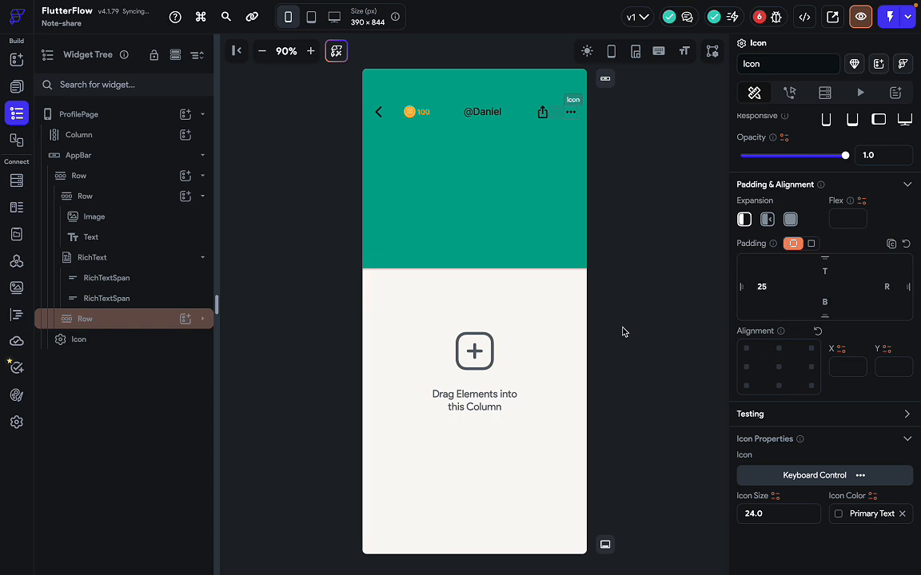
pyautogui.click(647, 375)
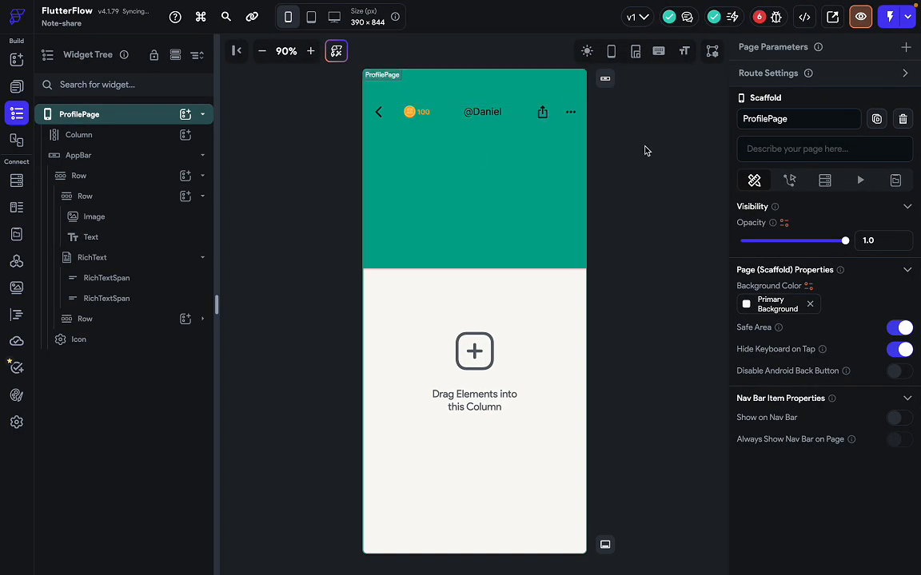
# Turn on Center Title for the ProfilePage AppBar.
pyautogui.click(614, 176)
pyautogui.click(497, 118)
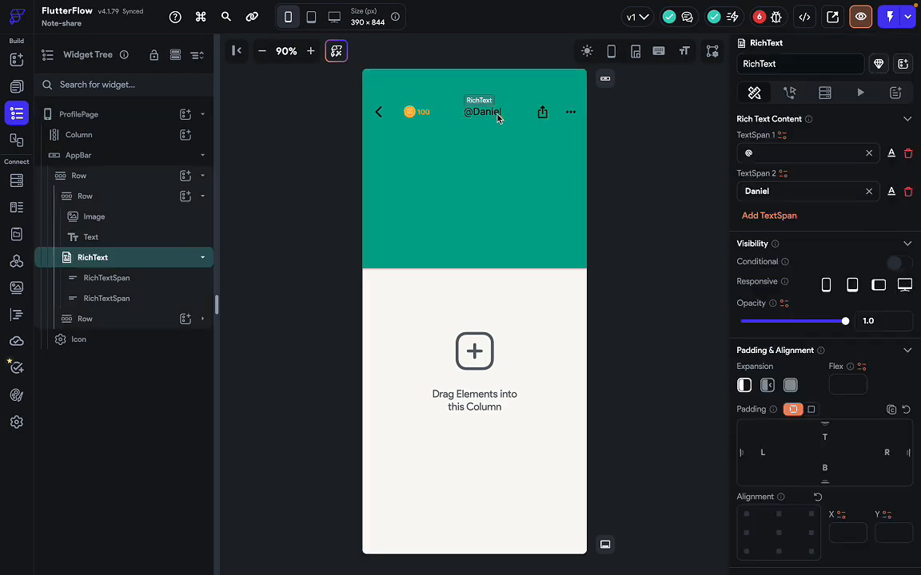
pyautogui.click(531, 117)
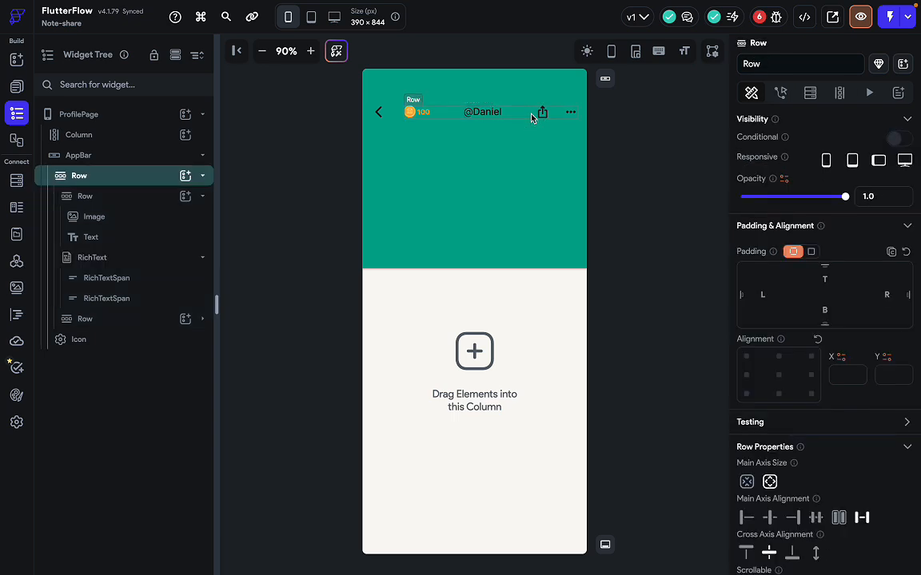
pyautogui.click(129, 160)
pyautogui.scroll(-3, 805, 463)
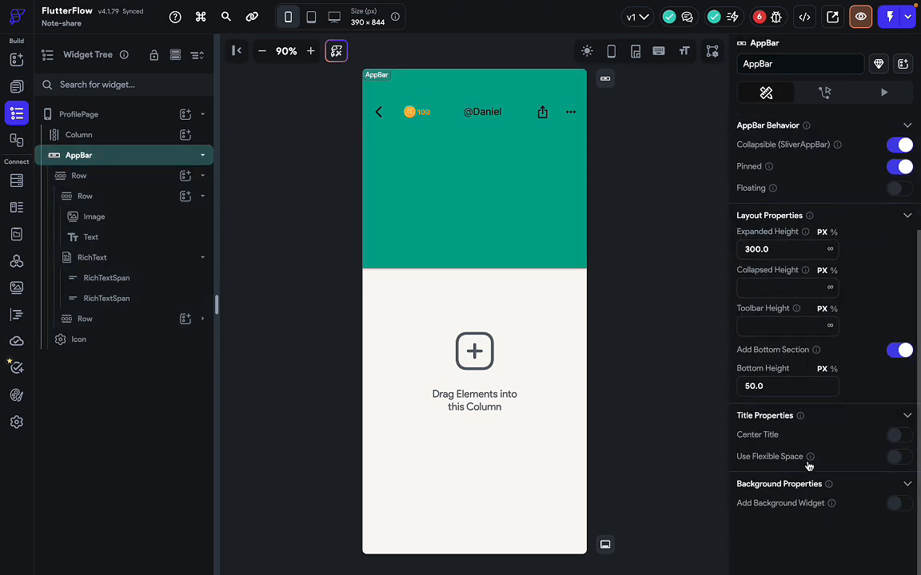
pyautogui.click(899, 453)
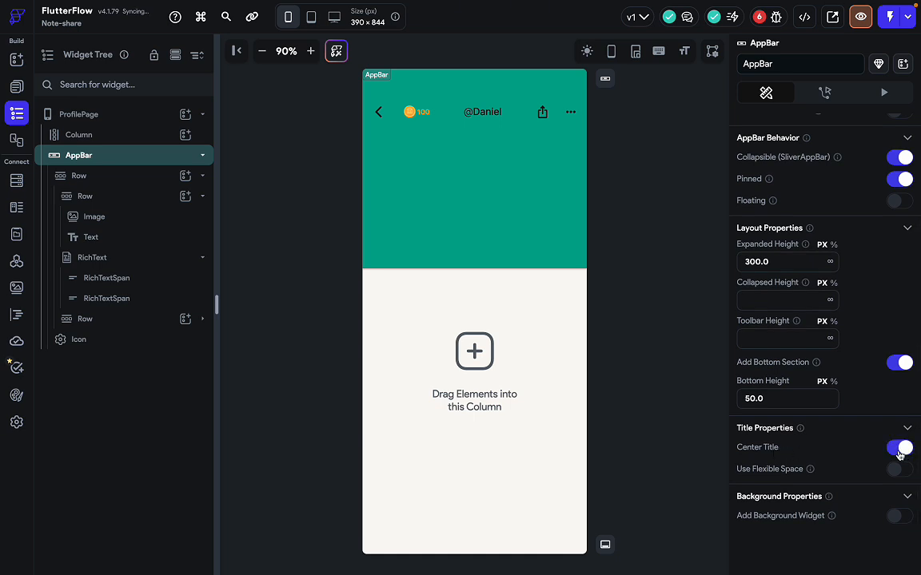
# Give the header row a right padding of 5, referencing the Figma top bar.
pyautogui.click(557, 116)
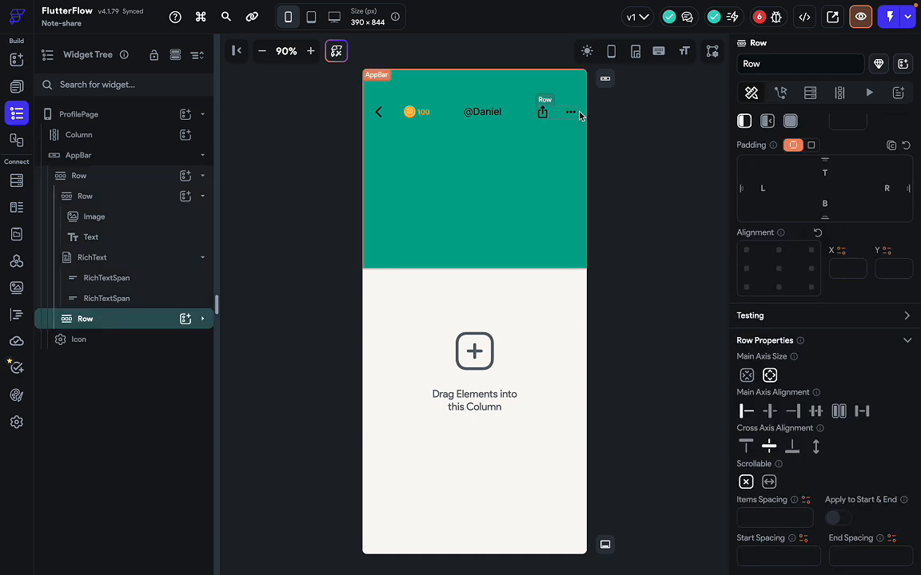
pyautogui.hotkey('ctrl', 'Right')
pyautogui.click(523, 188)
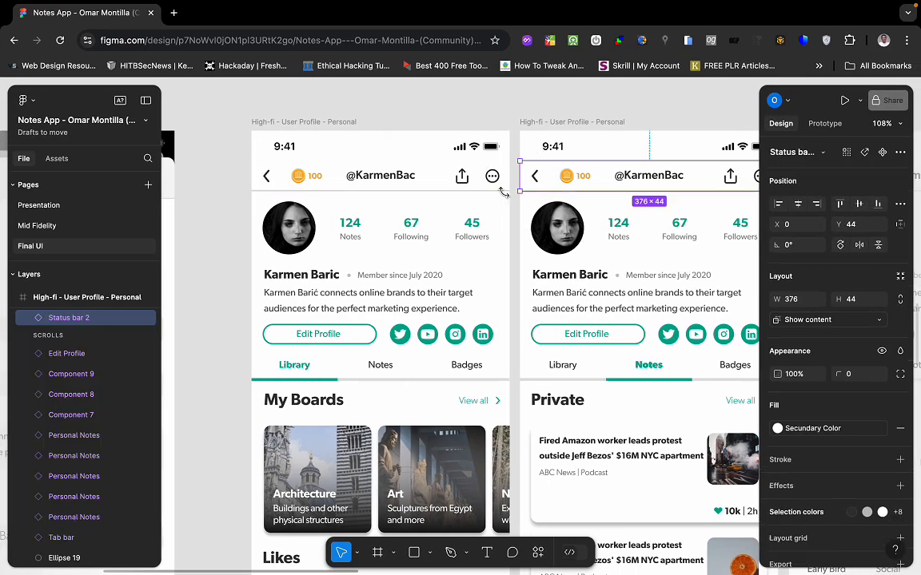
pyautogui.hotkey('ctrl', 'Left')
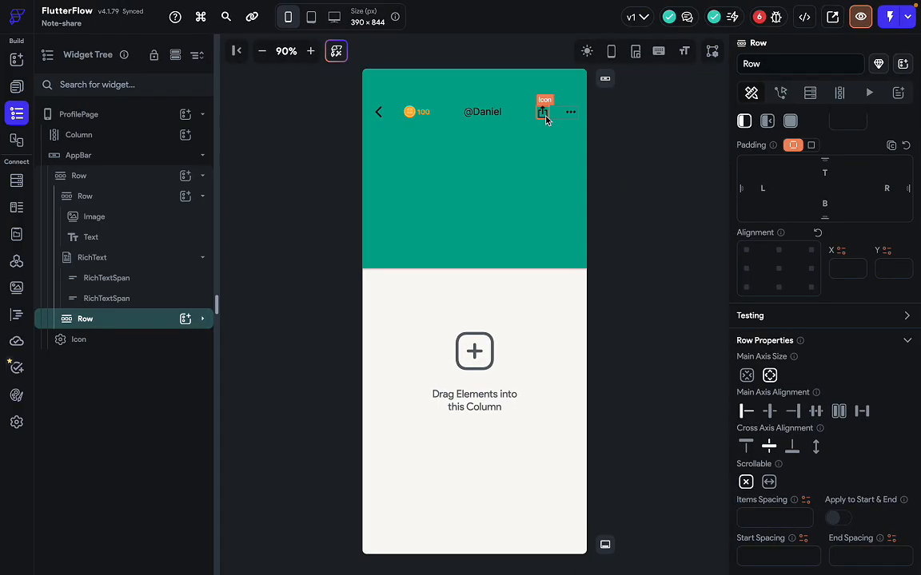
pyautogui.click(571, 113)
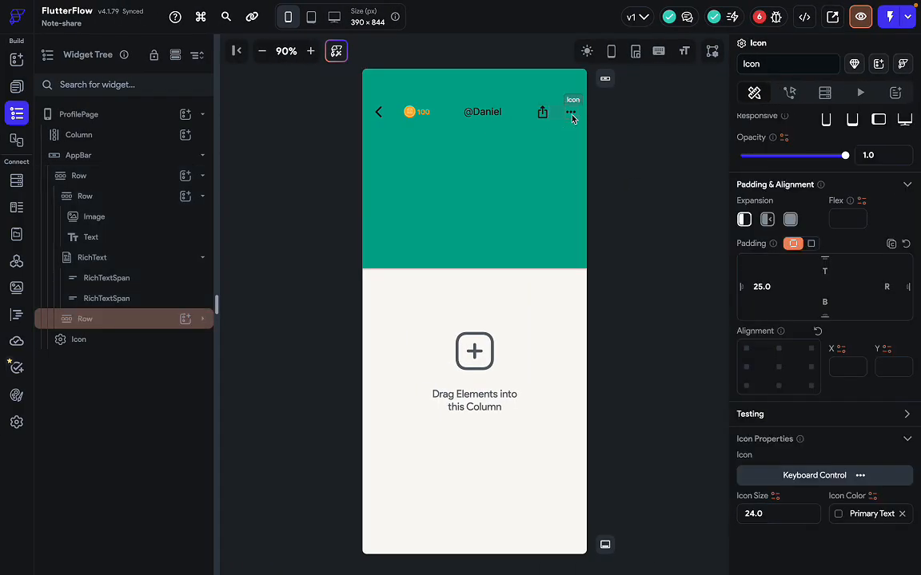
pyautogui.click(512, 120)
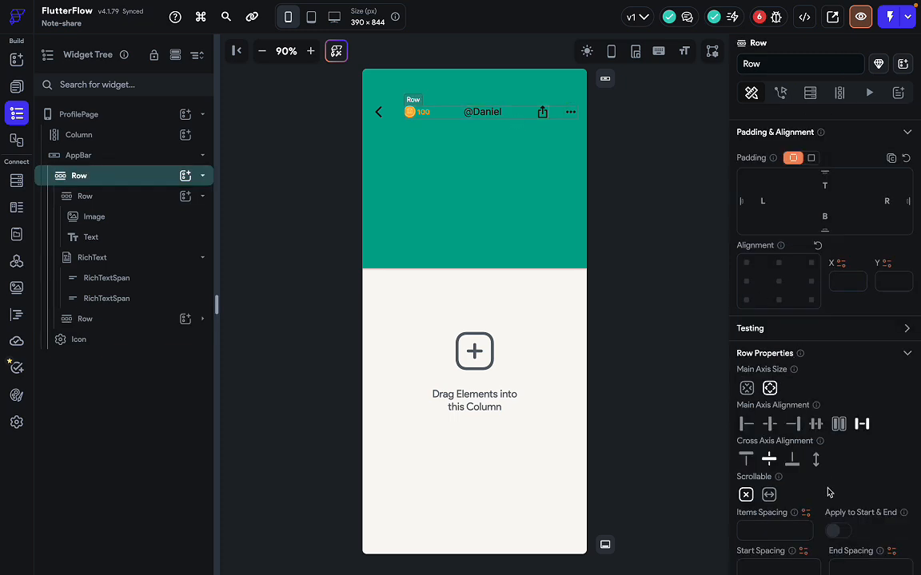
pyautogui.scroll(-1, 828, 493)
pyautogui.scroll(3, 828, 493)
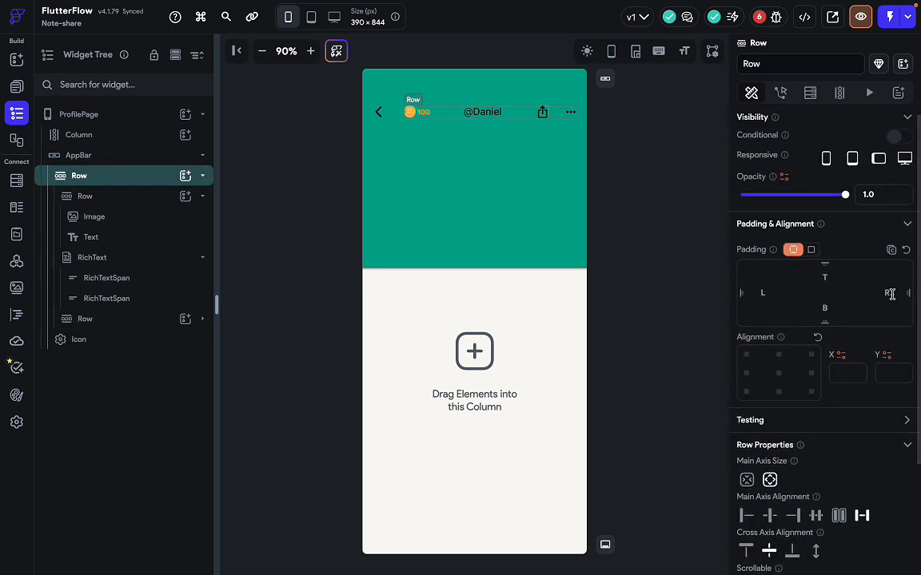
pyautogui.write('5')
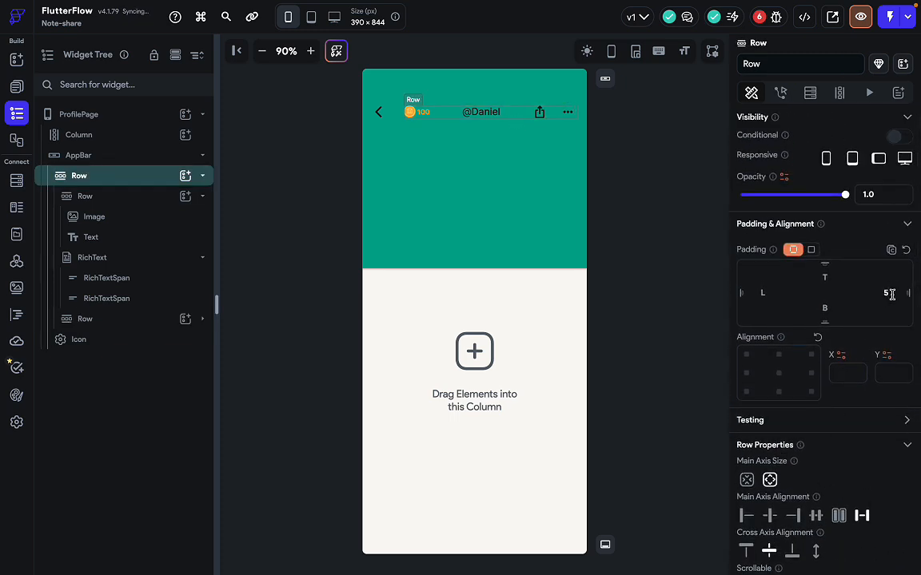
pyautogui.click(696, 329)
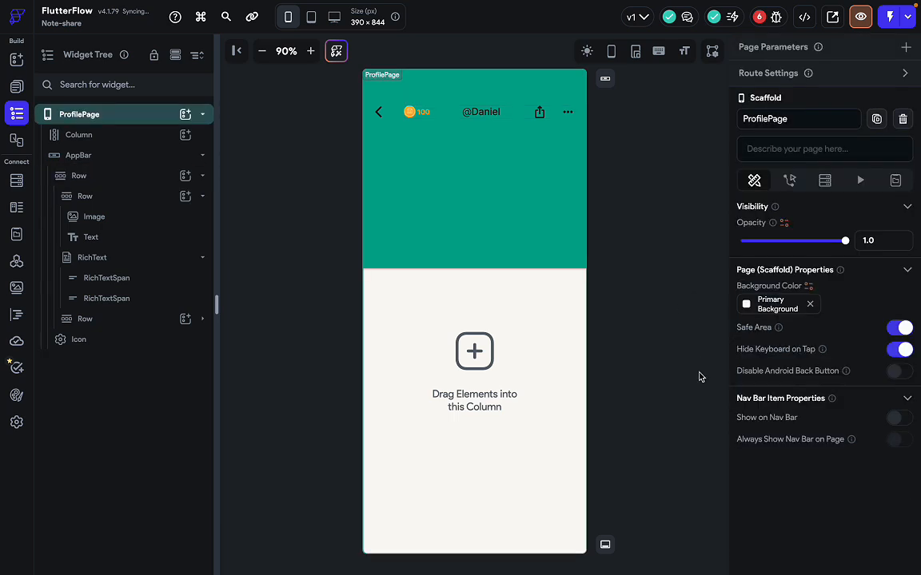
# Move the back arrow into the coin row, just before the 100 coin image.
pyautogui.click(432, 114)
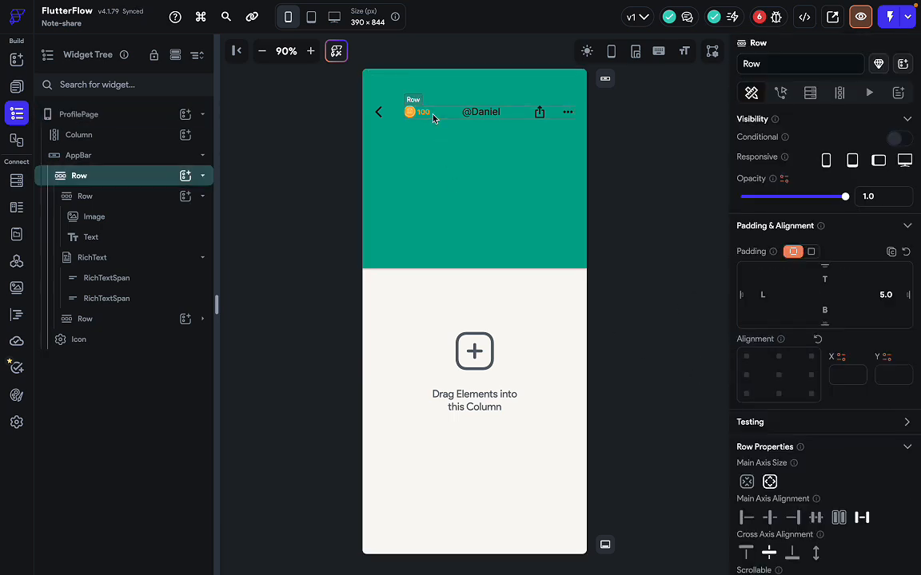
pyautogui.click(381, 111)
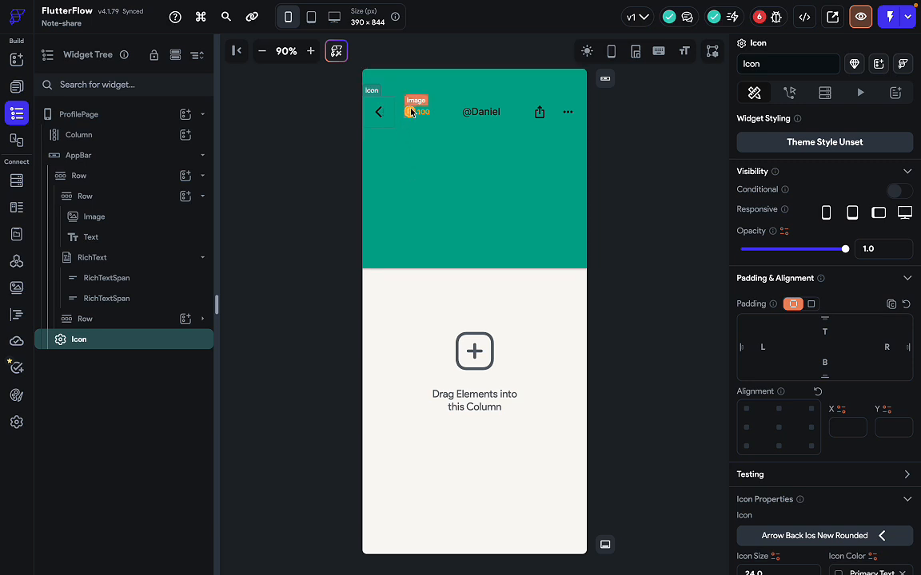
pyautogui.click(441, 118)
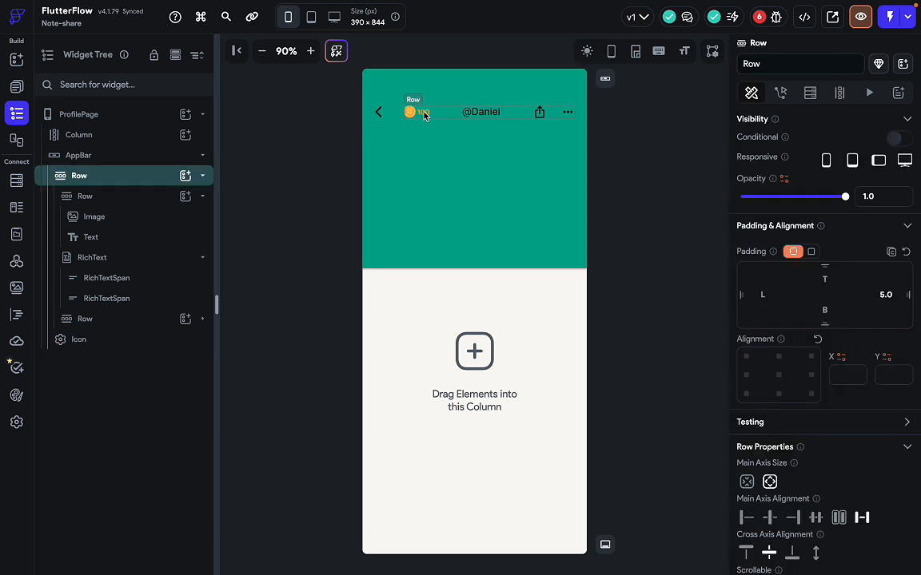
pyautogui.click(385, 119)
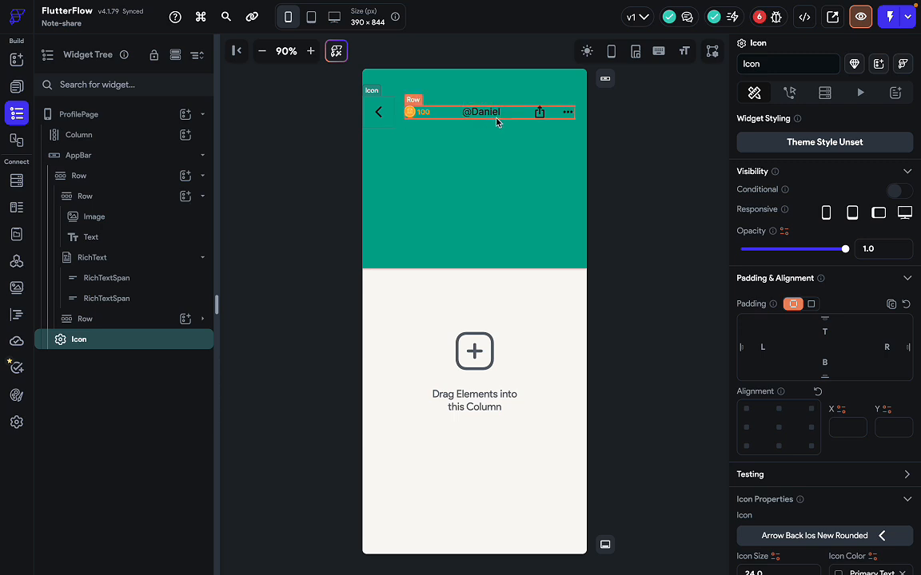
pyautogui.click(496, 121)
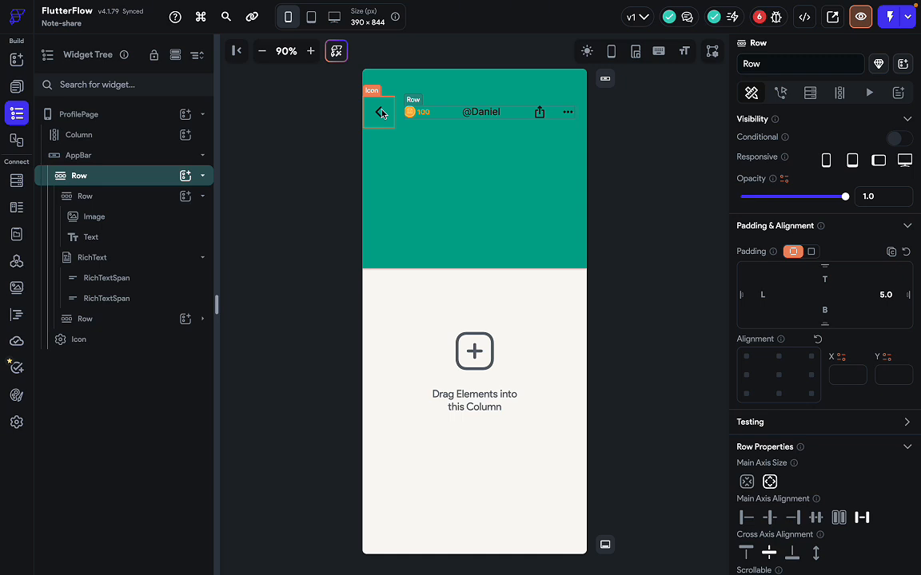
pyautogui.hotkey('ctrl', 'Right')
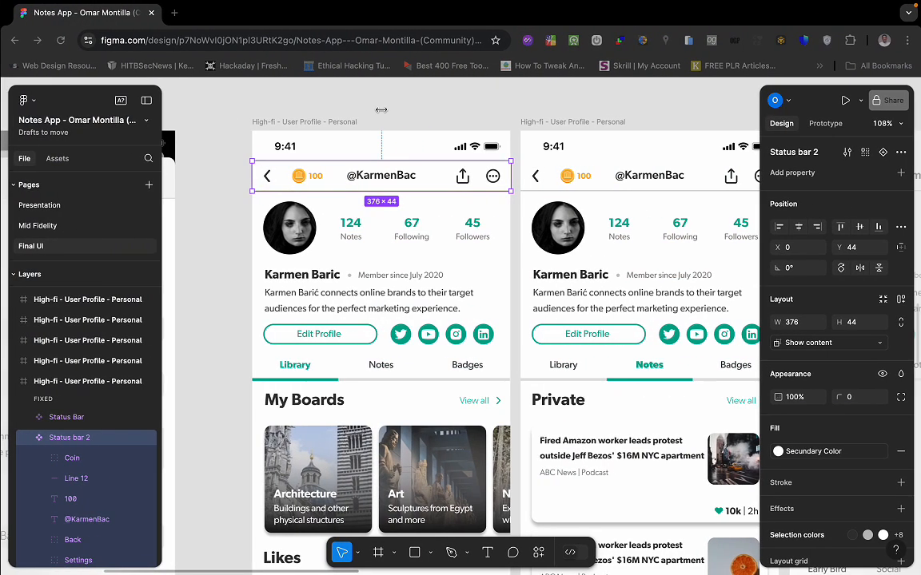
pyautogui.hotkey('ctrl', 'Left')
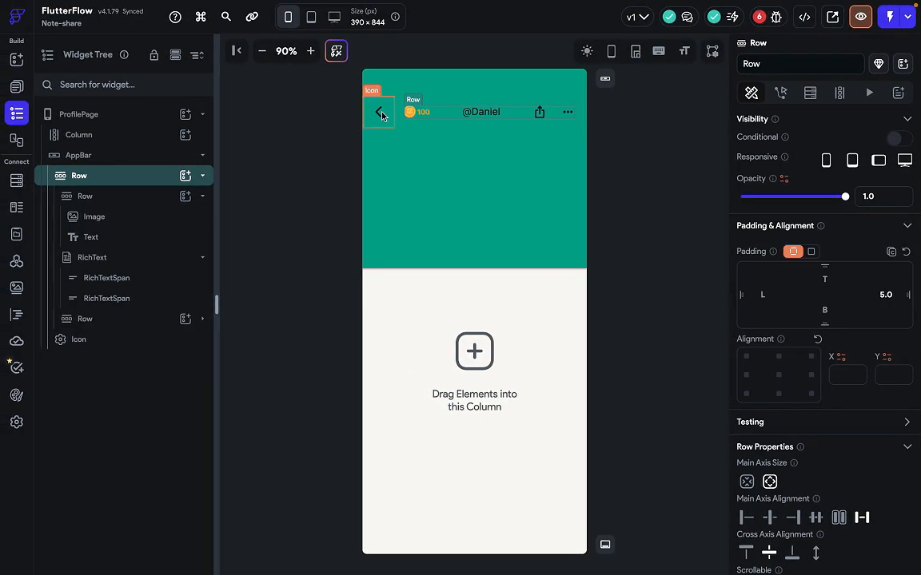
pyautogui.moveTo(382, 115)
pyautogui.mouseDown()
pyautogui.moveTo(411, 111)
pyautogui.moveTo(384, 111)
pyautogui.mouseUp()
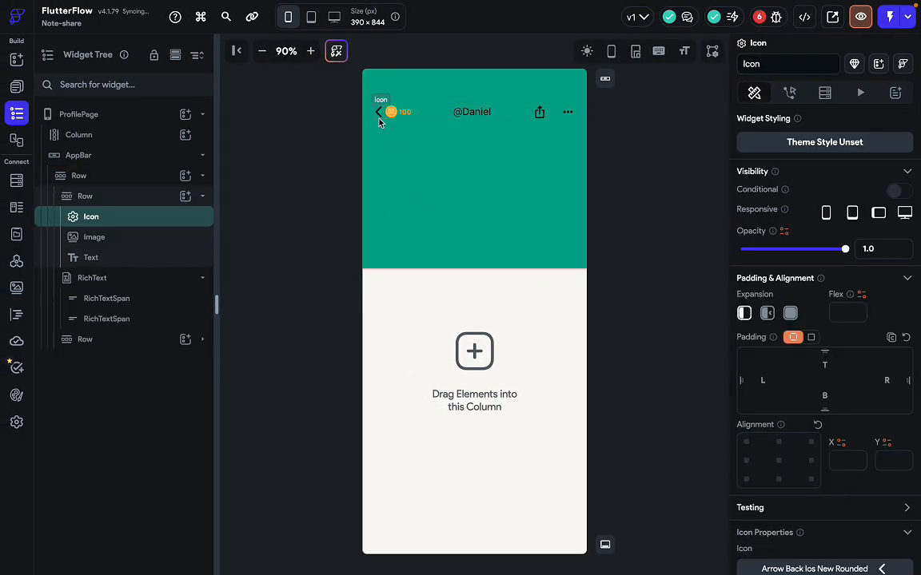
# Try a 30 right padding on the back arrow, then clear it again.
pyautogui.click(444, 116)
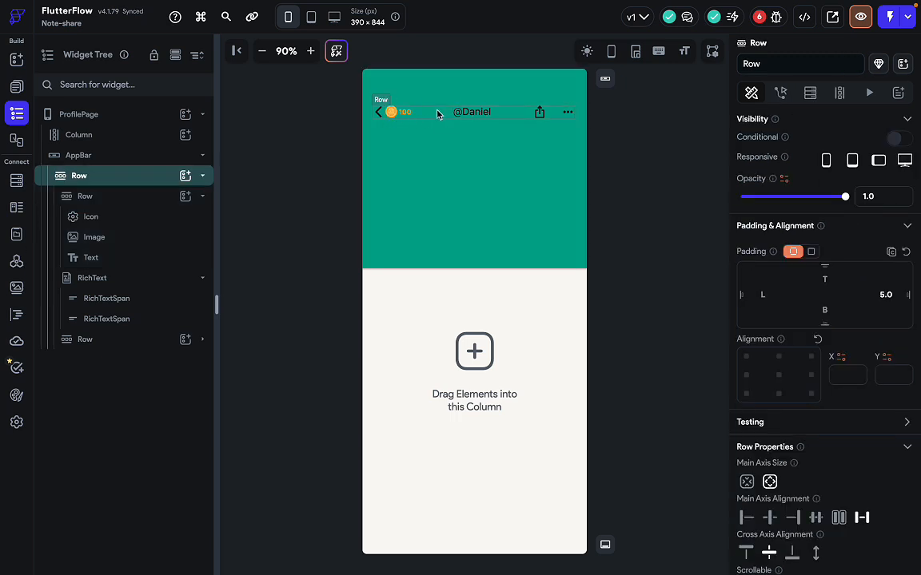
pyautogui.click(380, 116)
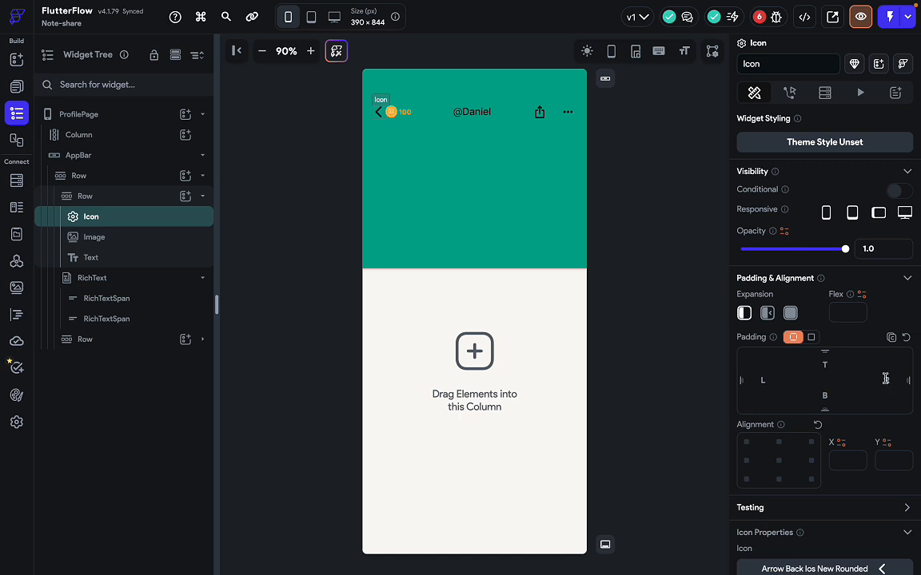
pyautogui.write('30')
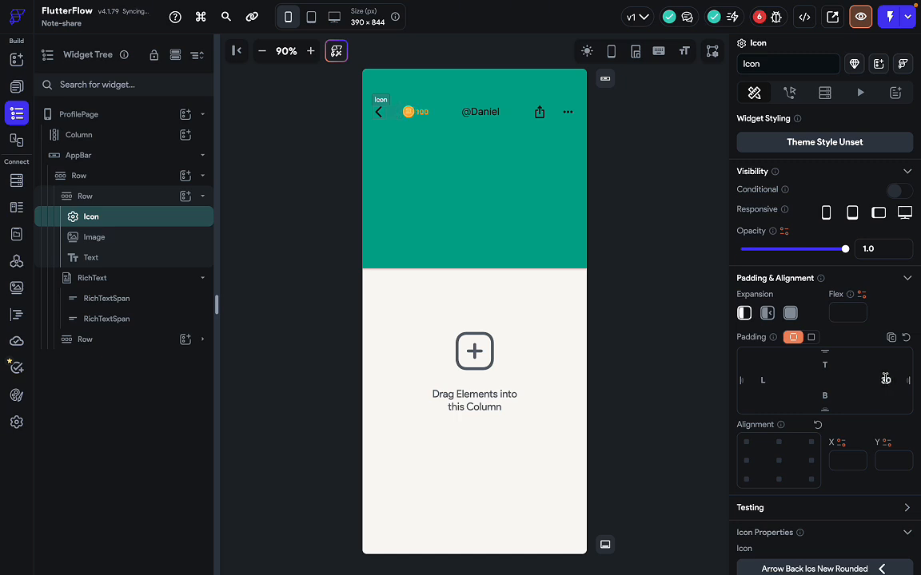
pyautogui.press('BackSpace')
pyautogui.press('BackSpace')
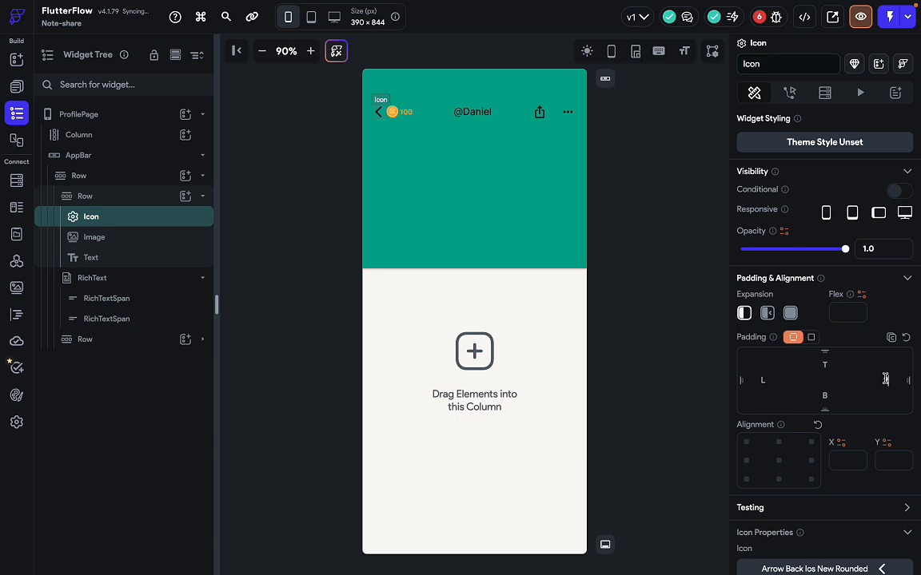
pyautogui.click(691, 389)
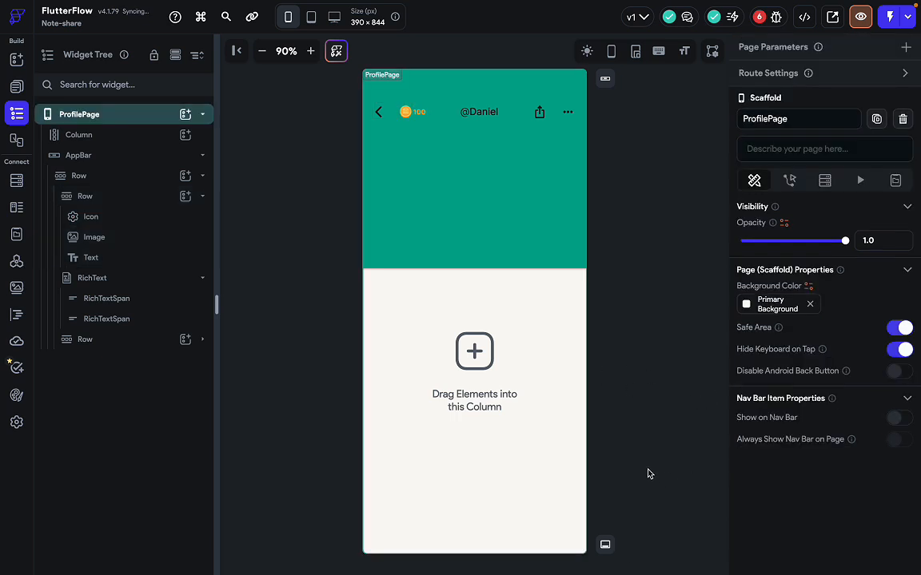
pyautogui.click(508, 113)
pyautogui.click(656, 286)
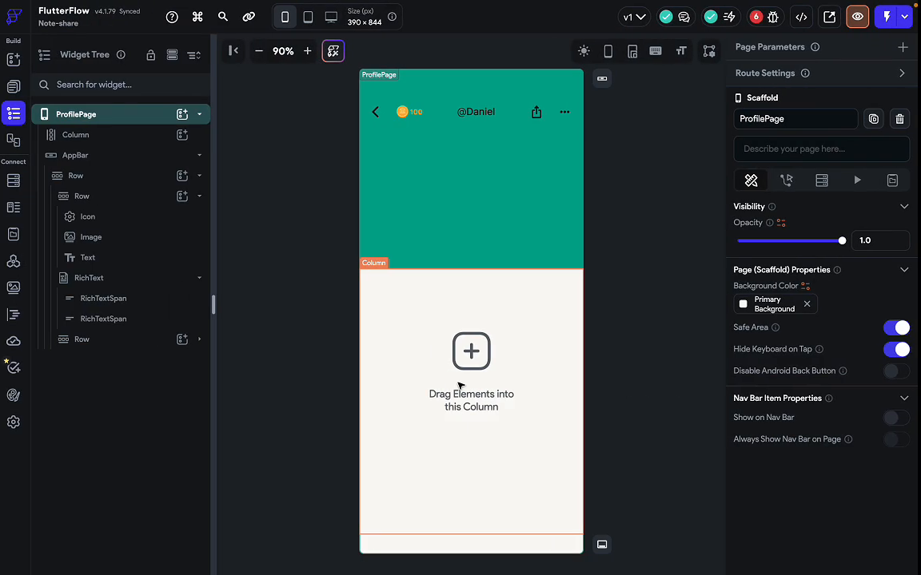
pyautogui.click(526, 266)
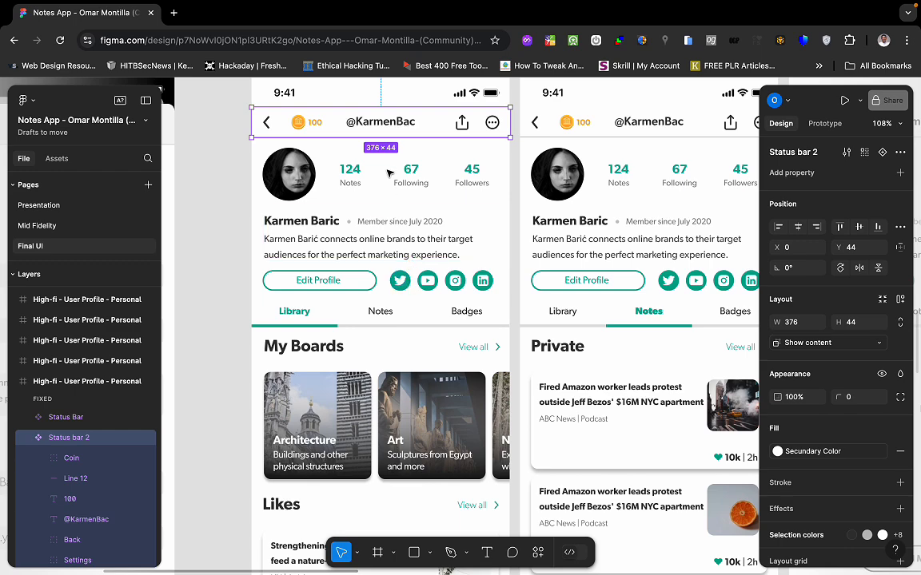
pyautogui.click(384, 198)
pyautogui.hotkey('ctrl', 'Left')
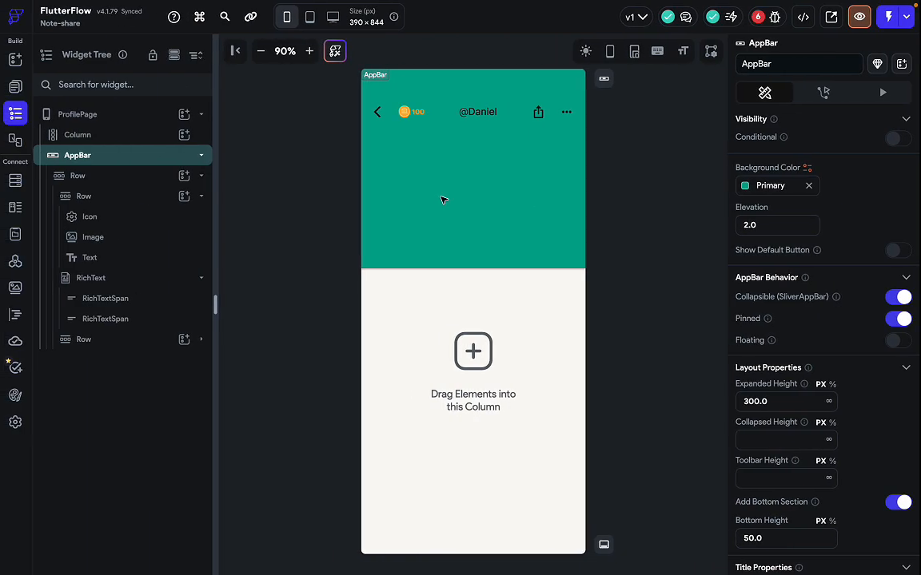
pyautogui.press('super+f')
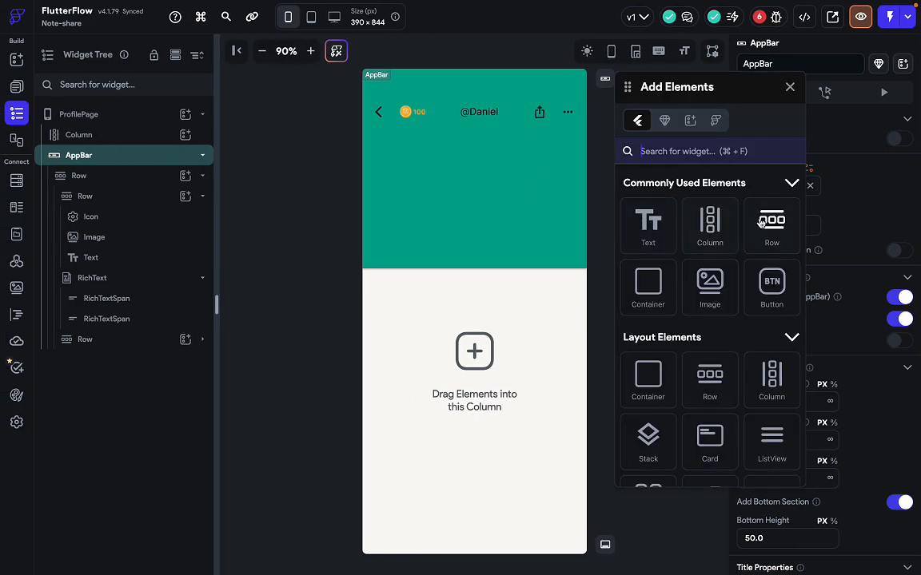
pyautogui.moveTo(768, 223); pyautogui.dragTo(499, 186)
pyautogui.moveTo(489, 136); pyautogui.dragTo(493, 180)
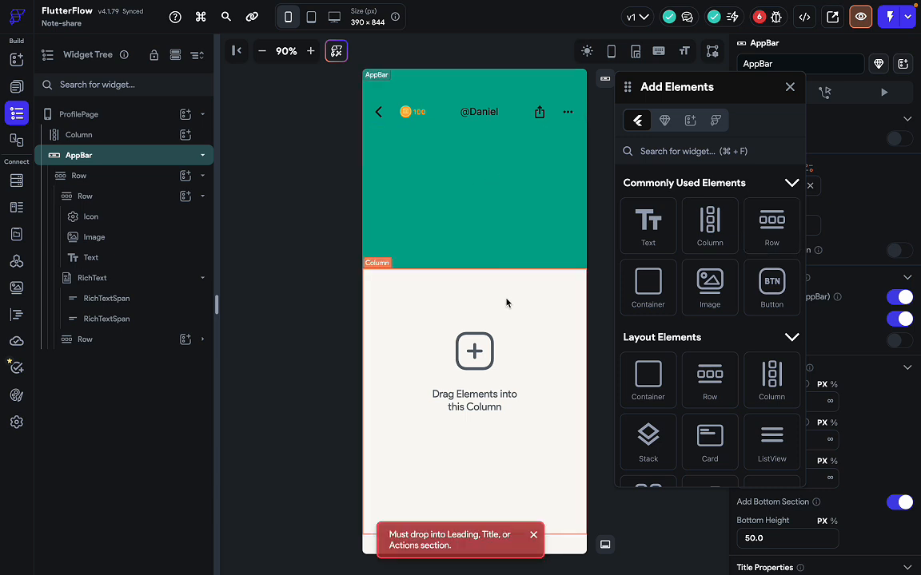
pyautogui.click(791, 87)
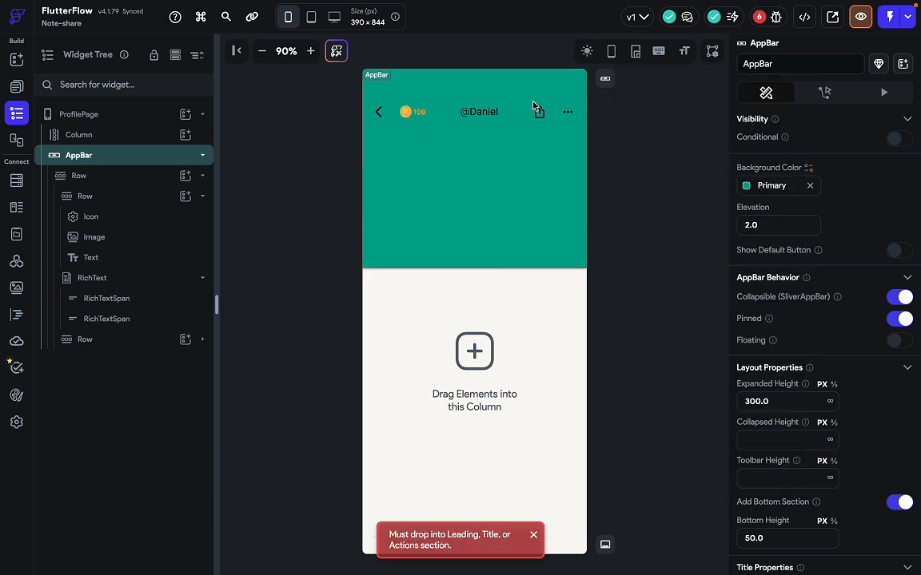
pyautogui.click(518, 116)
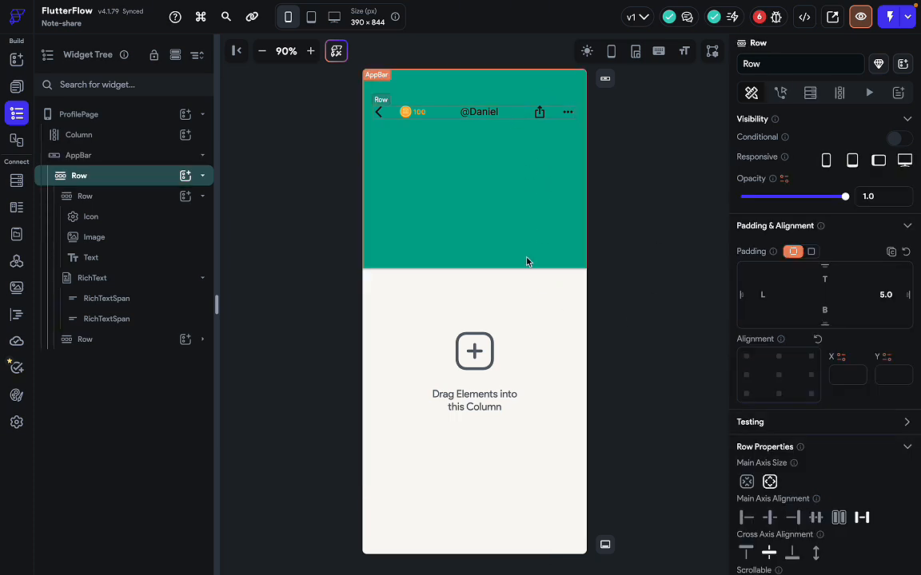
pyautogui.press('super+f')
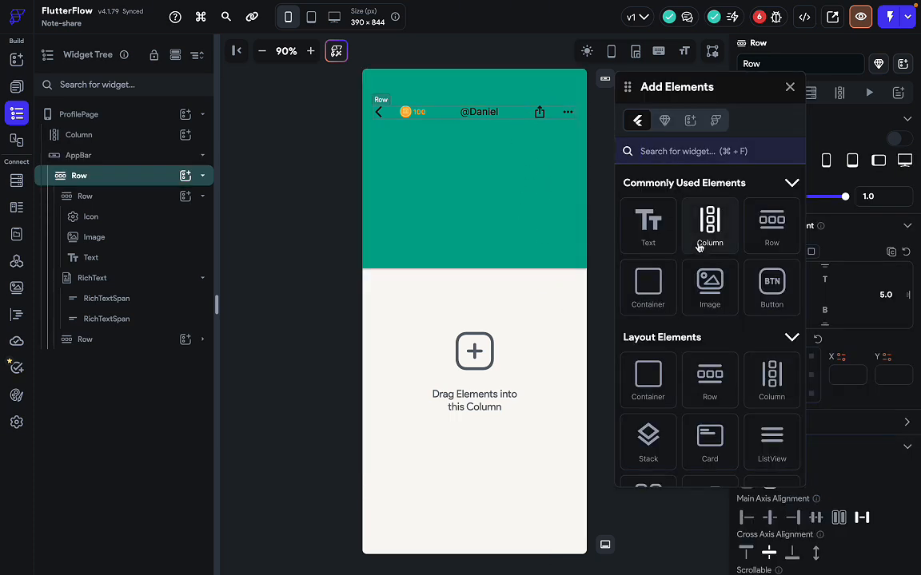
pyautogui.moveTo(698, 243); pyautogui.dragTo(531, 146)
pyautogui.click(790, 86)
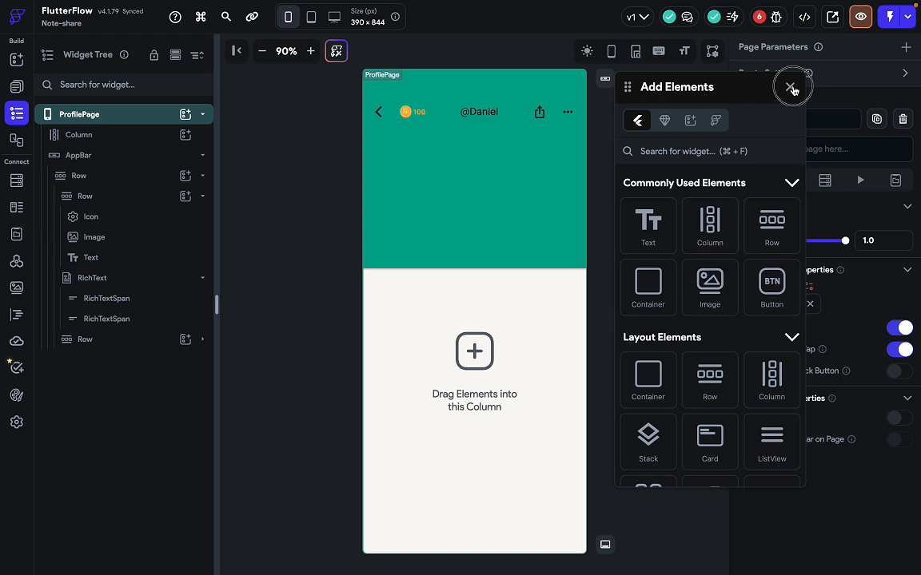
pyautogui.click(518, 120)
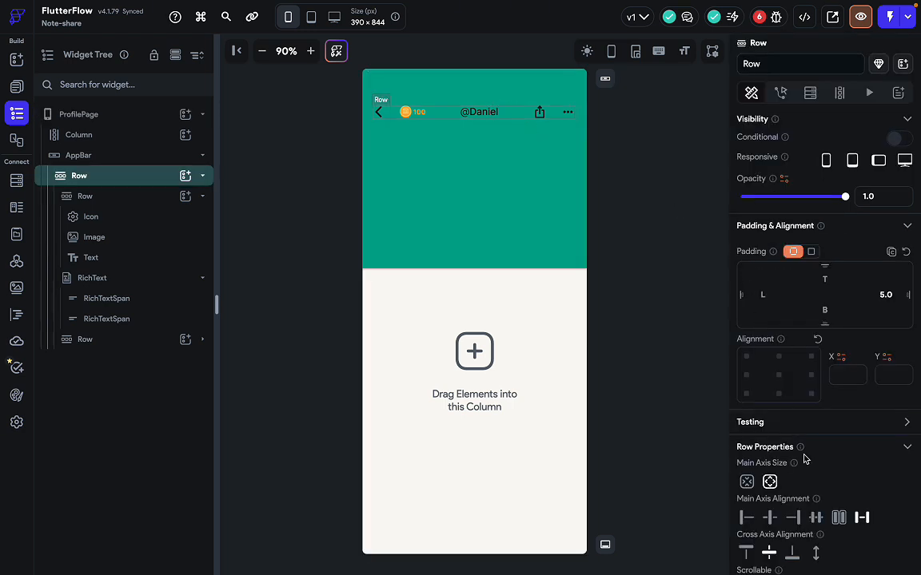
pyautogui.scroll(-1, 802, 457)
# Enable Use Flexible Space on the AppBar so the title row drops to the header's bottom.
pyautogui.click(528, 100)
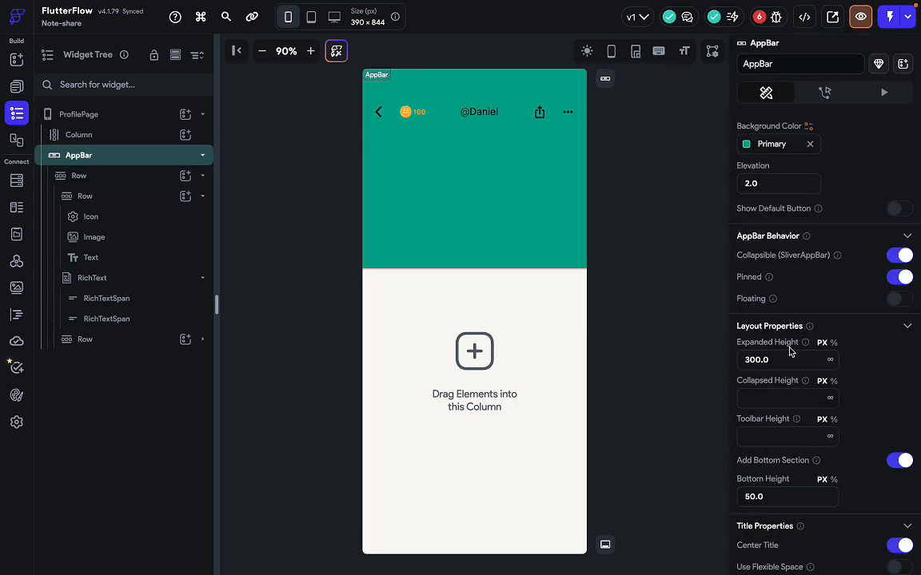
pyautogui.scroll(-3, 824, 480)
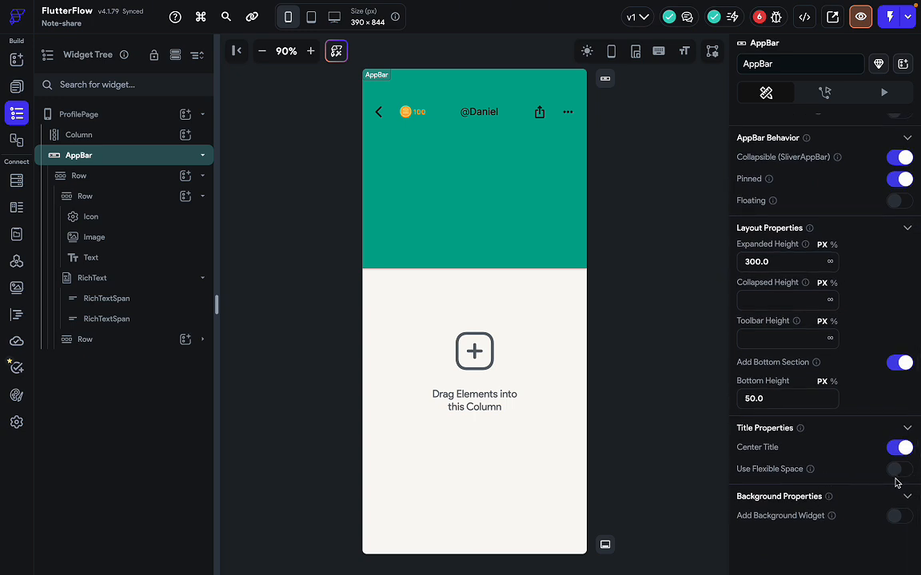
pyautogui.click(898, 470)
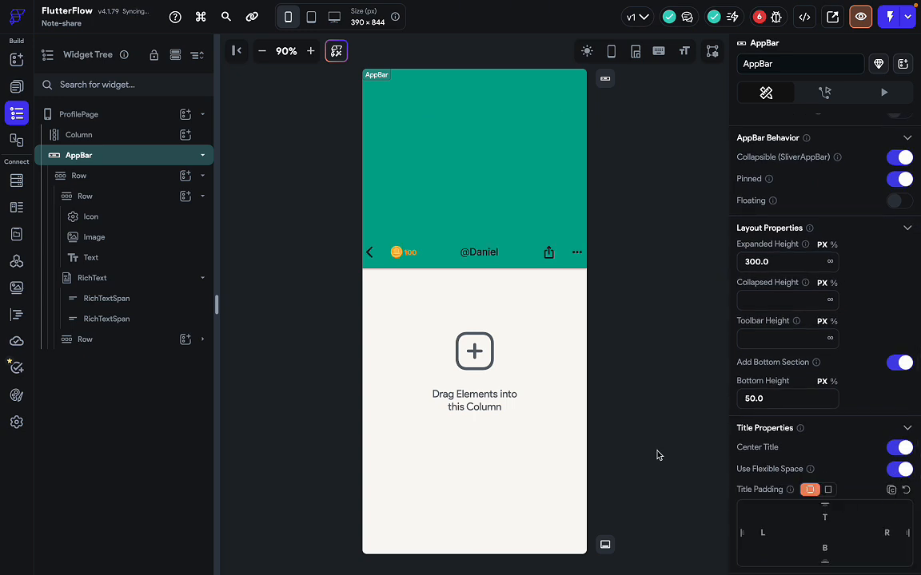
pyautogui.click(516, 261)
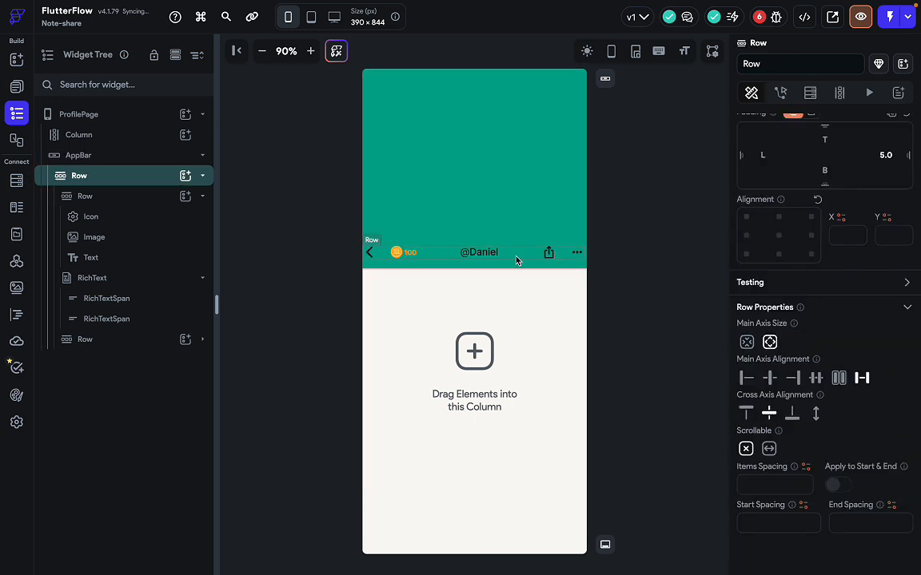
pyautogui.rightClick(138, 182)
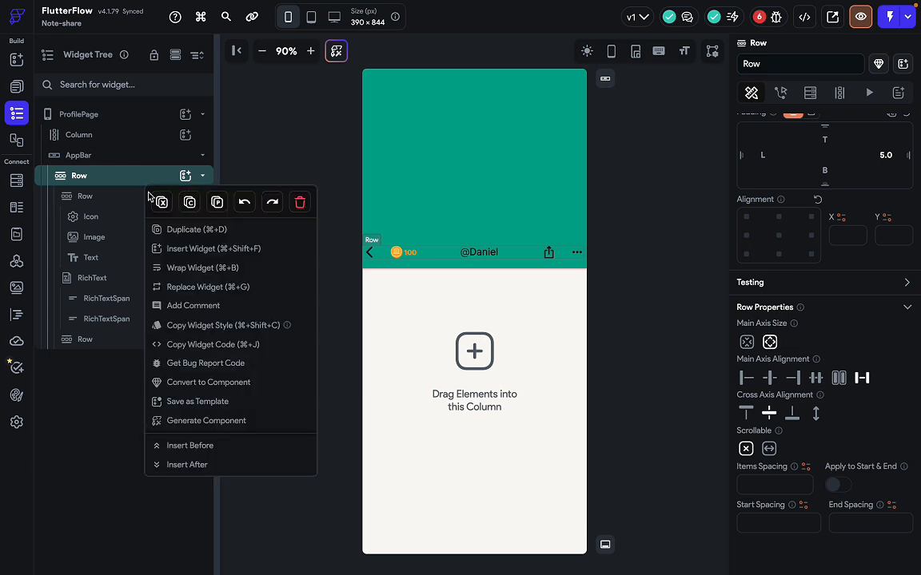
# Wrap the header title Row in a new Column filling the teal header.
pyautogui.click(213, 269)
pyautogui.click(482, 214)
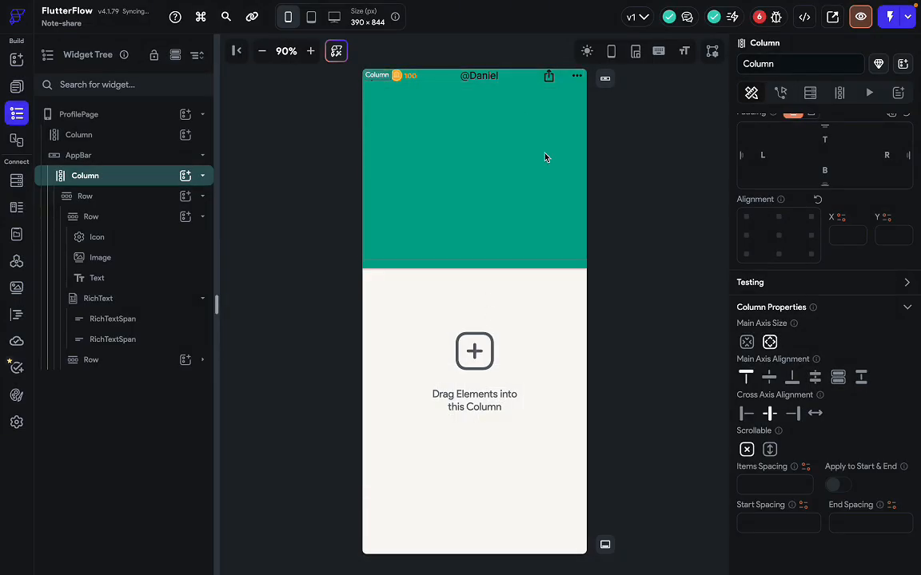
pyautogui.click(630, 220)
pyautogui.click(559, 219)
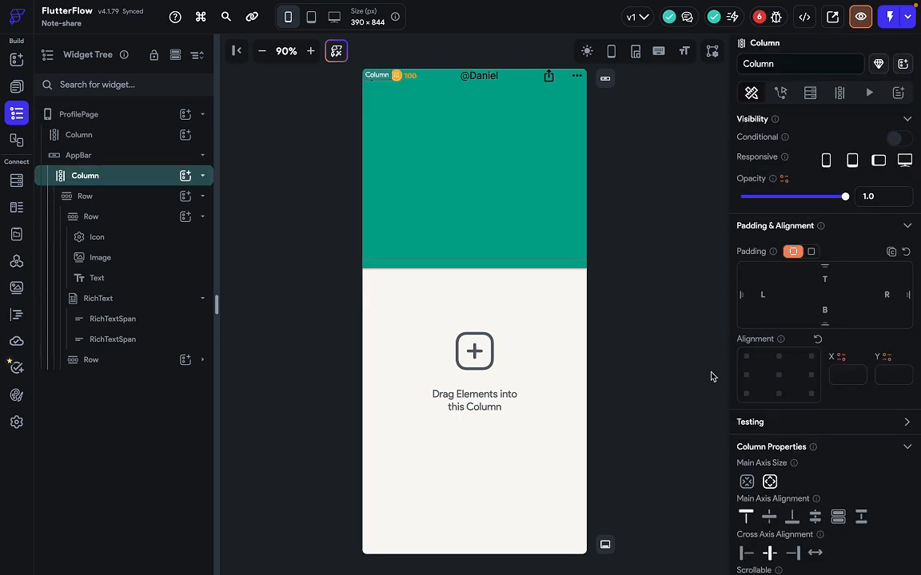
pyautogui.scroll(-3, 790, 467)
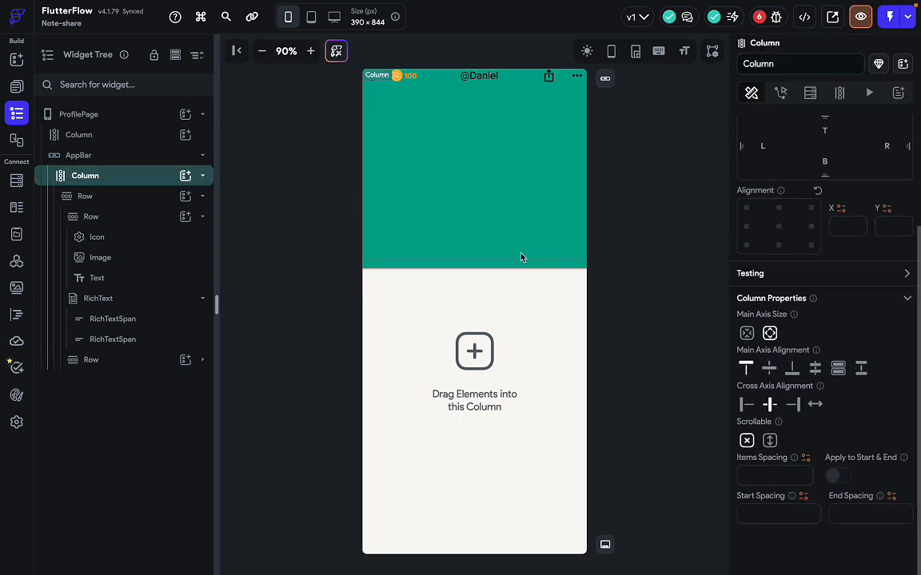
pyautogui.click(324, 236)
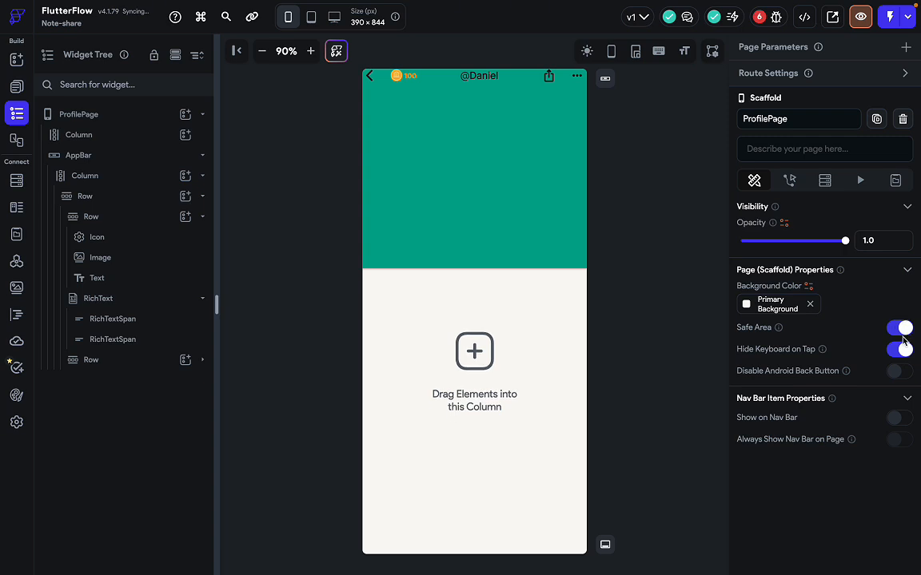
# Set the header Column's top padding to 60, after first trying 70.
pyautogui.click(518, 83)
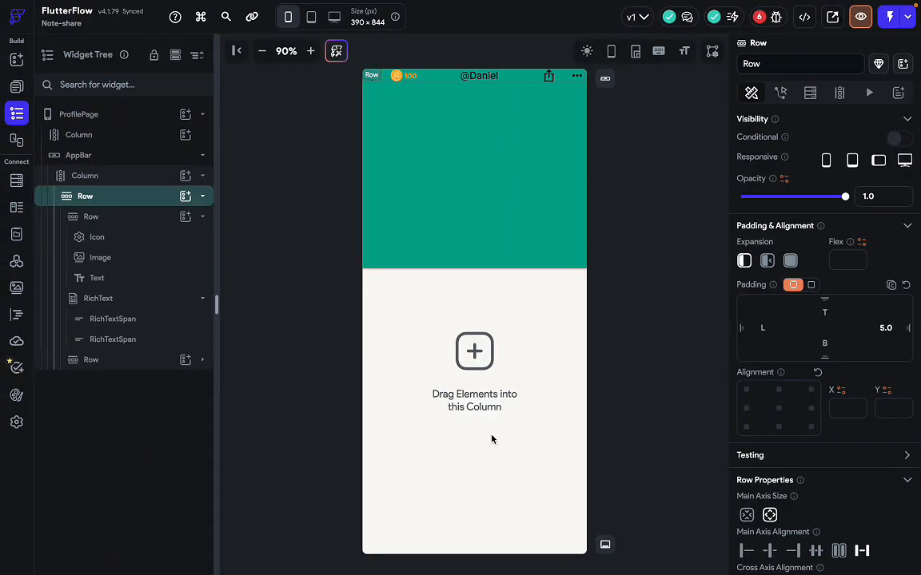
pyautogui.click(145, 178)
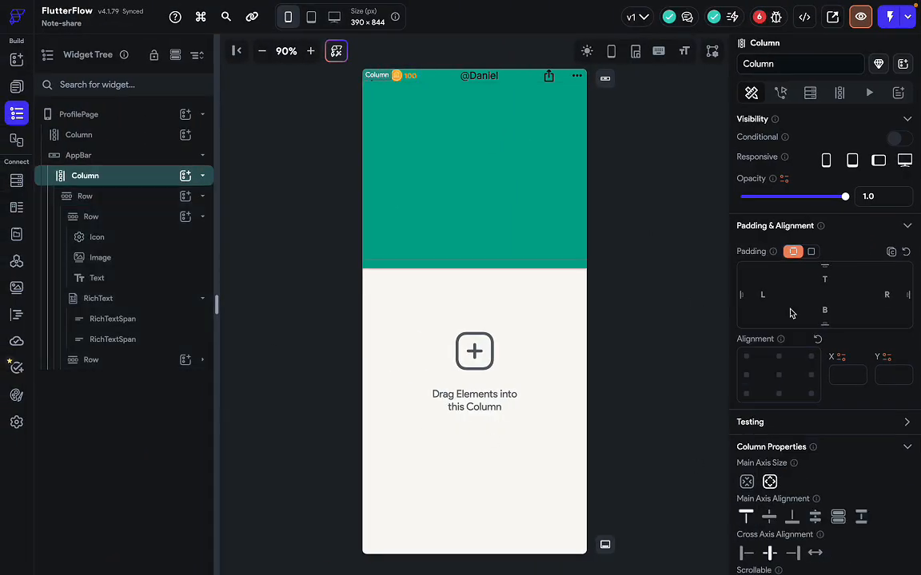
pyautogui.click(827, 280)
pyautogui.write('70')
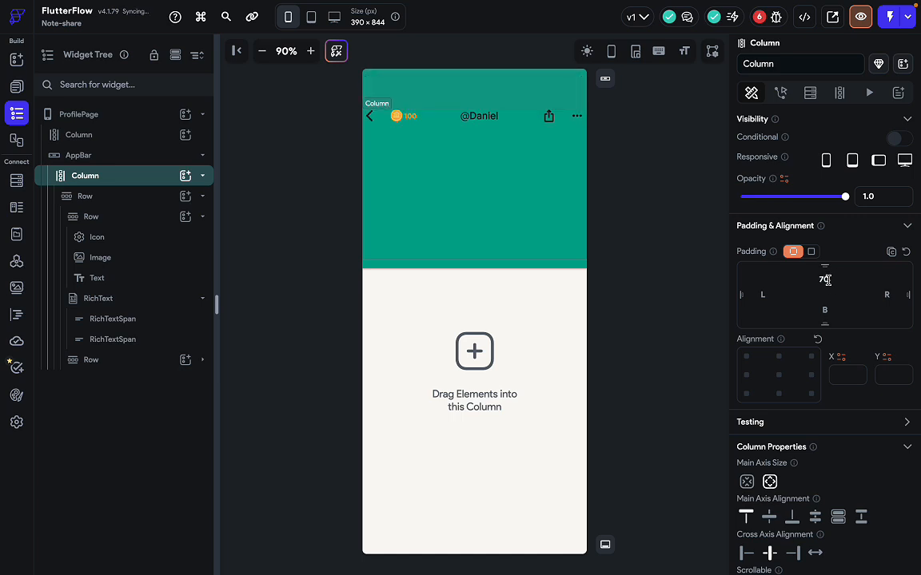
pyautogui.press('BackSpace')
pyautogui.press('BackSpace')
pyautogui.write('60')
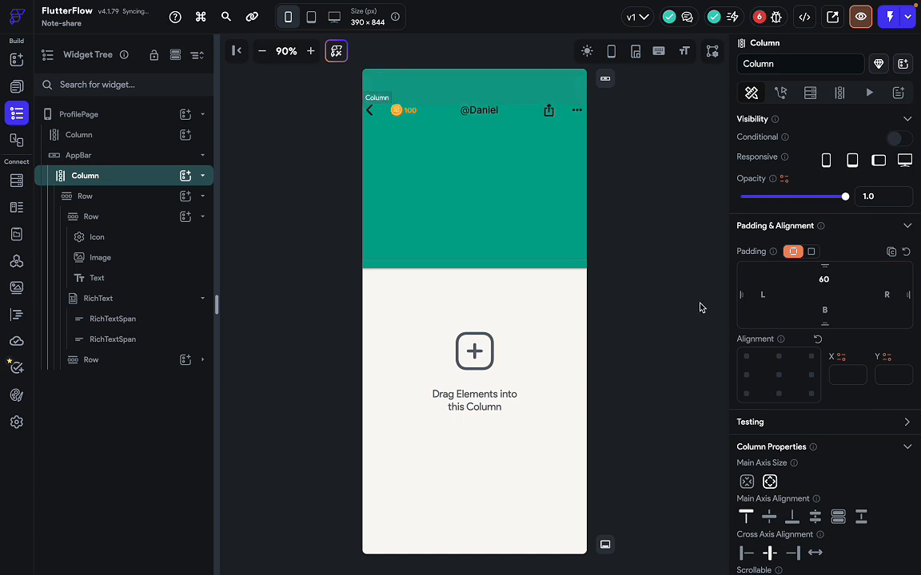
pyautogui.click(697, 300)
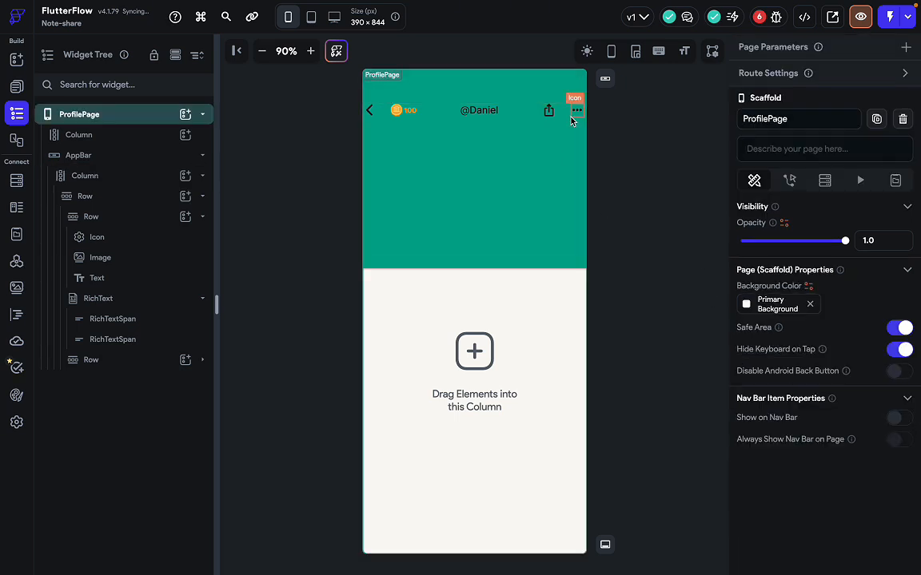
# Give the Column 15 left and right padding and reduce its top padding to 50.
pyautogui.click(518, 118)
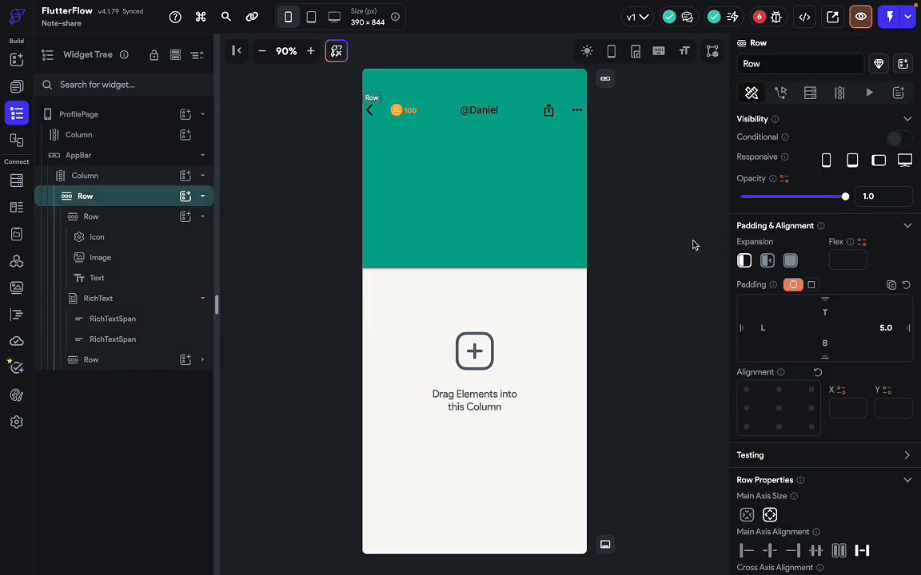
pyautogui.click(159, 177)
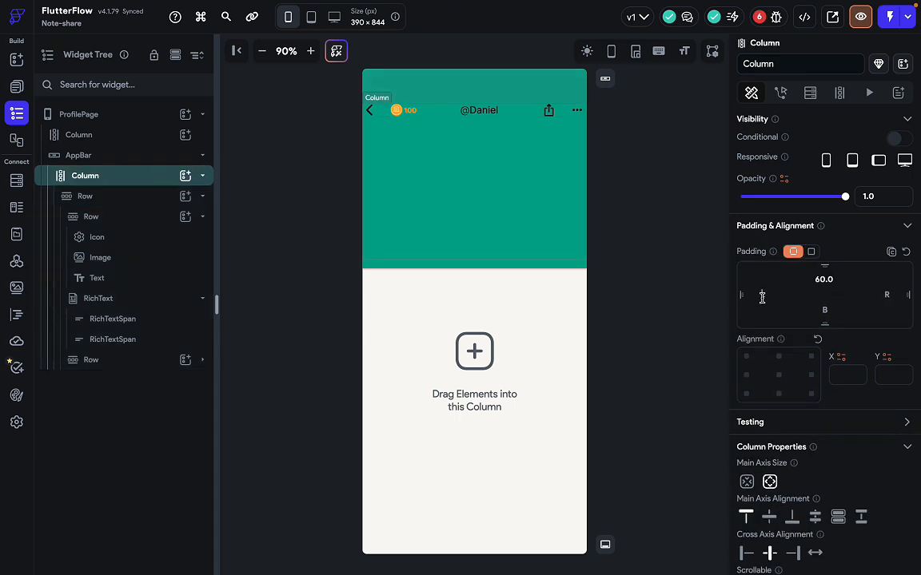
pyautogui.write('15')
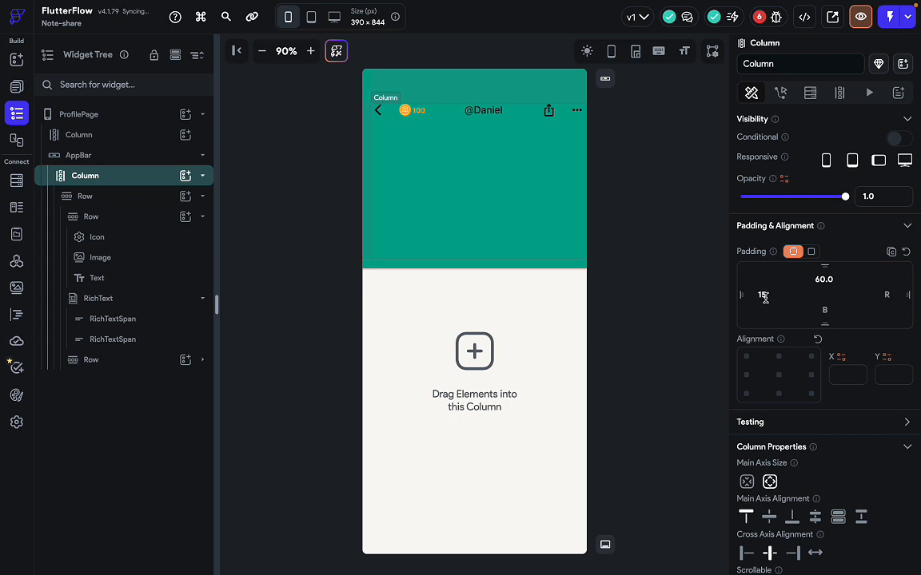
pyautogui.click(890, 295)
pyautogui.write('15')
pyautogui.click(823, 279)
pyautogui.press('BackSpace')
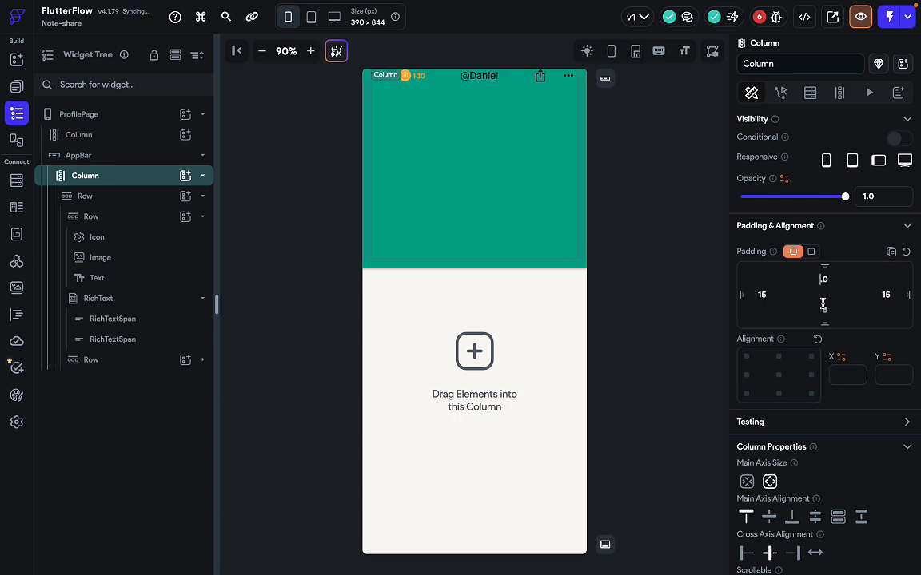
pyautogui.write('50.0')
pyautogui.click(657, 371)
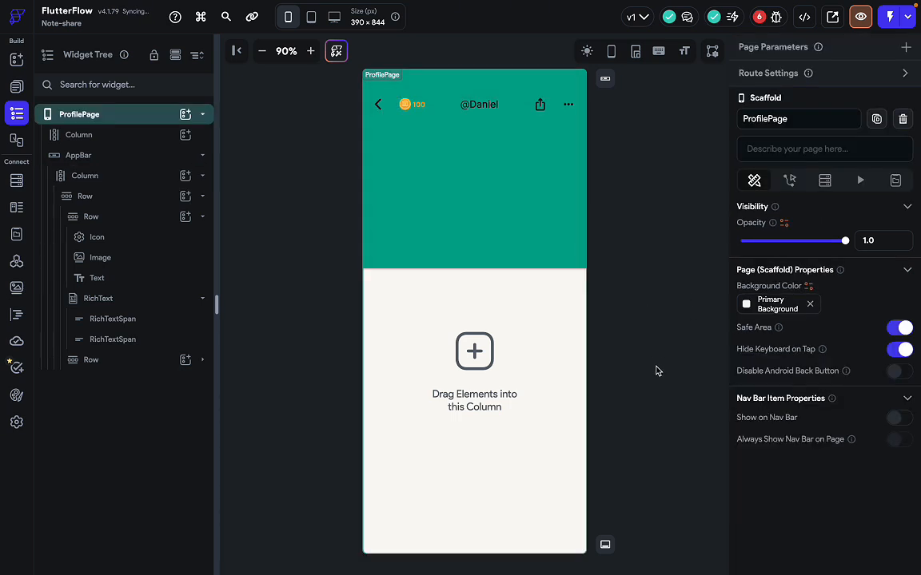
pyautogui.click(532, 118)
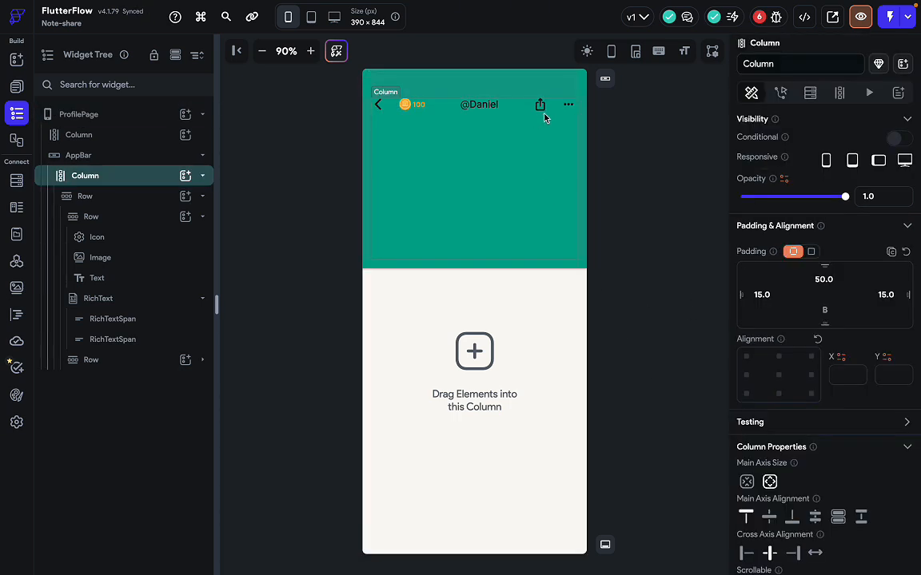
pyautogui.click(553, 111)
pyautogui.click(499, 105)
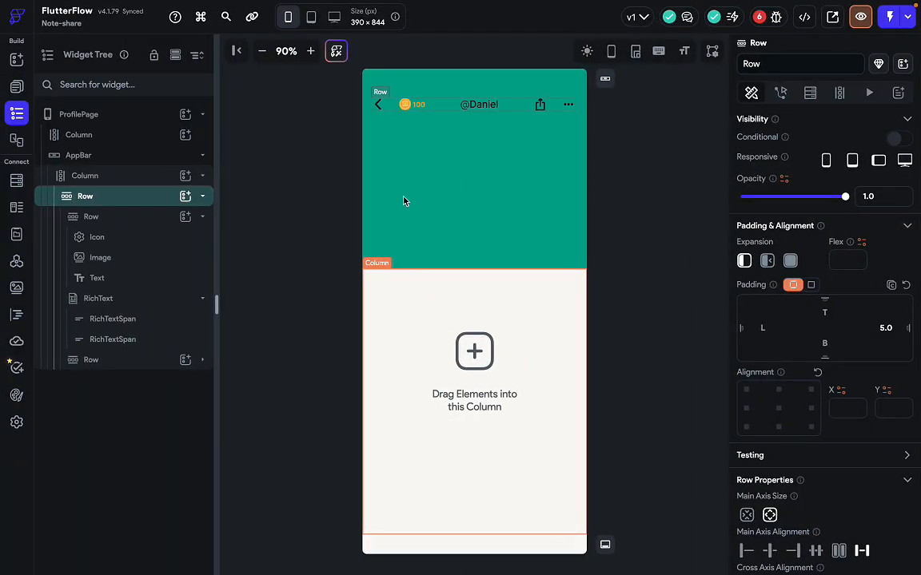
# Add a new Row beneath the title row inside the header Column.
pyautogui.press('super+f')
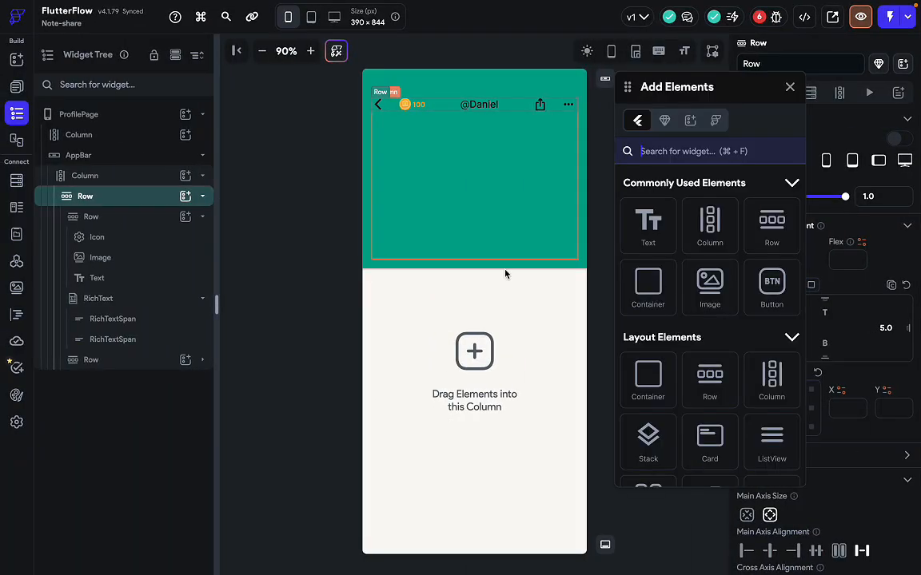
pyautogui.moveTo(769, 229); pyautogui.dragTo(479, 199)
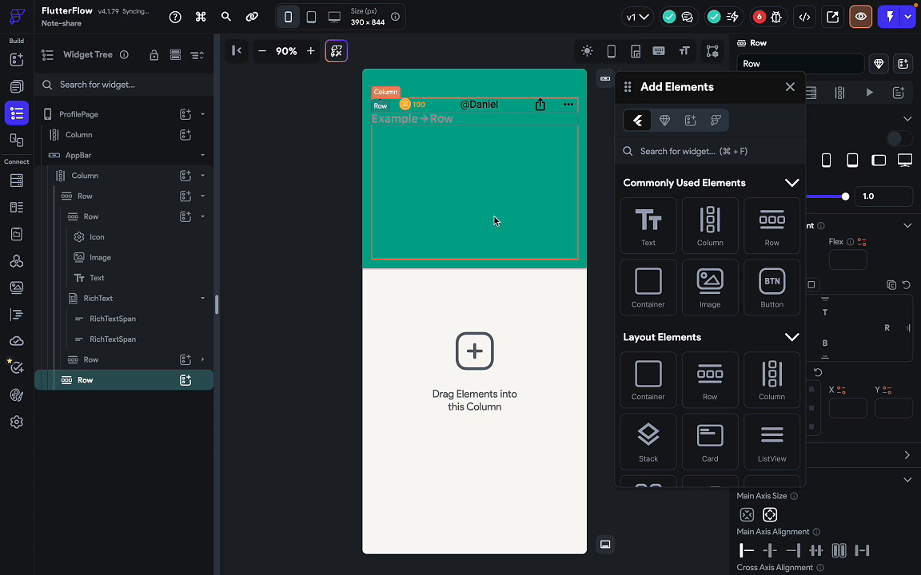
pyautogui.hotkey('ctrl', 'Right')
# Place a CircleImage at the start of the new Row, comparing with the Figma design.
pyautogui.press('super+f')
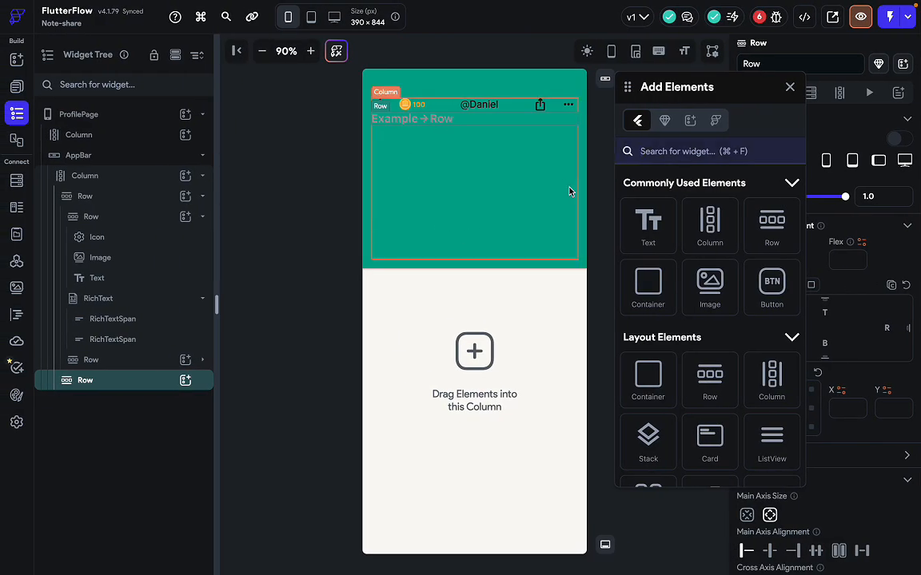
pyautogui.write('circ')
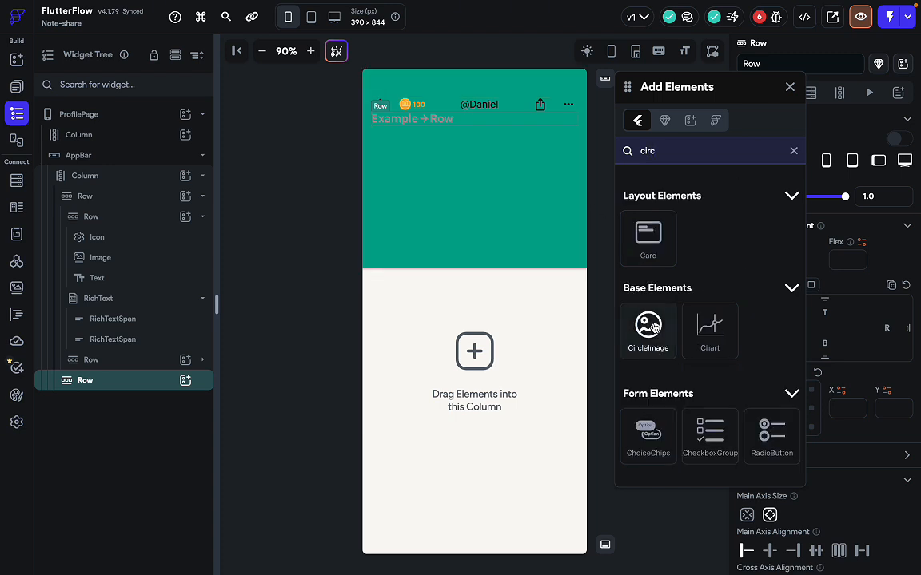
pyautogui.moveTo(649, 323); pyautogui.dragTo(404, 125)
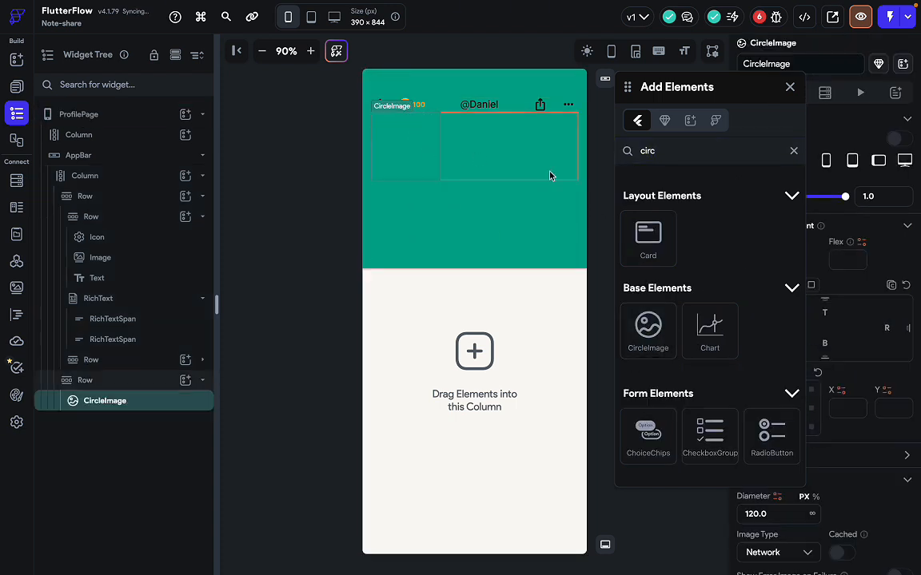
pyautogui.hotkey('ctrl', 'Right')
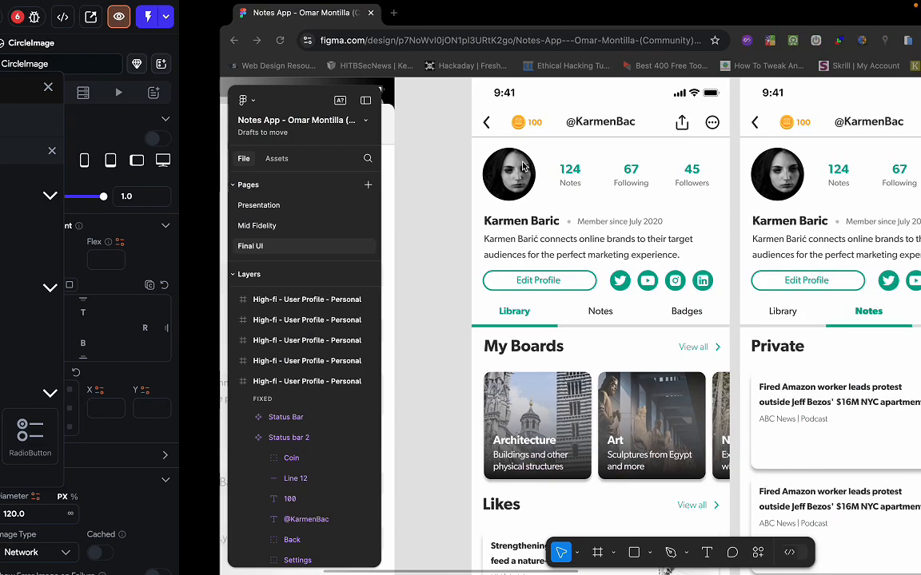
pyautogui.hotkey('ctrl', 'Left')
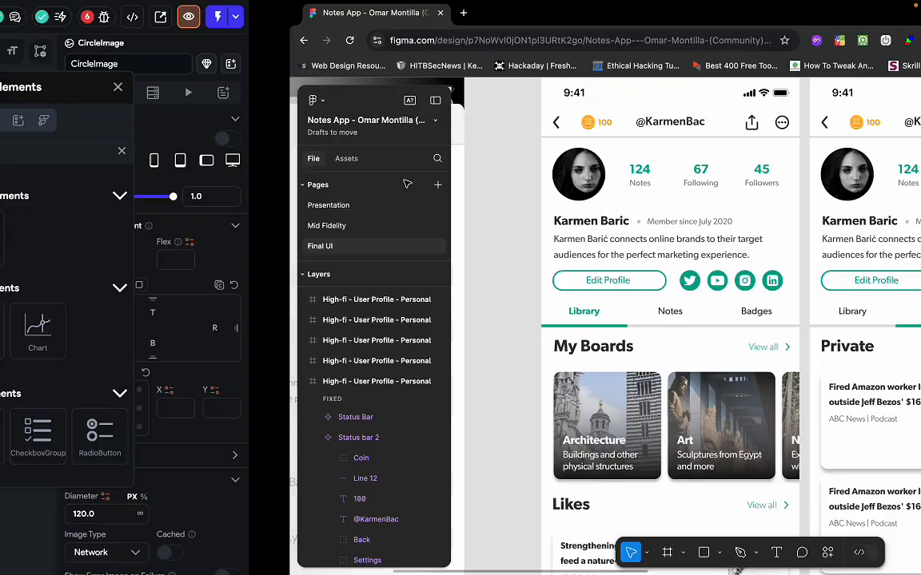
pyautogui.click(472, 165)
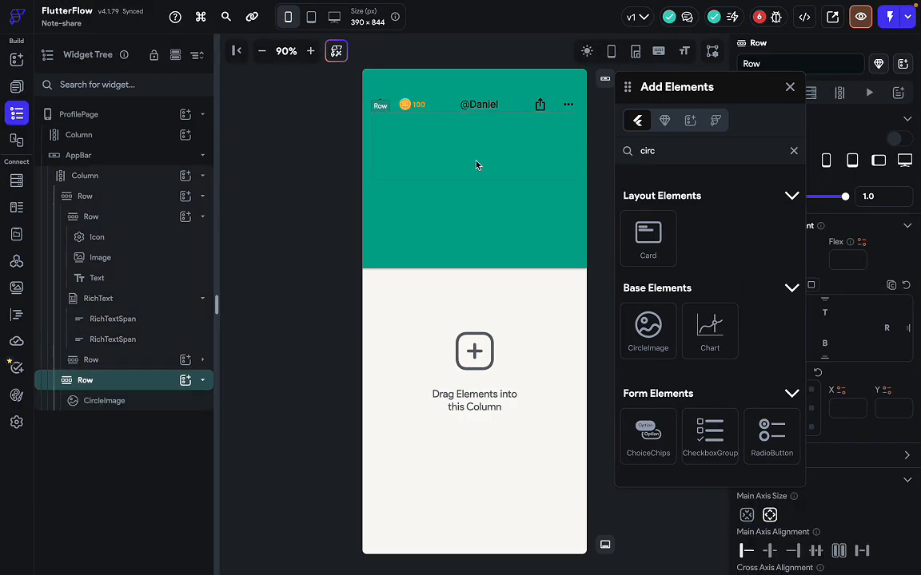
pyautogui.click(409, 154)
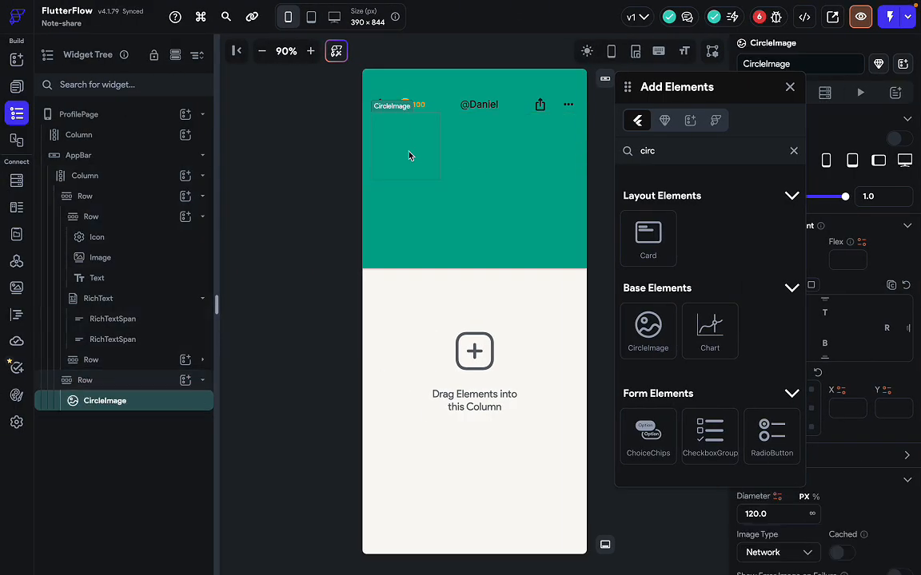
pyautogui.click(528, 150)
pyautogui.click(696, 159)
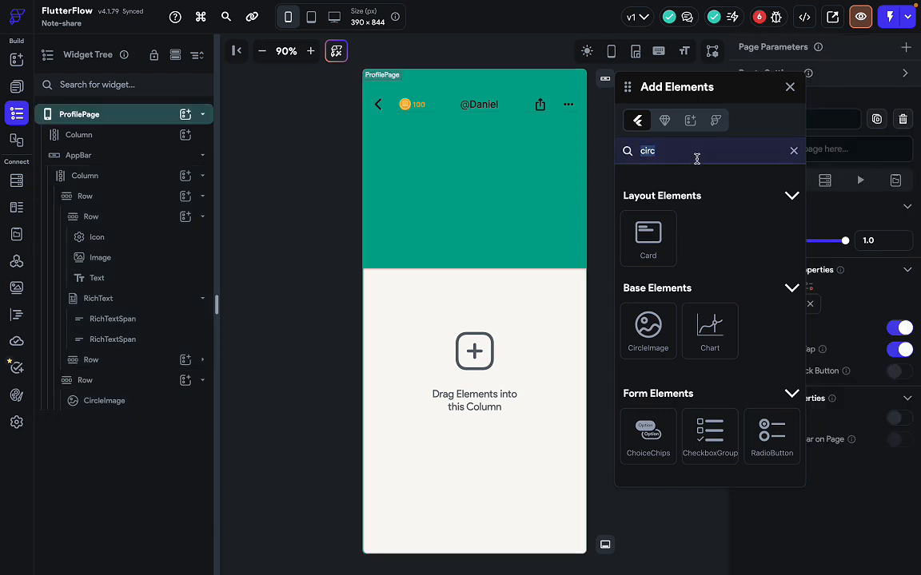
# Drag a Row beside the header CircleImage and drop a Column inside it.
pyautogui.write('row')
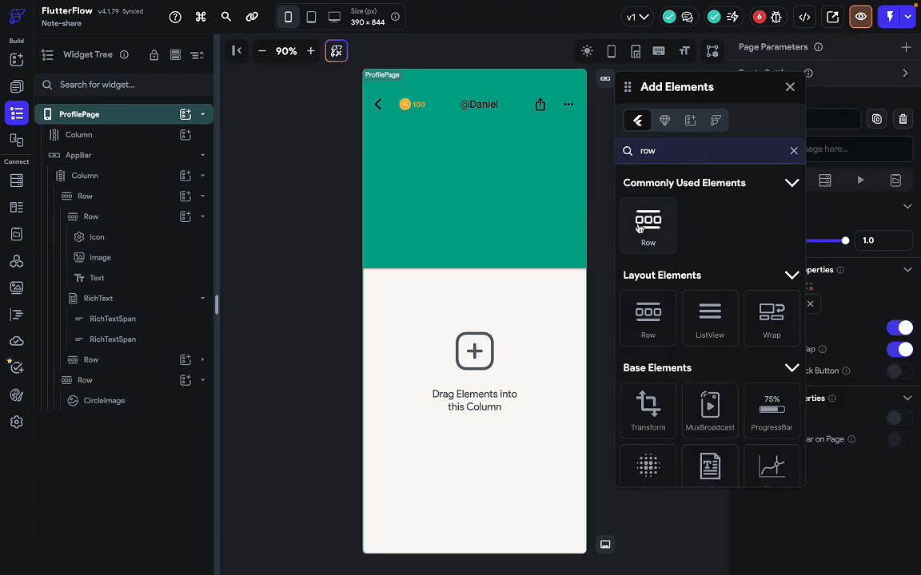
pyautogui.moveTo(647, 226); pyautogui.dragTo(510, 120)
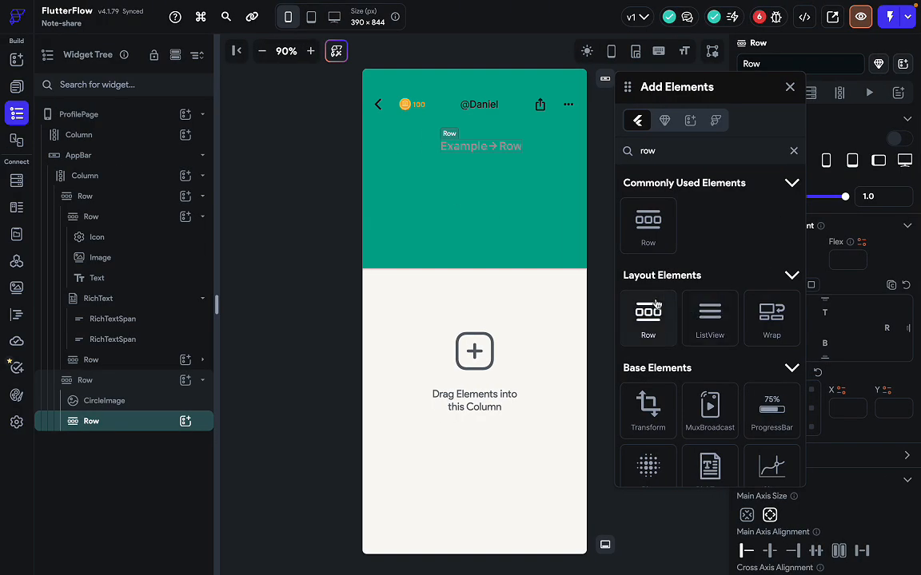
pyautogui.click(673, 154)
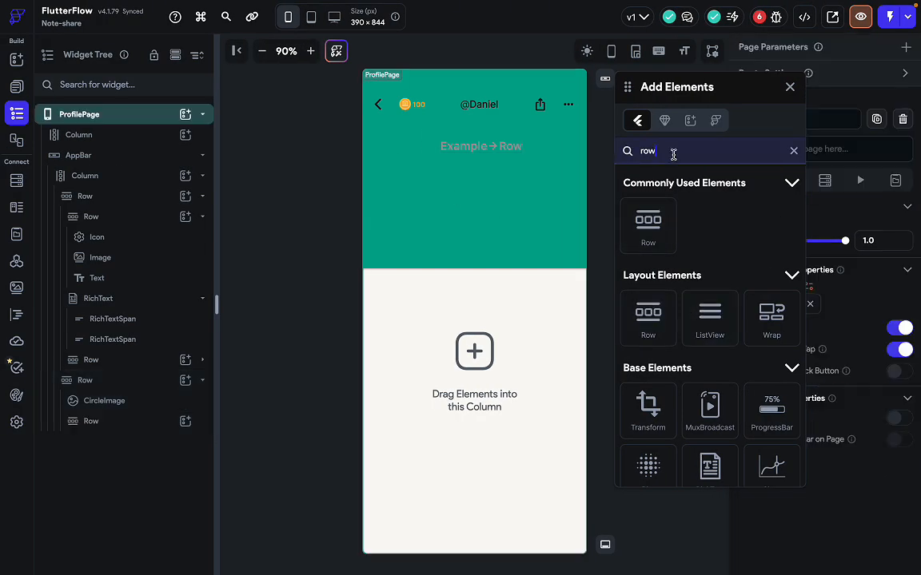
pyautogui.hotkey('ctrl', 'a')
pyautogui.write('col')
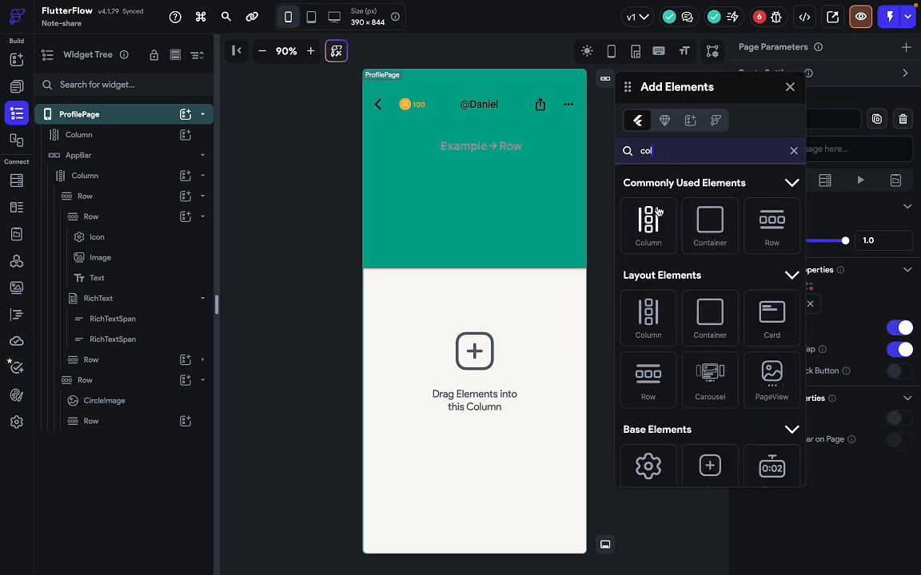
pyautogui.moveTo(647, 222); pyautogui.dragTo(472, 147)
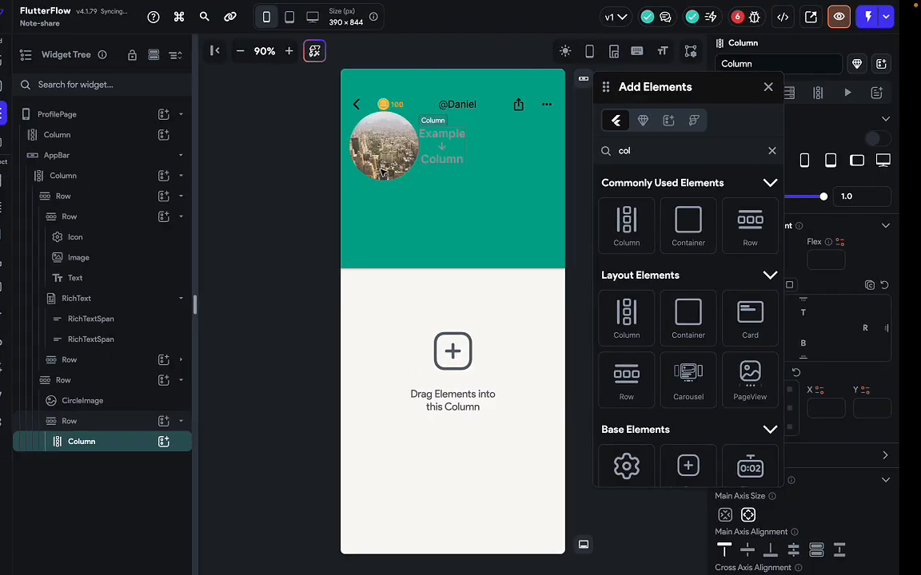
# Add Hello World Text widgets into the avatar-side Column, checking Figma's 124 stat for reference.
pyautogui.click(652, 150)
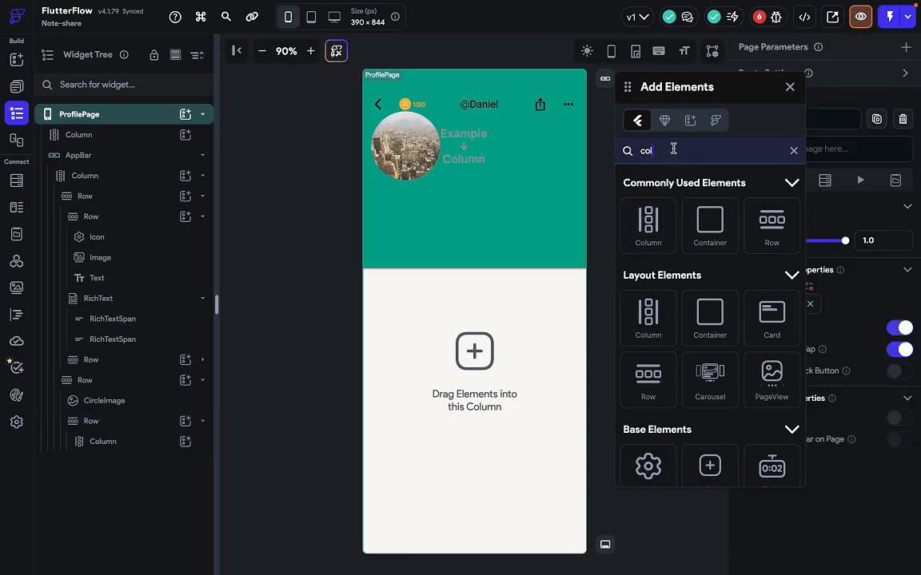
pyautogui.press('BackSpace')
pyautogui.press('BackSpace')
pyautogui.press('BackSpace')
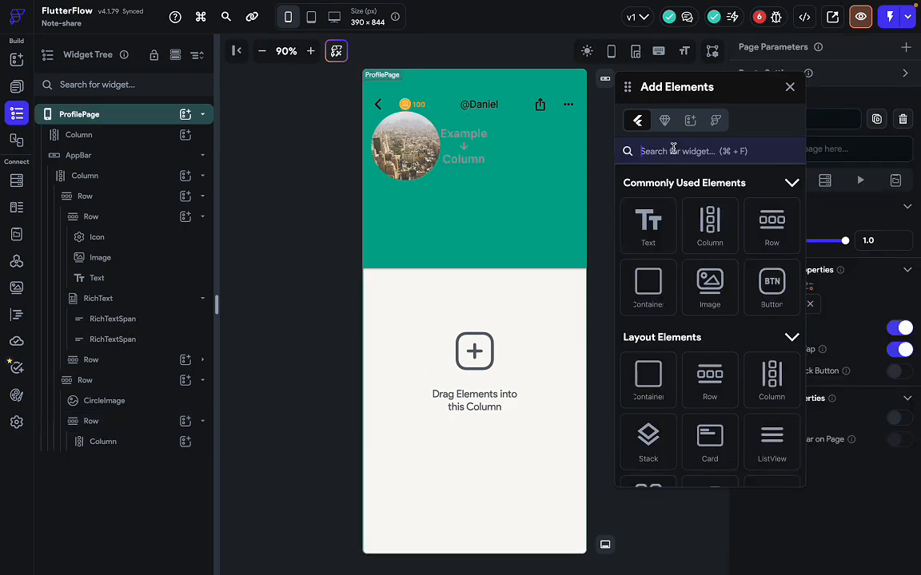
pyautogui.moveTo(652, 235); pyautogui.dragTo(463, 150)
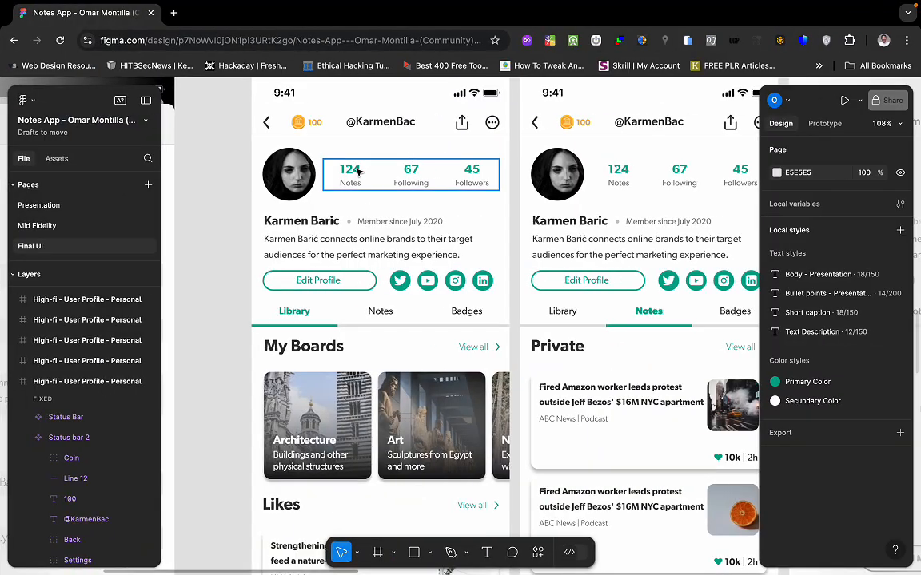
pyautogui.doubleClick(360, 171)
pyautogui.scroll(-3, 847, 353)
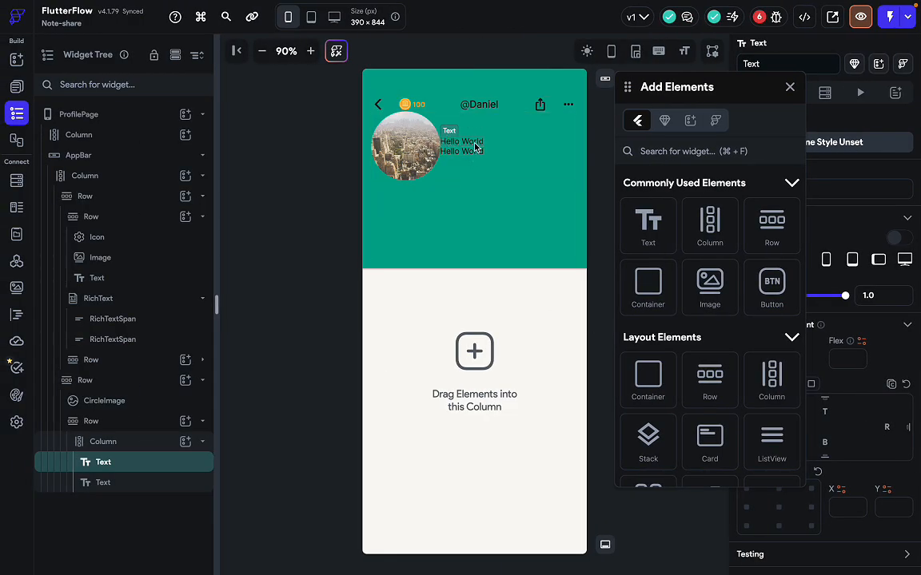
# Change the first header text to 125 with font size 18 in Primary colour.
pyautogui.click(790, 88)
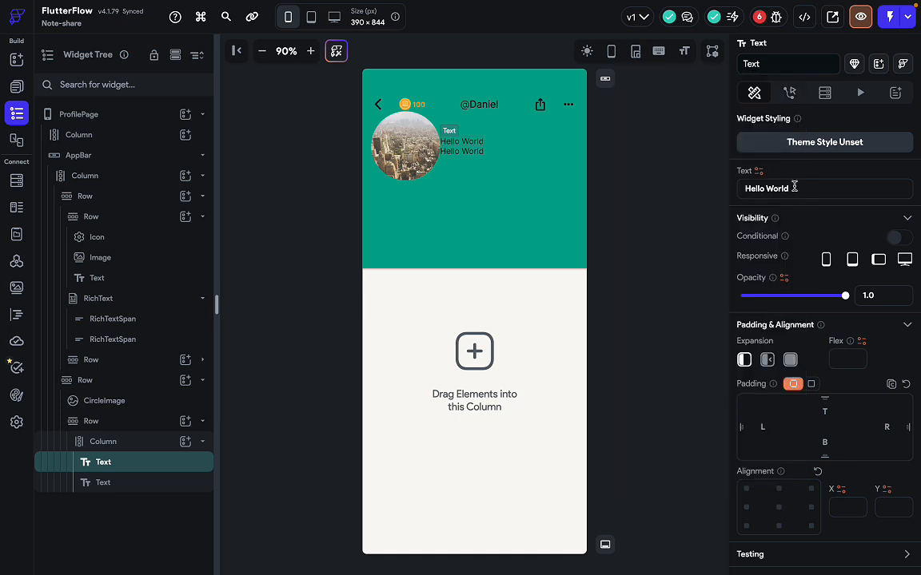
pyautogui.hotkey('ctrl', 'a')
pyautogui.write('125')
pyautogui.scroll(-8, 791, 383)
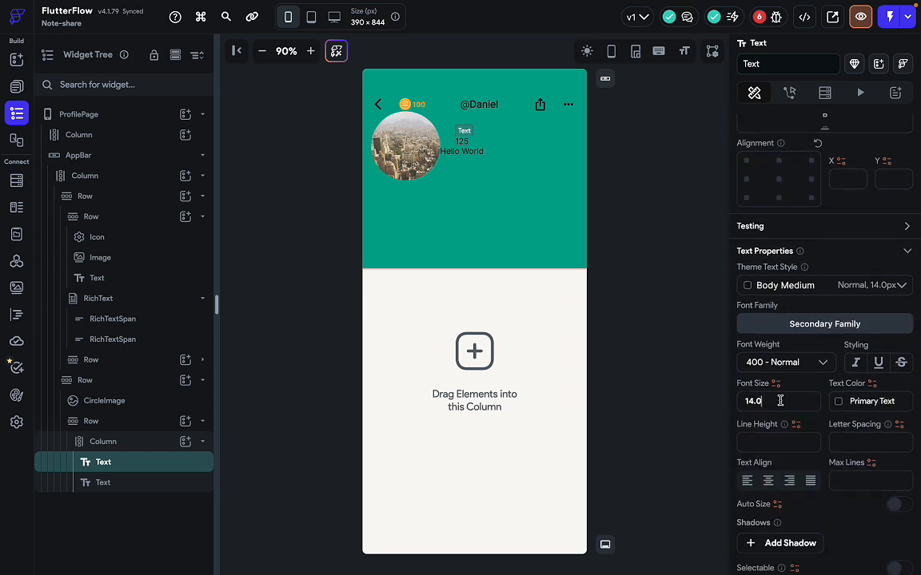
pyautogui.doubleClick(779, 400)
pyautogui.write('18')
pyautogui.click(842, 402)
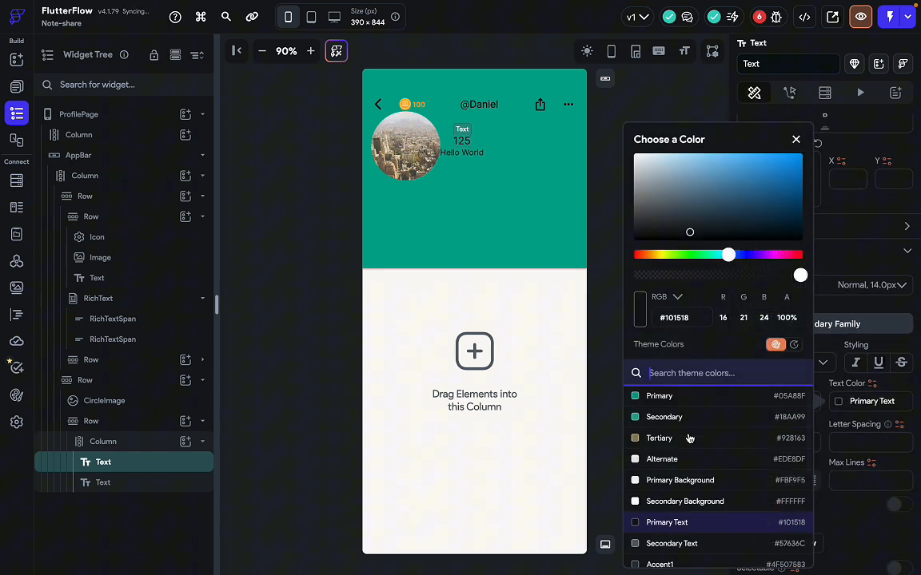
pyautogui.click(668, 396)
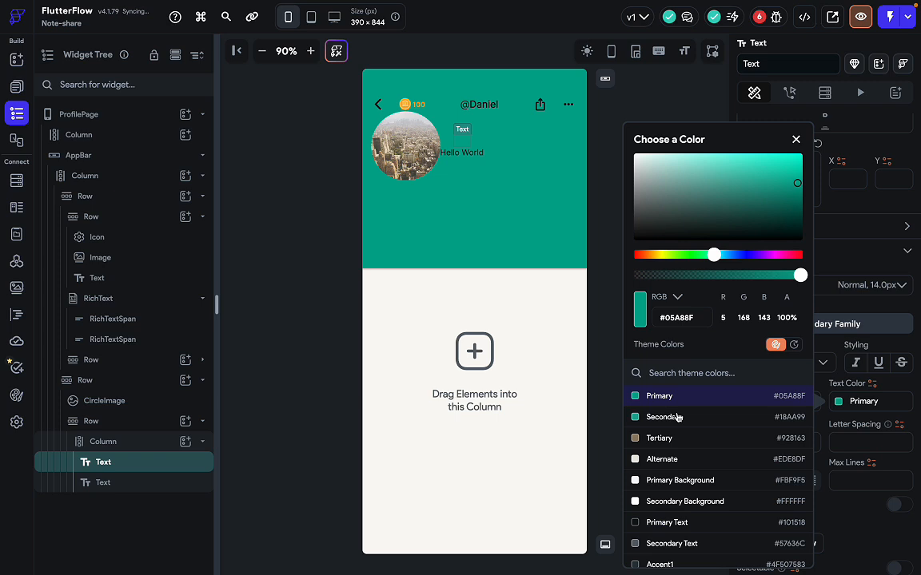
pyautogui.click(796, 141)
# Give the AppBar a 0% alpha transparent background and elevation 0.
pyautogui.click(568, 268)
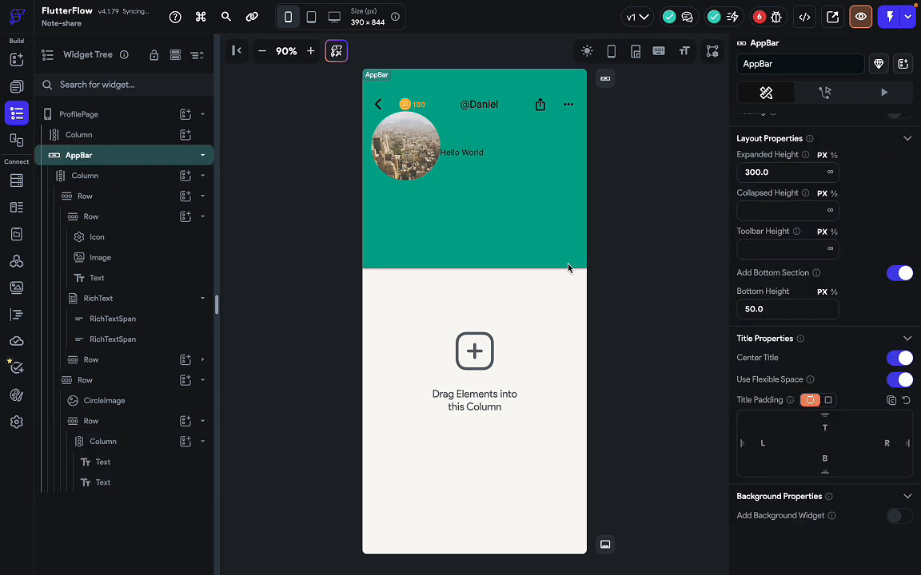
pyautogui.scroll(-1, 872, 380)
pyautogui.scroll(5, 872, 380)
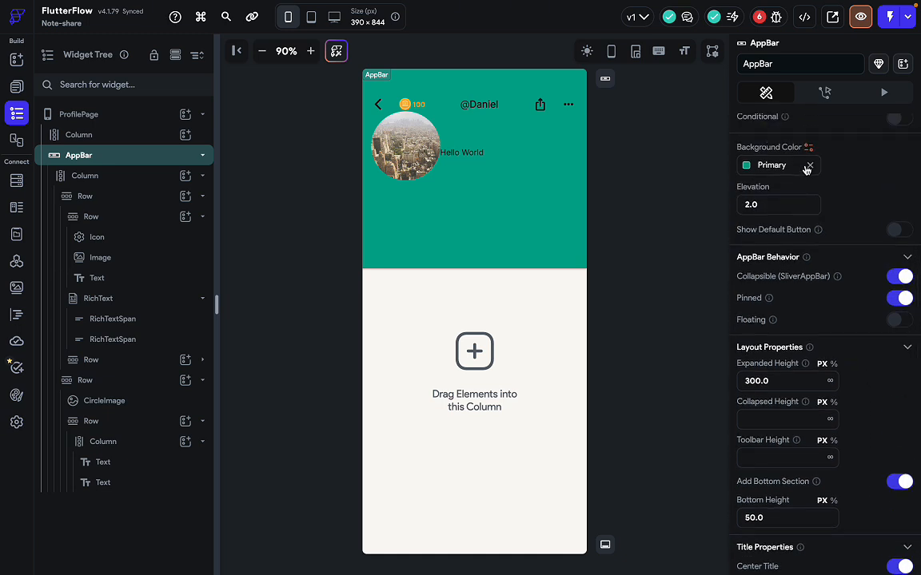
pyautogui.click(810, 165)
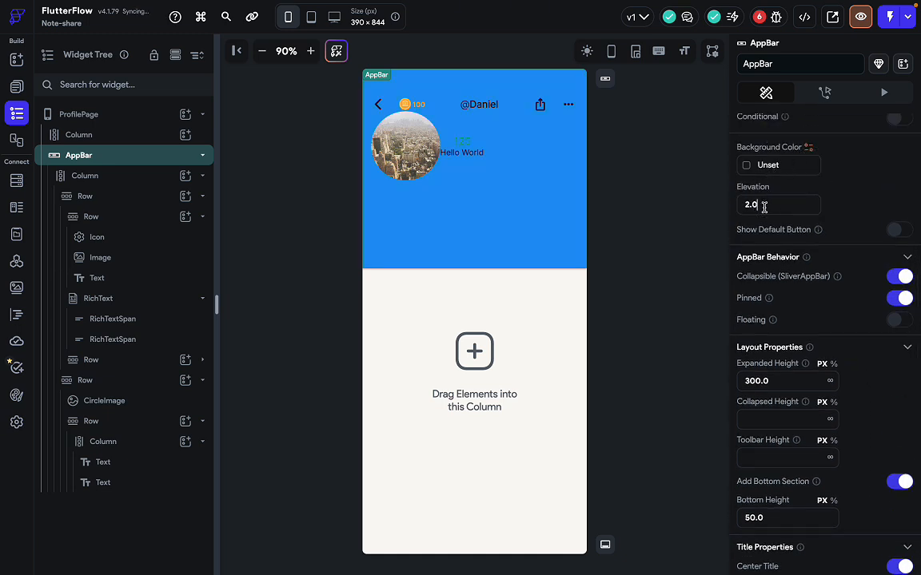
pyautogui.press('BackSpace')
pyautogui.write('0')
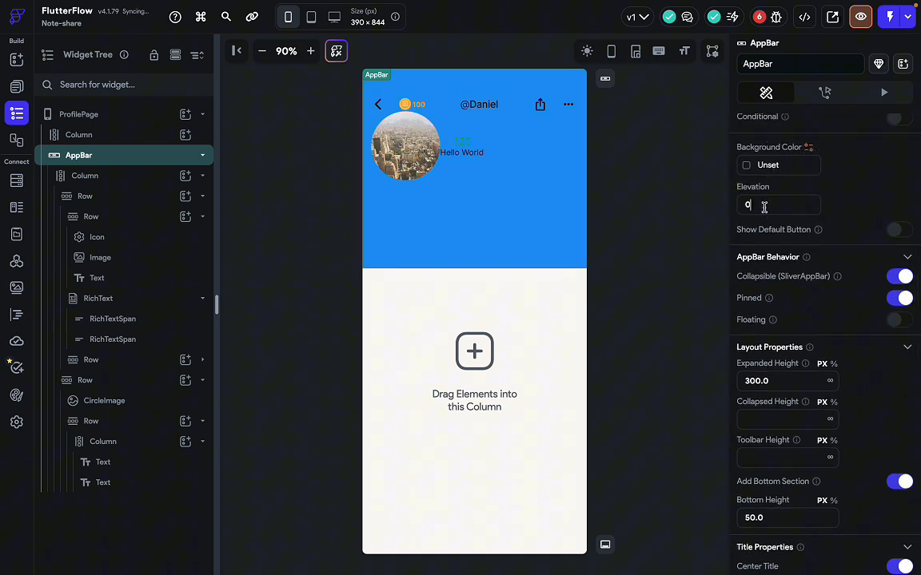
pyautogui.click(747, 166)
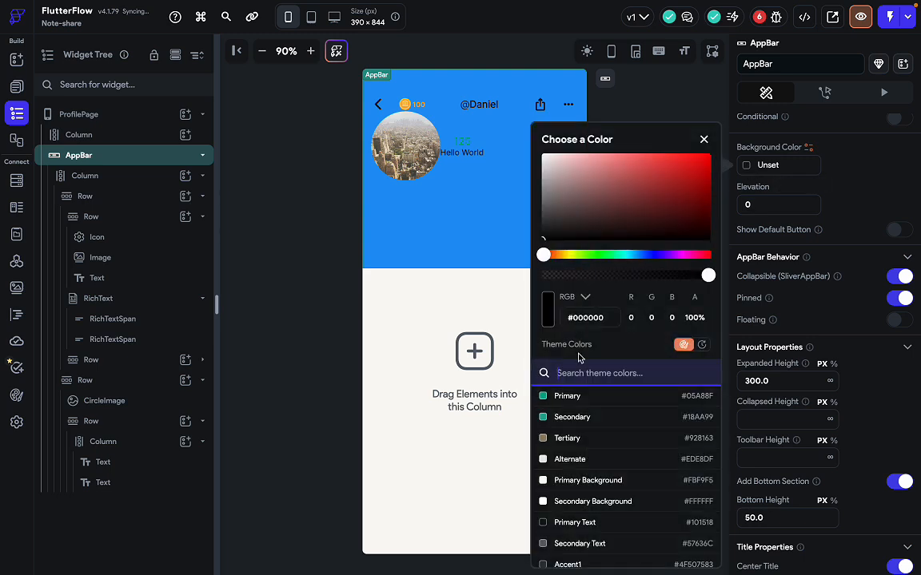
pyautogui.moveTo(708, 275); pyautogui.dragTo(410, 274)
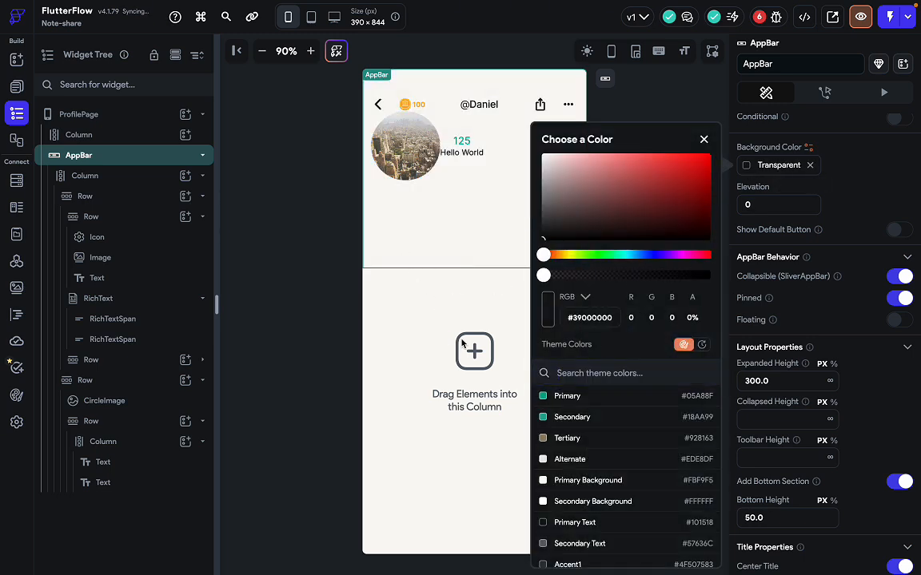
pyautogui.click(714, 104)
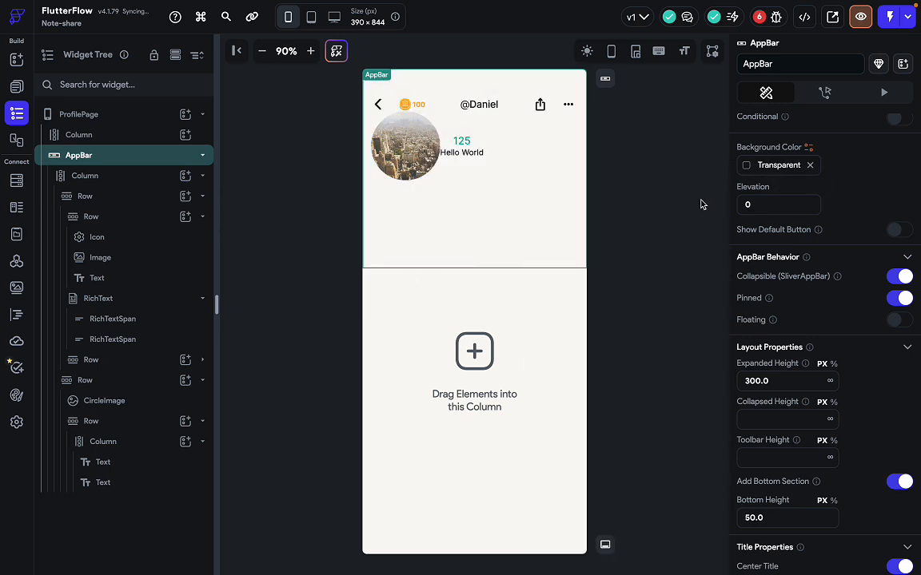
pyautogui.click(653, 222)
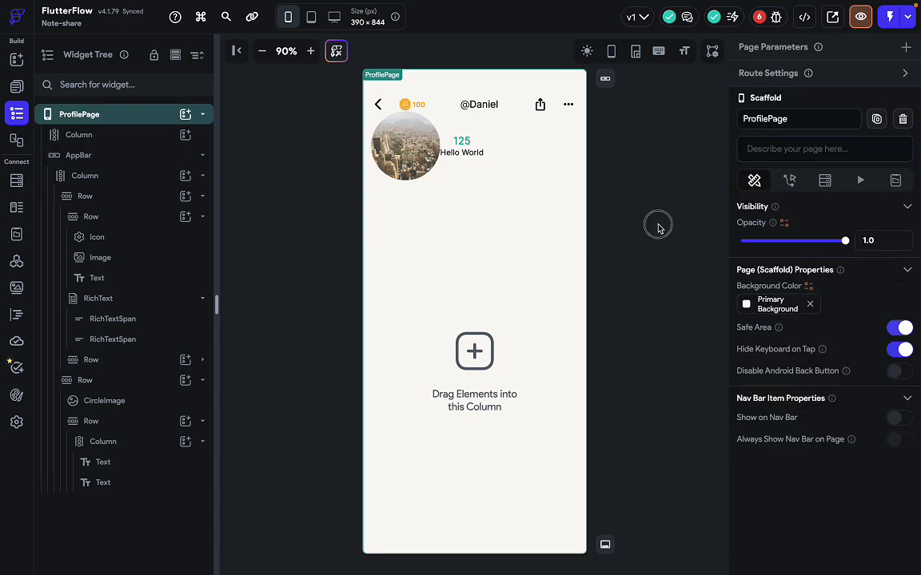
pyautogui.click(540, 240)
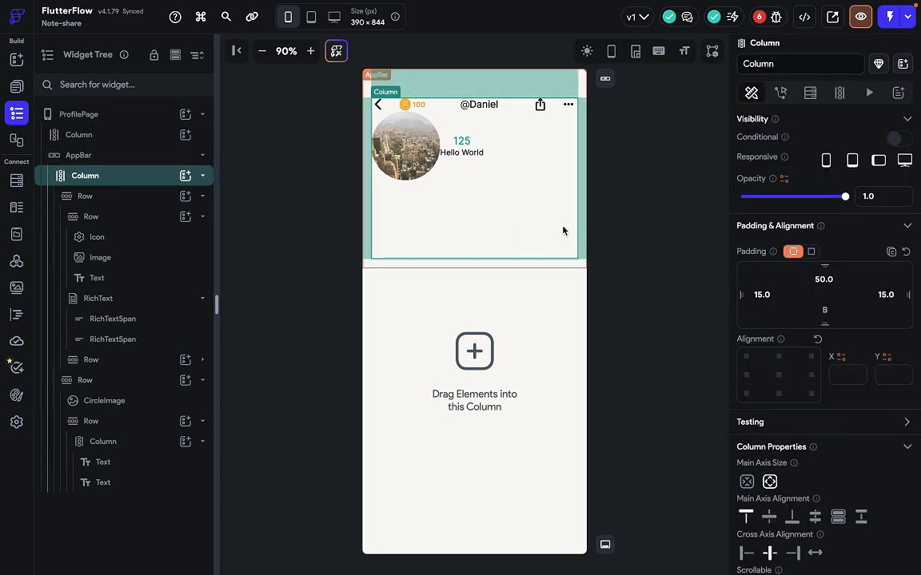
# Set the 125 text's font weight to 600 - Semi Bold.
pyautogui.click(463, 141)
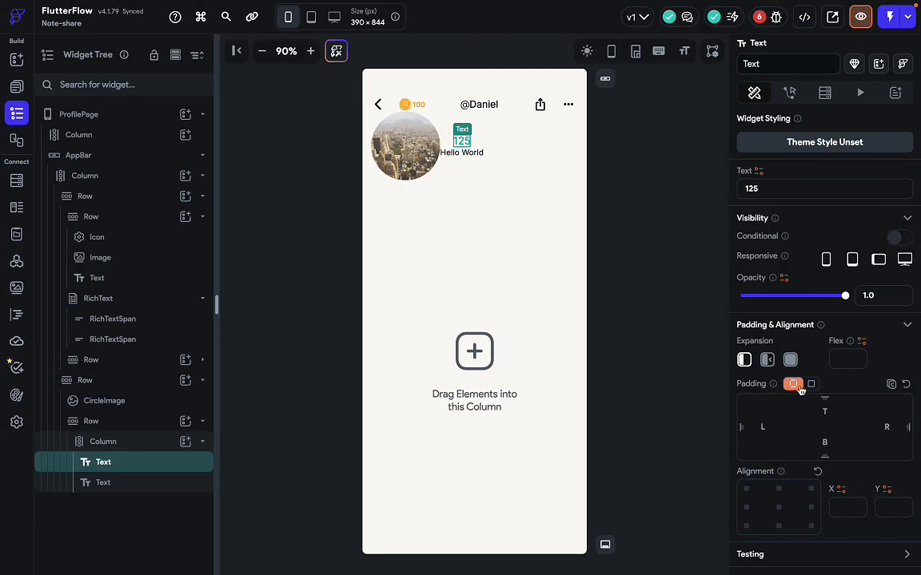
pyautogui.scroll(-5, 800, 389)
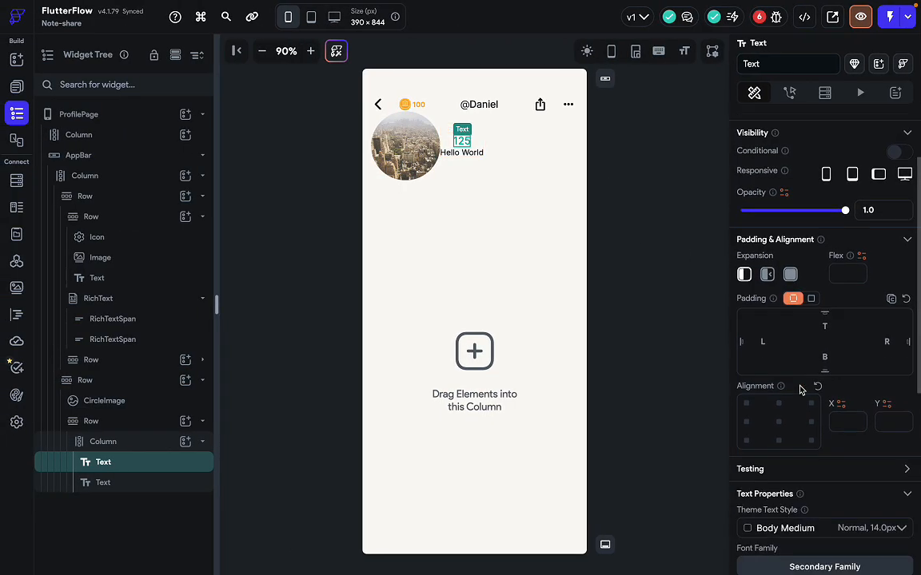
pyautogui.scroll(-3, 803, 311)
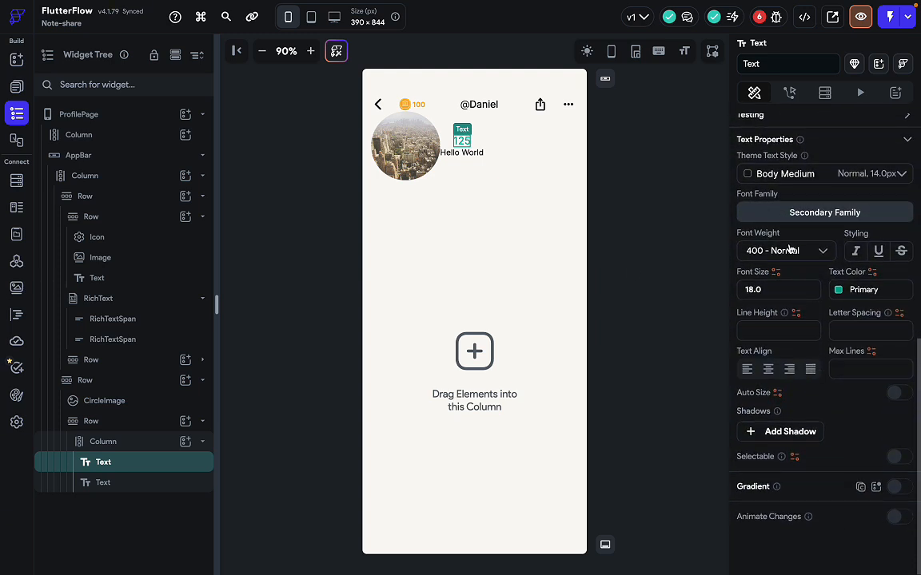
pyautogui.click(790, 252)
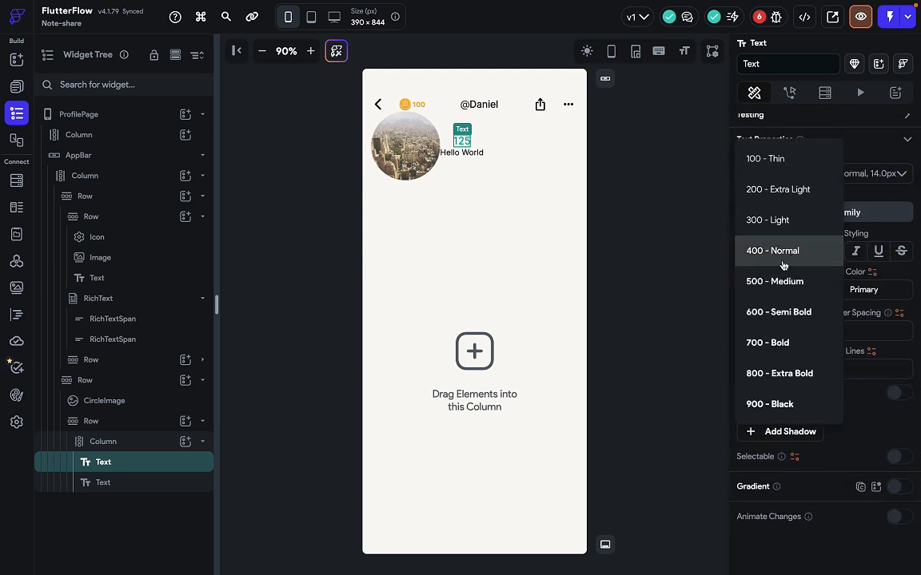
pyautogui.click(788, 312)
pyautogui.click(465, 153)
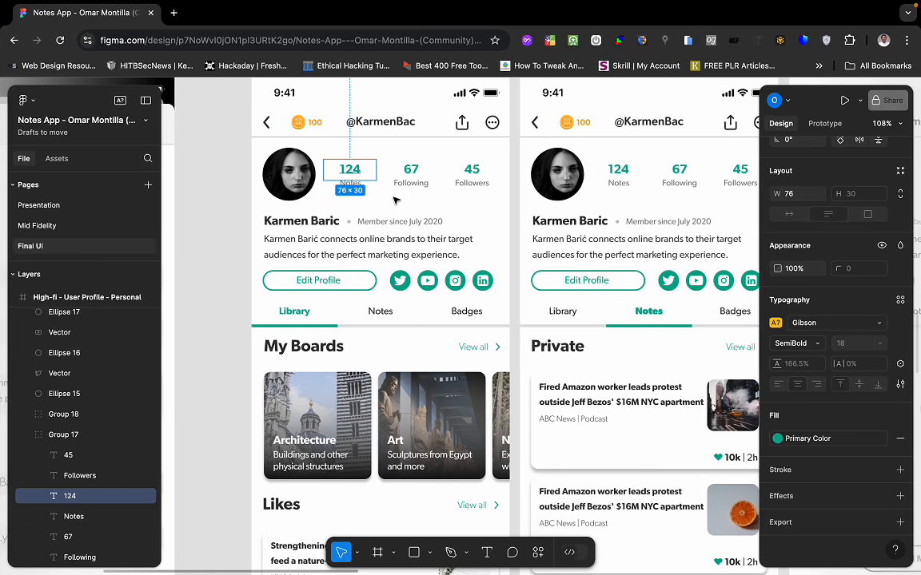
# Check Figma's Notes label, then give the second text font size 12 and weight 400.
pyautogui.press('Escape')
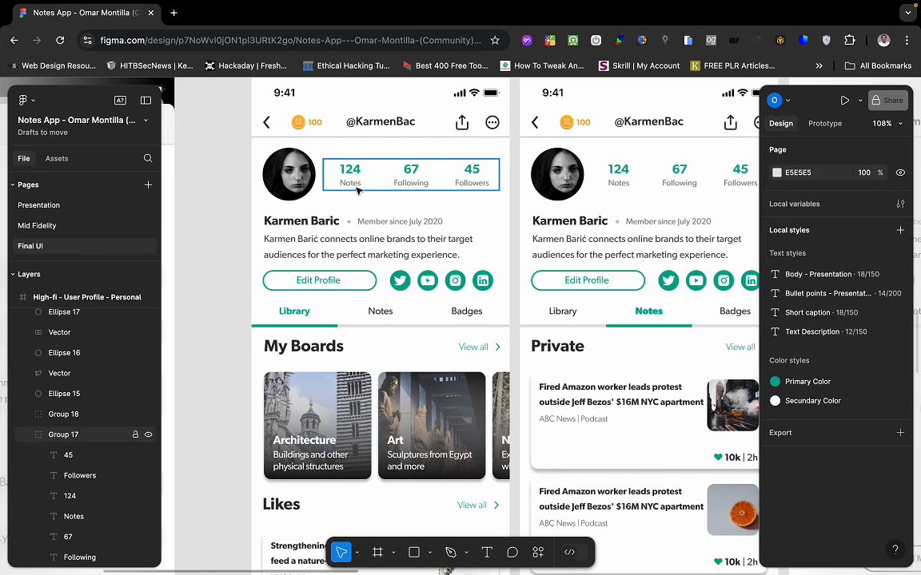
pyautogui.doubleClick(358, 185)
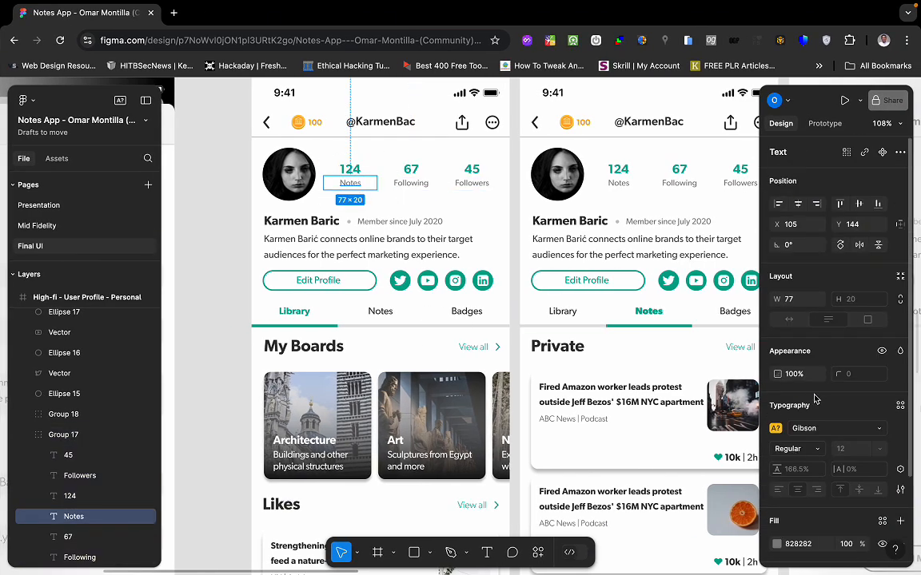
pyautogui.scroll(-2, 815, 398)
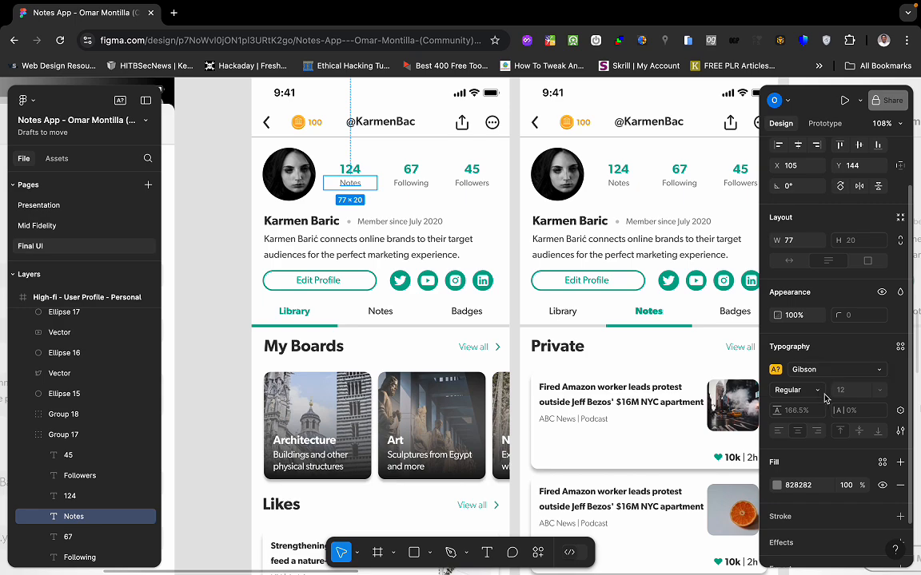
pyautogui.scroll(-2, 824, 438)
pyautogui.hotkey('ctrl', 'Left')
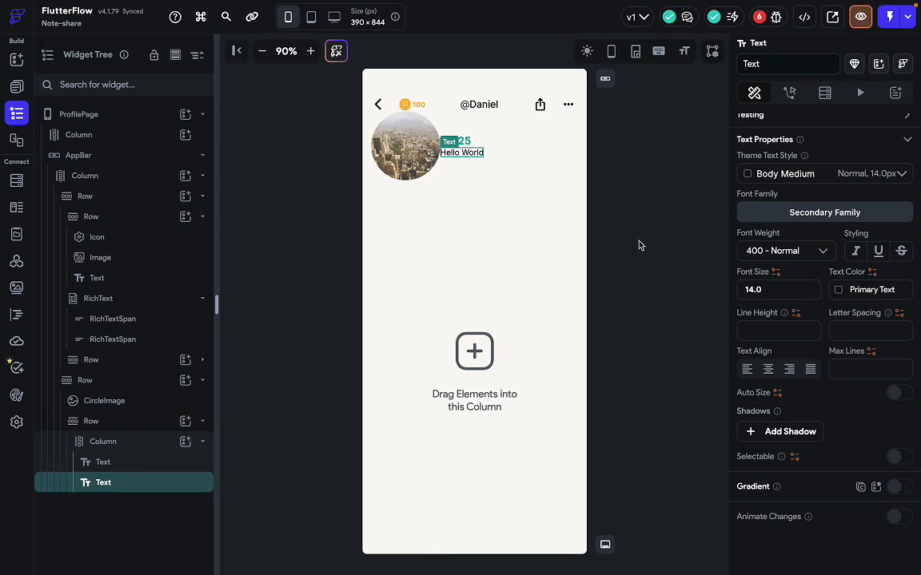
pyautogui.doubleClick(773, 293)
pyautogui.write('12')
pyautogui.click(785, 254)
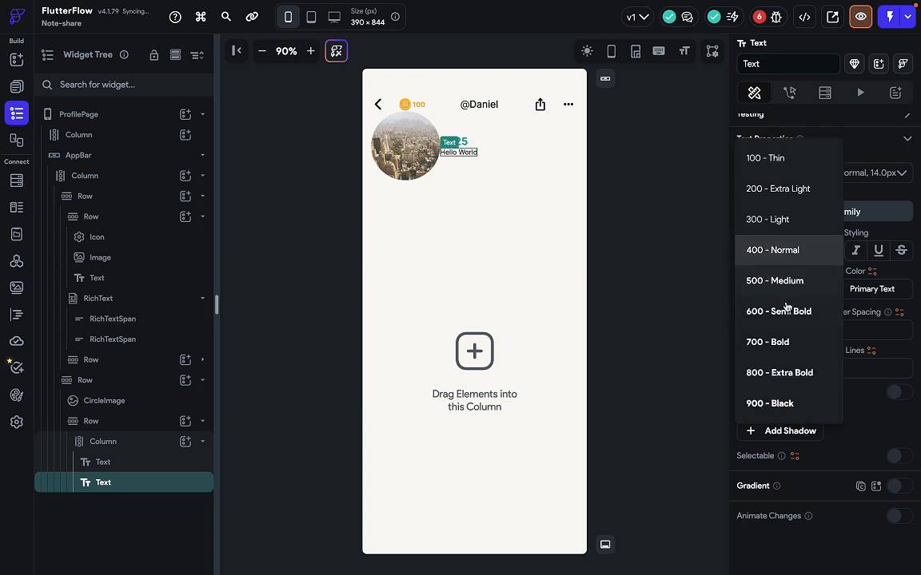
pyautogui.click(764, 250)
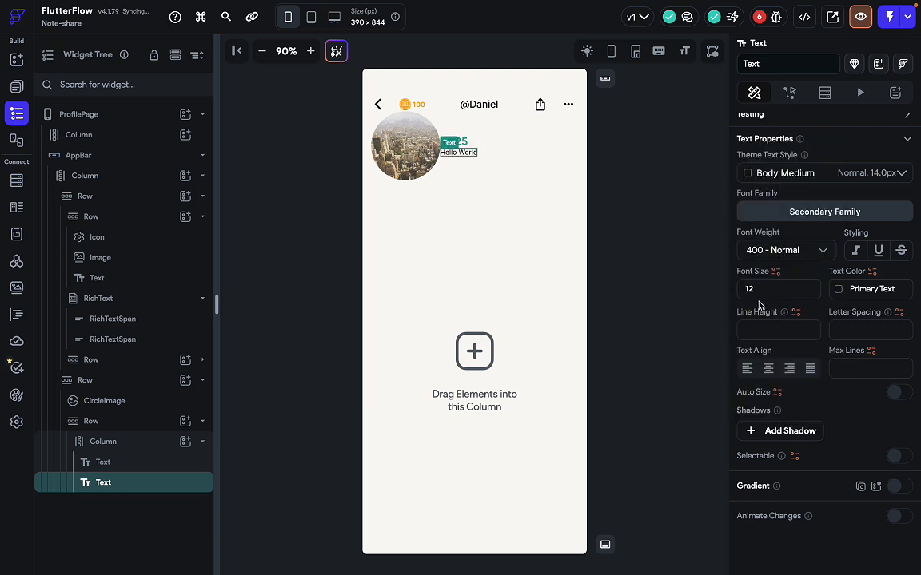
pyautogui.scroll(4, 818, 260)
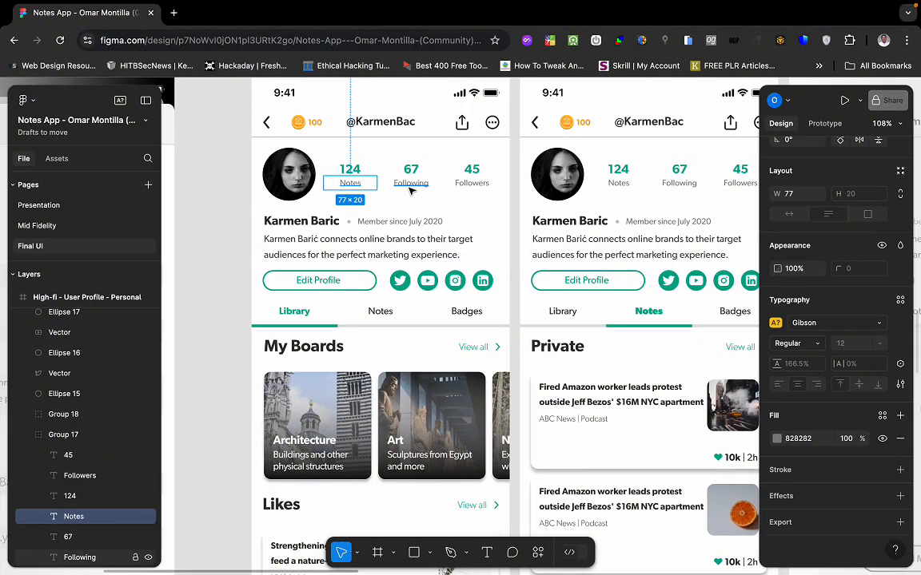
# Set the second text's colour to Secondary Text and change its wording to Notes.
pyautogui.click(798, 438)
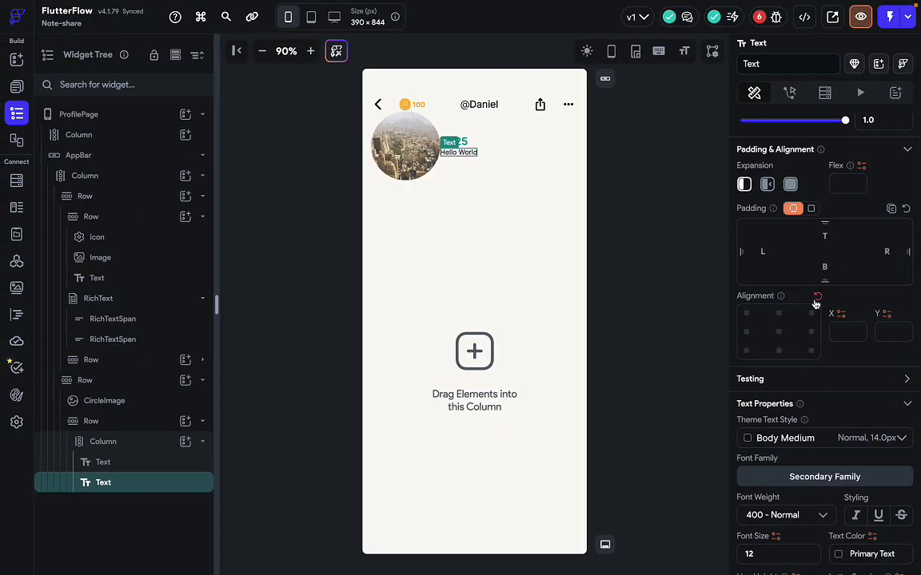
pyautogui.scroll(-3, 814, 480)
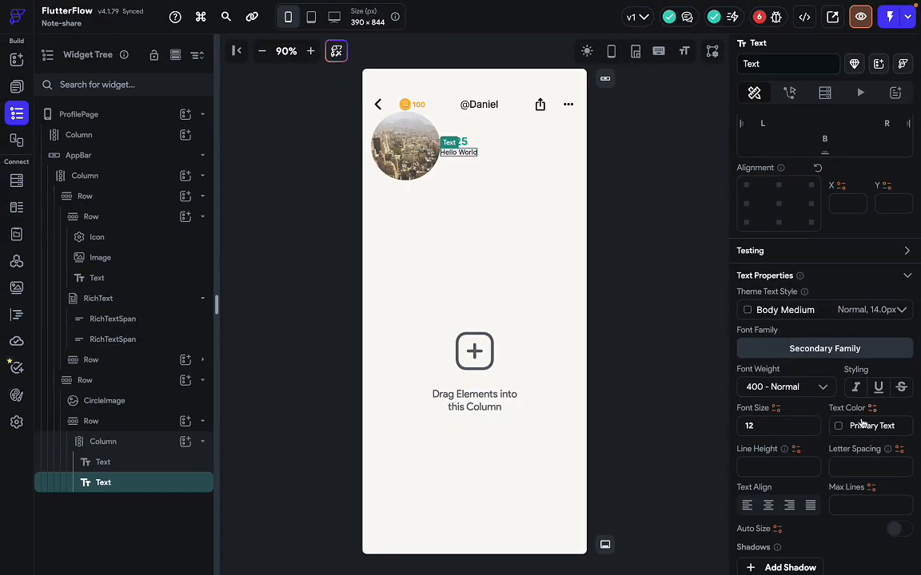
pyautogui.click(847, 426)
pyautogui.scroll(-2, 703, 482)
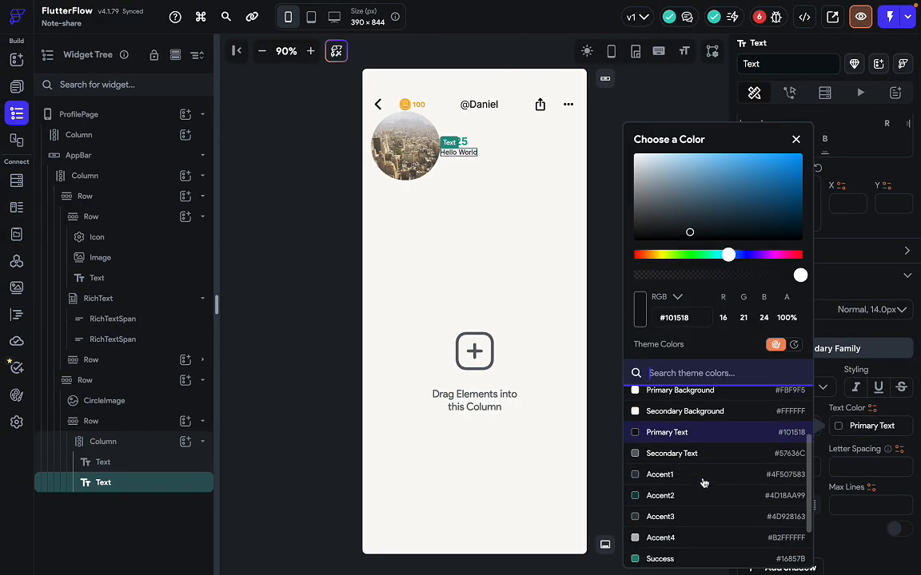
pyautogui.click(684, 459)
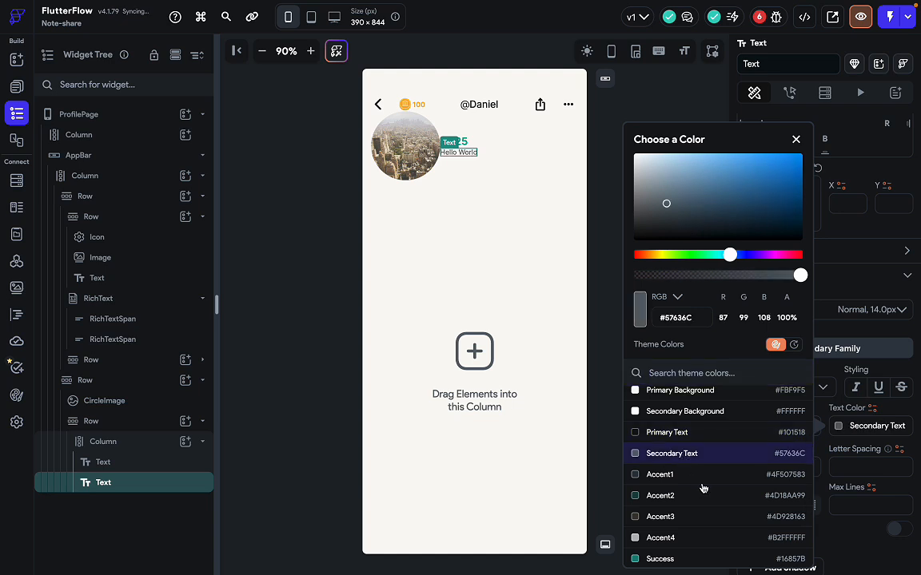
pyautogui.click(808, 429)
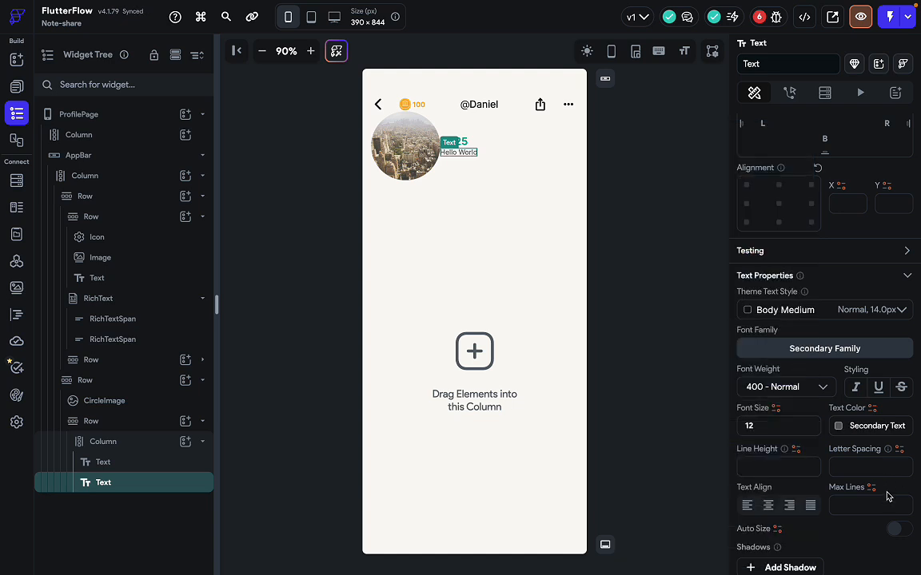
pyautogui.scroll(2, 762, 364)
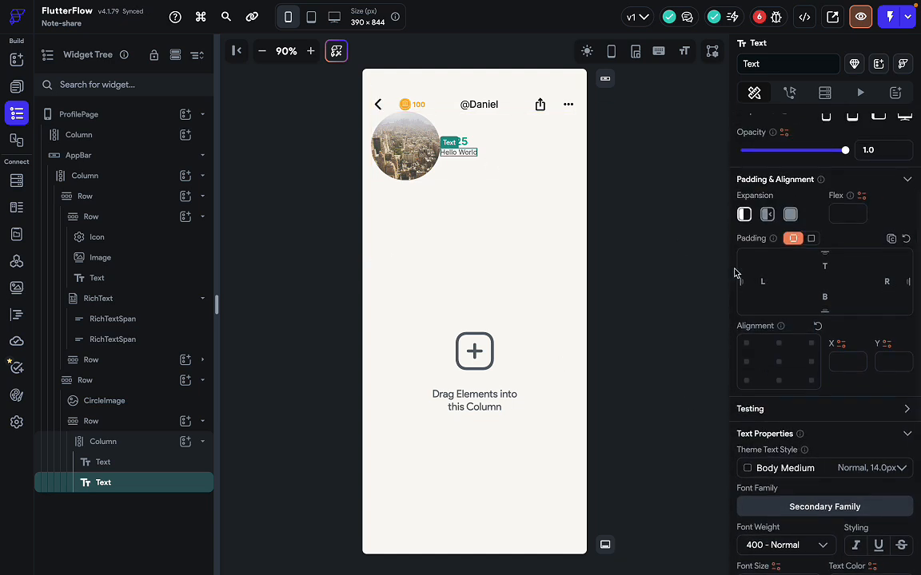
pyautogui.scroll(3, 736, 269)
pyautogui.tripleClick(789, 188)
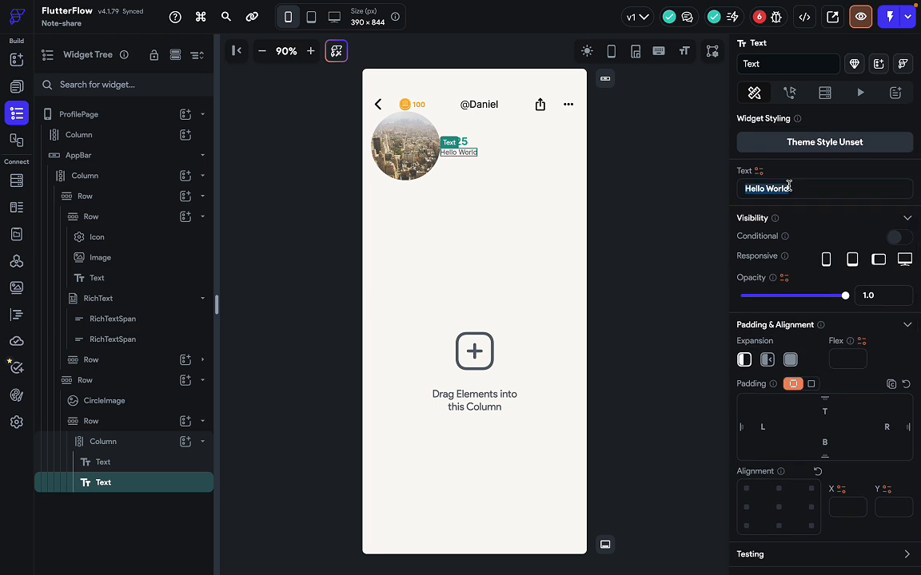
pyautogui.write('Notes')
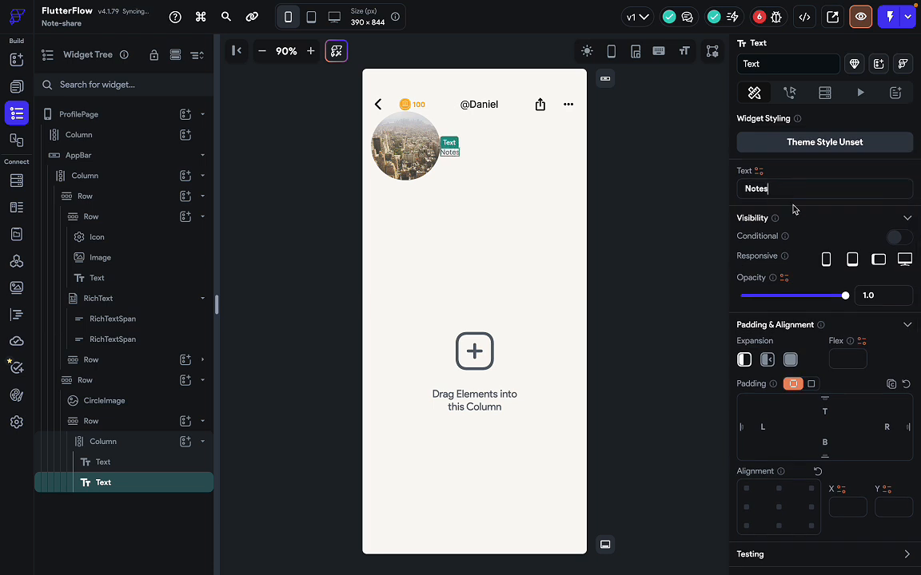
pyautogui.hotkey('ctrl', 'Right')
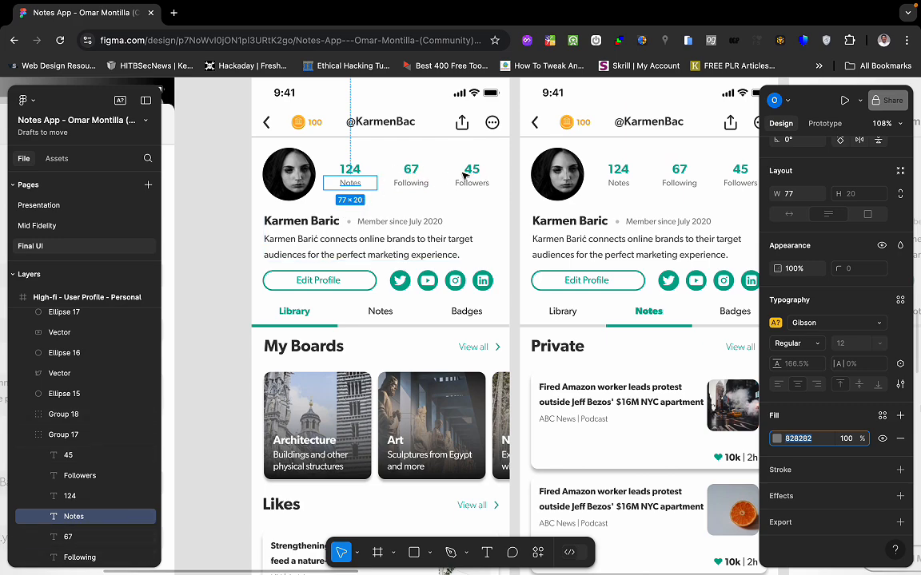
# Duplicate the 125 / Notes Column twice with Ctrl+D, making three stat columns.
pyautogui.hotkey('ctrl', 'Left')
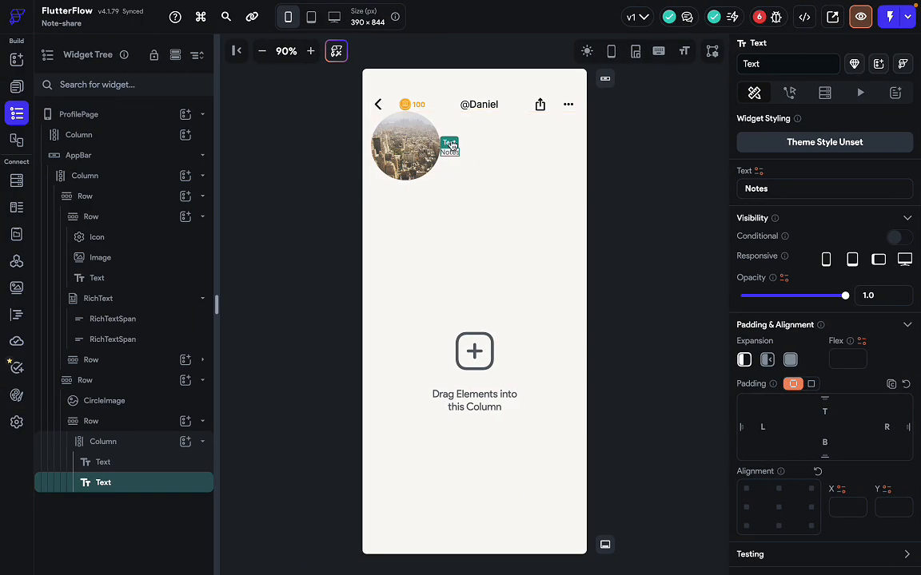
pyautogui.click(481, 152)
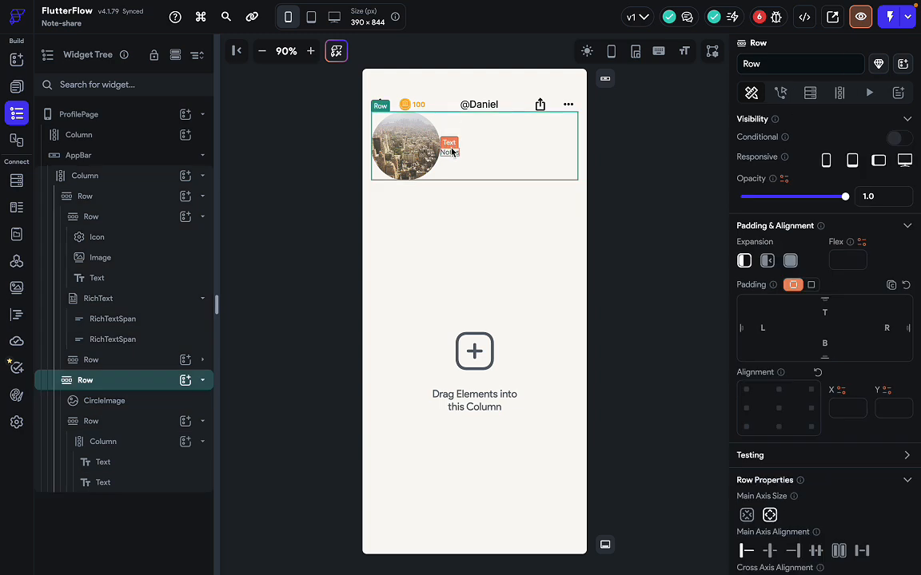
pyautogui.click(452, 152)
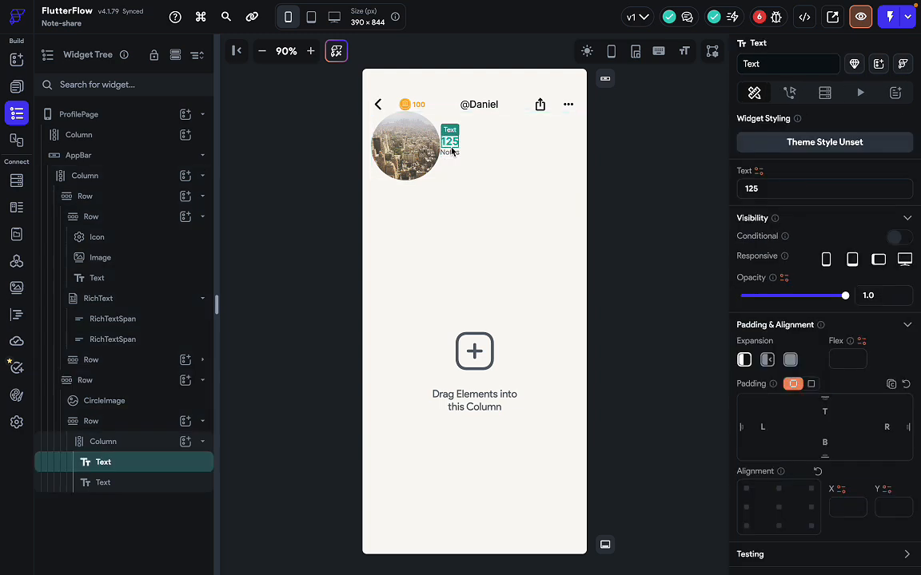
pyautogui.click(153, 442)
pyautogui.hotkey('ctrl', 'd')
pyautogui.hotkey('ctrl', 'd')
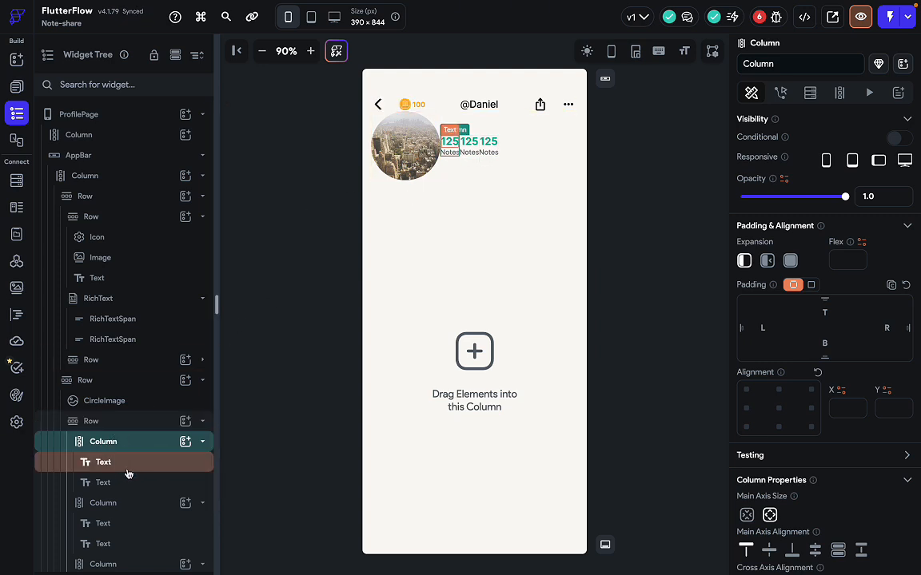
# Try the stats Row's Main Axis Size at minimum, then restore it to full width.
pyautogui.click(133, 421)
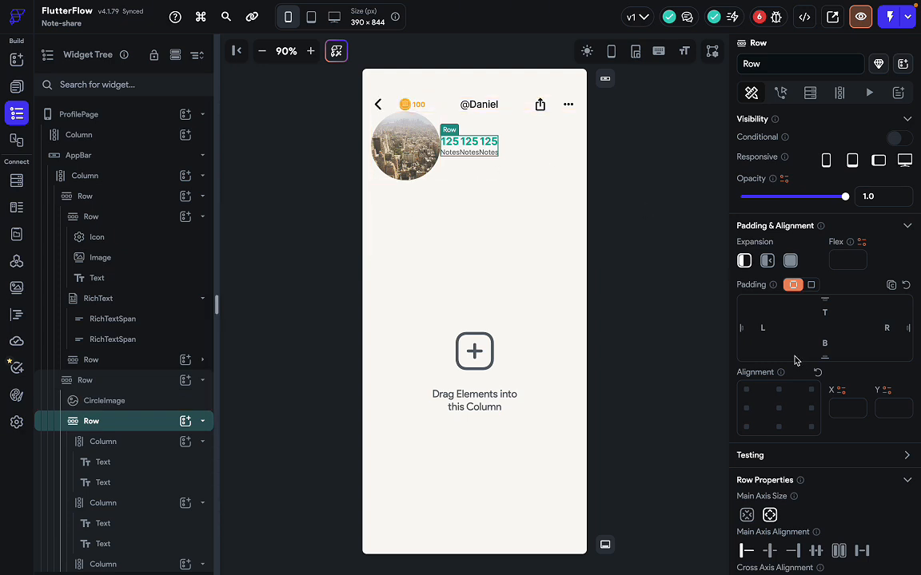
pyautogui.scroll(-3, 752, 344)
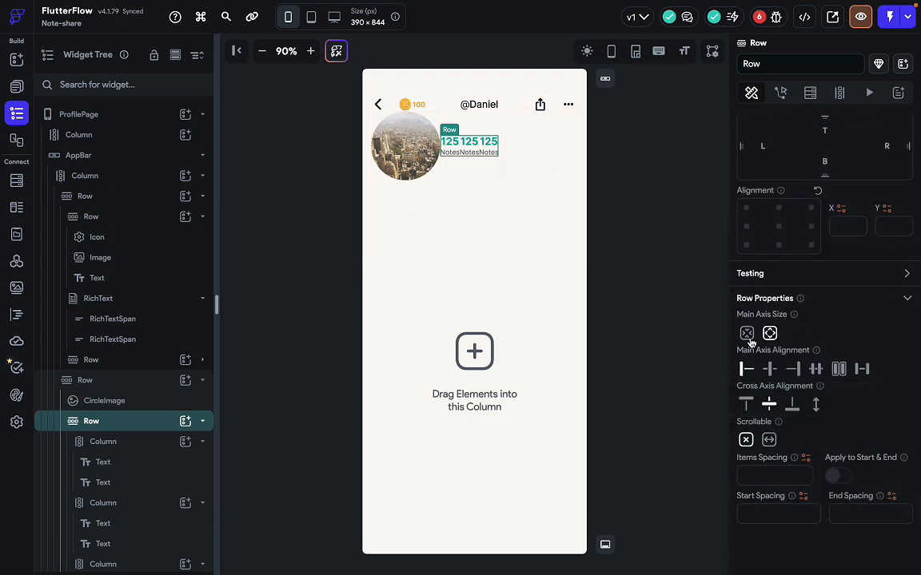
pyautogui.click(750, 338)
pyautogui.click(771, 340)
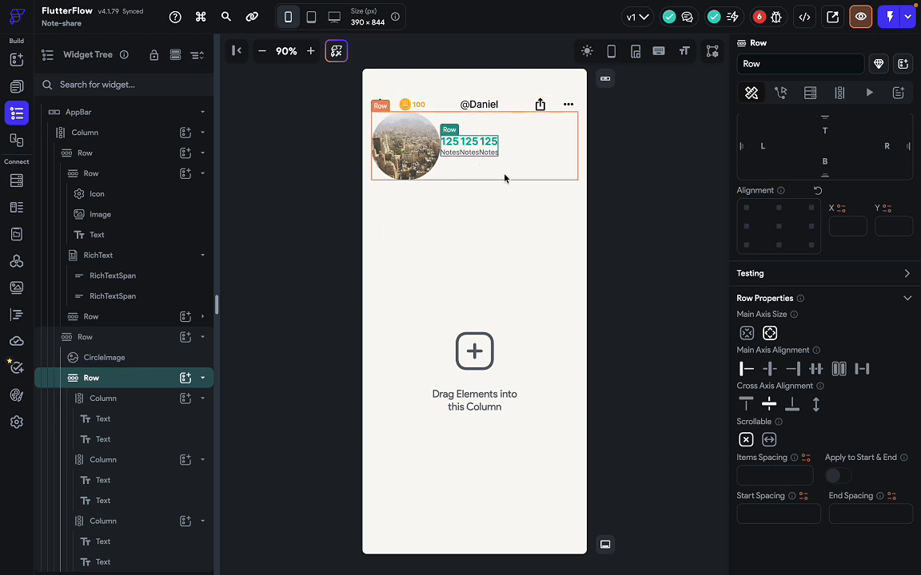
pyautogui.click(505, 179)
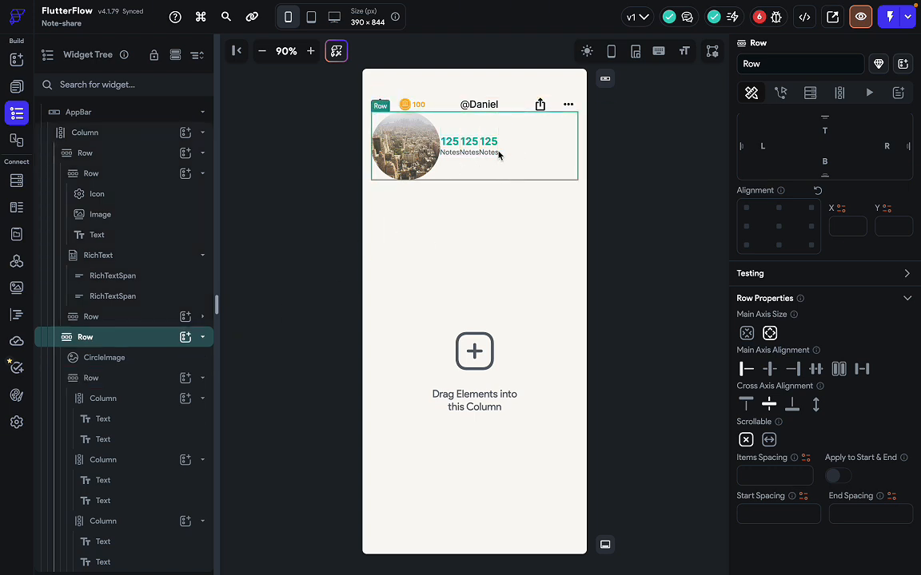
pyautogui.click(383, 164)
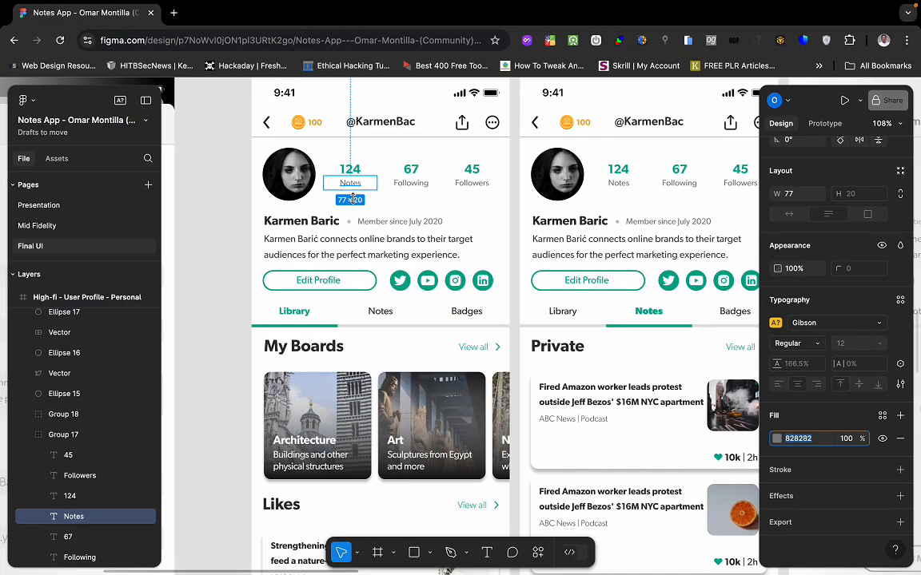
# Set the CircleImage diameter to 77, matching Figma, with 40 right padding.
pyautogui.click(328, 204)
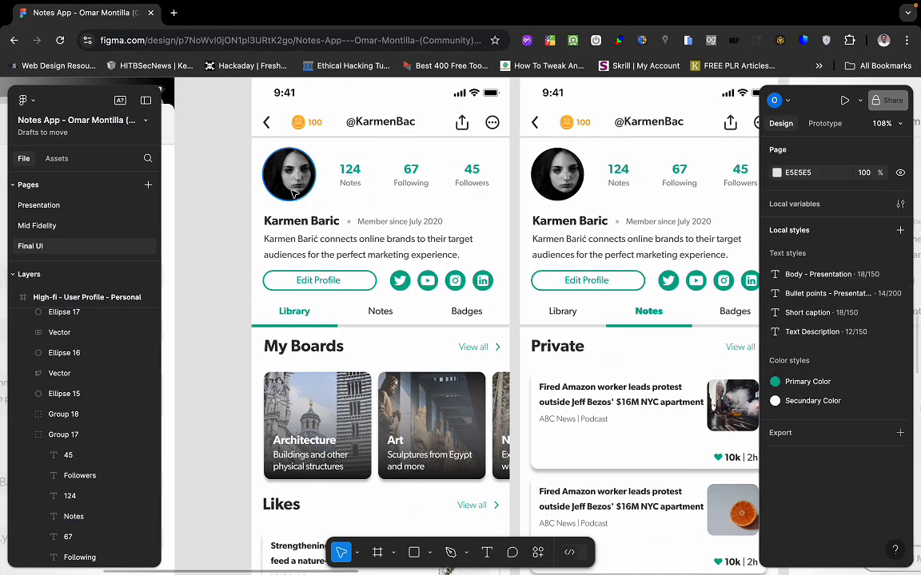
pyautogui.click(335, 191)
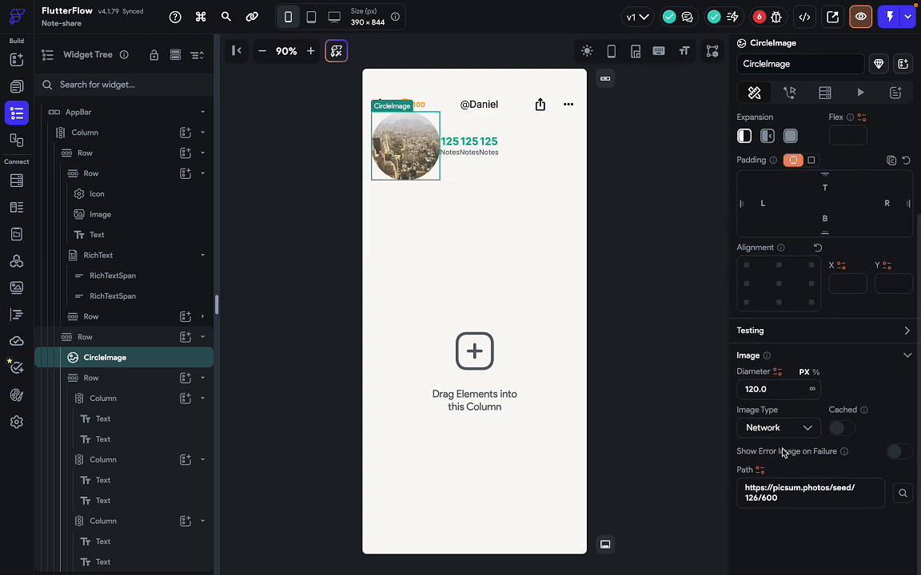
pyautogui.click(781, 404)
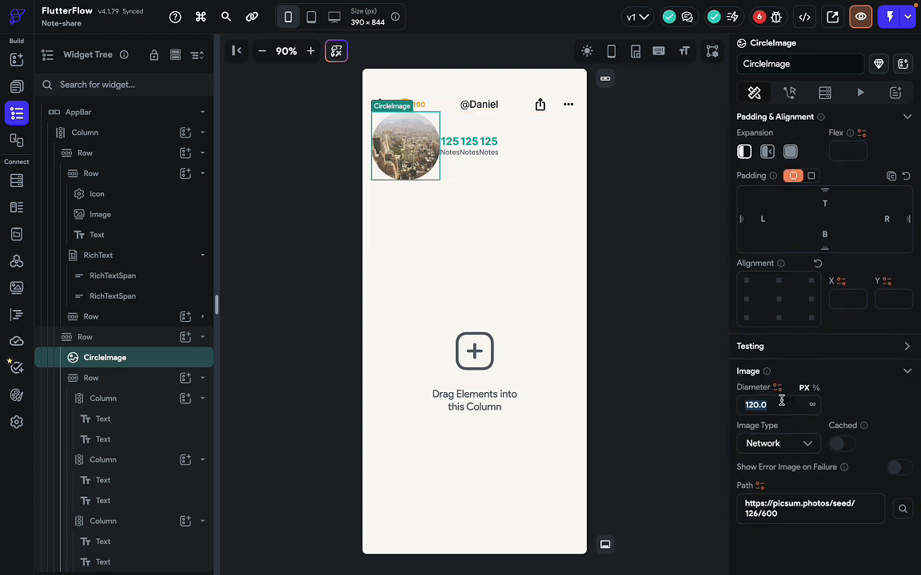
pyautogui.write('77')
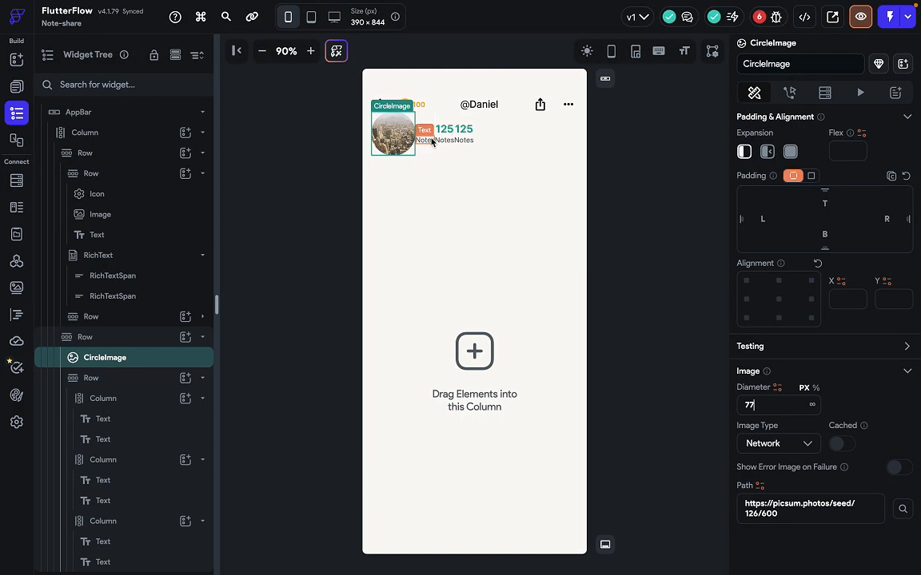
pyautogui.click(887, 220)
pyautogui.write('40')
pyautogui.click(627, 344)
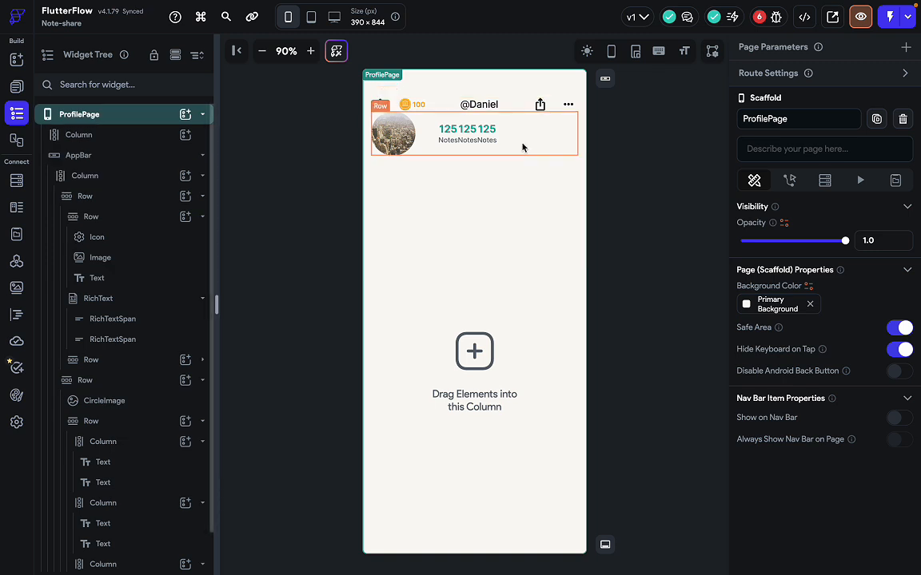
pyautogui.click(523, 147)
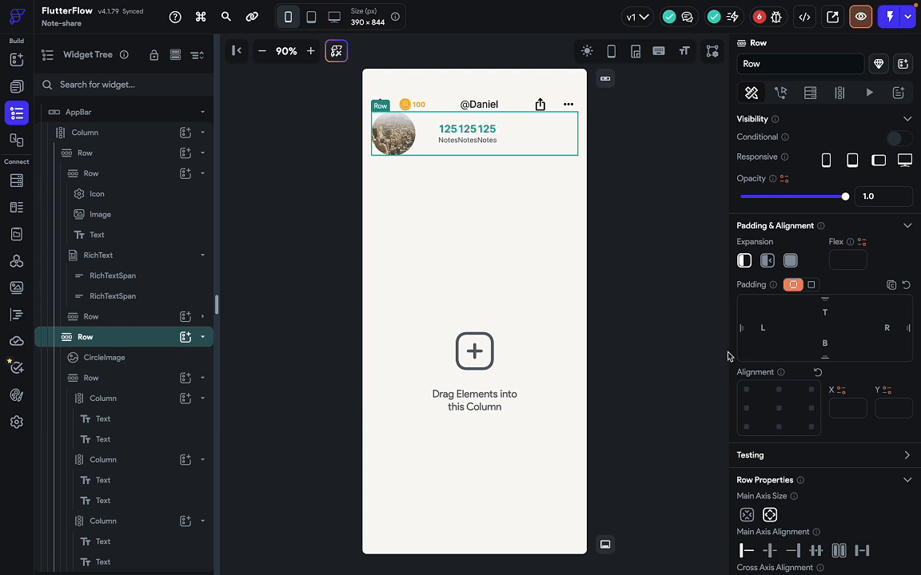
# Wrap the stats Row in a Container via Wrap Widget > Container.
pyautogui.scroll(-5, 756, 342)
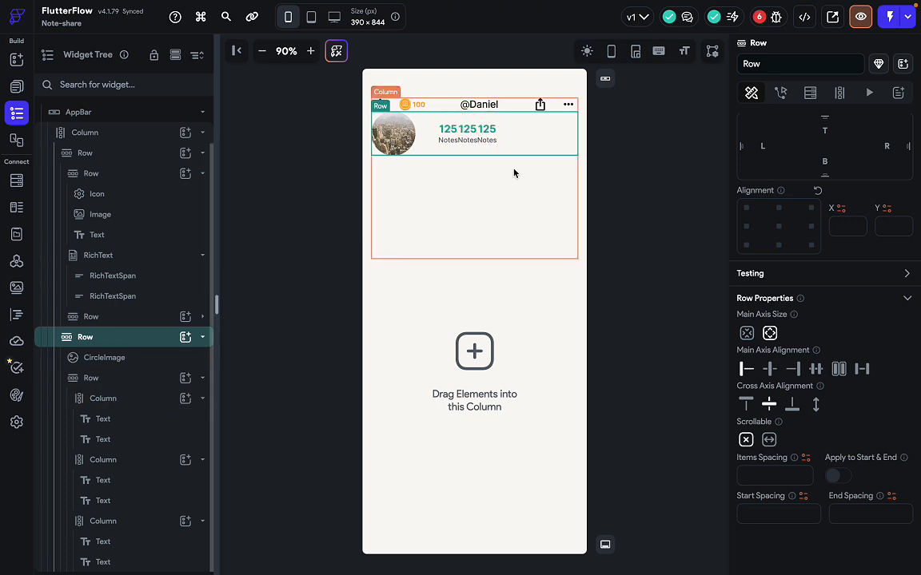
pyautogui.click(478, 139)
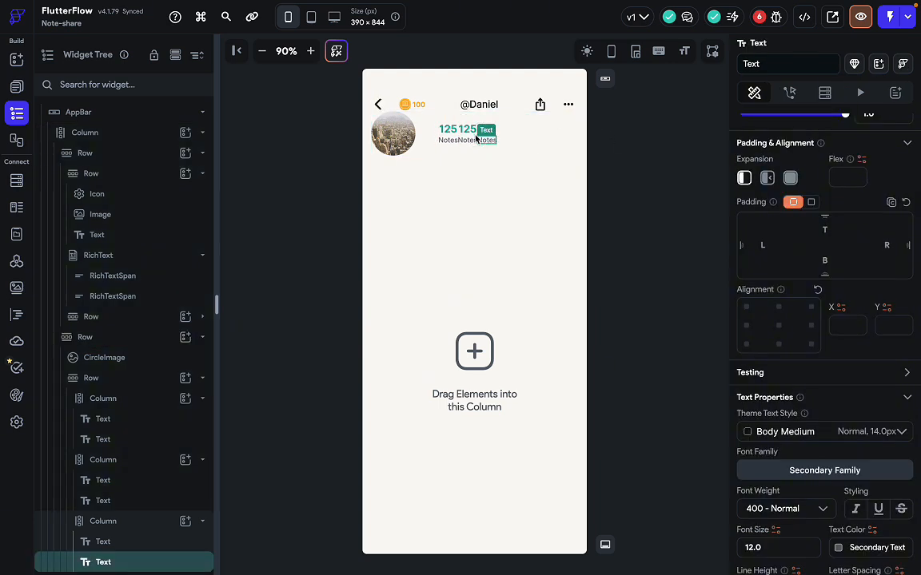
pyautogui.click(107, 380)
pyautogui.rightClick(111, 389)
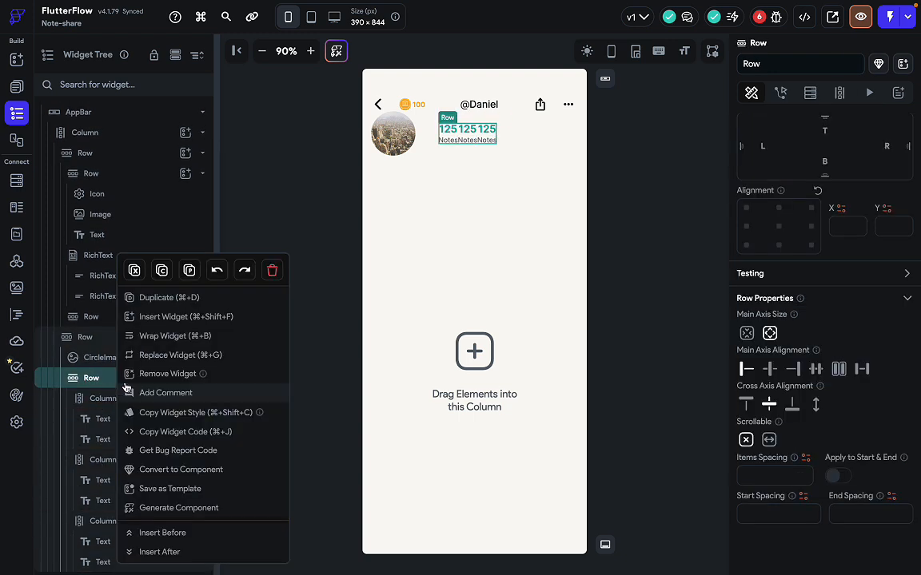
pyautogui.click(172, 336)
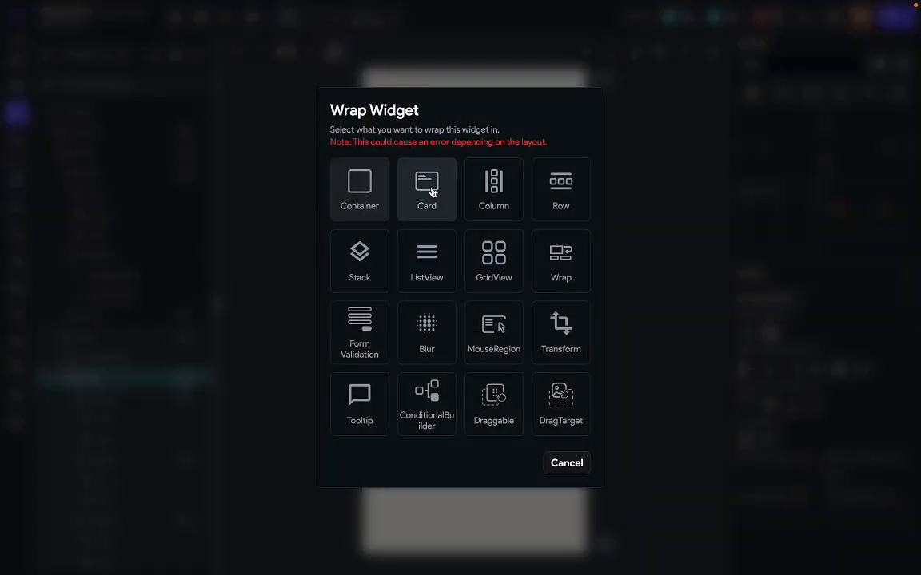
pyautogui.click(360, 190)
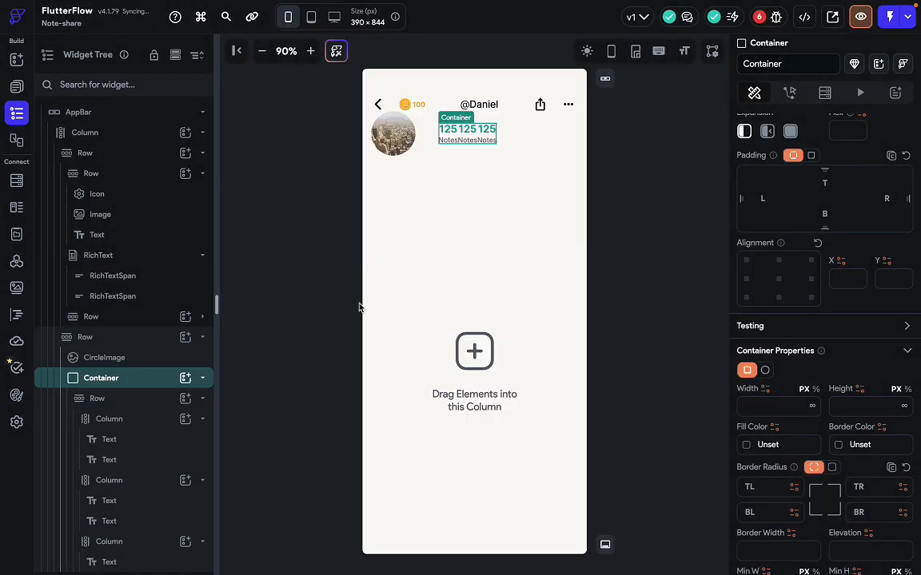
# Try setting the Container's width to infinity.
pyautogui.scroll(-1, 788, 454)
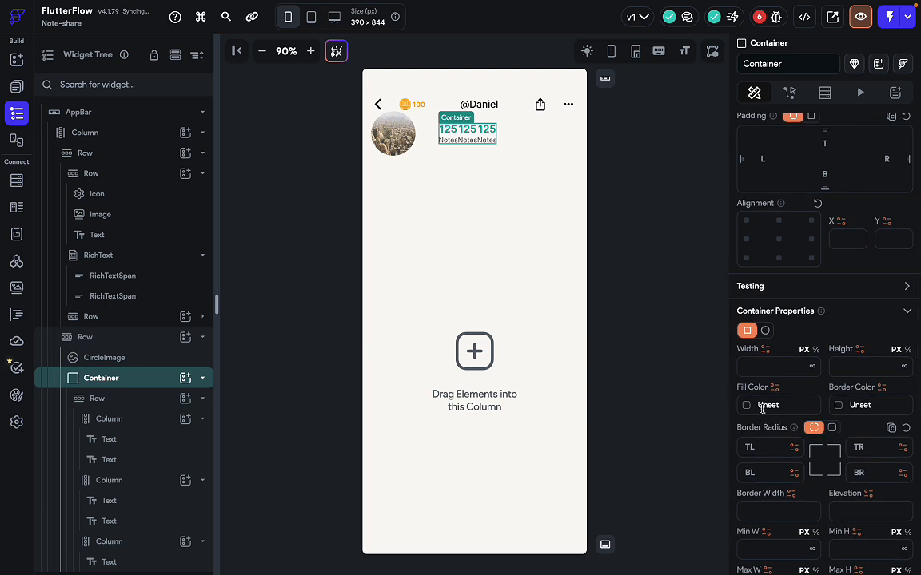
pyautogui.scroll(-1, 791, 448)
pyautogui.scroll(-2, 791, 467)
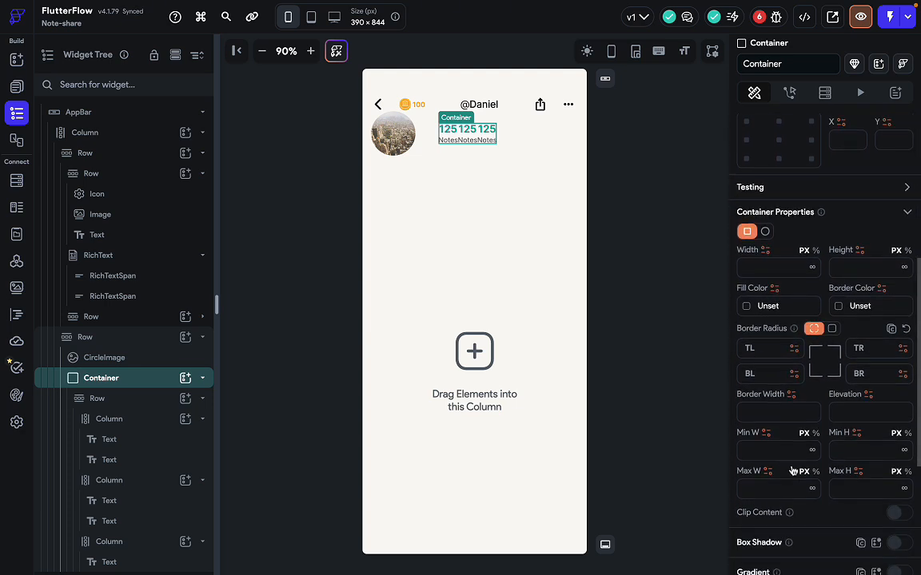
pyautogui.scroll(4, 793, 470)
pyautogui.scroll(-7, 792, 470)
pyautogui.scroll(-4, 792, 470)
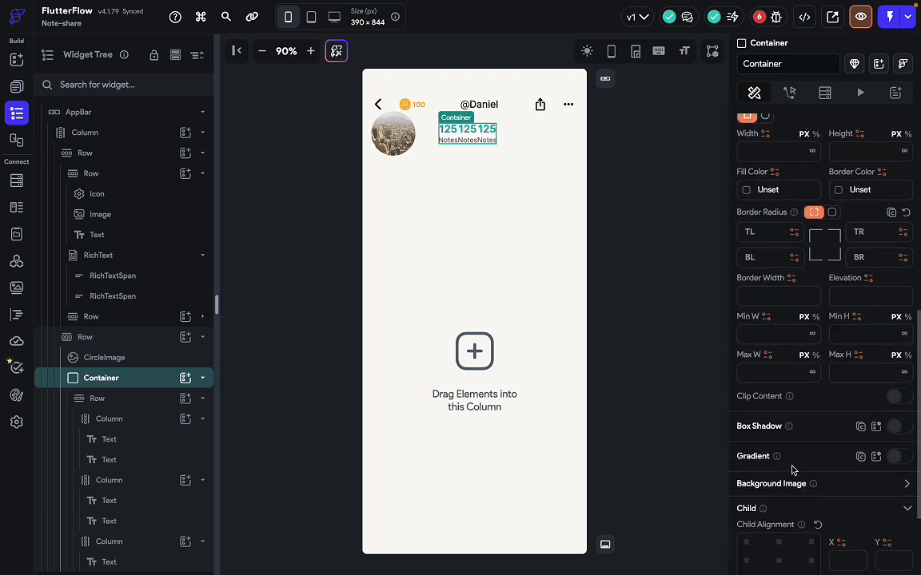
pyautogui.scroll(5, 792, 470)
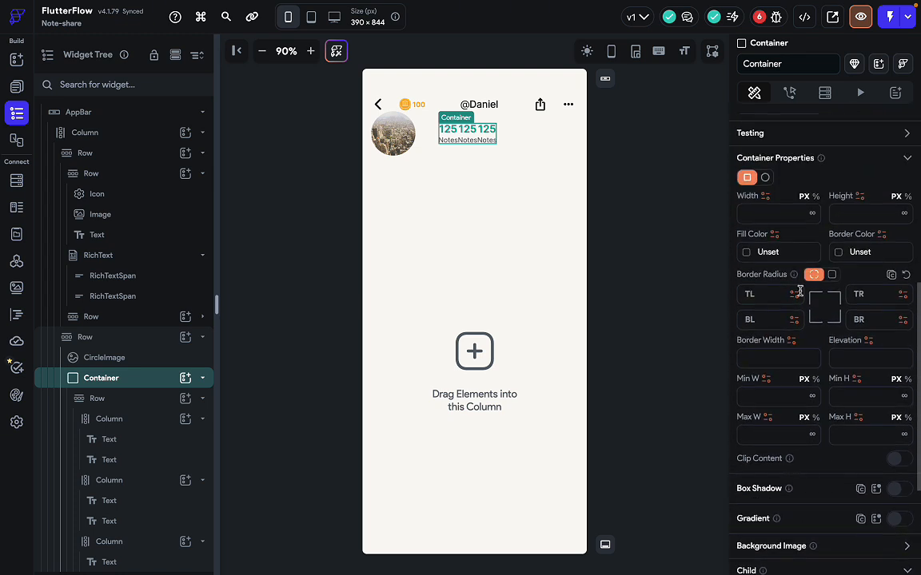
pyautogui.scroll(2, 800, 292)
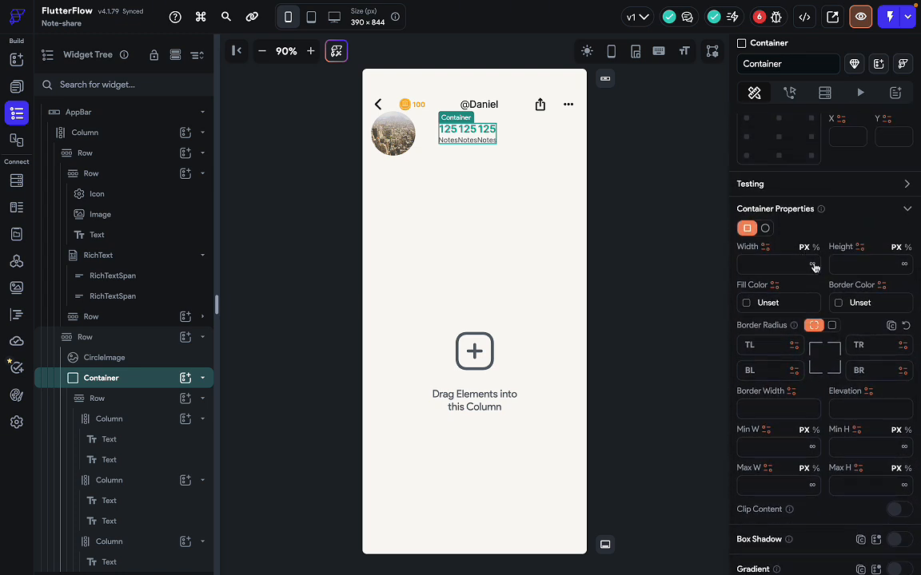
pyautogui.click(813, 266)
# Dismiss the Invalid Action warning and select the first 125 / Notes stat column.
pyautogui.click(670, 337)
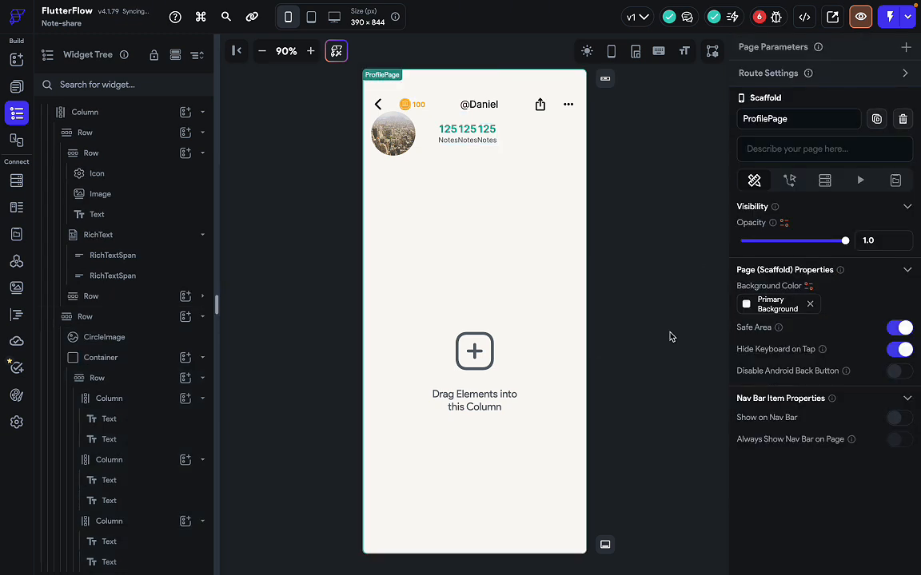
pyautogui.click(547, 148)
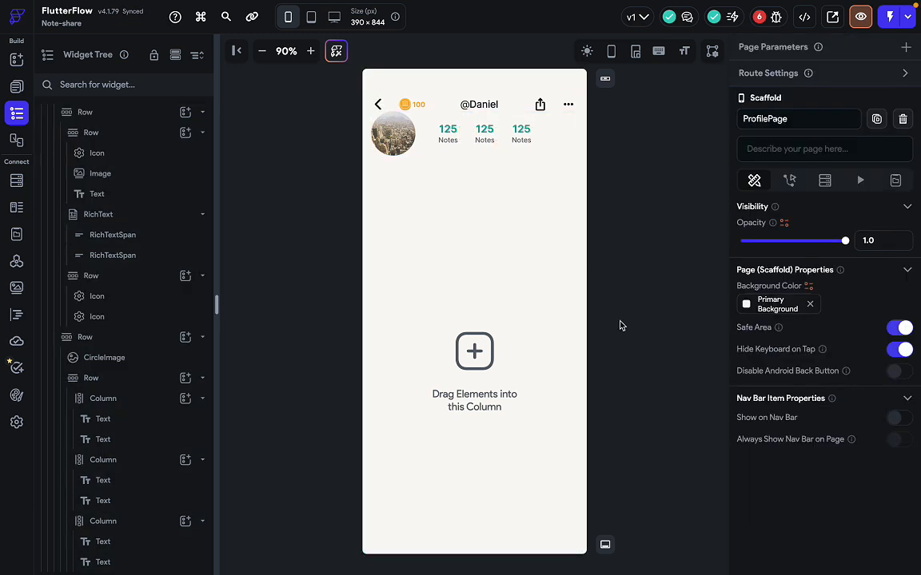
pyautogui.click(520, 131)
pyautogui.click(510, 144)
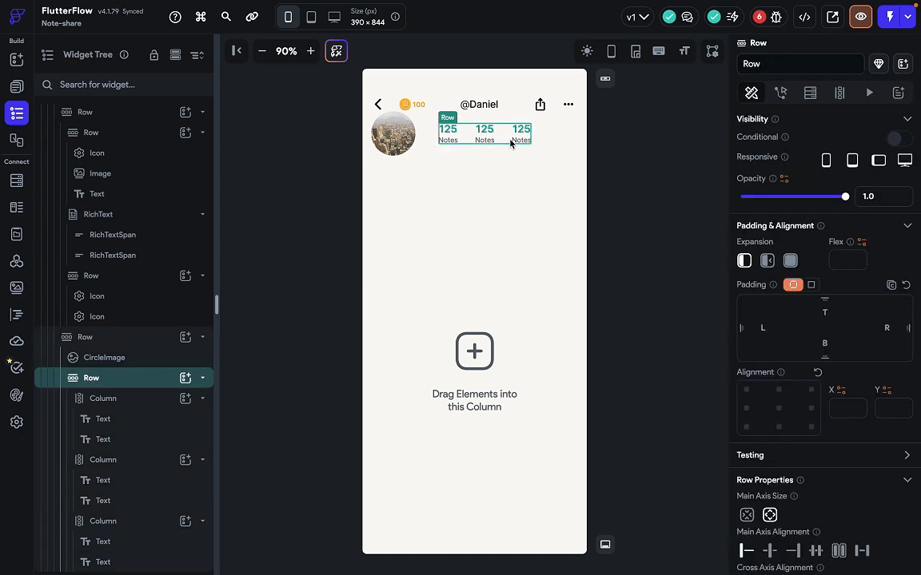
pyautogui.click(491, 141)
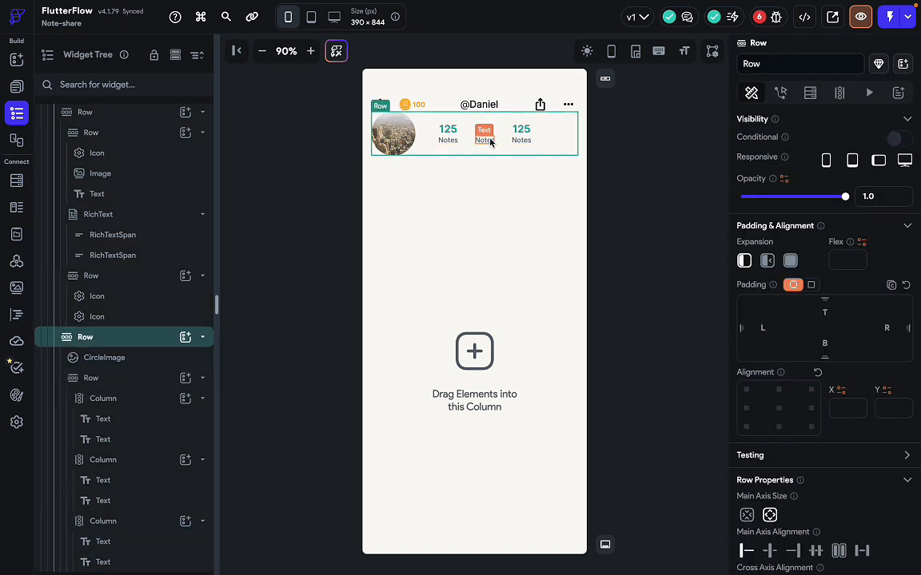
pyautogui.click(471, 140)
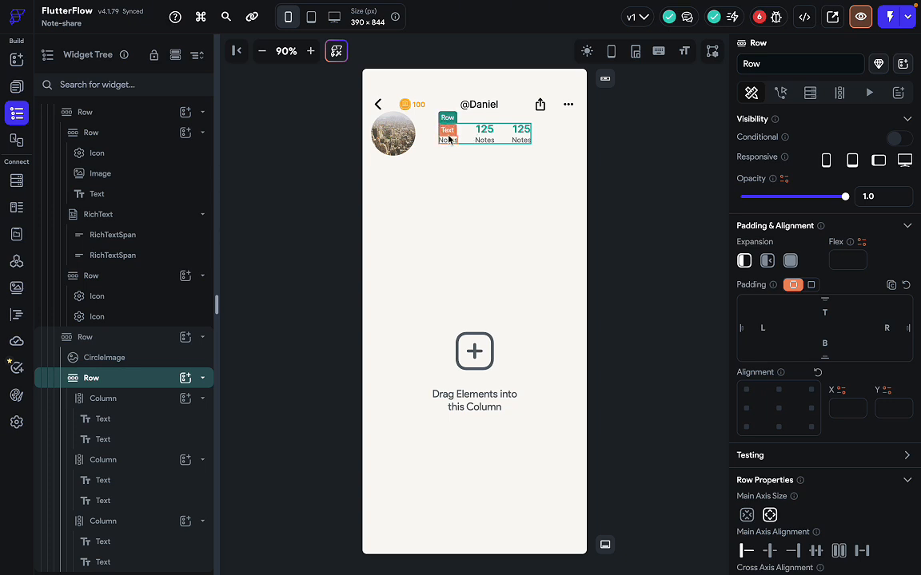
pyautogui.click(449, 140)
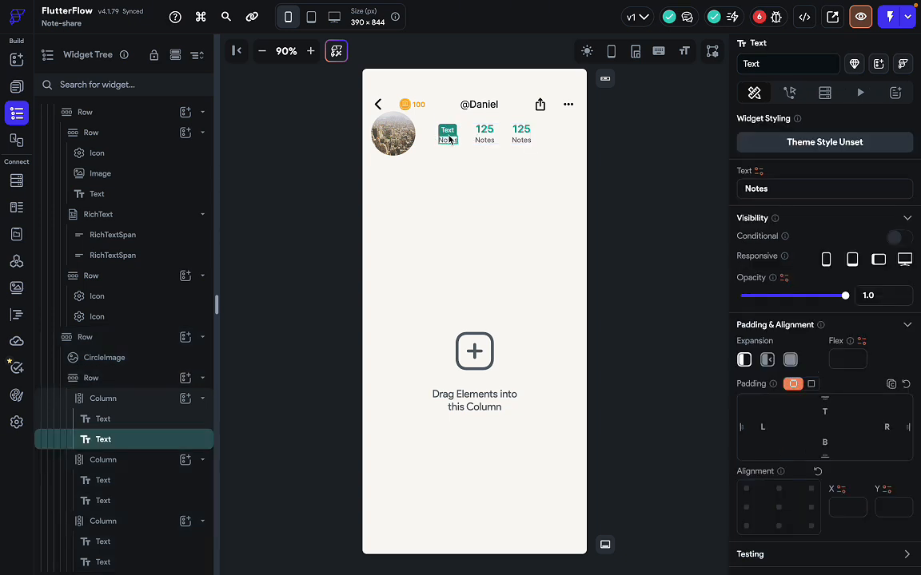
pyautogui.click(158, 398)
# Move the stat column into the header Row, deleting the old inner stats Row.
pyautogui.hotkey('ctrl', 'x')
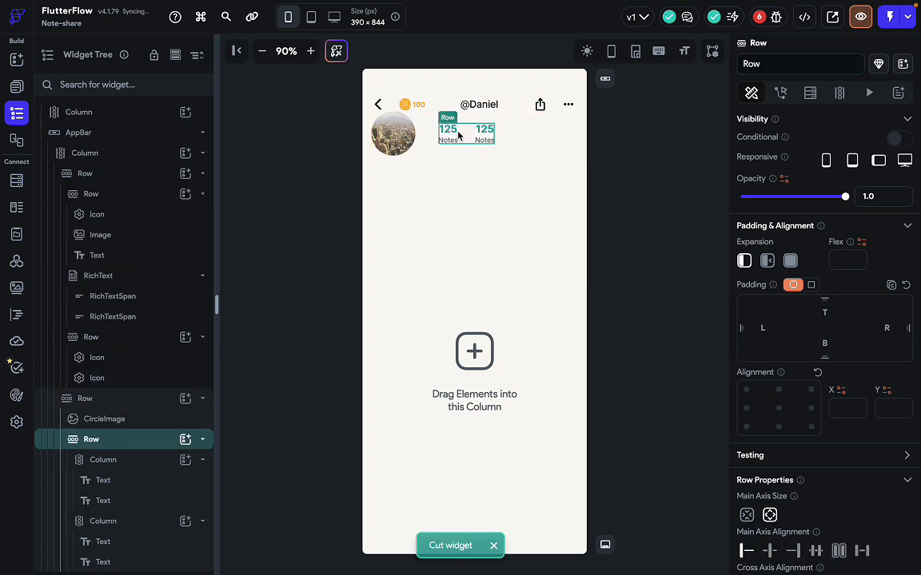
pyautogui.hotkey('ctrl', 'x')
pyautogui.hotkey('ctrl', 'v')
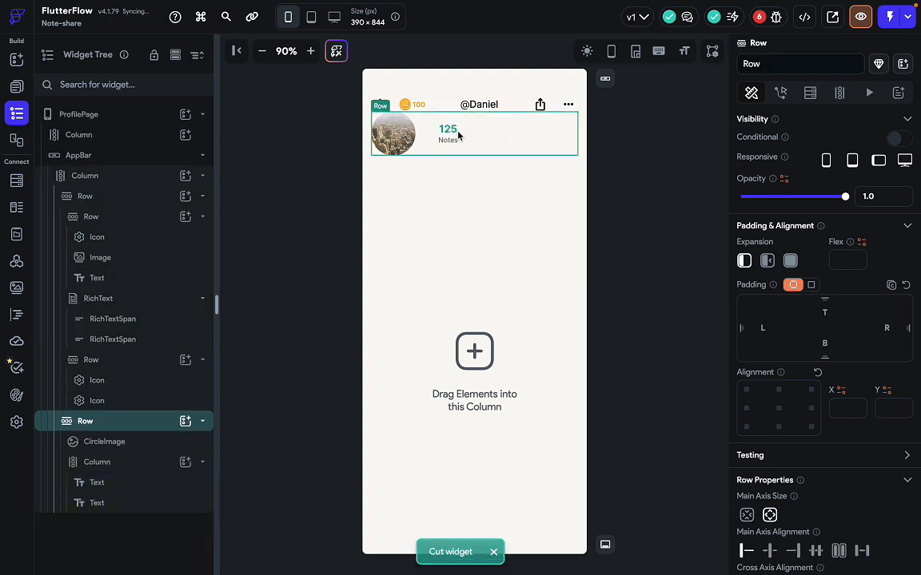
pyautogui.hotkey('ctrl', 'v')
pyautogui.hotkey('ctrl', 'v')
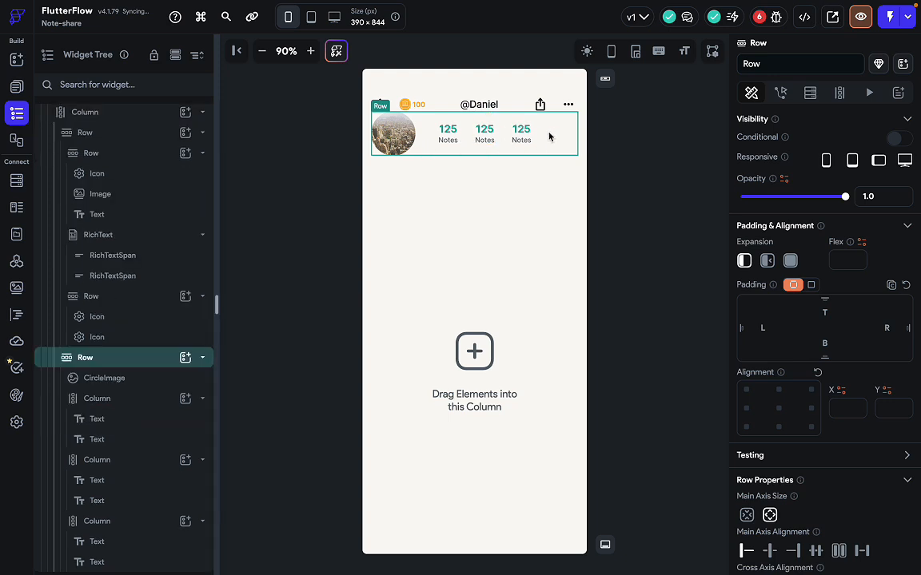
pyautogui.hotkey('ctrl', 'z')
pyautogui.hotkey('ctrl', 'z')
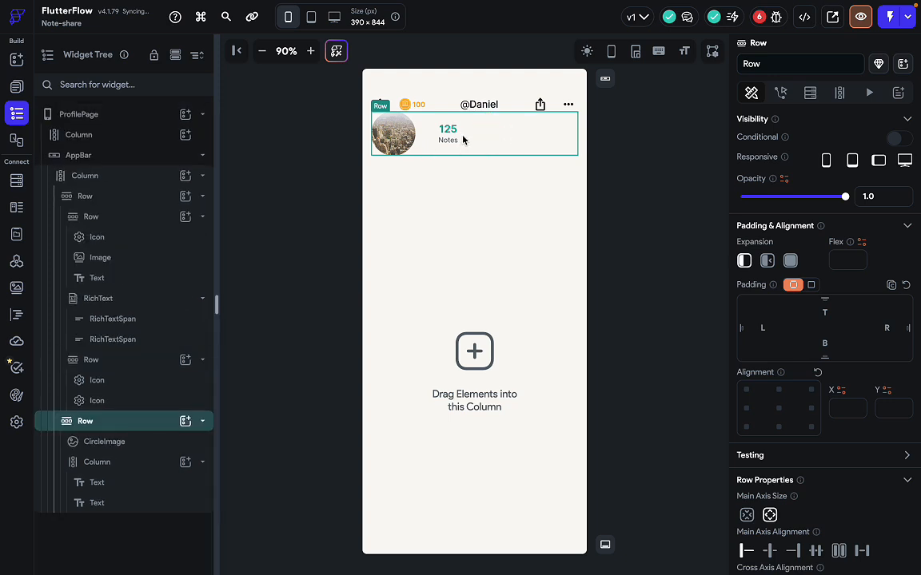
pyautogui.click(449, 139)
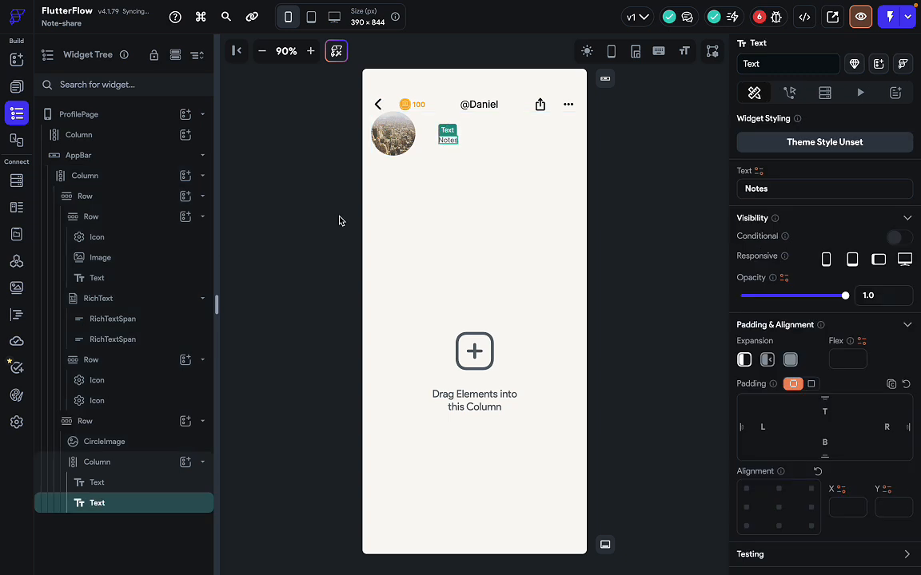
# Clear the column's 30 right padding and duplicate it into three stat columns.
pyautogui.click(108, 465)
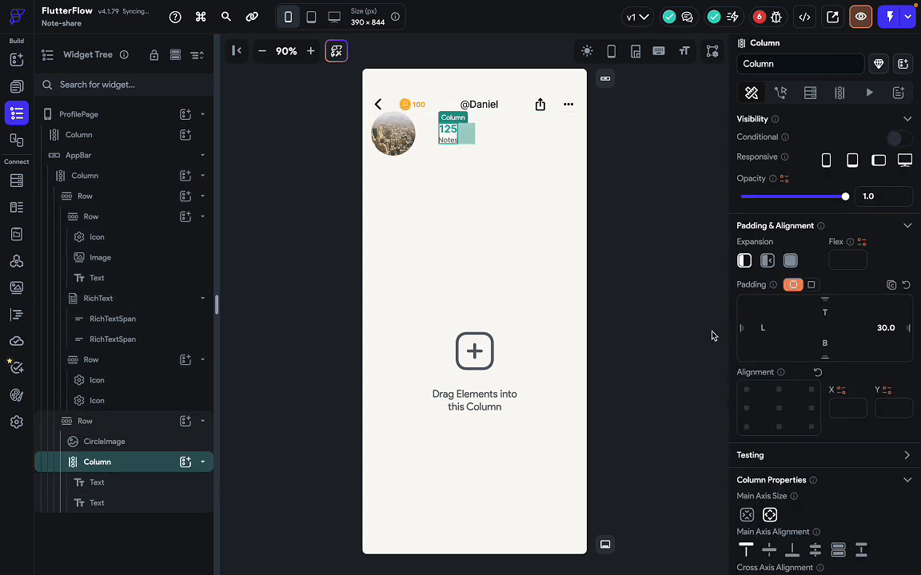
pyautogui.click(894, 329)
pyautogui.press('BackSpace')
pyautogui.press('BackSpace')
pyautogui.press('BackSpace')
pyautogui.press('BackSpace')
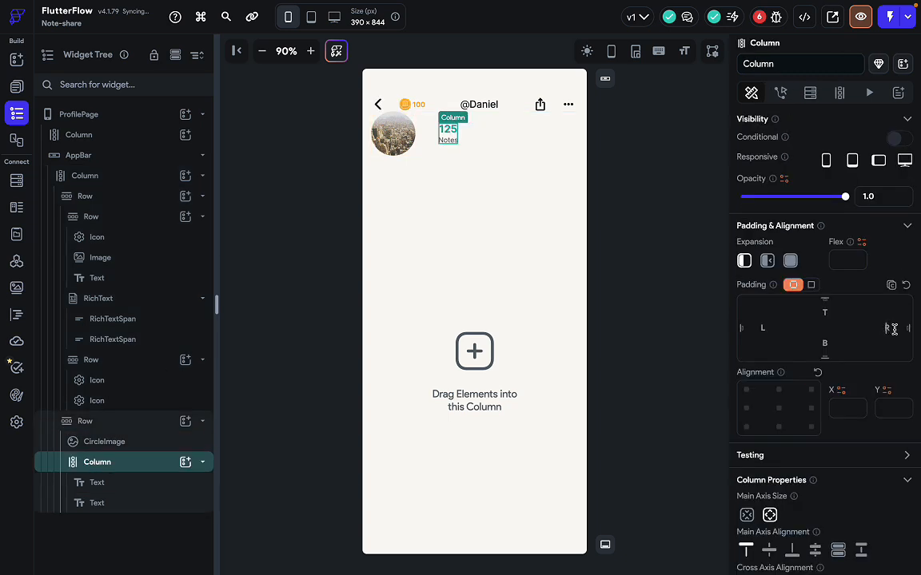
pyautogui.click(497, 143)
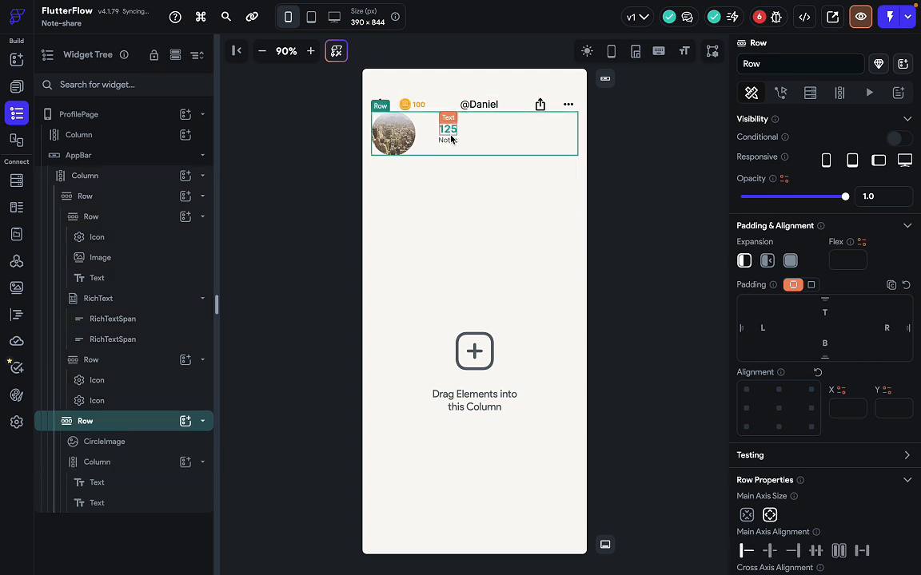
pyautogui.click(140, 462)
pyautogui.hotkey('ctrl', 'd')
pyautogui.hotkey('ctrl', 'd')
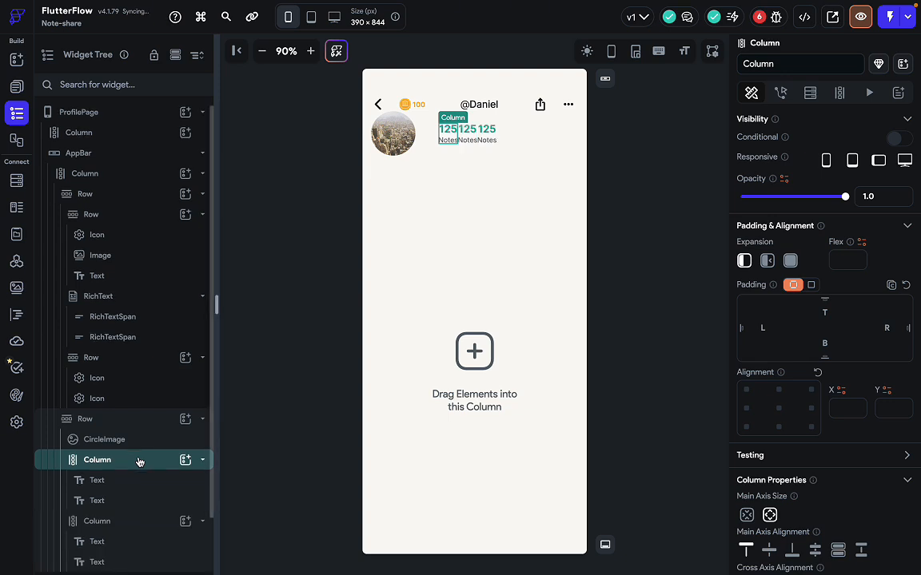
pyautogui.click(527, 128)
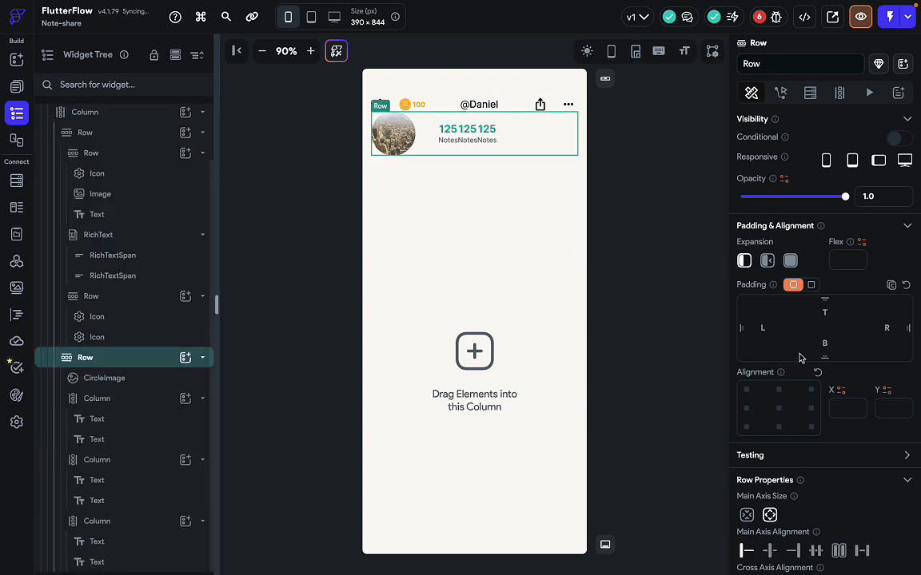
# Space the stat columns evenly across the row, trying then removing 20 padding on the first column.
pyautogui.scroll(-2, 811, 393)
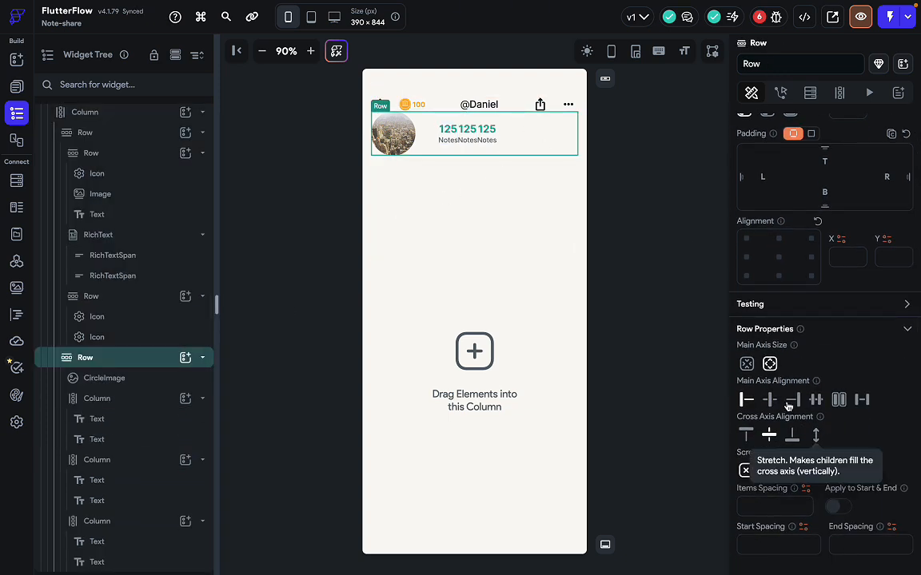
pyautogui.click(861, 400)
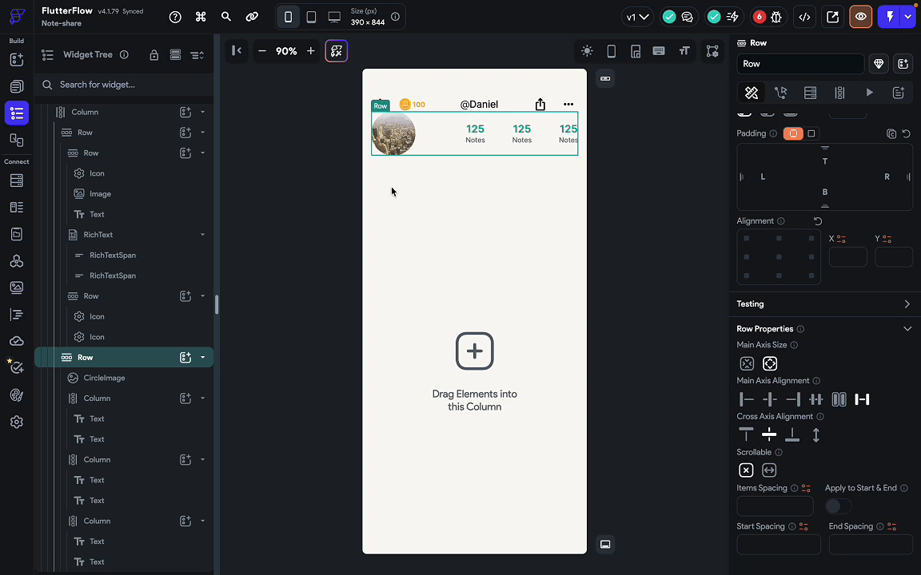
pyautogui.click(138, 408)
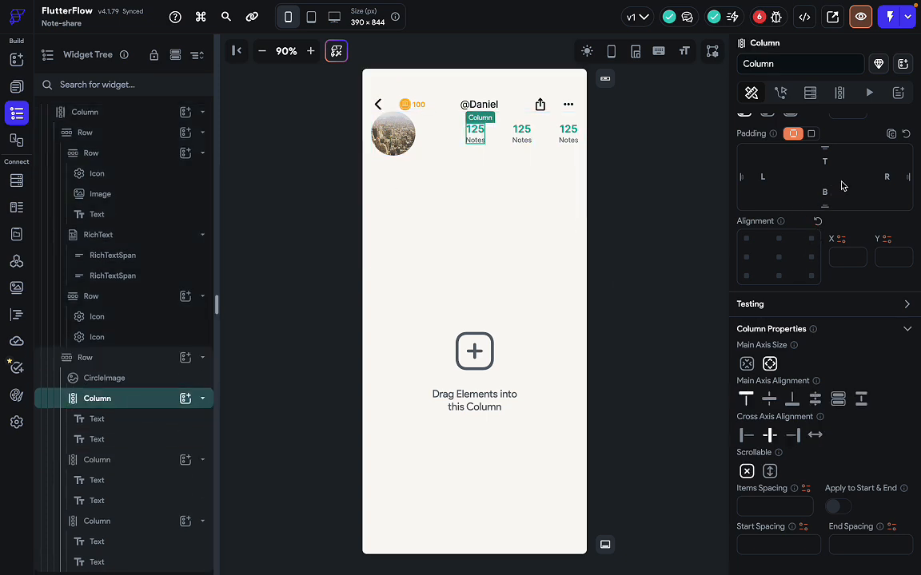
pyautogui.click(765, 177)
pyautogui.write('20')
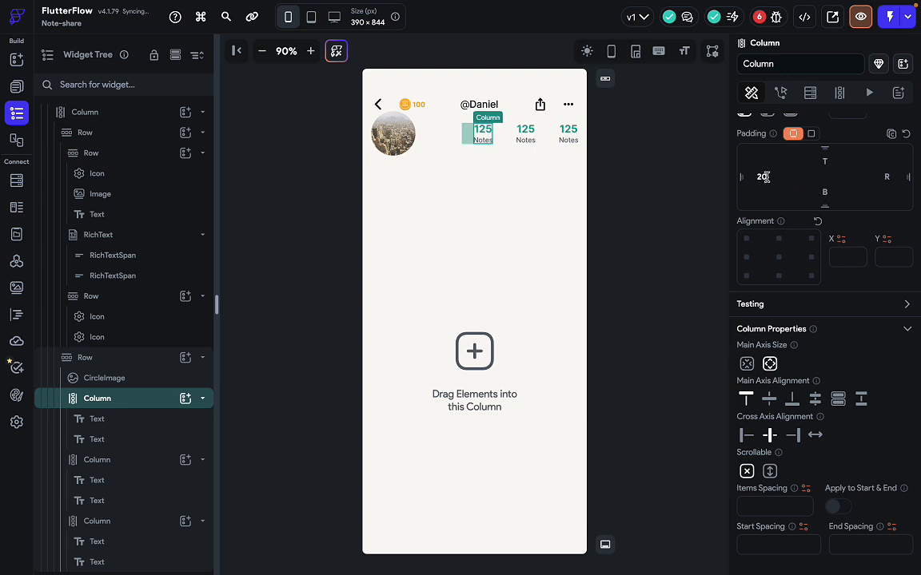
pyautogui.press('BackSpace')
pyautogui.press('BackSpace')
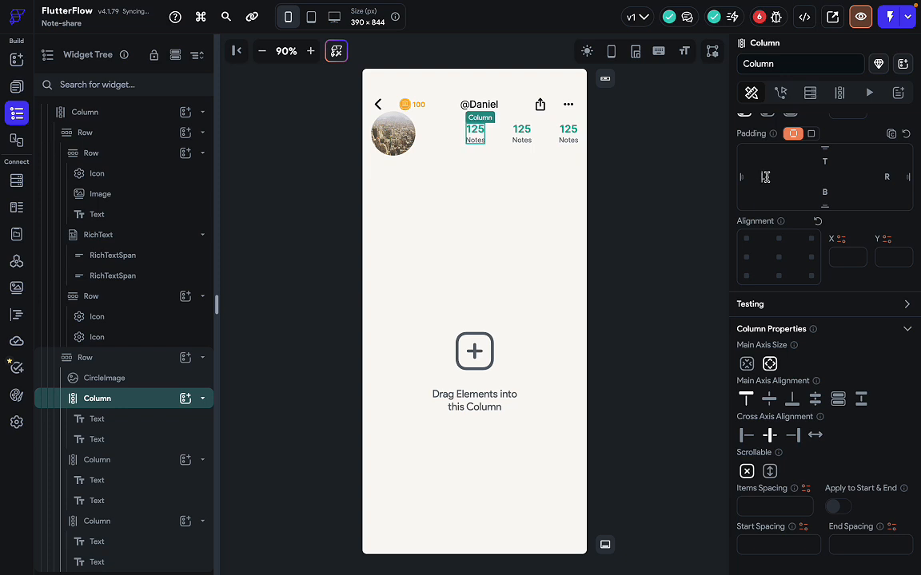
pyautogui.click(887, 177)
pyautogui.write('20')
pyautogui.press('BackSpace')
pyautogui.press('BackSpace')
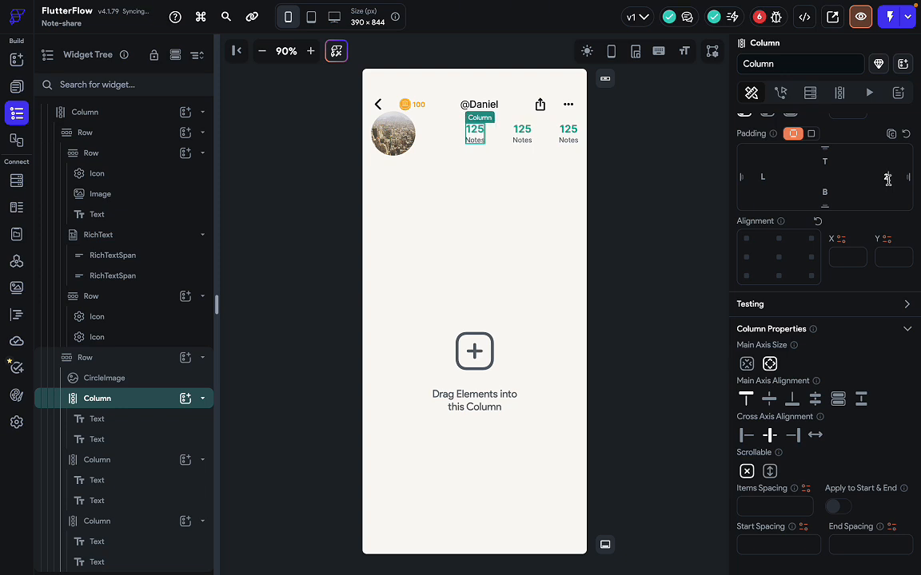
# Give the third Notes stat column a right padding of 20.
pyautogui.click(563, 140)
pyautogui.click(563, 143)
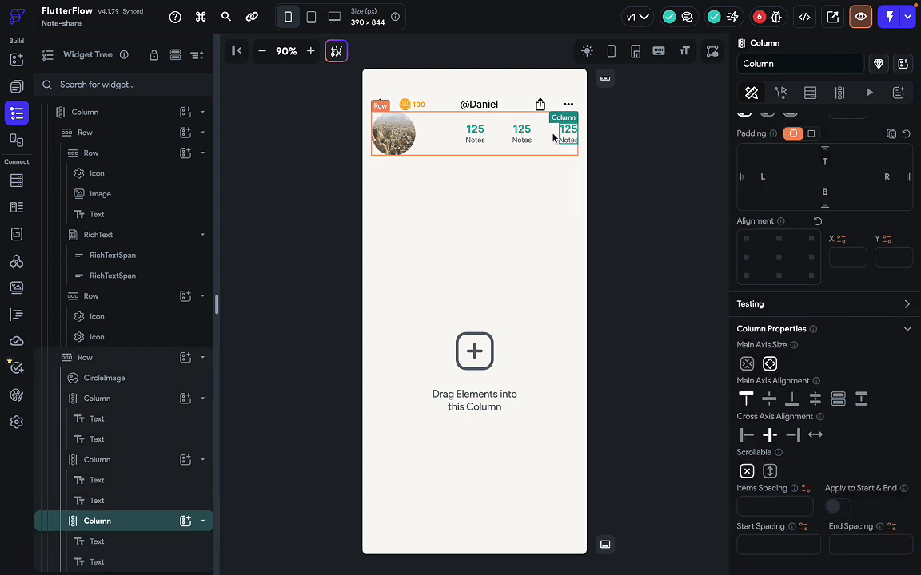
pyautogui.click(554, 138)
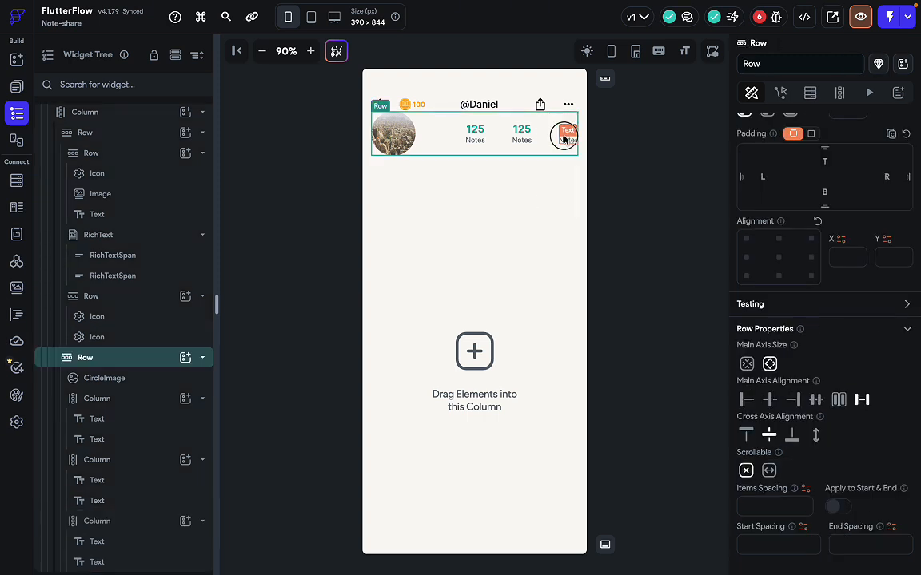
pyautogui.click(565, 137)
pyautogui.click(158, 522)
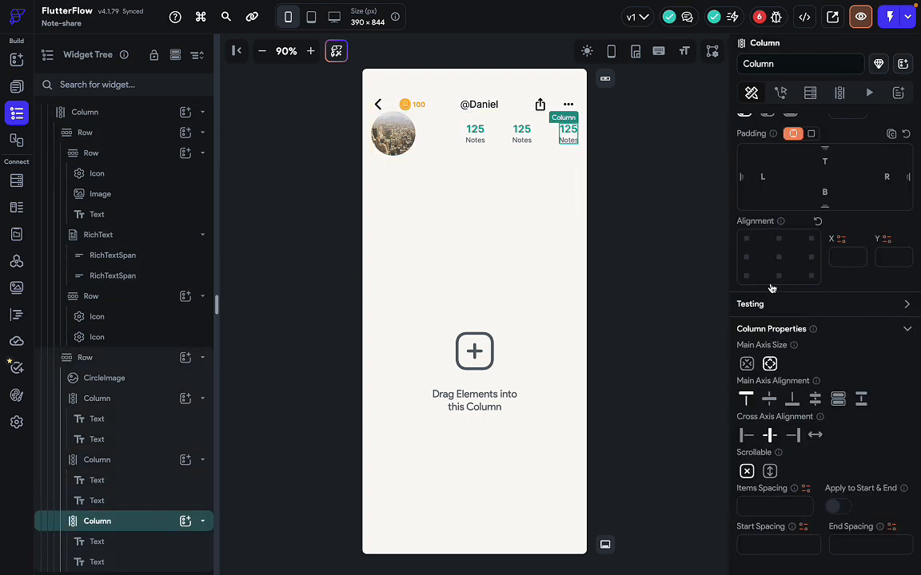
pyautogui.click(886, 178)
pyautogui.write('20')
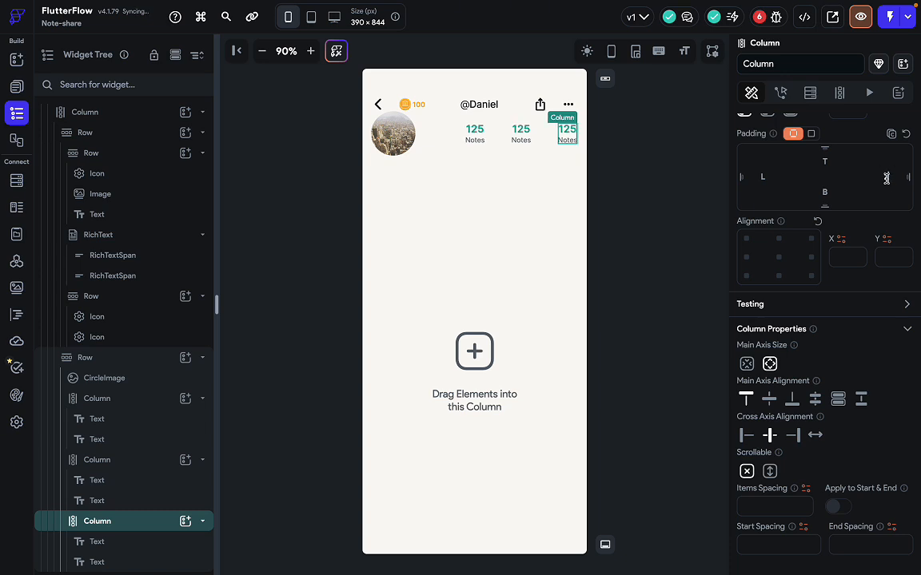
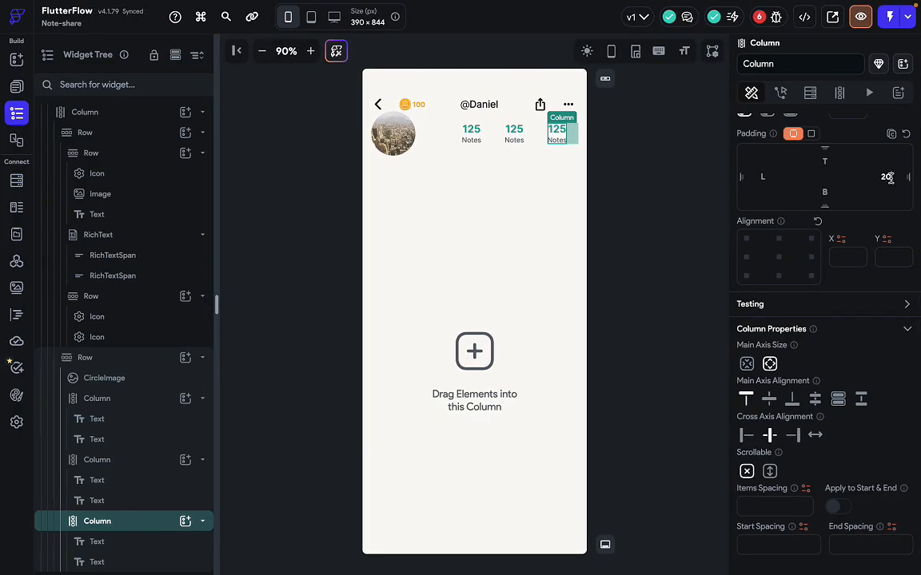
# Replace the third stats column's right padding with 15.
pyautogui.click(891, 178)
pyautogui.press('BackSpace')
pyautogui.press('BackSpace')
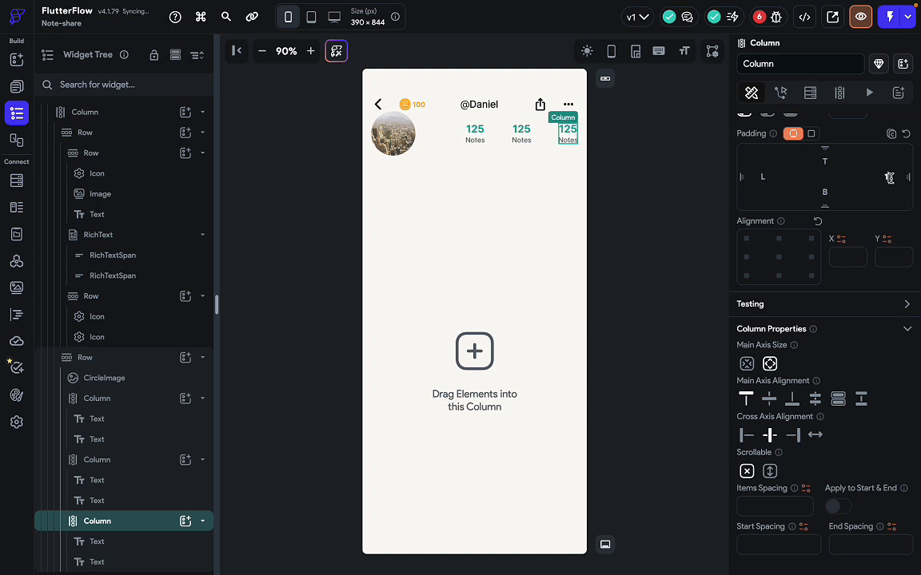
pyautogui.write('15')
pyautogui.click(629, 215)
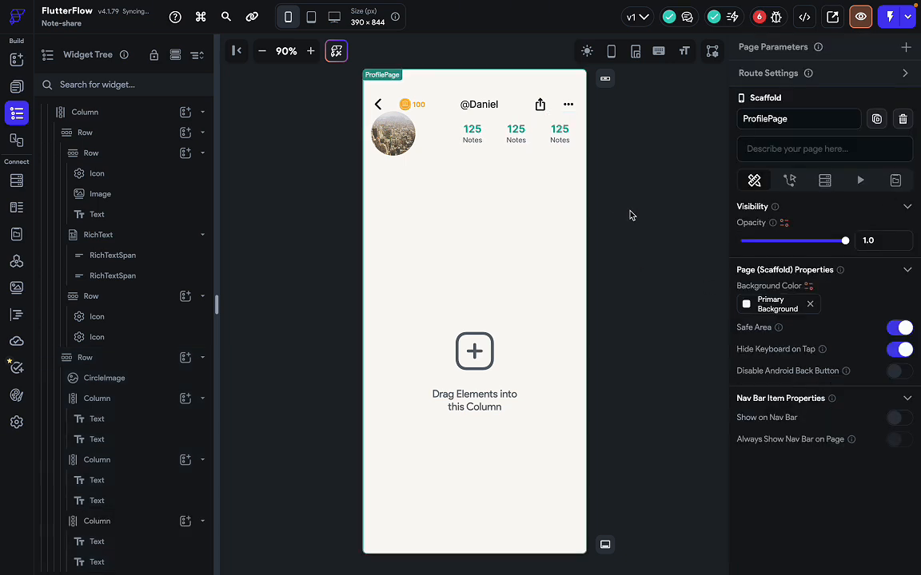
# Compare the avatar and stats row against the Figma reference design.
pyautogui.click(548, 139)
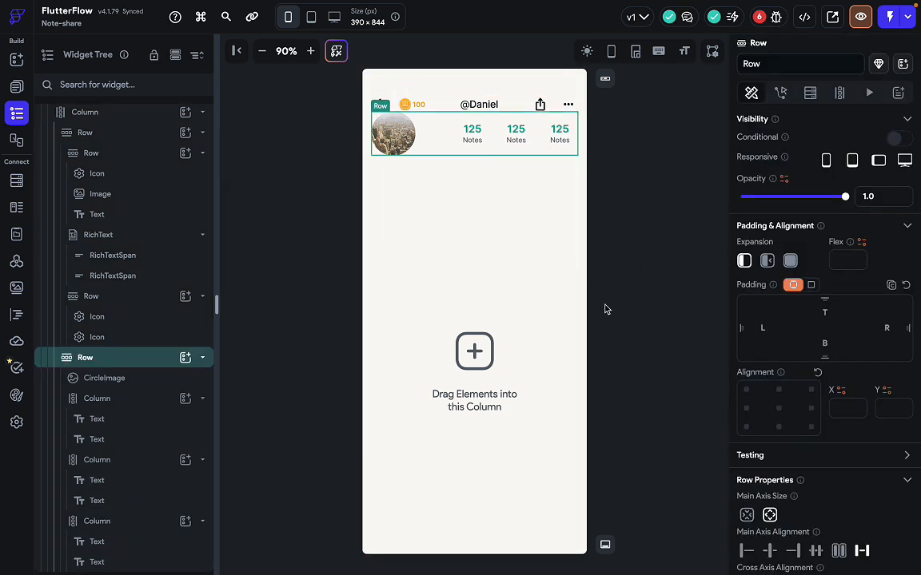
pyautogui.hotkey('ctrl', 'Right')
pyautogui.press('Escape')
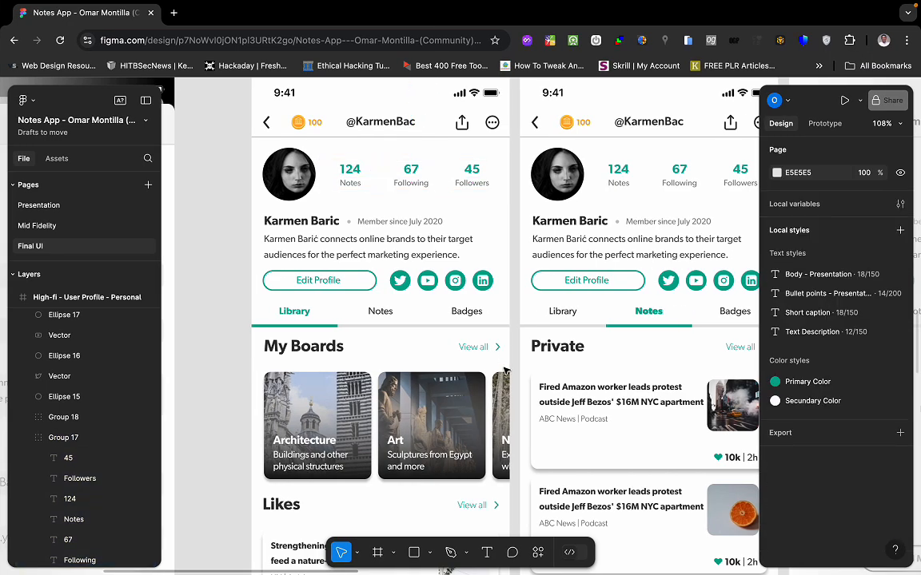
pyautogui.hotkey('ctrl', 'Left')
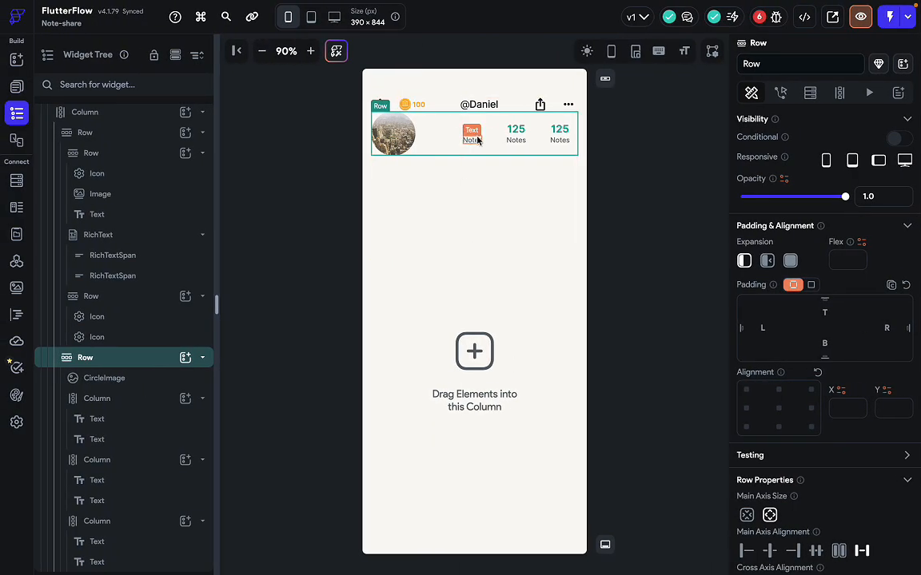
pyautogui.click(395, 134)
pyautogui.click(411, 309)
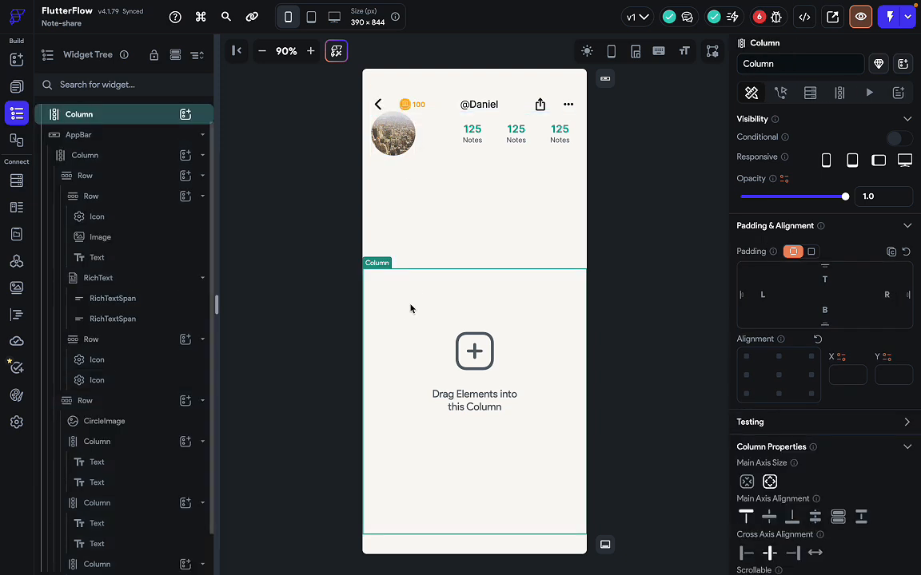
pyautogui.click(650, 286)
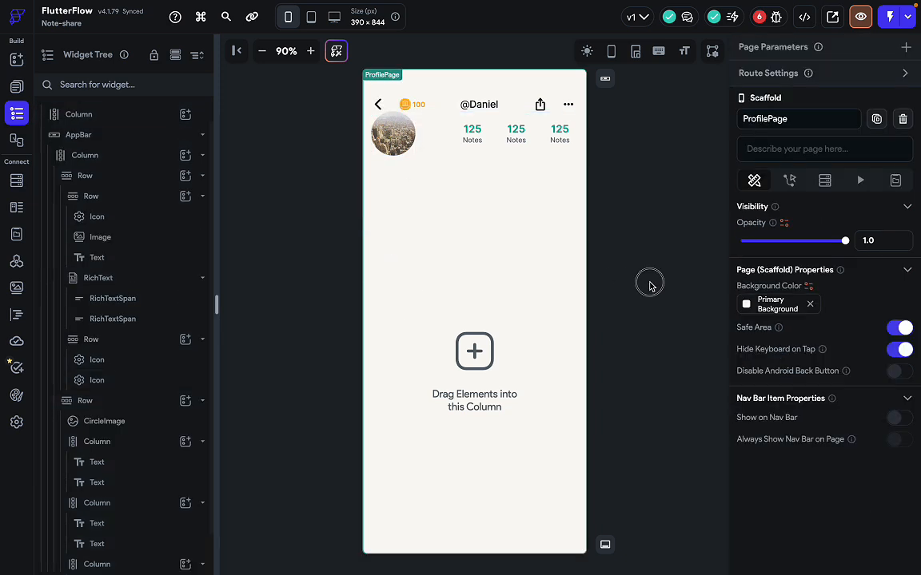
# Delete the CircleImage avatar's 40 right padding, then inspect the header row.
pyautogui.click(404, 144)
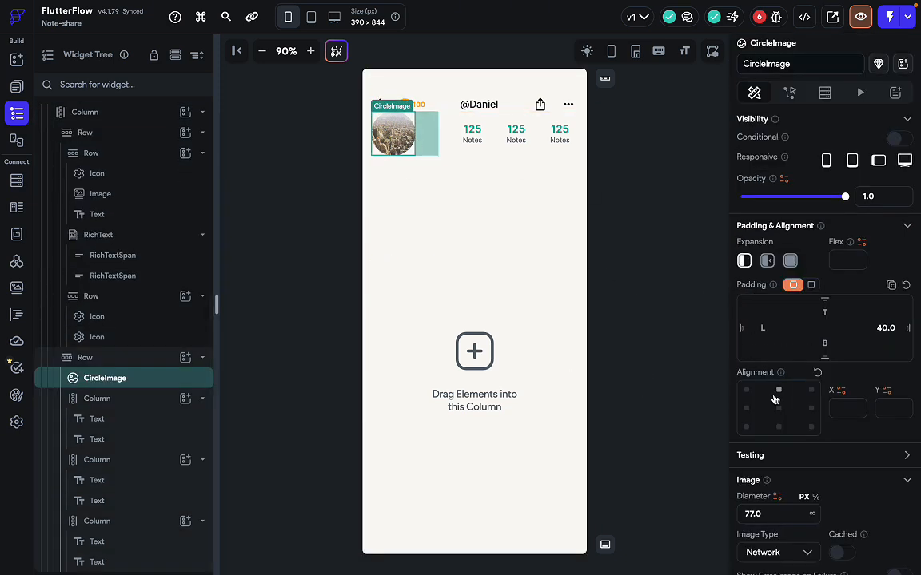
pyautogui.scroll(-2, 775, 397)
pyautogui.scroll(1, 835, 350)
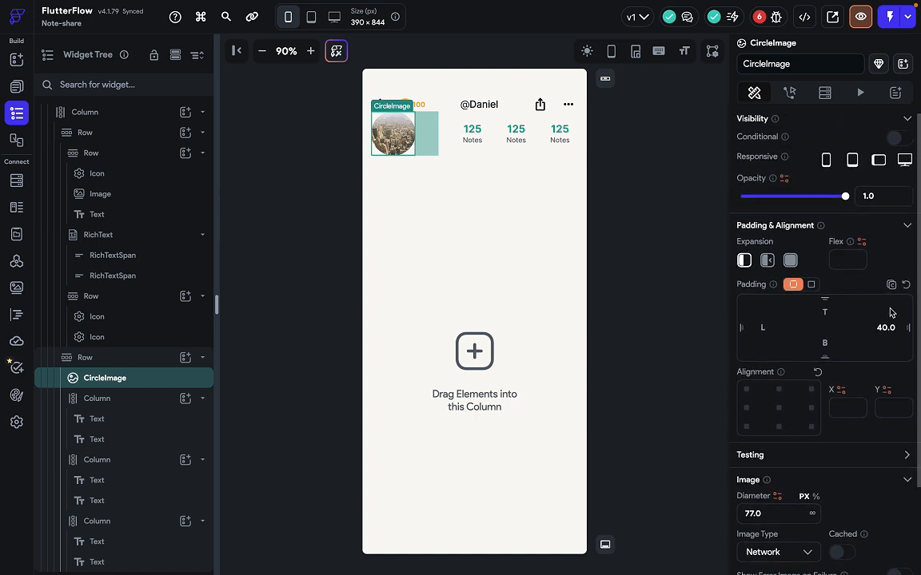
pyautogui.click(893, 328)
pyautogui.press('BackSpace')
pyautogui.press('BackSpace')
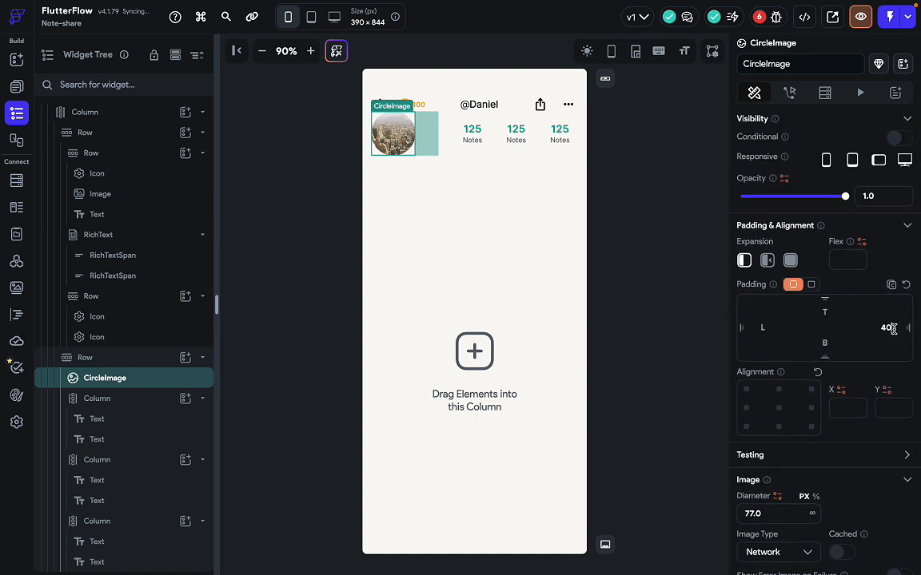
pyautogui.press('BackSpace')
pyautogui.press('BackSpace')
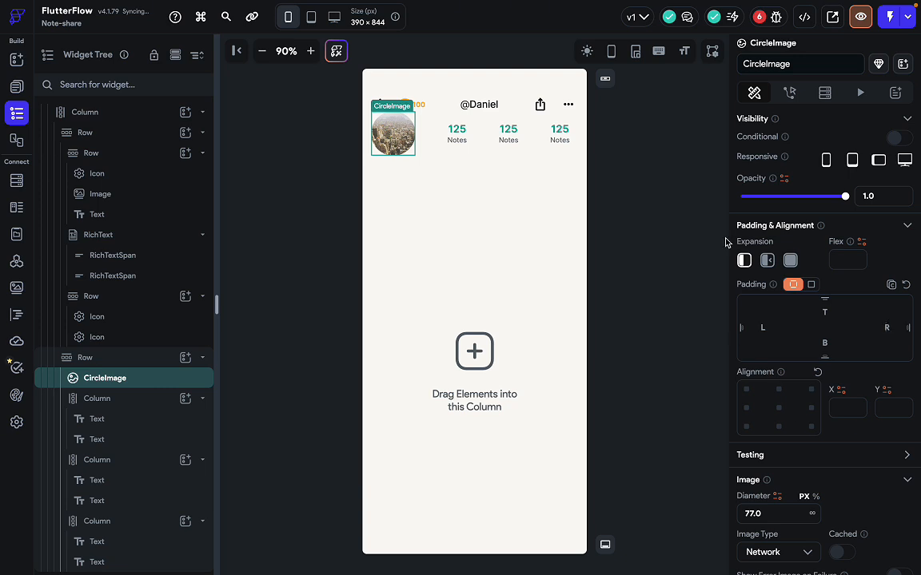
pyautogui.click(617, 252)
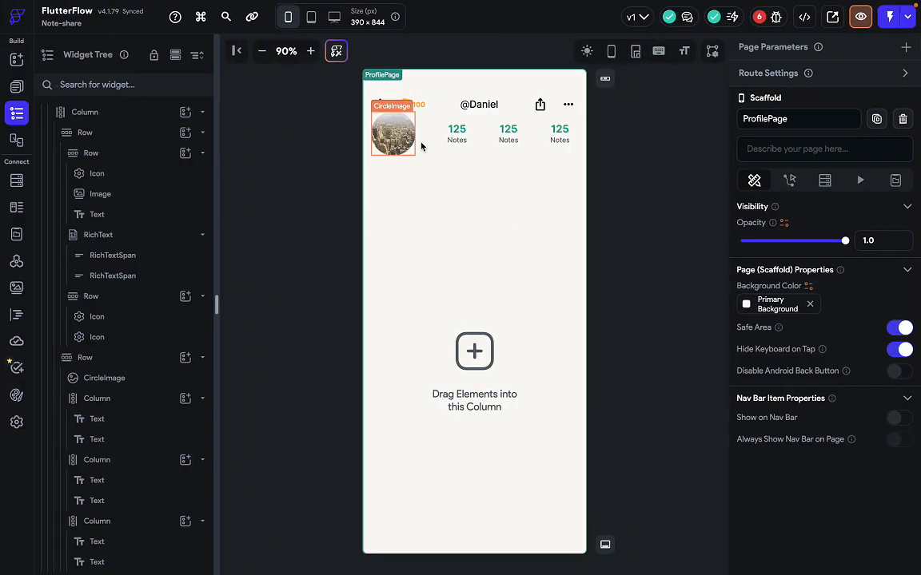
pyautogui.click(425, 145)
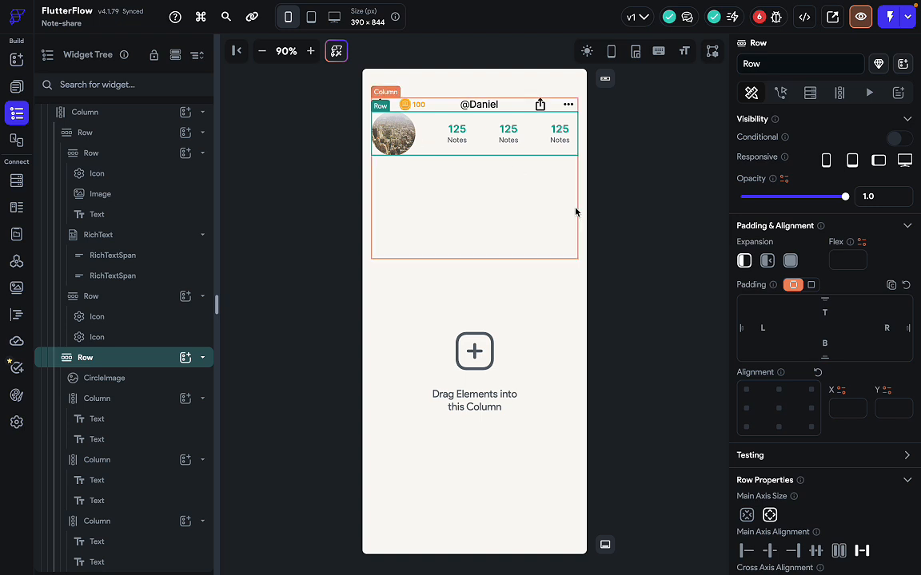
pyautogui.click(640, 195)
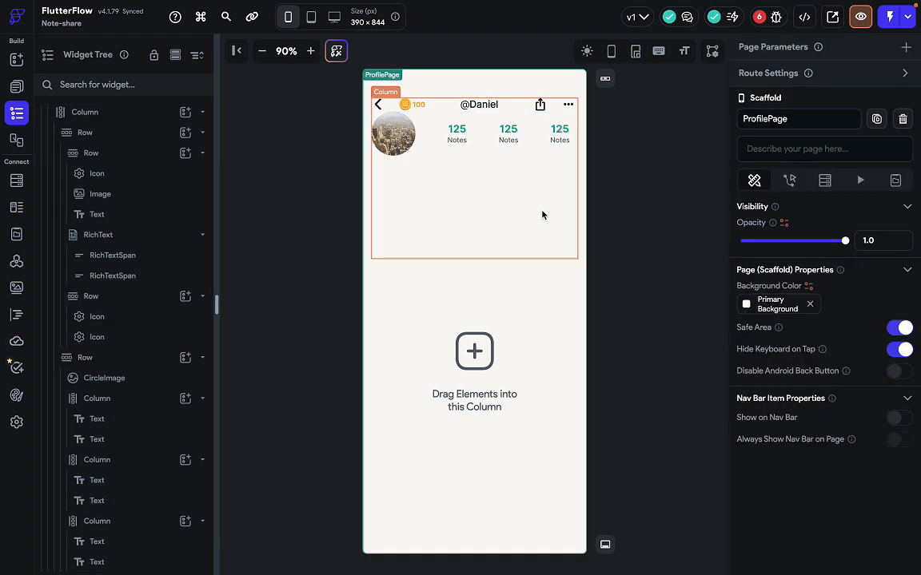
pyautogui.click(487, 149)
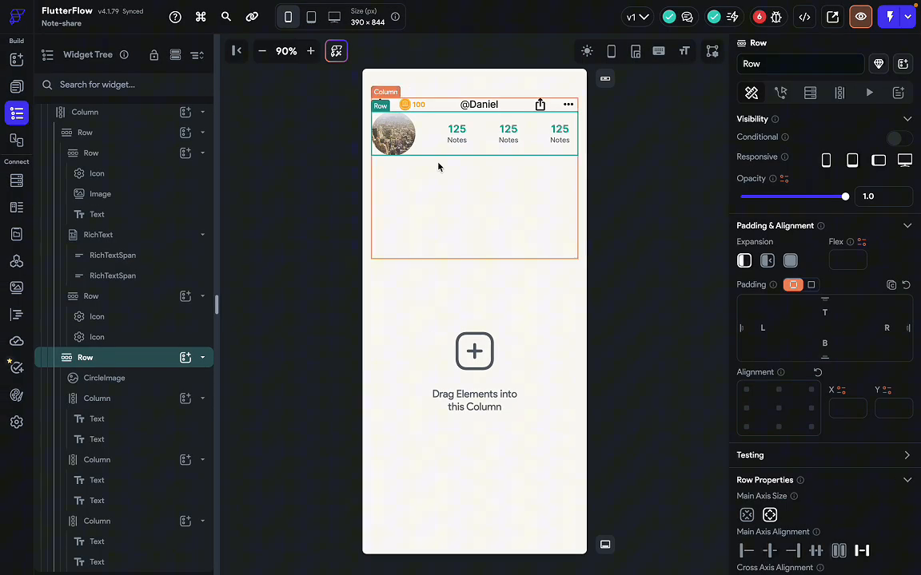
# Add a Divider from the 'div' element search below the avatar and stats.
pyautogui.click(449, 200)
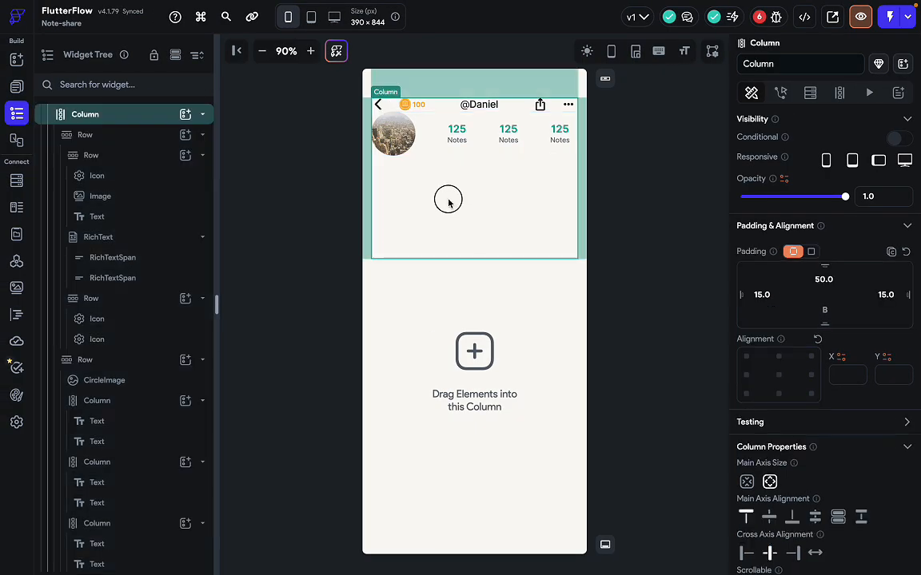
pyautogui.press('super+f')
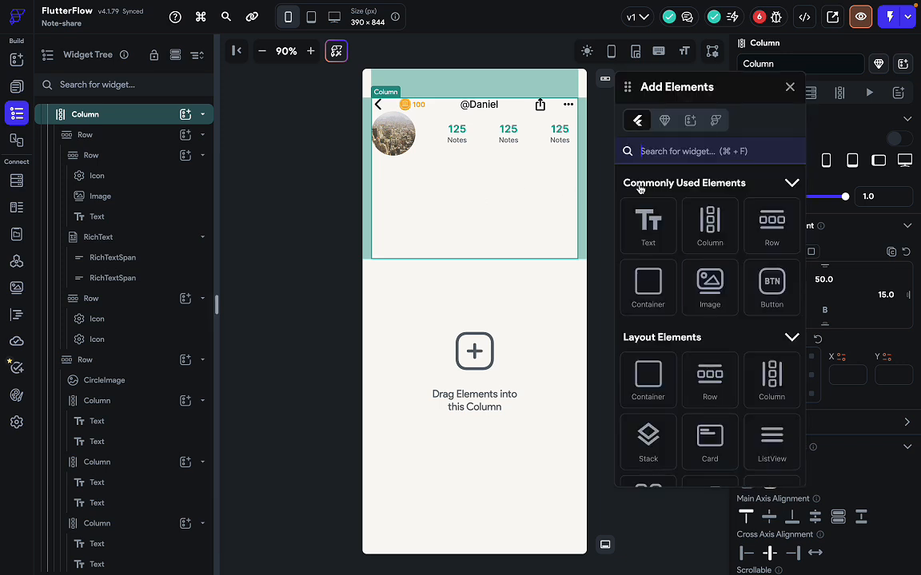
pyautogui.write('div')
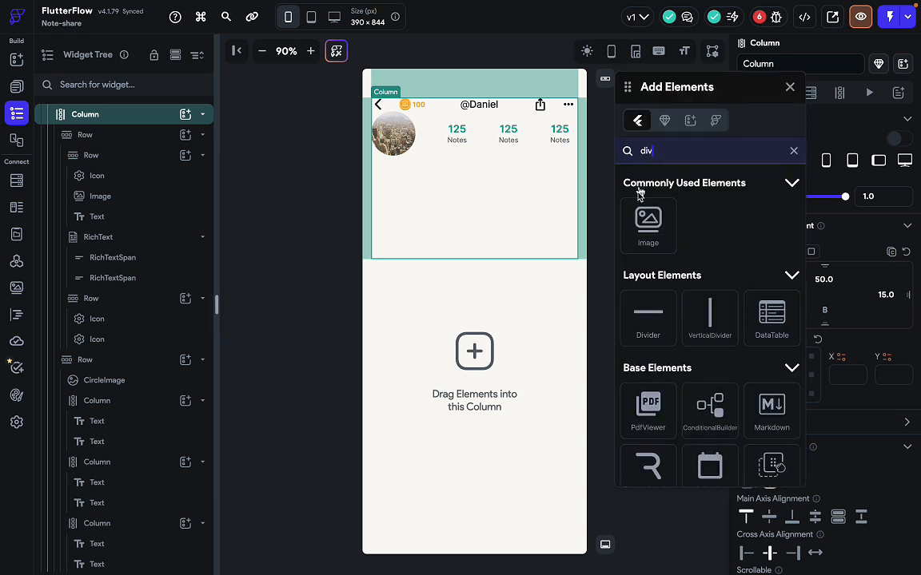
pyautogui.moveTo(648, 319); pyautogui.dragTo(507, 165)
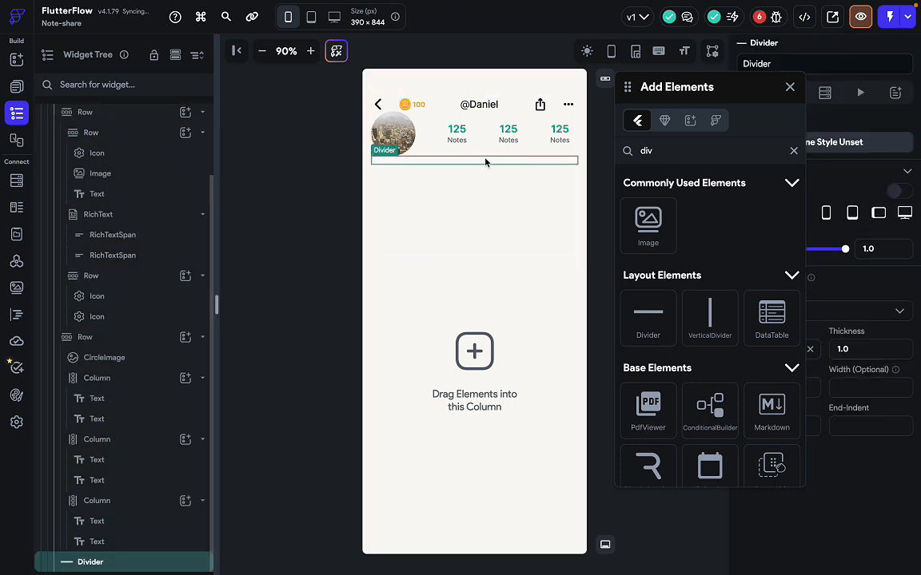
pyautogui.click(789, 87)
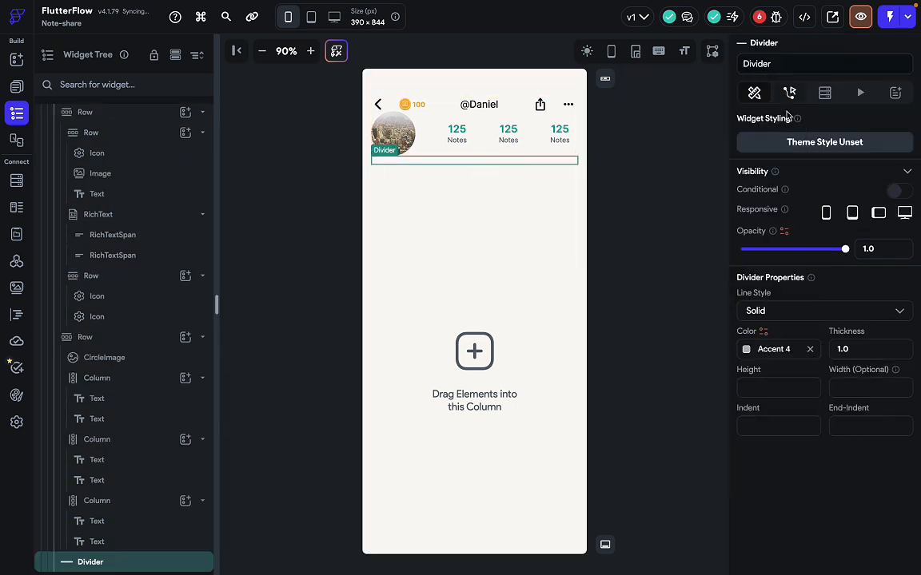
# Make the divider Primary Text at 36% opacity (#5C101518) with 0.5 thickness.
pyautogui.click(765, 346)
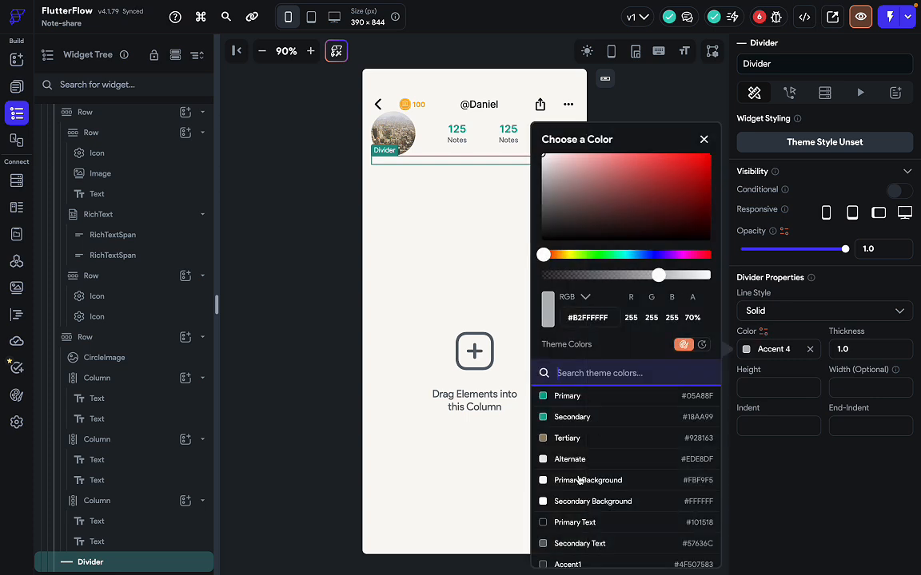
pyautogui.scroll(-2, 586, 506)
pyautogui.click(598, 460)
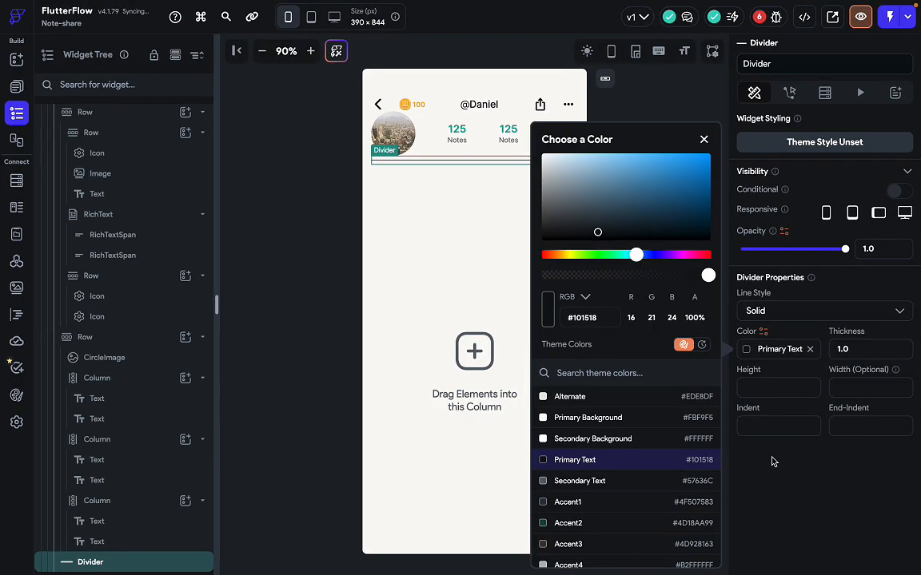
pyautogui.click(807, 379)
pyautogui.moveTo(854, 351); pyautogui.dragTo(803, 351)
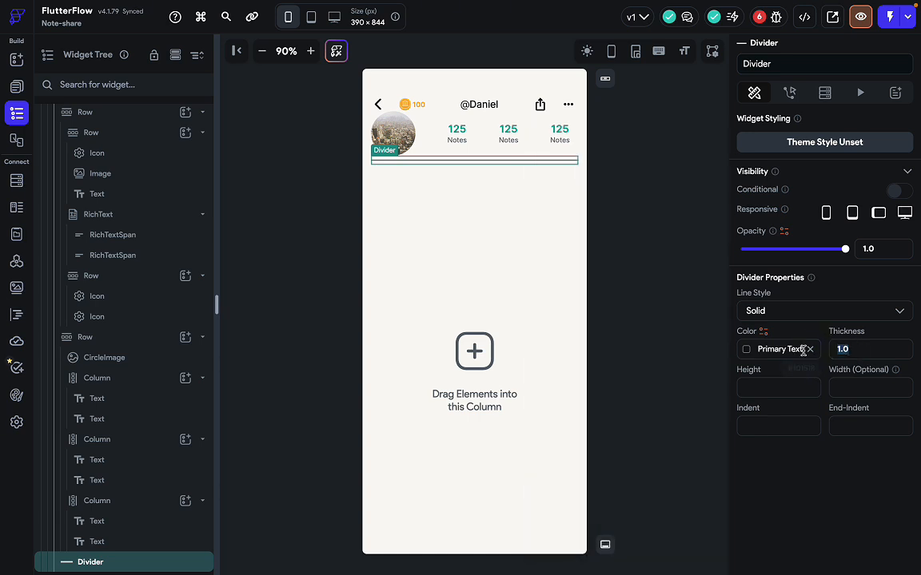
pyautogui.write('0.5')
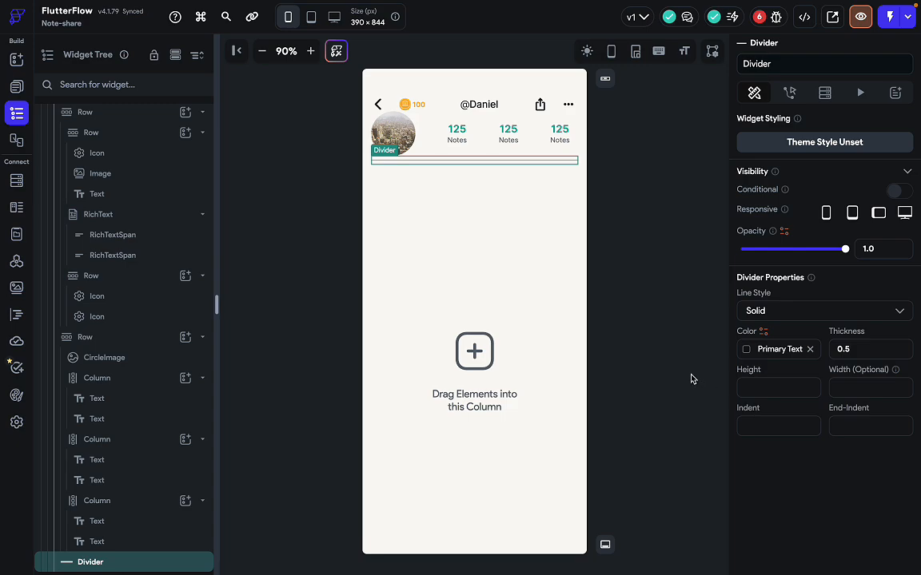
pyautogui.click(622, 336)
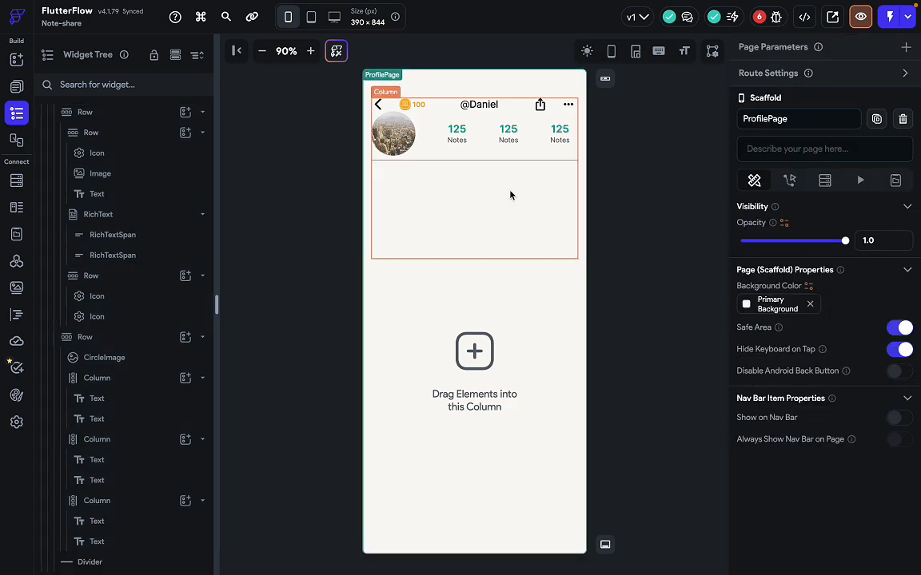
pyautogui.click(528, 163)
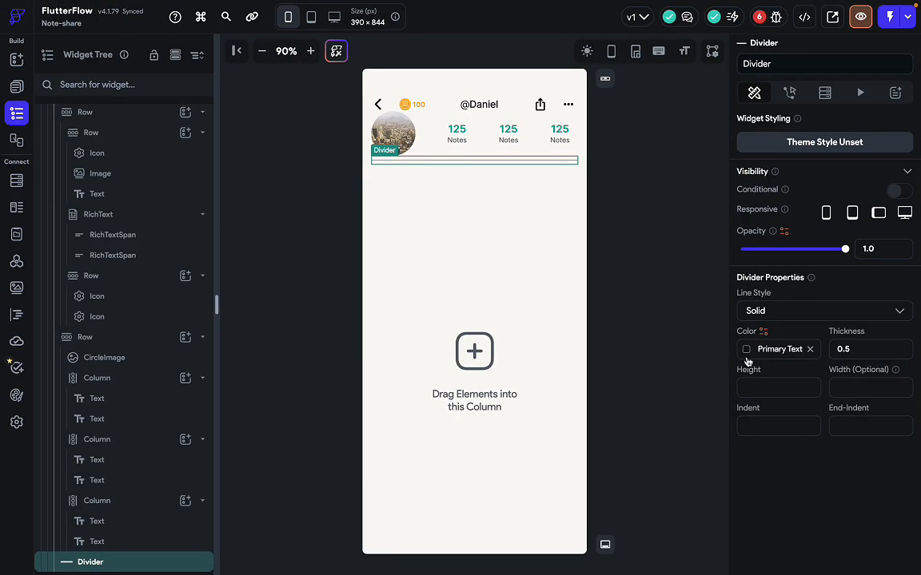
pyautogui.click(747, 351)
pyautogui.moveTo(706, 273); pyautogui.dragTo(604, 274)
pyautogui.click(508, 279)
pyautogui.click(507, 281)
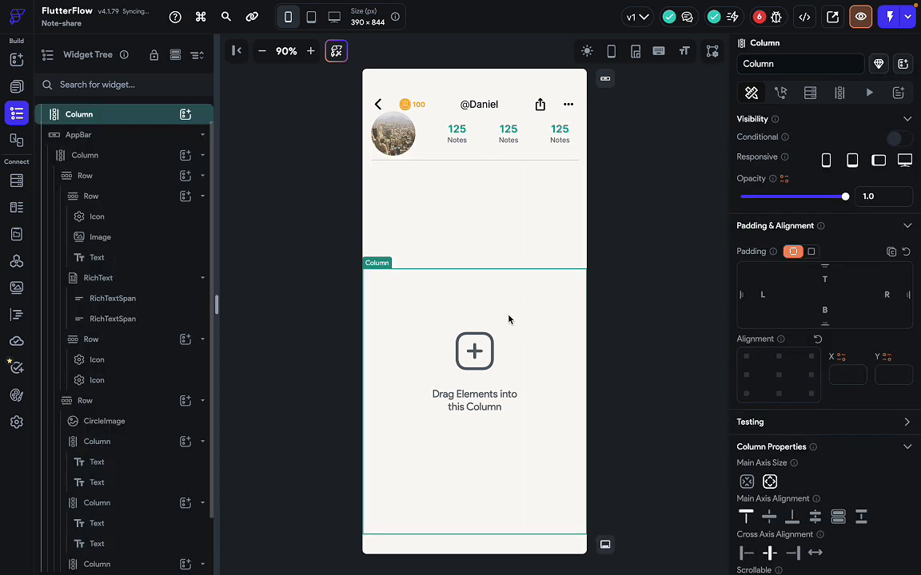
pyautogui.click(490, 162)
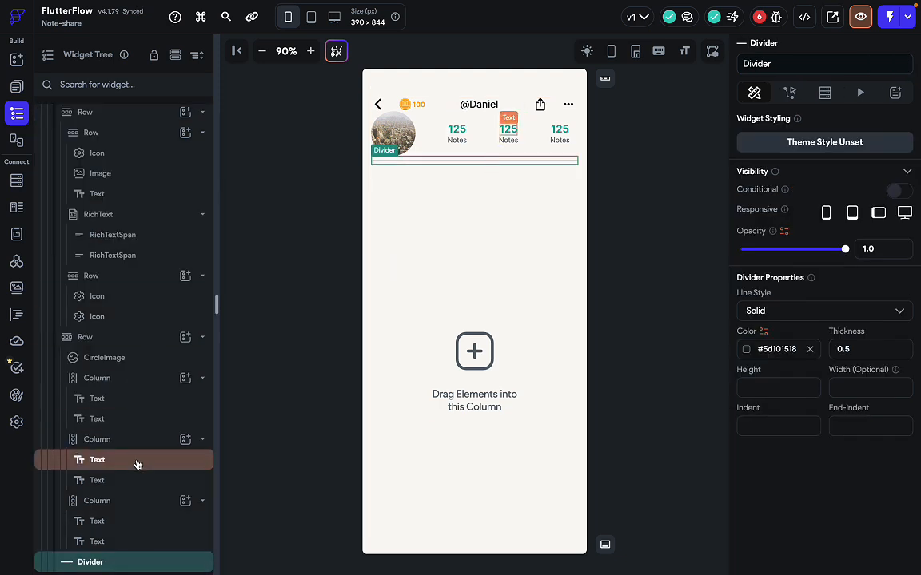
pyautogui.click(202, 337)
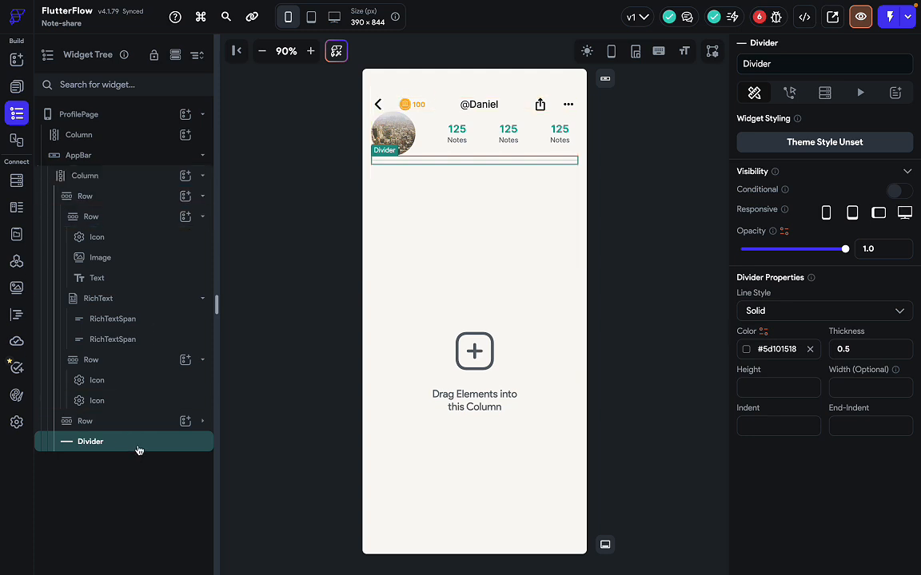
pyautogui.moveTo(138, 450); pyautogui.dragTo(148, 186)
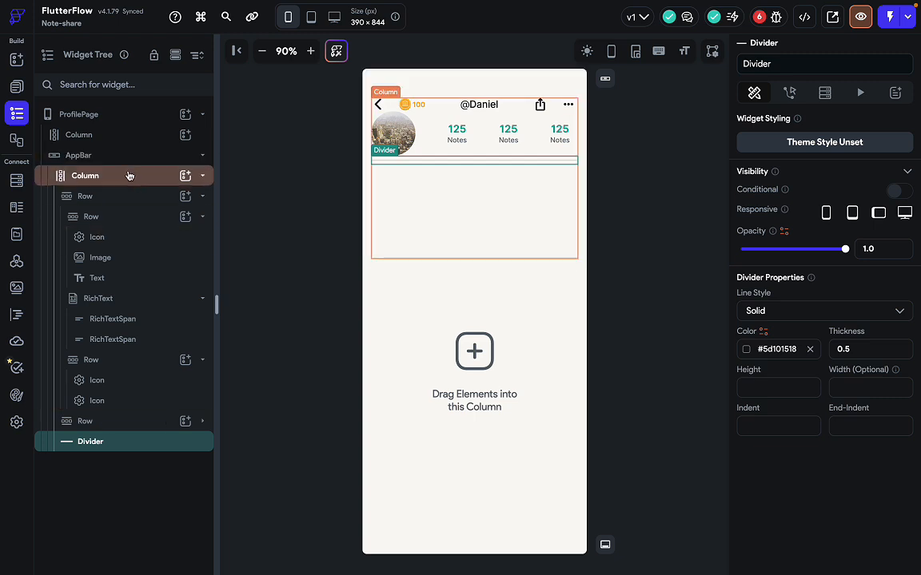
pyautogui.moveTo(114, 441); pyautogui.dragTo(98, 184)
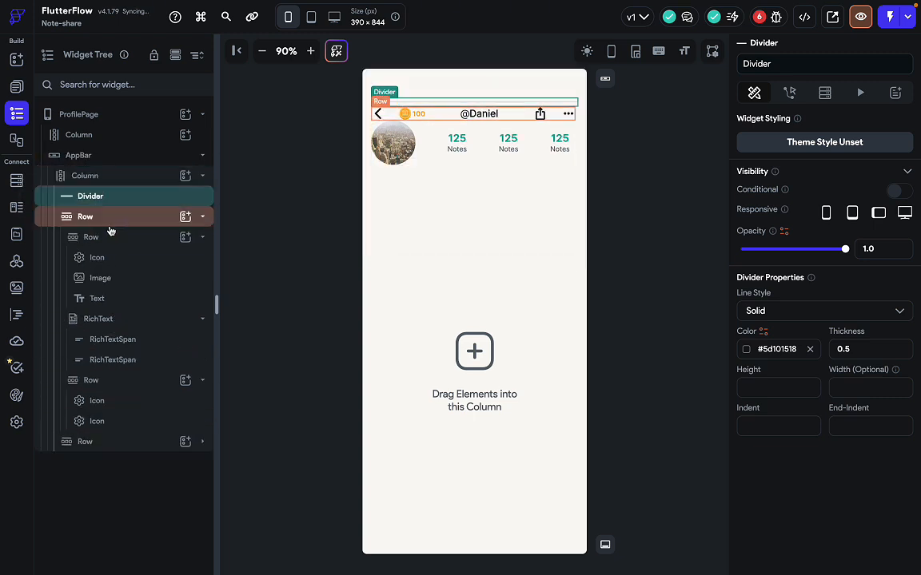
pyautogui.click(629, 346)
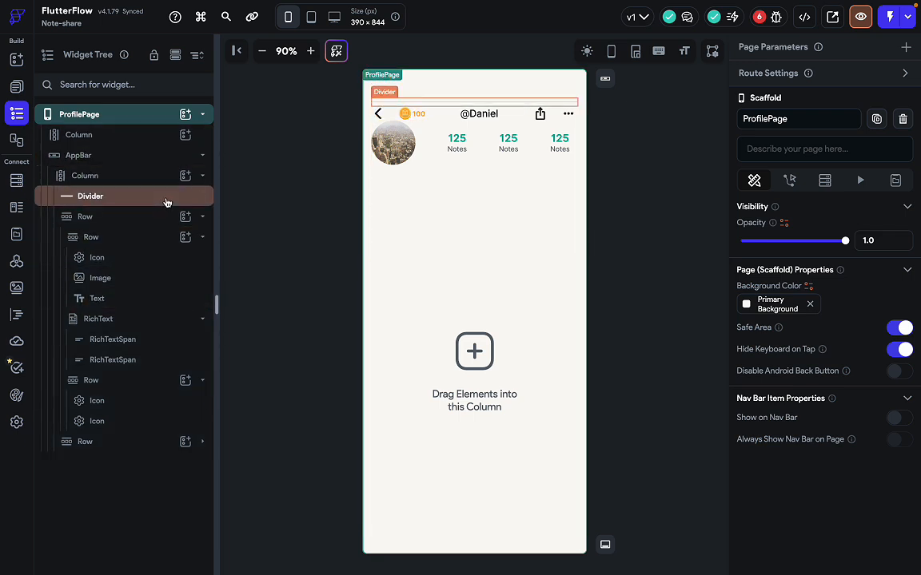
pyautogui.click(147, 178)
# Wrap the header in an outer Column holding the divider, and clear the inner 50 top padding.
pyautogui.rightClick(149, 179)
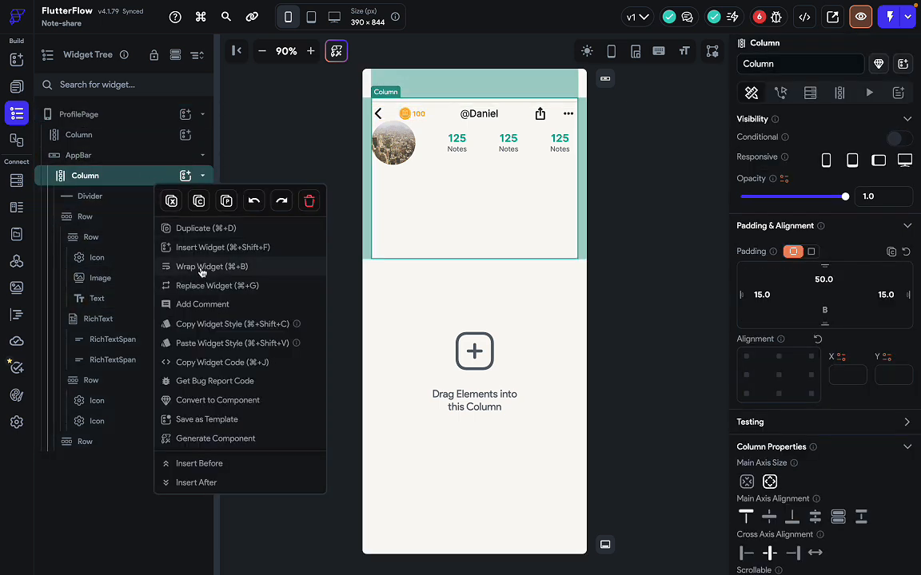
pyautogui.click(200, 266)
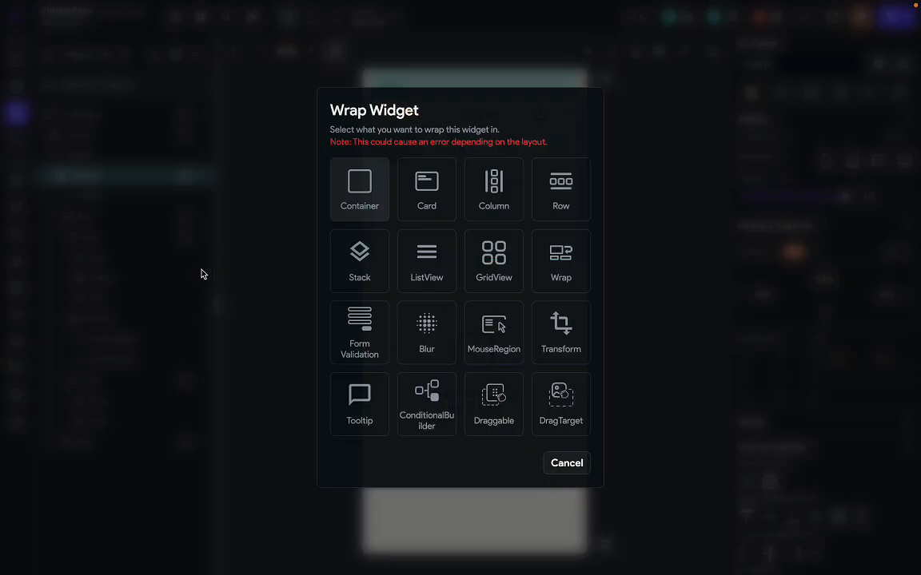
pyautogui.click(493, 188)
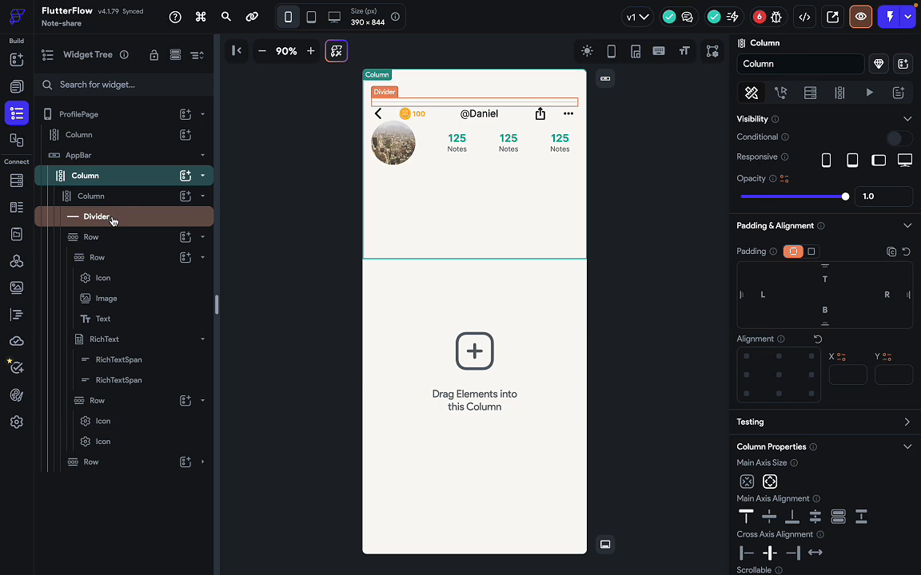
pyautogui.moveTo(113, 220); pyautogui.dragTo(120, 181)
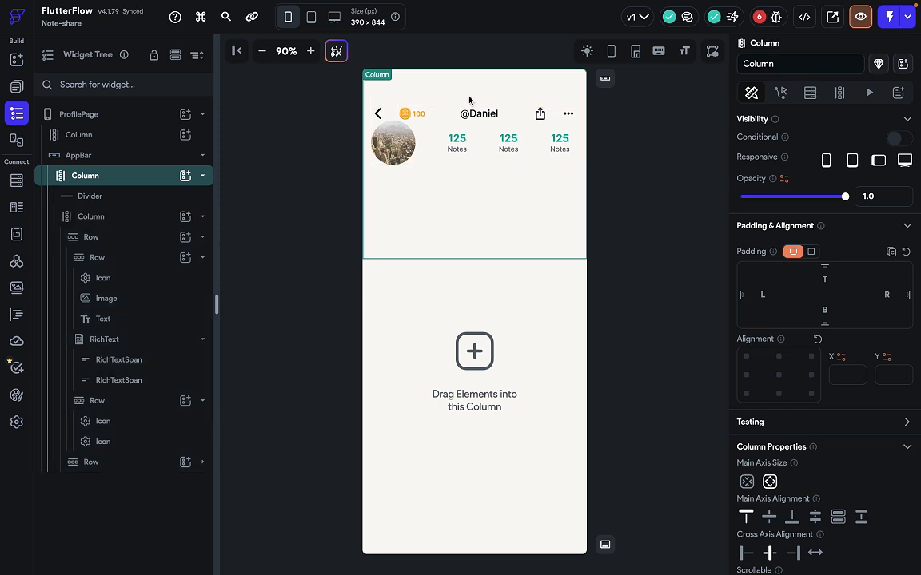
pyautogui.click(147, 217)
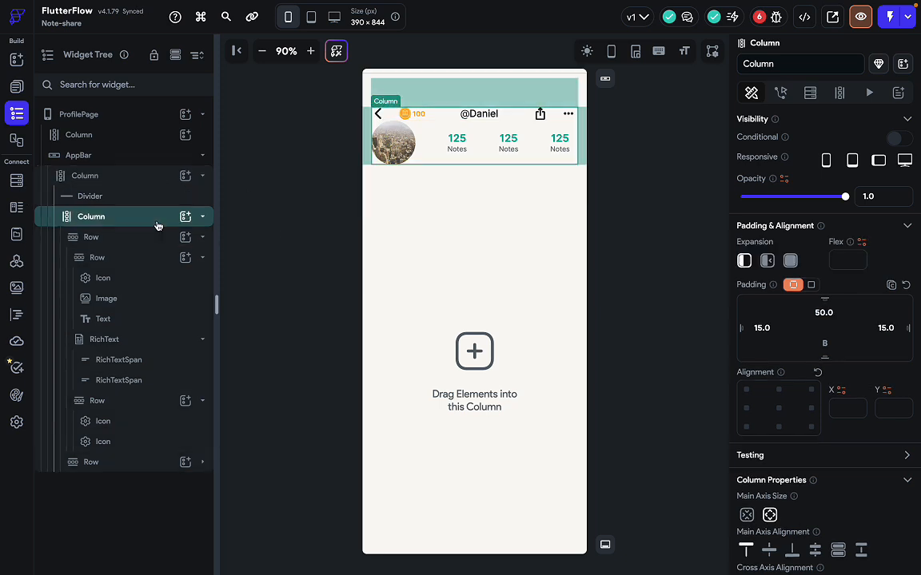
pyautogui.doubleClick(826, 313)
pyautogui.press('BackSpace')
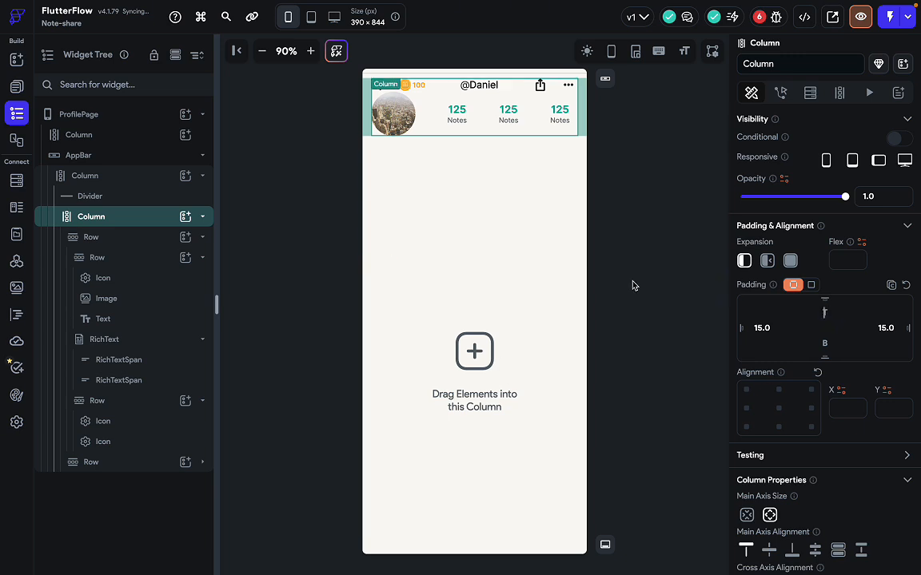
pyautogui.moveTo(135, 221); pyautogui.dragTo(148, 184)
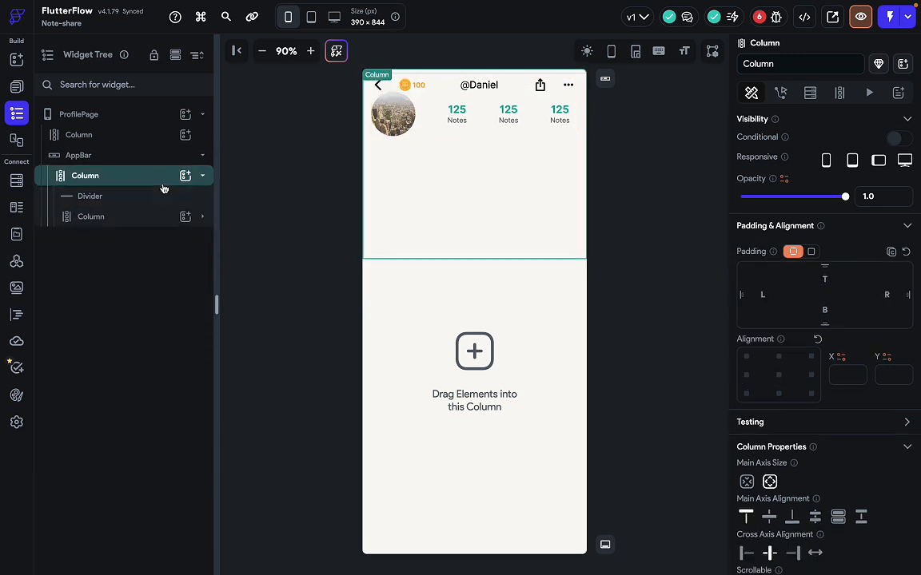
# Wrap the empty page-body Column in a Container.
pyautogui.rightClick(158, 183)
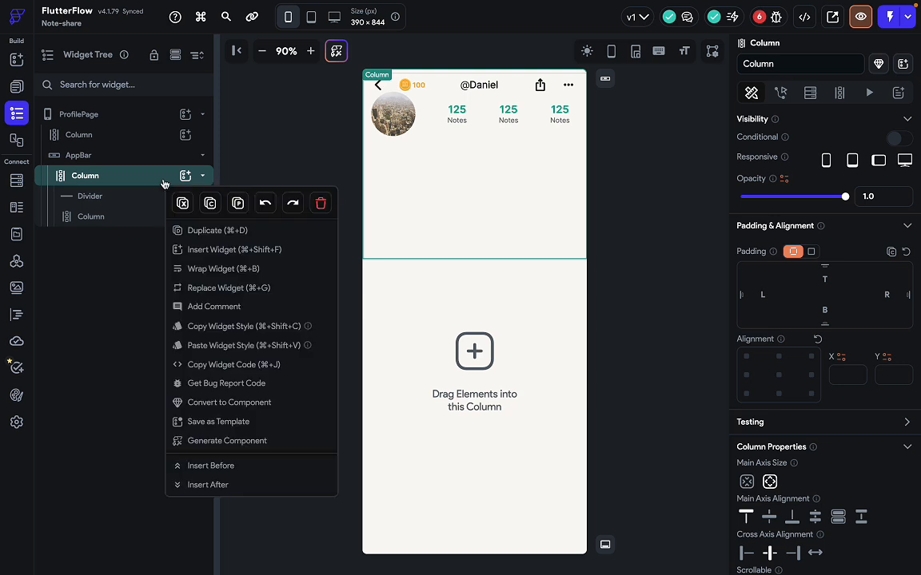
pyautogui.click(227, 275)
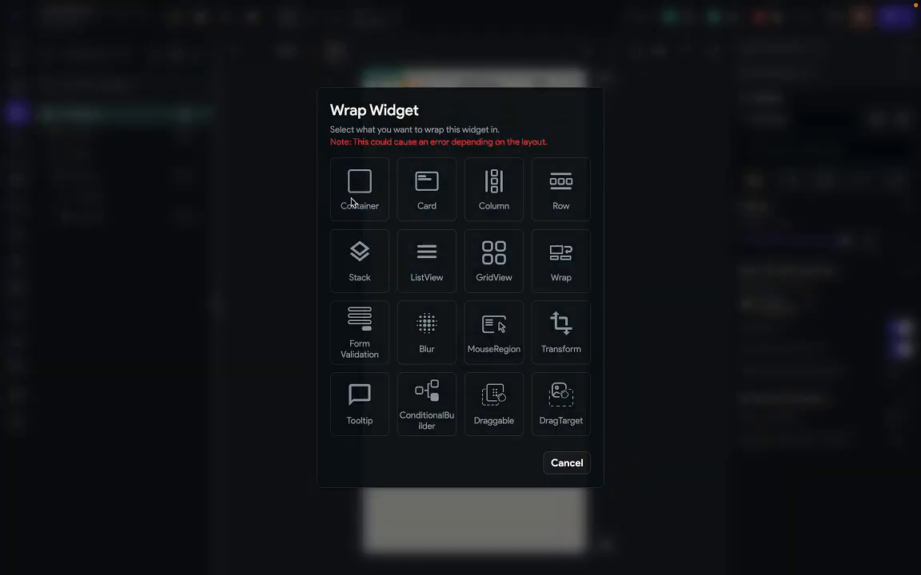
pyautogui.press('Escape')
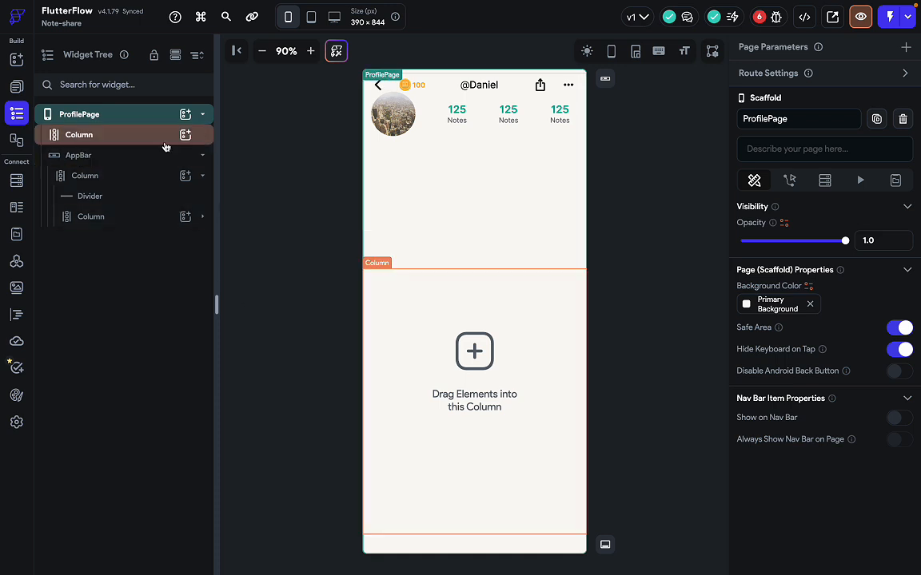
pyautogui.click(134, 149)
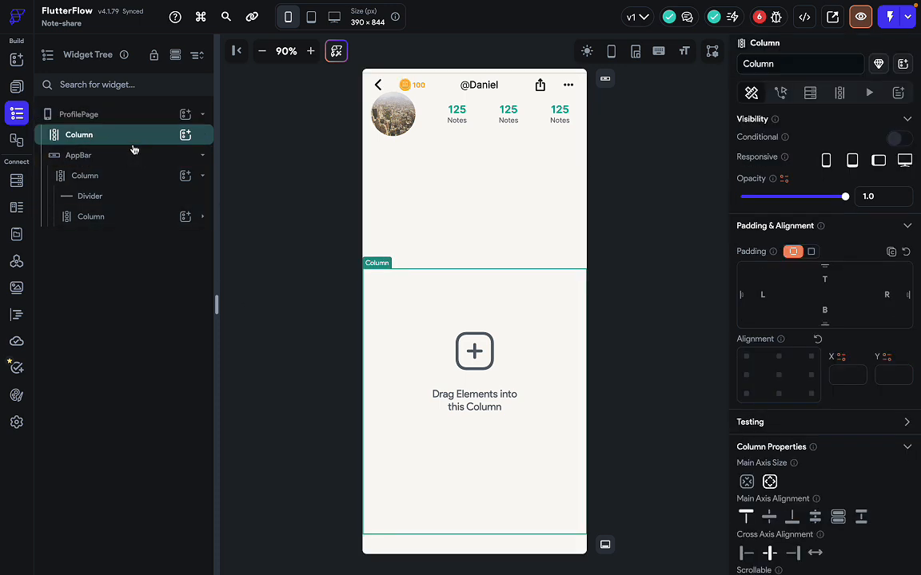
pyautogui.rightClick(133, 150)
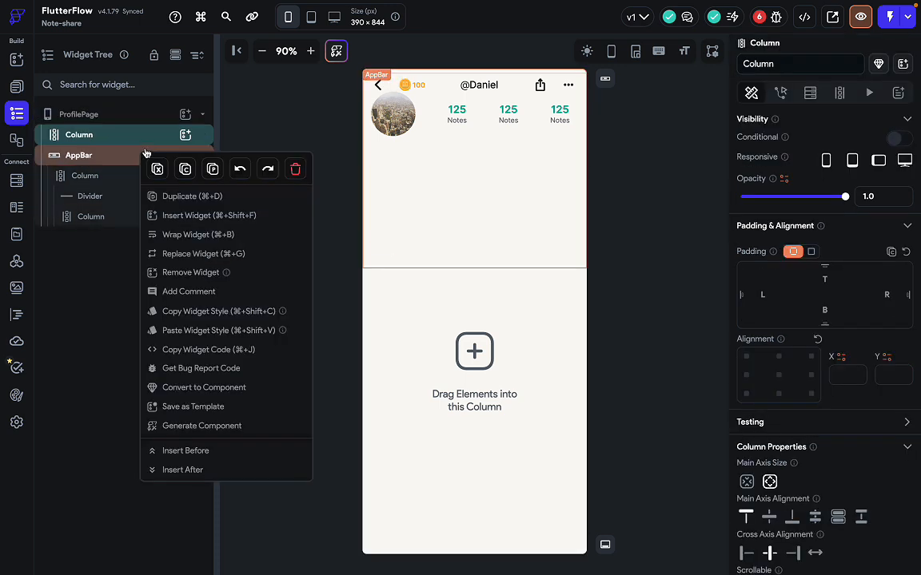
pyautogui.click(210, 234)
pyautogui.click(342, 187)
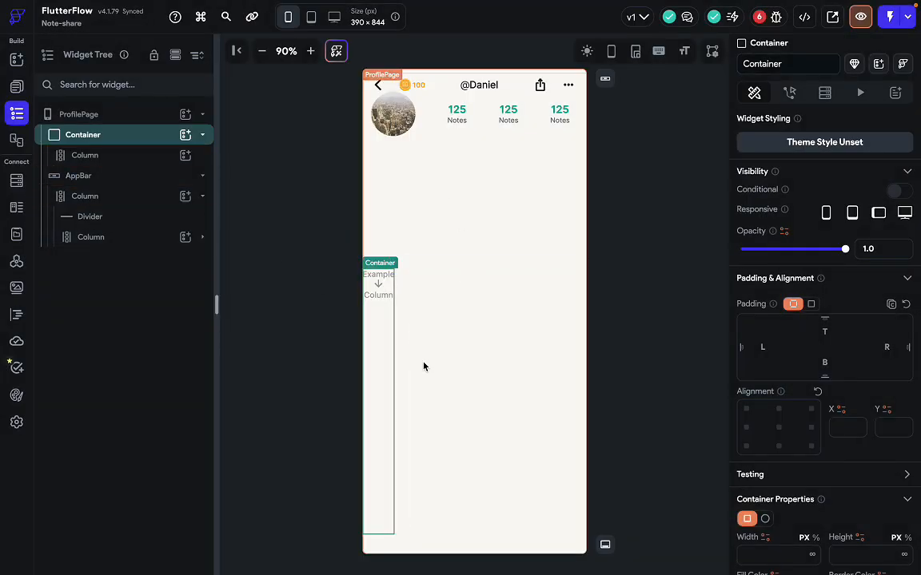
# Delete the body Container along with its empty Column.
pyautogui.click(110, 155)
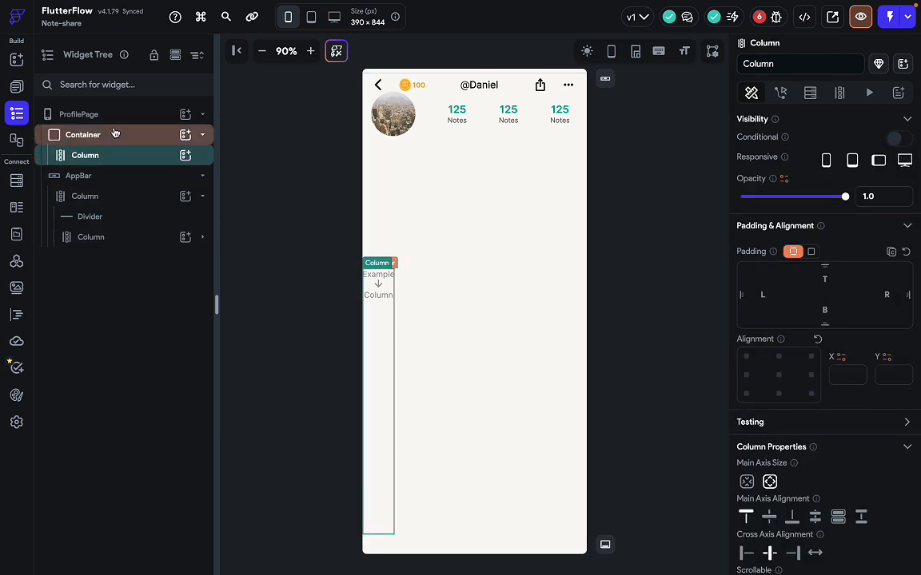
pyautogui.click(117, 139)
pyautogui.press('Delete')
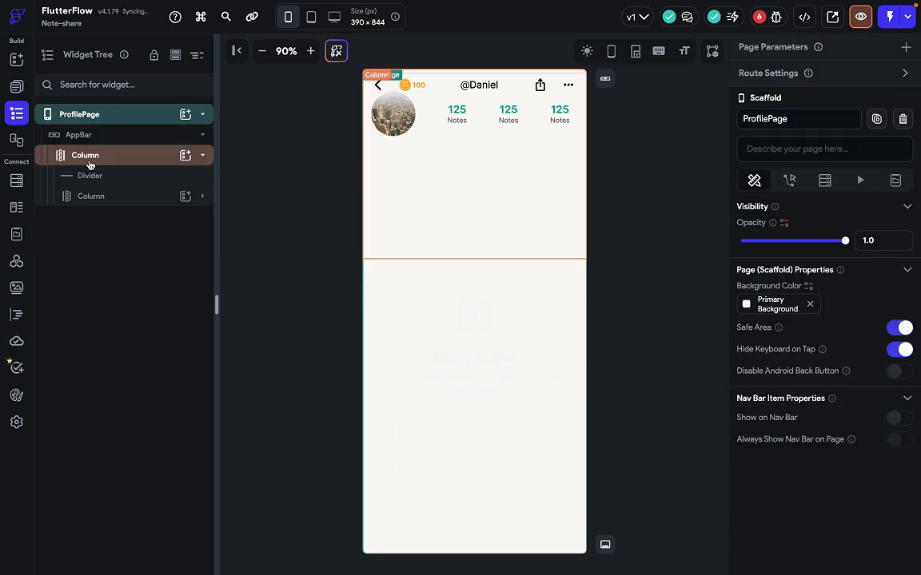
# Wrap the header Column in a Container with Safe Area switched on.
pyautogui.click(109, 160)
pyautogui.rightClick(108, 163)
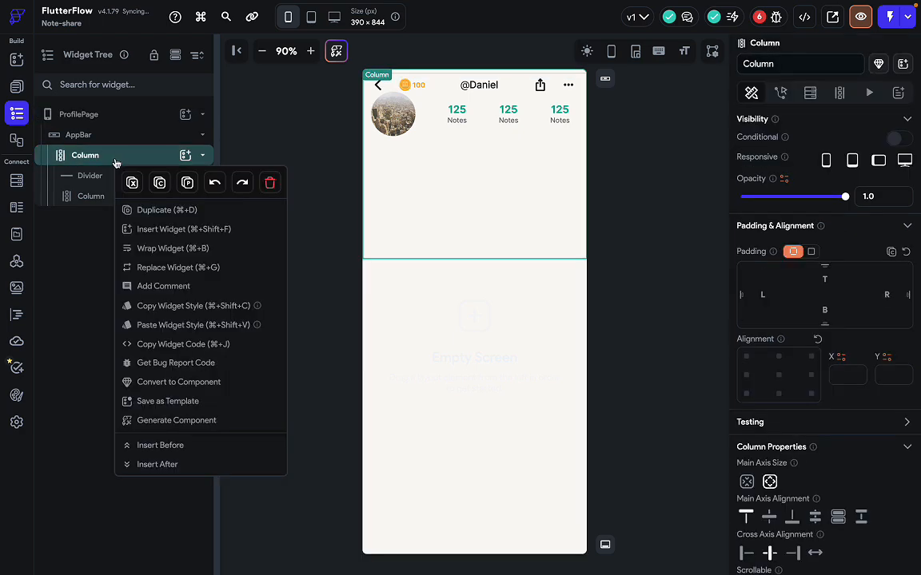
pyautogui.click(173, 247)
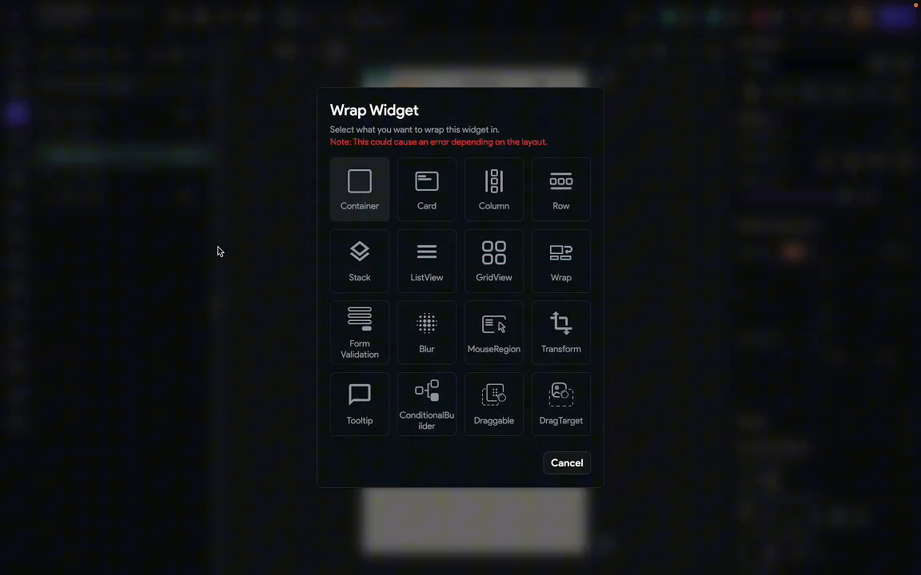
pyautogui.click(368, 196)
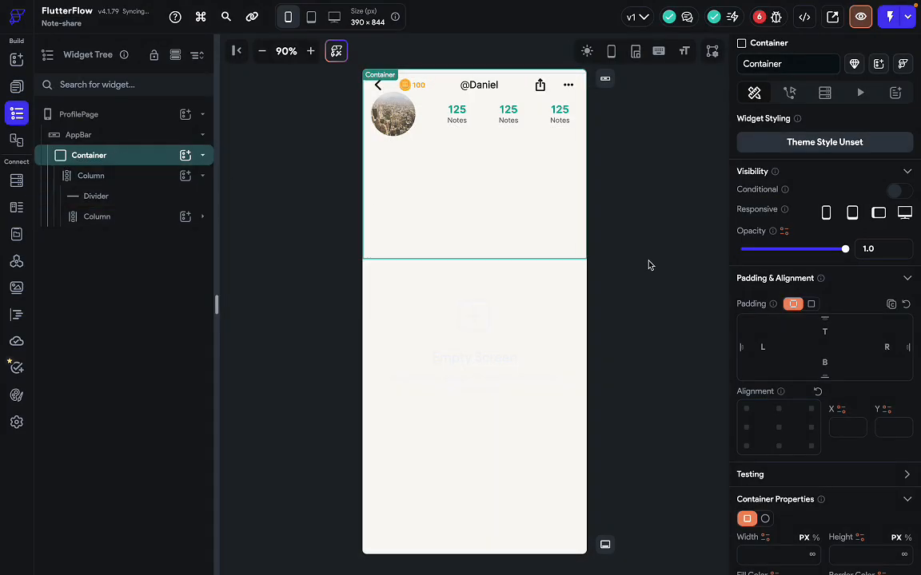
pyautogui.scroll(-8, 867, 360)
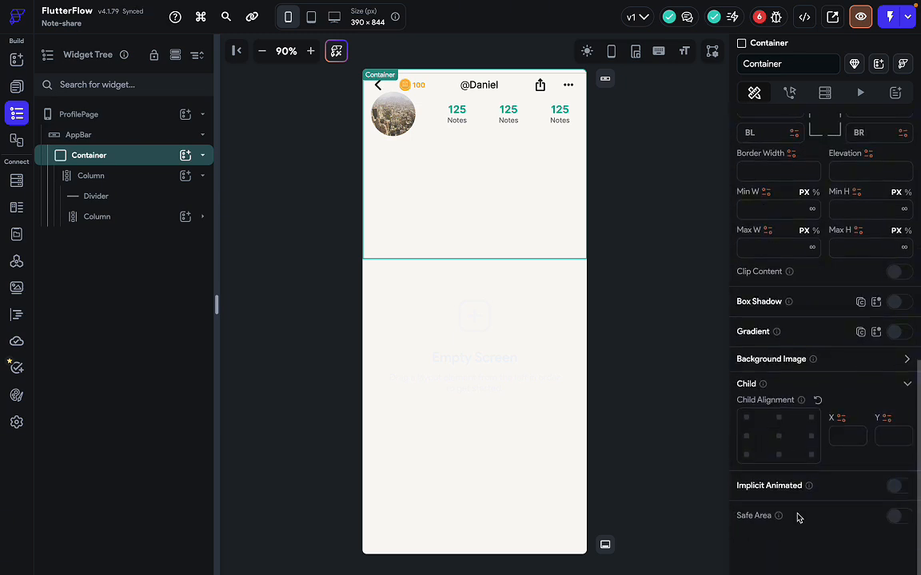
pyautogui.moveTo(779, 518)
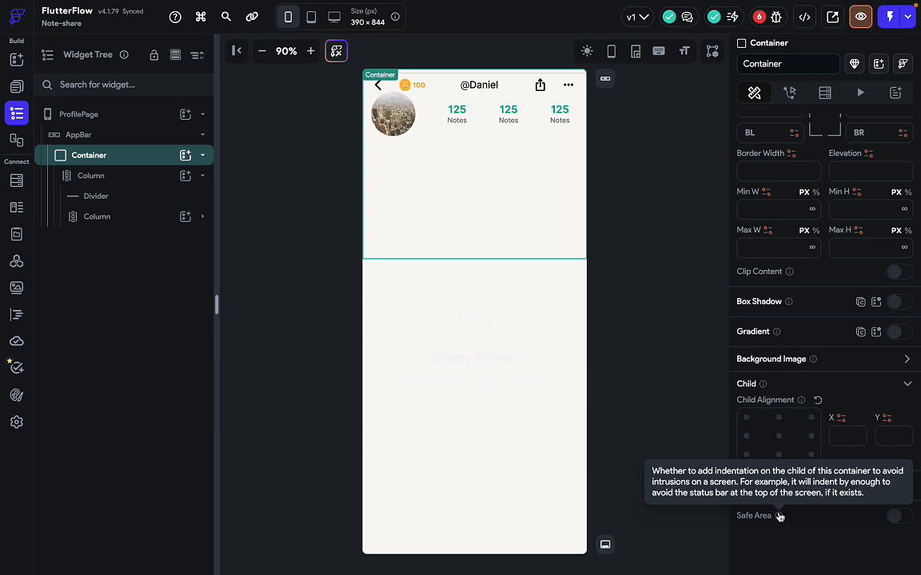
pyautogui.click(898, 517)
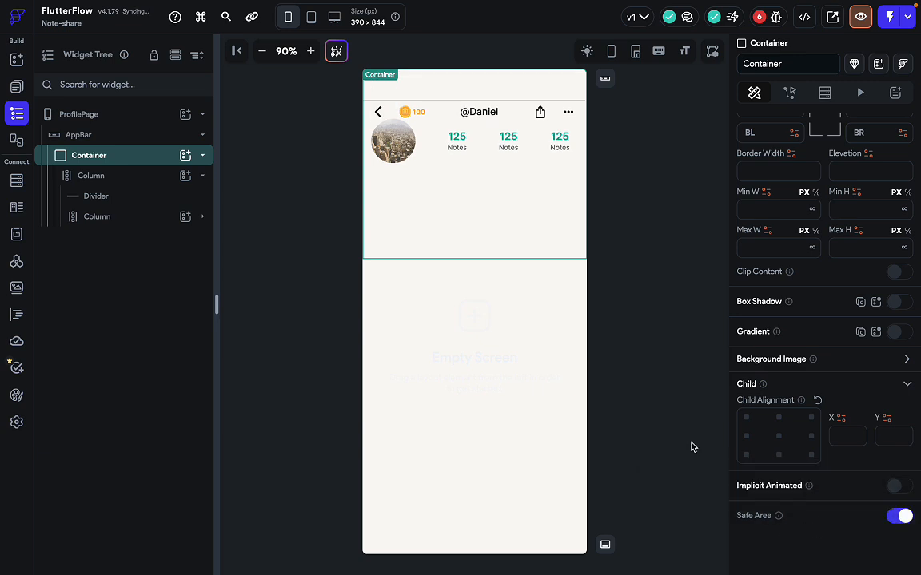
pyautogui.click(643, 271)
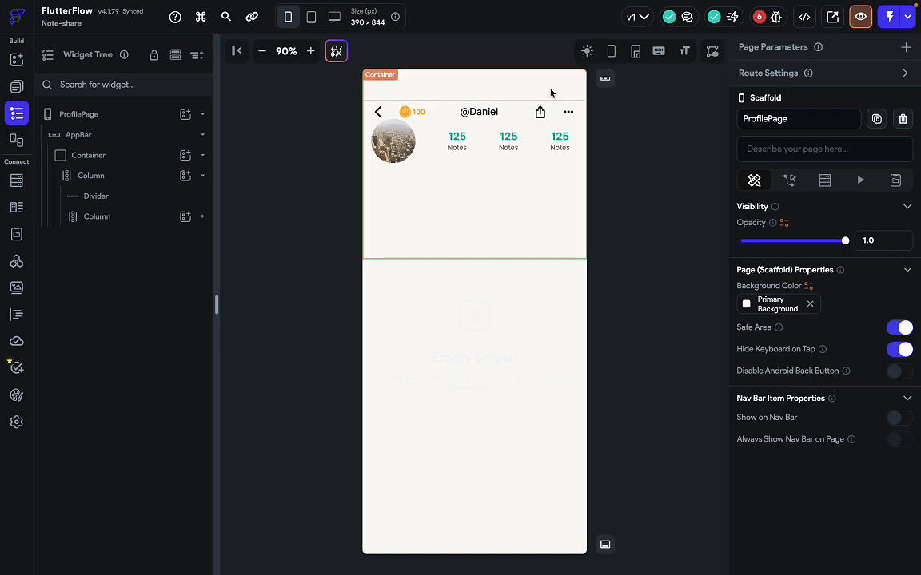
pyautogui.hotkey('ctrl', 'Right')
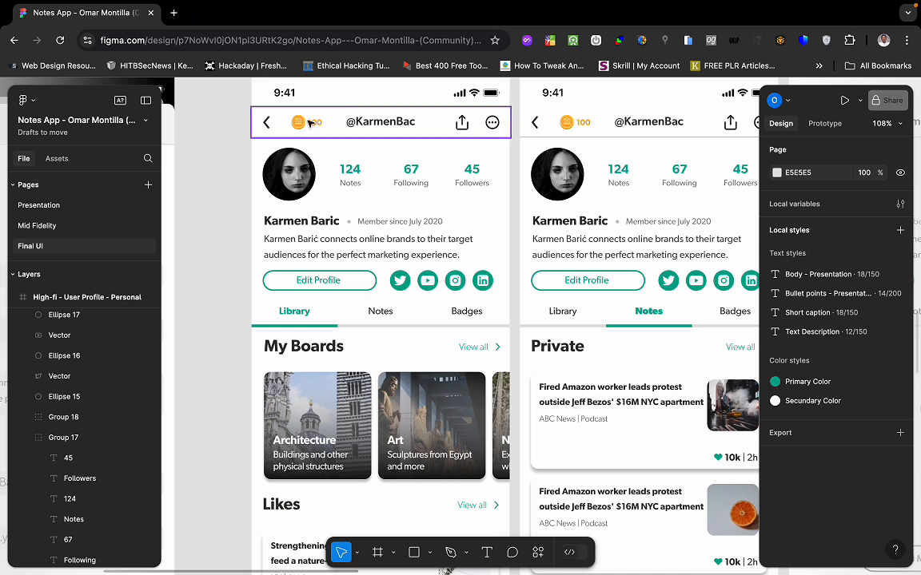
pyautogui.hotkey('ctrl', 'Left')
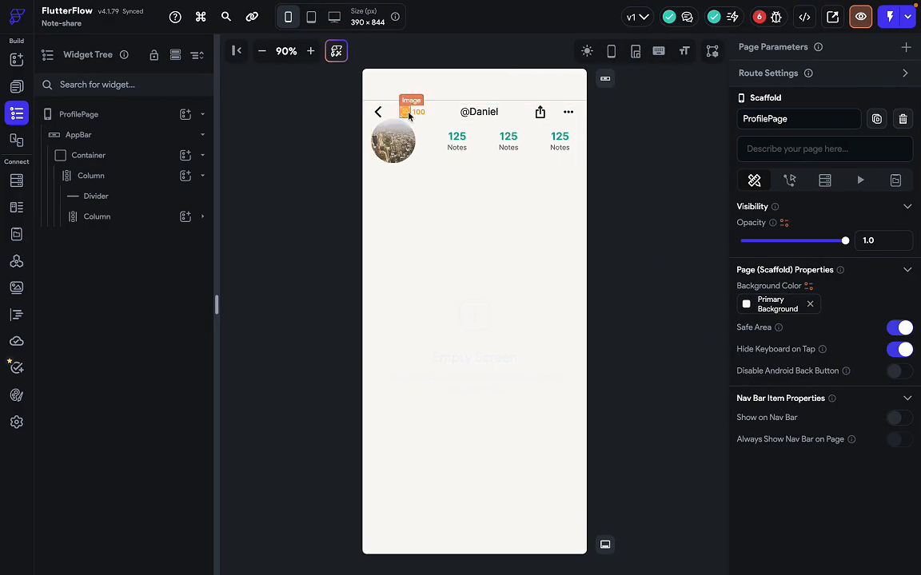
# Move the nav row above the divider, leaving the avatar-and-stats column below it.
pyautogui.click(457, 118)
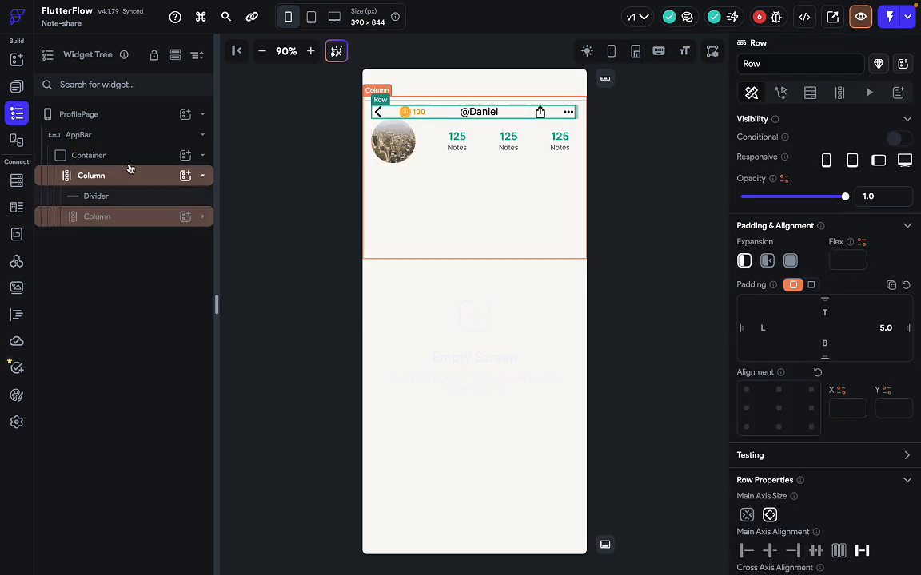
pyautogui.click(141, 218)
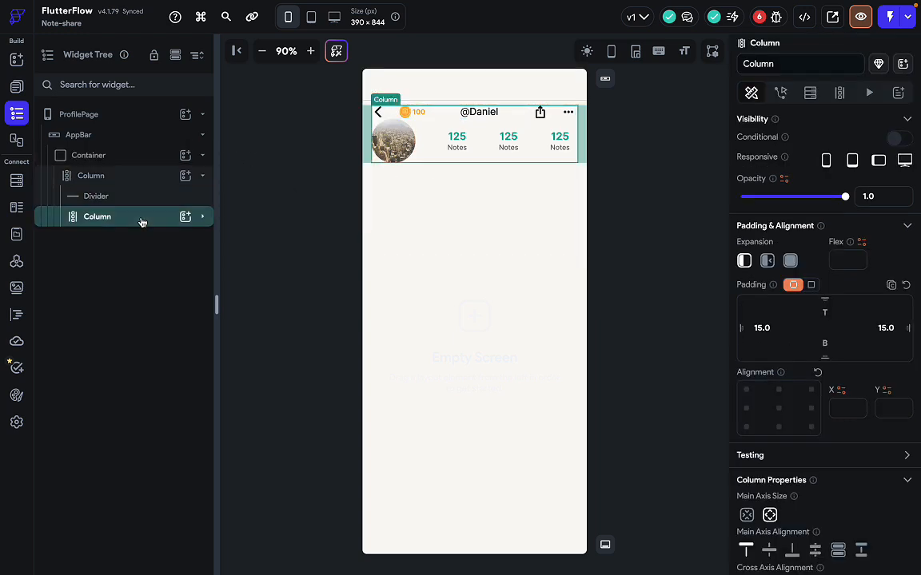
pyautogui.click(204, 219)
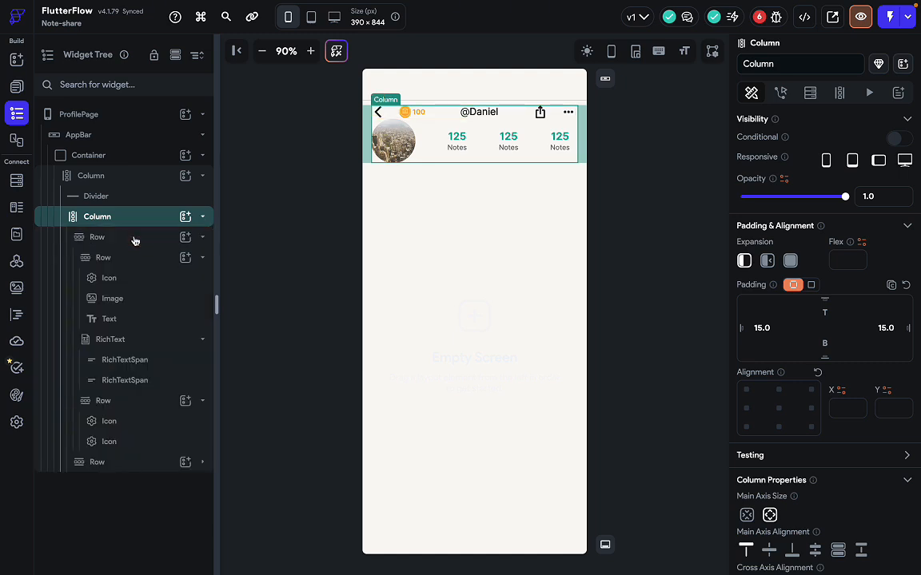
pyautogui.click(134, 239)
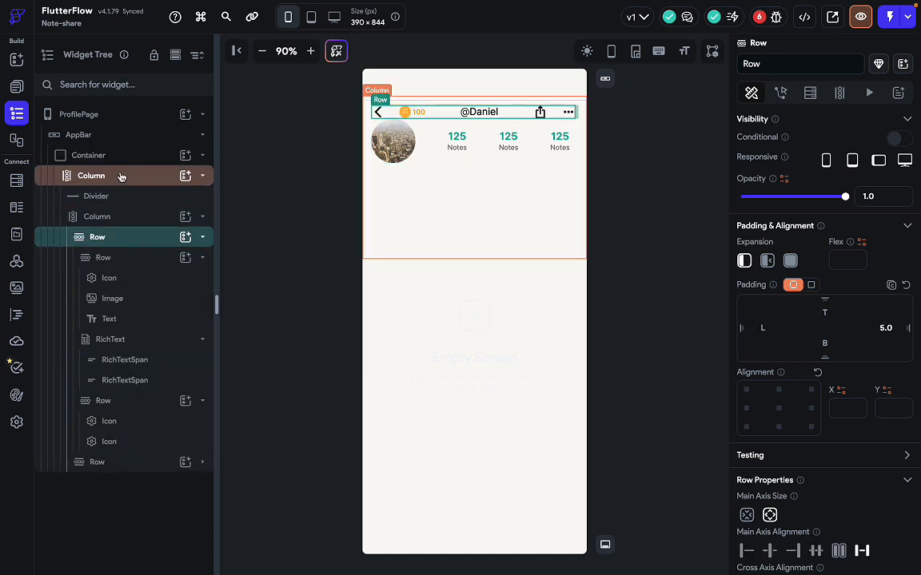
pyautogui.click(123, 239)
pyautogui.moveTo(123, 241); pyautogui.dragTo(127, 190)
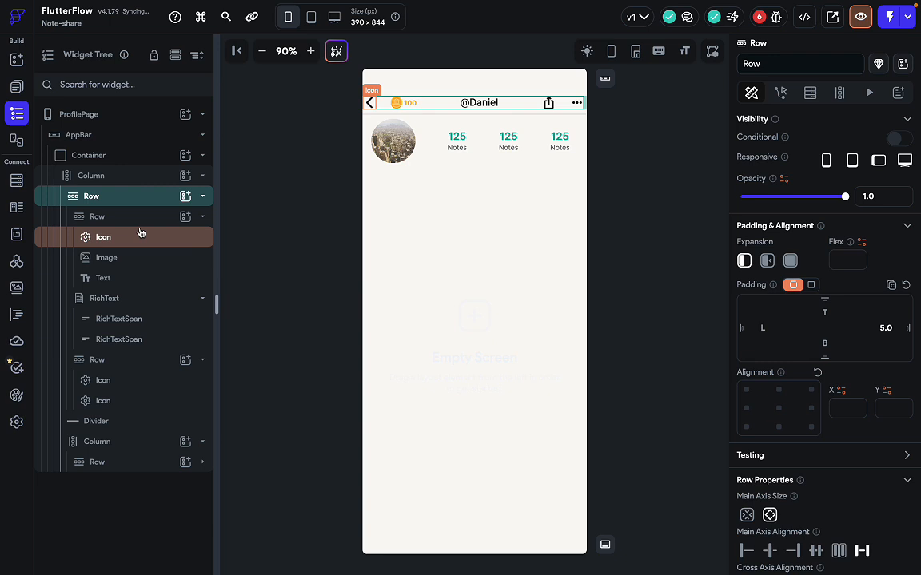
pyautogui.click(203, 199)
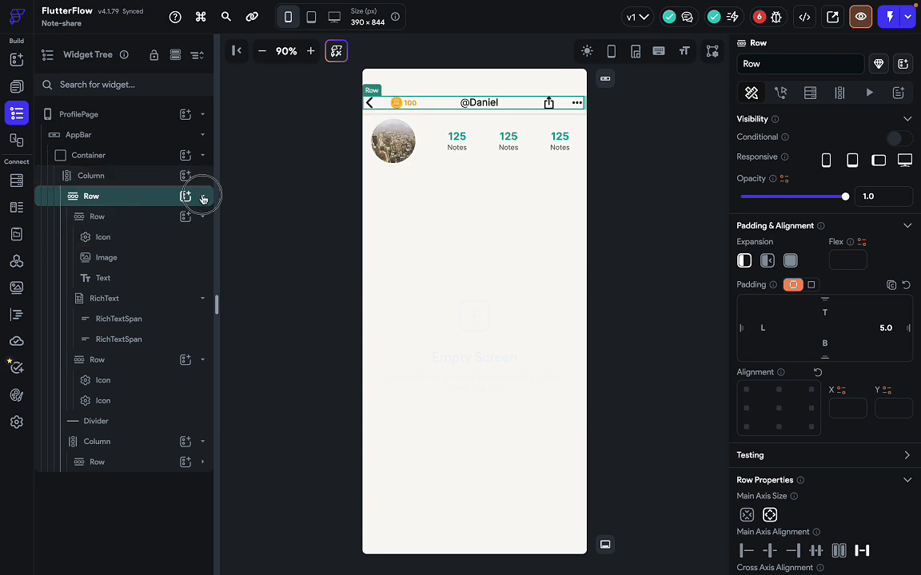
pyautogui.click(123, 219)
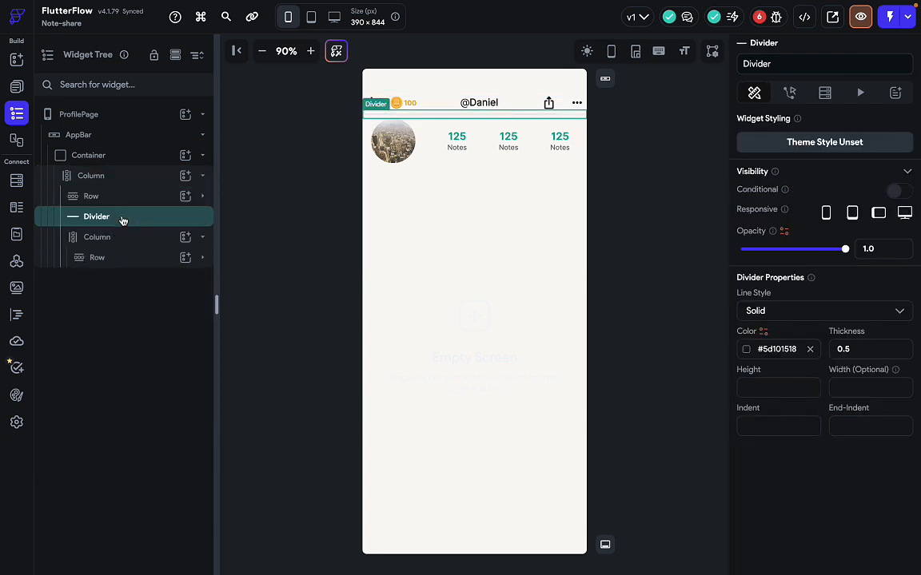
pyautogui.click(127, 239)
pyautogui.click(329, 296)
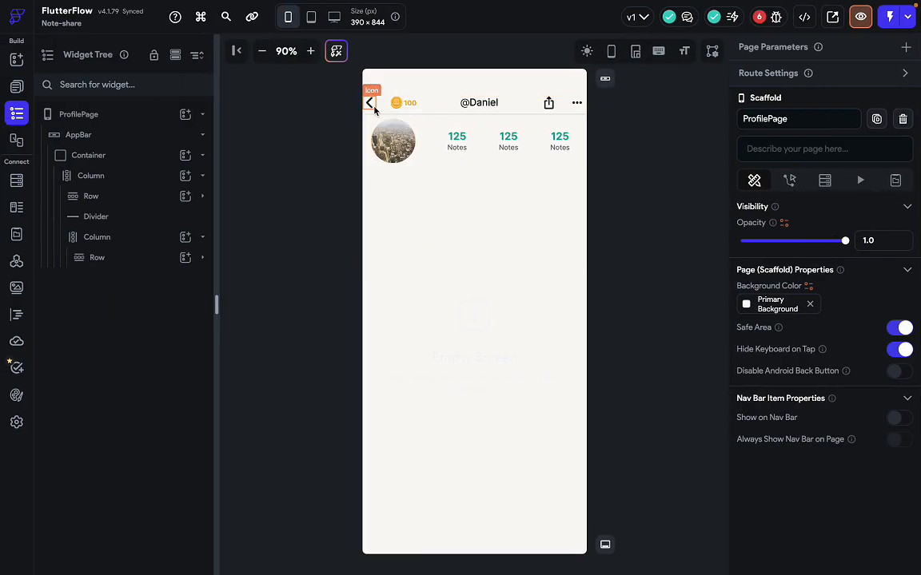
# Give the top navigation row 15 left and 15 right padding.
pyautogui.click(432, 104)
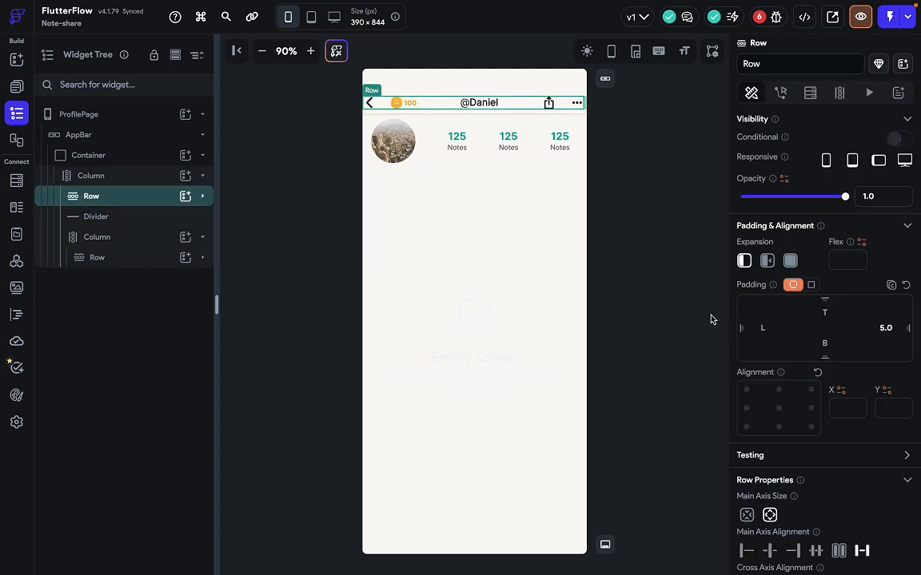
pyautogui.click(764, 328)
pyautogui.write('15')
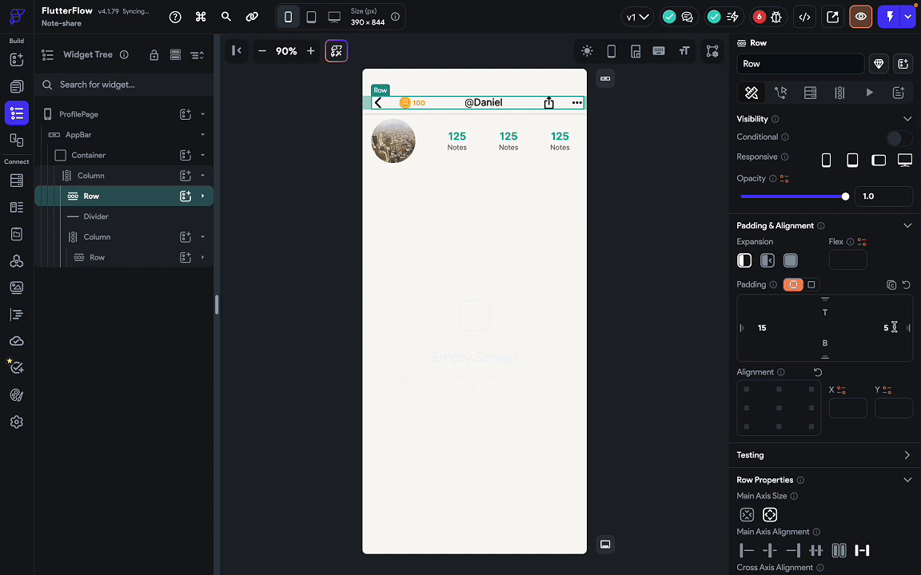
pyautogui.click(894, 328)
pyautogui.write('515')
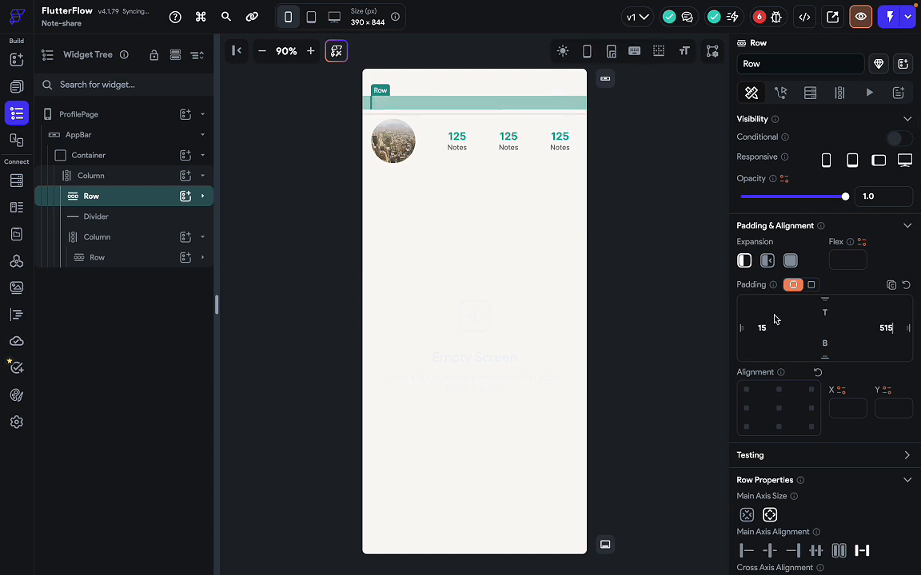
pyautogui.press('BackSpace')
pyautogui.press('BackSpace')
pyautogui.press('BackSpace')
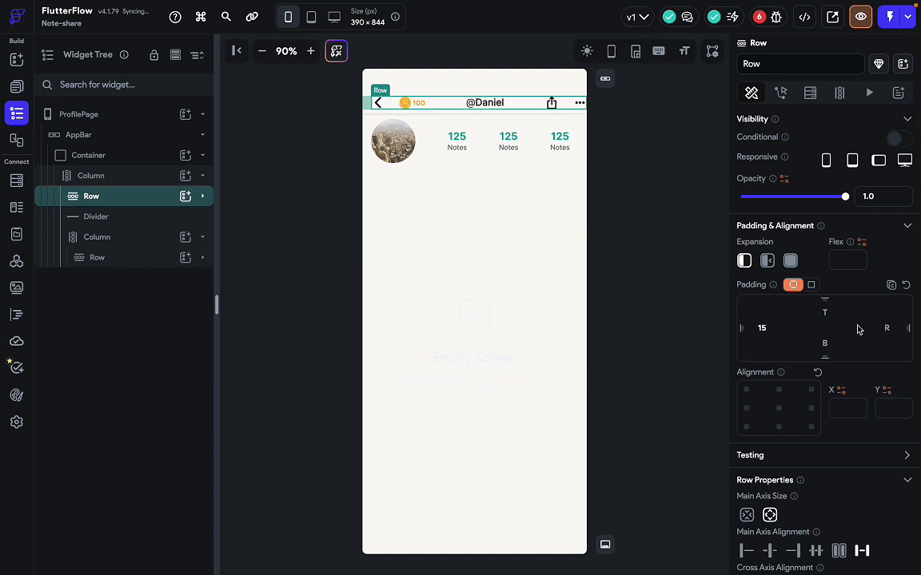
pyautogui.write('125')
pyautogui.click(670, 338)
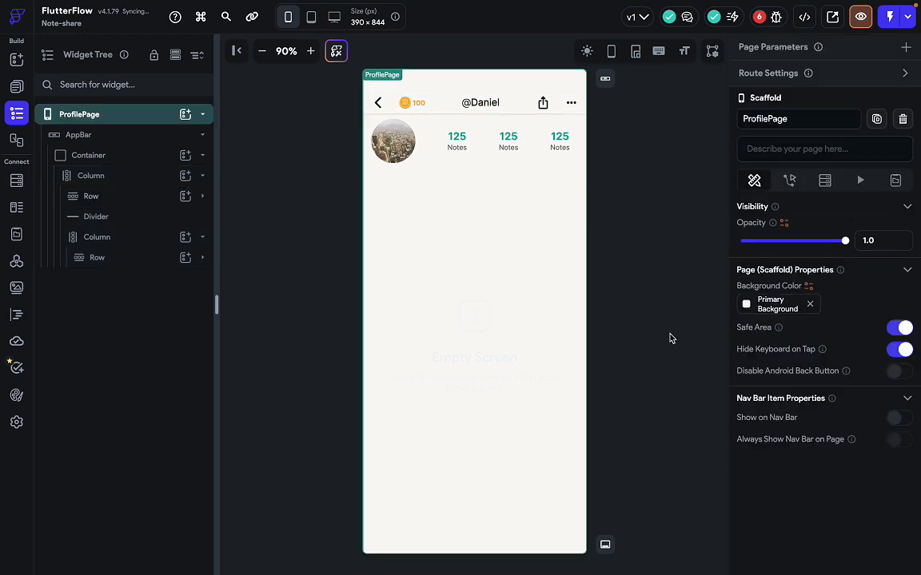
# Check the nav row against the Figma reference, then select the divider beneath it.
pyautogui.hotkey('ctrl', 'Right')
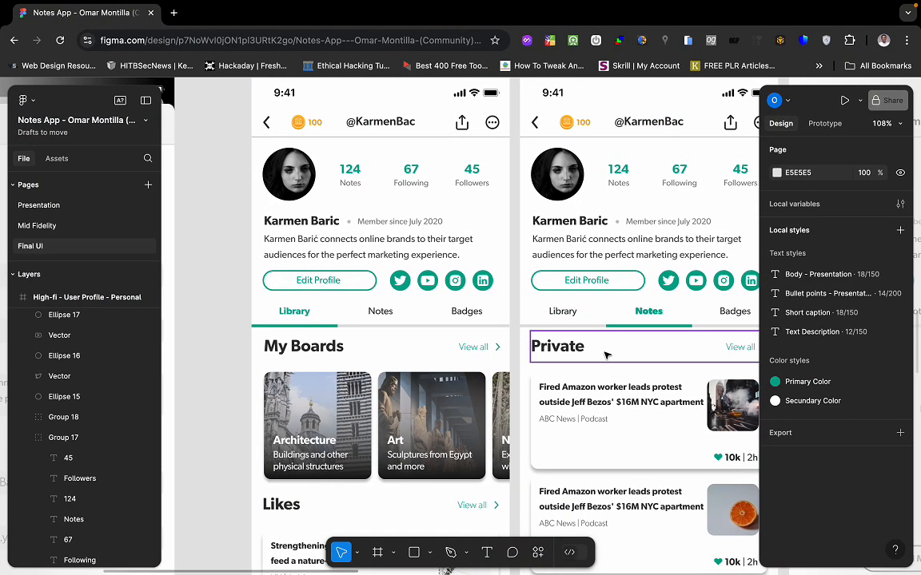
pyautogui.hotkey('ctrl', 'Left')
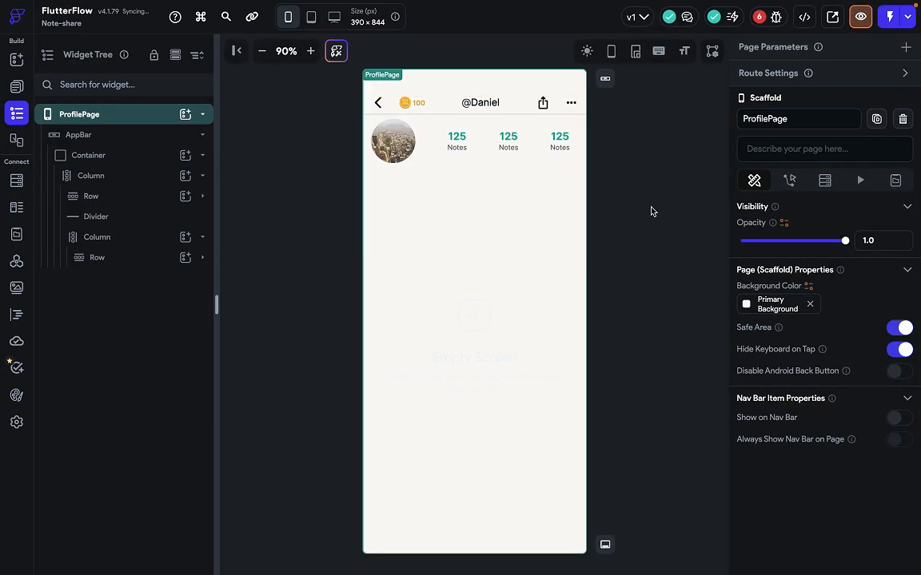
pyautogui.hotkey('ctrl', 'Right')
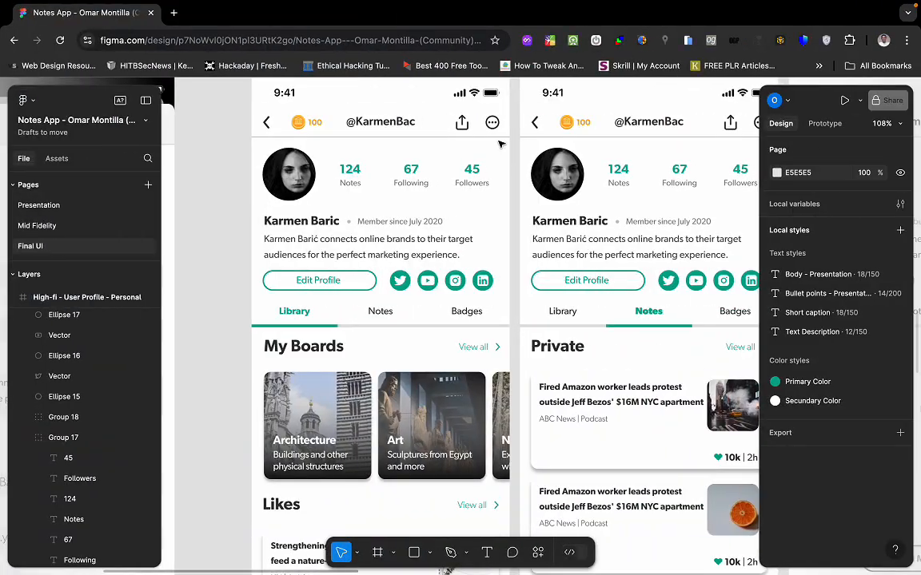
pyautogui.hotkey('ctrl', 'Left')
pyautogui.click(450, 116)
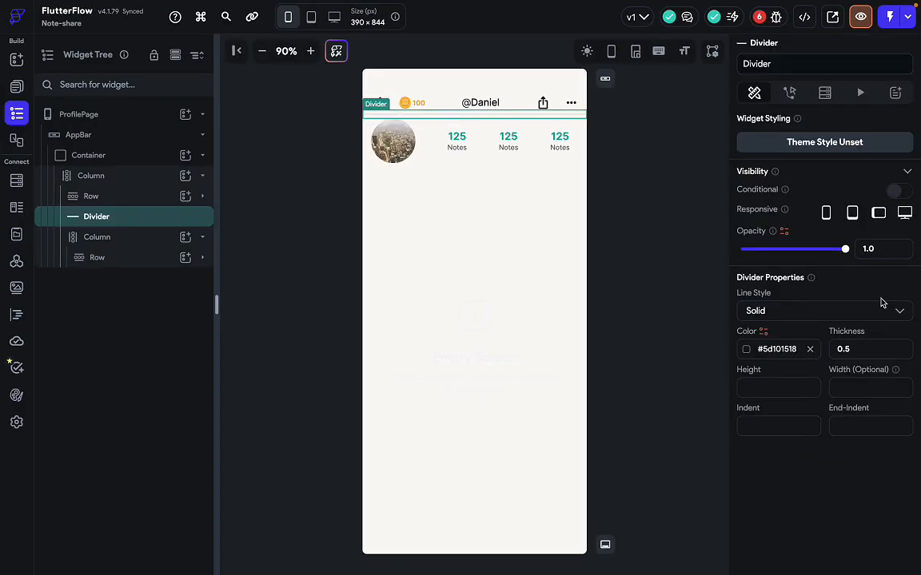
# Raise the divider colour's opacity to about 74% (#BD101518).
pyautogui.click(748, 350)
pyautogui.moveTo(613, 277); pyautogui.dragTo(662, 278)
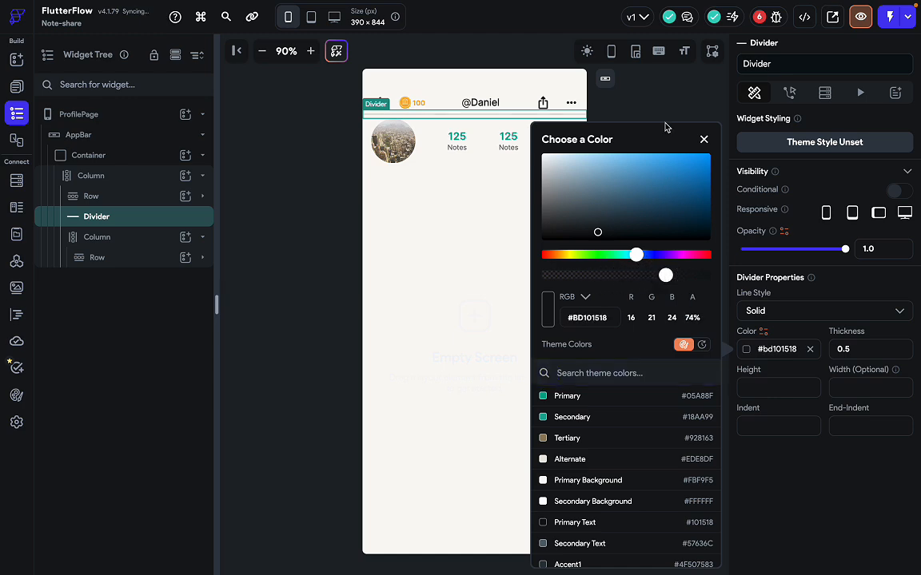
pyautogui.click(662, 212)
pyautogui.click(667, 253)
# Check the profile photo's size in the Figma reference and select the avatar-stats row.
pyautogui.hotkey('ctrl', 'Right')
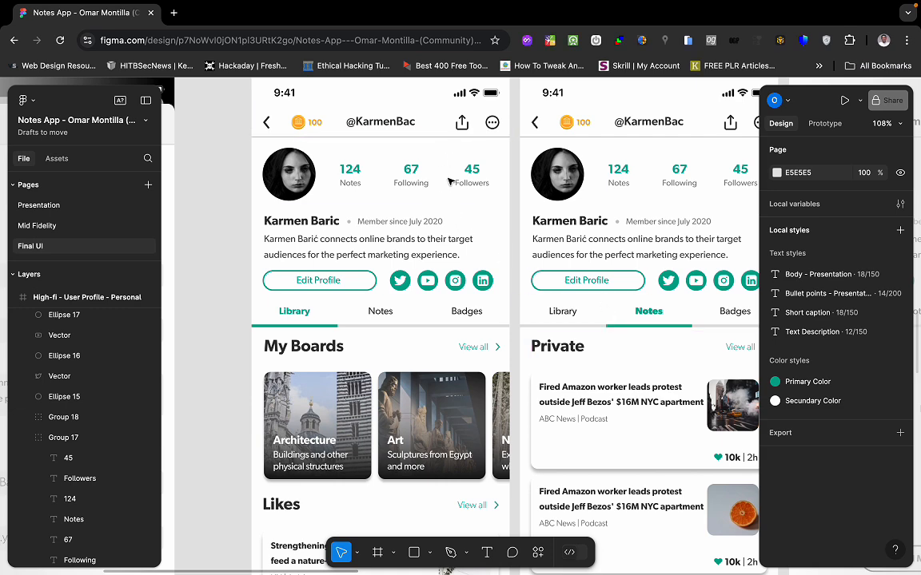
pyautogui.click(291, 149)
pyautogui.hotkey('ctrl', 'Left')
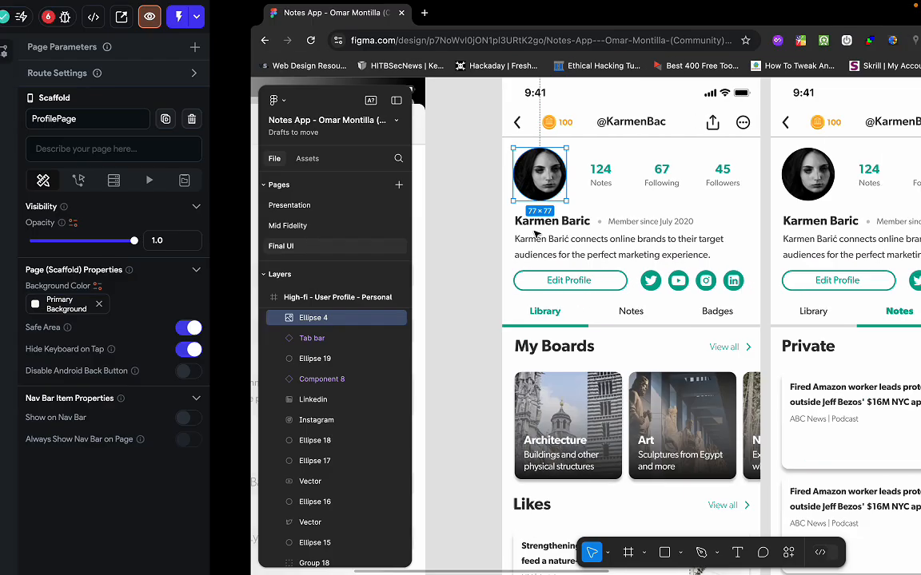
pyautogui.click(436, 142)
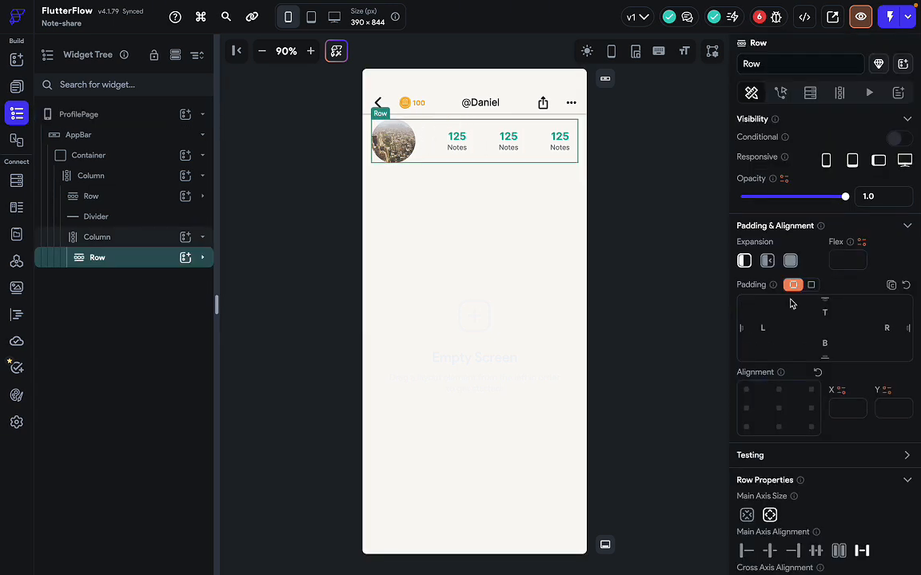
# Give the avatar and stats row a top padding of 15 instead of bottom padding.
pyautogui.scroll(-1, 802, 376)
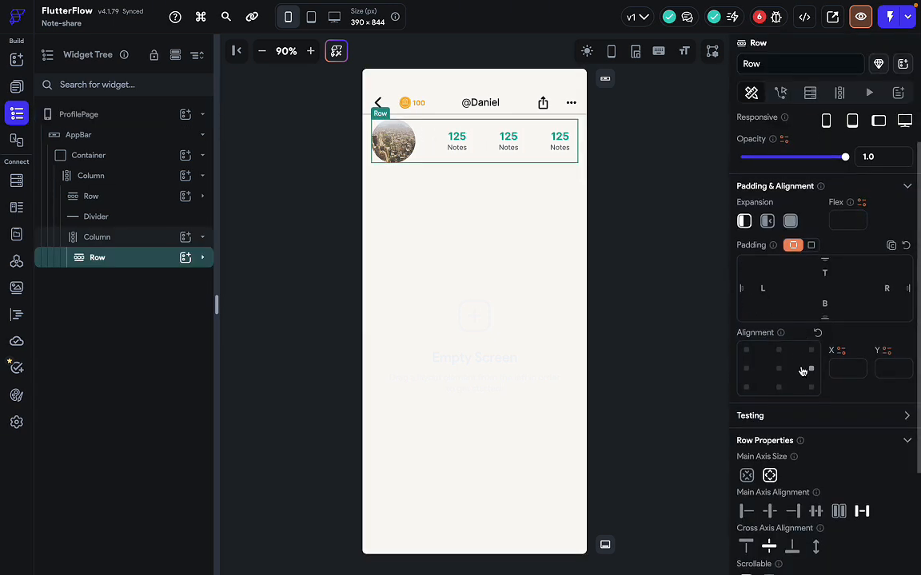
pyautogui.click(824, 306)
pyautogui.write('15')
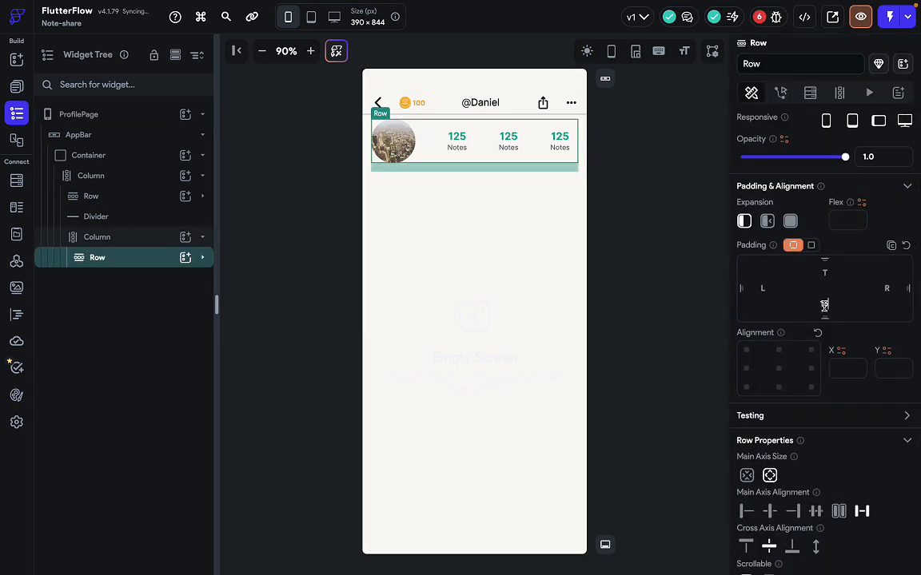
pyautogui.press('BackSpace')
pyautogui.press('BackSpace')
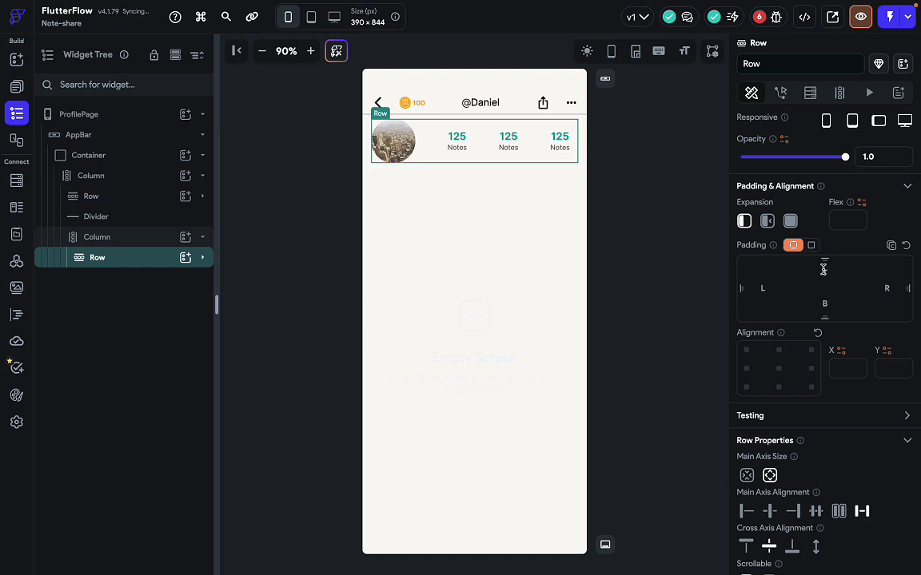
pyautogui.click(823, 271)
pyautogui.write('15')
pyautogui.click(662, 316)
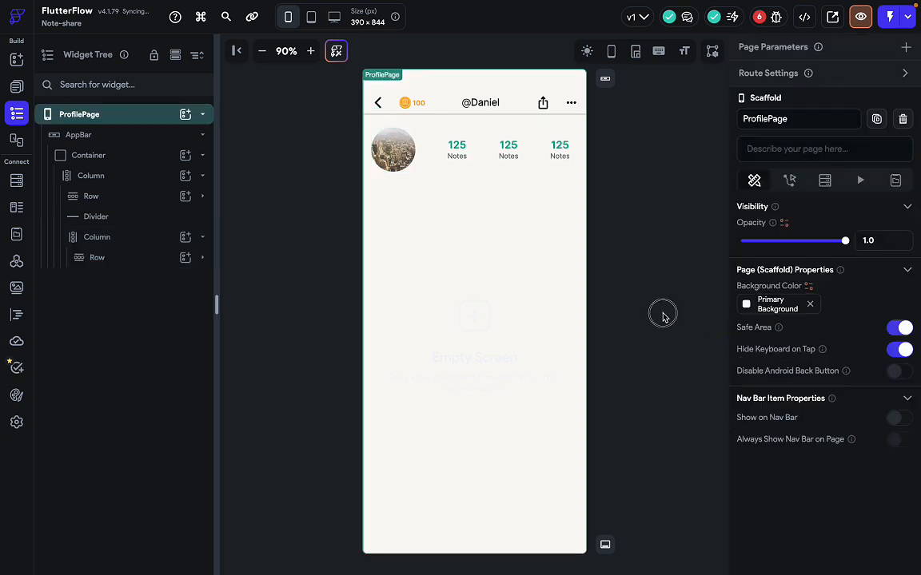
# Reduce the avatar row's top padding to 10 after comparing with Figma.
pyautogui.hotkey('ctrl', 'Right')
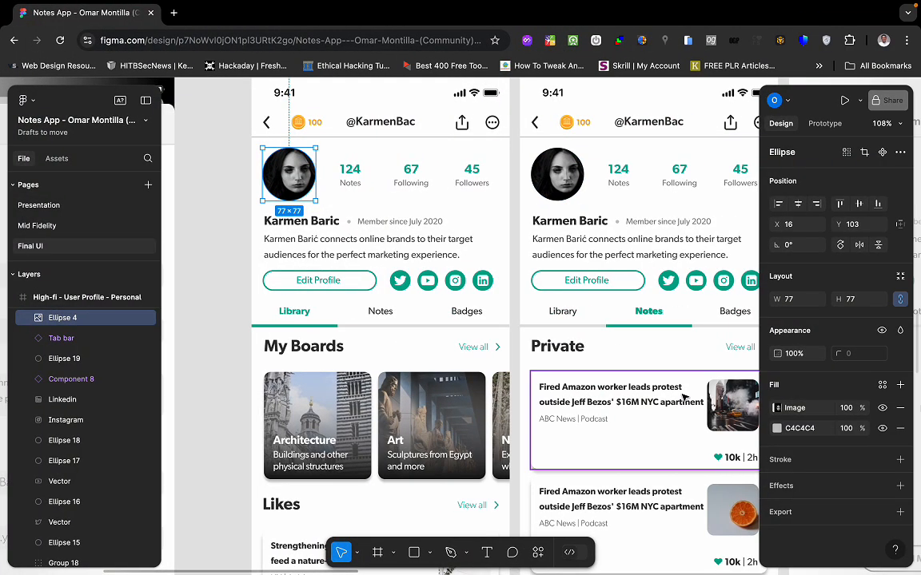
pyautogui.hotkey('ctrl', 'Left')
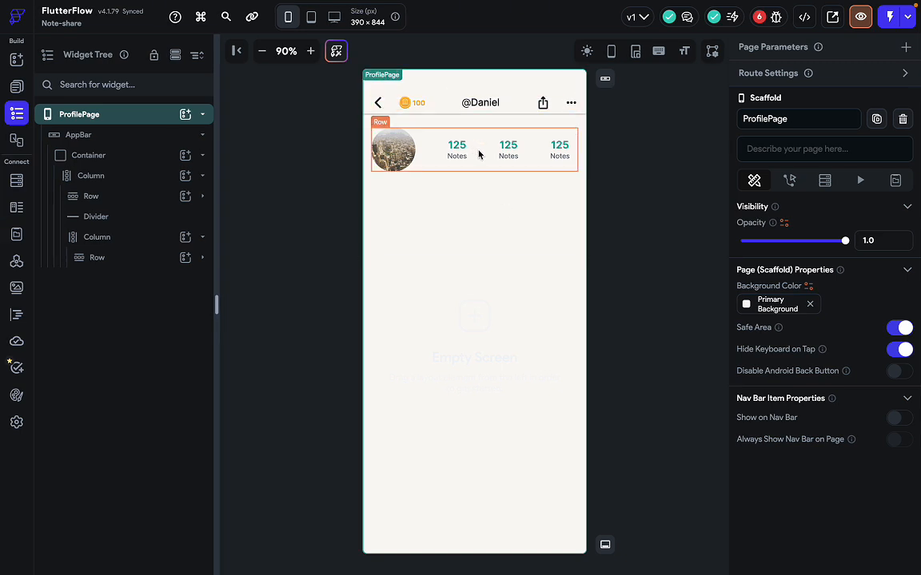
pyautogui.click(479, 154)
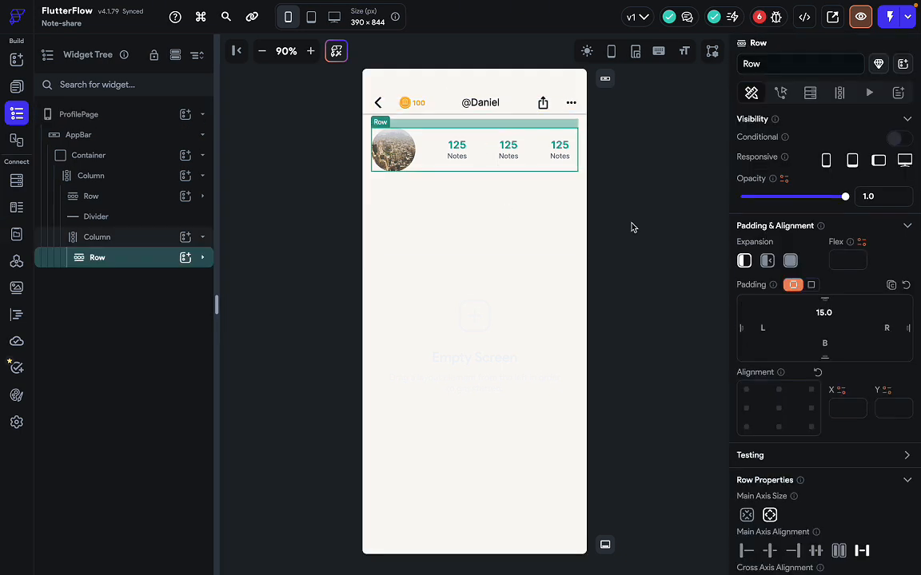
pyautogui.doubleClick(824, 314)
pyautogui.write('10')
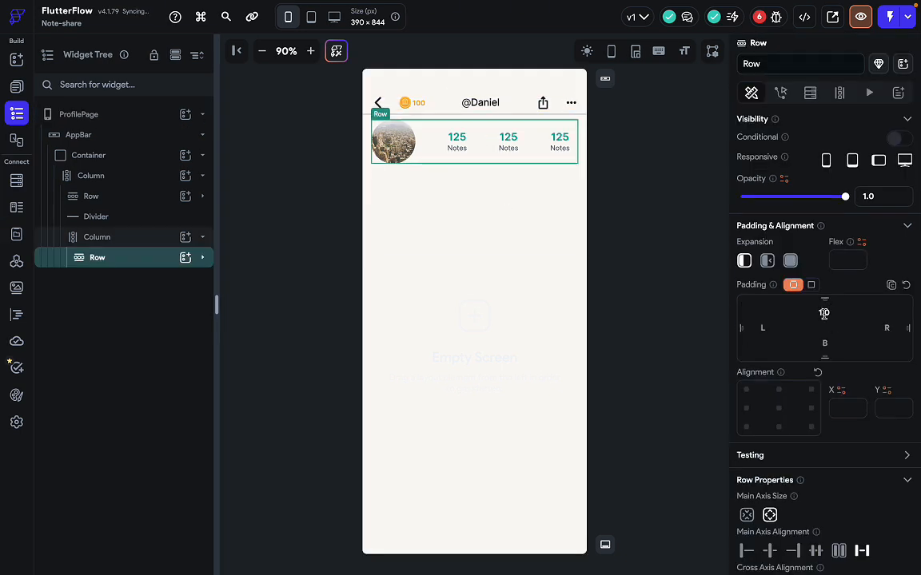
pyautogui.click(612, 323)
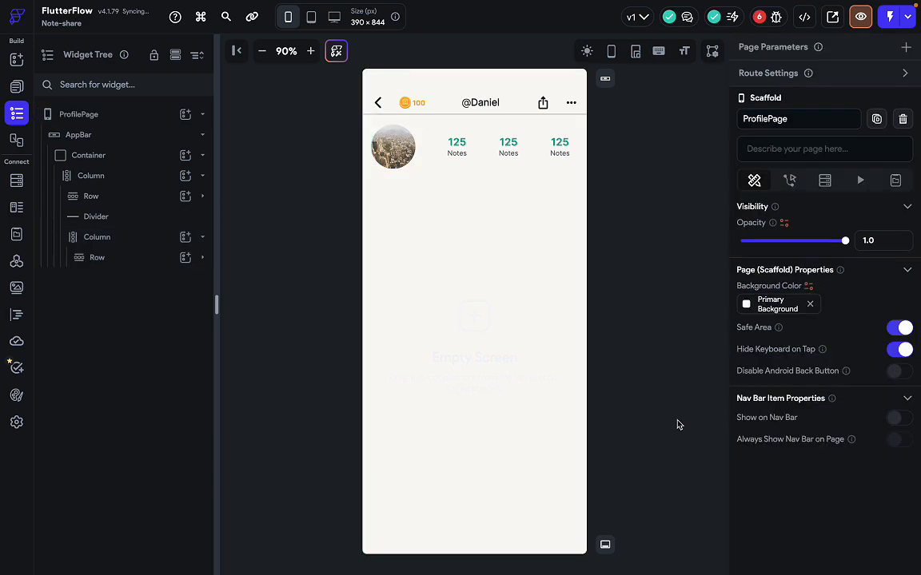
# Add 5 bottom padding to the top navigation row.
pyautogui.hotkey('ctrl', 'Right')
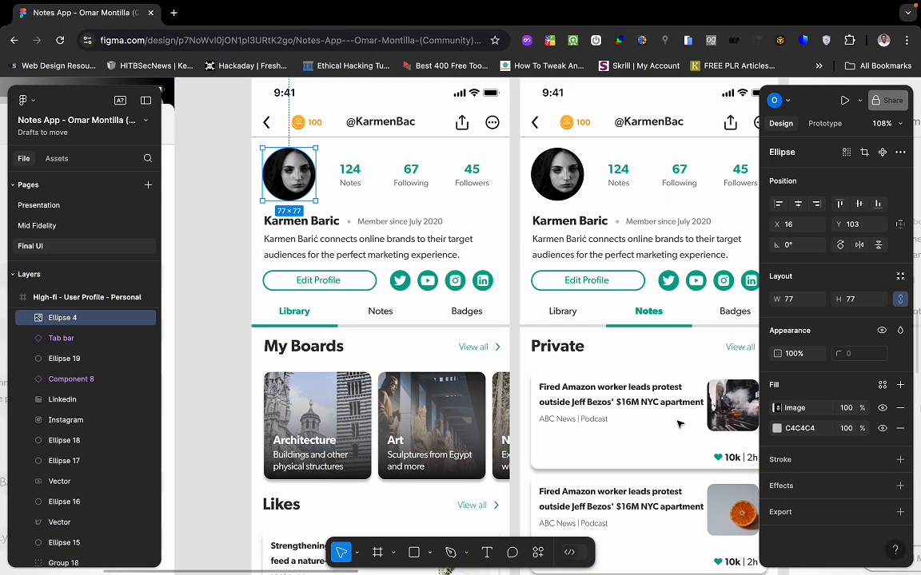
pyautogui.hotkey('ctrl', 'Left')
pyautogui.hotkey('ctrl', 'Right')
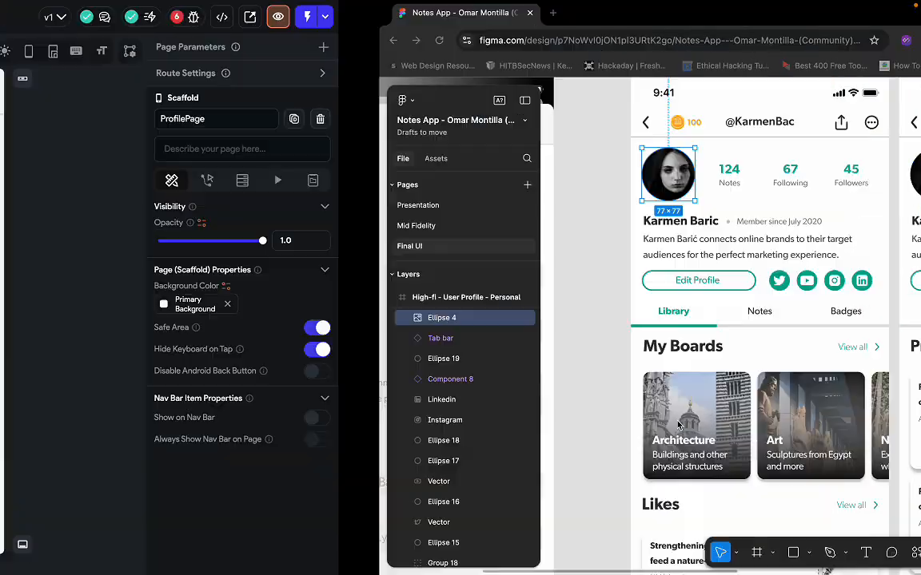
pyautogui.hotkey('ctrl', 'Left')
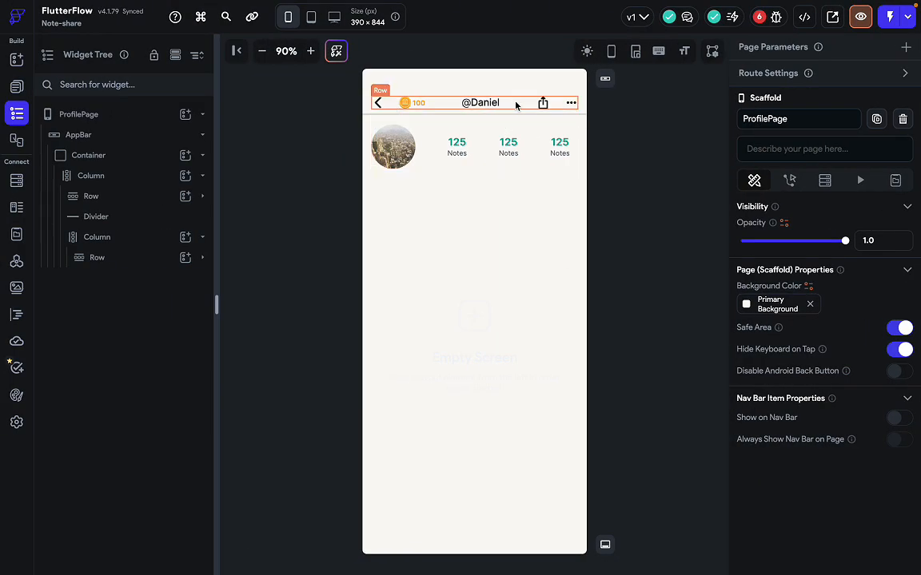
pyautogui.click(517, 102)
pyautogui.click(824, 343)
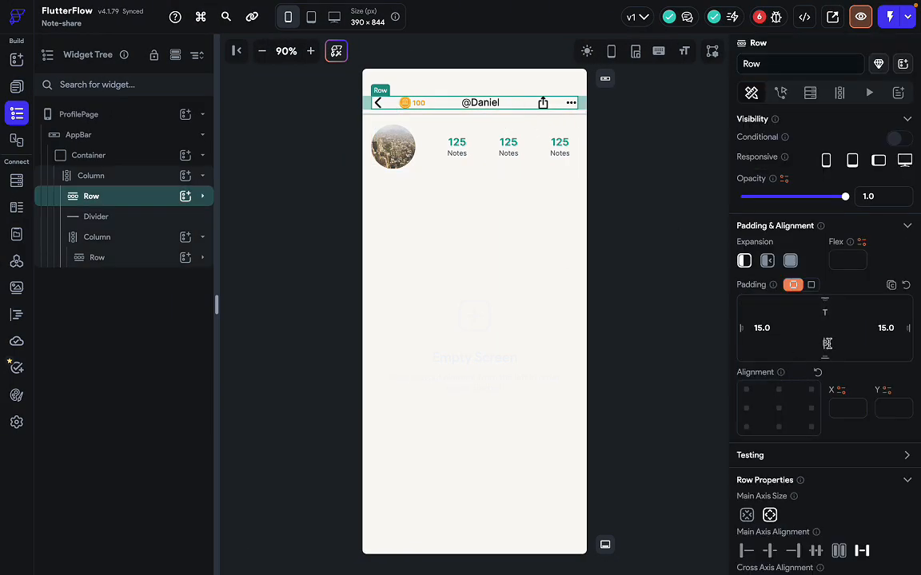
pyautogui.write('5')
pyautogui.click(682, 337)
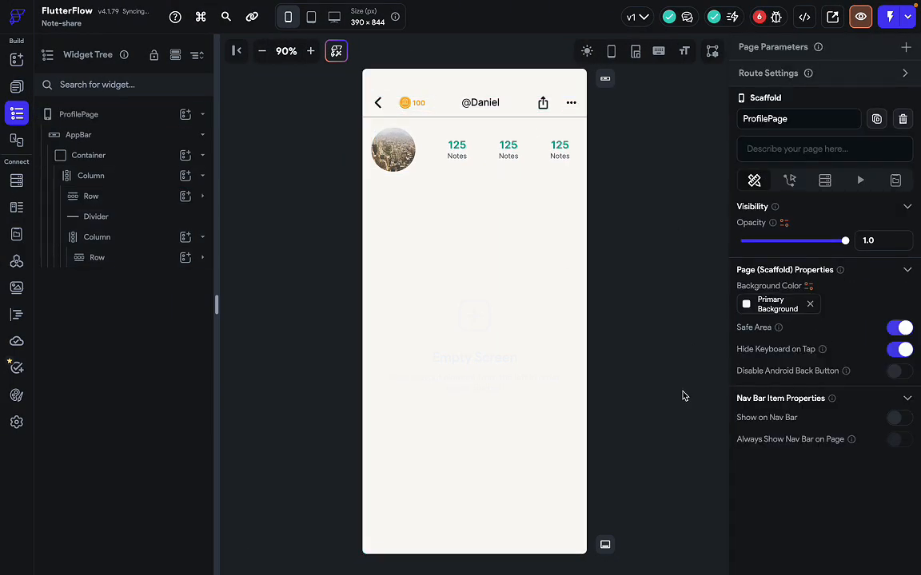
# Inspect the name and bio block in the Figma reference design.
pyautogui.hotkey('ctrl', 'Right')
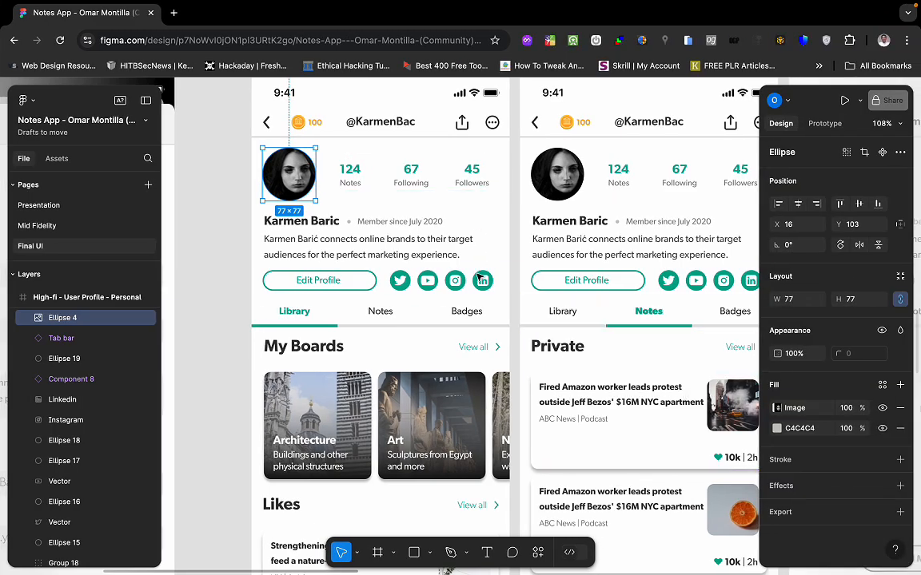
pyautogui.hotkey('ctrl', 'Left')
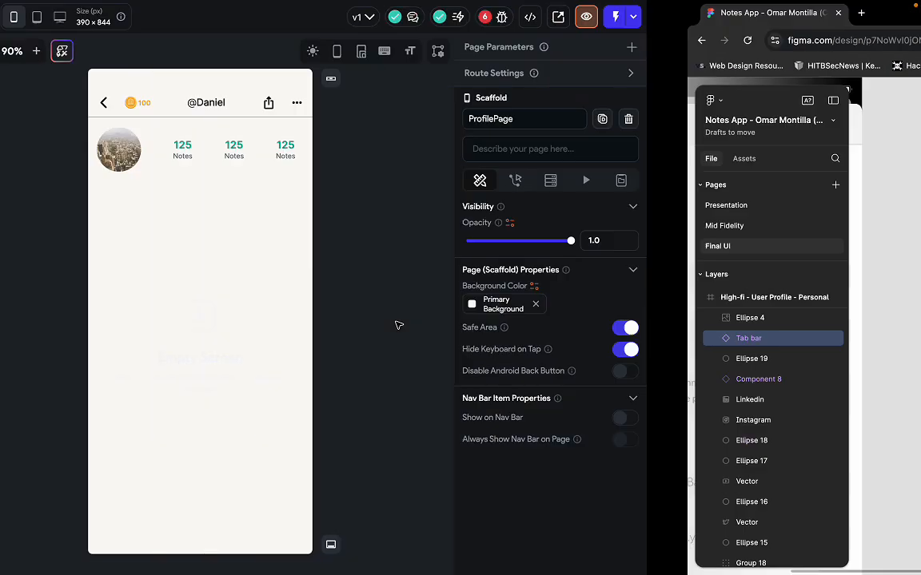
pyautogui.click(543, 232)
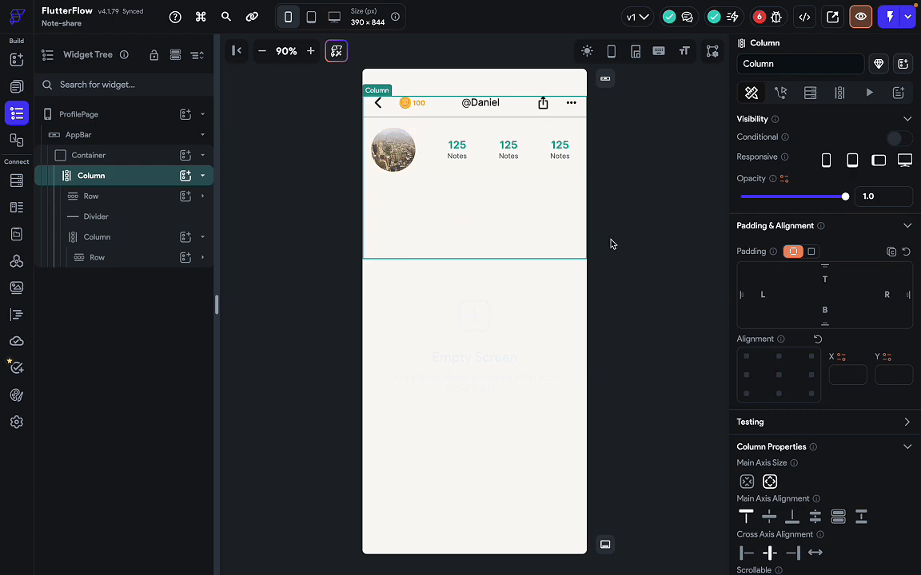
pyautogui.hotkey('ctrl', 'Right')
pyautogui.click(407, 253)
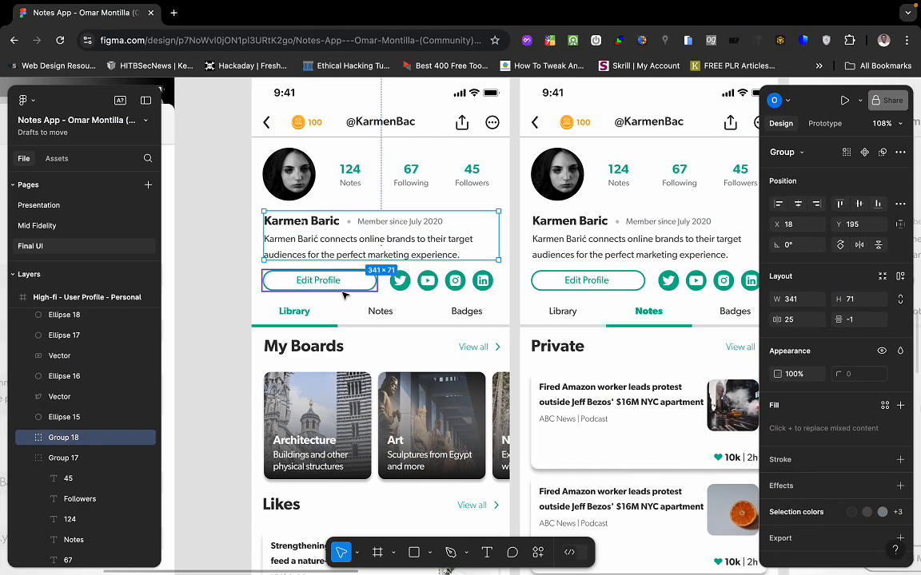
pyautogui.hotkey('ctrl', 'Left')
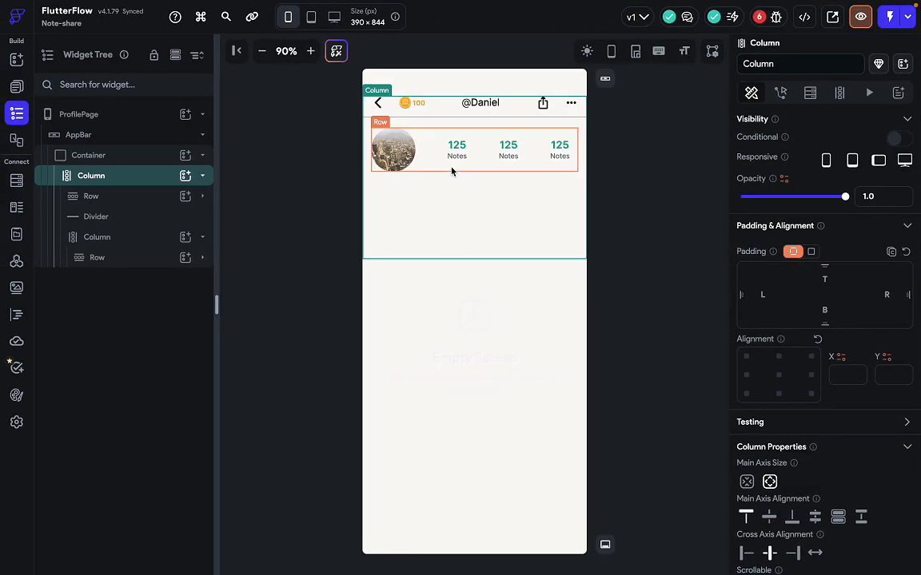
# Select the header's main column and bring up the Add Elements panel.
pyautogui.click(451, 169)
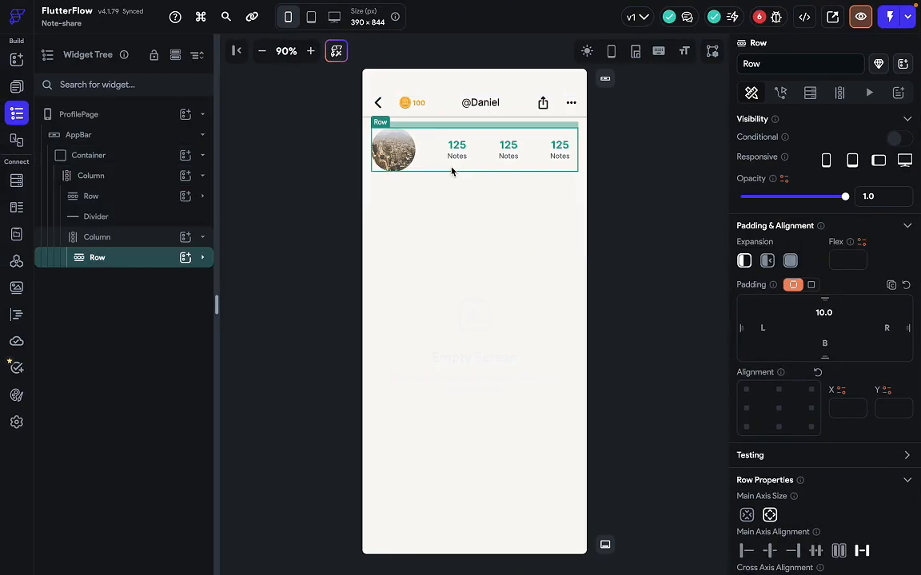
pyautogui.click(477, 205)
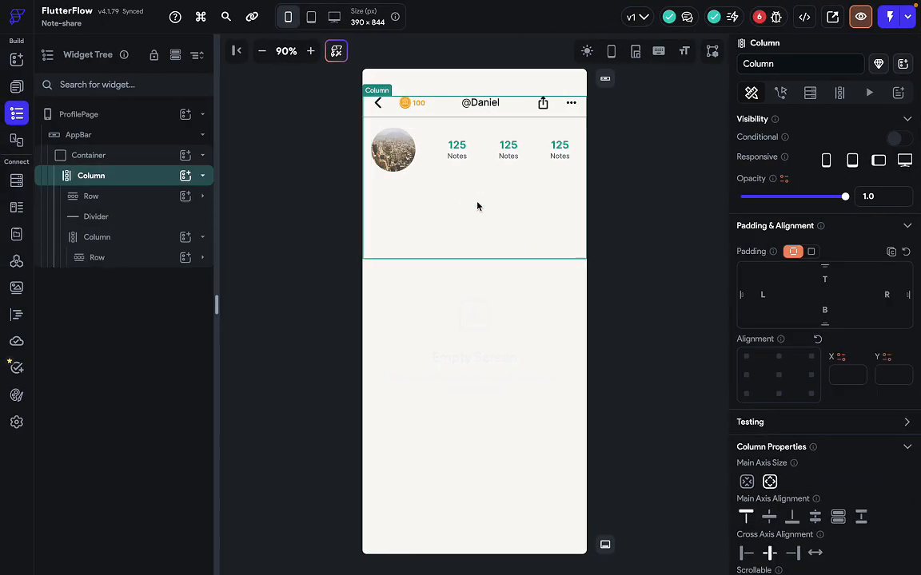
pyautogui.press('super+slash')
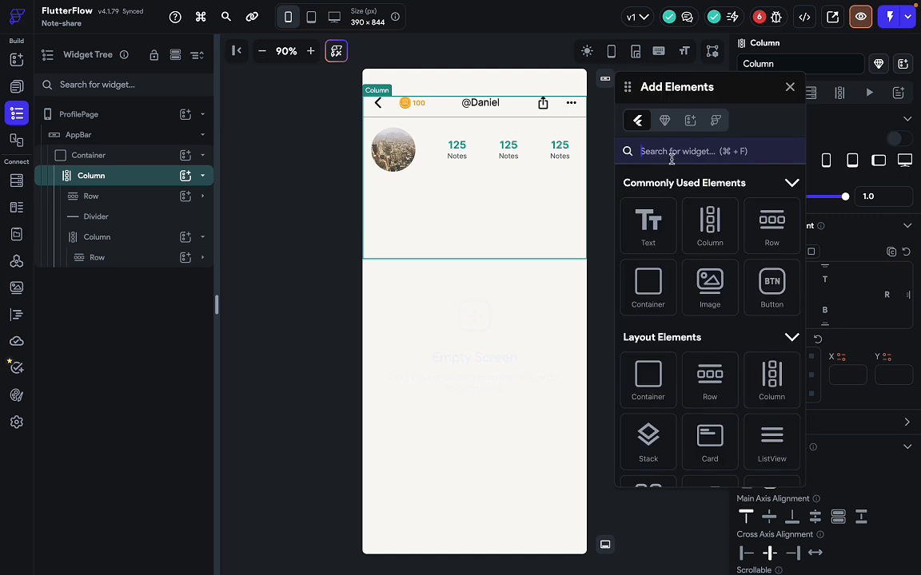
# Inspect the separator dot beside the profile name in Figma, undoing accidental vector edits.
pyautogui.hotkey('ctrl', 'Right')
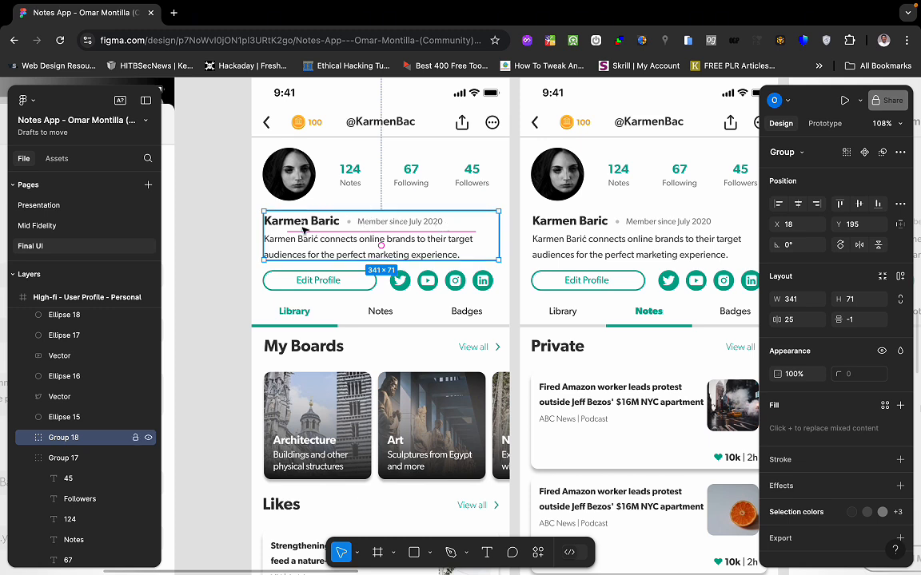
pyautogui.hotkey('ctrl', 'Left')
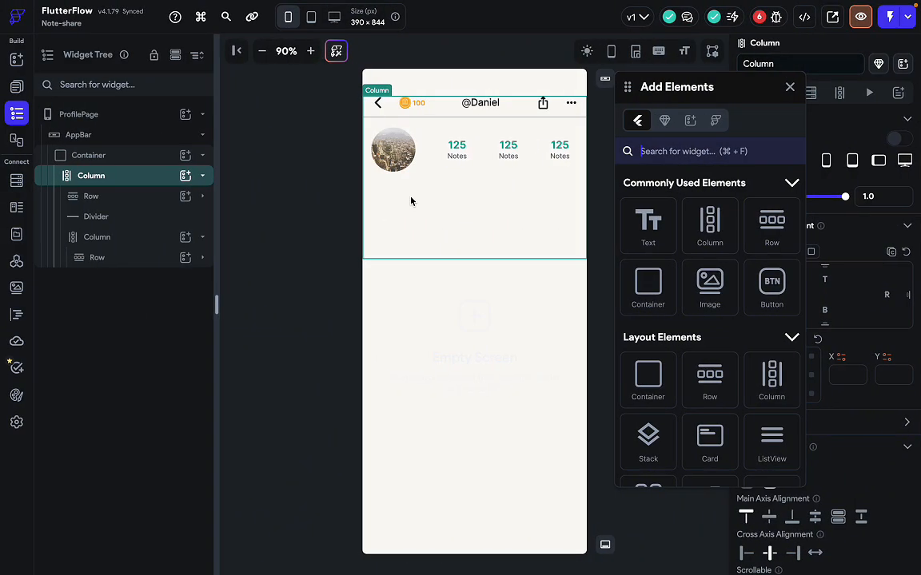
pyautogui.hotkey('ctrl', 'Right')
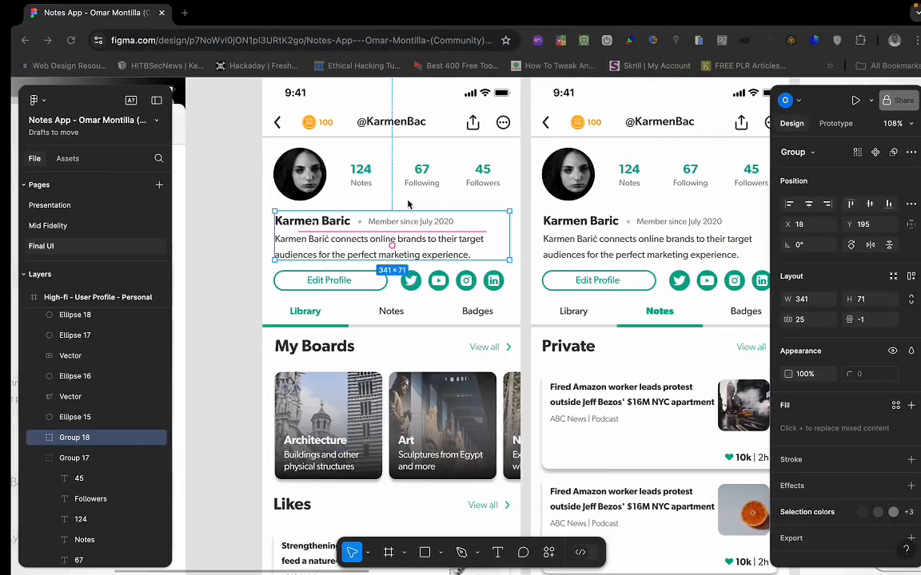
pyautogui.doubleClick(350, 223)
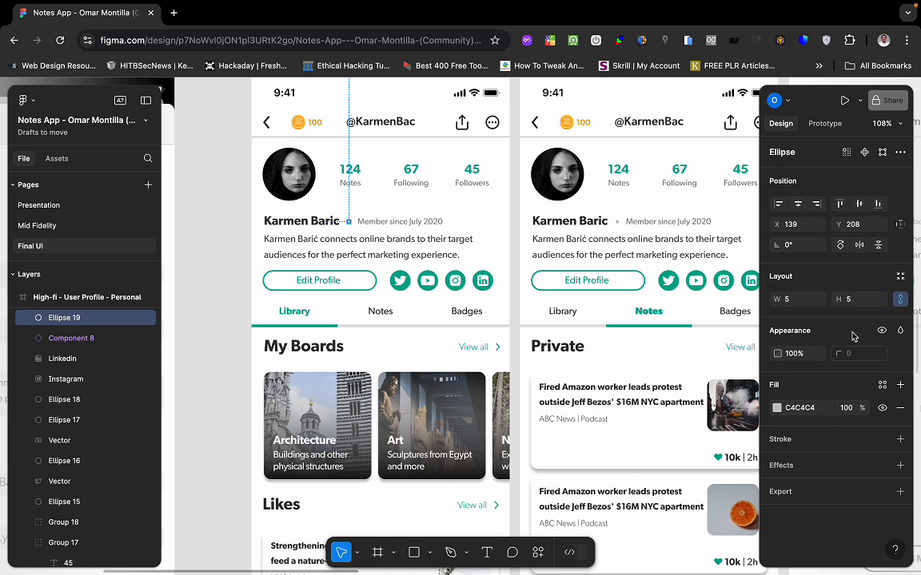
pyautogui.click(406, 278)
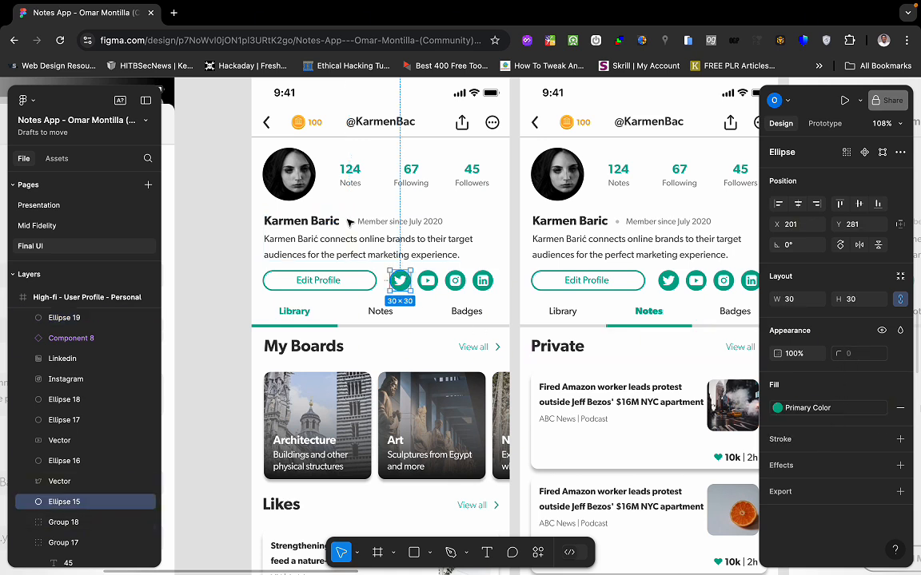
pyautogui.click(349, 223)
pyautogui.doubleClick(349, 224)
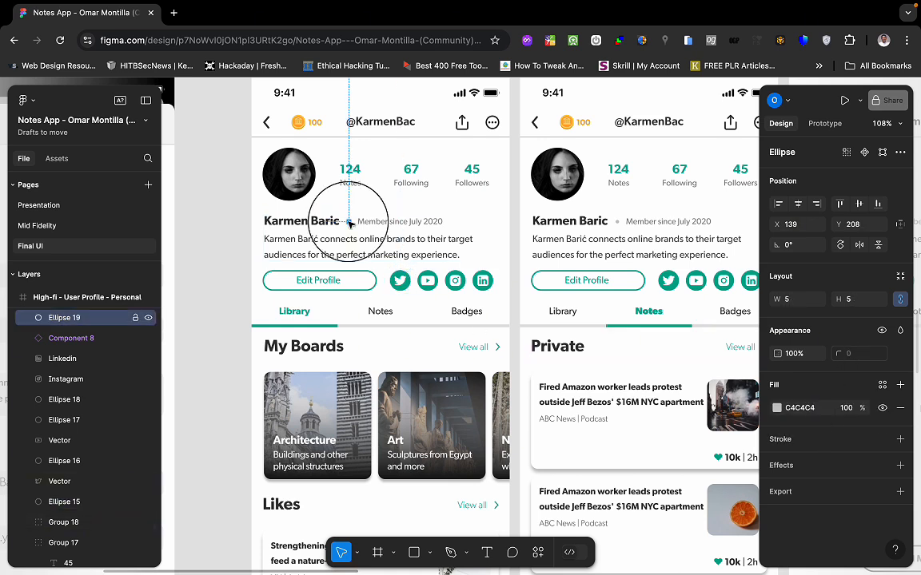
pyautogui.click(358, 244)
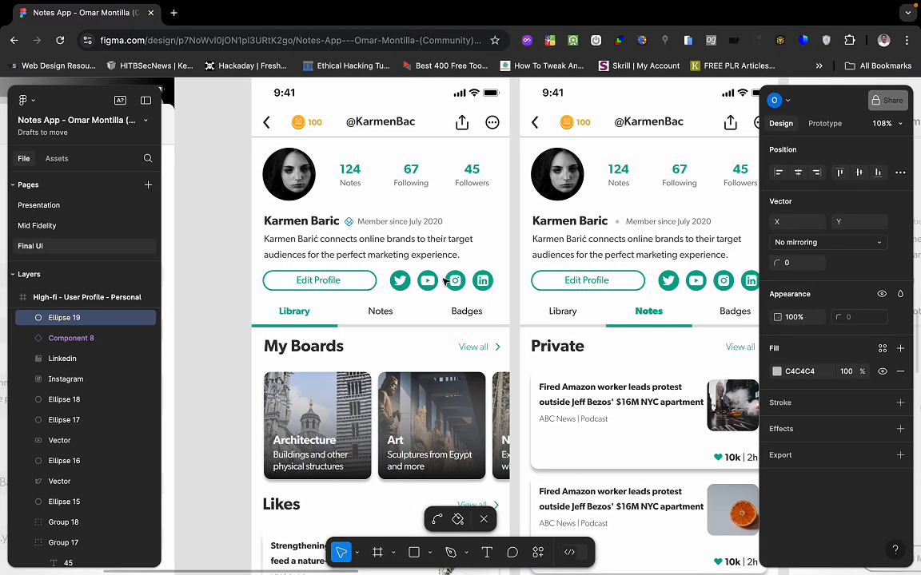
pyautogui.press('super+z')
pyautogui.press('super+z')
pyautogui.press('super+z')
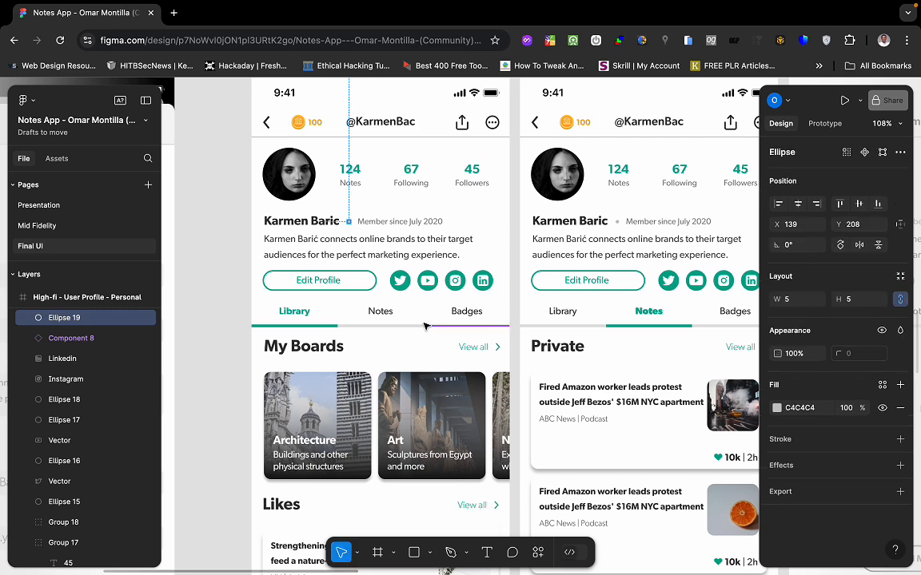
# Select the Figma group holding the profile name and bio text.
pyautogui.click(430, 329)
pyautogui.click(448, 222)
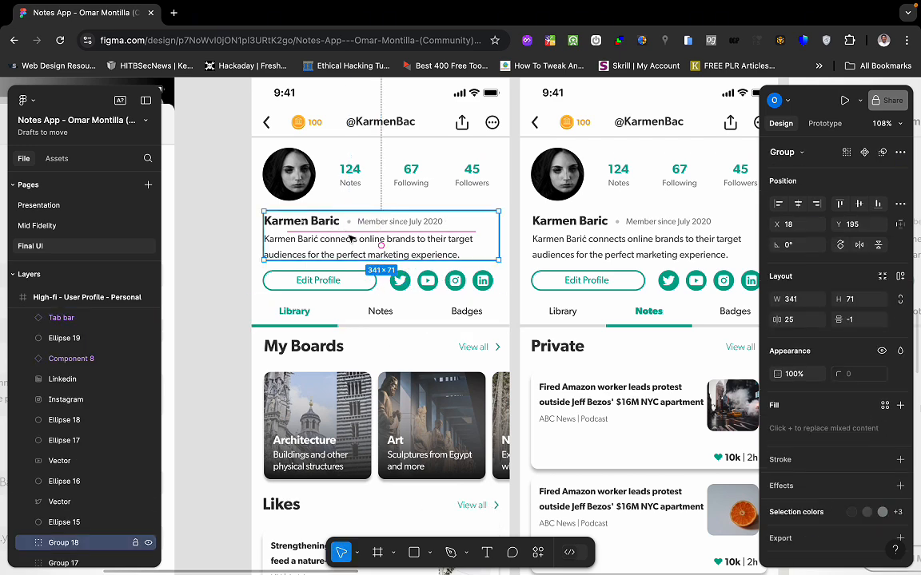
pyautogui.hotkey('ctrl', 'Left')
pyautogui.hotkey('ctrl', 'Right')
# Search elements for 'rich' and drop a RichText block below the avatar and stats row.
pyautogui.hotkey('ctrl', 'Left')
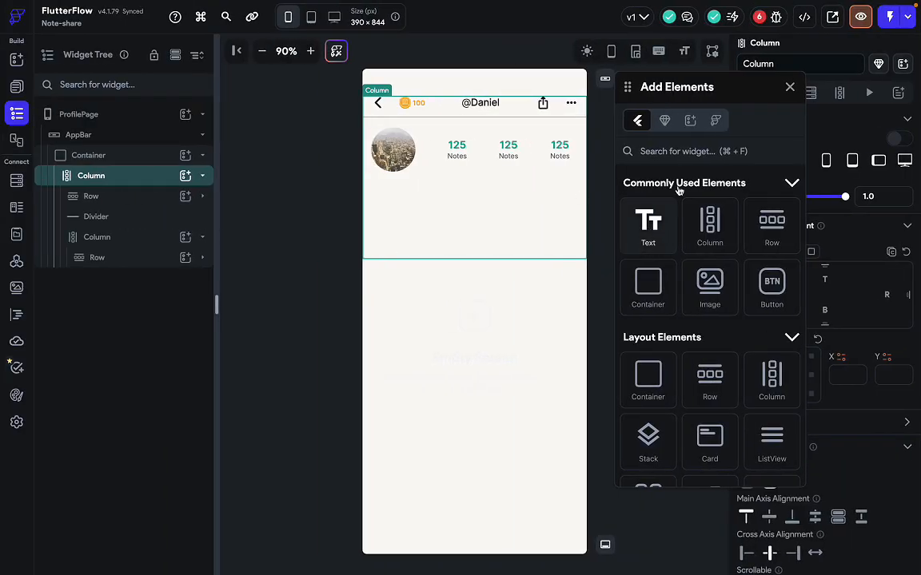
pyautogui.click(692, 152)
pyautogui.write('rich')
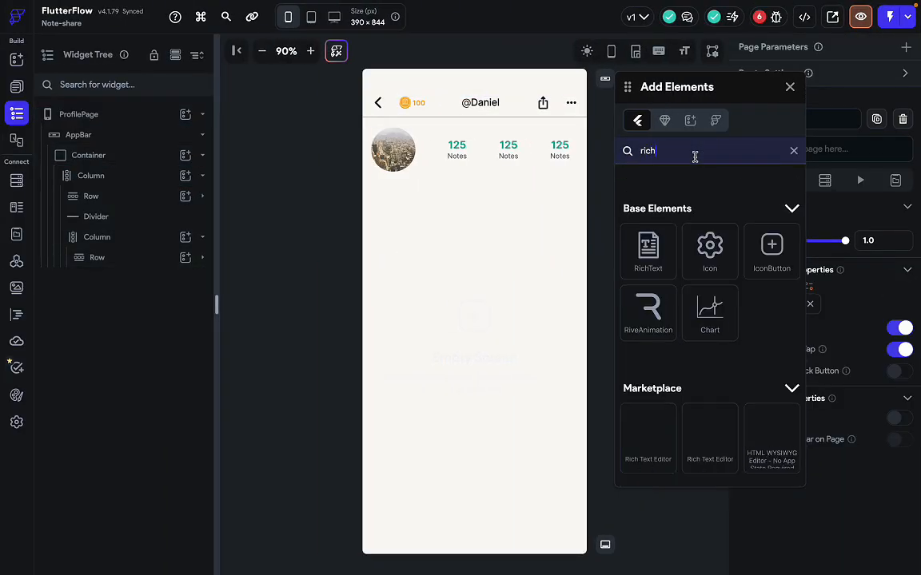
pyautogui.moveTo(652, 254); pyautogui.dragTo(471, 192)
pyautogui.click(480, 186)
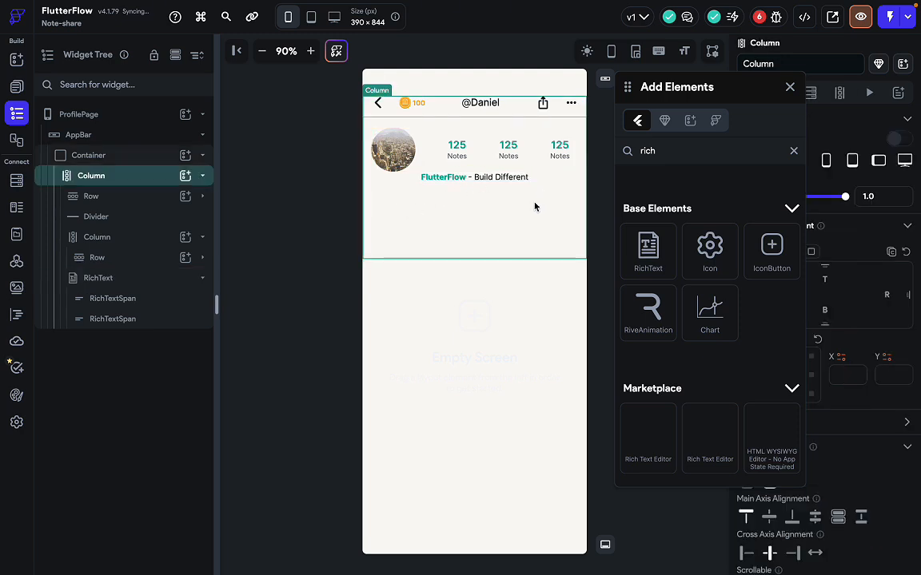
pyautogui.click(790, 89)
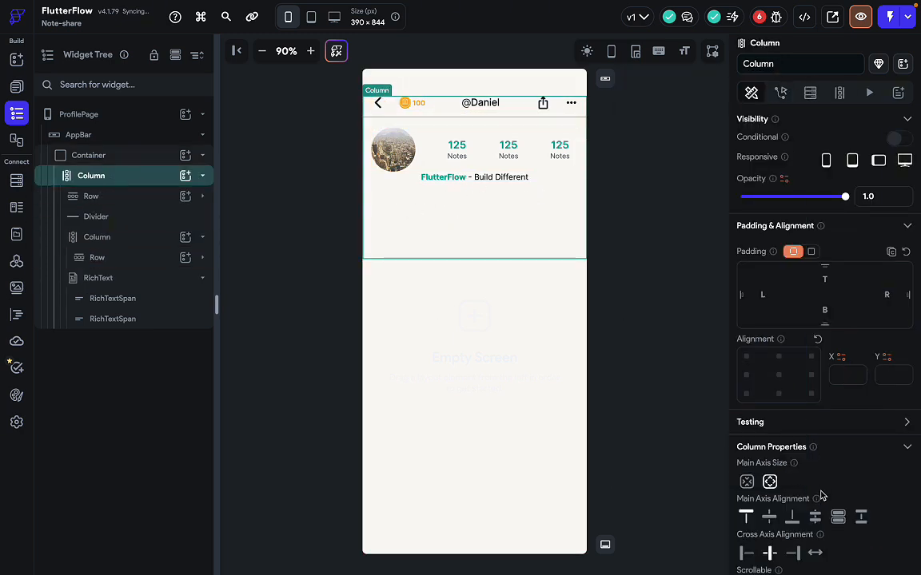
# Set the main Column's Cross Axis Alignment to Start and review its children in the tree.
pyautogui.scroll(-2, 740, 445)
pyautogui.click(744, 456)
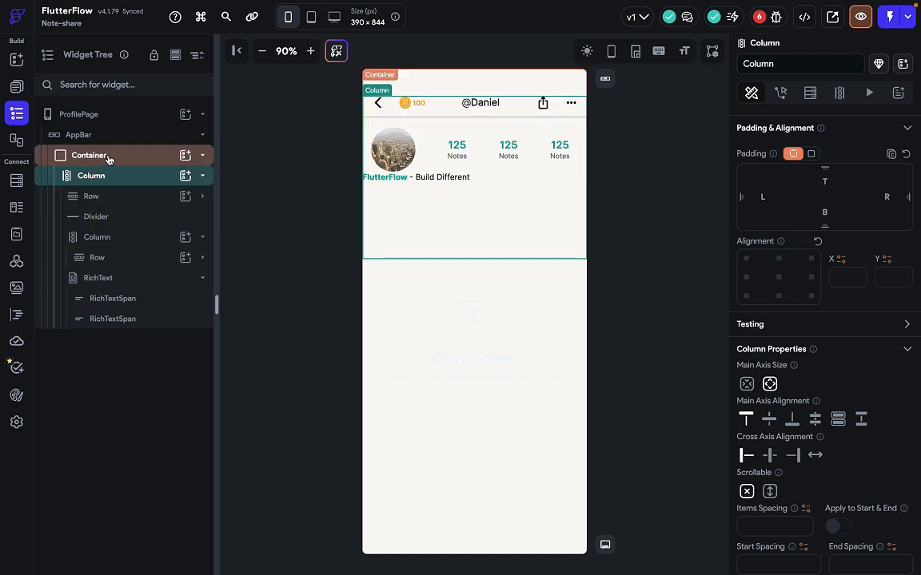
pyautogui.click(118, 215)
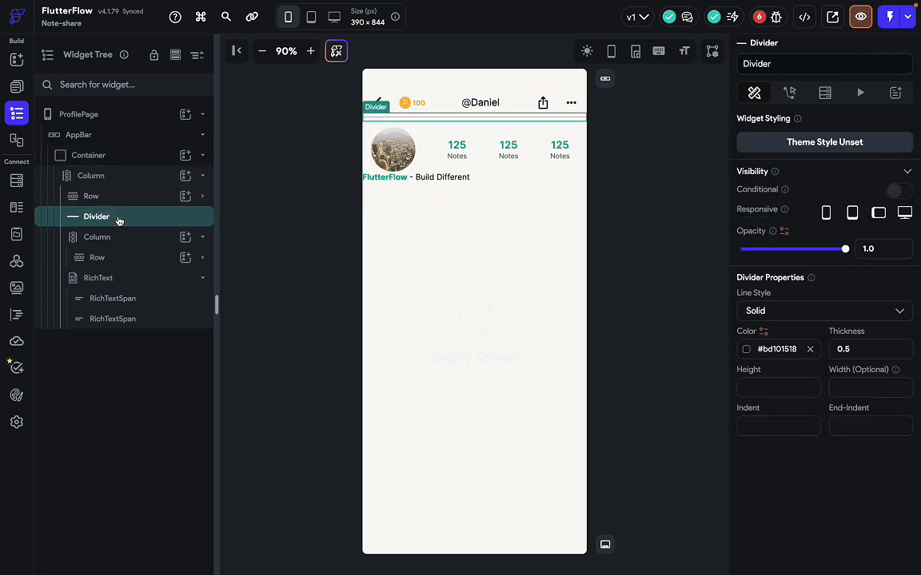
pyautogui.click(121, 196)
pyautogui.click(120, 178)
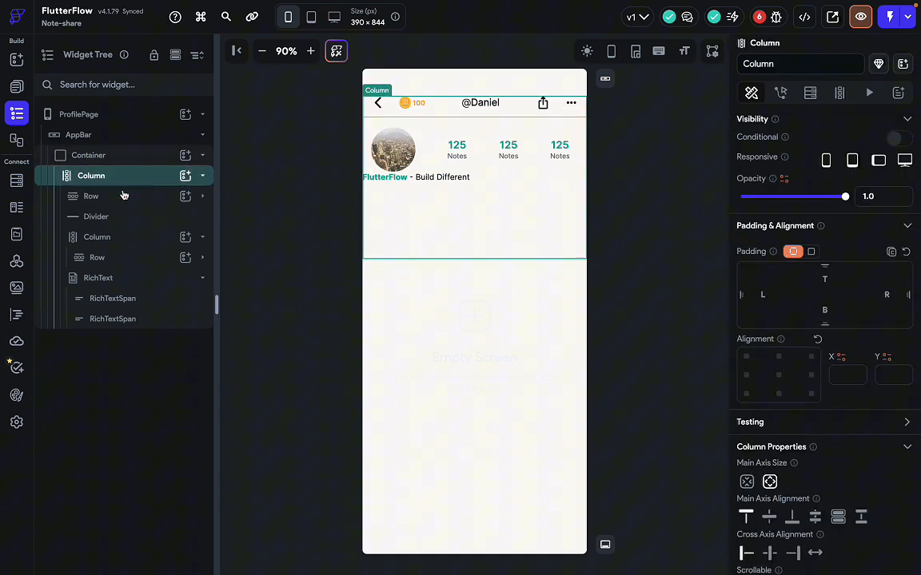
pyautogui.click(120, 238)
pyautogui.click(117, 281)
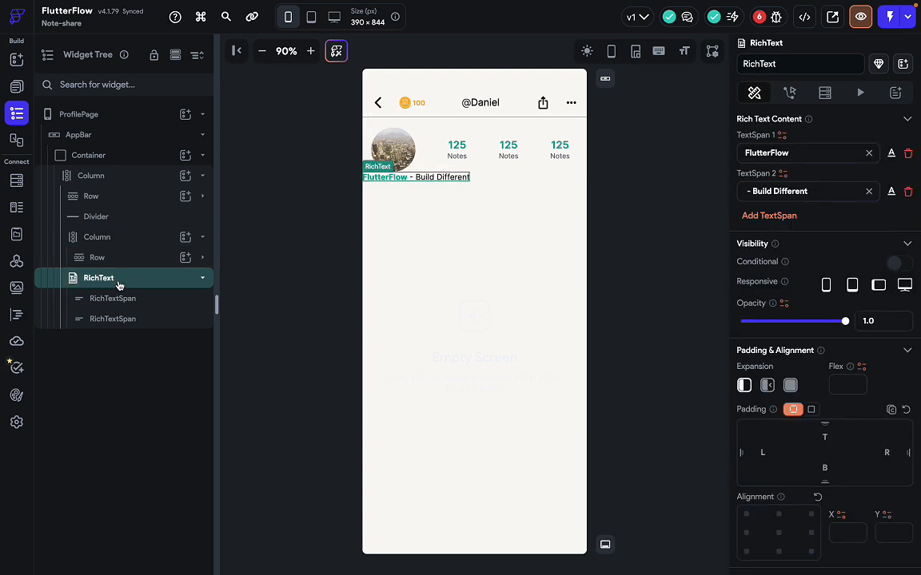
pyautogui.click(204, 241)
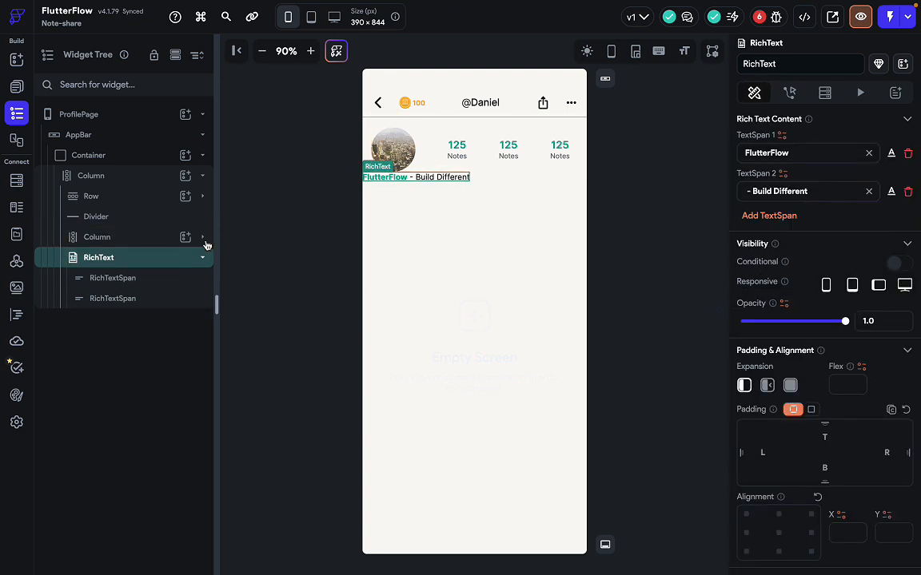
# Try moving the RichText into the stats column and row, undoing back to below it.
pyautogui.click(131, 261)
pyautogui.moveTo(131, 260)
pyautogui.mouseDown()
pyautogui.moveTo(124, 239)
pyautogui.moveTo(133, 251)
pyautogui.mouseUp()
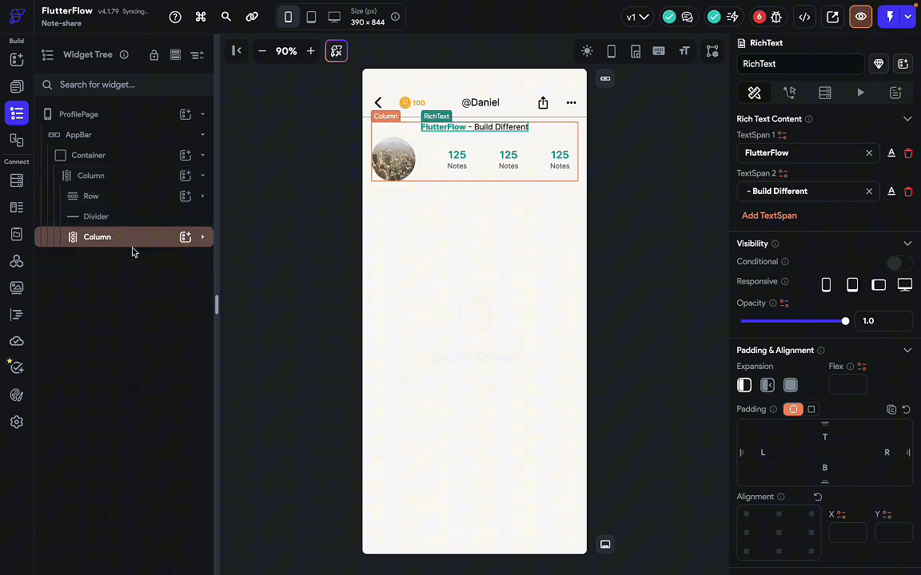
pyautogui.click(204, 241)
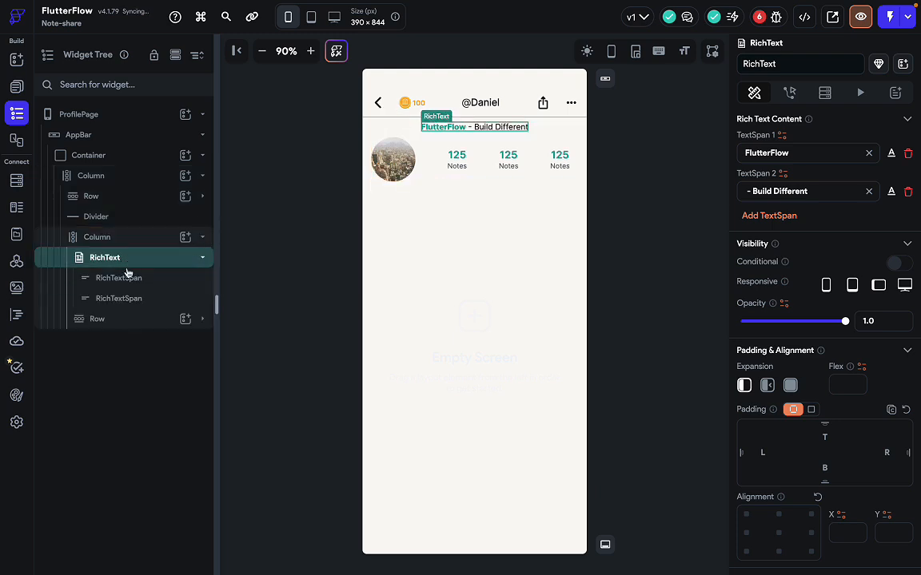
pyautogui.moveTo(133, 266); pyautogui.dragTo(134, 326)
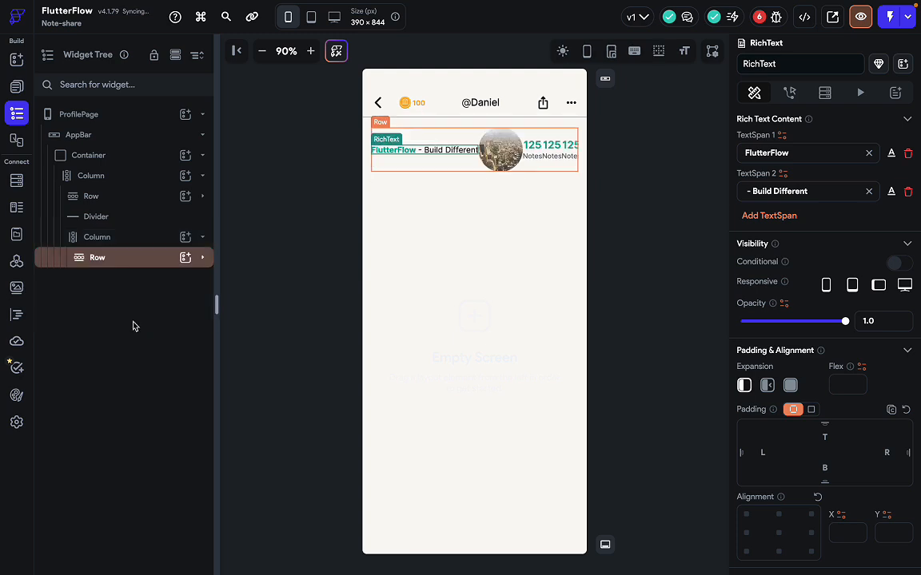
pyautogui.hotkey('ctrl', 'z')
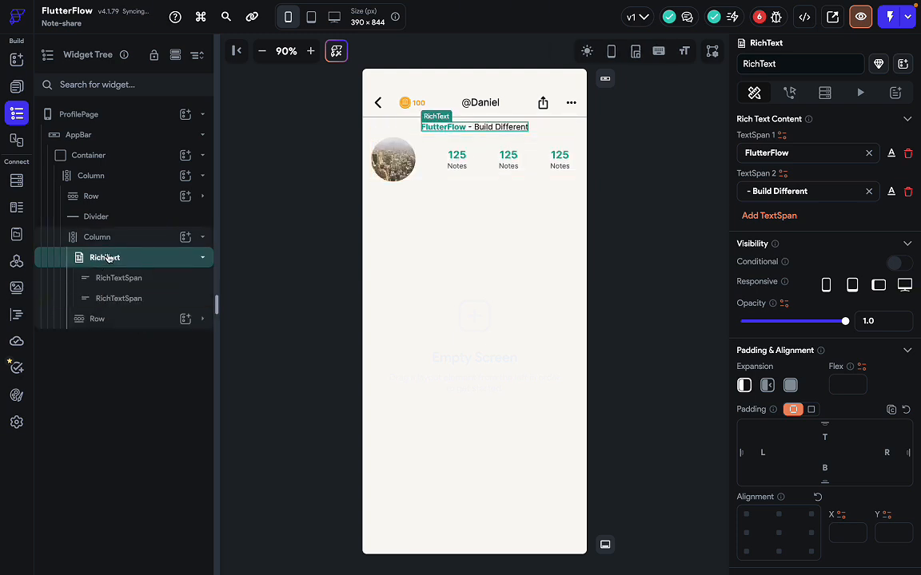
pyautogui.moveTo(108, 258); pyautogui.dragTo(116, 242)
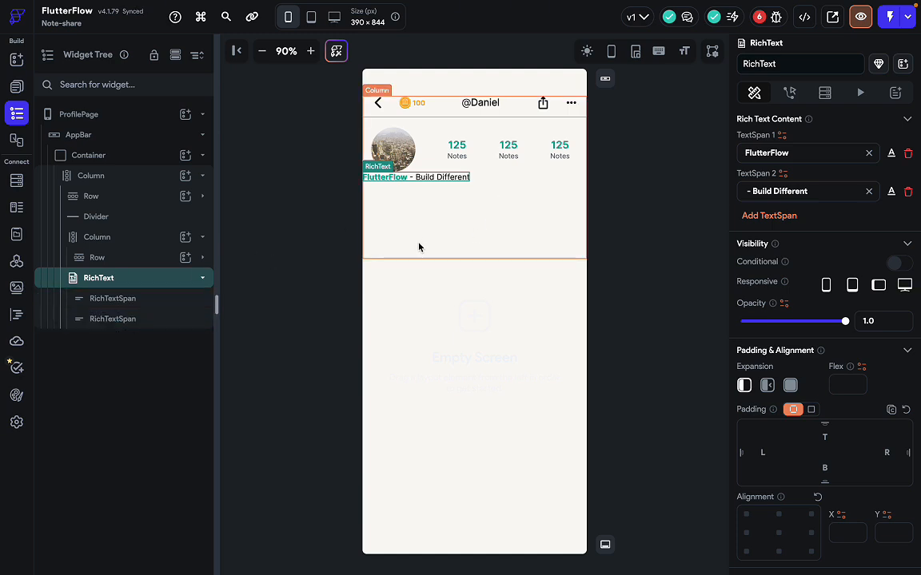
# Place the RichText inside the stats column, beneath the stats row.
pyautogui.click(97, 238)
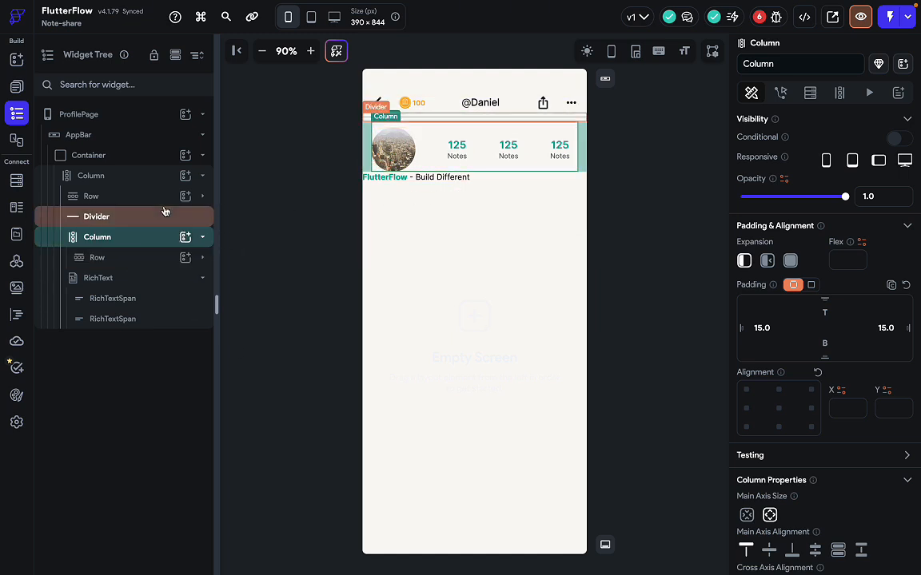
pyautogui.click(205, 178)
pyautogui.click(205, 179)
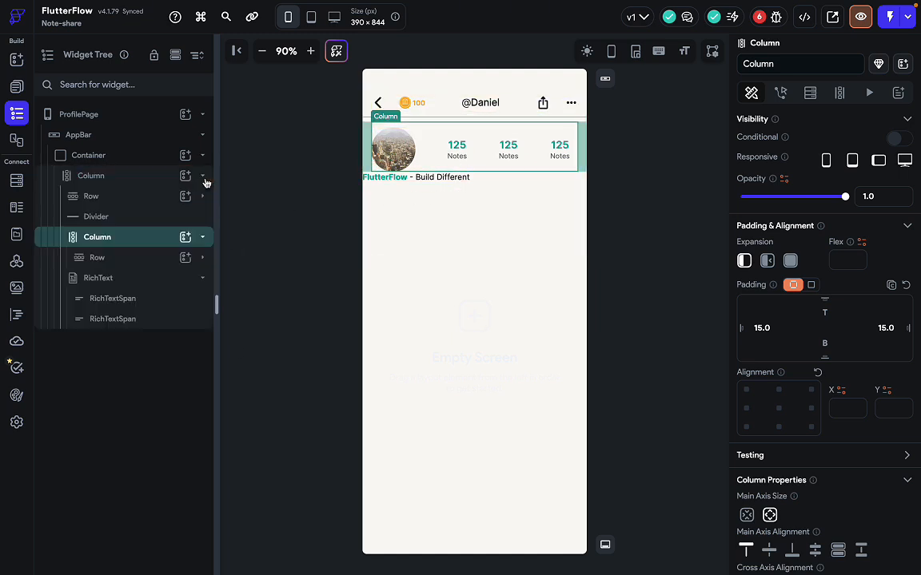
pyautogui.click(205, 179)
pyautogui.click(205, 181)
pyautogui.click(202, 238)
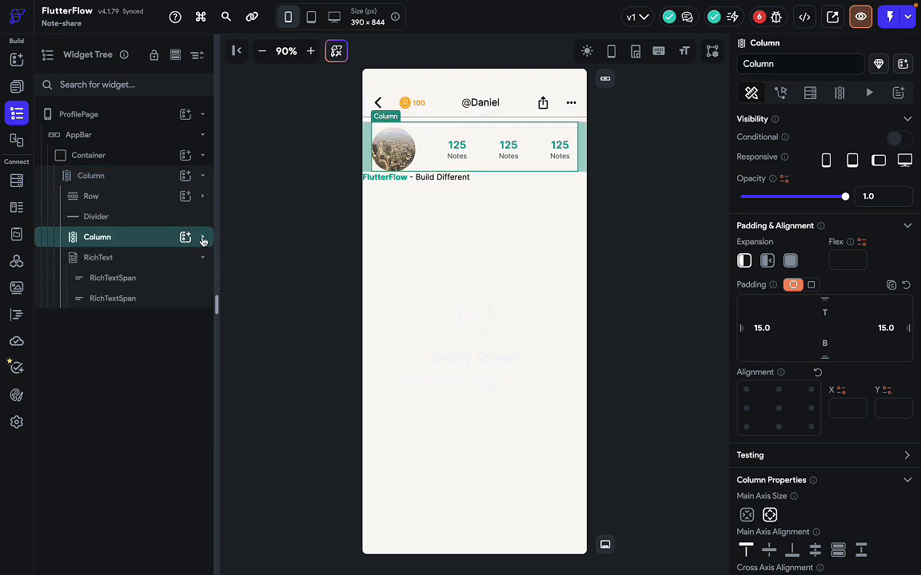
pyautogui.moveTo(105, 257); pyautogui.dragTo(124, 248)
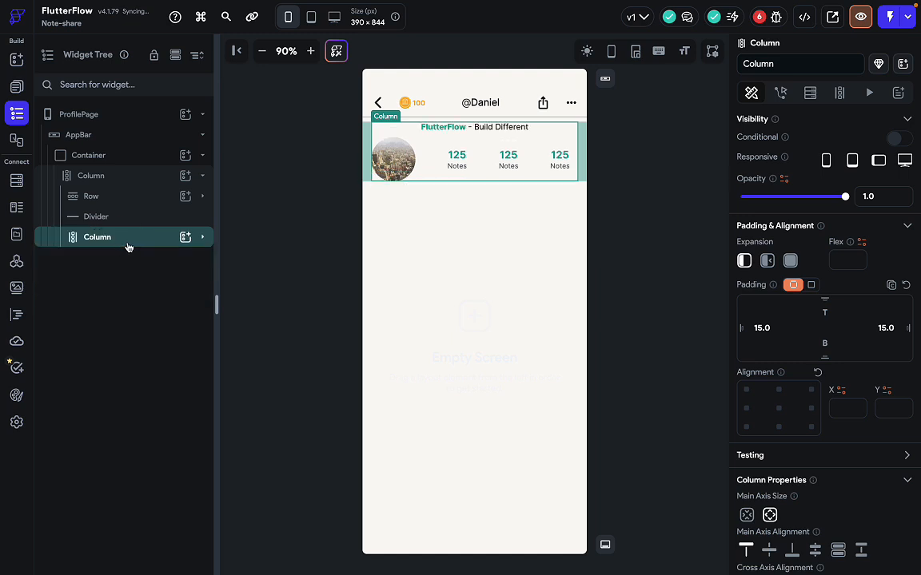
pyautogui.click(204, 239)
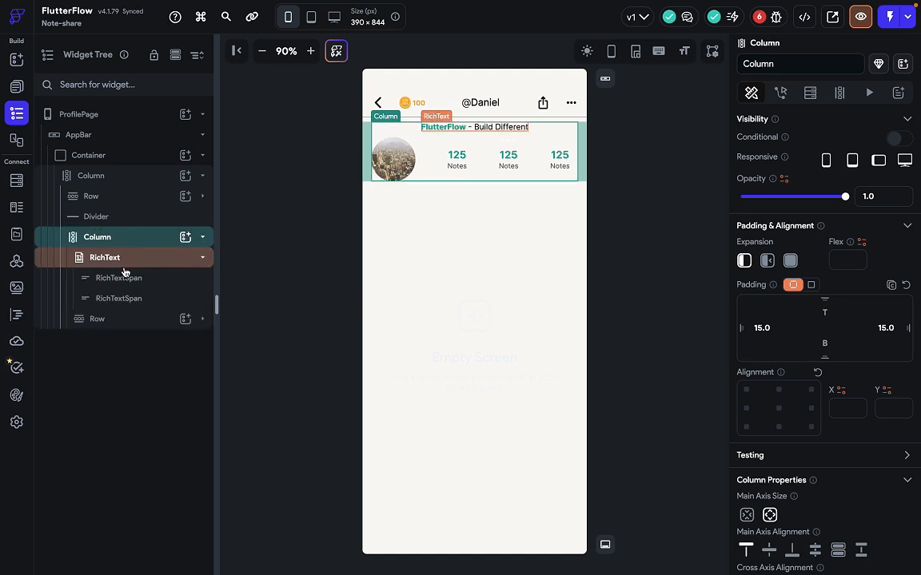
pyautogui.moveTo(119, 320); pyautogui.dragTo(146, 241)
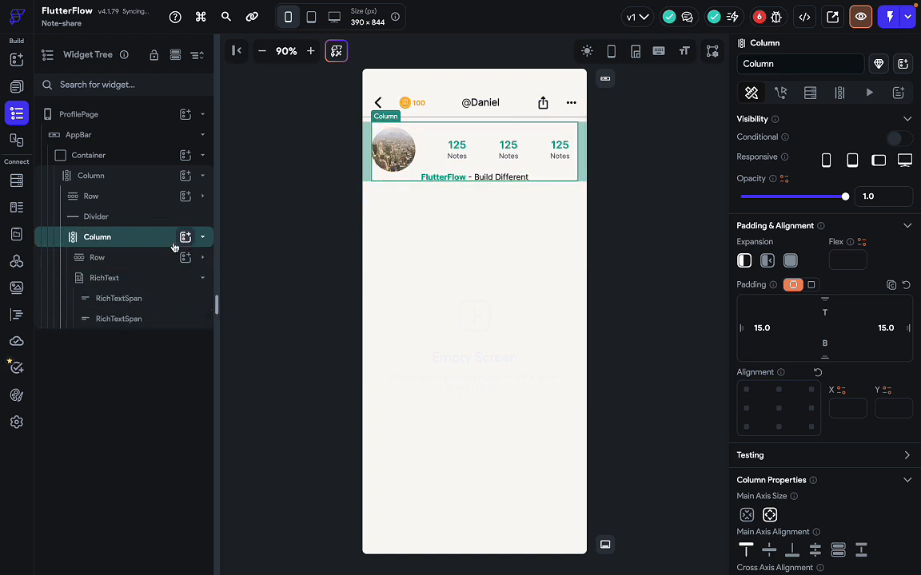
# Set the column's Cross Axis Alignment to Start and give the RichText 20 top padding.
pyautogui.scroll(-3, 879, 480)
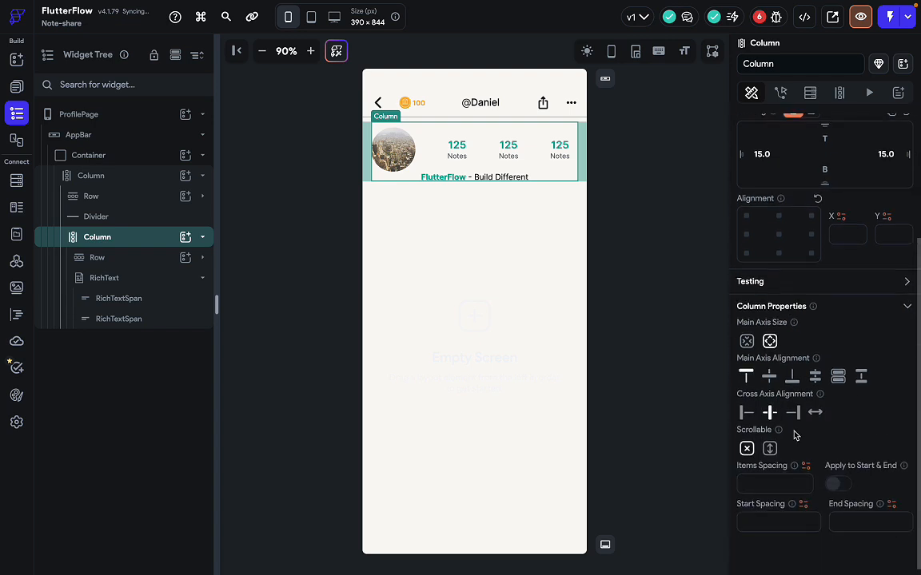
pyautogui.click(742, 412)
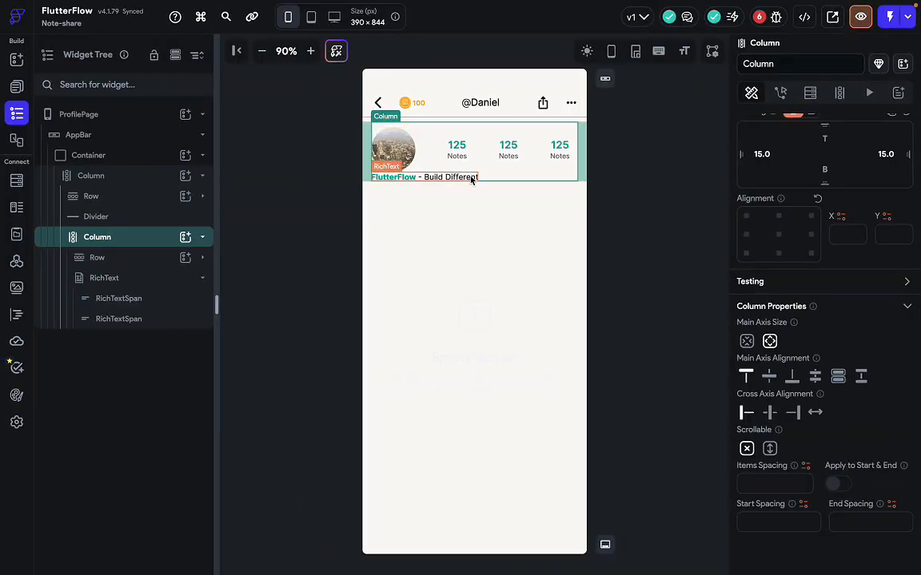
pyautogui.click(471, 177)
pyautogui.scroll(2, 808, 448)
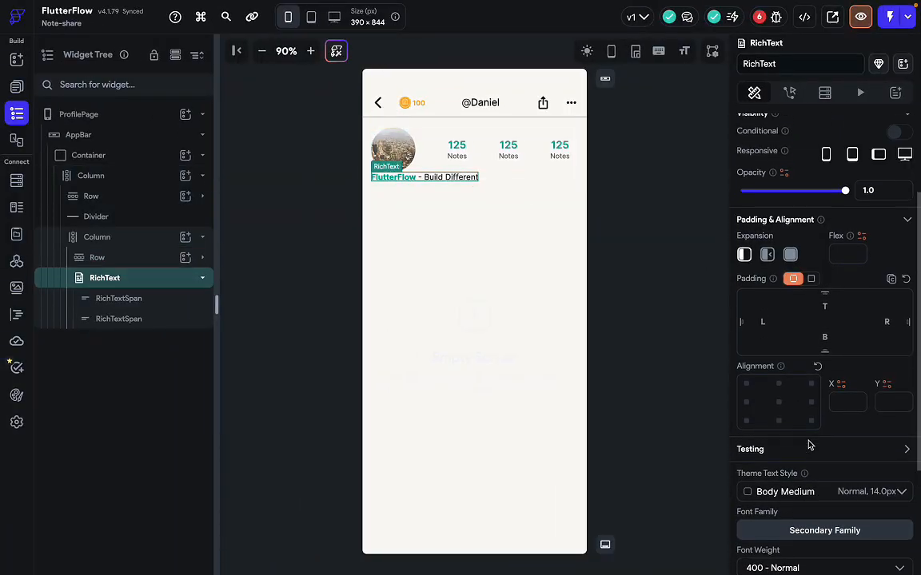
pyautogui.click(825, 308)
pyautogui.write('20')
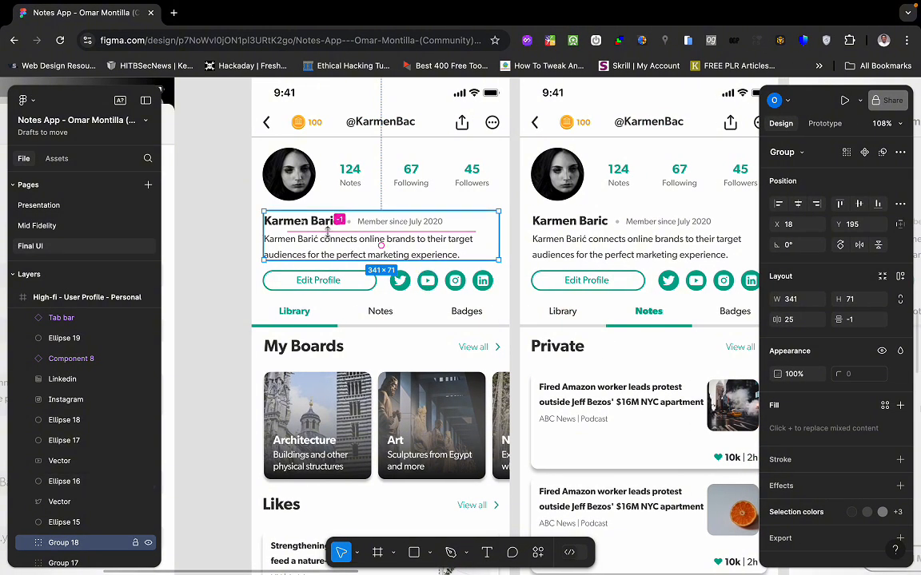
# Compare the padded FlutterFlow - Build Different line against the Figma profile design.
pyautogui.hotkey('ctrl', 'Left')
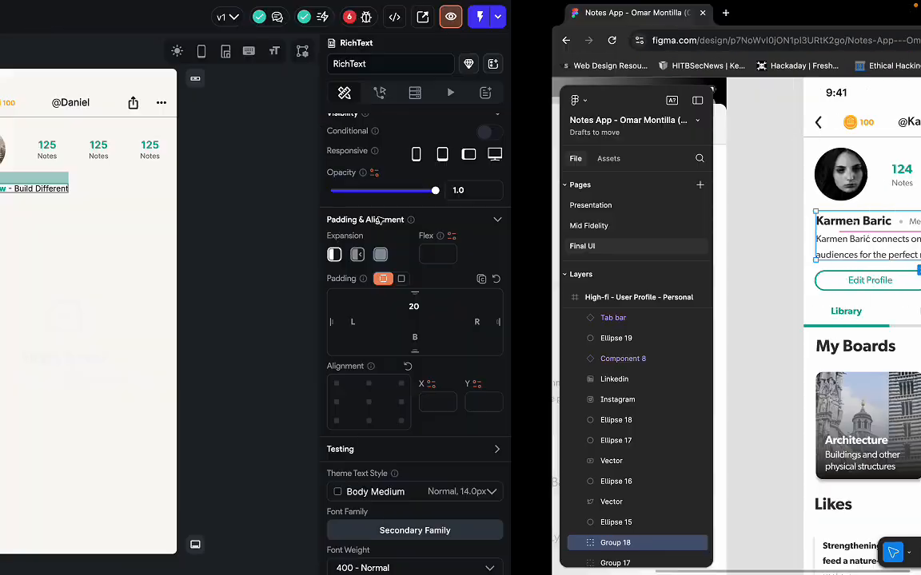
pyautogui.click(423, 185)
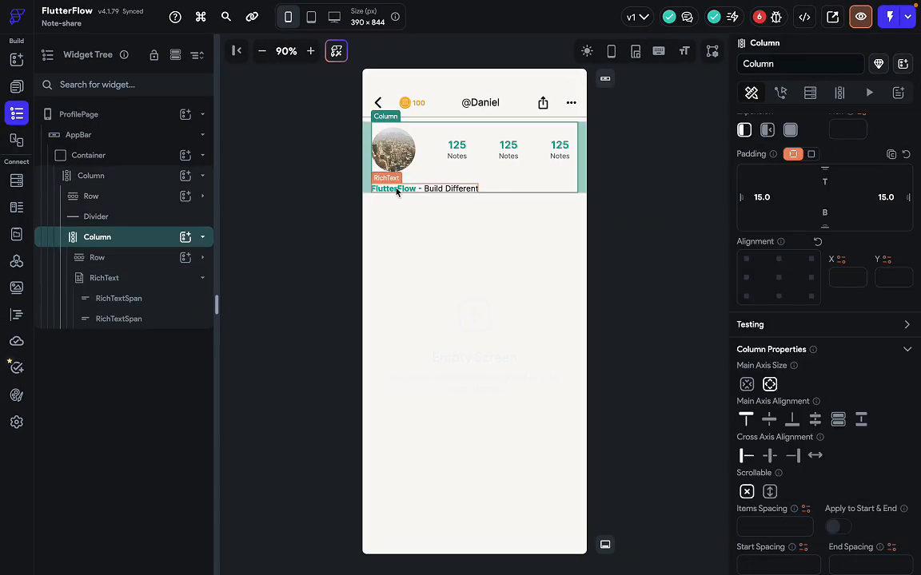
pyautogui.click(397, 189)
pyautogui.scroll(-3, 807, 320)
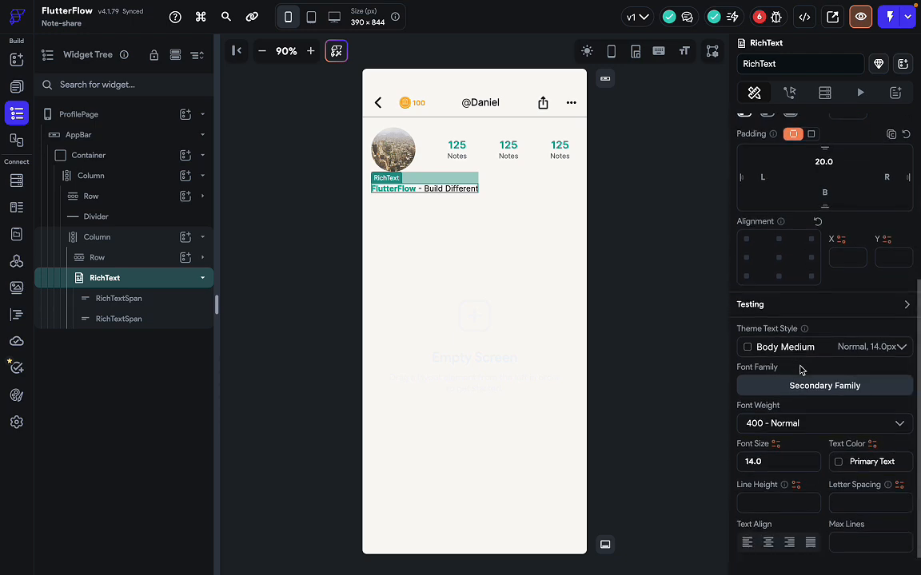
pyautogui.scroll(3, 801, 370)
pyautogui.scroll(-3, 800, 369)
pyautogui.scroll(-1, 800, 369)
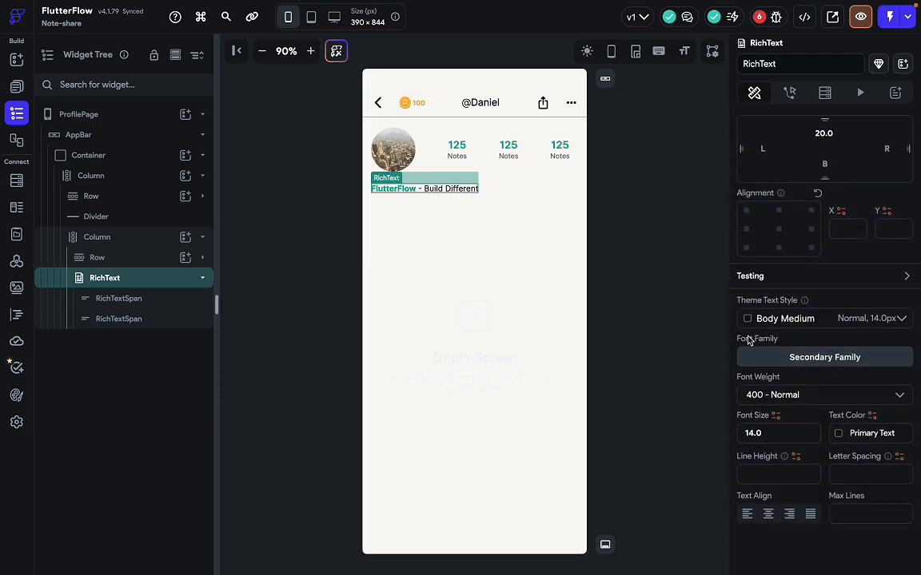
pyautogui.hotkey('ctrl', 'Right')
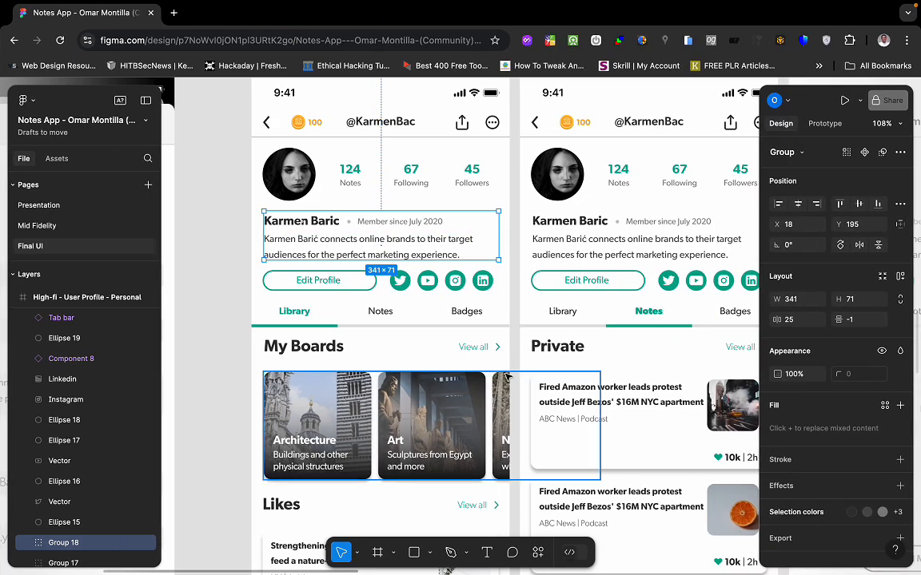
pyautogui.hotkey('ctrl', 'Left')
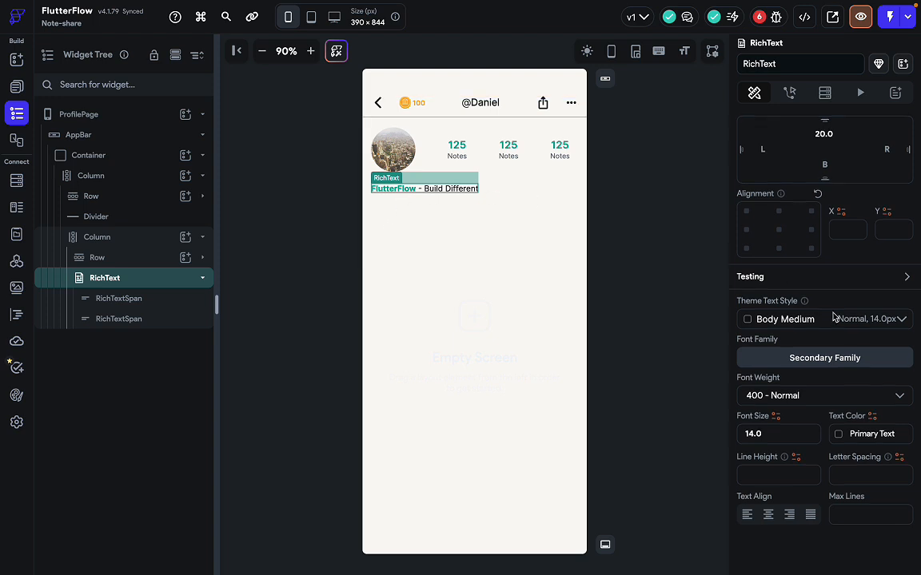
pyautogui.scroll(3, 751, 287)
pyautogui.scroll(-3, 784, 403)
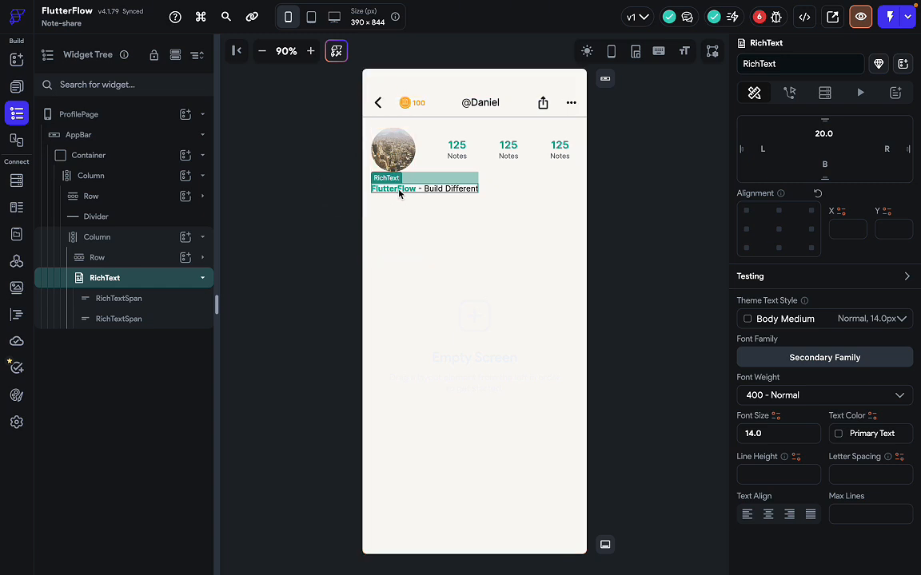
pyautogui.scroll(5, 814, 416)
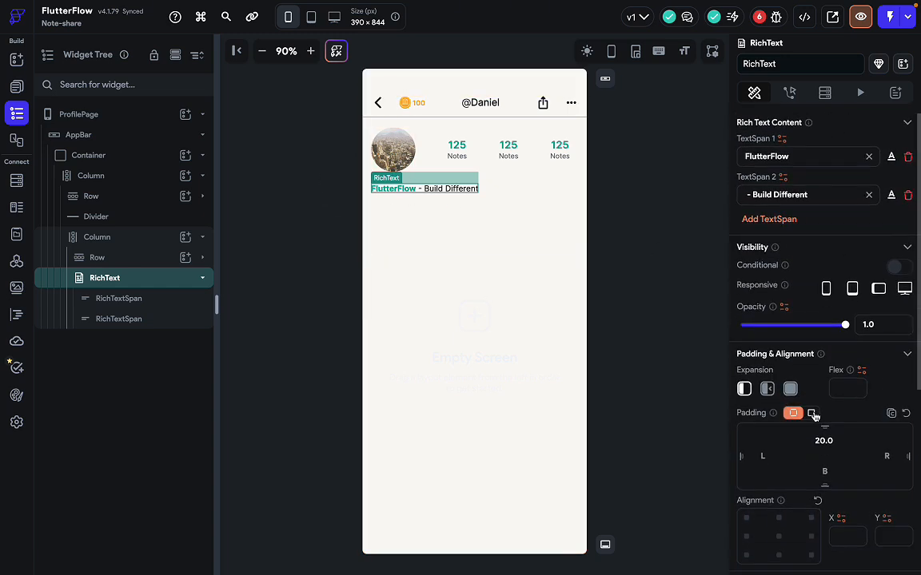
# Replace the first rich text span 'FlutterFlow' with 'Daniel'.
pyautogui.click(787, 152)
pyautogui.hotkey('ctrl', 'a')
pyautogui.write('D')
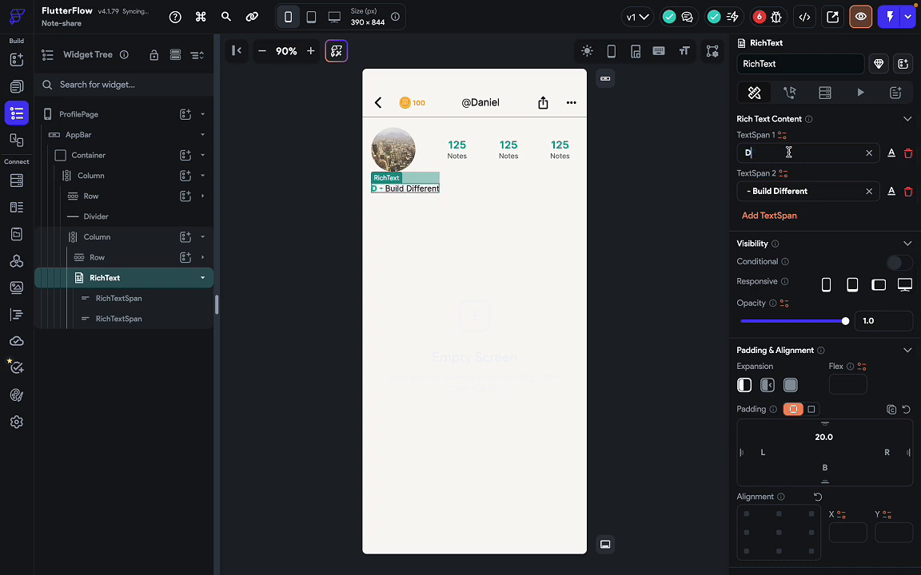
pyautogui.write('ani')
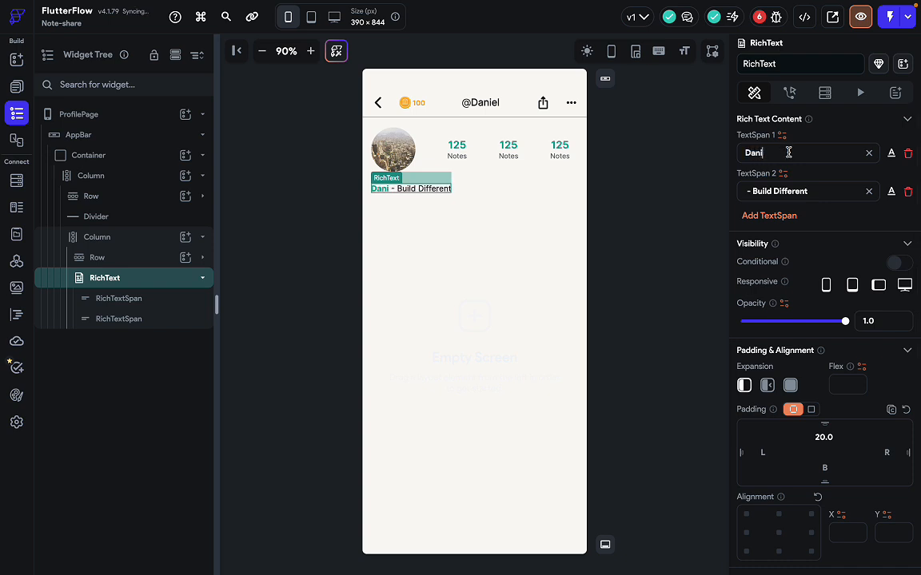
pyautogui.write('el')
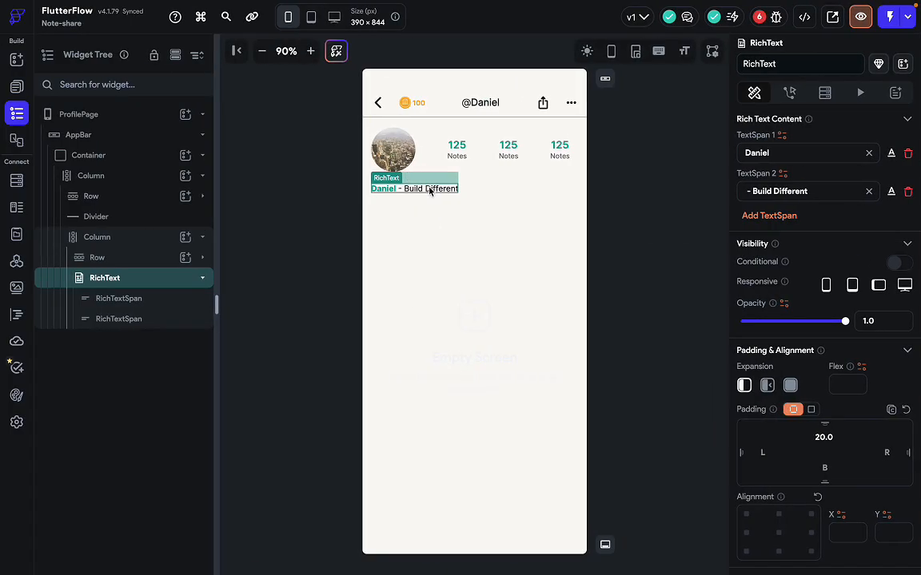
# Add a Hello World Text widget below the name line and wrap it in a Row.
pyautogui.click(470, 192)
pyautogui.press('a')
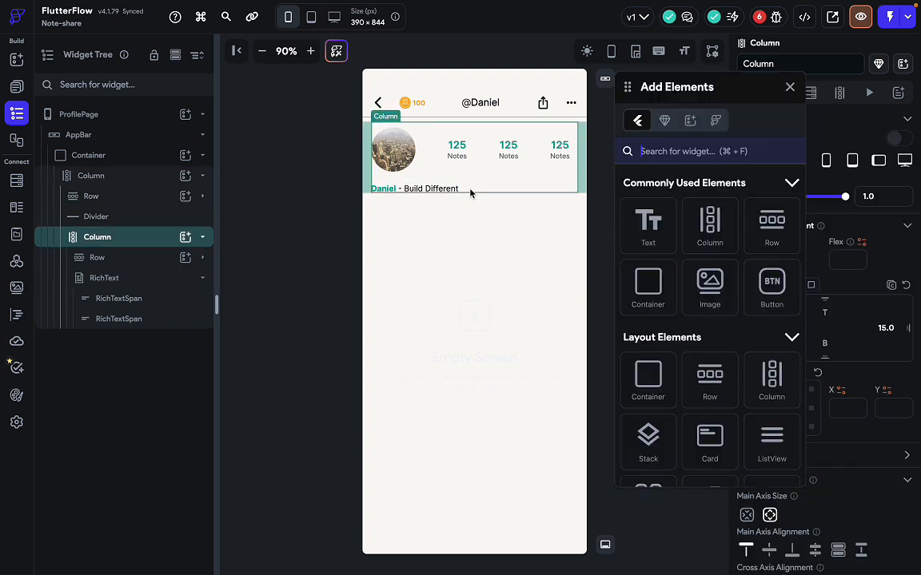
pyautogui.moveTo(631, 230); pyautogui.dragTo(493, 199)
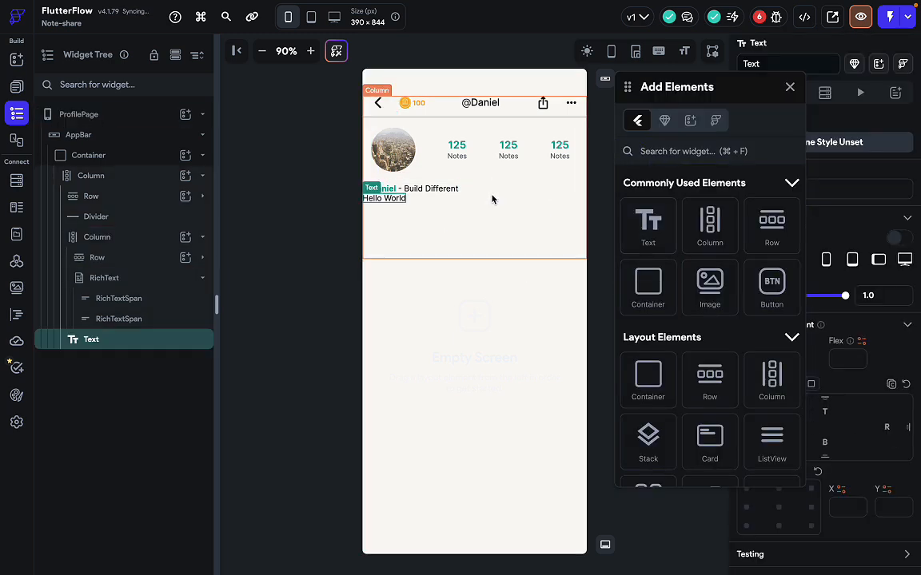
pyautogui.moveTo(385, 199); pyautogui.dragTo(391, 193)
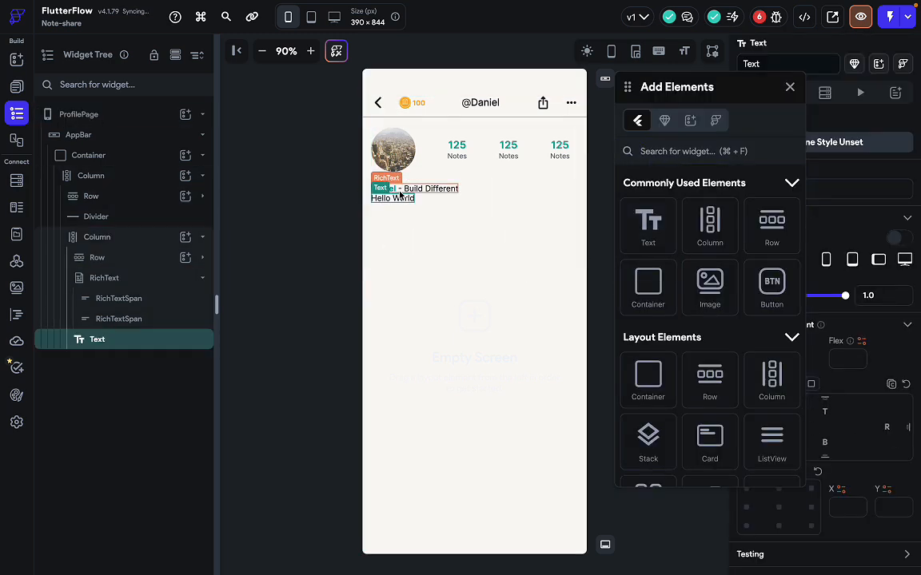
pyautogui.click(433, 192)
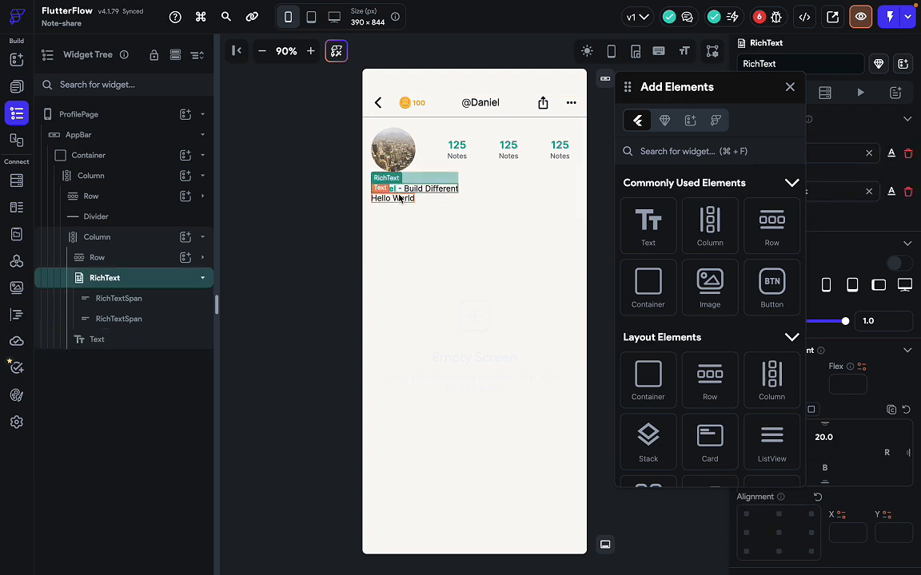
pyautogui.click(400, 198)
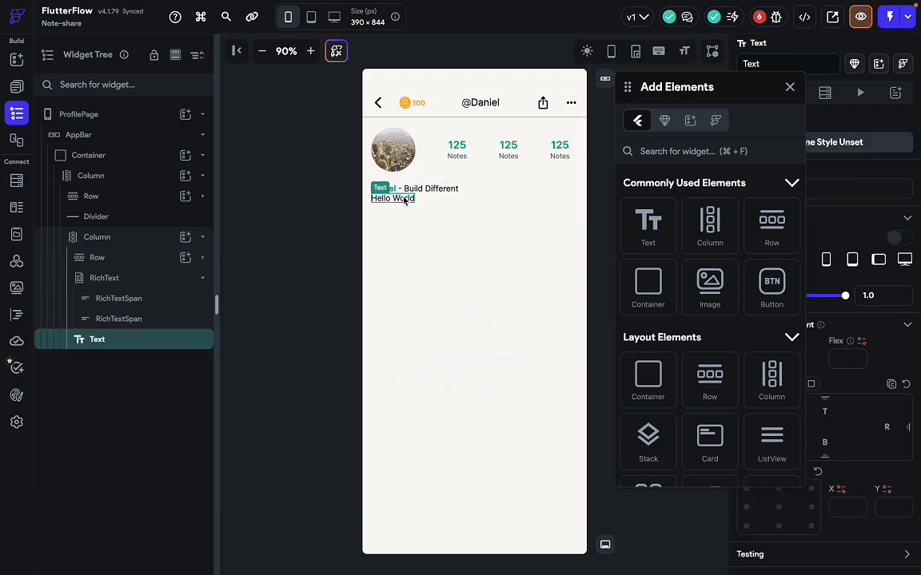
pyautogui.rightClick(406, 201)
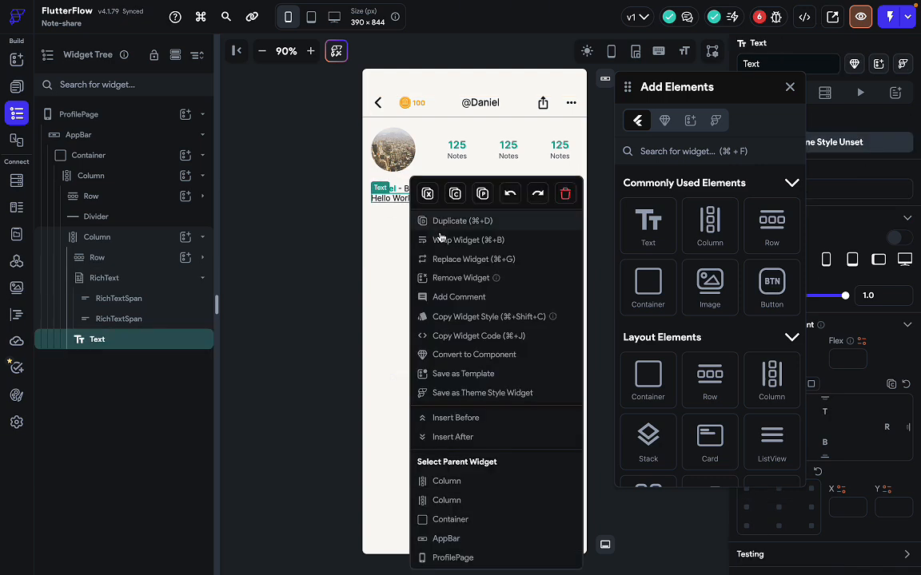
pyautogui.click(454, 240)
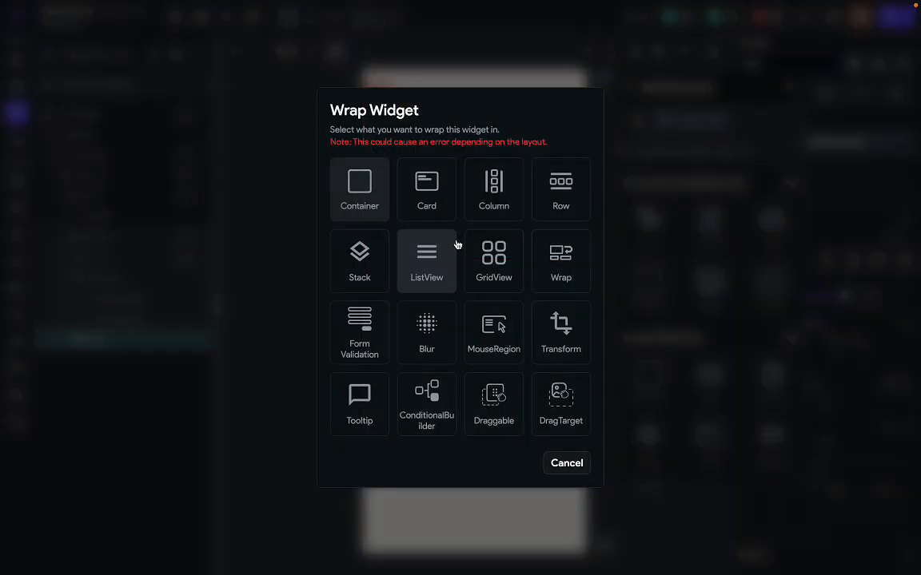
pyautogui.click(539, 191)
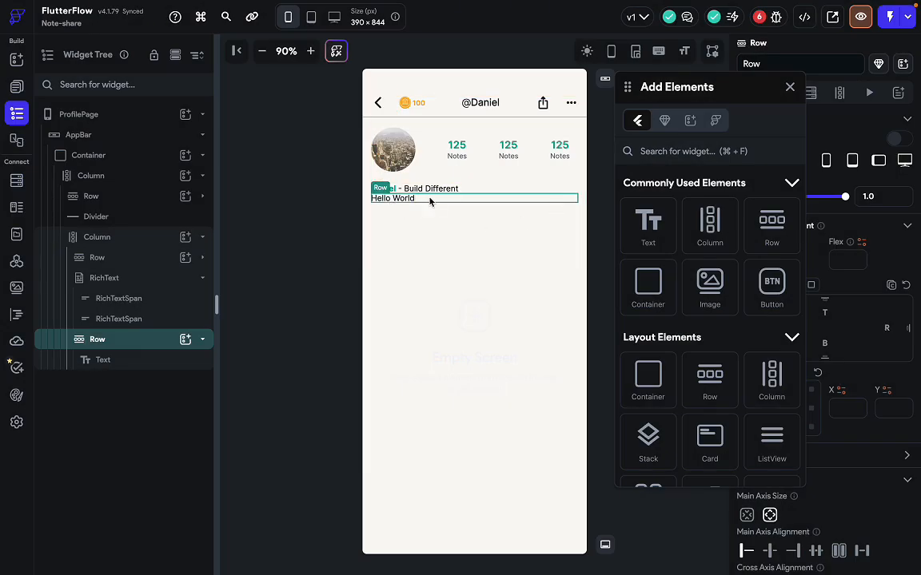
# Add an Icon widget beside Hello World in the new row.
pyautogui.click(656, 153)
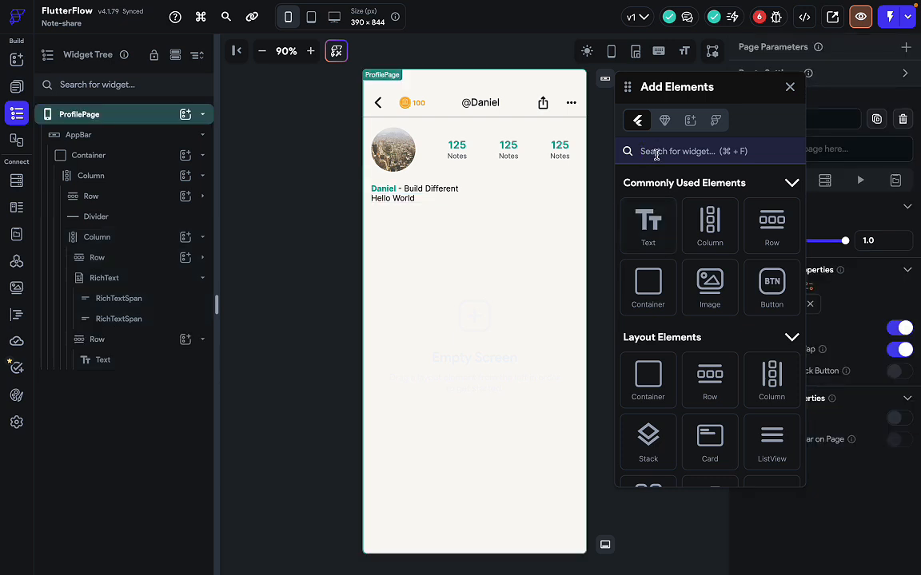
pyautogui.write('icon')
pyautogui.moveTo(652, 407); pyautogui.dragTo(389, 183)
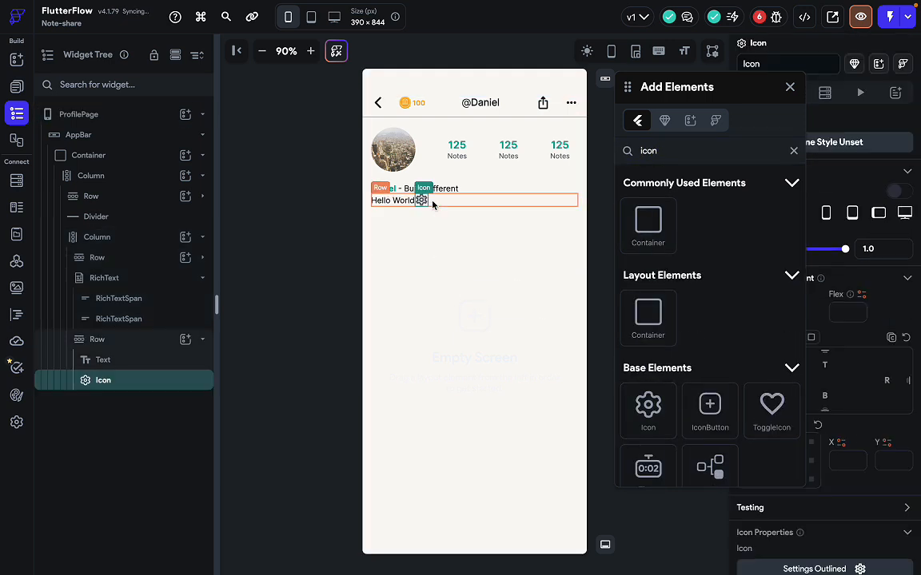
pyautogui.click(792, 87)
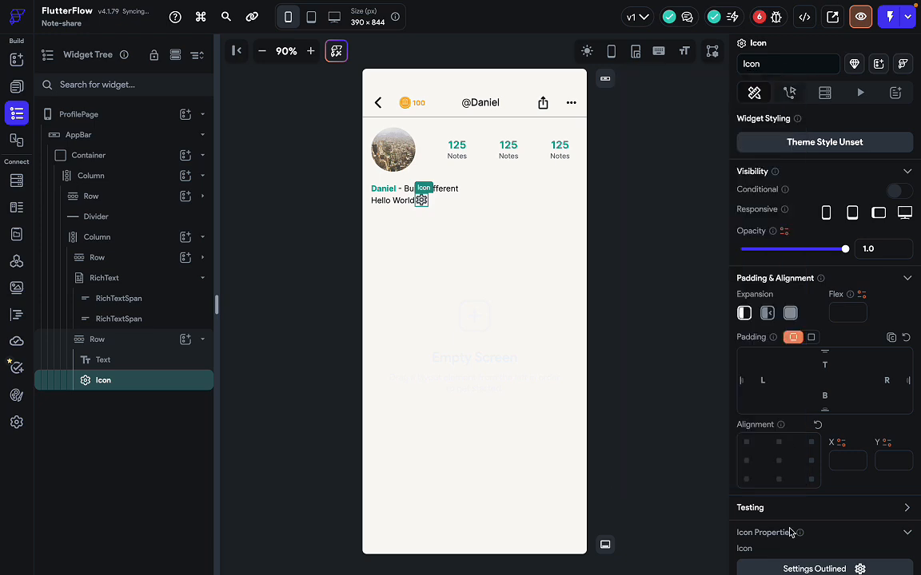
# Change the icon to Circle Sharp using an icon search for 'circ'.
pyautogui.click(814, 569)
pyautogui.write('d')
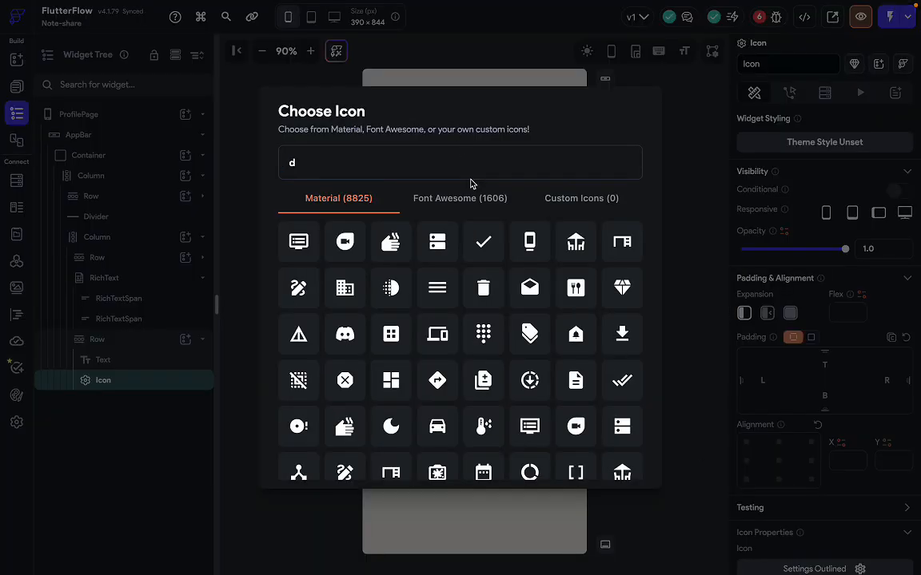
pyautogui.write('ots')
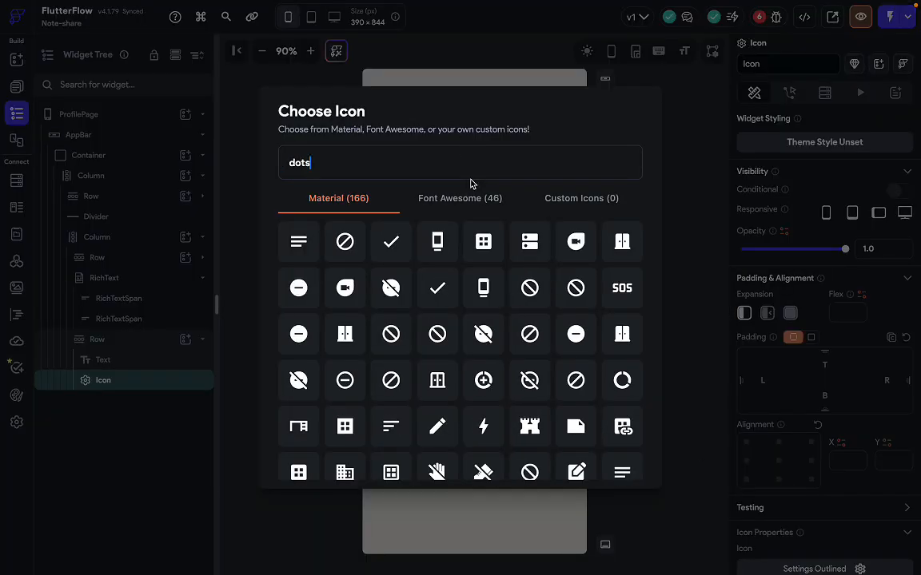
pyautogui.press('BackSpace')
pyautogui.click(460, 201)
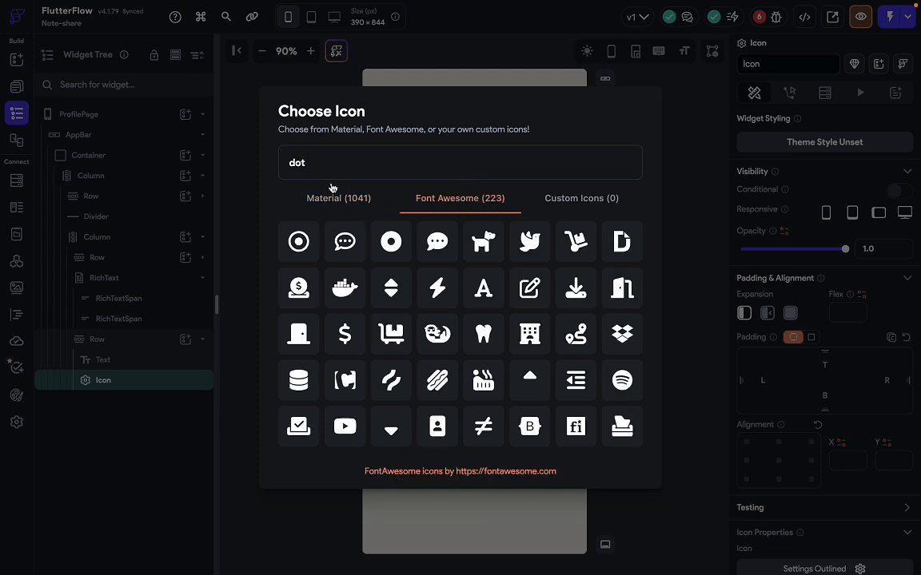
pyautogui.click(333, 192)
pyautogui.doubleClick(333, 171)
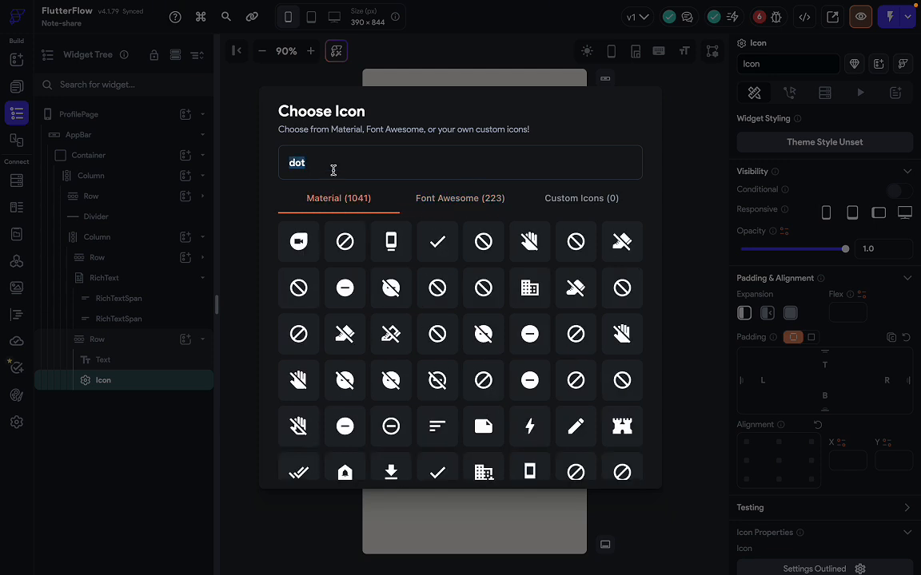
pyautogui.press('BackSpace')
pyautogui.write('c')
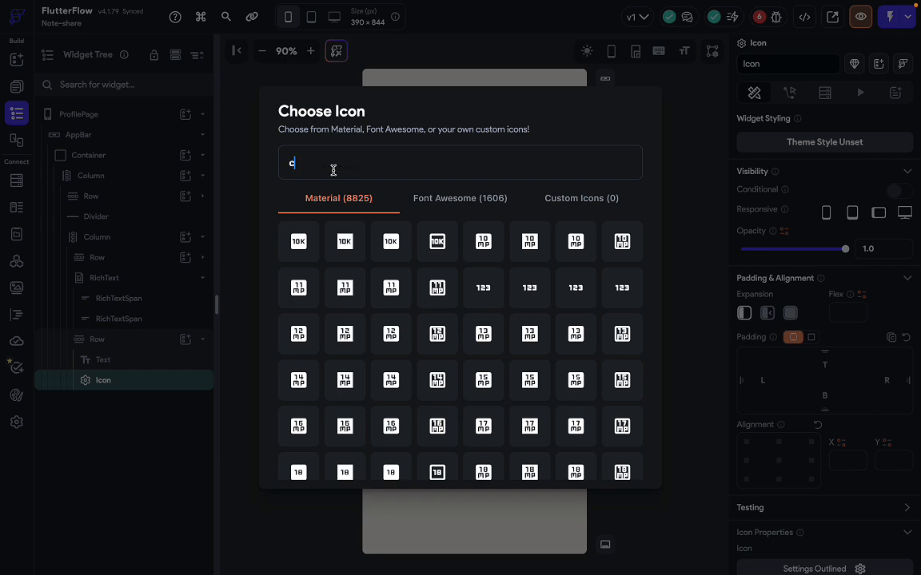
pyautogui.write('irc')
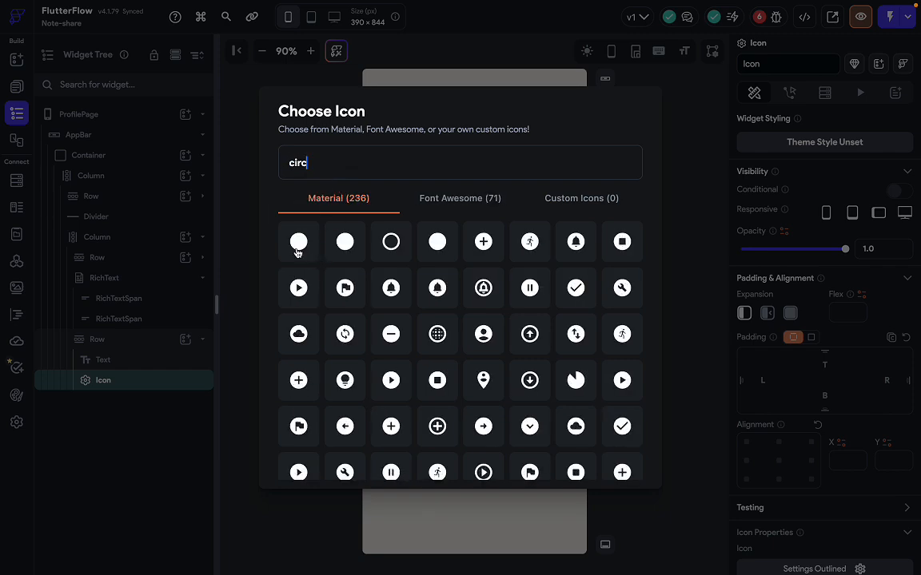
pyautogui.click(297, 239)
# Set the circle icon's size to 8.
pyautogui.scroll(-3, 832, 480)
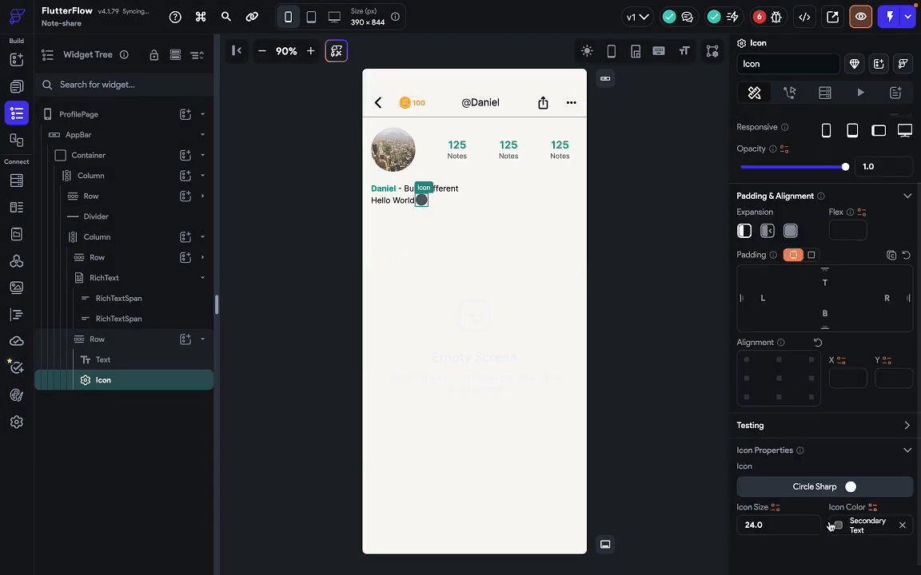
pyautogui.click(780, 513)
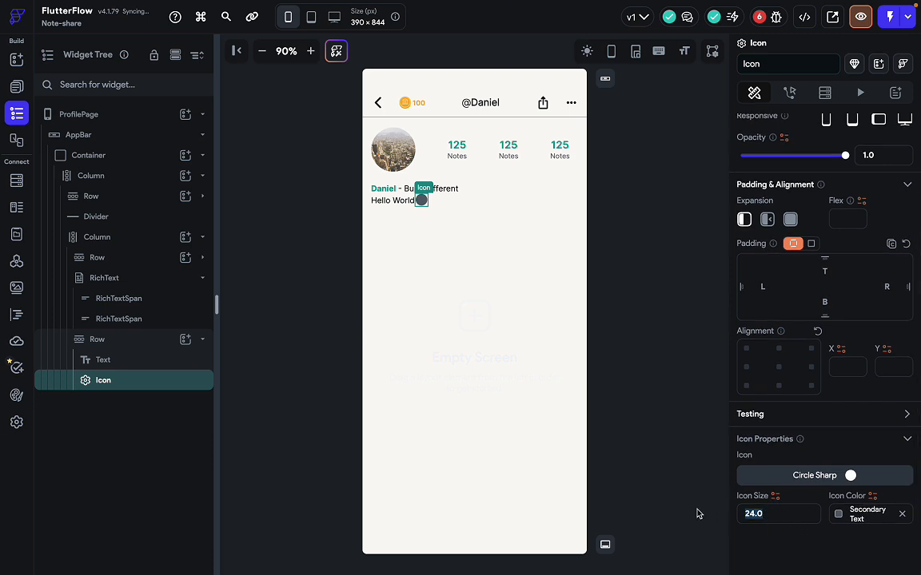
pyautogui.write('2')
pyautogui.press('BackSpace')
pyautogui.write('10')
pyautogui.press('BackSpace')
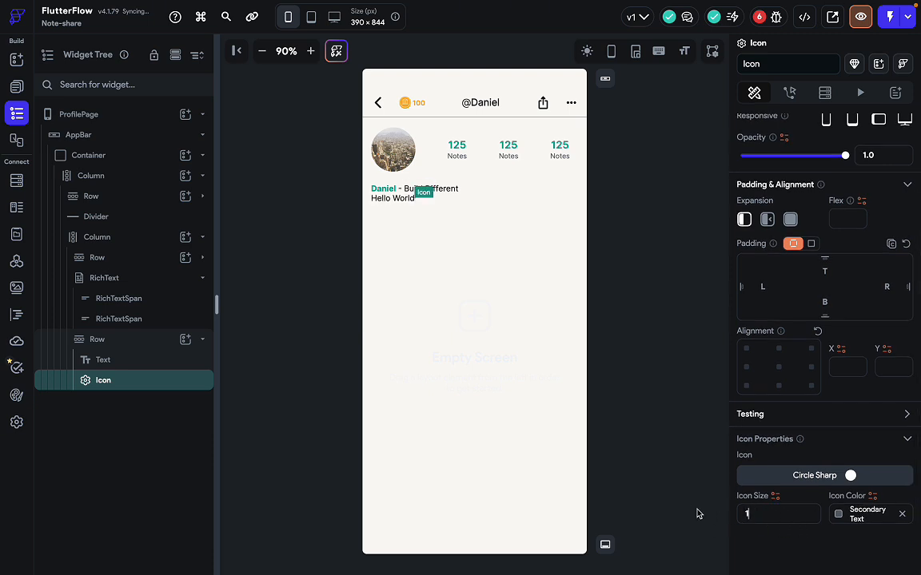
pyautogui.press('BackSpace')
pyautogui.write('8')
# Move the Daniel - Build Different rich text into the Hello World row after the dot.
pyautogui.click(461, 205)
pyautogui.hotkey('ctrl', 'Right')
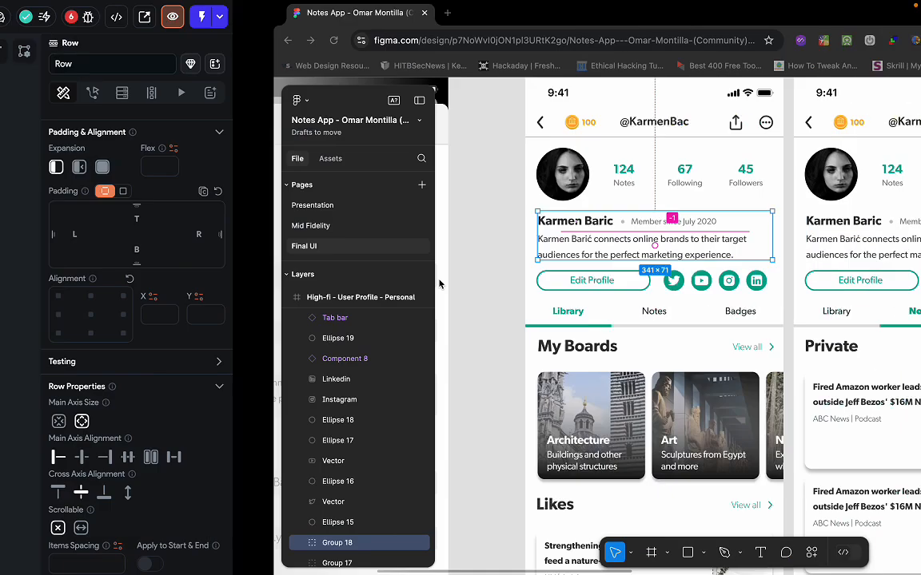
pyautogui.hotkey('ctrl', 'Left')
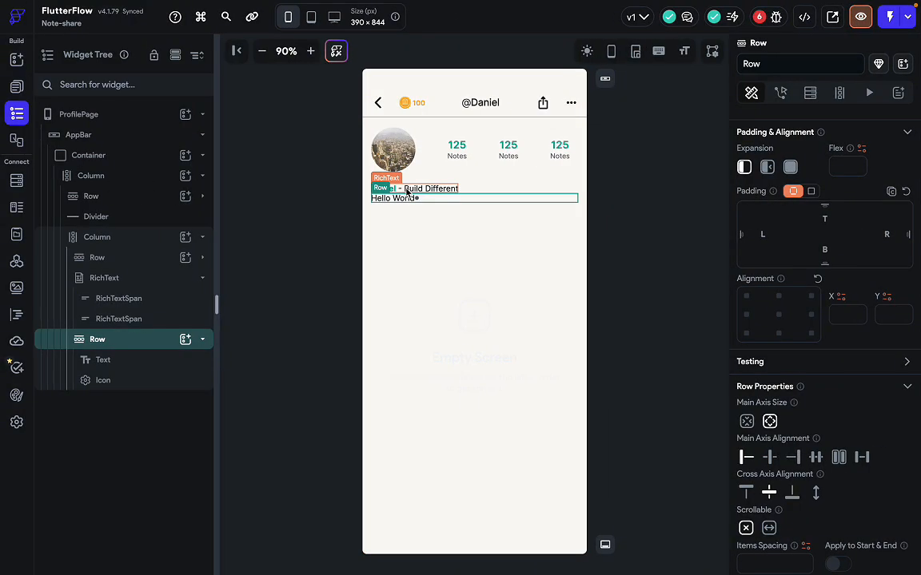
pyautogui.moveTo(406, 190); pyautogui.dragTo(464, 210)
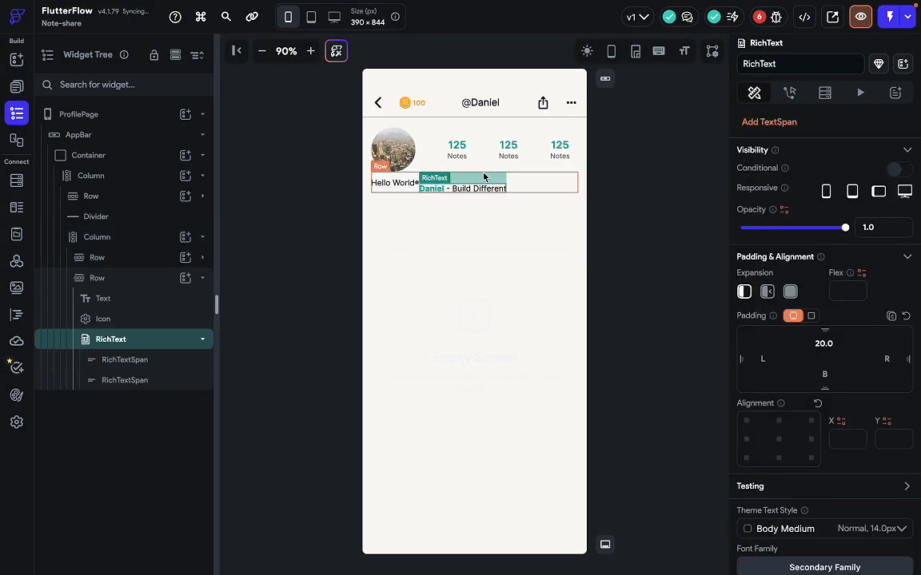
pyautogui.click(514, 182)
pyautogui.click(456, 191)
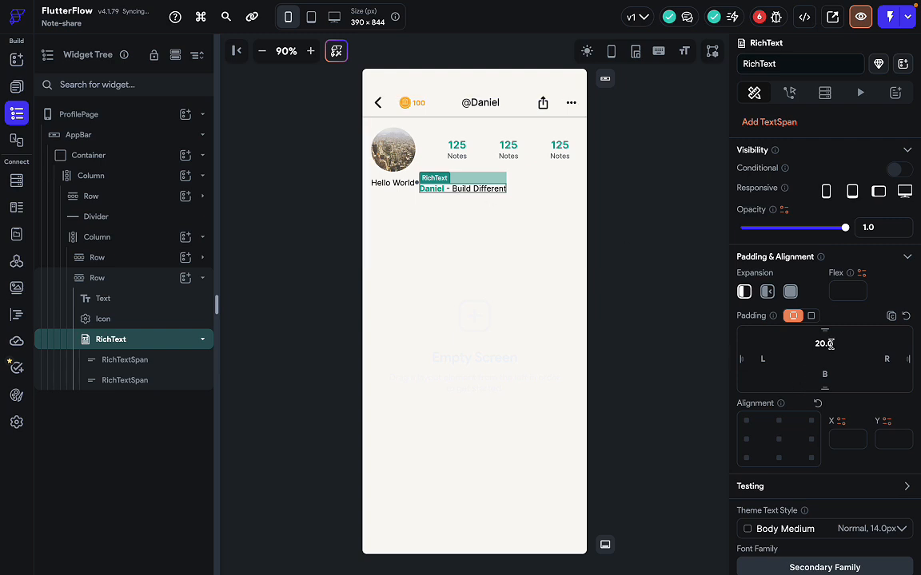
# Remove the rich text's top padding and give the row 20 top padding instead.
pyautogui.press('BackSpace')
pyautogui.press('BackSpace')
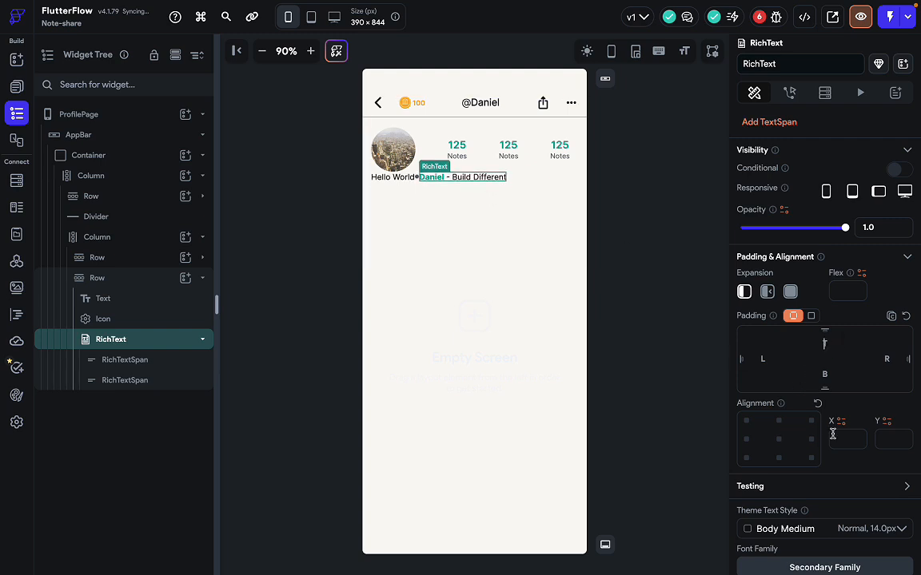
pyautogui.click(534, 178)
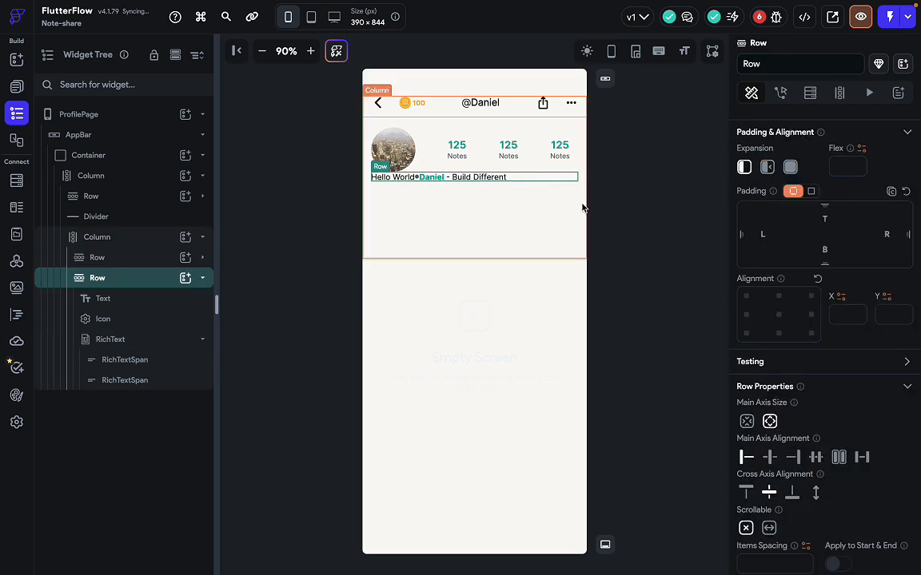
pyautogui.scroll(1, 797, 253)
pyautogui.click(825, 265)
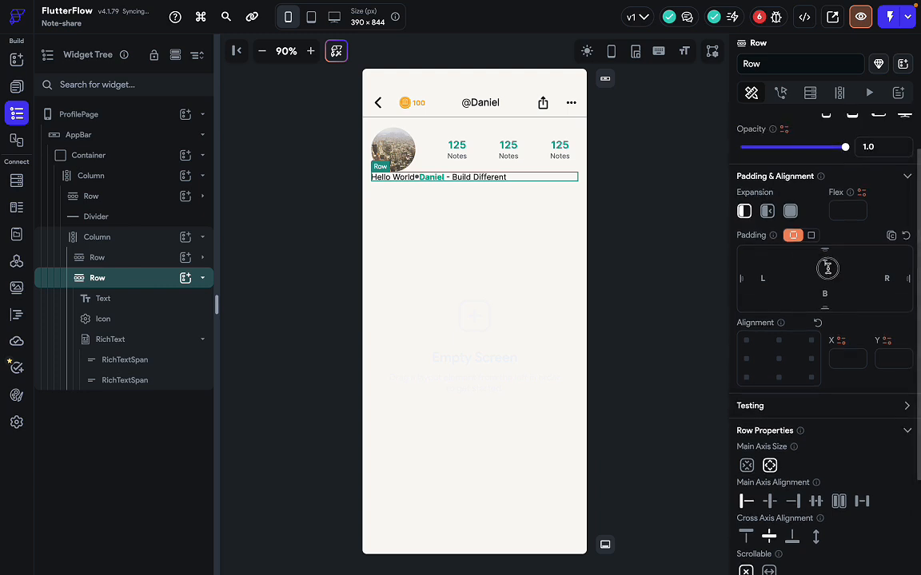
pyautogui.write('20')
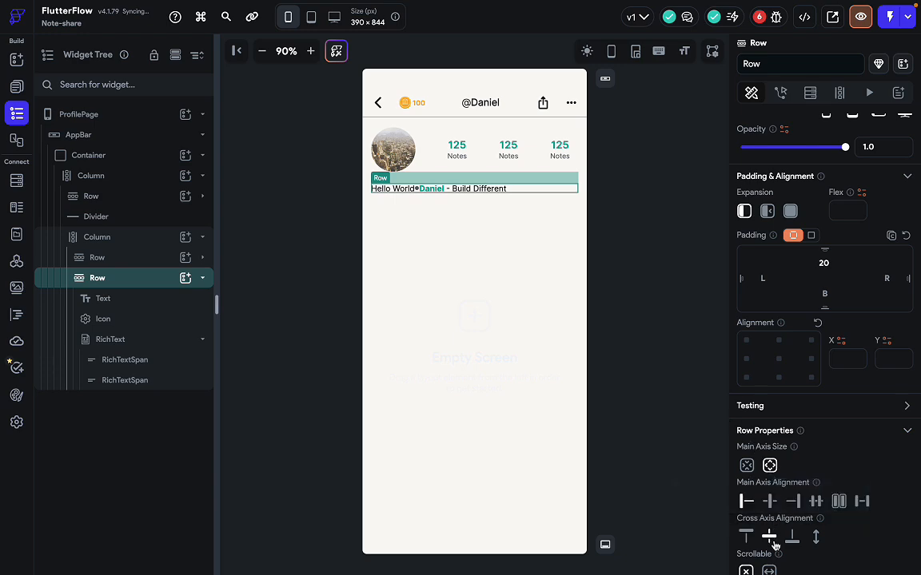
# Make the Hello World text 600 Semi Bold at font size 18.
pyautogui.click(396, 192)
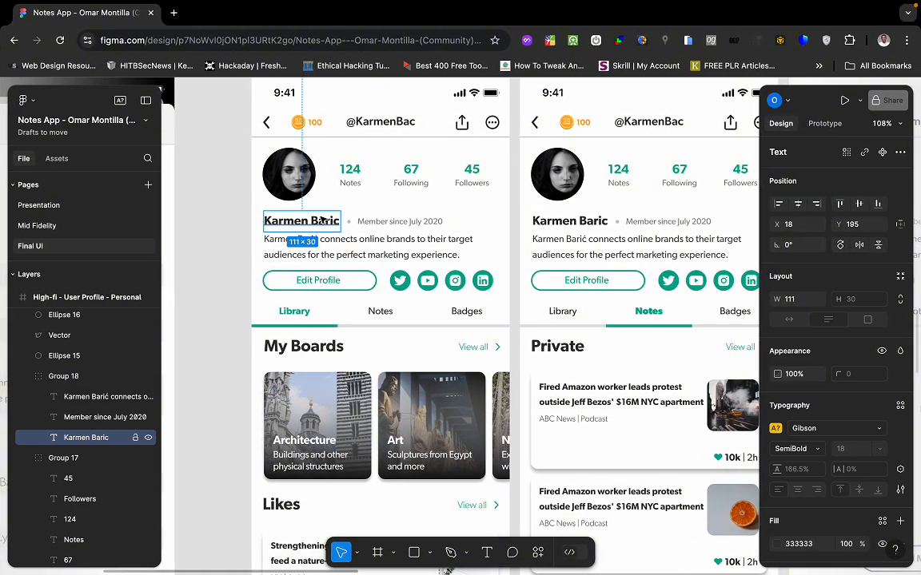
pyautogui.scroll(-2, 834, 418)
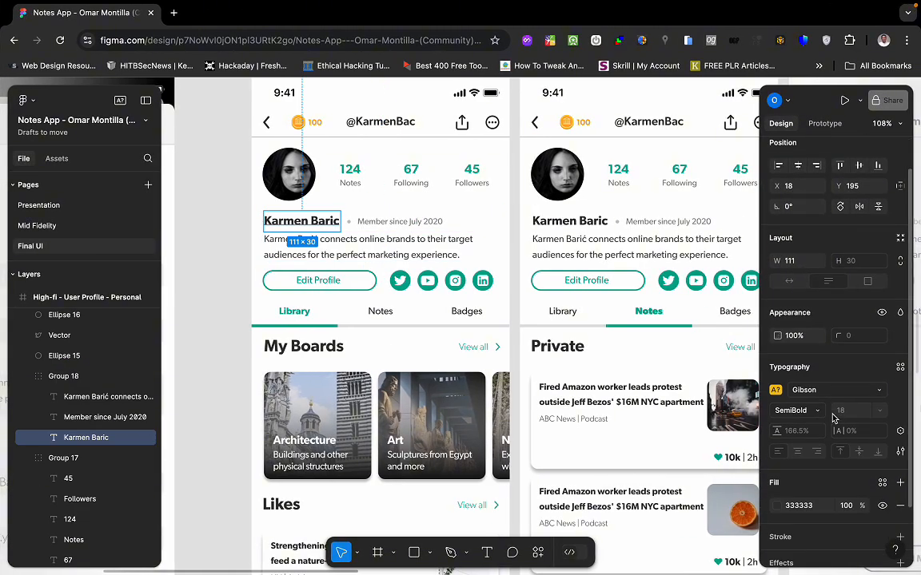
pyautogui.scroll(-1, 846, 464)
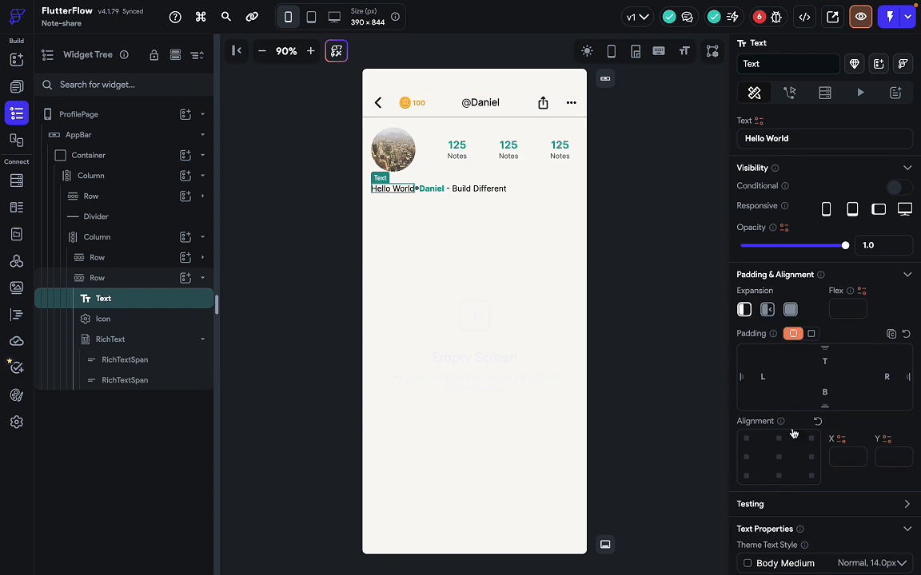
pyautogui.scroll(-2, 793, 429)
pyautogui.scroll(3, 793, 429)
pyautogui.scroll(-4, 791, 447)
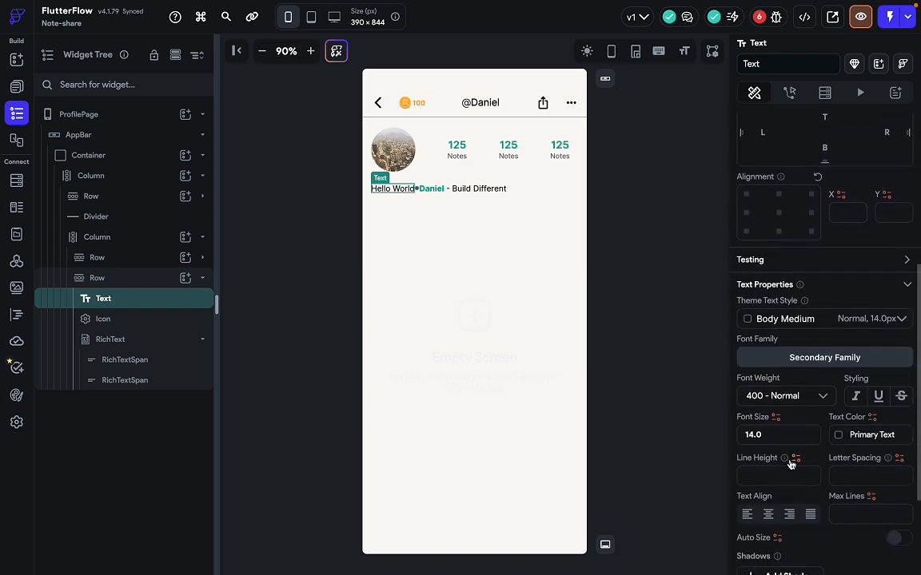
pyautogui.click(793, 385)
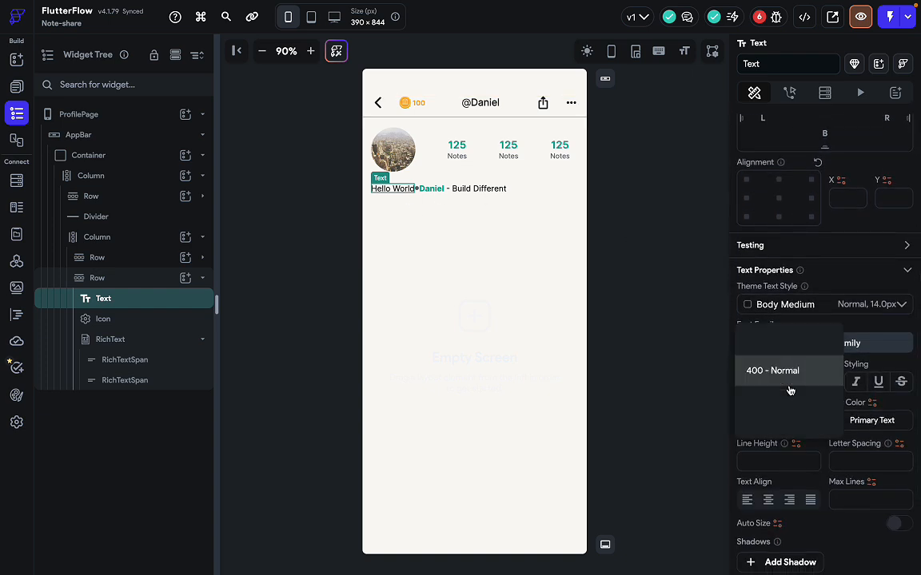
pyautogui.click(776, 424)
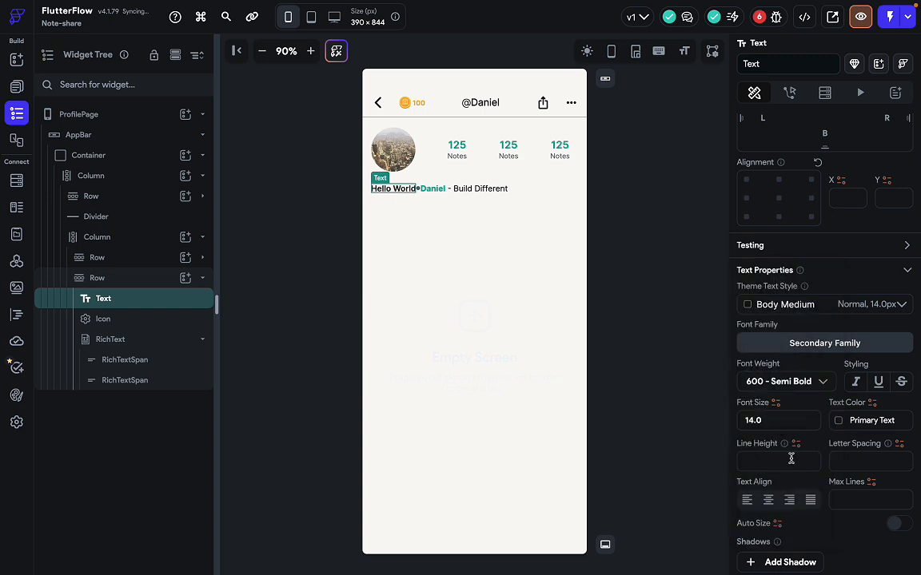
pyautogui.press('BackSpace')
pyautogui.press('BackSpace')
pyautogui.press('BackSpace')
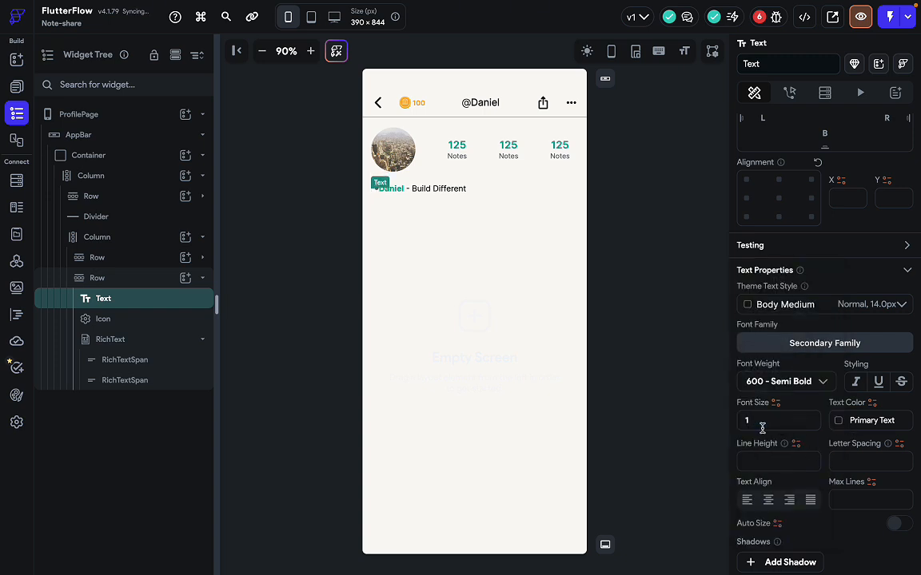
pyautogui.write('8')
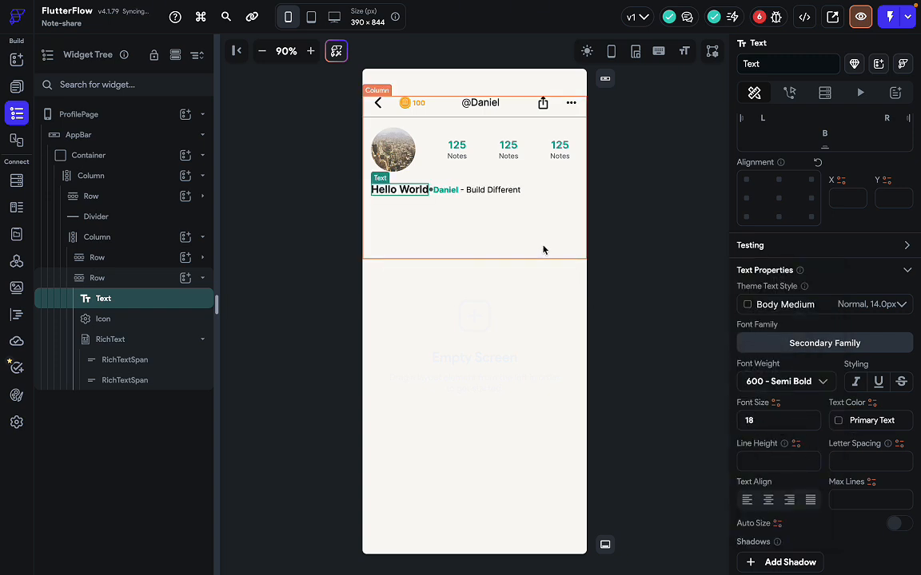
pyautogui.scroll(5, 796, 247)
pyautogui.scroll(-1, 796, 247)
# Change the text from Hello World to 'Daniel'.
pyautogui.click(786, 184)
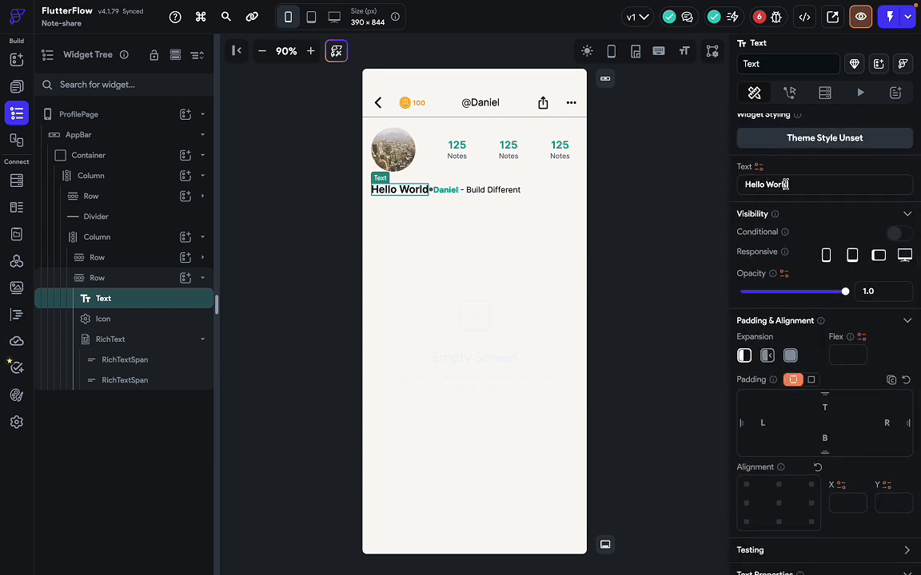
pyautogui.hotkey('ctrl', 'a')
pyautogui.write('Daniel')
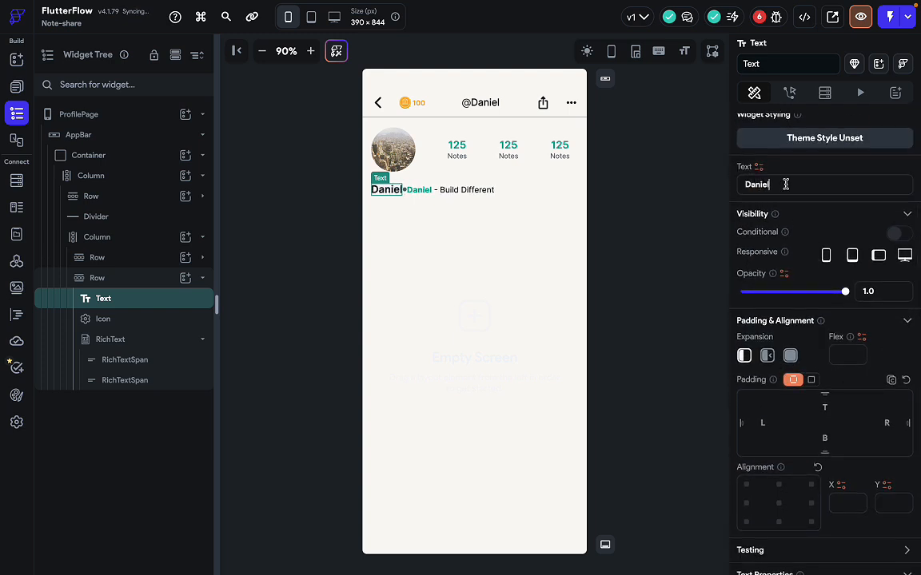
pyautogui.click(404, 189)
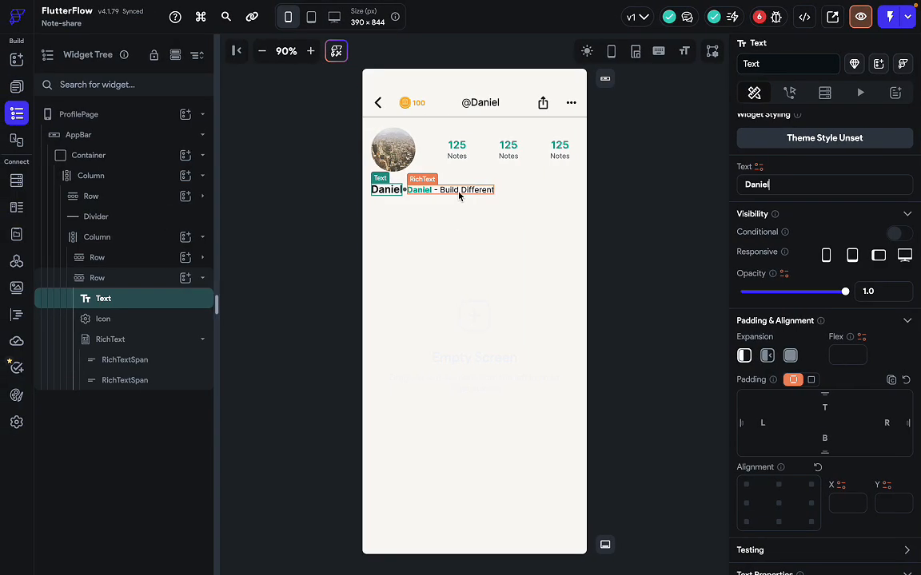
pyautogui.click(462, 196)
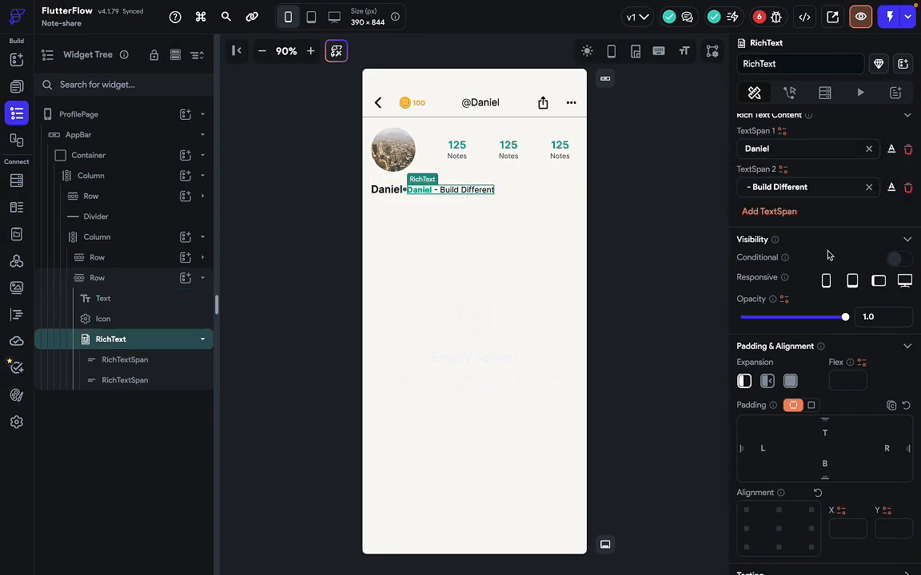
# Retype the first rich text span as 'Member sincce' in place of Daniel.
pyautogui.doubleClick(793, 148)
pyautogui.write('Memb')
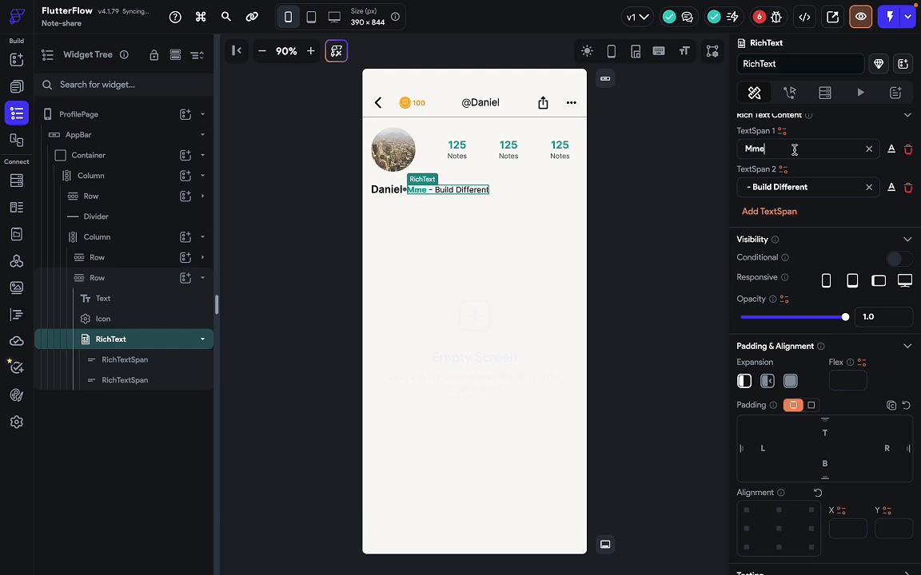
pyautogui.press('BackSpace')
pyautogui.press('BackSpace')
pyautogui.press('BackSpace')
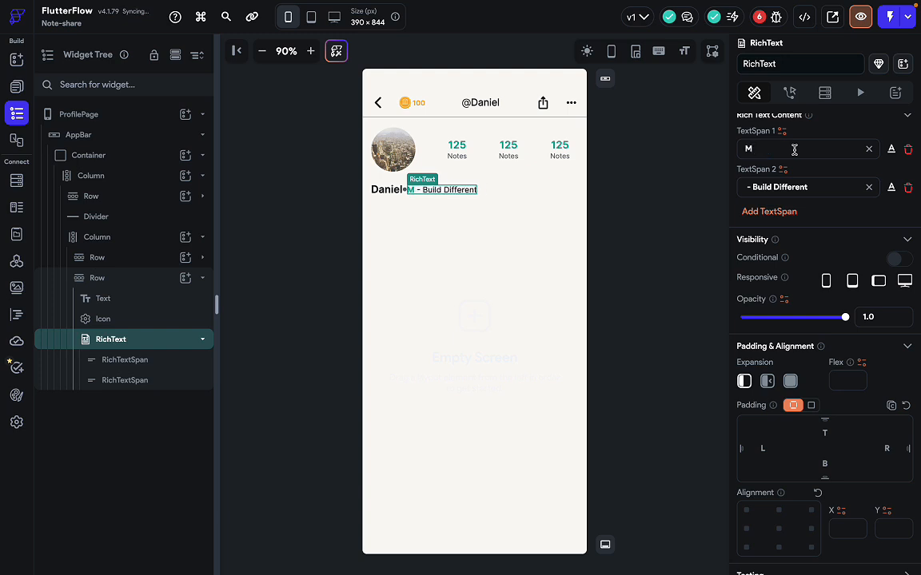
pyautogui.write('embe')
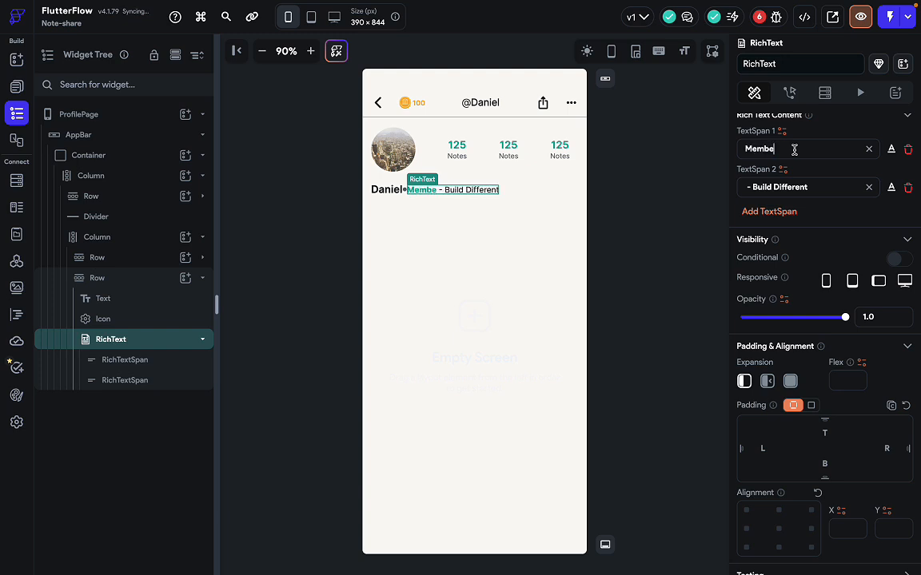
pyautogui.write('r sincce')
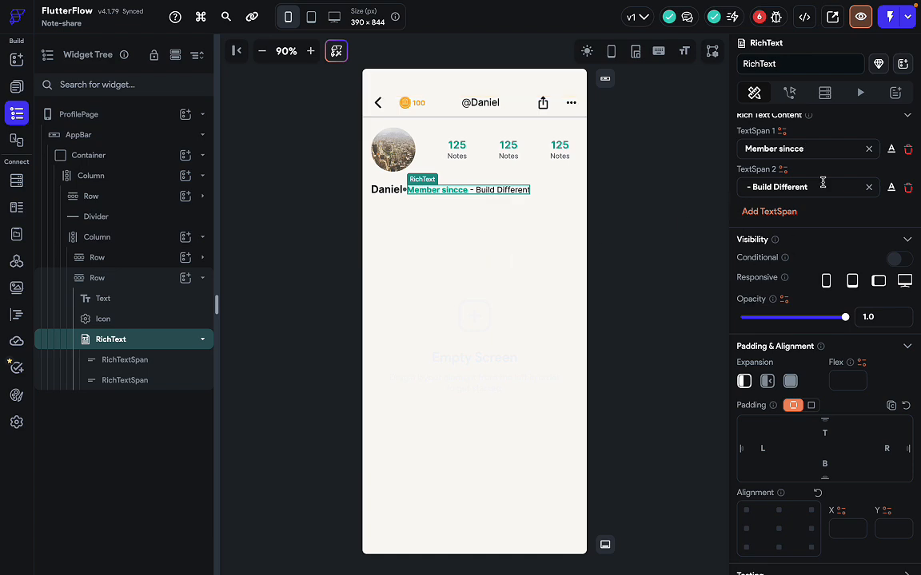
pyautogui.click(892, 150)
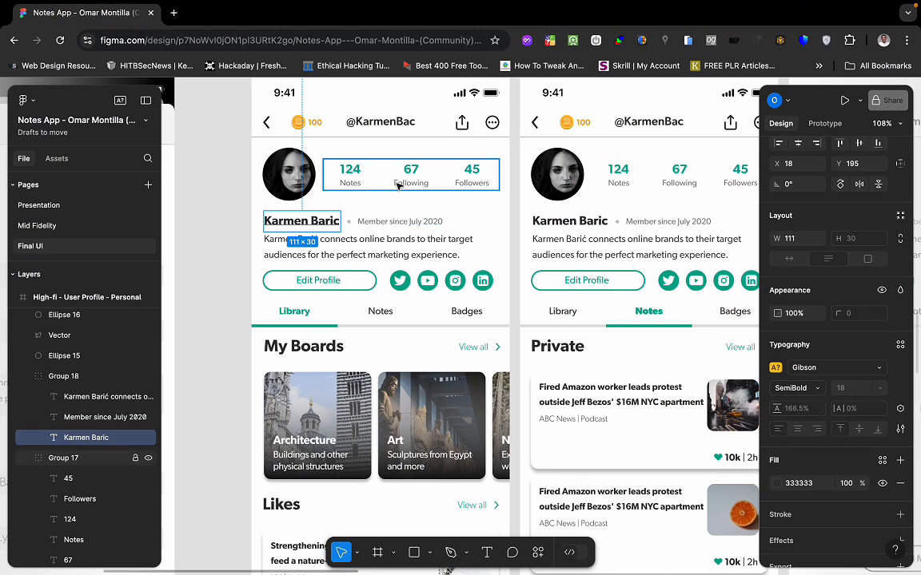
pyautogui.click(384, 221)
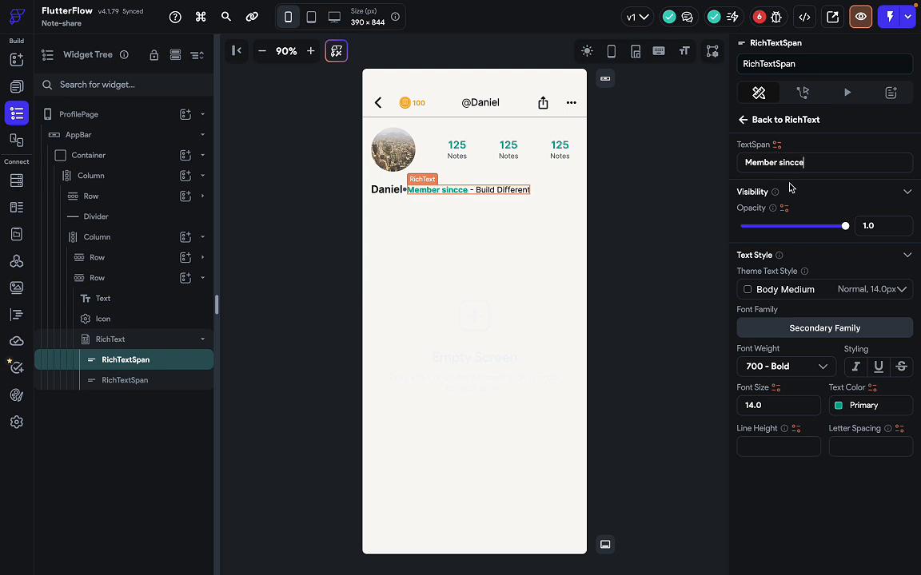
# Style the 'Member sincce' span with Secondary Text colour, font size 12 and 400 Normal weight.
pyautogui.click(859, 406)
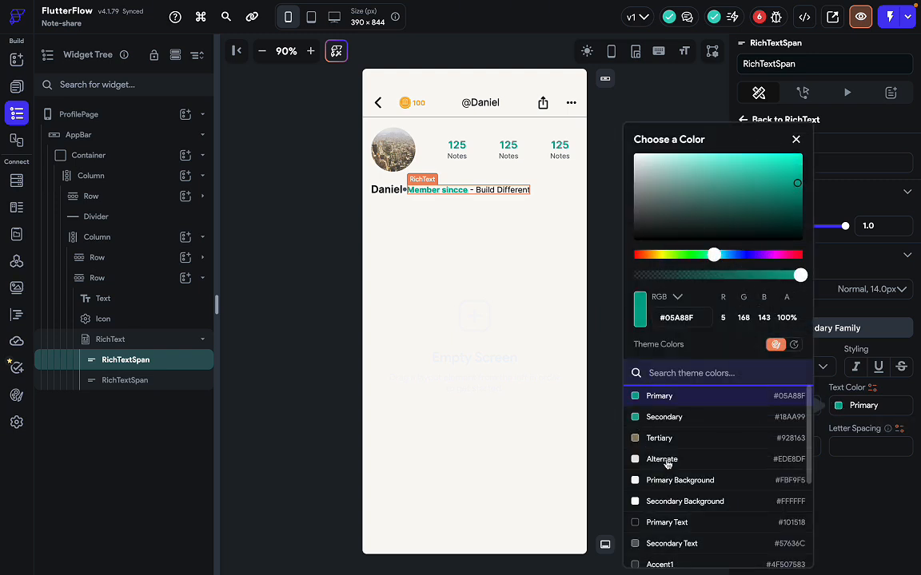
pyautogui.scroll(-2, 684, 475)
pyautogui.click(686, 499)
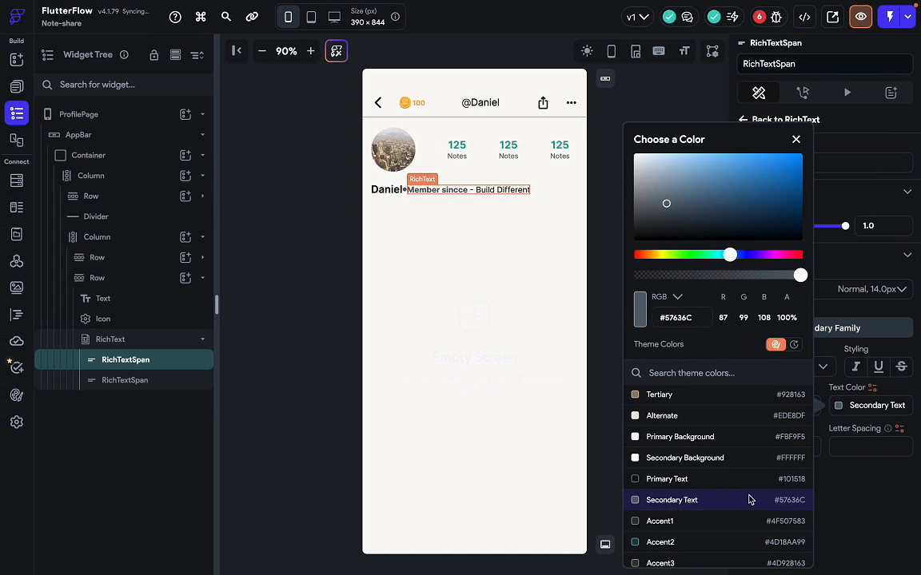
pyautogui.click(690, 501)
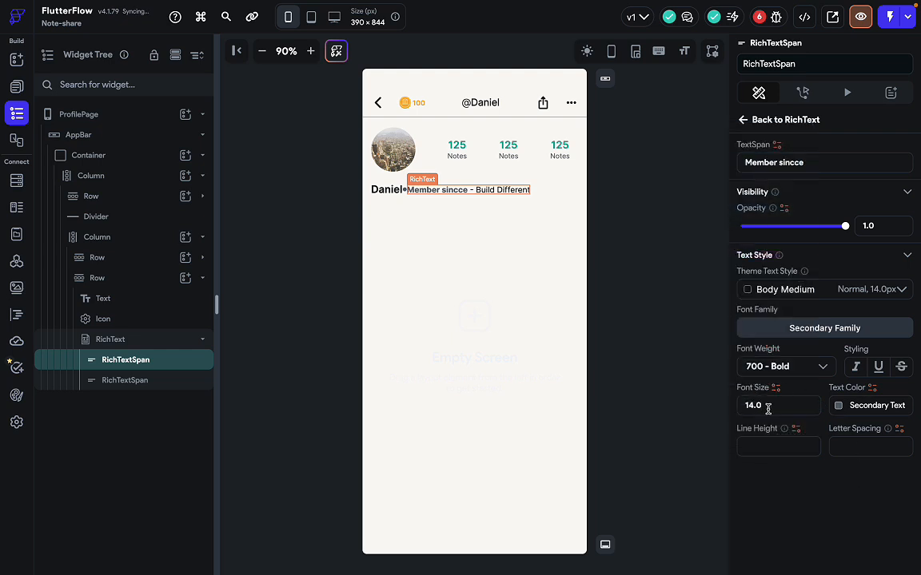
pyautogui.doubleClick(768, 409)
pyautogui.write('12')
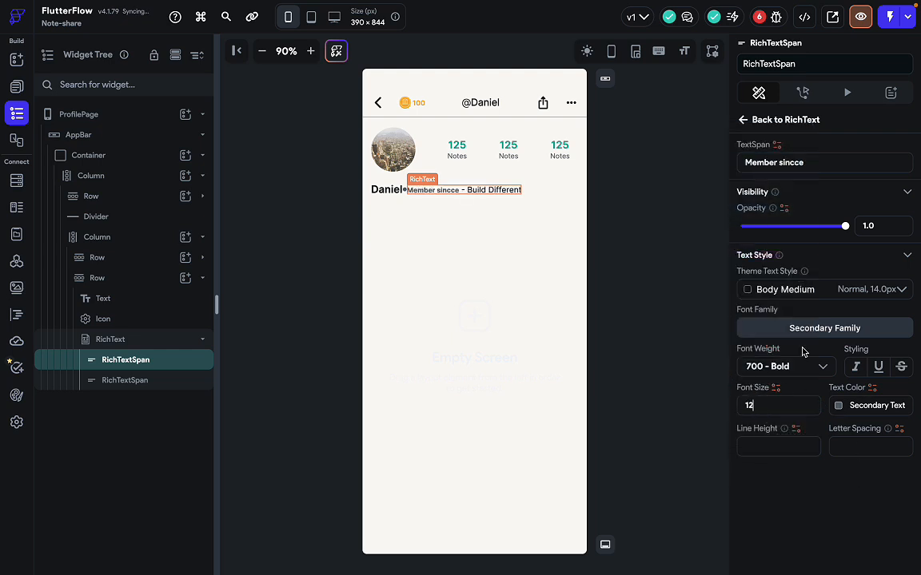
pyautogui.click(786, 366)
pyautogui.click(774, 274)
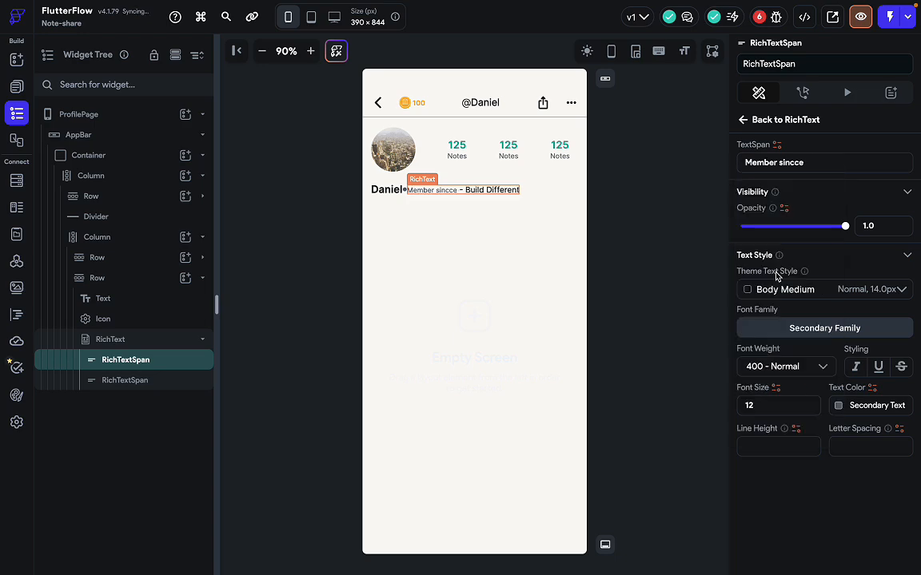
pyautogui.hotkey('ctrl', 'Right')
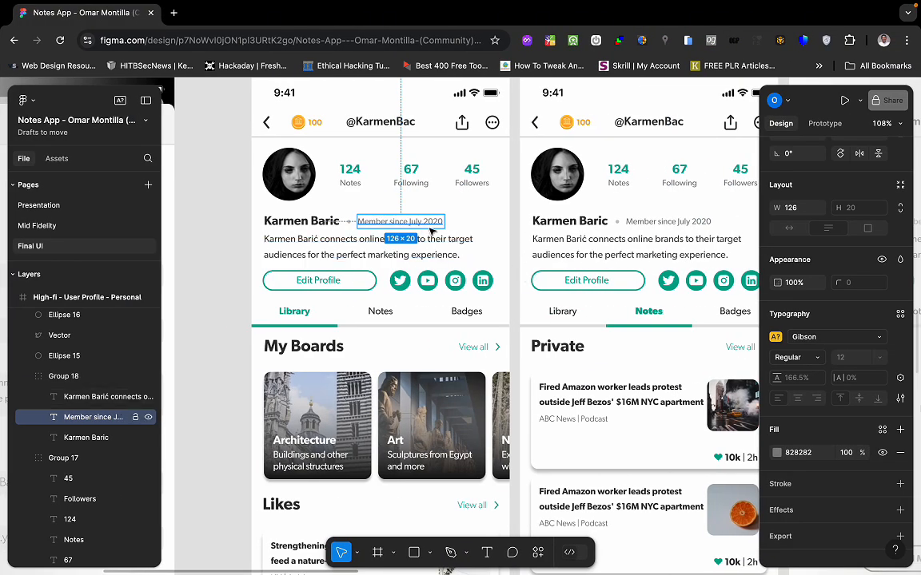
pyautogui.hotkey('ctrl', 'Left')
pyautogui.click(497, 195)
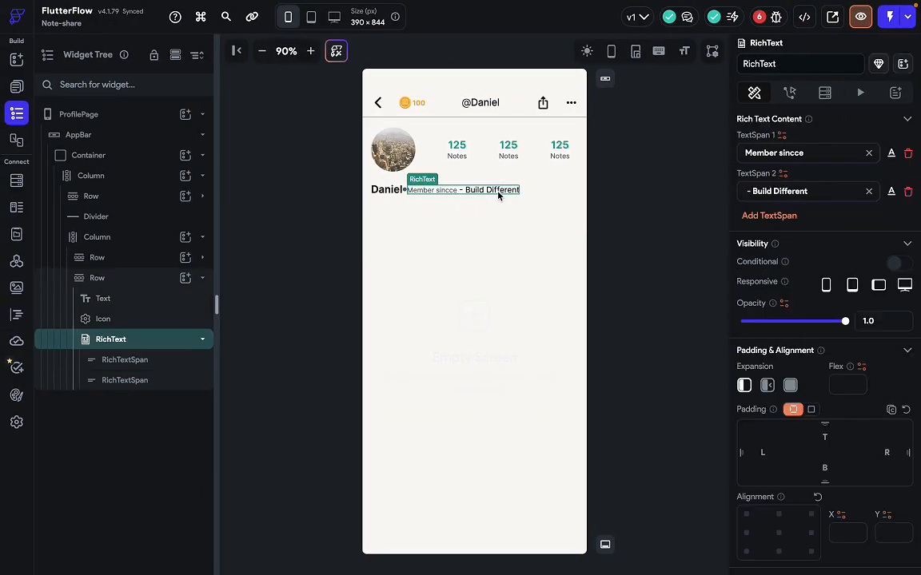
# Replace the second span's '- Build Different' text with 'july 2020', checking the date in Figma.
pyautogui.tripleClick(806, 192)
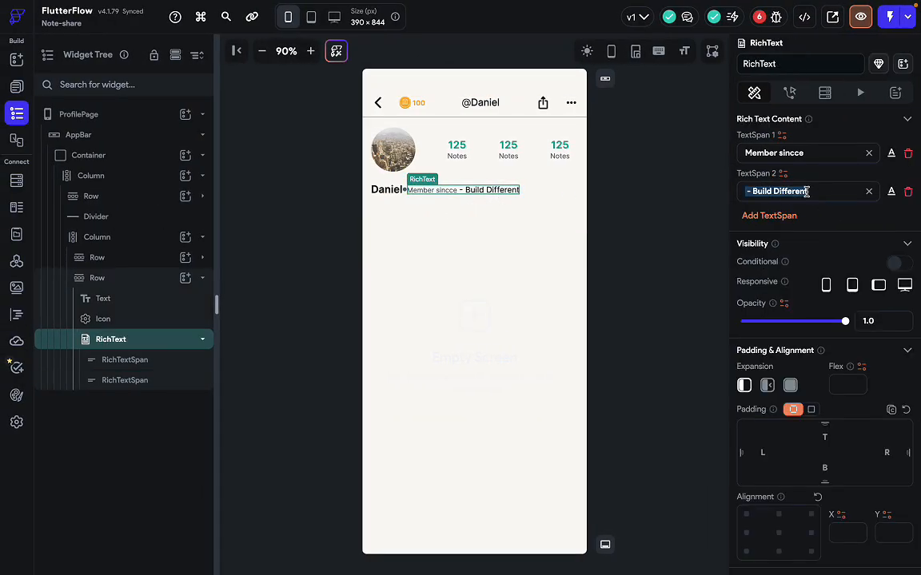
pyautogui.press('BackSpace')
pyautogui.write('ju')
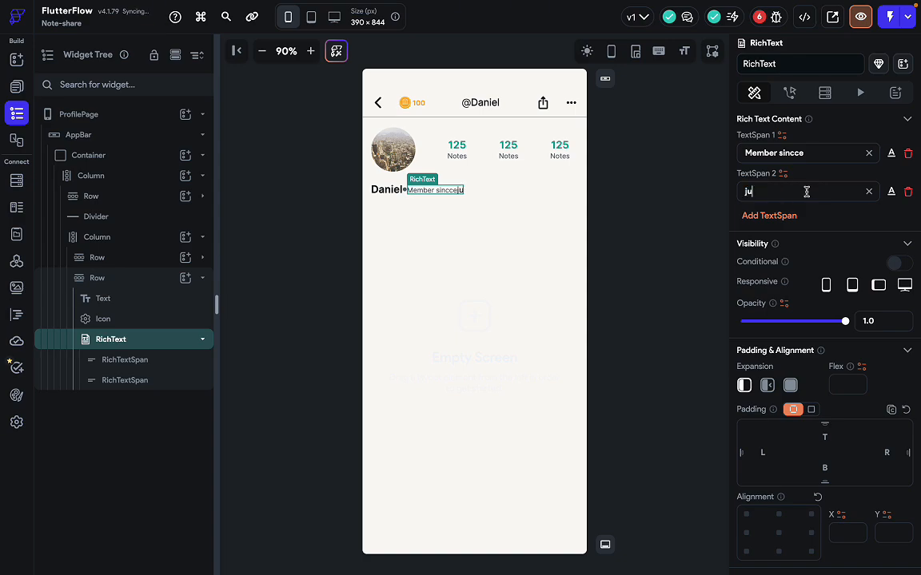
pyautogui.write('ly')
pyautogui.hotkey('ctrl', 'Right')
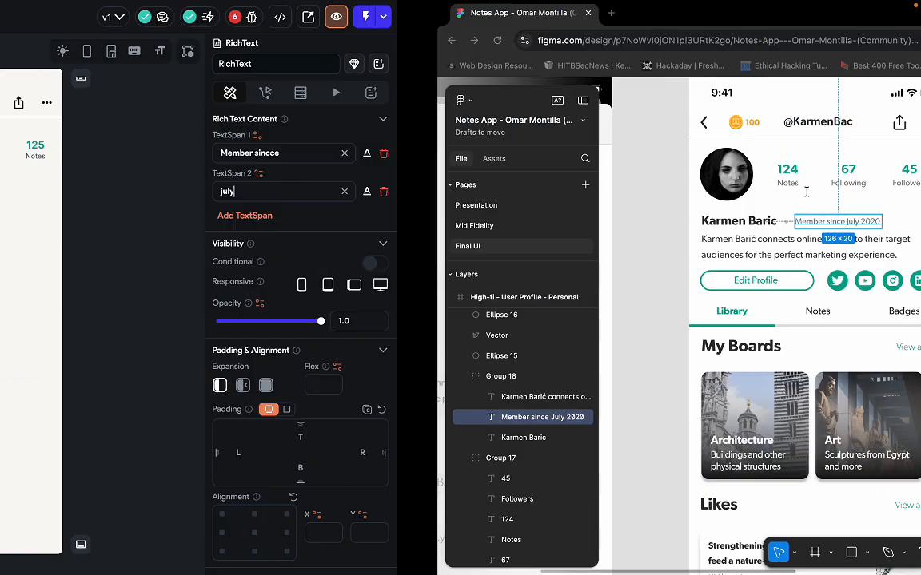
pyautogui.hotkey('ctrl', 'Left')
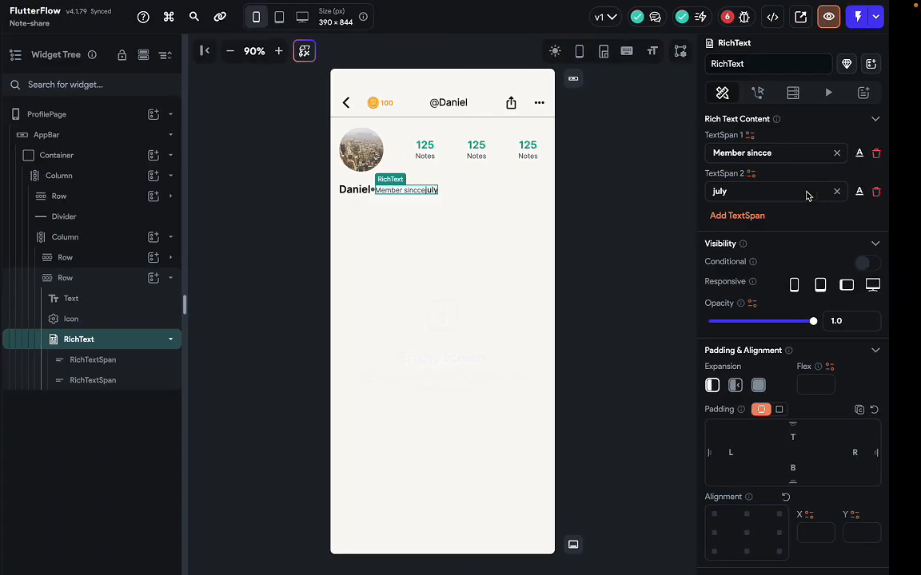
pyautogui.write('2020')
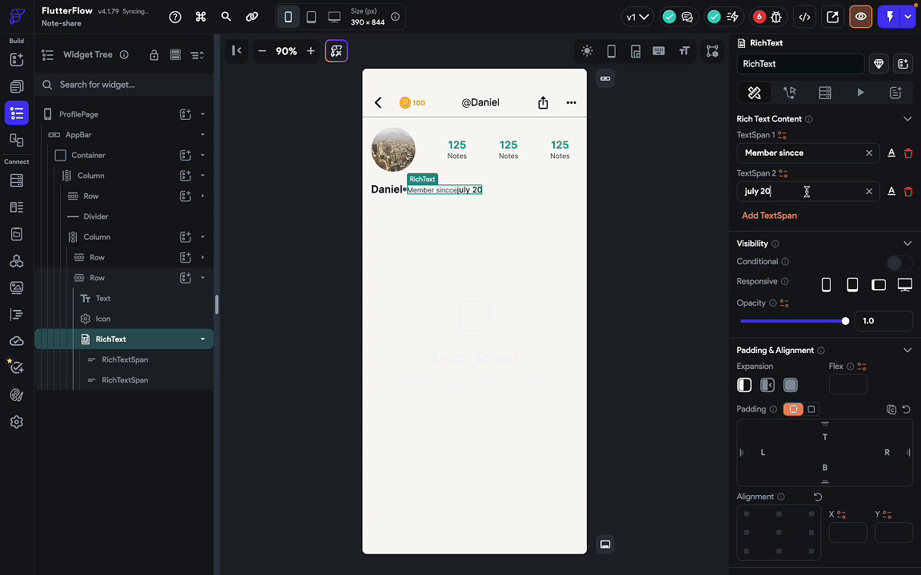
# Add an empty third text span and bring up the 'july 2020' span's style settings.
pyautogui.click(783, 224)
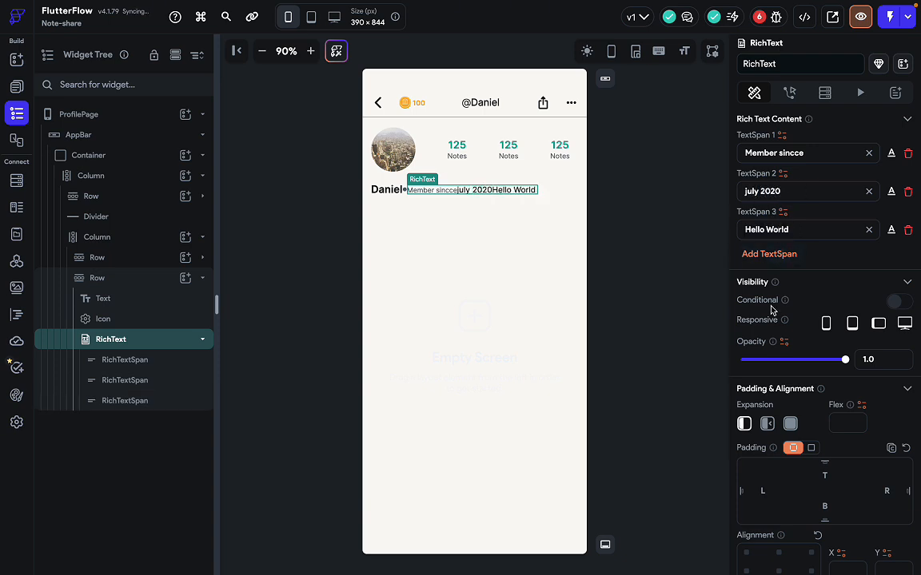
pyautogui.click(869, 230)
pyautogui.click(891, 193)
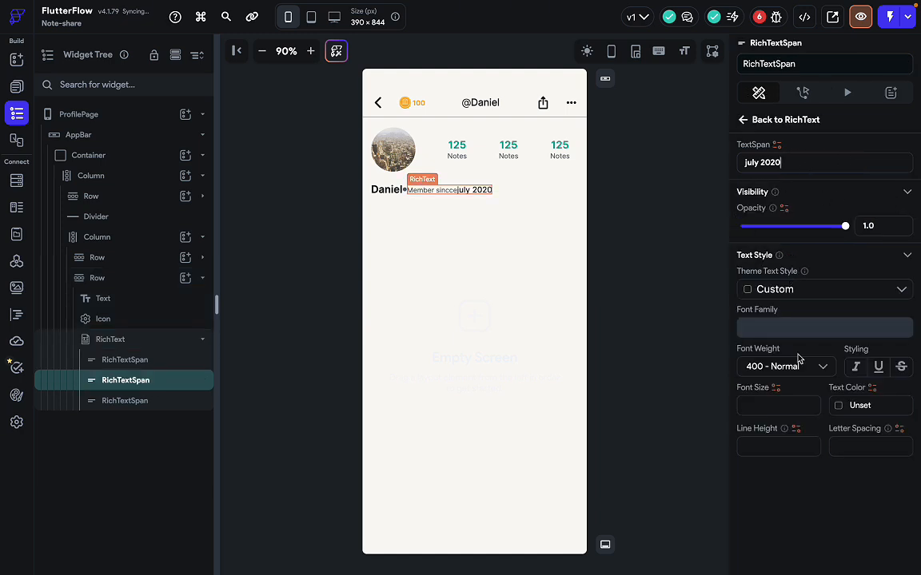
pyautogui.hotkey('ctrl', 'Right')
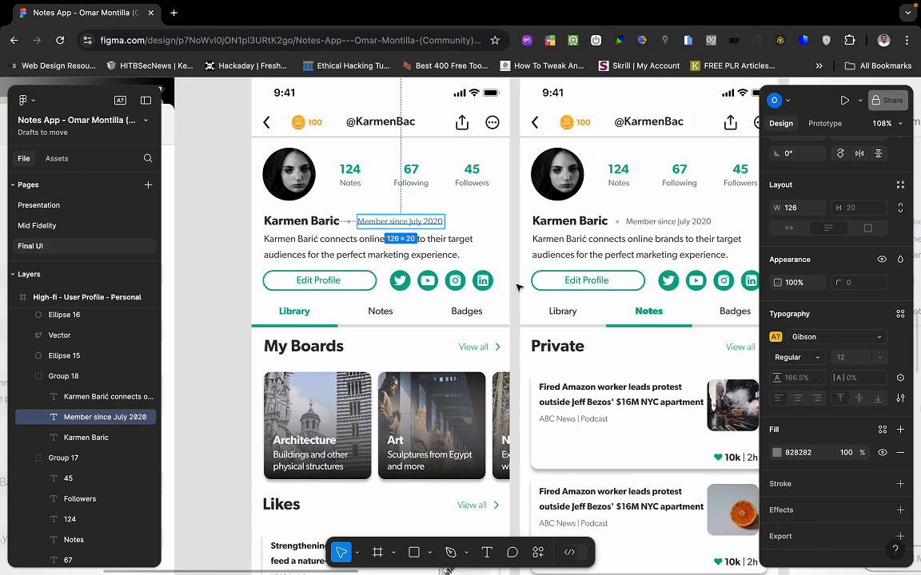
pyautogui.hotkey('ctrl', 'Left')
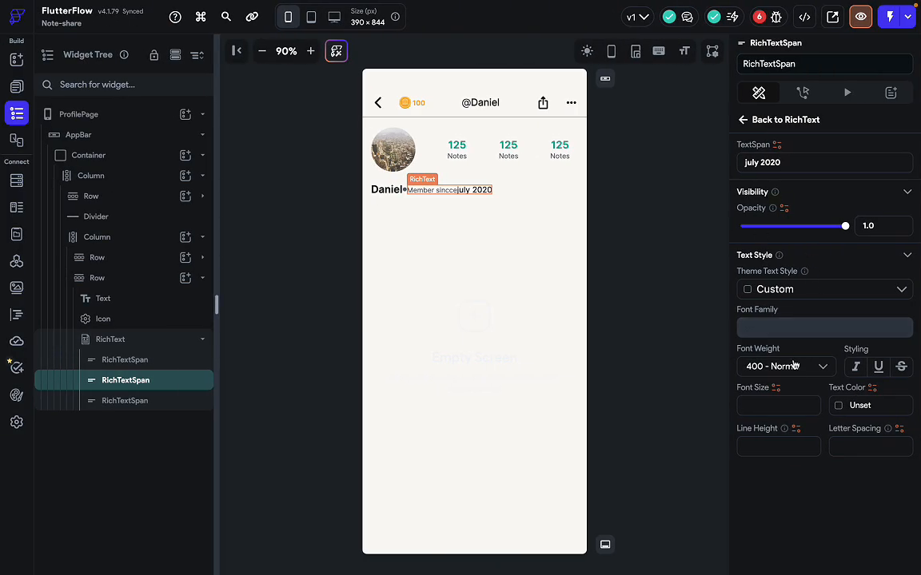
# Give the 'july 2020' span font size 12 and the Secondary Text colour.
pyautogui.click(784, 405)
pyautogui.write('12')
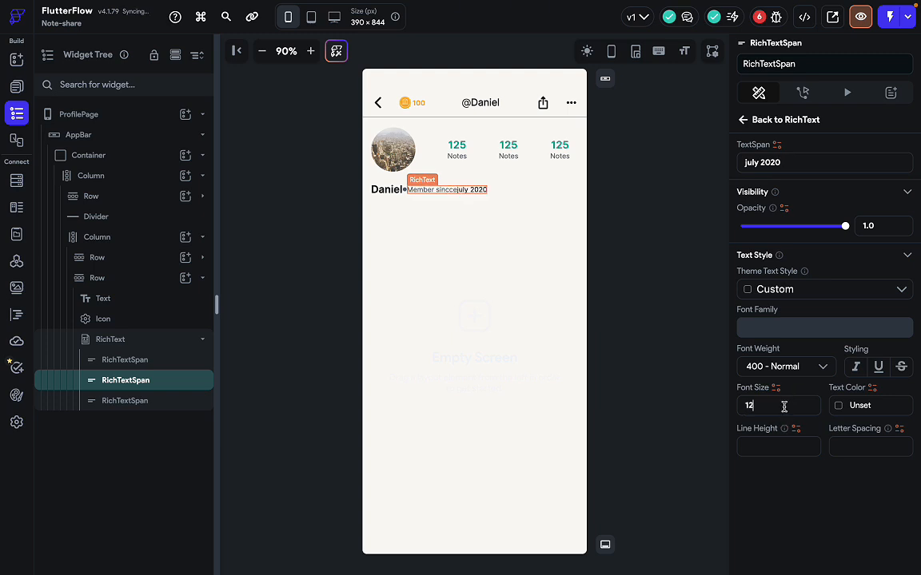
pyautogui.click(840, 406)
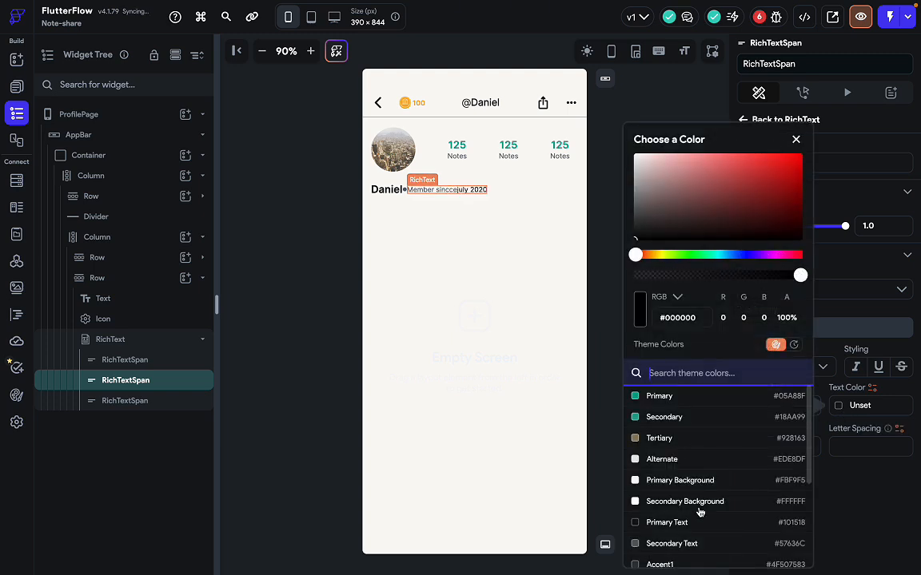
pyautogui.click(694, 545)
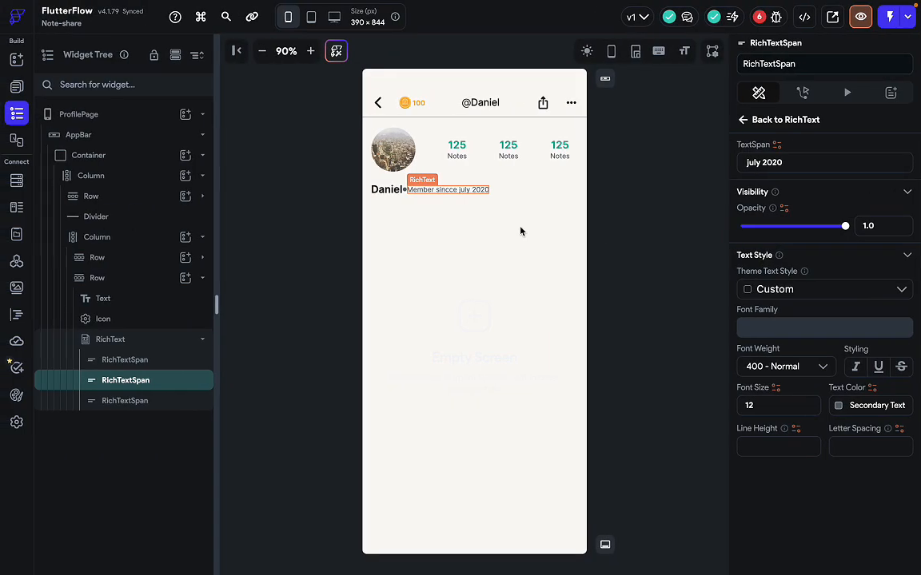
pyautogui.click(526, 189)
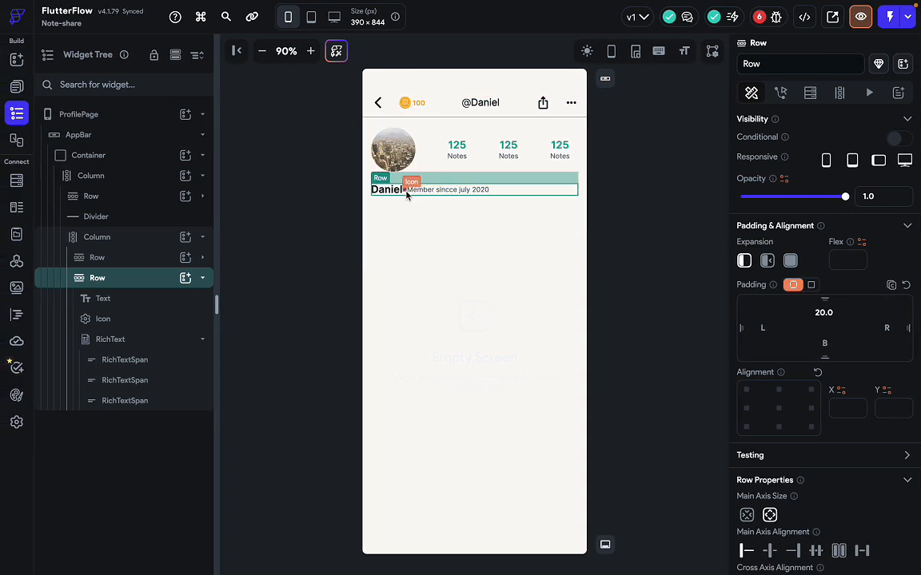
# Pad the dot icon between 'Daniel' and the date with 10 on left and right.
pyautogui.click(322, 190)
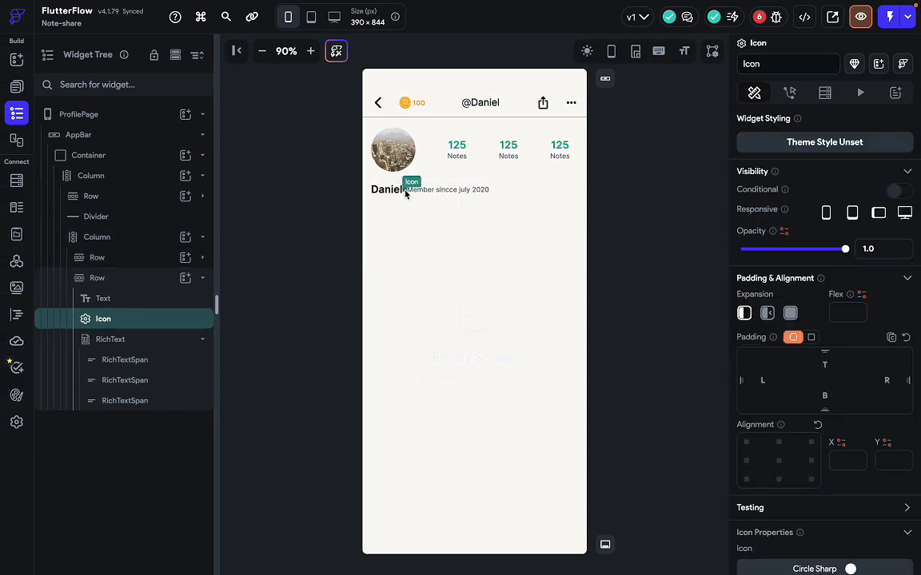
pyautogui.click(763, 383)
pyautogui.write('10')
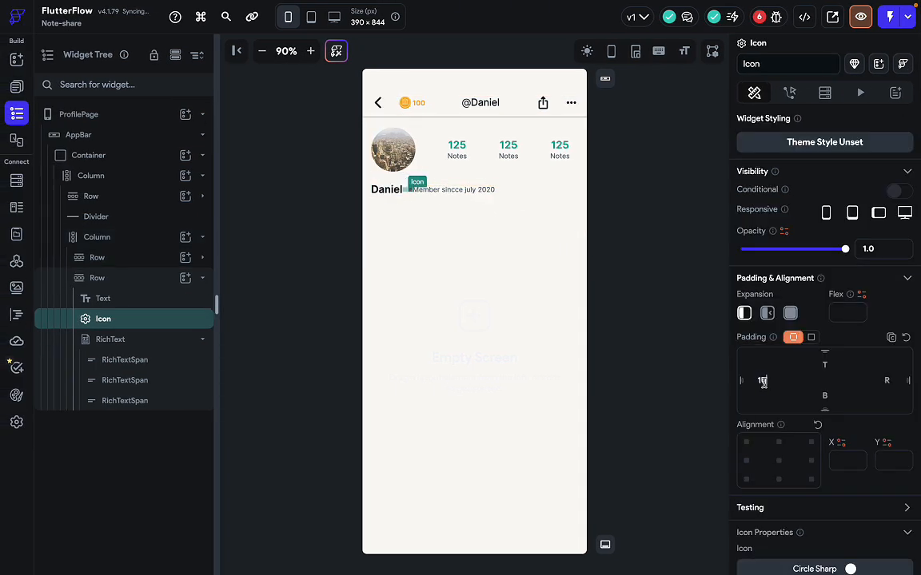
pyautogui.click(890, 380)
pyautogui.write('10')
pyautogui.click(560, 308)
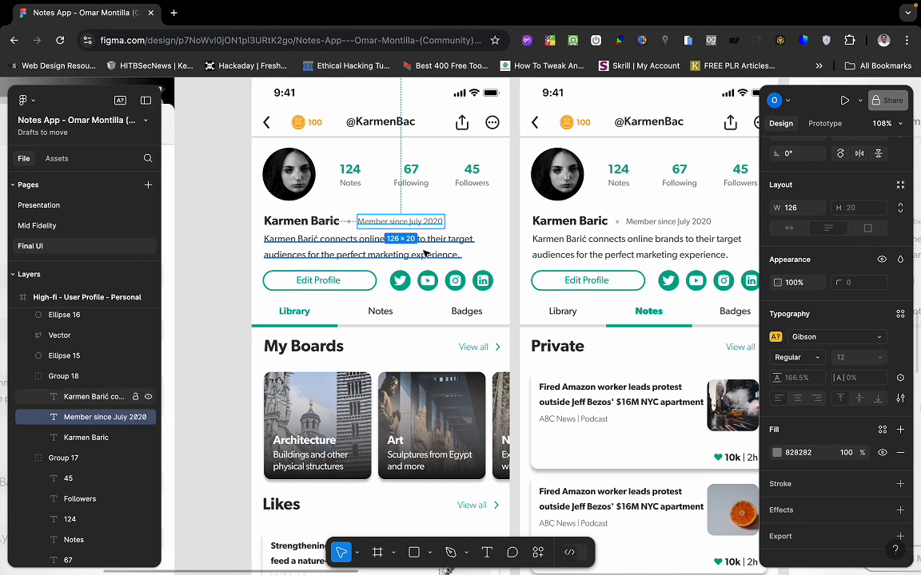
pyautogui.click(436, 253)
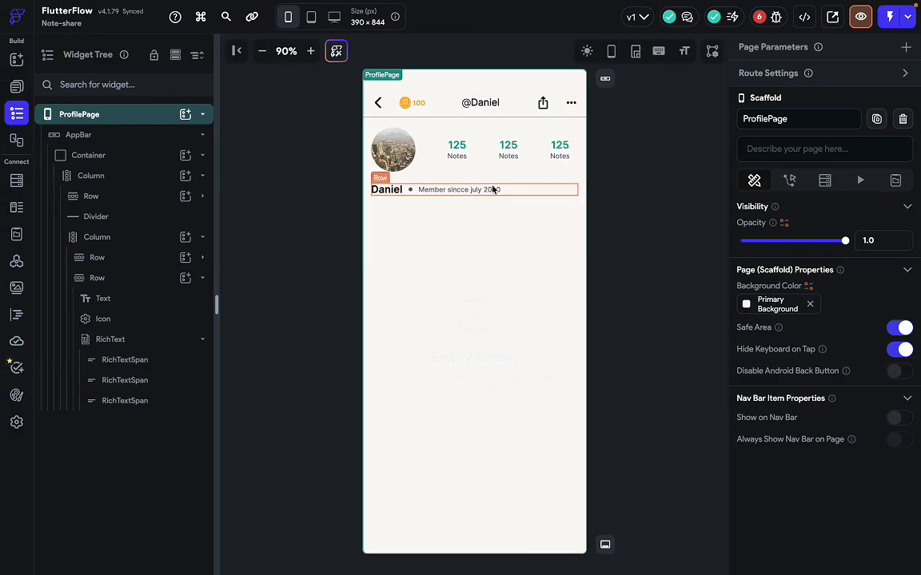
# Add a Hello World Text widget to the header column below the name row.
pyautogui.click(512, 196)
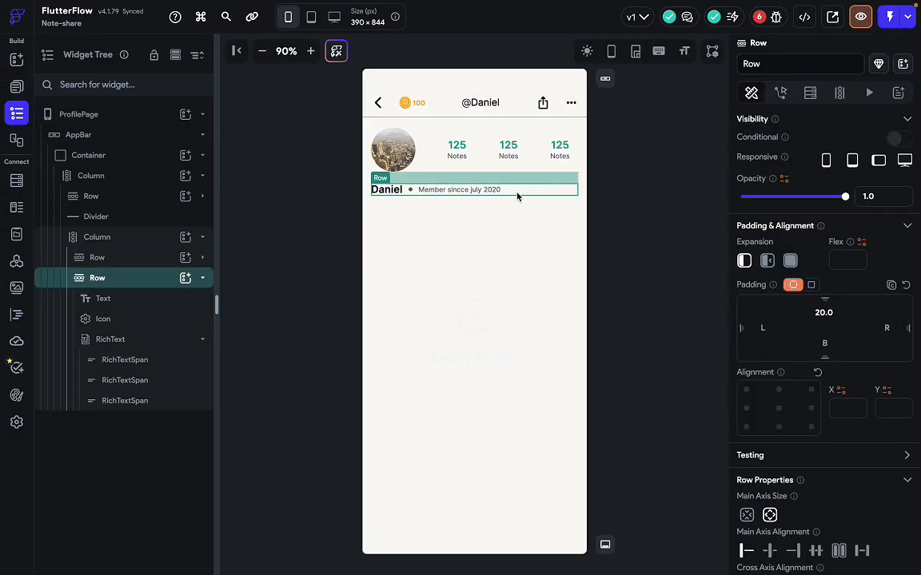
pyautogui.click(100, 258)
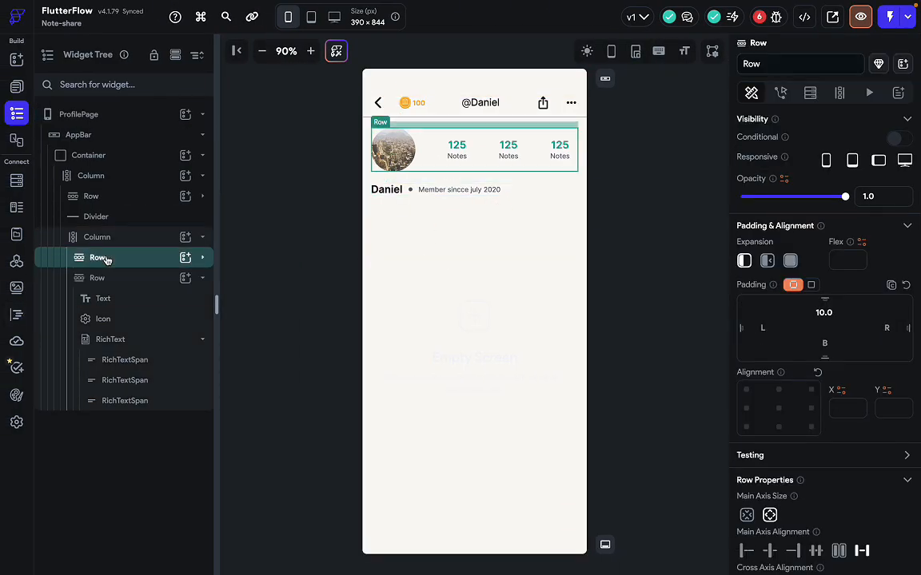
pyautogui.click(203, 279)
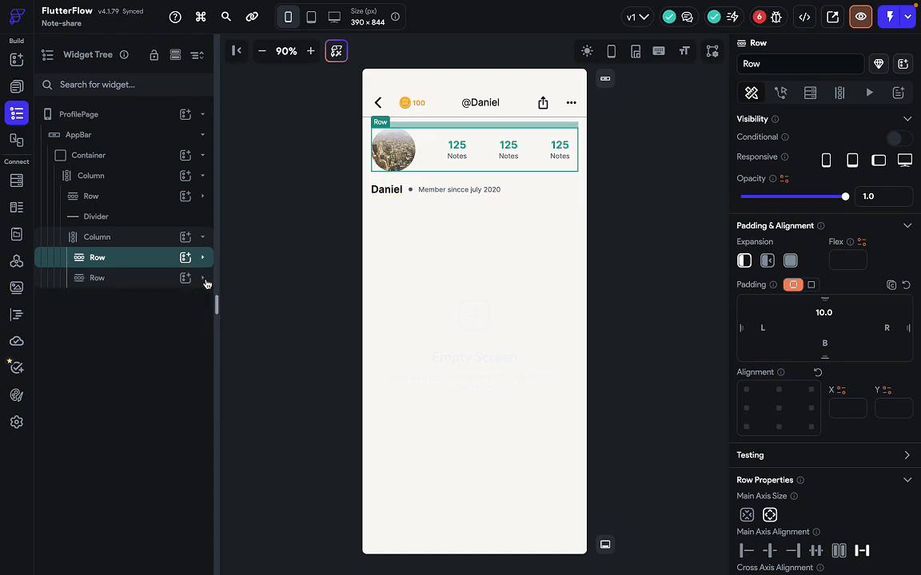
pyautogui.click(185, 237)
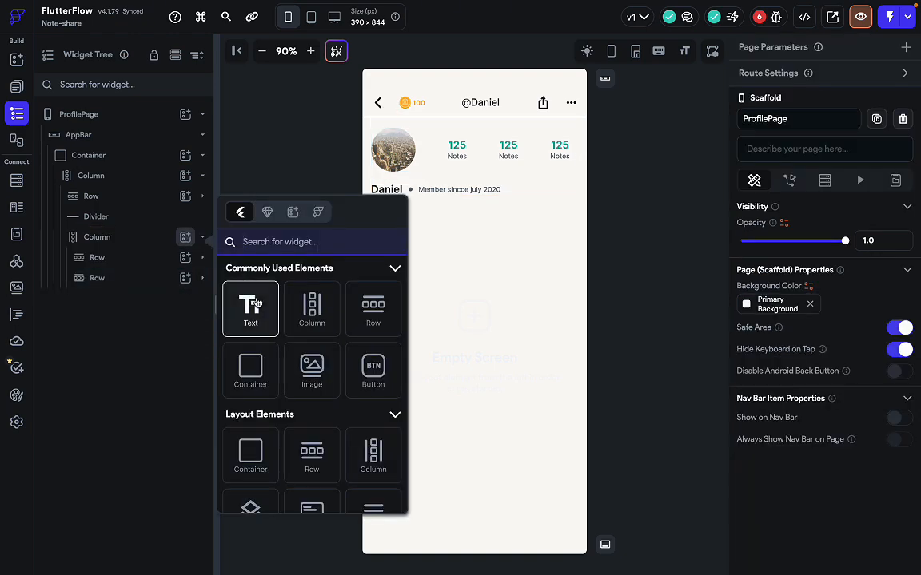
pyautogui.click(249, 309)
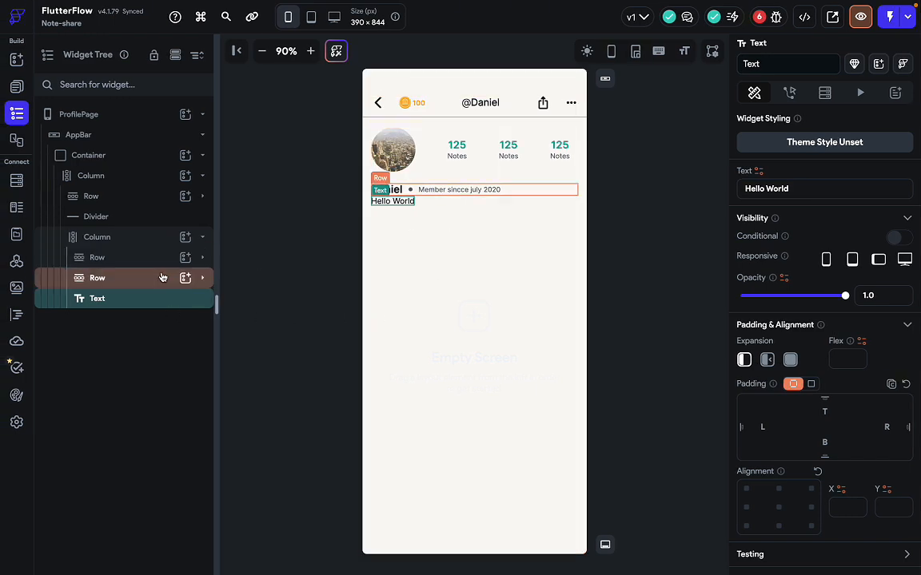
# Add a new empty Row to the header column beneath the text.
pyautogui.click(185, 238)
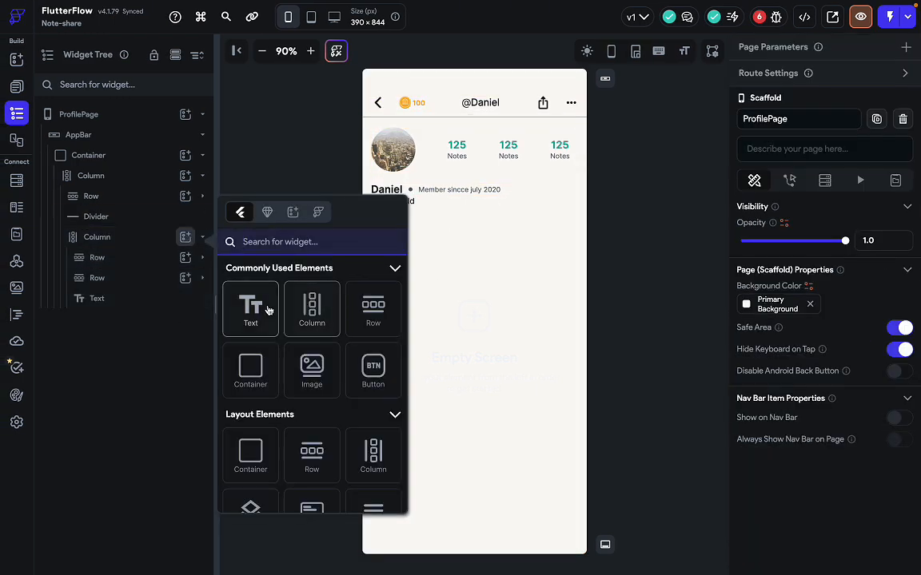
pyautogui.click(358, 312)
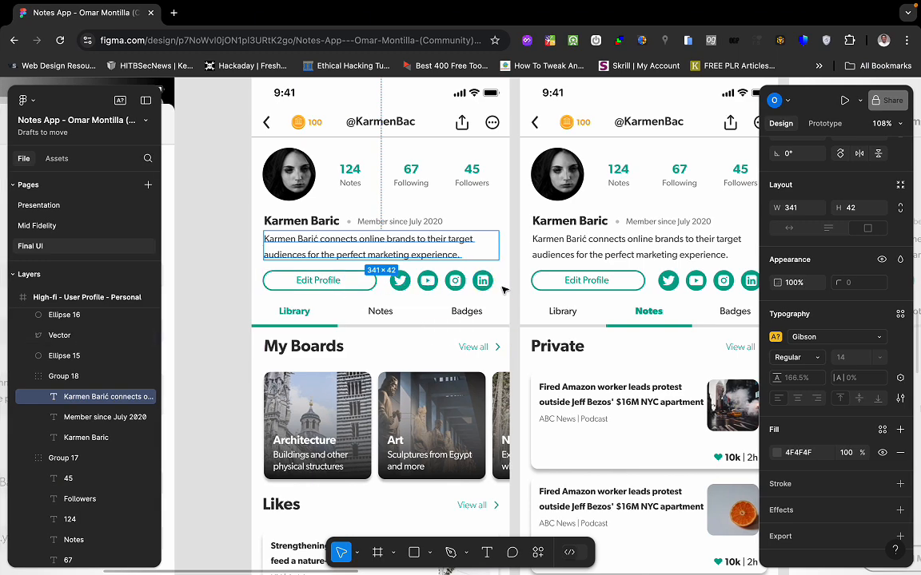
pyautogui.scroll(-2, 452, 370)
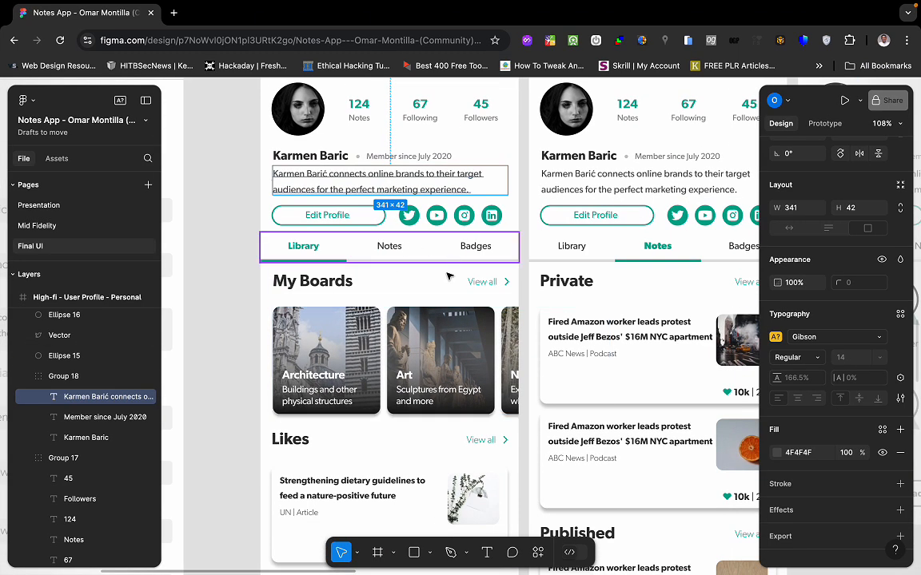
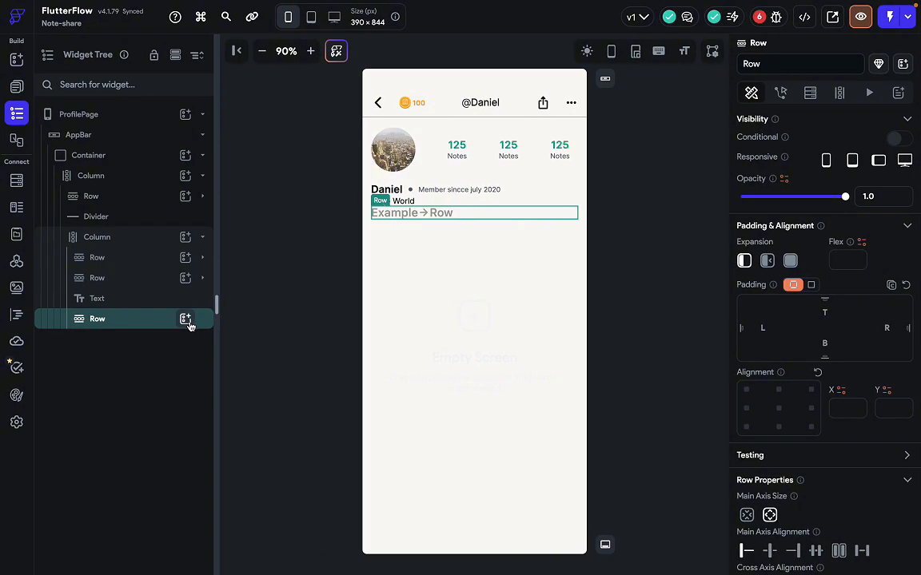
# Add a Button to the new row and set its height to 30.
pyautogui.click(185, 319)
pyautogui.write('butt')
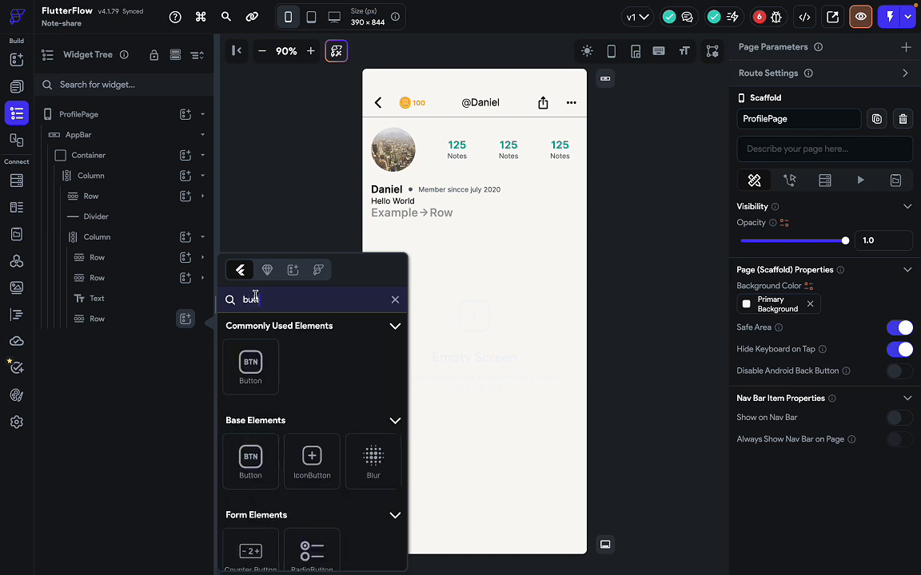
pyautogui.click(251, 366)
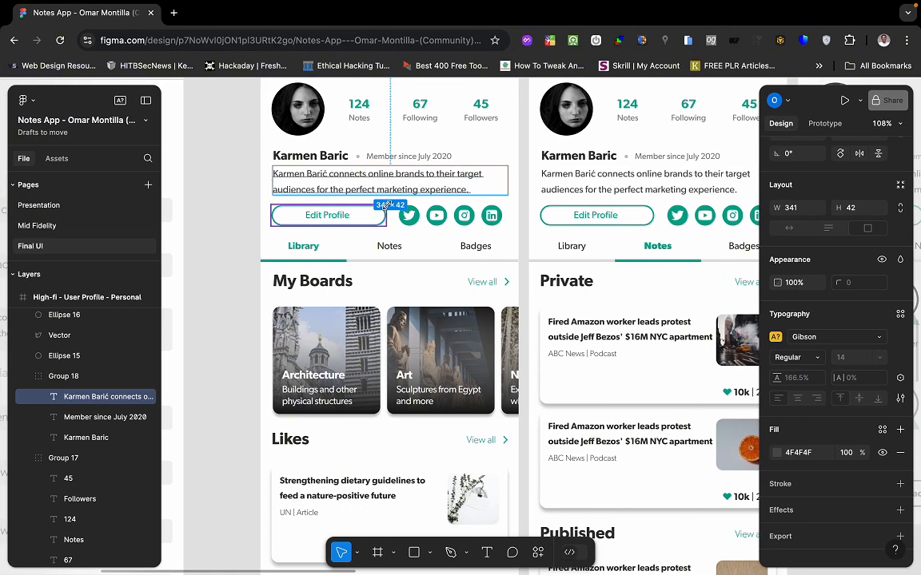
pyautogui.click(521, 218)
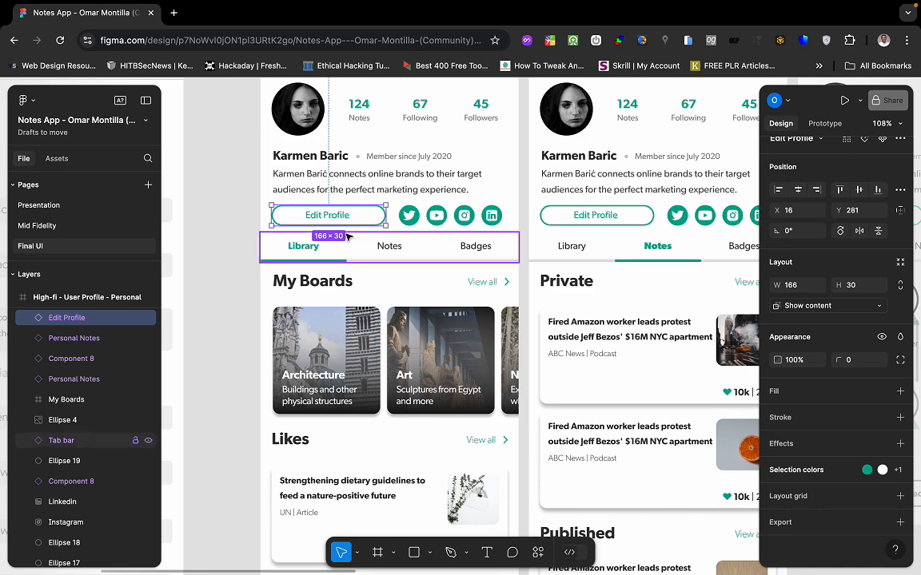
pyautogui.scroll(-5, 839, 530)
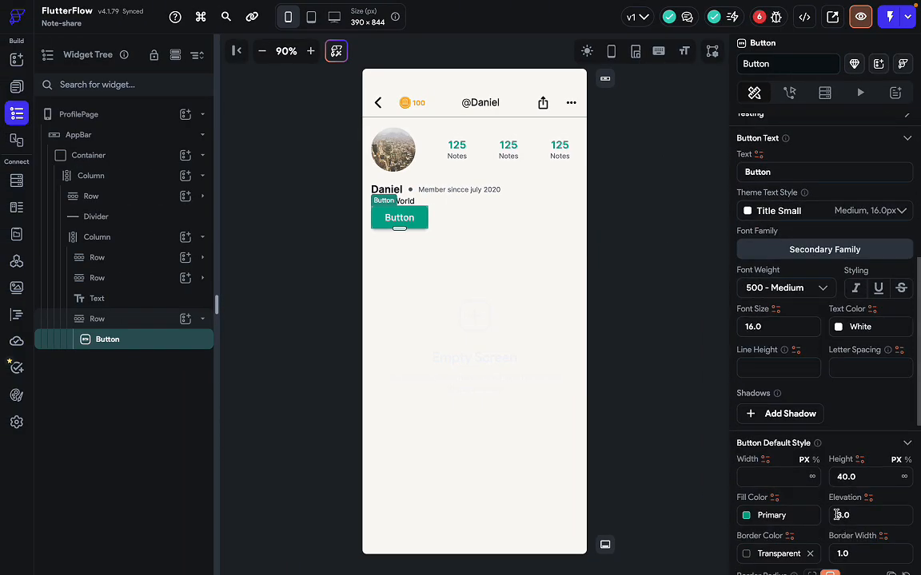
pyautogui.scroll(-3, 821, 504)
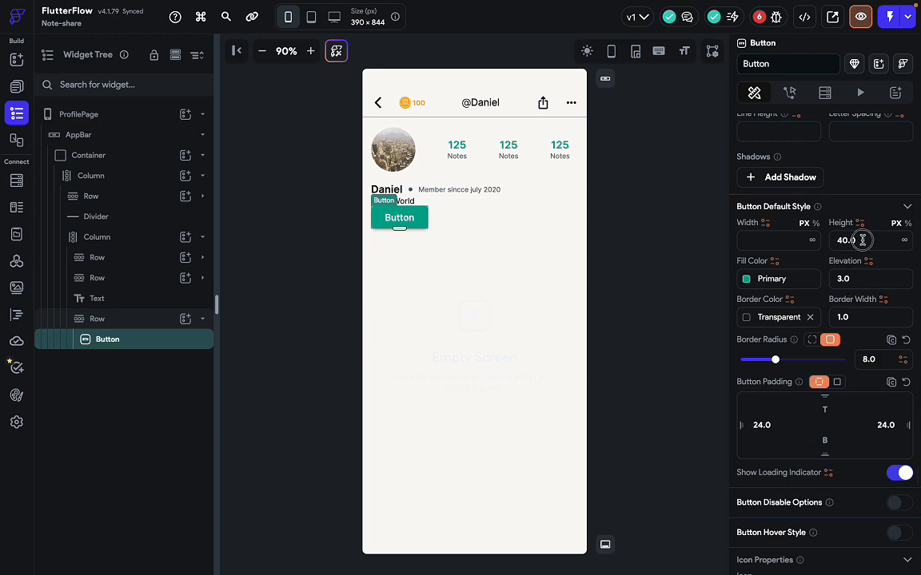
pyautogui.moveTo(861, 238); pyautogui.dragTo(814, 242)
pyautogui.write('30')
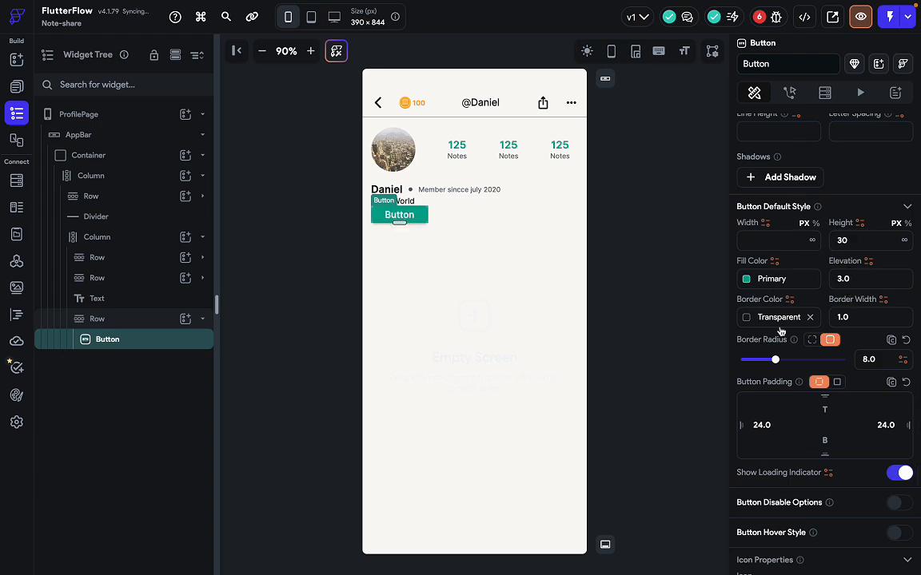
pyautogui.scroll(1, 780, 332)
pyautogui.hotkey('ctrl', 'Right')
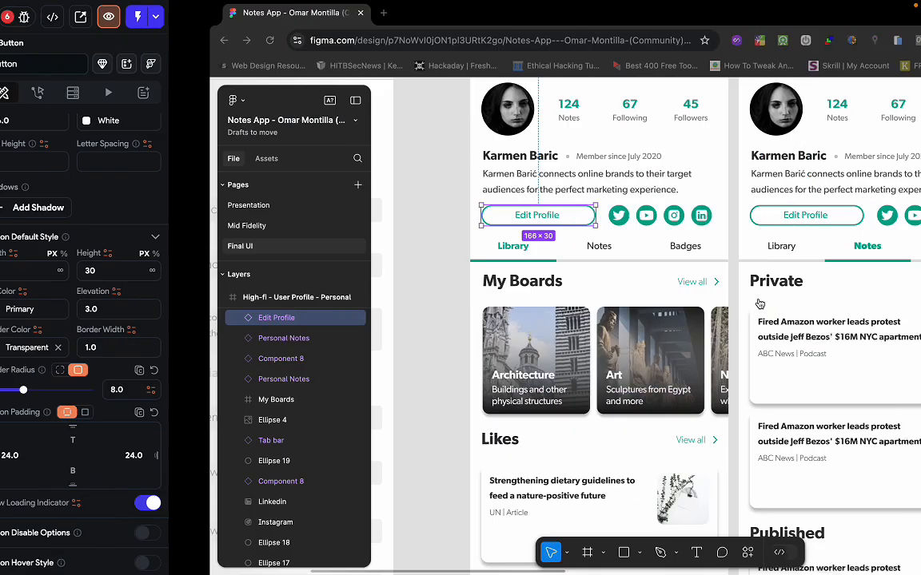
pyautogui.hotkey('ctrl', 'Left')
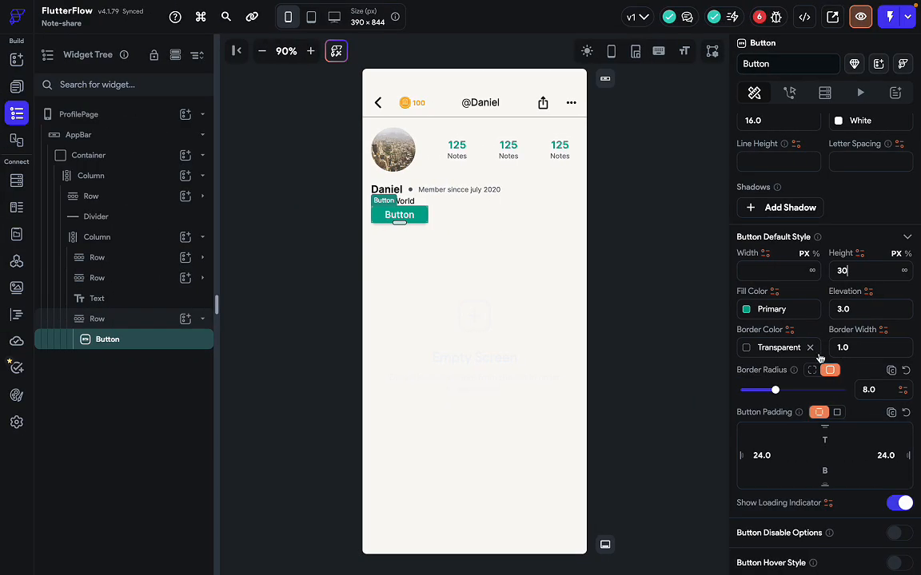
# Give the button a Primary border with a width of 3.
pyautogui.click(744, 347)
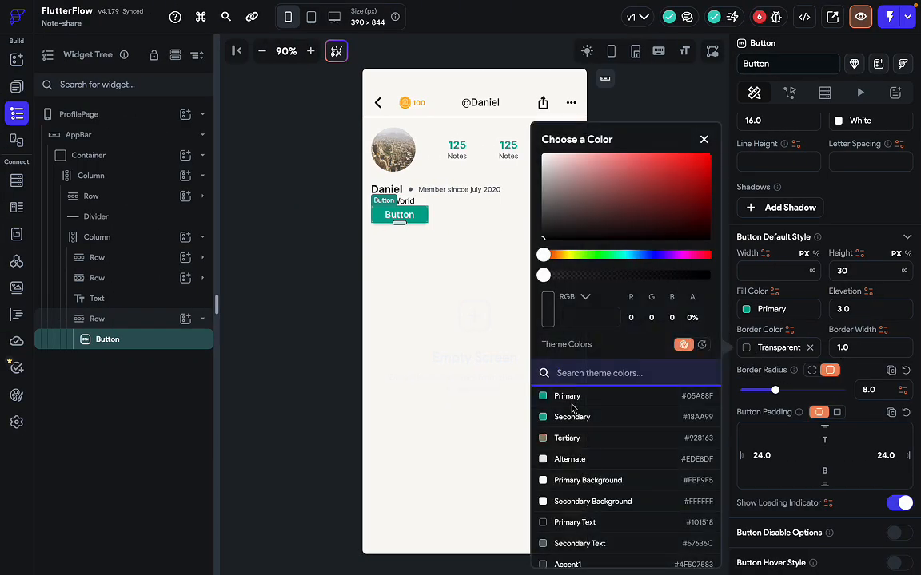
pyautogui.click(593, 397)
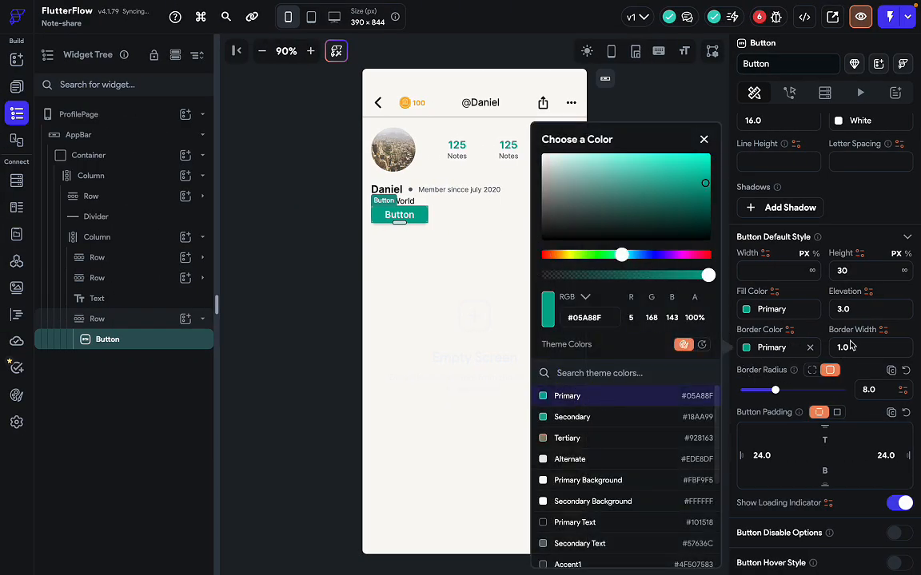
pyautogui.click(853, 347)
pyautogui.hotkey('ctrl', 'Right')
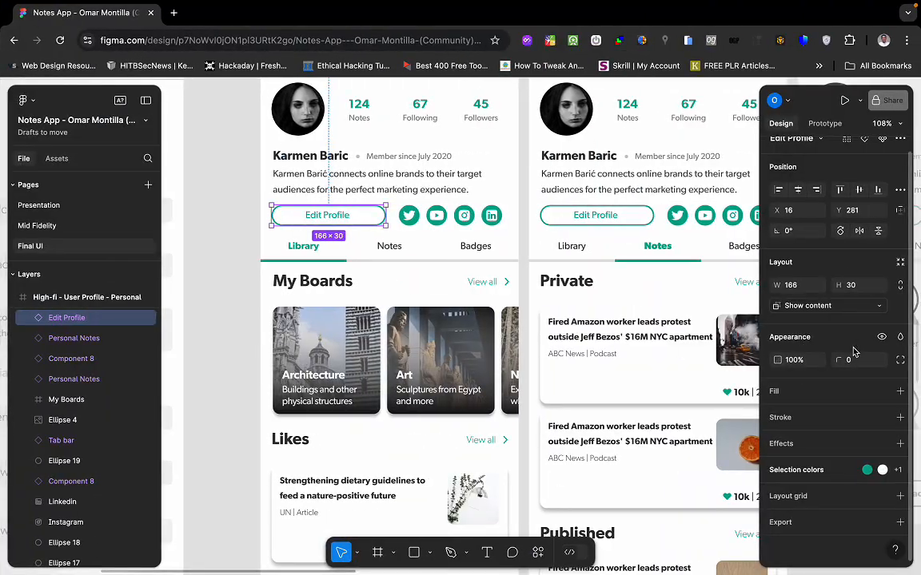
pyautogui.hotkey('ctrl', 'Left')
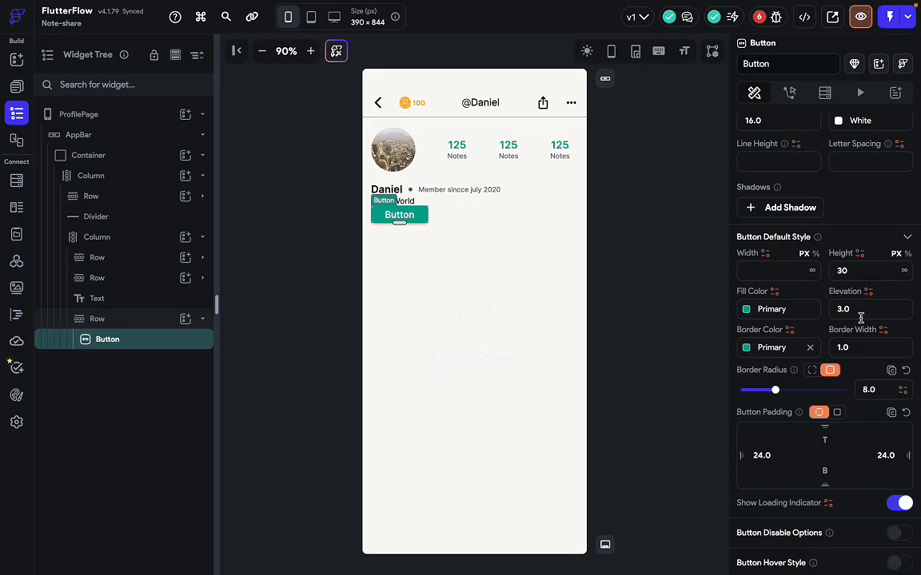
pyautogui.click(854, 346)
pyautogui.write('3')
# Make the button fill fully transparent and clear the elevation value.
pyautogui.click(759, 310)
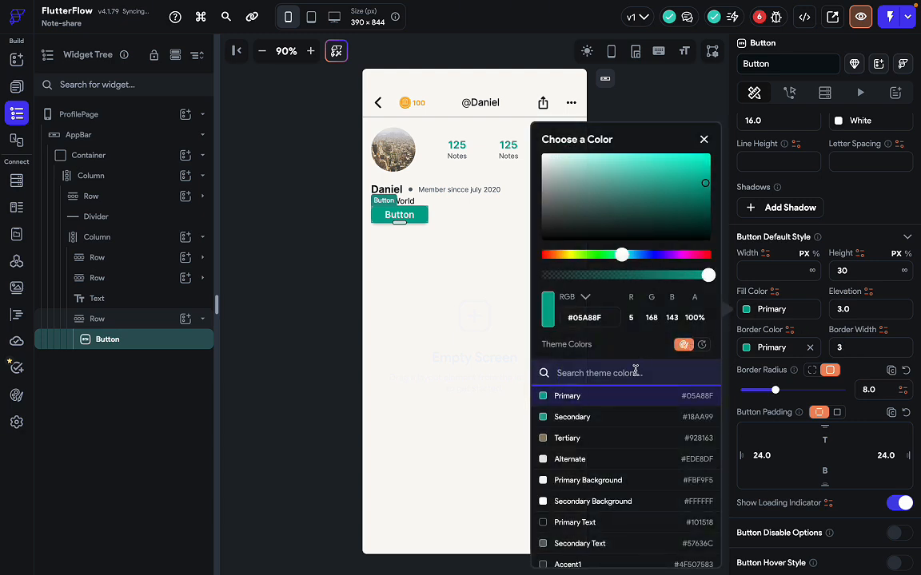
pyautogui.moveTo(695, 276); pyautogui.dragTo(477, 274)
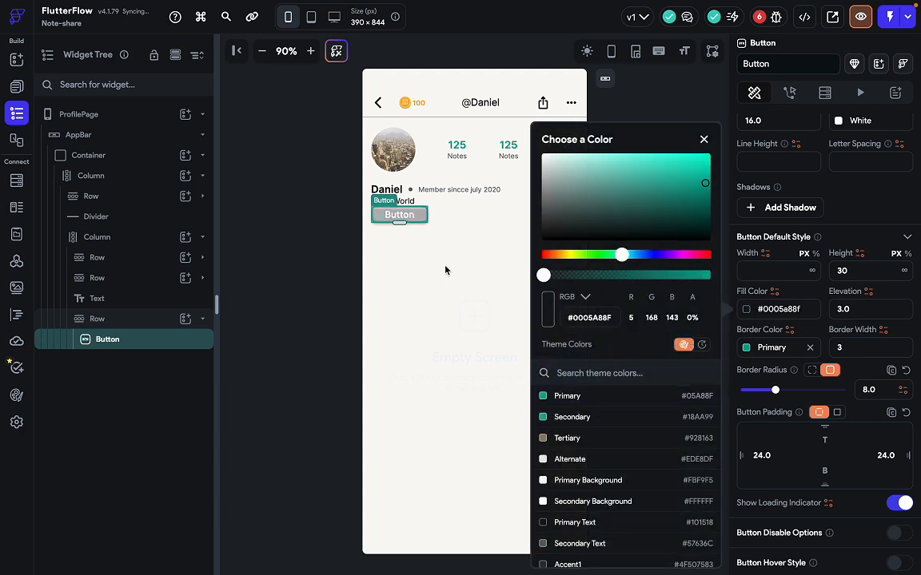
pyautogui.click(855, 309)
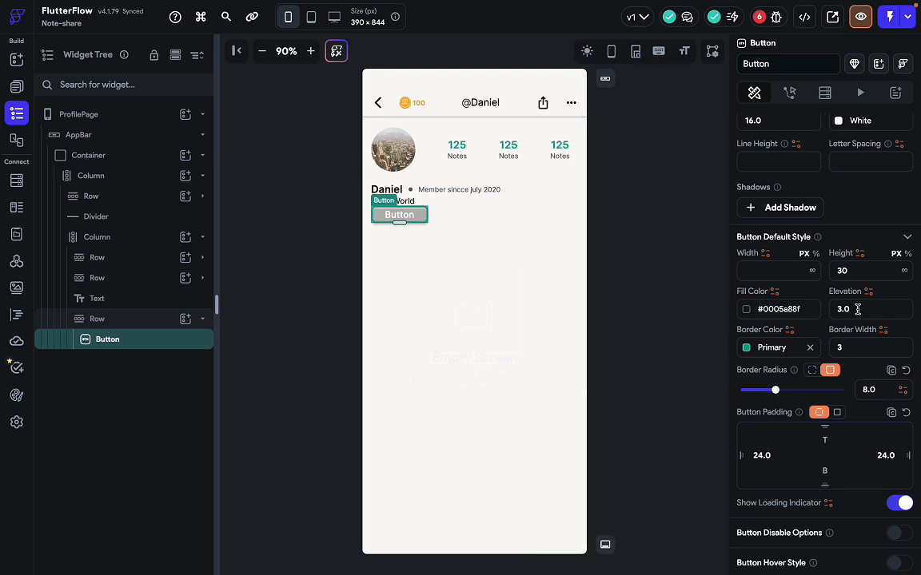
pyautogui.press('BackSpace')
# Set the button elevation to 0 and the border width to 2.5.
pyautogui.write('0')
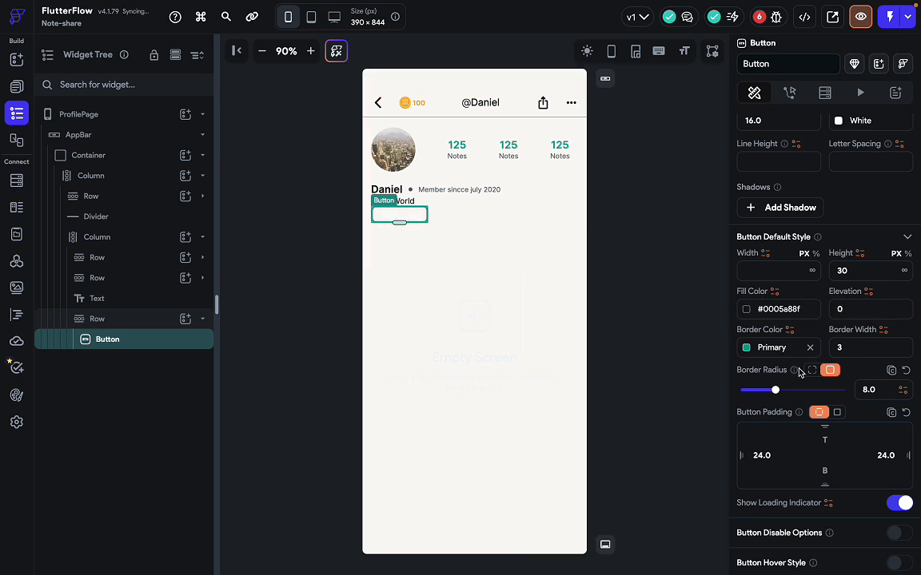
pyautogui.click(516, 302)
pyautogui.click(394, 219)
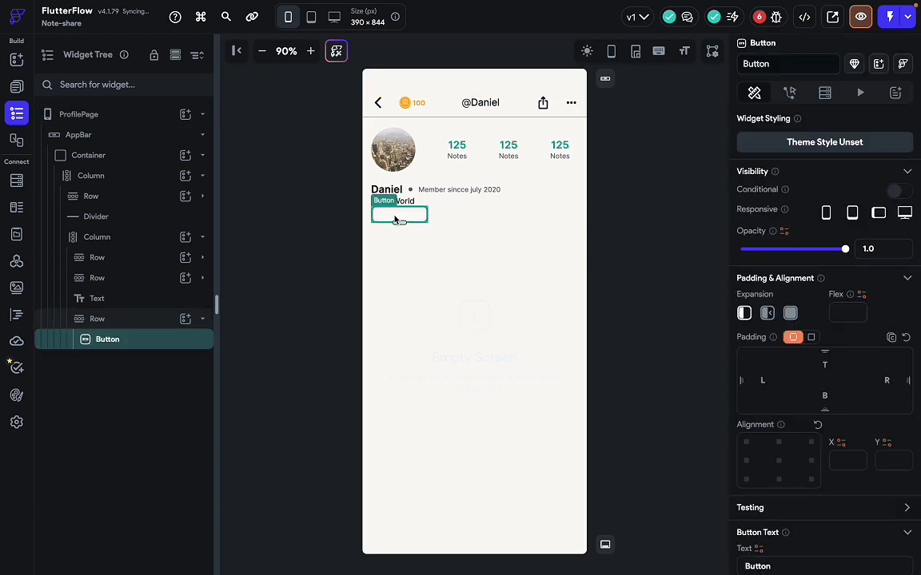
pyautogui.hotkey('ctrl', 'Right')
pyautogui.click(535, 316)
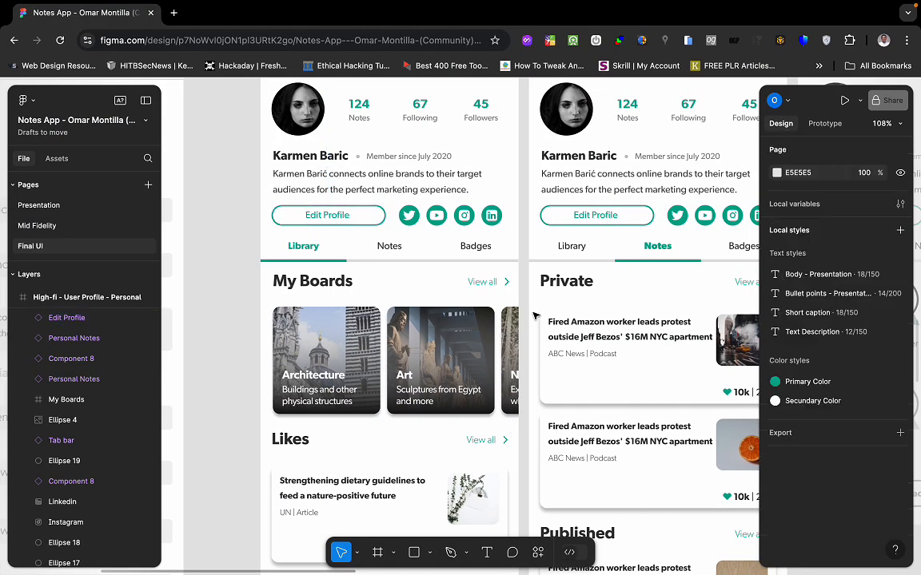
pyautogui.hotkey('ctrl', 'Left')
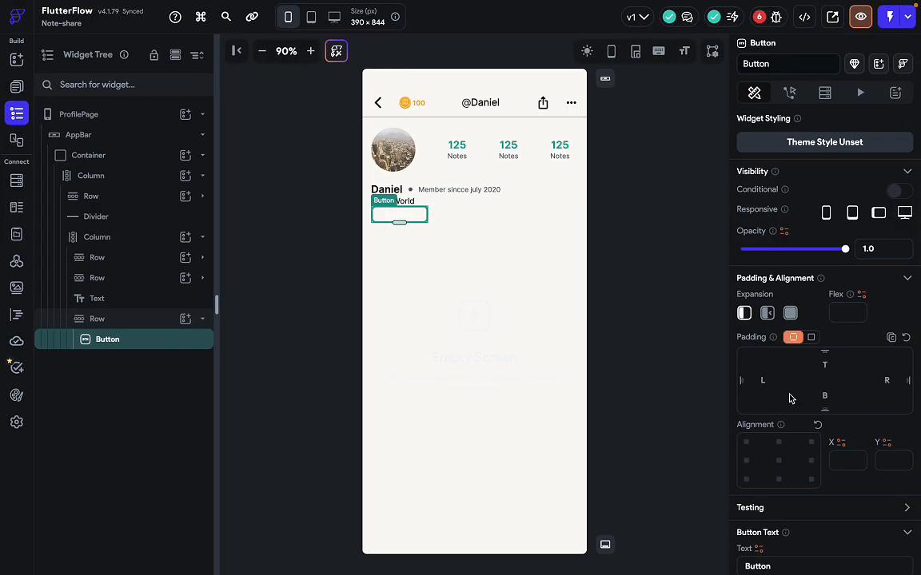
pyautogui.scroll(-6, 789, 398)
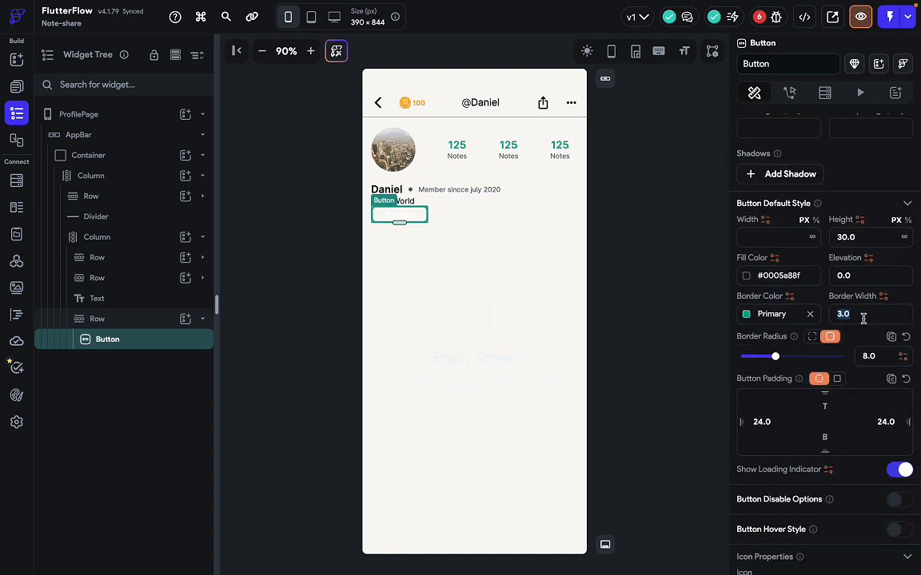
pyautogui.write('2.5')
pyautogui.scroll(3, 780, 306)
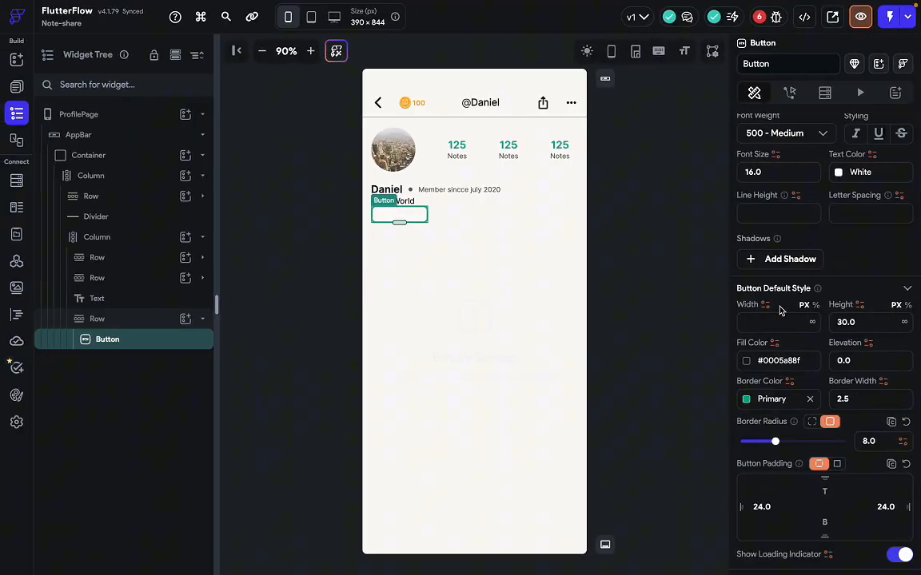
pyautogui.scroll(3, 791, 360)
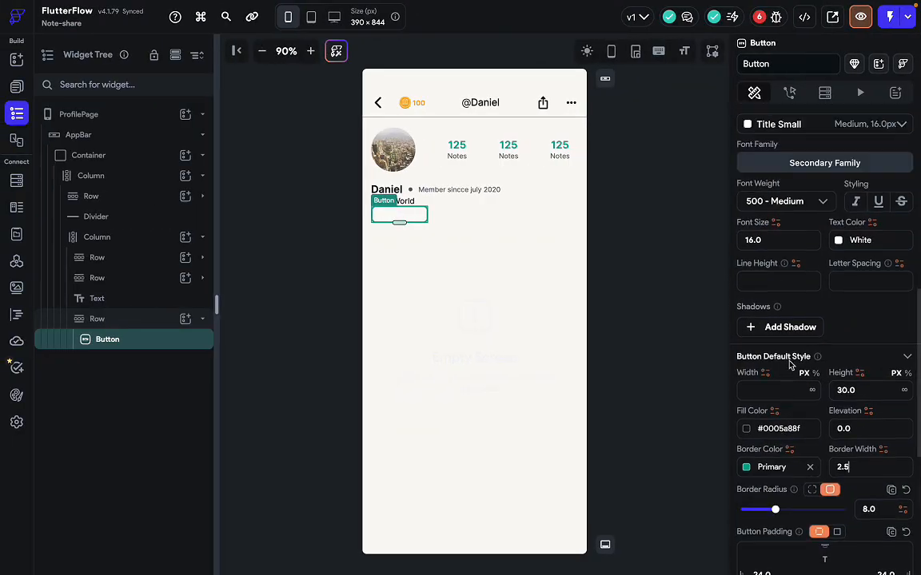
# Colour the button label text Primary.
pyautogui.click(834, 319)
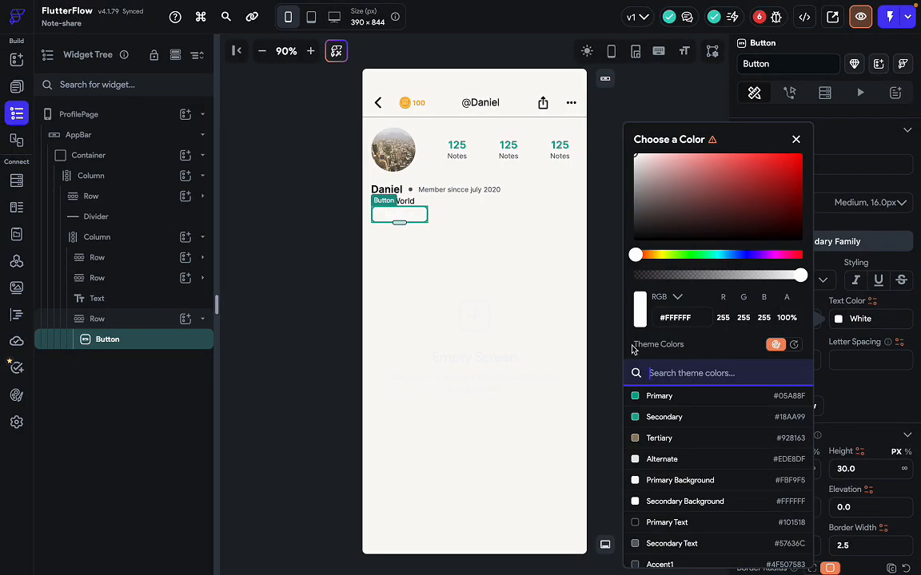
pyautogui.scroll(-2, 666, 472)
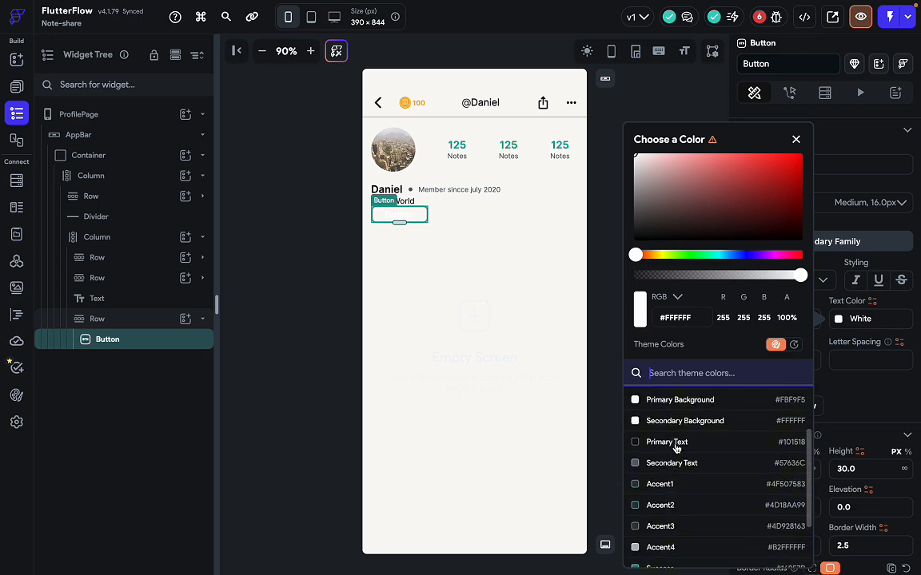
pyautogui.click(675, 444)
pyautogui.scroll(2, 675, 443)
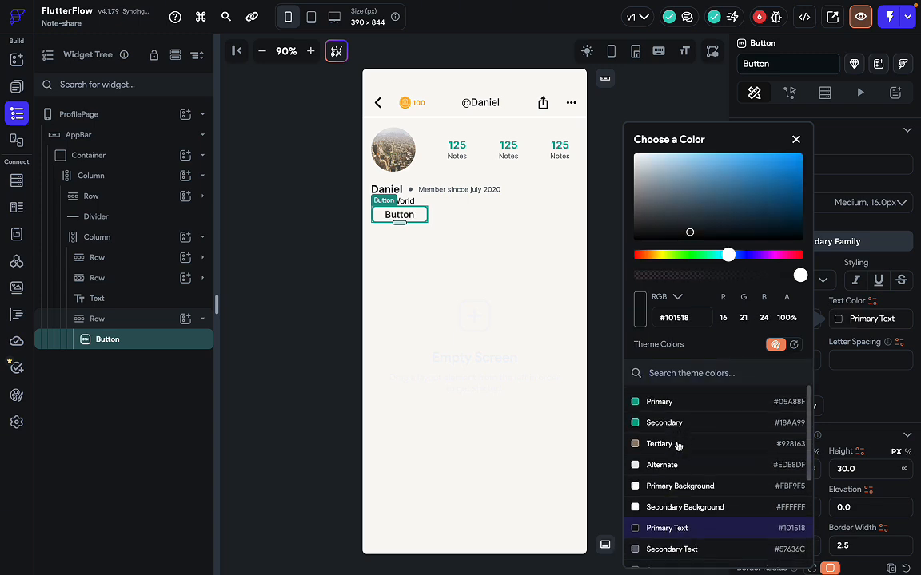
pyautogui.click(668, 398)
pyautogui.click(897, 390)
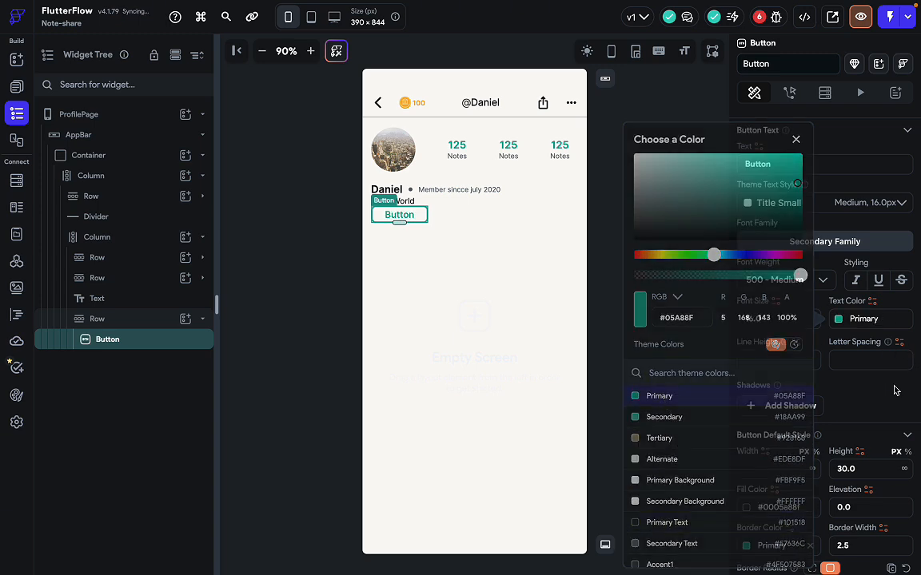
pyautogui.hotkey('ctrl', 'Right')
pyautogui.hotkey('ctrl', 'Left')
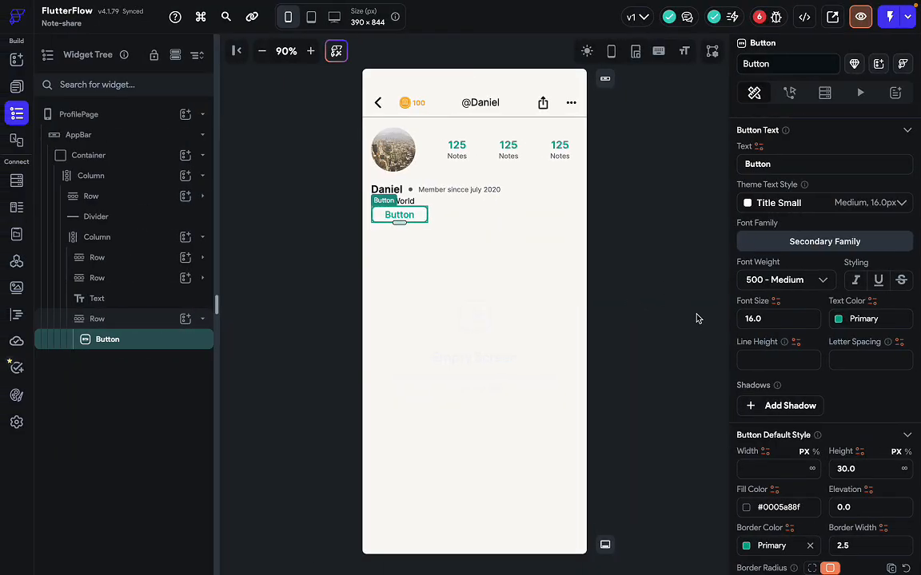
# Set the label font weight to 400 - Normal and compare it with Figma's Edit Profile text.
pyautogui.click(795, 281)
pyautogui.click(766, 250)
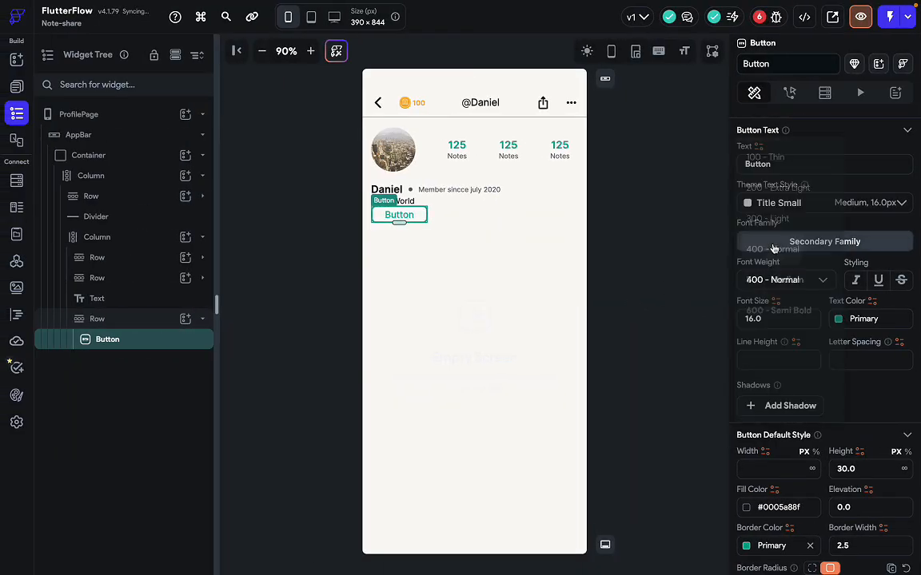
pyautogui.hotkey('ctrl', 'Right')
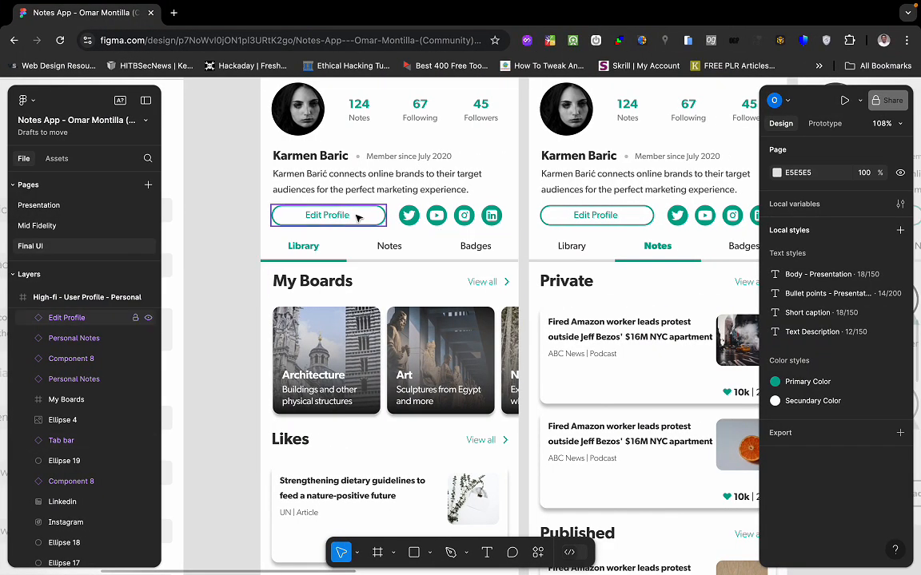
pyautogui.doubleClick(352, 217)
pyautogui.doubleClick(336, 215)
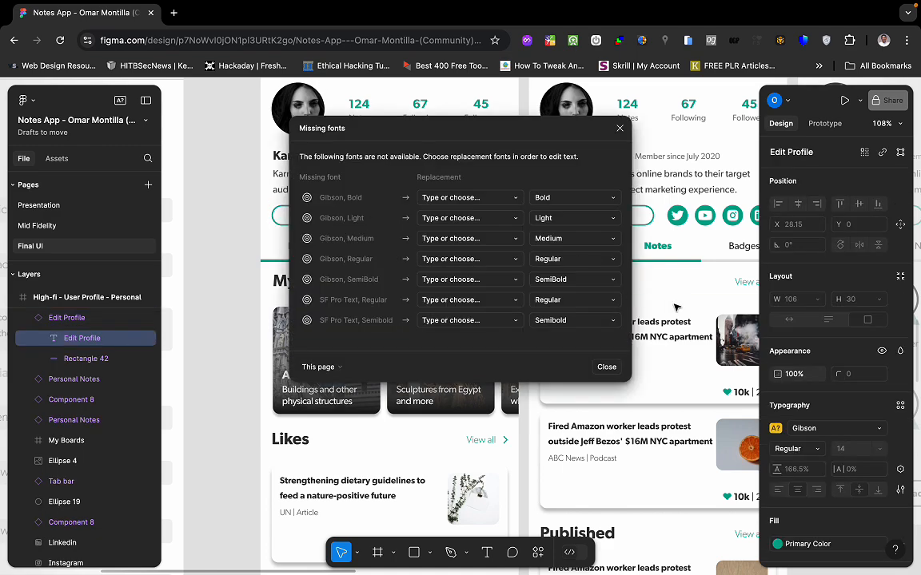
pyautogui.hotkey('ctrl', 'Left')
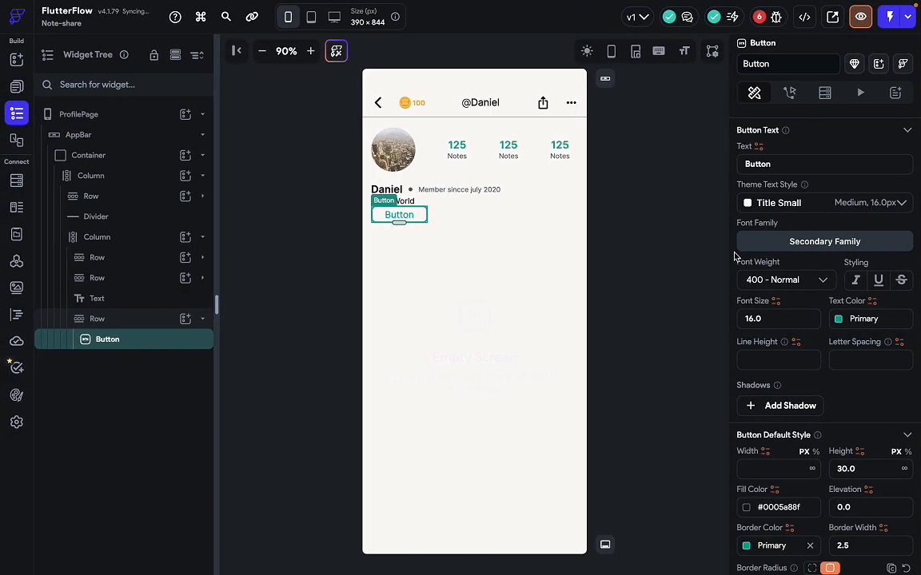
pyautogui.scroll(5, 825, 361)
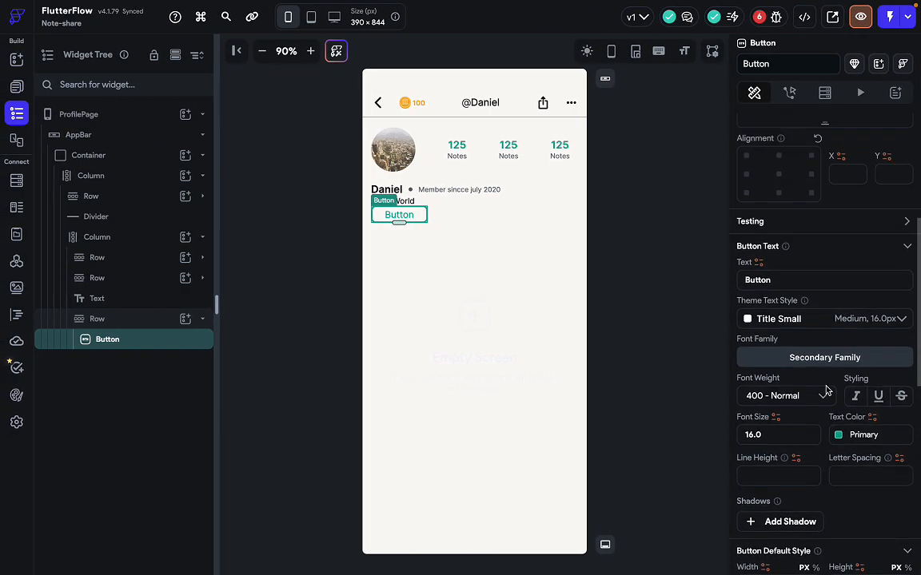
pyautogui.scroll(3, 781, 213)
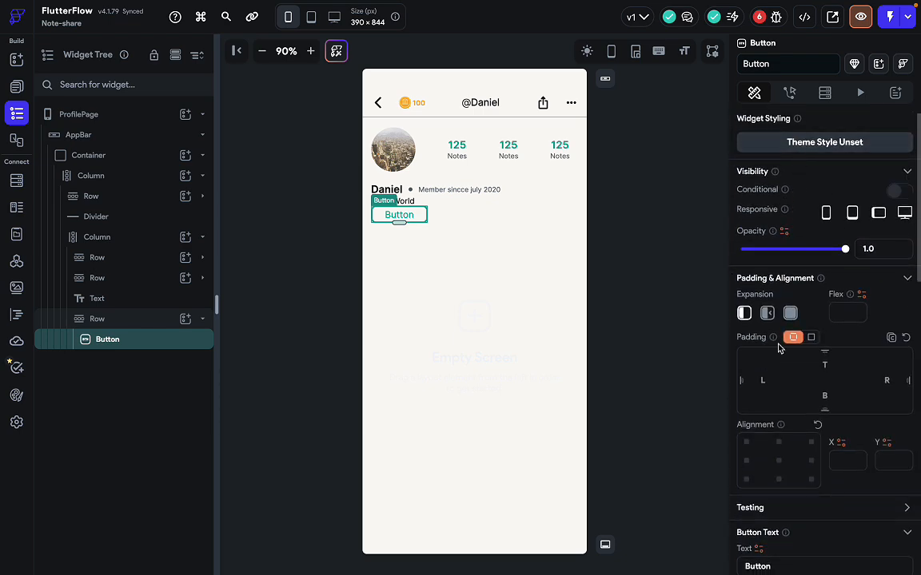
pyautogui.scroll(-2, 779, 348)
# Replace the button label 'Button' with 'Edit profile' and review the result.
pyautogui.click(779, 496)
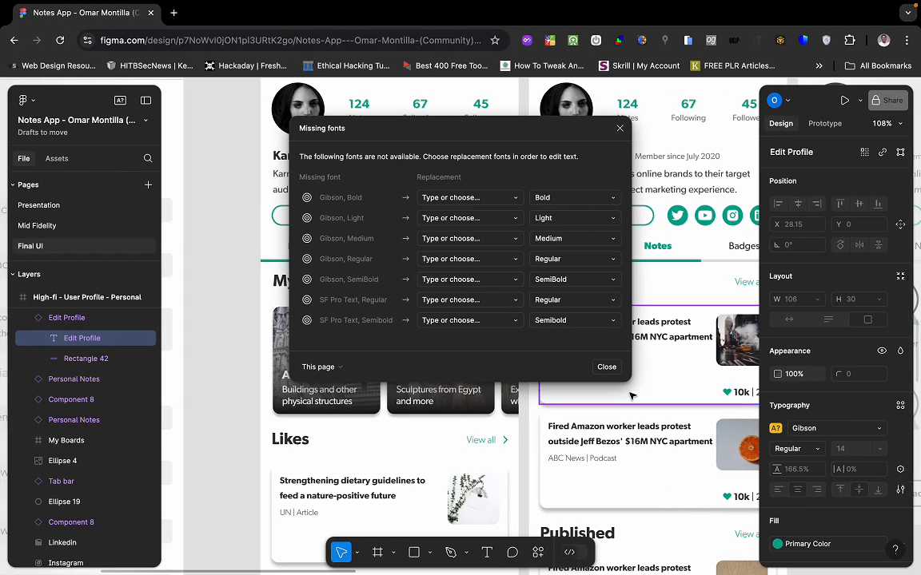
pyautogui.click(632, 390)
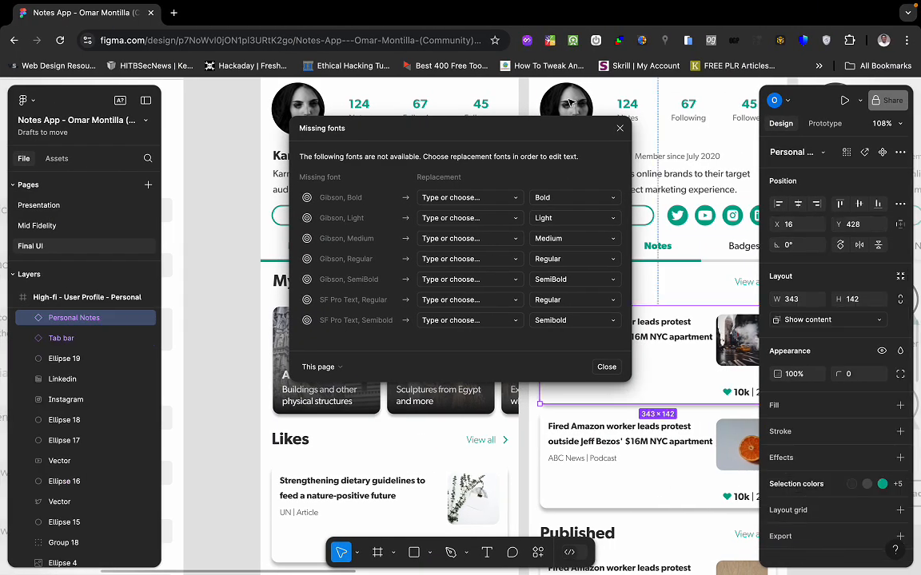
pyautogui.click(620, 128)
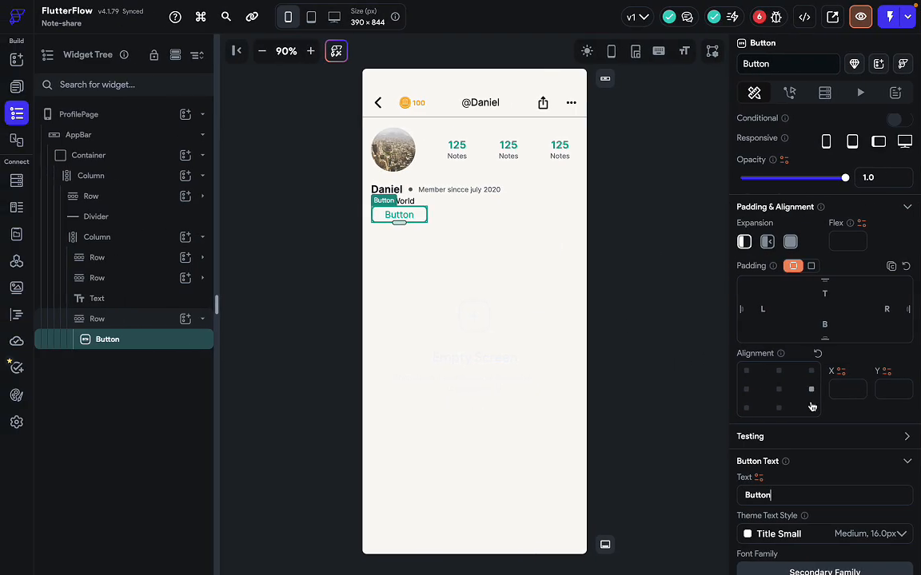
pyautogui.hotkey('ctrl', 'a')
pyautogui.write('E')
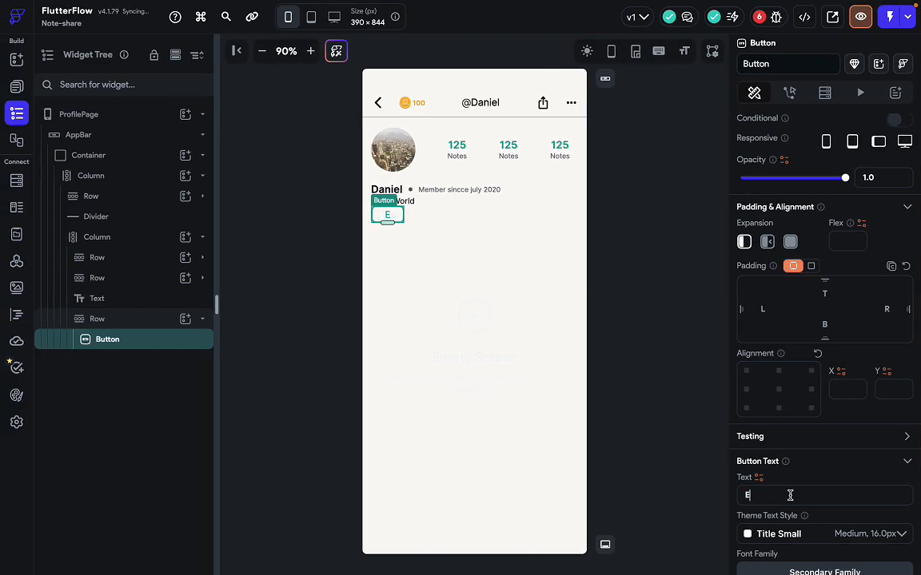
pyautogui.write('dit profile')
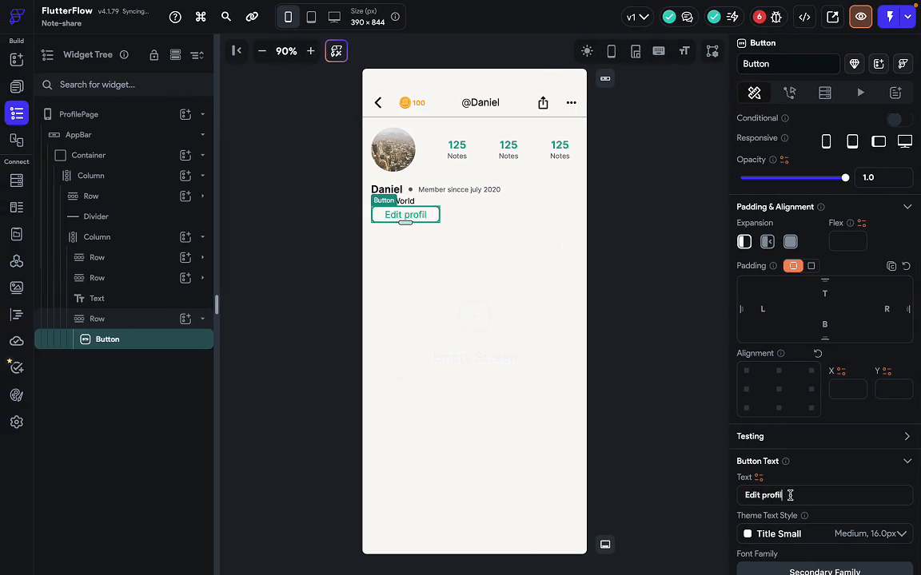
pyautogui.click(550, 374)
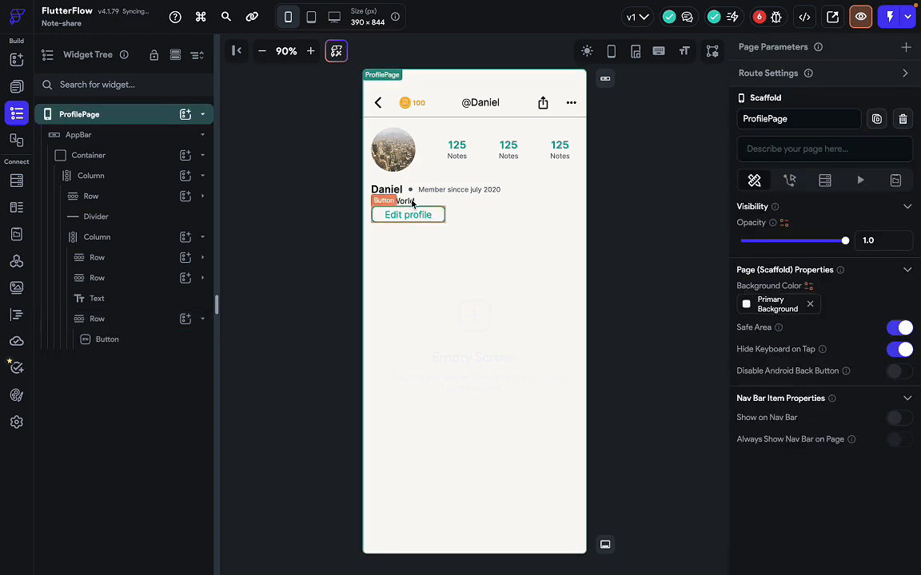
pyautogui.click(428, 217)
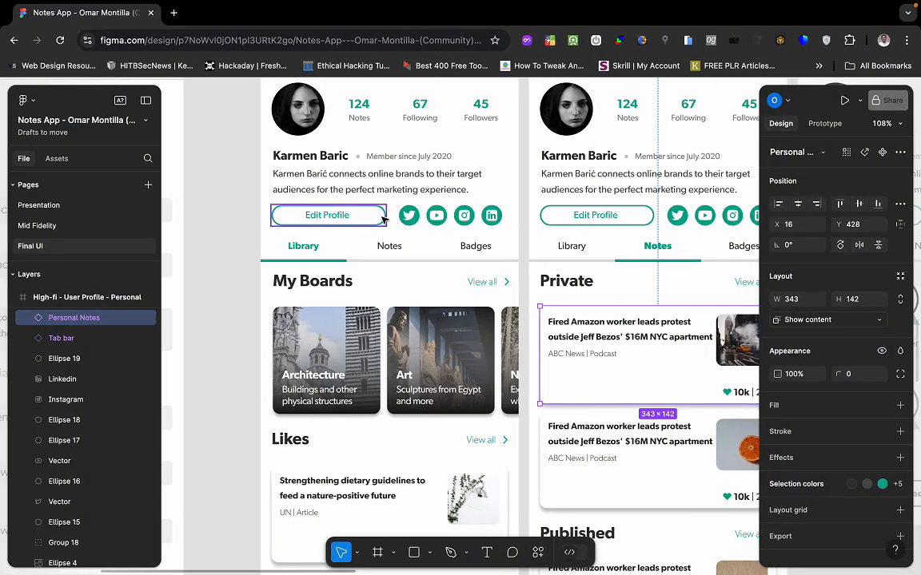
pyautogui.scroll(-1, 807, 501)
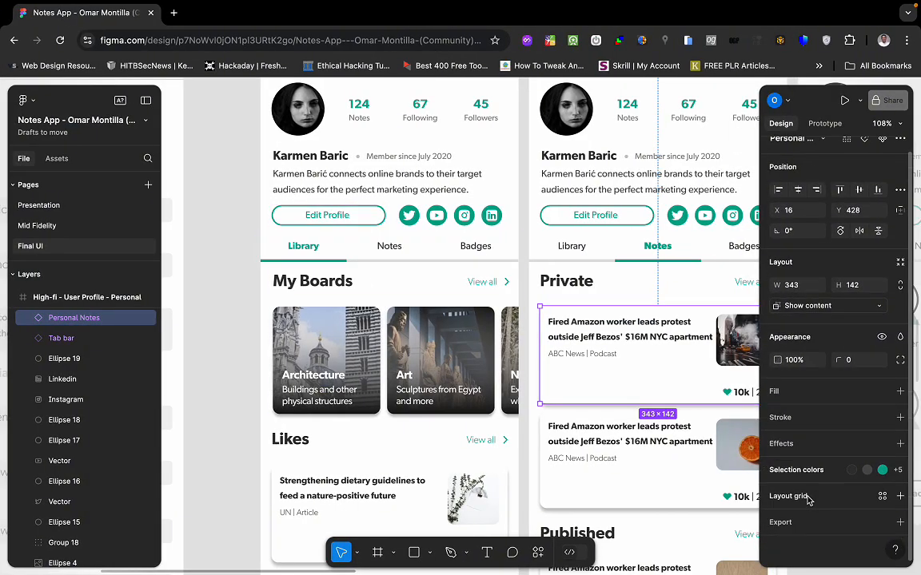
pyautogui.scroll(1, 815, 449)
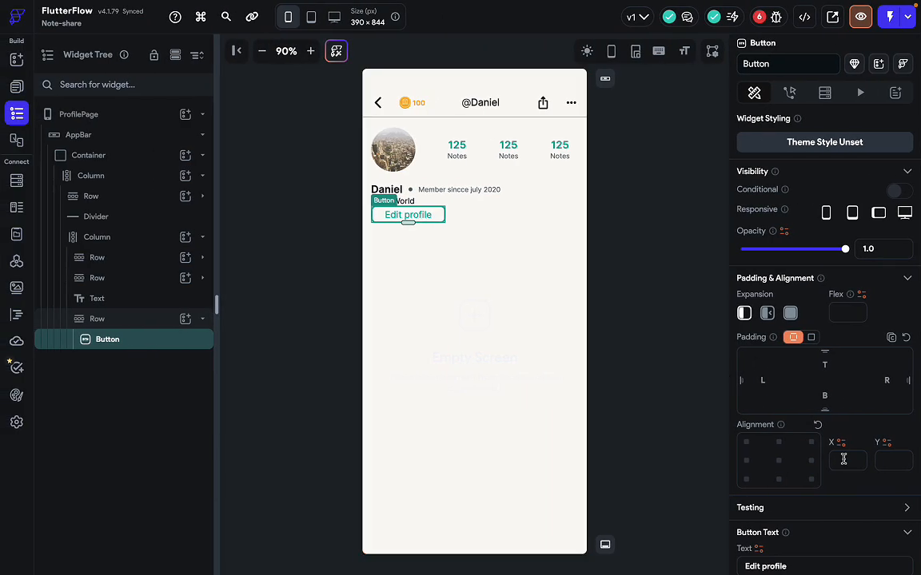
pyautogui.scroll(-5, 843, 460)
pyautogui.scroll(-4, 845, 463)
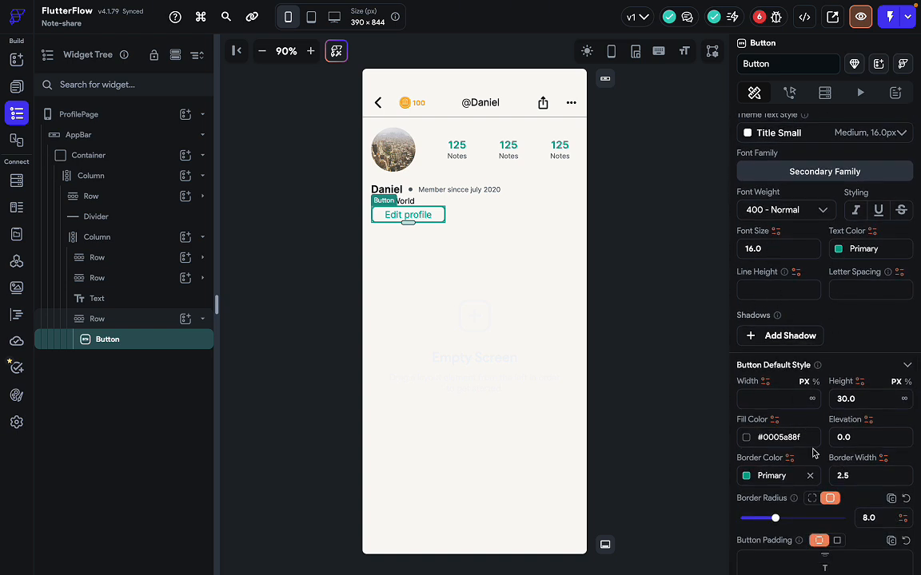
pyautogui.scroll(-3, 813, 452)
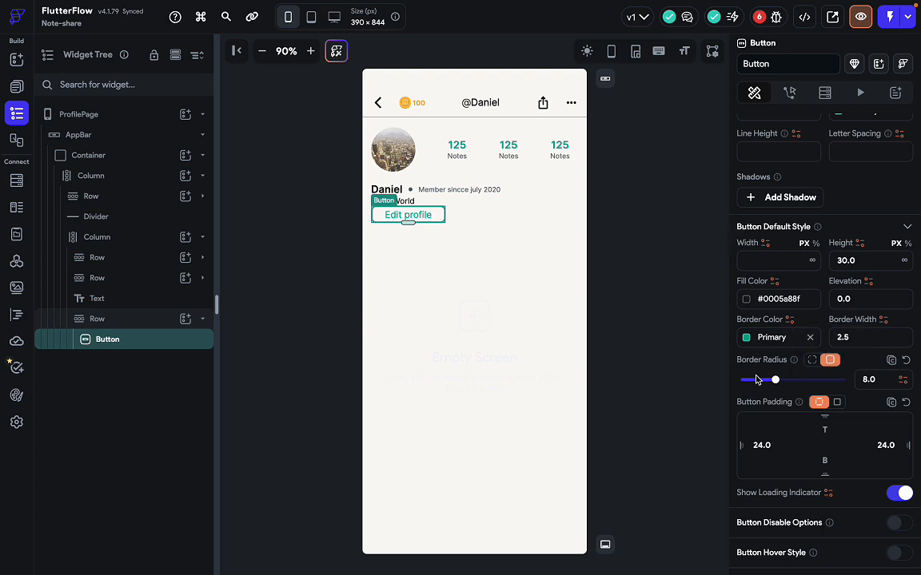
# Set the Edit profile button's border radius to 20.
pyautogui.scroll(-2, 765, 437)
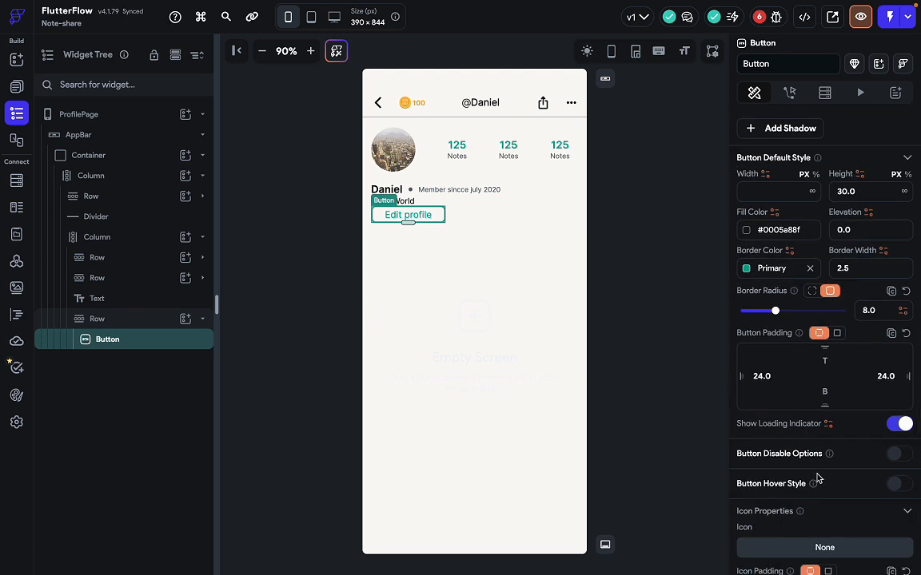
pyautogui.scroll(-2, 818, 476)
pyautogui.scroll(1, 818, 476)
pyautogui.scroll(2, 817, 477)
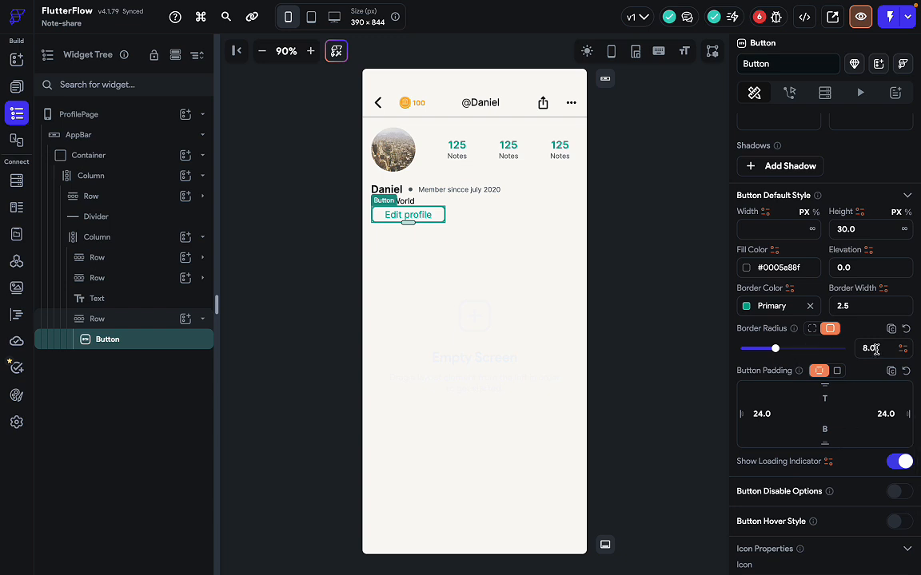
pyautogui.moveTo(875, 350); pyautogui.dragTo(849, 352)
pyautogui.click(723, 319)
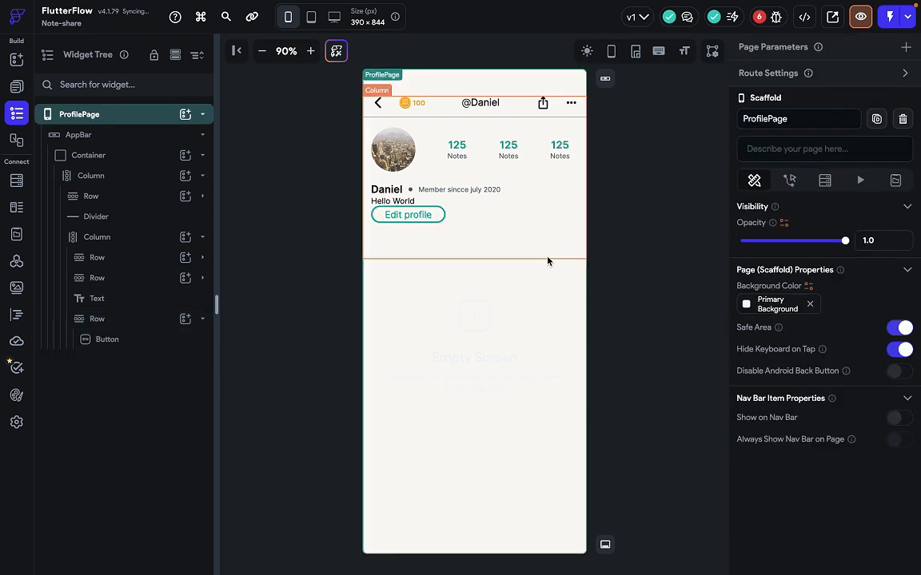
pyautogui.click(435, 217)
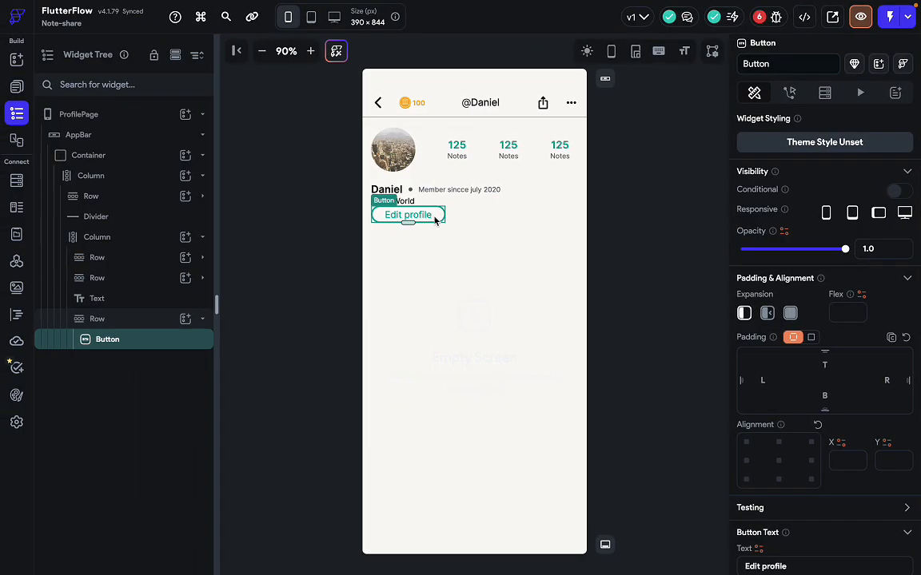
# Reduce the button's border width from 2.5 to 2.
pyautogui.scroll(-8, 788, 382)
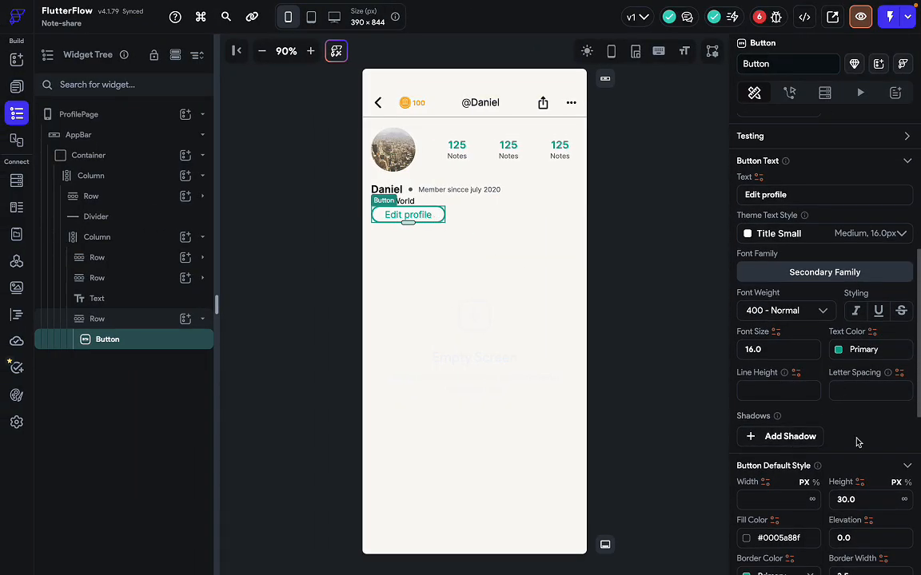
pyautogui.scroll(-1, 851, 512)
pyautogui.doubleClick(841, 456)
pyautogui.write('2')
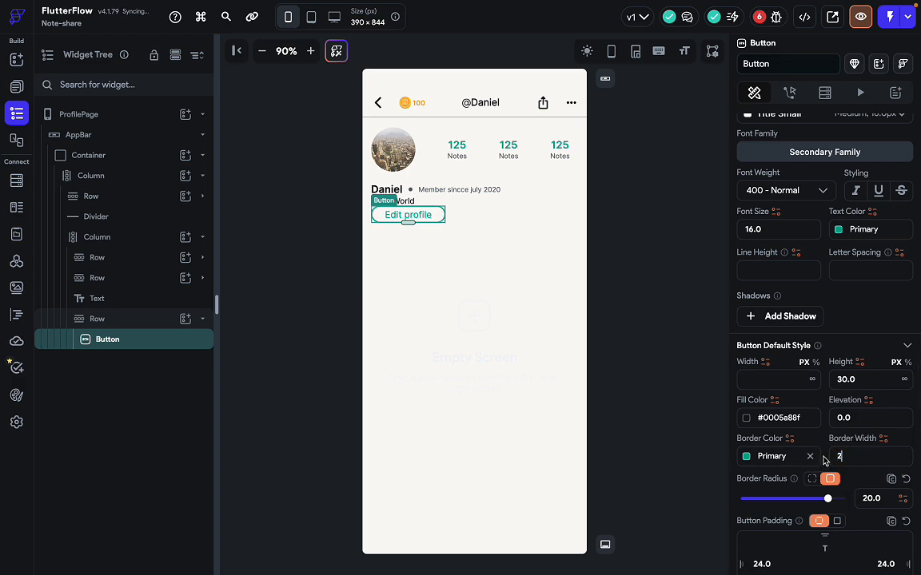
pyautogui.click(657, 439)
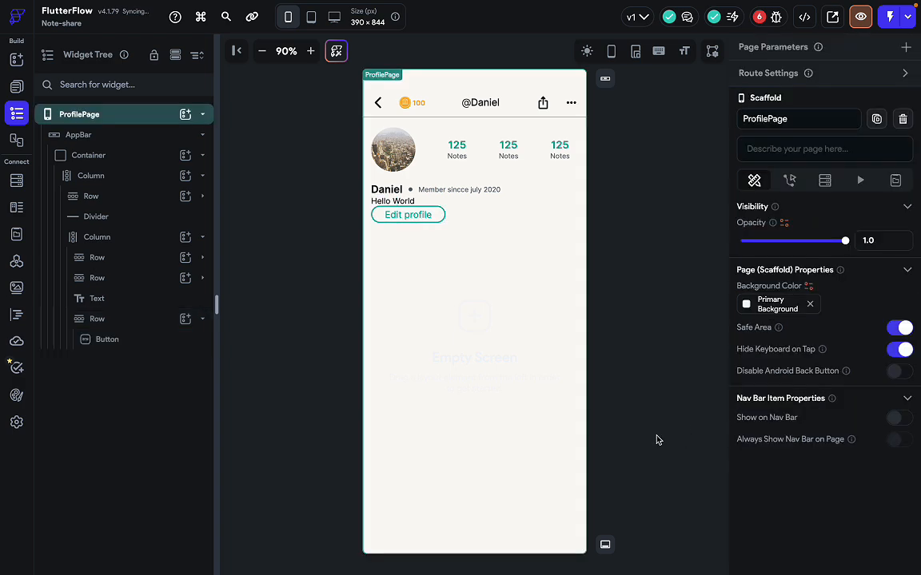
pyautogui.click(419, 218)
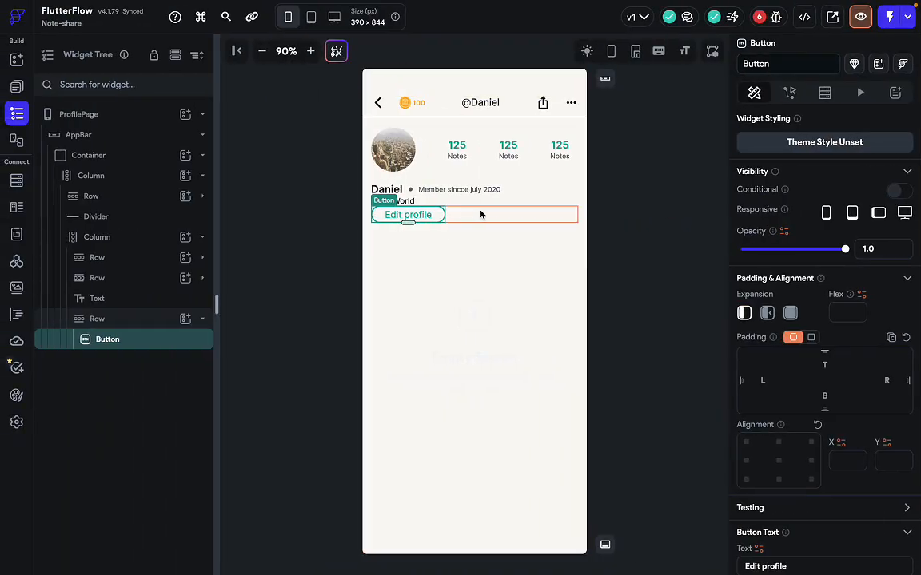
# Add a Container to the row beside the Edit profile button.
pyautogui.click(481, 213)
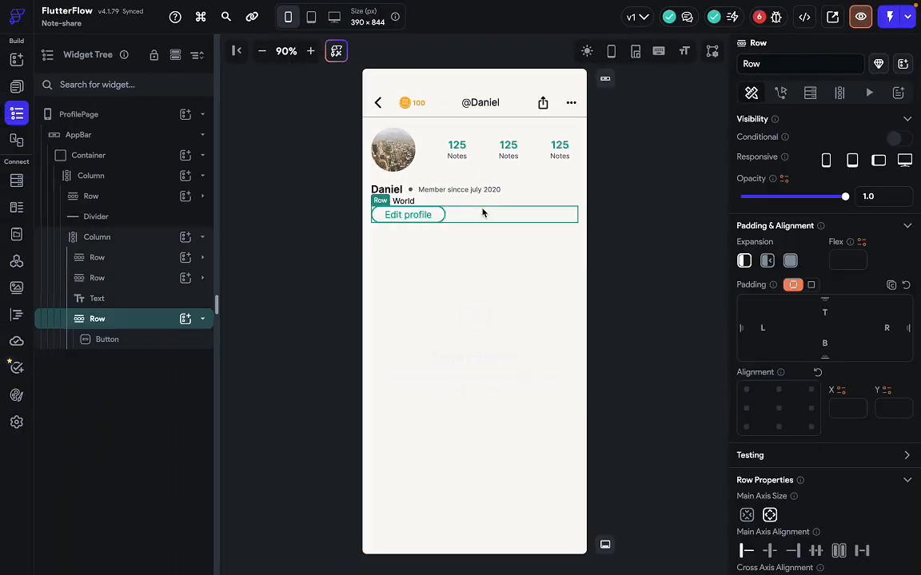
pyautogui.press('super+f')
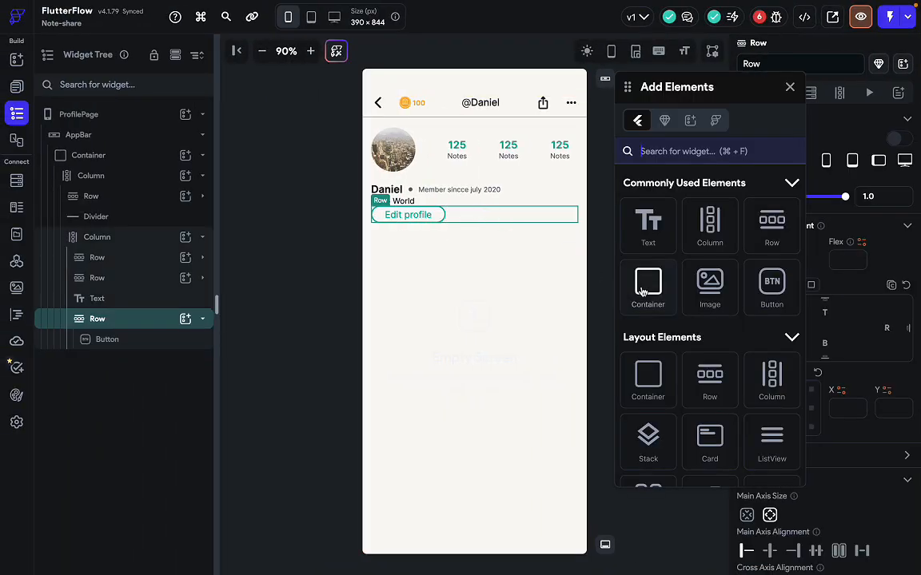
pyautogui.moveTo(647, 288); pyautogui.dragTo(531, 236)
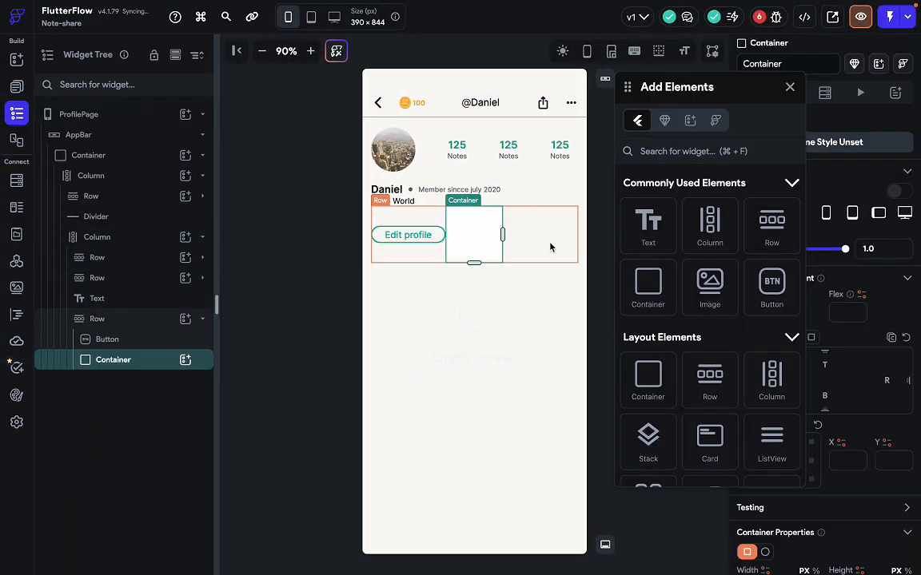
pyautogui.click(794, 89)
# Make the container a 30-diameter circle filled with Primary.
pyautogui.scroll(-6, 832, 382)
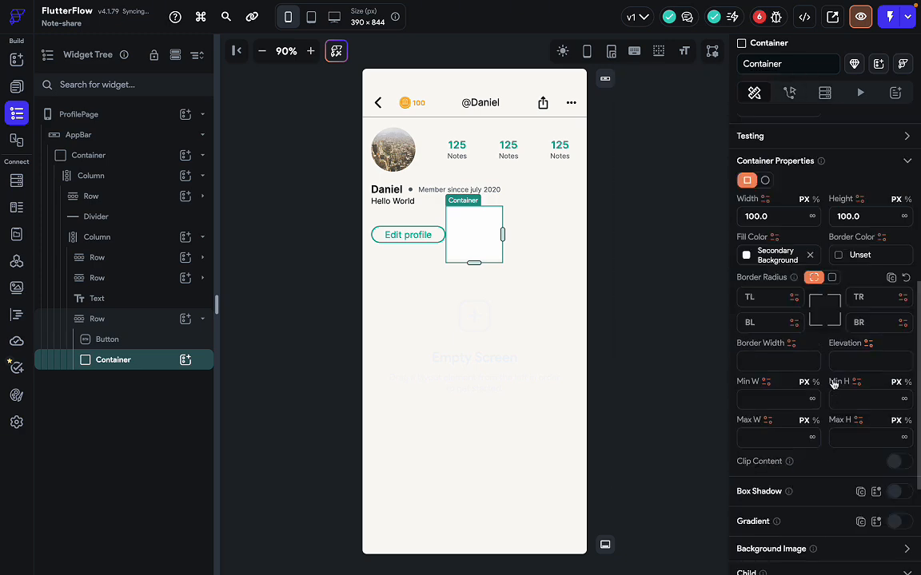
pyautogui.scroll(1, 833, 384)
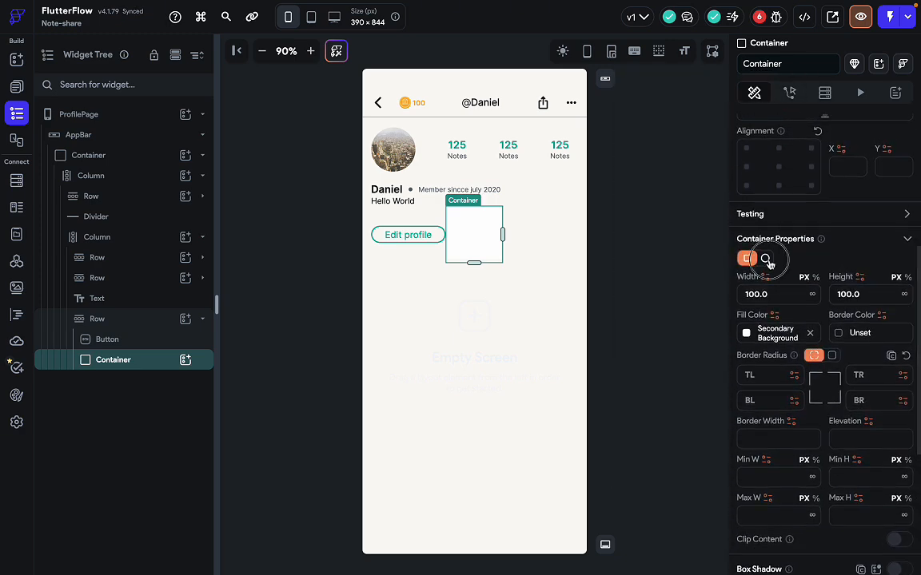
pyautogui.click(764, 258)
pyautogui.click(743, 292)
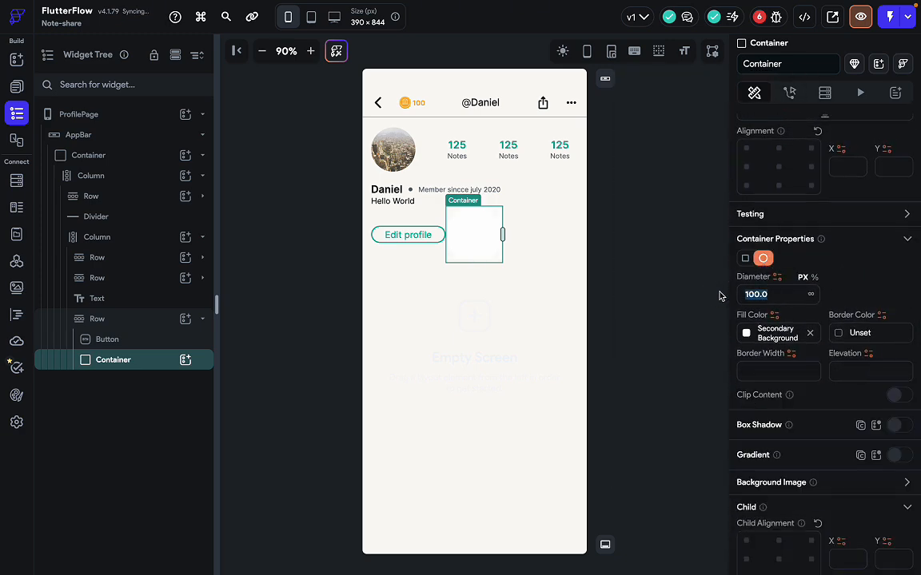
pyautogui.write('30')
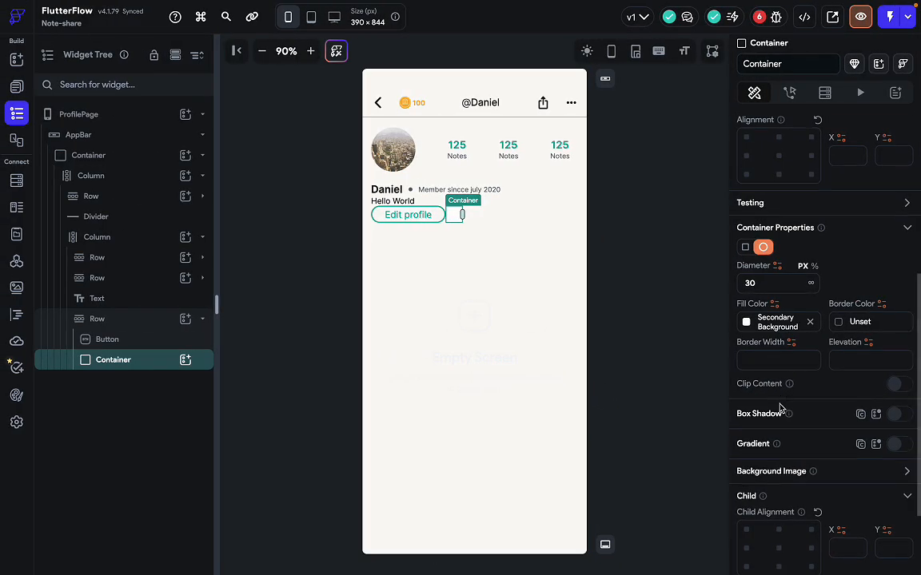
pyautogui.click(747, 322)
pyautogui.click(567, 397)
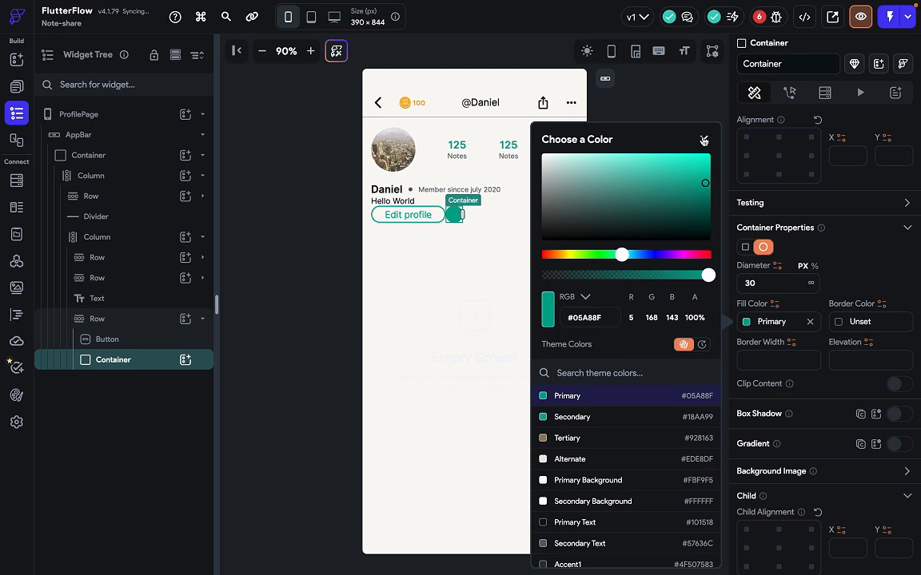
pyautogui.click(704, 140)
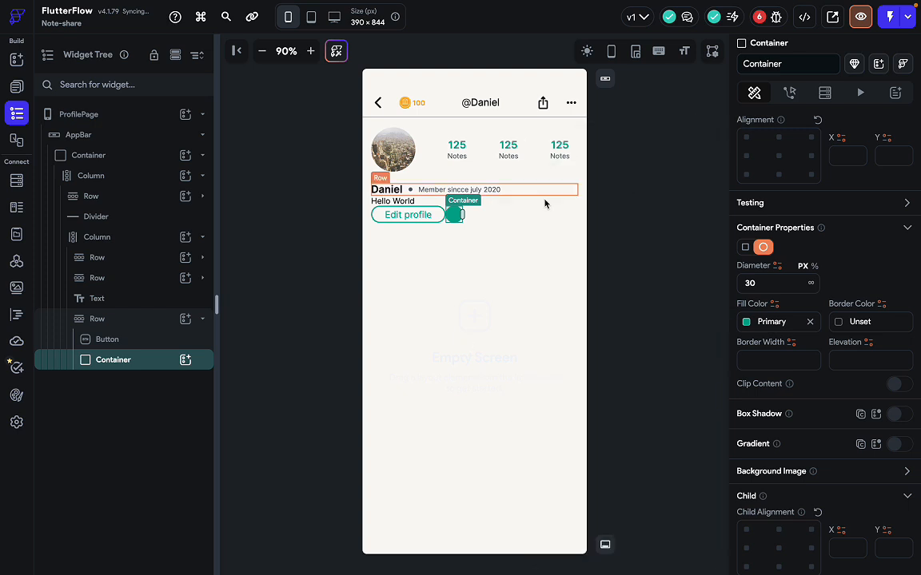
pyautogui.click(186, 360)
# Insert an Icon in the circle using the Font Awesome Twitter bird.
pyautogui.write('icon')
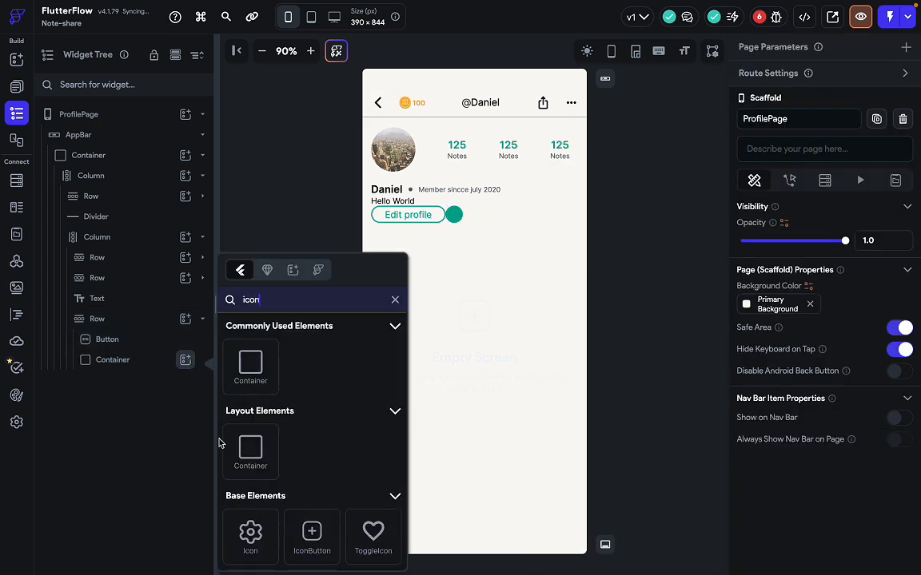
pyautogui.click(250, 533)
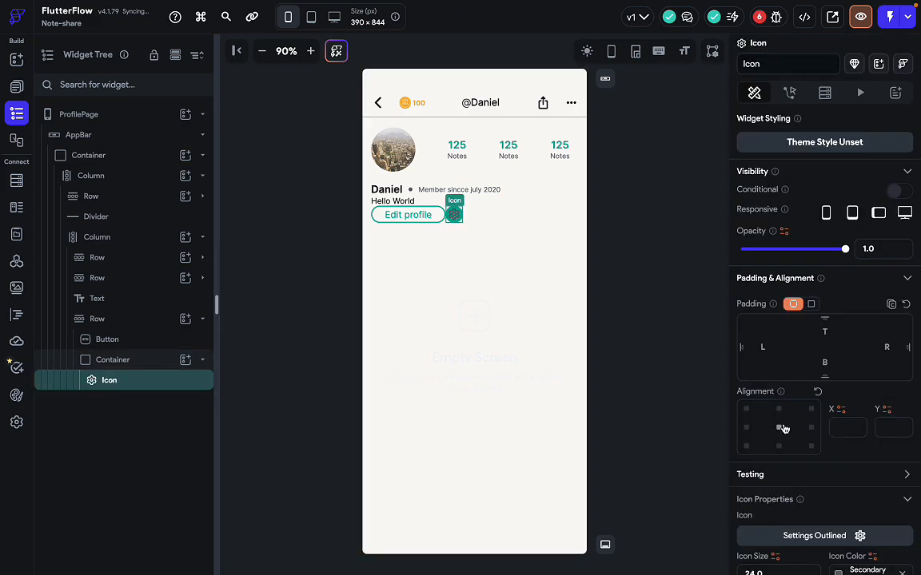
pyautogui.hotkey('ctrl', 'Right')
pyautogui.hotkey('ctrl', 'Left')
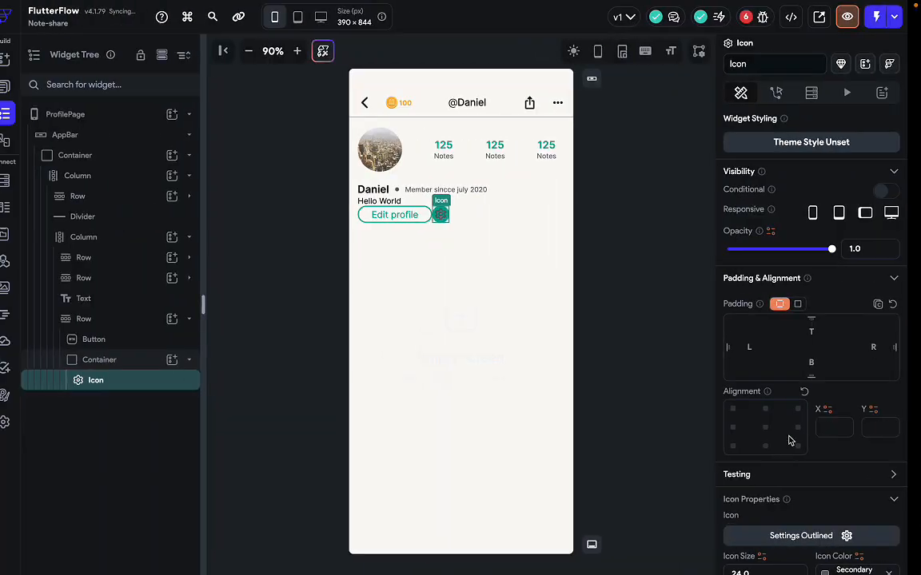
pyautogui.click(859, 535)
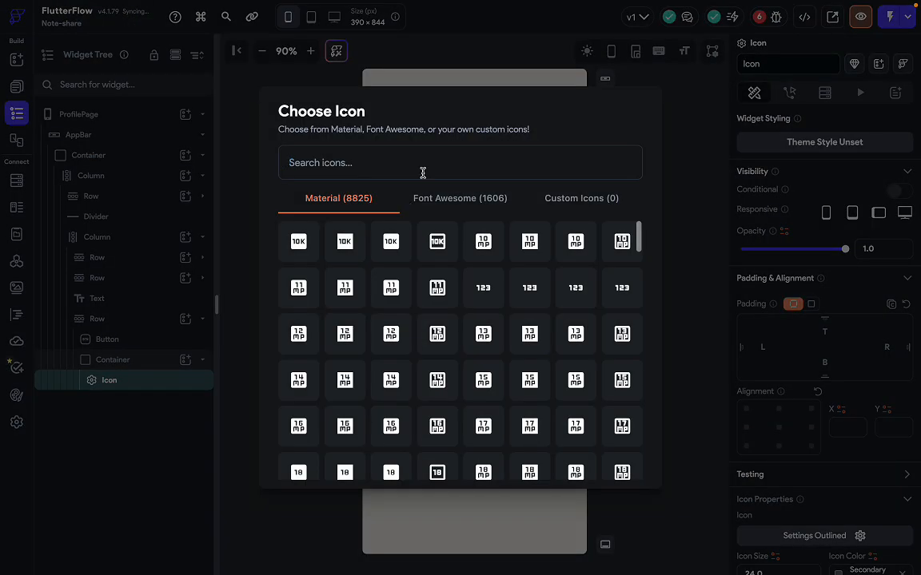
pyautogui.write('twitt')
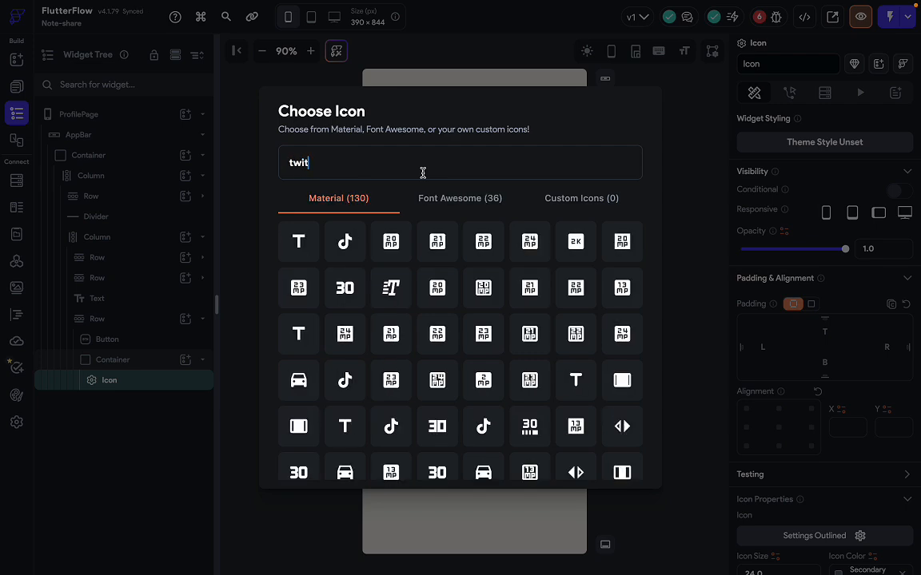
pyautogui.click(446, 208)
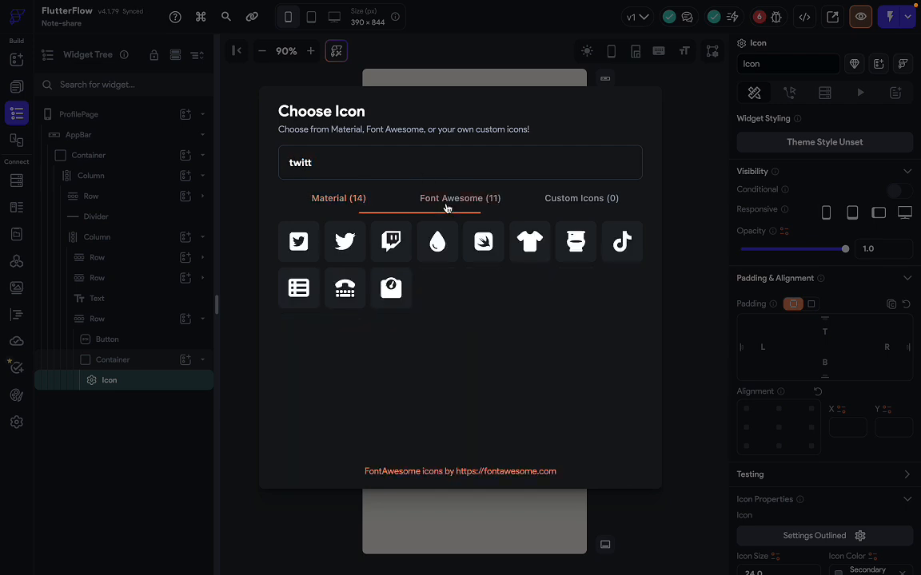
pyautogui.click(345, 242)
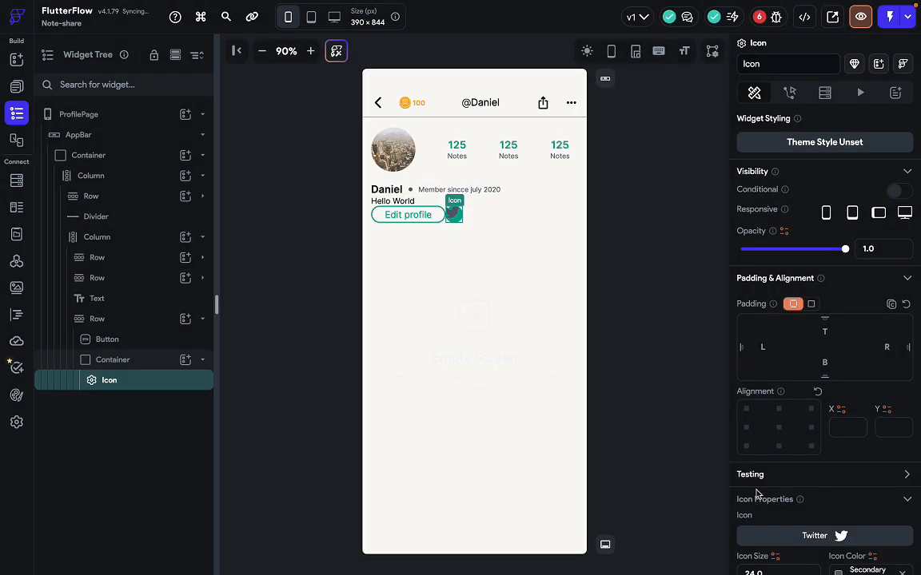
# Centre the Twitter icon and set its size to 20.
pyautogui.scroll(-2, 758, 495)
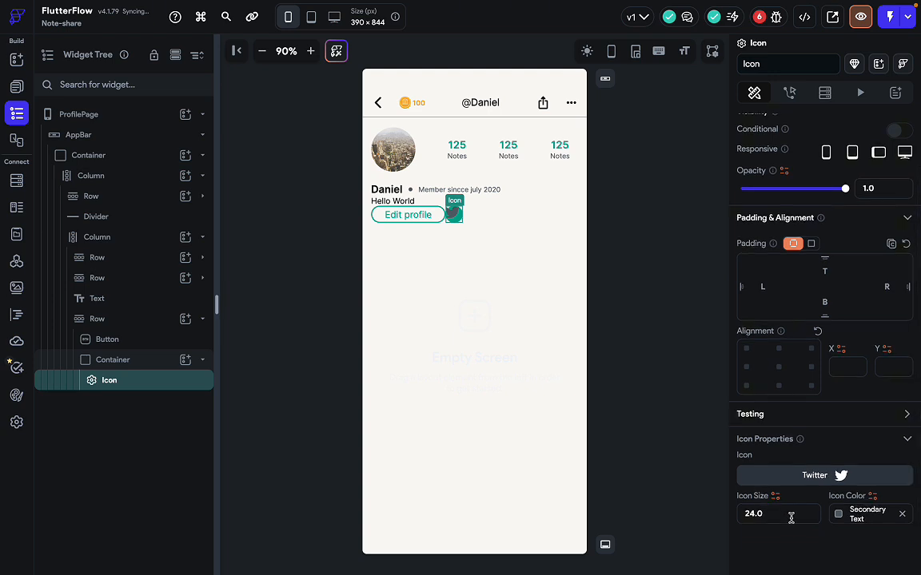
pyautogui.click(780, 369)
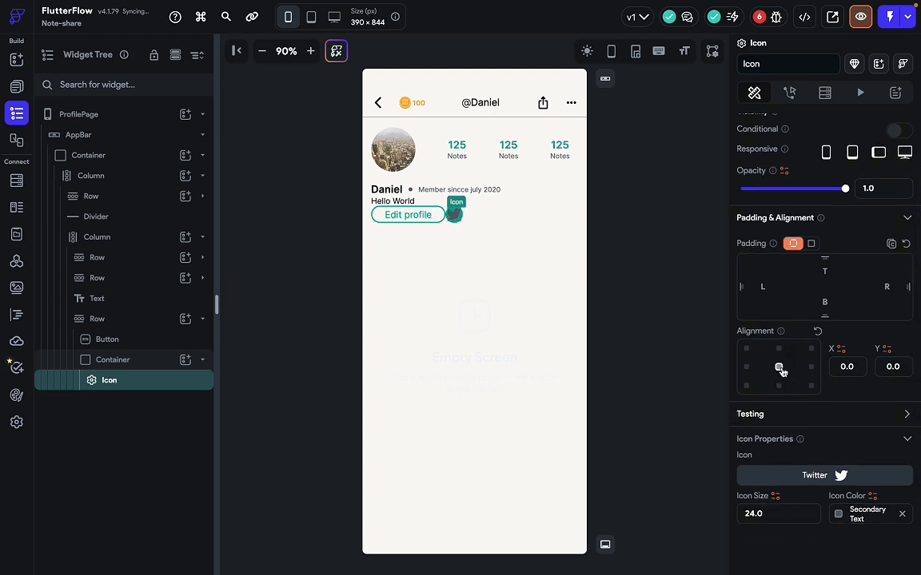
pyautogui.moveTo(779, 517); pyautogui.dragTo(742, 517)
pyautogui.write('20')
pyautogui.click(478, 430)
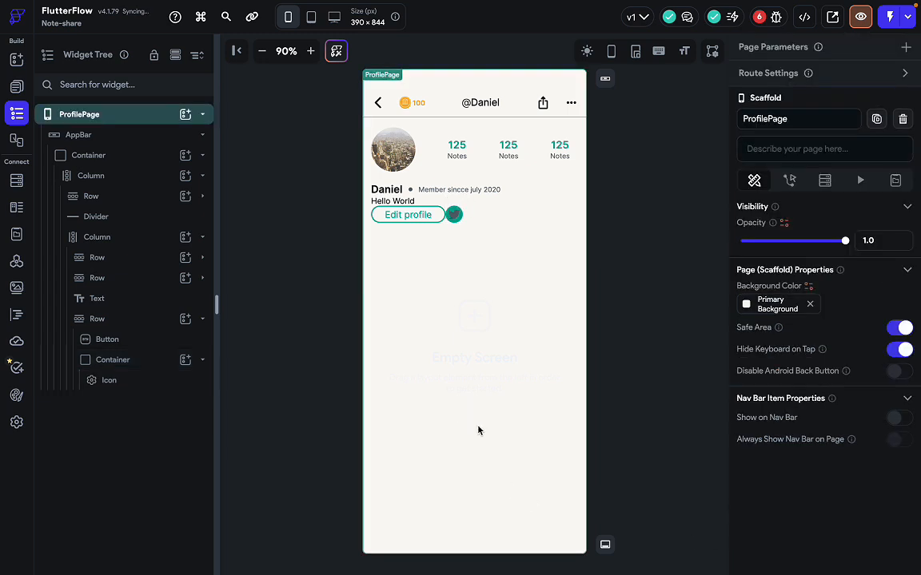
pyautogui.hotkey('ctrl', 'Right')
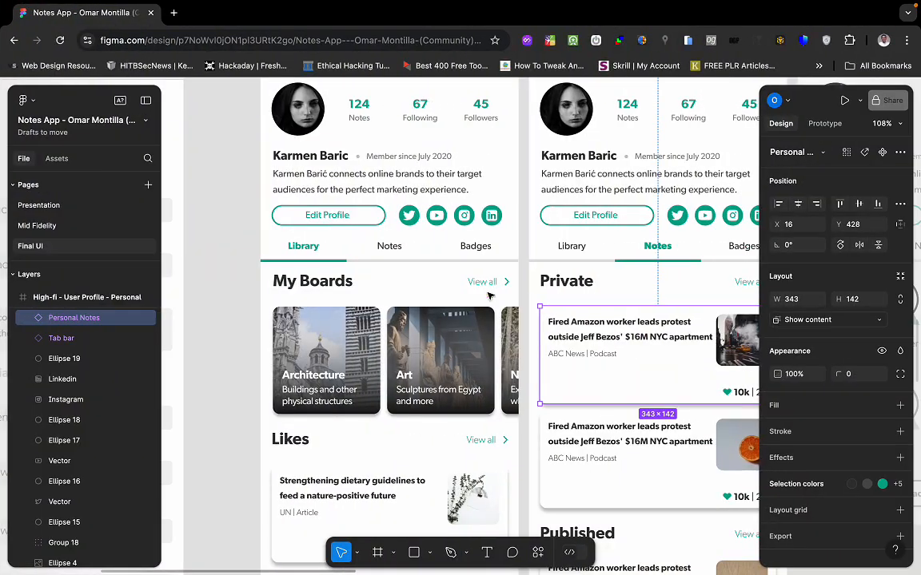
pyautogui.hotkey('ctrl', 'Left')
# Colour the Twitter icon Primary Background.
pyautogui.click(454, 214)
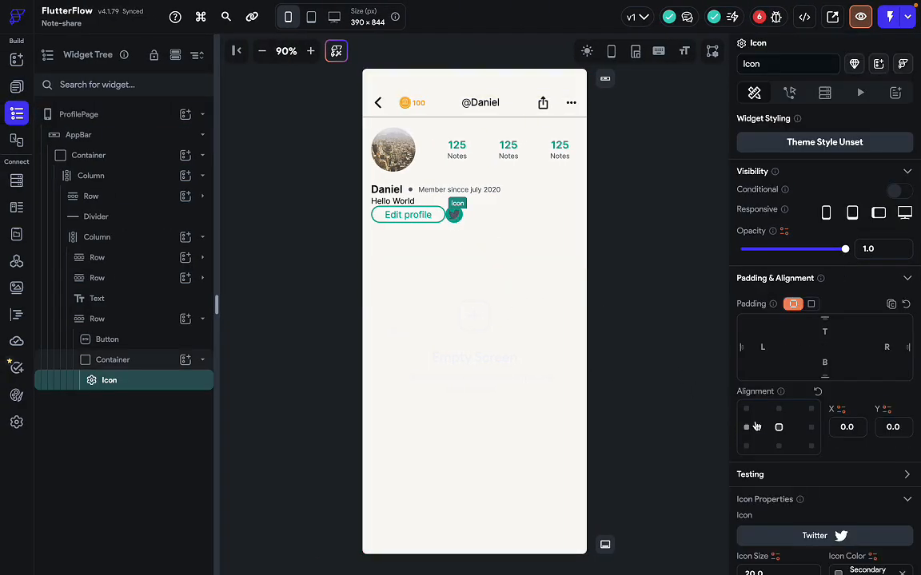
pyautogui.scroll(-2, 775, 471)
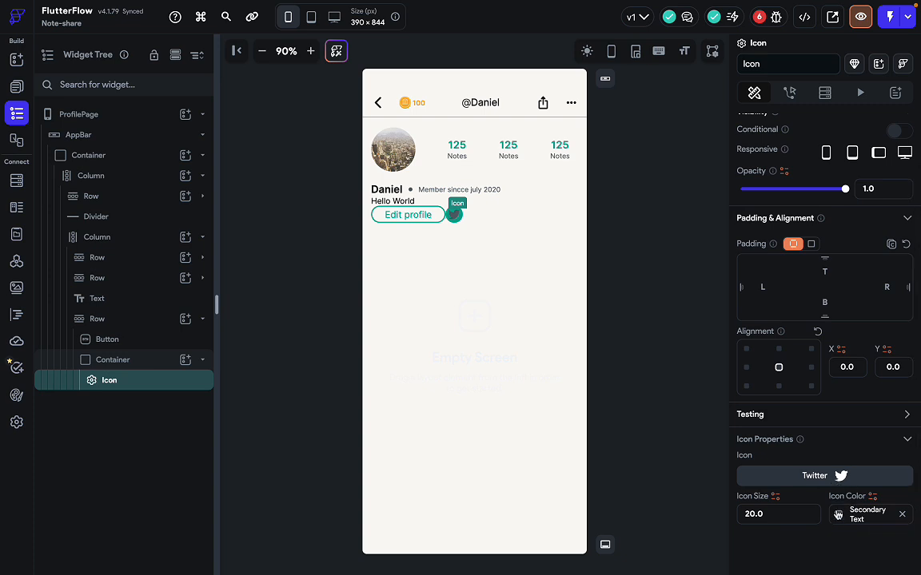
pyautogui.click(837, 514)
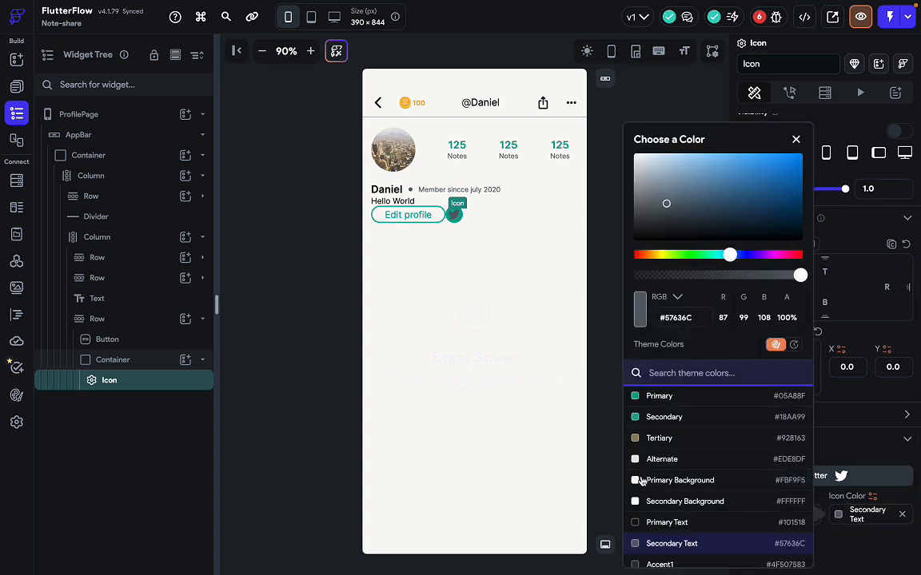
pyautogui.click(639, 484)
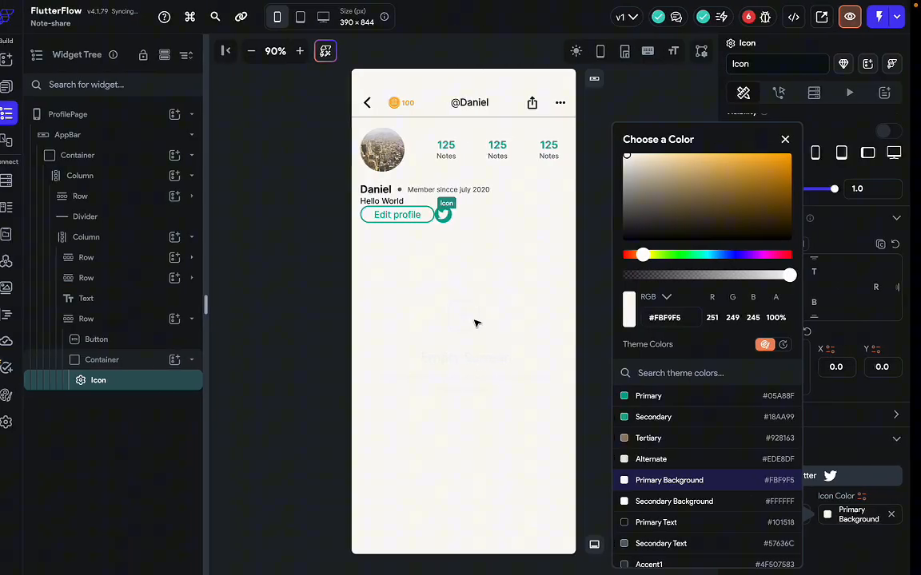
pyautogui.click(489, 279)
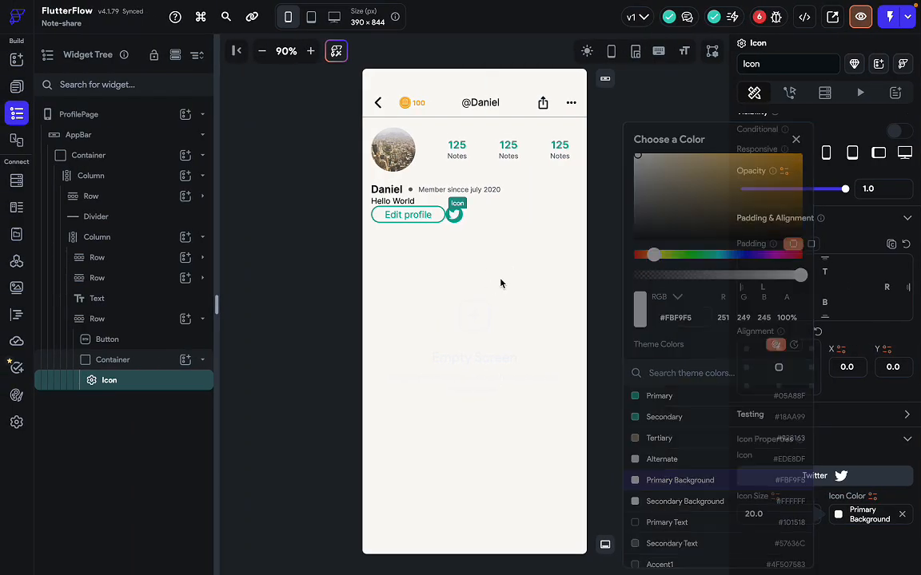
pyautogui.click(462, 204)
pyautogui.click(457, 214)
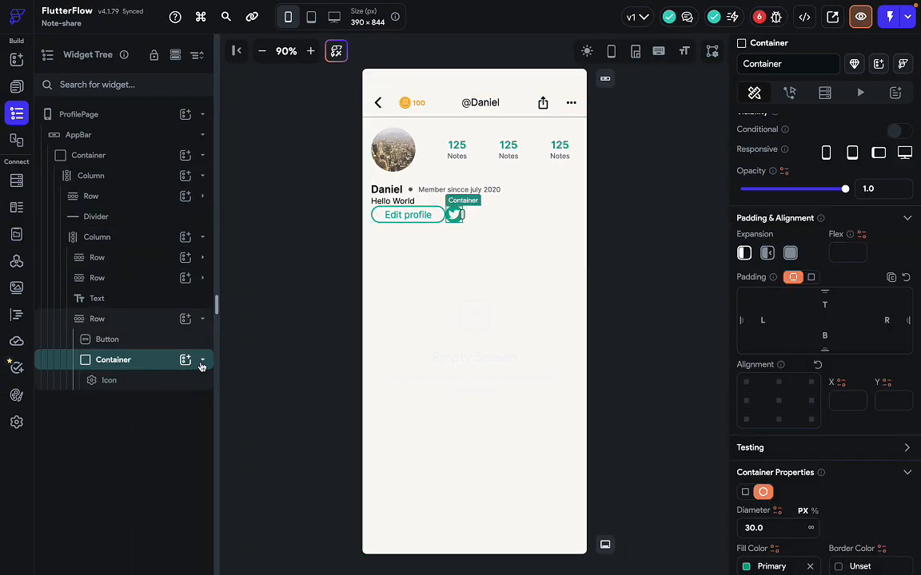
# Duplicate the Twitter icon circle to make four social icon circles.
pyautogui.hotkey('ctrl', 'd')
pyautogui.hotkey('ctrl', 'd')
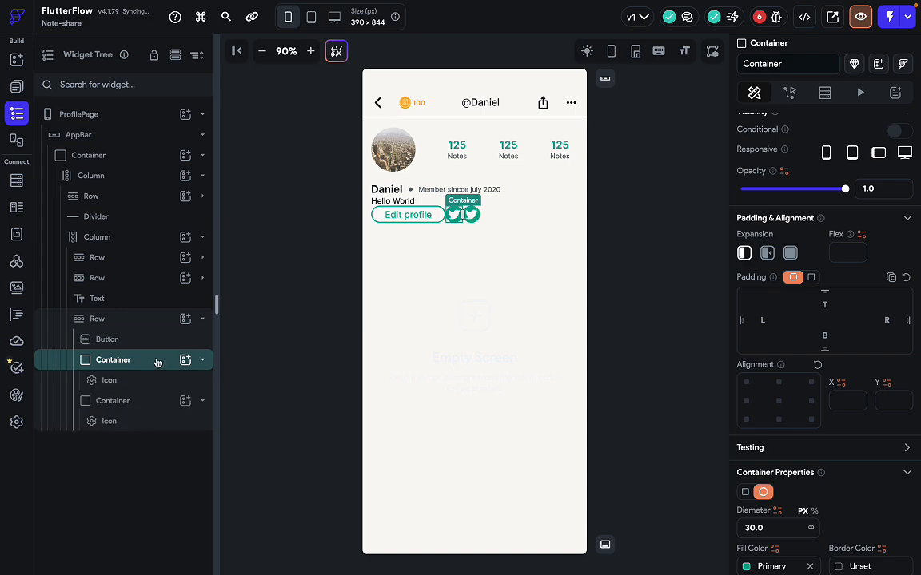
pyautogui.press('super+d')
pyautogui.hotkey('ctrl', 'Right')
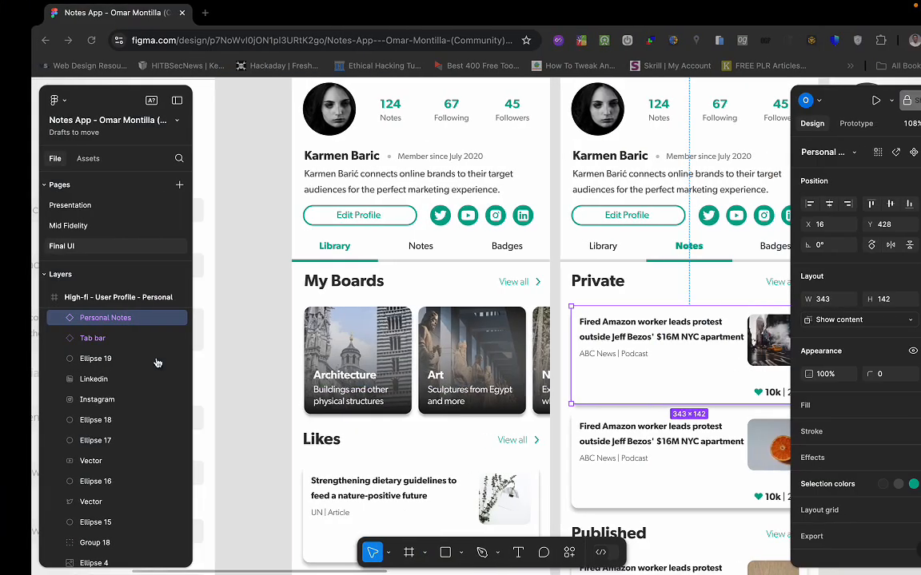
pyautogui.hotkey('ctrl', 'Left')
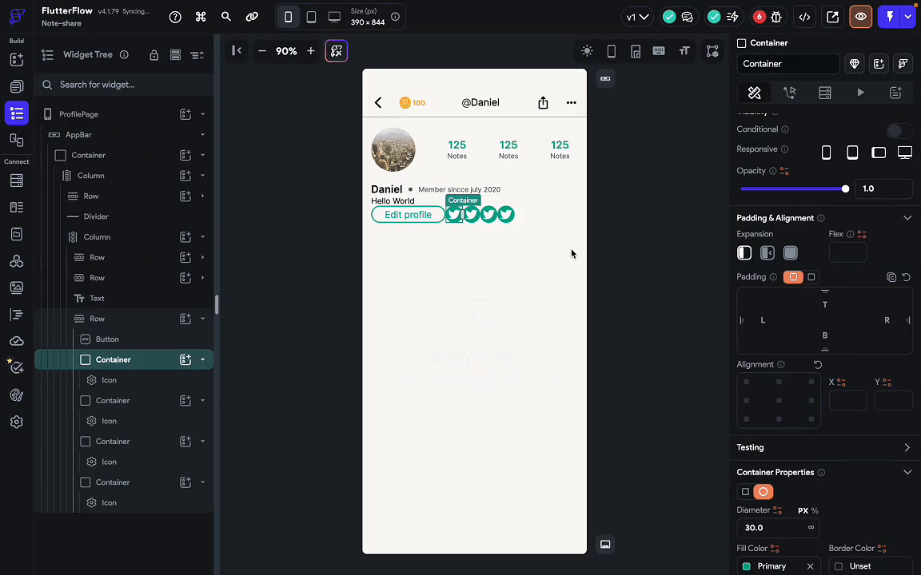
# Change the second social icon to the Font Awesome YouTube logo.
pyautogui.click(521, 216)
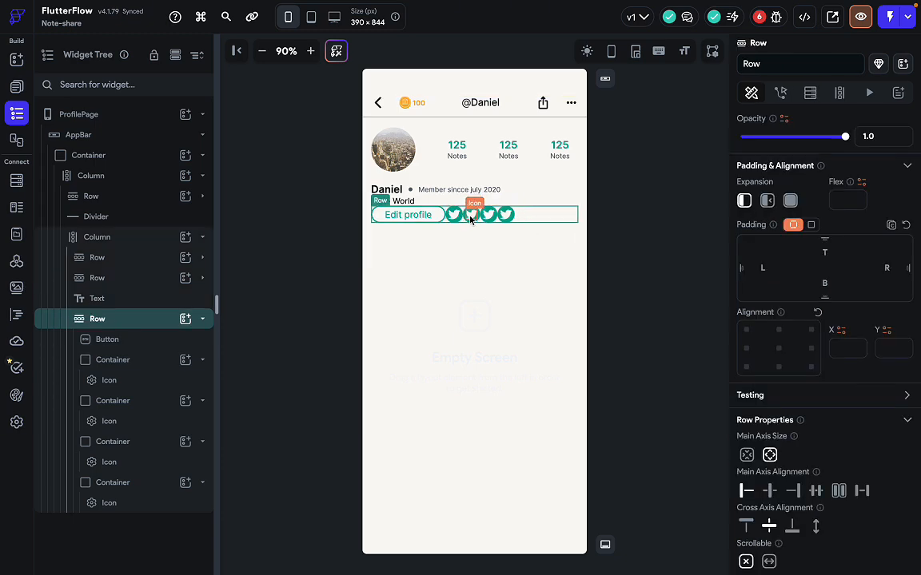
pyautogui.click(472, 214)
pyautogui.scroll(1, 796, 404)
pyautogui.click(836, 479)
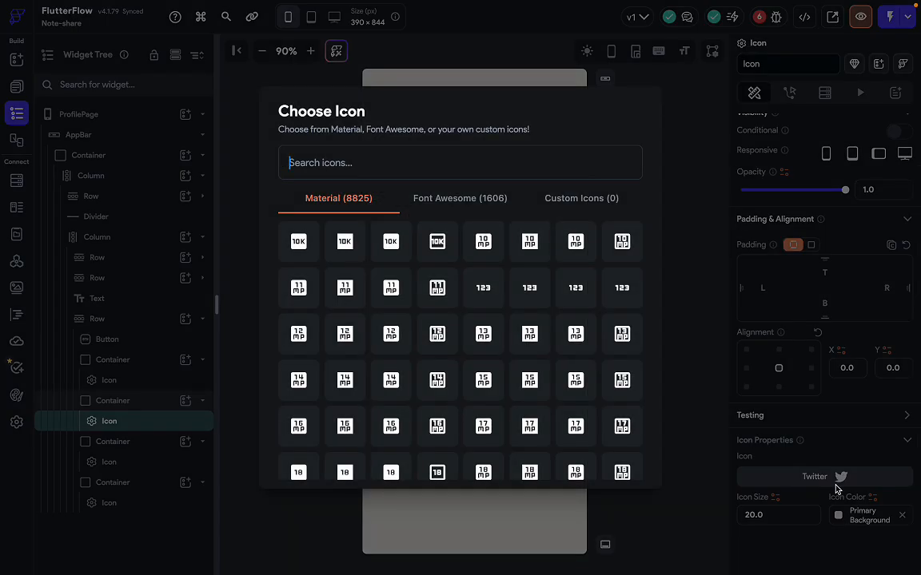
pyautogui.click(707, 269)
pyautogui.hotkey('ctrl', 'Right')
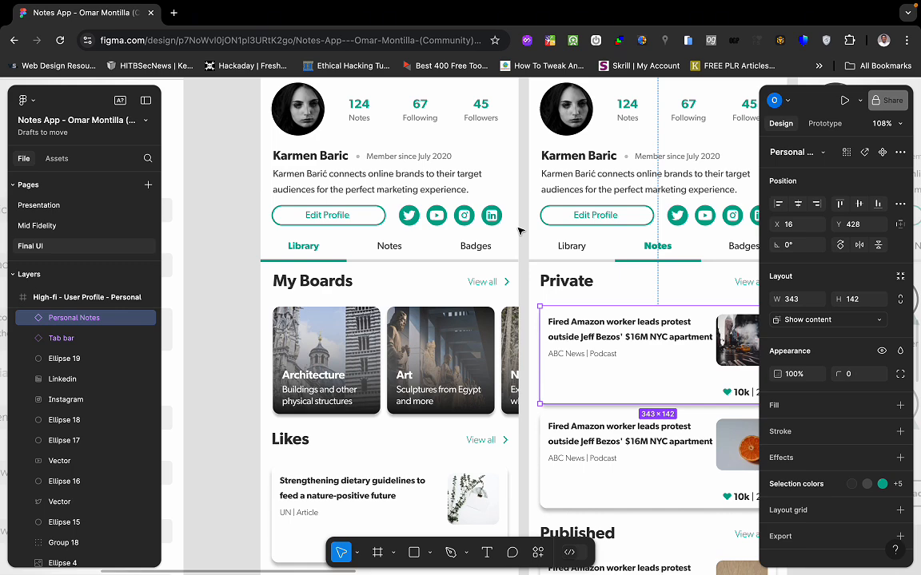
pyautogui.hotkey('ctrl', 'Left')
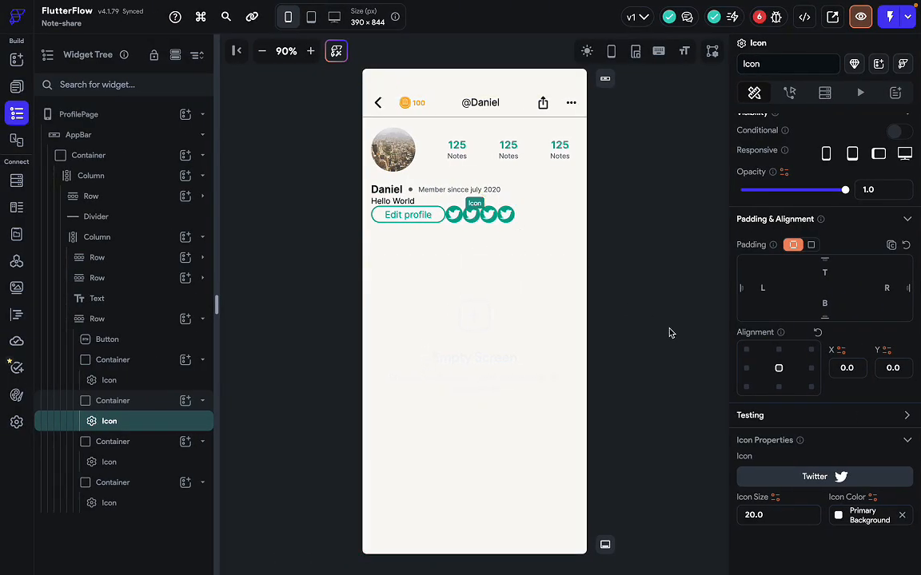
pyautogui.hotkey('ctrl', 'Right')
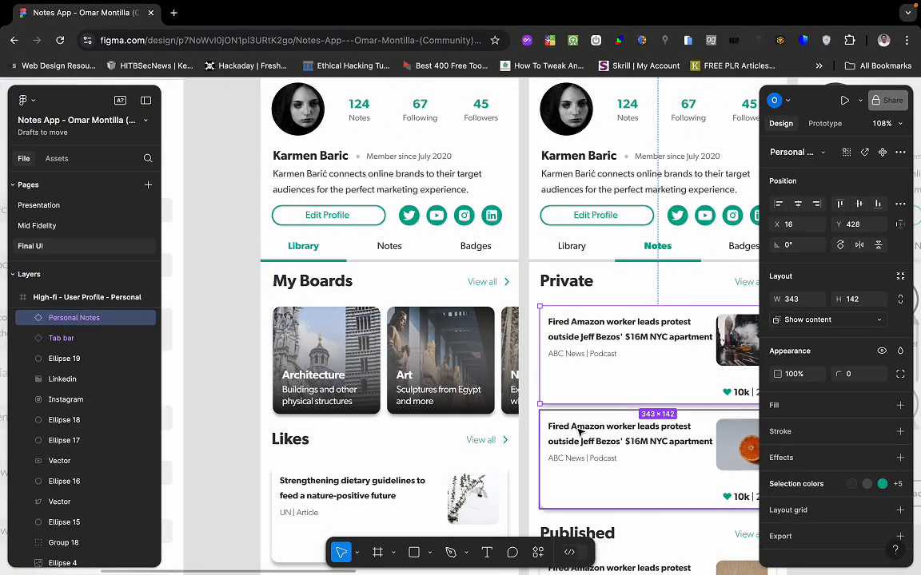
pyautogui.hotkey('ctrl', 'Left')
pyautogui.click(817, 482)
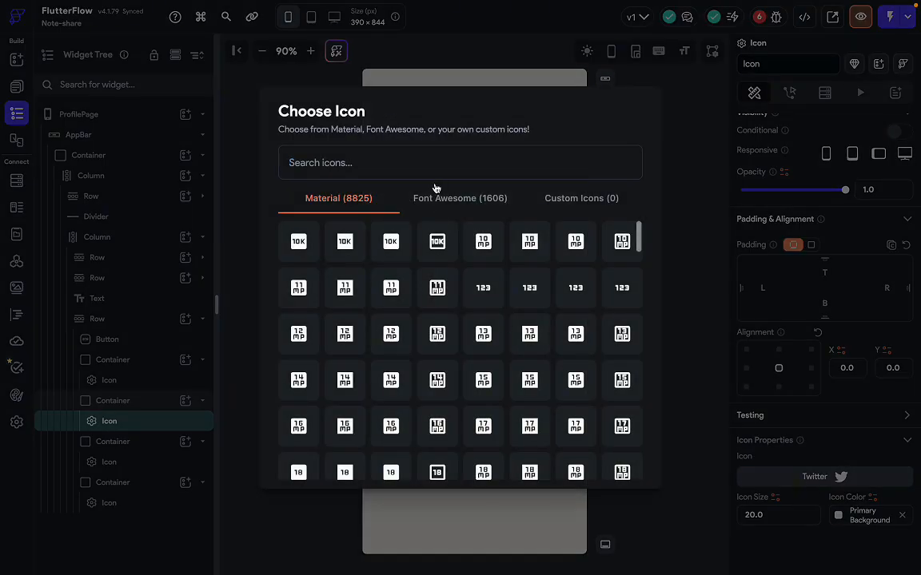
pyautogui.write('youteb')
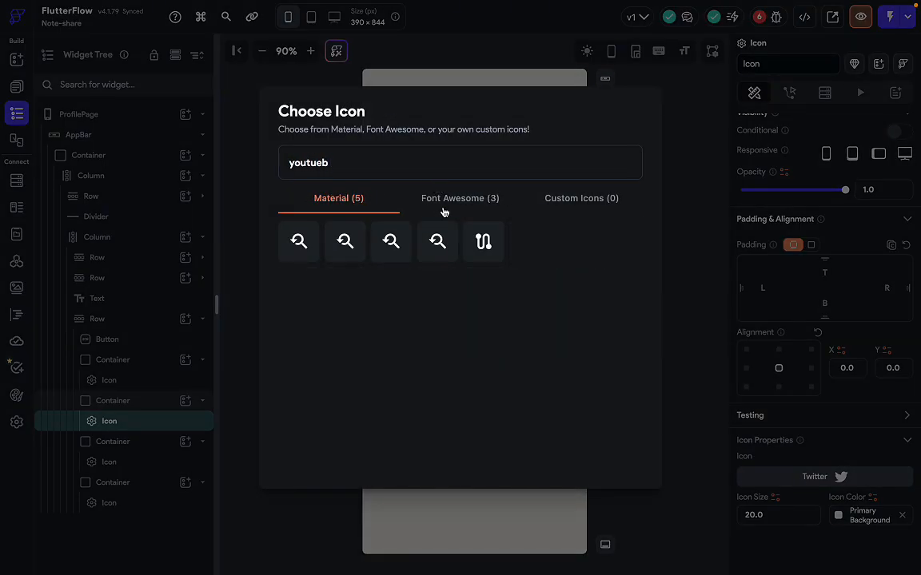
pyautogui.click(444, 209)
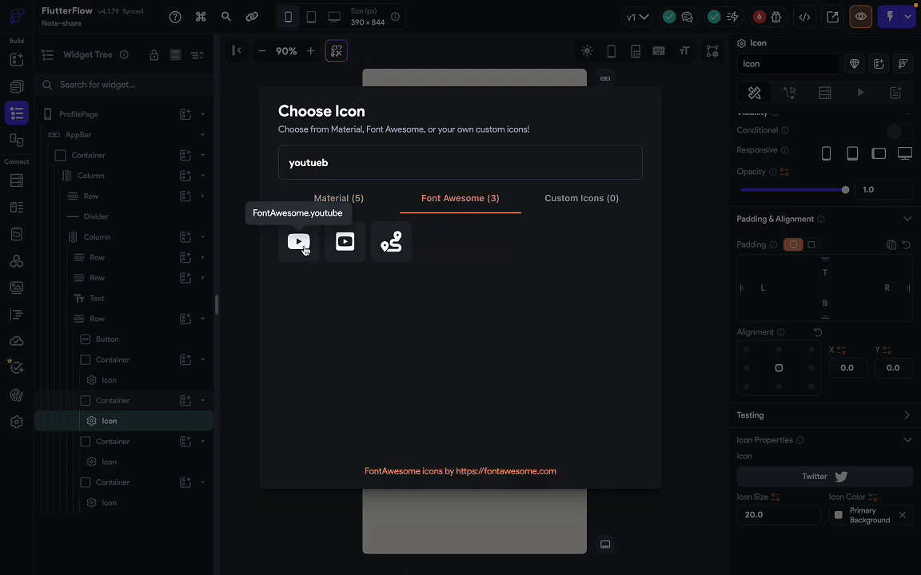
pyautogui.click(294, 245)
# Change the third social icon to the Font Awesome Instagram logo.
pyautogui.hotkey('ctrl', 'Right')
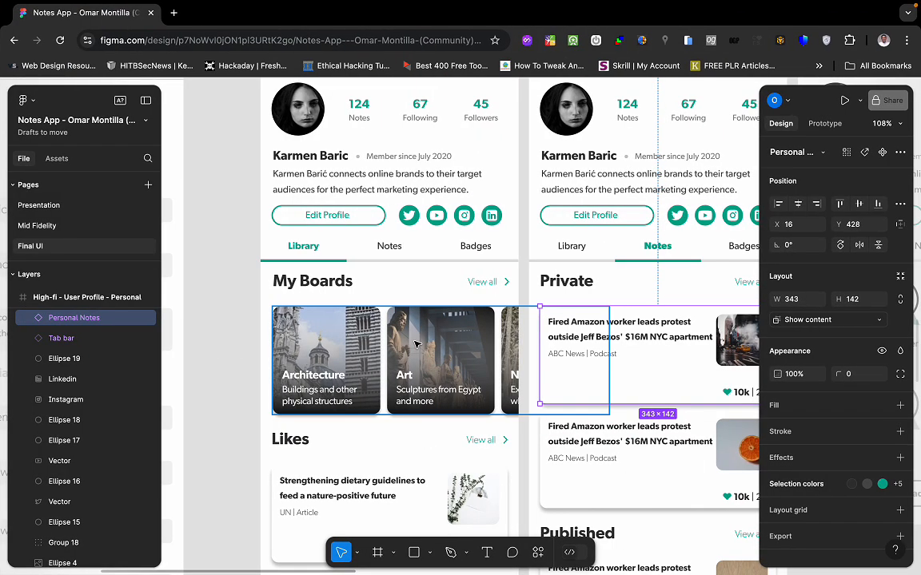
pyautogui.hotkey('ctrl', 'Left')
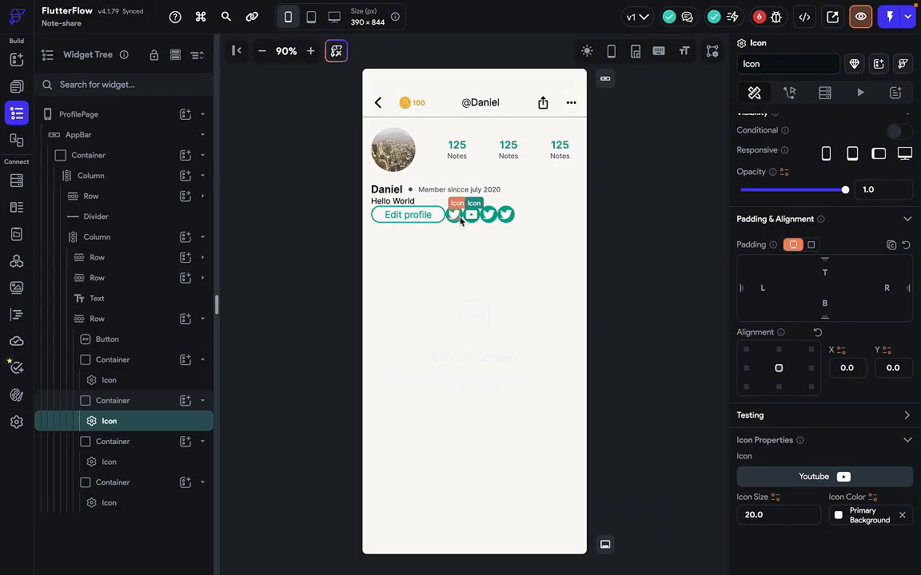
pyautogui.click(489, 218)
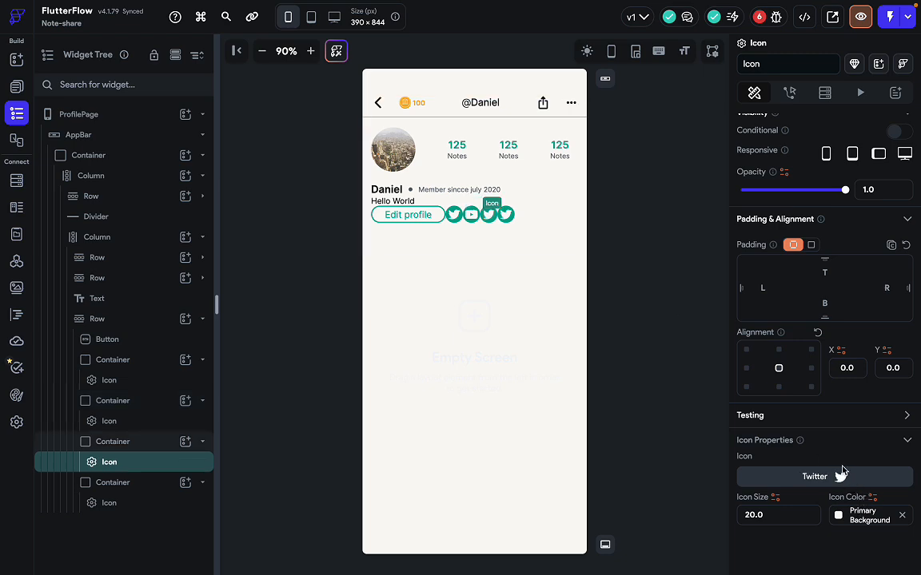
pyautogui.click(832, 482)
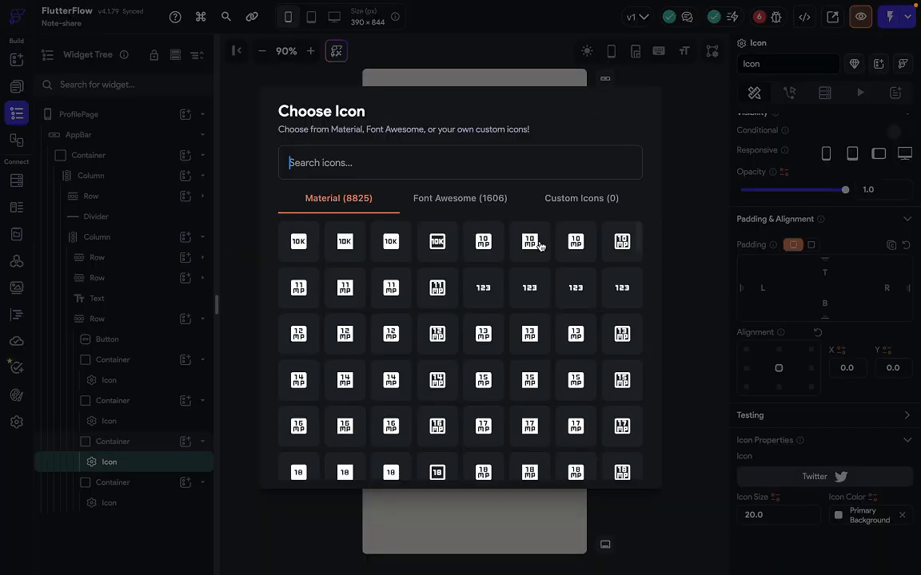
pyautogui.write('instagr')
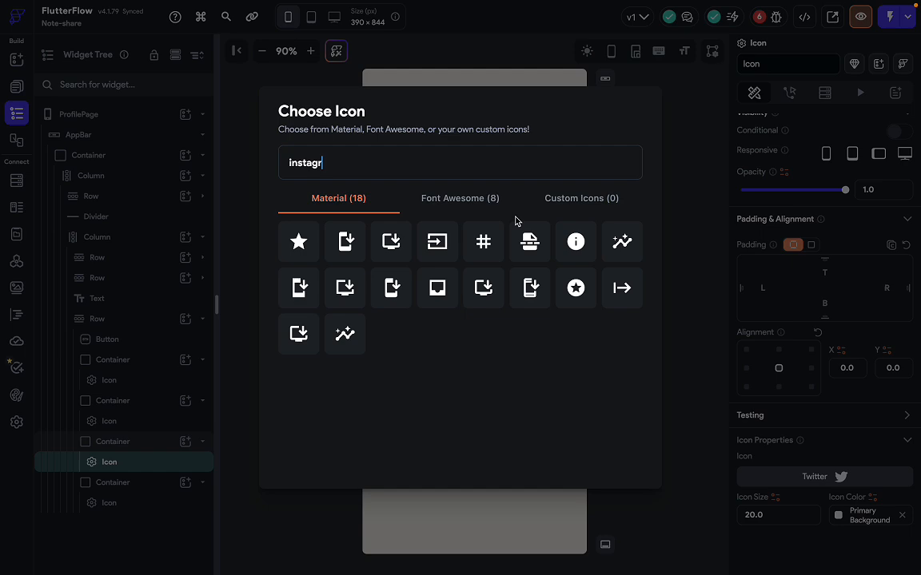
pyautogui.click(465, 200)
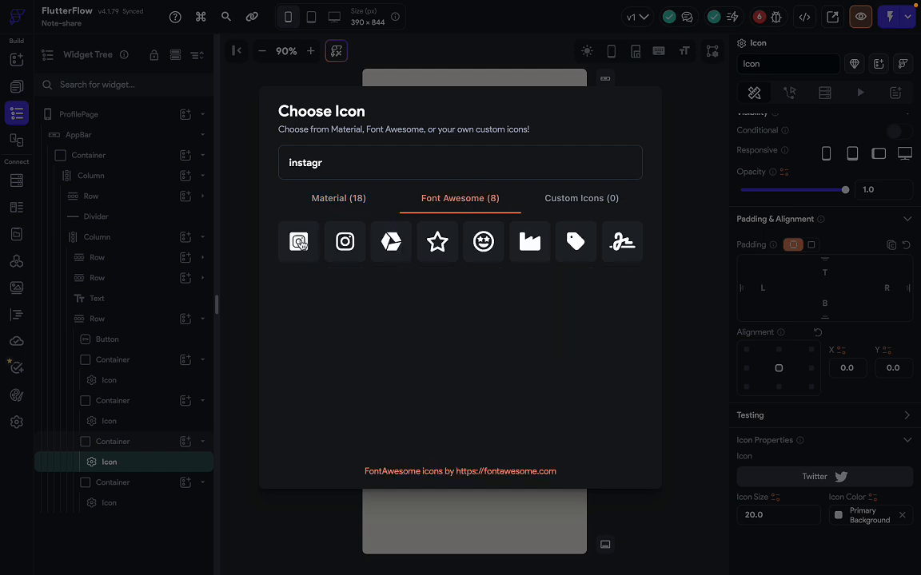
pyautogui.hotkey('ctrl', 'Right')
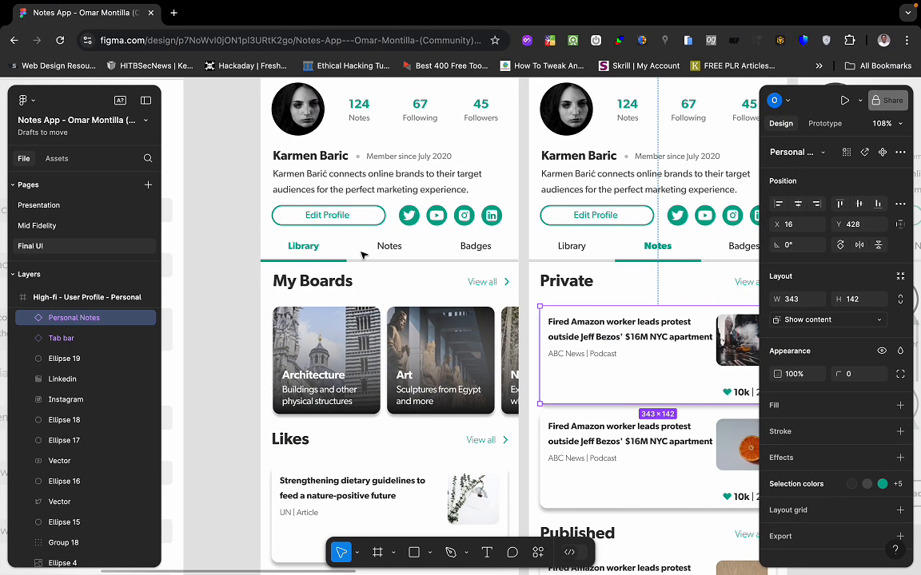
pyautogui.hotkey('ctrl', 'Left')
pyautogui.hotkey('ctrl', 'Right')
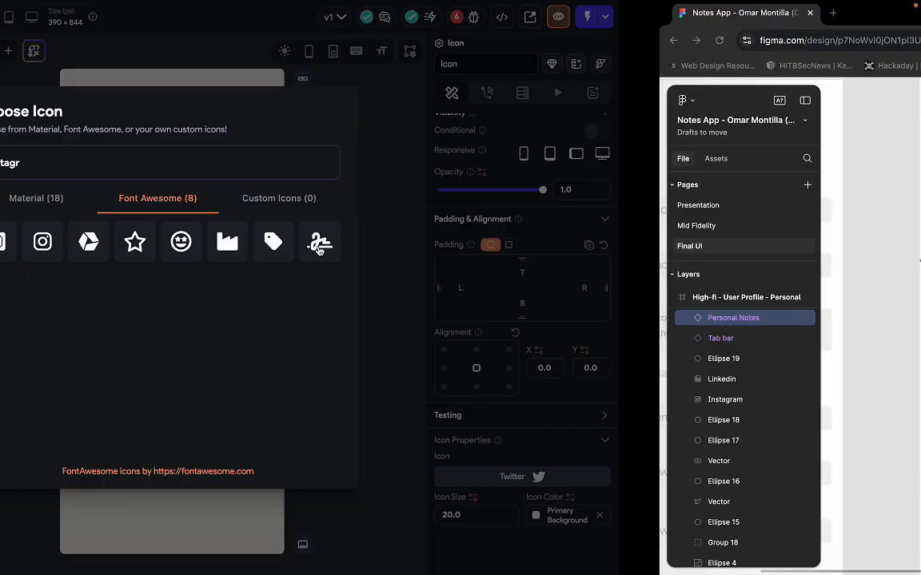
pyautogui.hotkey('ctrl', 'Left')
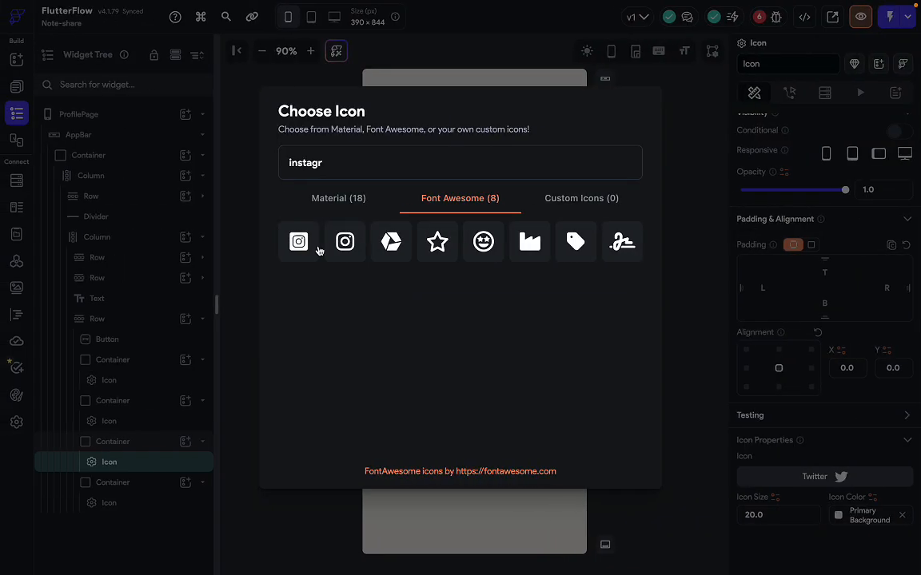
pyautogui.click(345, 241)
# Change the fourth social icon to the Font Awesome LinkedIn logo.
pyautogui.hotkey('ctrl', 'Right')
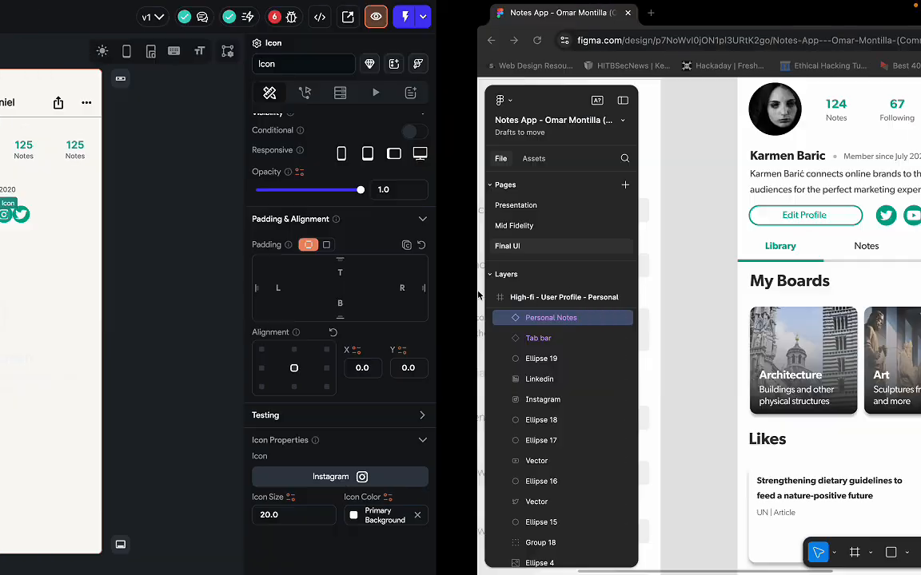
pyautogui.hotkey('ctrl', 'Left')
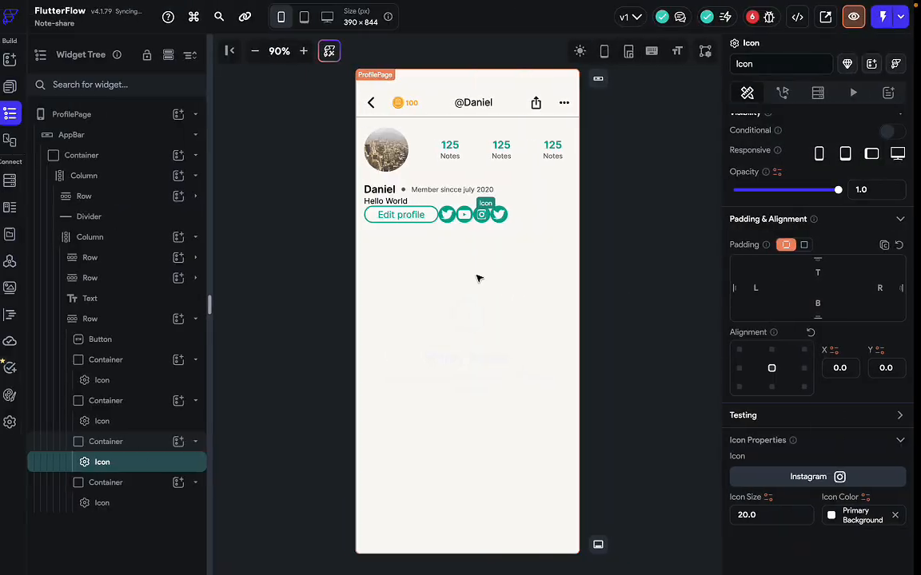
pyautogui.click(506, 215)
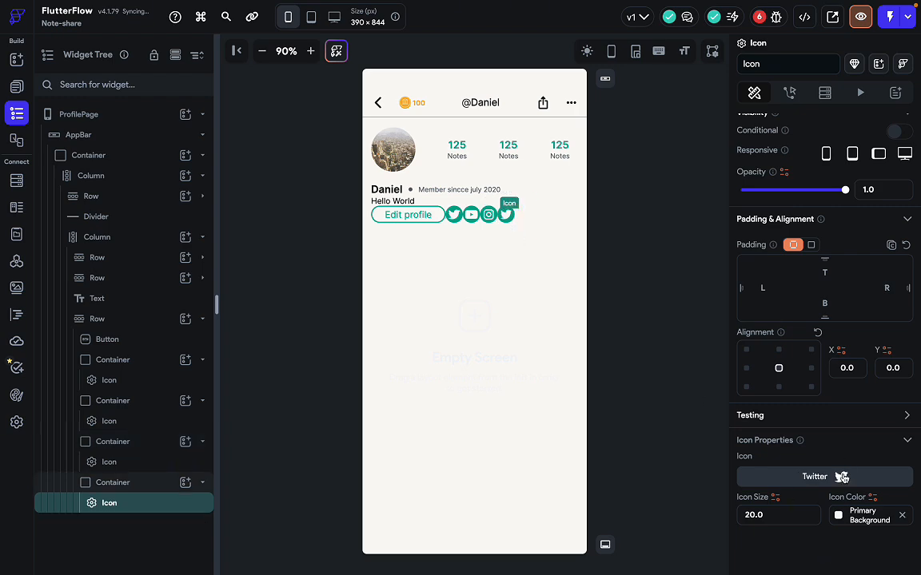
pyautogui.click(842, 477)
pyautogui.write('li')
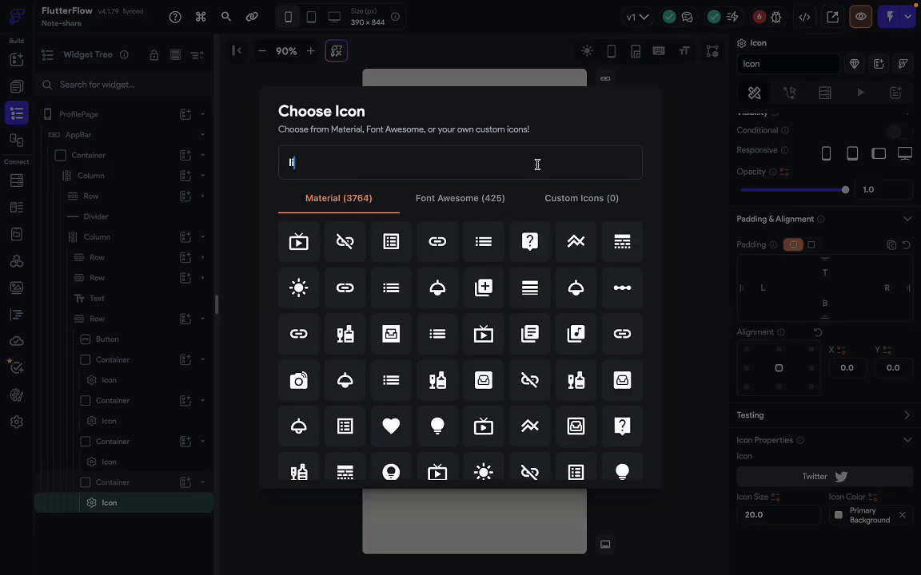
pyautogui.write('nkin')
pyautogui.click(463, 199)
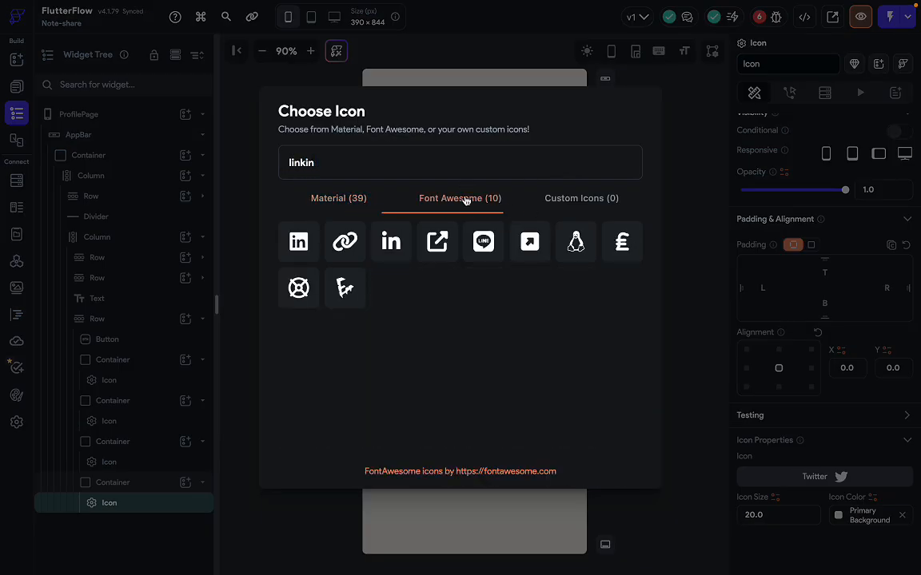
pyautogui.click(299, 242)
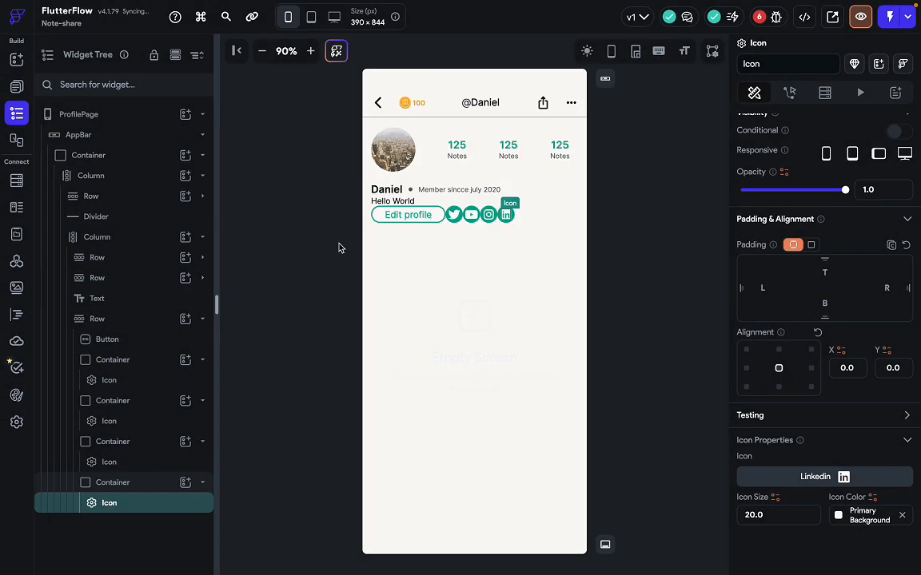
pyautogui.click(549, 221)
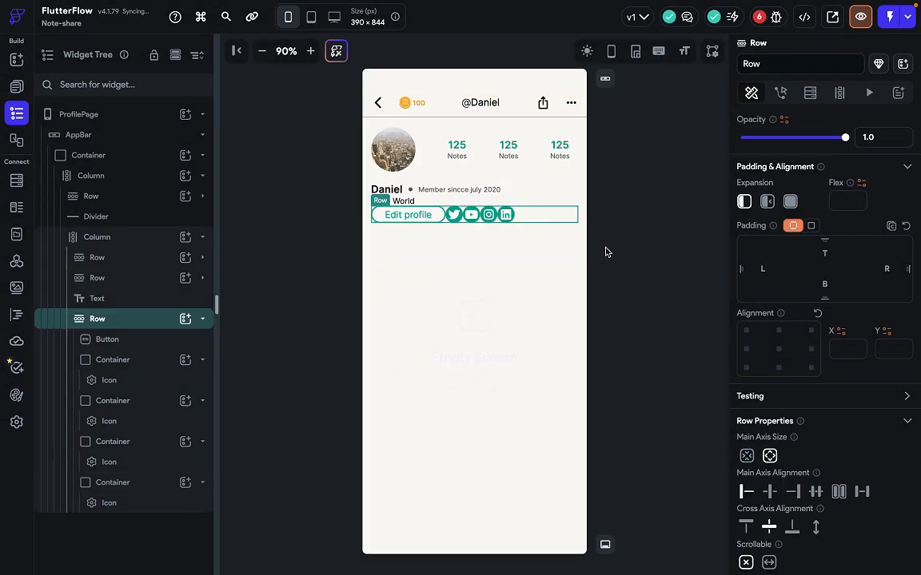
# Select the Edit profile button after comparing it with the Figma design.
pyautogui.click(606, 252)
pyautogui.click(537, 205)
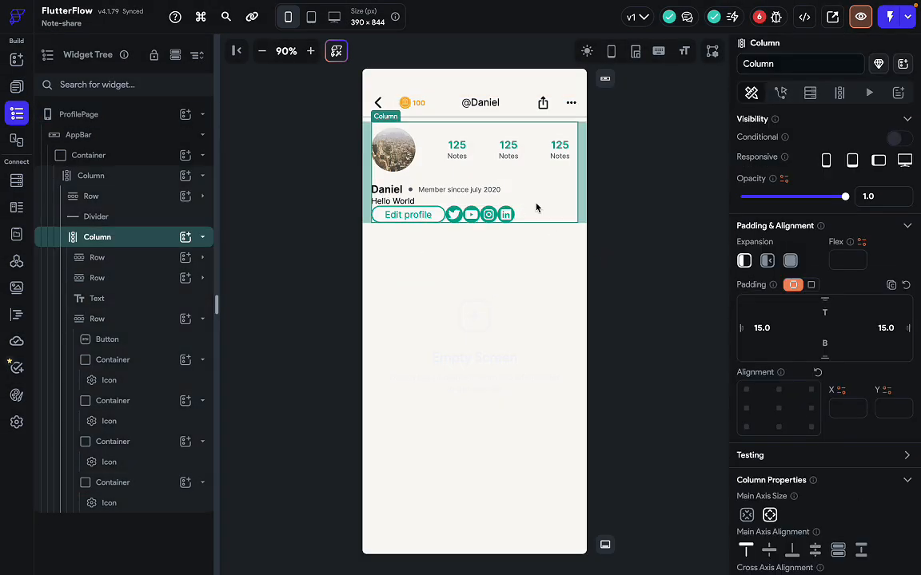
pyautogui.click(537, 214)
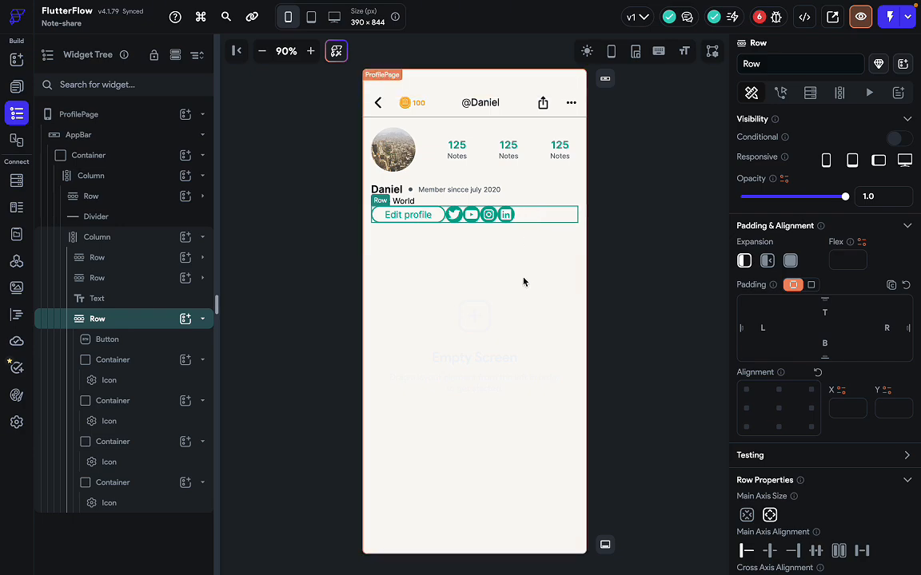
pyautogui.hotkey('ctrl', 'Right')
pyautogui.click(349, 216)
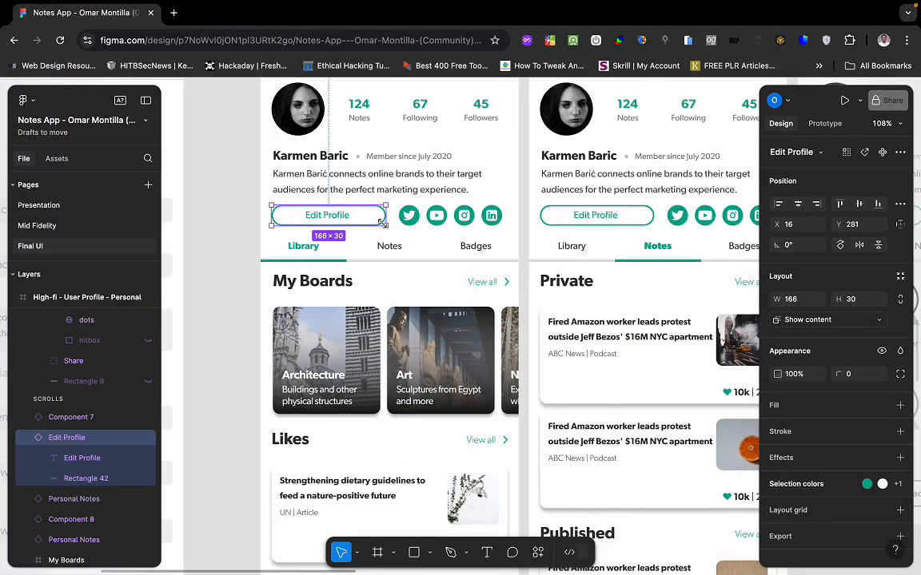
pyautogui.hotkey('ctrl', 'Left')
pyautogui.click(408, 220)
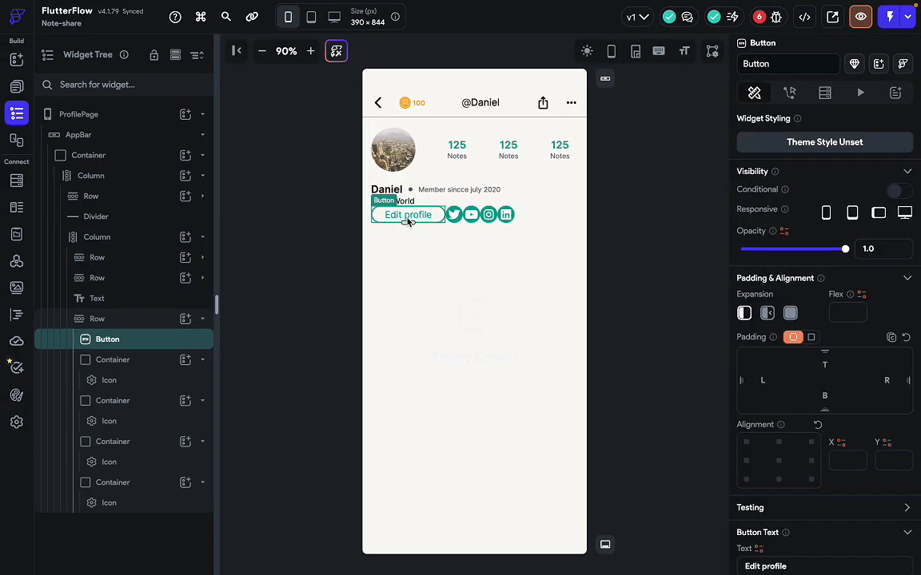
pyautogui.scroll(-5, 828, 337)
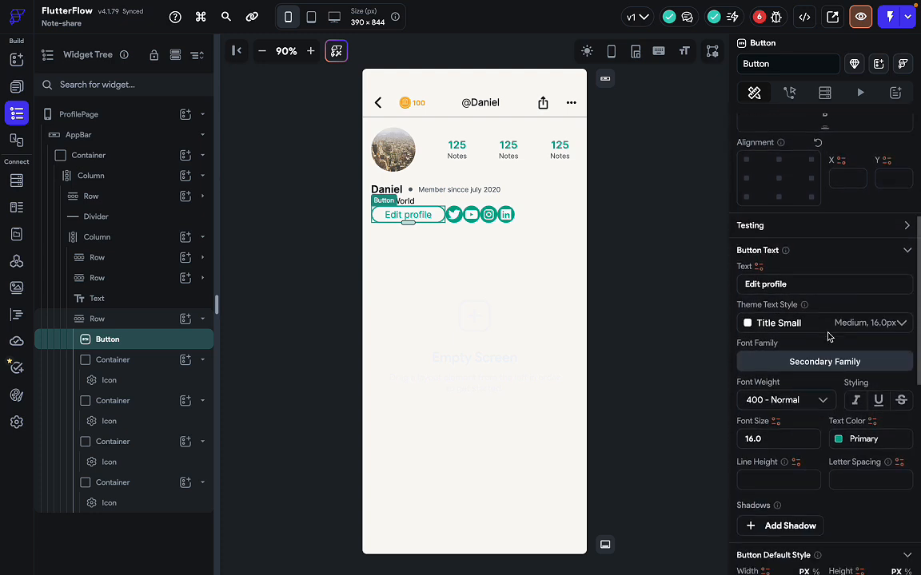
pyautogui.scroll(-2, 829, 336)
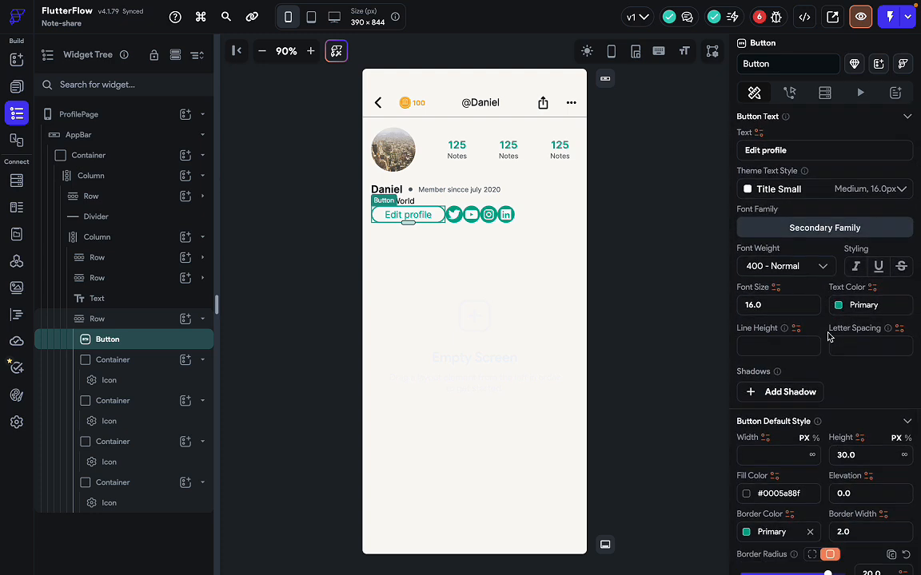
pyautogui.scroll(-1, 827, 336)
pyautogui.scroll(5, 829, 337)
pyautogui.scroll(3, 828, 334)
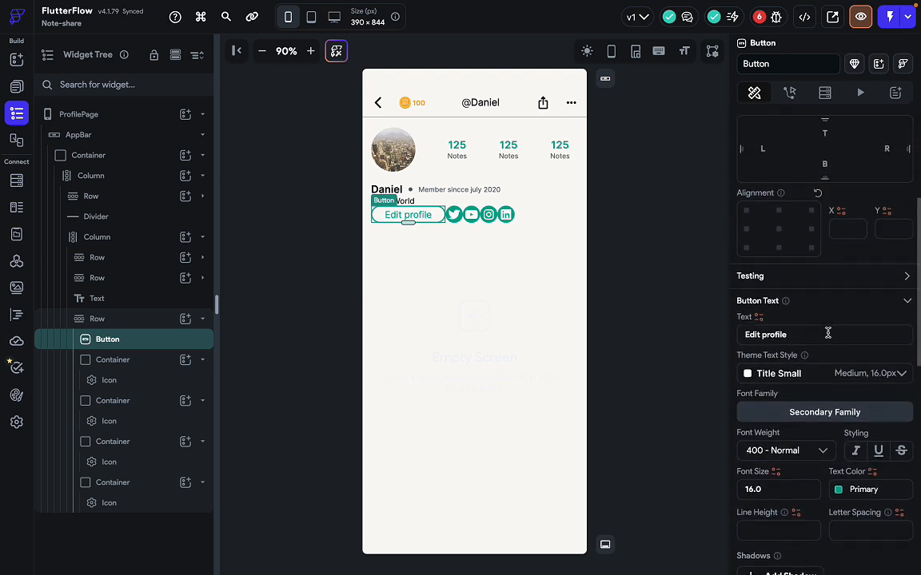
pyautogui.scroll(2, 815, 207)
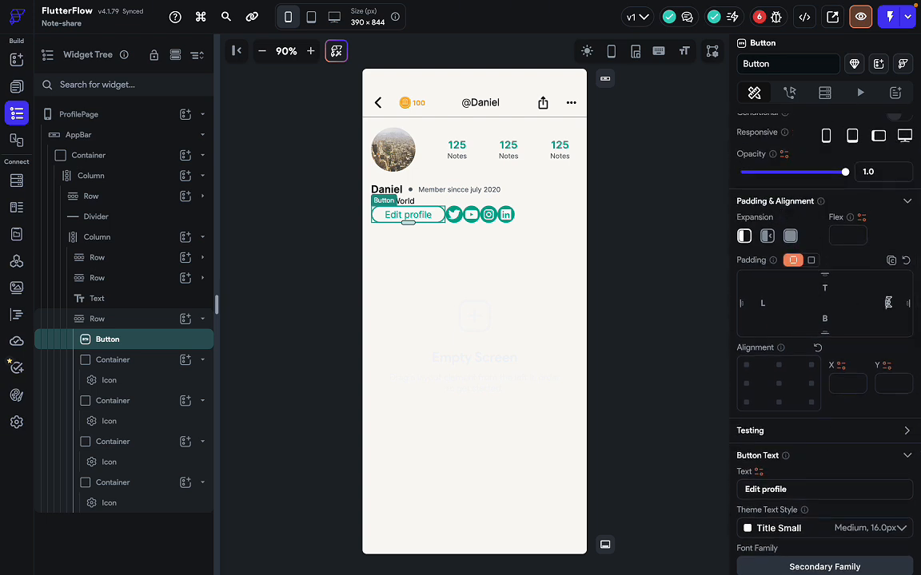
pyautogui.click(888, 302)
pyautogui.write('22')
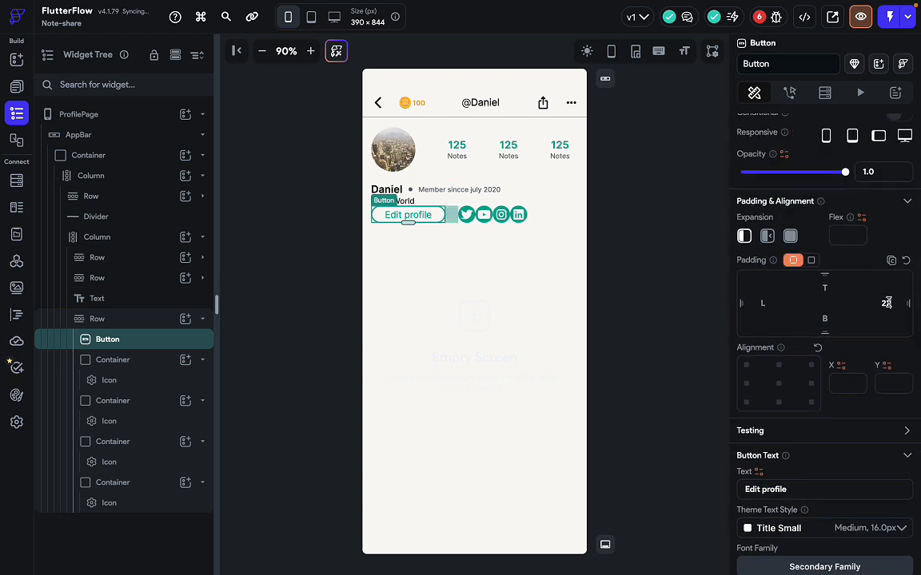
pyautogui.press('BackSpace')
pyautogui.press('BackSpace')
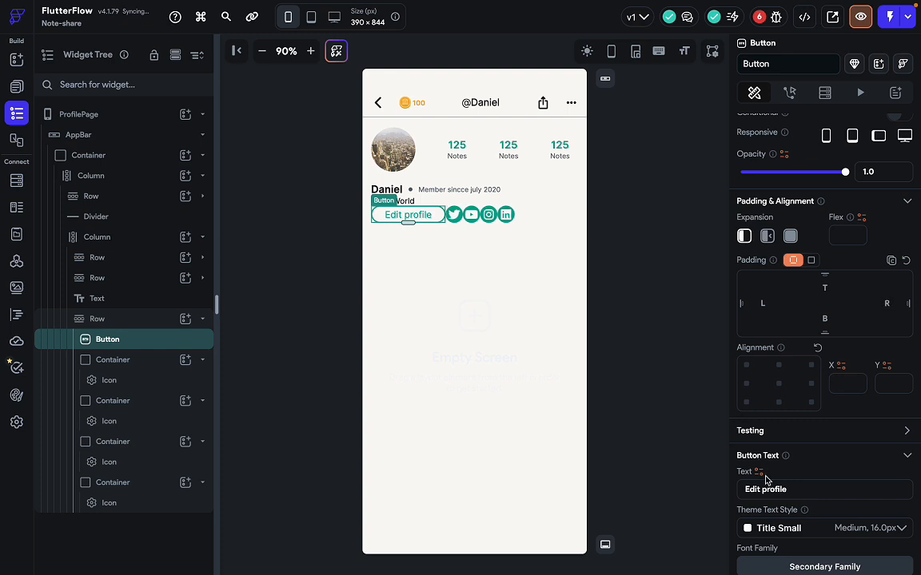
# Set the Edit profile button's left and right padding to 45.
pyautogui.scroll(-10, 765, 478)
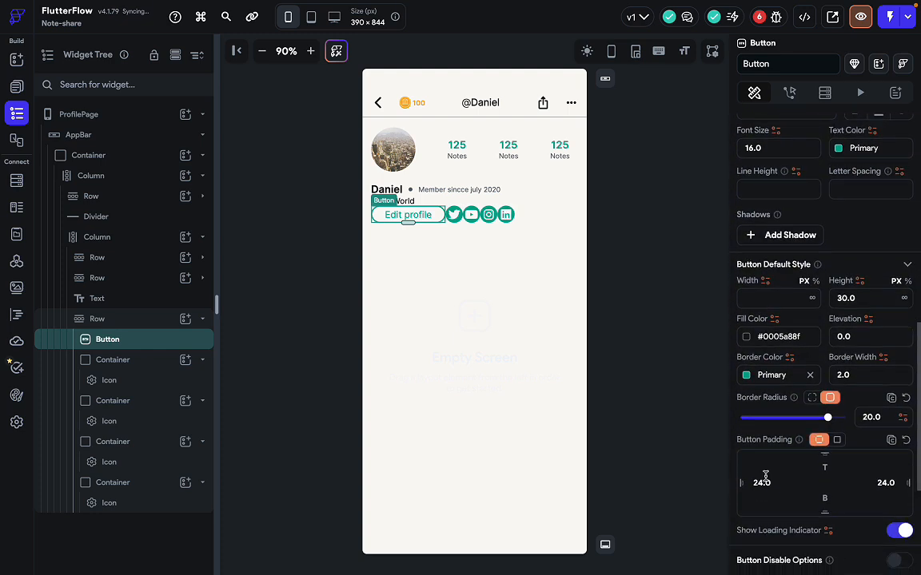
pyautogui.scroll(-3, 764, 478)
pyautogui.click(886, 377)
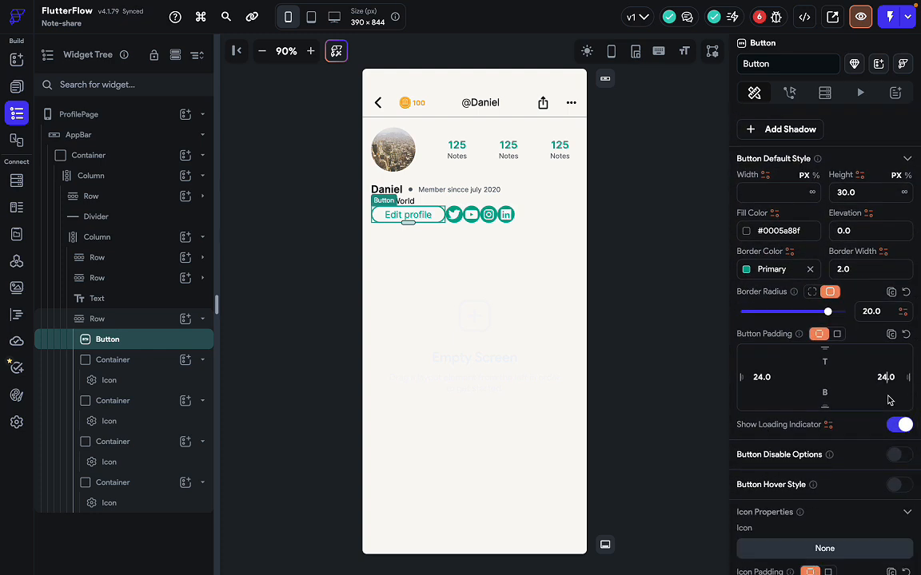
pyautogui.write('0')
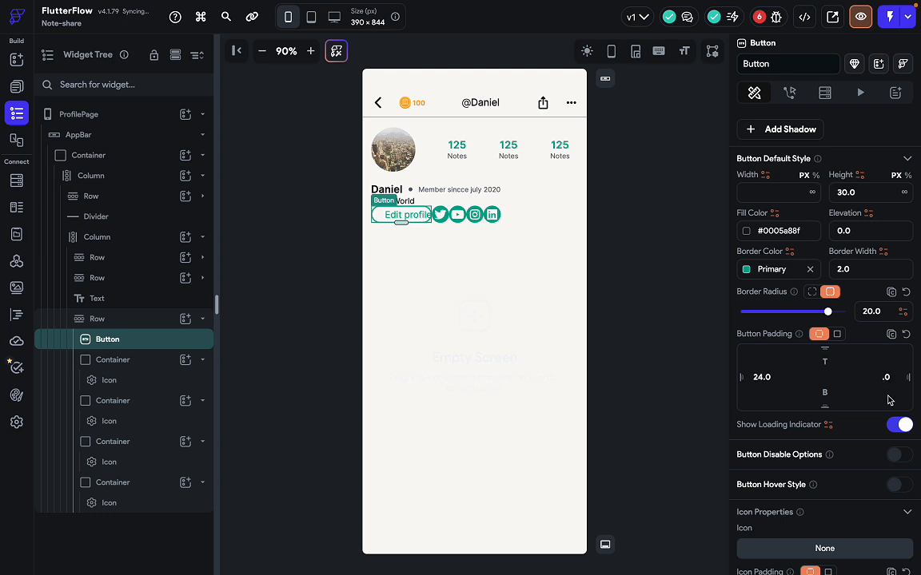
pyautogui.write('40')
pyautogui.hotkey('ctrl', 'Right')
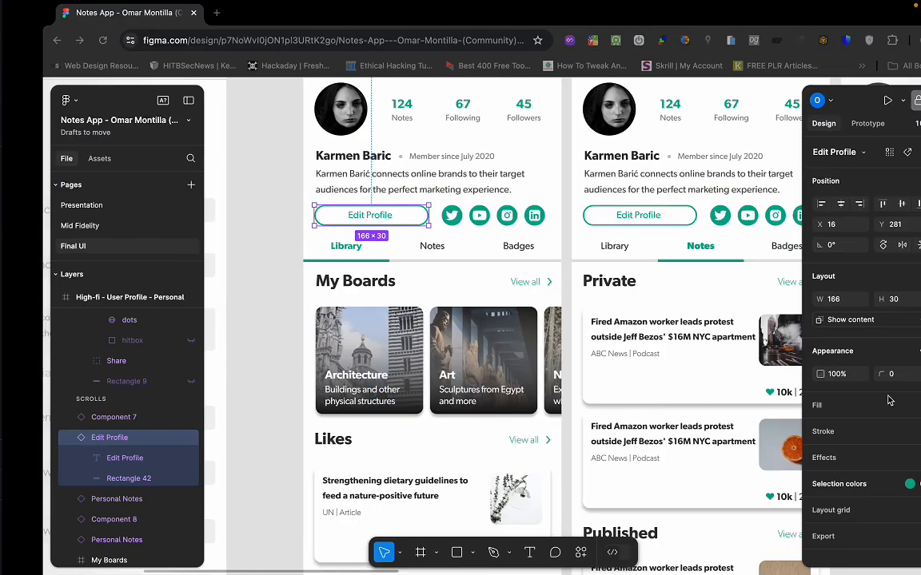
pyautogui.hotkey('ctrl', 'Left')
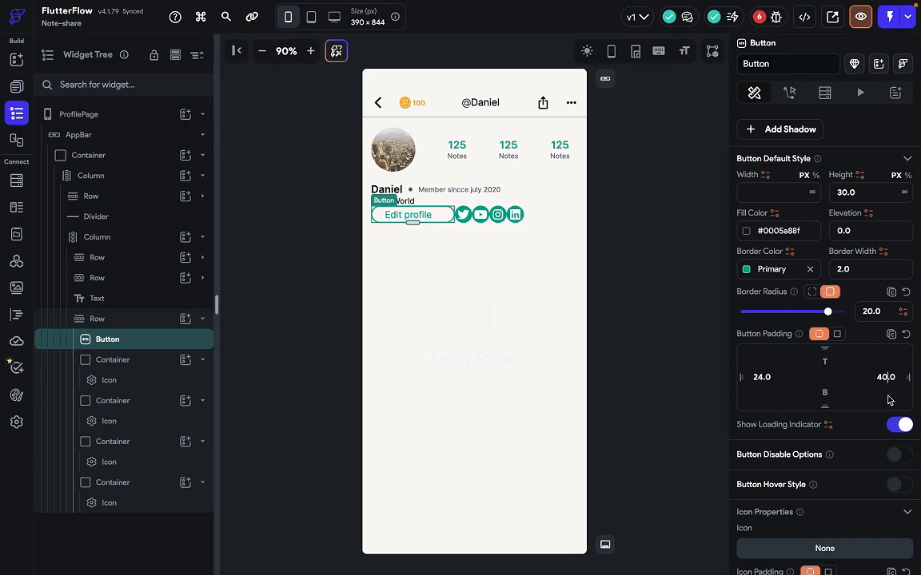
pyautogui.press('BackSpace')
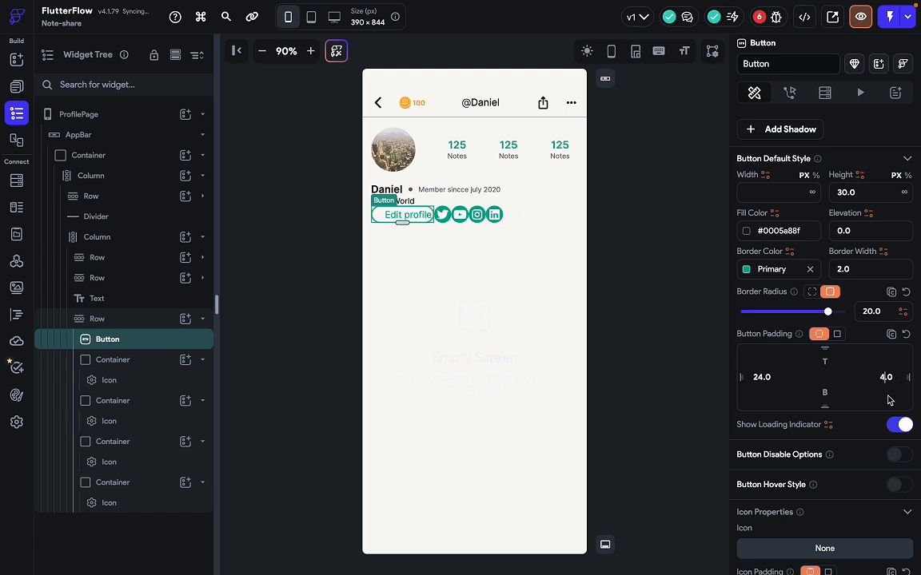
pyautogui.write('5')
pyautogui.doubleClick(760, 378)
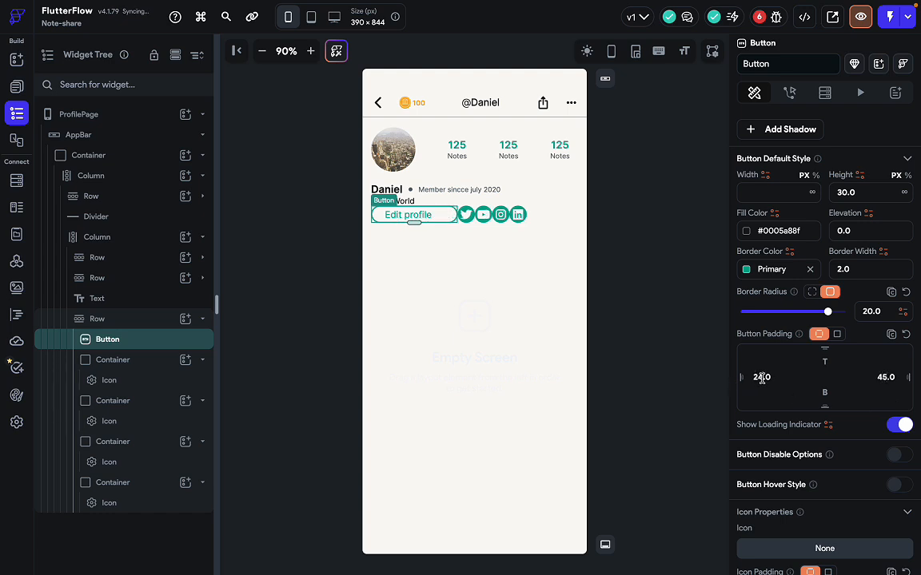
pyautogui.write('40')
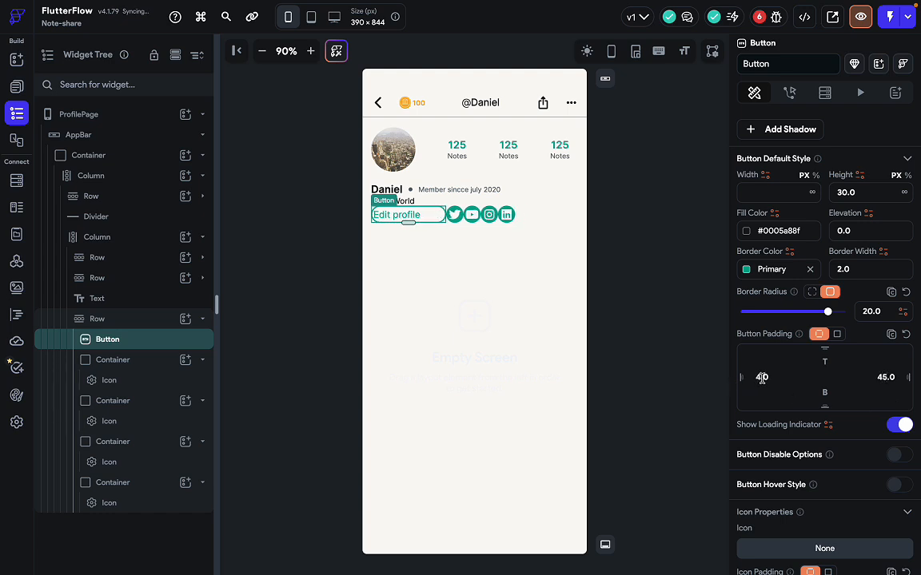
pyautogui.press('BackSpace')
pyautogui.write('5.')
pyautogui.click(463, 314)
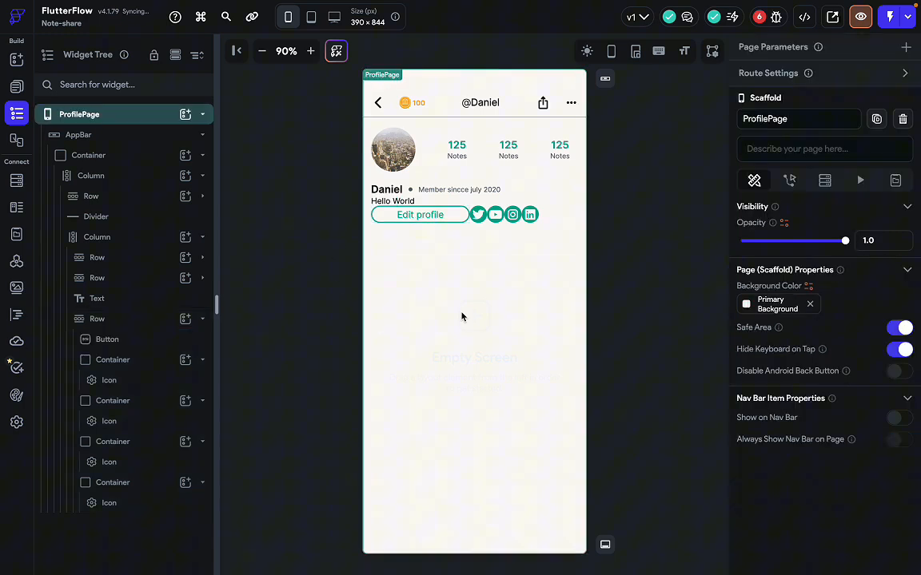
# Set the button-and-icons Row's Main Axis Alignment to space between.
pyautogui.click(548, 217)
pyautogui.hotkey('ctrl', 'Right')
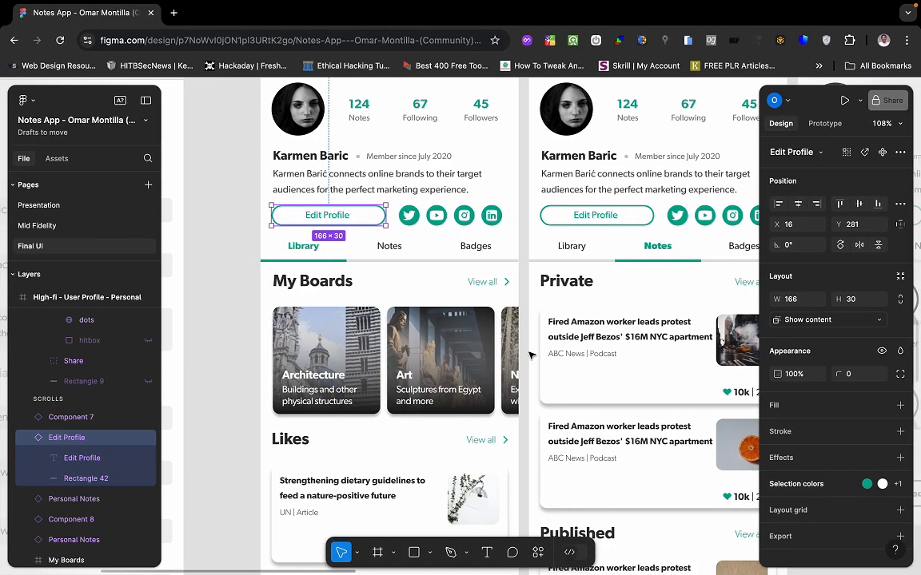
pyautogui.hotkey('ctrl', 'Left')
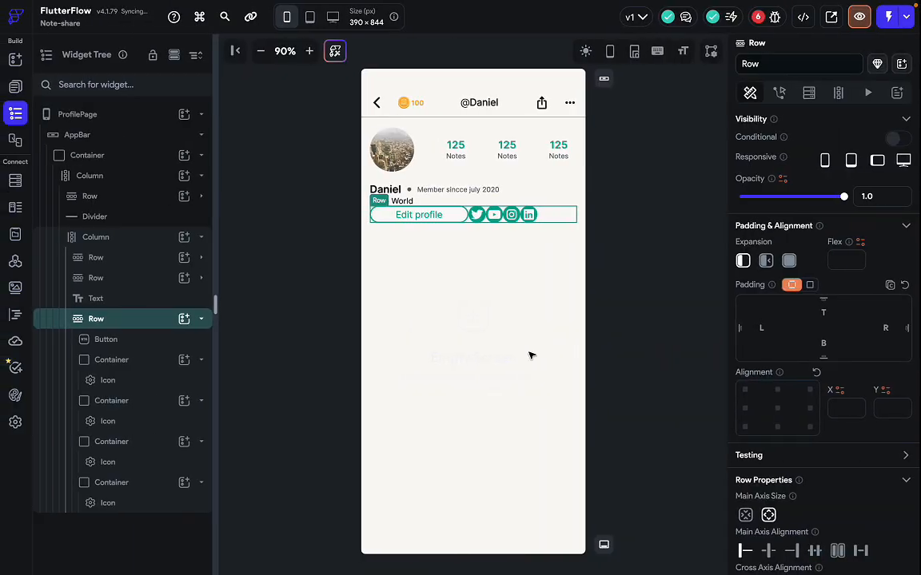
pyautogui.click(442, 219)
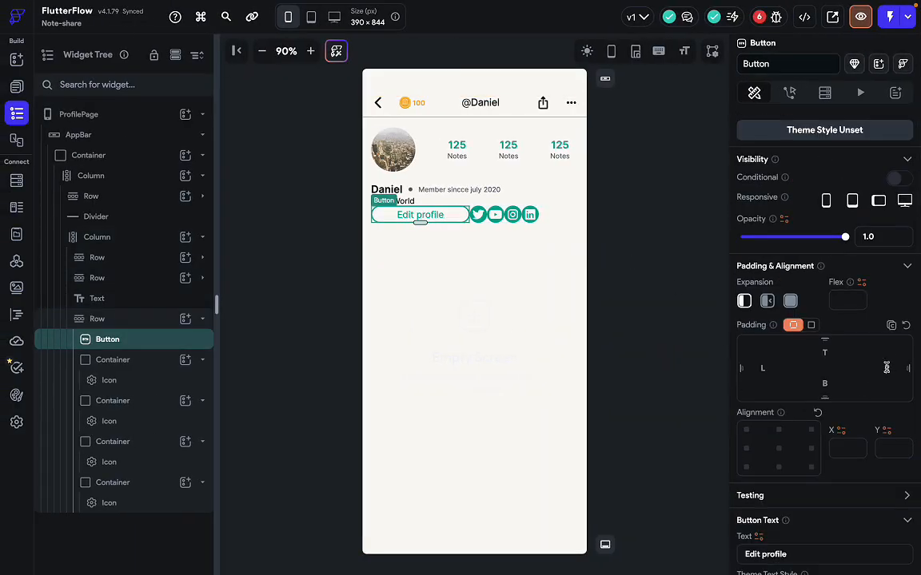
pyautogui.click(559, 214)
pyautogui.scroll(-2, 823, 336)
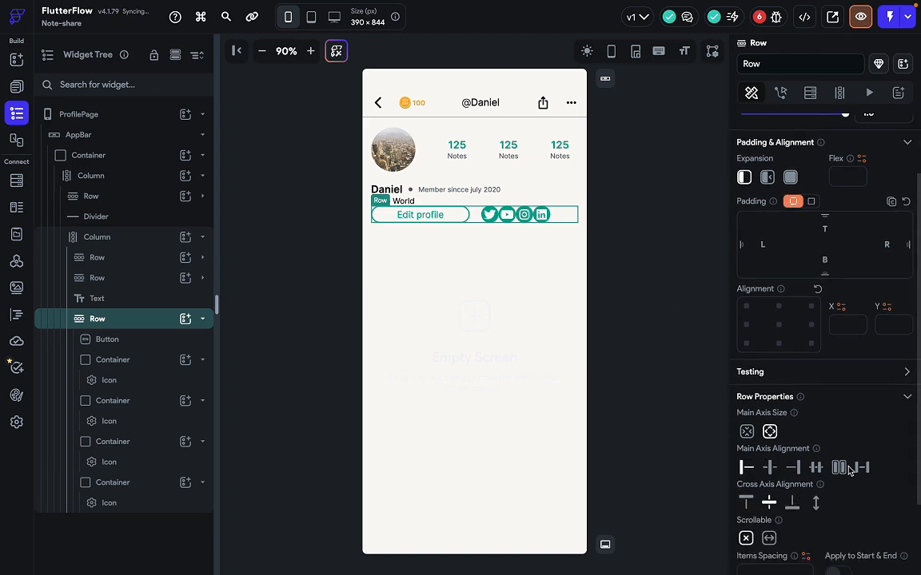
pyautogui.click(865, 469)
pyautogui.hotkey('ctrl', 'Right')
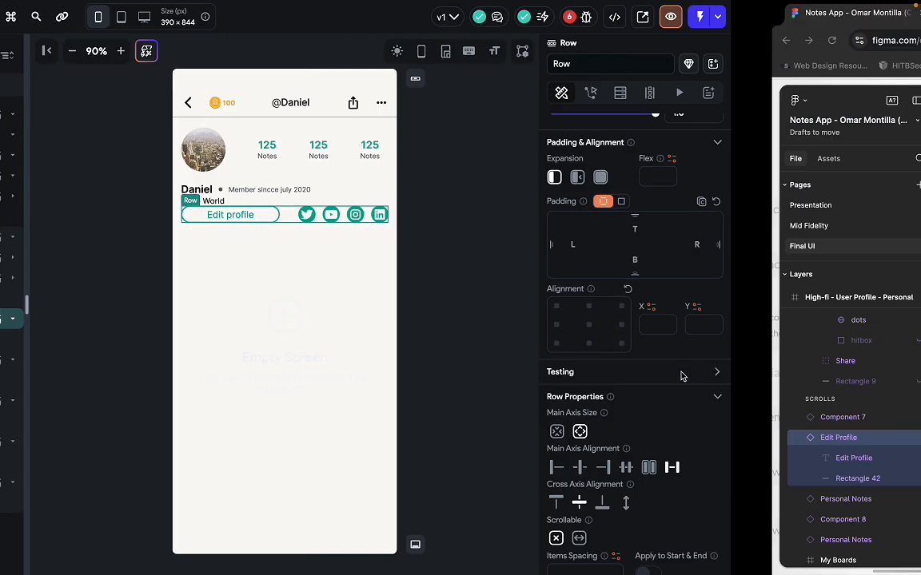
pyautogui.hotkey('ctrl', 'Left')
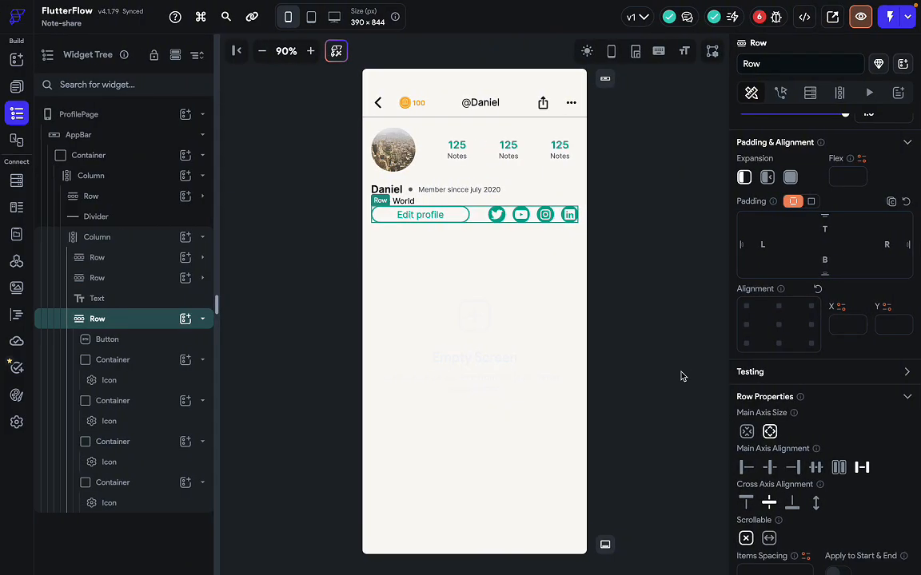
# Change the Edit profile button's right spacing to 14.
pyautogui.click(452, 217)
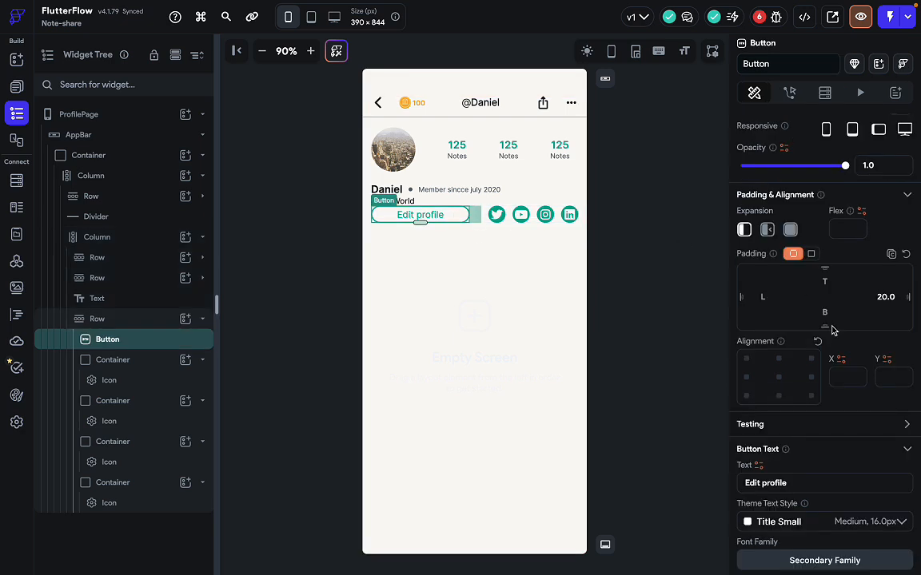
pyautogui.press('BackSpace')
pyautogui.press('BackSpace')
pyautogui.press('BackSpace')
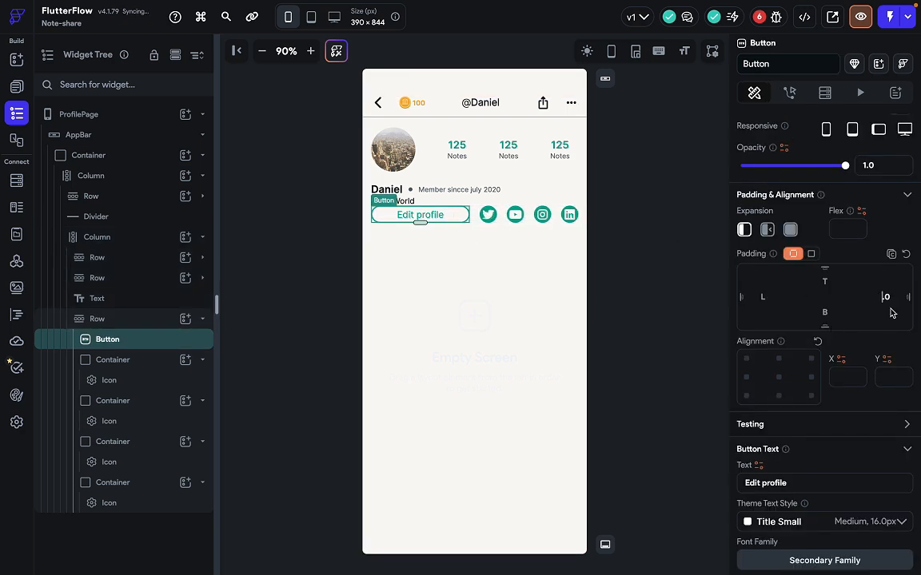
pyautogui.write('14.')
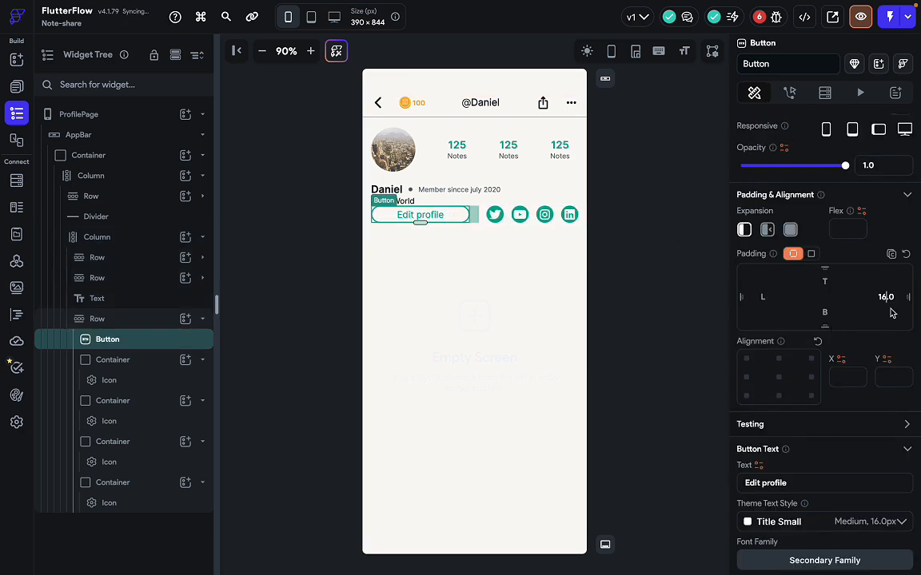
pyautogui.click(676, 374)
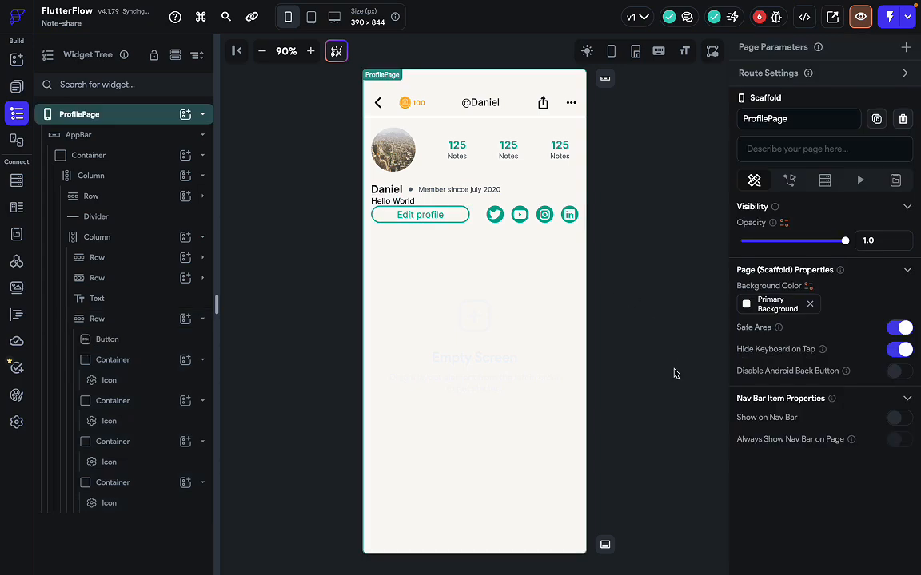
# Give the LinkedIn icon's Container a right padding of 10.
pyautogui.hotkey('ctrl', 'Right')
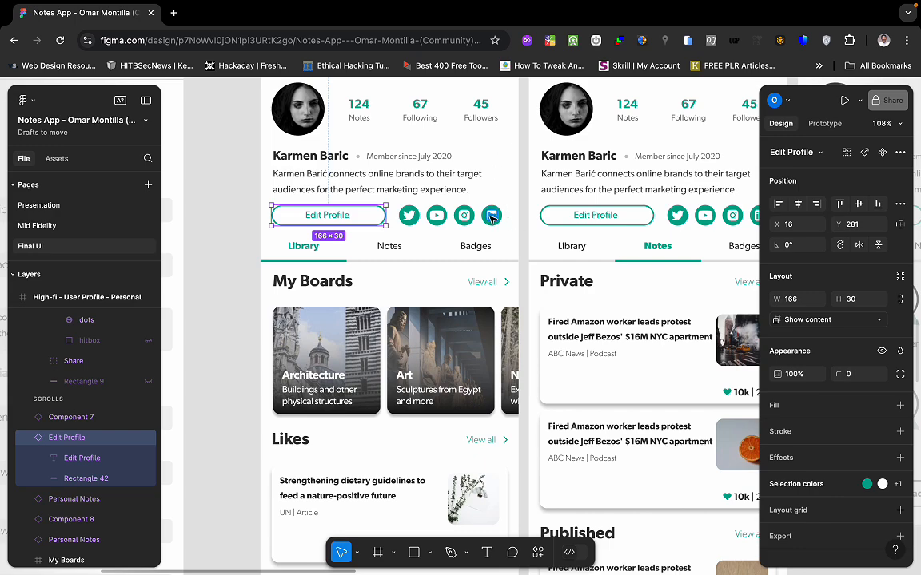
pyautogui.scroll(2, 494, 218)
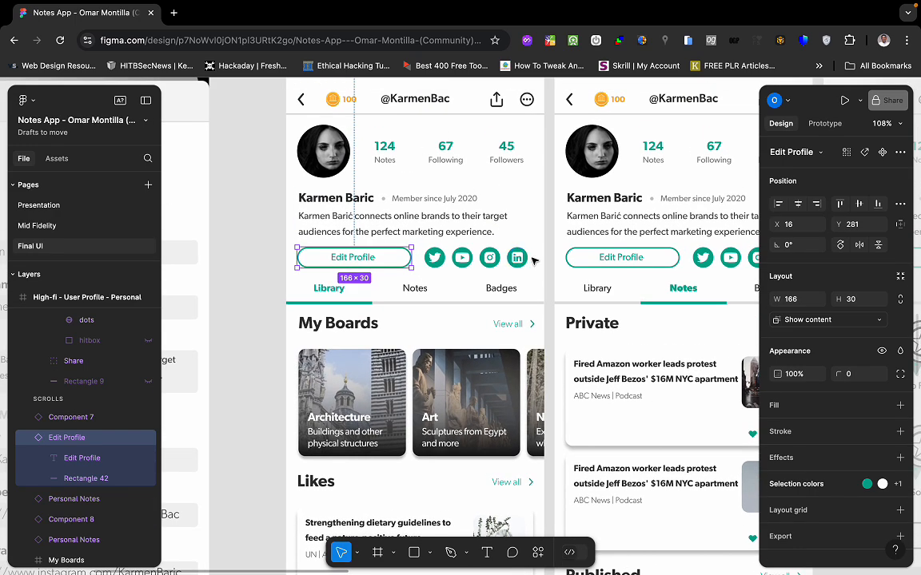
pyautogui.hotkey('ctrl', 'Left')
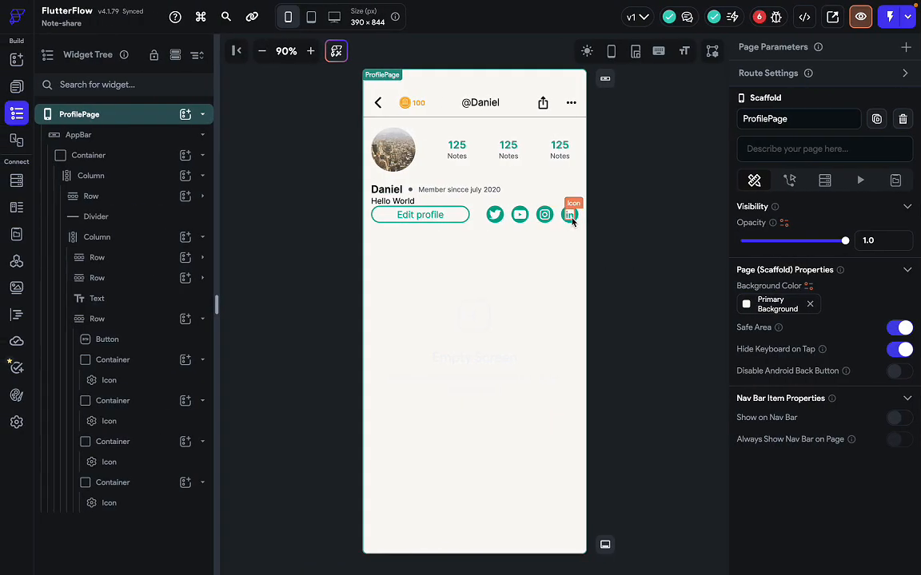
pyautogui.click(569, 215)
pyautogui.scroll(-1, 742, 389)
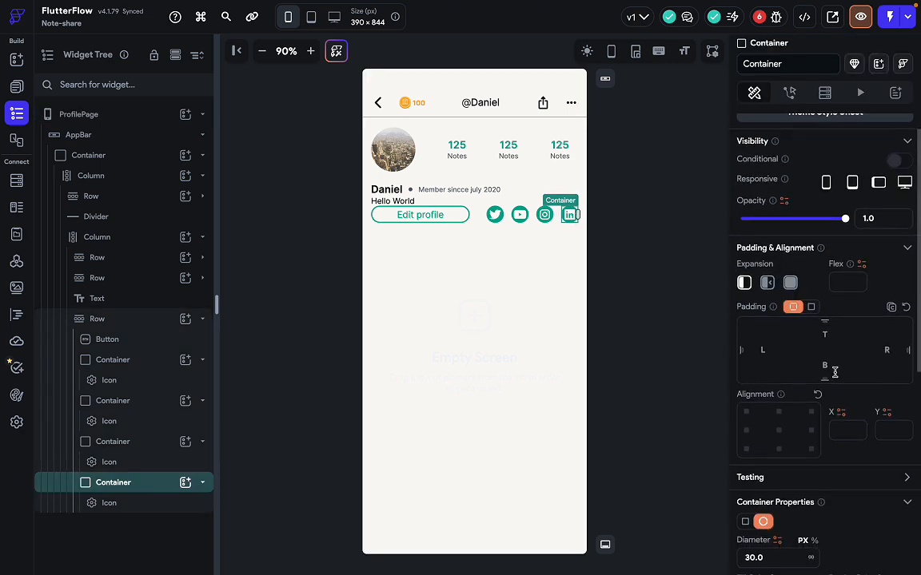
pyautogui.click(887, 351)
pyautogui.write('10')
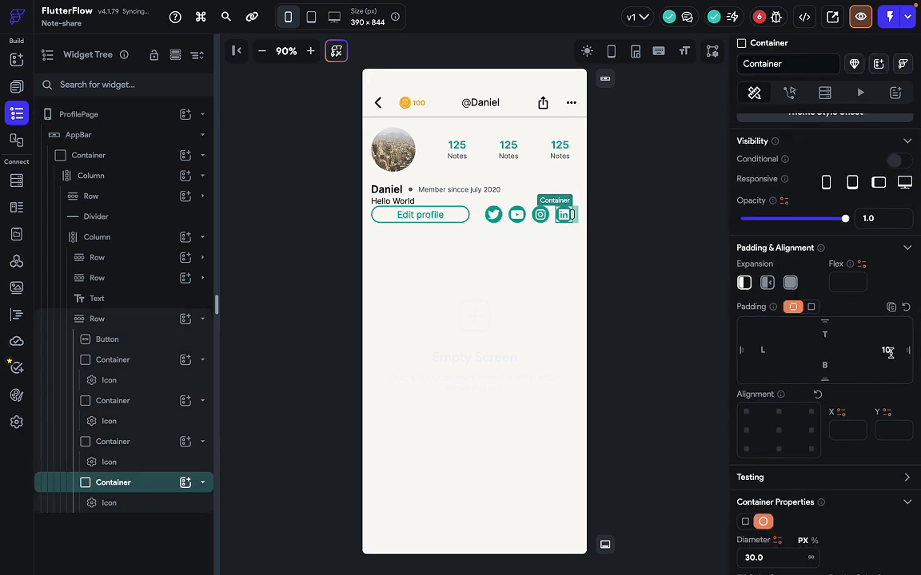
pyautogui.click(668, 380)
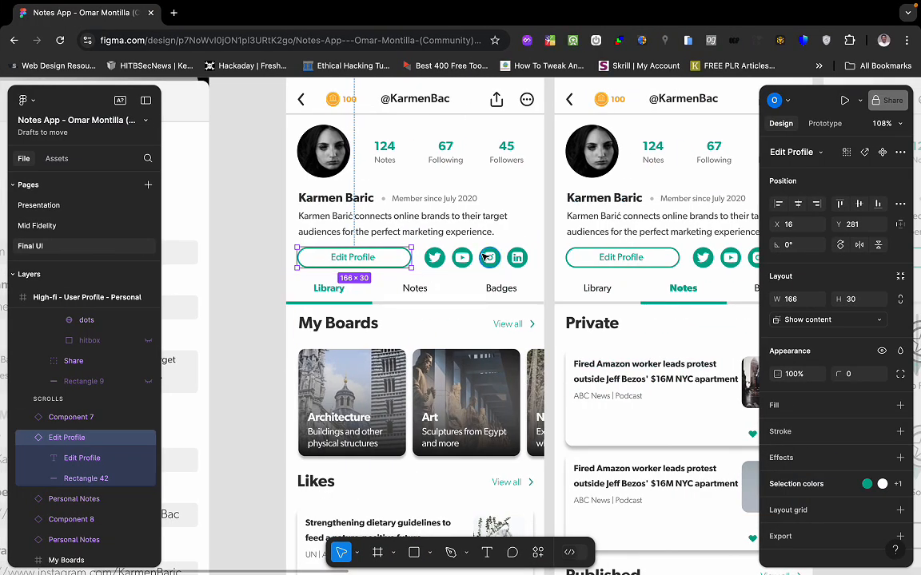
# Pan the Figma frame and inspect the Library/Notes/Badges tab bar.
pyautogui.hscroll(-3, 479, 372)
pyautogui.scroll(-1, 480, 371)
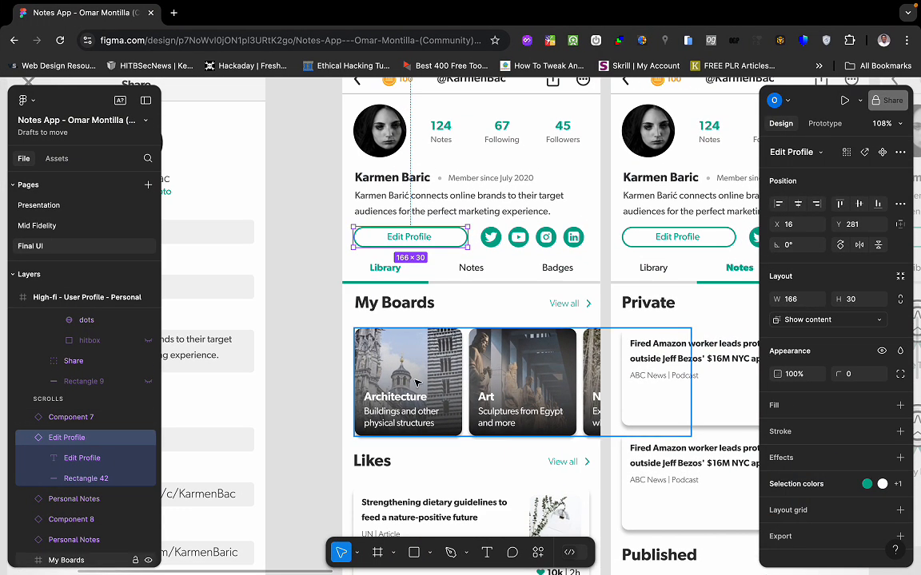
pyautogui.scroll(-4, 416, 383)
pyautogui.scroll(3, 415, 382)
pyautogui.hscroll(-1, 416, 382)
pyautogui.hscroll(3, 413, 309)
pyautogui.scroll(1, 413, 310)
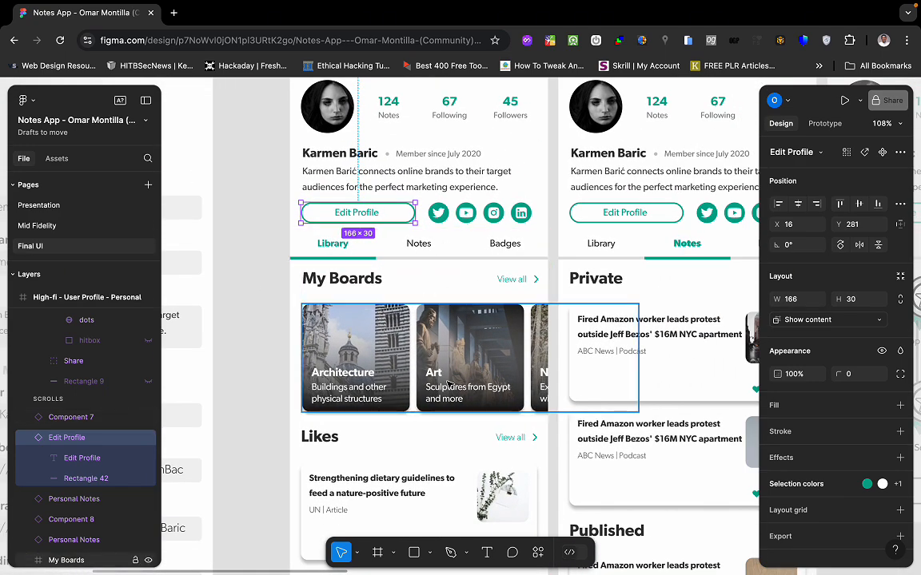
pyautogui.scroll(1, 399, 425)
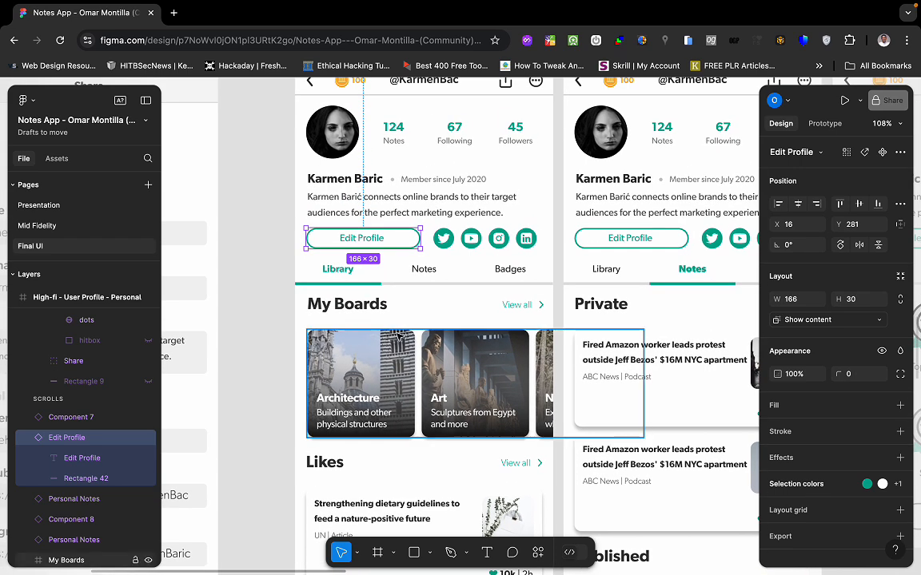
pyautogui.click(445, 275)
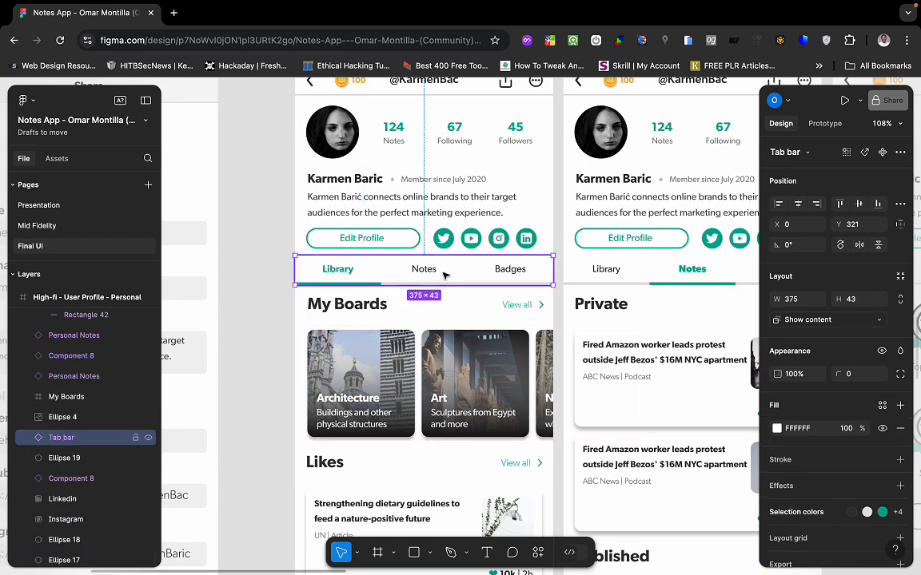
pyautogui.hotkey('ctrl', 'Left')
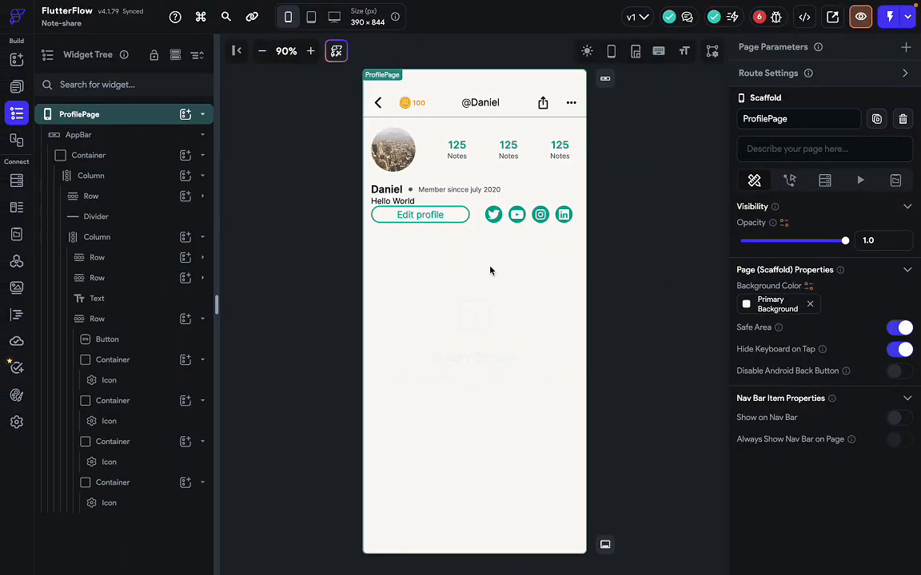
pyautogui.hotkey('ctrl', 'Right')
# Compare Figma's 341×71 name-and-bio group with FlutterFlow's Hello World text.
pyautogui.click(406, 214)
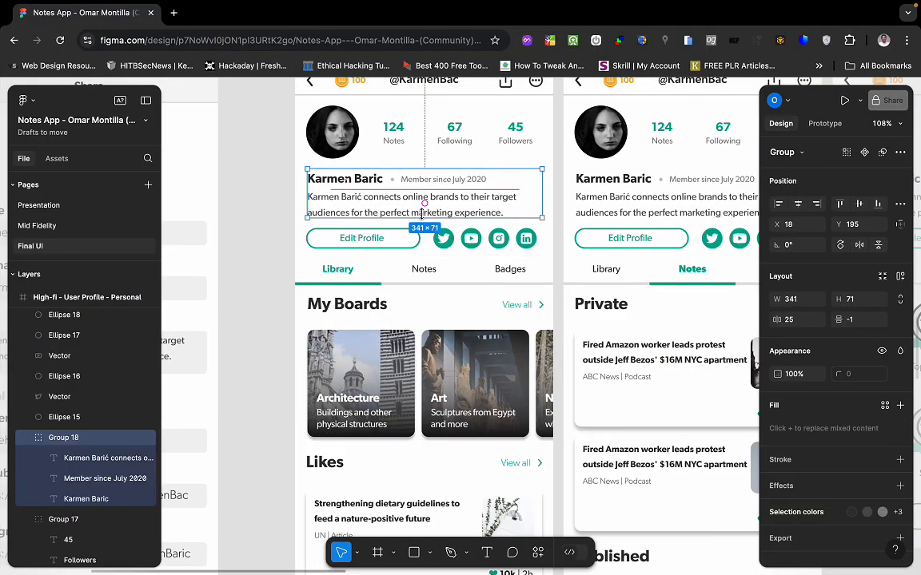
pyautogui.hotkey('ctrl', 'Left')
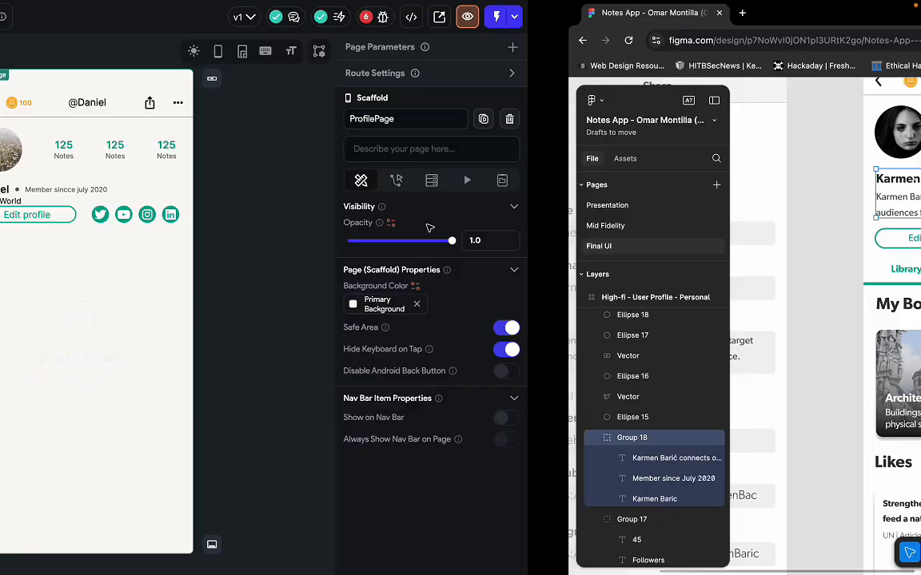
pyautogui.click(407, 201)
pyautogui.hotkey('ctrl', 'Right')
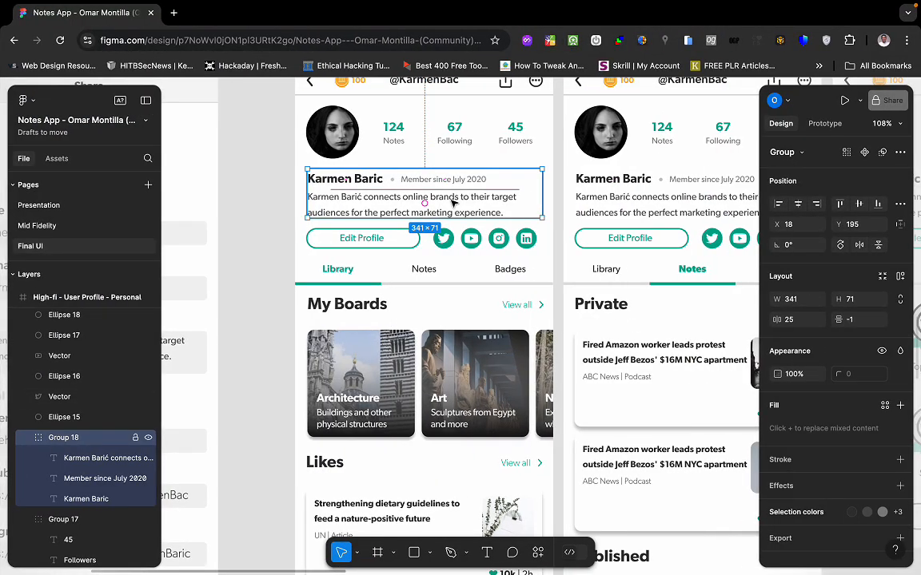
pyautogui.hotkey('ctrl', 'Left')
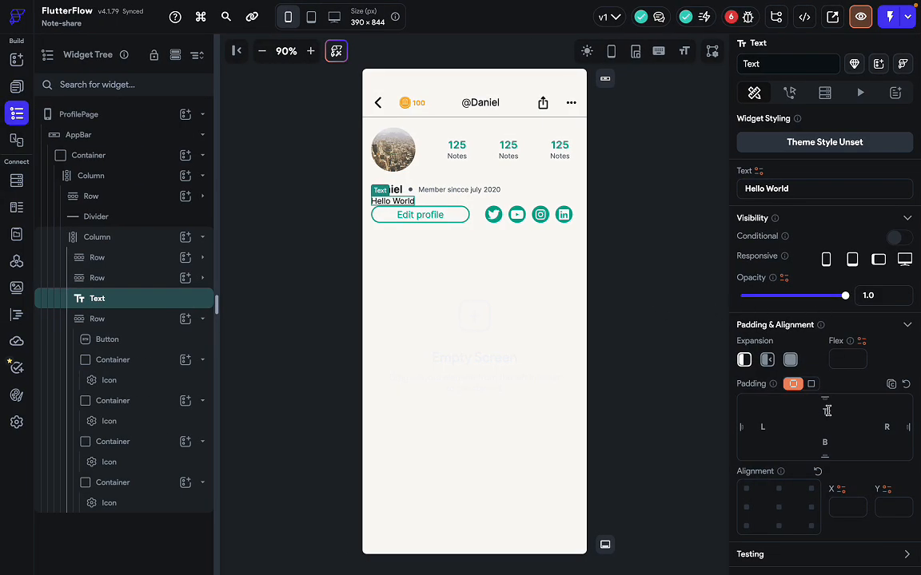
# Give the bio text 20 top and bottom padding and fill it with long placeholder text.
pyautogui.write('20')
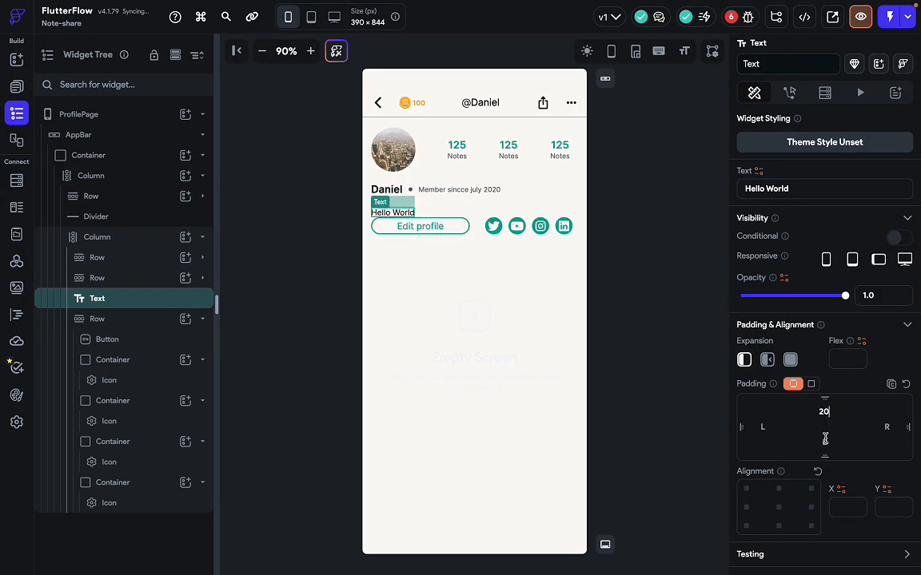
pyautogui.click(825, 442)
pyautogui.write('20')
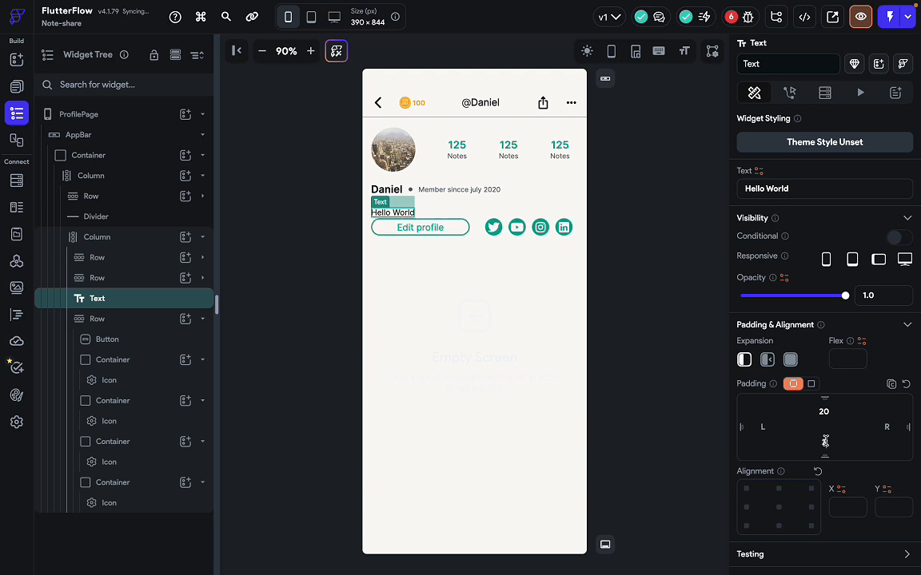
pyautogui.click(651, 397)
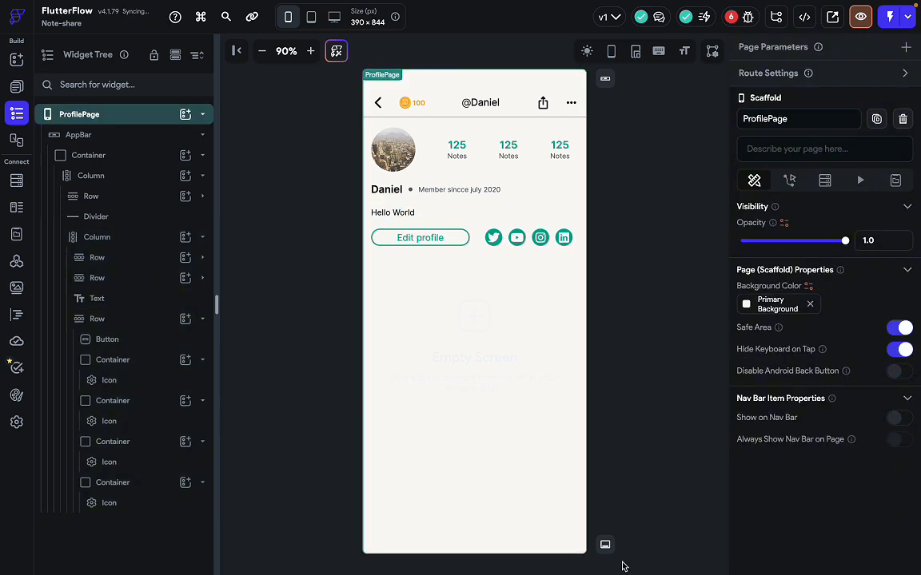
pyautogui.click(391, 212)
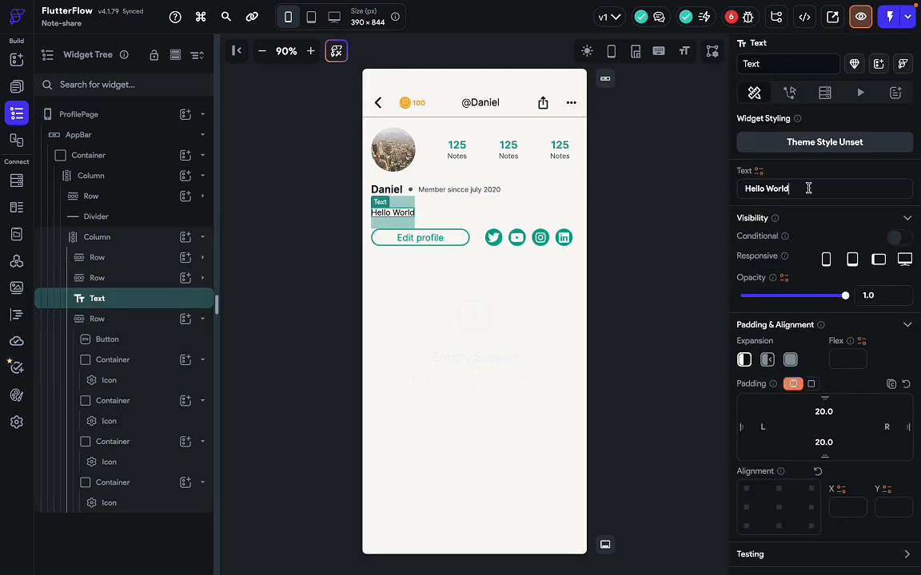
pyautogui.write('nlsknew elkfnwlkef klwnefklnwekfnw')
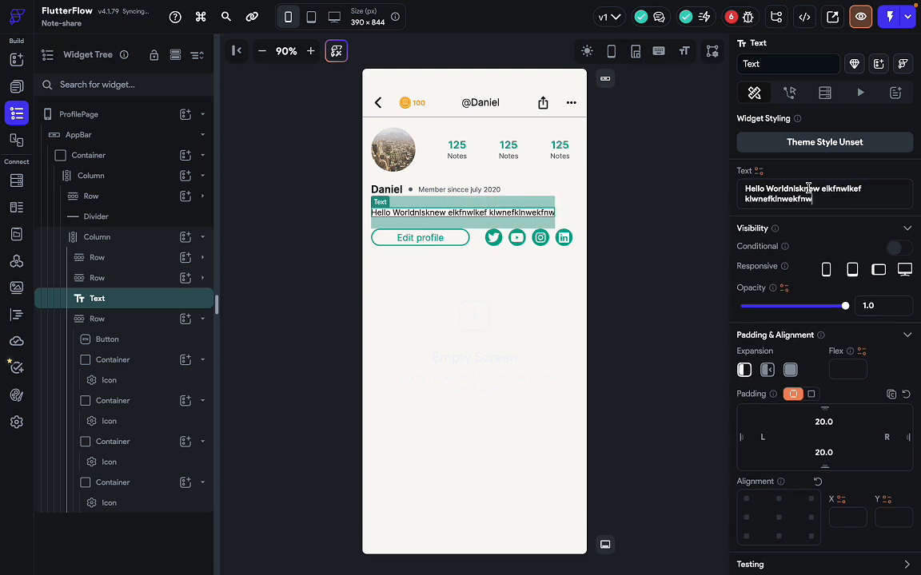
pyautogui.write('kenfkwnekfnwnekfnwkenfkwnekwn')
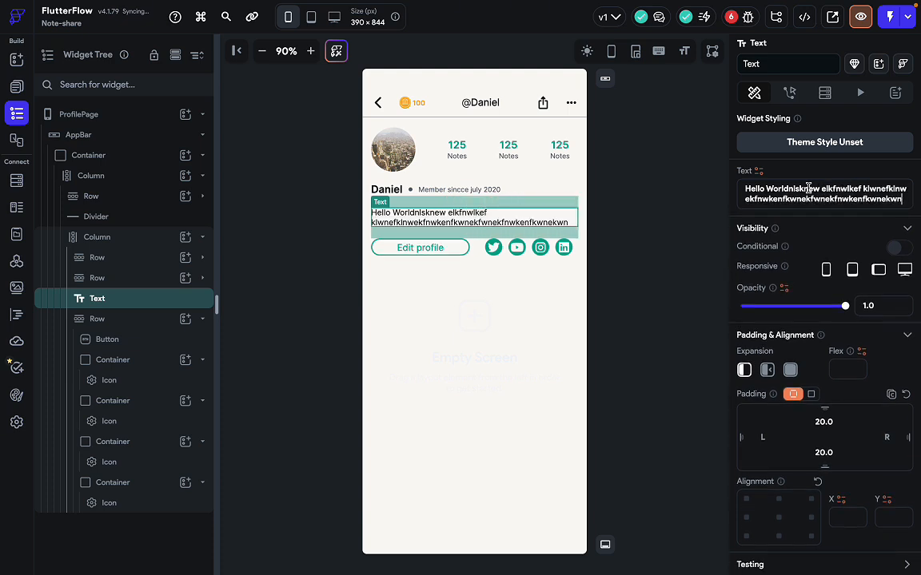
pyautogui.write('eknfwkwlkefnwek')
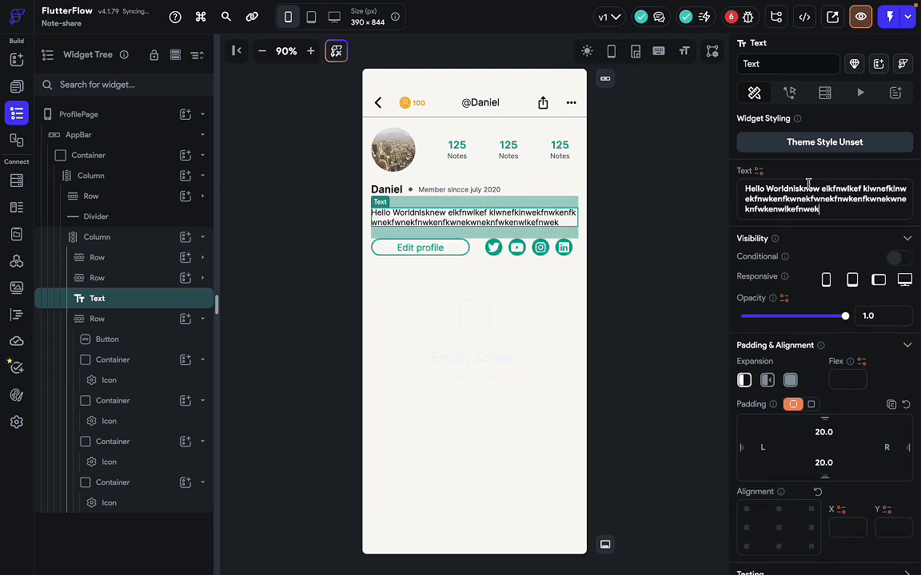
pyautogui.write('nfwknekfnwkwenfkwne')
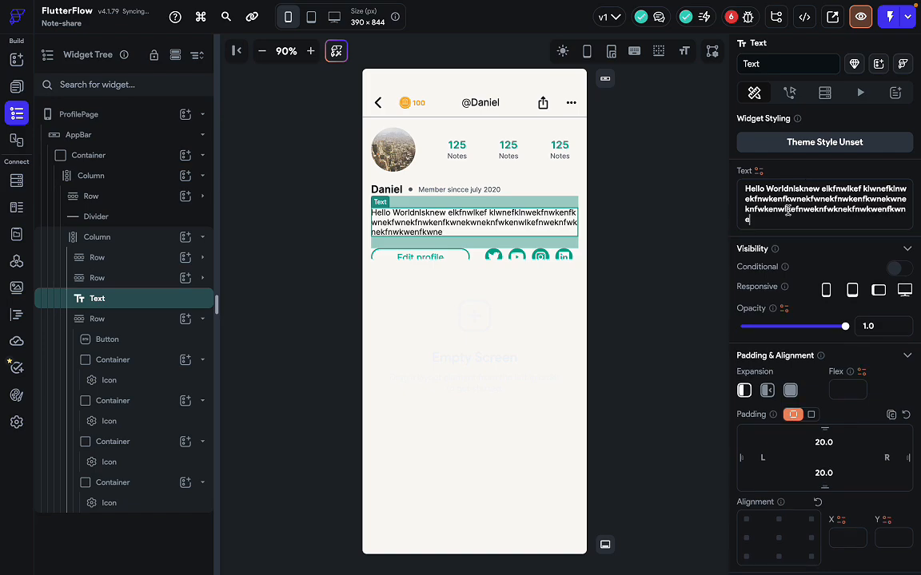
pyautogui.click(628, 281)
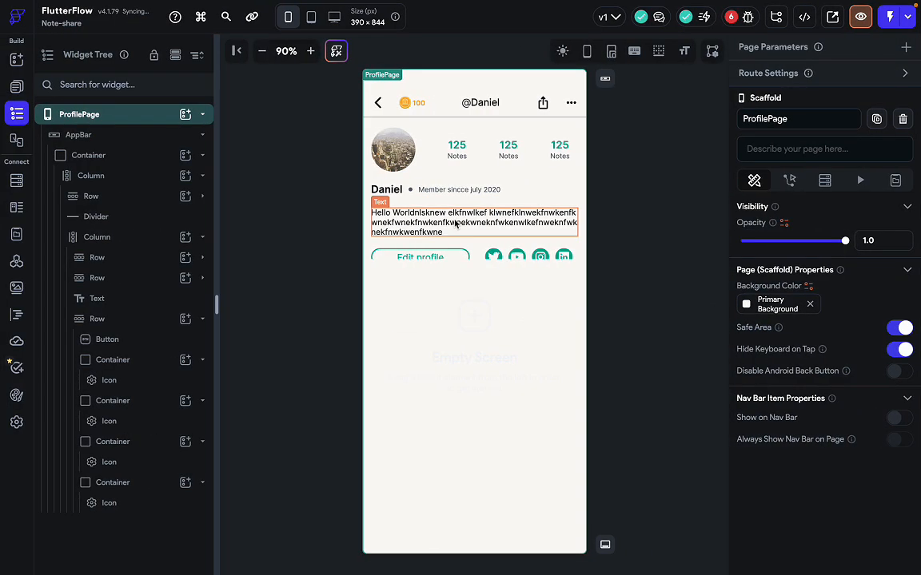
# Wrap the bio text in a Container set to 80% width.
pyautogui.click(447, 214)
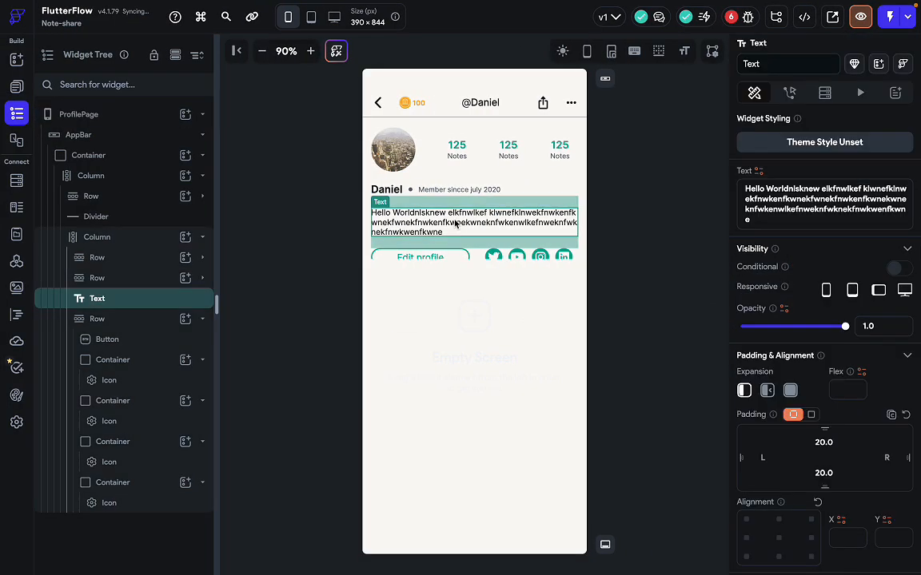
pyautogui.rightClick(464, 216)
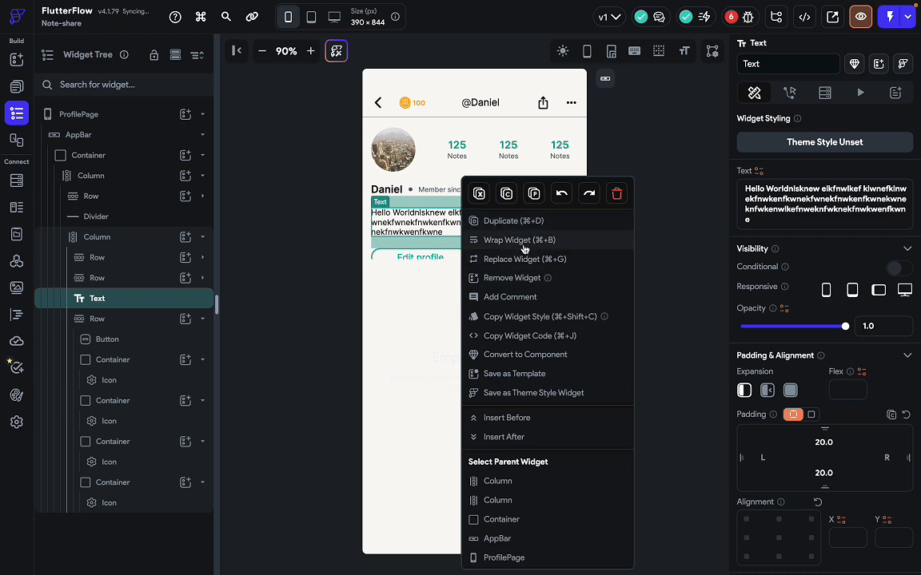
pyautogui.click(520, 240)
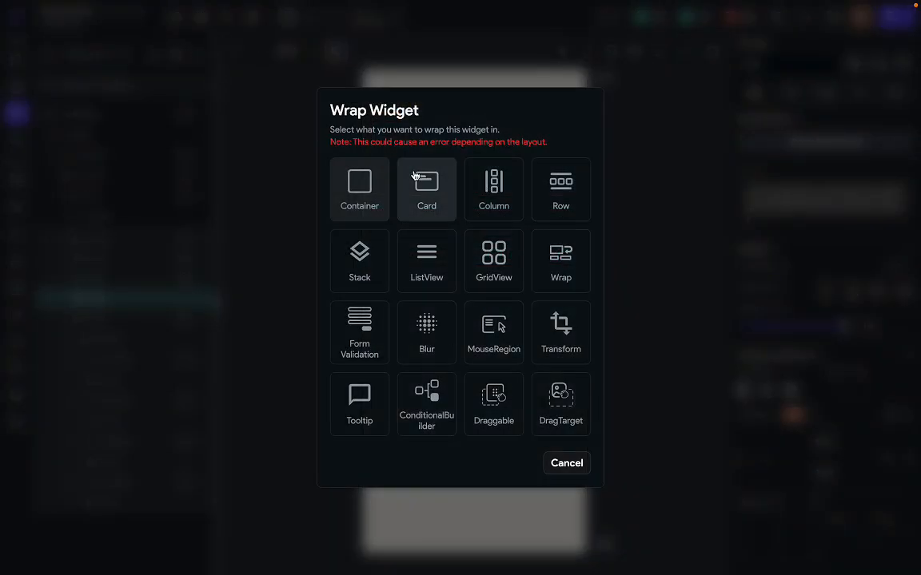
pyautogui.click(336, 177)
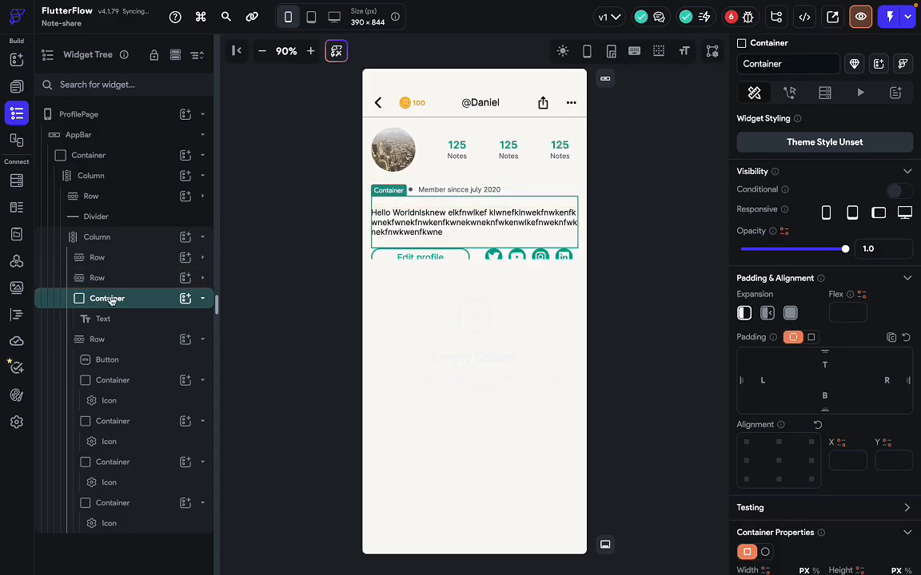
pyautogui.scroll(-3, 818, 409)
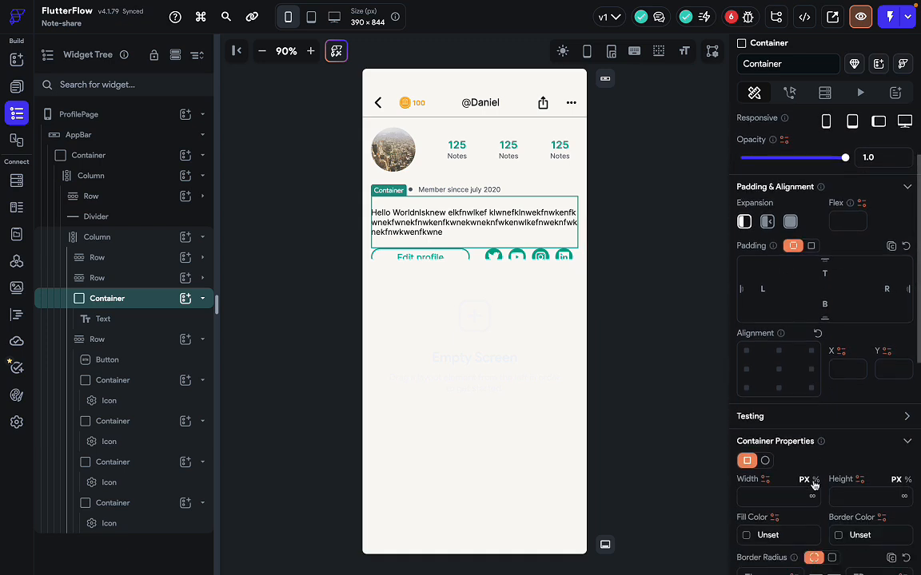
pyautogui.click(815, 481)
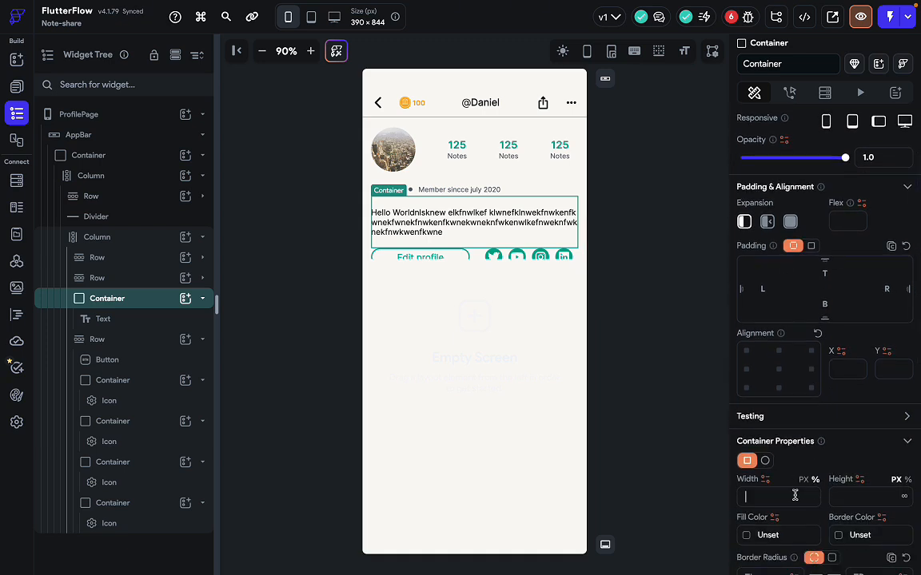
pyautogui.write('70')
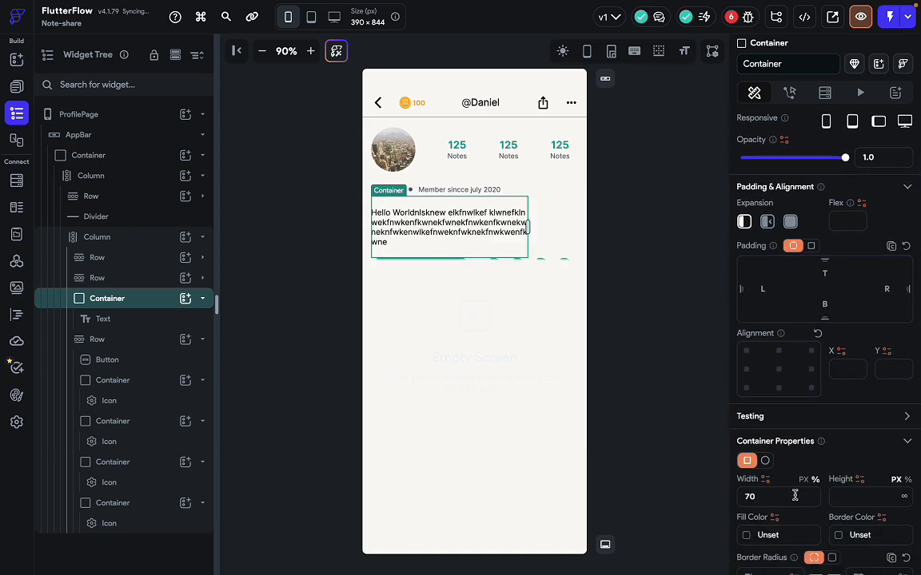
pyautogui.press('BackSpace')
pyautogui.press('BackSpace')
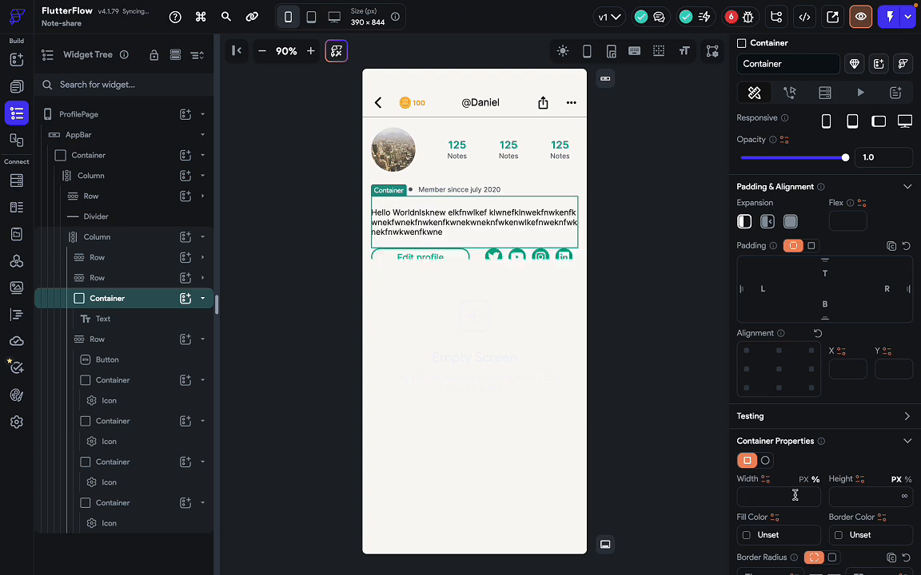
pyautogui.write('80')
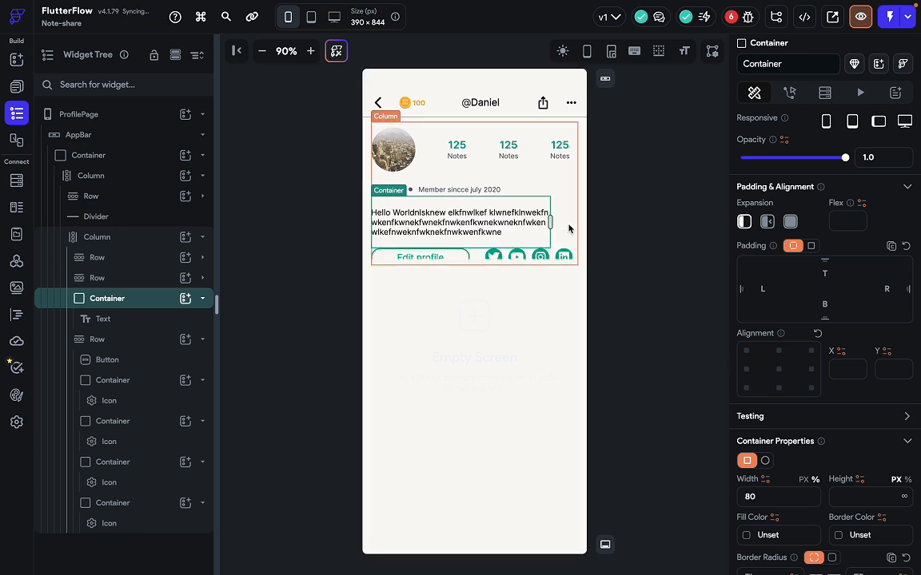
pyautogui.click(635, 262)
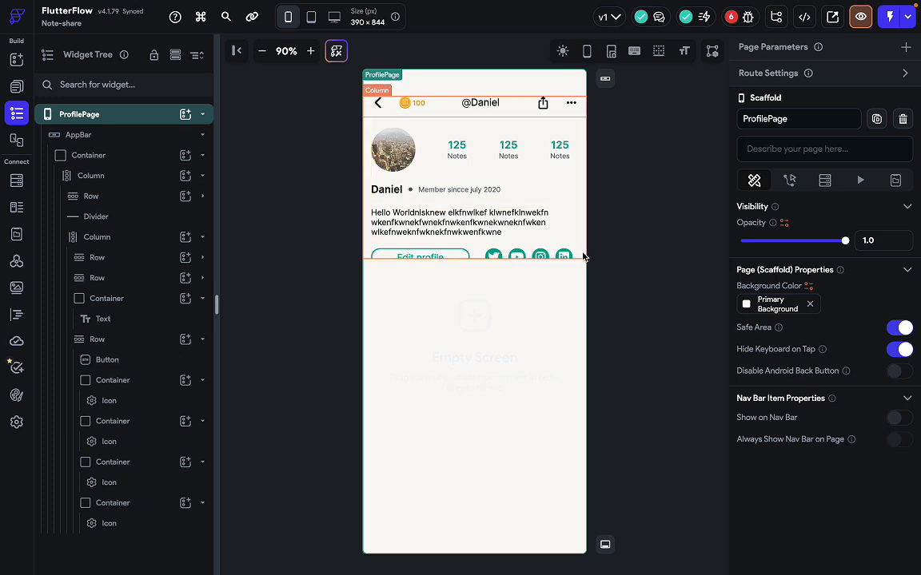
pyautogui.click(582, 249)
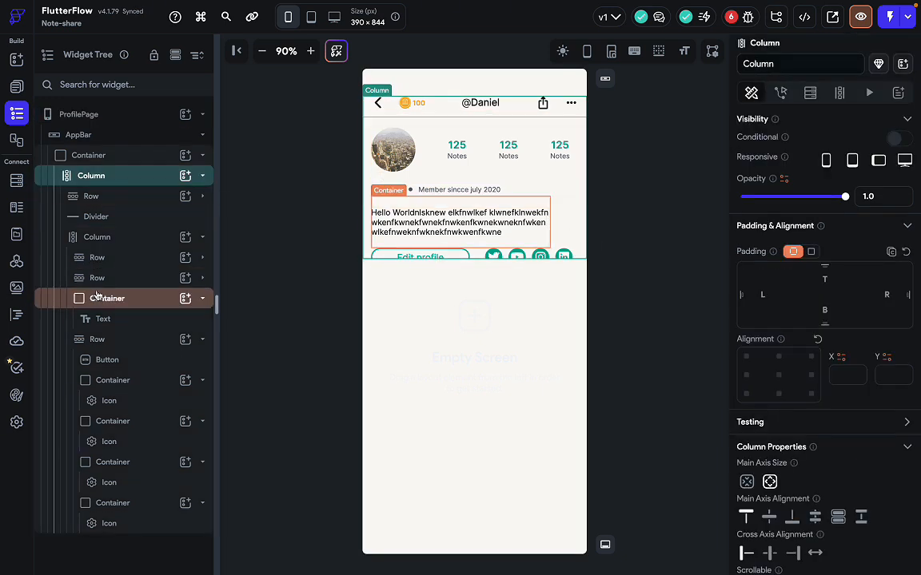
pyautogui.click(116, 154)
pyautogui.click(128, 136)
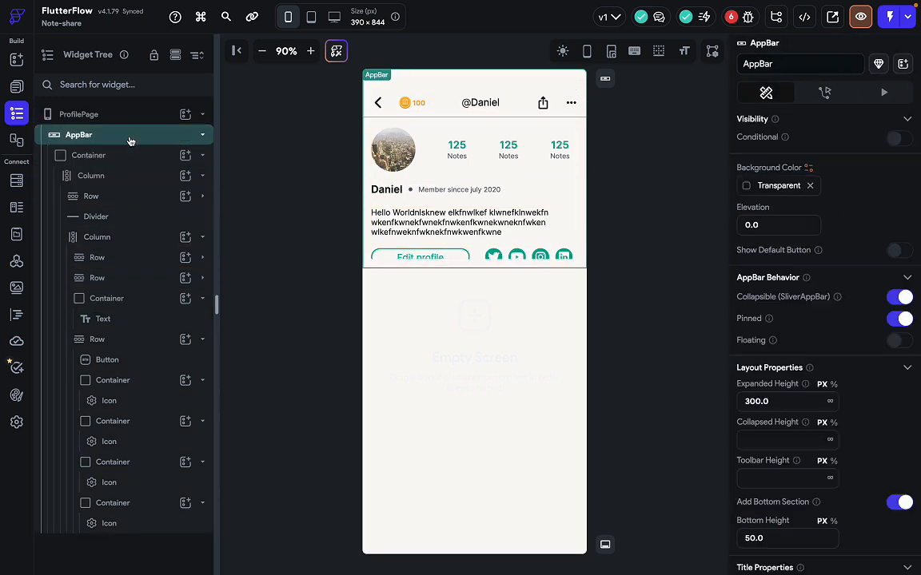
pyautogui.scroll(-1, 758, 436)
pyautogui.moveTo(762, 387); pyautogui.dragTo(730, 385)
pyautogui.write('400')
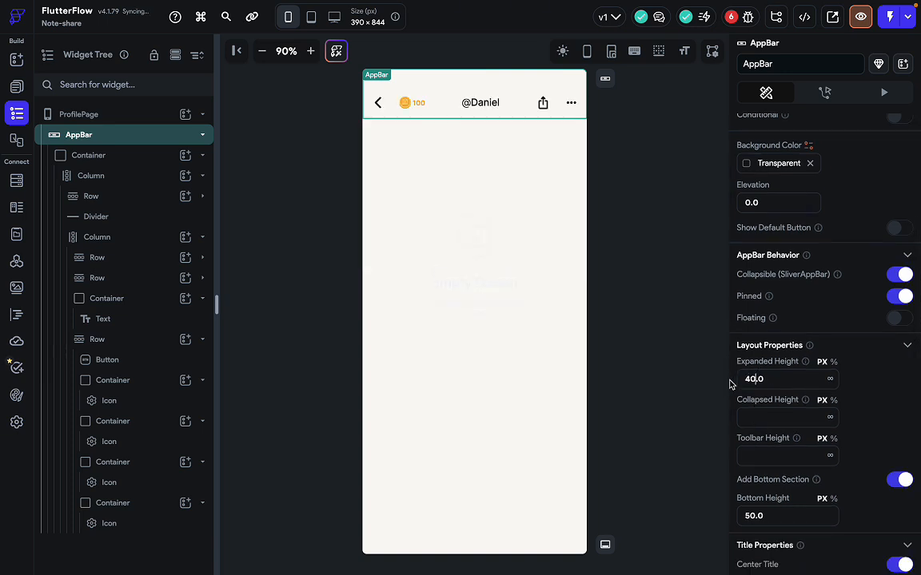
pyautogui.click(645, 285)
pyautogui.click(542, 285)
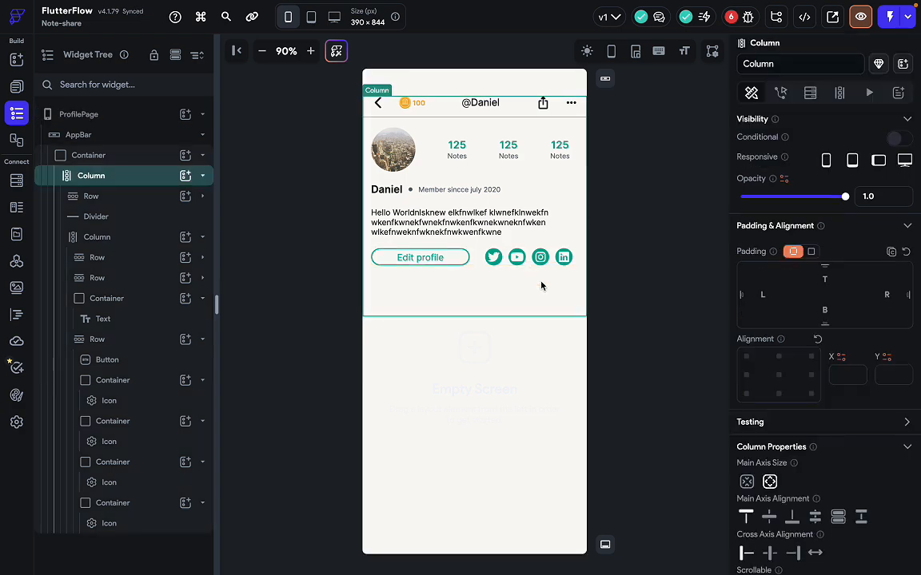
pyautogui.click(633, 277)
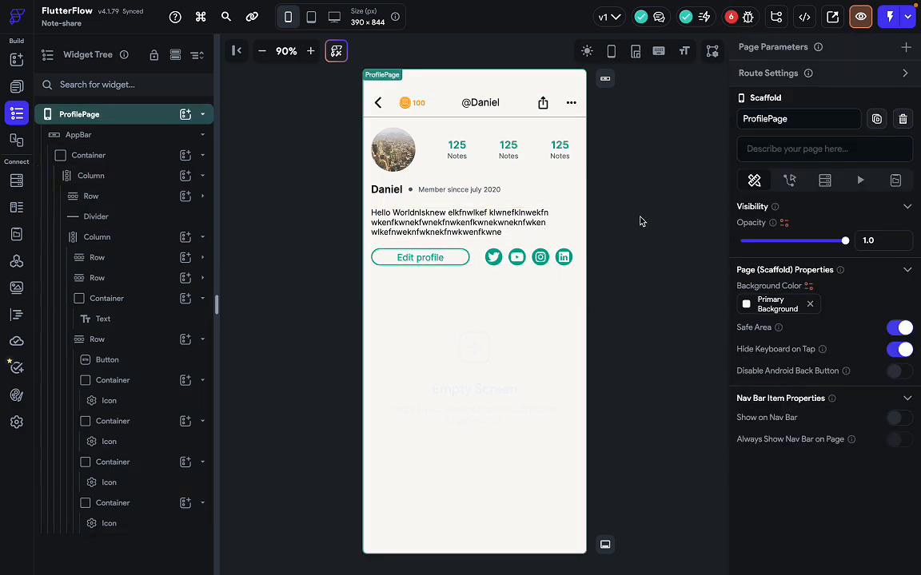
pyautogui.click(548, 220)
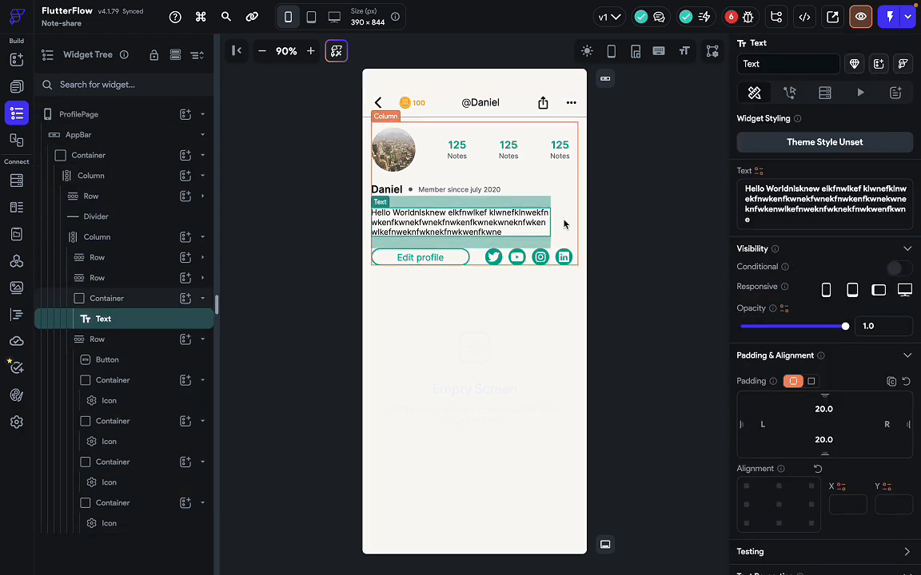
pyautogui.click(562, 223)
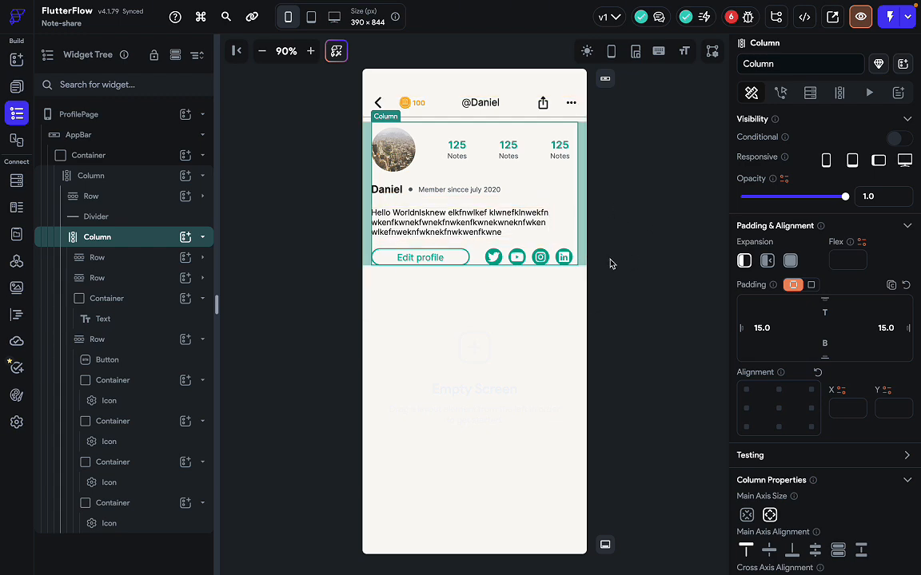
pyautogui.click(635, 307)
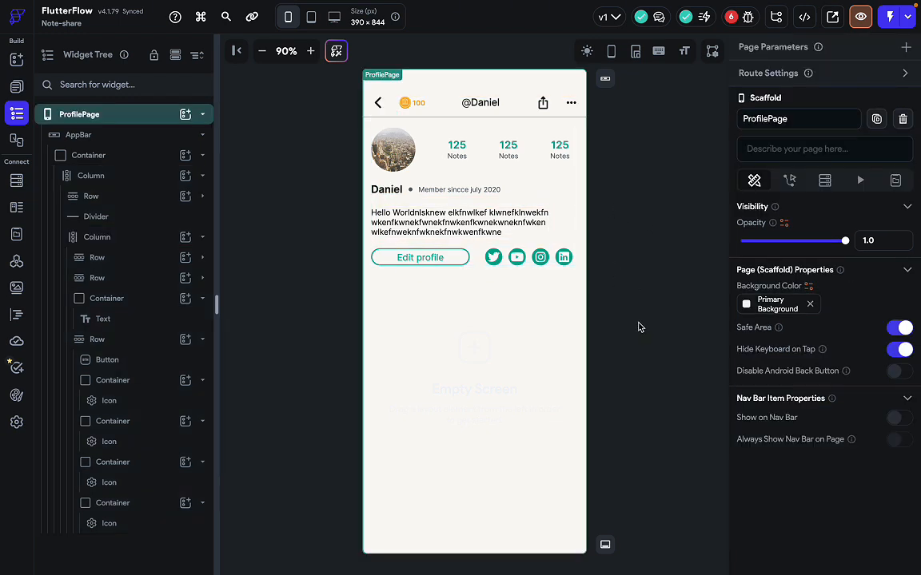
pyautogui.hotkey('ctrl', 'Right')
pyautogui.scroll(2, 497, 337)
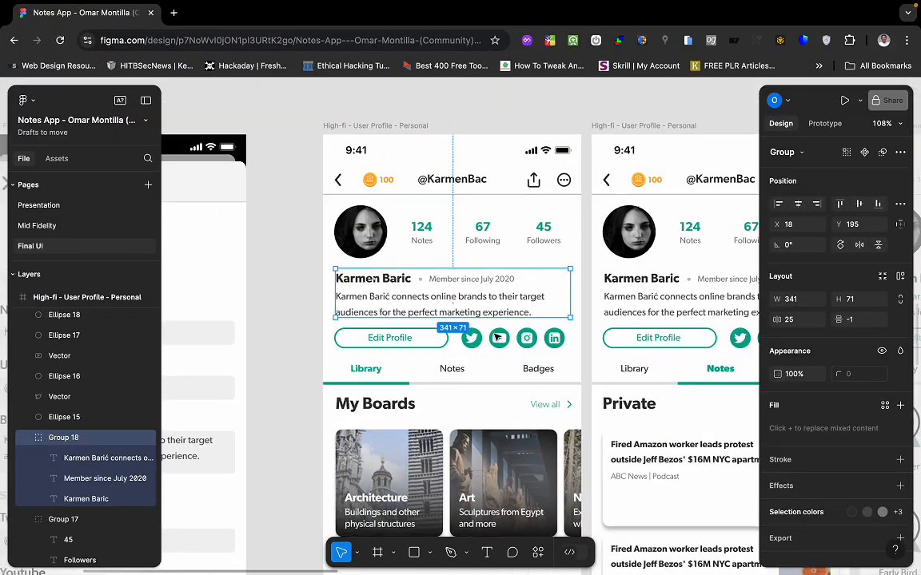
pyautogui.scroll(-2, 479, 327)
pyautogui.hotkey('ctrl', 'Left')
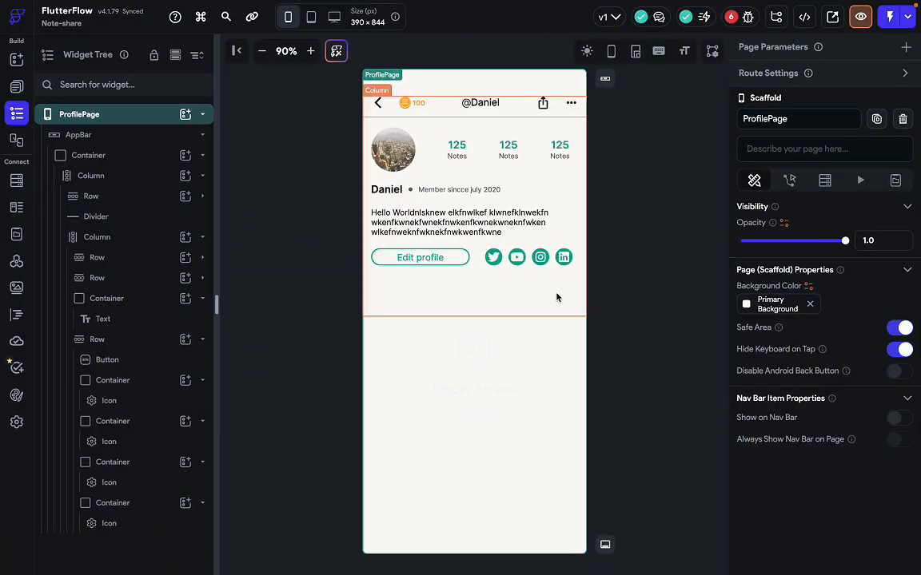
pyautogui.click(639, 292)
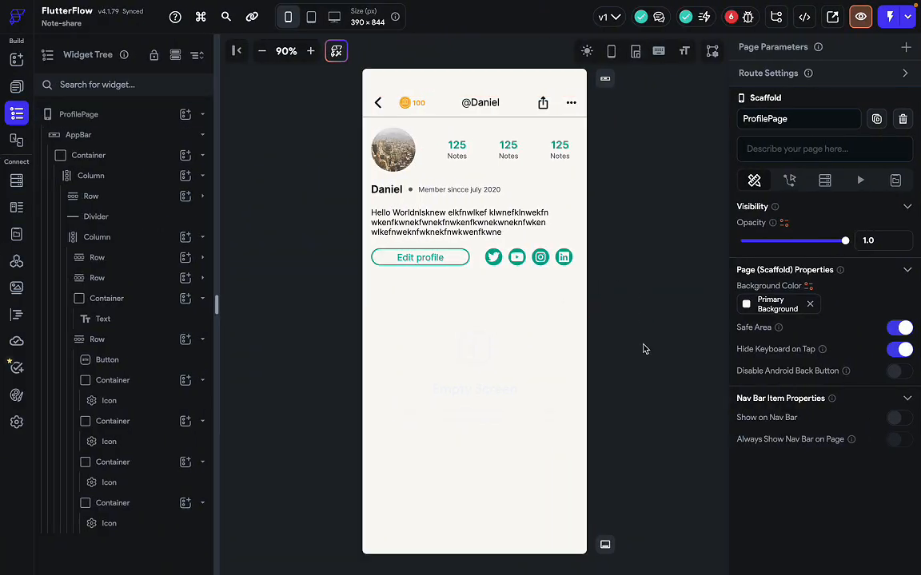
pyautogui.hotkey('ctrl', 'Right')
pyautogui.hotkey('ctrl', 'Left')
pyautogui.hotkey('ctrl', 'Right')
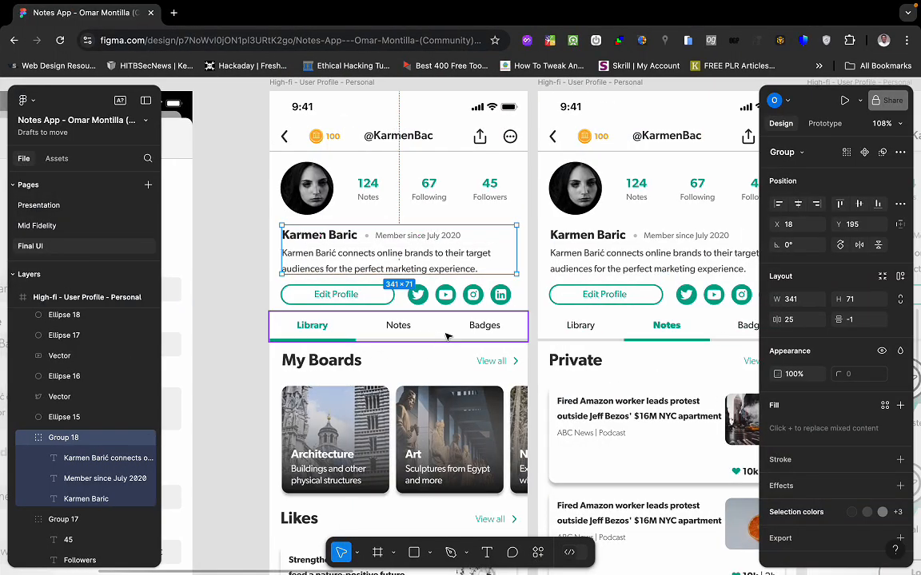
pyautogui.click(446, 336)
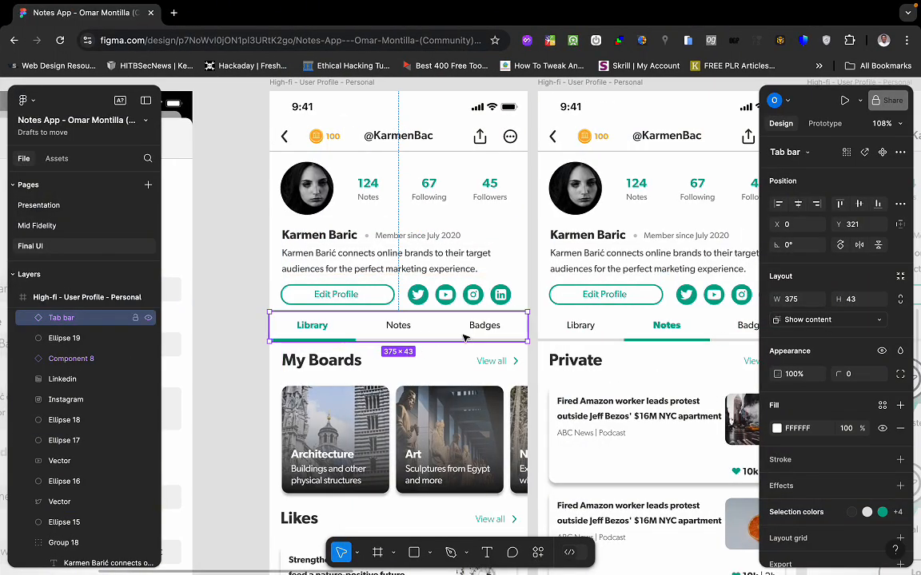
pyautogui.hotkey('ctrl', 'Left')
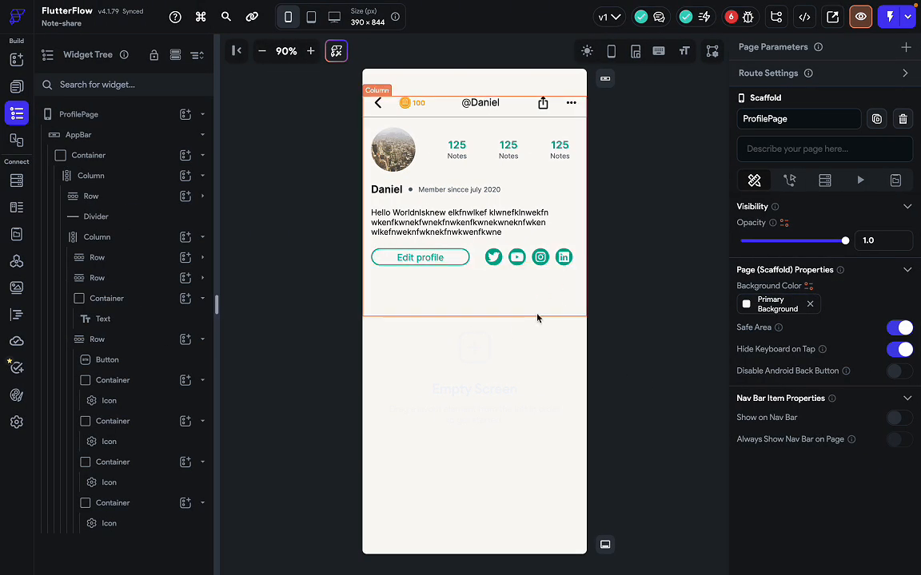
# Review the AppBar settings and try adding a Container to the header column, then remove it.
pyautogui.click(112, 135)
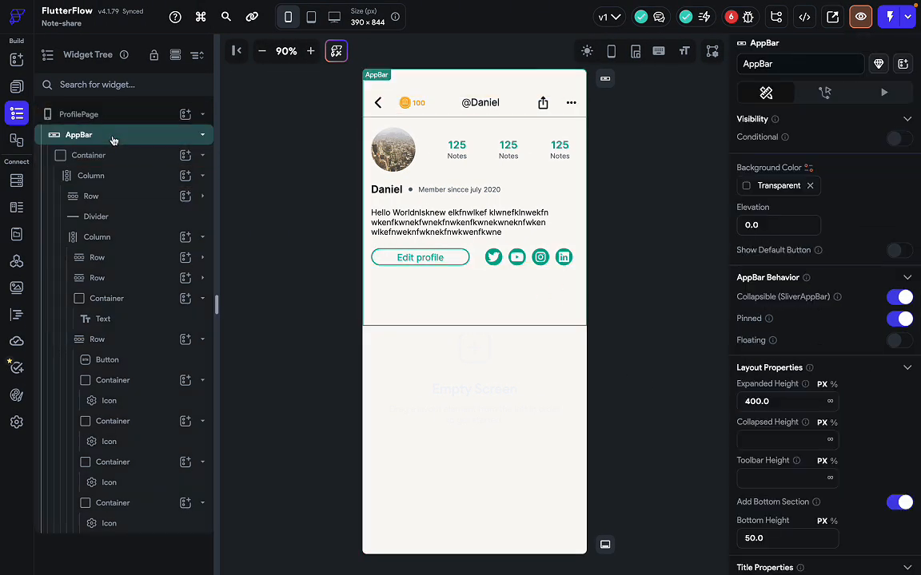
pyautogui.scroll(-3, 828, 360)
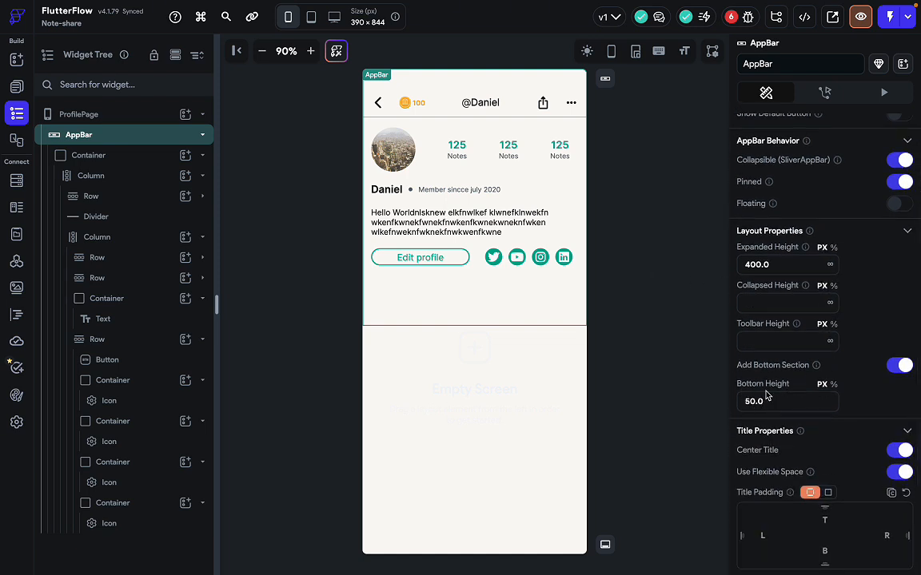
pyautogui.scroll(-2, 801, 465)
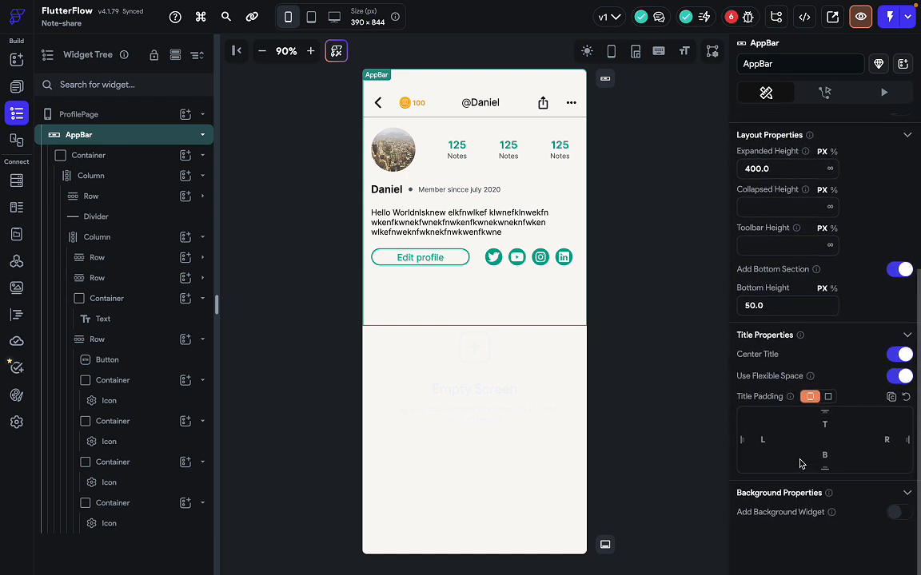
pyautogui.scroll(1, 800, 464)
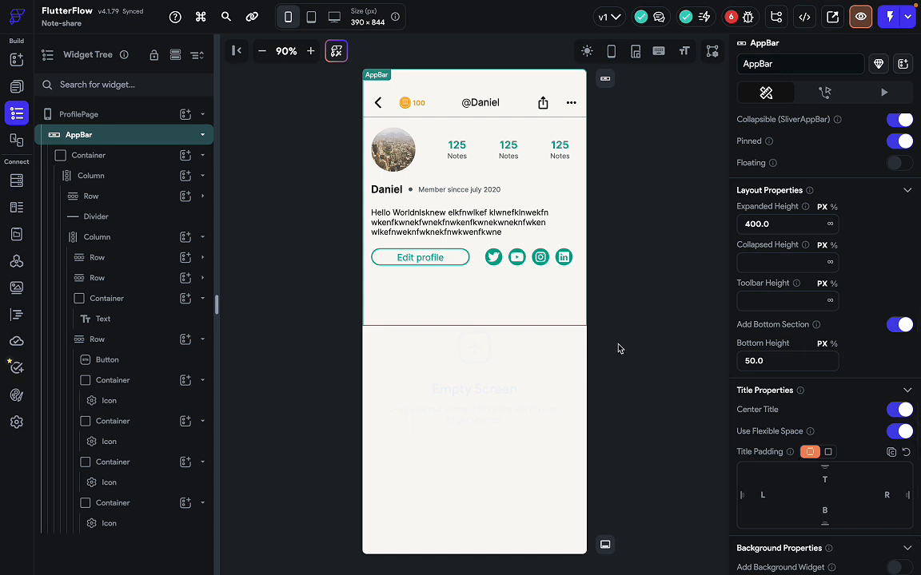
pyautogui.press('super+f')
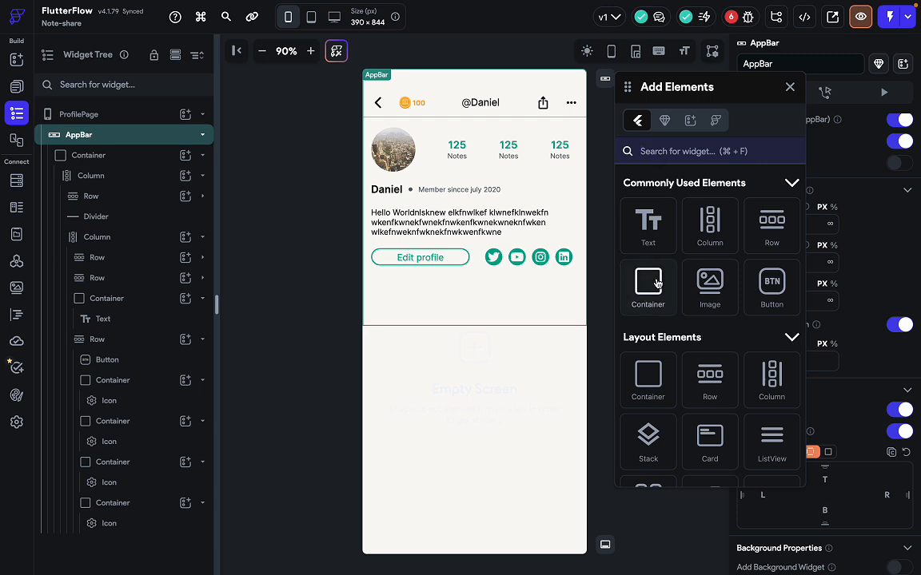
pyautogui.moveTo(648, 286); pyautogui.dragTo(498, 321)
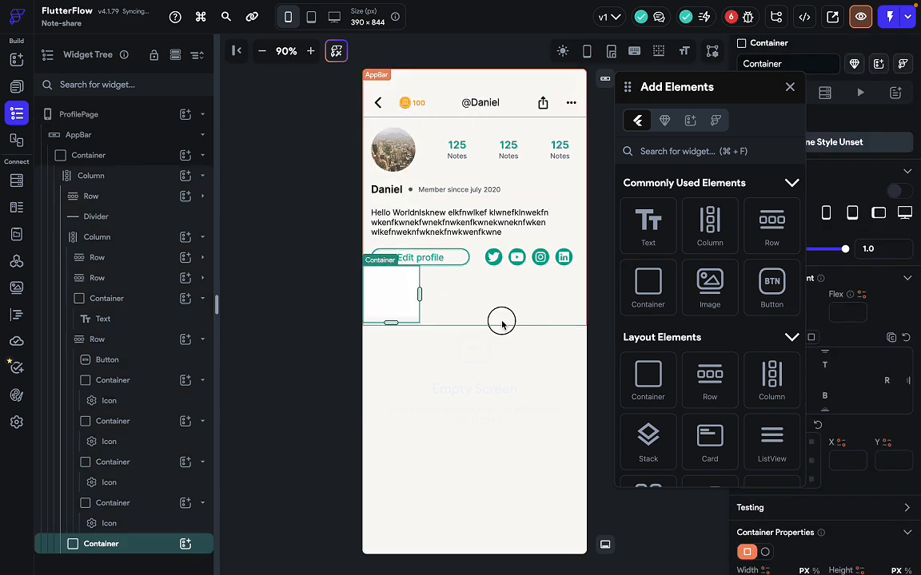
pyautogui.click(403, 304)
pyautogui.press('Delete')
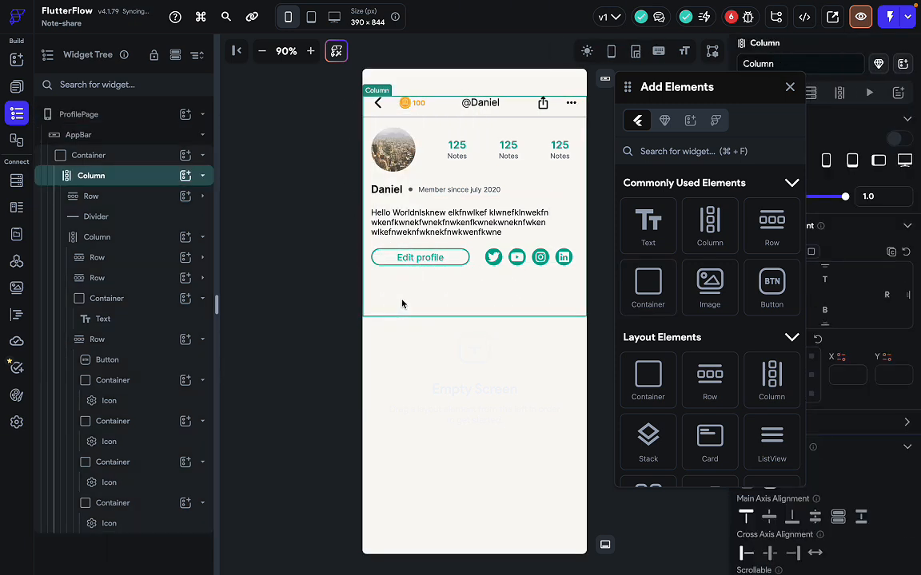
pyautogui.click(790, 86)
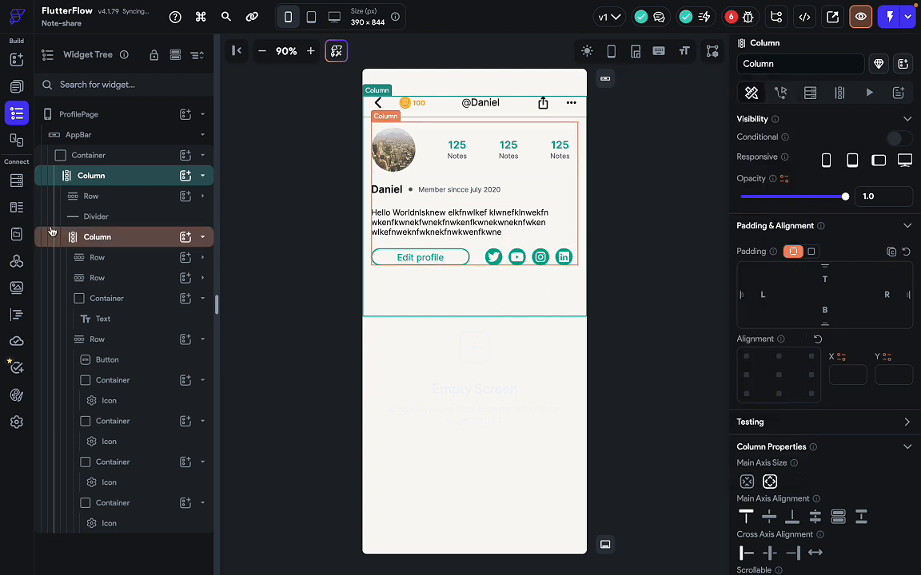
# Discard a misplaced Container and cut the header Container out of the AppBar.
pyautogui.click(203, 157)
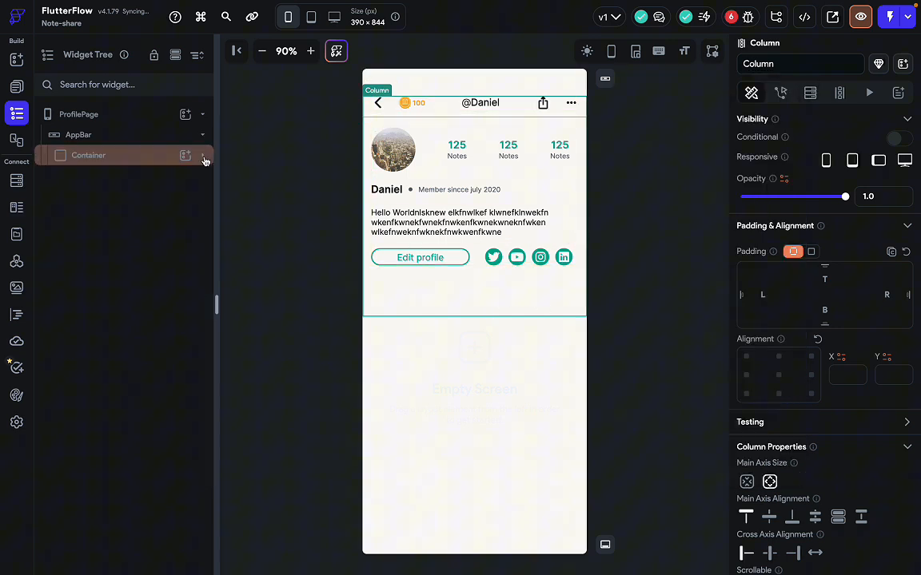
pyautogui.click(144, 140)
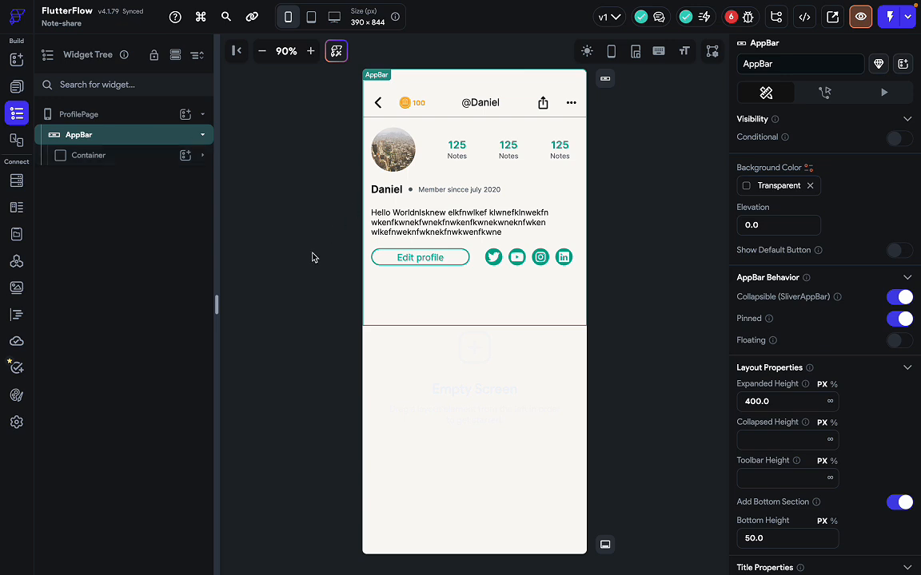
pyautogui.press('super+e')
pyautogui.moveTo(657, 284); pyautogui.dragTo(508, 363)
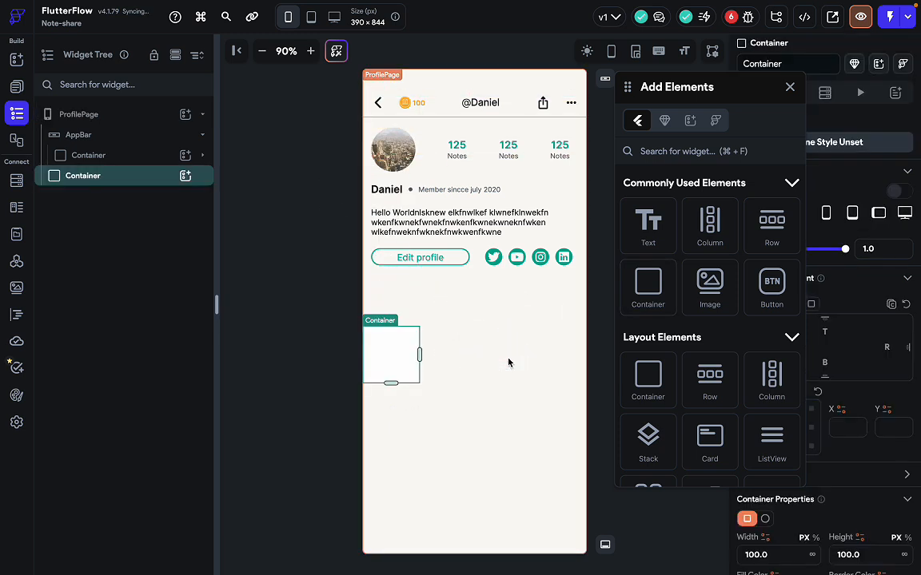
pyautogui.press('Delete')
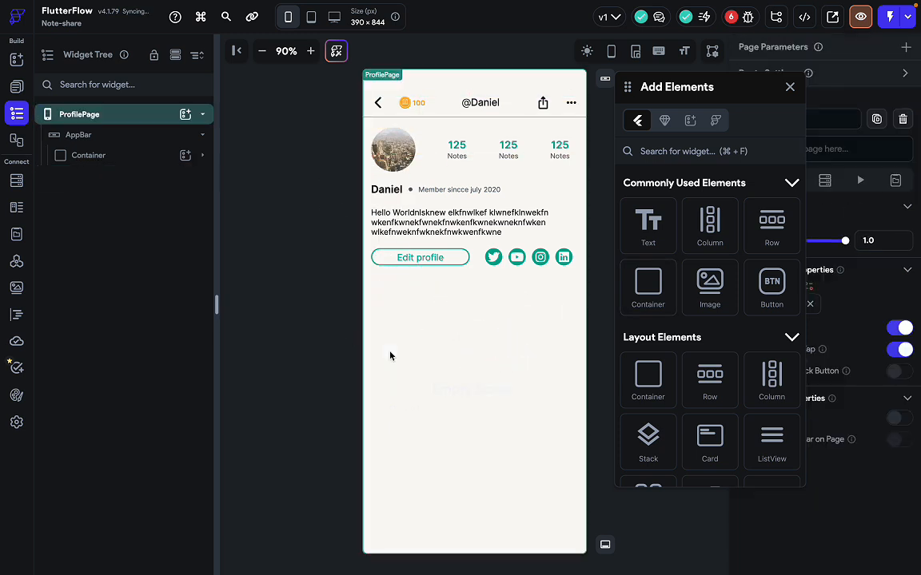
pyautogui.click(477, 302)
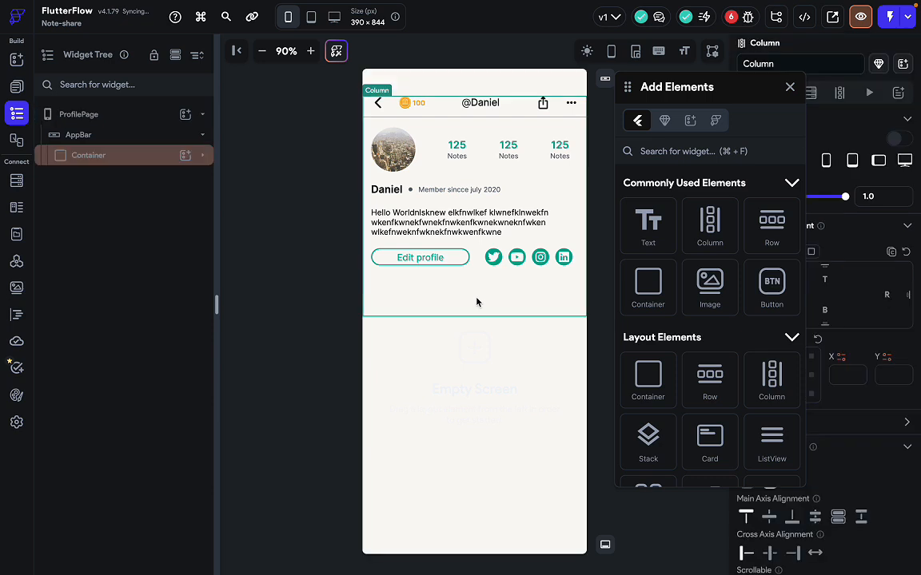
pyautogui.click(95, 162)
pyautogui.press('super+x')
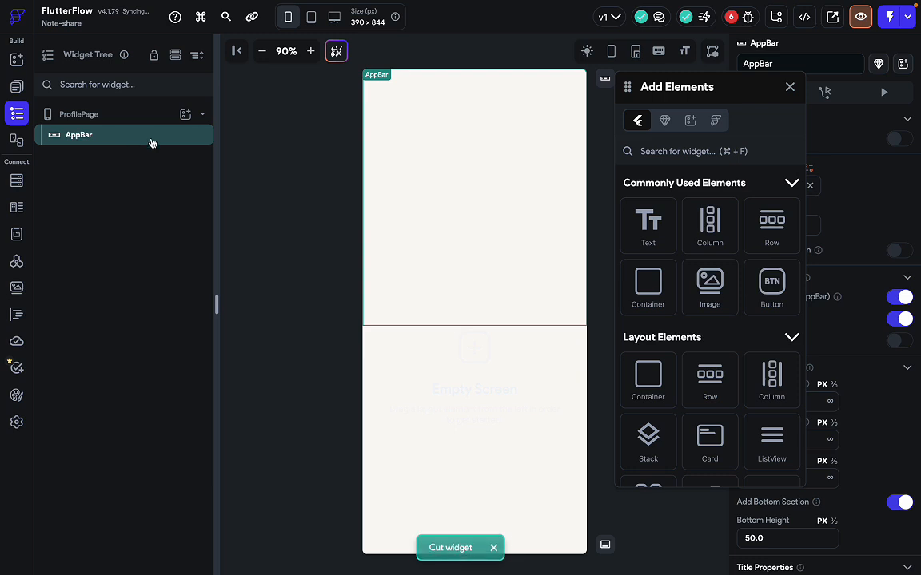
# Drop new containers into the AppBar and paste the cut profile header back inside.
pyautogui.press('super+f')
pyautogui.moveTo(648, 279); pyautogui.dragTo(446, 150)
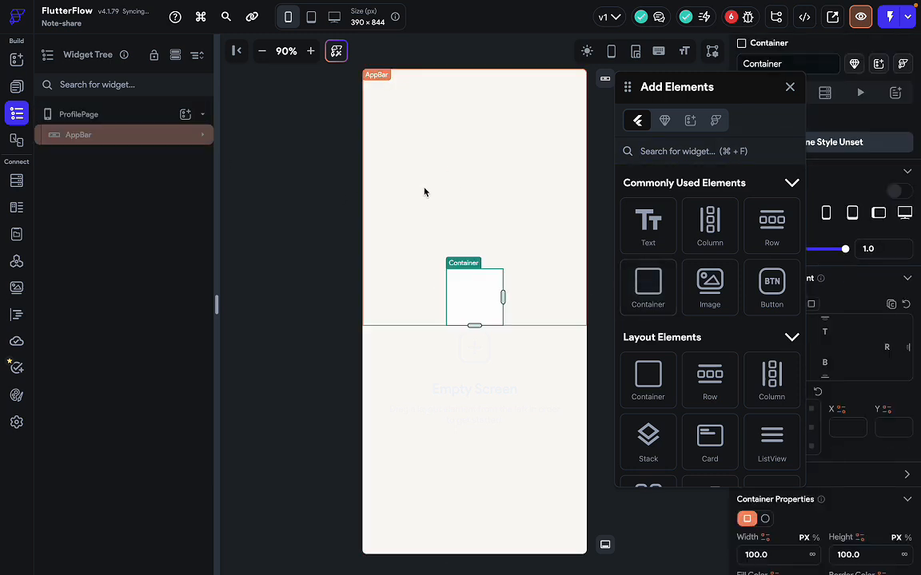
pyautogui.click(425, 191)
pyautogui.click(204, 141)
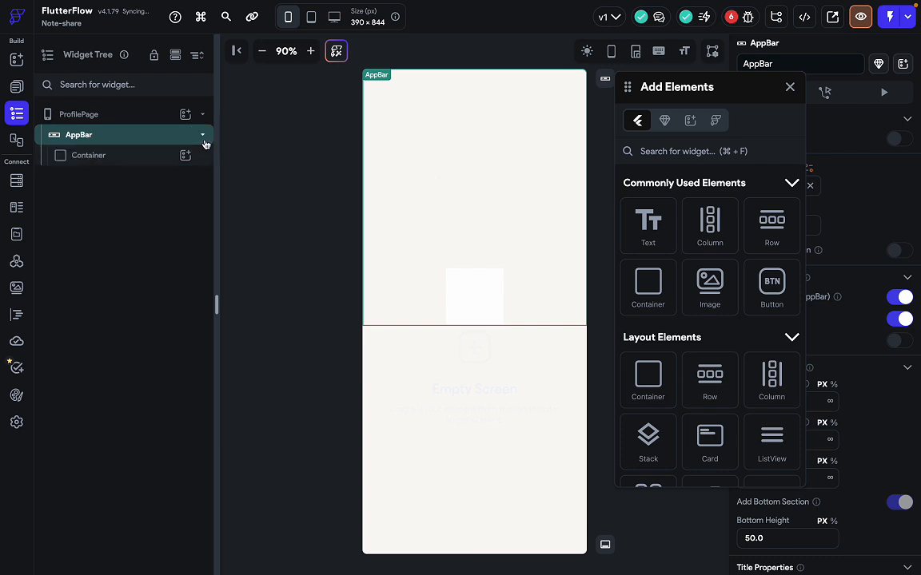
pyautogui.click(172, 142)
pyautogui.click(171, 141)
pyautogui.click(172, 142)
pyautogui.click(171, 143)
pyautogui.press('super+v')
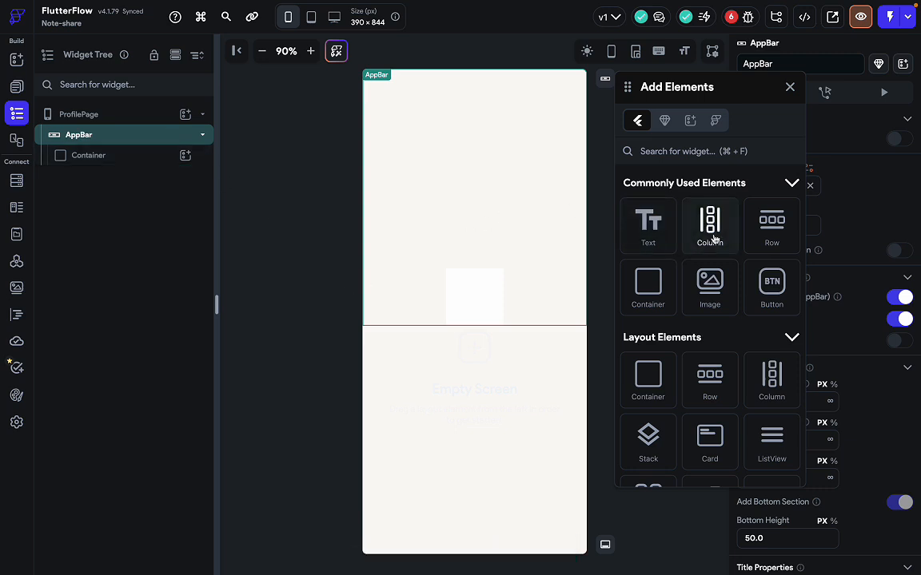
pyautogui.moveTo(658, 297); pyautogui.dragTo(504, 129)
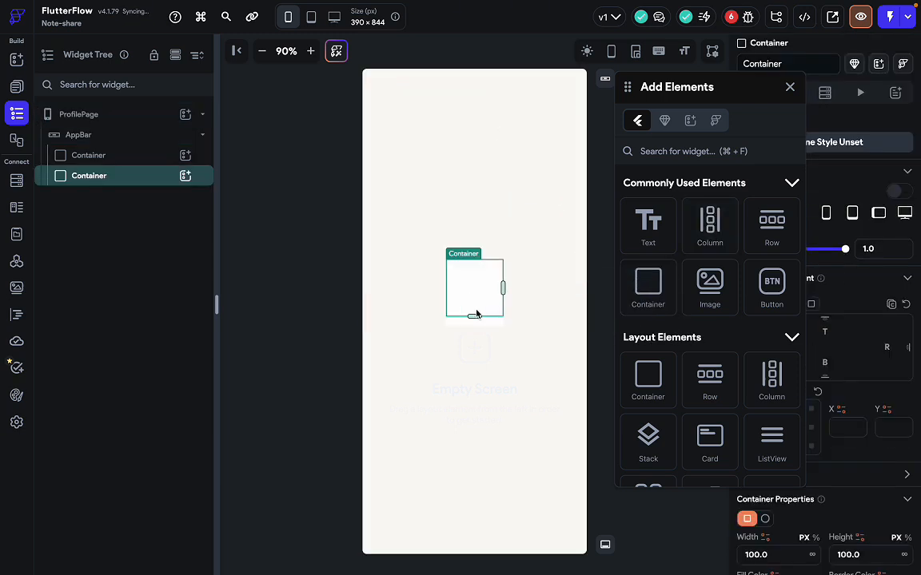
pyautogui.hotkey('ctrl', 'v')
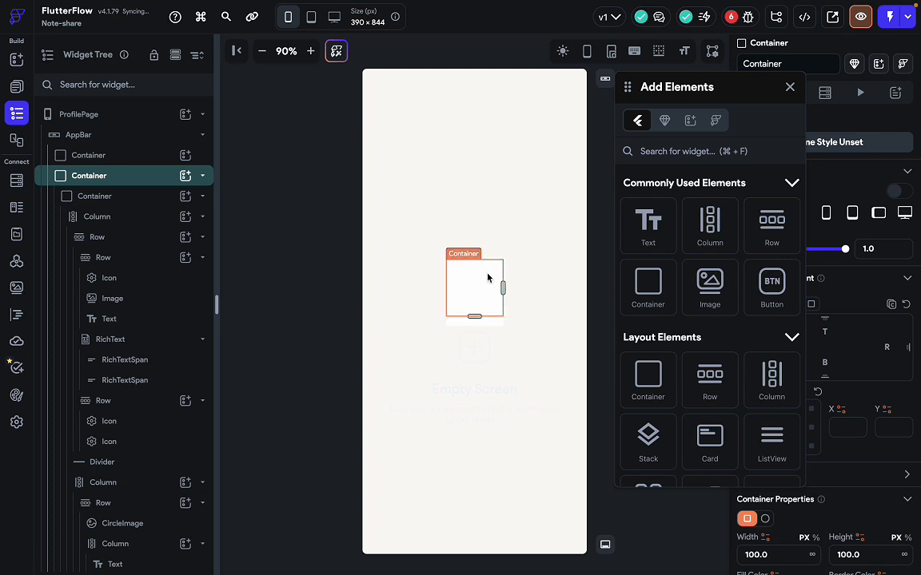
# Delete the extra container and select the new empty 100×100 container below the profile.
pyautogui.rightClick(146, 185)
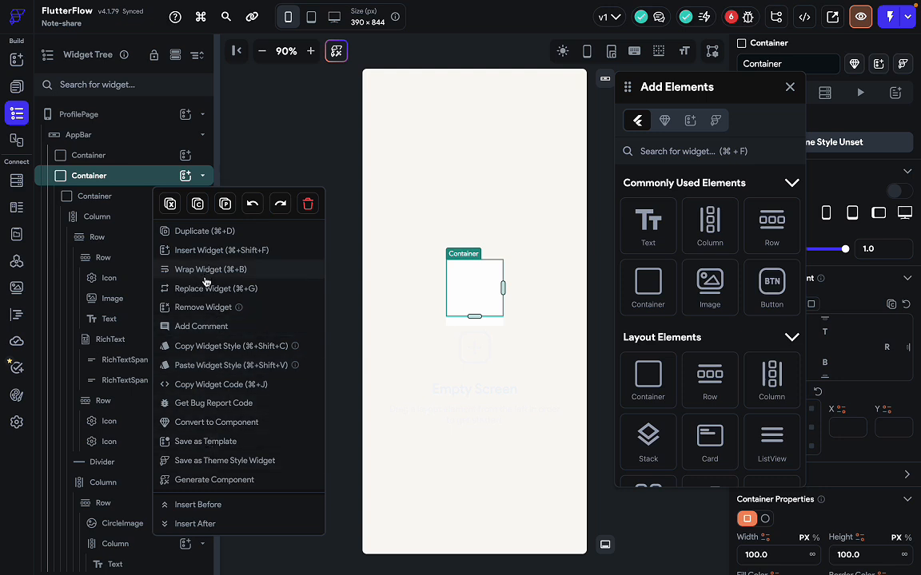
pyautogui.click(204, 307)
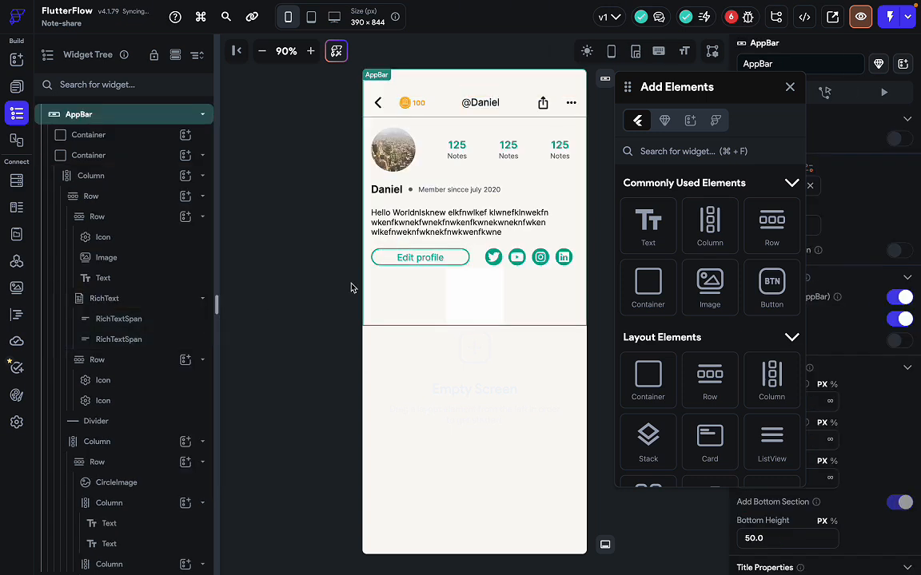
pyautogui.click(312, 310)
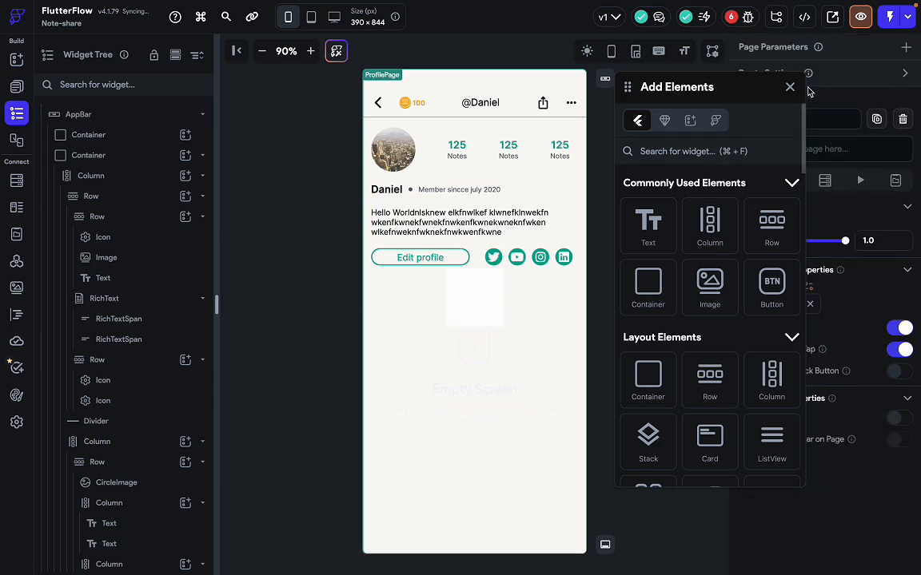
pyautogui.press('Escape')
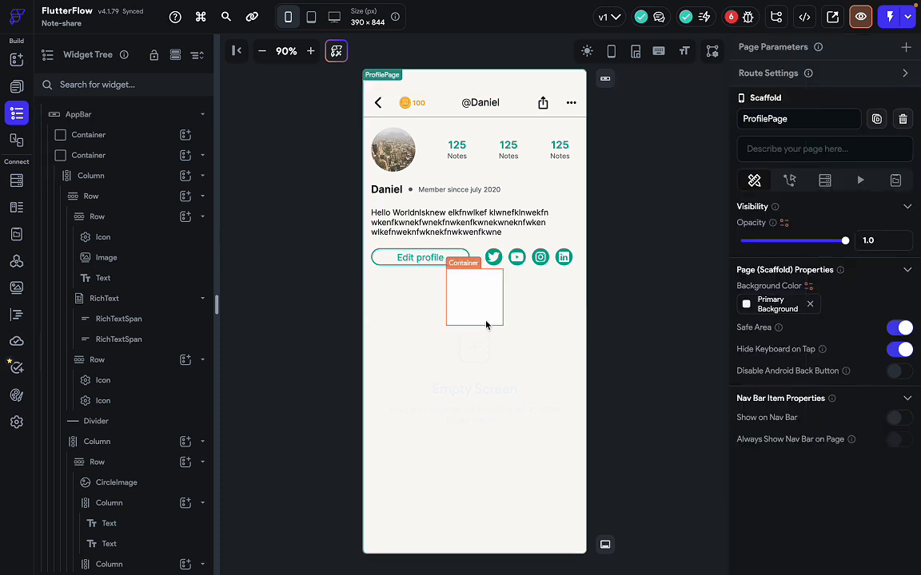
pyautogui.click(484, 318)
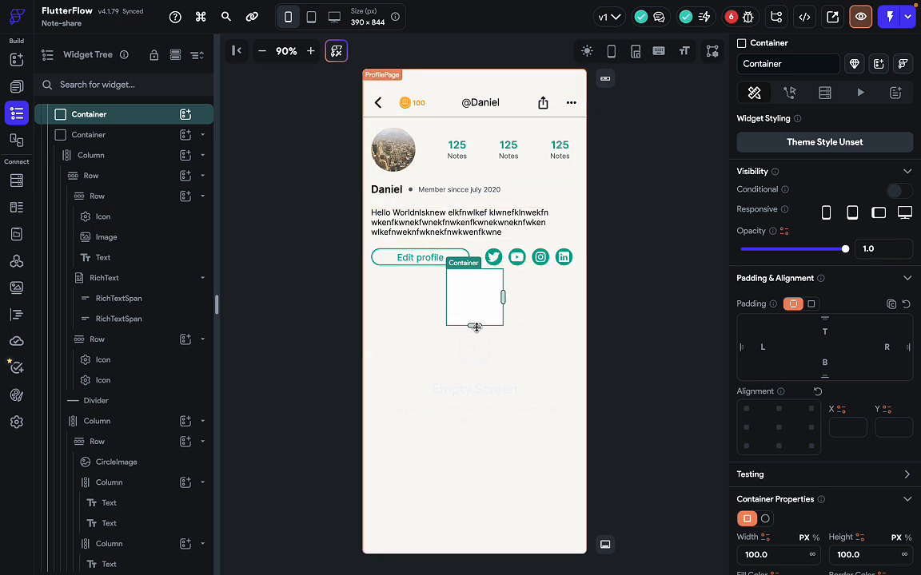
# Make the new container full-width (inf) and 50 tall.
pyautogui.scroll(-2, 841, 424)
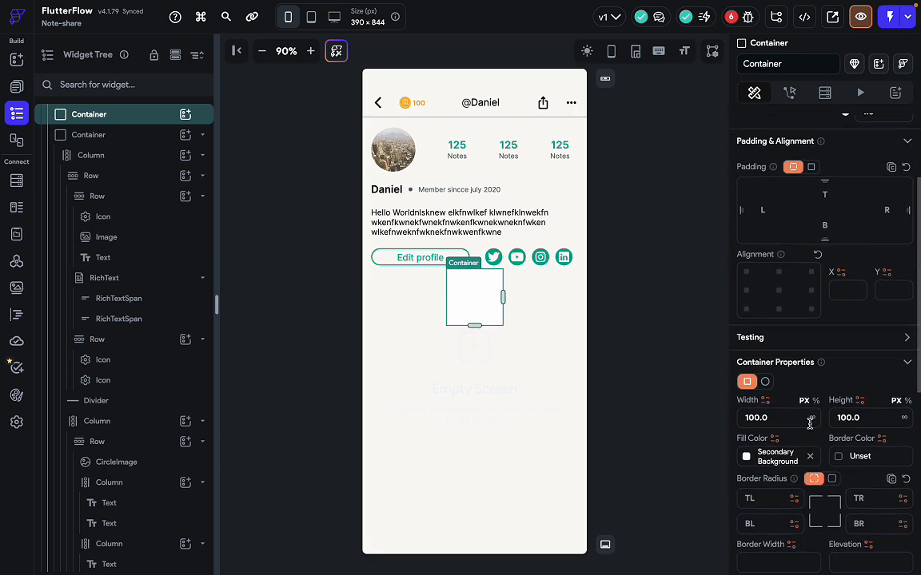
pyautogui.click(813, 420)
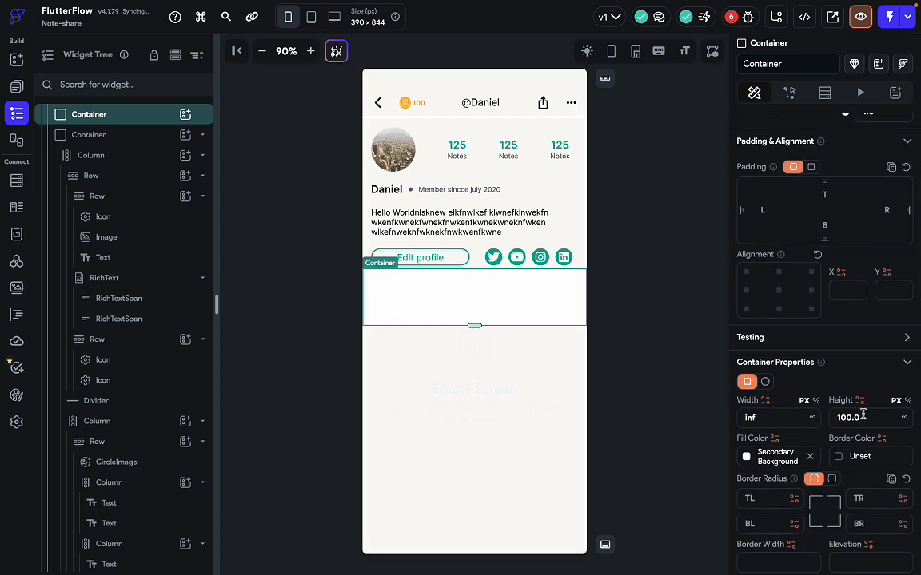
pyautogui.moveTo(868, 416); pyautogui.dragTo(817, 422)
pyautogui.write('50')
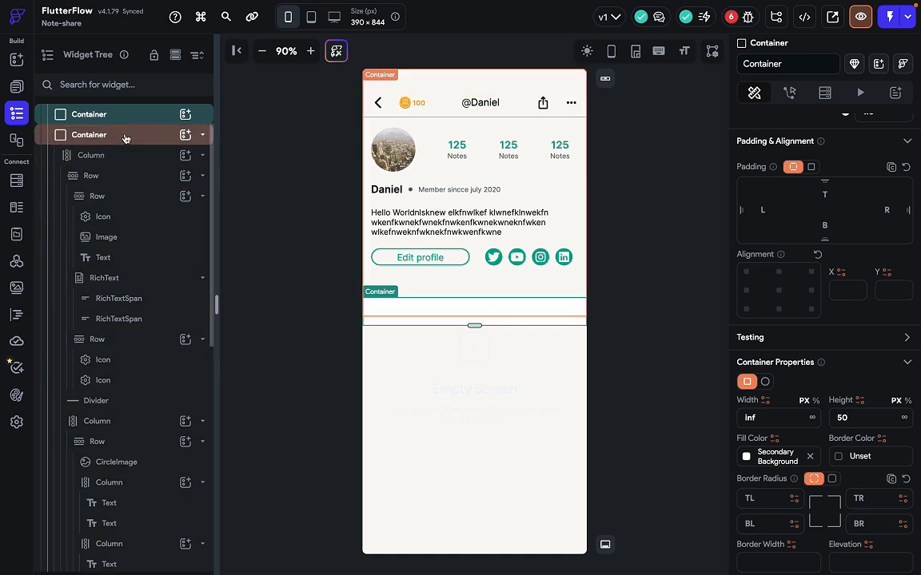
pyautogui.click(124, 139)
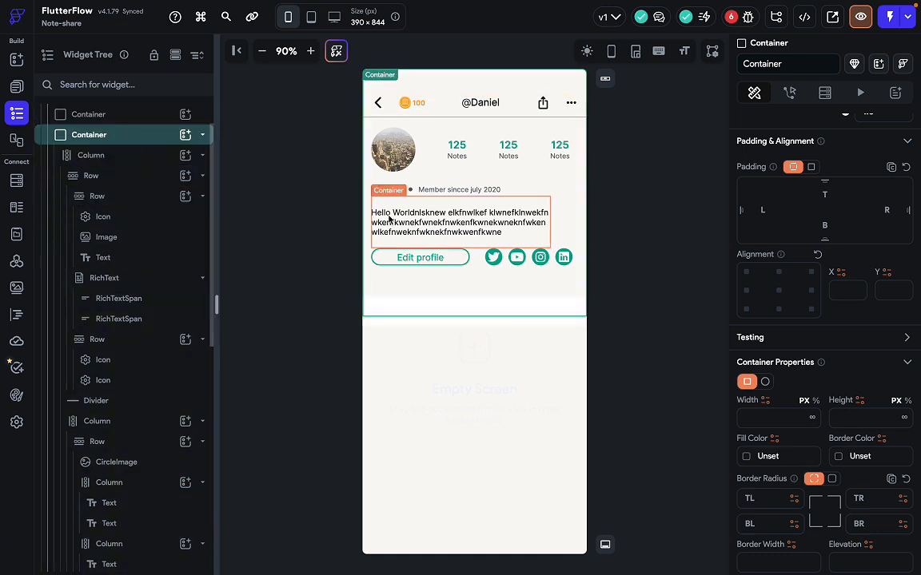
pyautogui.click(449, 321)
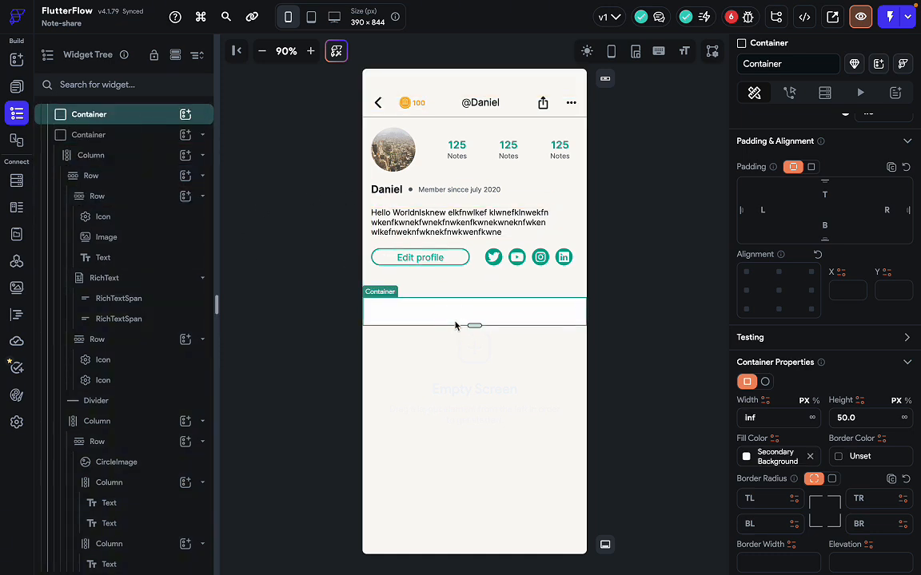
# Change the AppBar's Expanded Height from 400 to 360, checking against the Figma design.
pyautogui.scroll(2, 112, 138)
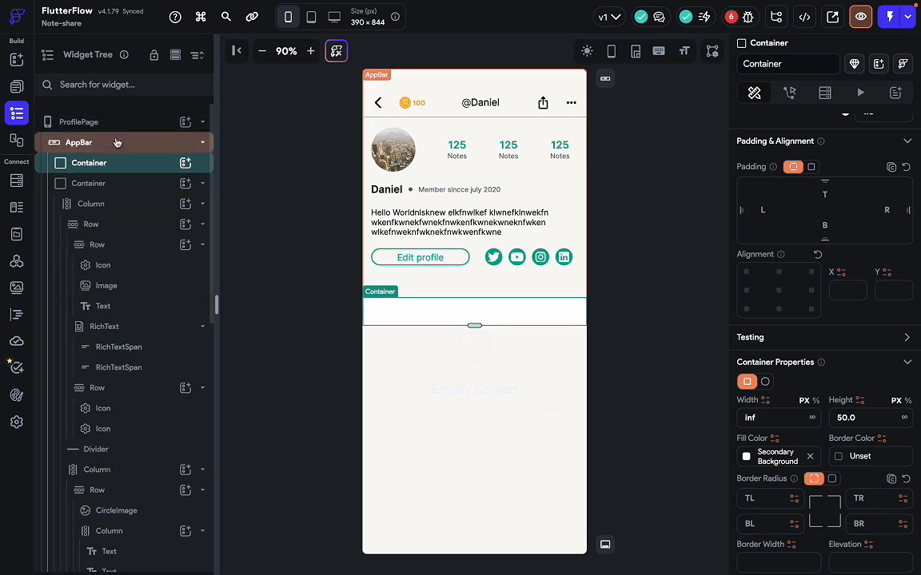
pyautogui.click(135, 134)
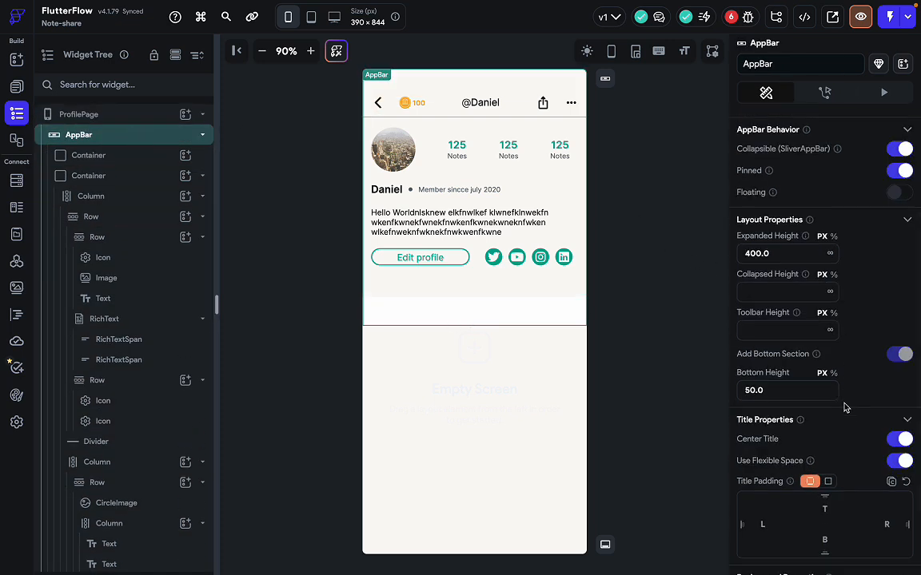
pyautogui.scroll(-1, 845, 399)
pyautogui.doubleClick(761, 249)
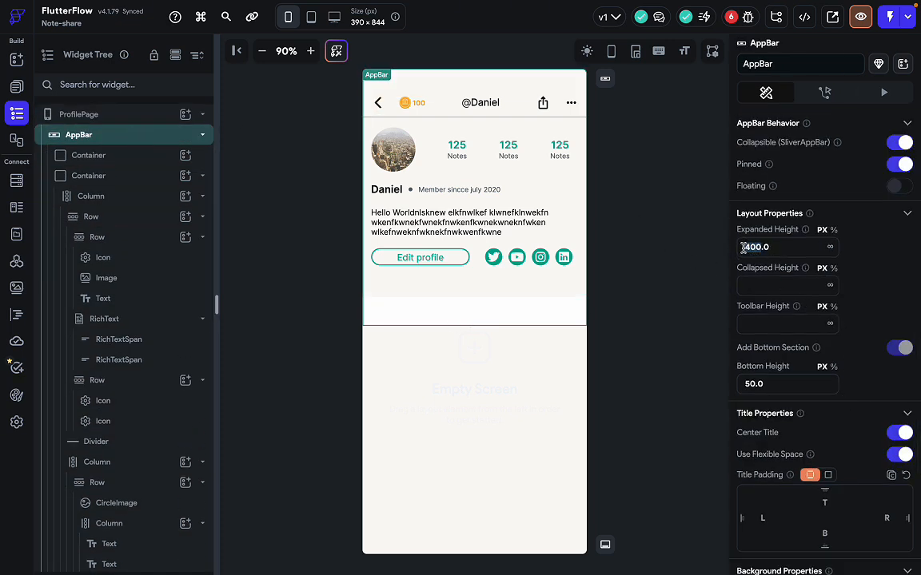
pyautogui.write('360')
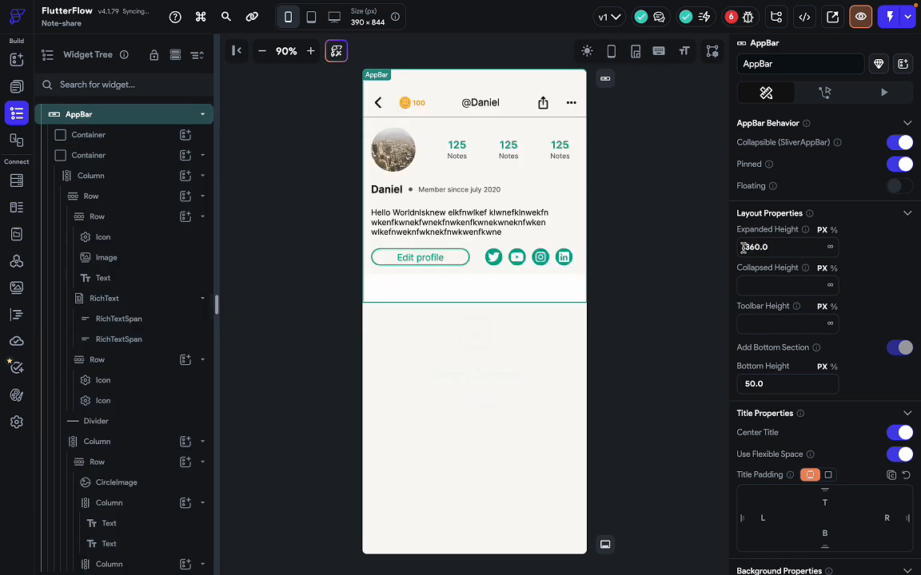
pyautogui.click(501, 299)
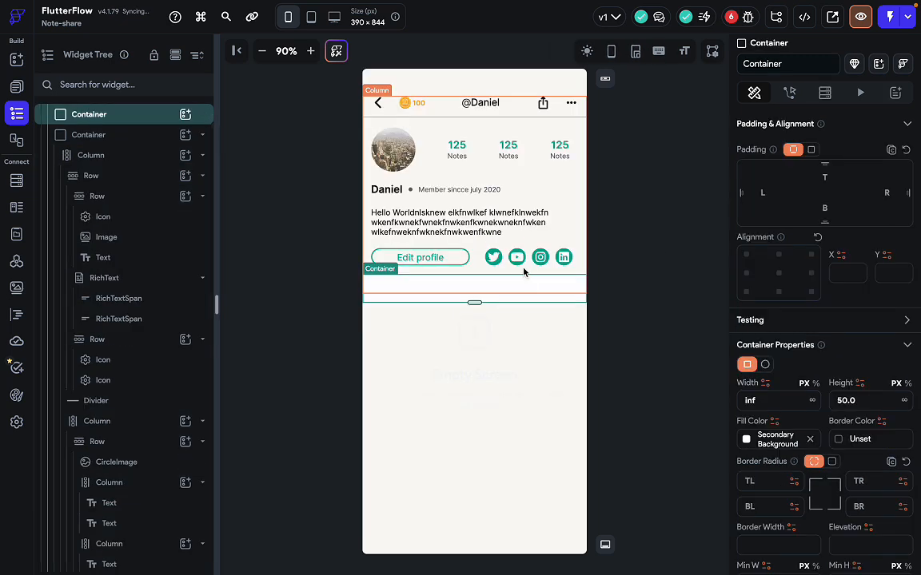
pyautogui.click(640, 239)
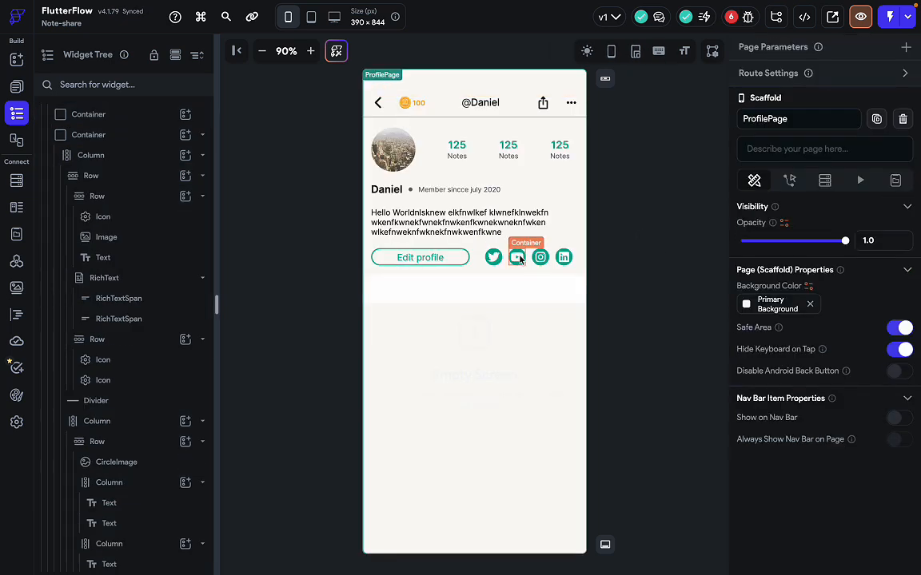
pyautogui.click(526, 301)
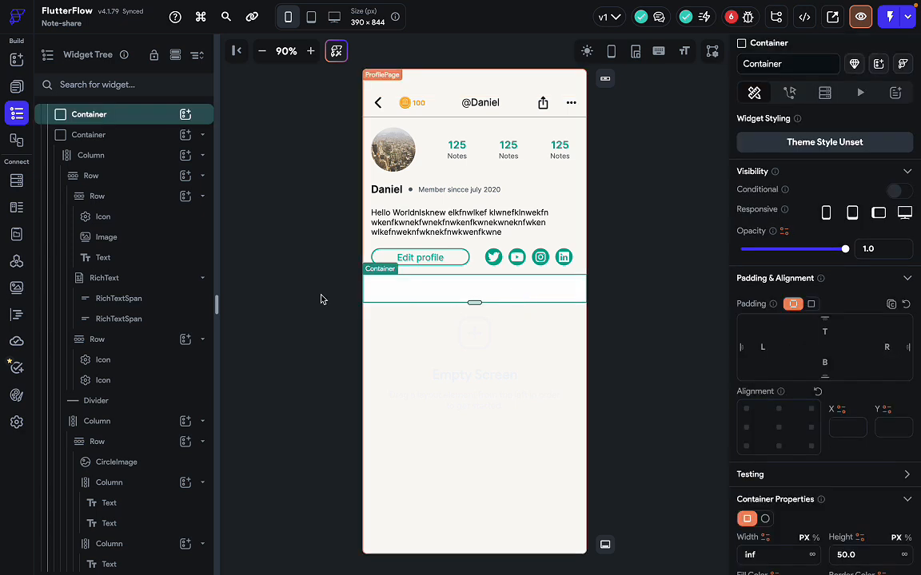
pyautogui.hotkey('ctrl', 'Right')
pyautogui.hotkey('ctrl', 'Left')
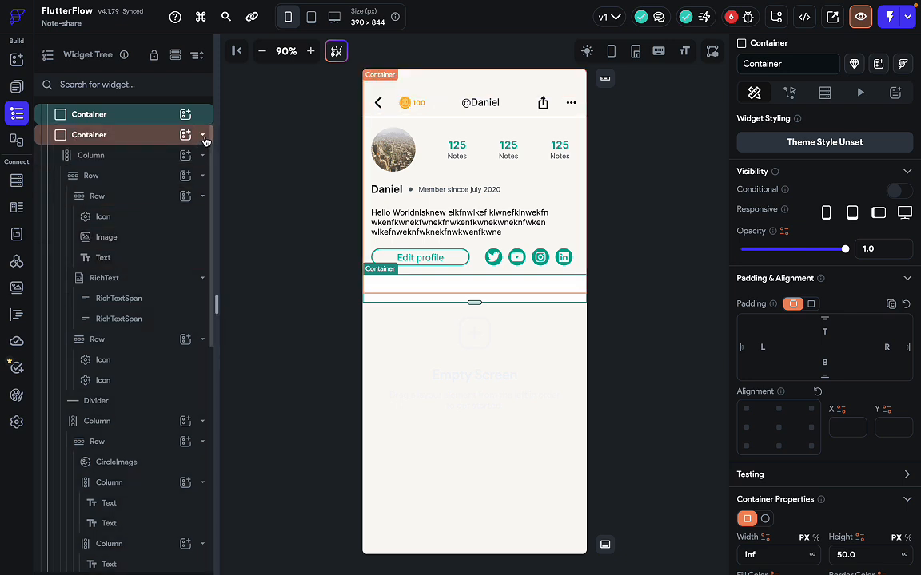
pyautogui.click(203, 134)
# Undo the mistaken Row that replaced the profile content container's child.
pyautogui.click(136, 176)
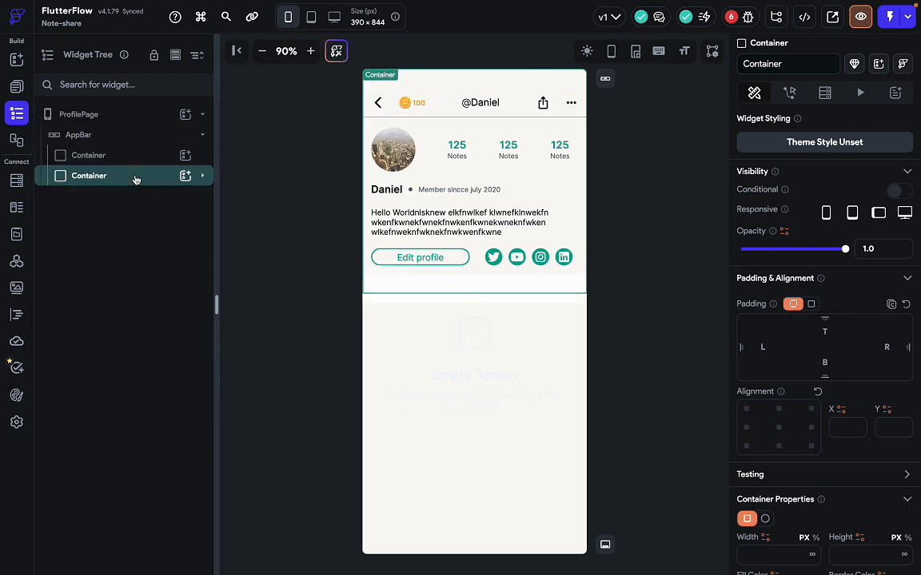
pyautogui.click(185, 175)
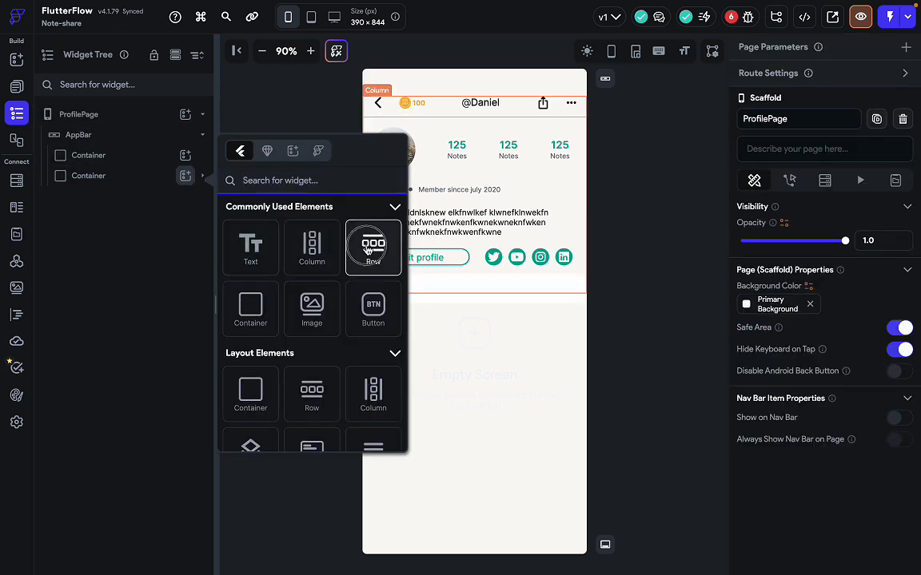
pyautogui.click(373, 246)
pyautogui.click(558, 363)
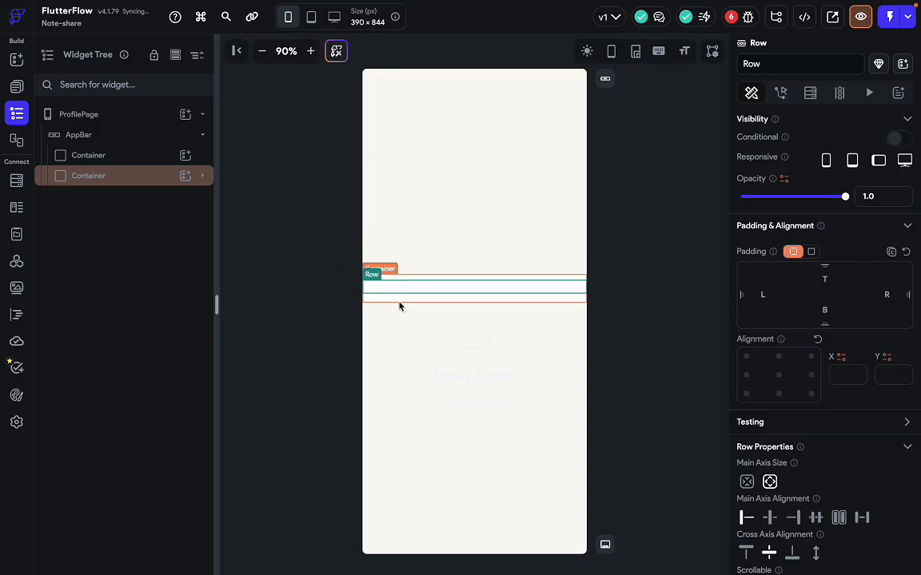
pyautogui.click(108, 177)
pyautogui.click(204, 176)
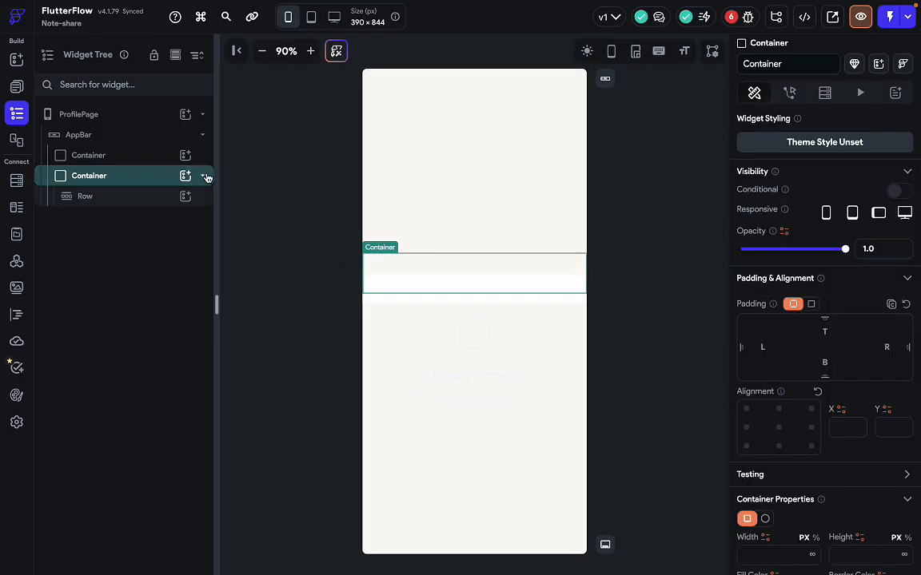
pyautogui.click(160, 201)
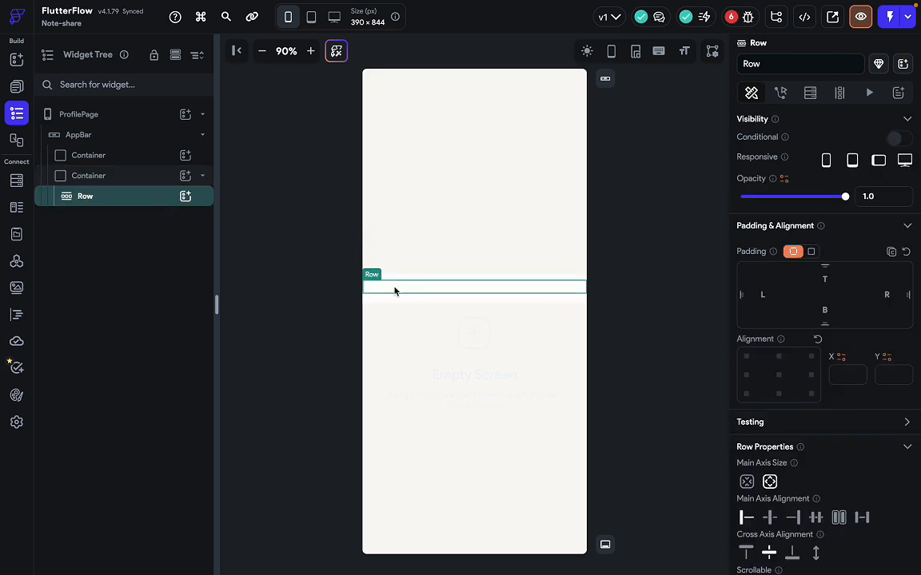
pyautogui.click(137, 164)
pyautogui.press('super+z')
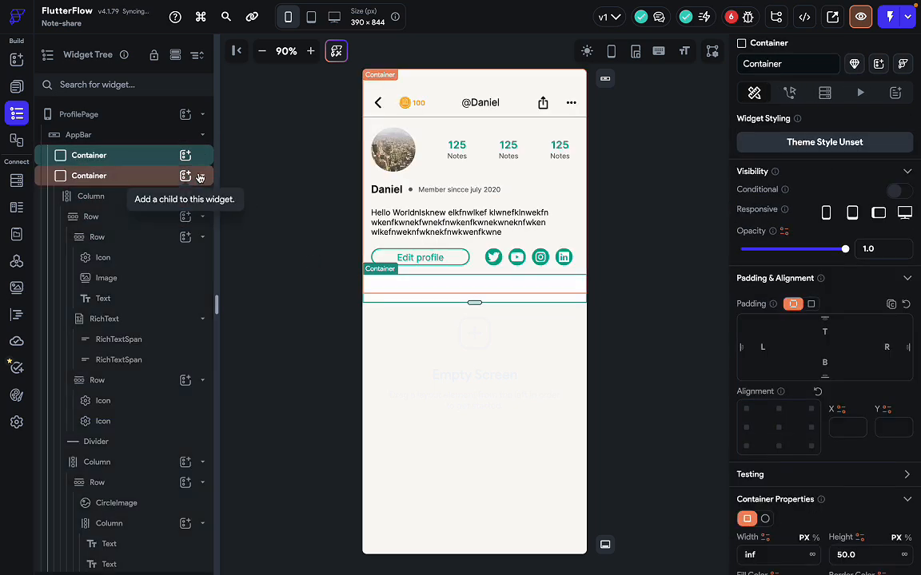
pyautogui.click(202, 176)
# Add an empty Row inside the 50 px strip container and compare with Figma.
pyautogui.click(133, 177)
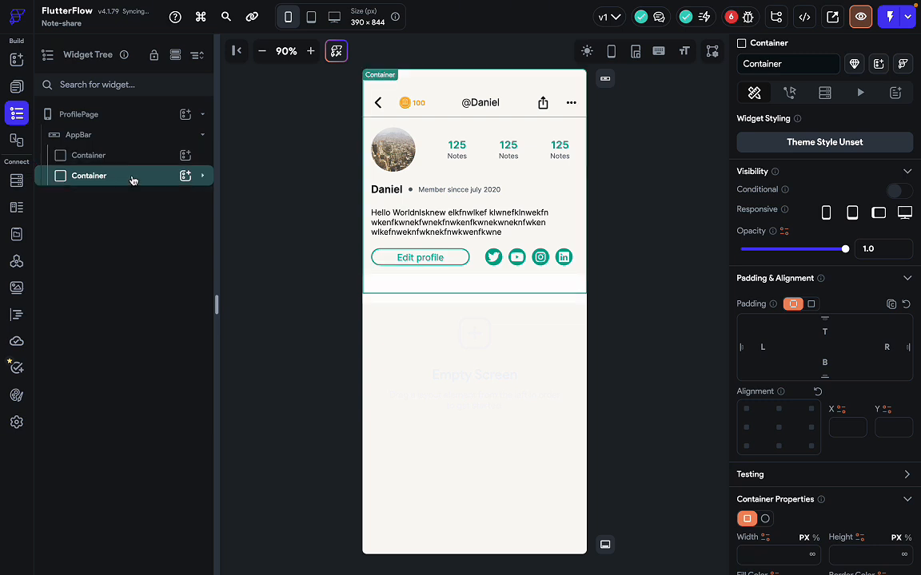
pyautogui.click(135, 166)
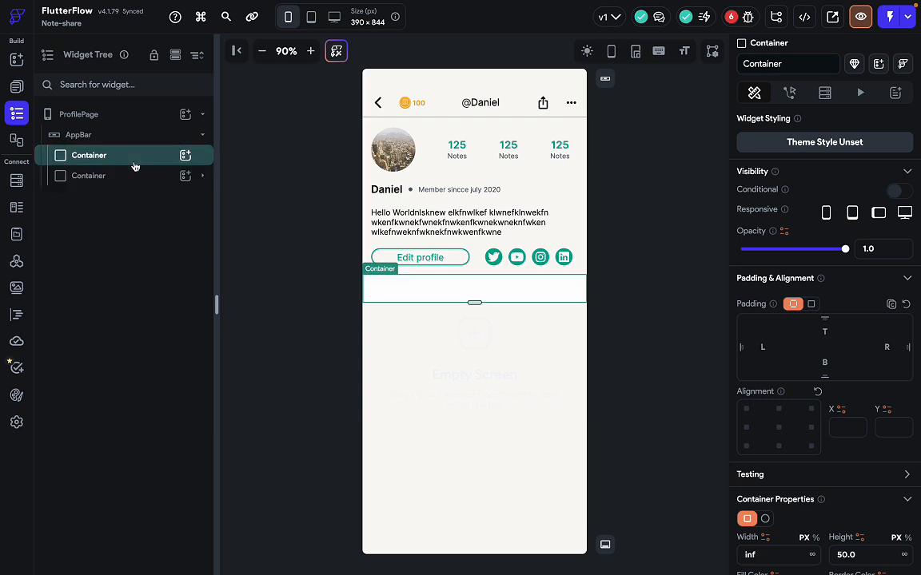
pyautogui.click(184, 155)
pyautogui.click(364, 227)
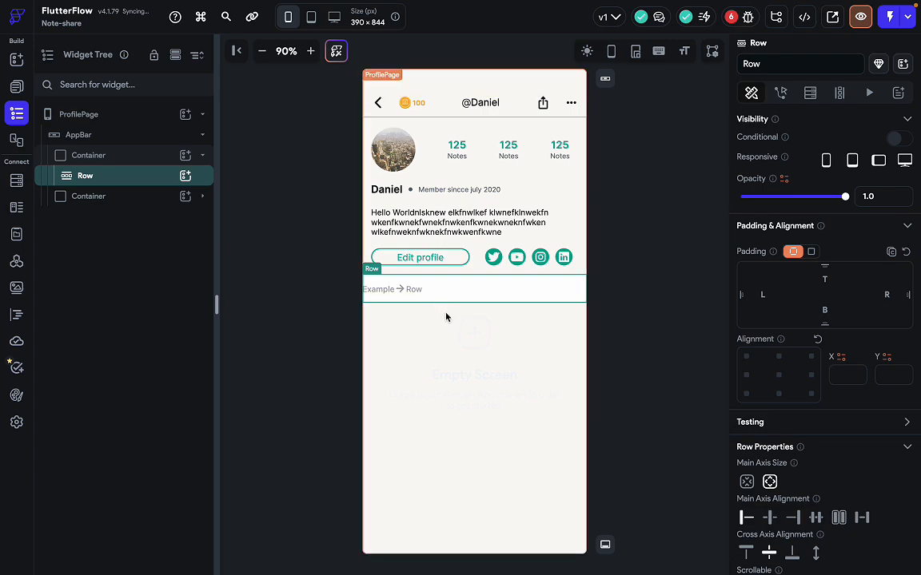
pyautogui.hotkey('ctrl', 'Right')
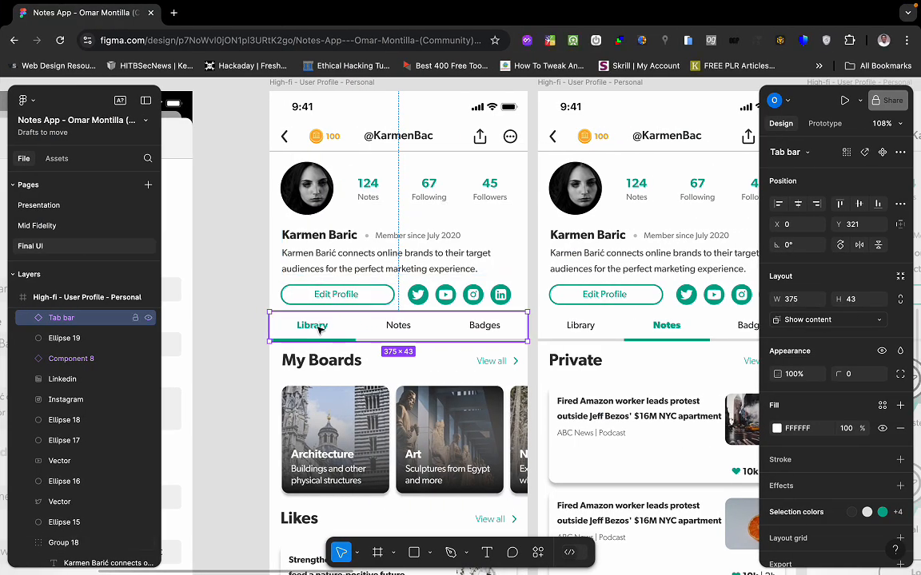
pyautogui.hotkey('ctrl', 'Left')
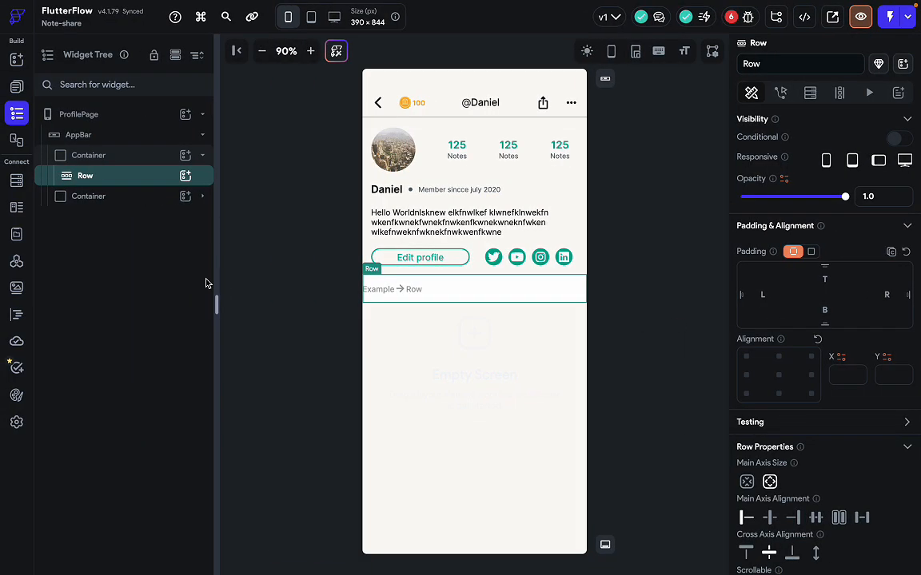
# Wrap the strip's empty Row in a Column using Wrap Widget, then select the Column.
pyautogui.rightClick(152, 180)
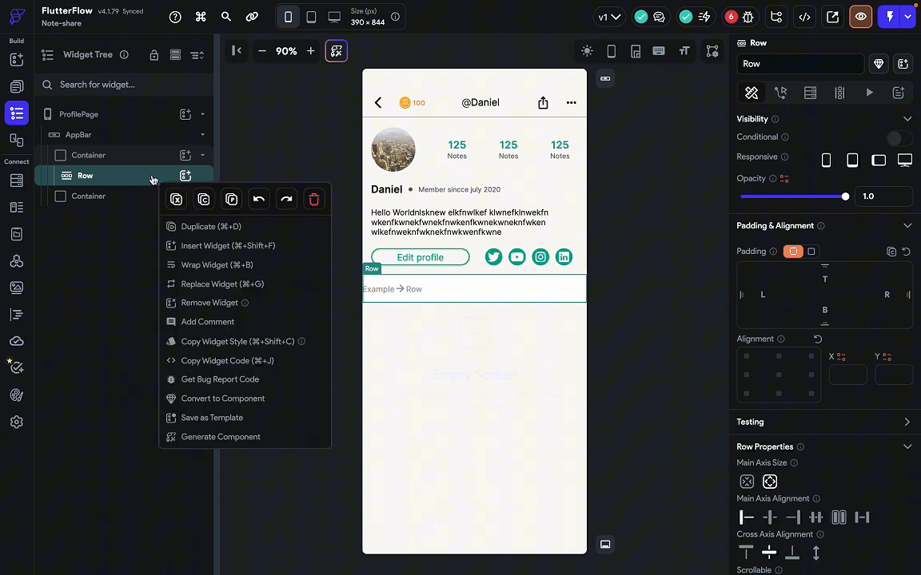
pyautogui.click(219, 264)
pyautogui.click(359, 188)
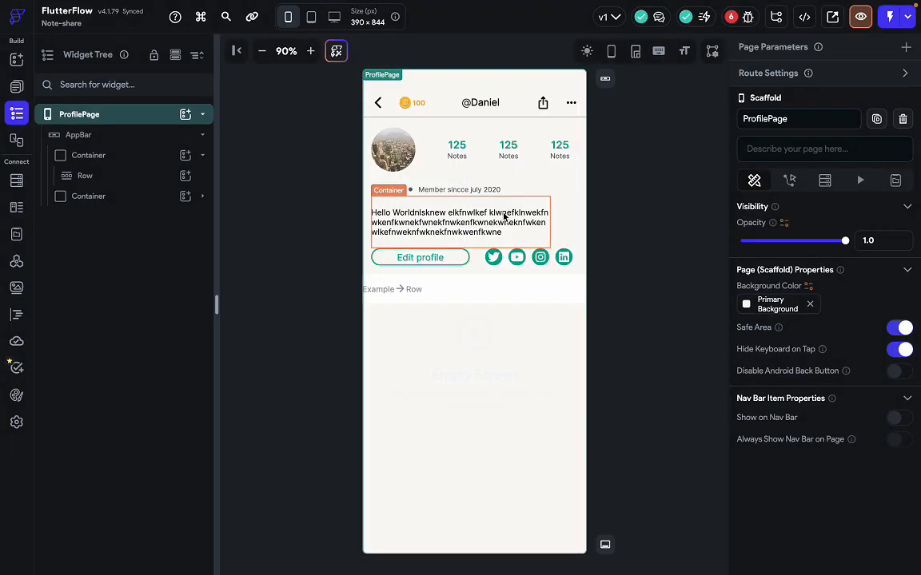
pyautogui.click(152, 177)
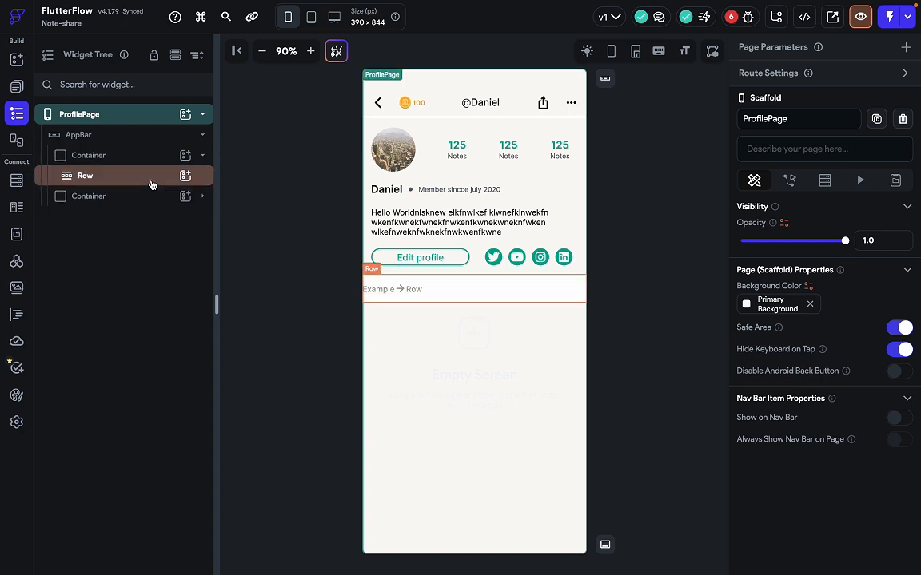
pyautogui.click(126, 183)
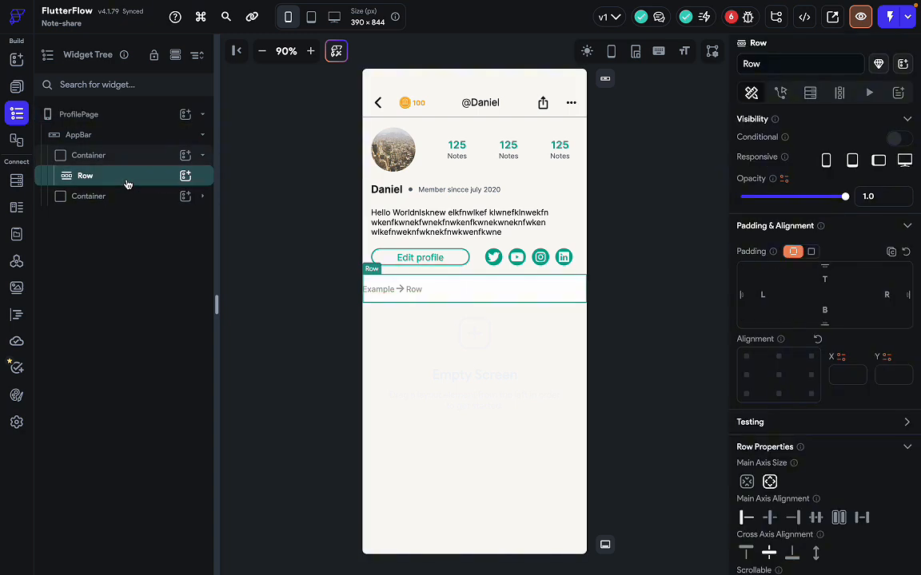
pyautogui.rightClick(126, 185)
pyautogui.click(199, 274)
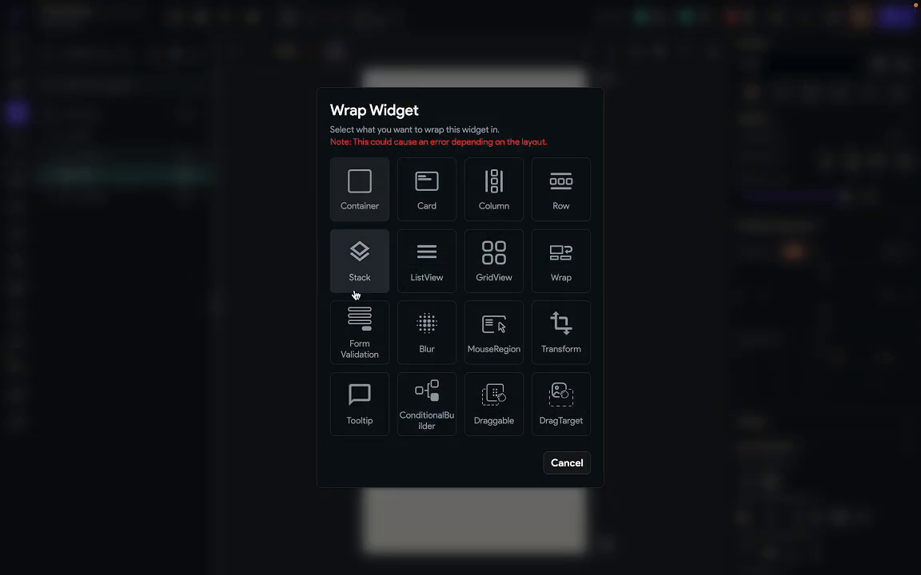
pyautogui.click(501, 205)
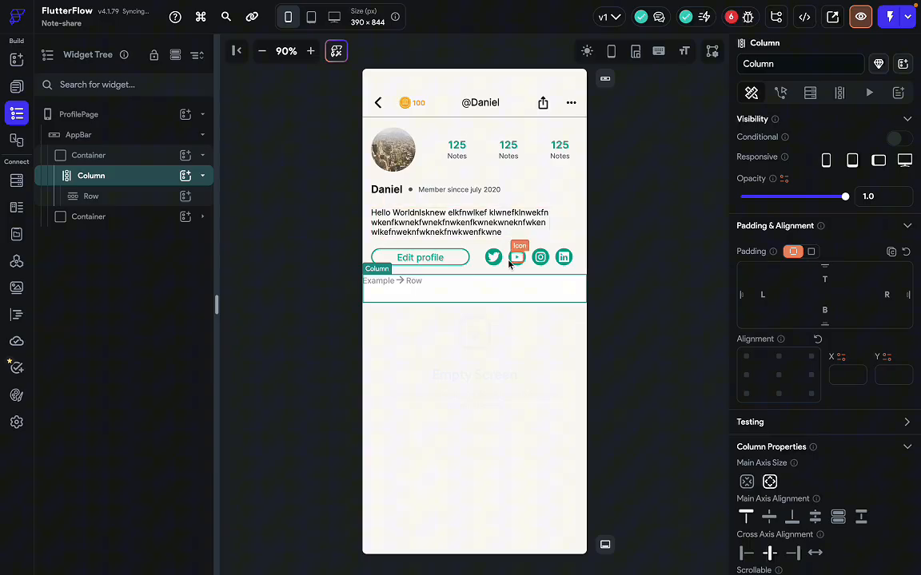
pyautogui.click(112, 197)
pyautogui.click(145, 183)
pyautogui.click(185, 175)
# Search 'divi' and add a Divider beneath the Row.
pyautogui.click(302, 185)
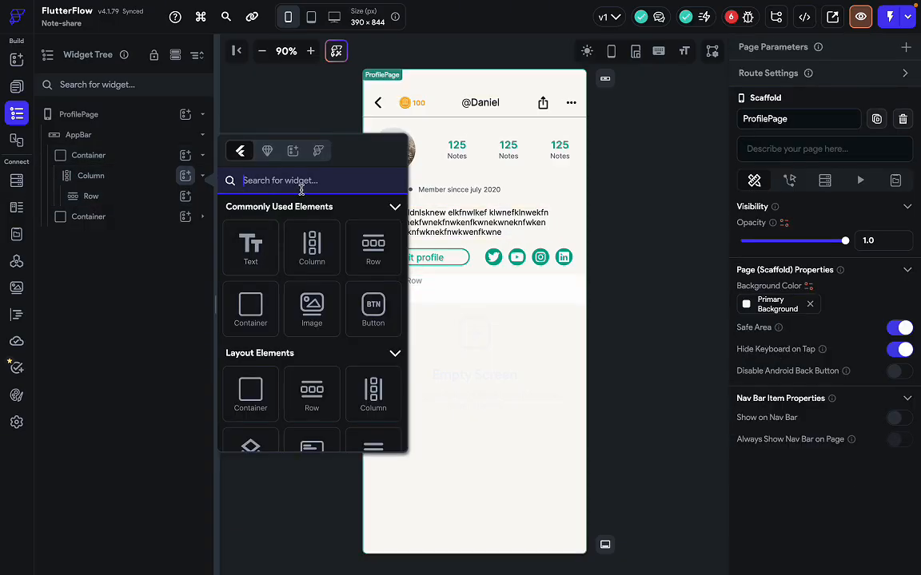
pyautogui.write('divi')
pyautogui.click(250, 257)
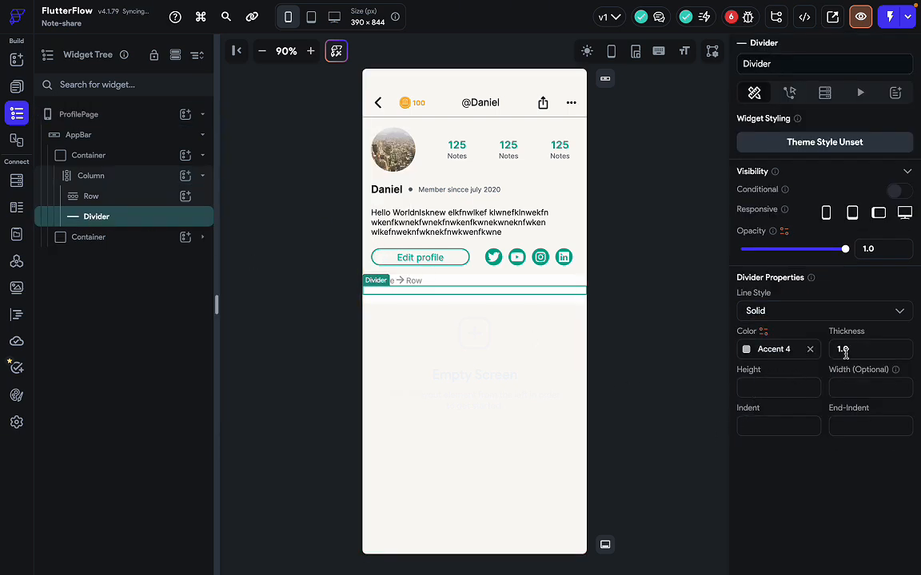
# Give the Divider thickness 3 and Secondary Text colour at about 19% opacity (#3157636c).
pyautogui.click(845, 351)
pyautogui.write('3')
pyautogui.click(745, 349)
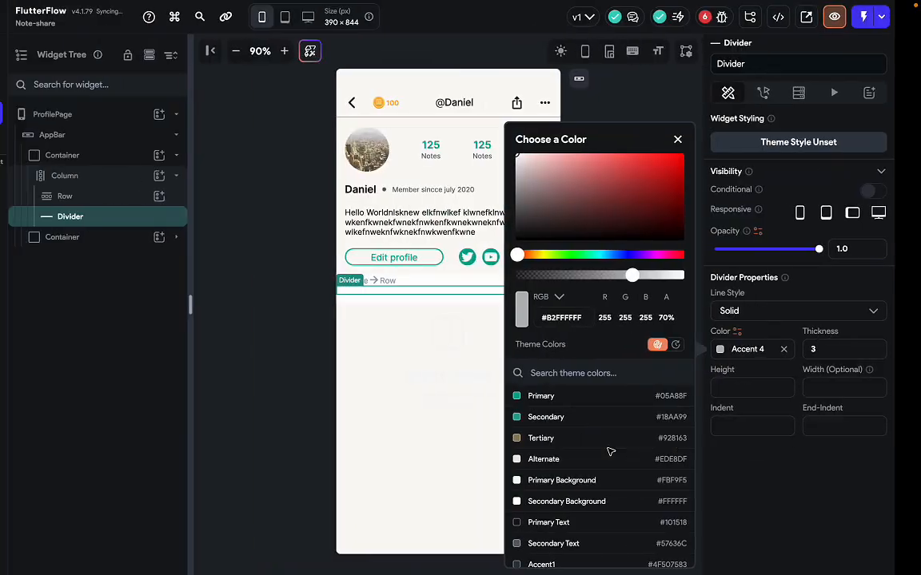
pyautogui.scroll(-2, 582, 495)
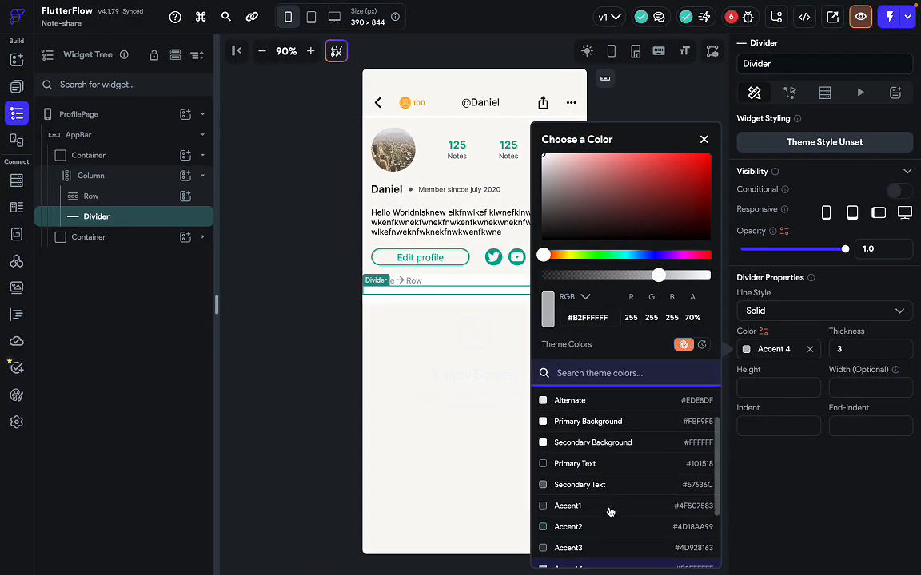
pyautogui.click(594, 487)
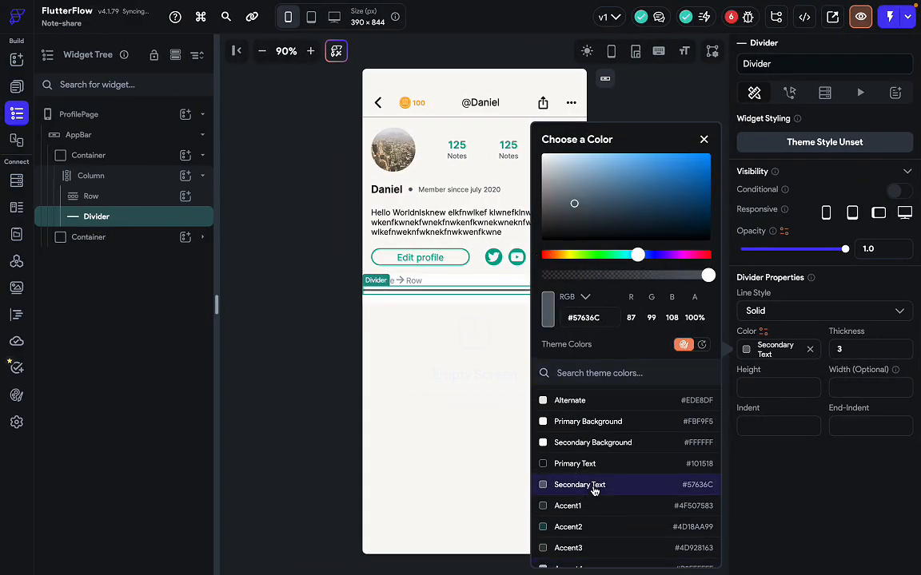
pyautogui.moveTo(699, 275); pyautogui.dragTo(574, 275)
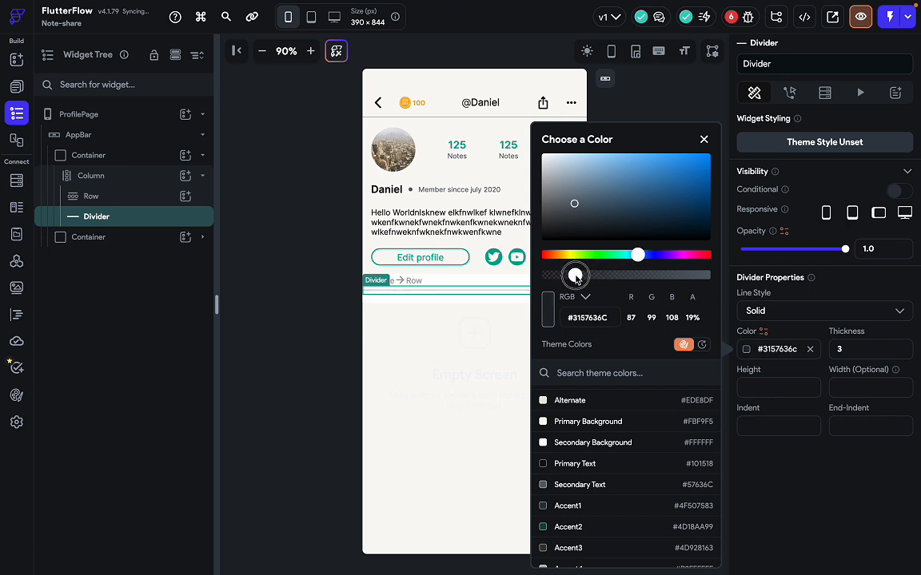
pyautogui.click(483, 394)
pyautogui.click(501, 382)
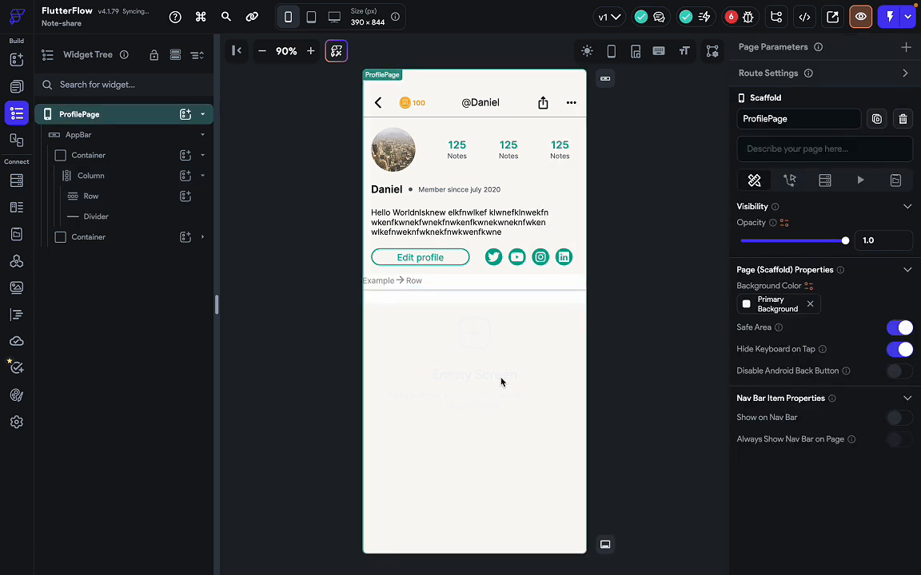
# Set the Column's Main Axis Alignment to Space Between.
pyautogui.click(515, 293)
pyautogui.click(148, 183)
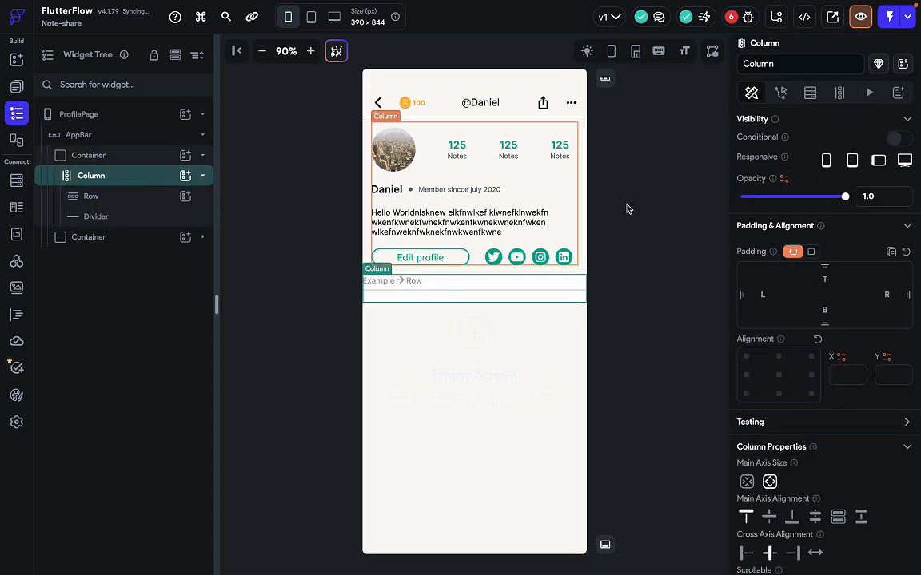
pyautogui.scroll(-3, 756, 382)
pyautogui.click(862, 397)
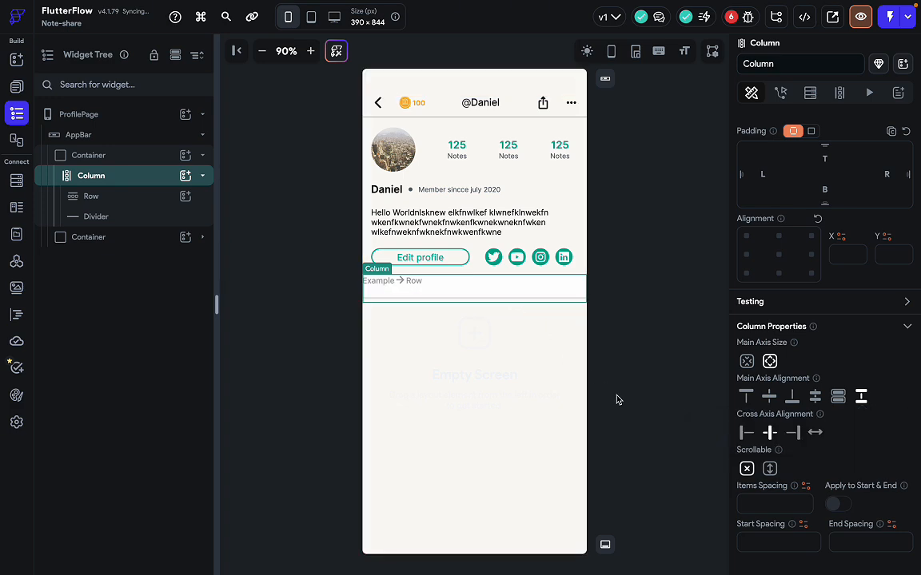
# Compare with the Figma design and select the Row in the Widget Tree.
pyautogui.hotkey('ctrl', 'Right')
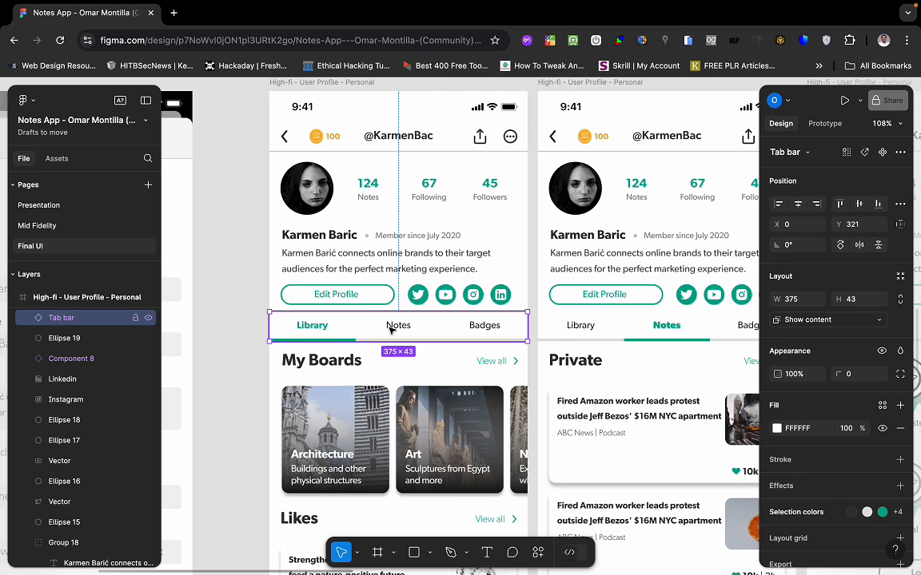
pyautogui.hotkey('ctrl', 'Left')
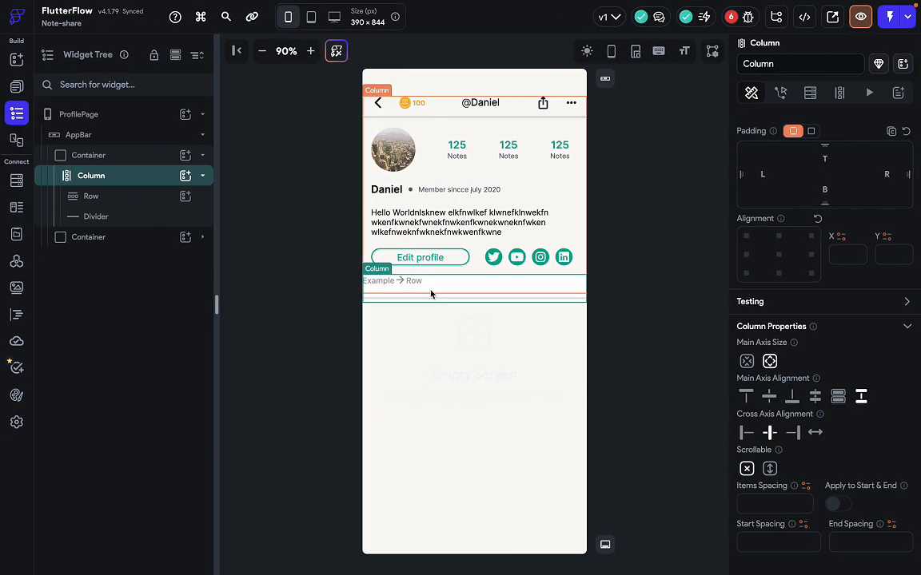
pyautogui.click(140, 239)
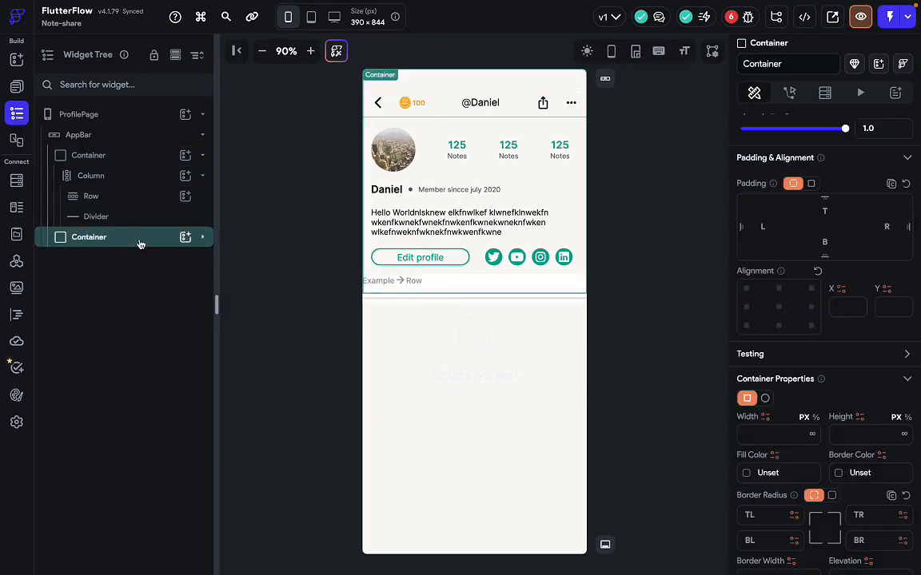
pyautogui.click(202, 237)
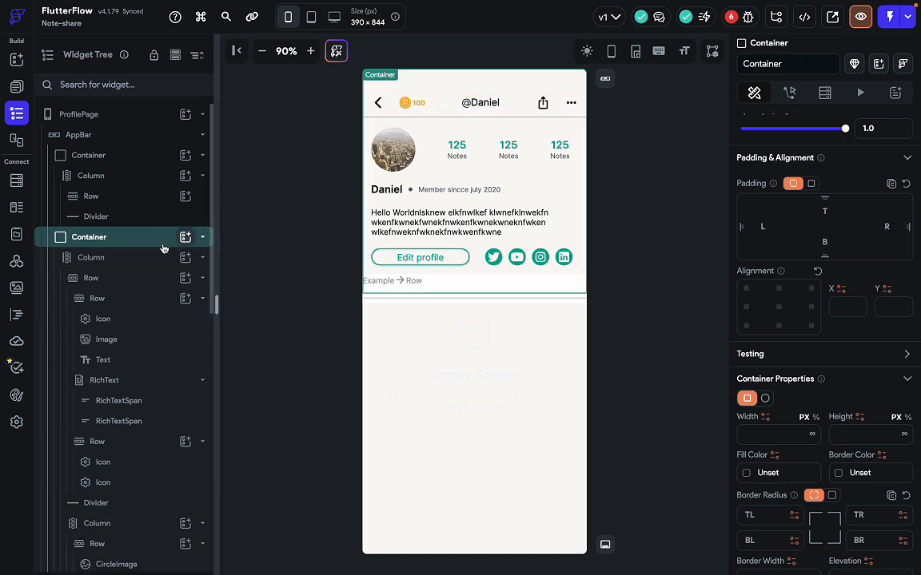
pyautogui.click(203, 237)
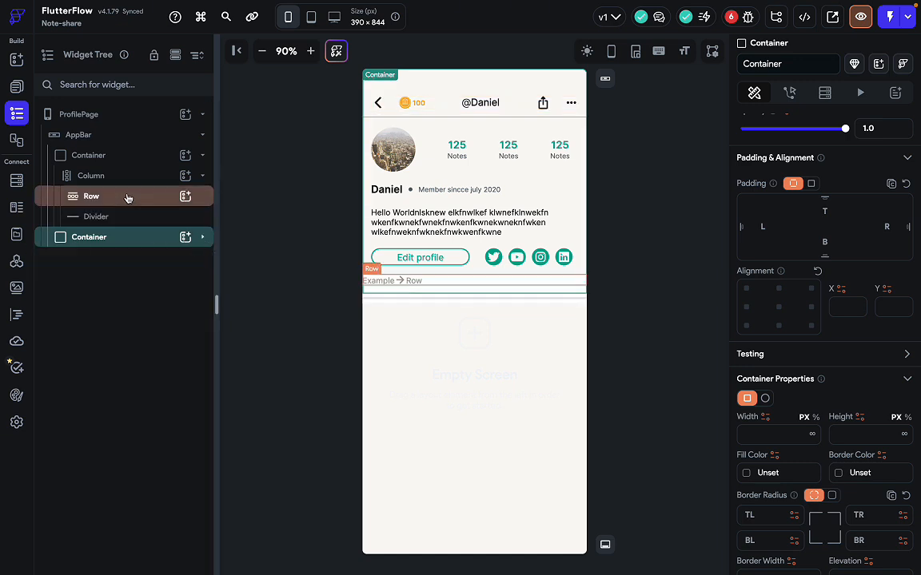
pyautogui.click(128, 197)
# Add a Hello World Text to the Row and set the Row's Expansion to Expanded.
pyautogui.click(185, 197)
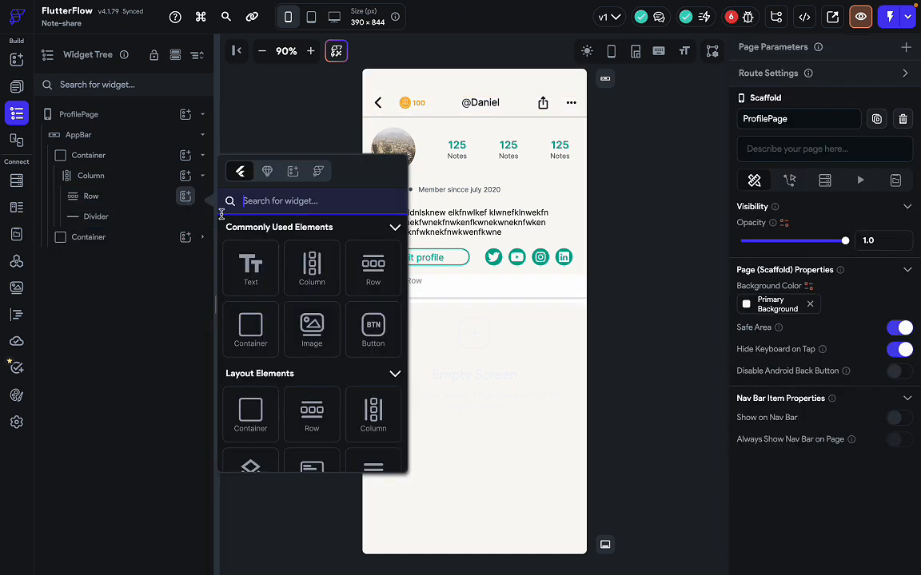
pyautogui.click(264, 275)
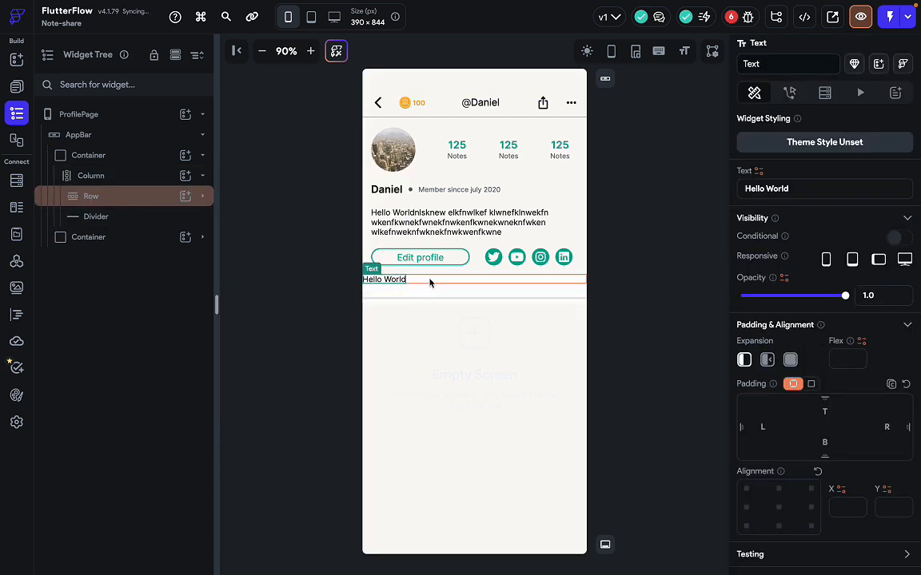
pyautogui.click(430, 279)
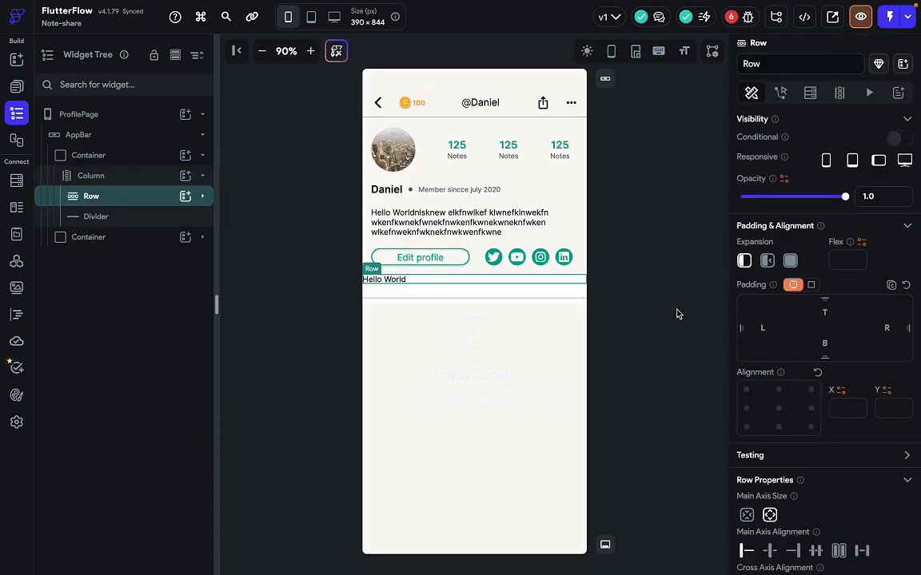
pyautogui.scroll(-1, 823, 411)
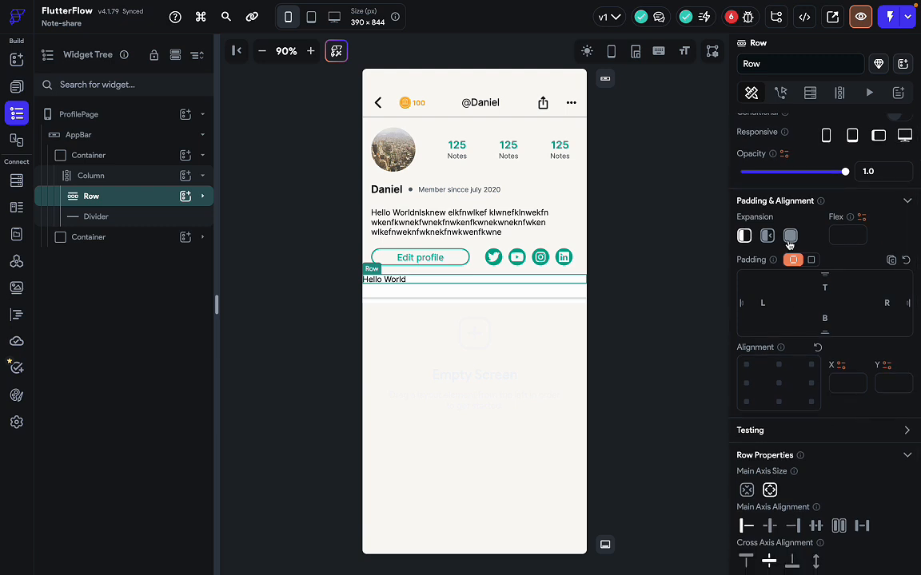
pyautogui.click(767, 236)
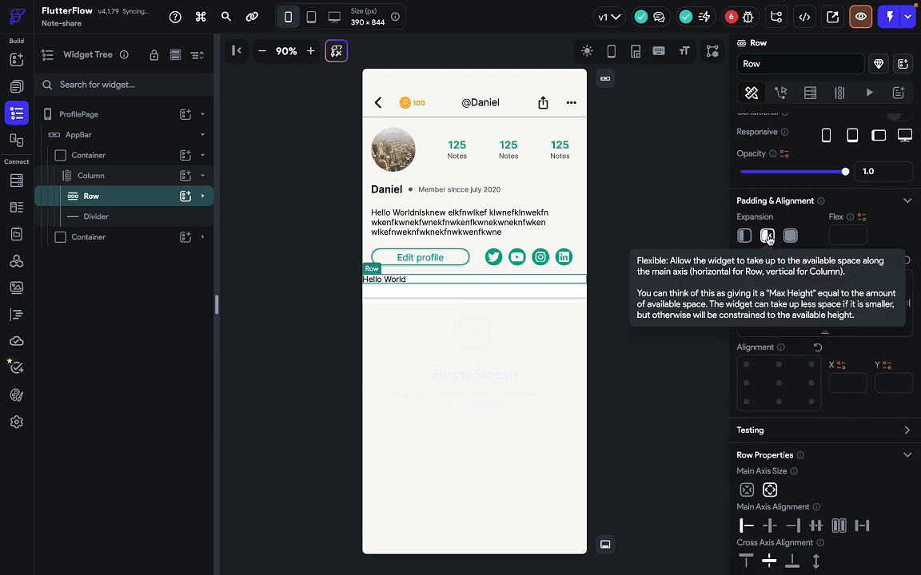
pyautogui.click(791, 236)
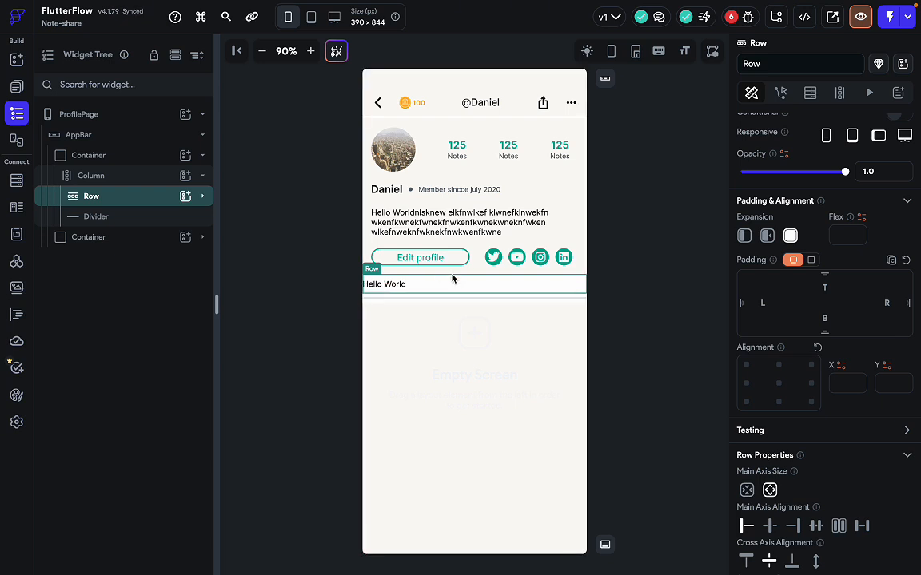
# Select the new Hello World text and review the Figma profile design.
pyautogui.click(384, 284)
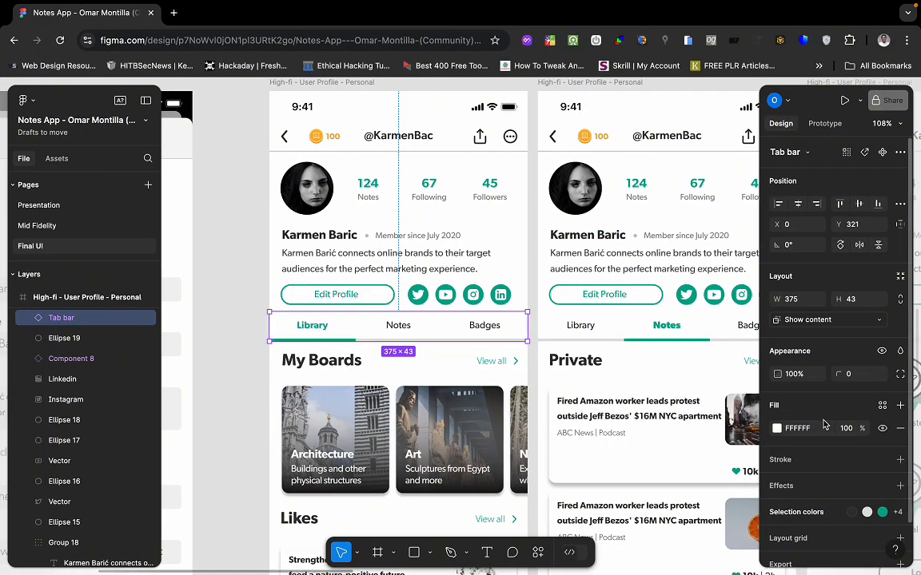
pyautogui.scroll(-1, 823, 471)
pyautogui.scroll(1, 825, 488)
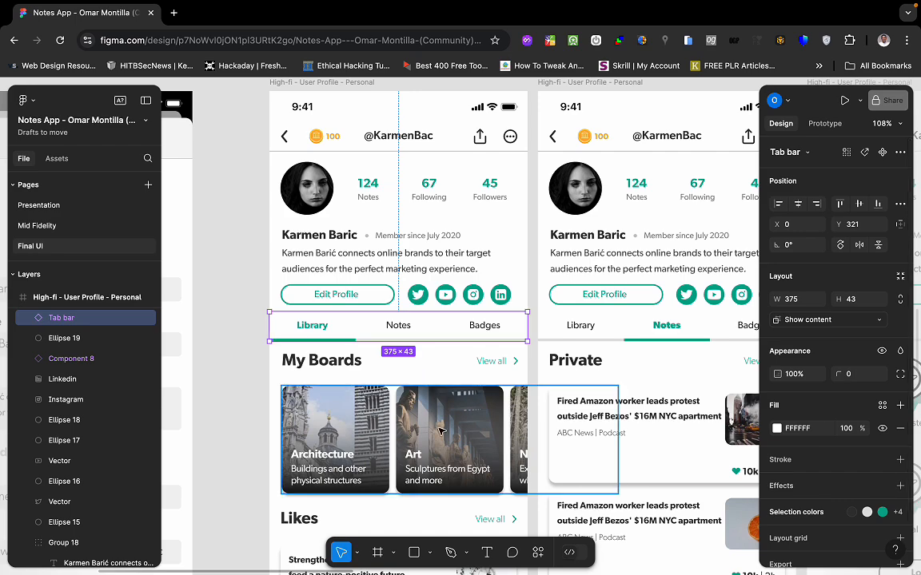
pyautogui.scroll(-3, 441, 432)
pyautogui.hscroll(3, 479, 391)
pyautogui.scroll(1, 480, 392)
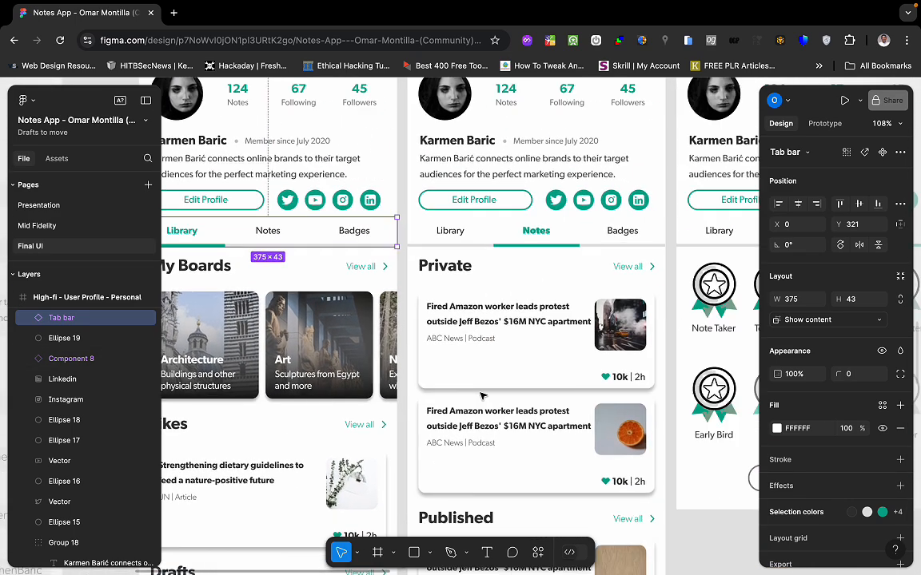
pyautogui.hscroll(-2, 482, 394)
pyautogui.scroll(1, 482, 394)
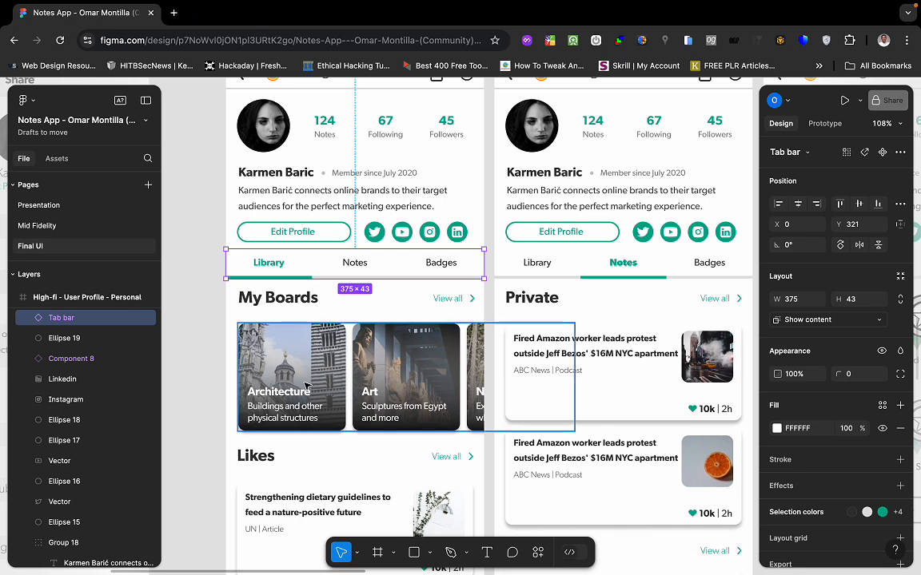
pyautogui.scroll(-3, 320, 399)
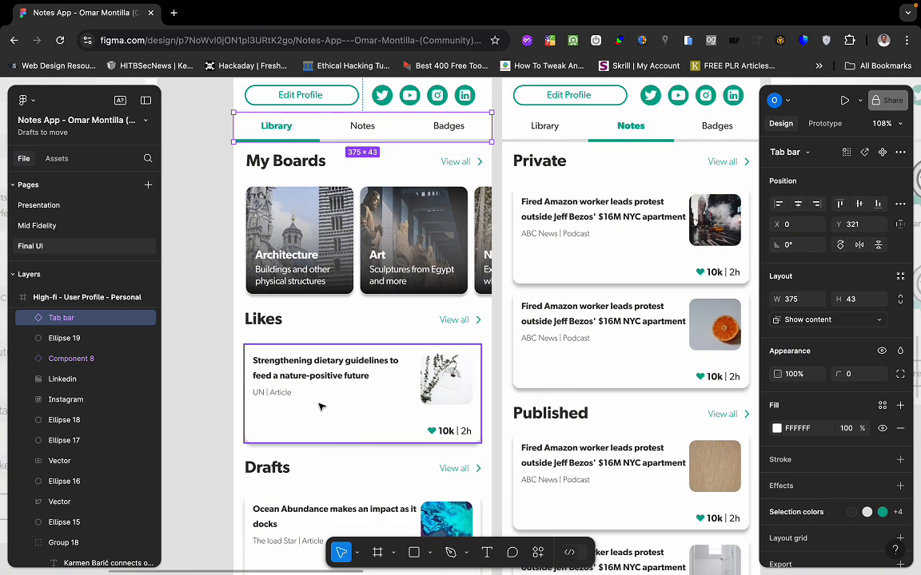
pyautogui.scroll(2, 370, 467)
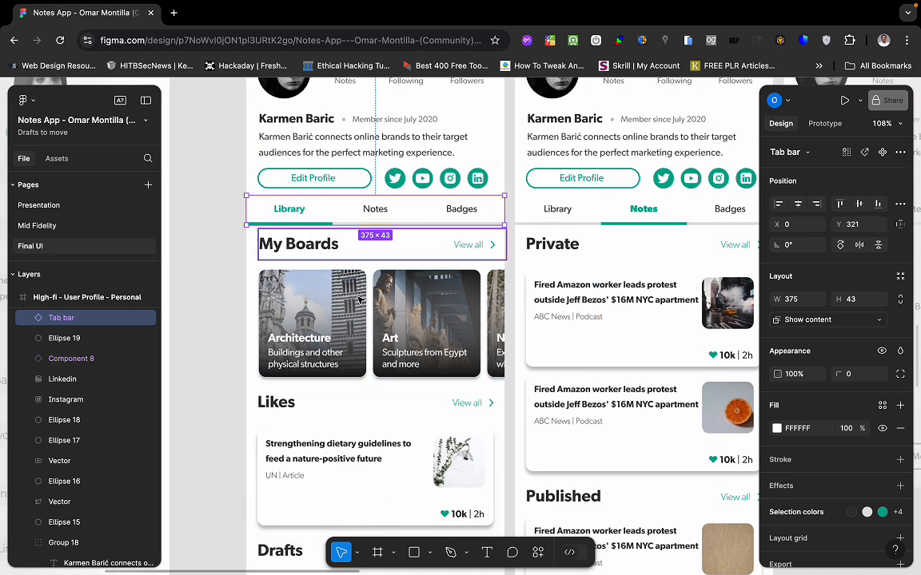
pyautogui.scroll(2, 318, 256)
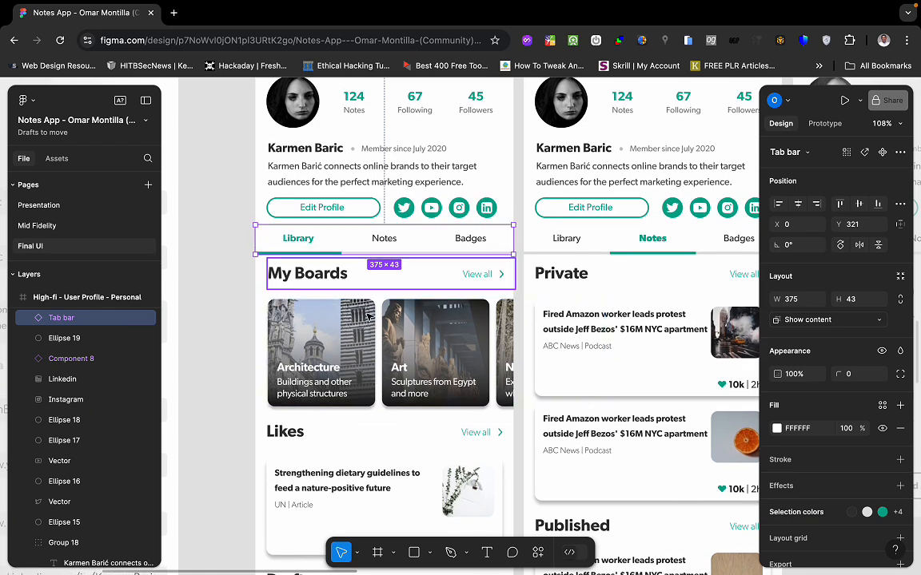
pyautogui.hotkey('ctrl', 'Left')
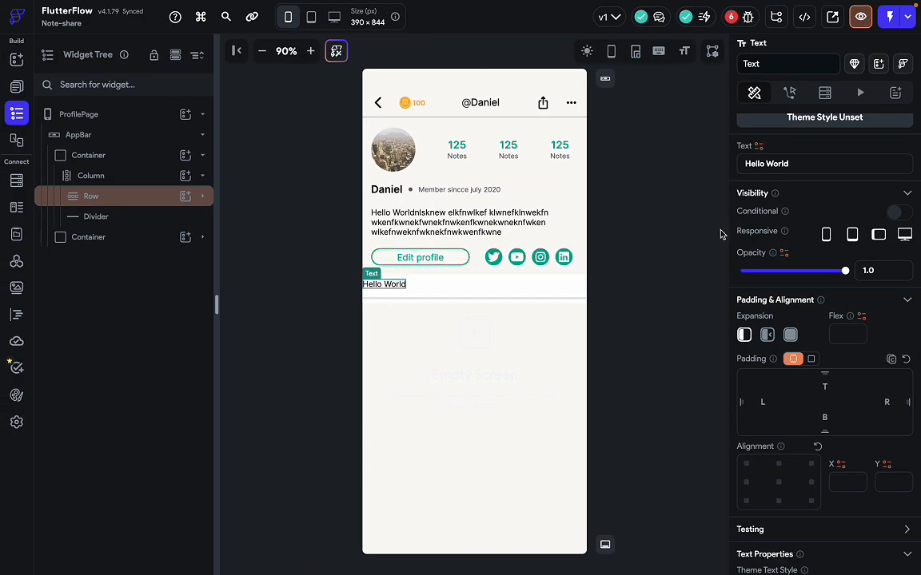
pyautogui.hotkey('ctrl', 'Right')
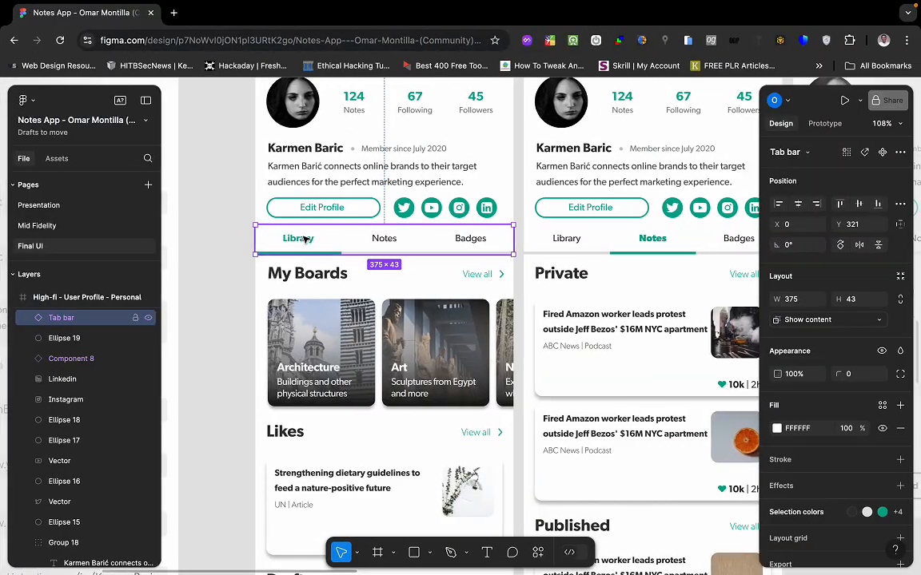
# Inspect the Figma Library tab label's typography: Gibson SemiBold 14 in Primary Color.
pyautogui.doubleClick(304, 239)
pyautogui.doubleClick(305, 239)
pyautogui.doubleClick(309, 242)
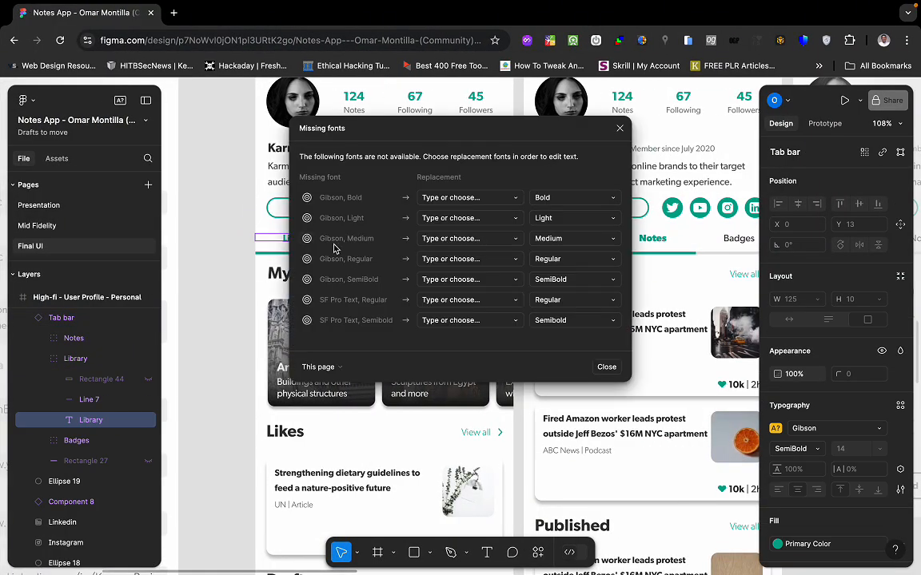
pyautogui.click(621, 128)
pyautogui.scroll(-1, 869, 409)
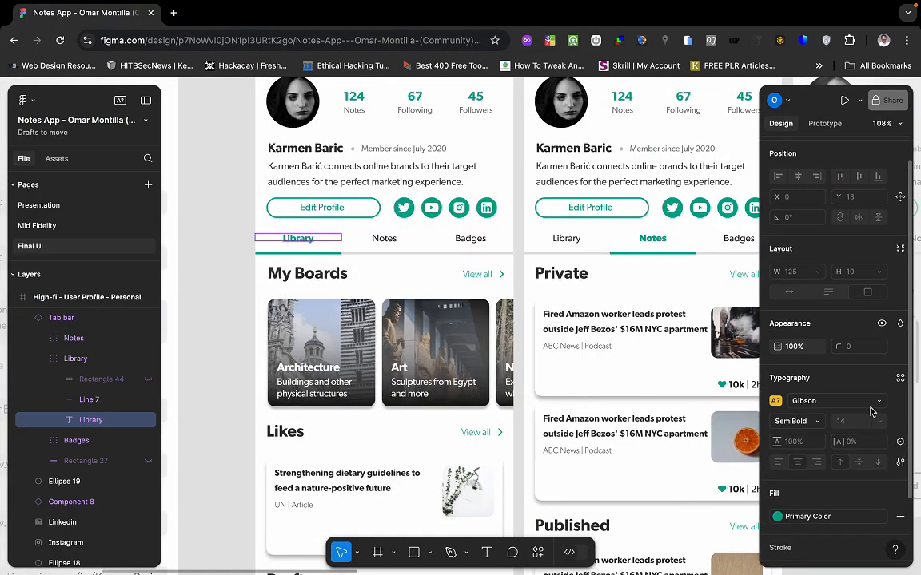
pyautogui.hotkey('ctrl', 'Left')
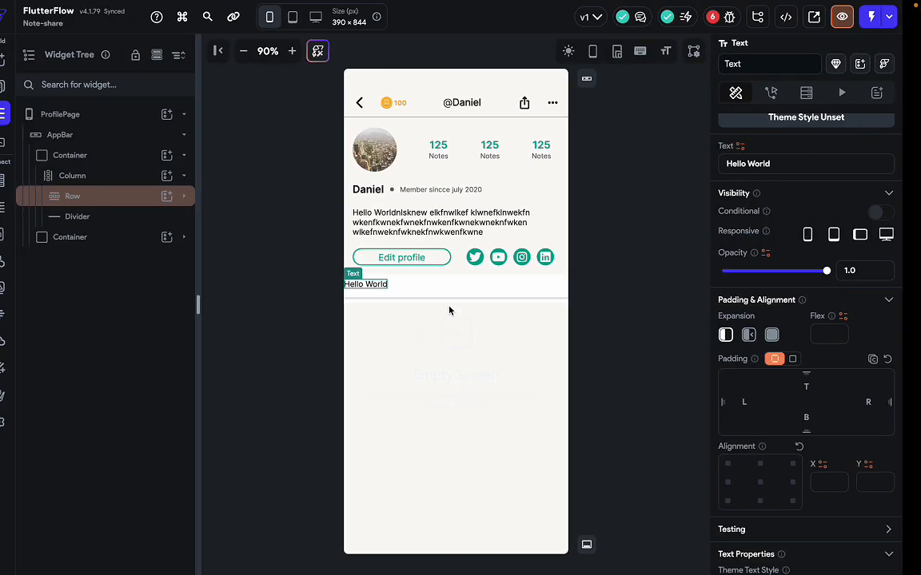
# Replace the Hello World text with 'Library', correcting the misspelling.
pyautogui.tripleClick(797, 166)
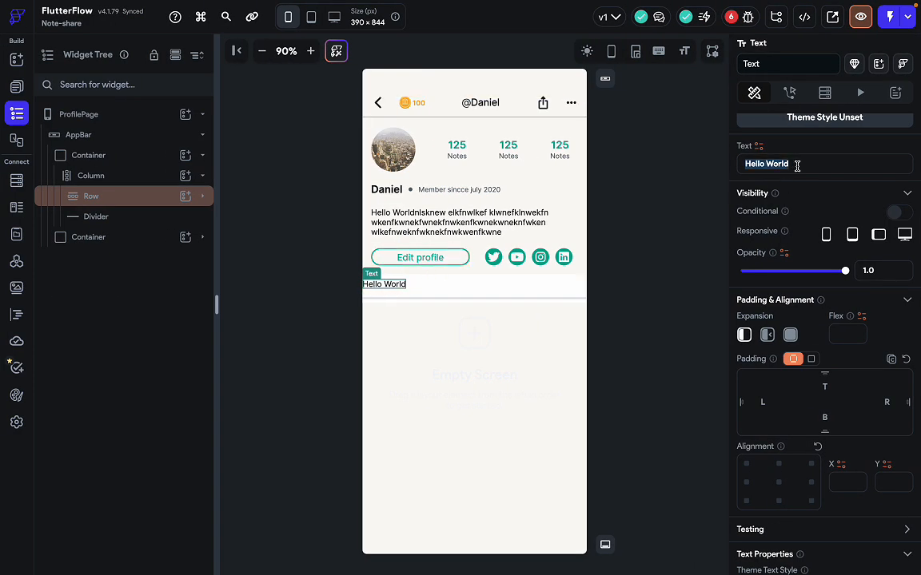
pyautogui.write('Libe')
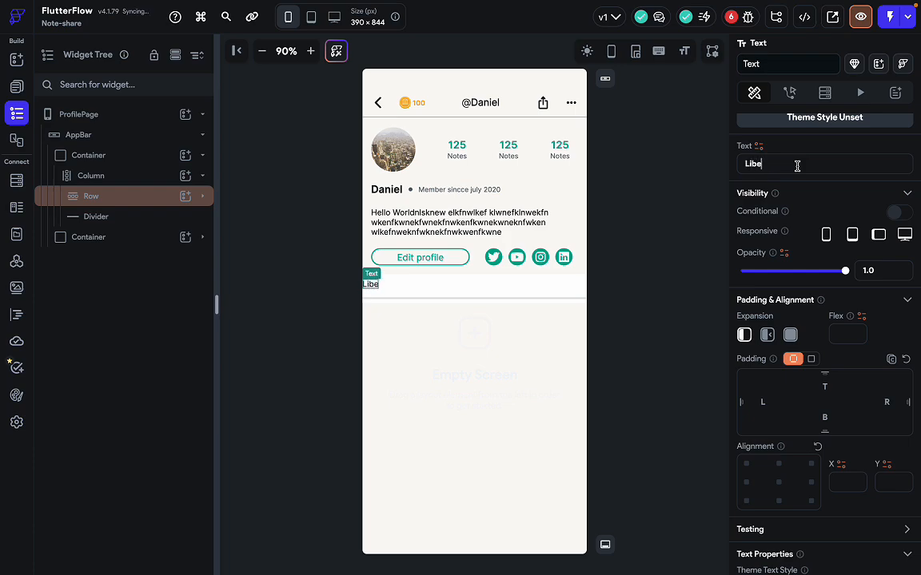
pyautogui.write('rary')
pyautogui.hotkey('ctrl', 'Right')
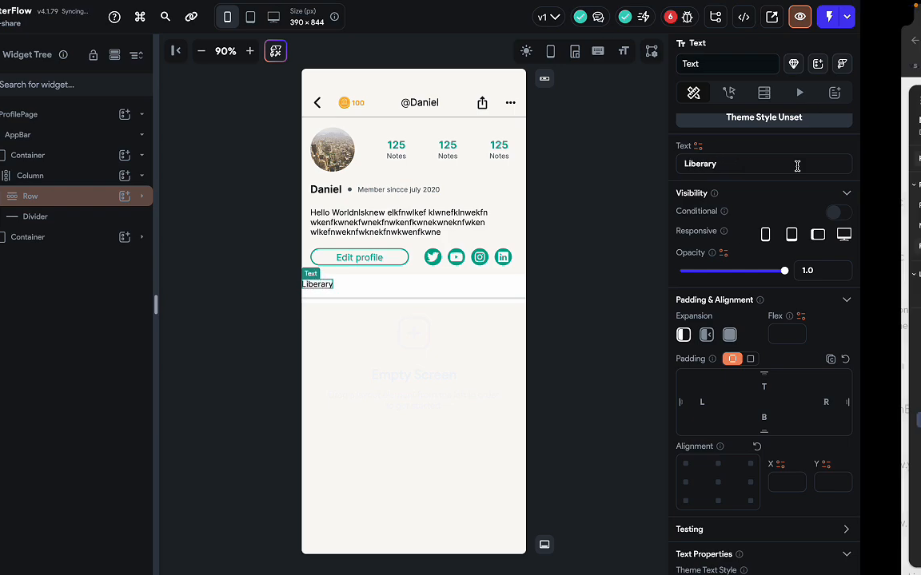
pyautogui.hotkey('ctrl', 'Left')
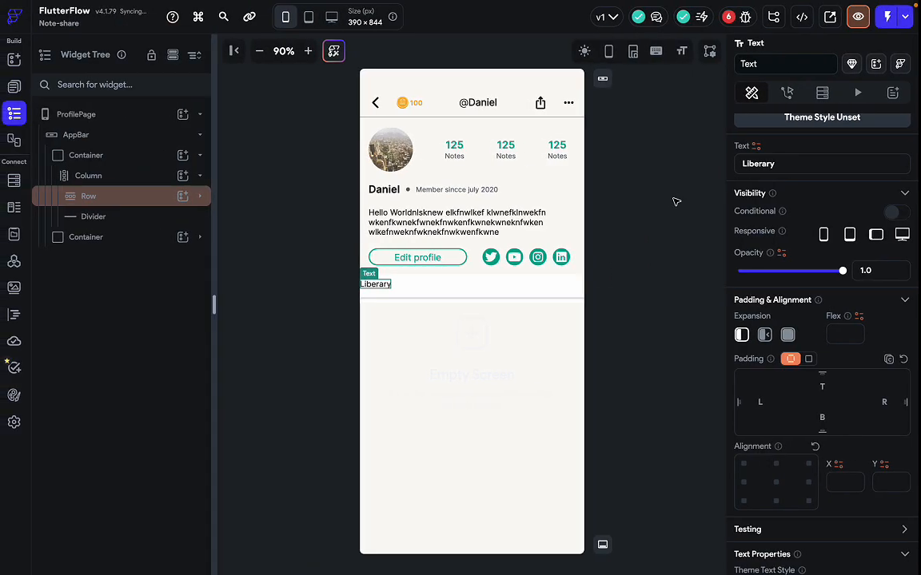
pyautogui.click(763, 164)
pyautogui.press('BackSpace')
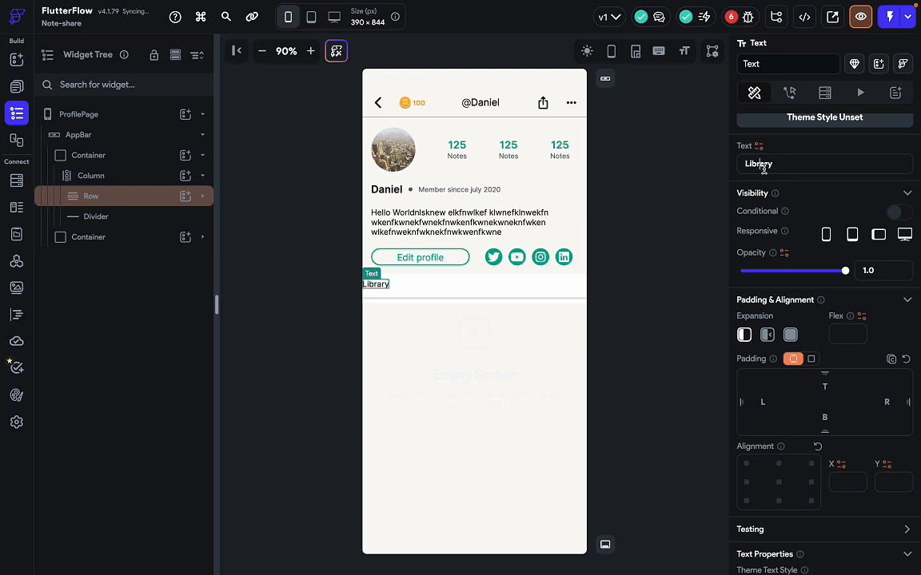
pyautogui.write('e')
pyautogui.hotkey('ctrl', 'Right')
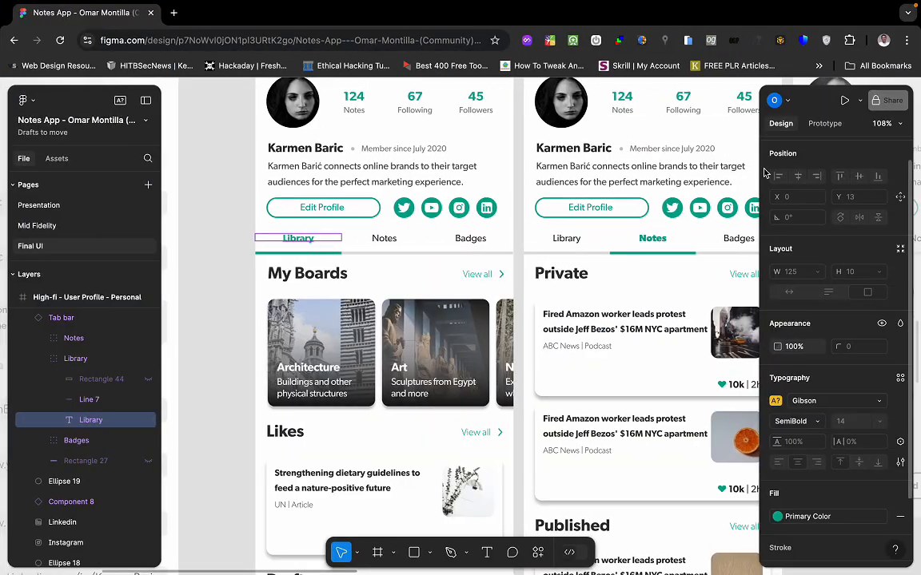
pyautogui.hotkey('ctrl', 'Left')
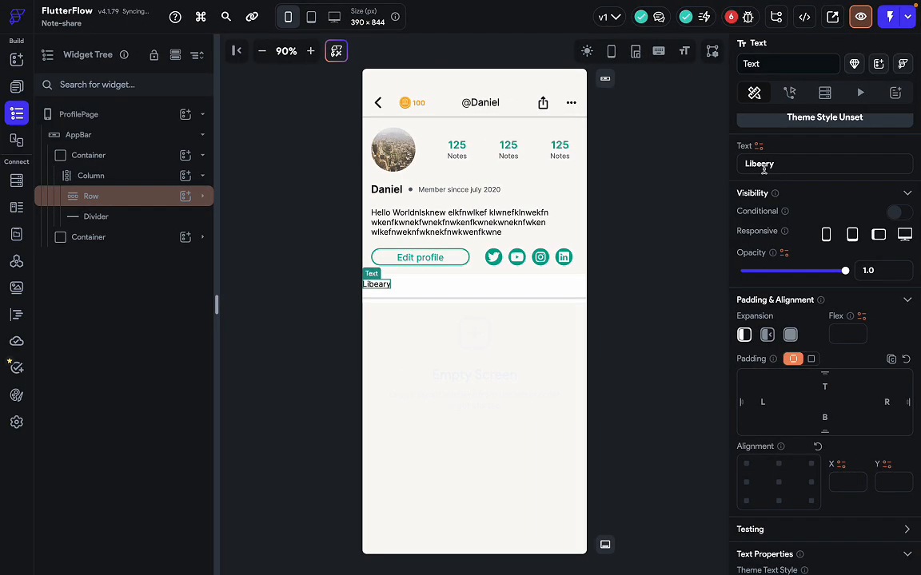
pyautogui.press('BackSpace')
pyautogui.press('BackSpace')
pyautogui.write('ra')
pyautogui.hotkey('ctrl', 'Right')
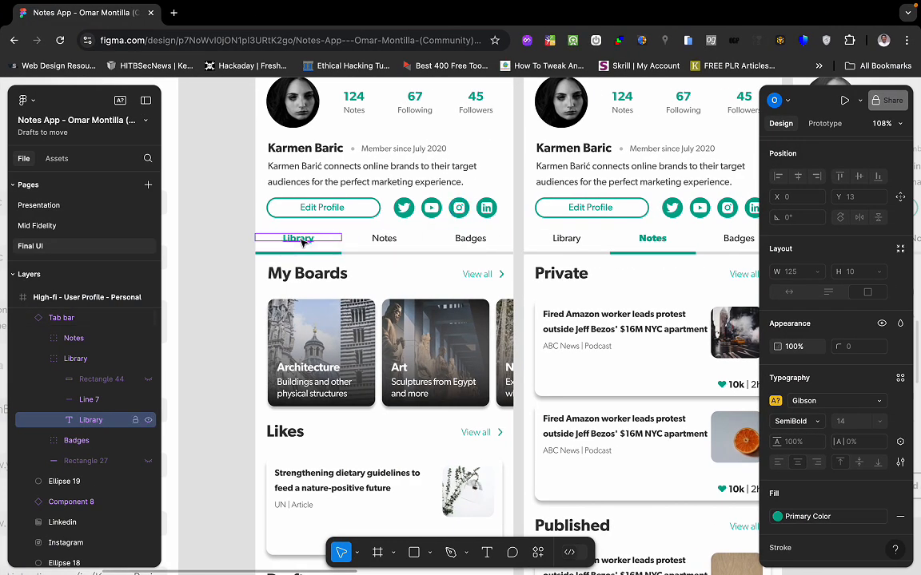
pyautogui.hotkey('ctrl', 'Left')
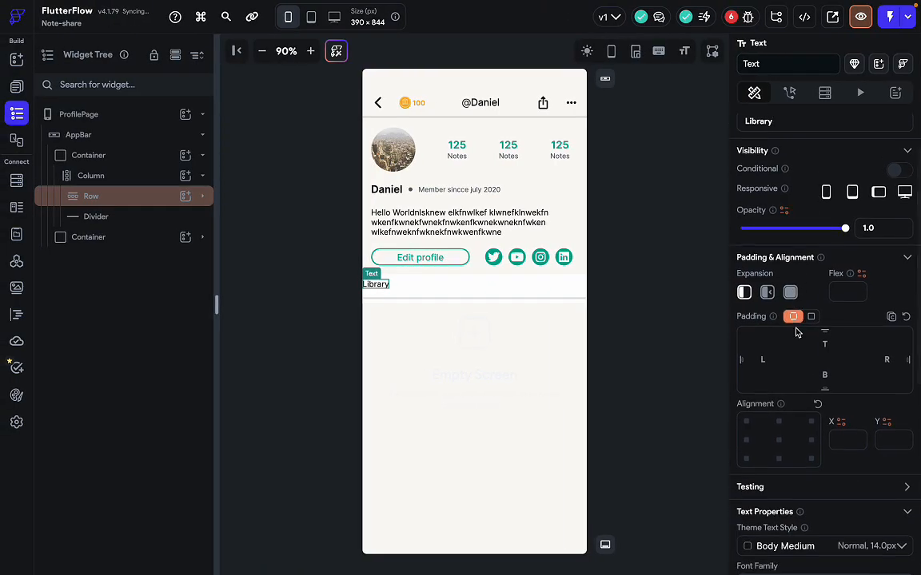
# Make the Library label 600 Semi Bold and colour it Primary.
pyautogui.scroll(-5, 798, 431)
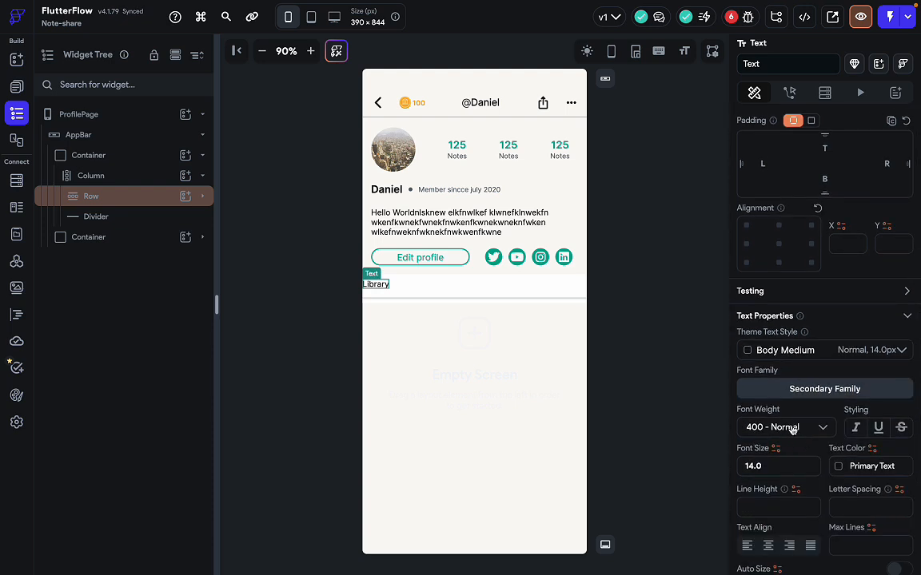
pyautogui.click(793, 430)
pyautogui.click(800, 433)
pyautogui.scroll(-1, 826, 461)
pyautogui.click(839, 424)
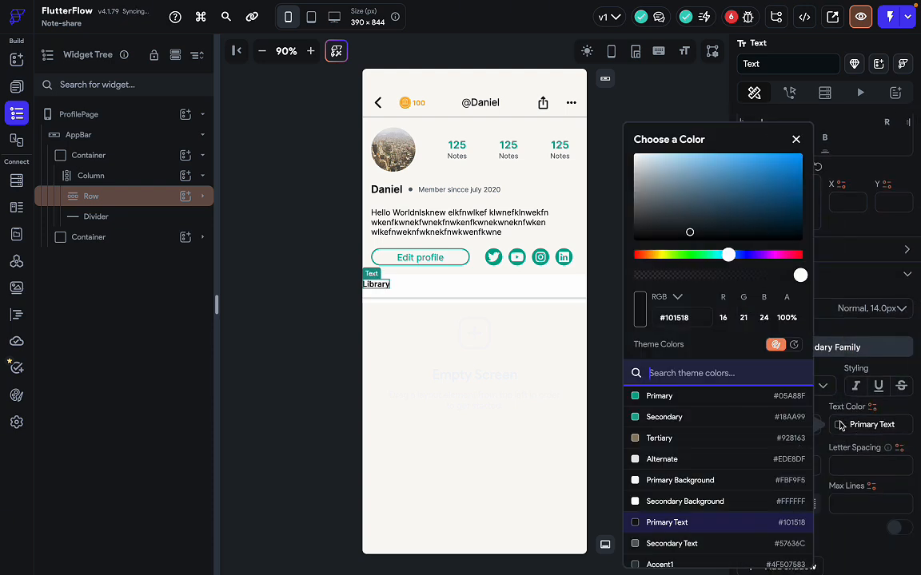
pyautogui.click(685, 403)
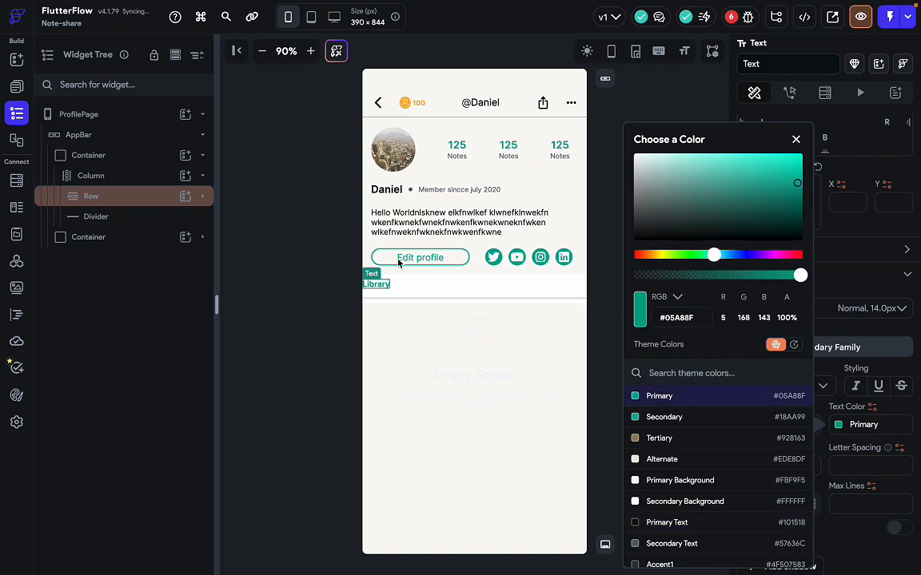
pyautogui.click(410, 287)
pyautogui.hotkey('ctrl', 'Right')
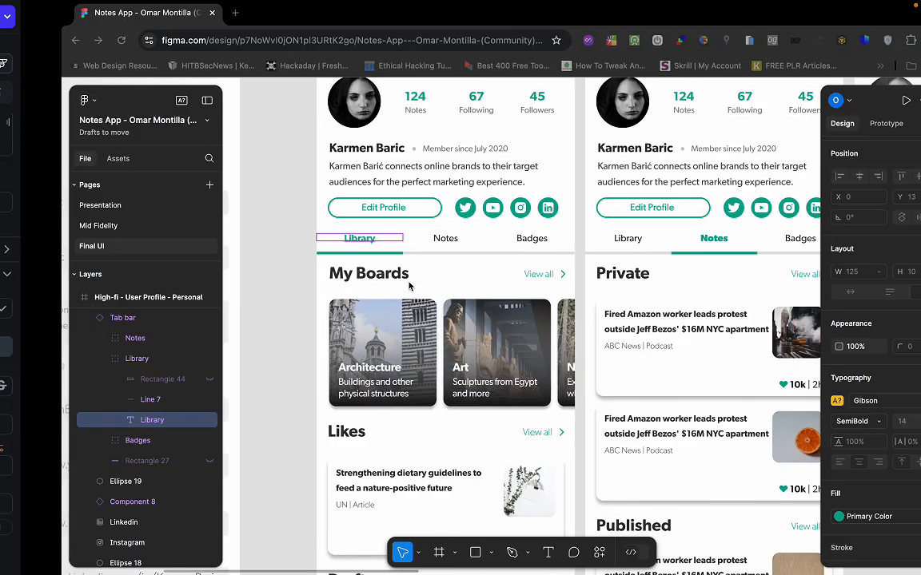
# Duplicate the Library label twice and give the middle copy Primary Text colour and normal weight.
pyautogui.hotkey('ctrl', 'Left')
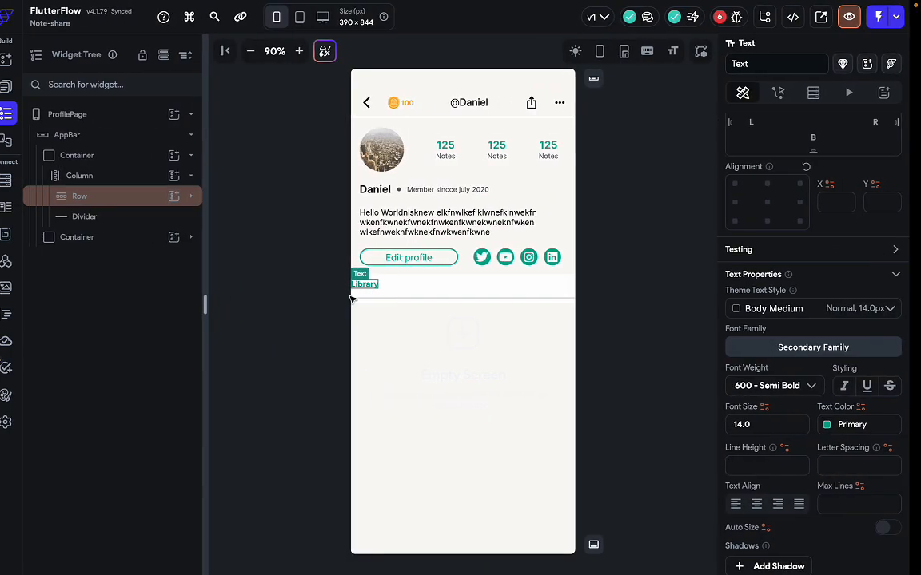
pyautogui.hotkey('ctrl', 'd')
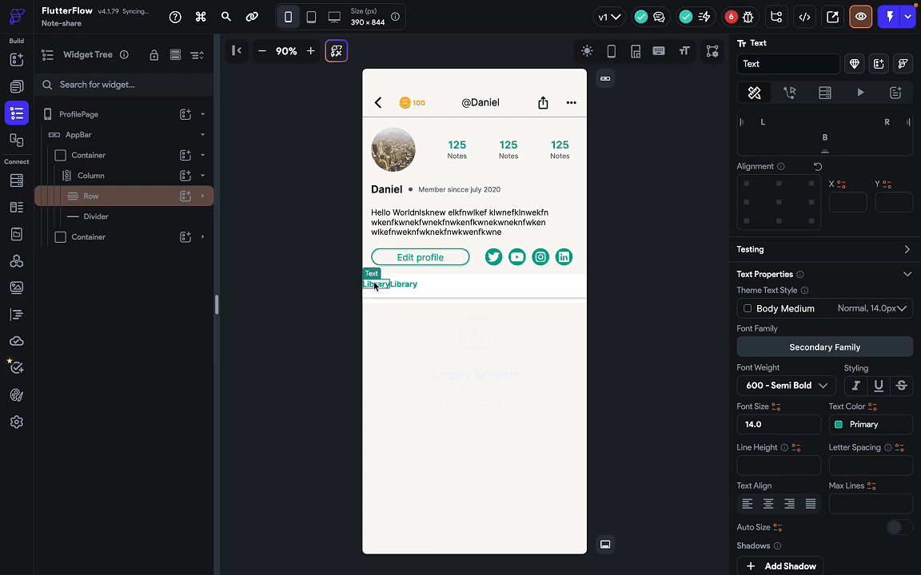
pyautogui.hotkey('ctrl', 'd')
pyautogui.click(414, 287)
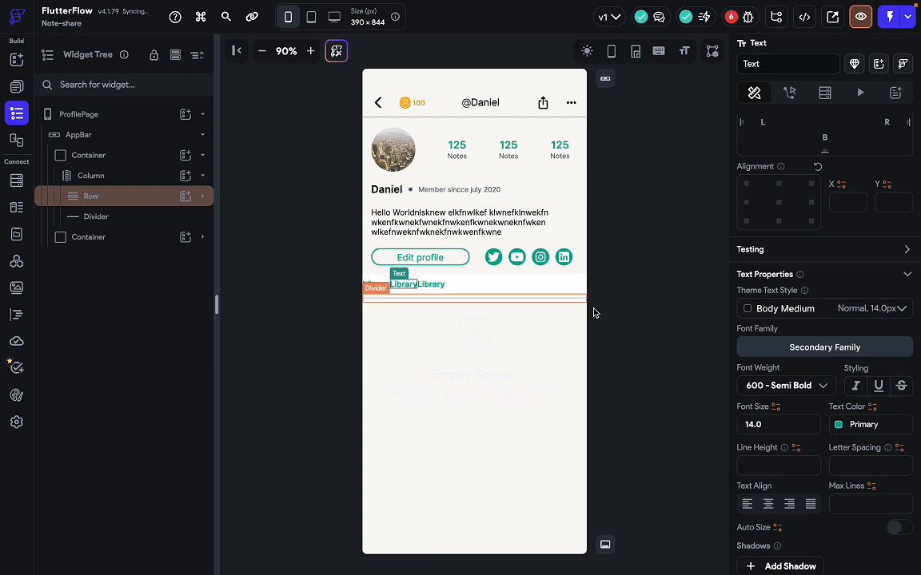
pyautogui.scroll(-1, 798, 427)
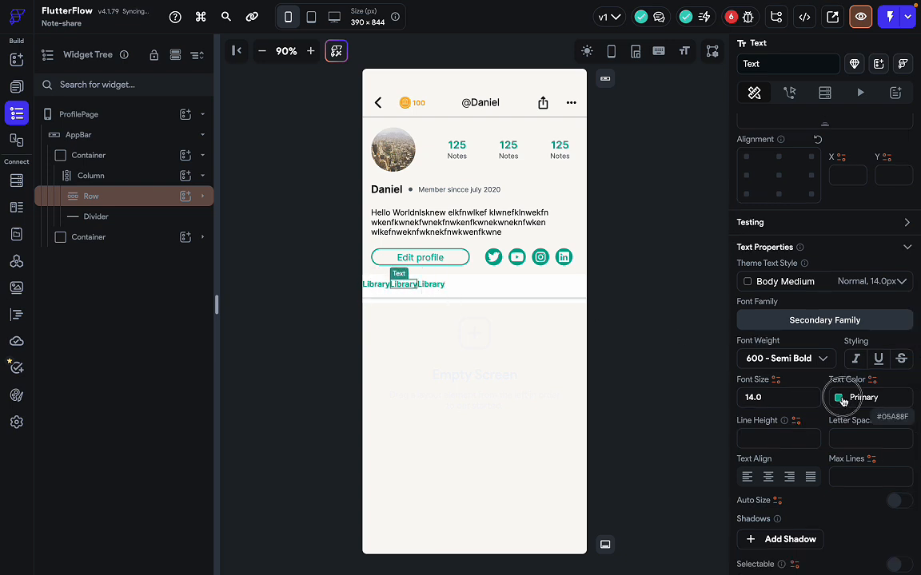
pyautogui.click(847, 399)
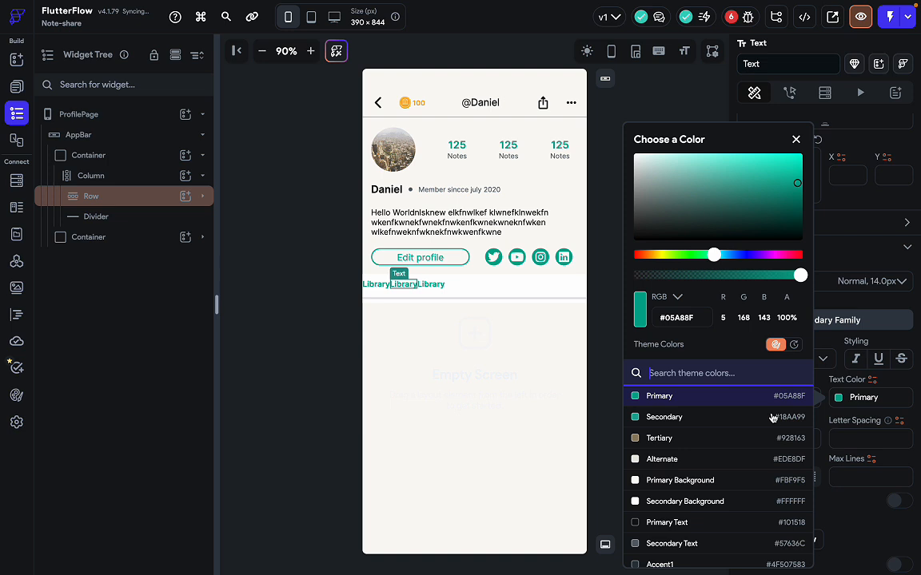
pyautogui.click(701, 522)
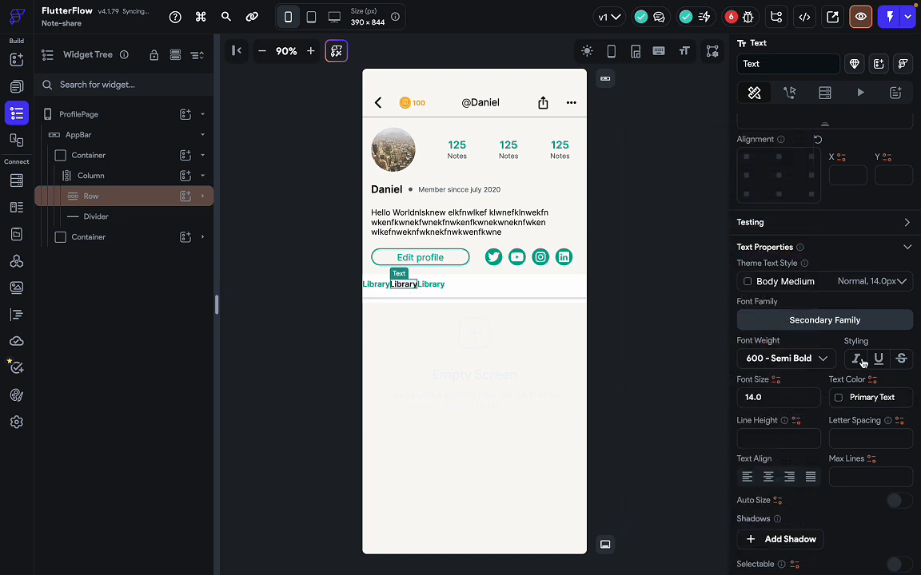
pyautogui.click(808, 361)
pyautogui.click(791, 296)
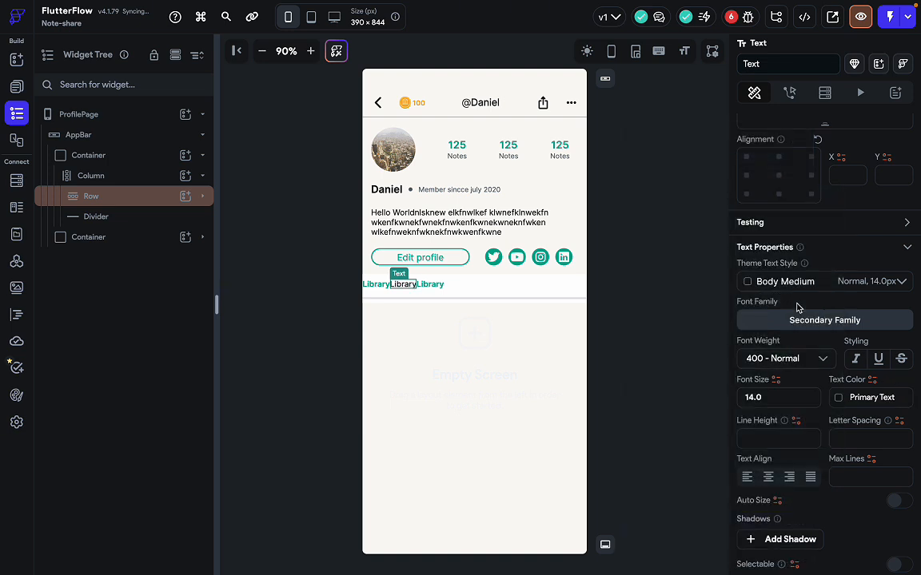
# Delete the third Library label and duplicate the middle one again.
pyautogui.click(432, 284)
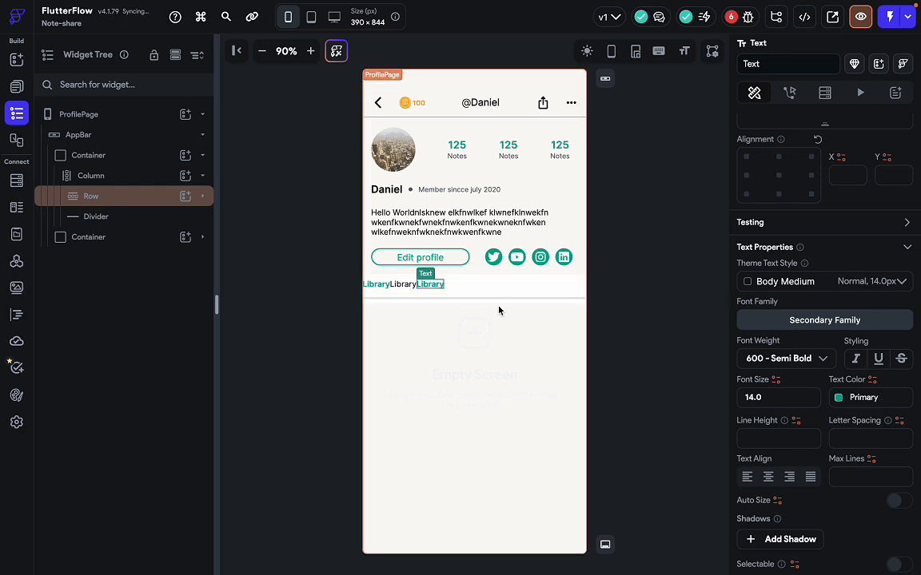
pyautogui.press('BackSpace')
pyautogui.click(405, 289)
pyautogui.hotkey('ctrl', 'Right')
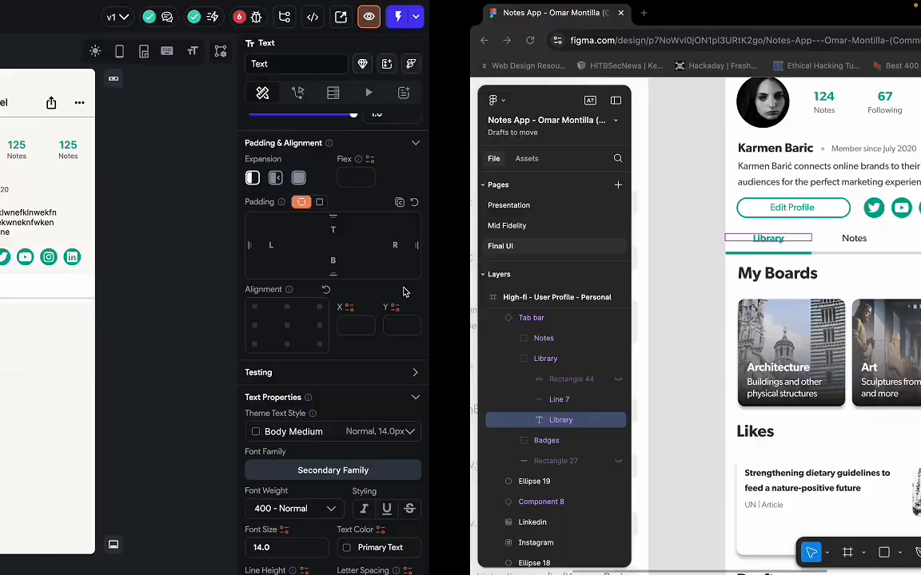
pyautogui.hotkey('ctrl', 'Left')
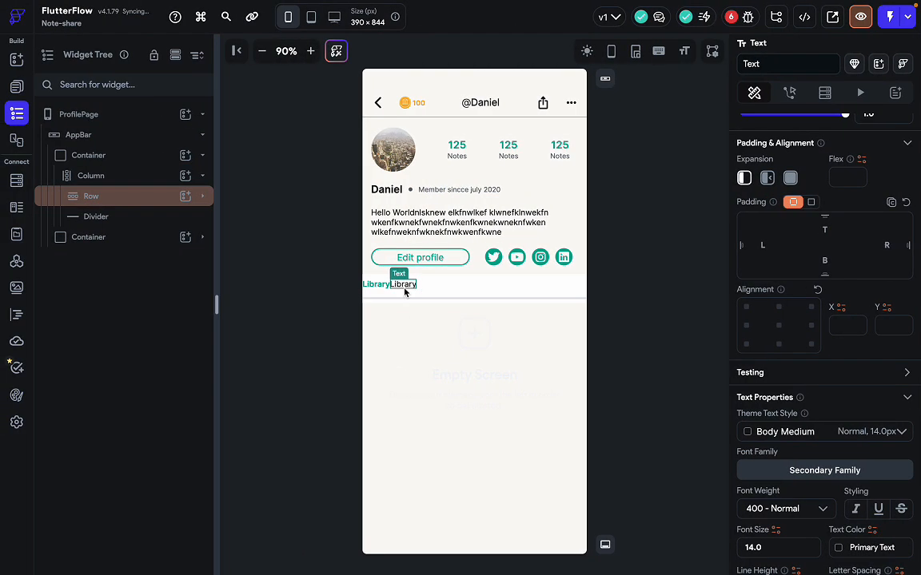
pyautogui.press('super+d')
# Set the tab Row's Main Axis Alignment to Space Evenly.
pyautogui.click(482, 289)
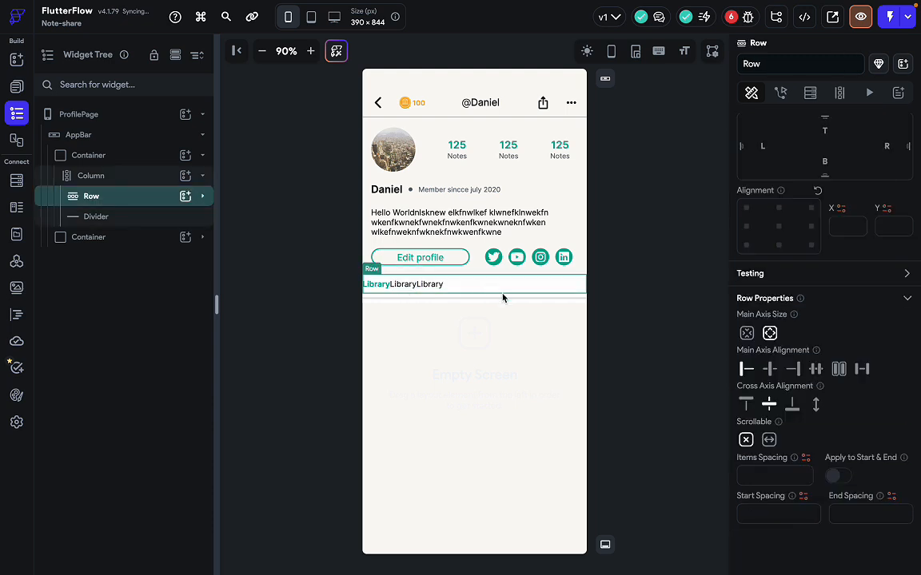
pyautogui.click(815, 369)
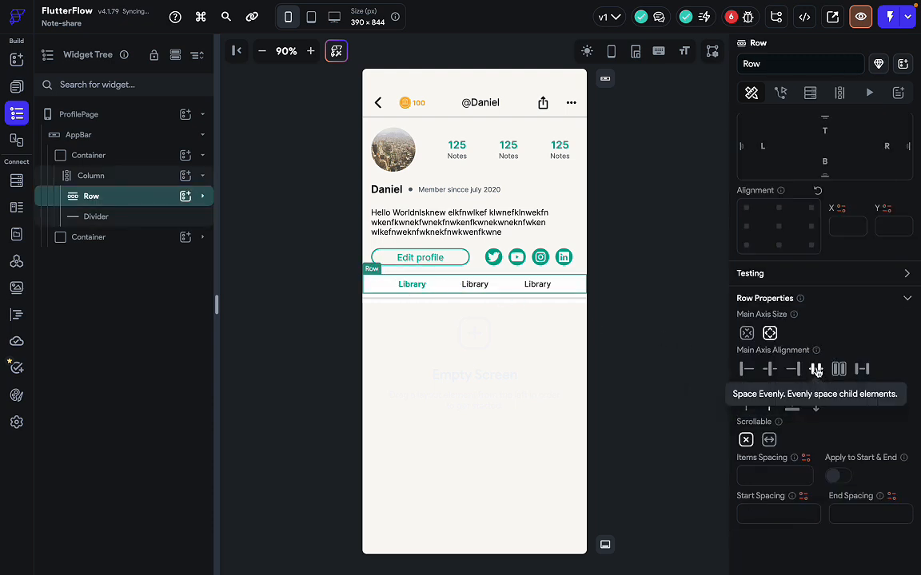
pyautogui.hotkey('ctrl', 'Right')
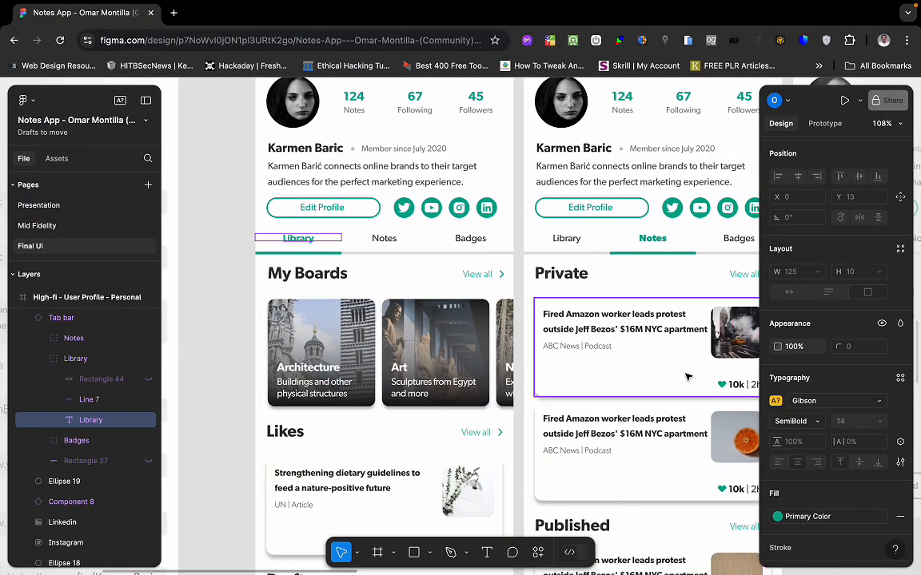
pyautogui.hotkey('ctrl', 'Left')
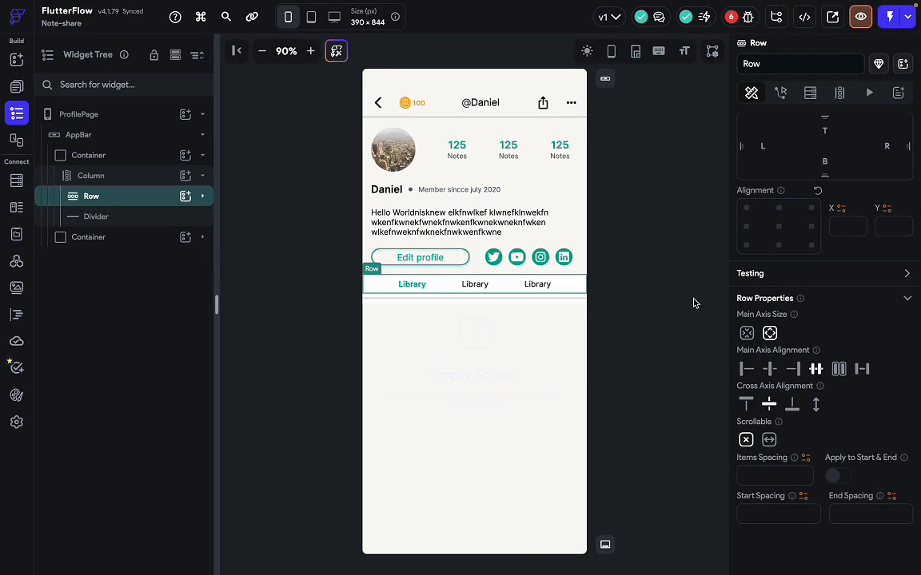
# Make the tab bar container's fill colour fully transparent.
pyautogui.click(654, 312)
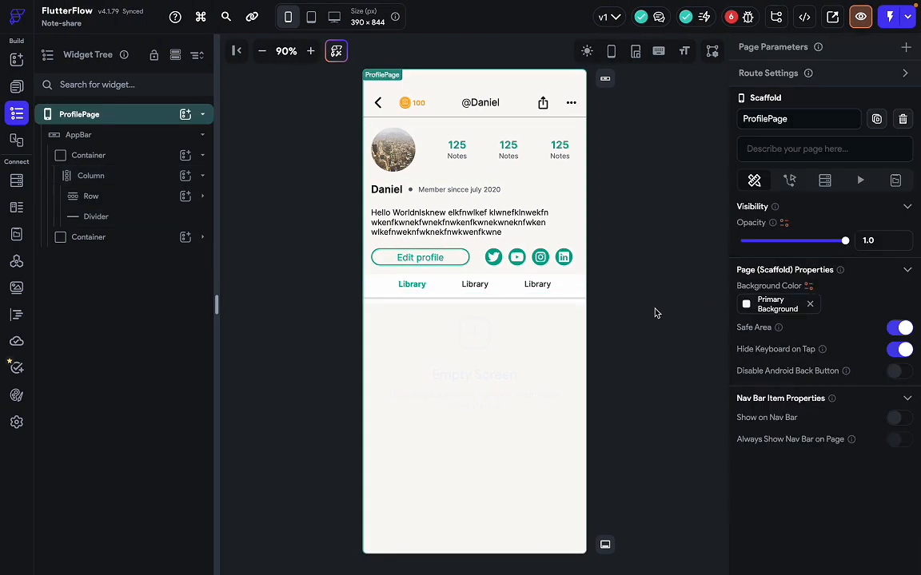
pyautogui.click(572, 281)
pyautogui.click(105, 160)
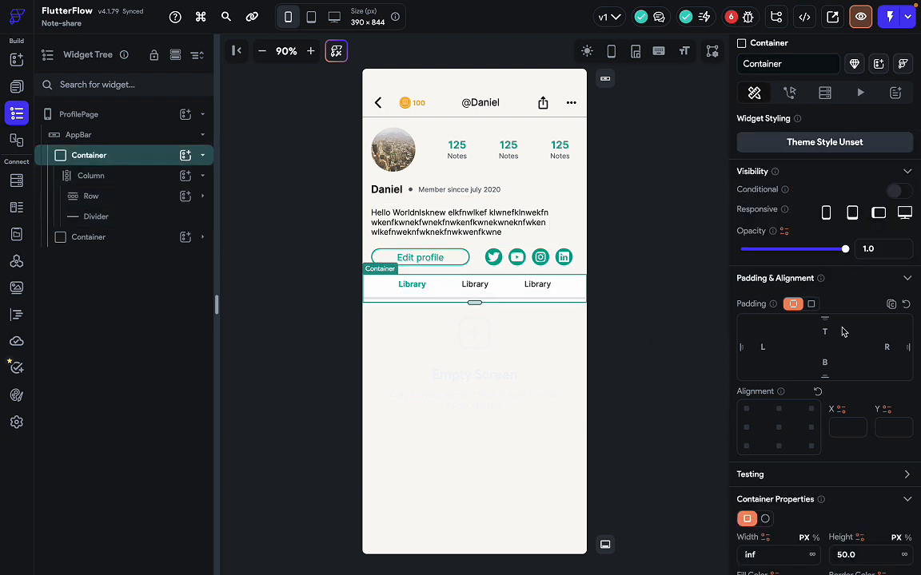
pyautogui.scroll(-3, 759, 299)
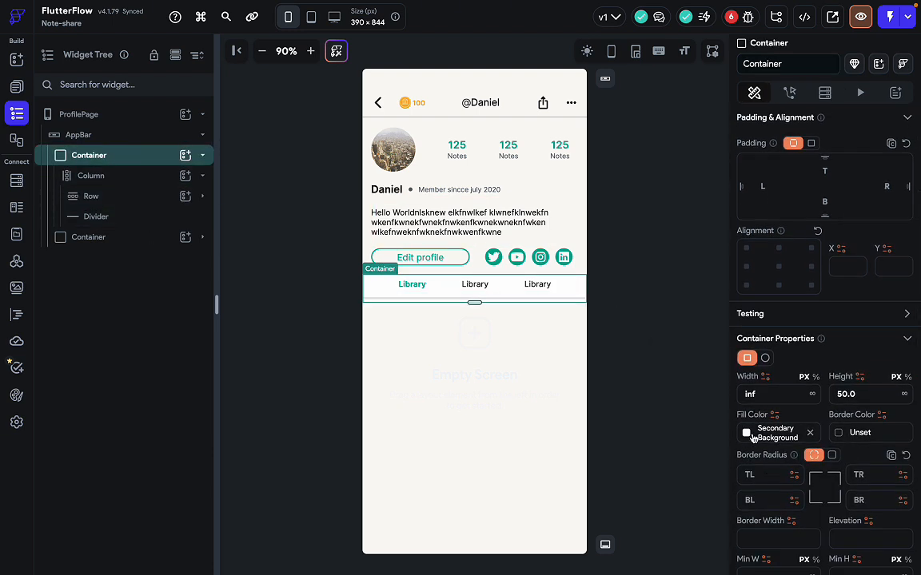
pyautogui.click(809, 433)
pyautogui.click(746, 433)
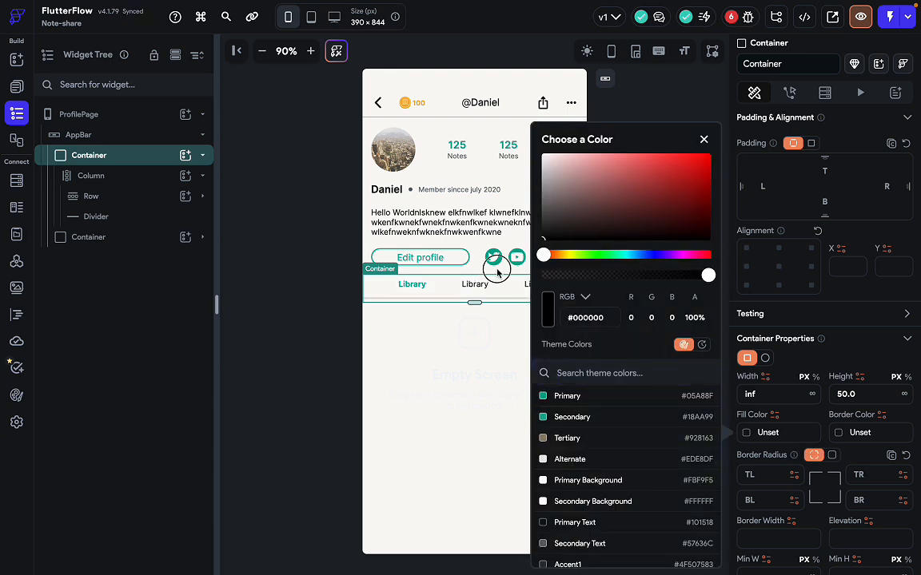
pyautogui.moveTo(708, 275); pyautogui.dragTo(480, 267)
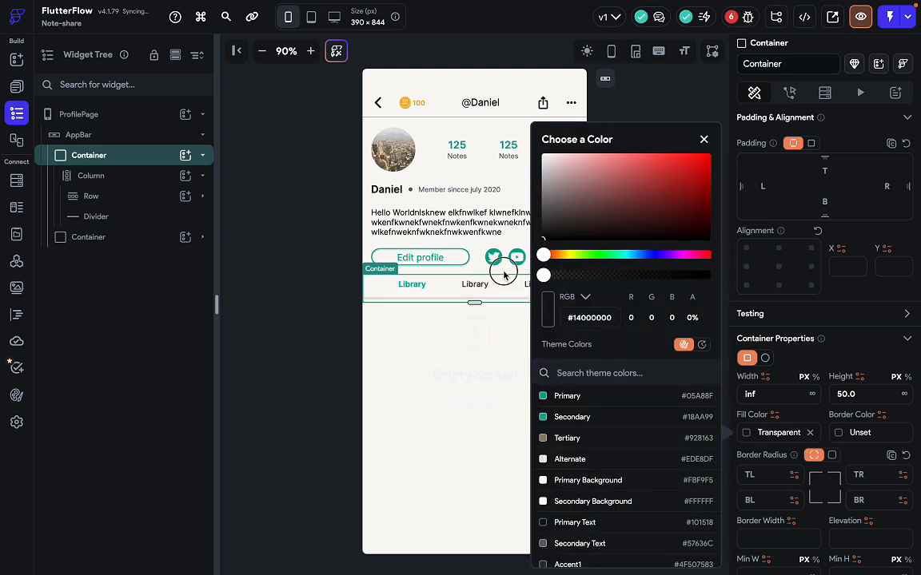
pyautogui.click(469, 380)
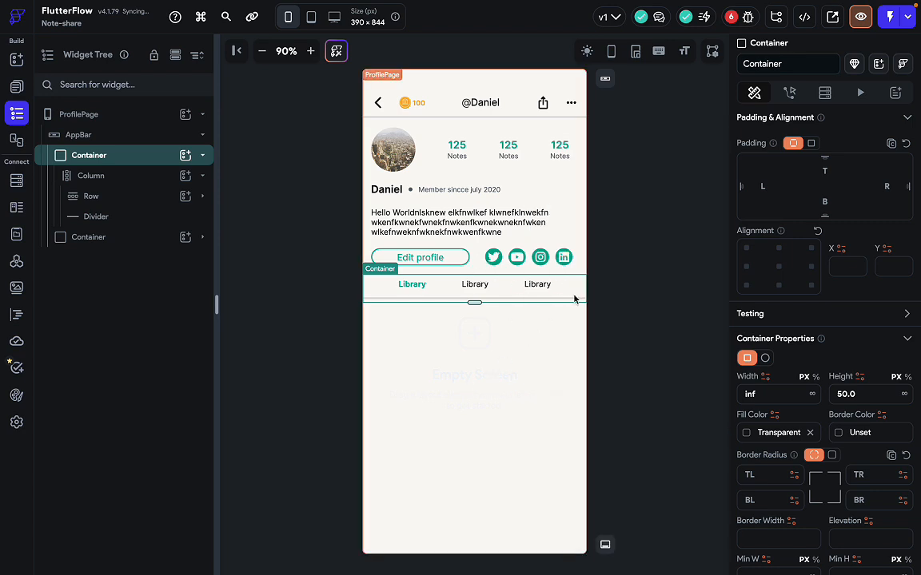
# Select and deselect the ProfilePage and tab row to review the tab bar.
pyautogui.click(631, 323)
pyautogui.click(571, 294)
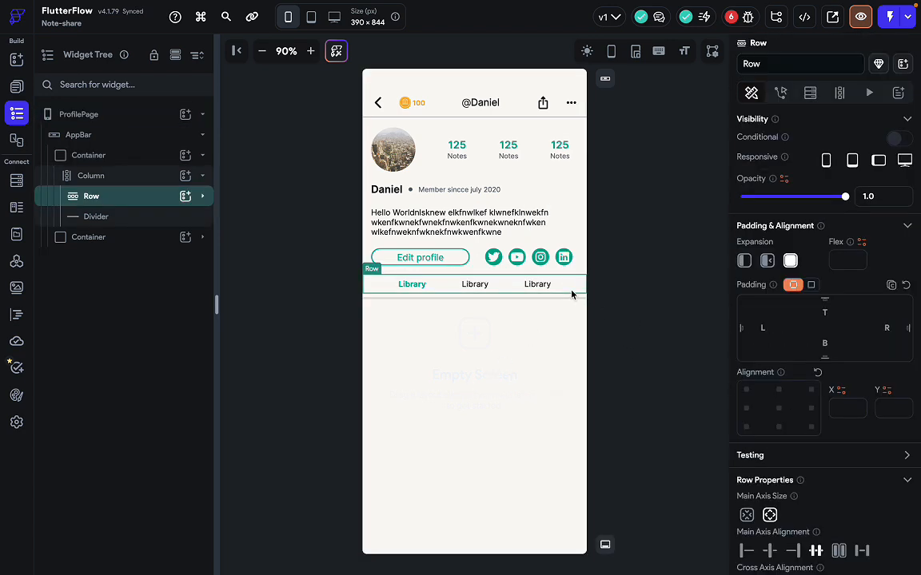
pyautogui.click(544, 375)
pyautogui.click(642, 340)
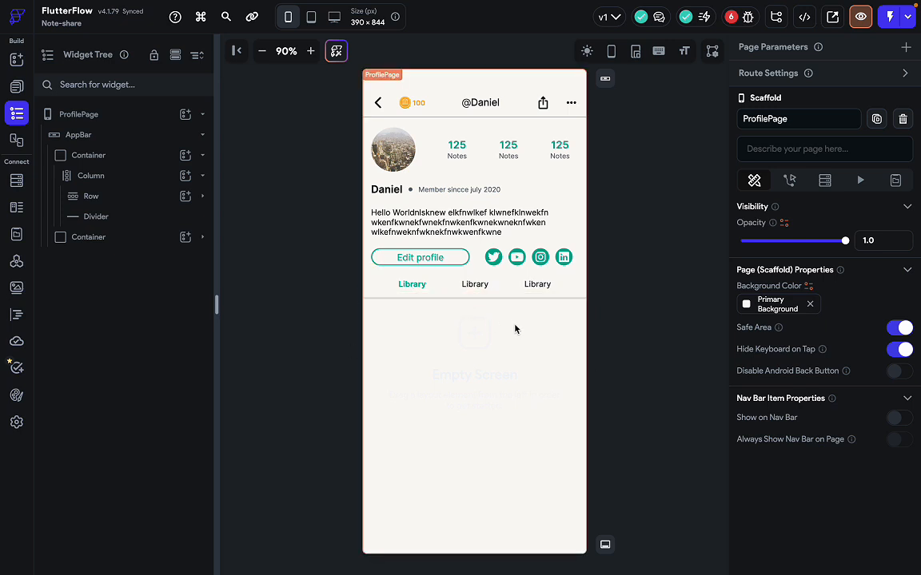
pyautogui.click(680, 242)
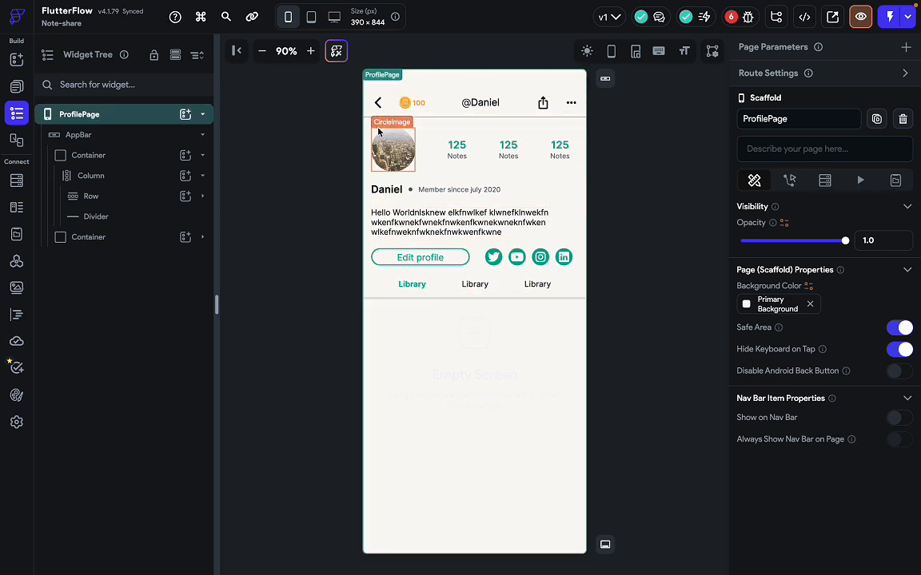
pyautogui.click(617, 230)
# Preview the profile page, collapse and re-expand the header, then exit to the editor.
pyautogui.click(852, 17)
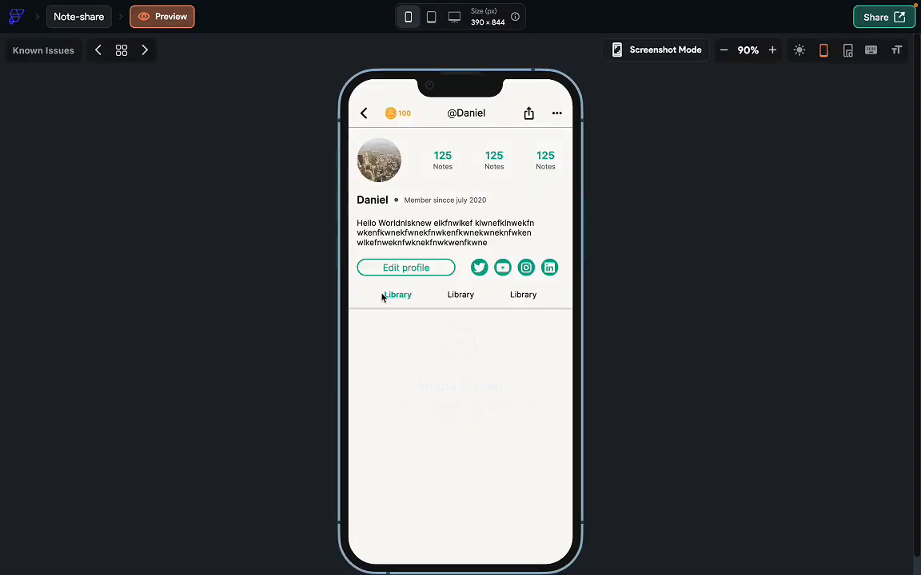
pyautogui.moveTo(426, 407); pyautogui.dragTo(461, 224)
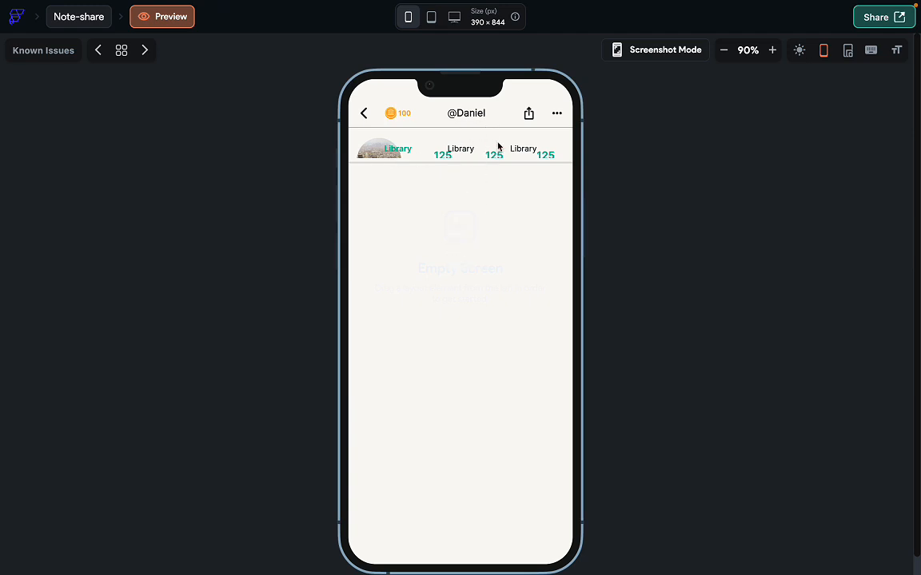
pyautogui.moveTo(467, 171); pyautogui.dragTo(458, 424)
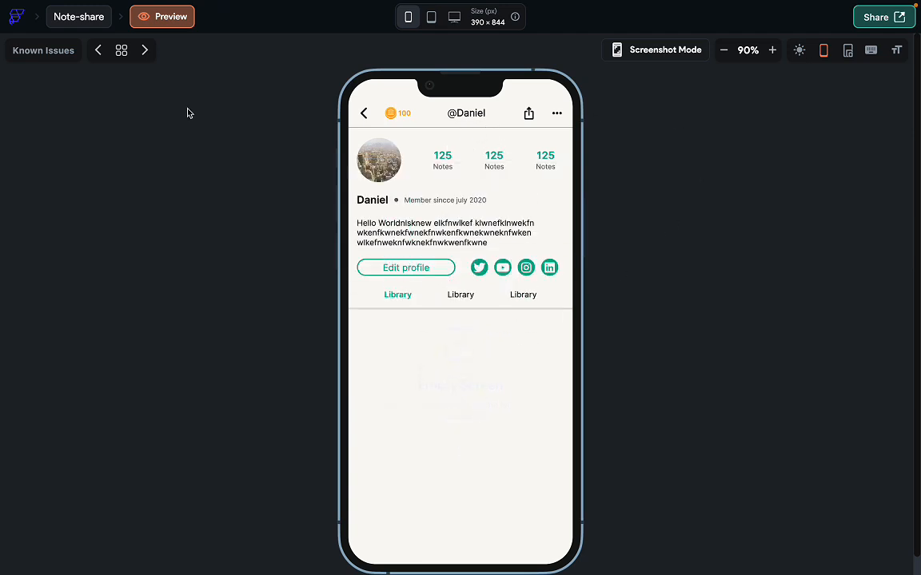
pyautogui.click(90, 24)
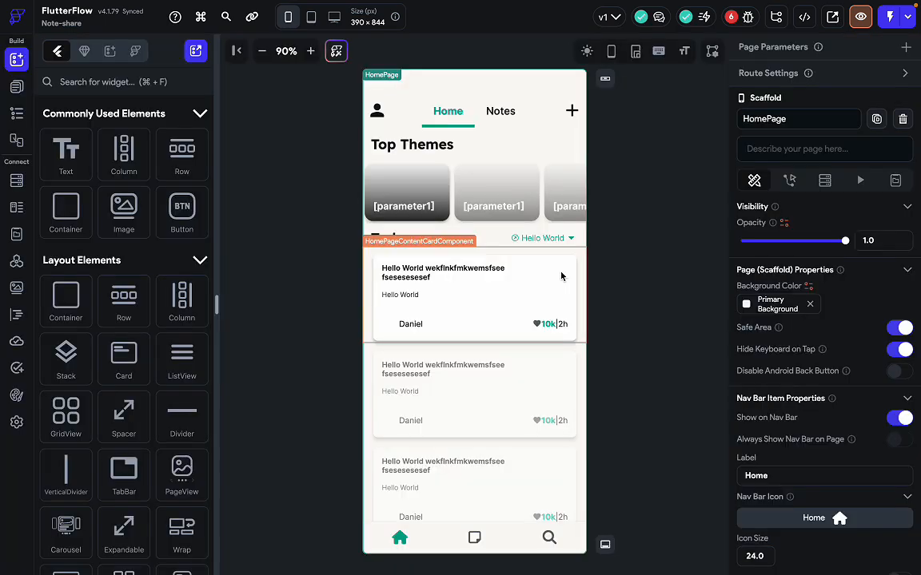
# Open ProfilePage, select its AppBar and set Collapsed Height to 70.
pyautogui.click(16, 85)
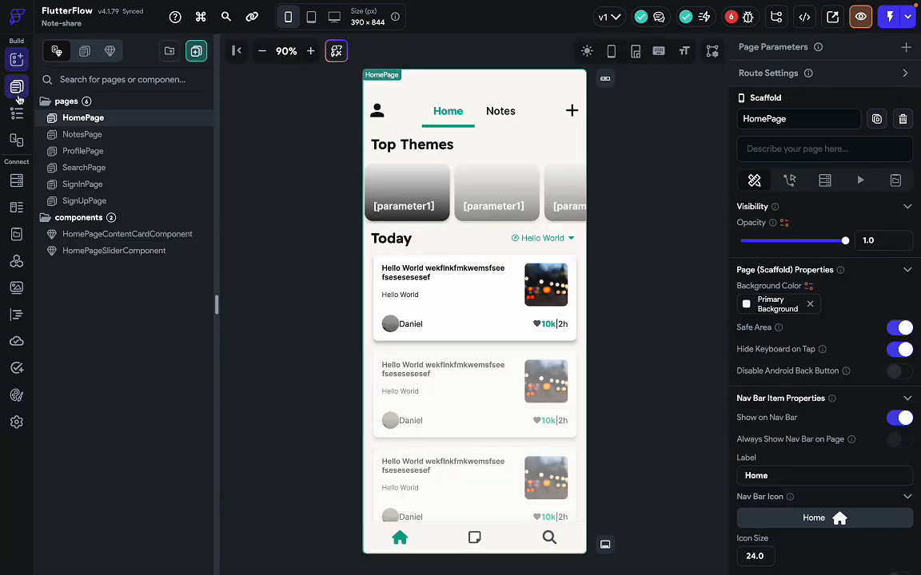
pyautogui.click(117, 157)
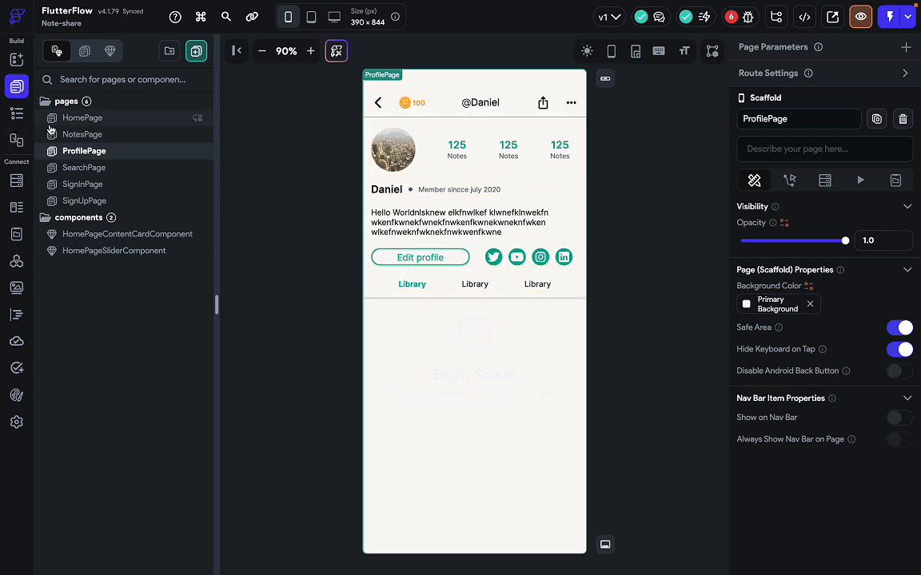
pyautogui.click(17, 113)
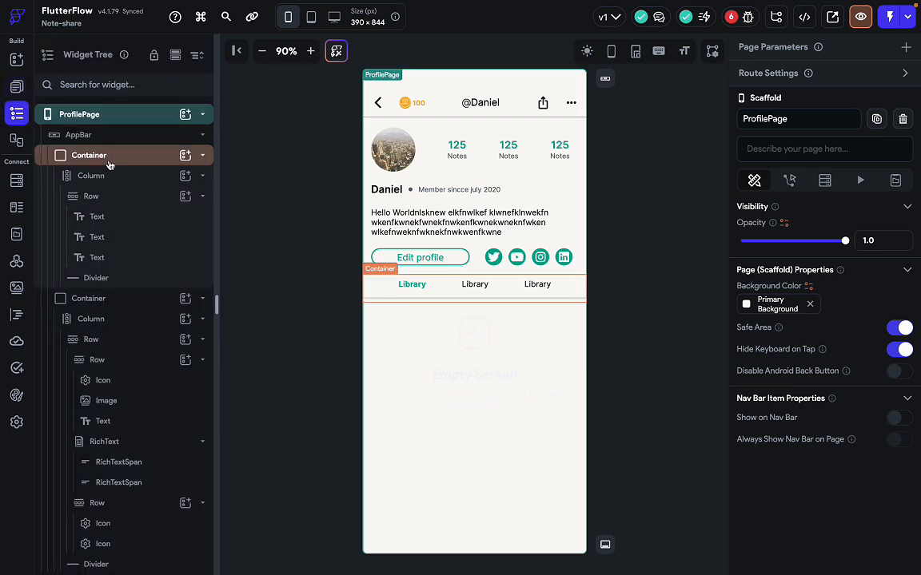
pyautogui.click(142, 143)
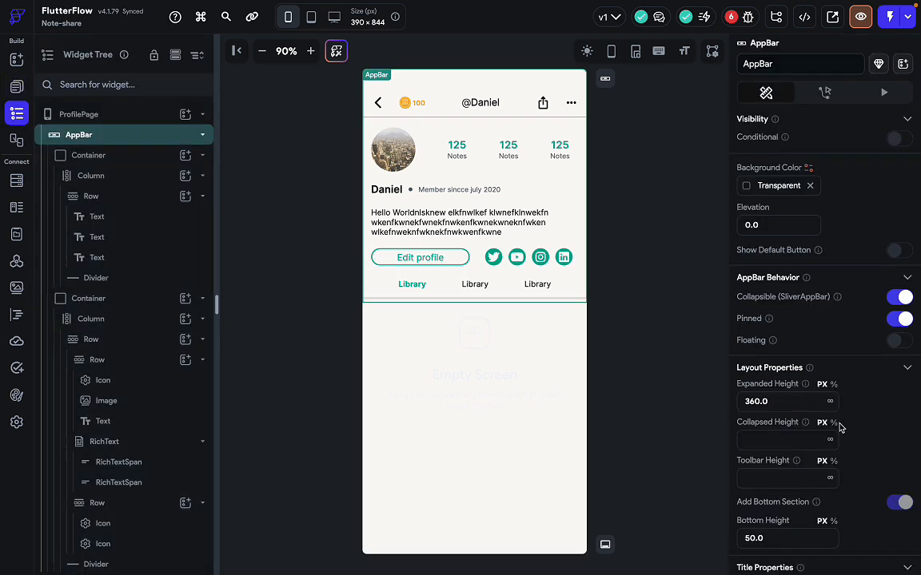
pyautogui.scroll(-1, 840, 429)
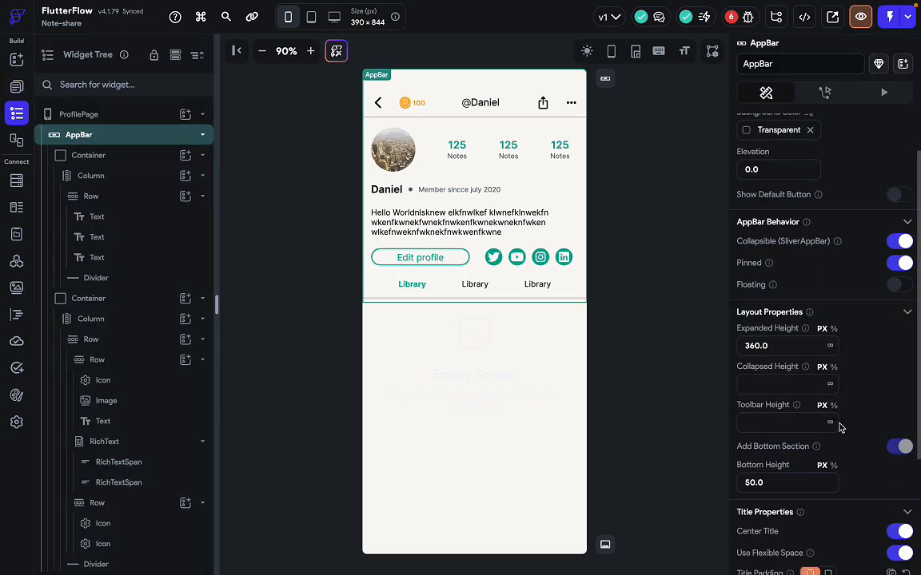
pyautogui.click(771, 386)
pyautogui.write('70')
pyautogui.scroll(-1, 811, 447)
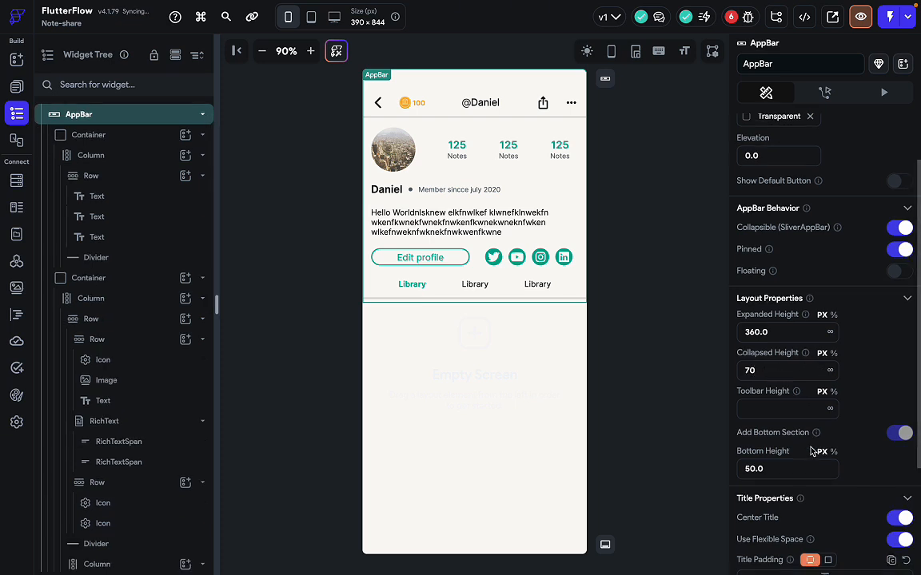
pyautogui.scroll(-2, 811, 451)
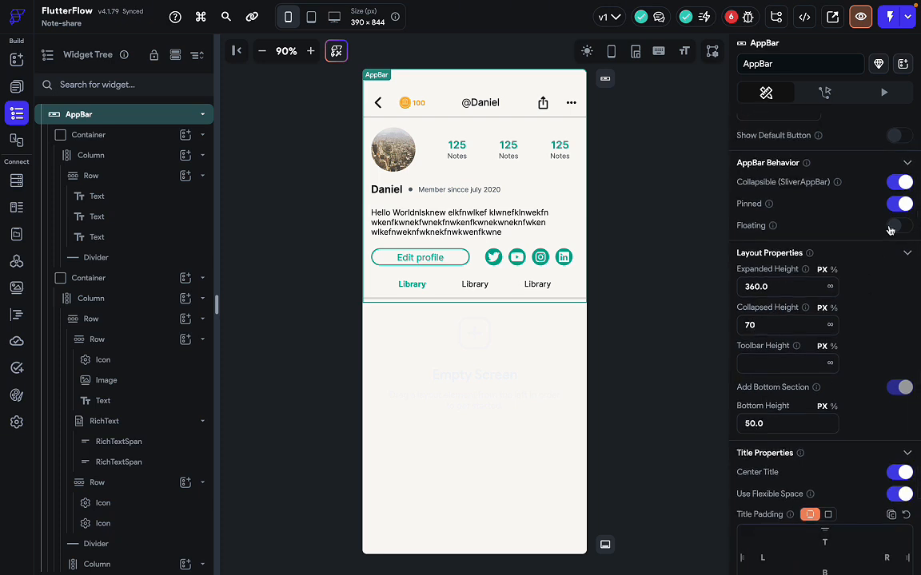
pyautogui.click(658, 285)
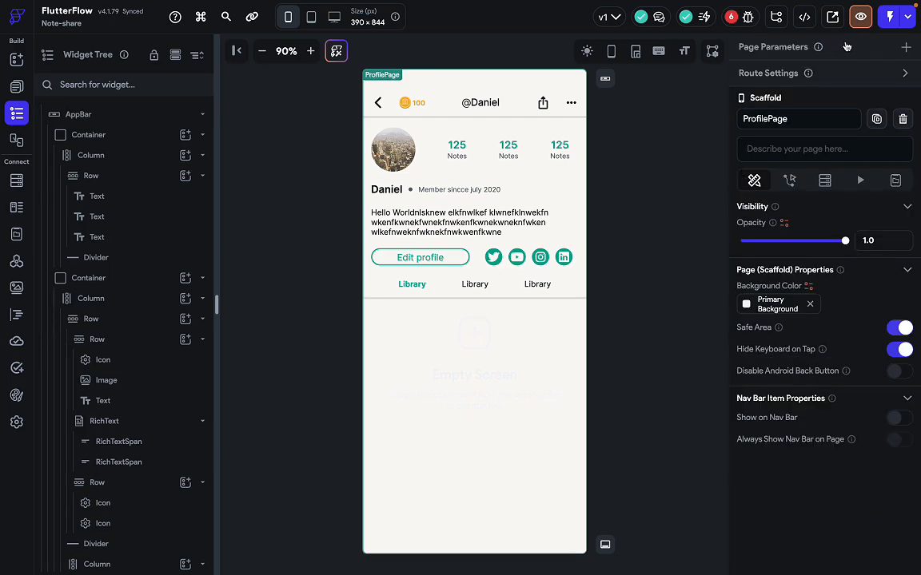
pyautogui.click(860, 17)
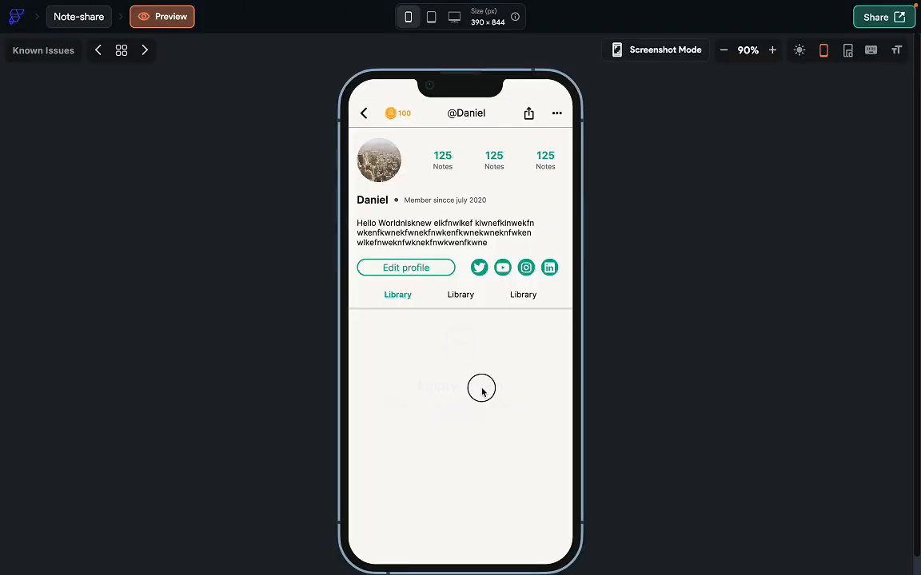
# Drag the preview to watch the header collapse to its 70-high bar, then exit.
pyautogui.moveTo(481, 392); pyautogui.dragTo(483, 120)
pyautogui.moveTo(451, 309); pyautogui.dragTo(476, 299)
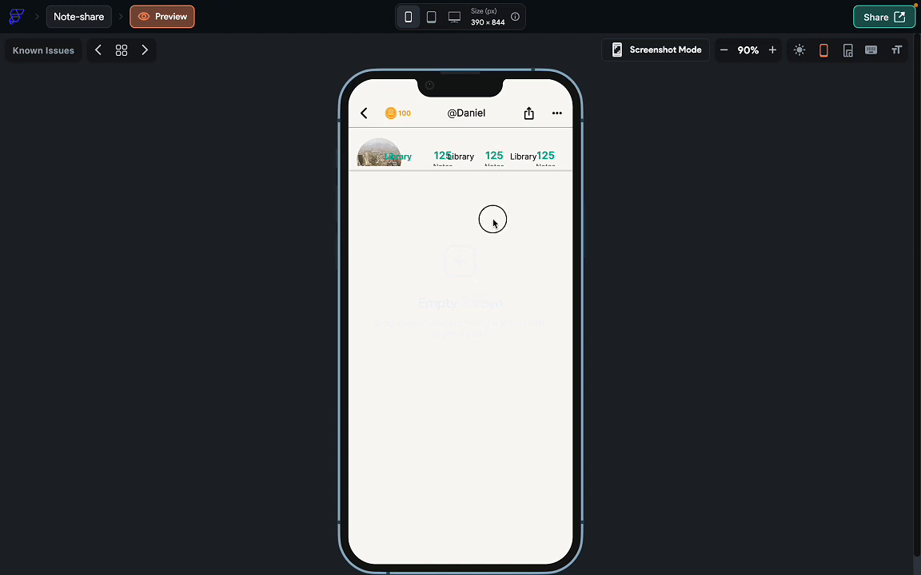
pyautogui.moveTo(492, 221); pyautogui.dragTo(422, 442)
pyautogui.click(76, 20)
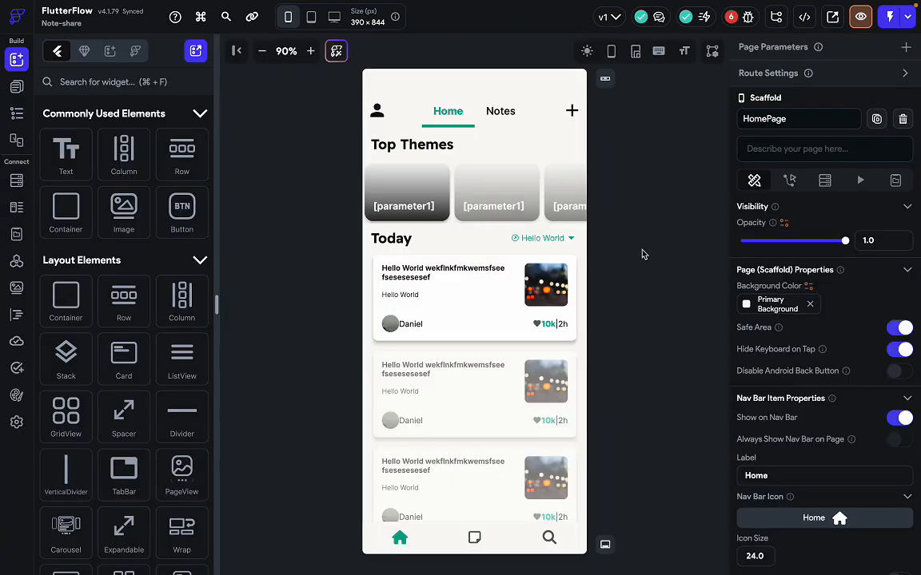
# Open ProfilePage, select its AppBar and switch on Floating.
pyautogui.click(16, 85)
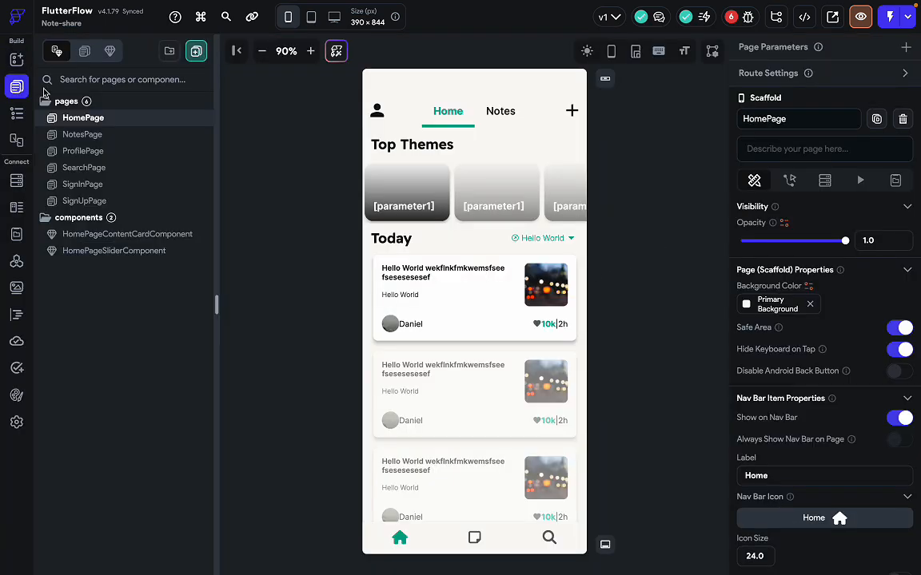
pyautogui.click(116, 163)
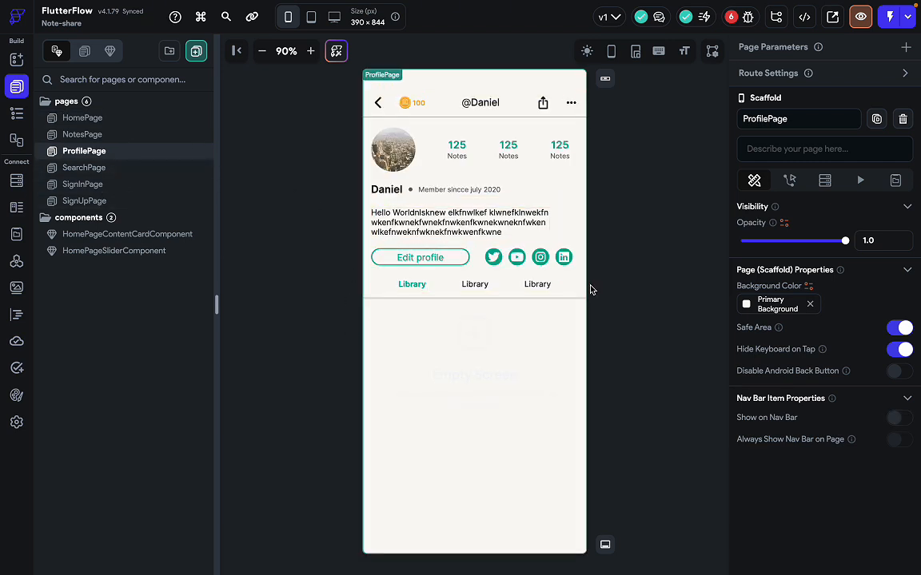
pyautogui.click(17, 113)
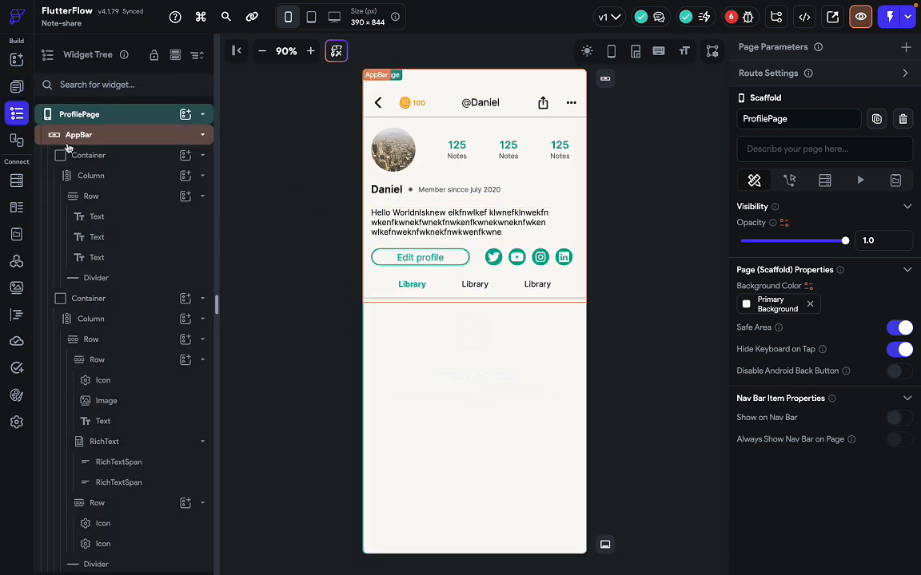
pyautogui.click(116, 137)
pyautogui.click(125, 155)
pyautogui.click(155, 136)
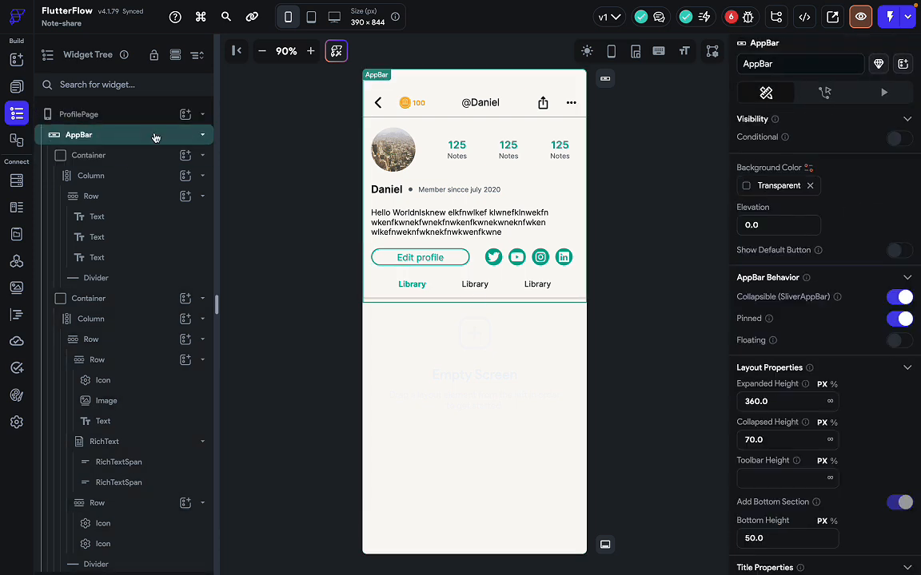
pyautogui.scroll(-1, 842, 416)
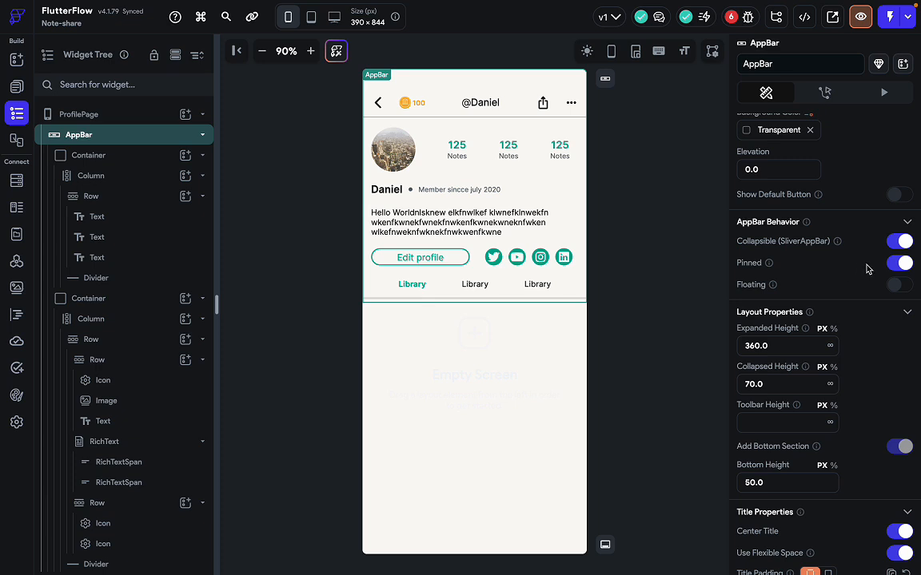
pyautogui.click(898, 286)
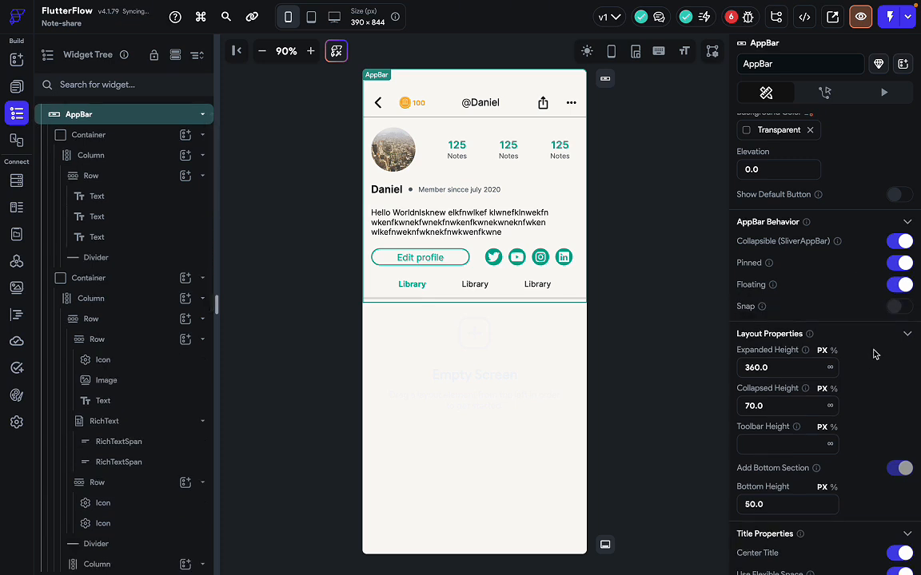
# Change the AppBar's Collapsed Height from 70 to 30 and save the project.
pyautogui.scroll(-1, 873, 354)
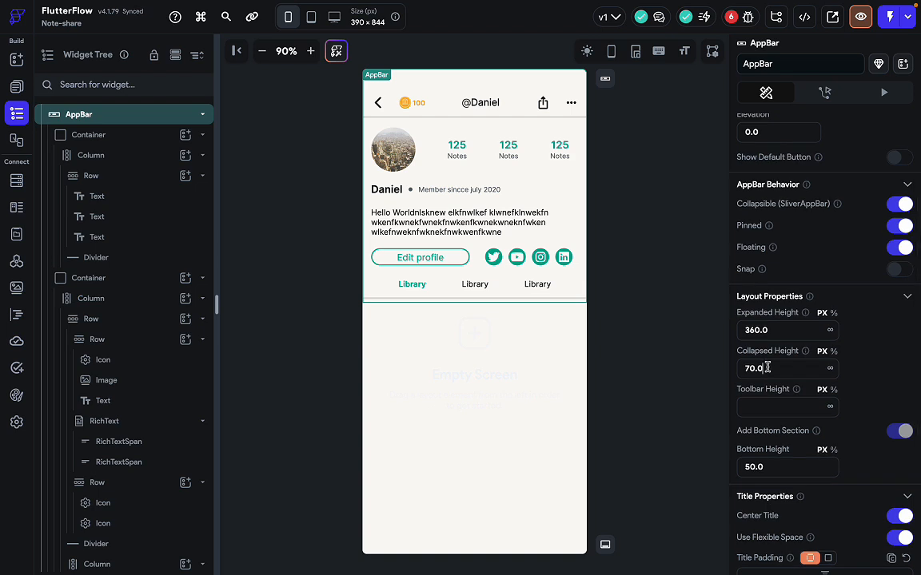
pyautogui.moveTo(767, 367); pyautogui.dragTo(739, 370)
pyautogui.scroll(-1, 765, 422)
pyautogui.scroll(-1, 765, 421)
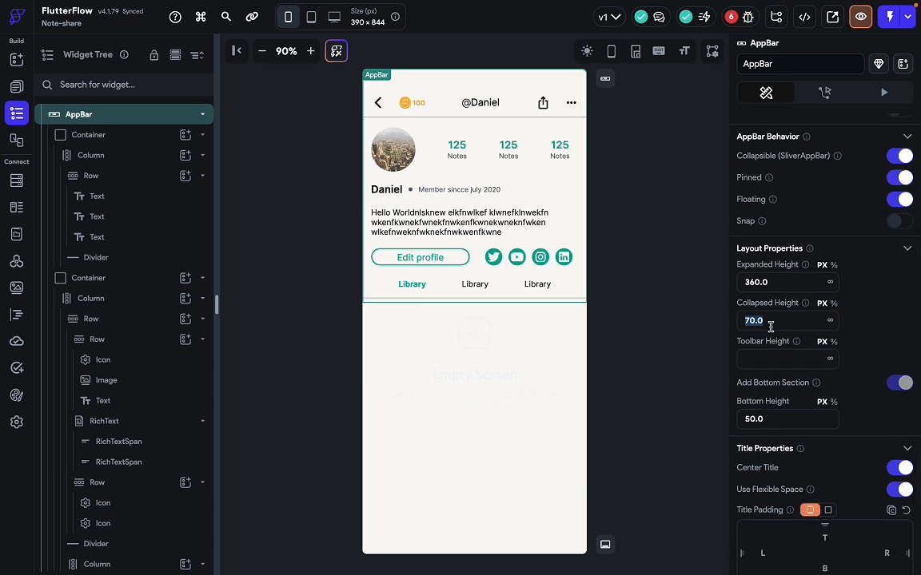
pyautogui.press('BackSpace')
pyautogui.scroll(-1, 816, 446)
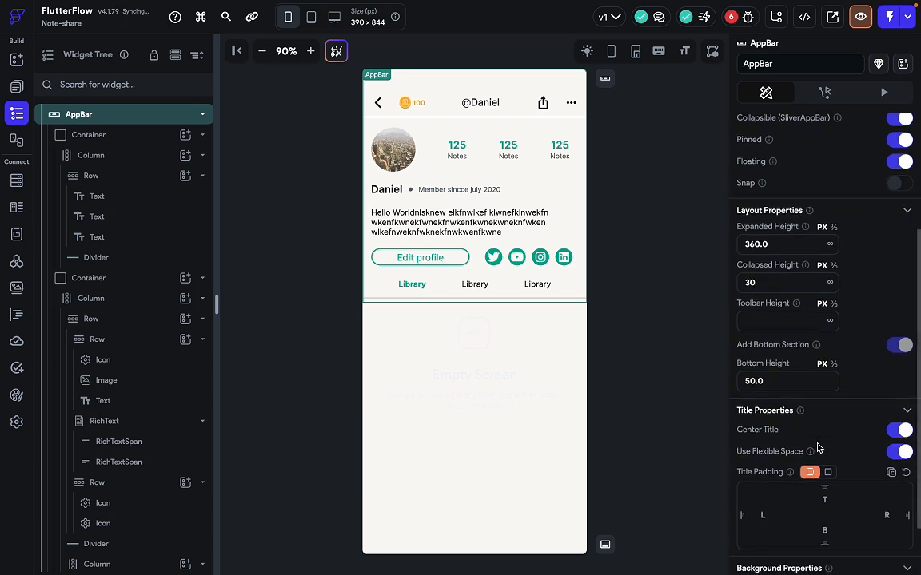
pyautogui.click(670, 380)
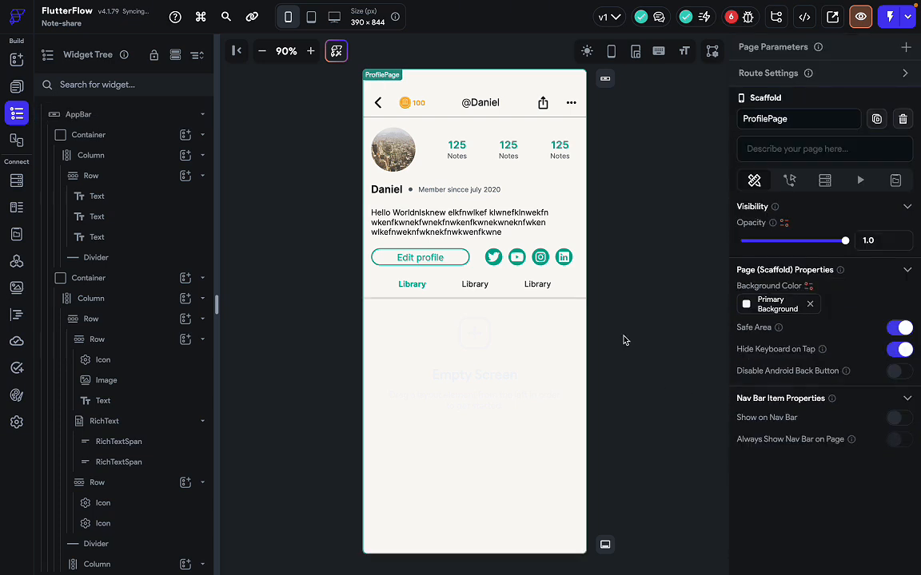
pyautogui.press('super+s')
# Swipe the app preview up and down to confirm the header collapses while Library tabs stay pinned.
pyautogui.click(858, 20)
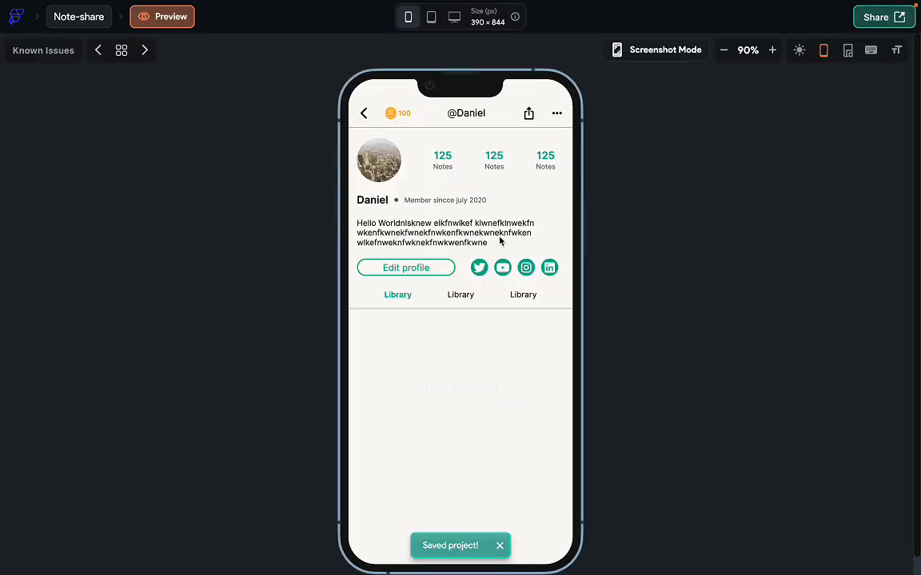
pyautogui.moveTo(464, 399); pyautogui.dragTo(496, 187)
pyautogui.moveTo(459, 363); pyautogui.dragTo(510, 220)
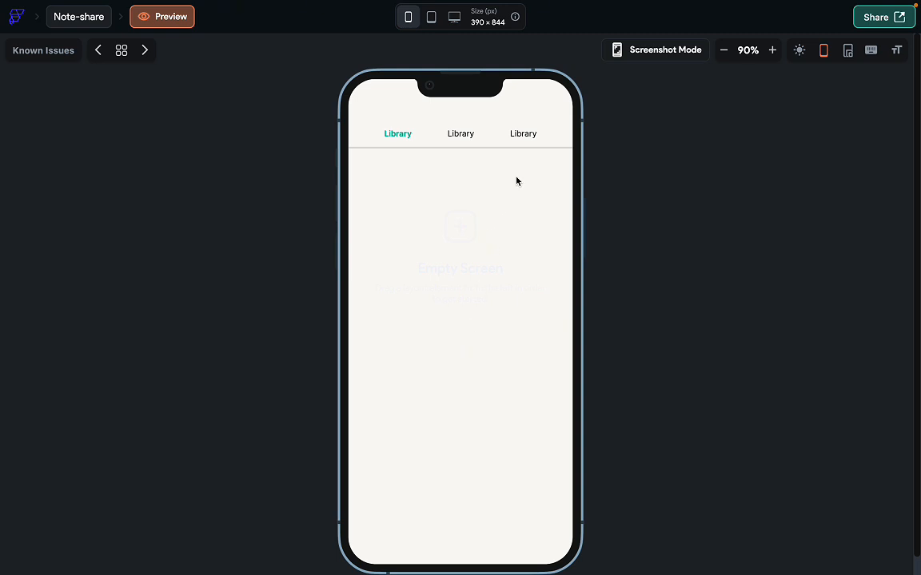
pyautogui.moveTo(496, 173); pyautogui.dragTo(474, 477)
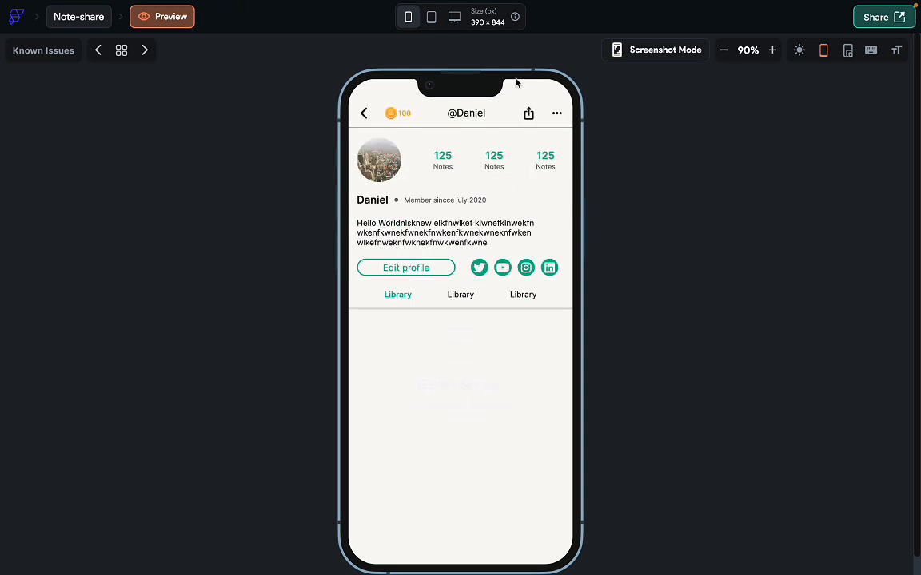
pyautogui.moveTo(445, 397); pyautogui.dragTo(489, 291)
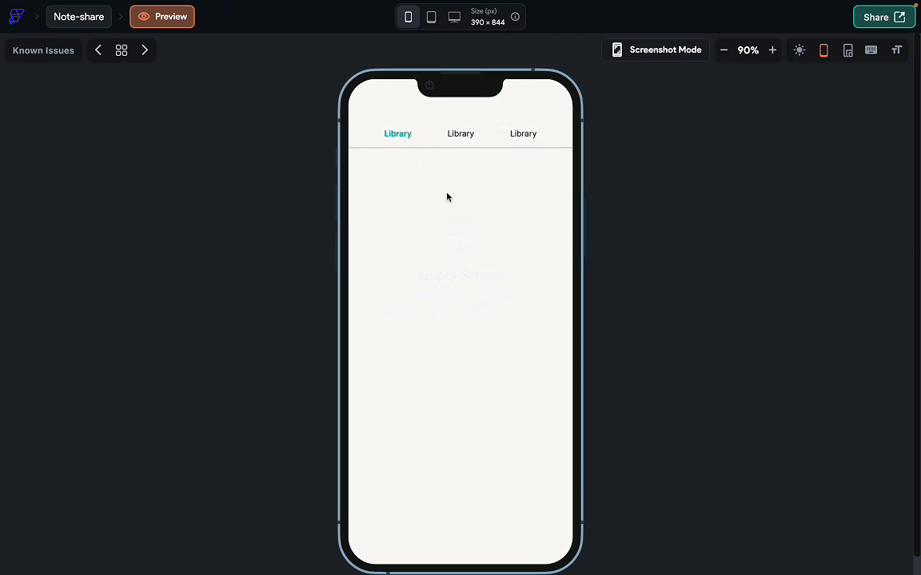
pyautogui.moveTo(470, 176)
pyautogui.mouseDown()
pyautogui.moveTo(456, 410)
pyautogui.moveTo(471, 183)
pyautogui.mouseUp()
pyautogui.moveTo(493, 183); pyautogui.dragTo(463, 440)
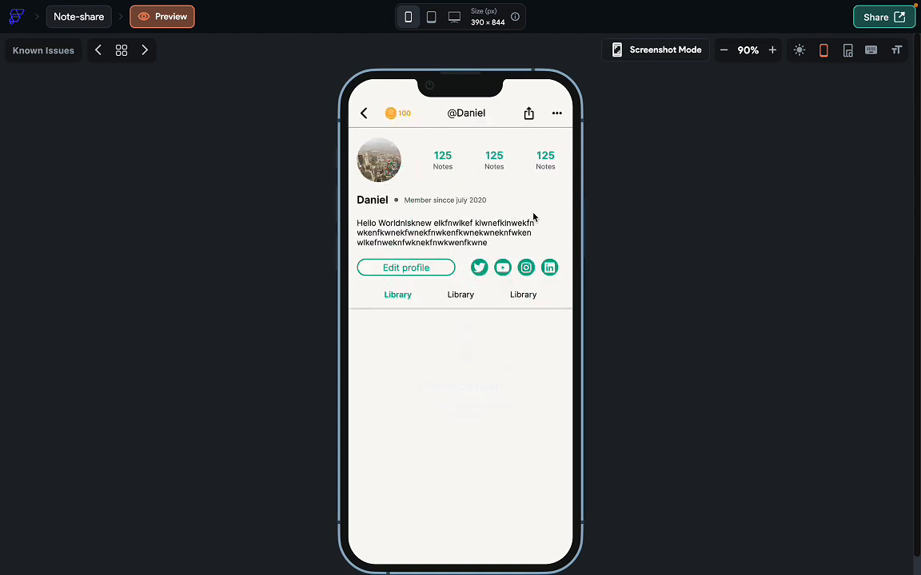
pyautogui.click(78, 16)
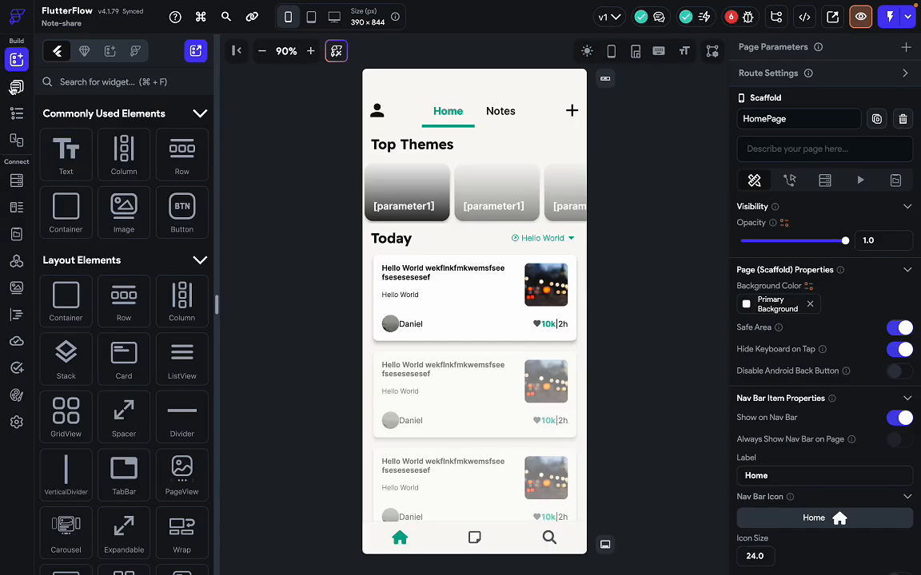
# Reopen ProfilePage, select its AppBar and change Collapsed Height from 30 to 0.
pyautogui.click(15, 87)
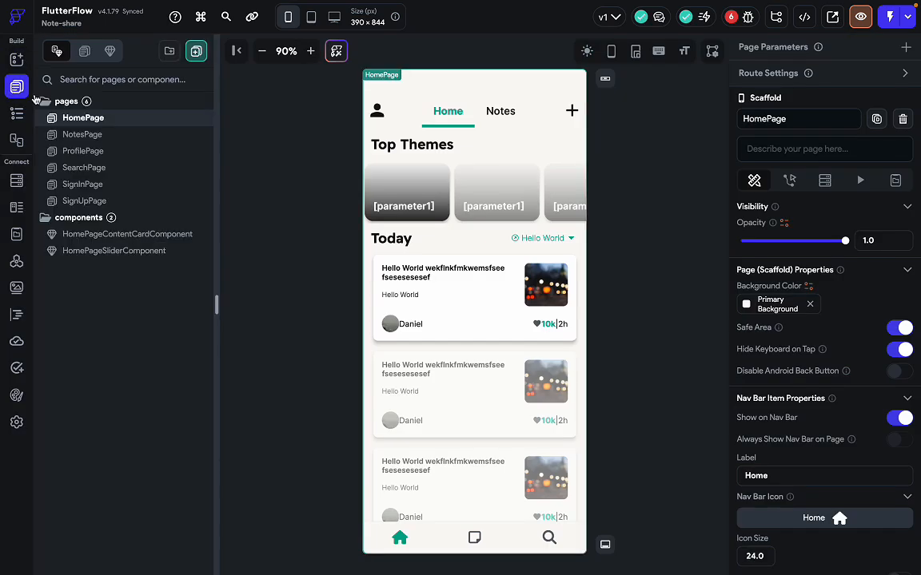
pyautogui.click(107, 151)
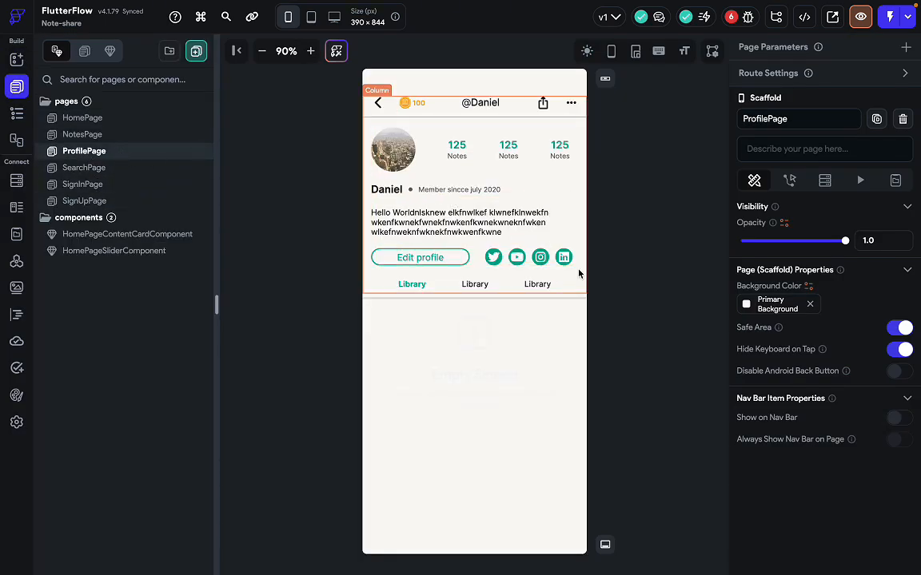
pyautogui.click(17, 111)
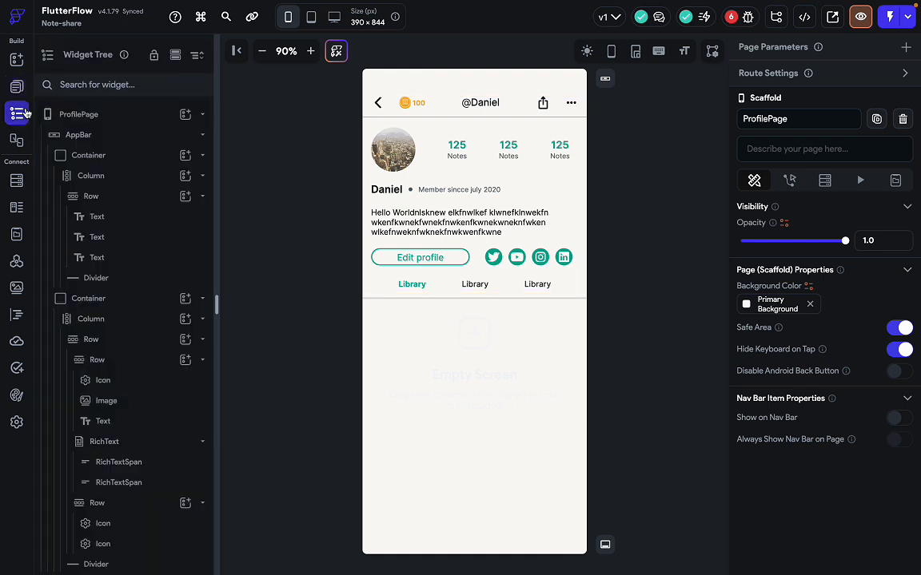
pyautogui.click(92, 136)
pyautogui.scroll(-1, 816, 478)
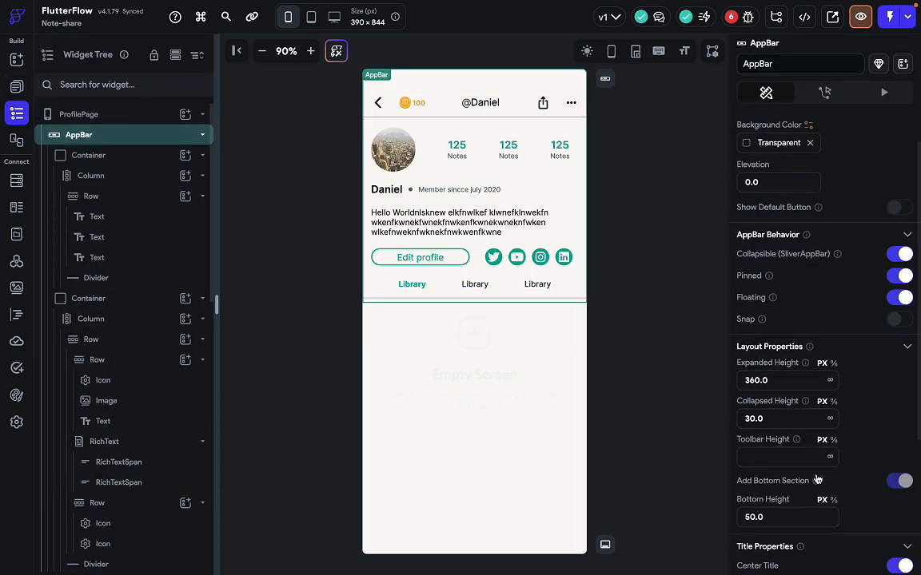
pyautogui.moveTo(773, 404); pyautogui.dragTo(725, 406)
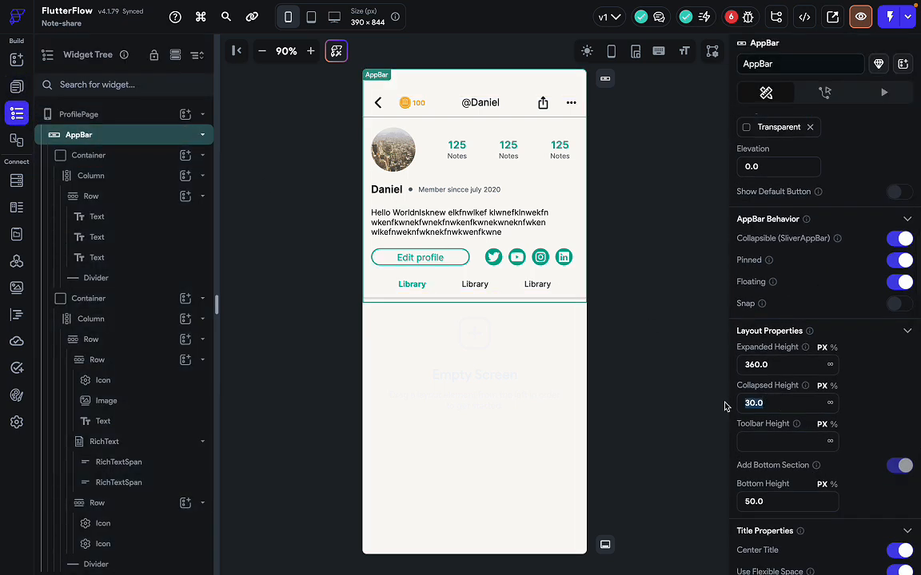
pyautogui.press('BackSpace')
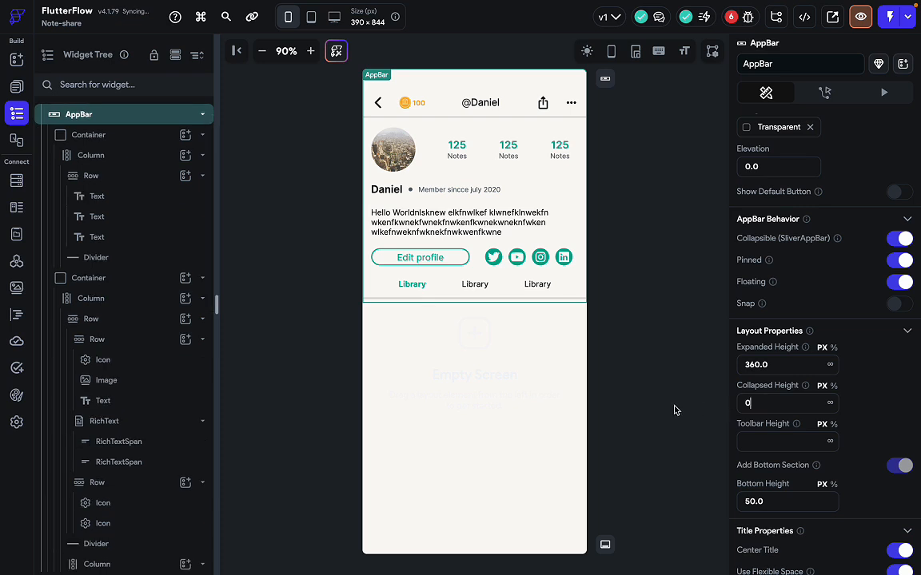
pyautogui.click(653, 410)
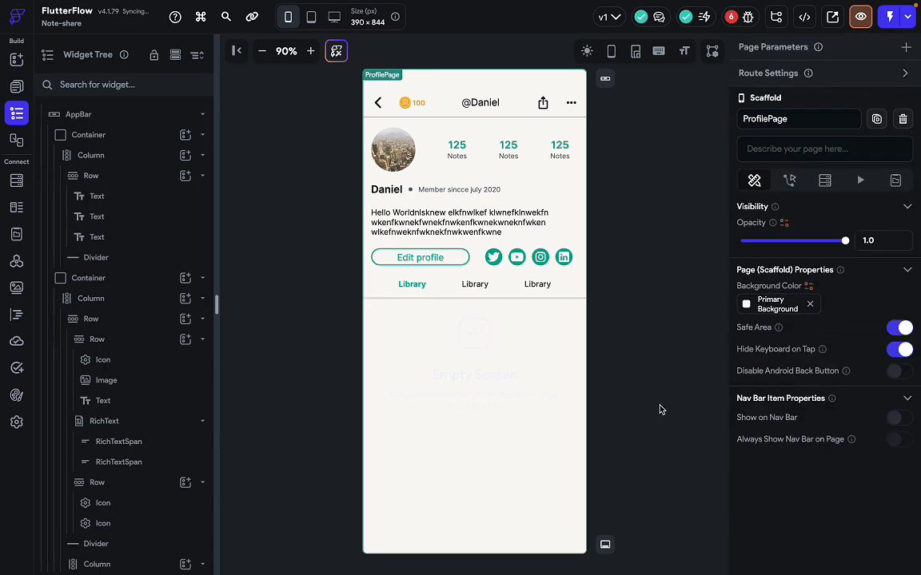
pyautogui.click(860, 16)
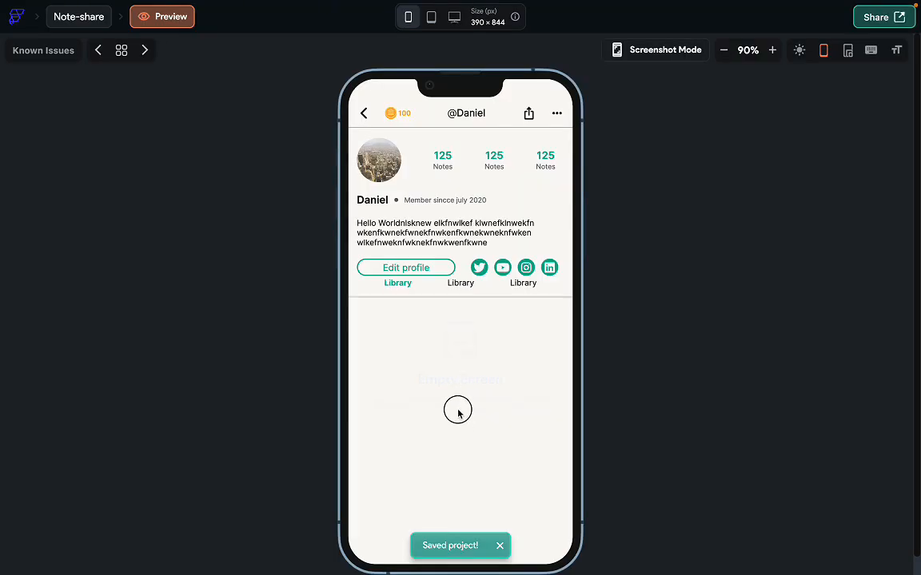
pyautogui.moveTo(457, 409); pyautogui.dragTo(482, 229)
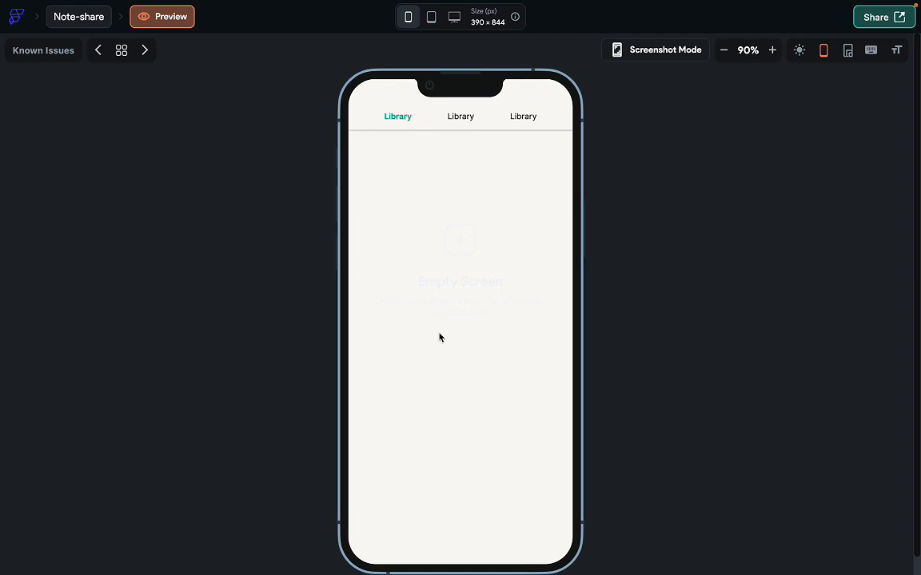
pyautogui.moveTo(504, 153); pyautogui.dragTo(493, 232)
pyautogui.moveTo(467, 162); pyautogui.dragTo(448, 442)
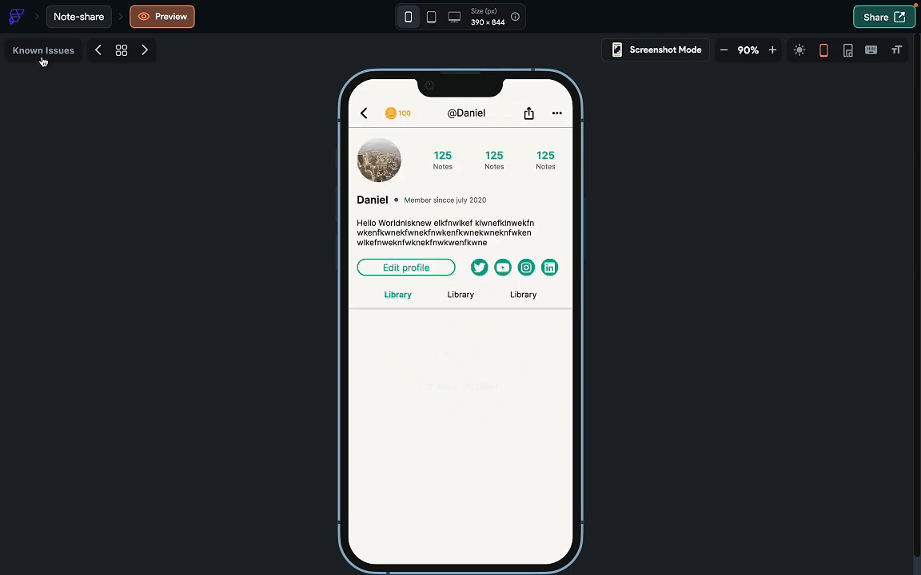
pyautogui.click(77, 22)
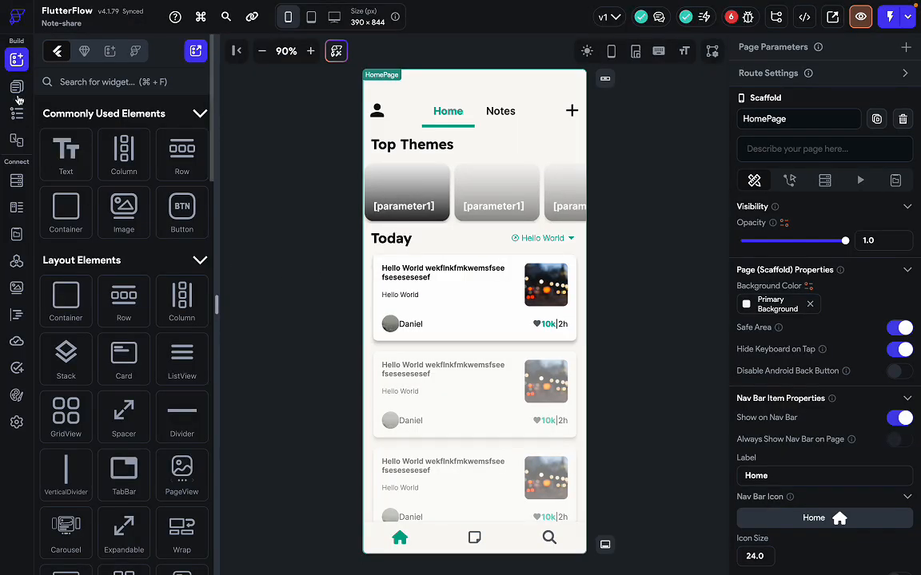
pyautogui.click(17, 86)
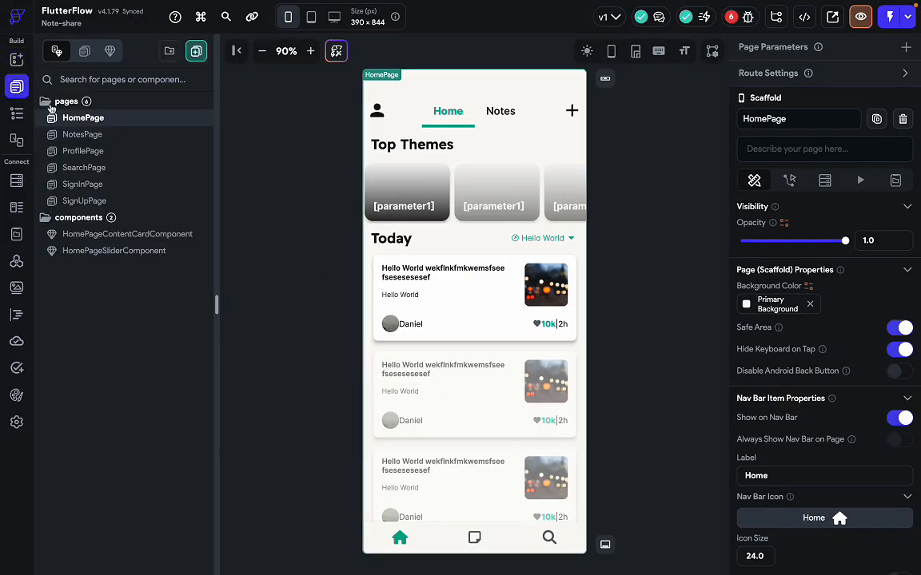
pyautogui.click(116, 151)
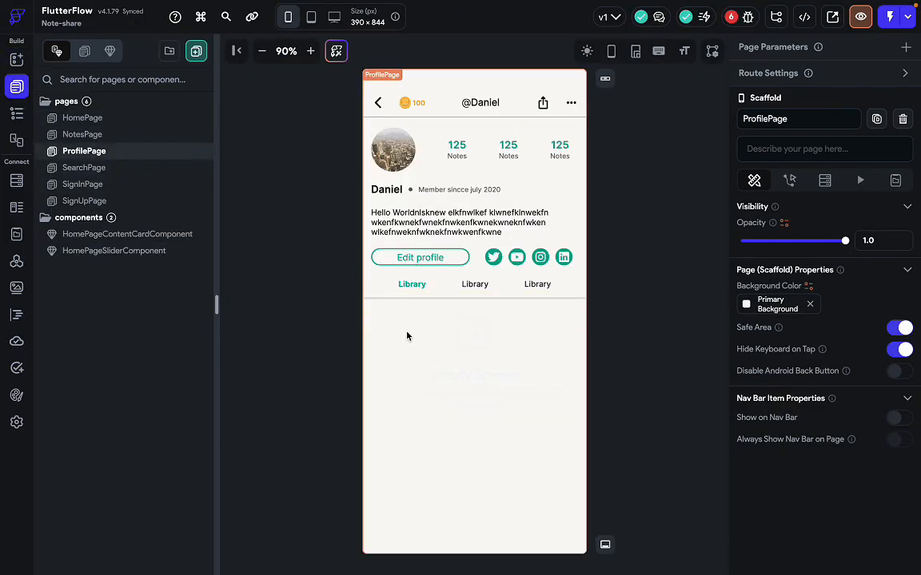
pyautogui.hotkey('ctrl', 'Right')
pyautogui.scroll(-2, 375, 410)
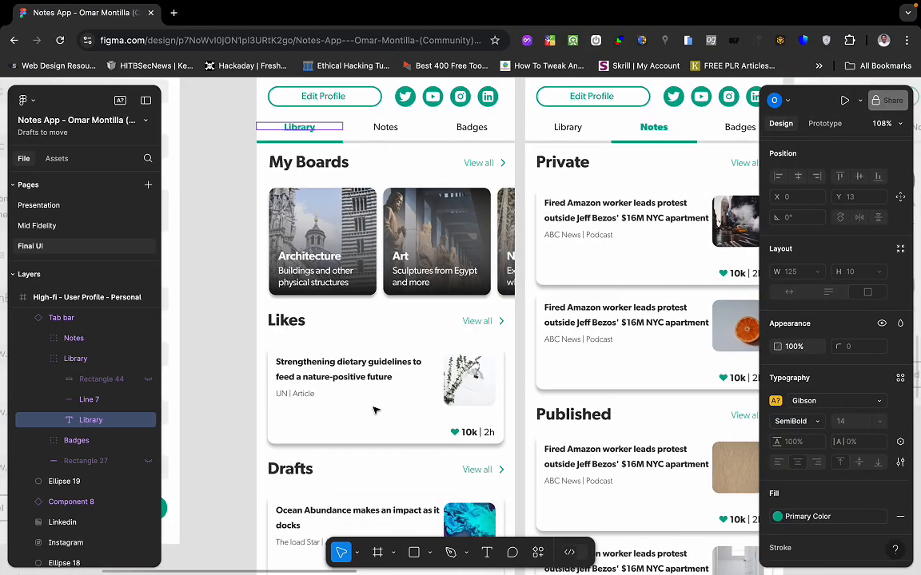
pyautogui.scroll(-5, 382, 428)
pyautogui.scroll(4, 382, 428)
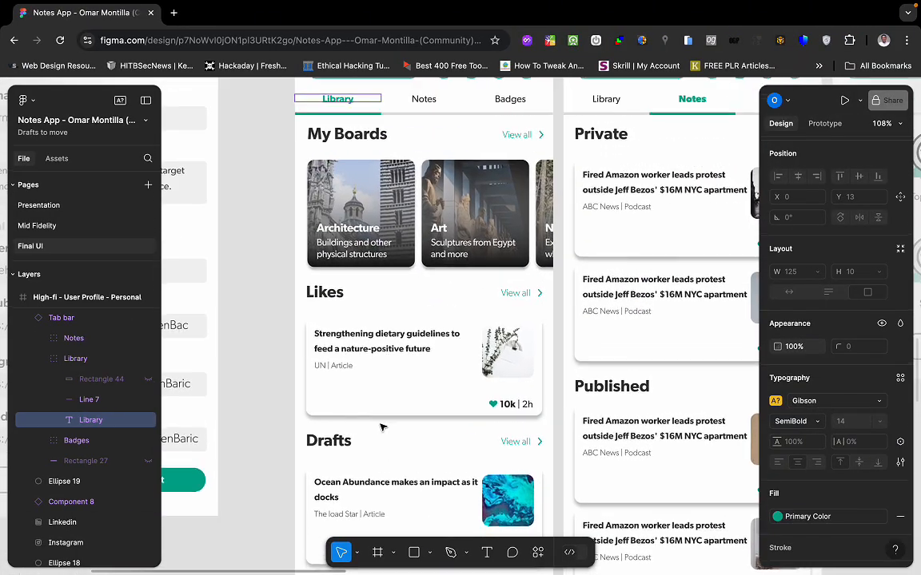
pyautogui.hscroll(2, 420, 218)
pyautogui.hscroll(-2, 421, 218)
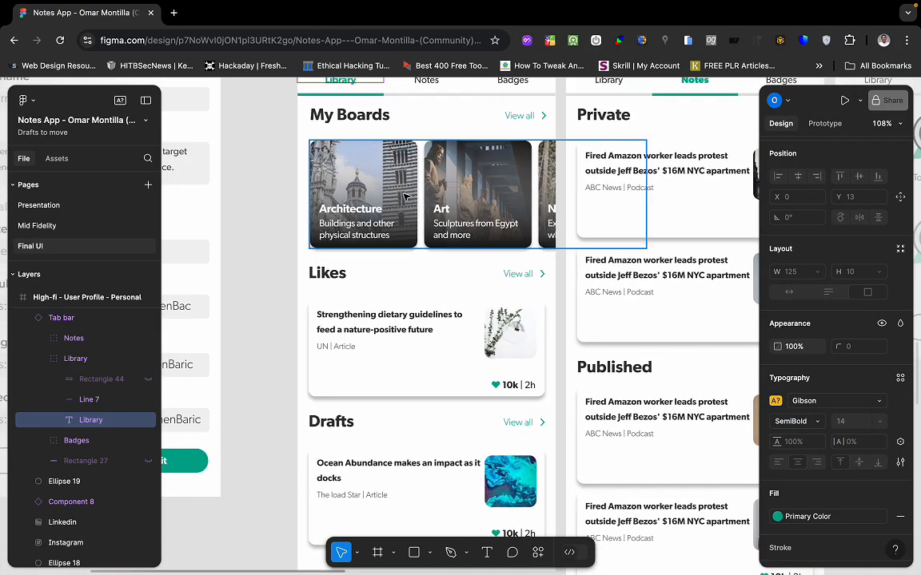
pyautogui.scroll(3, 401, 323)
pyautogui.hscroll(1, 401, 323)
pyautogui.scroll(-4, 401, 323)
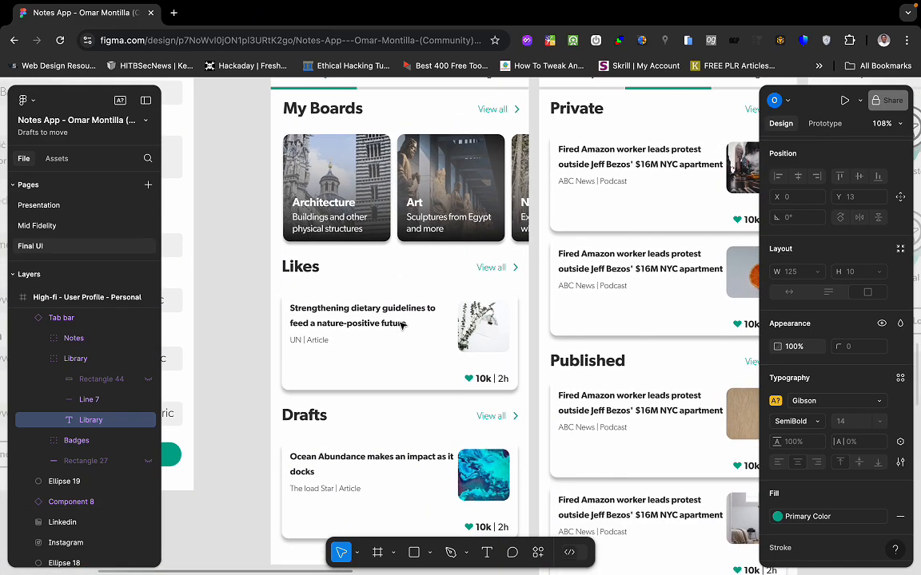
pyautogui.scroll(-4, 386, 404)
pyautogui.hscroll(-1, 386, 403)
pyautogui.scroll(2, 386, 403)
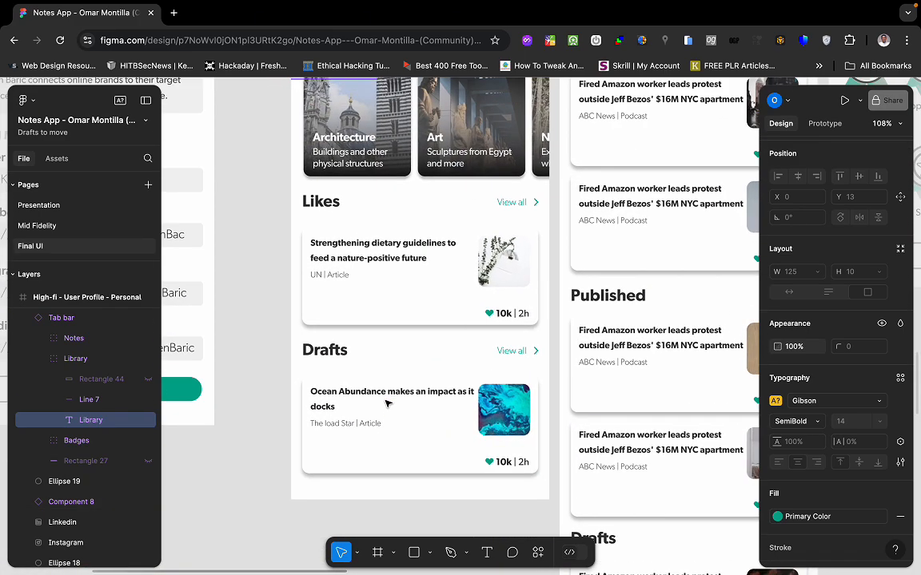
pyautogui.scroll(4, 382, 310)
pyautogui.hscroll(2, 382, 310)
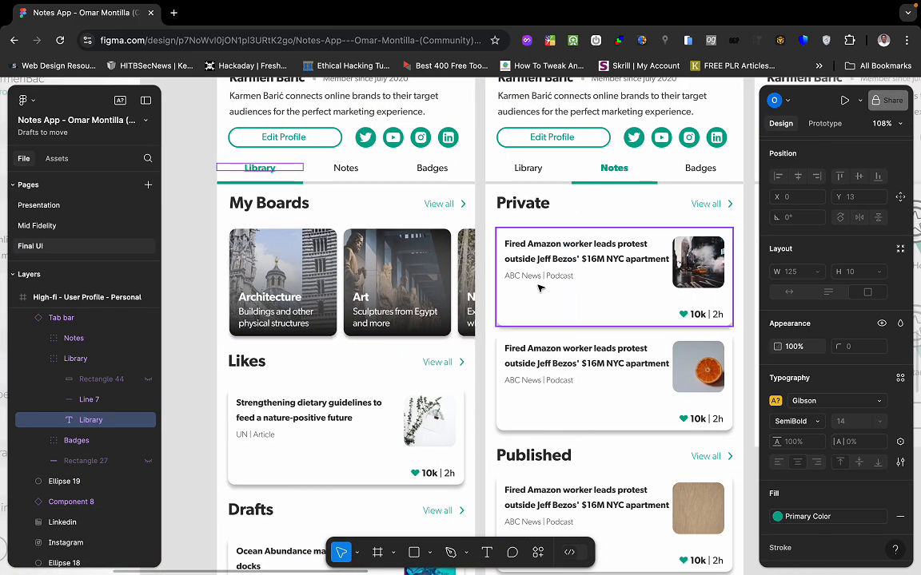
pyautogui.scroll(-2, 540, 289)
pyautogui.hscroll(-1, 539, 288)
pyautogui.scroll(3, 542, 313)
pyautogui.hscroll(6, 543, 312)
pyautogui.scroll(-2, 542, 312)
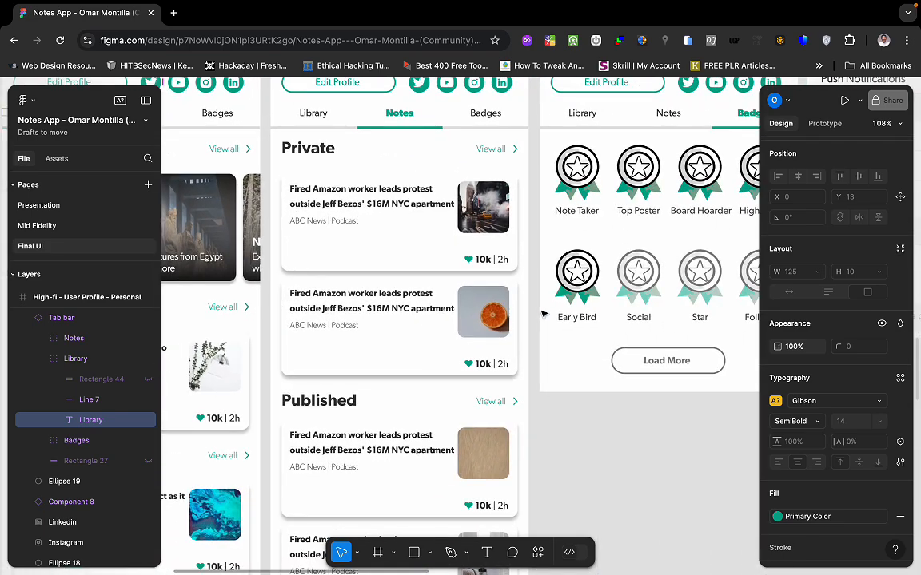
pyautogui.hscroll(-6, 543, 314)
pyautogui.scroll(1, 543, 314)
pyautogui.hscroll(5, 543, 315)
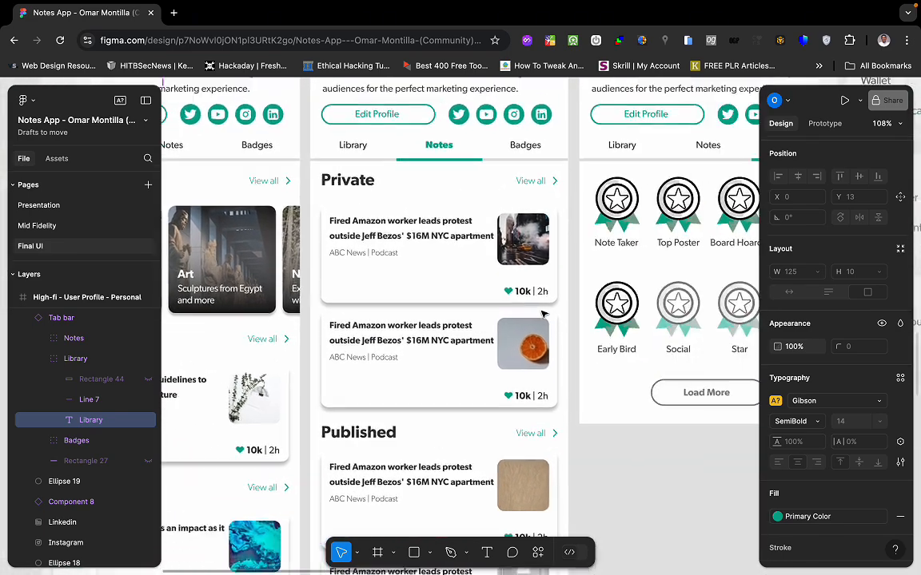
pyautogui.hscroll(1, 543, 238)
pyautogui.hscroll(-3, 424, 414)
pyautogui.scroll(1, 423, 414)
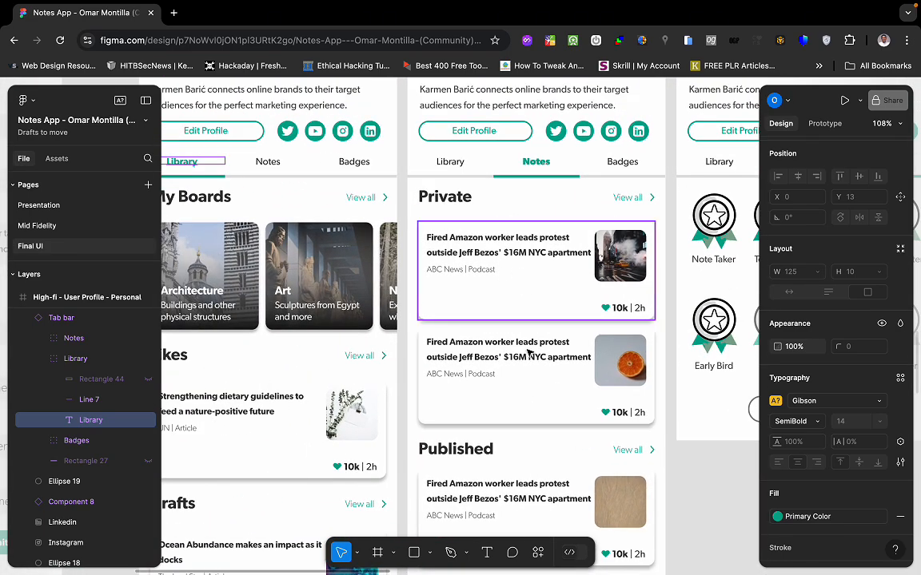
pyautogui.scroll(-3, 480, 415)
pyautogui.hscroll(1, 479, 416)
pyautogui.scroll(3, 537, 351)
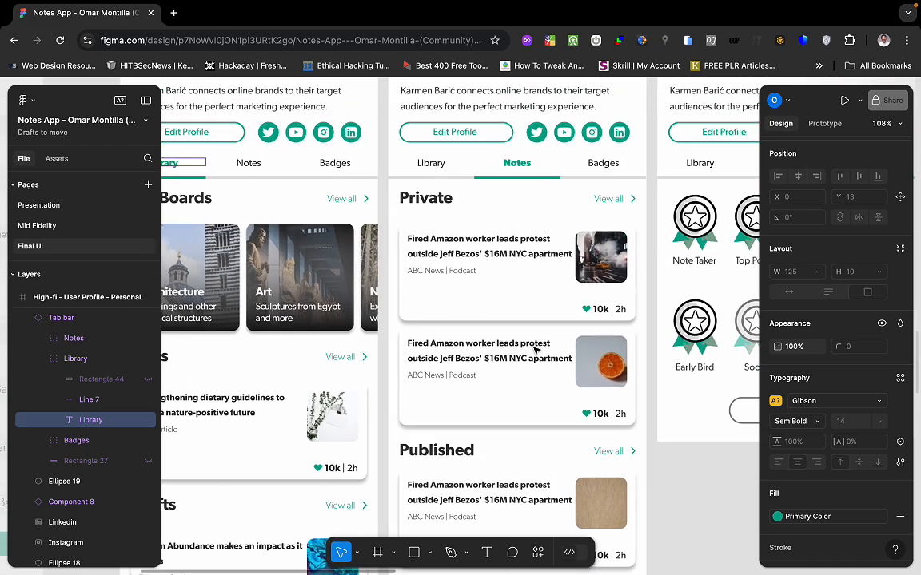
pyautogui.hscroll(-5, 271, 261)
pyautogui.scroll(-1, 272, 261)
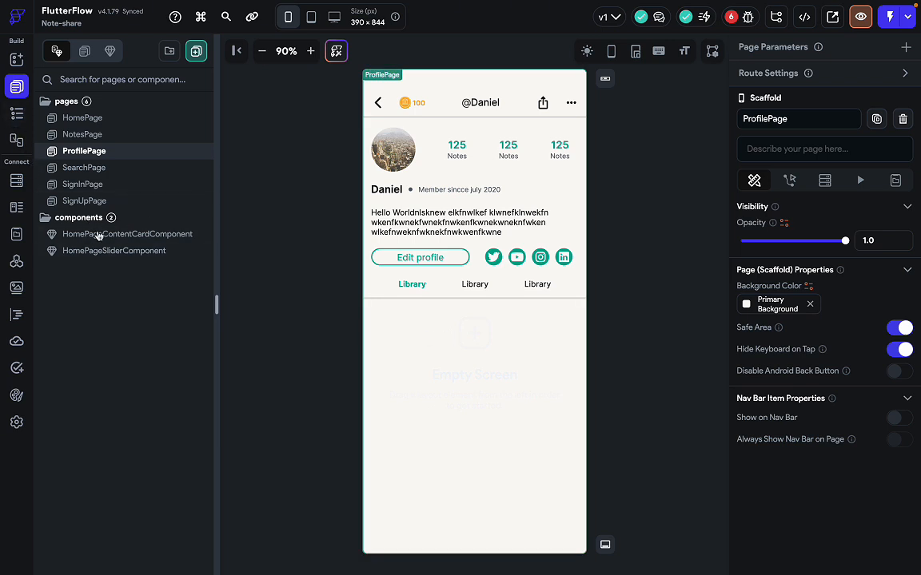
pyautogui.click(114, 250)
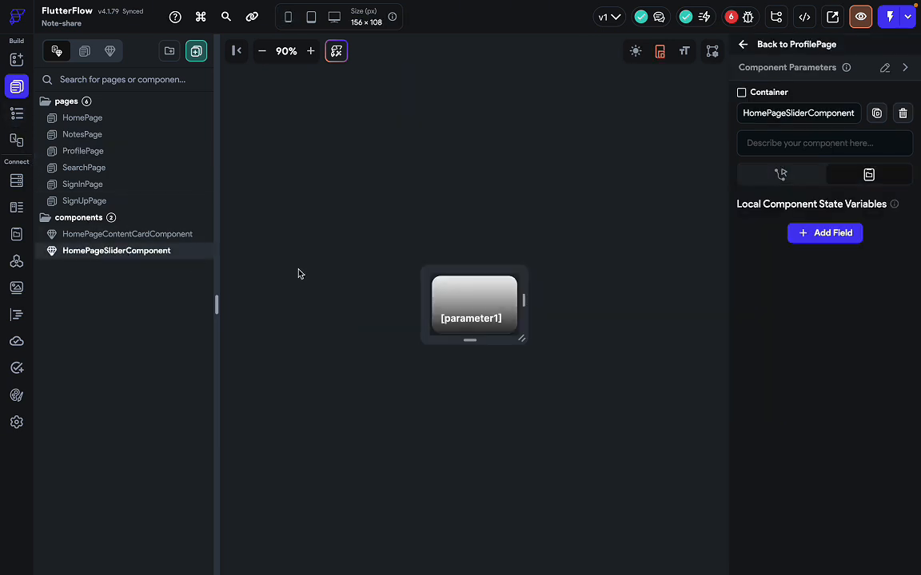
pyautogui.click(155, 237)
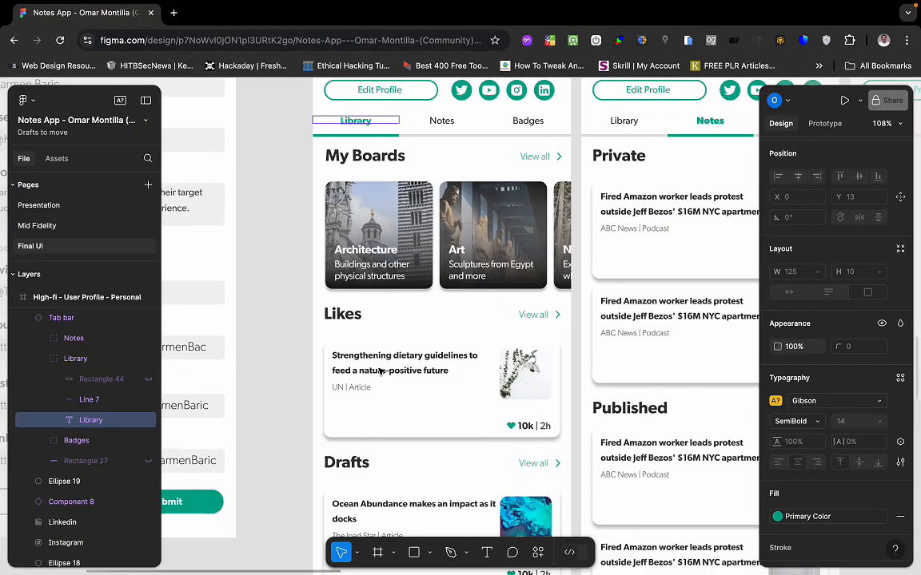
pyautogui.hotkey('ctrl', 'Left')
pyautogui.hotkey('ctrl', 'Right')
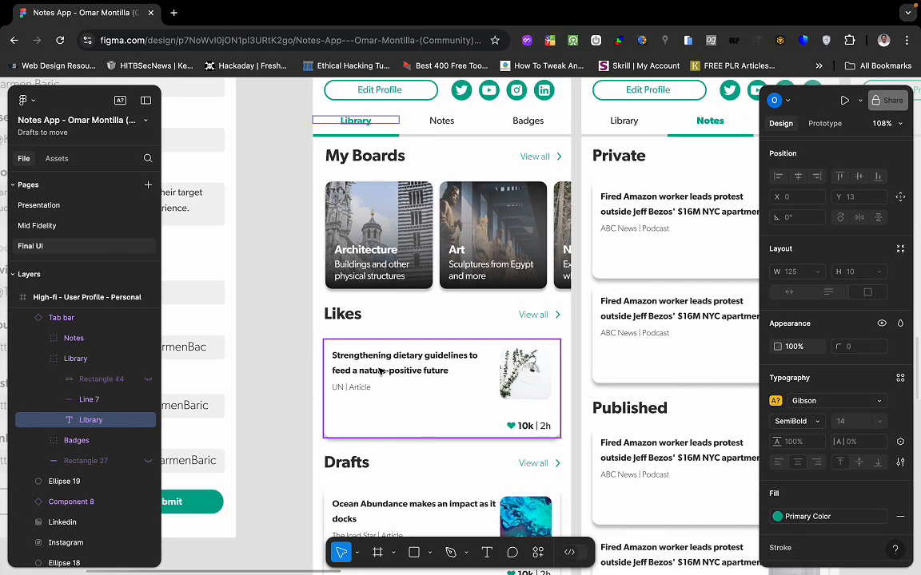
pyautogui.hotkey('ctrl', 'Left')
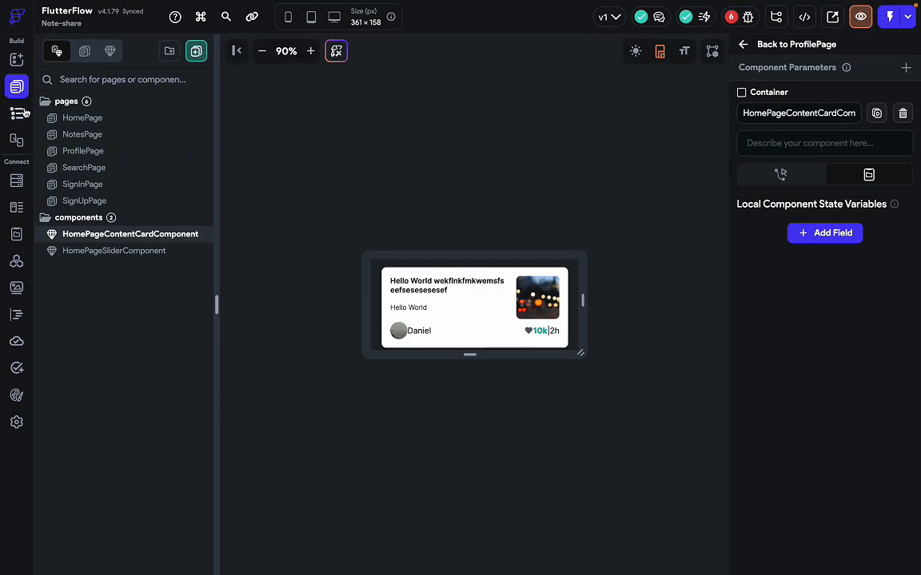
pyautogui.click(104, 152)
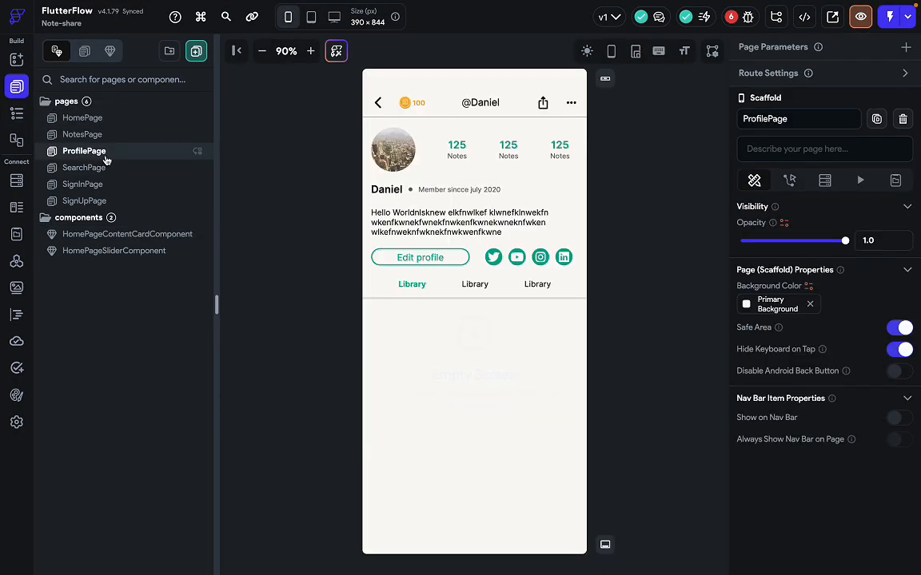
# Collapse the app bar in the widget tree and add a Column to the ProfilePage body.
pyautogui.click(17, 113)
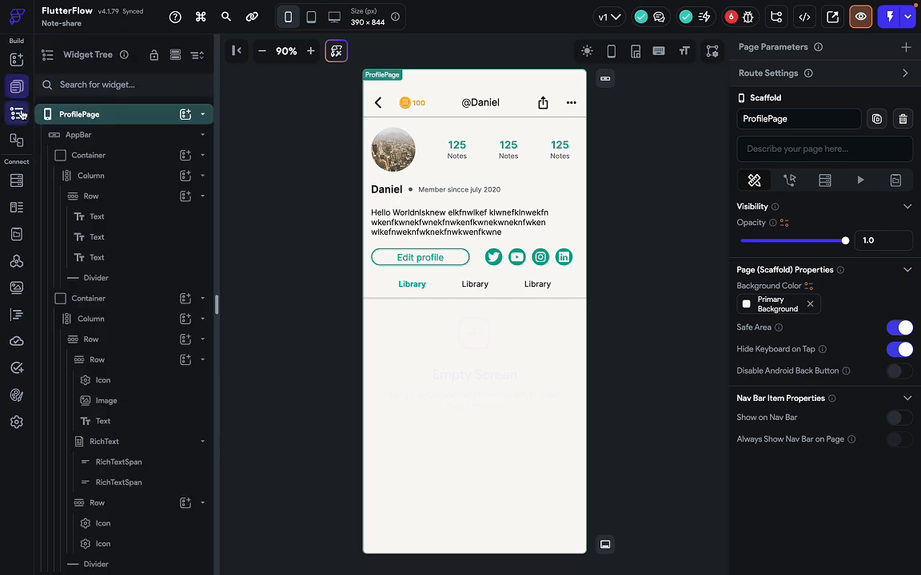
pyautogui.click(205, 156)
pyautogui.doubleClick(126, 134)
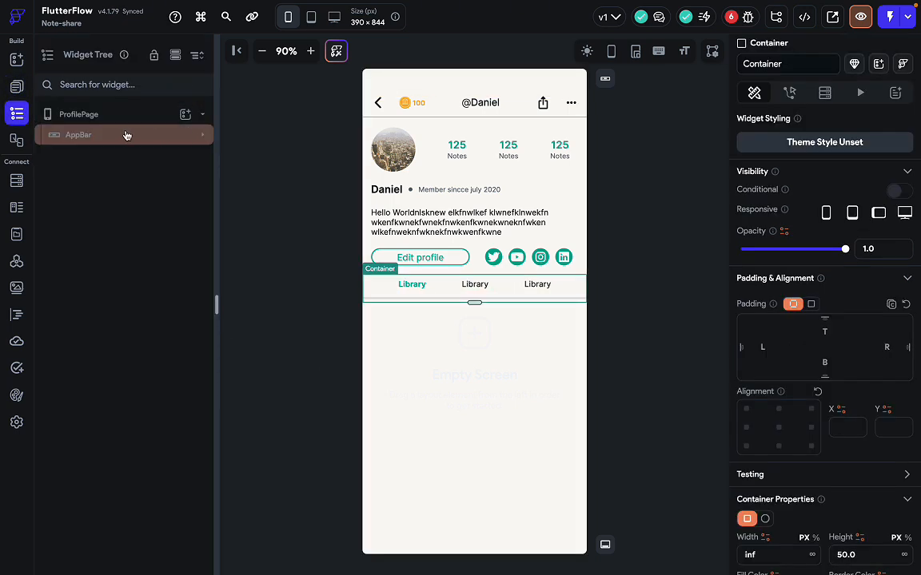
pyautogui.click(143, 118)
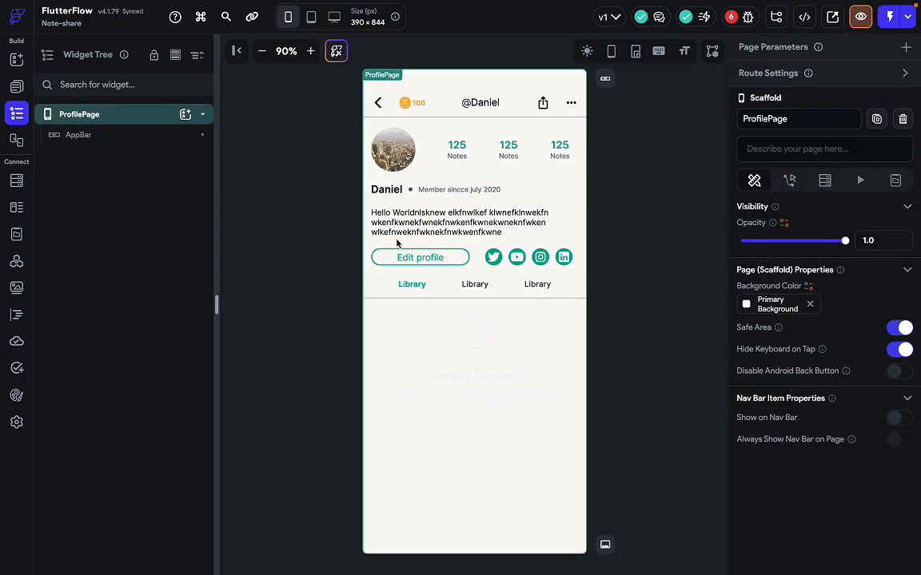
pyautogui.hotkey('ctrl', 'Right')
pyautogui.hotkey('ctrl', 'Left')
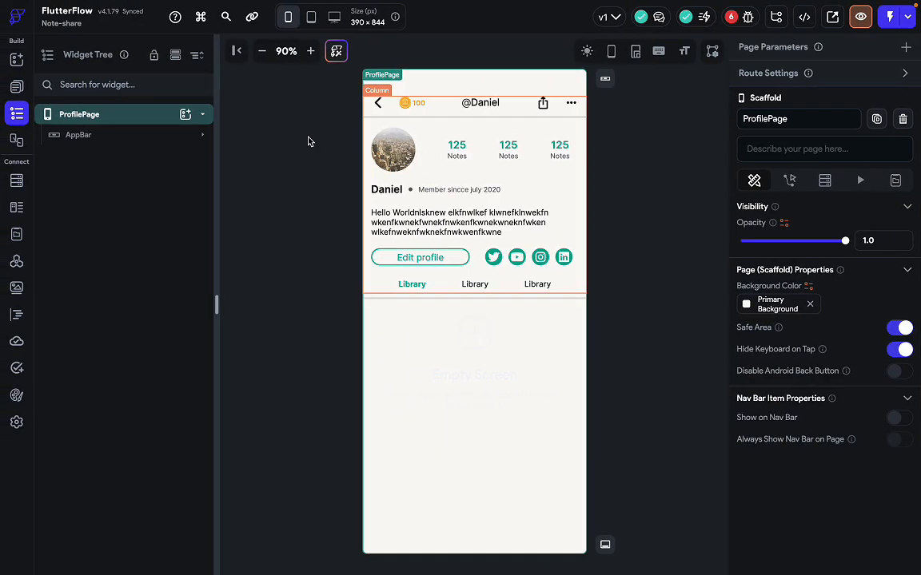
pyautogui.click(185, 116)
pyautogui.click(310, 187)
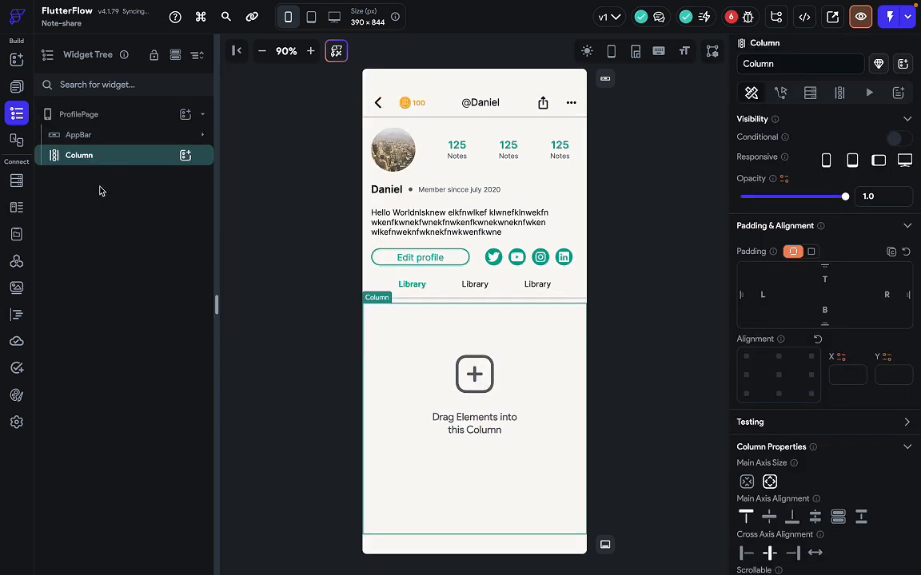
pyautogui.hotkey('ctrl', 'Right')
pyautogui.hotkey('ctrl', 'Left')
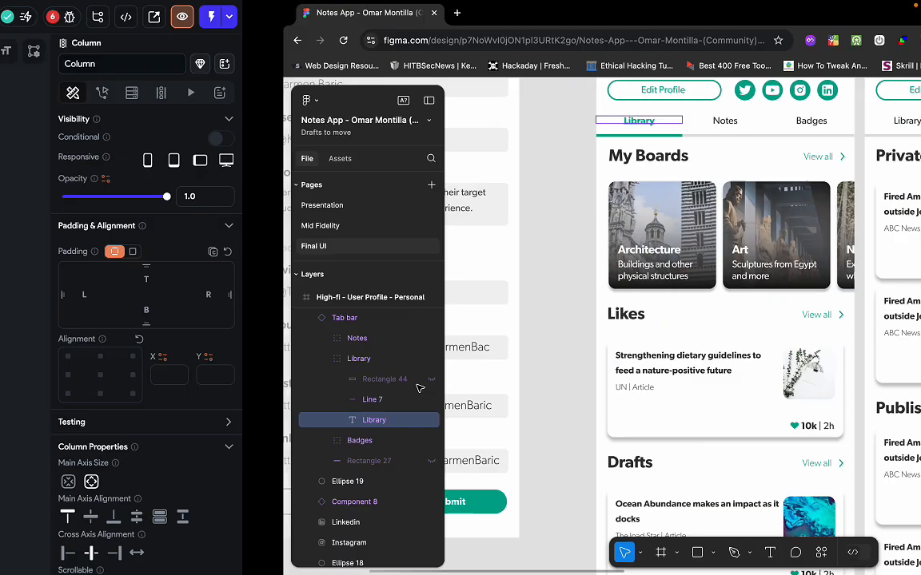
# Add a Row inside the new Column for the Library section headers.
pyautogui.click(184, 157)
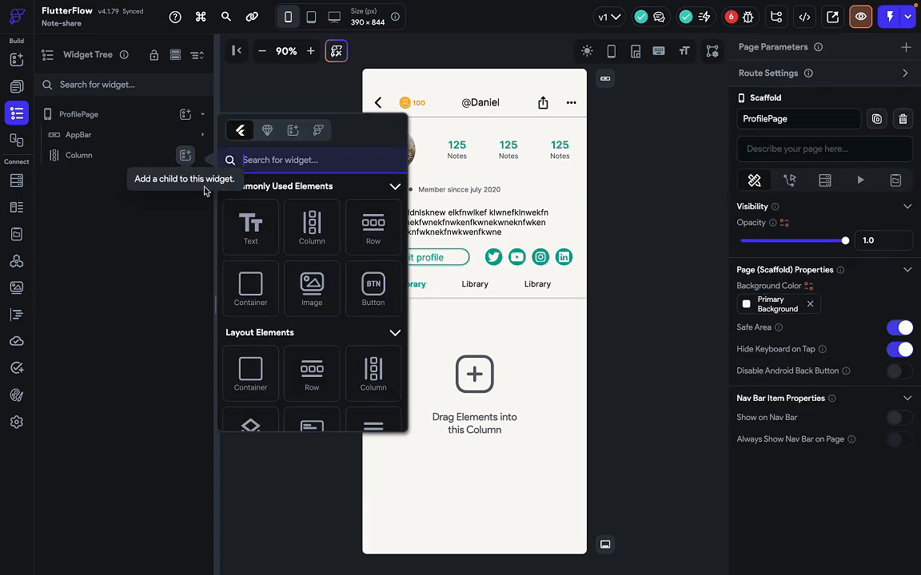
pyautogui.click(372, 231)
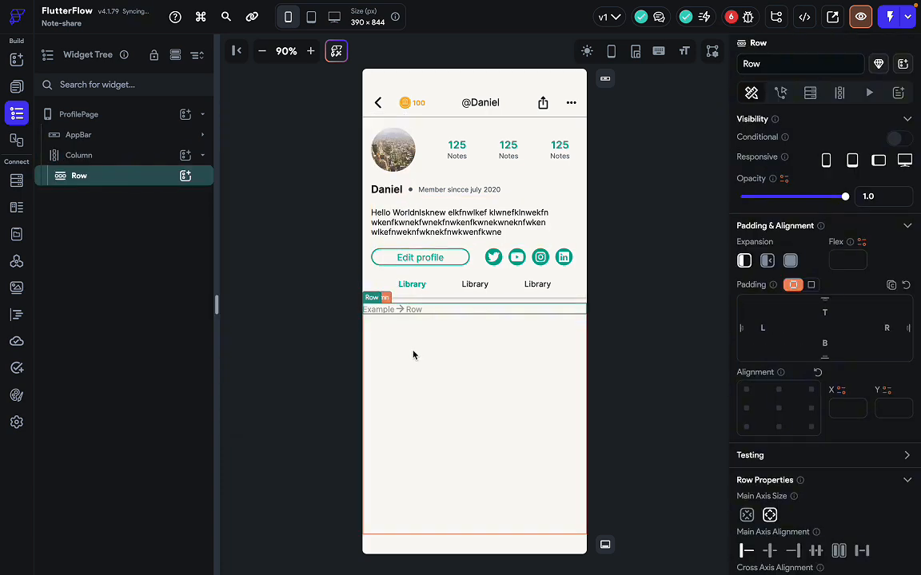
pyautogui.hotkey('ctrl', 'Right')
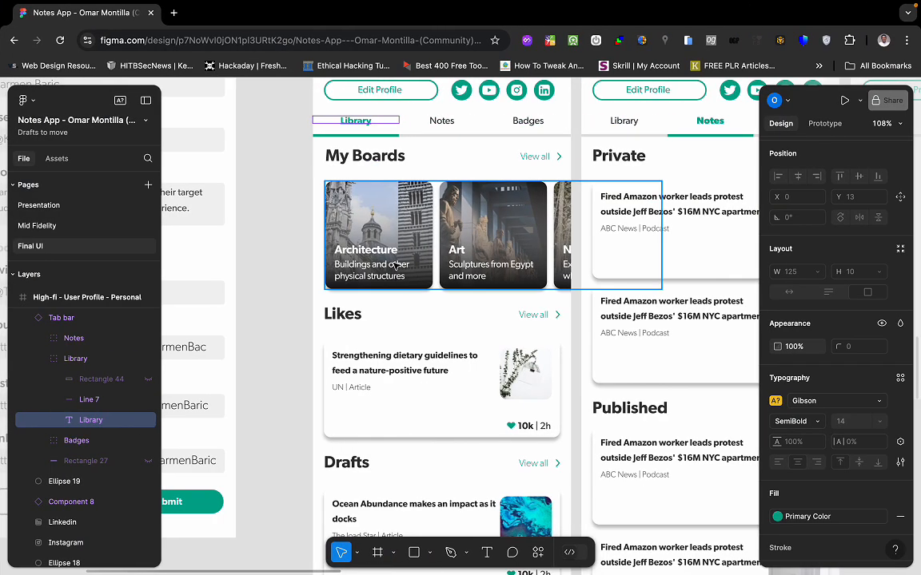
pyautogui.hotkey('ctrl', 'Left')
pyautogui.click(390, 308)
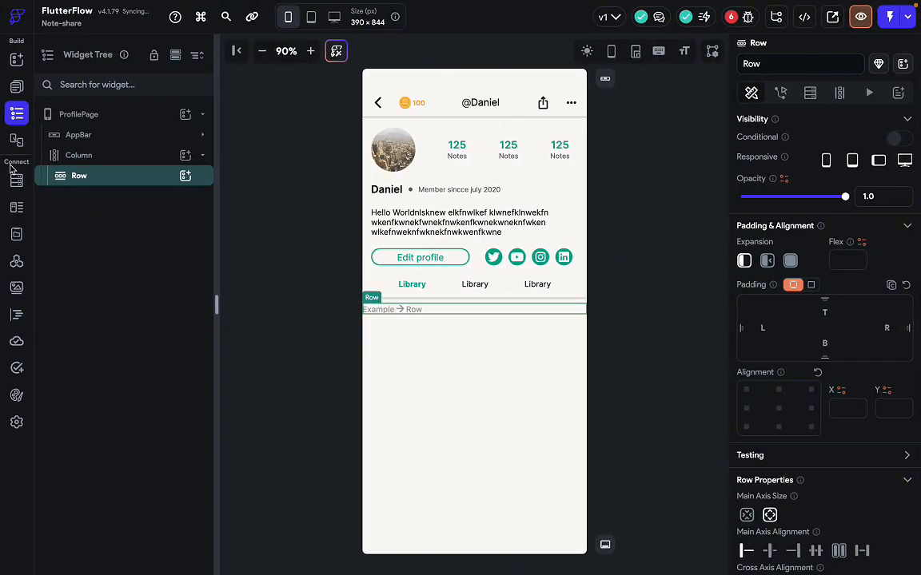
pyautogui.click(17, 88)
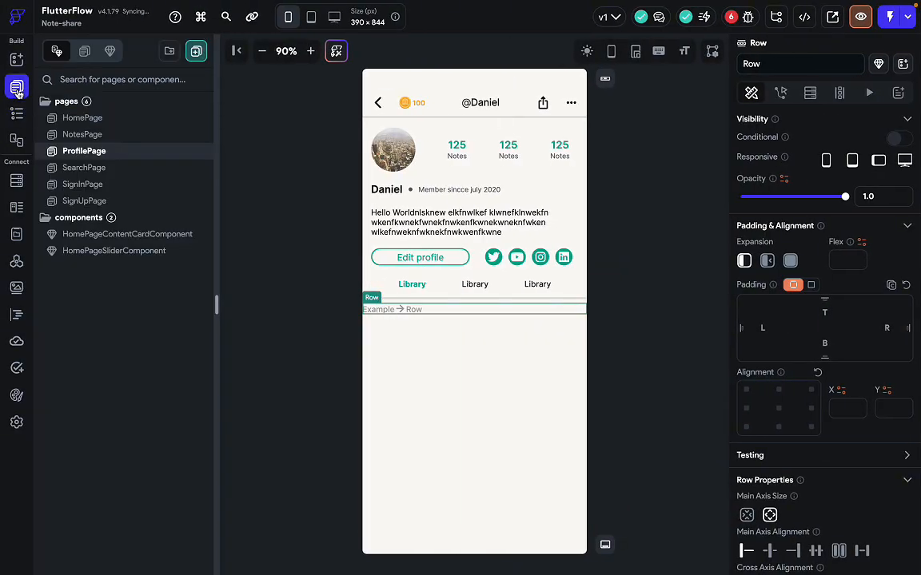
# Open SearchPage and inspect the first Discover grid card's text and Column.
pyautogui.click(84, 168)
pyautogui.click(410, 227)
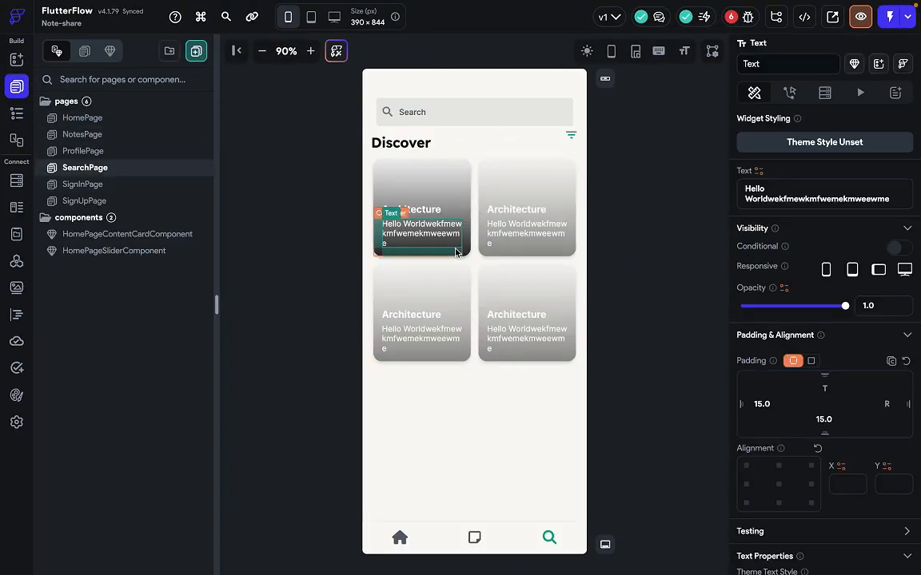
pyautogui.click(468, 255)
pyautogui.scroll(-3, 824, 432)
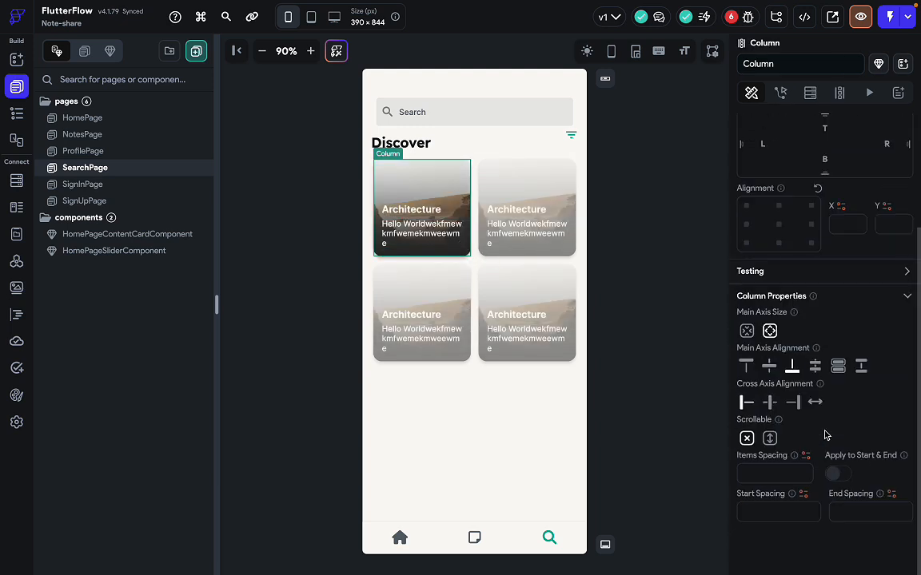
pyautogui.scroll(3, 824, 431)
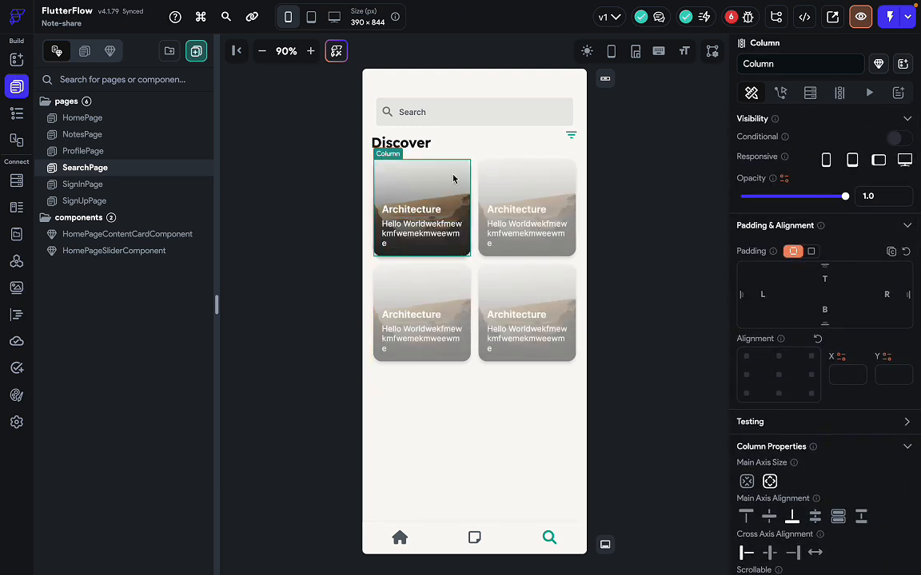
# Select the Architecture Card in the Widget Tree and choose Convert to Component.
pyautogui.click(15, 116)
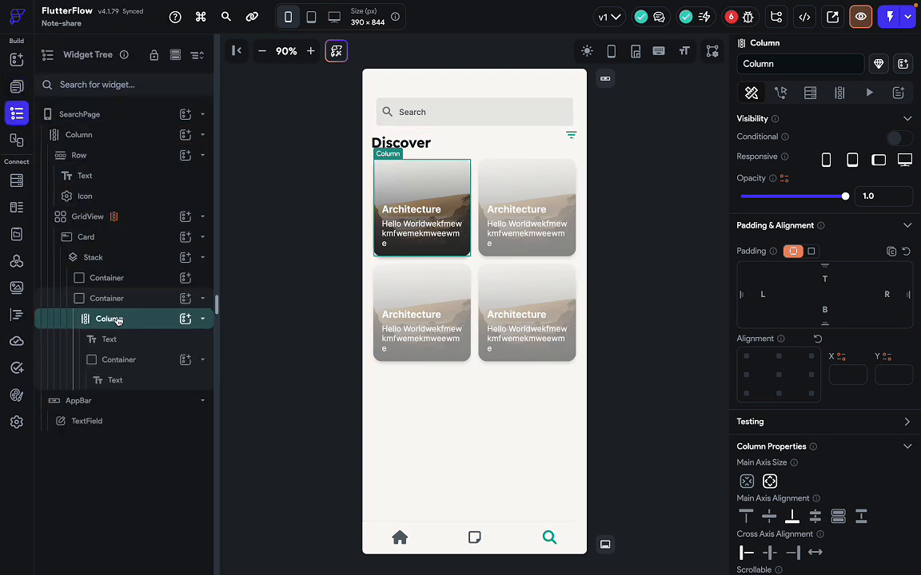
pyautogui.click(152, 243)
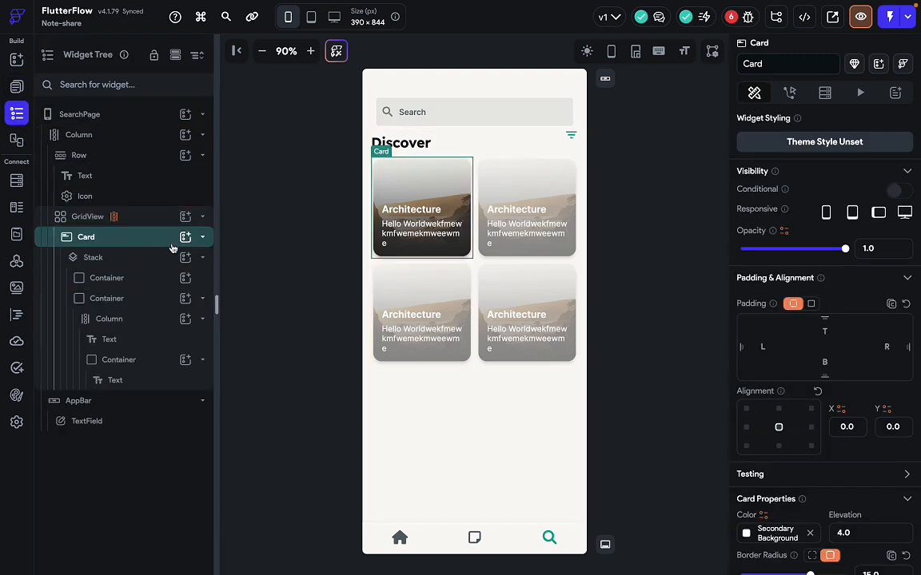
pyautogui.click(202, 237)
pyautogui.click(144, 240)
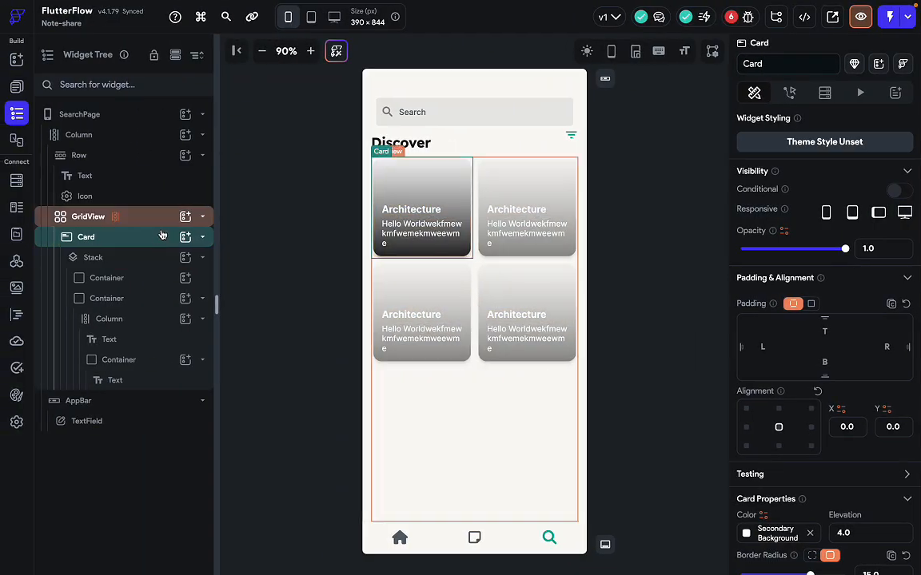
pyautogui.rightClick(148, 240)
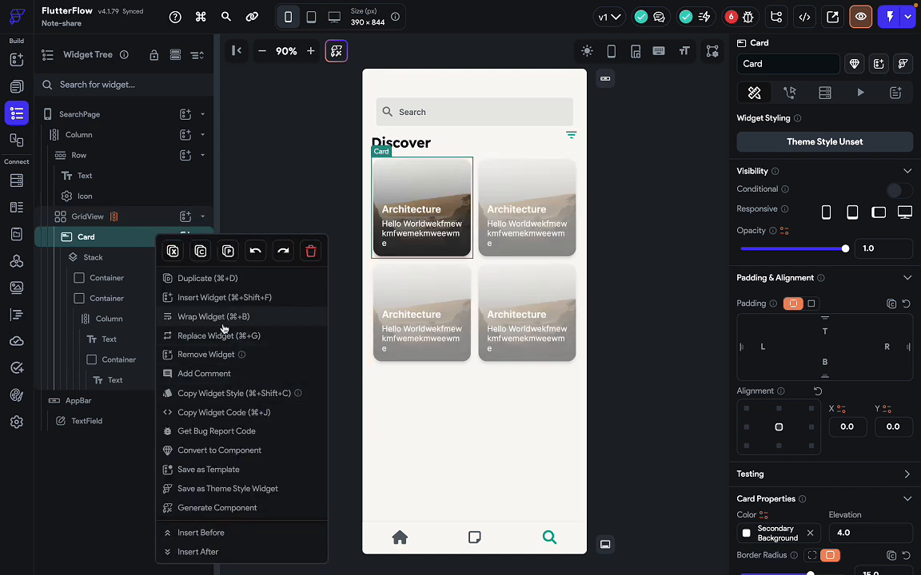
pyautogui.click(244, 455)
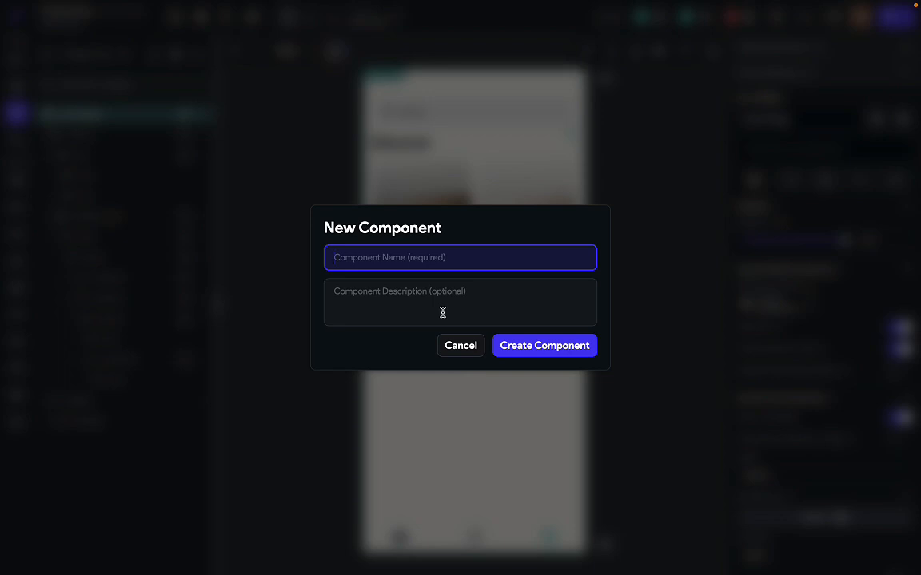
# Name the new component GridContentComponent and create it from the Architecture card.
pyautogui.write('GridContentComponent')
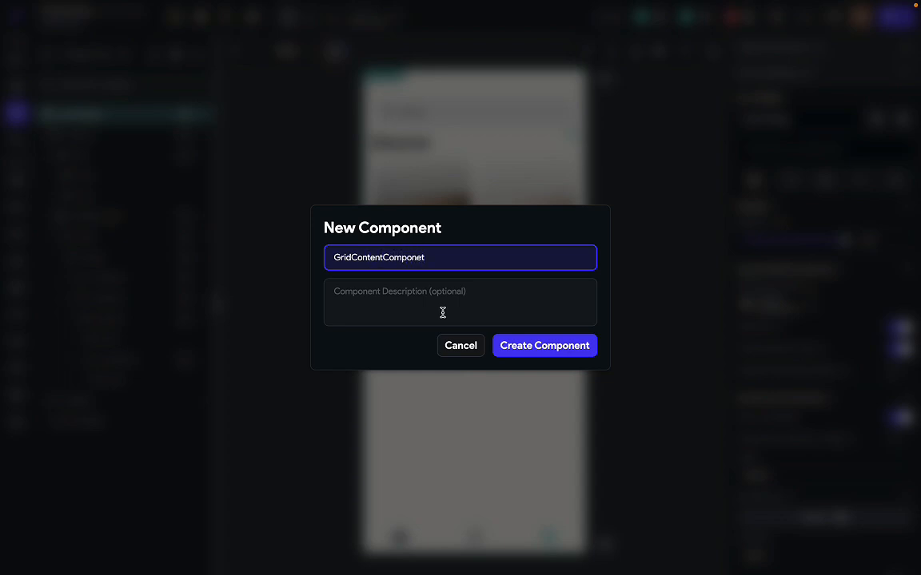
pyautogui.click(513, 347)
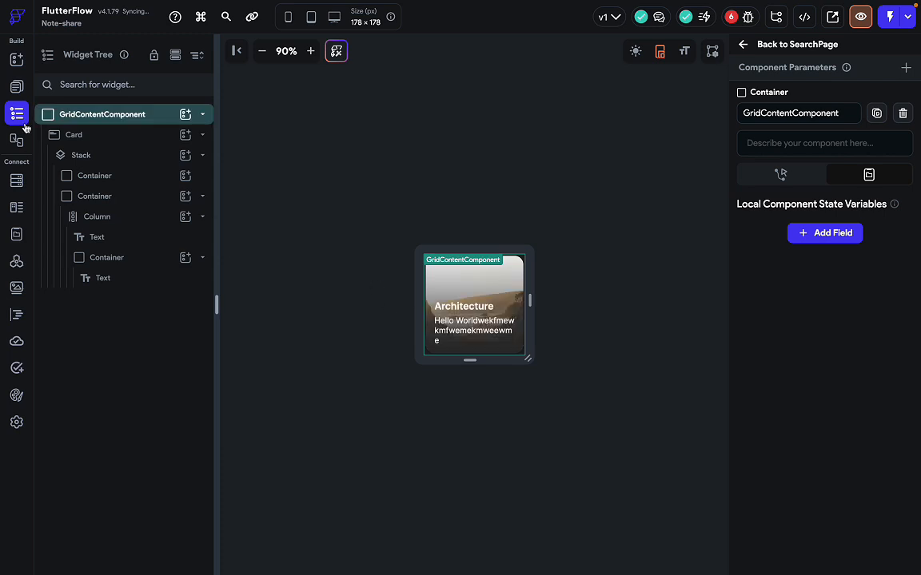
# Leave the component editor, return to SearchPage and select its first grid card instance.
pyautogui.click(17, 88)
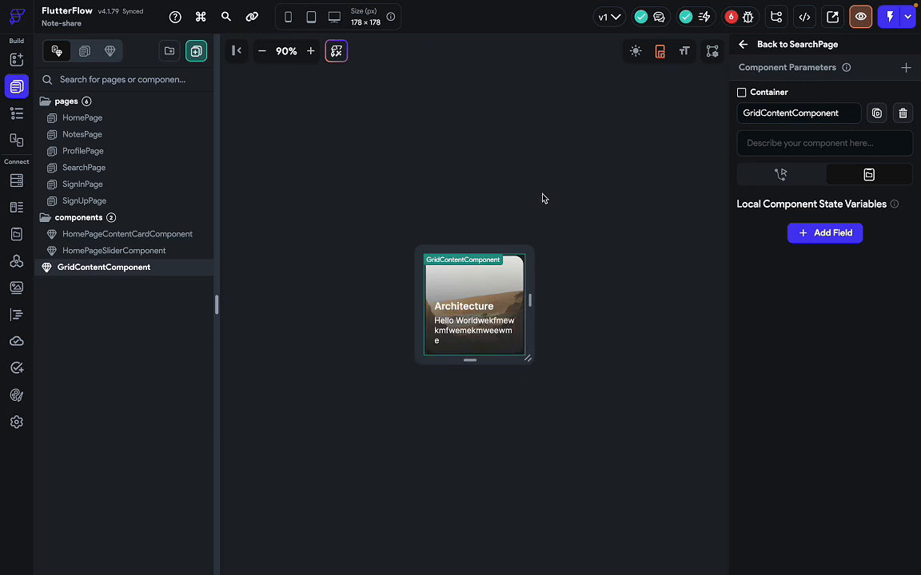
pyautogui.click(429, 386)
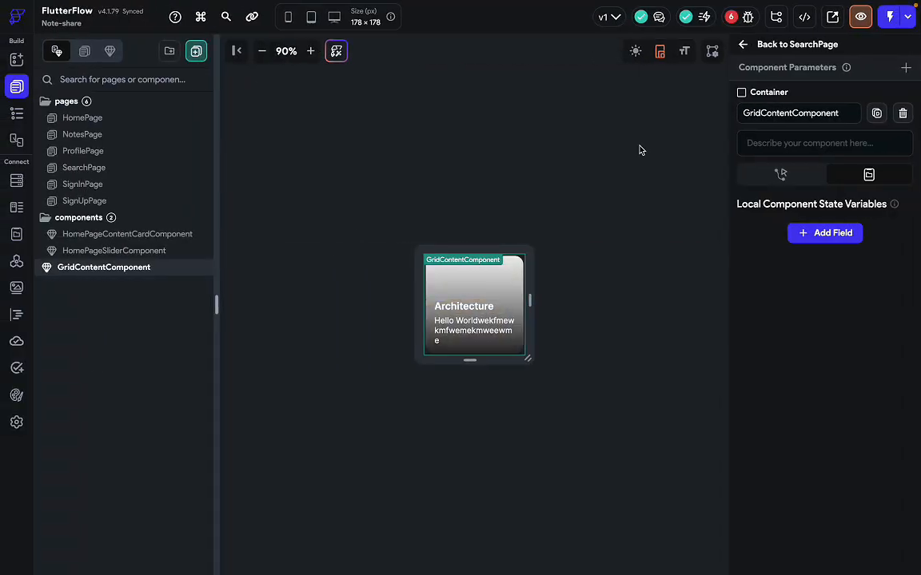
pyautogui.click(791, 44)
pyautogui.click(430, 212)
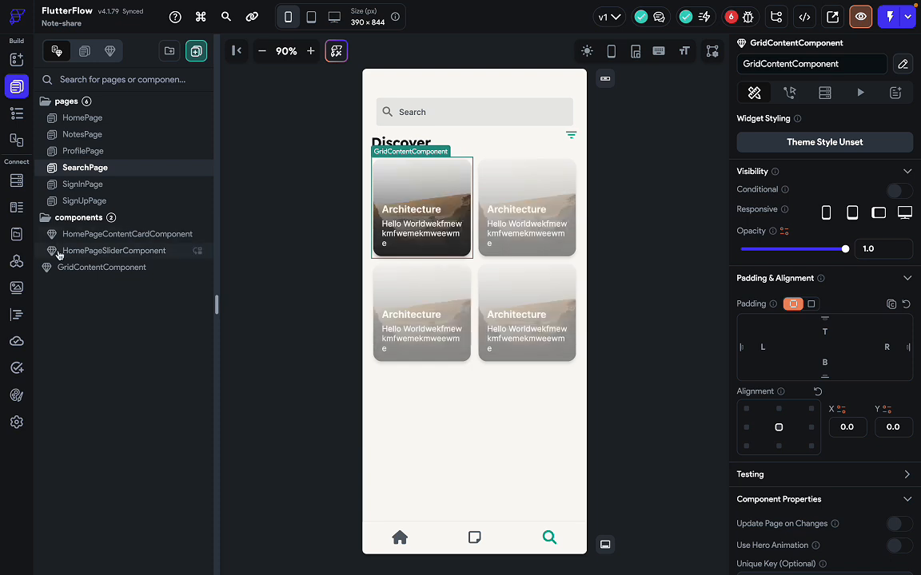
# Open ProfilePage and select the example row under the Library tabs.
pyautogui.click(87, 134)
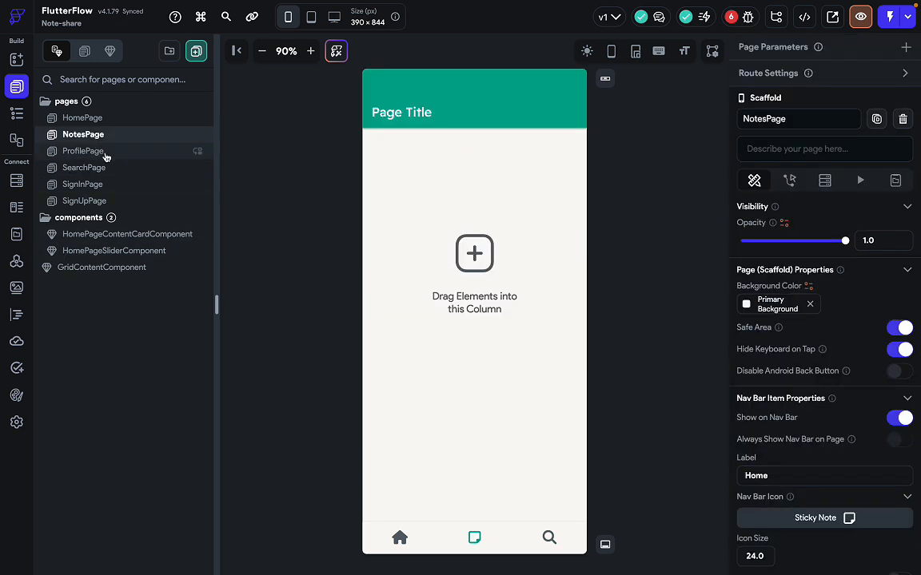
pyautogui.click(94, 149)
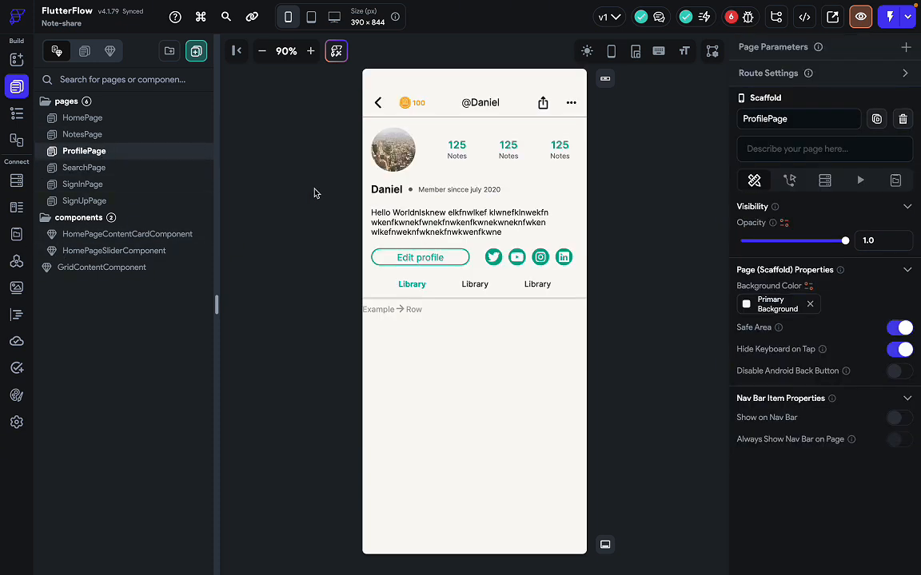
pyautogui.click(406, 312)
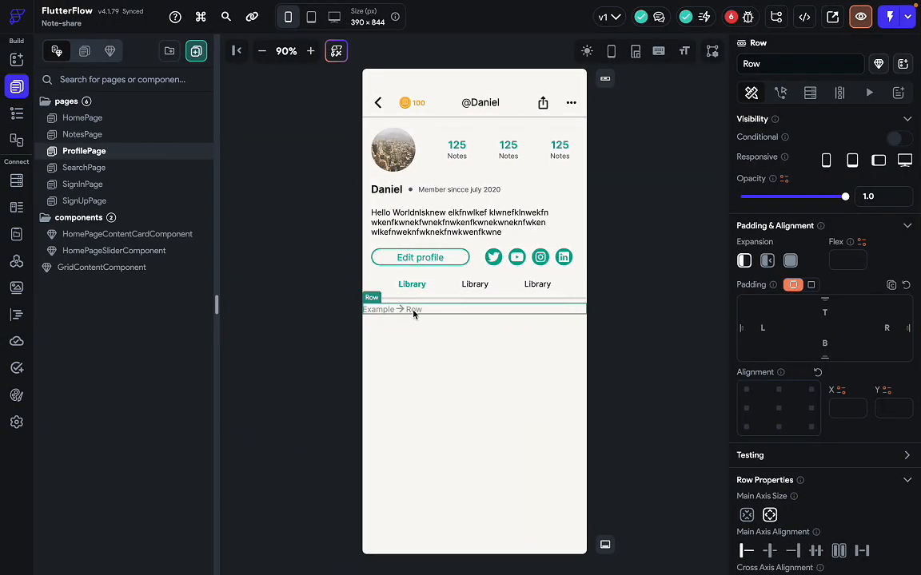
# Try dropping GridContentComponent into the row, dismiss the Invalid Action warning, and show the widget tree.
pyautogui.press('super+slash')
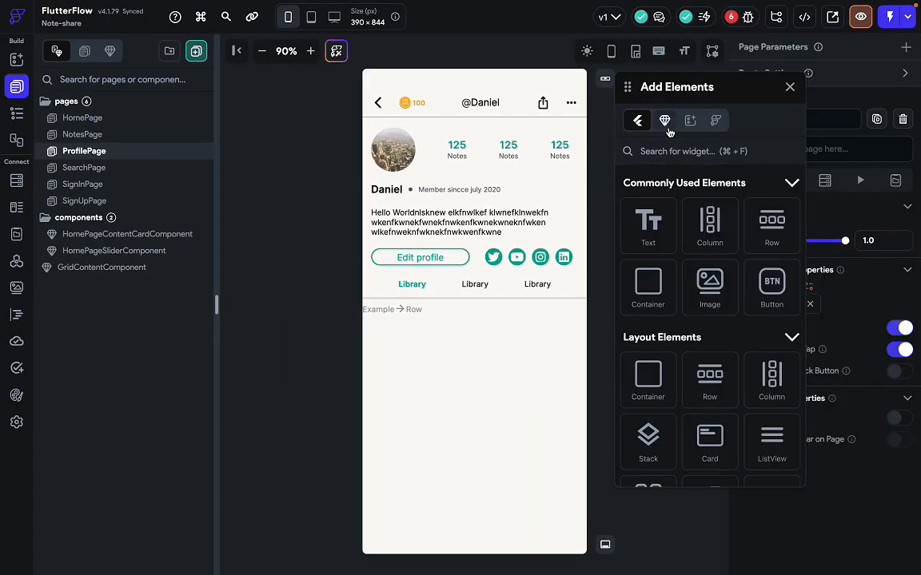
pyautogui.click(666, 124)
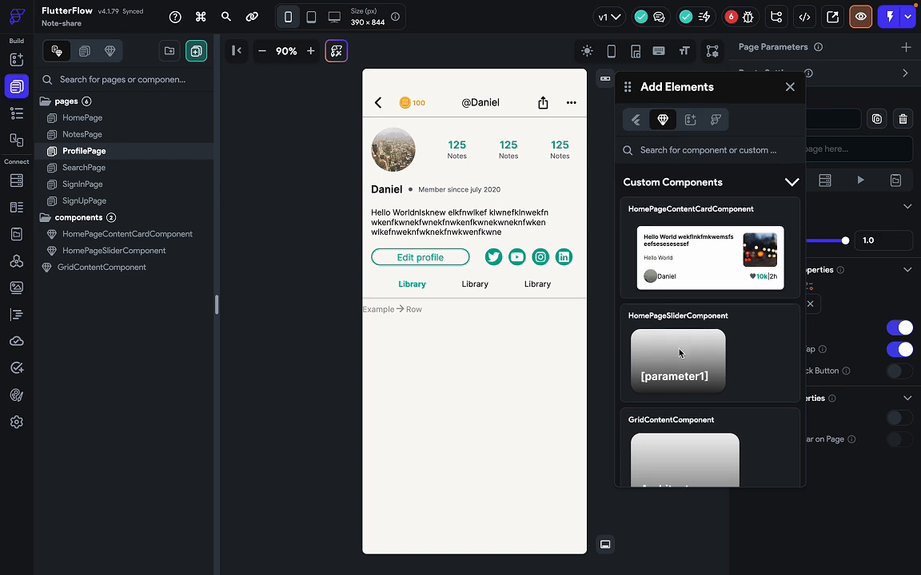
pyautogui.scroll(-2, 680, 360)
pyautogui.moveTo(679, 416); pyautogui.dragTo(409, 309)
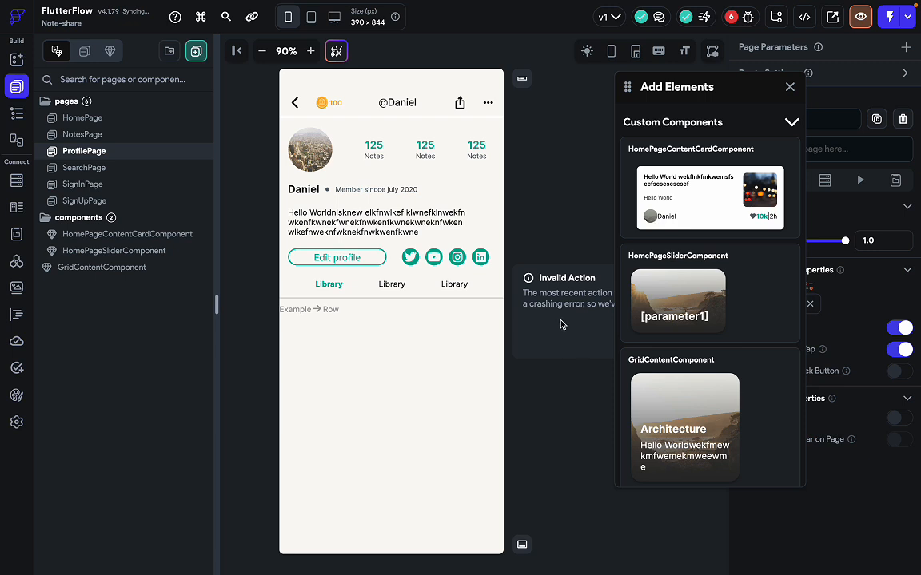
pyautogui.click(791, 87)
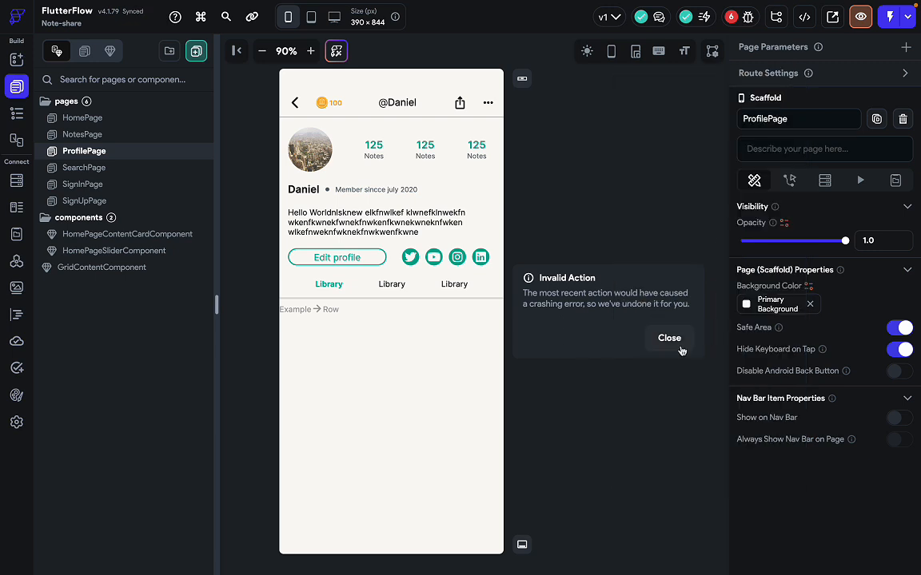
pyautogui.click(680, 350)
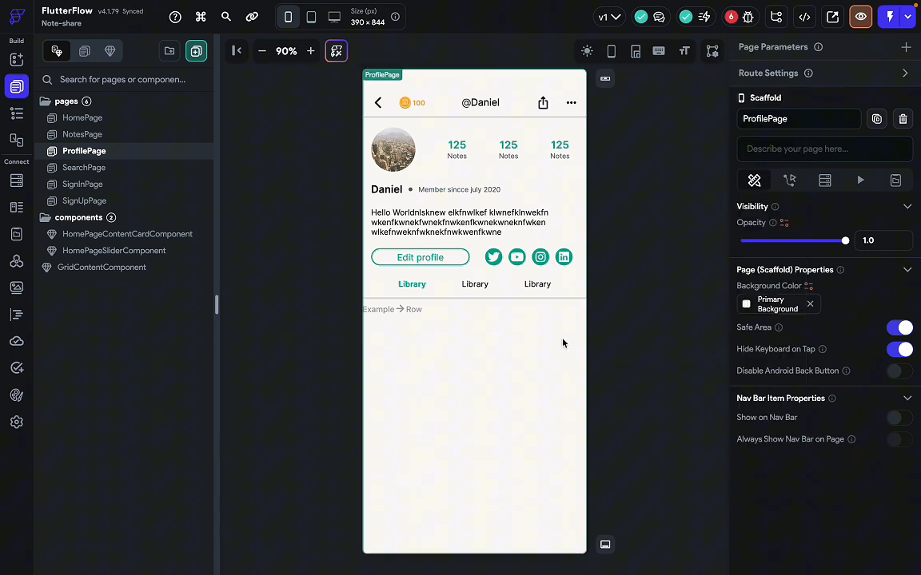
pyautogui.click(391, 311)
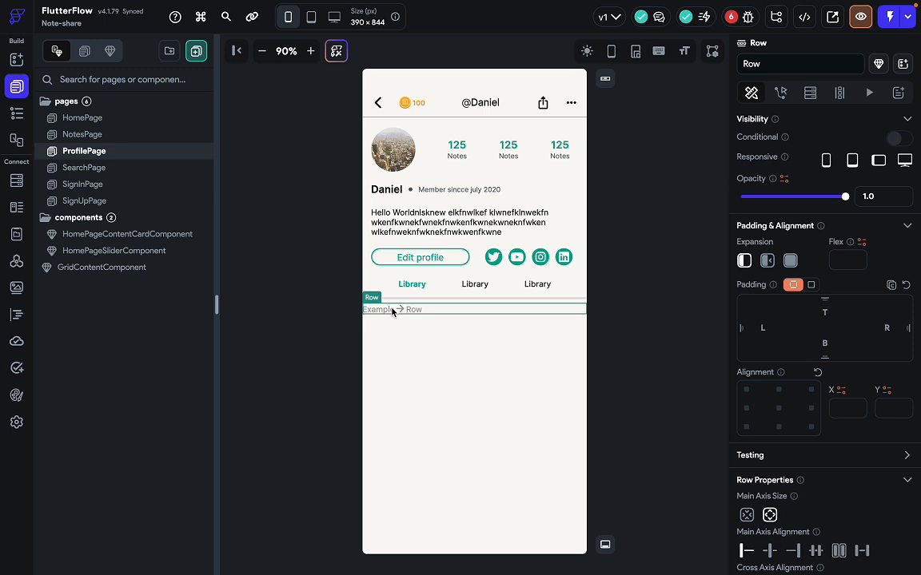
pyautogui.click(16, 112)
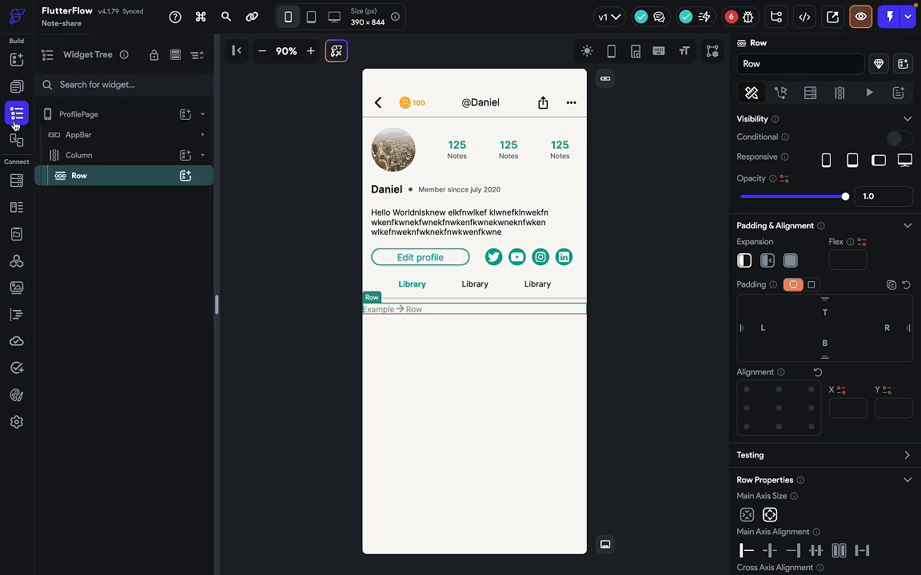
# Try adding GridContentComponent inside the row and dismiss the Invalid Action warning.
pyautogui.click(185, 176)
pyautogui.click(265, 152)
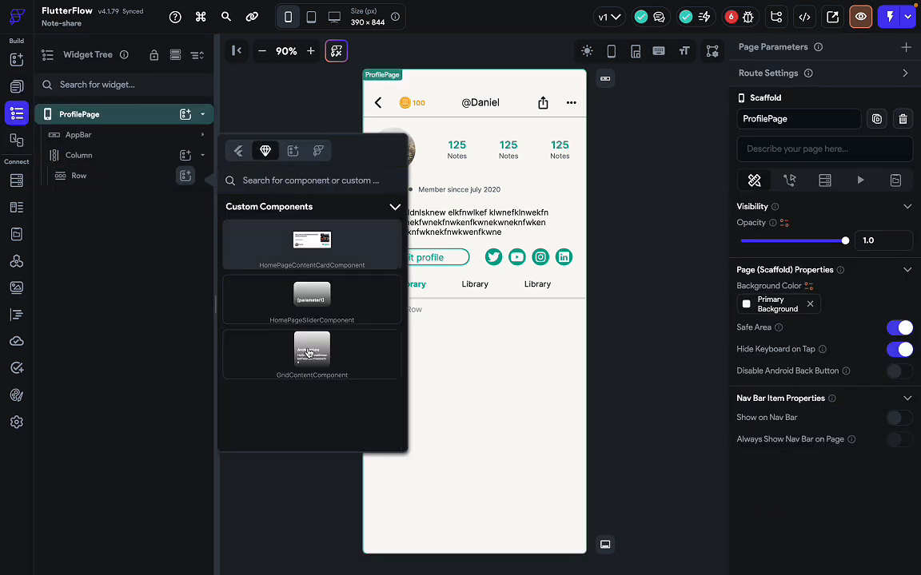
pyautogui.click(309, 352)
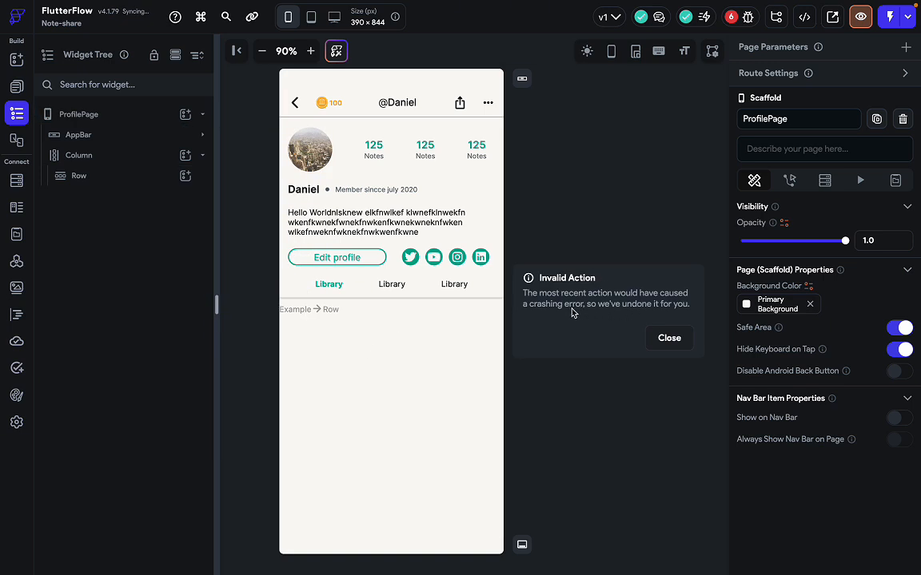
pyautogui.click(669, 336)
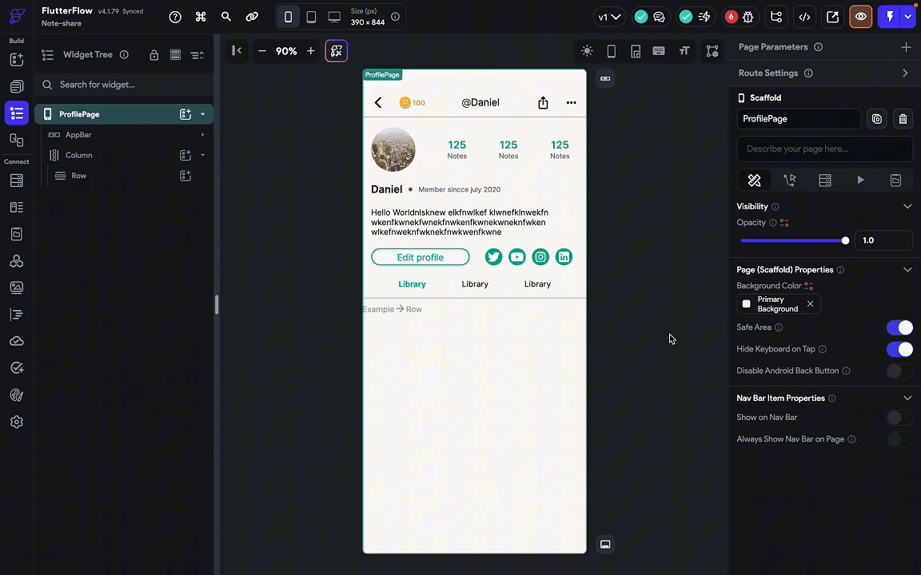
# Make the row scroll horizontally and set the parent column's Cross Axis Alignment to stretch.
pyautogui.click(403, 312)
pyautogui.scroll(-3, 857, 439)
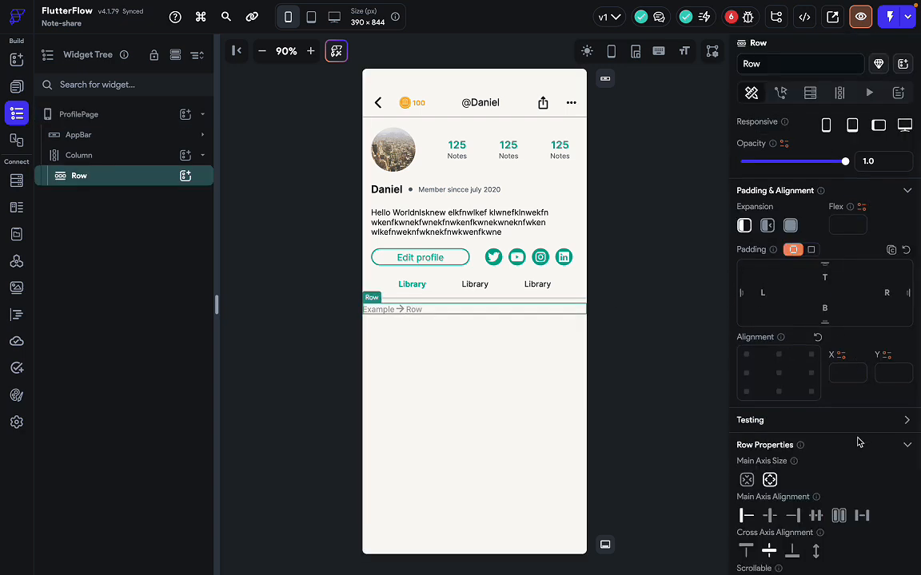
pyautogui.click(769, 463)
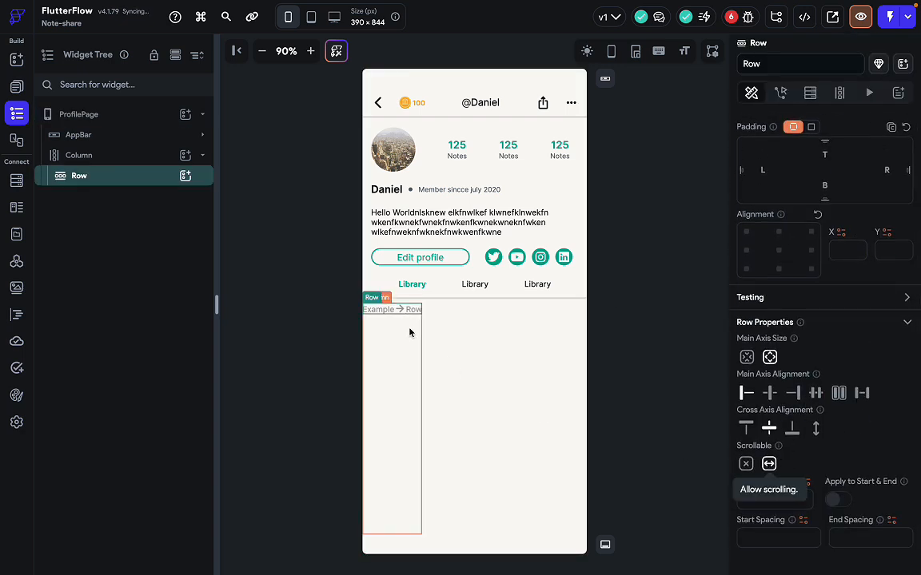
pyautogui.click(400, 368)
pyautogui.click(816, 405)
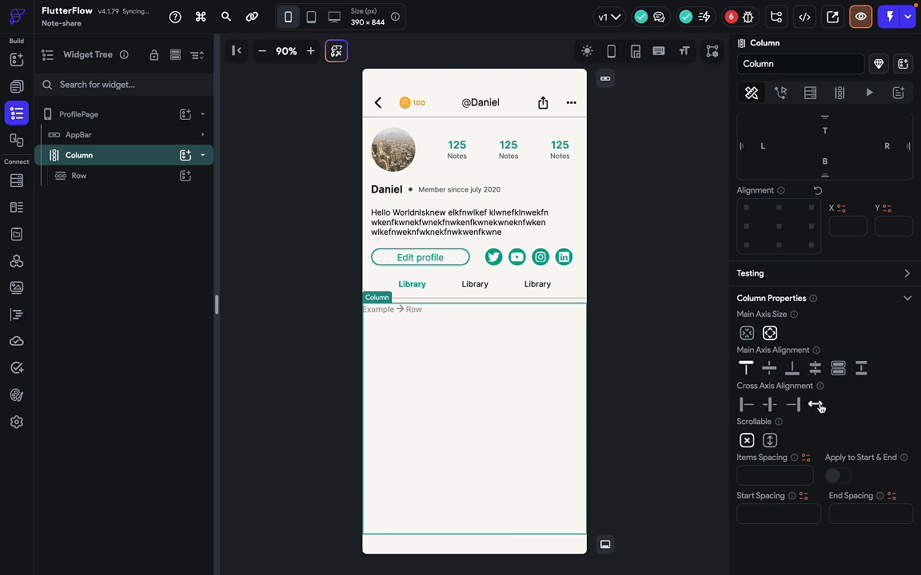
pyautogui.click(769, 440)
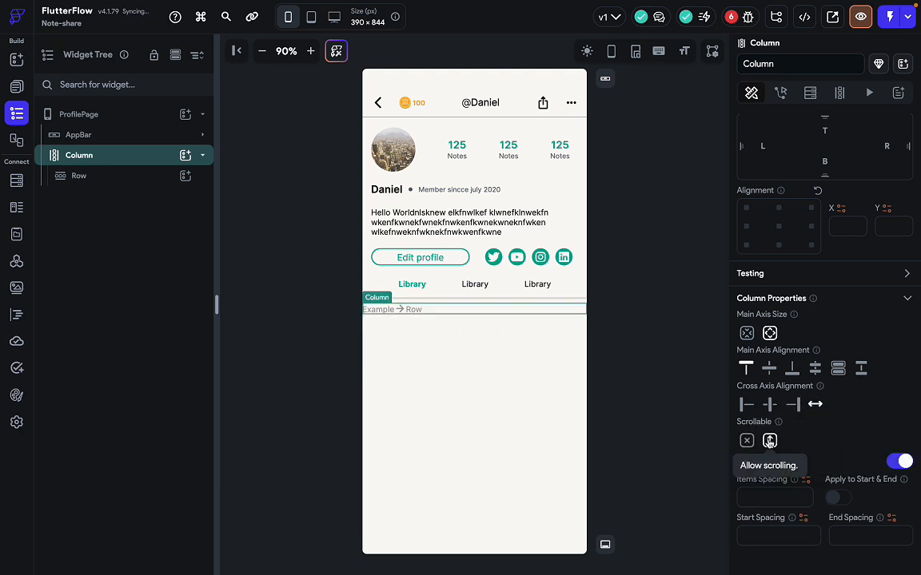
pyautogui.click(746, 440)
# Retry adding GridContentComponent to the row, dismiss the error again, and reselect the row.
pyautogui.click(398, 310)
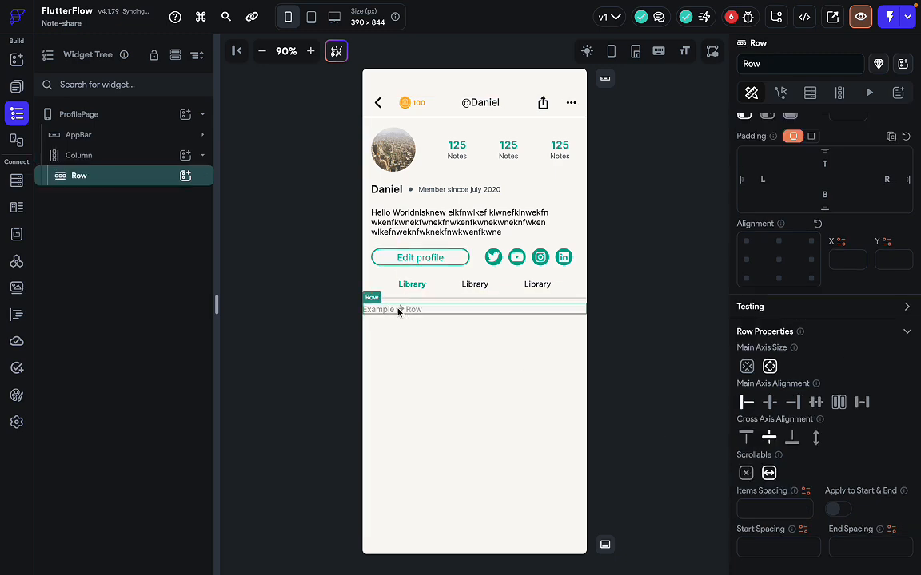
pyautogui.click(184, 175)
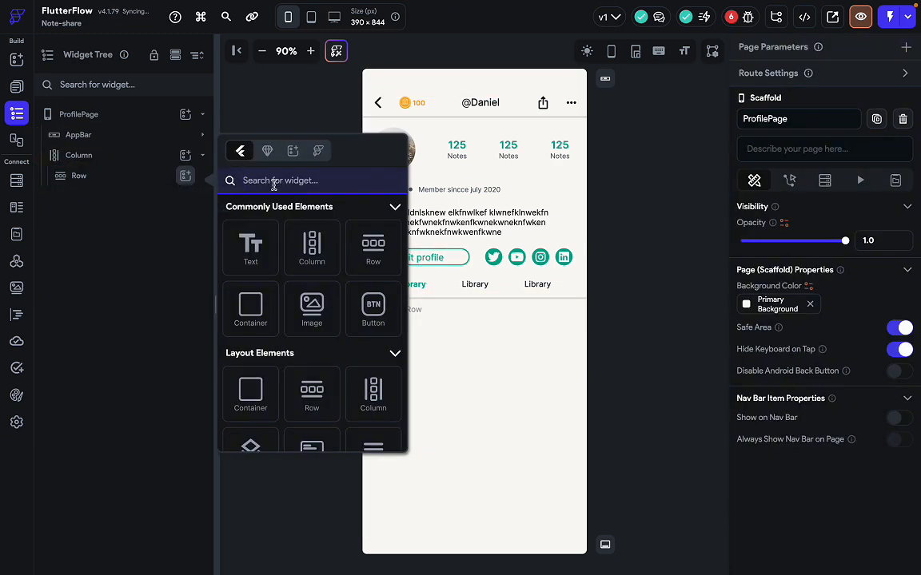
pyautogui.click(267, 151)
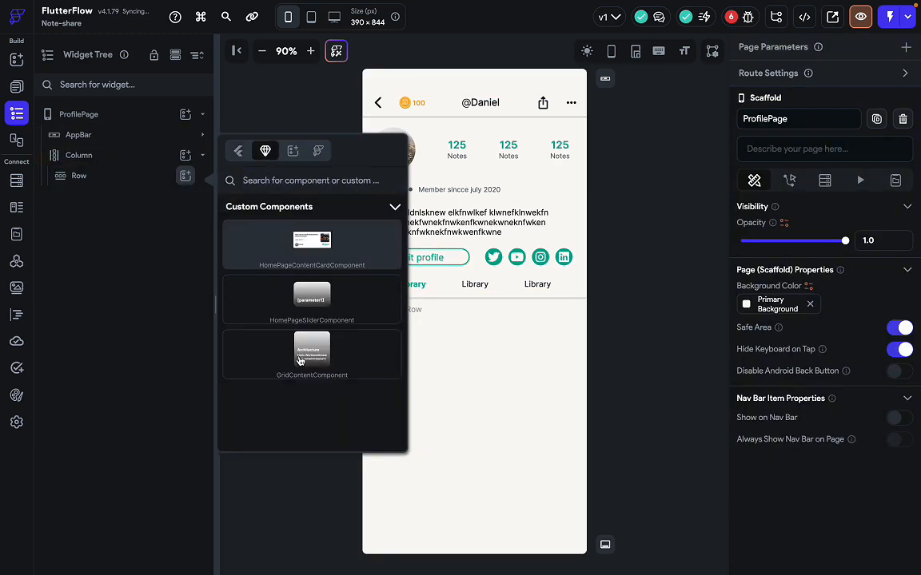
pyautogui.click(312, 351)
pyautogui.click(668, 338)
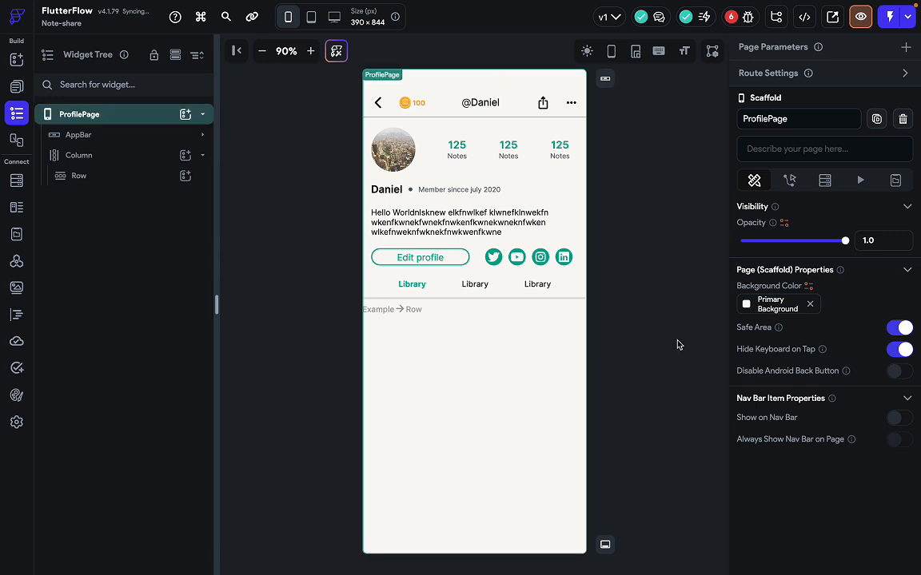
pyautogui.click(379, 311)
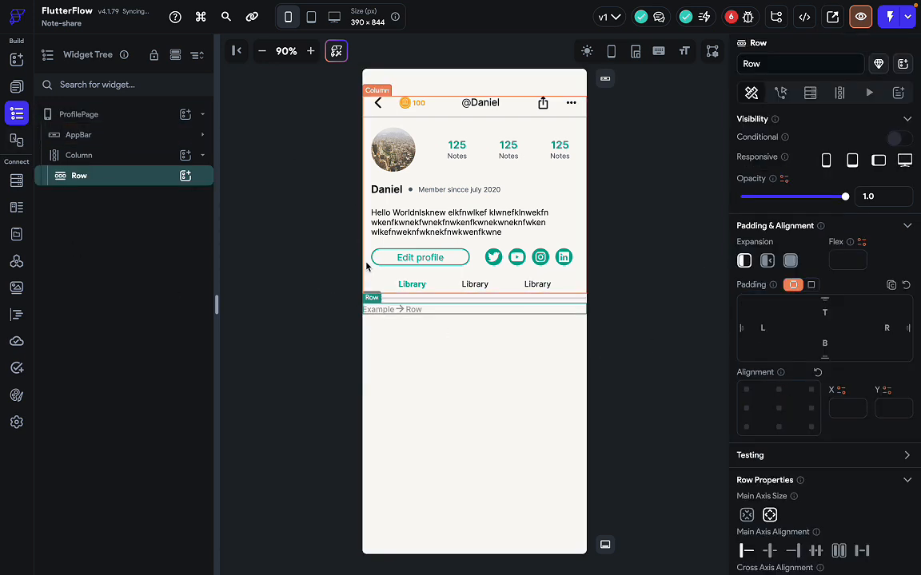
pyautogui.click(411, 309)
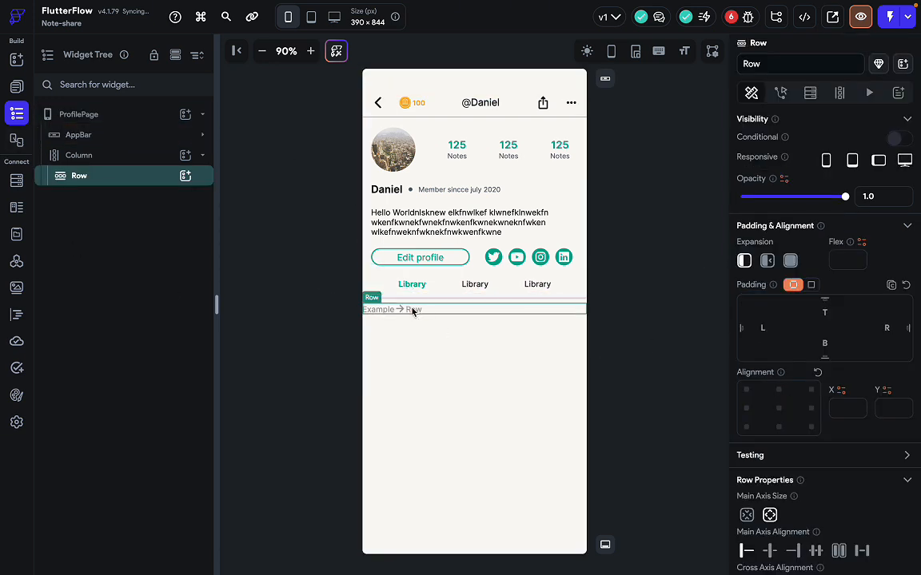
pyautogui.click(419, 310)
# Open GridContentComponent and select its Card in the widget tree.
pyautogui.click(17, 86)
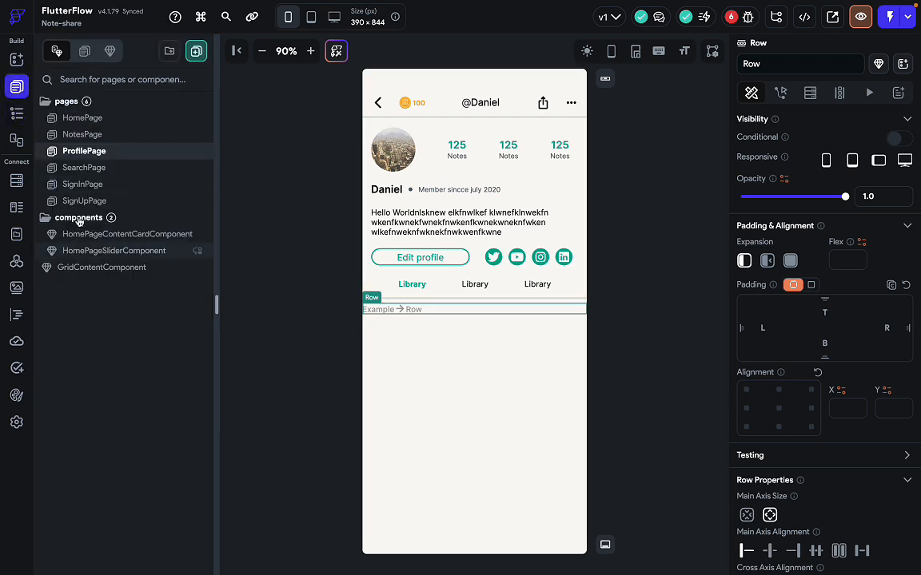
pyautogui.click(80, 250)
pyautogui.click(109, 268)
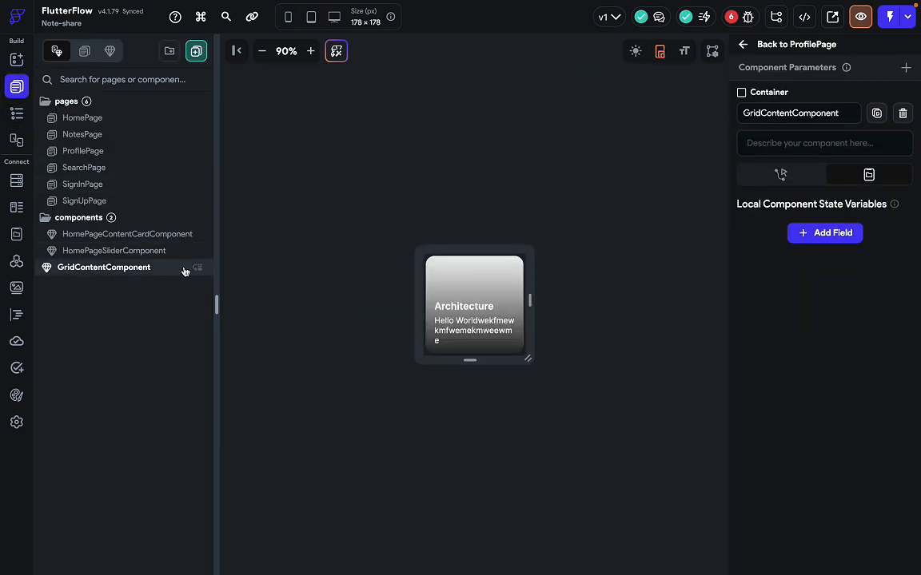
pyautogui.click(431, 334)
pyautogui.click(425, 342)
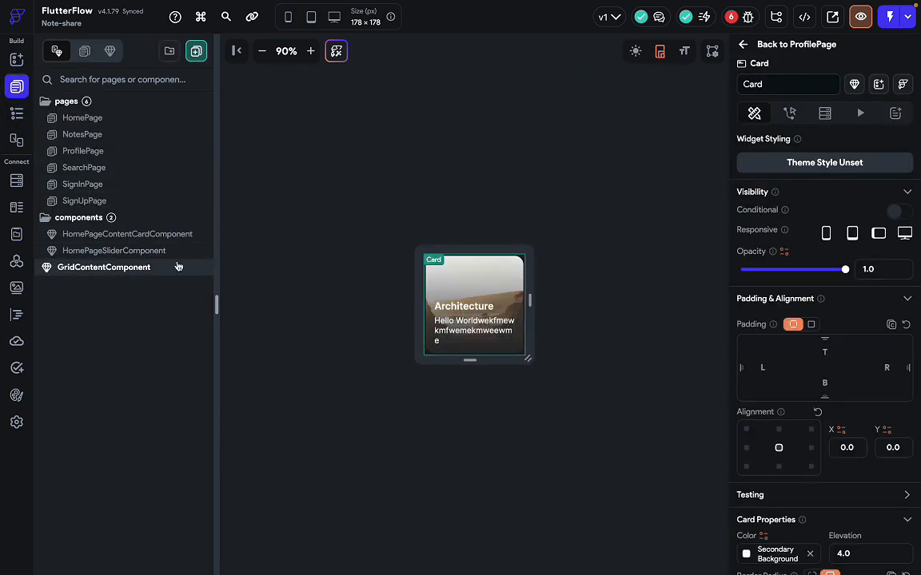
pyautogui.click(17, 113)
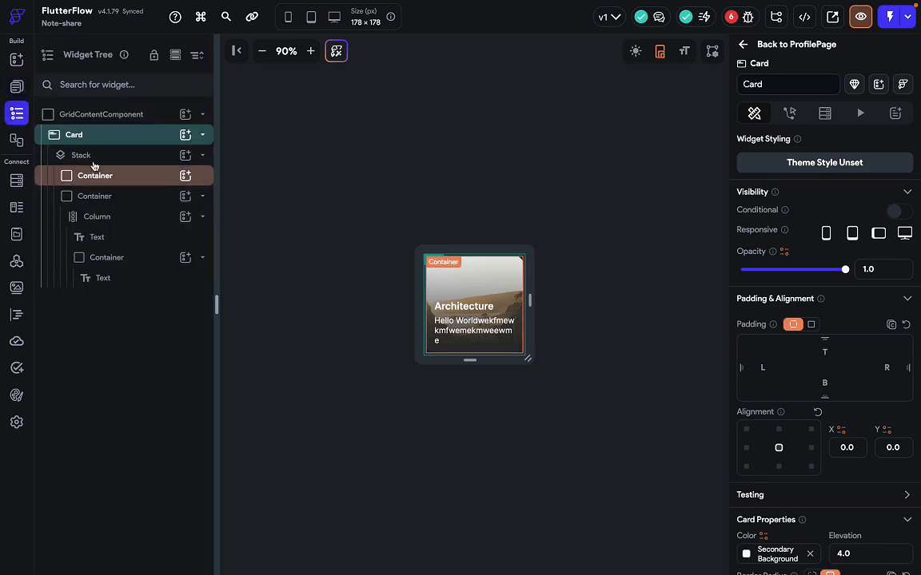
pyautogui.click(124, 139)
# Copy the Card and open ProfilePage.
pyautogui.hotkey('ctrl', 'c')
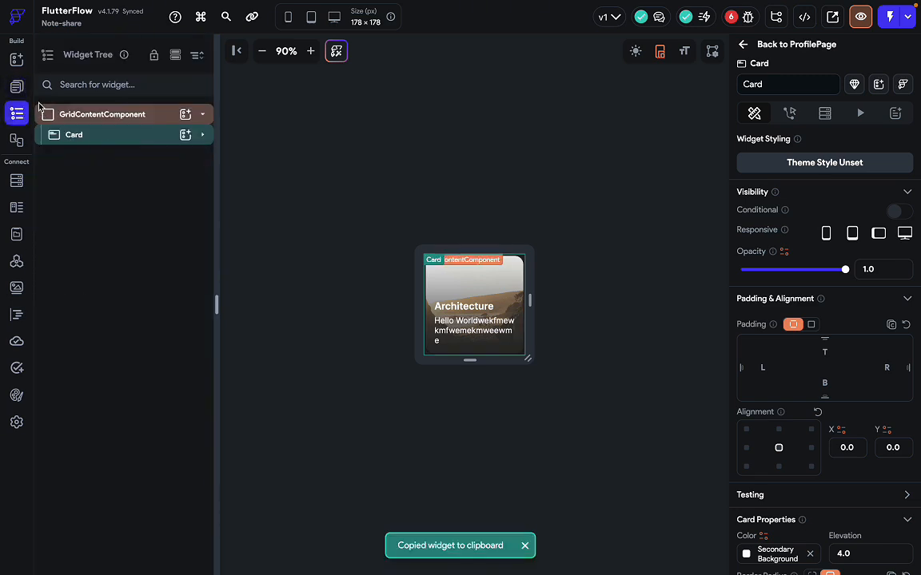
pyautogui.click(19, 90)
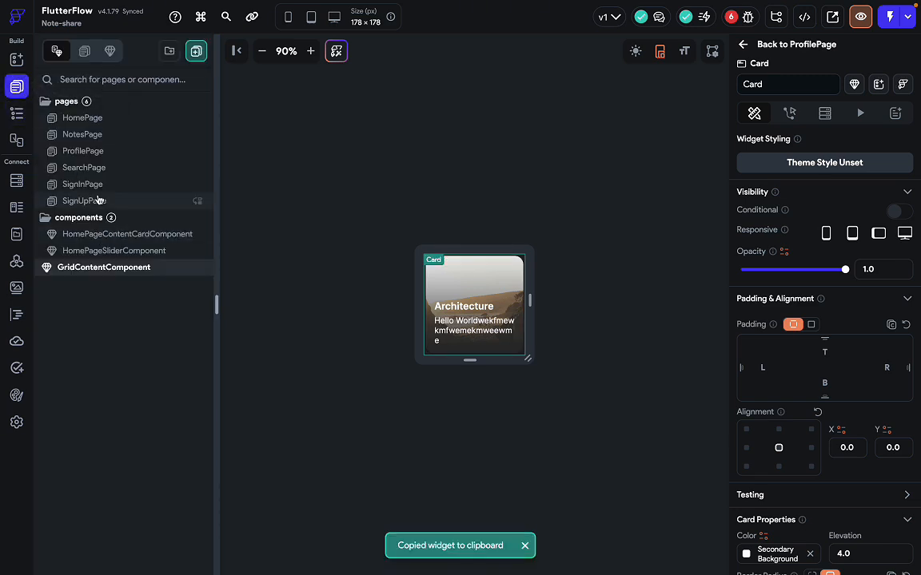
pyautogui.click(107, 152)
# Try pasting the copied Card into the empty row and dismiss the Invalid Action notice.
pyautogui.click(394, 311)
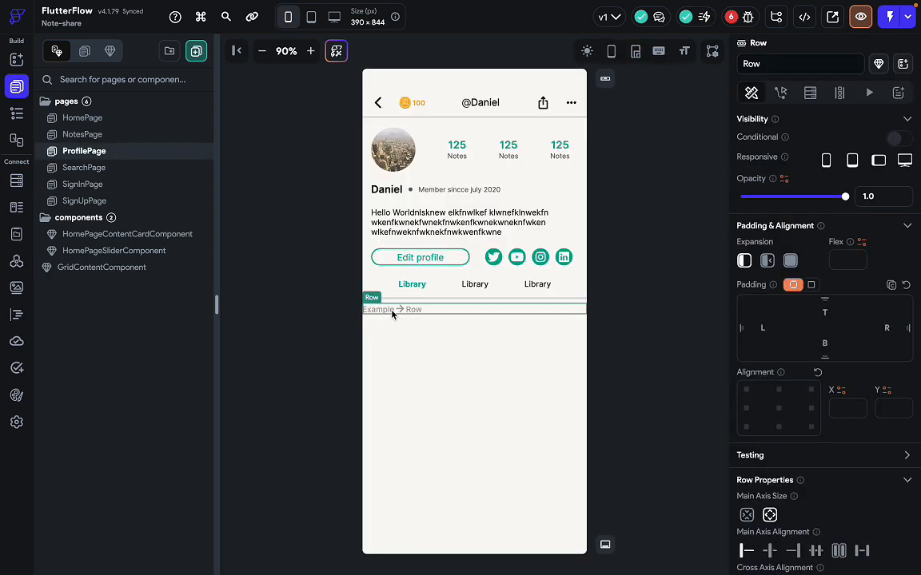
pyautogui.hotkey('ctrl', 'v')
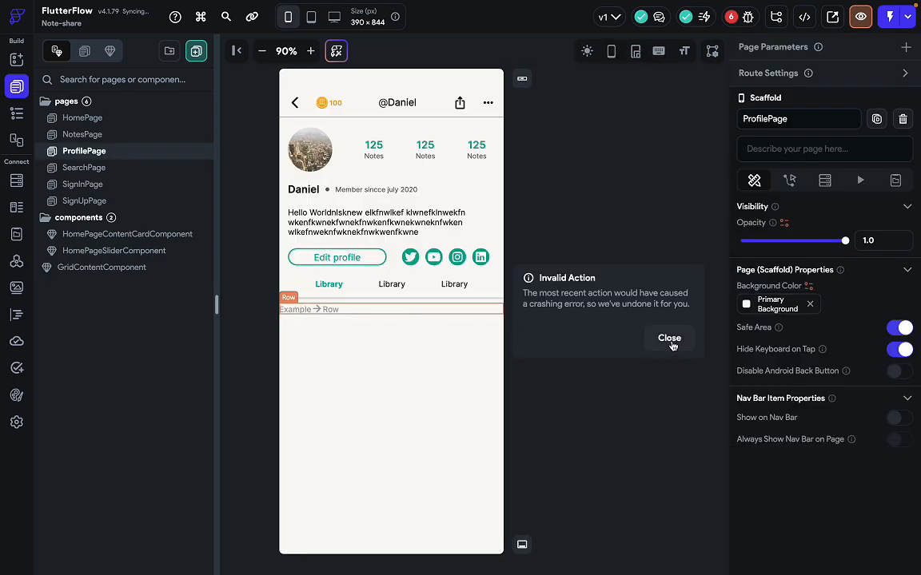
pyautogui.click(668, 338)
pyautogui.click(413, 308)
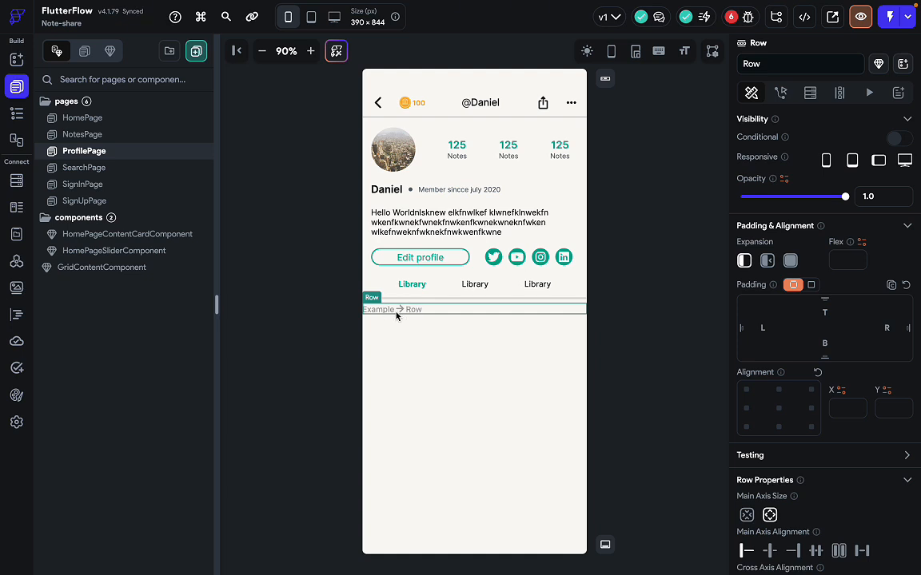
# Drop a new Container into the row and place GridContentComponent inside it.
pyautogui.press('super+e')
pyautogui.click(639, 323)
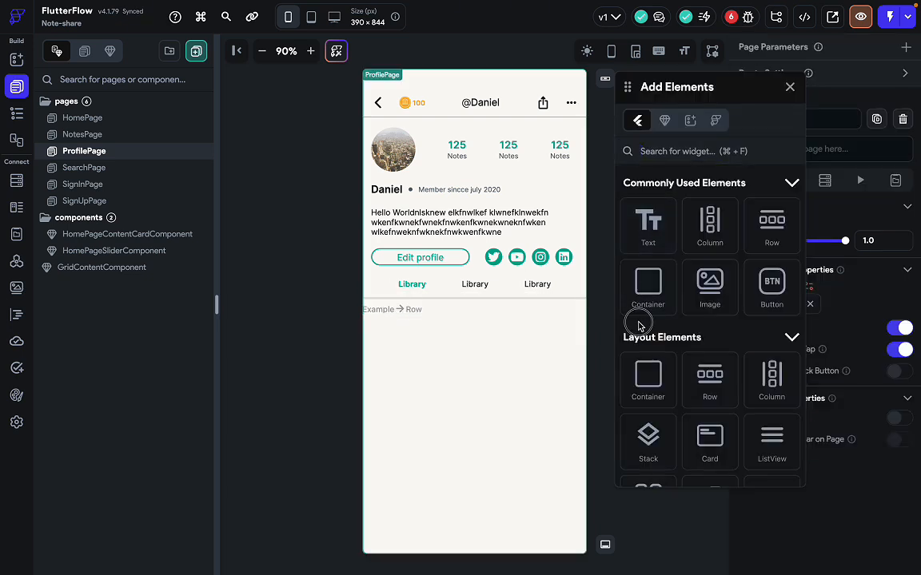
pyautogui.moveTo(648, 287); pyautogui.dragTo(390, 313)
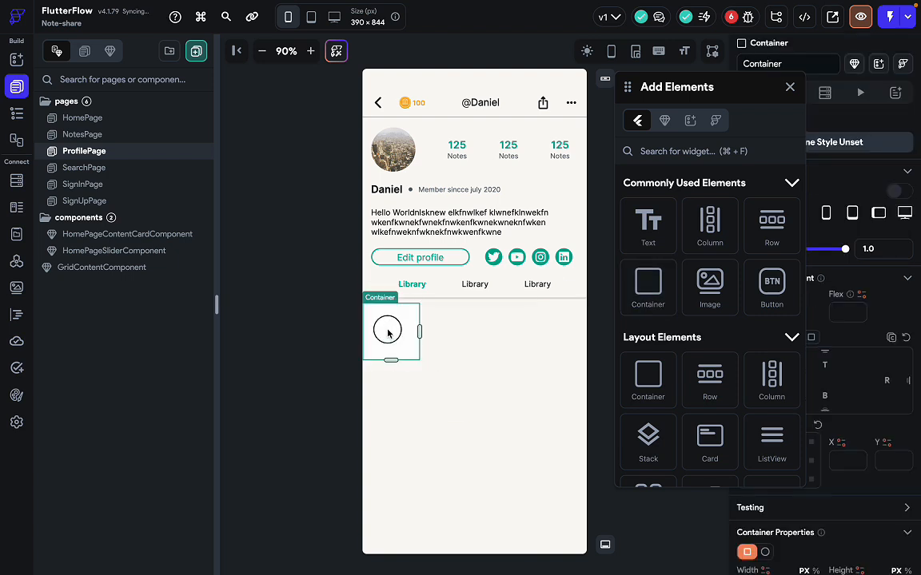
pyautogui.press('super+f')
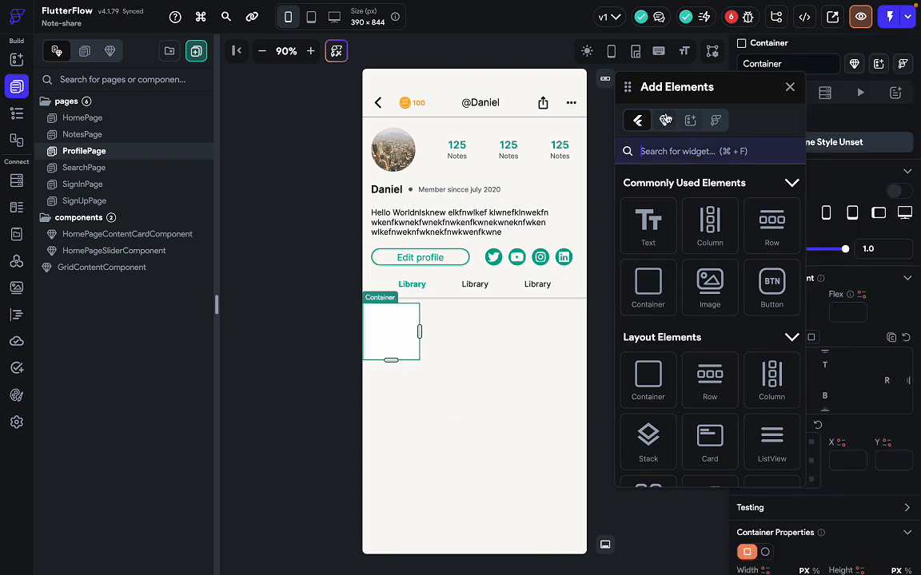
pyautogui.press('Escape')
pyautogui.click(664, 119)
pyautogui.scroll(-3, 674, 376)
pyautogui.moveTo(674, 376); pyautogui.dragTo(391, 329)
pyautogui.click(453, 346)
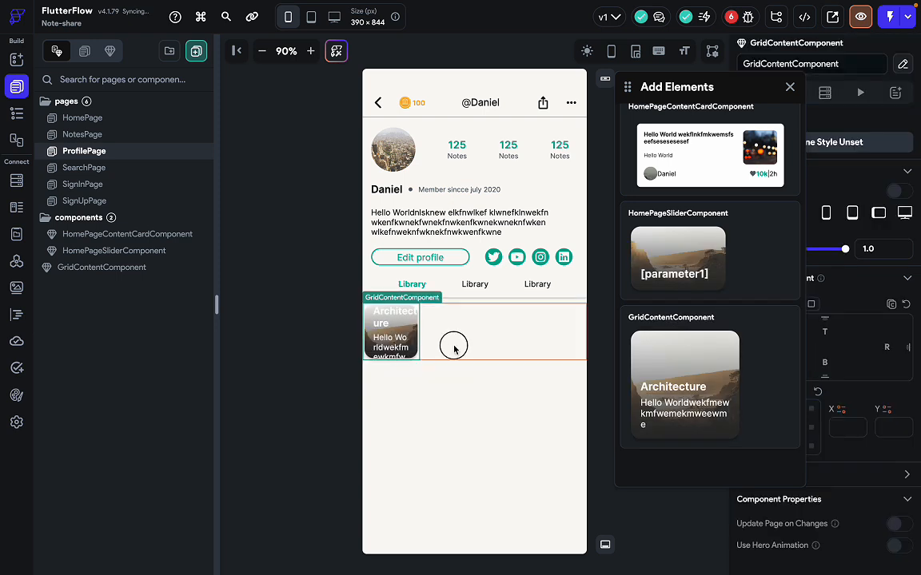
pyautogui.click(788, 88)
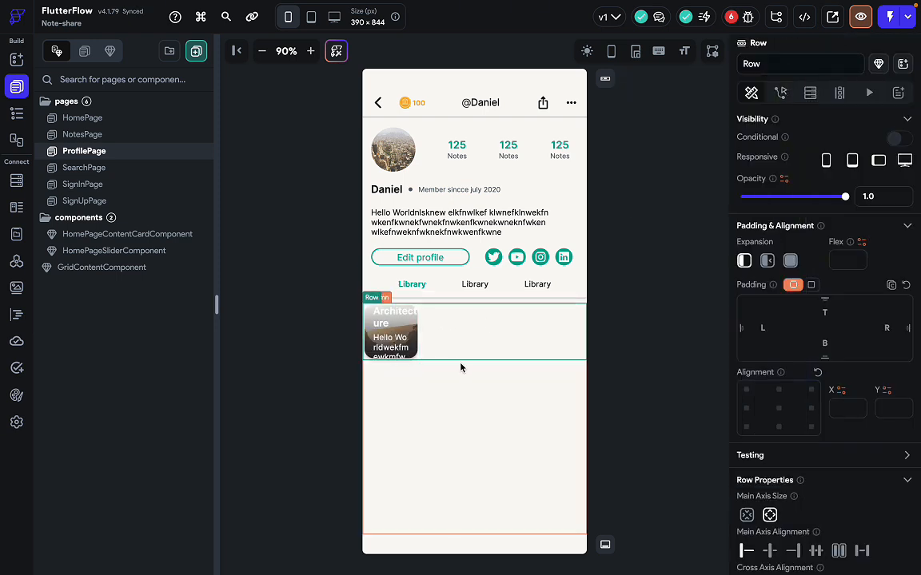
# Select the card's Container in the widget tree, clear its Width, and dismiss the Invalid Action notice.
pyautogui.scroll(-3, 803, 442)
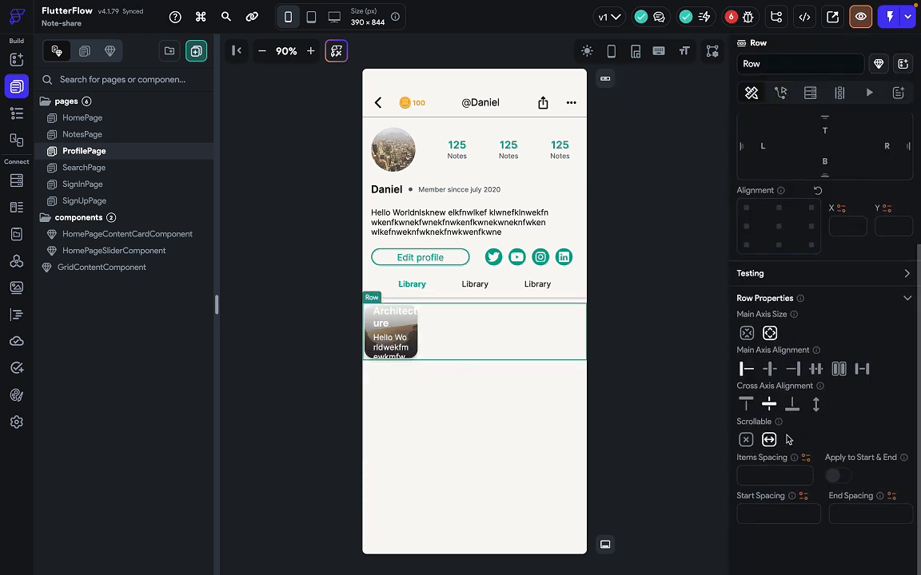
pyautogui.click(17, 113)
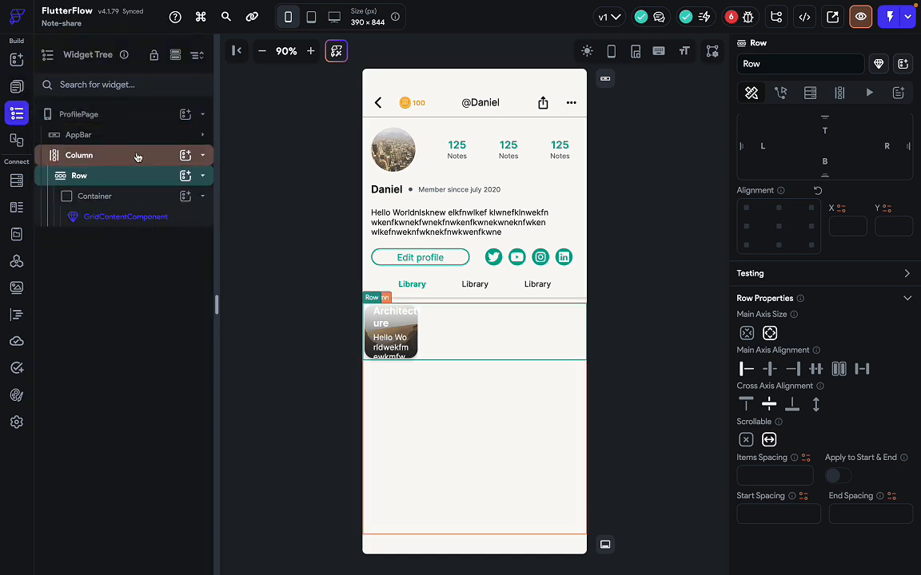
pyautogui.click(134, 196)
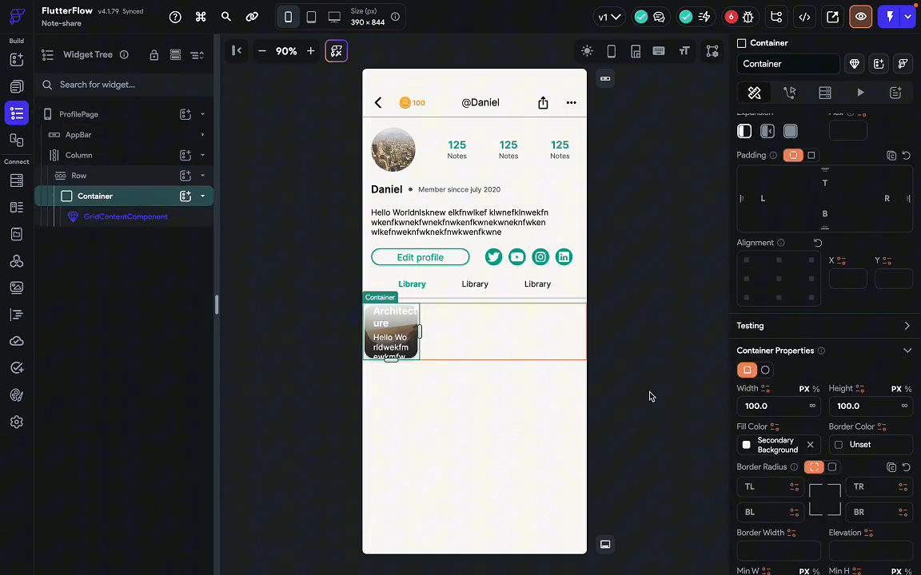
pyautogui.click(791, 410)
pyautogui.press('BackSpace')
pyautogui.press('BackSpace')
pyautogui.press('BackSpace')
pyautogui.press('BackSpace')
pyautogui.press('BackSpace')
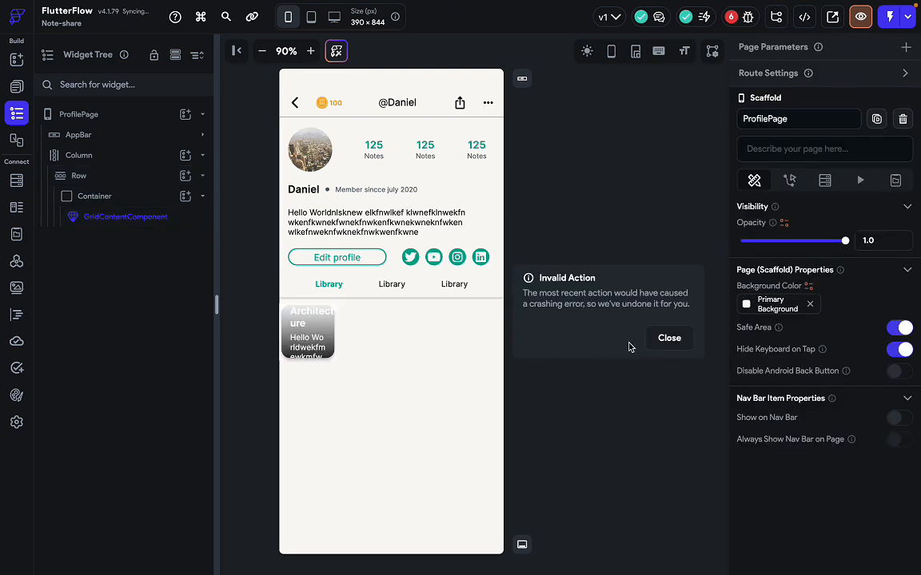
pyautogui.click(664, 339)
# Click through the Row, Column, Container and GridContentComponent to check the nesting.
pyautogui.click(405, 334)
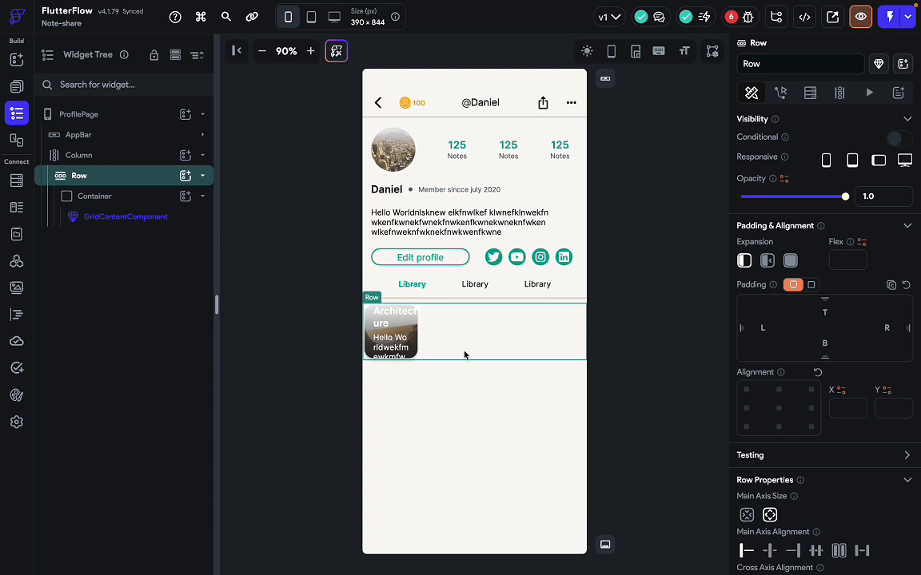
pyautogui.click(463, 425)
pyautogui.click(464, 320)
pyautogui.click(115, 200)
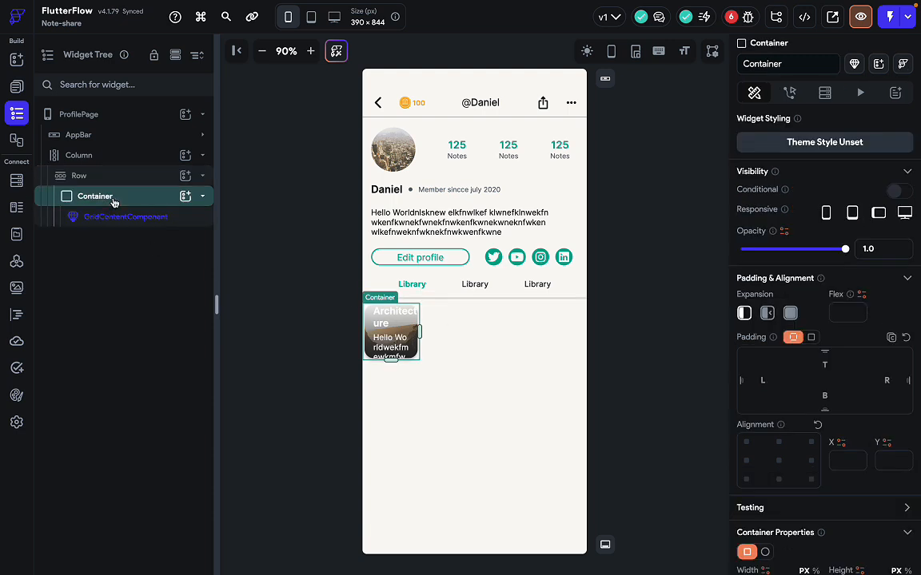
pyautogui.click(128, 221)
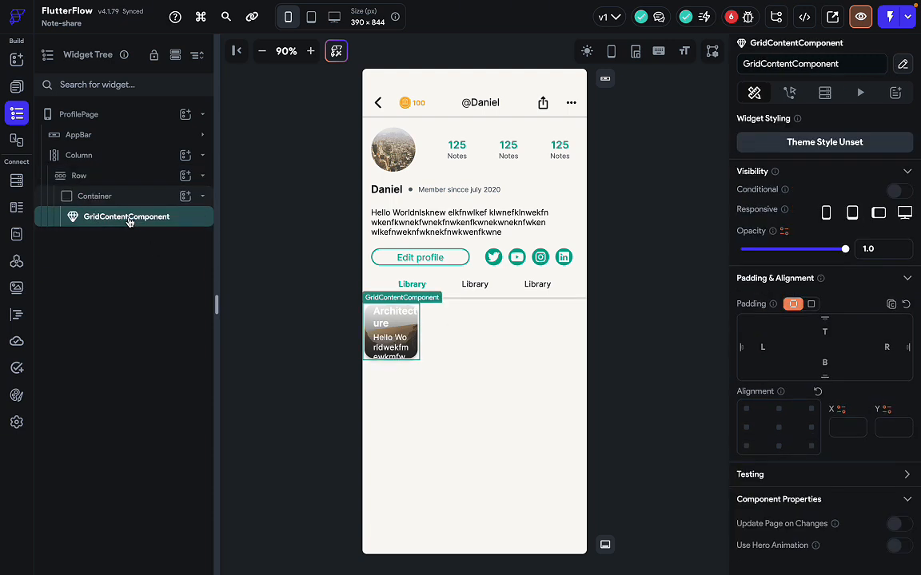
# Check the Architecture card's size in the Figma My Boards group.
pyautogui.hotkey('ctrl', 'Right')
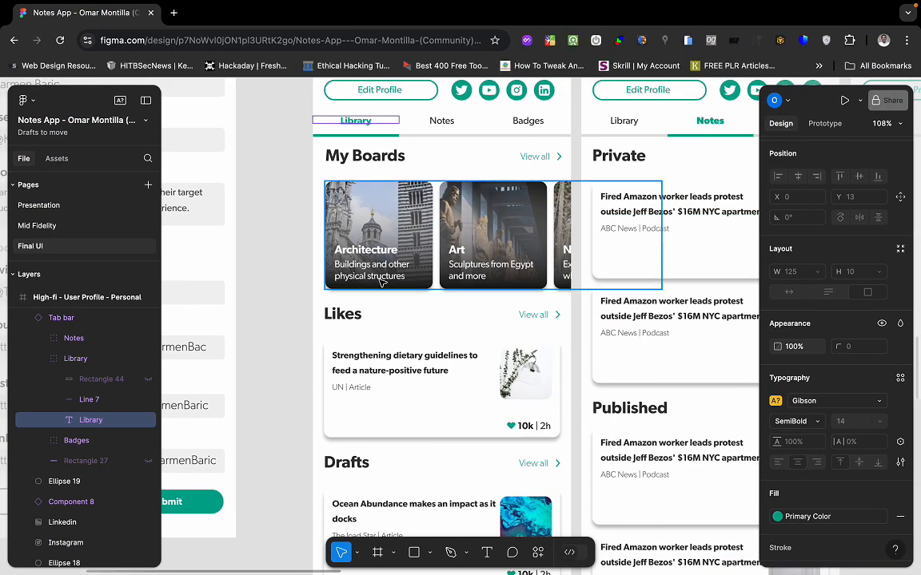
pyautogui.click(412, 281)
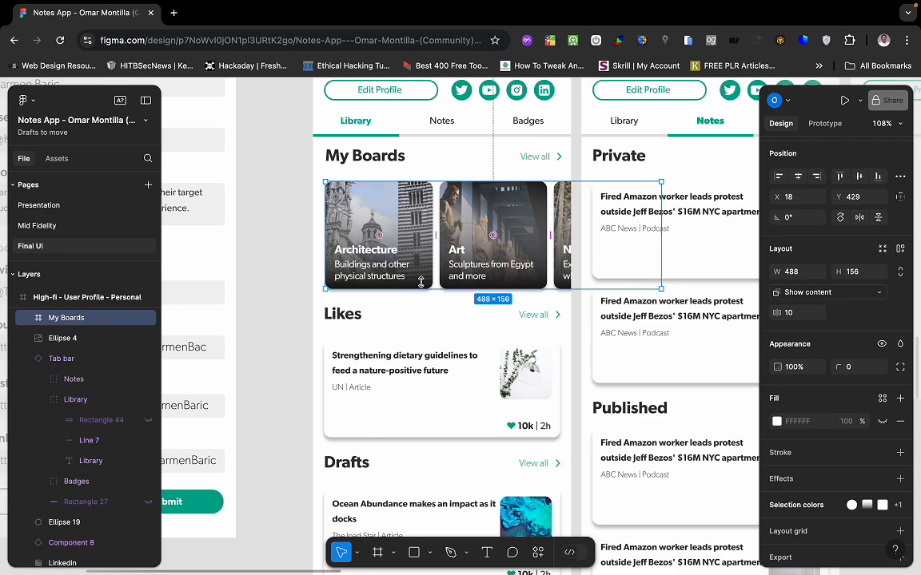
pyautogui.click(427, 205)
pyautogui.click(427, 206)
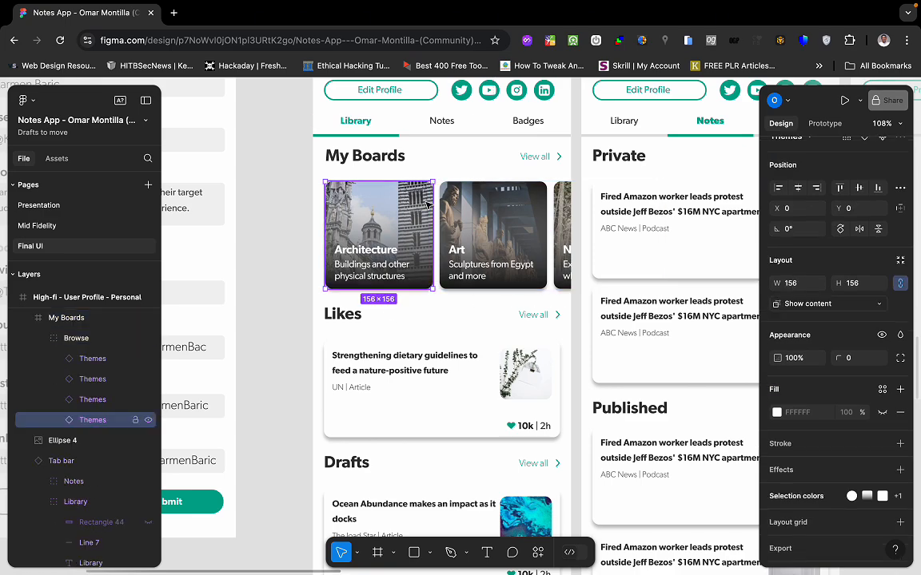
pyautogui.hotkey('ctrl', 'Left')
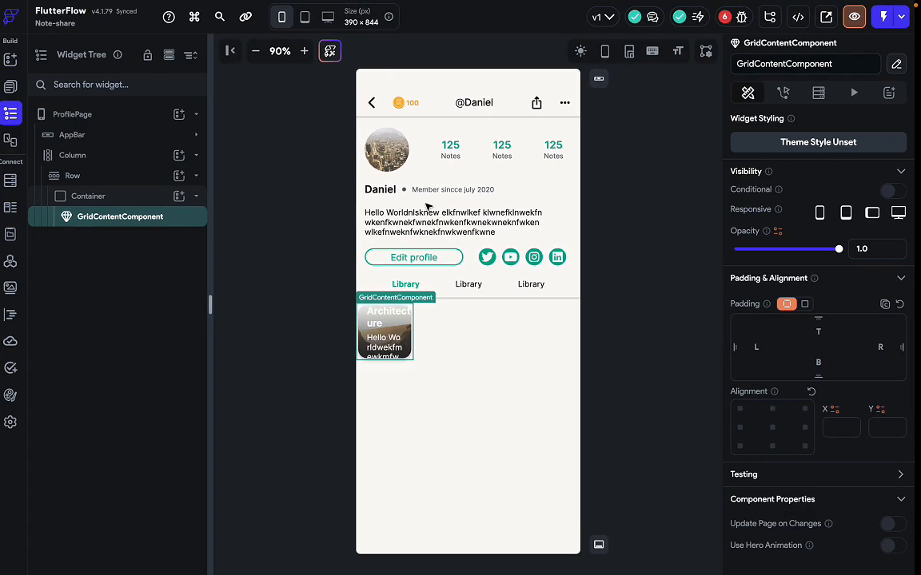
# Set the card's Container Width and Height to 156.
pyautogui.click(112, 198)
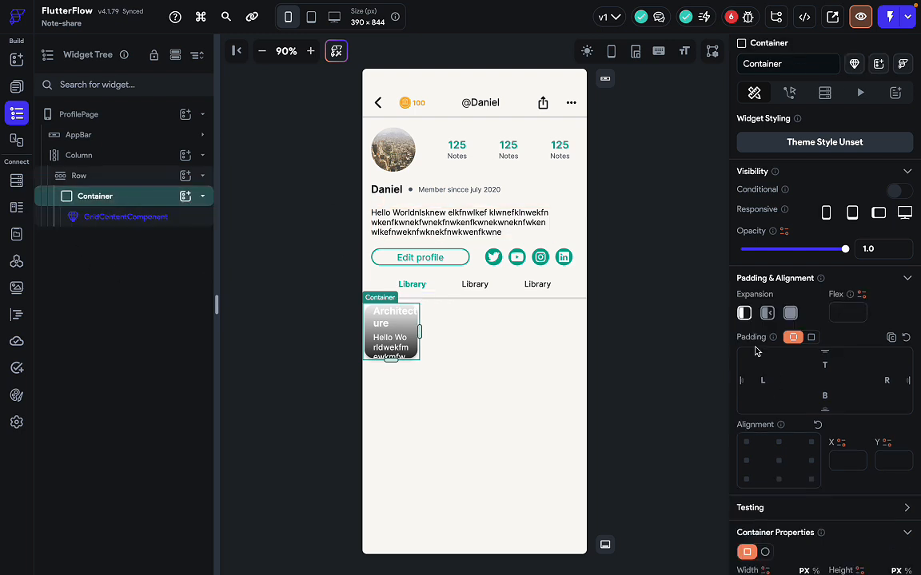
pyautogui.scroll(-2, 811, 482)
pyautogui.moveTo(772, 475); pyautogui.dragTo(710, 478)
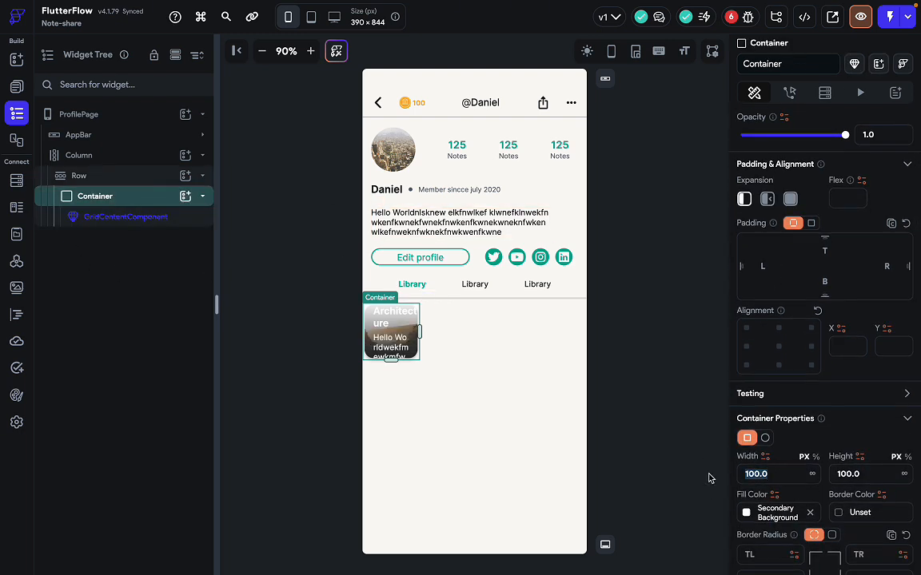
pyautogui.write('156')
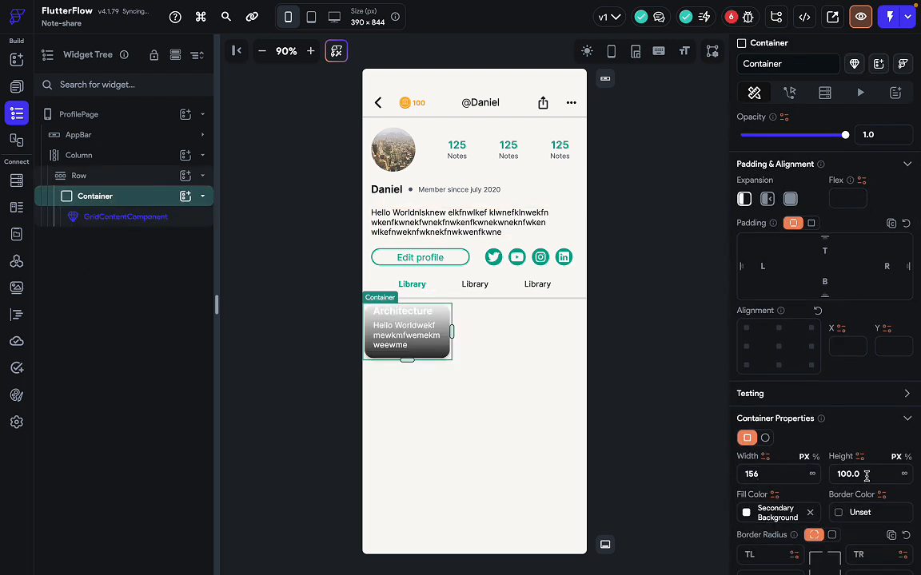
pyautogui.moveTo(866, 475); pyautogui.dragTo(804, 471)
pyautogui.write('15')
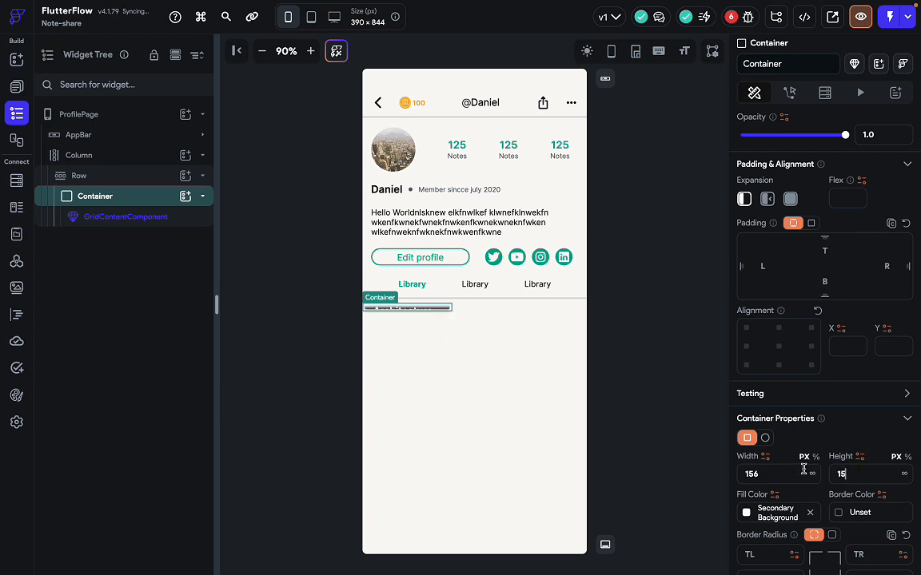
pyautogui.write('6')
pyautogui.click(485, 386)
pyautogui.click(671, 408)
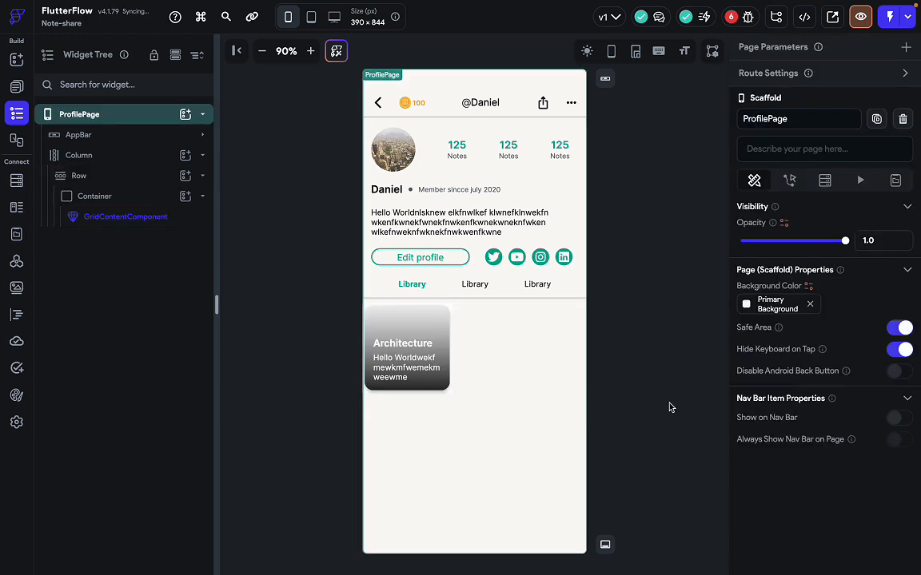
# Compare with Figma again and keep the Row's horizontal scrolling enabled.
pyautogui.hotkey('ctrl', 'Right')
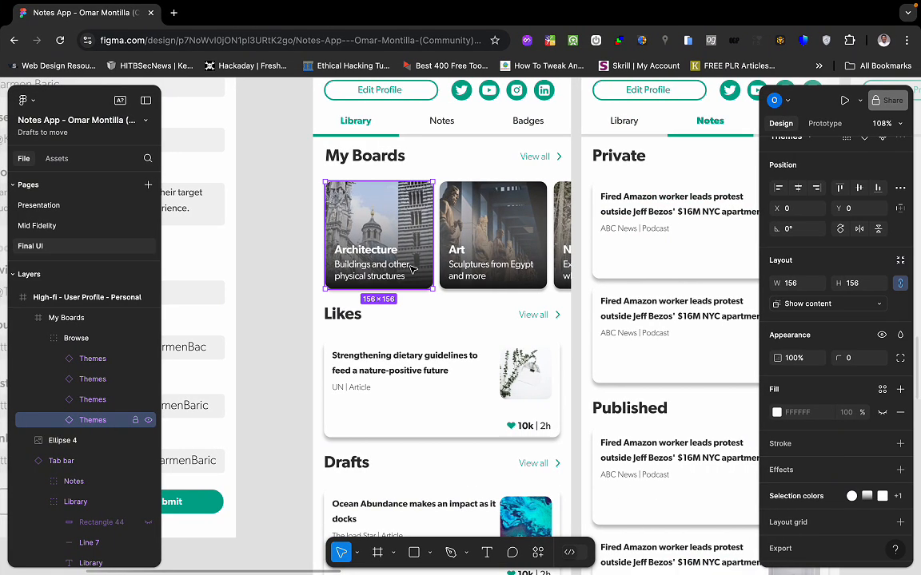
pyautogui.hotkey('ctrl', 'Left')
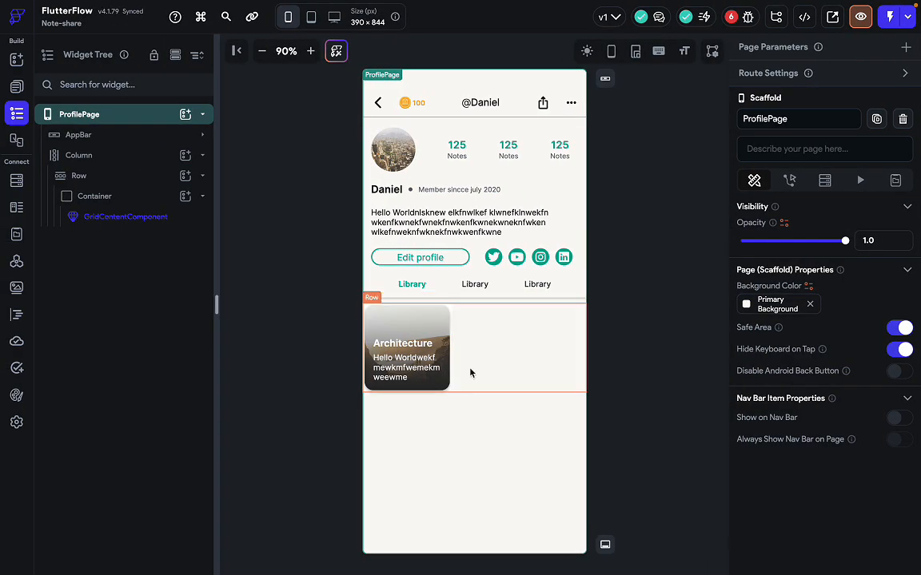
pyautogui.click(470, 373)
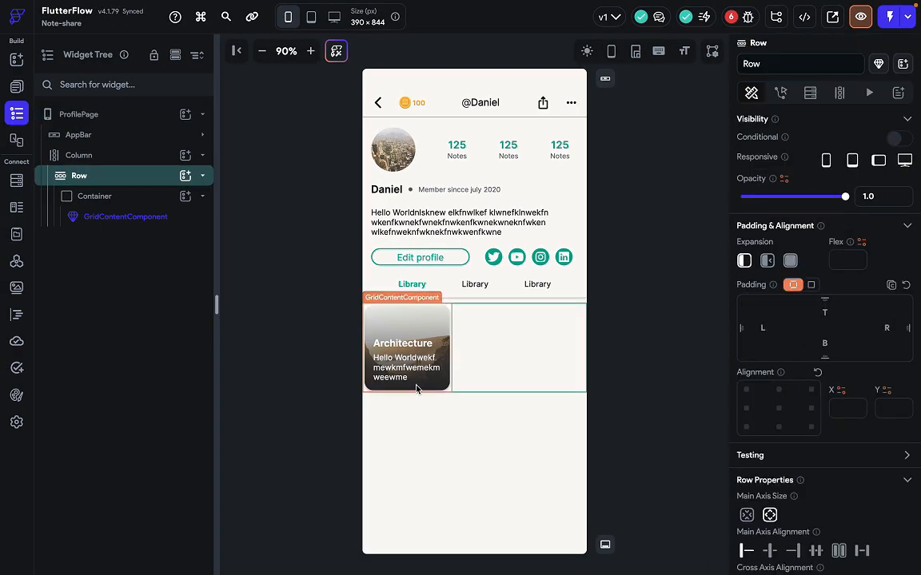
pyautogui.hotkey('ctrl', 'Right')
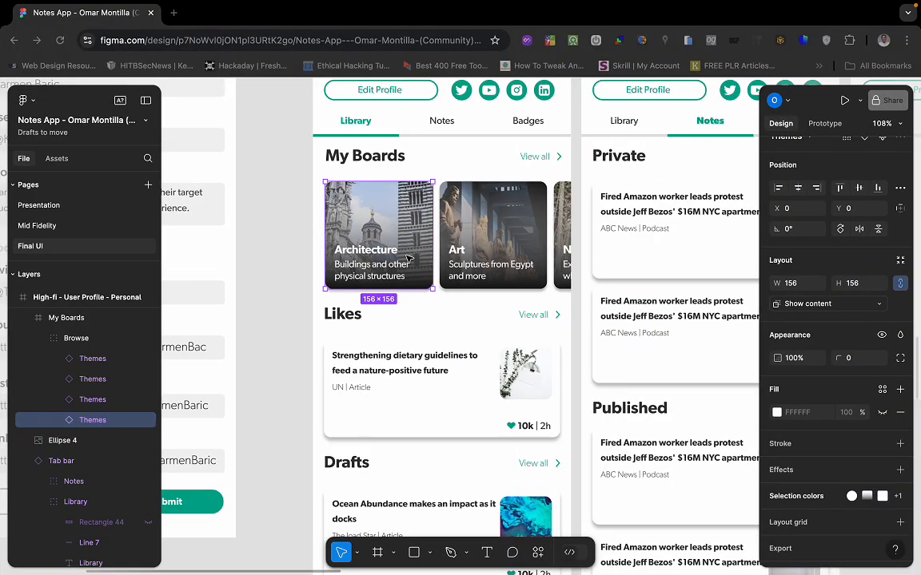
pyautogui.hotkey('ctrl', 'Left')
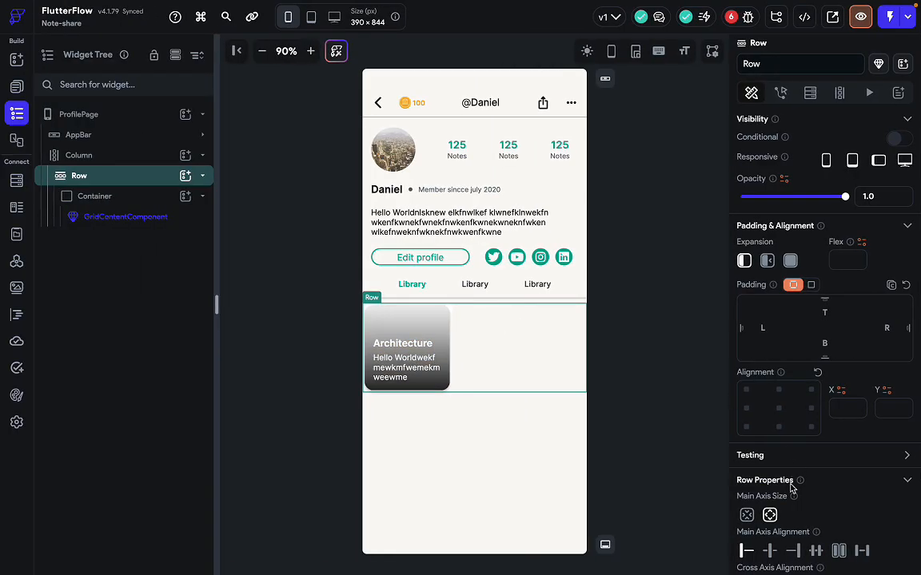
pyautogui.scroll(-3, 791, 489)
pyautogui.click(746, 477)
pyautogui.click(768, 476)
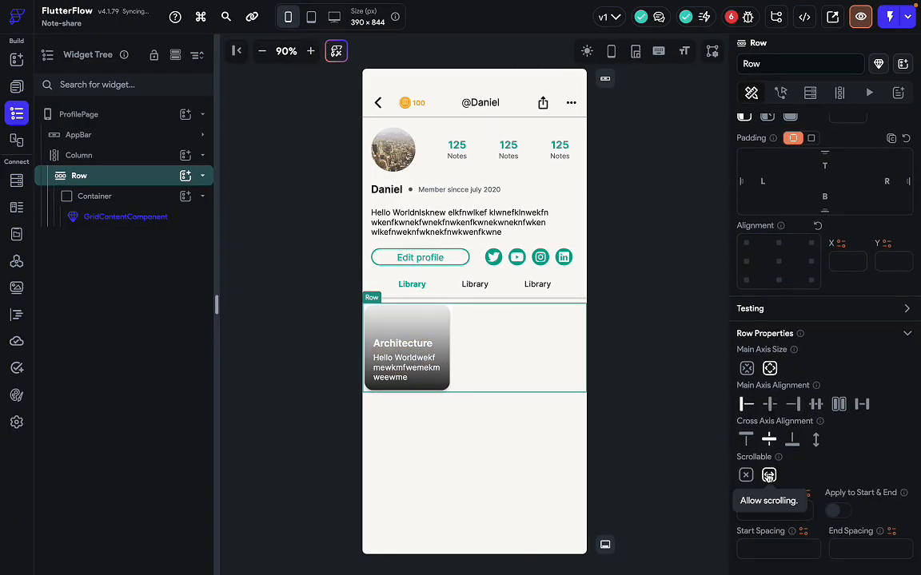
pyautogui.scroll(2, 826, 211)
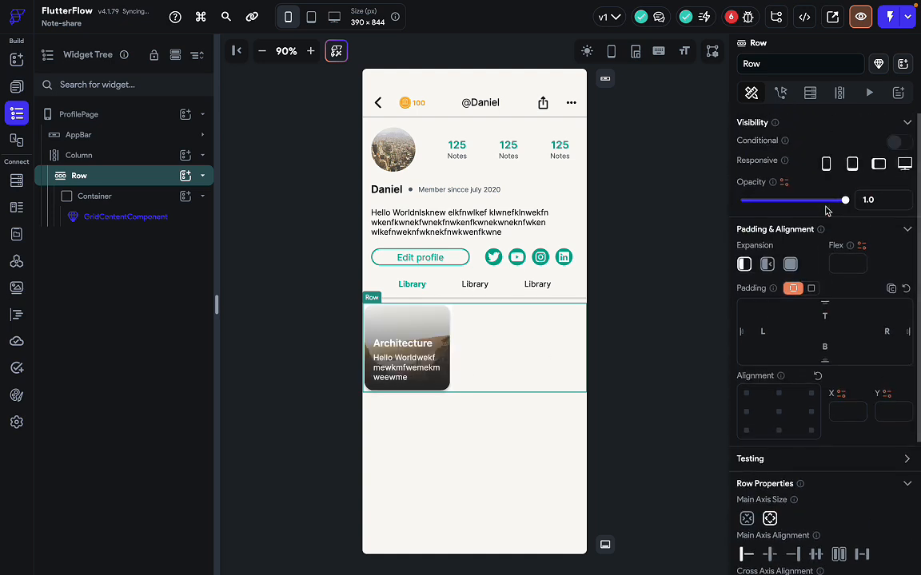
# On the Row's Generate Children tab, name the variable rowChildren with Max Items 4.
pyautogui.click(840, 93)
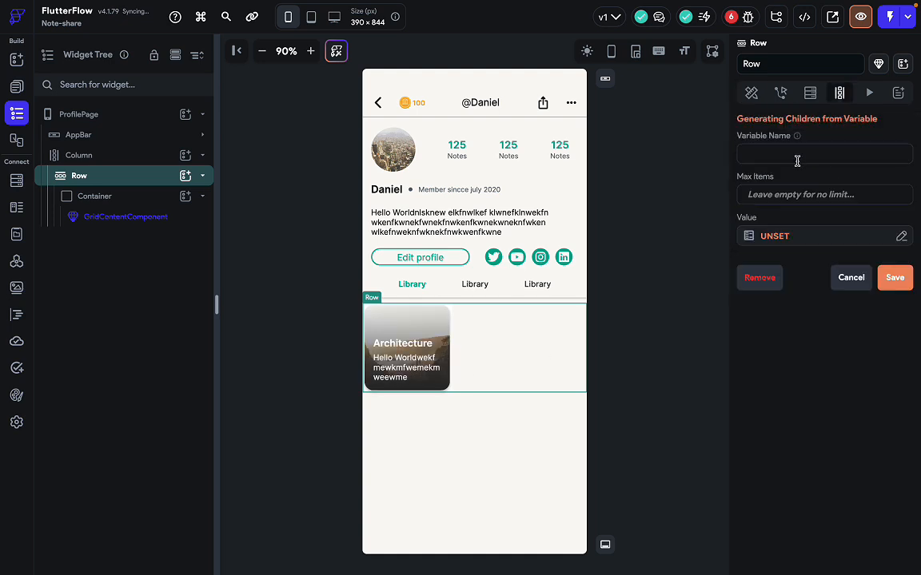
pyautogui.write('i')
pyautogui.press('BackSpace')
pyautogui.write('ro')
pyautogui.write('4')
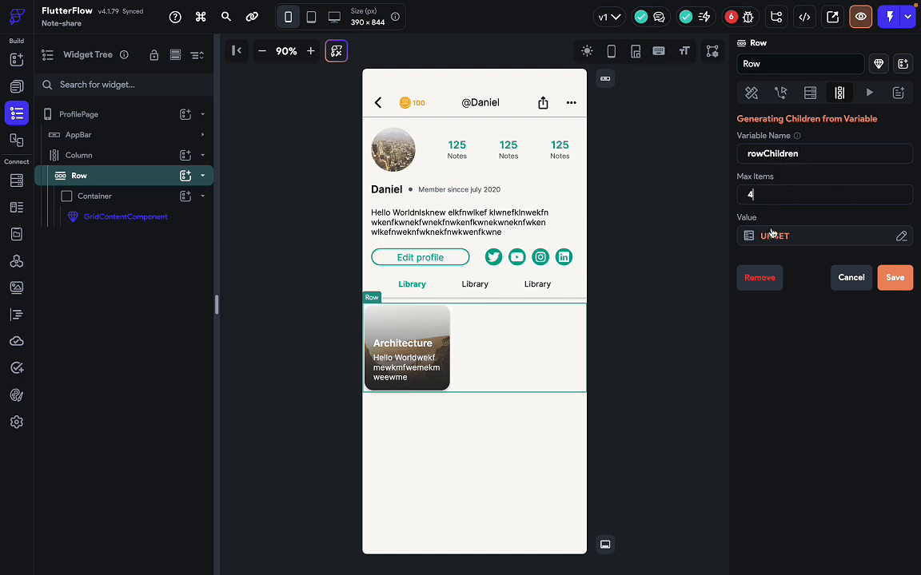
# Set its value to Random Data > List of Random Integers, then confirm, save and accept.
pyautogui.click(771, 234)
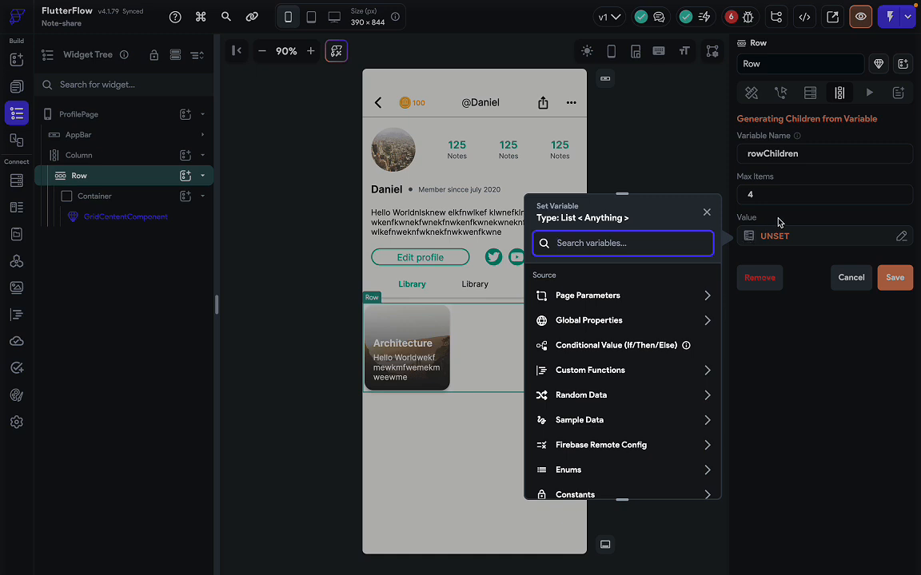
pyautogui.scroll(-1, 635, 382)
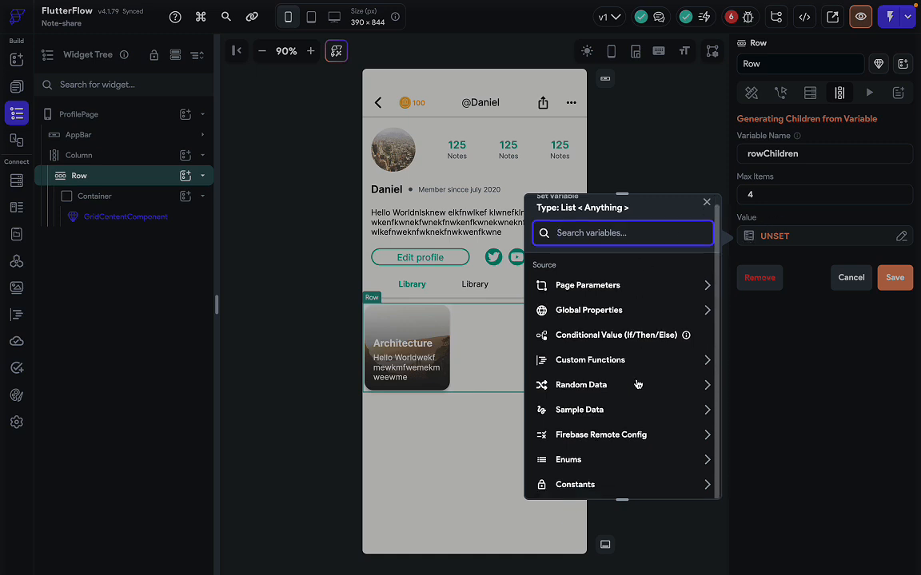
pyautogui.click(594, 386)
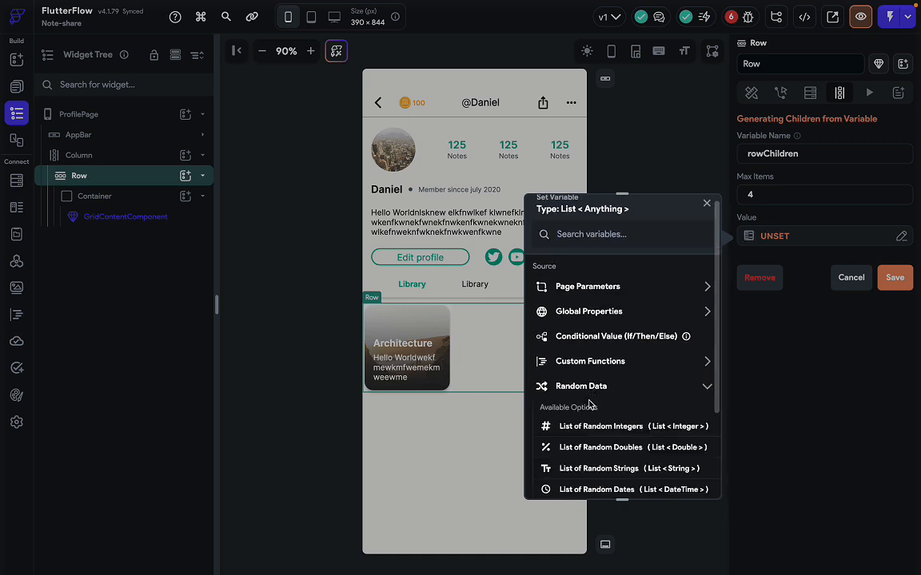
pyautogui.click(595, 425)
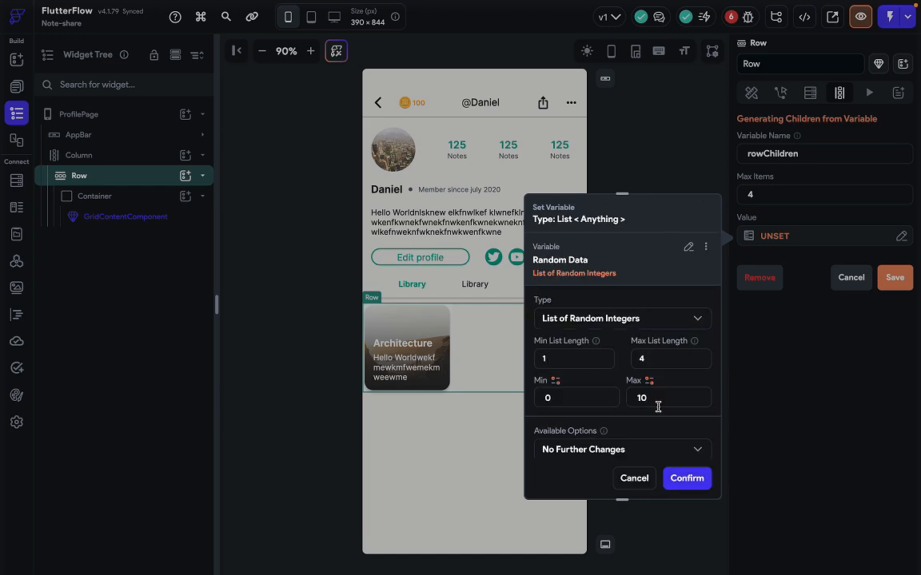
pyautogui.click(686, 477)
pyautogui.click(894, 278)
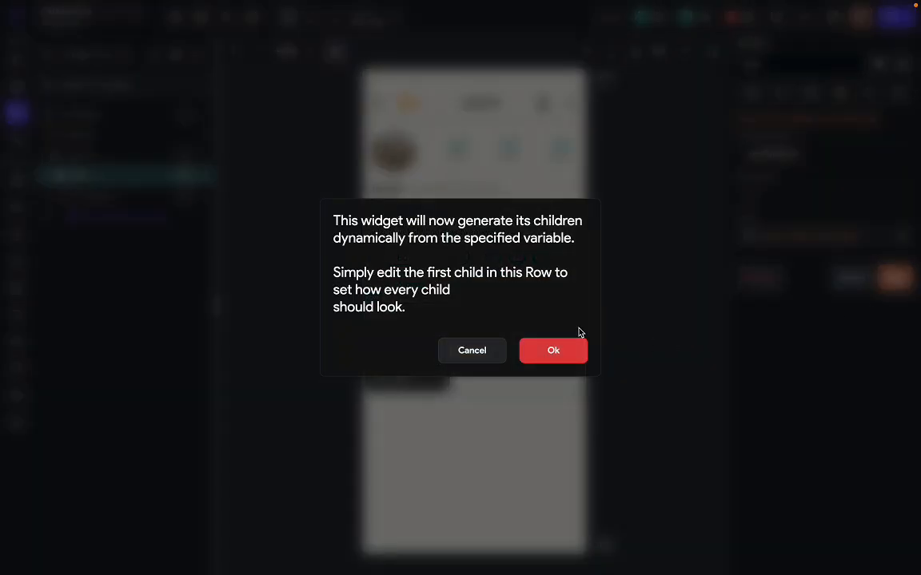
pyautogui.click(571, 349)
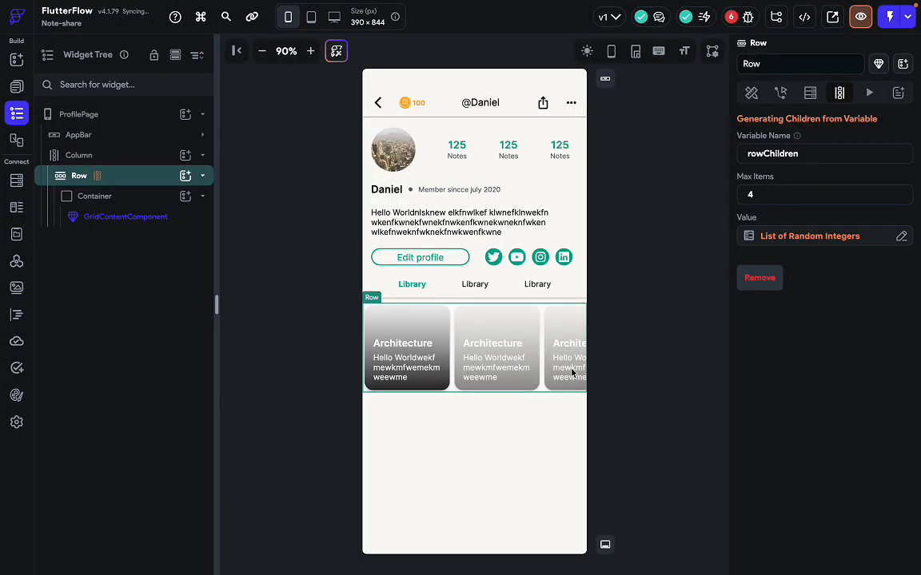
pyautogui.hotkey('ctrl', 'Right')
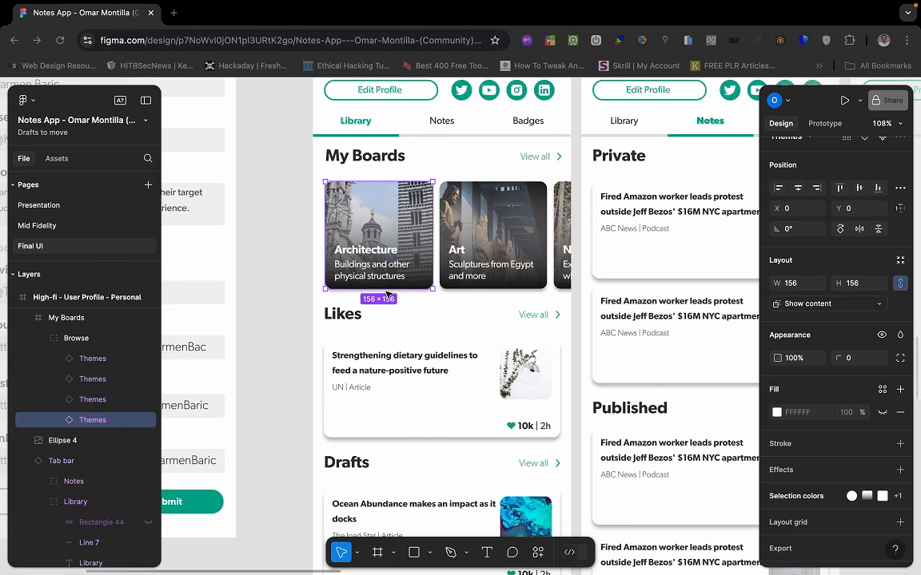
# Copy the Today header row from HomePage.
pyautogui.click(384, 157)
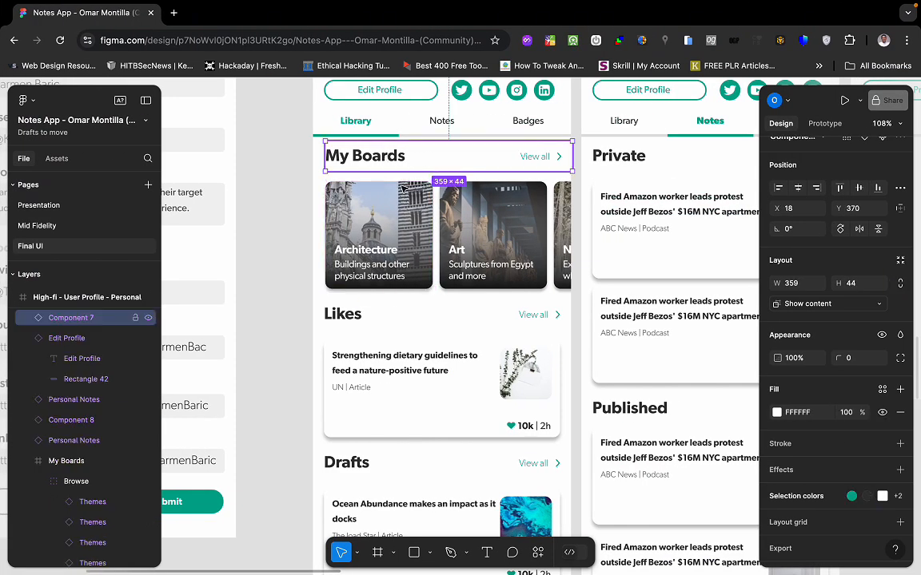
pyautogui.hotkey('ctrl', 'Left')
pyautogui.click(415, 407)
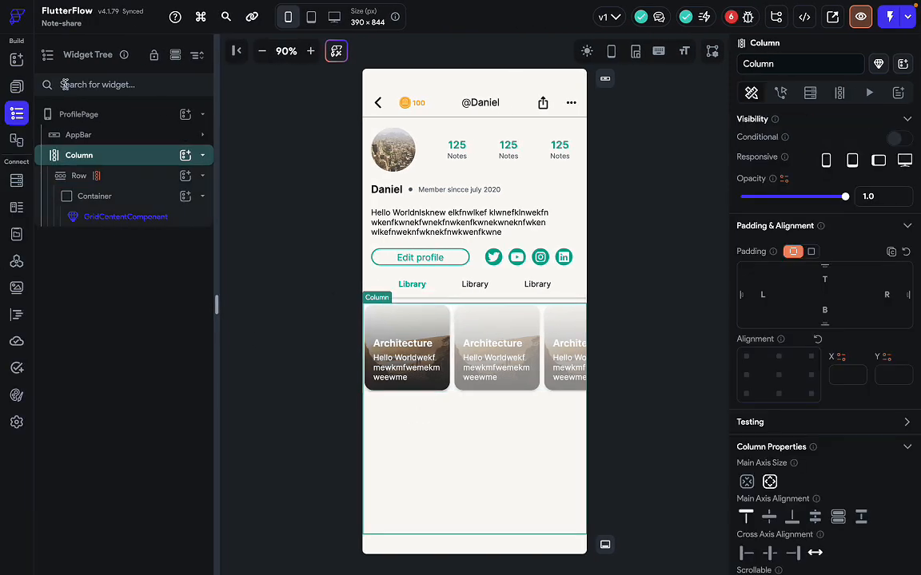
pyautogui.click(17, 87)
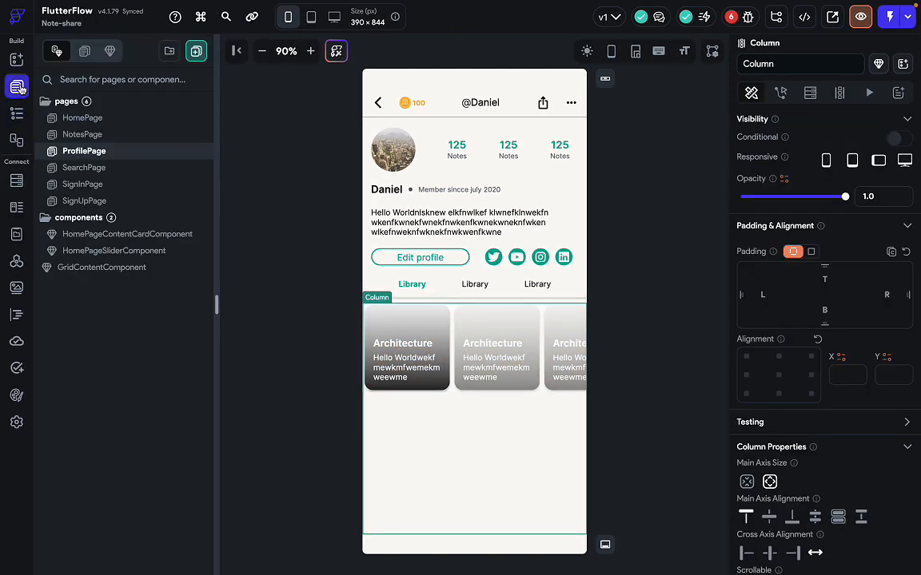
pyautogui.click(87, 122)
pyautogui.click(461, 240)
pyautogui.press('super+c')
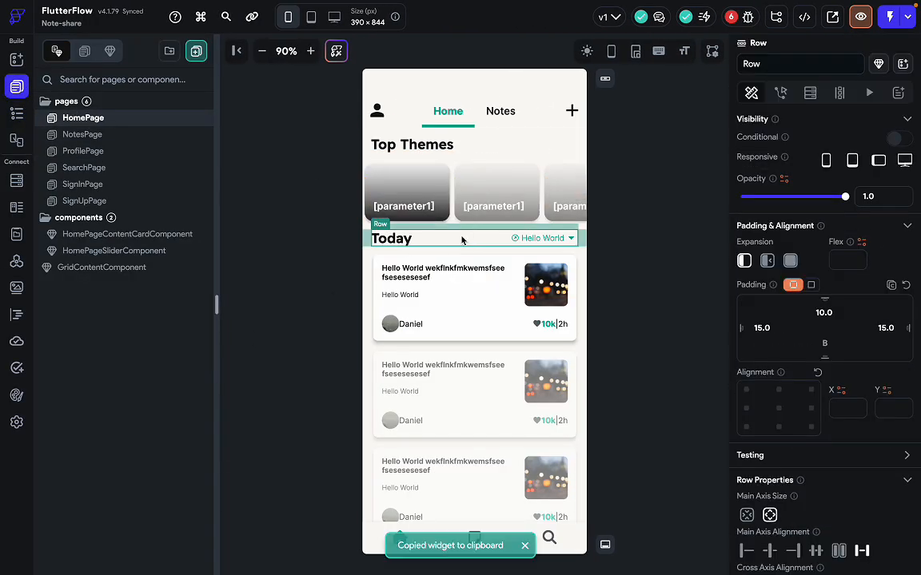
# Paste the Today header row into the ProfilePage column that holds the cards row.
pyautogui.hotkey('ctrl', 'Right')
pyautogui.hotkey('ctrl', 'Left')
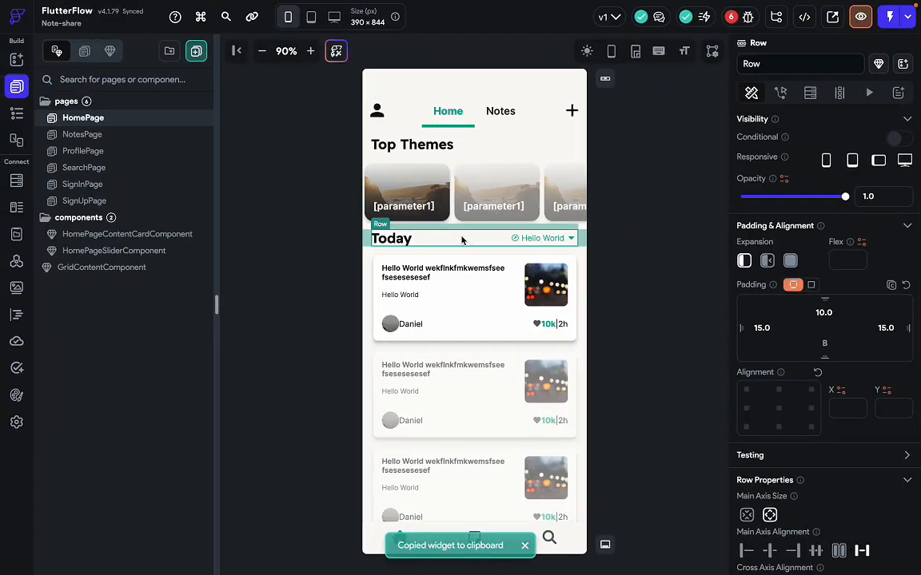
pyautogui.click(118, 151)
pyautogui.click(488, 426)
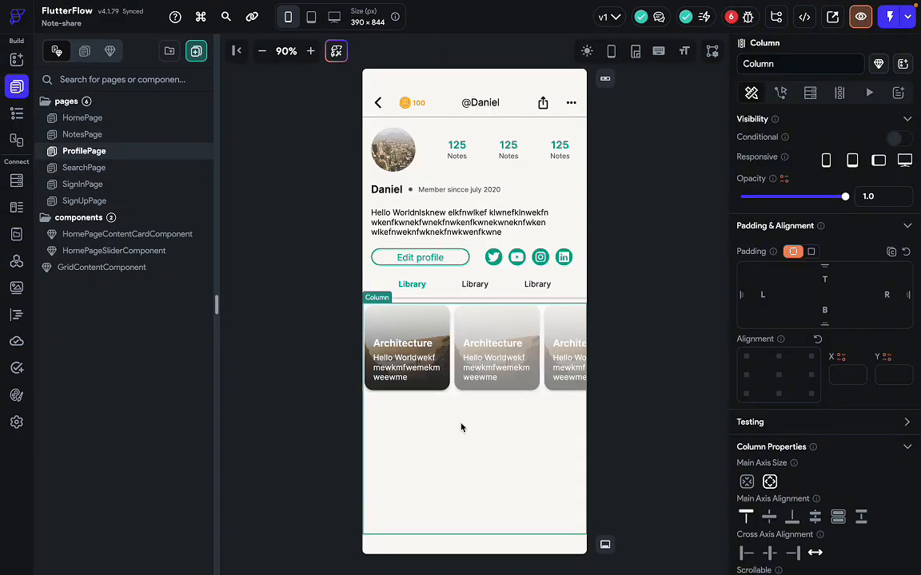
pyautogui.hotkey('ctrl', 'v')
pyautogui.click(457, 409)
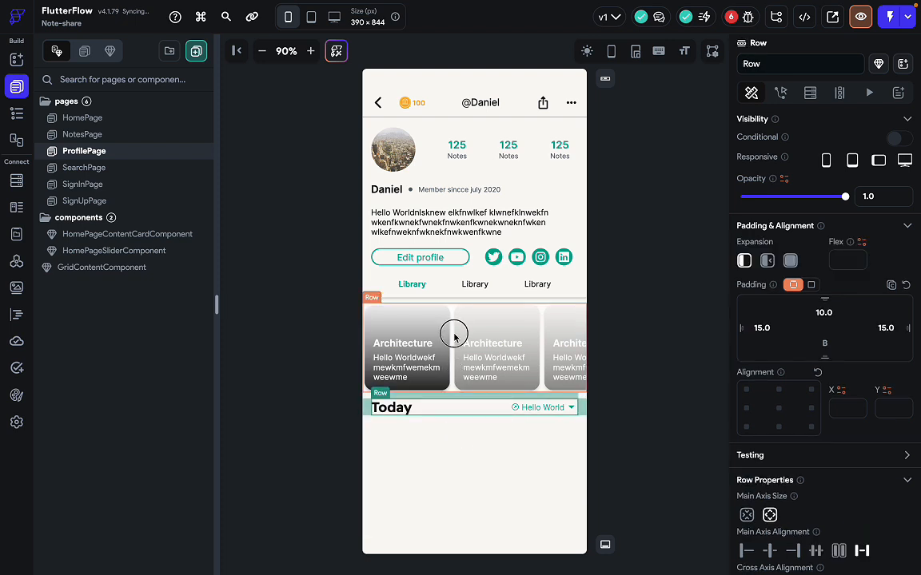
# Move the Today row above the cards row in the Widget Tree.
pyautogui.moveTo(454, 336); pyautogui.dragTo(460, 307)
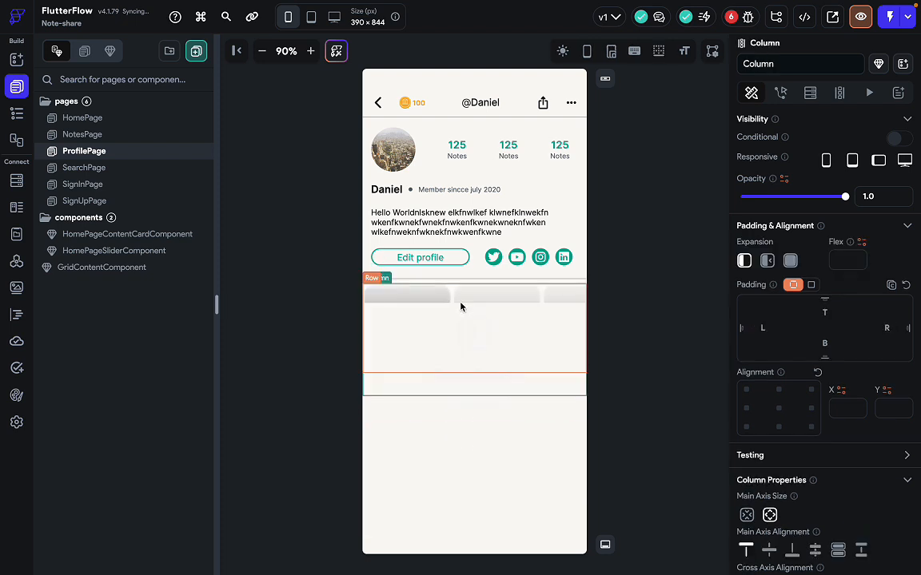
pyautogui.click(456, 363)
pyautogui.click(446, 409)
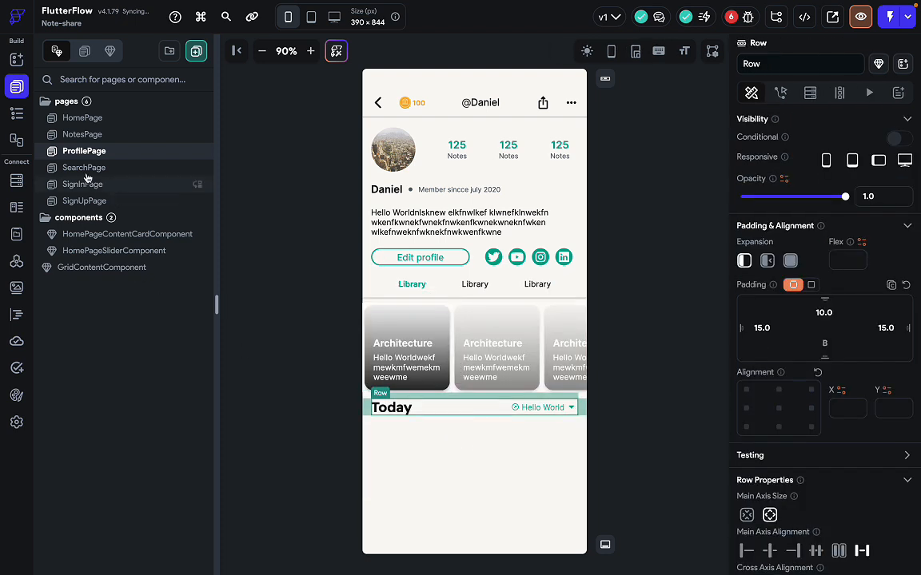
pyautogui.click(19, 116)
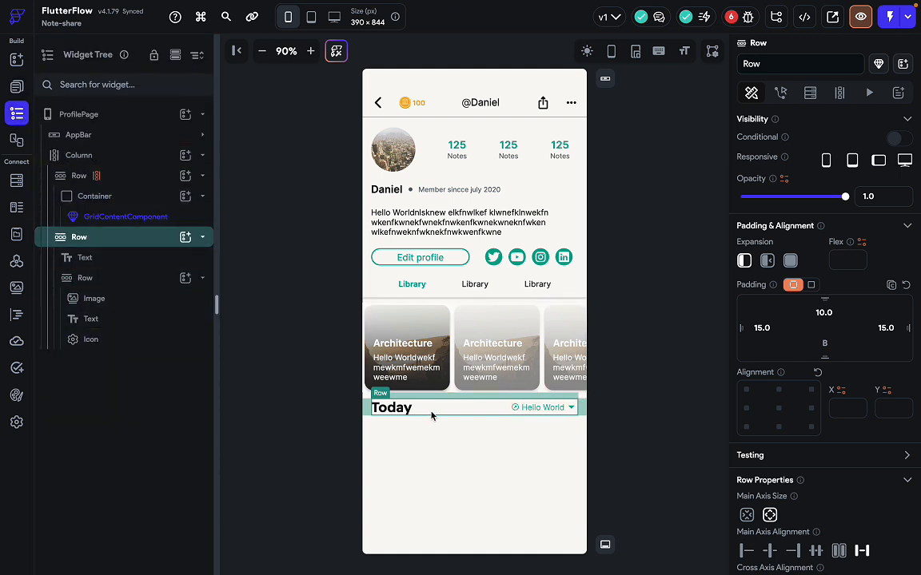
pyautogui.click(203, 239)
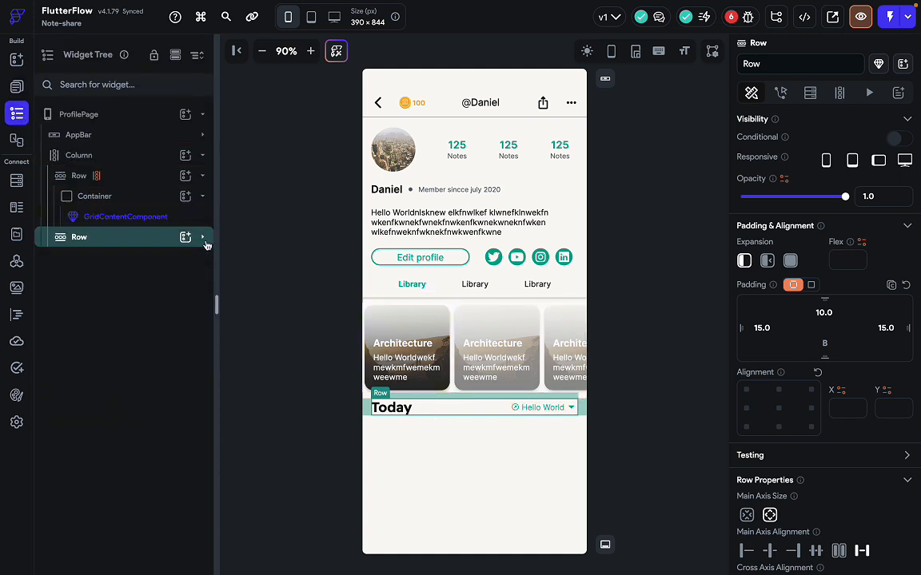
pyautogui.moveTo(140, 239); pyautogui.dragTo(143, 167)
# Add bottom padding beneath the Today header row.
pyautogui.click(493, 446)
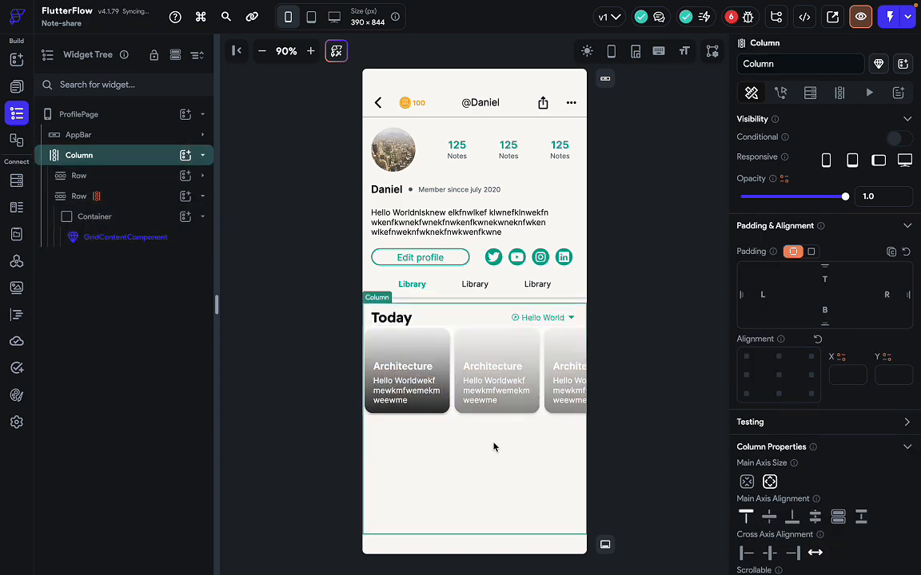
pyautogui.click(641, 457)
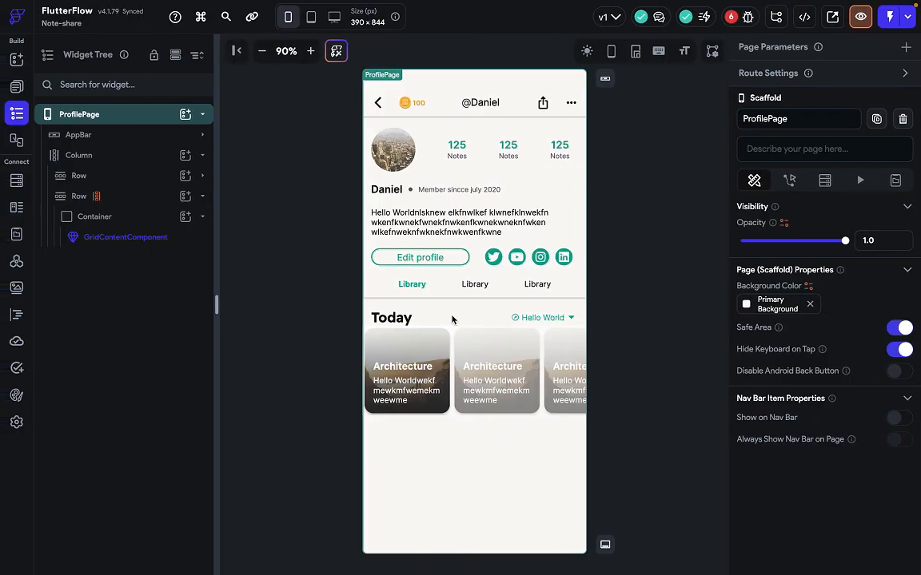
pyautogui.click(451, 320)
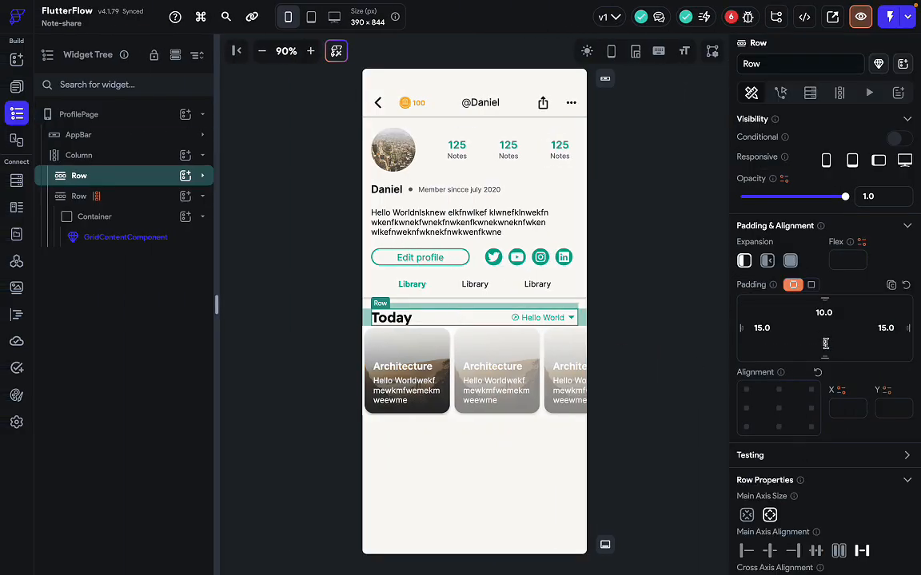
pyautogui.moveTo(824, 344); pyautogui.dragTo(825, 343)
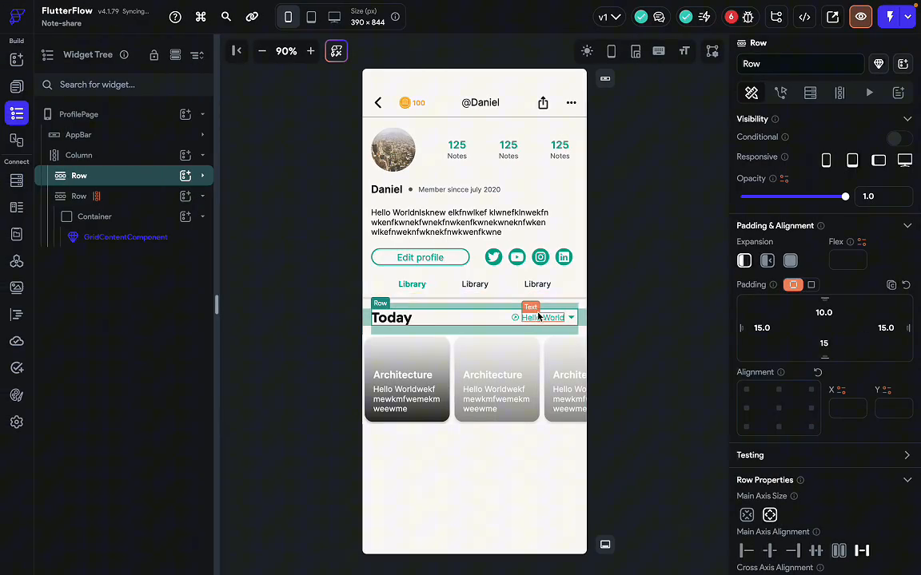
# Change the header's 'Hello World' label to 'View all'.
pyautogui.click(540, 317)
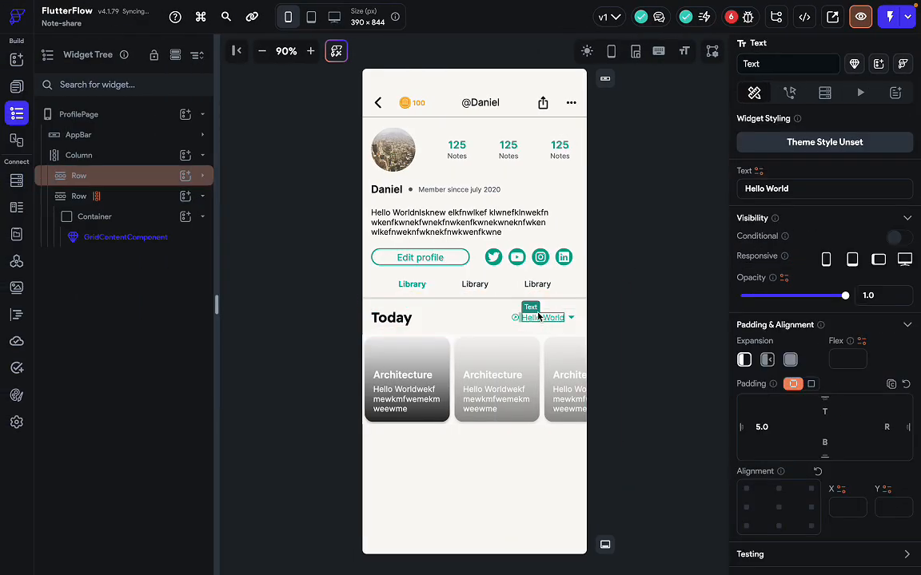
pyautogui.tripleClick(794, 185)
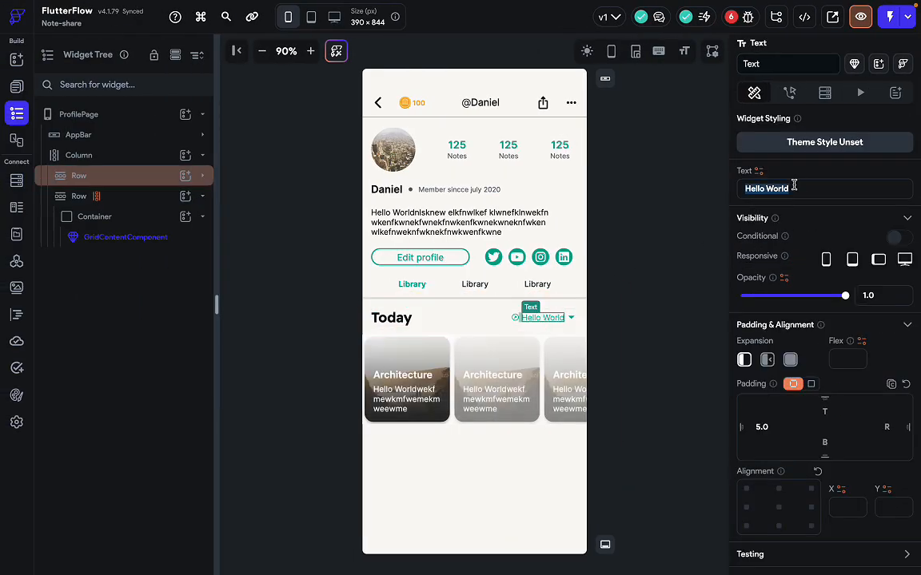
pyautogui.write('view')
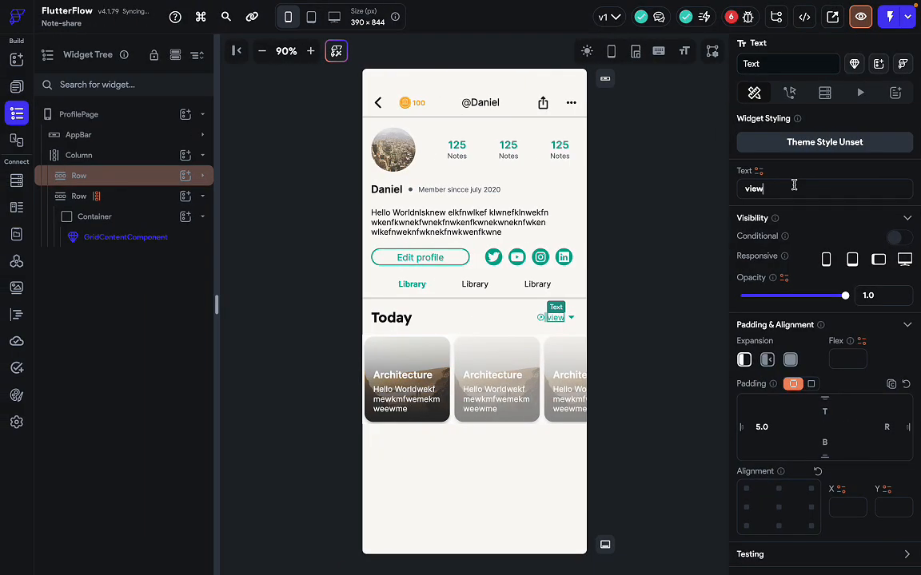
pyautogui.press('BackSpace')
pyautogui.press('BackSpace')
pyautogui.press('BackSpace')
pyautogui.press('BackSpace')
pyautogui.write('V')
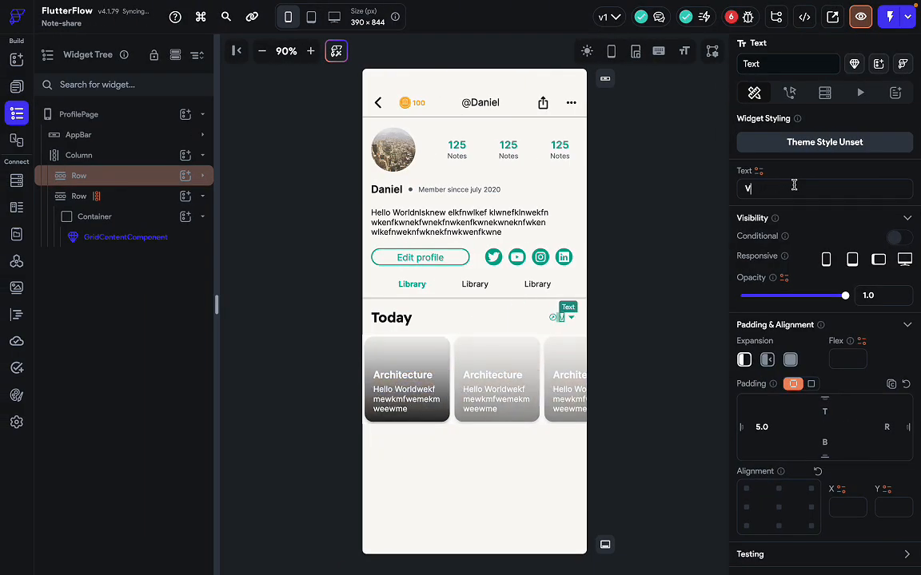
pyautogui.write('iew all')
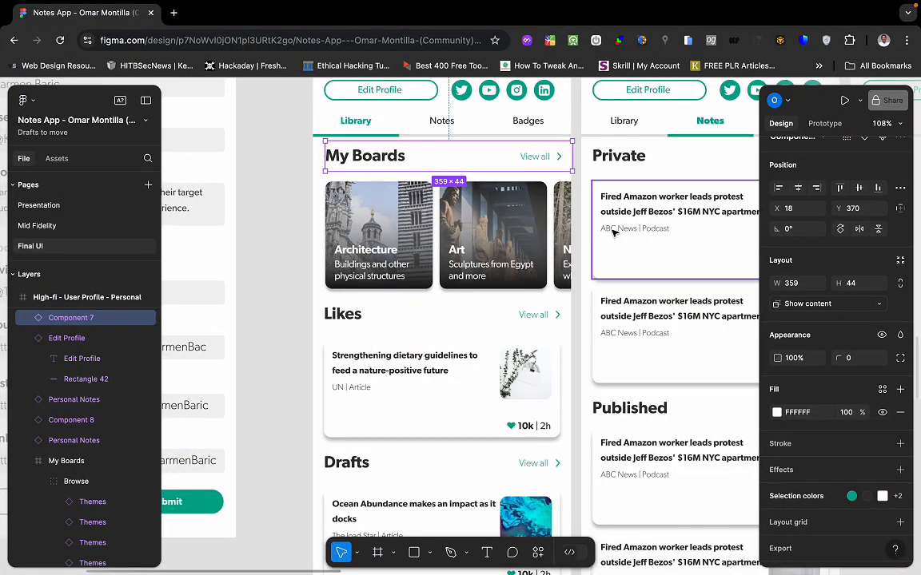
pyautogui.hscroll(-3, 607, 316)
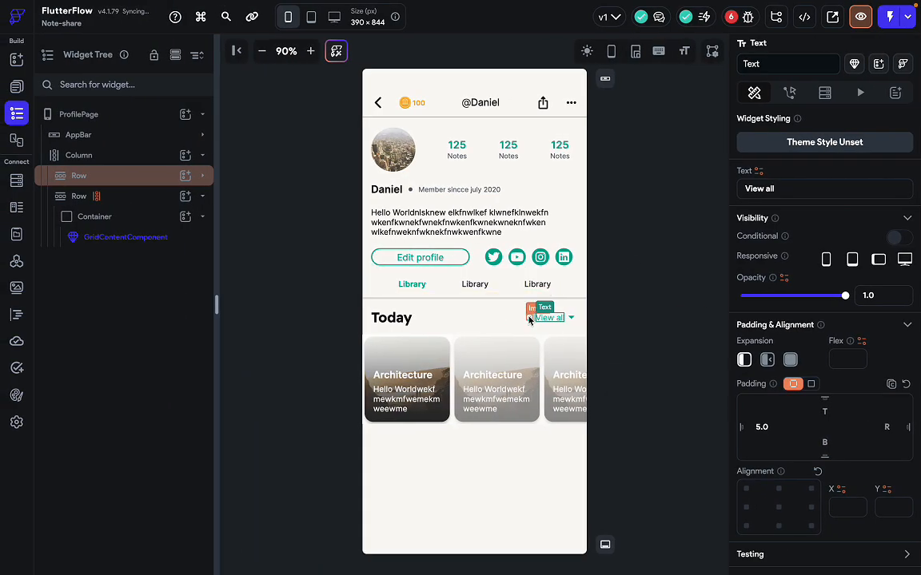
# Delete the small image and swap the arrow for the Arrow Forward Ios Rounded icon.
pyautogui.click(530, 320)
pyautogui.press('Delete')
pyautogui.click(569, 320)
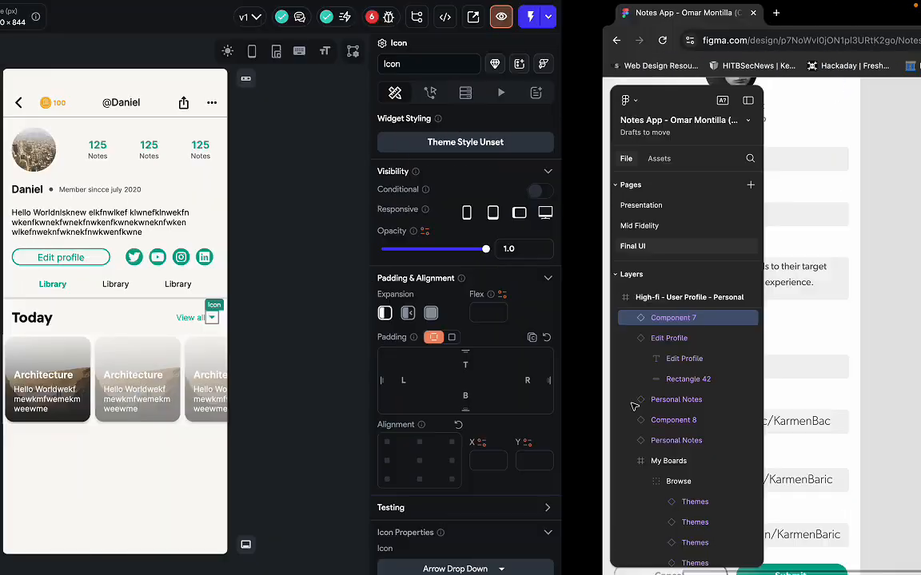
pyautogui.scroll(-2, 822, 491)
pyautogui.click(840, 475)
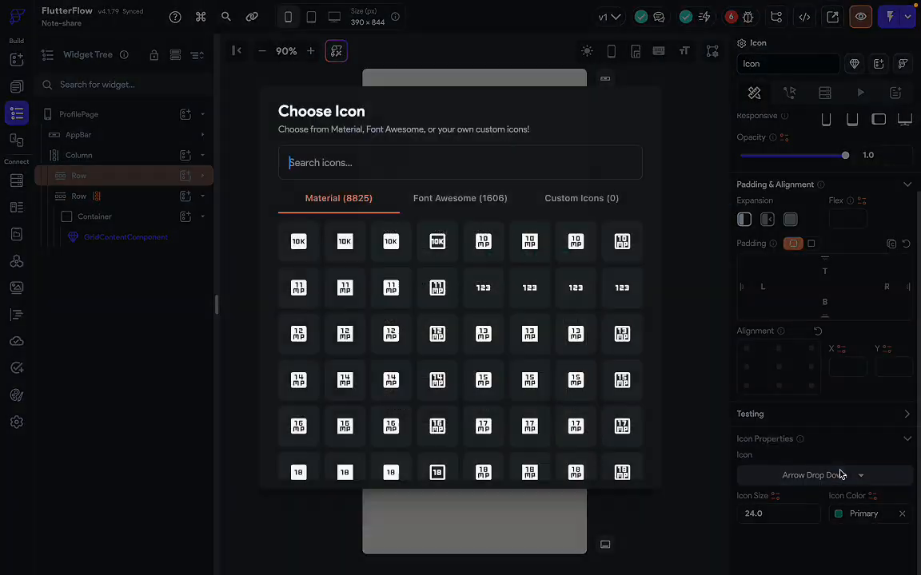
pyautogui.write('arrow')
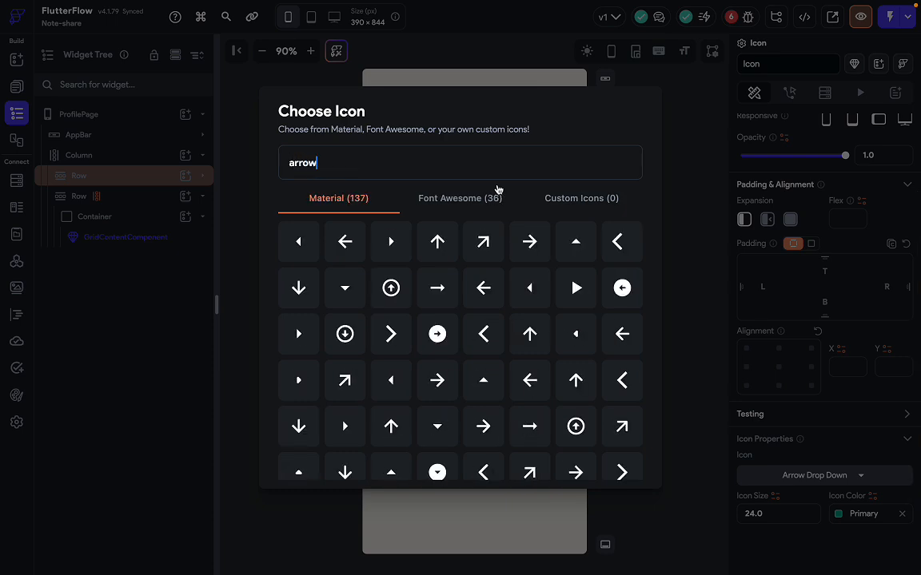
pyautogui.write('_for')
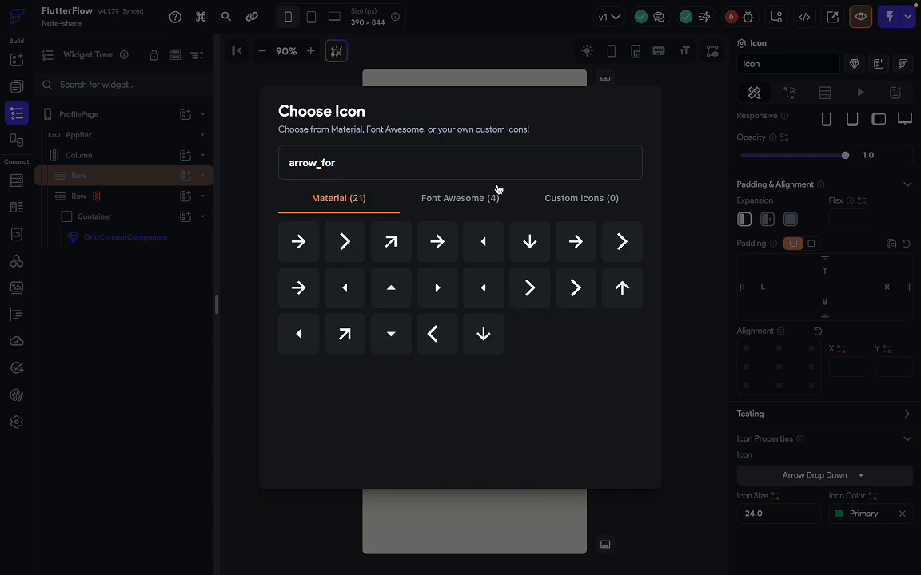
pyautogui.click(540, 288)
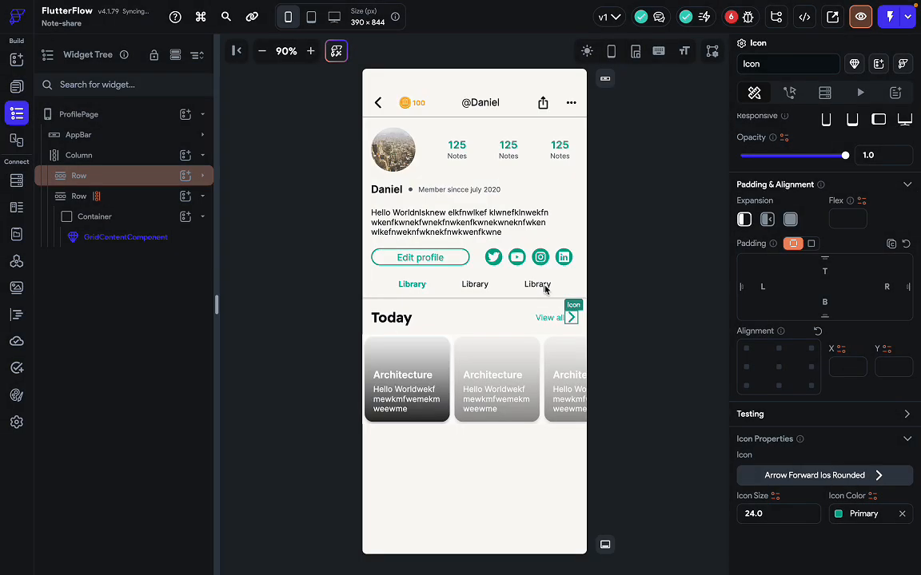
# Set the forward arrow's icon size to 15.
pyautogui.hotkey('ctrl', 'Right')
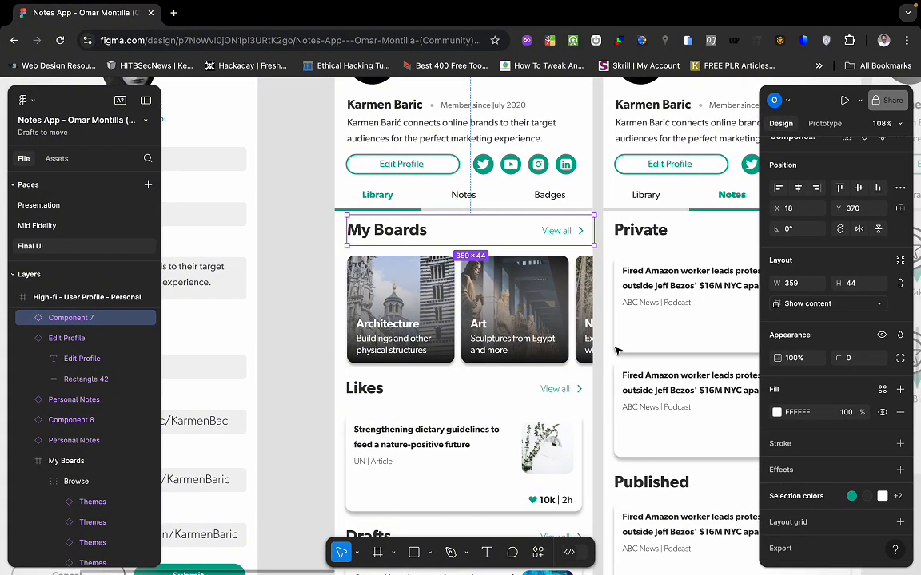
pyautogui.hotkey('ctrl', 'Left')
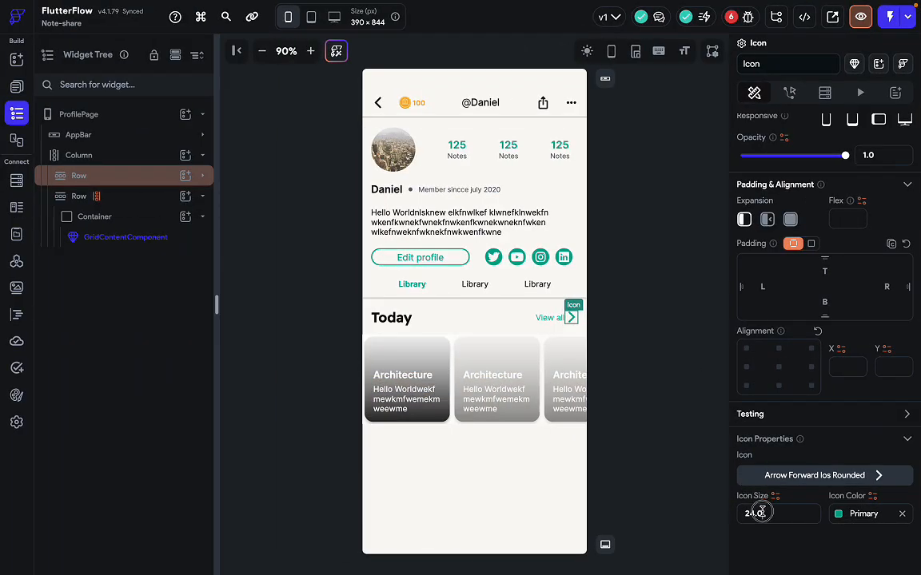
pyautogui.moveTo(763, 514); pyautogui.dragTo(736, 517)
pyautogui.write('30')
pyautogui.press('BackSpace')
pyautogui.press('BackSpace')
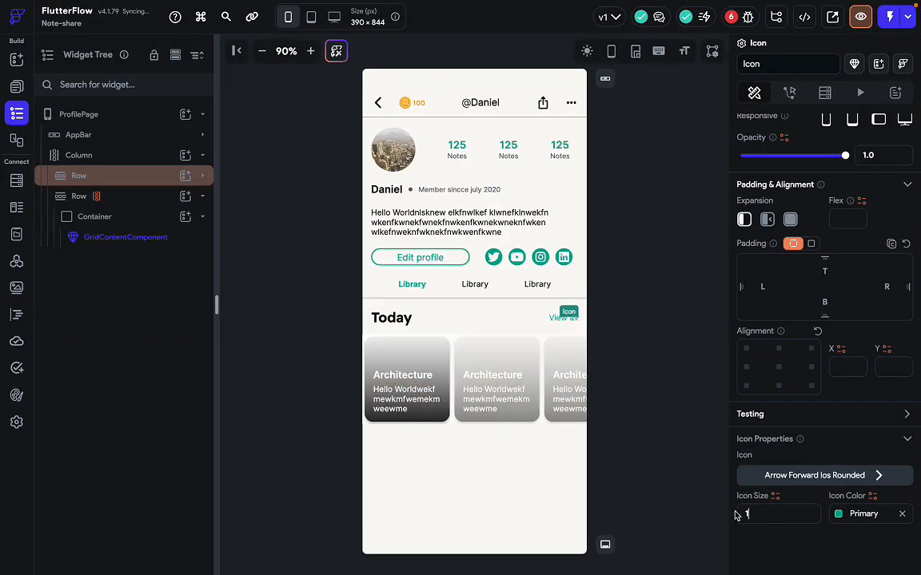
pyautogui.write('15')
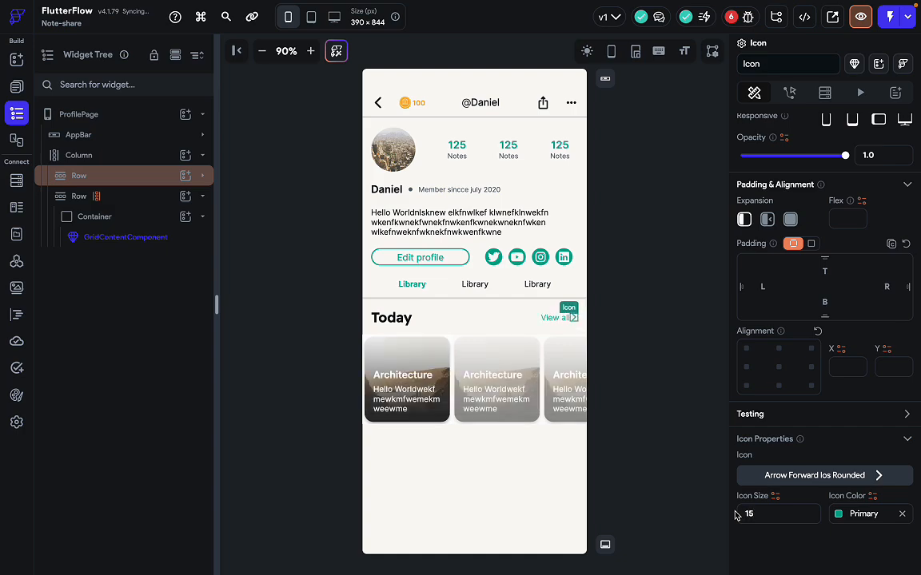
pyautogui.hotkey('ctrl', 'Right')
pyautogui.hotkey('ctrl', 'Left')
# Give the forward arrow a left padding of 10.
pyautogui.click(767, 287)
pyautogui.write('20')
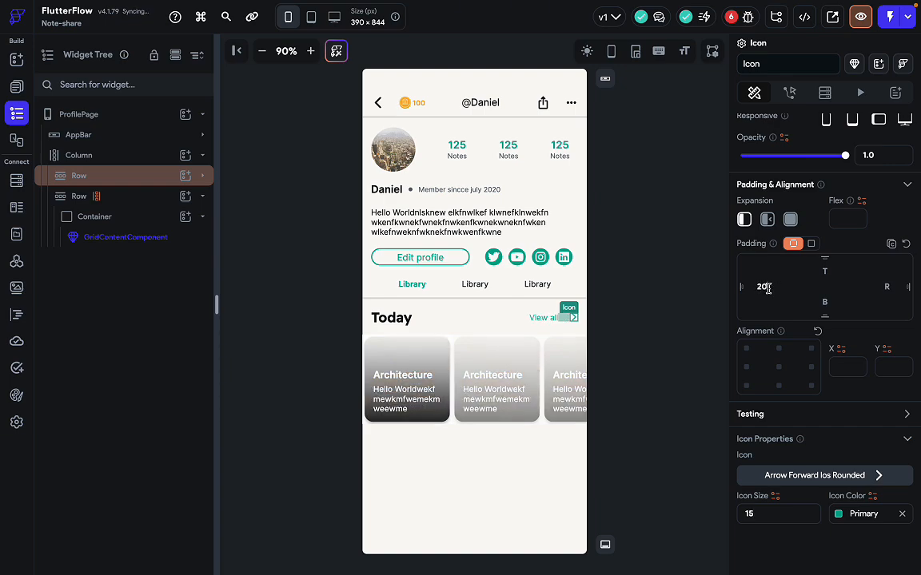
pyautogui.press('BackSpace')
pyautogui.press('BackSpace')
pyautogui.write('10')
pyautogui.hotkey('ctrl', 'Right')
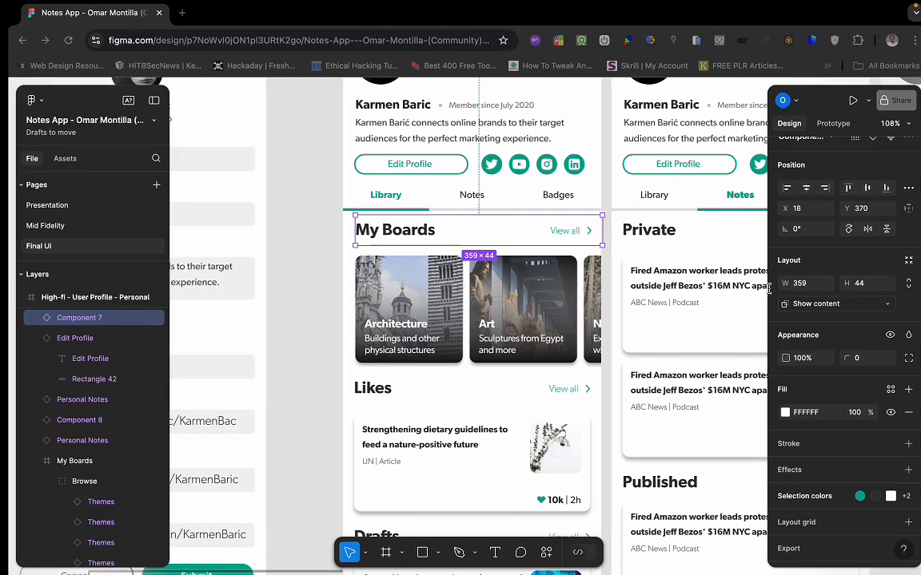
pyautogui.hotkey('ctrl', 'Left')
# Compare the row of grid cards against the Figma design.
pyautogui.click(609, 340)
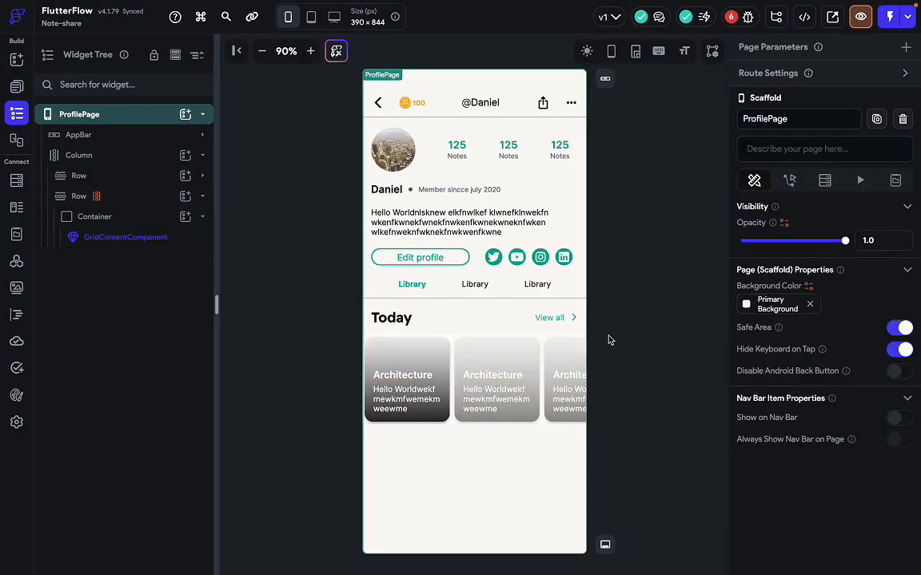
pyautogui.click(500, 382)
pyautogui.hotkey('ctrl', 'Right')
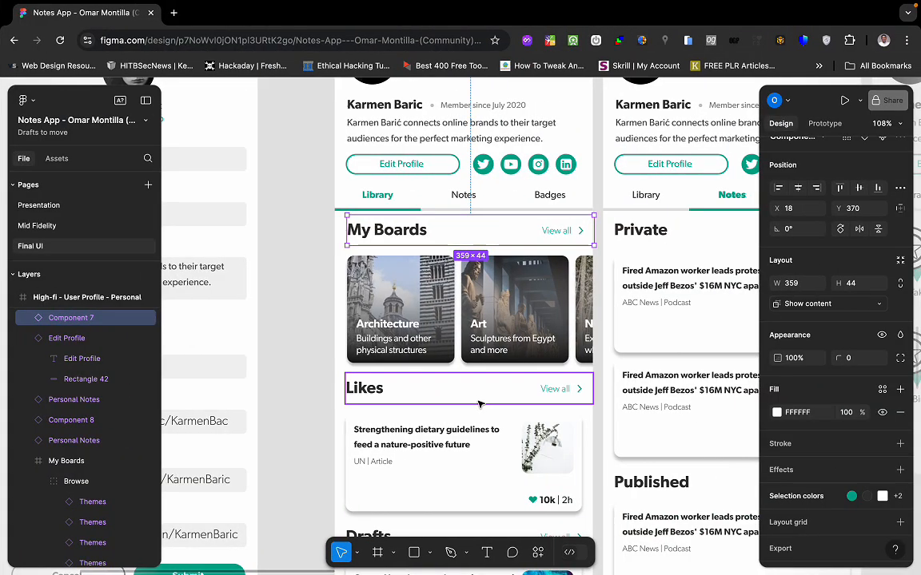
pyautogui.scroll(-2, 476, 400)
pyautogui.hotkey('ctrl', 'Left')
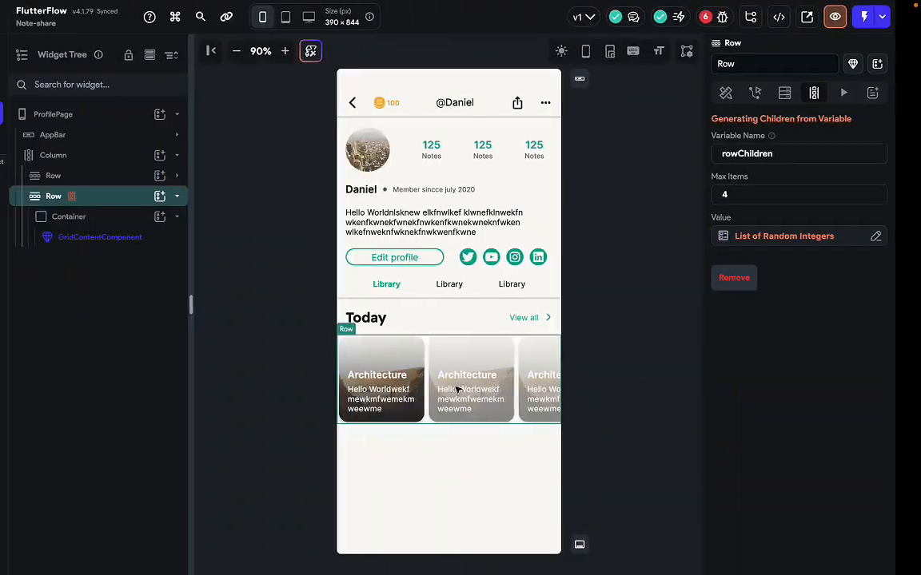
pyautogui.hotkey('ctrl', 'Right')
pyautogui.hotkey('ctrl', 'Left')
# Copy the Today / View all header row and paste it into the main column.
pyautogui.click(441, 315)
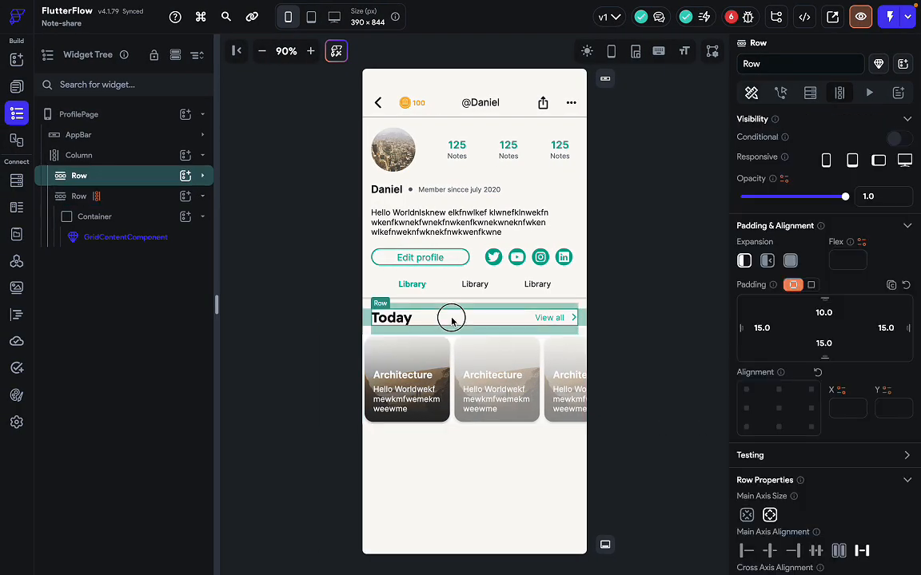
pyautogui.hotkey('ctrl', 'c')
pyautogui.click(460, 449)
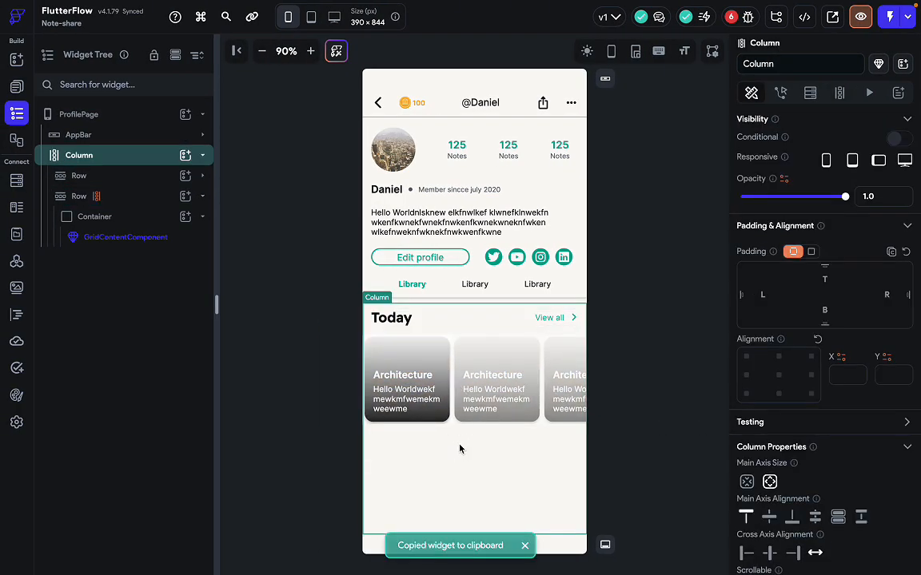
pyautogui.hotkey('ctrl', 'v')
pyautogui.click(494, 438)
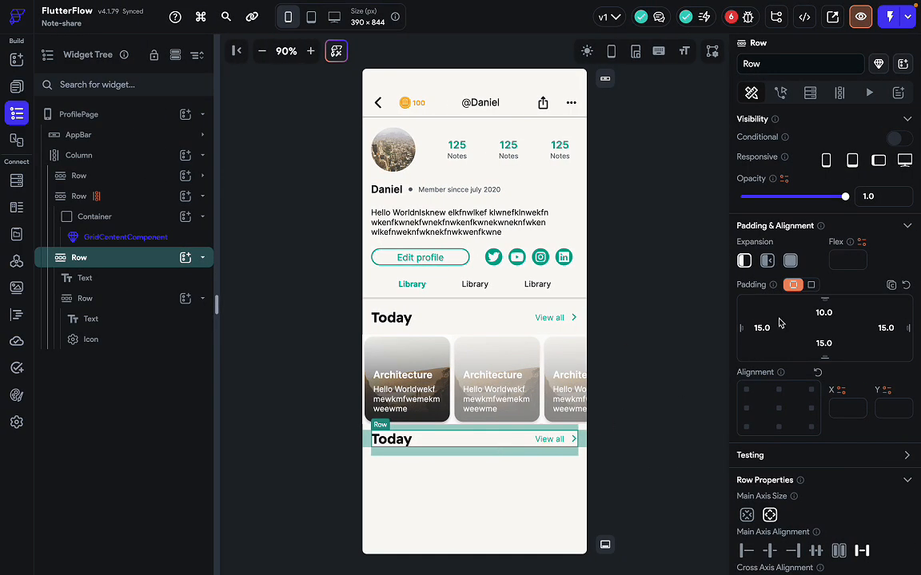
# Set the pasted header row's top padding to 15.
pyautogui.click(823, 313)
pyautogui.write('15')
pyautogui.press('Return')
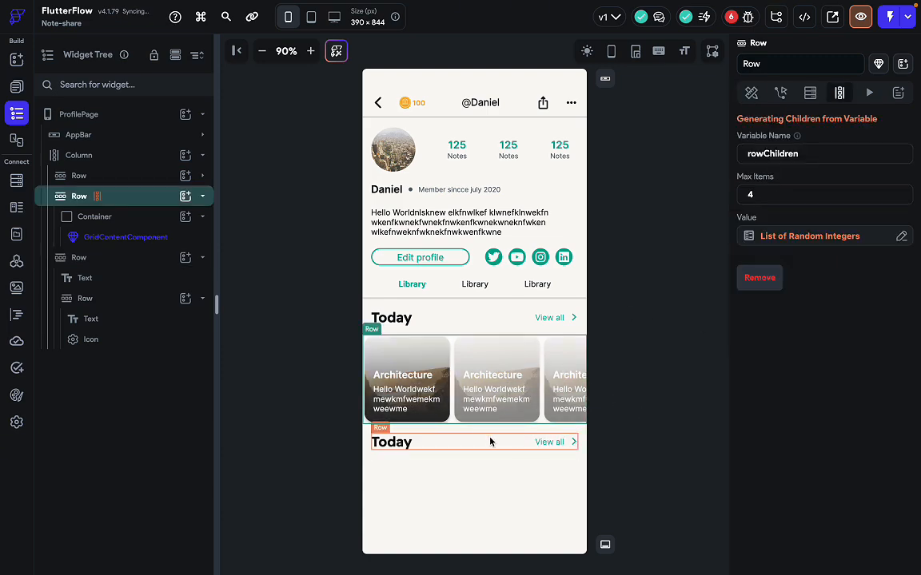
pyautogui.click(489, 439)
# Review the Likes section in Figma and reselect the page's main column.
pyautogui.hotkey('ctrl', 'Right')
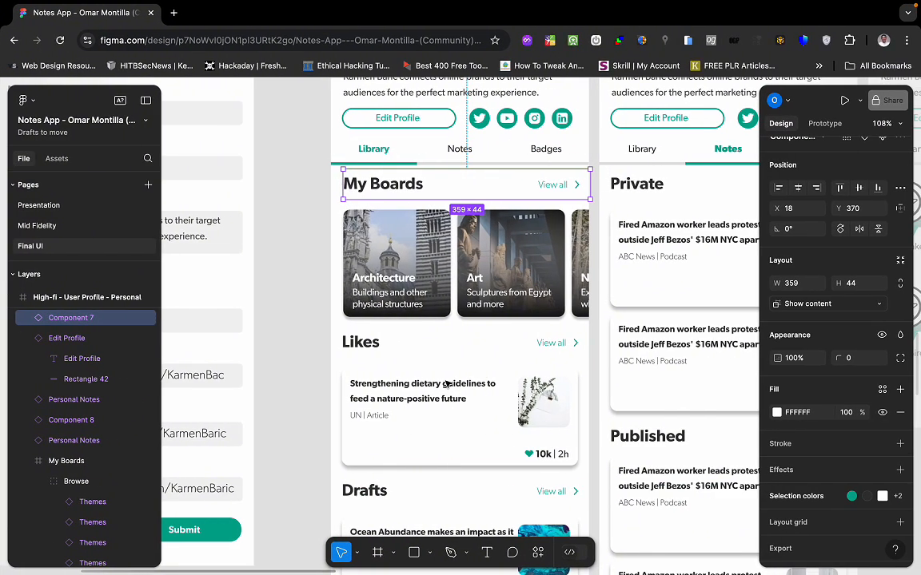
pyautogui.click(467, 421)
pyautogui.hotkey('ctrl', 'Left')
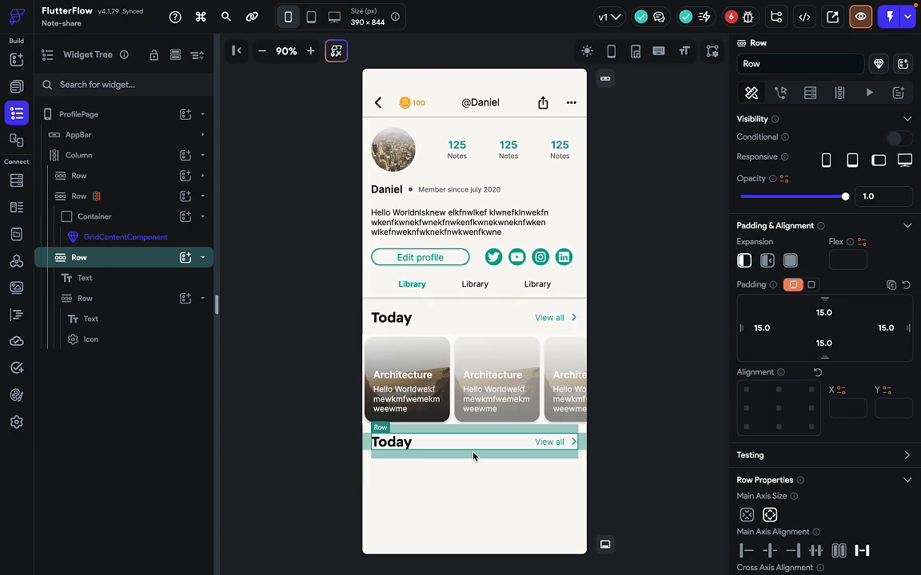
pyautogui.click(474, 480)
pyautogui.click(483, 440)
pyautogui.click(487, 483)
pyautogui.press('super+f')
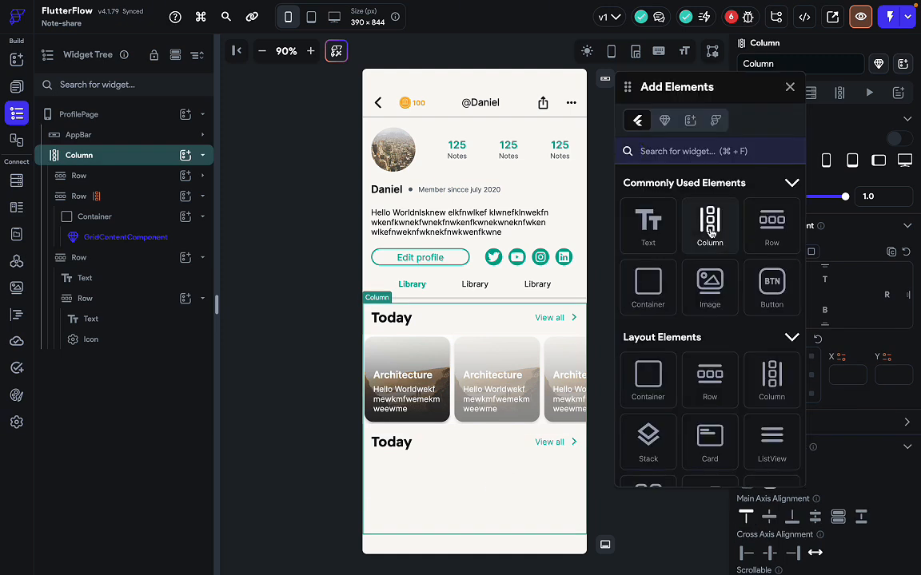
# Add a Column below the second Today header and make the main page column Scrollable.
pyautogui.moveTo(709, 231); pyautogui.dragTo(484, 463)
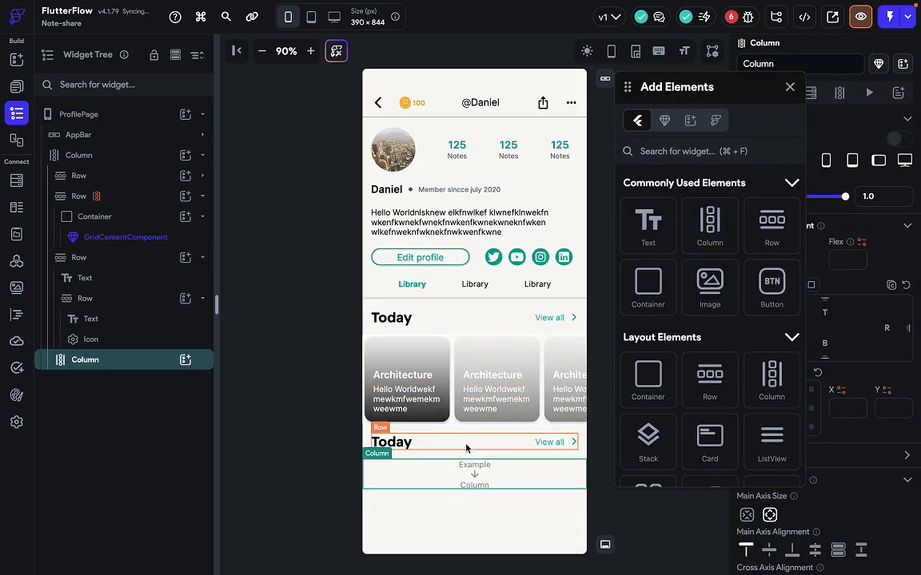
pyautogui.click(468, 522)
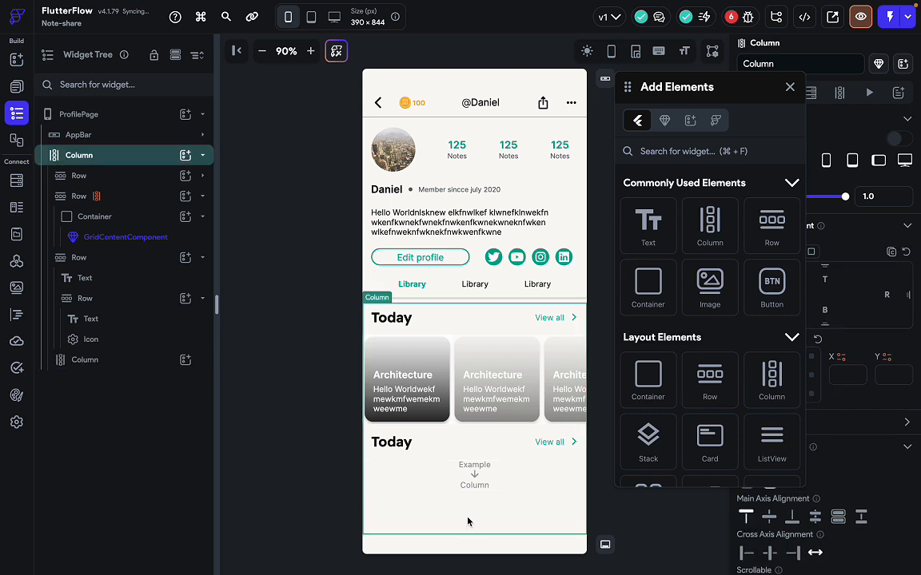
pyautogui.click(790, 90)
pyautogui.scroll(-4, 807, 360)
pyautogui.click(769, 441)
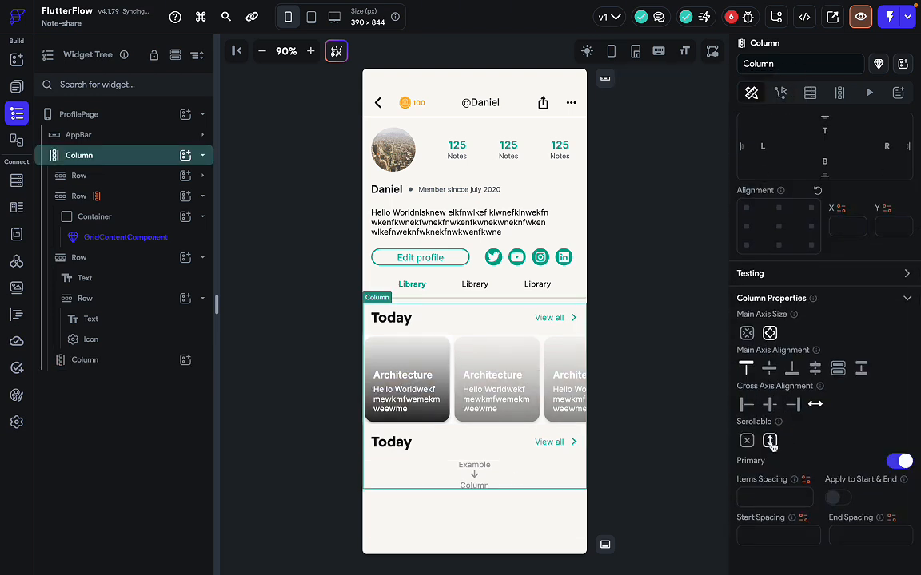
# Place a HomePageContentCardComponent in the new column and set it to generate dynamic children.
pyautogui.click(439, 474)
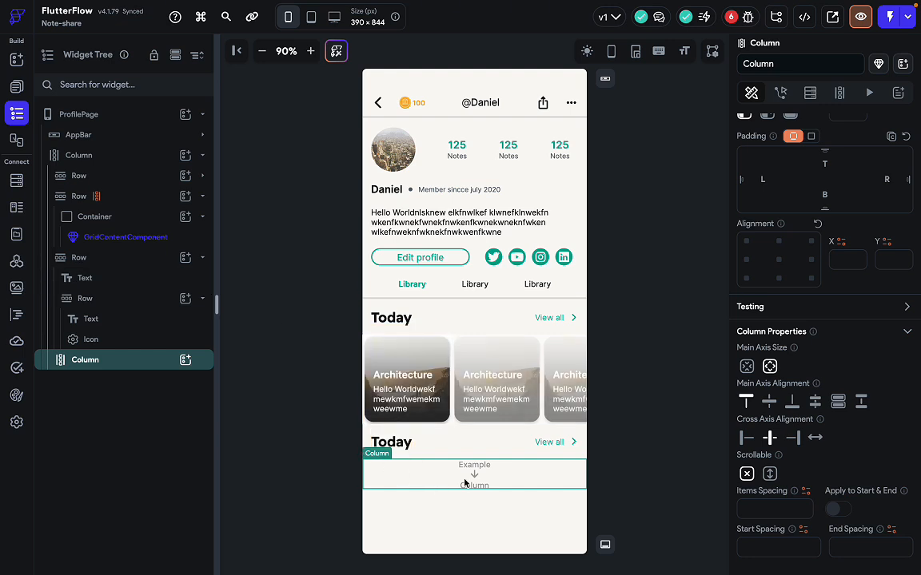
pyautogui.press('super+e')
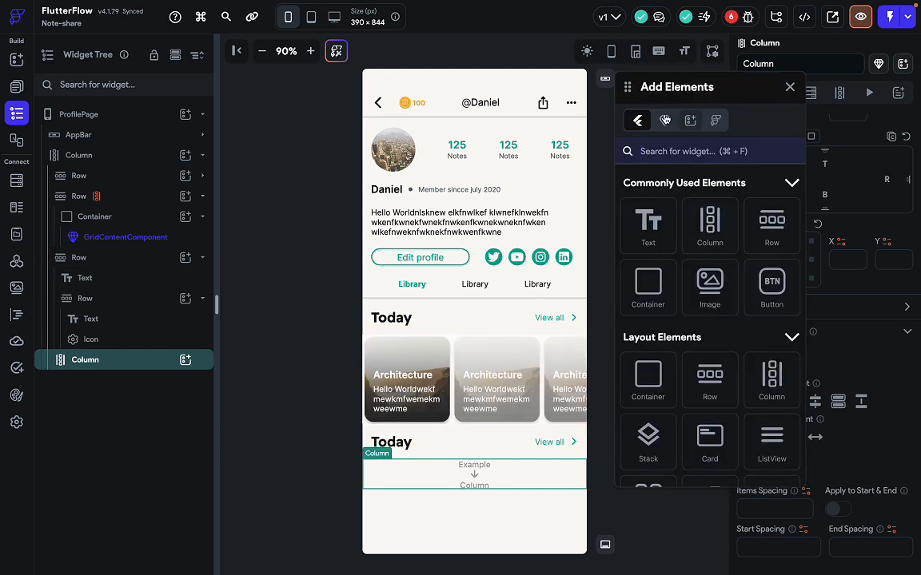
pyautogui.click(664, 120)
pyautogui.moveTo(697, 276); pyautogui.dragTo(467, 489)
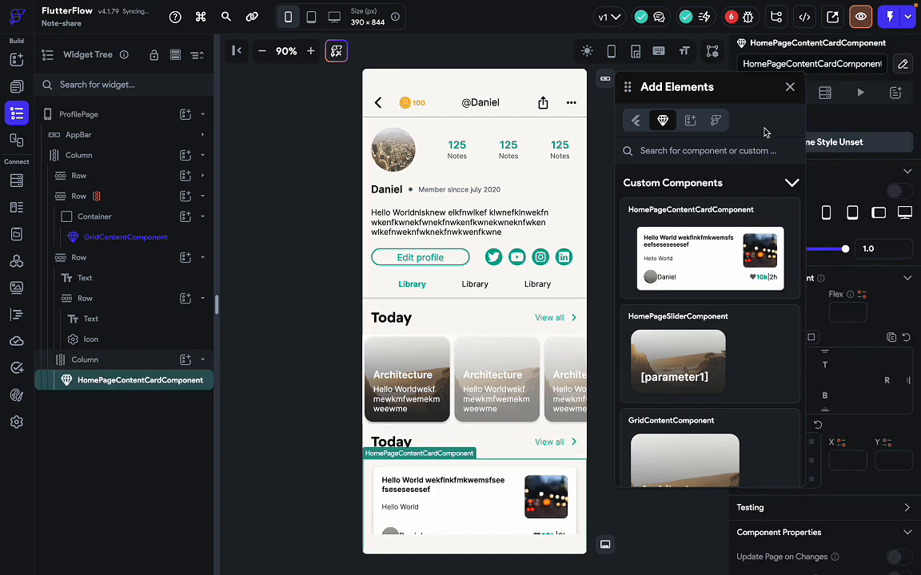
pyautogui.click(790, 88)
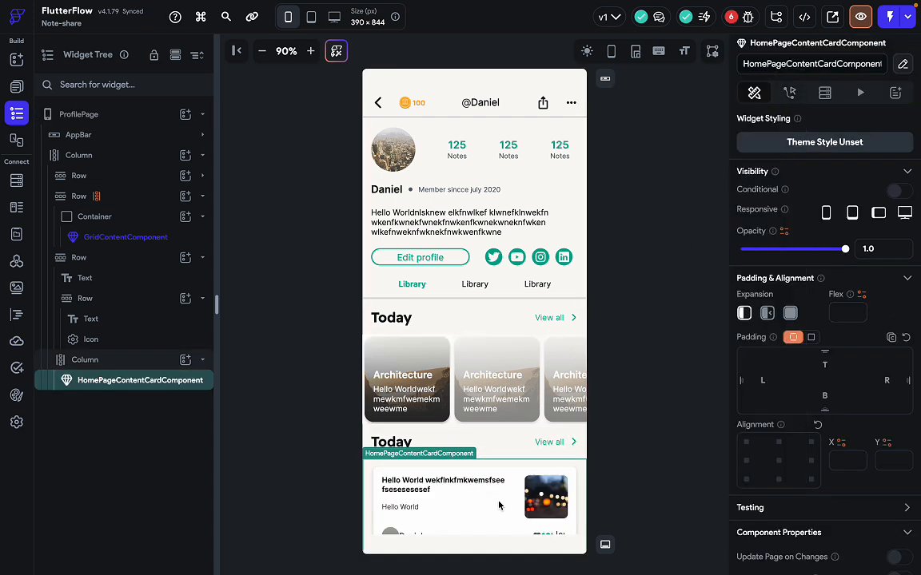
pyautogui.click(168, 361)
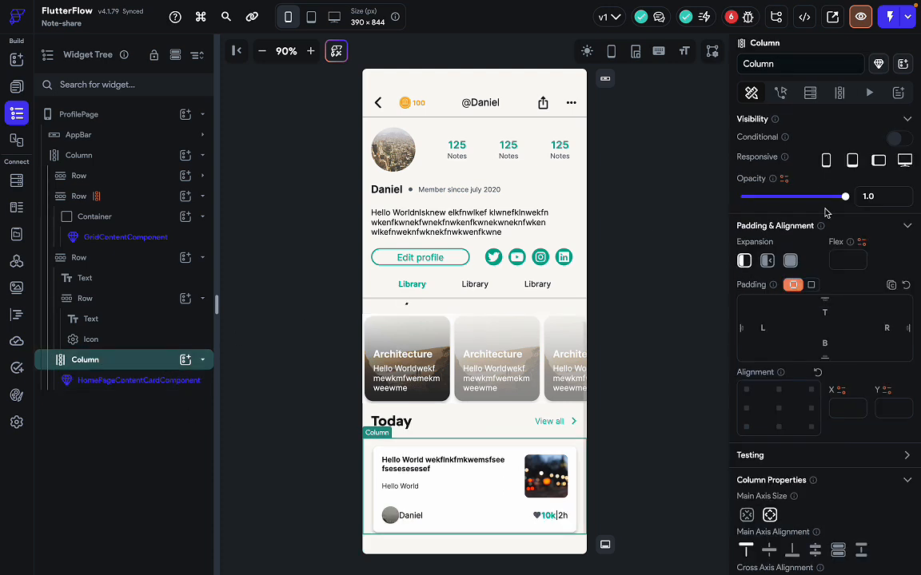
pyautogui.click(840, 93)
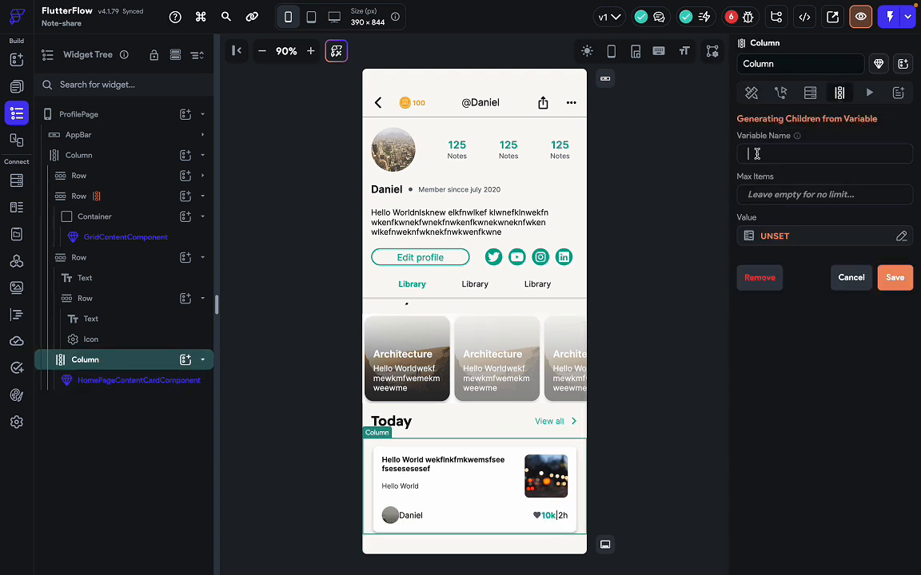
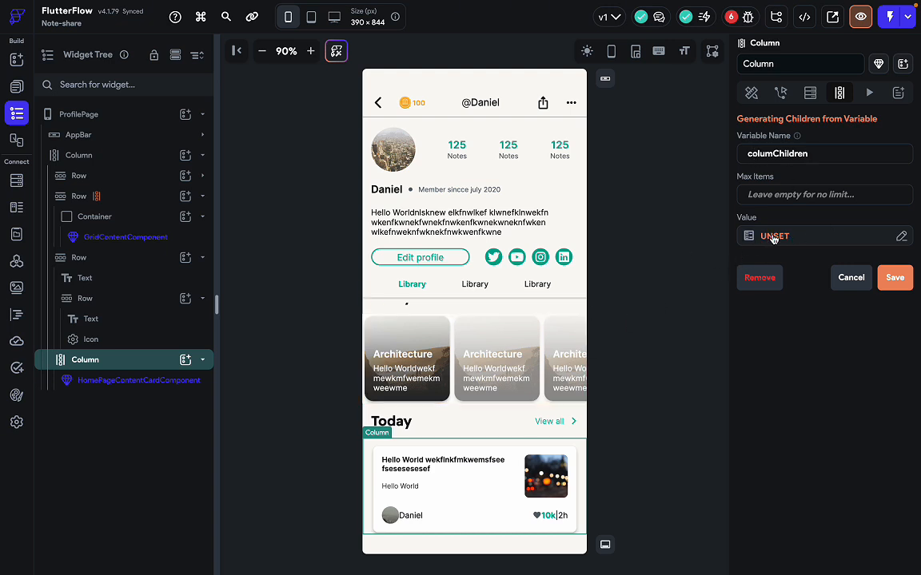
# Generate up to 5 content cards from a List of Random Integers and save the setting.
pyautogui.click(776, 198)
pyautogui.write('5')
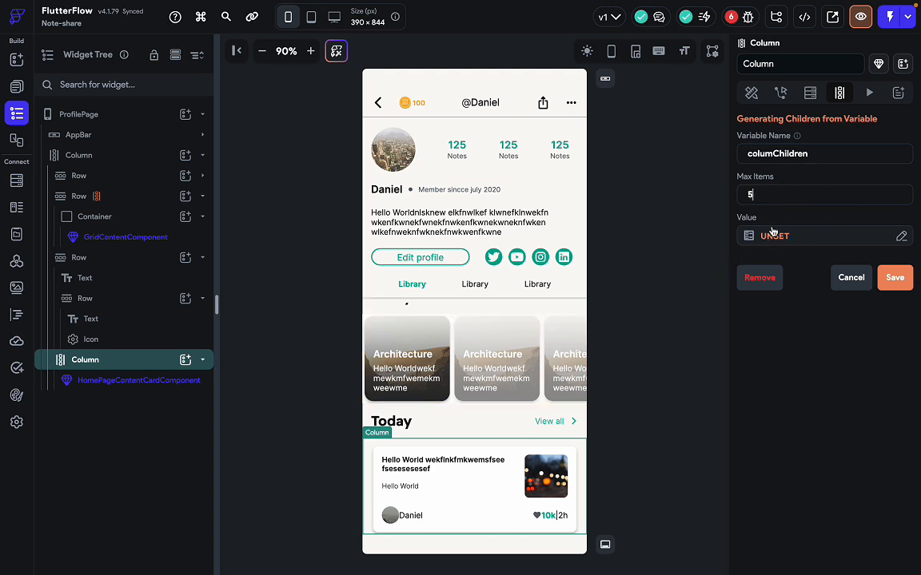
pyautogui.click(773, 238)
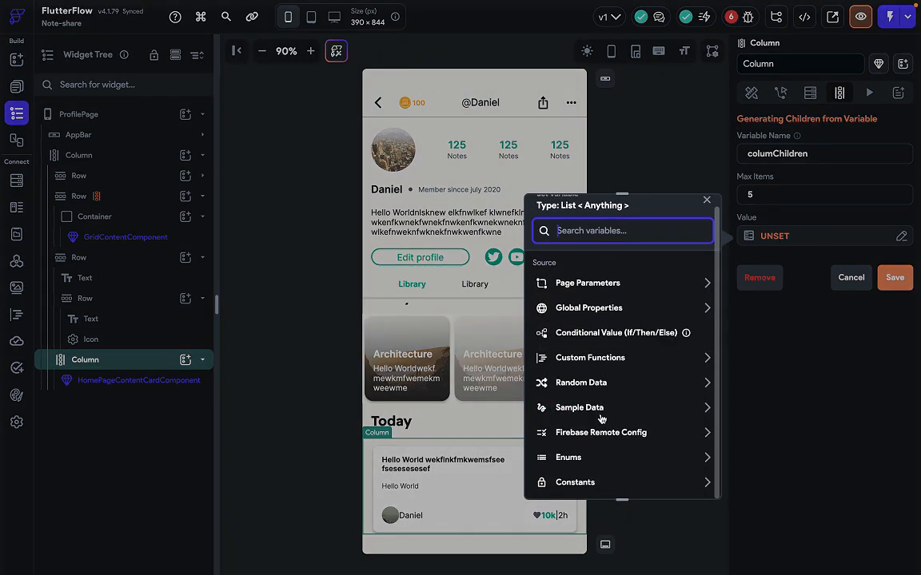
pyautogui.click(607, 387)
pyautogui.click(599, 428)
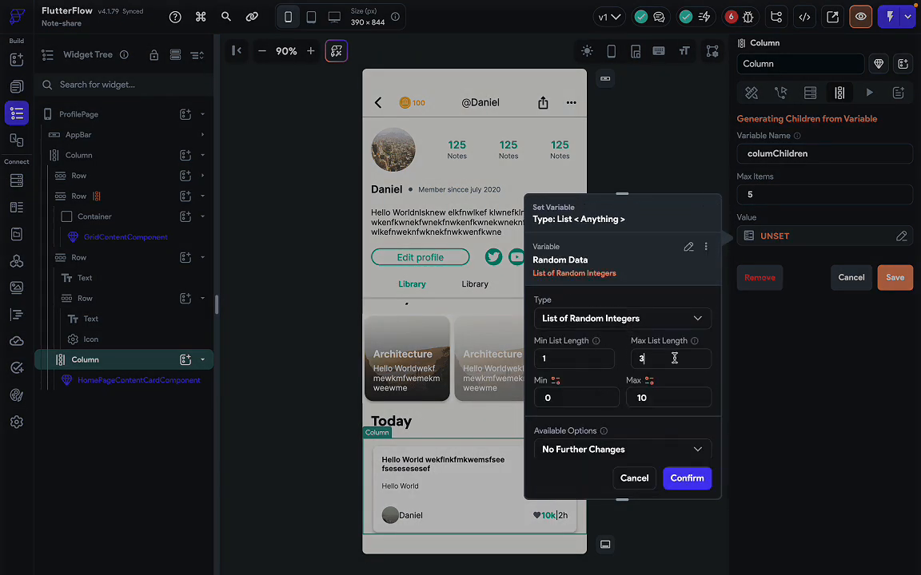
pyautogui.click(686, 477)
pyautogui.click(895, 278)
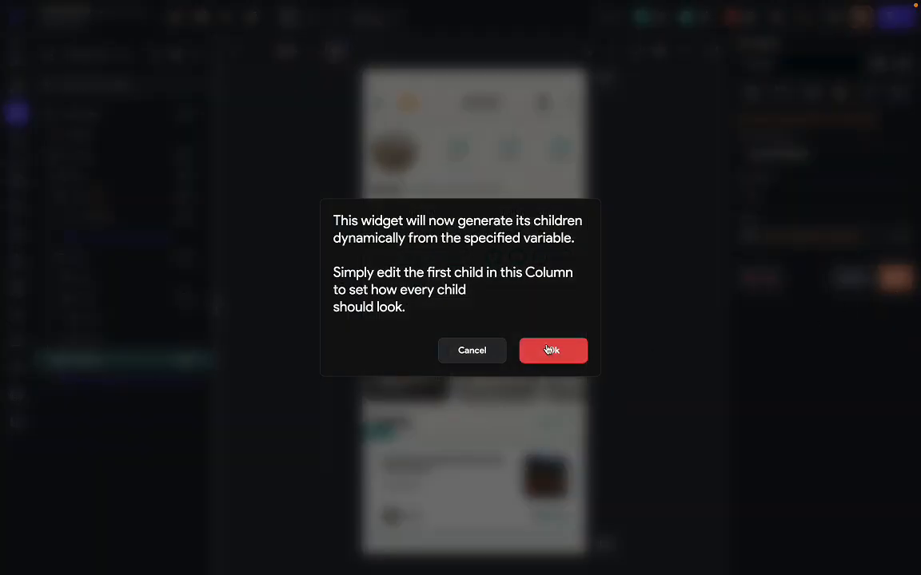
pyautogui.click(568, 351)
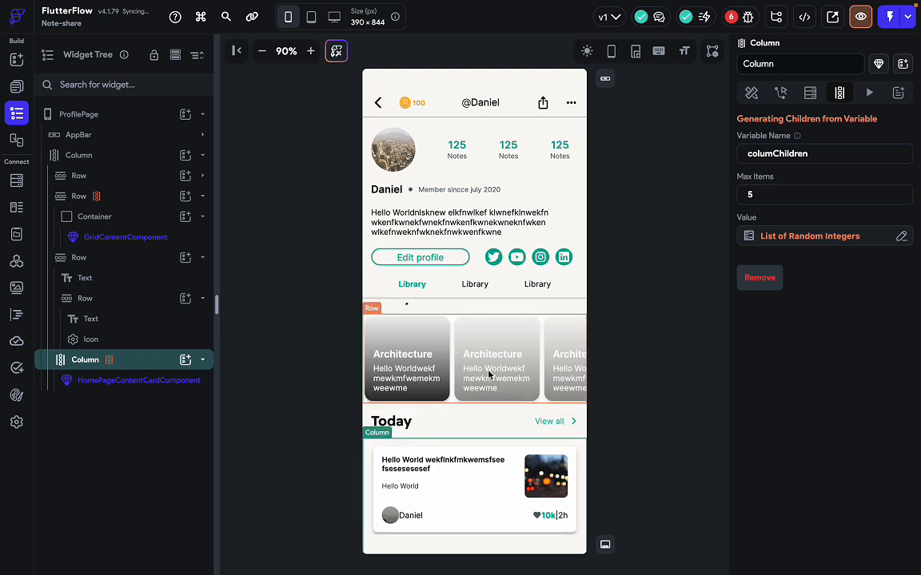
pyautogui.click(624, 414)
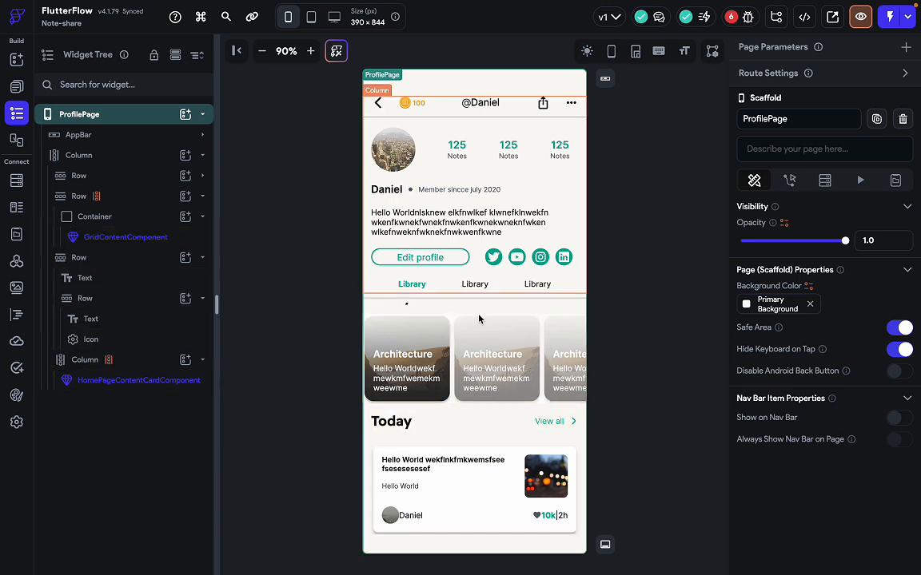
pyautogui.click(490, 435)
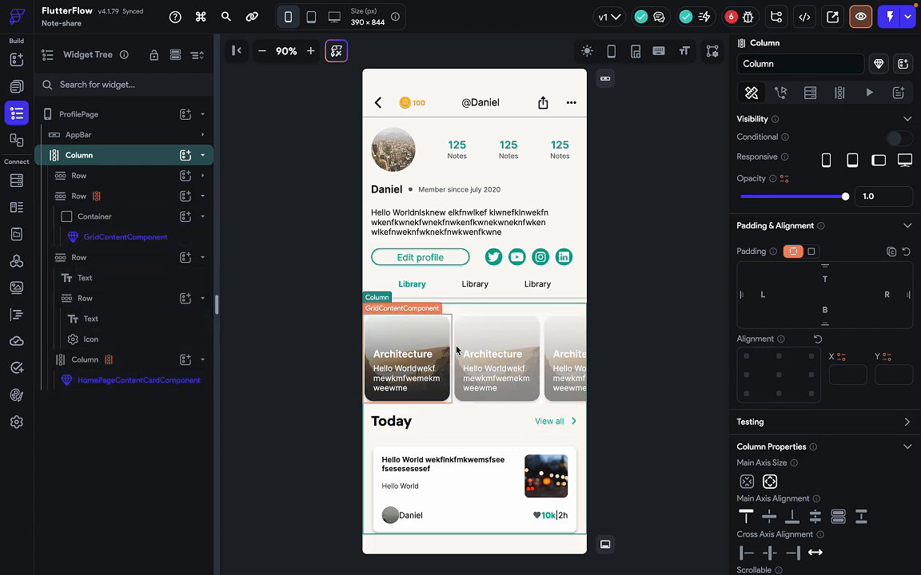
pyautogui.hotkey('ctrl', 'Right')
pyautogui.hotkey('ctrl', 'Left')
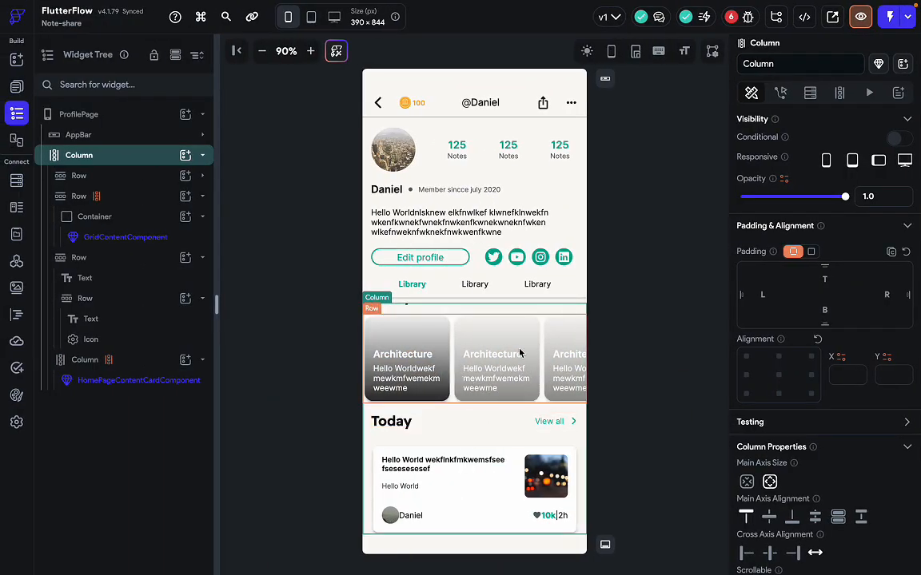
# Check the Likes frame in Figma and change the Today heading's text to Likes.
pyautogui.click(387, 424)
pyautogui.hotkey('ctrl', 'Right')
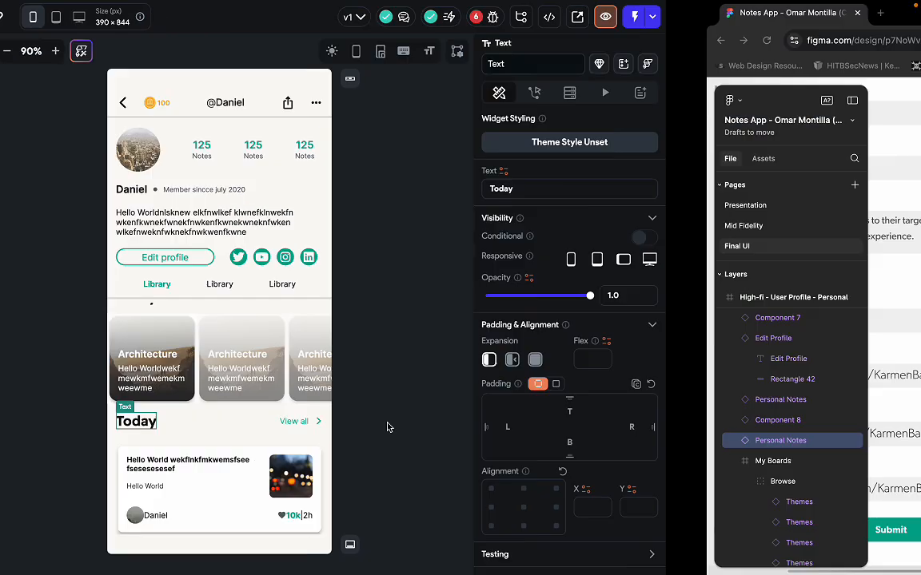
pyautogui.click(361, 346)
pyautogui.hotkey('ctrl', 'Left')
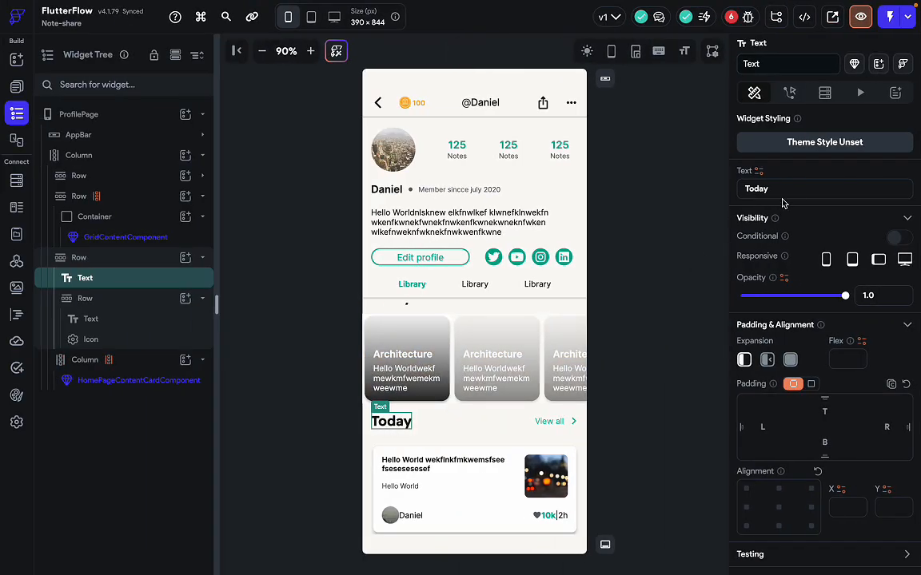
pyautogui.click(784, 188)
pyautogui.write('Likes')
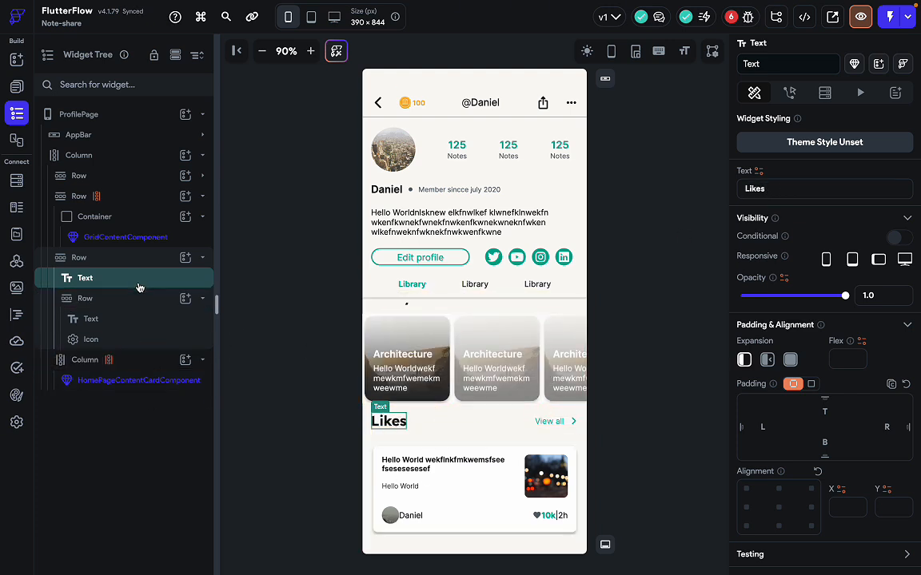
# Reselect the main page column, scroll down, and select the whole ProfilePage.
pyautogui.click(131, 153)
pyautogui.scroll(-1, 759, 515)
pyautogui.scroll(-2, 759, 515)
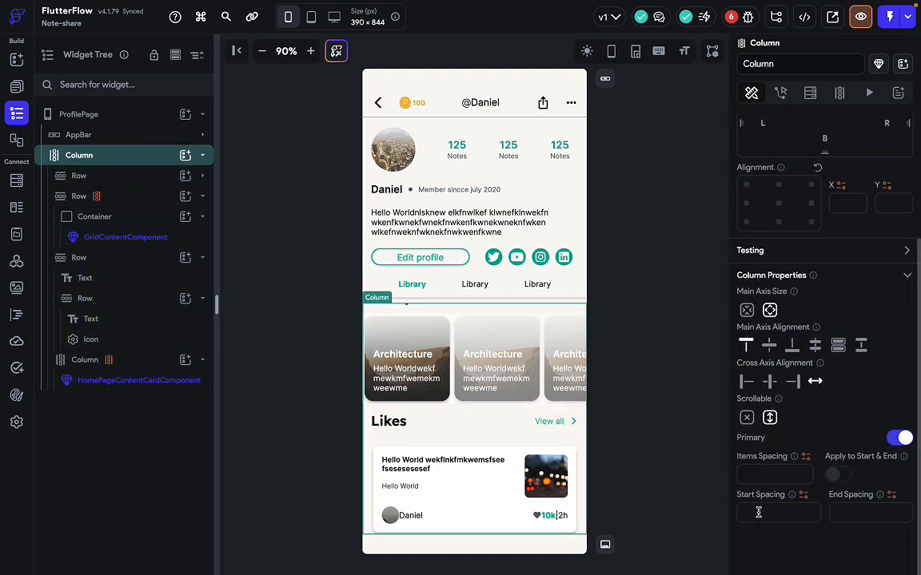
pyautogui.click(648, 491)
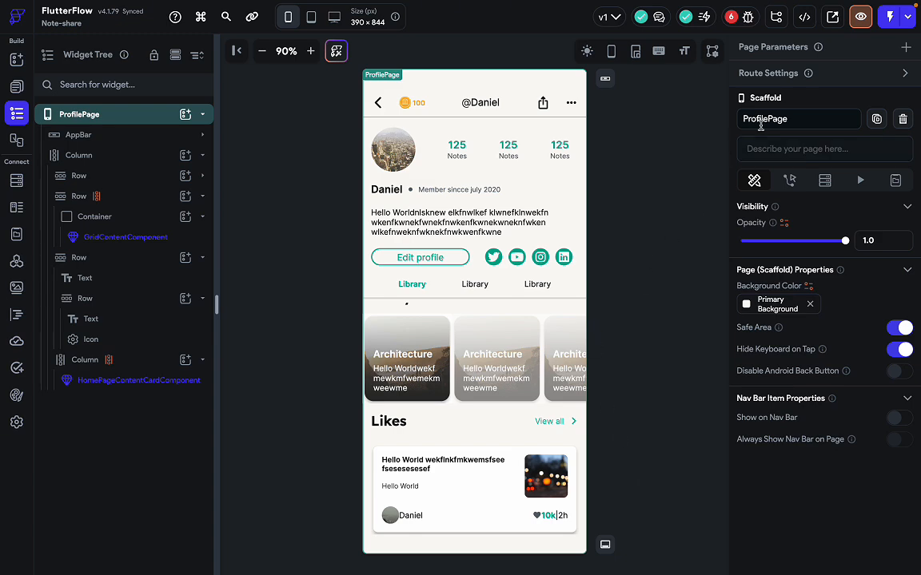
pyautogui.click(860, 16)
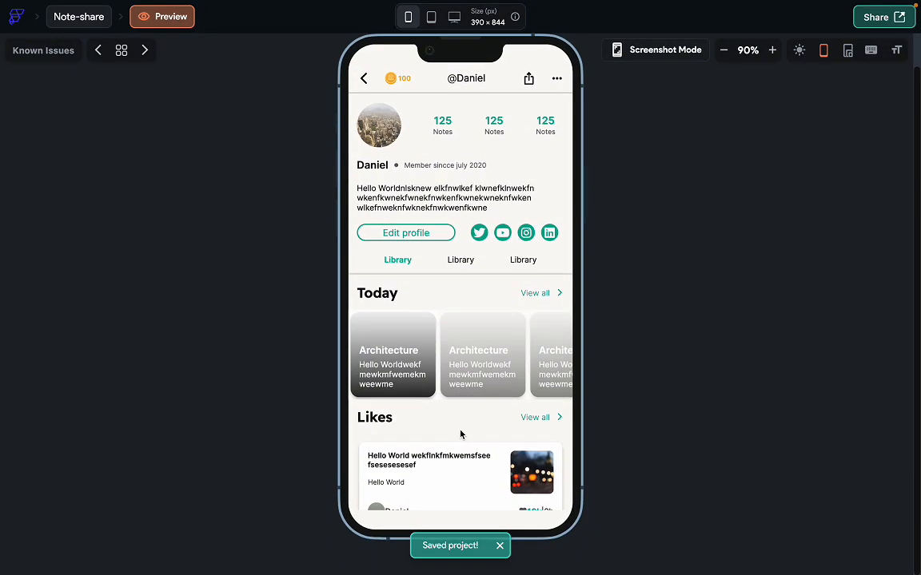
pyautogui.moveTo(459, 441); pyautogui.dragTo(473, 197)
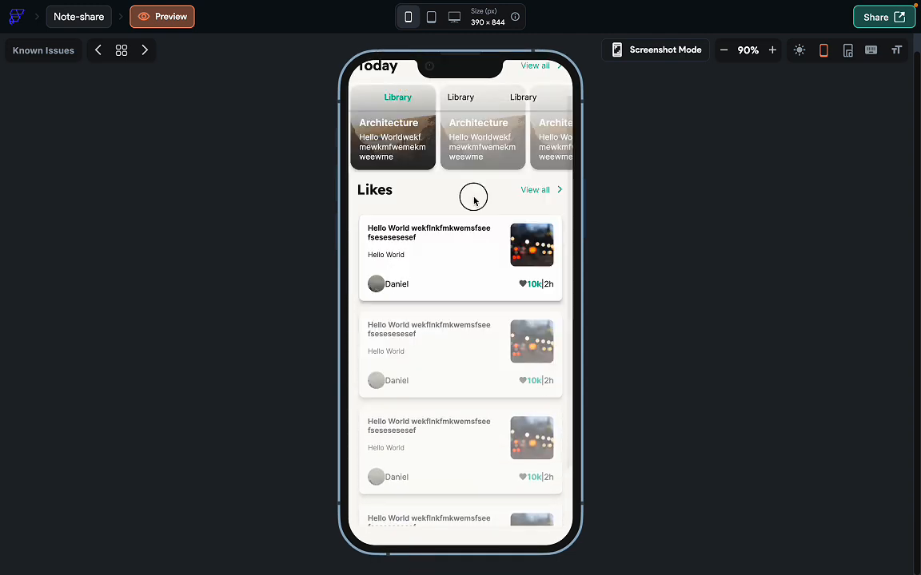
pyautogui.moveTo(464, 403); pyautogui.dragTo(463, 481)
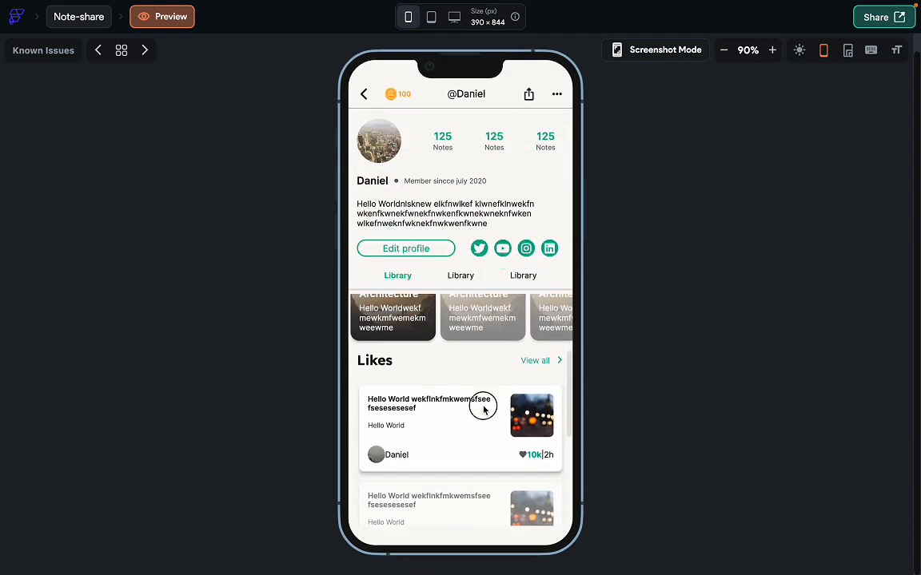
pyautogui.moveTo(482, 405); pyautogui.dragTo(464, 551)
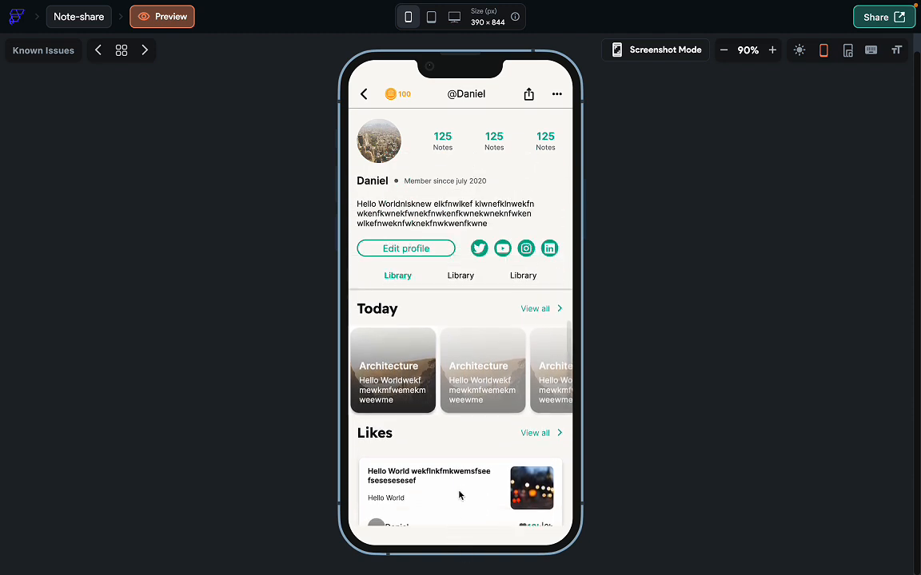
pyautogui.moveTo(462, 472); pyautogui.dragTo(493, 299)
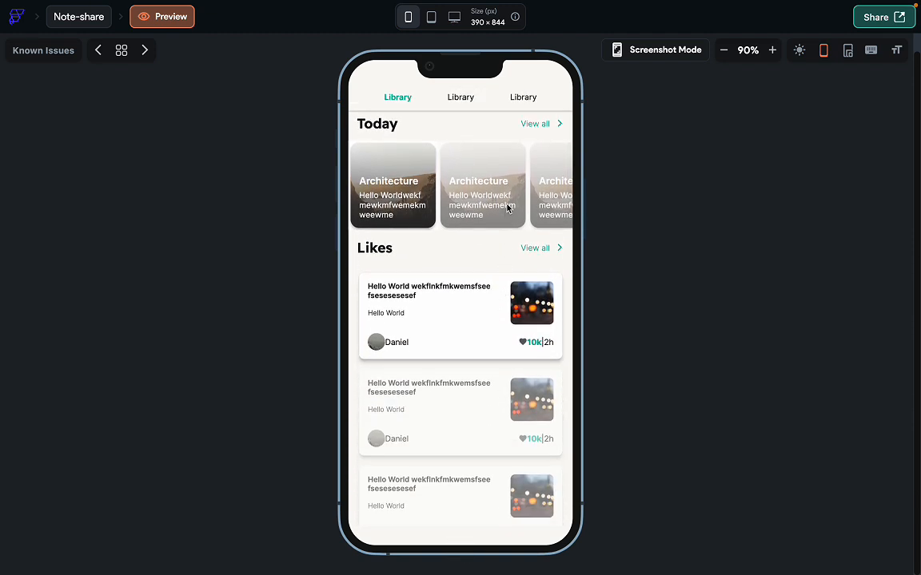
pyautogui.moveTo(465, 356); pyautogui.dragTo(474, 289)
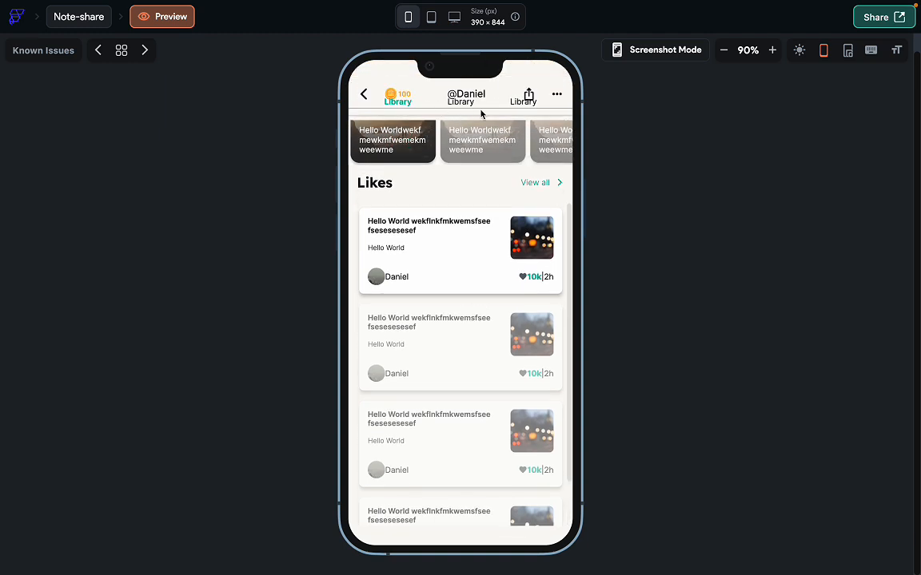
pyautogui.moveTo(422, 361); pyautogui.dragTo(447, 439)
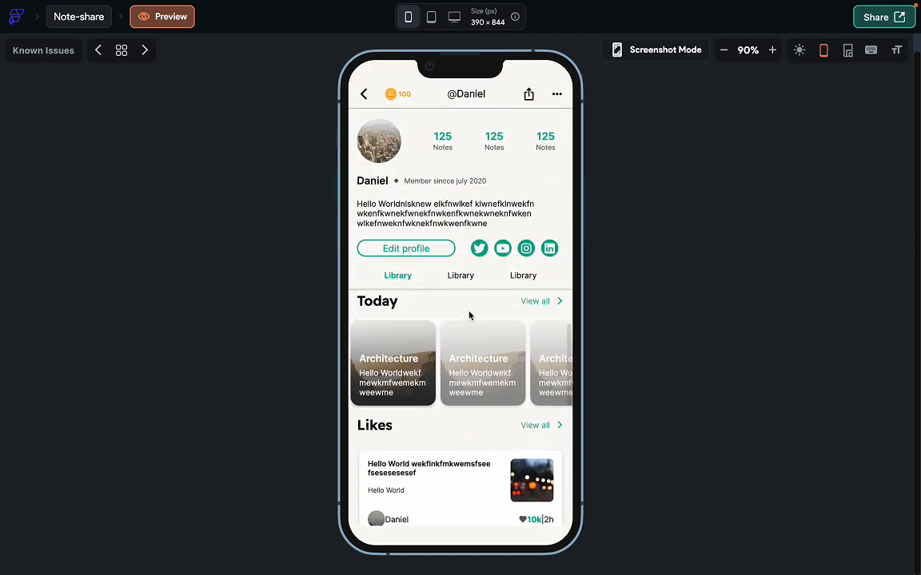
pyautogui.moveTo(470, 314); pyautogui.dragTo(487, 209)
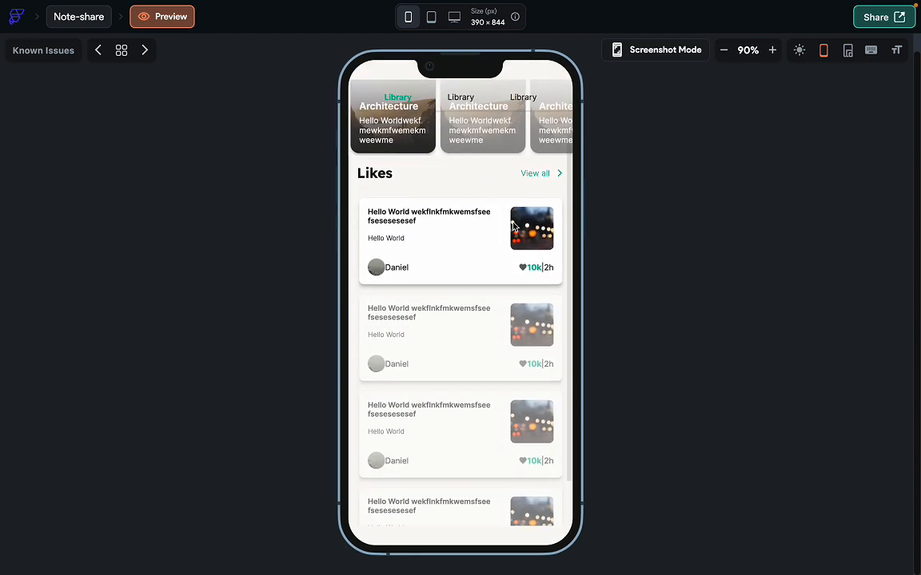
pyautogui.moveTo(477, 377); pyautogui.dragTo(479, 450)
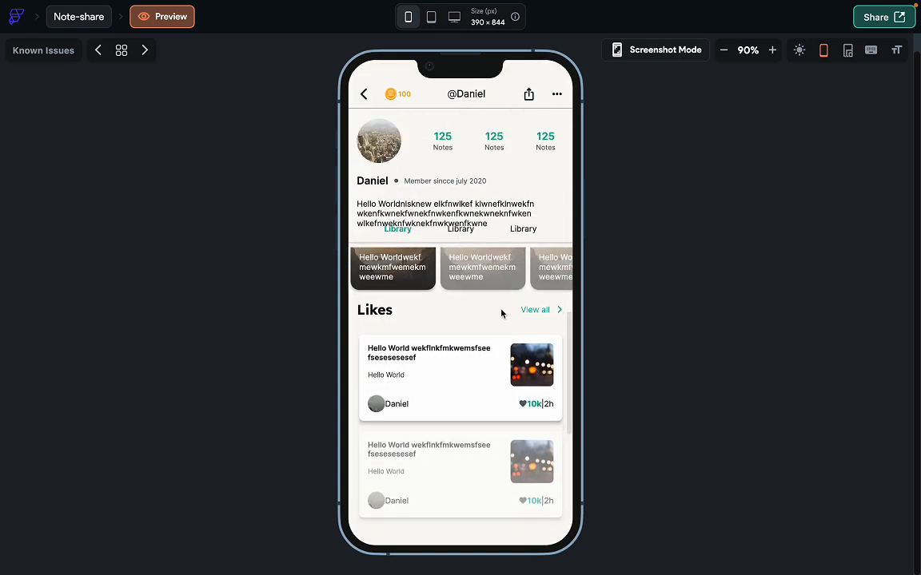
pyautogui.moveTo(519, 269); pyautogui.dragTo(484, 220)
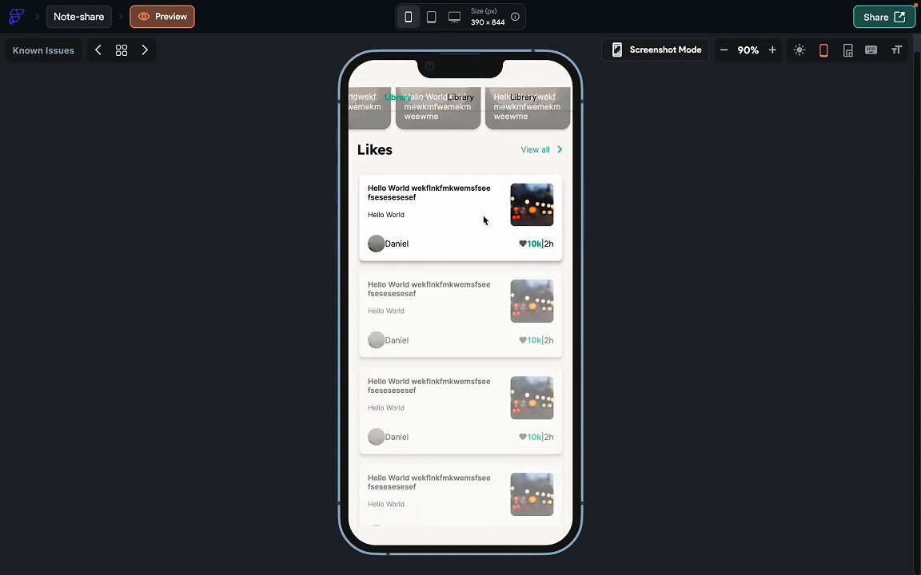
pyautogui.moveTo(472, 290); pyautogui.dragTo(467, 505)
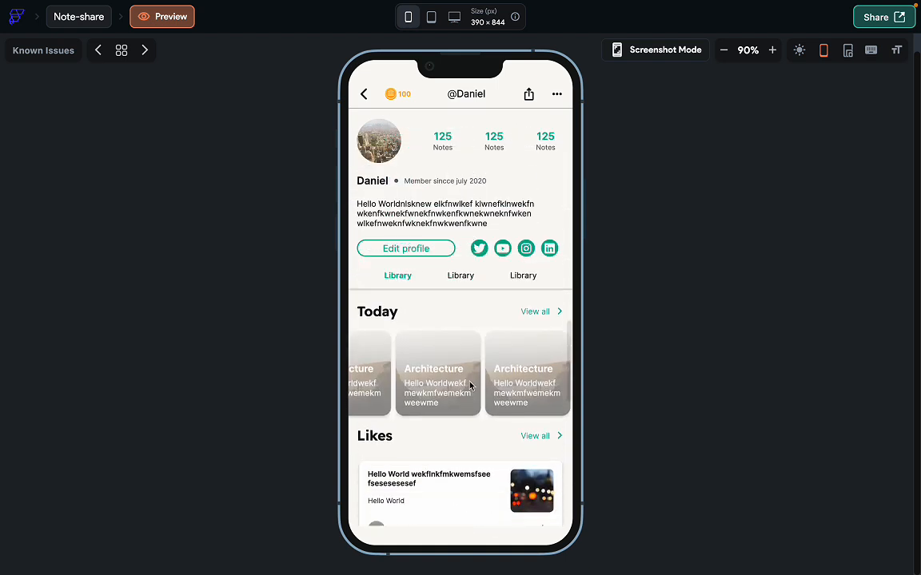
pyautogui.moveTo(458, 382); pyautogui.dragTo(495, 382)
pyautogui.moveTo(459, 461); pyautogui.dragTo(437, 83)
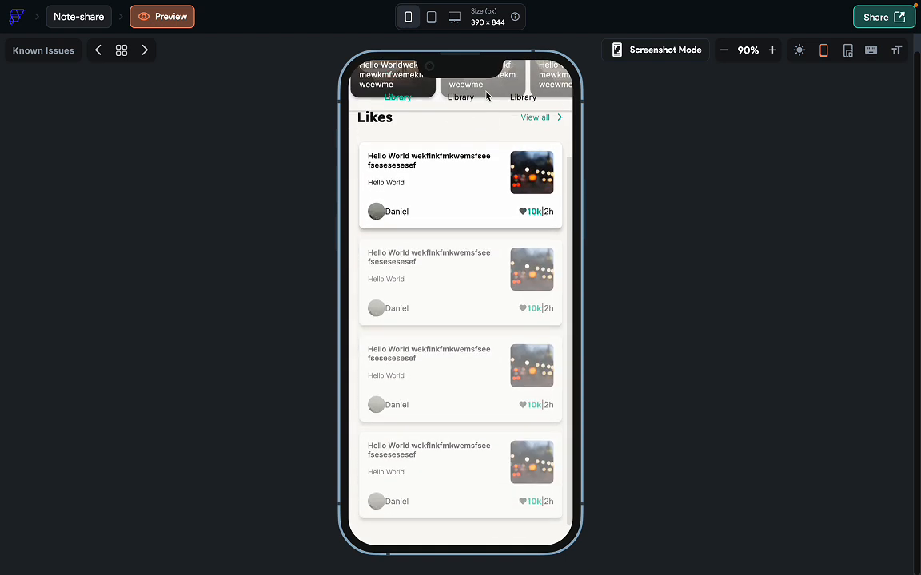
pyautogui.moveTo(448, 168); pyautogui.dragTo(450, 456)
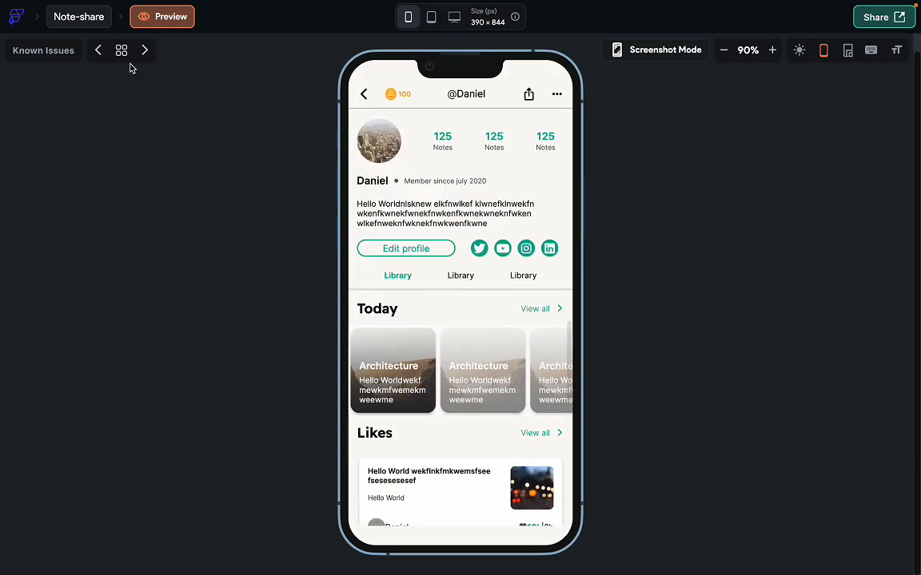
# Exit the preview, reopen ProfilePage, and select the Library tab row's container in the Widget Tree.
pyautogui.click(85, 20)
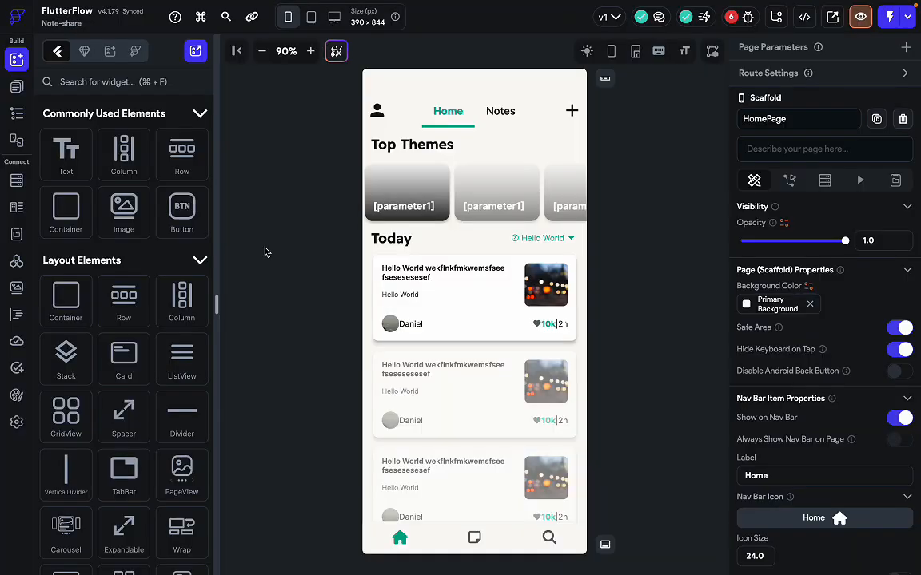
pyautogui.click(10, 96)
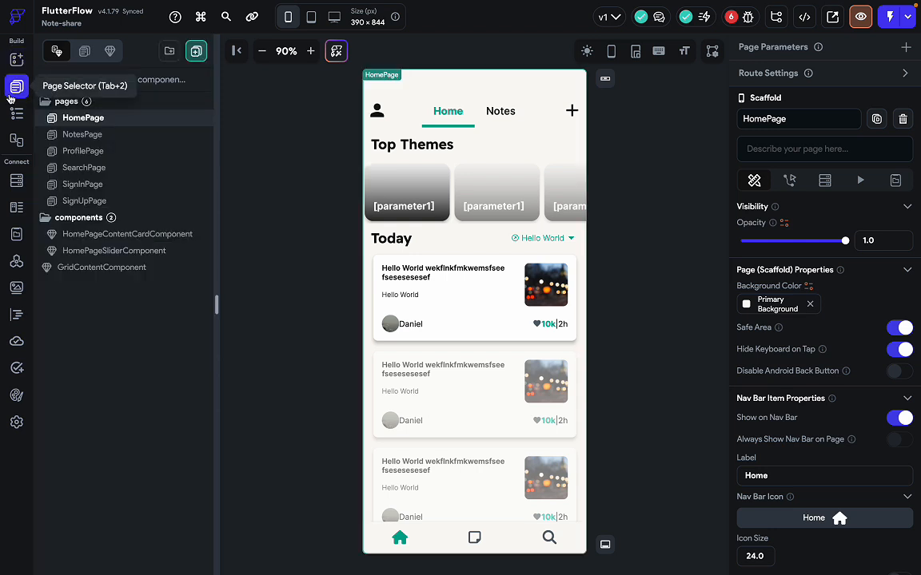
pyautogui.click(119, 152)
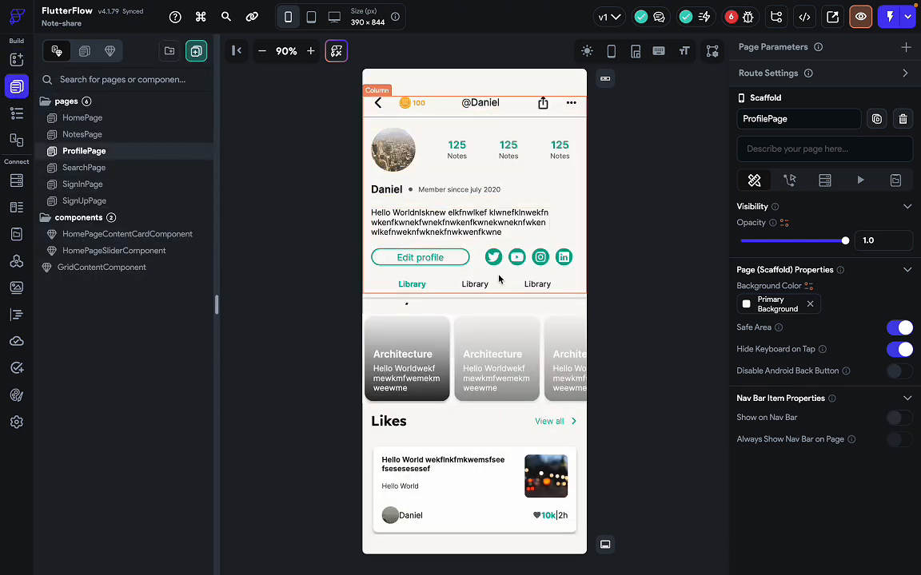
pyautogui.click(512, 289)
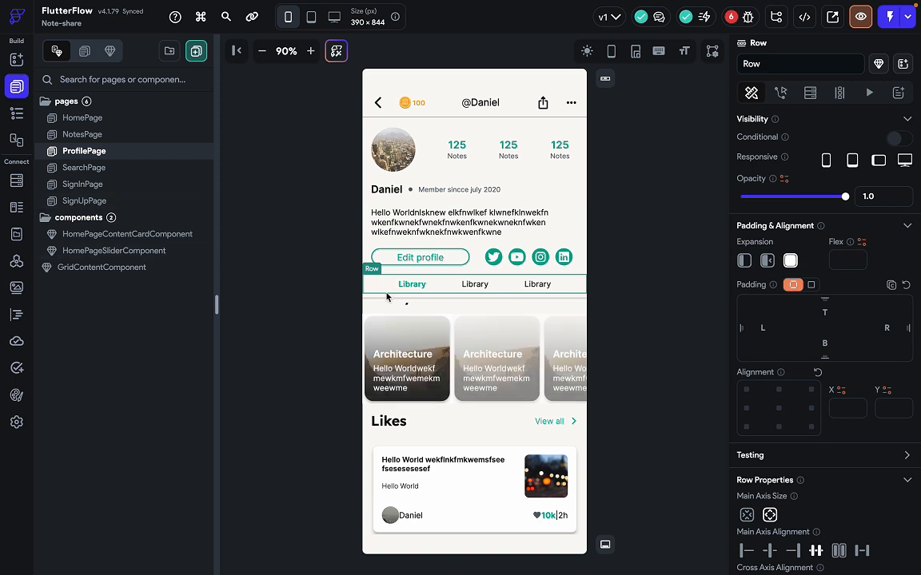
pyautogui.click(17, 112)
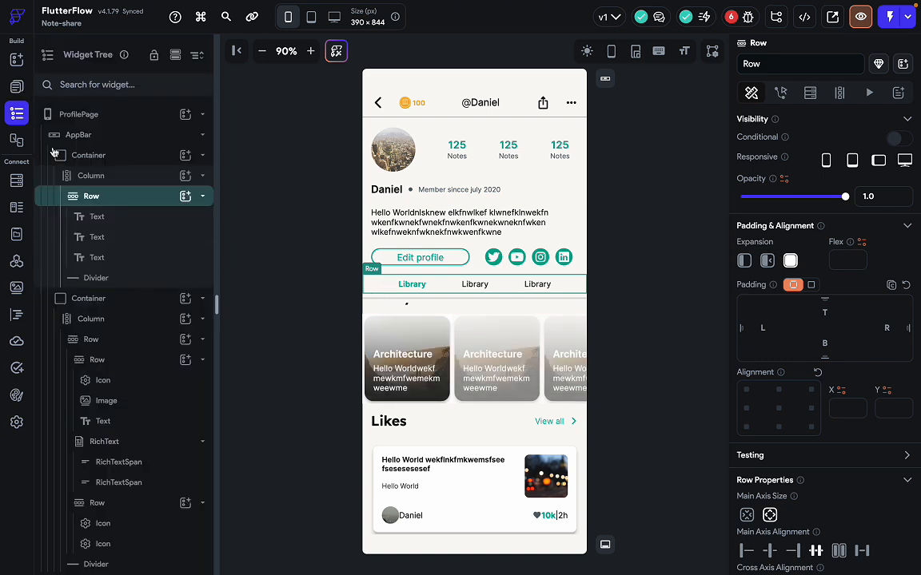
pyautogui.click(128, 155)
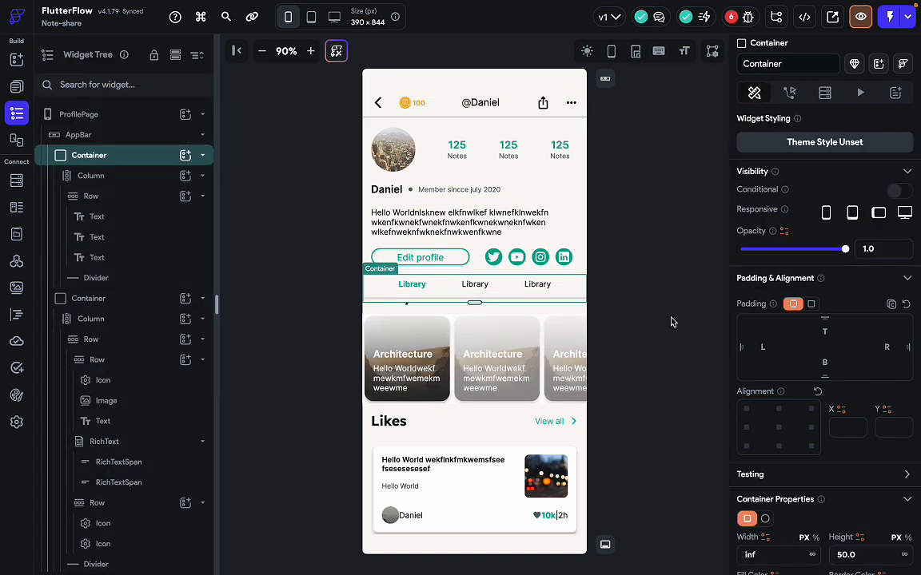
# Set the tab row container's Fill Color to Primary Background.
pyautogui.scroll(-5, 860, 409)
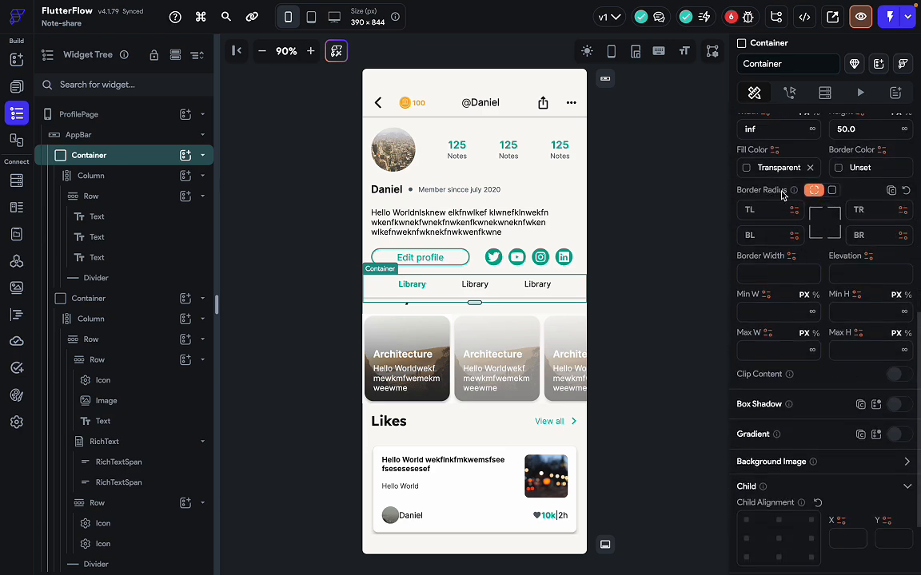
pyautogui.scroll(1, 834, 190)
pyautogui.click(748, 209)
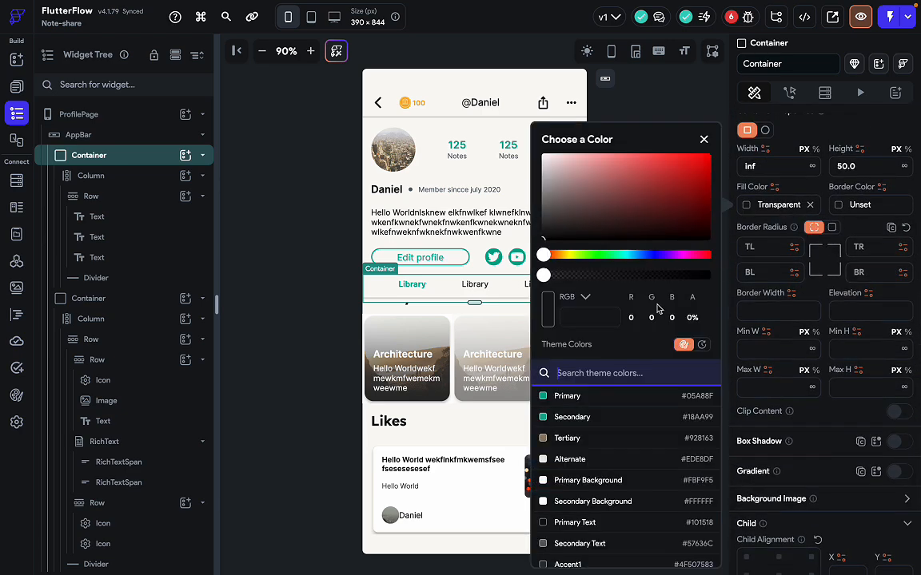
pyautogui.scroll(-2, 644, 447)
pyautogui.scroll(1, 644, 446)
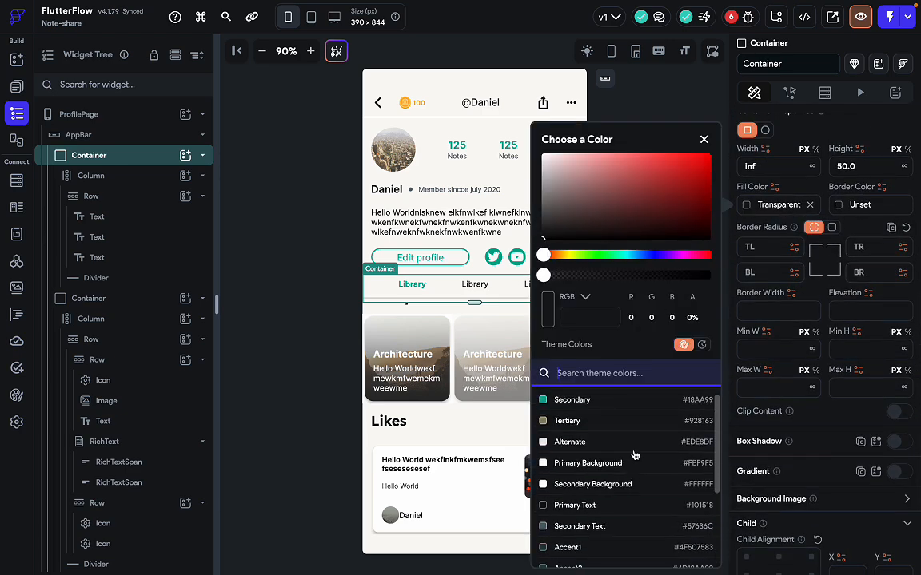
pyautogui.click(603, 463)
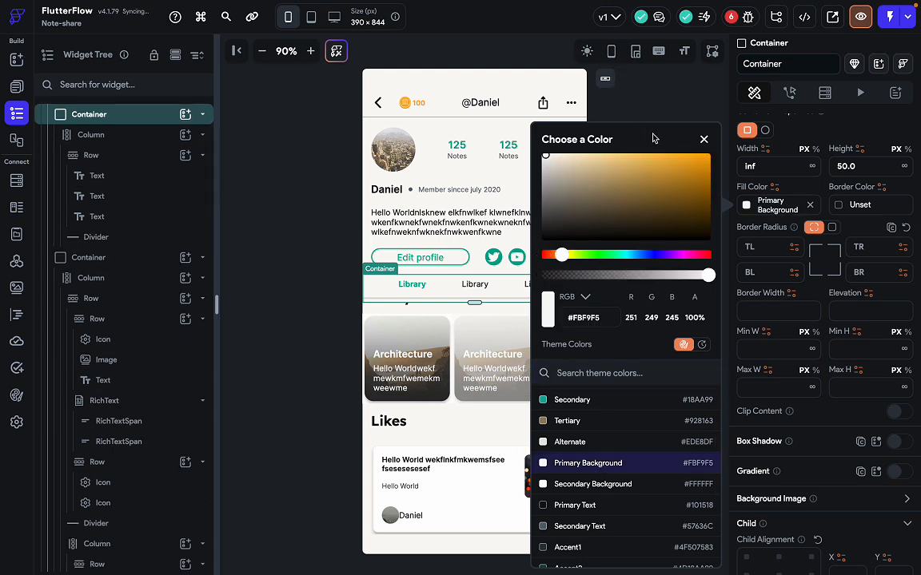
pyautogui.click(704, 141)
pyautogui.click(677, 214)
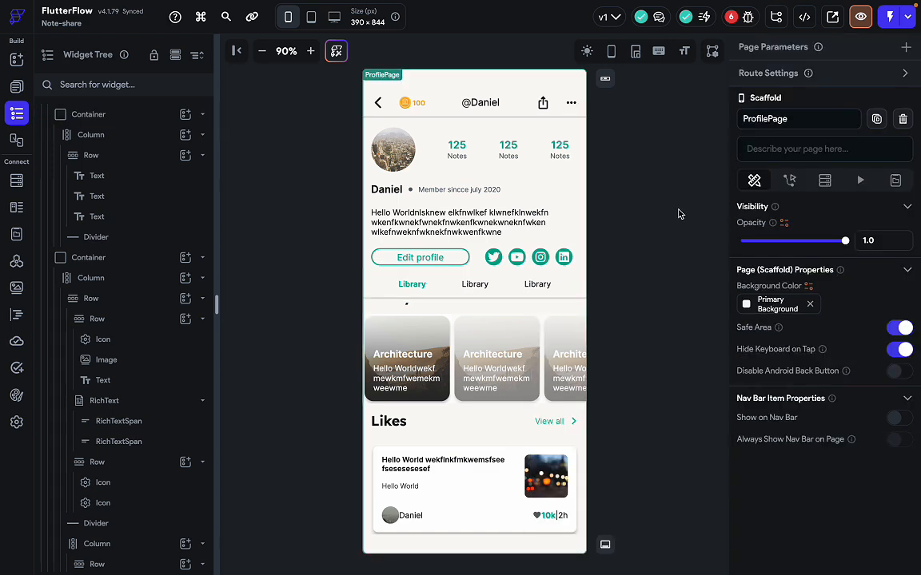
# Save the project, run Preview App, and scroll through the ProfilePage's Today cards and Likes list.
pyautogui.press('super+s')
pyautogui.click(860, 24)
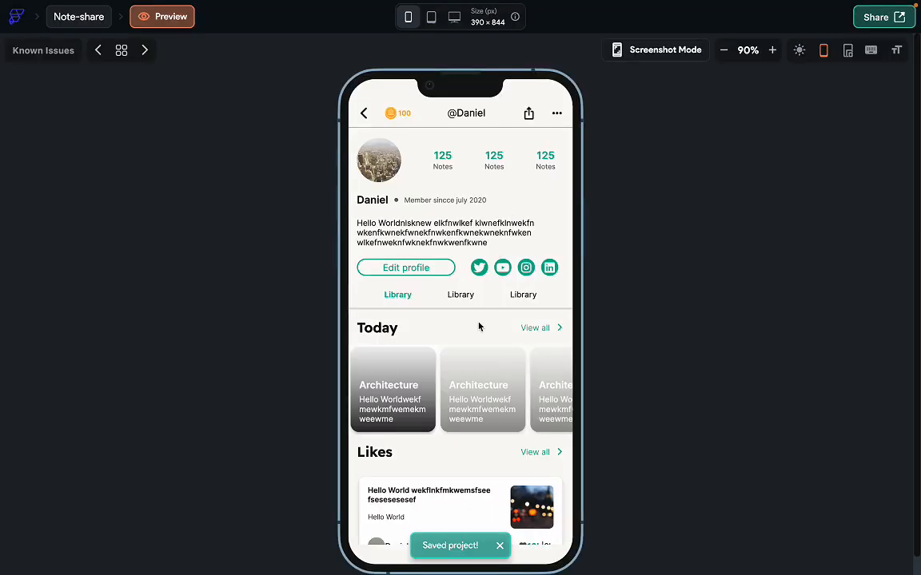
pyautogui.moveTo(461, 466); pyautogui.dragTo(479, 261)
pyautogui.moveTo(489, 220); pyautogui.dragTo(479, 166)
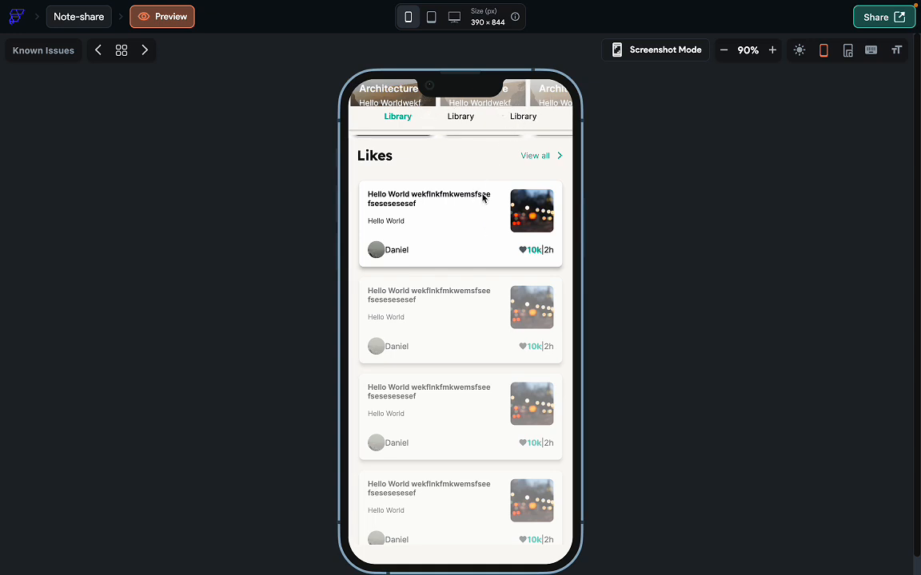
pyautogui.moveTo(483, 198); pyautogui.dragTo(454, 179)
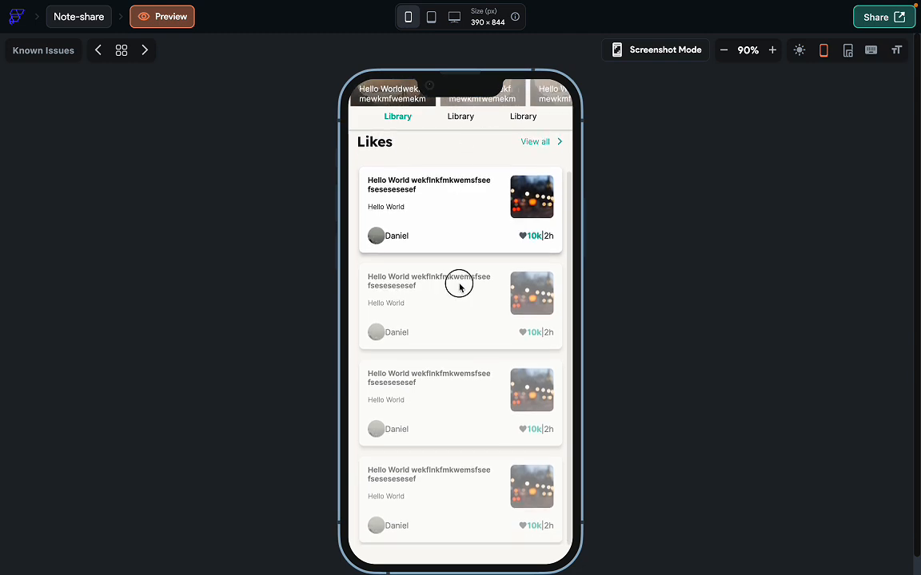
pyautogui.moveTo(460, 286); pyautogui.dragTo(493, 69)
pyautogui.moveTo(470, 282); pyautogui.dragTo(469, 346)
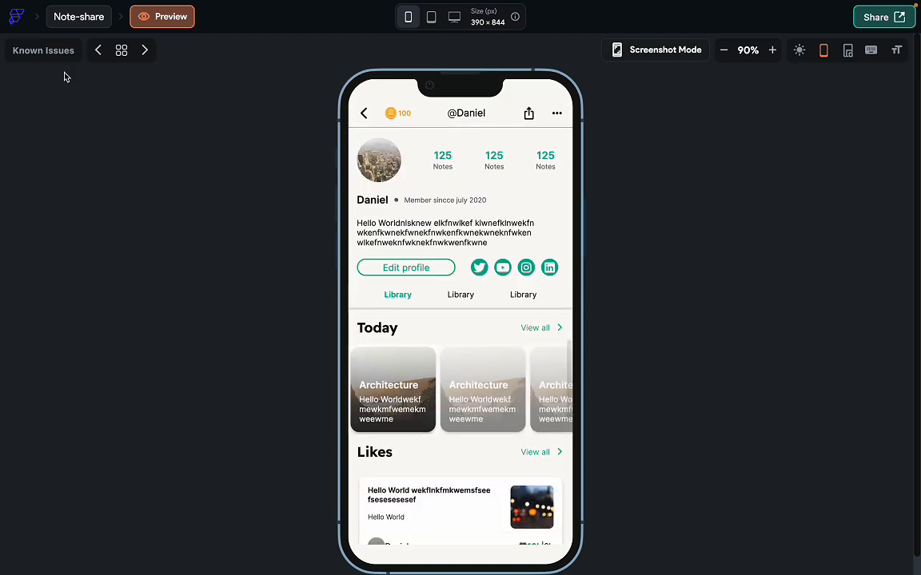
# Exit the preview and reopen ProfilePage from the page selector.
pyautogui.click(83, 17)
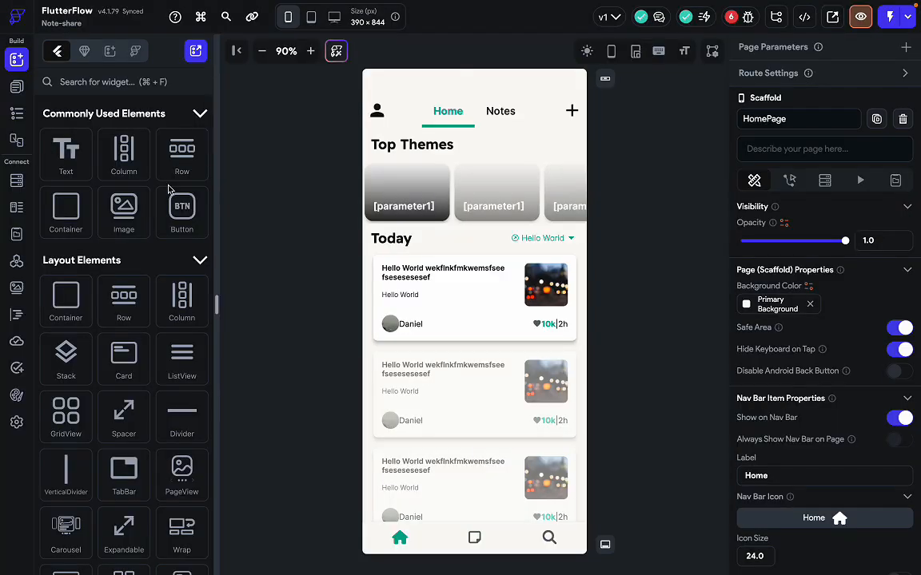
pyautogui.click(17, 87)
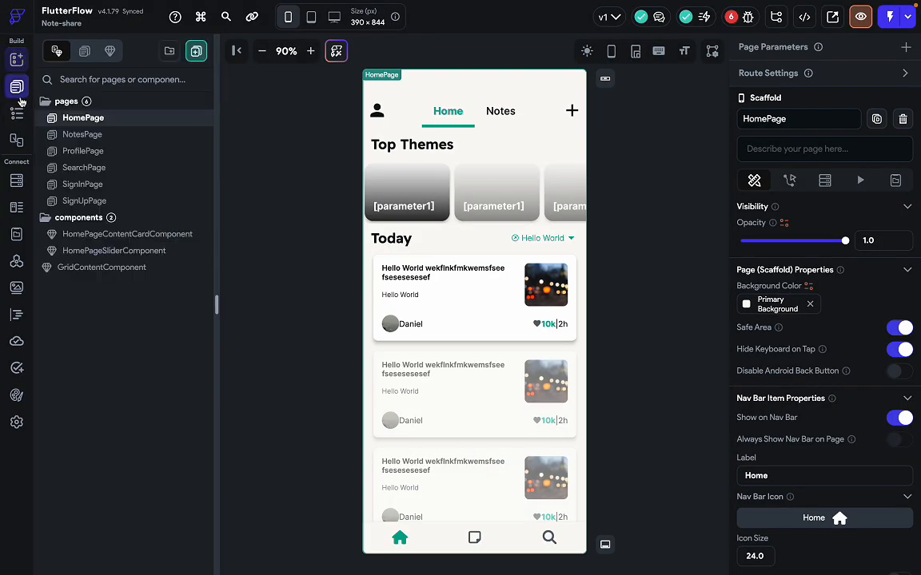
pyautogui.click(86, 151)
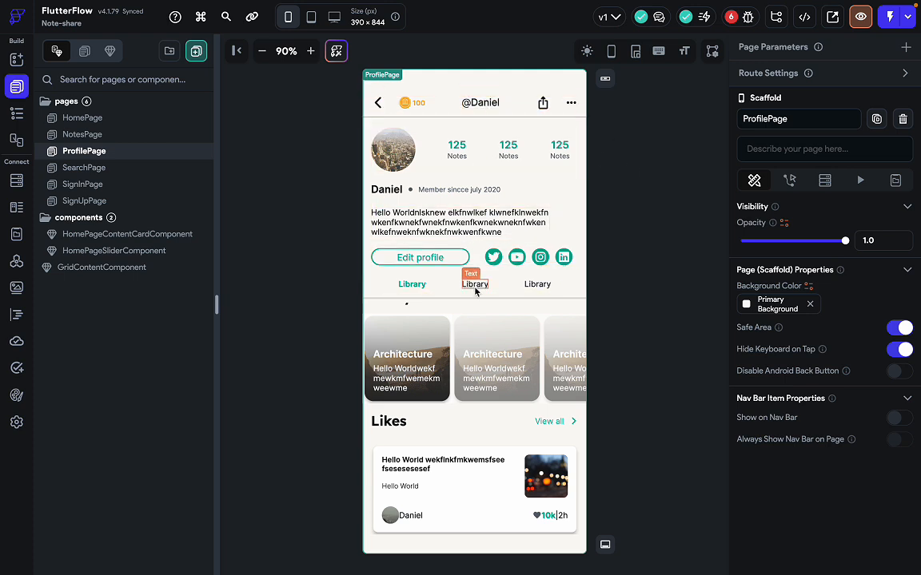
# Select and deselect the Library tab row on the canvas, then clear the page selection.
pyautogui.click(516, 294)
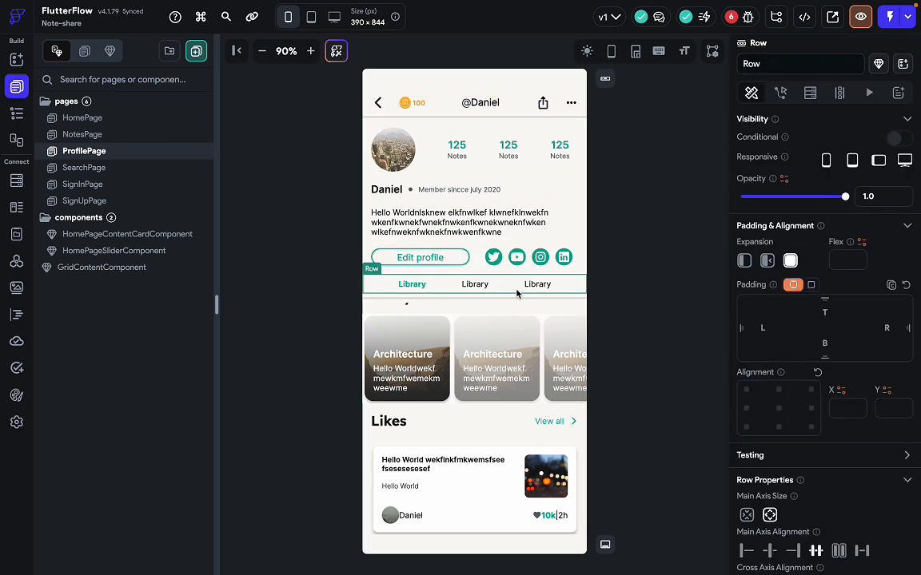
pyautogui.click(612, 294)
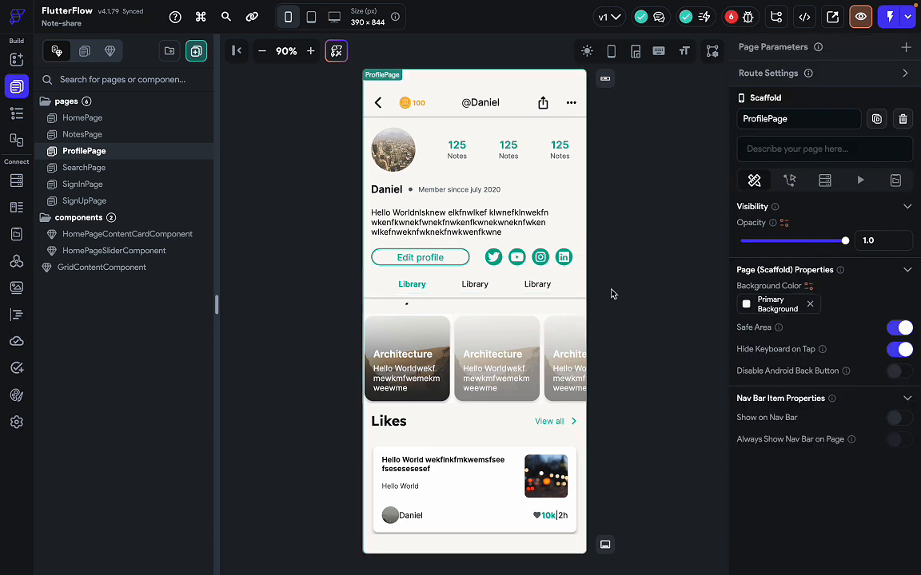
pyautogui.click(568, 289)
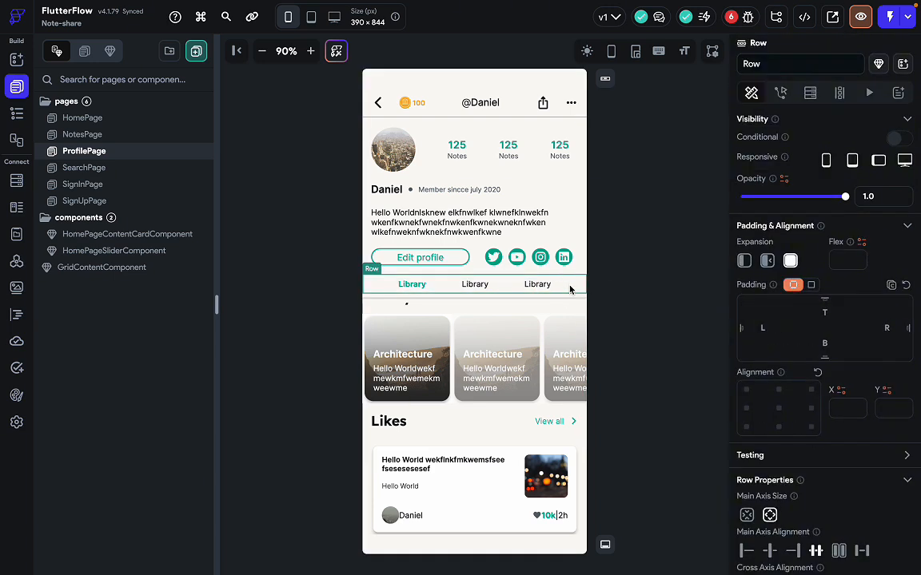
pyautogui.click(616, 323)
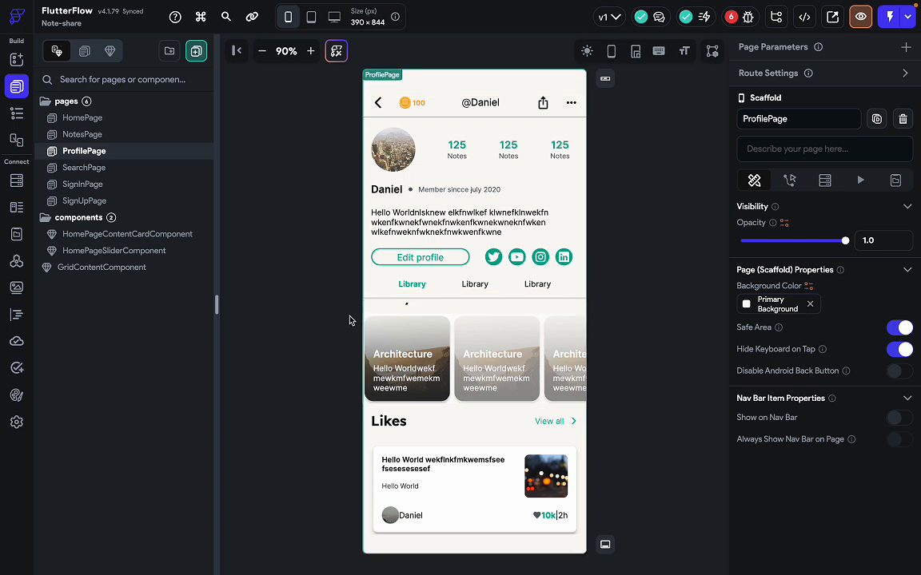
pyautogui.click(686, 265)
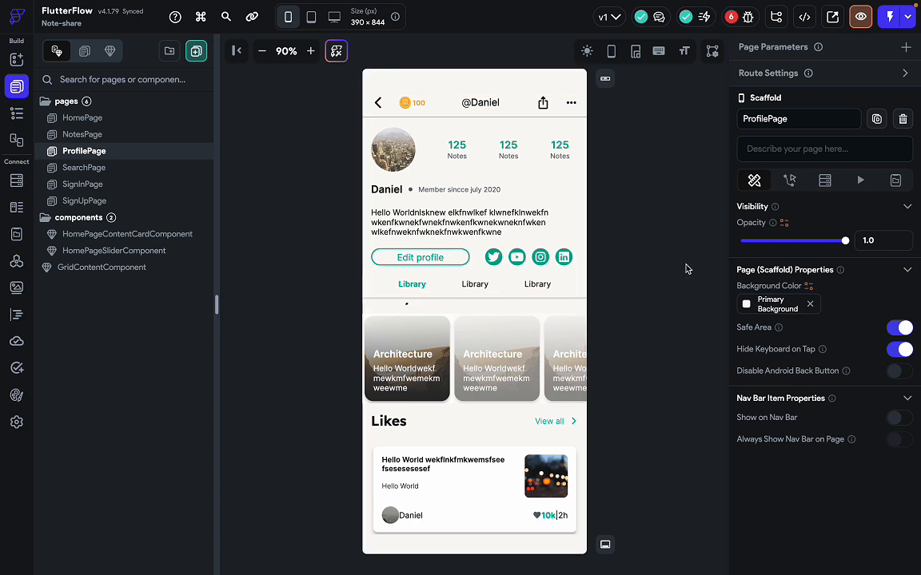